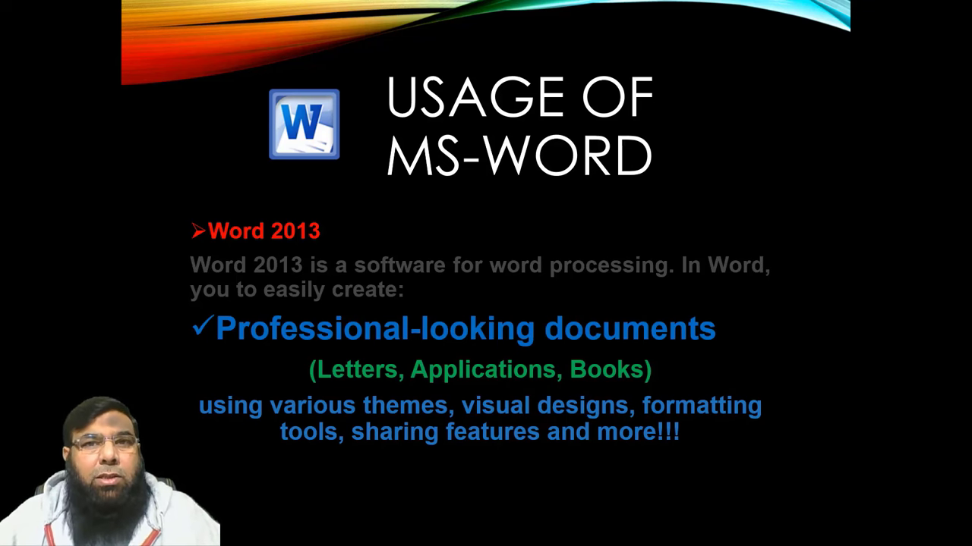
Advance the slideshow past the introduction slides to the 'MS-Word Lesson No. 2' title slide
key(Right)
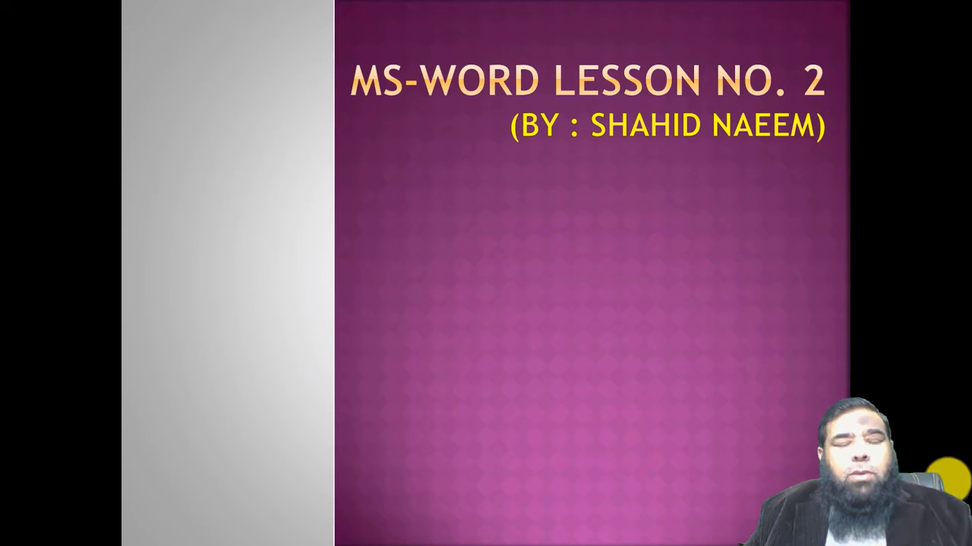
Reveal the six lesson topics, How To Start Word through Exit Word, then end the slideshow
key(Right)
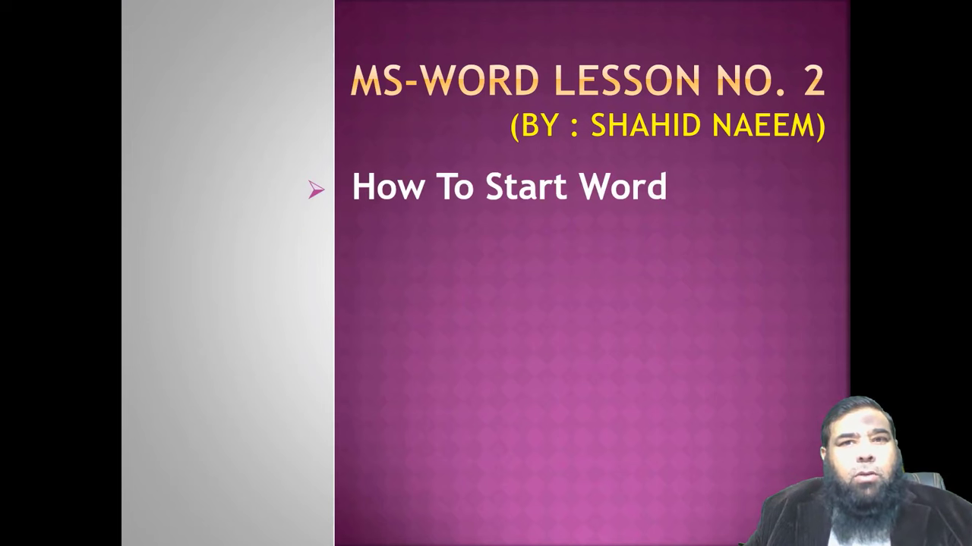
key(Right)
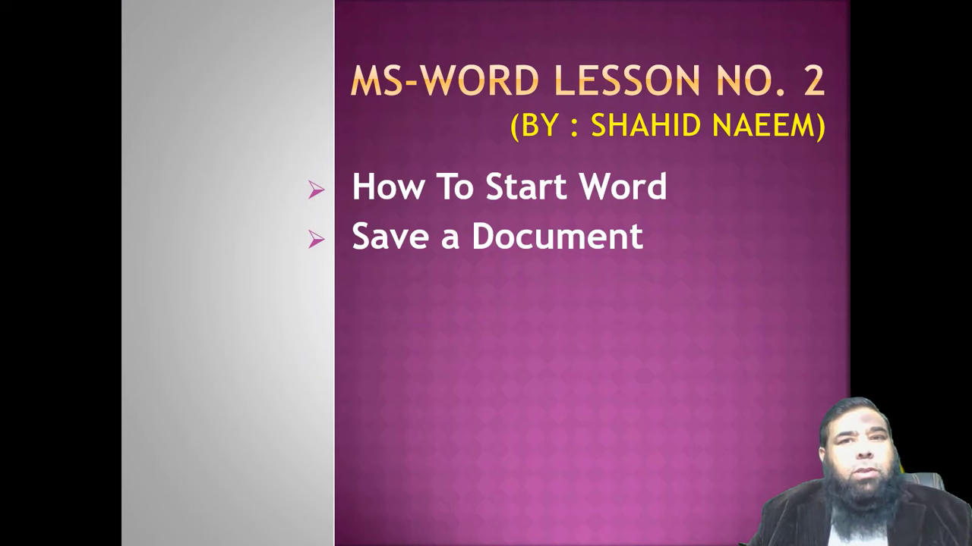
key(Right)
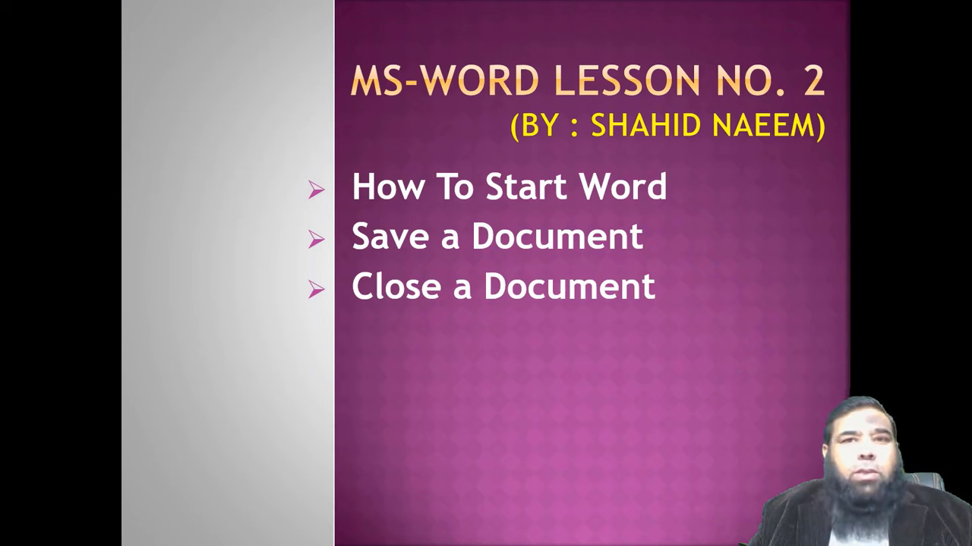
key(Right)
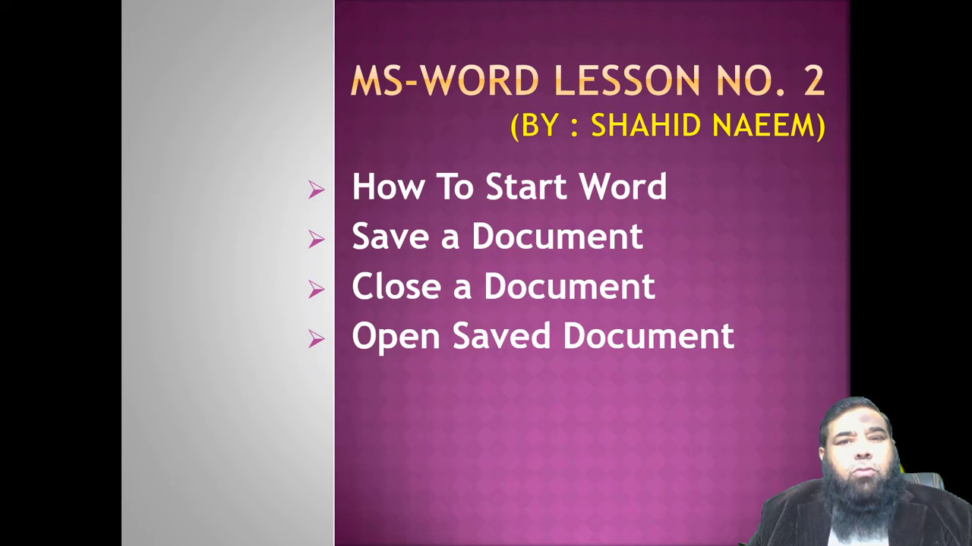
key(Right)
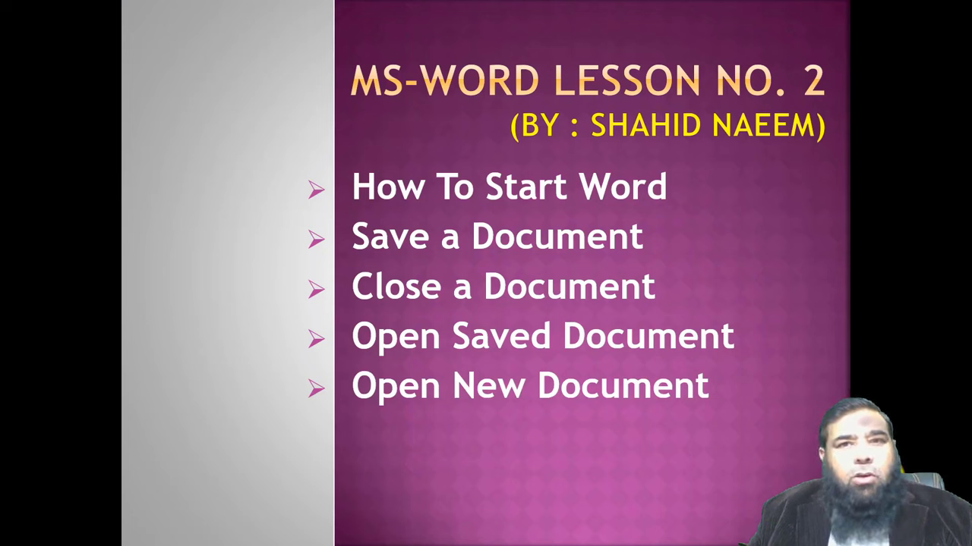
key(Right)
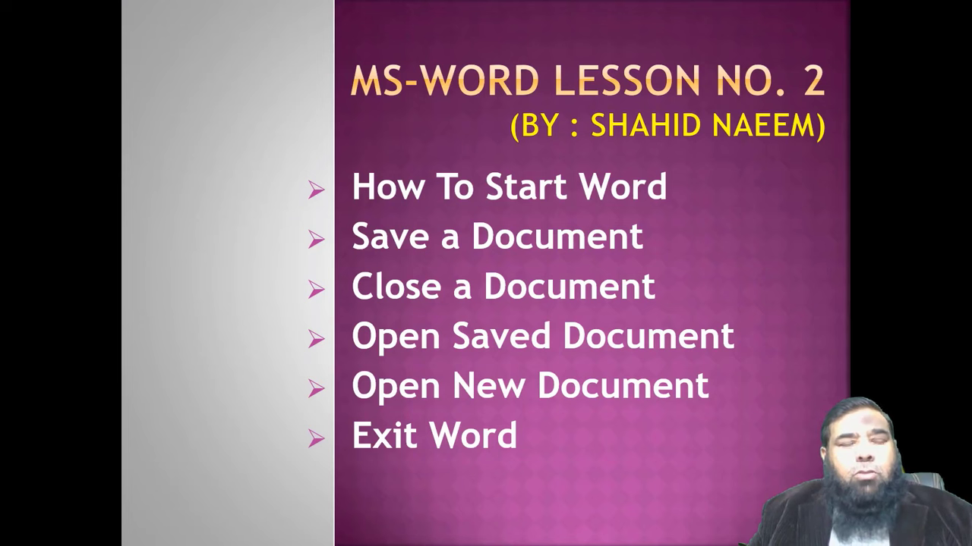
key(Right)
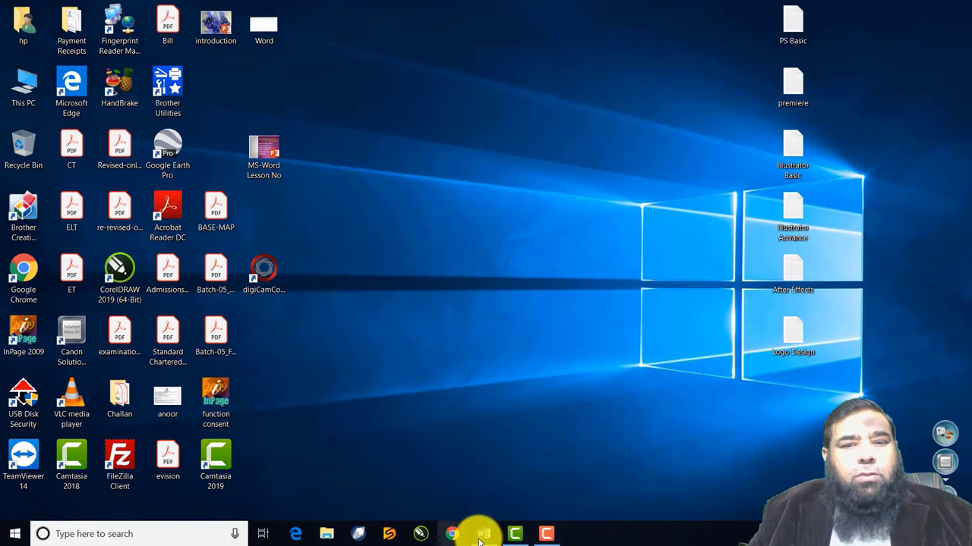
Bring the blank Word Document1 to the front from the taskbar
click(483, 533)
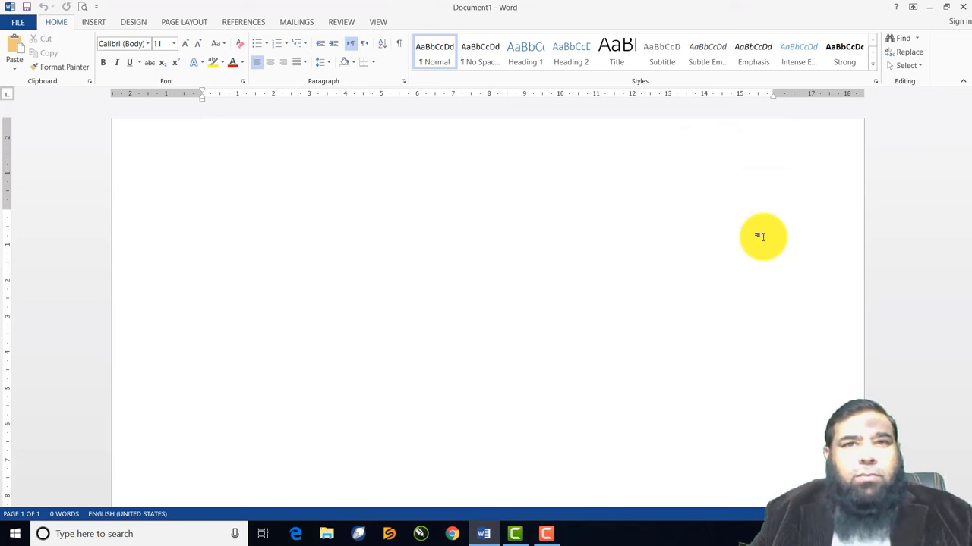
Type the paragraph 'This is our 2nd class of Ms Word...' ending 'with great interest.'
text(This is )
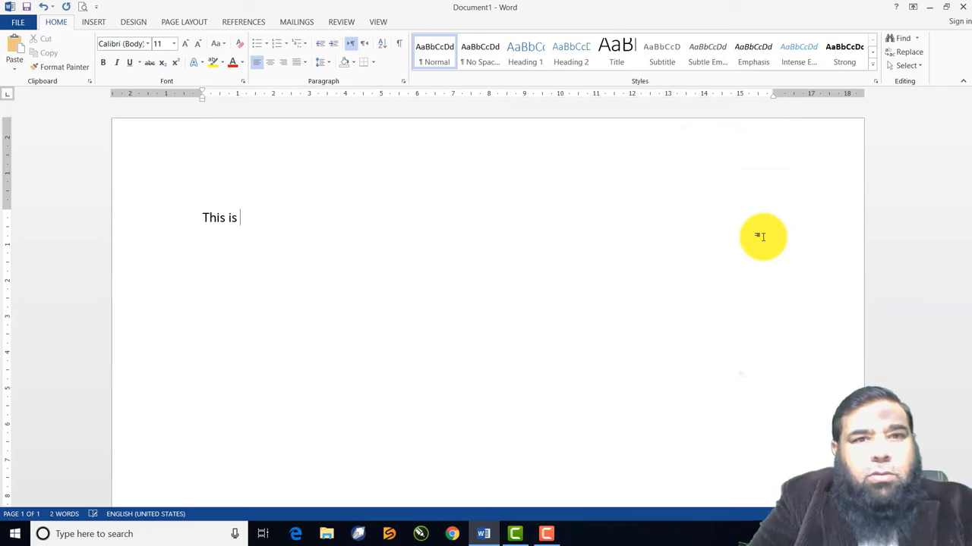
text(our 2nd class of Ms)
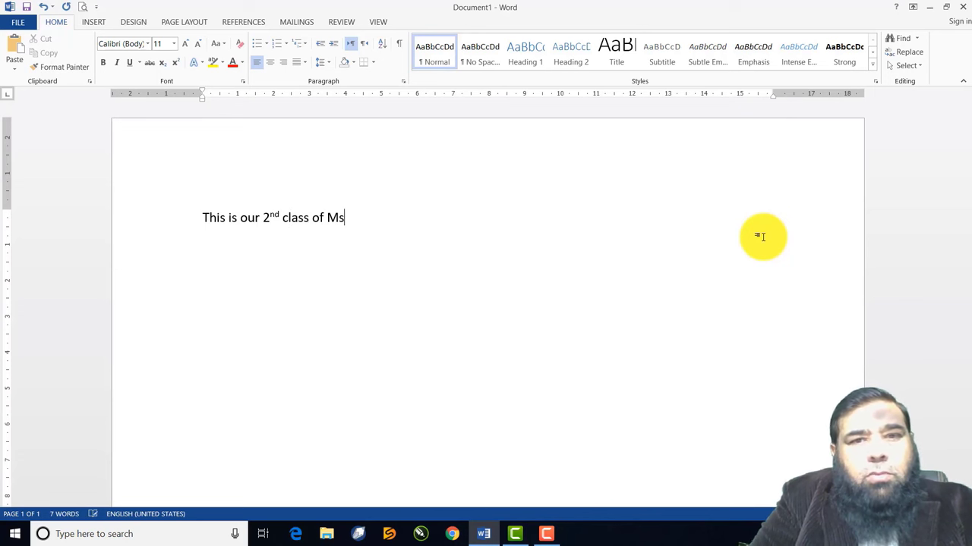
text( Word and we are learnin)
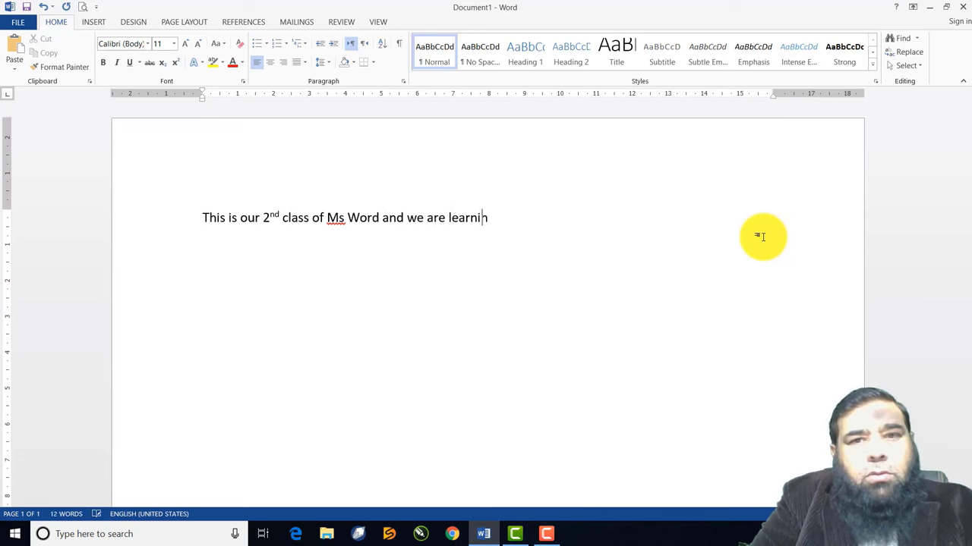
text(g ms word in urdu. I ho)
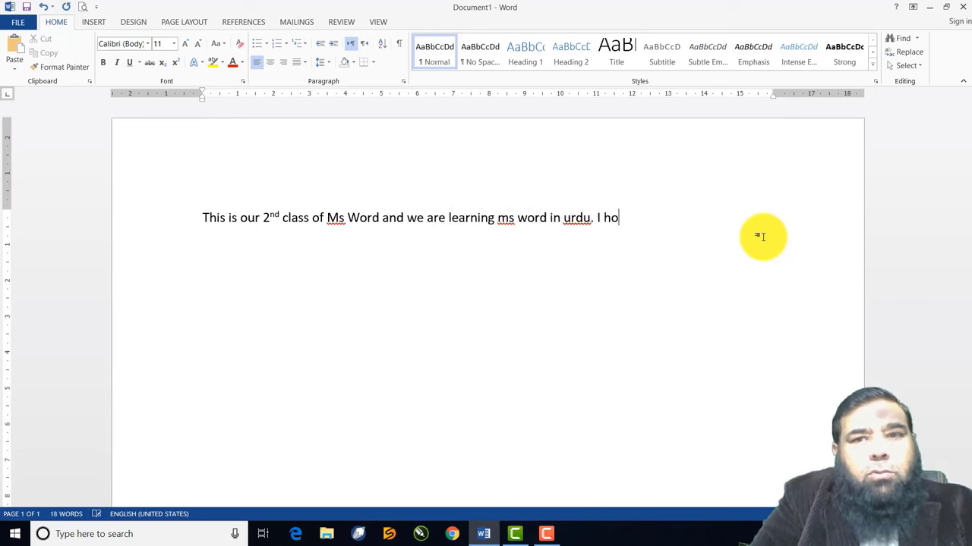
text(pe every body is learning it)
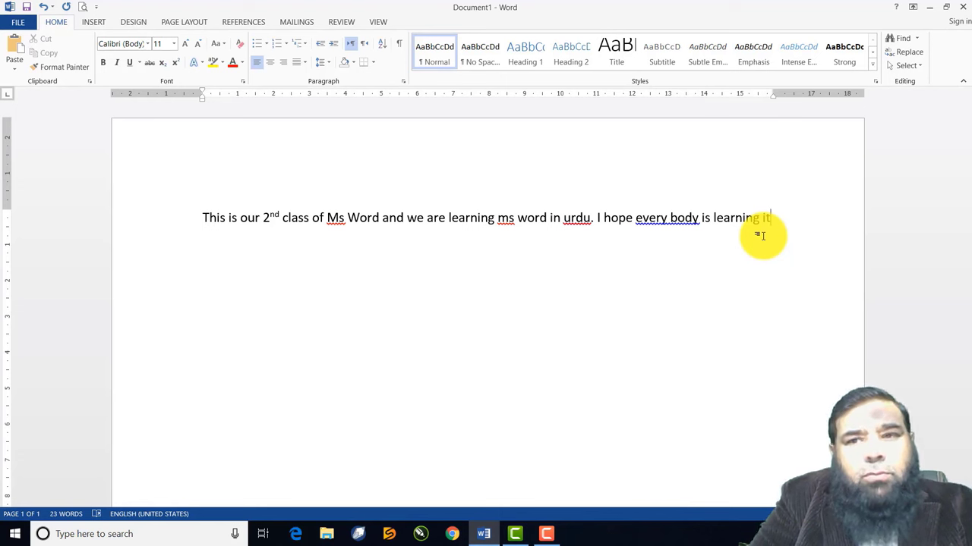
text(with )
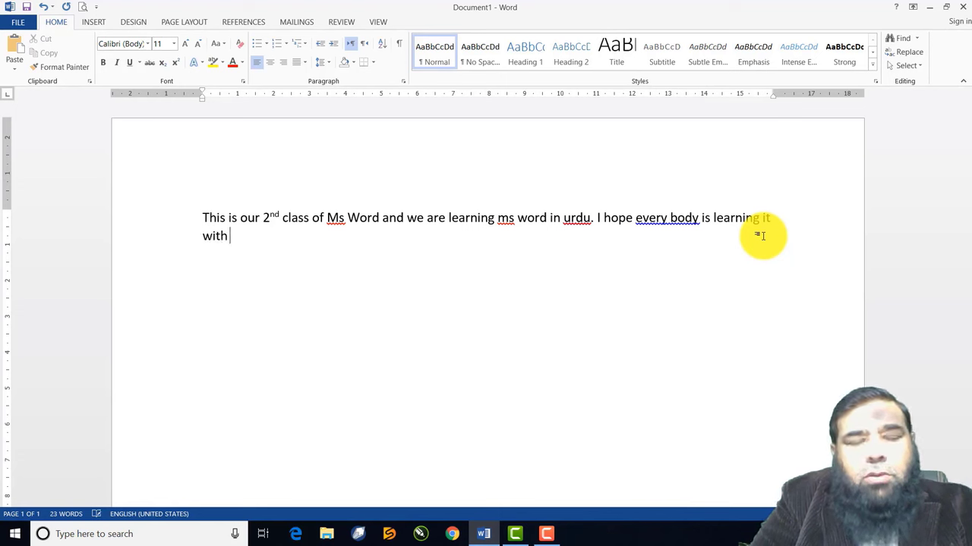
text(great)
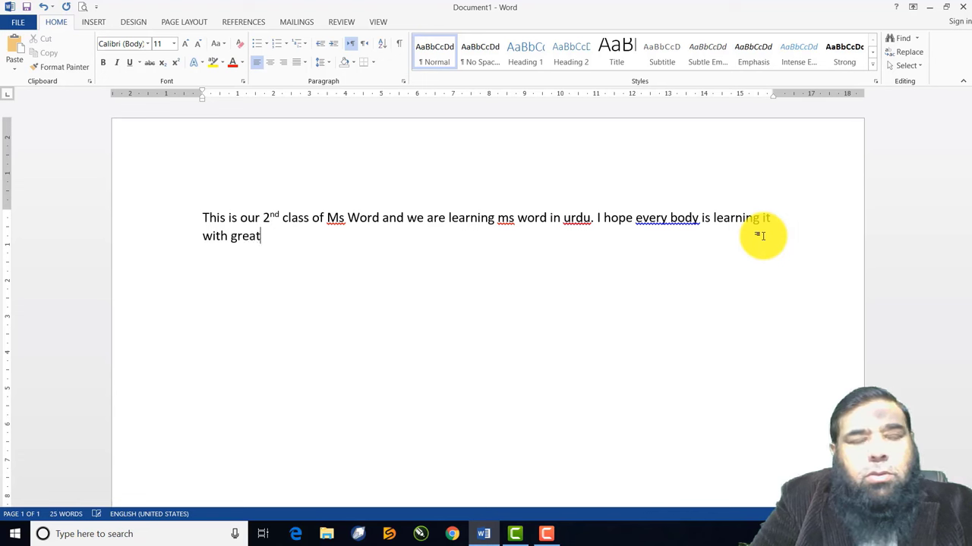
text( interest.)
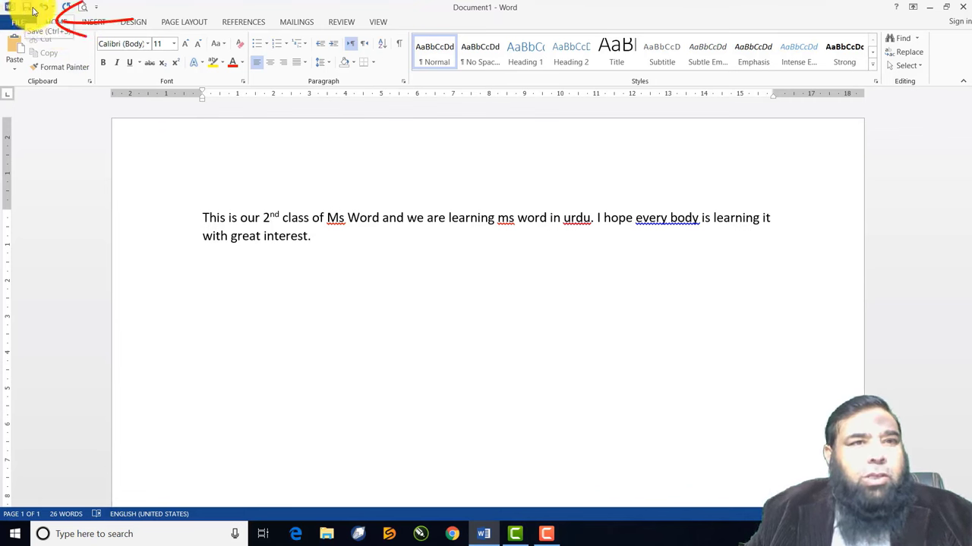
Bring up the Save As page with Computer's recent folders listed
click(29, 9)
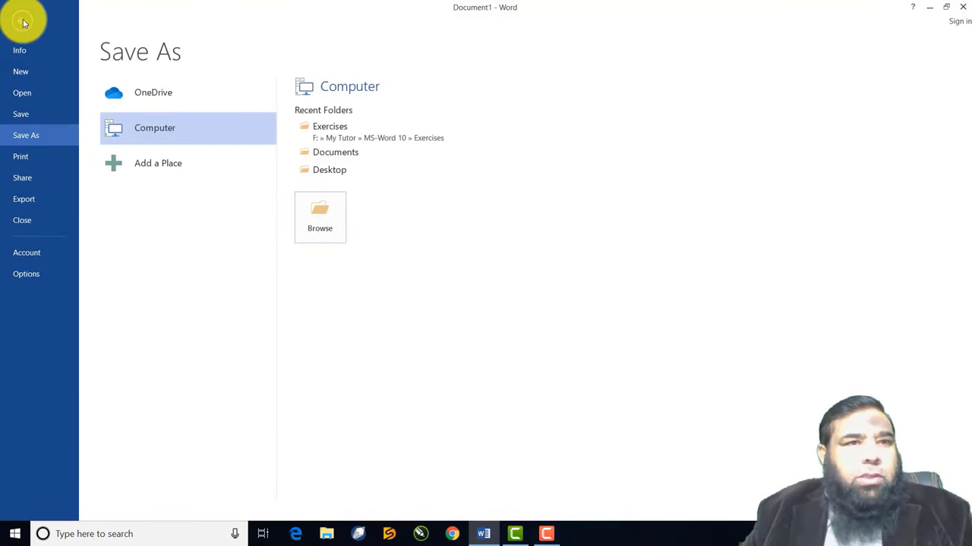
click(22, 21)
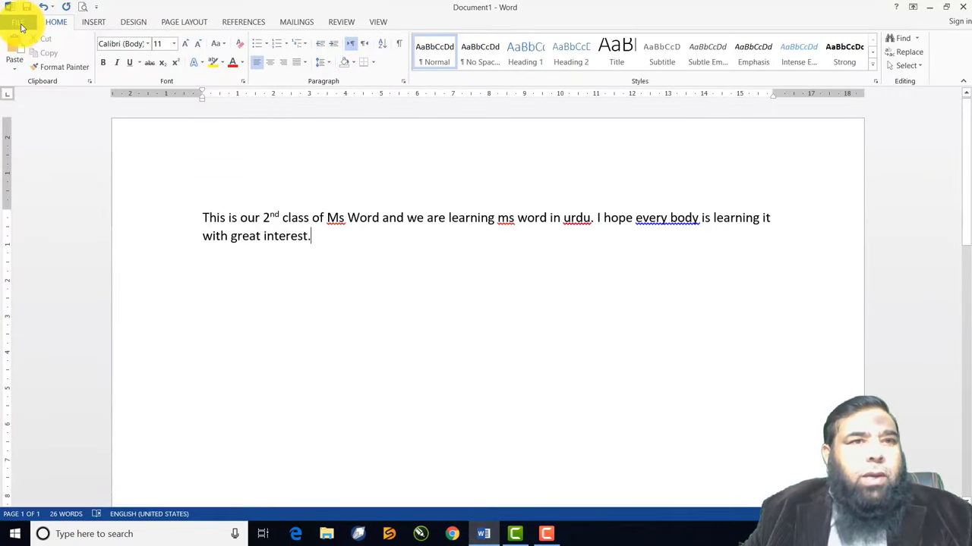
click(19, 22)
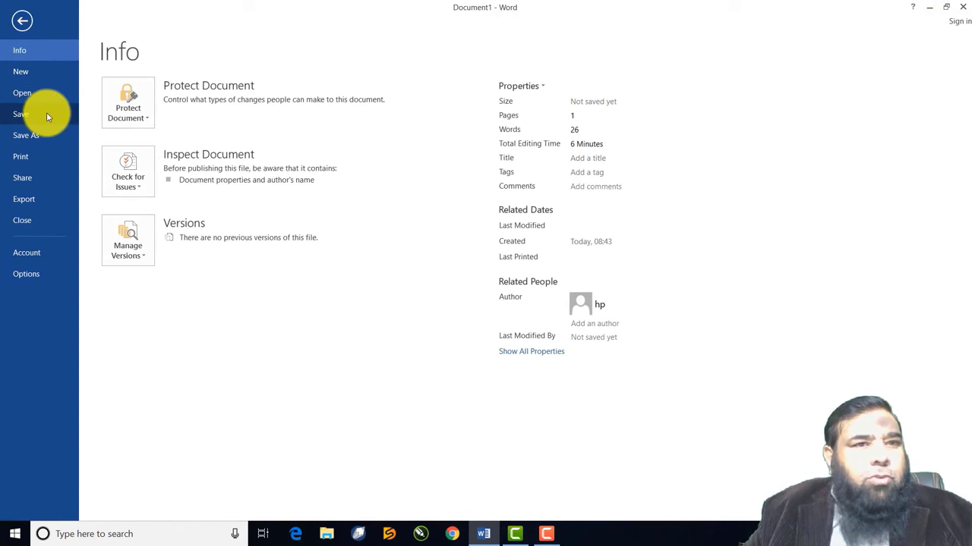
click(22, 21)
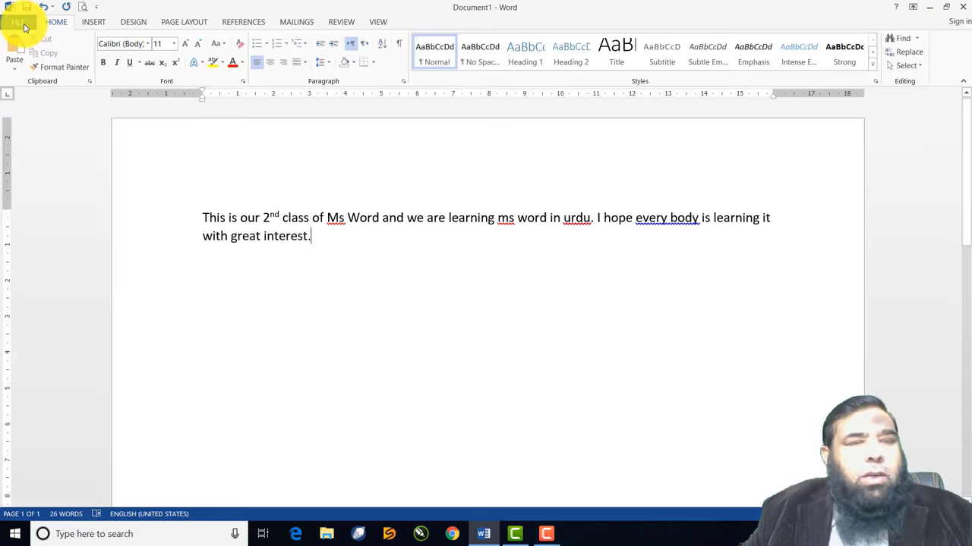
key(ctrl+s)
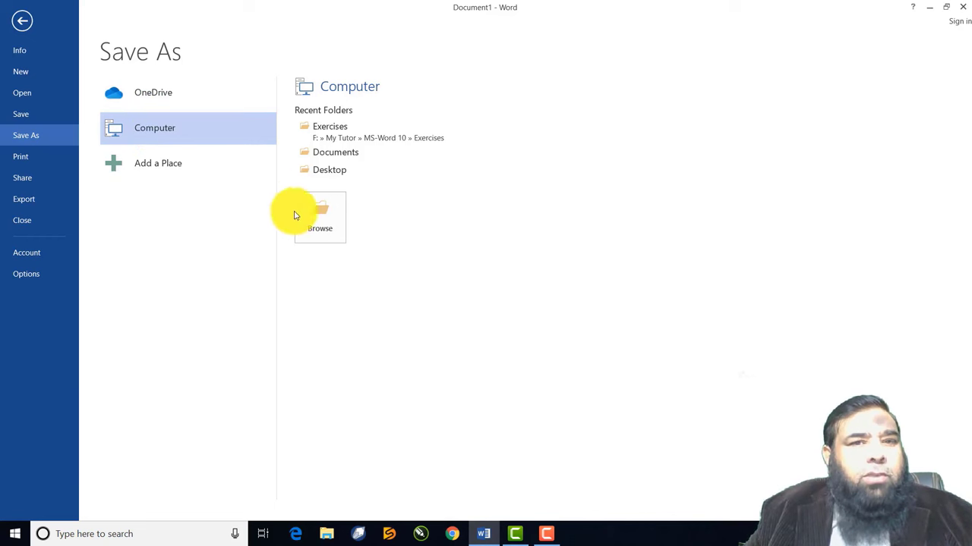
In the save window, look through the Madina 1 (E:) and Madina 2 (F:) drives, then pick Documents
click(313, 226)
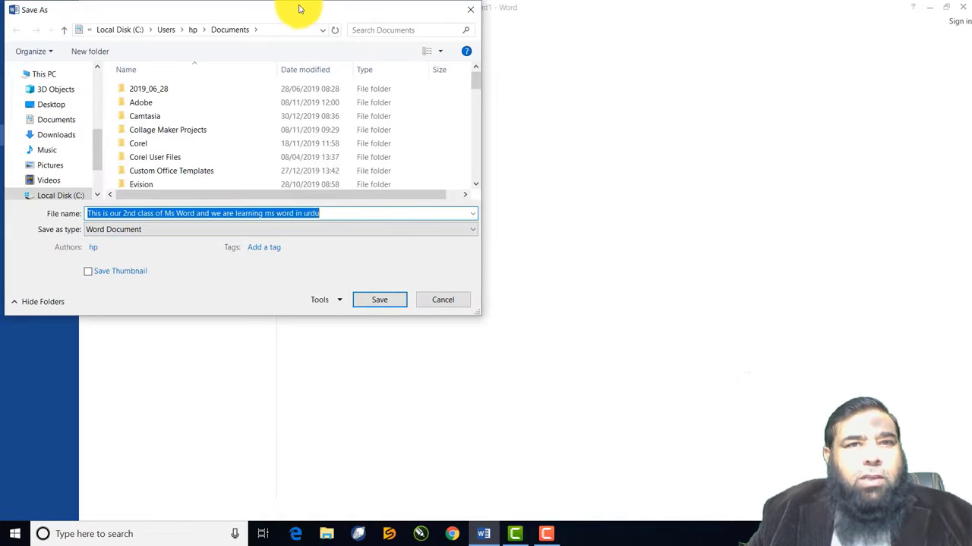
drag(297, 6, 515, 55)
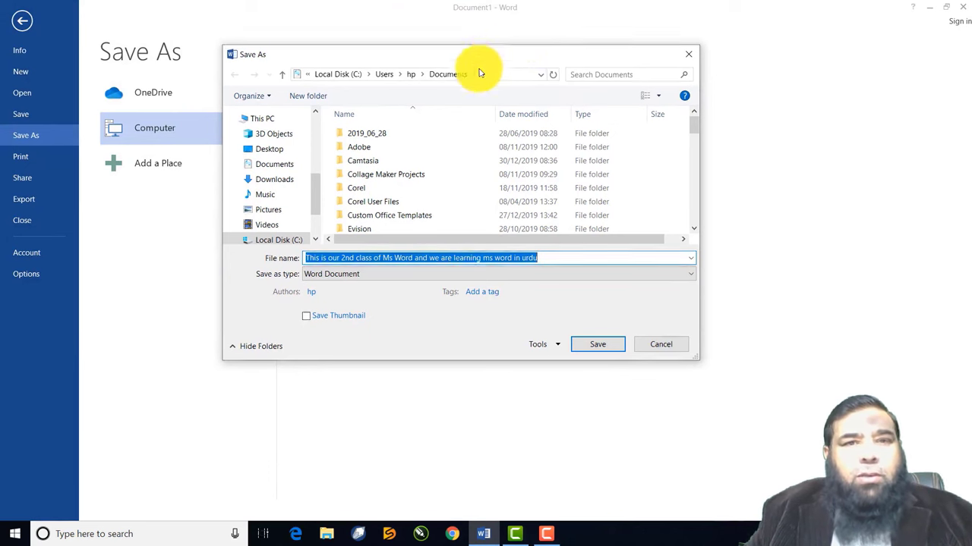
scroll(318, 188, down, 2)
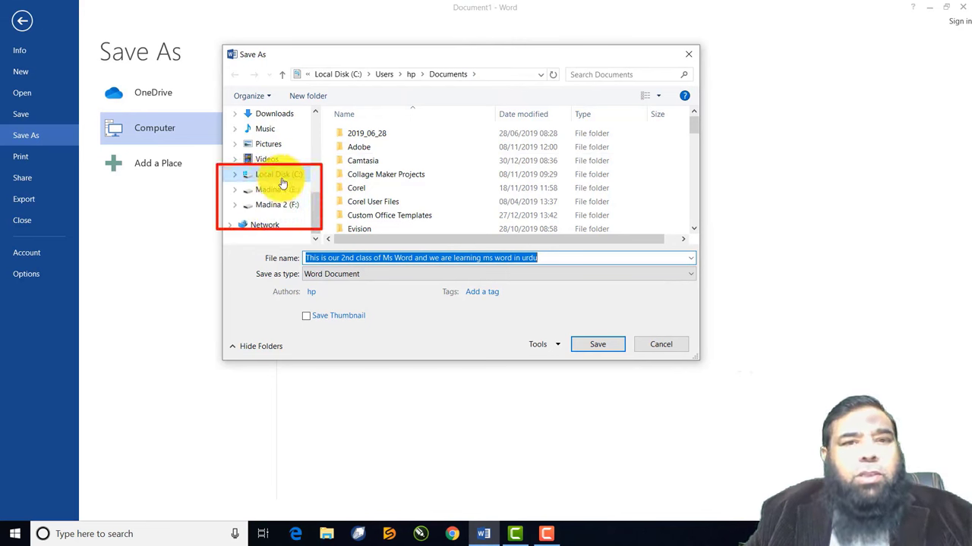
click(282, 192)
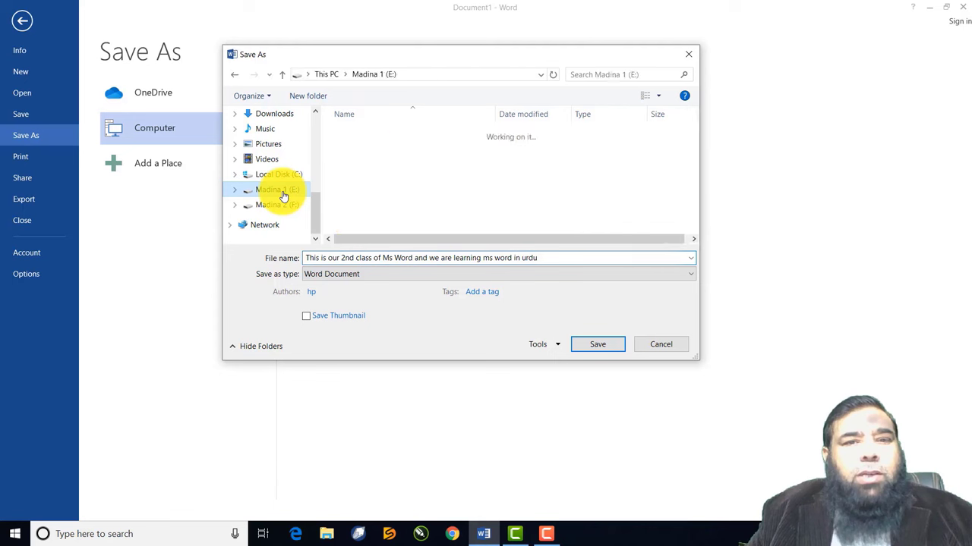
click(280, 207)
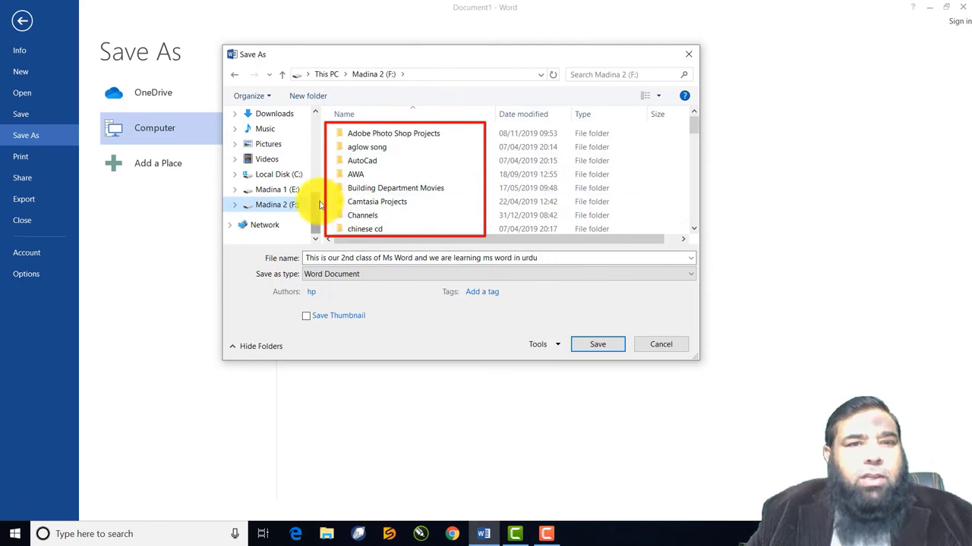
scroll(314, 228, up, 1)
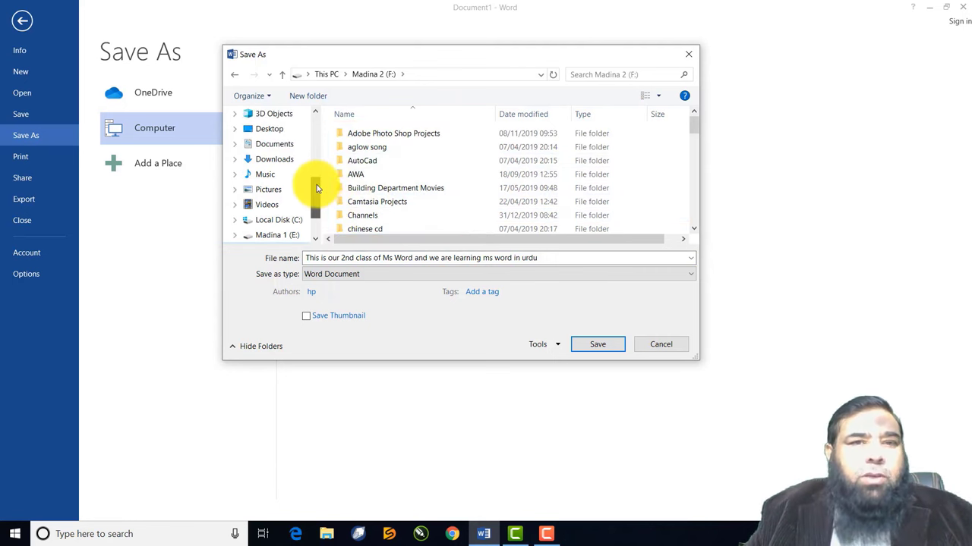
click(283, 147)
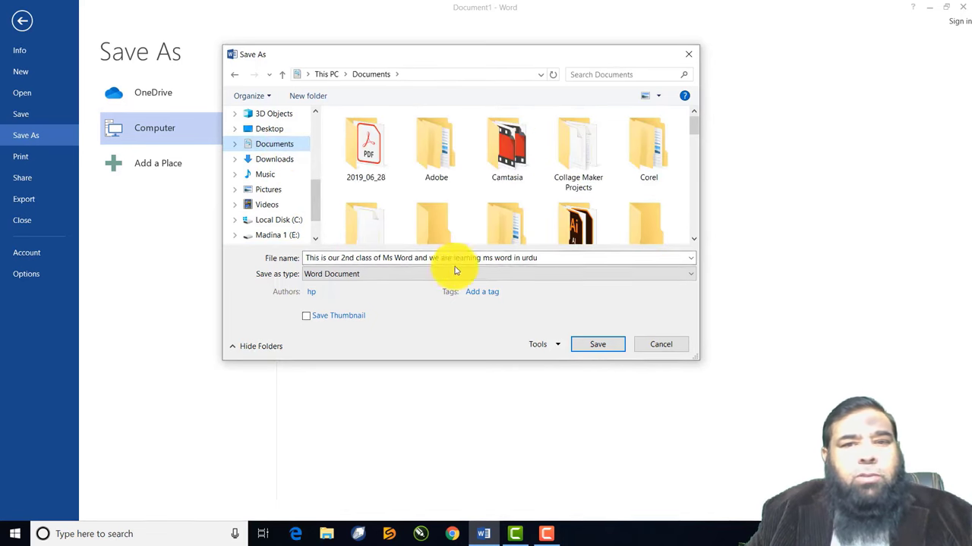
Save the document in Documents as 'My First File'
triple_click(536, 257)
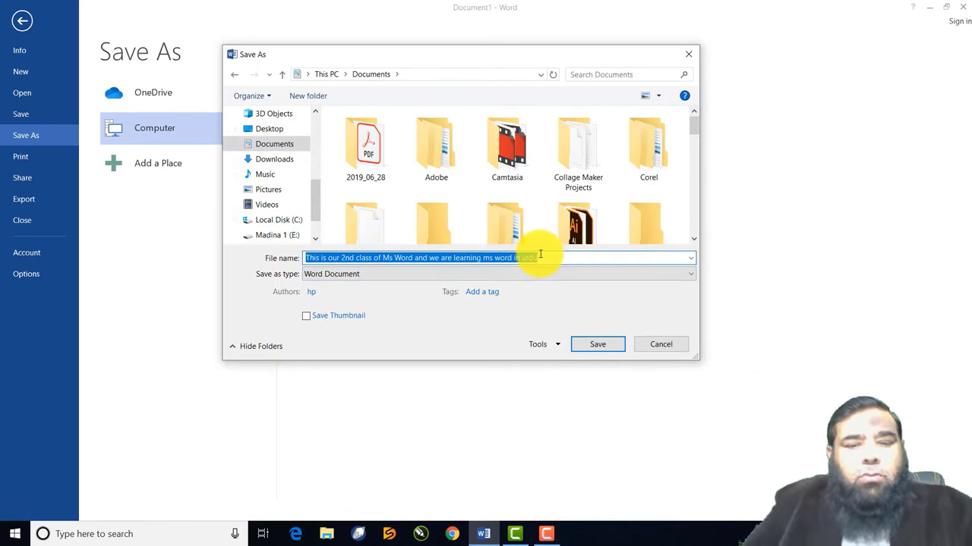
text(My)
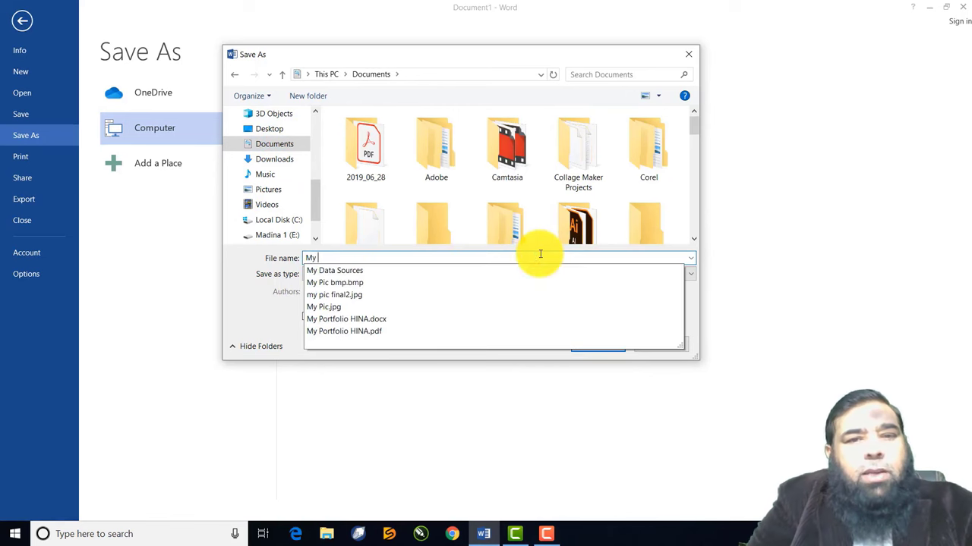
text( First )
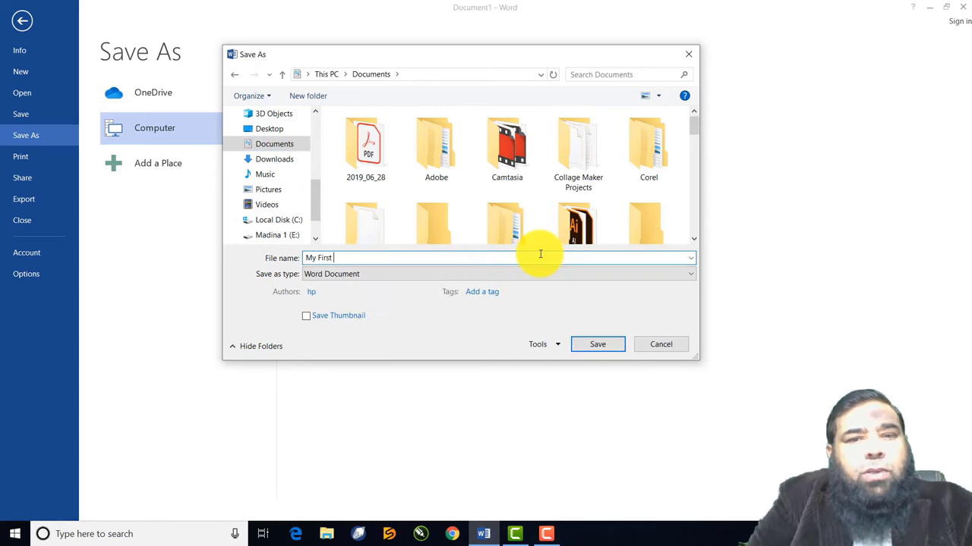
text(File)
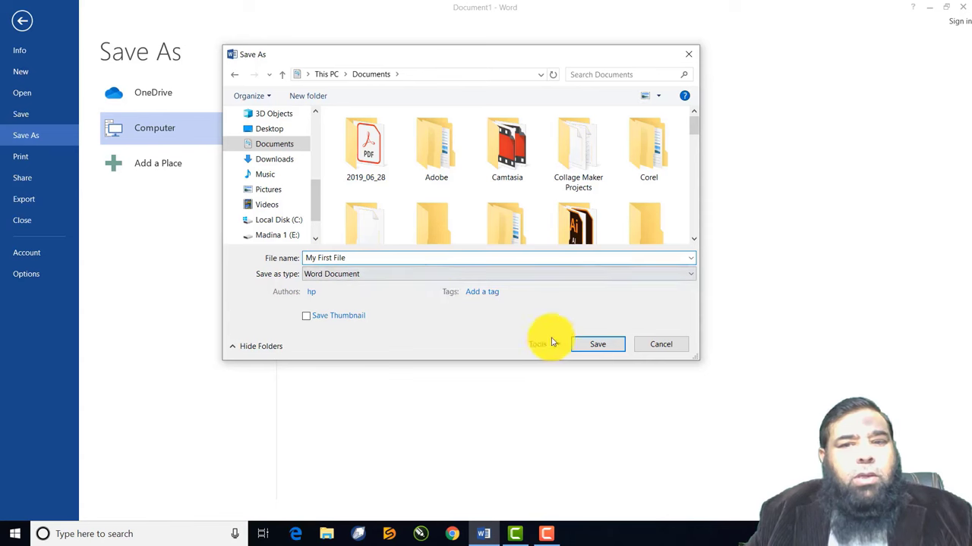
click(601, 346)
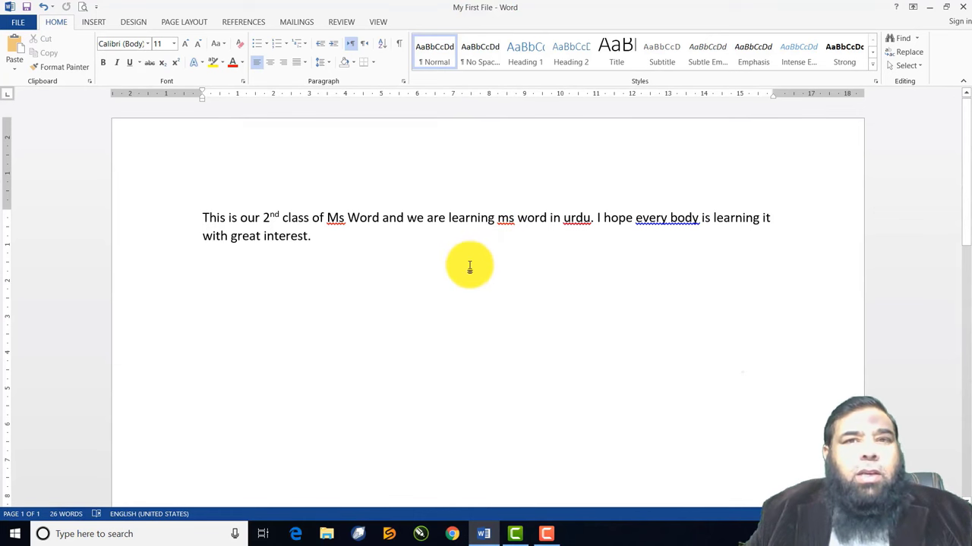
Close My First File, leaving Word with no document open
key(ctrl+F4)
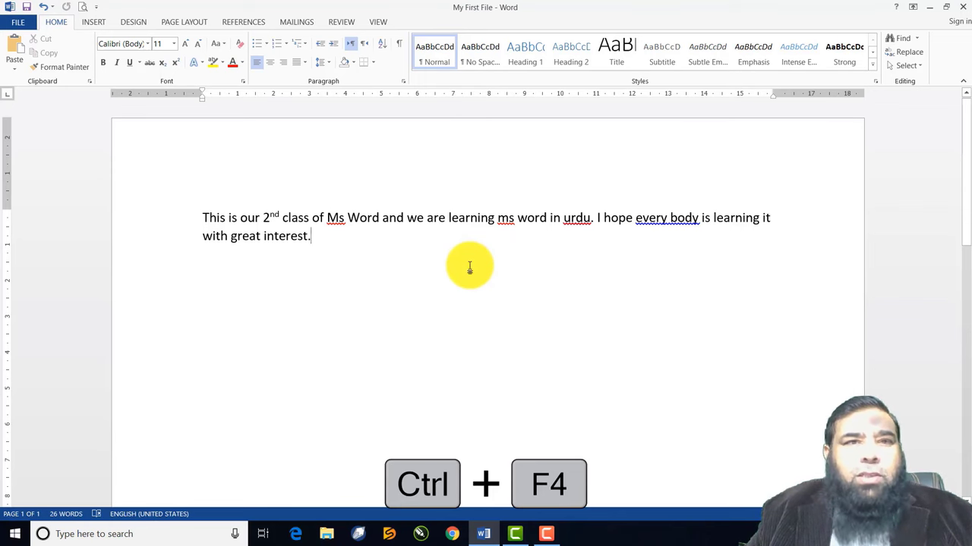
click(17, 23)
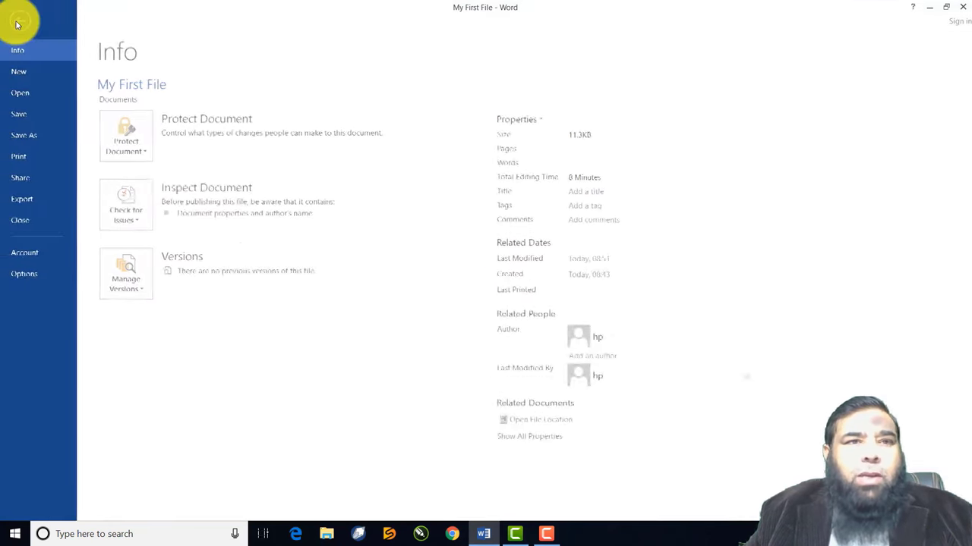
click(23, 221)
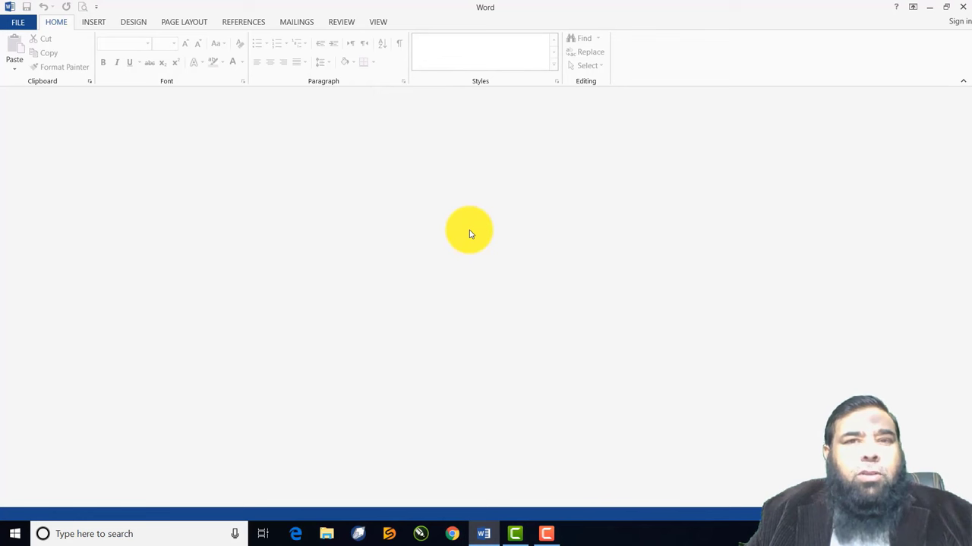
Show the New page with Blank document and templates like Blue grey resume
click(21, 25)
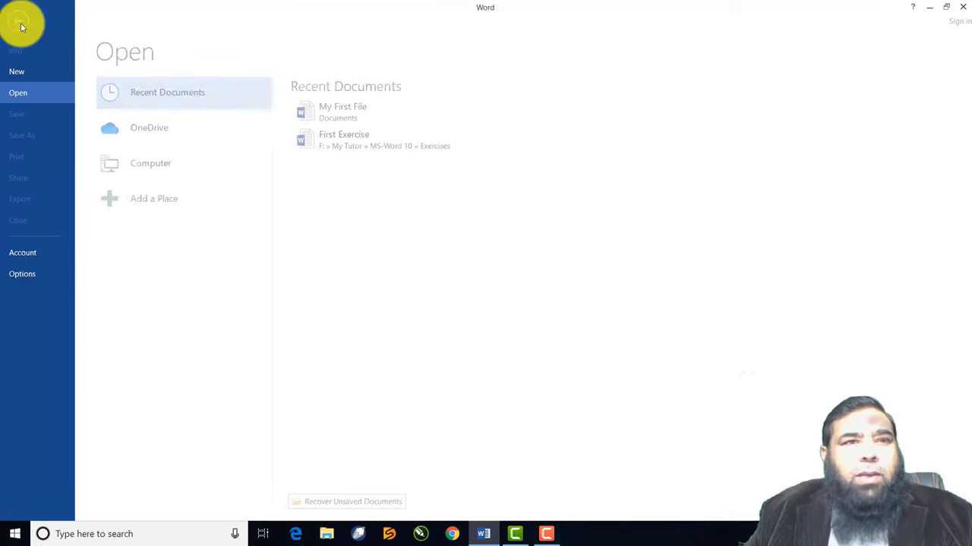
click(22, 74)
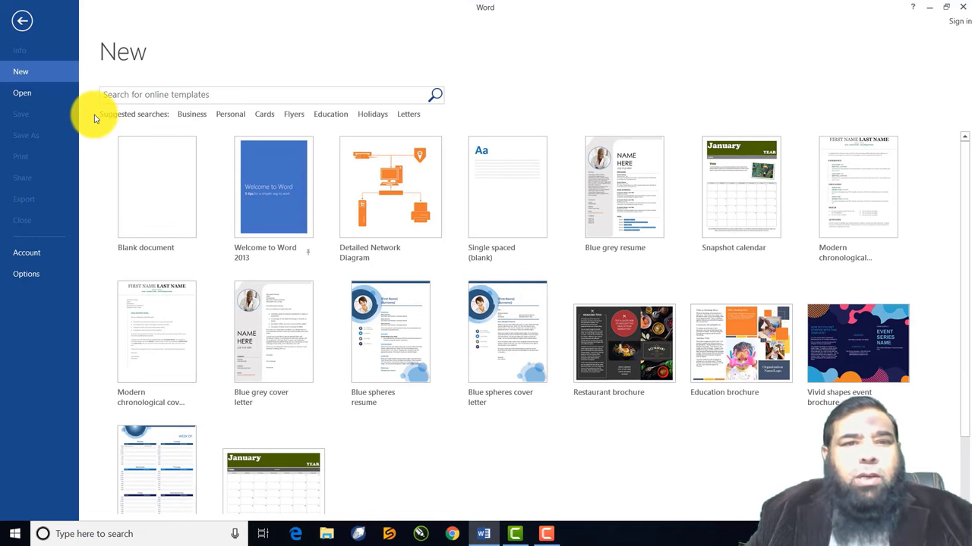
Create and close blank Document2, then start a fresh blank Document3 with Ctrl+N
click(152, 188)
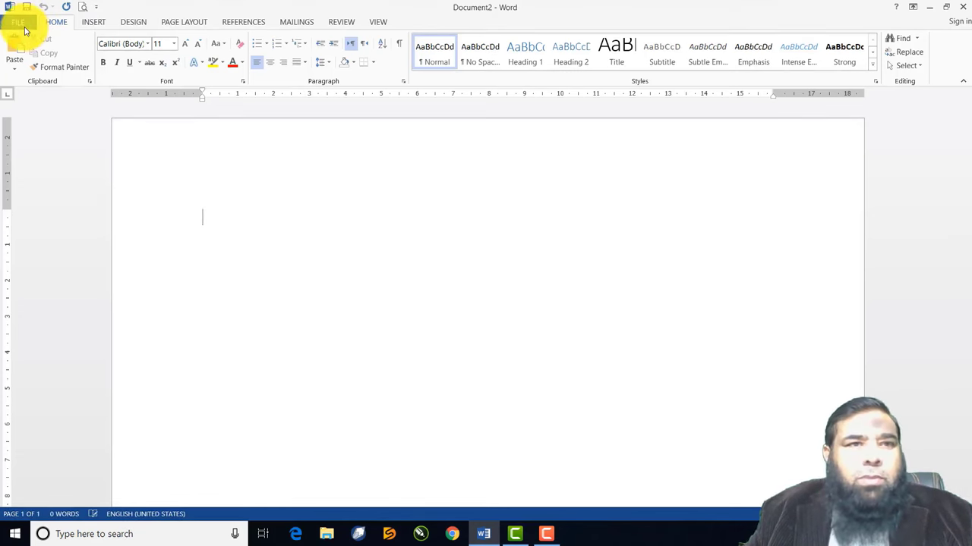
click(23, 24)
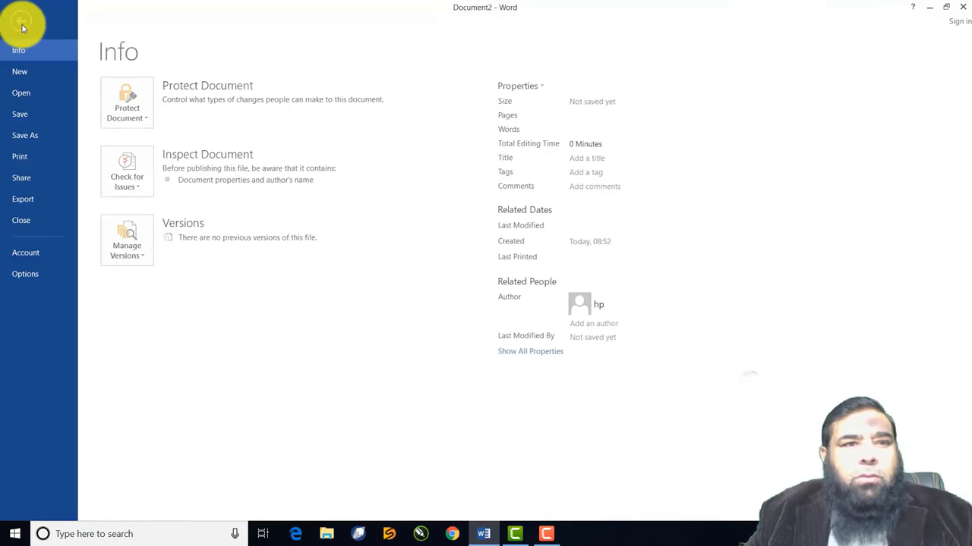
click(40, 223)
key(ctrl+n)
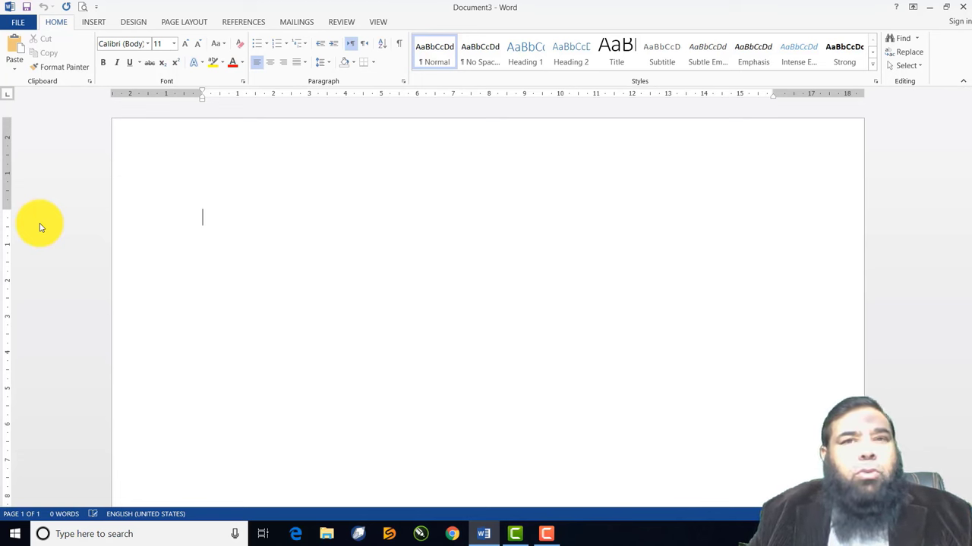
click(19, 27)
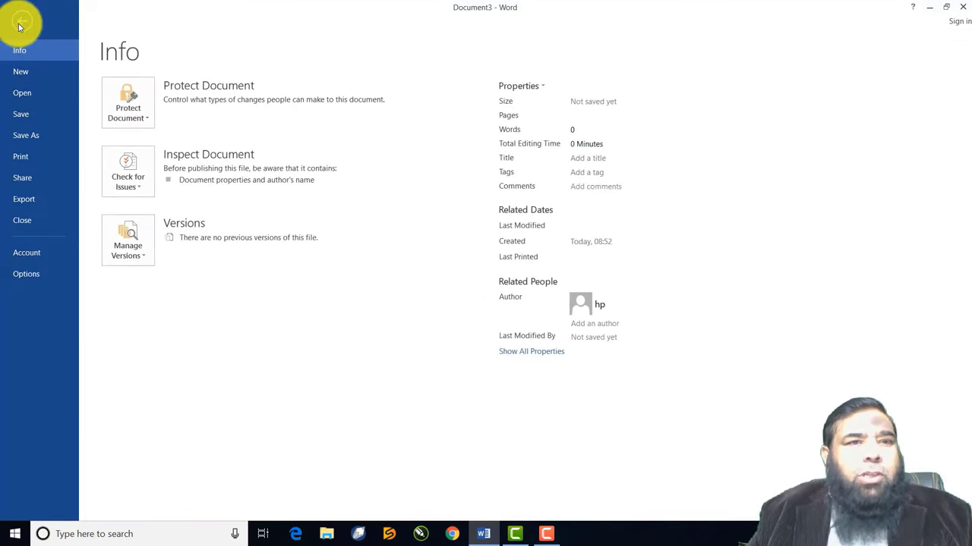
click(23, 93)
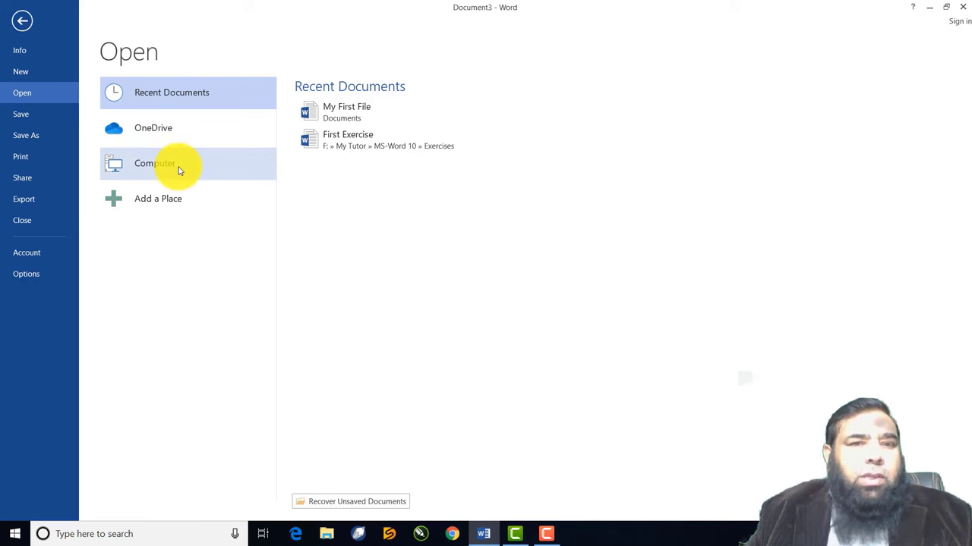
click(346, 116)
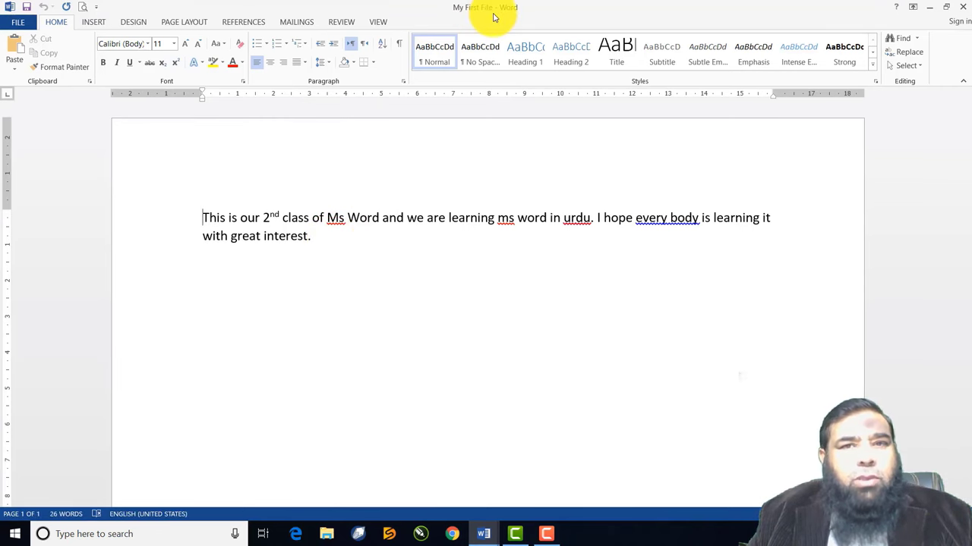
click(20, 24)
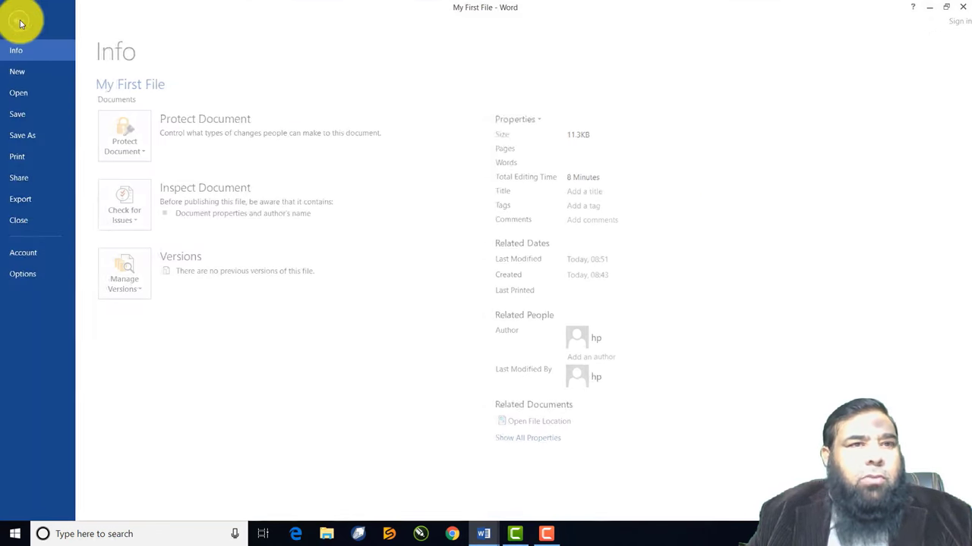
click(16, 222)
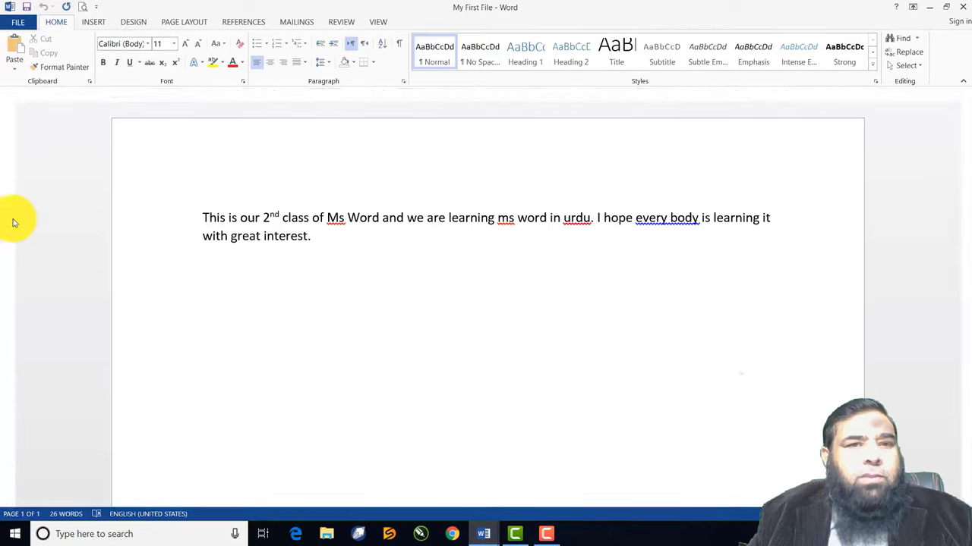
Bring up the Open dialog from the FILE menu and go to the Documents folder
click(11, 22)
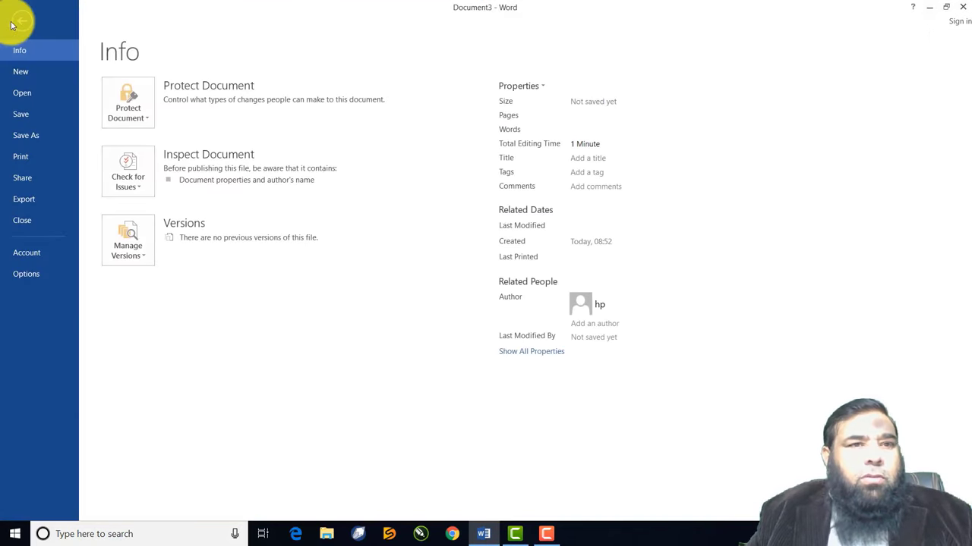
click(27, 96)
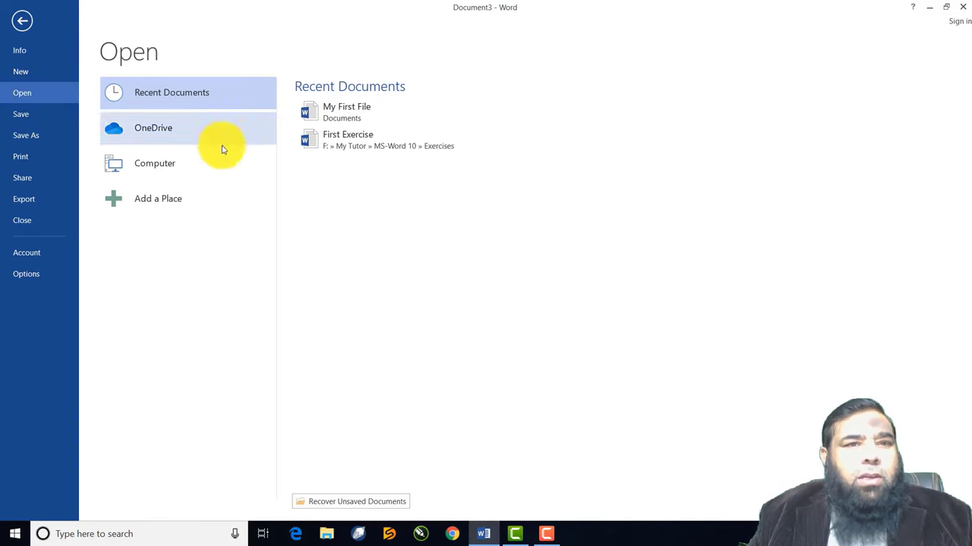
click(157, 167)
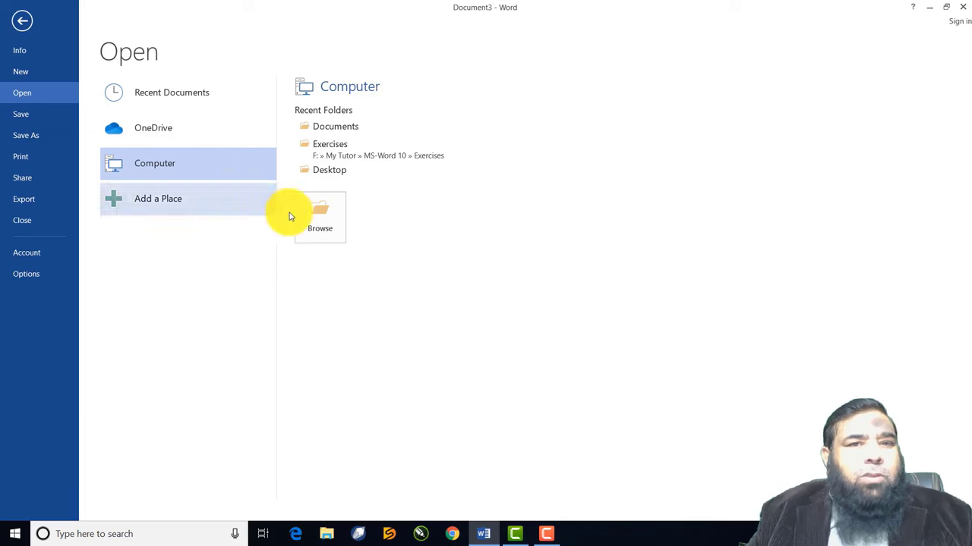
click(309, 224)
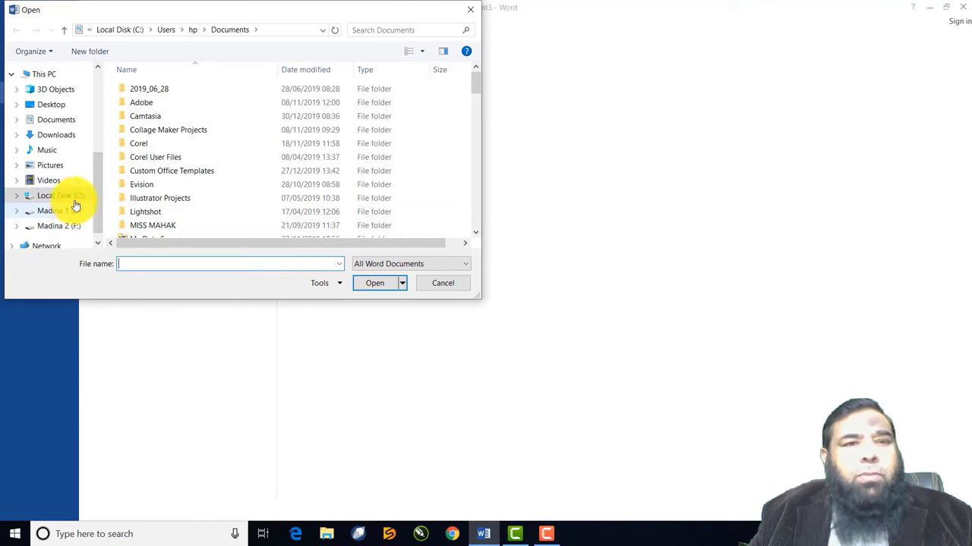
click(69, 124)
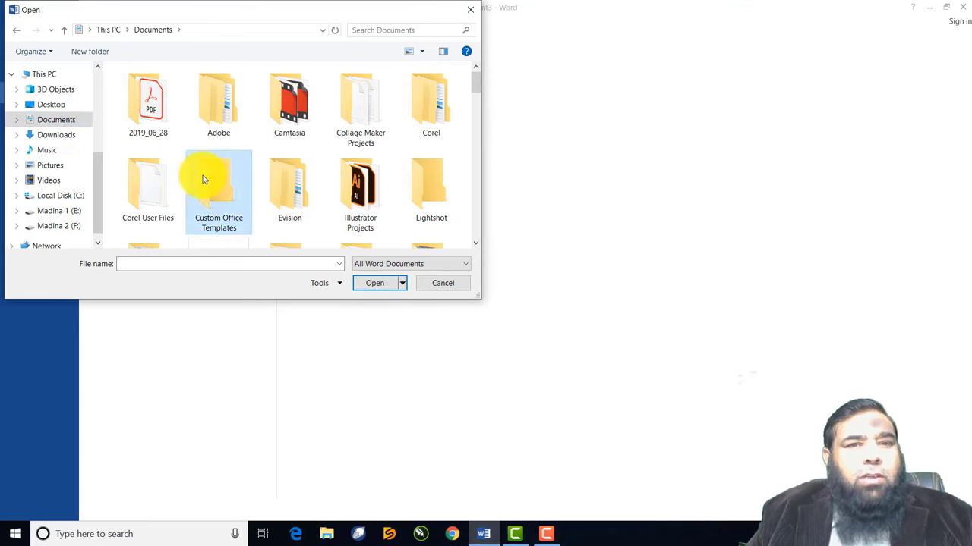
Find My First File in the Documents list and open it
scroll(203, 176, down, 5)
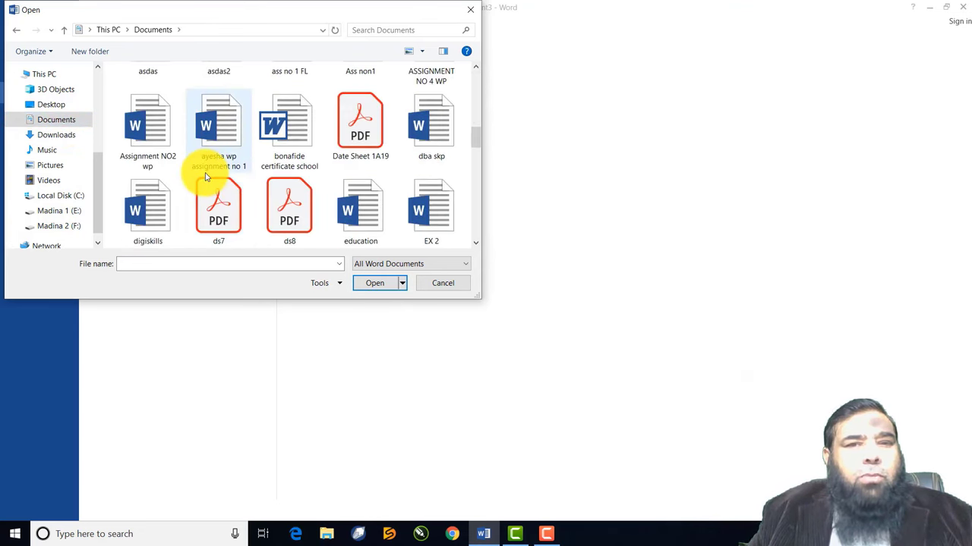
scroll(203, 175, up, 3)
scroll(206, 177, up, 2)
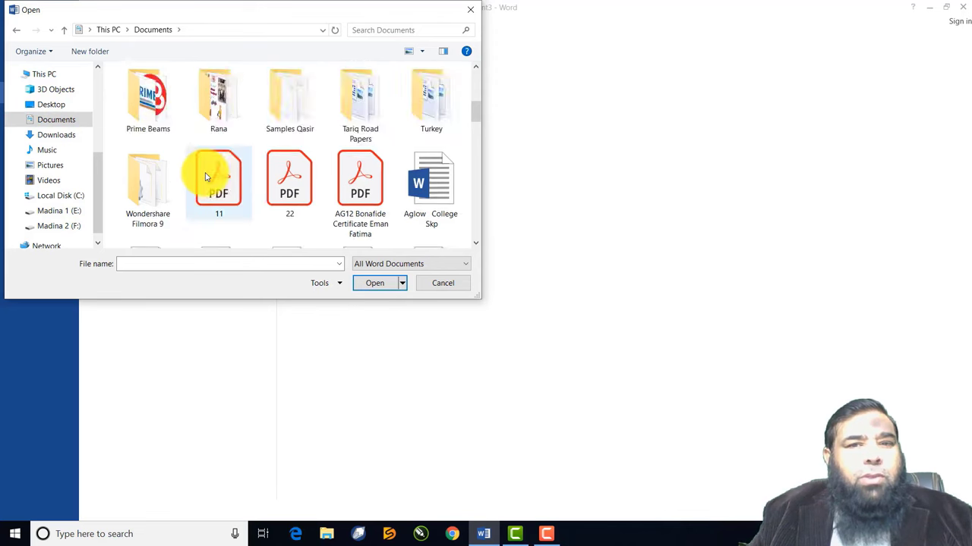
scroll(206, 178, down, 2)
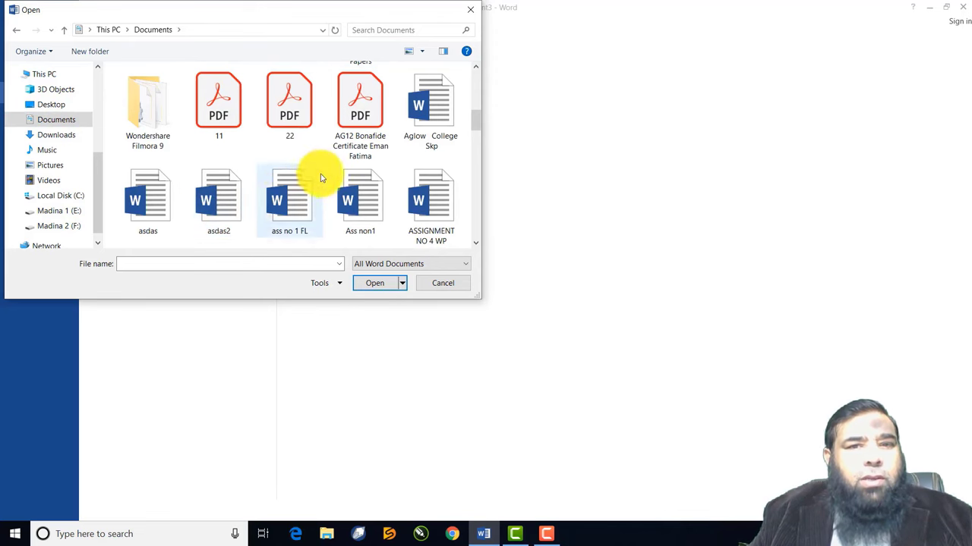
scroll(360, 190, down, 1)
click(364, 196)
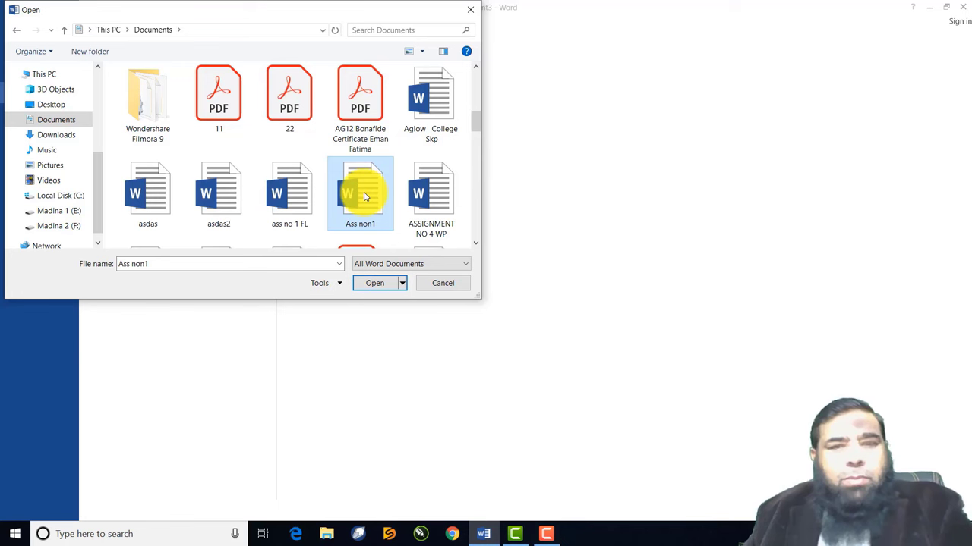
text(m1)
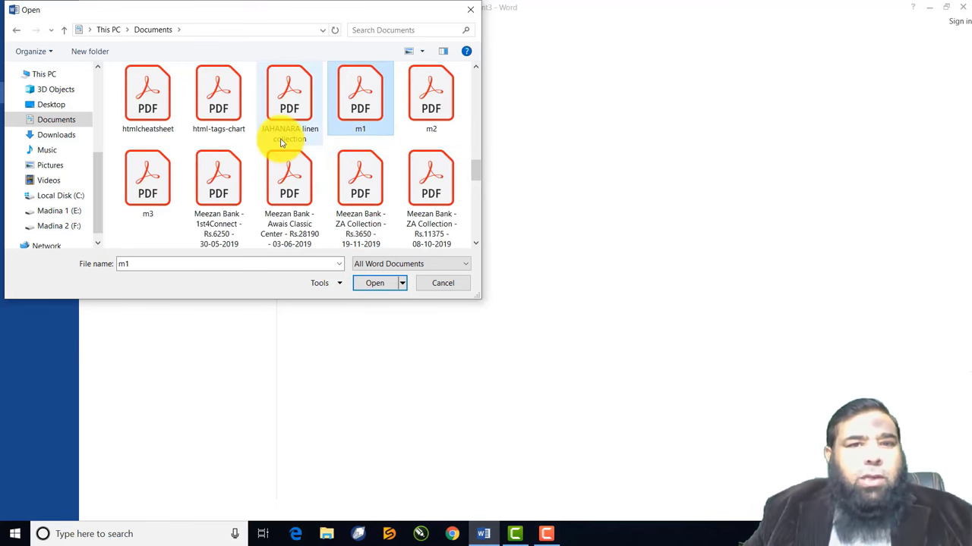
scroll(281, 142, down, 1)
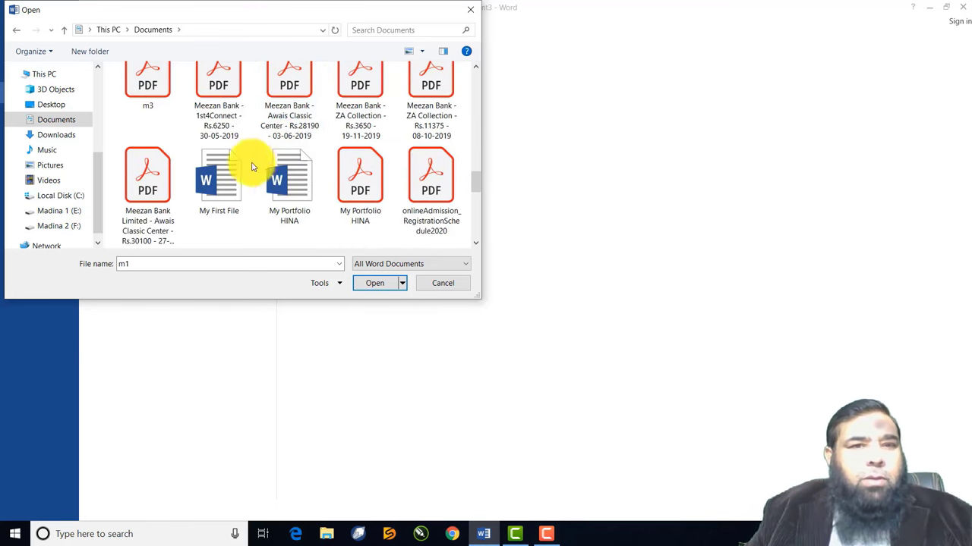
click(224, 183)
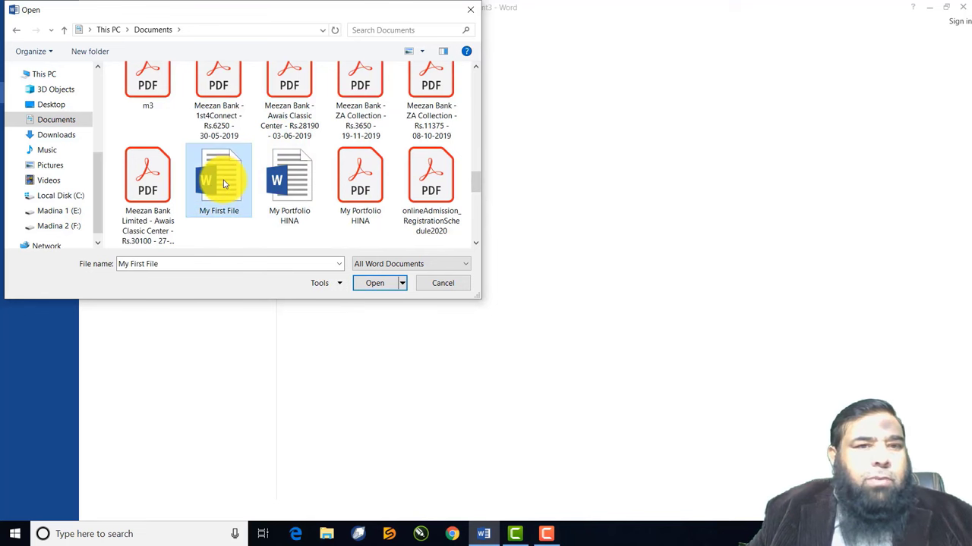
click(372, 283)
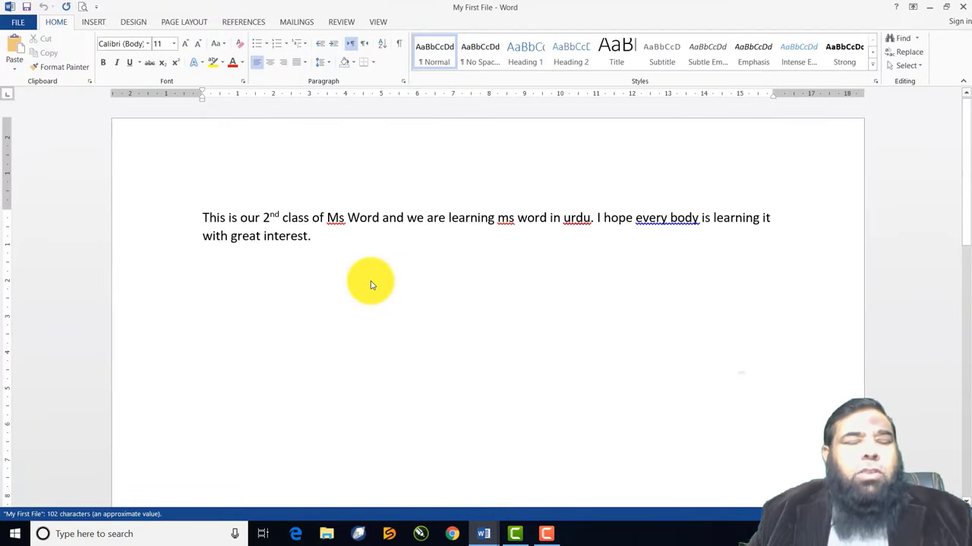
Add the words 'Its new file' after 'with great interest.' in the paragraph
key(ctrl+o)
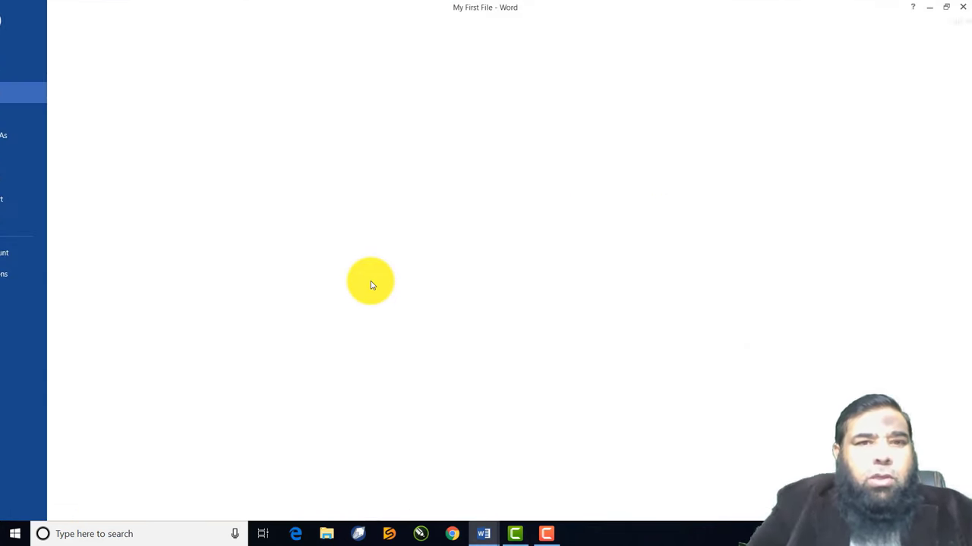
key(ctrl+o)
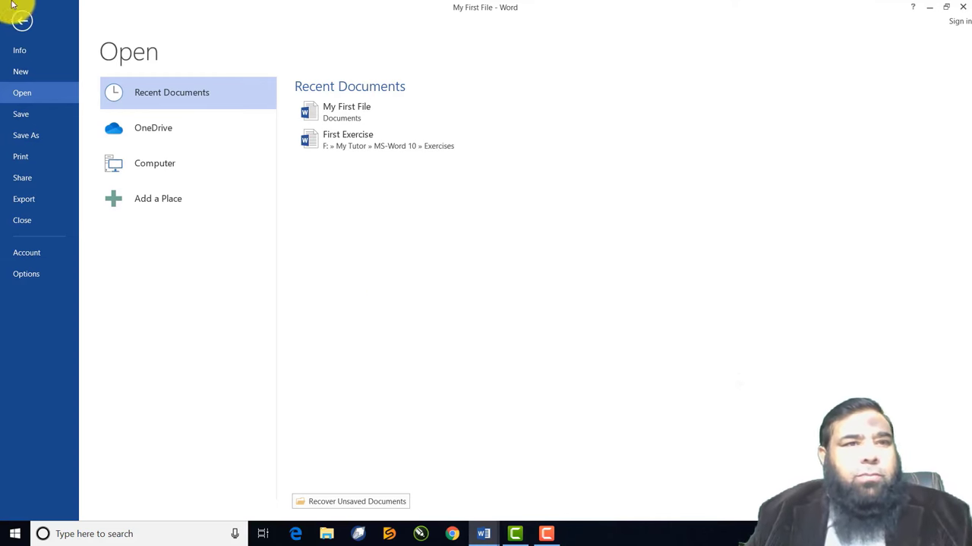
click(23, 23)
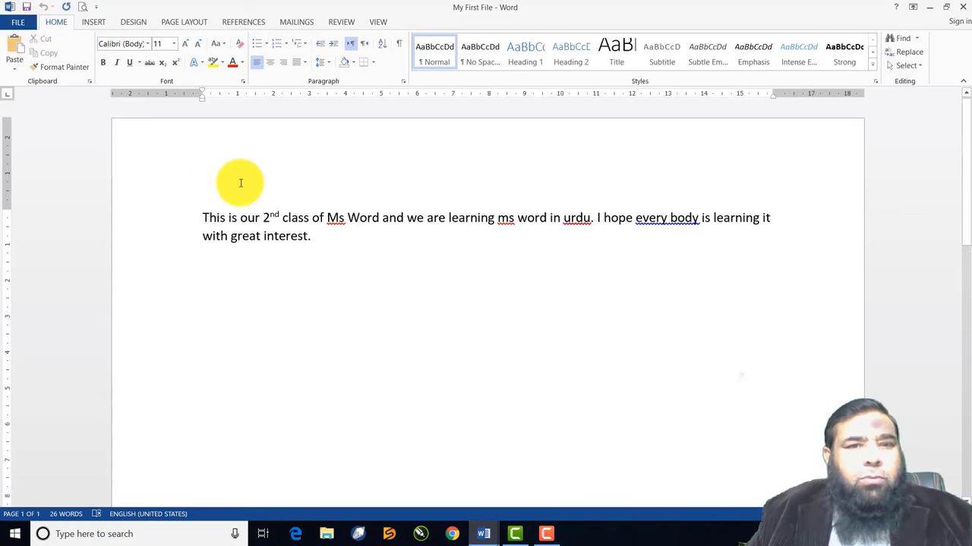
click(323, 238)
text(It)
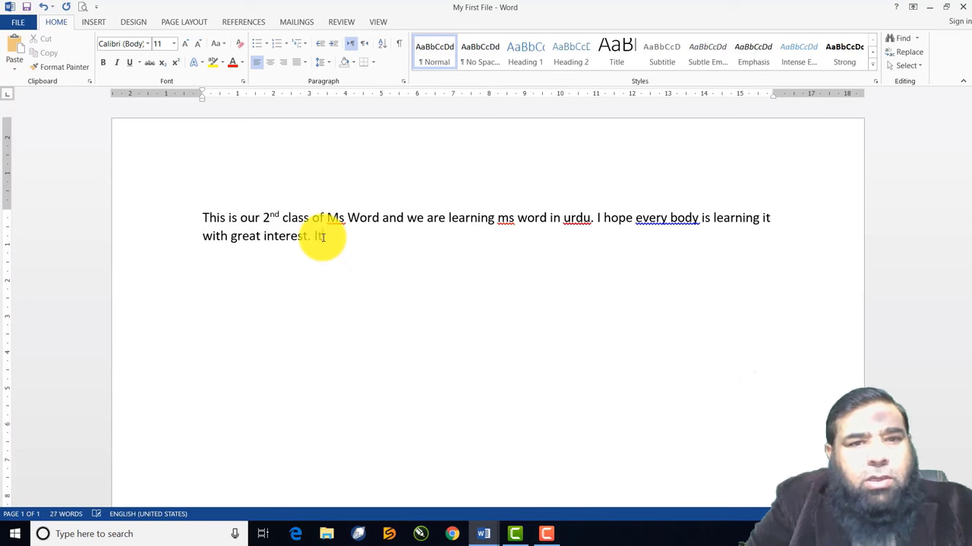
text(s new fil)
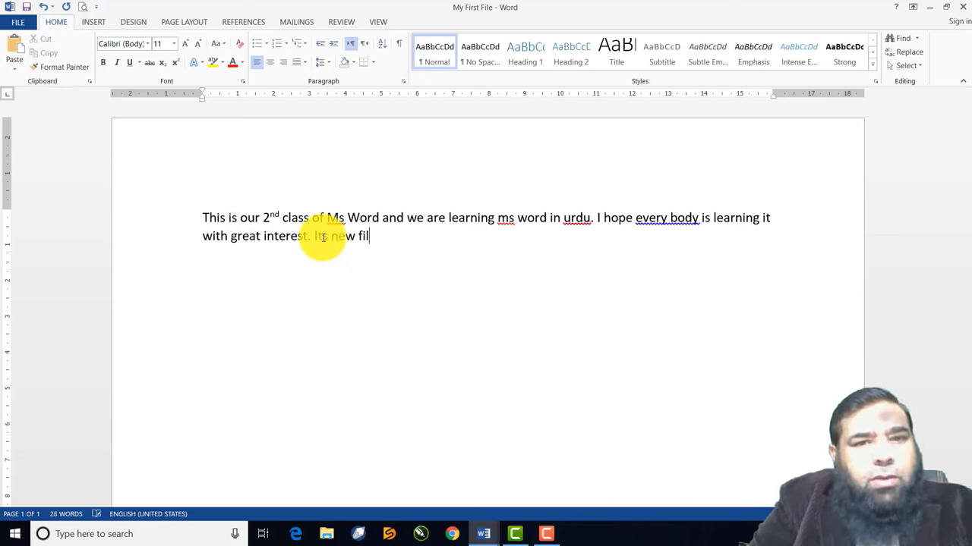
text(e)
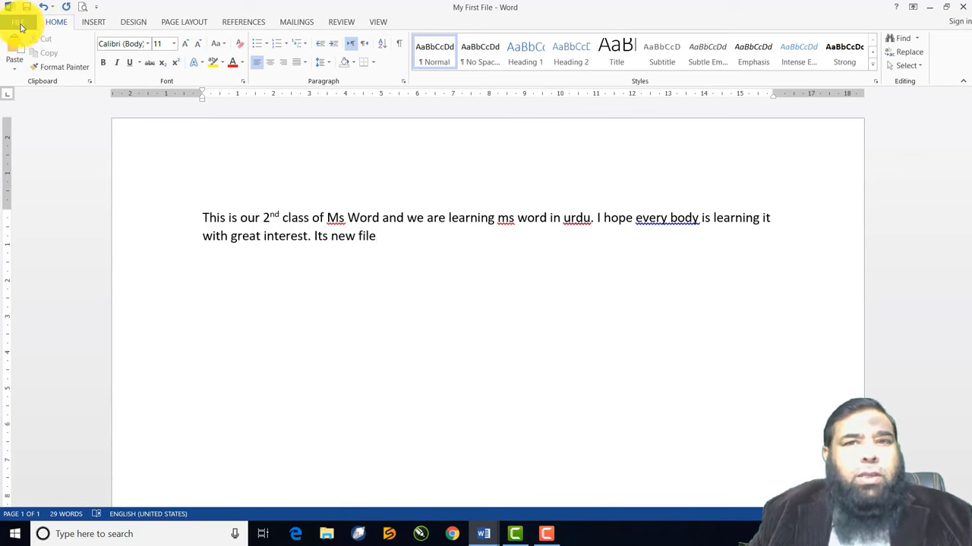
Close My First File and save the added sentence
click(20, 26)
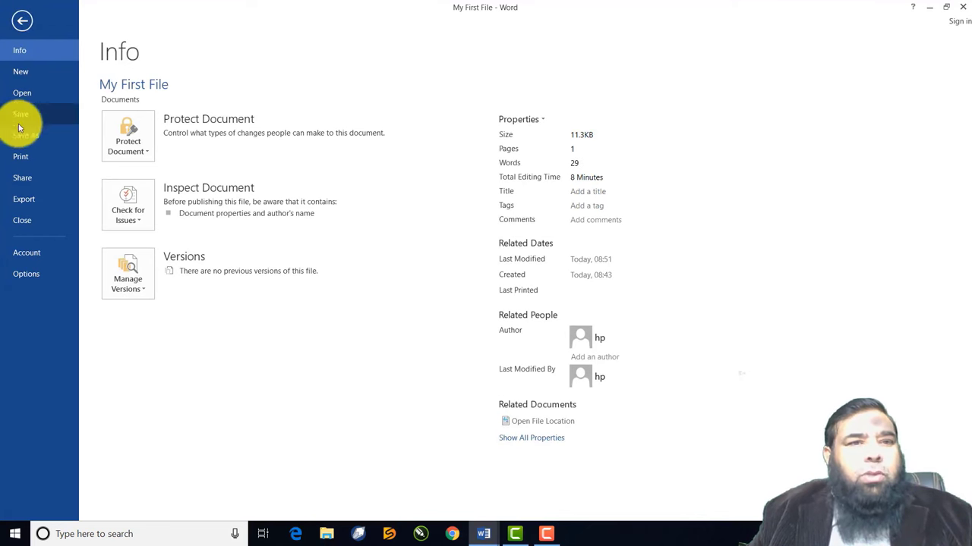
key(Escape)
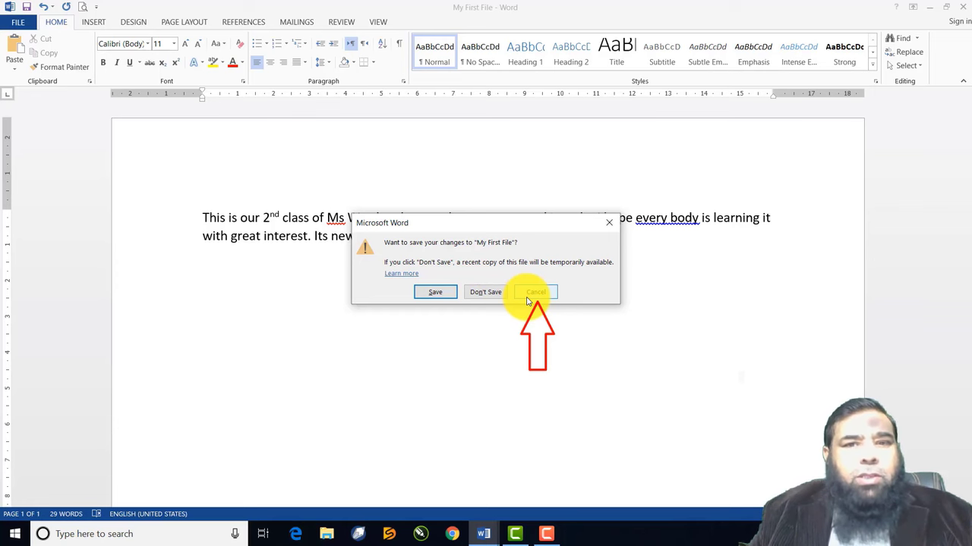
click(436, 293)
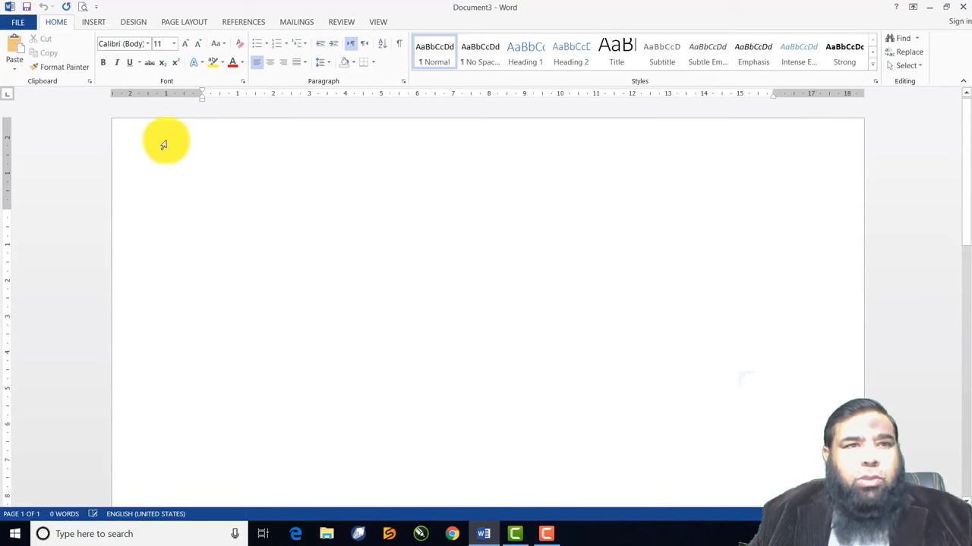
click(18, 22)
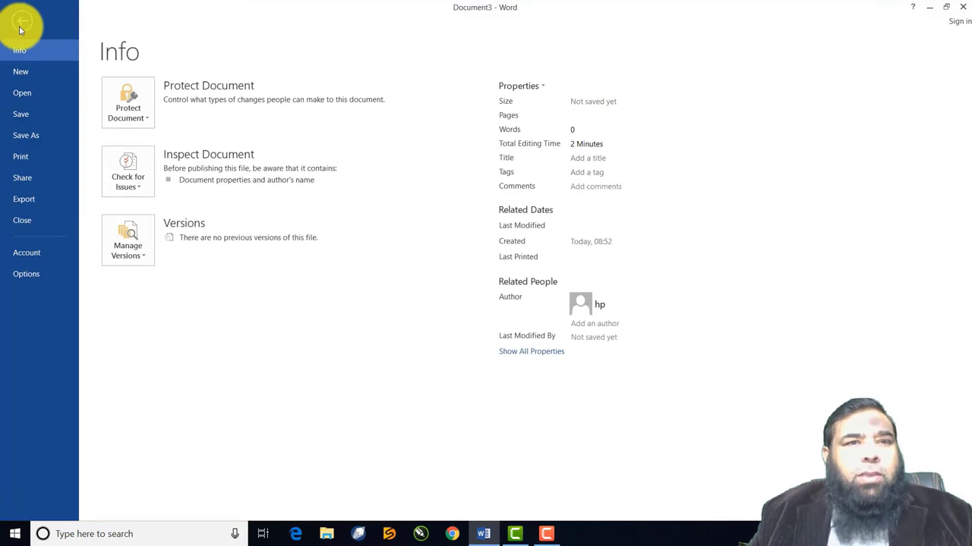
click(24, 92)
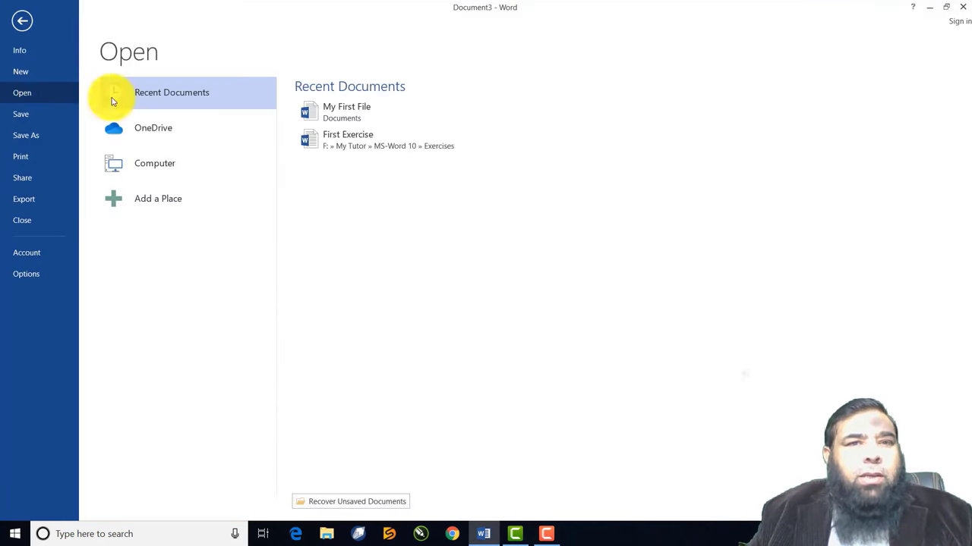
click(350, 111)
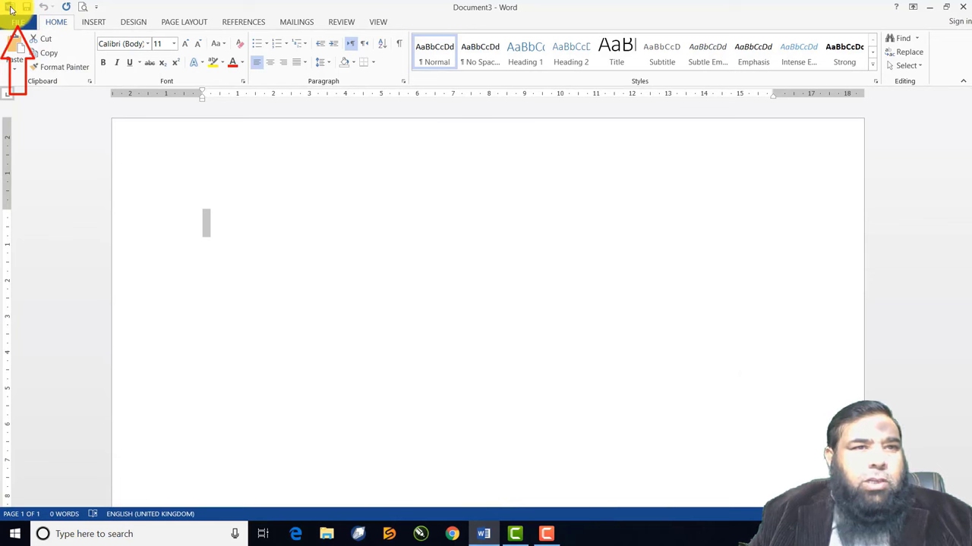
Exit Word by closing its window, leaving Document3 unsaved
click(11, 9)
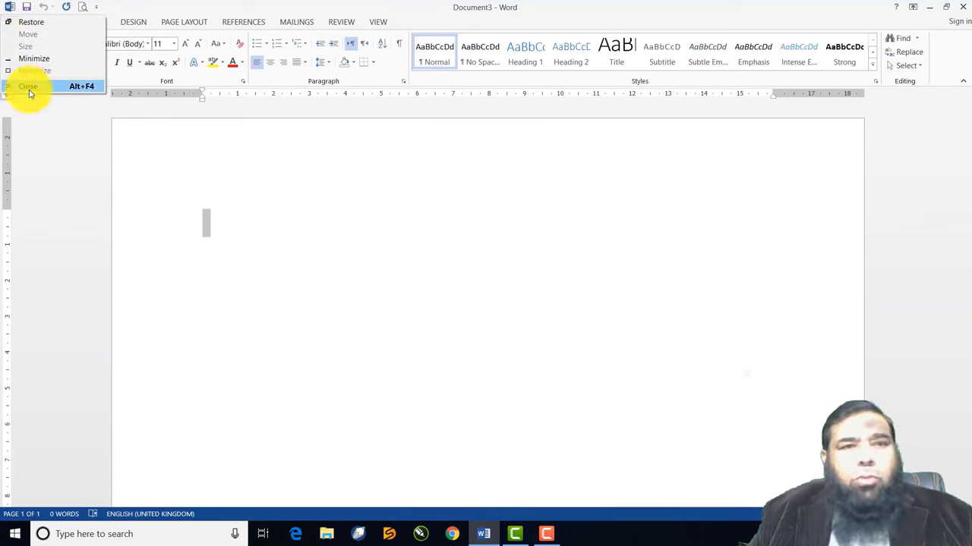
click(270, 205)
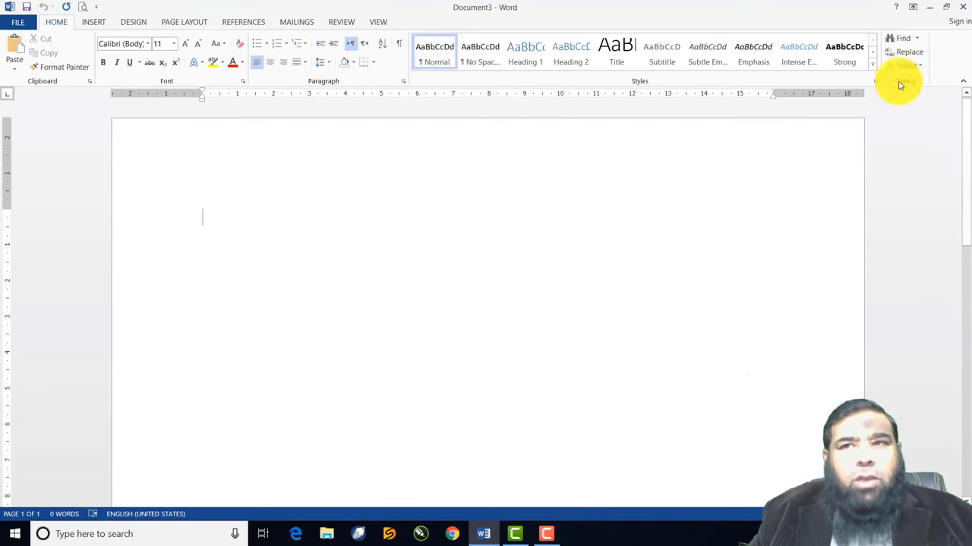
click(964, 7)
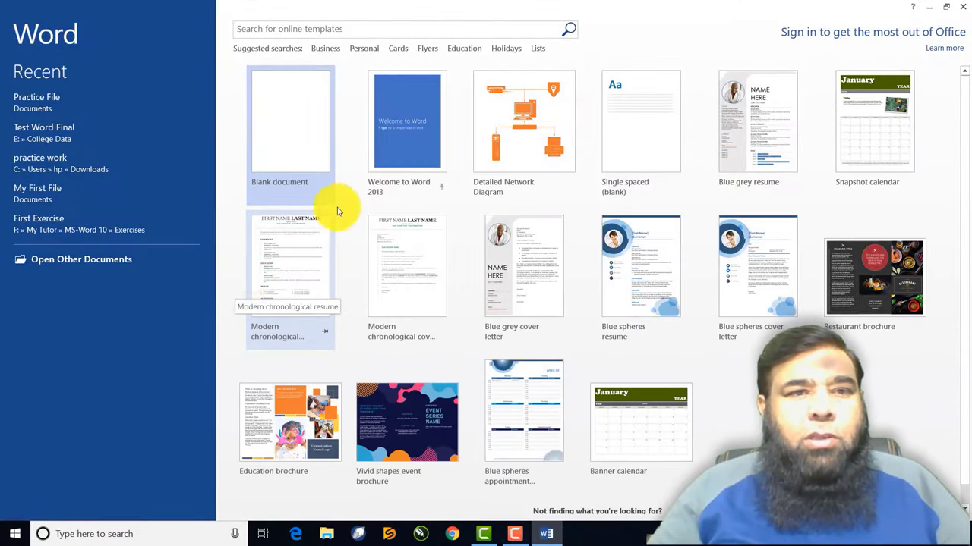
Open Practice File from the start screen's list of recent documents
click(94, 261)
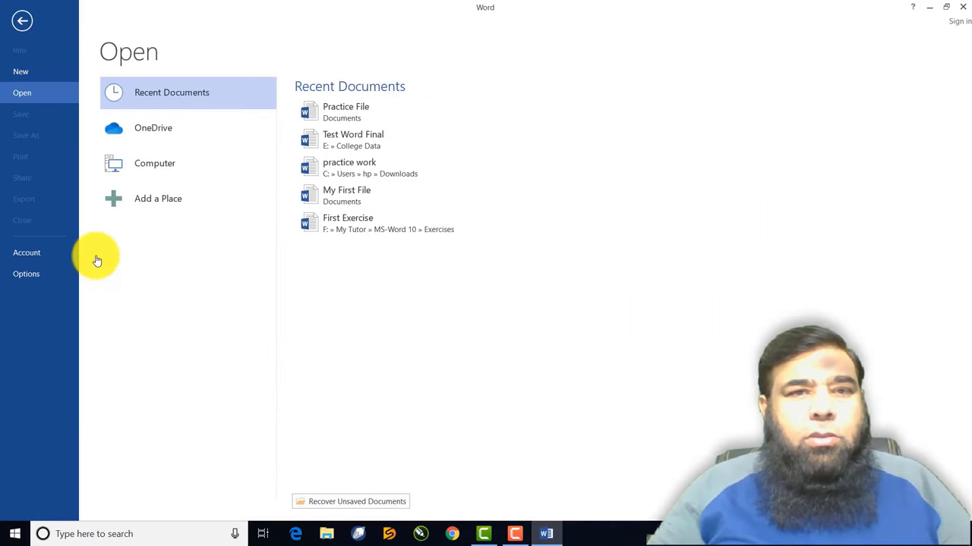
click(340, 110)
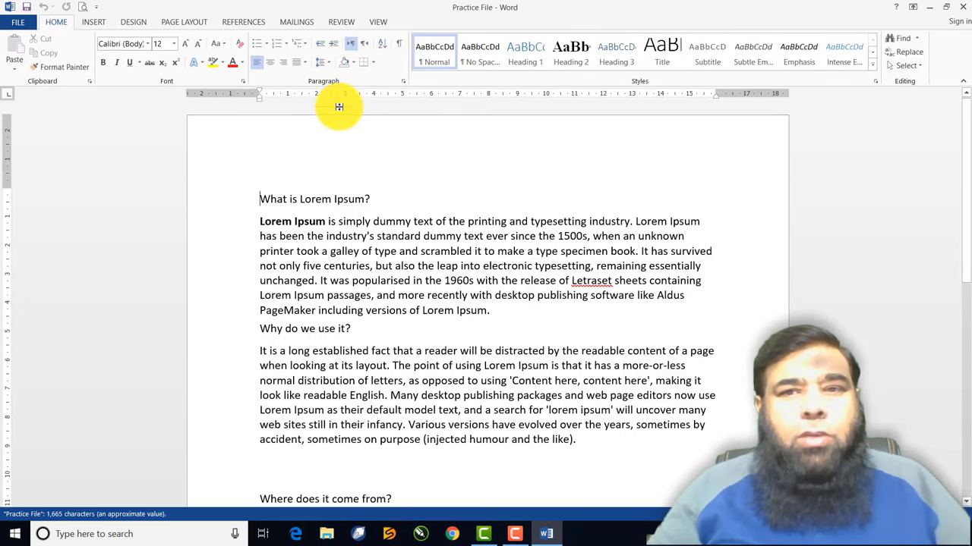
scroll(355, 236, down, 2)
scroll(354, 237, down, 5)
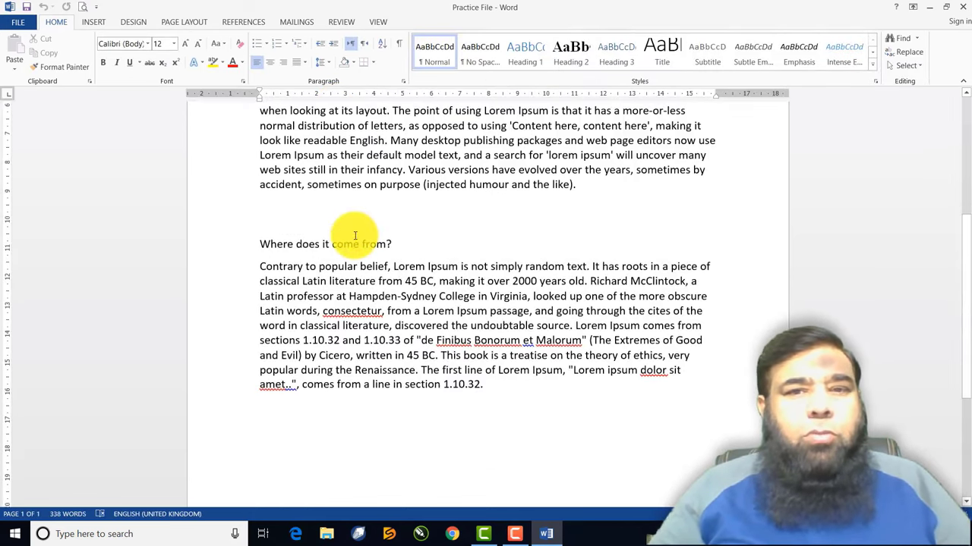
scroll(355, 236, up, 5)
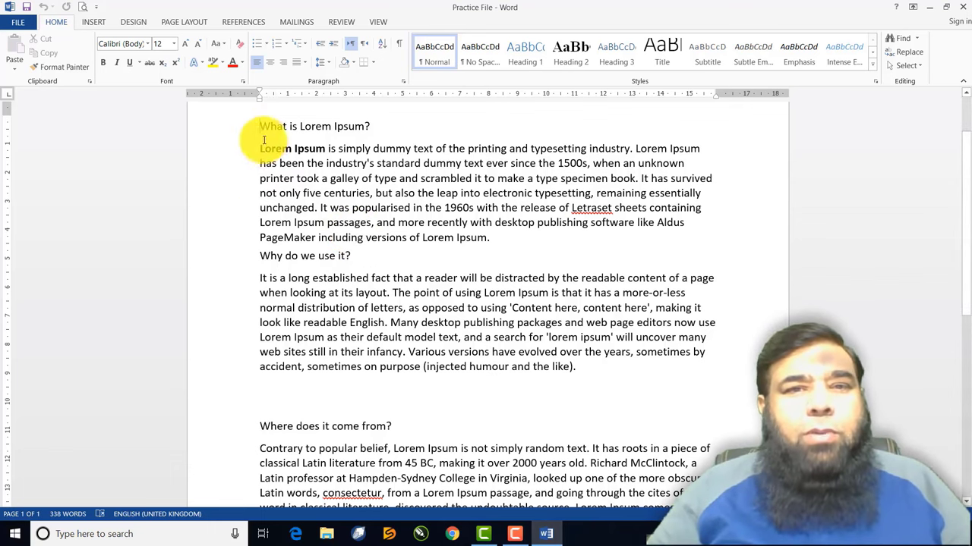
click(436, 193)
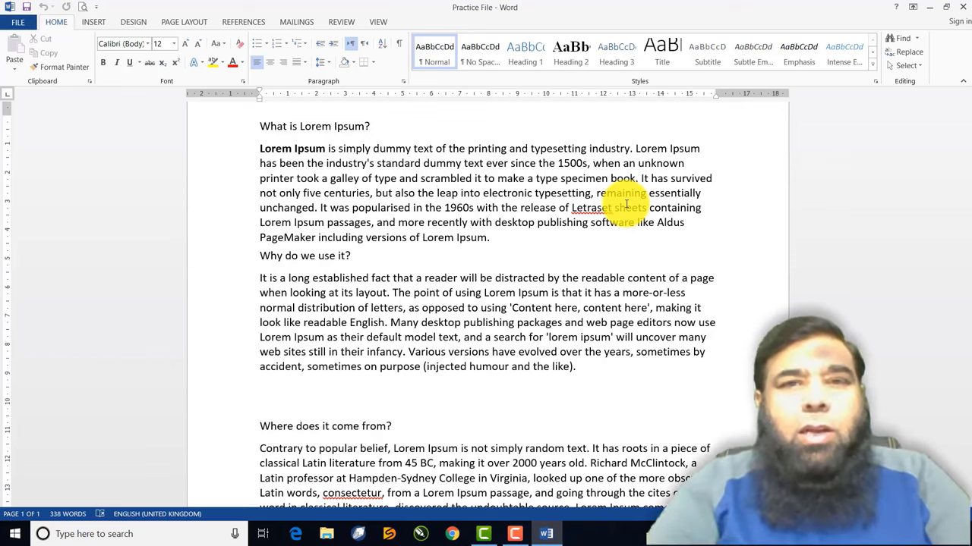
key(shift+Right)
key(shift+Right)
key(shift+Right)
key(shift+Right)
key(shift+Right)
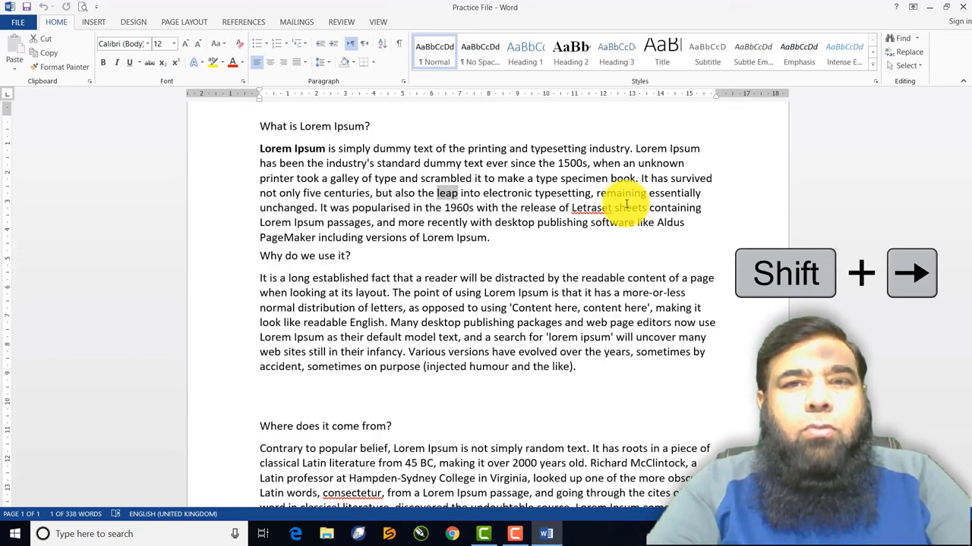
key(shift+Right)
key(shift+Right)
key(shift+Right)
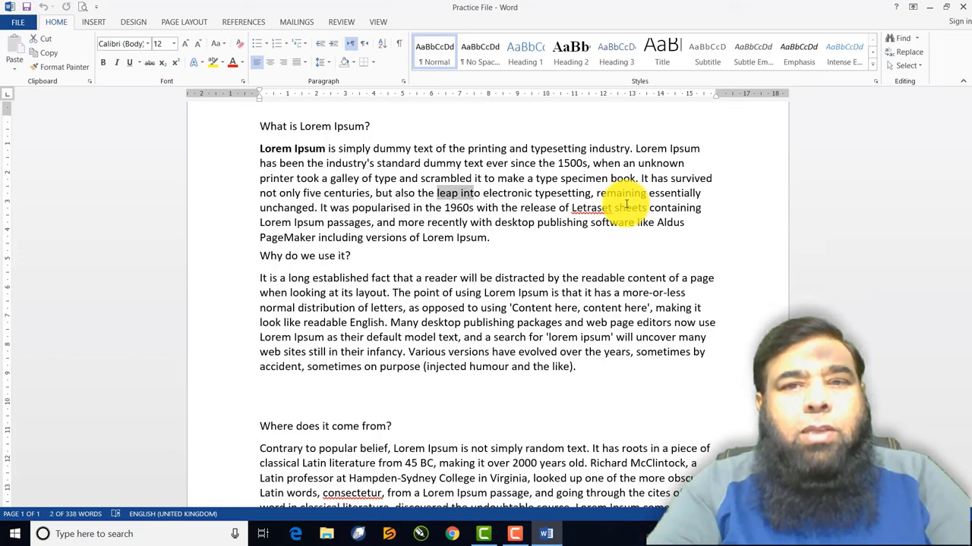
key(shift+Right)
key(shift+Right)
key(shift+Right)
key(shift+Right)
key(shift+Right)
key(shift+Right)
key(shift+Right)
key(shift+Right)
key(shift+Right)
key(shift+Right)
key(shift+Right)
key(shift+Right)
key(shift+Right)
key(shift+Right)
key(shift+Right)
key(shift+Right)
key(shift+Right)
key(shift+Right)
key(shift+Right)
key(shift+Right)
key(shift+Right)
key(shift+Right)
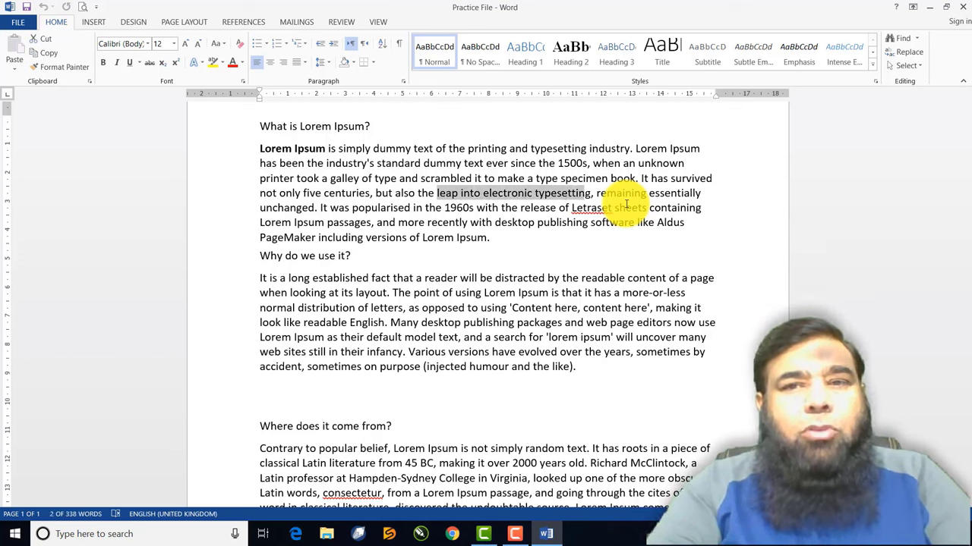
key(shift+Right)
key(shift+Right)
key(shift+Right)
key(shift+Right)
key(shift+Right)
key(shift+Right)
key(shift+Right)
key(shift+Right)
key(shift+Right)
key(shift+Right)
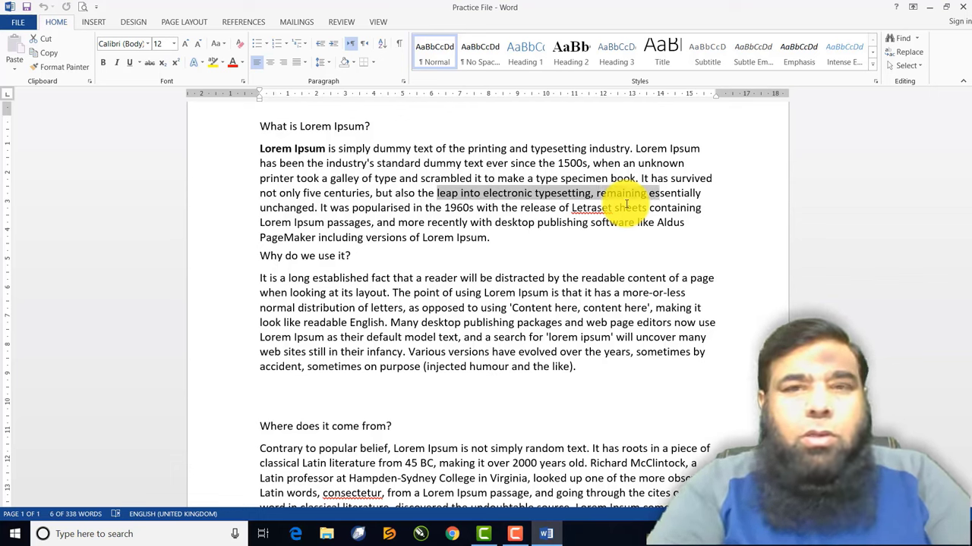
key(shift+Left)
key(shift+Left)
key(shift+Left)
key(shift+Left)
key(shift+Left)
key(shift+Left)
key(shift+Left)
key(shift+Left)
key(shift+Left)
key(shift+Left)
key(shift+Left)
key(shift+Left)
key(shift+Left)
key(shift+Left)
key(shift+Left)
key(shift+Left)
key(shift+Left)
key(shift+Left)
key(shift+Left)
key(shift+Left)
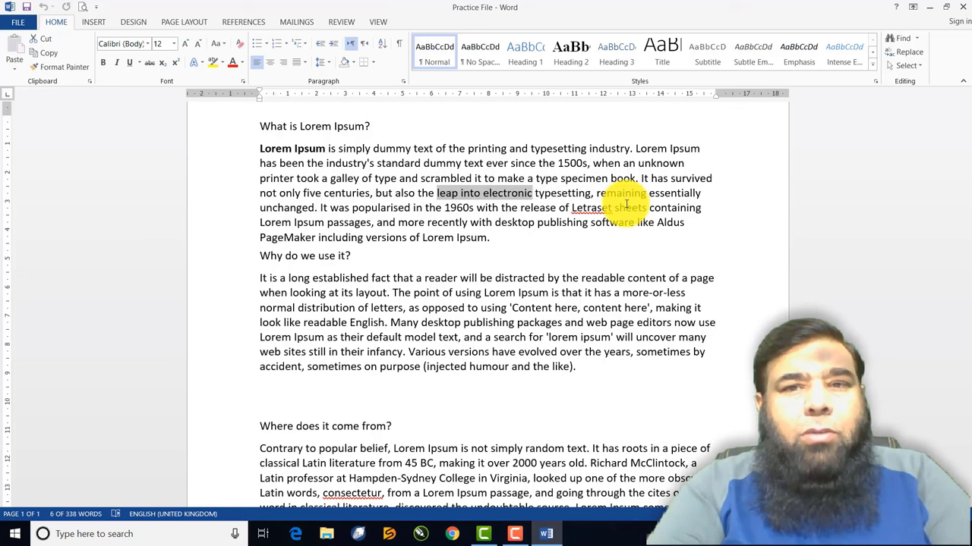
key(shift+Left)
key(shift+Left)
key(shift+Left)
key(shift+Left)
key(shift+Left)
key(shift+Left)
key(shift+Left)
key(shift+Left)
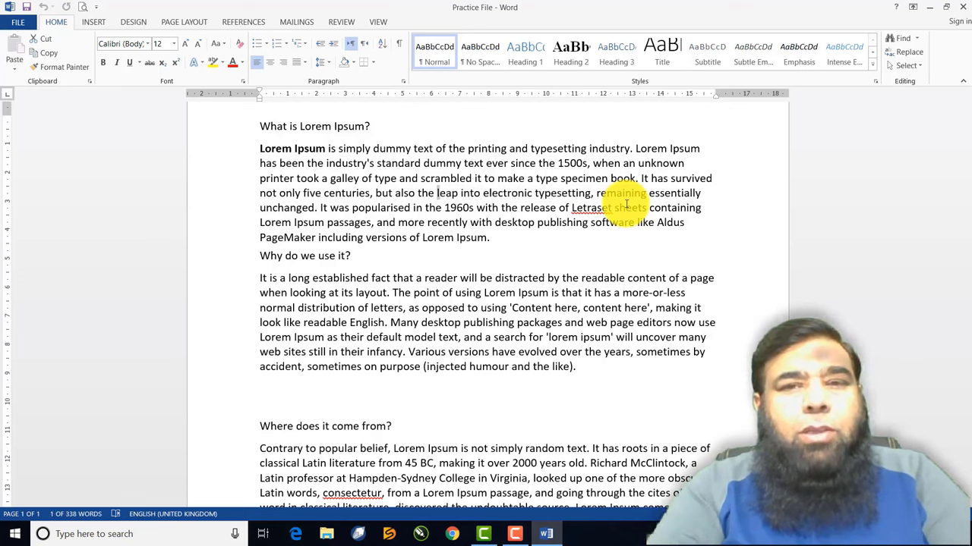
key(shift+Left)
key(shift+Left)
key(shift+Left)
key(shift+Left)
key(shift+Left)
key(shift+Left)
key(shift+Left)
key(shift+Left)
key(shift+Left)
key(shift+Left)
key(shift+Left)
key(shift+Left)
key(shift+Left)
key(shift+Left)
key(shift+Left)
key(shift+Left)
key(shift+Left)
key(shift+Left)
key(shift+Left)
key(shift+Left)
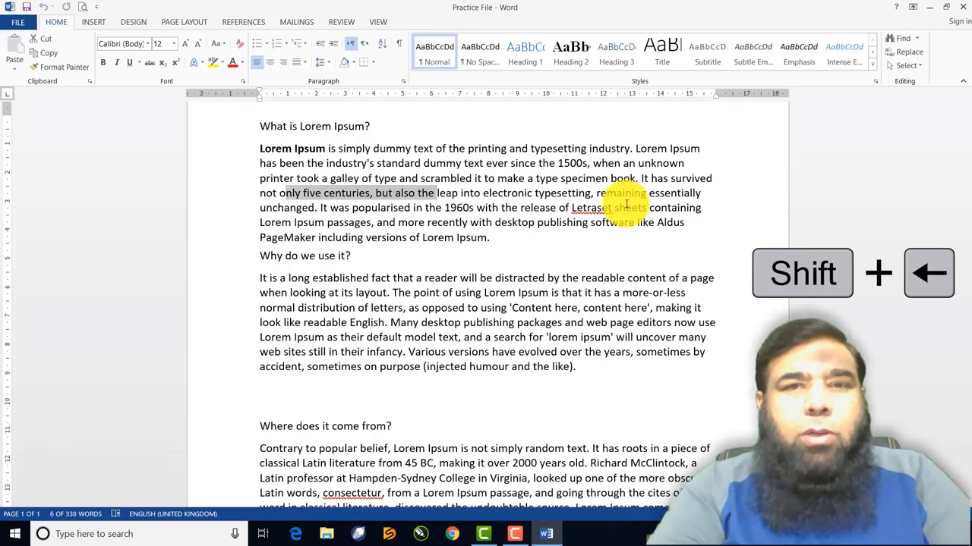
key(shift+Up)
key(shift+Up)
key(shift+Up)
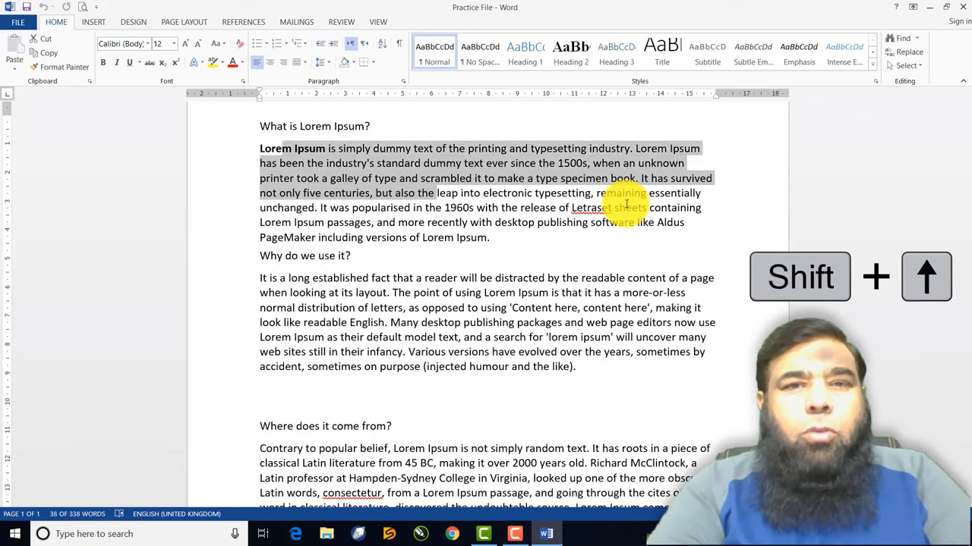
key(shift+Down)
key(shift+Down)
key(shift+Down)
key(shift+Down)
key(shift+Down)
key(shift+Down)
key(shift+Down)
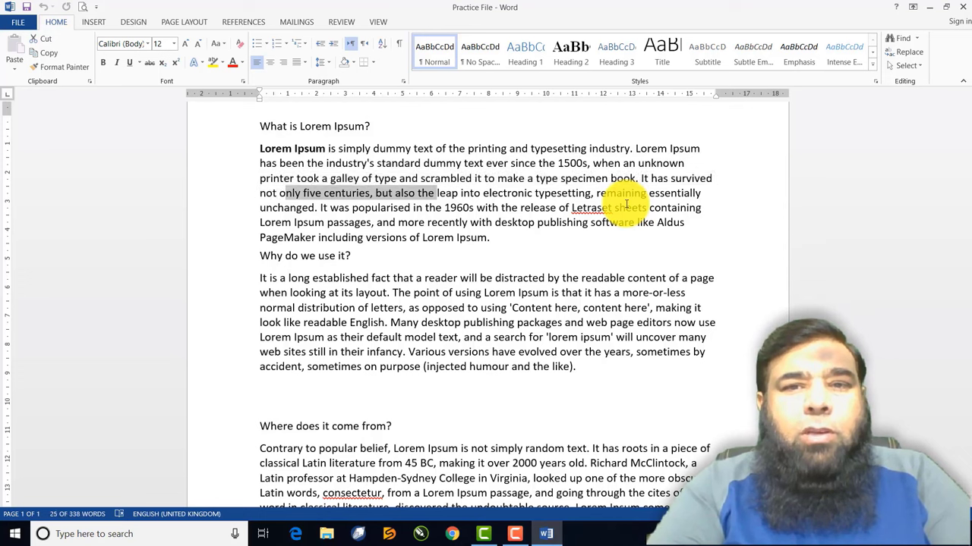
key(shift+Down)
key(shift+Down)
key(shift+Down)
key(shift+Down)
key(shift+Down)
key(shift+Down)
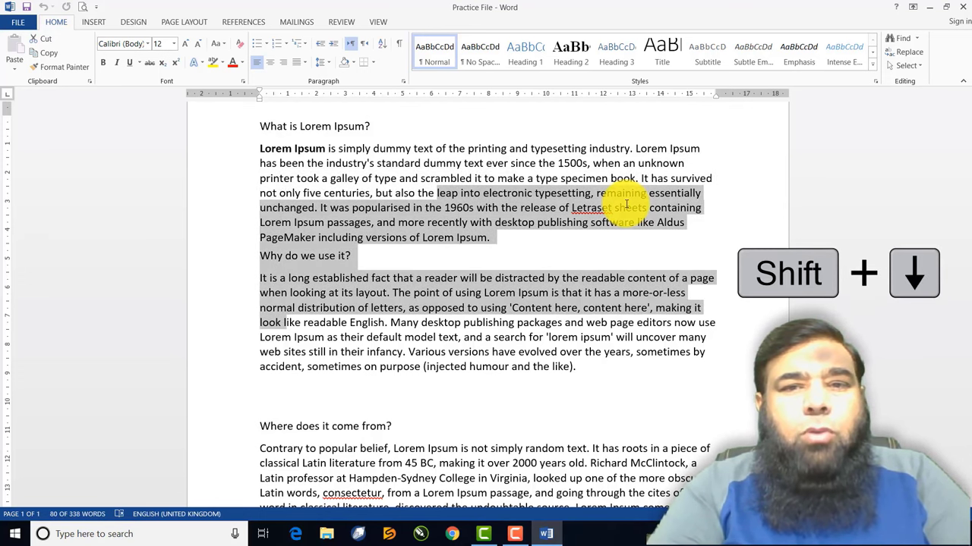
key(shift+Up)
key(shift+Up)
key(shift+Up)
key(shift+Up)
key(shift+Up)
key(shift+Up)
key(shift+Up)
key(shift+Up)
key(shift+Up)
key(shift+Up)
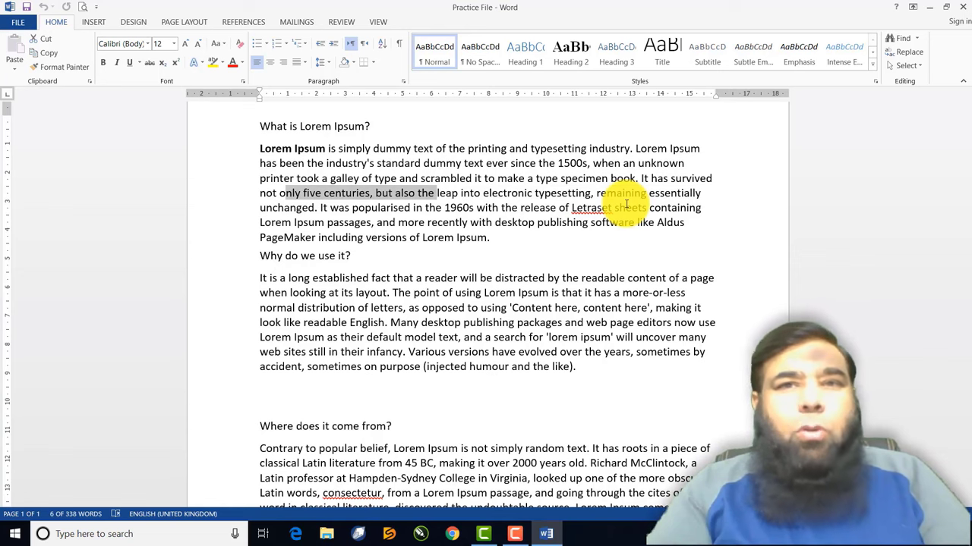
click(553, 200)
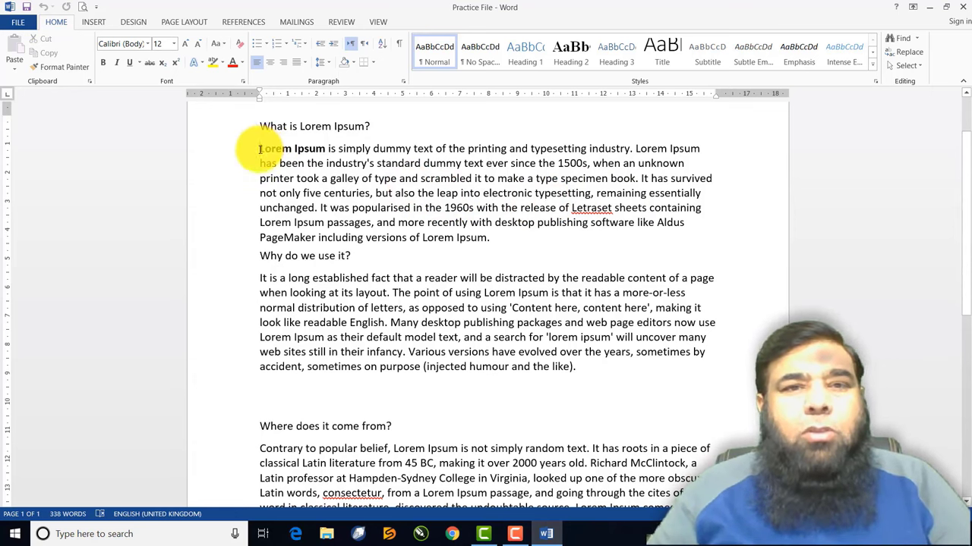
click(259, 150)
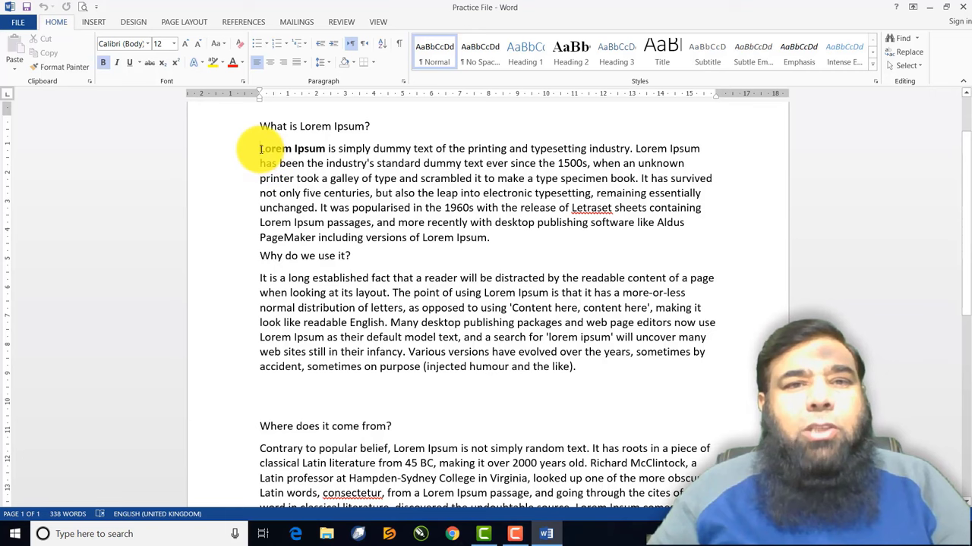
drag(260, 148, 489, 240)
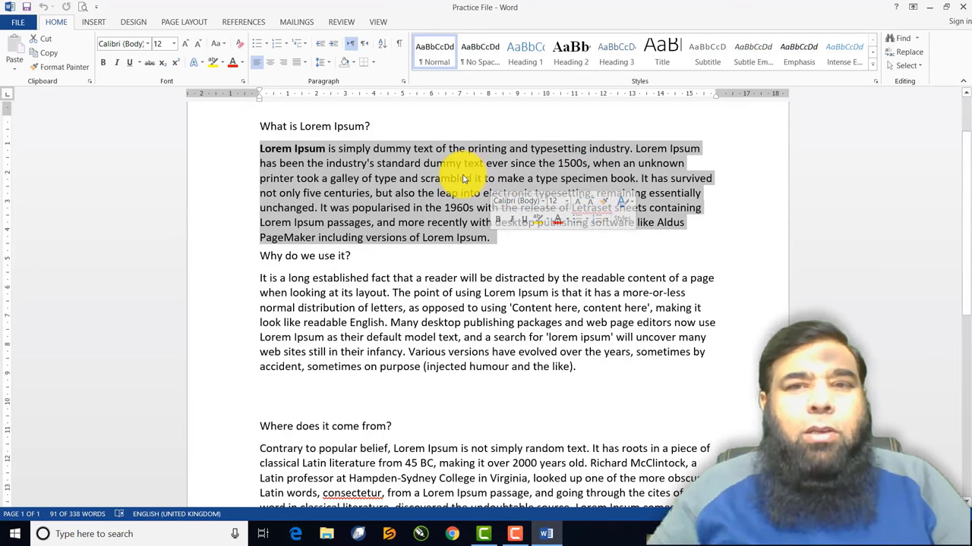
click(440, 252)
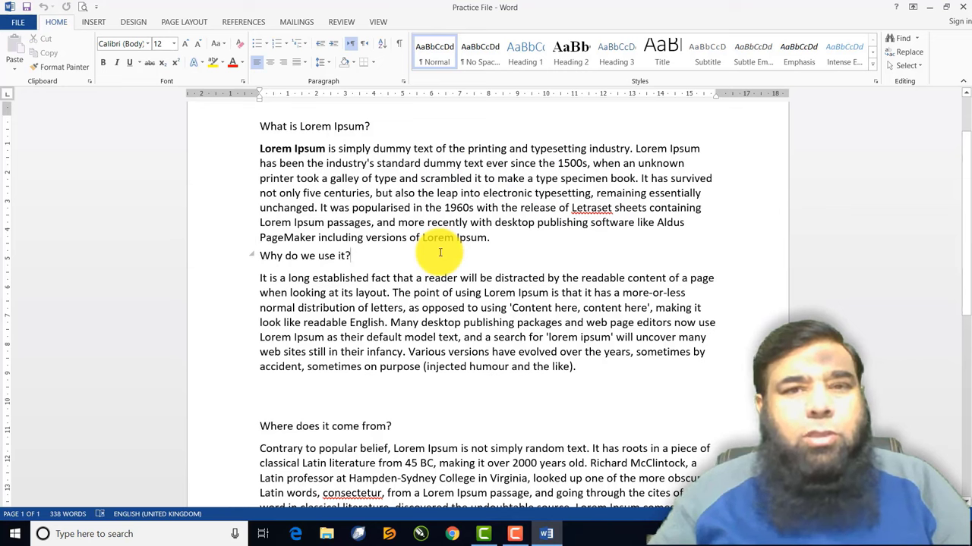
drag(259, 148, 416, 237)
key(ctrl+Home)
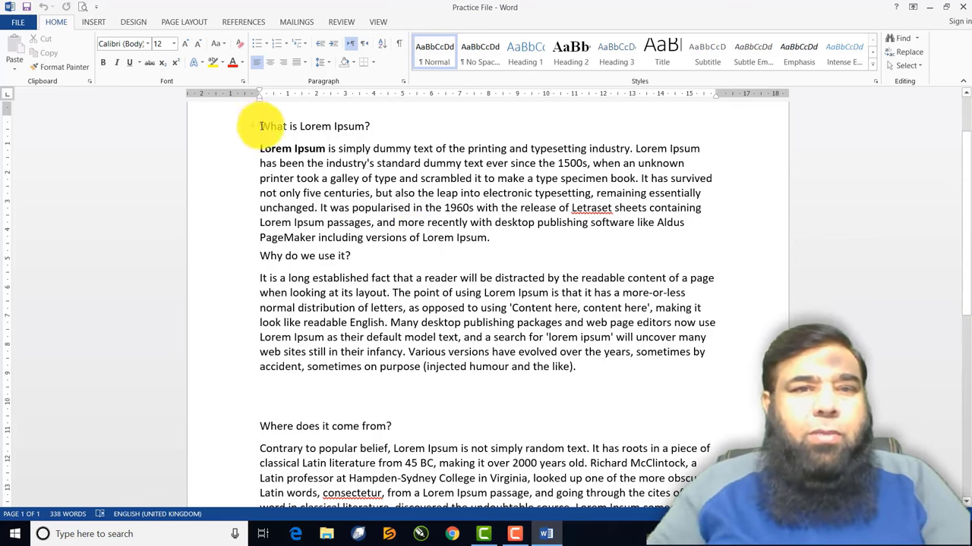
Delete the empty line just above the 'Where does it come from?' heading
drag(262, 127, 309, 129)
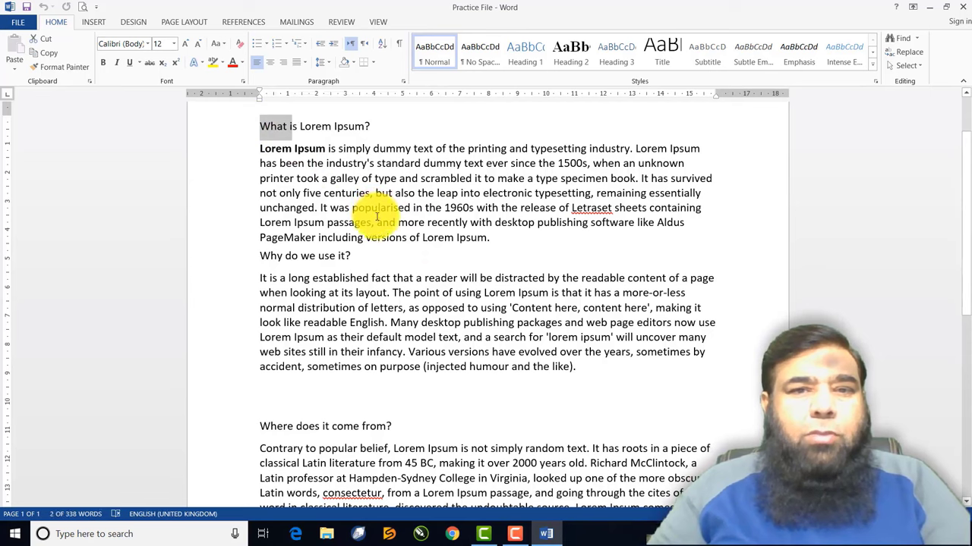
scroll(376, 220, down, 3)
scroll(375, 224, down, 5)
scroll(375, 225, up, 8)
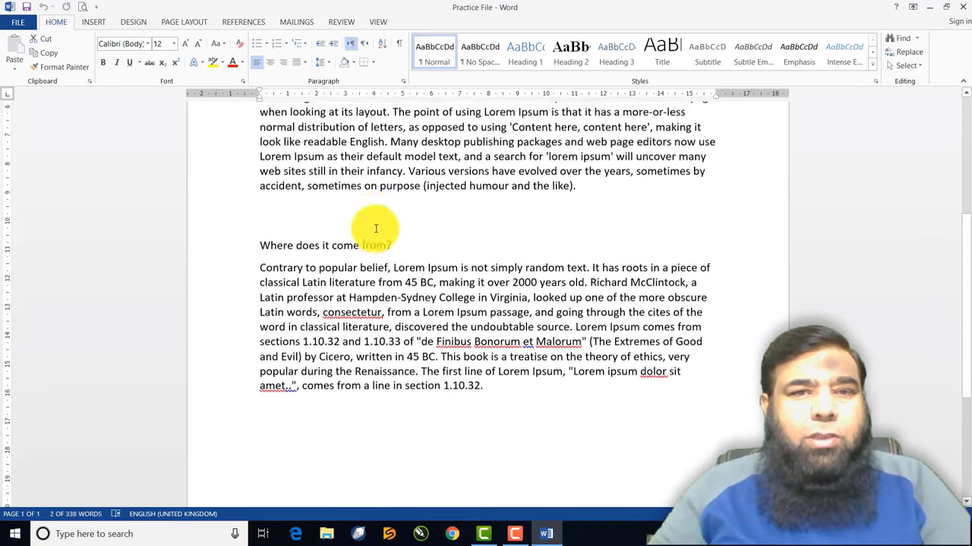
scroll(316, 197, up, 1)
scroll(323, 266, down, 6)
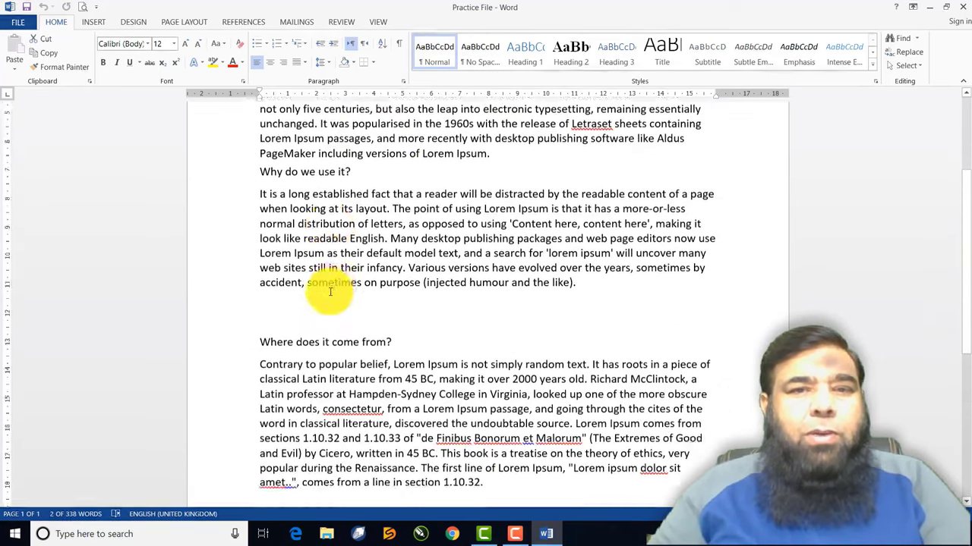
click(288, 212)
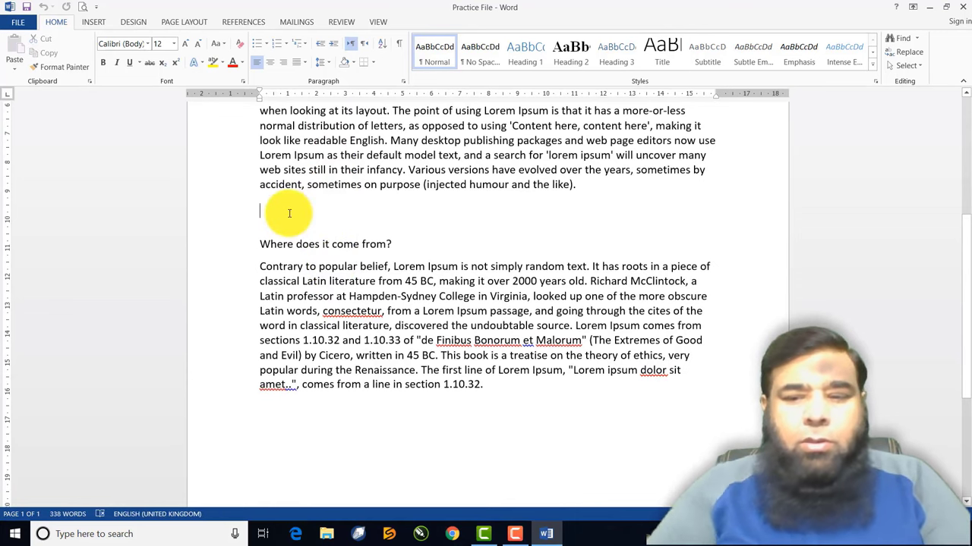
key(BackSpace)
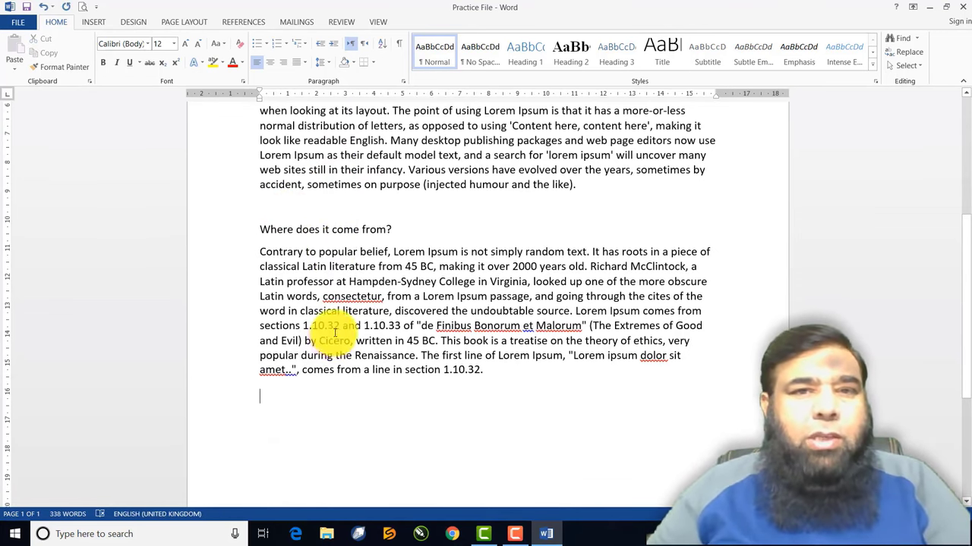
scroll(319, 319, up, 6)
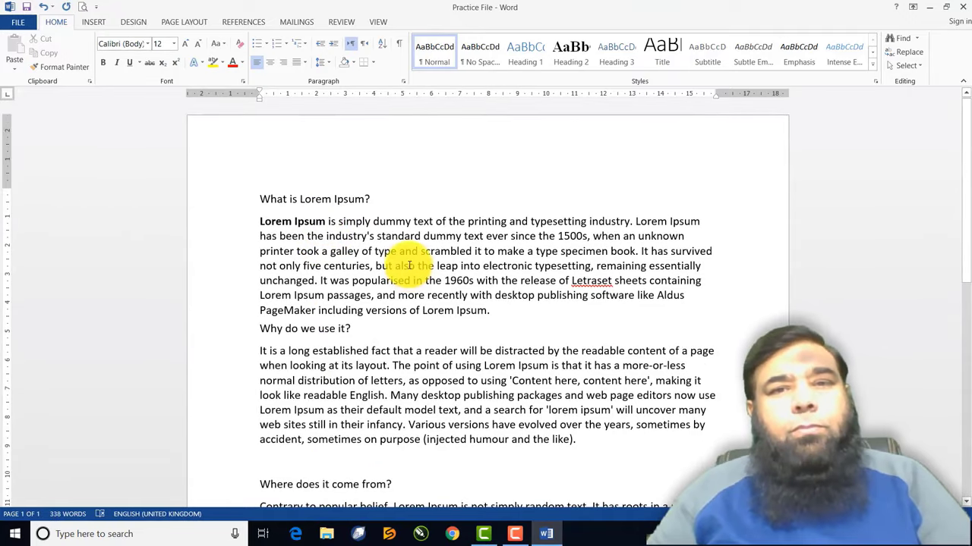
Select the 'What is Lorem Ipsum?' heading with its paragraph and show the context menu
drag(259, 199, 494, 308)
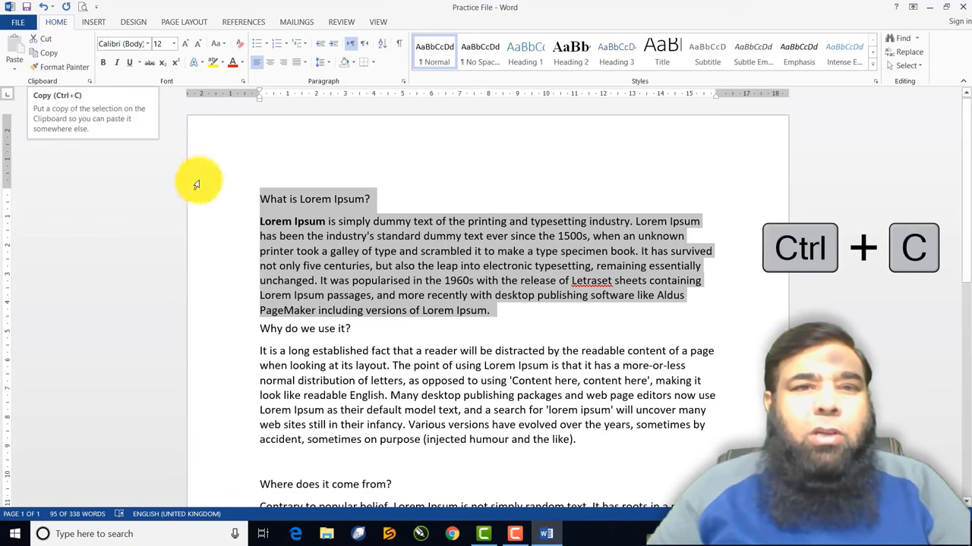
right_click(349, 230)
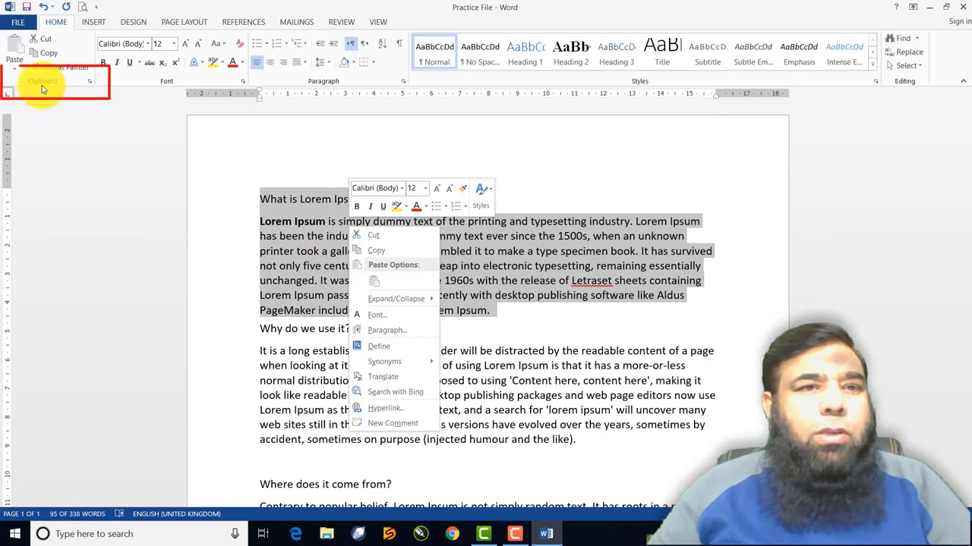
Show the Clipboard pane and copy the 'What is Lorem Ipsum?' heading and paragraph
click(90, 82)
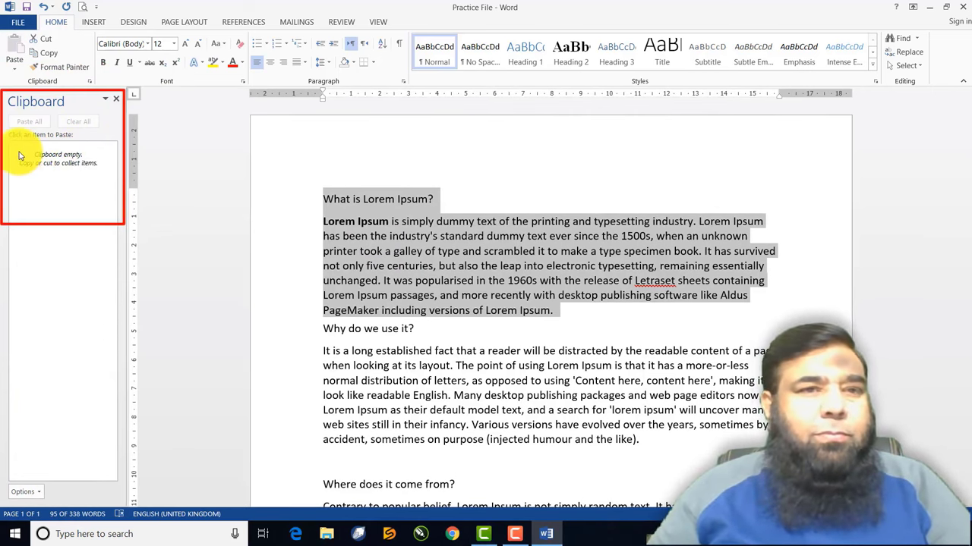
right_click(417, 245)
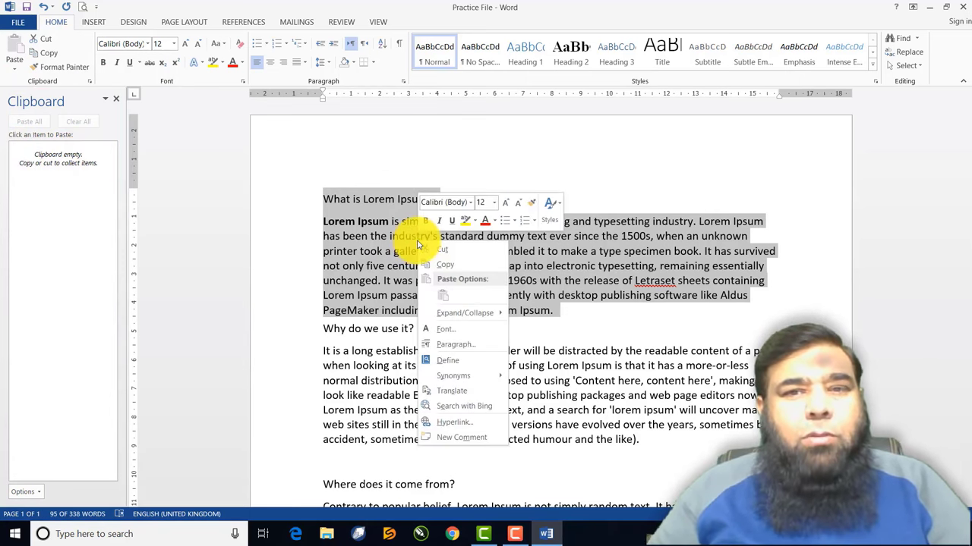
click(448, 268)
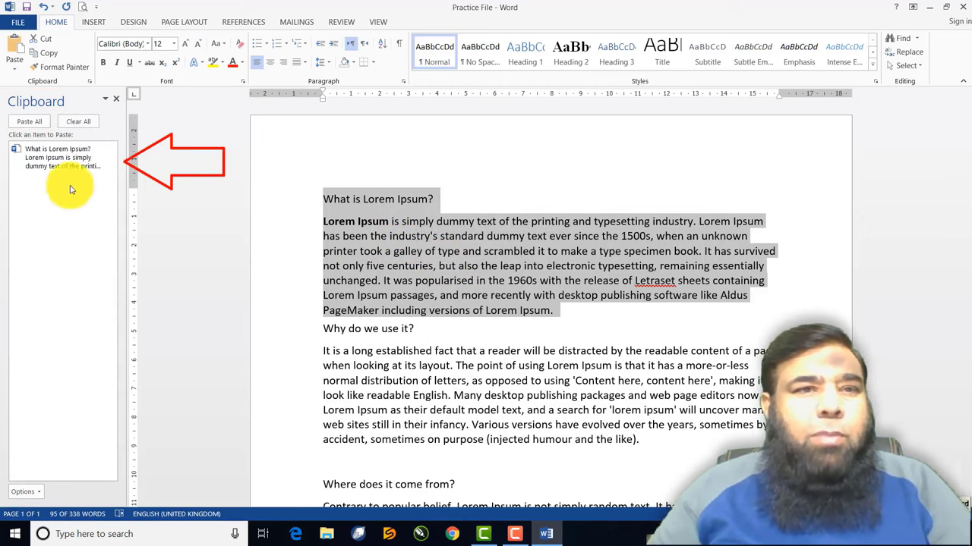
mouse_move(57, 157)
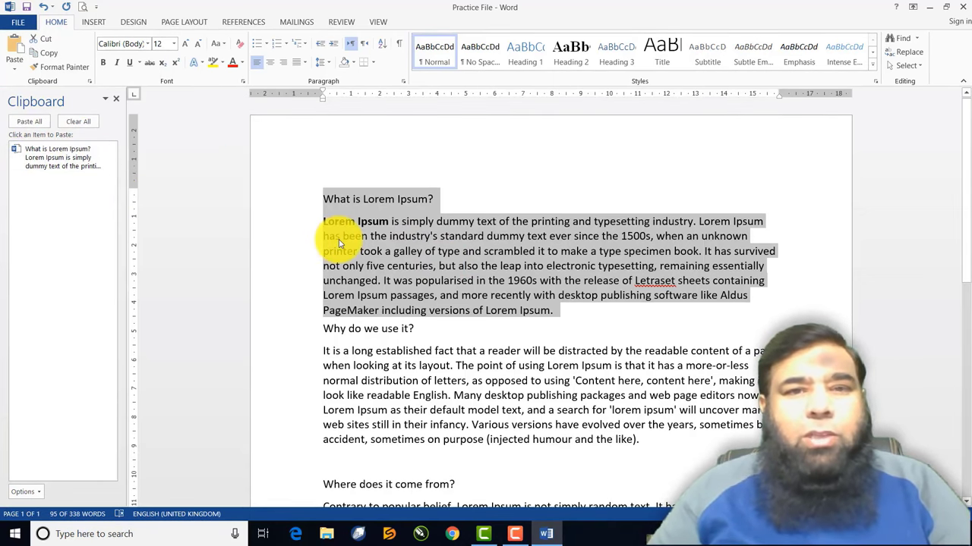
scroll(358, 281, down, 8)
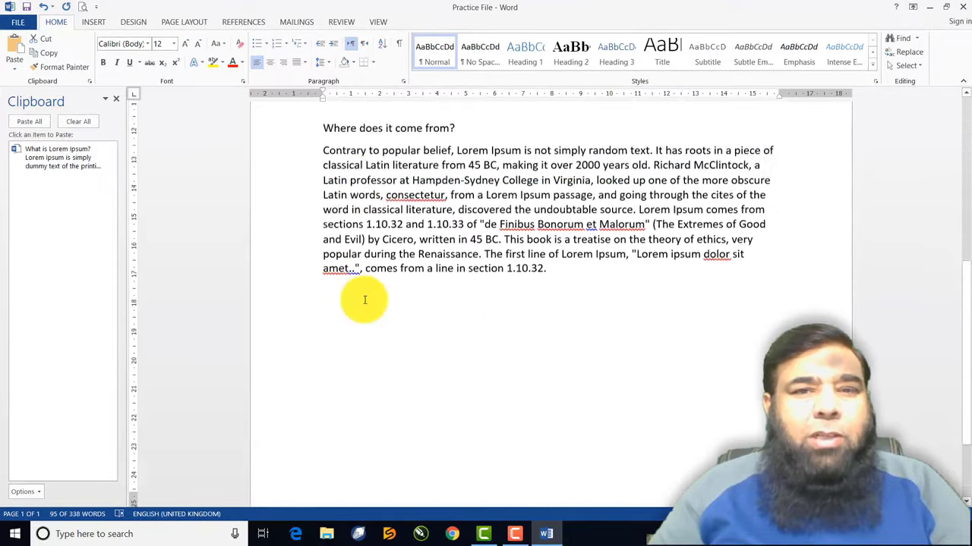
scroll(364, 300, down, 3)
Paste the copied Lorem Ipsum section three times onto the document's empty last line
click(321, 201)
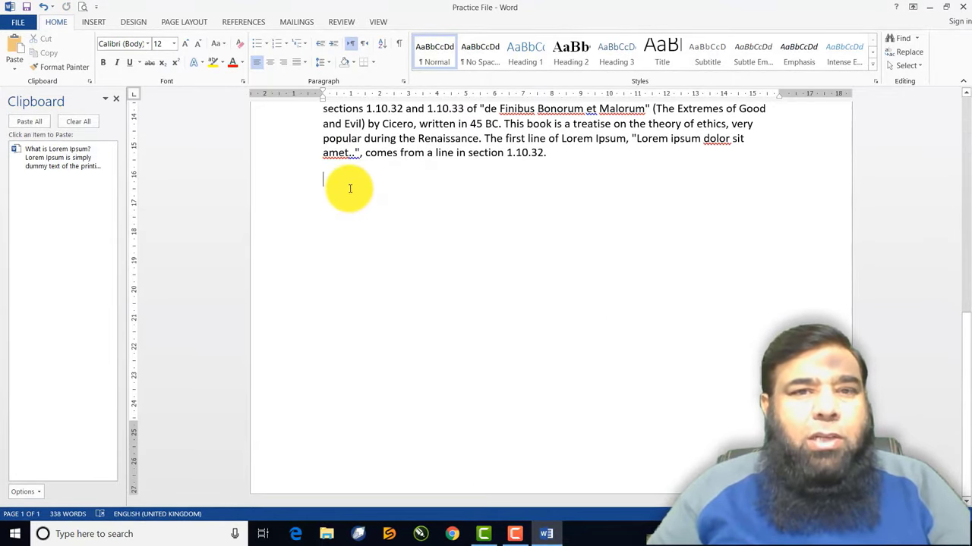
right_click(350, 188)
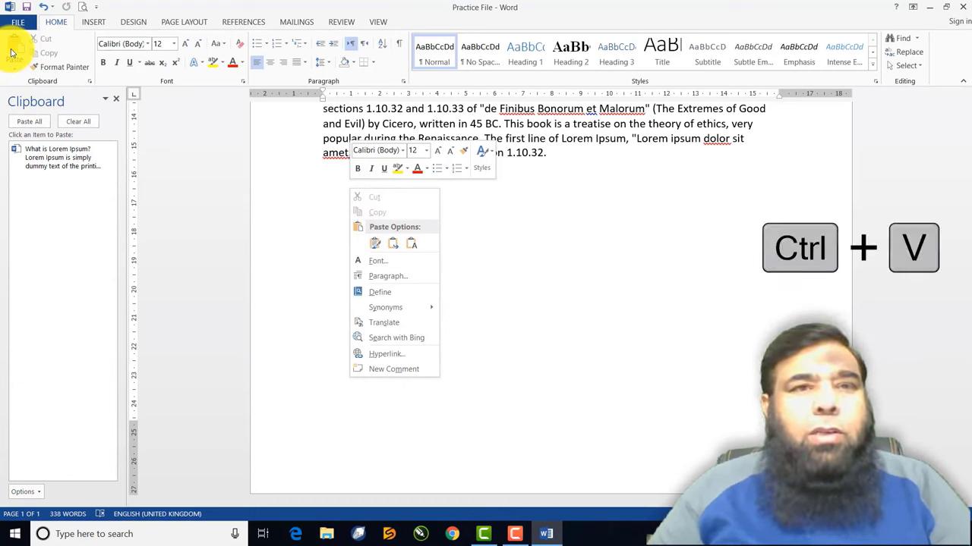
click(14, 55)
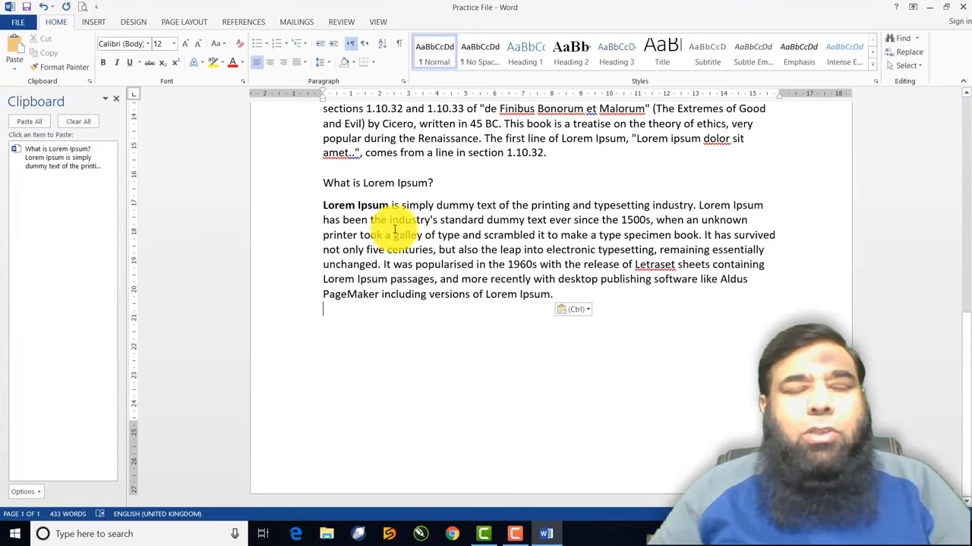
scroll(394, 229, up, 7)
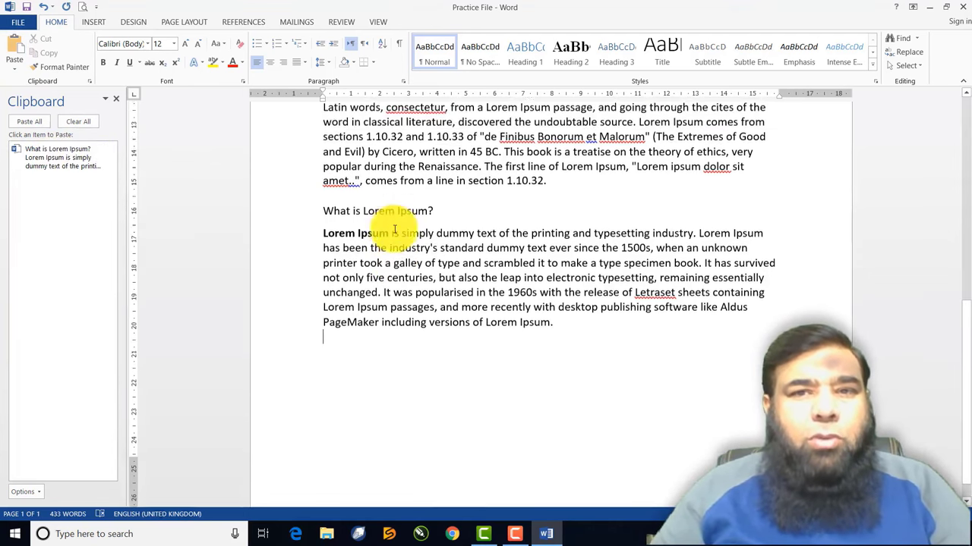
scroll(394, 230, down, 5)
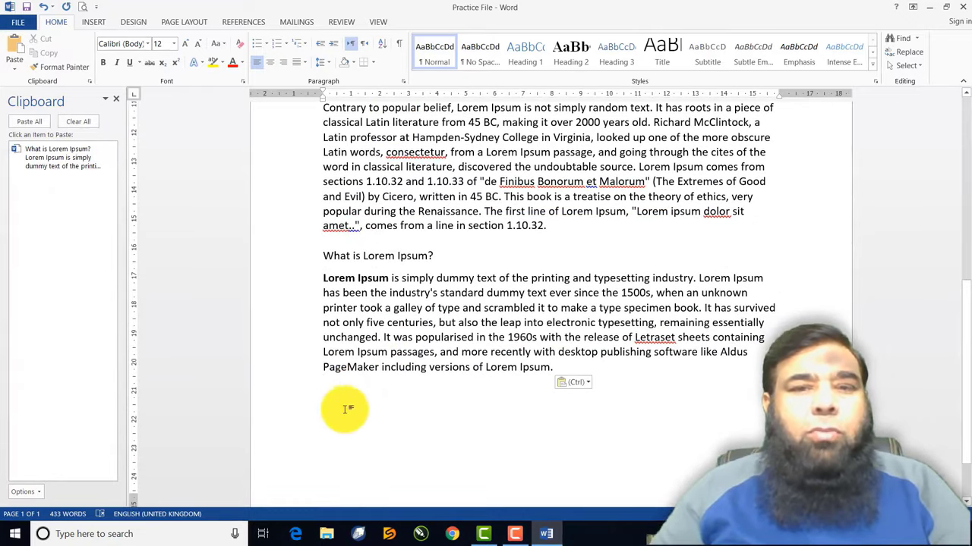
click(57, 163)
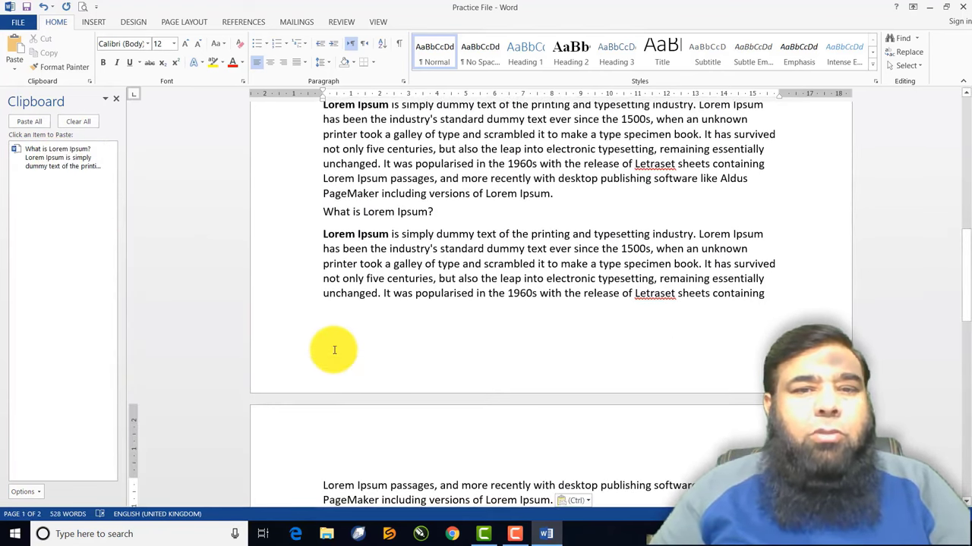
scroll(334, 349, down, 4)
click(47, 159)
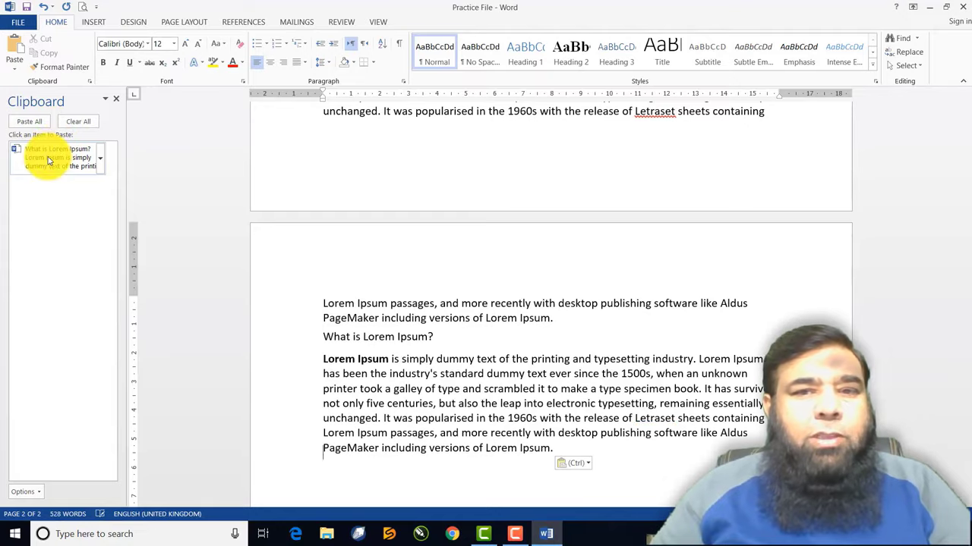
scroll(297, 354, up, 3)
Clear all stored items from the Office Clipboard and close the Paste options list
scroll(300, 357, up, 4)
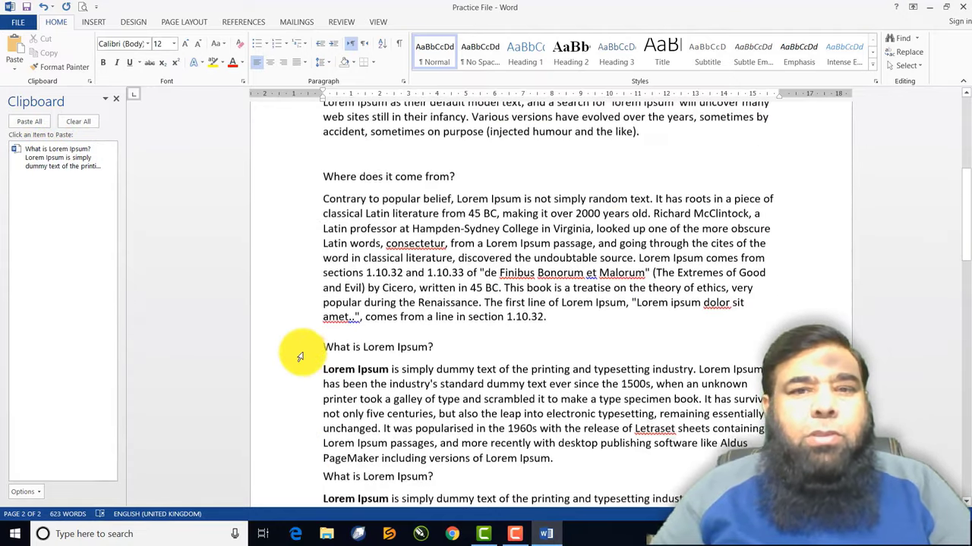
scroll(300, 357, down, 6)
scroll(300, 357, down, 3)
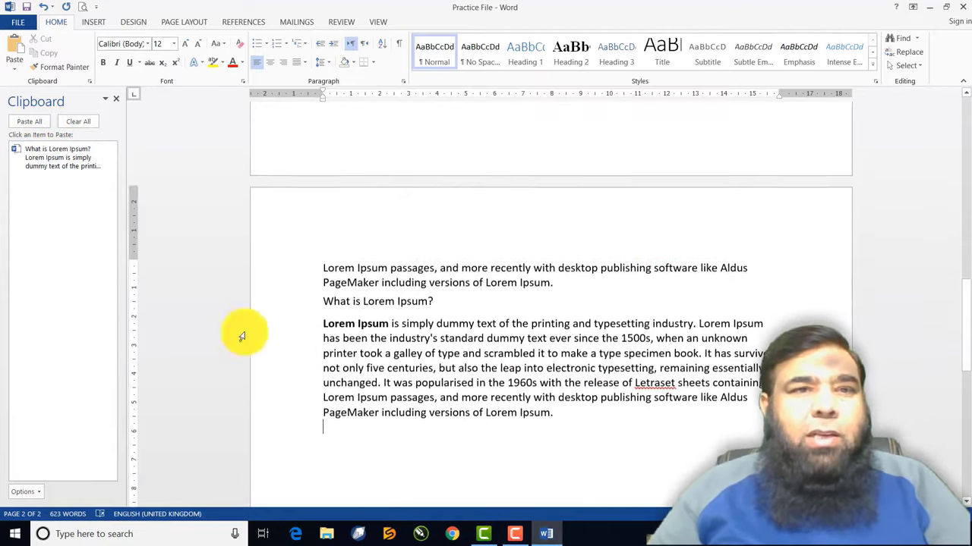
click(71, 123)
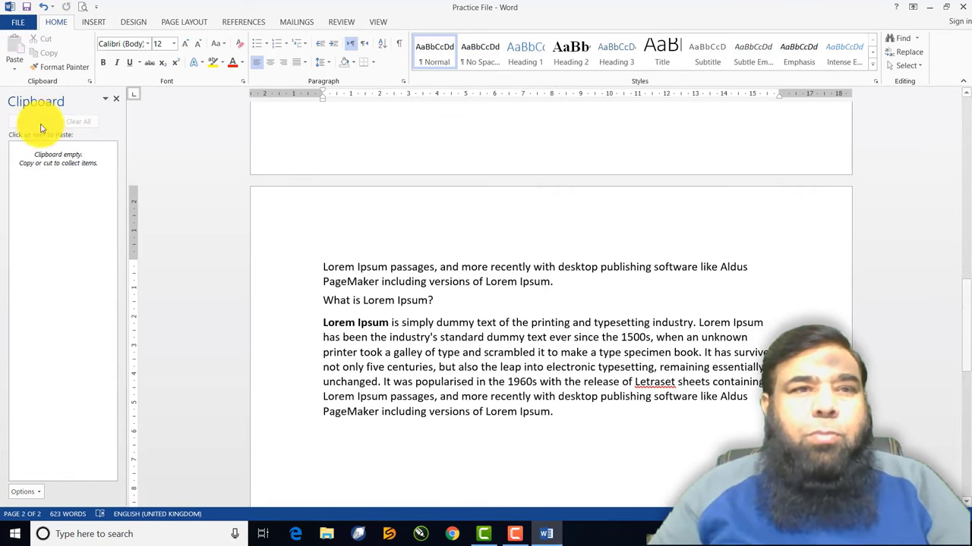
click(13, 64)
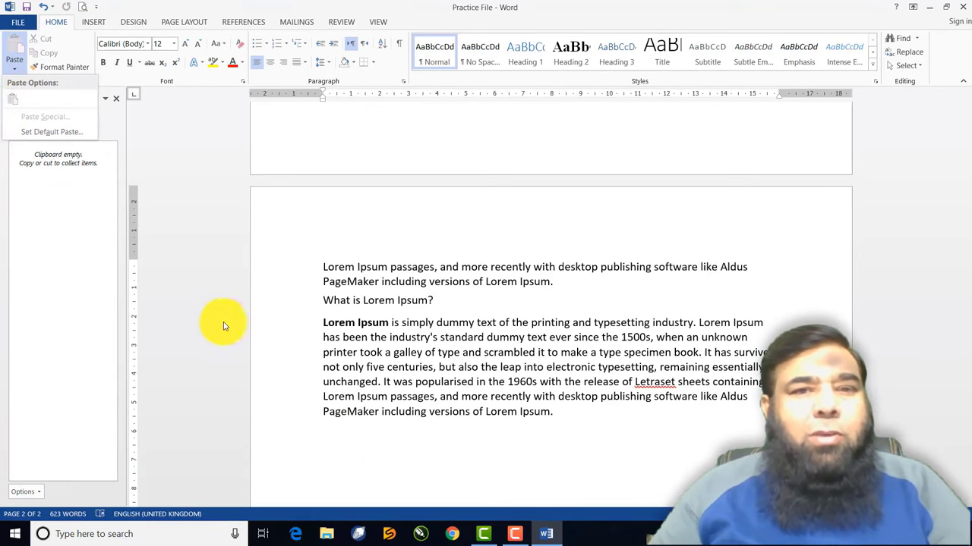
click(444, 337)
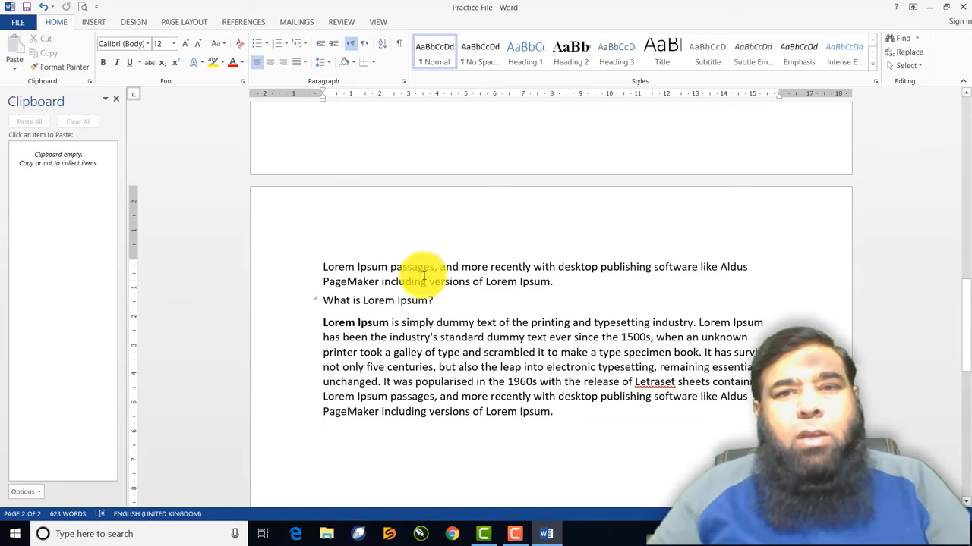
Delete the three pasted 'What is Lorem Ipsum?' copies below 'Where does it come from?'
scroll(423, 276, up, 5)
scroll(423, 274, up, 10)
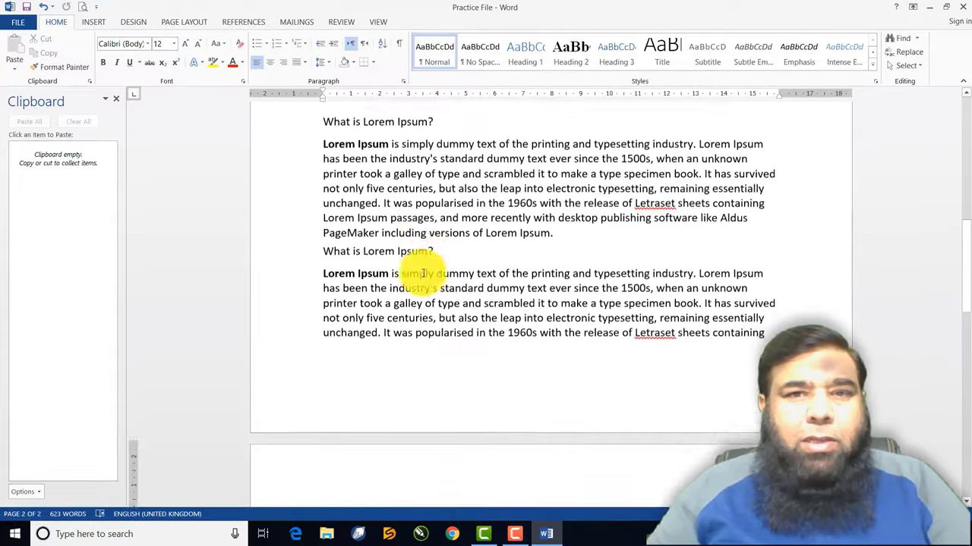
scroll(423, 273, up, 4)
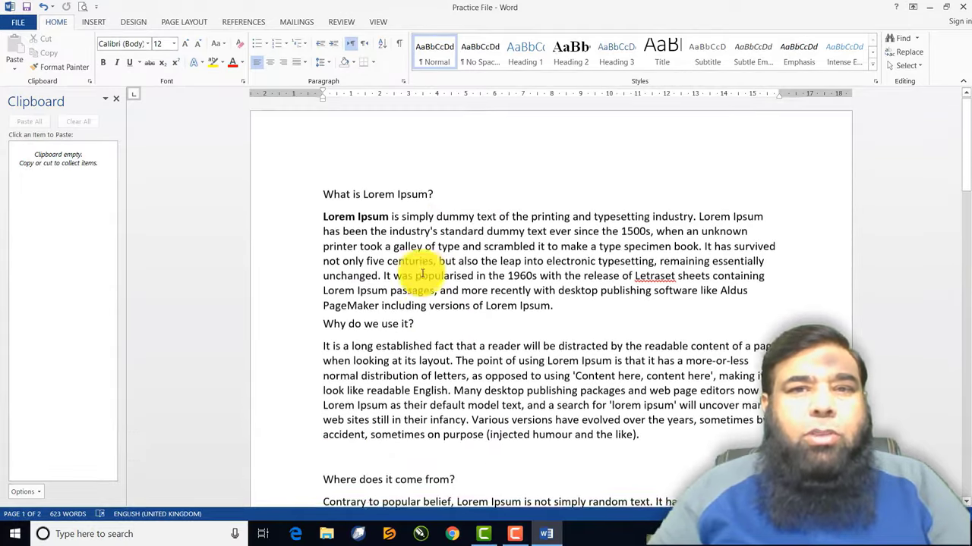
scroll(366, 283, down, 4)
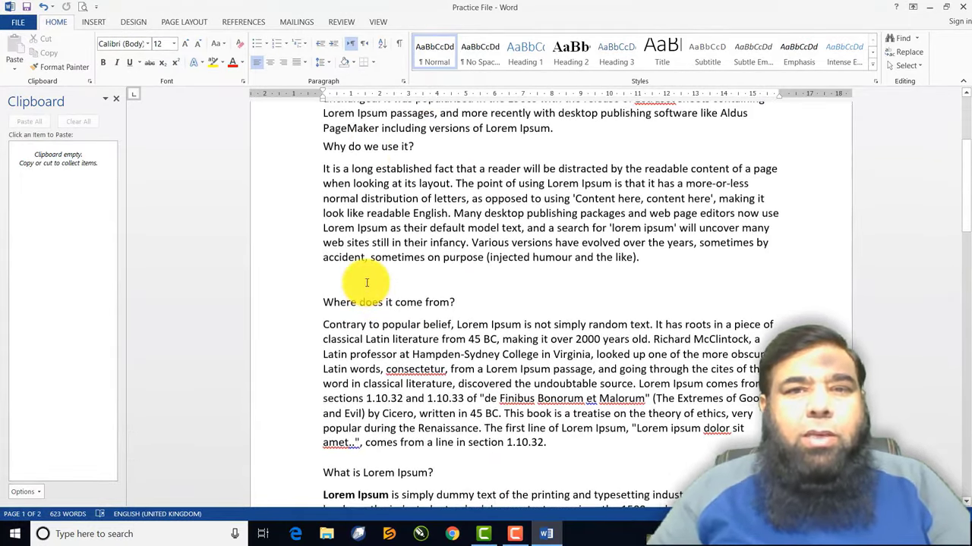
scroll(366, 282, up, 3)
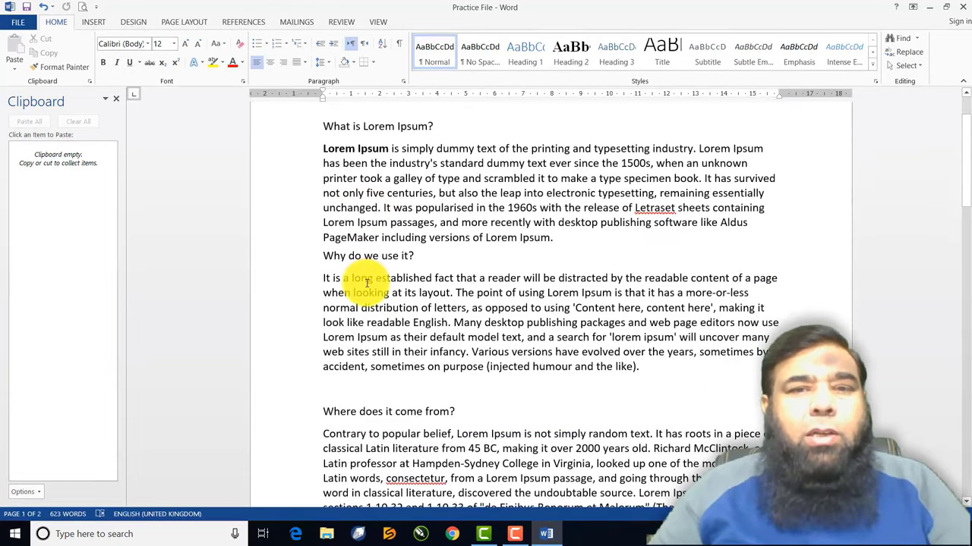
key(ctrl+y)
scroll(367, 292, down, 6)
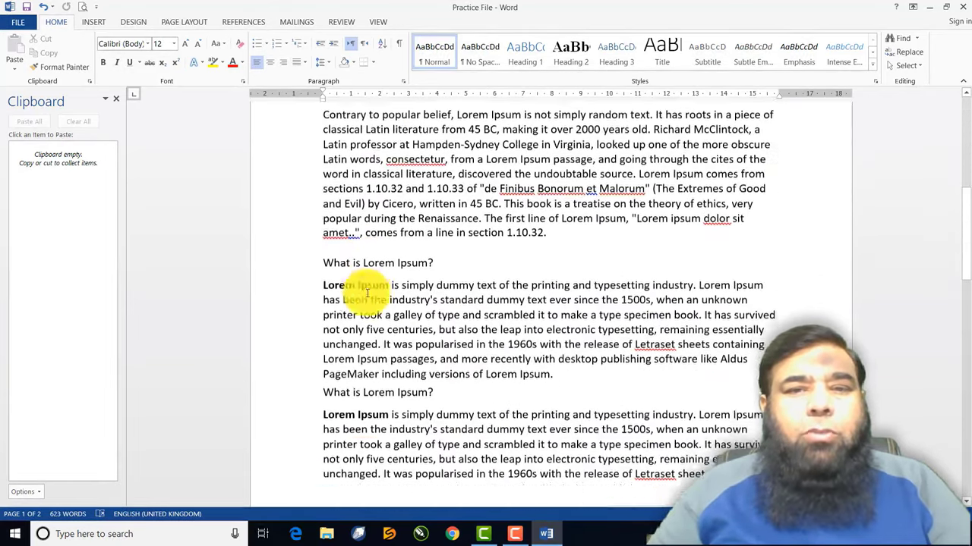
drag(351, 200, 592, 446)
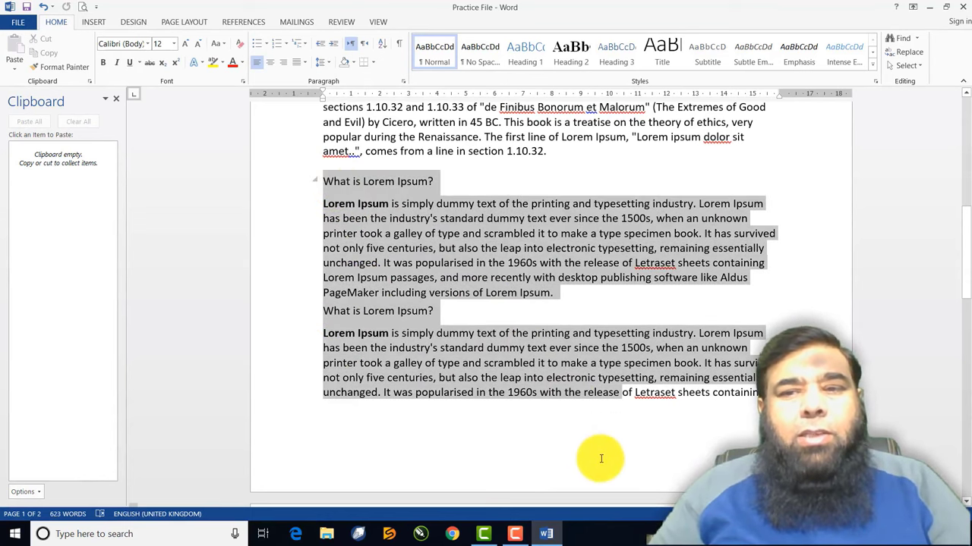
scroll(550, 304, down, 6)
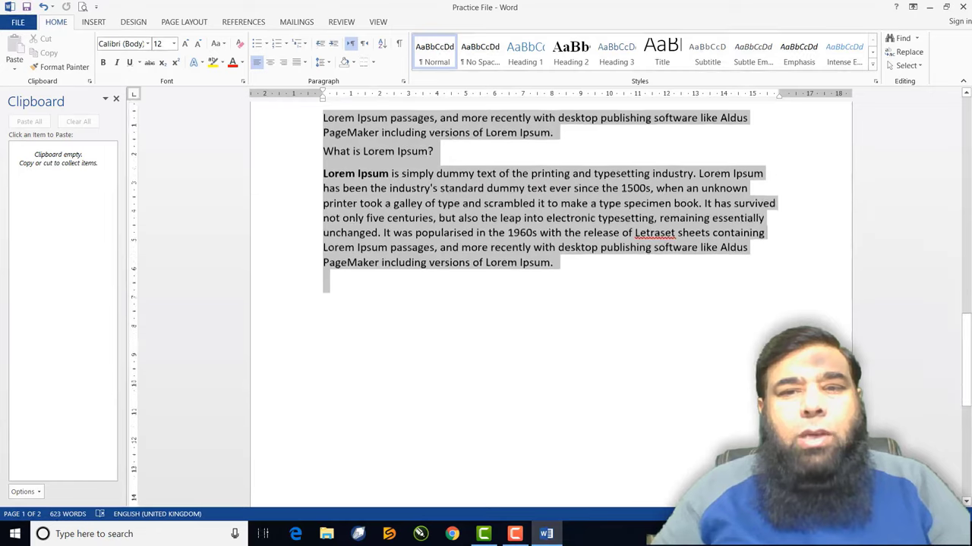
key(Delete)
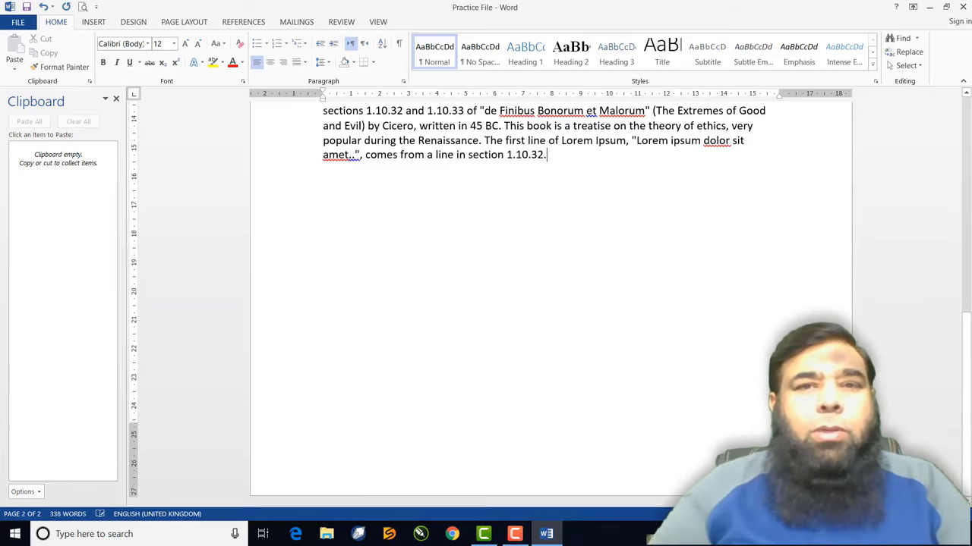
scroll(675, 425, up, 4)
scroll(676, 425, up, 9)
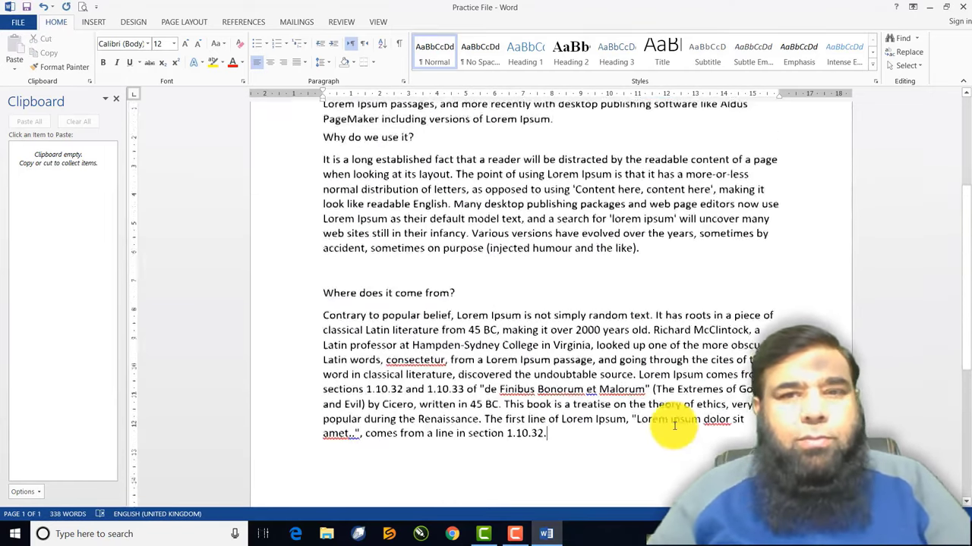
scroll(676, 427, down, 2)
scroll(674, 427, down, 3)
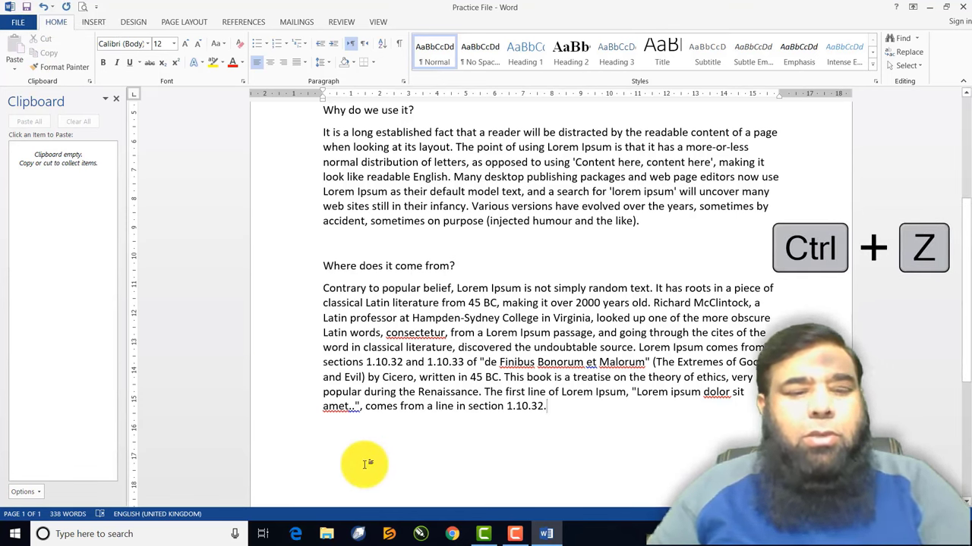
key(ctrl+z)
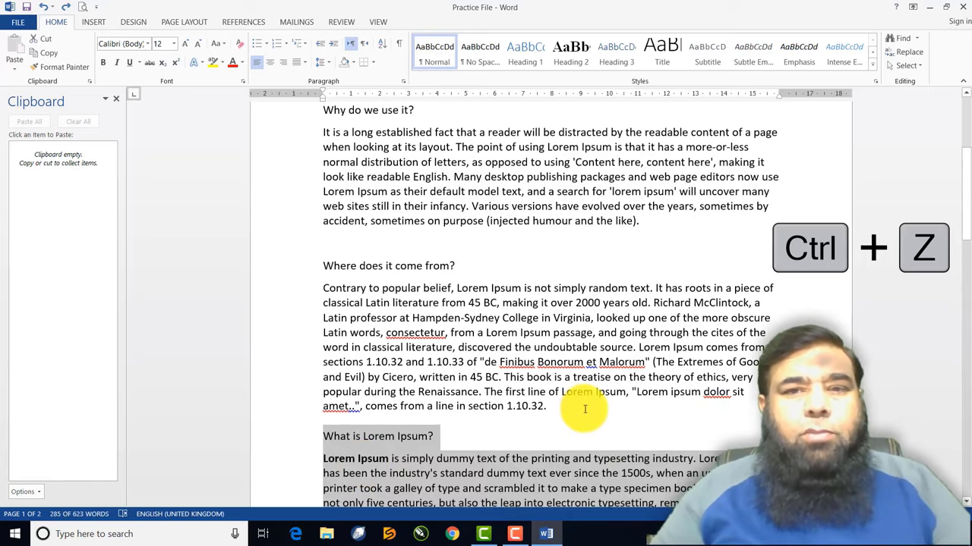
scroll(584, 413, down, 10)
scroll(584, 414, down, 5)
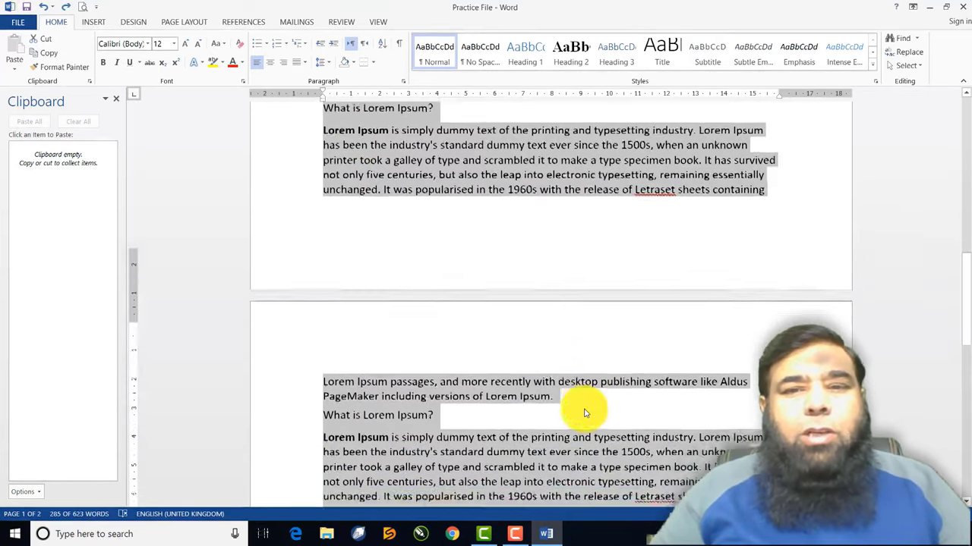
scroll(584, 414, up, 5)
scroll(585, 413, up, 10)
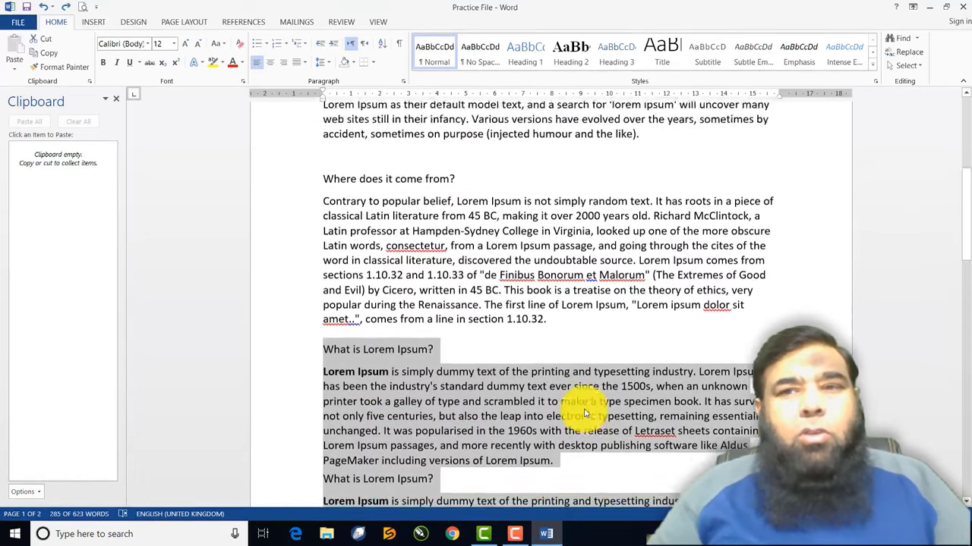
scroll(585, 410, up, 2)
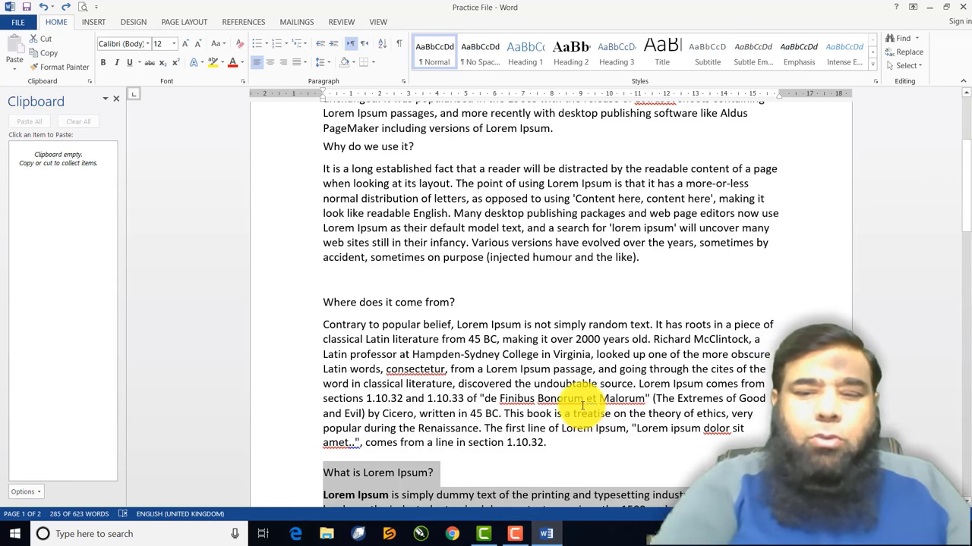
key(Delete)
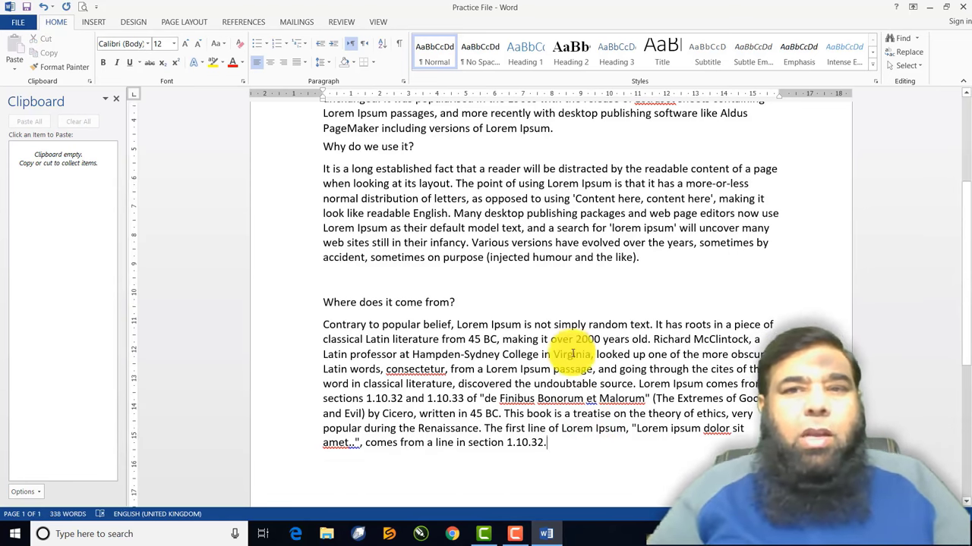
scroll(572, 354, up, 5)
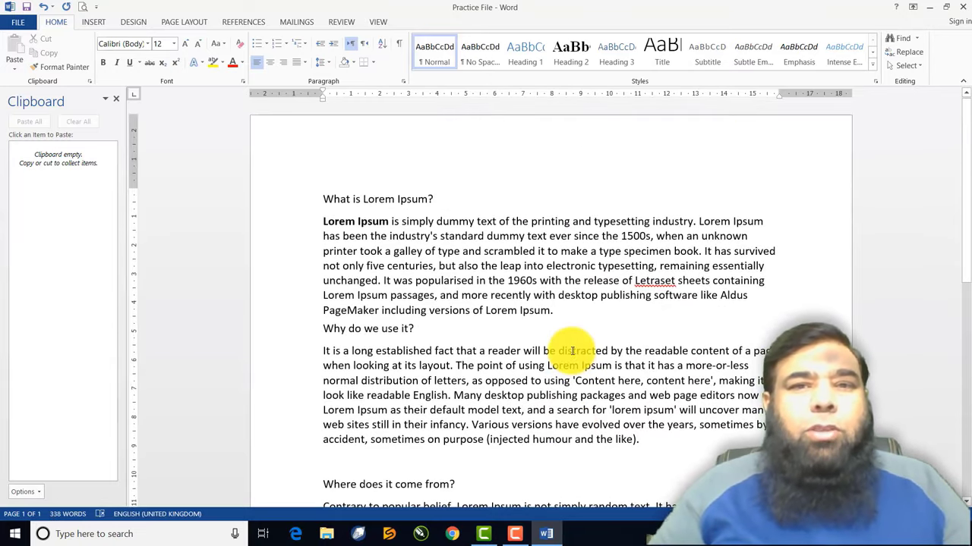
scroll(571, 349, down, 4)
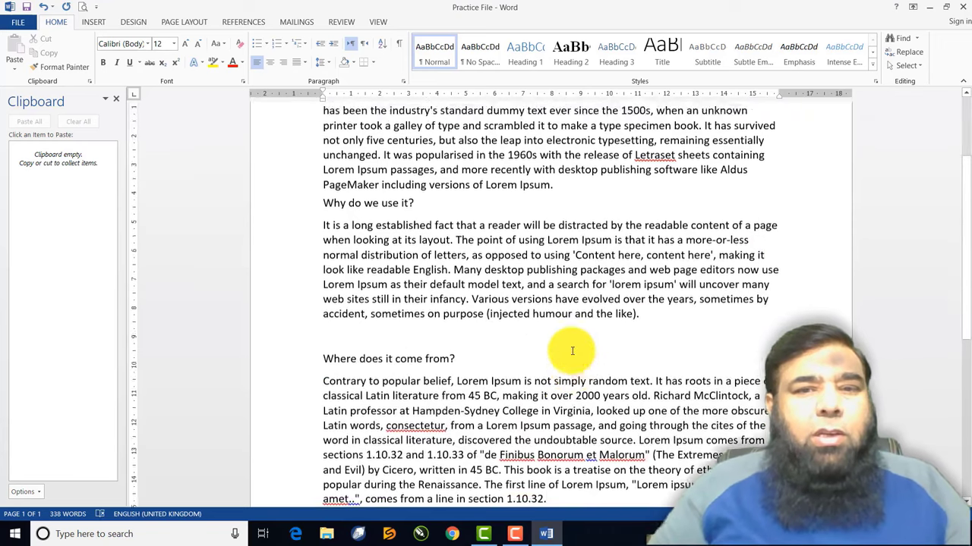
scroll(570, 350, up, 4)
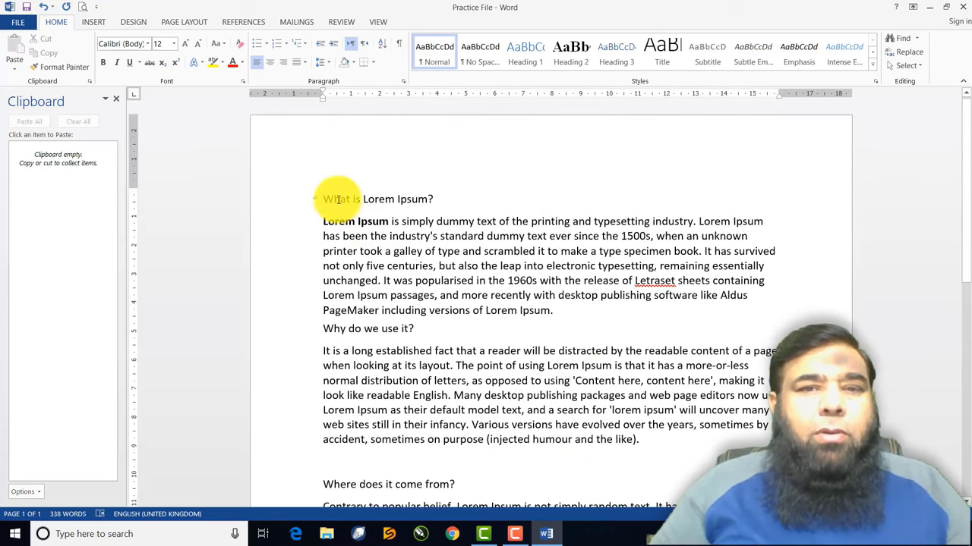
Cut the opening 'What is Lorem Ipsum?' heading and paragraph to the clipboard
drag(329, 199, 548, 311)
key(ctrl+c)
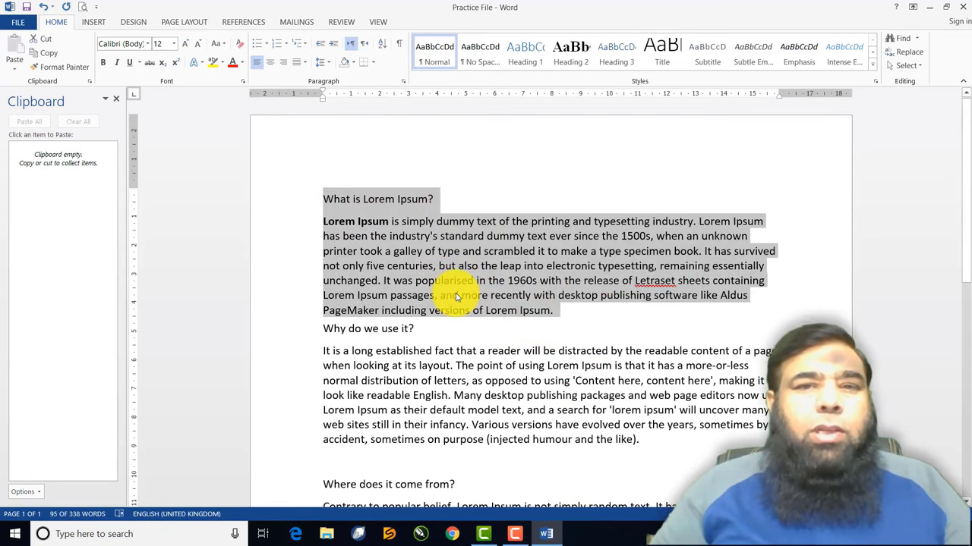
right_click(456, 258)
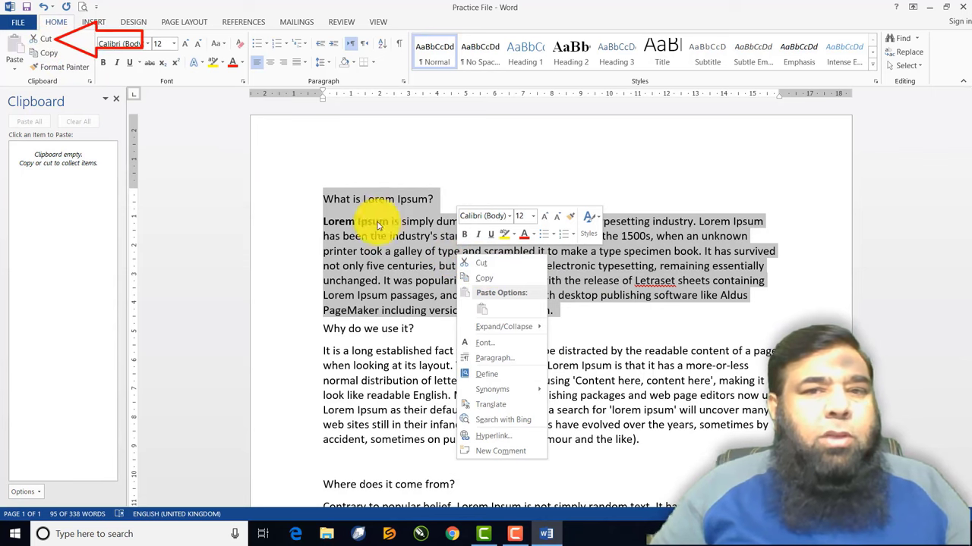
click(44, 38)
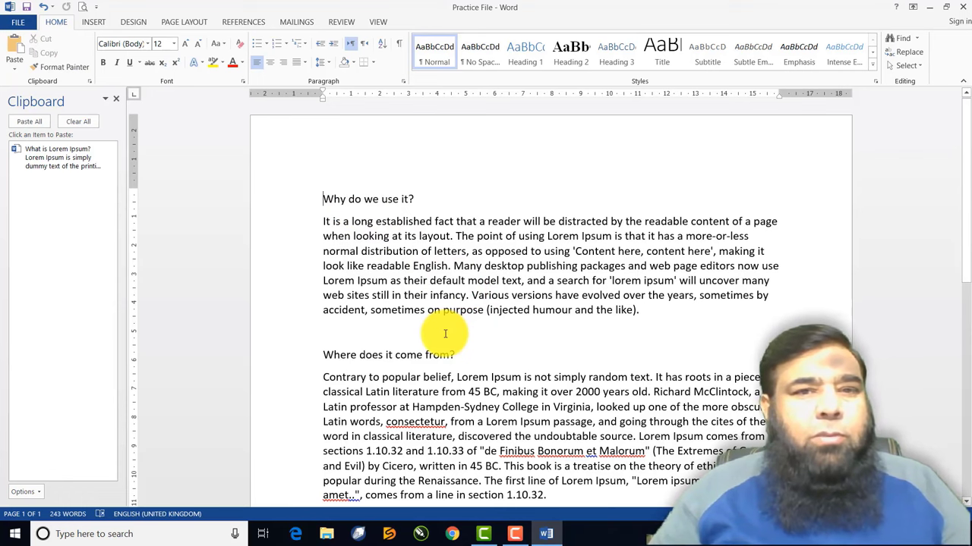
Paste the cut 'What is Lorem Ipsum?' section on the empty last line after 'Where does it come from?'
scroll(445, 334, down, 1)
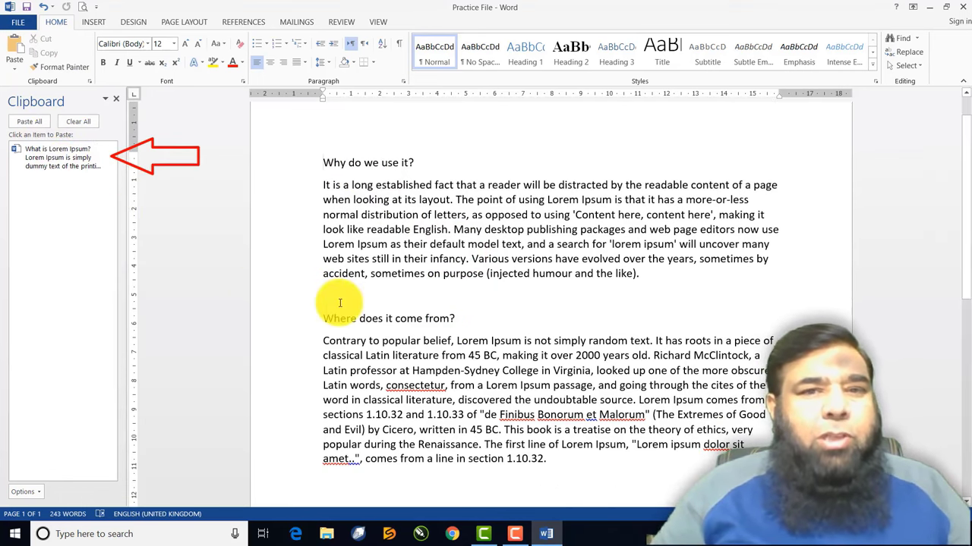
scroll(340, 303, down, 5)
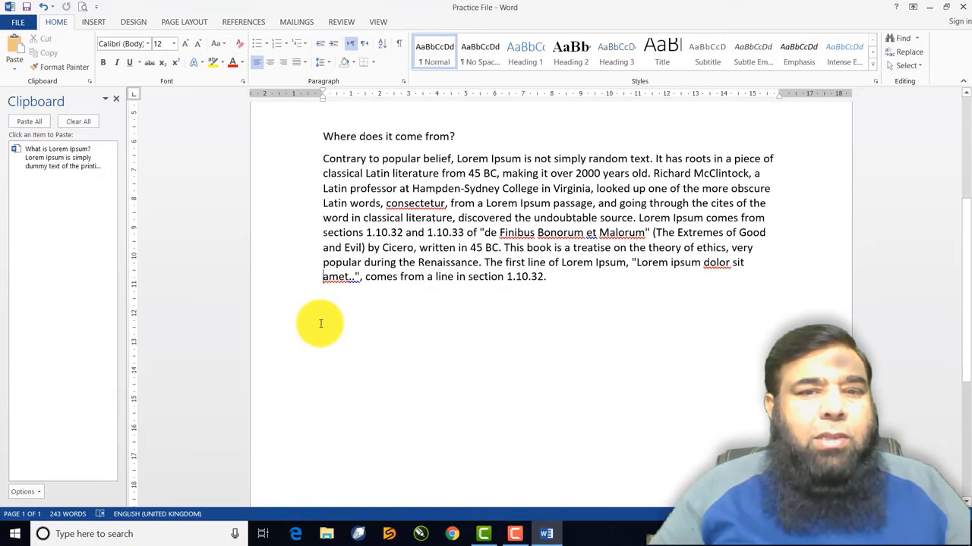
click(324, 323)
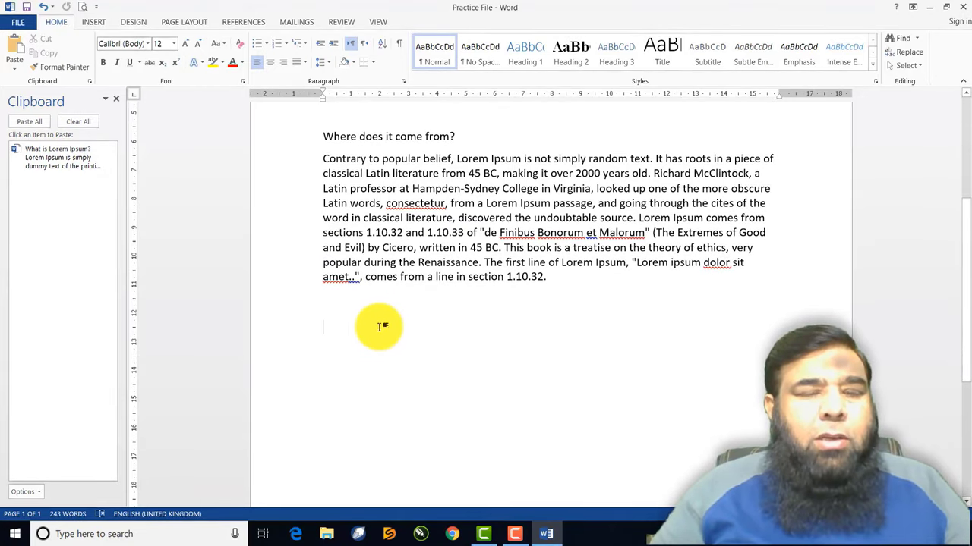
key(ctrl+v)
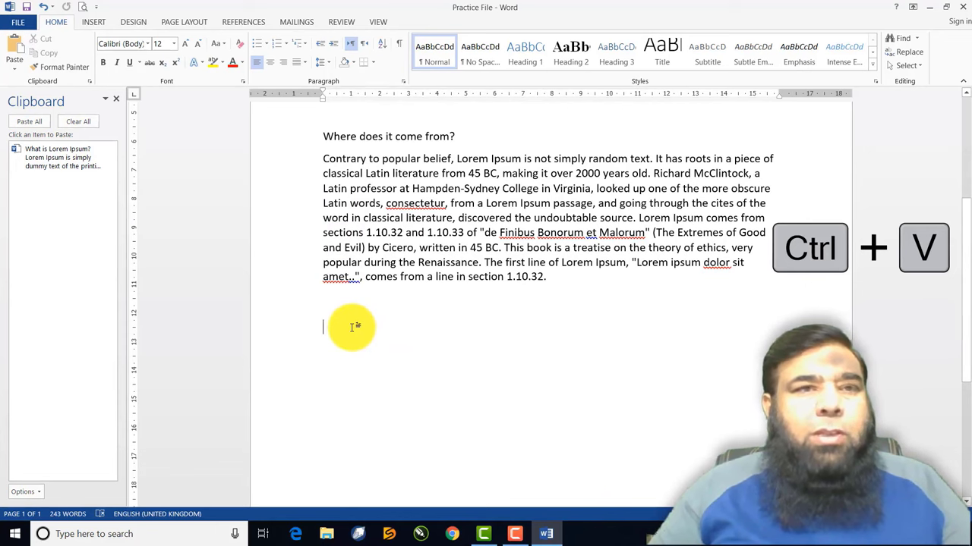
click(52, 161)
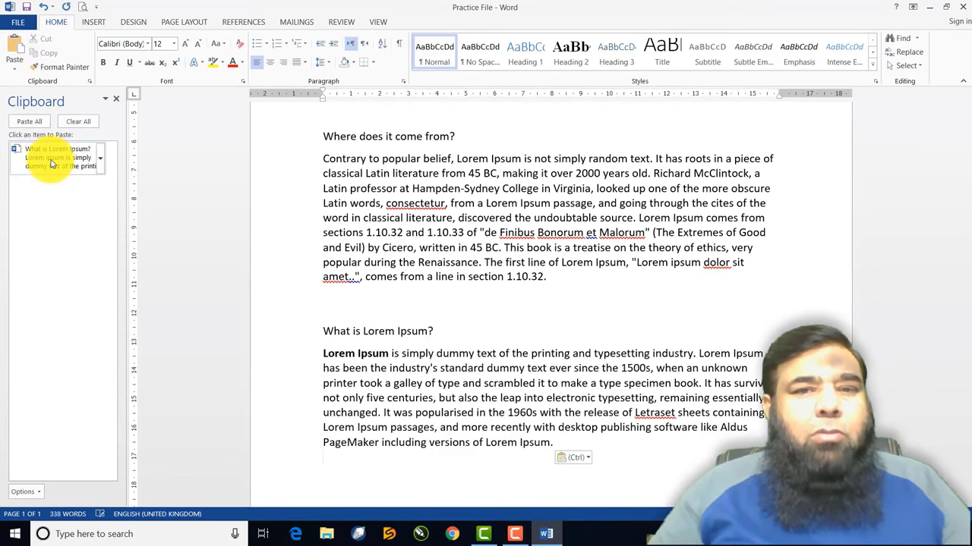
scroll(437, 350, up, 5)
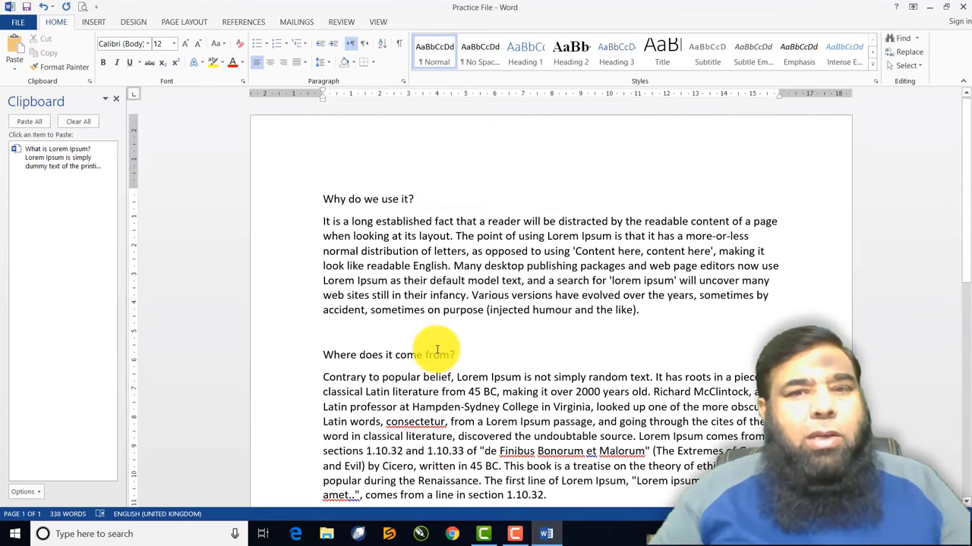
scroll(437, 350, down, 10)
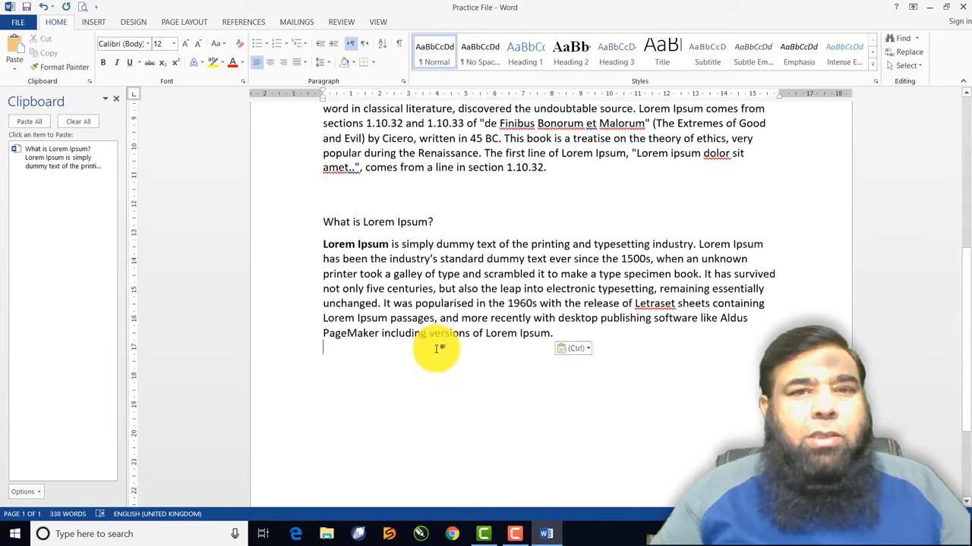
scroll(437, 349, up, 1)
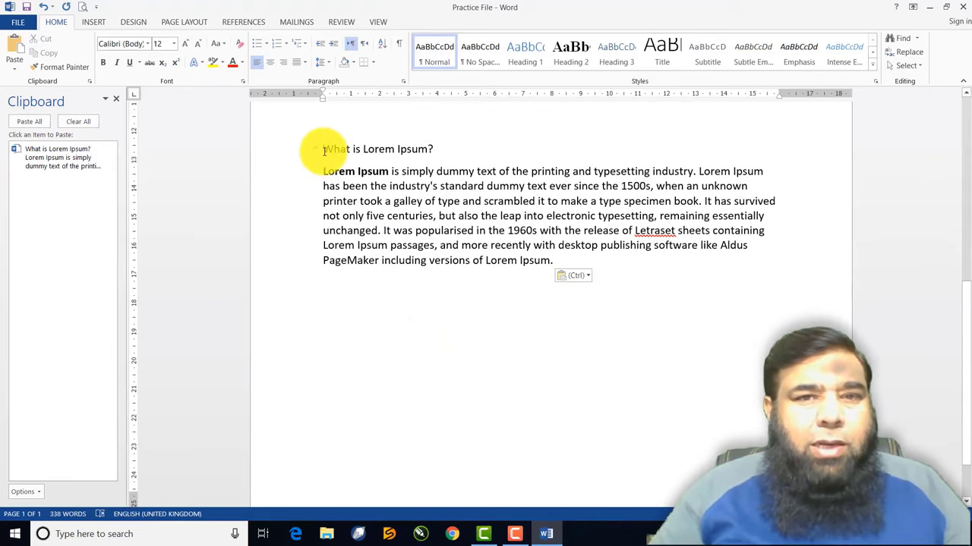
Cut the 'What is Lorem Ipsum?' heading and paste it on the empty line below its paragraph
drag(324, 150, 434, 148)
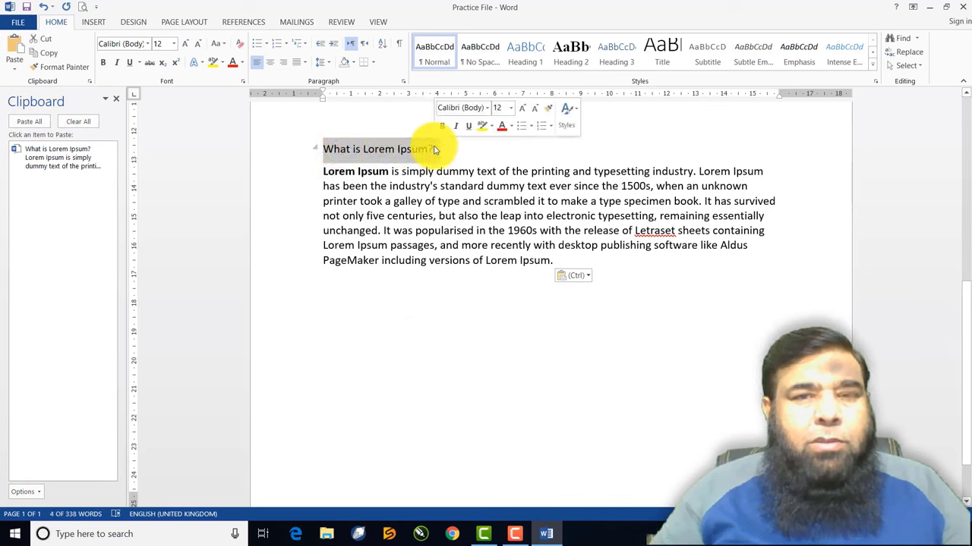
right_click(415, 152)
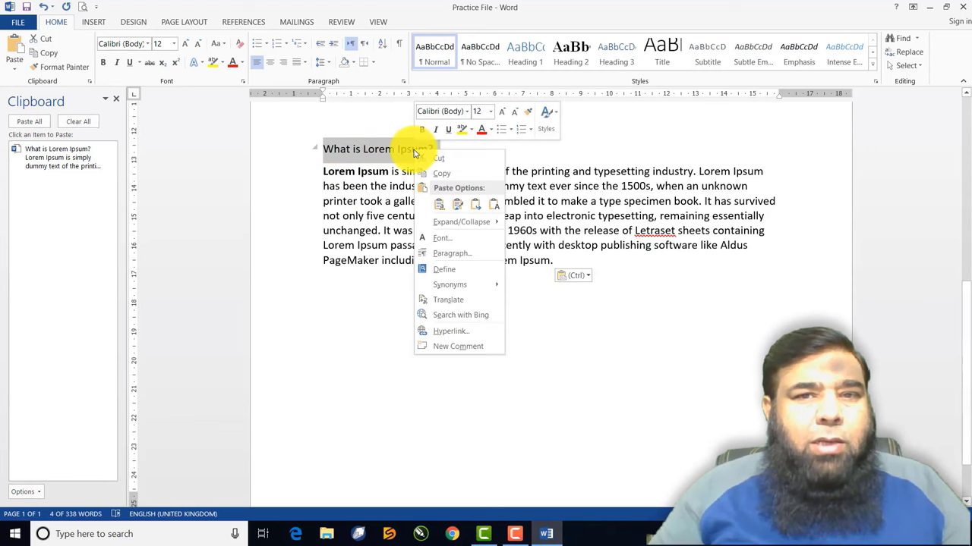
click(438, 164)
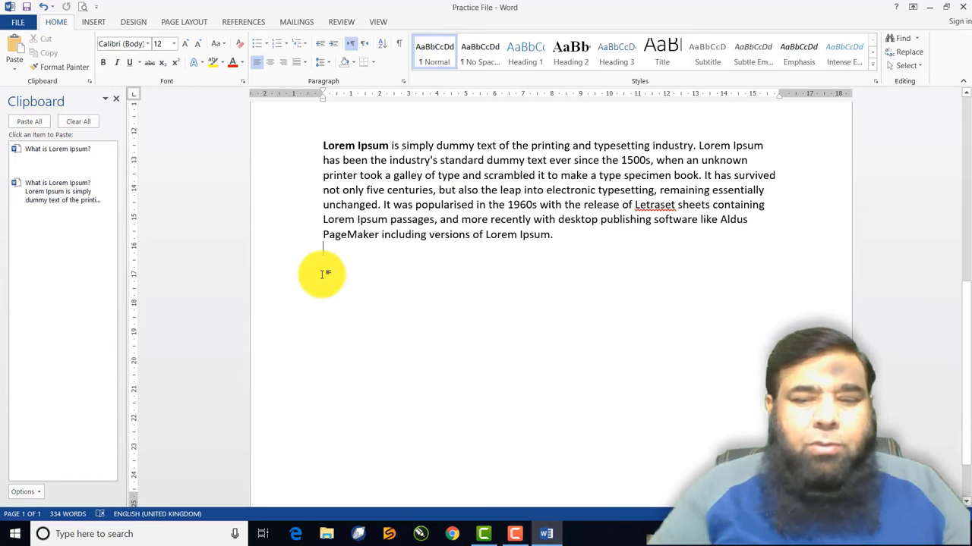
click(325, 308)
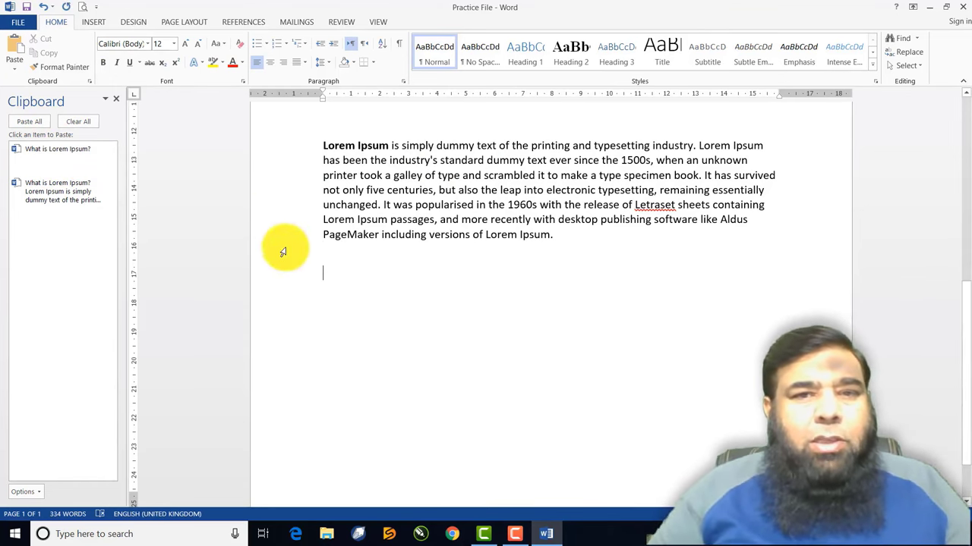
key(ctrl+v)
right_click(332, 270)
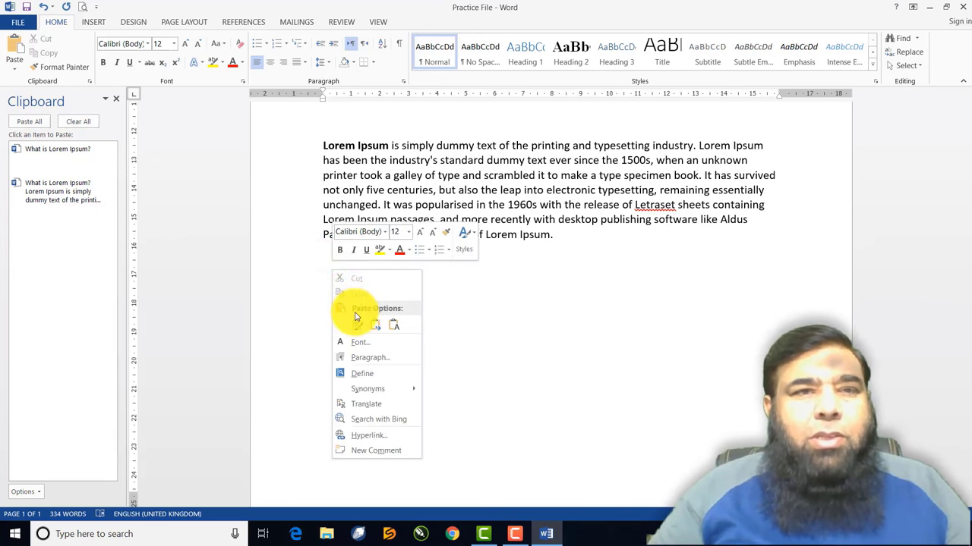
click(18, 50)
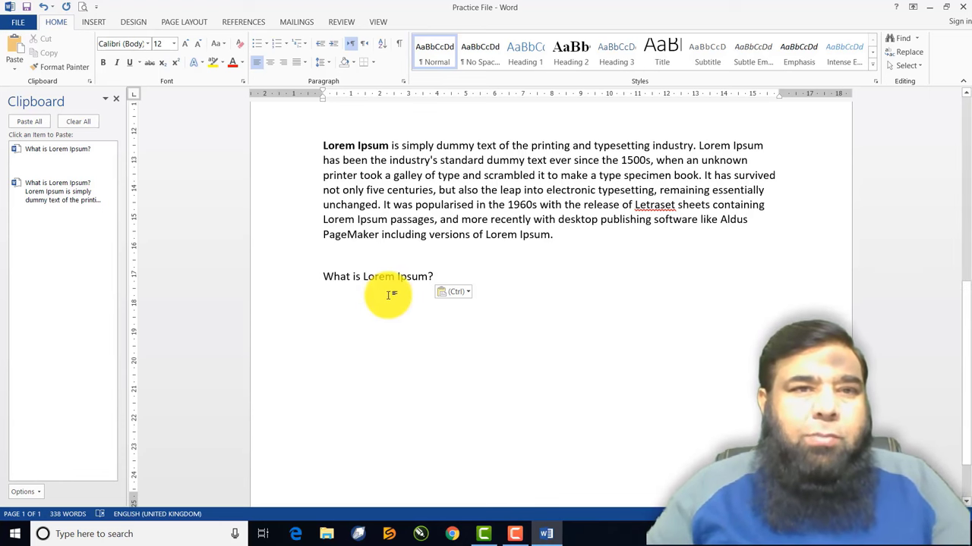
scroll(388, 227, up, 2)
click(29, 199)
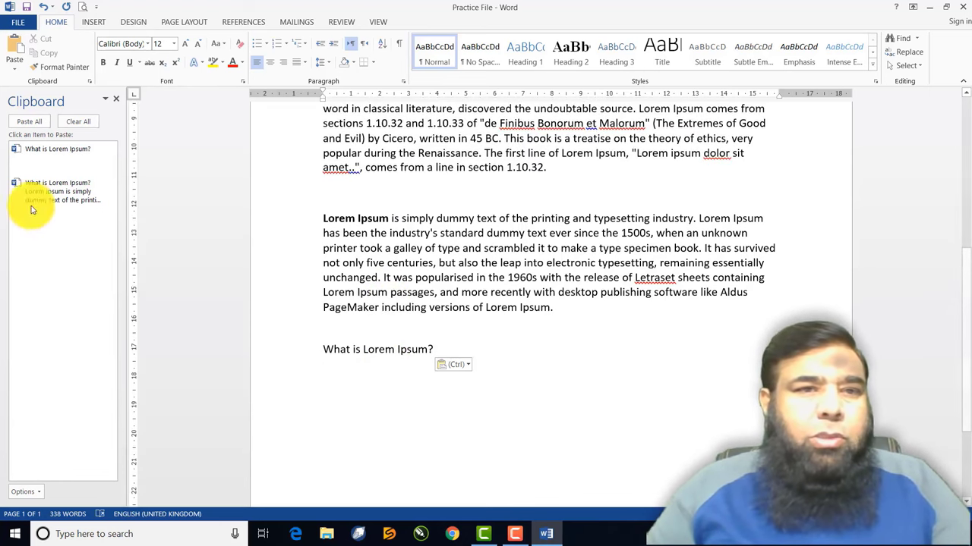
Copy the 'Contrary to popular belief' paragraph to the clipboard
scroll(320, 239, up, 4)
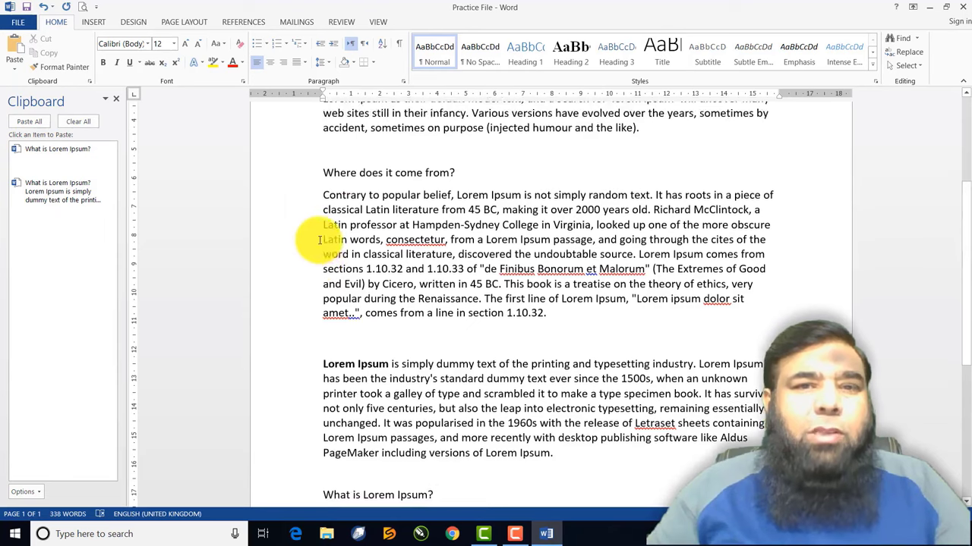
drag(368, 209, 551, 323)
right_click(477, 256)
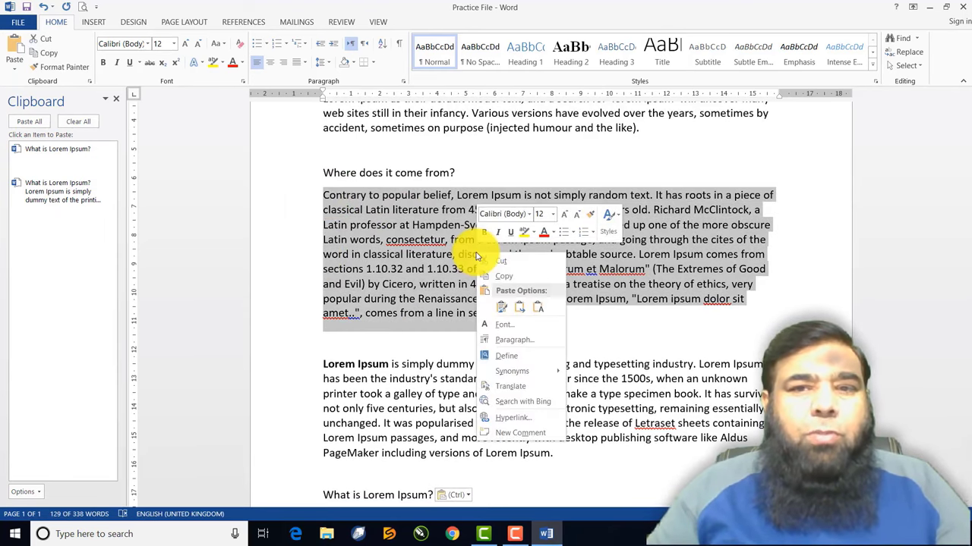
click(500, 277)
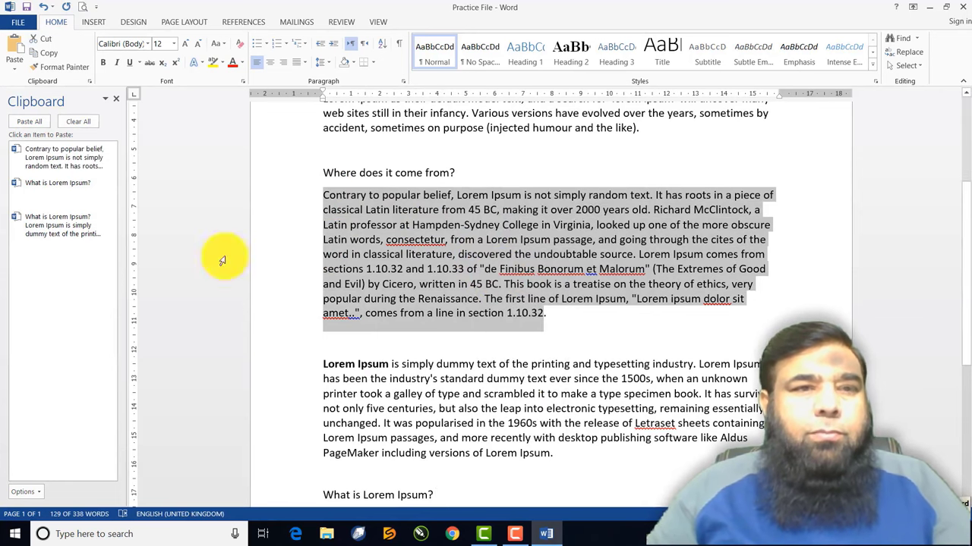
Paste all three Clipboard pane items below the lone 'What is Lorem Ipsum?' heading
scroll(375, 319, down, 7)
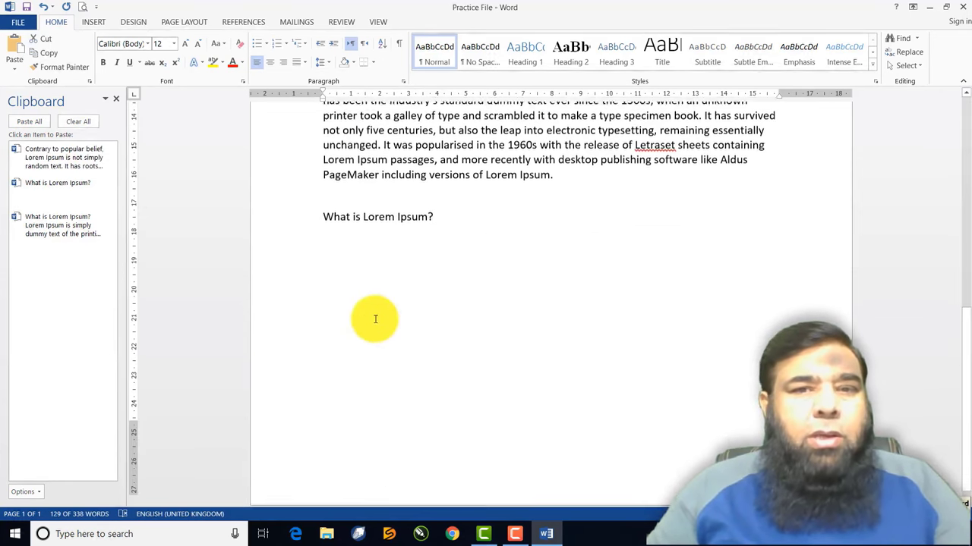
click(332, 249)
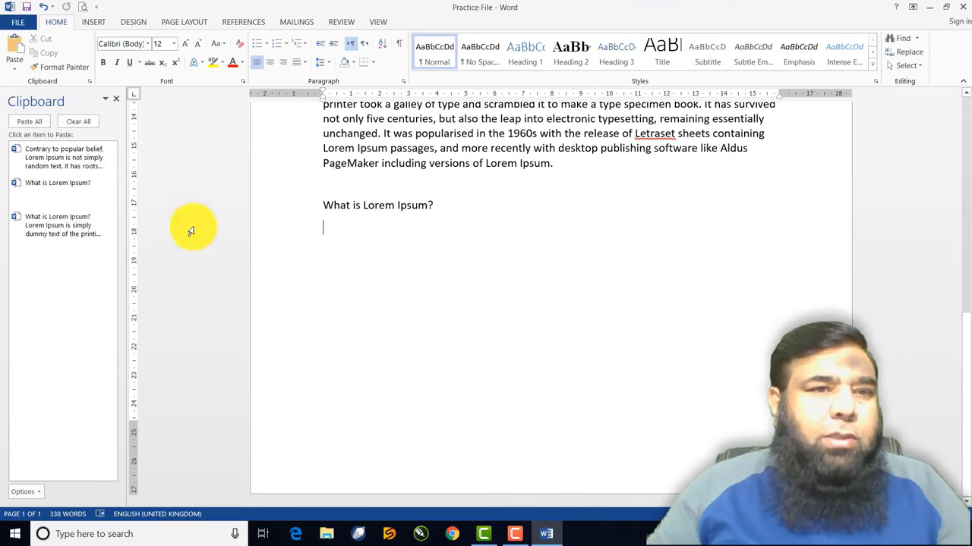
click(75, 167)
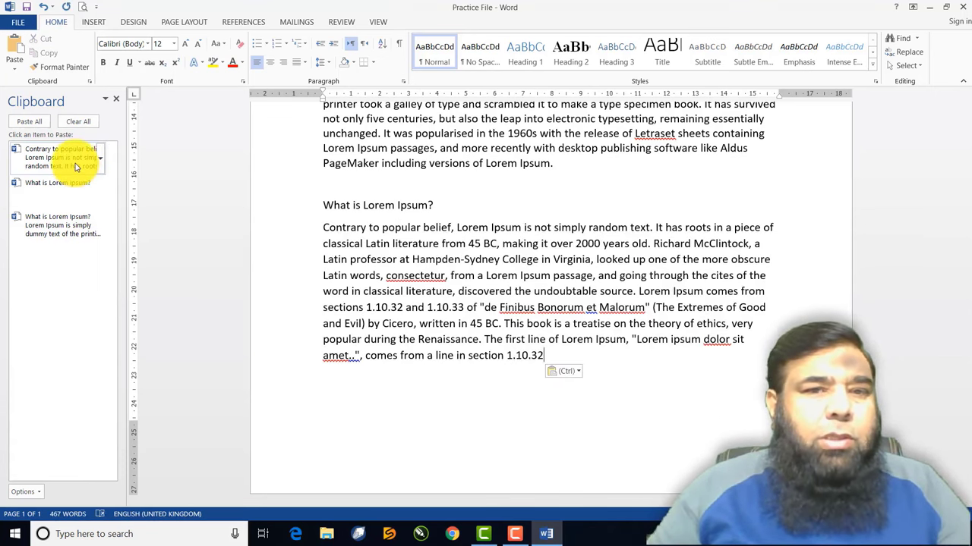
click(64, 193)
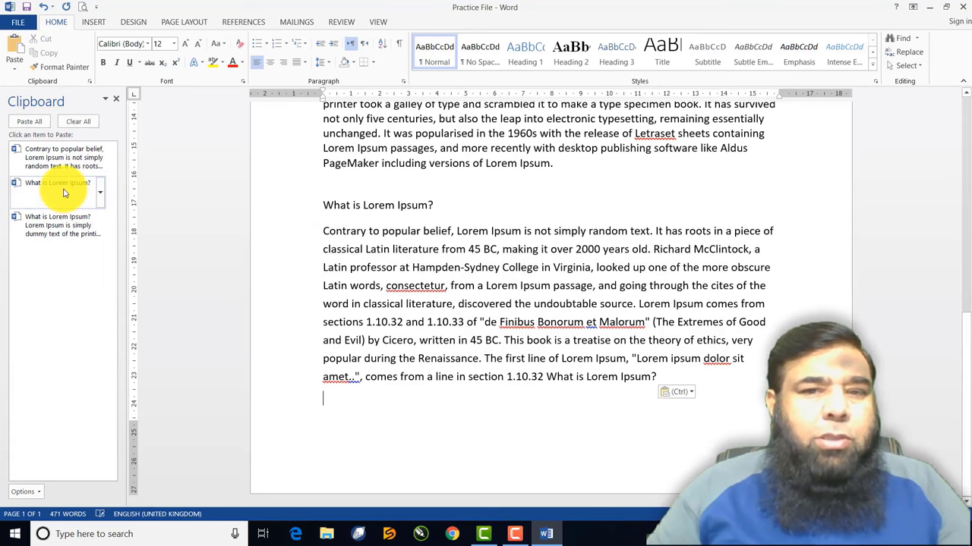
click(60, 227)
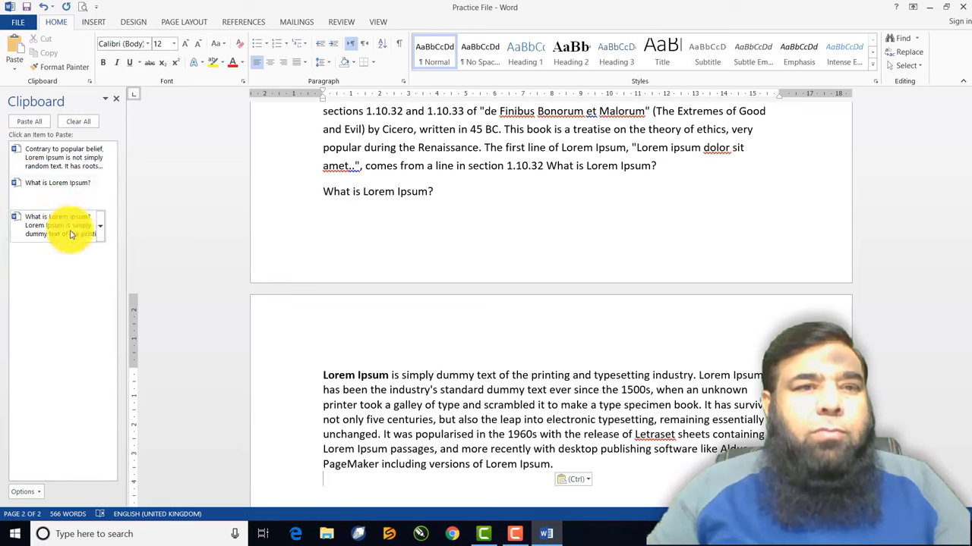
scroll(362, 253, up, 1)
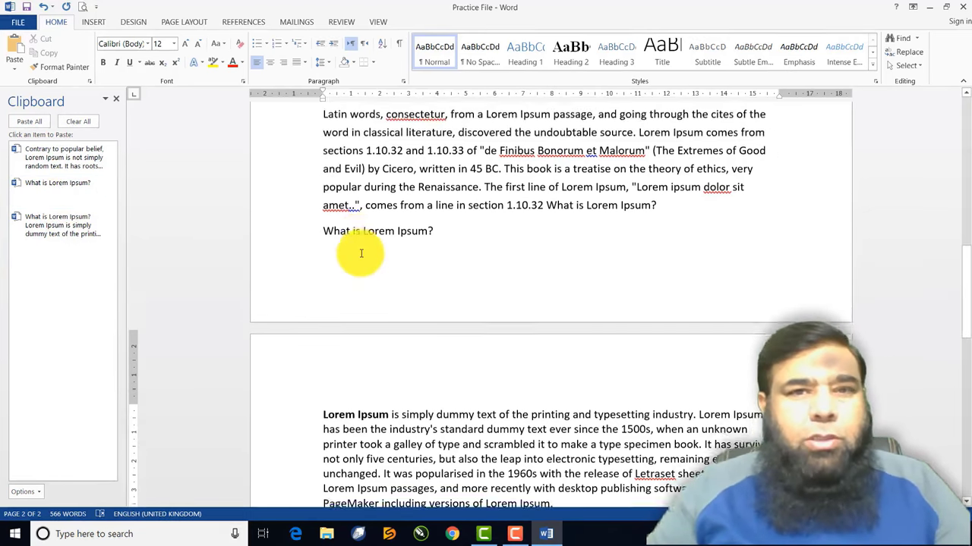
scroll(362, 253, up, 15)
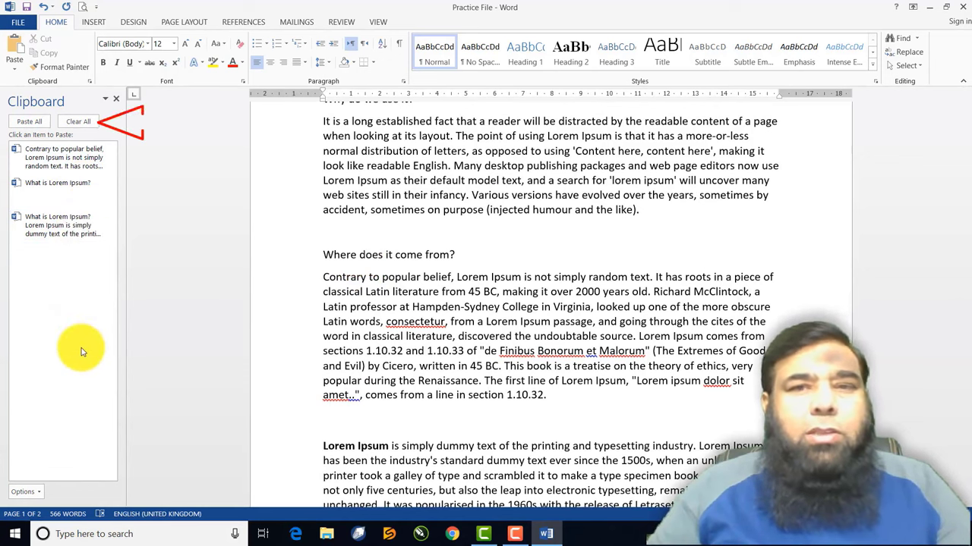
Clear All items from the Clipboard pane and close the pane
click(81, 122)
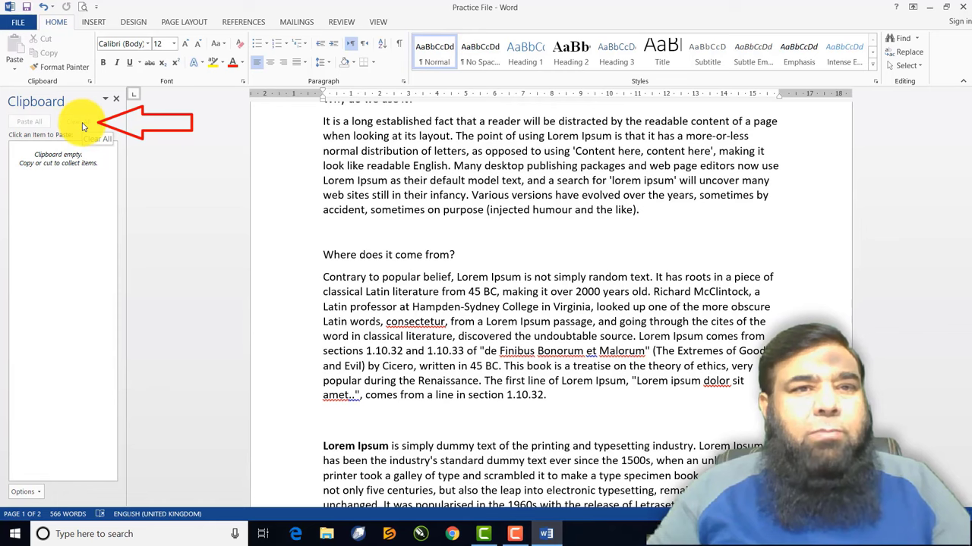
click(117, 100)
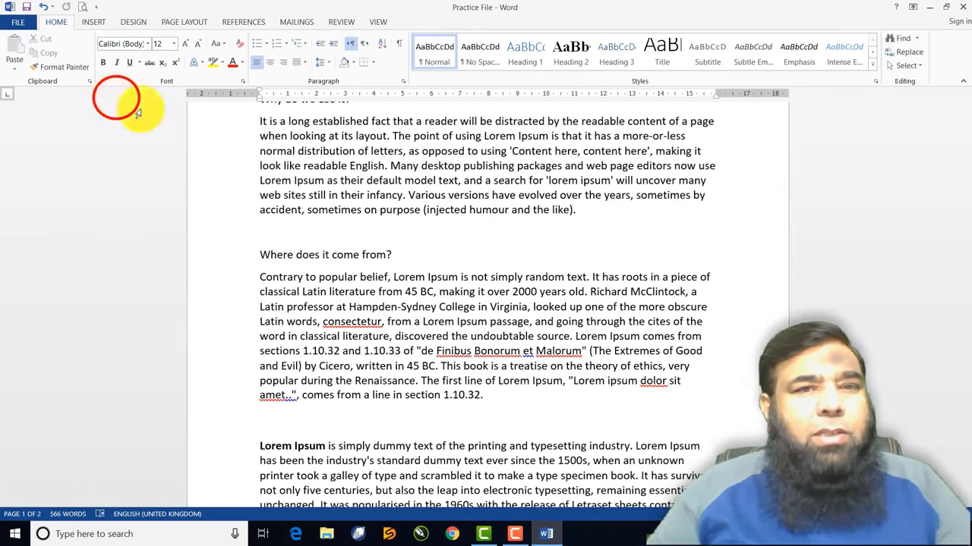
scroll(368, 195, up, 2)
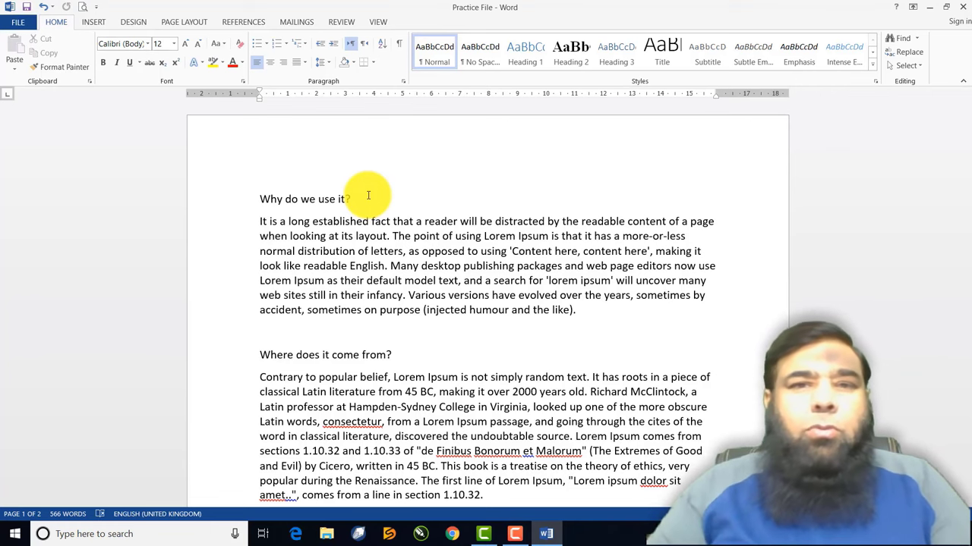
scroll(371, 198, down, 15)
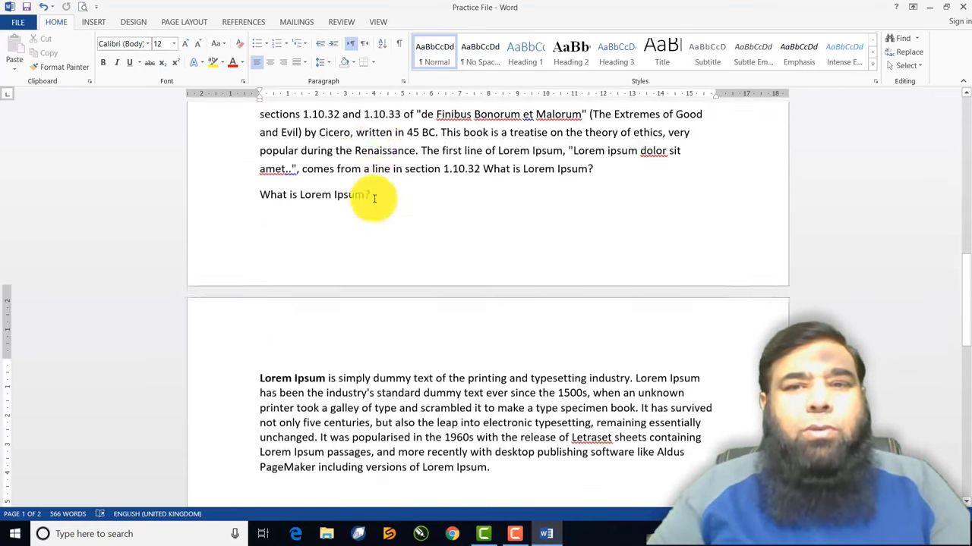
scroll(373, 199, down, 10)
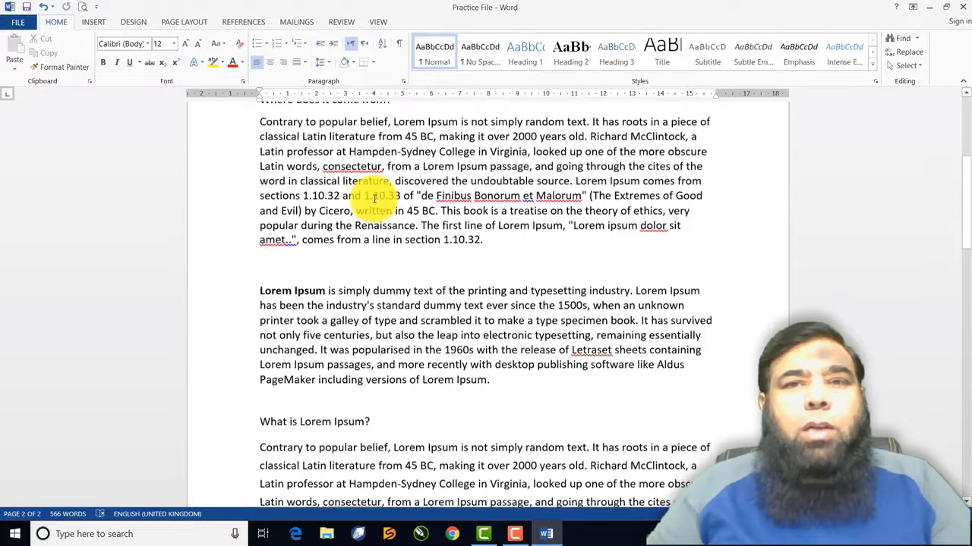
scroll(374, 199, up, 1)
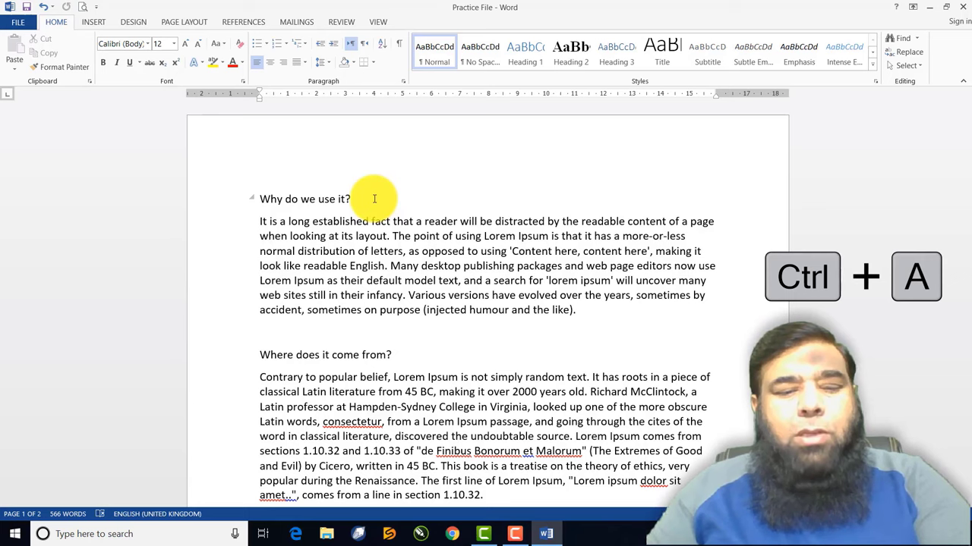
Select the whole document with Ctrl+A and with the Select menu, deselecting each time
key(ctrl+a)
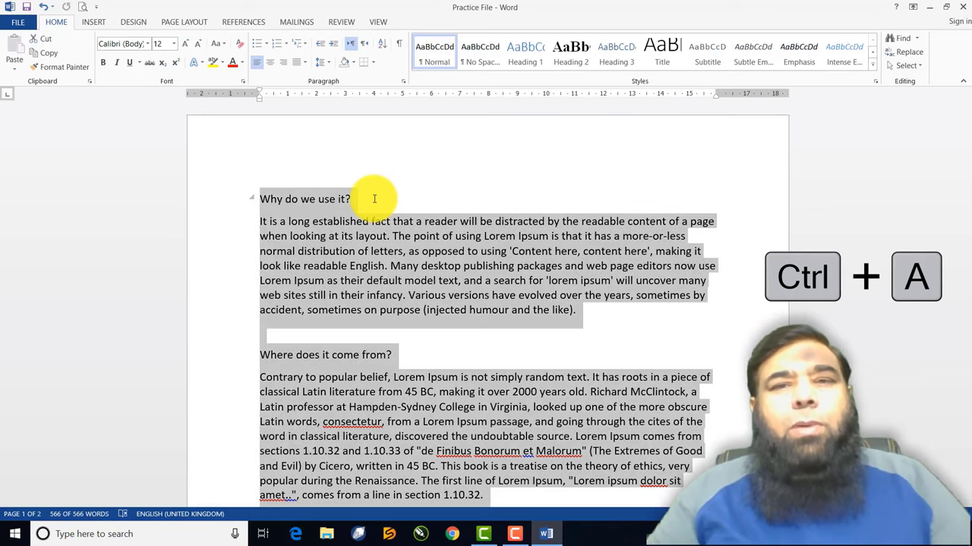
scroll(375, 201, down, 3)
scroll(374, 201, down, 10)
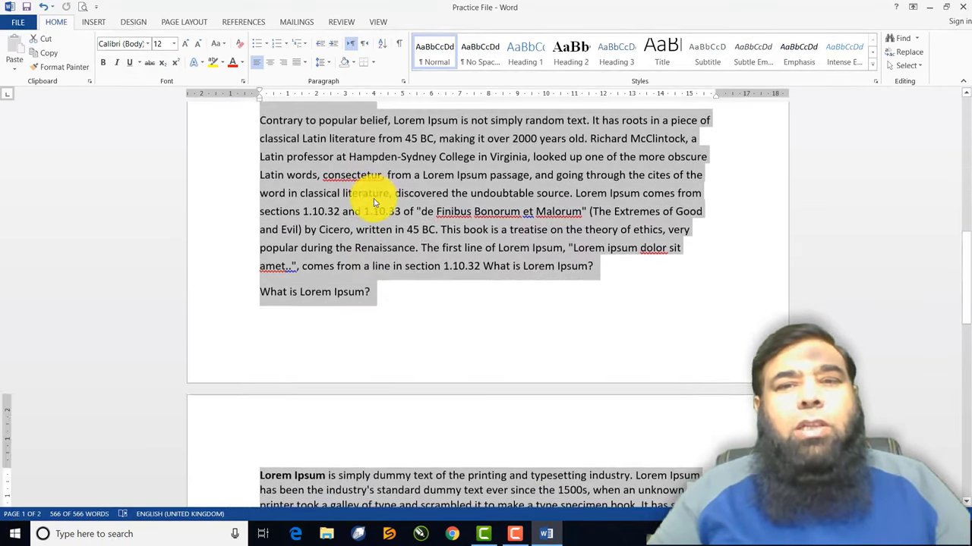
scroll(376, 199, down, 8)
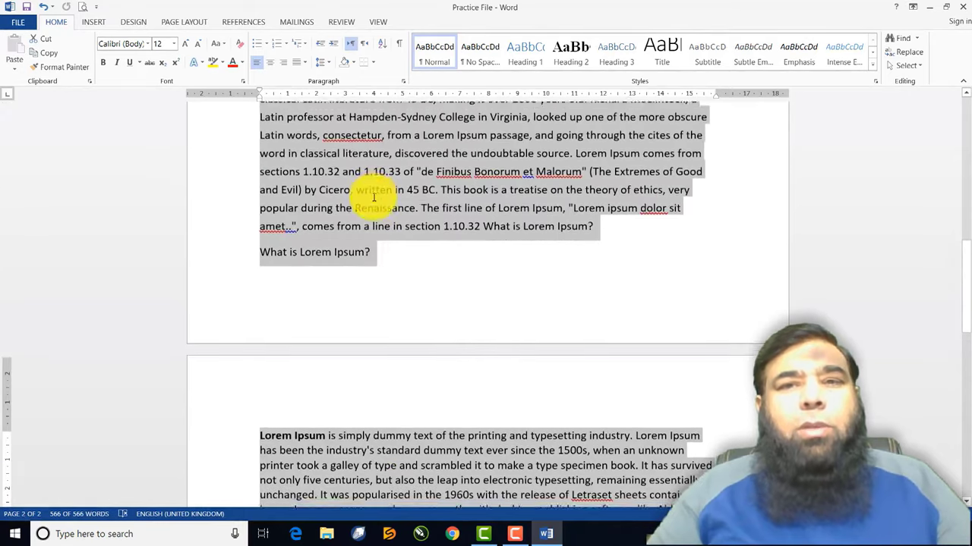
scroll(373, 201, up, 9)
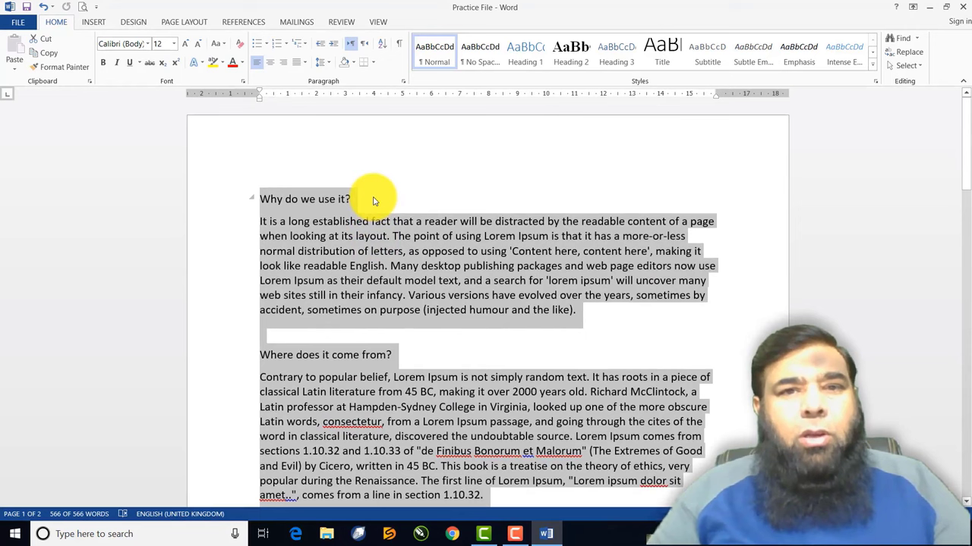
click(372, 200)
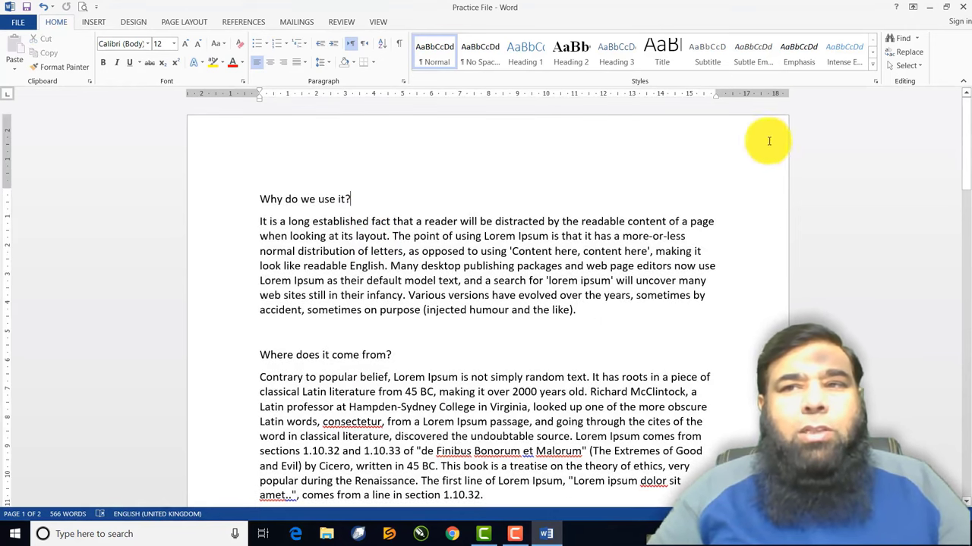
click(913, 71)
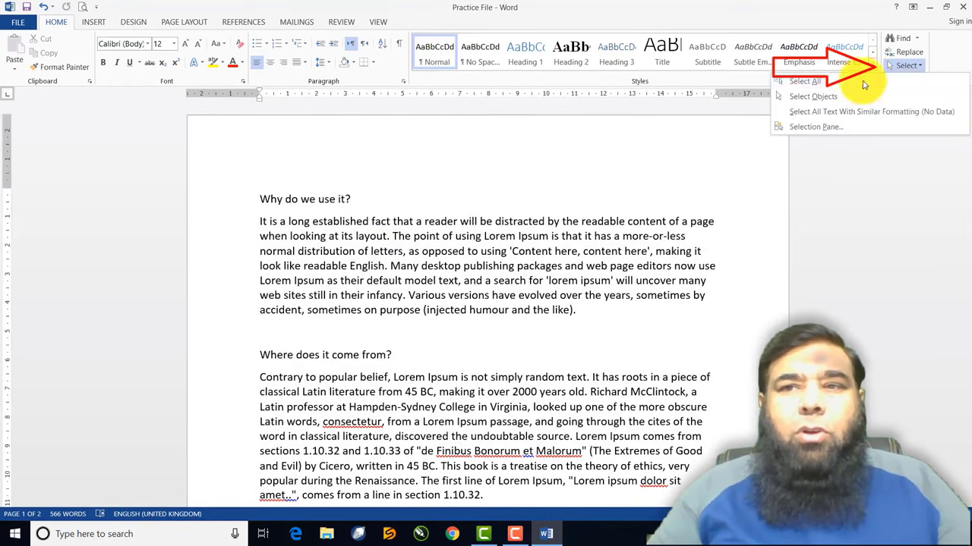
click(822, 95)
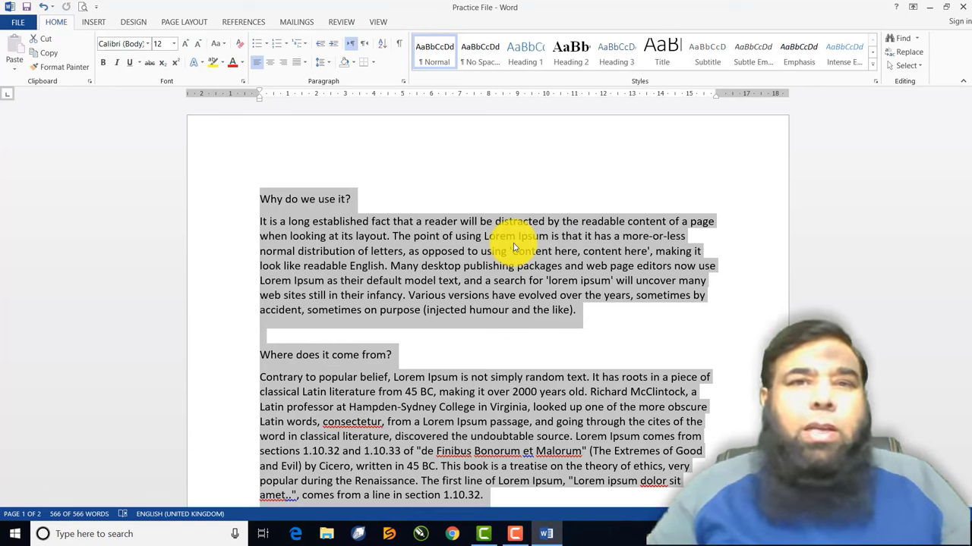
click(362, 196)
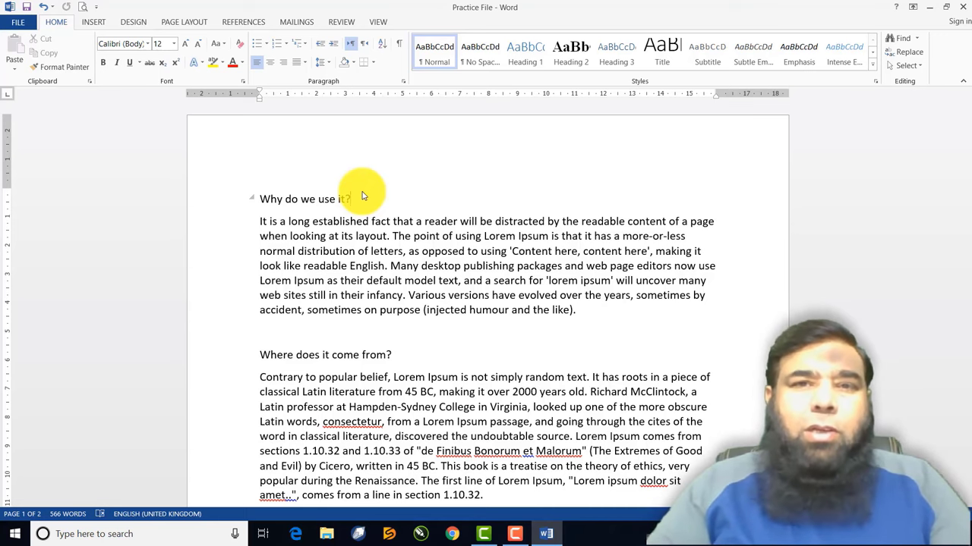
Place the cursor below the last paragraph on page 2, then switch to Chrome
scroll(368, 219, down, 10)
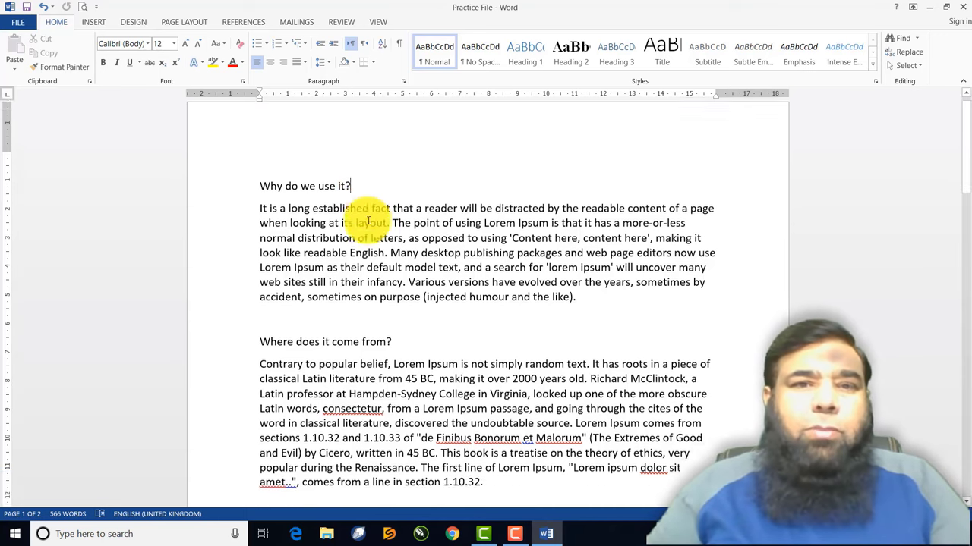
scroll(369, 220, down, 10)
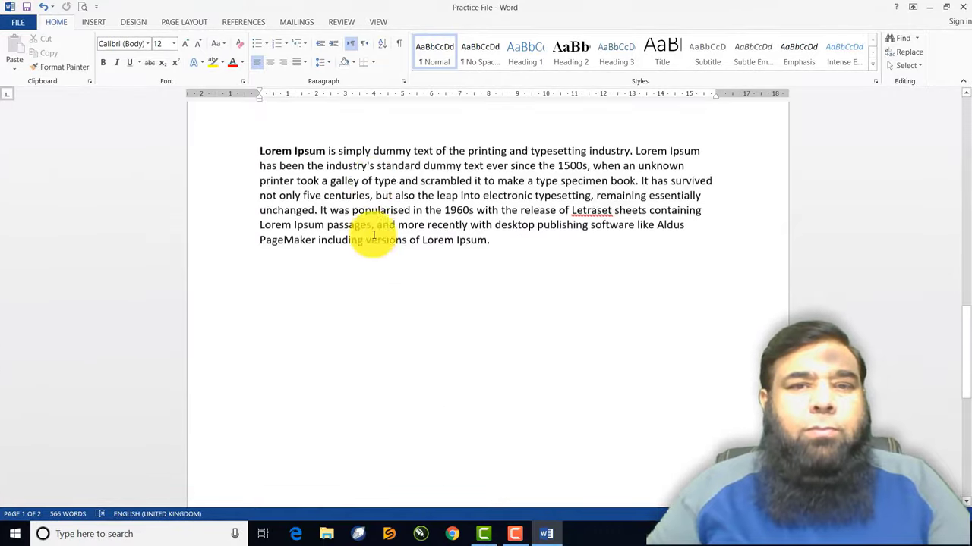
click(270, 171)
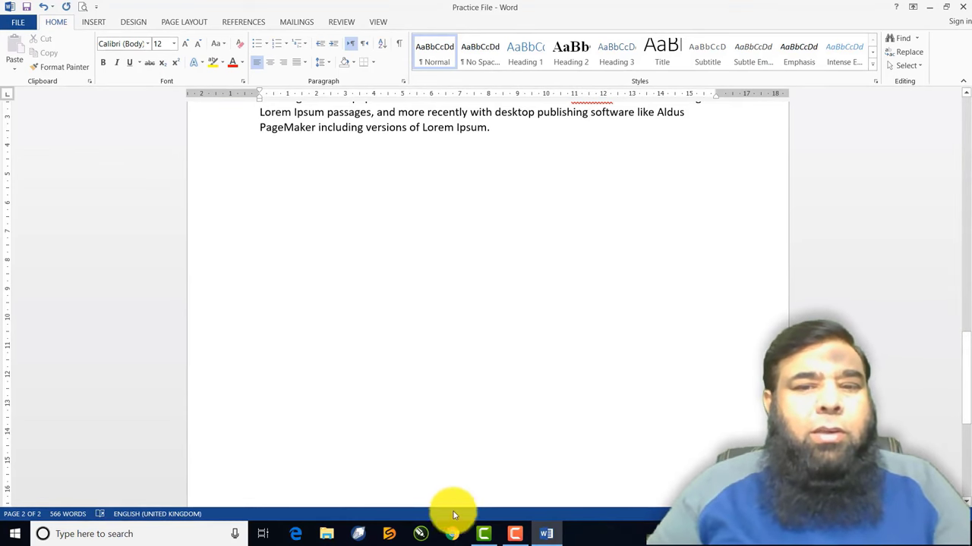
click(454, 534)
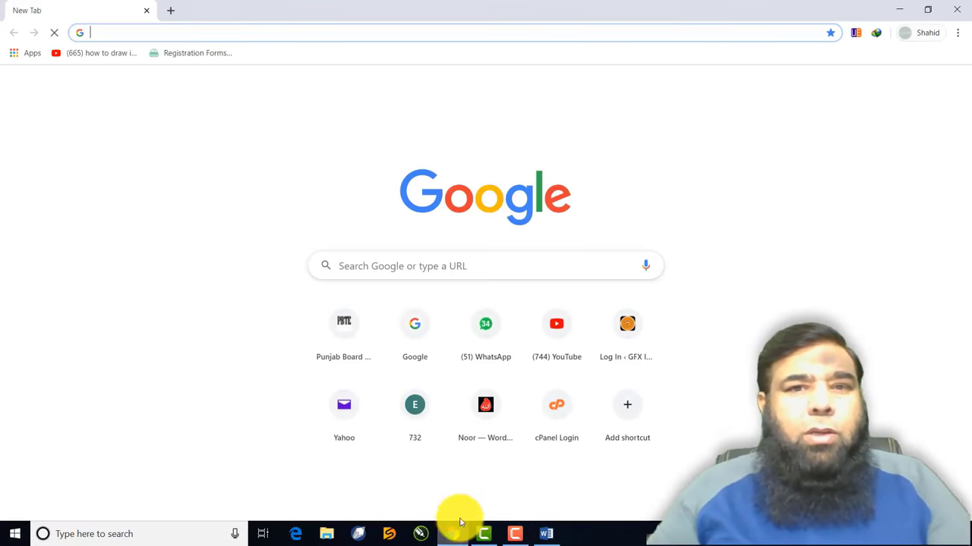
Search Google for 'lahore'
click(405, 268)
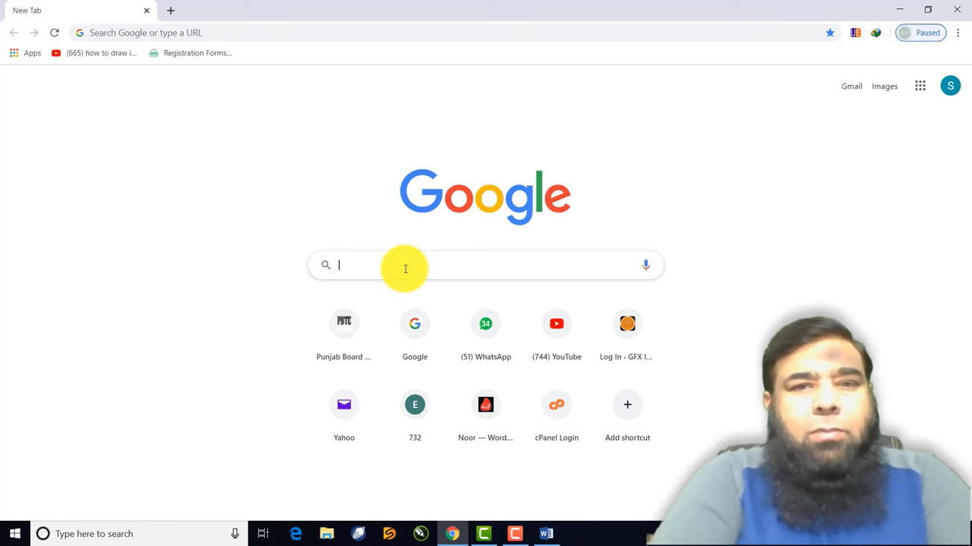
text(lahore)
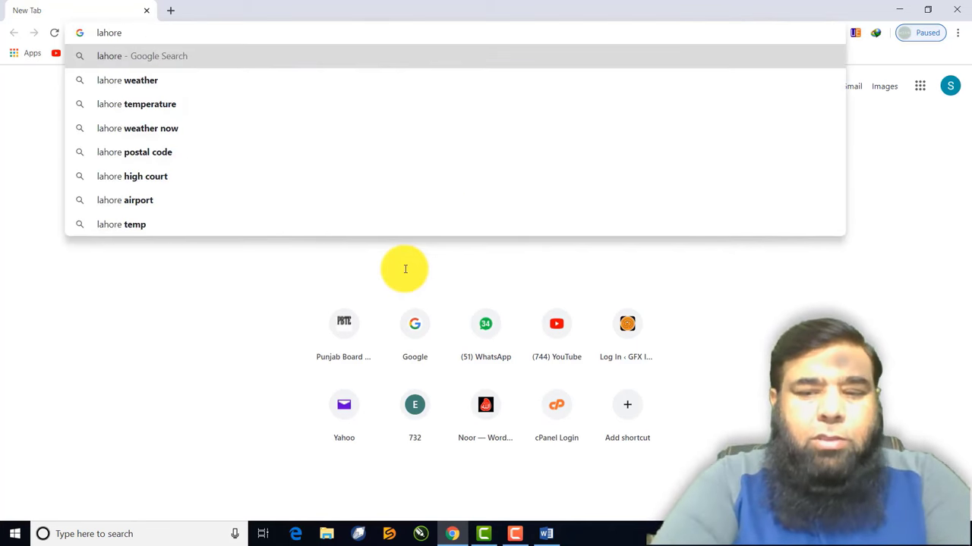
key(Return)
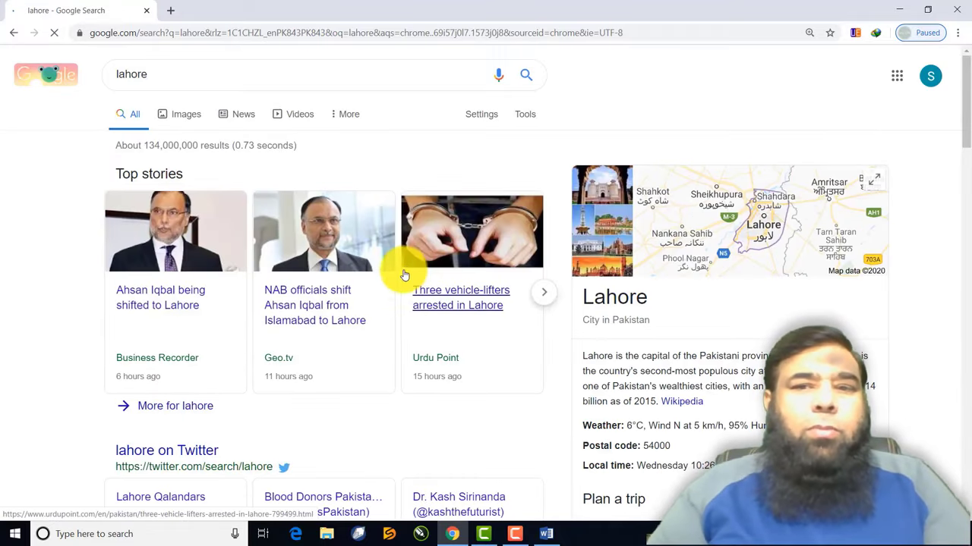
Copy the Lahore description from the knowledge panel and return to Word
scroll(405, 269, down, 2)
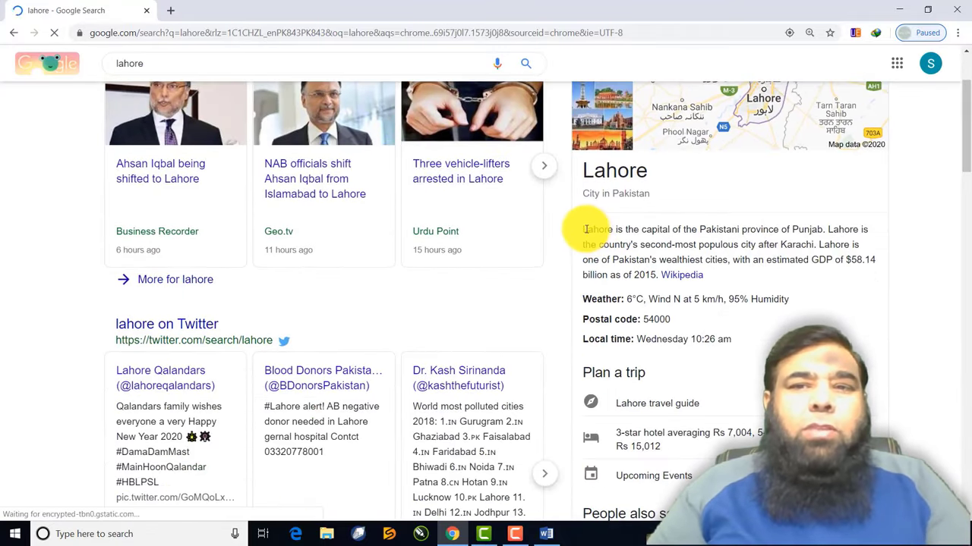
drag(583, 229, 672, 271)
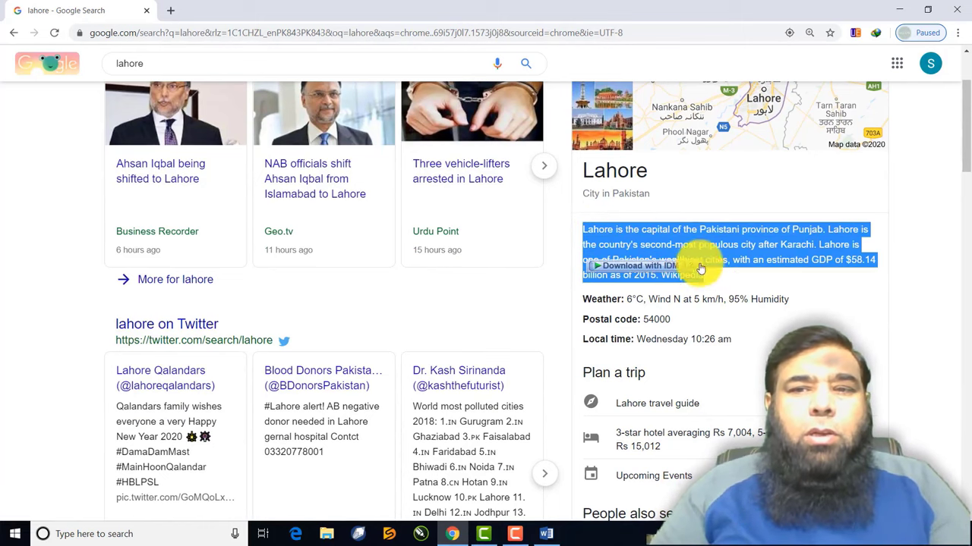
right_click(687, 246)
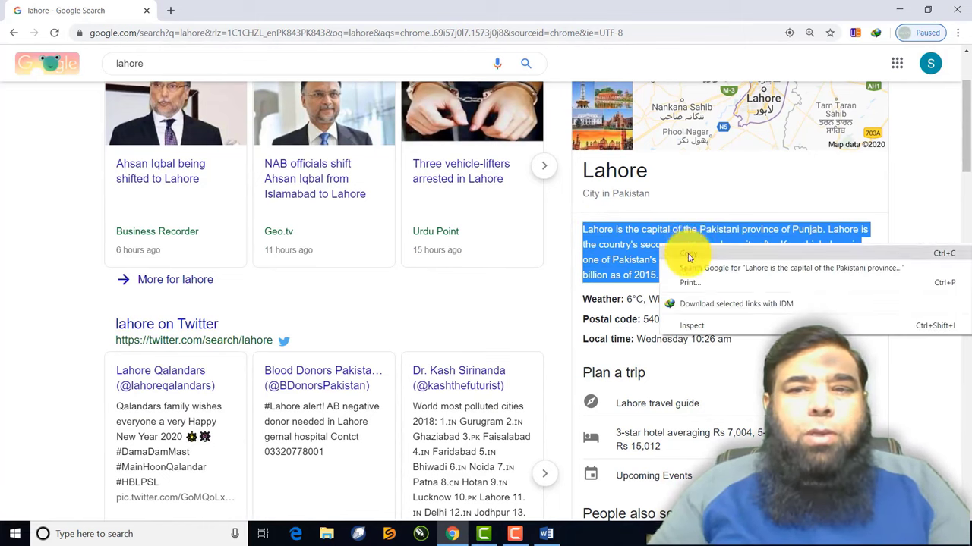
click(689, 258)
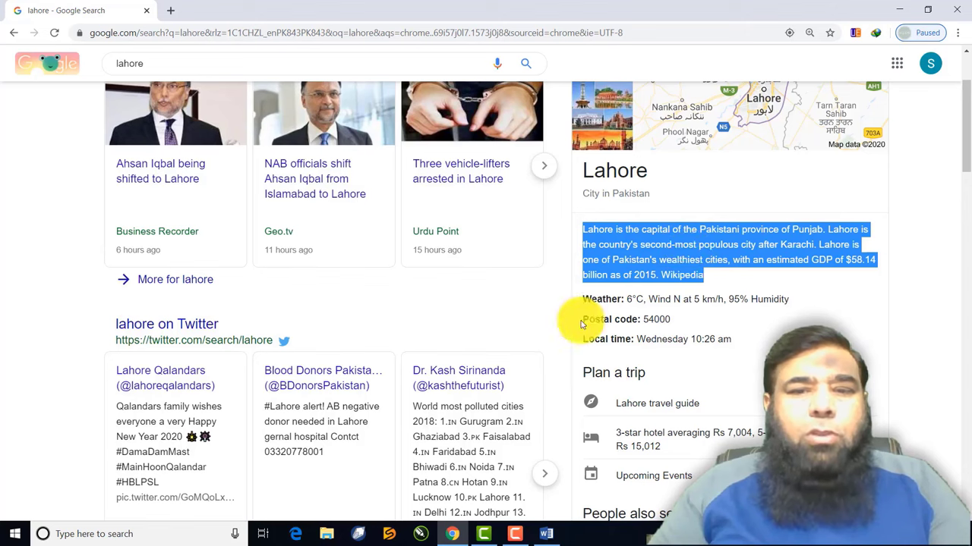
click(549, 538)
Paste the Lahore description with Keep Source Formatting, then try Ctrl+C, X, V, Z, A
right_click(299, 182)
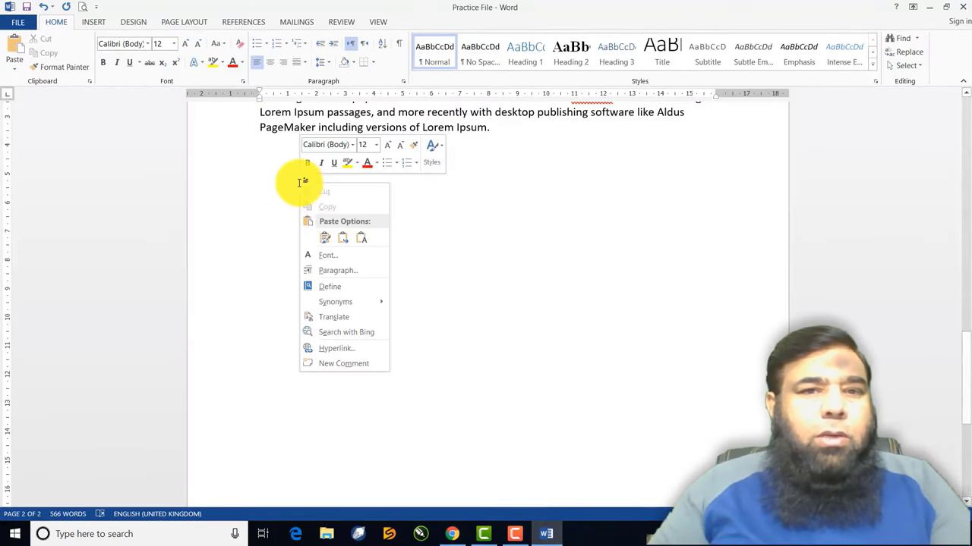
click(326, 237)
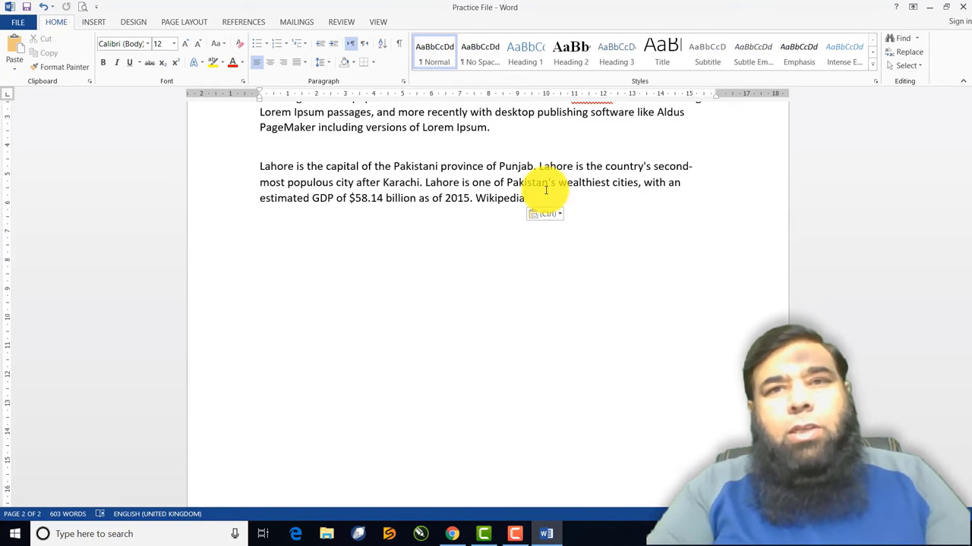
key(ctrl+c)
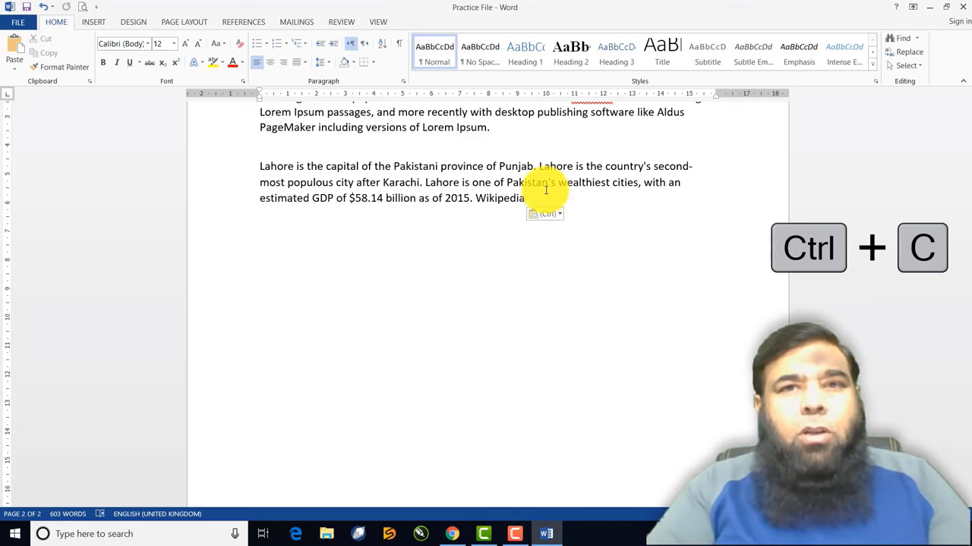
key(ctrl+x)
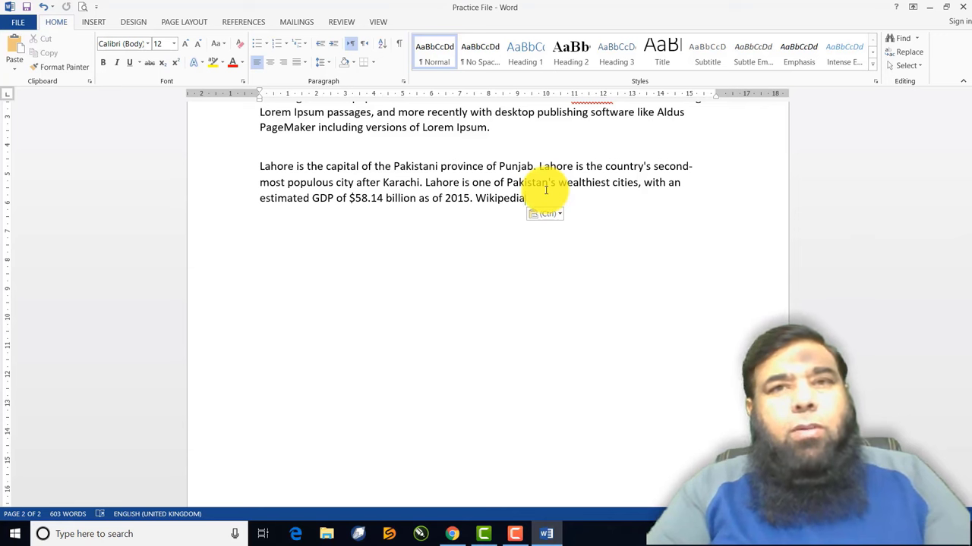
key(ctrl+v)
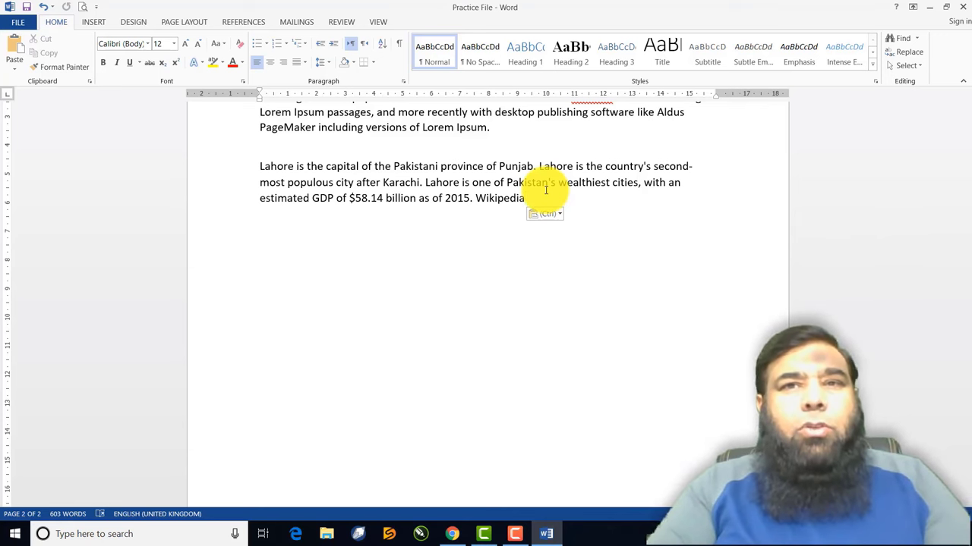
key(ctrl+z)
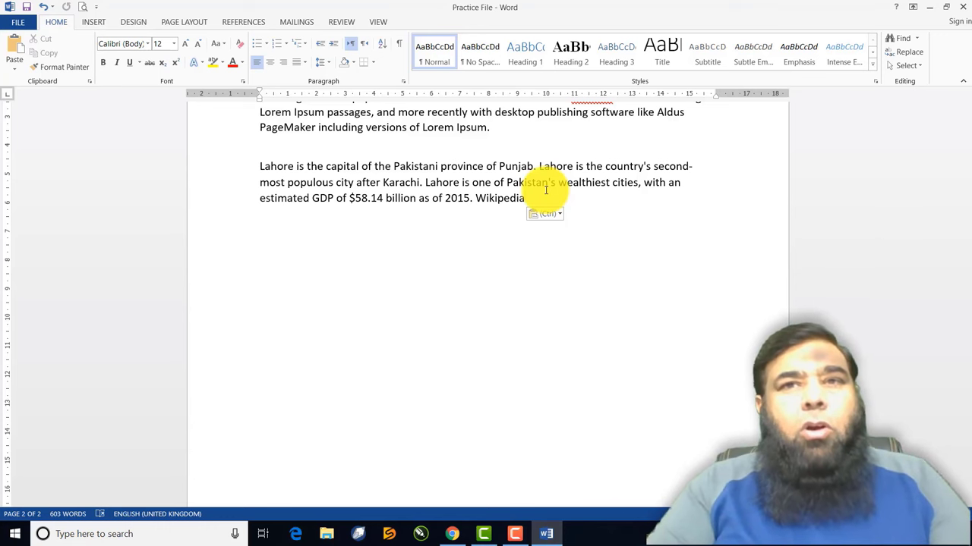
key(ctrl+a)
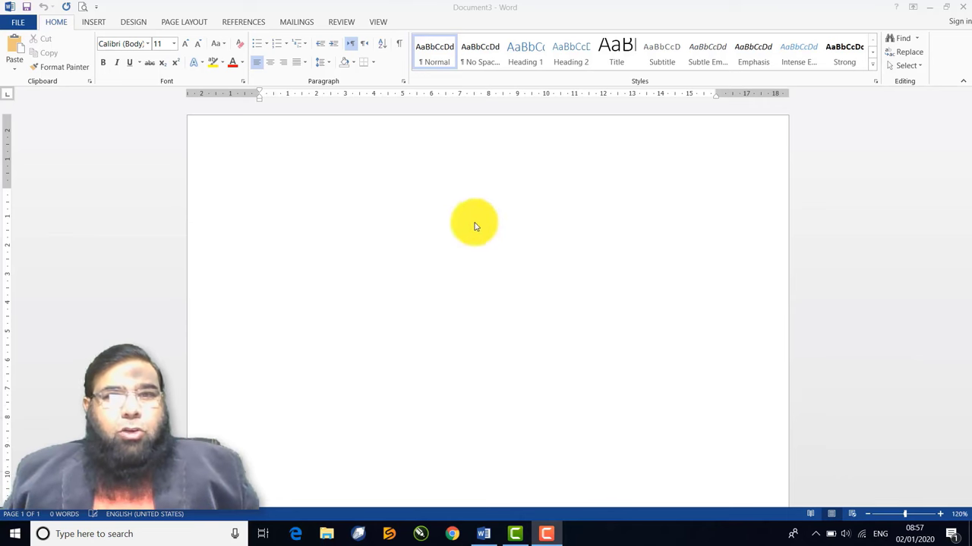
Type 'Allah is one.' in blank Document3 and select the line
click(321, 174)
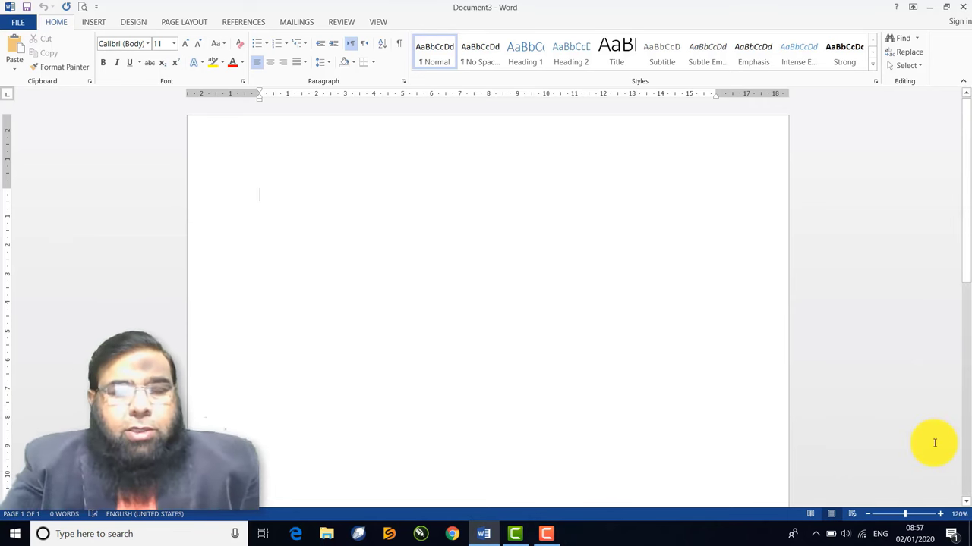
text(Allah)
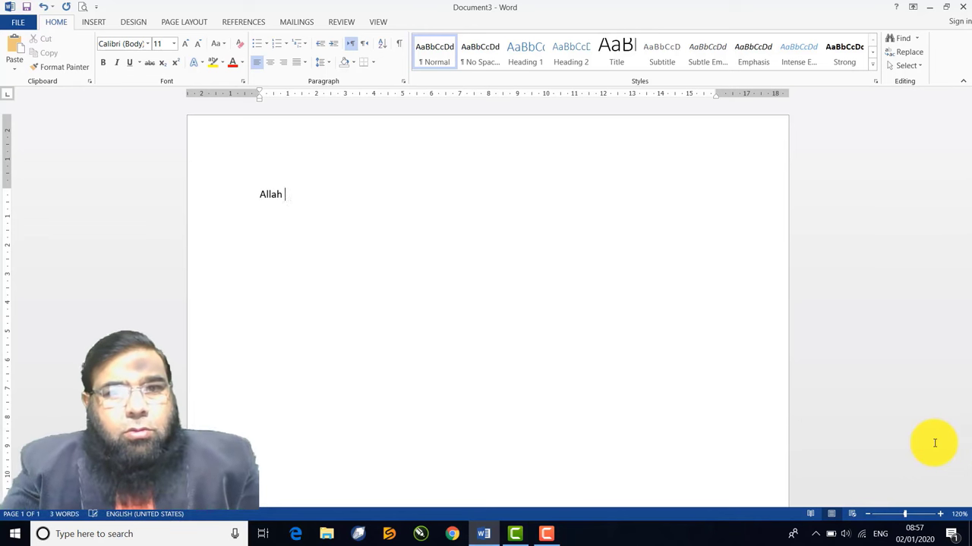
text( is one.)
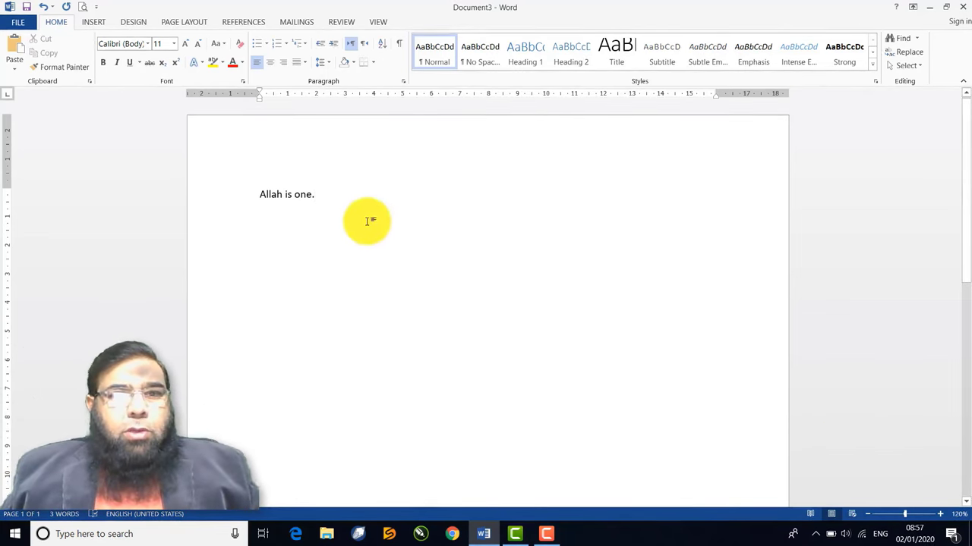
drag(324, 198, 258, 196)
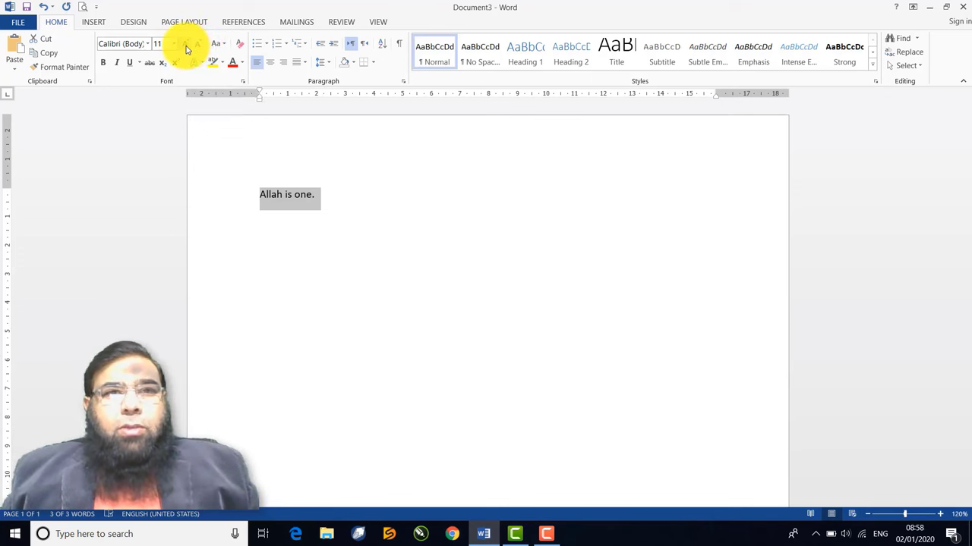
Enlarge 'Allah is one.' step by step from 11 up to 36 point
click(186, 50)
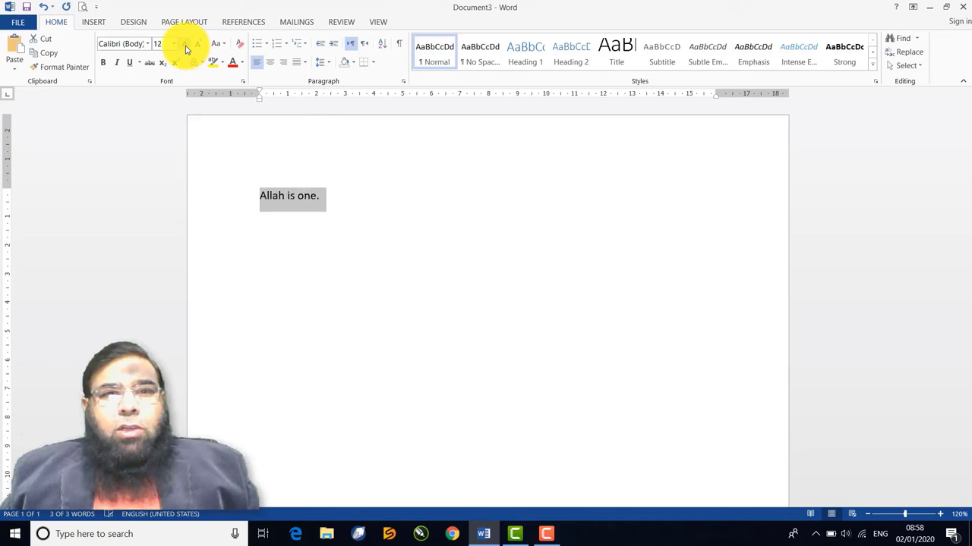
click(186, 50)
click(187, 50)
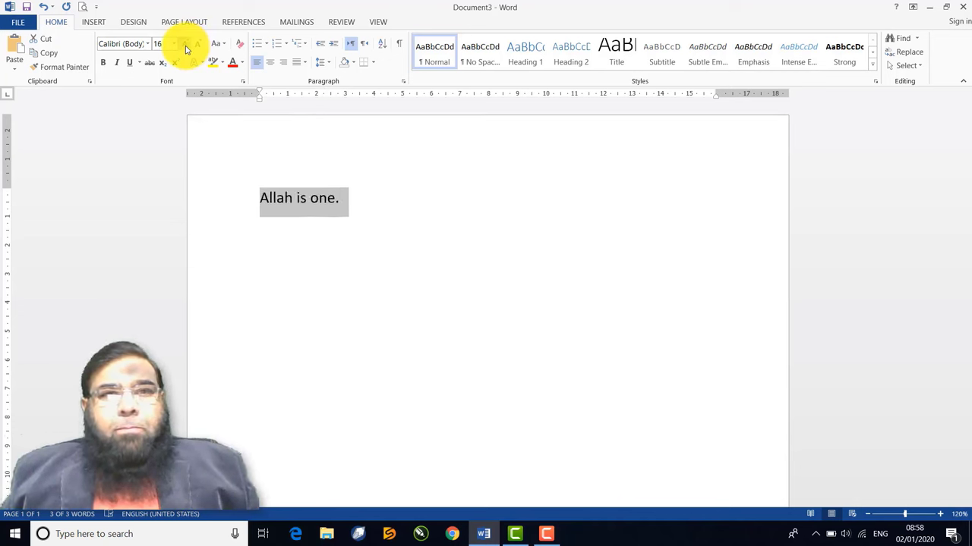
click(186, 49)
click(185, 49)
click(184, 50)
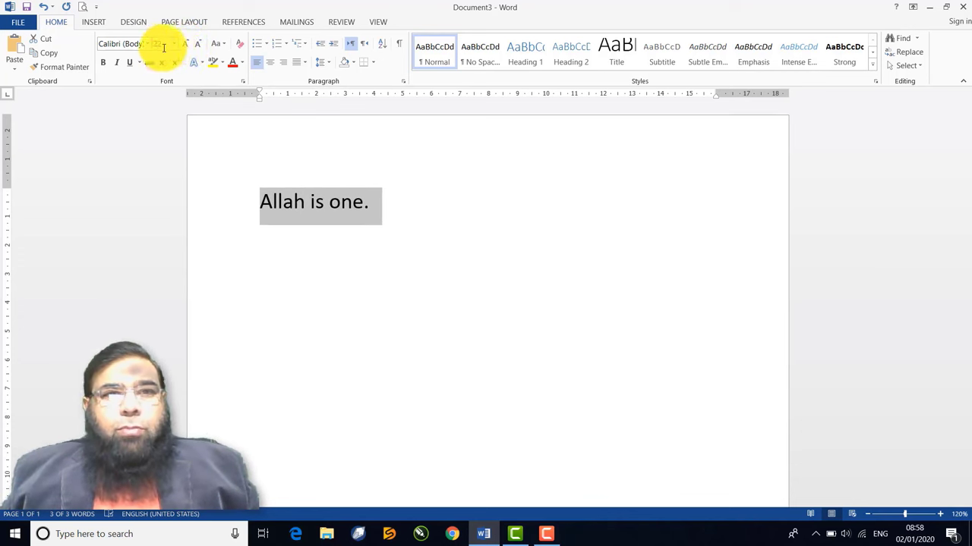
click(186, 45)
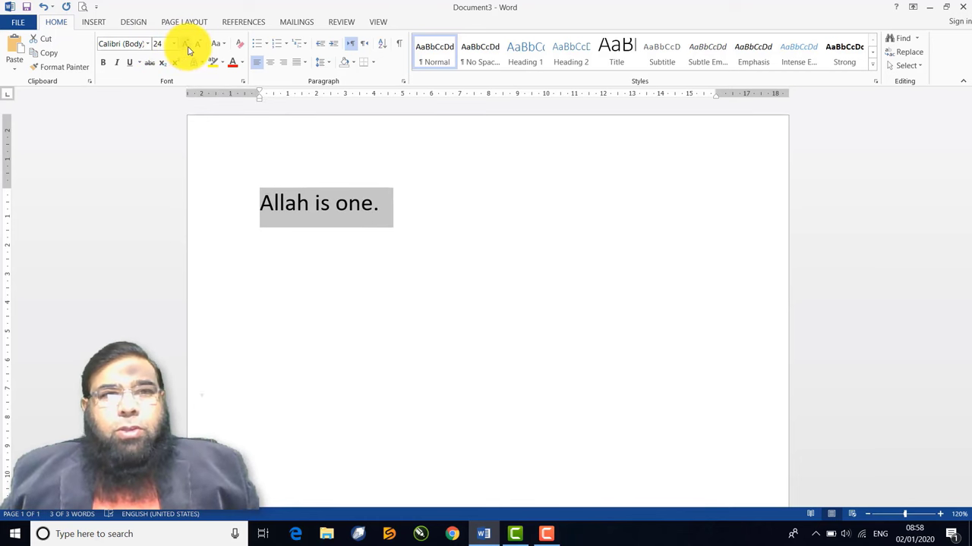
click(185, 46)
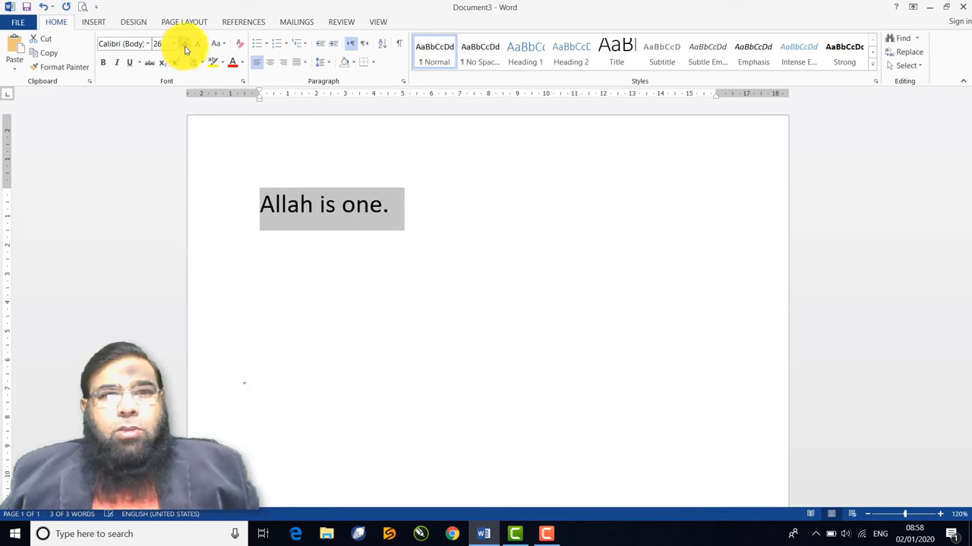
click(186, 45)
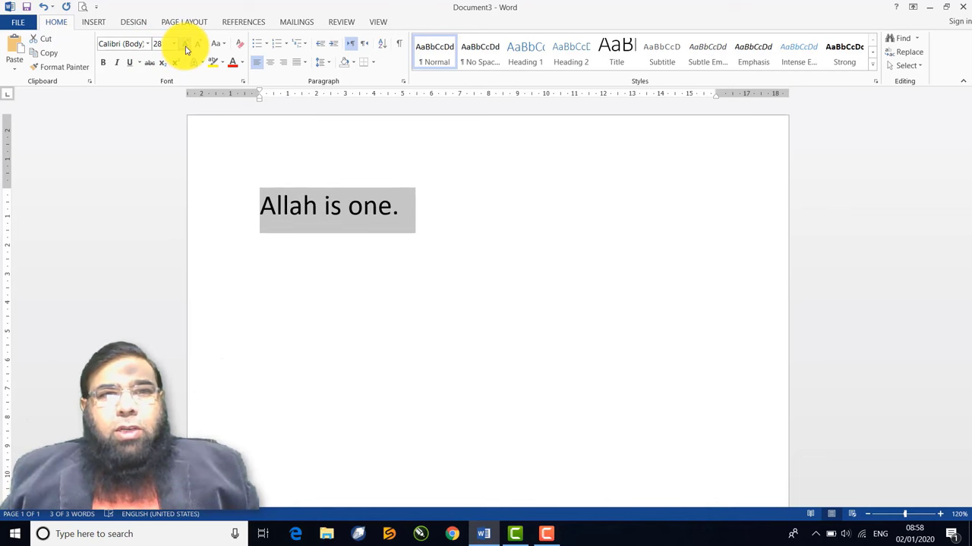
click(186, 47)
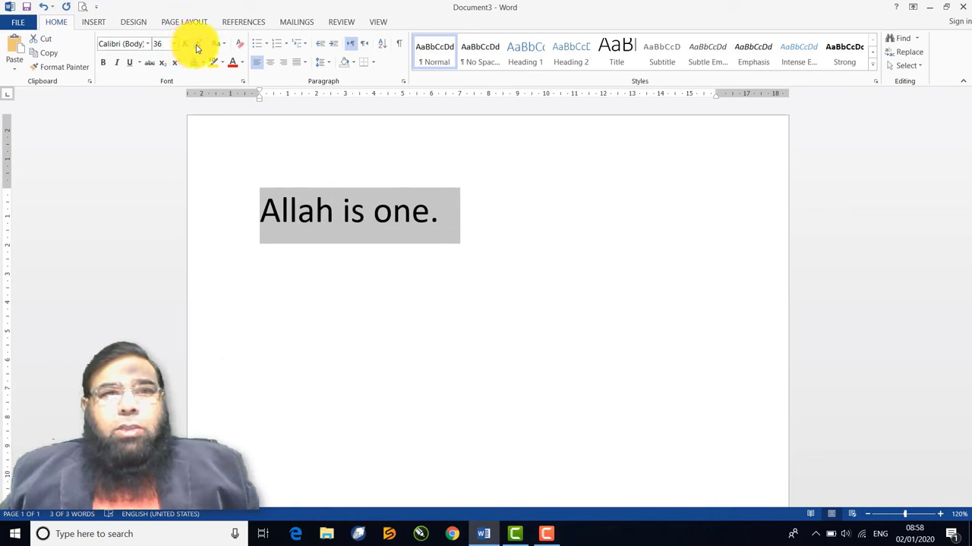
Shrink the sentence back down to 26 point
click(200, 49)
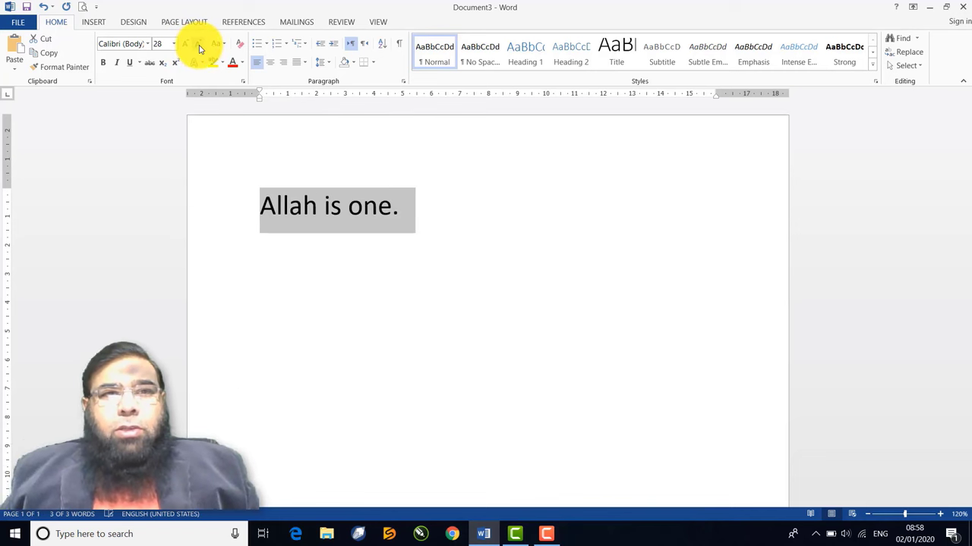
click(200, 49)
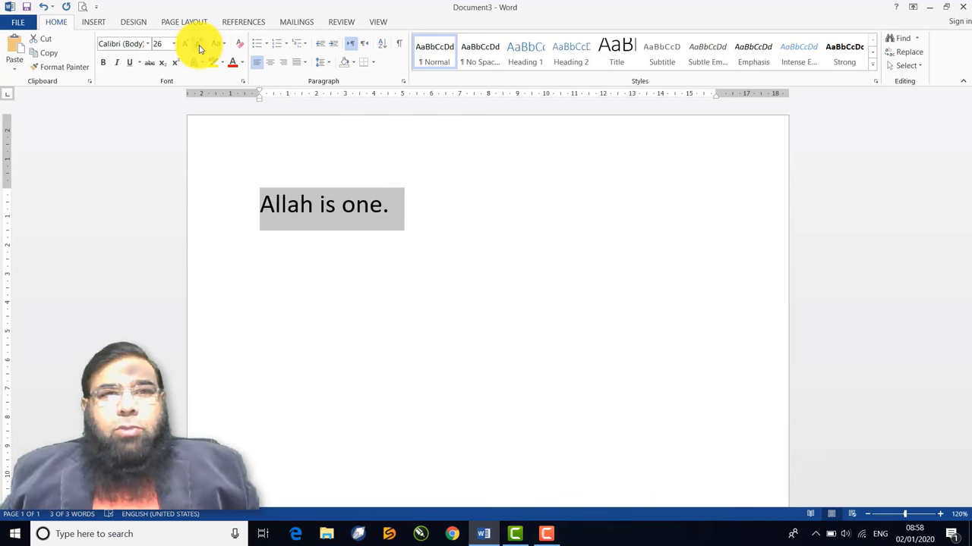
click(200, 48)
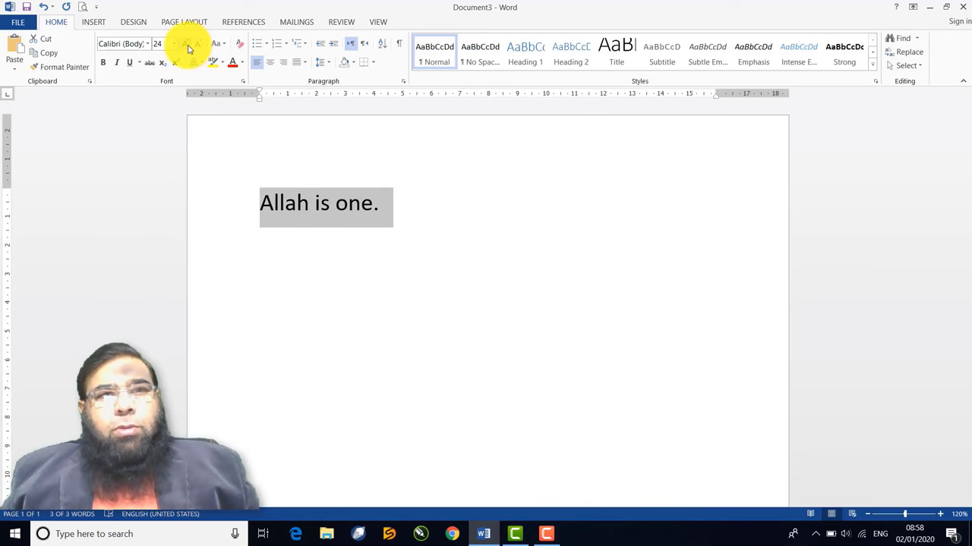
click(189, 49)
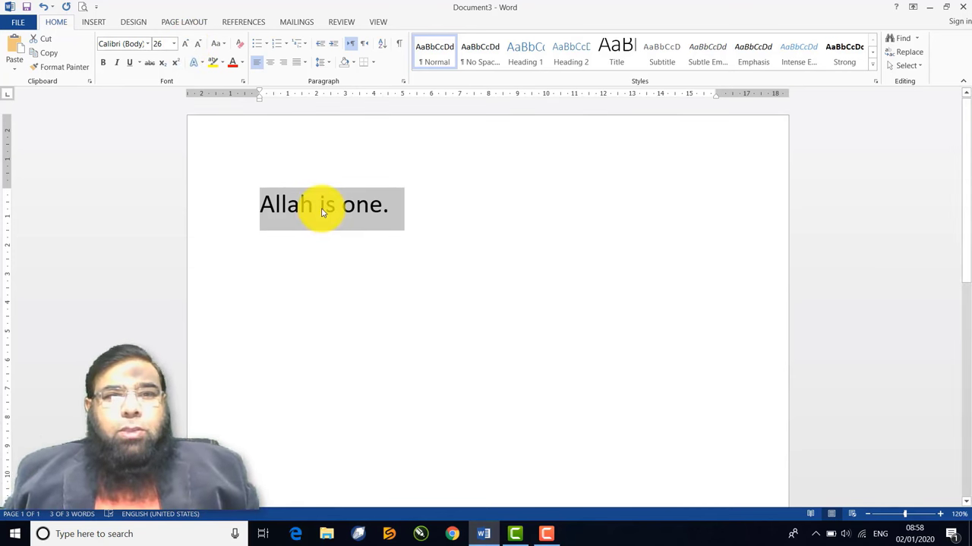
Copy 'Allah is one.' and paste it on new lines below the original
right_click(322, 212)
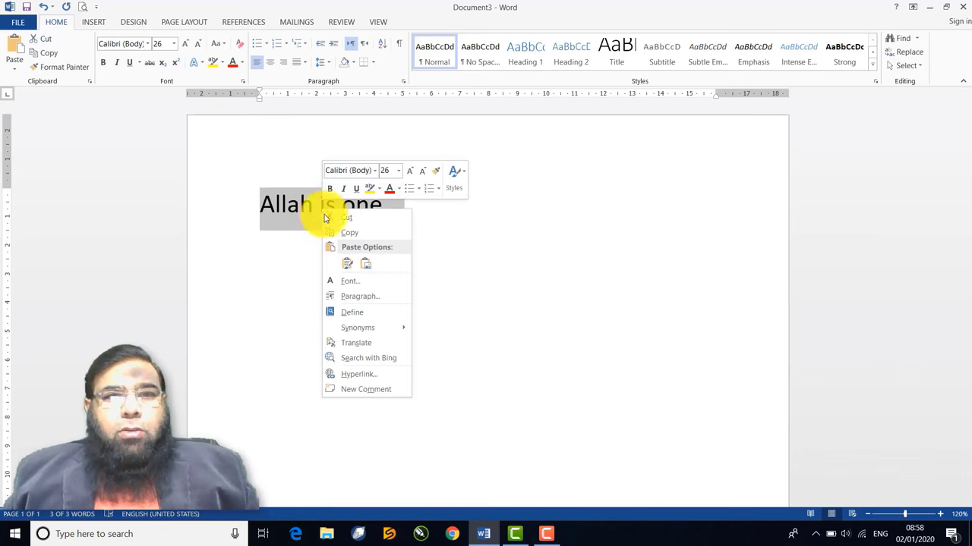
click(349, 236)
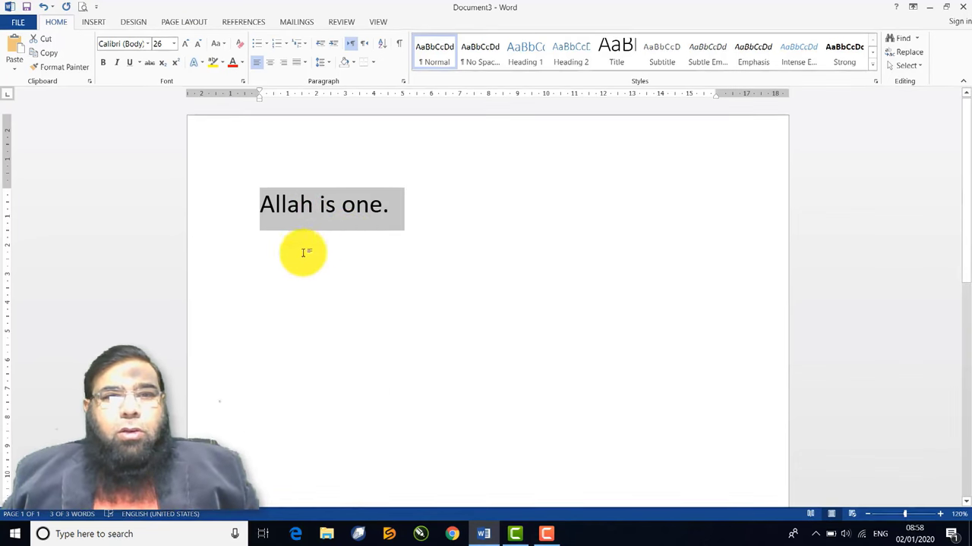
click(278, 245)
click(400, 208)
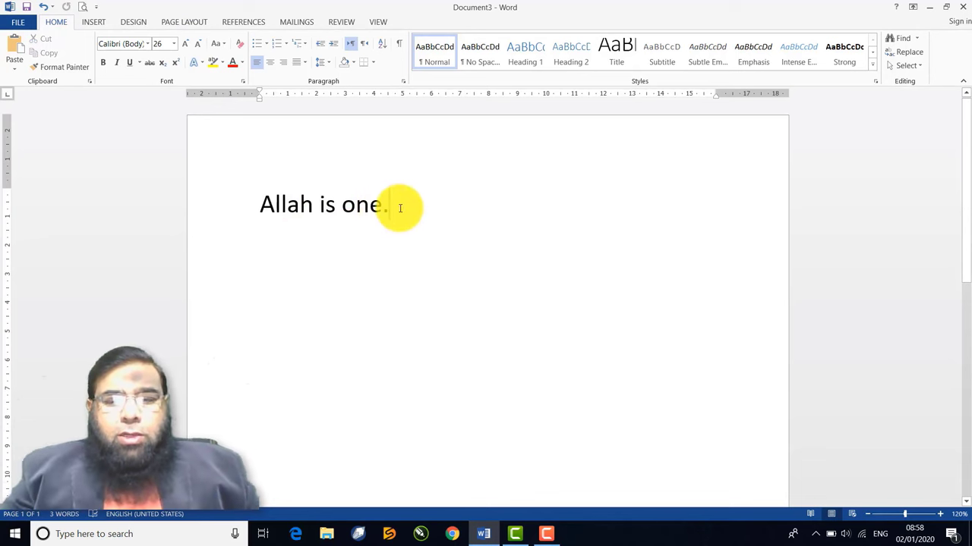
key(Return)
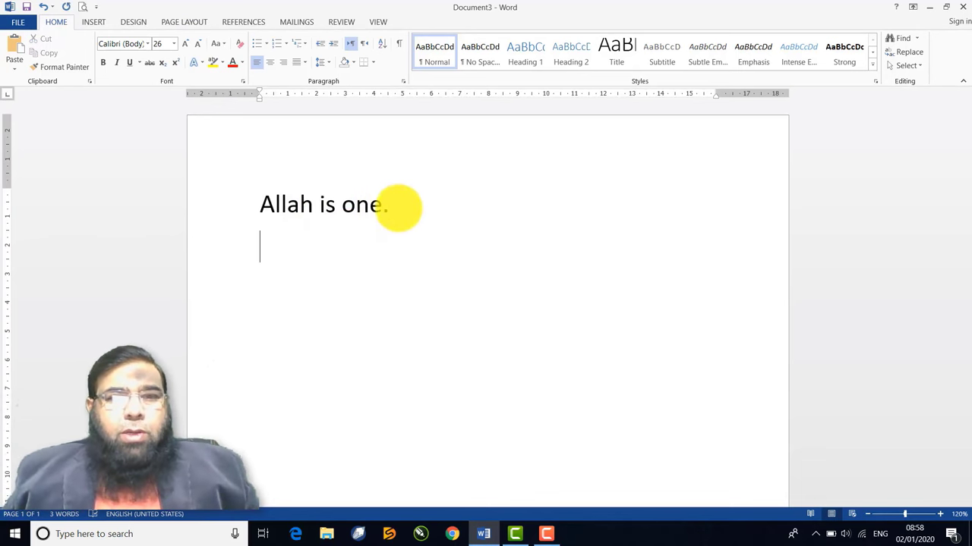
right_click(285, 249)
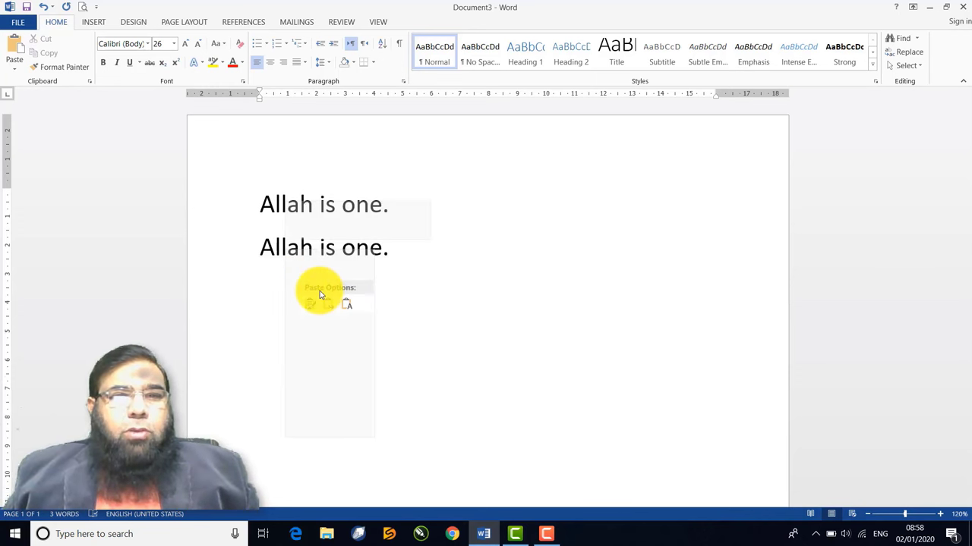
click(314, 306)
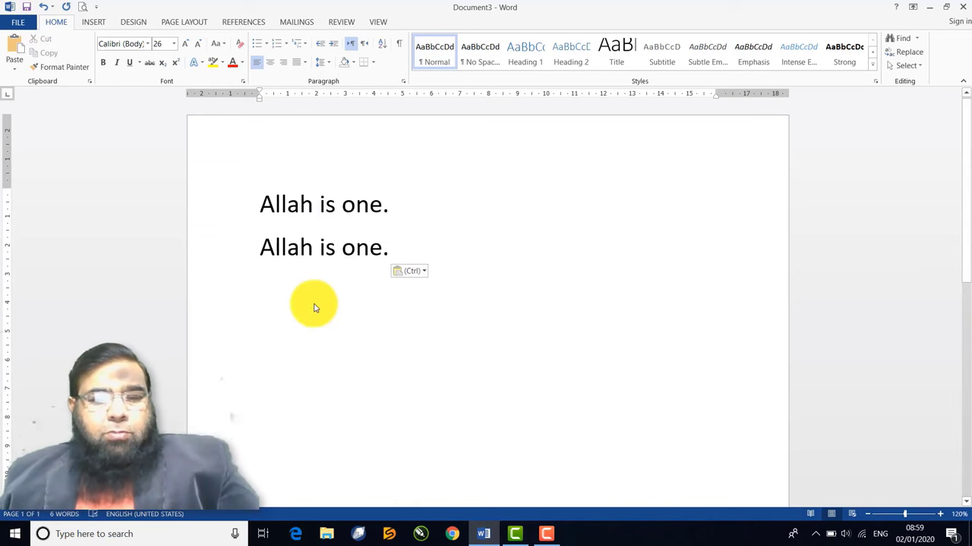
key(ctrl+v)
key(ctrl+v)
key(ctrl+v)
key(ctrl+v)
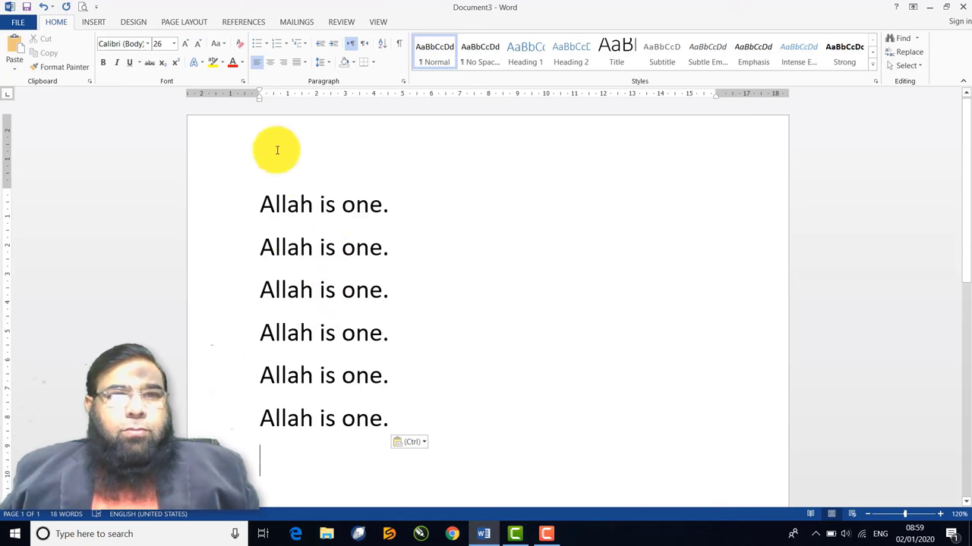
Set the first three lines in Times New Roman, Broadway and Arial Black
drag(260, 205, 394, 211)
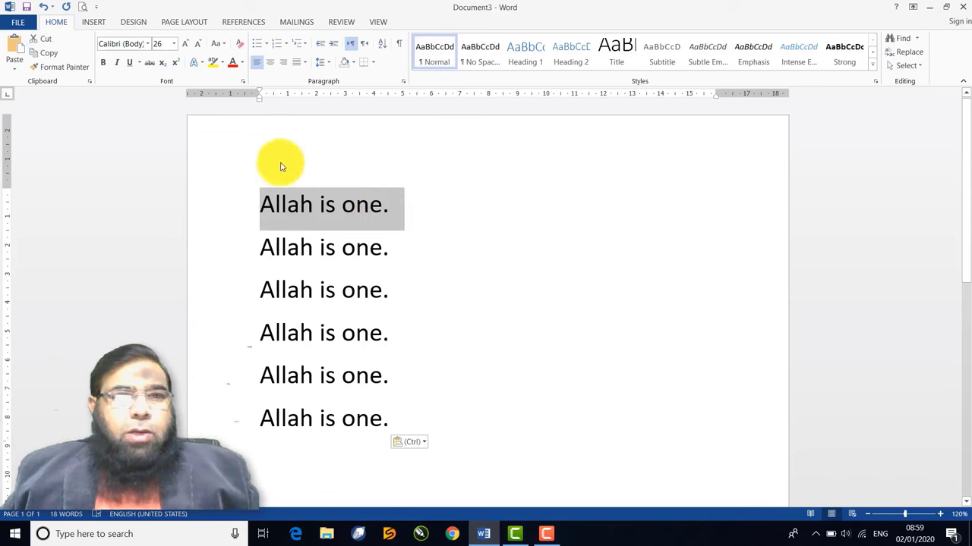
click(148, 45)
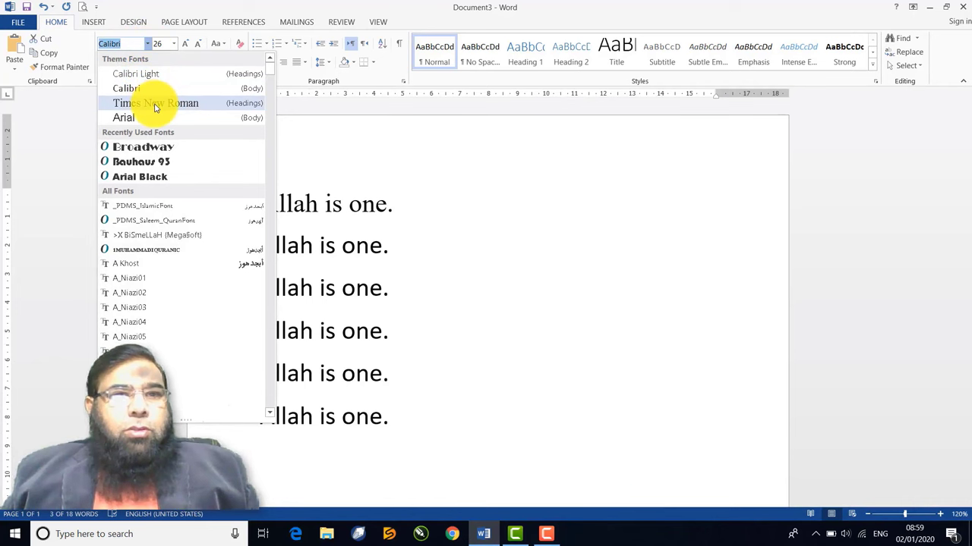
click(203, 112)
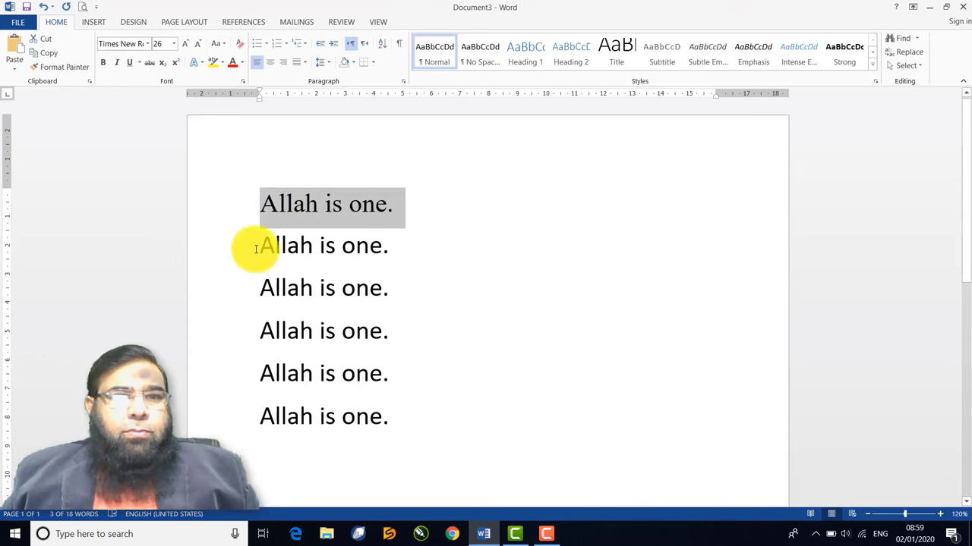
drag(260, 246, 392, 245)
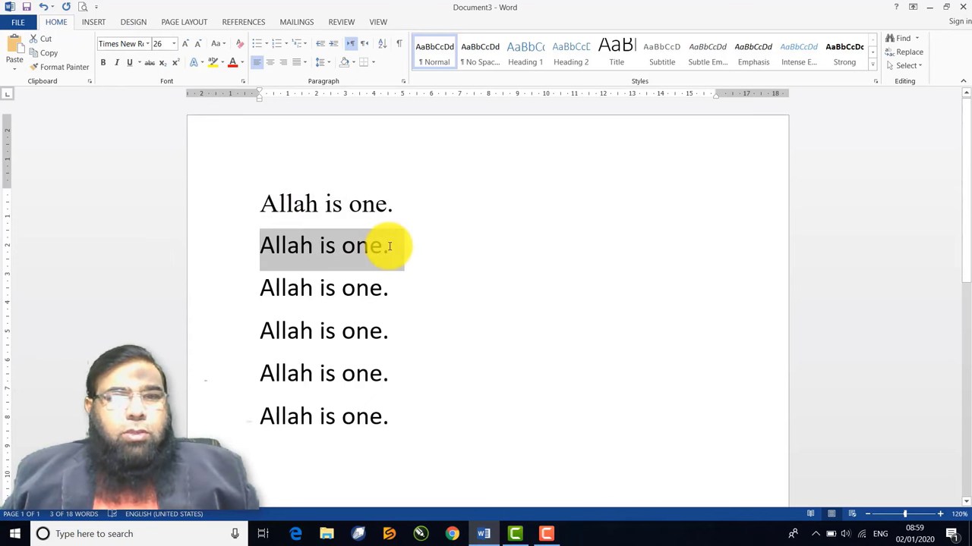
click(148, 43)
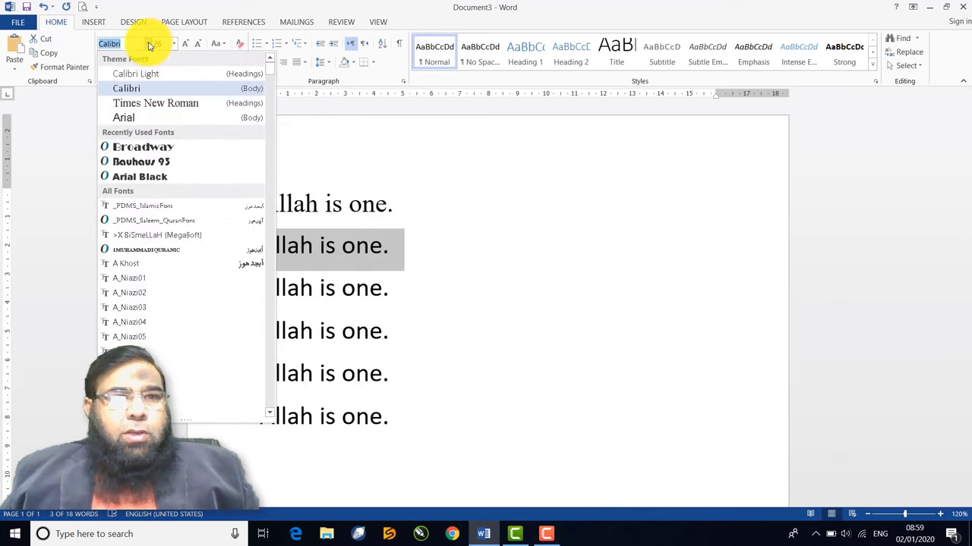
click(144, 148)
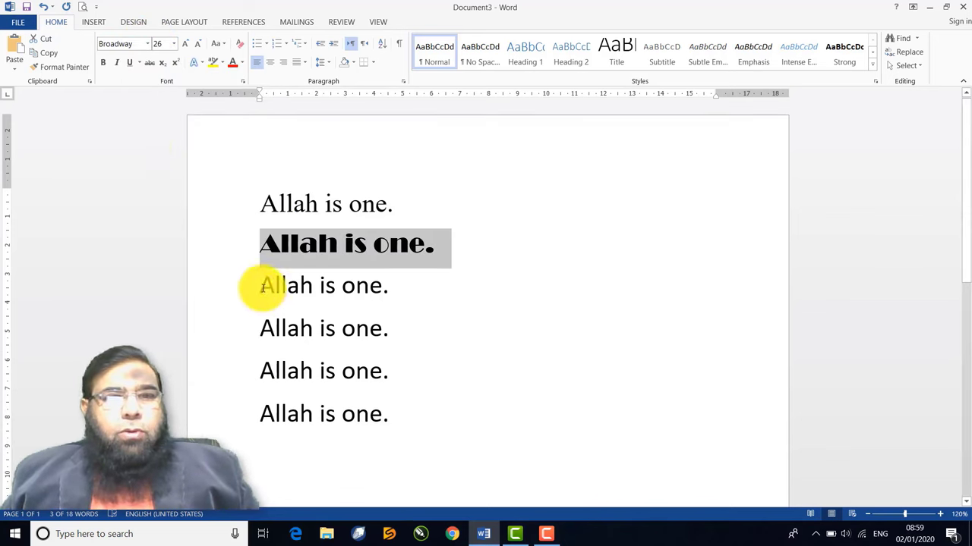
drag(260, 285, 392, 290)
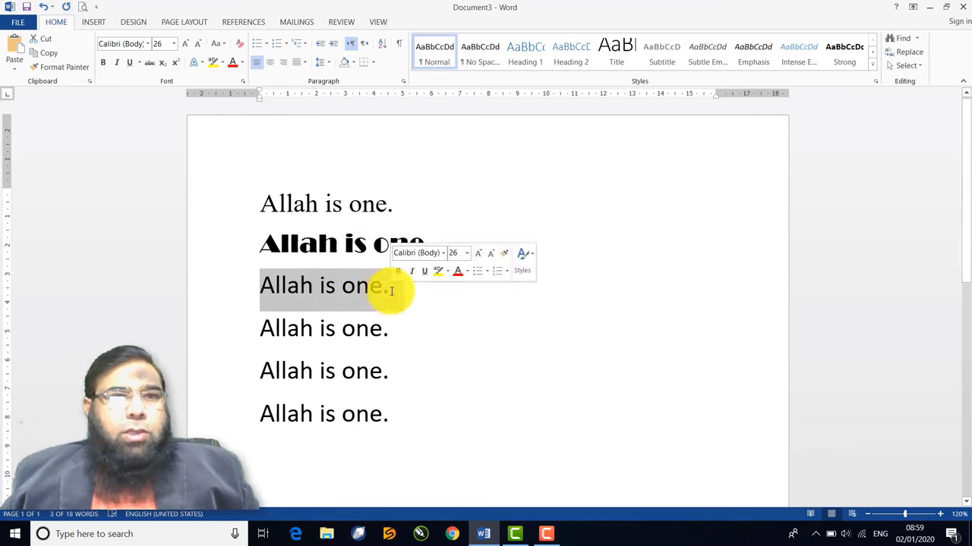
click(147, 43)
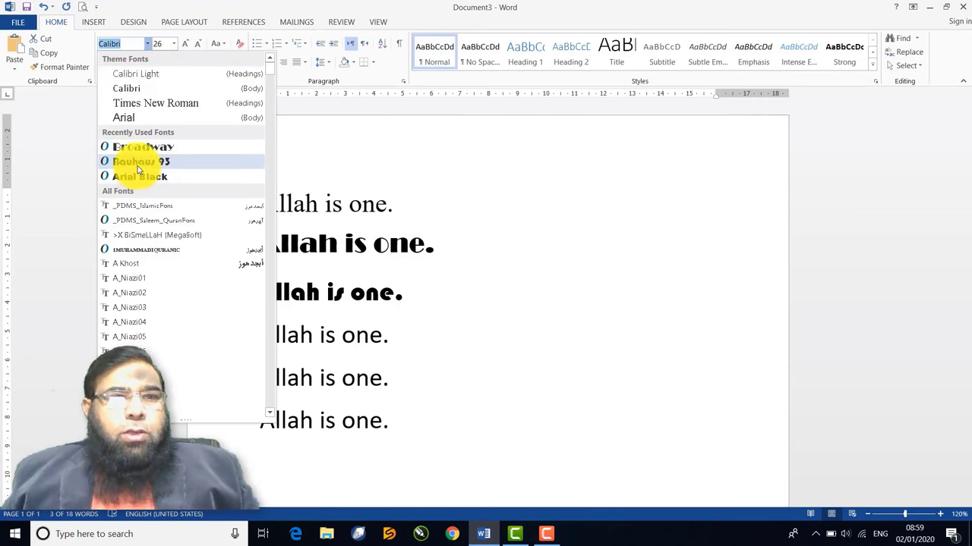
click(138, 176)
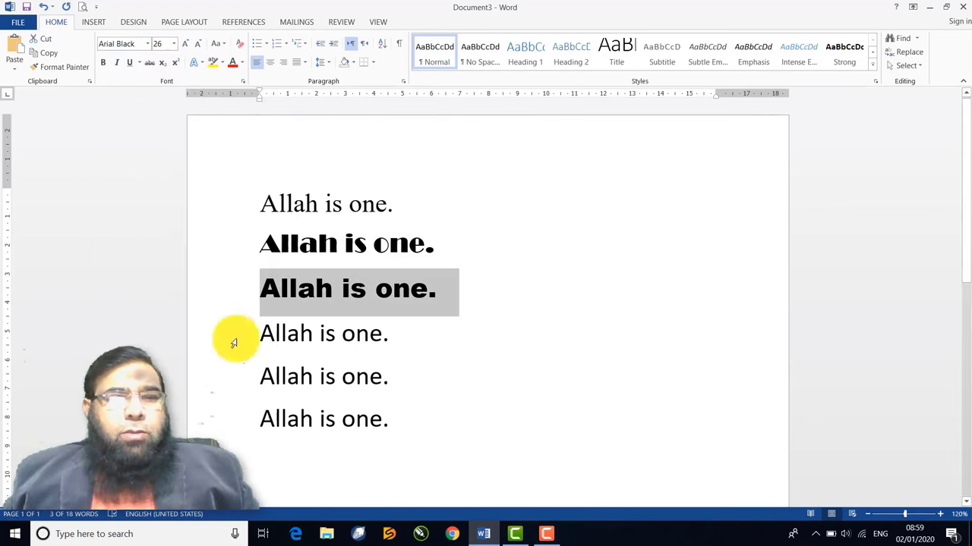
Set the fourth line in Algerian and the fifth in Bodoni Bd BT
drag(260, 334, 389, 343)
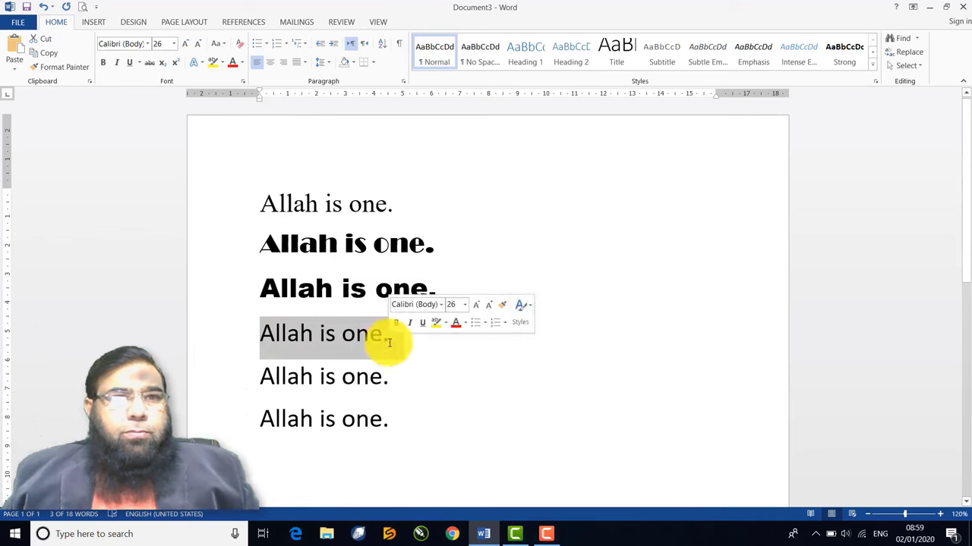
click(147, 44)
scroll(136, 240, down, 15)
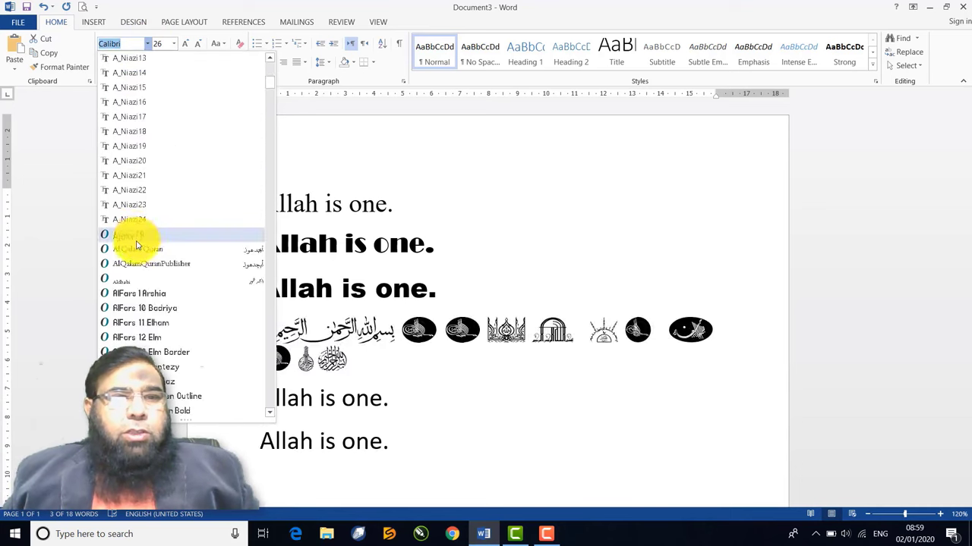
scroll(136, 243, down, 7)
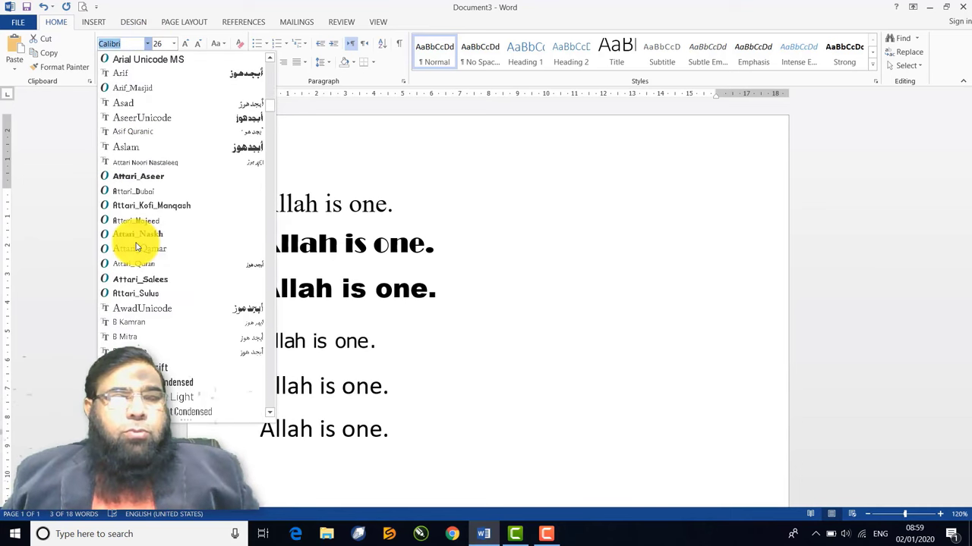
scroll(137, 245, up, 5)
scroll(137, 244, up, 3)
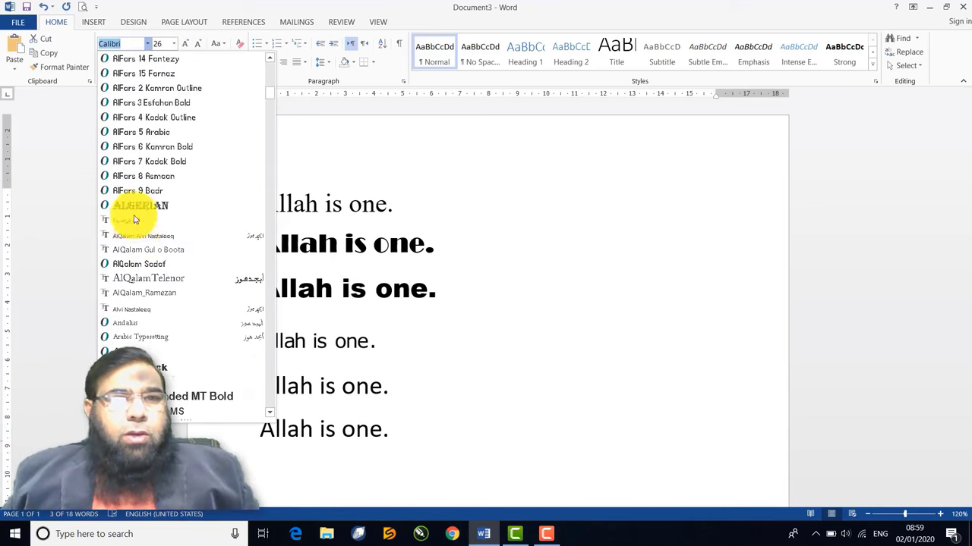
click(137, 209)
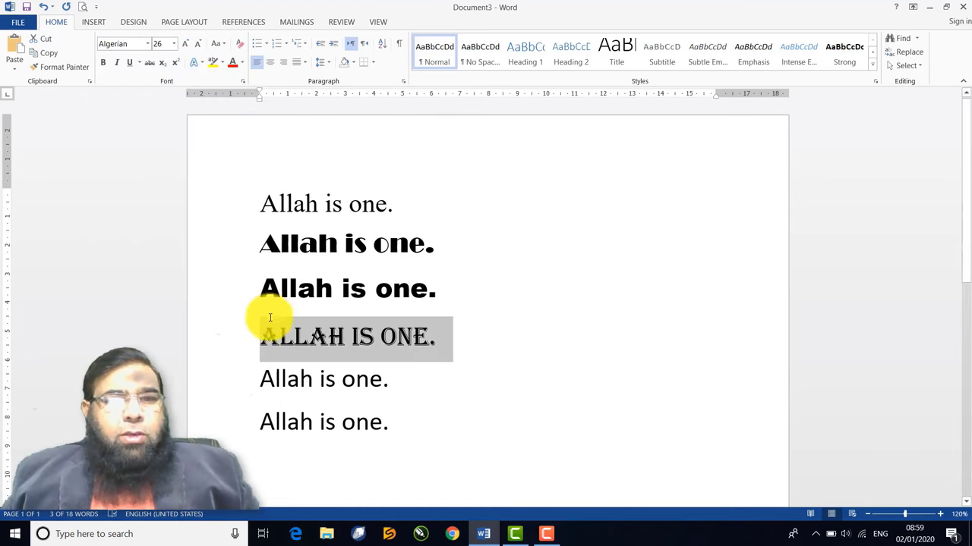
drag(260, 382, 390, 396)
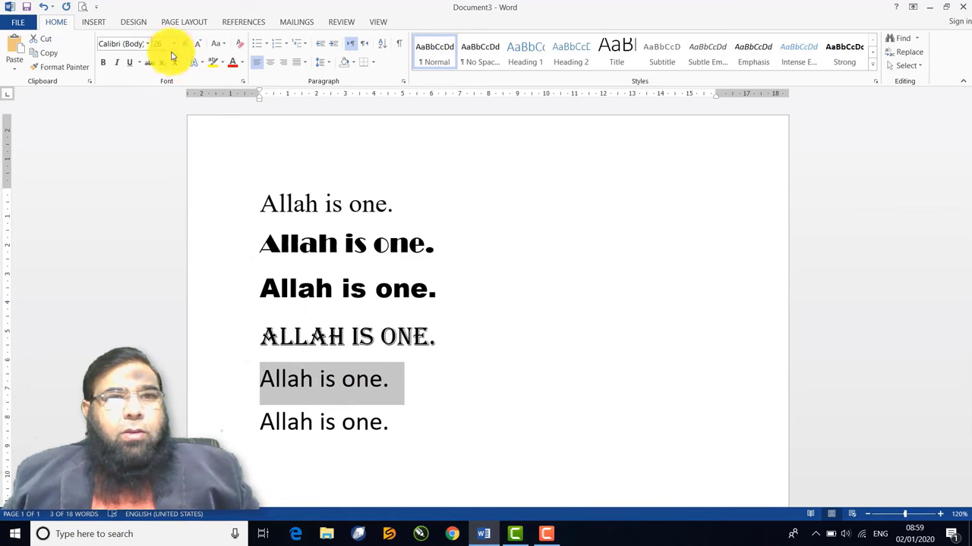
click(148, 44)
scroll(133, 273, down, 10)
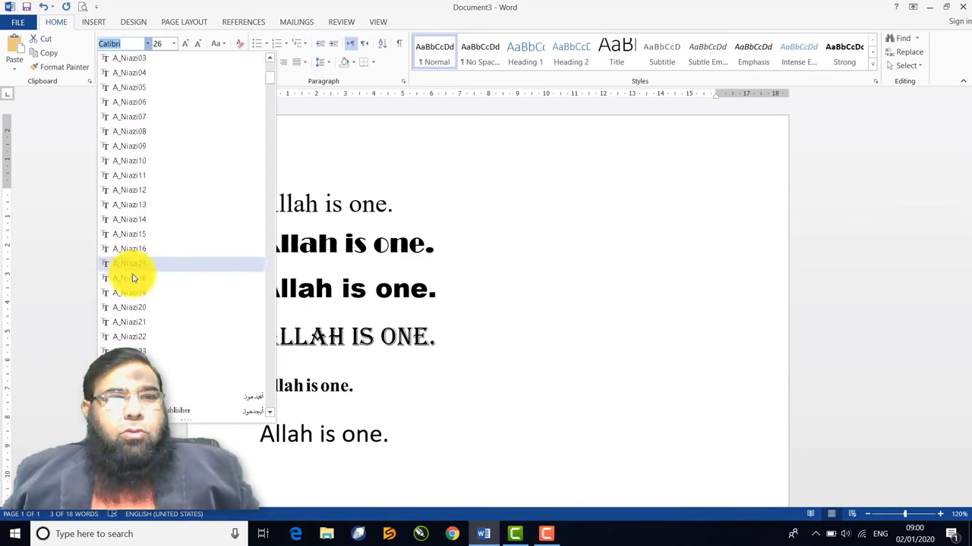
scroll(137, 295, down, 10)
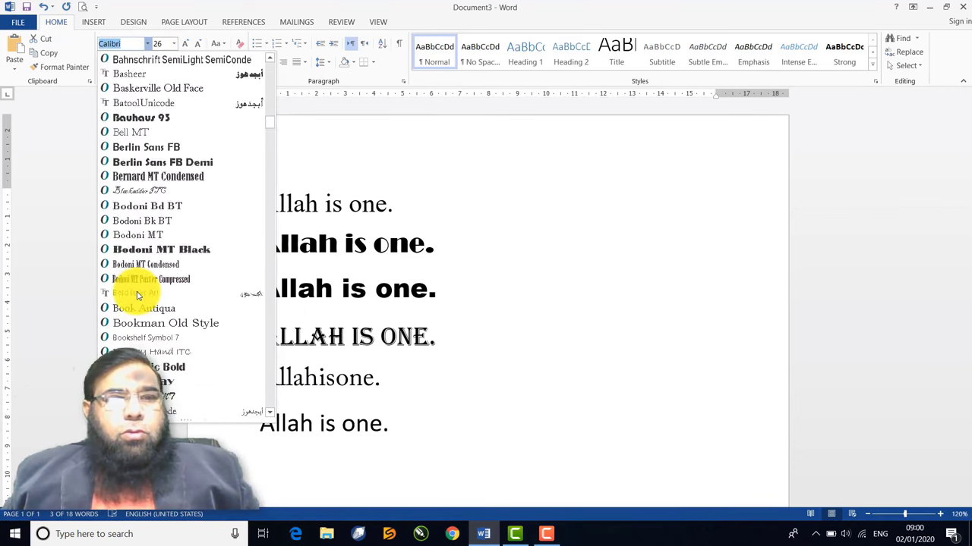
click(139, 211)
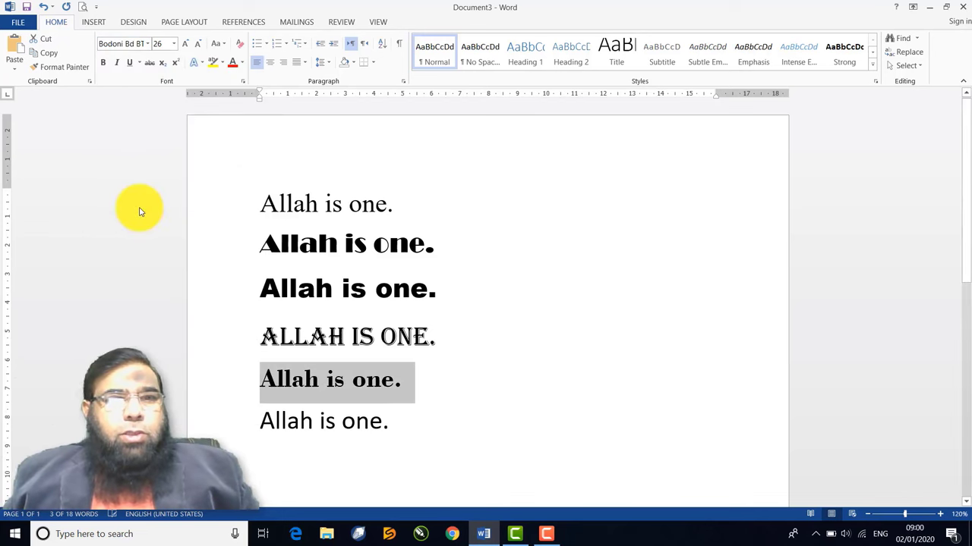
Set the sixth line in Century Gothic
drag(258, 424, 397, 423)
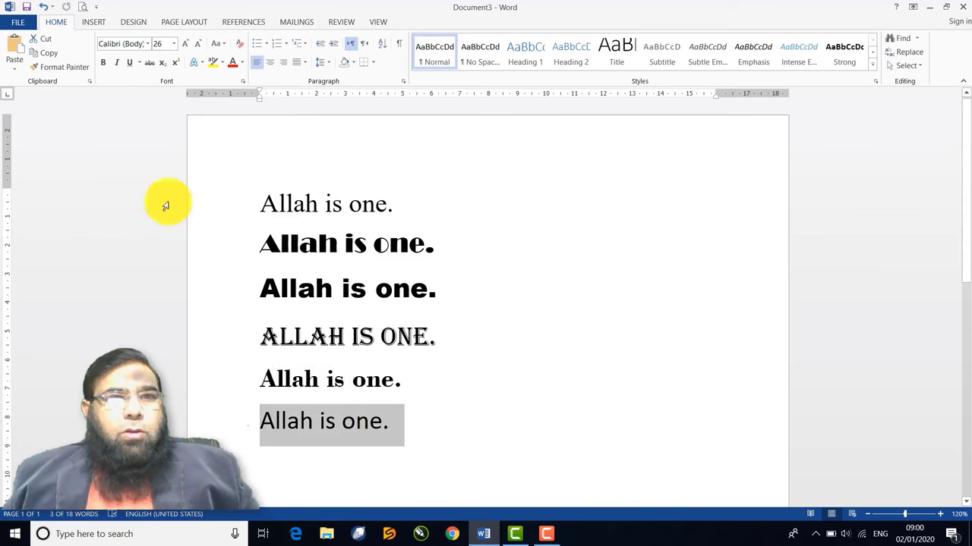
click(149, 43)
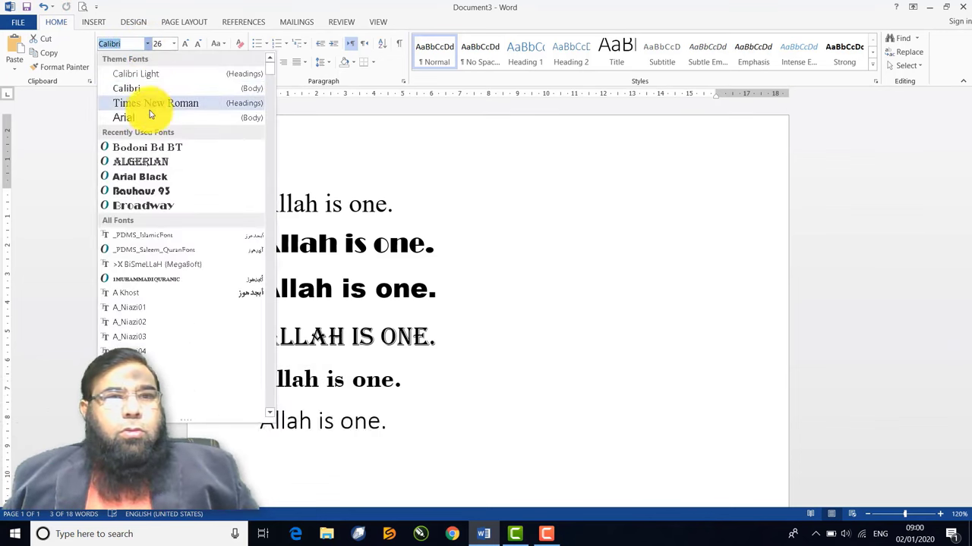
scroll(144, 289, down, 15)
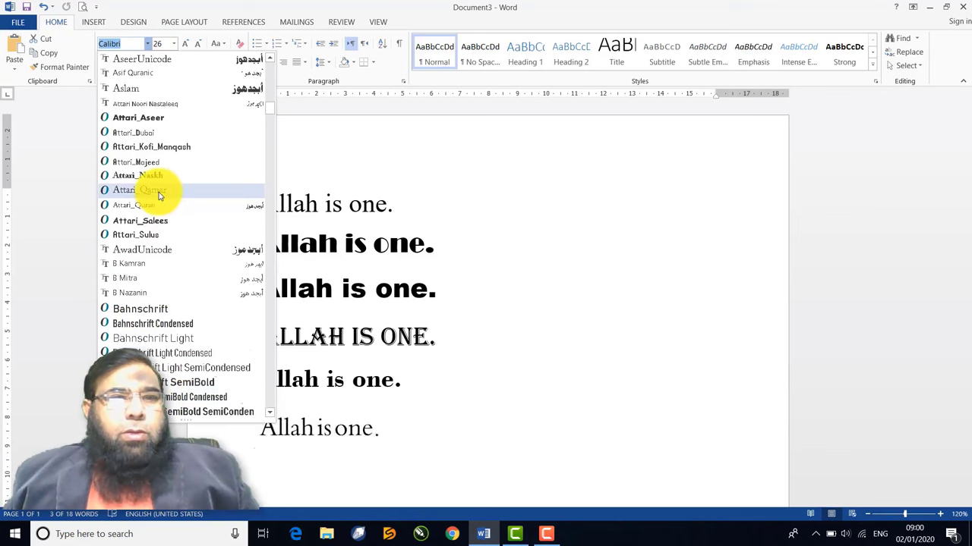
scroll(161, 318, down, 10)
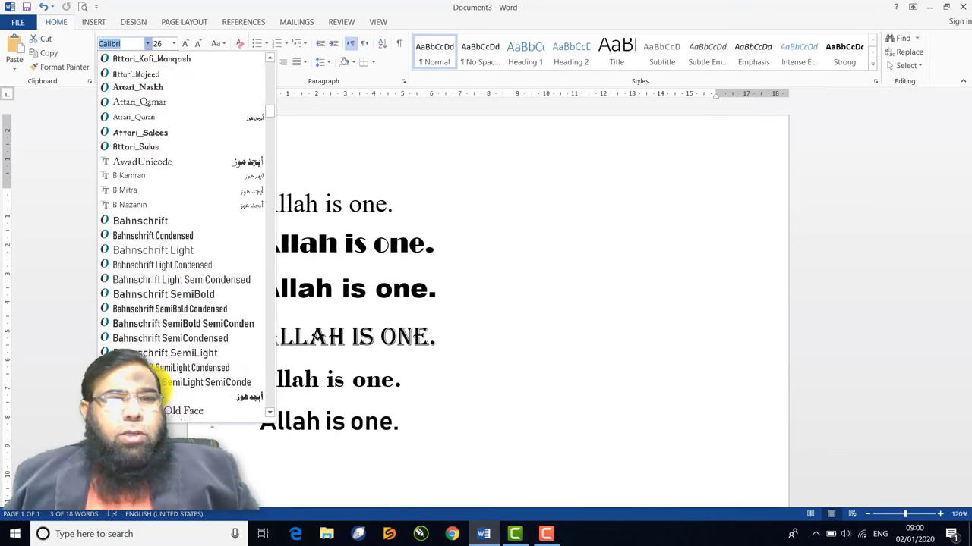
scroll(182, 372, down, 4)
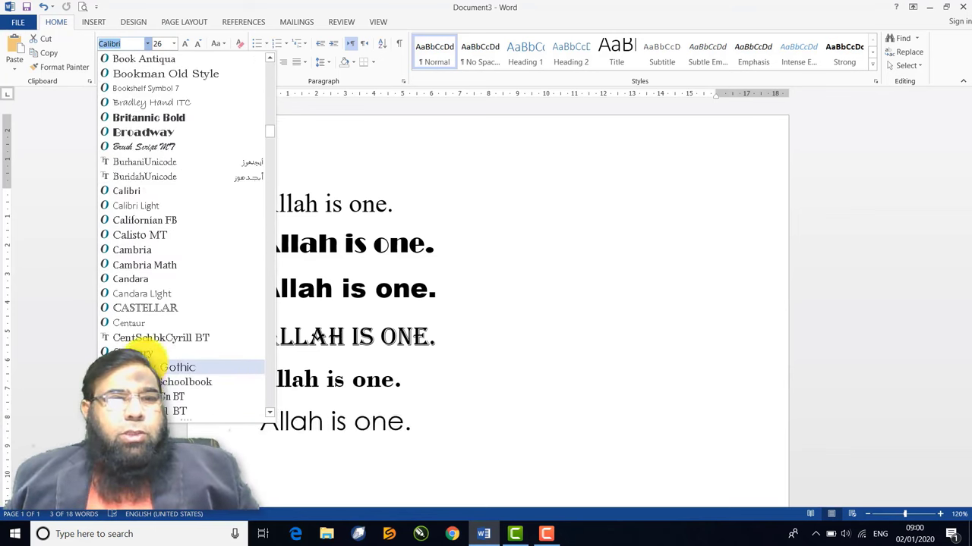
click(182, 369)
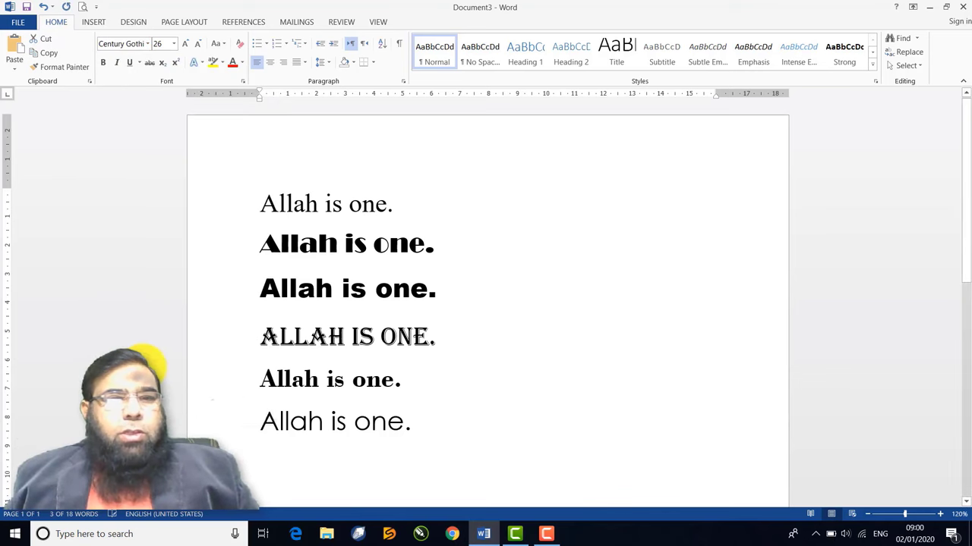
click(386, 393)
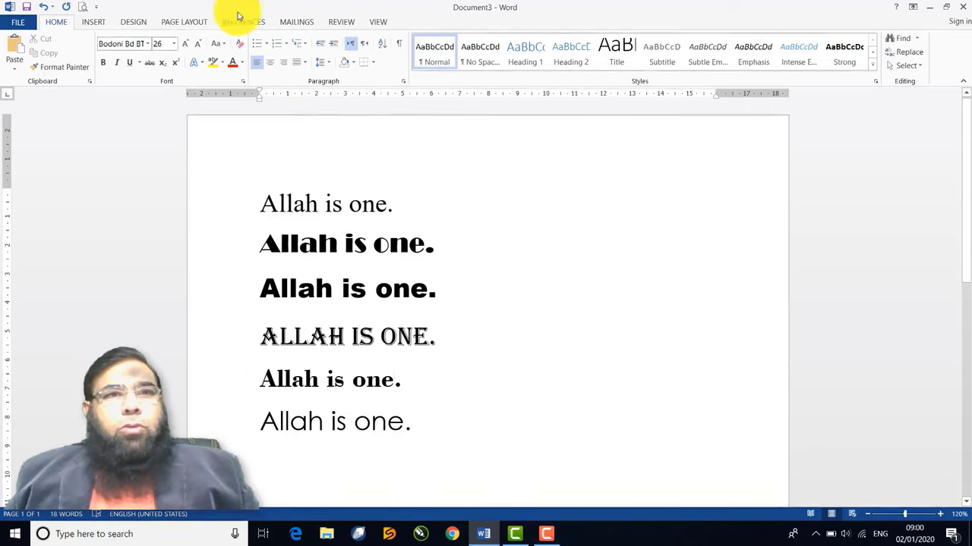
Open Practice File from the recent documents list
click(12, 21)
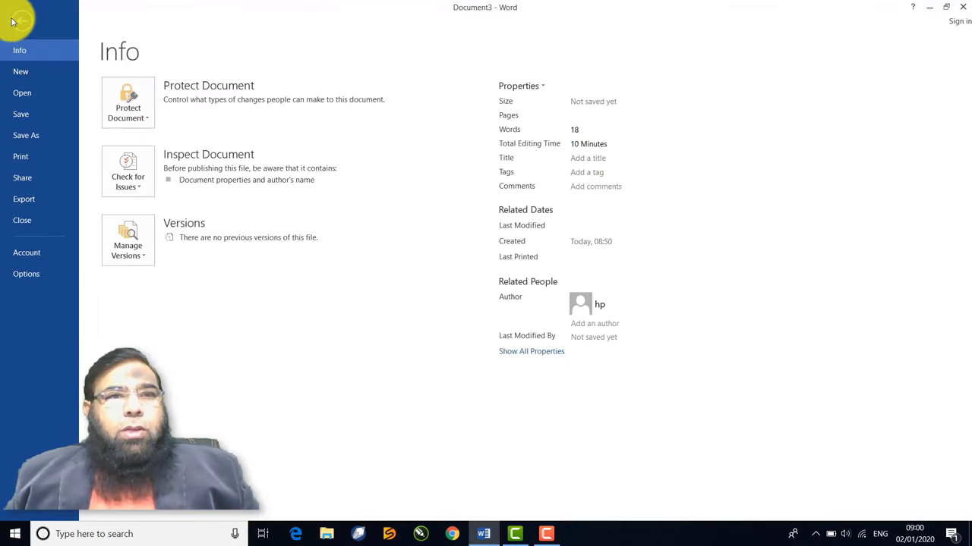
click(16, 93)
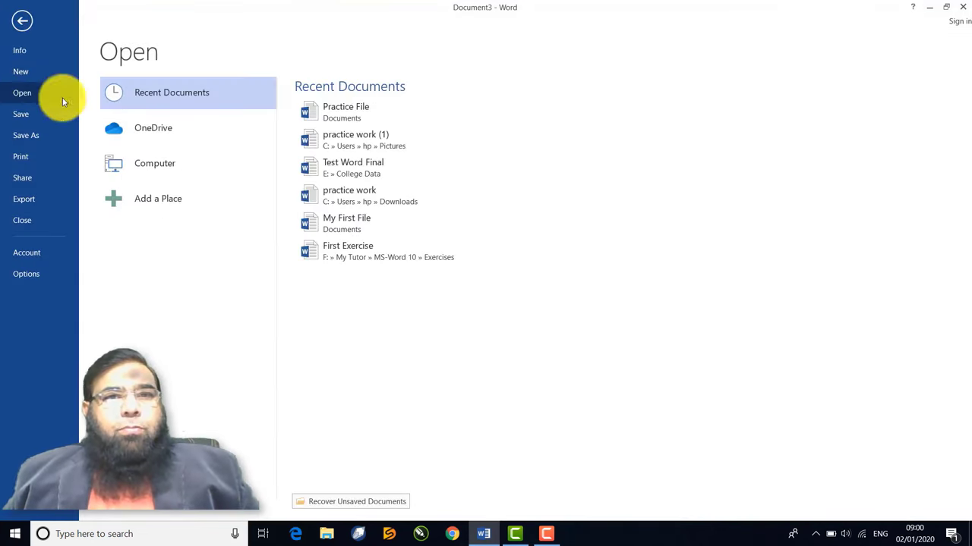
key(Escape)
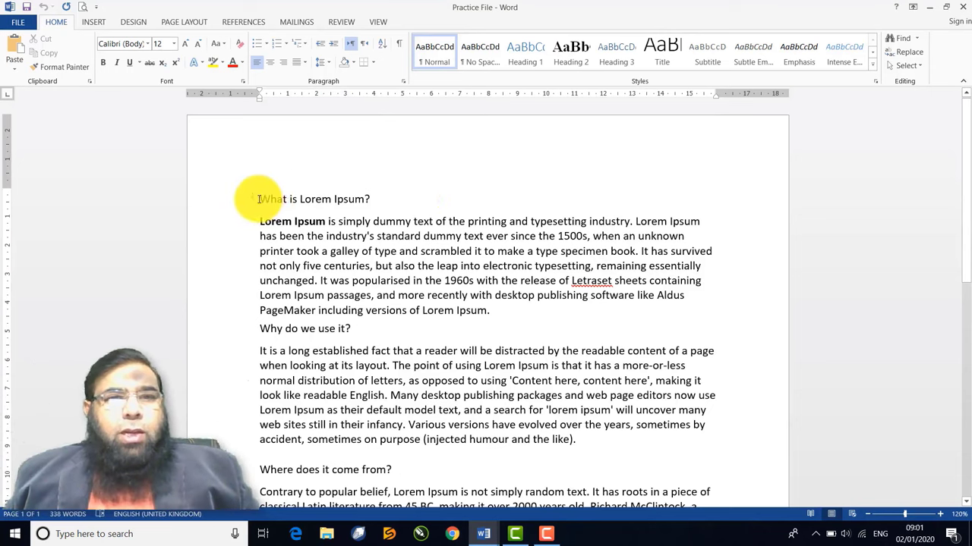
Make 'What is Lorem Ipsum?', 'Why do we use it?' and 'Where does it come from?' 20 pt
drag(259, 199, 373, 199)
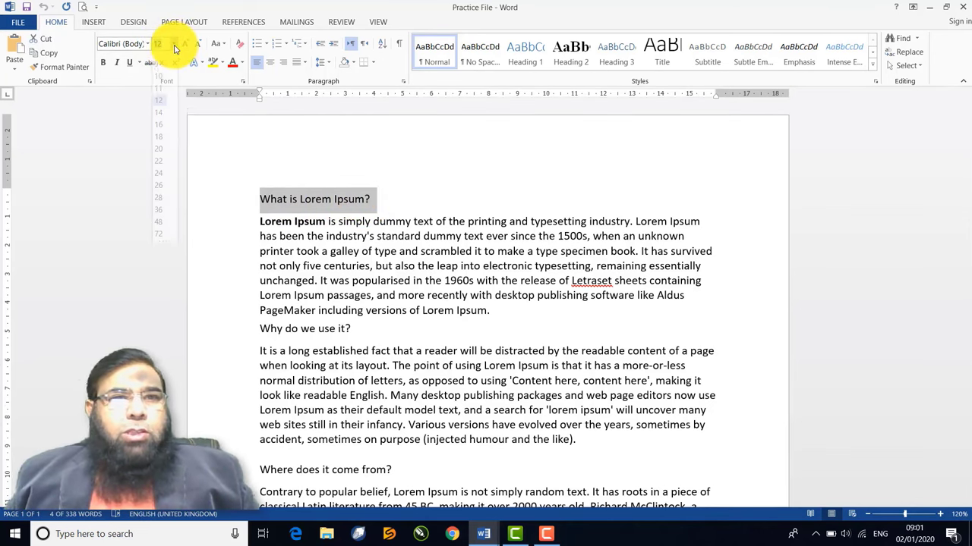
click(173, 43)
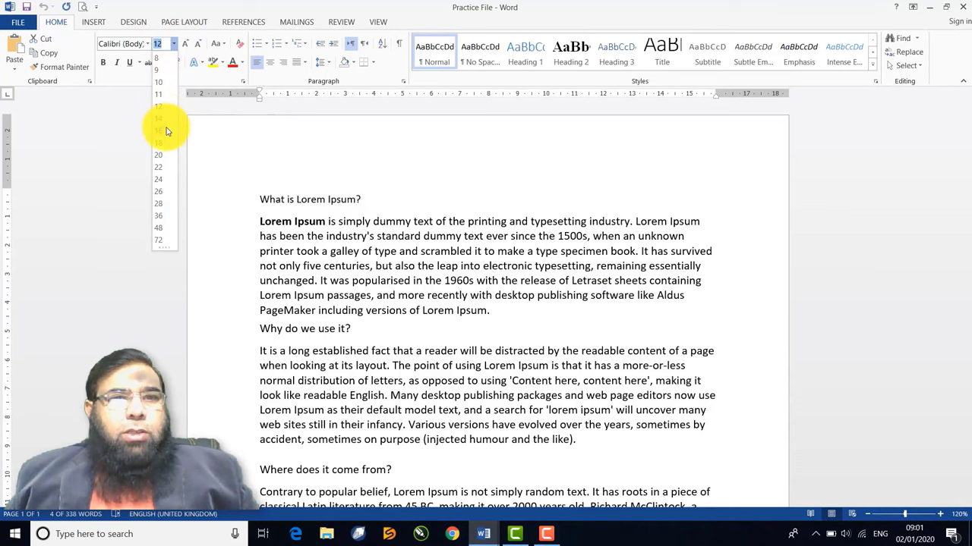
click(164, 157)
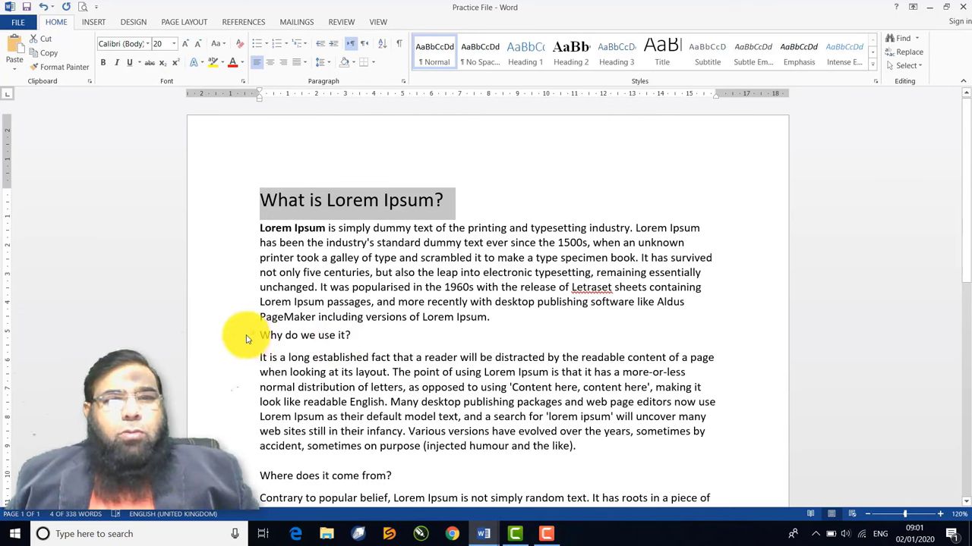
click(233, 340)
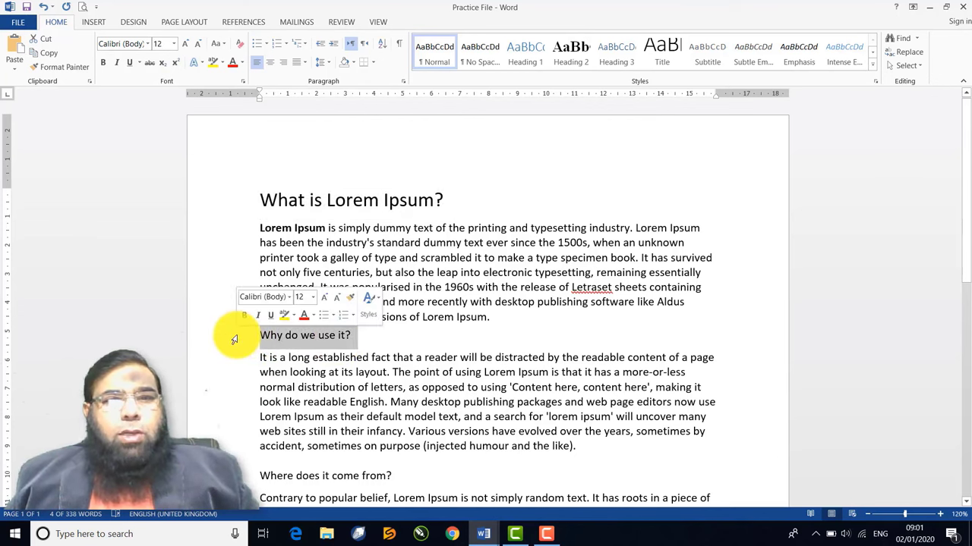
click(174, 43)
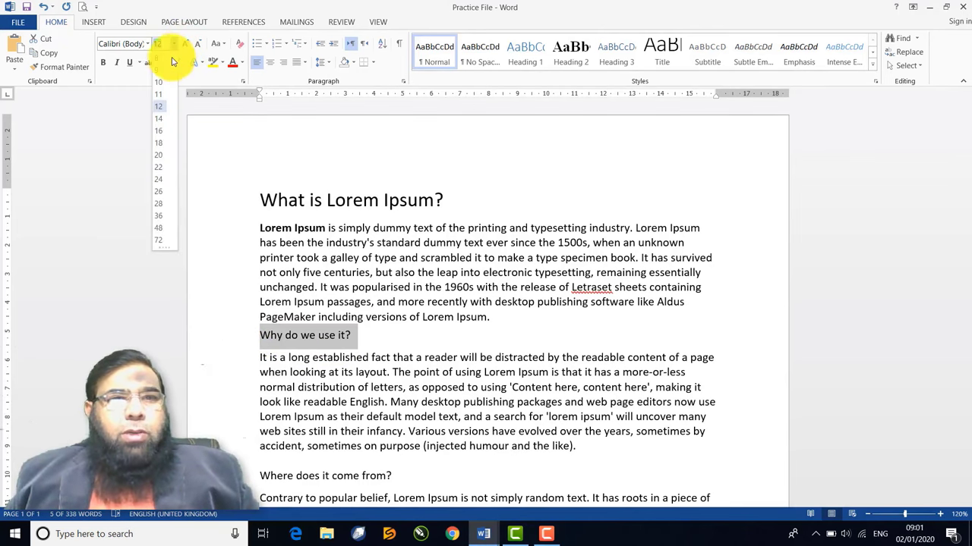
click(158, 155)
scroll(189, 256, down, 3)
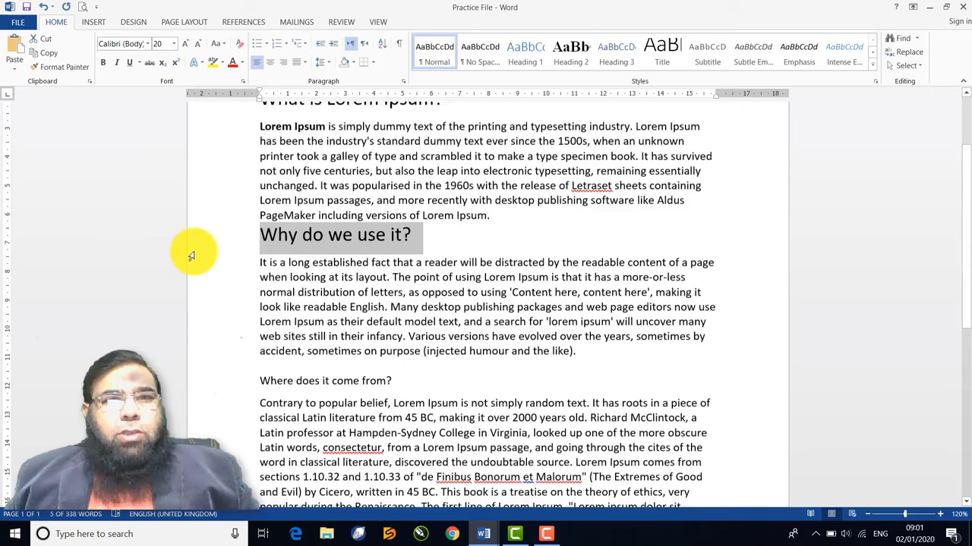
click(237, 343)
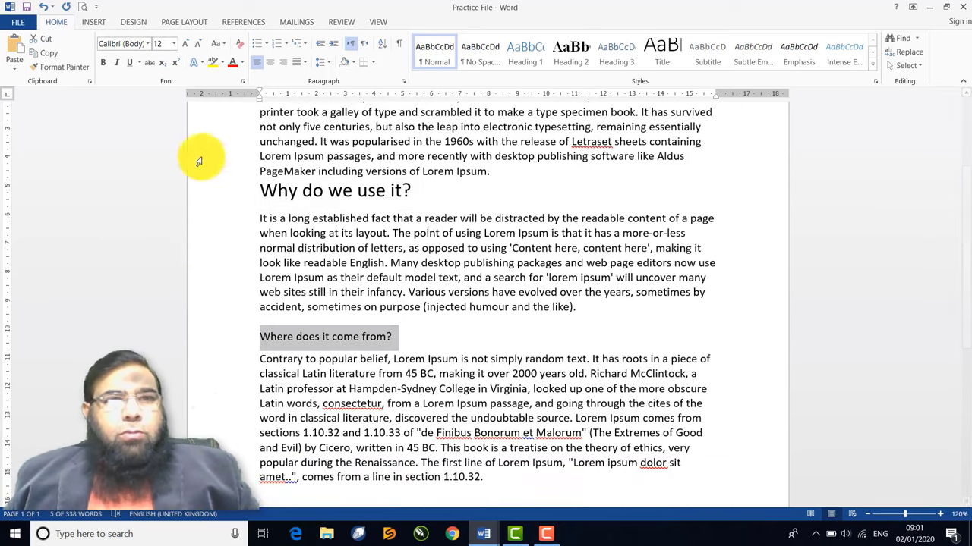
click(174, 43)
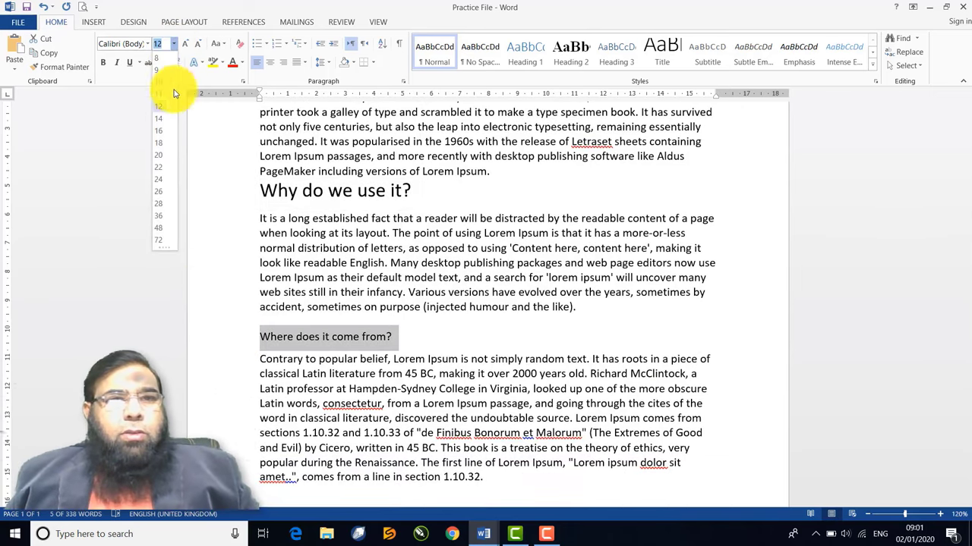
click(158, 155)
scroll(334, 237, down, 1)
scroll(334, 237, up, 4)
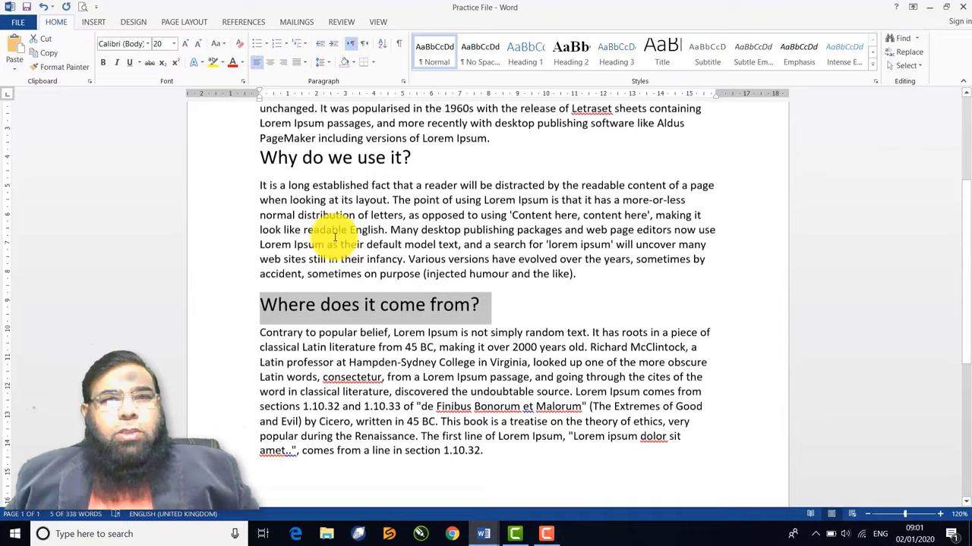
click(456, 280)
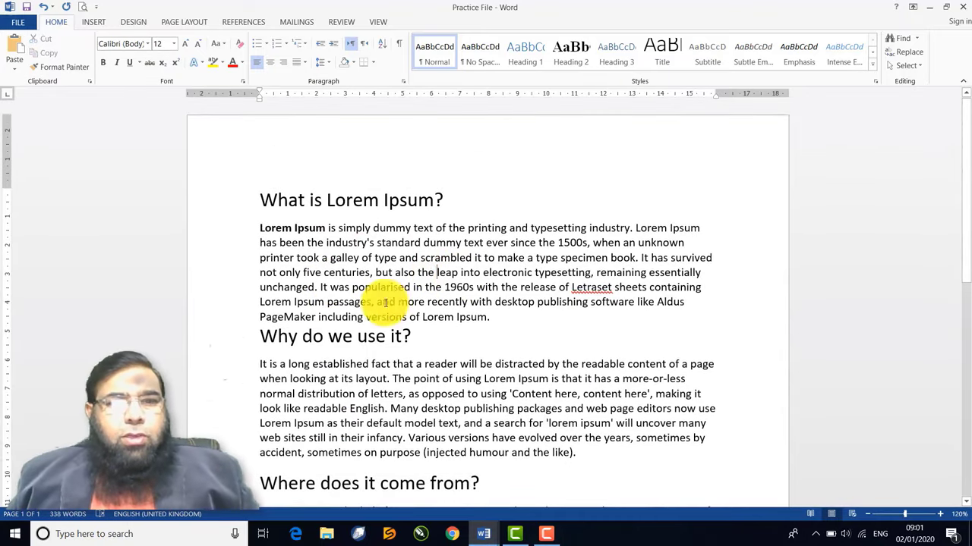
Add a blank line before 'Why do we use it?' and make the first paragraph 18 pt
click(260, 335)
key(Return)
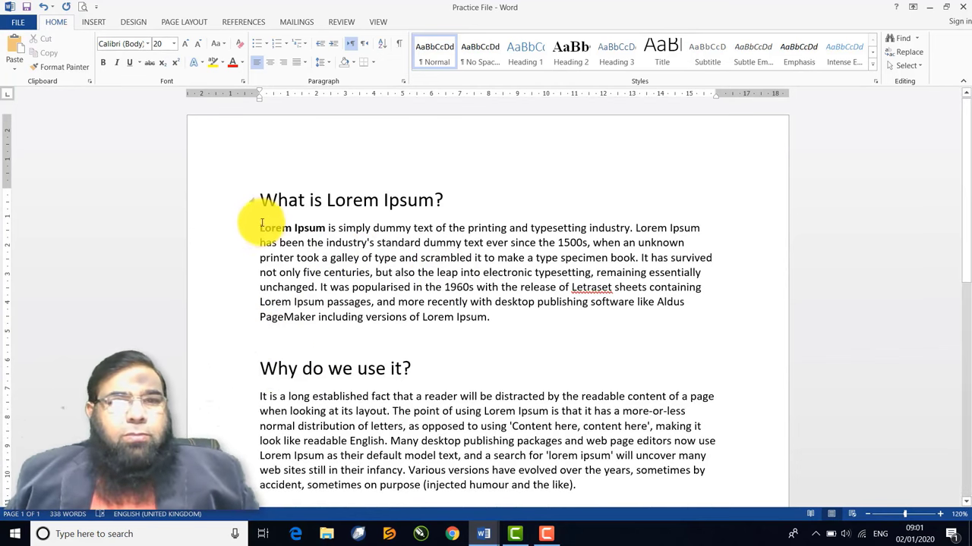
drag(260, 228, 497, 318)
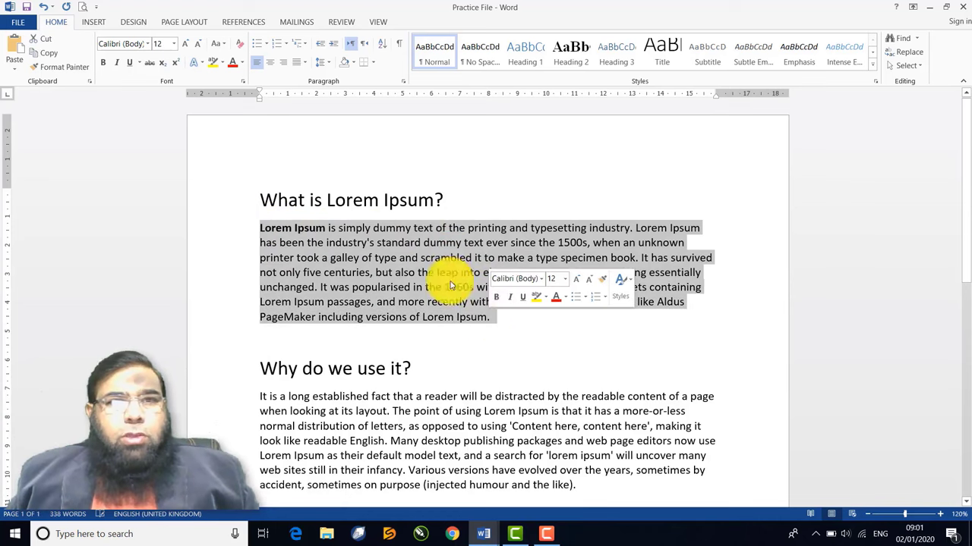
click(173, 44)
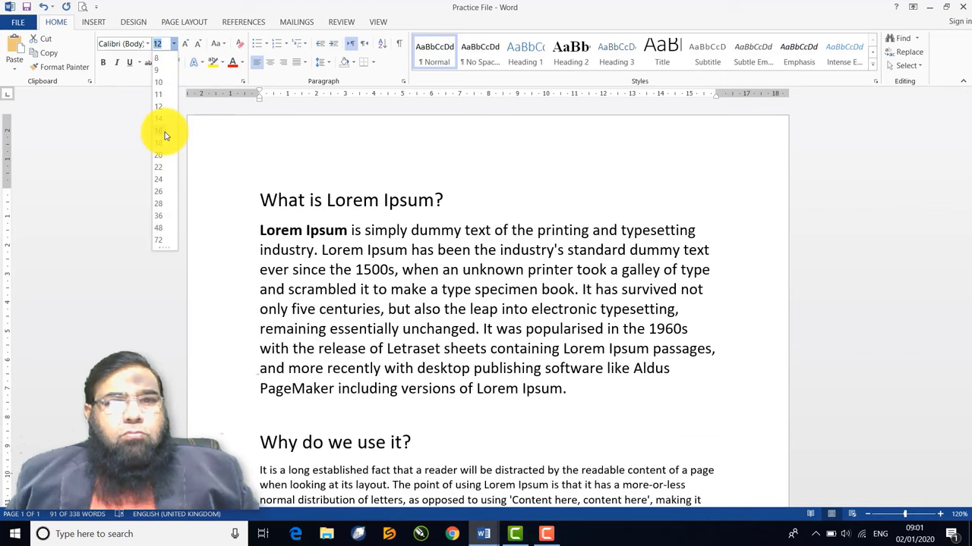
click(162, 144)
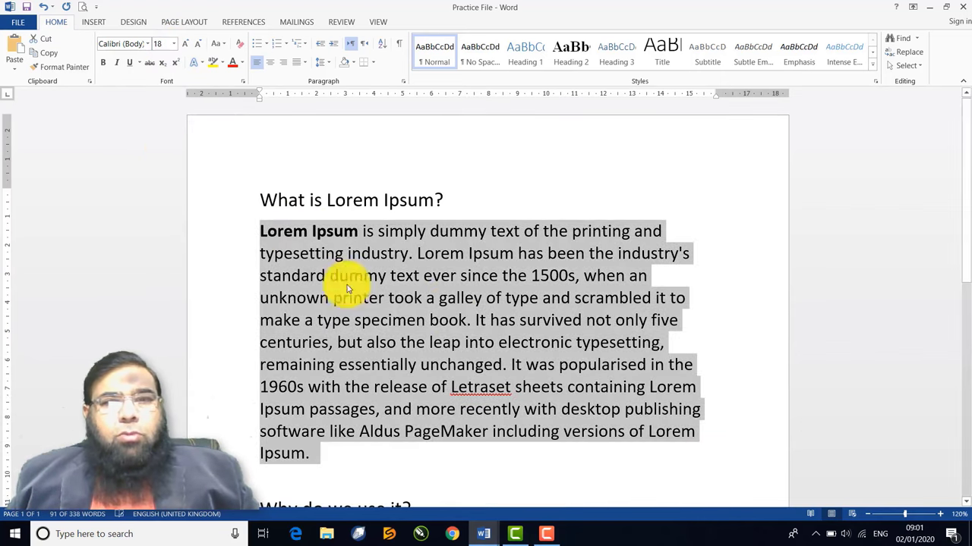
click(370, 244)
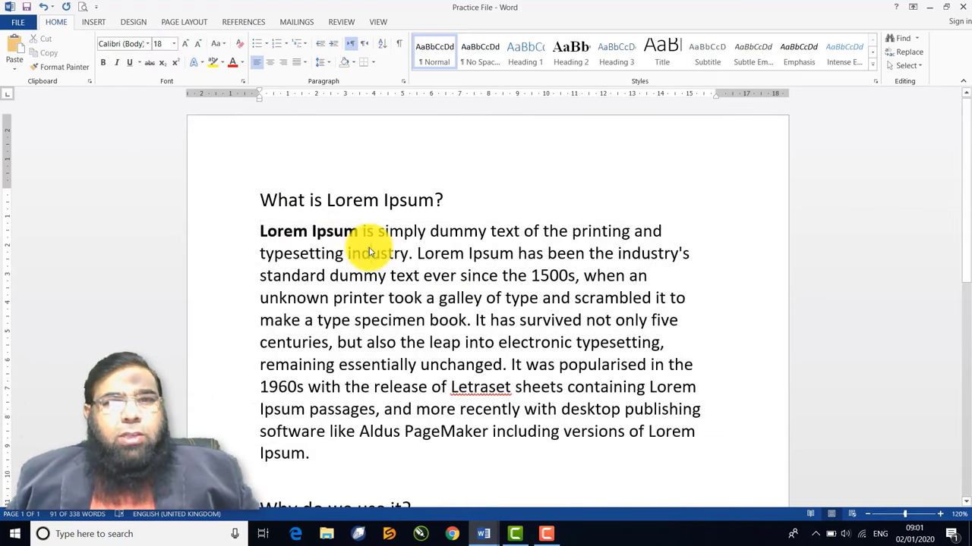
Select the words 'since the 1500s' in the first paragraph
scroll(372, 312, down, 1)
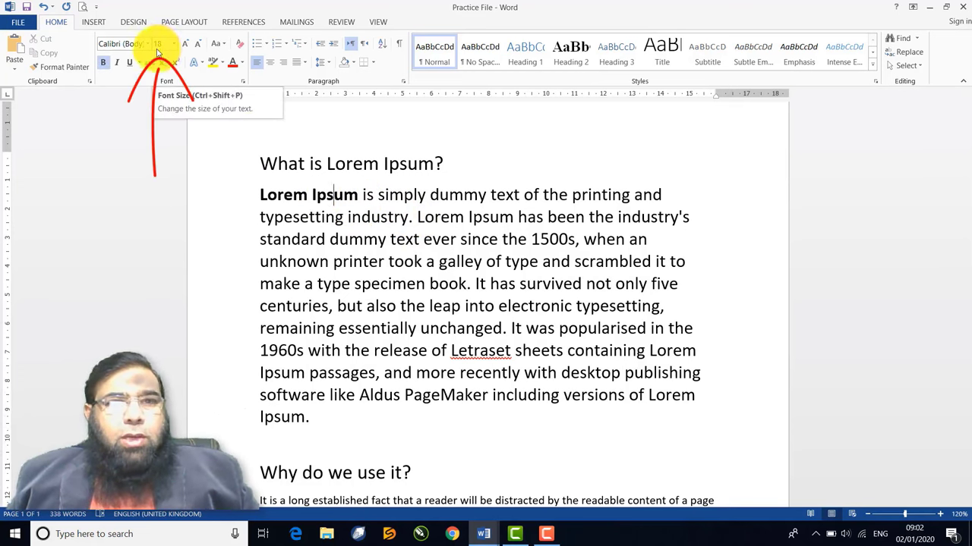
click(455, 195)
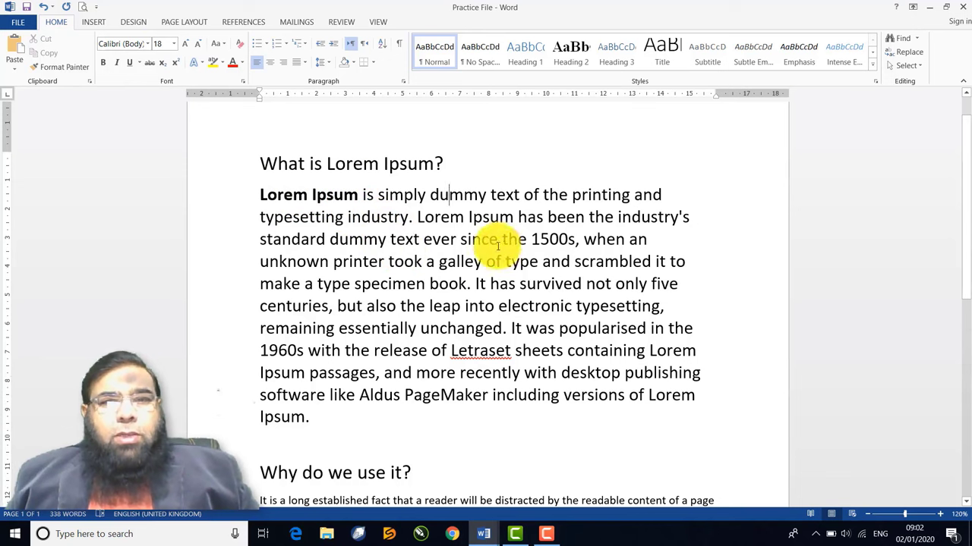
drag(460, 239, 558, 240)
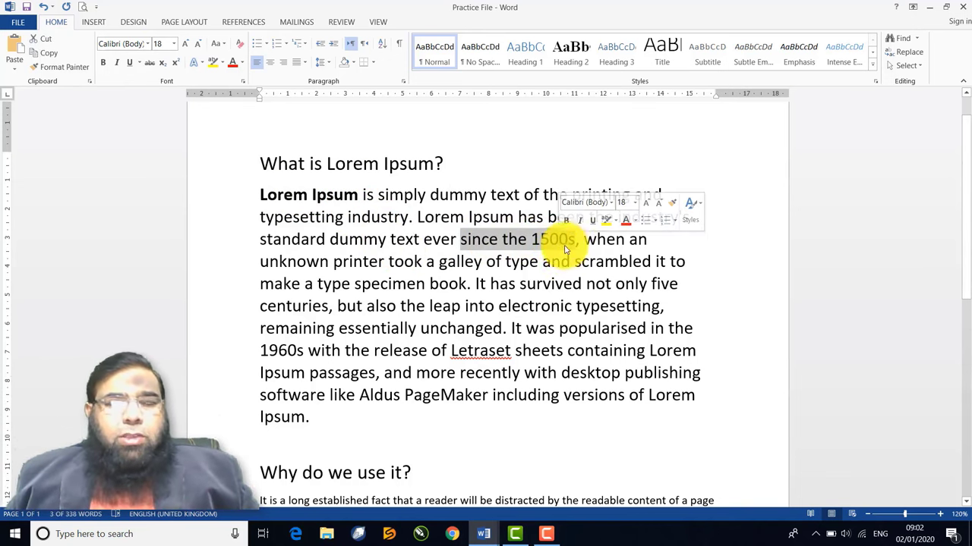
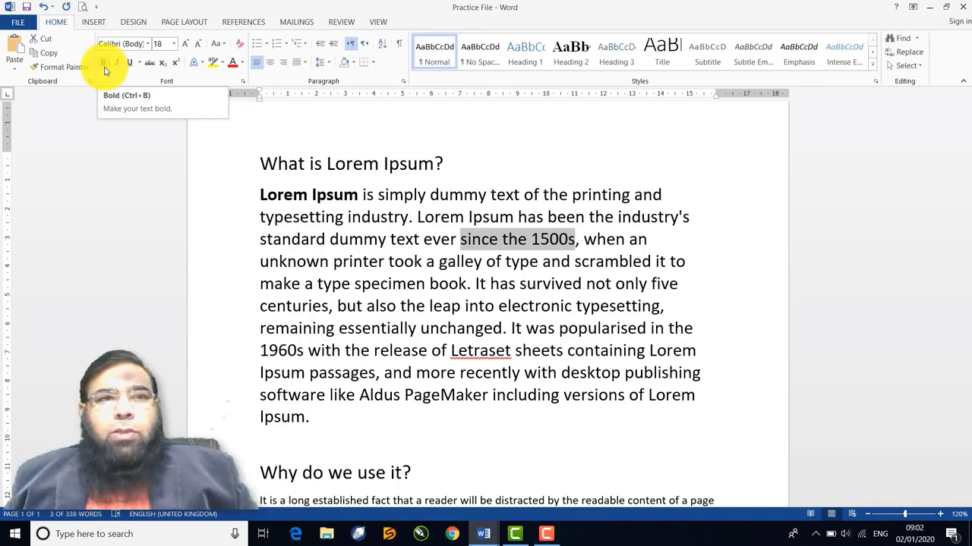
Bold 'since the 1500s' and 'printer took', then remove the bold from both
click(104, 64)
click(480, 283)
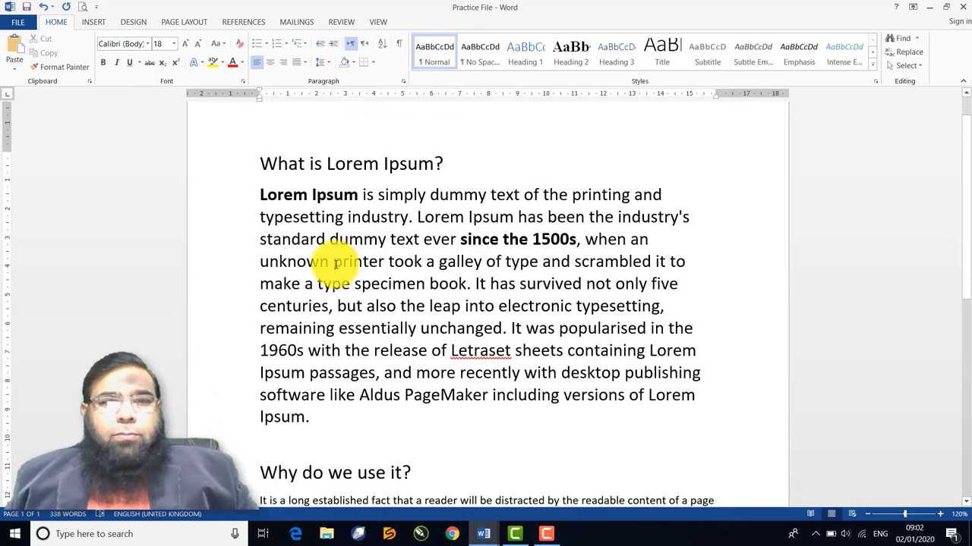
drag(334, 261, 405, 261)
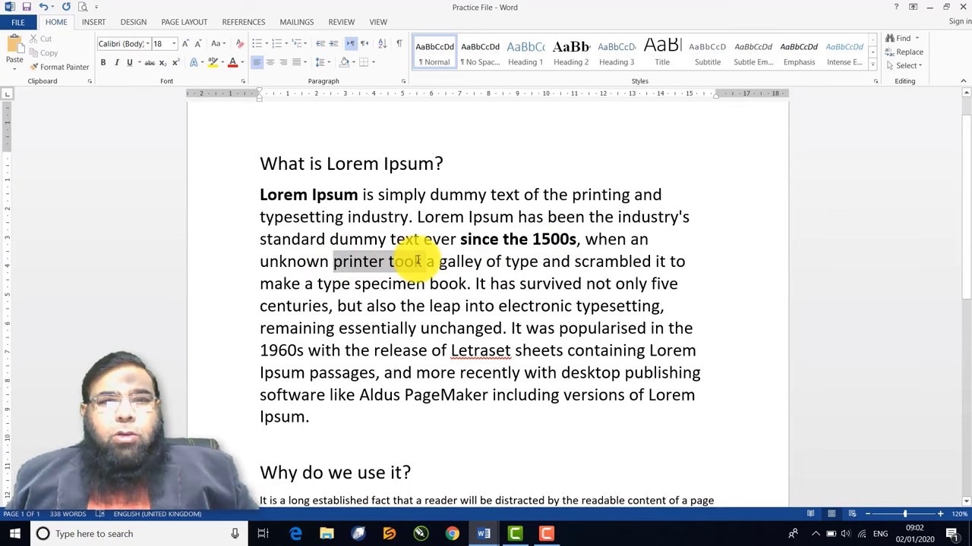
click(103, 63)
click(354, 280)
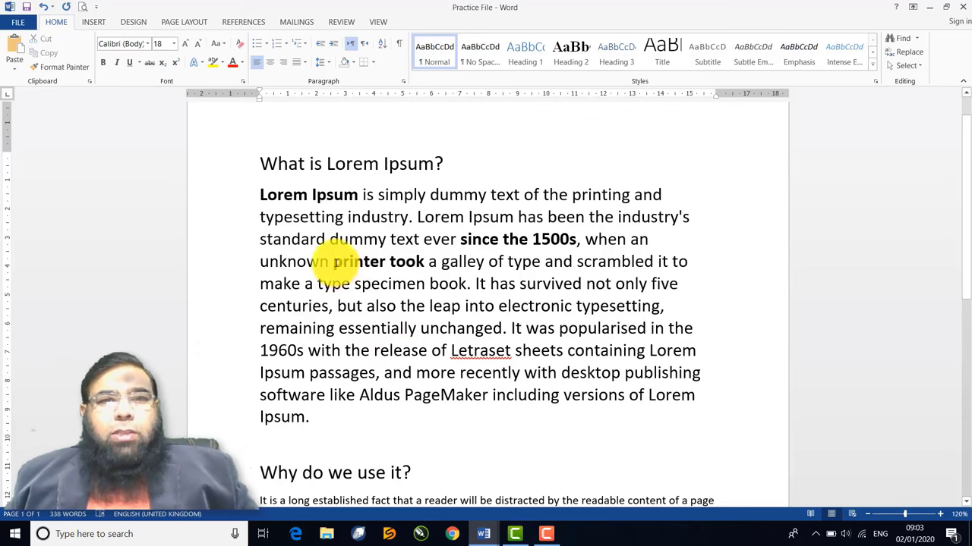
mouse_move(334, 261)
mouse_down()
mouse_move(412, 255)
mouse_move(341, 269)
mouse_up()
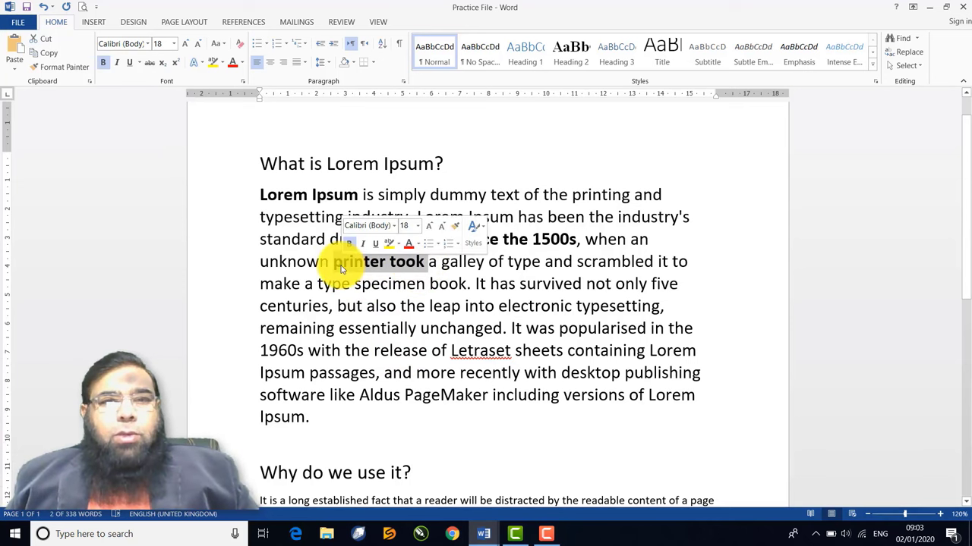
click(104, 63)
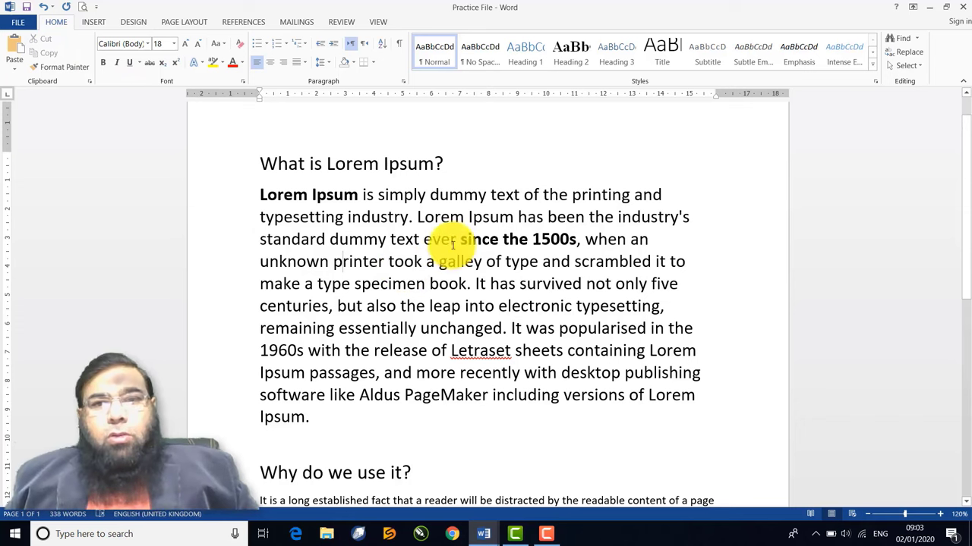
drag(459, 239, 577, 240)
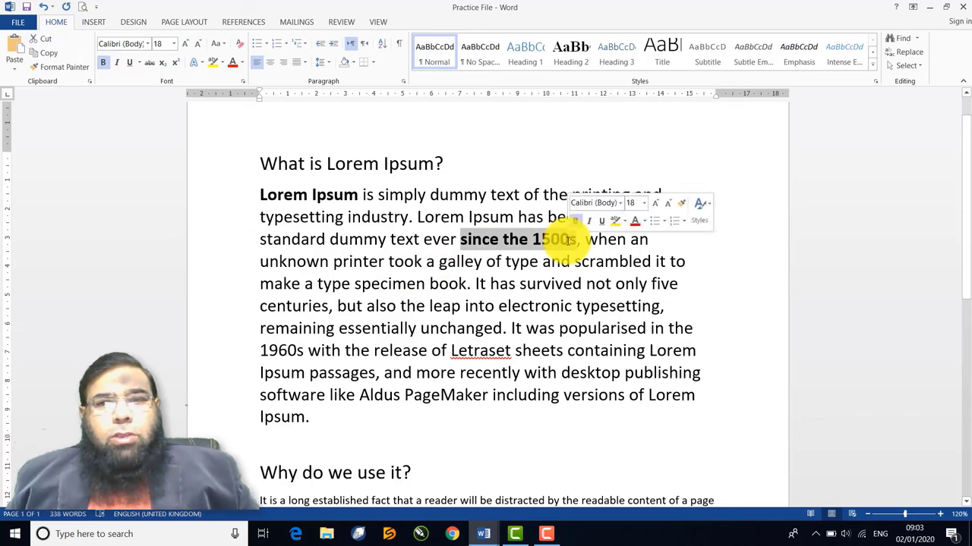
click(104, 64)
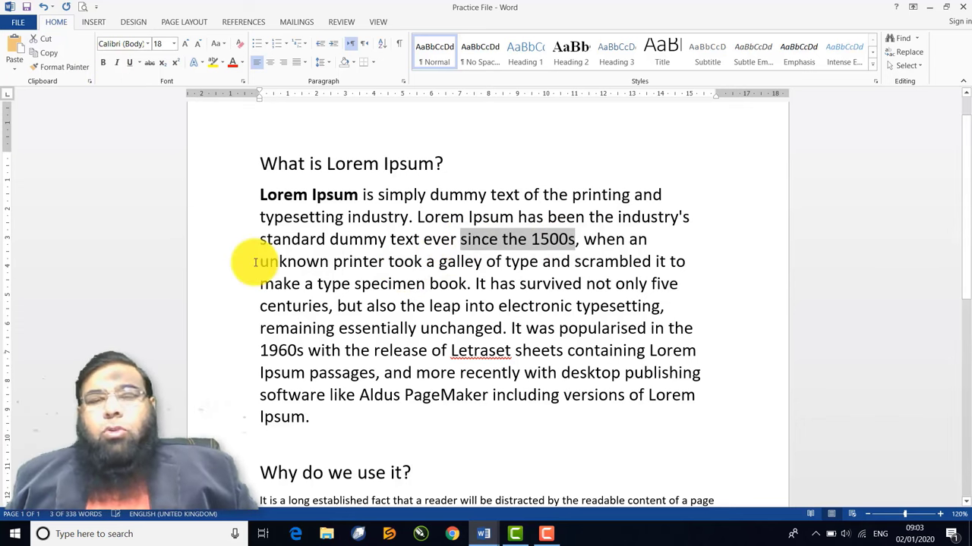
click(341, 306)
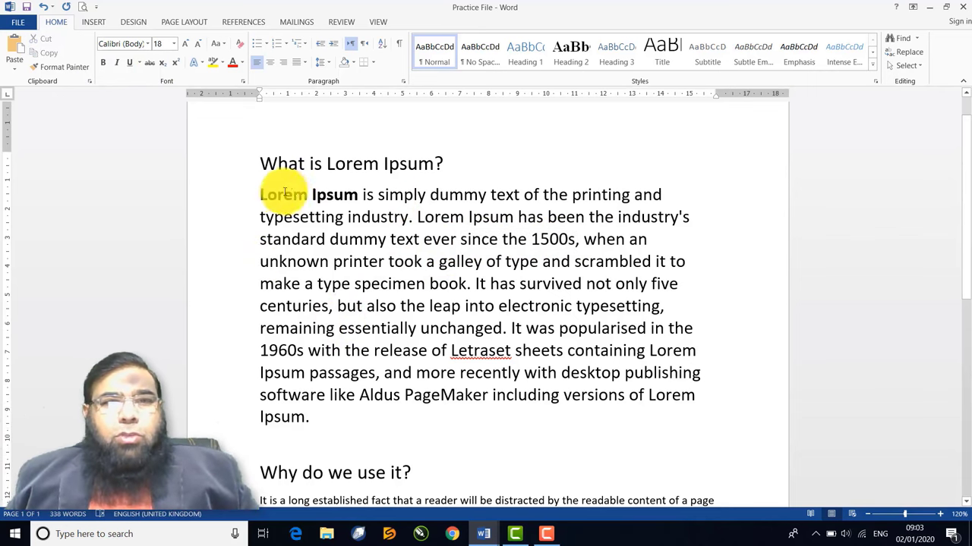
Toggle italics on and off for the opening words 'Lorem Ipsum', leaving them upright
drag(258, 194, 353, 194)
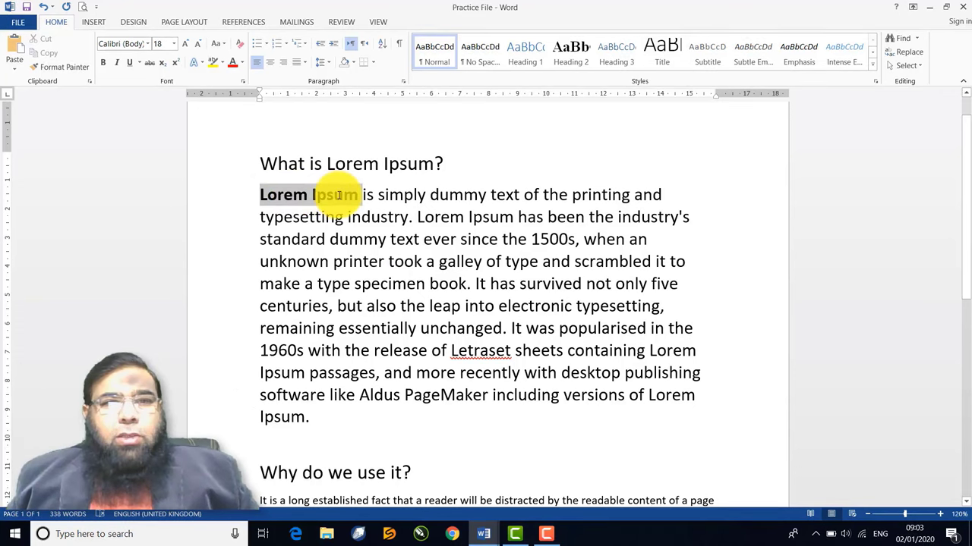
click(116, 64)
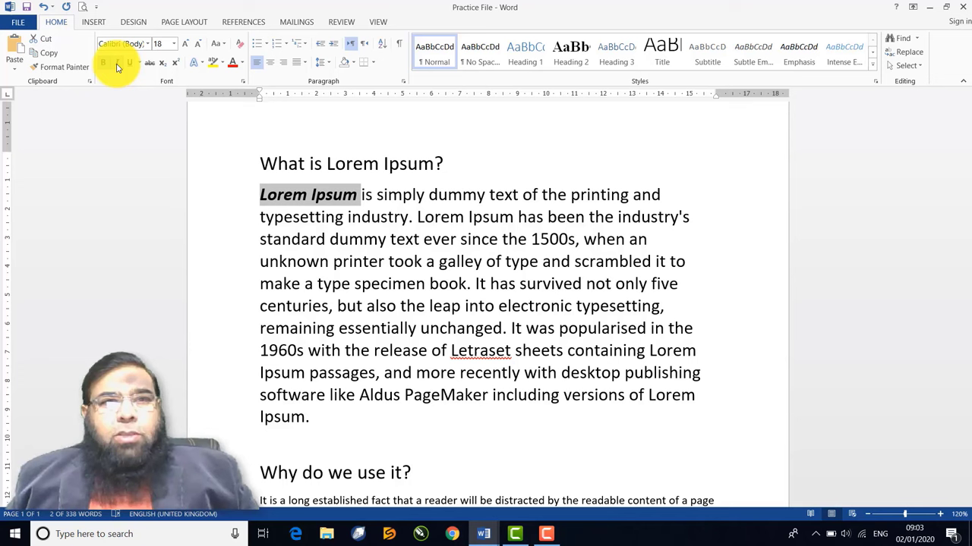
click(117, 66)
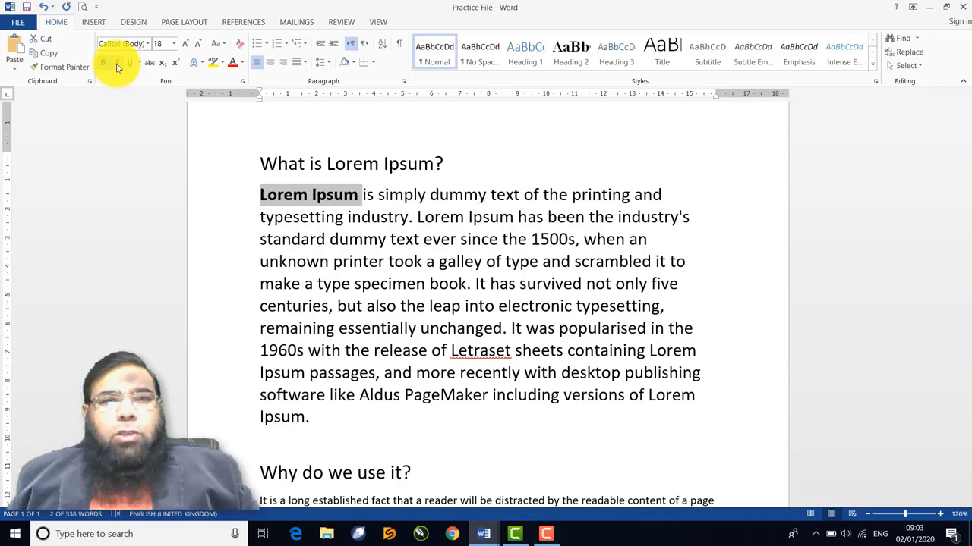
click(116, 66)
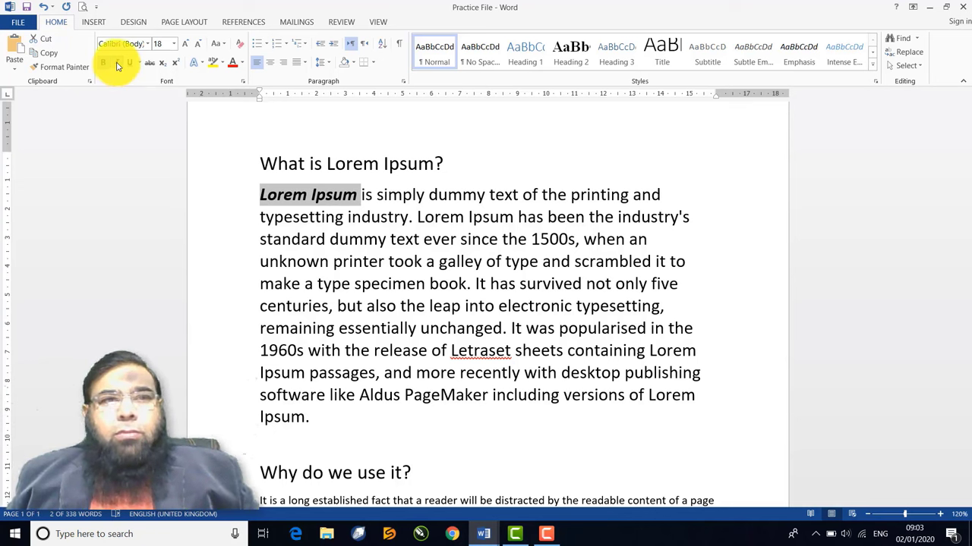
click(117, 66)
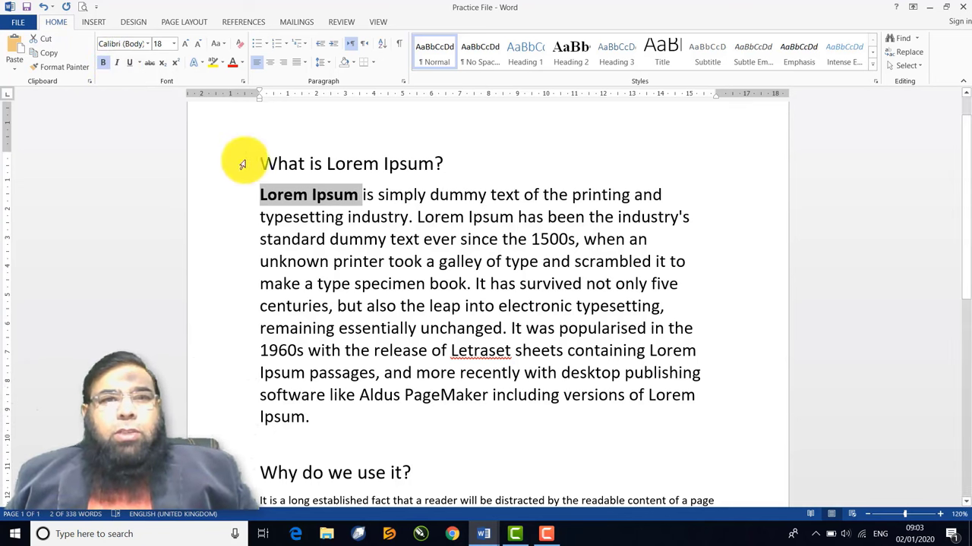
Underline the heading 'What is Lorem Ipsum?' and toggle the underline off again
drag(262, 162, 448, 166)
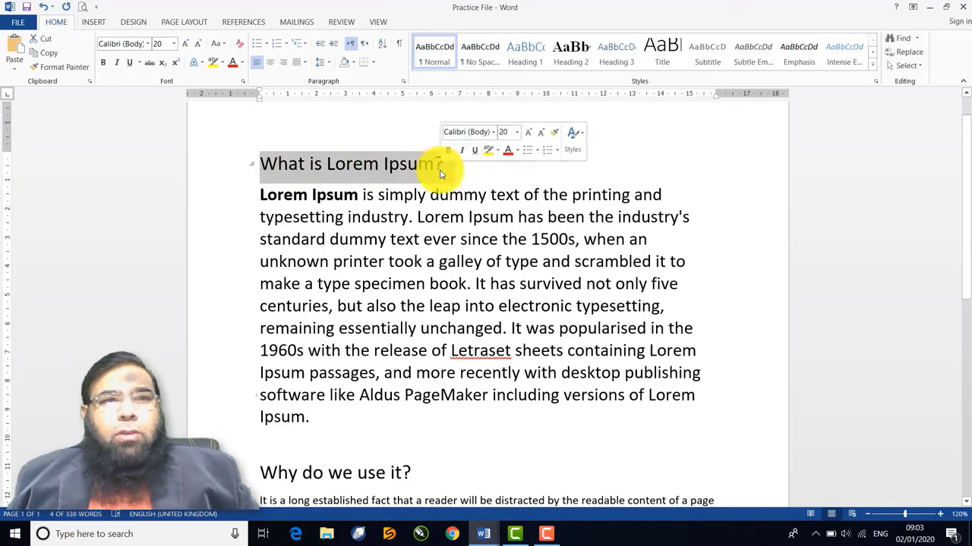
key(ctrl+u)
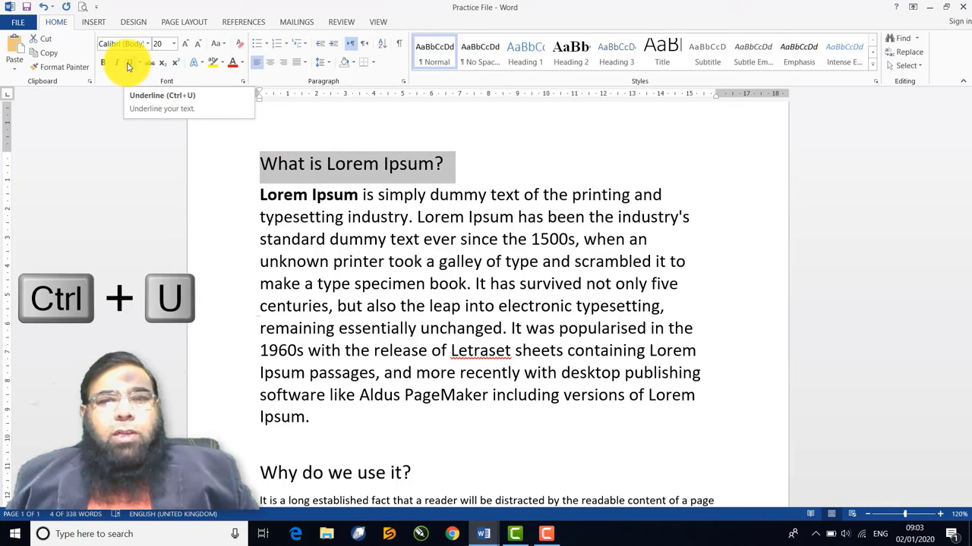
click(127, 66)
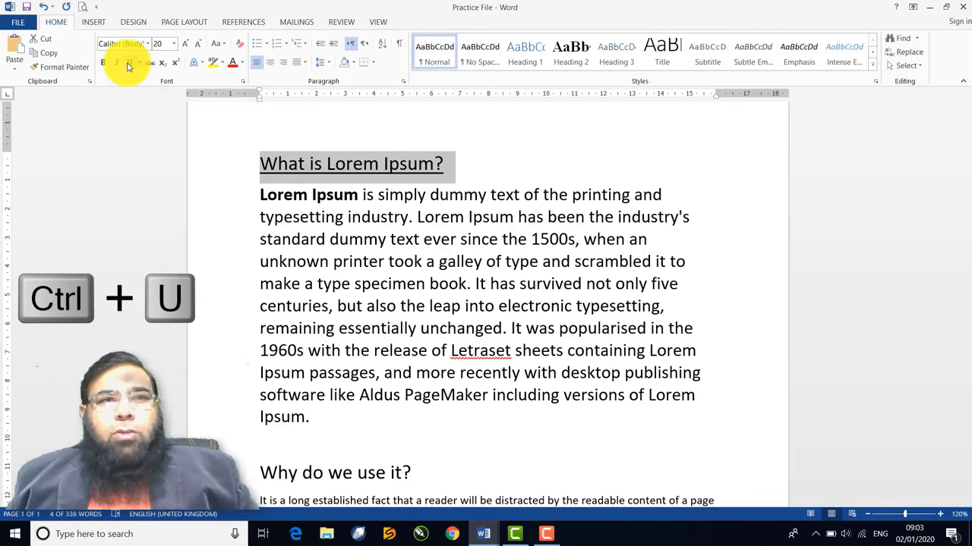
click(127, 66)
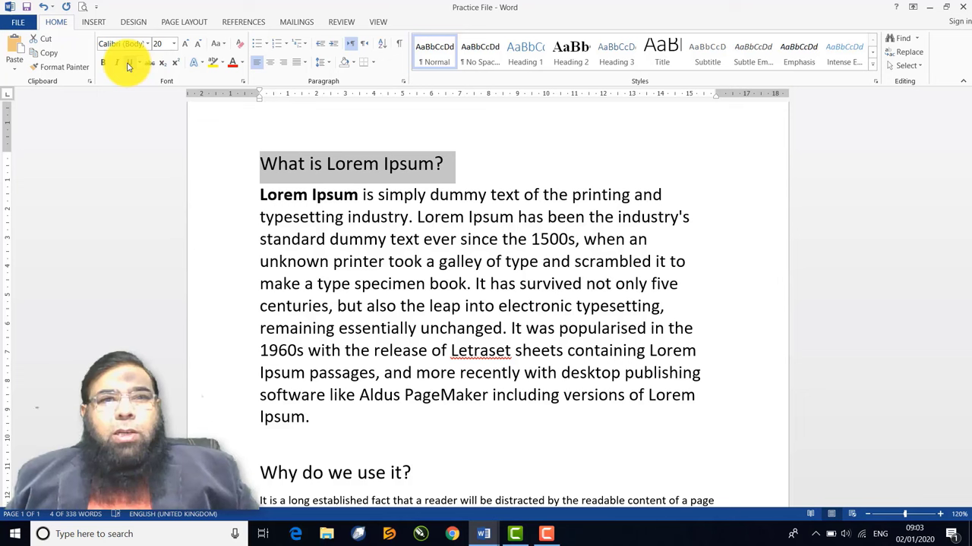
click(127, 66)
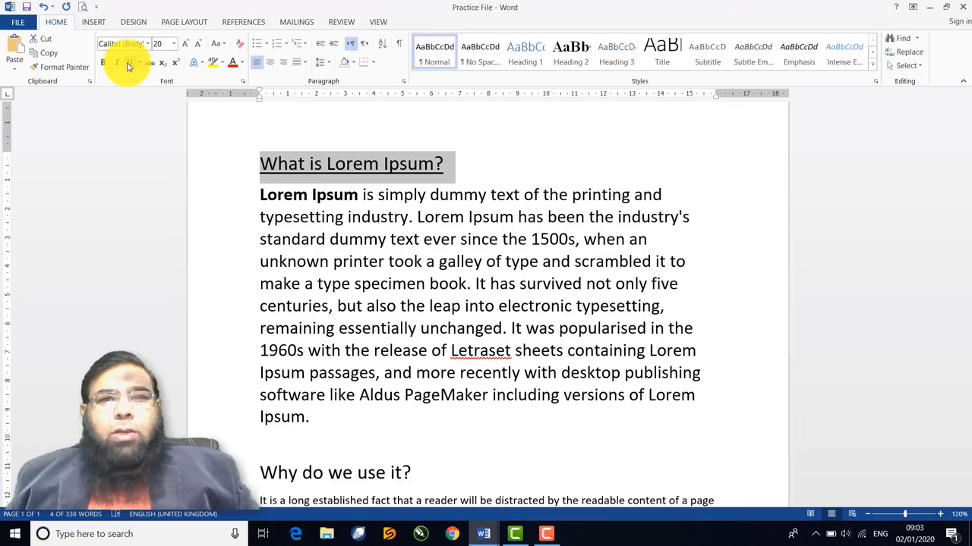
click(128, 66)
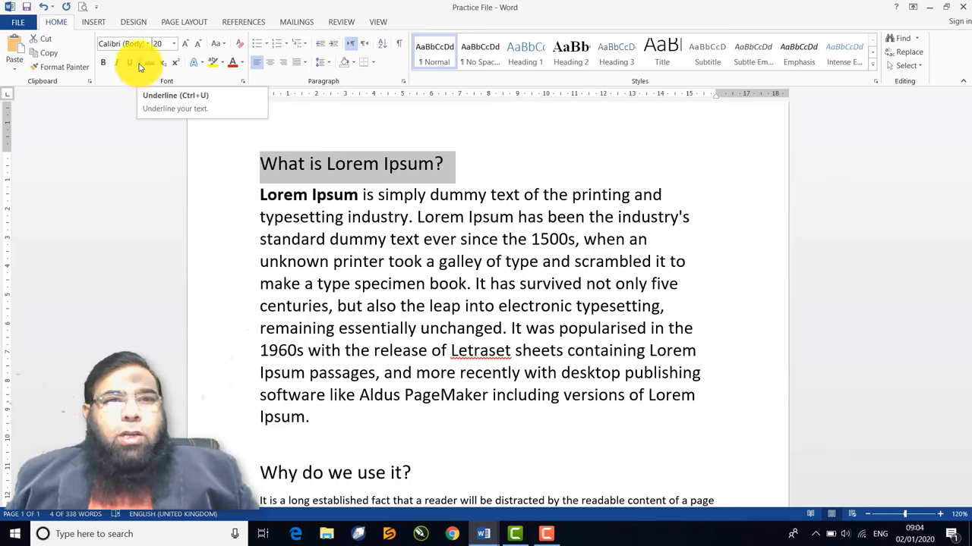
Try a blue underline and another line style on the heading, ending with no underline
click(140, 64)
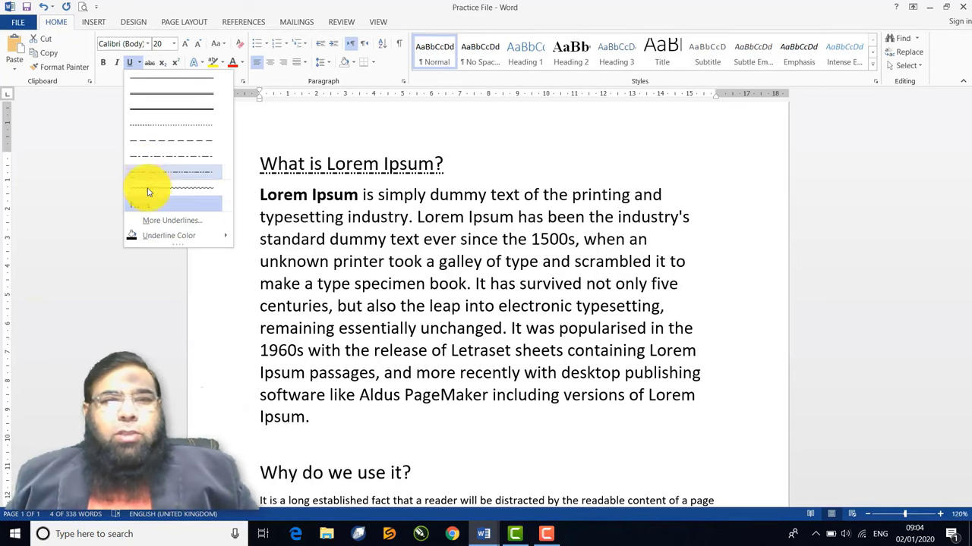
mouse_move(157, 235)
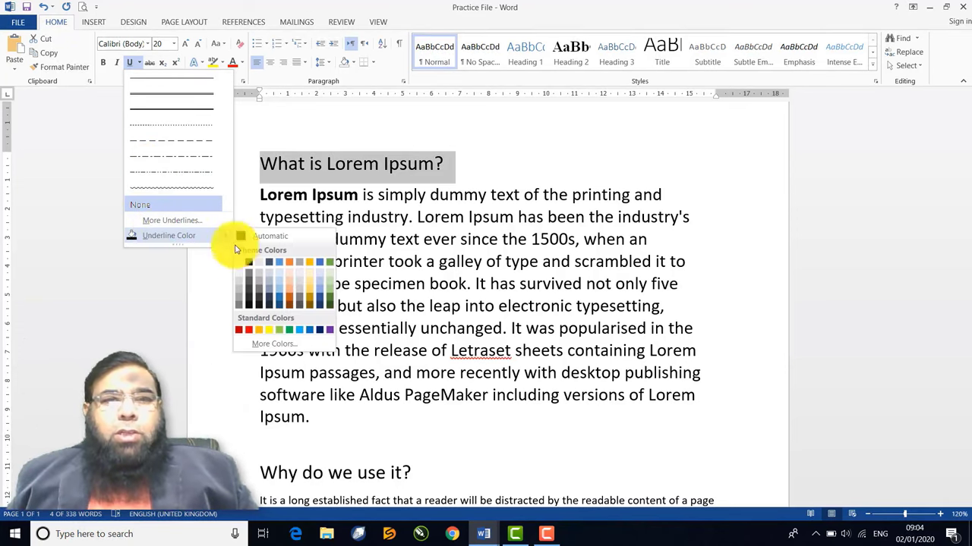
click(300, 332)
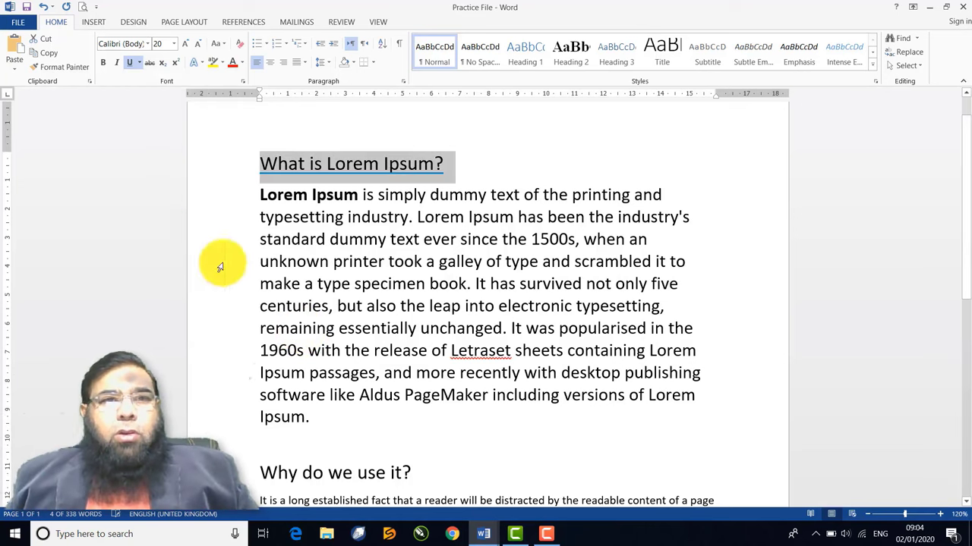
click(130, 64)
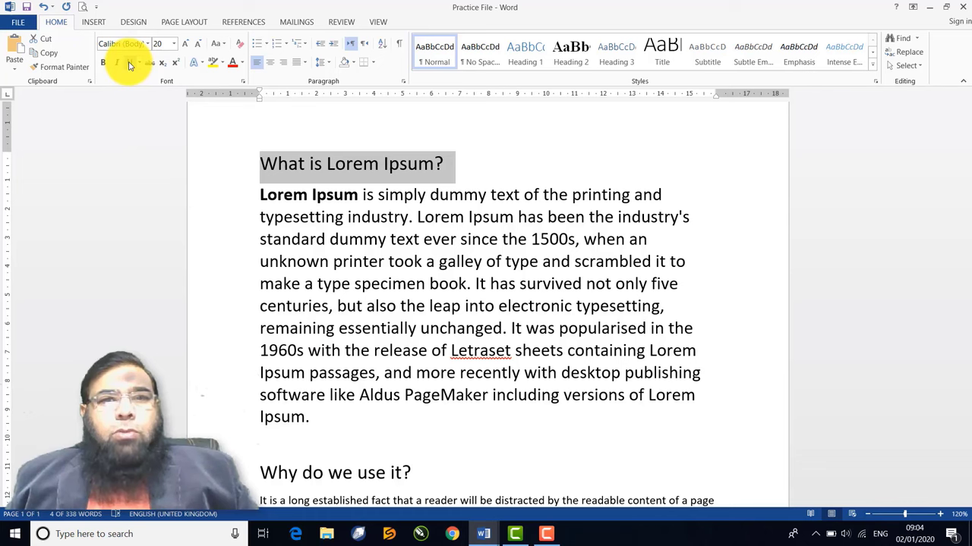
click(130, 64)
click(130, 64)
click(130, 64)
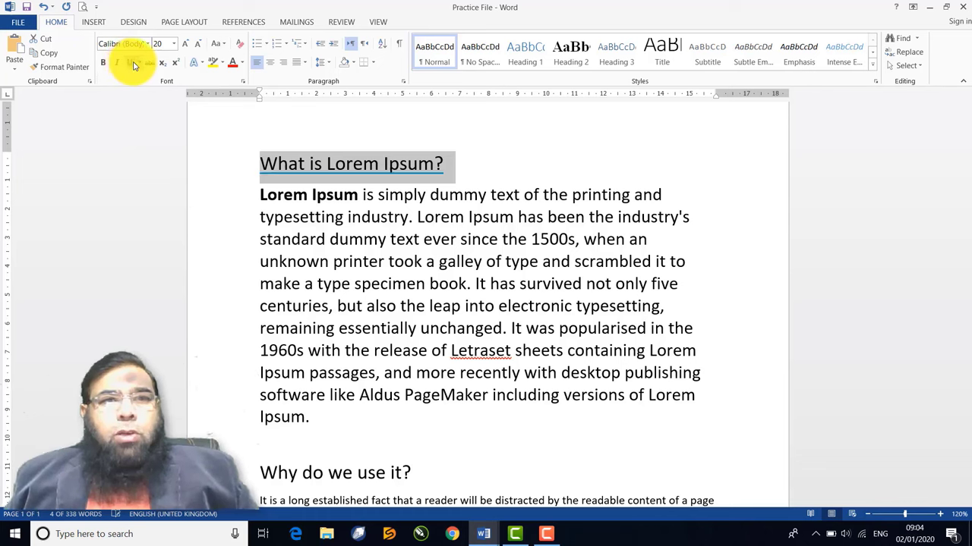
click(139, 62)
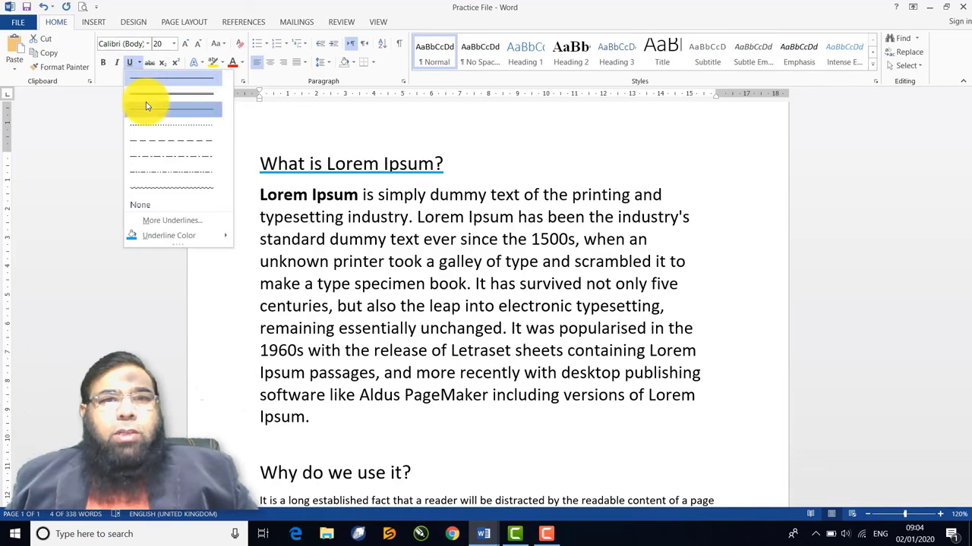
click(147, 105)
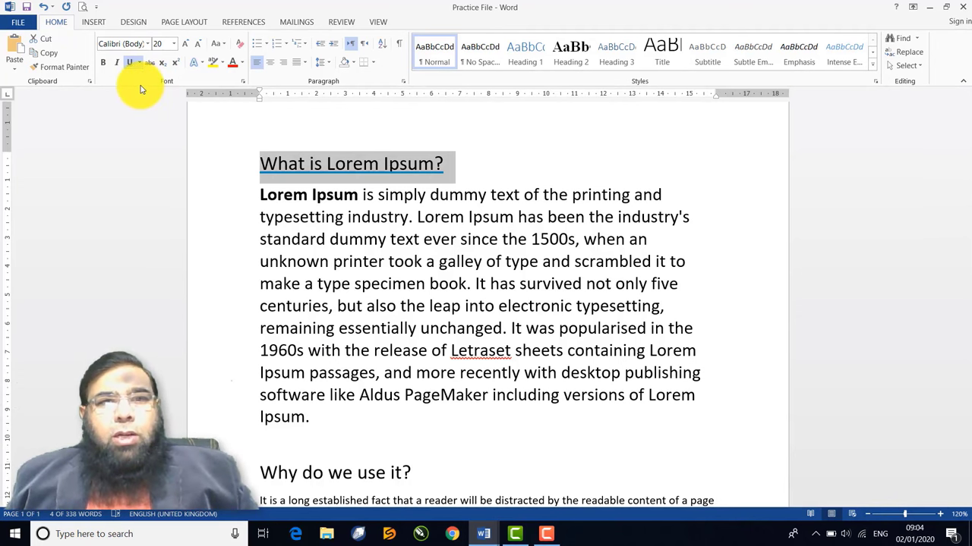
click(130, 64)
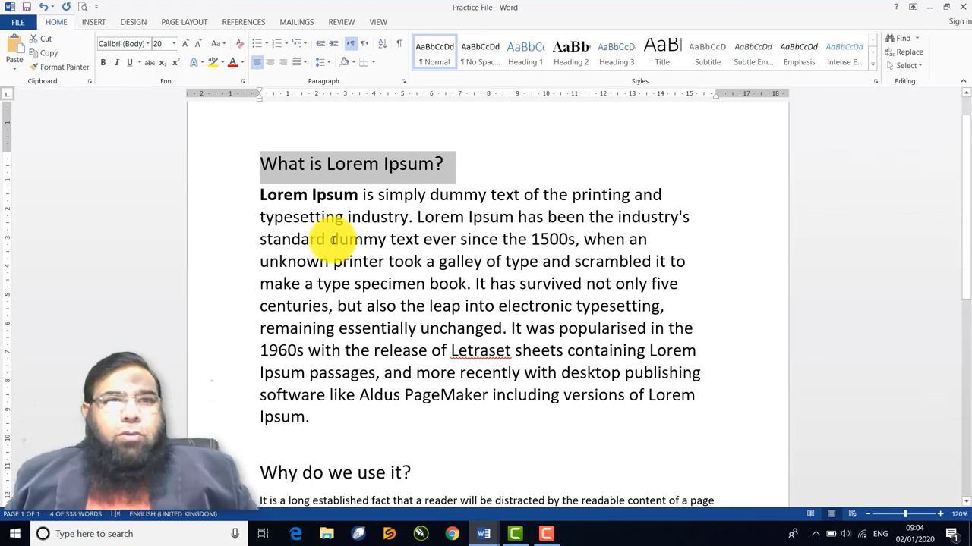
Below the paragraph, type 'Male / Female', a tab, then 'Muslim / Non Muslim'
scroll(334, 242, down, 10)
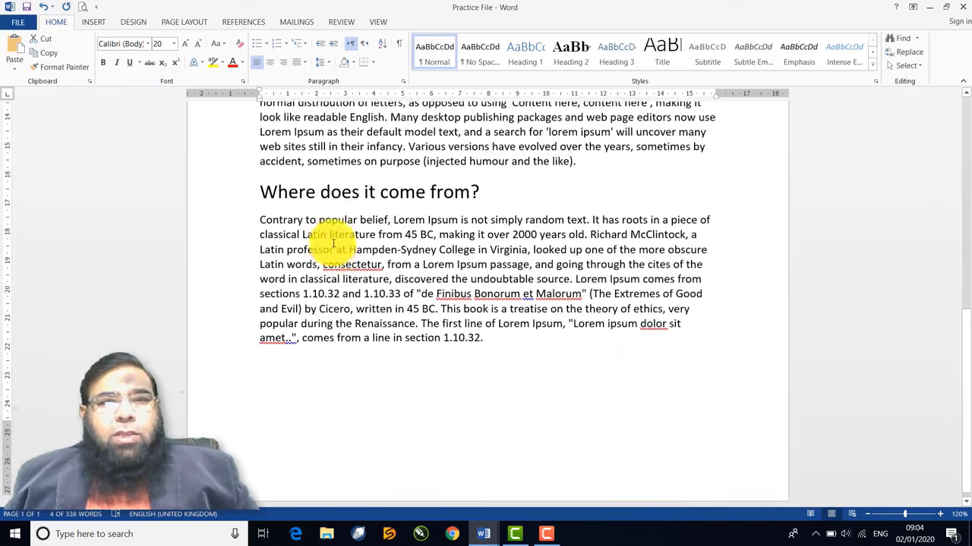
click(510, 369)
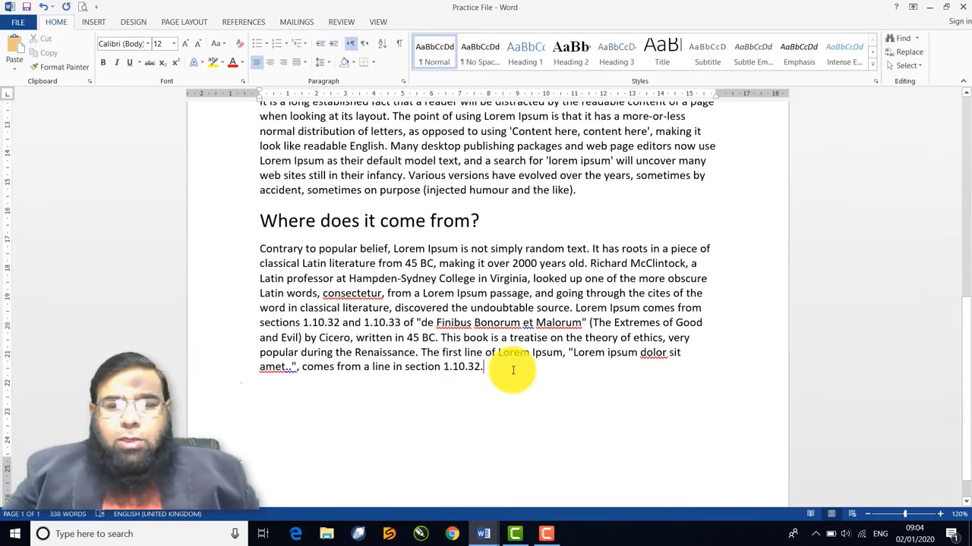
key(Return)
key(Return)
key(Return)
key(Return)
key(Return)
key(Return)
key(Return)
key(Return)
key(Return)
key(Return)
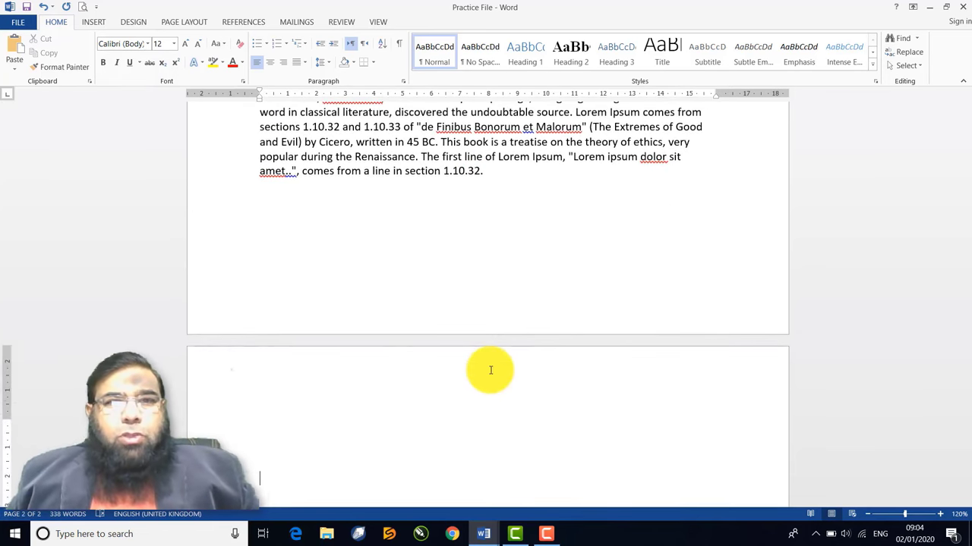
click(265, 202)
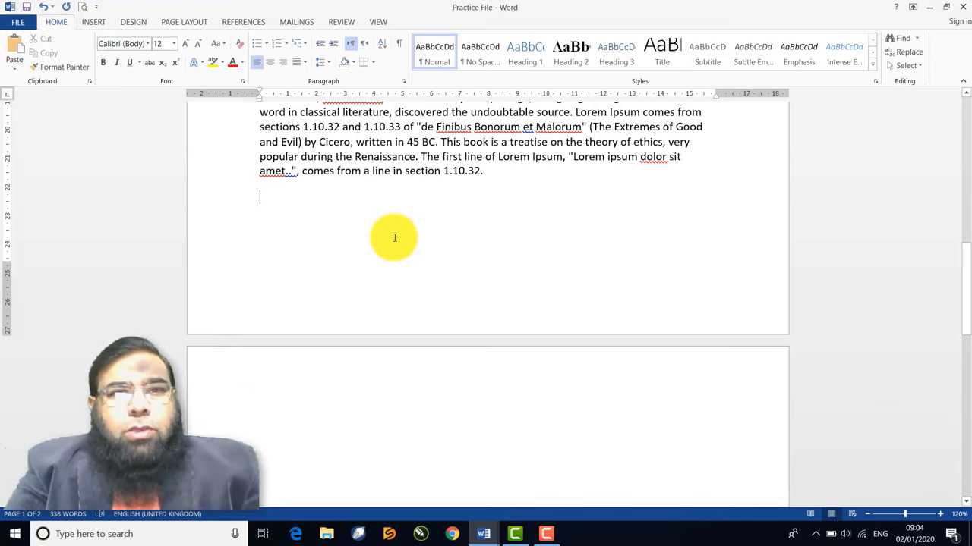
text(Male)
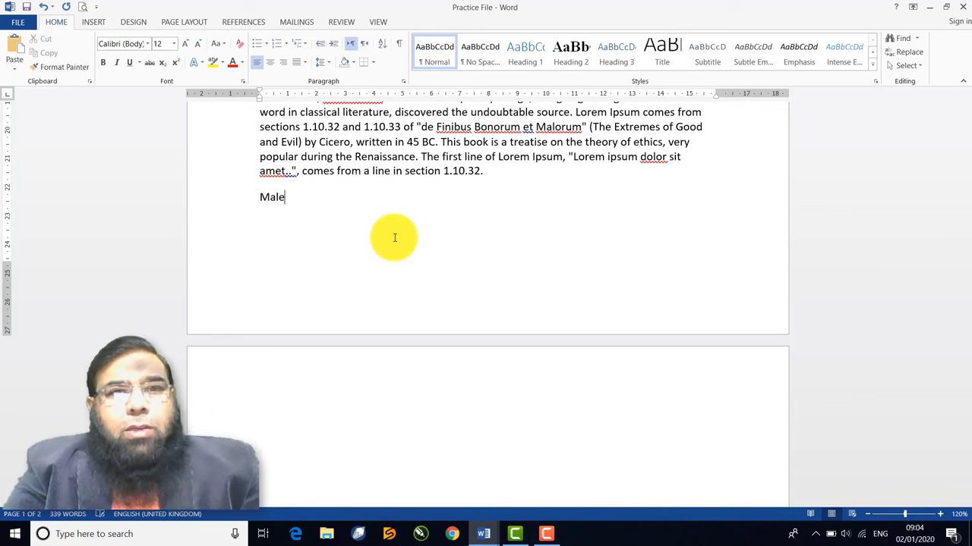
text( / Fe)
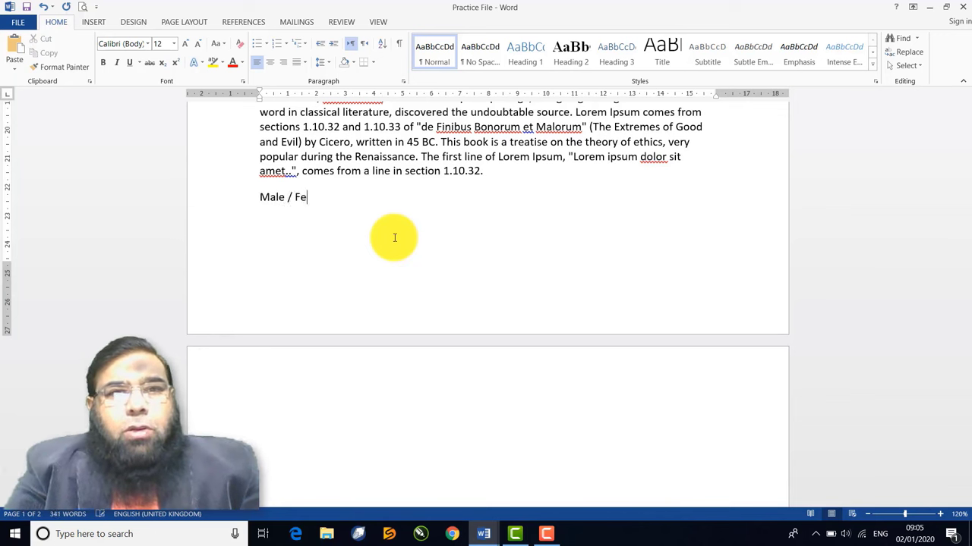
text(mal)
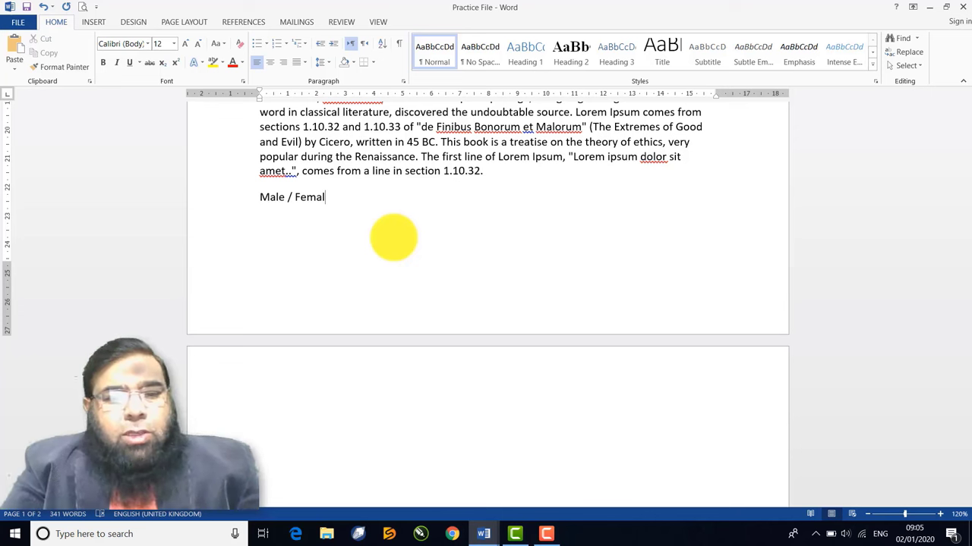
key(BackSpace)
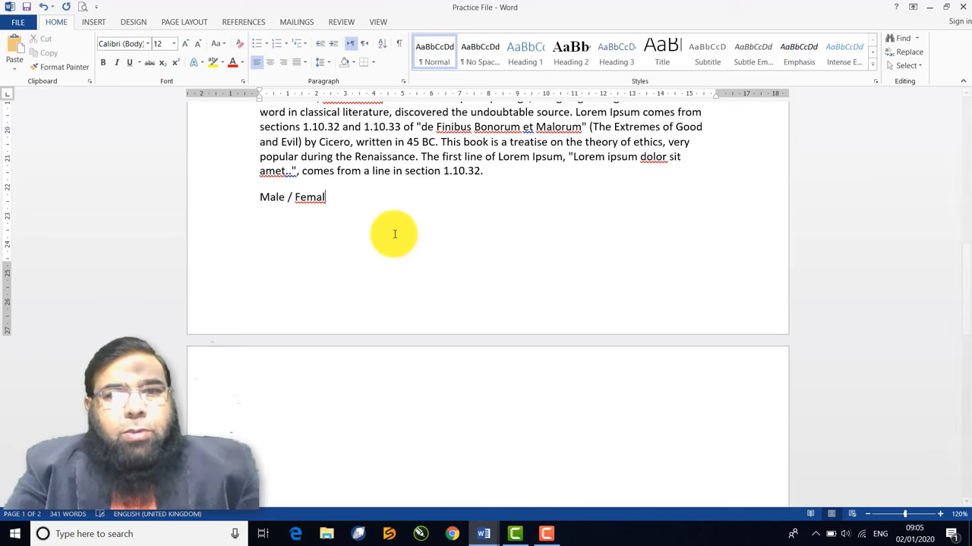
text(e)
key(Tab)
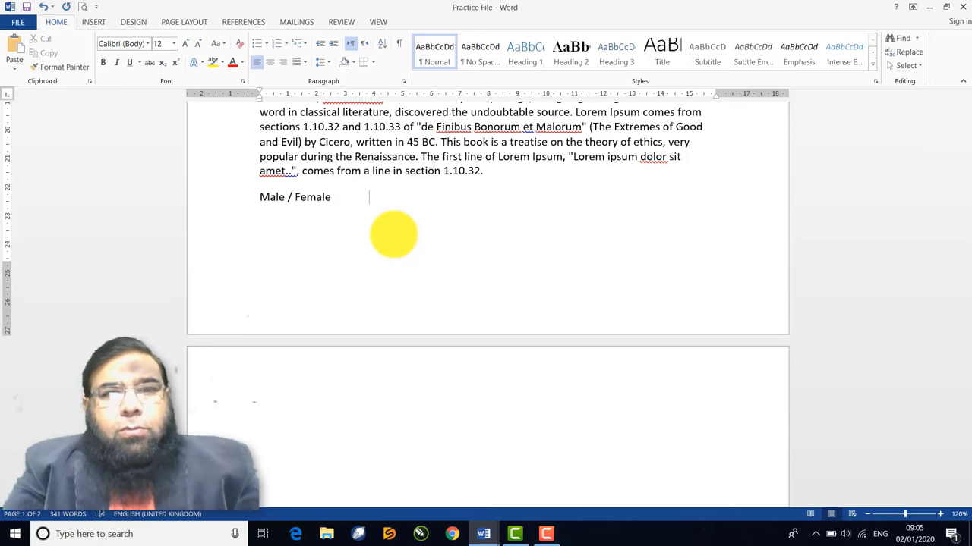
text(Musli)
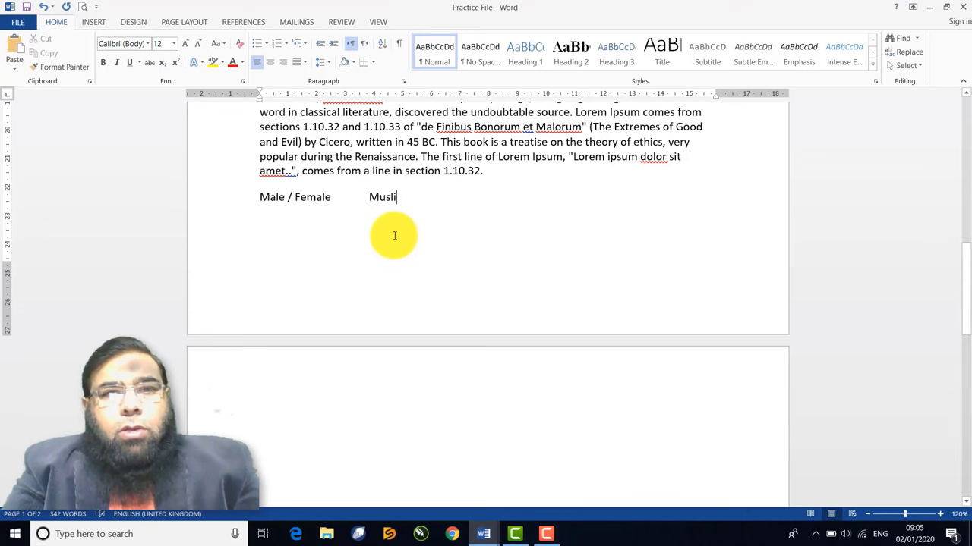
text(m / No)
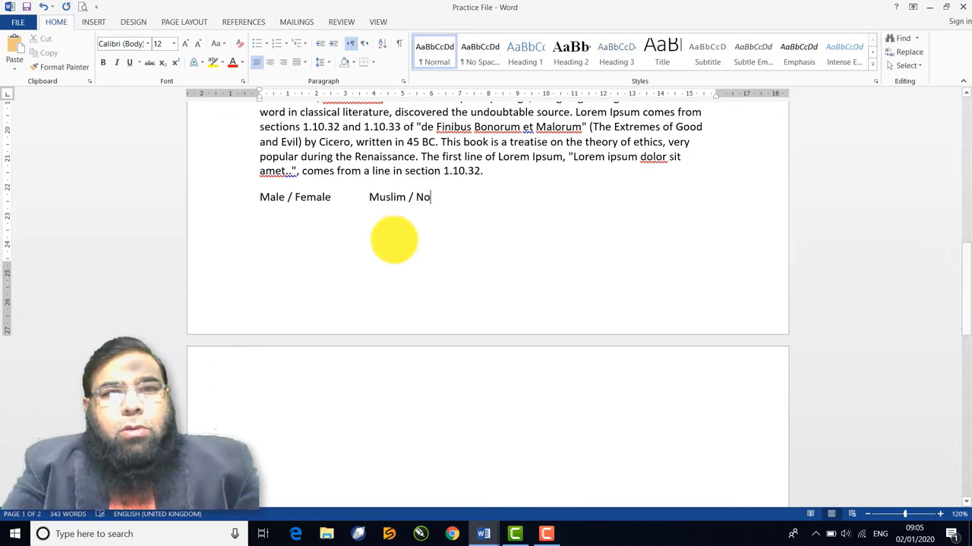
text(n Muslim)
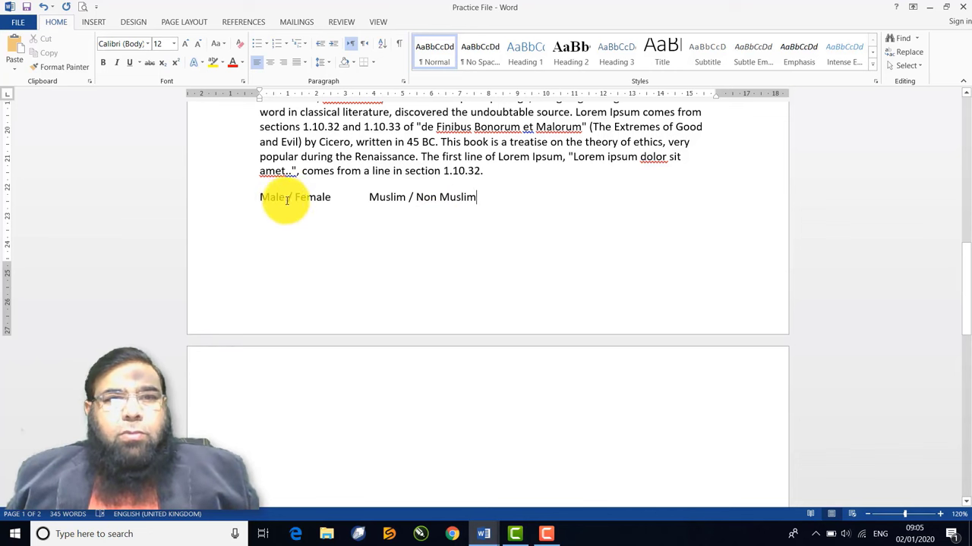
Strike through 'Female' and 'Non Muslim', then add a plain 'Strike Through' label after a tab
drag(295, 198, 330, 200)
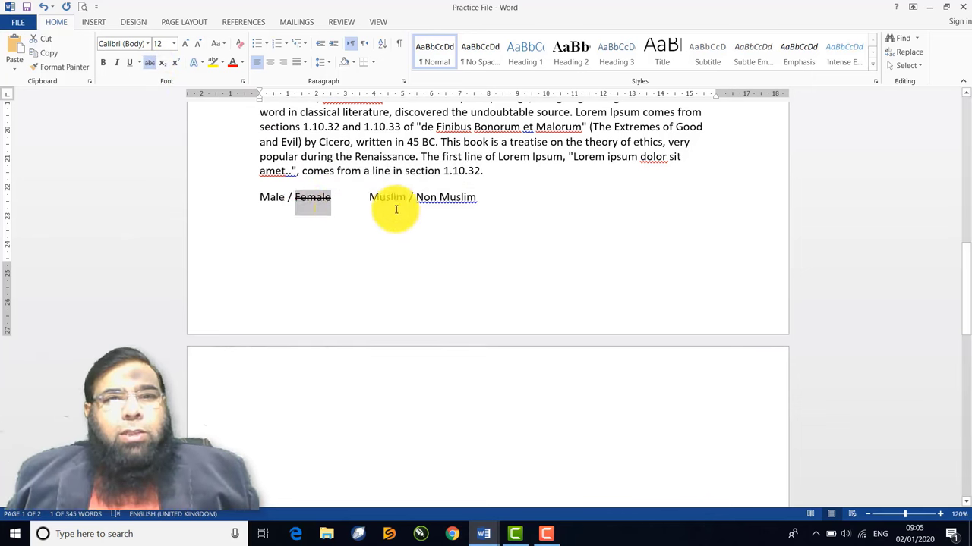
drag(416, 198, 464, 197)
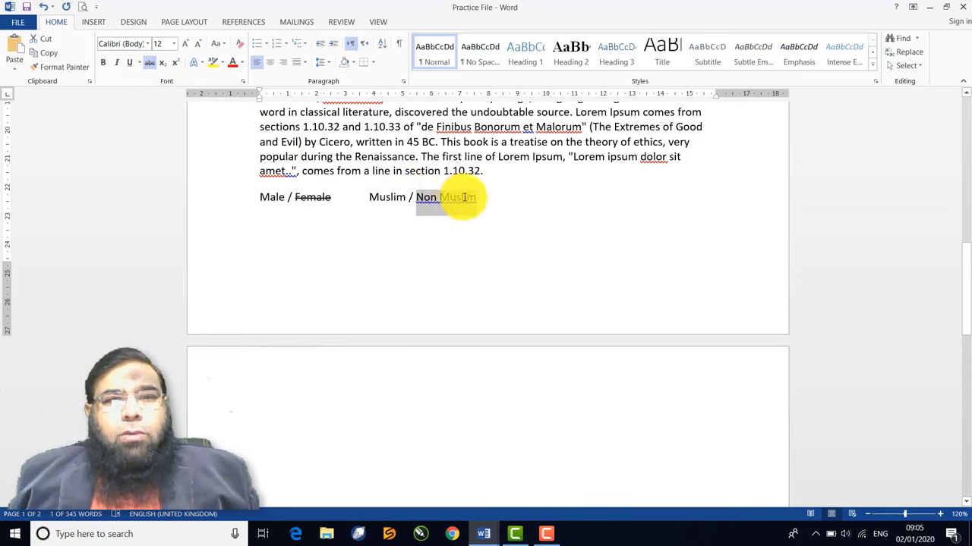
click(151, 64)
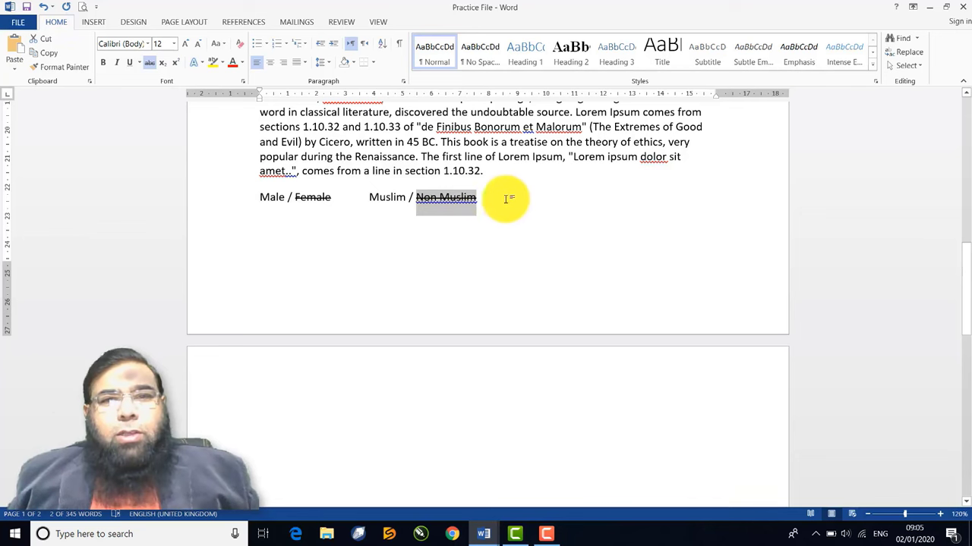
click(514, 205)
click(150, 62)
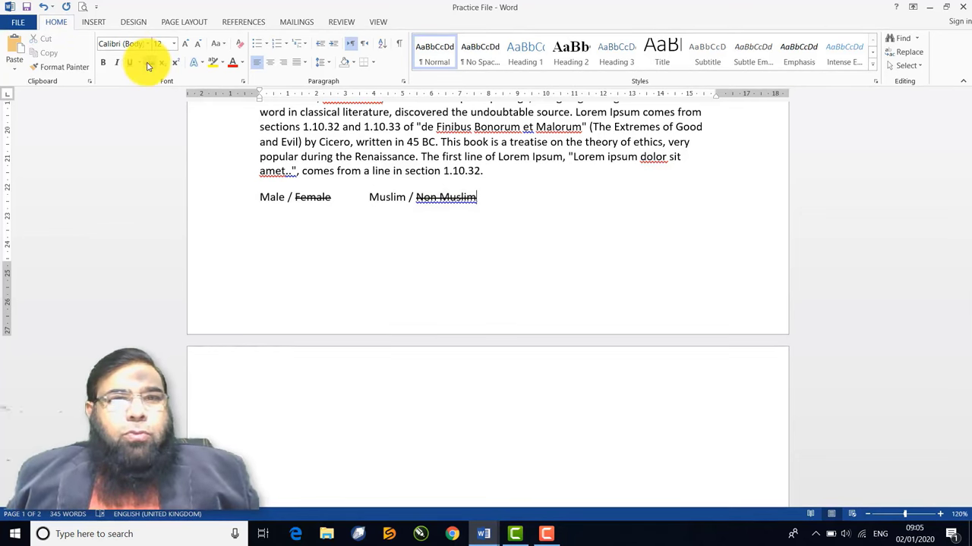
key(Tab)
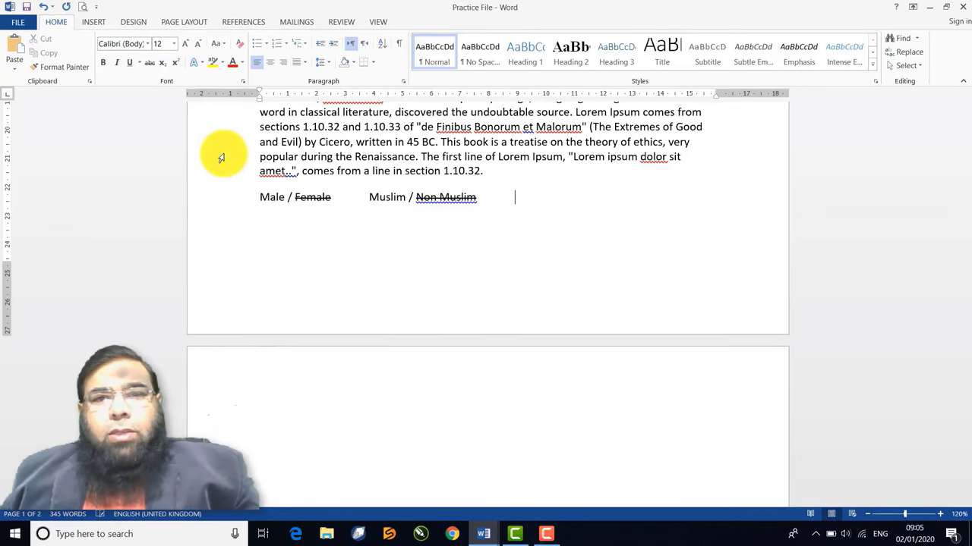
text(S)
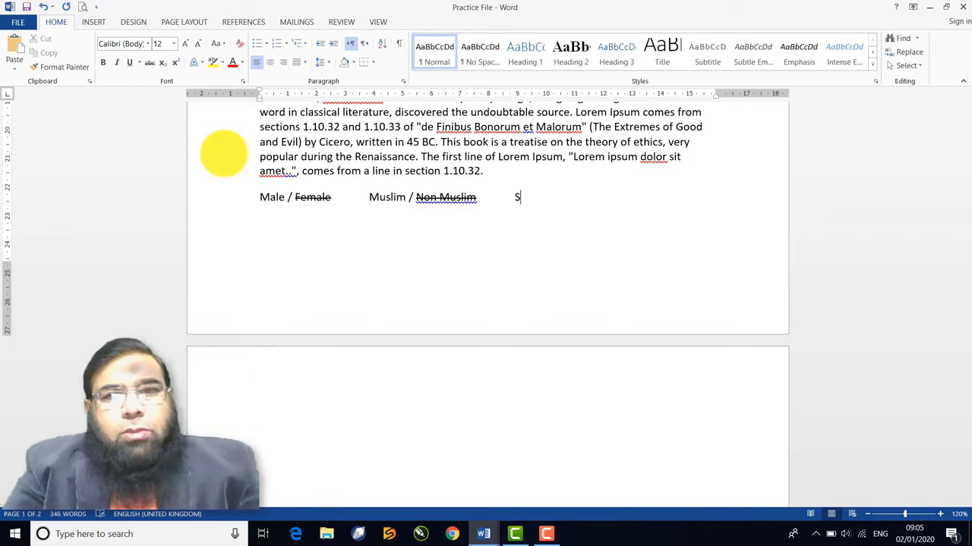
text(trike Through)
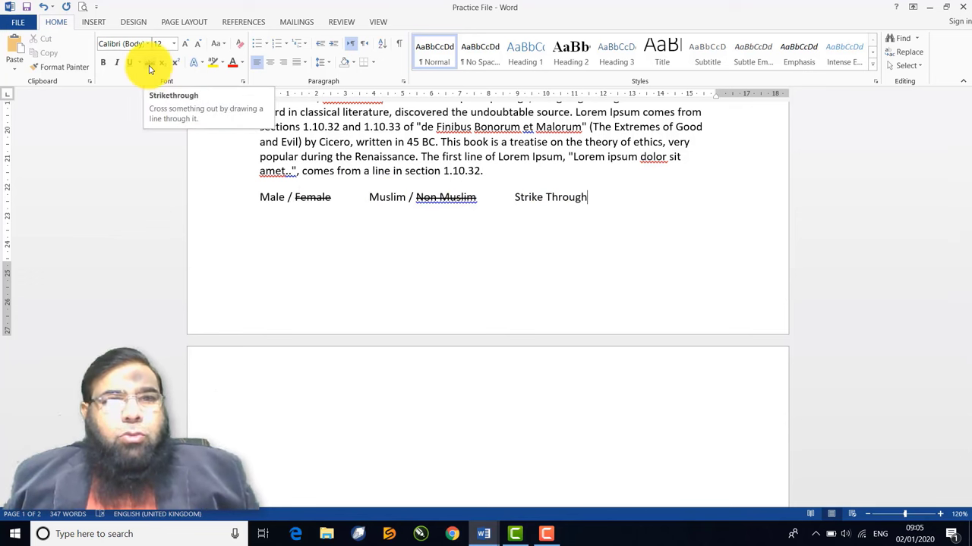
key(Return)
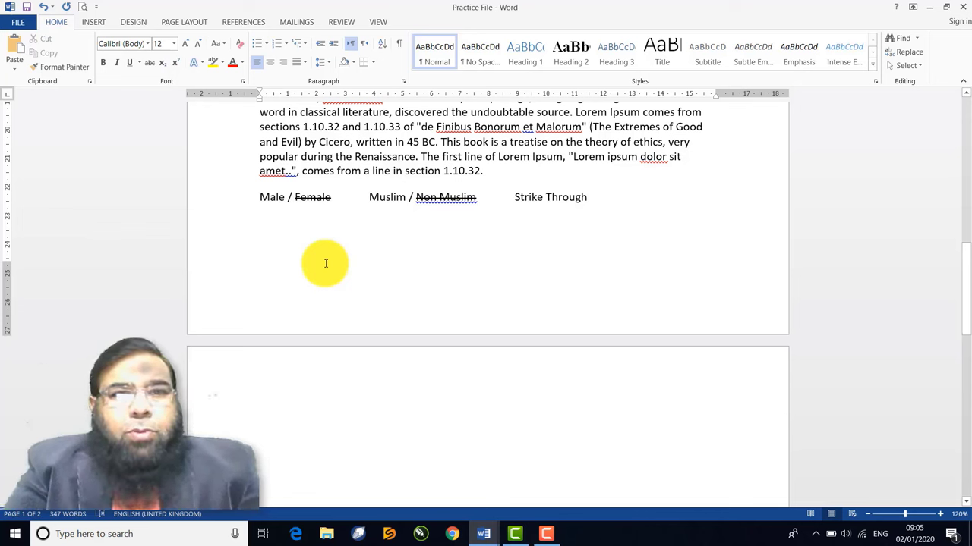
Type H2O with its 2 made subscript, then tab past it
text(H2)
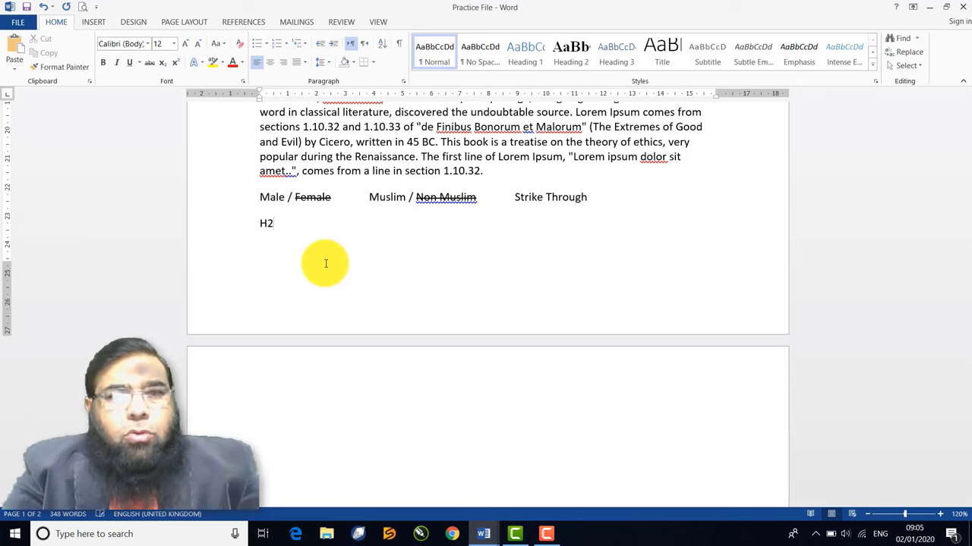
text(O)
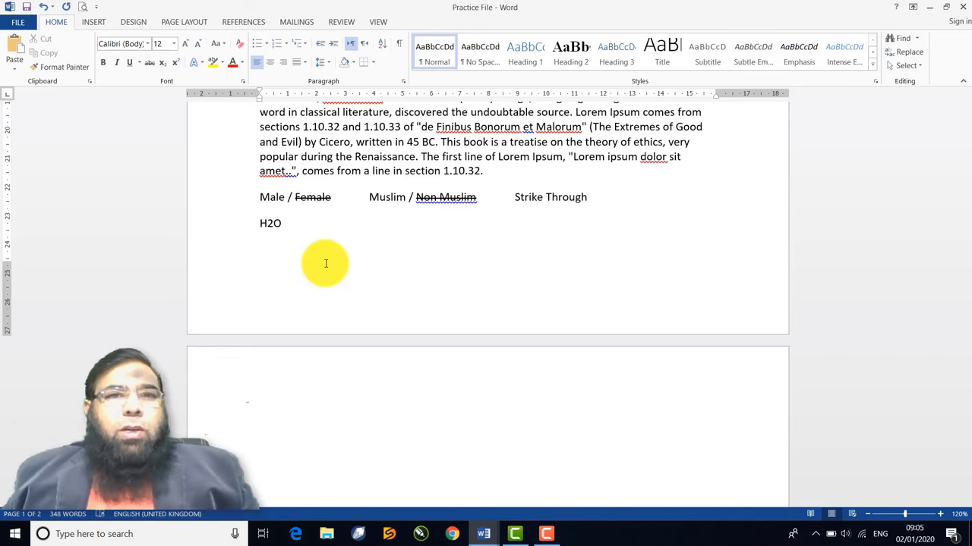
double_click(270, 228)
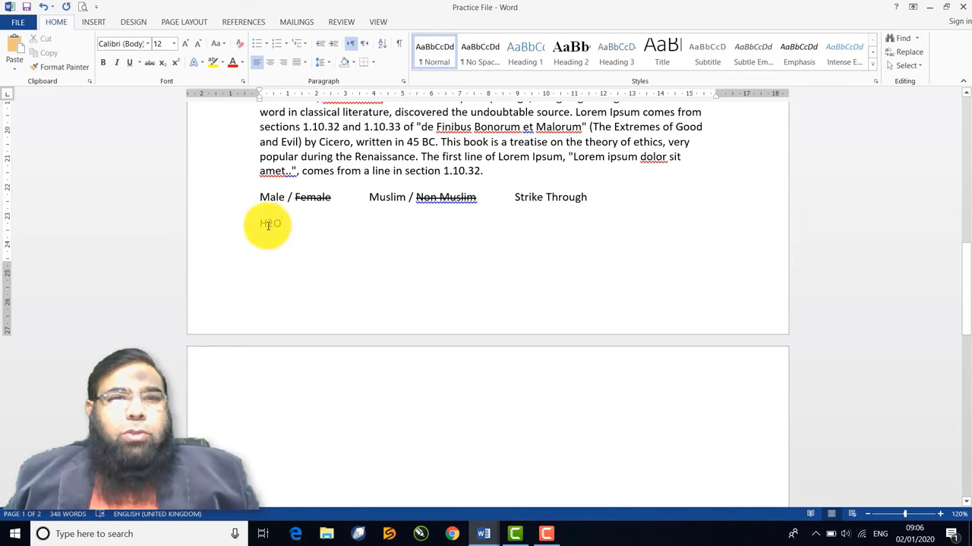
drag(272, 226, 266, 225)
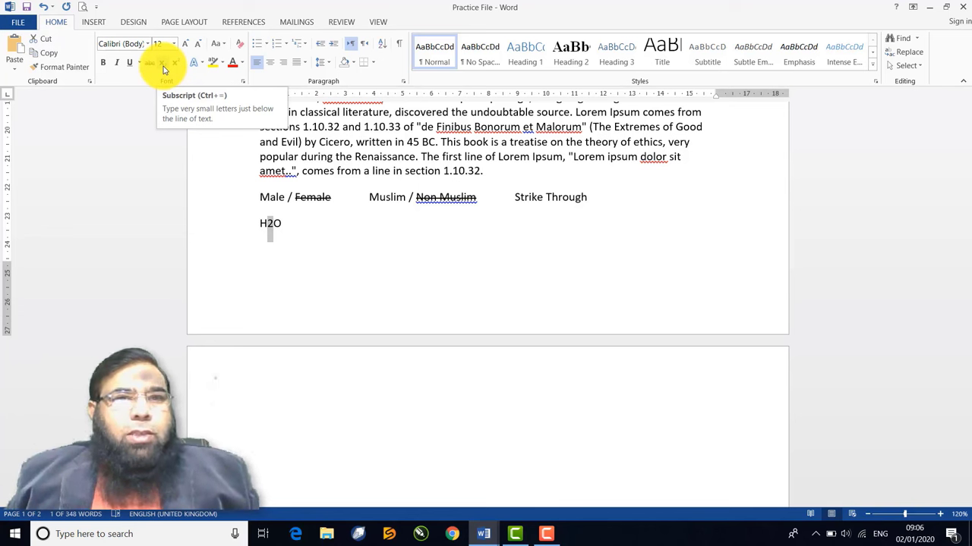
click(163, 66)
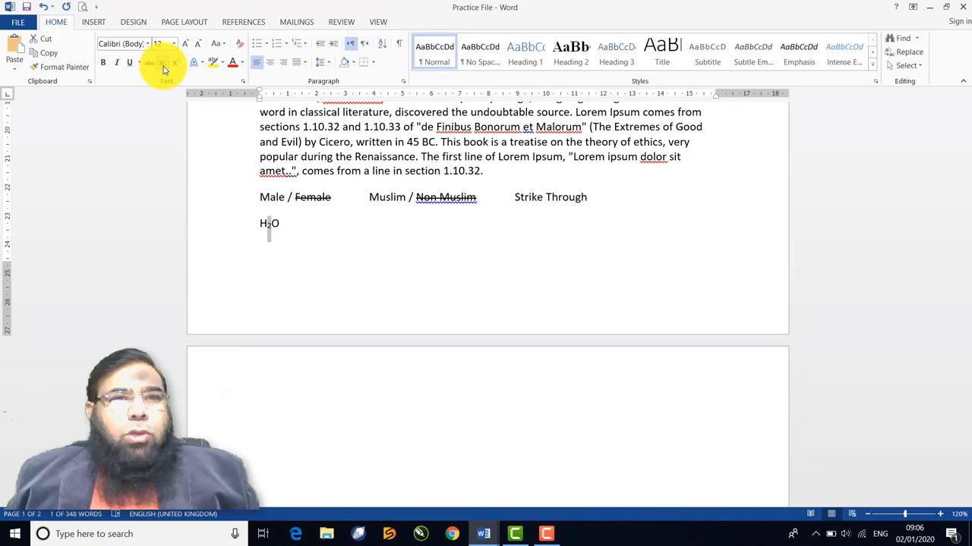
click(296, 227)
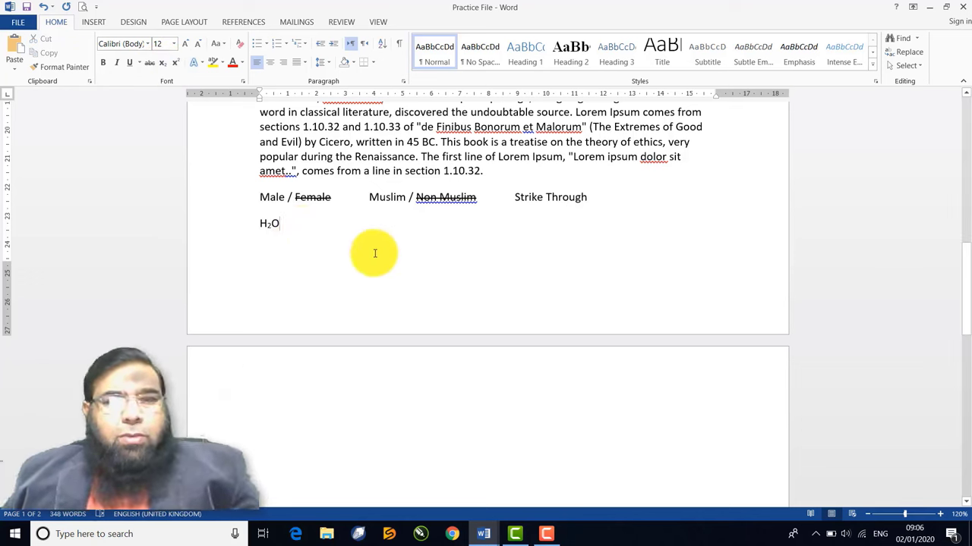
key(Tab)
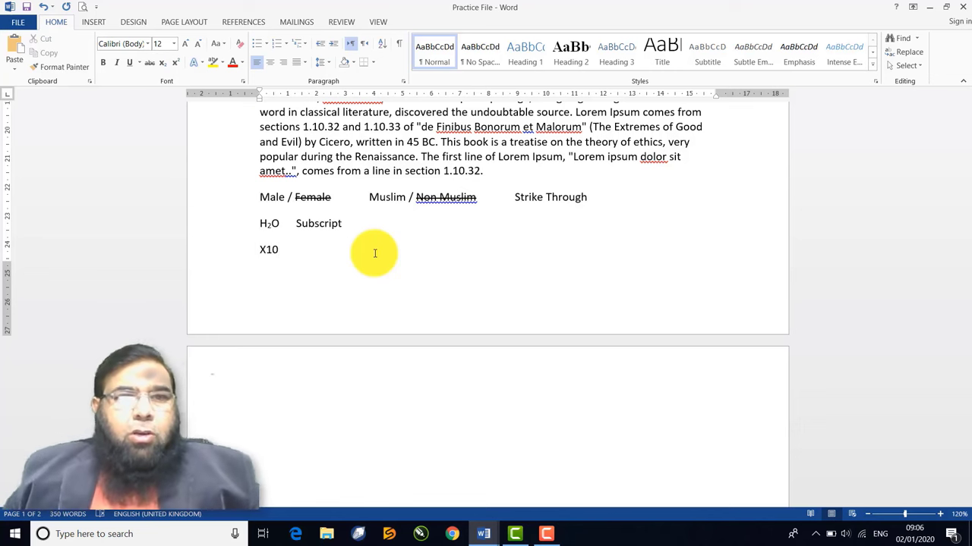
Superscript the 10 in X10 and begin the 'Superscript' label after a tab
double_click(278, 249)
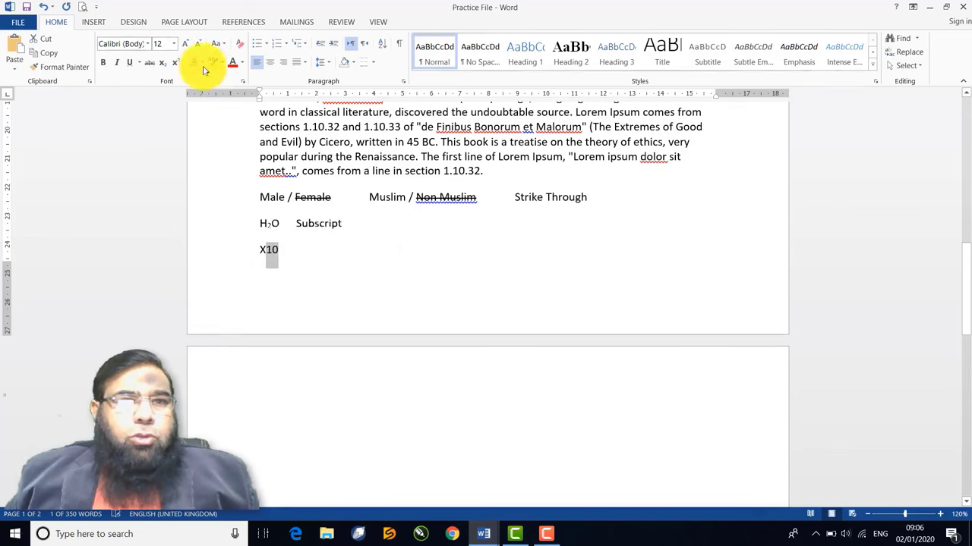
click(175, 62)
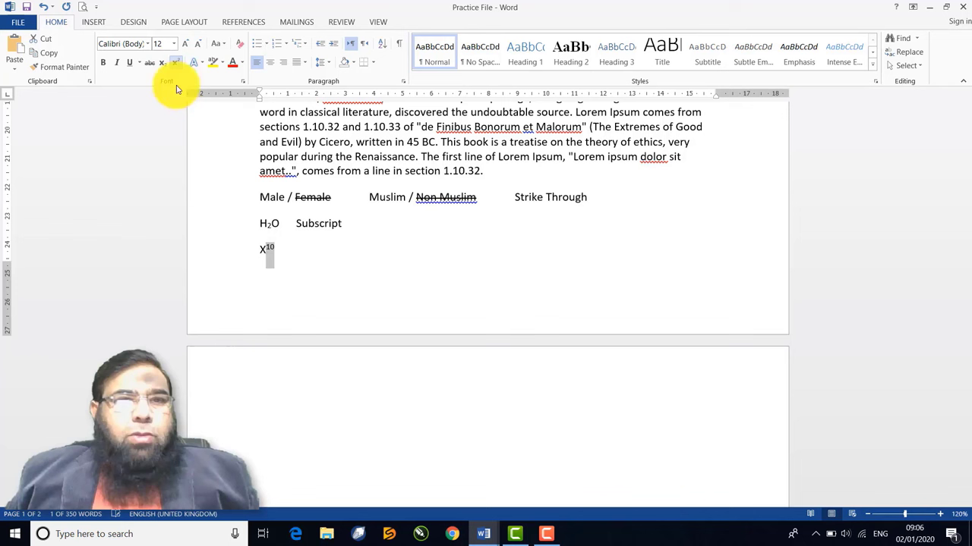
click(295, 252)
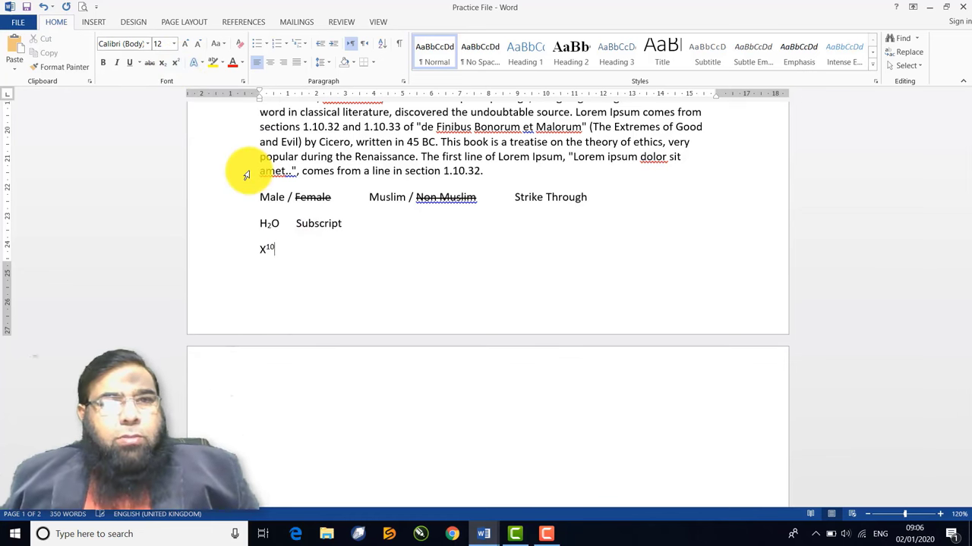
key(Tab)
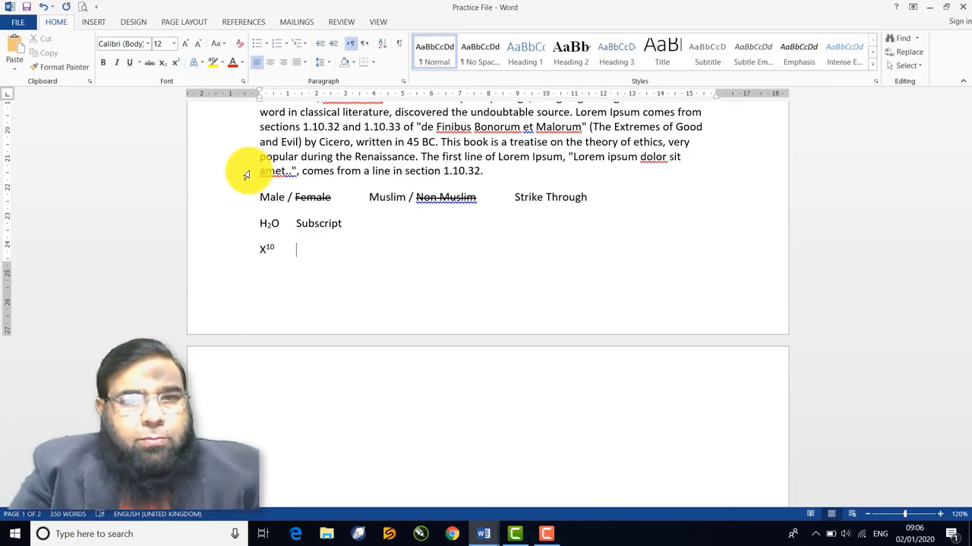
text(Supe)
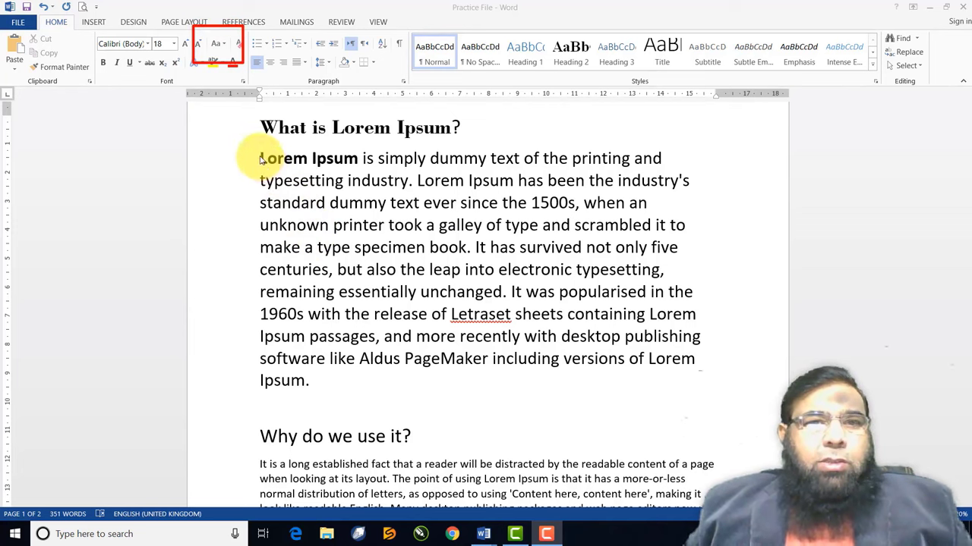
Switch the opening paragraph to UPPERCASE, then lowercase, then Sentence case
mouse_move(311, 381)
mouse_down()
mouse_move(262, 342)
mouse_move(254, 157)
mouse_up()
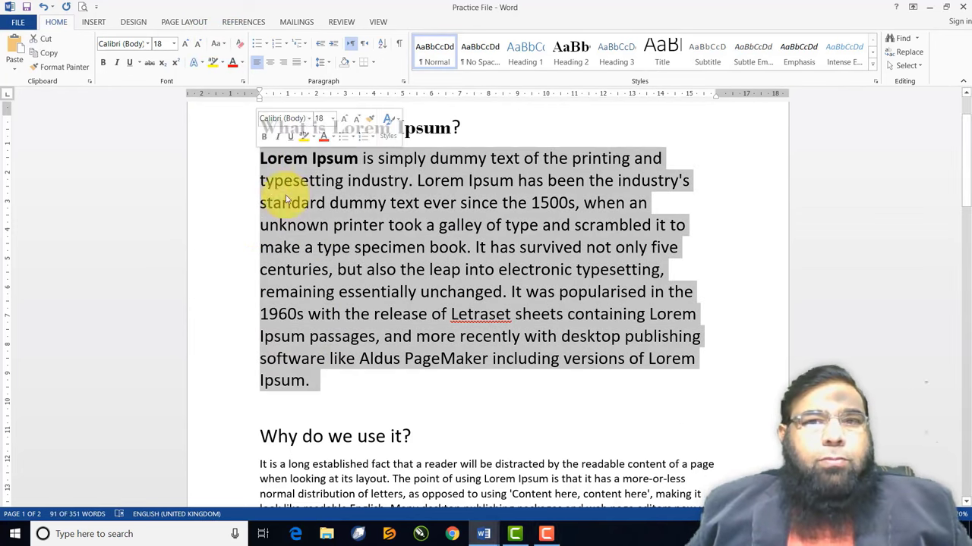
click(222, 46)
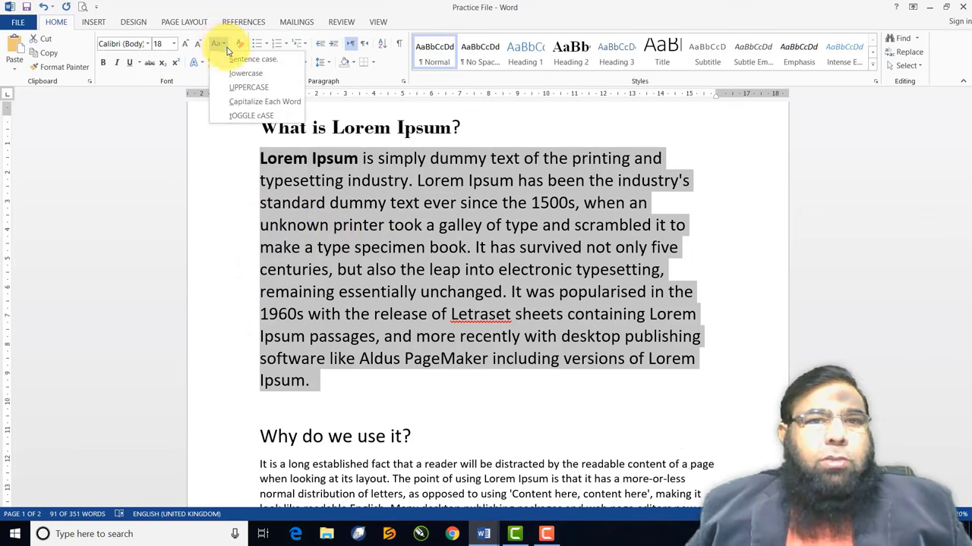
click(251, 88)
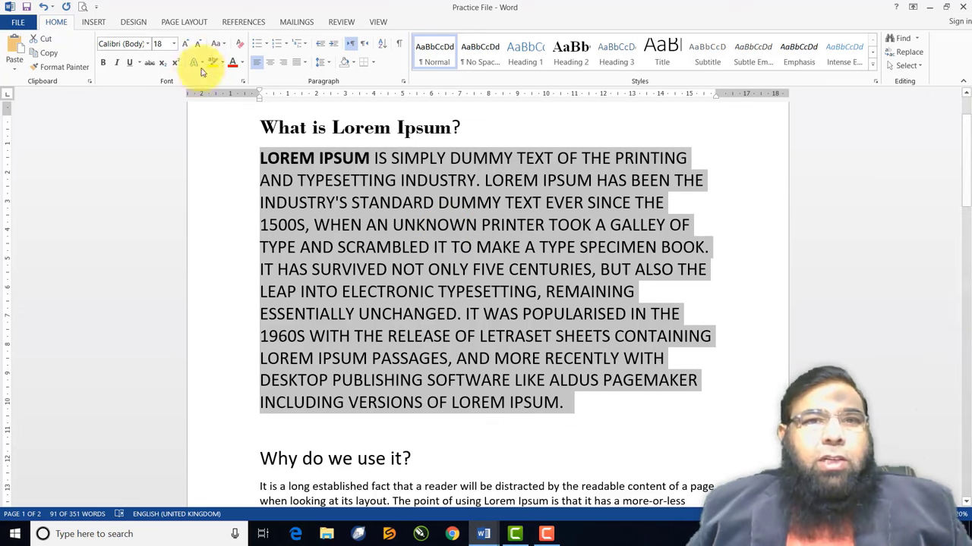
click(221, 44)
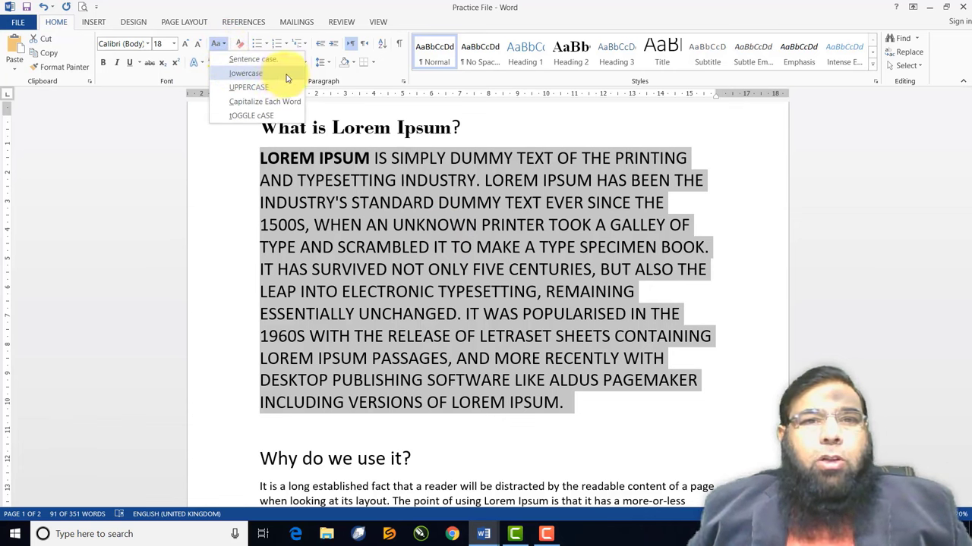
click(251, 73)
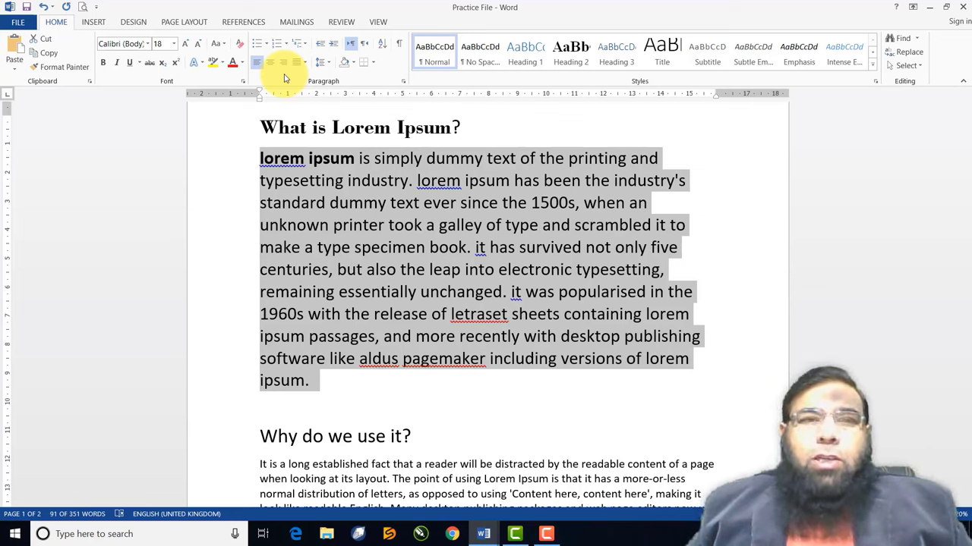
click(218, 46)
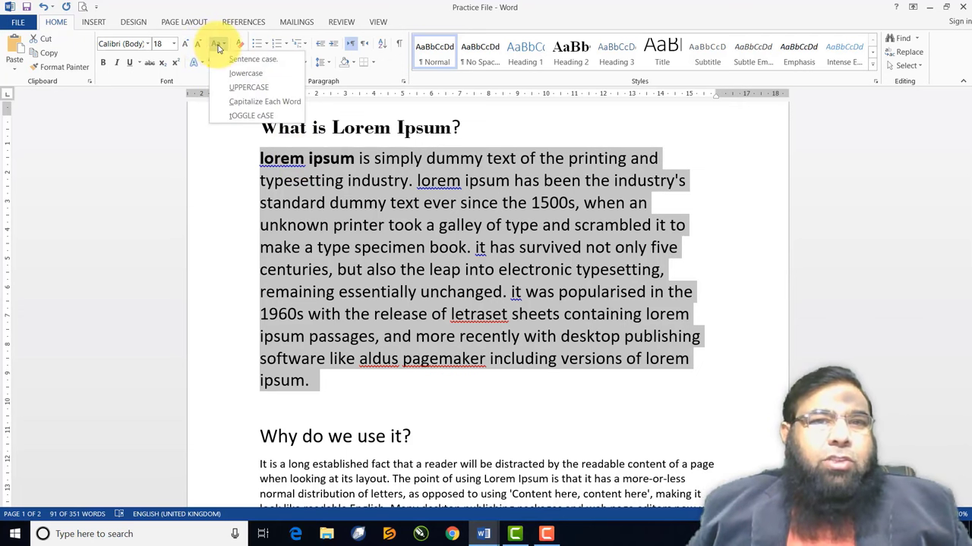
click(281, 61)
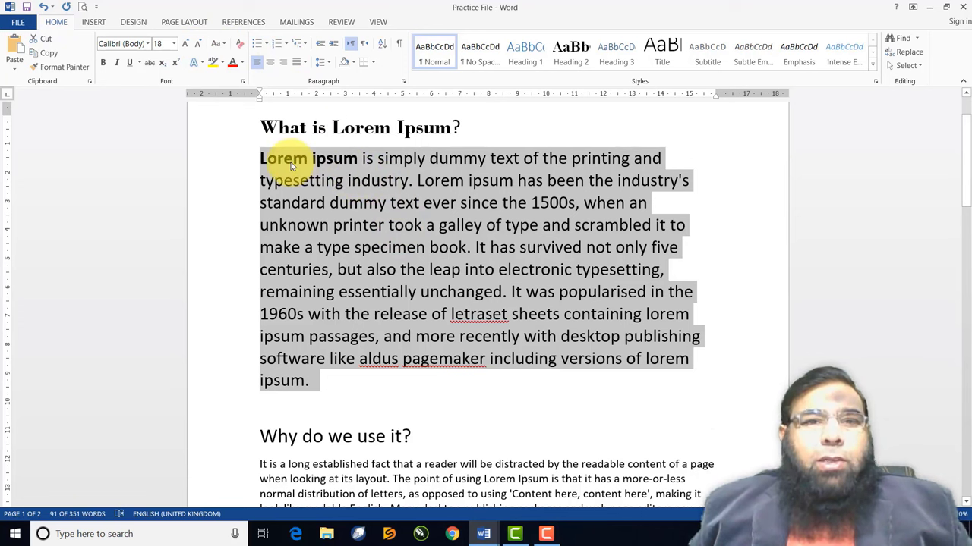
Check the capitals starting each sentence, then reselect the whole paragraph for Change Case
click(263, 161)
drag(262, 158, 269, 159)
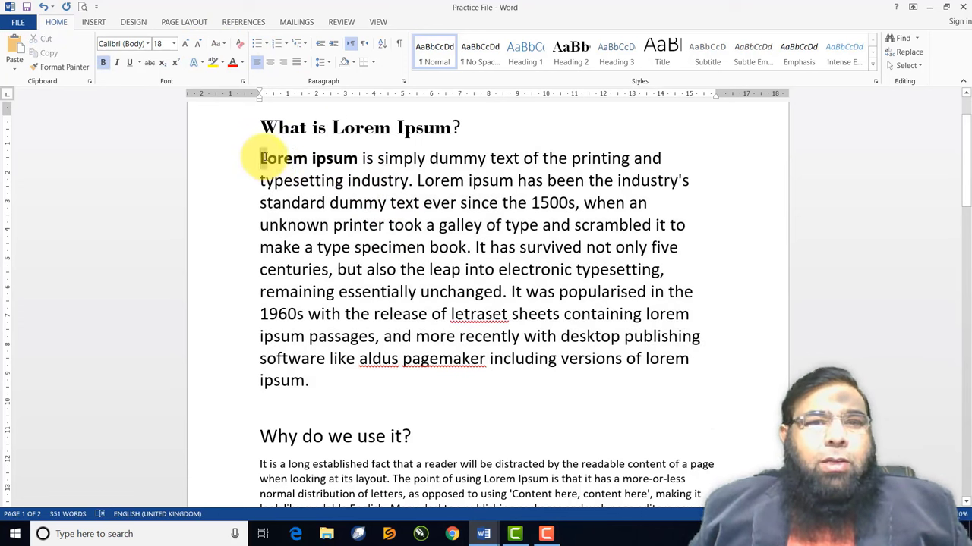
click(417, 181)
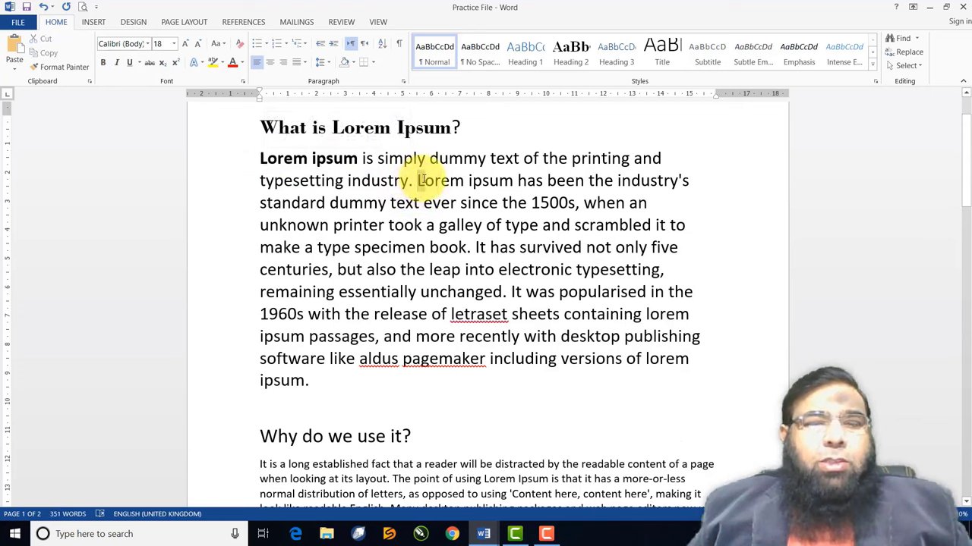
drag(417, 180, 425, 182)
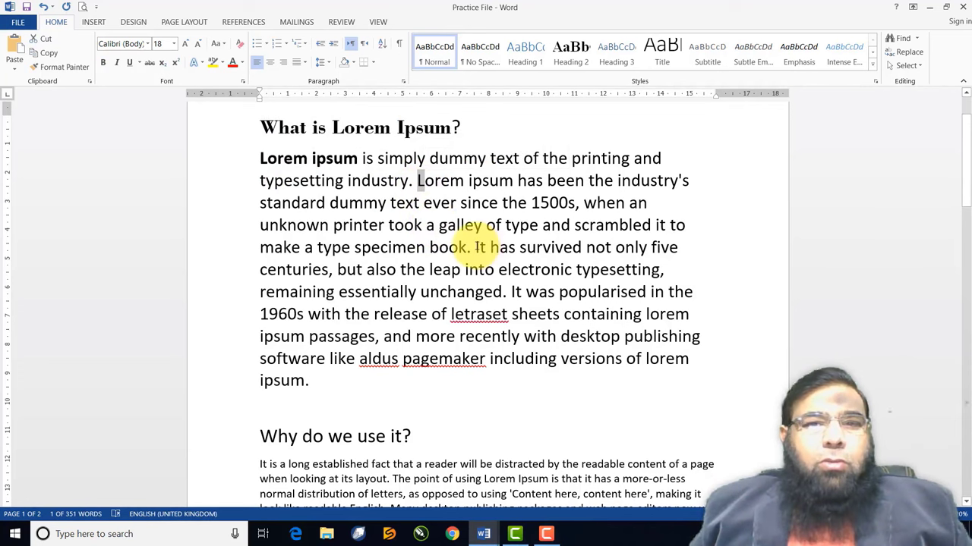
click(477, 247)
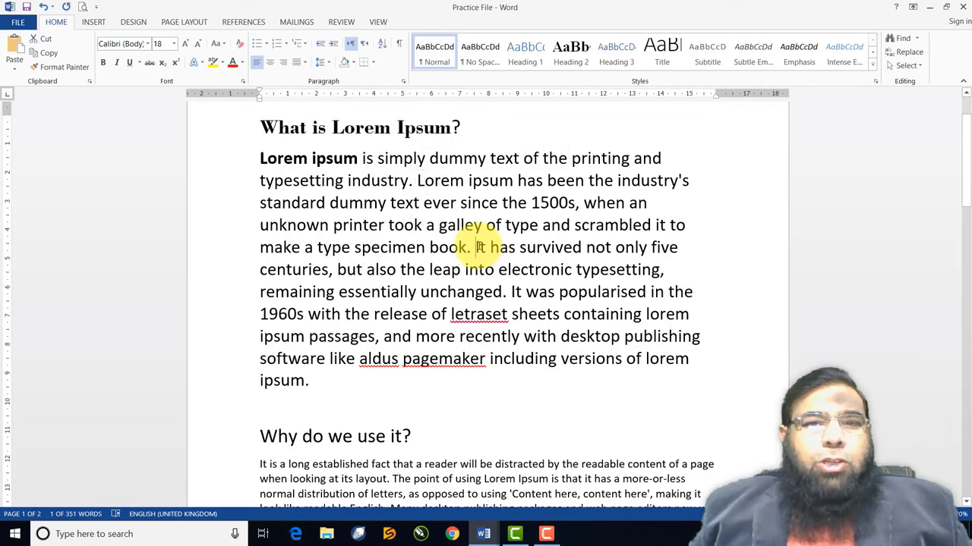
click(512, 293)
drag(511, 293, 522, 293)
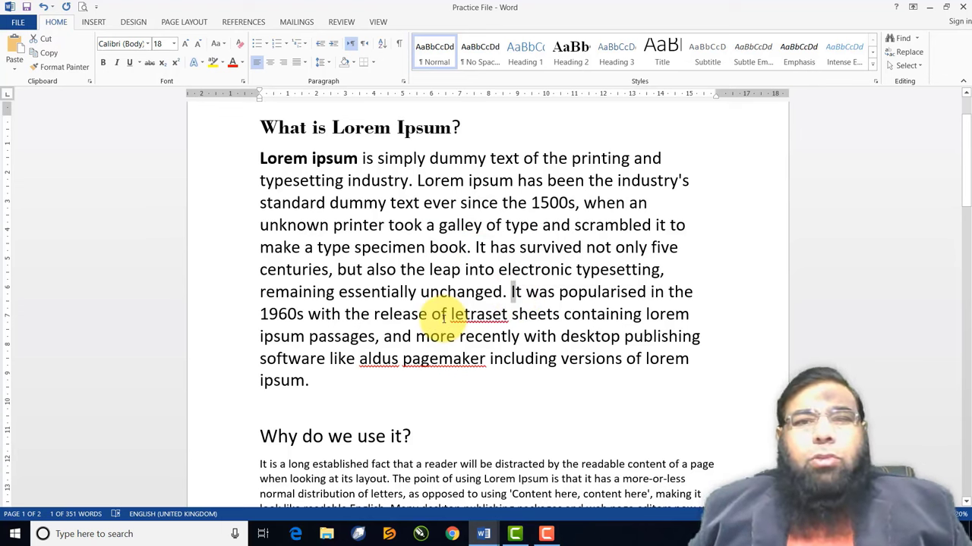
click(260, 160)
drag(278, 174, 318, 379)
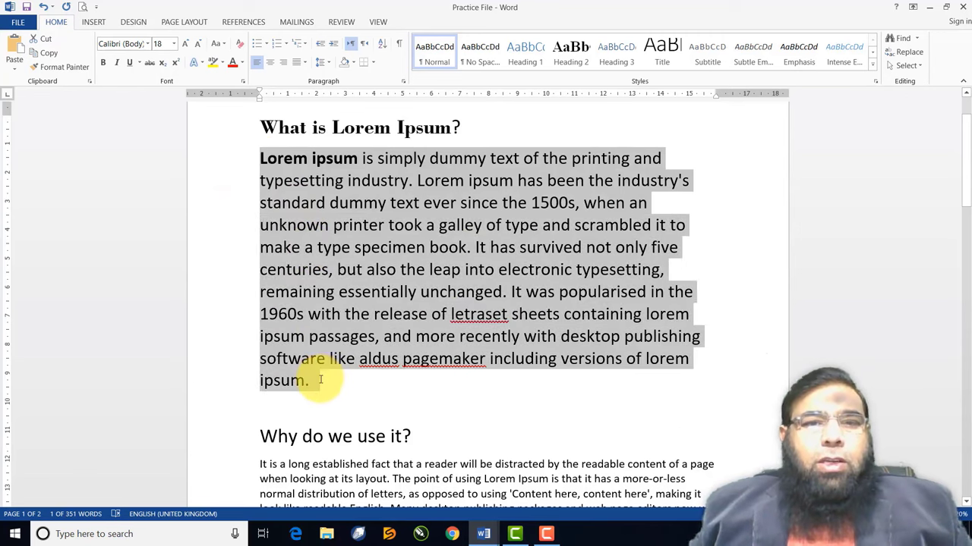
click(218, 43)
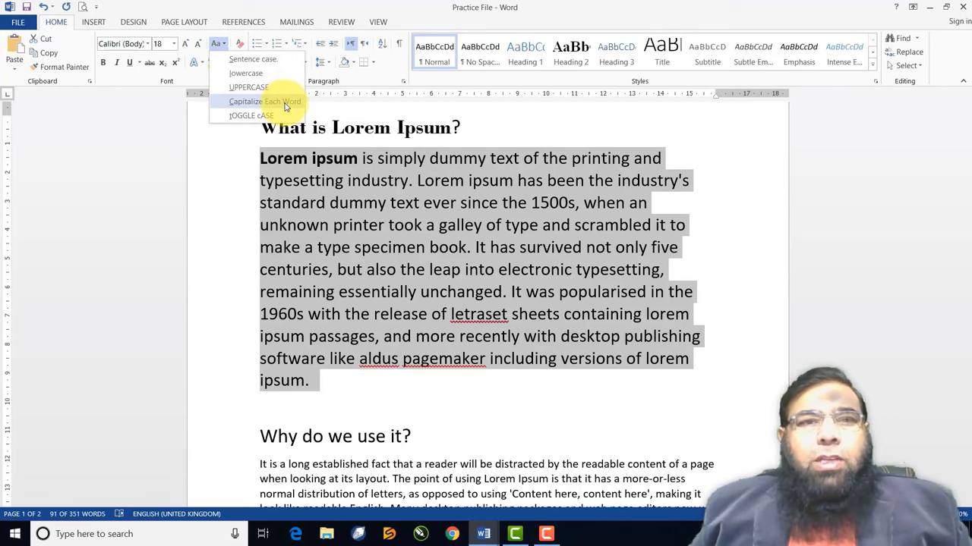
Apply Capitalize Each Word to the paragraph, try tOGGLE cASE, and undo it
click(285, 107)
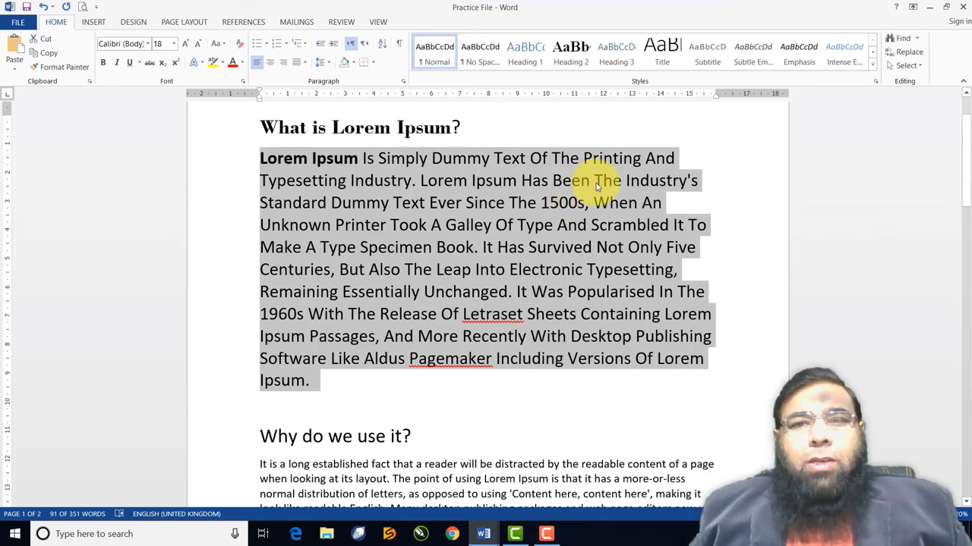
click(223, 44)
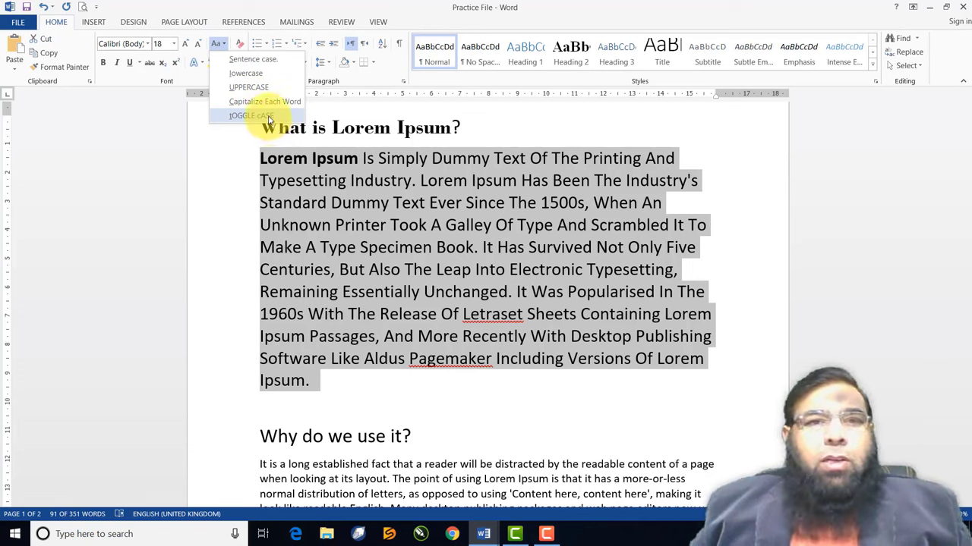
click(267, 118)
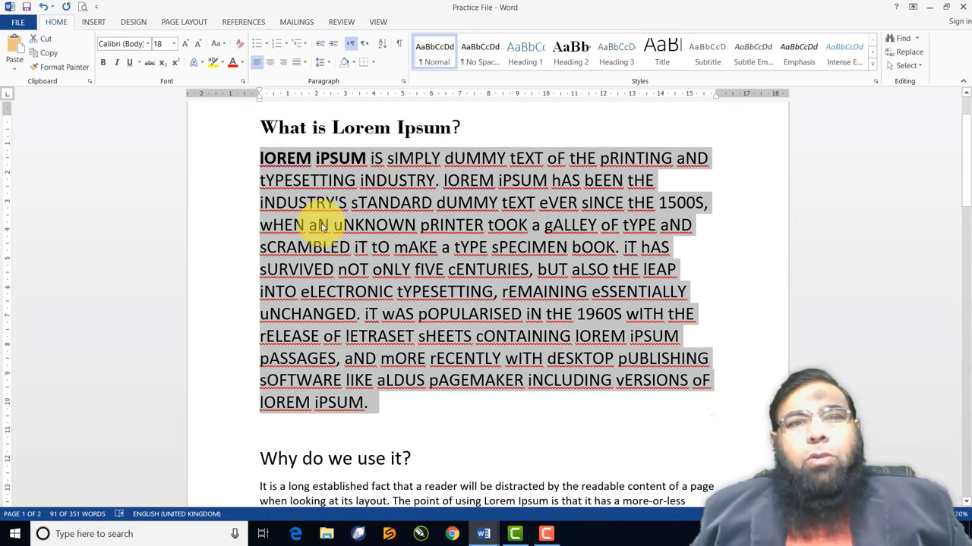
click(223, 47)
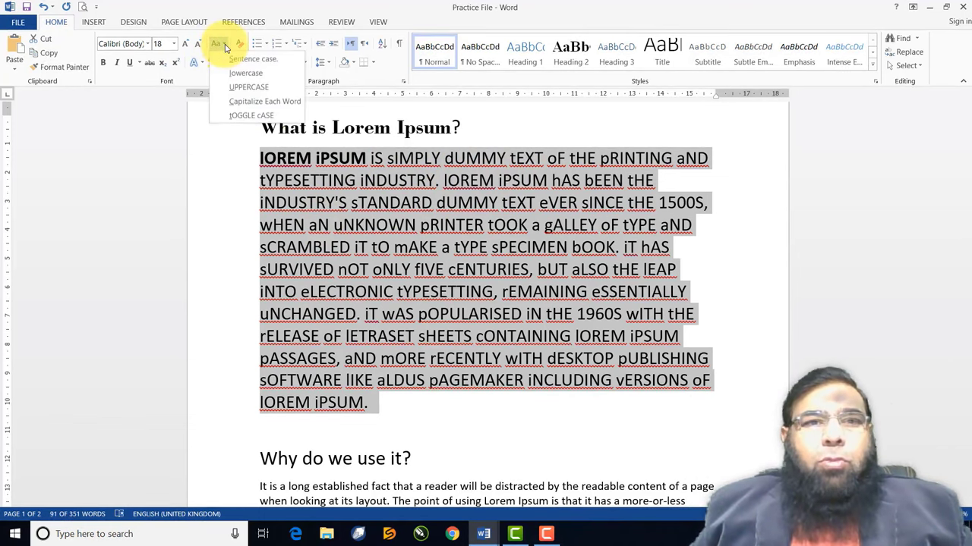
key(ctrl+z)
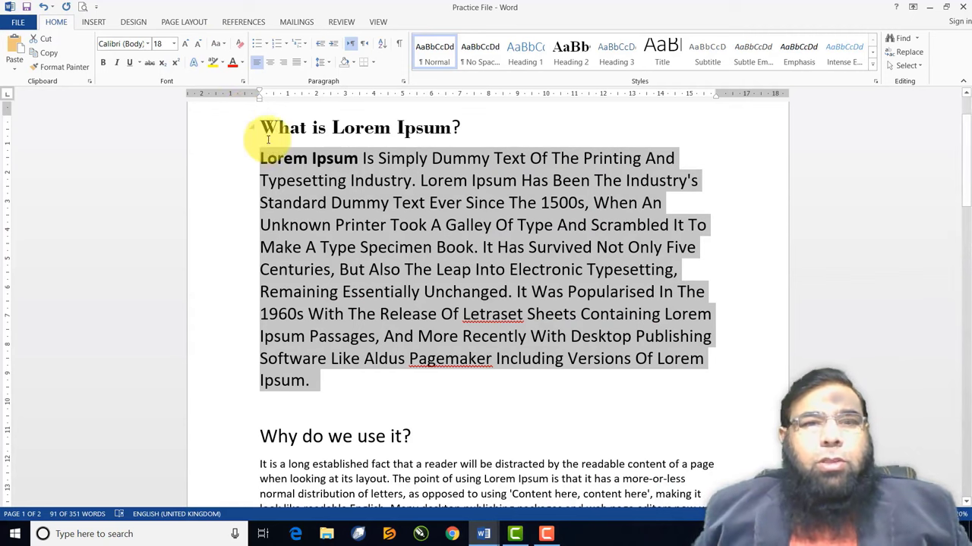
click(317, 202)
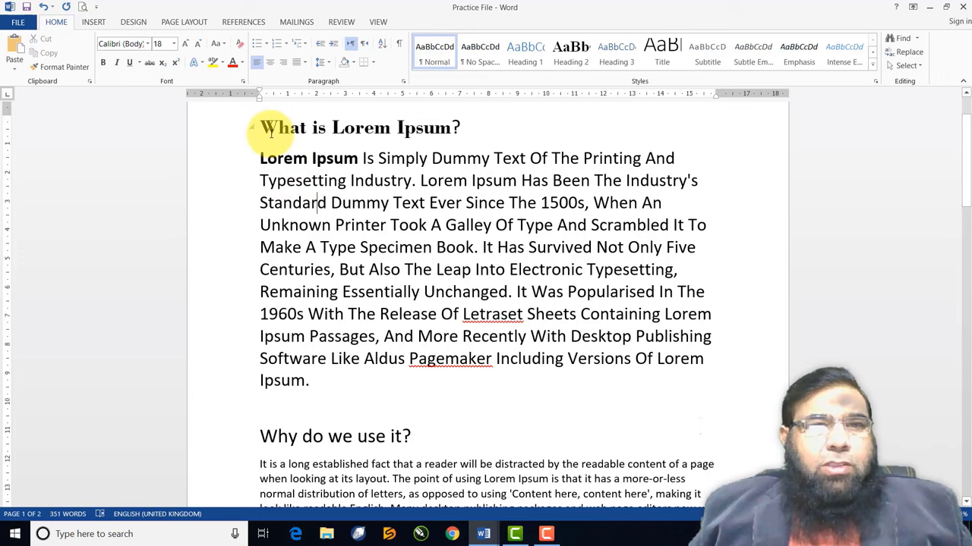
Grow the heading 'What is Lorem Ipsum?' step by step through 36 pt to 48 pt
drag(259, 128, 466, 125)
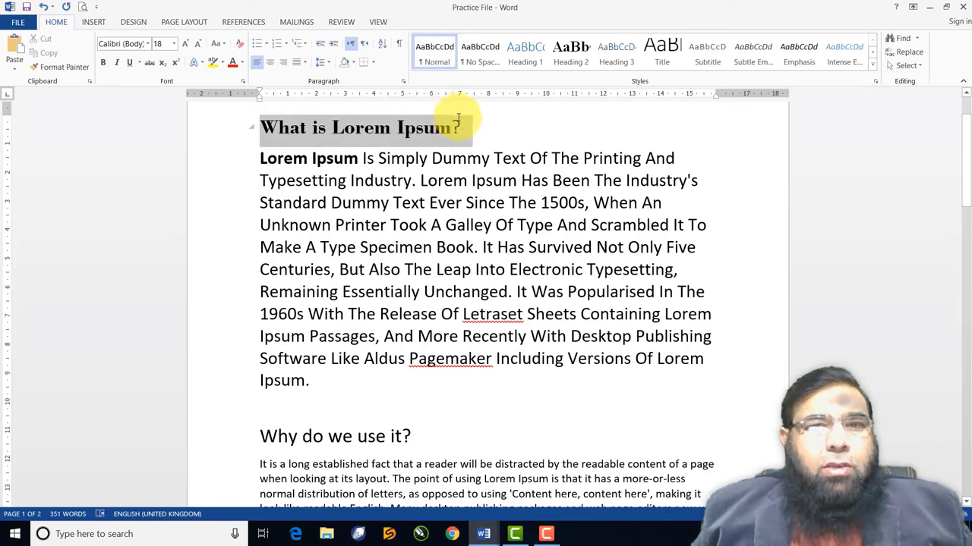
click(185, 47)
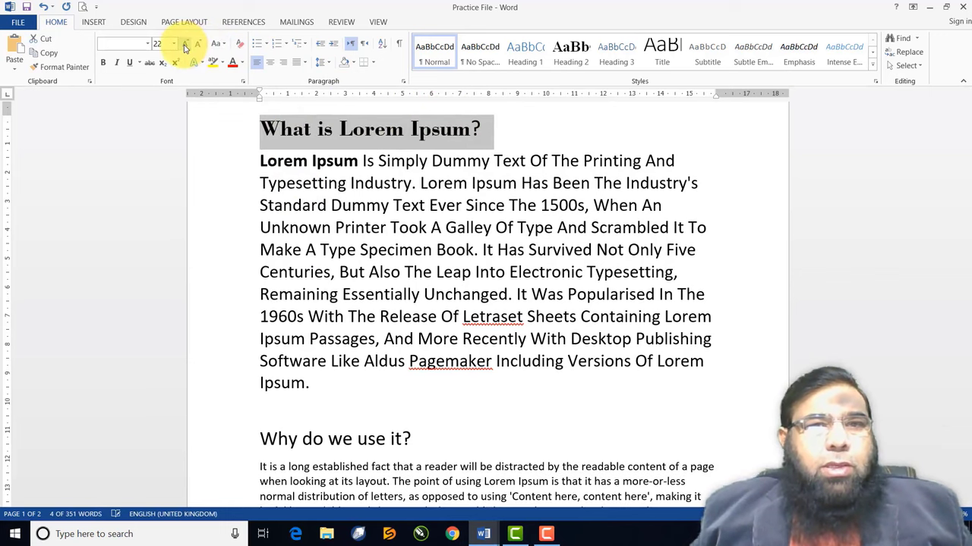
click(185, 47)
click(185, 47)
click(185, 47)
click(186, 47)
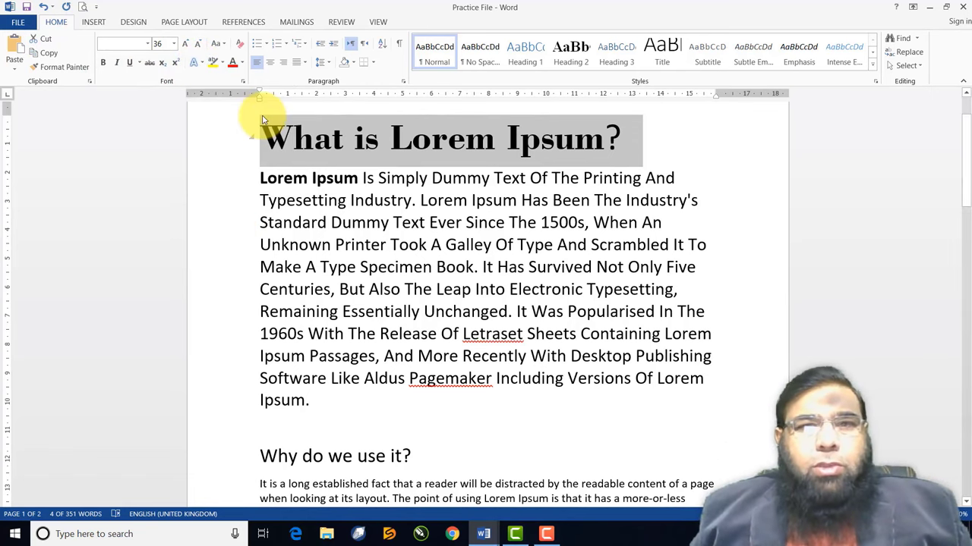
click(188, 45)
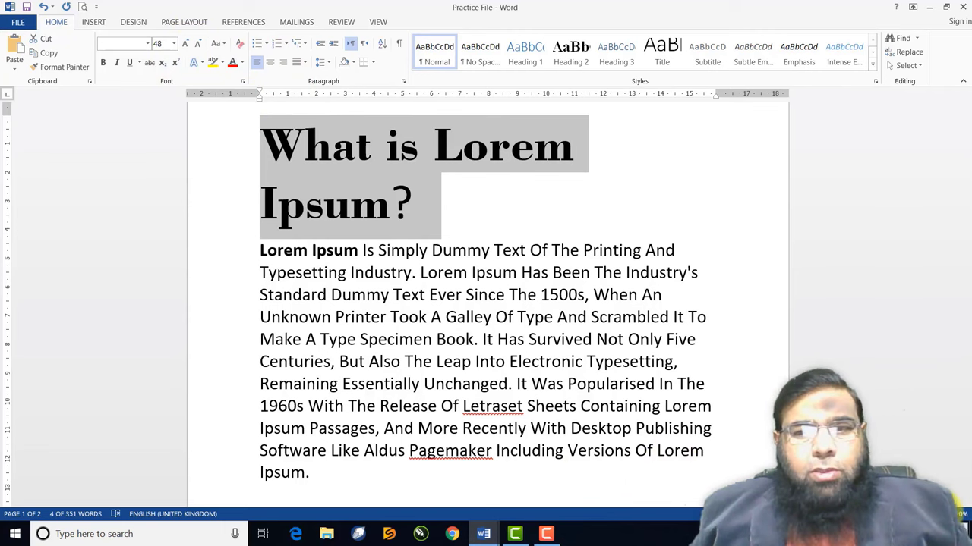
scroll(486, 303, up, 1)
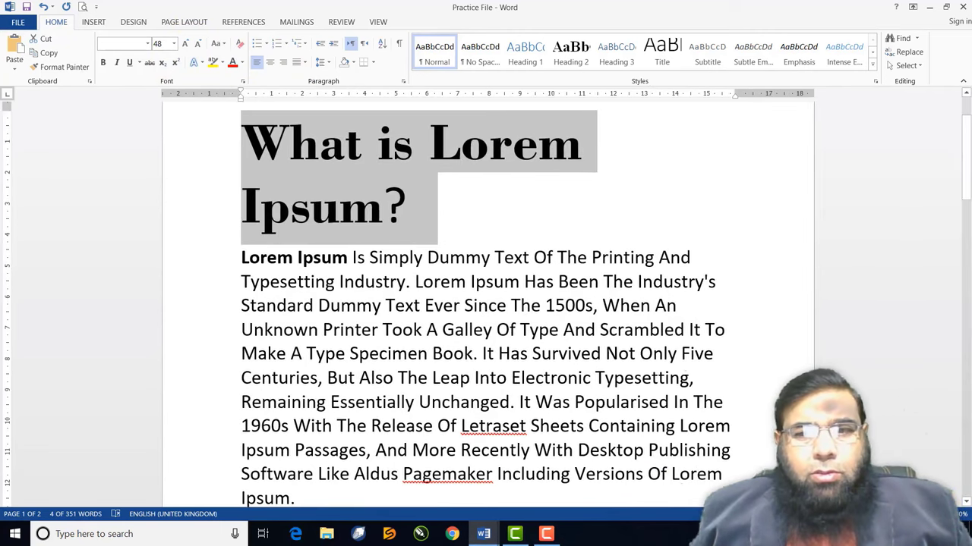
Right-align the 48 pt heading after previewing Text Effects without applying one
scroll(557, 391, down, 3)
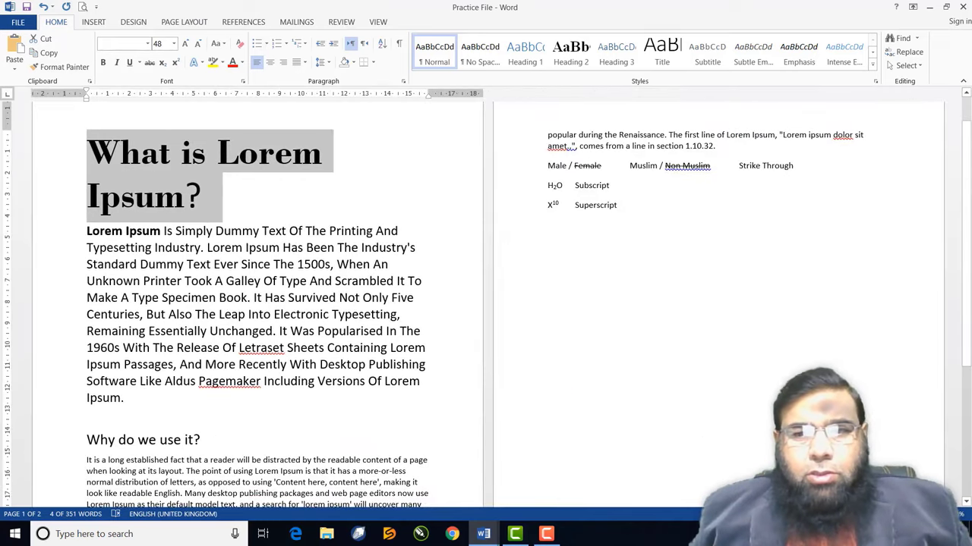
scroll(486, 304, up, 1)
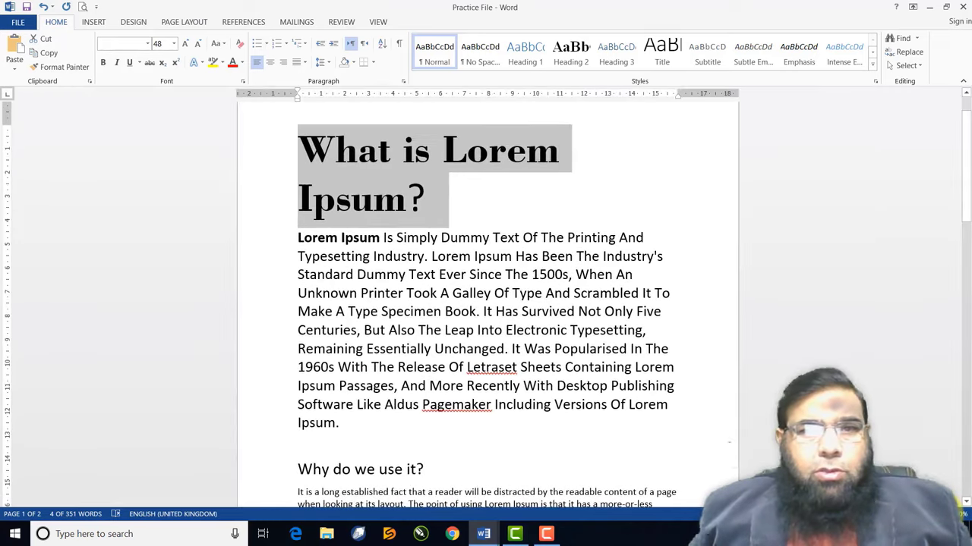
click(205, 63)
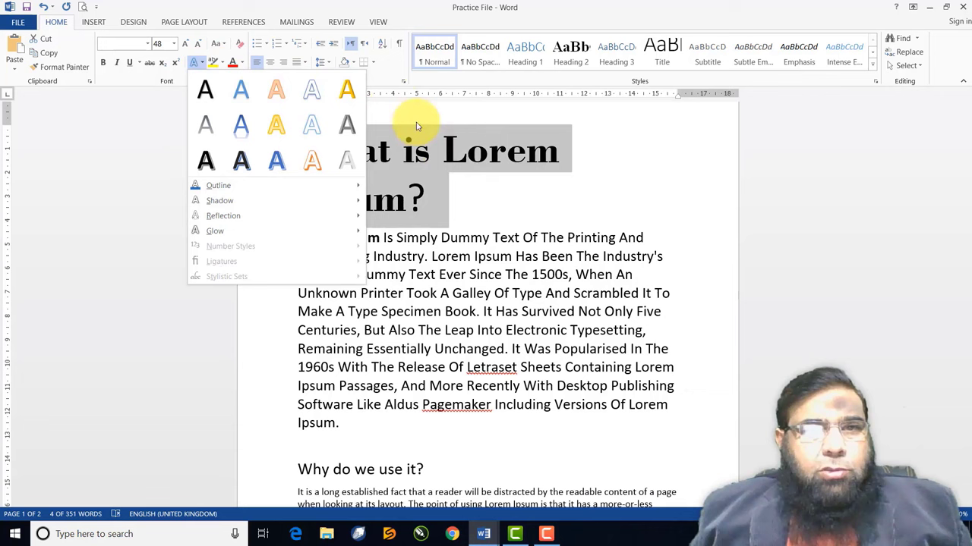
click(405, 148)
click(282, 62)
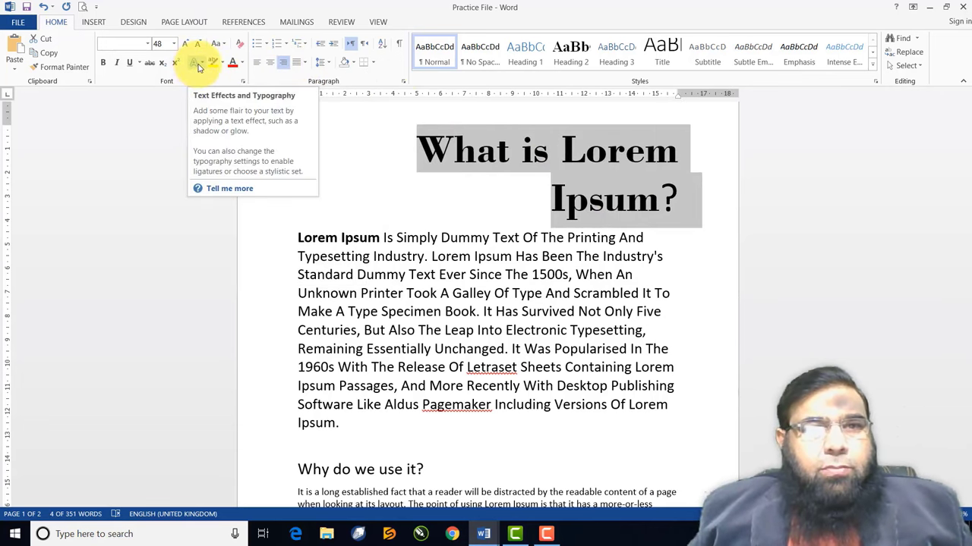
click(197, 63)
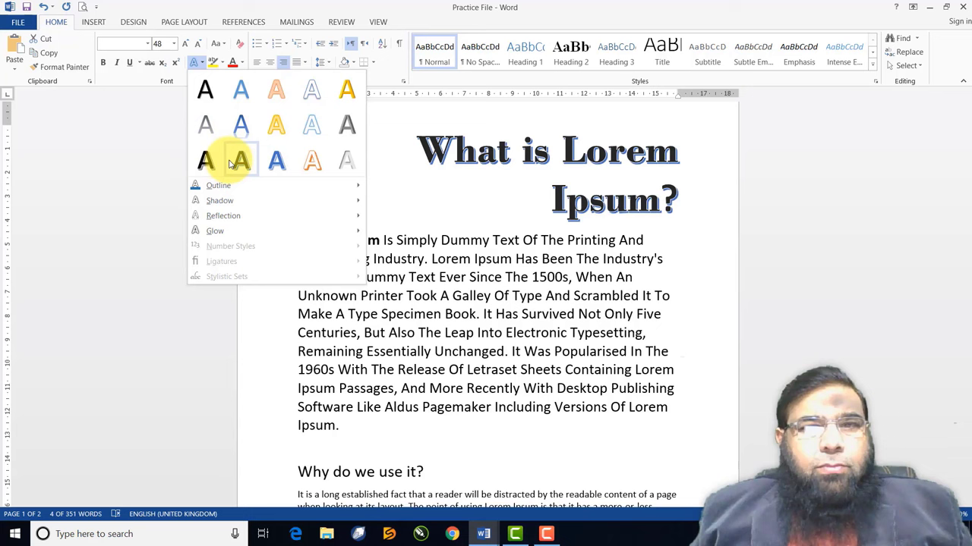
Apply the orange outlined text effect to the heading, then reselect the heading for another effect
click(313, 161)
click(419, 209)
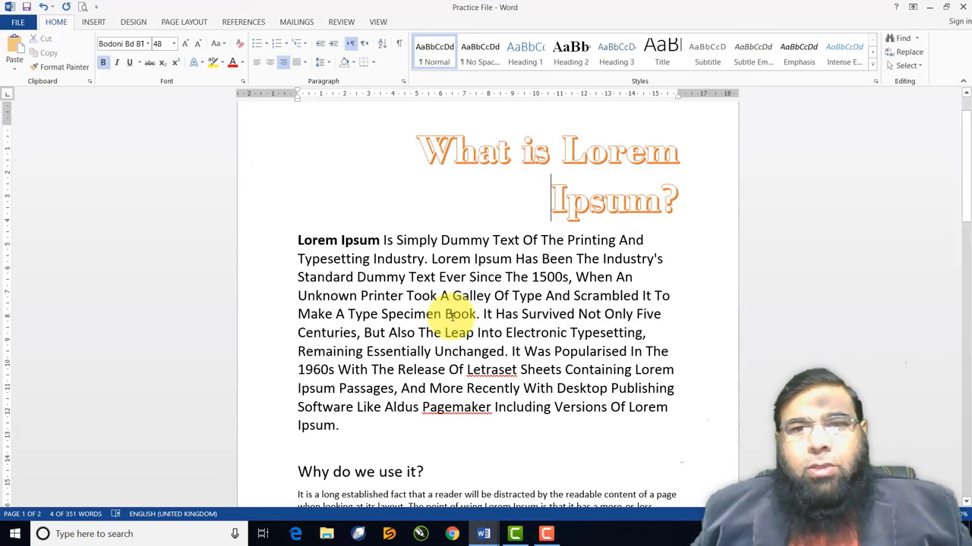
drag(668, 199, 400, 136)
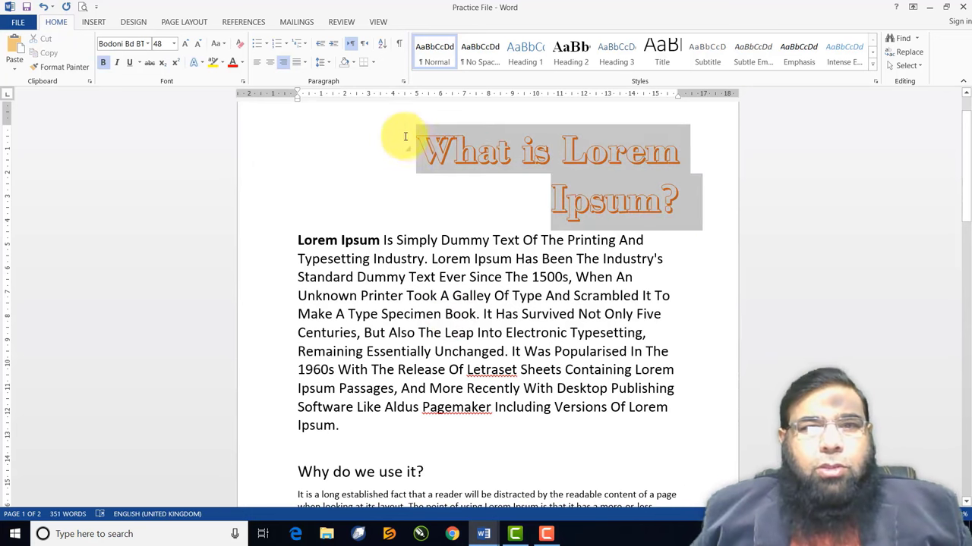
click(202, 66)
Make the heading plain black and give its letters an outline colour
click(202, 90)
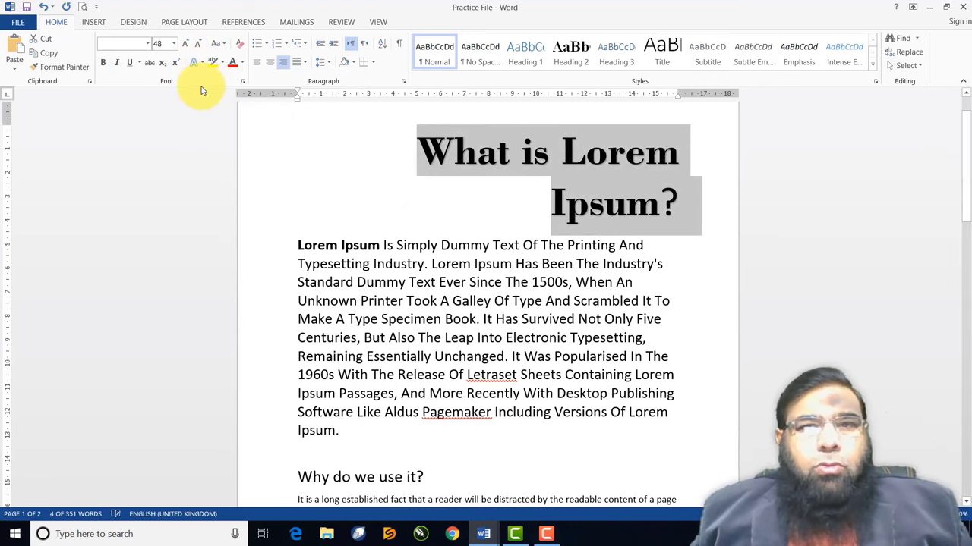
click(200, 63)
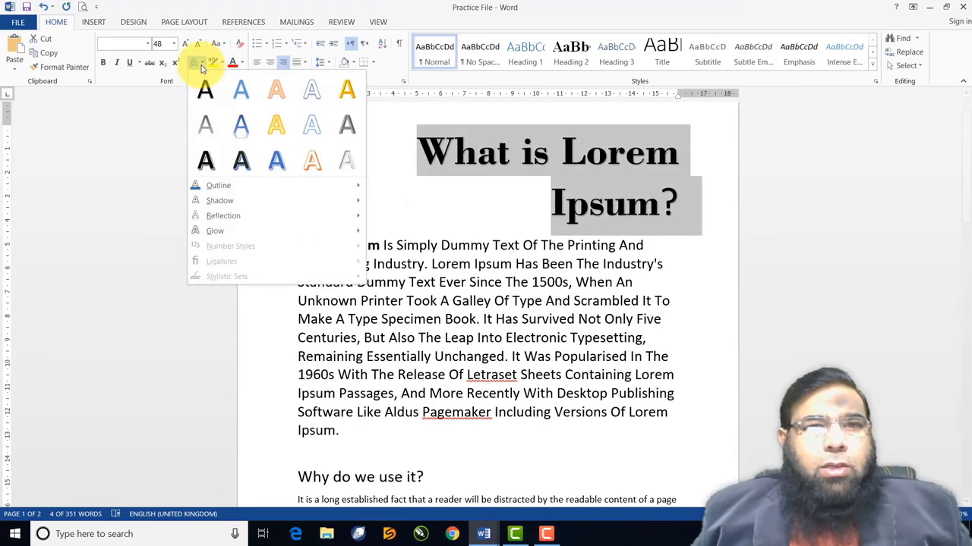
mouse_move(211, 191)
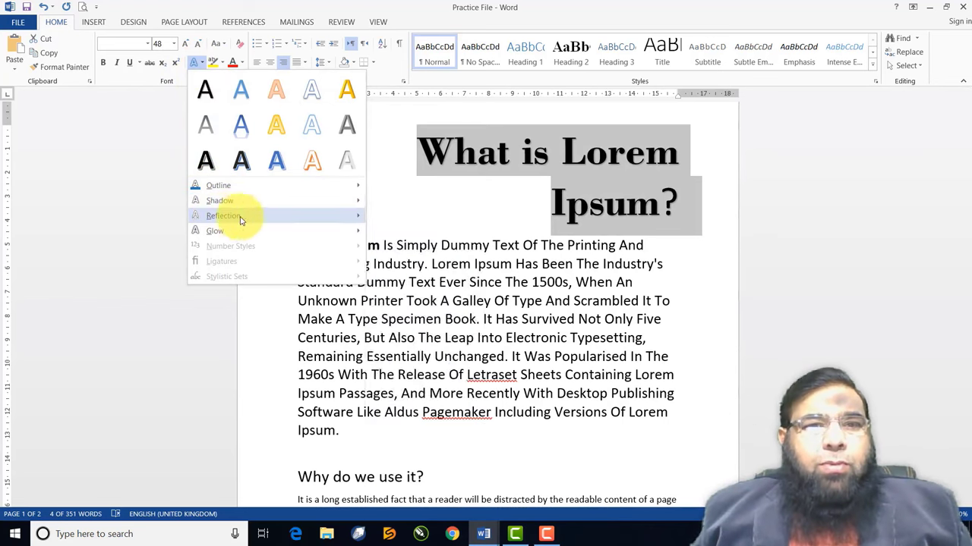
mouse_move(241, 232)
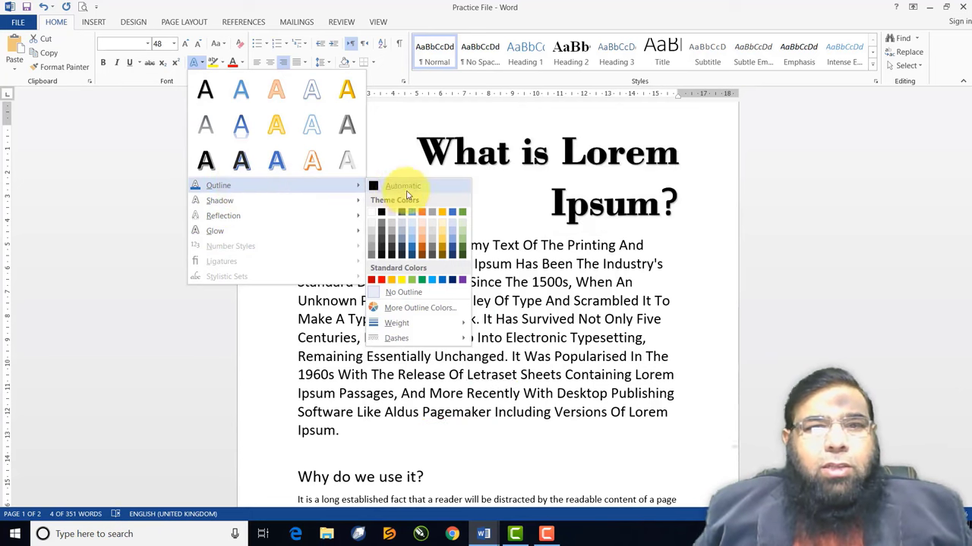
click(413, 250)
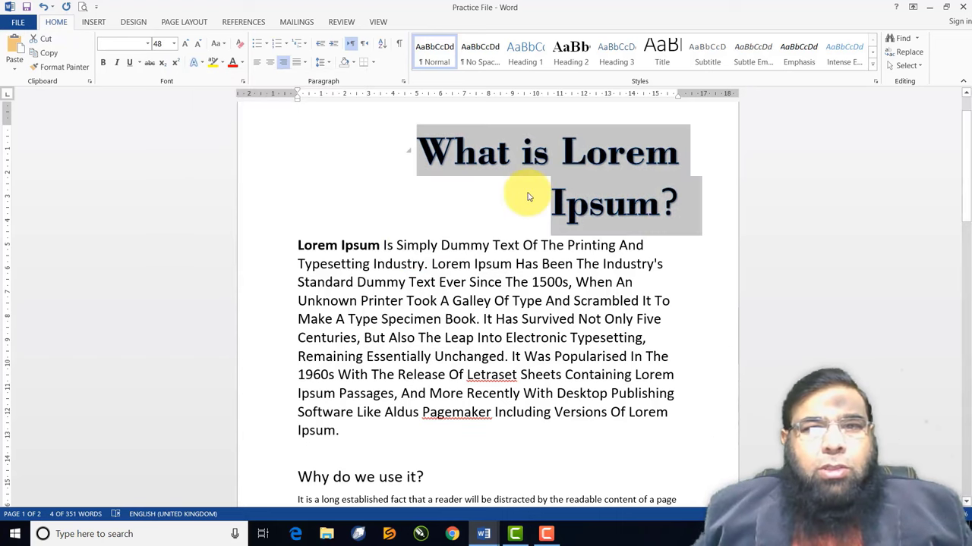
click(485, 170)
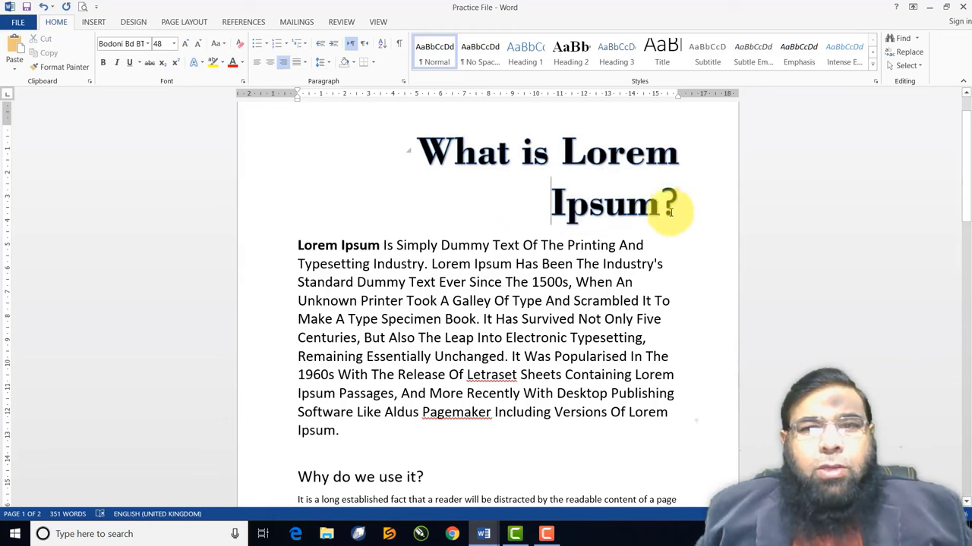
Set the heading outline weight to 1½ pt and check the result
drag(671, 207, 243, 124)
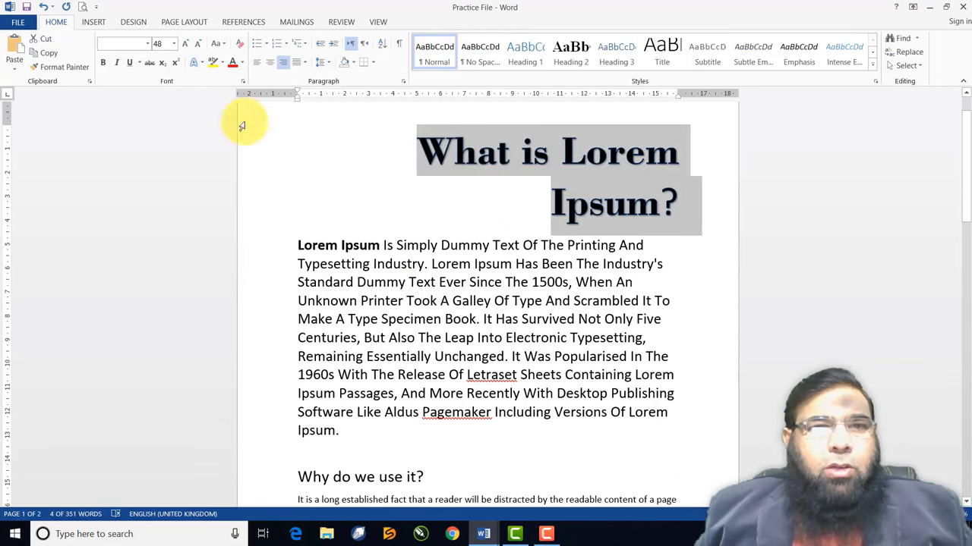
click(201, 63)
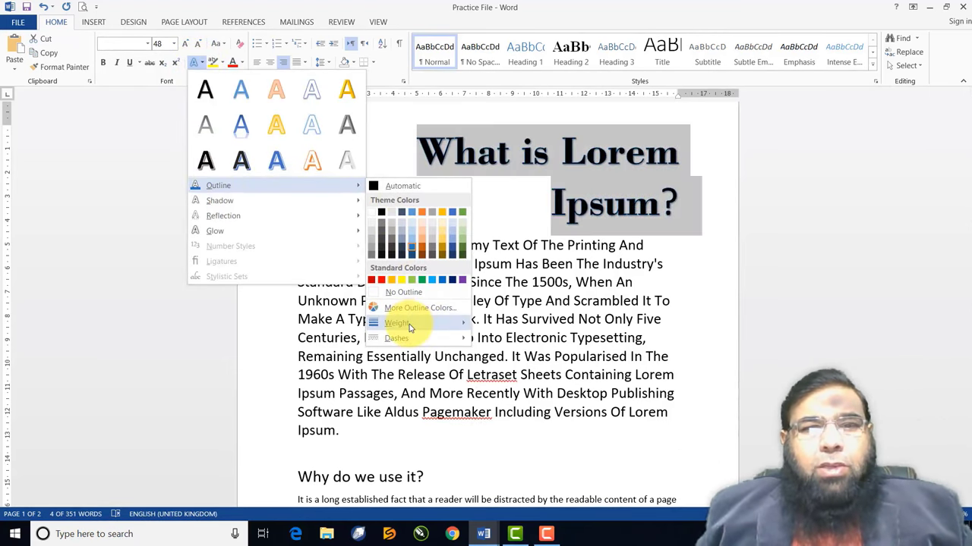
mouse_move(410, 328)
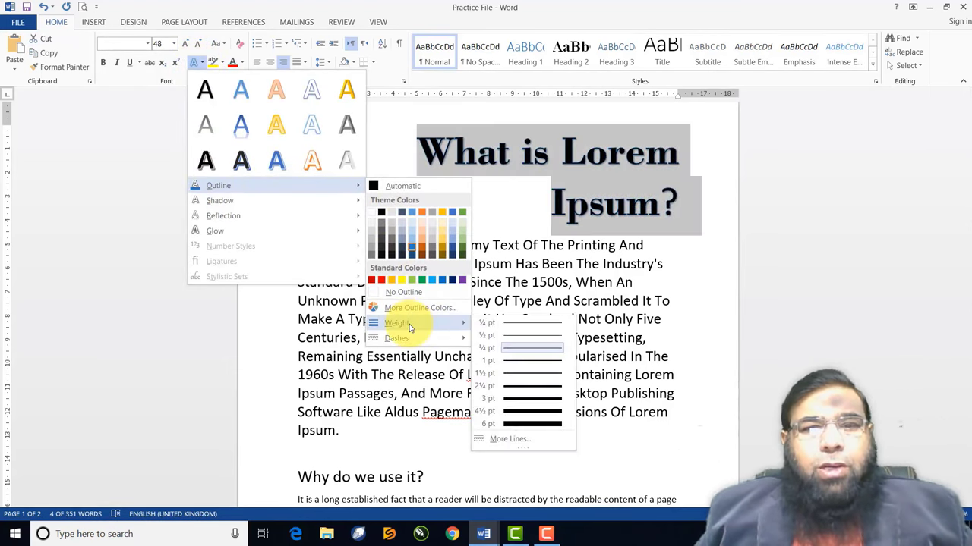
click(534, 373)
click(453, 282)
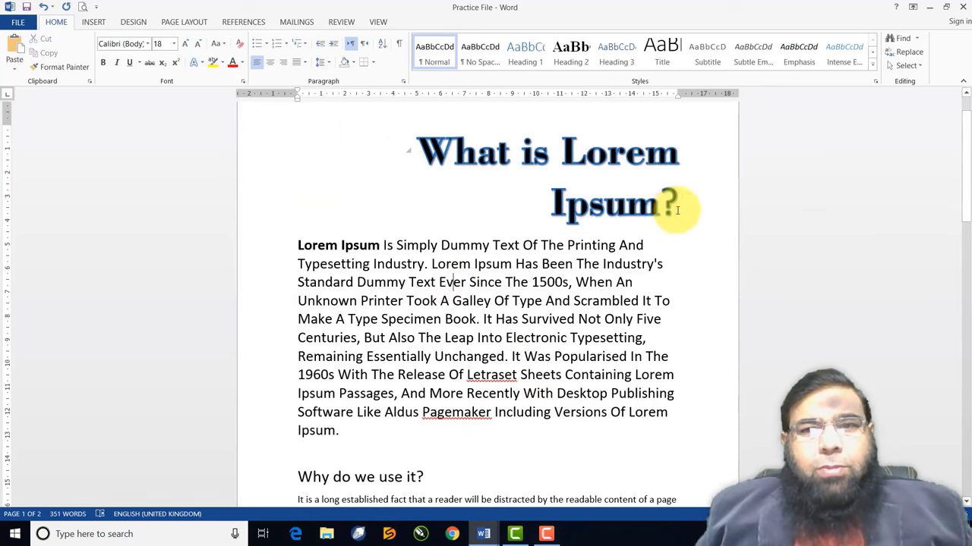
Change the heading outline to gold and thin it to 1 pt
drag(676, 204, 423, 151)
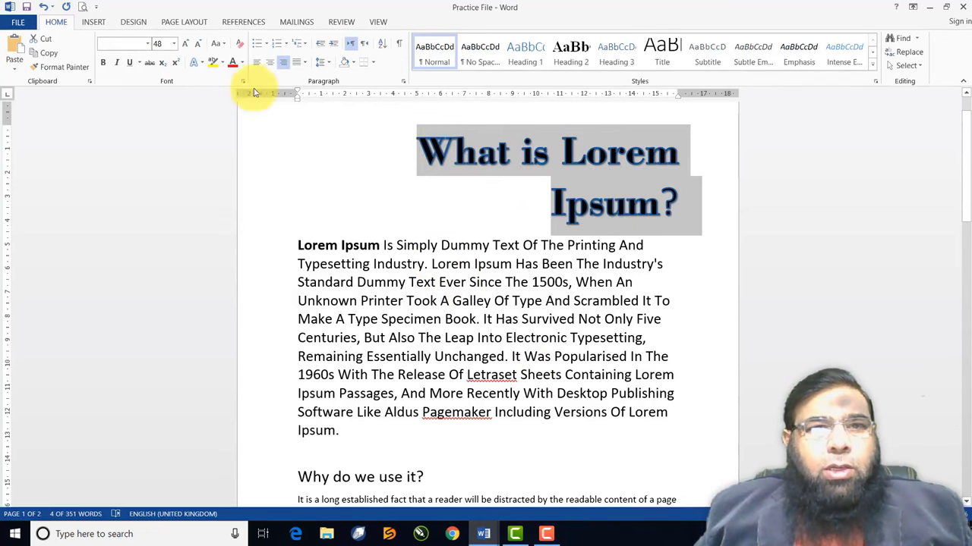
click(201, 66)
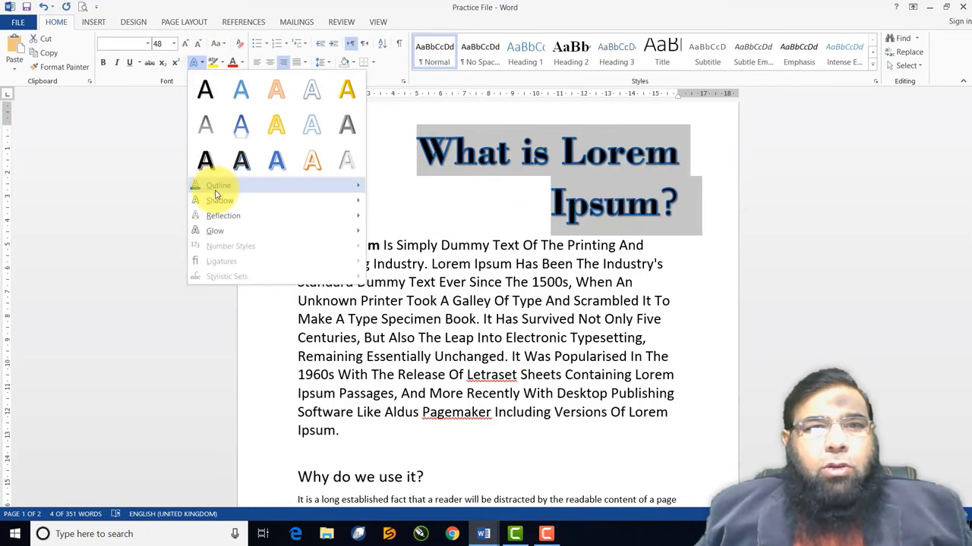
mouse_move(303, 186)
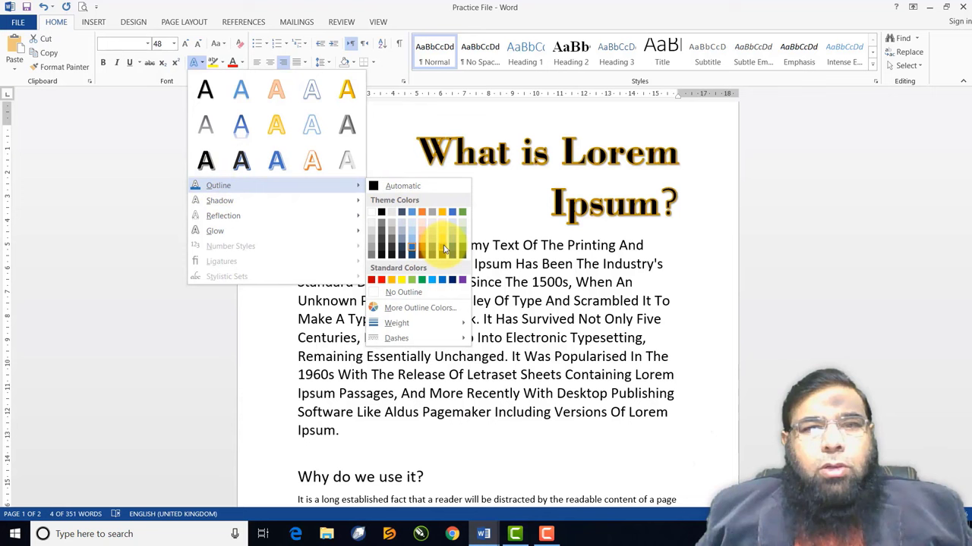
click(404, 281)
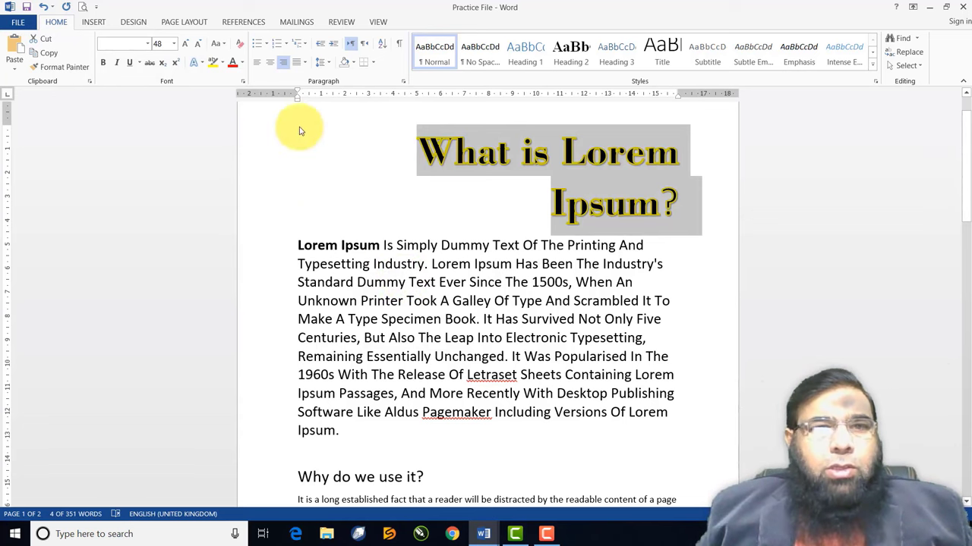
click(201, 67)
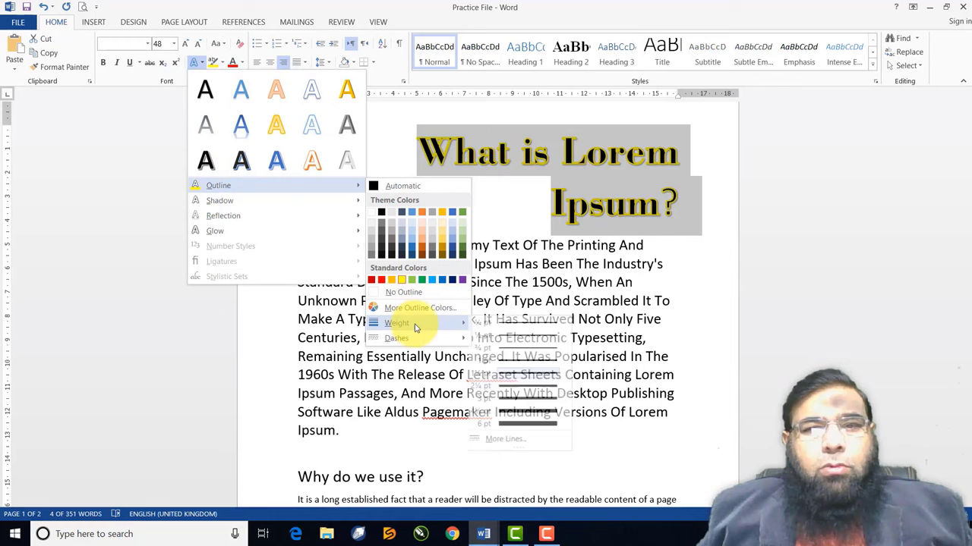
click(524, 360)
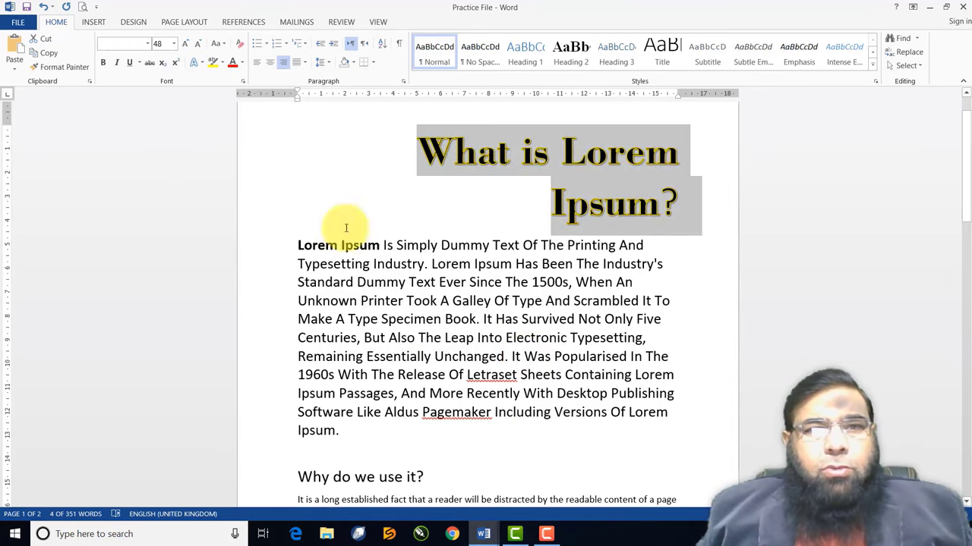
click(196, 63)
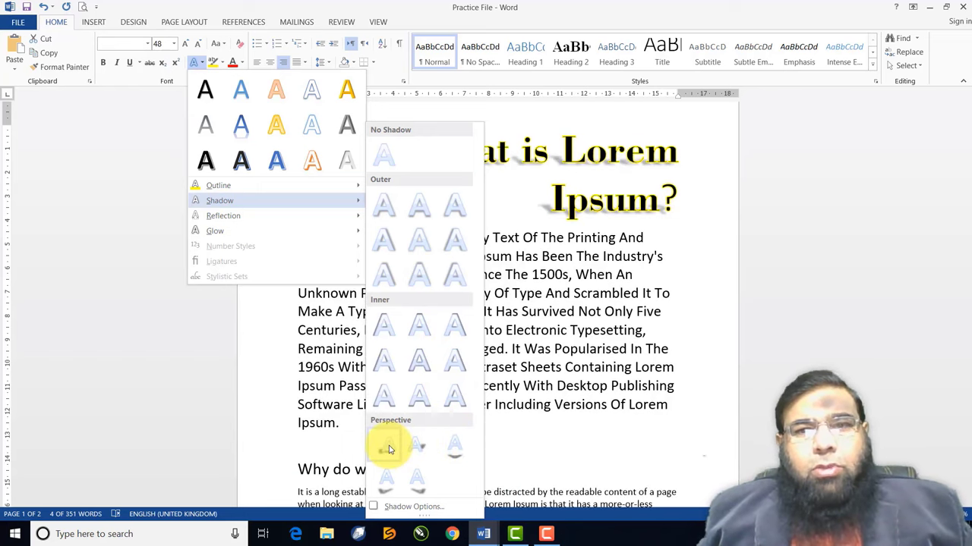
Add an Offset Right shadow and a Tight Reflection, 4 pt offset, to the heading
click(385, 245)
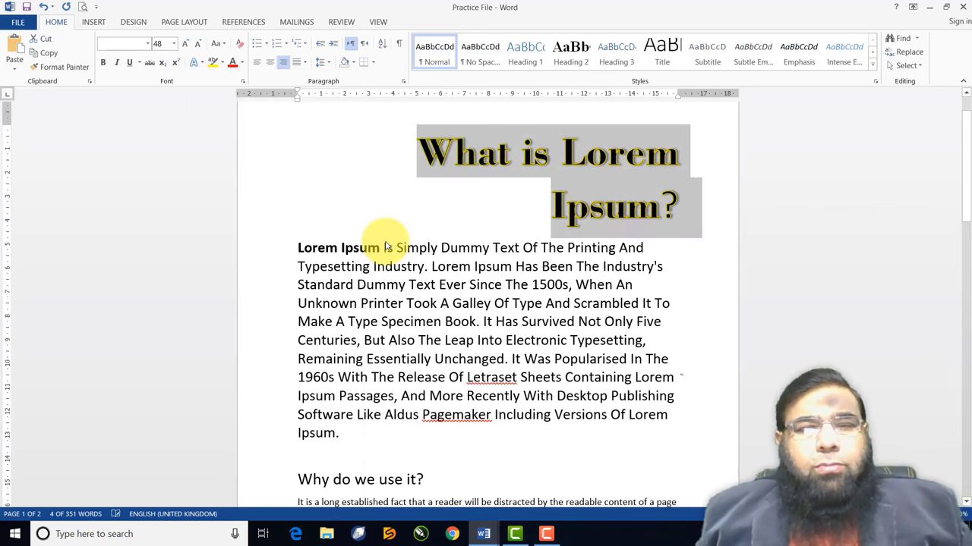
click(200, 66)
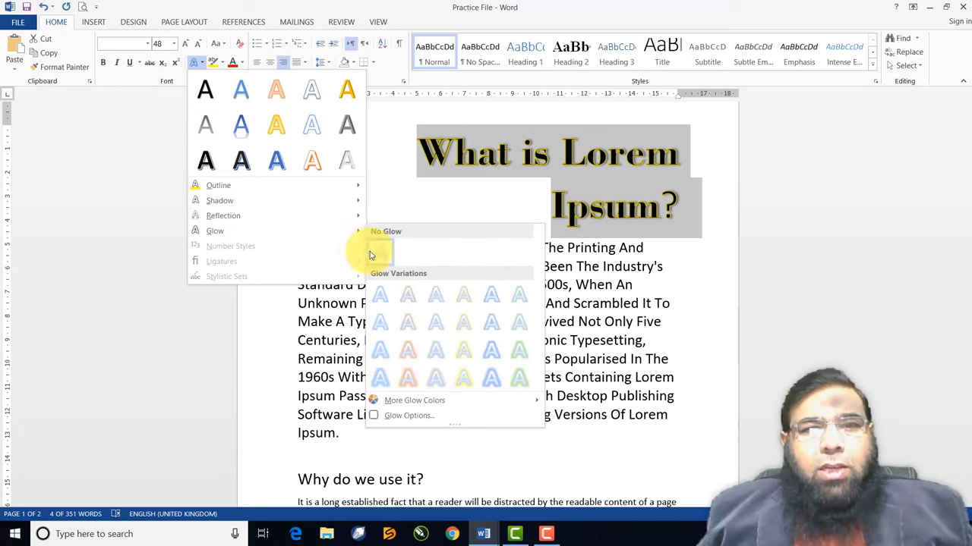
mouse_move(330, 220)
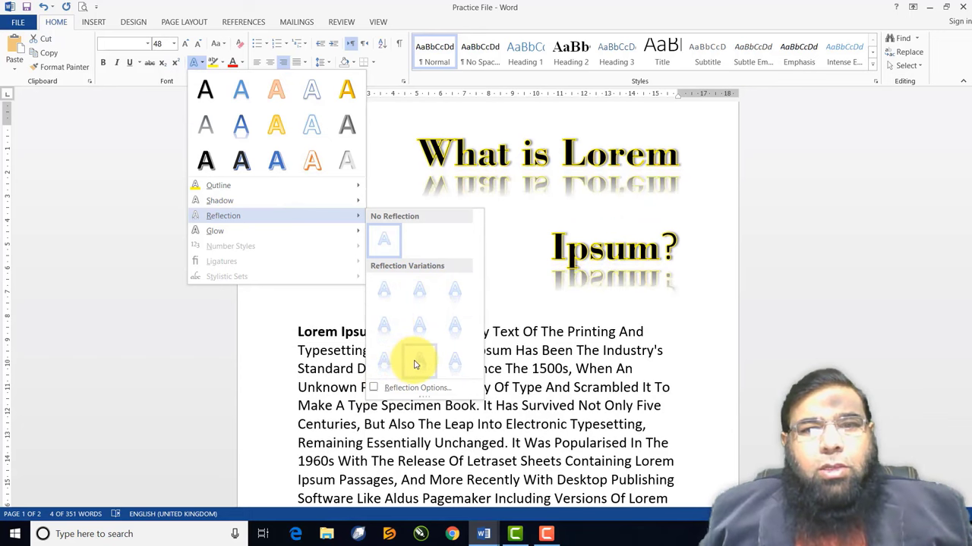
click(384, 331)
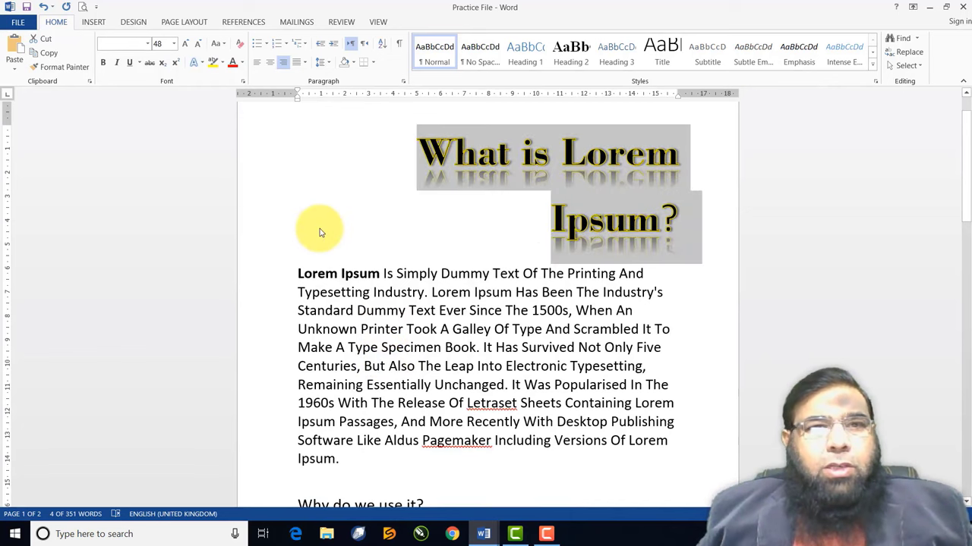
click(527, 240)
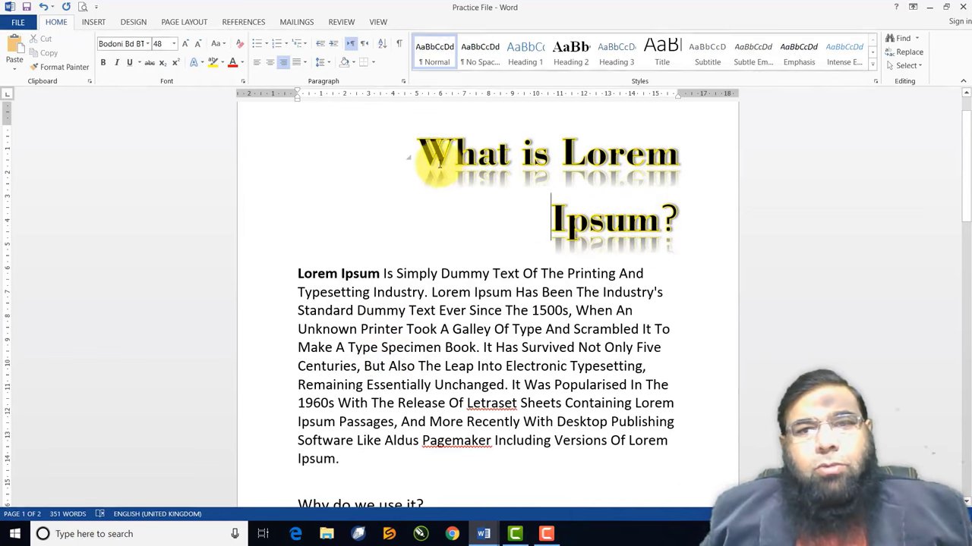
Give the heading a dark blue glow and deselect it to check
drag(430, 156, 657, 227)
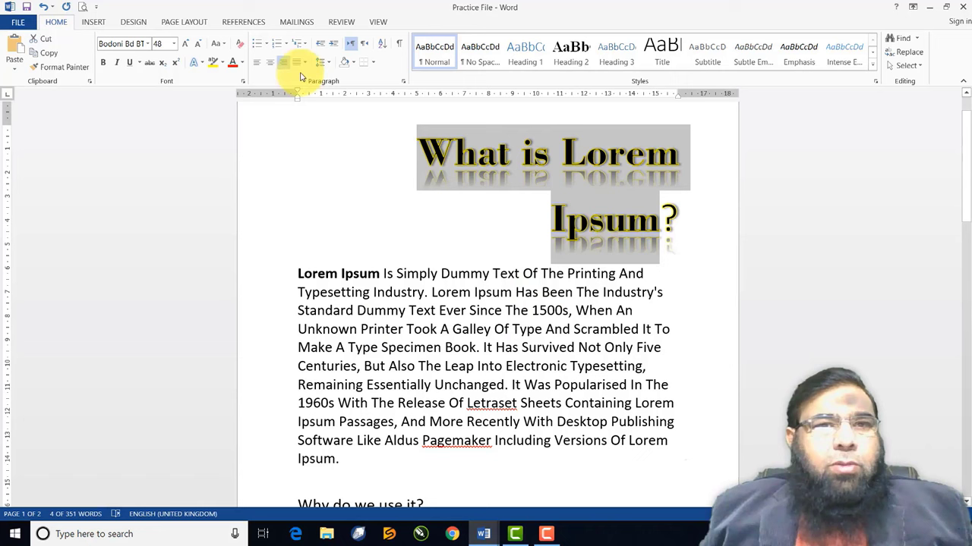
click(201, 67)
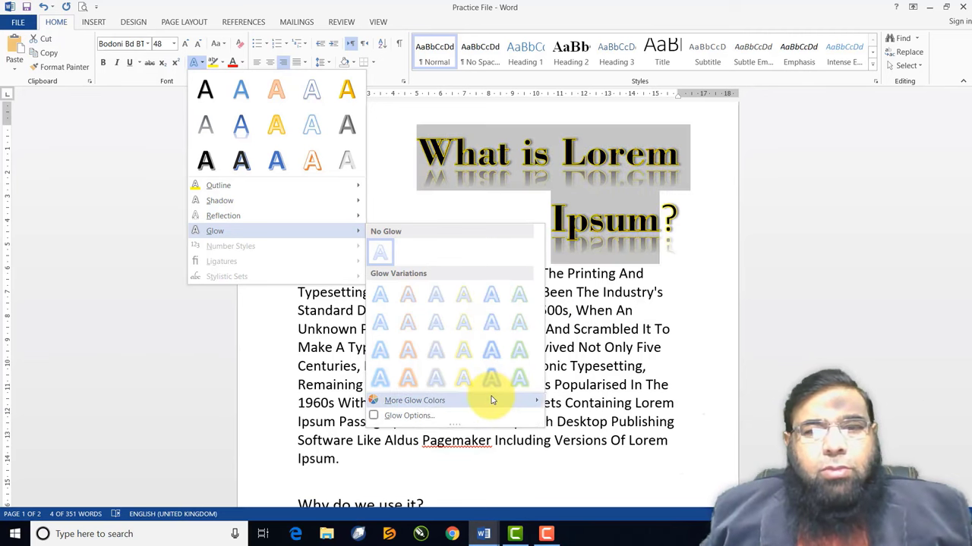
mouse_move(494, 398)
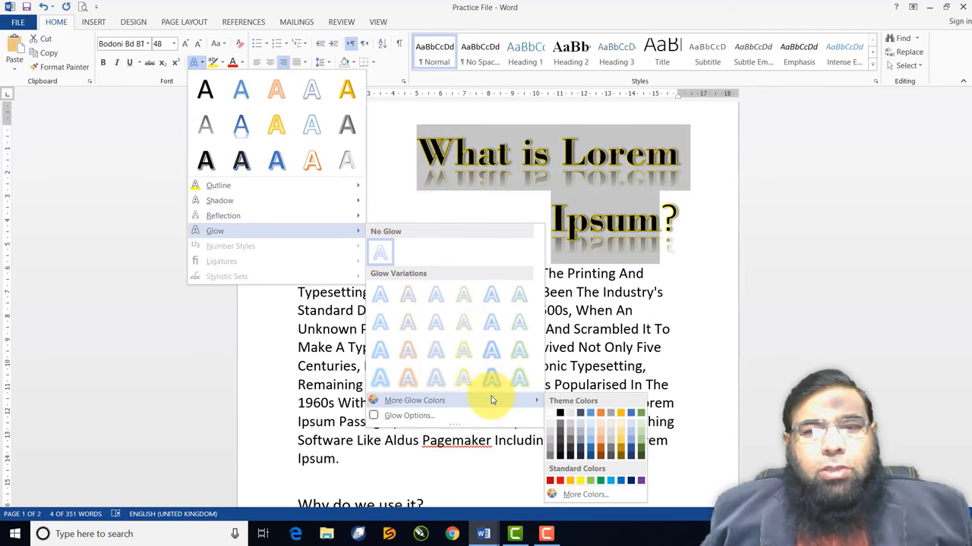
click(591, 451)
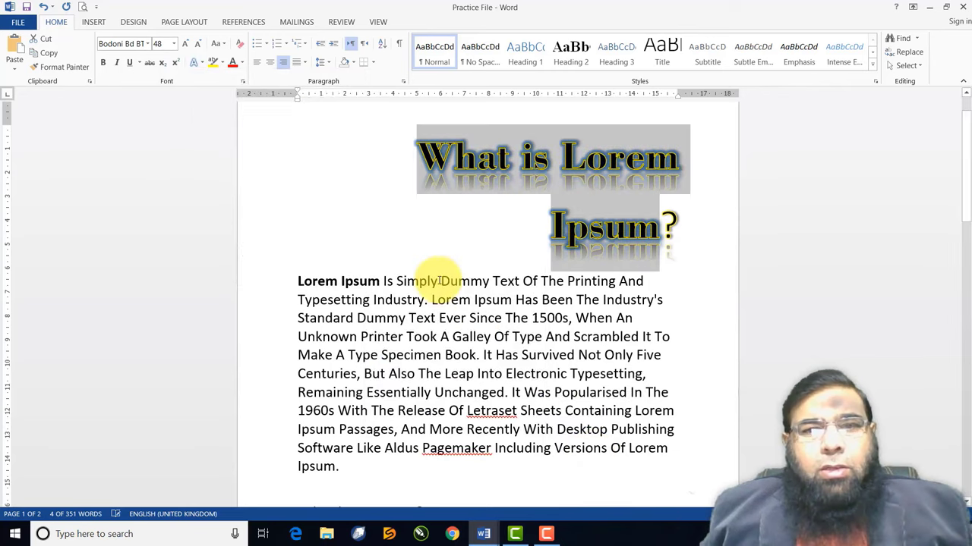
click(581, 203)
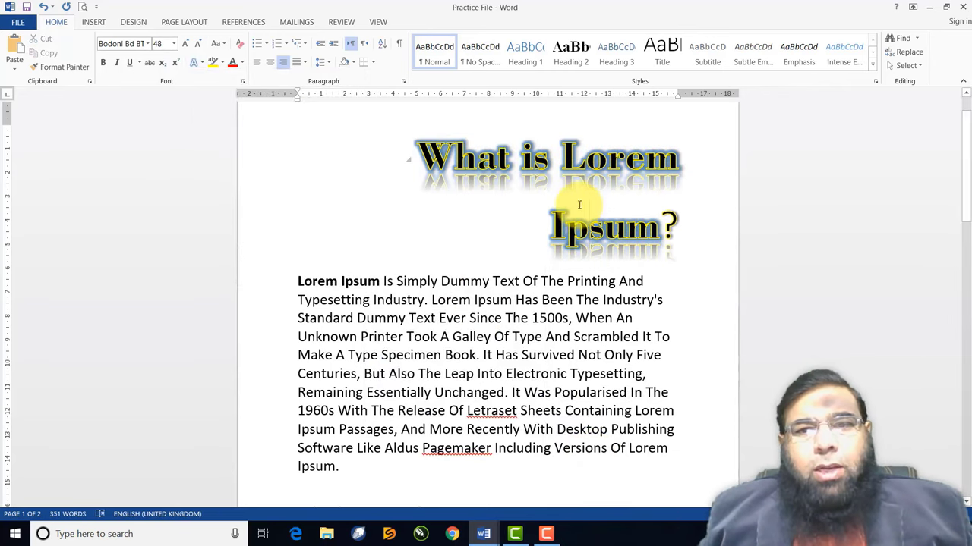
Browse the Outline, Shadow, Reflection and Glow submenus, then open Glow Options
drag(668, 228, 431, 152)
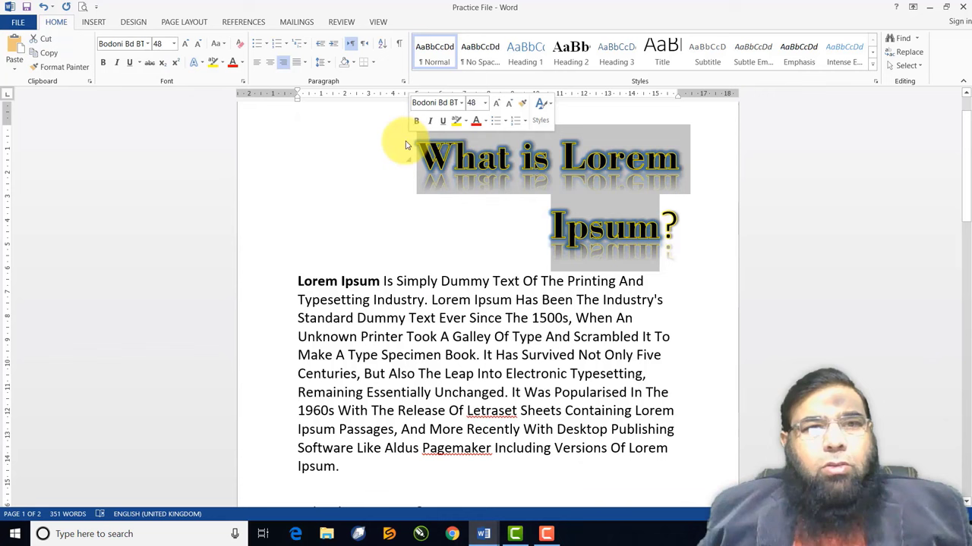
click(203, 64)
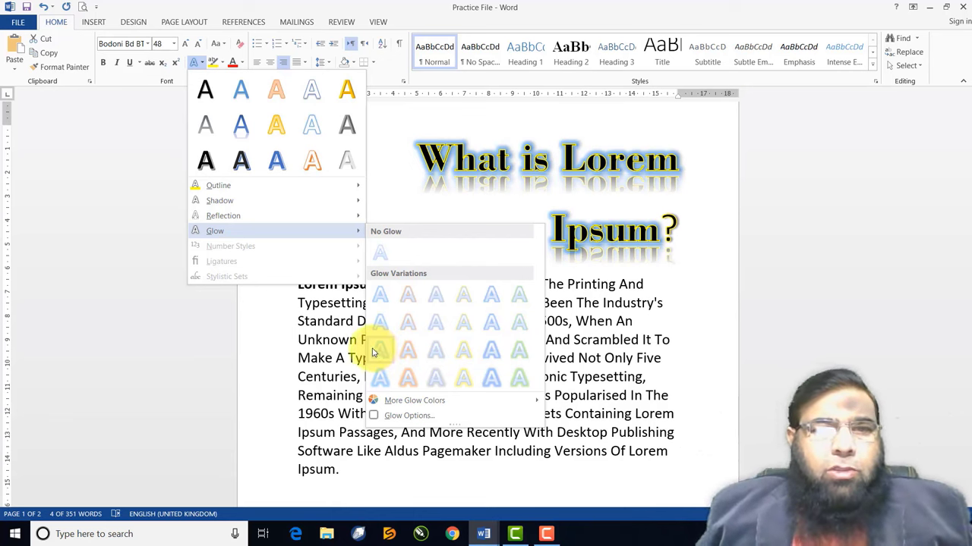
mouse_move(330, 187)
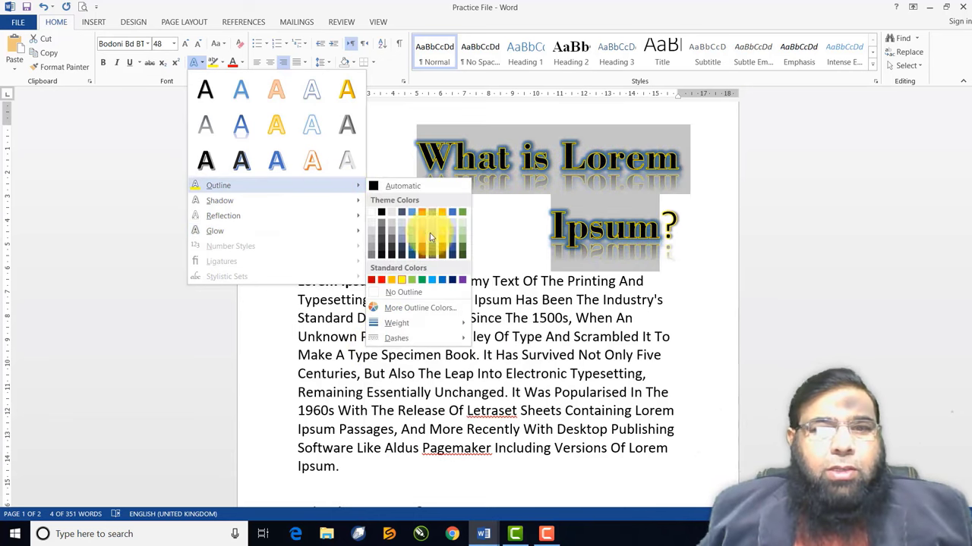
mouse_move(271, 201)
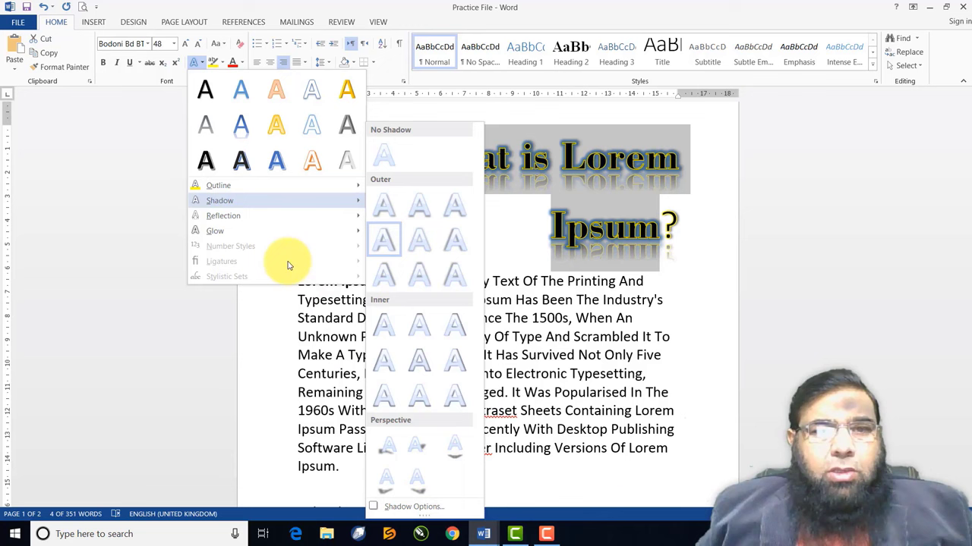
mouse_move(256, 218)
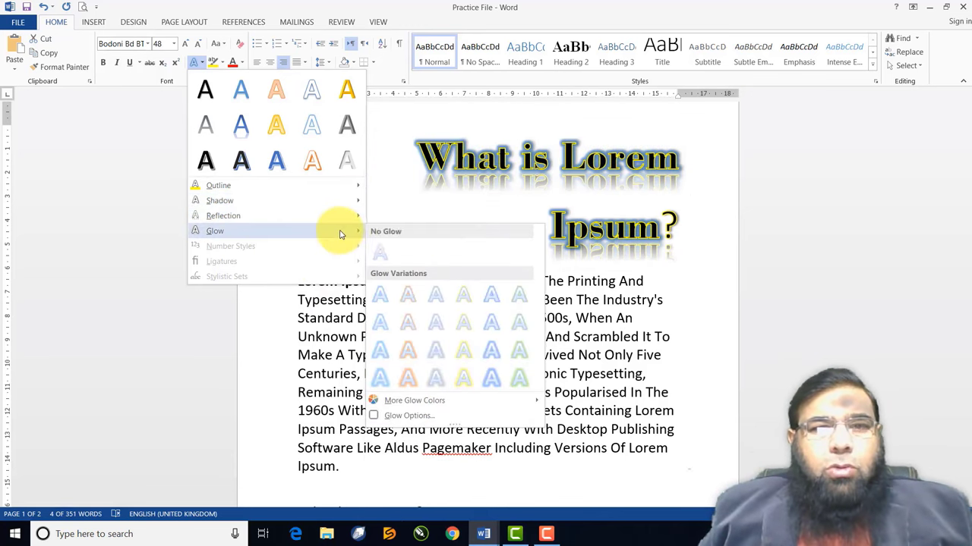
click(406, 416)
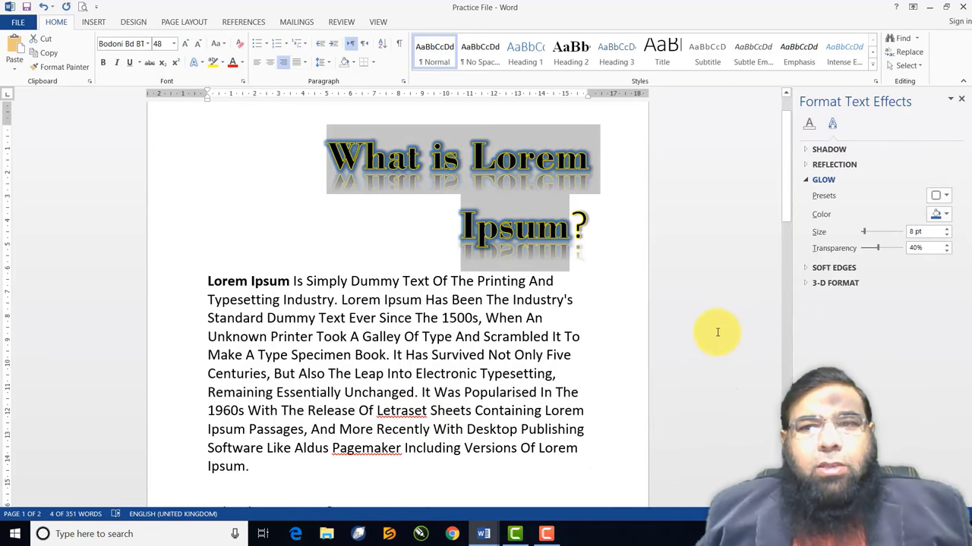
Make the heading glow orange at 16 pt size and 20% transparency
click(945, 217)
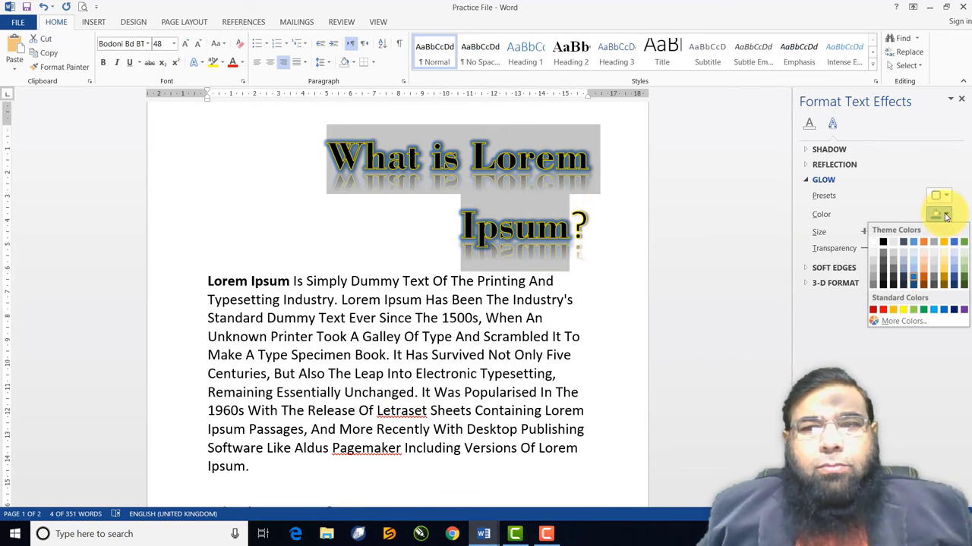
click(925, 275)
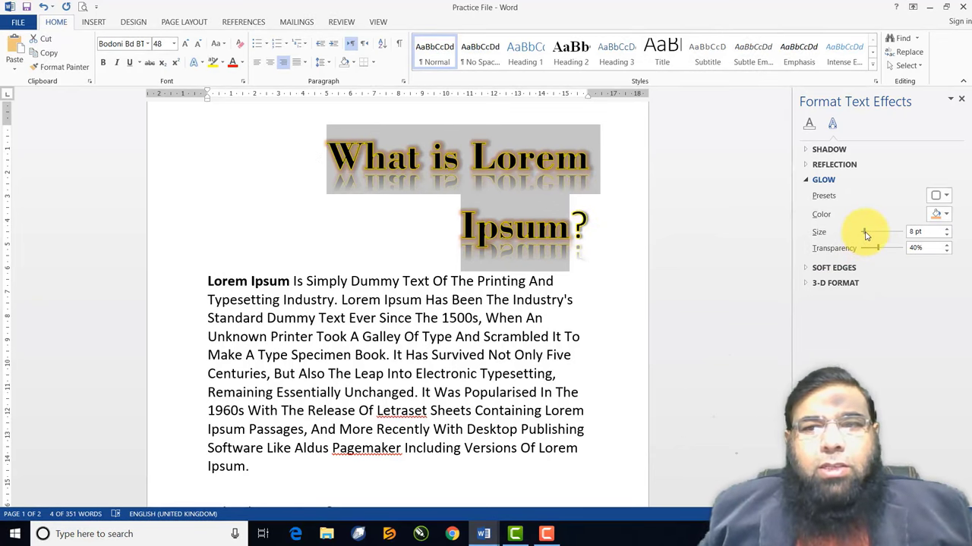
drag(867, 236, 866, 234)
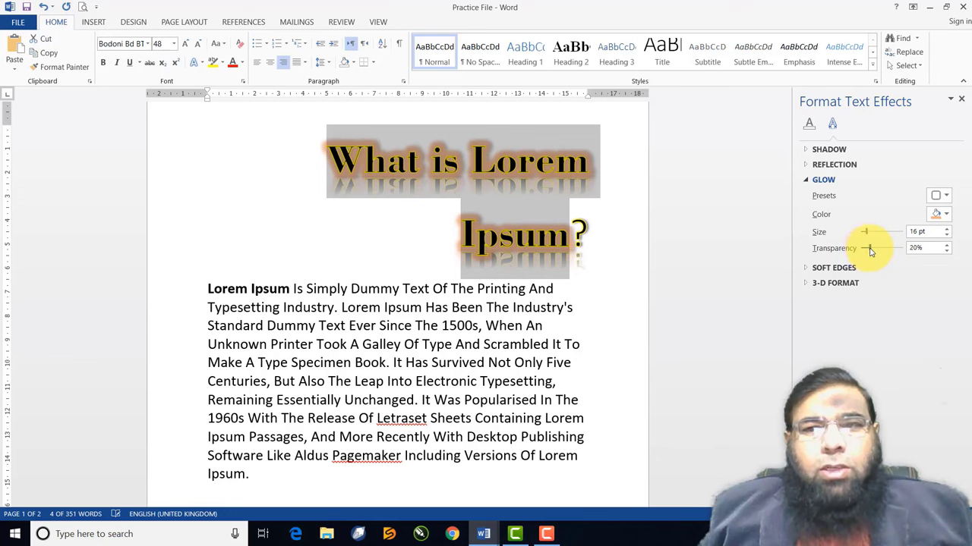
click(806, 183)
click(807, 166)
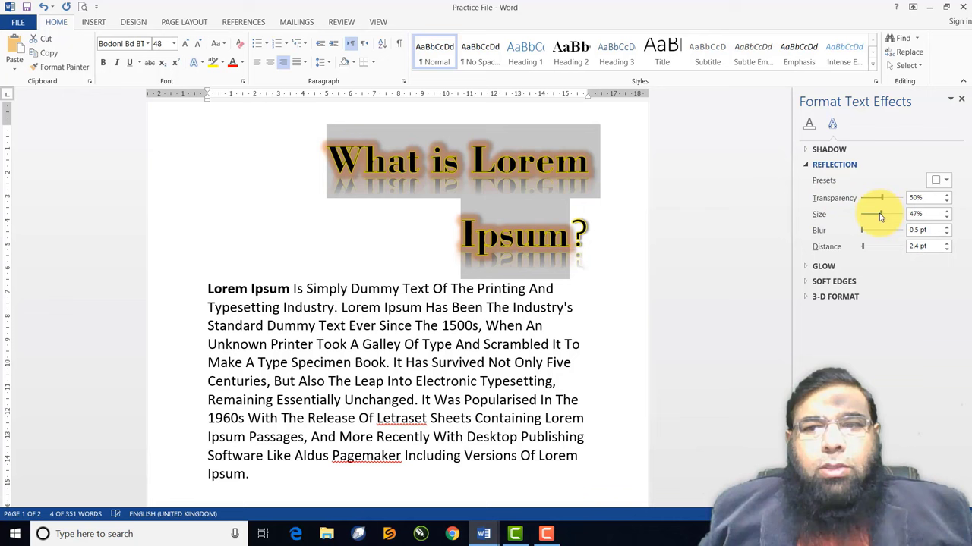
Shrink the reflection and make the shadow orange, 110% size, 184° angle, 0 pt blur and distance
mouse_move(879, 217)
mouse_down()
mouse_move(898, 214)
mouse_move(875, 214)
mouse_up()
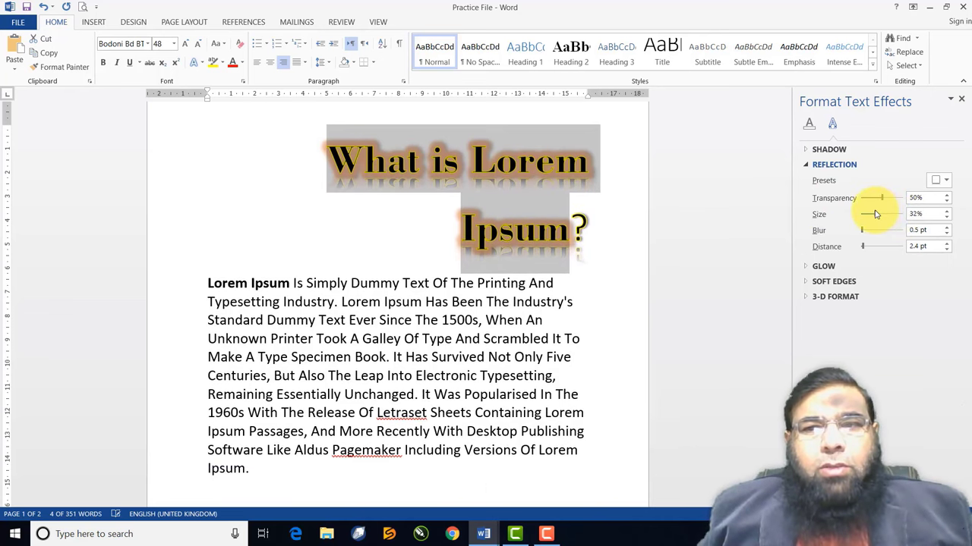
click(809, 163)
click(808, 149)
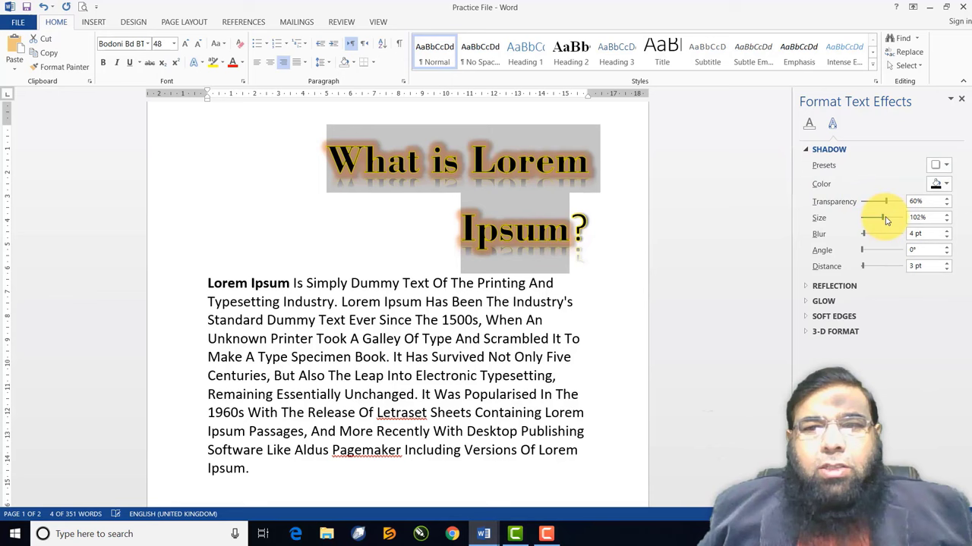
mouse_move(885, 220)
mouse_down()
mouse_move(868, 215)
mouse_move(867, 236)
mouse_move(881, 218)
mouse_up()
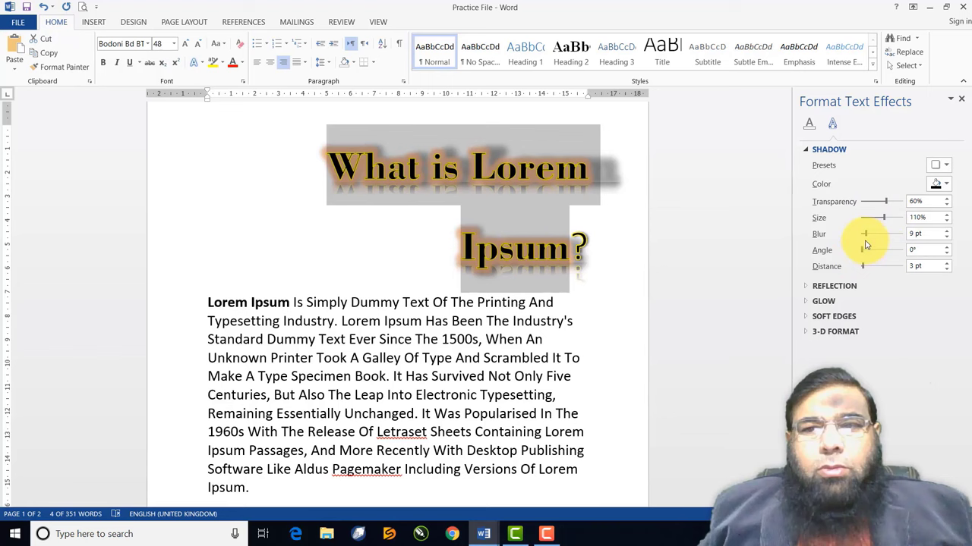
drag(869, 252, 857, 234)
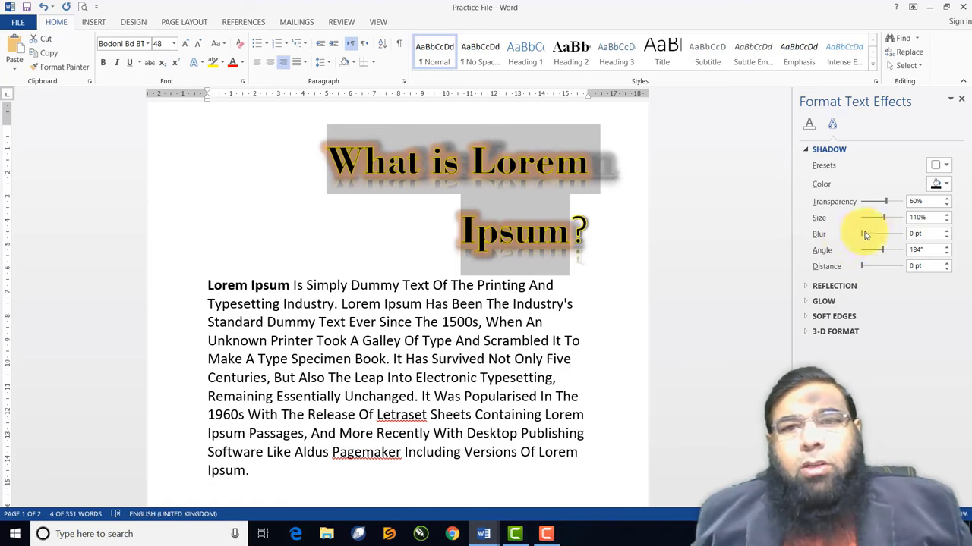
click(942, 187)
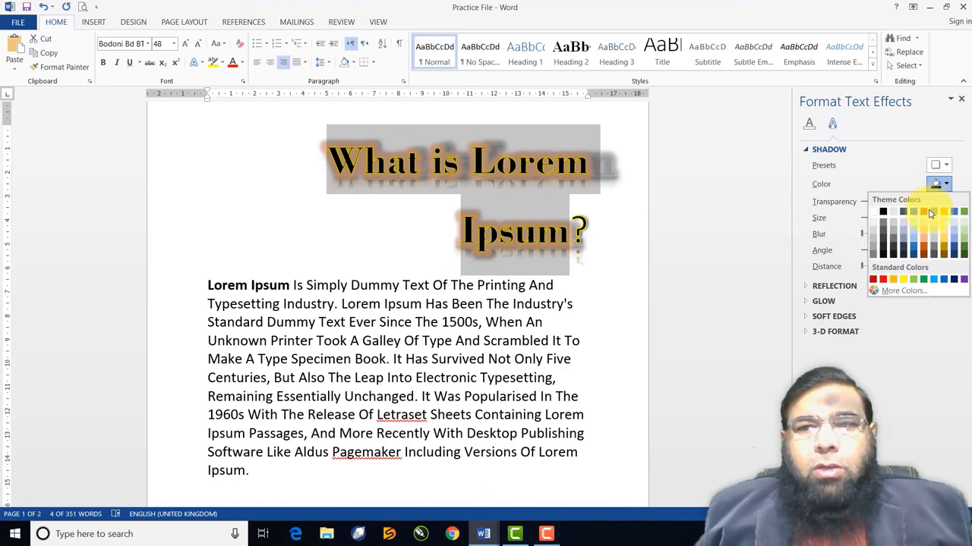
click(922, 214)
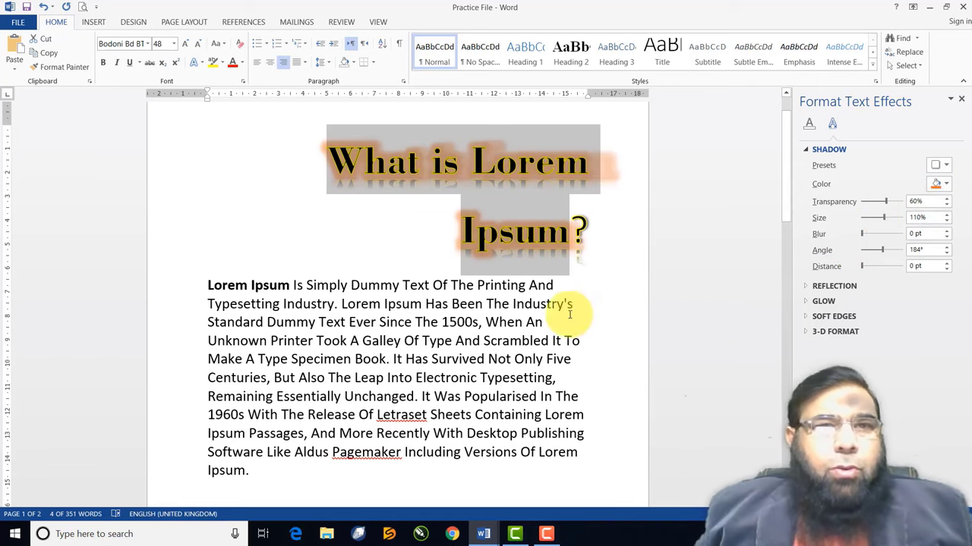
click(448, 303)
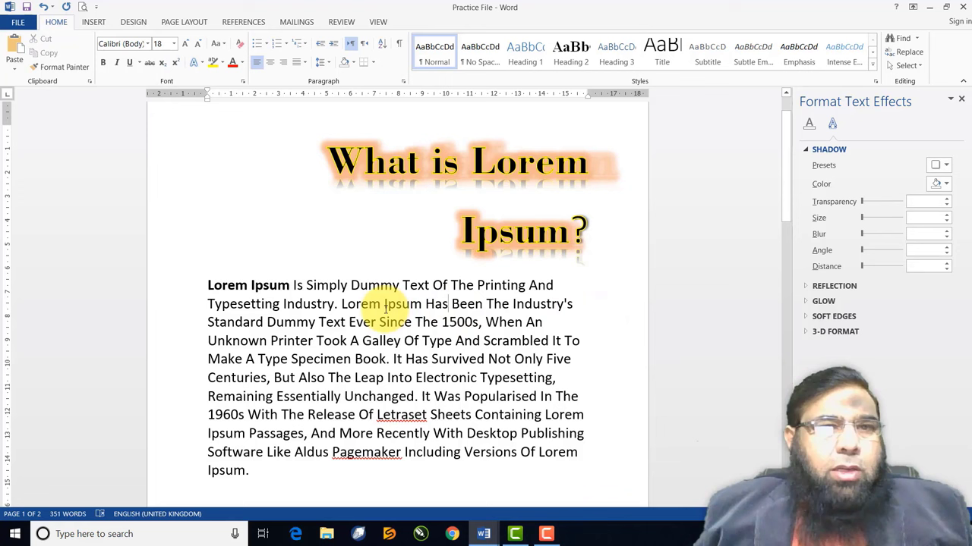
scroll(341, 305, down, 1)
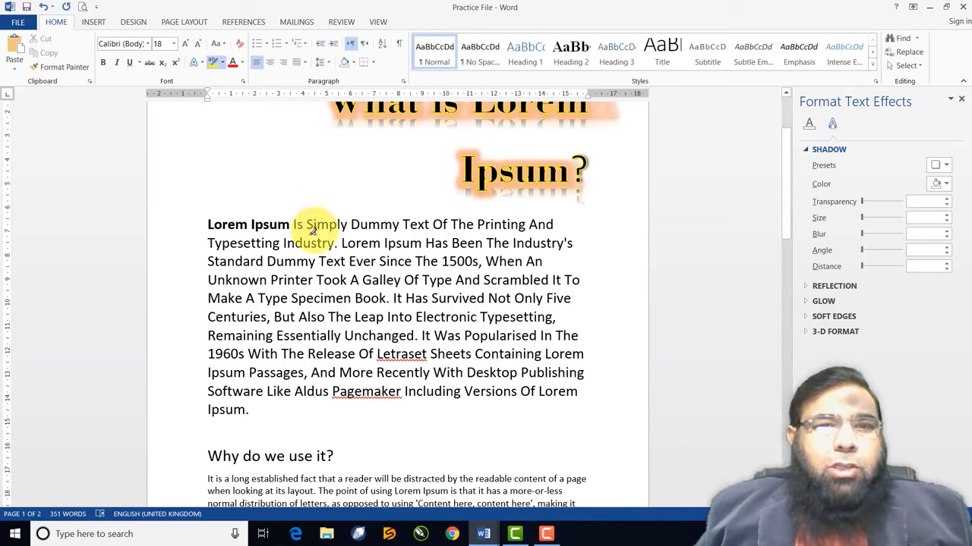
drag(312, 224, 446, 224)
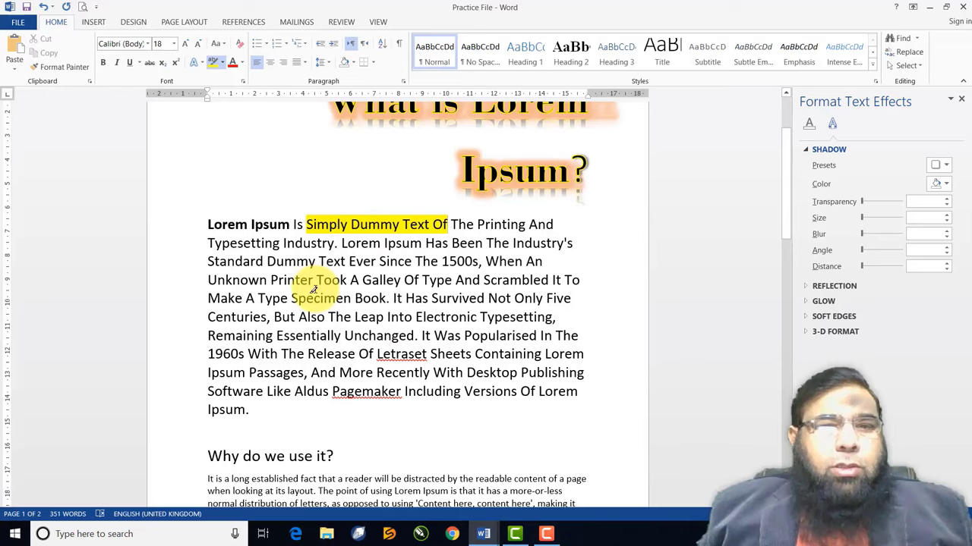
scroll(313, 290, down, 2)
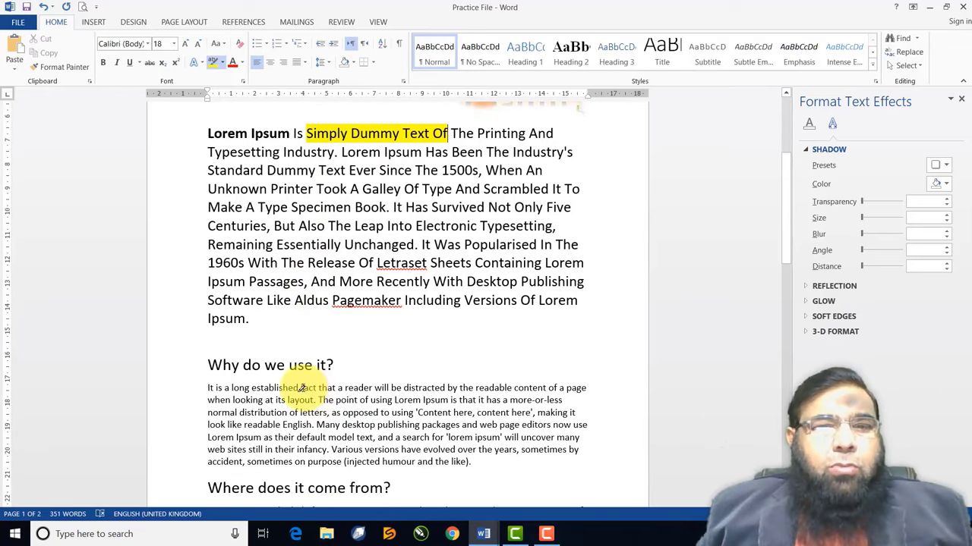
drag(301, 388, 453, 388)
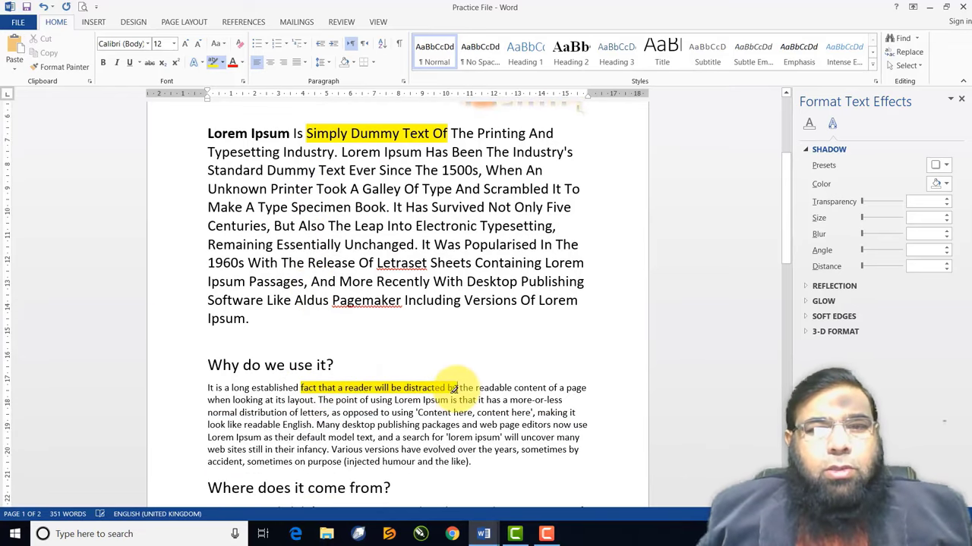
click(224, 65)
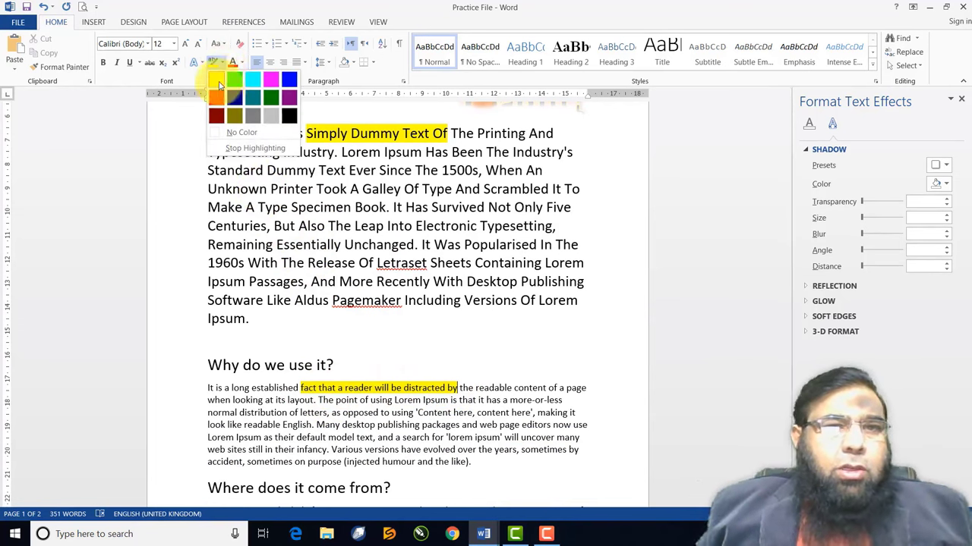
click(219, 85)
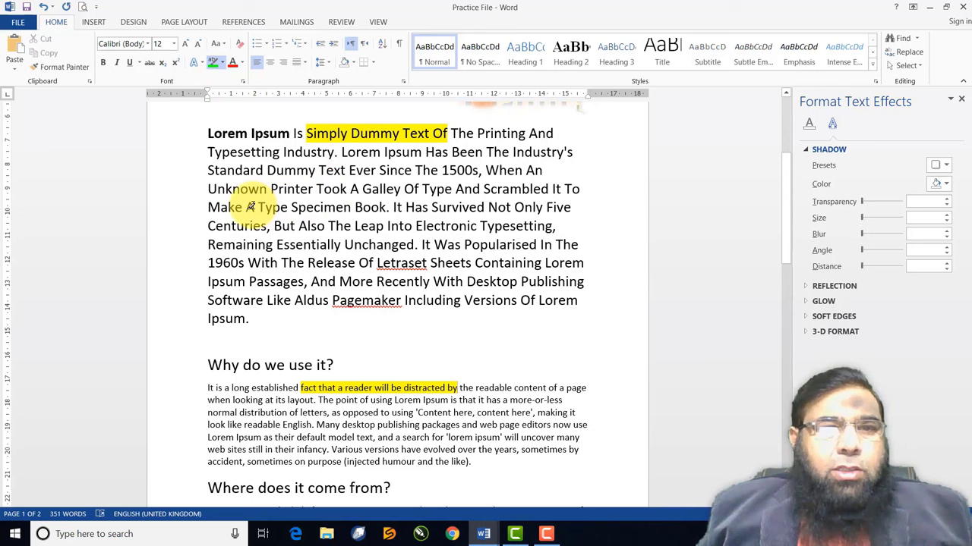
mouse_move(250, 206)
mouse_down()
mouse_move(409, 206)
mouse_move(390, 209)
mouse_up()
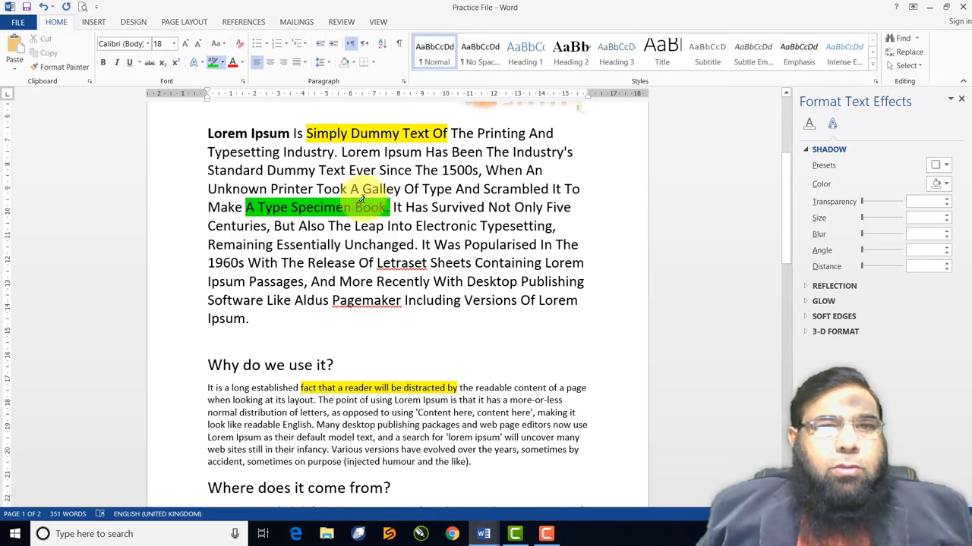
click(223, 64)
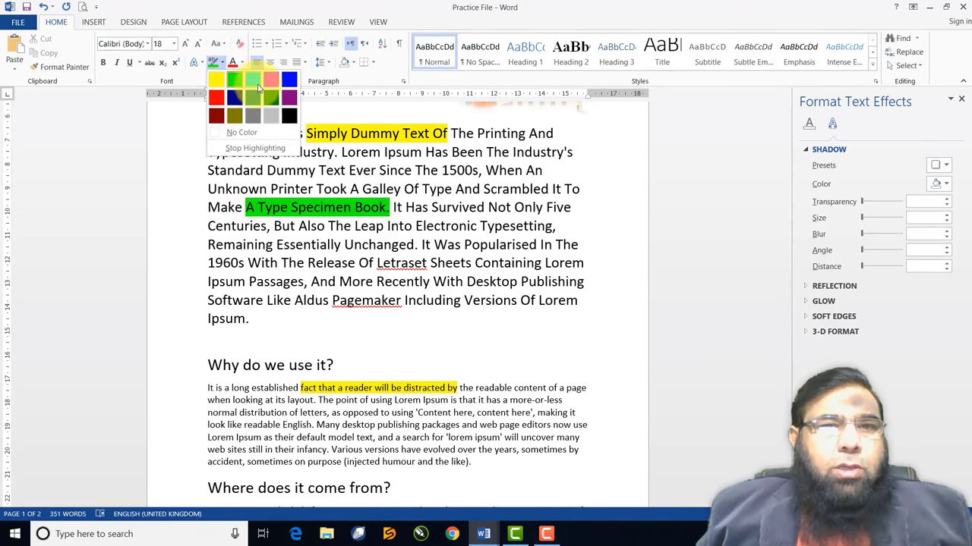
click(252, 80)
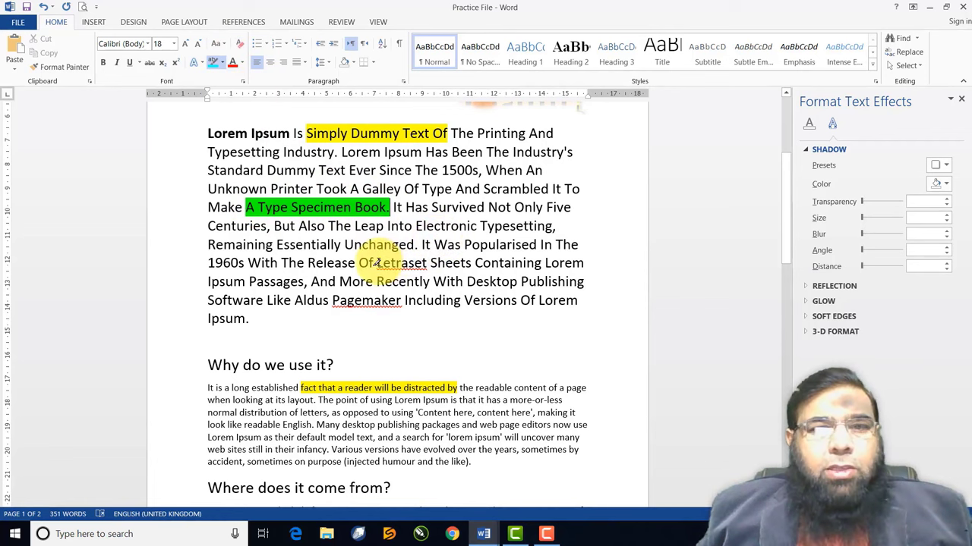
drag(375, 262, 541, 262)
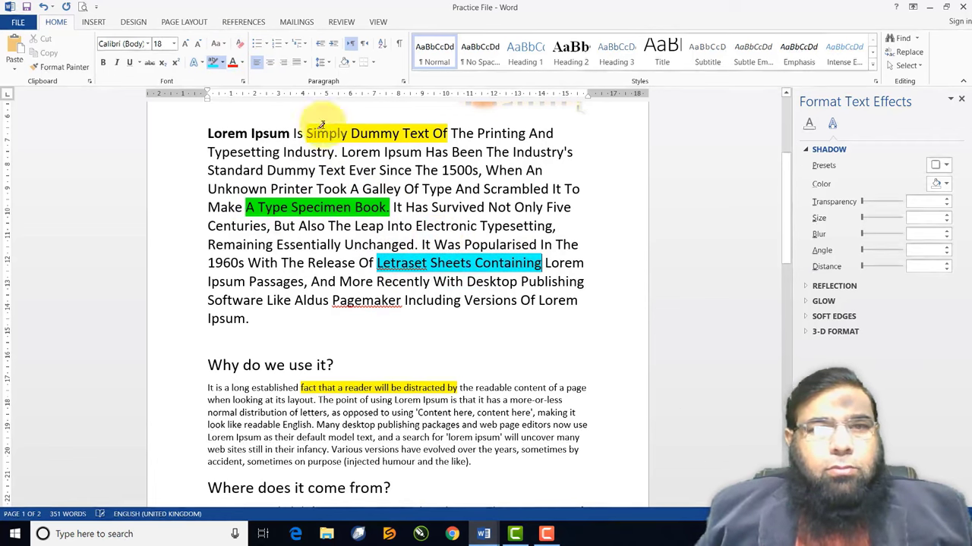
click(221, 67)
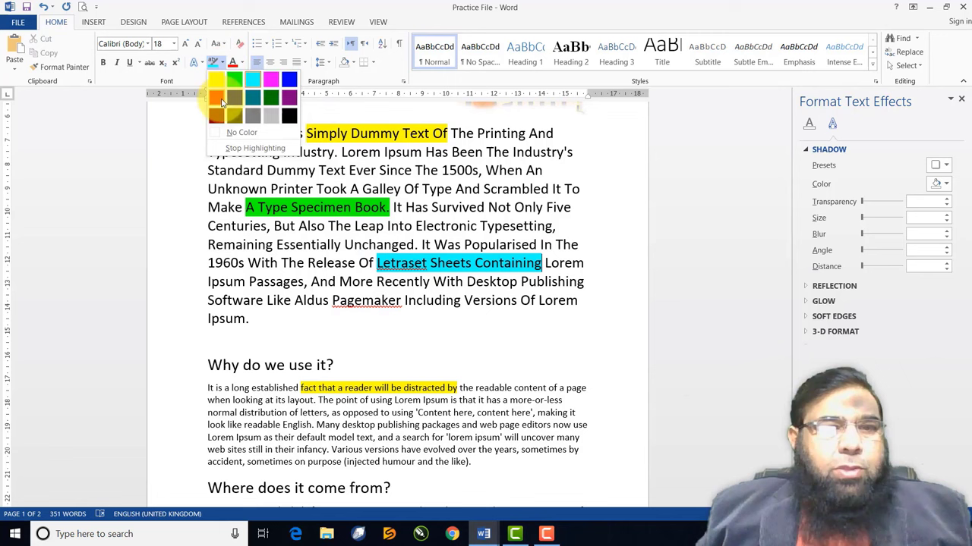
click(214, 93)
drag(244, 425, 459, 425)
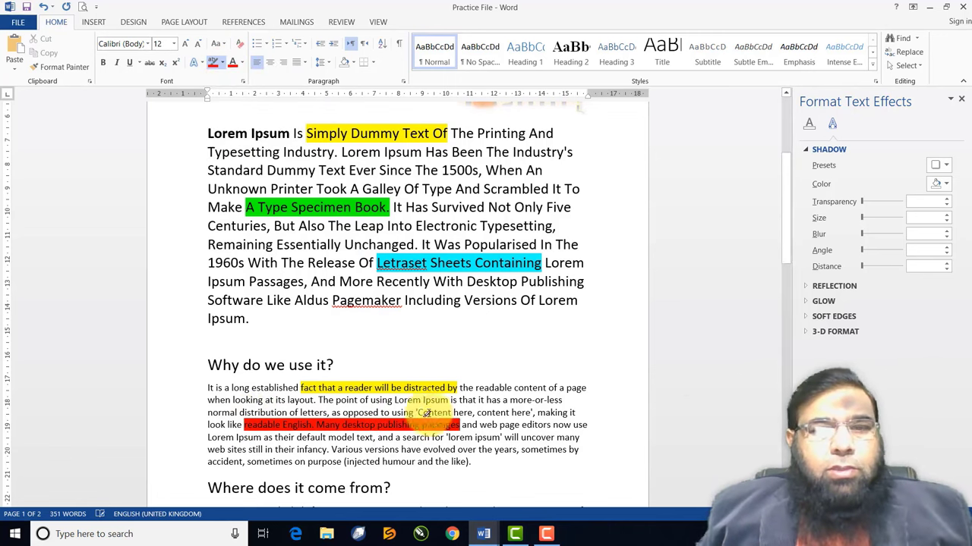
click(211, 67)
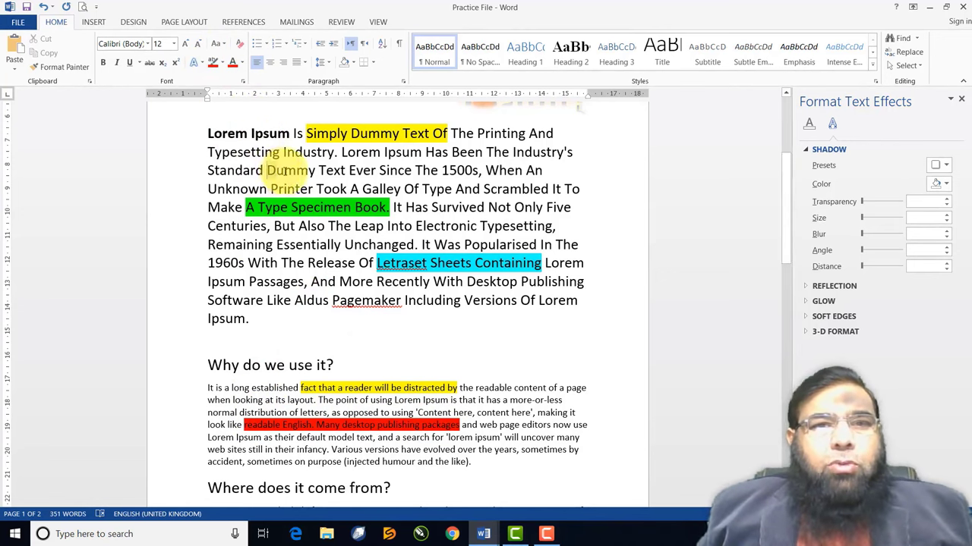
drag(266, 170, 412, 173)
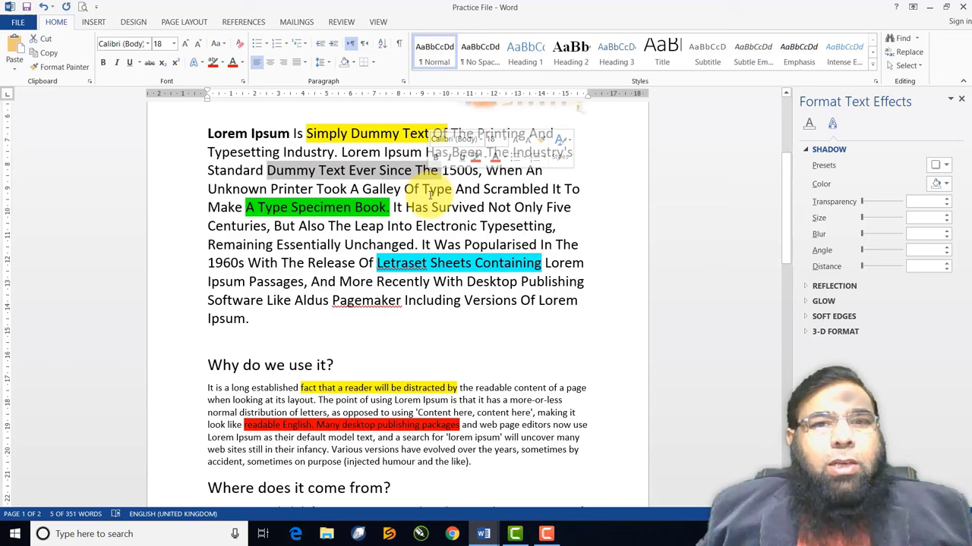
click(429, 195)
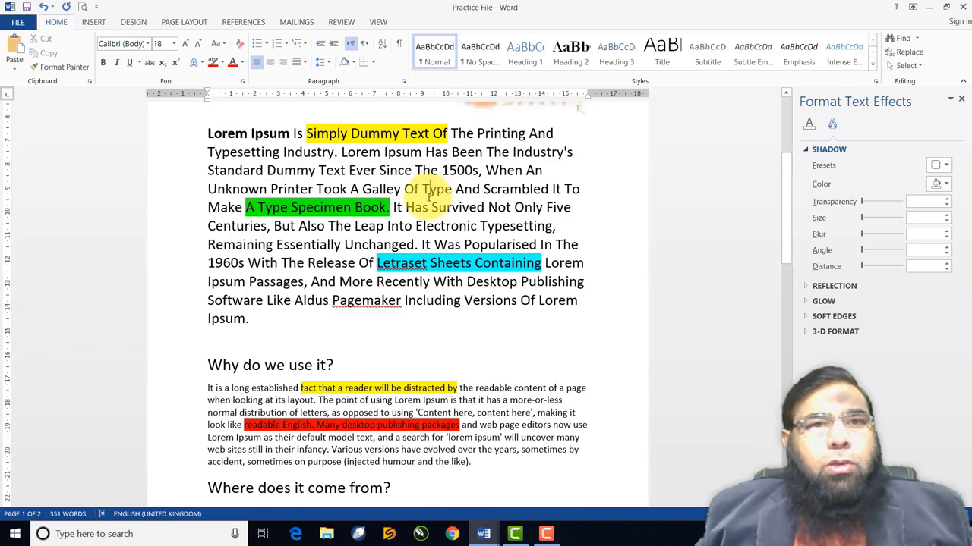
scroll(429, 196, up, 3)
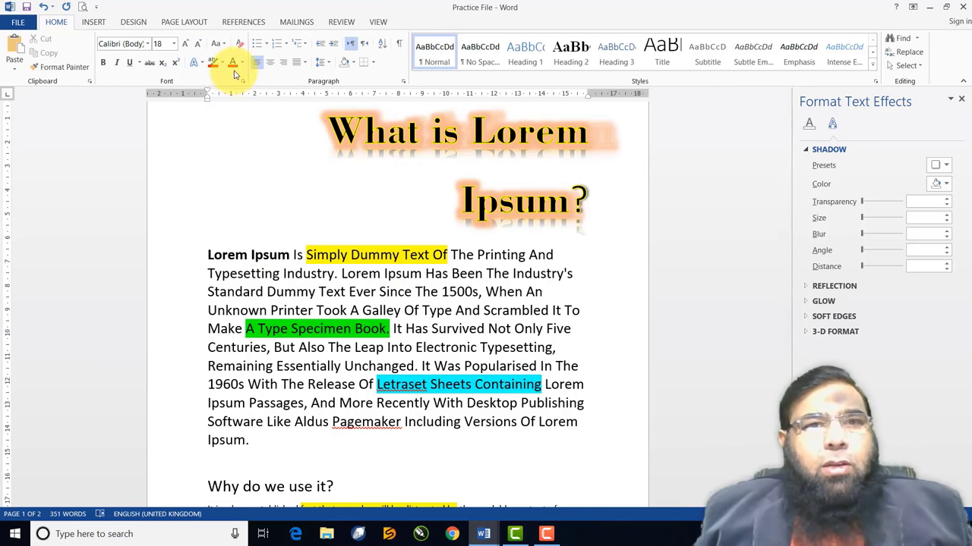
scroll(308, 228, down, 2)
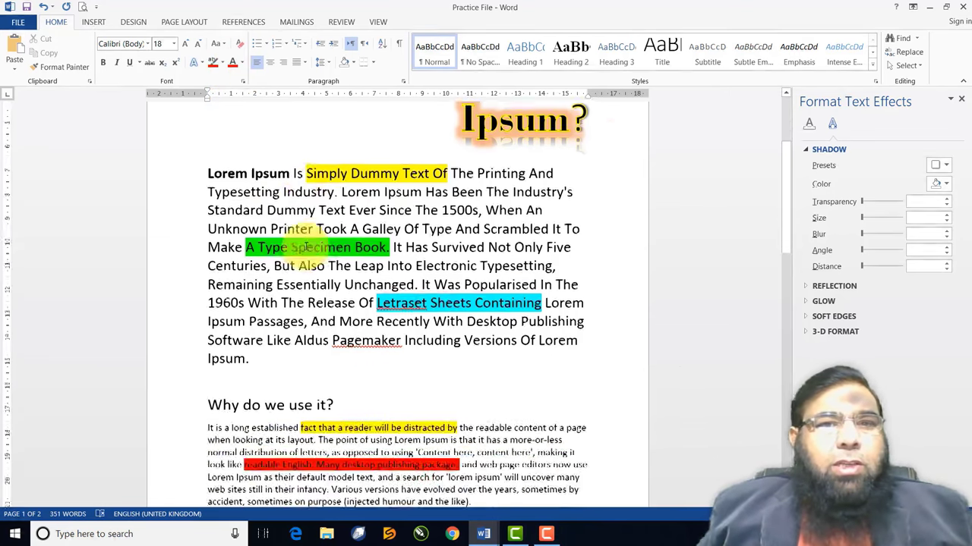
scroll(304, 248, down, 1)
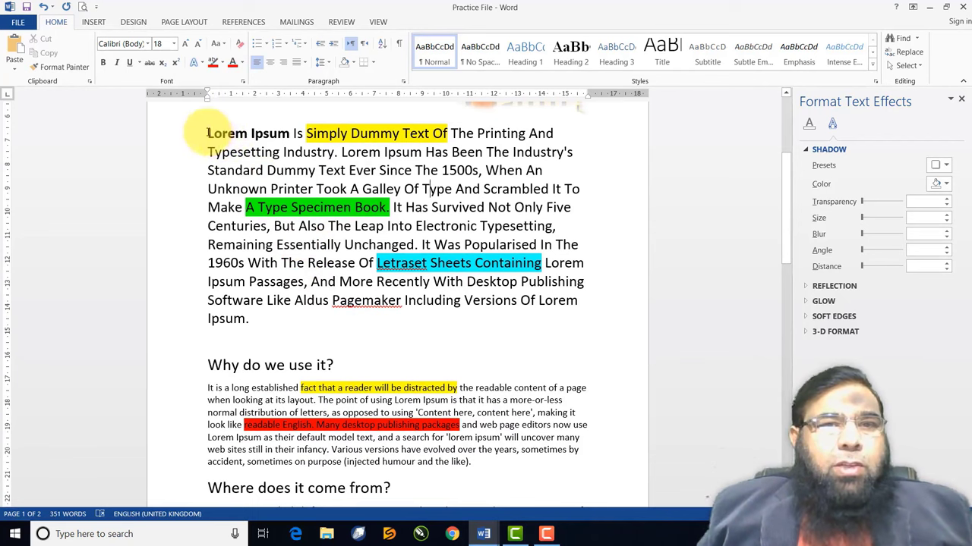
Colour the opening words "Lorem Ipsum" red
drag(208, 133, 292, 135)
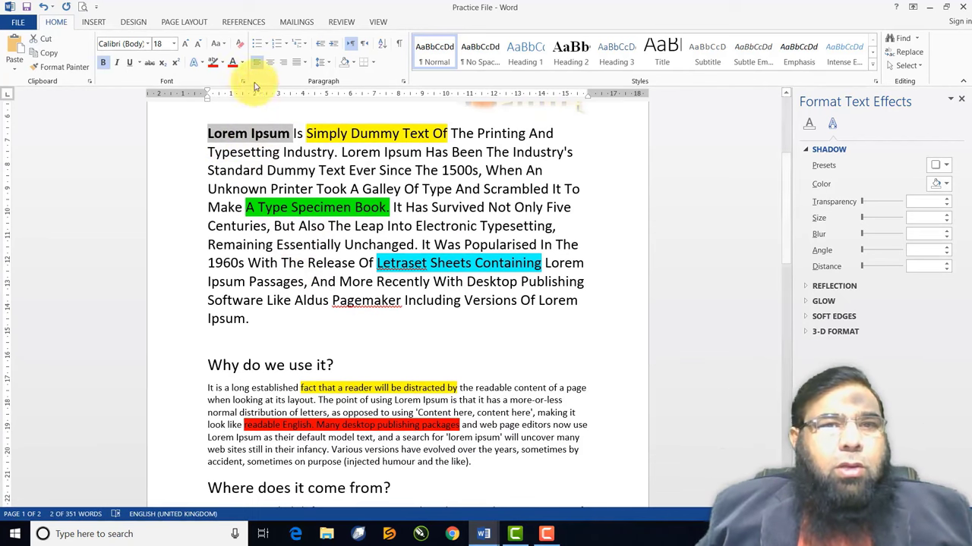
click(241, 64)
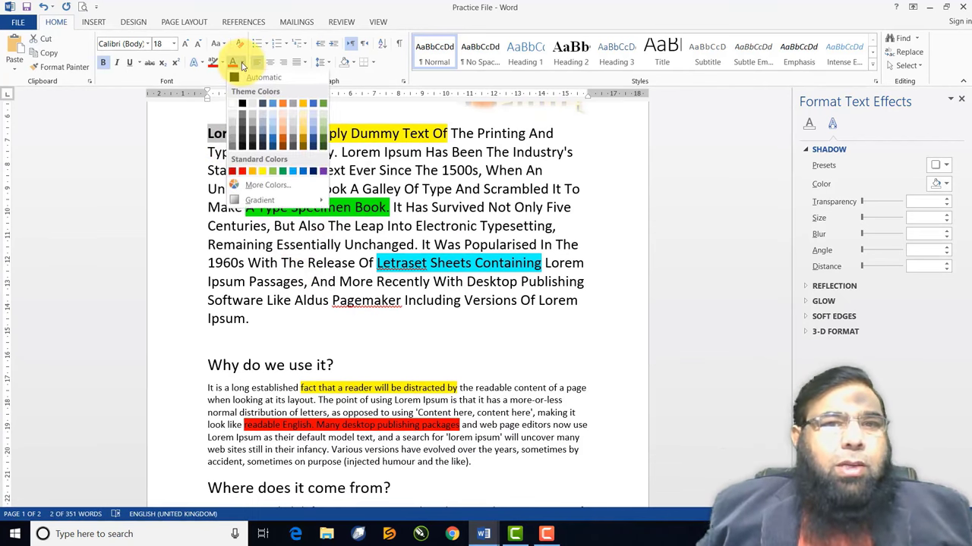
click(244, 176)
click(220, 131)
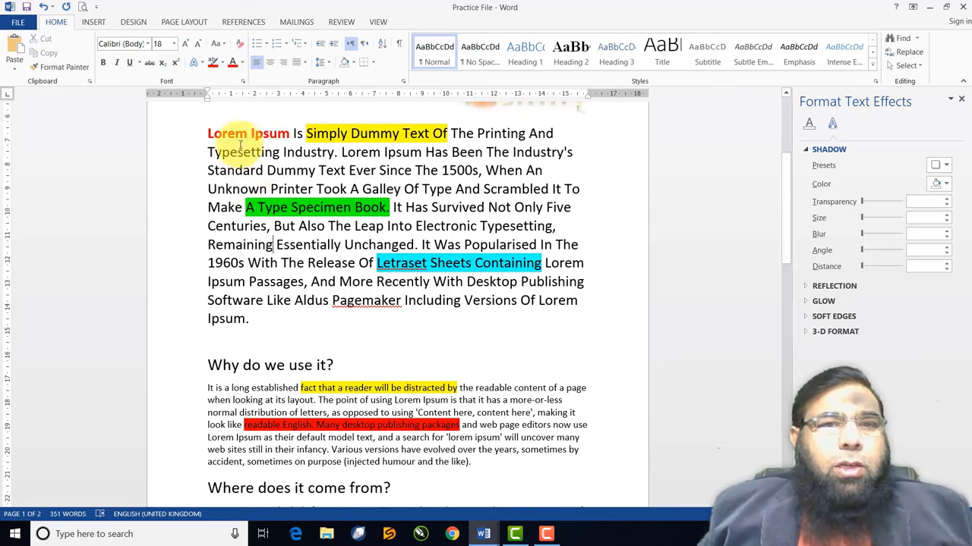
scroll(267, 240, down, 3)
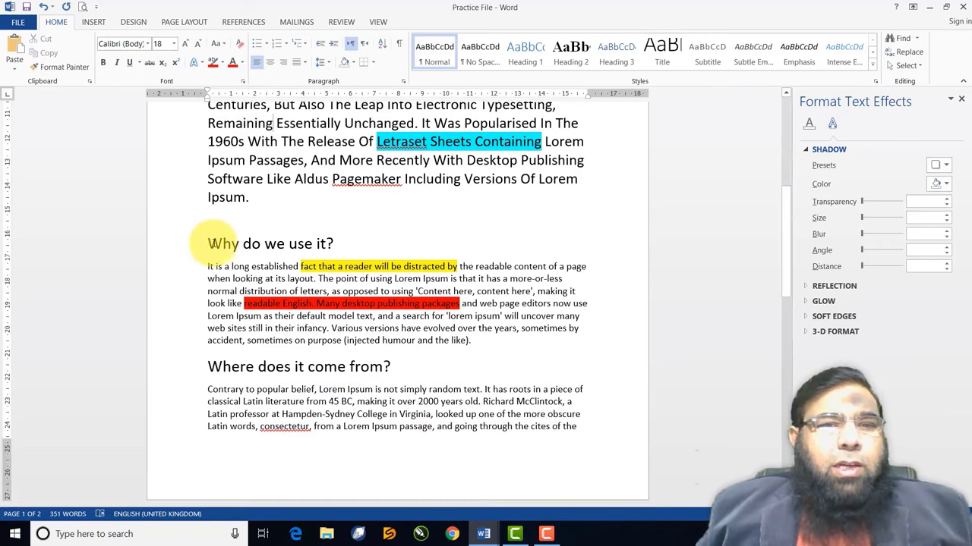
Colour the headings "Why do we use it?" and "Where does it come from?" dark blue
drag(208, 243, 342, 244)
click(243, 63)
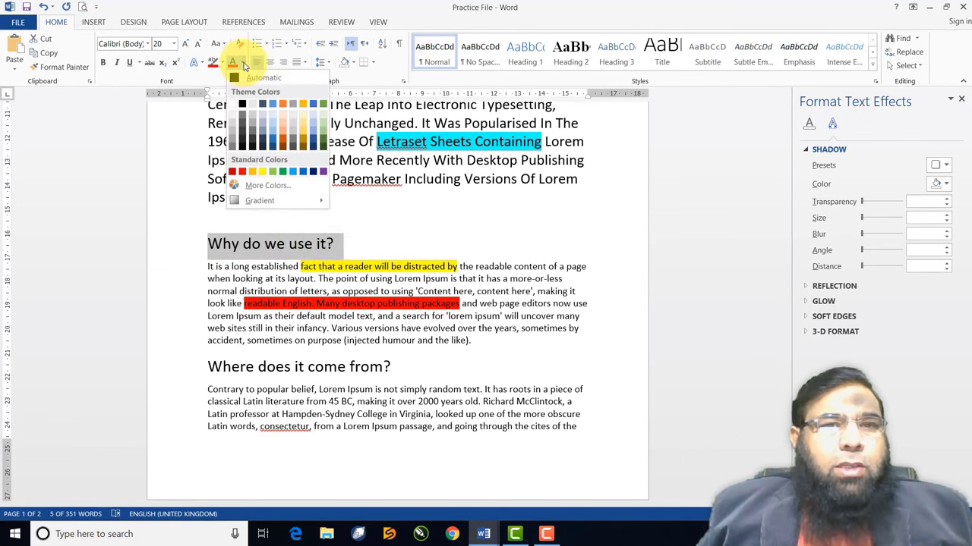
click(314, 175)
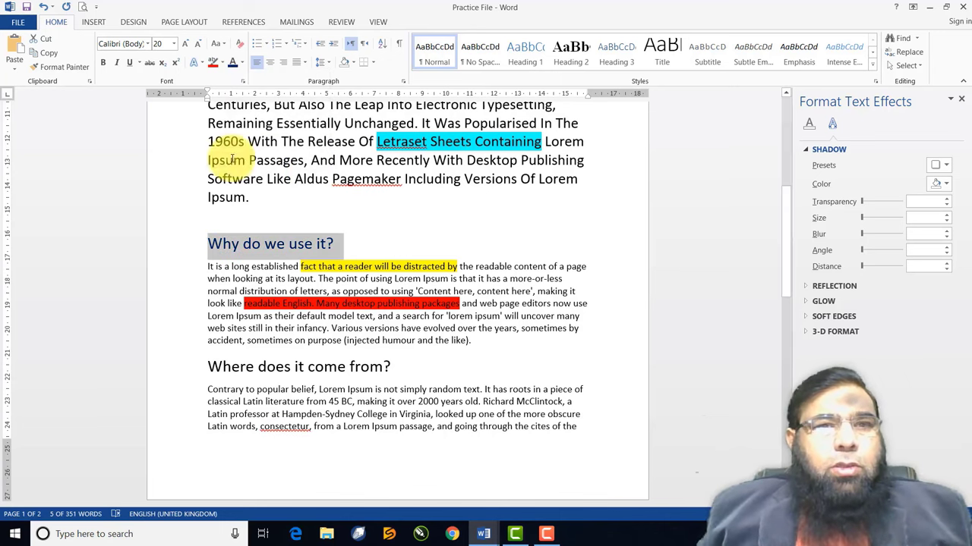
drag(208, 367, 393, 362)
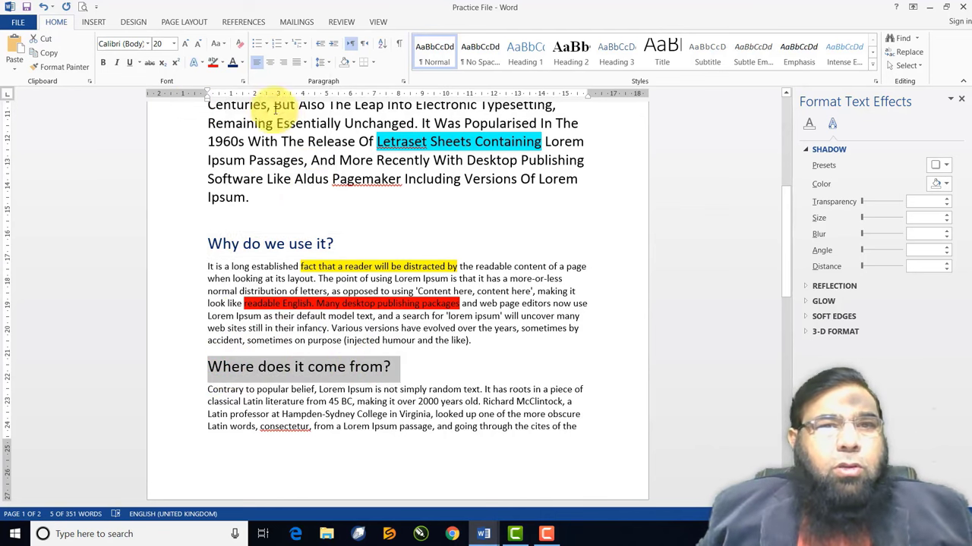
click(242, 67)
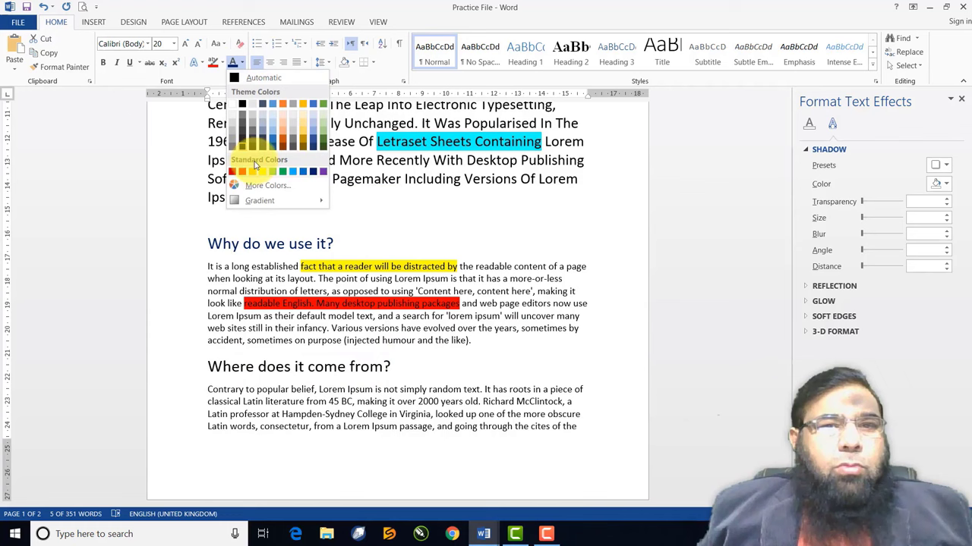
click(315, 167)
click(401, 328)
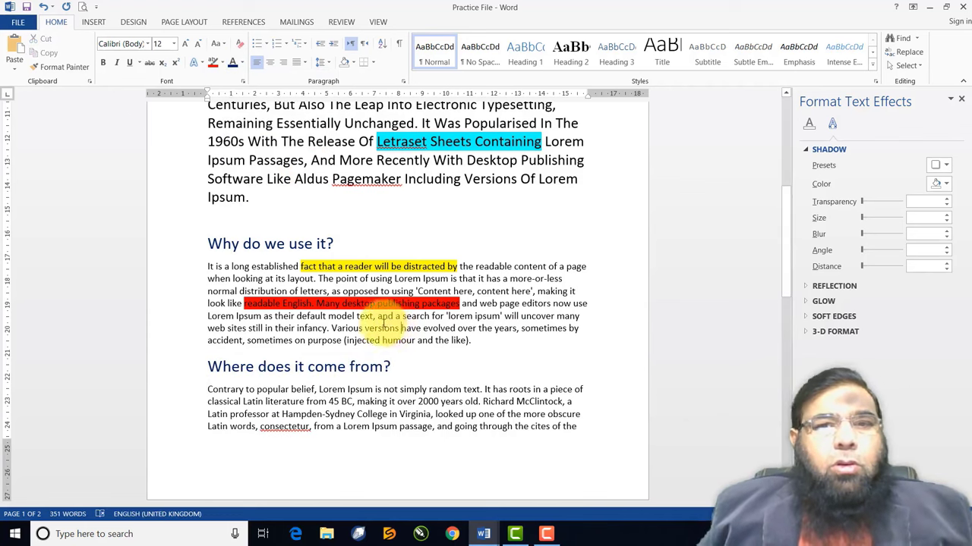
Colour the "Contrary to popular belief" paragraph orange
scroll(379, 319, down, 4)
scroll(224, 315, up, 2)
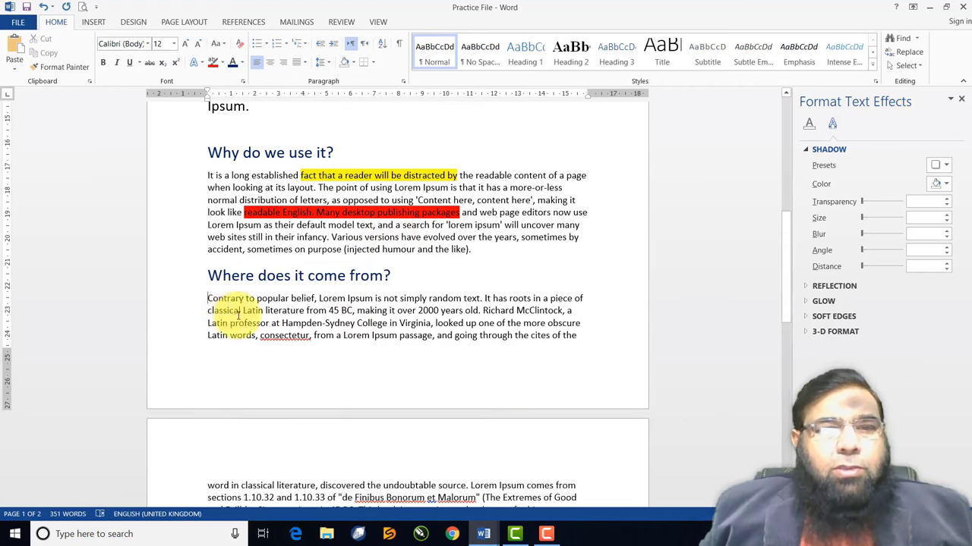
drag(209, 299, 586, 337)
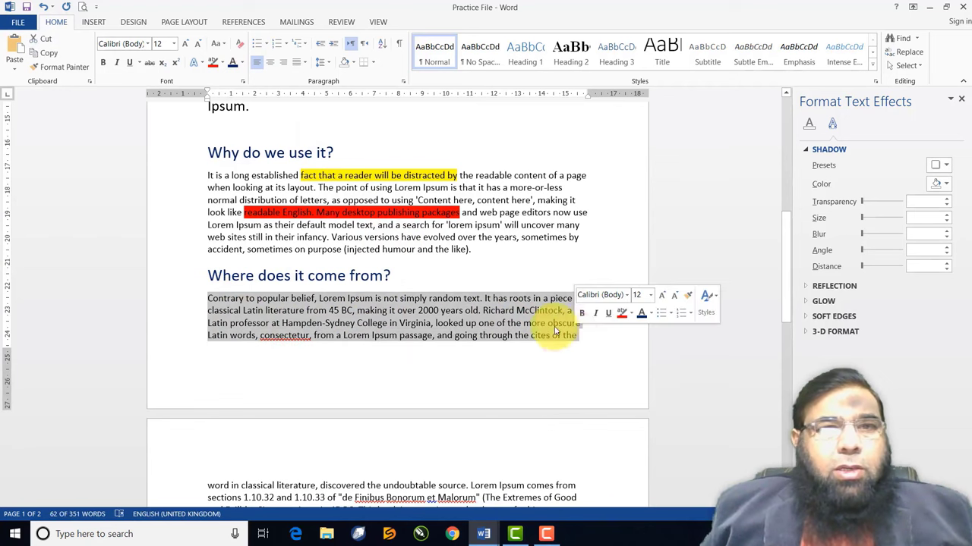
click(242, 63)
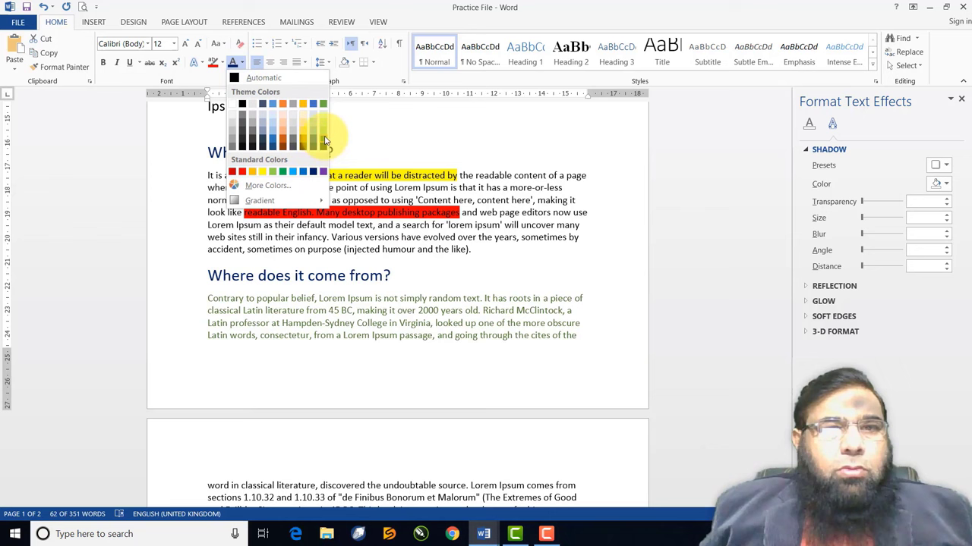
click(284, 142)
click(437, 298)
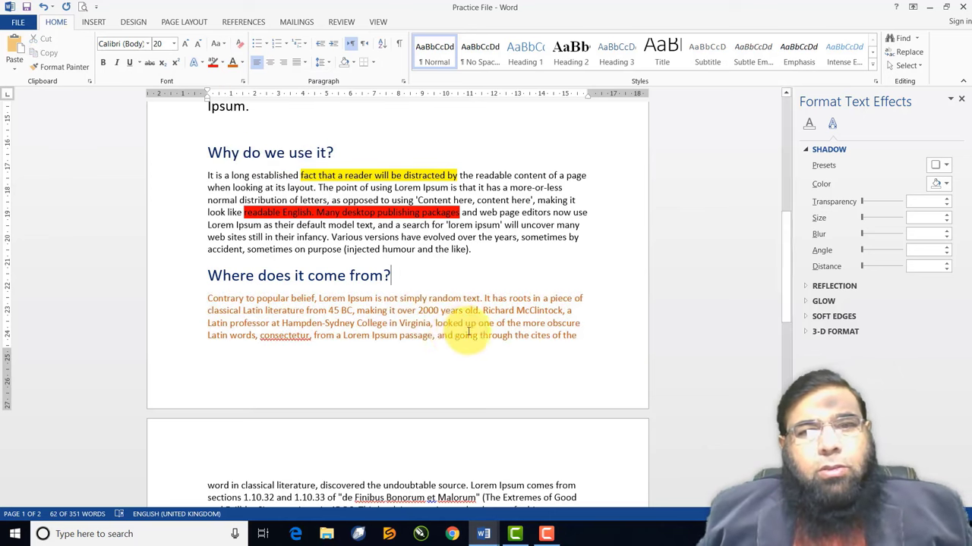
scroll(433, 289, up, 2)
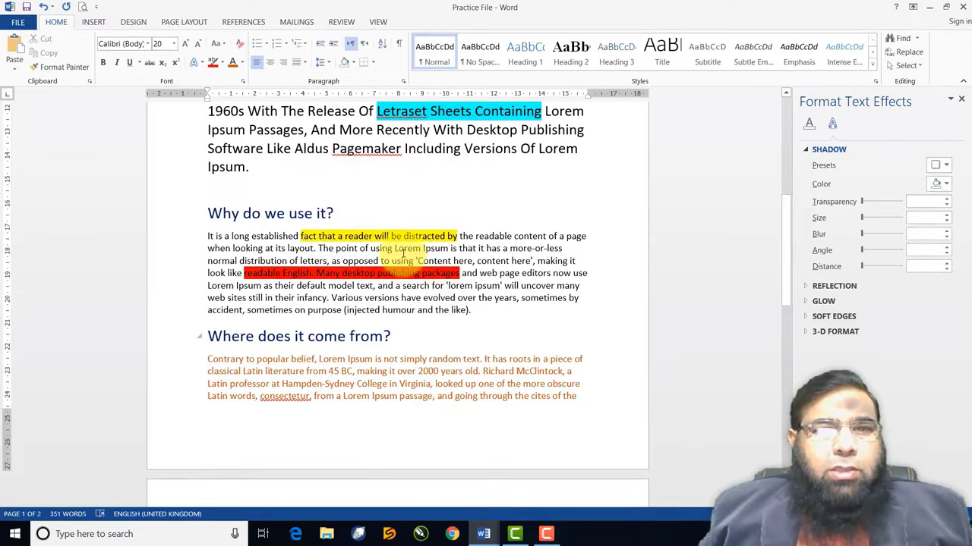
scroll(404, 251, up, 9)
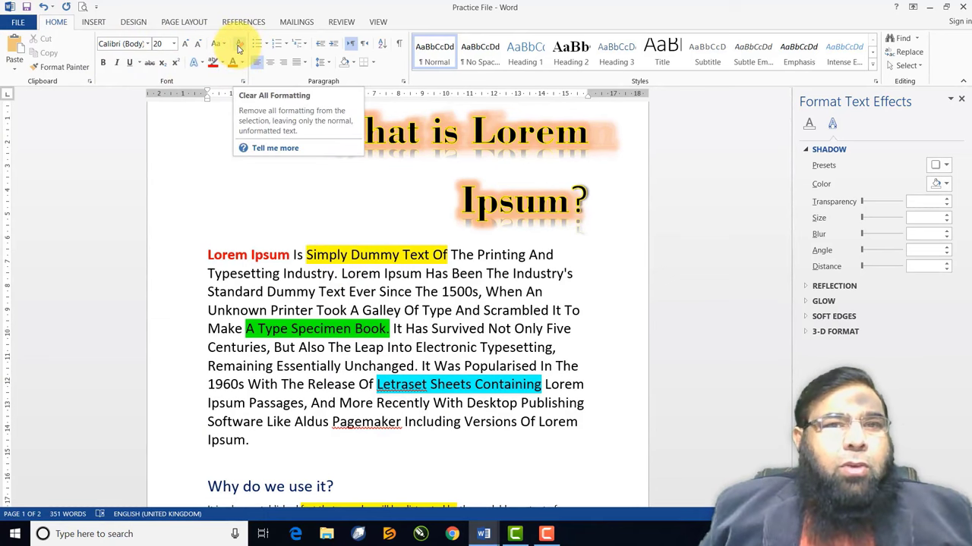
scroll(327, 280, down, 5)
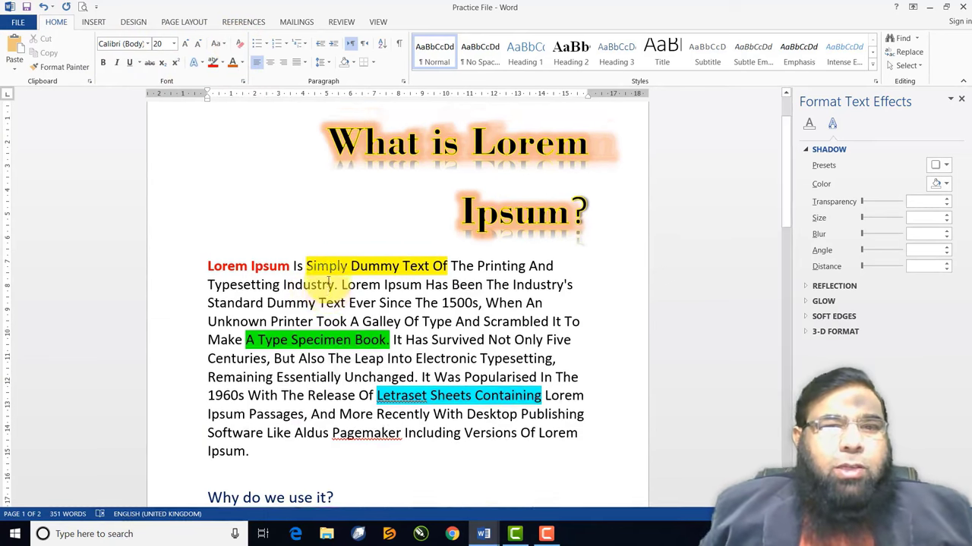
scroll(329, 280, down, 8)
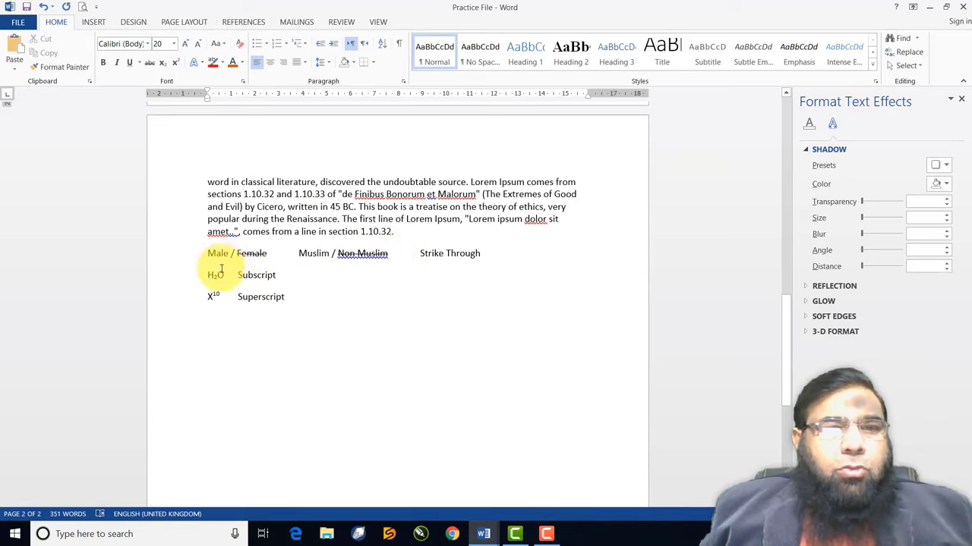
scroll(293, 231, up, 6)
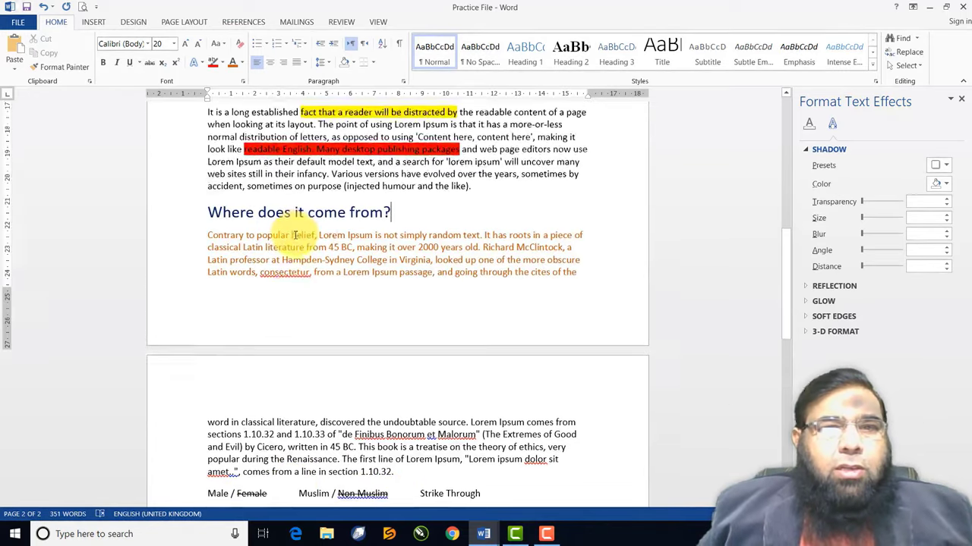
scroll(301, 207, up, 10)
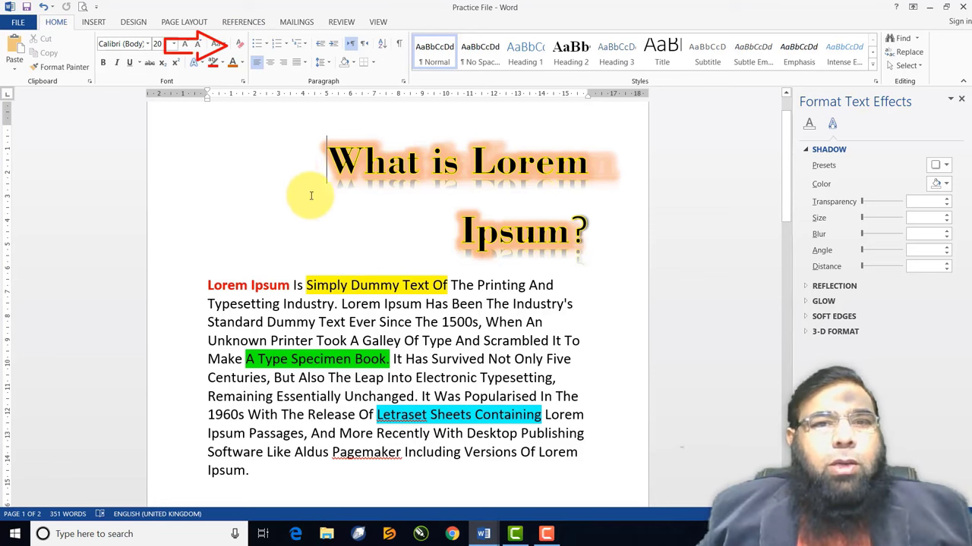
Select everything from the title down and clear its formatting to plain Calibri 11
triple_click(310, 195)
drag(367, 339, 402, 433)
scroll(405, 433, up, 5)
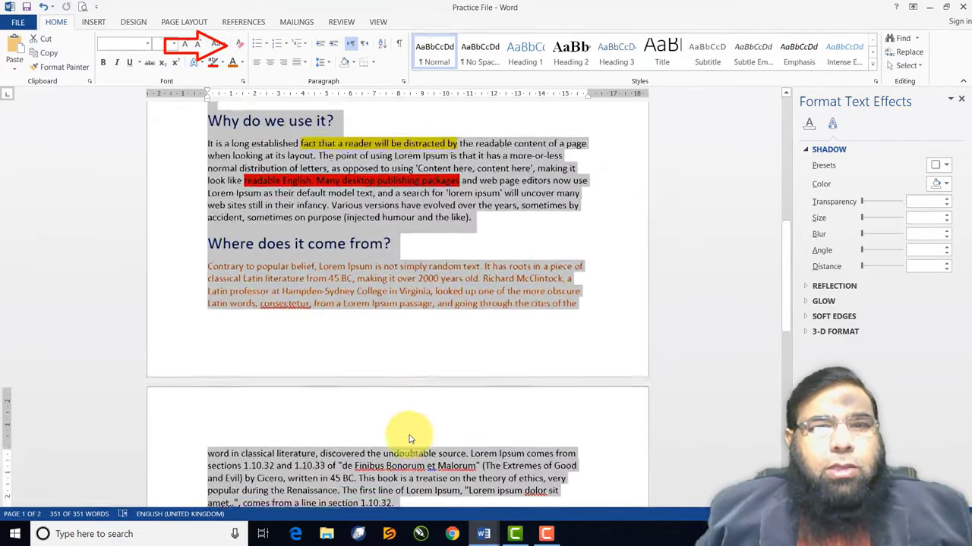
scroll(409, 438, up, 6)
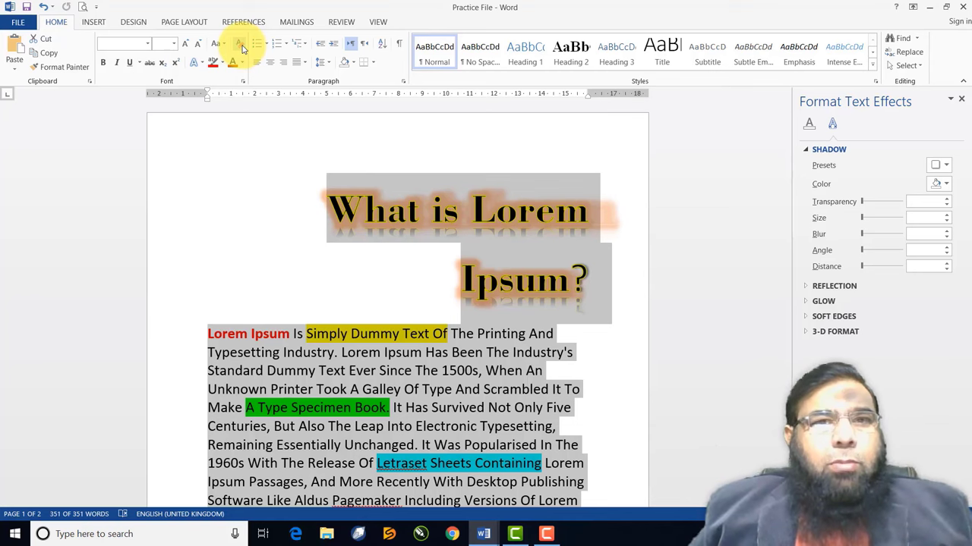
click(241, 47)
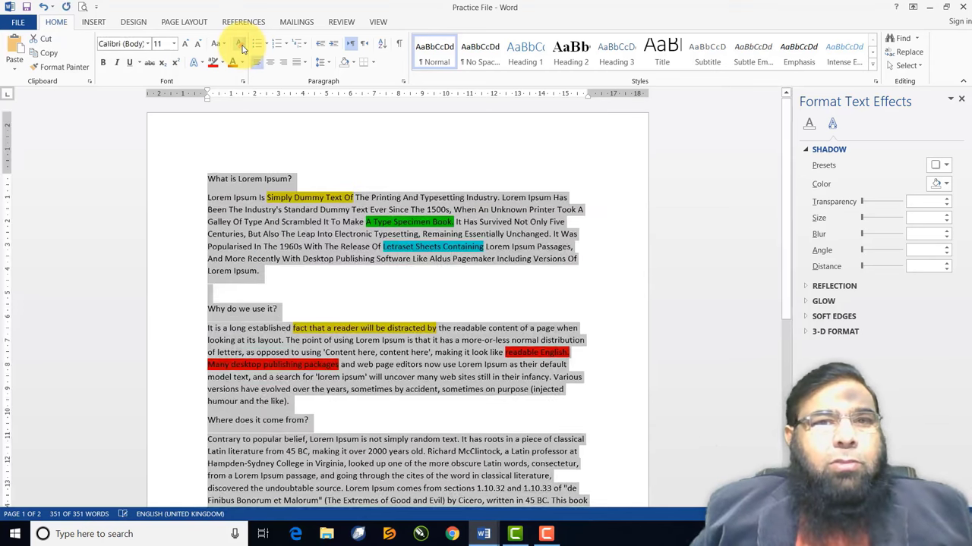
click(308, 240)
scroll(308, 240, down, 7)
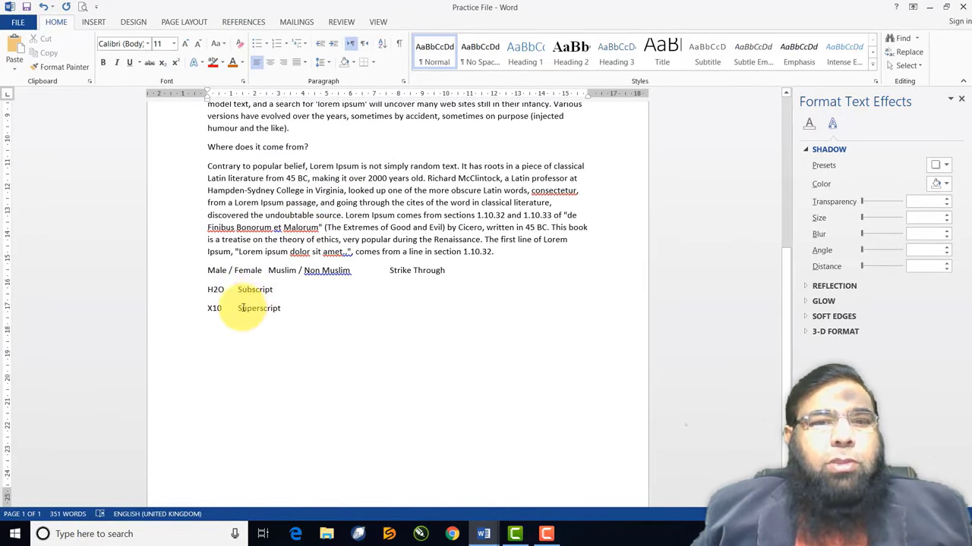
scroll(260, 221, up, 6)
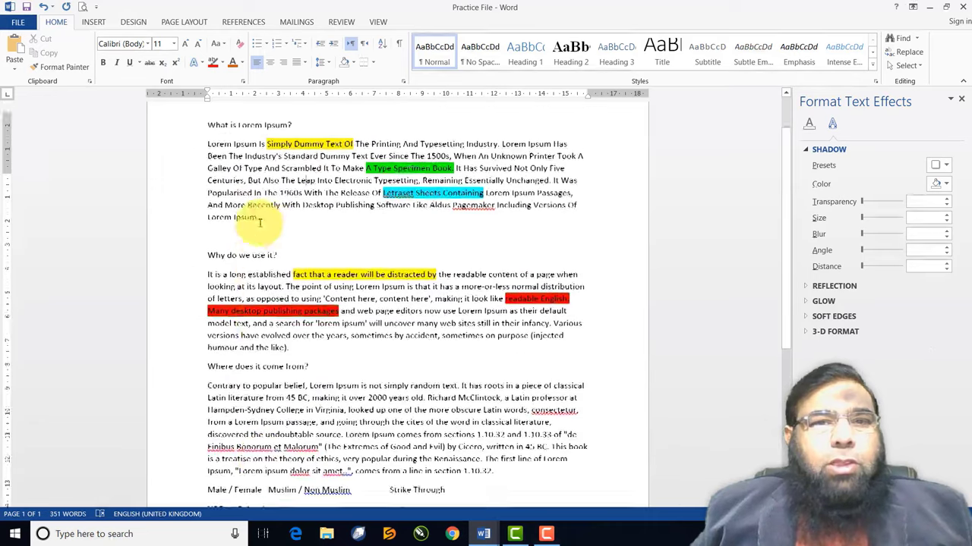
scroll(369, 256, up, 2)
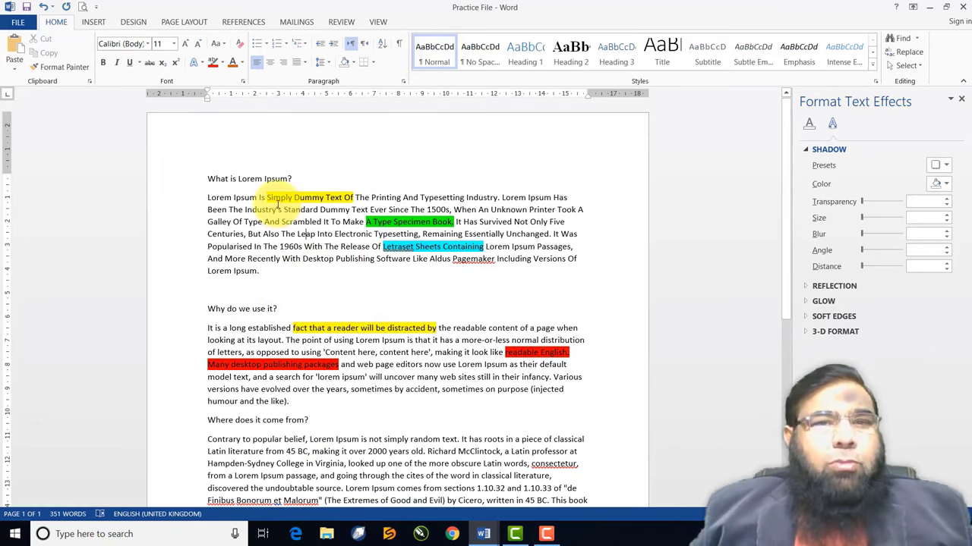
Remove the highlight from the Practice File text with No Color, then click back into it
drag(267, 199, 548, 377)
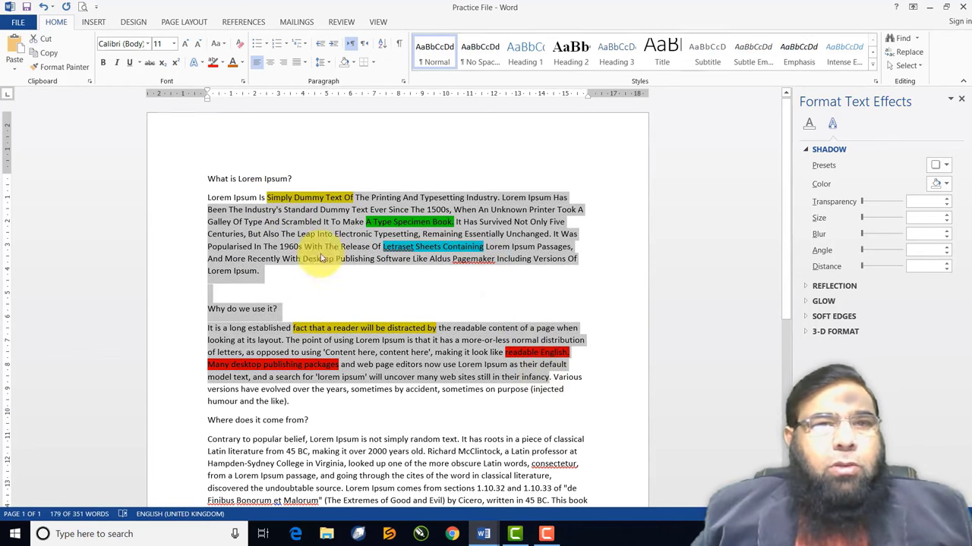
click(223, 63)
click(228, 136)
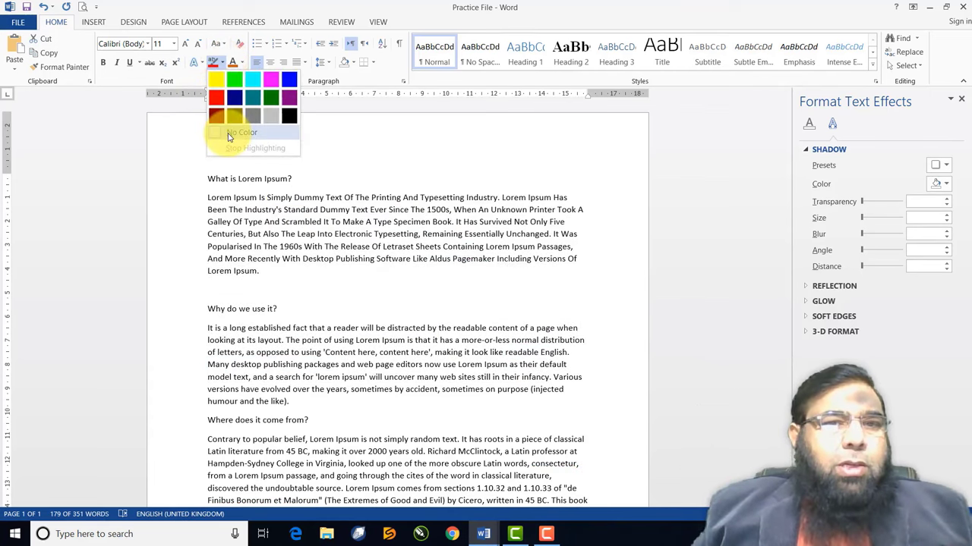
click(229, 136)
click(334, 210)
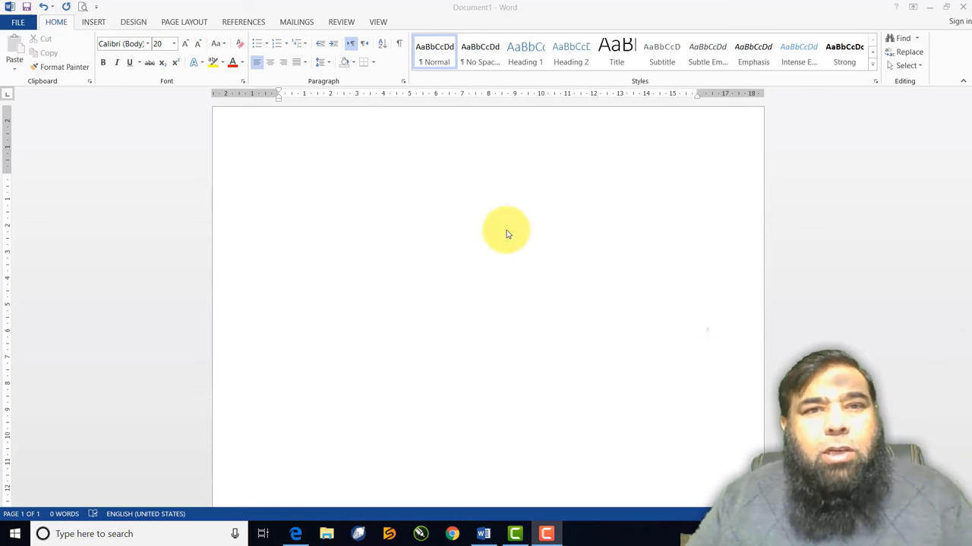
Type the first four full names, one per line, in the blank document
click(300, 163)
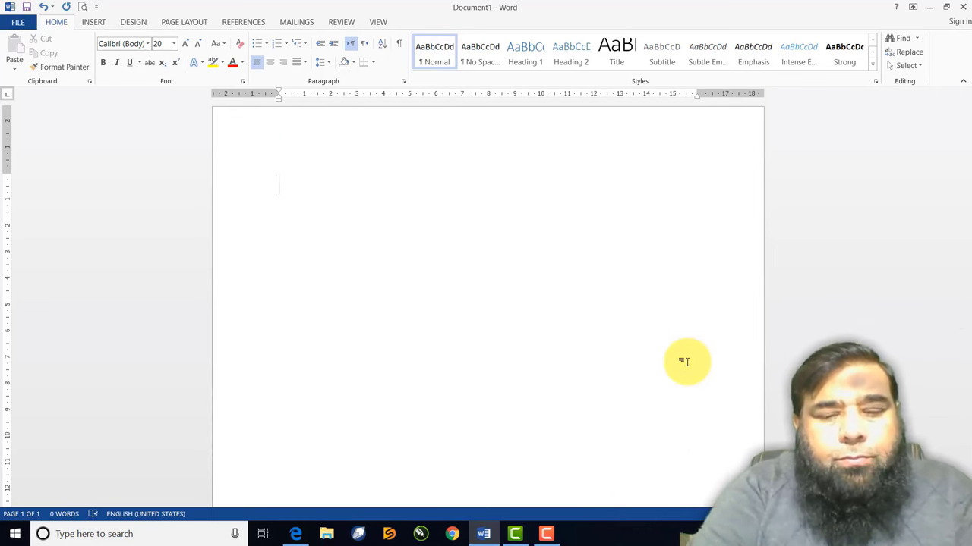
key(Return)
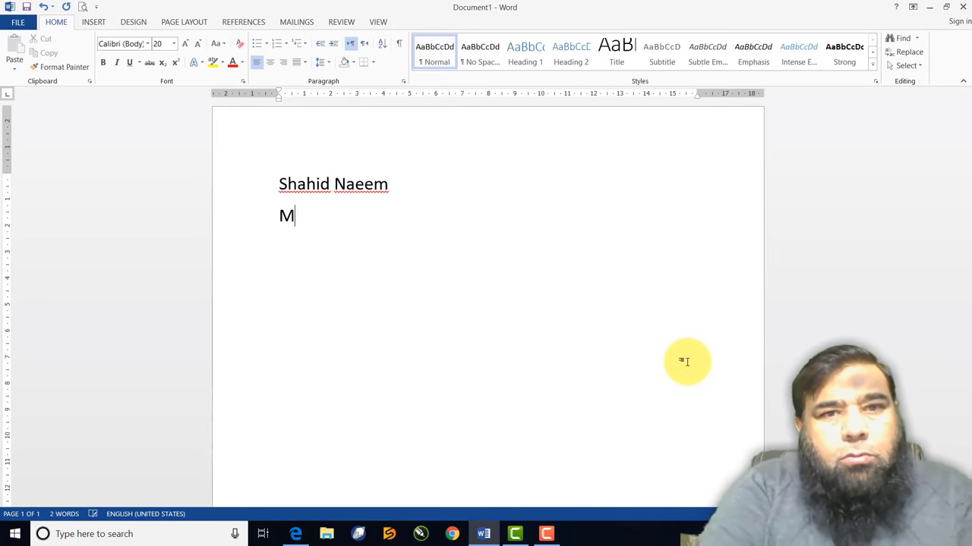
key(Return)
key(Return)
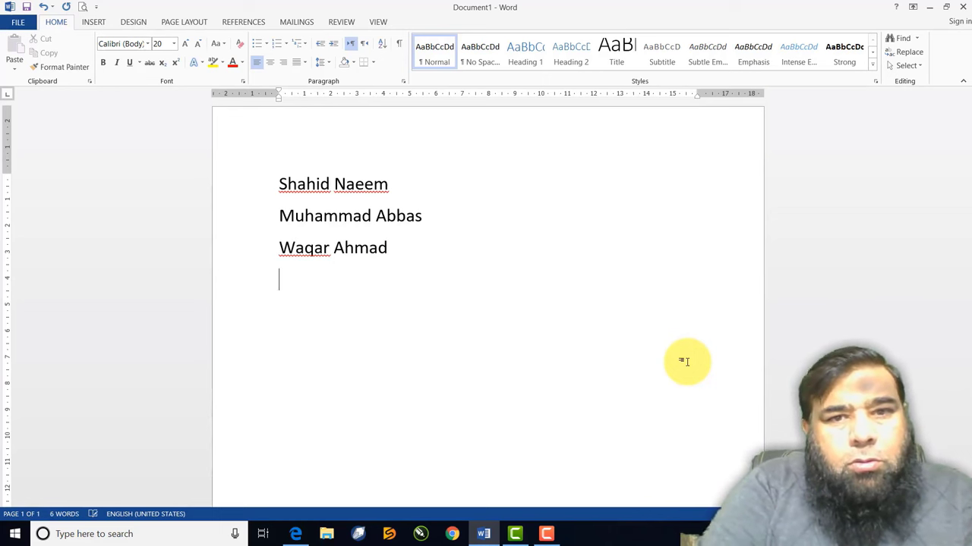
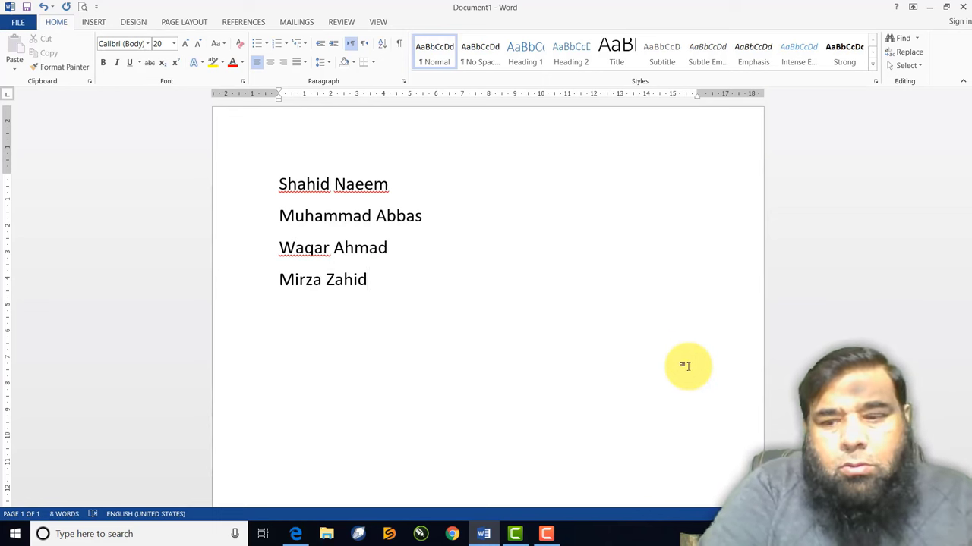
key(Return)
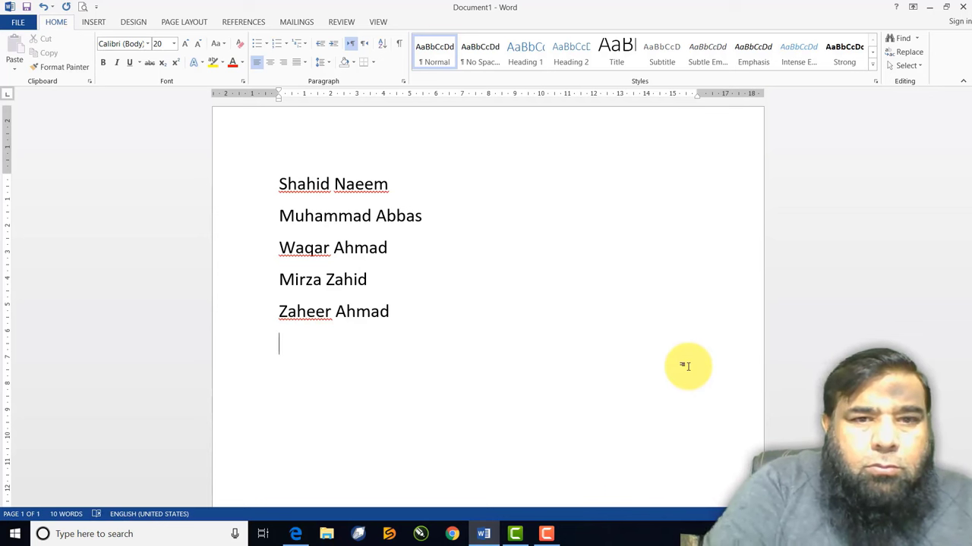
Type the remaining six full names on separate lines, correcting a typo in one
key(Return)
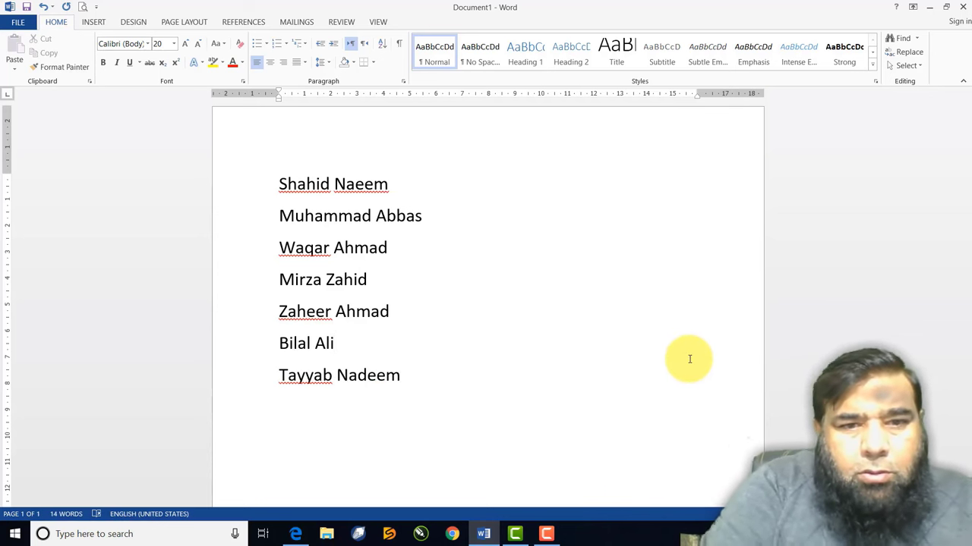
key(Return)
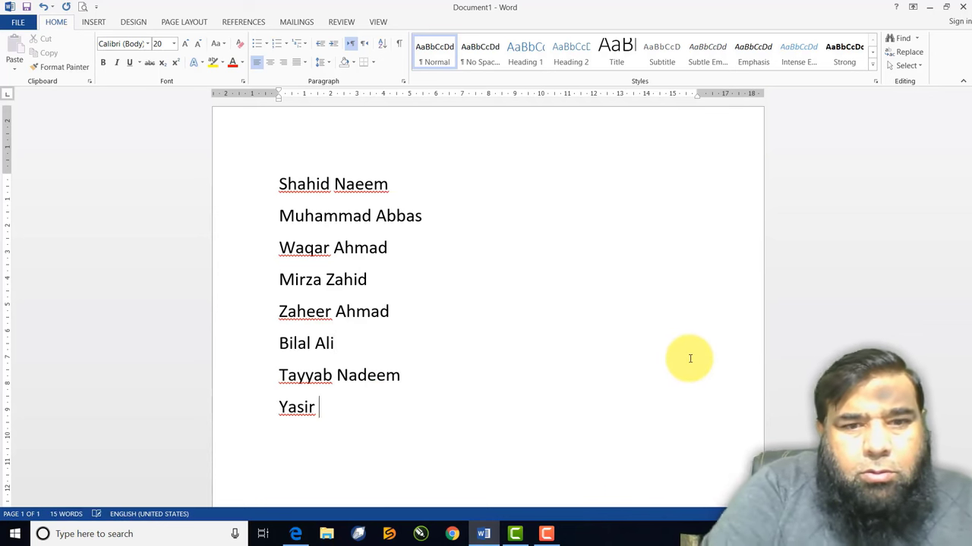
key(Return)
text(Furq)
key(BackSpace)
key(BackSpace)
key(BackSpace)
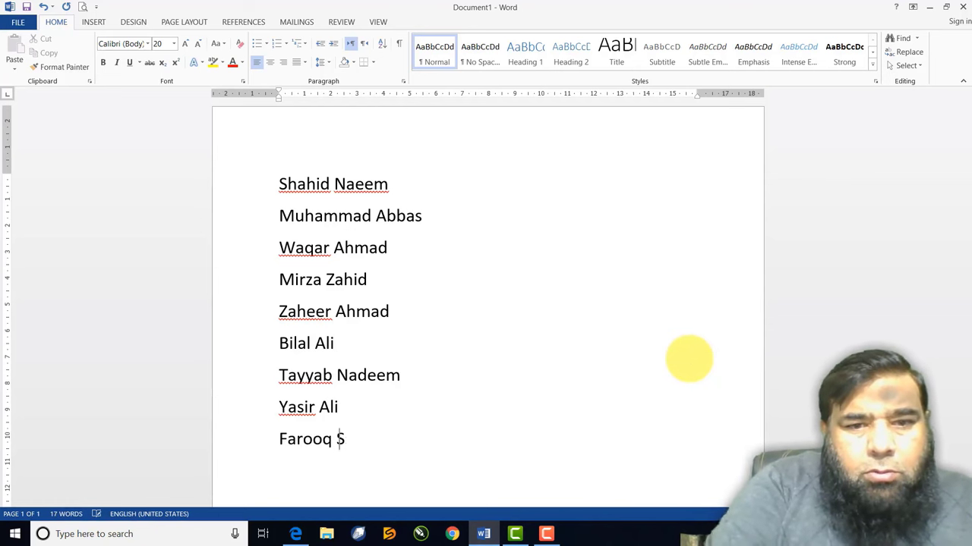
key(Return)
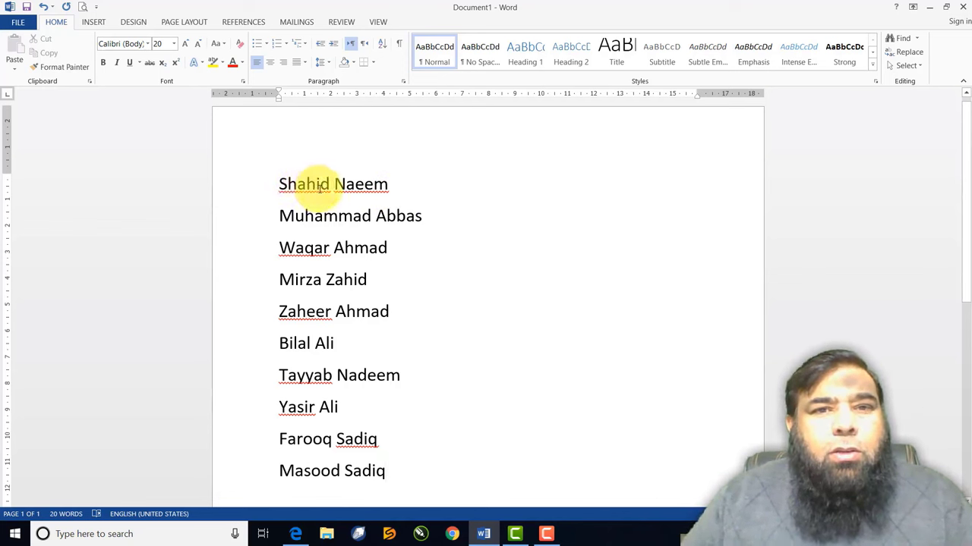
Select the ten names and turn them into a bulleted list
drag(280, 184, 378, 479)
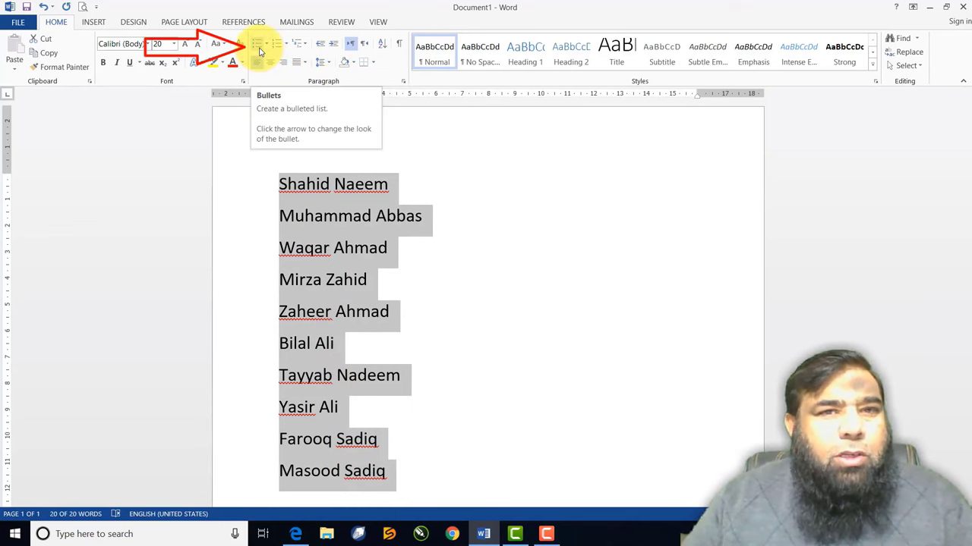
click(259, 50)
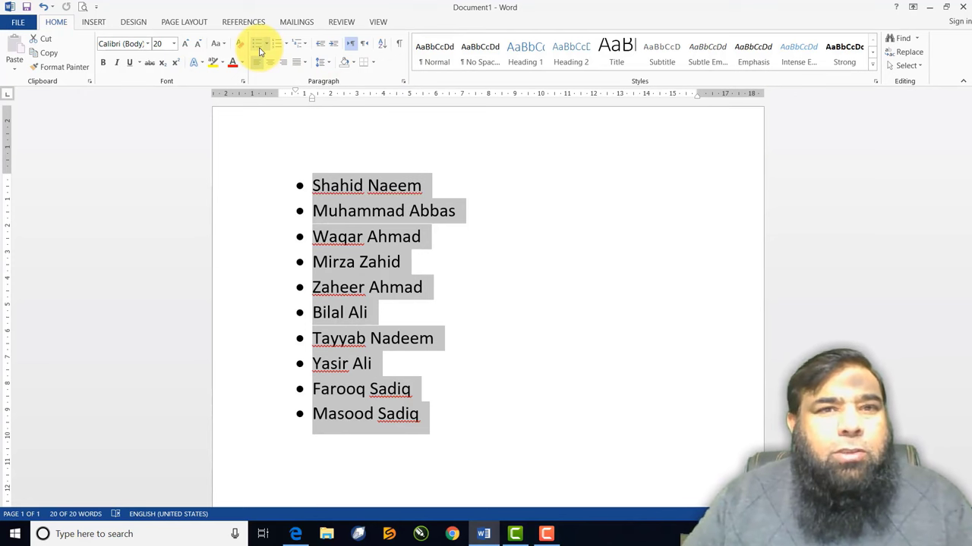
click(259, 51)
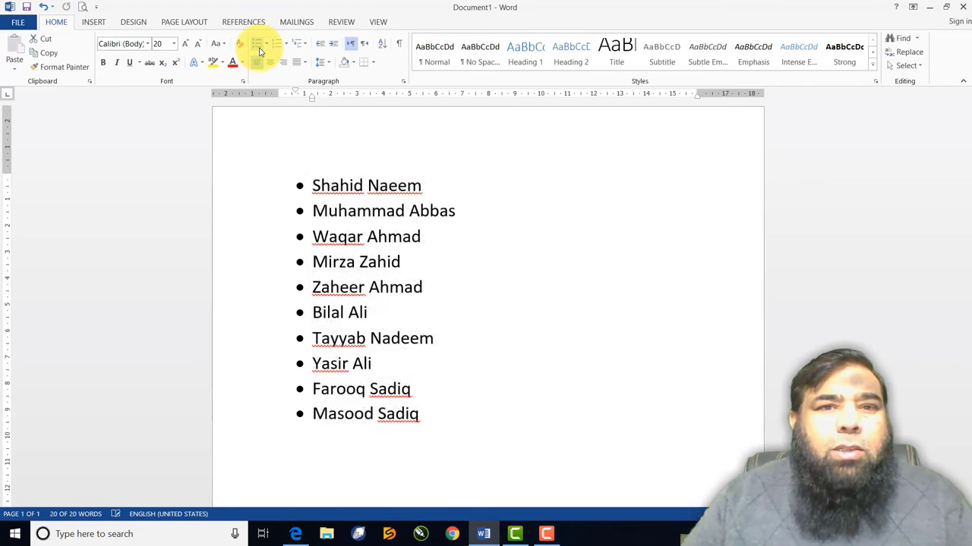
click(258, 51)
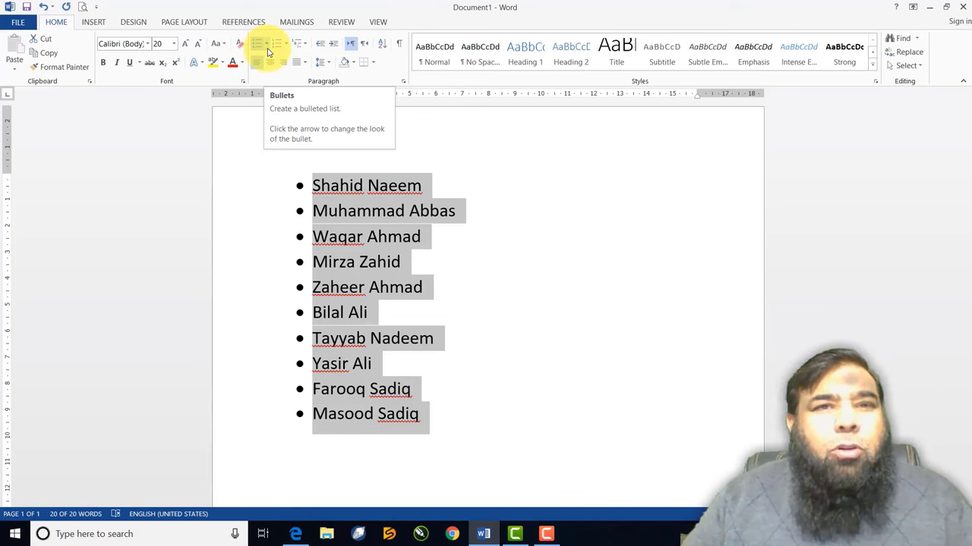
Try hollow circle, square, picture and diamond bullets, ending with arrow bullets
click(267, 45)
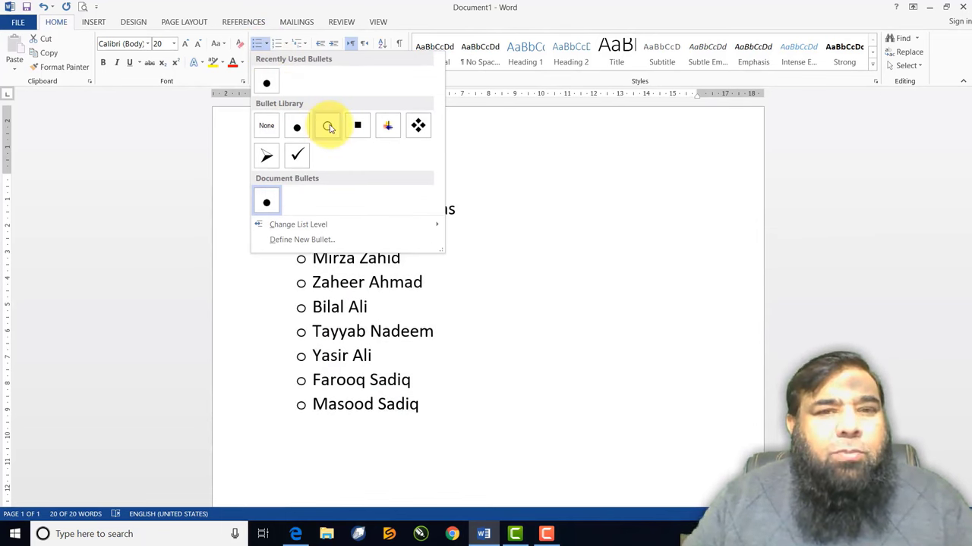
click(328, 126)
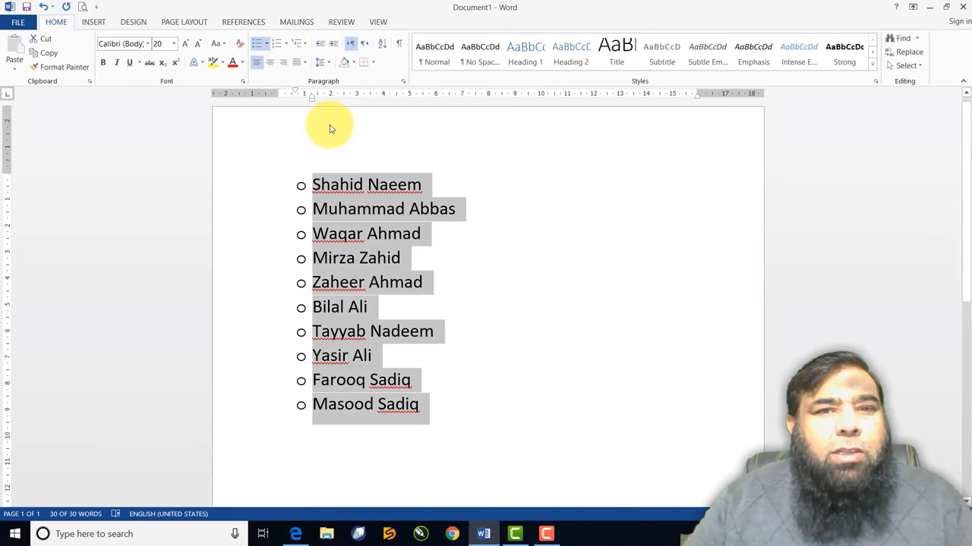
click(267, 47)
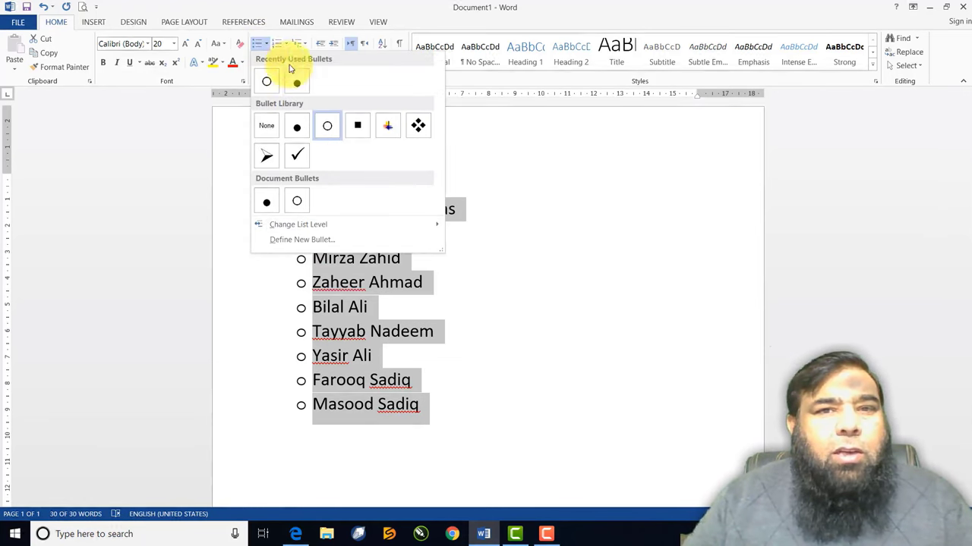
click(365, 131)
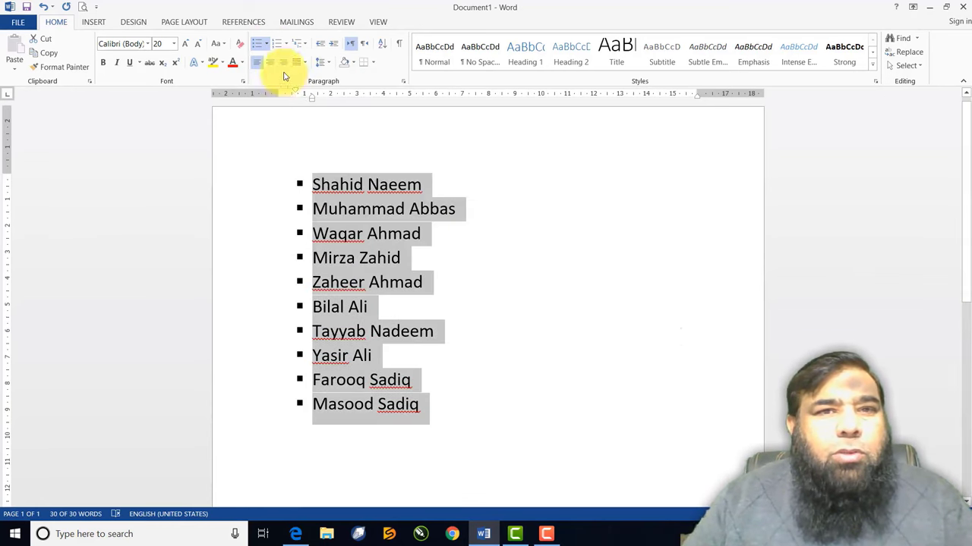
click(267, 47)
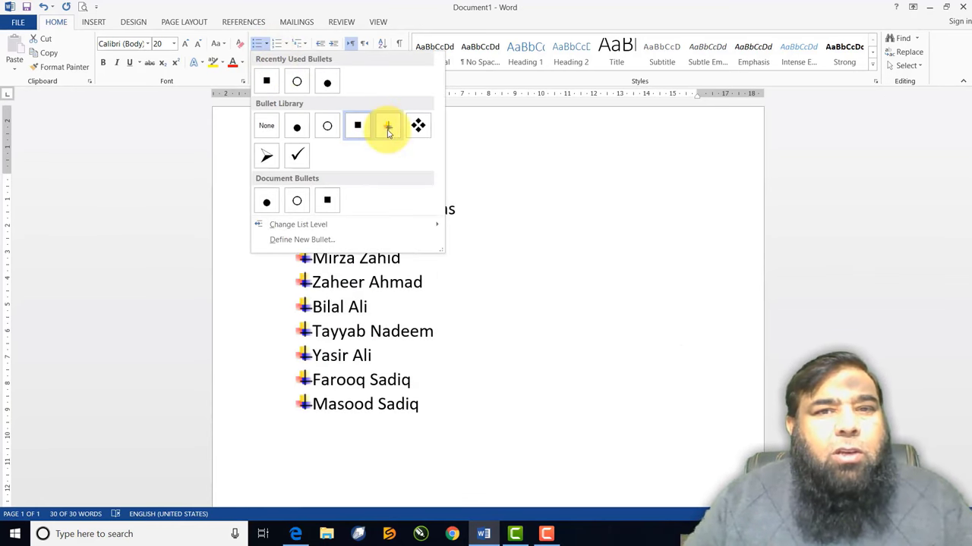
click(387, 128)
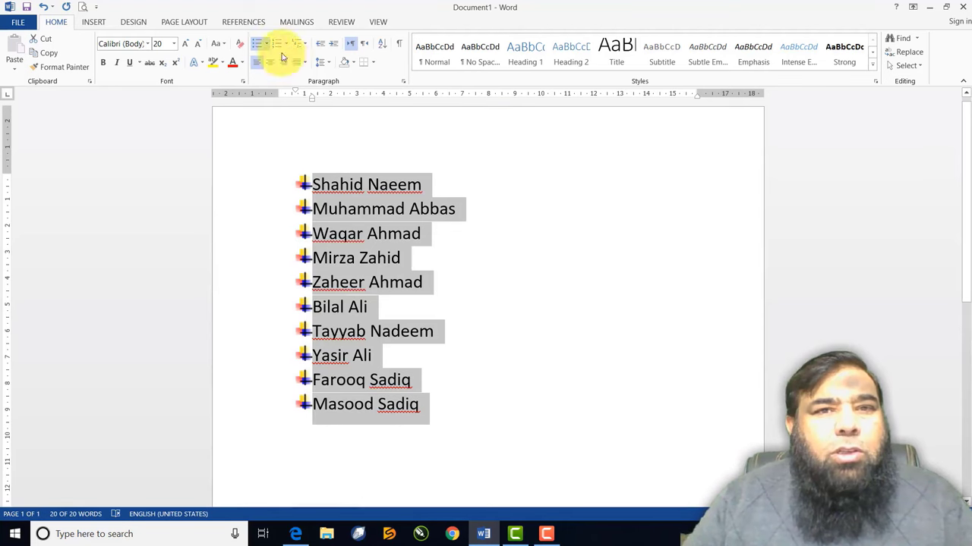
click(265, 44)
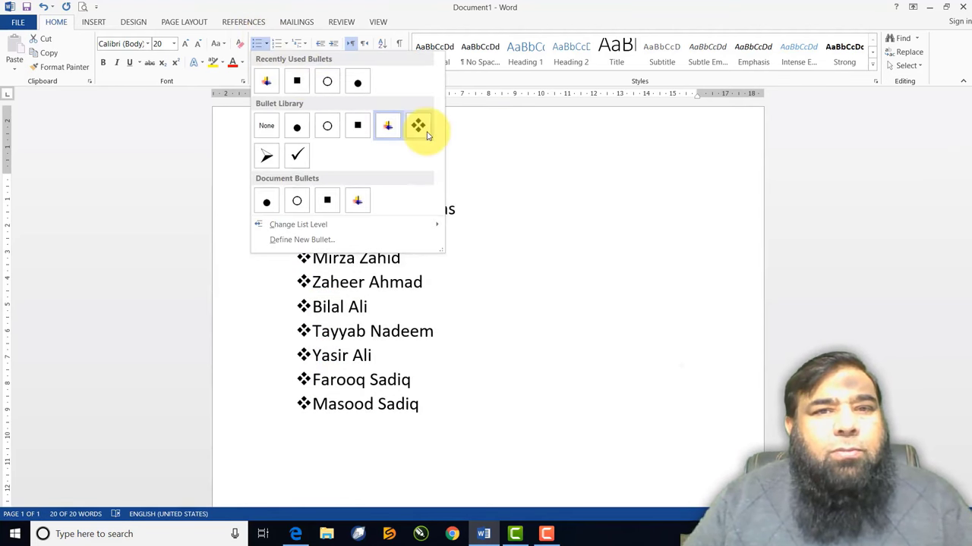
click(418, 126)
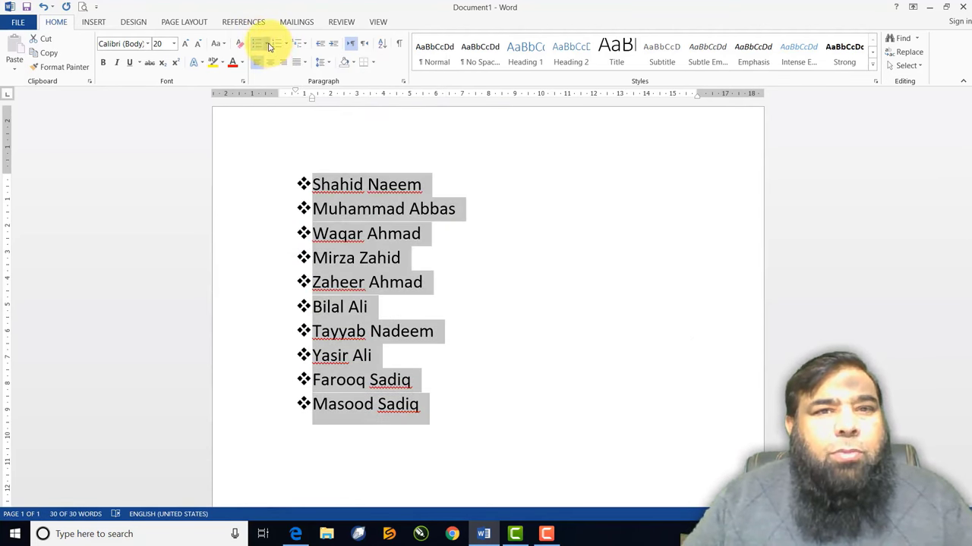
click(263, 43)
click(268, 148)
key(ctrl+z)
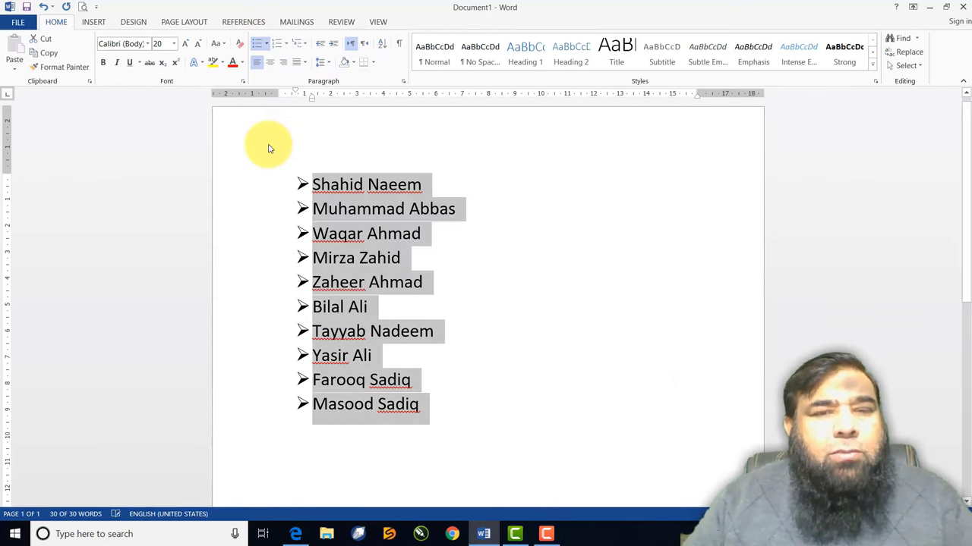
Remove the arrow bullets from the ten names and number them 1 to 10
click(256, 44)
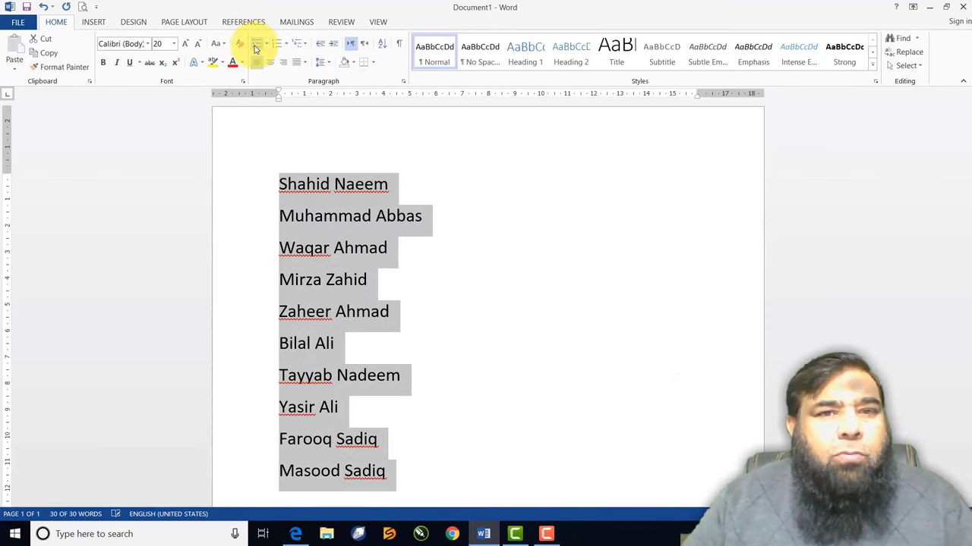
click(256, 44)
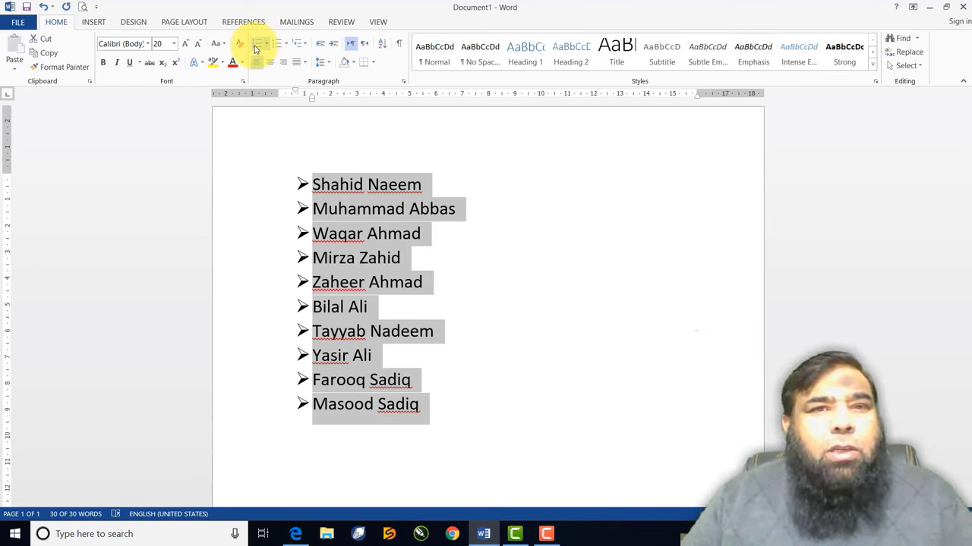
click(255, 46)
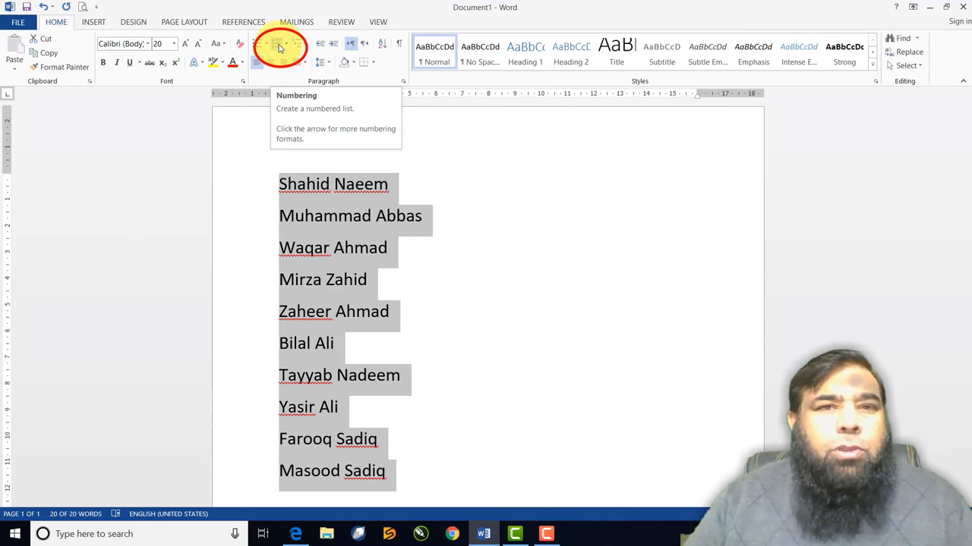
click(279, 48)
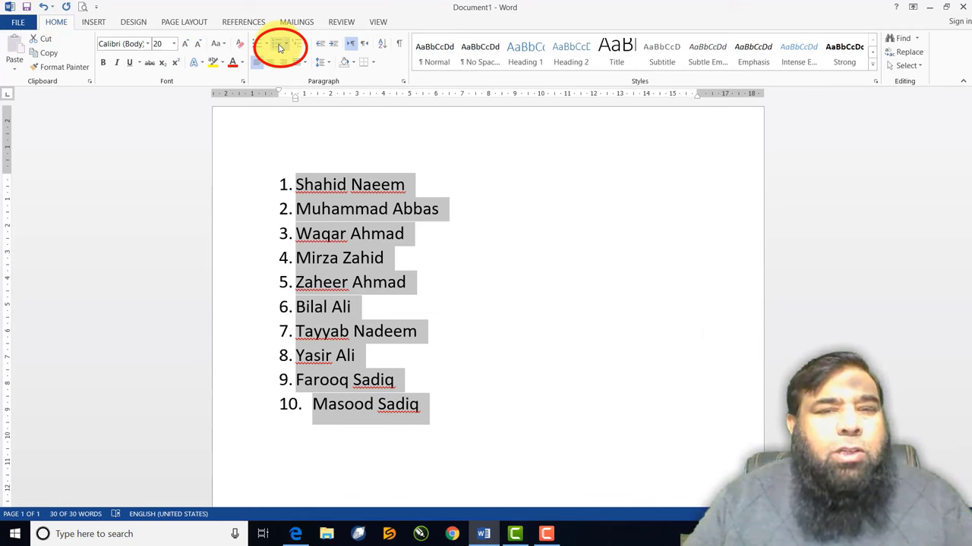
click(279, 47)
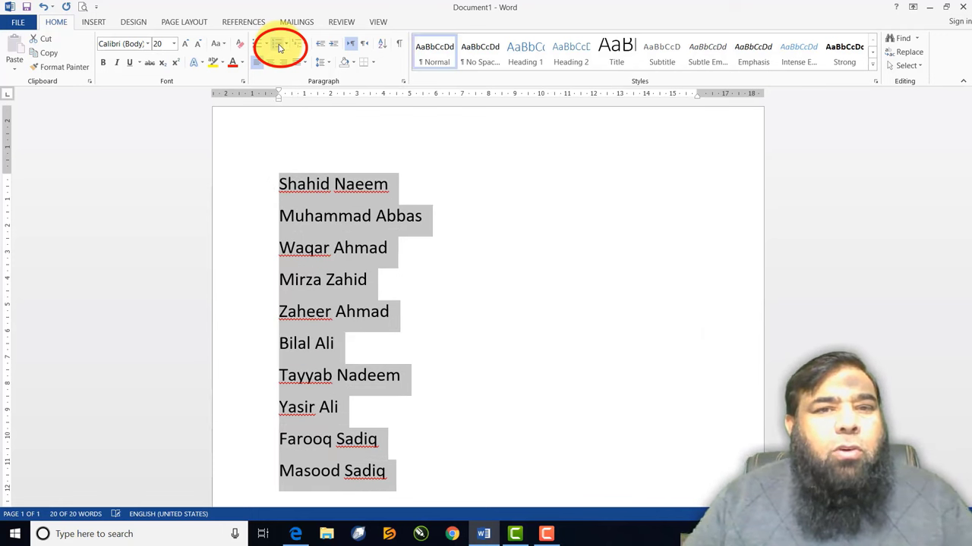
click(279, 48)
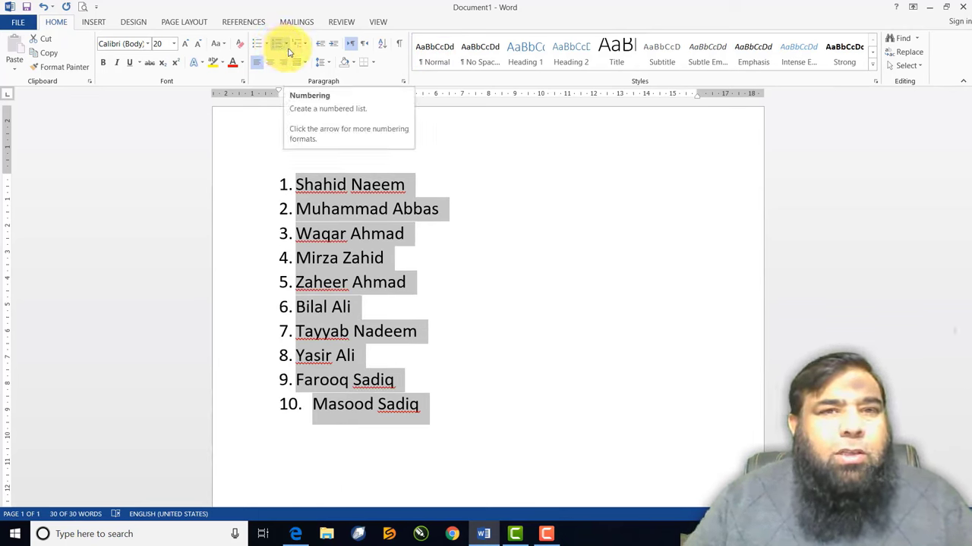
Apply 1) 2) 3) numbering, then try A. B. C. lettering and undo it
click(286, 45)
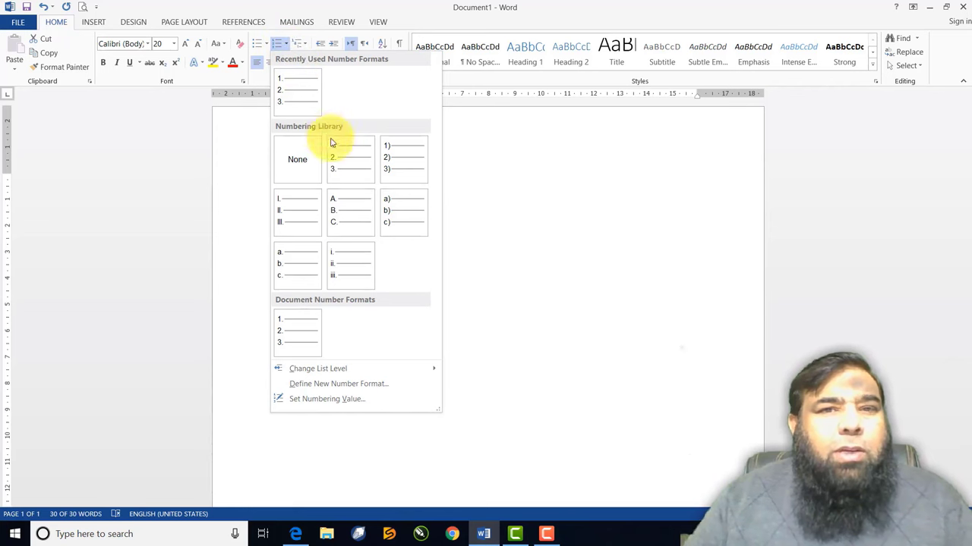
click(391, 161)
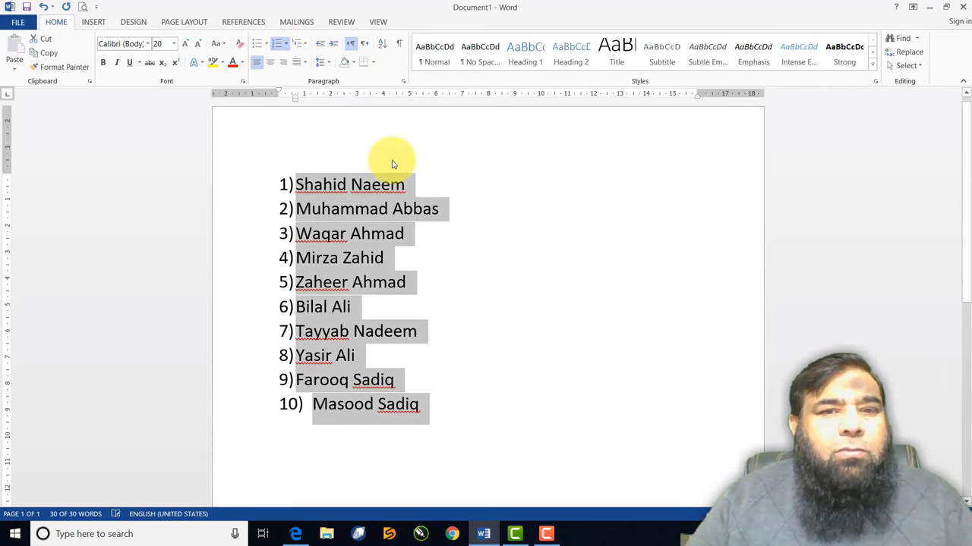
click(286, 46)
click(336, 213)
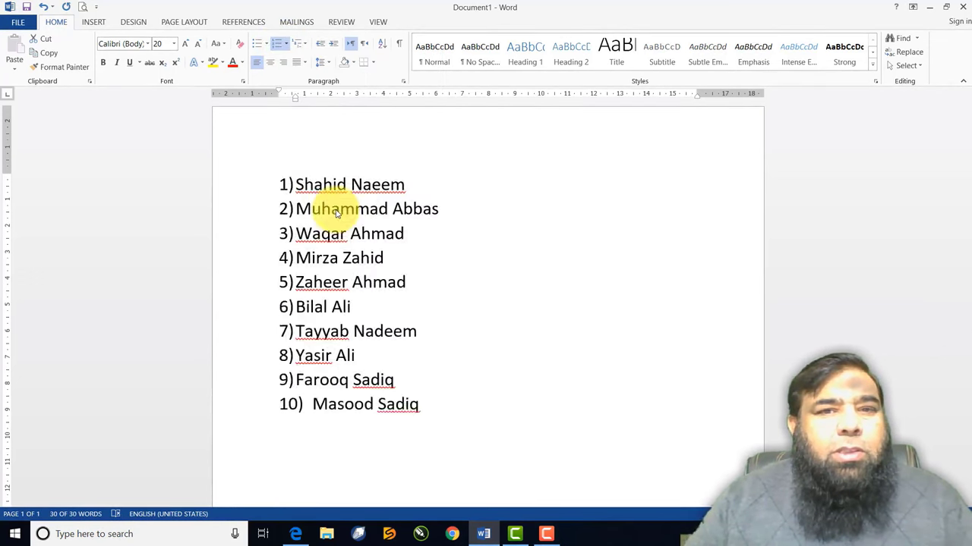
key(ctrl+z)
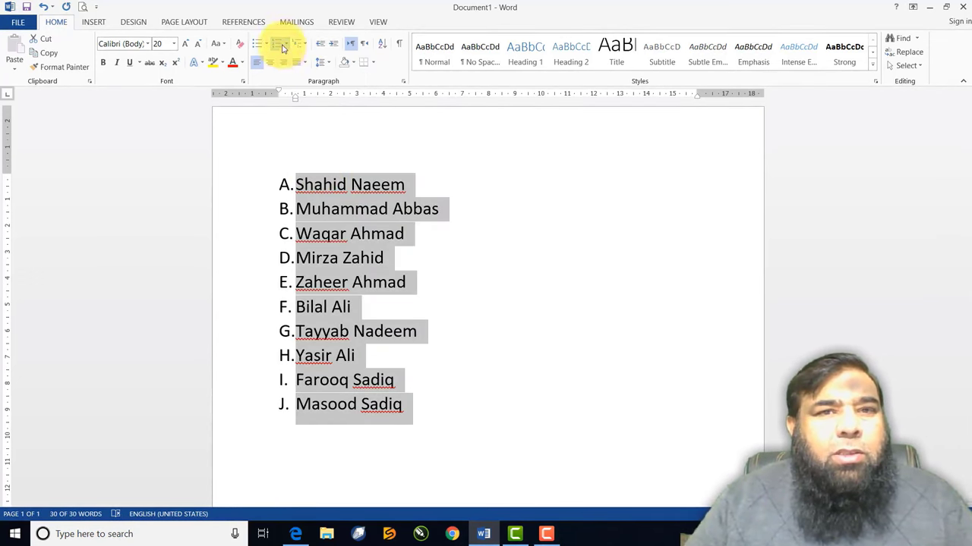
Try Roman numeral and a) b) c) styles, then return the list to 1) 2) 3)
click(283, 46)
click(298, 207)
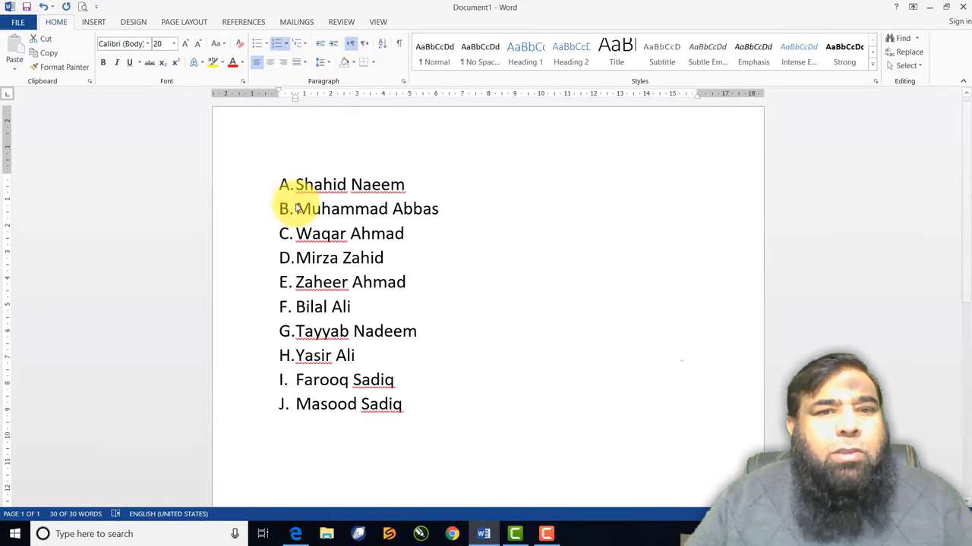
key(ctrl+z)
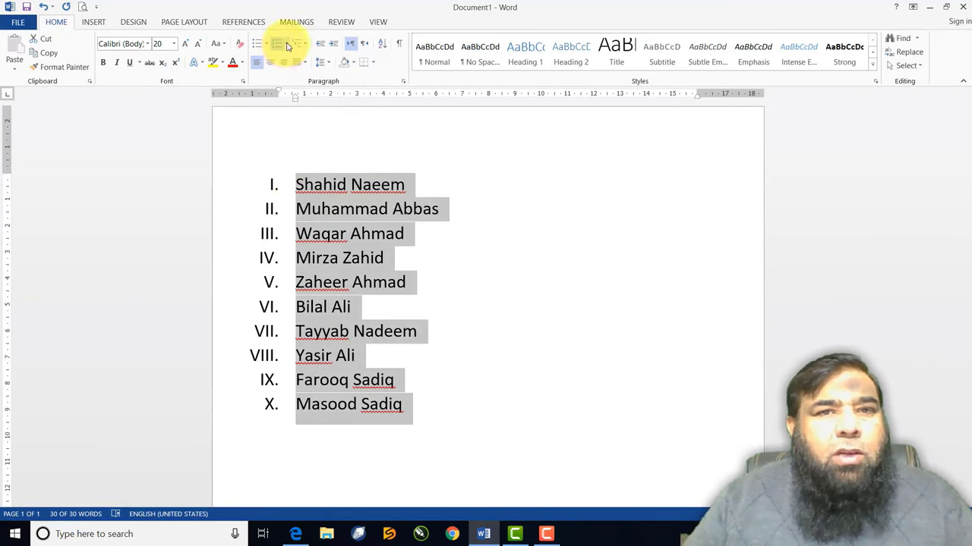
click(287, 46)
click(391, 256)
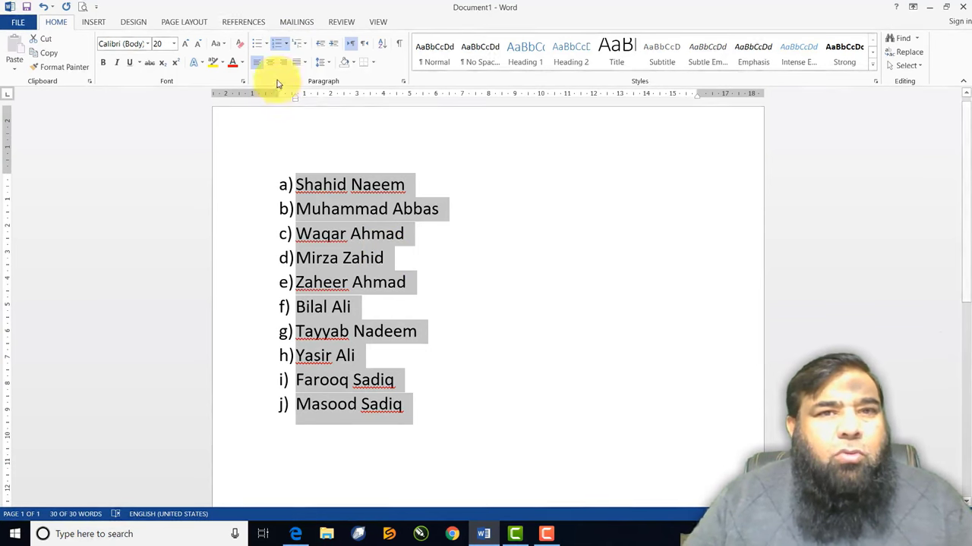
click(287, 44)
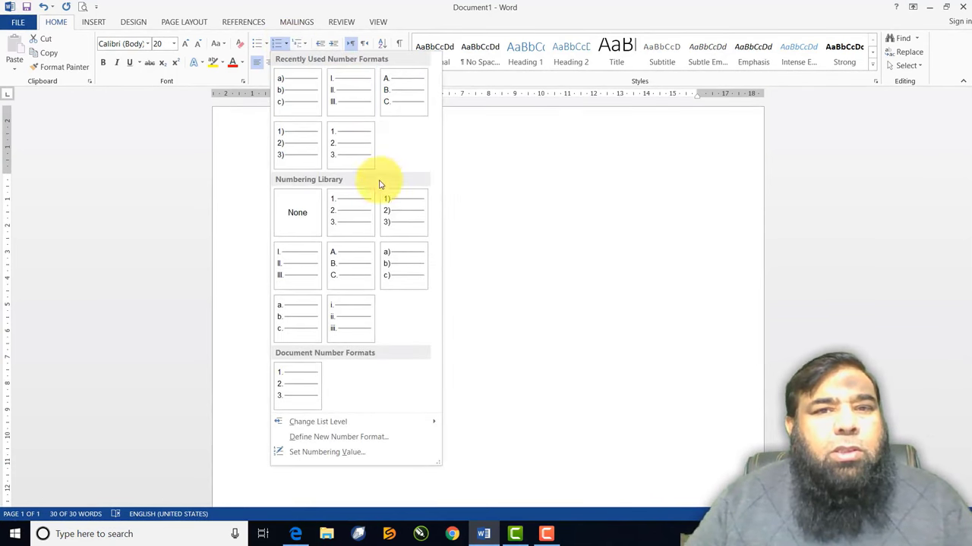
click(394, 220)
click(407, 184)
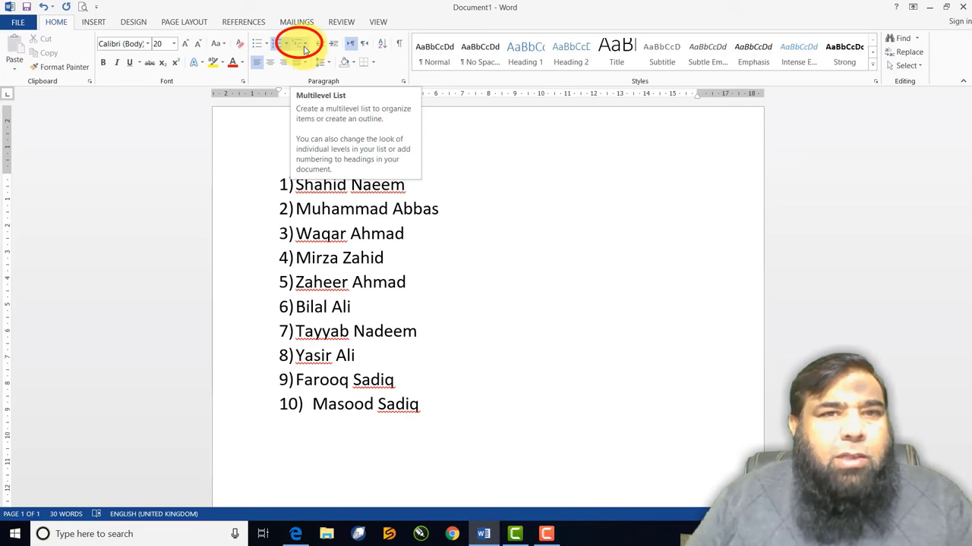
click(304, 48)
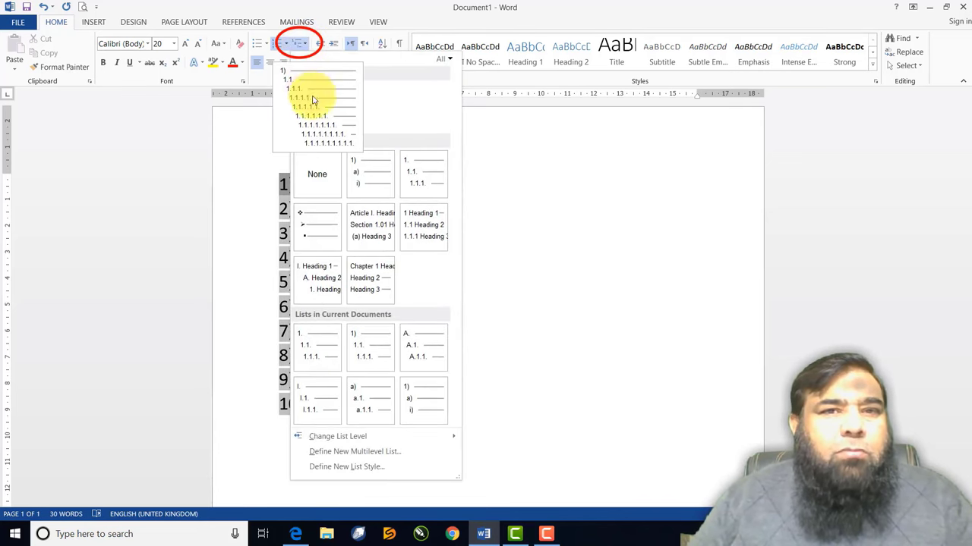
mouse_move(353, 220)
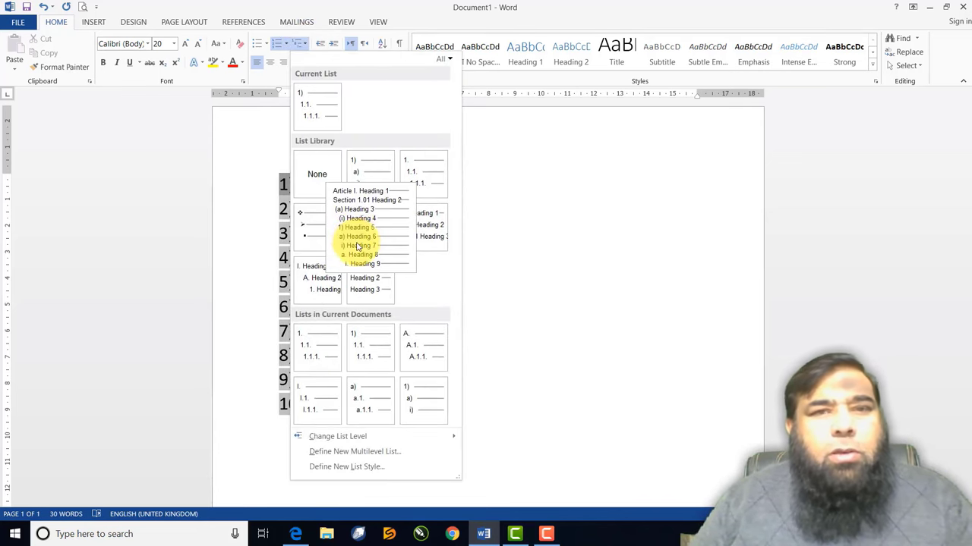
mouse_move(408, 195)
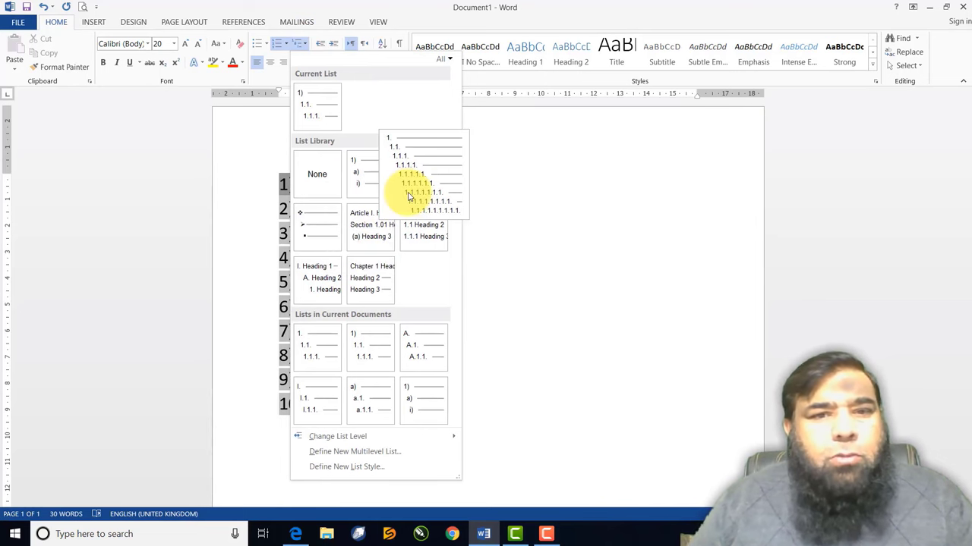
click(327, 114)
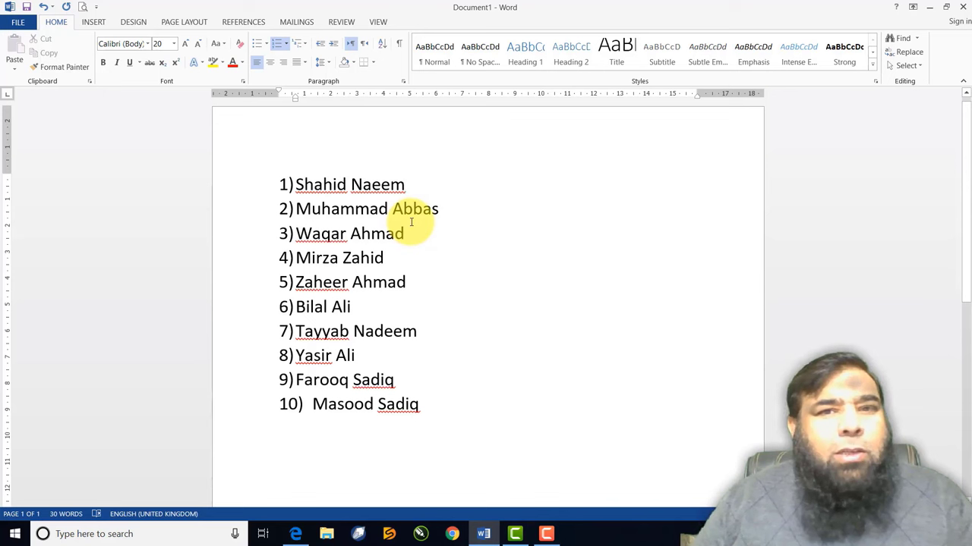
key(Return)
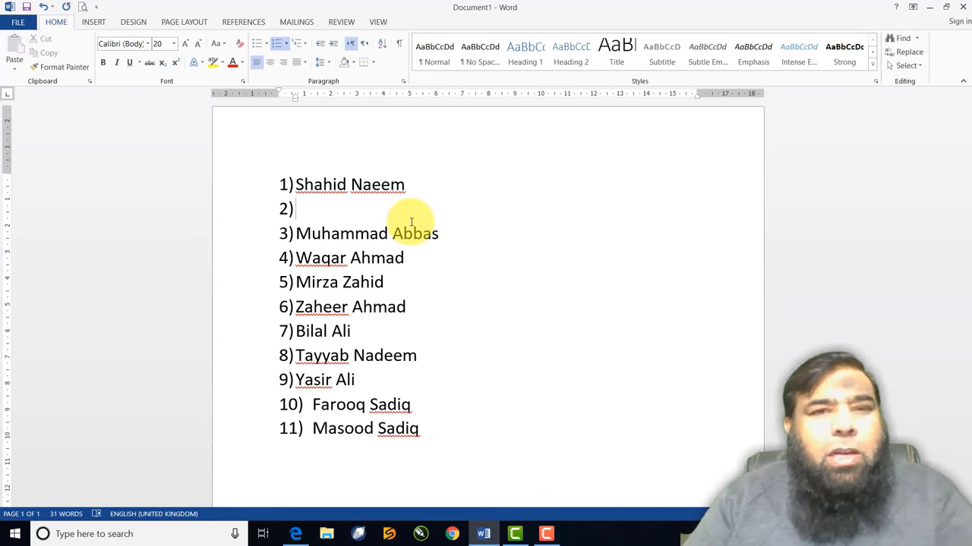
key(Tab)
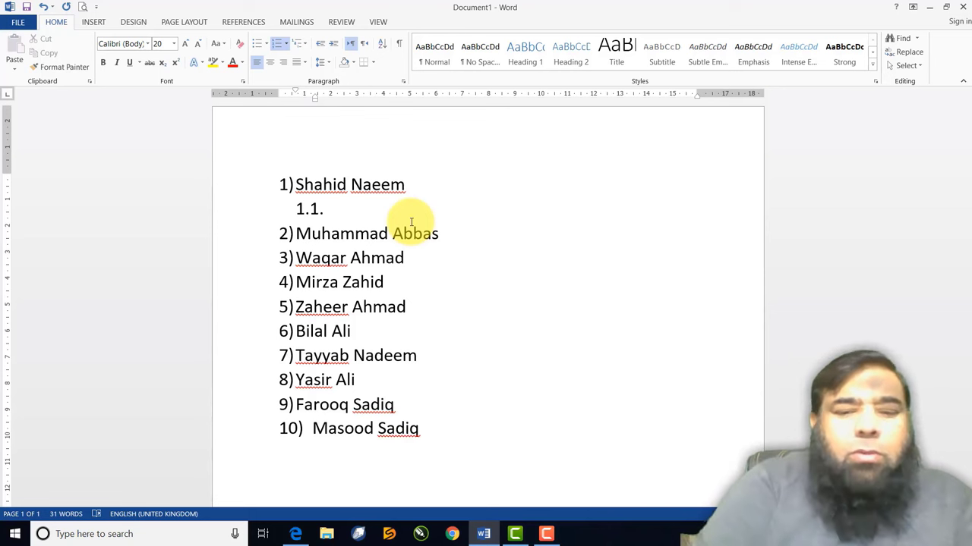
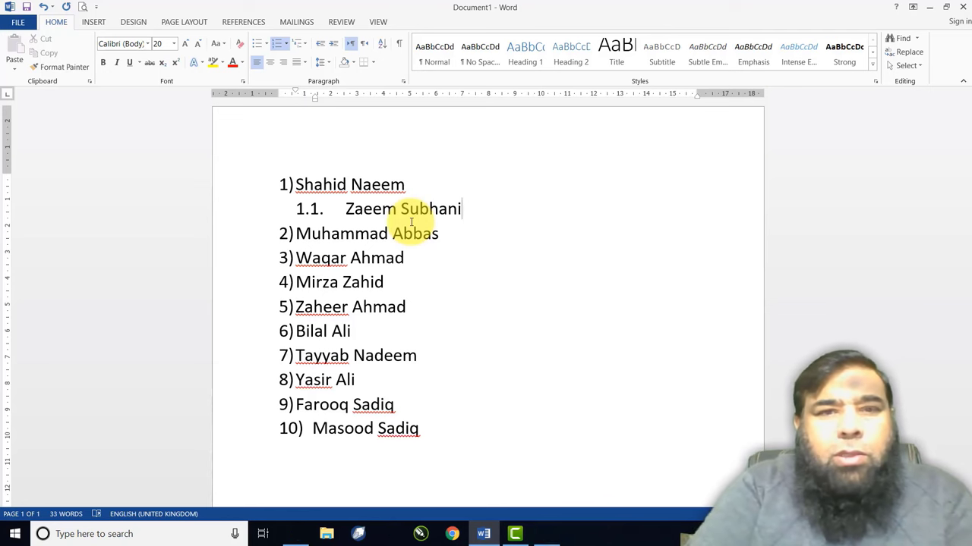
key(Return)
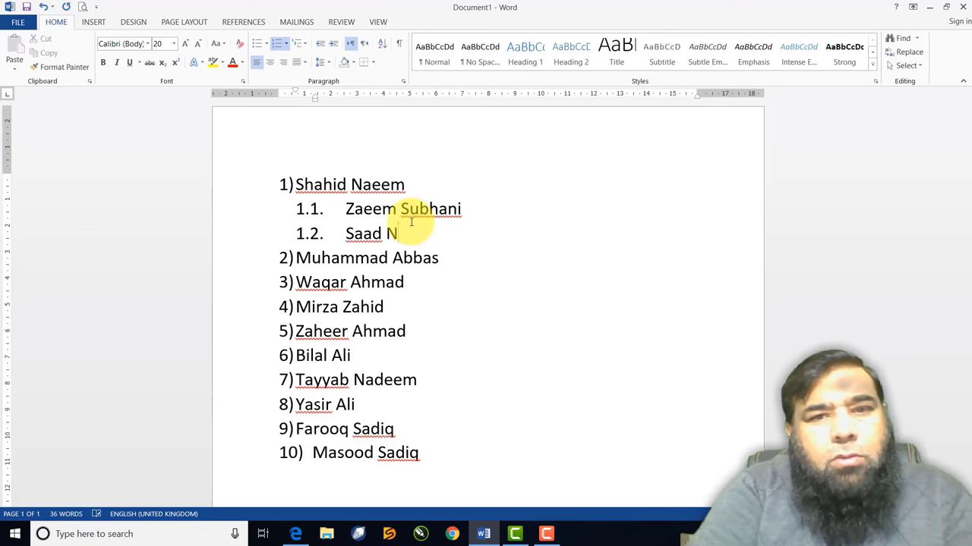
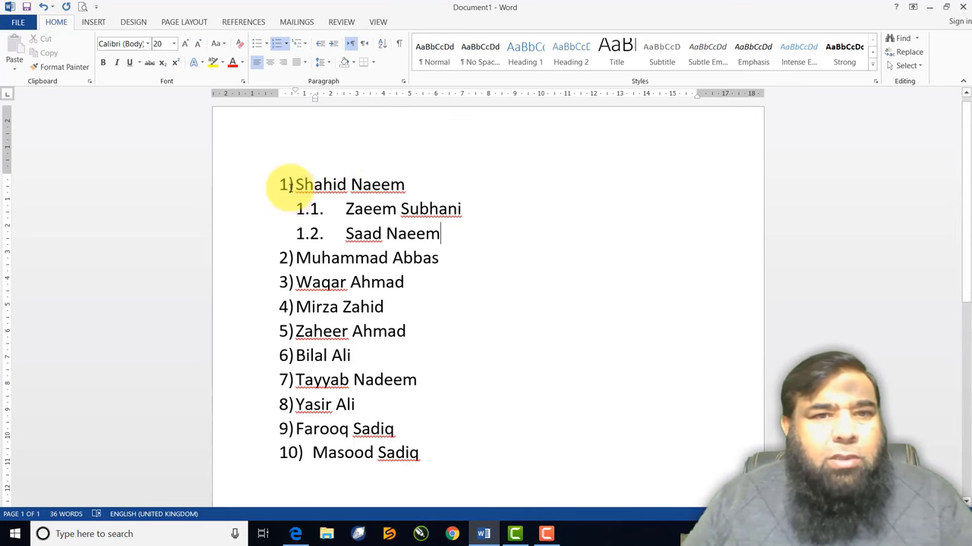
Select the whole name list and remove its numbering
click(283, 185)
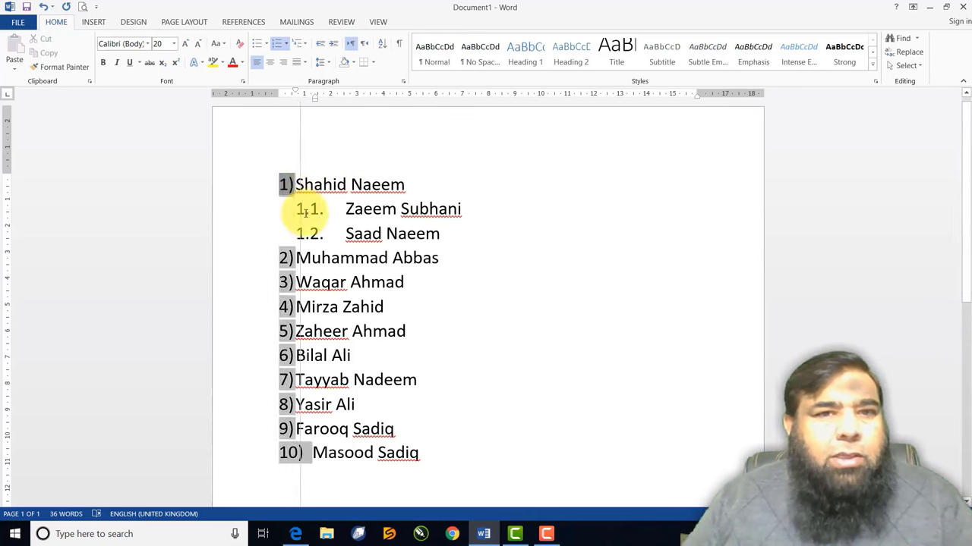
key(Tab)
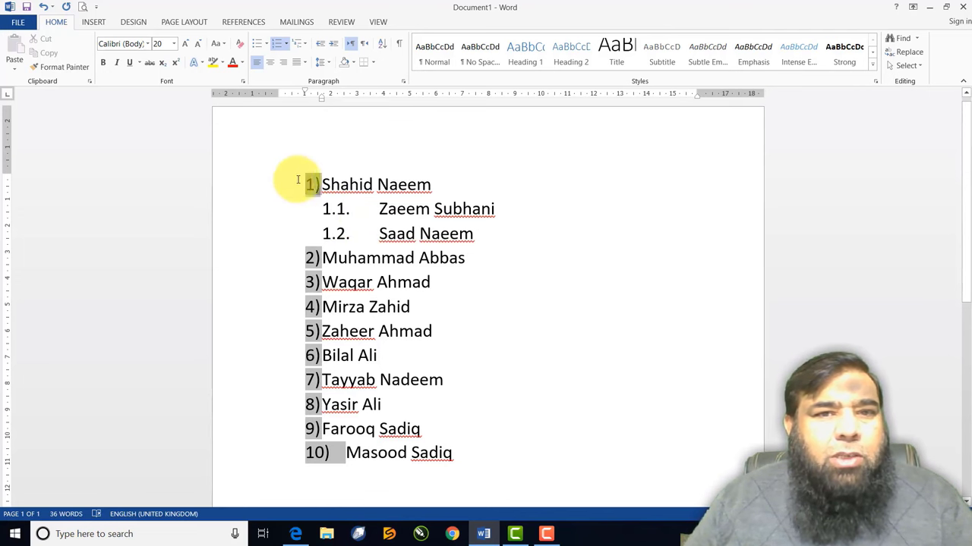
drag(304, 182, 368, 466)
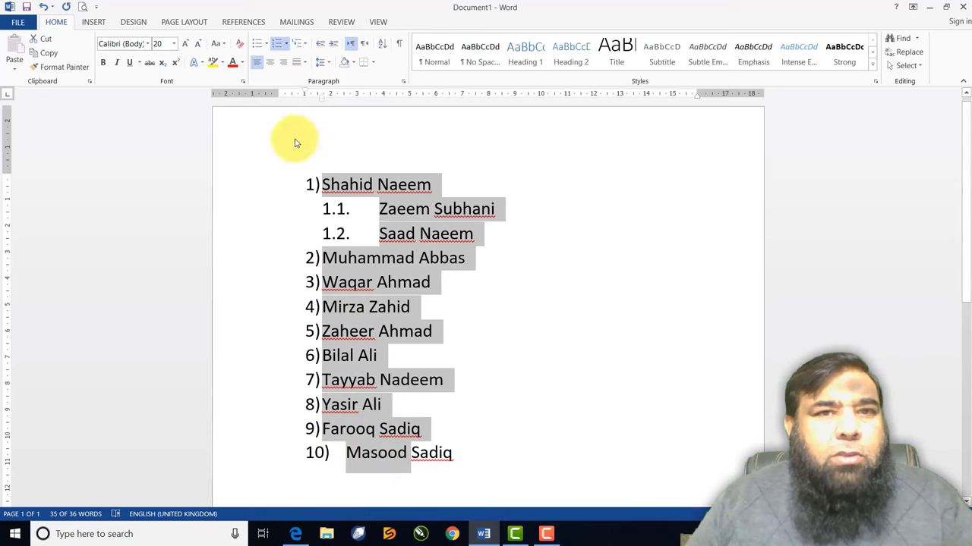
click(277, 44)
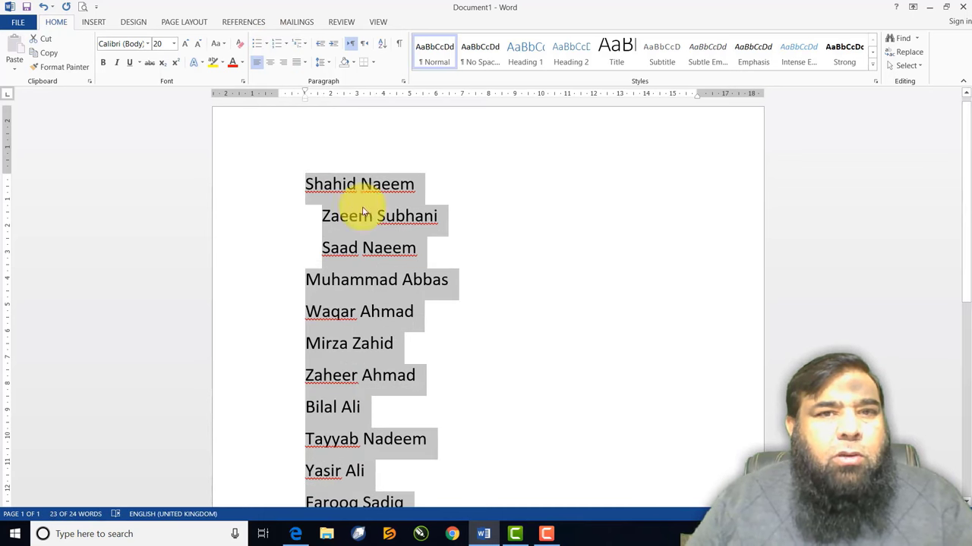
click(321, 216)
key(BackSpace)
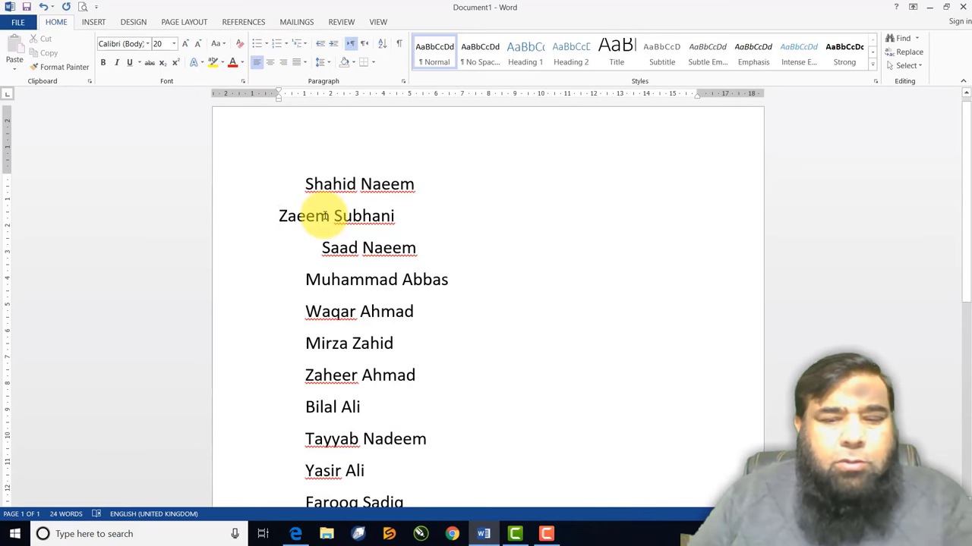
click(306, 184)
key(BackSpace)
click(322, 247)
key(BackSpace)
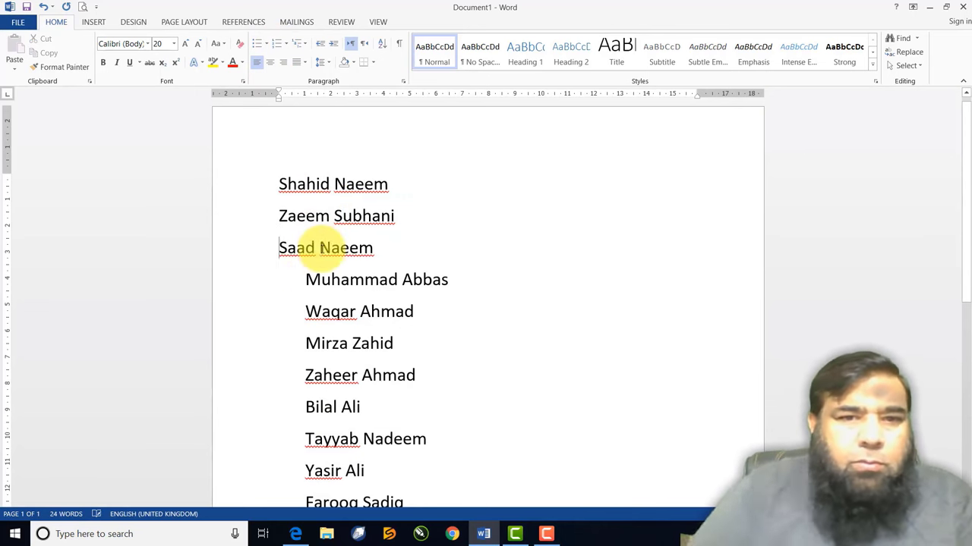
click(306, 279)
key(BackSpace)
key(Down)
key(BackSpace)
key(Down)
key(BackSpace)
key(Down)
key(BackSpace)
key(Down)
key(BackSpace)
key(Down)
key(BackSpace)
key(Down)
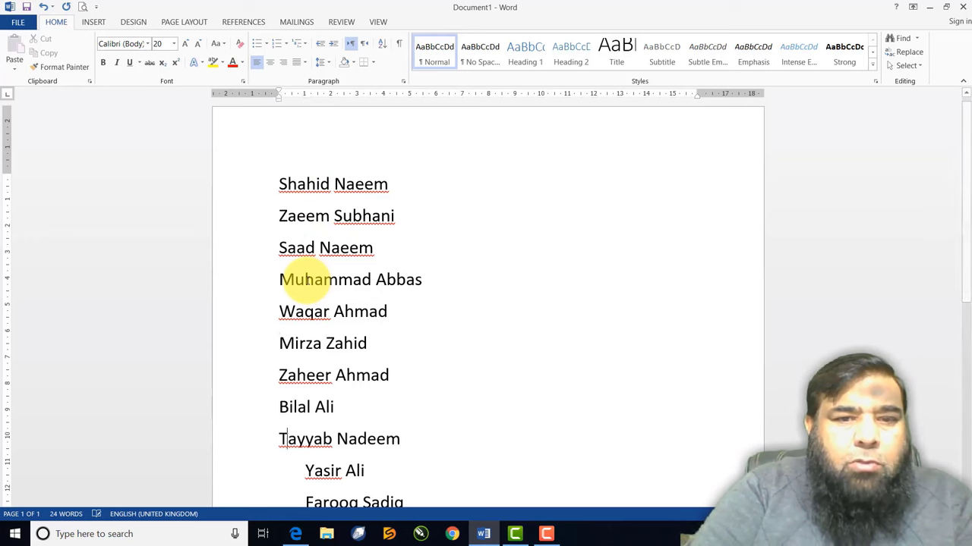
key(BackSpace)
key(Down)
key(BackSpace)
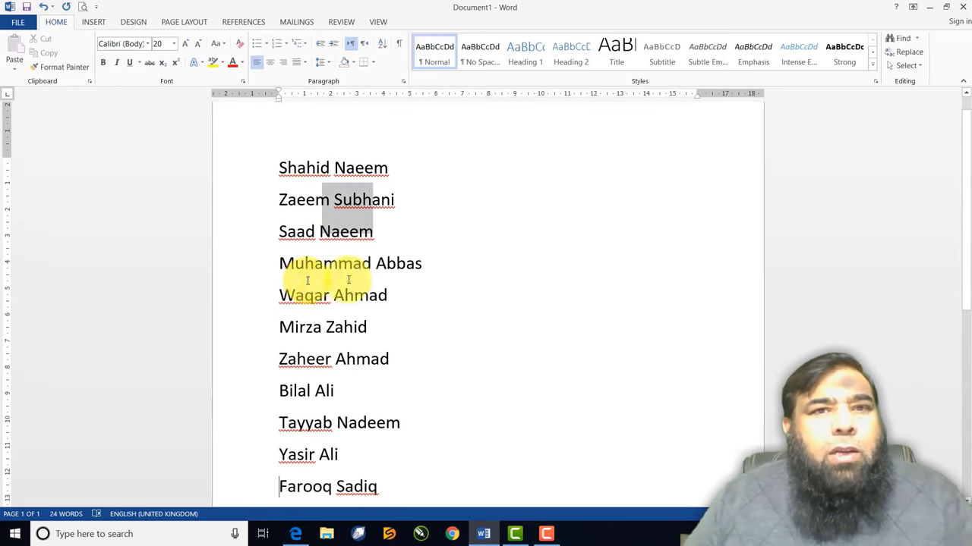
drag(280, 169, 367, 489)
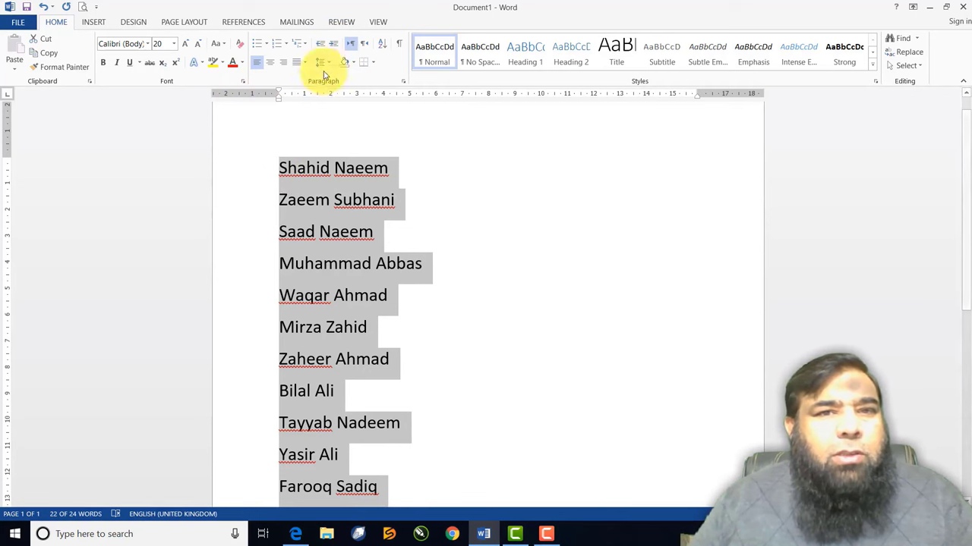
Indent the selected names three steps right, then decrease the indent three times back to the margin
click(333, 45)
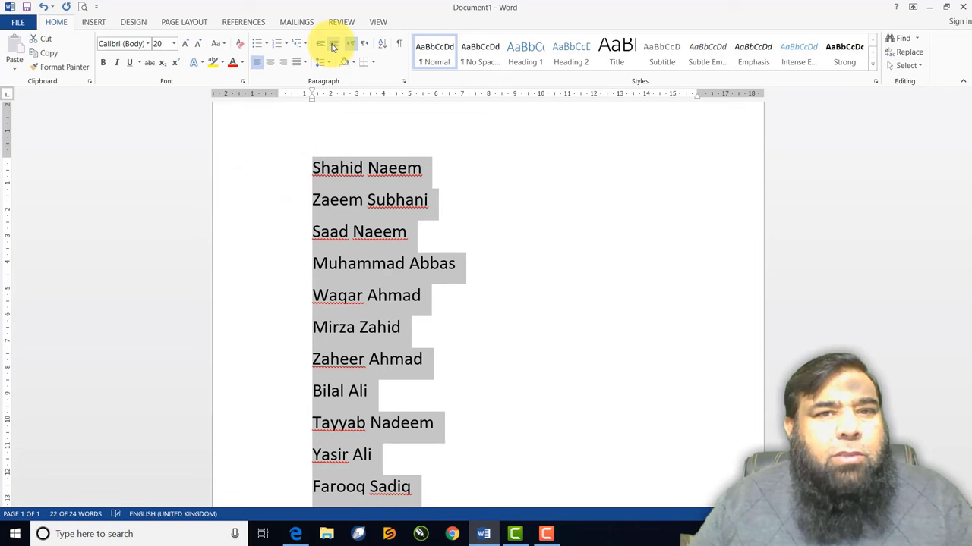
click(332, 47)
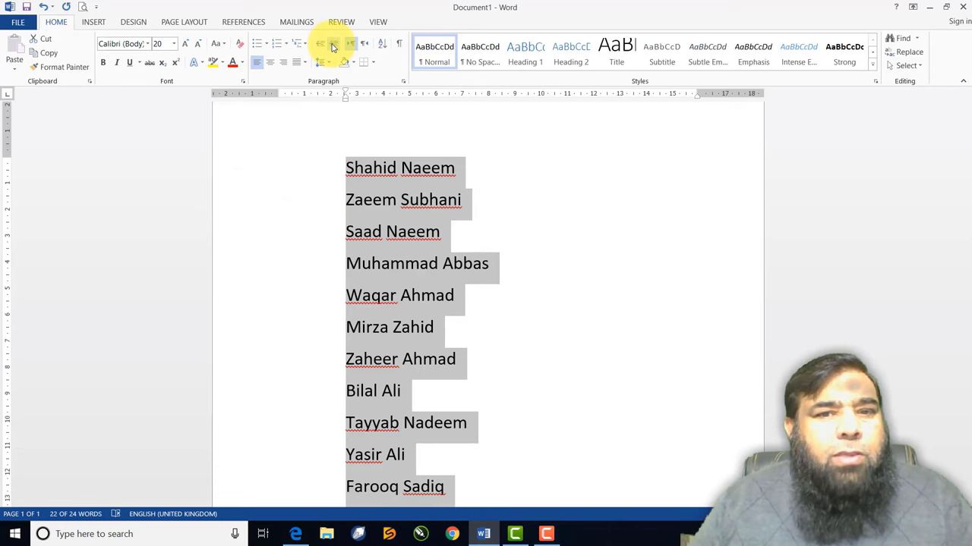
click(332, 47)
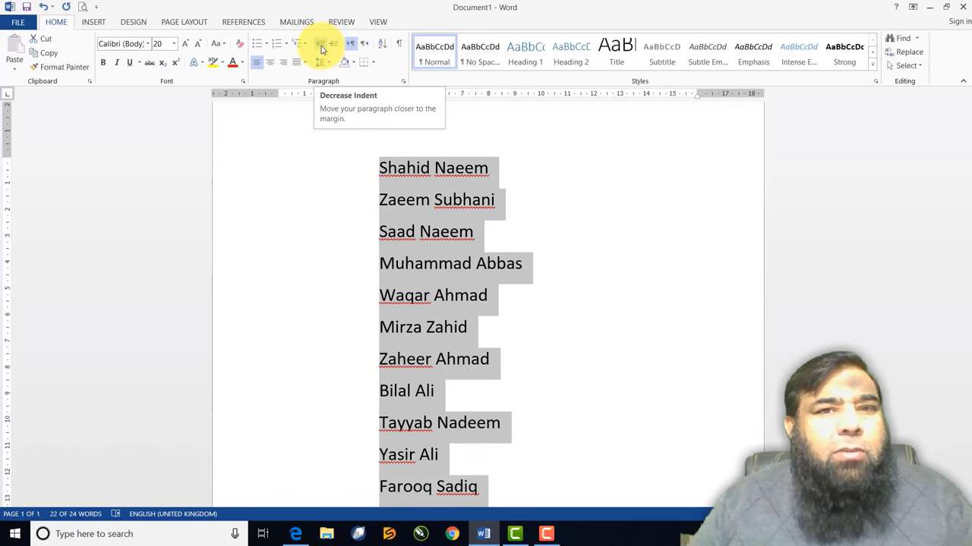
click(321, 50)
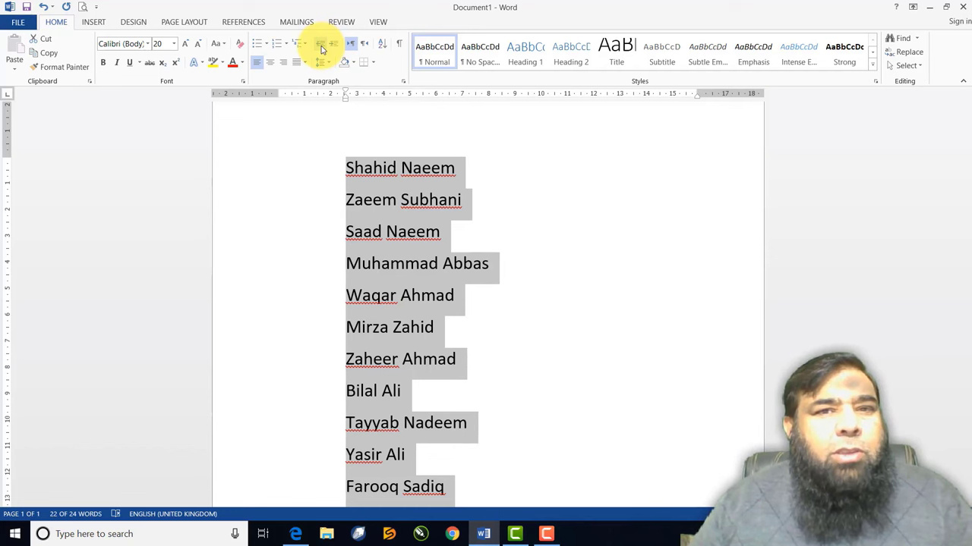
click(322, 49)
click(322, 50)
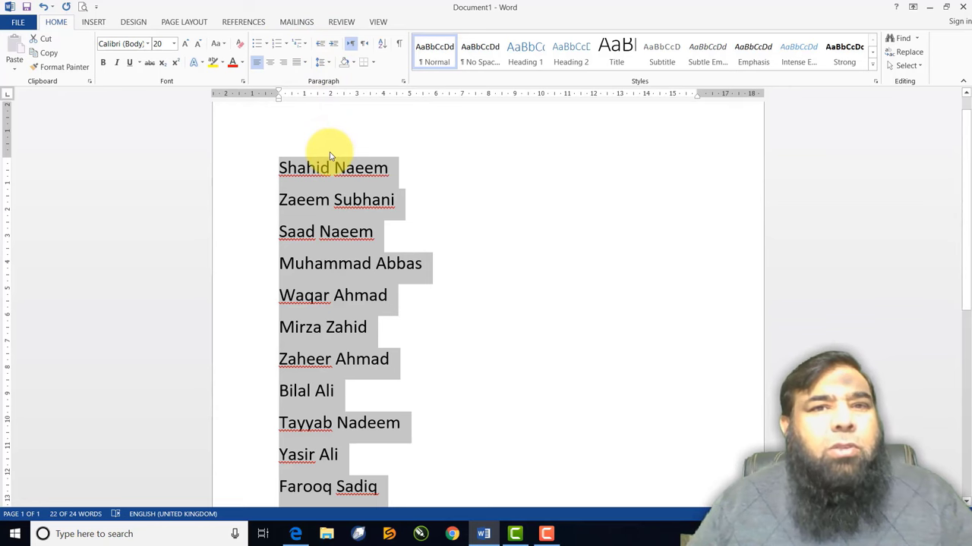
scroll(332, 151, up, 1)
scroll(319, 154, down, 1)
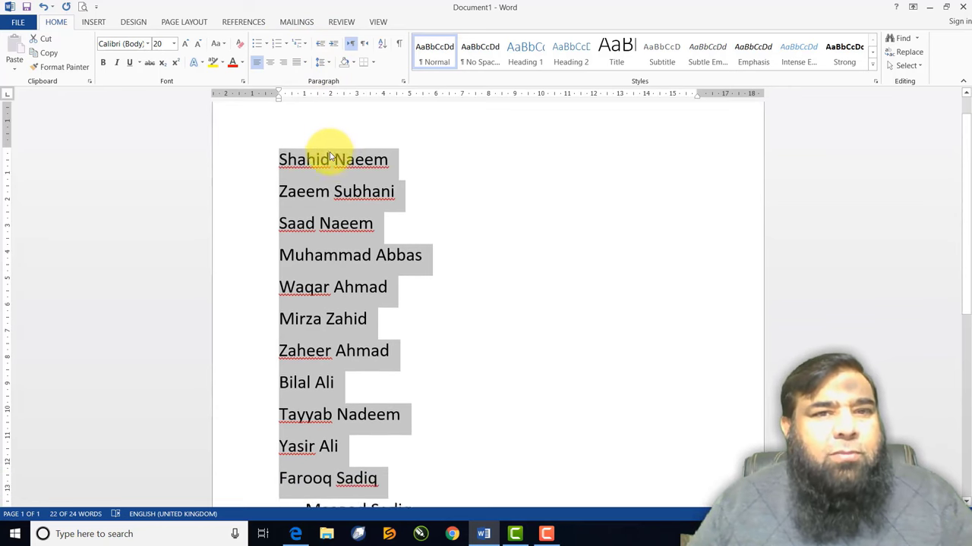
click(281, 160)
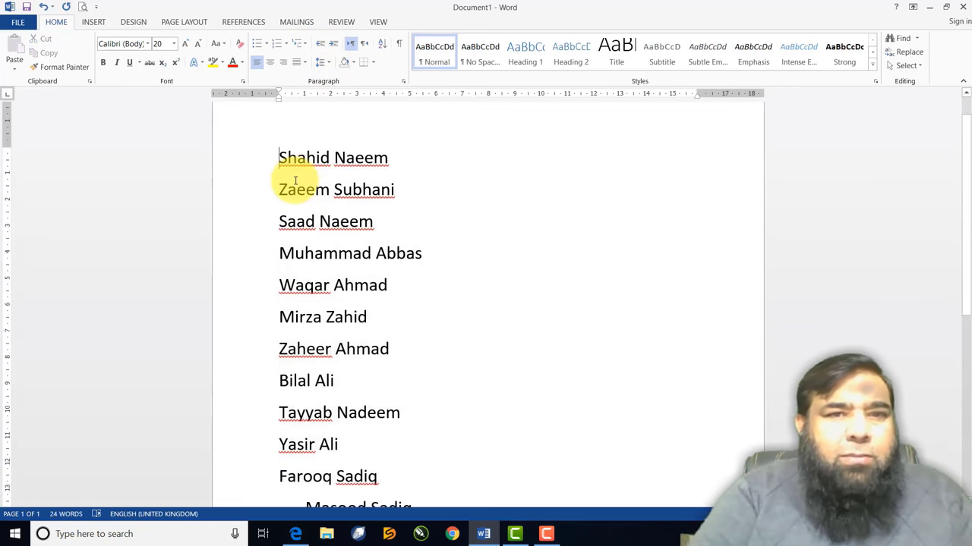
key(Return)
key(Up)
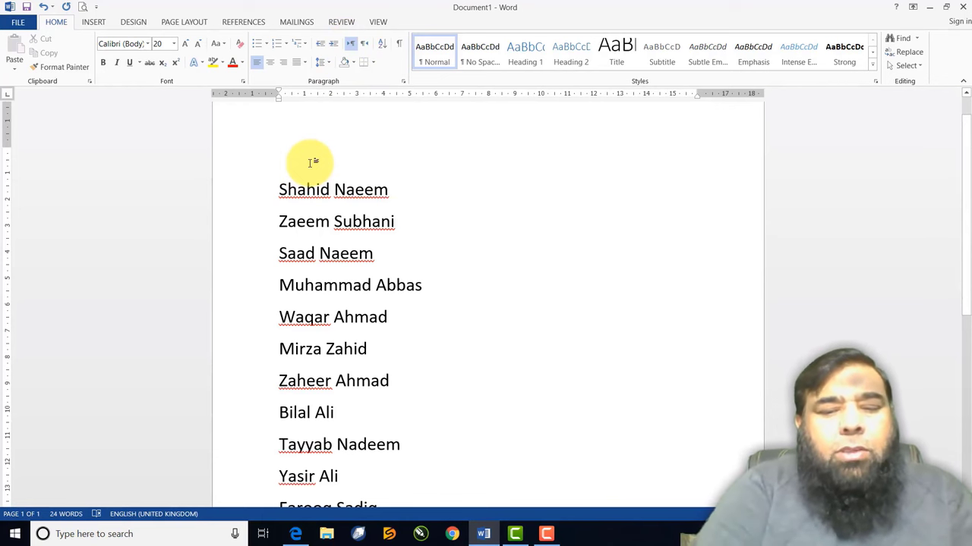
text(We)
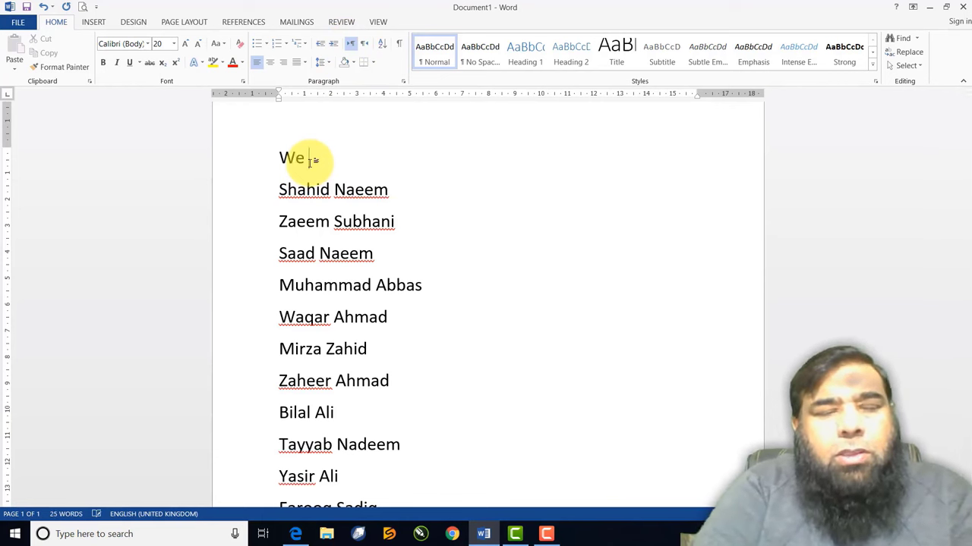
text( Love Pa)
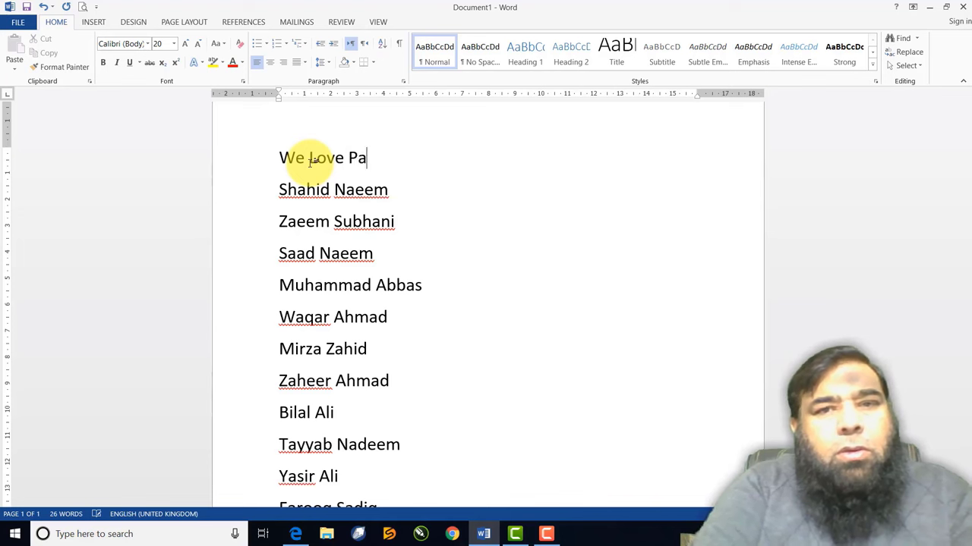
text(kistan)
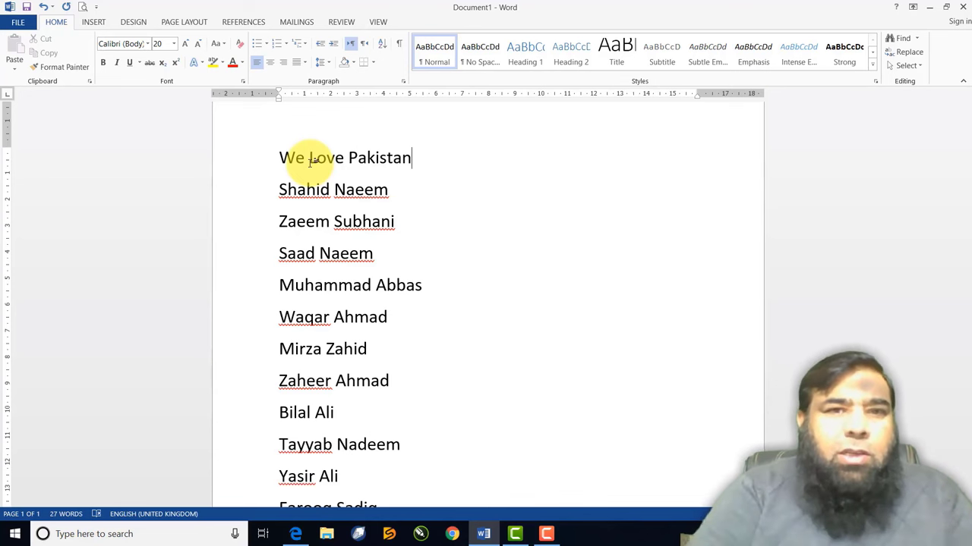
key(BackSpace)
key(BackSpace)
key(BackSpace)
key(BackSpace)
key(BackSpace)
key(BackSpace)
key(BackSpace)
key(BackSpace)
key(BackSpace)
key(BackSpace)
key(BackSpace)
key(BackSpace)
key(BackSpace)
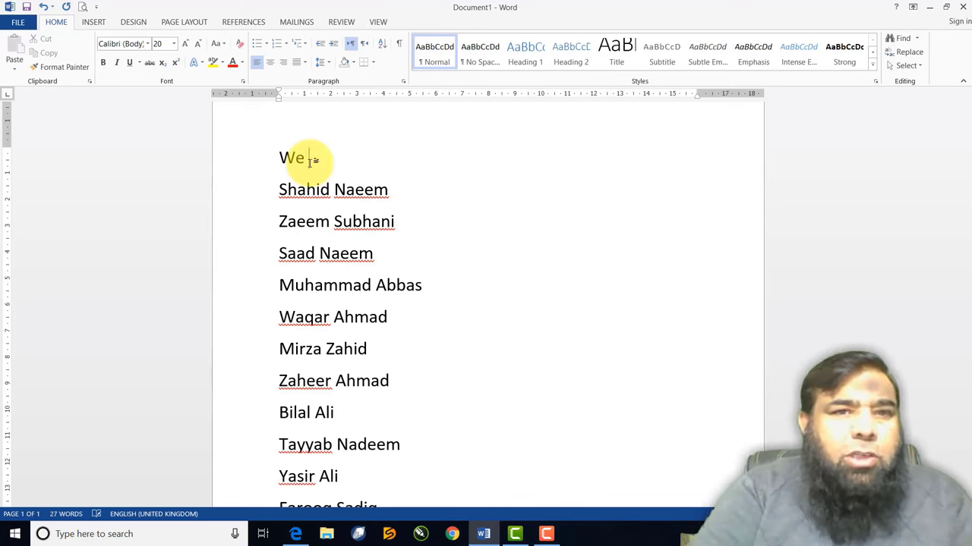
key(BackSpace)
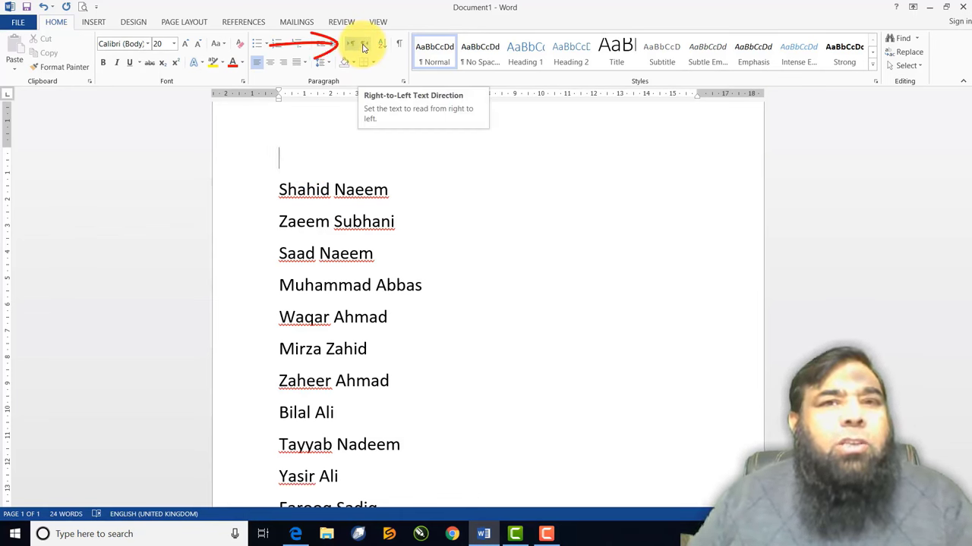
Make the first line right-to-left, type 'We Love Pakistan.' and select it
click(364, 48)
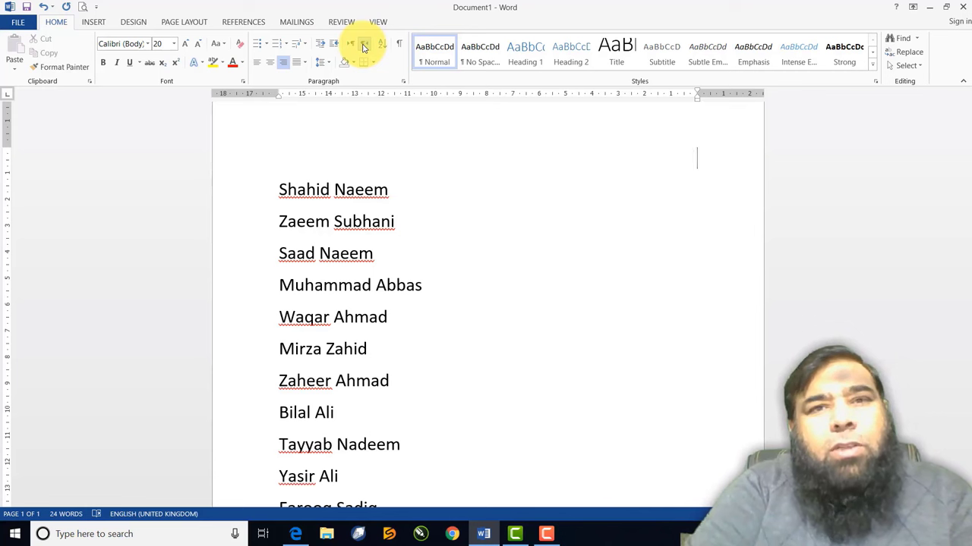
text(We)
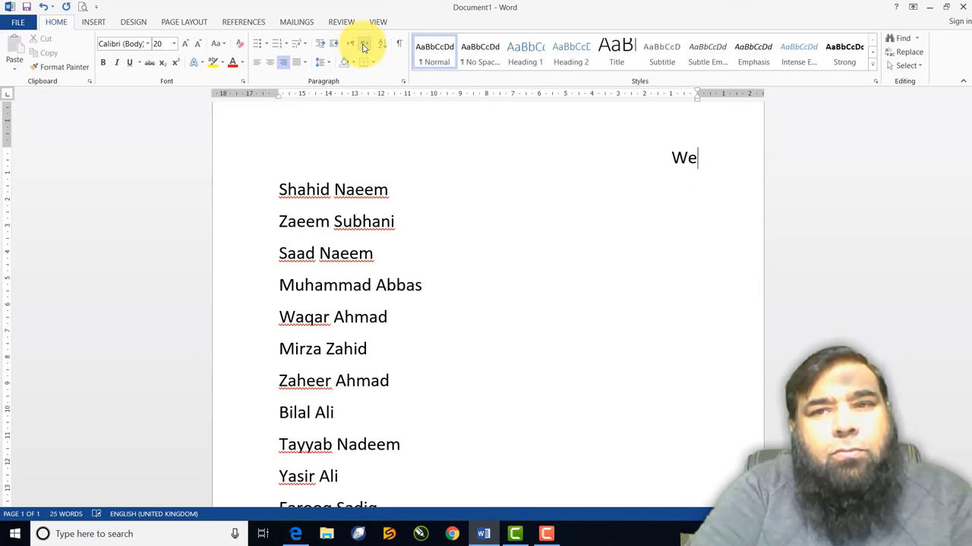
text( Love )
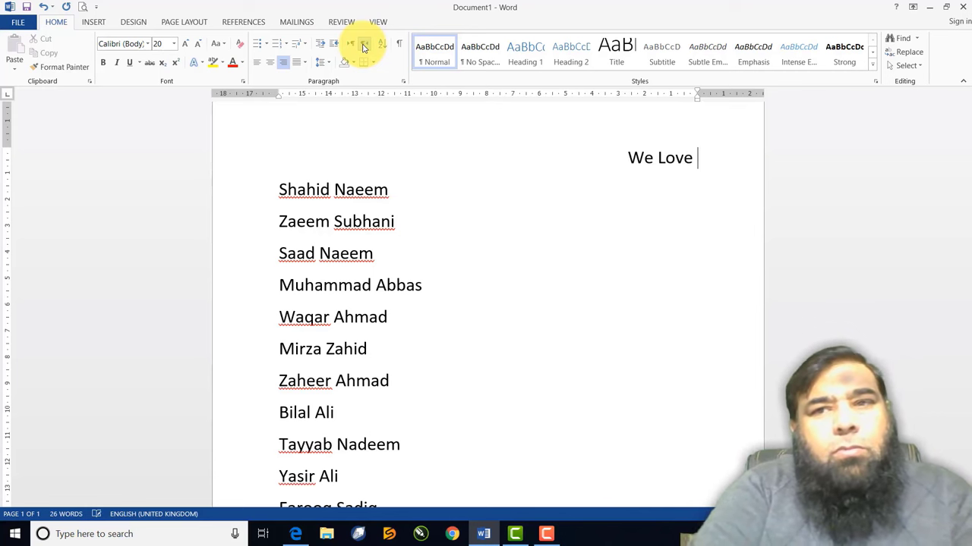
text(Pakistan.)
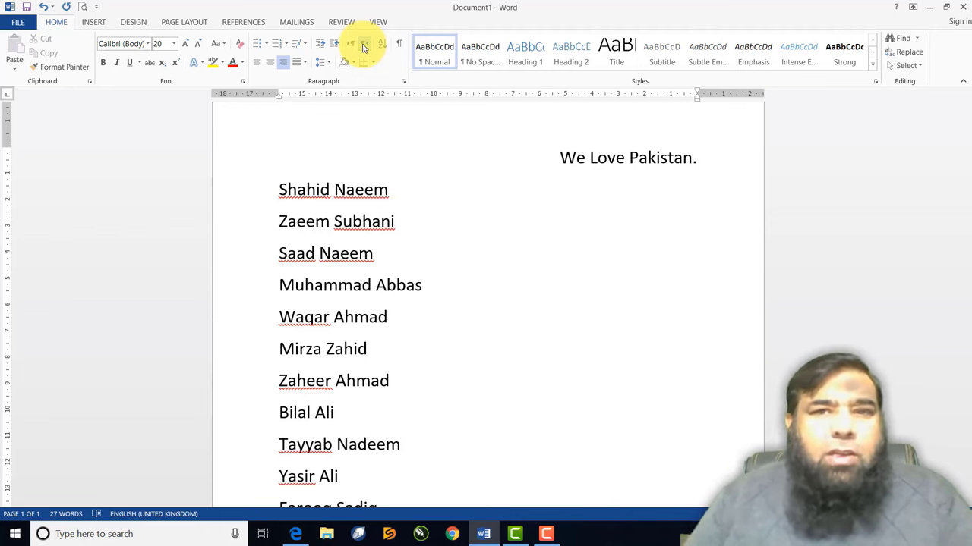
drag(694, 159, 547, 162)
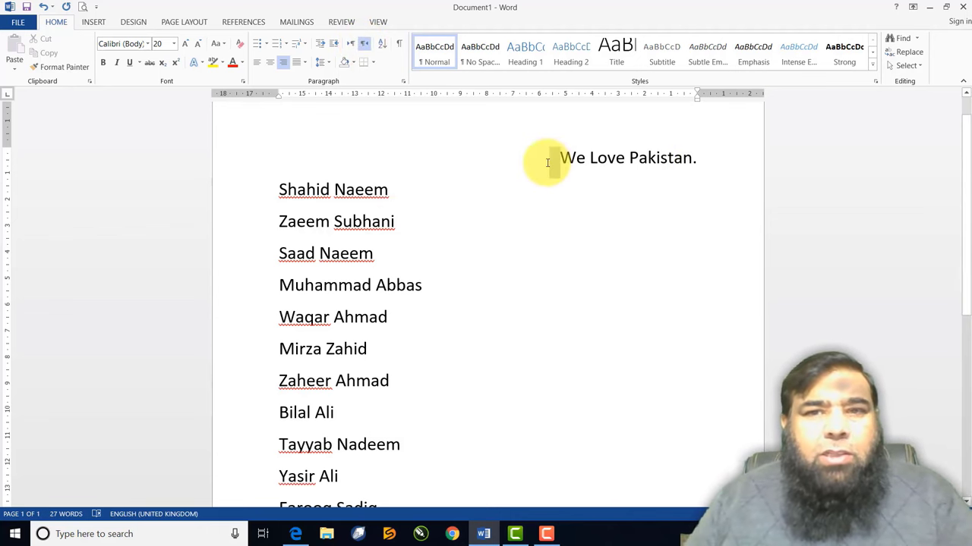
click(296, 152)
drag(314, 156, 651, 165)
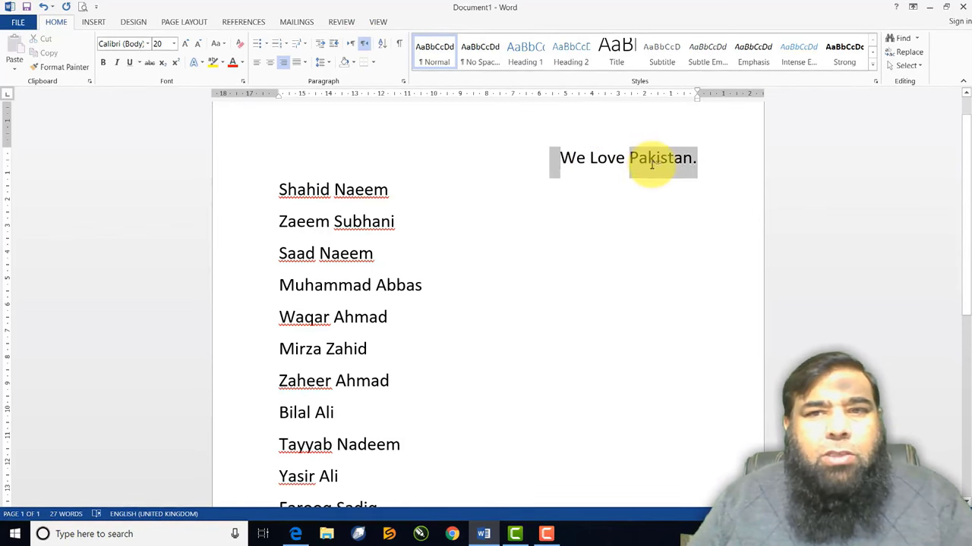
key(Delete)
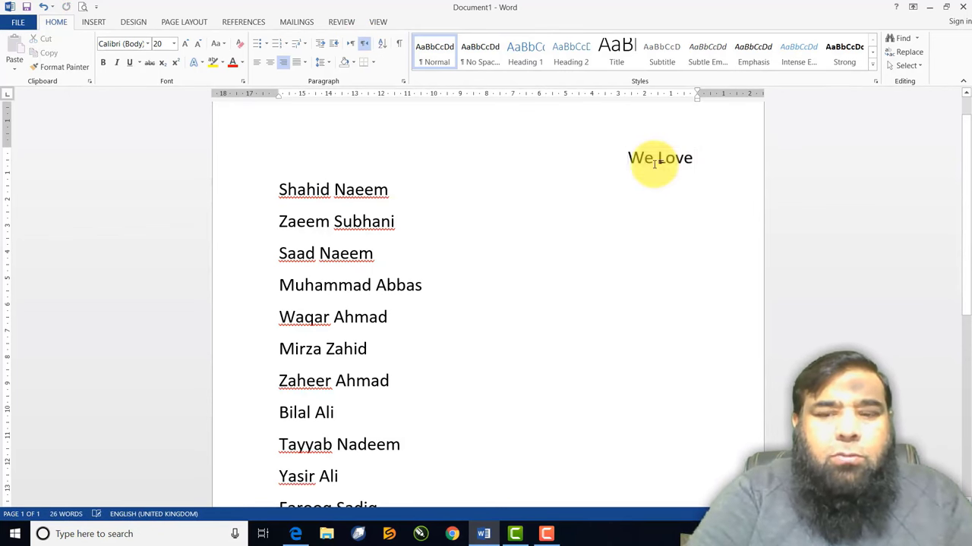
key(Delete)
key(Delete)
key(Delete)
key(Delete)
key(Delete)
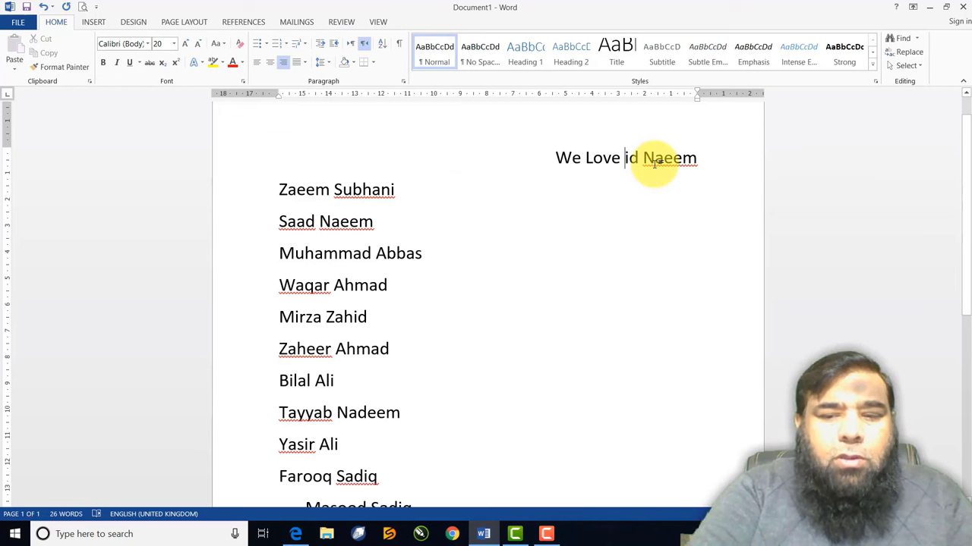
key(BackSpace)
key(BackSpace)
key(BackSpace)
key(BackSpace)
key(BackSpace)
key(BackSpace)
key(BackSpace)
key(BackSpace)
key(End)
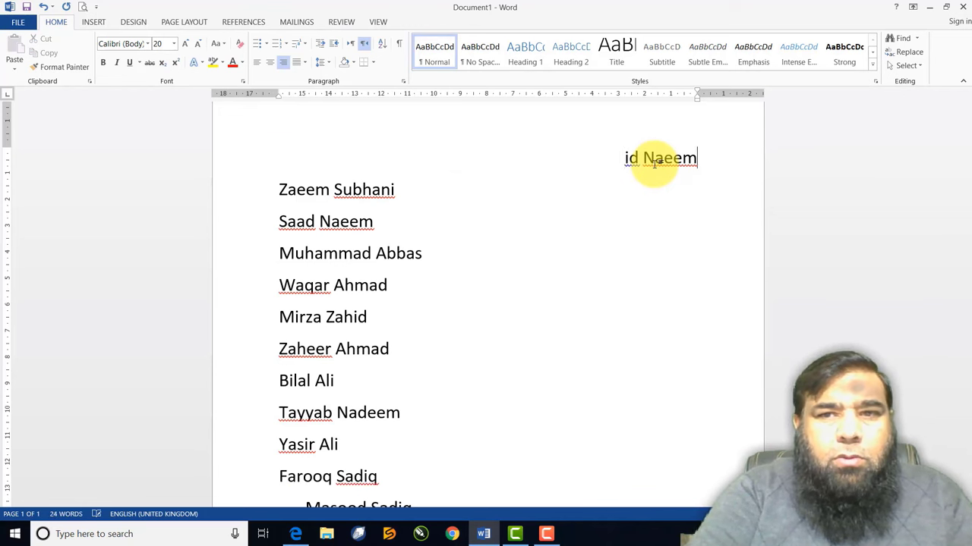
click(353, 47)
key(Home)
text(S)
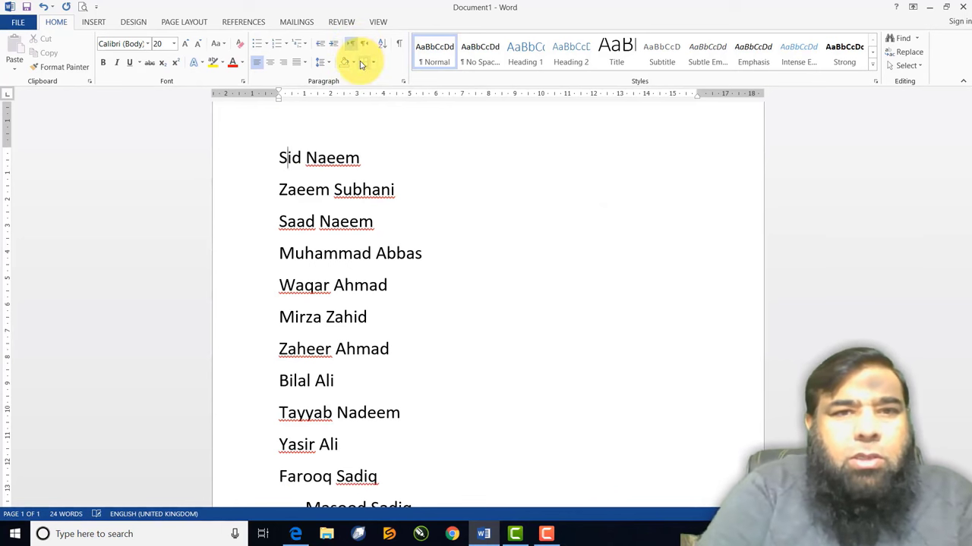
text(hah)
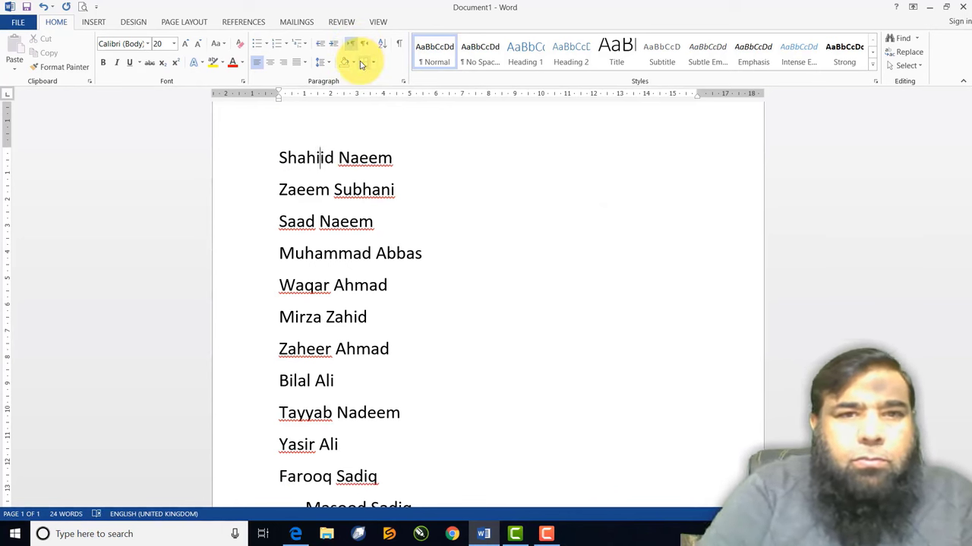
key(BackSpace)
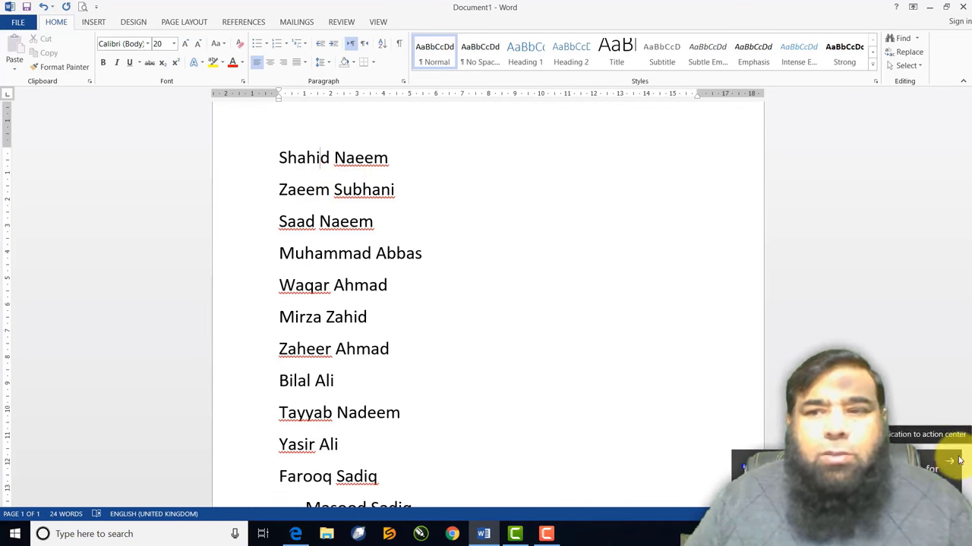
click(954, 461)
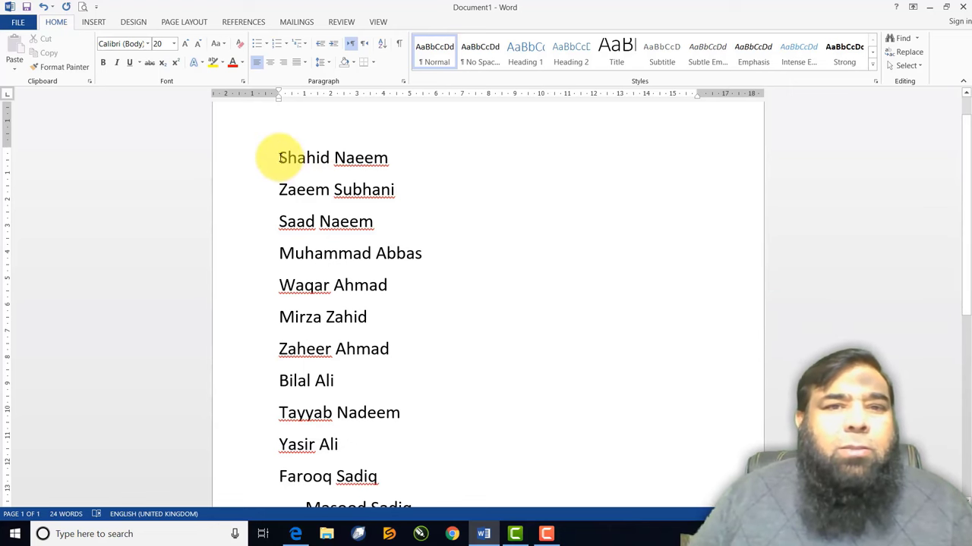
drag(279, 157, 317, 399)
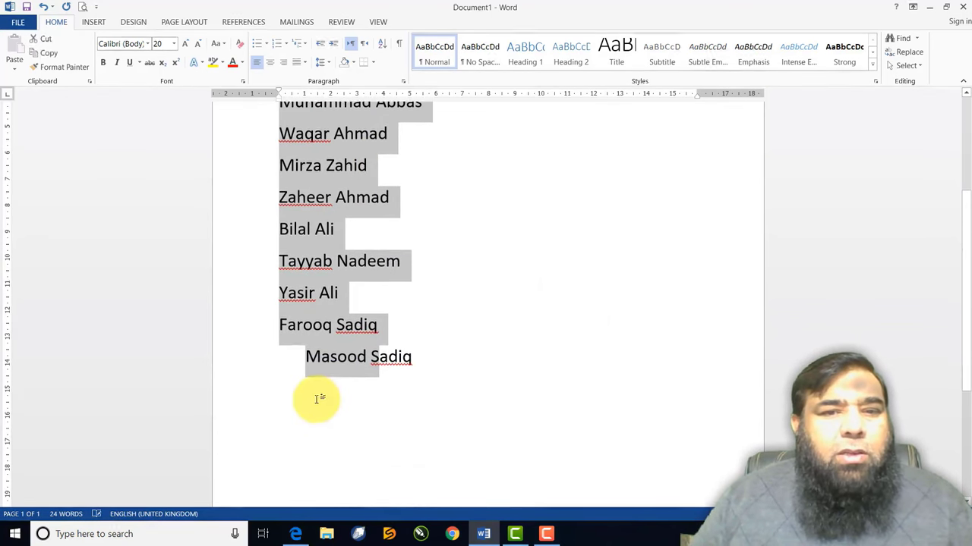
click(304, 356)
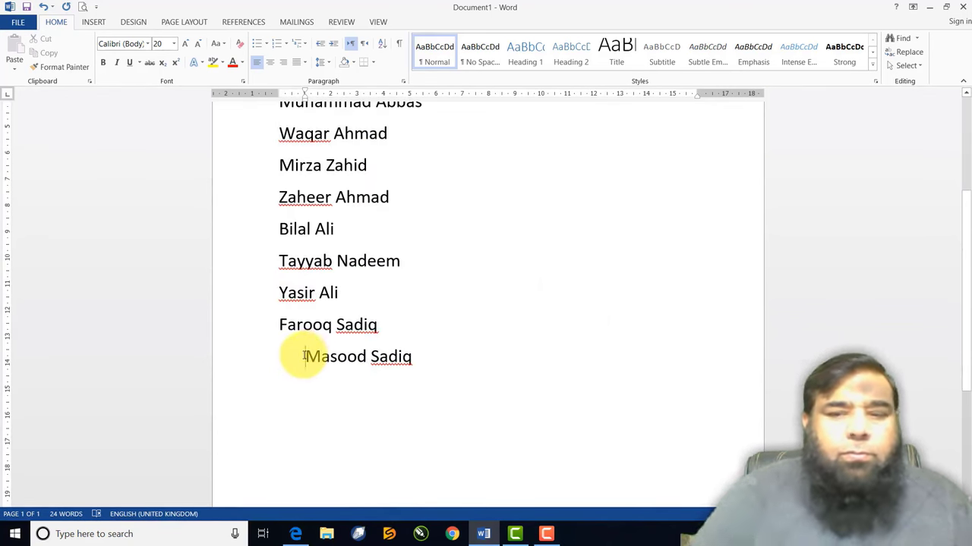
key(BackSpace)
scroll(315, 288, up, 2)
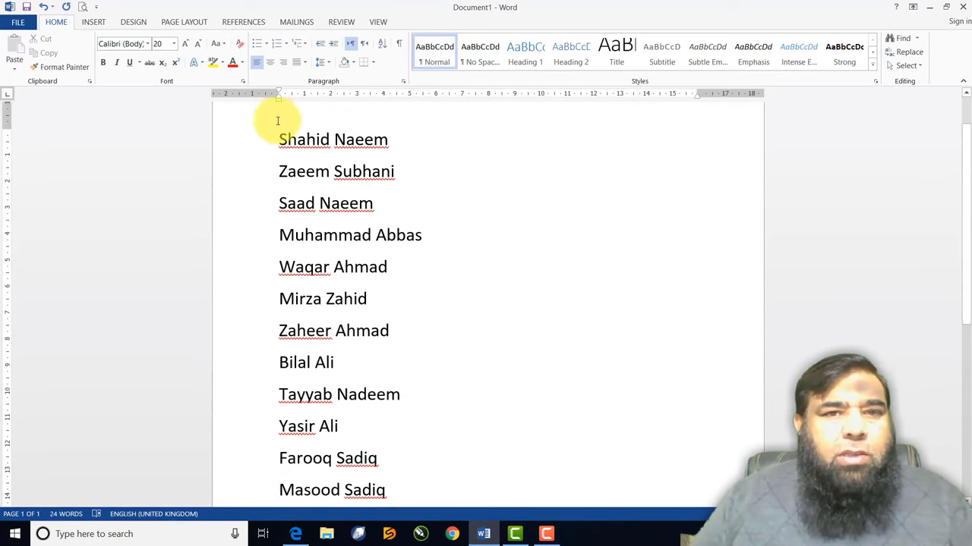
drag(278, 121, 397, 403)
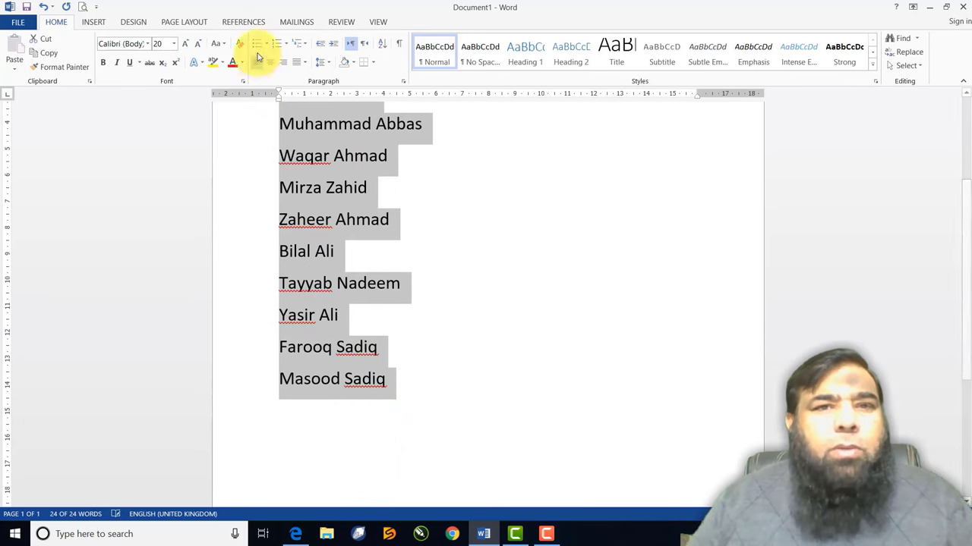
click(274, 43)
scroll(426, 235, up, 1)
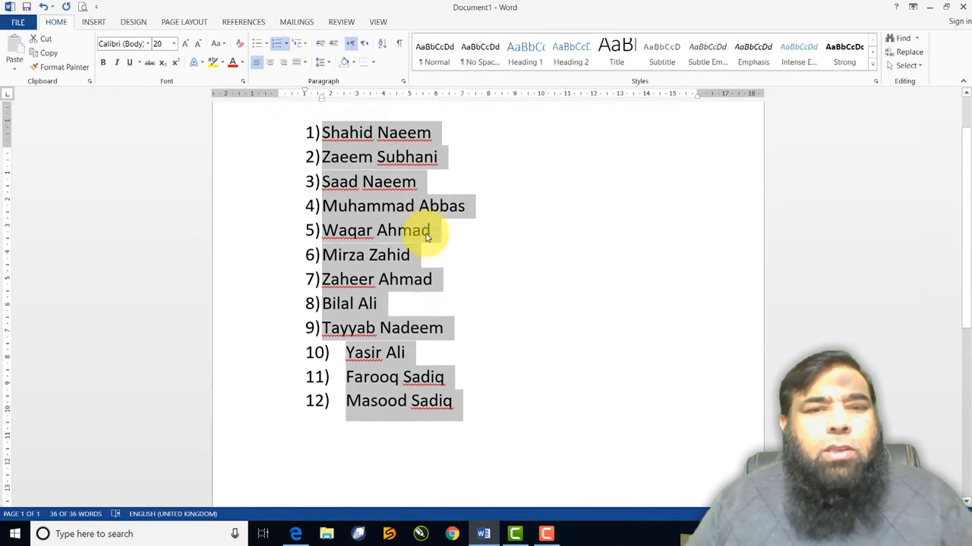
scroll(427, 235, up, 1)
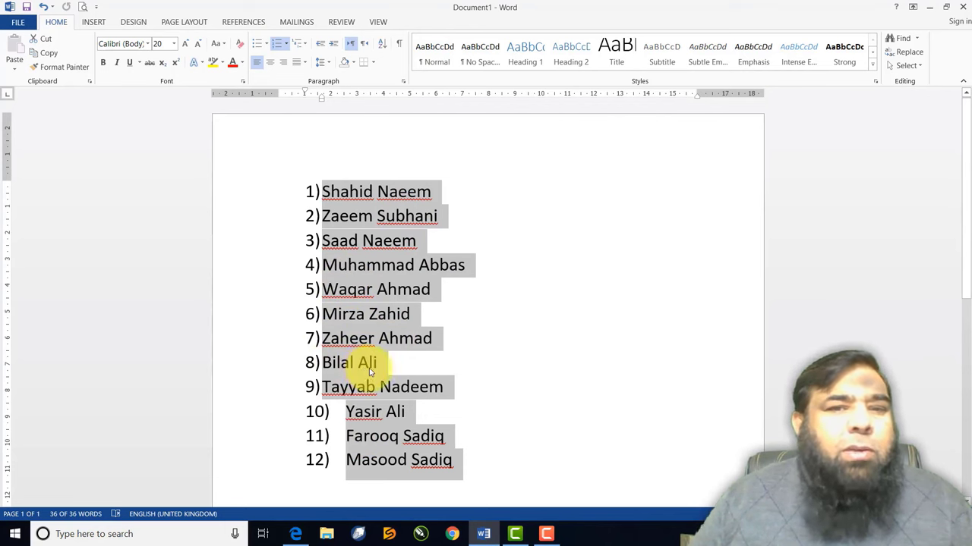
Sort the twelve names ascending, then descending, then back to ascending A to Z
click(383, 45)
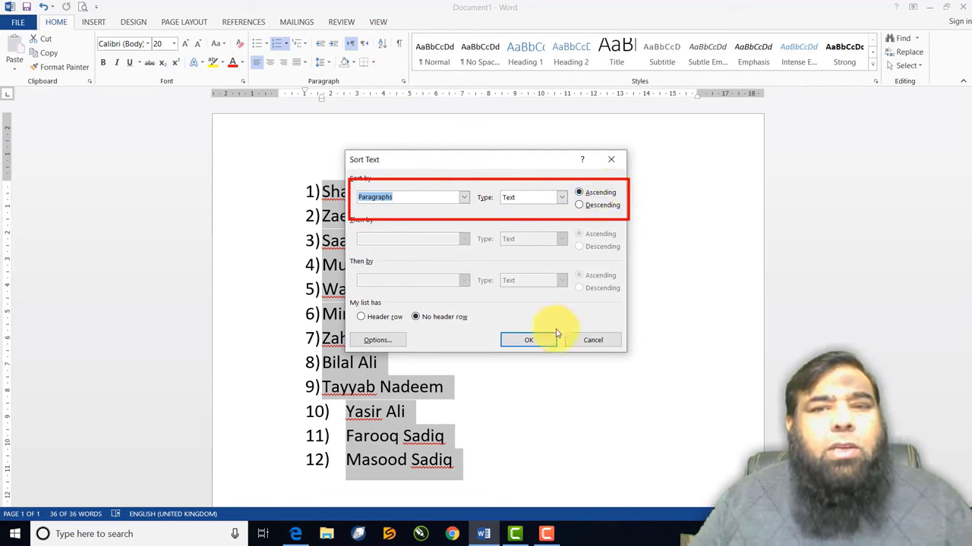
click(529, 341)
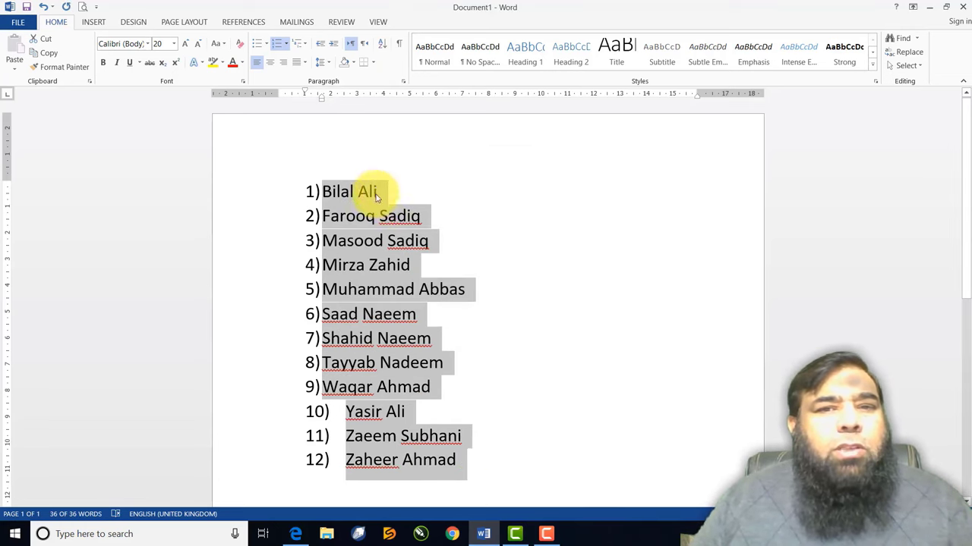
click(381, 47)
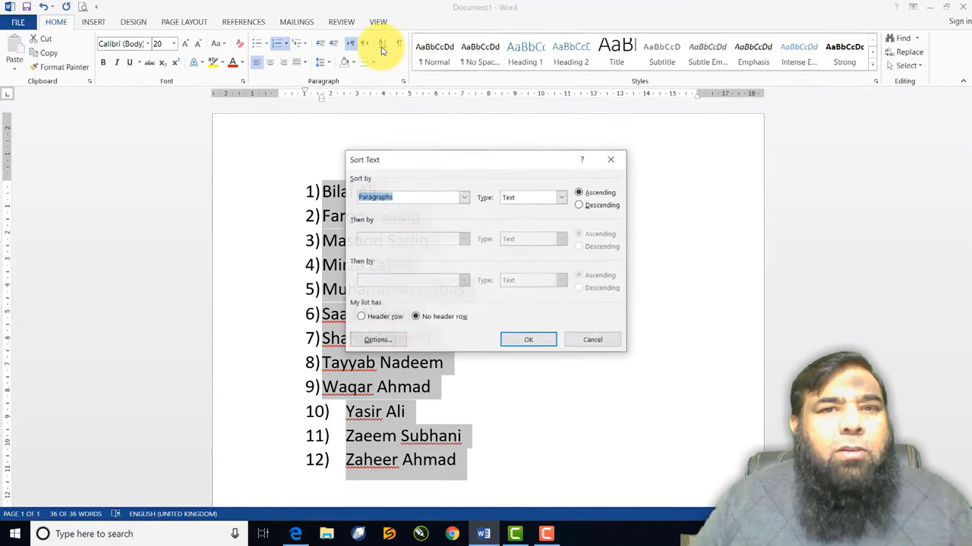
click(579, 206)
click(531, 341)
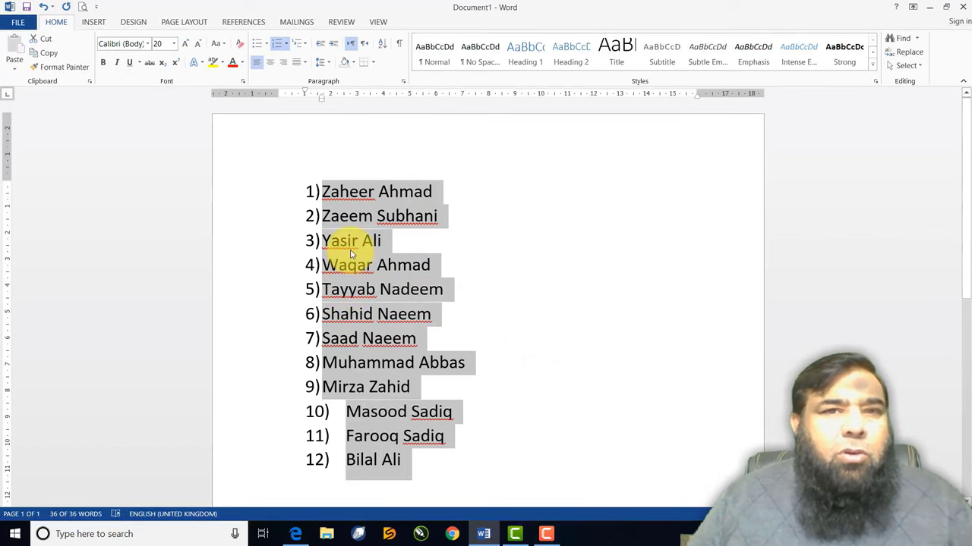
click(381, 43)
click(583, 194)
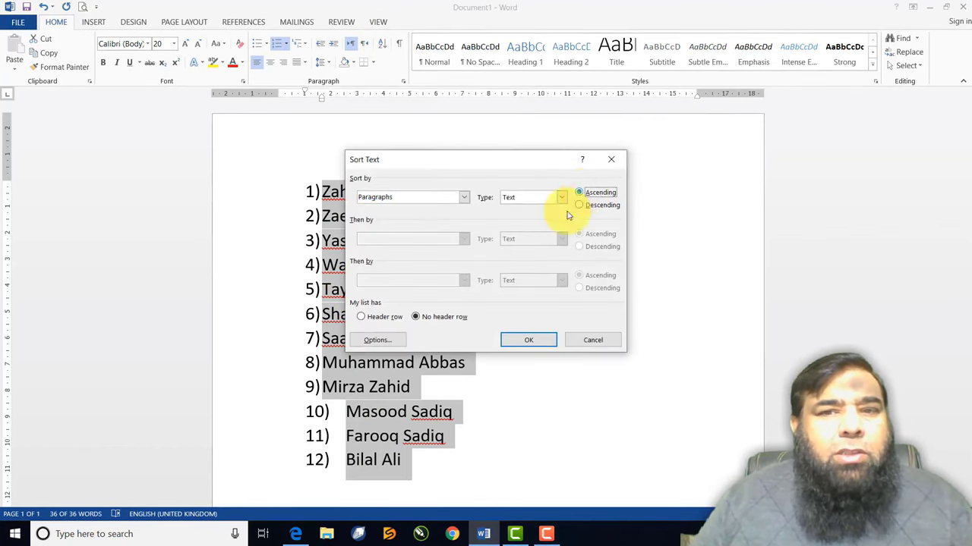
click(524, 340)
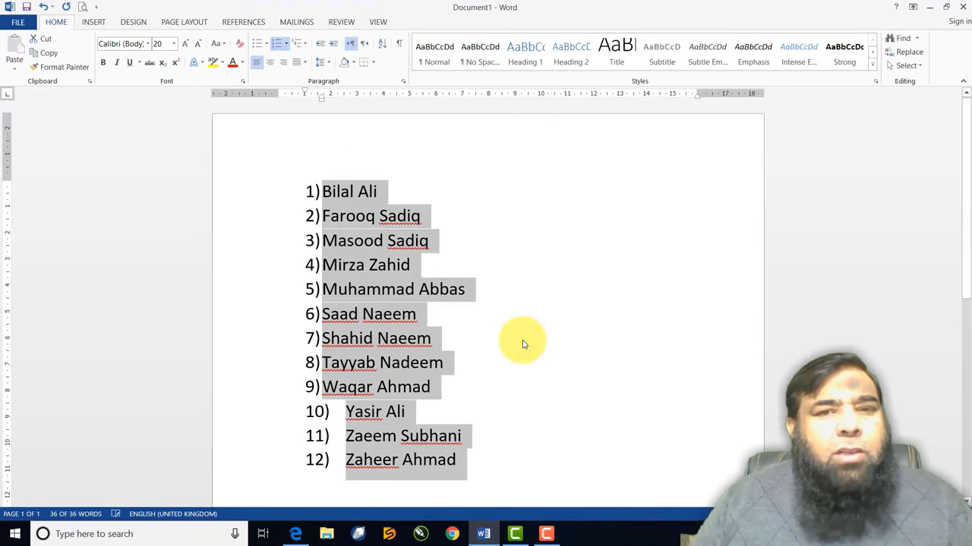
click(418, 323)
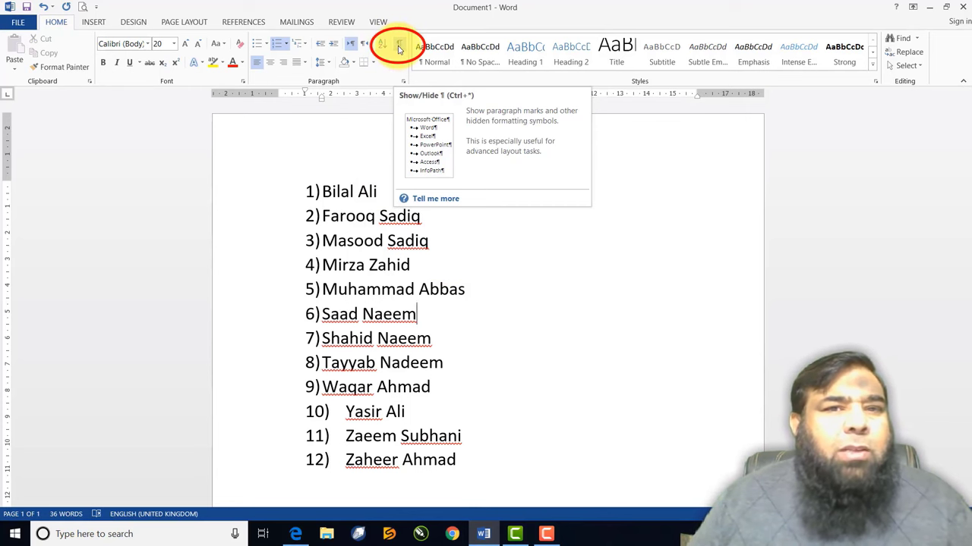
click(400, 48)
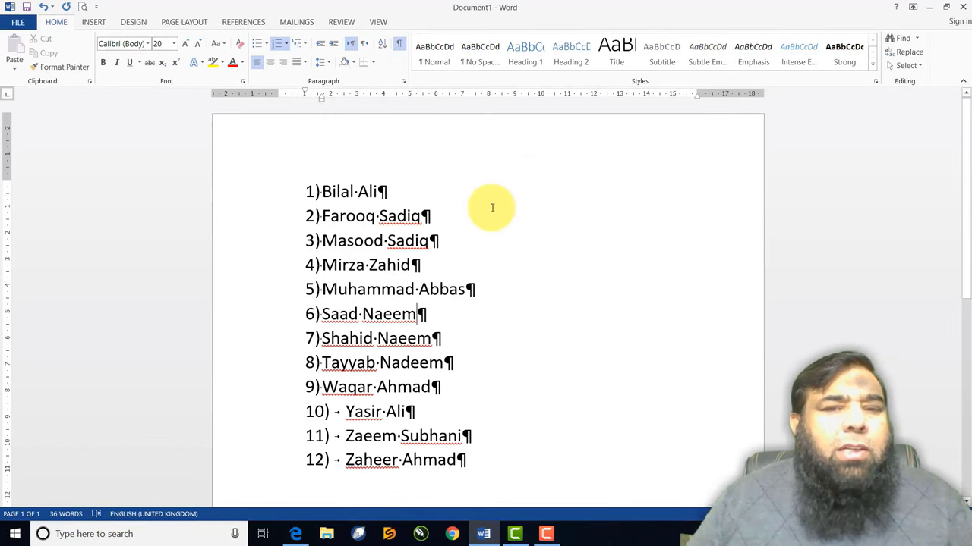
scroll(492, 207, down, 1)
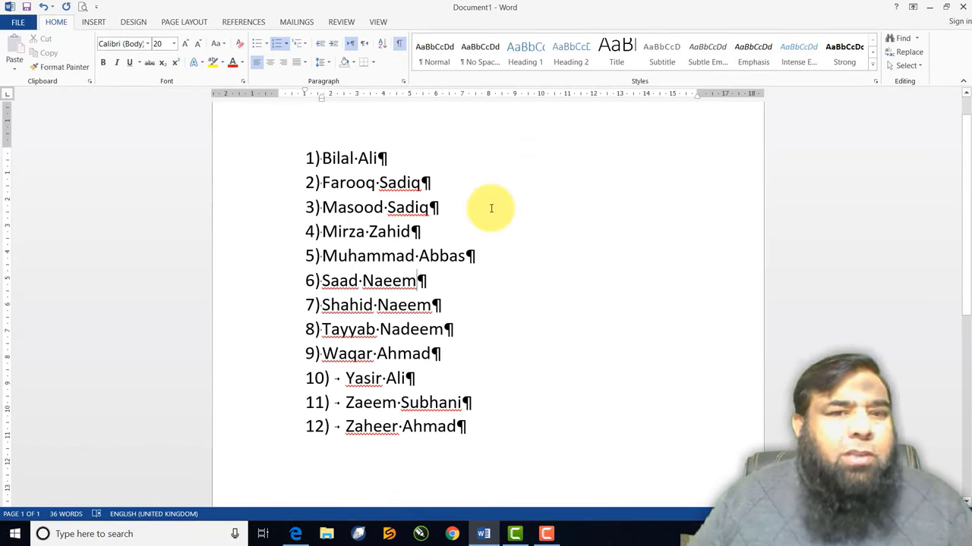
click(339, 383)
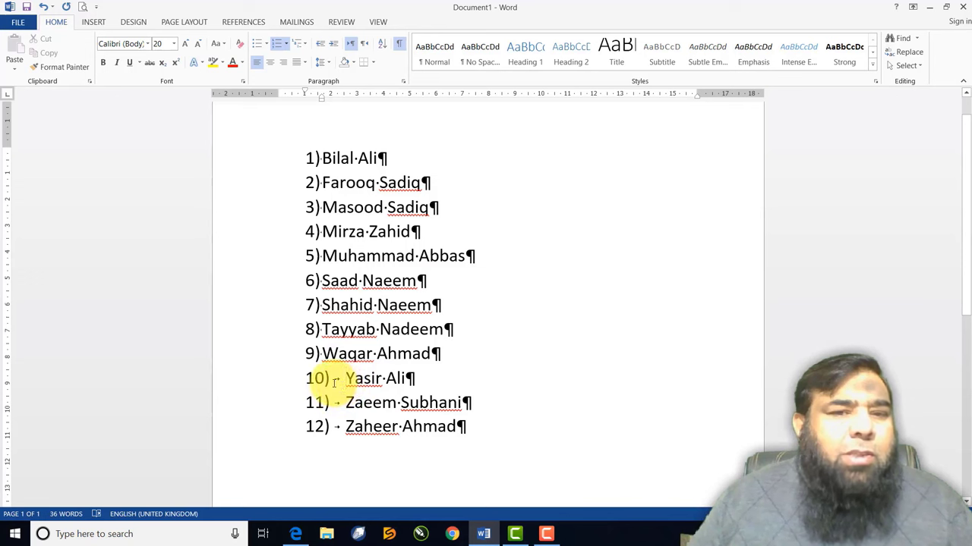
double_click(368, 232)
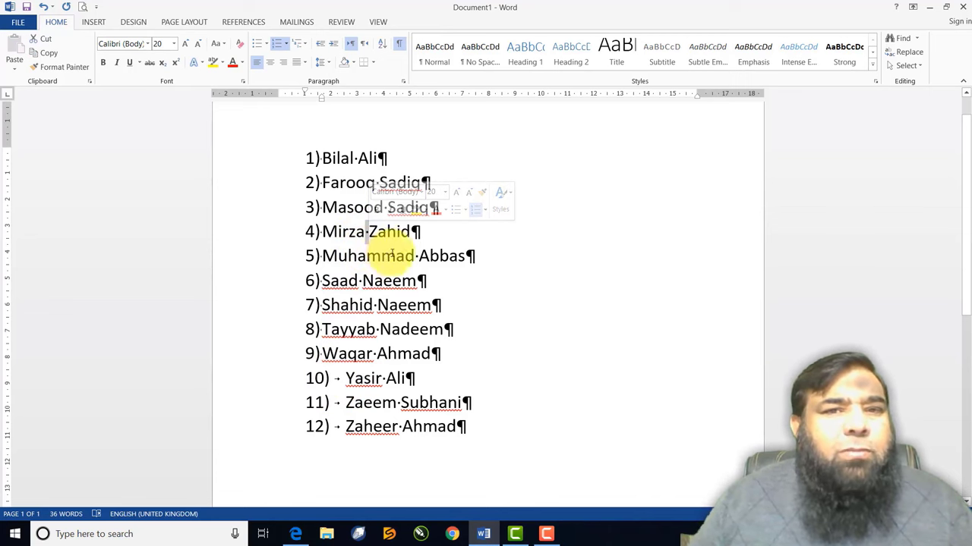
double_click(382, 158)
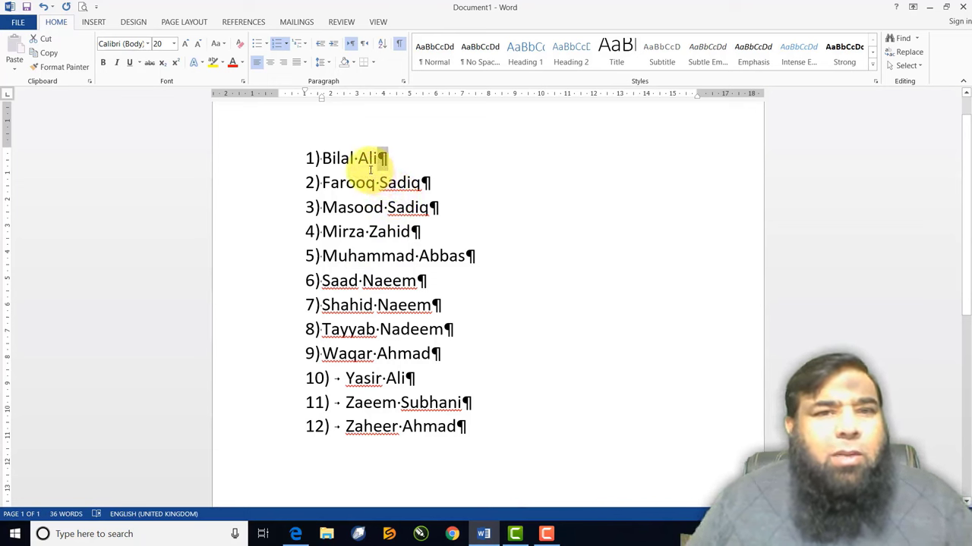
click(354, 159)
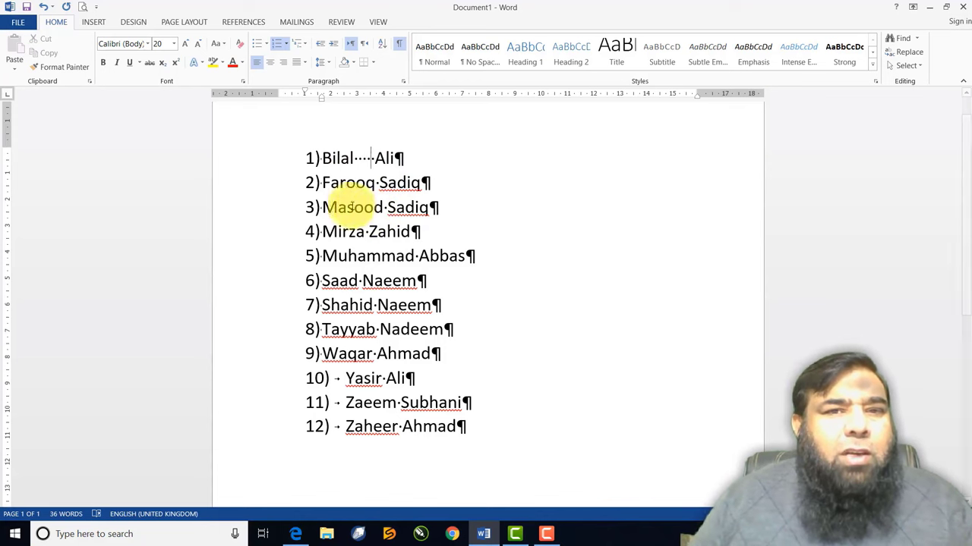
click(321, 157)
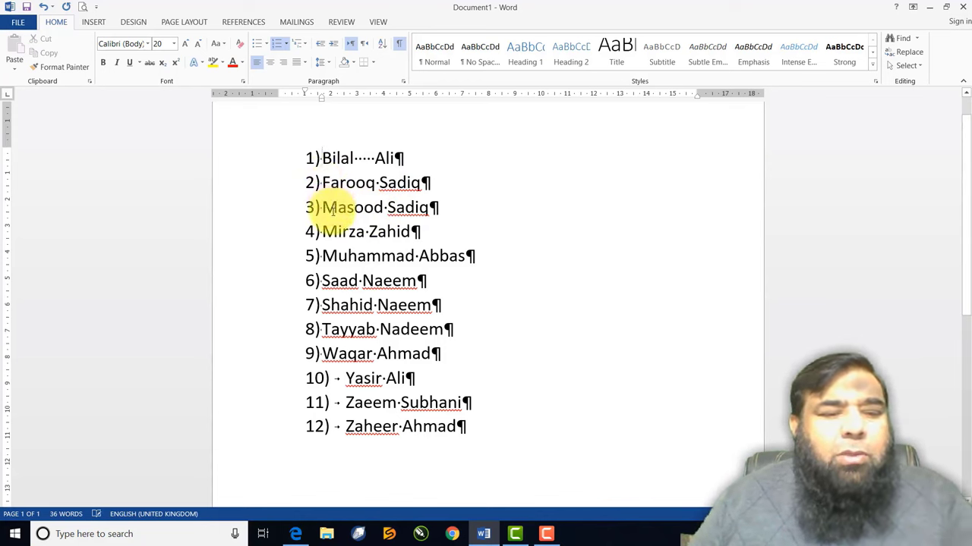
key(Tab)
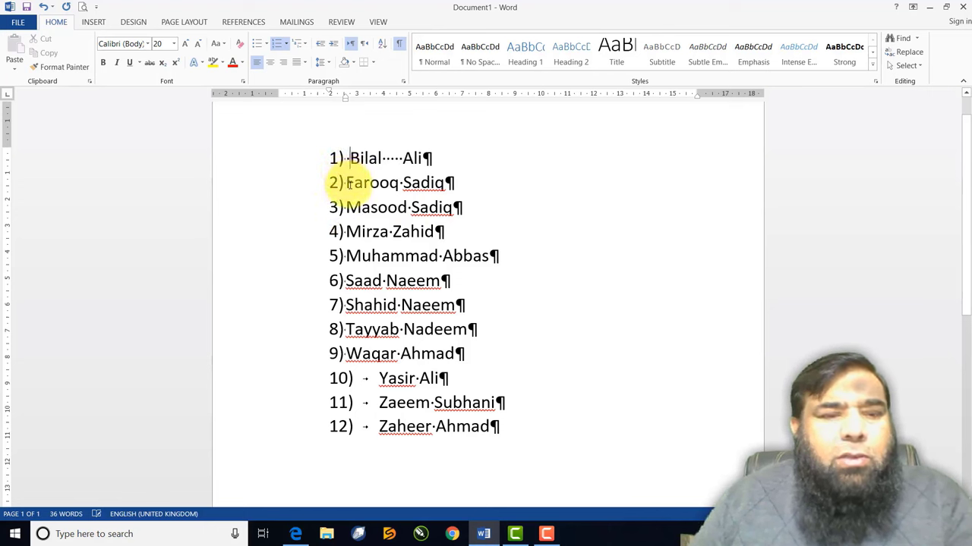
key(Tab)
key(Tab)
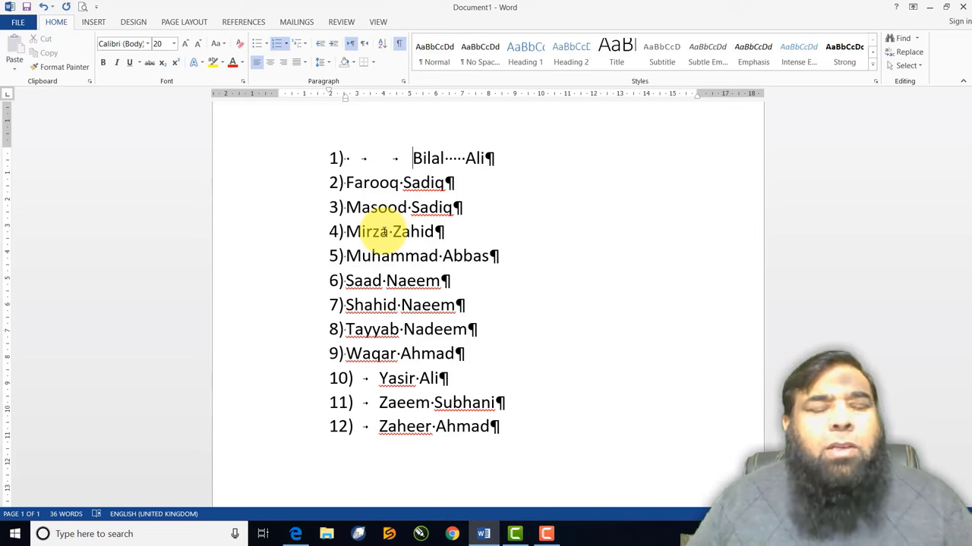
click(400, 46)
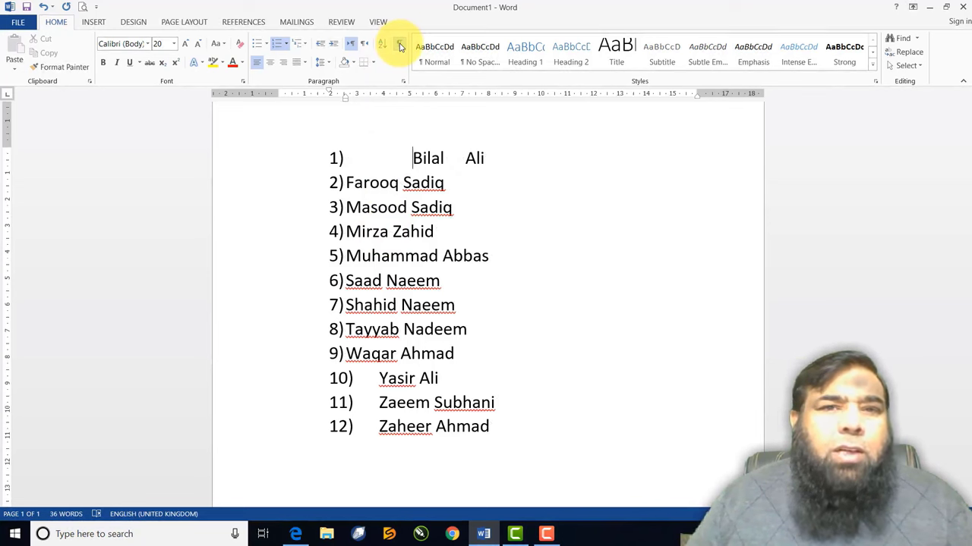
Turn the Show/Hide ¶ formatting marks on, then off again
click(400, 45)
click(400, 46)
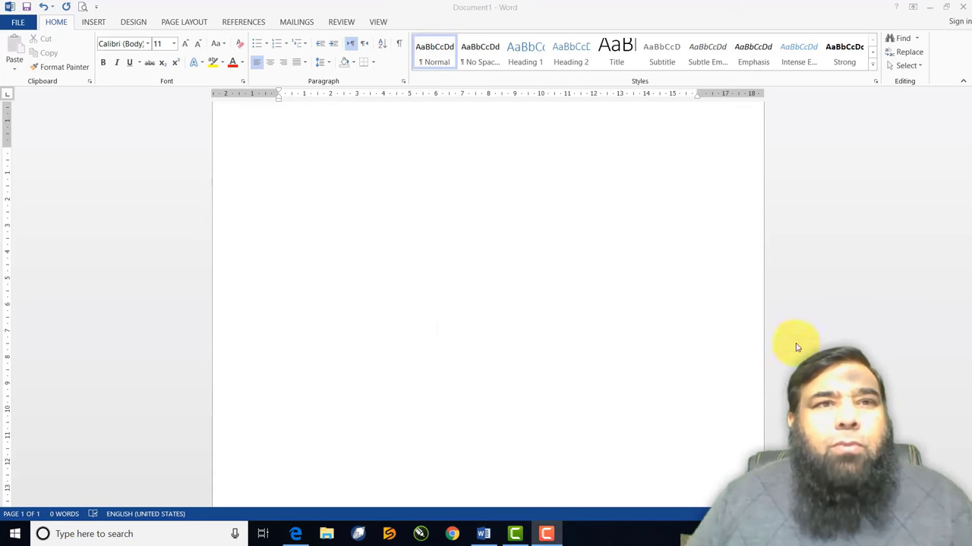
Reopen Practice File from the Recent Documents list
click(22, 26)
click(23, 93)
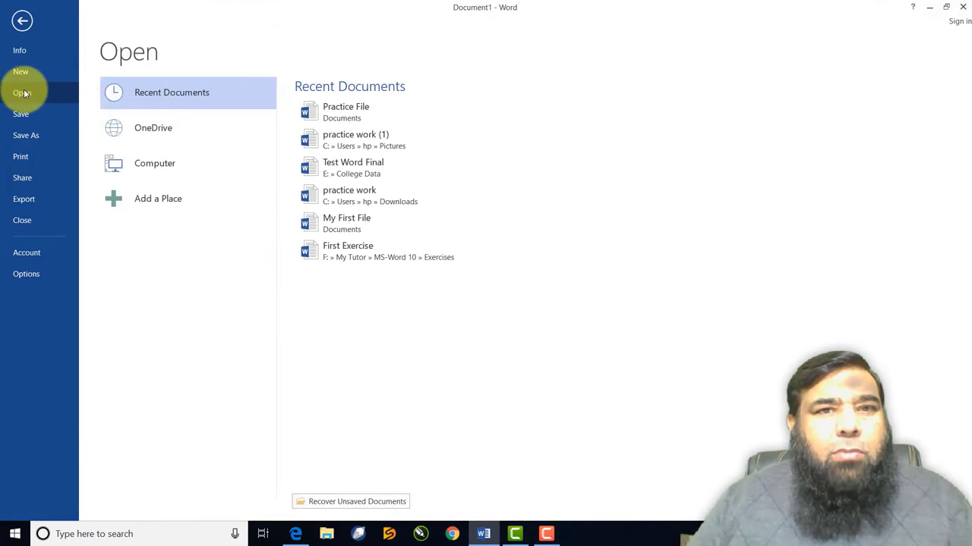
click(377, 118)
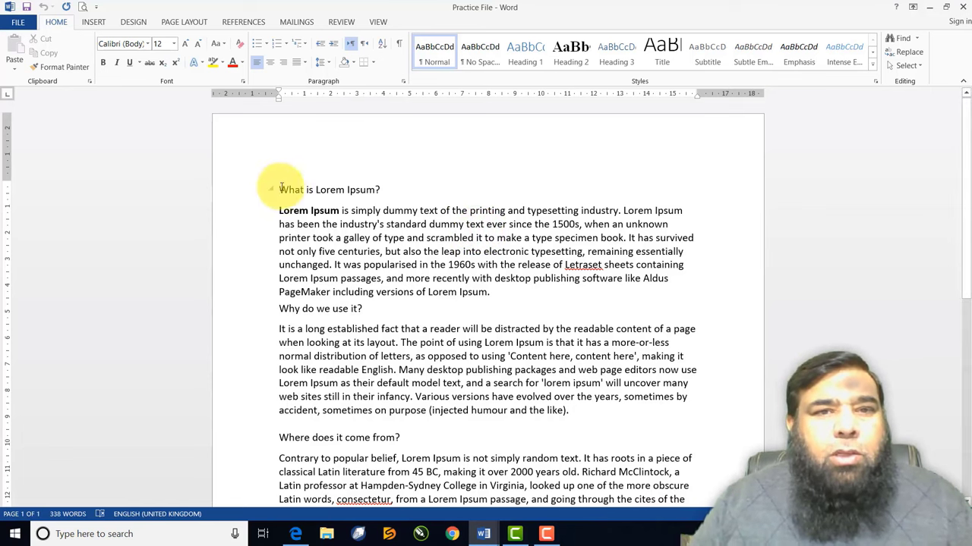
Select all the Practice File text and grow its font from 12 to 20 pt
drag(280, 189, 678, 508)
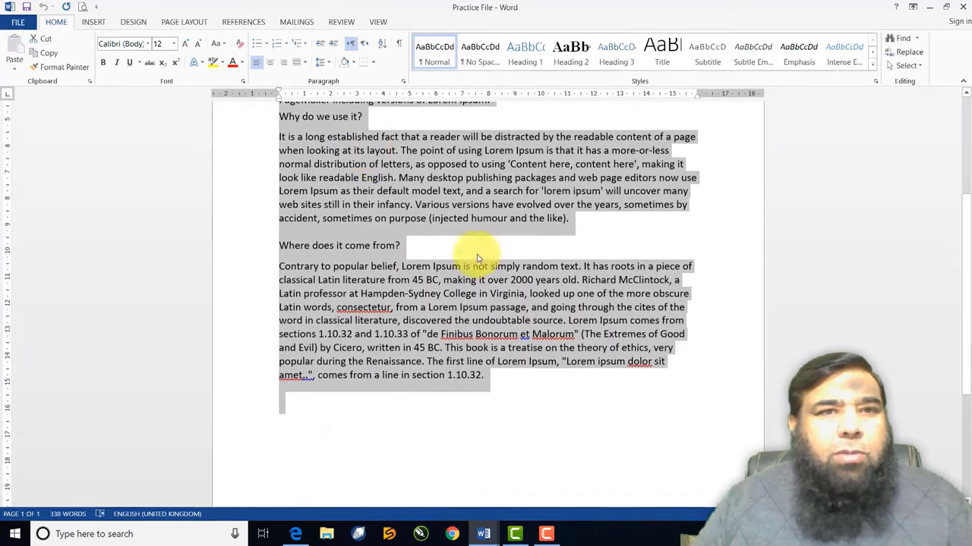
click(187, 44)
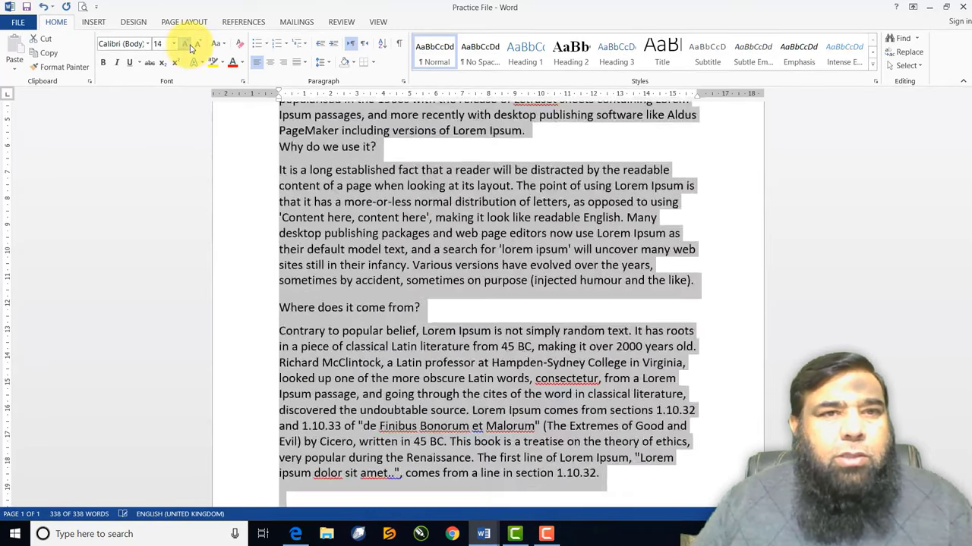
click(186, 44)
click(186, 44)
click(187, 44)
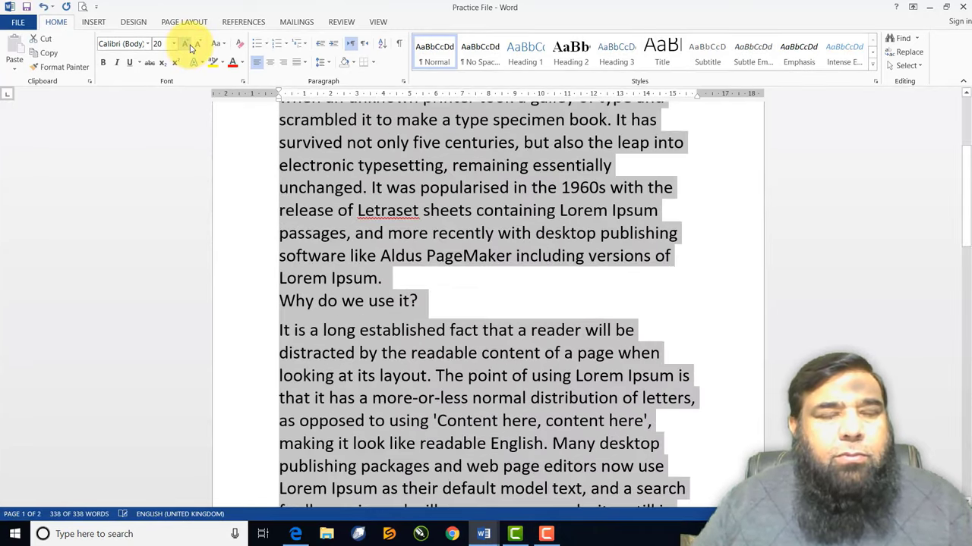
click(299, 135)
scroll(326, 159, up, 1)
scroll(326, 160, up, 2)
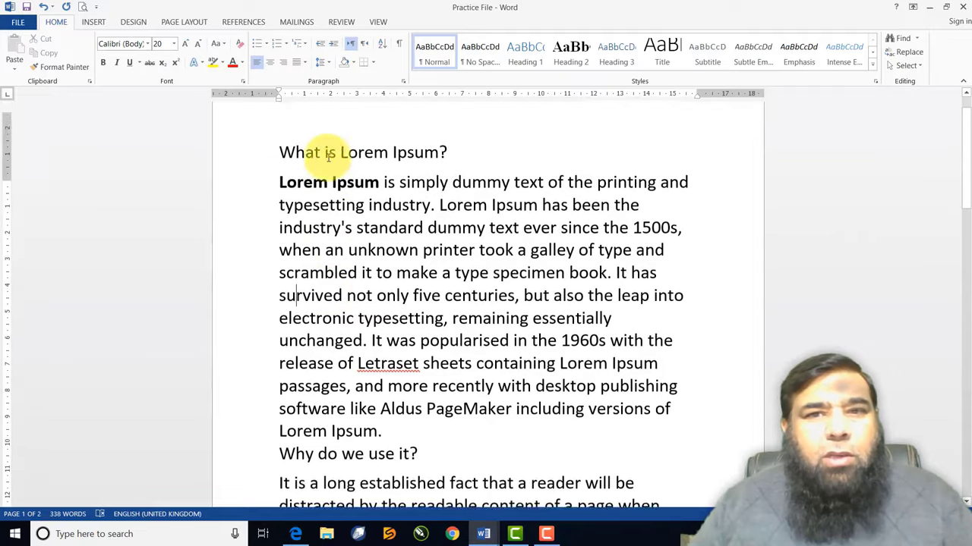
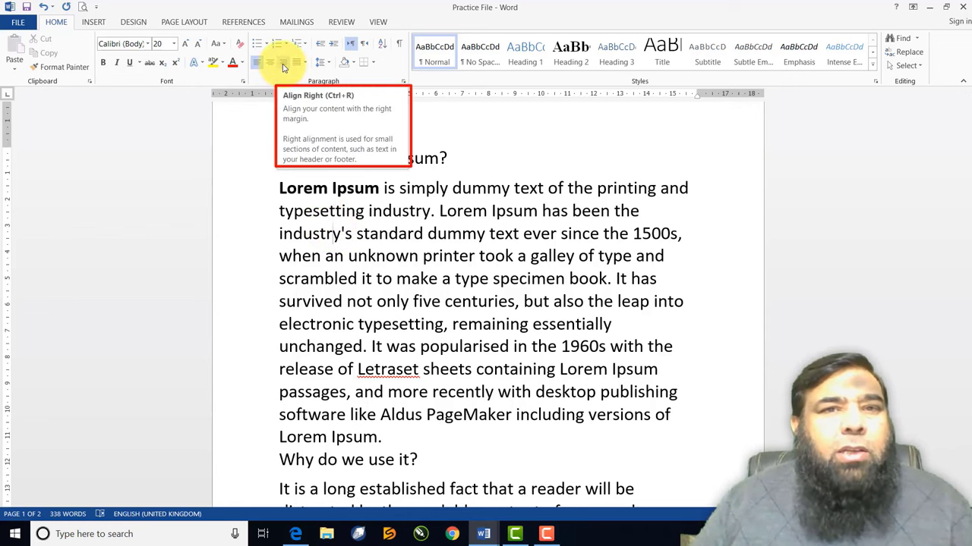
Right-align the first body paragraph, then return it to left alignment
click(283, 64)
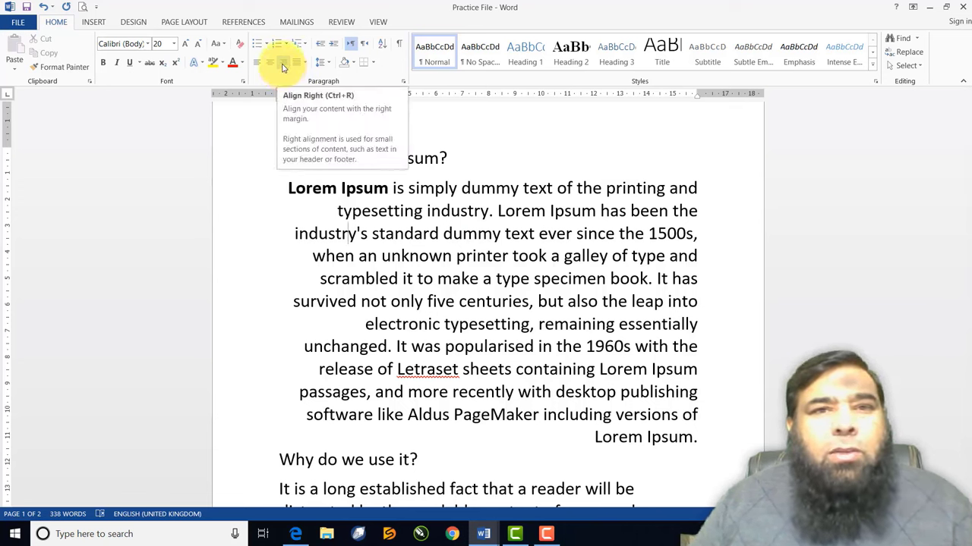
key(ctrl+r)
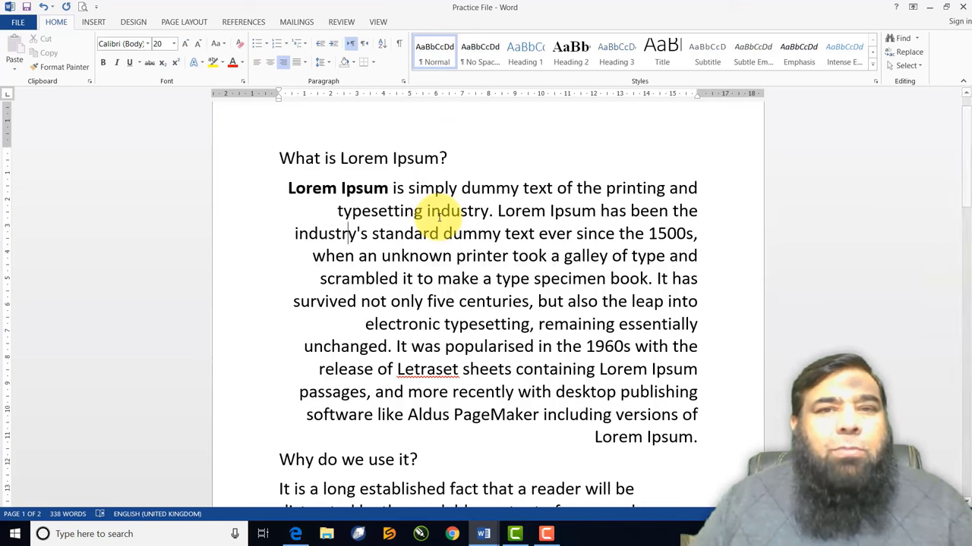
click(257, 62)
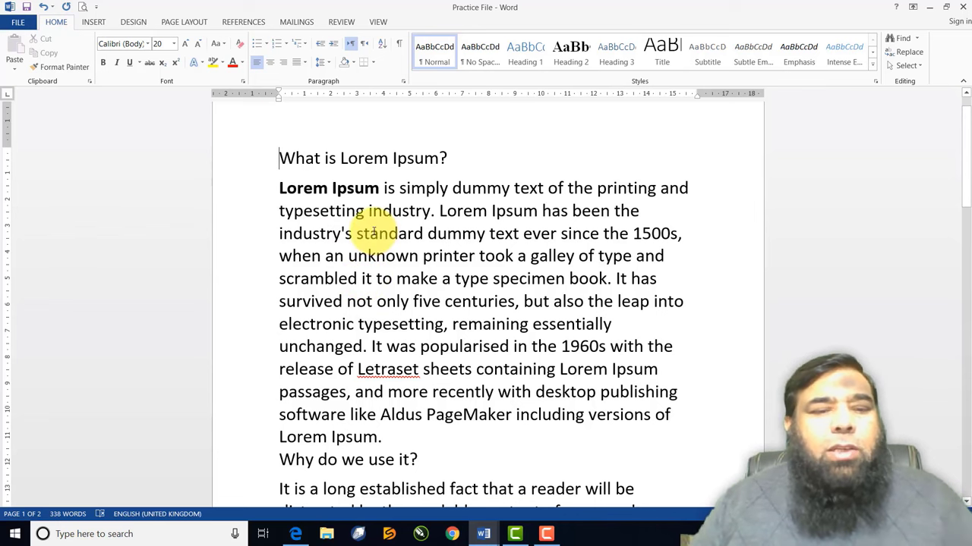
Indent the 'What is Lorem Ipsum?' heading two tab stops, then remove the tabs
key(Tab)
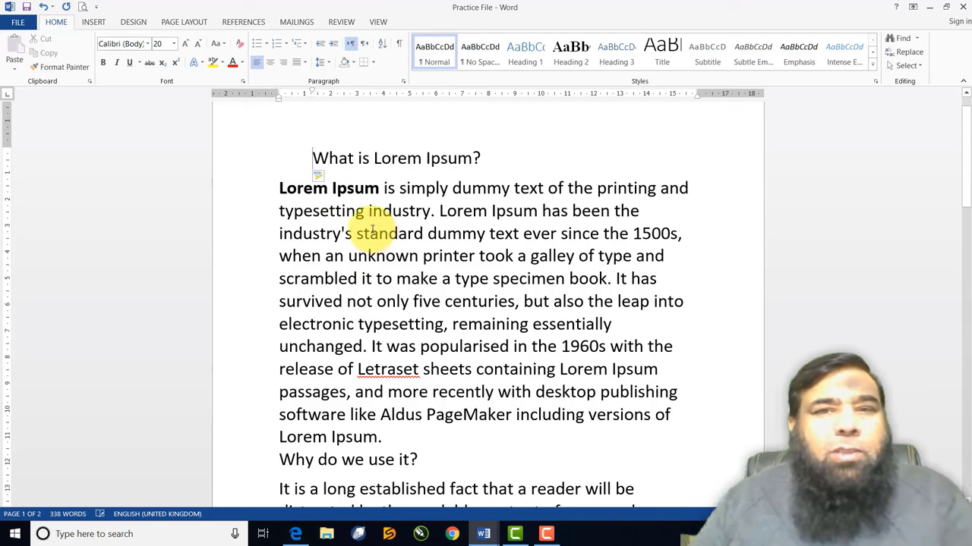
key(Tab)
key(Tab)
key(Tab)
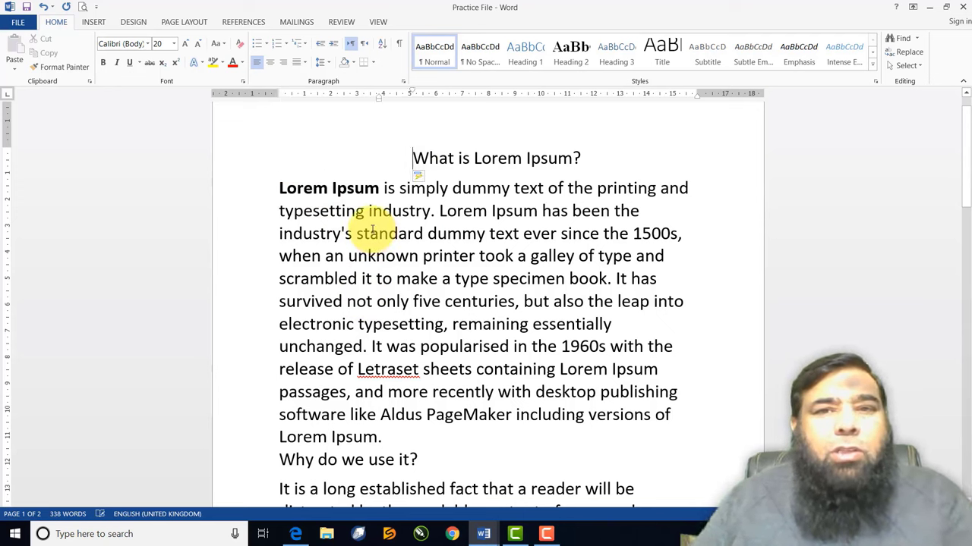
key(shift+Tab)
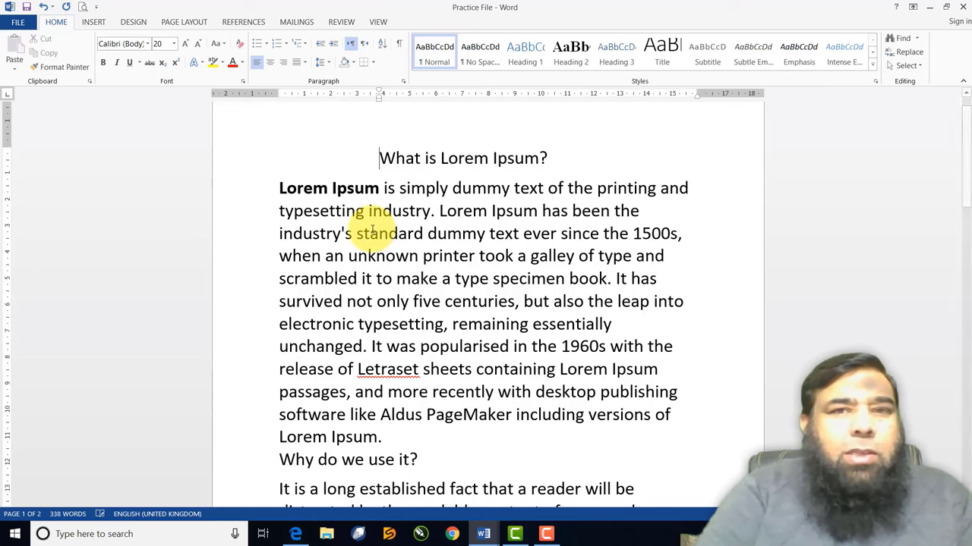
key(shift+Tab)
key(shift+Tab)
key(shift+Tab)
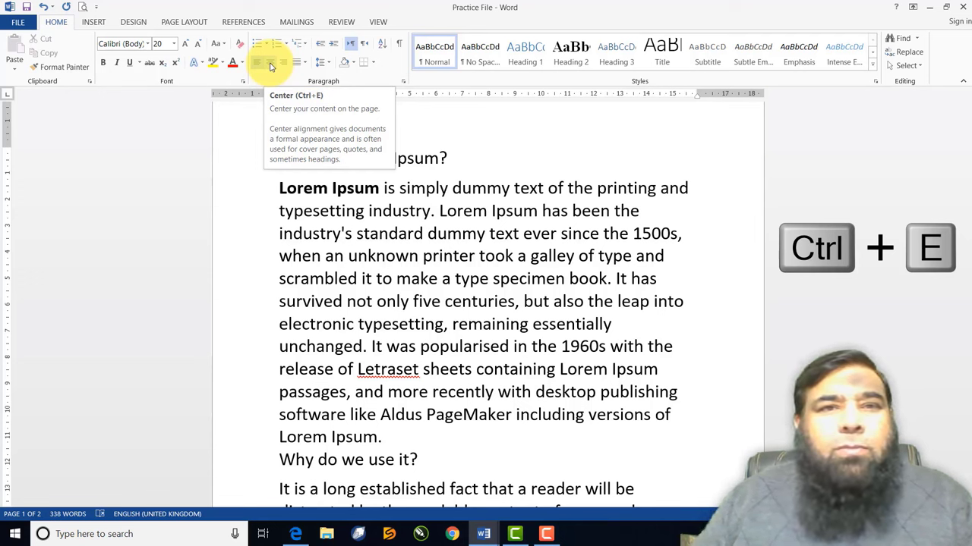
Centre the 'What is Lorem Ipsum?' heading after trying left and right alignment
click(271, 67)
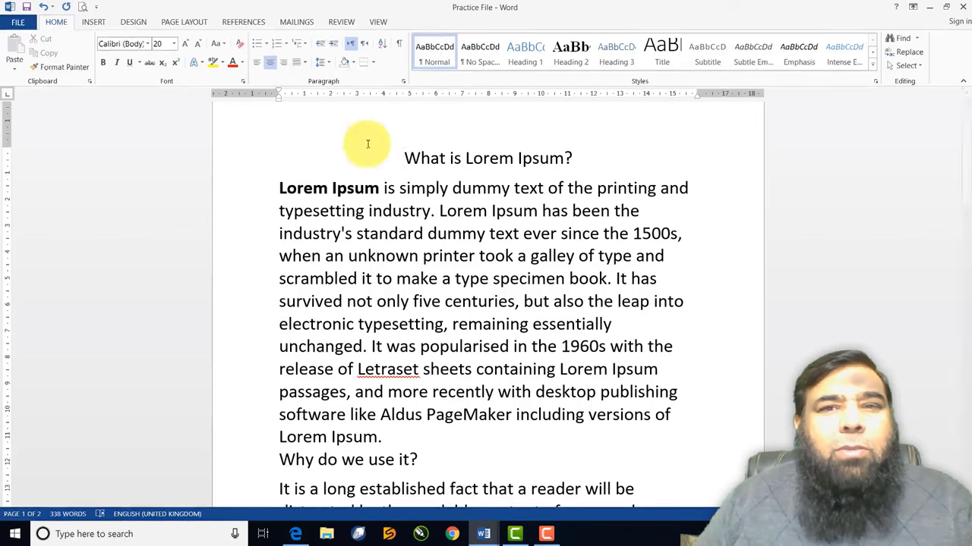
click(257, 62)
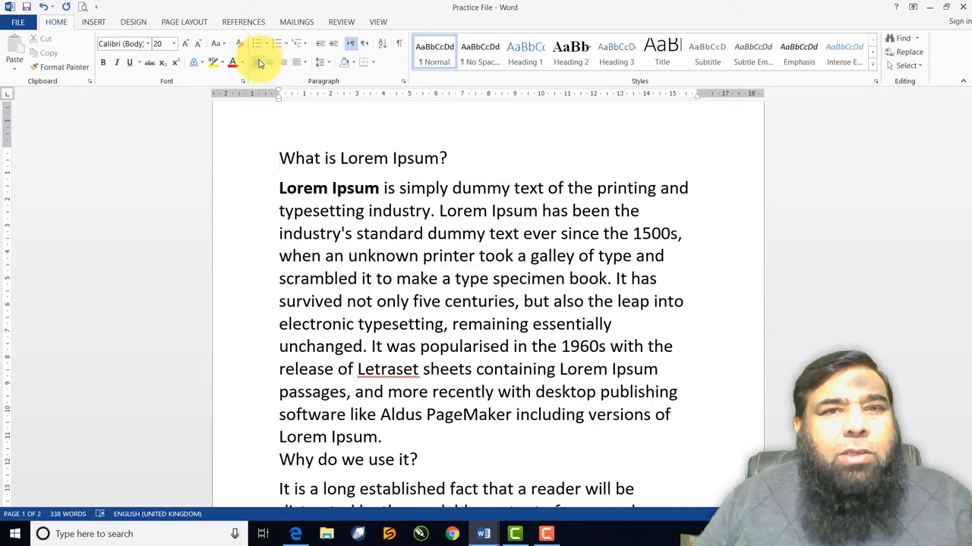
click(270, 62)
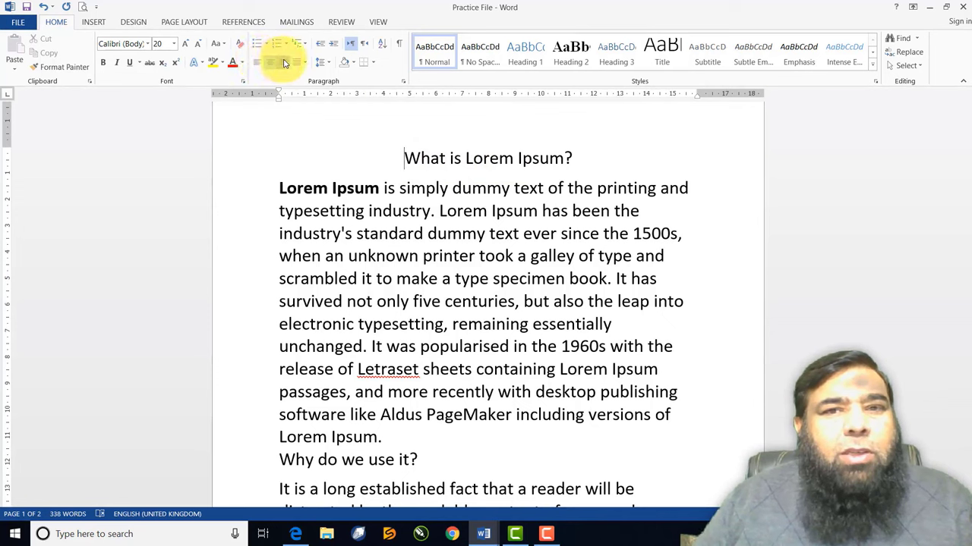
click(284, 62)
click(271, 62)
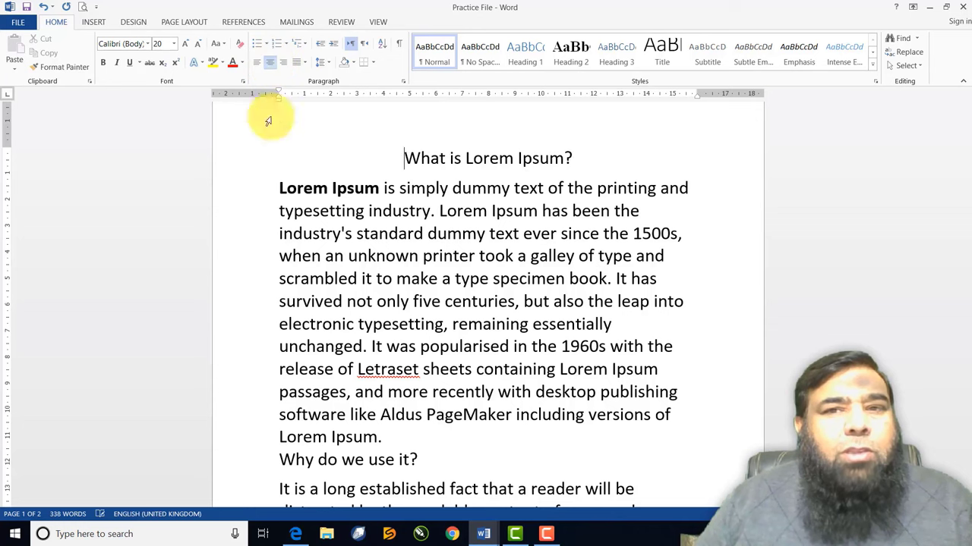
Cycle the first body paragraph through right, left and centre, ending left-aligned
click(369, 211)
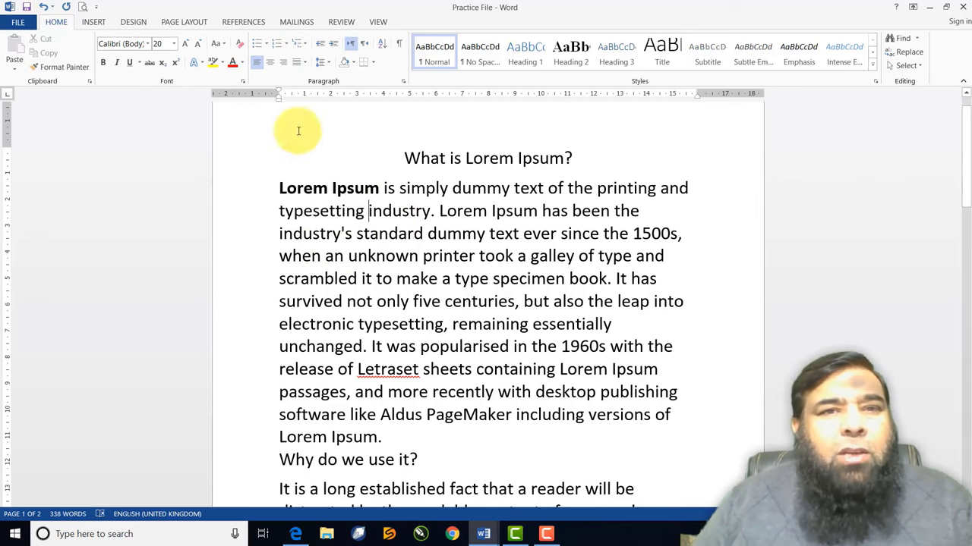
click(283, 68)
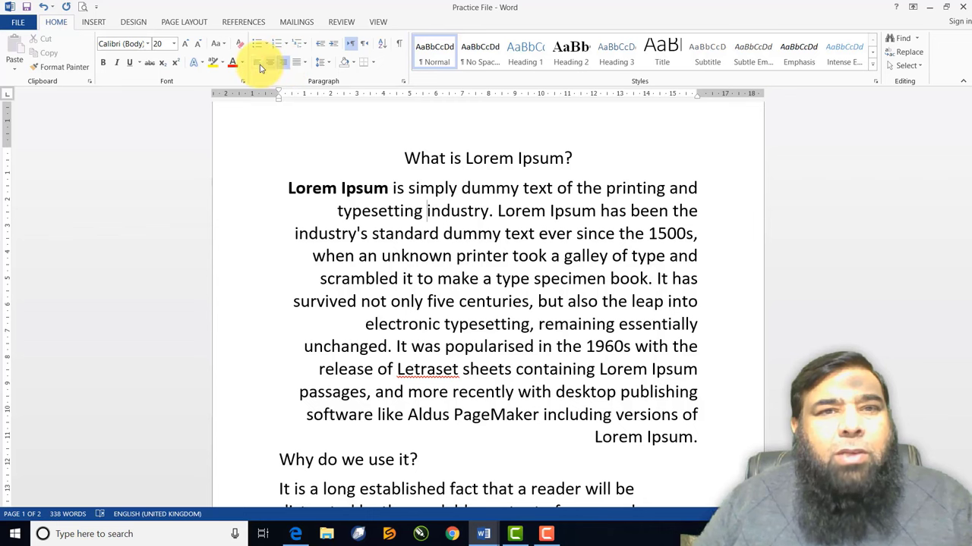
click(258, 66)
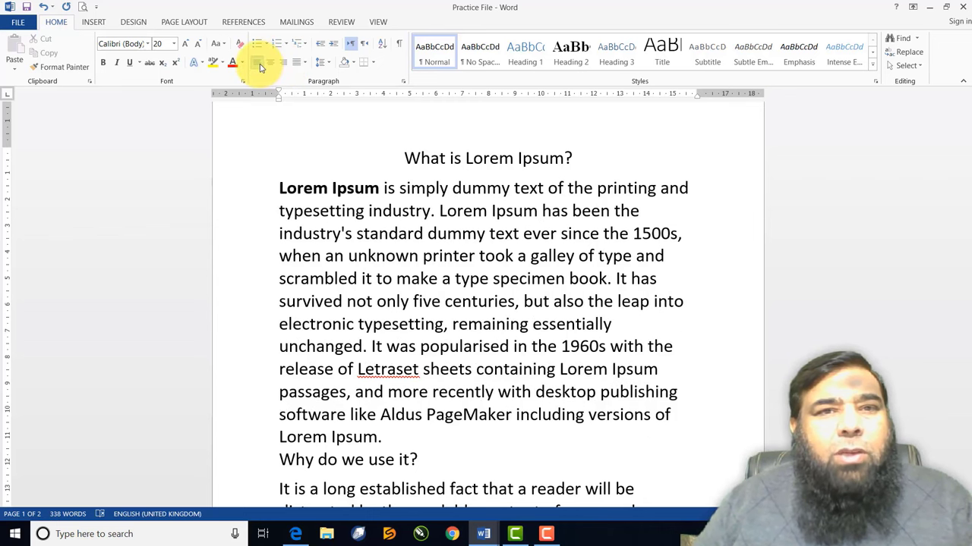
click(270, 67)
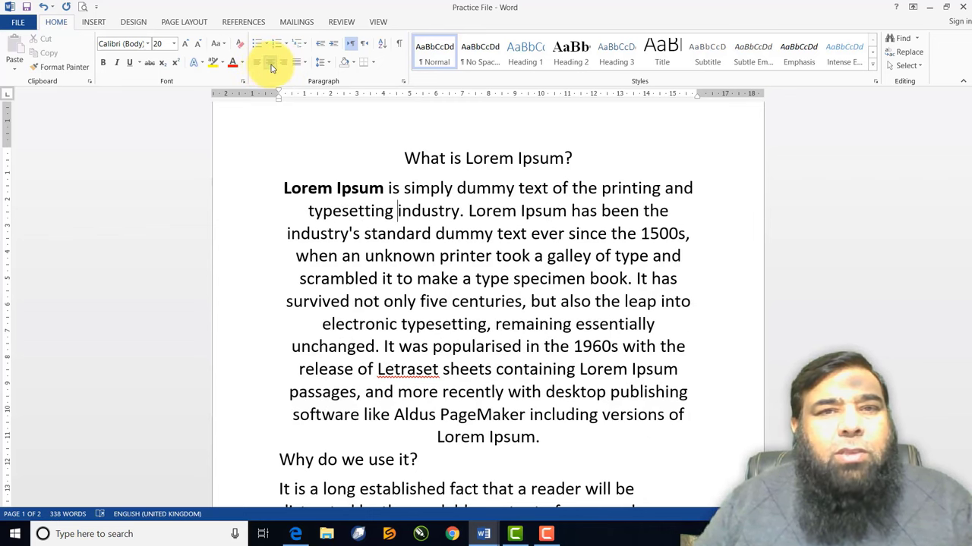
click(258, 66)
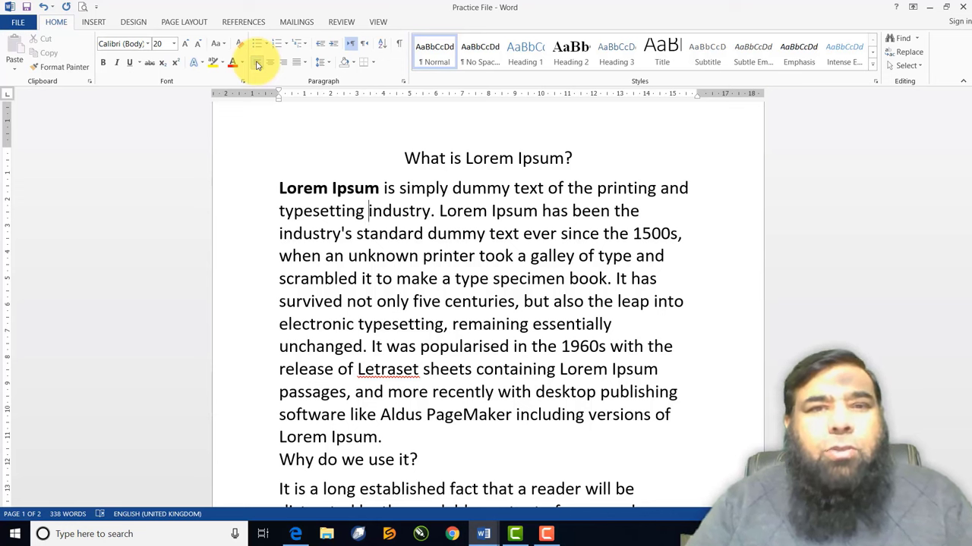
Fully justify the first body paragraph, comparing left, centre and right alignment first
click(302, 66)
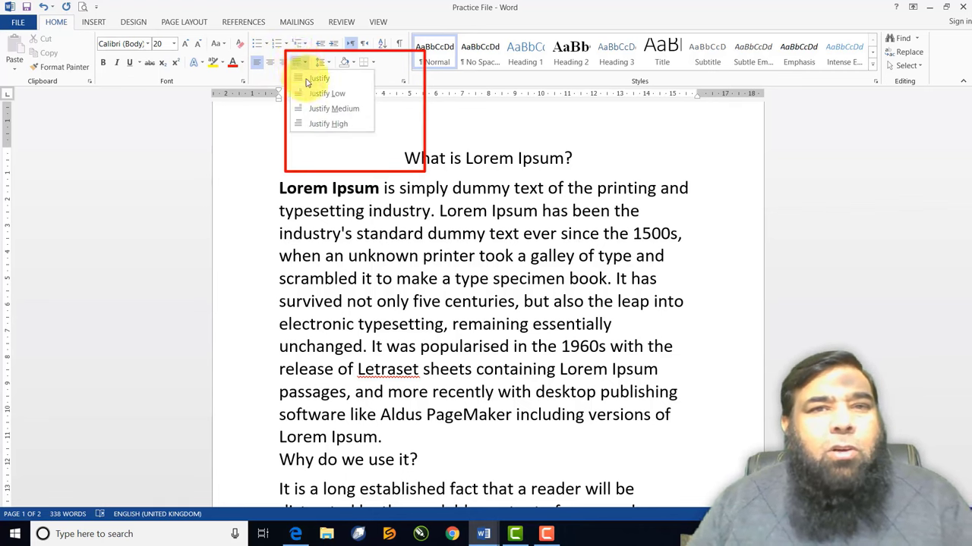
click(315, 78)
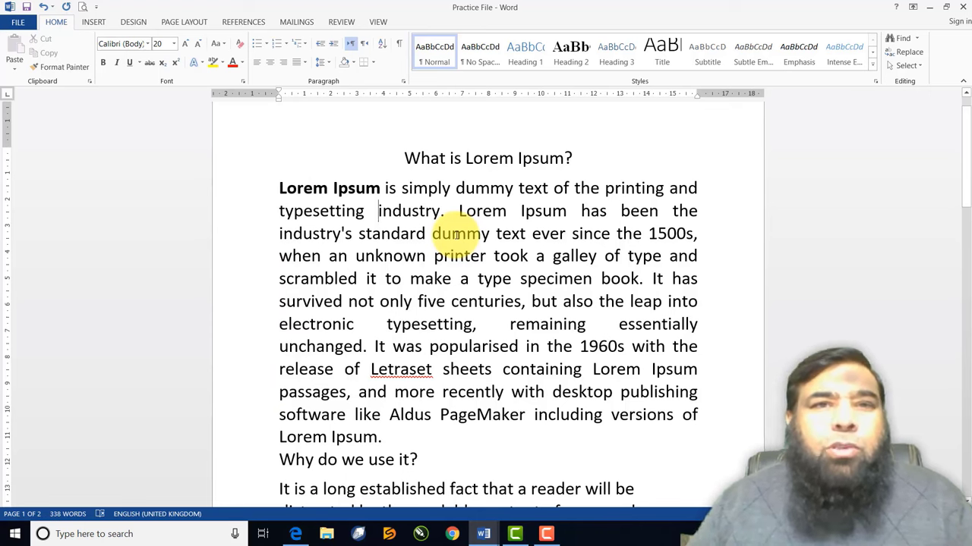
click(258, 63)
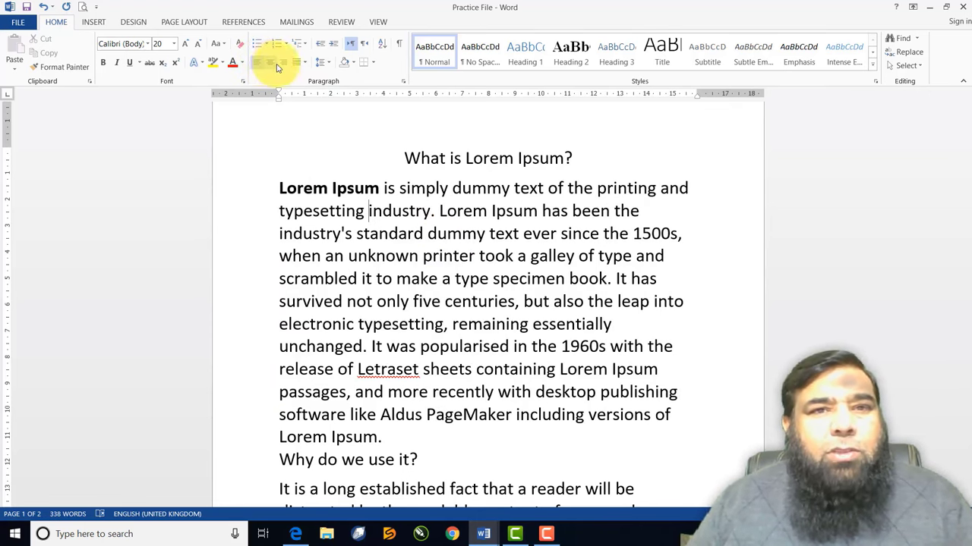
click(275, 67)
click(283, 64)
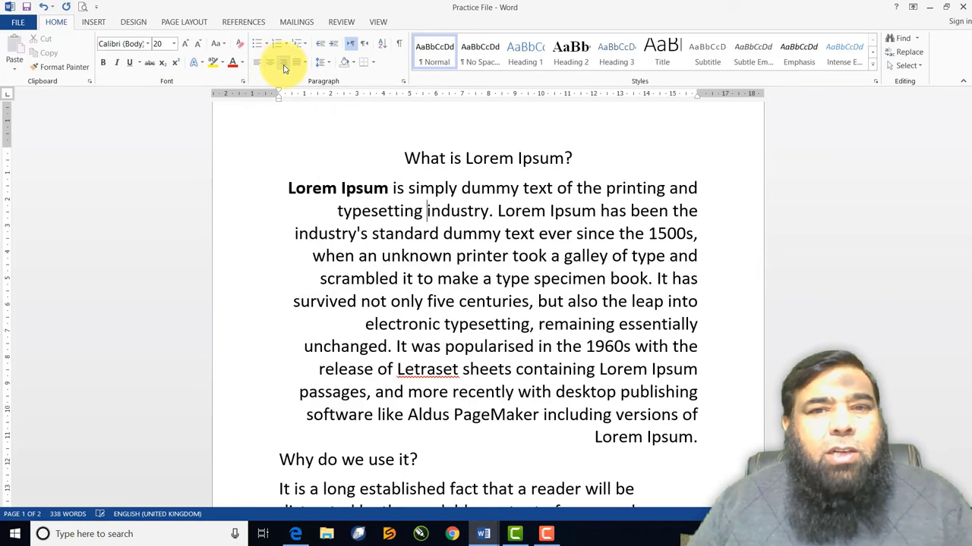
click(296, 63)
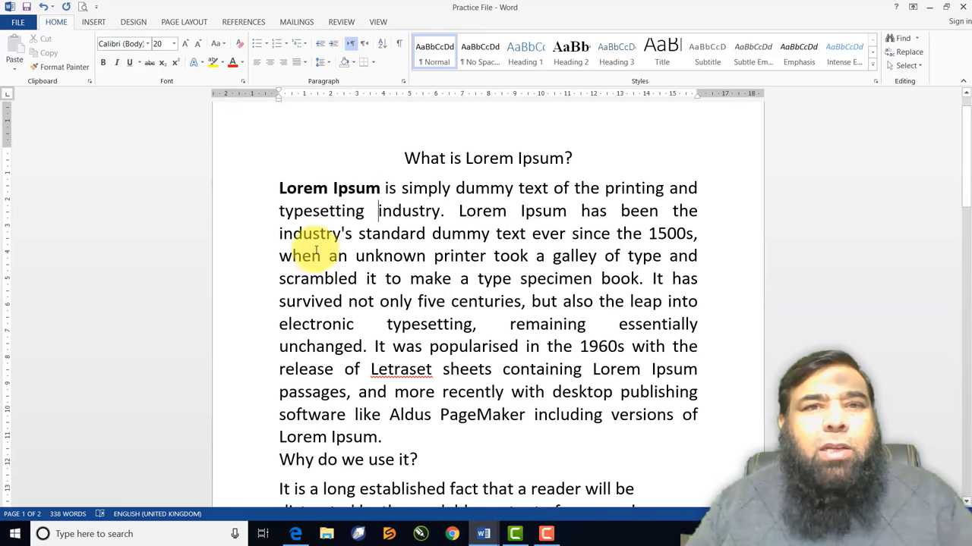
Set the first paragraph's line spacing to 1.15
click(325, 66)
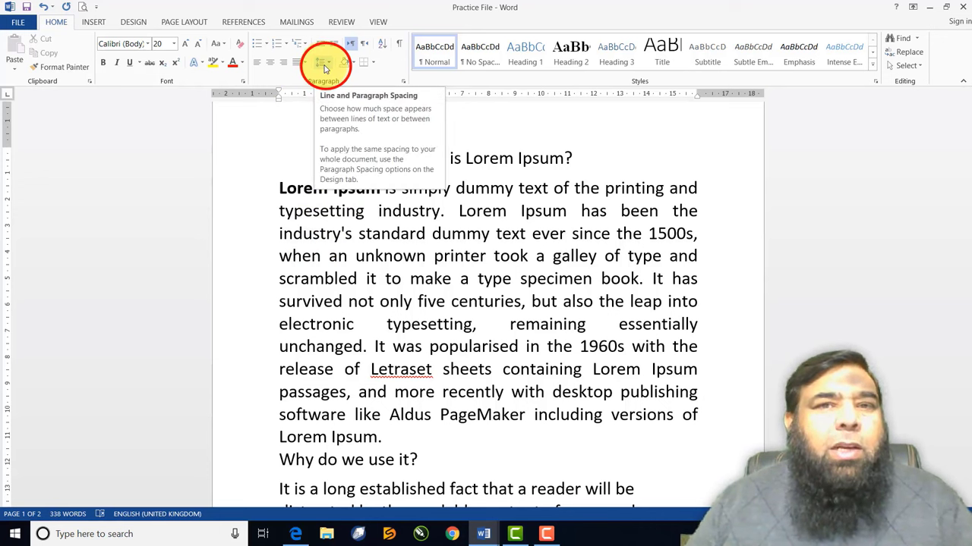
click(324, 66)
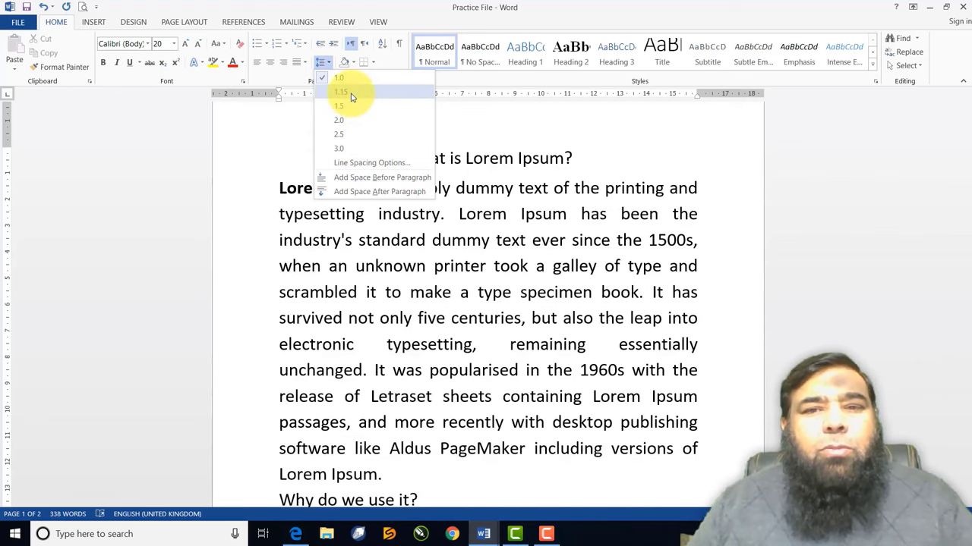
click(350, 95)
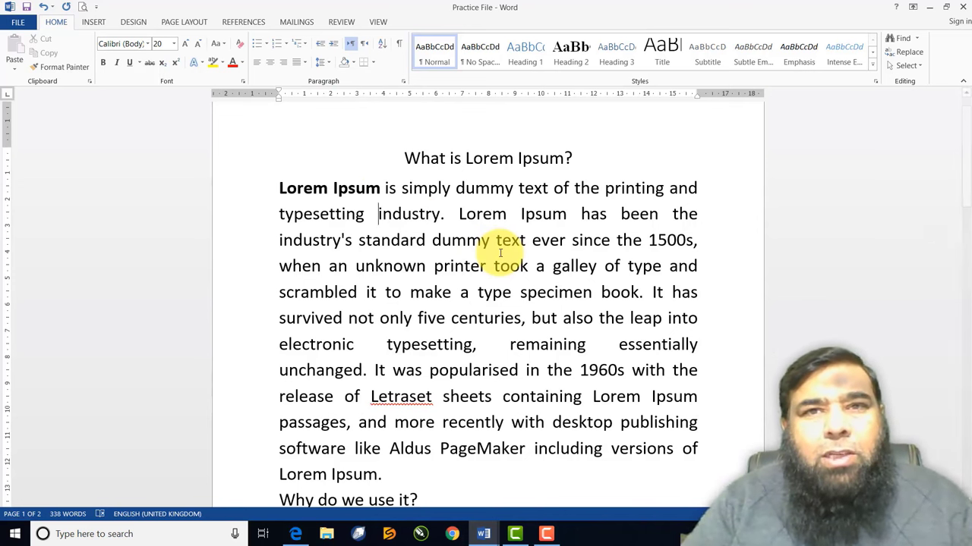
Try single, double and 1.5 line spacing with Ctrl+1, Ctrl+2 and Ctrl+5
key(ctrl+1)
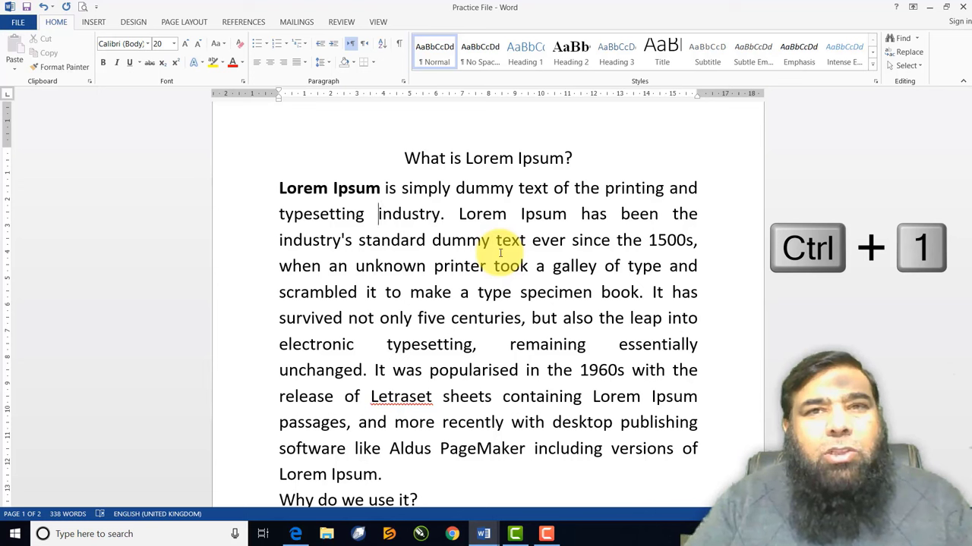
key(ctrl+2)
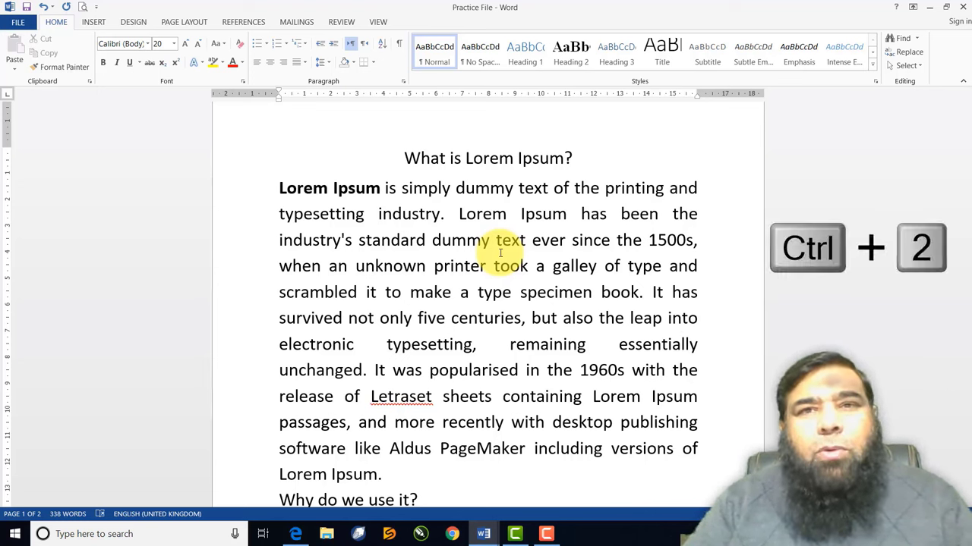
key(ctrl+5)
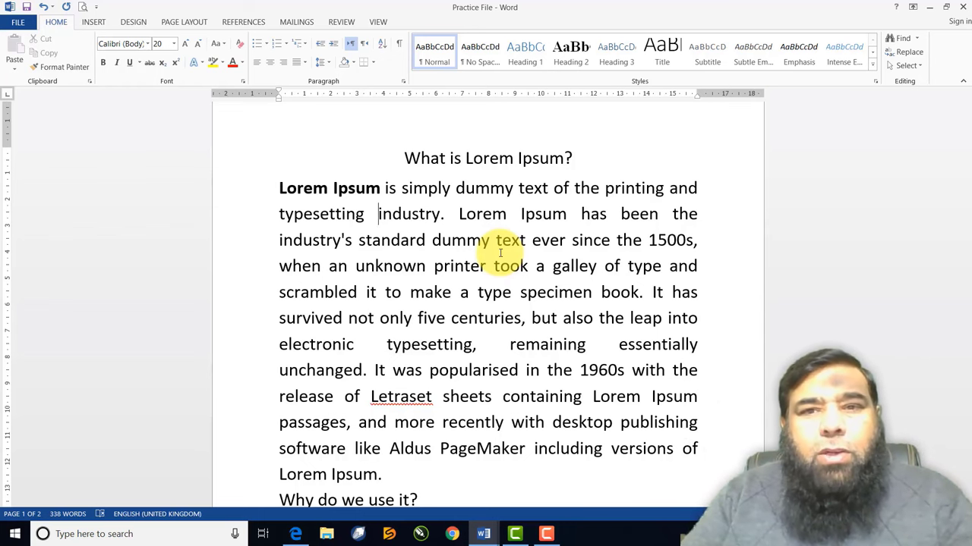
key(ctrl+1)
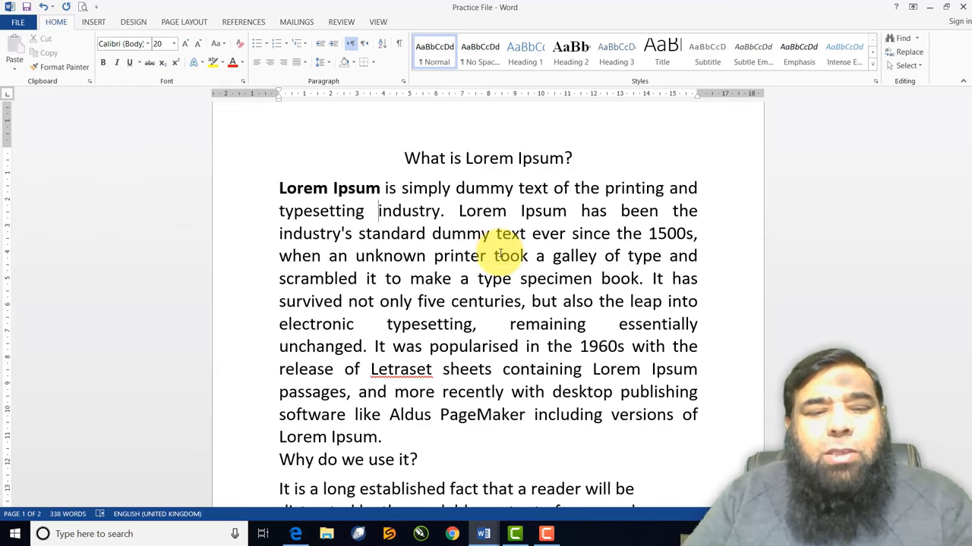
key(ctrl+2)
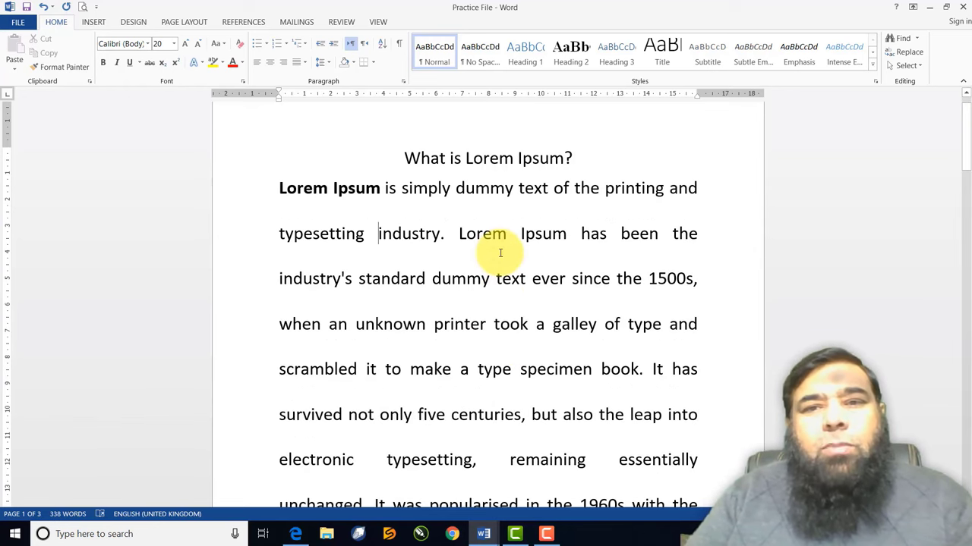
key(ctrl+5)
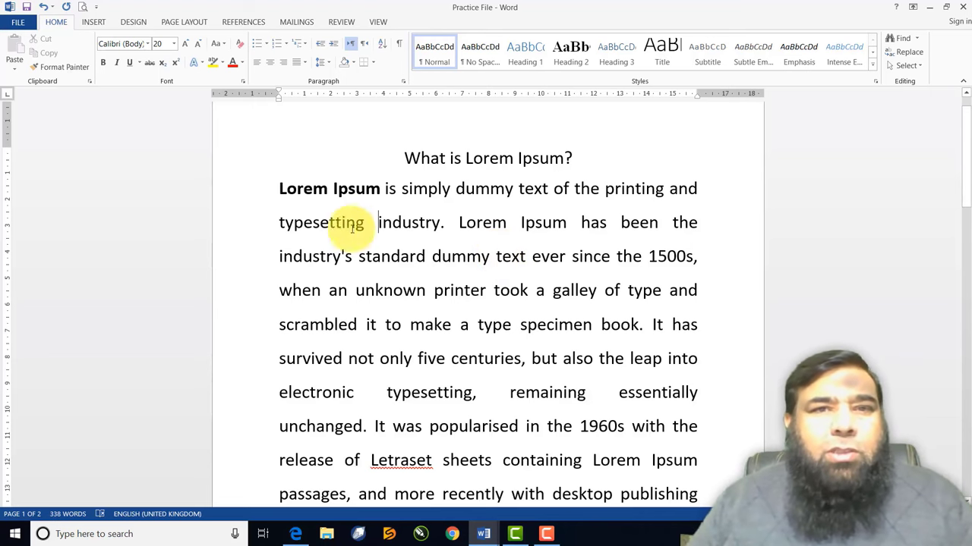
Reapply 1.15 line spacing to the paragraph from the spacing list
click(322, 67)
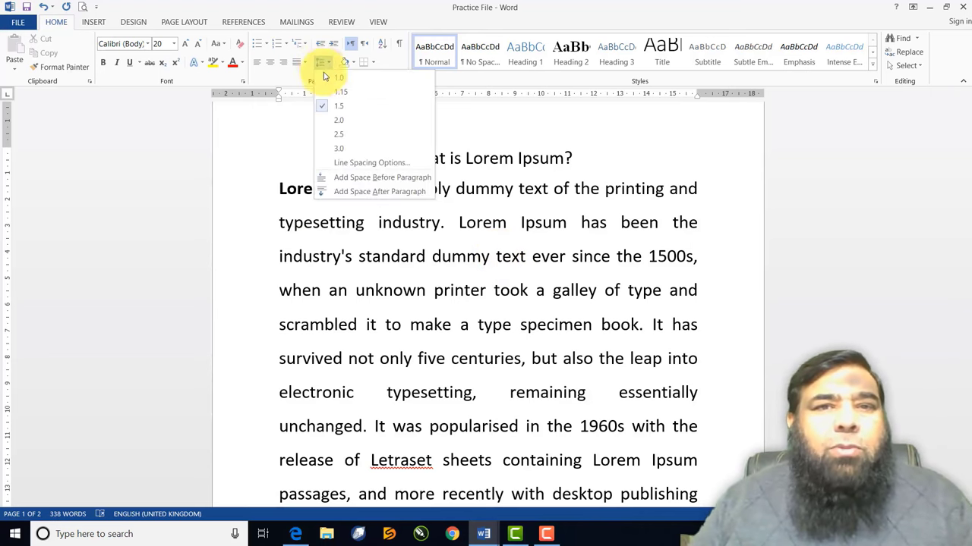
click(338, 89)
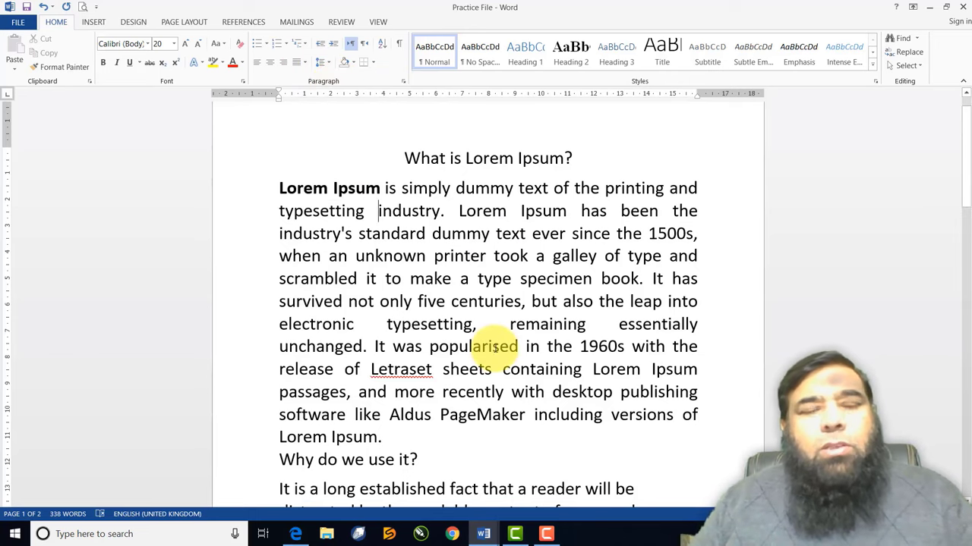
click(351, 64)
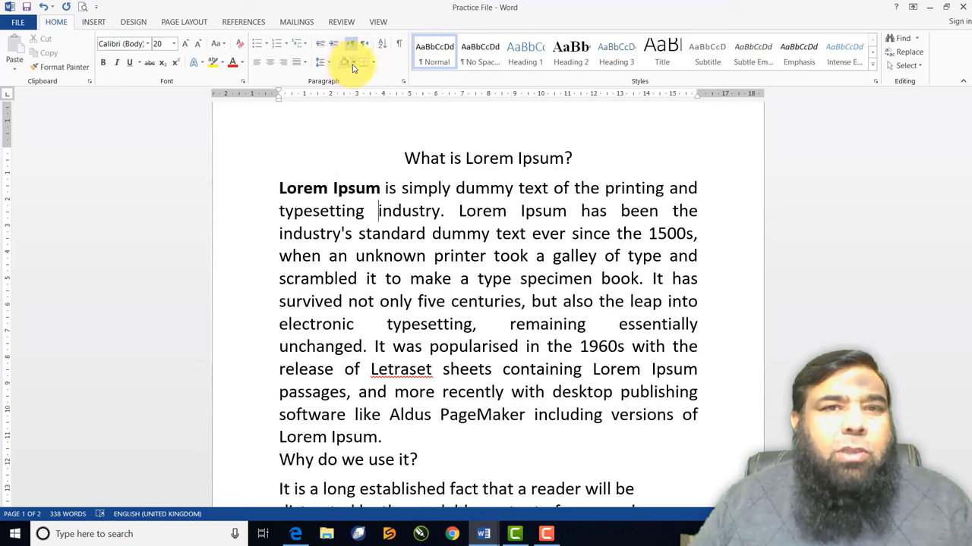
Shade the first body paragraph orange
click(353, 65)
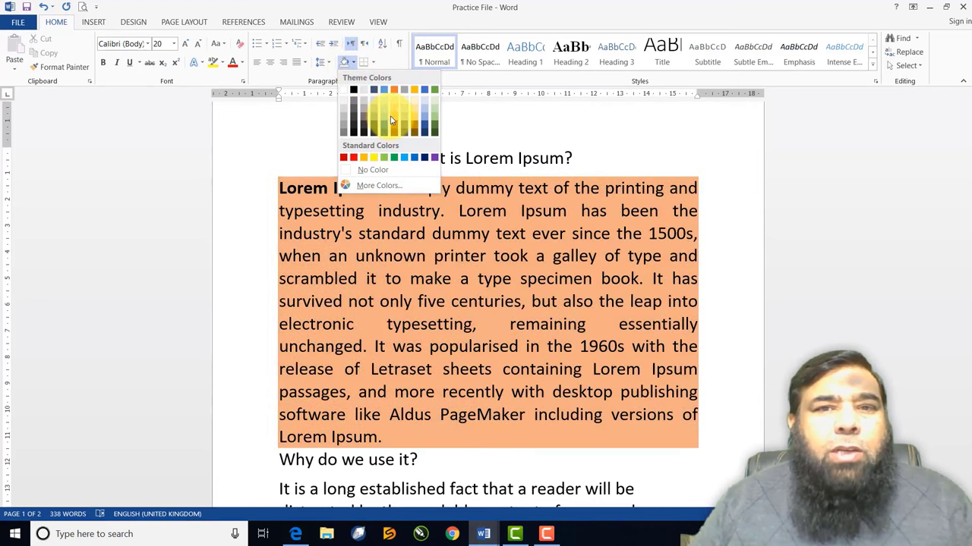
click(393, 120)
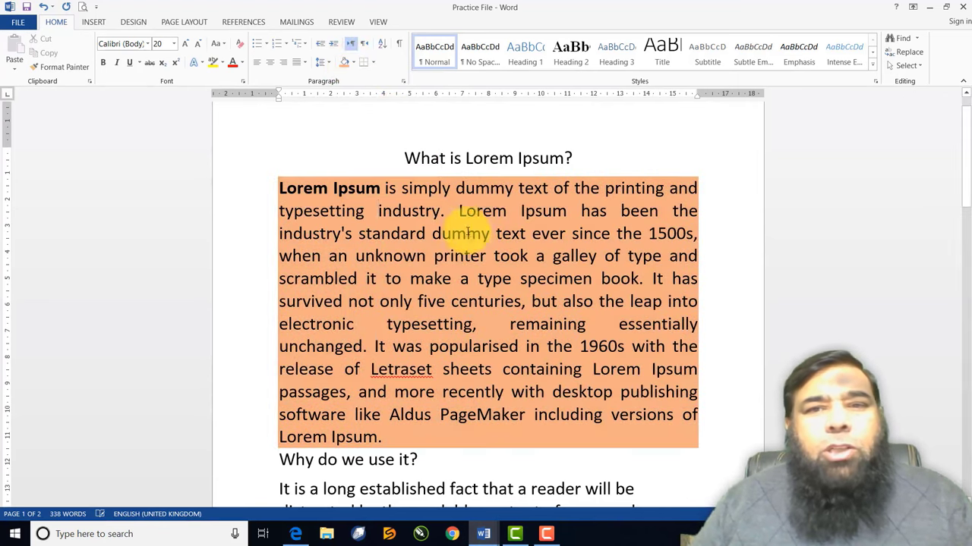
scroll(481, 250, up, 1)
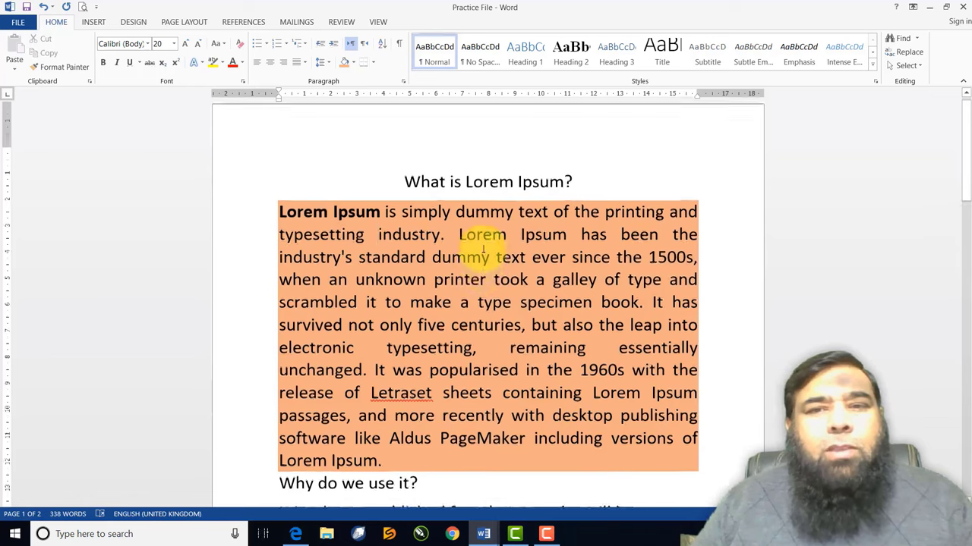
scroll(481, 250, down, 2)
scroll(483, 225, down, 4)
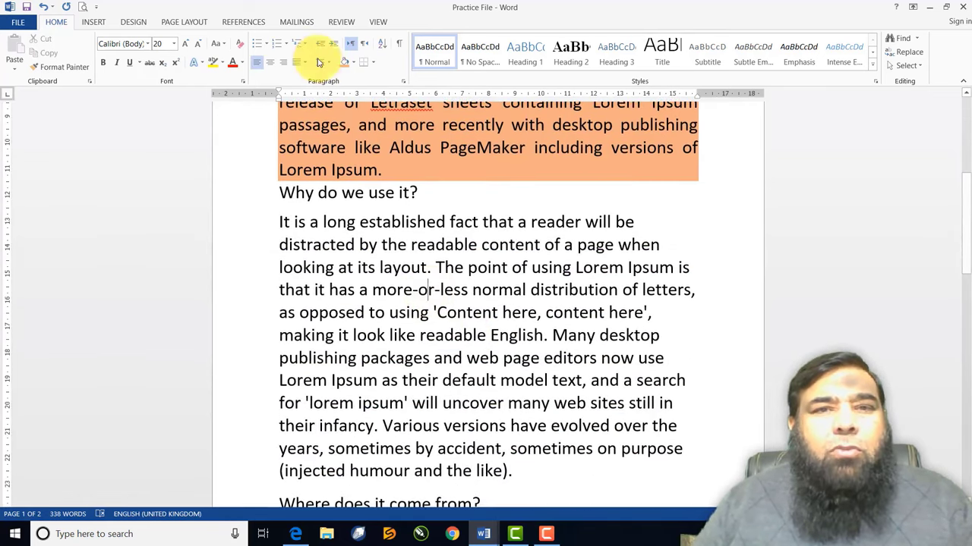
Justify the 'Why do we use it?' paragraph and shade it gold
click(304, 62)
click(317, 79)
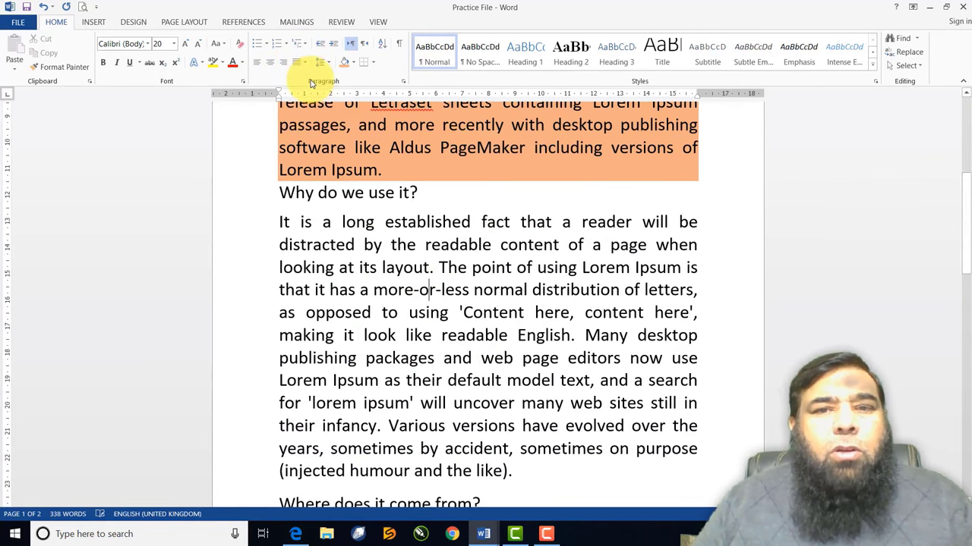
click(353, 63)
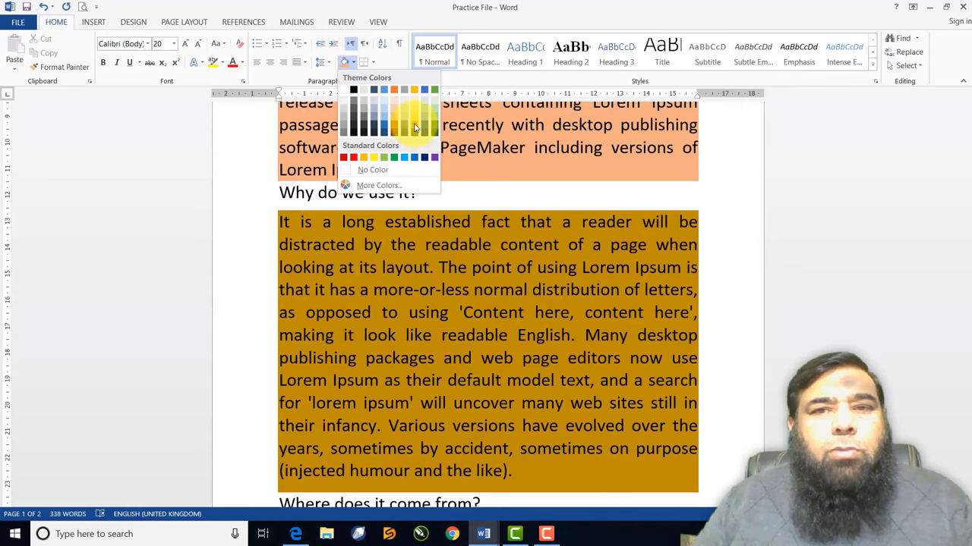
click(415, 128)
Try a shading colour on the paragraph on page 2
scroll(410, 253, down, 3)
scroll(410, 252, up, 6)
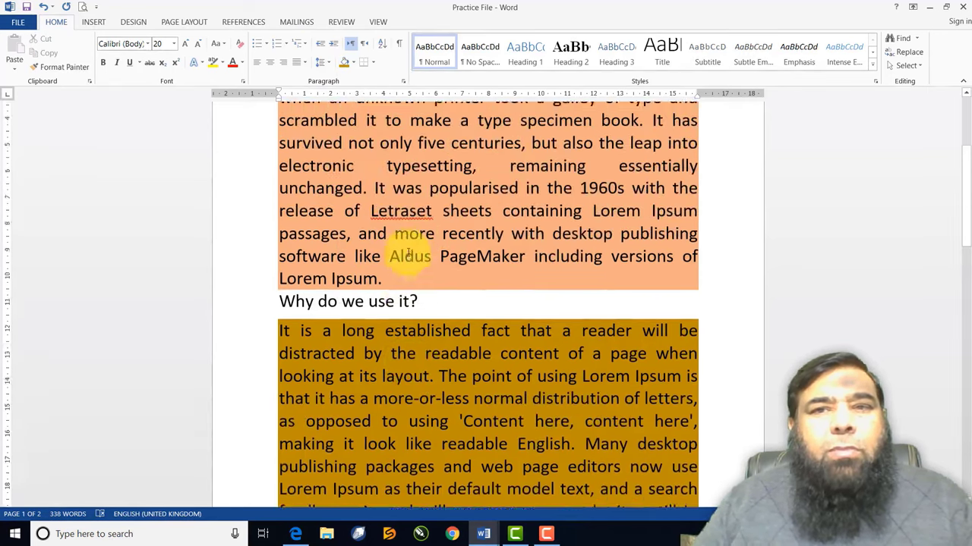
scroll(407, 251, down, 4)
scroll(408, 252, down, 7)
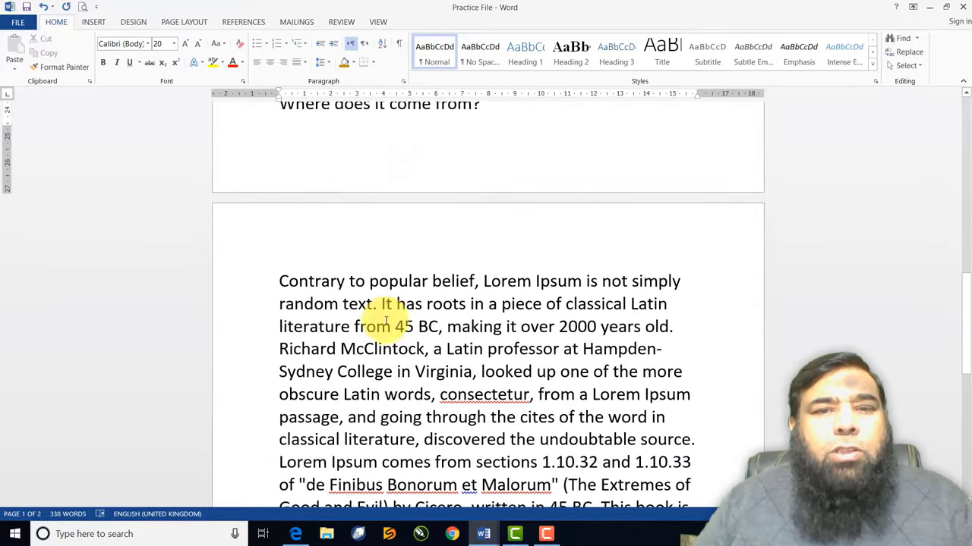
click(392, 326)
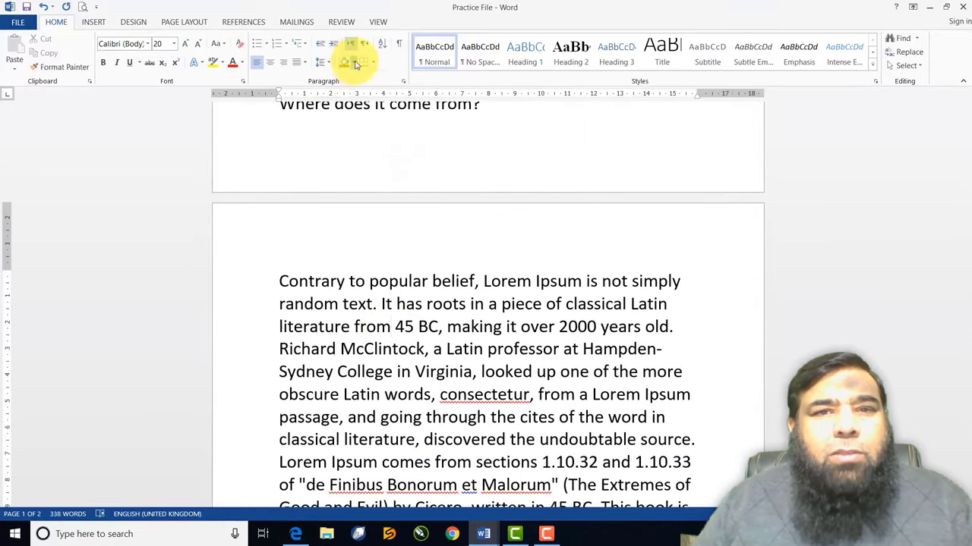
click(354, 63)
click(386, 123)
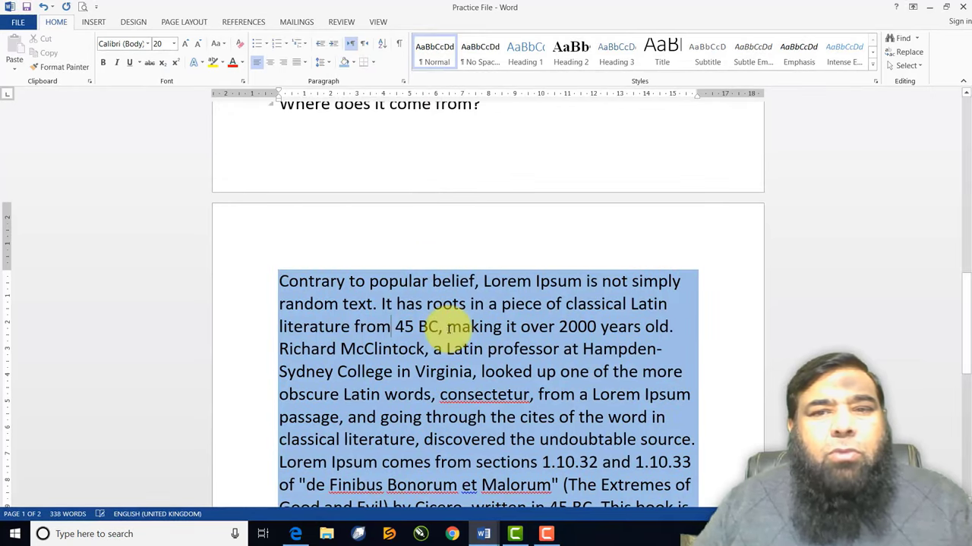
Shade the 'What is Lorem Ipsum?' heading blue-grey
scroll(448, 327, up, 12)
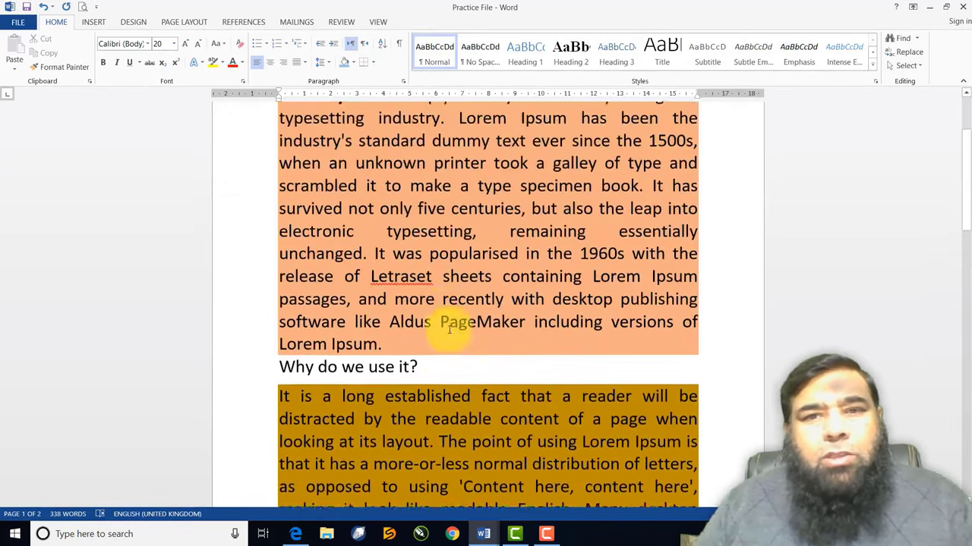
scroll(447, 327, up, 1)
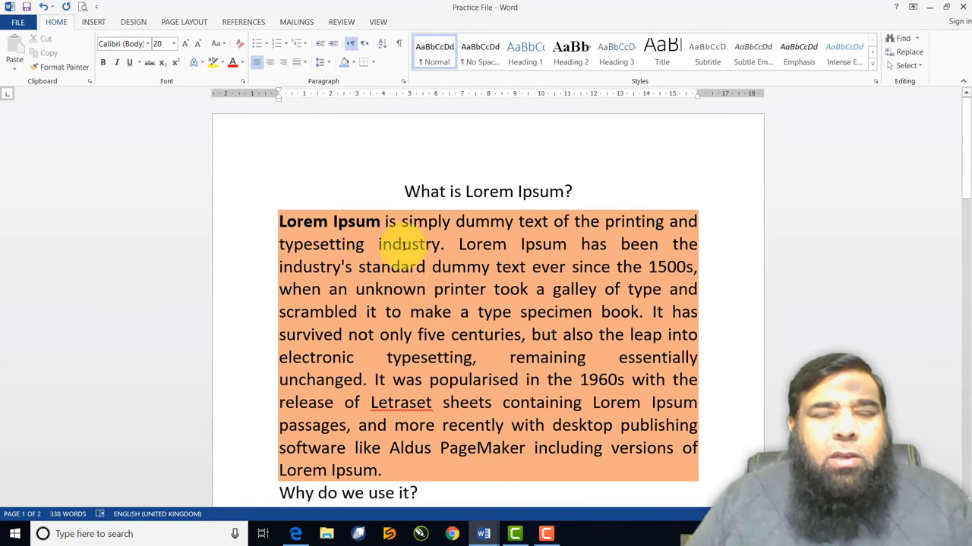
click(471, 193)
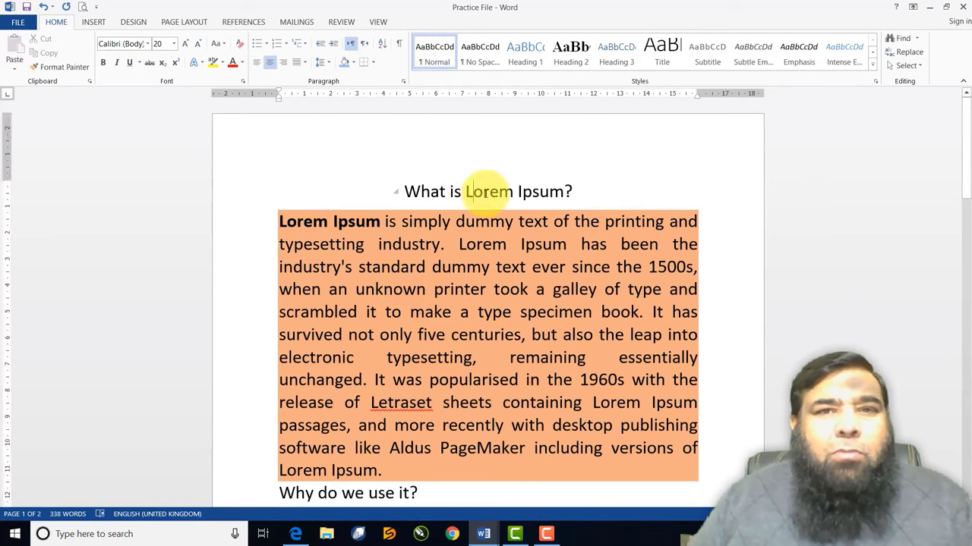
click(353, 63)
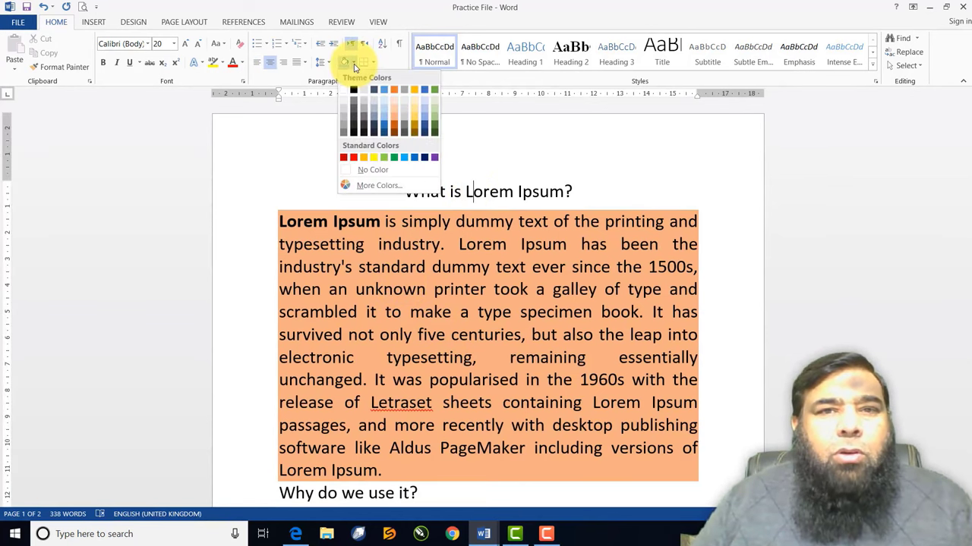
click(379, 117)
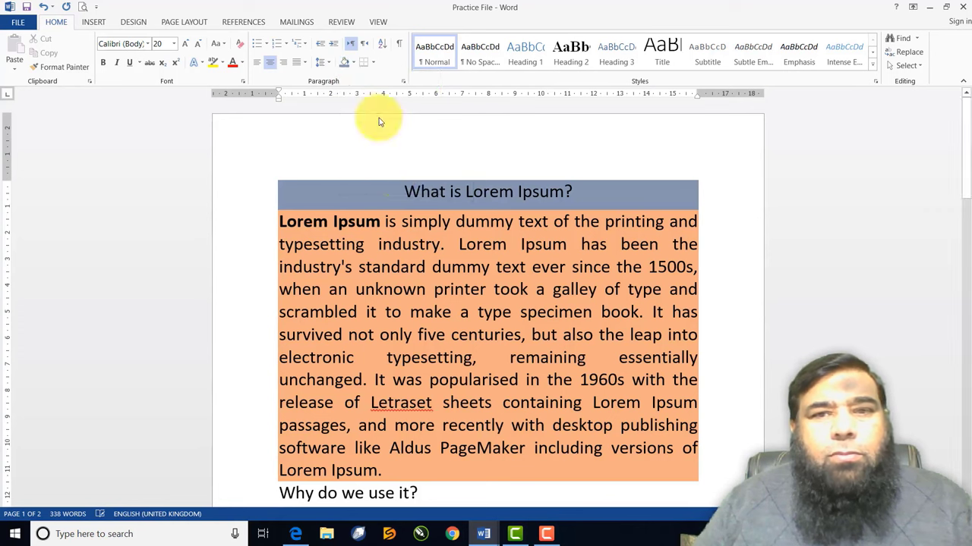
Set the first paragraph's and the heading's shading to No Color
click(426, 245)
click(353, 65)
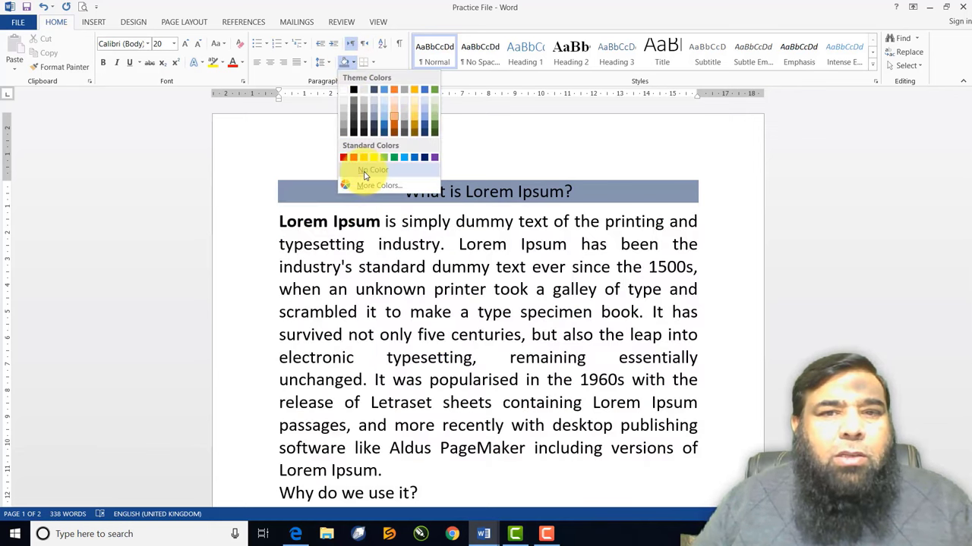
click(364, 171)
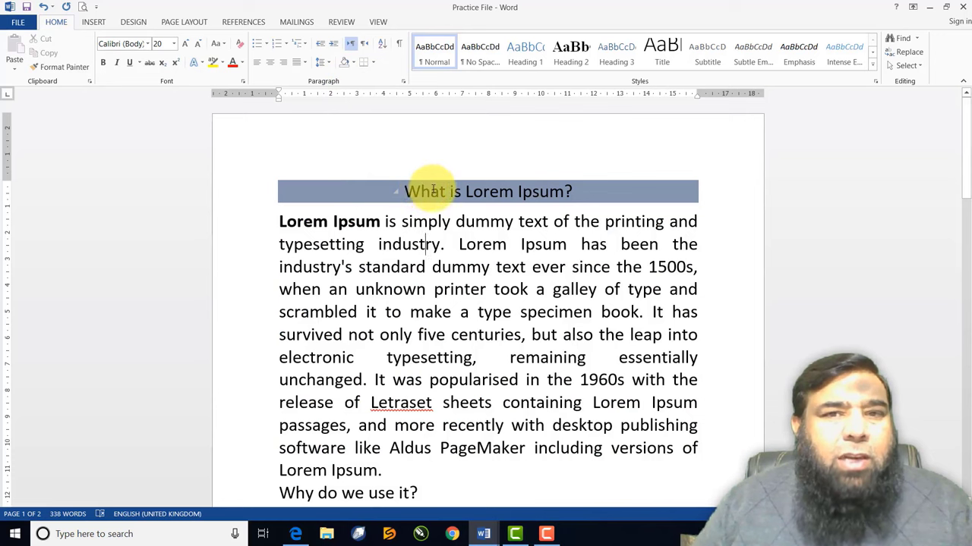
click(353, 62)
click(352, 166)
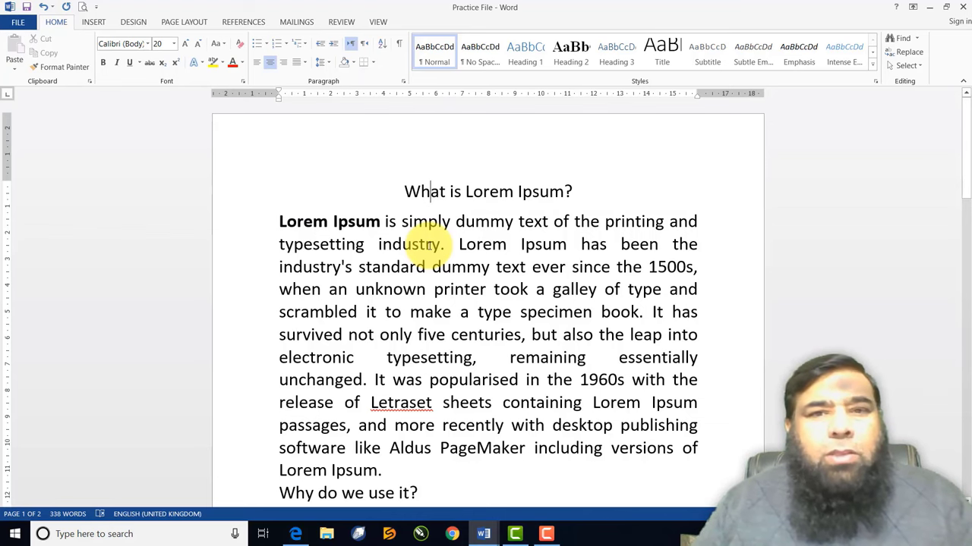
Shade the first two sentences of the paragraph light orange
scroll(437, 245, down, 1)
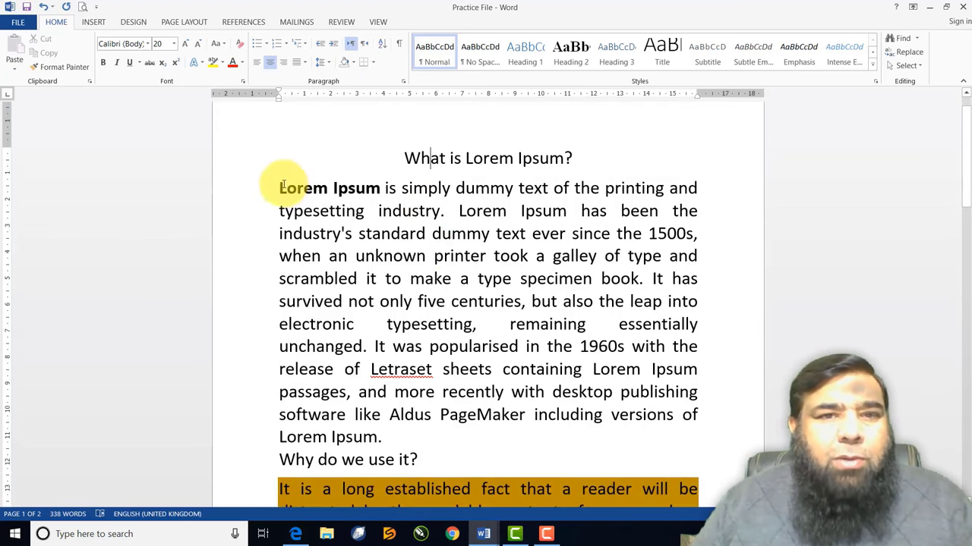
drag(280, 187, 641, 282)
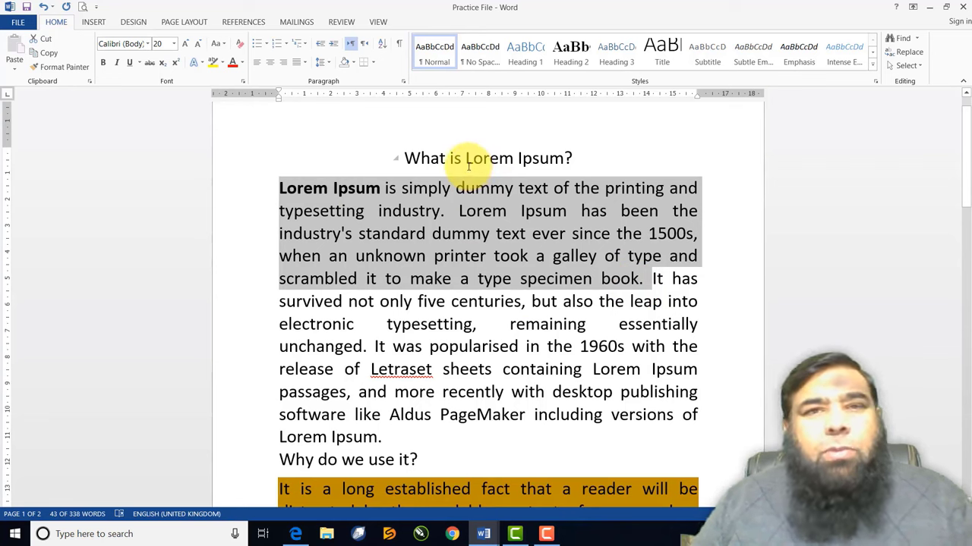
click(355, 63)
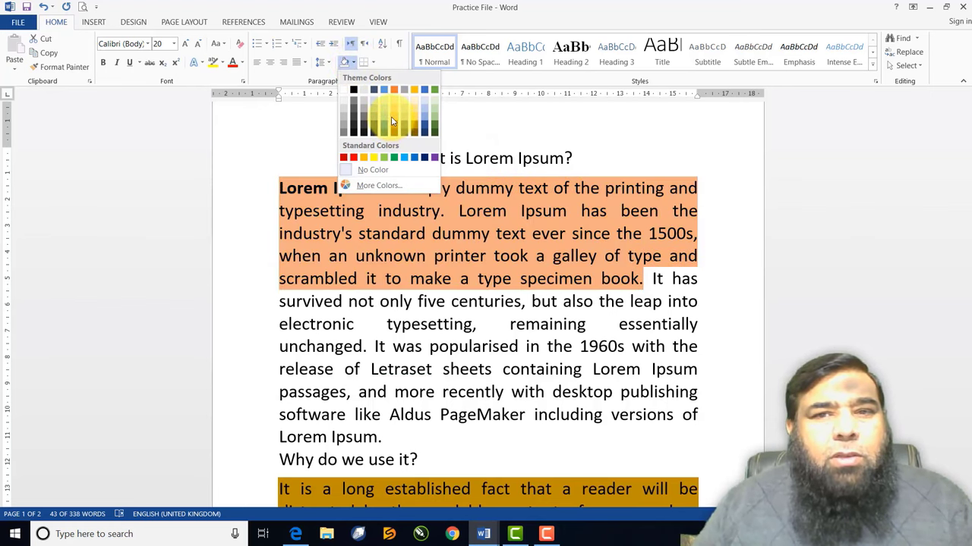
click(391, 116)
click(508, 260)
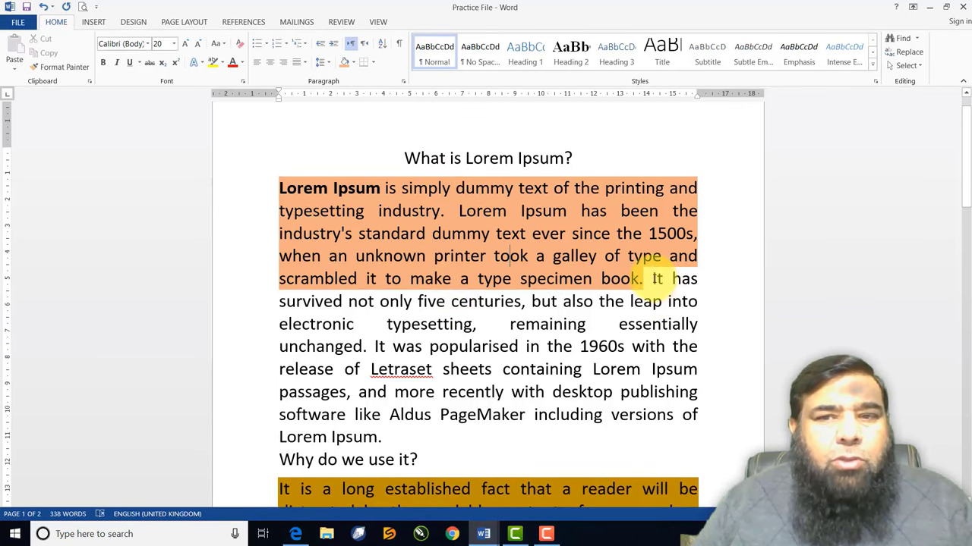
Shade the text starting at 'It has survived' dark blue
drag(658, 278, 687, 346)
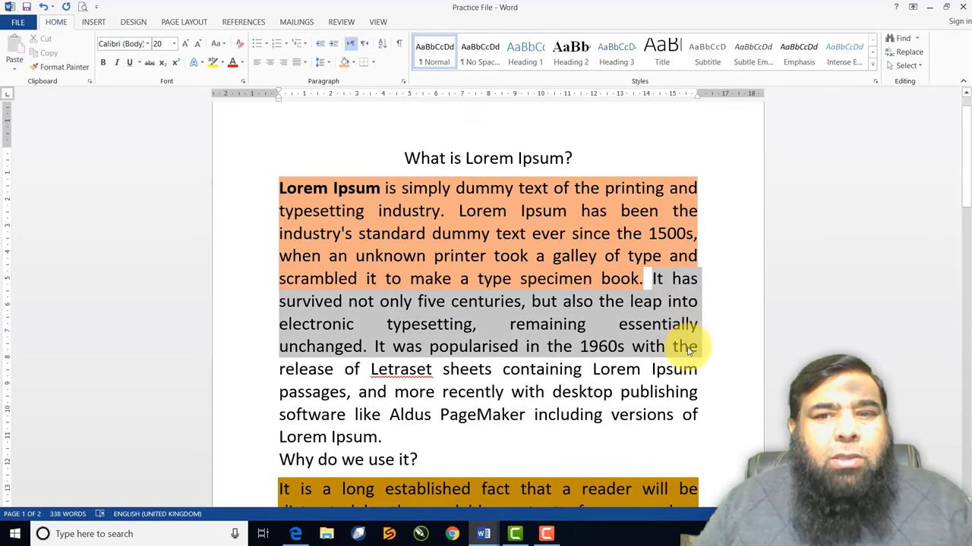
click(354, 64)
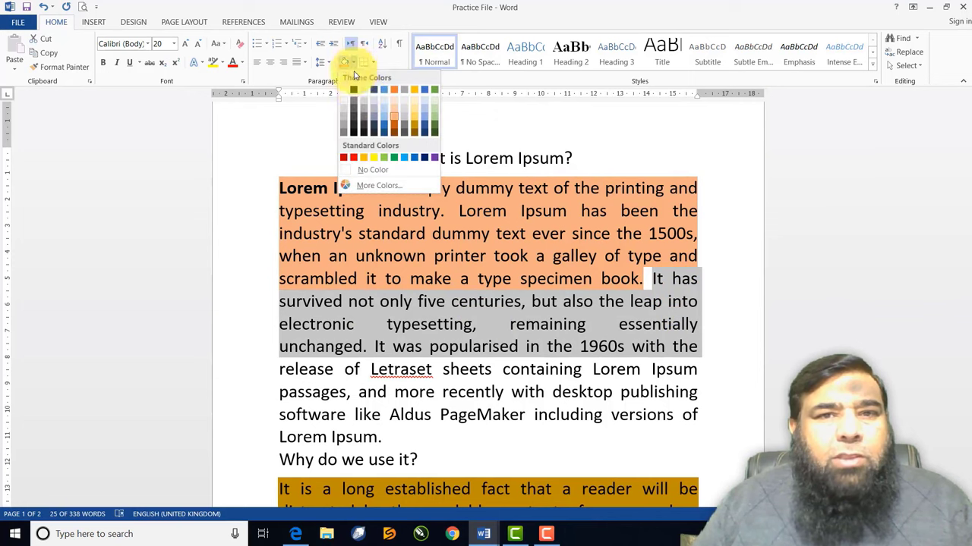
click(426, 130)
click(533, 327)
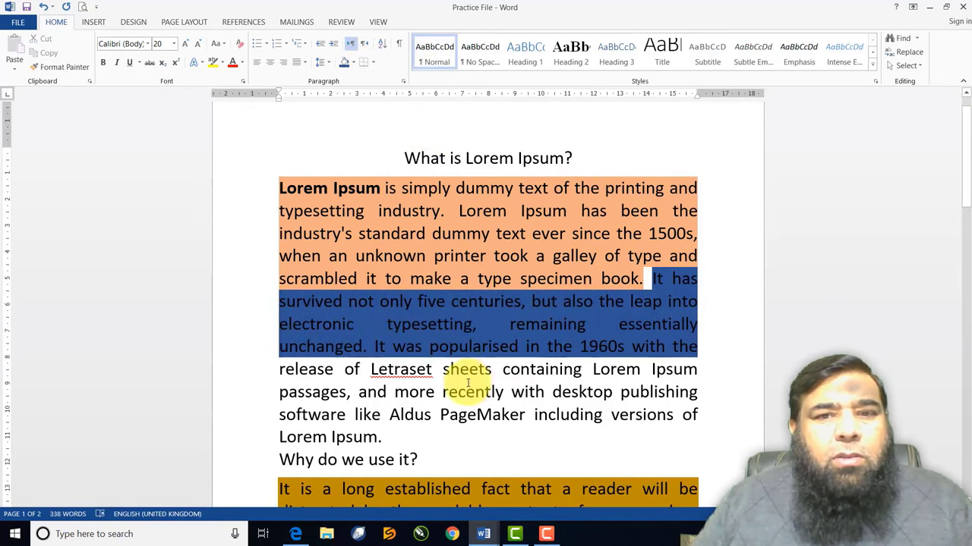
Shade the rest of the paragraph from 'release' gold, then remove that shading
drag(287, 369, 633, 426)
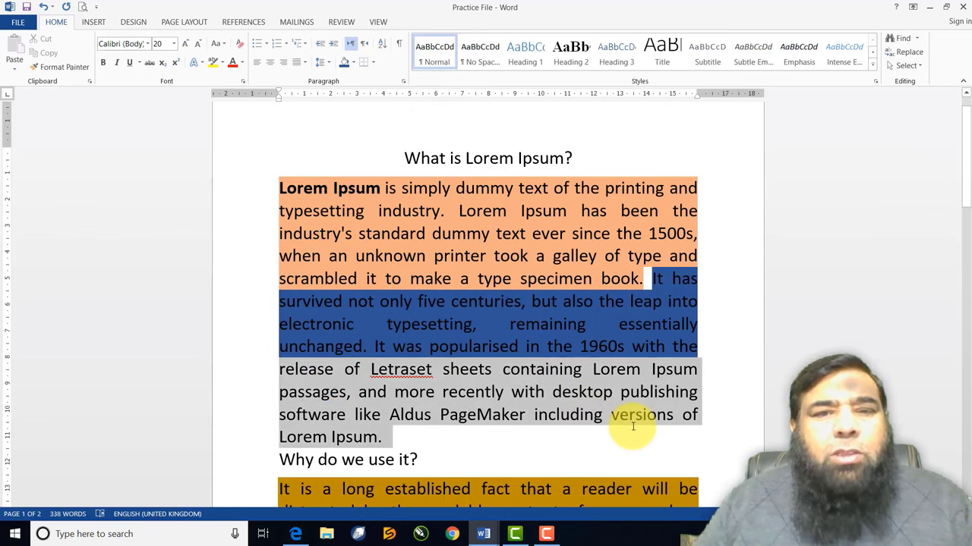
click(352, 62)
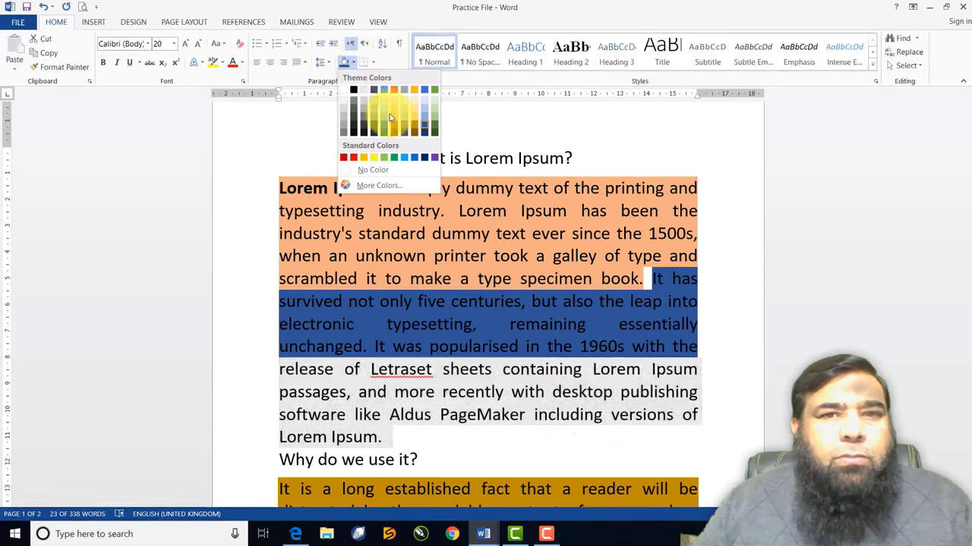
click(391, 118)
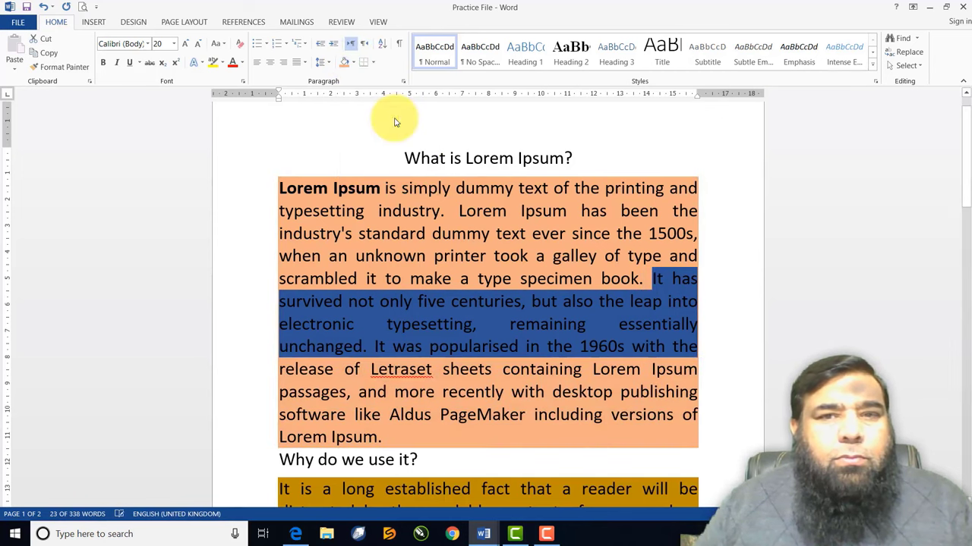
click(353, 63)
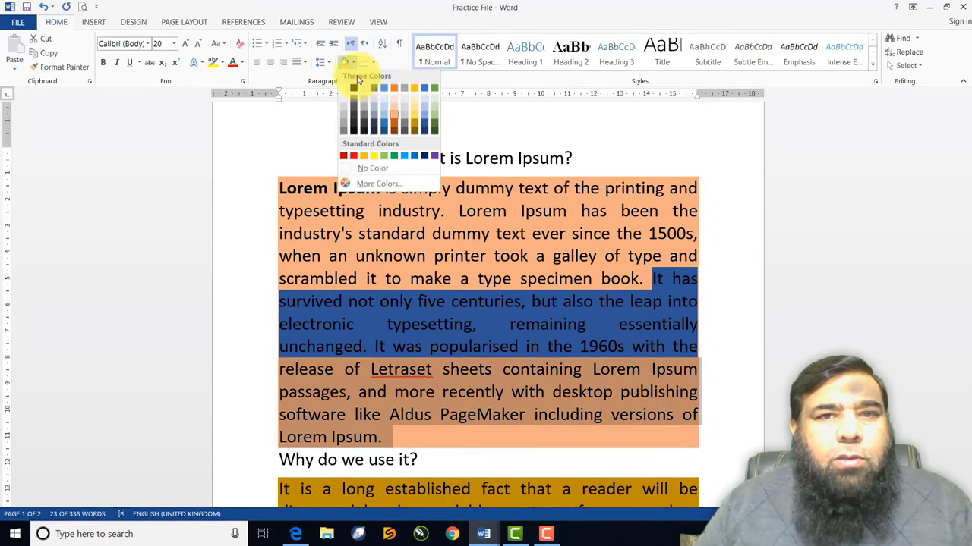
click(415, 131)
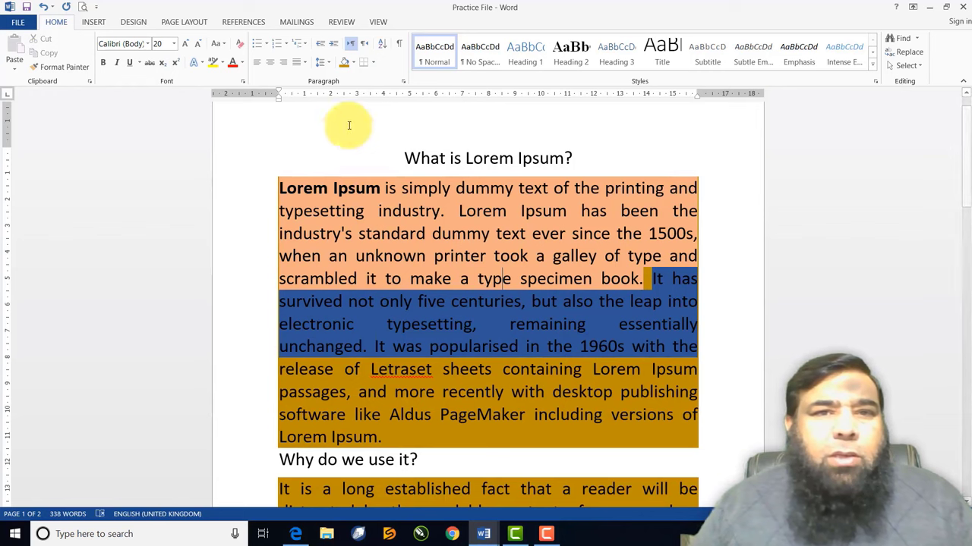
click(354, 66)
click(355, 173)
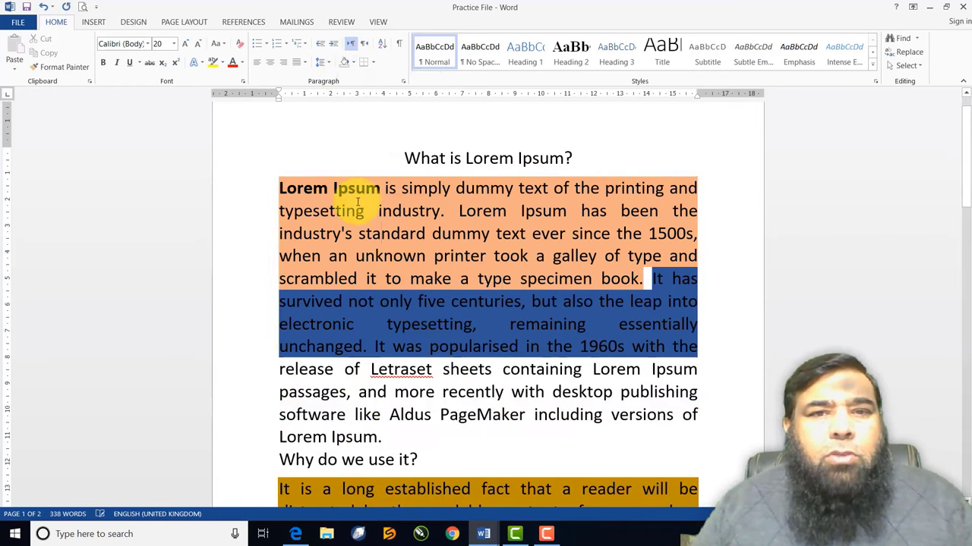
Clear the shading from the 'typesetting' lines, then from the whole first paragraph
drag(357, 207, 364, 340)
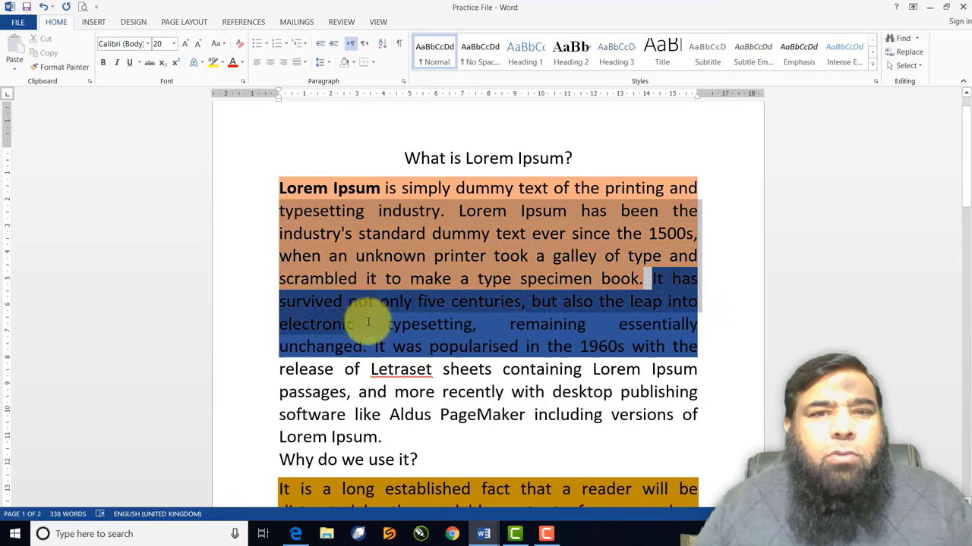
click(352, 65)
click(355, 173)
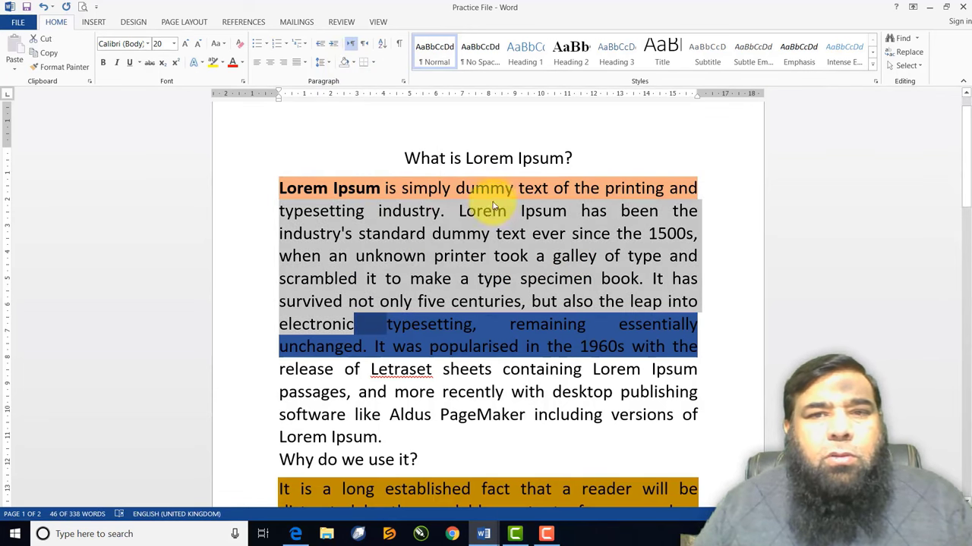
drag(281, 189, 481, 433)
click(351, 63)
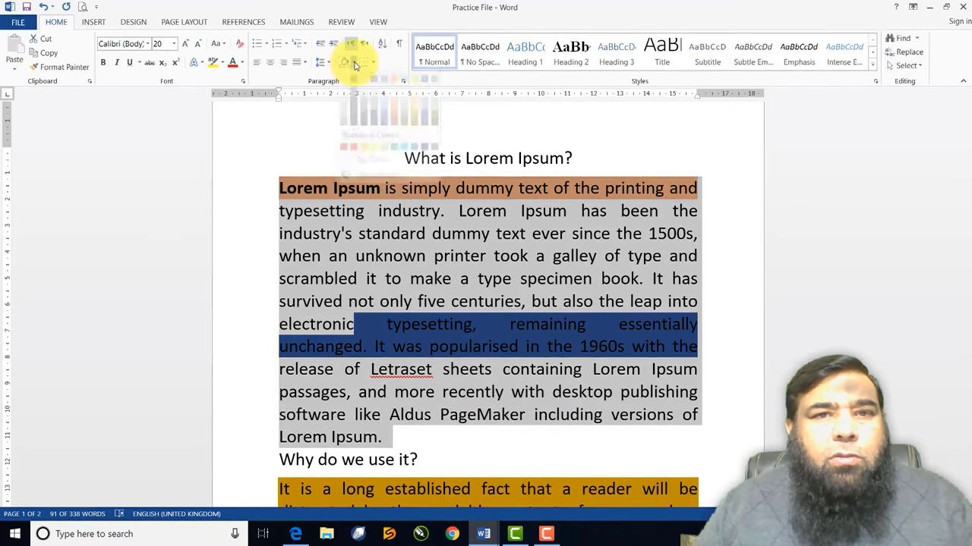
click(362, 176)
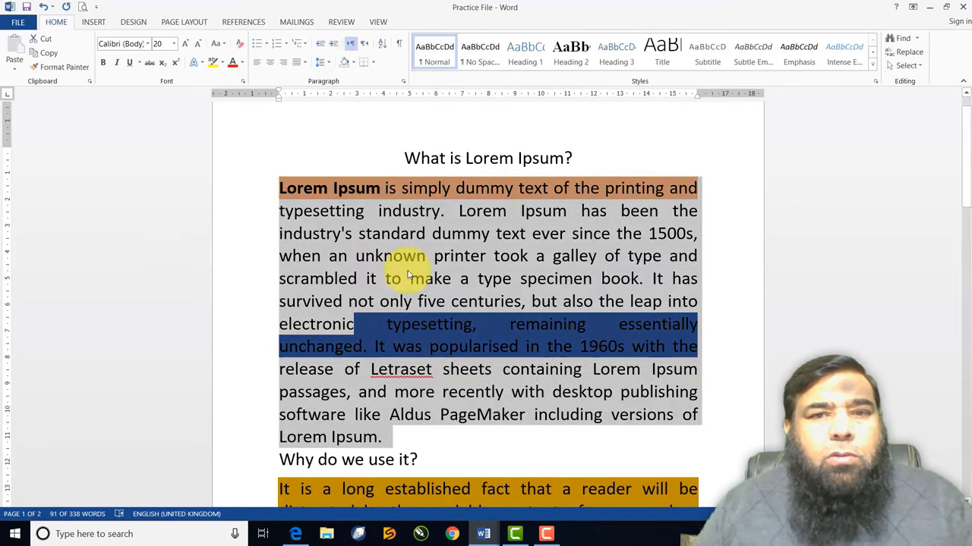
click(410, 279)
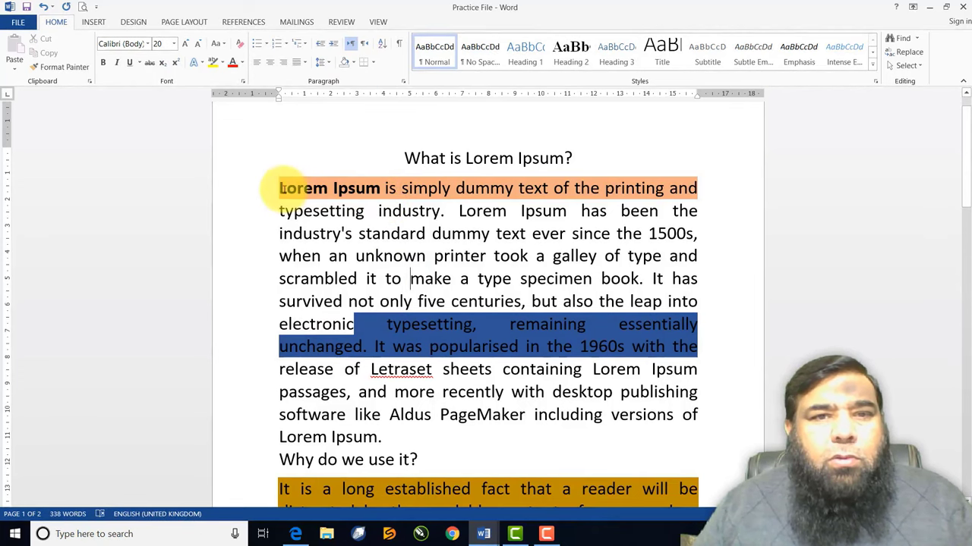
Remove the remaining shading from the first line and the text from 'electronic'
drag(279, 187, 698, 188)
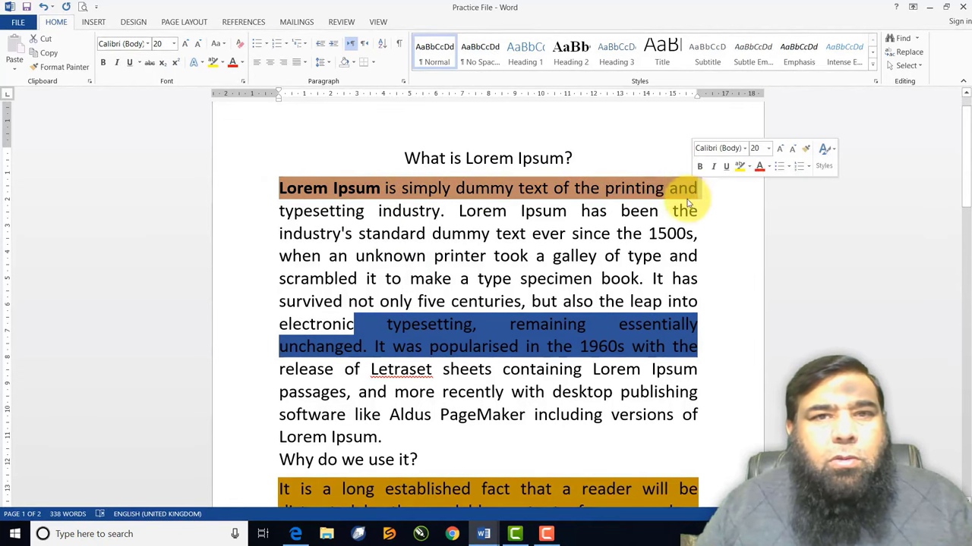
click(354, 66)
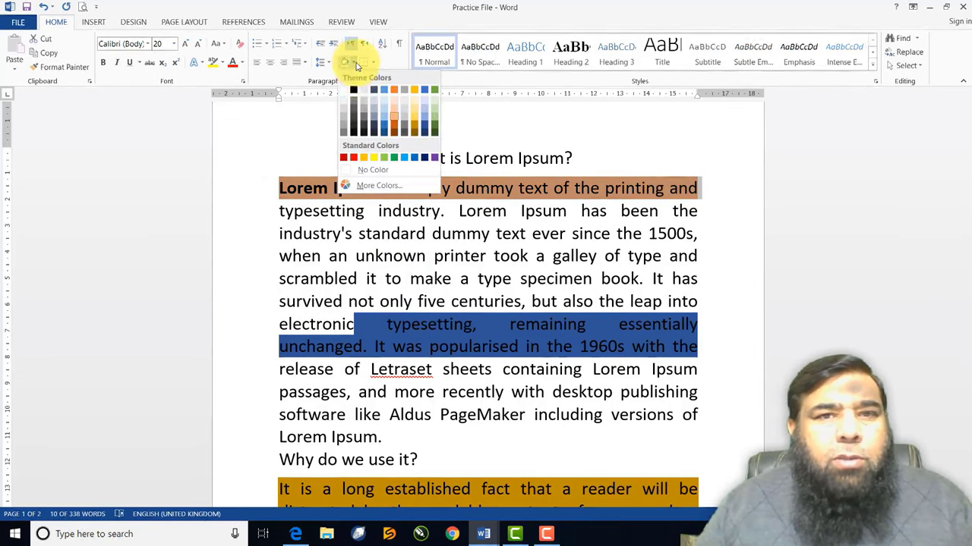
click(362, 175)
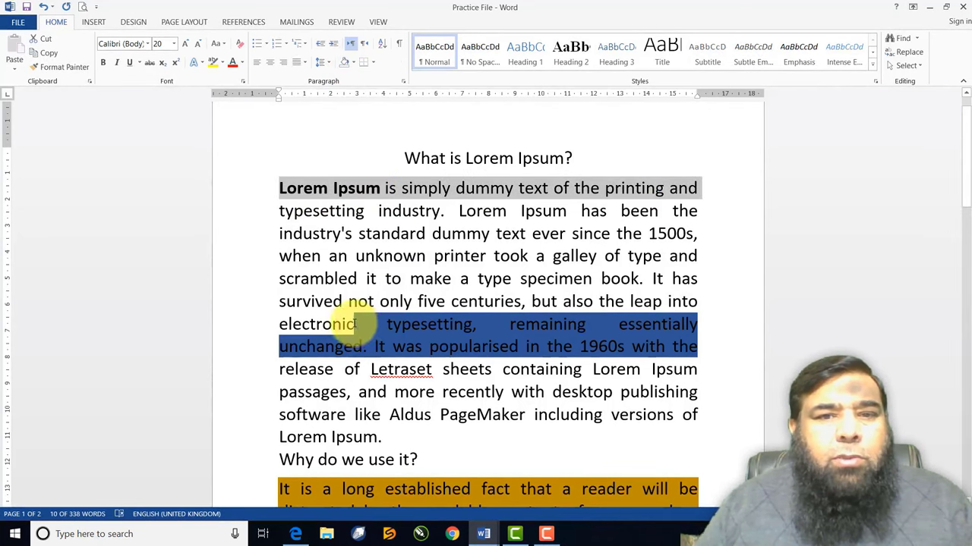
drag(354, 324, 692, 355)
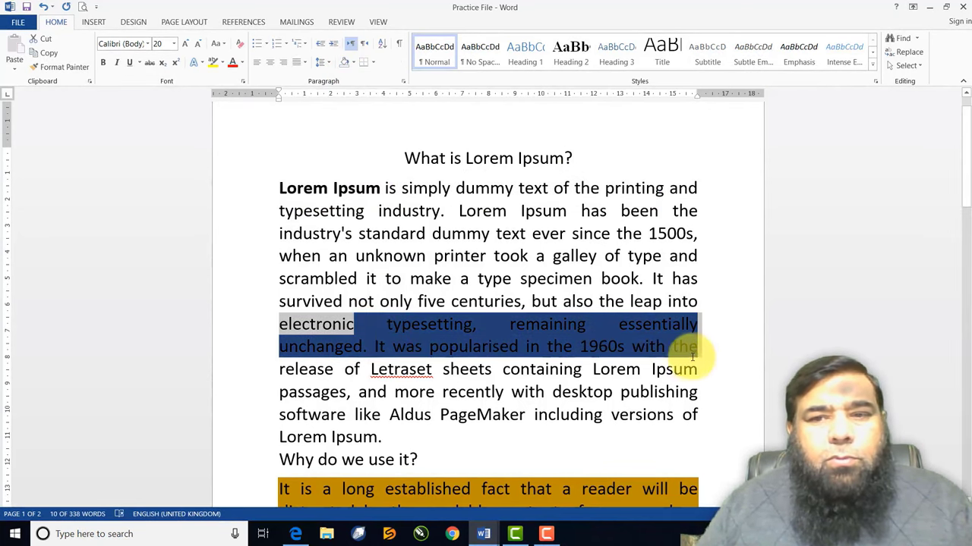
click(354, 64)
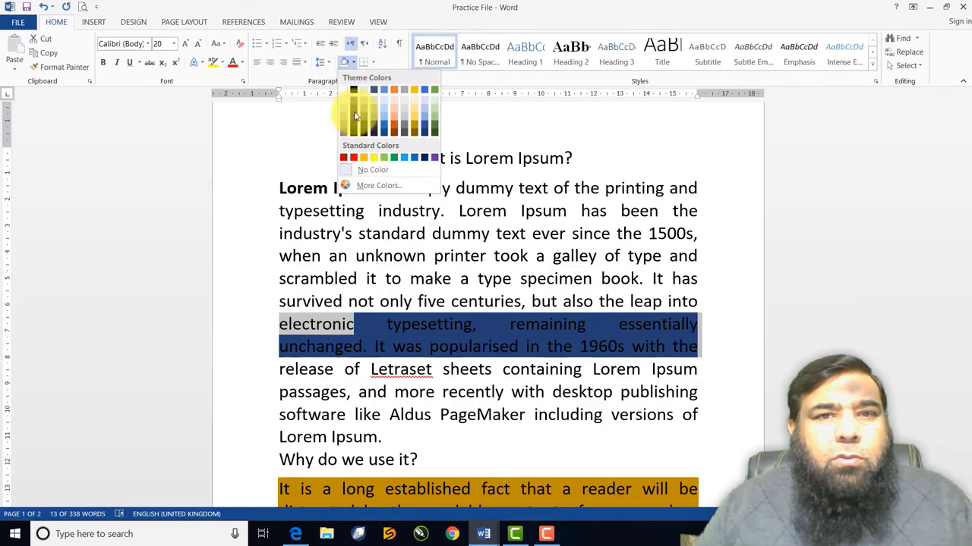
click(371, 169)
click(403, 256)
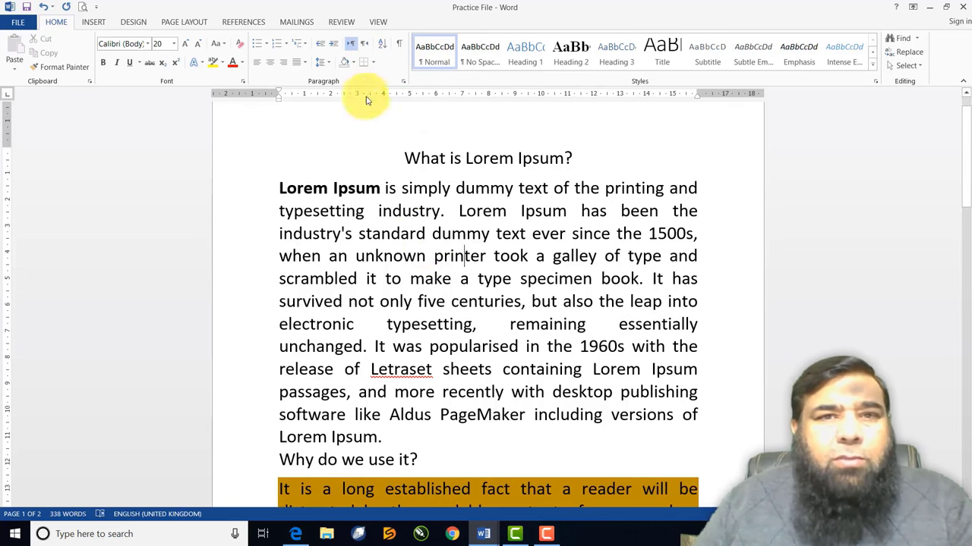
Put All Borders around the first paragraph and shade it light orange
click(371, 65)
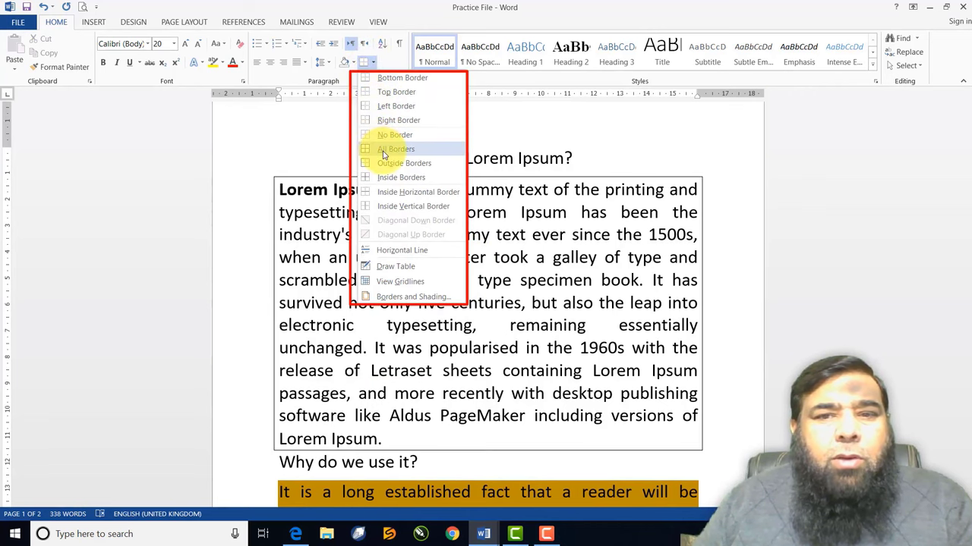
click(384, 149)
click(351, 62)
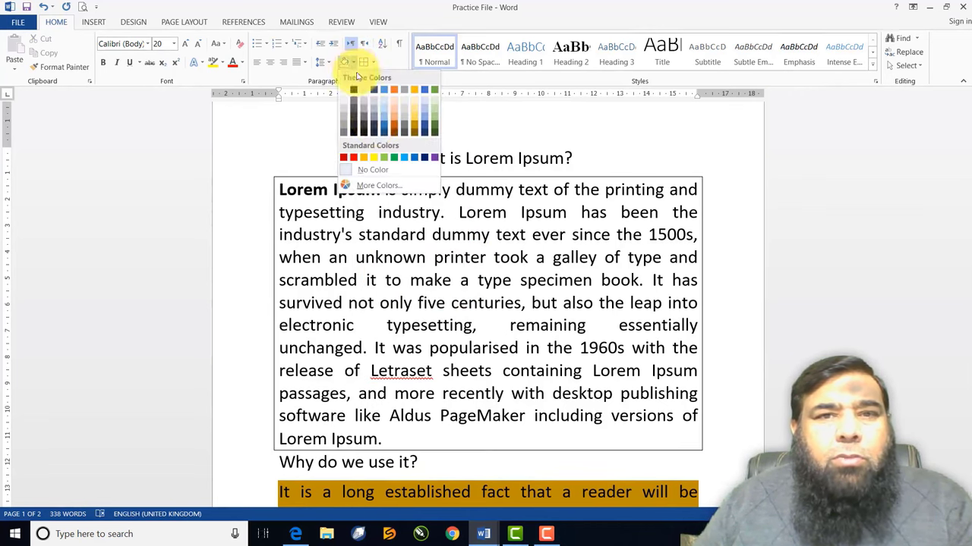
click(414, 121)
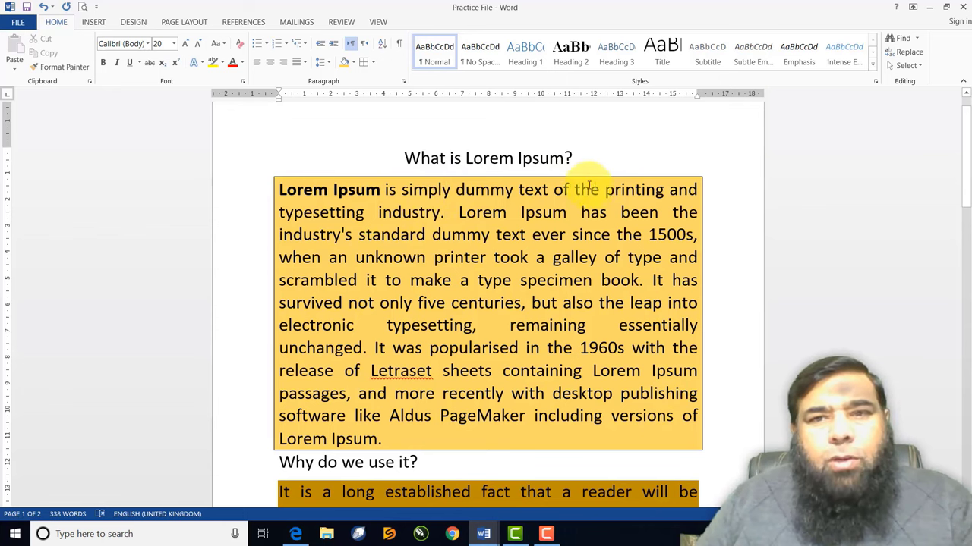
Toggle the paragraph's bottom and top borders
click(373, 63)
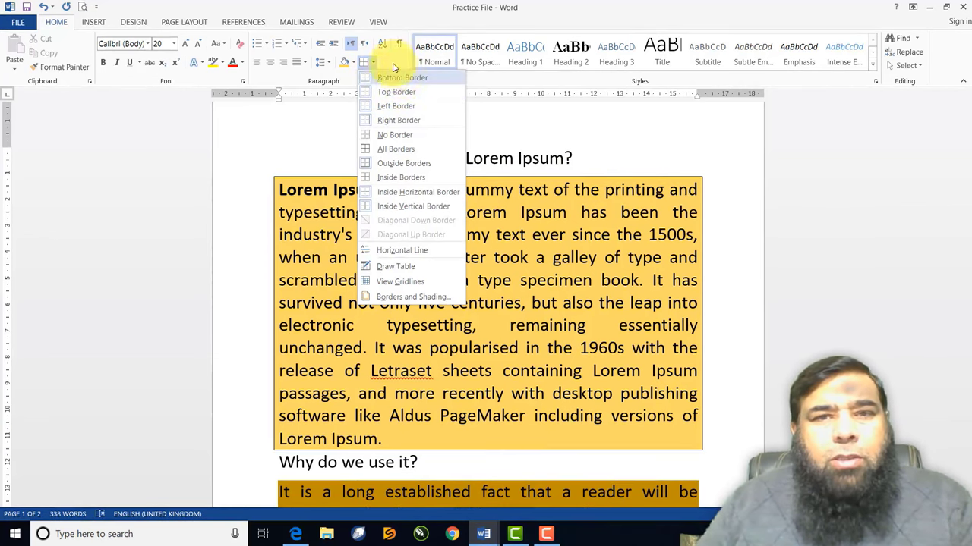
click(394, 77)
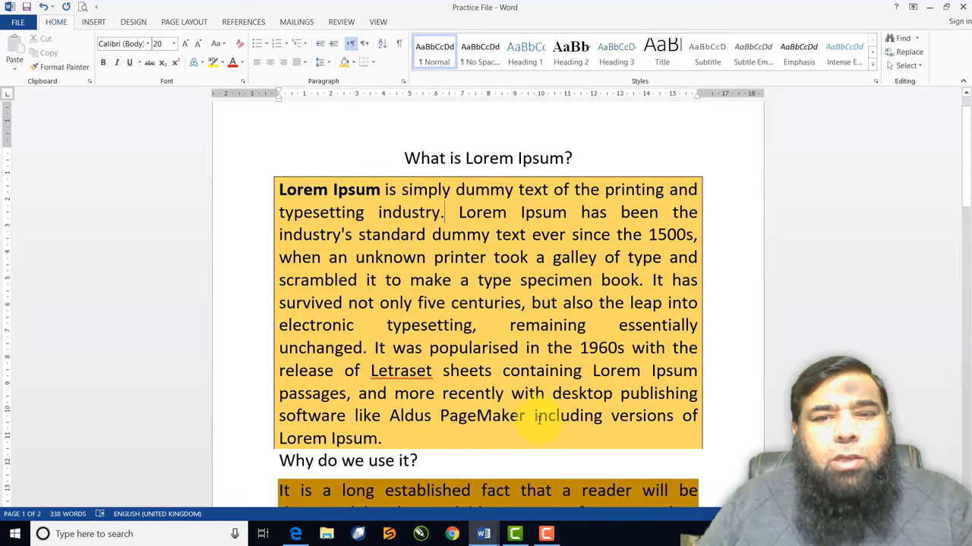
click(369, 65)
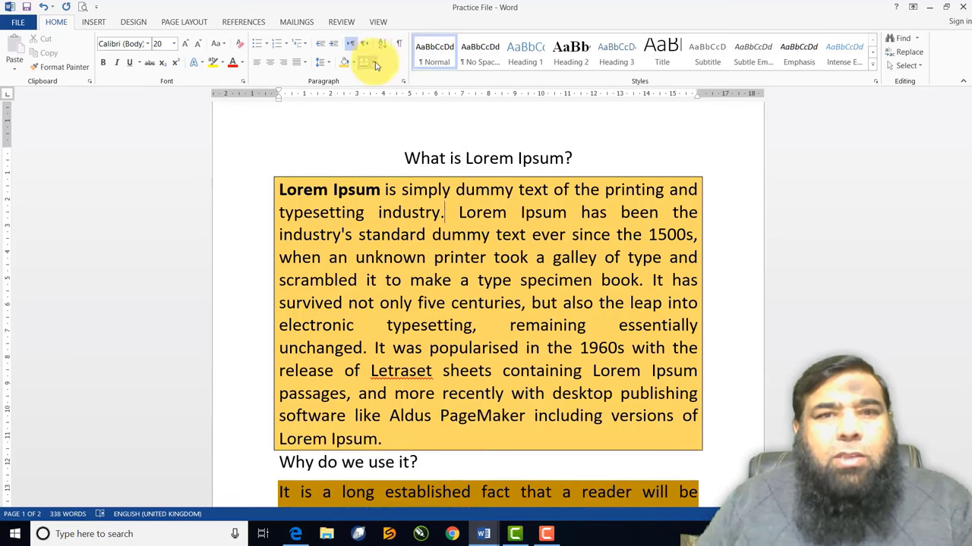
click(375, 66)
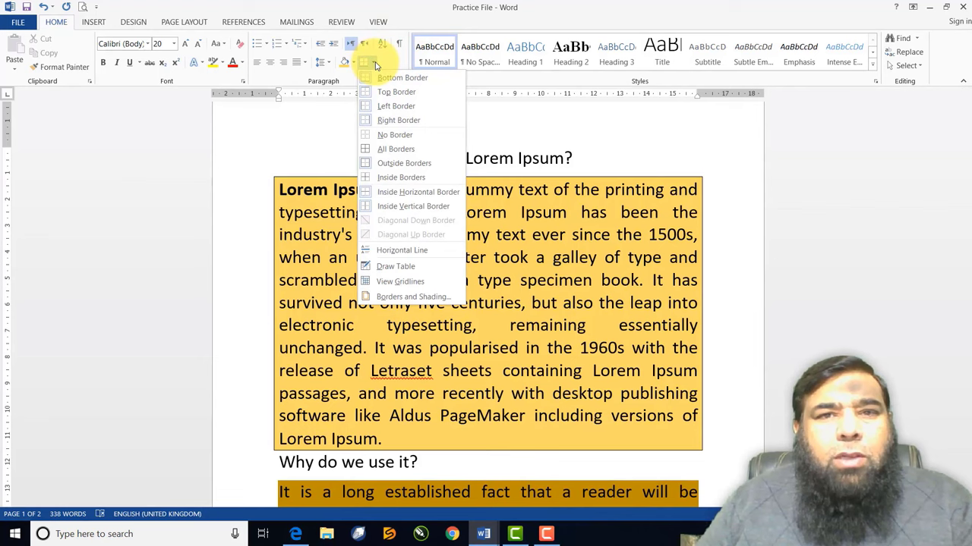
click(382, 92)
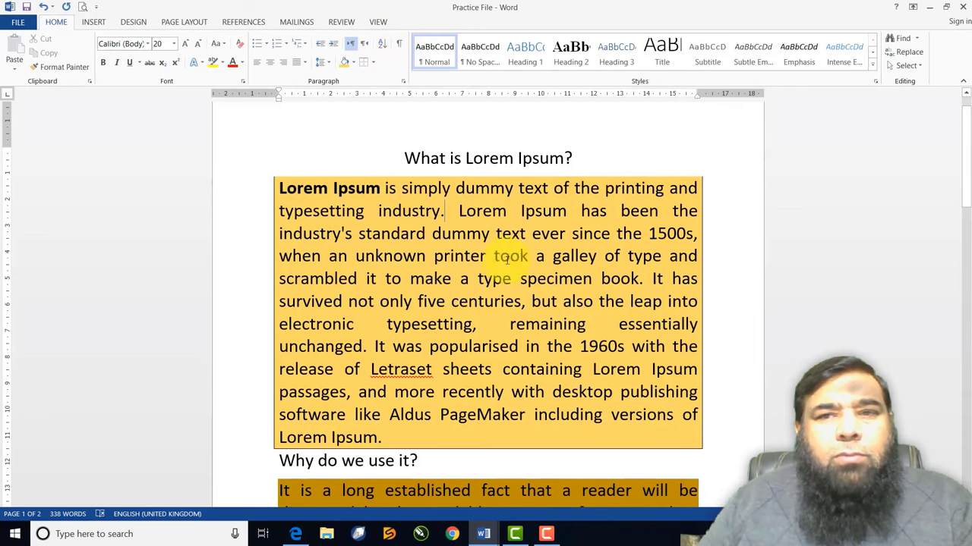
Toggle the paragraph's left and right border sides, then close the Borders menu
click(375, 67)
click(374, 92)
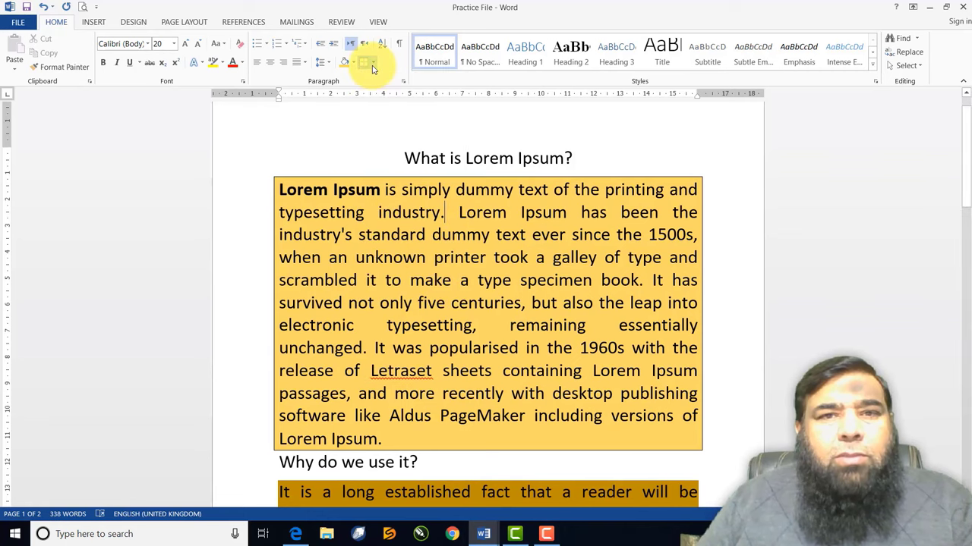
click(373, 70)
click(368, 104)
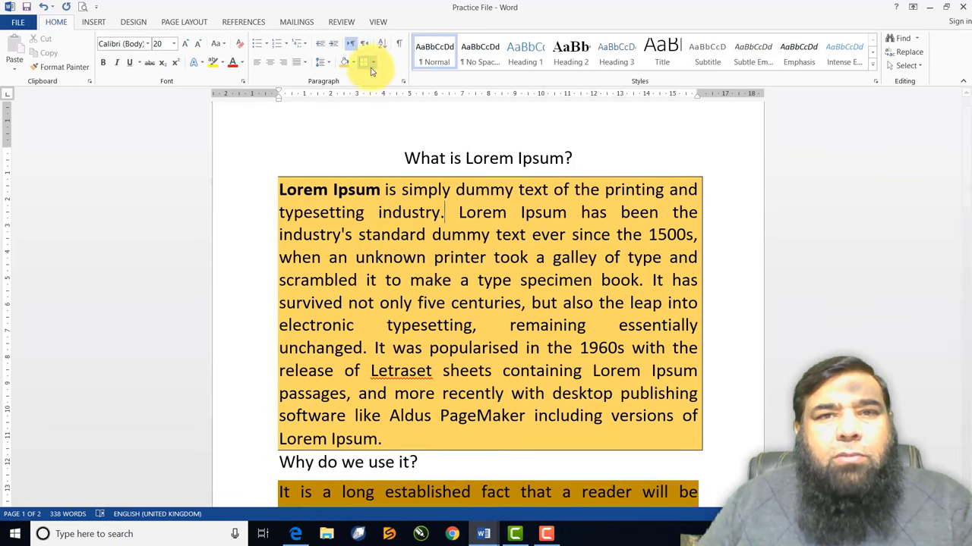
click(372, 66)
click(382, 125)
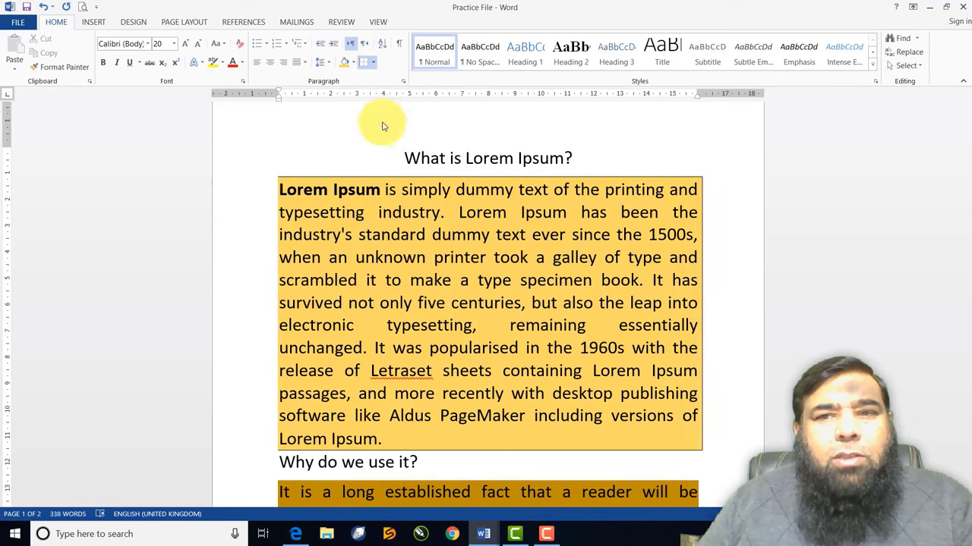
click(373, 65)
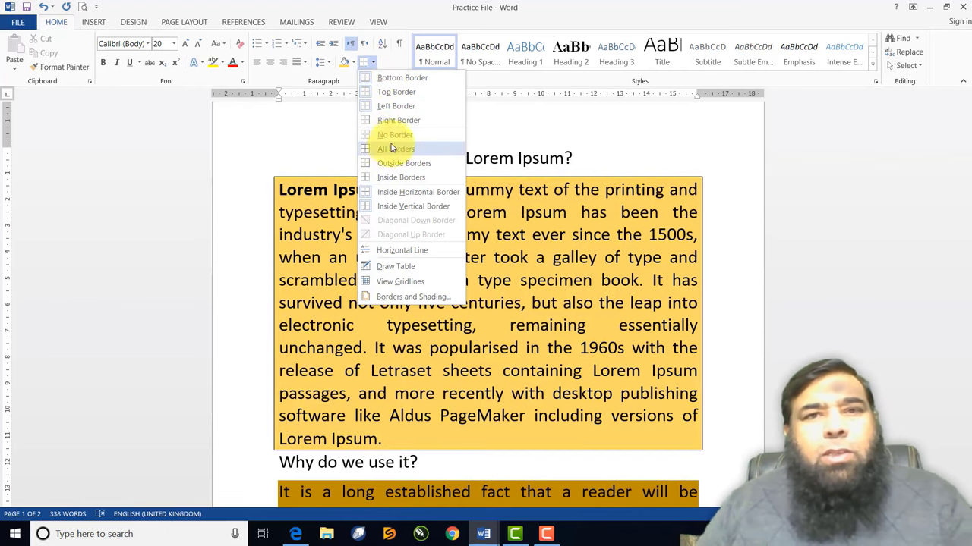
click(522, 288)
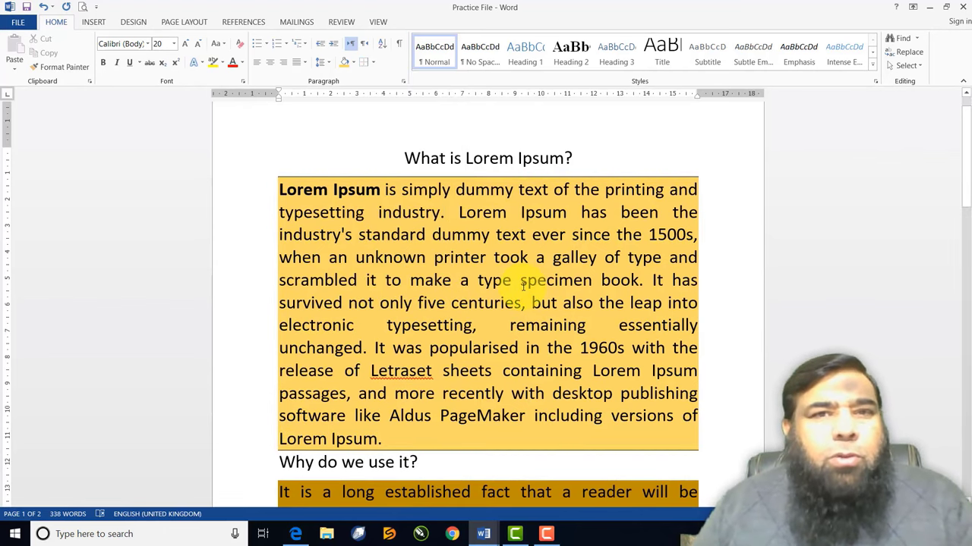
Create a blank document with Ctrl+N and reopen Practice File from recent documents
key(ctrl+n)
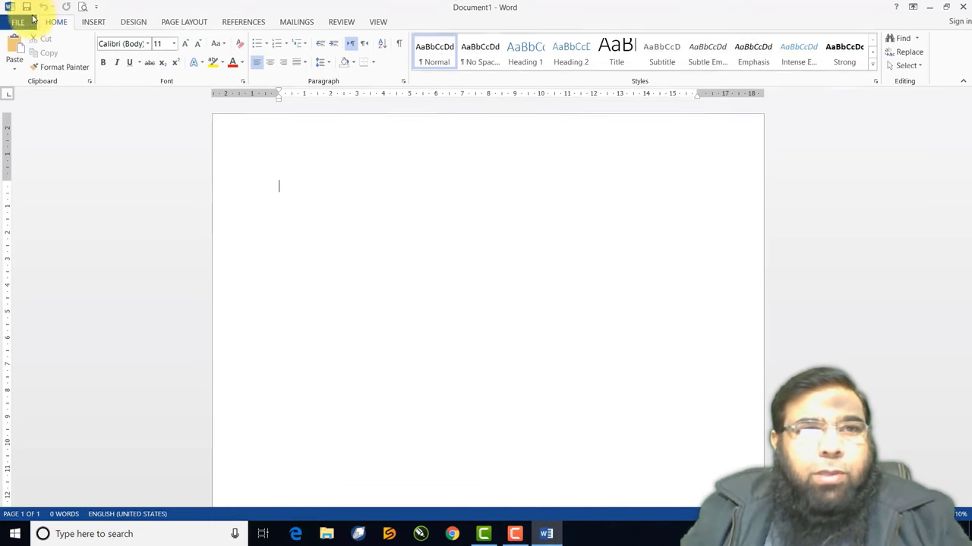
click(18, 21)
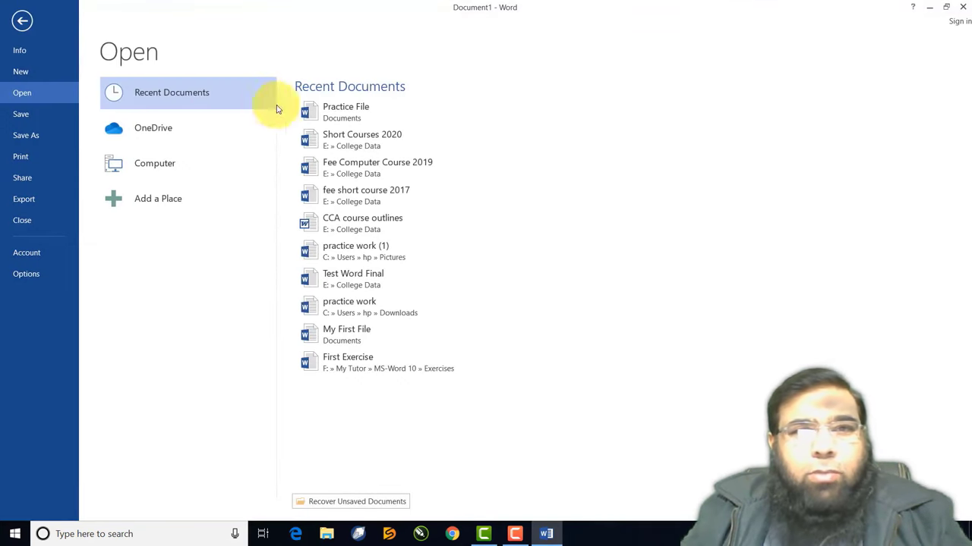
key(Escape)
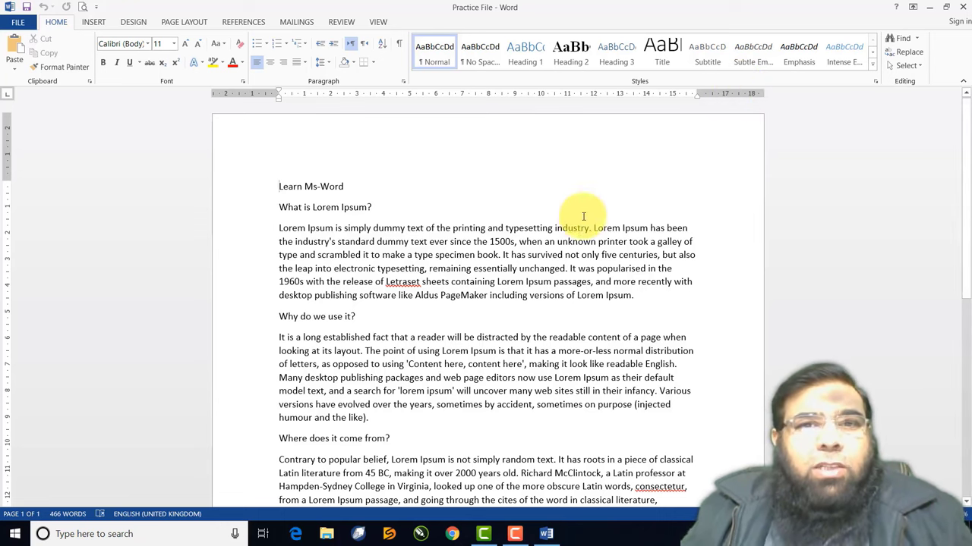
scroll(562, 227, down, 2)
scroll(556, 232, down, 5)
scroll(557, 231, up, 7)
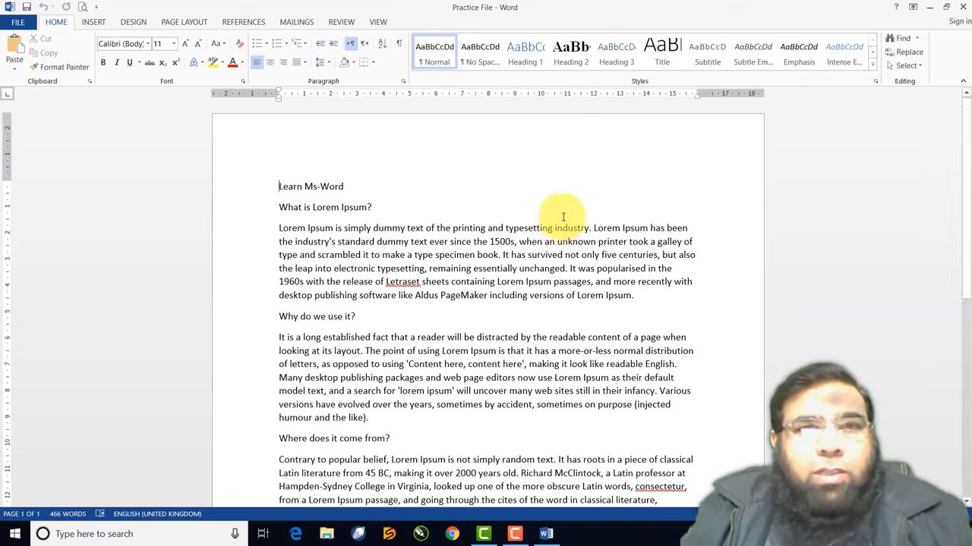
Change the 'Learn Ms-Word' line to all capitals and colour it red
click(262, 191)
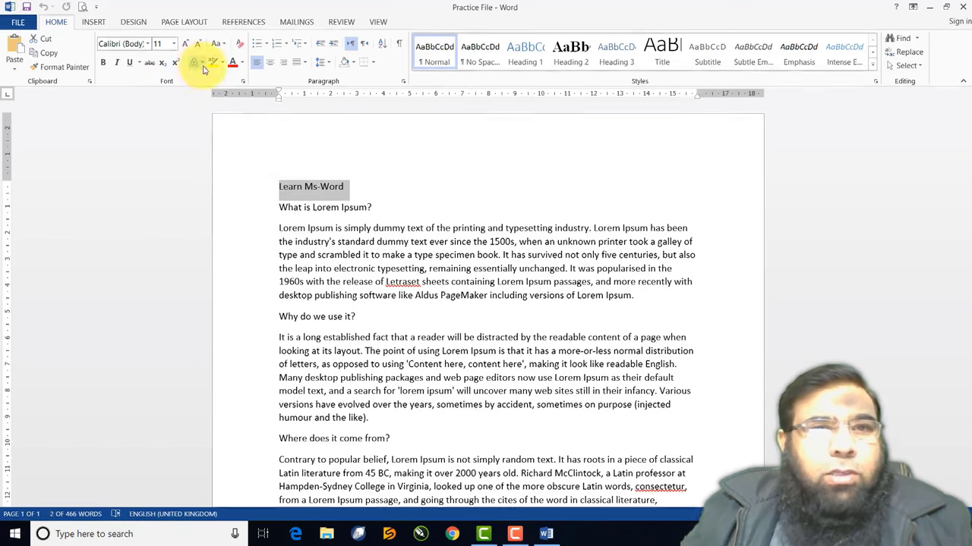
click(225, 44)
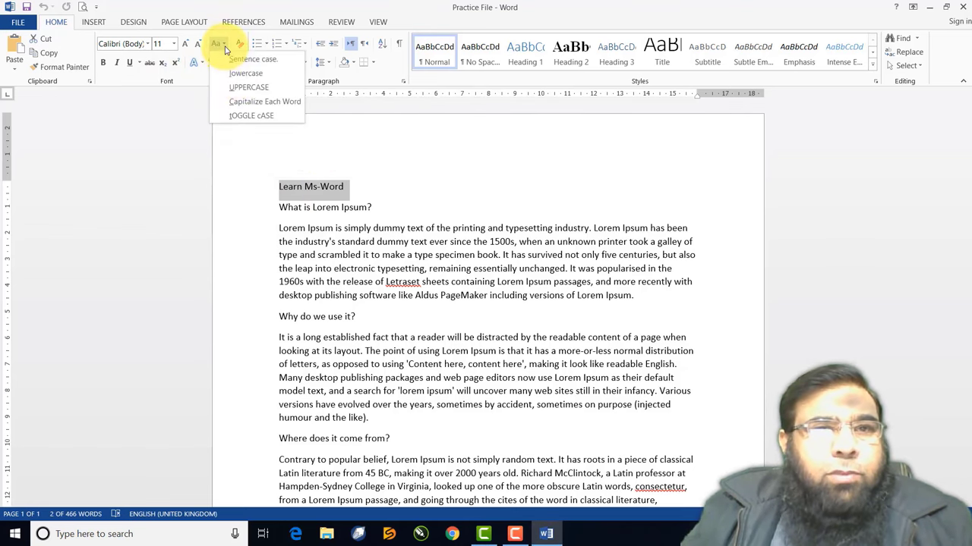
click(235, 87)
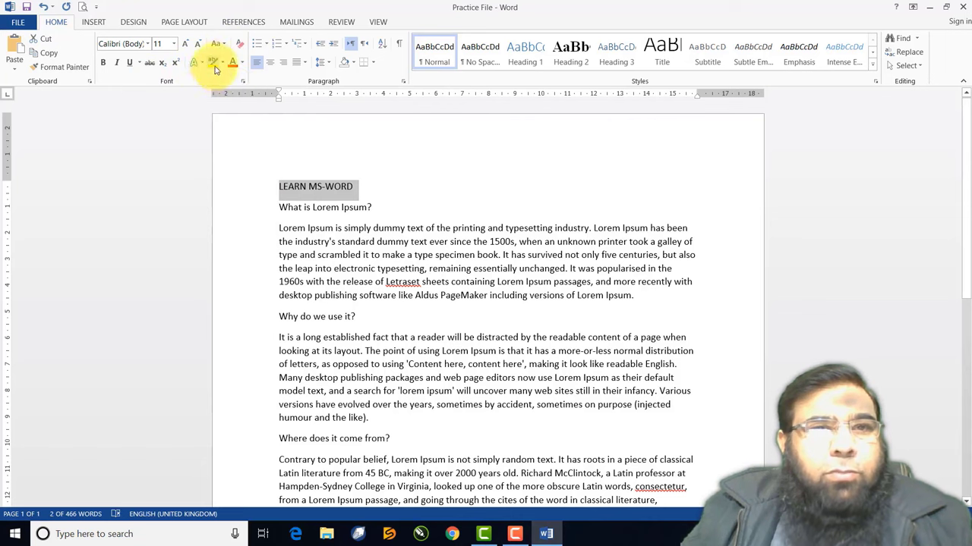
click(232, 65)
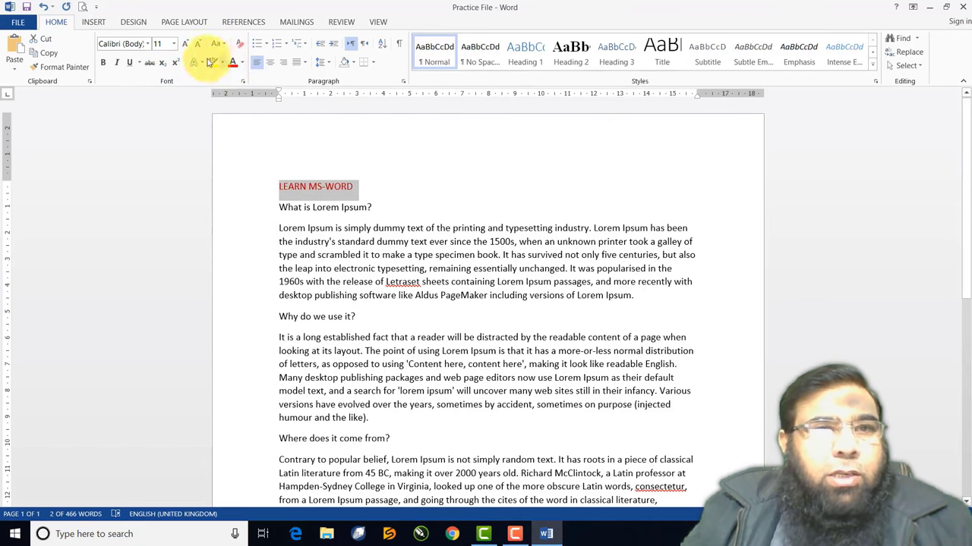
Grow the title to 20 pt, set it in Cooper Black and centre it
click(185, 44)
click(186, 45)
click(187, 46)
click(187, 46)
click(187, 45)
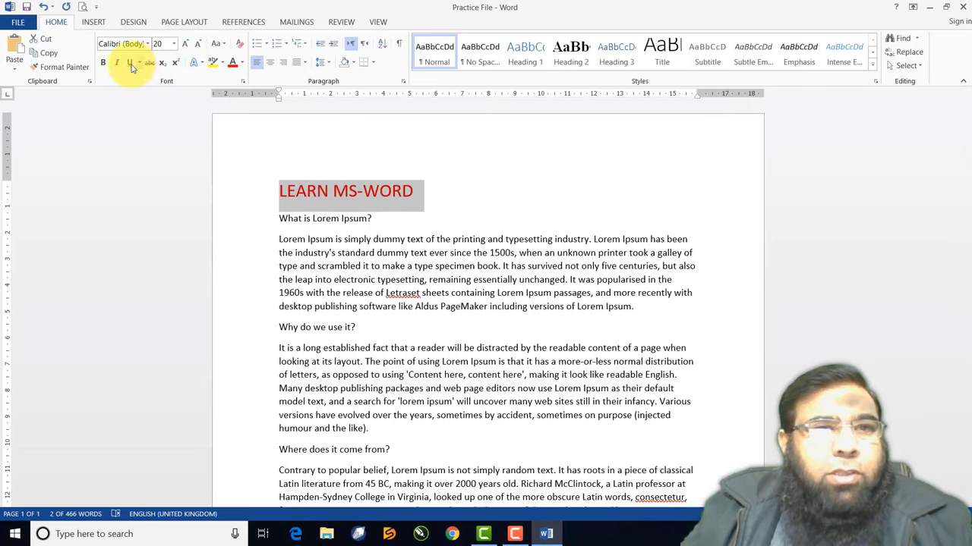
click(148, 45)
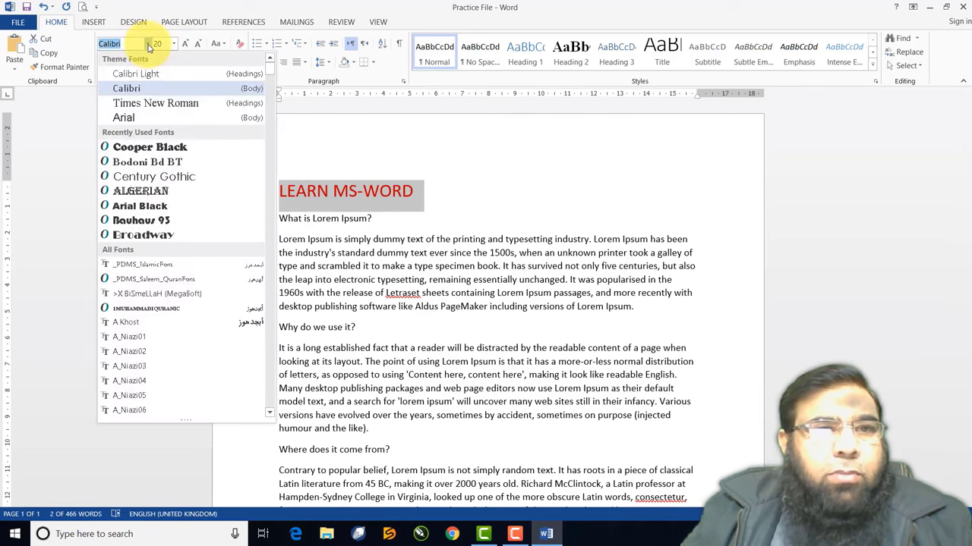
click(146, 150)
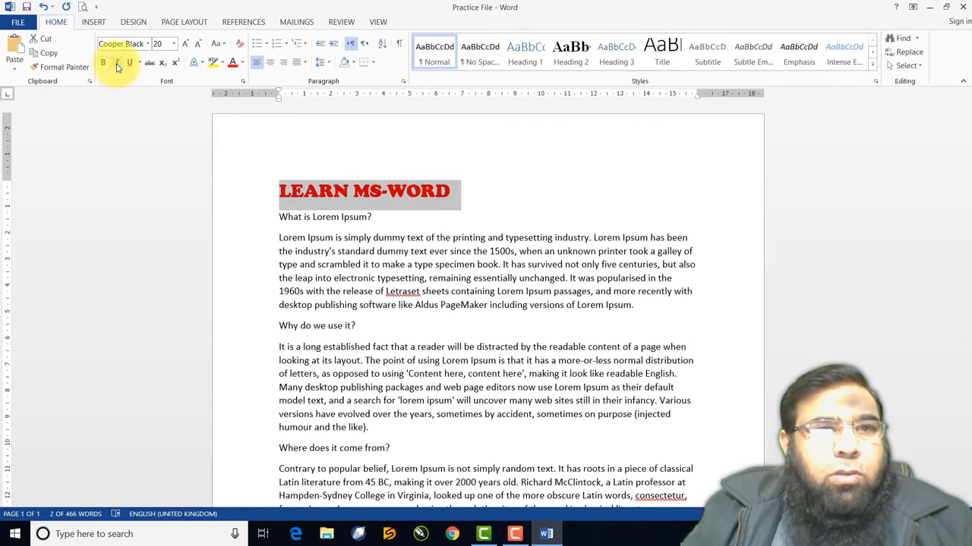
click(270, 63)
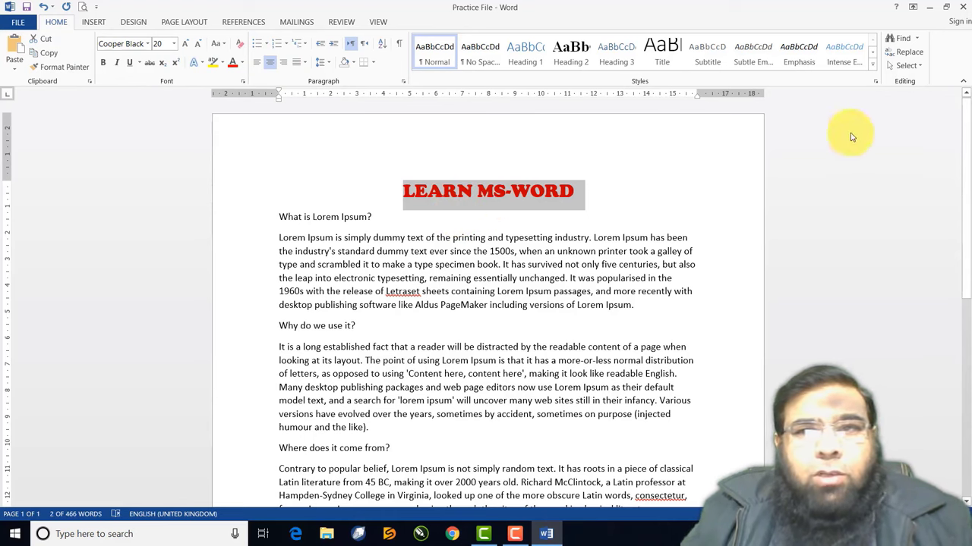
click(872, 66)
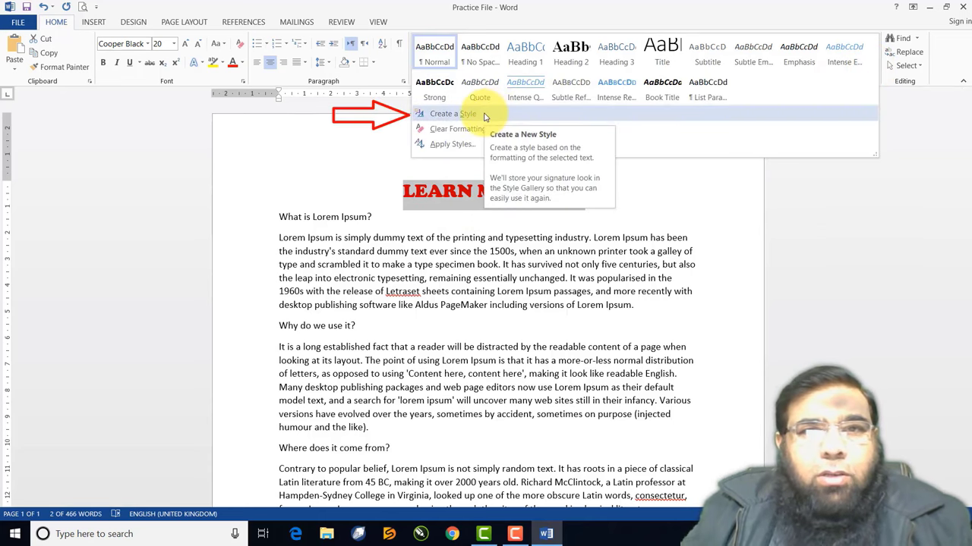
Create a new style named 'Main Heading' from the title's formatting
click(484, 114)
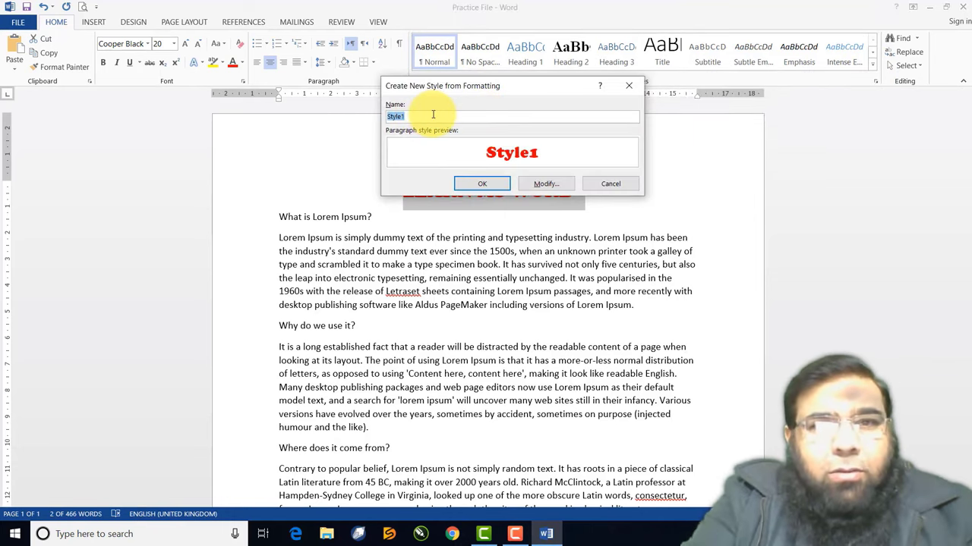
text(m)
key(BackSpace)
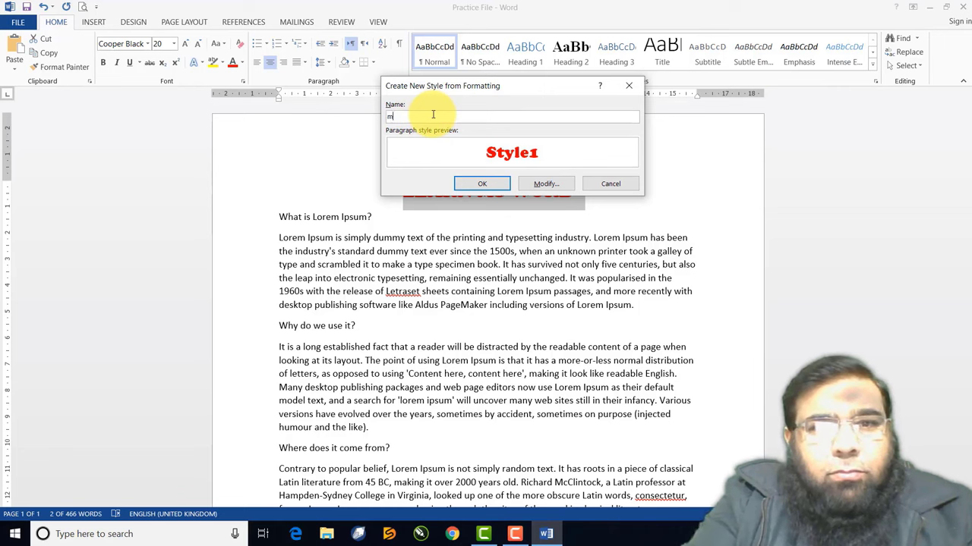
text(m)
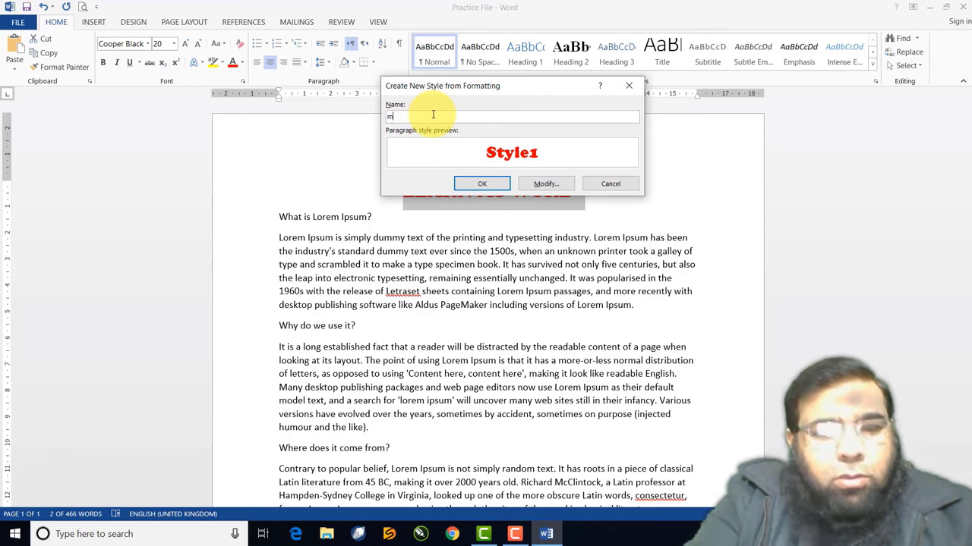
key(BackSpace)
text(Main )
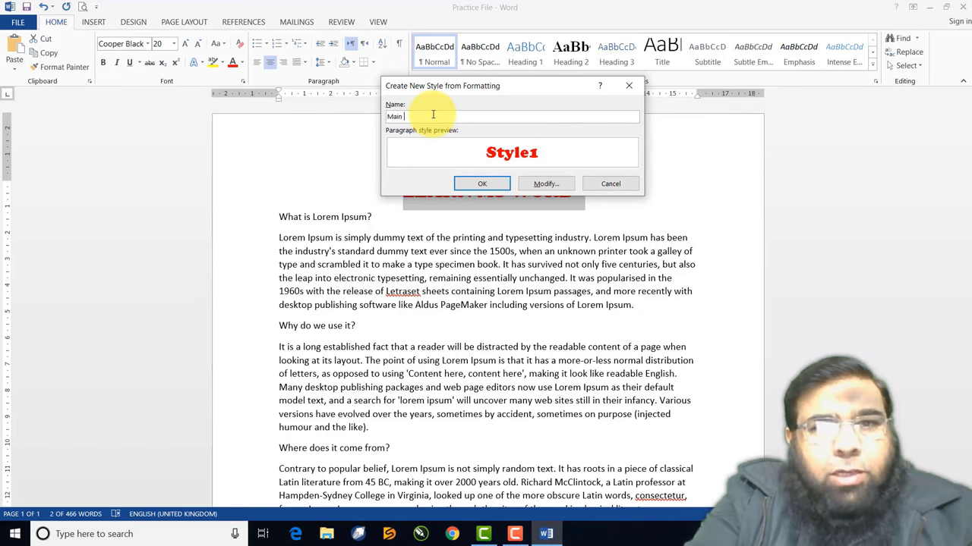
text(Heading)
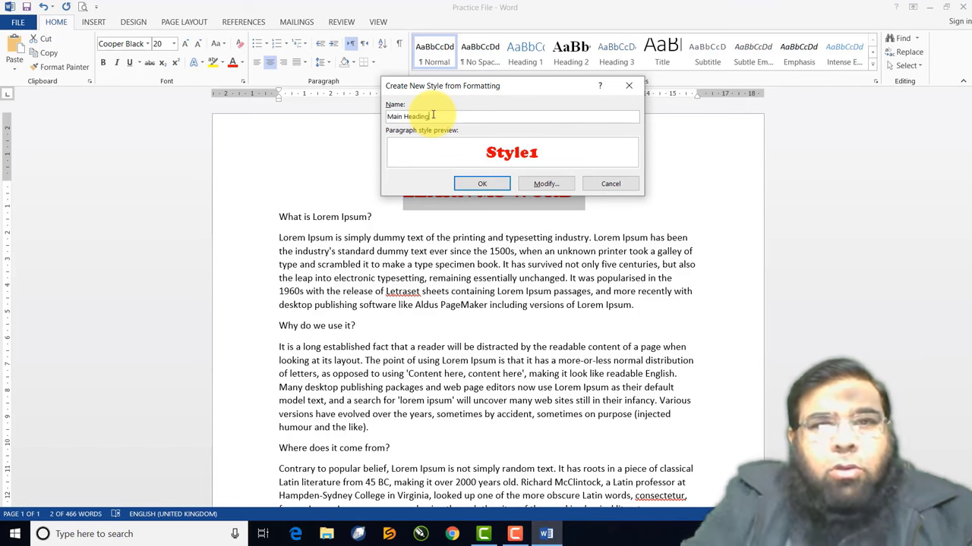
click(544, 184)
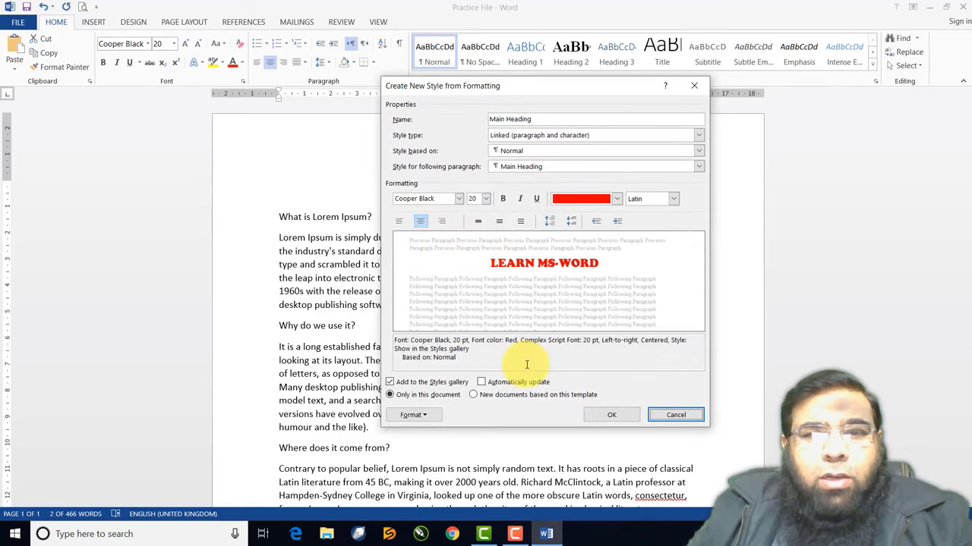
click(613, 416)
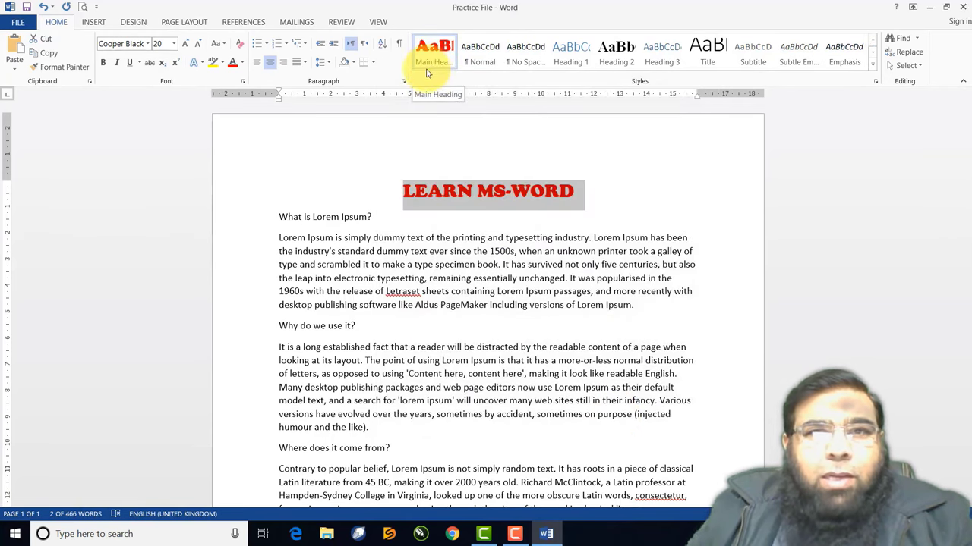
Apply the Main Heading style to the title from the style gallery
click(874, 69)
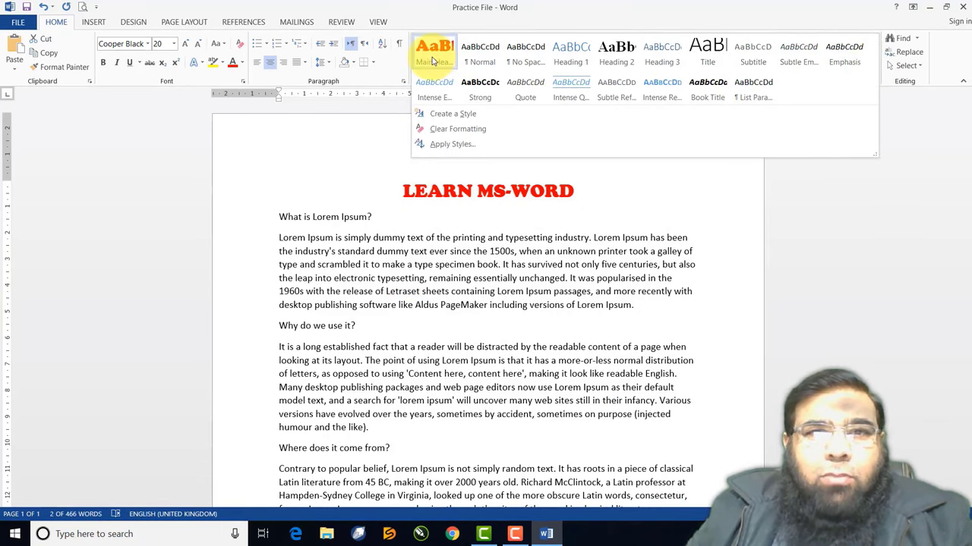
click(433, 61)
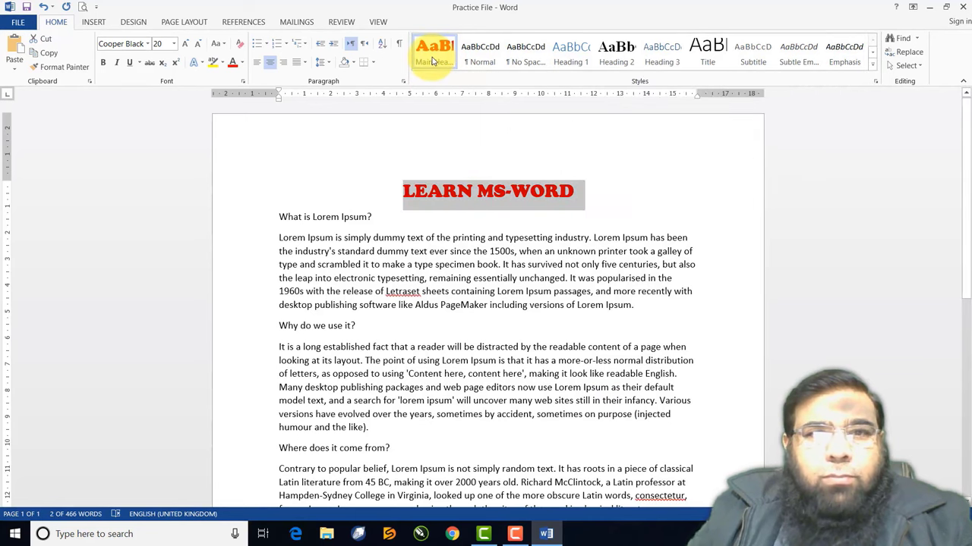
click(332, 172)
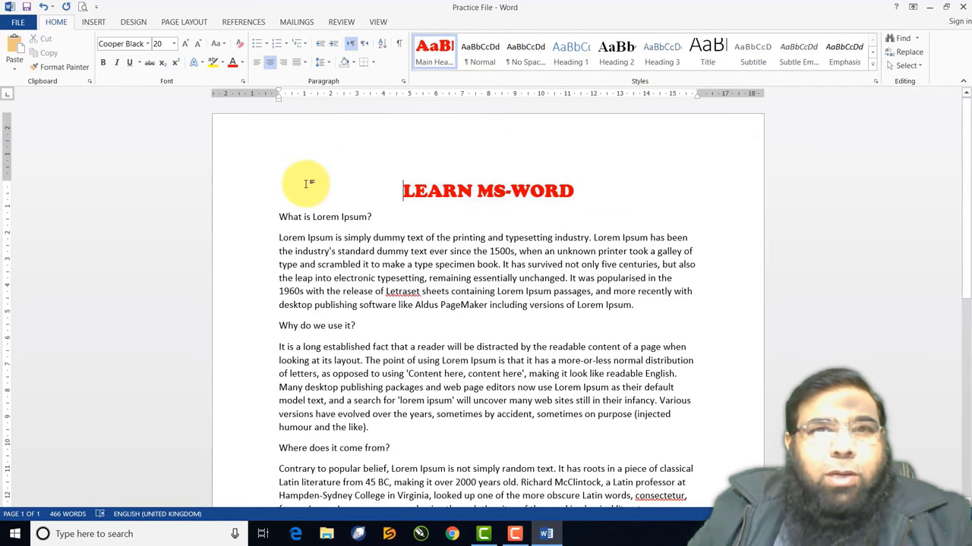
Set the 'What is Lorem Ipsum?' heading to Times New Roman, 18 pt
click(257, 221)
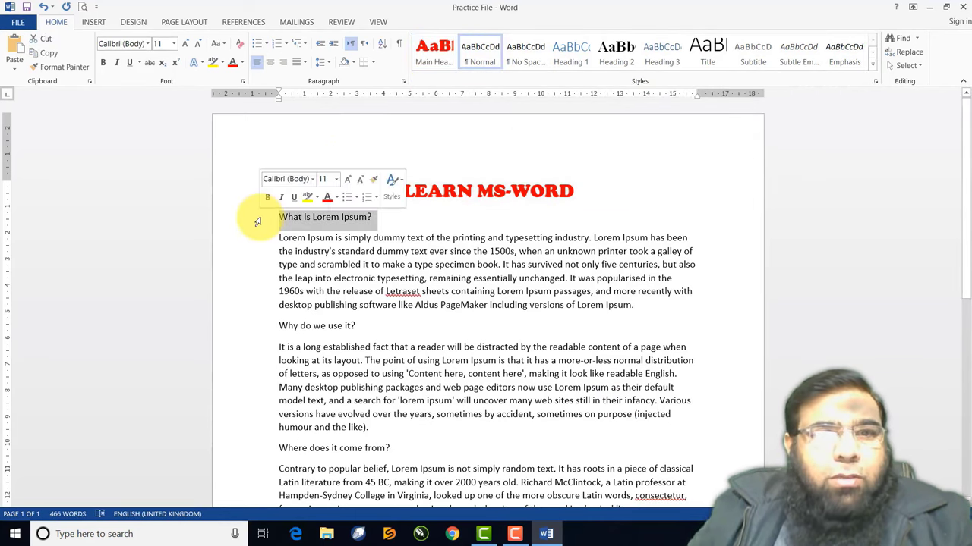
click(147, 44)
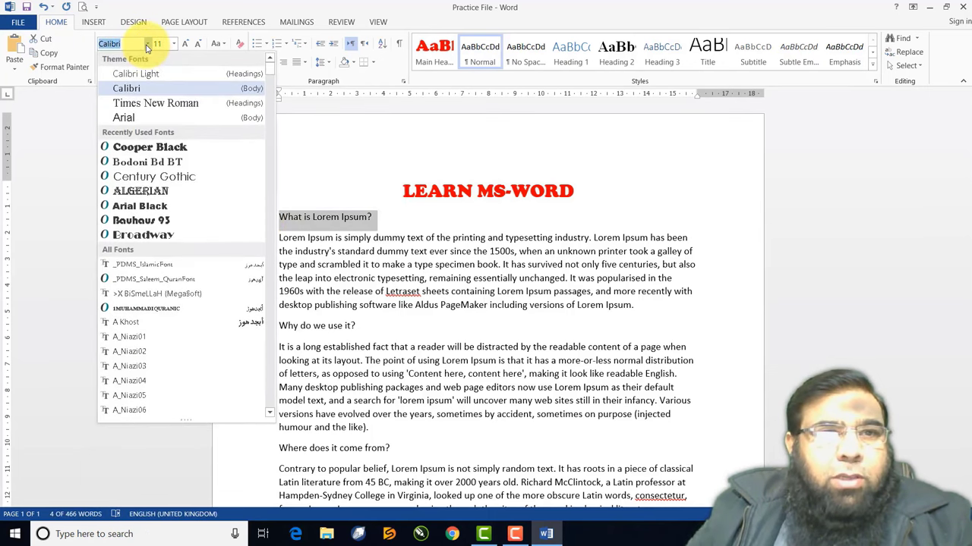
click(145, 102)
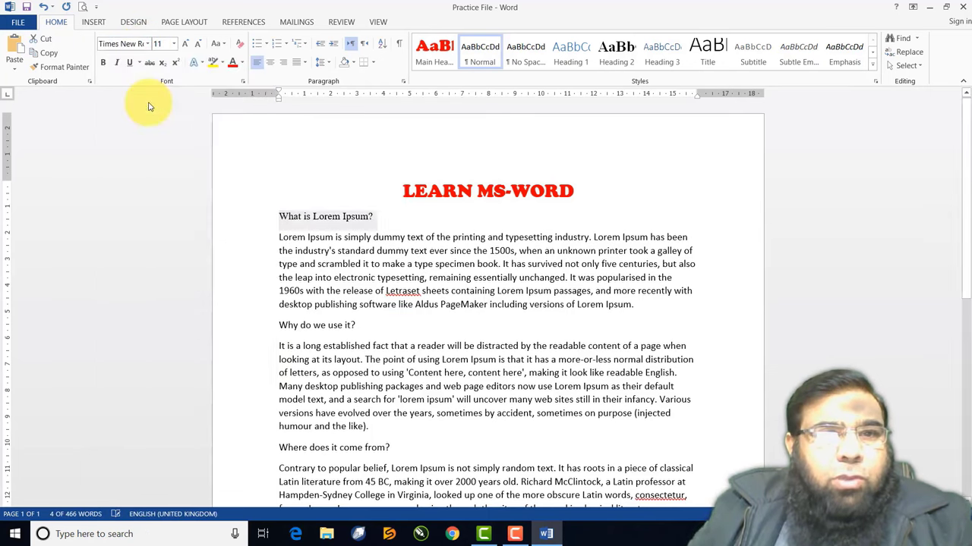
click(187, 45)
click(187, 45)
click(187, 46)
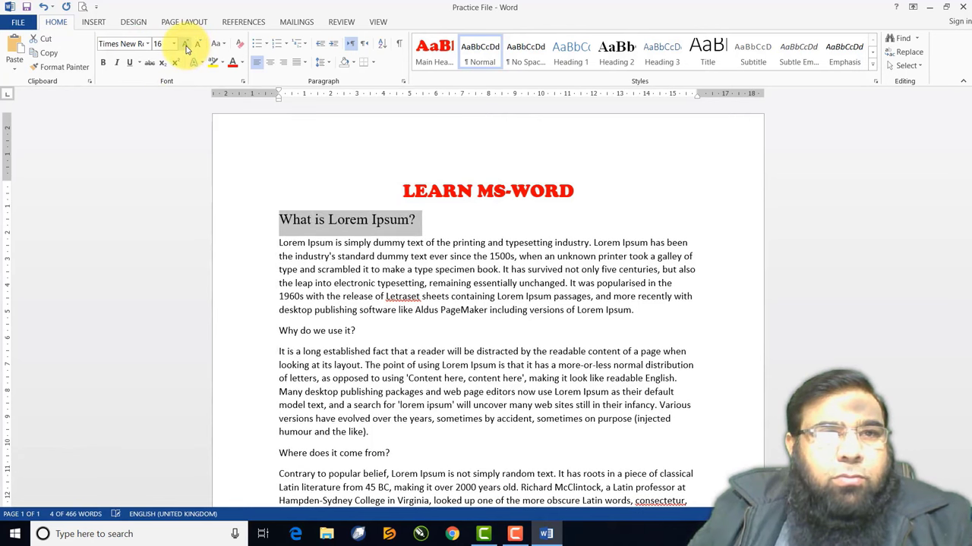
click(187, 46)
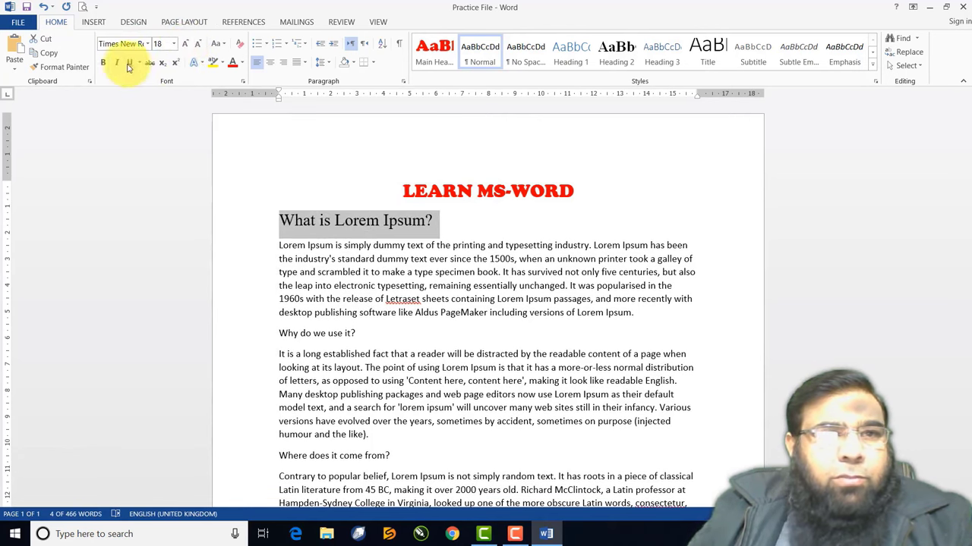
Make the heading bold, italic and dark blue
click(104, 65)
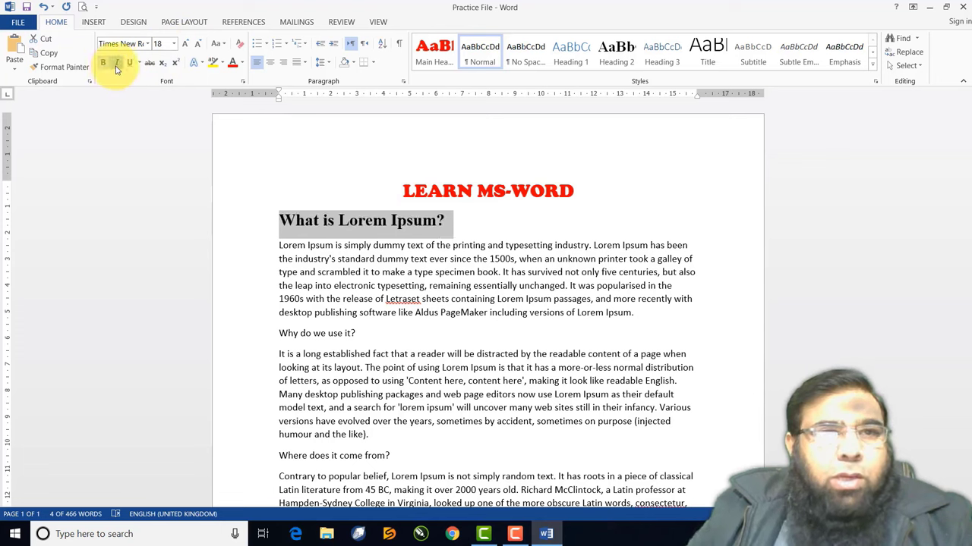
click(117, 66)
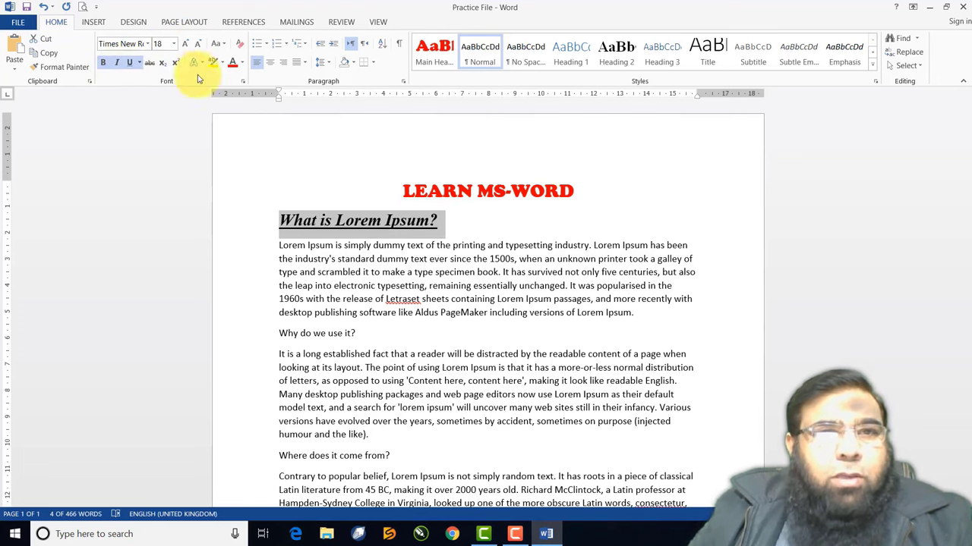
click(242, 64)
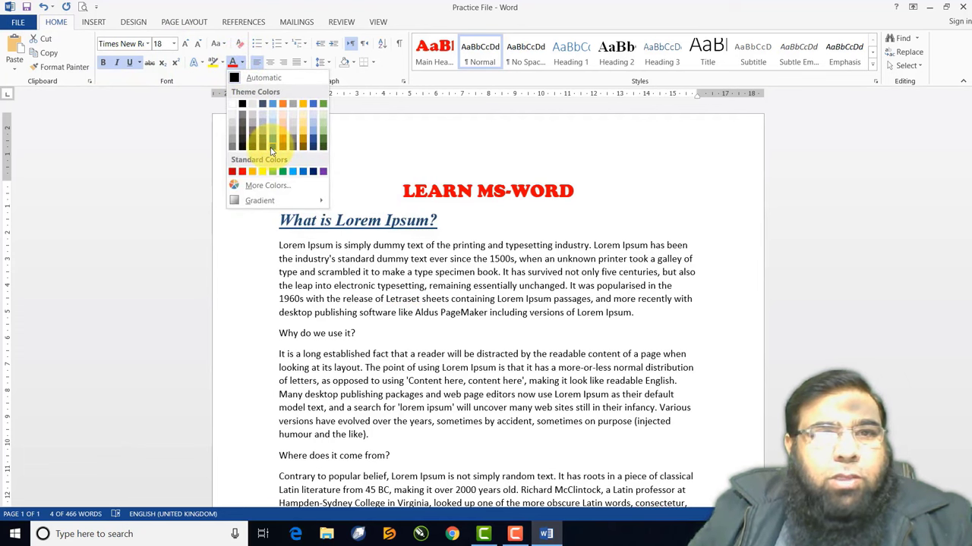
click(314, 174)
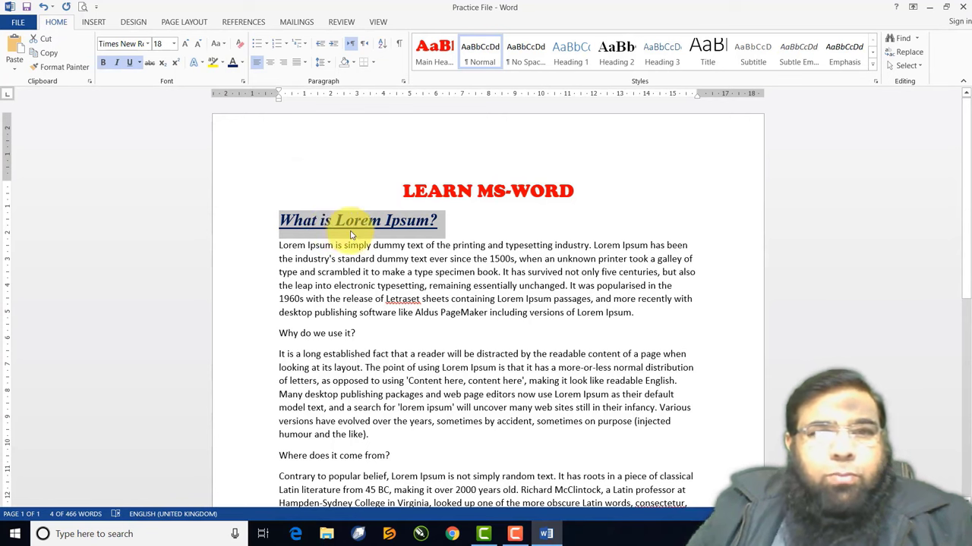
click(872, 69)
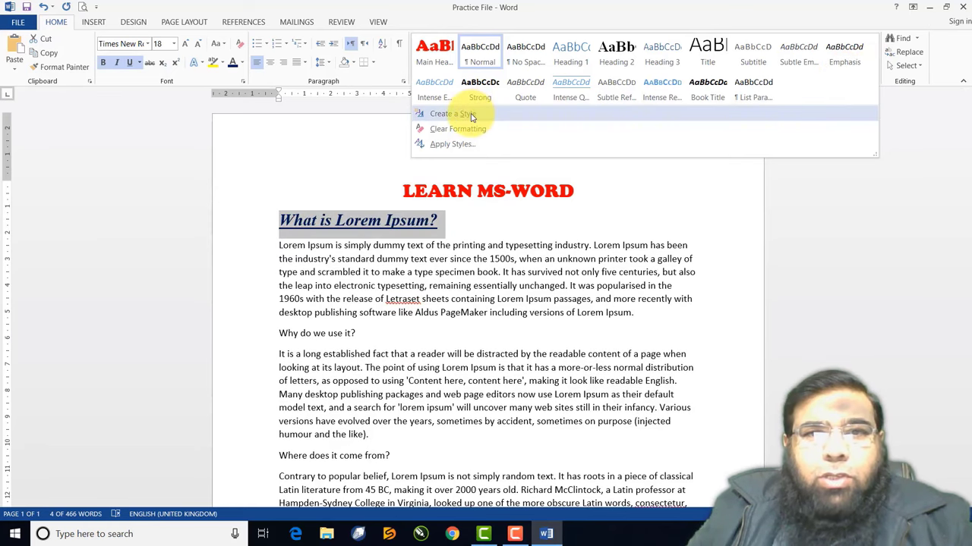
Create a new style named 'Sub Heading' from the heading's formatting
click(470, 114)
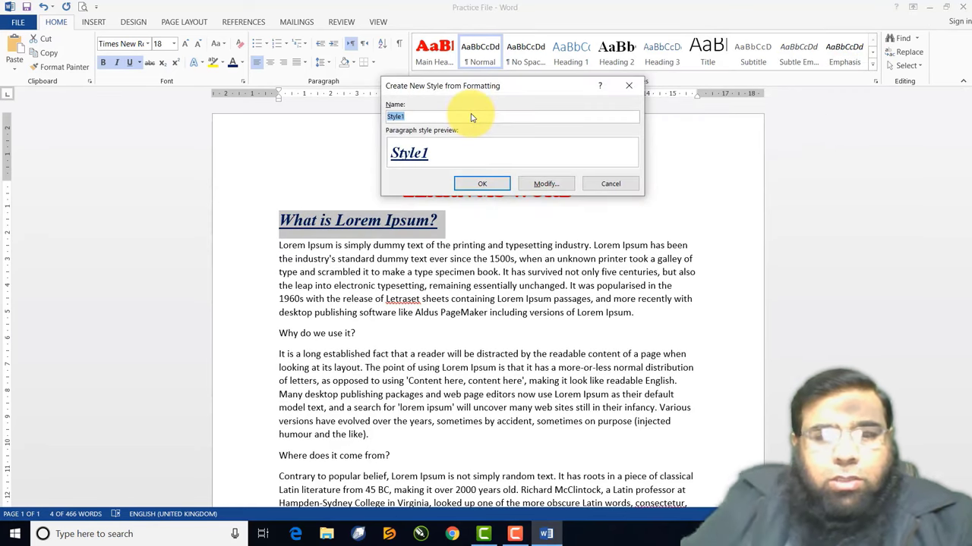
text(Sub)
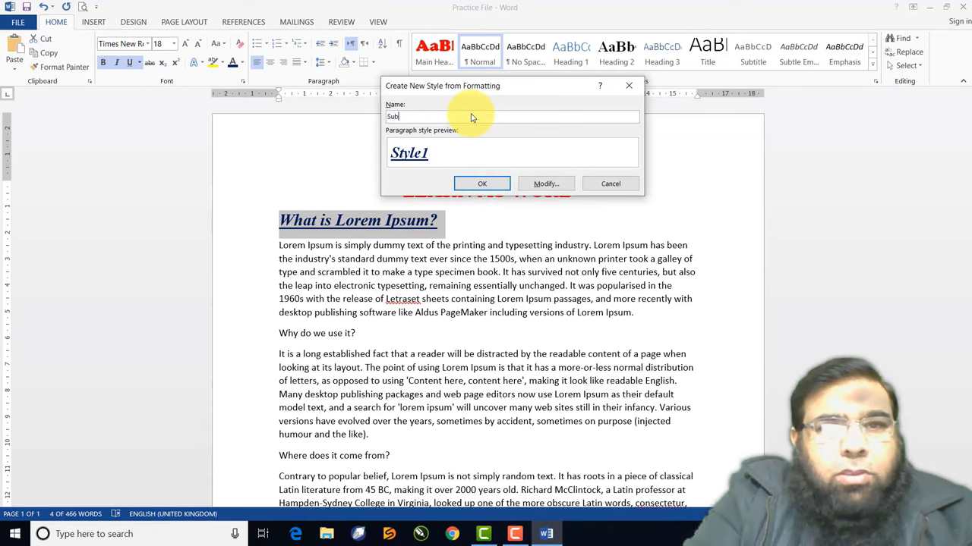
text( Heading)
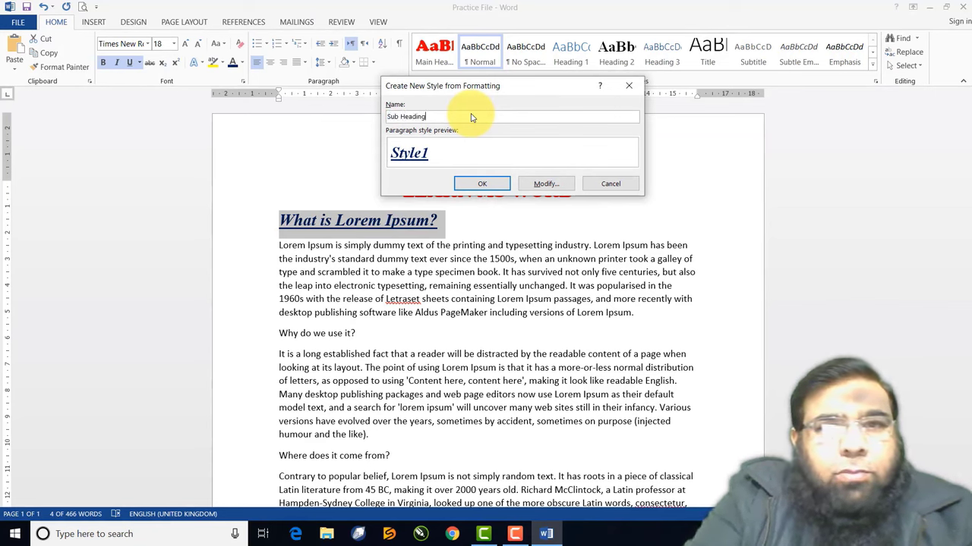
click(546, 184)
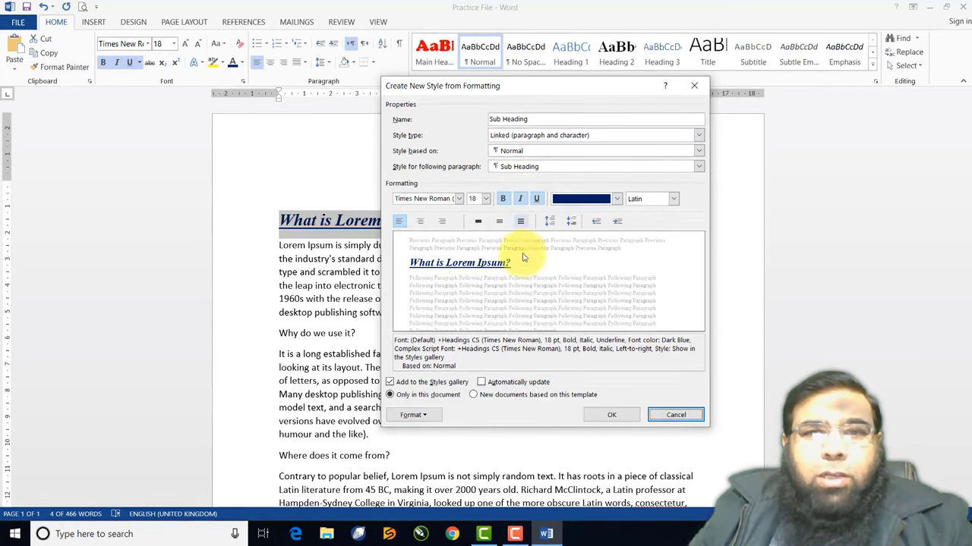
Save the Sub Heading style and indent the first paragraph's first line with a Tab
click(610, 415)
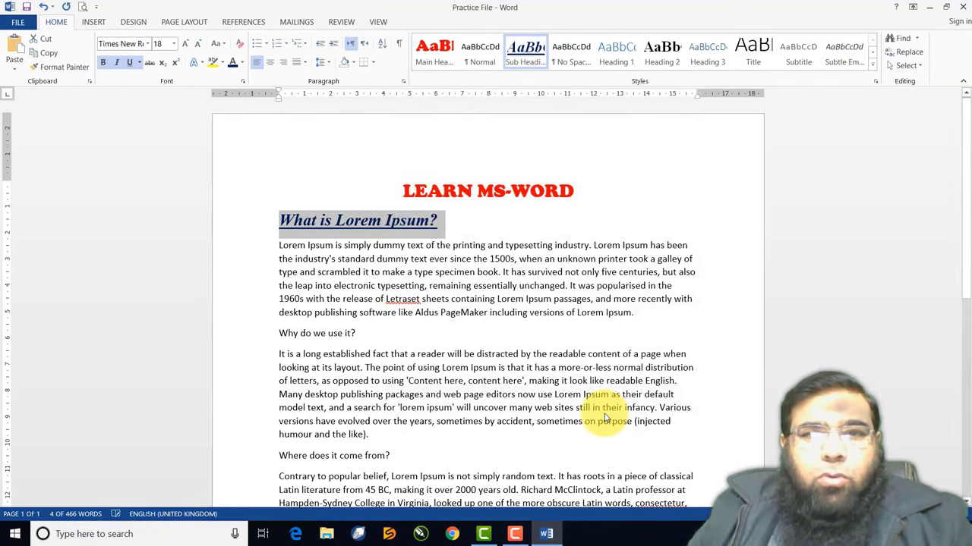
click(408, 258)
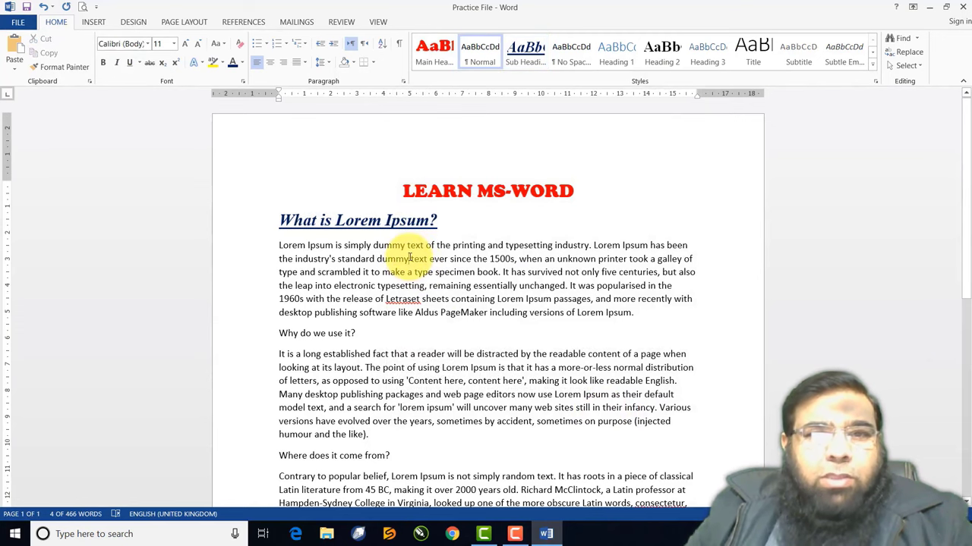
click(277, 245)
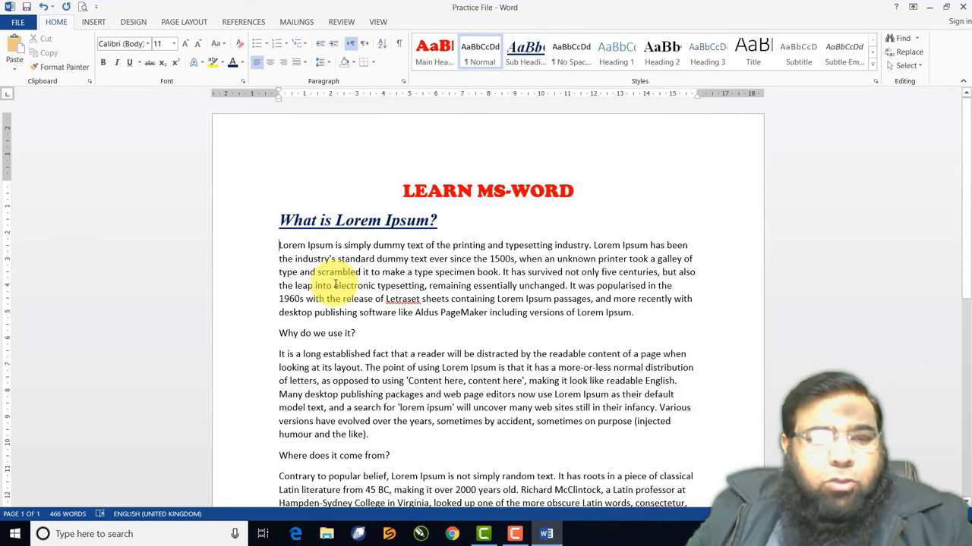
key(Tab)
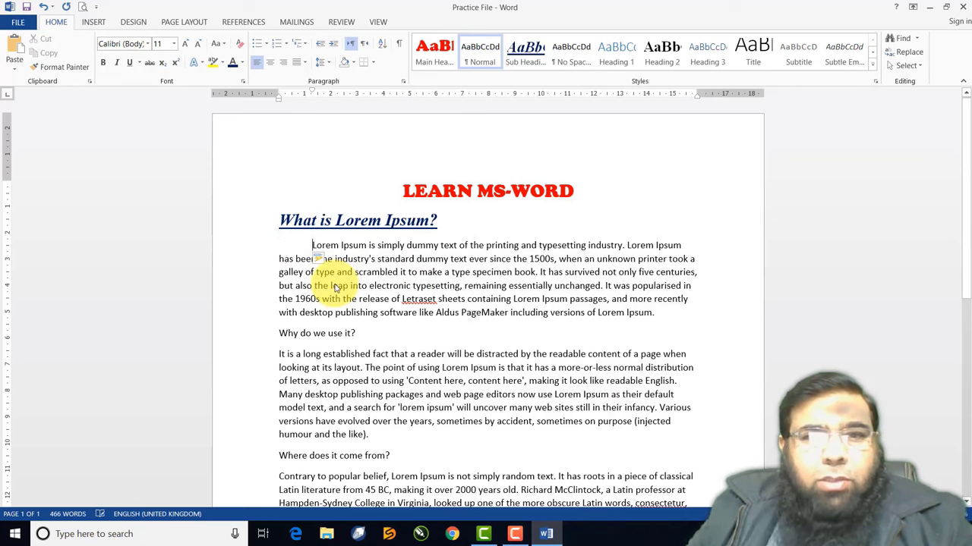
Justify the first paragraph with 1.5 line spacing
drag(314, 247, 668, 313)
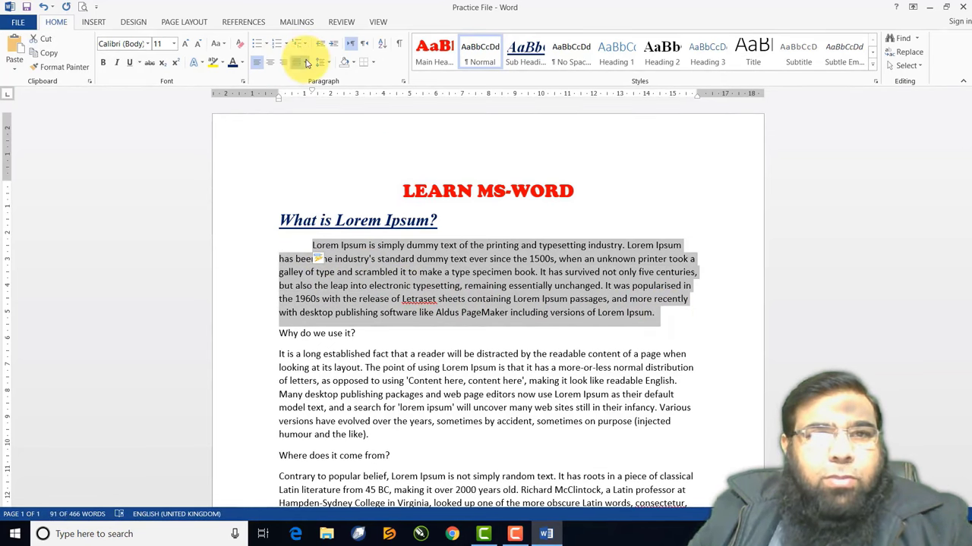
click(296, 63)
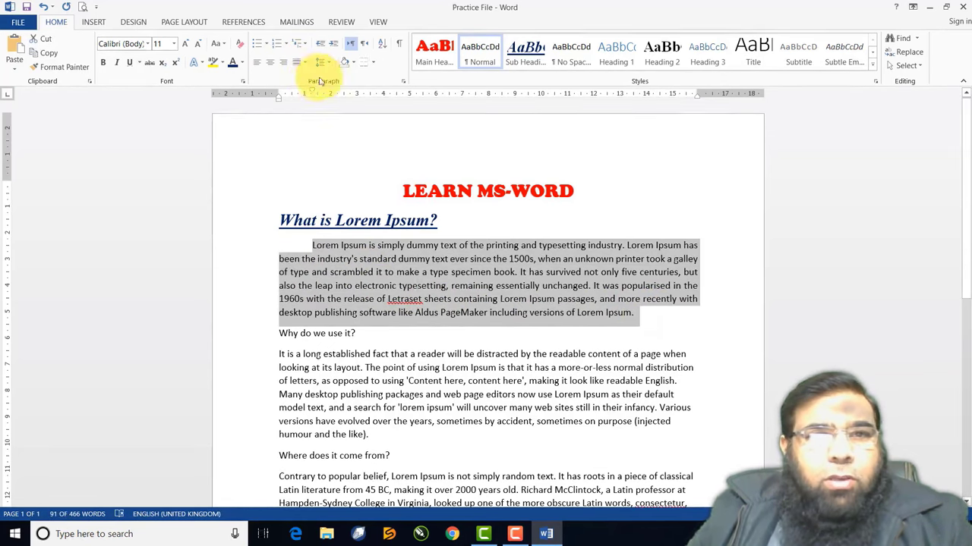
click(322, 63)
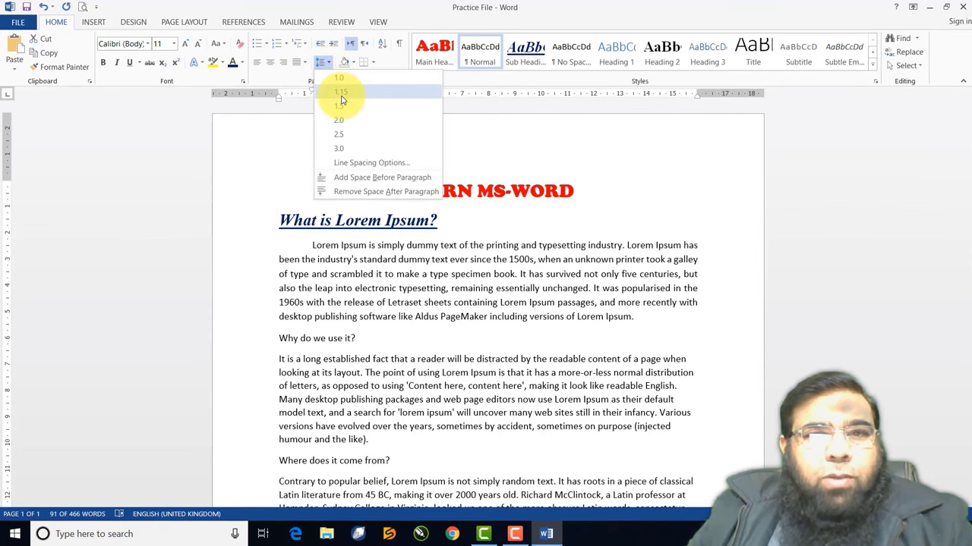
click(342, 106)
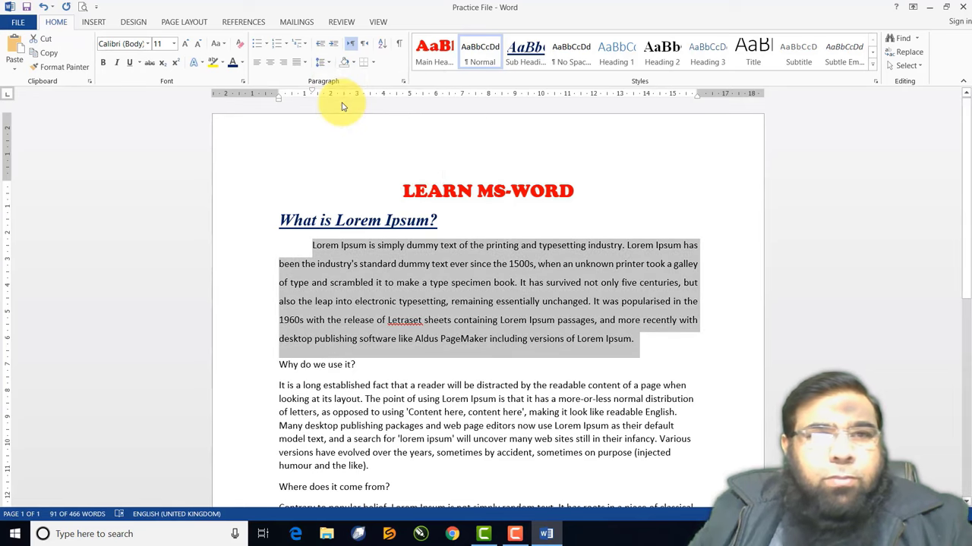
Make the paragraph text 14 pt, dark red and italic
click(187, 49)
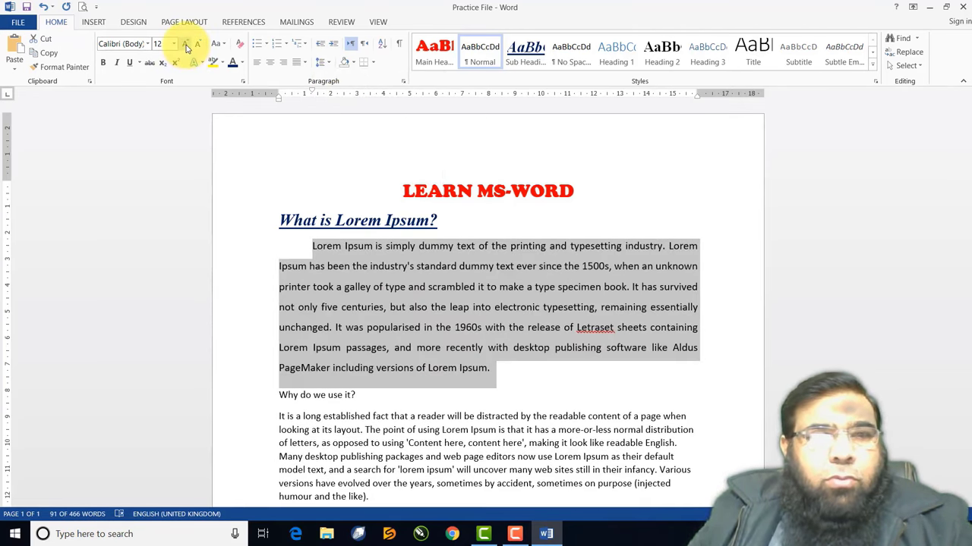
click(188, 49)
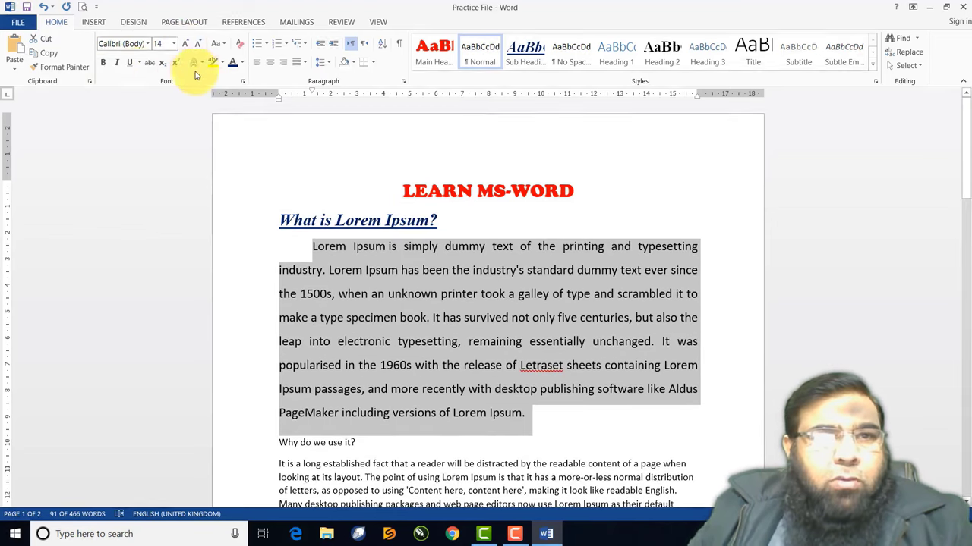
click(243, 67)
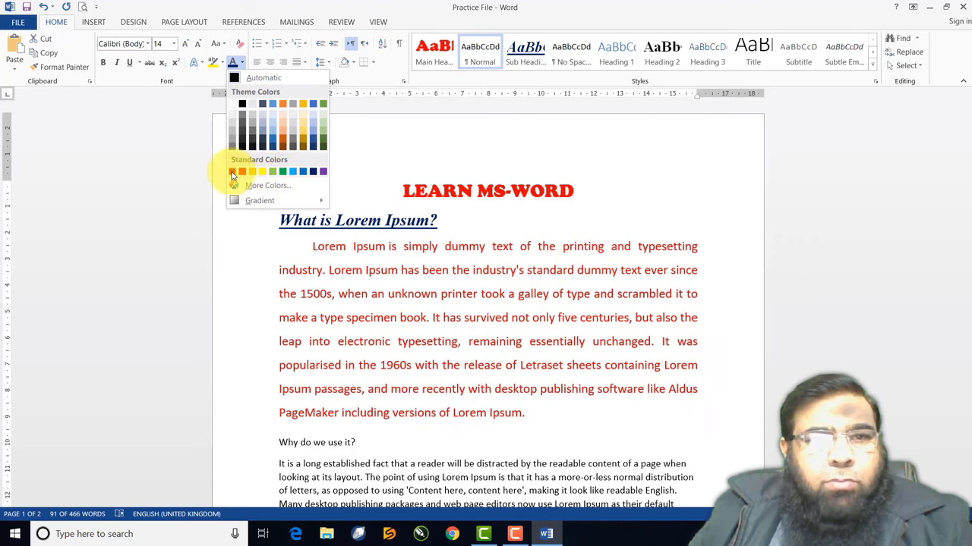
click(232, 173)
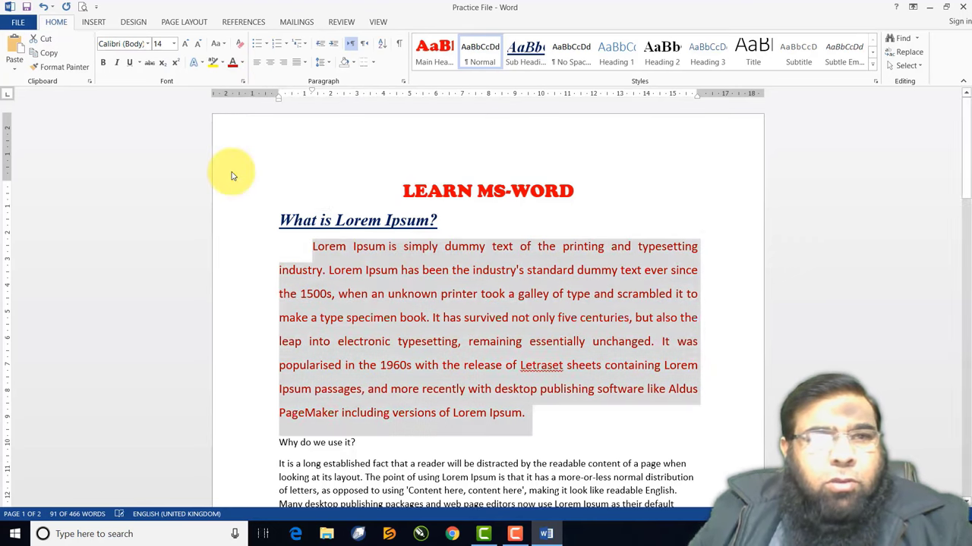
click(118, 67)
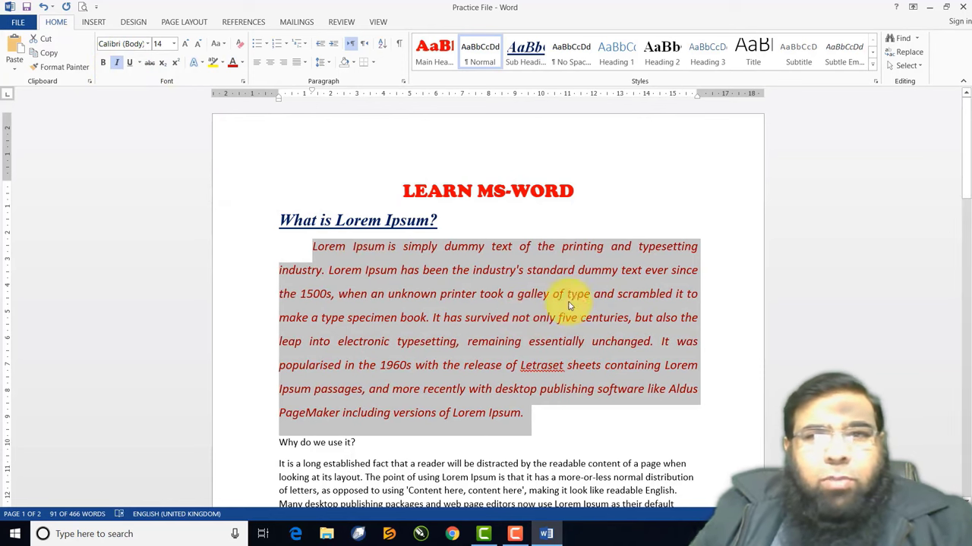
Save the dark red italic 14 pt justified formatting as a new style named 'Paragraph'
click(874, 70)
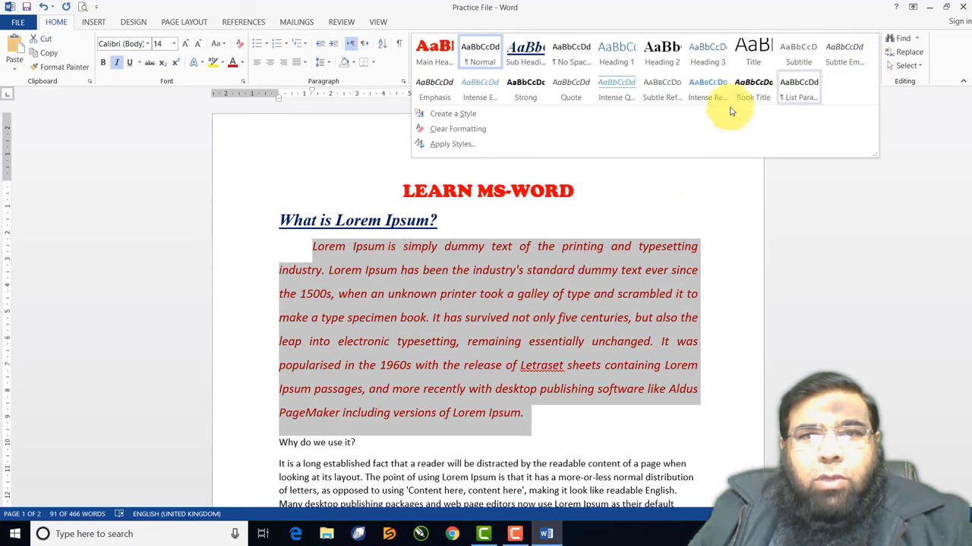
click(477, 118)
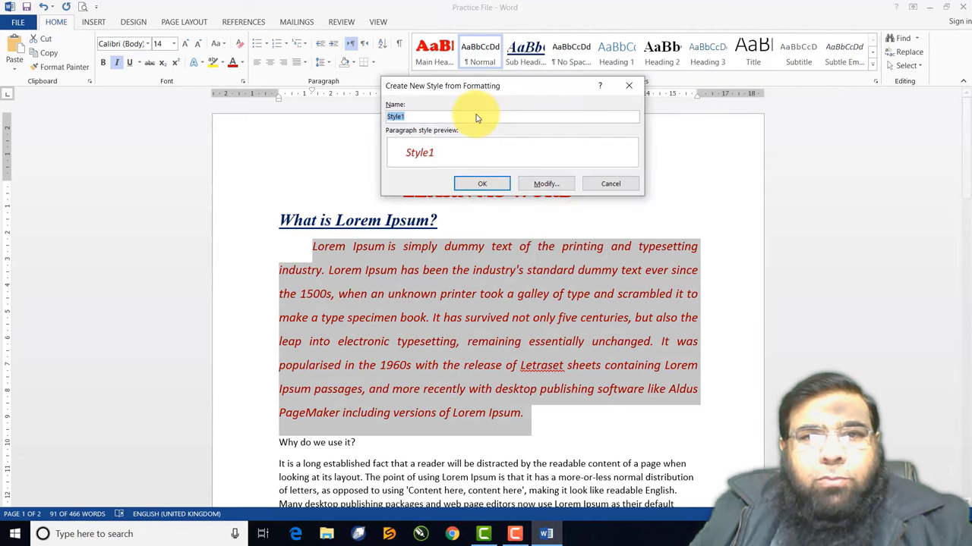
text(Paragraph)
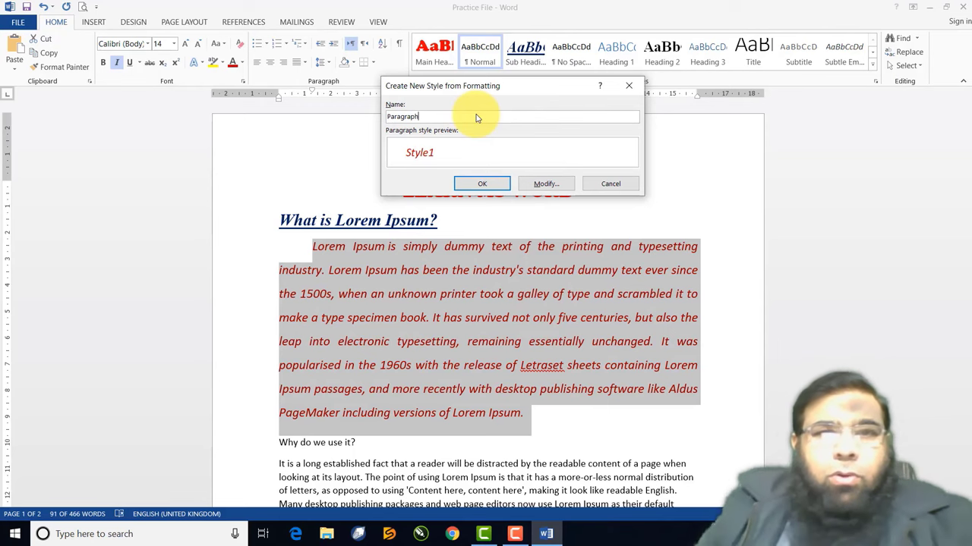
click(542, 187)
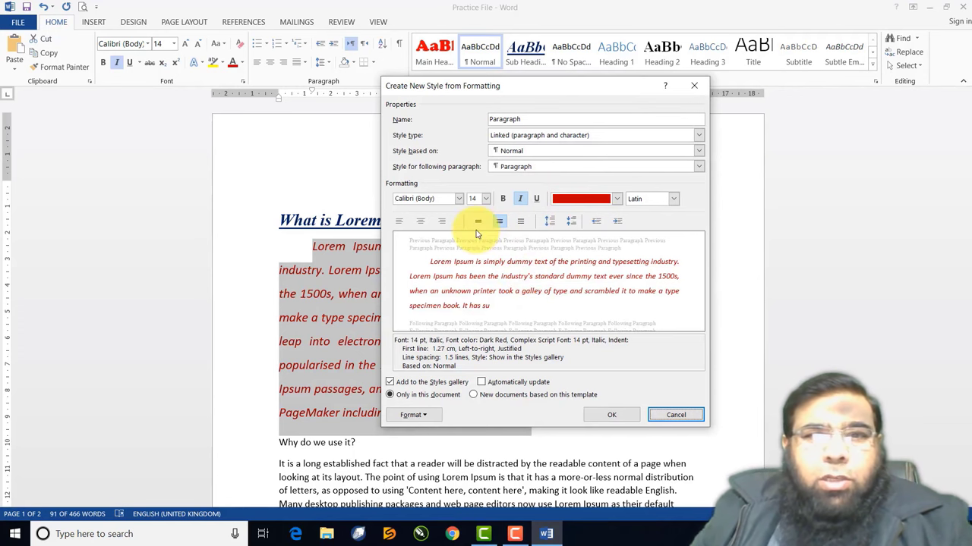
click(612, 416)
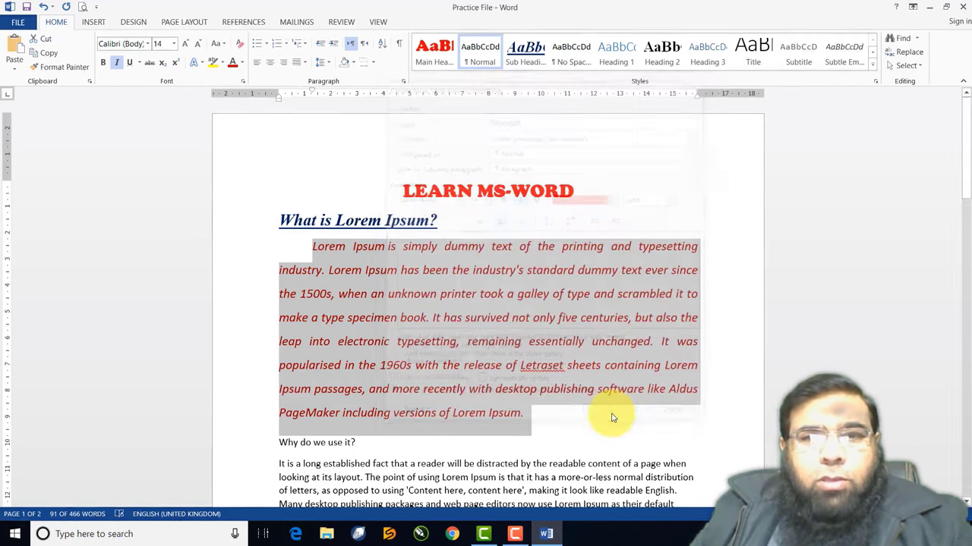
click(543, 331)
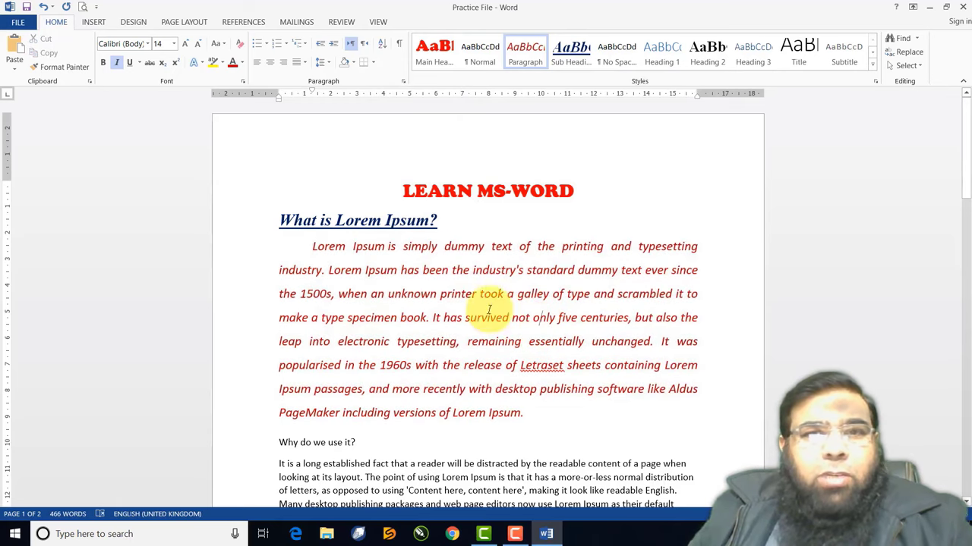
Apply the Sub Heading style to the 'Why do we use it?' heading
scroll(459, 287, down, 5)
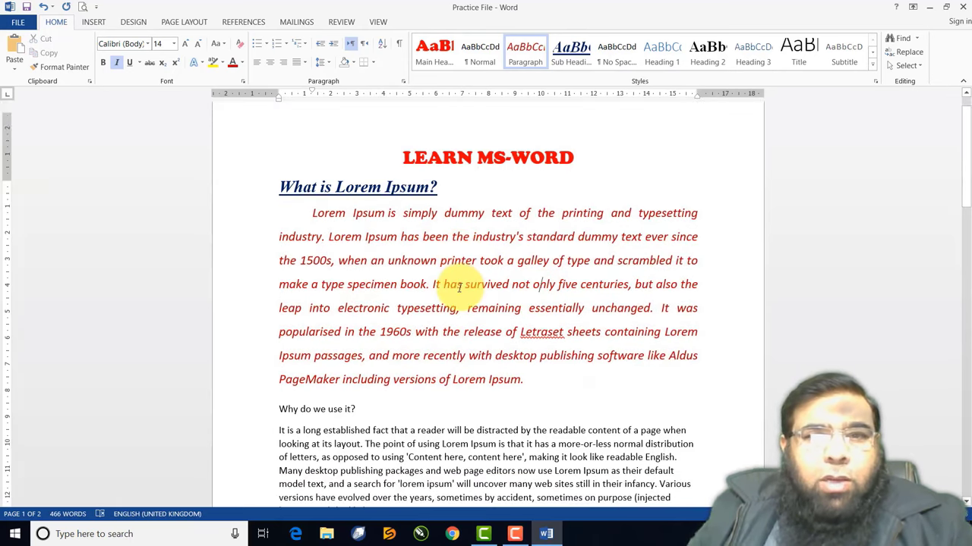
scroll(460, 286, down, 10)
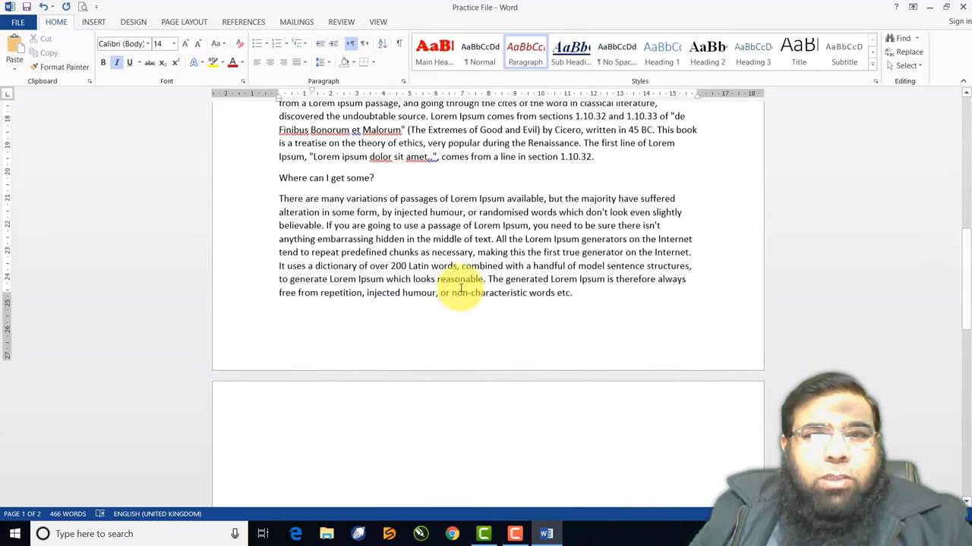
scroll(460, 287, up, 6)
scroll(459, 287, up, 8)
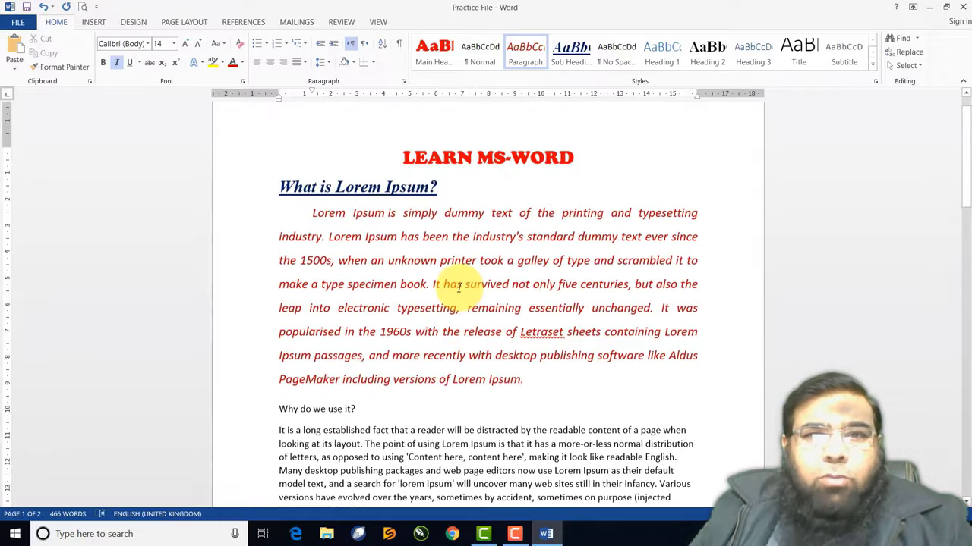
scroll(459, 287, up, 1)
scroll(460, 287, down, 2)
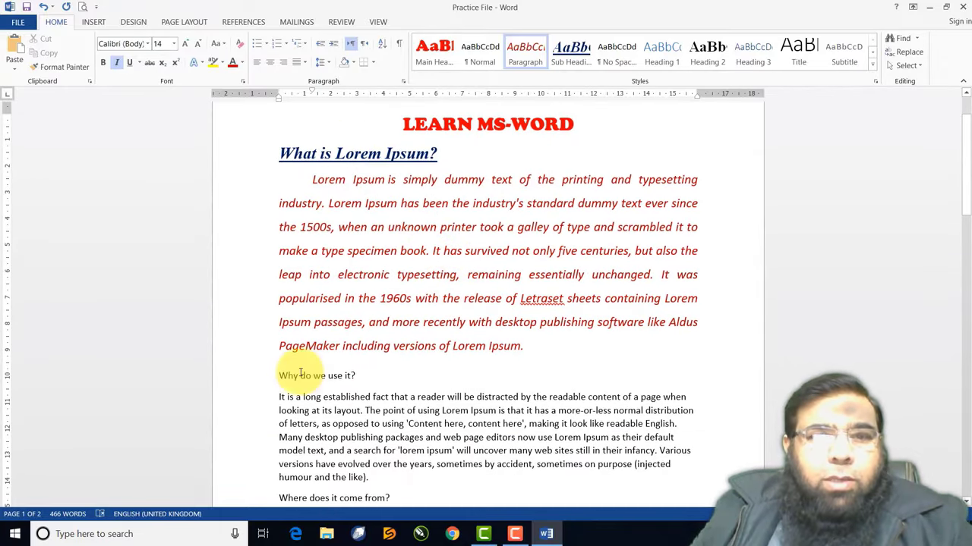
drag(276, 374, 357, 371)
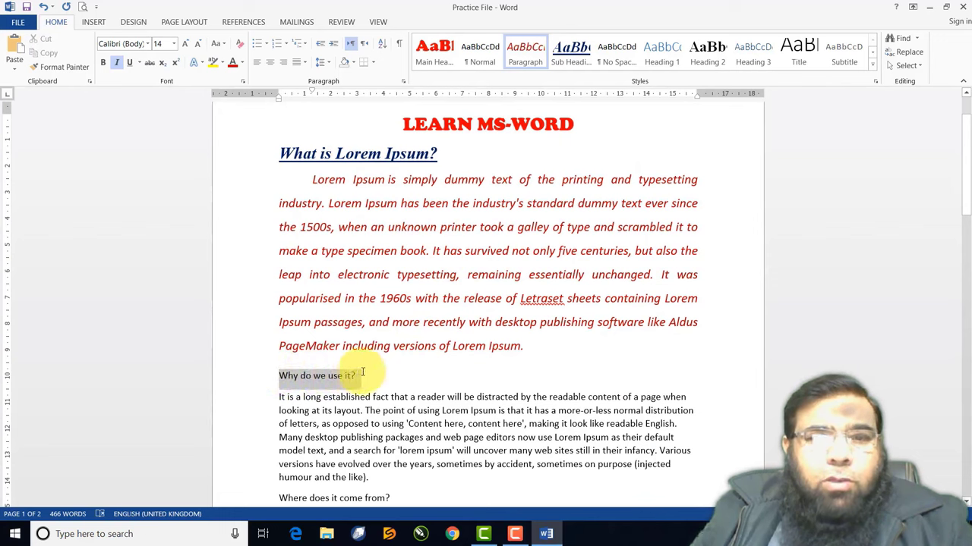
click(569, 53)
Apply the Paragraph style to the paragraph beneath that heading
scroll(453, 312, down, 3)
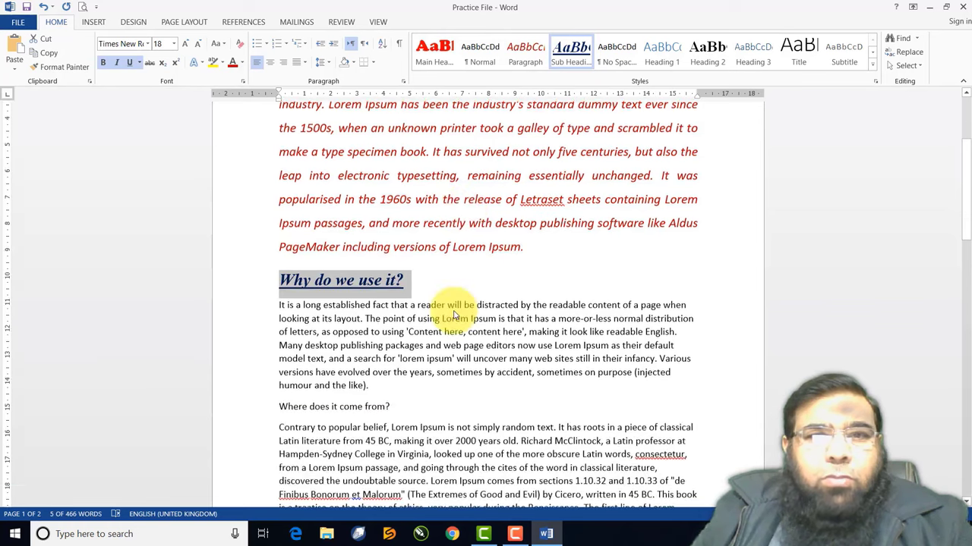
drag(280, 305, 402, 376)
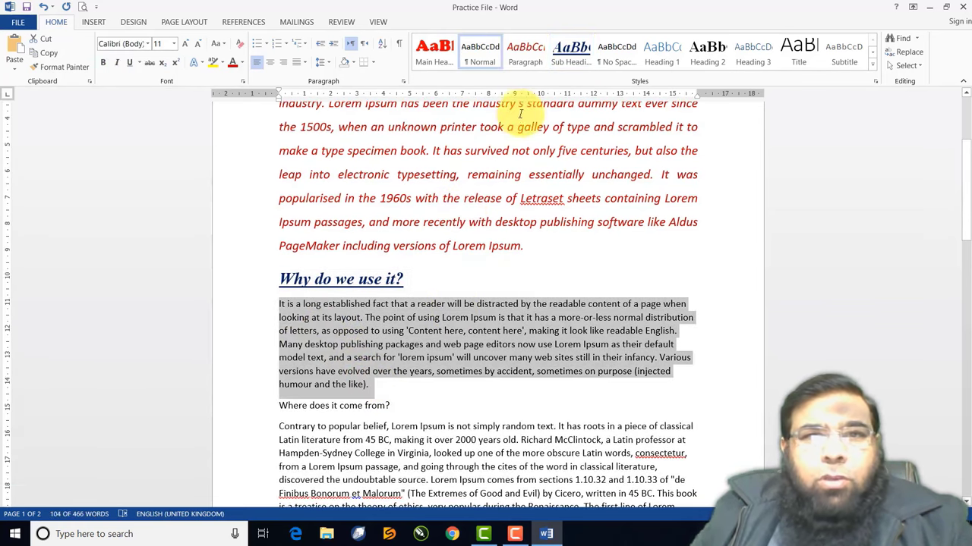
click(531, 51)
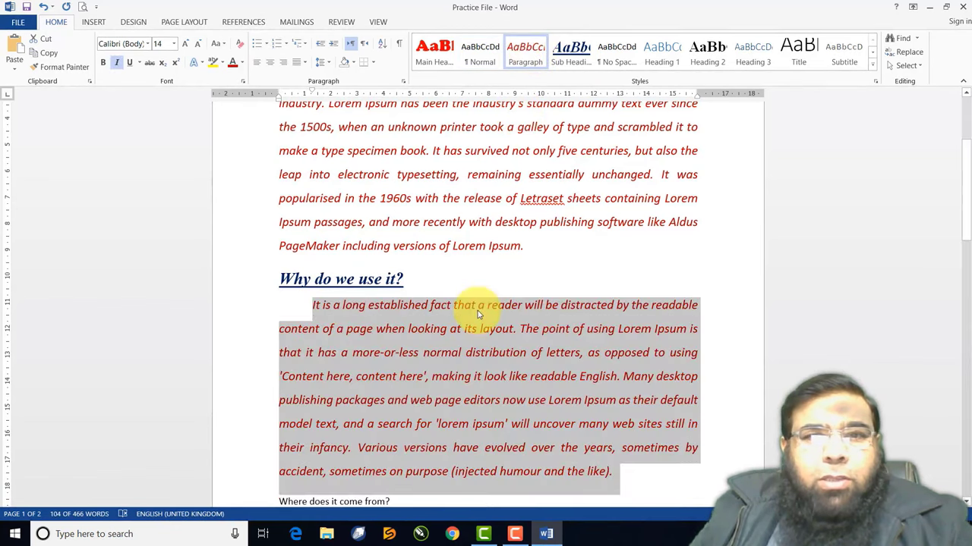
scroll(476, 312, down, 7)
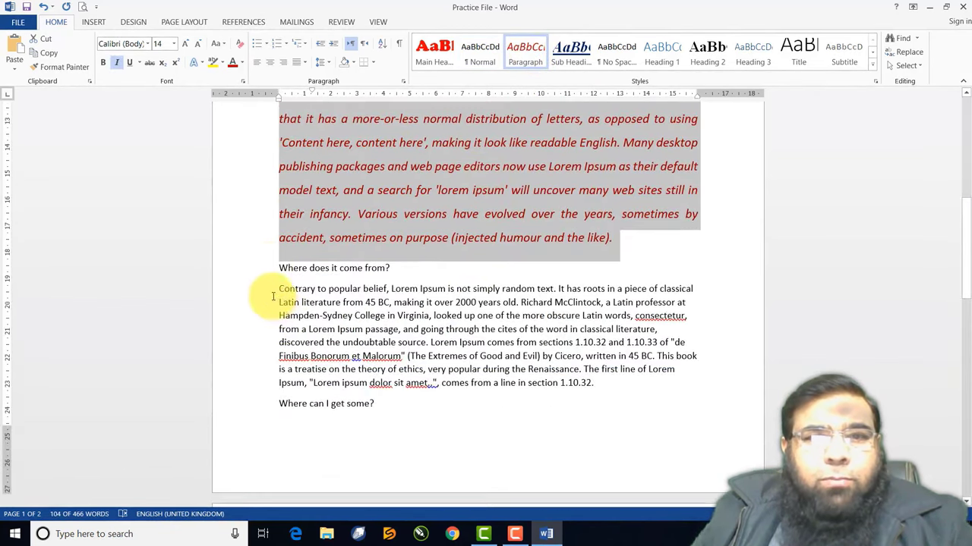
Style 'Where does it come from?' as Sub Heading and its 'Contrary to popular belief' paragraph as Paragraph
click(258, 268)
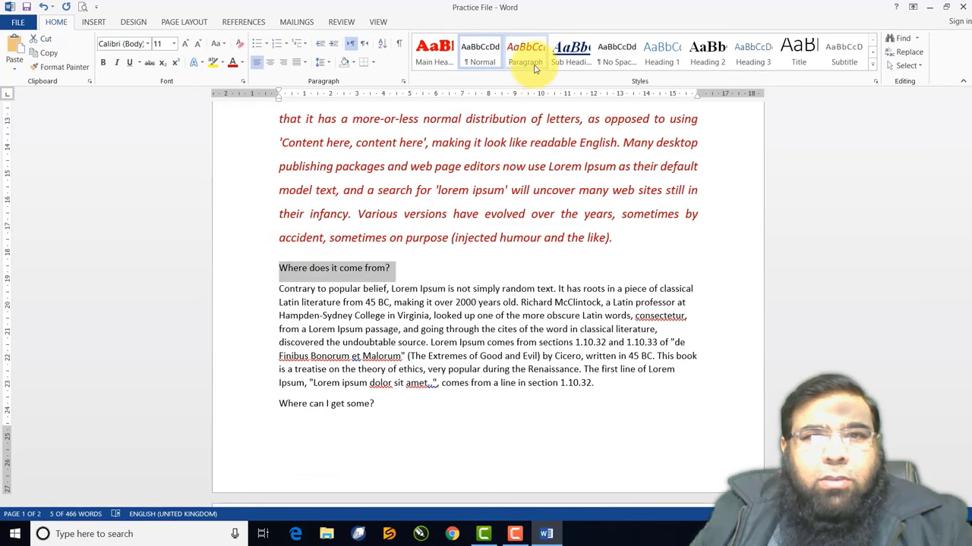
click(571, 53)
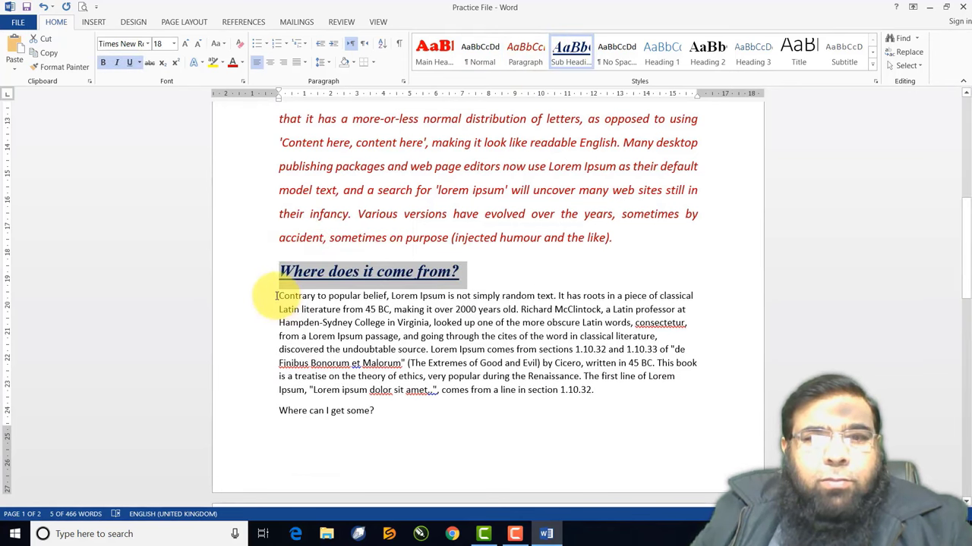
drag(276, 296, 597, 391)
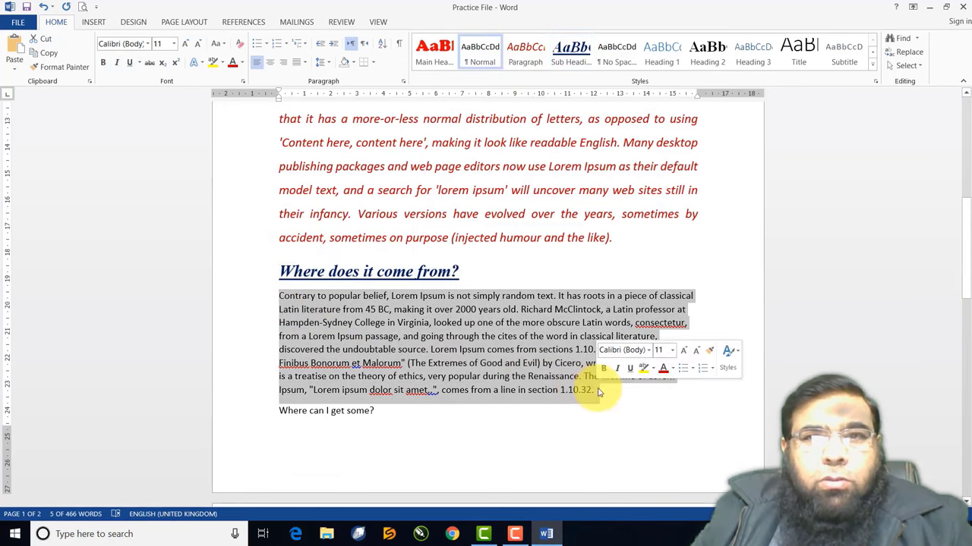
click(568, 61)
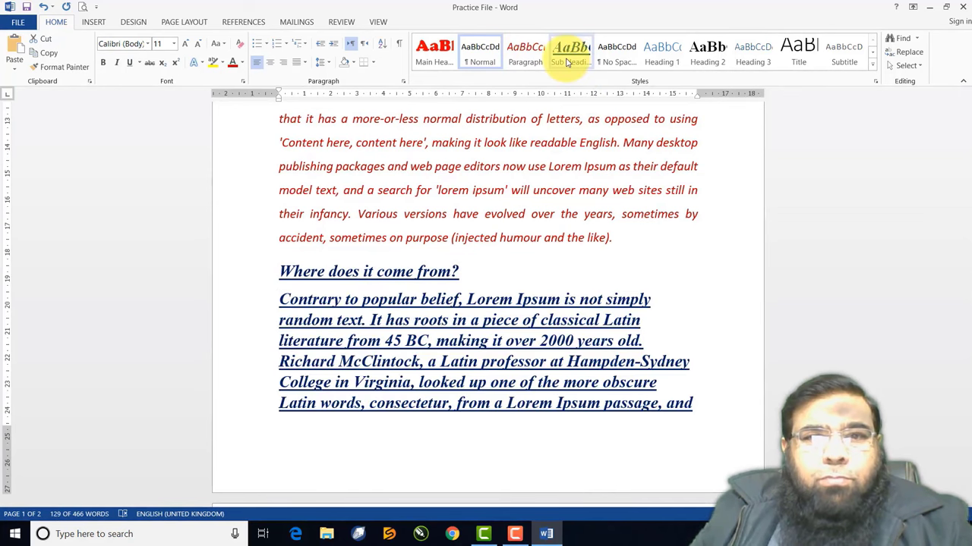
click(567, 61)
click(527, 52)
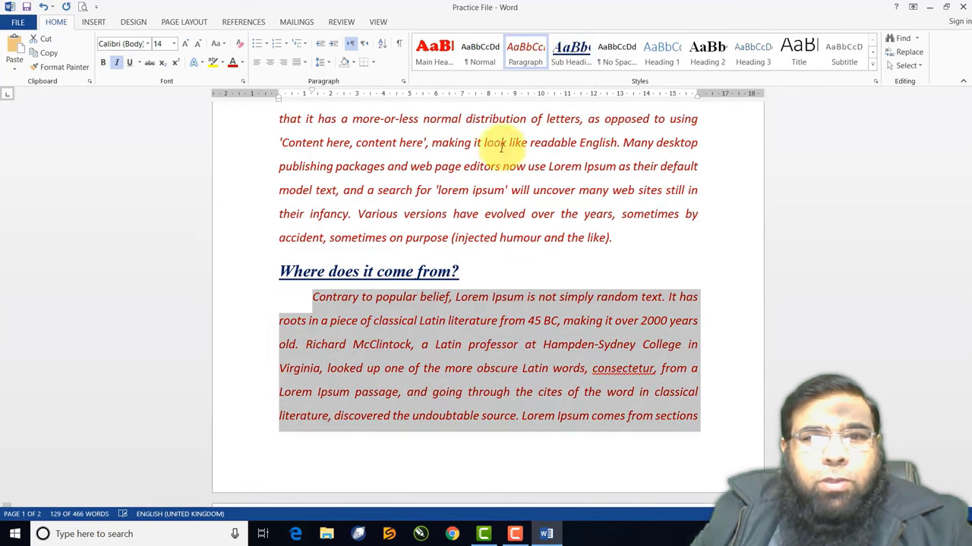
scroll(478, 247, down, 3)
scroll(478, 251, down, 5)
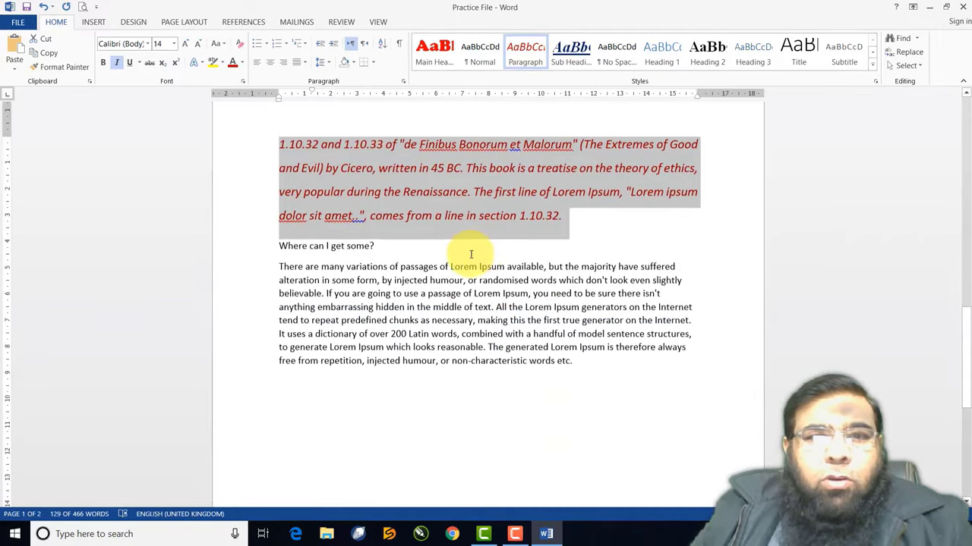
Apply Main Heading to 'Where can I get some?' and the Paragraph style to its body text
click(262, 247)
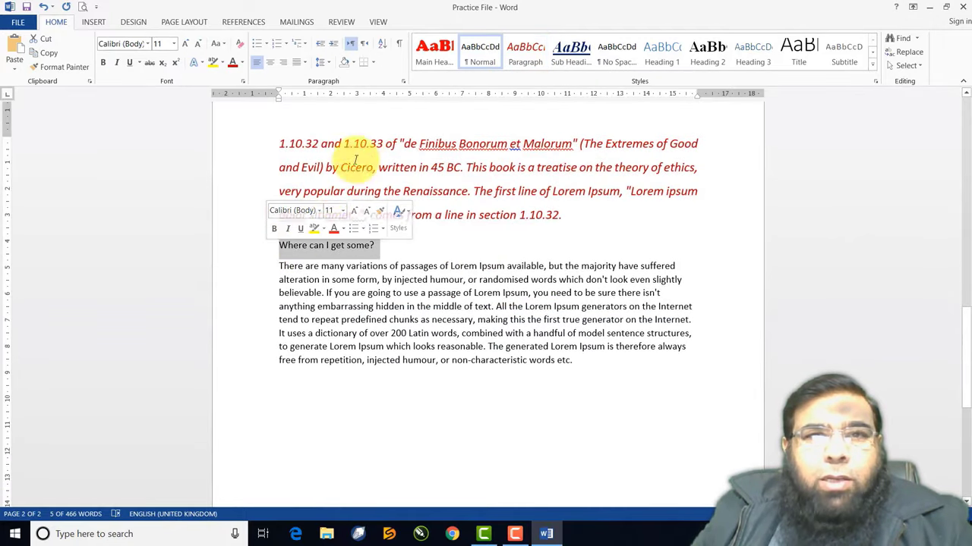
click(434, 51)
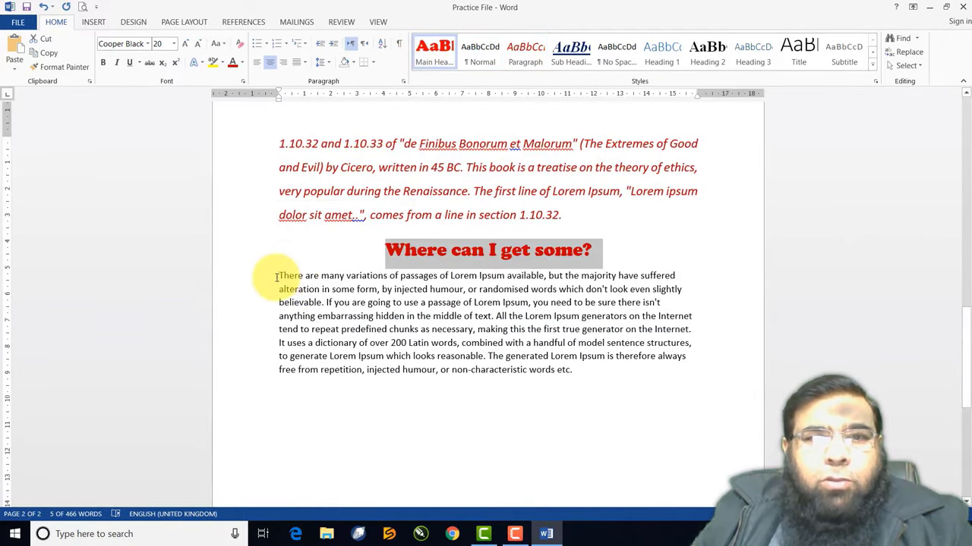
drag(276, 276, 573, 372)
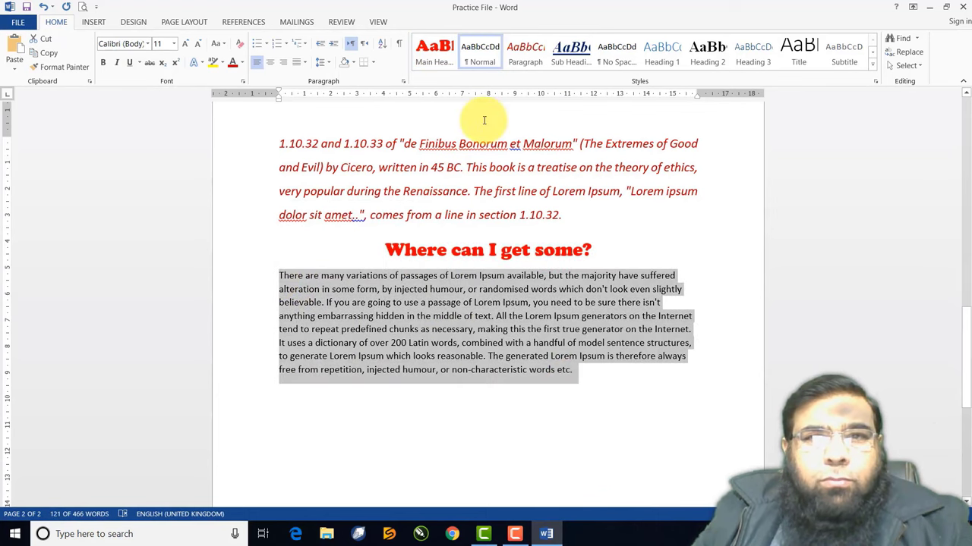
click(525, 52)
click(522, 301)
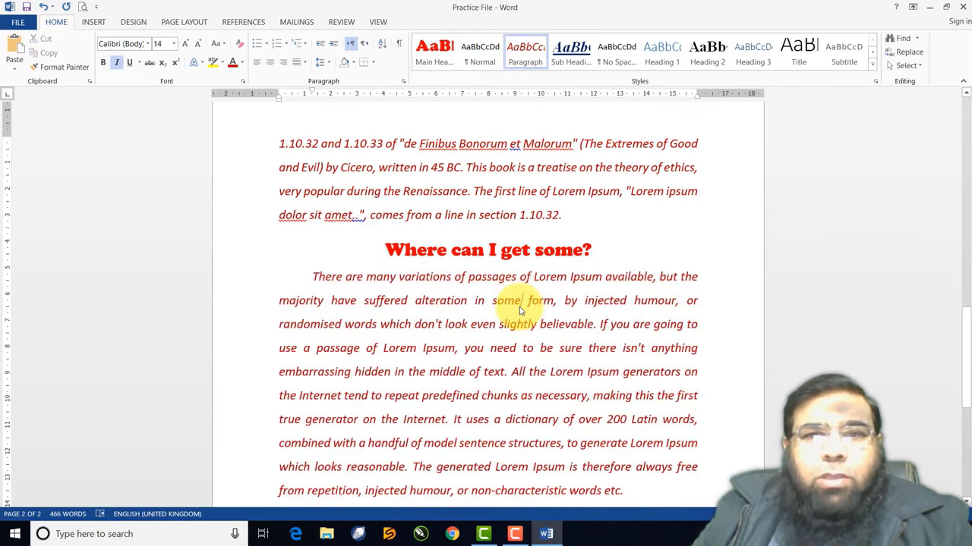
scroll(520, 309, up, 10)
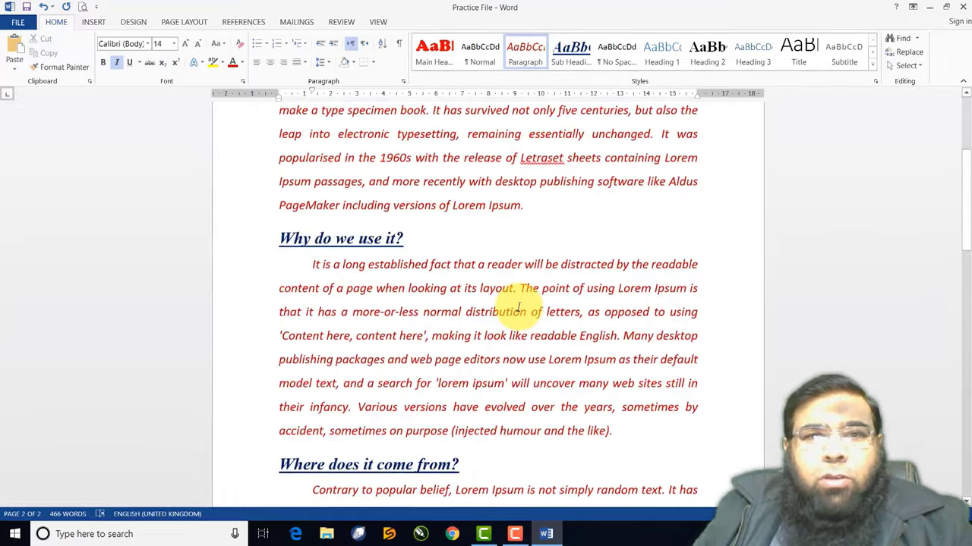
scroll(519, 308, up, 3)
scroll(517, 308, down, 1)
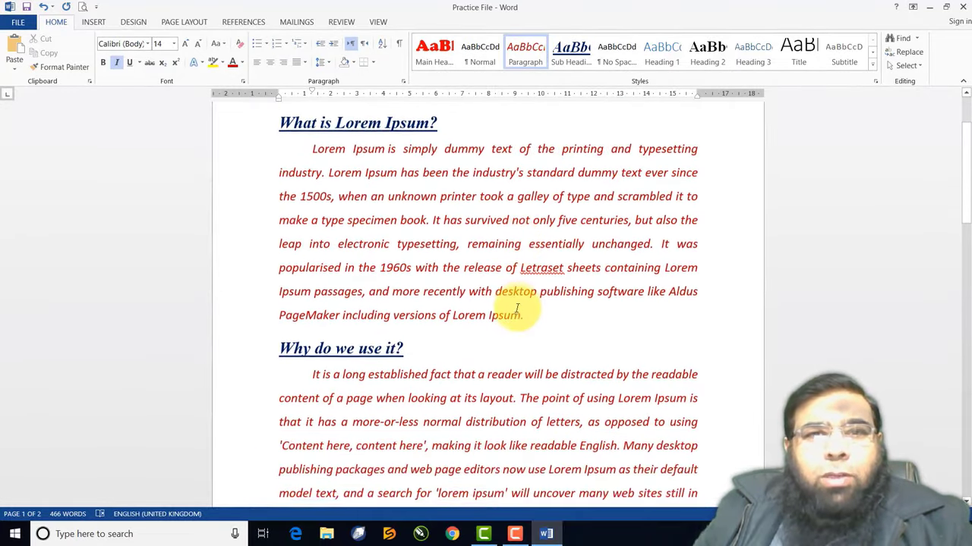
scroll(517, 309, down, 4)
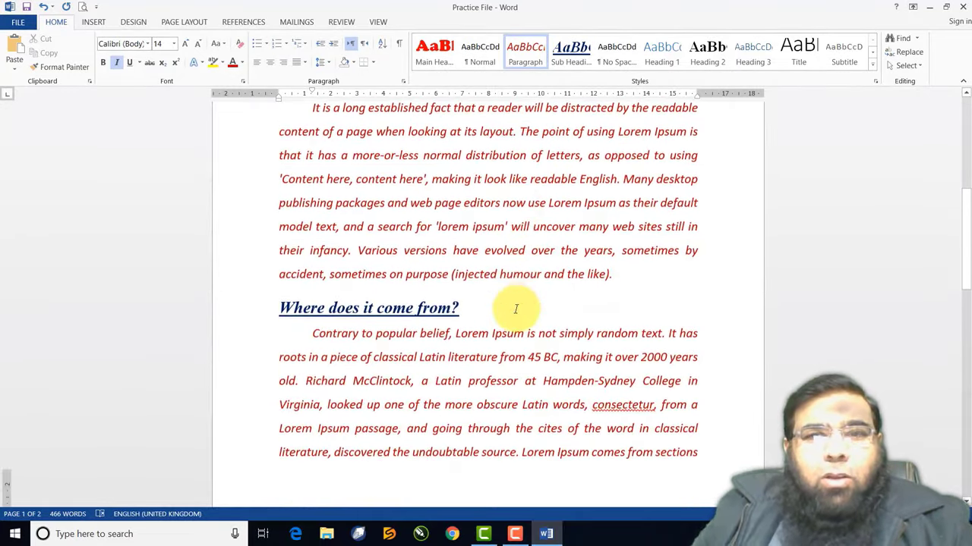
scroll(515, 309, down, 8)
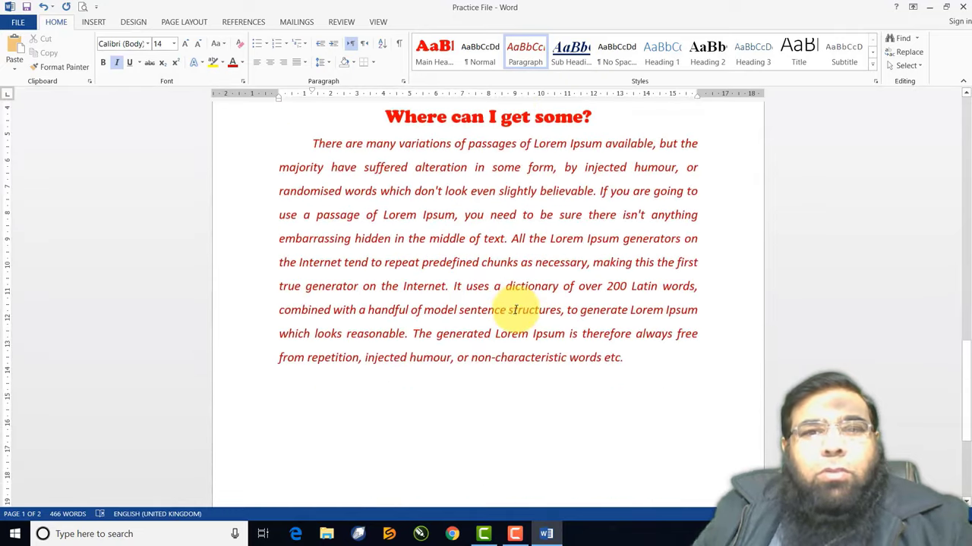
scroll(515, 310, up, 8)
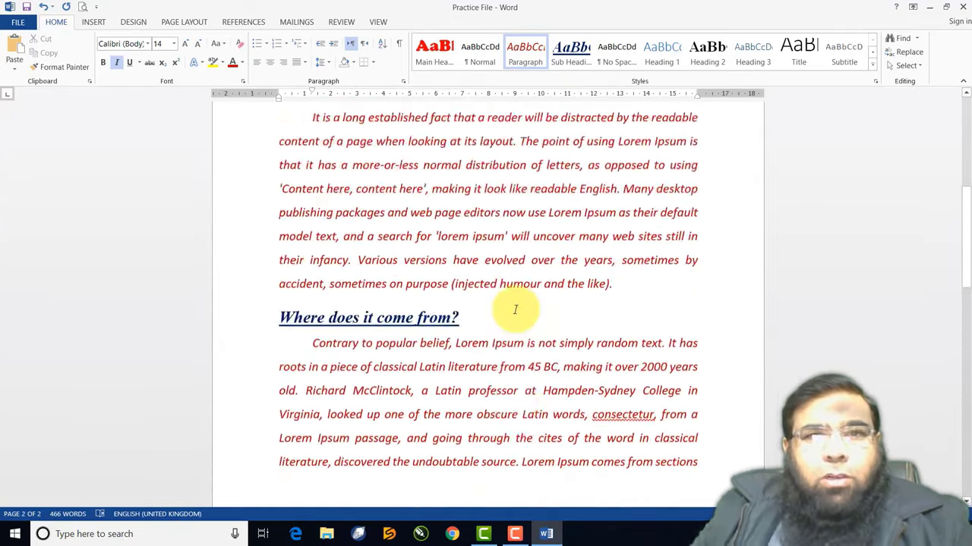
scroll(516, 310, up, 6)
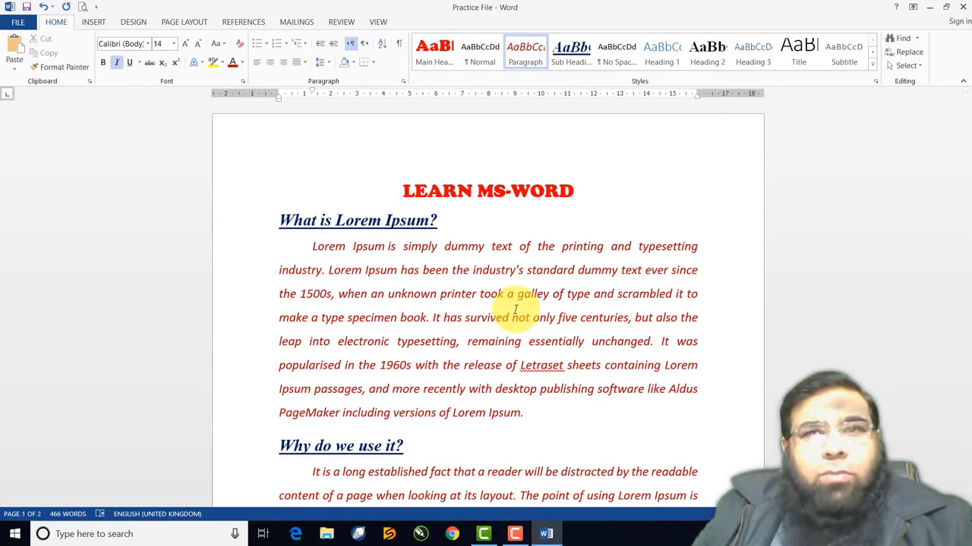
Apply the Intense Quote style to the paragraph under 'What is Lorem Ipsum?'
drag(311, 246, 542, 409)
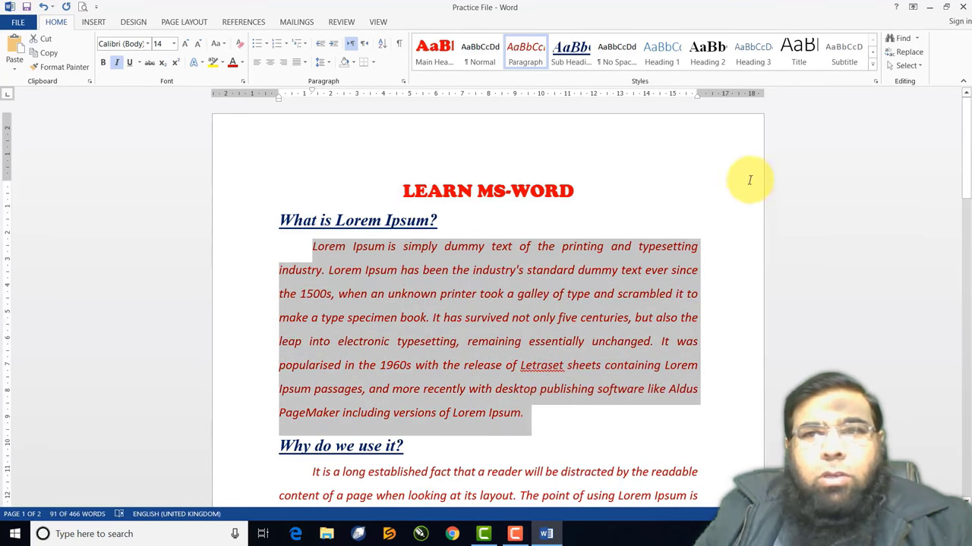
click(873, 67)
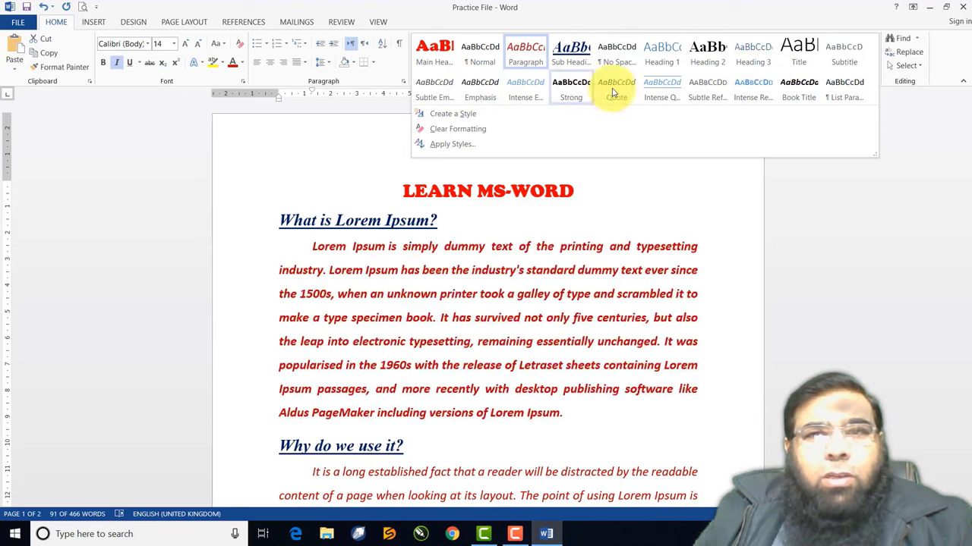
click(659, 89)
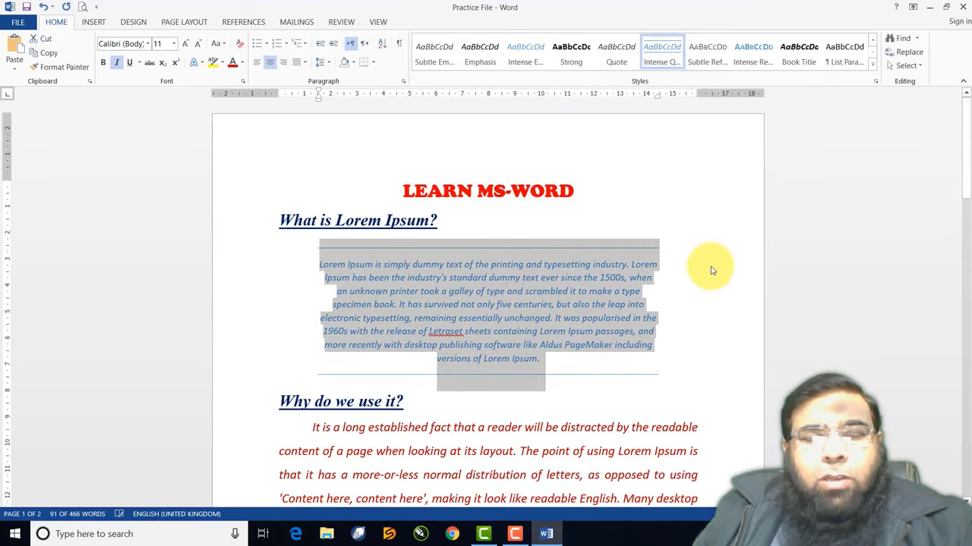
click(577, 225)
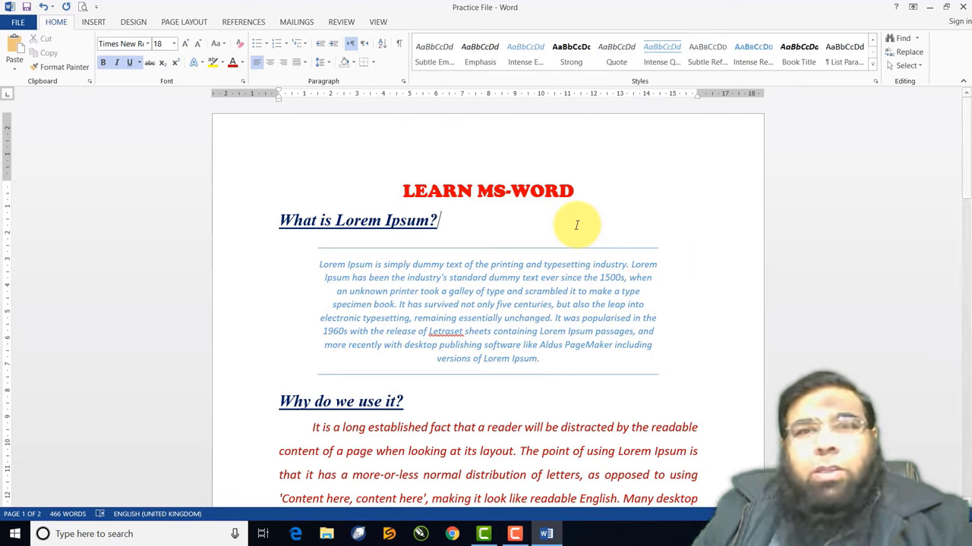
click(577, 224)
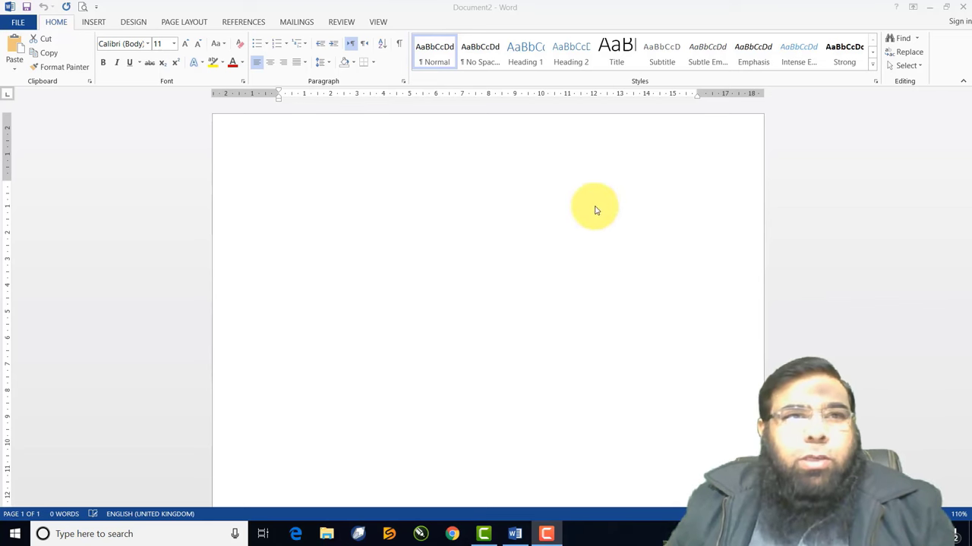
Reopen the unformatted Practice File from the Recent documents list
click(25, 28)
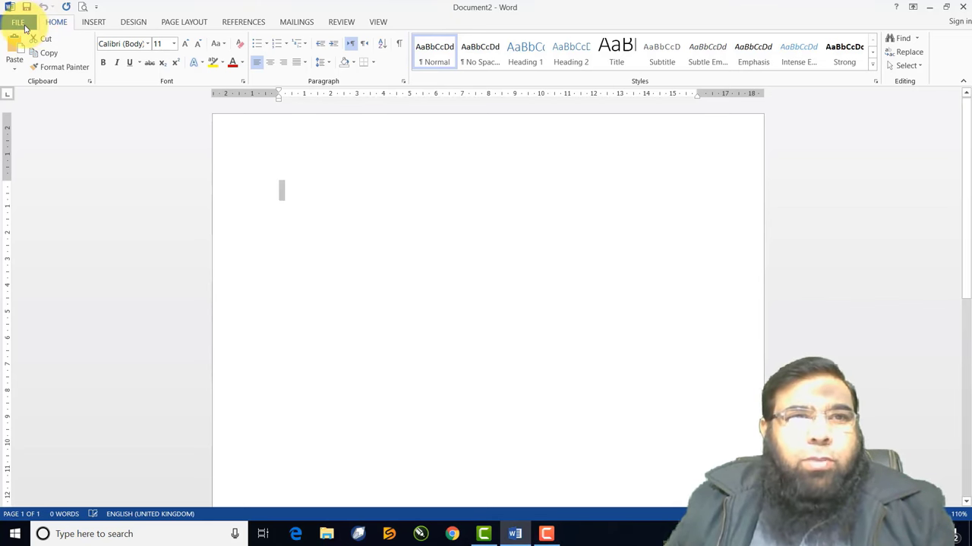
click(24, 28)
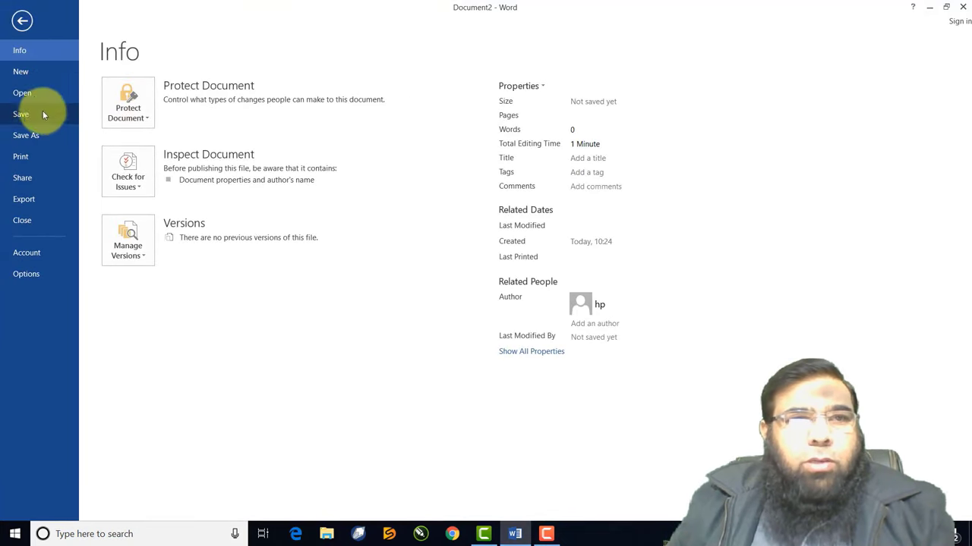
click(33, 96)
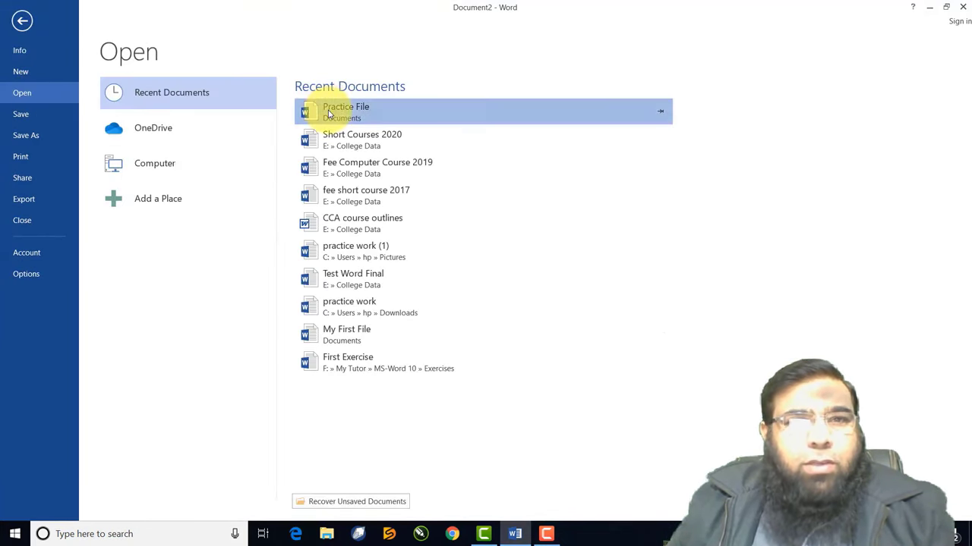
click(328, 110)
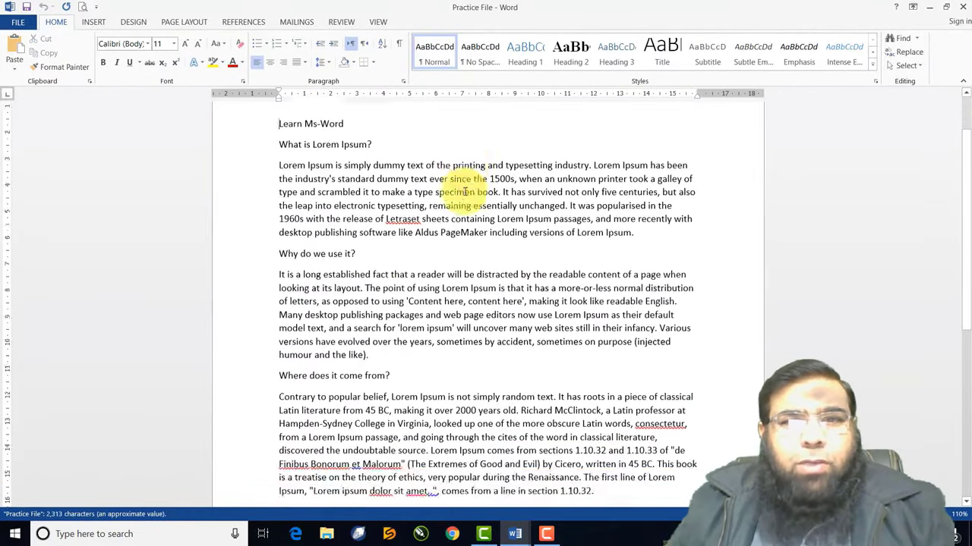
scroll(465, 190, down, 5)
scroll(464, 191, down, 4)
scroll(464, 191, up, 10)
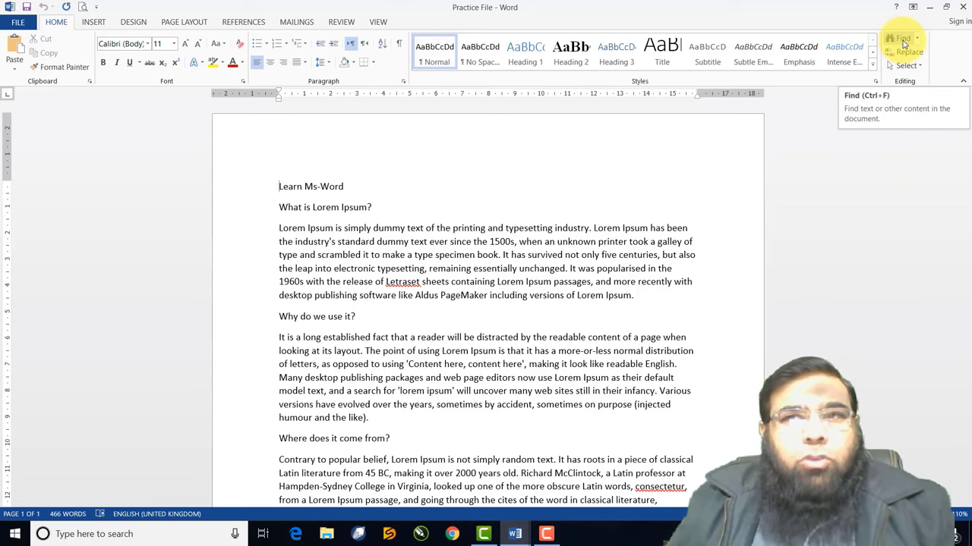
Replace the 'lorem' search with 'book' and step through its two matches
click(902, 40)
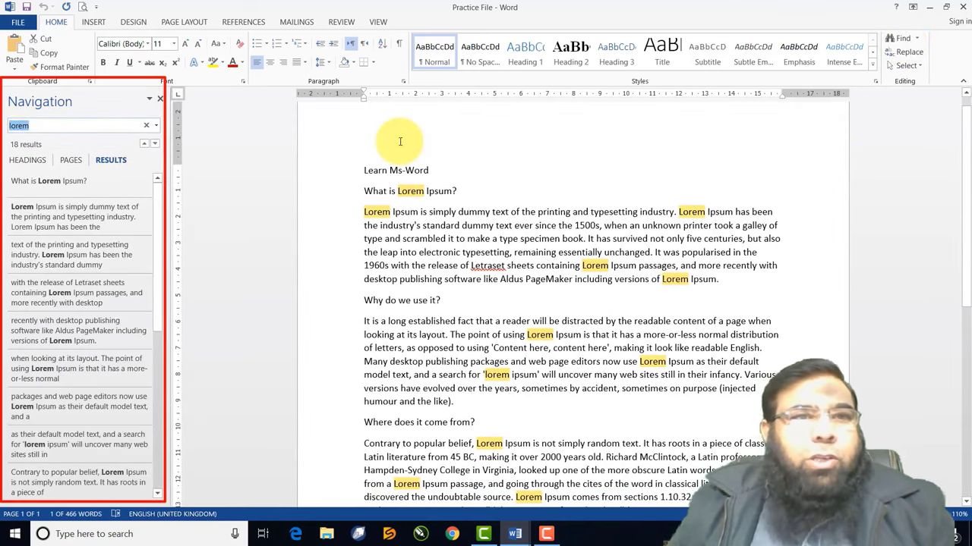
click(146, 126)
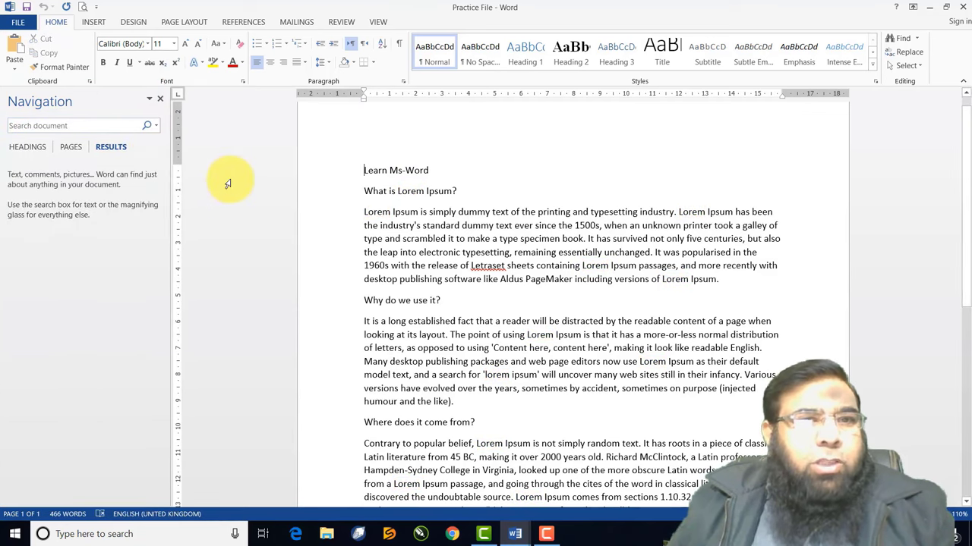
click(98, 127)
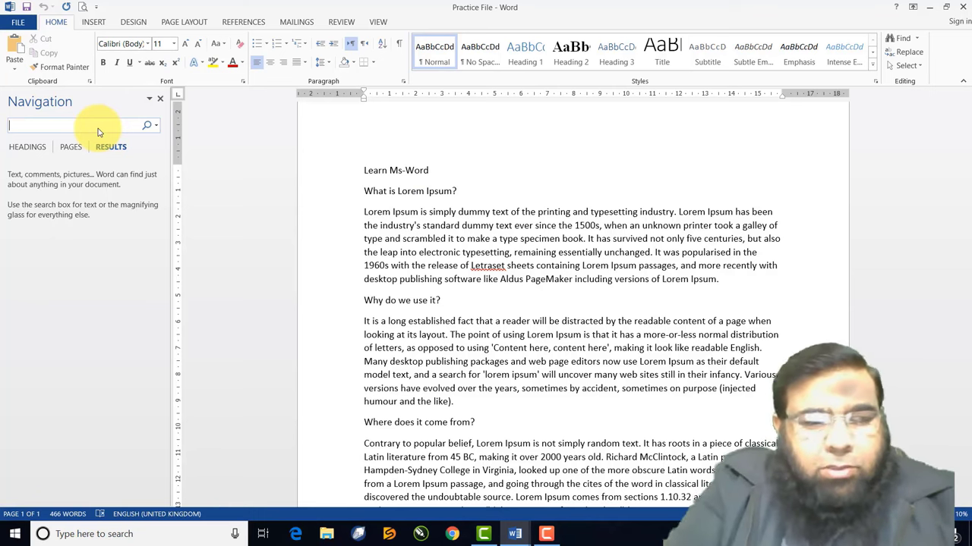
text(book)
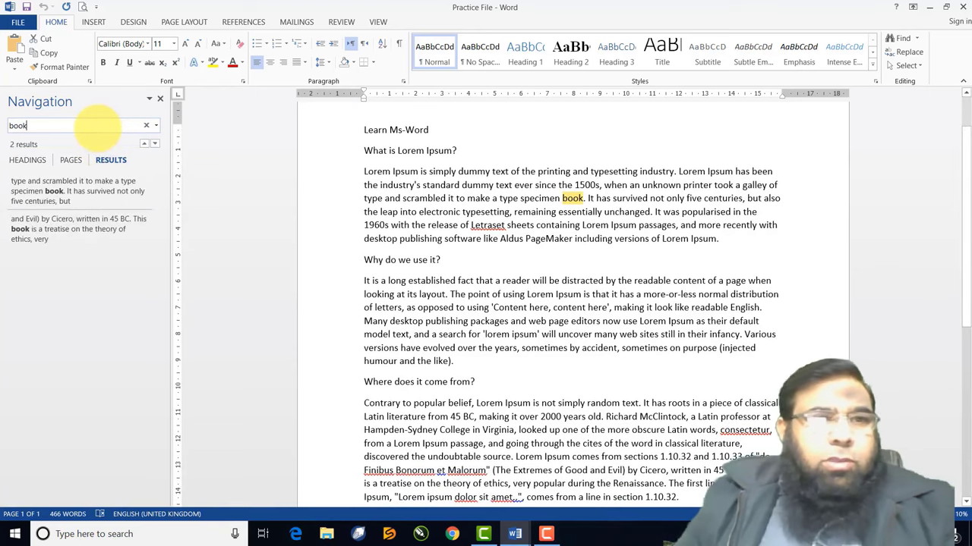
click(45, 188)
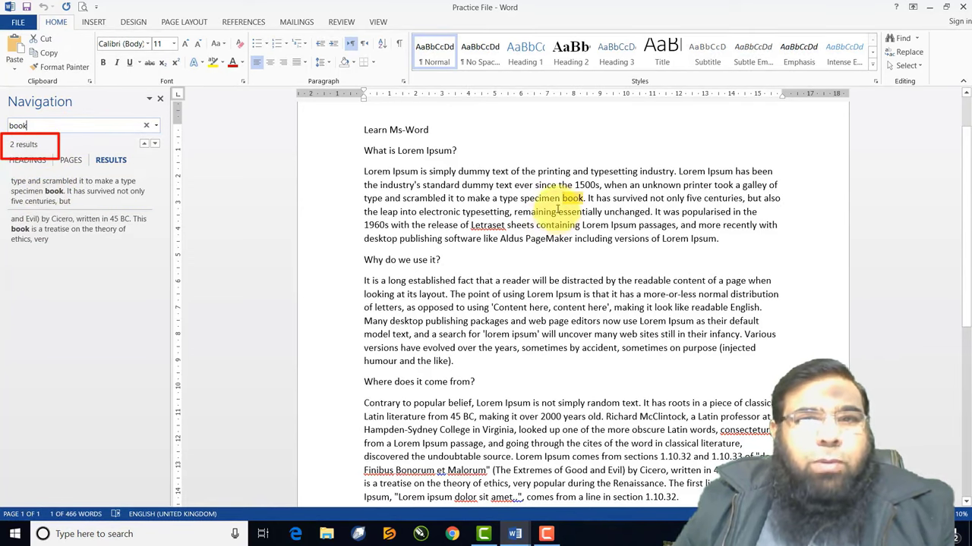
click(109, 197)
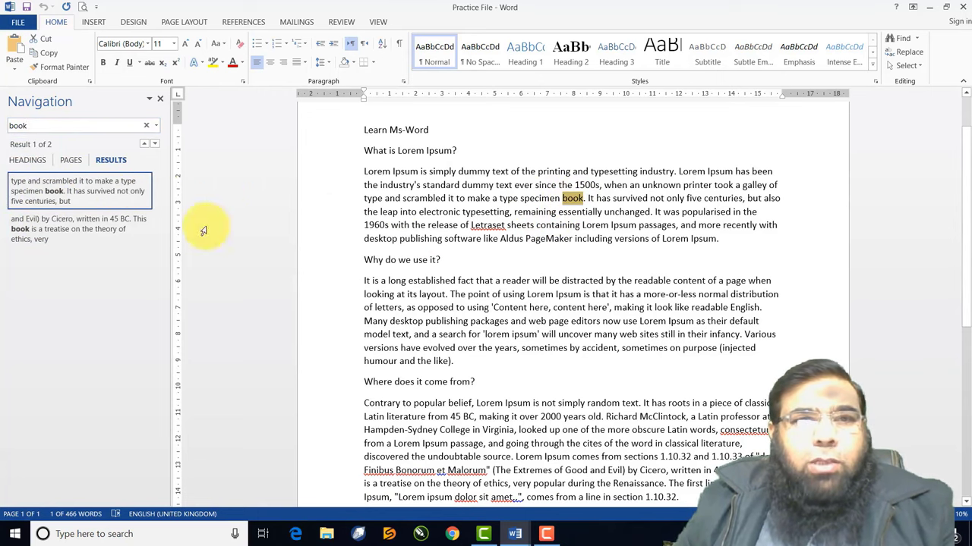
click(82, 227)
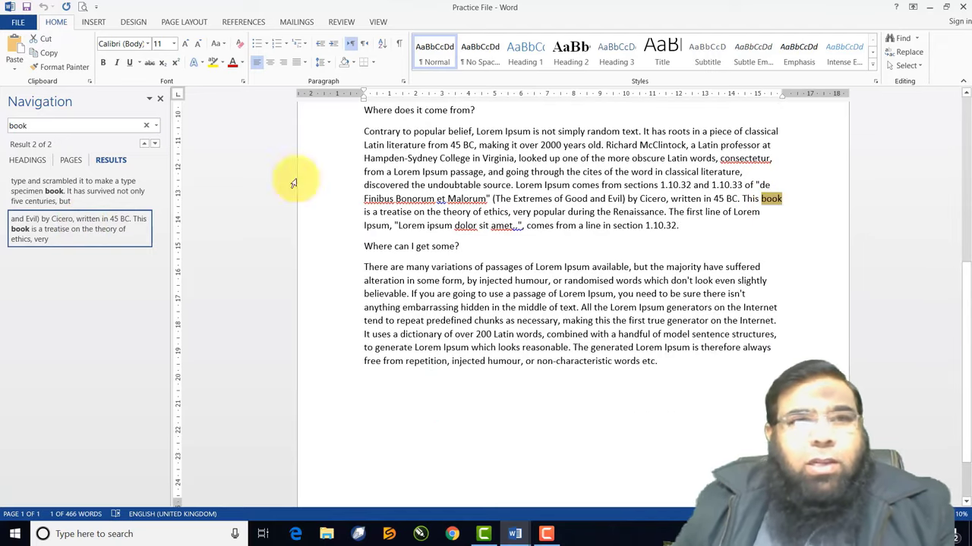
click(71, 124)
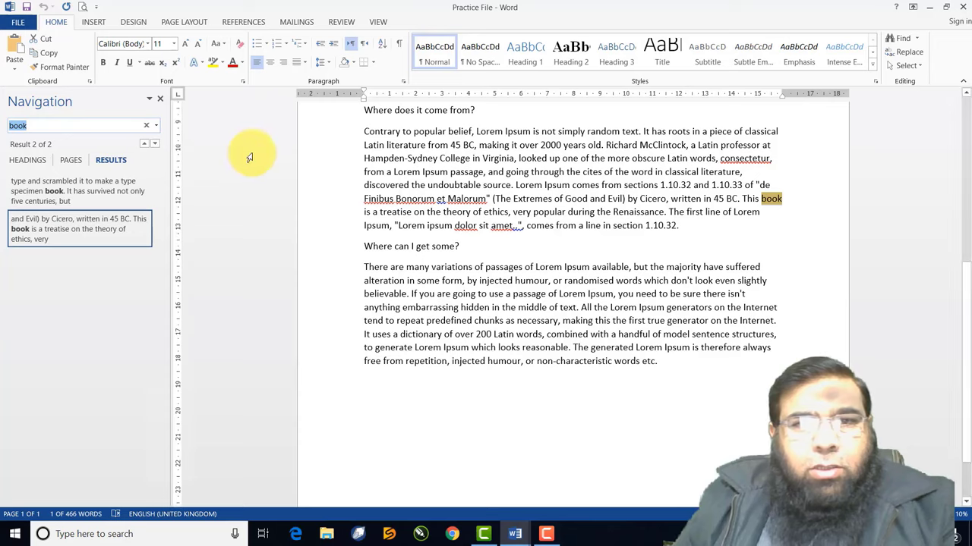
scroll(249, 157, up, 5)
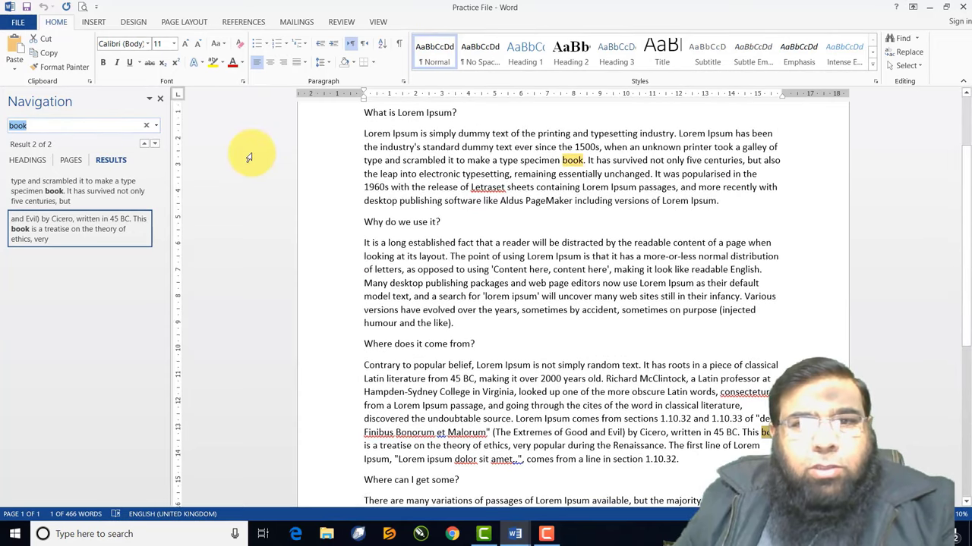
Search the document for 'page' and jump through its three matches
click(68, 125)
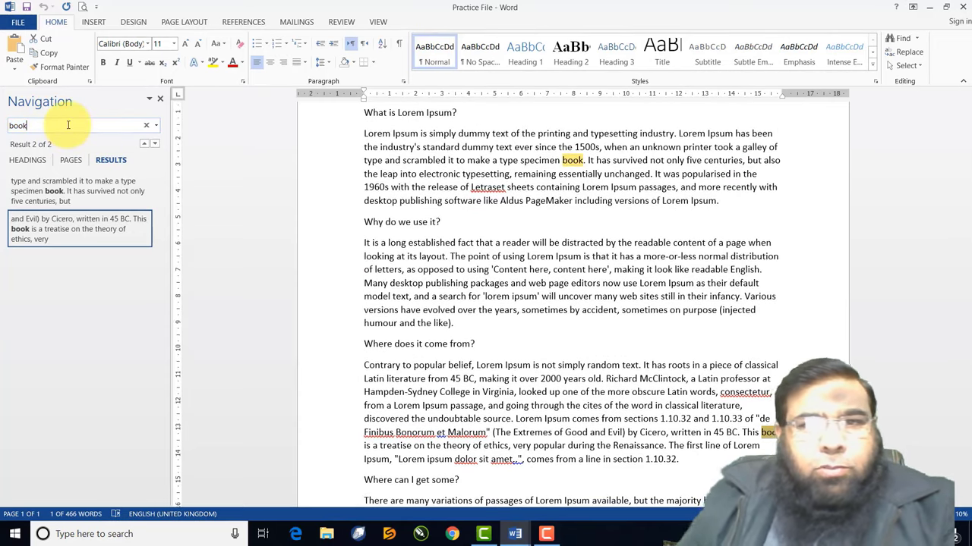
key(BackSpace)
key(BackSpace)
key(BackSpace)
key(BackSpace)
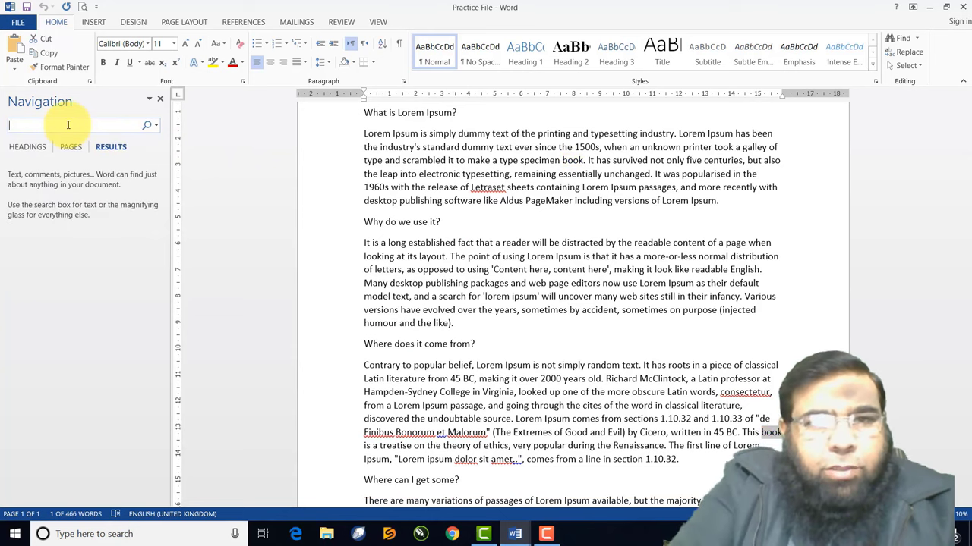
text(page)
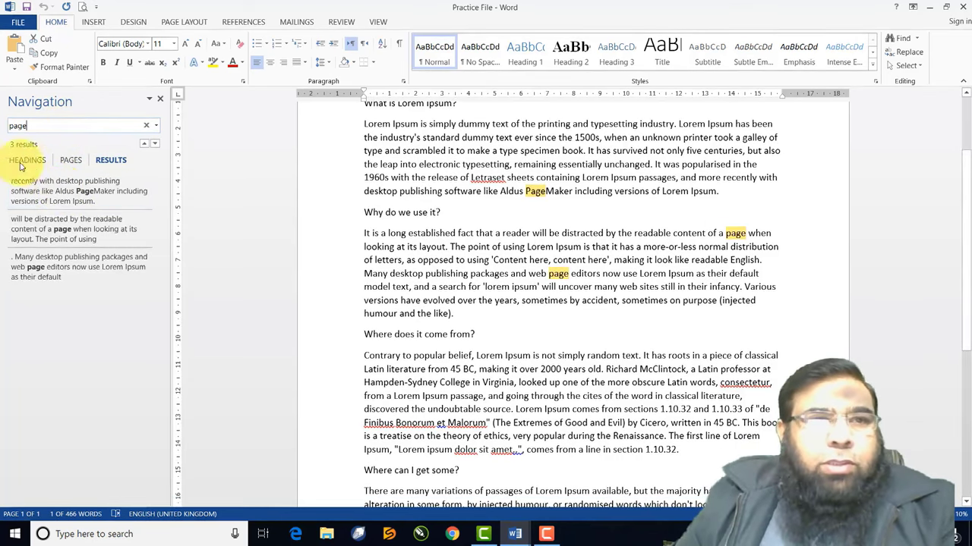
click(55, 194)
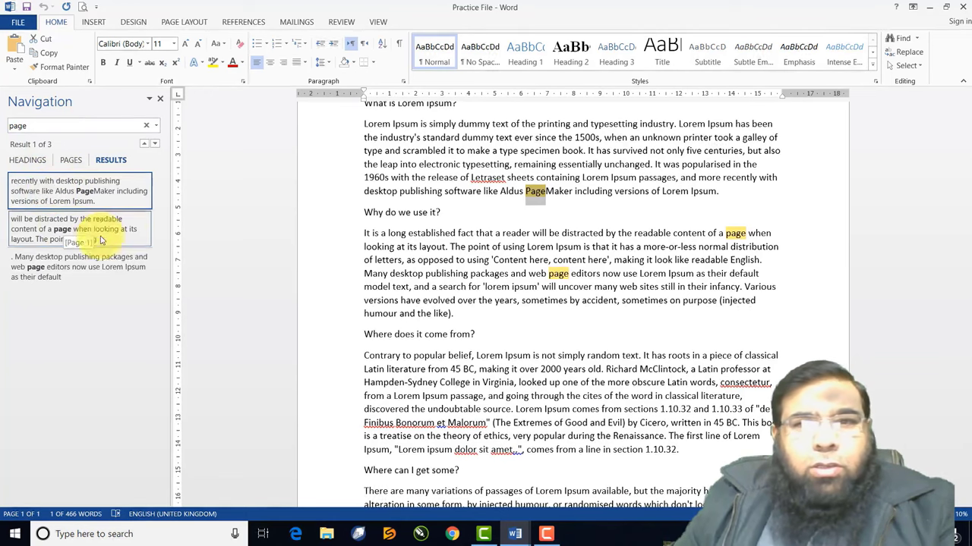
click(131, 237)
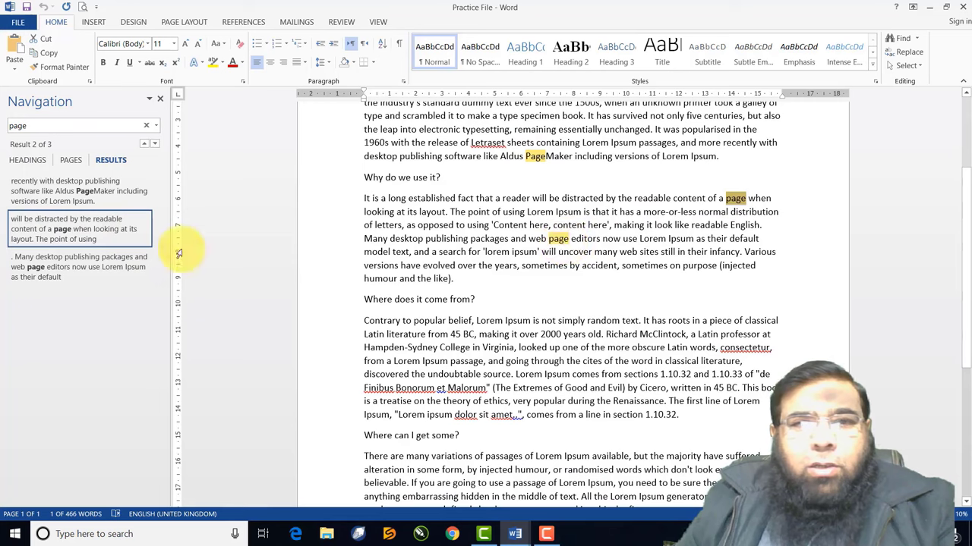
click(130, 258)
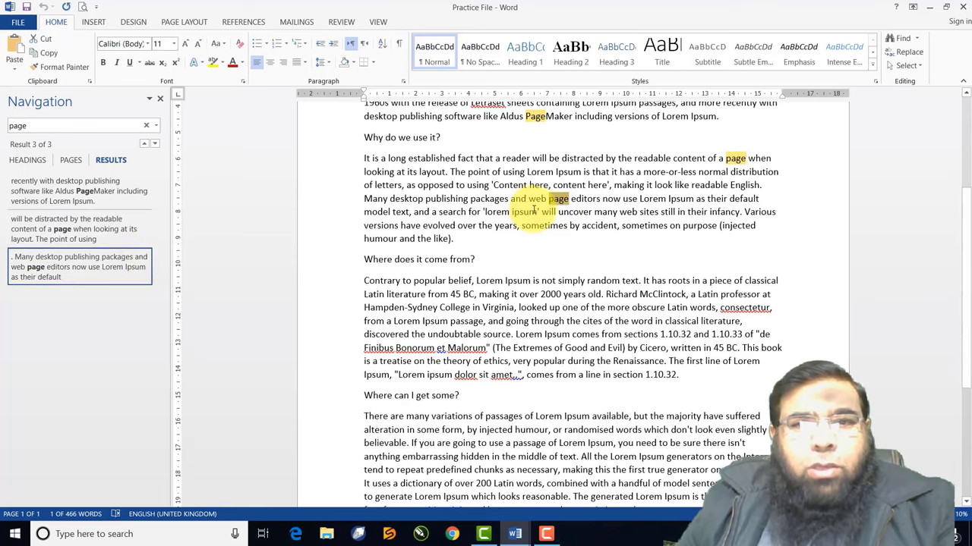
Change the search term to 'computer', which finds no matches
scroll(535, 210, up, 4)
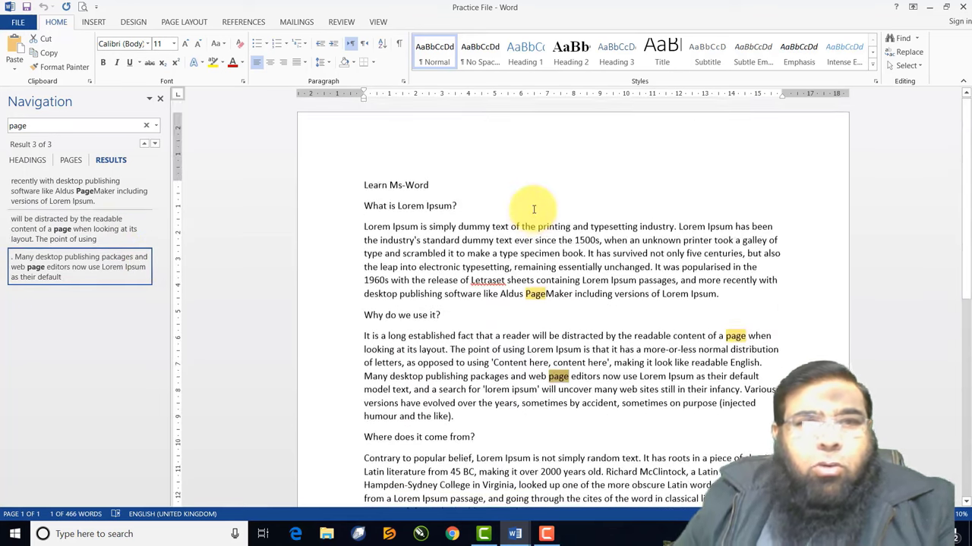
click(121, 124)
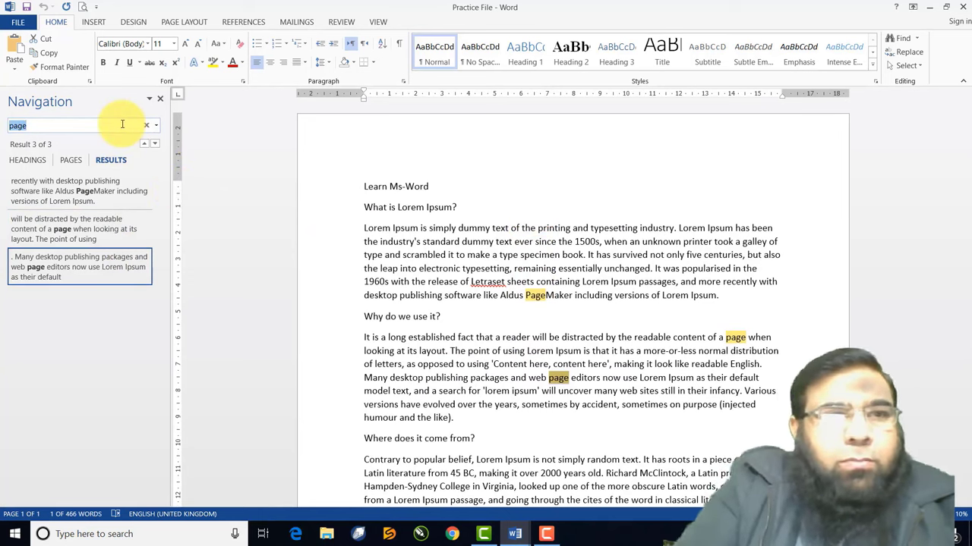
text(computer)
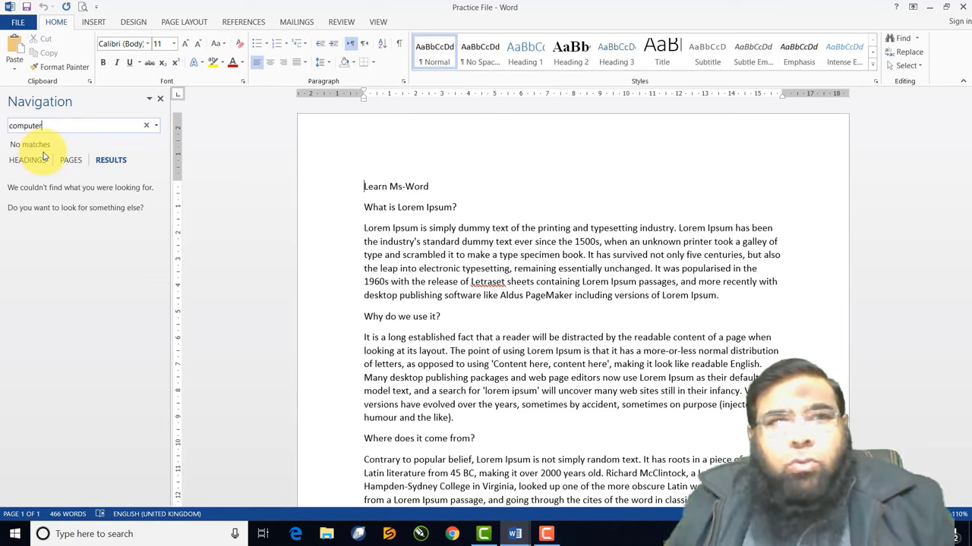
Close the search pane, then open and close Find and Replace without replacing anything
click(161, 100)
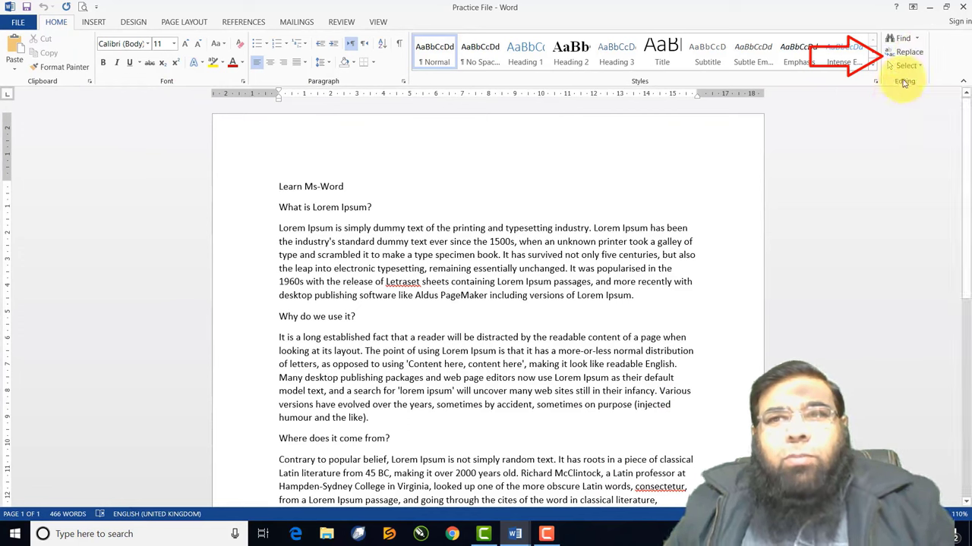
click(908, 53)
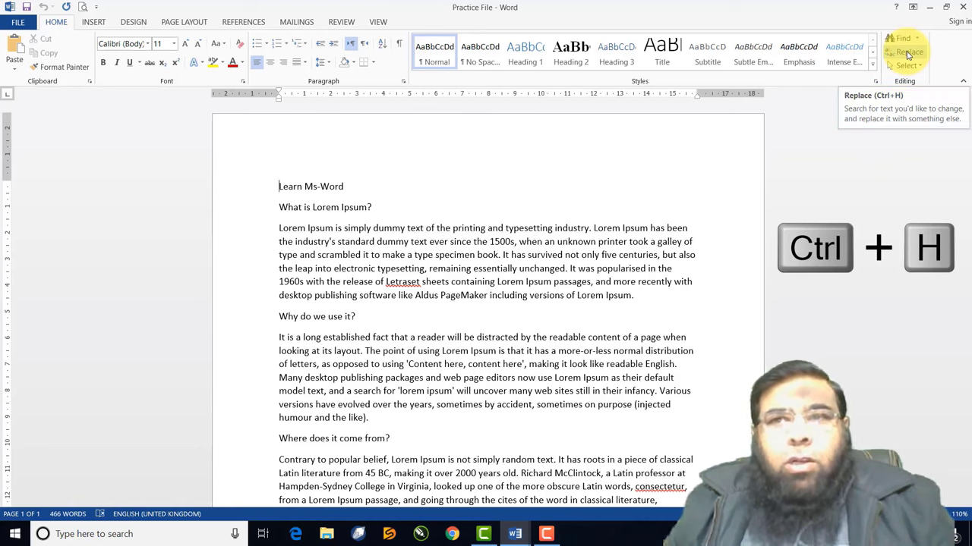
click(909, 54)
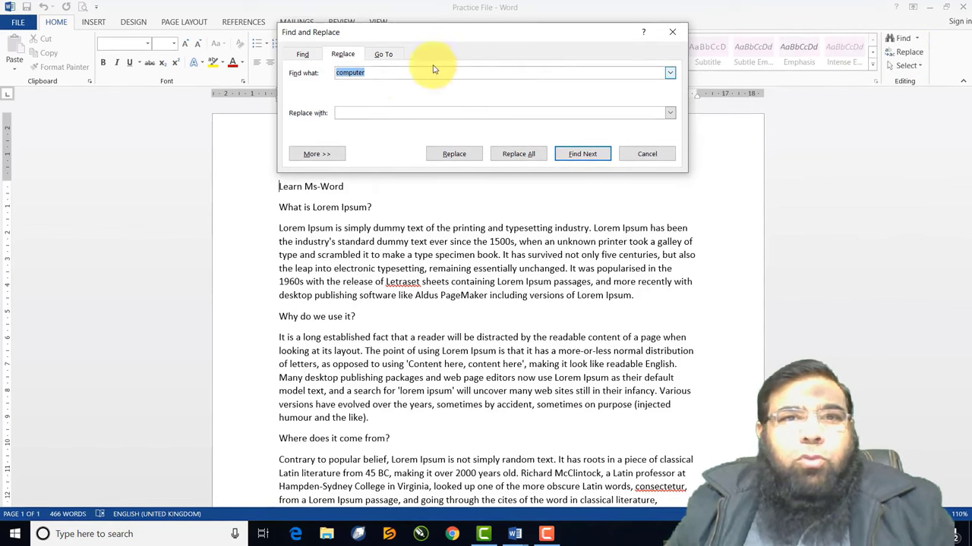
drag(390, 32, 397, 10)
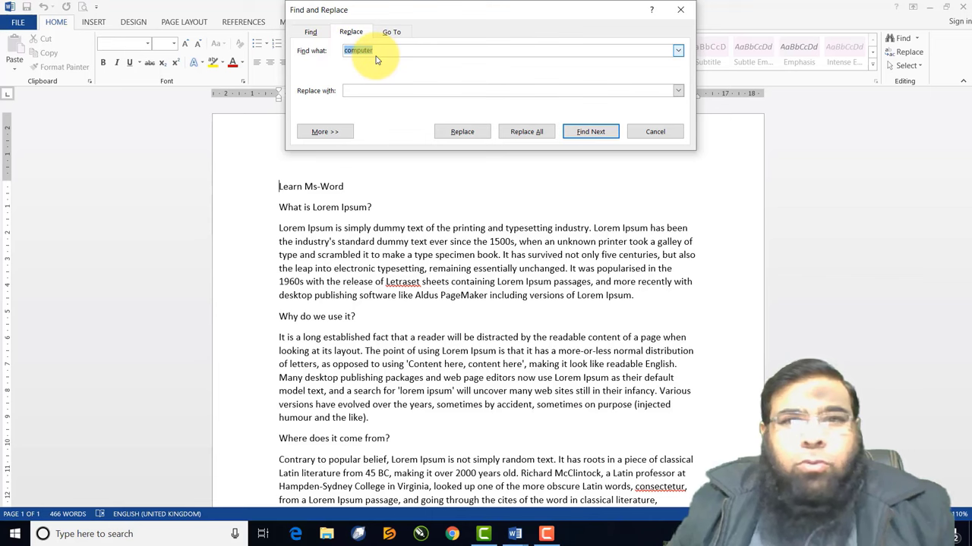
click(681, 10)
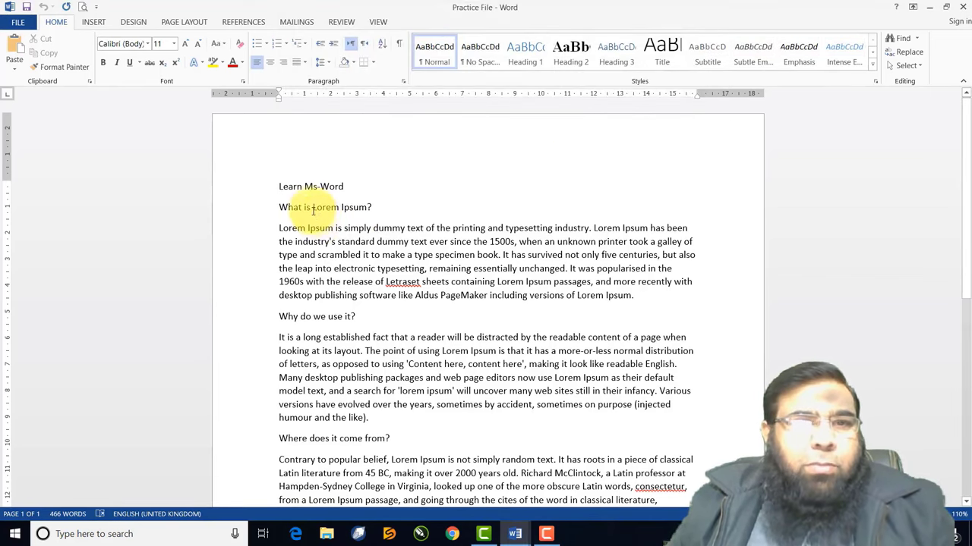
drag(313, 209, 367, 210)
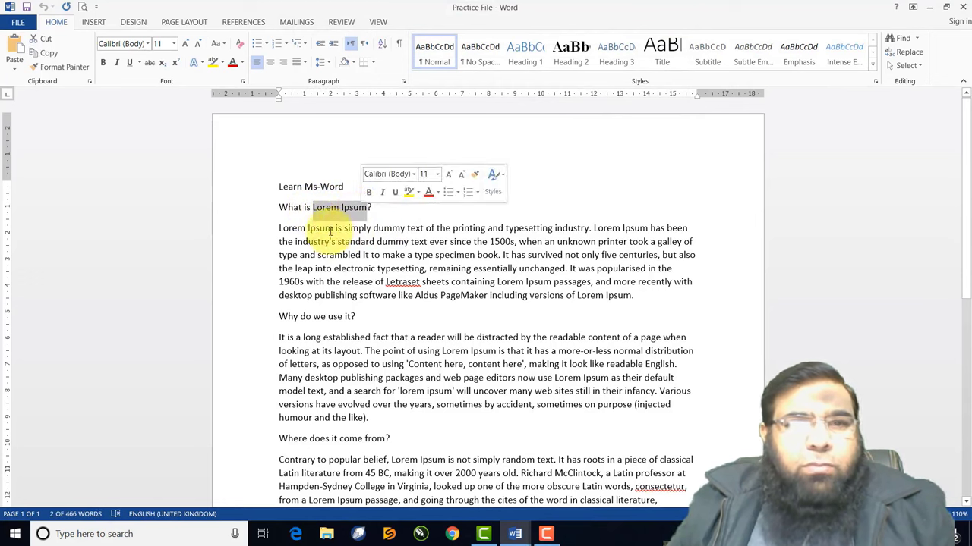
drag(279, 229, 327, 230)
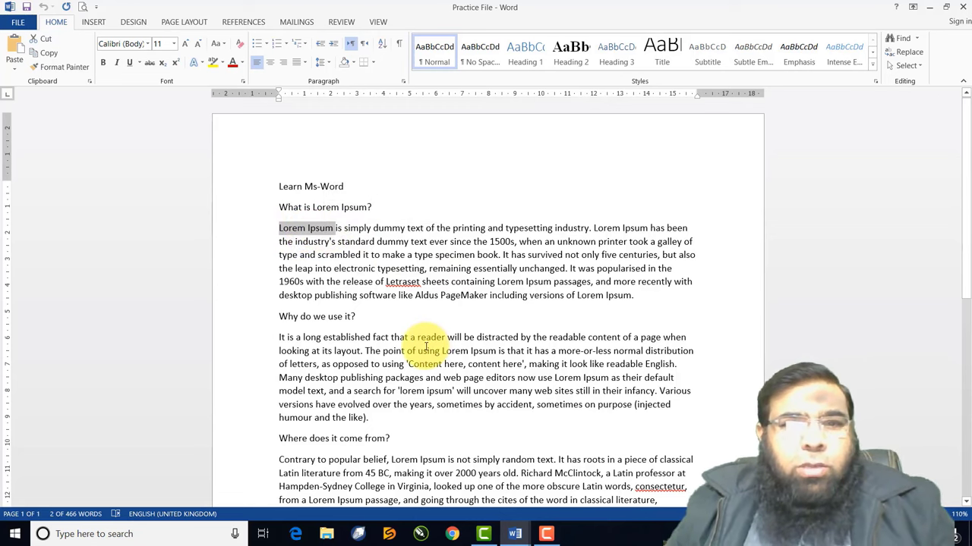
scroll(487, 363, down, 3)
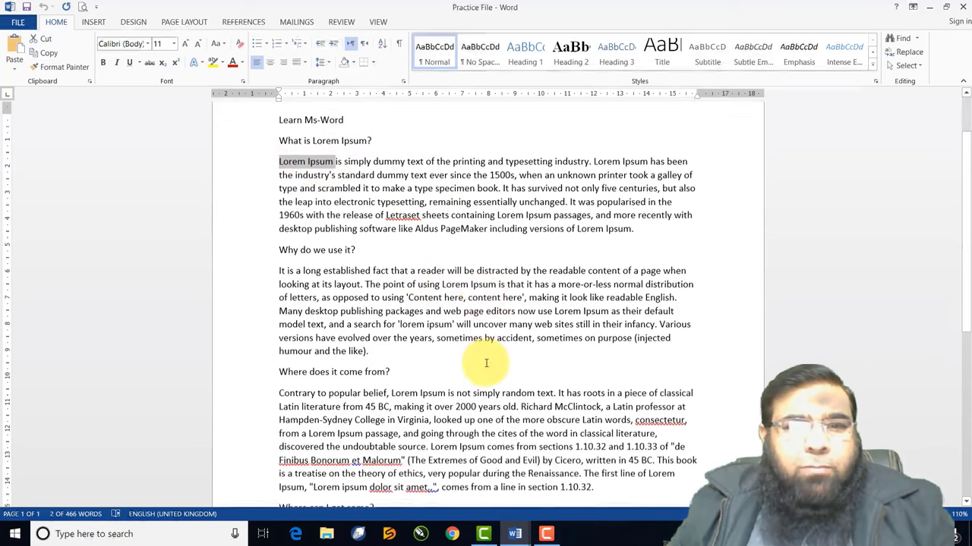
scroll(485, 362, up, 1)
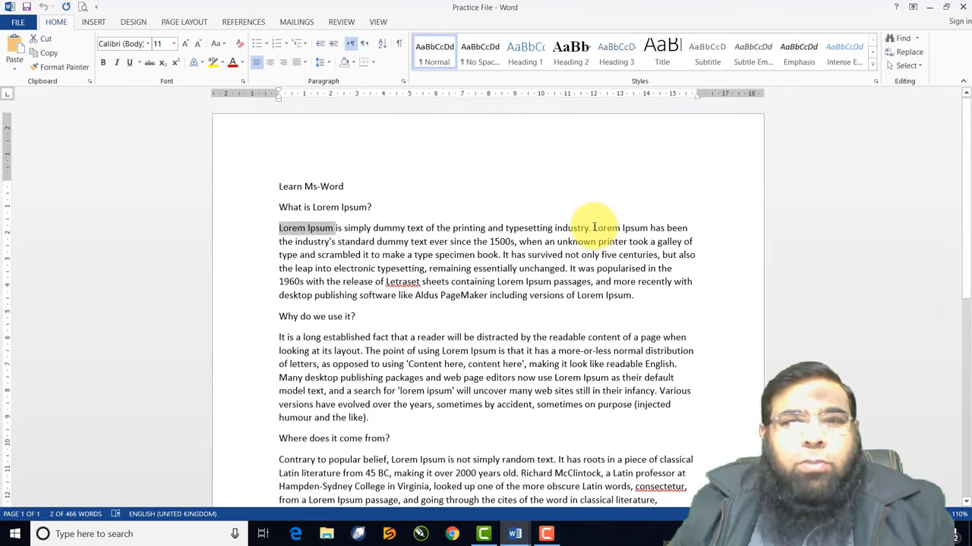
drag(593, 227, 637, 236)
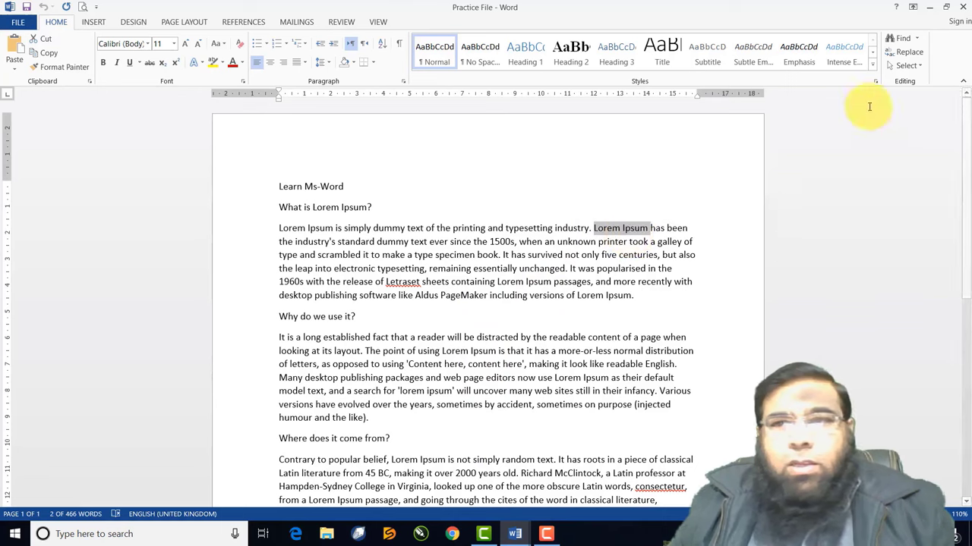
click(917, 42)
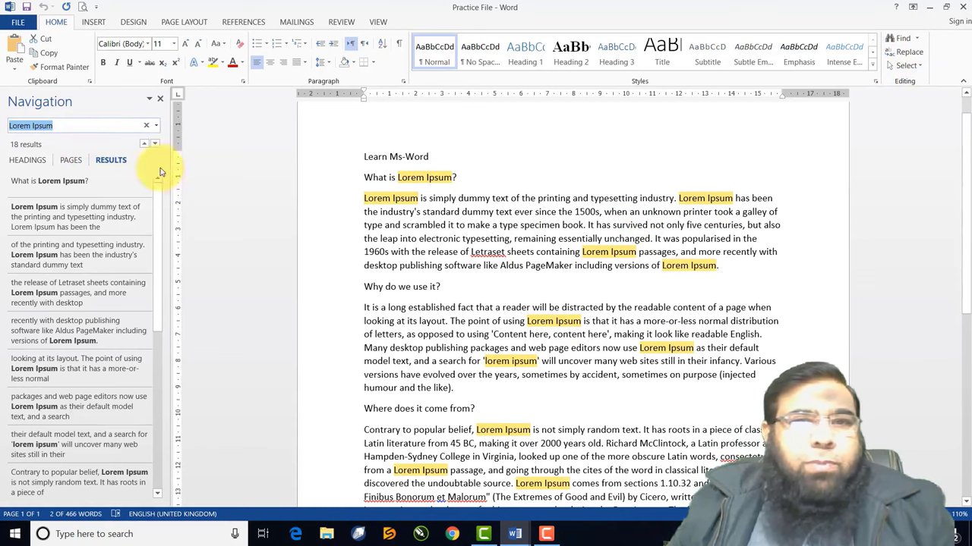
drag(54, 126, 9, 129)
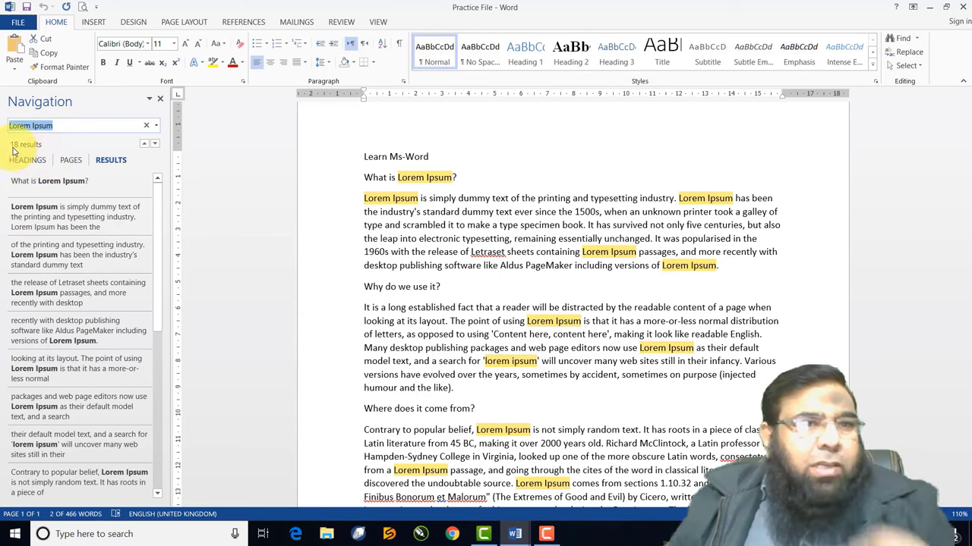
click(55, 223)
click(53, 256)
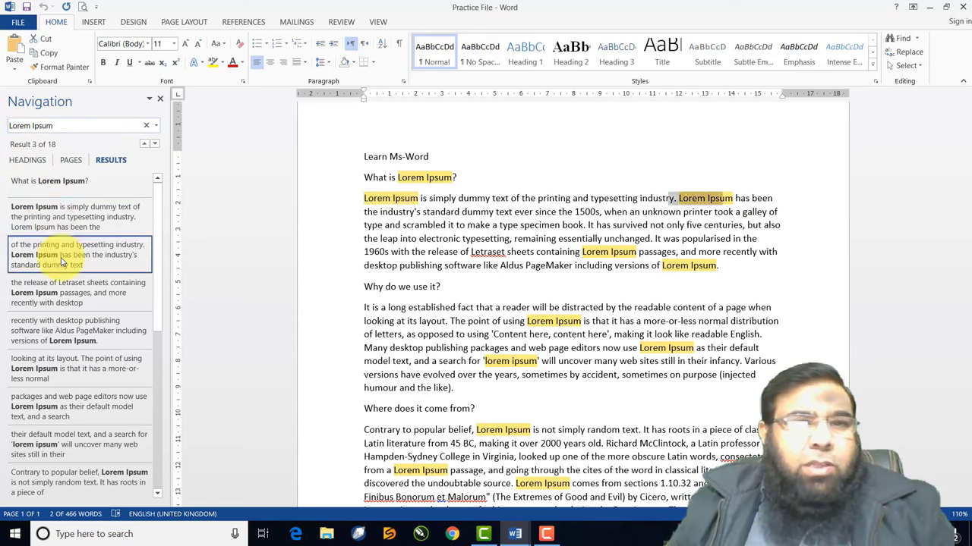
click(58, 293)
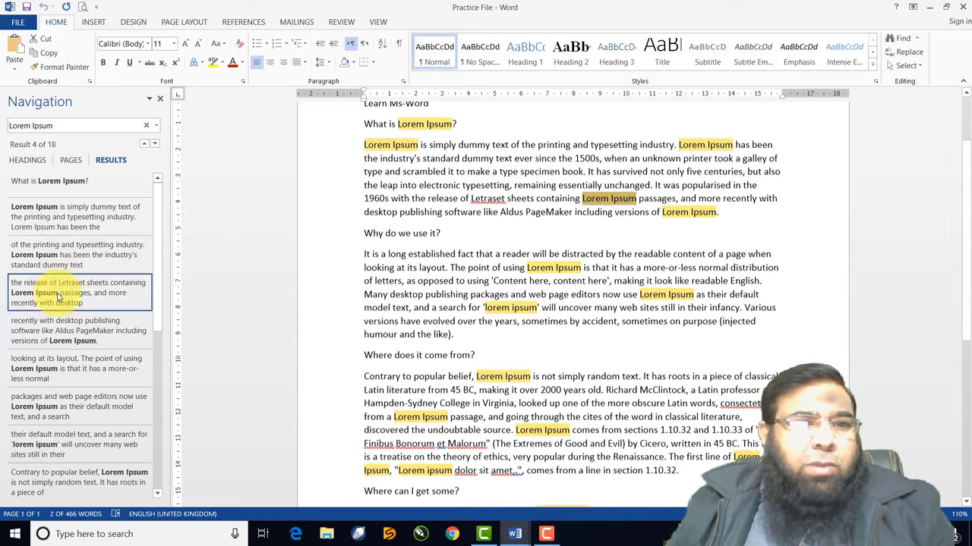
click(57, 336)
click(55, 368)
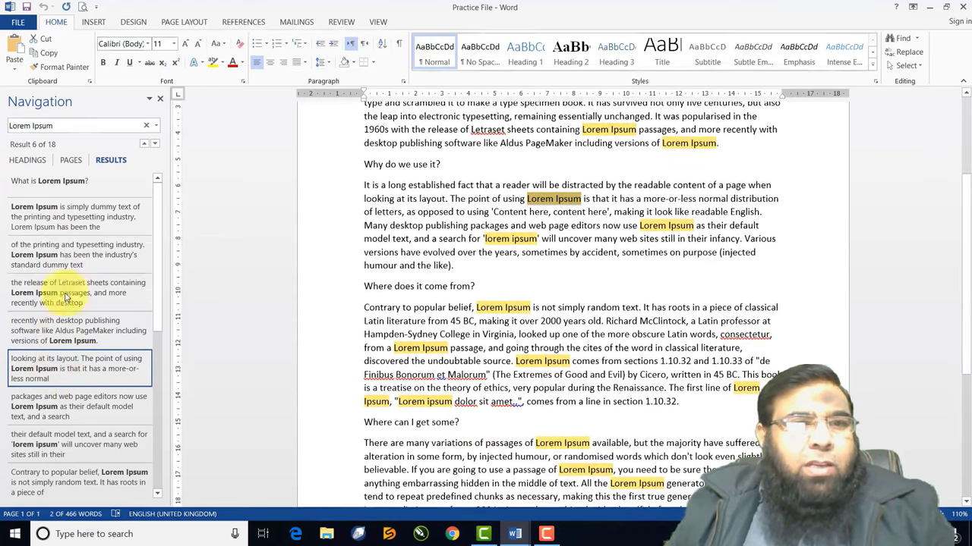
scroll(101, 252, down, 1)
scroll(101, 253, up, 1)
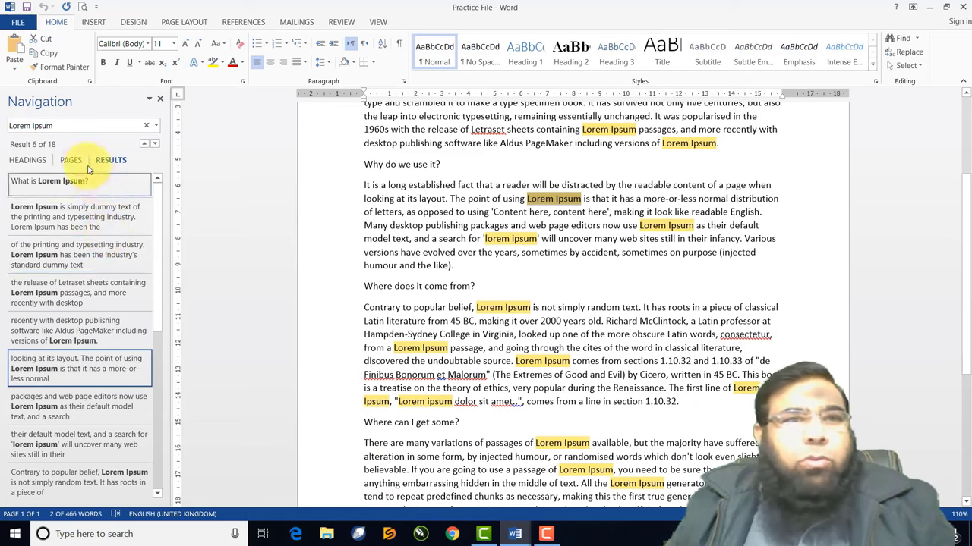
click(3, 126)
key(ctrl+a)
key(BackSpace)
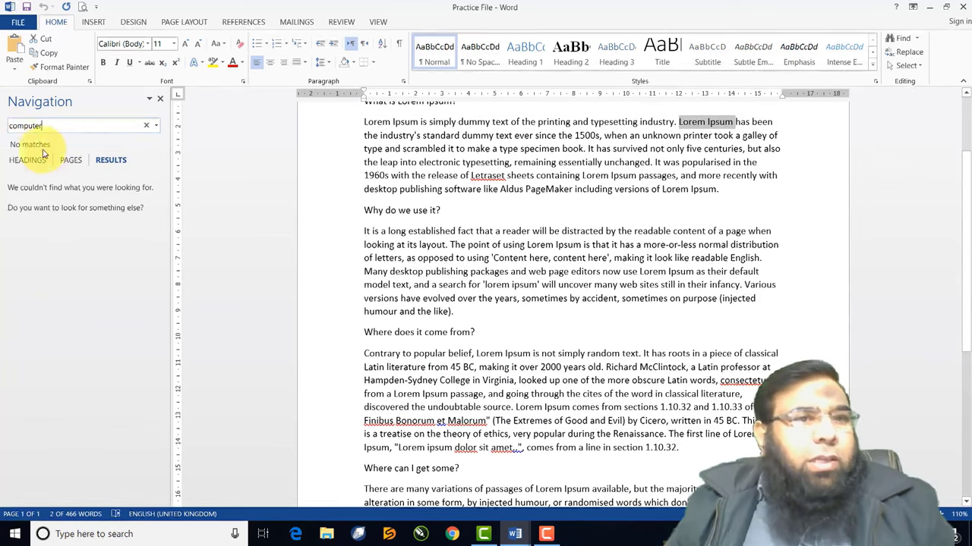
click(160, 100)
scroll(339, 165, up, 2)
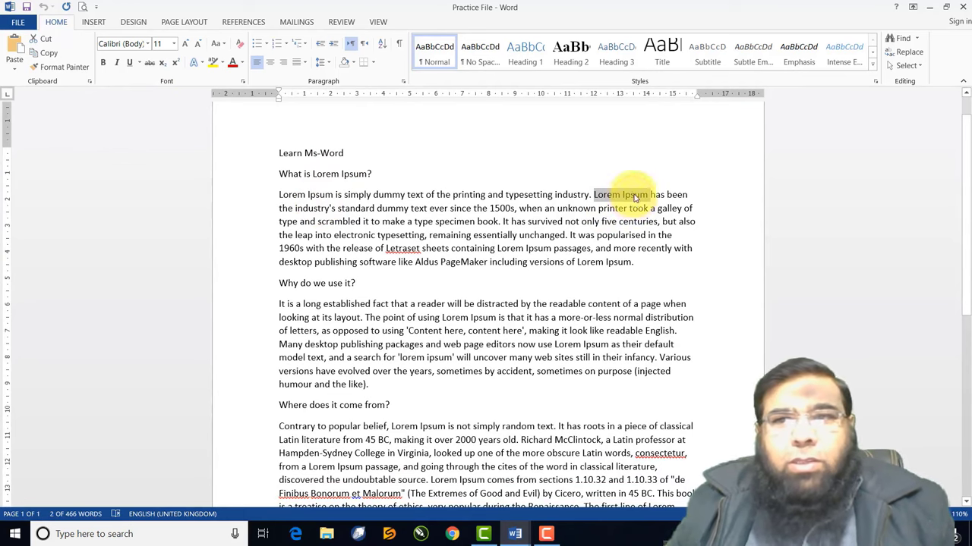
Set Find and Replace to search for 'lorem ipsum' and replace it with 'Computer'
click(907, 53)
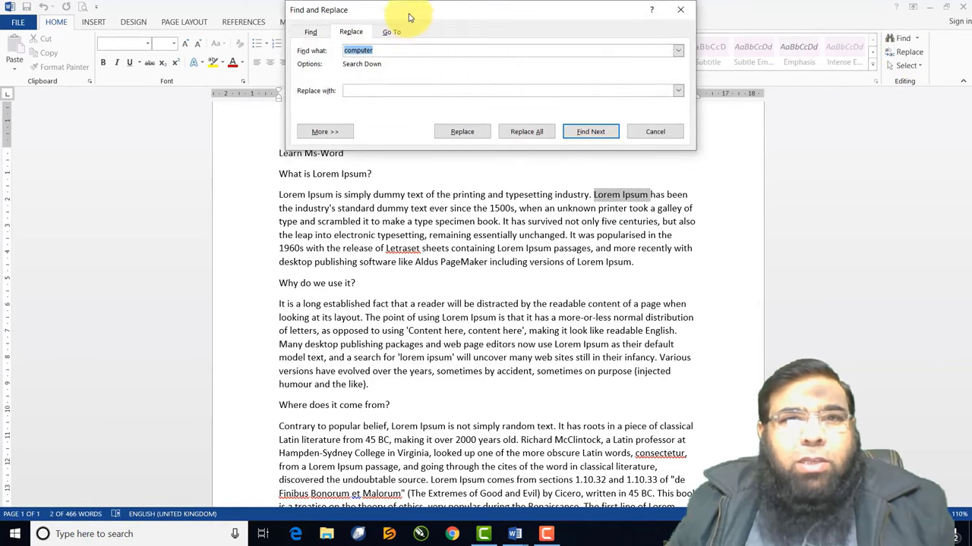
click(399, 48)
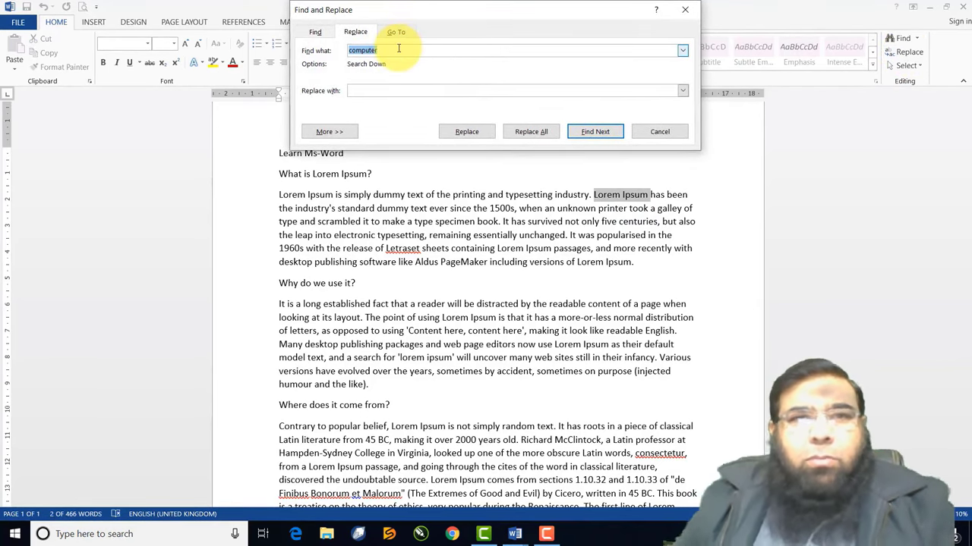
key(BackSpace)
key(BackSpace)
key(BackSpace)
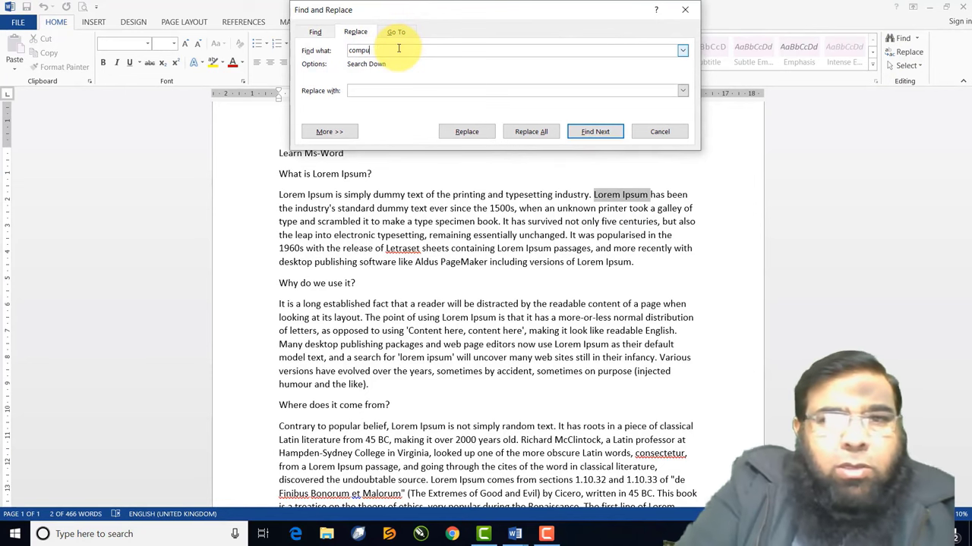
key(BackSpace)
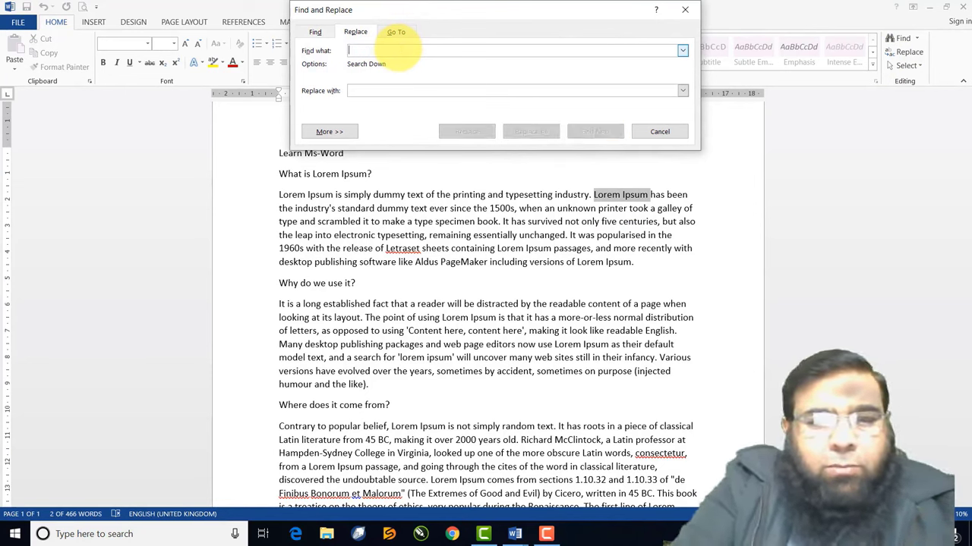
text(lorem ipsum)
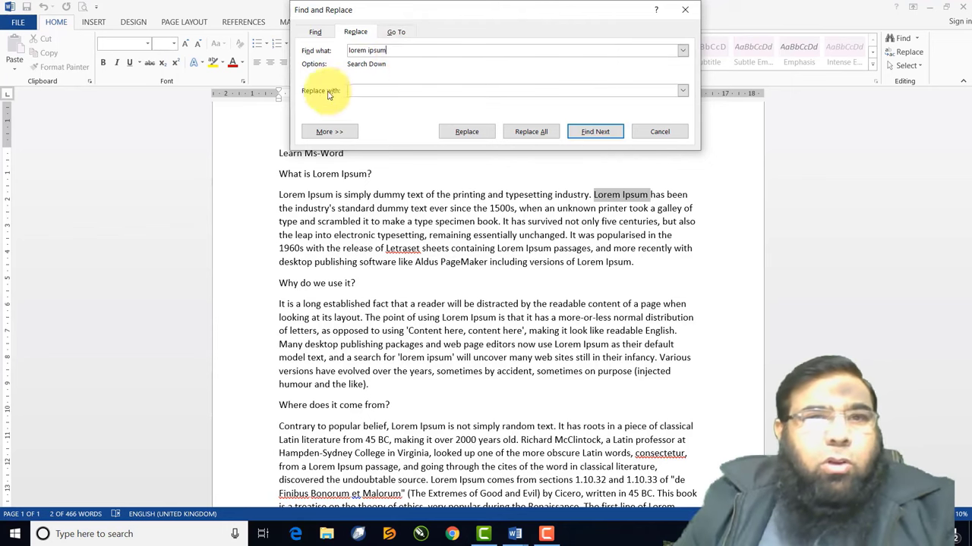
click(371, 90)
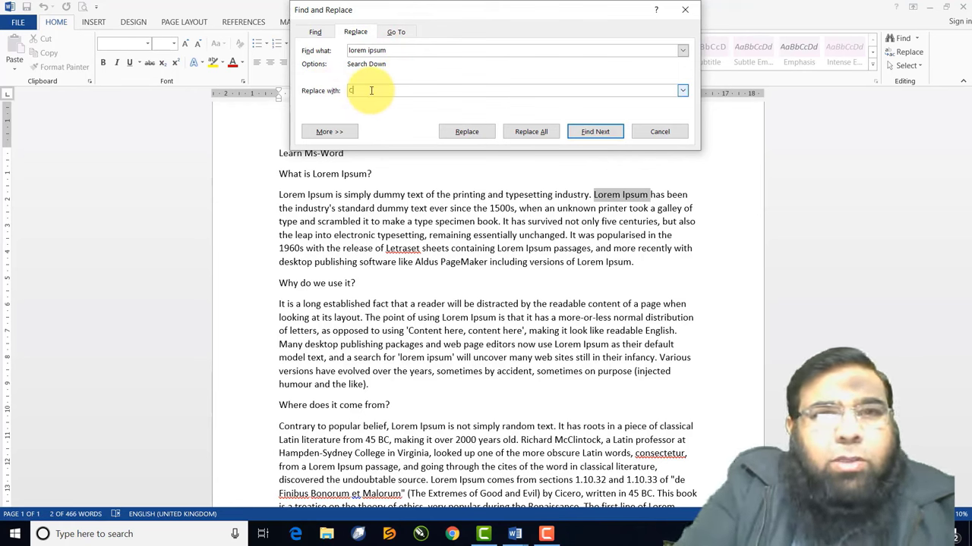
text(Compu)
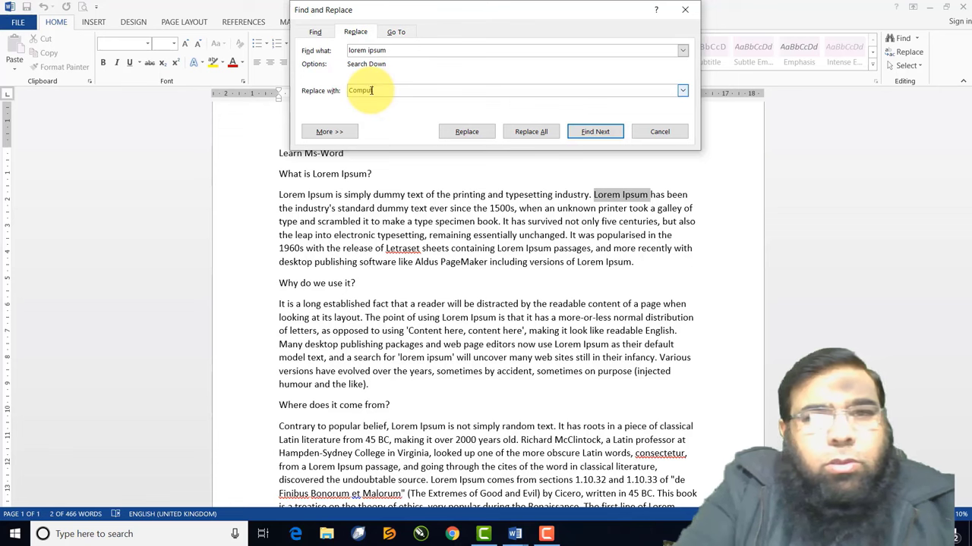
text(ter)
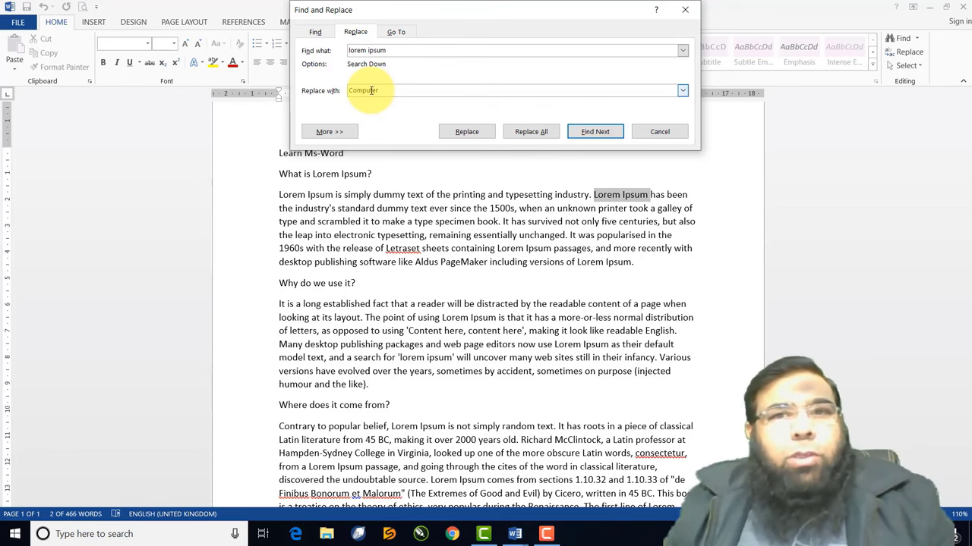
Replace all 18 occurrences with 'Computer', confirming both continue prompts and the summary
click(481, 141)
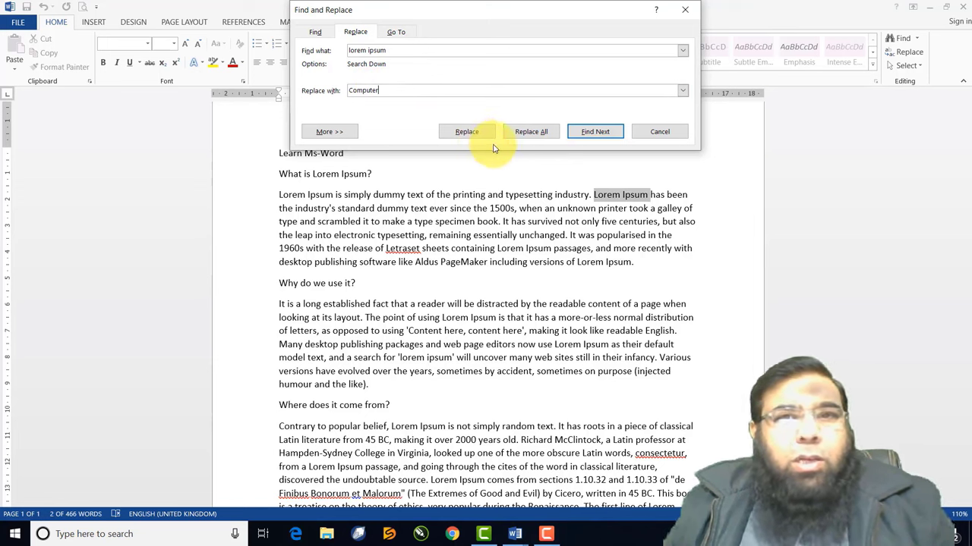
click(542, 134)
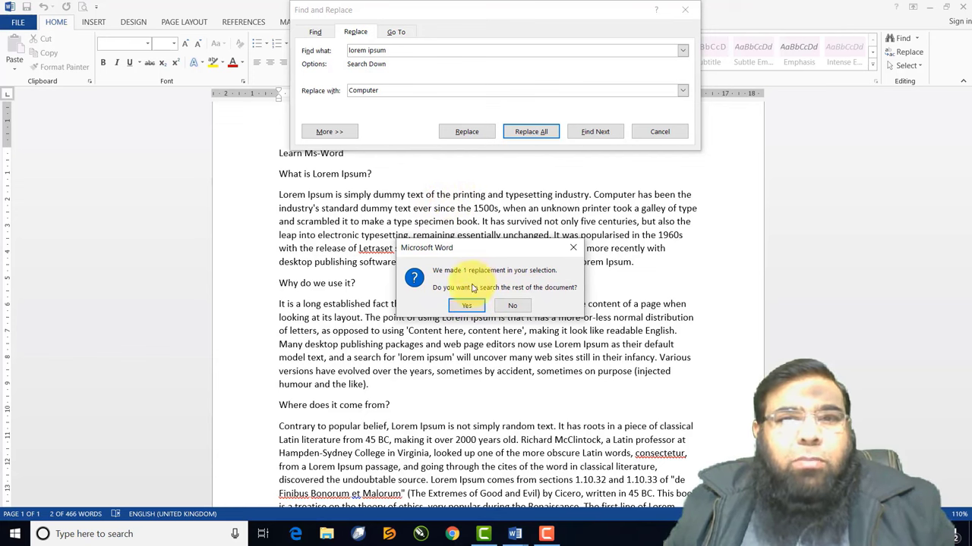
click(467, 306)
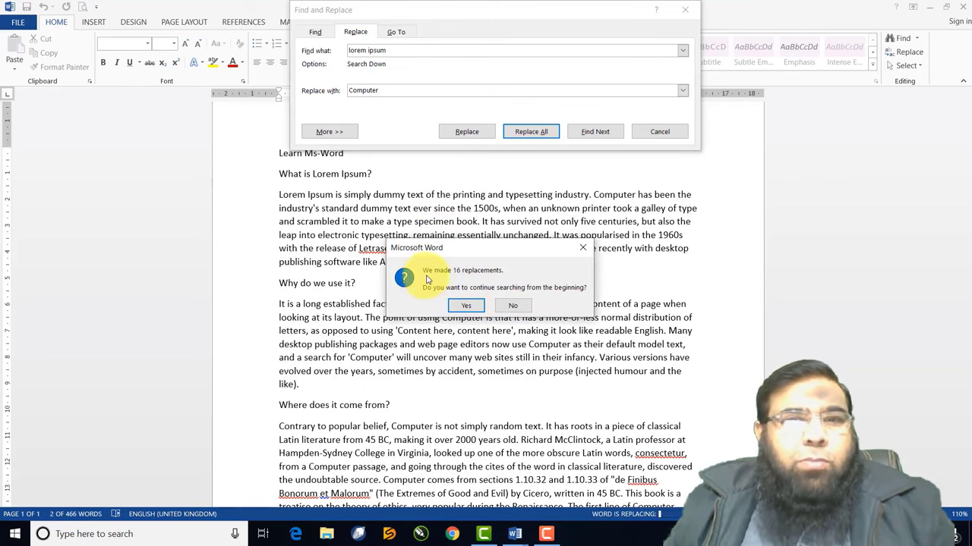
click(475, 307)
click(488, 303)
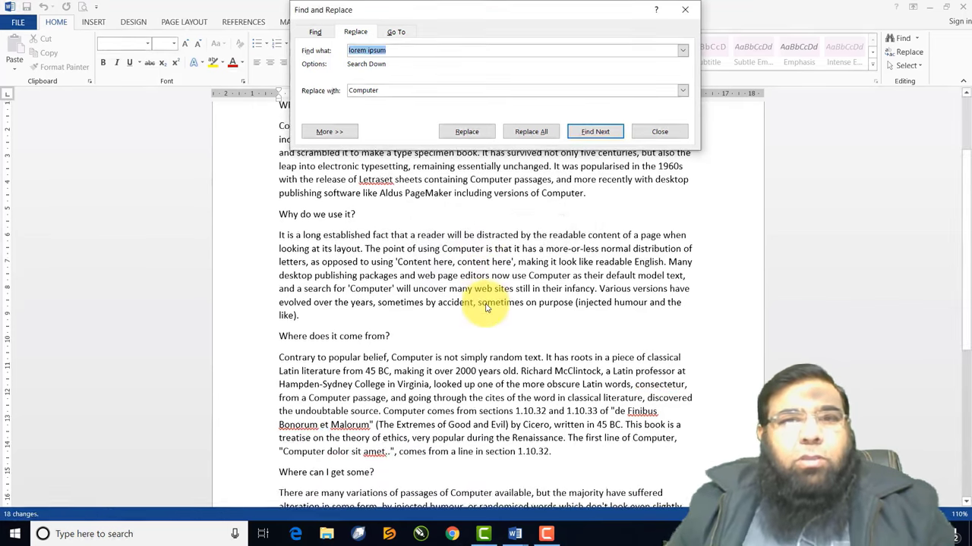
click(661, 133)
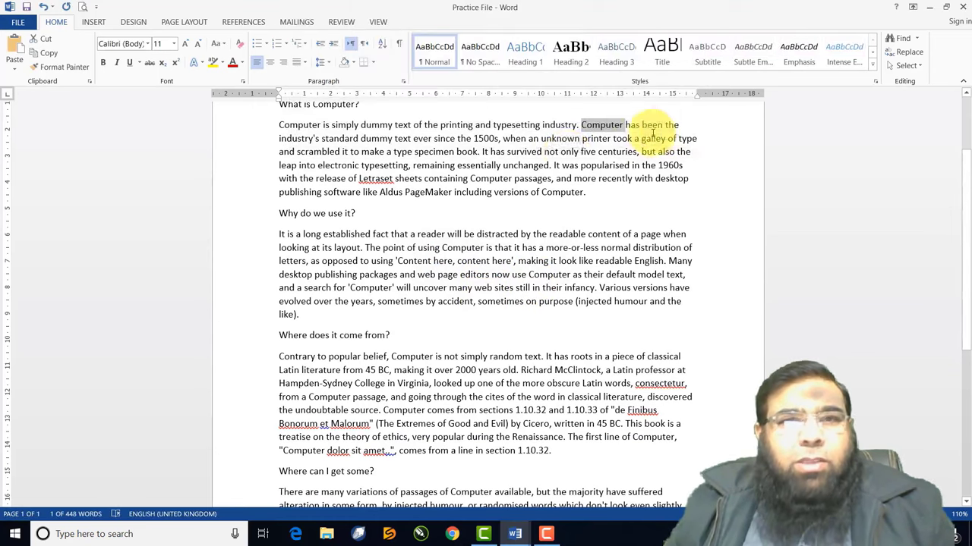
scroll(423, 195, up, 3)
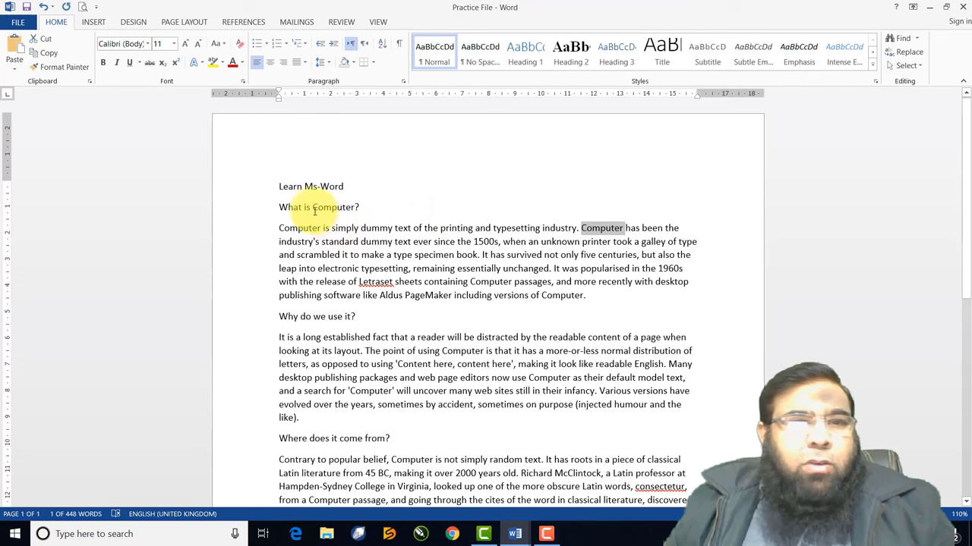
drag(313, 209, 353, 209)
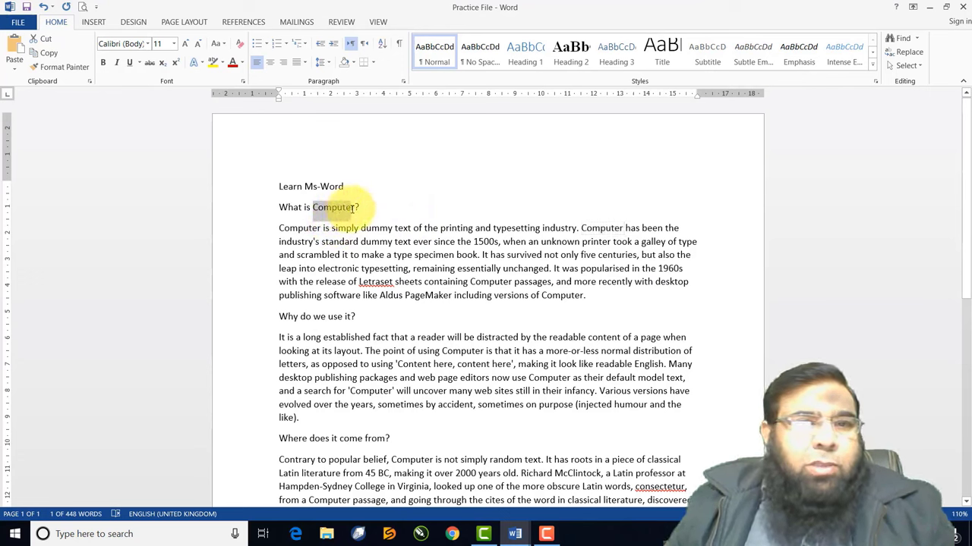
click(582, 228)
drag(582, 227, 643, 228)
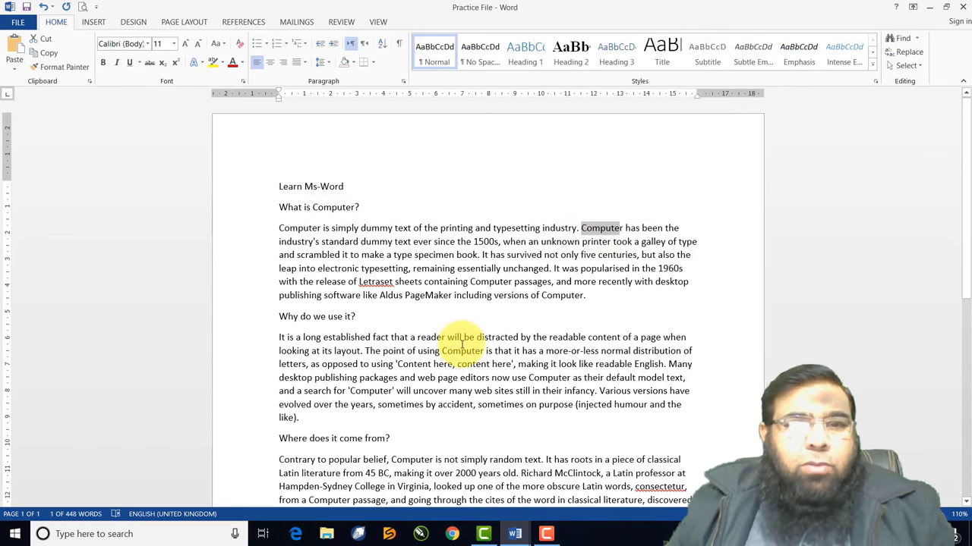
scroll(456, 341, down, 4)
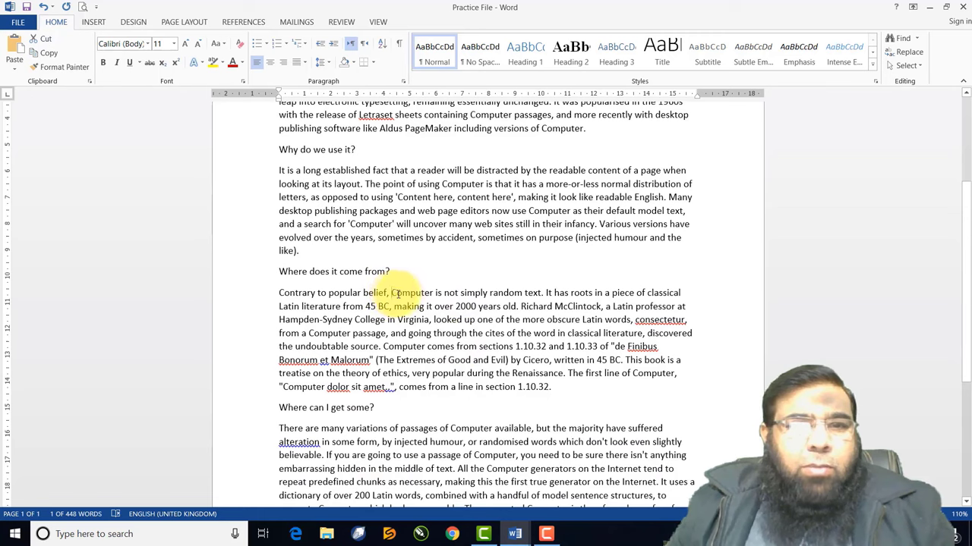
drag(394, 293, 433, 293)
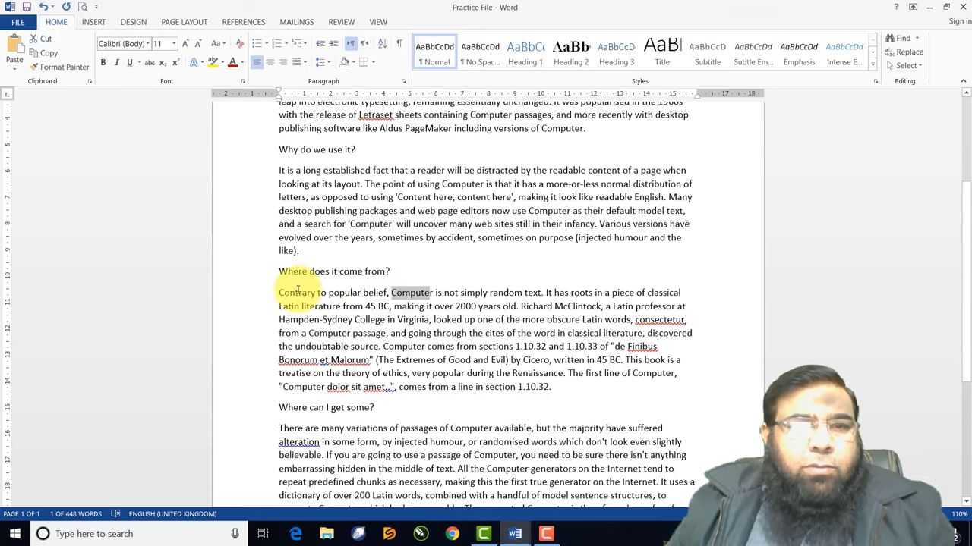
scroll(354, 312, down, 4)
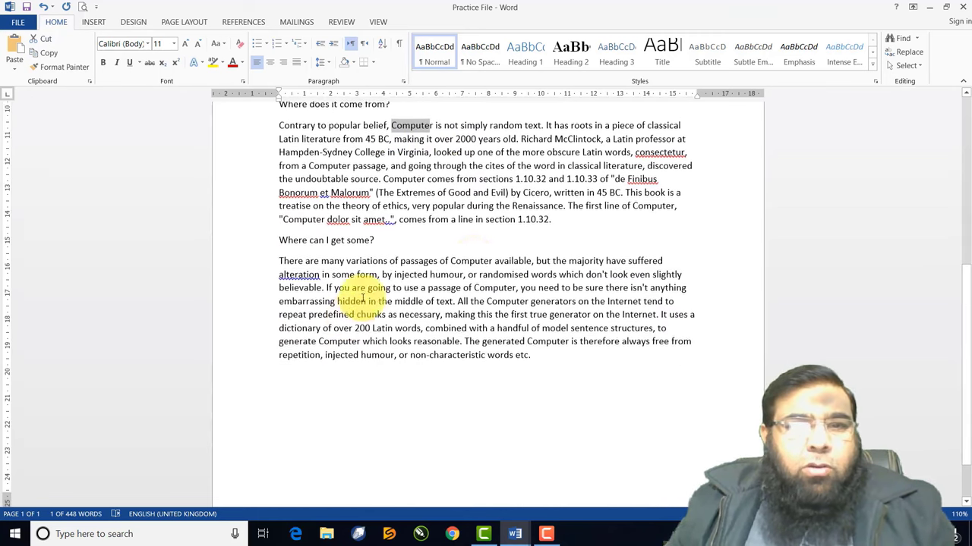
double_click(464, 262)
scroll(494, 262, up, 8)
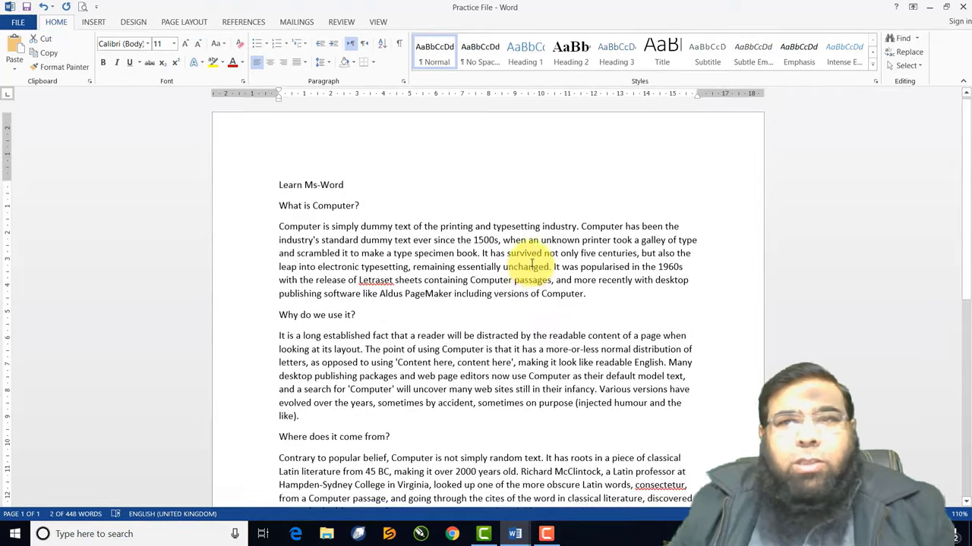
Search the document for 'Computer' by deleting the 'of ' before it in the search box
click(903, 42)
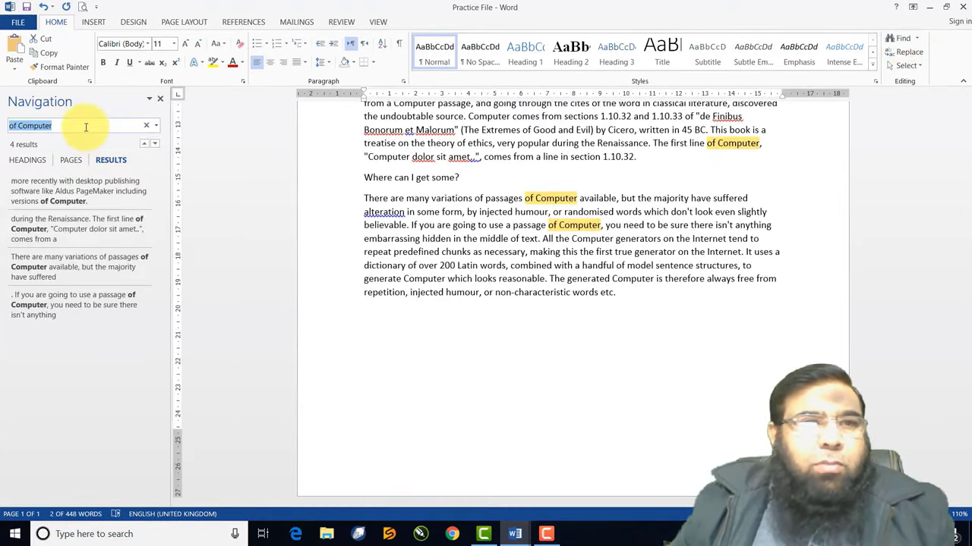
click(86, 127)
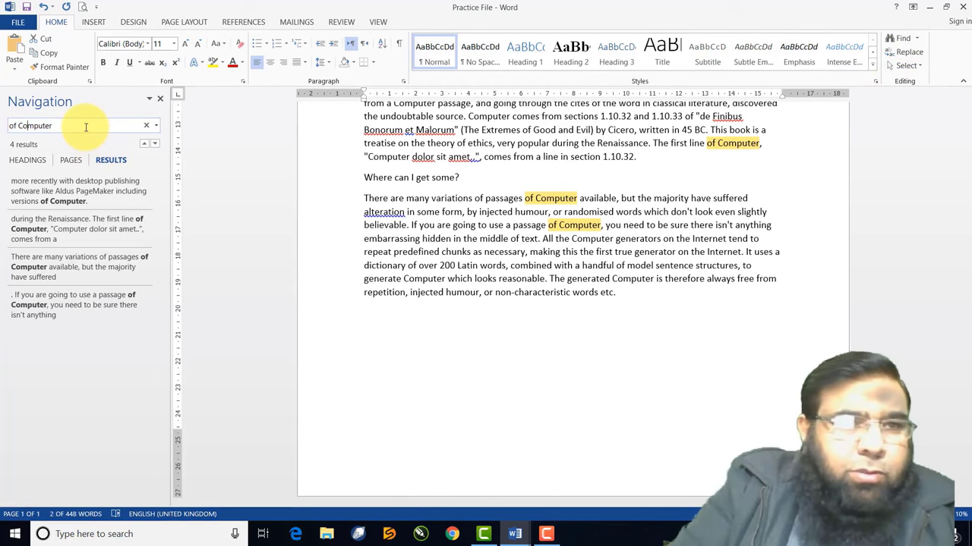
key(Left)
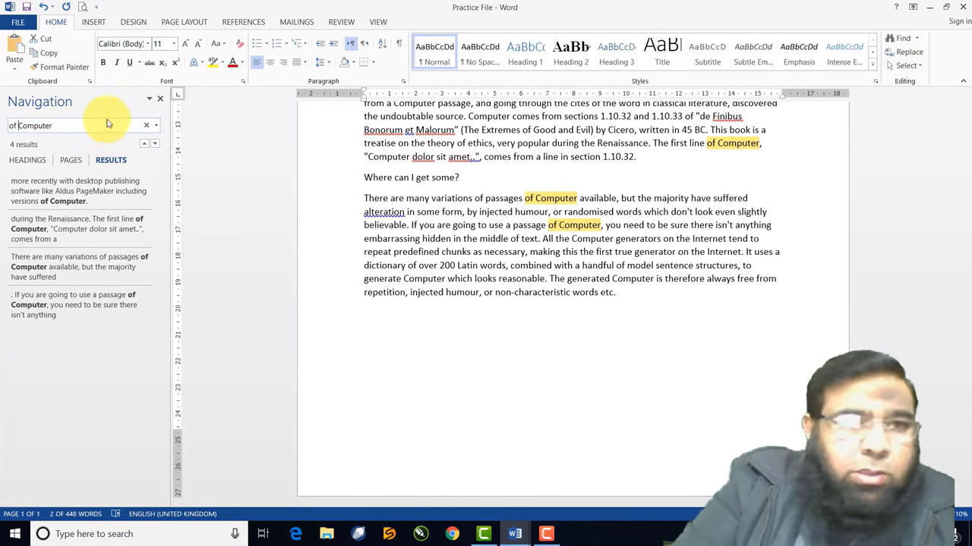
key(BackSpace)
key(BackSpace)
key(BackSpace)
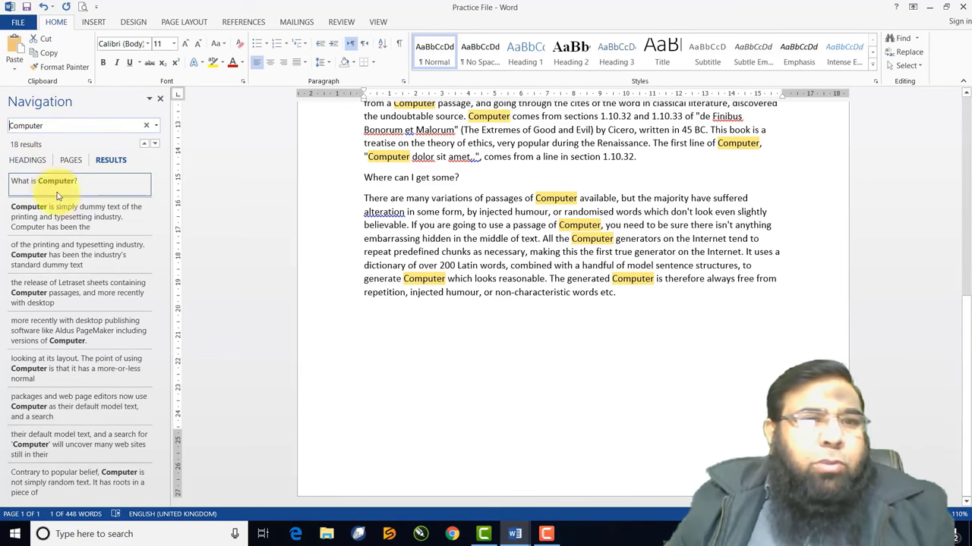
Step through the third to seventh 'Computer' matches in the results list
click(53, 253)
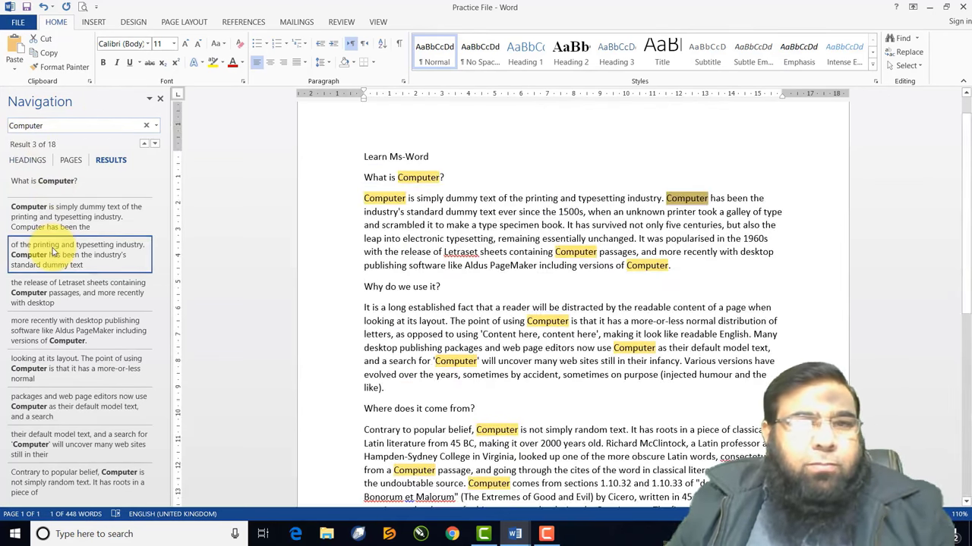
click(49, 292)
click(53, 334)
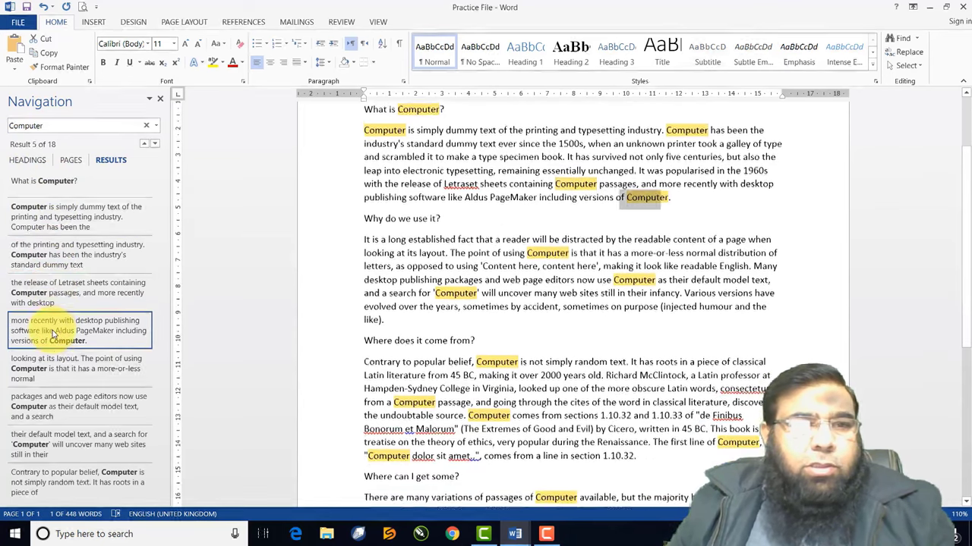
click(54, 369)
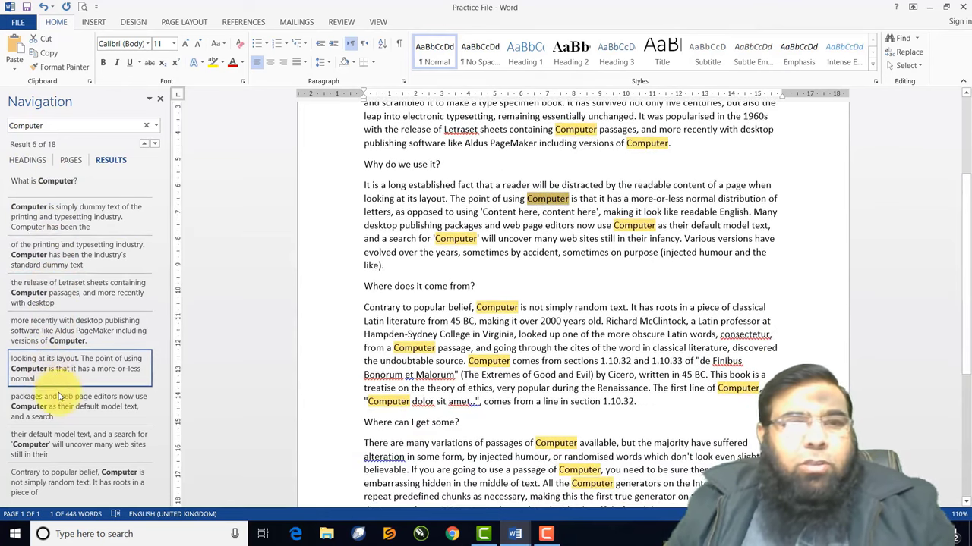
click(59, 396)
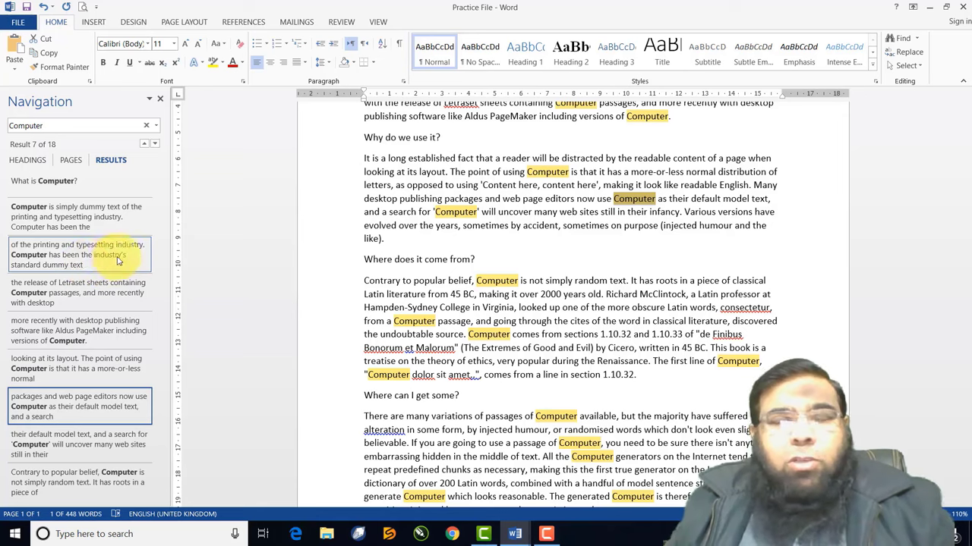
Close the search results pane and select the whole document
click(159, 99)
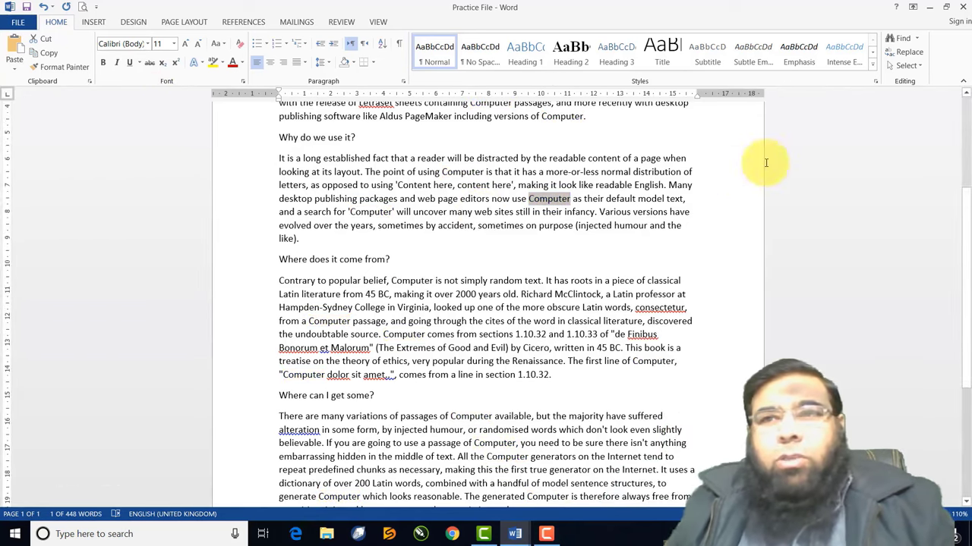
click(921, 68)
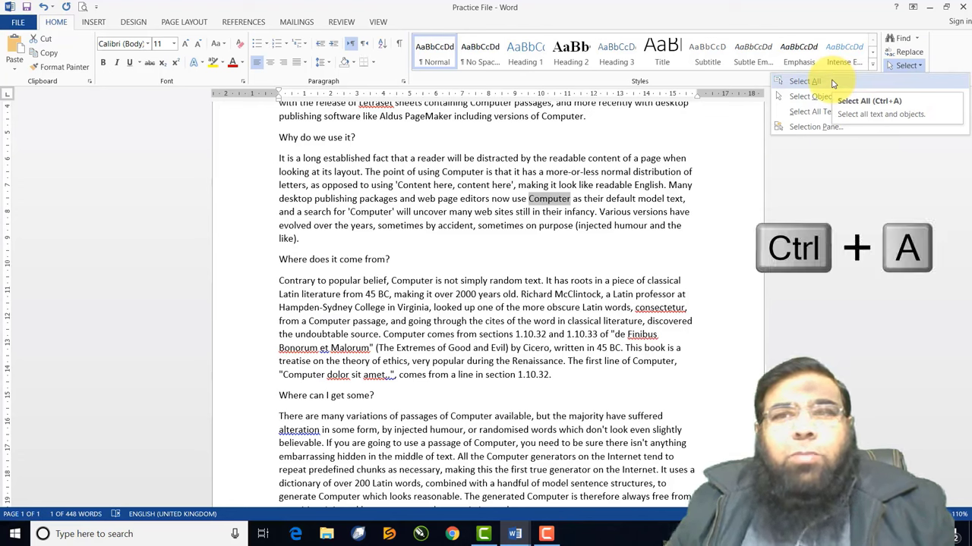
click(804, 82)
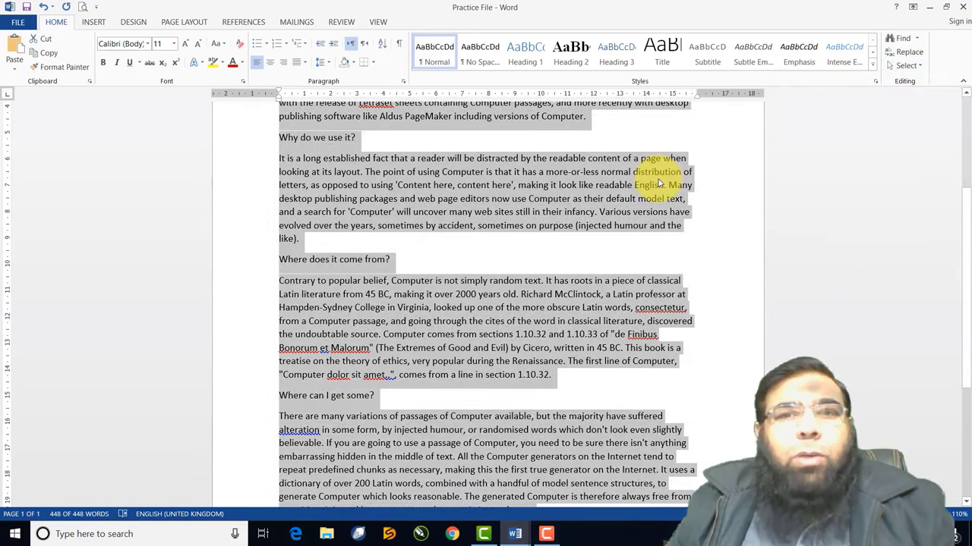
Scroll through the selected text to check it, then deselect it
scroll(659, 182, up, 4)
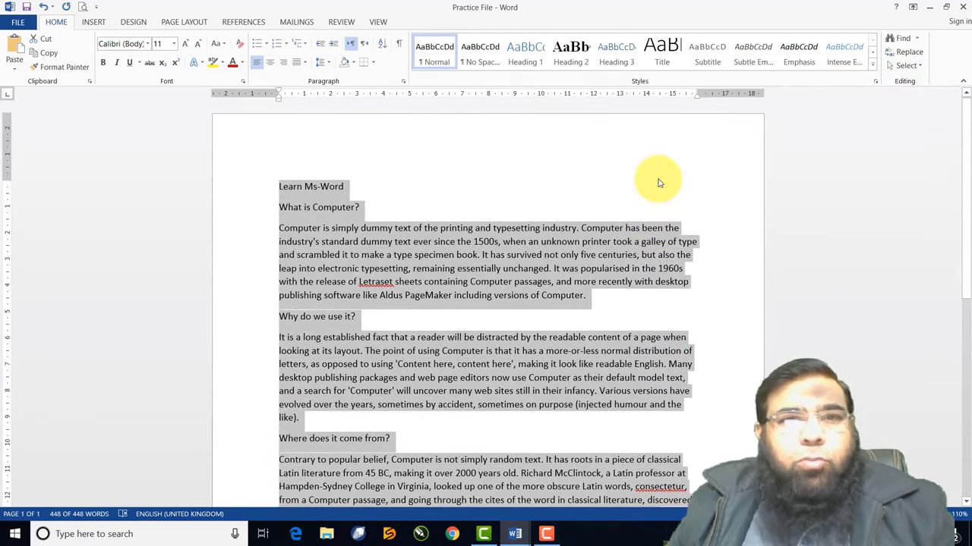
scroll(659, 182, down, 5)
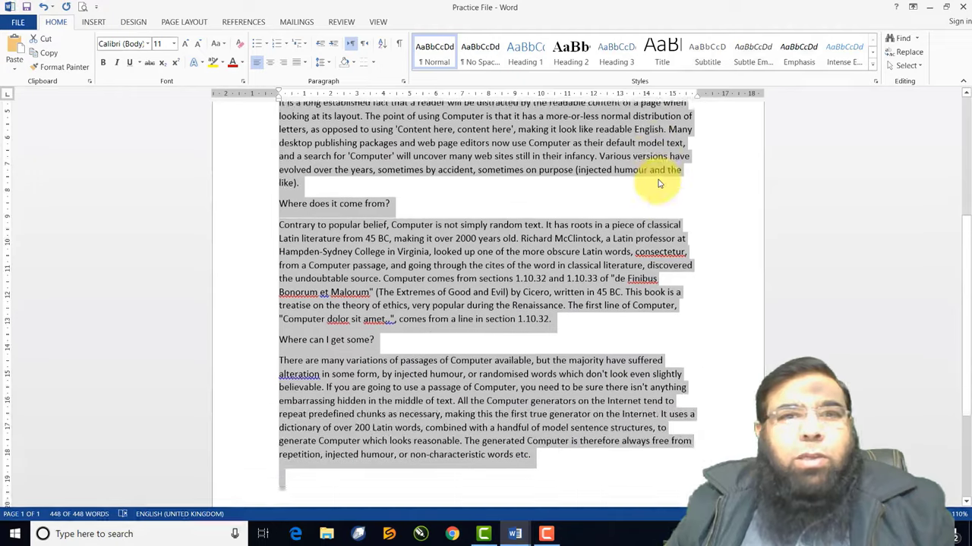
scroll(659, 183, down, 3)
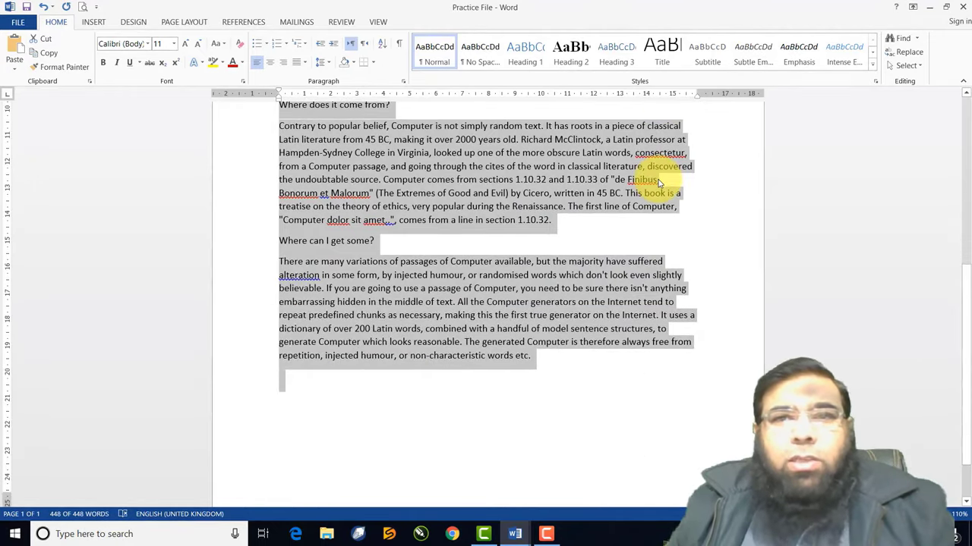
scroll(659, 182, up, 8)
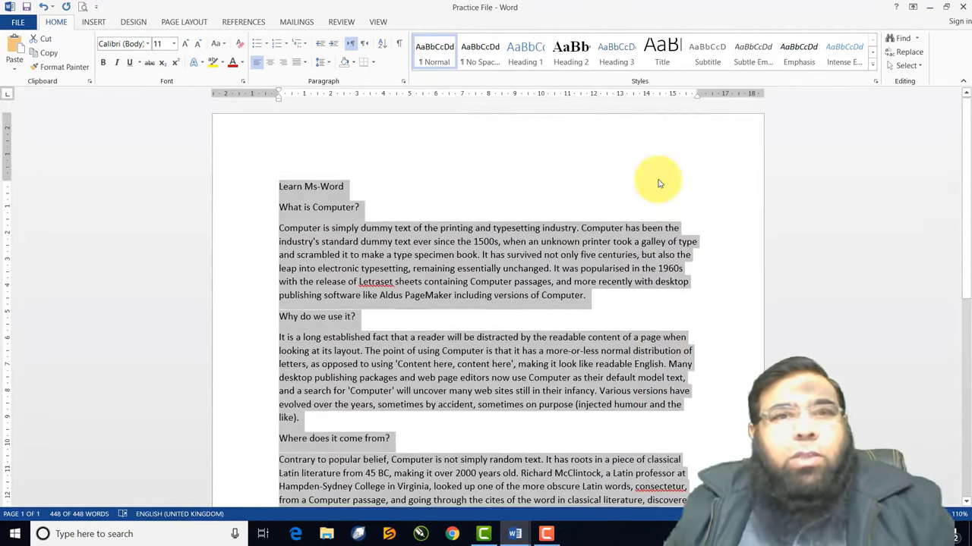
click(583, 233)
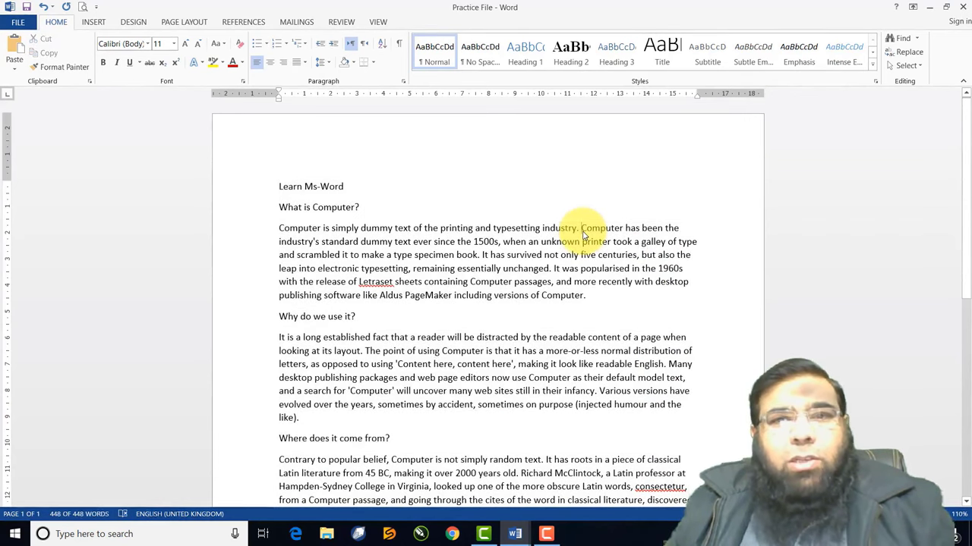
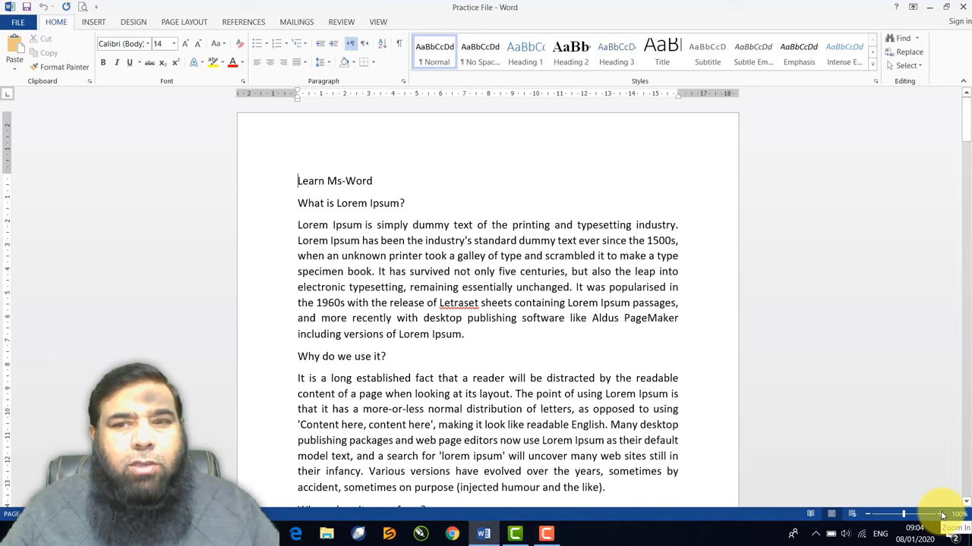
Zoom in six steps with the status-bar +, back out six steps, then settle at 110%
click(941, 515)
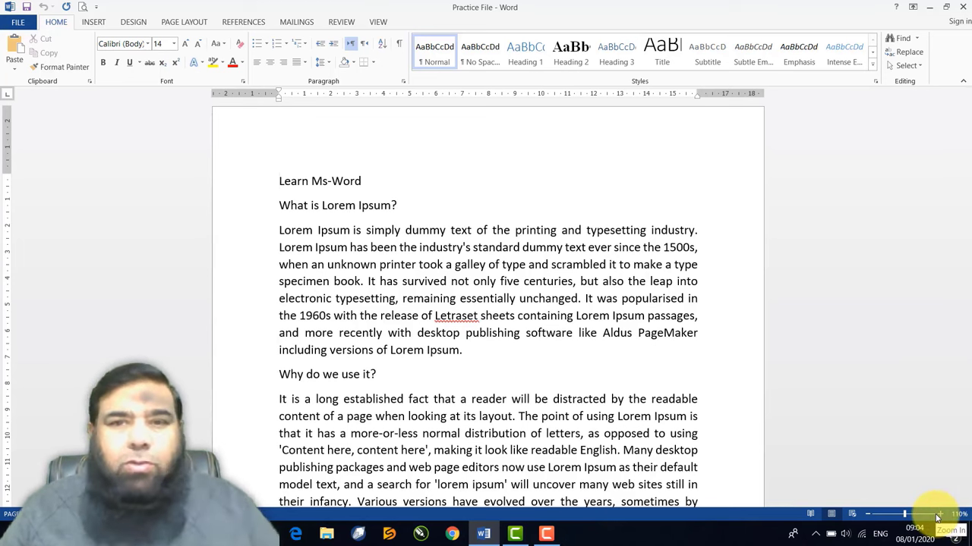
click(939, 517)
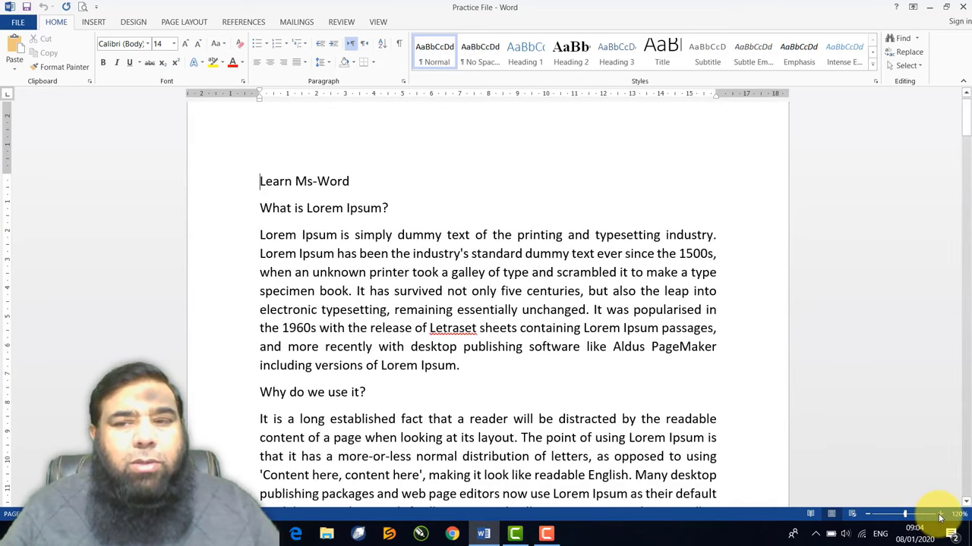
click(938, 517)
click(939, 517)
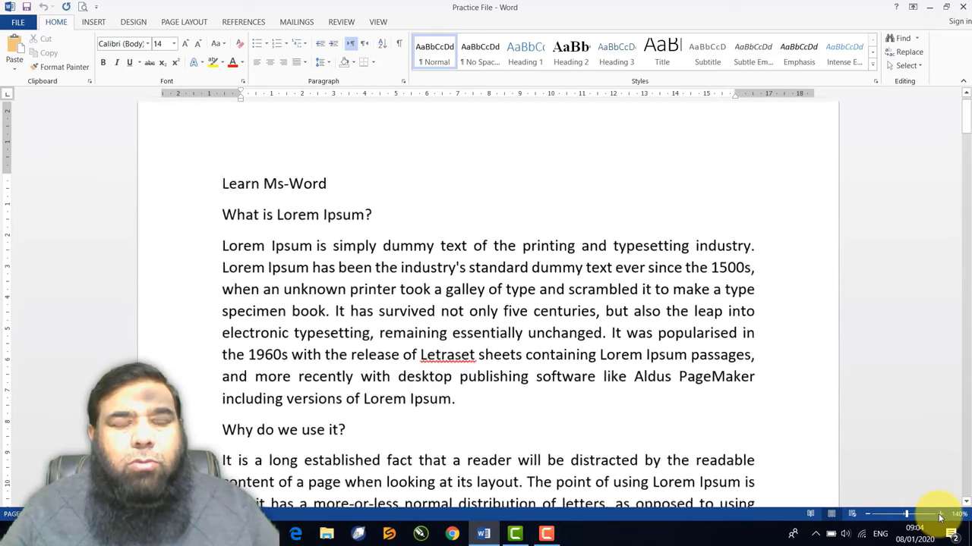
click(939, 517)
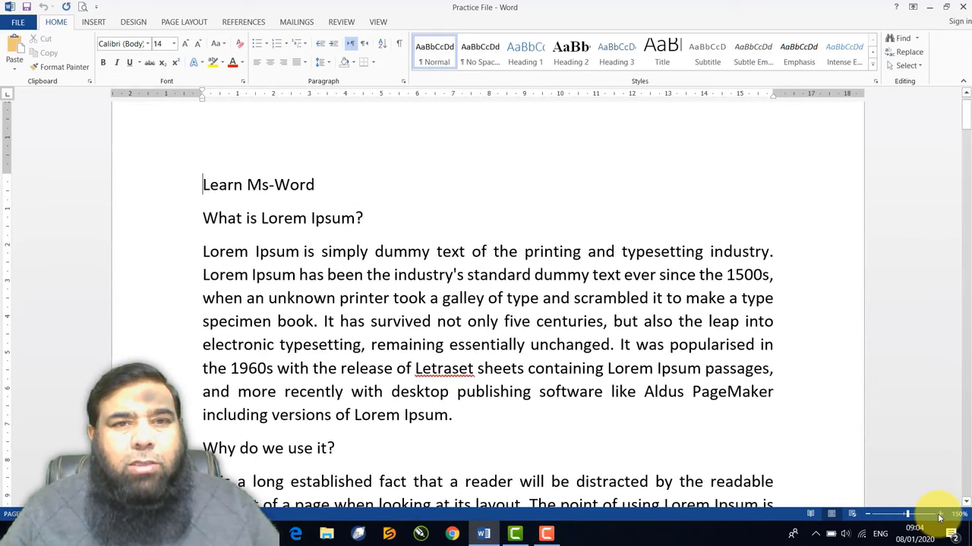
click(939, 517)
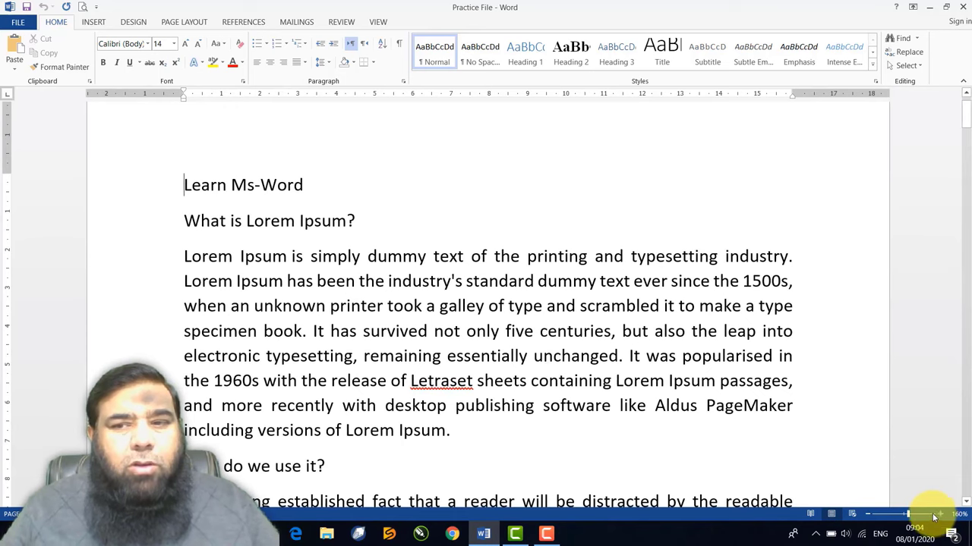
click(871, 517)
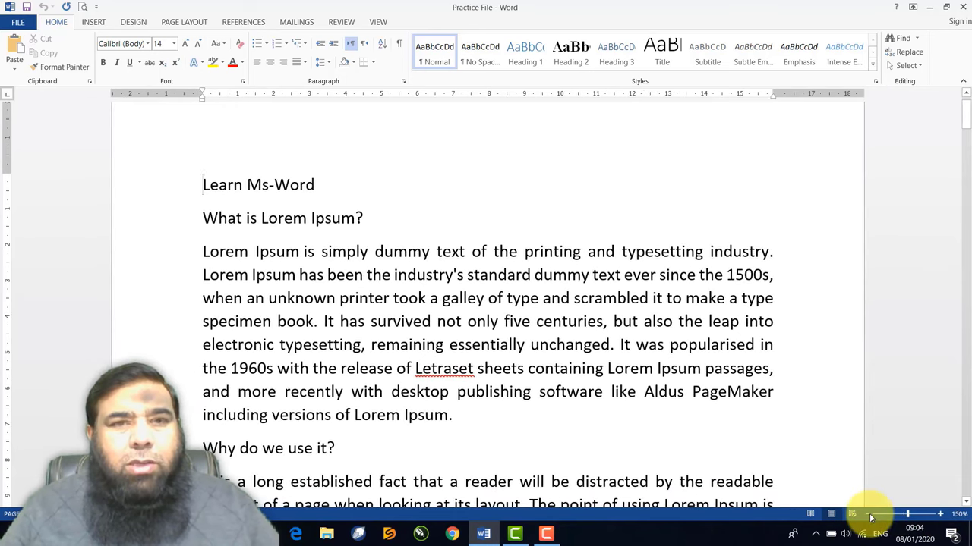
click(870, 516)
click(870, 517)
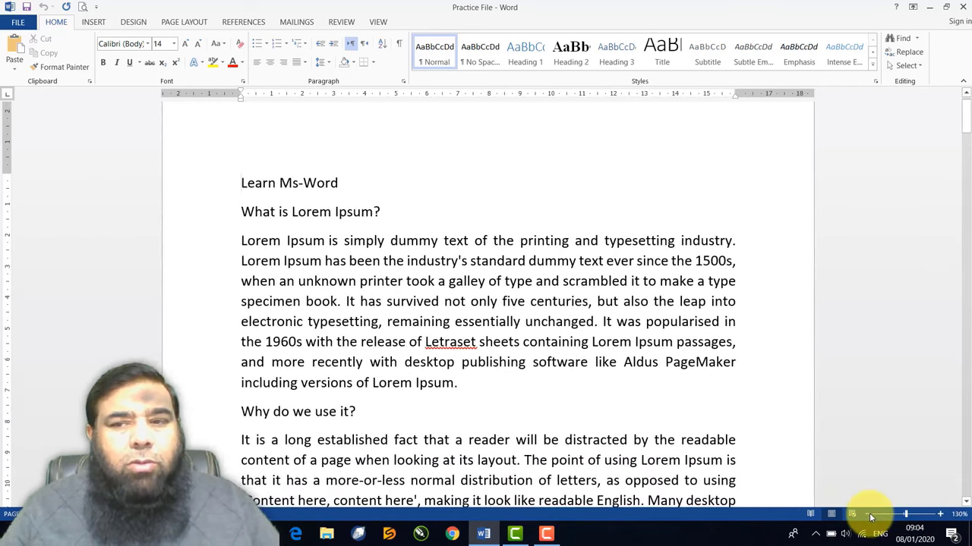
click(870, 517)
click(871, 517)
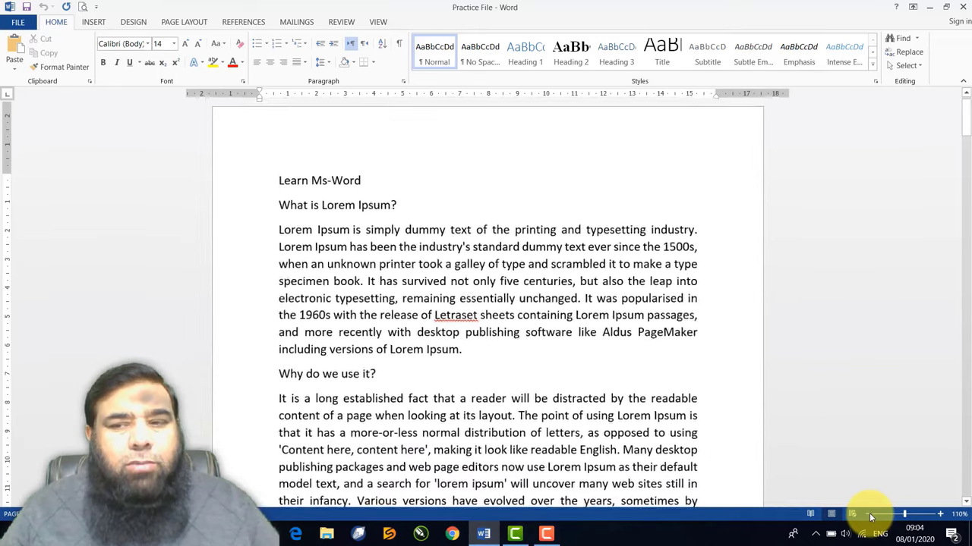
click(871, 517)
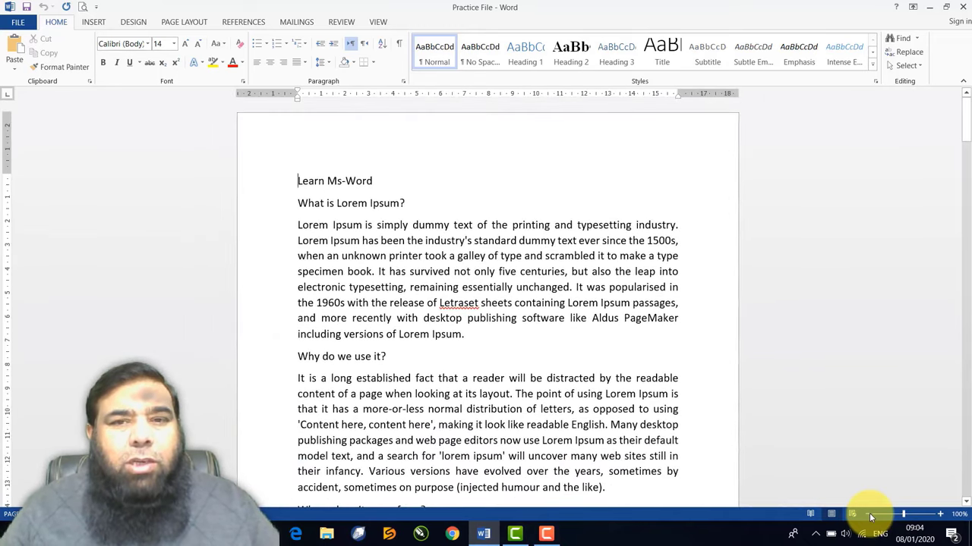
click(939, 514)
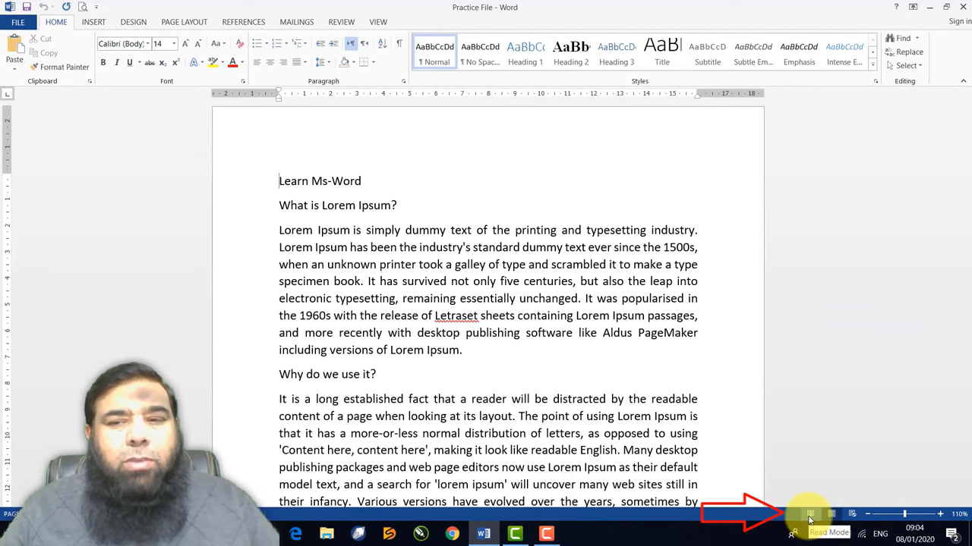
click(810, 515)
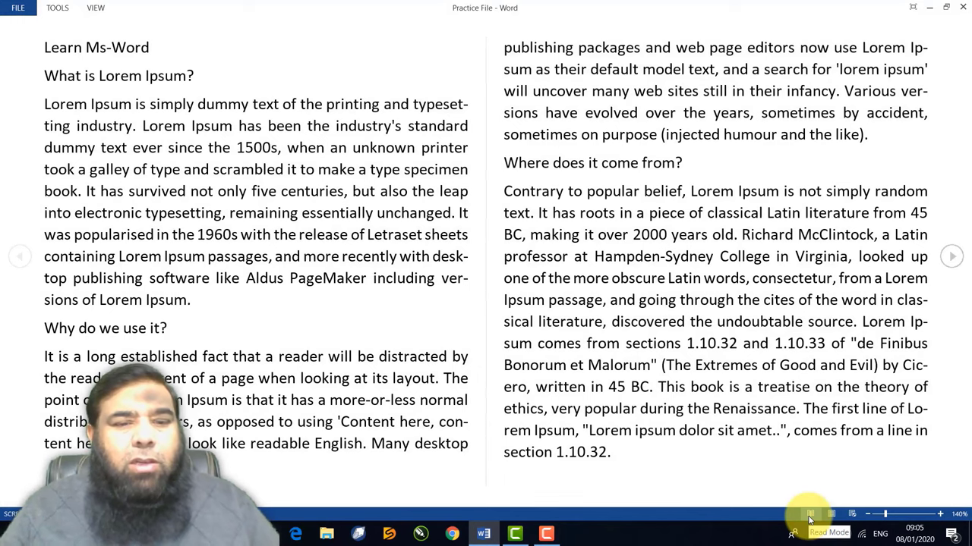
key(Escape)
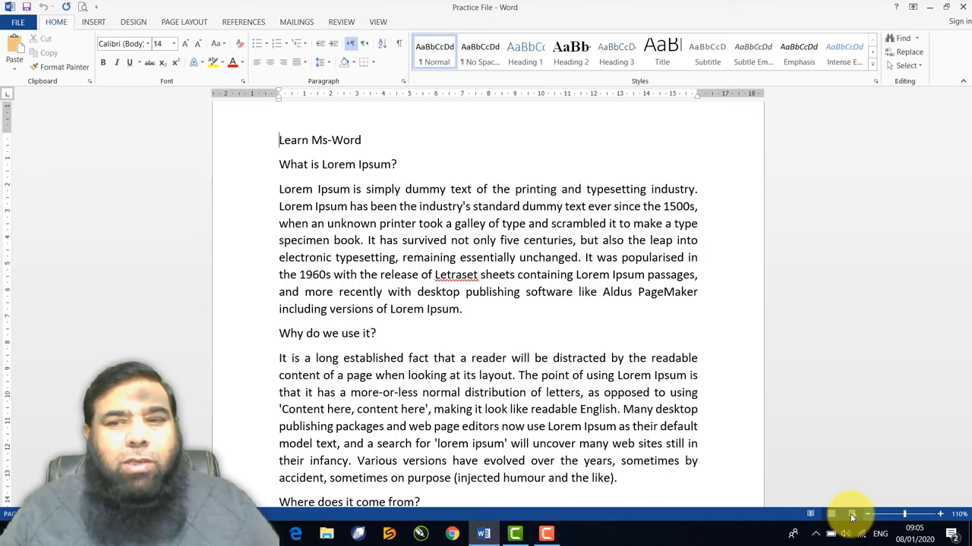
Switch the document to Web Layout and scroll down through the full-width text
click(851, 517)
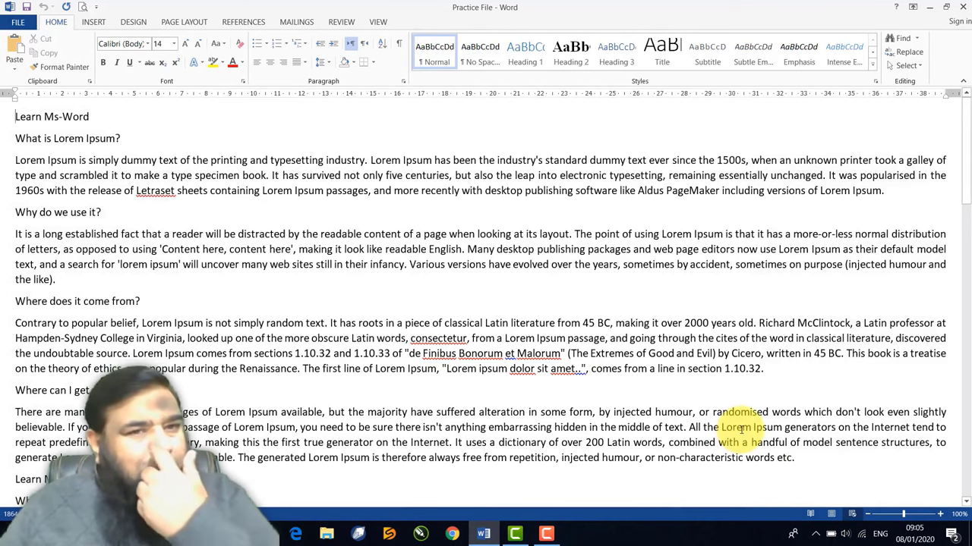
scroll(678, 396, down, 1)
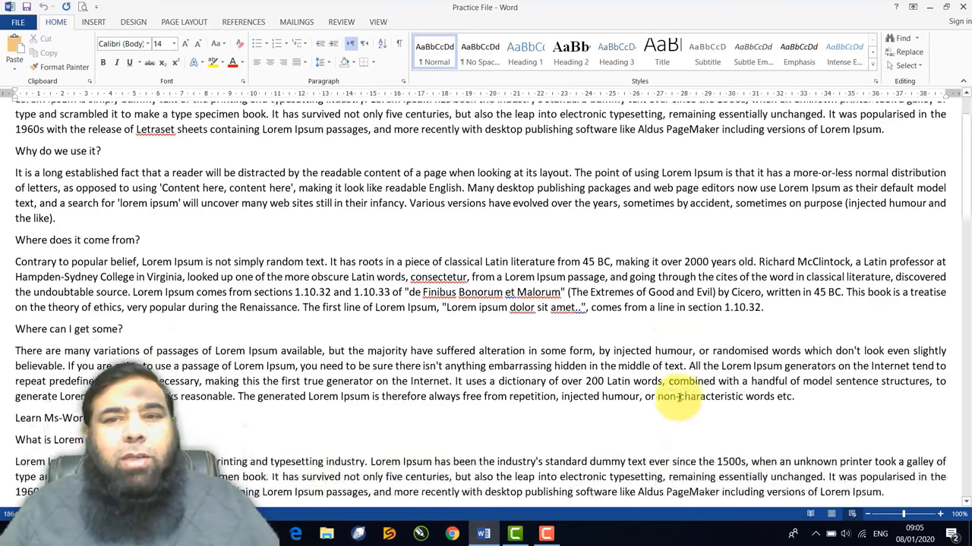
scroll(677, 397, down, 7)
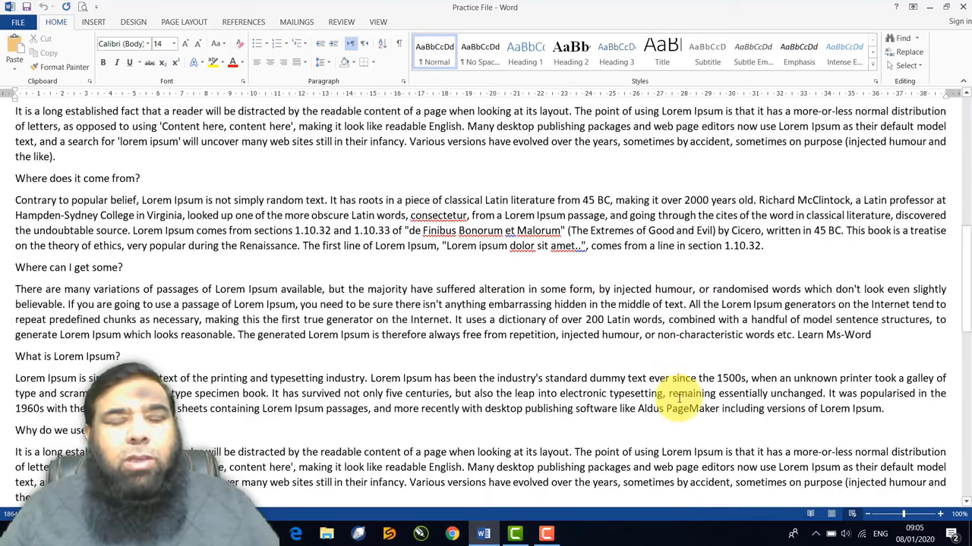
scroll(678, 396, down, 7)
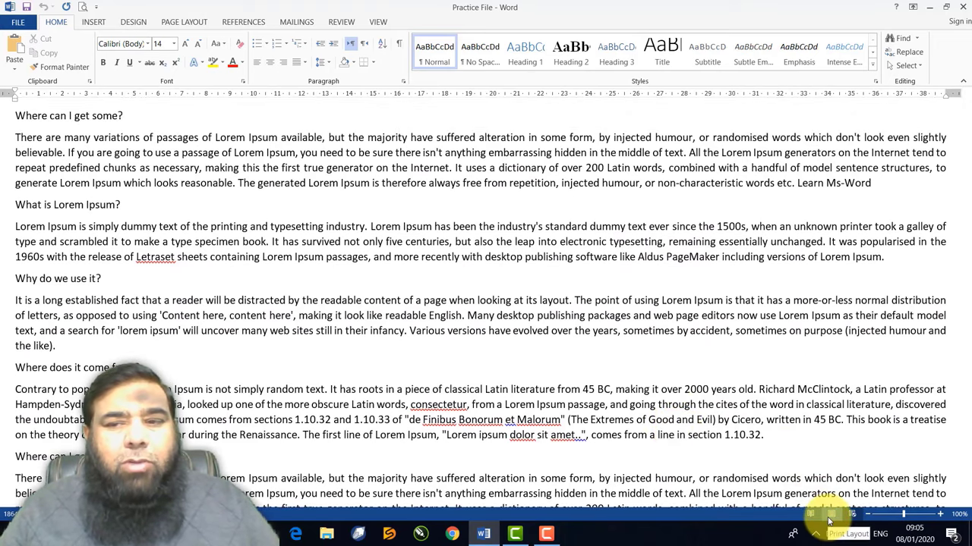
Return to Print Layout and scroll down and back up through the pages
click(831, 517)
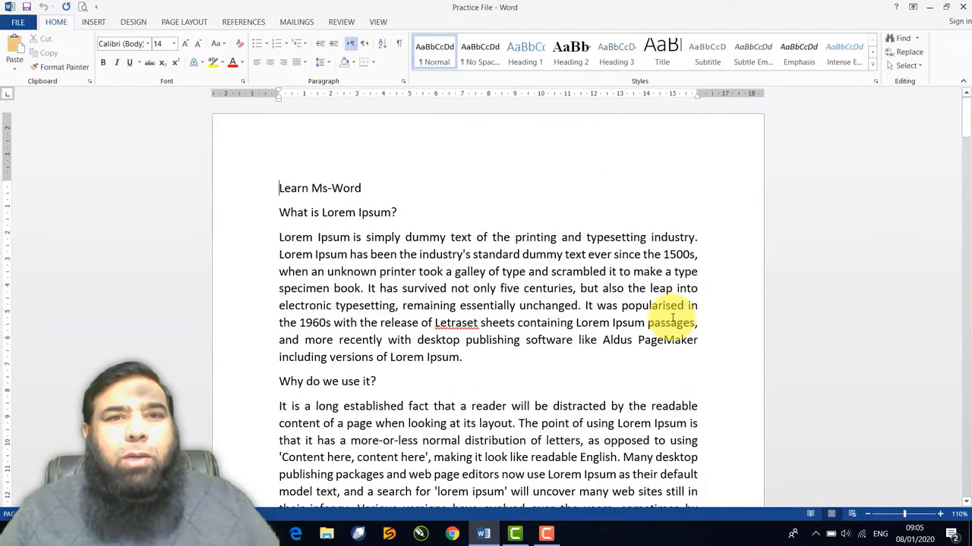
scroll(593, 291, down, 10)
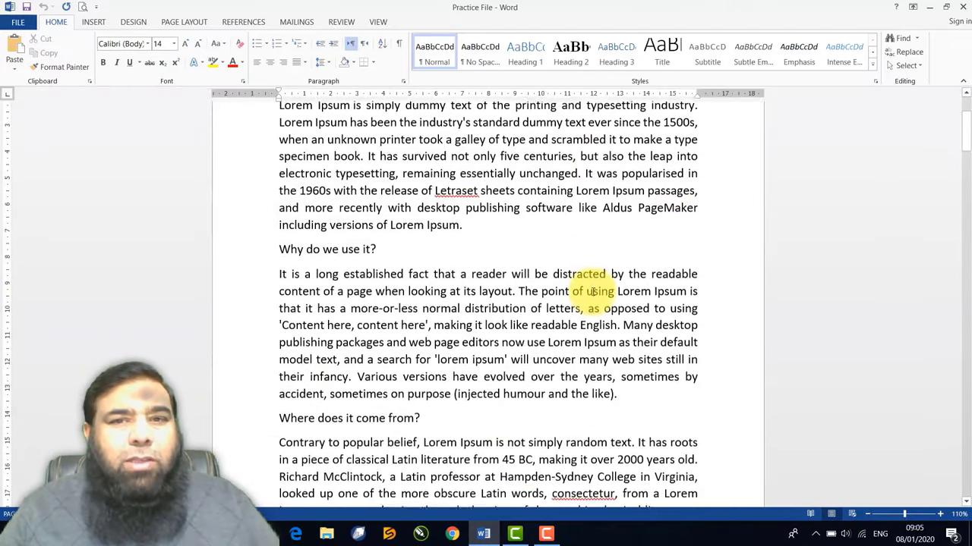
scroll(593, 292, down, 7)
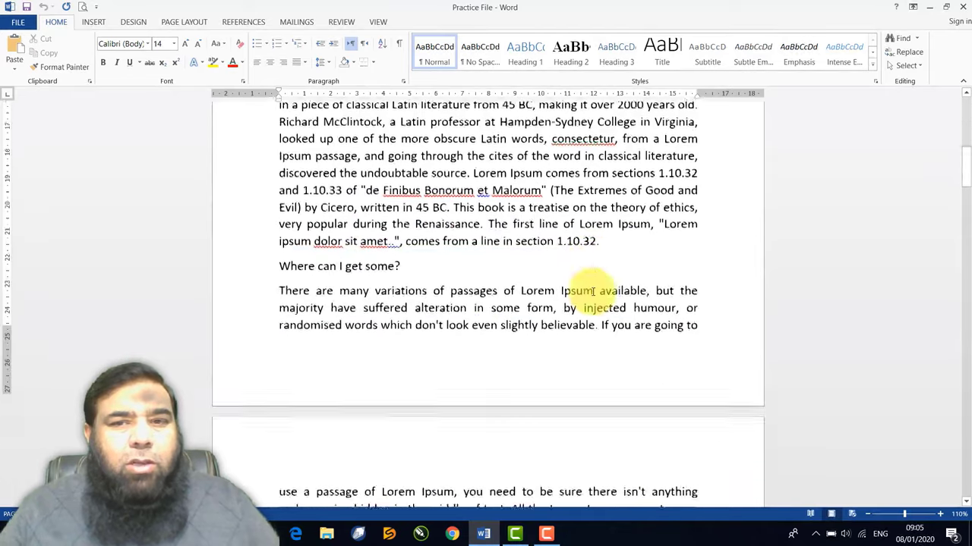
scroll(593, 294, down, 10)
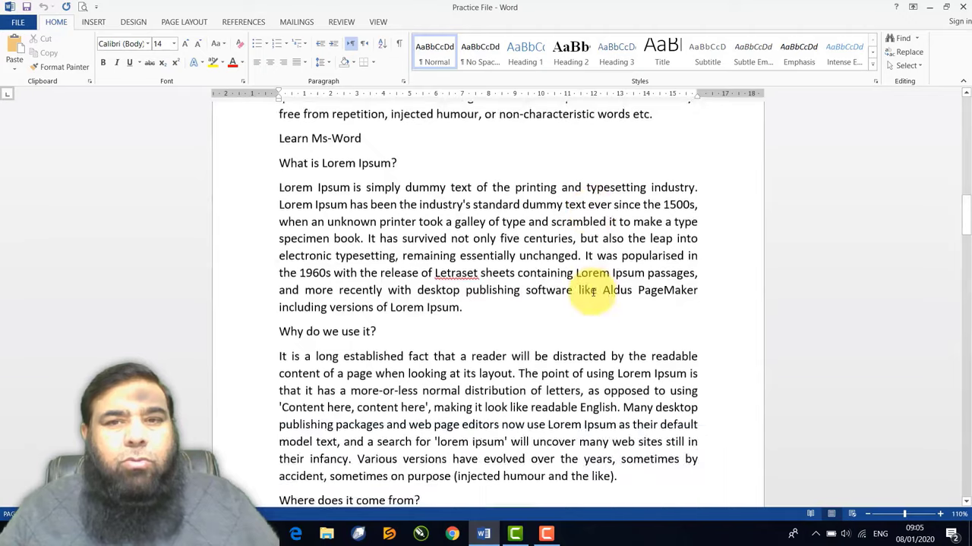
scroll(593, 294, up, 6)
scroll(593, 291, up, 2)
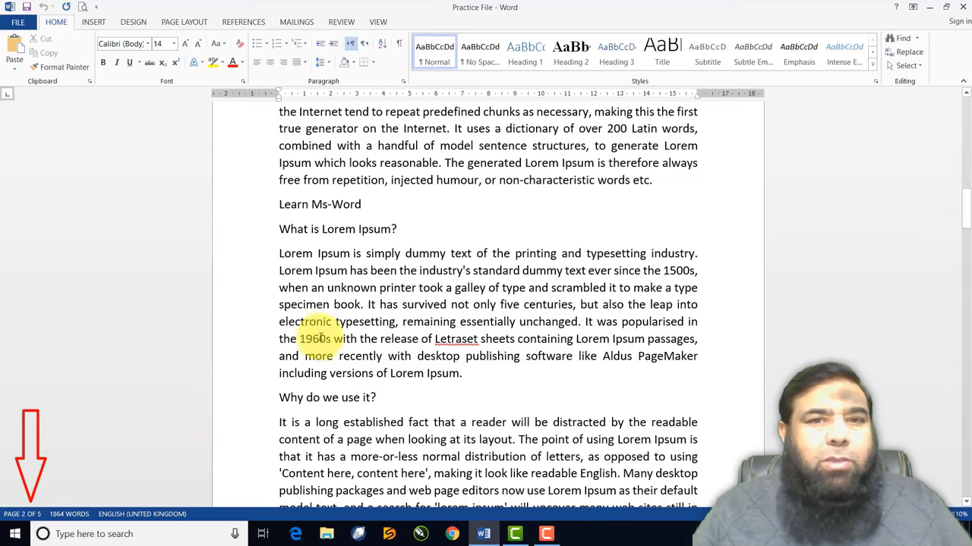
scroll(316, 329, up, 1)
scroll(322, 330, up, 5)
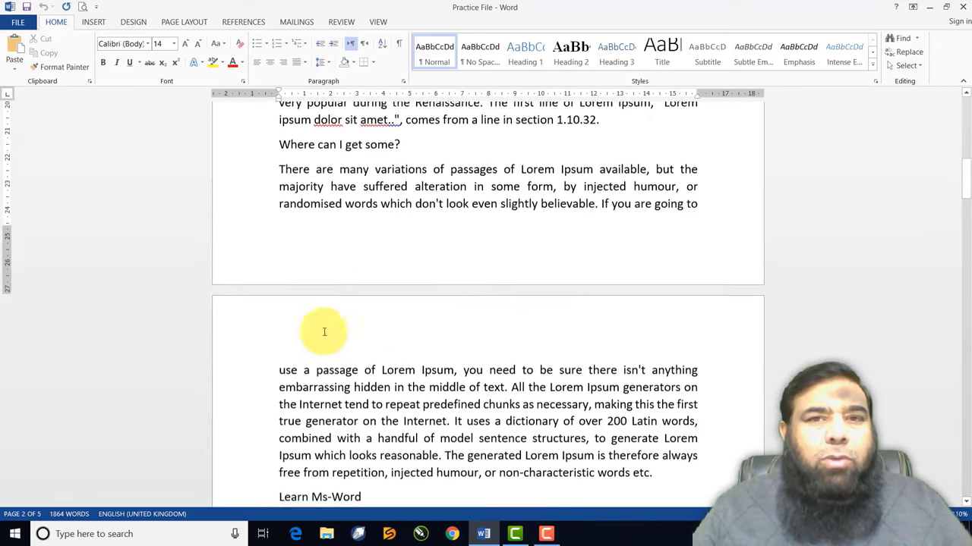
scroll(367, 207, up, 5)
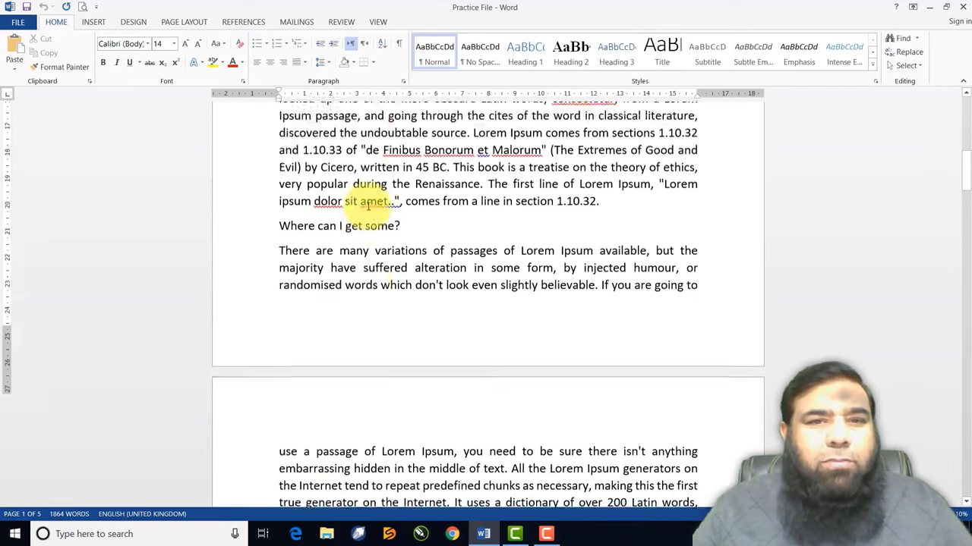
scroll(368, 207, up, 3)
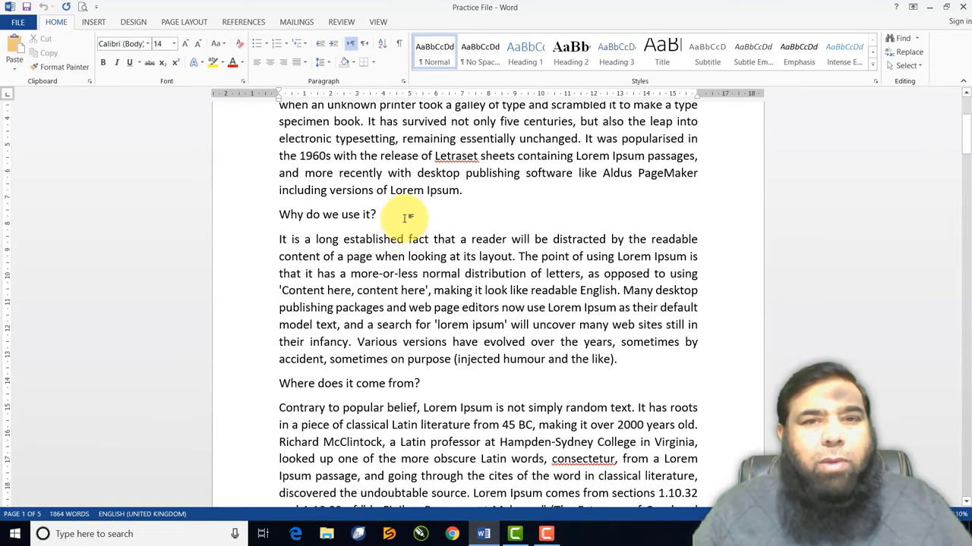
Scroll and drag down the document again, then scroll back to 'Learn Ms-Word' on page 1
scroll(387, 251, down, 3)
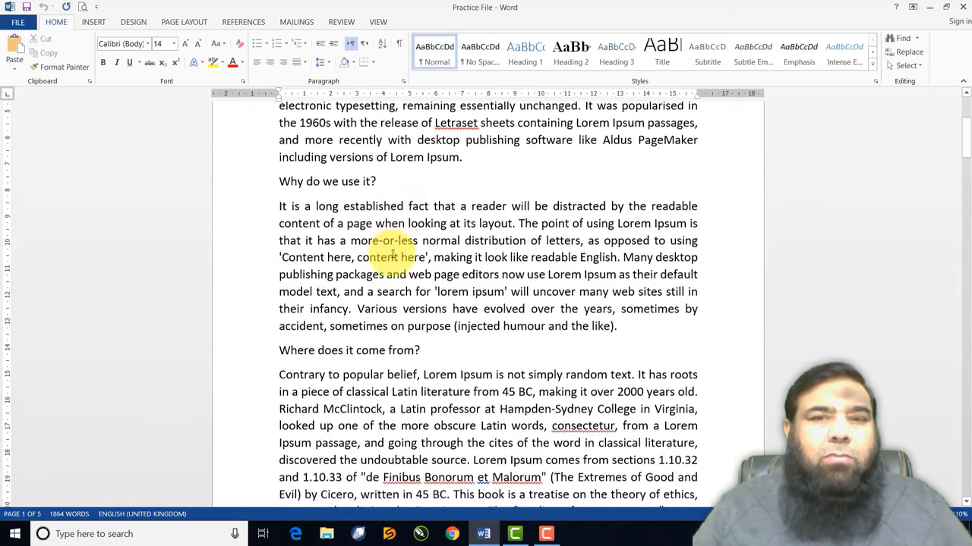
scroll(388, 254, down, 7)
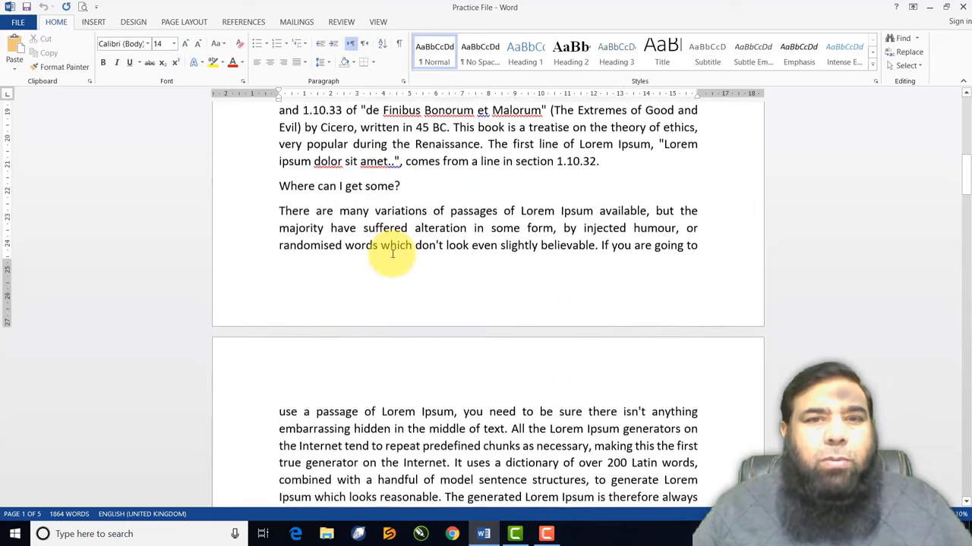
scroll(392, 254, down, 3)
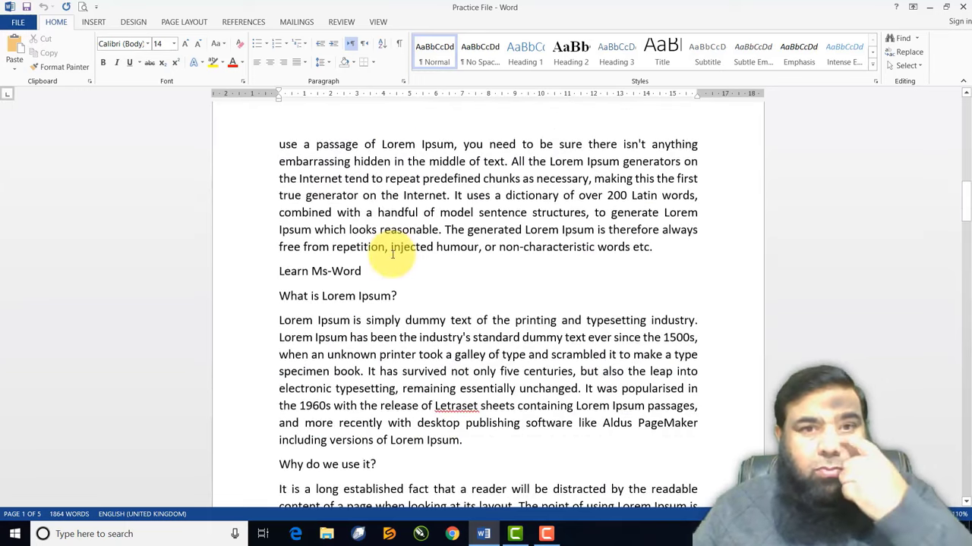
scroll(391, 248, down, 3)
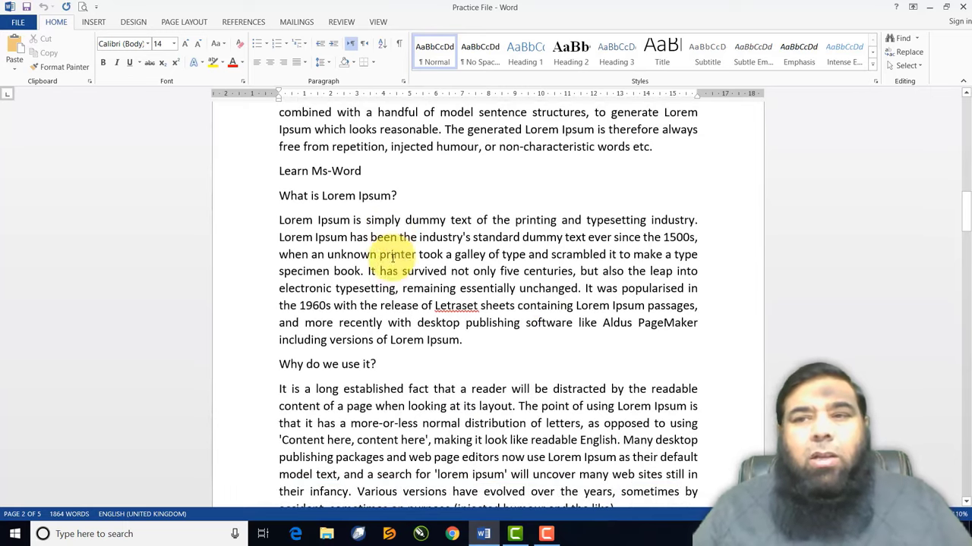
drag(877, 402, 944, 471)
drag(941, 431, 946, 447)
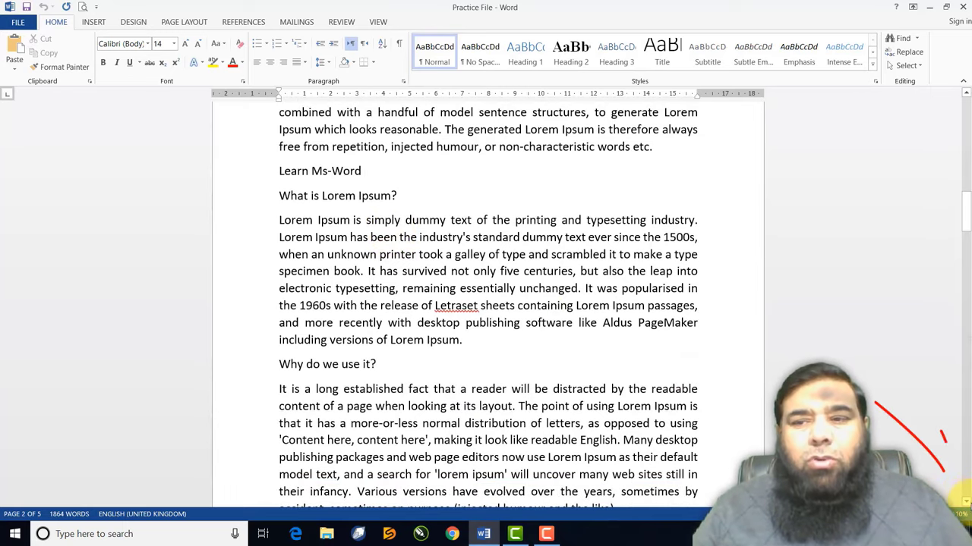
drag(967, 503, 967, 504)
scroll(413, 296, up, 9)
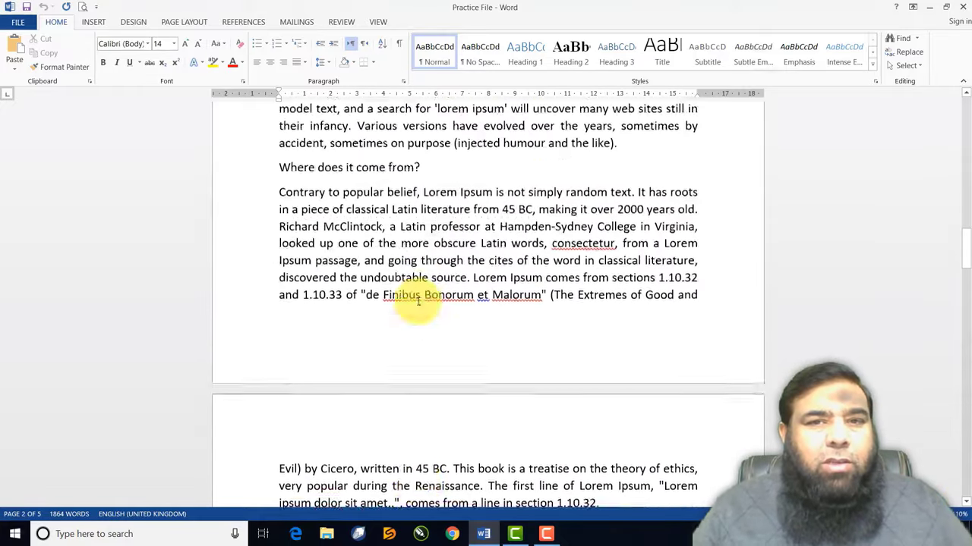
scroll(418, 302, up, 15)
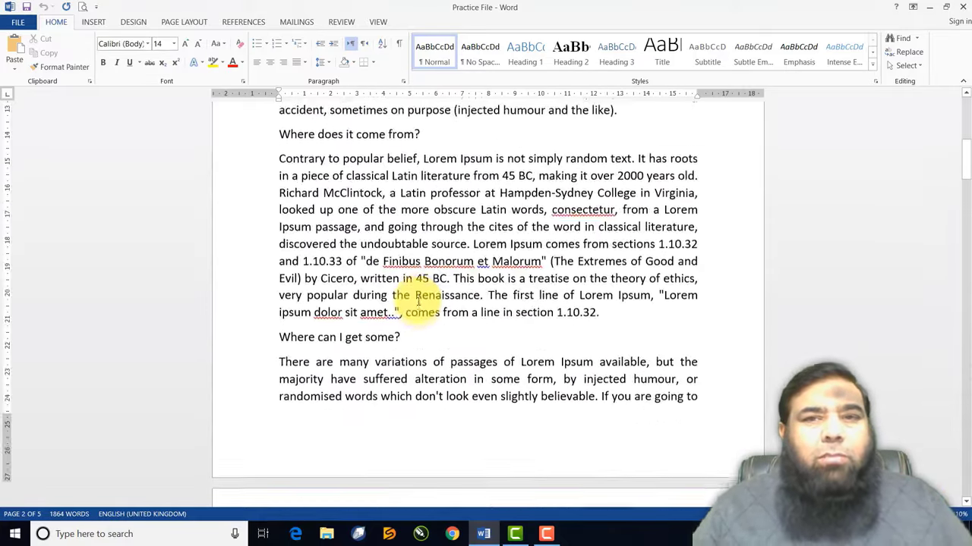
scroll(418, 302, up, 5)
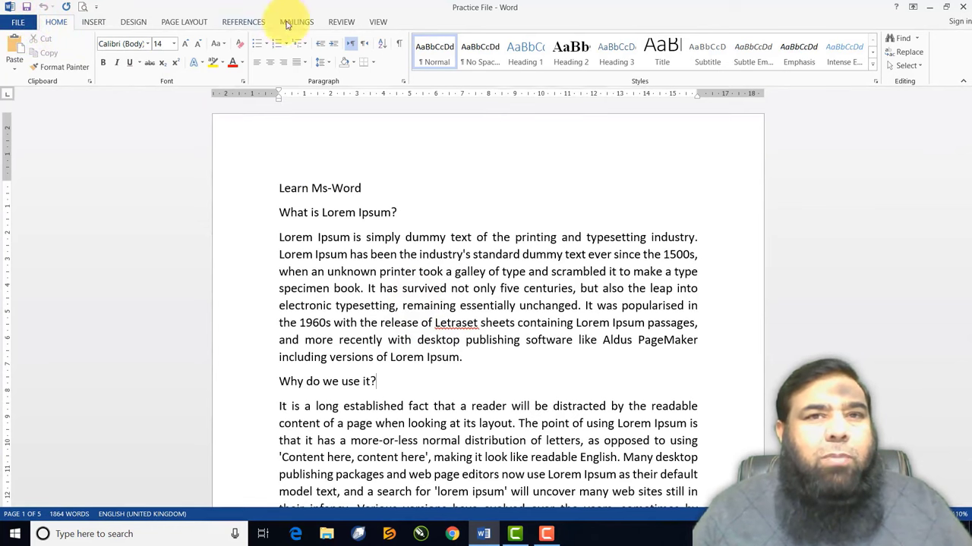
Try Read Mode and Web Layout from the View tab, then return to Print Layout
click(380, 22)
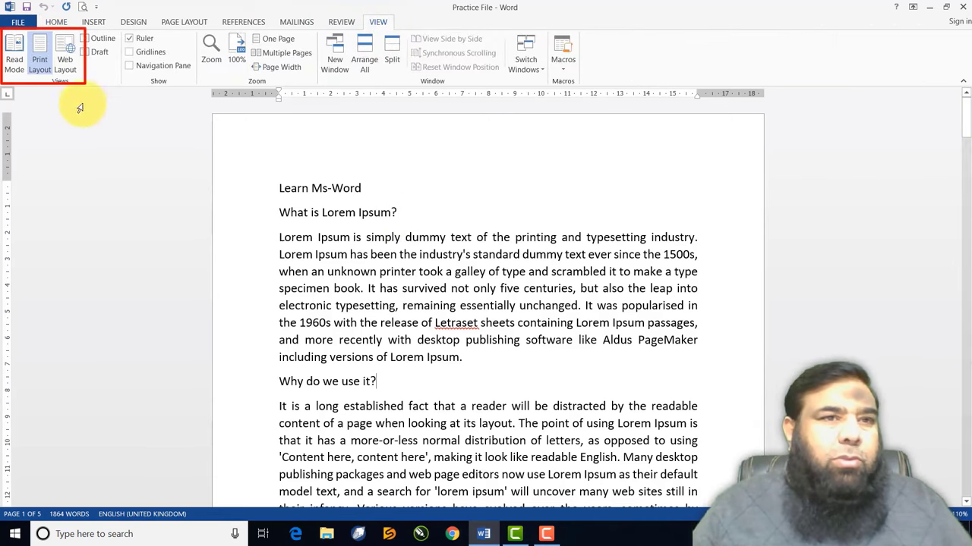
click(15, 61)
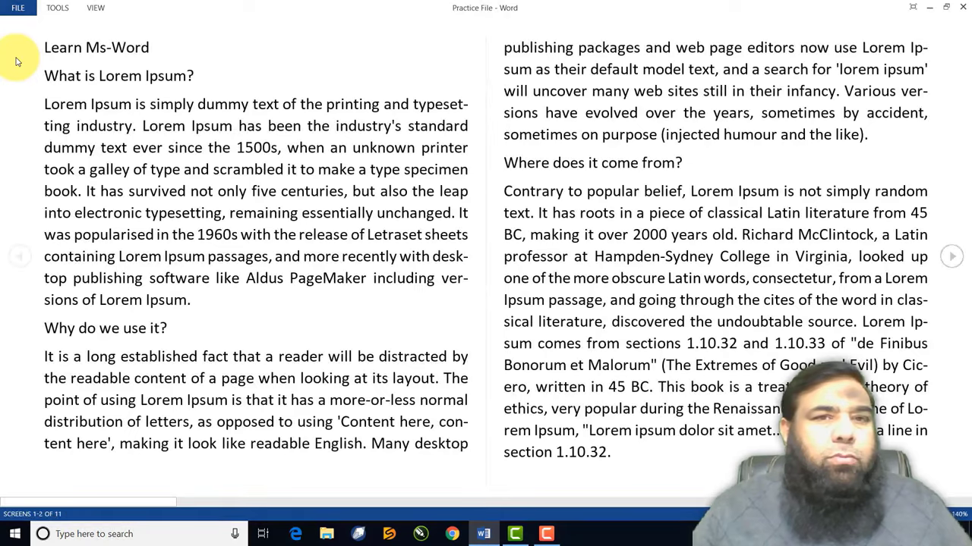
key(Escape)
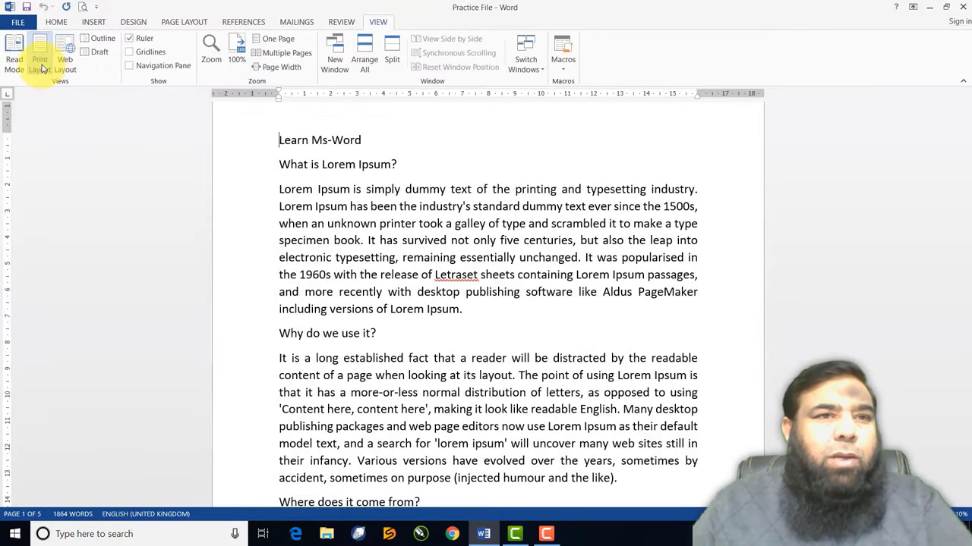
click(63, 66)
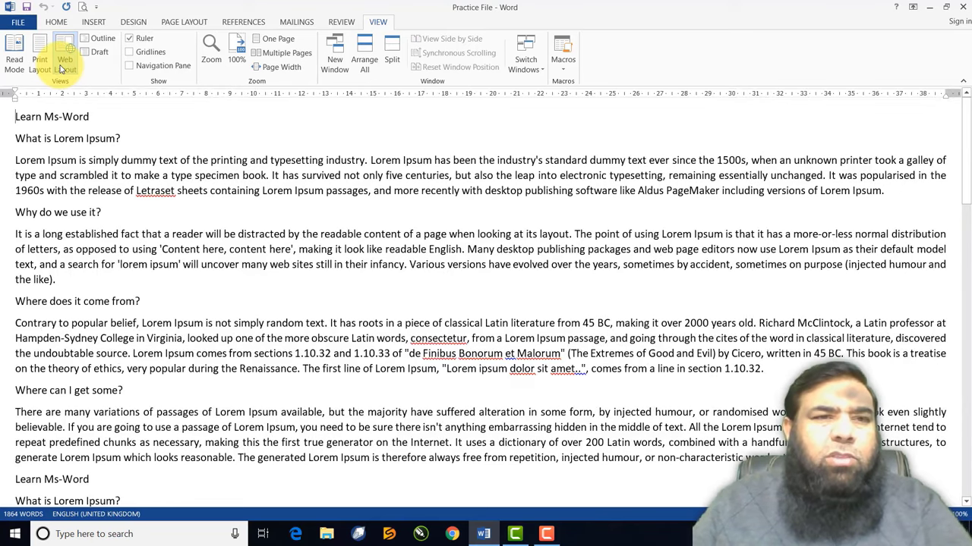
click(38, 62)
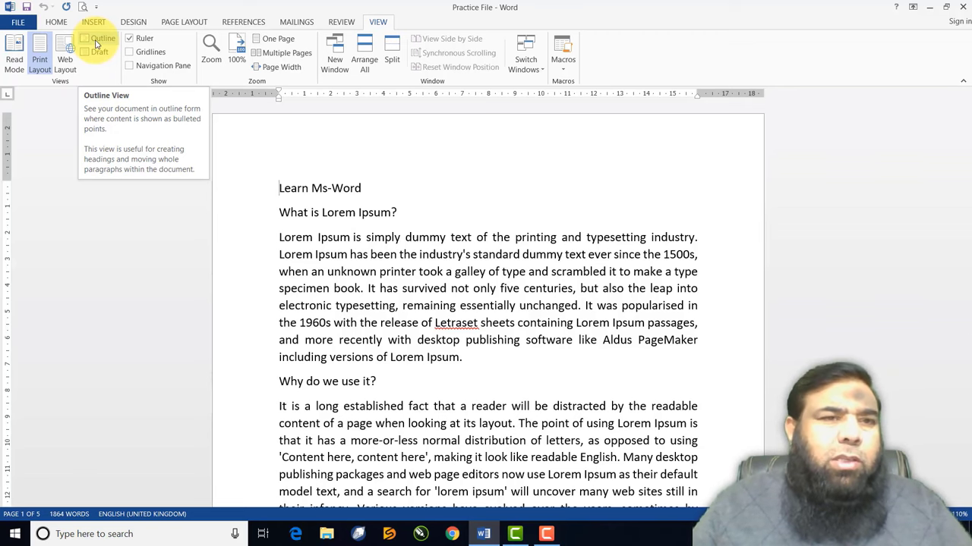
Switch to Outline view, scroll briefly, then close Outline View
click(95, 45)
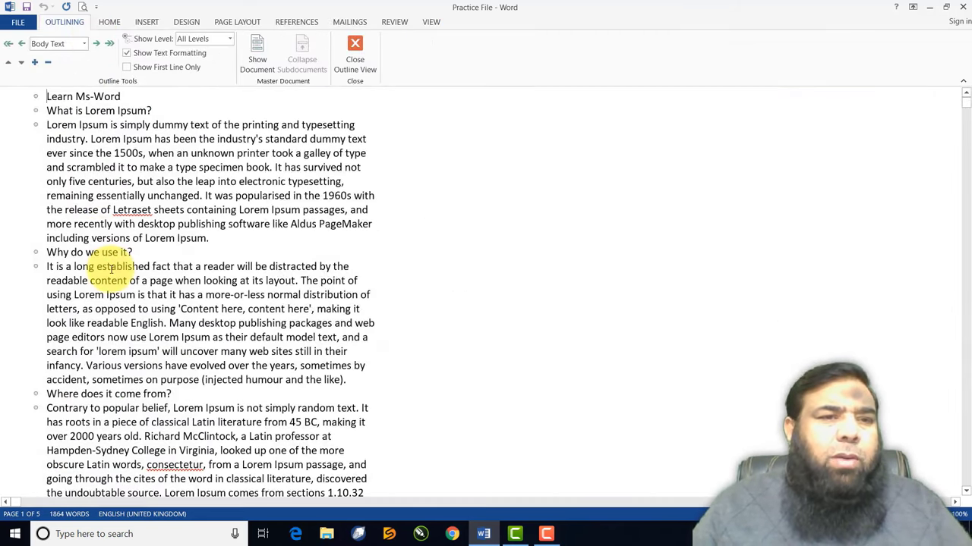
scroll(112, 268, down, 4)
scroll(98, 236, up, 4)
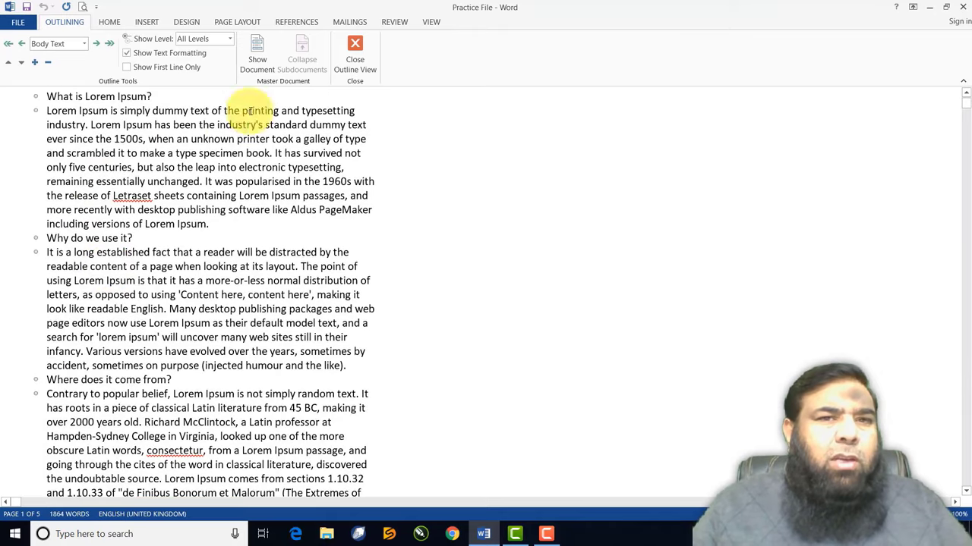
click(355, 48)
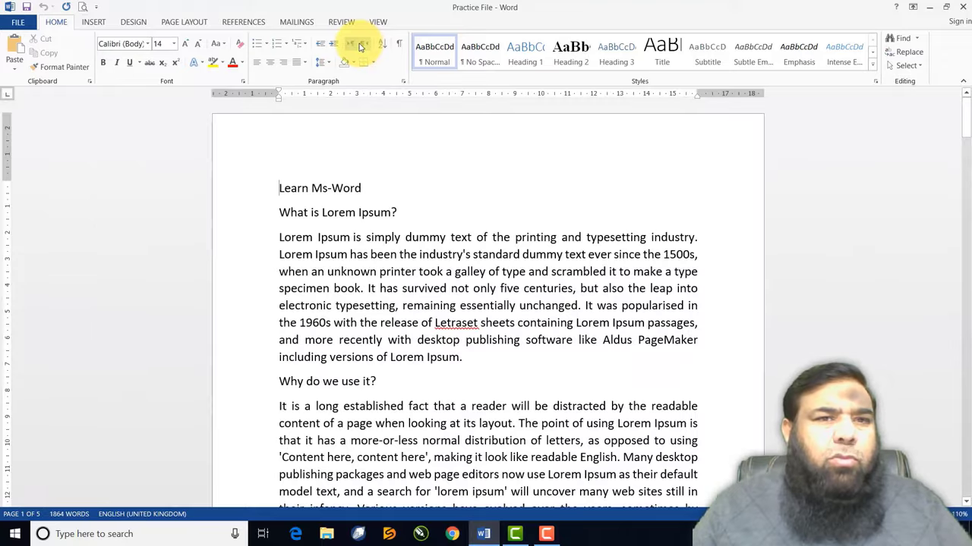
View the document in Draft view, scroll through it, then go back to Print Layout
click(378, 21)
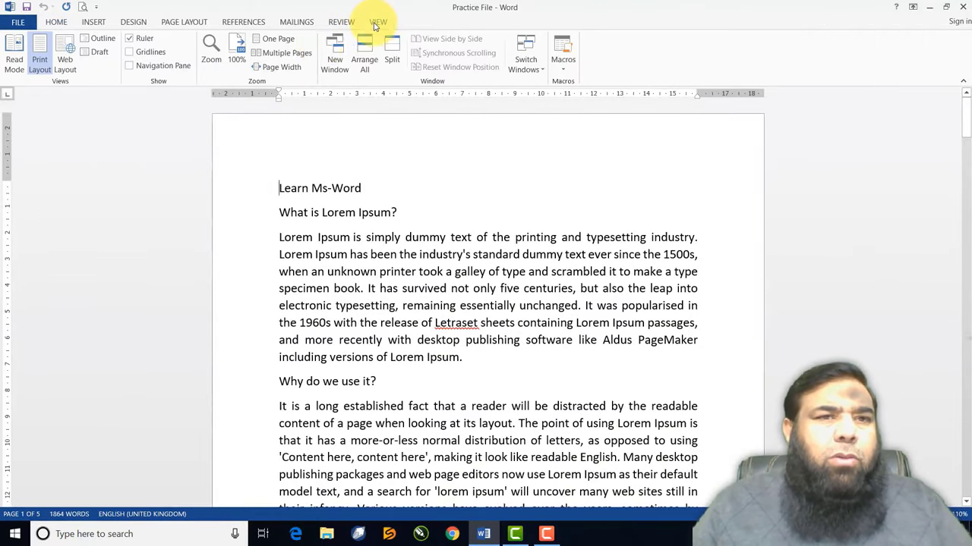
click(100, 52)
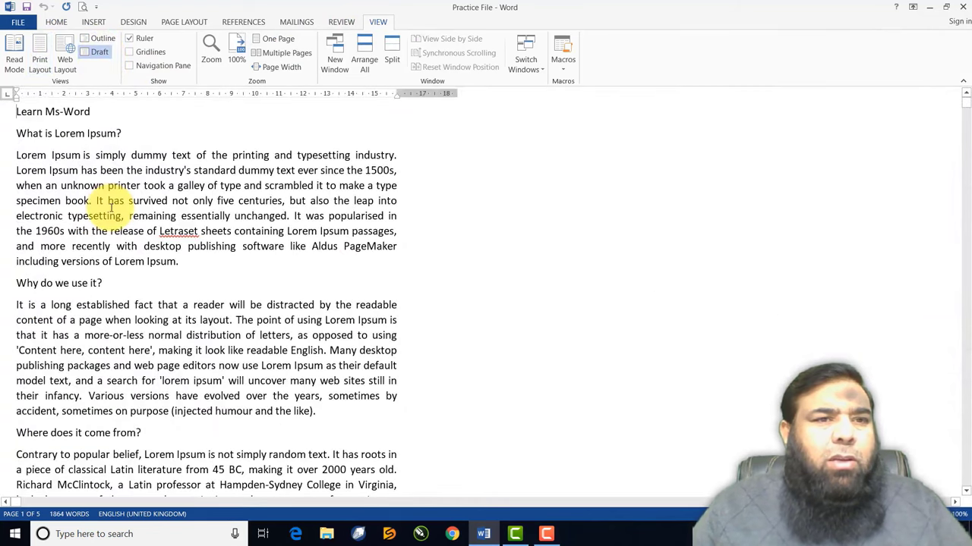
scroll(110, 205, down, 11)
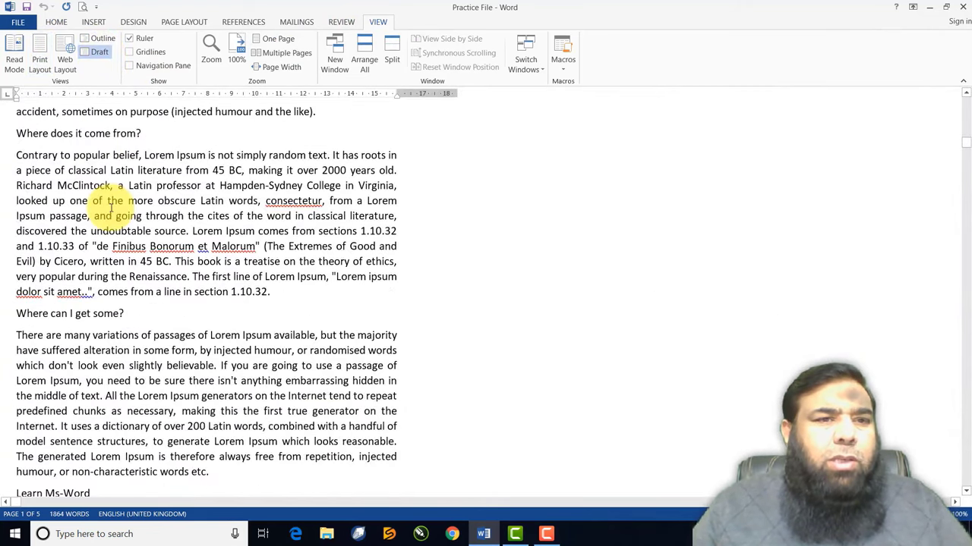
scroll(110, 205, down, 11)
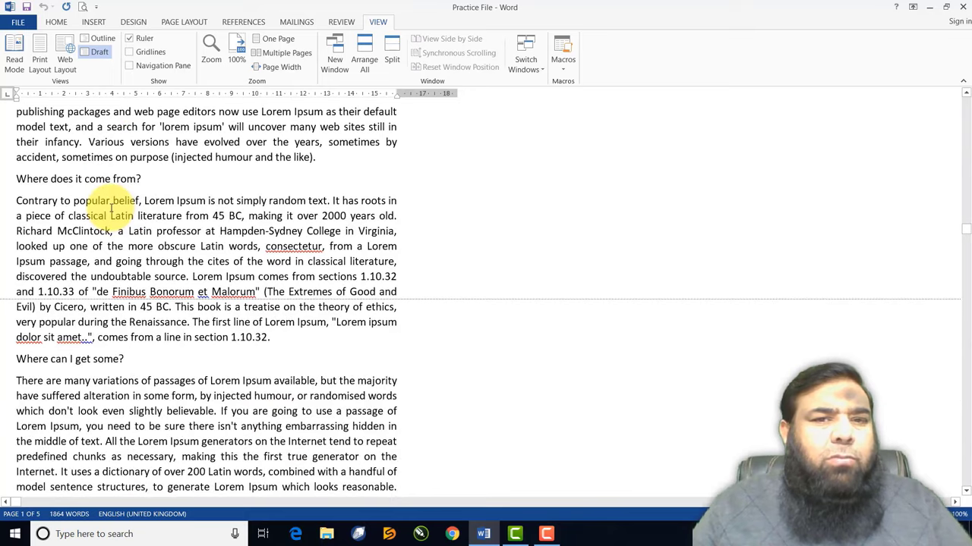
scroll(110, 209, up, 5)
scroll(110, 208, up, 11)
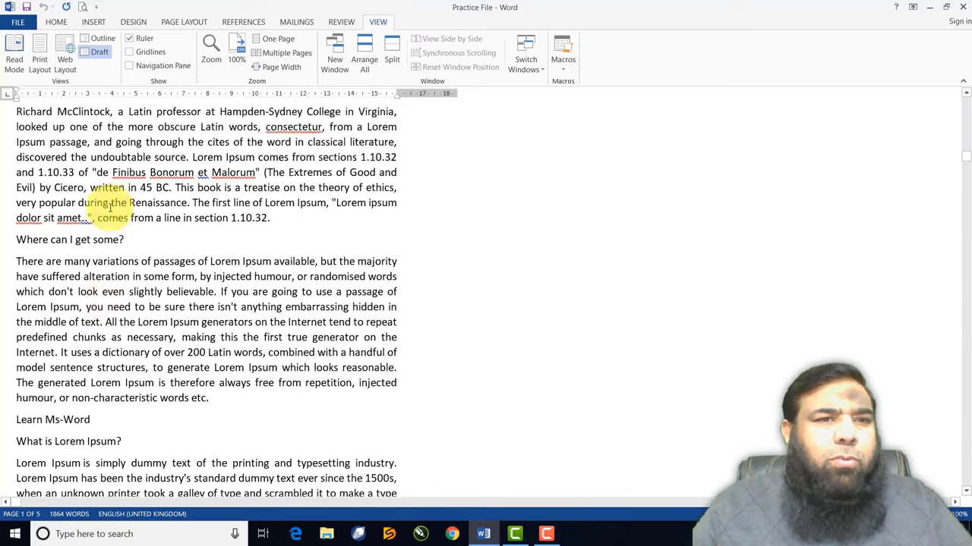
scroll(110, 206, up, 5)
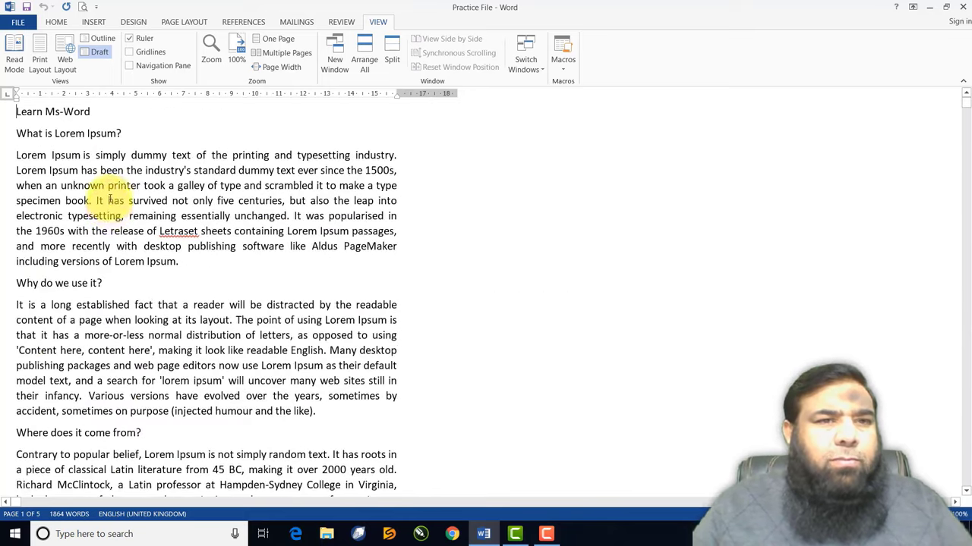
click(46, 53)
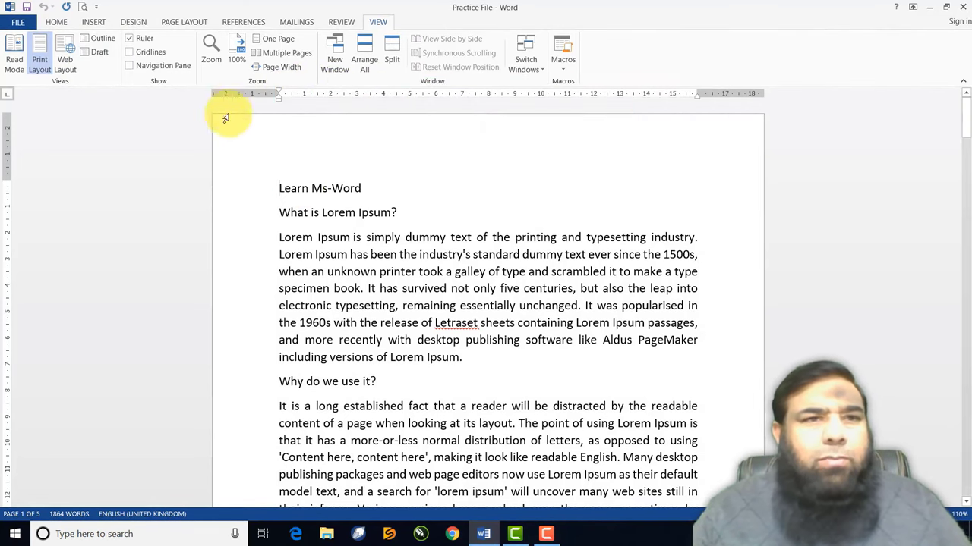
click(129, 39)
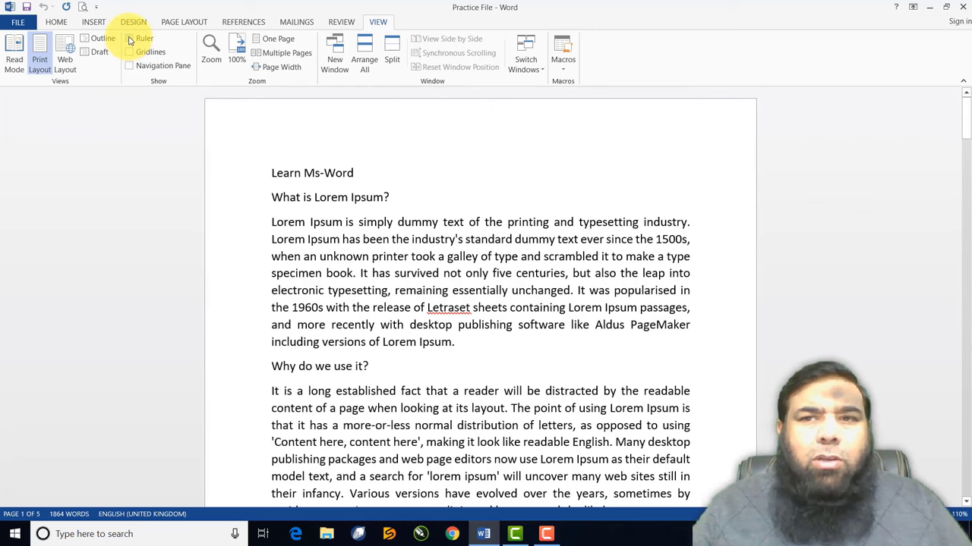
click(129, 39)
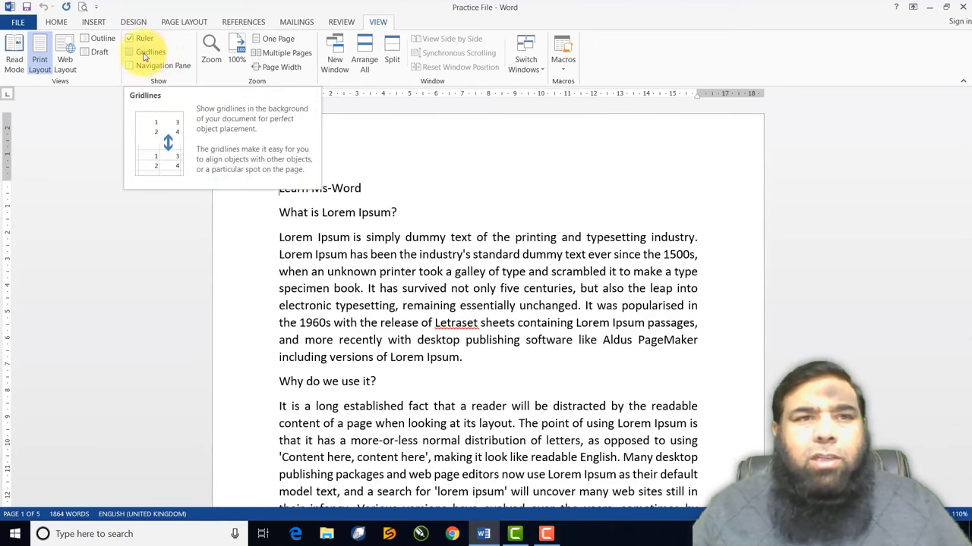
click(130, 53)
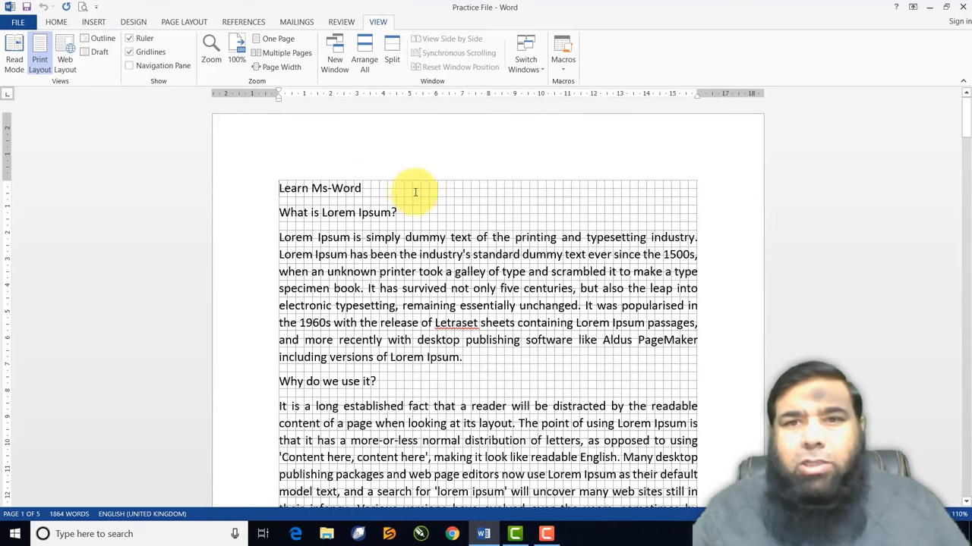
scroll(546, 224, down, 2)
scroll(547, 224, down, 18)
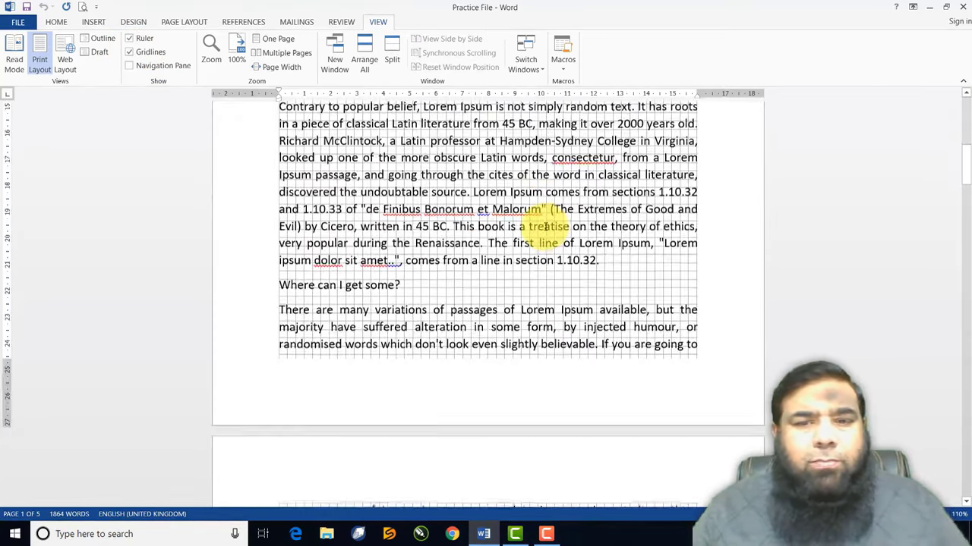
scroll(544, 229, down, 20)
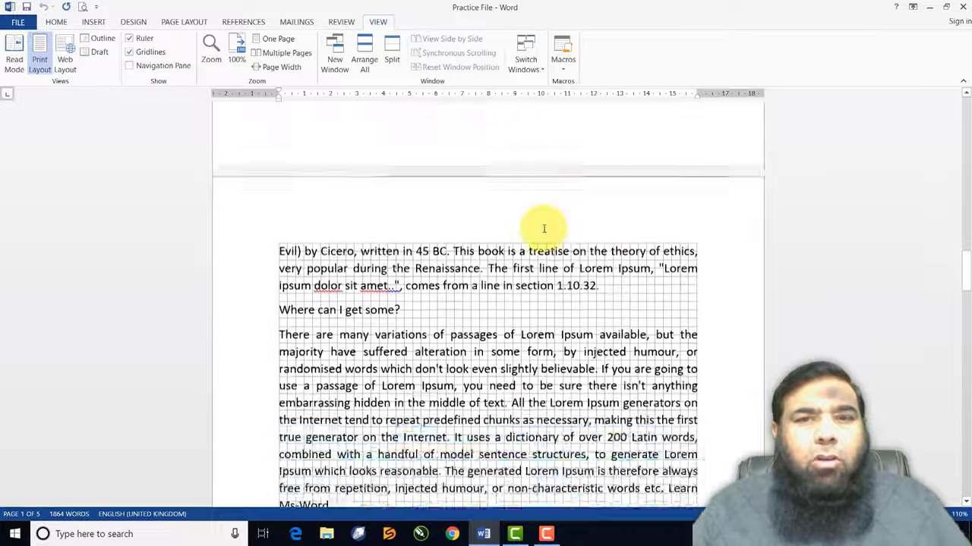
scroll(543, 229, down, 12)
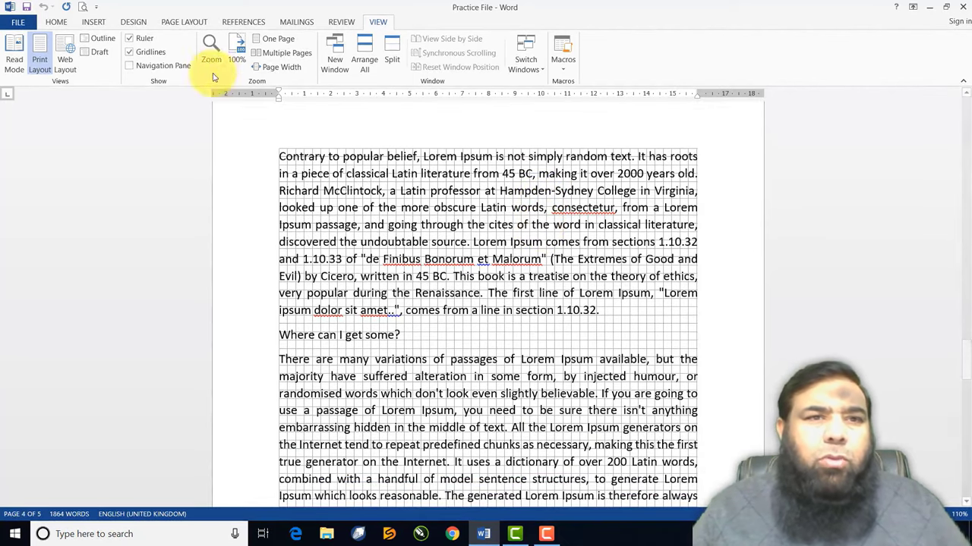
click(130, 52)
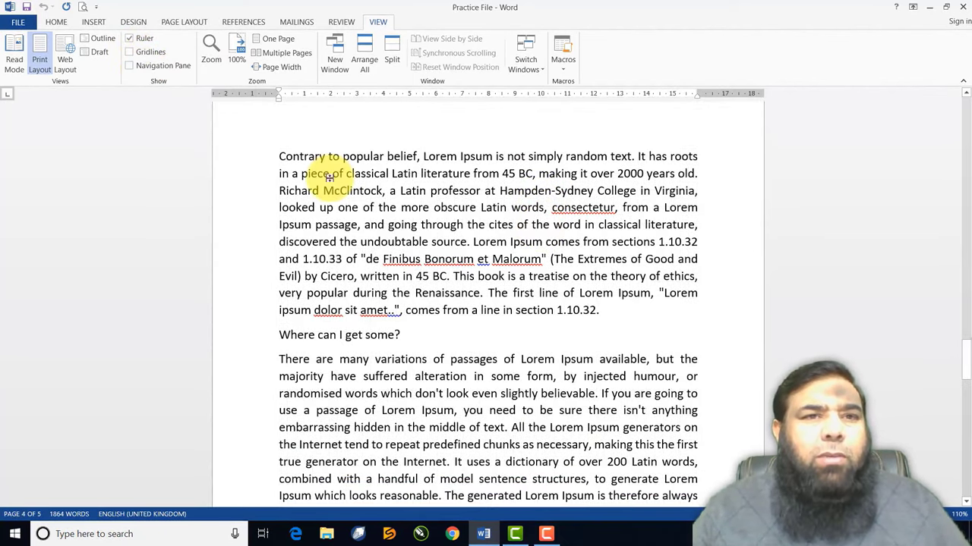
scroll(329, 177, up, 15)
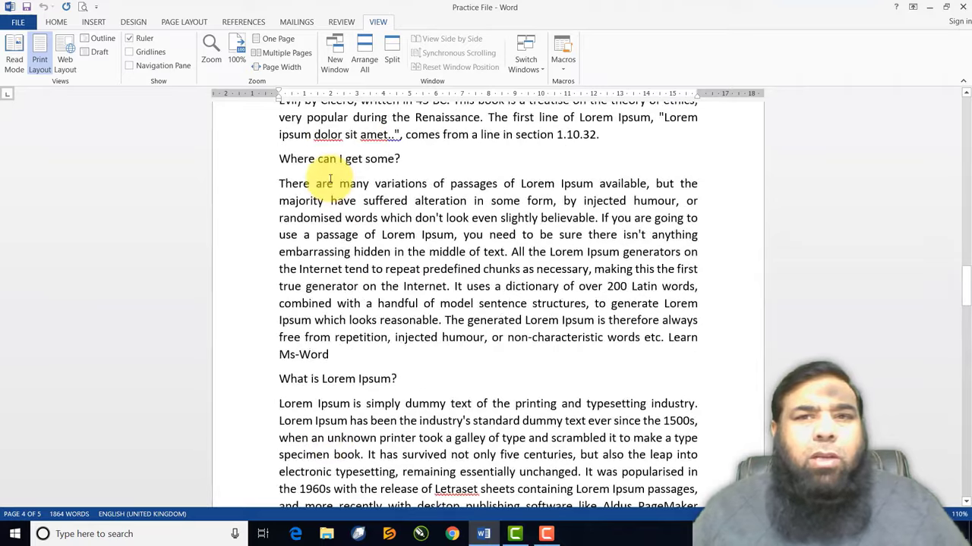
scroll(329, 177, up, 9)
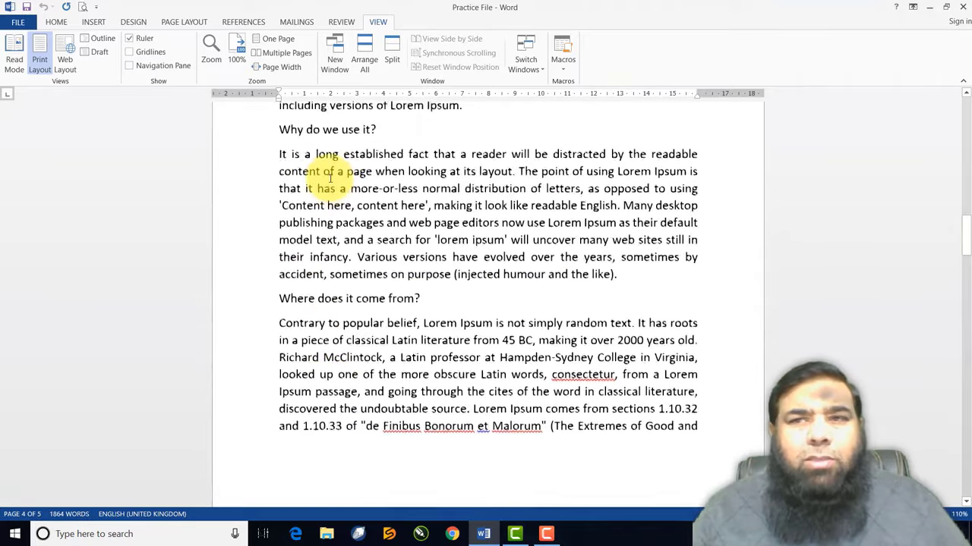
scroll(330, 178, up, 10)
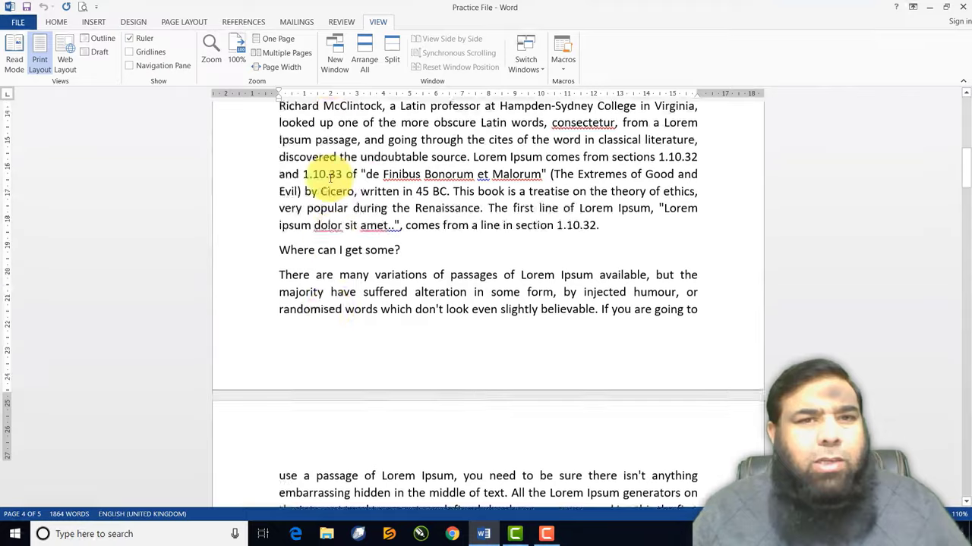
scroll(329, 177, up, 3)
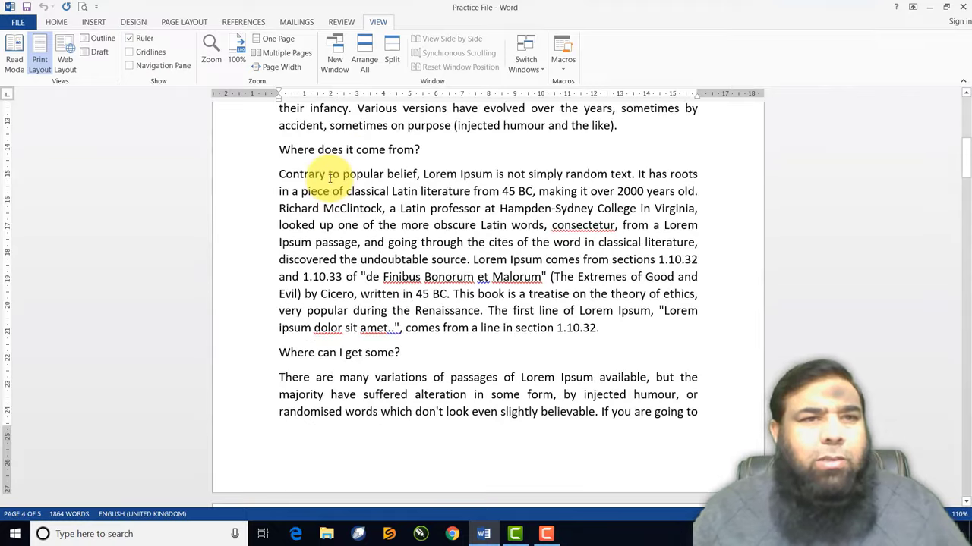
click(141, 69)
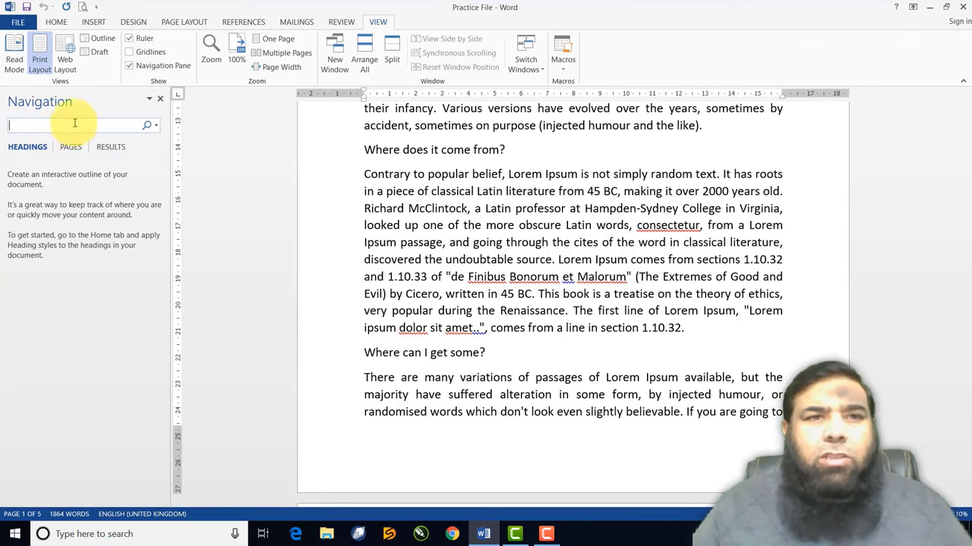
click(129, 66)
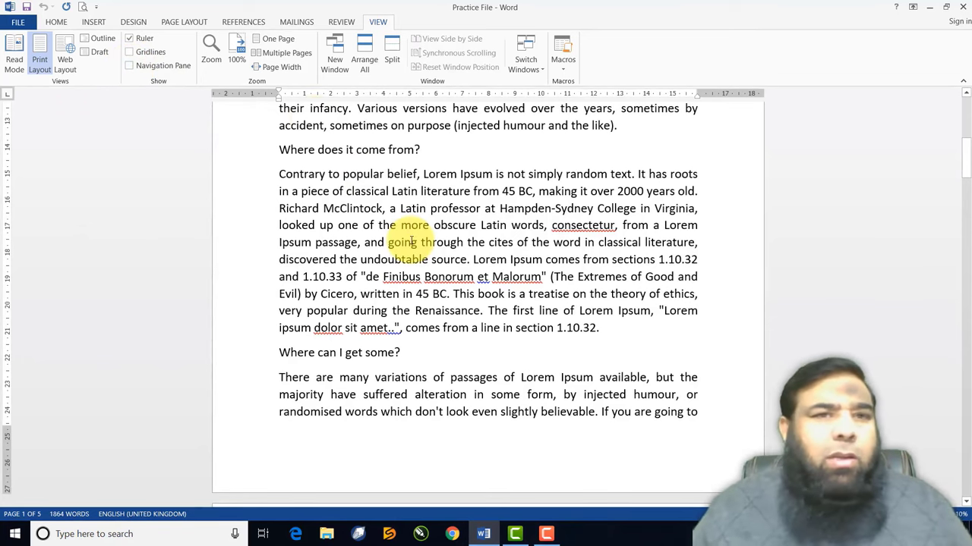
Zoom the document to 75%, then to 200% through the Zoom dialog
click(212, 59)
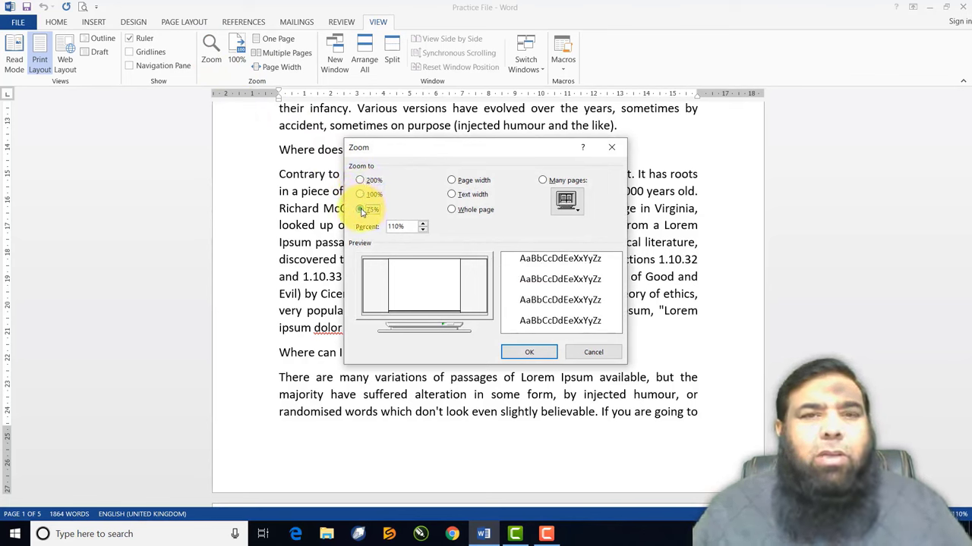
click(361, 210)
click(529, 354)
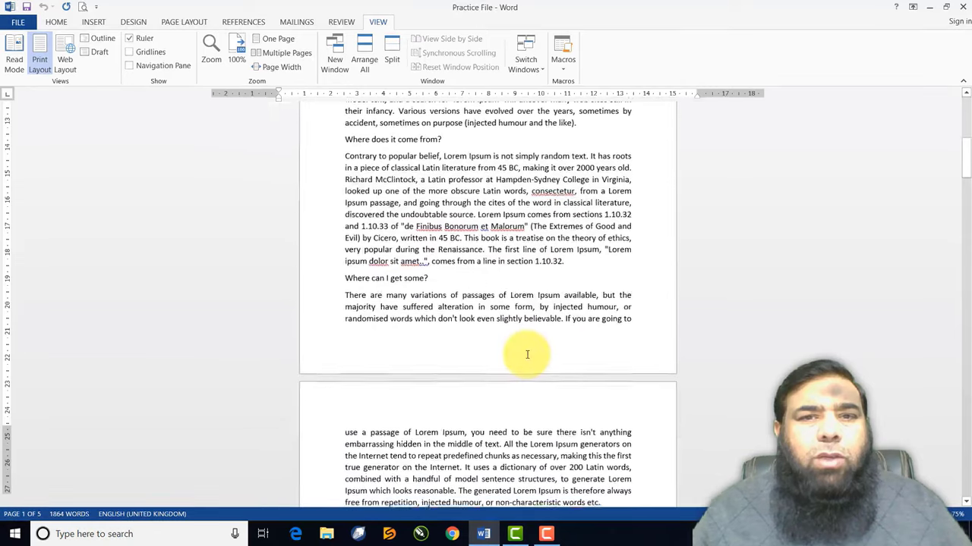
click(211, 53)
click(361, 181)
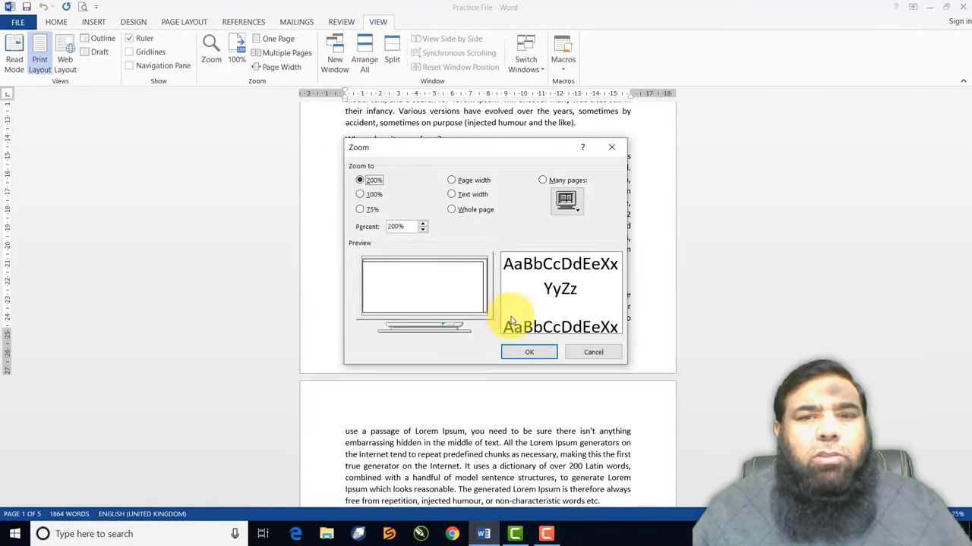
click(528, 353)
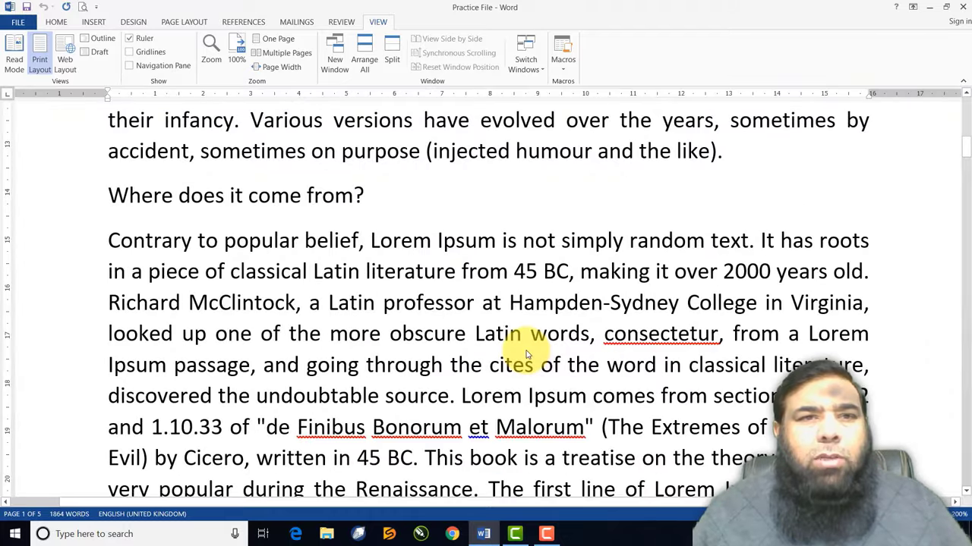
Lower the Zoom percent to 185% and apply it, then return to 100%
click(211, 57)
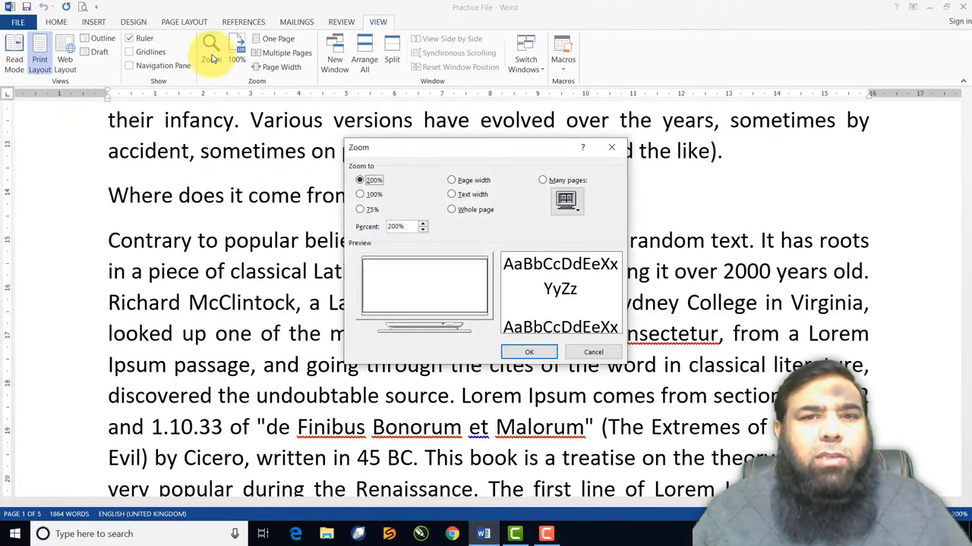
click(423, 231)
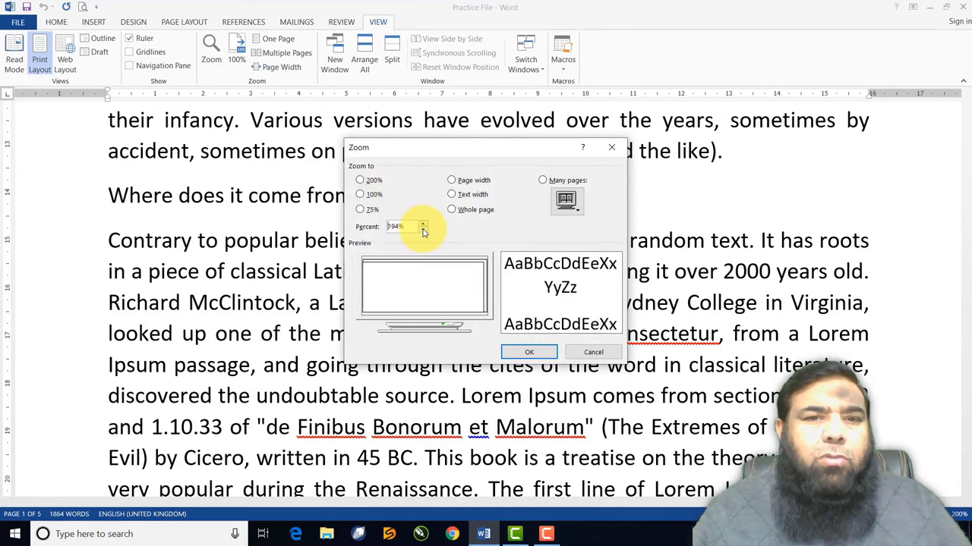
click(422, 231)
click(423, 231)
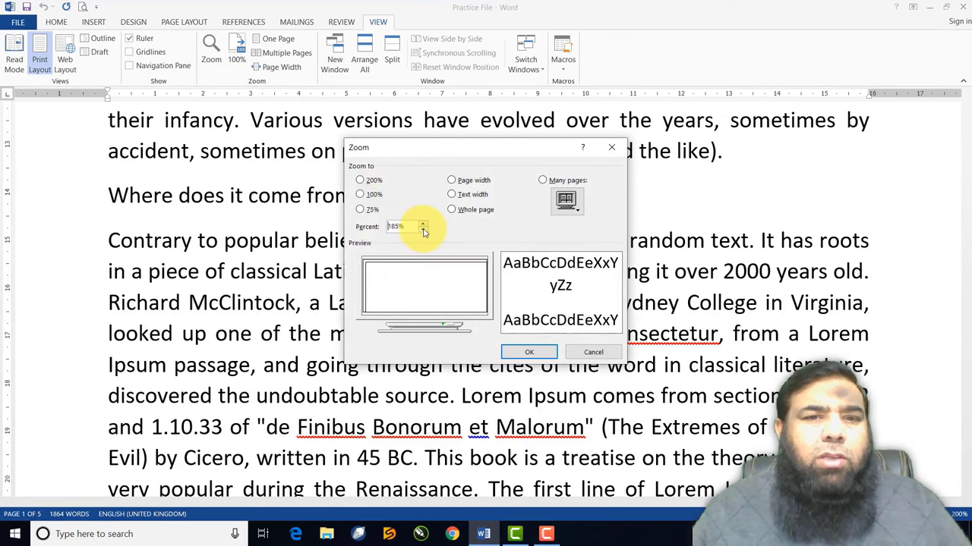
click(524, 351)
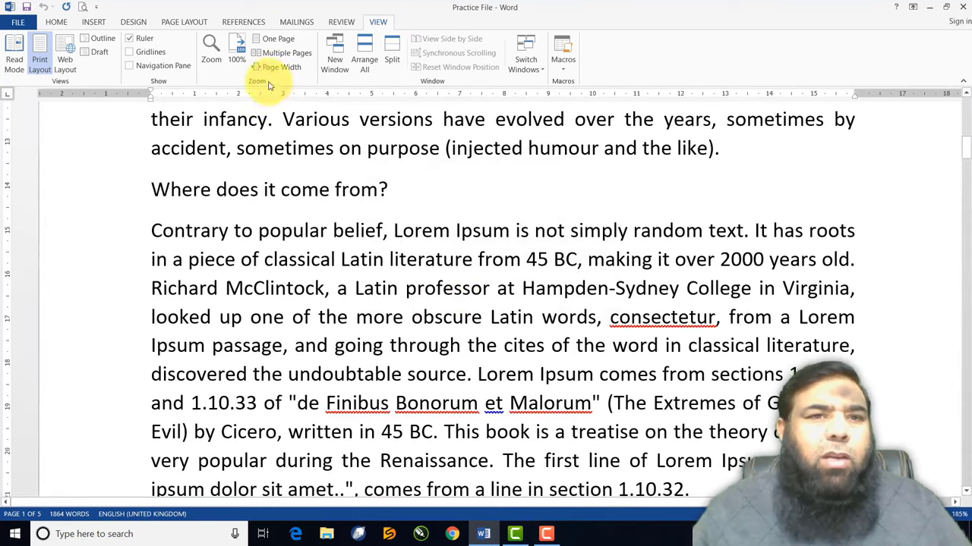
click(239, 54)
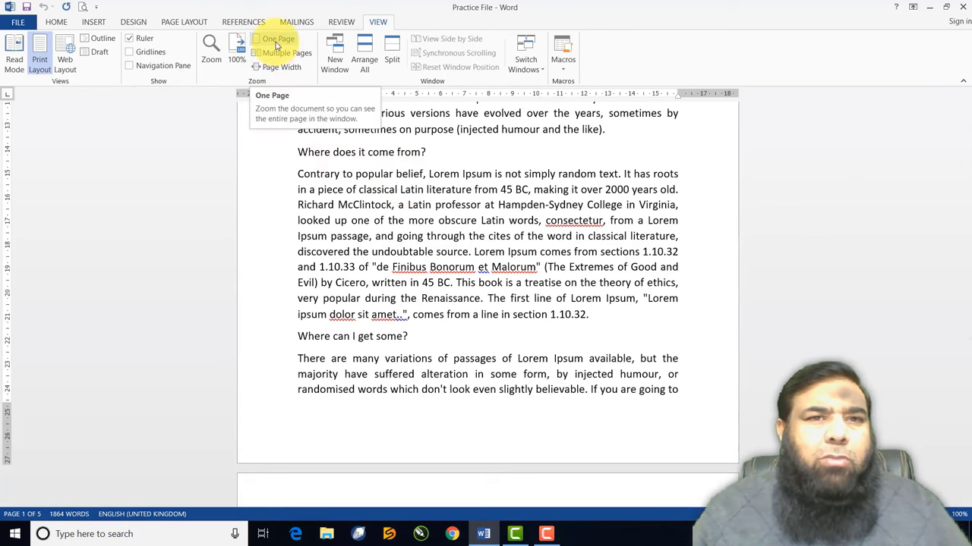
Try One Page, Multiple Pages and Page Width, ending on One Page at 55% zoom
click(275, 46)
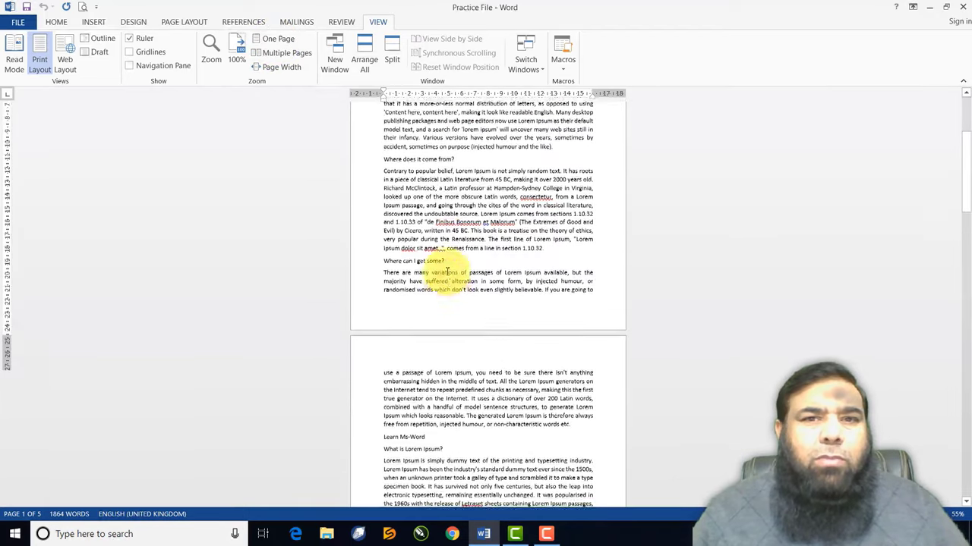
scroll(446, 266, up, 5)
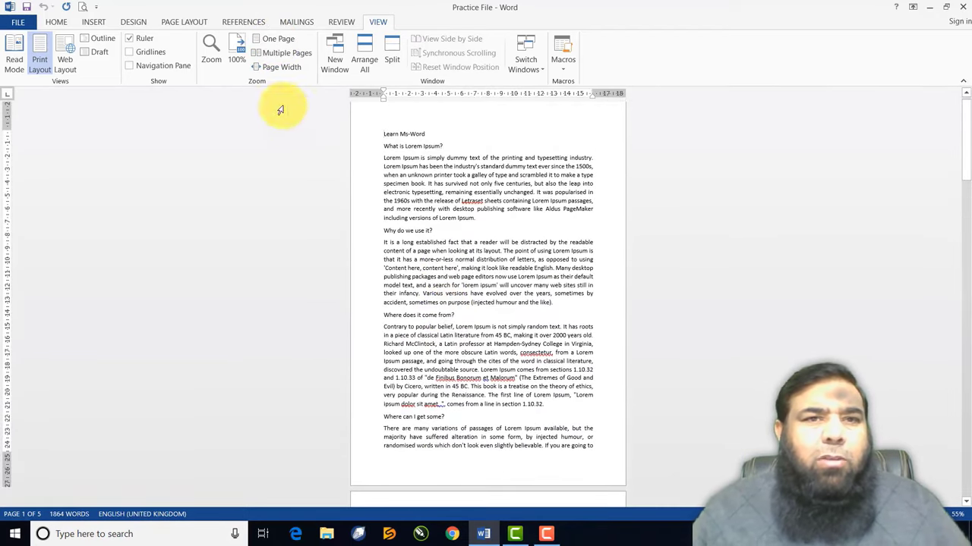
click(278, 57)
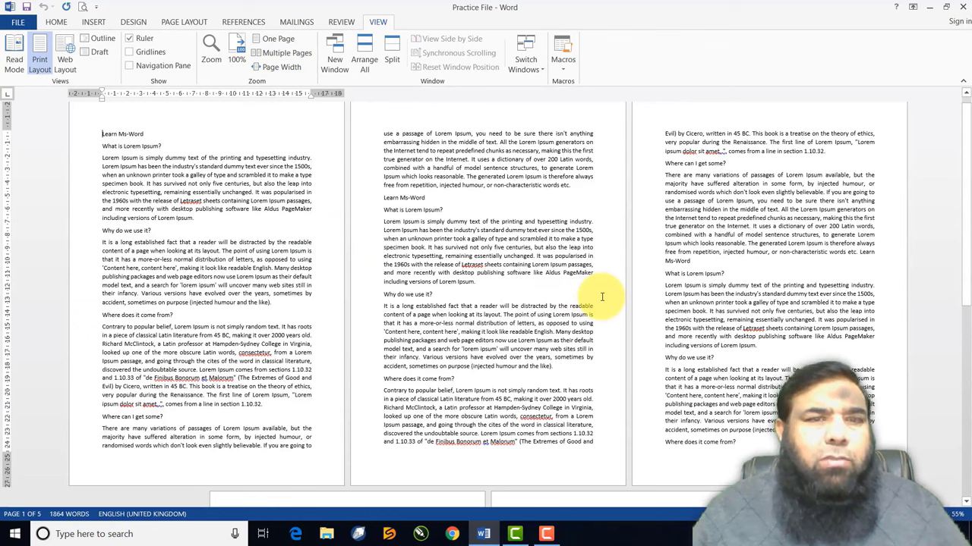
click(275, 67)
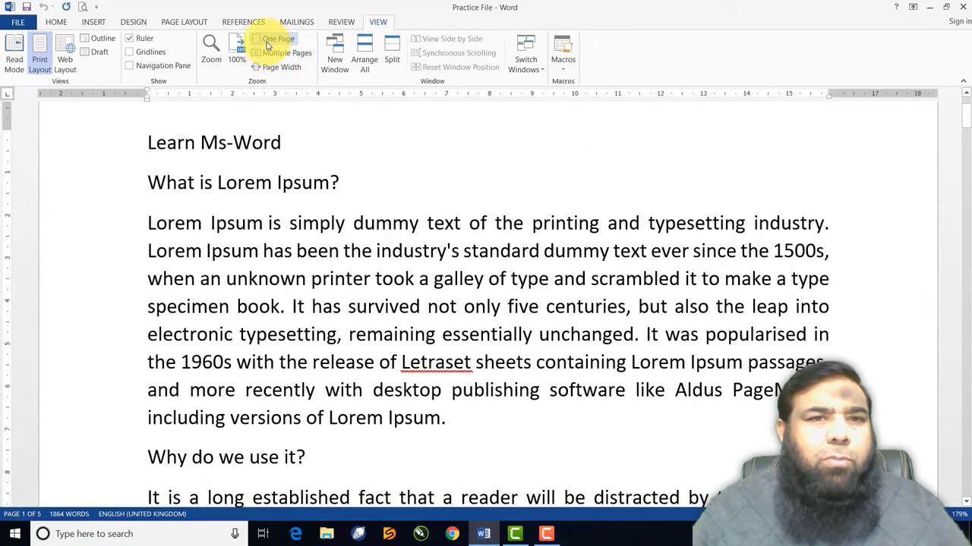
click(270, 41)
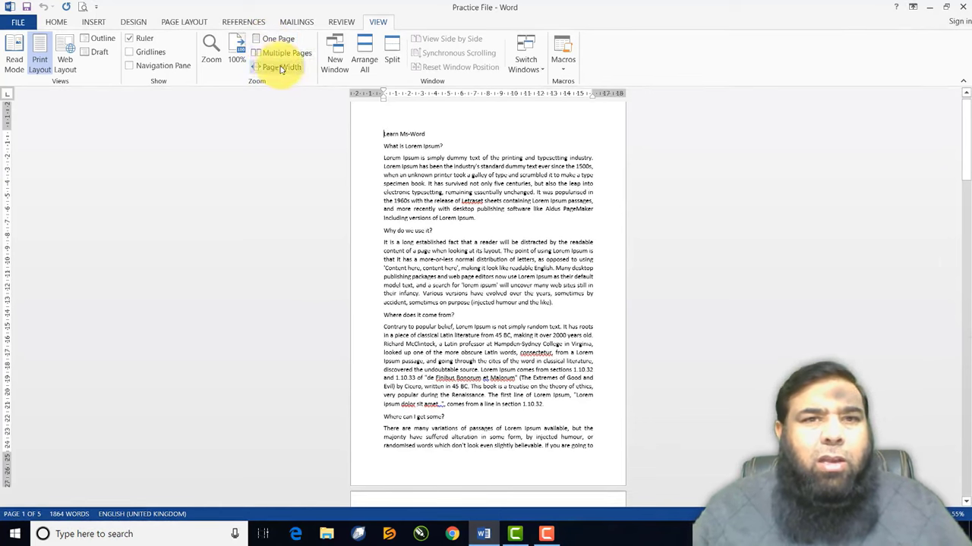
Open a second Practice File window and open Short Courses 2020 from recent documents
click(338, 61)
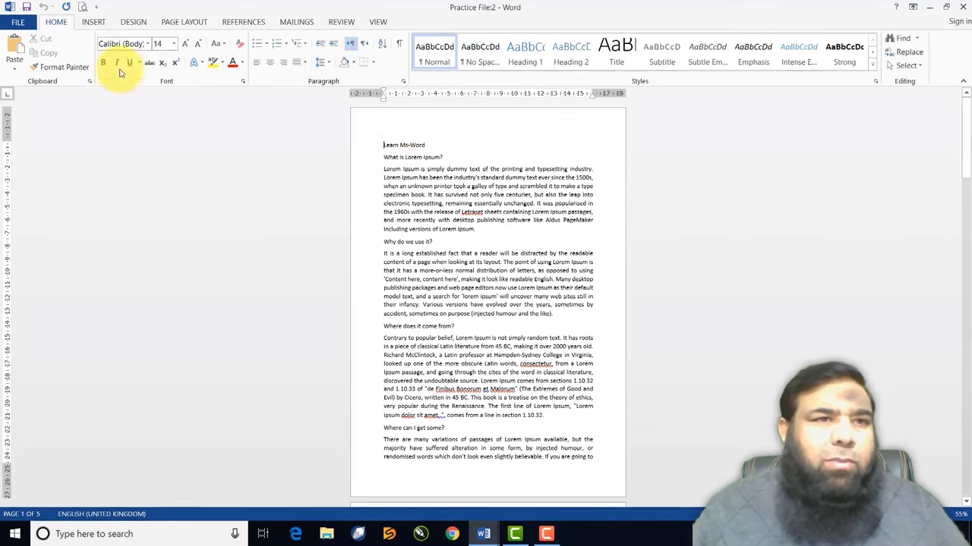
click(18, 22)
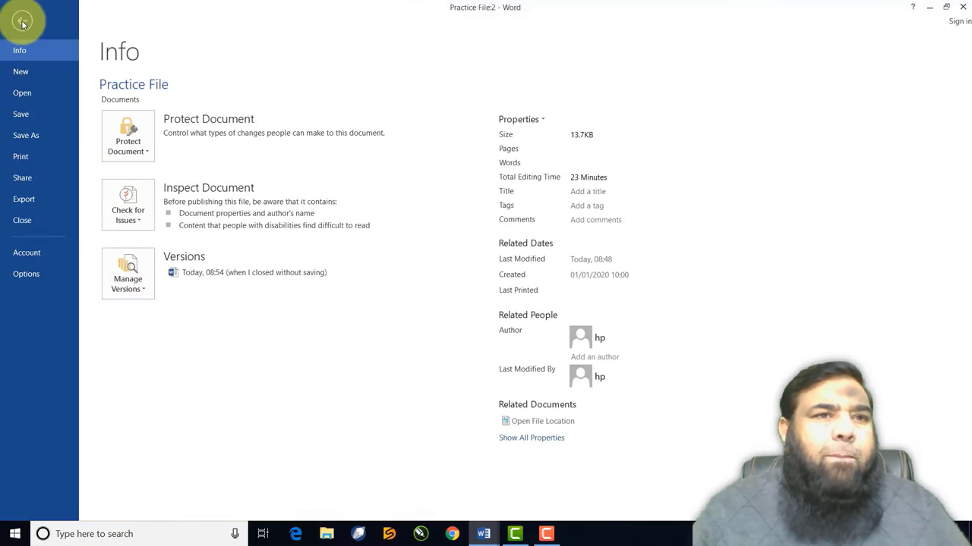
click(27, 92)
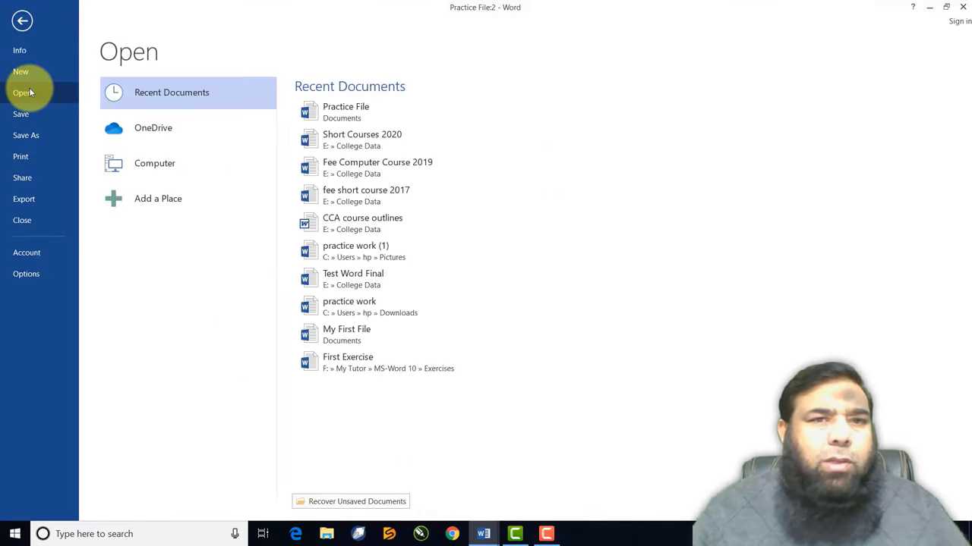
click(359, 141)
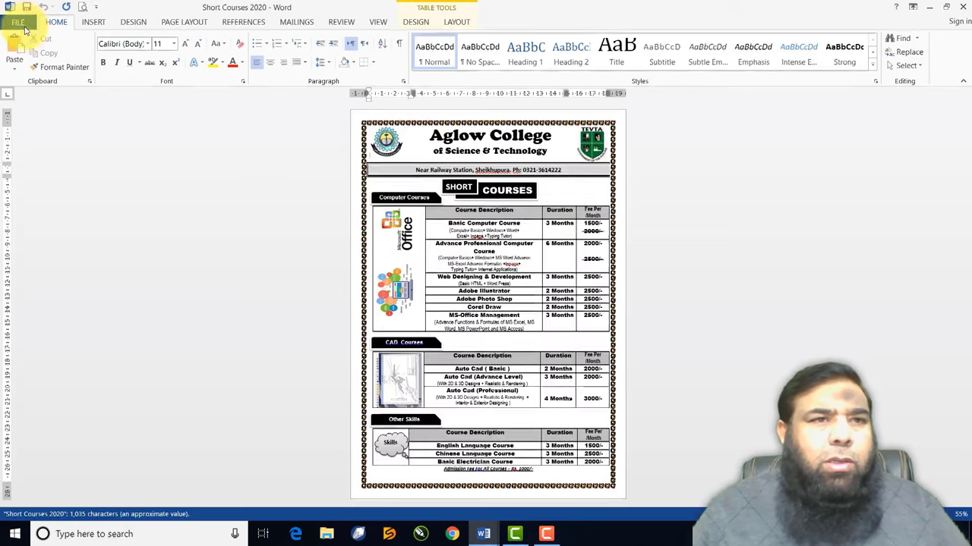
Open CCA course outlines from recent documents and tile all four windows with Arrange All
click(18, 21)
click(23, 94)
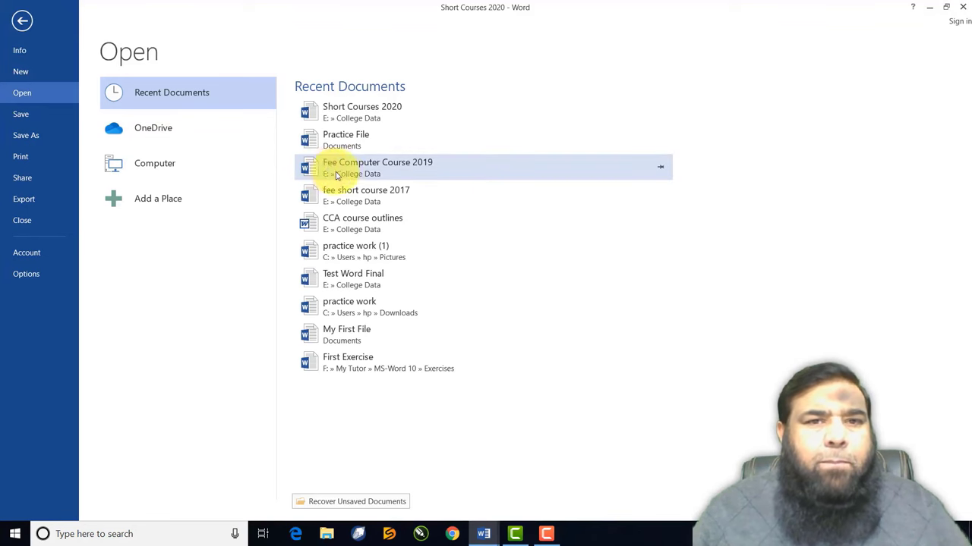
click(375, 228)
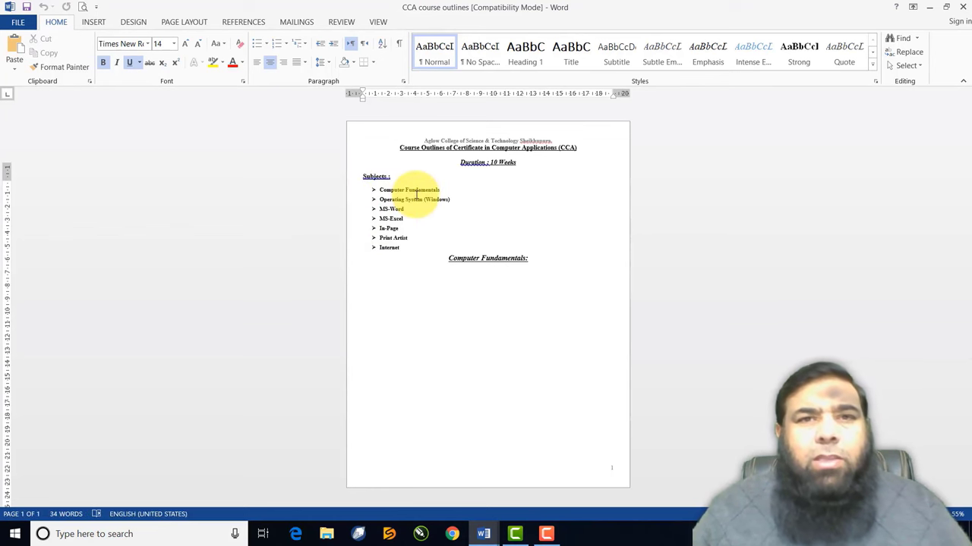
click(380, 26)
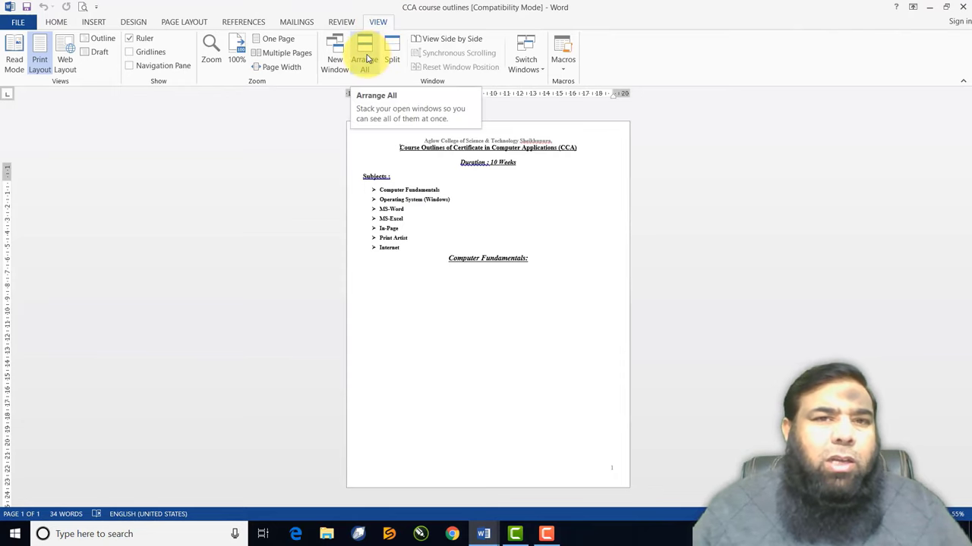
click(366, 59)
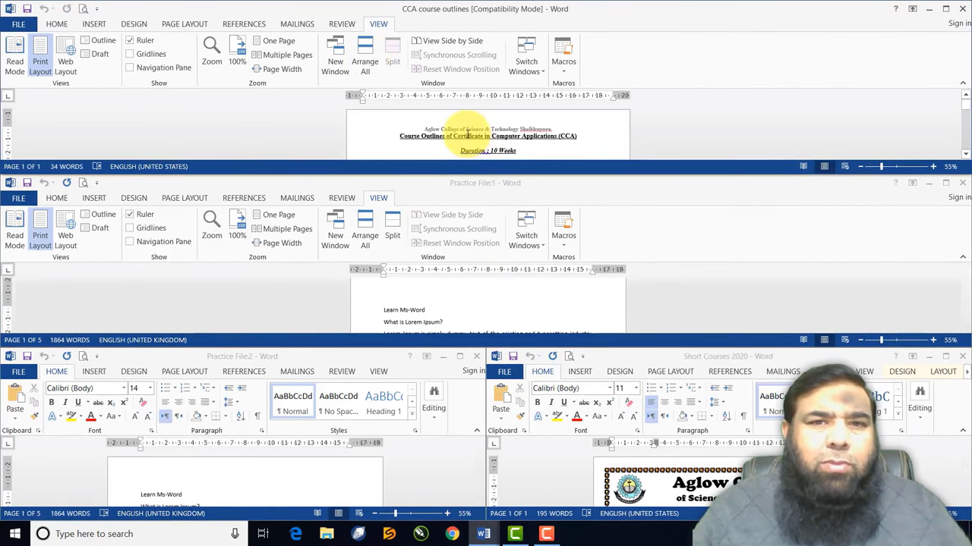
Activate each tiled window in turn, finishing on Practice File:1 via Switch Windows
click(479, 298)
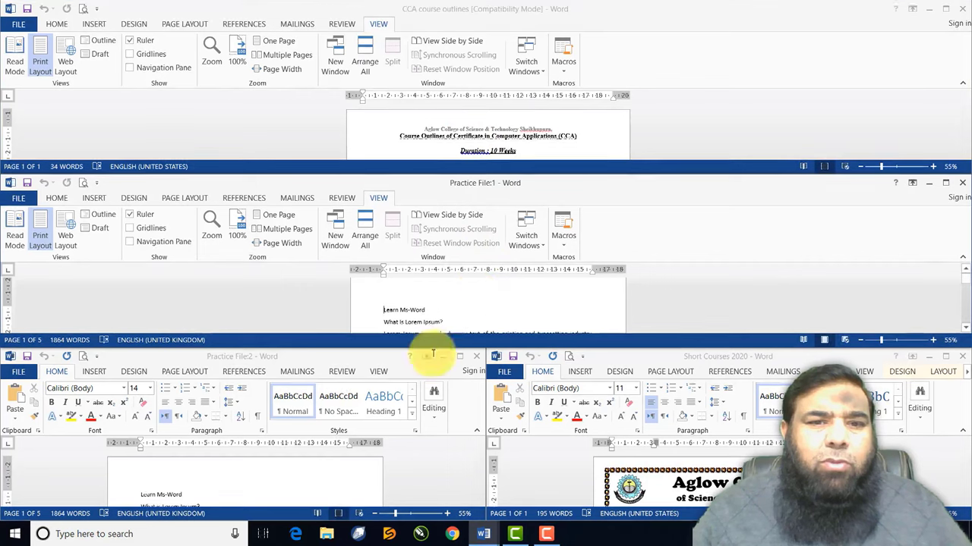
click(623, 459)
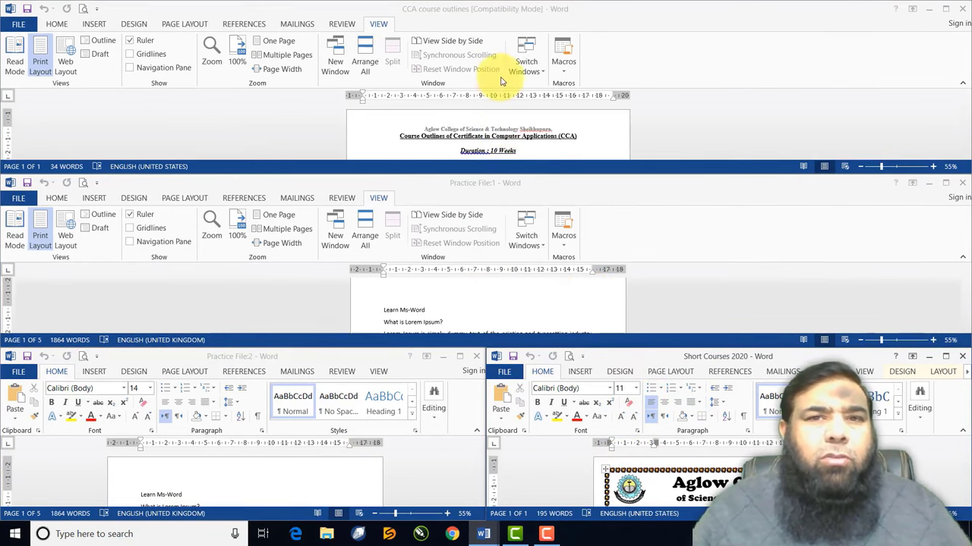
click(541, 73)
click(540, 70)
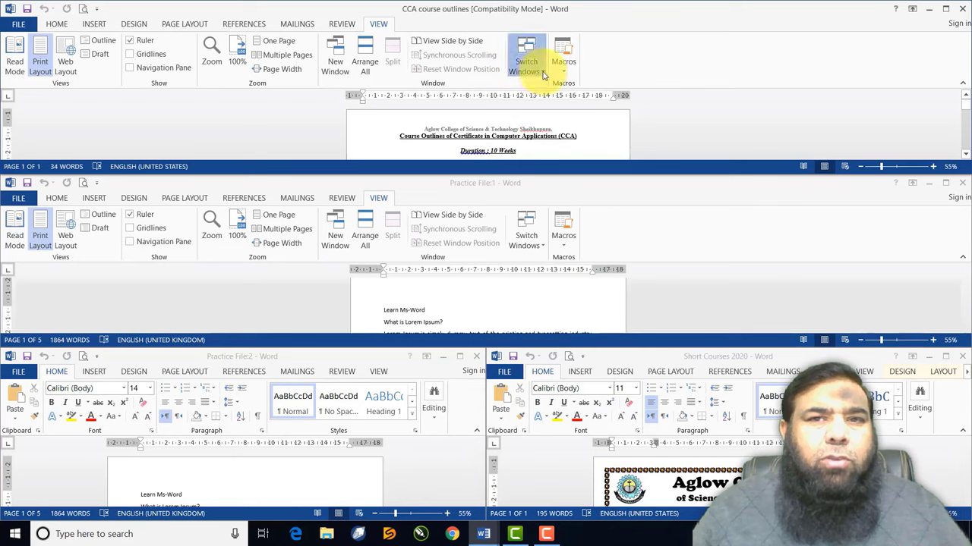
click(551, 101)
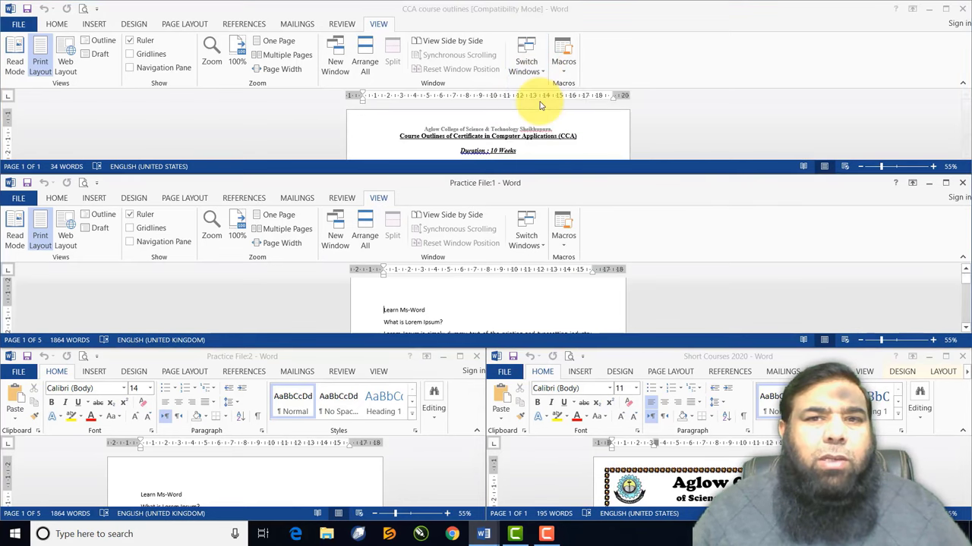
Maximize Practice File:1, then switch to CCA course outlines and maximize it
click(947, 183)
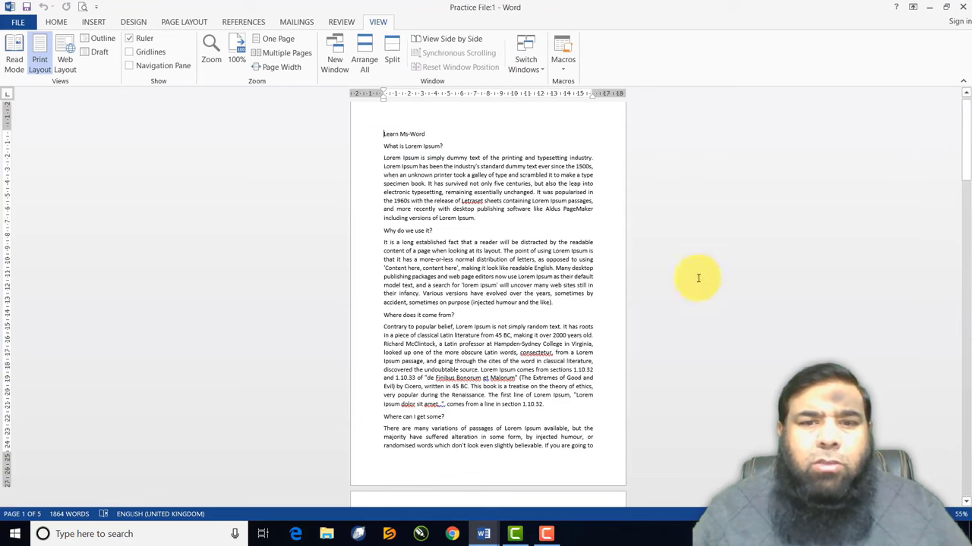
click(536, 68)
click(536, 85)
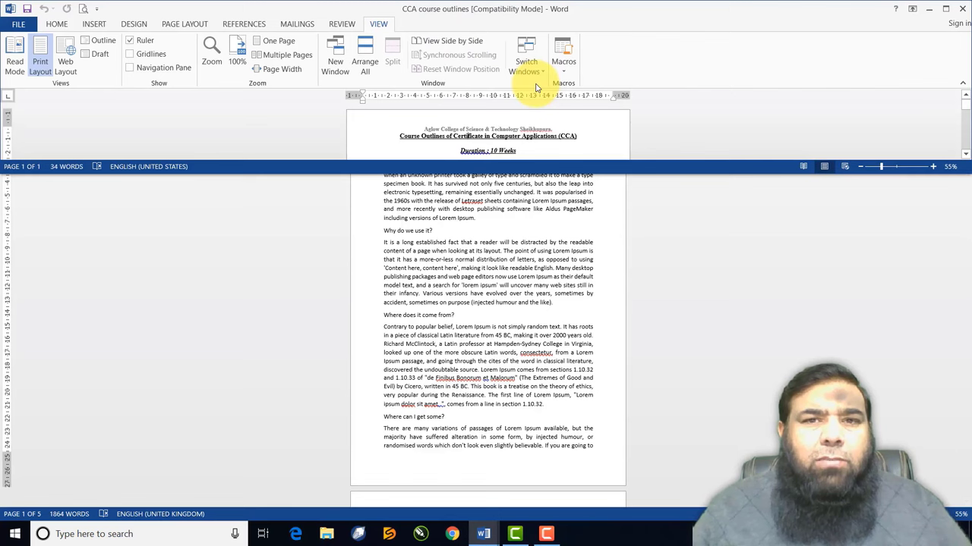
click(944, 10)
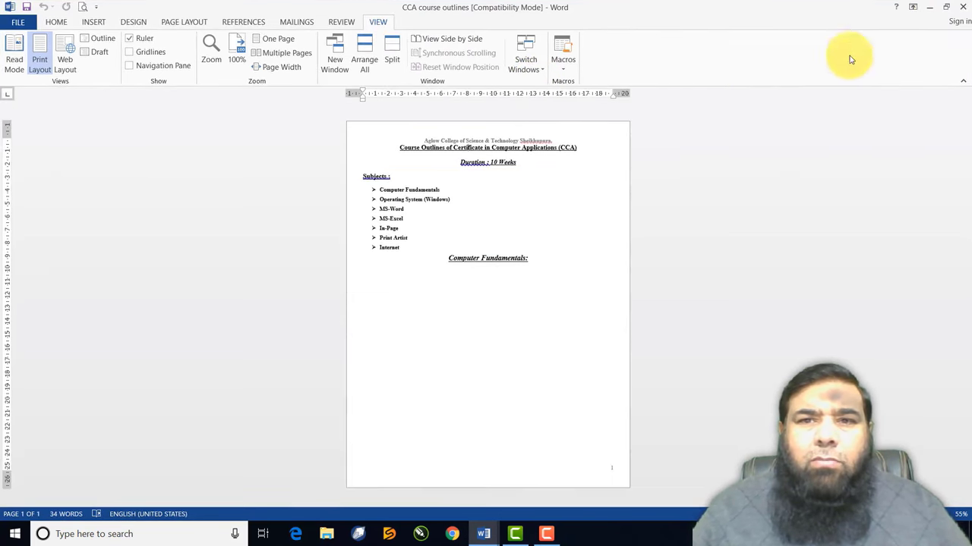
Switch to Practice File:1 and Practice File:2, then to Short Courses 2020 maximized
click(529, 68)
click(531, 101)
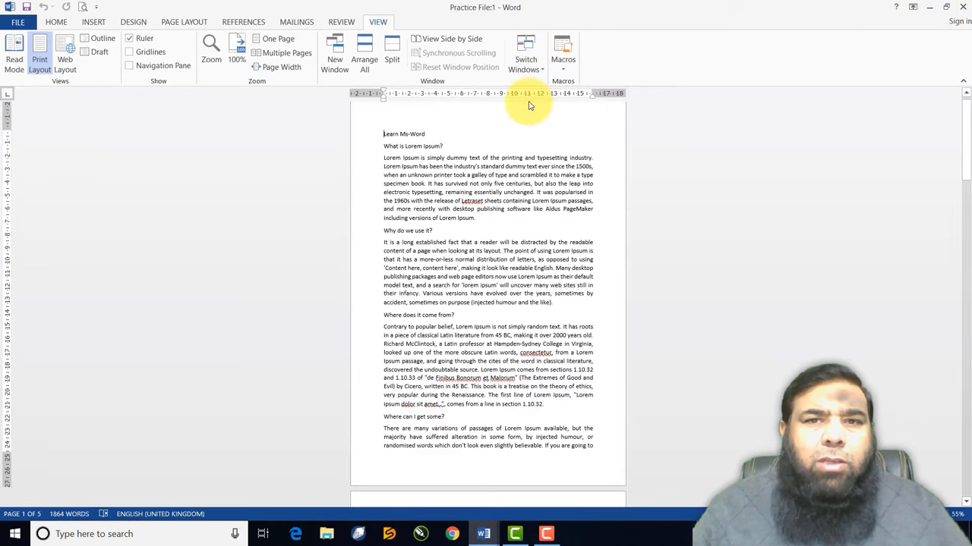
click(526, 66)
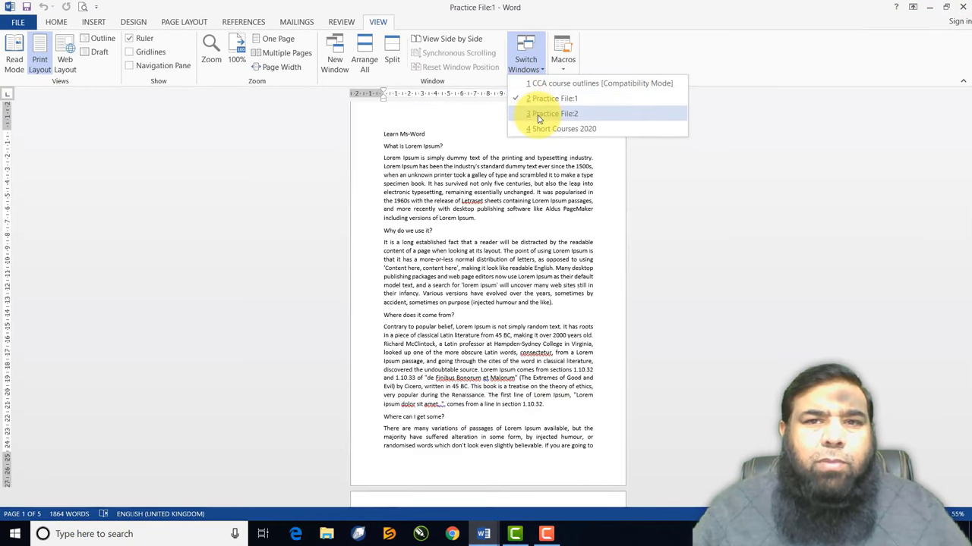
click(539, 114)
click(465, 352)
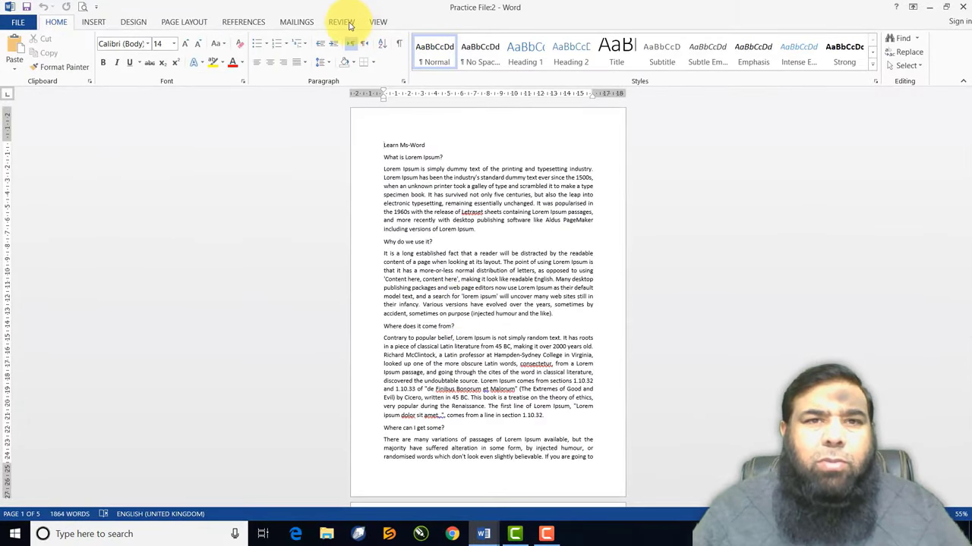
click(378, 22)
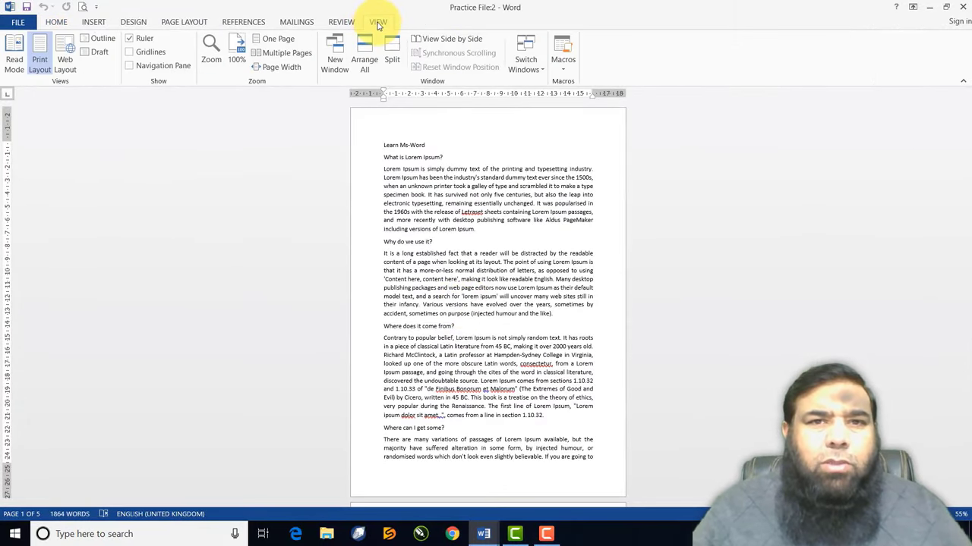
click(523, 68)
click(544, 129)
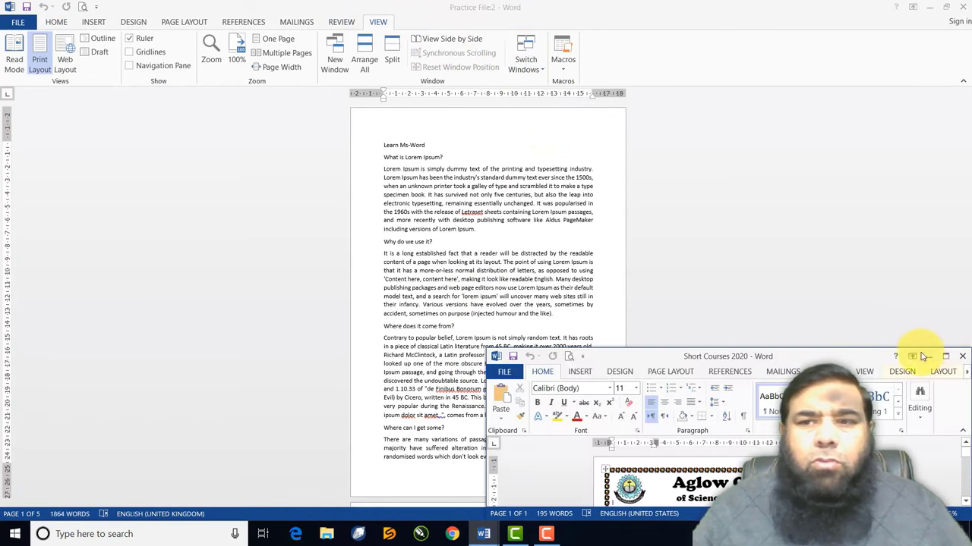
click(945, 356)
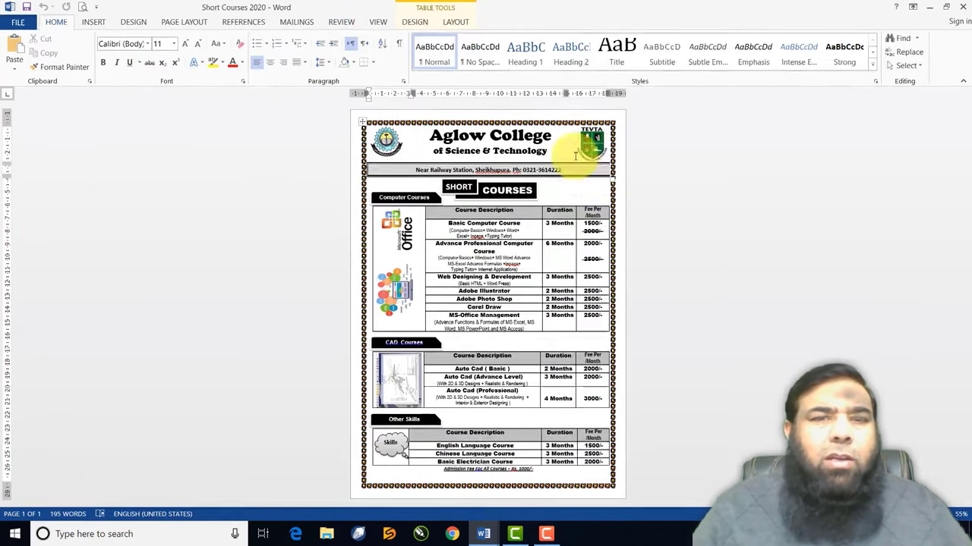
Cycle through CCA course outlines, Practice File:1 and Practice File:2, ending on Short Courses 2020
click(380, 23)
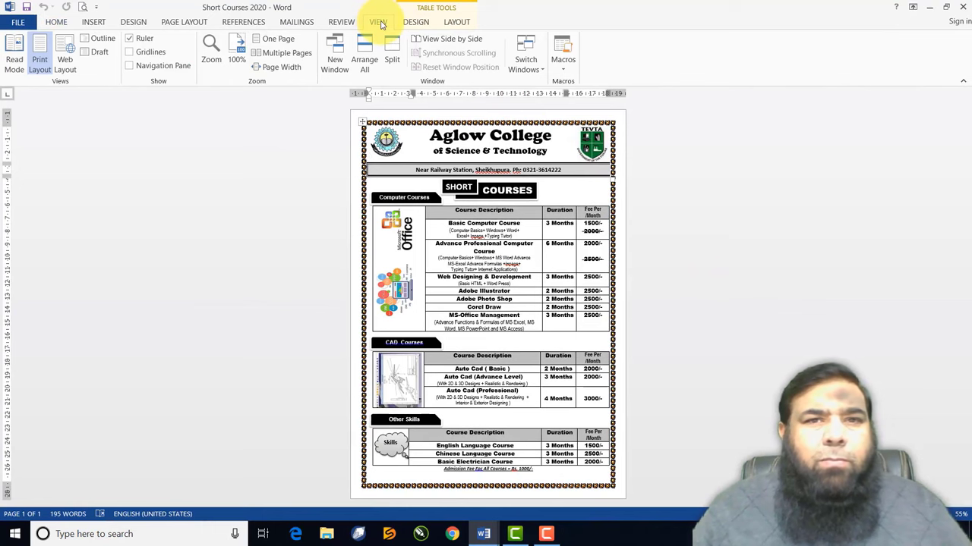
click(526, 67)
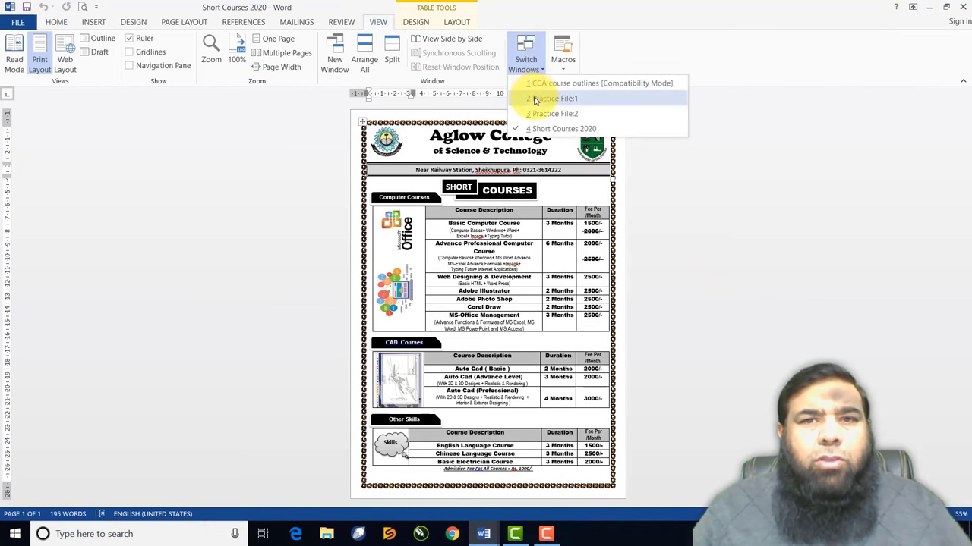
click(531, 83)
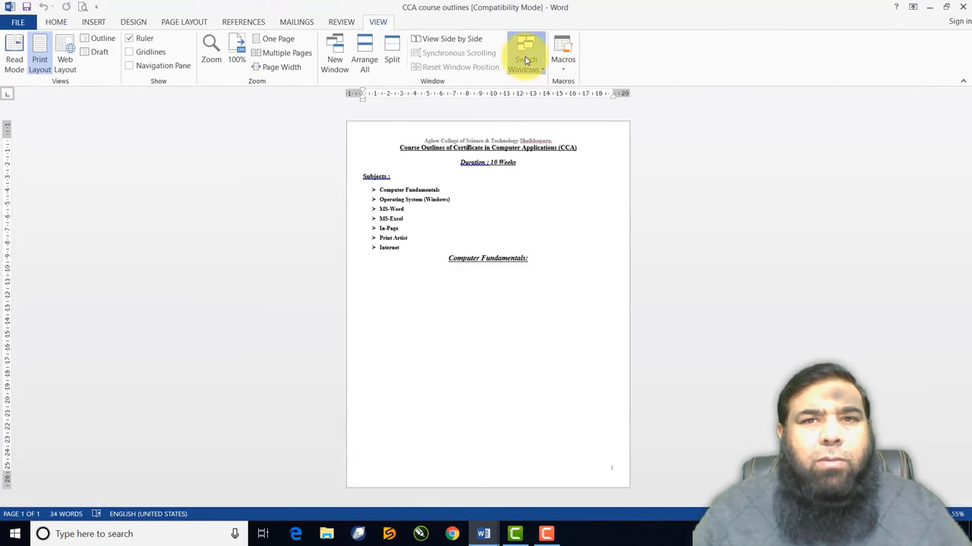
click(526, 61)
click(540, 100)
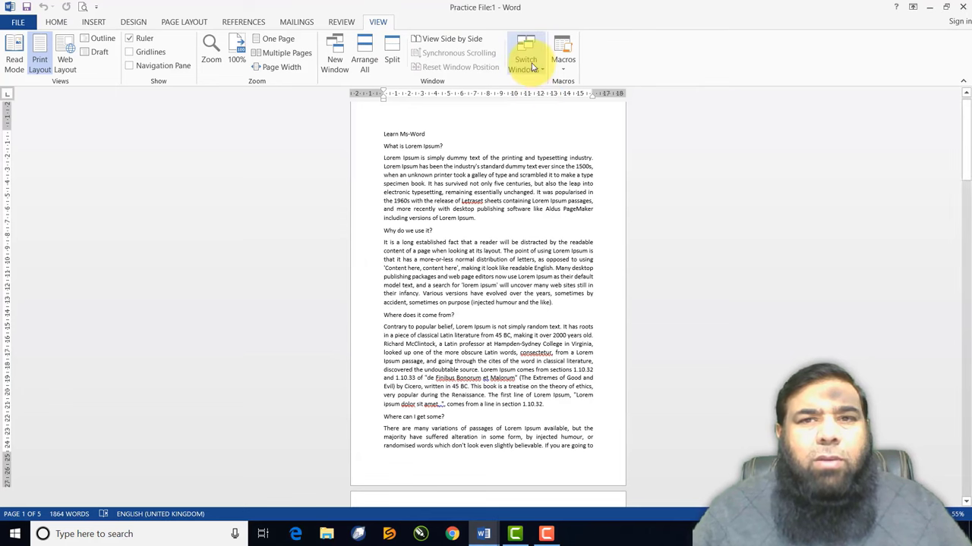
click(526, 65)
click(543, 115)
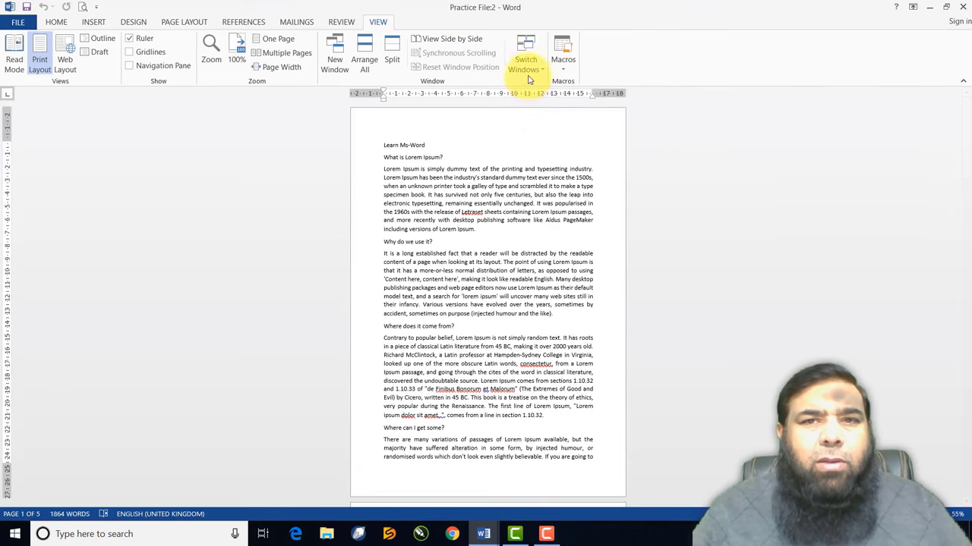
click(526, 65)
click(544, 129)
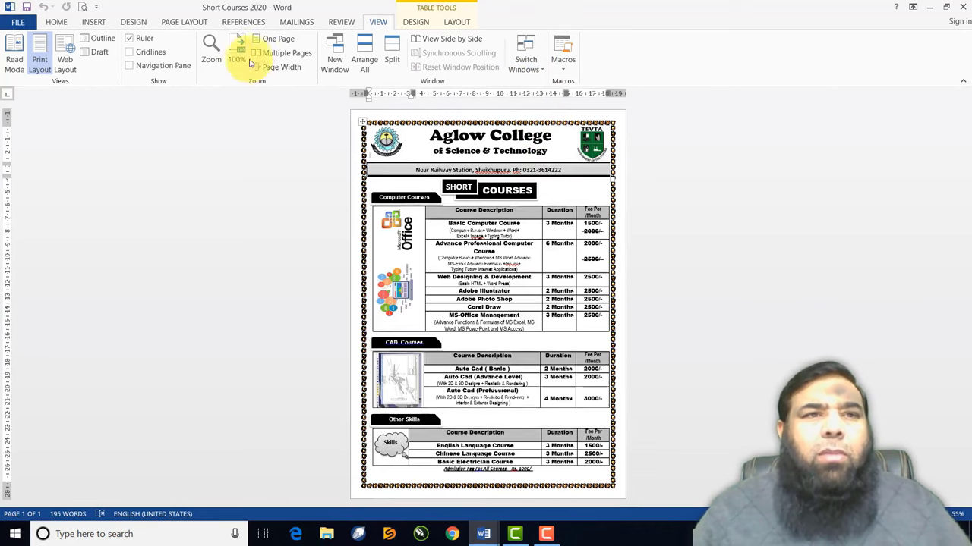
click(56, 22)
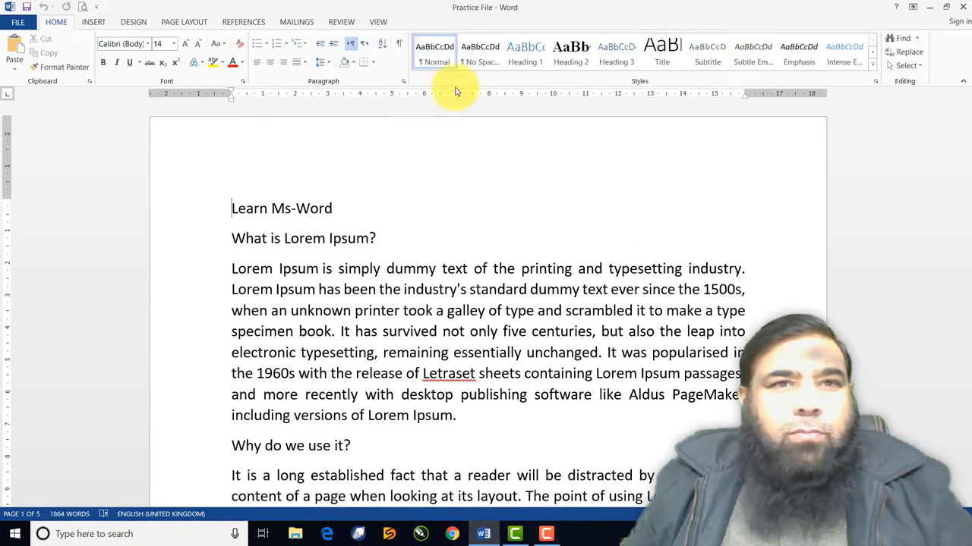
Bring up the INSERT ribbon features in the Practice File document
click(93, 22)
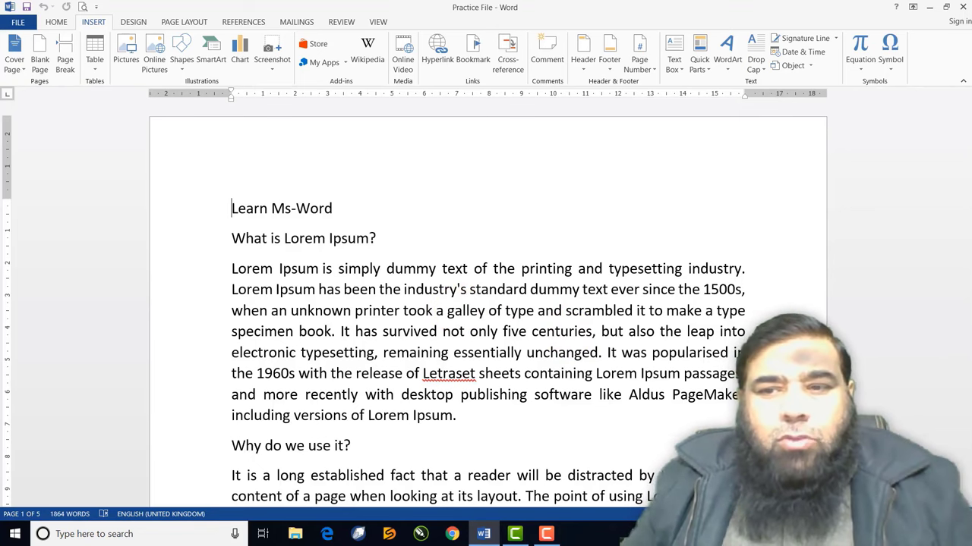
scroll(486, 311, down, 4)
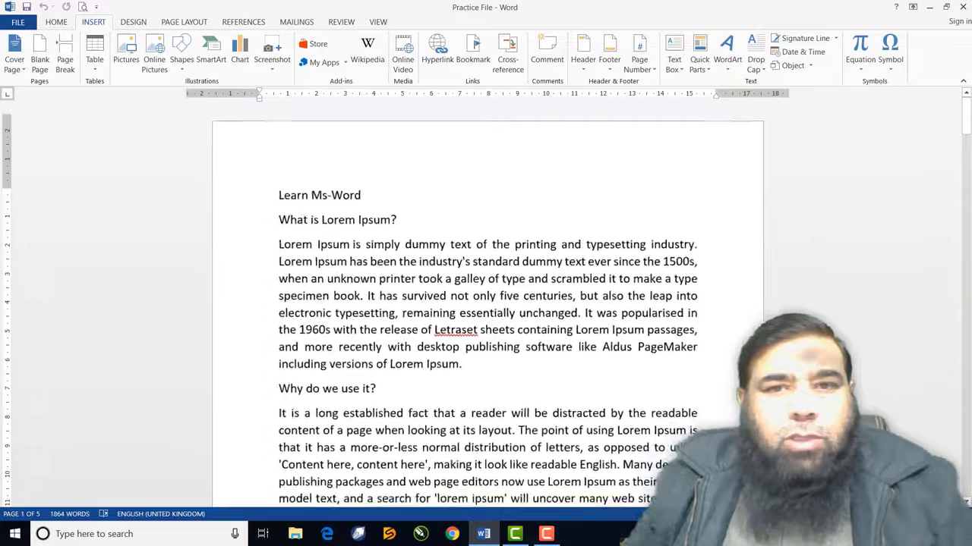
scroll(486, 311, down, 4)
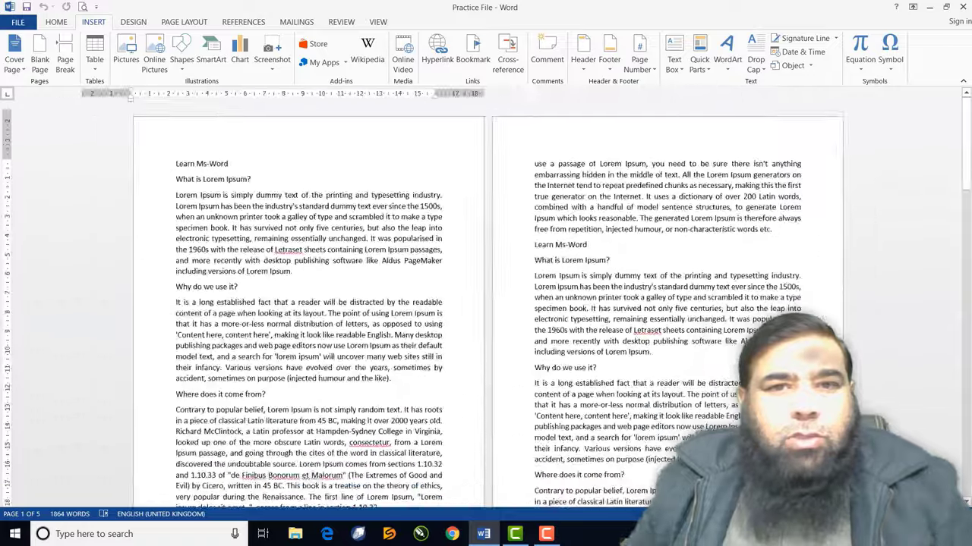
scroll(486, 312, down, 4)
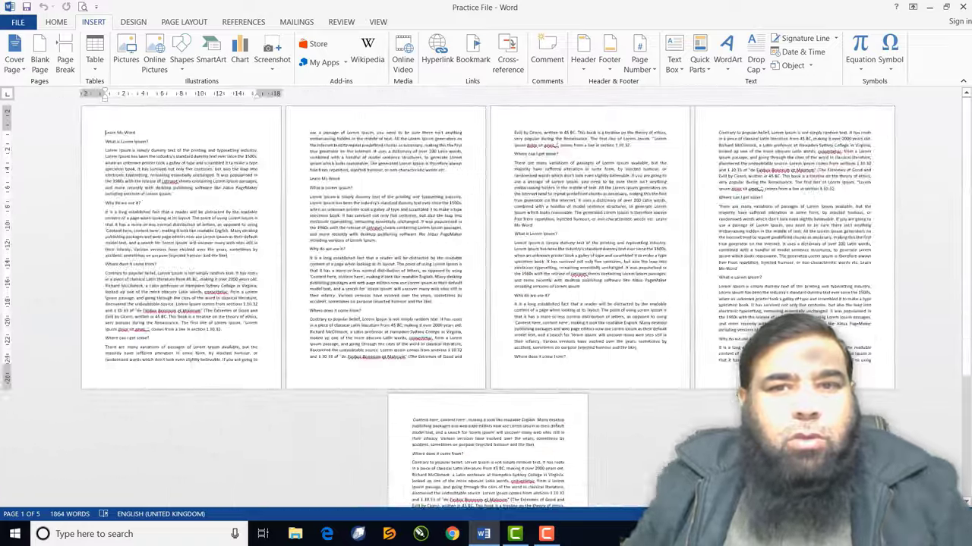
scroll(485, 311, down, 2)
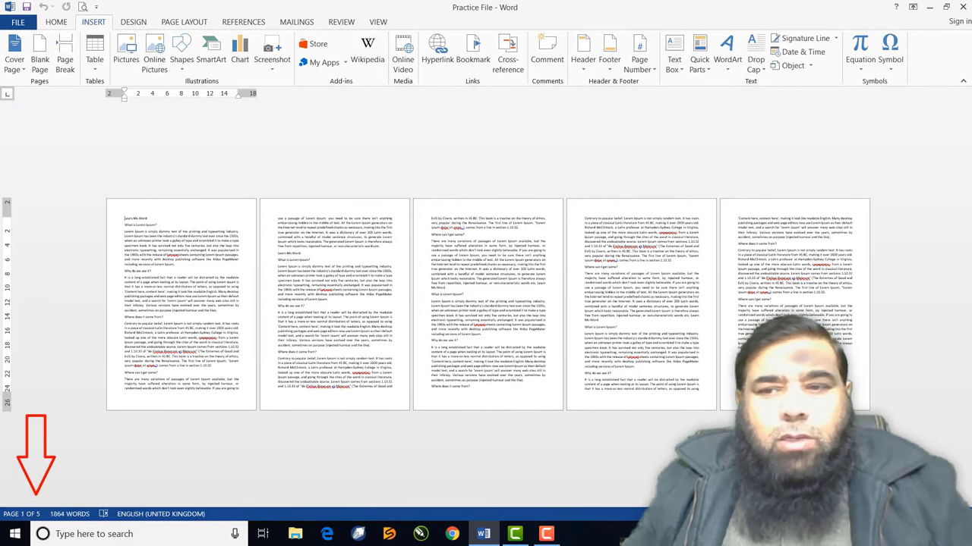
ctrl+scroll(486, 304, up, 3)
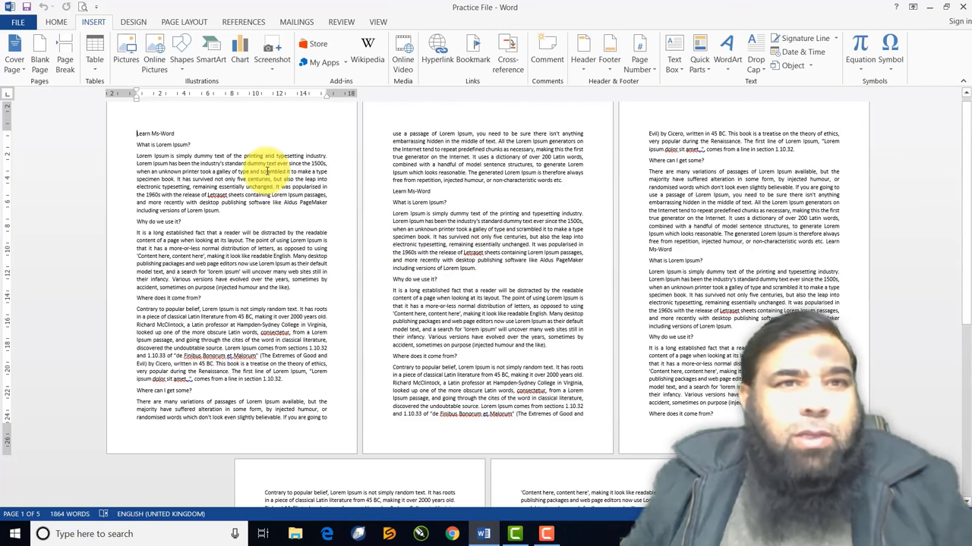
Browse the cover page gallery through to the Office.com designs Element, Insight 1 and Insight 2
click(18, 68)
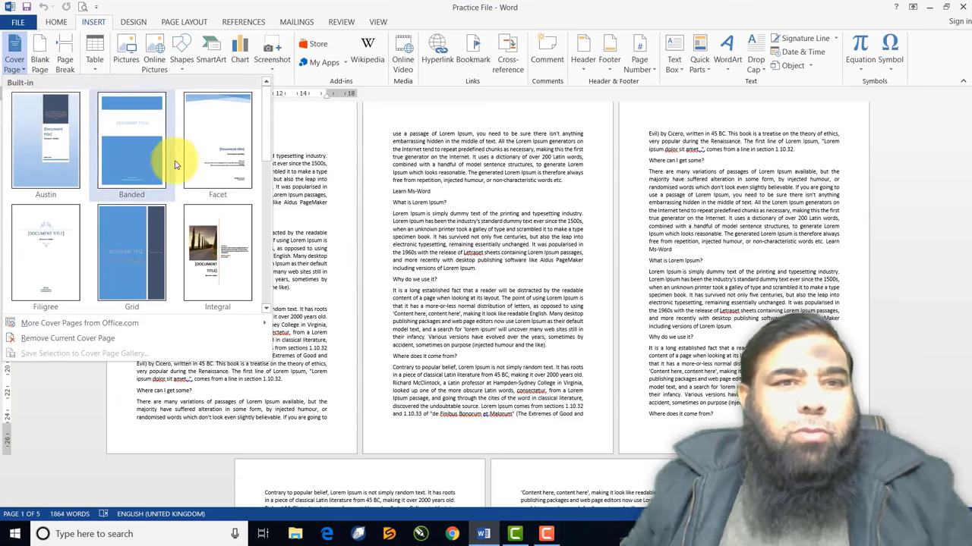
click(266, 312)
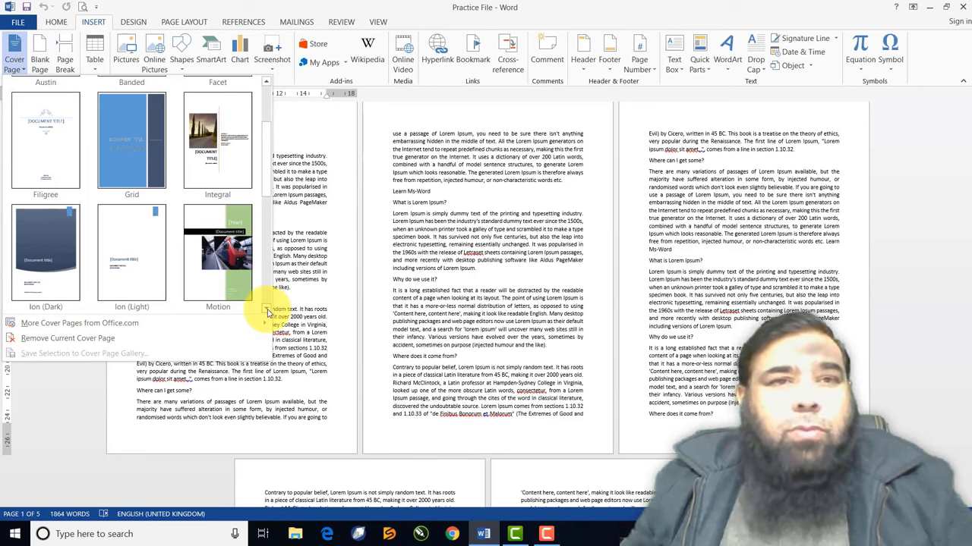
click(266, 311)
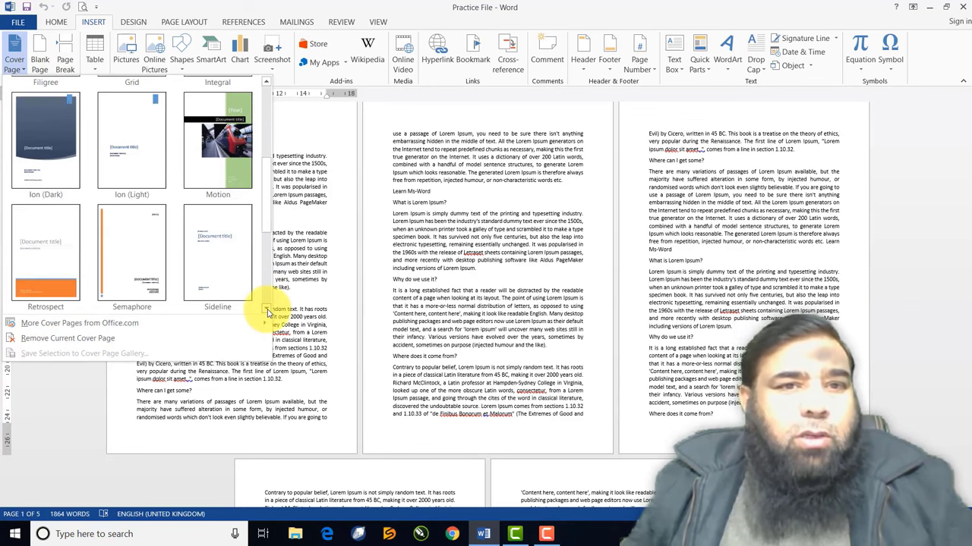
click(266, 311)
click(266, 311)
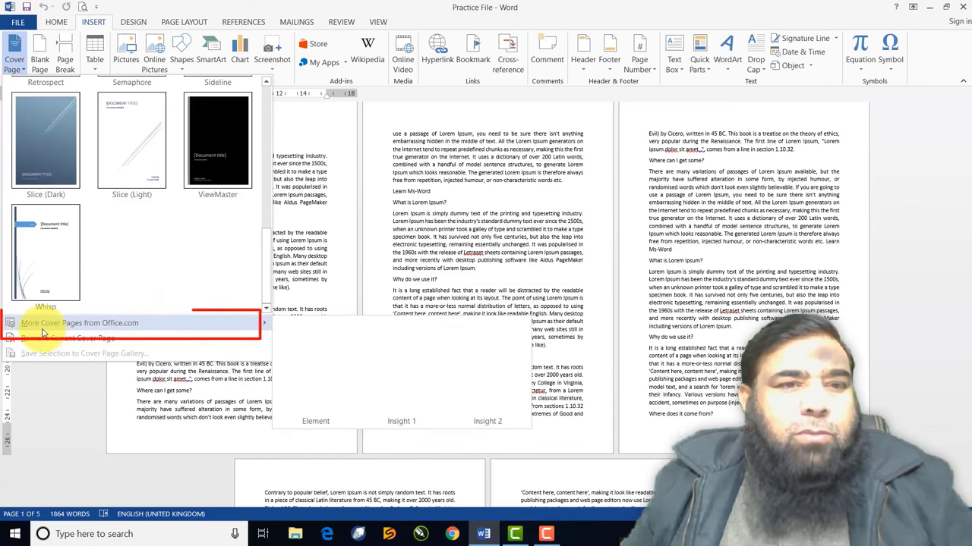
mouse_move(68, 332)
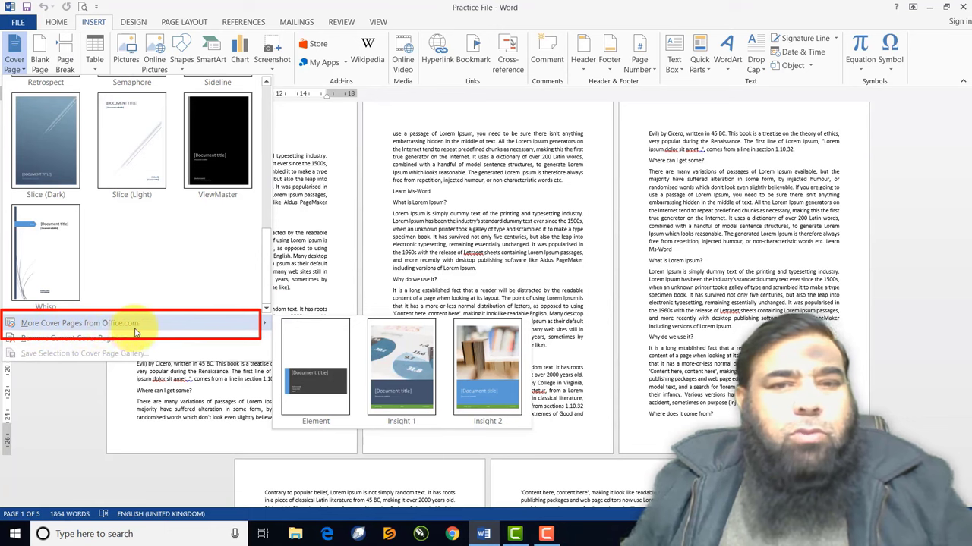
Add the Insight 2 cover page to the document
click(499, 372)
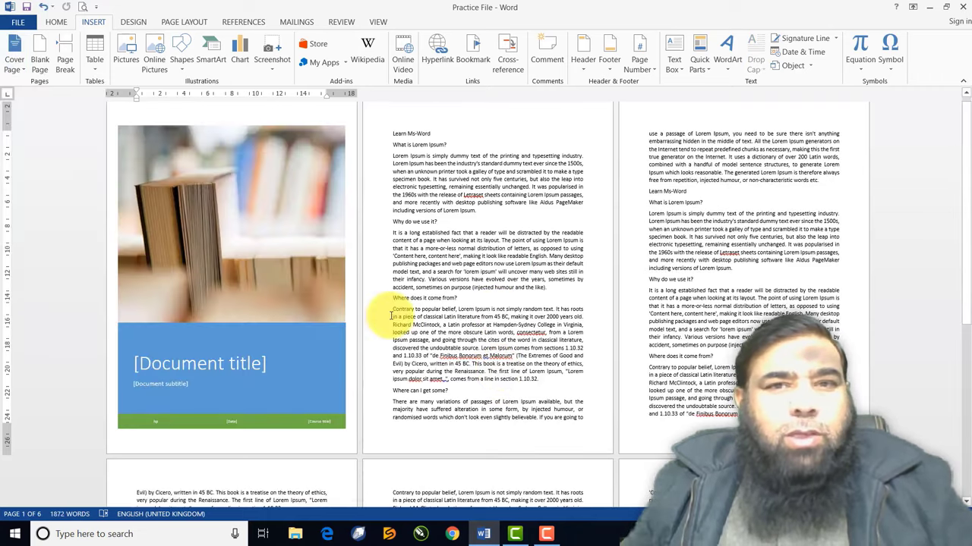
scroll(330, 287, down, 7)
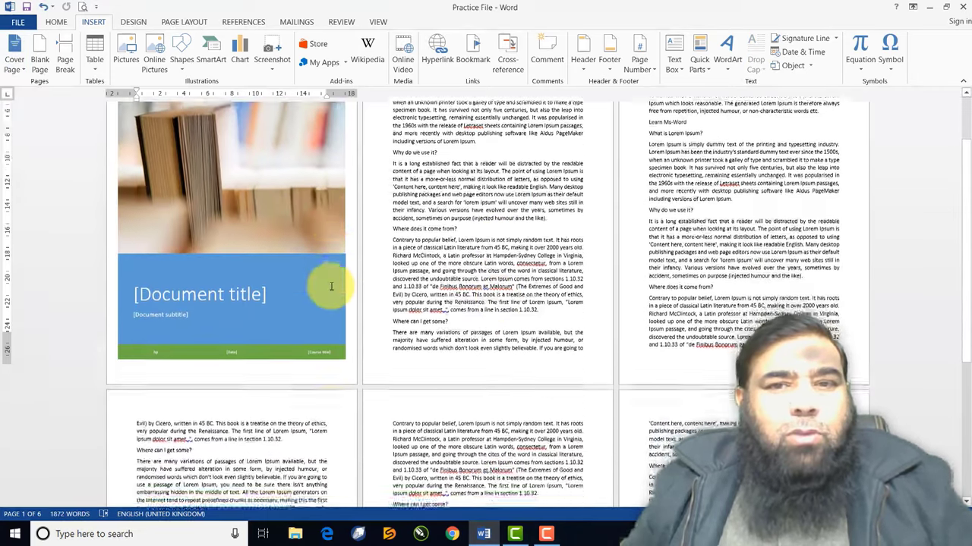
scroll(330, 287, down, 2)
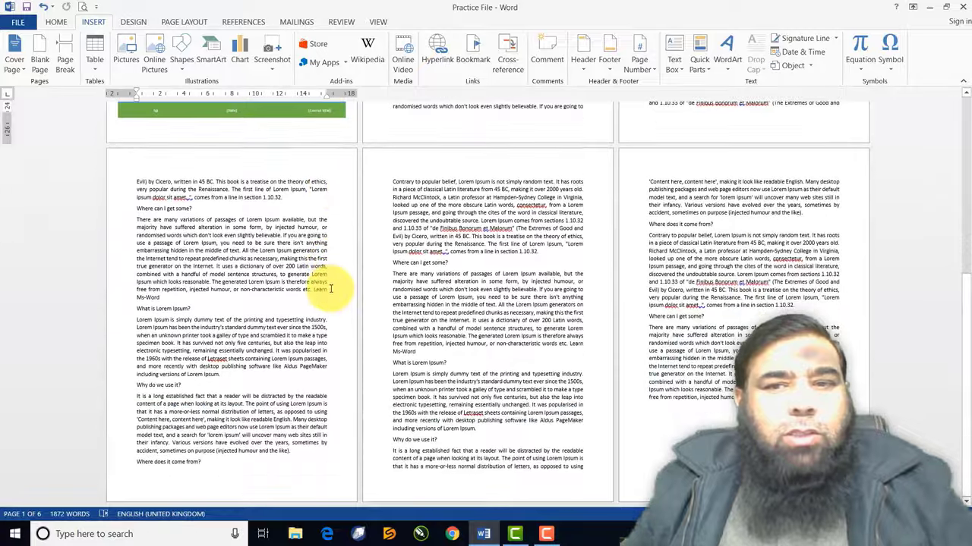
scroll(330, 290, up, 3)
scroll(330, 290, up, 6)
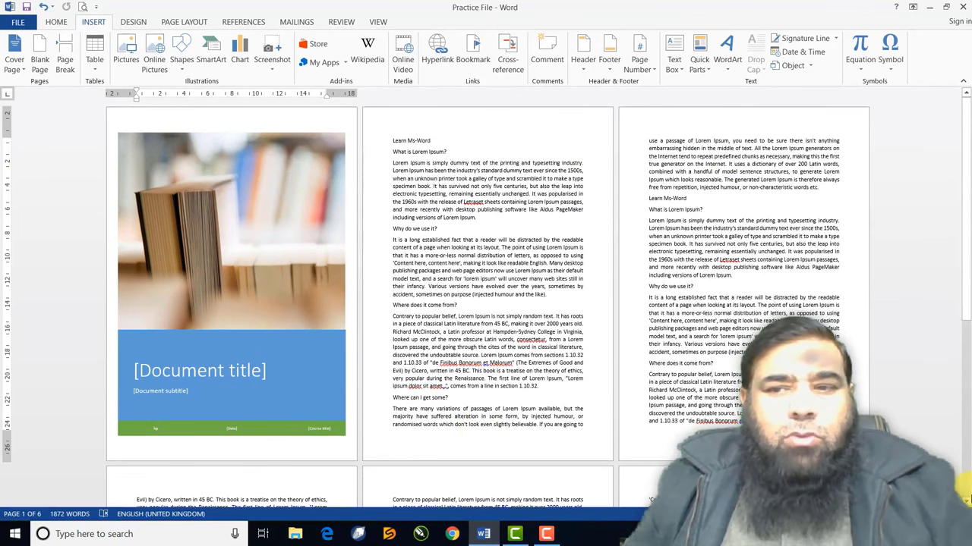
scroll(486, 304, up, 3)
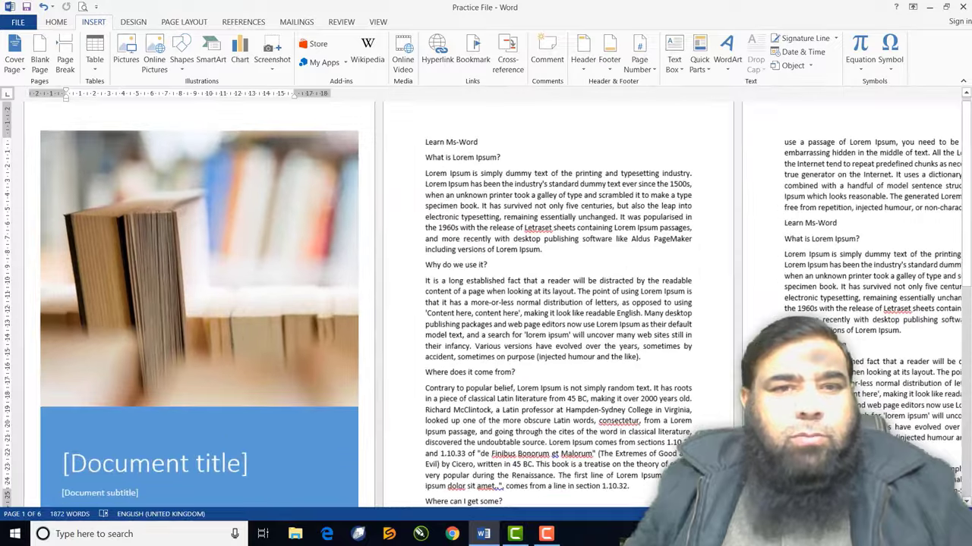
scroll(587, 394, up, 4)
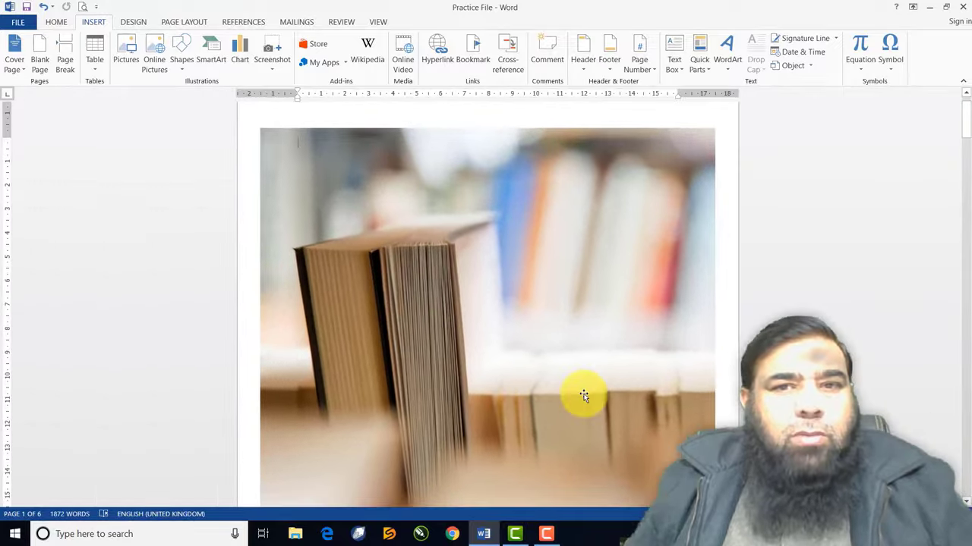
scroll(587, 394, down, 10)
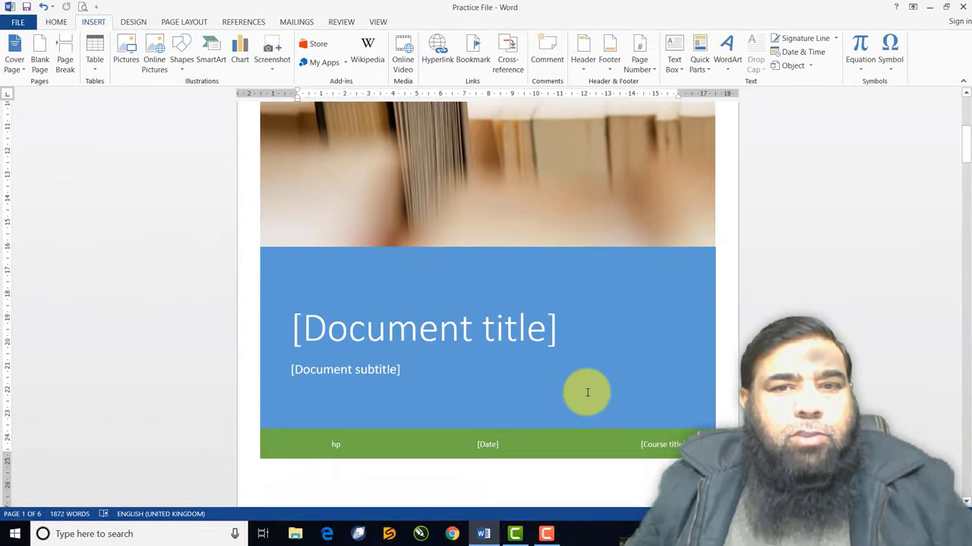
Title the cover 'MS-Word Notes' with the subtitle 'Step By Step'
click(507, 240)
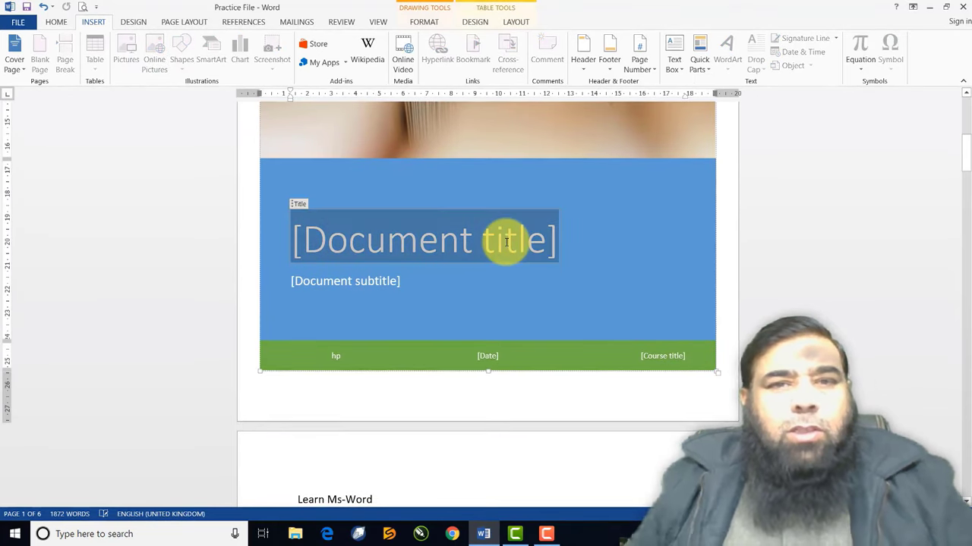
text(M)
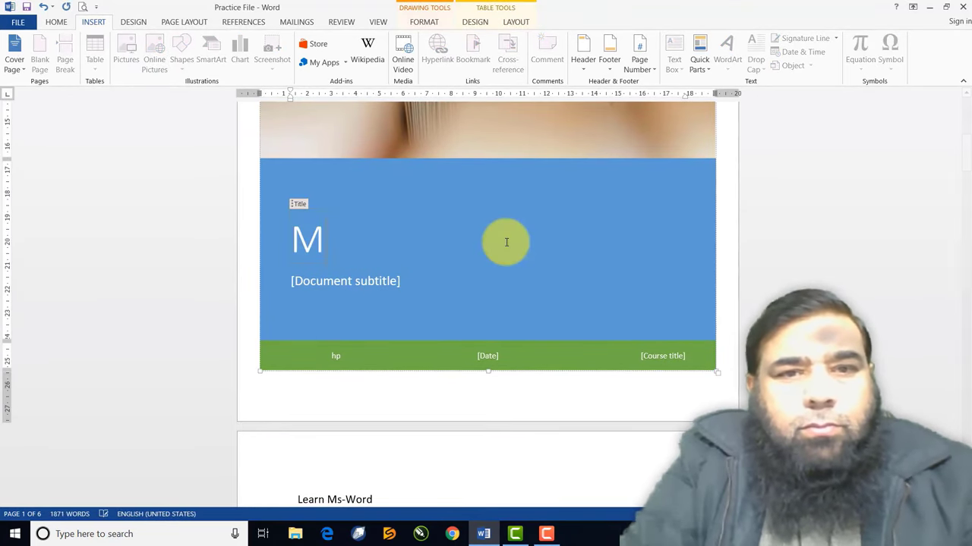
text(S-W)
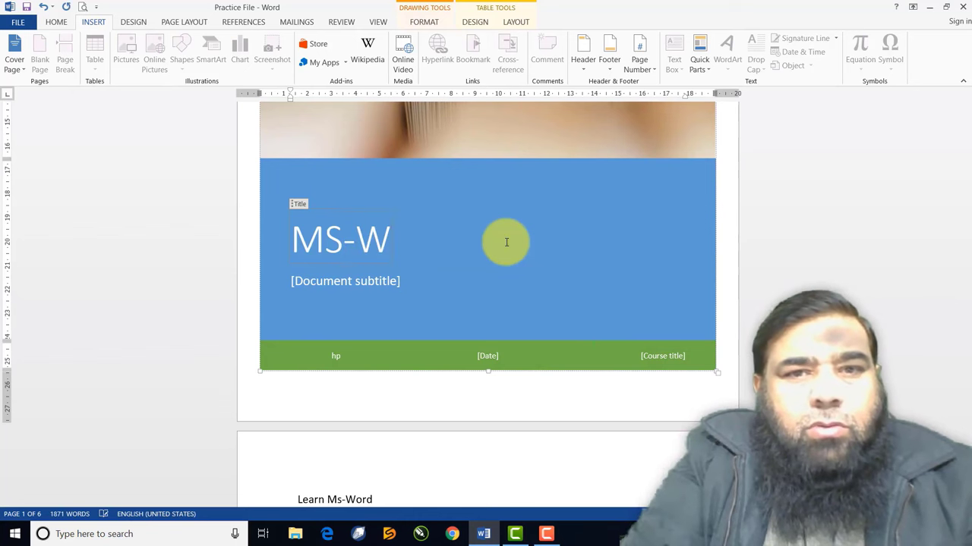
text(ord Notes)
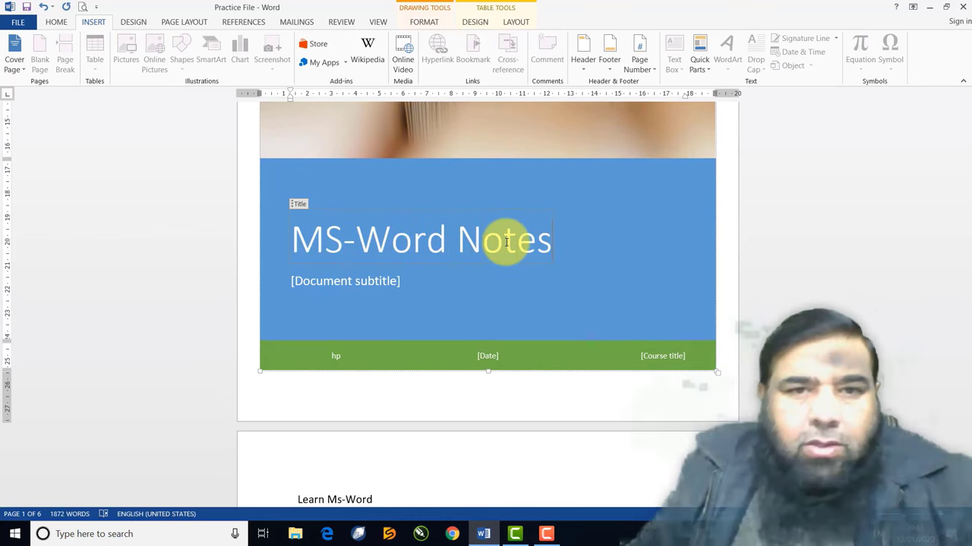
click(351, 287)
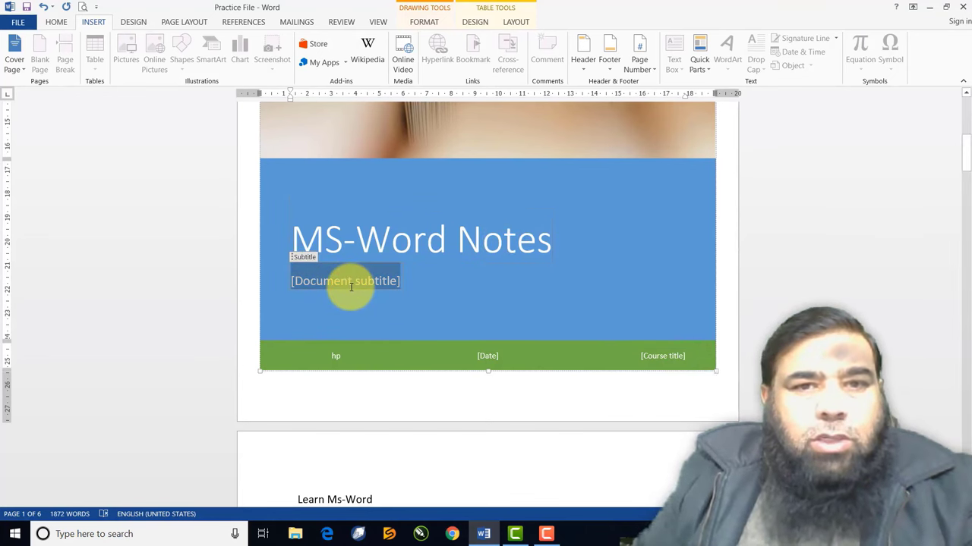
text(Ste)
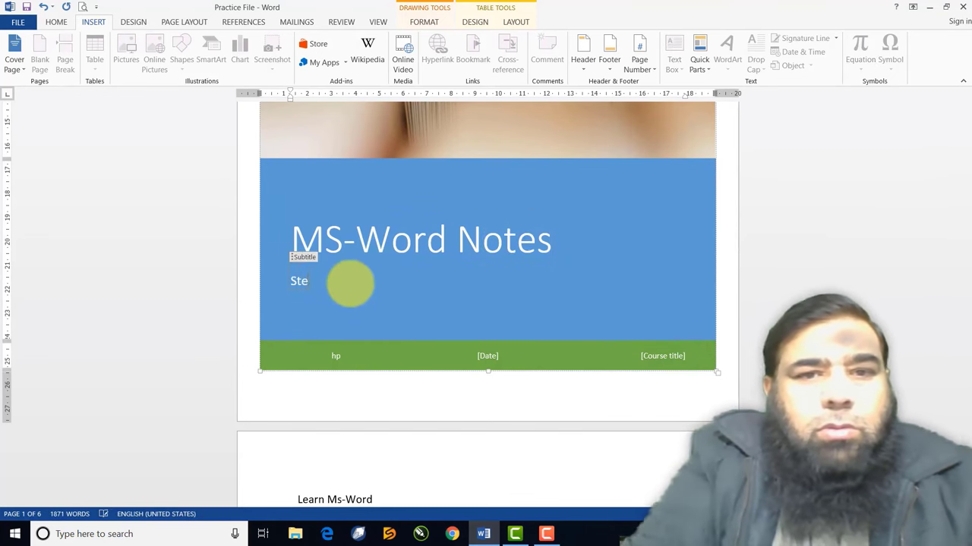
text(p By Step)
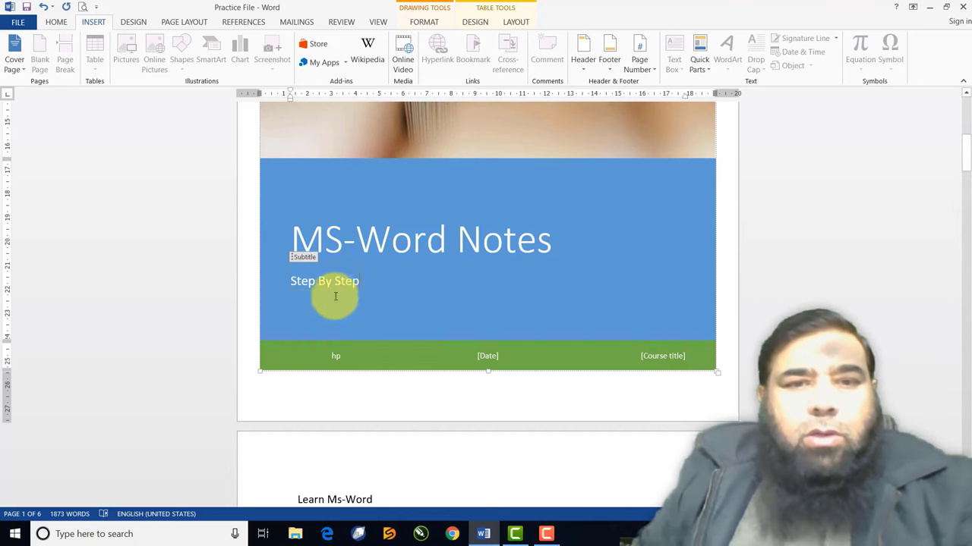
Replace the cover's author name and set the date to today, 1/10/20
click(338, 356)
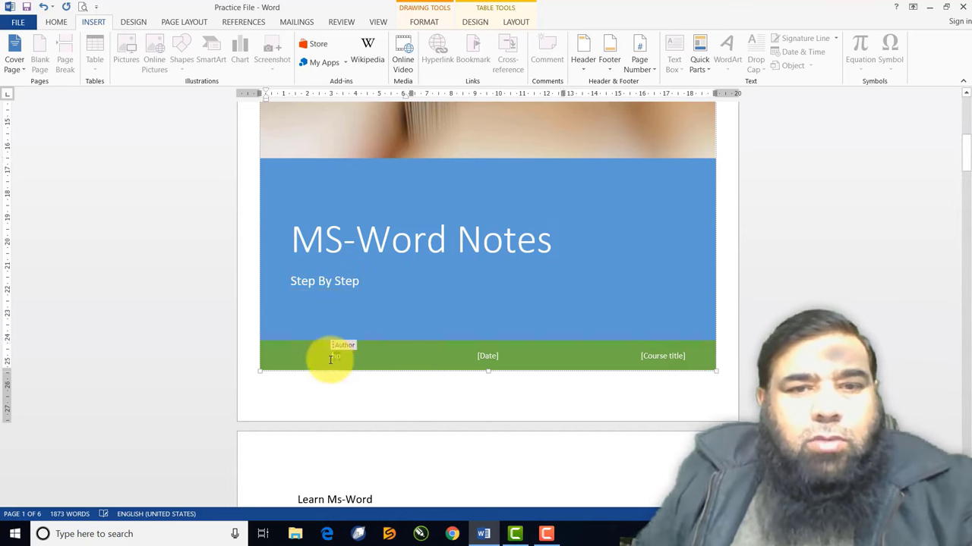
double_click(332, 357)
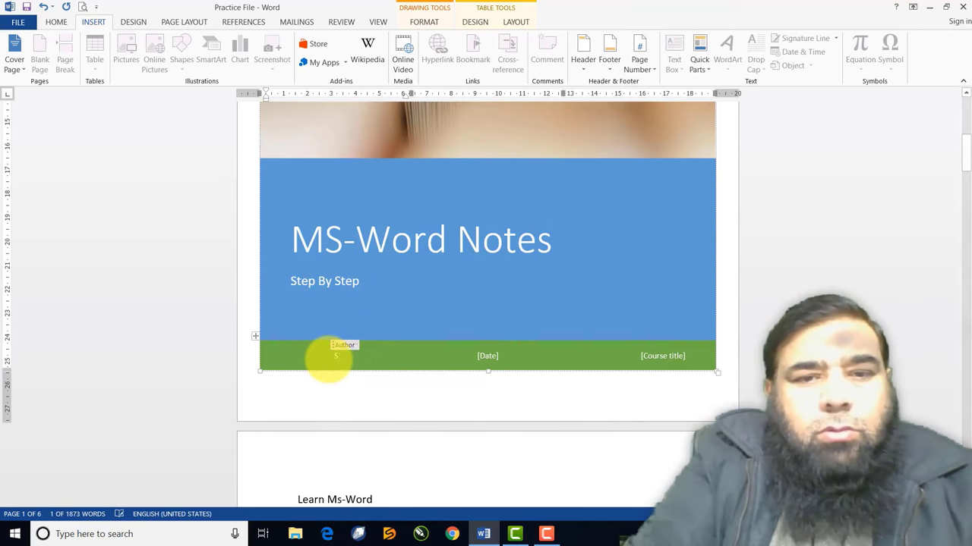
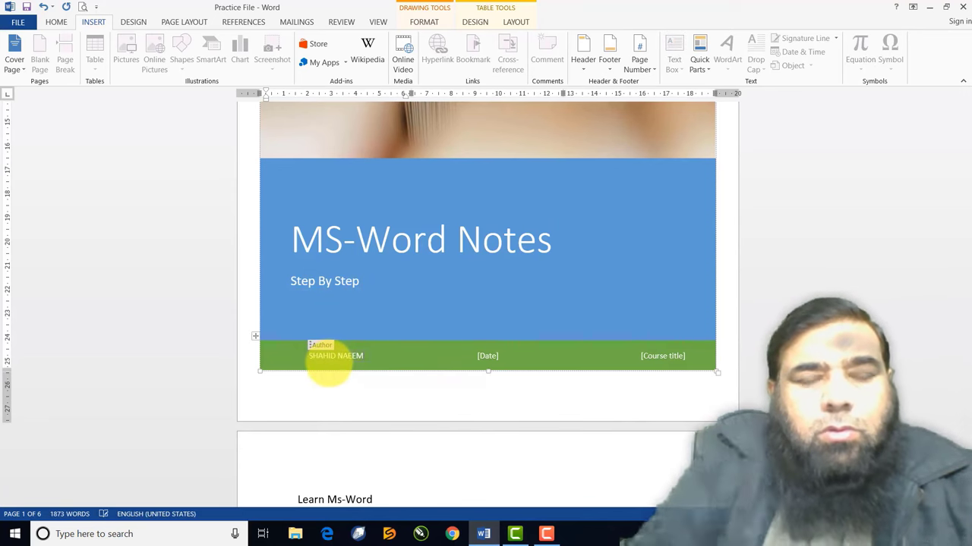
click(490, 353)
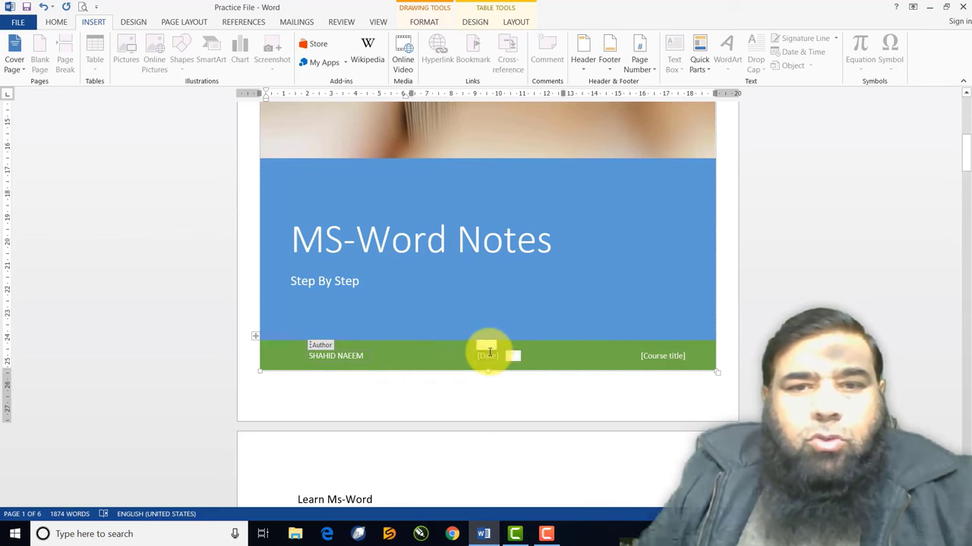
click(513, 356)
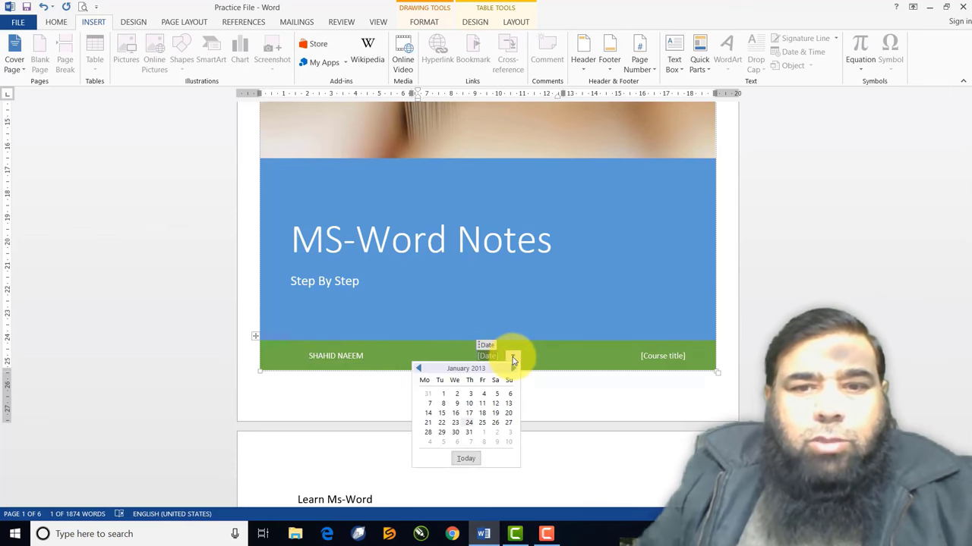
click(465, 458)
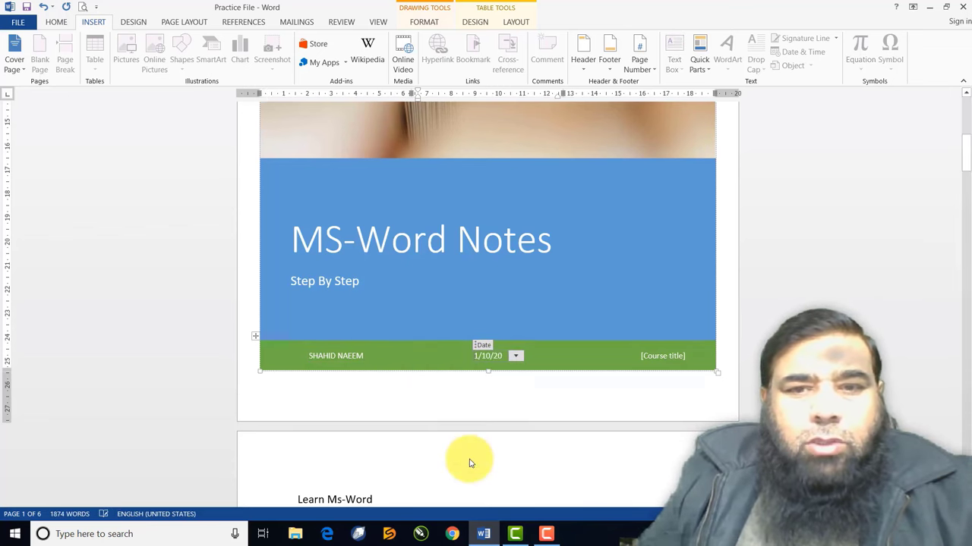
Enter 'Microsoft Office' as the cover's course title
click(673, 357)
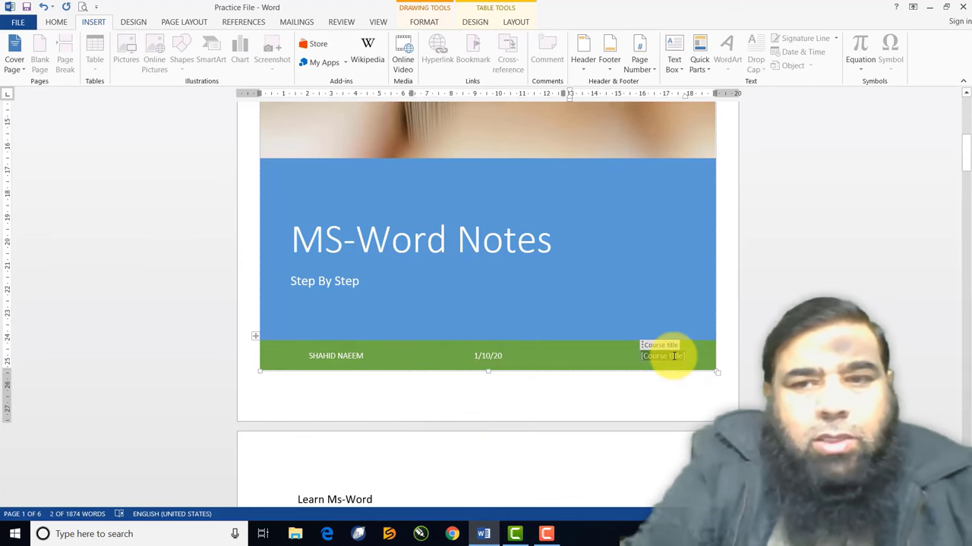
text(MC)
key(BackSpace)
key(BackSpace)
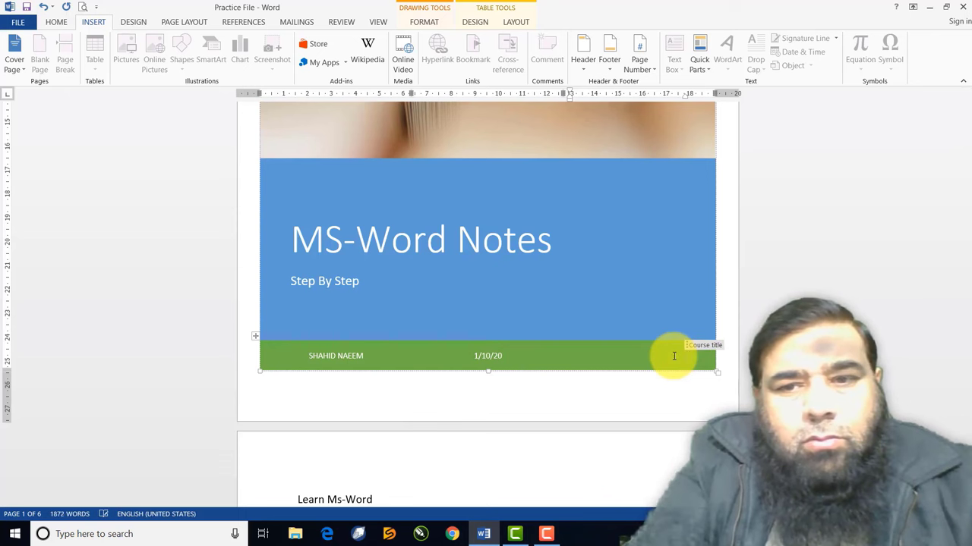
text(Microso)
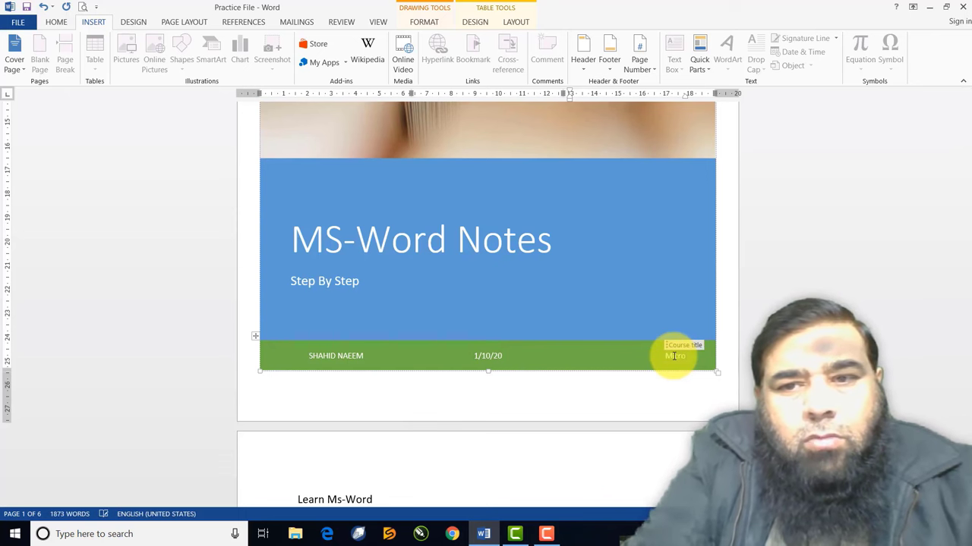
text(ft)
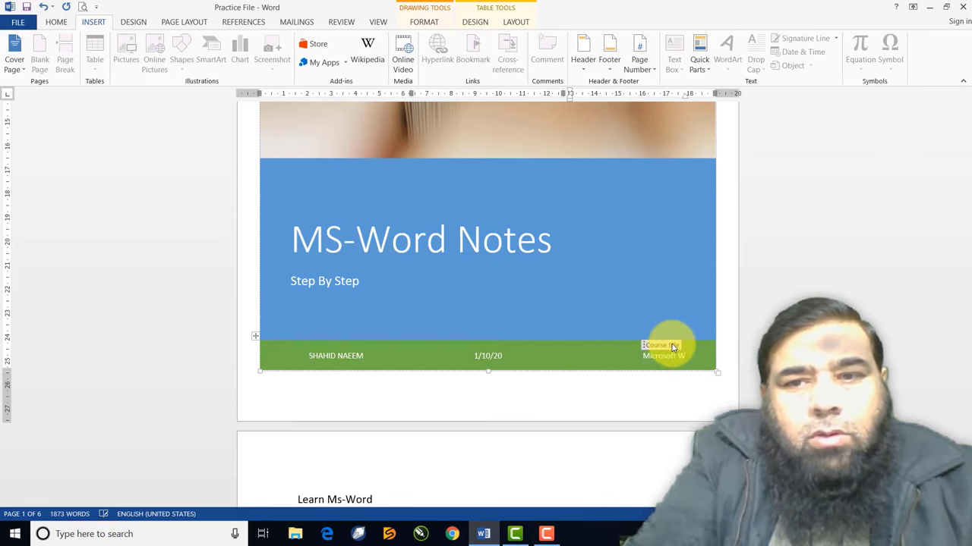
text( Office)
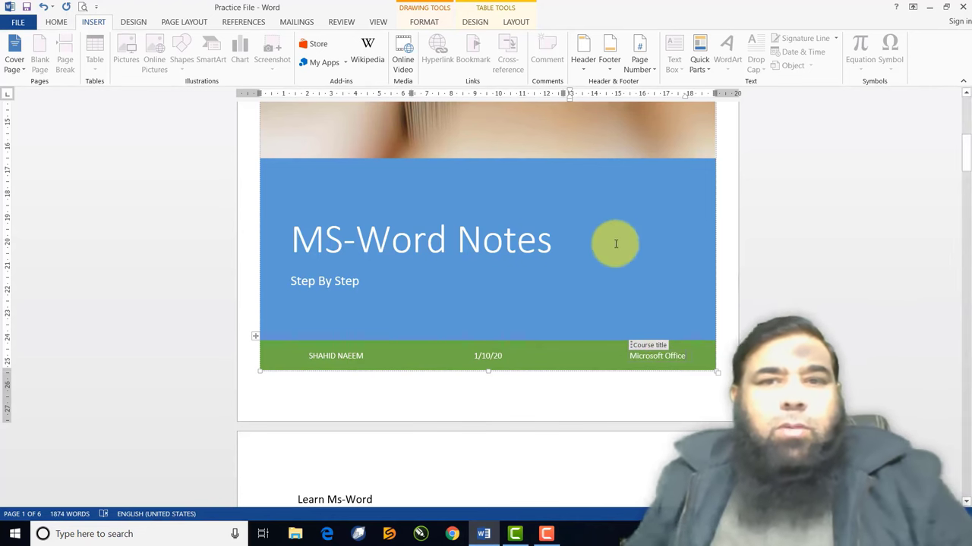
Leave the course title field and scroll through the finished cover and following pages
click(605, 219)
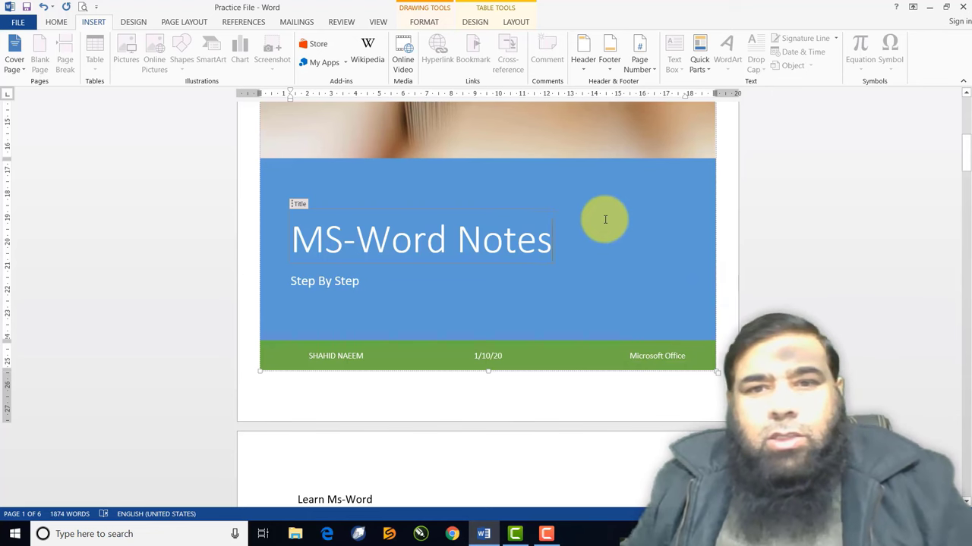
scroll(605, 220, up, 5)
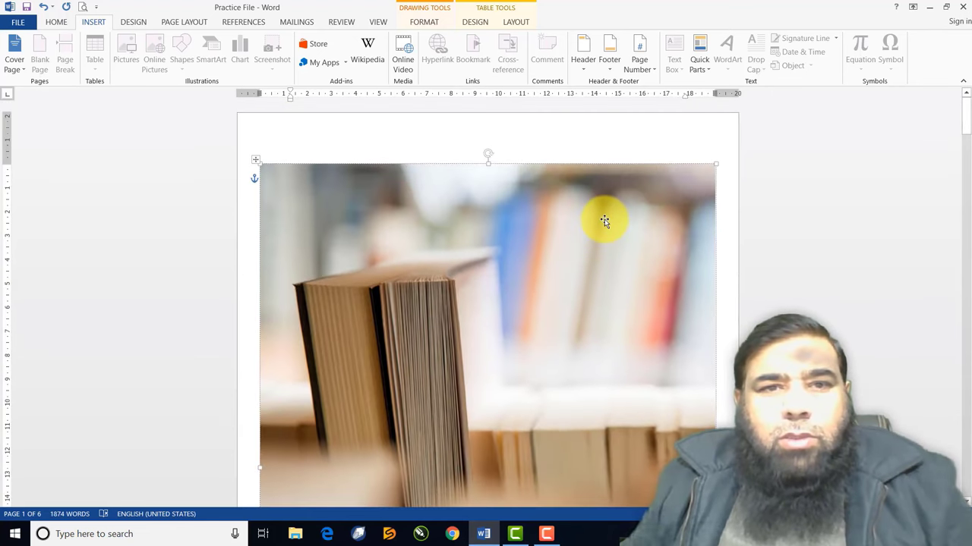
scroll(604, 219, down, 10)
scroll(605, 219, down, 10)
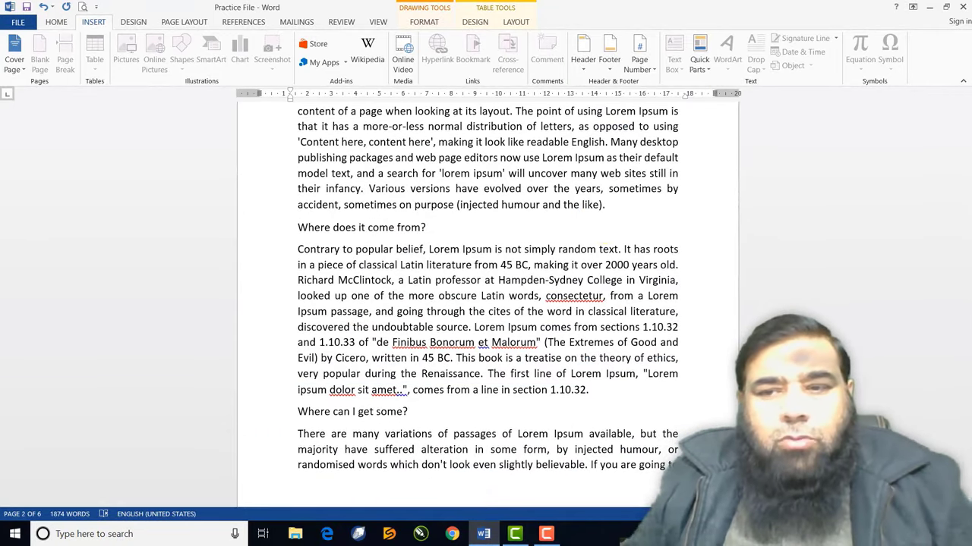
scroll(485, 303, down, 3)
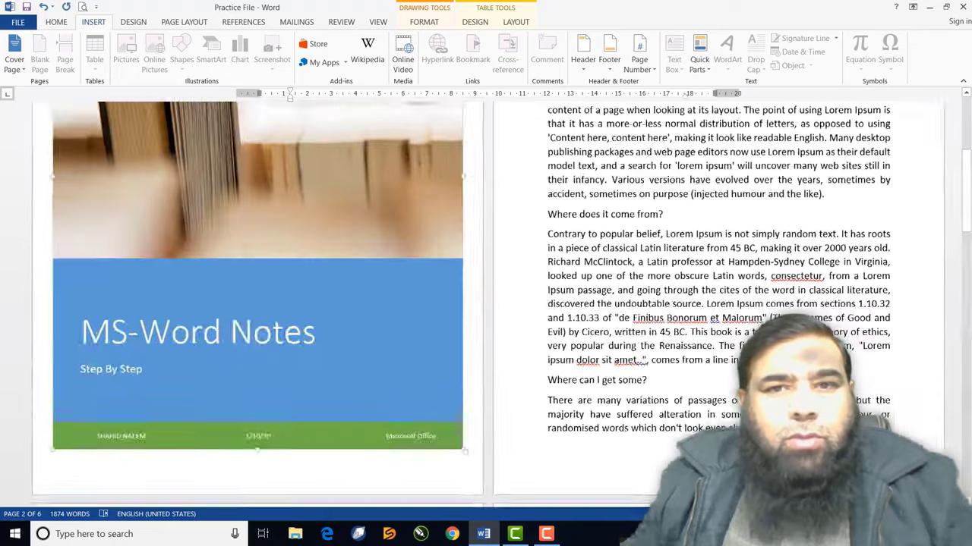
scroll(486, 304, down, 3)
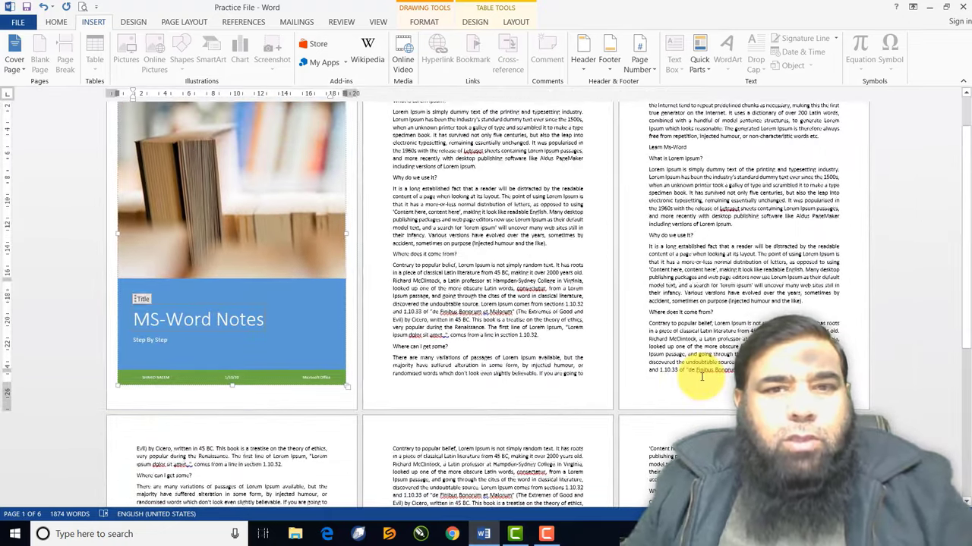
scroll(702, 376, up, 2)
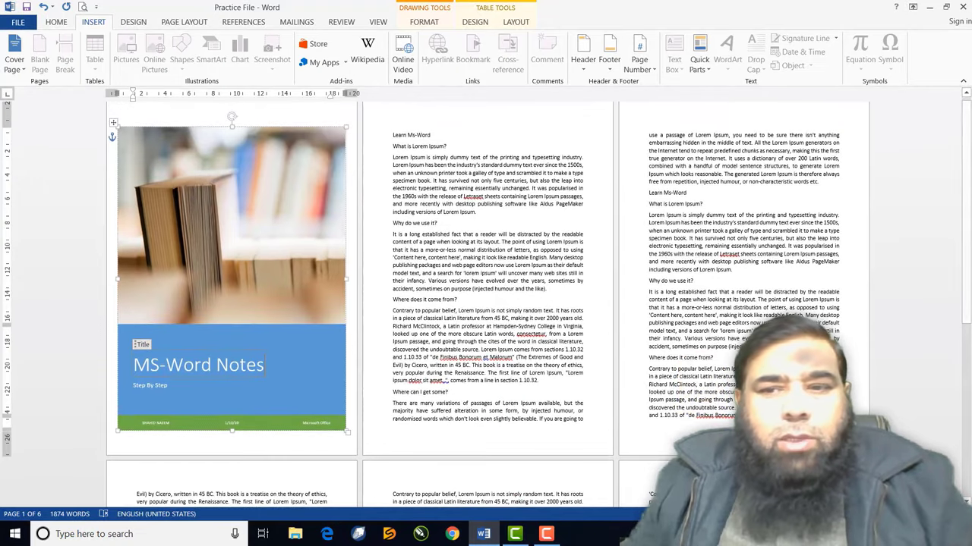
scroll(486, 303, down, 2)
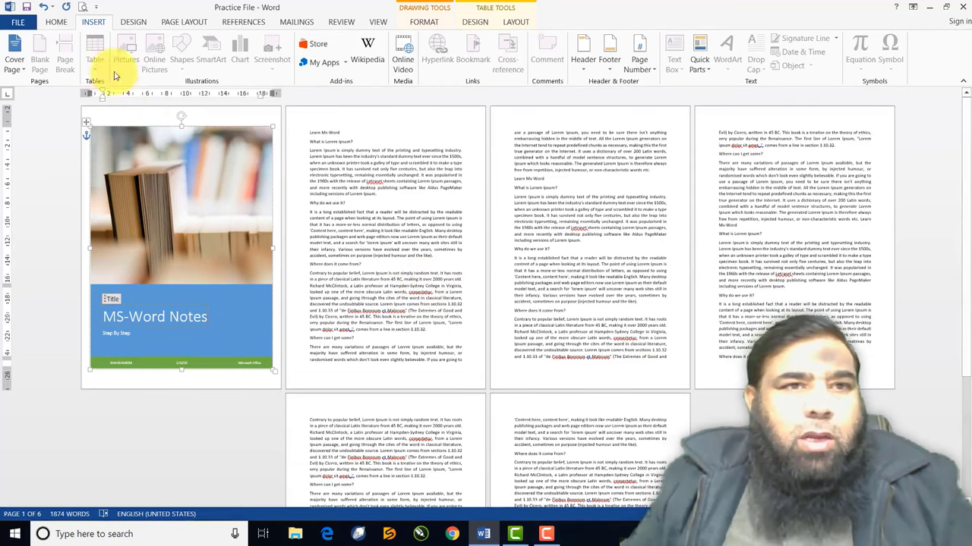
click(372, 196)
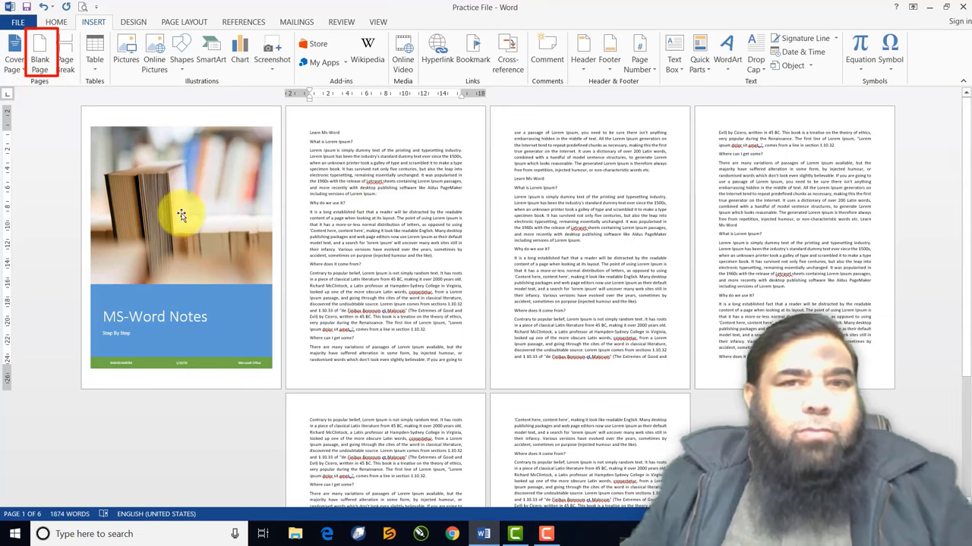
click(400, 194)
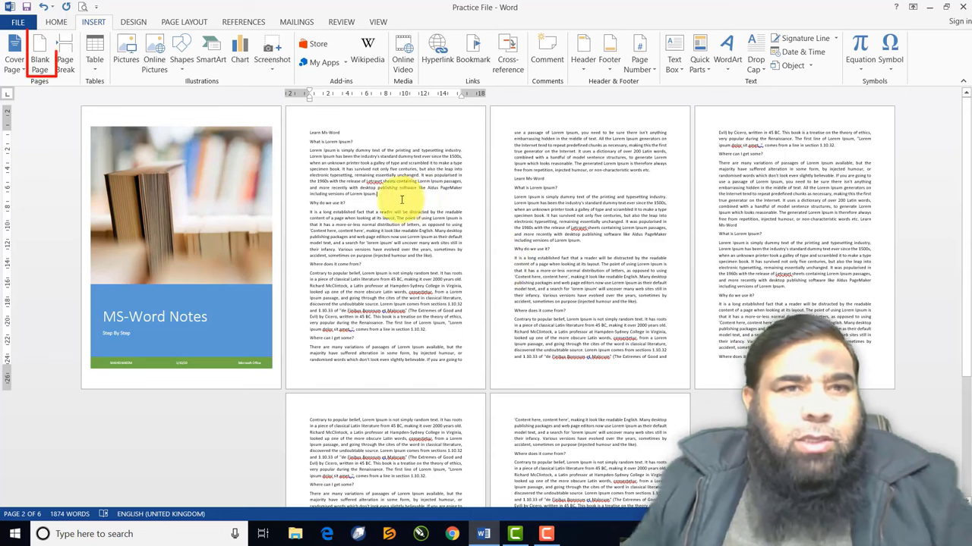
click(45, 61)
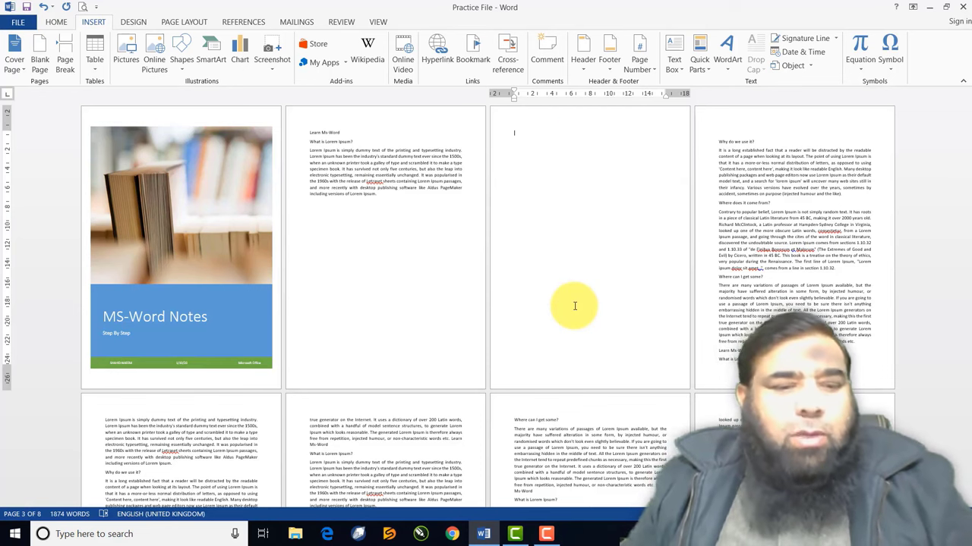
key(ctrl+z)
key(ctrl+z)
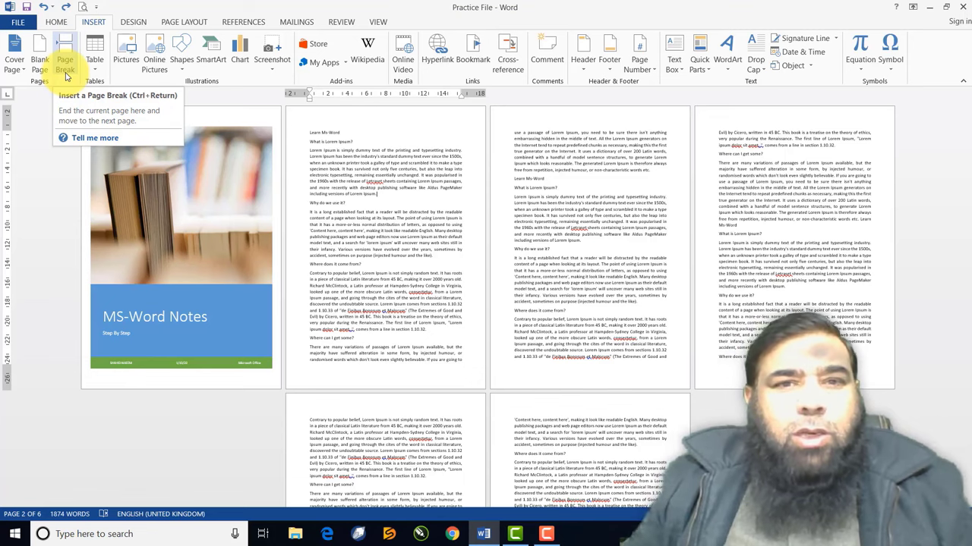
Insert a page break after page 2's first paragraph
click(65, 67)
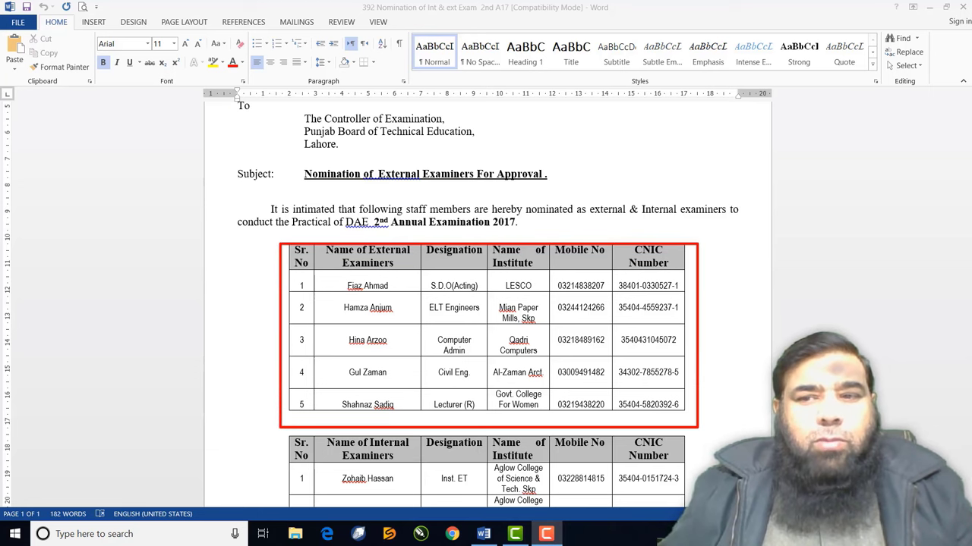
scroll(485, 304, up, 2)
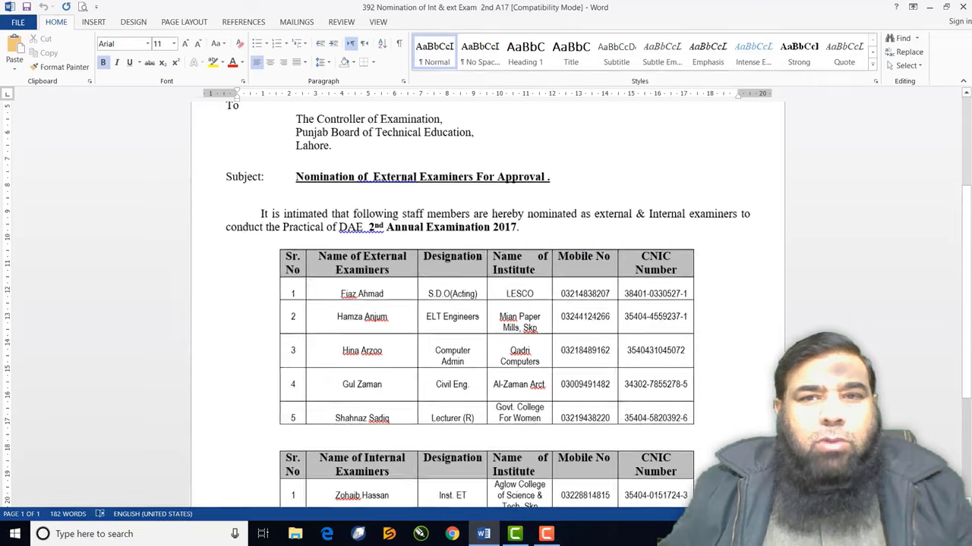
scroll(907, 411, up, 3)
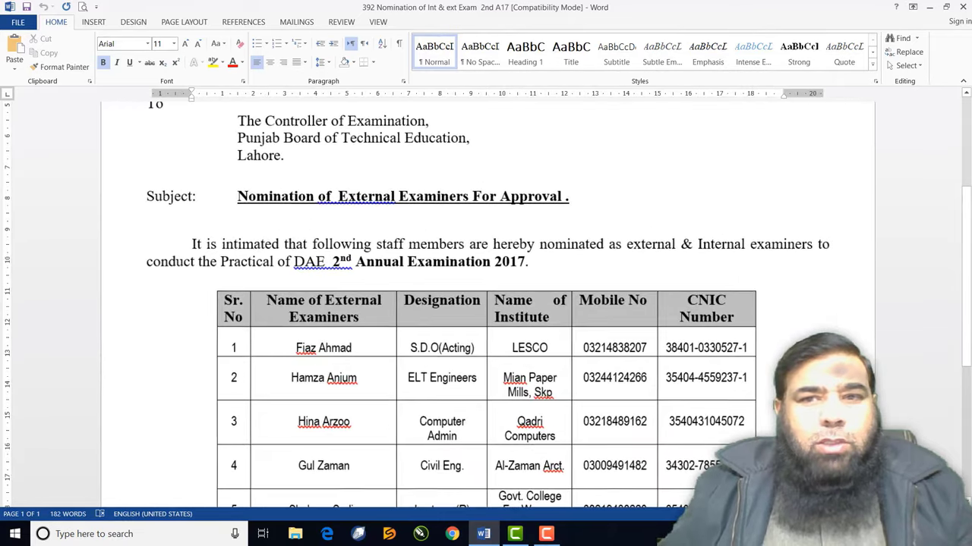
scroll(907, 411, down, 1)
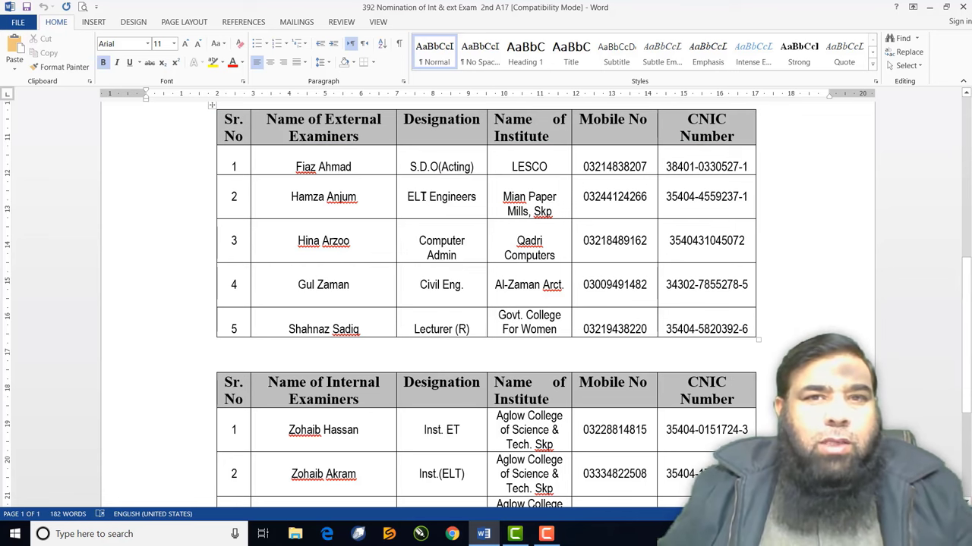
scroll(423, 196, up, 2)
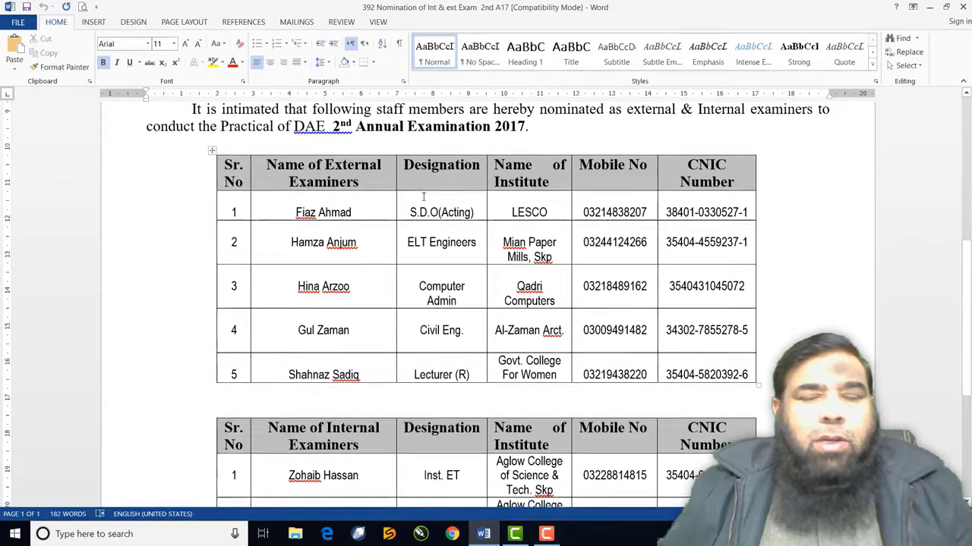
Create a new blank document, Document1, from the File menu
click(21, 22)
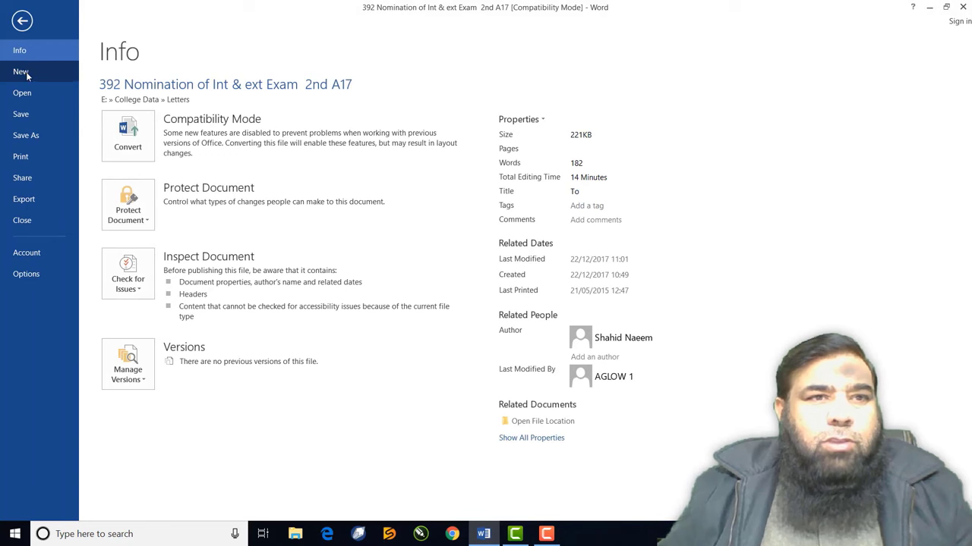
click(22, 72)
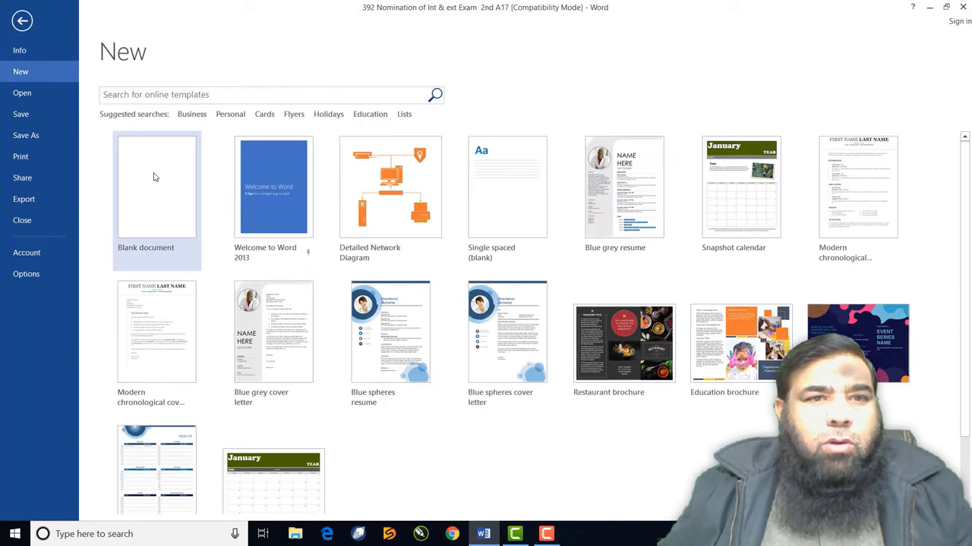
click(154, 177)
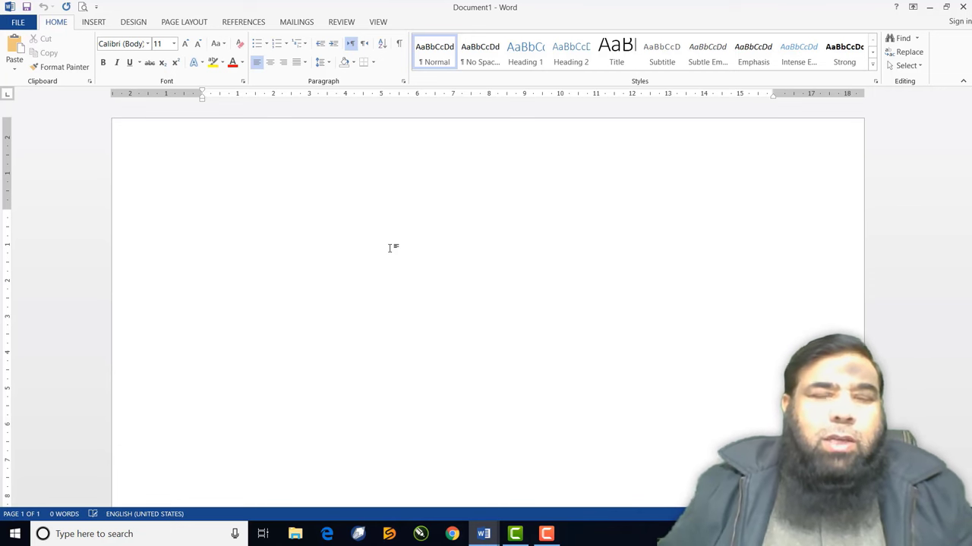
click(102, 22)
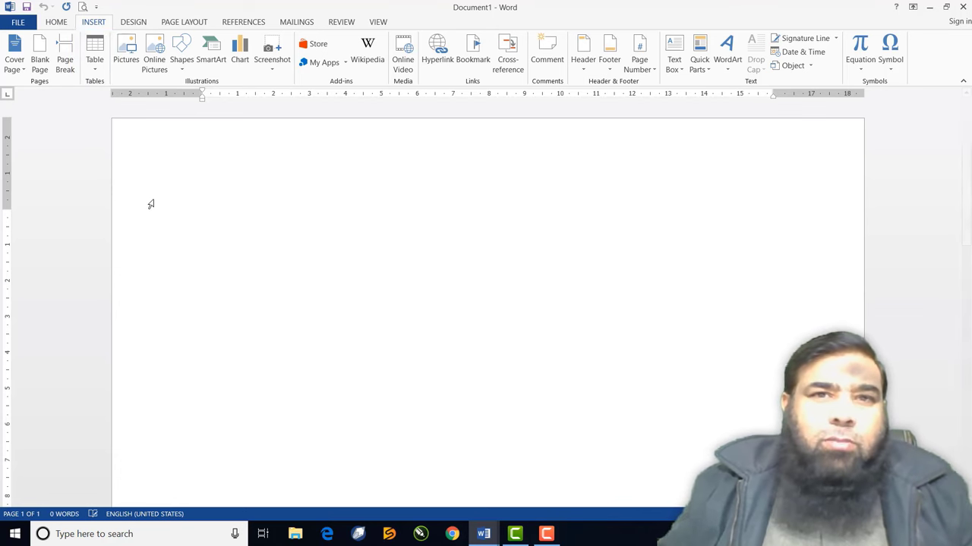
Insert a 6-column, 7-row table and type headers 'Serial No' and 'Name of Student'
click(96, 60)
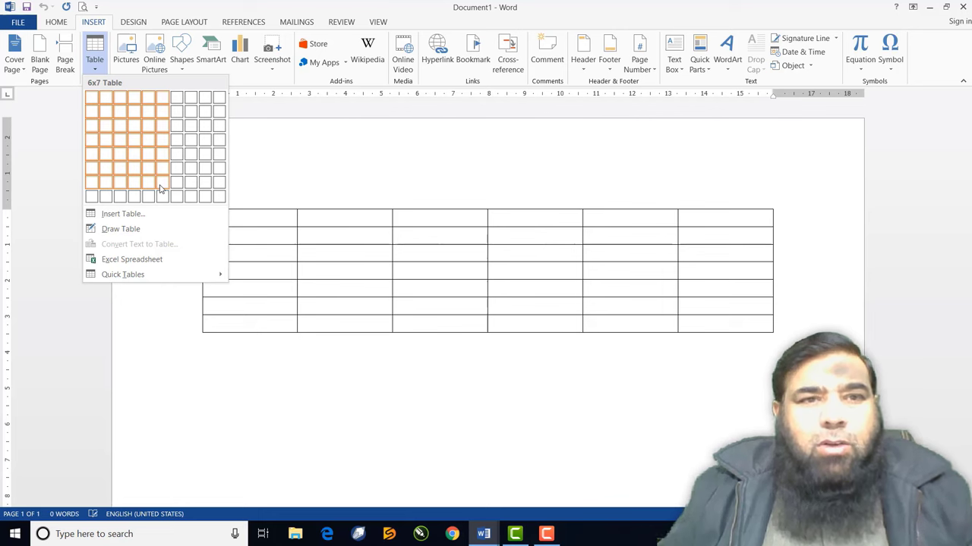
click(161, 189)
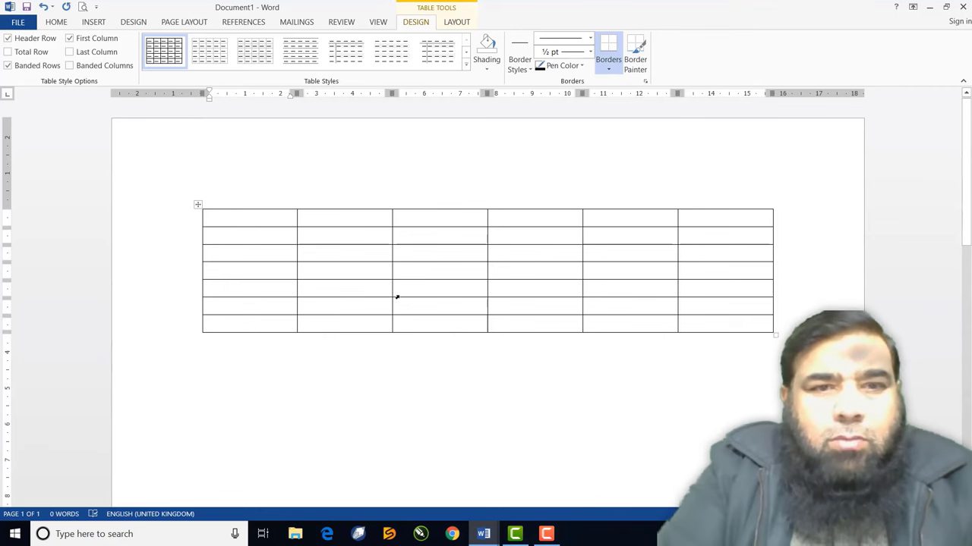
text(Seri)
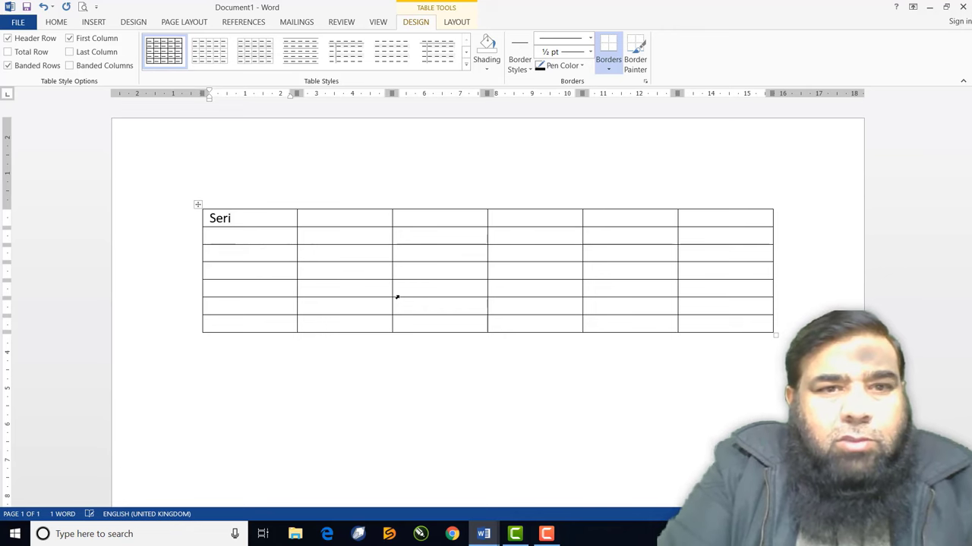
text(al No)
key(Tab)
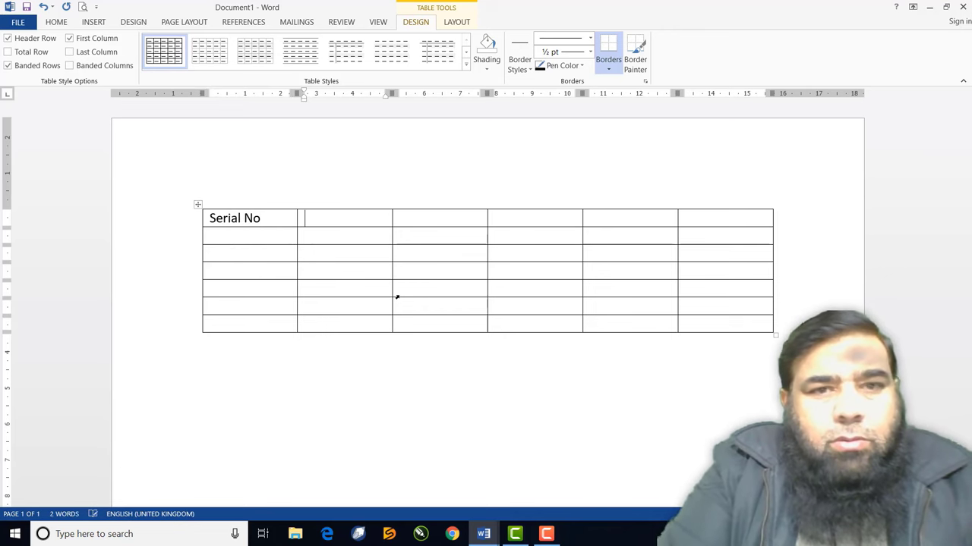
text(nA)
key(BackSpace)
key(BackSpace)
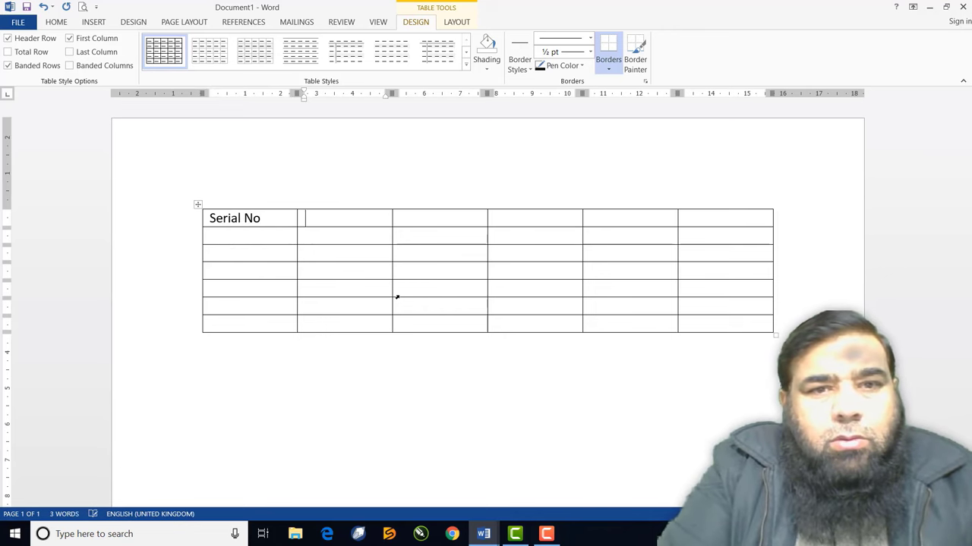
text(Name )
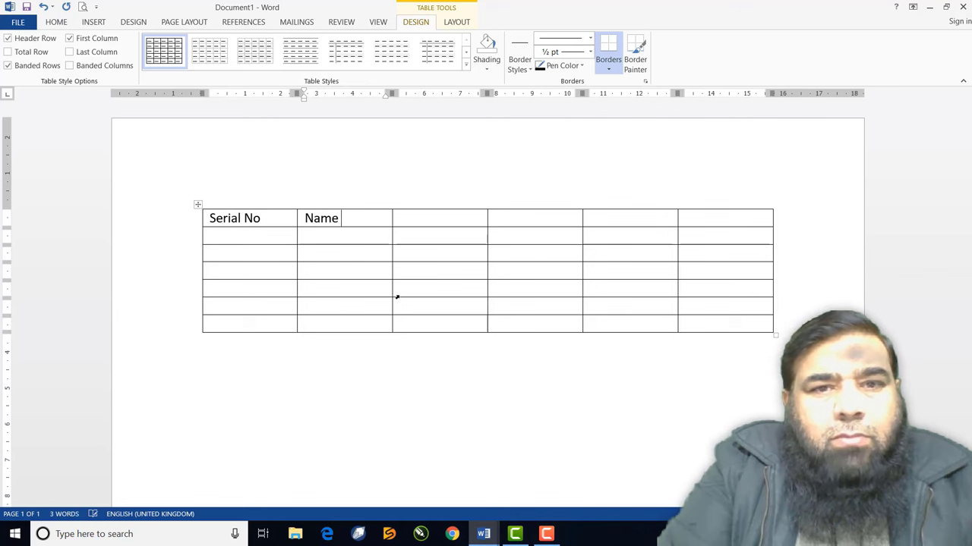
text(of Student)
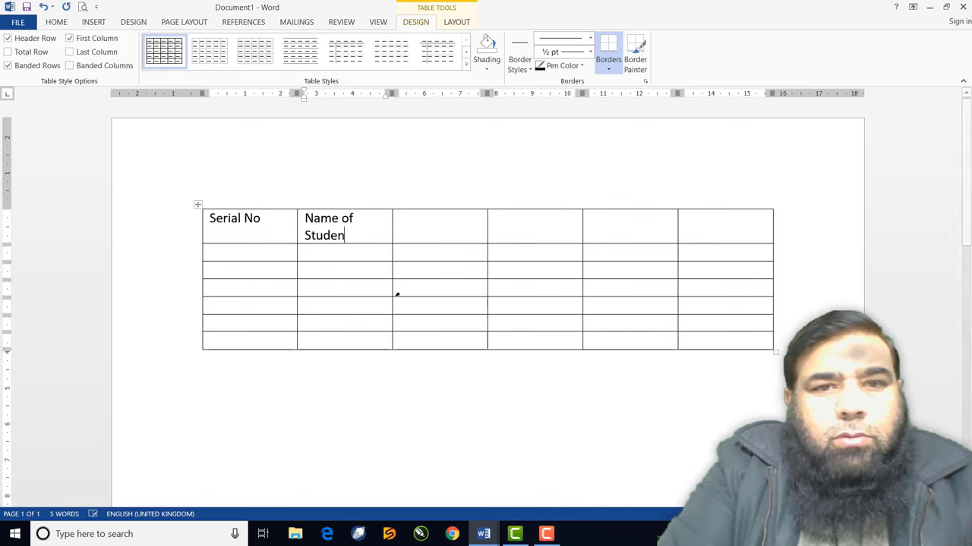
Fill the remaining headers: Father's Name, Total Marks, Obtained Marks, Percentage
click(417, 225)
text(Fath)
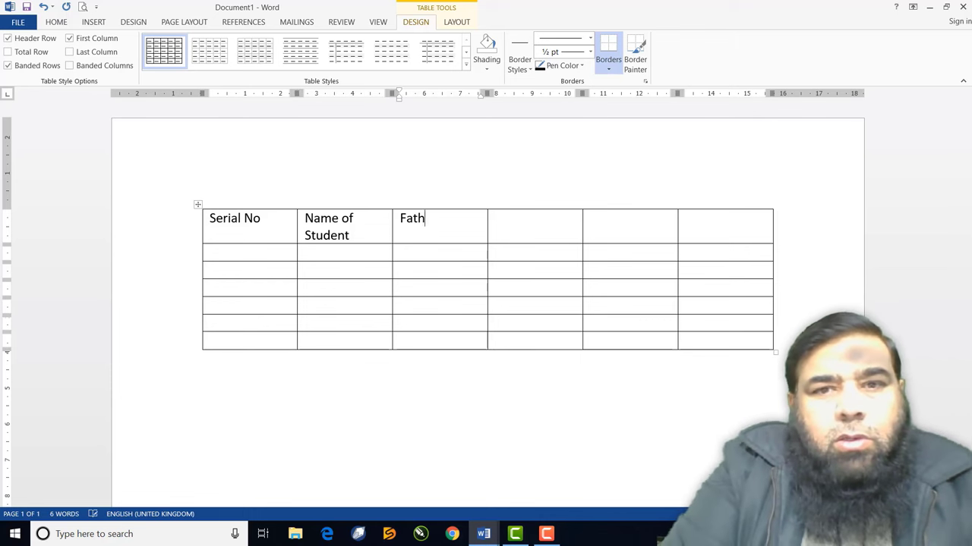
text(er's Name)
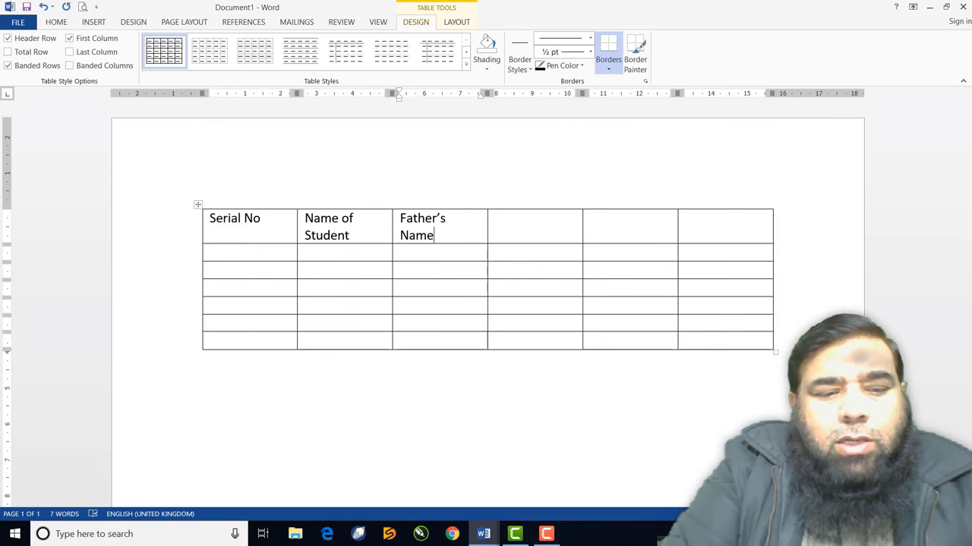
click(500, 220)
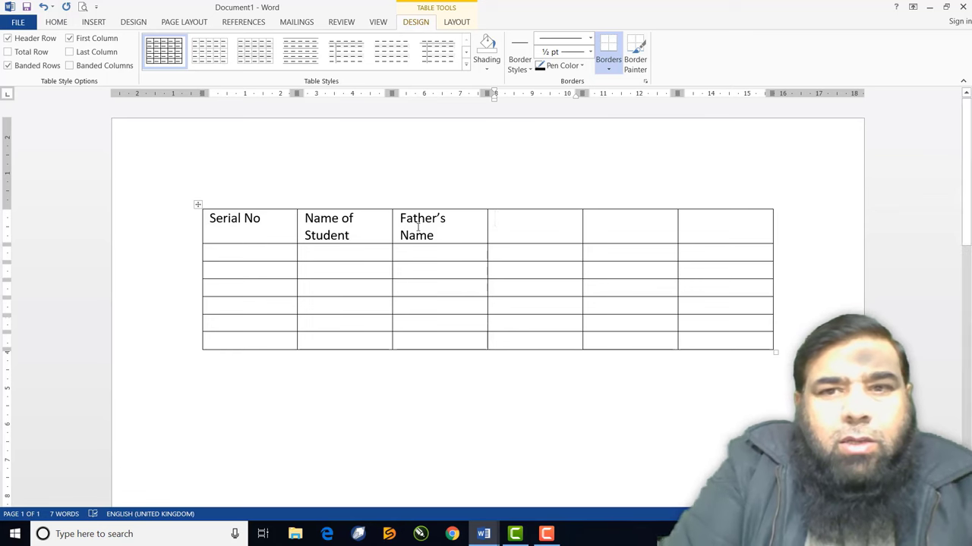
text(Tot)
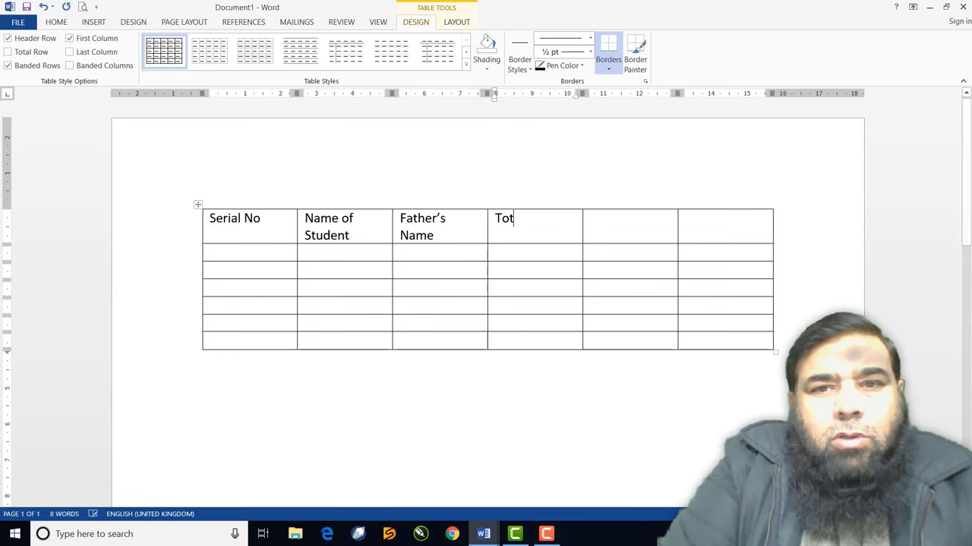
text(al Marks)
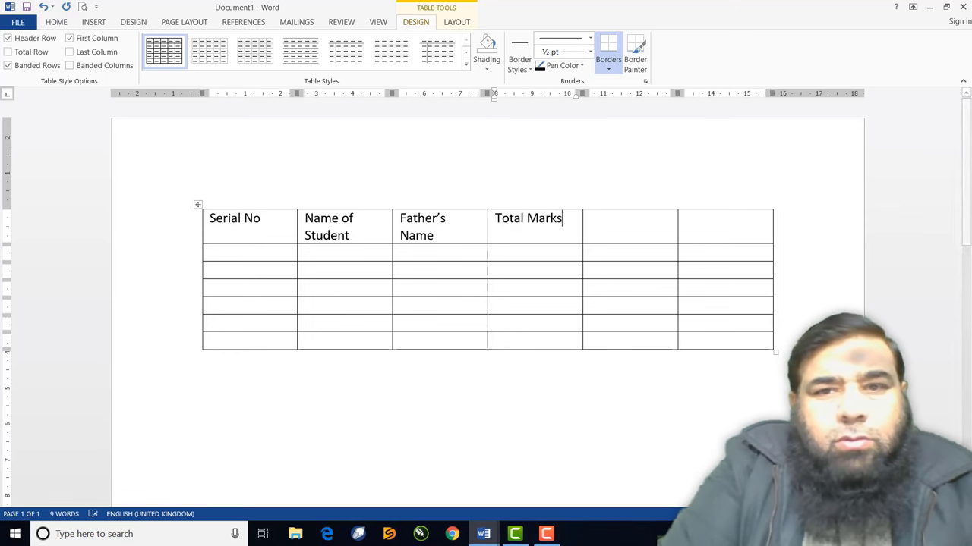
key(Tab)
text(O)
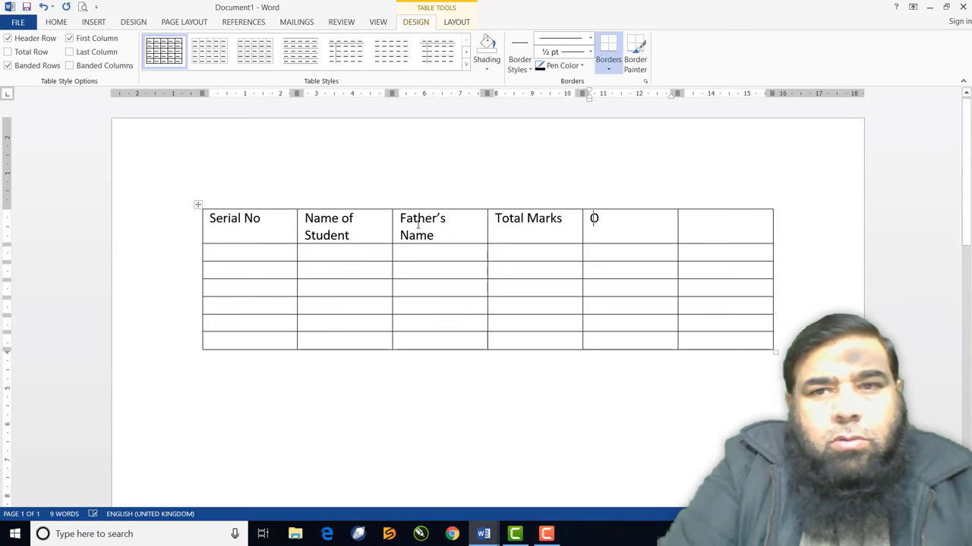
text(btained )
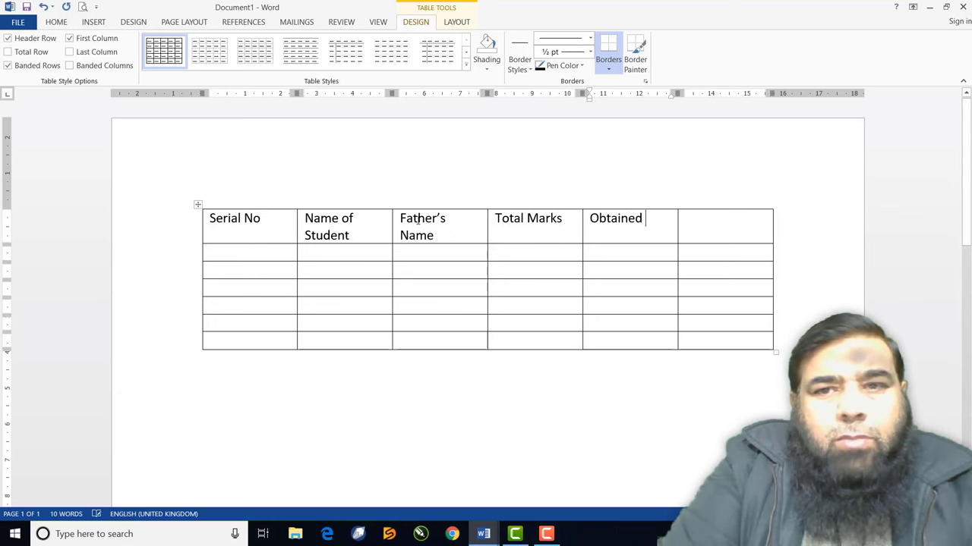
text(Marks)
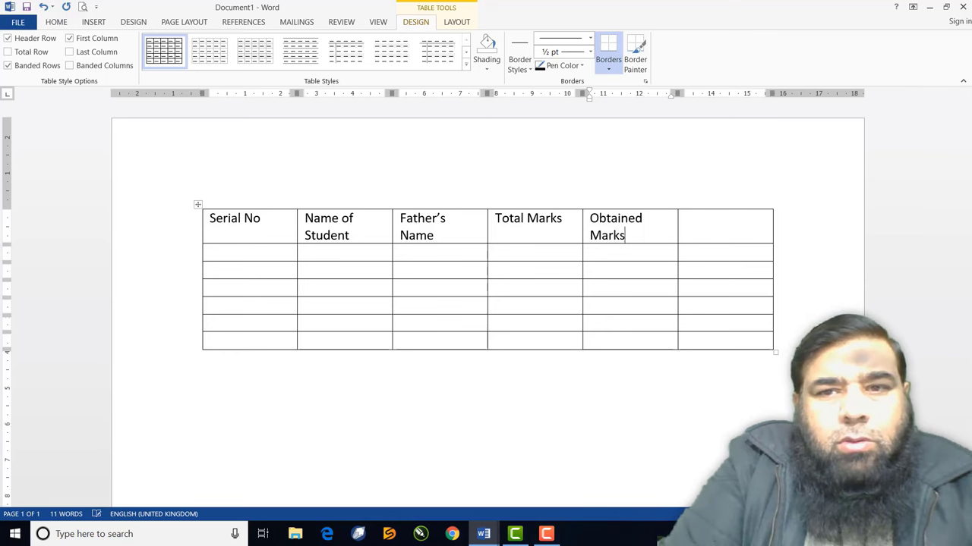
key(Tab)
text(P)
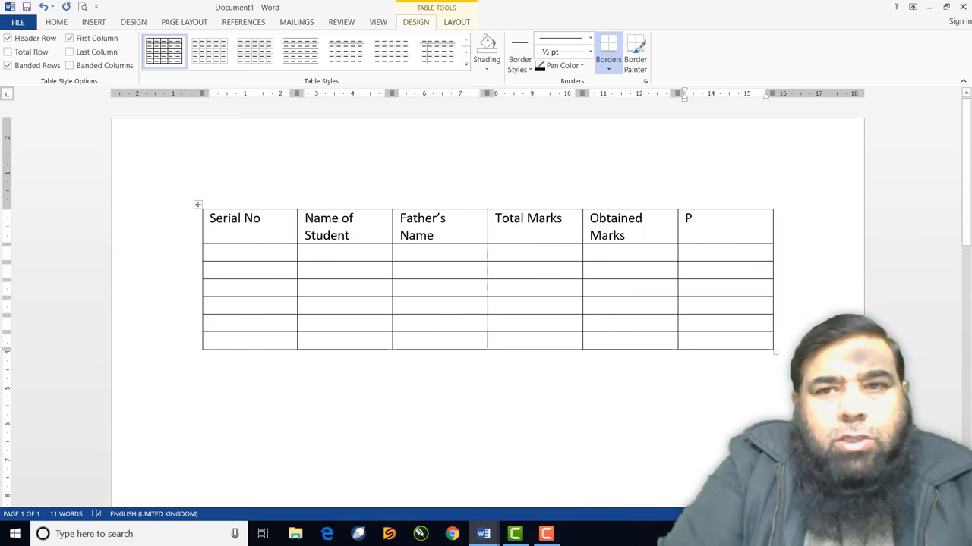
text(ercentage)
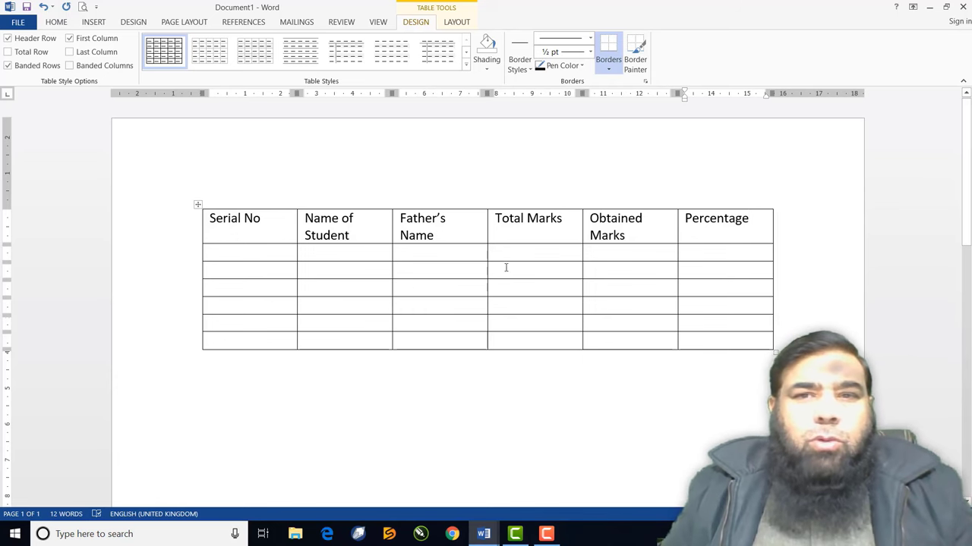
Set the header row font to Bodoni Bd BT at size 14
drag(748, 218, 256, 226)
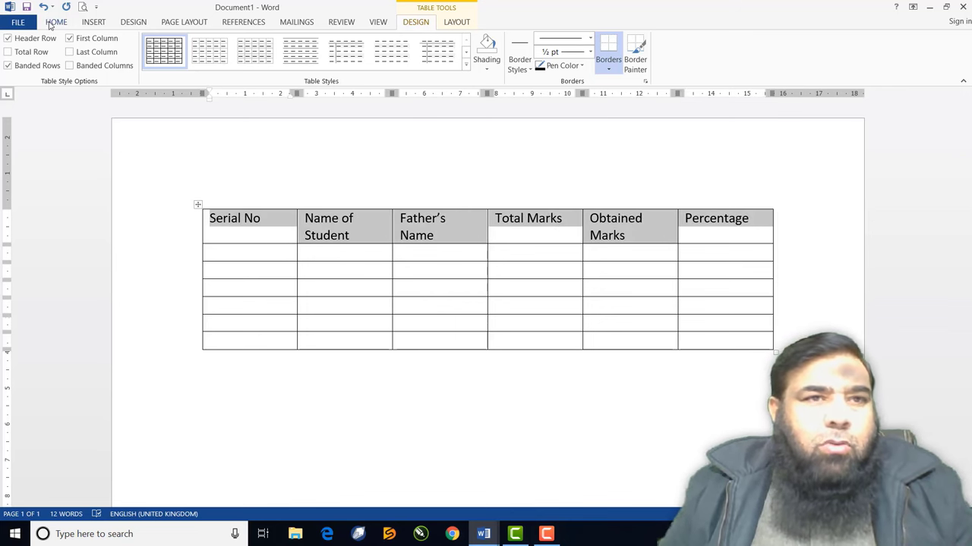
click(55, 22)
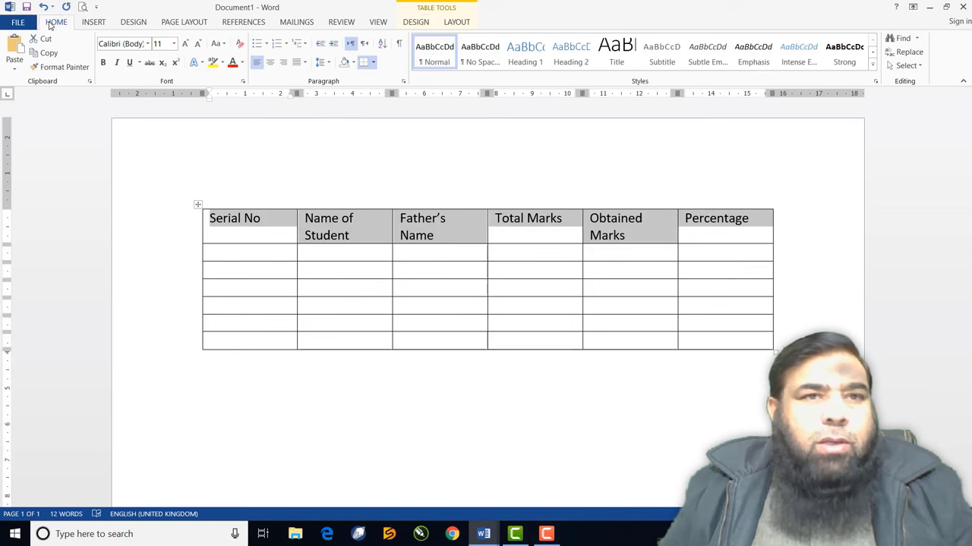
click(148, 44)
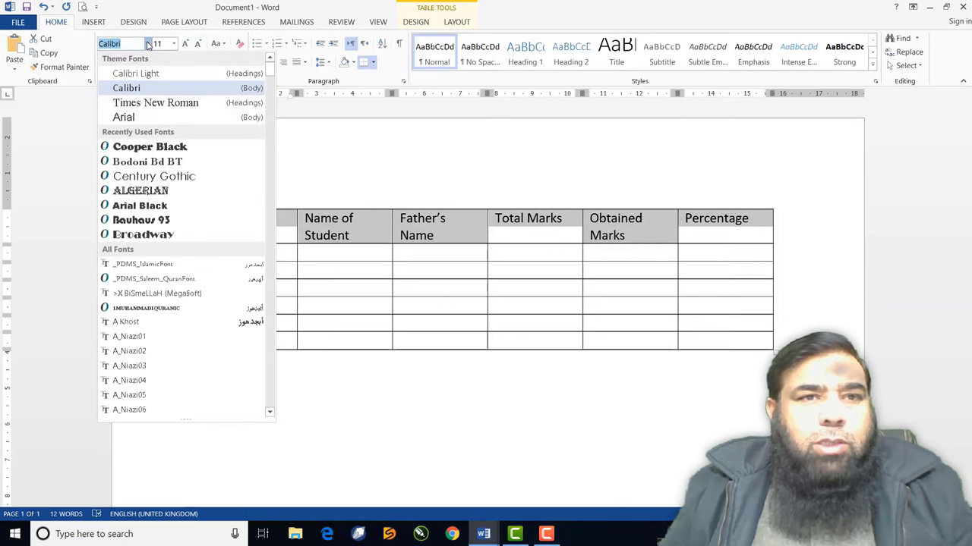
click(129, 161)
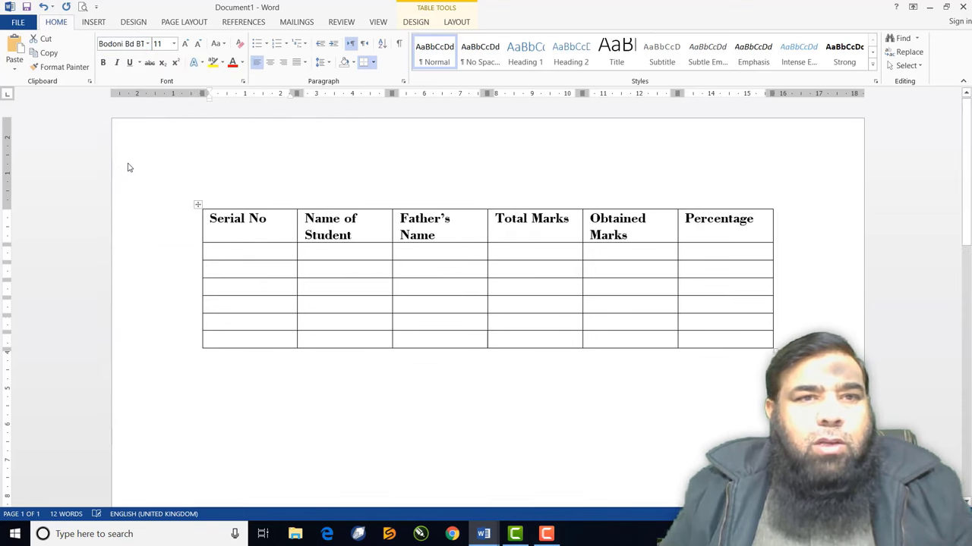
click(185, 44)
click(185, 45)
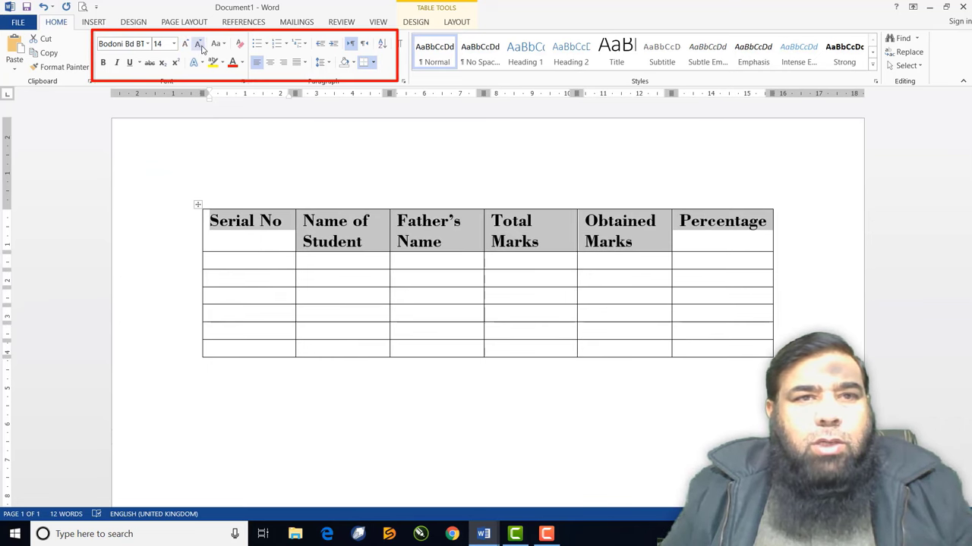
click(198, 44)
click(185, 45)
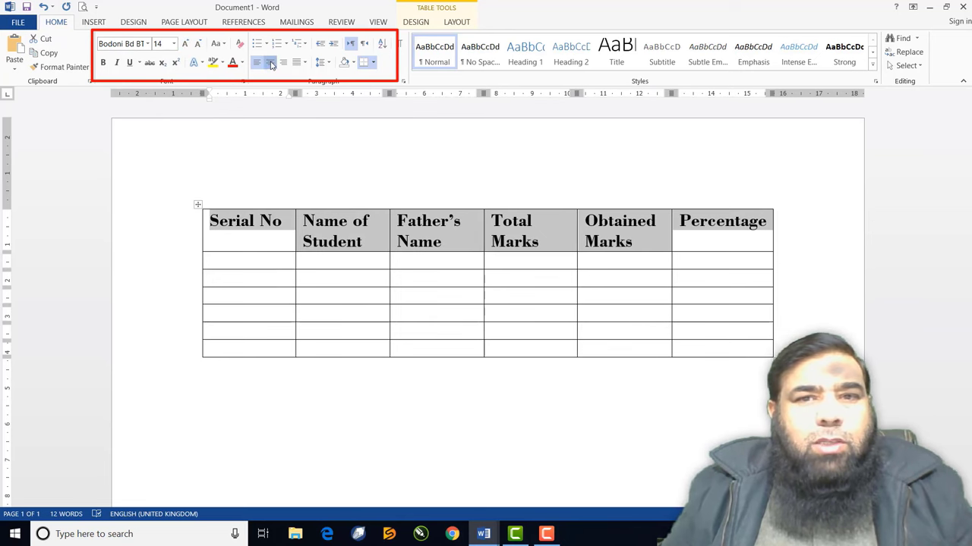
Centre the header text and make it italic, leaving it without underline
click(268, 64)
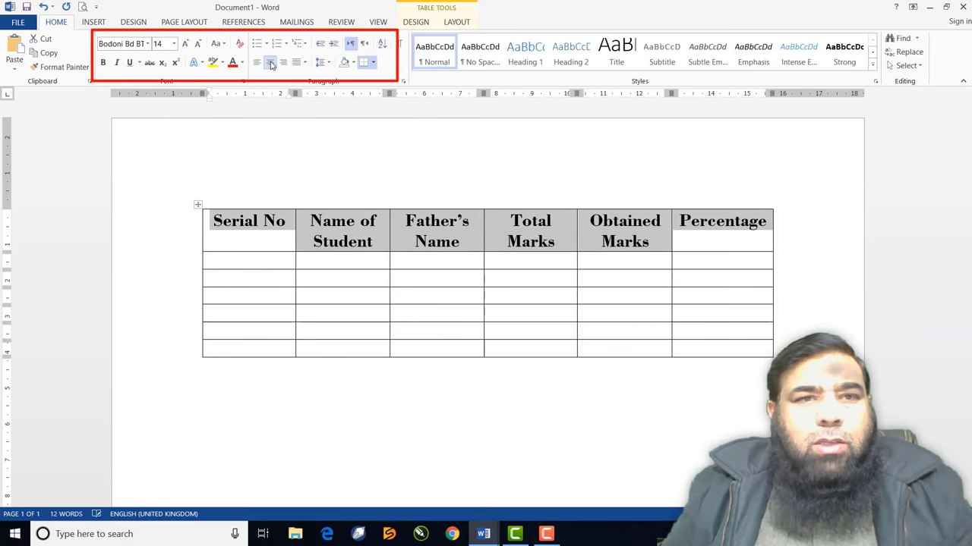
click(116, 63)
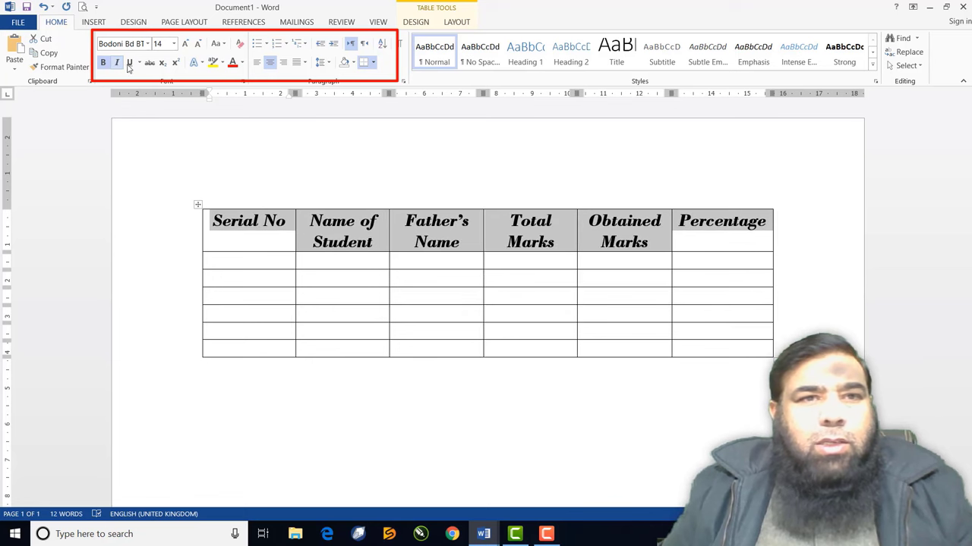
click(130, 64)
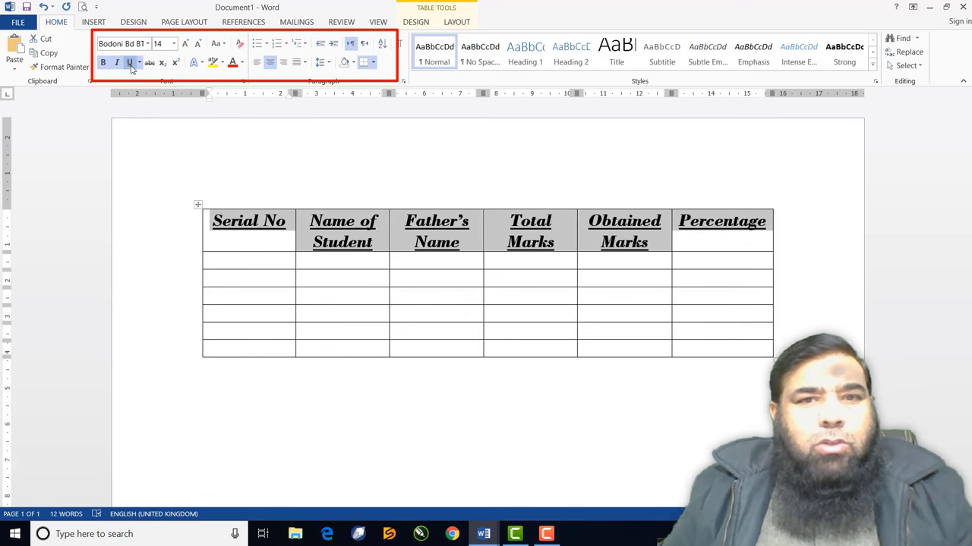
click(130, 64)
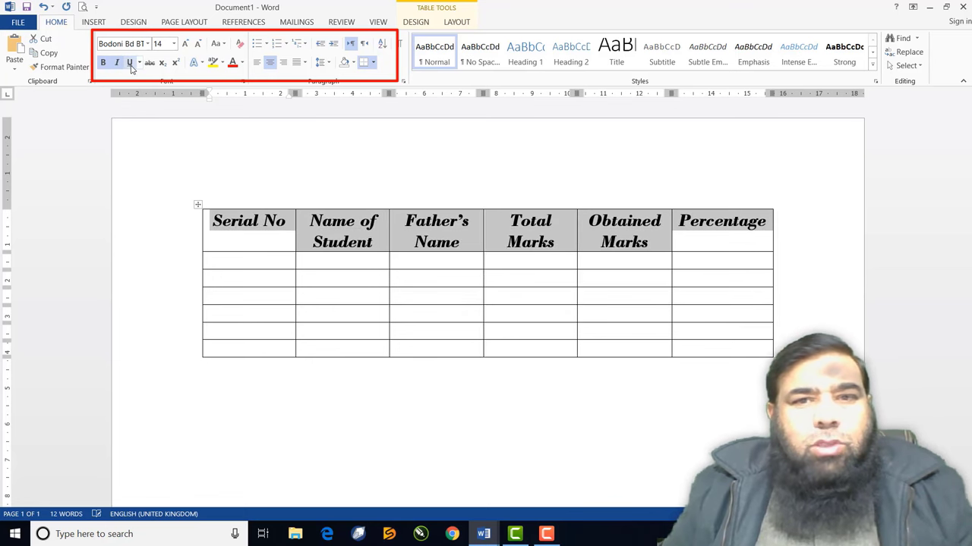
click(293, 285)
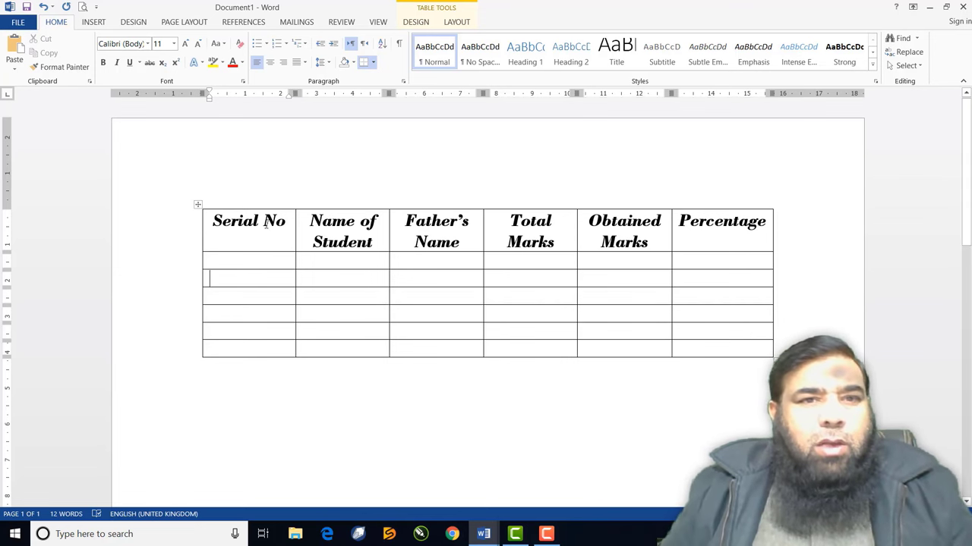
Delete the entire marks table and open the Insert Table dropdown
click(233, 185)
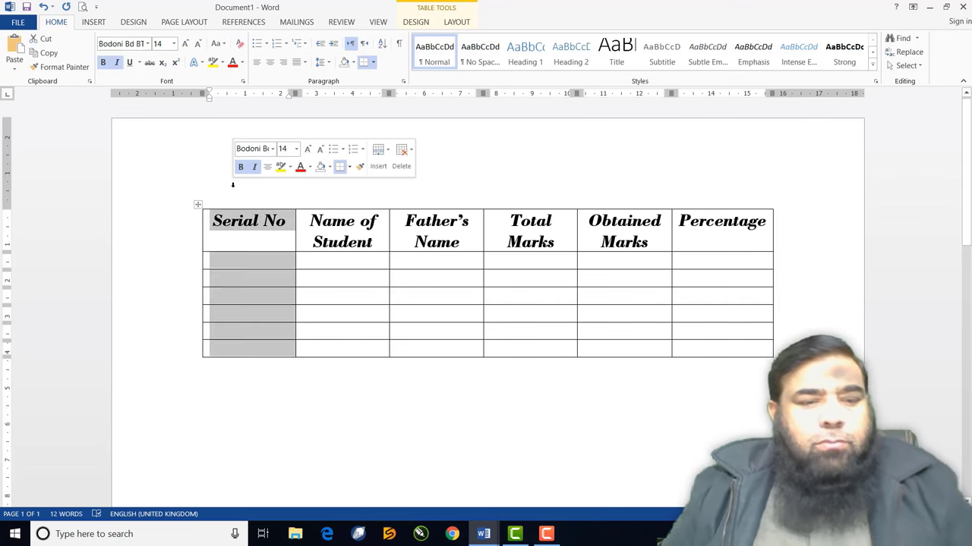
key(ctrl+a)
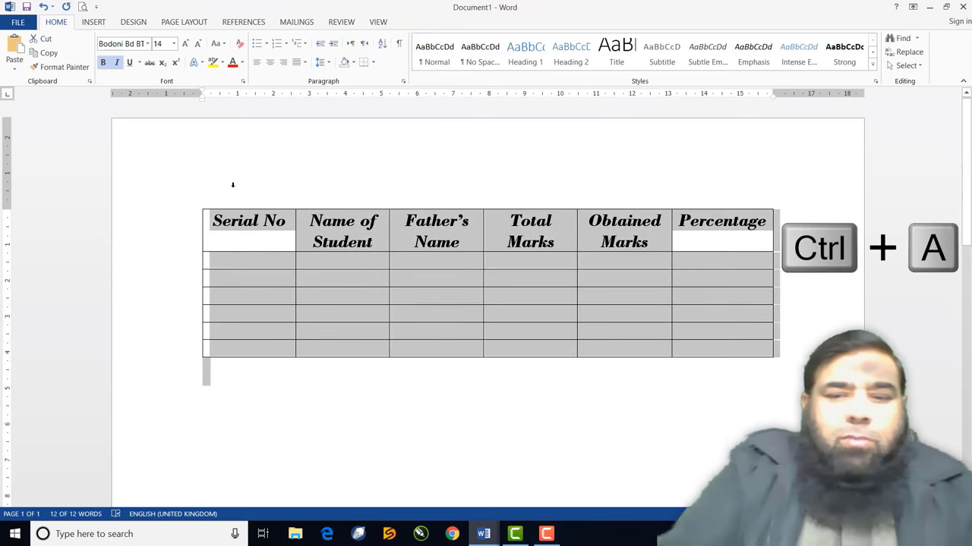
key(Delete)
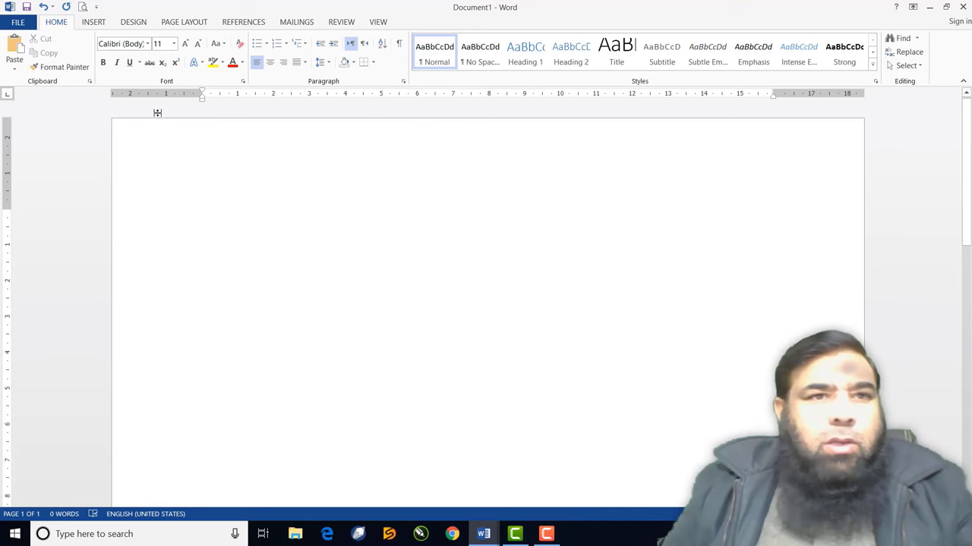
click(93, 23)
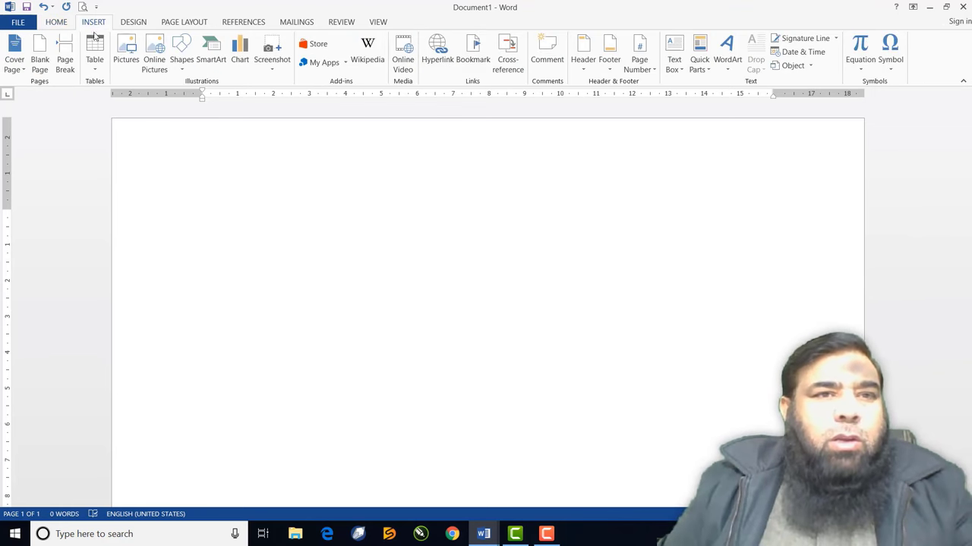
click(97, 65)
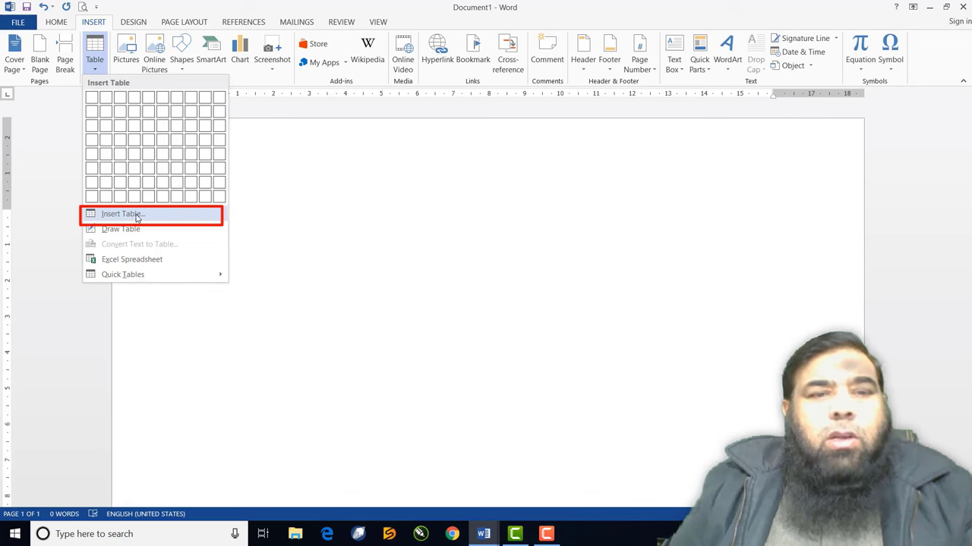
Insert an empty table of 12 columns and 20 rows via Insert Table
click(137, 218)
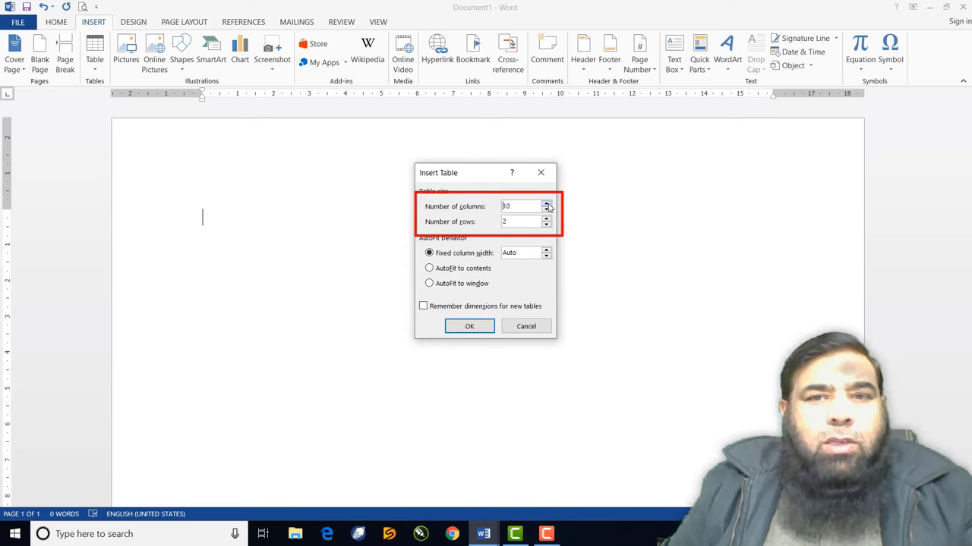
click(547, 205)
click(547, 205)
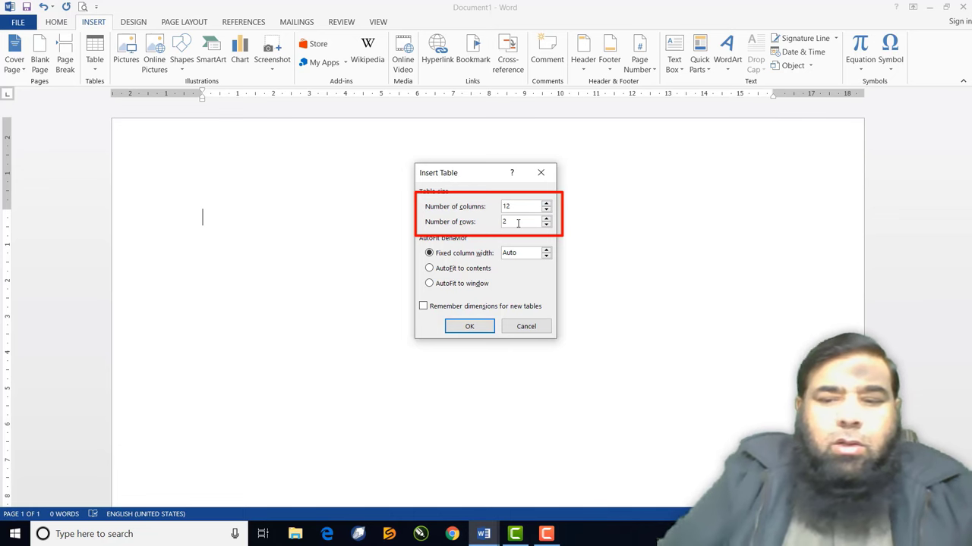
click(517, 222)
text(0)
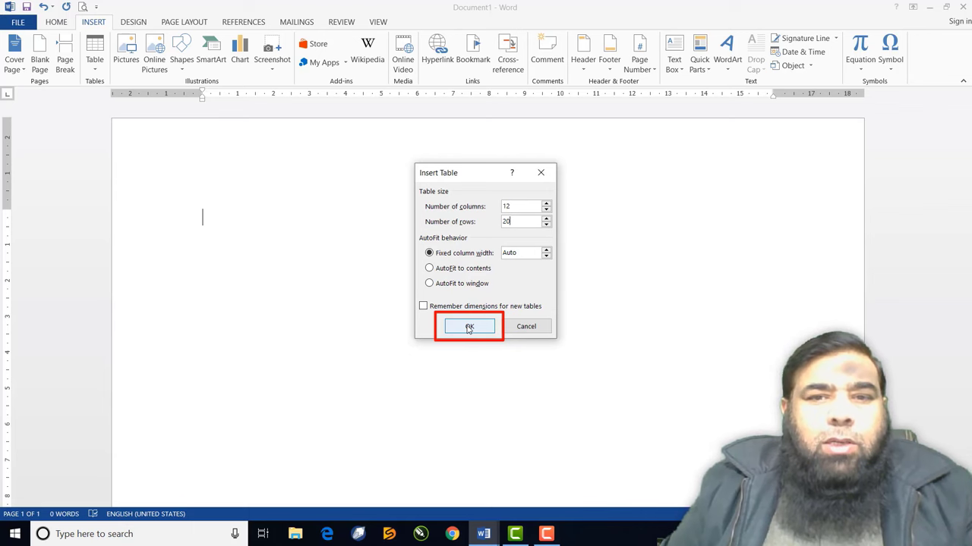
click(469, 328)
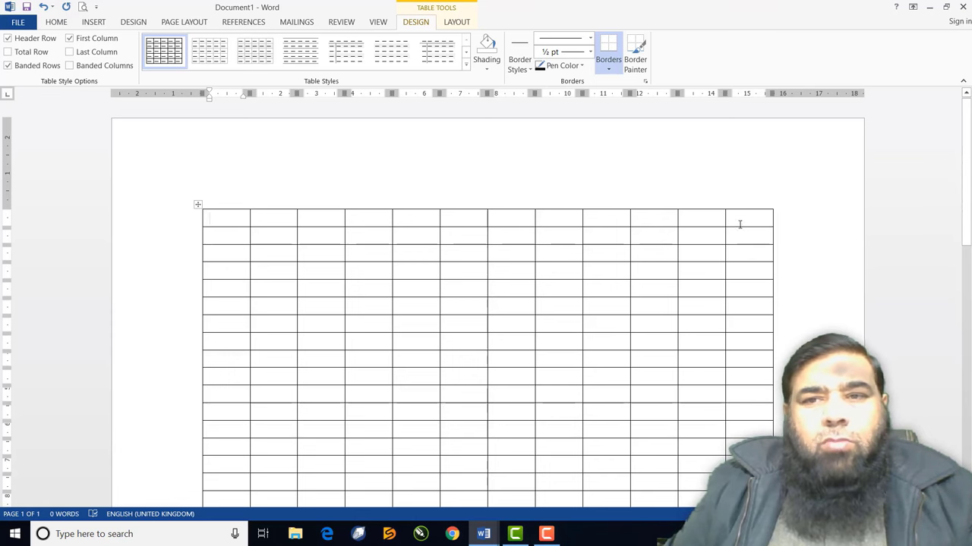
Select the whole empty 12-by-20 table and delete it
scroll(591, 231, down, 3)
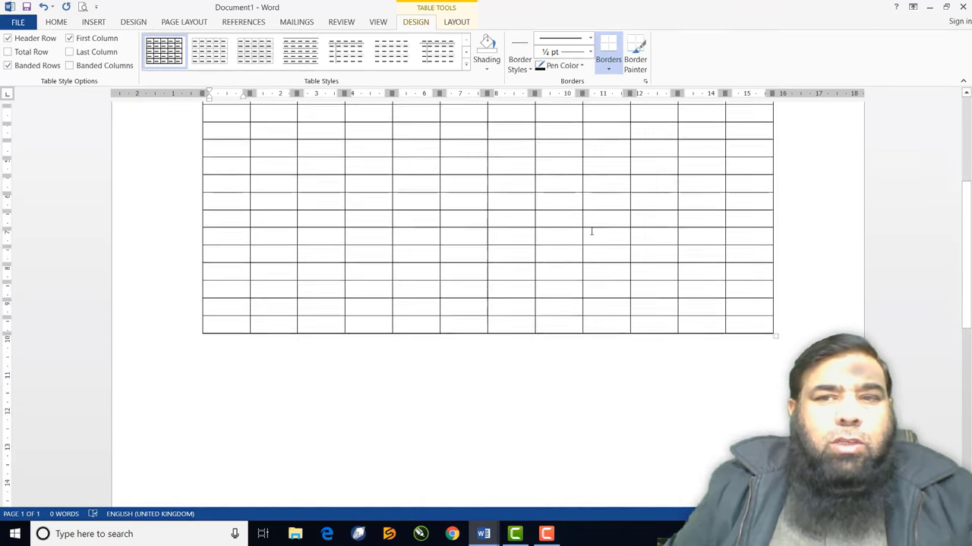
scroll(591, 231, up, 2)
scroll(591, 230, up, 1)
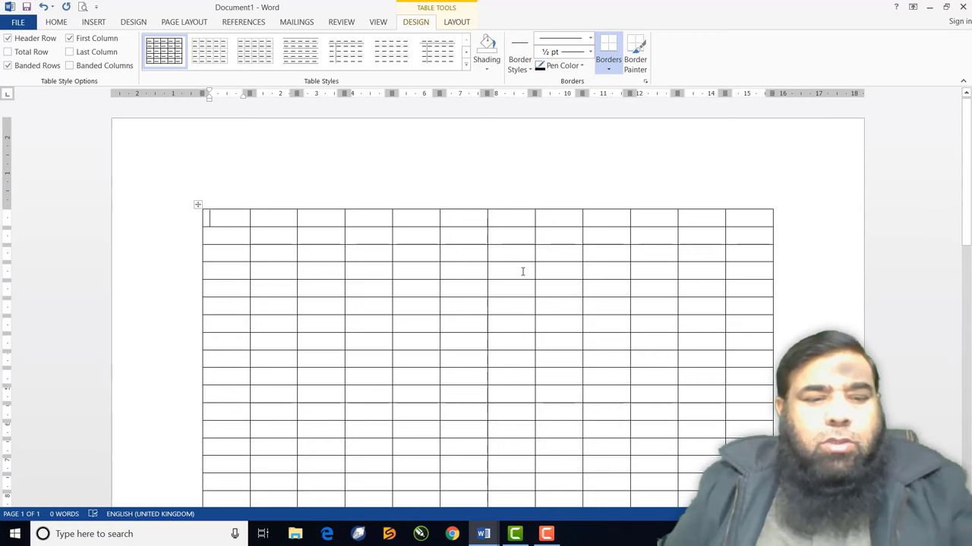
key(ctrl+a)
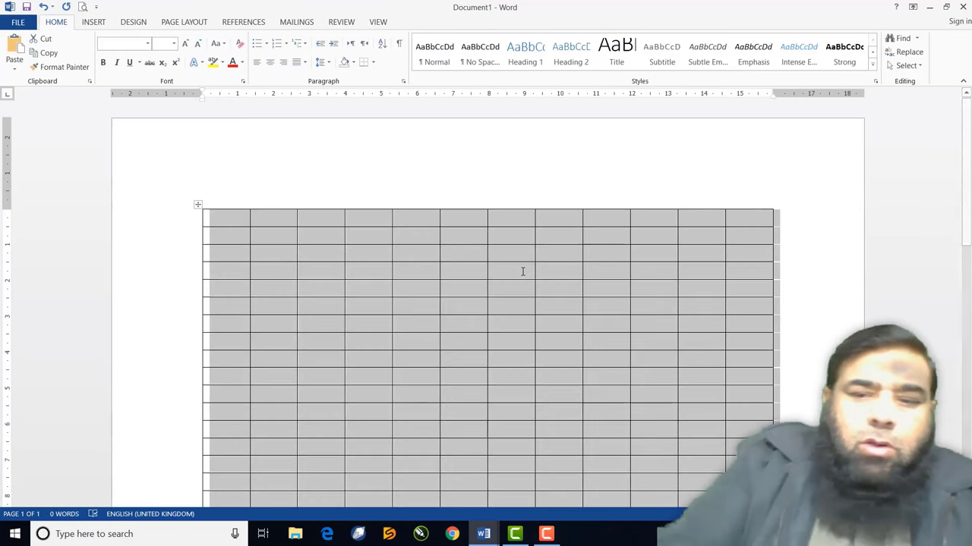
key(Delete)
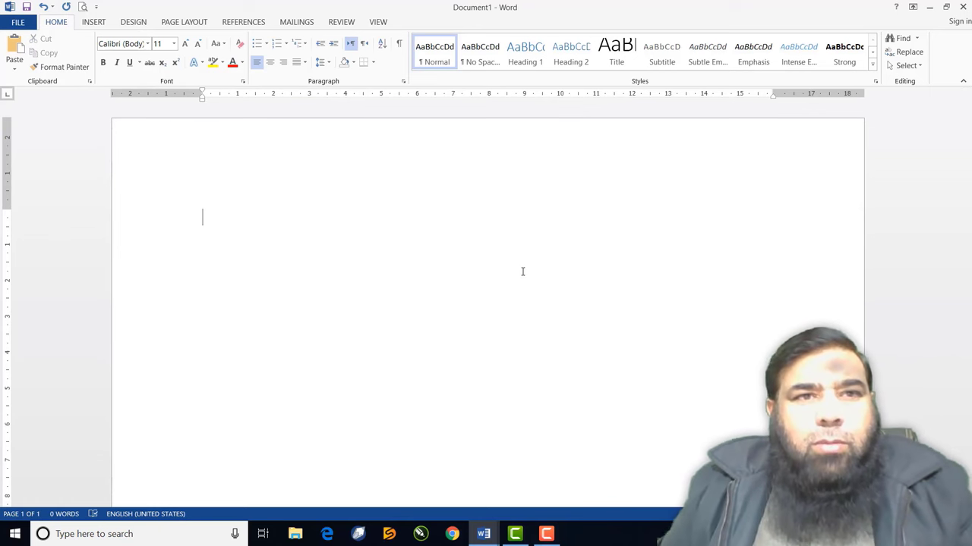
Draw a freehand table border and divide it with three vertical column lines
click(94, 22)
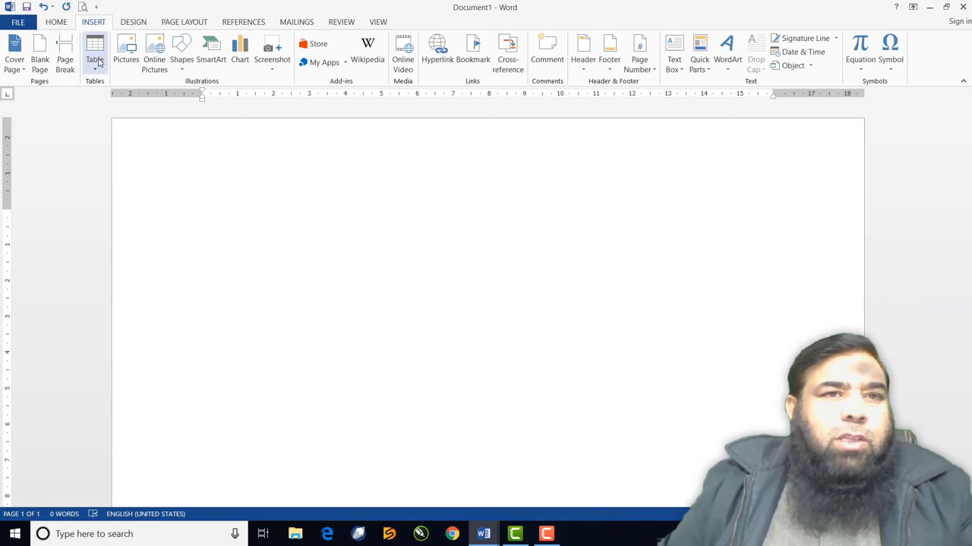
click(95, 59)
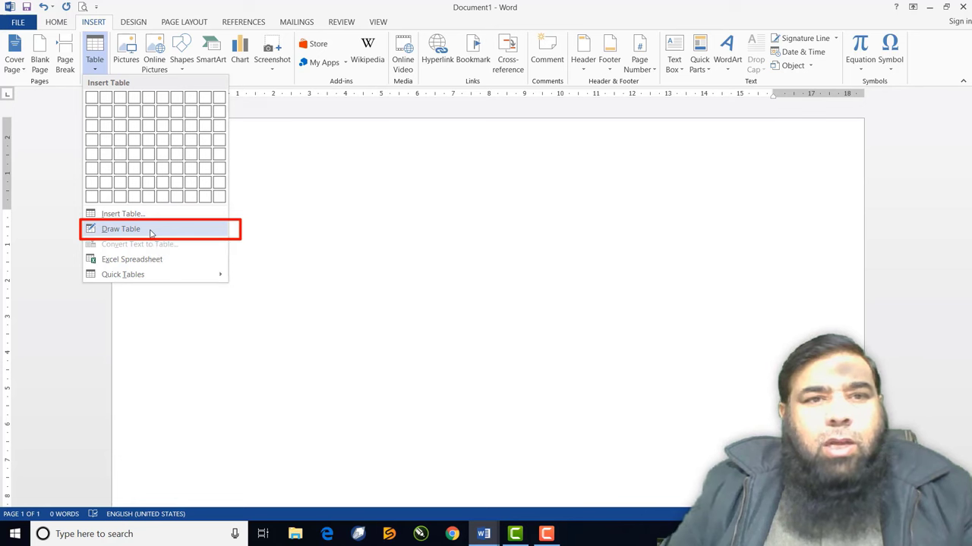
click(150, 231)
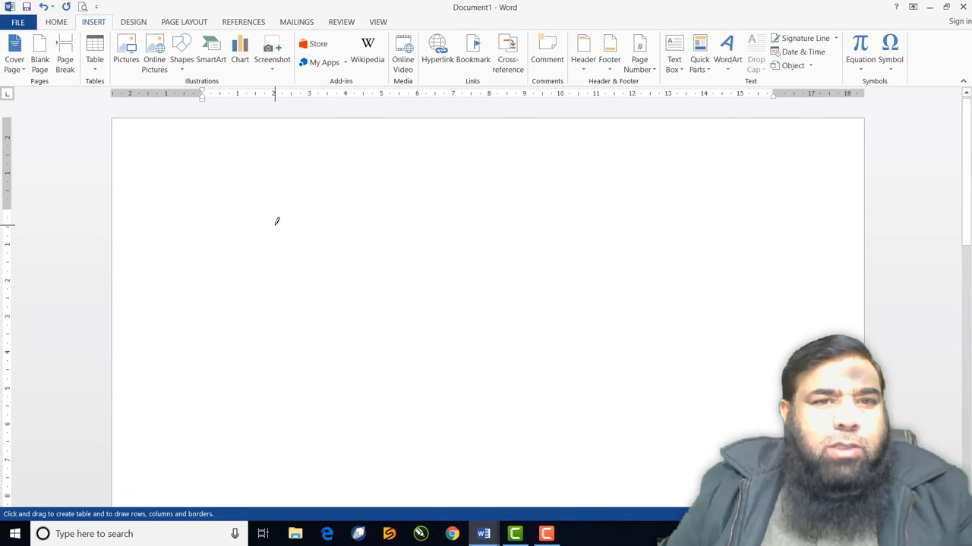
mouse_move(221, 210)
mouse_down()
mouse_move(255, 295)
mouse_move(347, 349)
mouse_move(771, 360)
mouse_up()
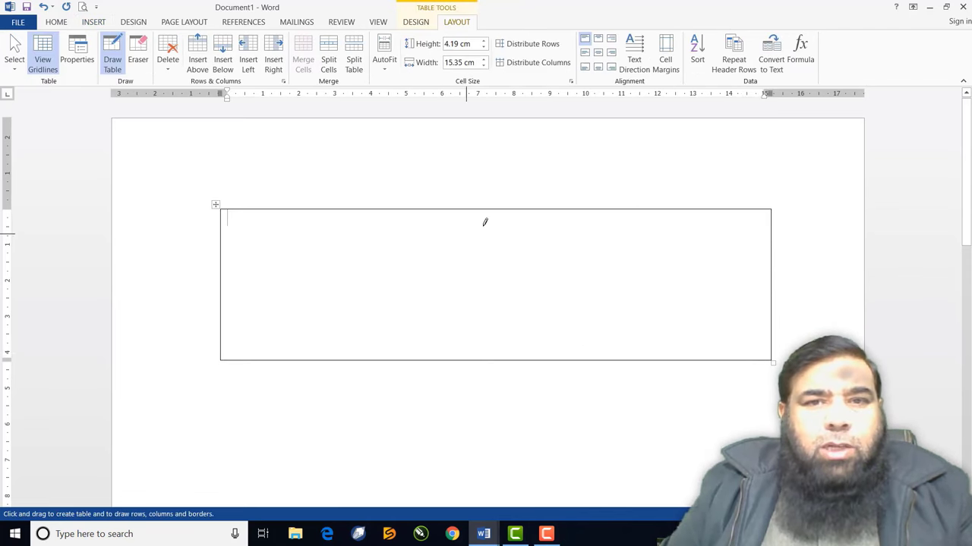
drag(479, 208, 479, 321)
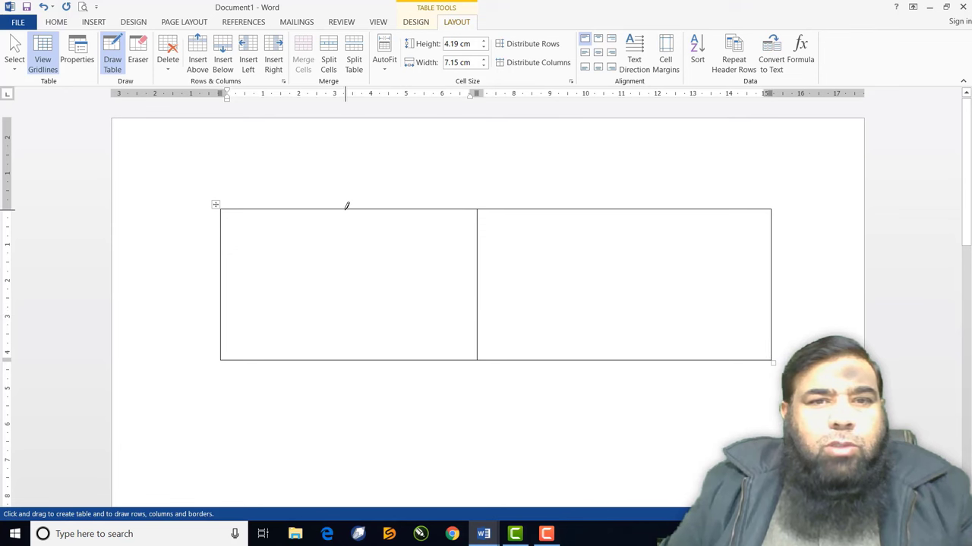
drag(342, 208, 341, 323)
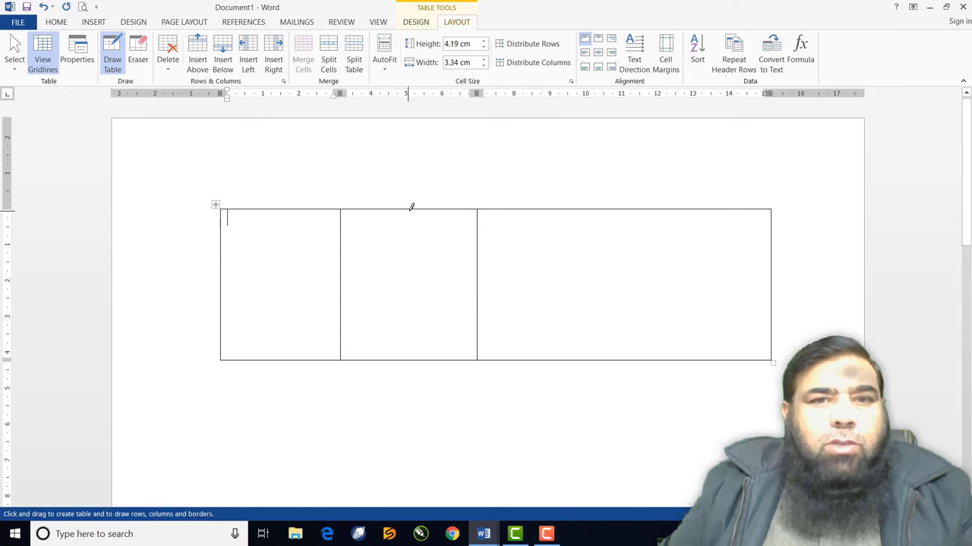
drag(410, 208, 406, 317)
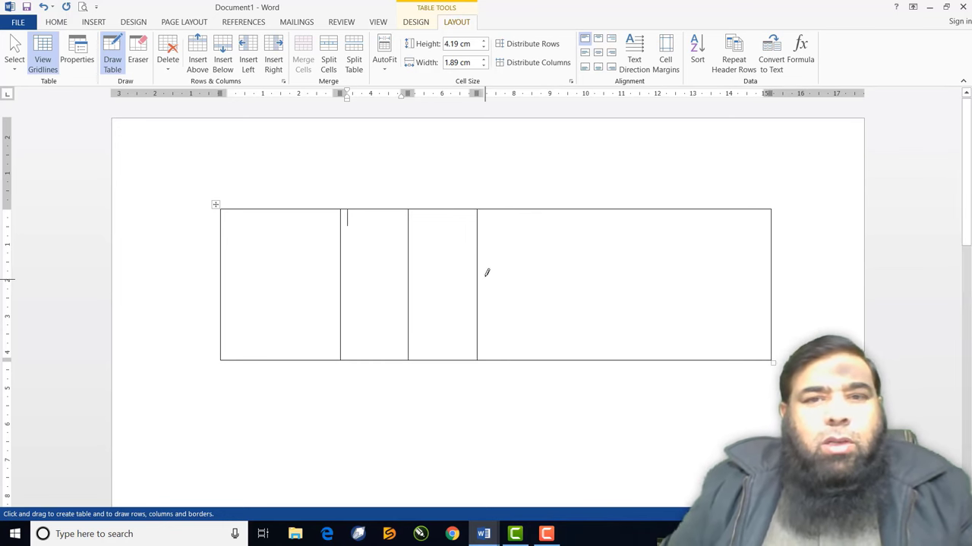
Split the wide right cell into two rows and the narrow middle cell into three
drag(479, 278, 688, 275)
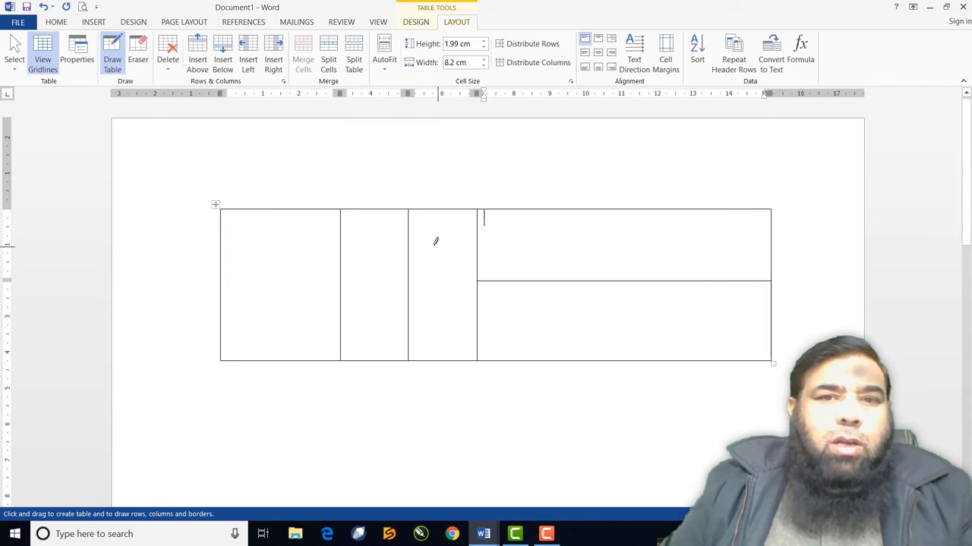
drag(413, 244, 478, 244)
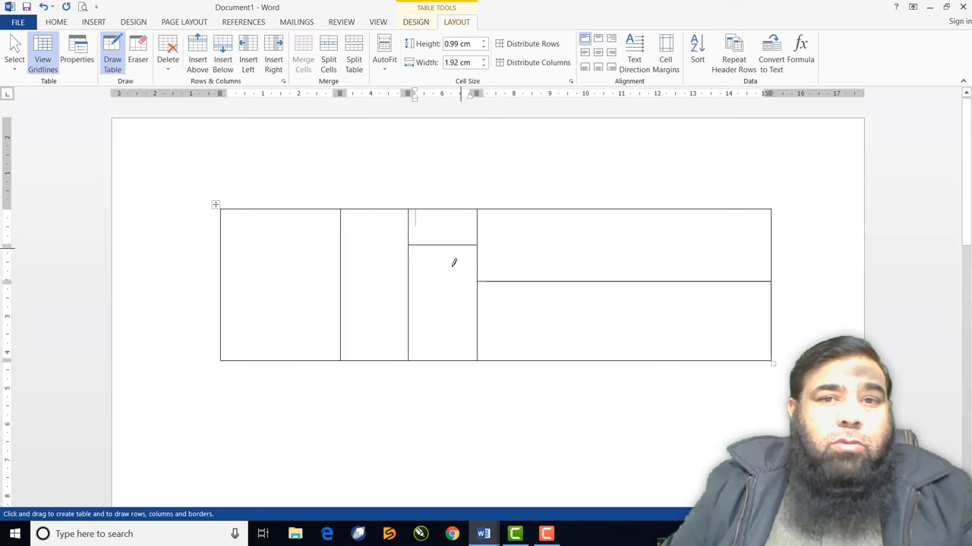
drag(409, 318, 479, 318)
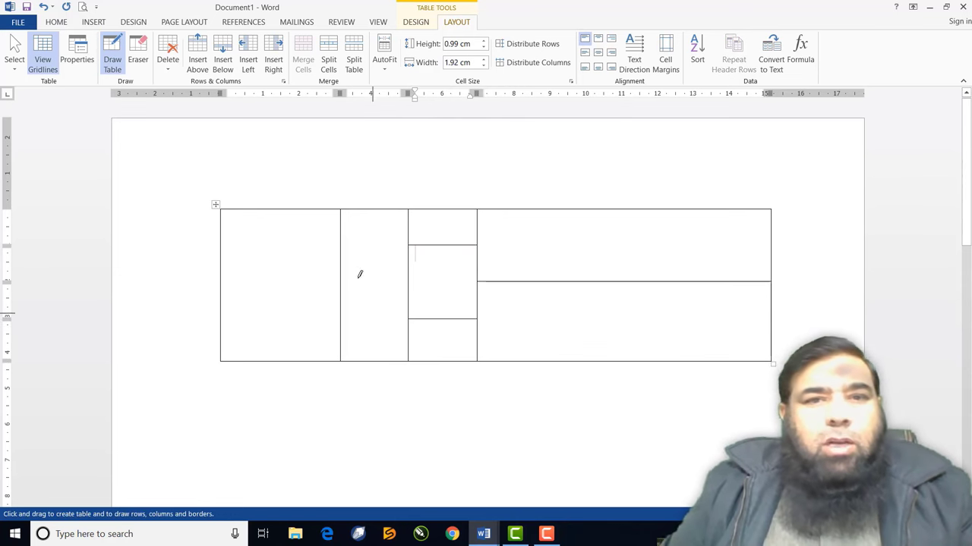
Cross the first cell with an X and divide the top-right cell into four columns
mouse_move(339, 211)
mouse_down()
mouse_move(280, 293)
mouse_move(233, 327)
mouse_move(221, 360)
mouse_up()
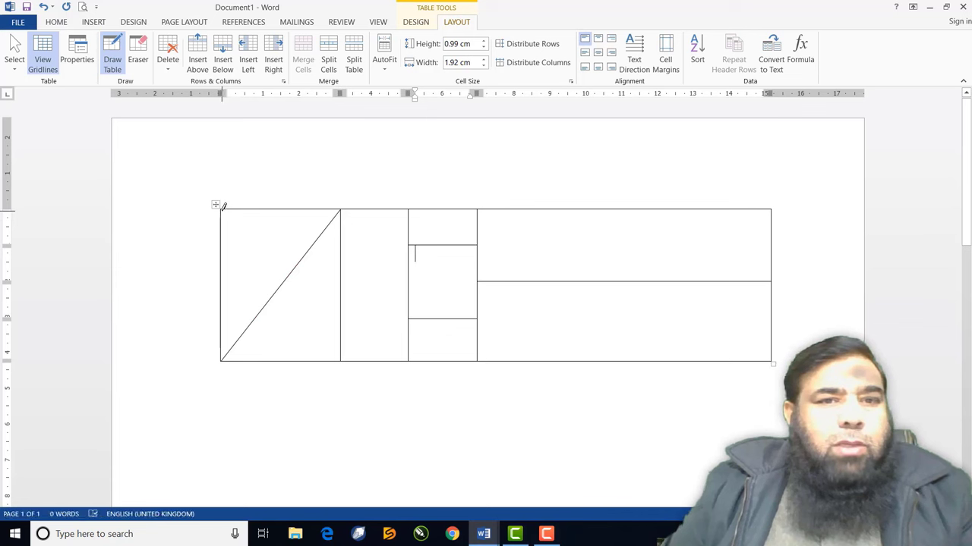
mouse_move(221, 211)
mouse_down()
mouse_move(321, 325)
mouse_move(331, 354)
mouse_up()
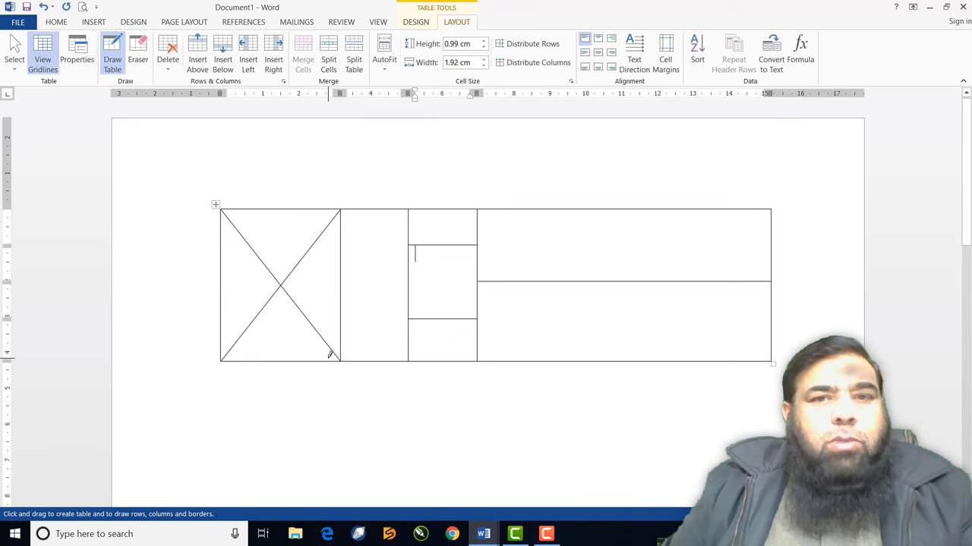
drag(559, 208, 560, 280)
drag(637, 208, 643, 262)
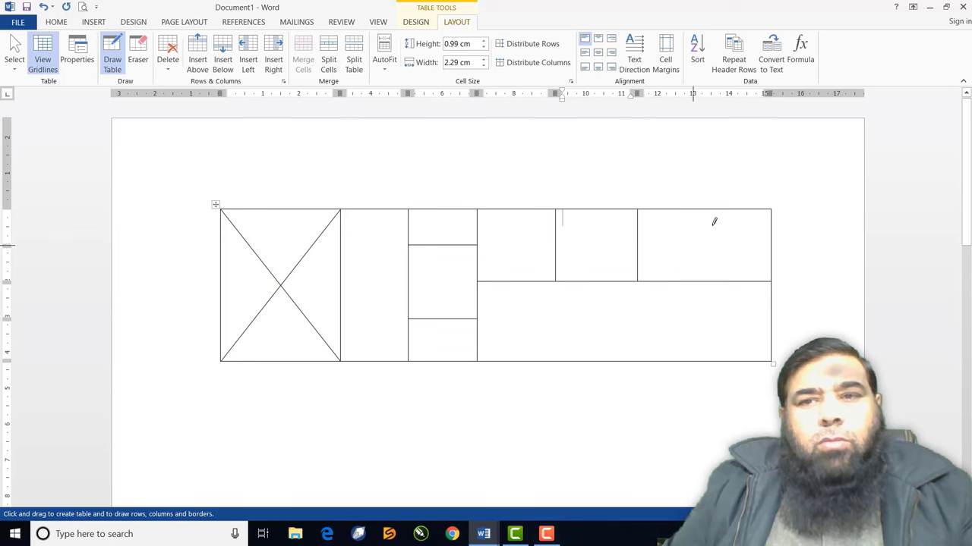
drag(714, 204, 715, 278)
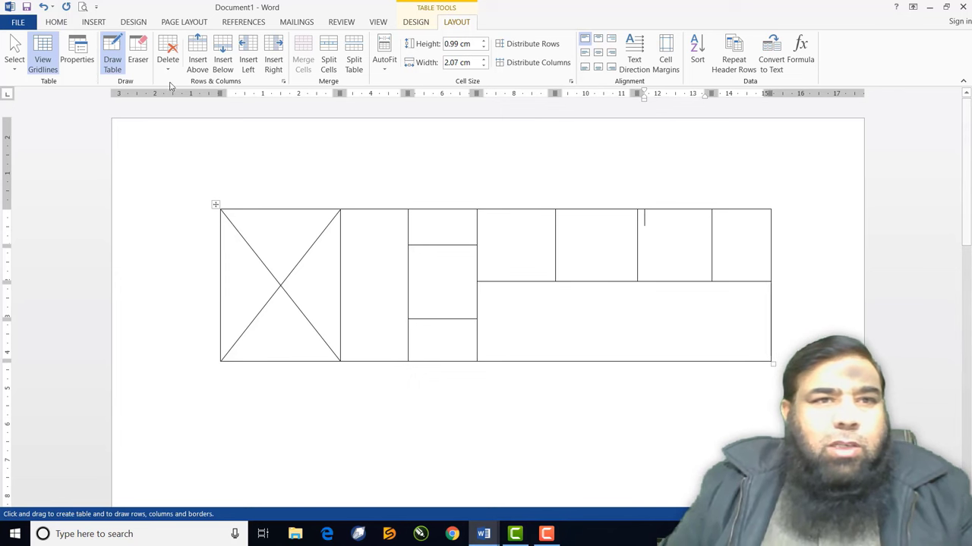
Label the top-right cells Name, Class, Roll No and Gender, then type 'Com' in the merged cell
click(118, 67)
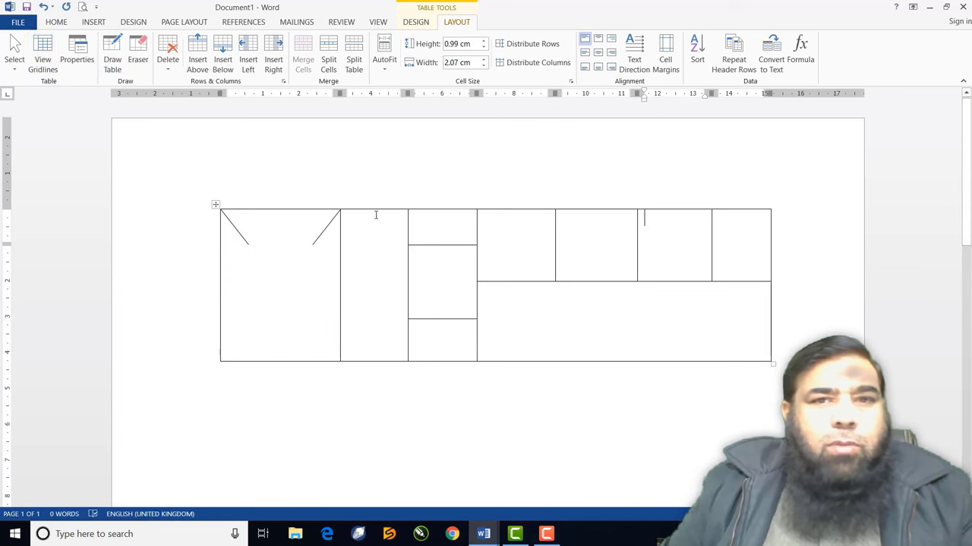
click(499, 241)
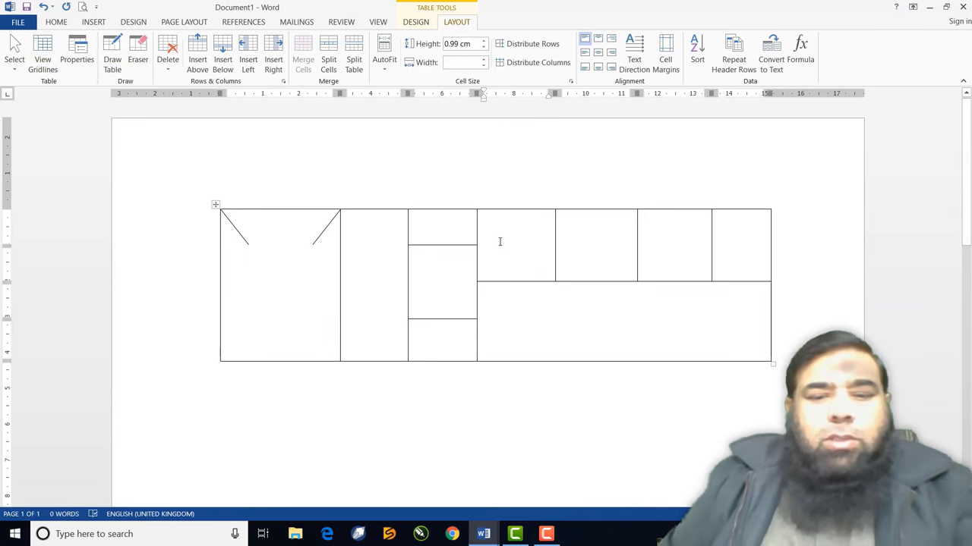
text(Name)
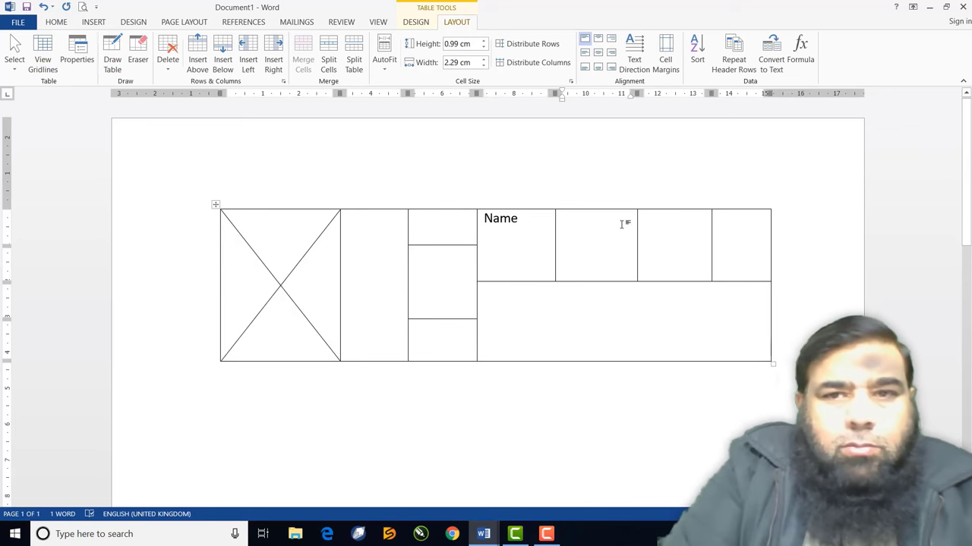
click(622, 224)
text(Class)
click(668, 220)
text(Roll No)
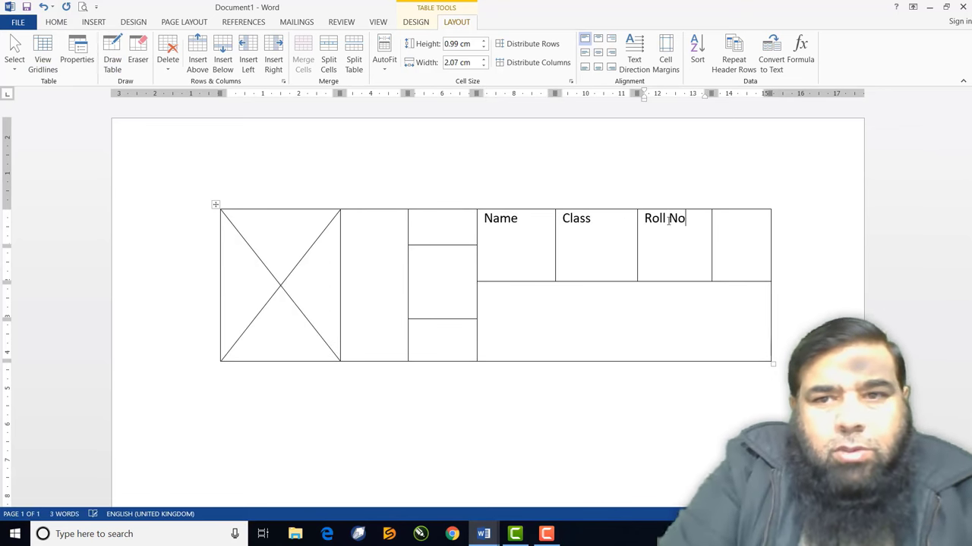
click(728, 218)
text(Gender)
click(537, 294)
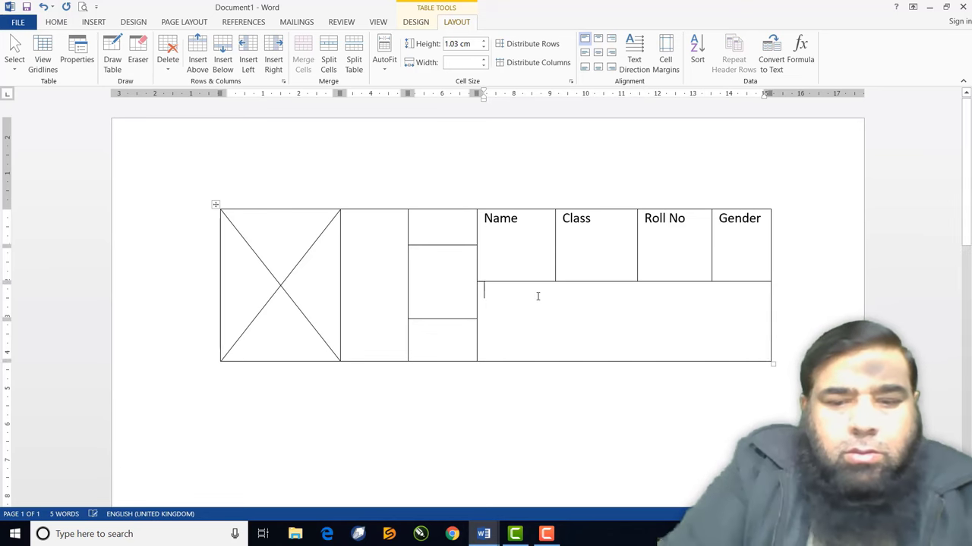
text(Com)
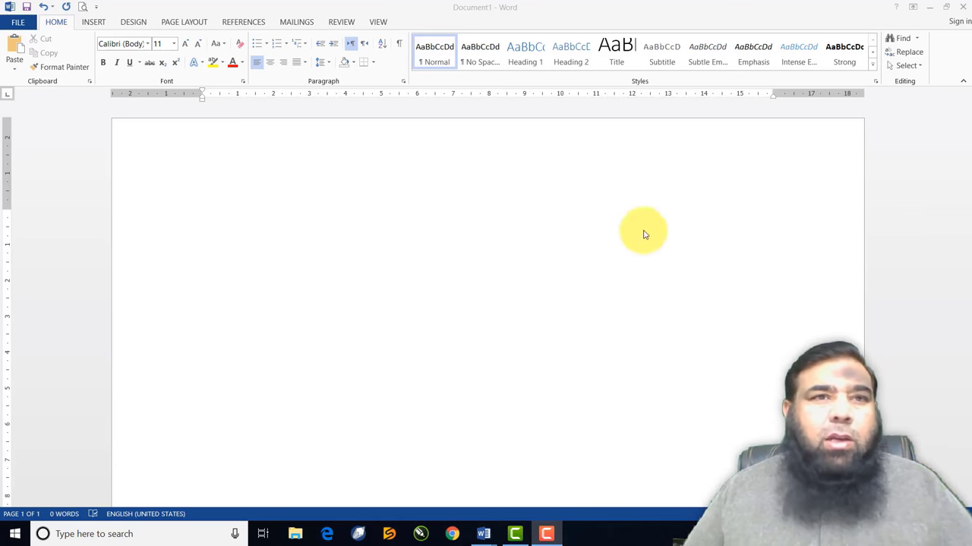
Insert an empty 4-column, 5-row table from the Table grid and move the caret below it
click(95, 22)
click(95, 59)
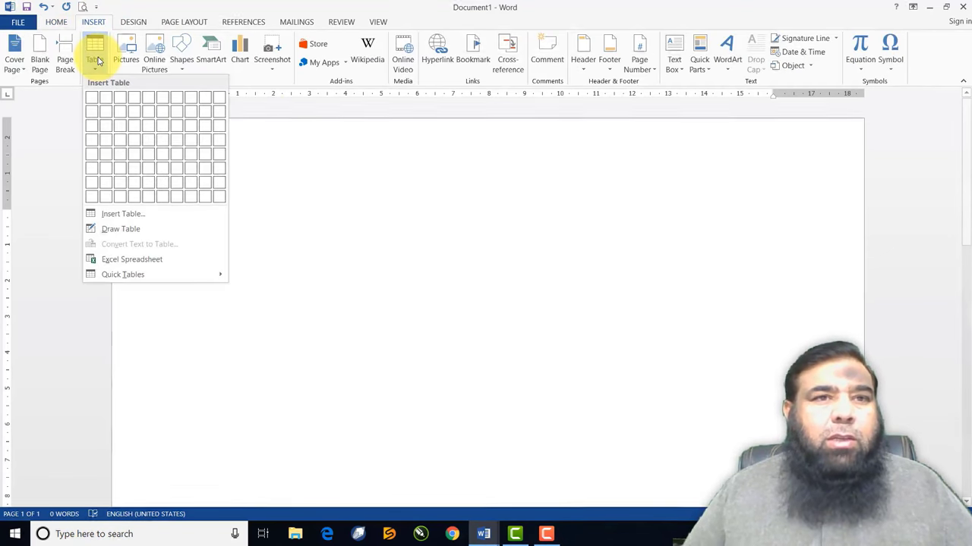
click(136, 160)
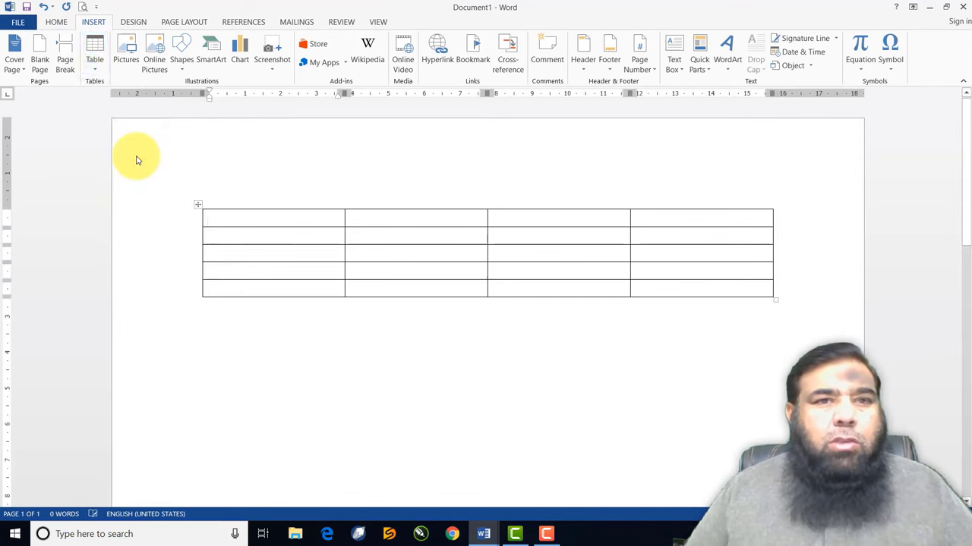
click(345, 372)
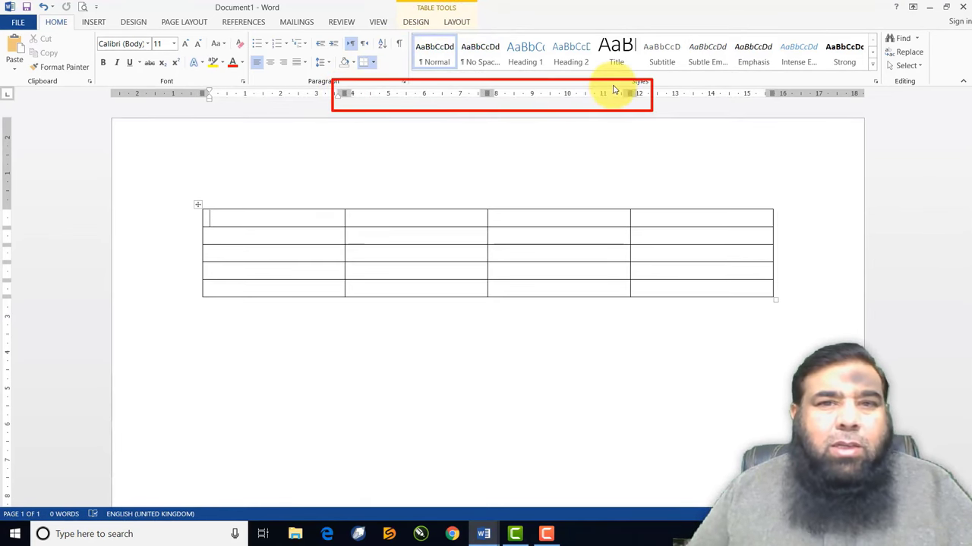
Resize columns: narrow first and last columns, make the third column much wider
click(209, 325)
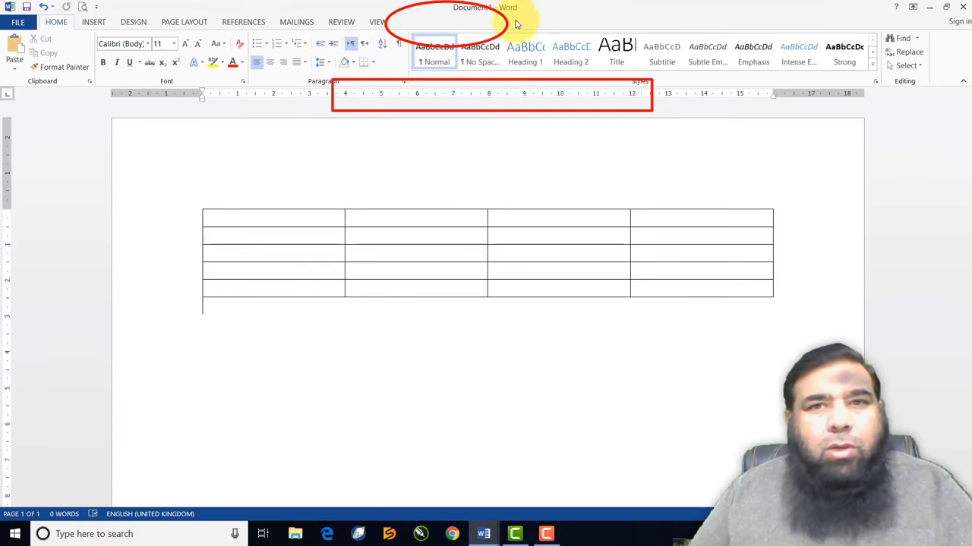
click(238, 217)
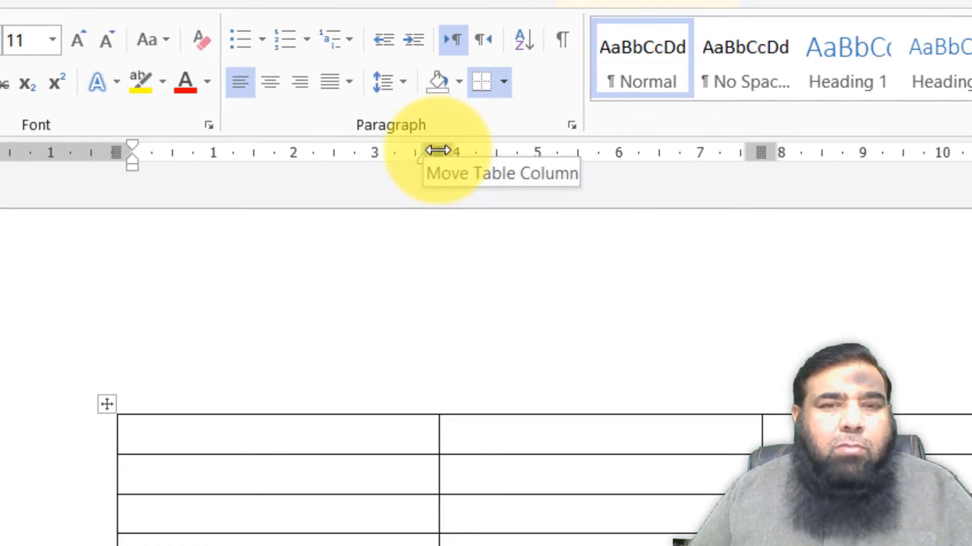
mouse_move(438, 151)
mouse_down()
mouse_move(240, 152)
mouse_move(535, 146)
mouse_up()
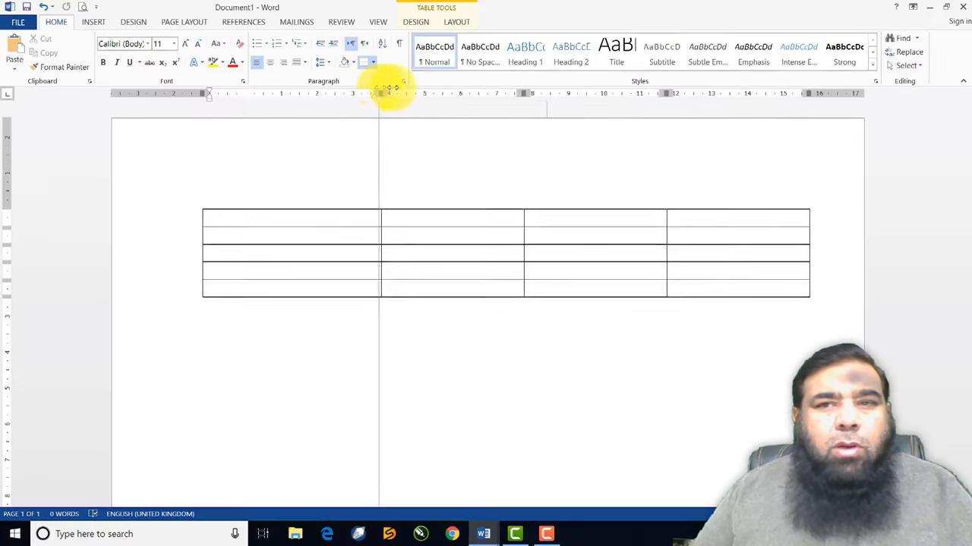
mouse_move(388, 88)
mouse_down()
mouse_move(413, 87)
mouse_move(259, 89)
mouse_up()
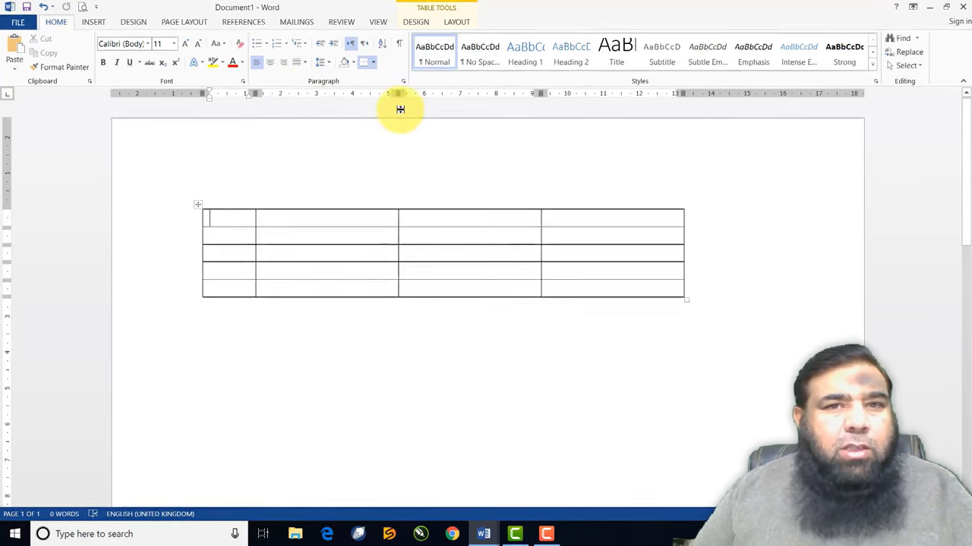
drag(398, 92, 459, 92)
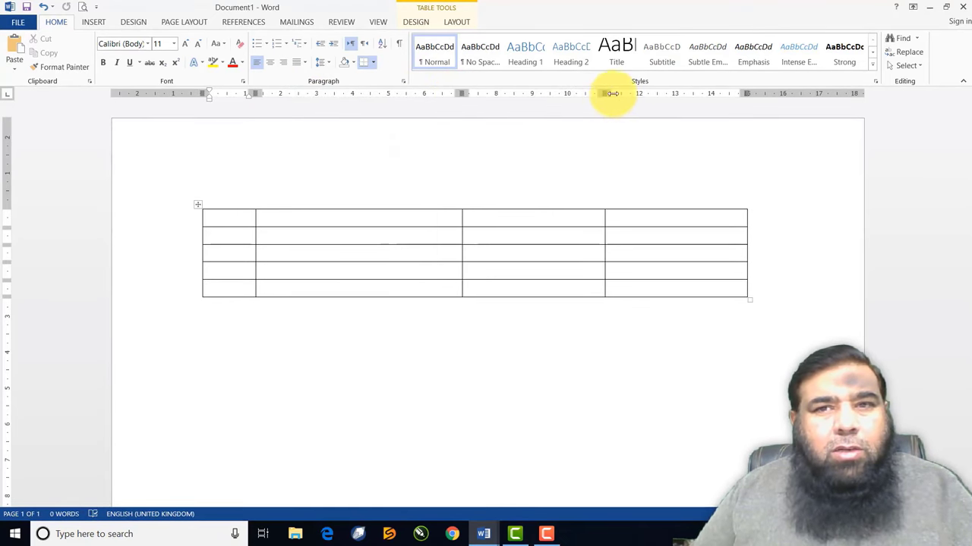
mouse_move(604, 93)
mouse_down()
mouse_move(539, 91)
mouse_move(570, 85)
mouse_up()
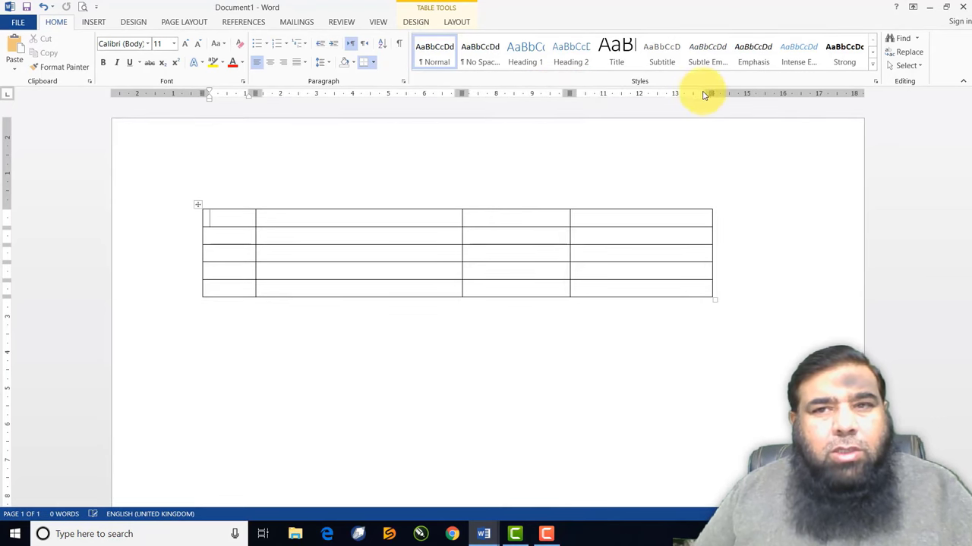
drag(706, 93, 686, 92)
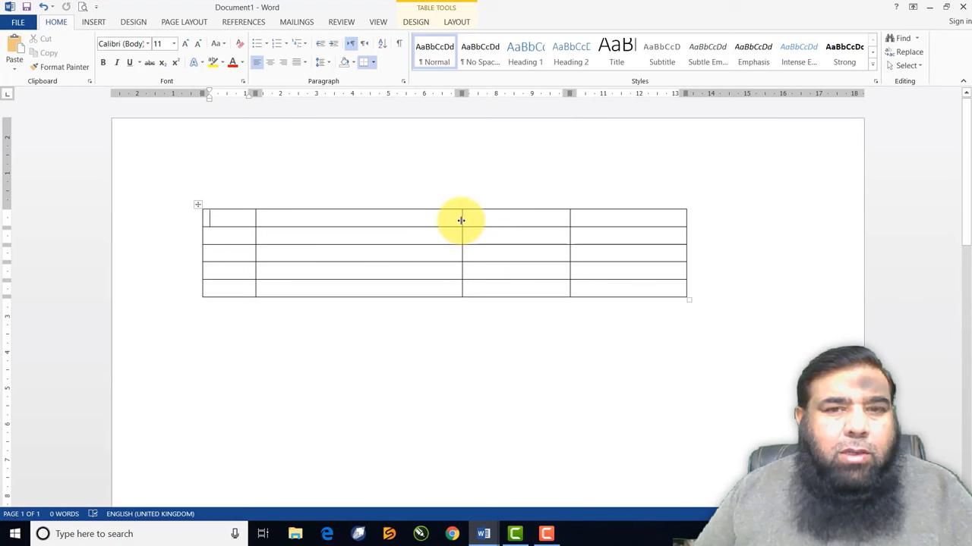
drag(461, 219, 496, 218)
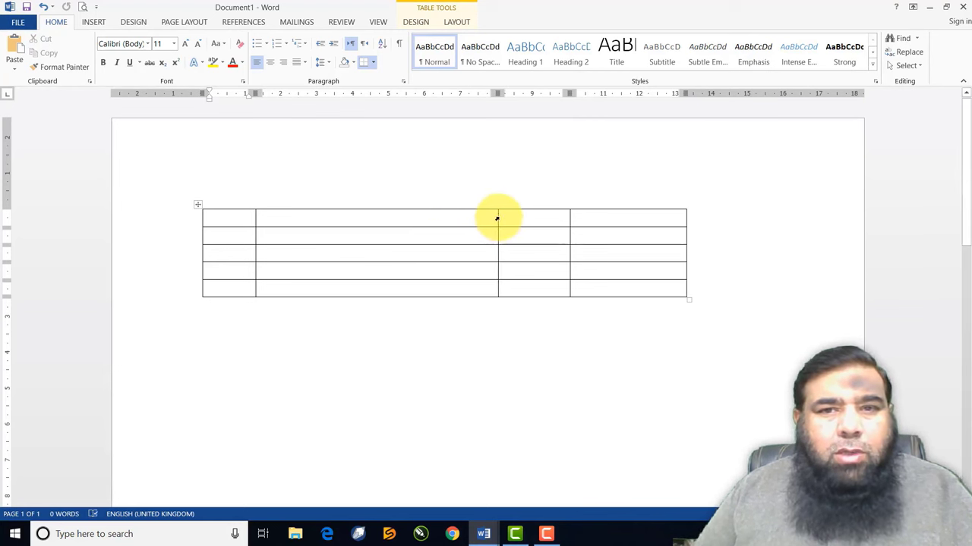
drag(498, 218, 374, 222)
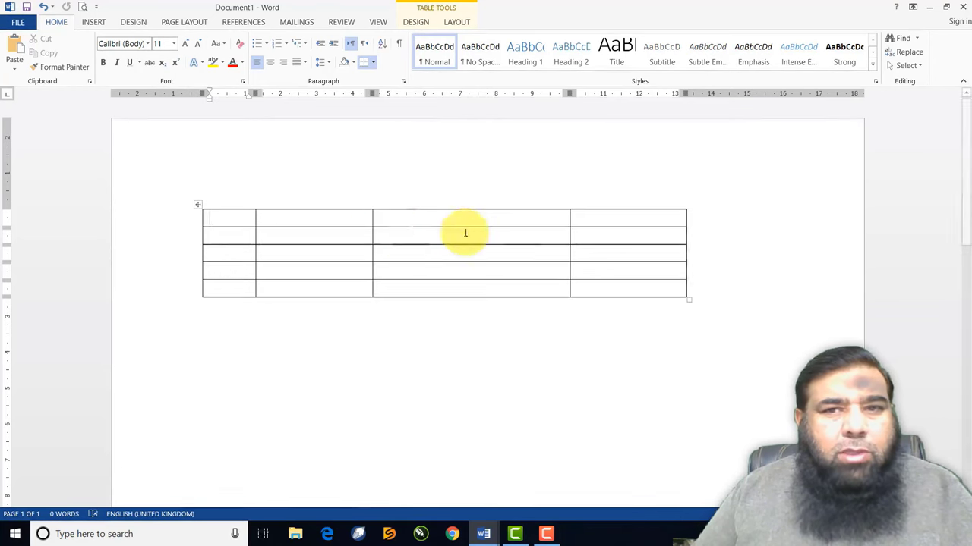
drag(570, 219, 623, 219)
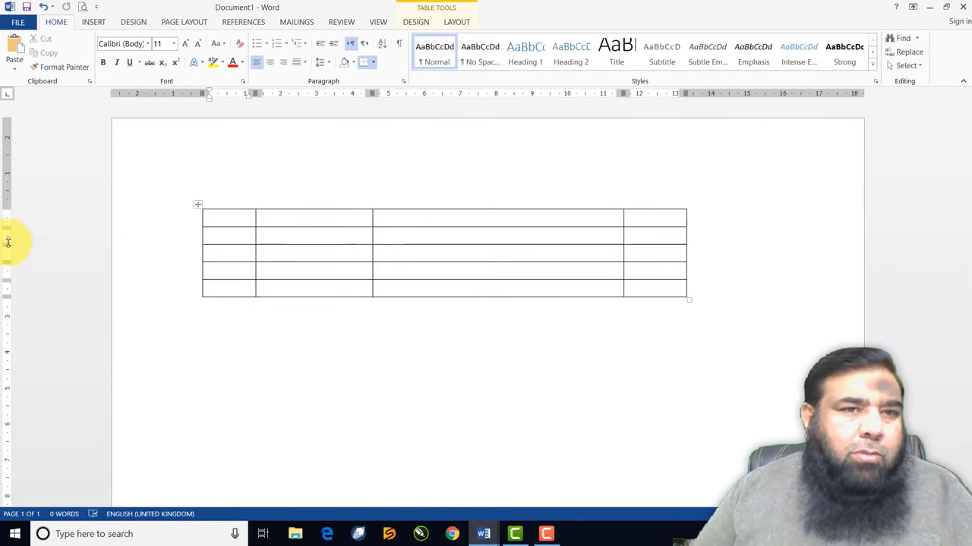
Make the table's first row taller using the vertical ruler marker
drag(7, 226, 7, 243)
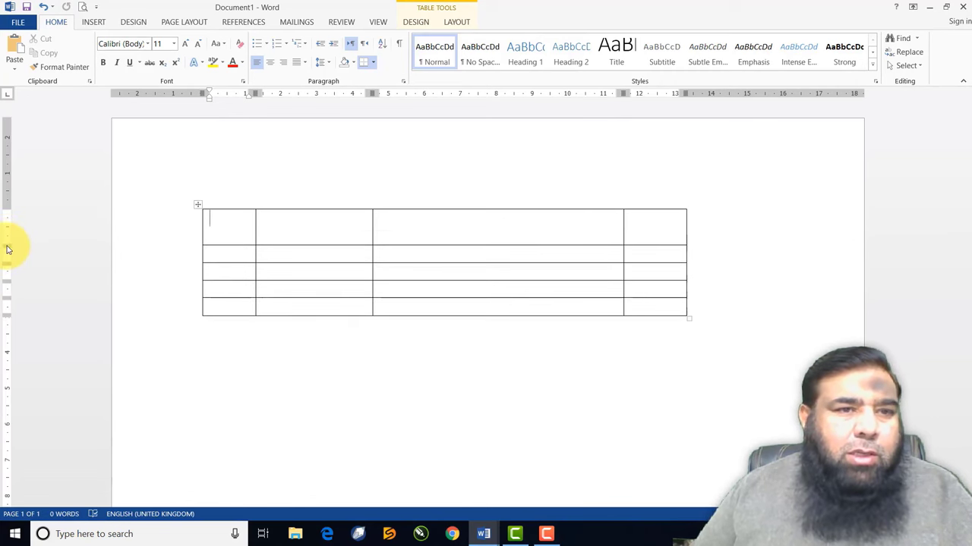
drag(7, 249, 9, 227)
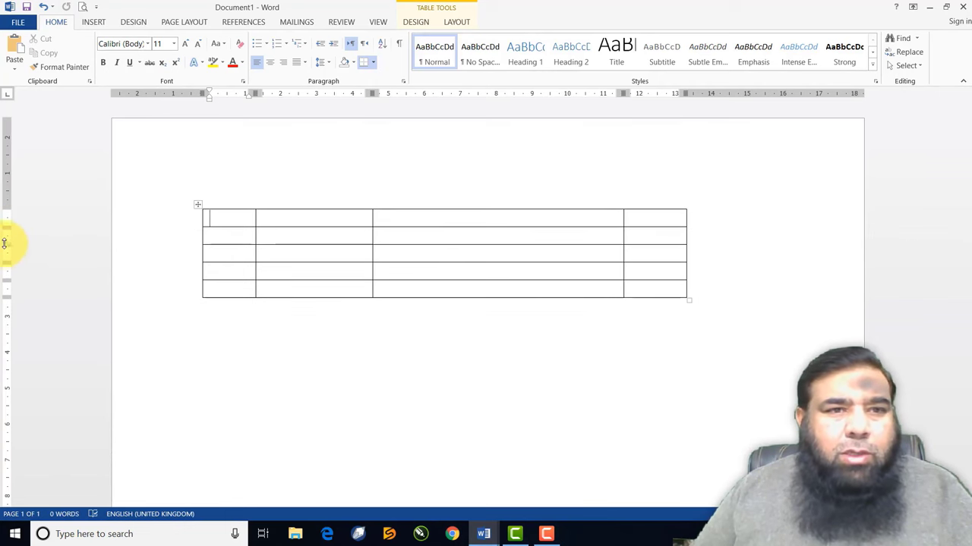
drag(4, 227, 5, 244)
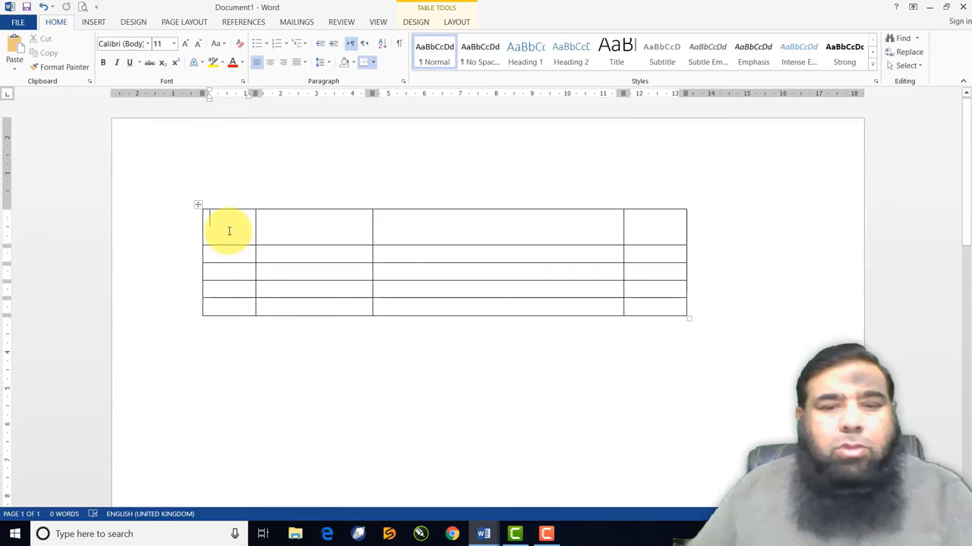
Type the headers S.No, Student Name, Address and Phone No in the top row
text(S.No)
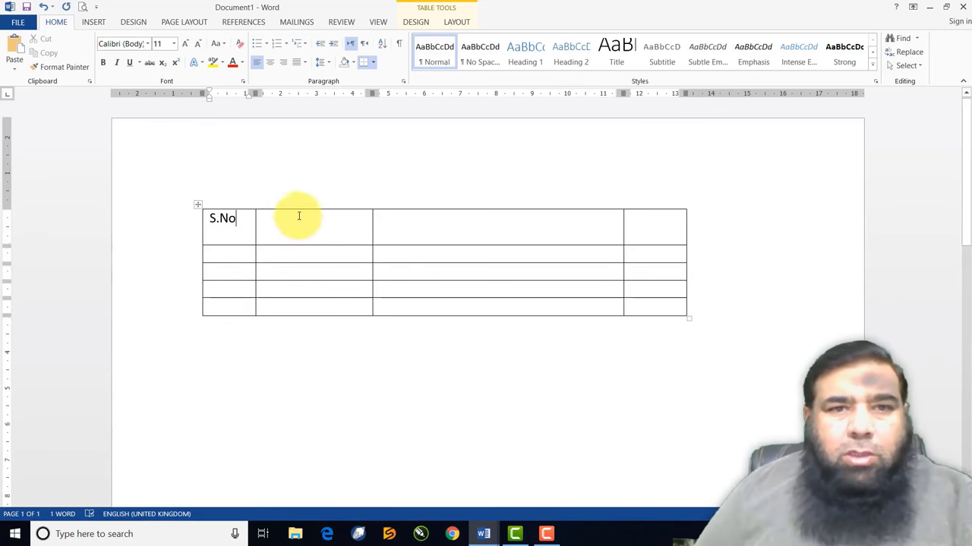
click(281, 229)
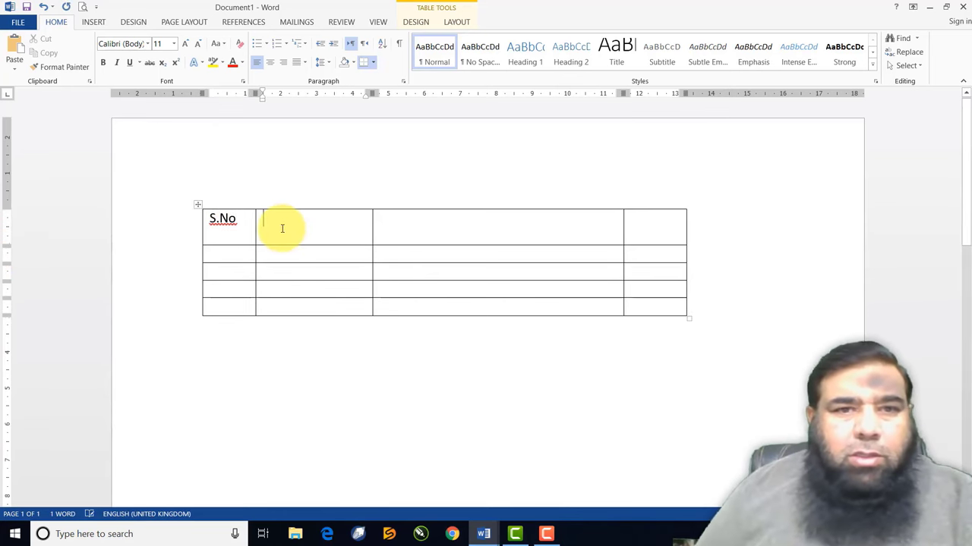
text(Stun)
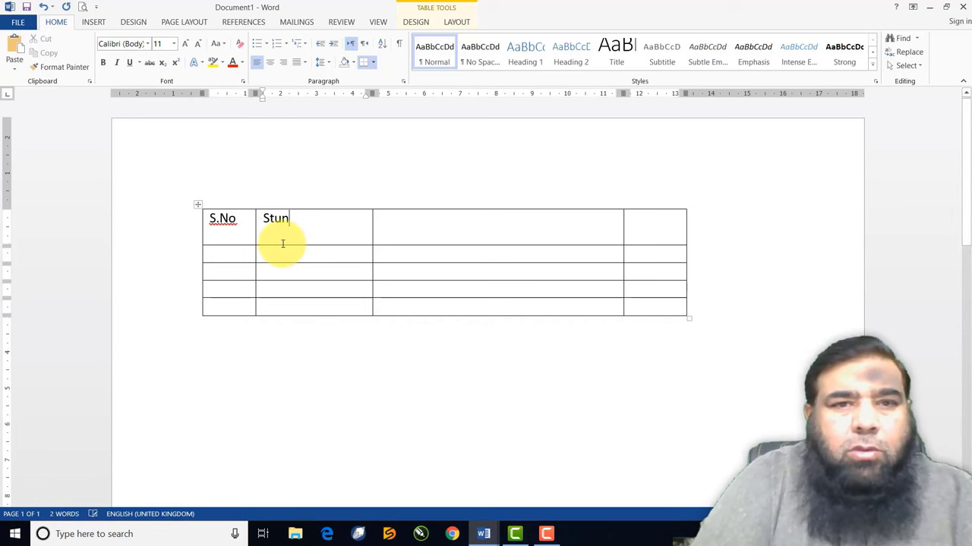
key(BackSpace)
text(dent )
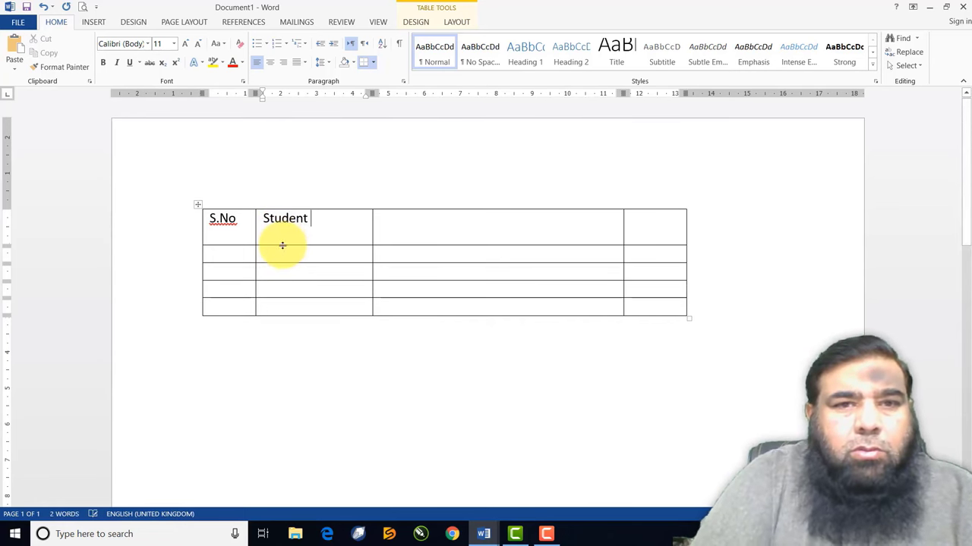
text(Name)
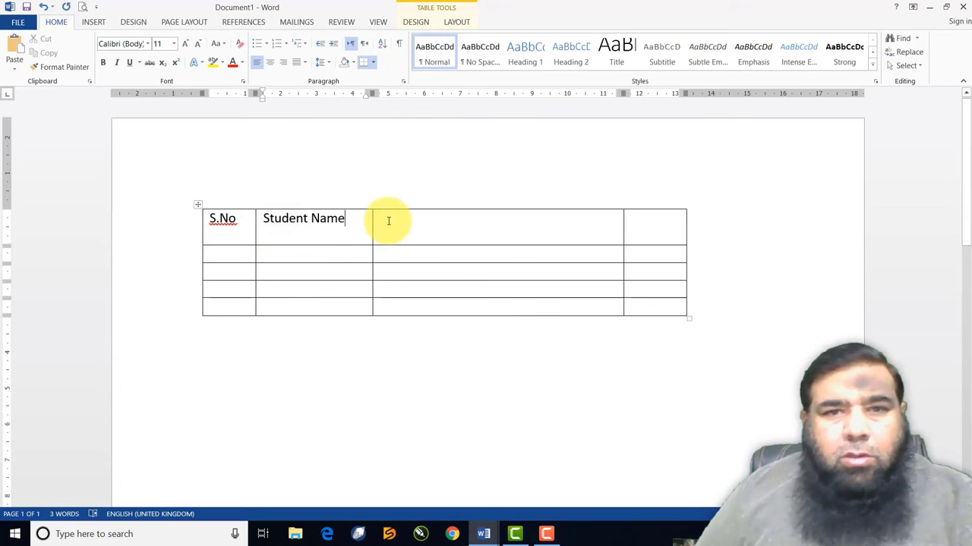
click(387, 221)
text(Address)
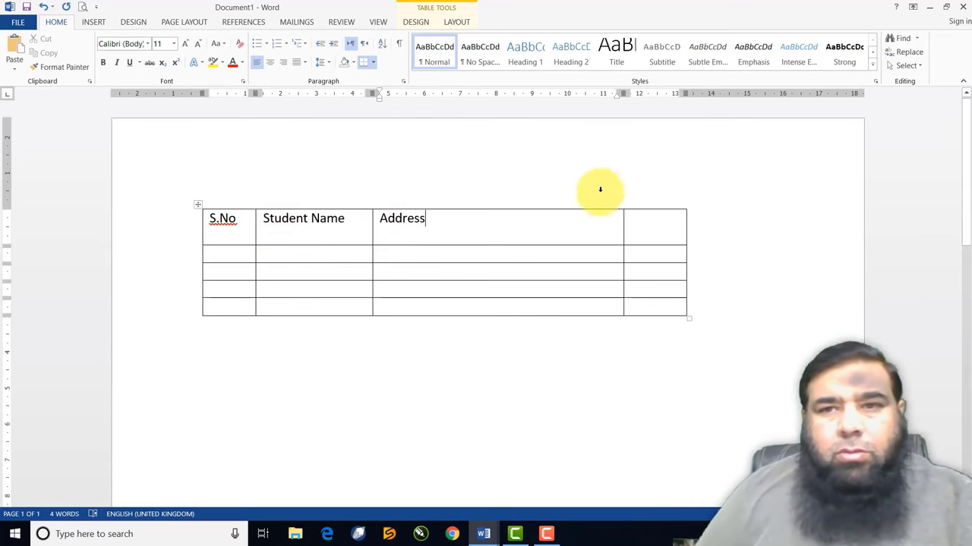
click(634, 218)
text(Phone No)
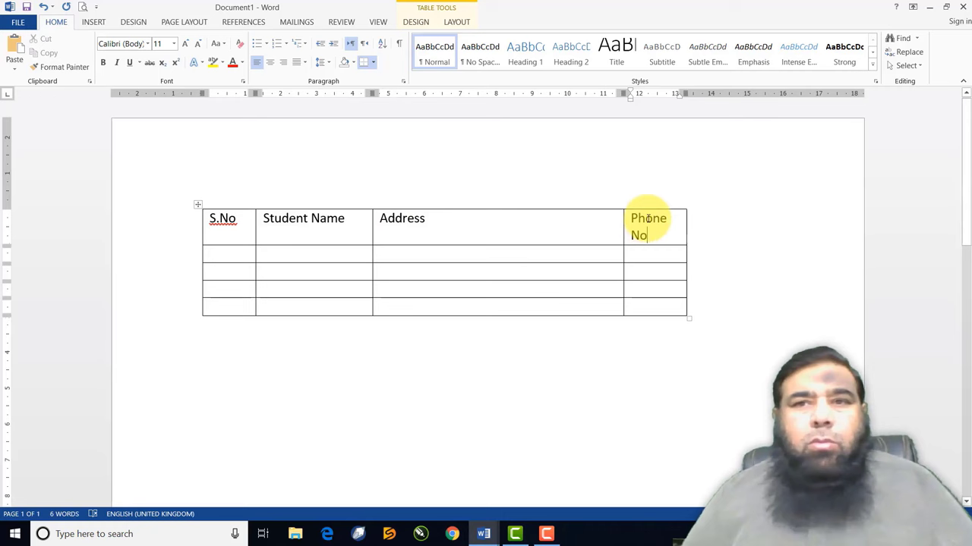
Widen the last column so Phone No fits on one line, then visit the row-2 cells
drag(685, 93, 721, 94)
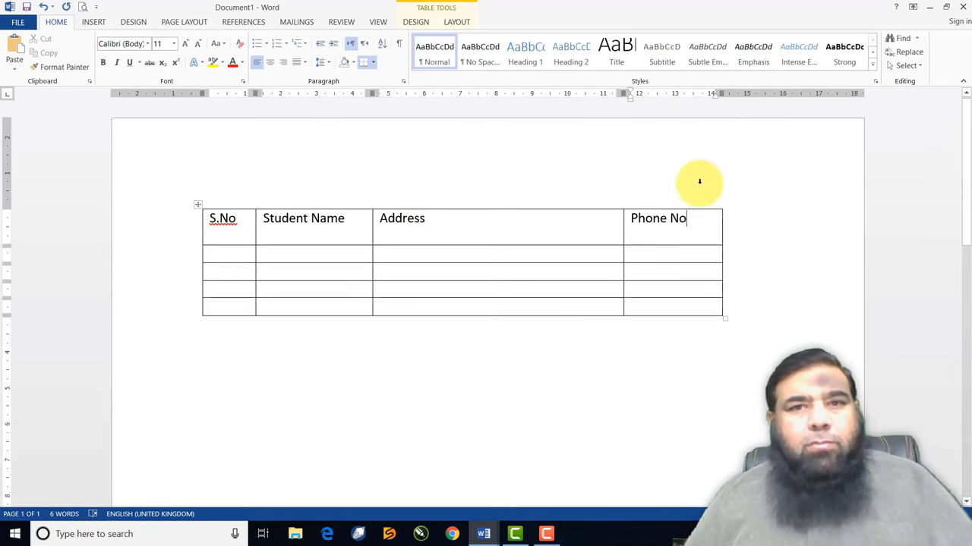
click(223, 252)
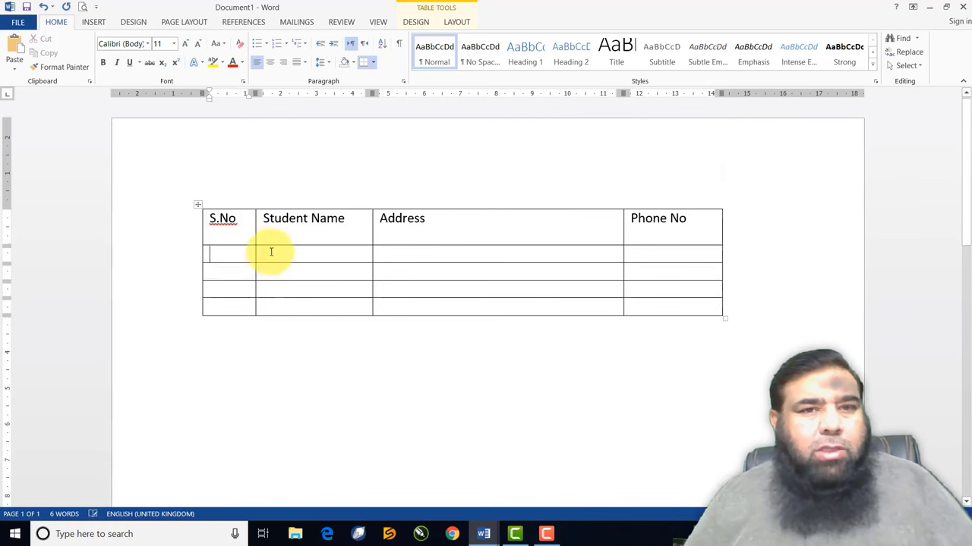
click(273, 251)
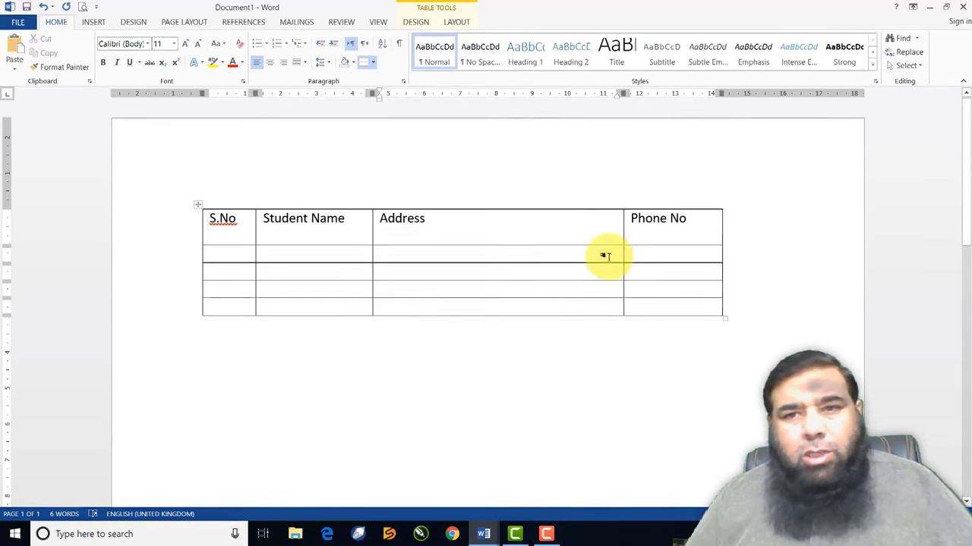
click(639, 258)
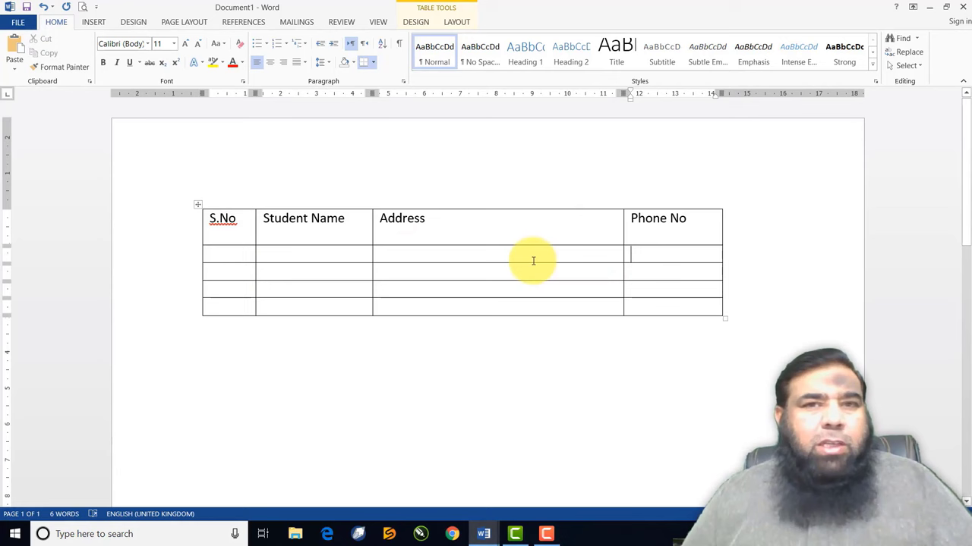
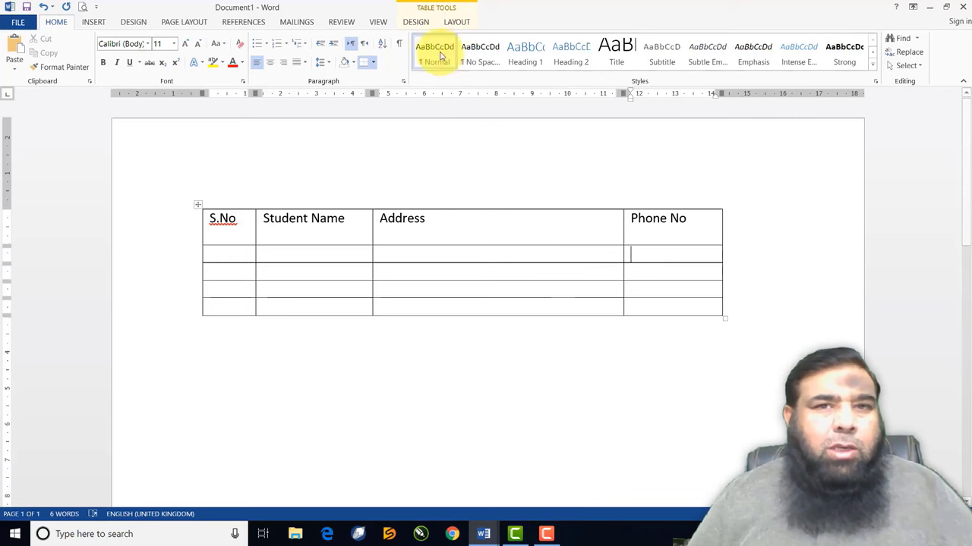
Apply a blue Grid Table style to the student table
click(417, 22)
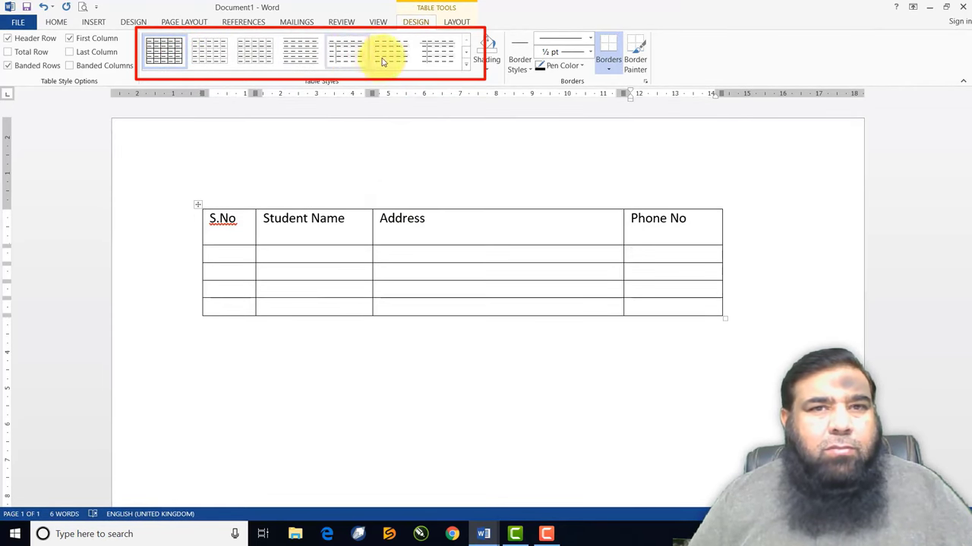
click(466, 68)
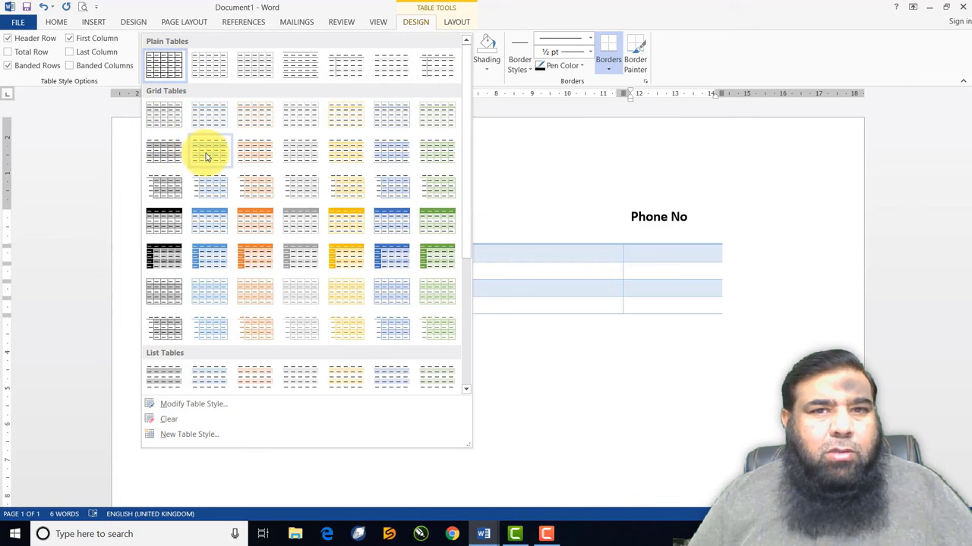
click(218, 220)
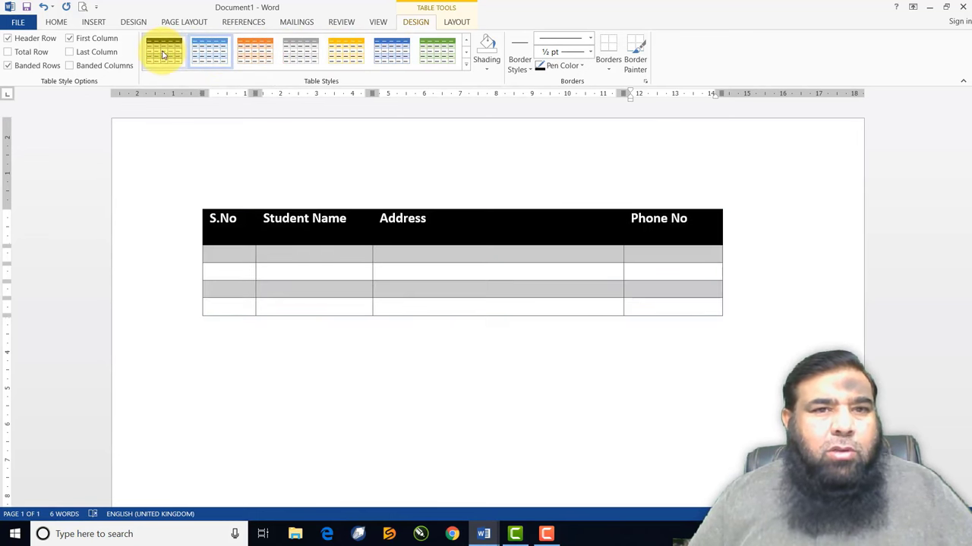
Return the table to the plain Table Grid style
click(466, 66)
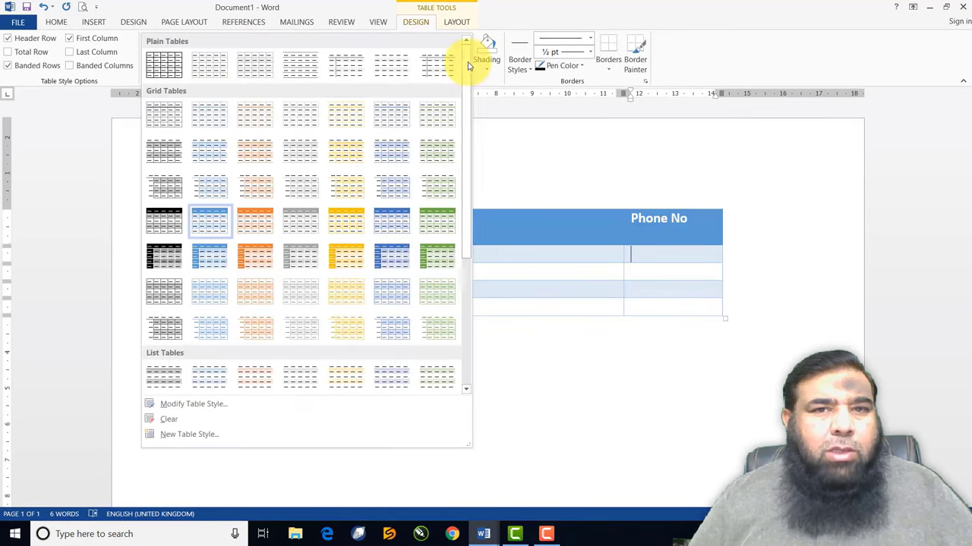
key(Escape)
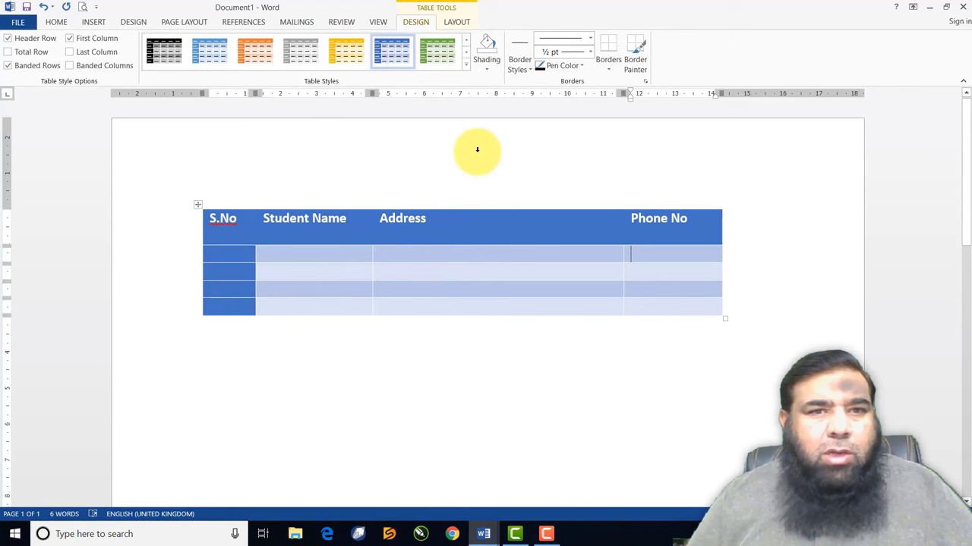
click(466, 70)
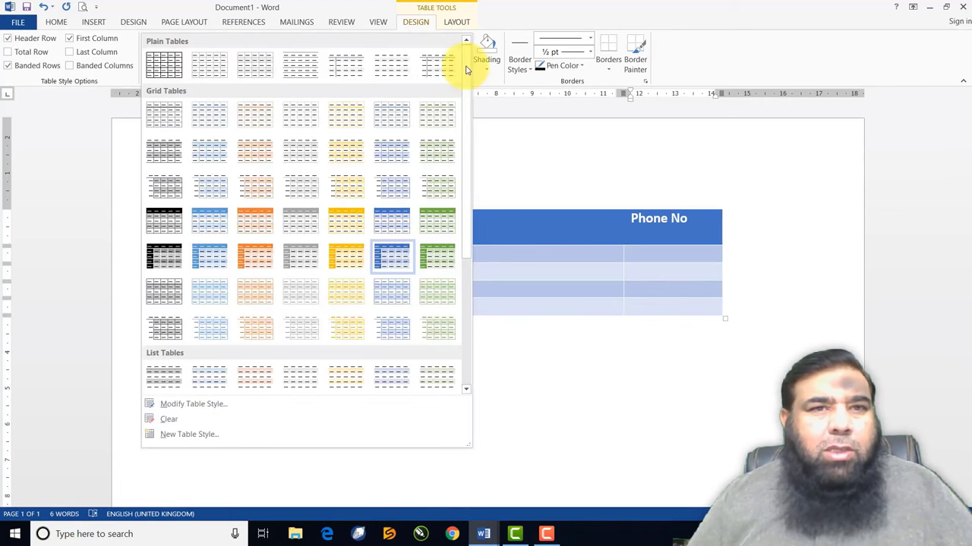
click(169, 65)
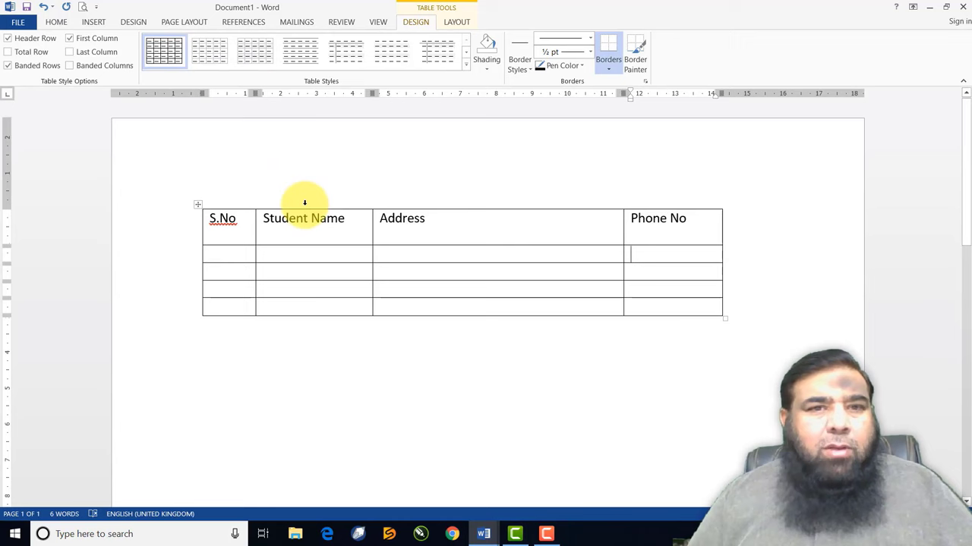
Shade the header row light blue using a Standard colour from More Colors
drag(212, 222, 663, 228)
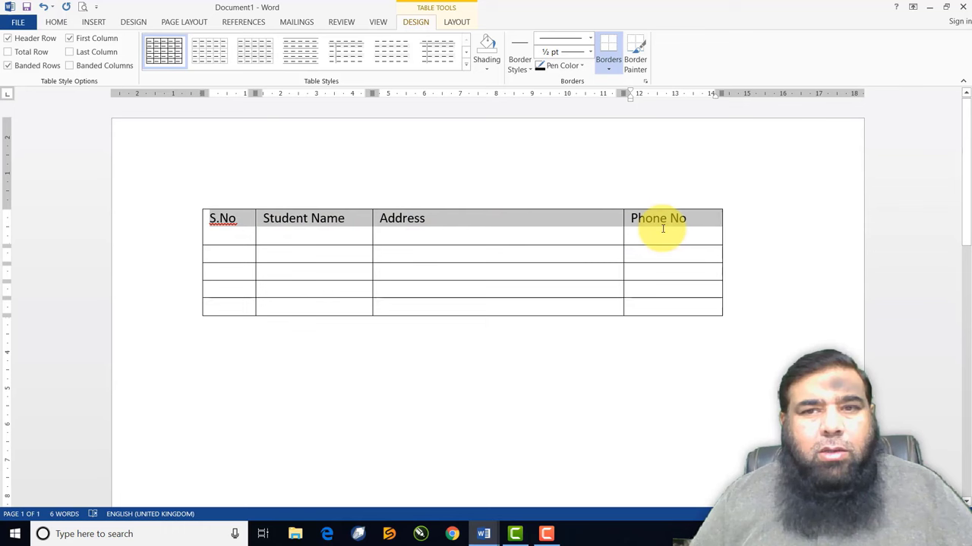
click(487, 70)
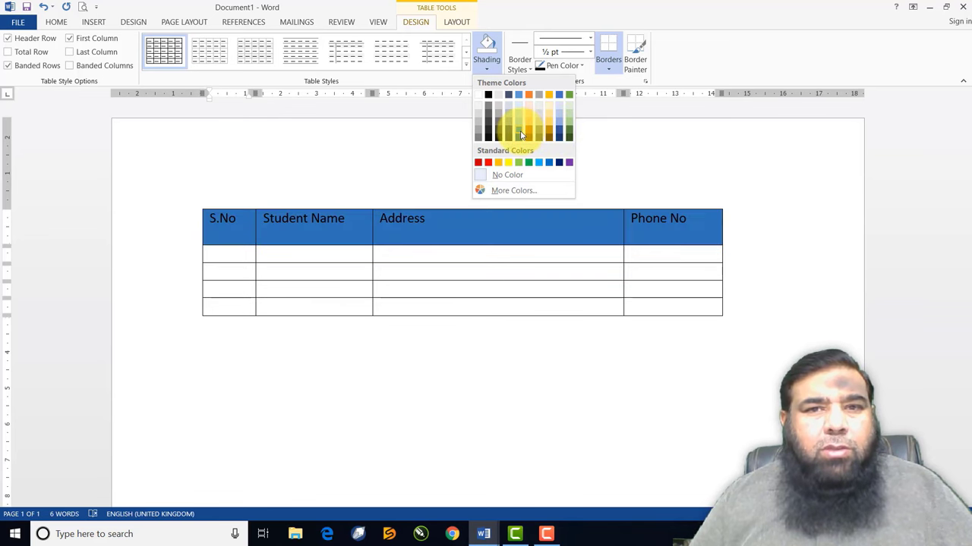
click(507, 194)
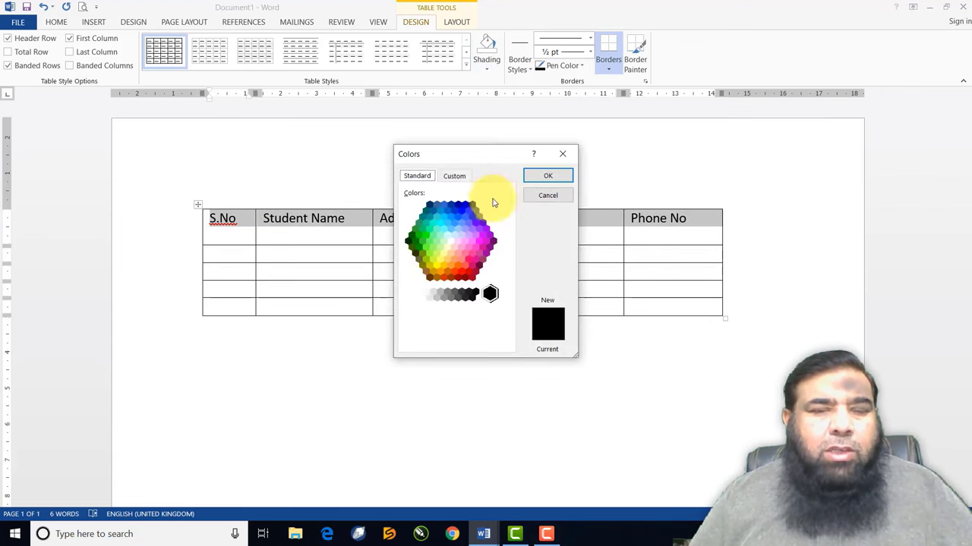
click(441, 223)
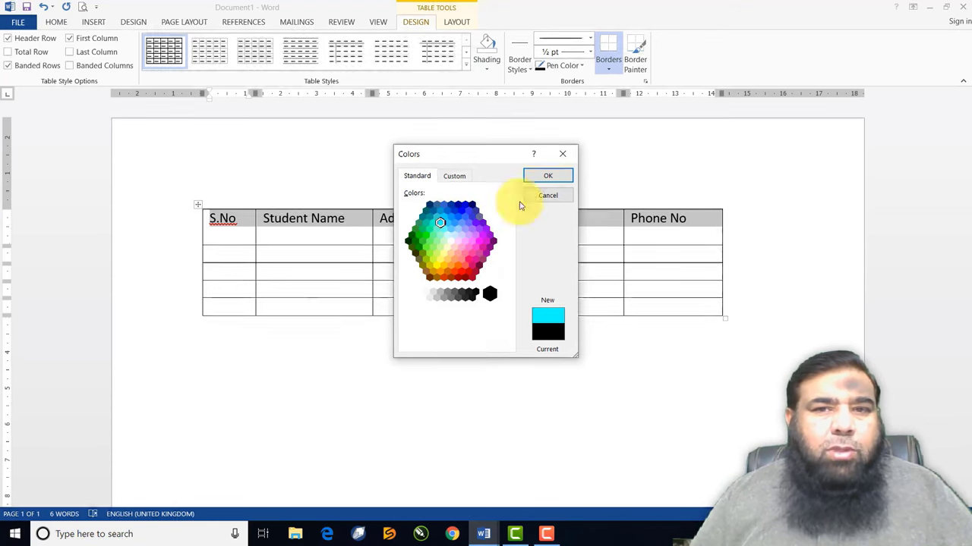
click(547, 178)
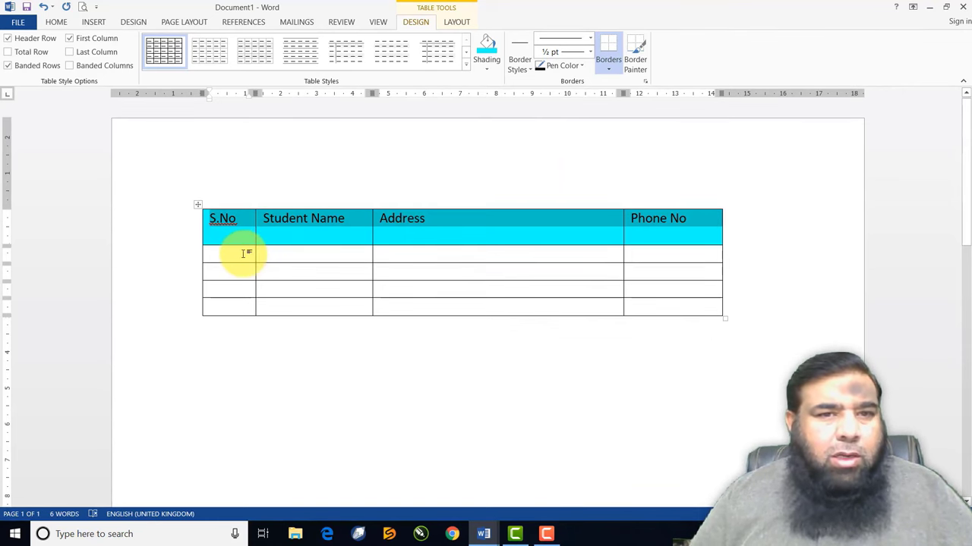
drag(246, 251, 642, 303)
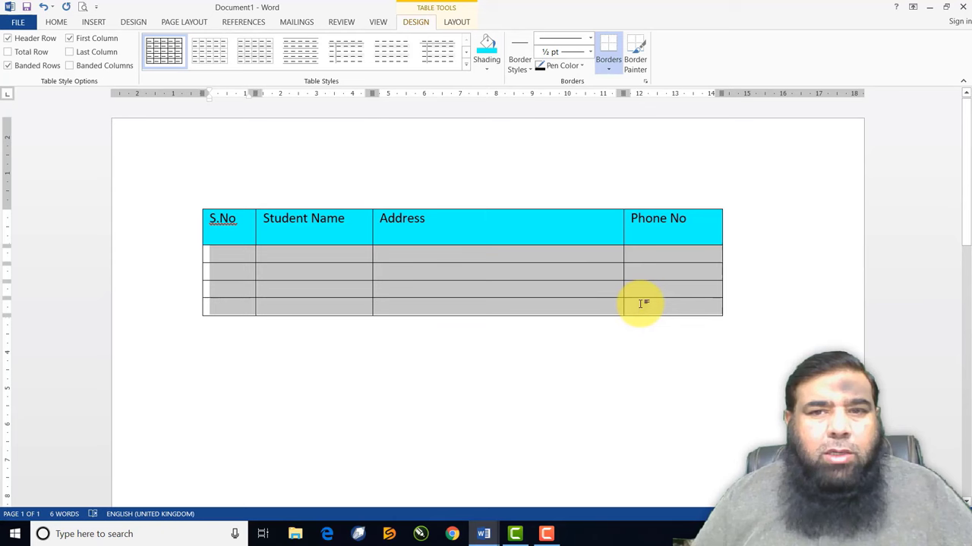
Shade the four body rows with a light gold theme colour
click(488, 68)
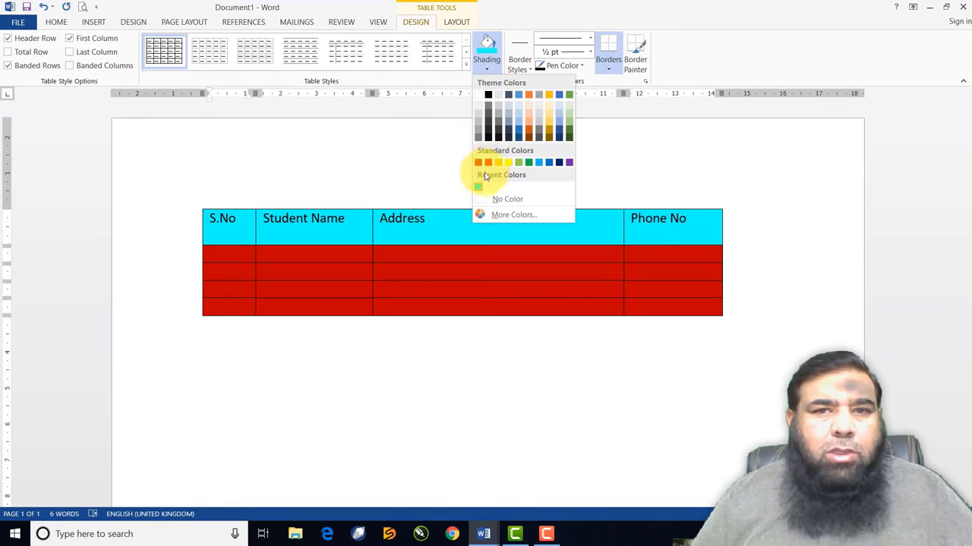
click(550, 120)
click(471, 294)
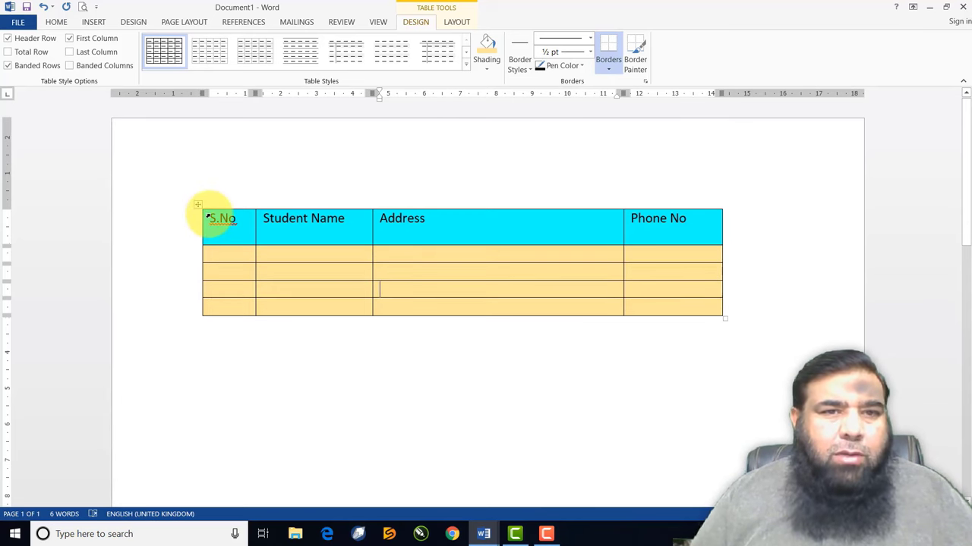
Give the whole table a thick 3 pt outside border
drag(221, 219, 645, 308)
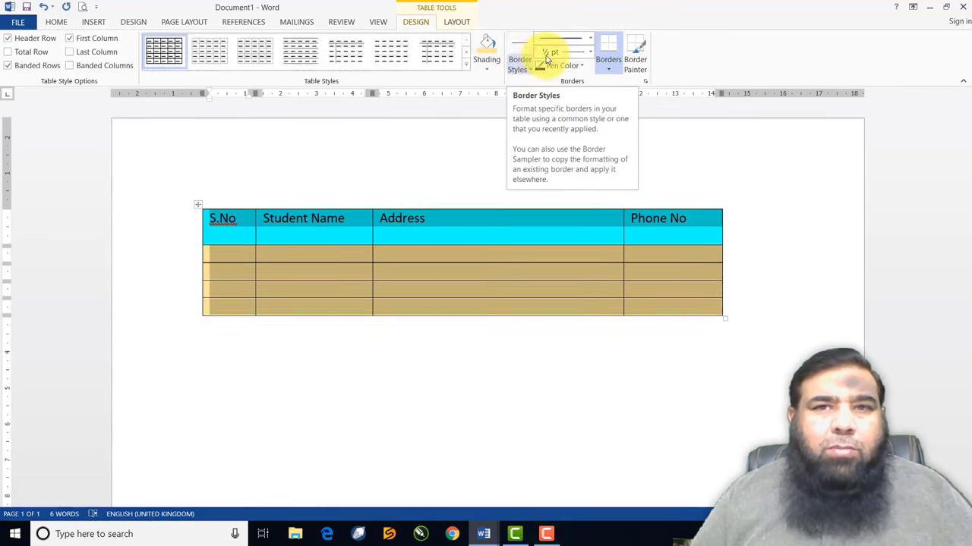
click(590, 42)
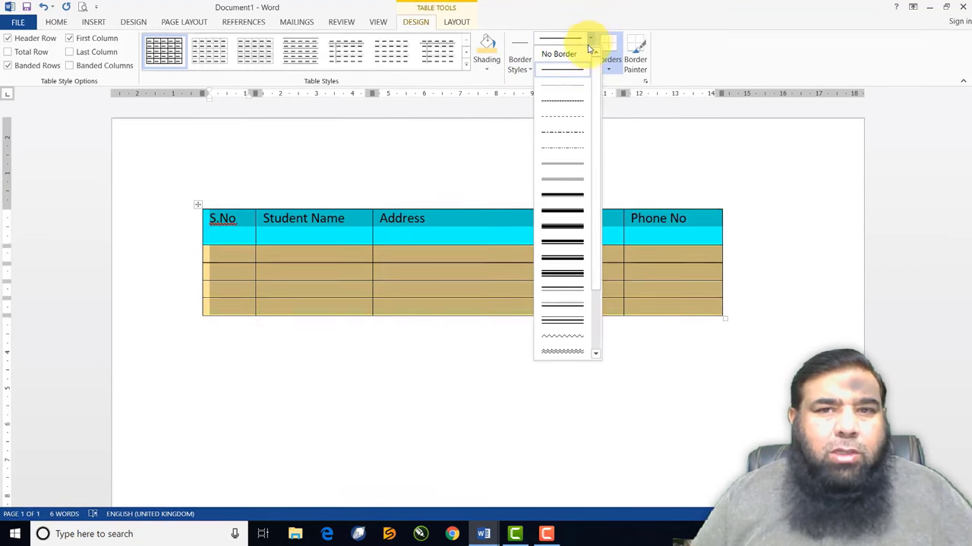
click(576, 198)
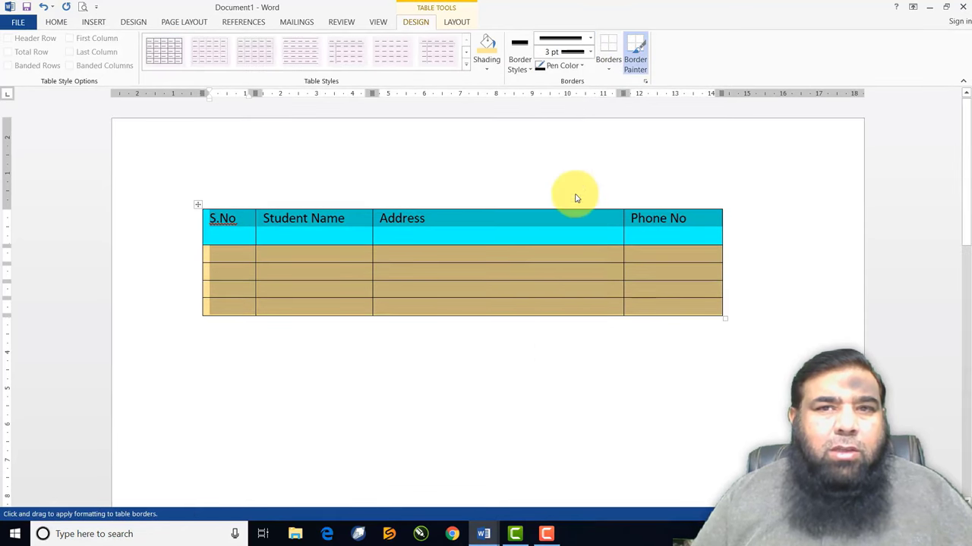
click(609, 69)
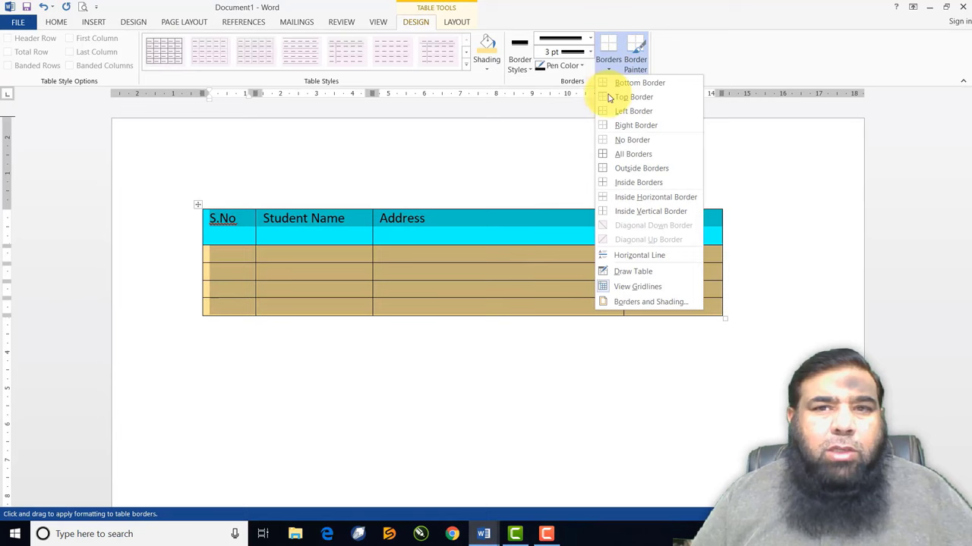
click(626, 176)
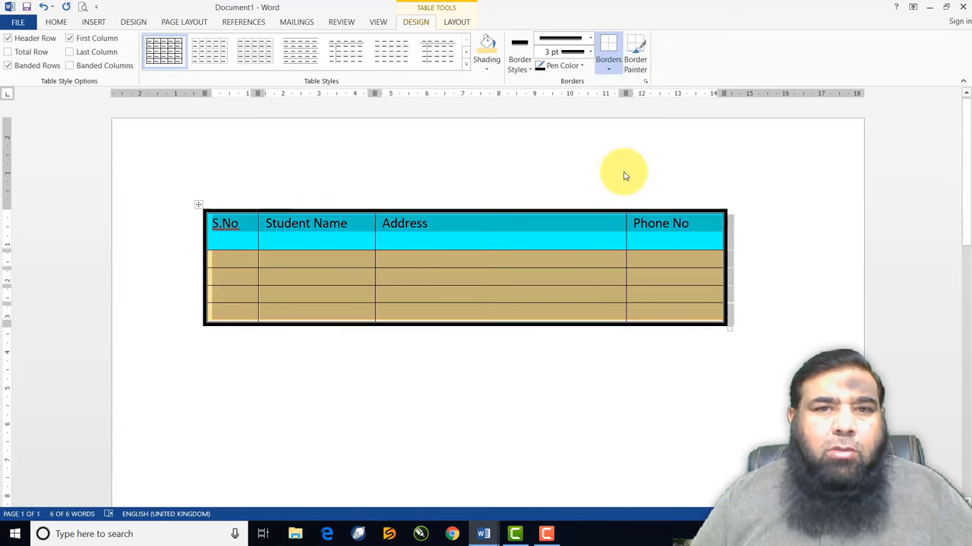
click(620, 280)
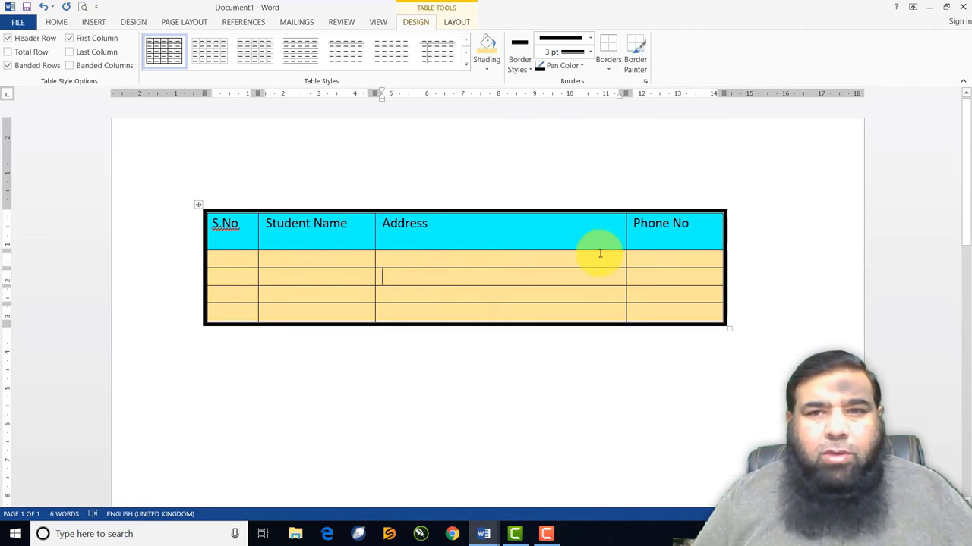
Add a thick 3 pt bottom border under the header row
drag(245, 241, 642, 236)
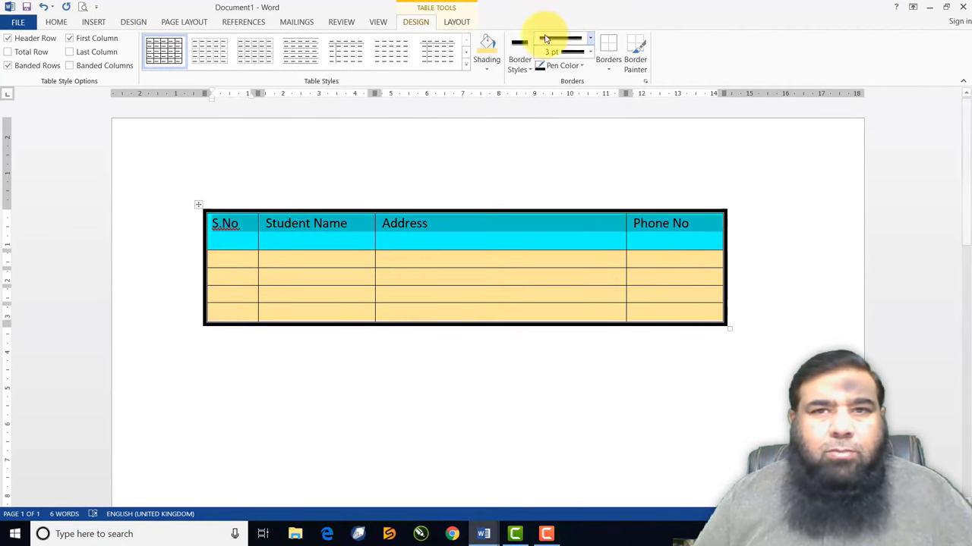
click(612, 69)
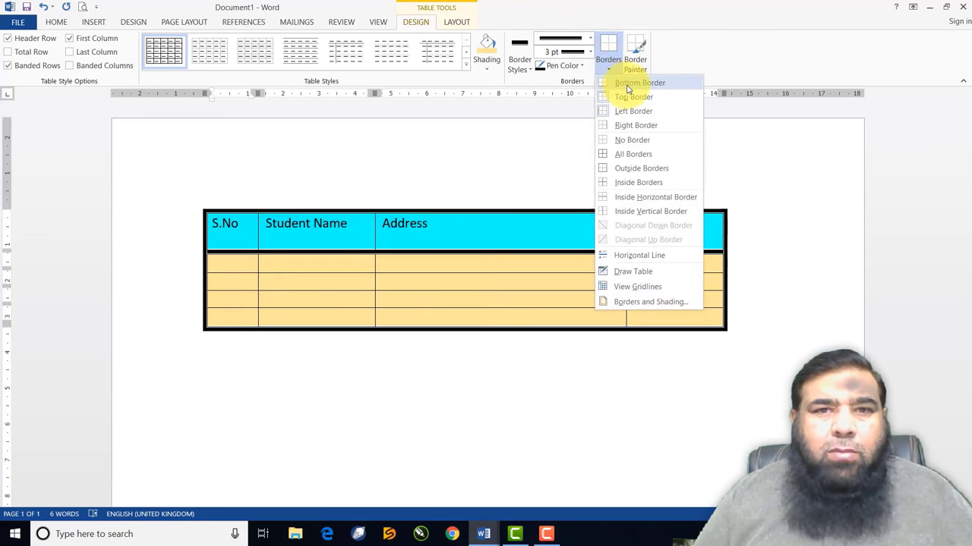
click(627, 90)
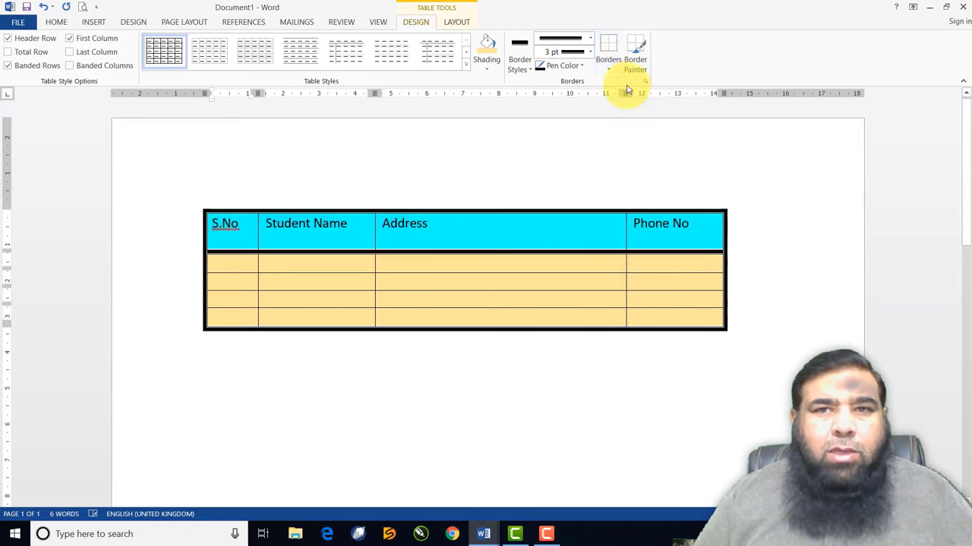
click(636, 194)
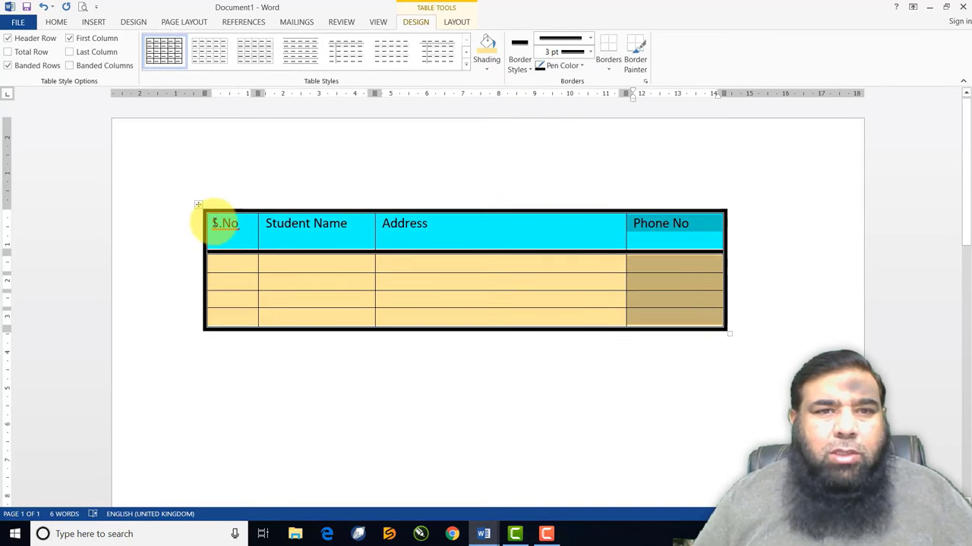
Apply a thin single-line border around the table's outside
drag(220, 222, 659, 323)
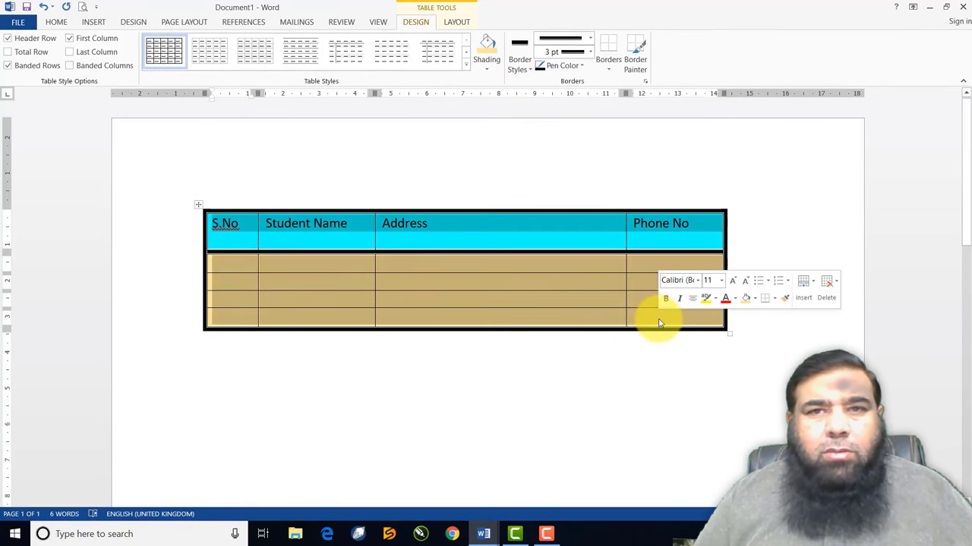
click(589, 38)
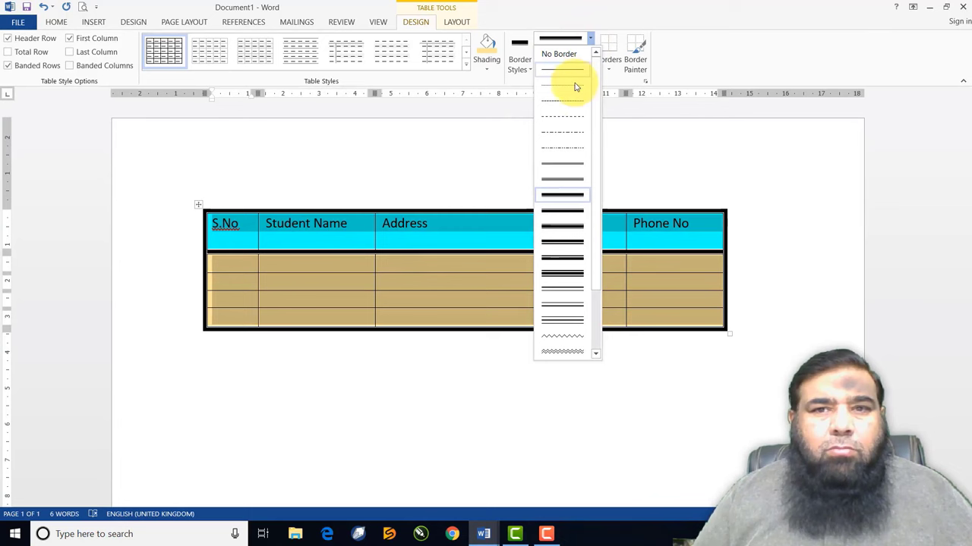
click(574, 183)
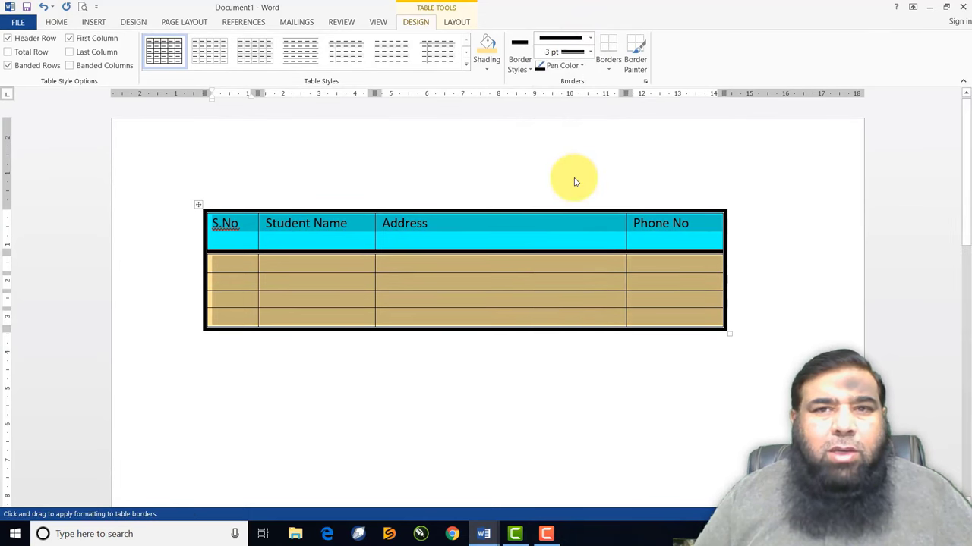
click(609, 67)
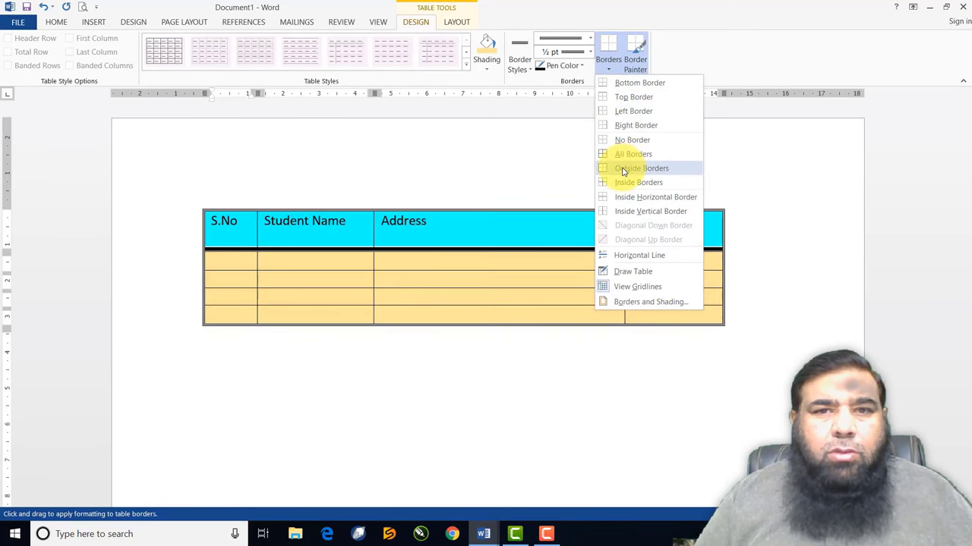
click(622, 169)
Draw the table's inside gridlines as dash-dot lines
click(590, 38)
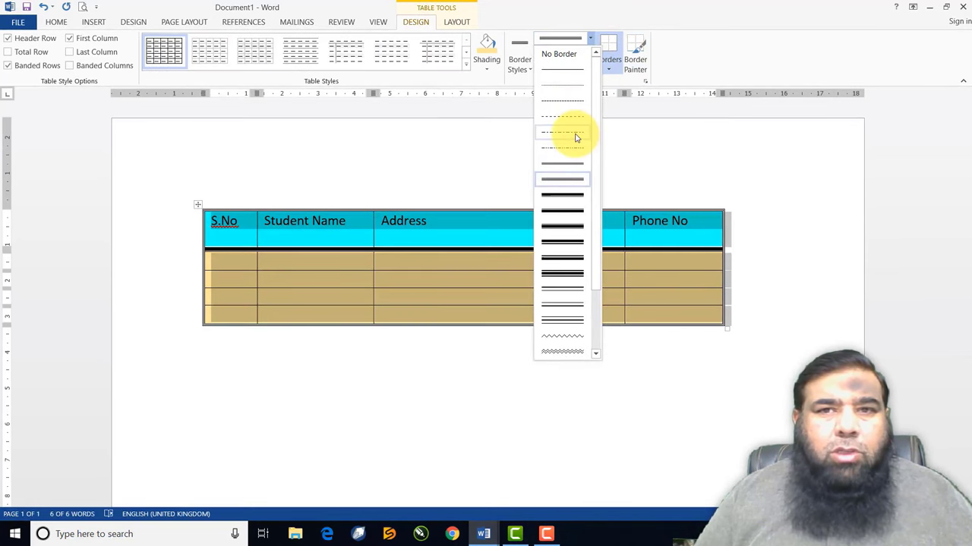
click(576, 137)
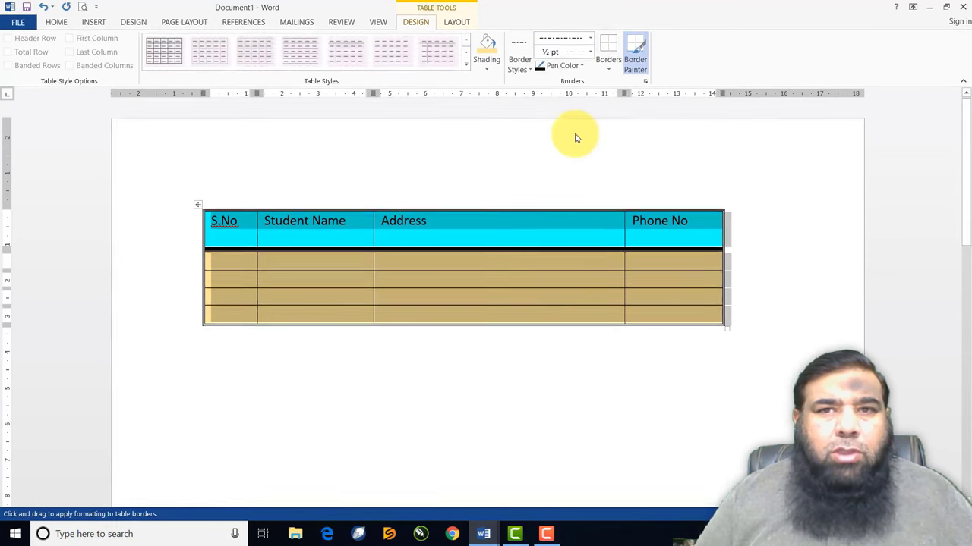
click(608, 69)
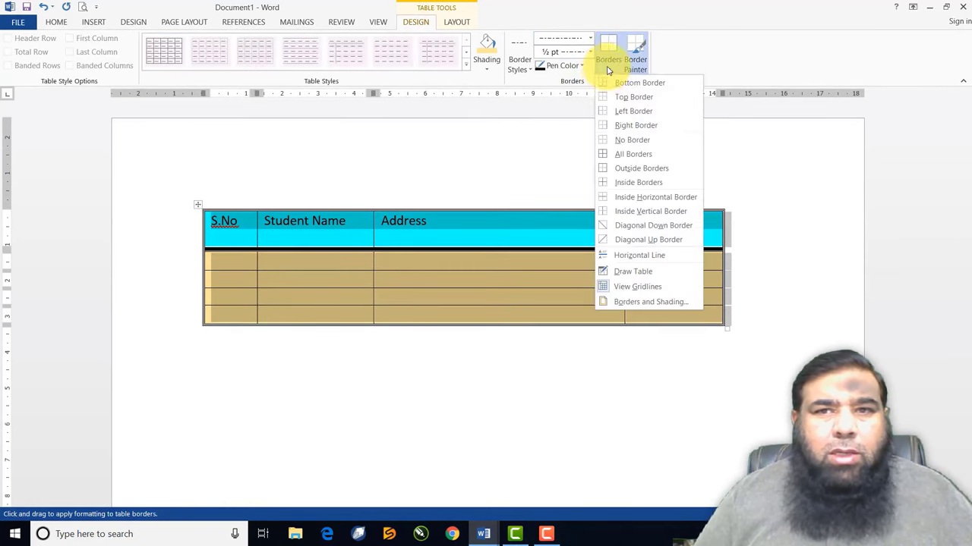
click(623, 182)
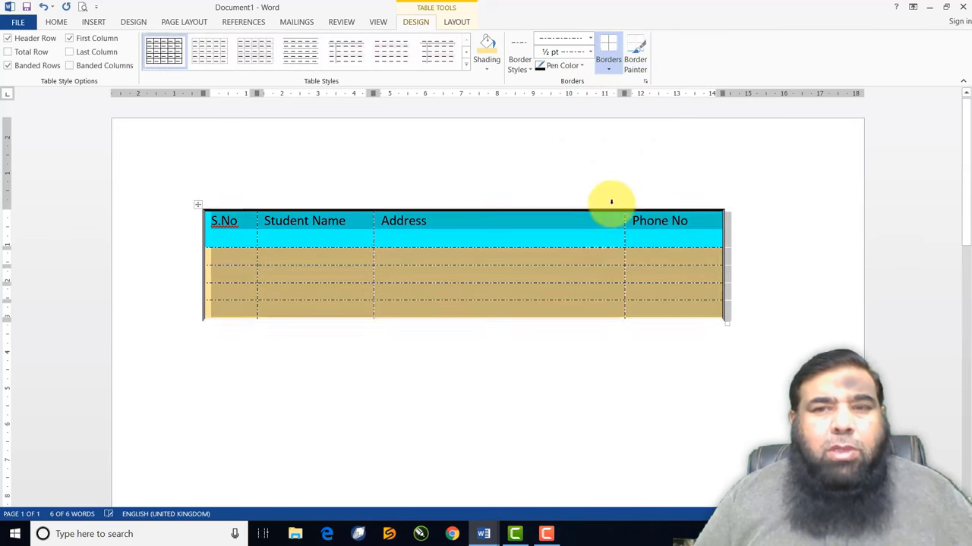
click(570, 334)
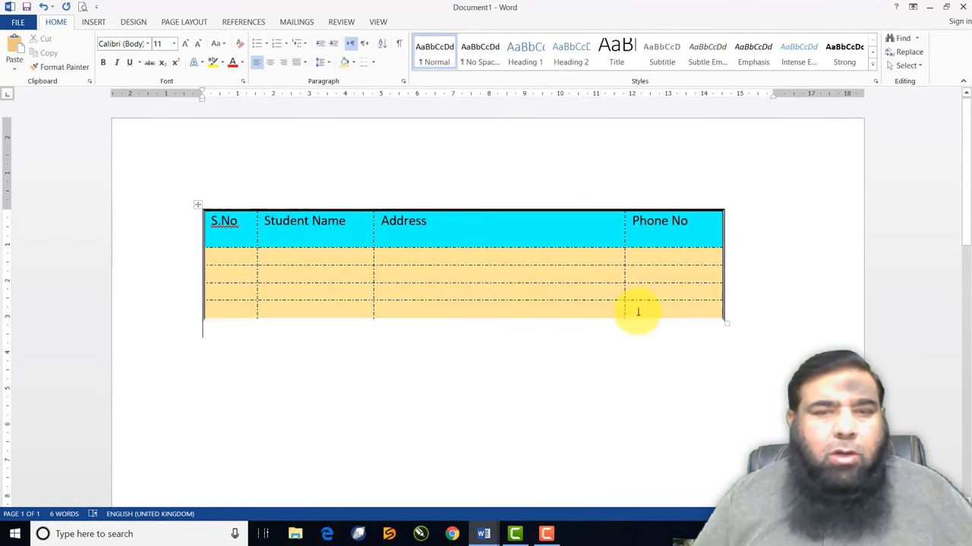
Make the table's dash-dot inside borders 1½ pt thick
drag(241, 222, 655, 301)
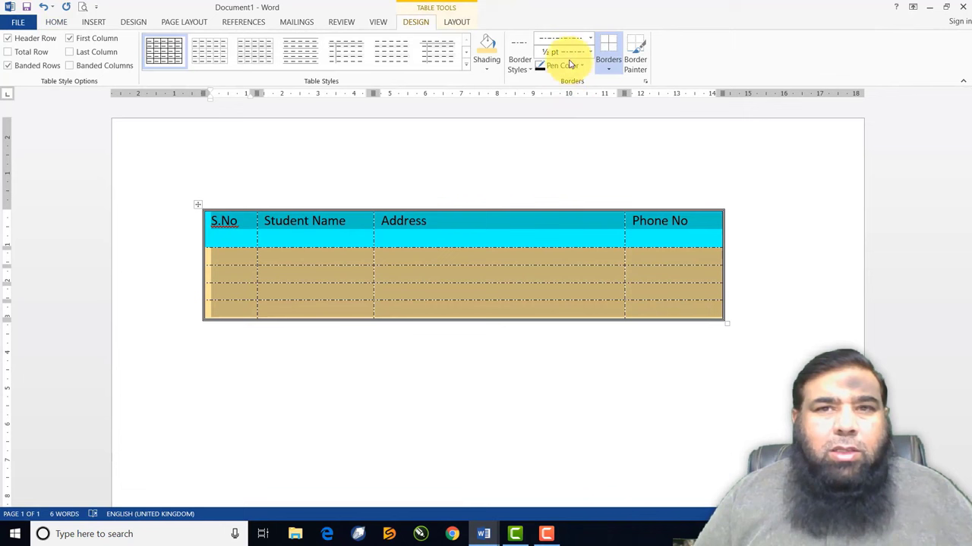
click(589, 39)
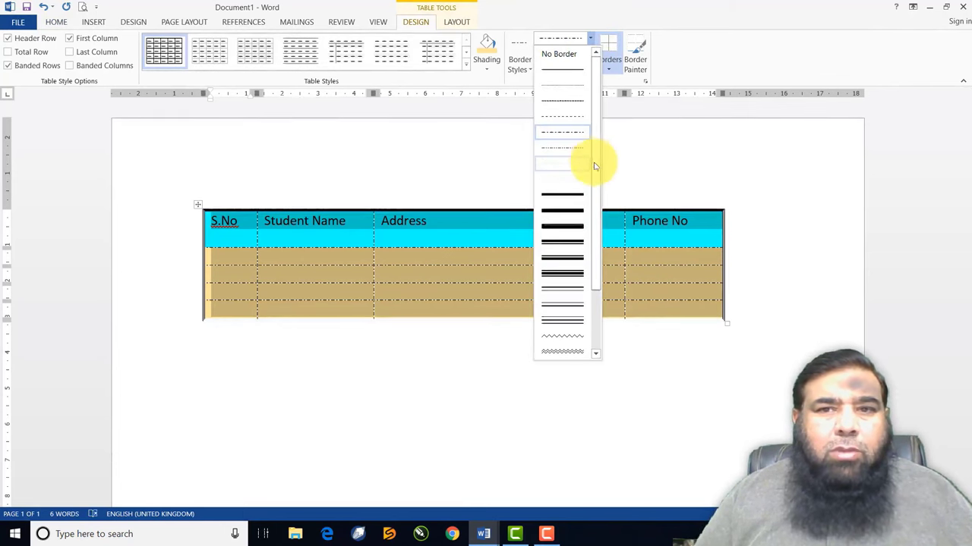
drag(598, 243, 580, 134)
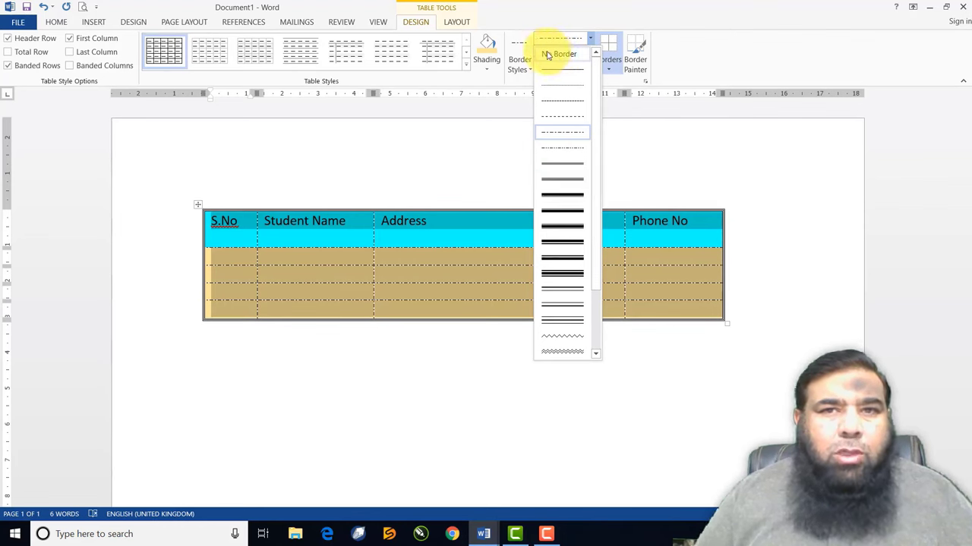
click(516, 23)
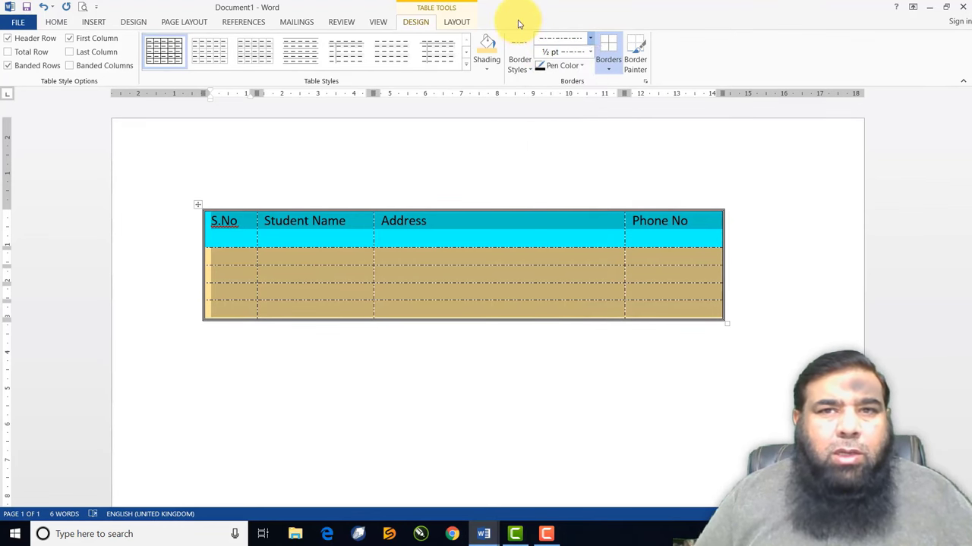
click(589, 53)
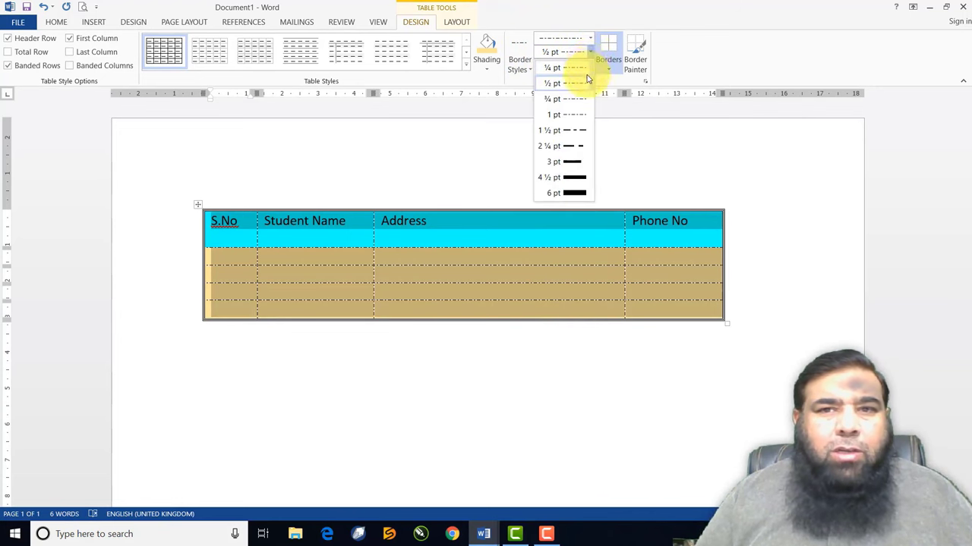
click(585, 134)
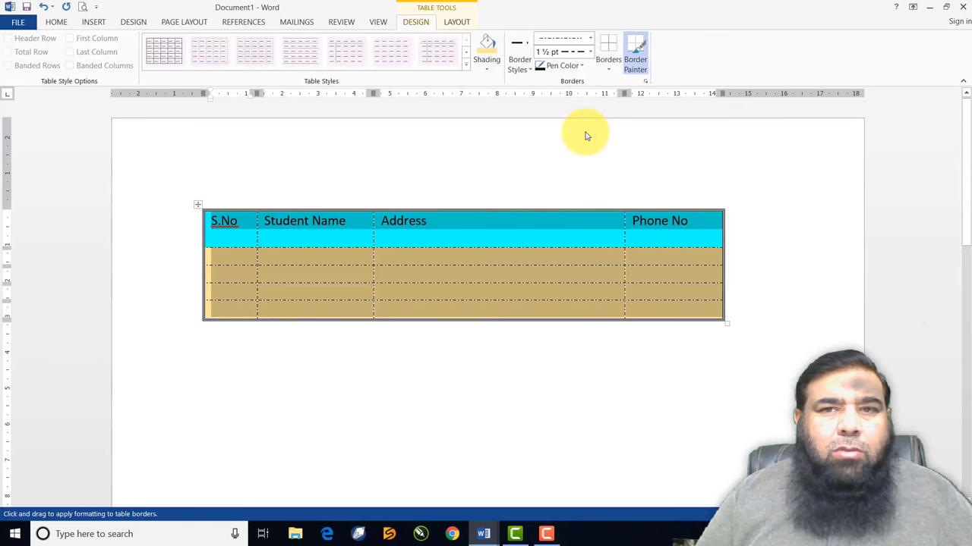
click(610, 68)
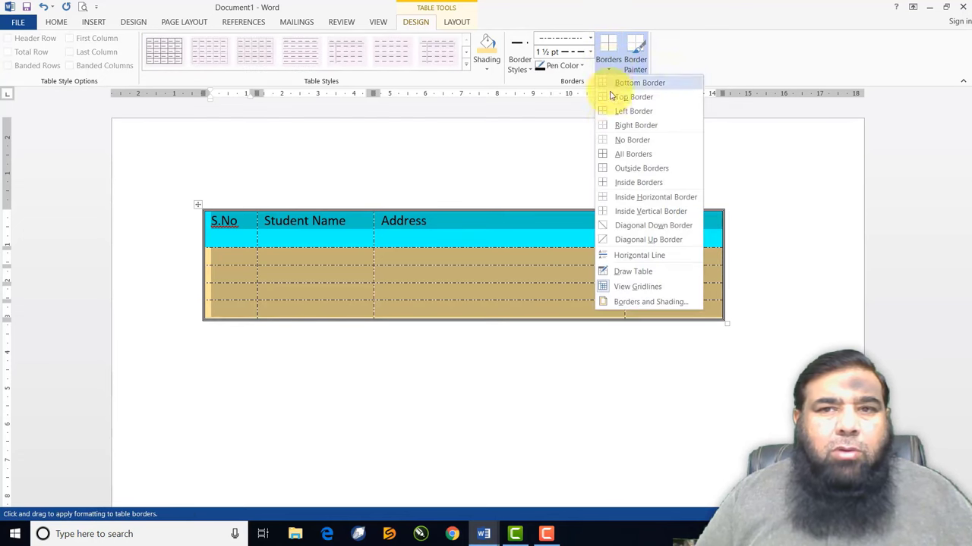
click(619, 184)
Select the Address column, then the S.No, Student Name and Address columns
click(490, 187)
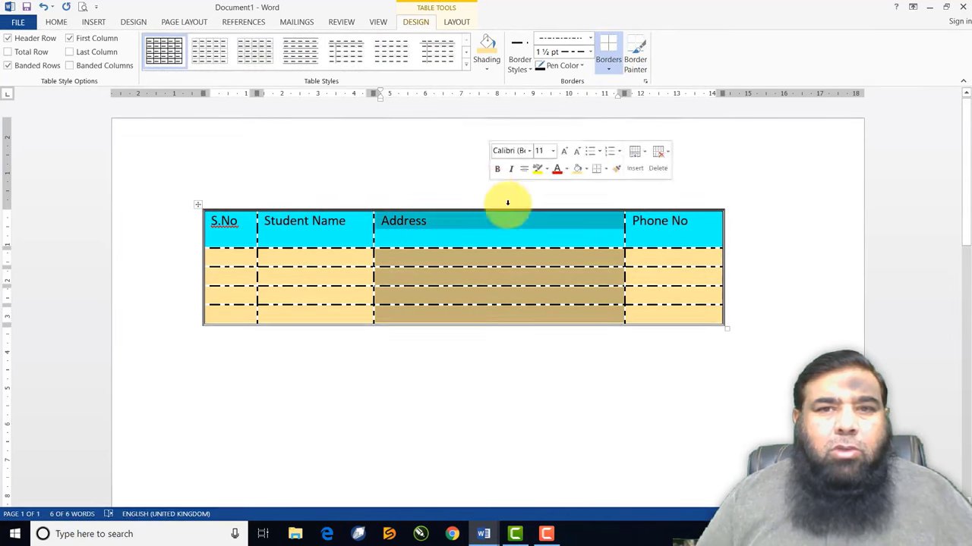
click(544, 259)
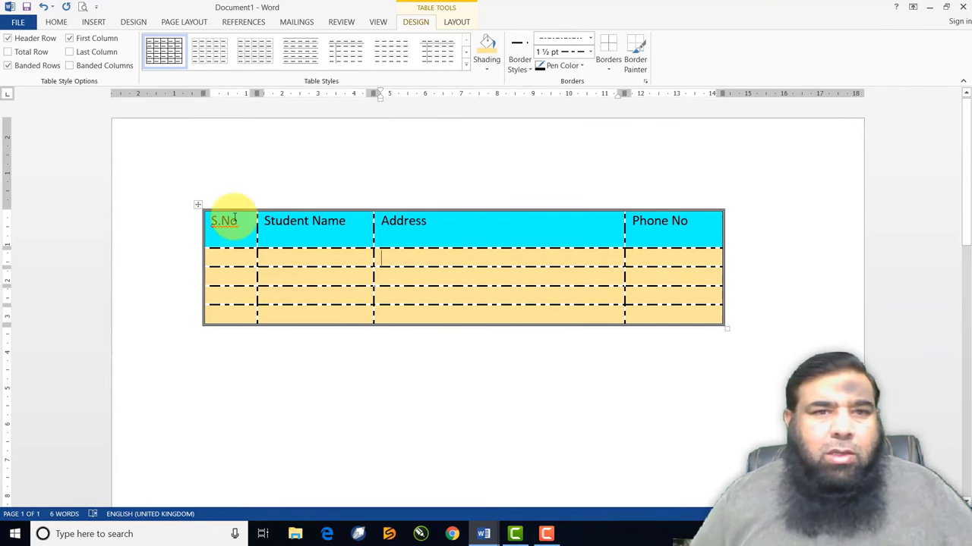
mouse_move(227, 219)
mouse_down()
mouse_move(510, 303)
mouse_move(661, 308)
mouse_up()
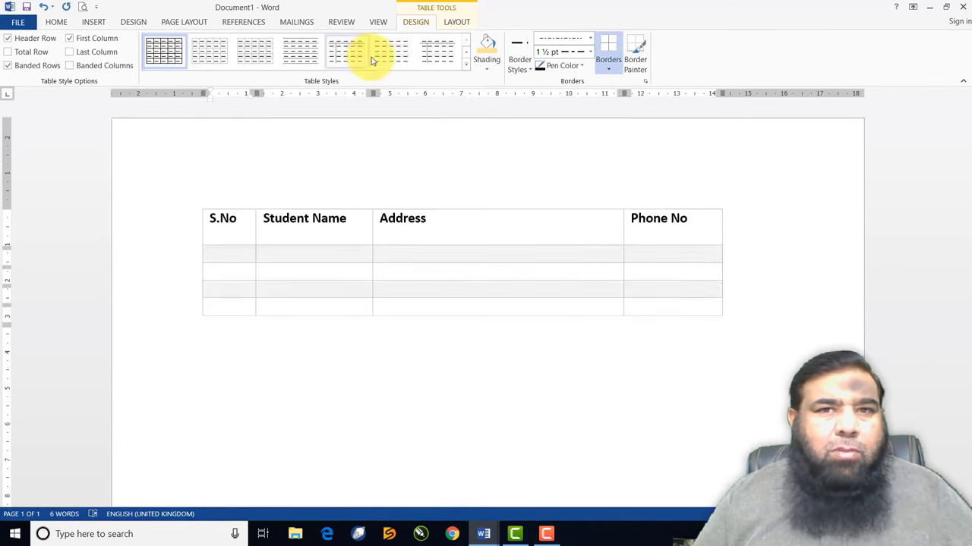
Reapply the first Plain Tables style, Table Grid, to the table
click(465, 64)
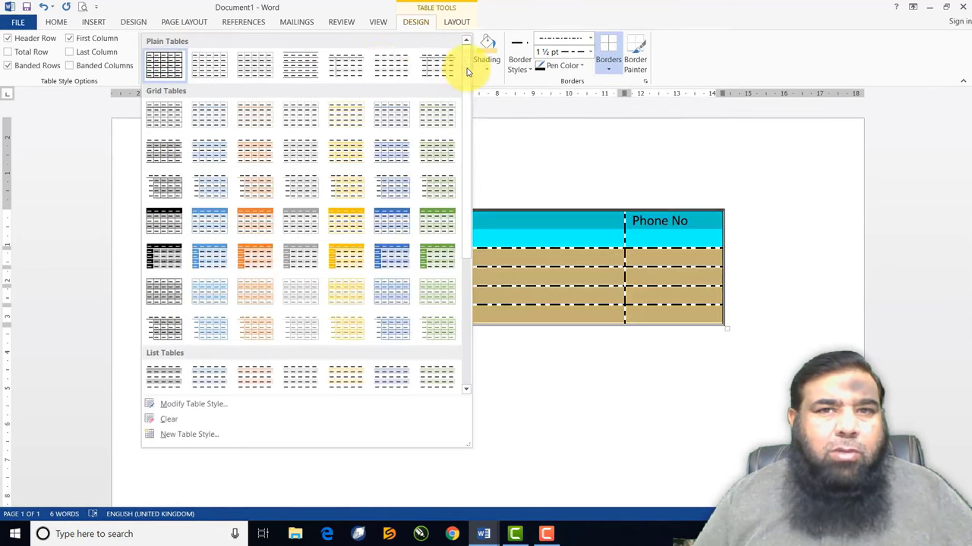
click(169, 68)
click(352, 231)
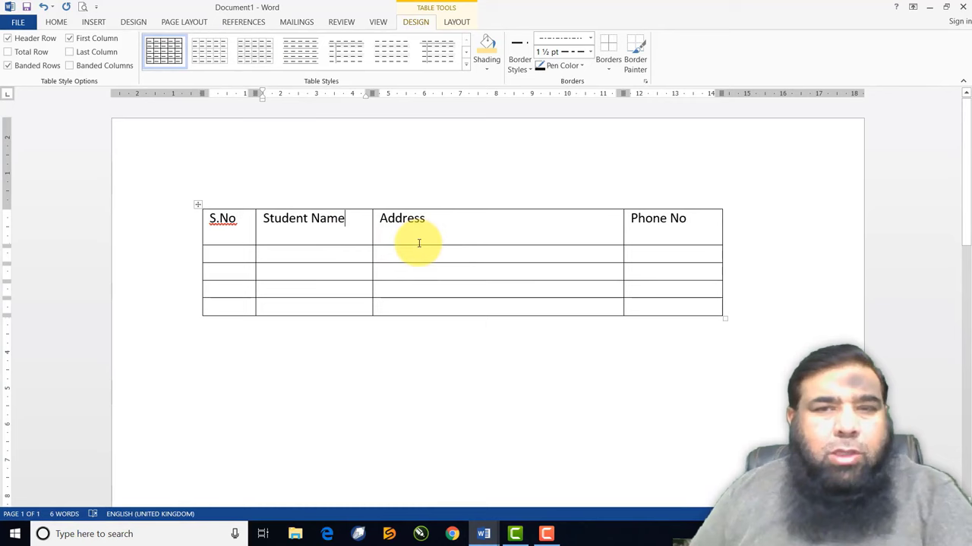
Paint solid 3 pt borders on both Address column lines and the table's side edges
click(592, 40)
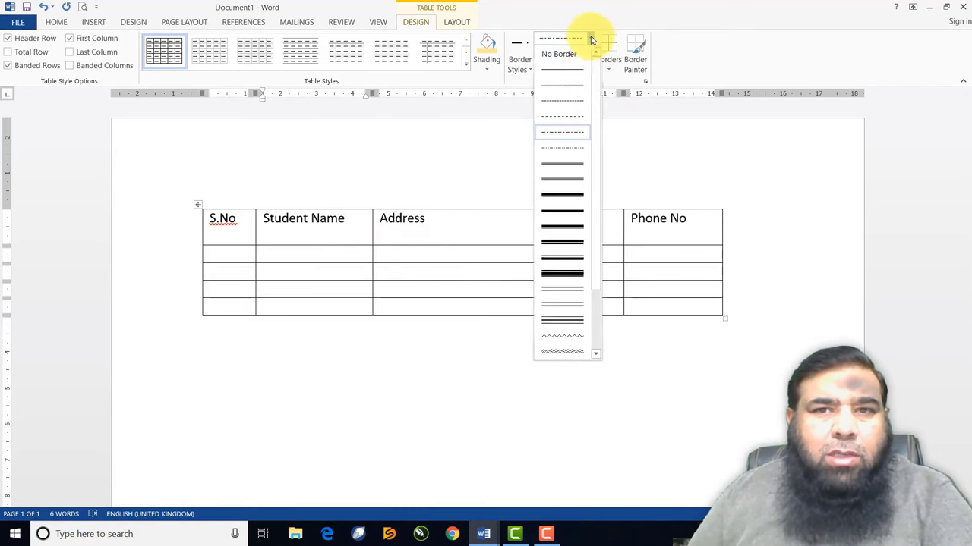
click(568, 196)
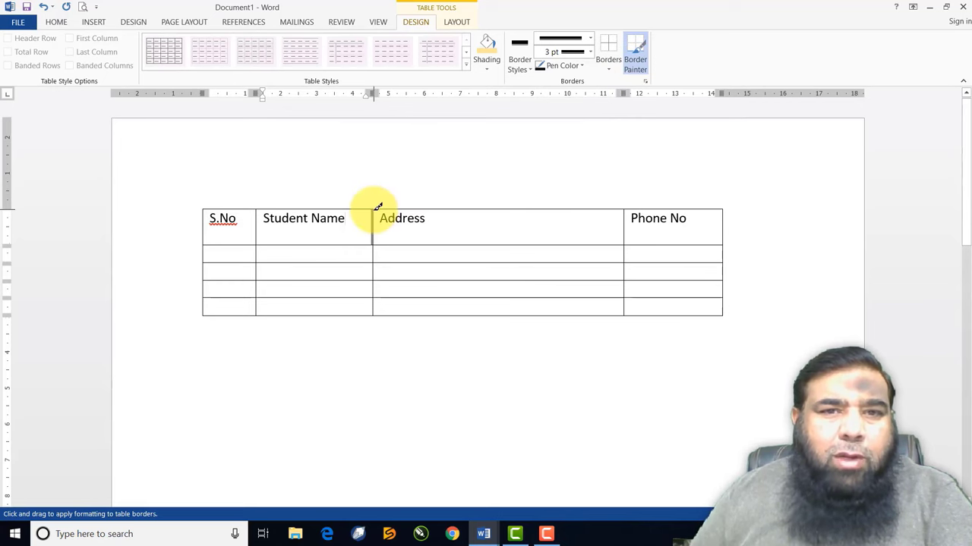
drag(372, 292, 372, 313)
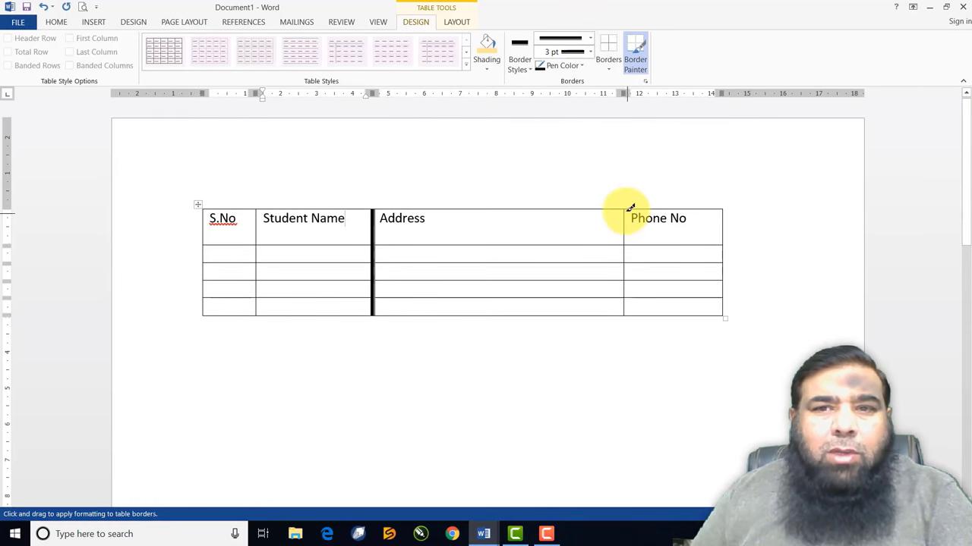
drag(627, 203, 630, 312)
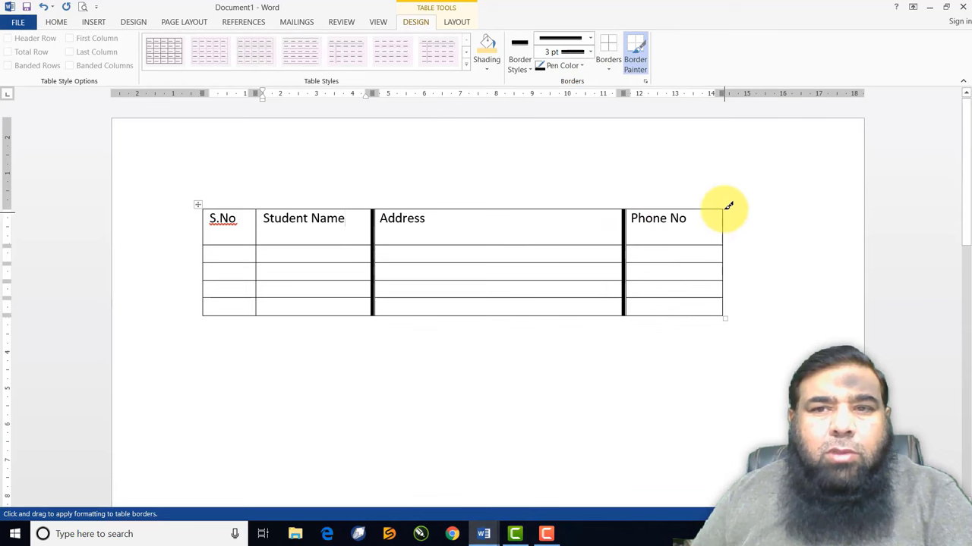
drag(727, 207, 726, 313)
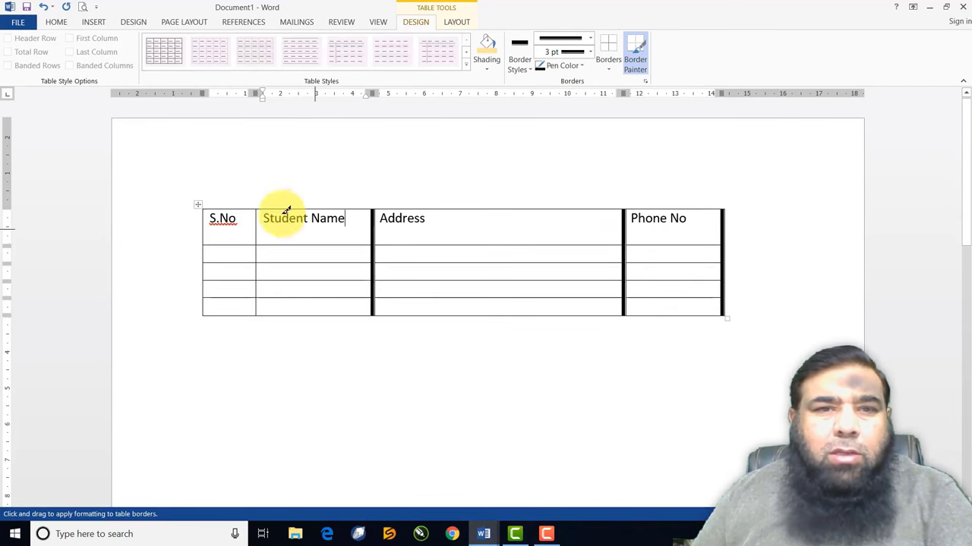
drag(206, 206, 204, 313)
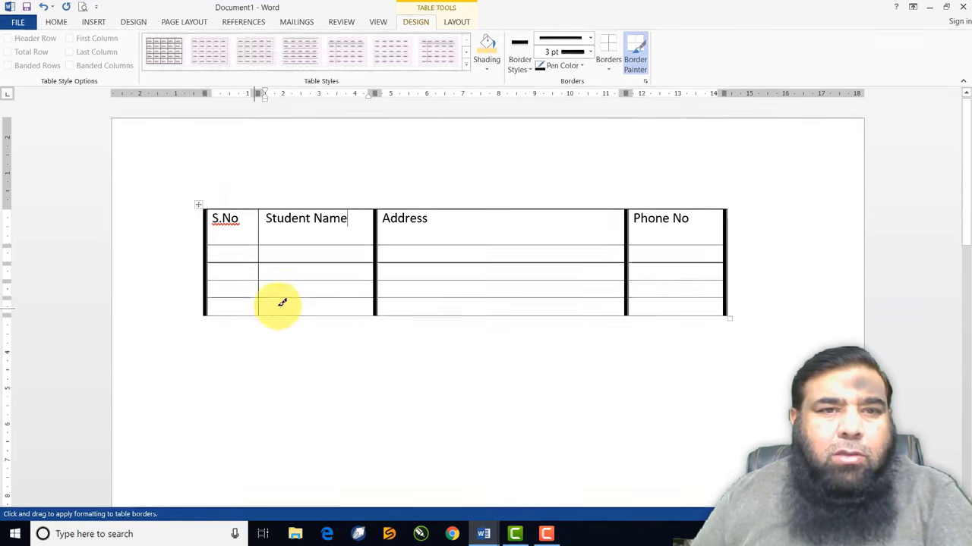
Paint red borders along the table's top, under the header row, and along its bottom
click(592, 38)
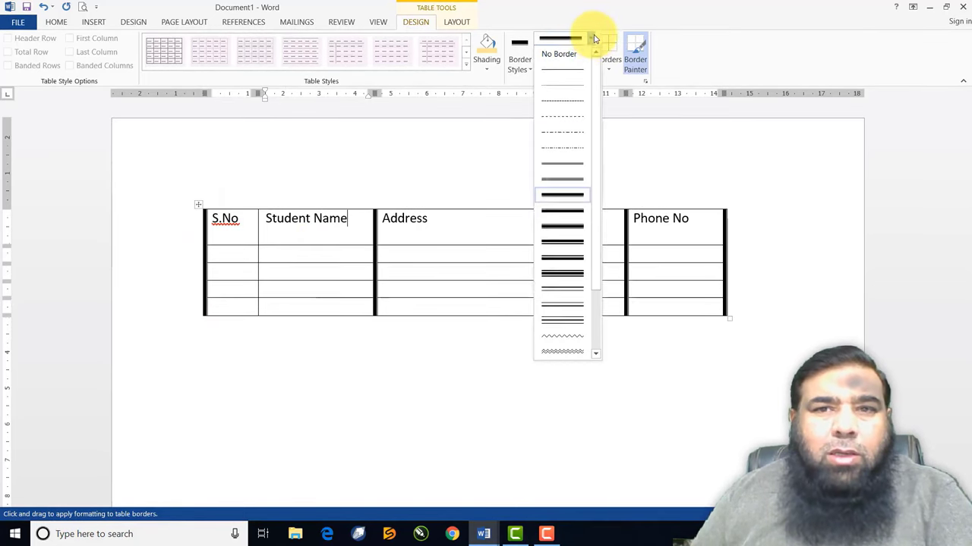
click(558, 232)
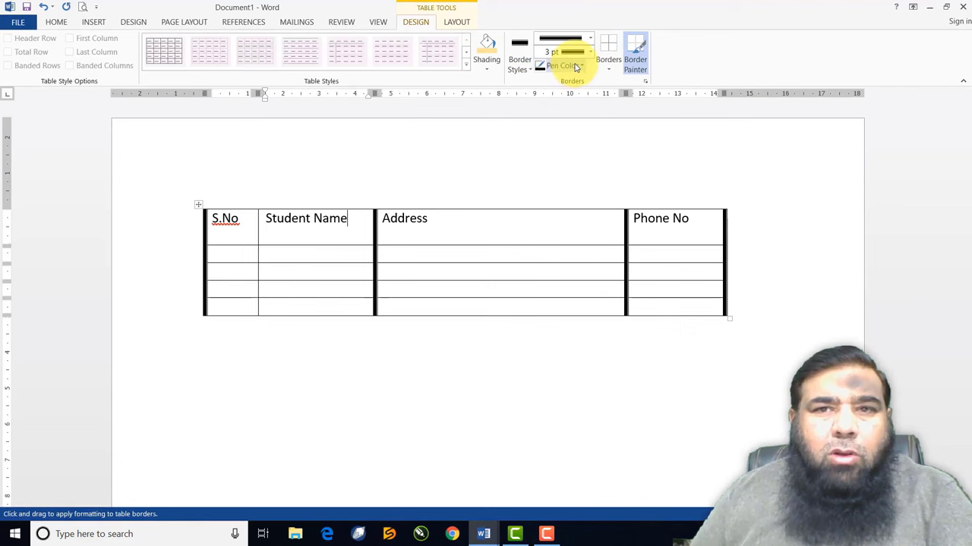
click(575, 66)
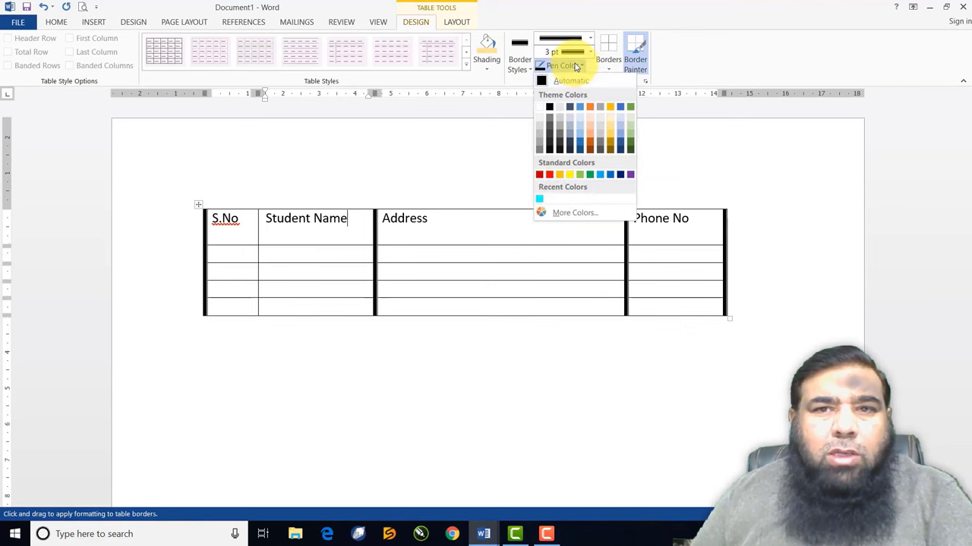
click(549, 174)
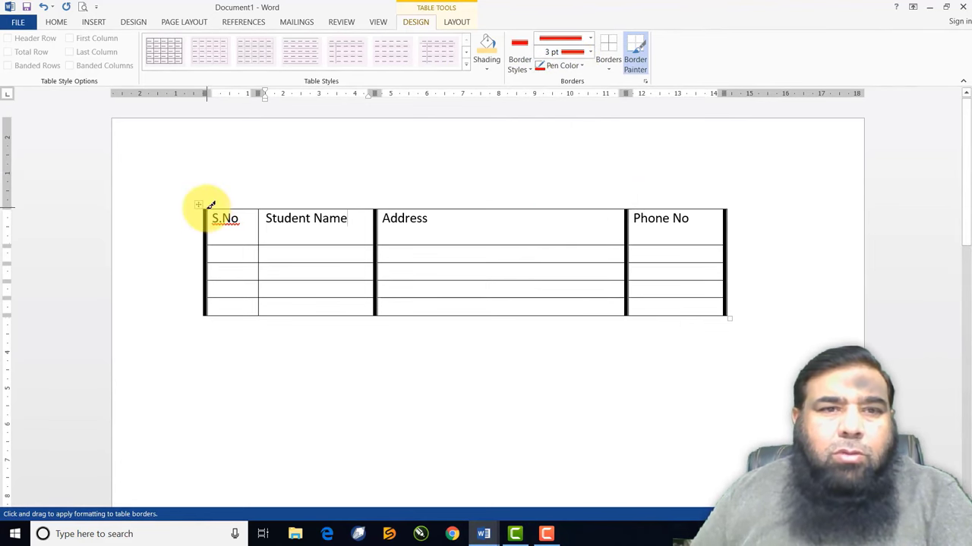
drag(211, 205, 614, 202)
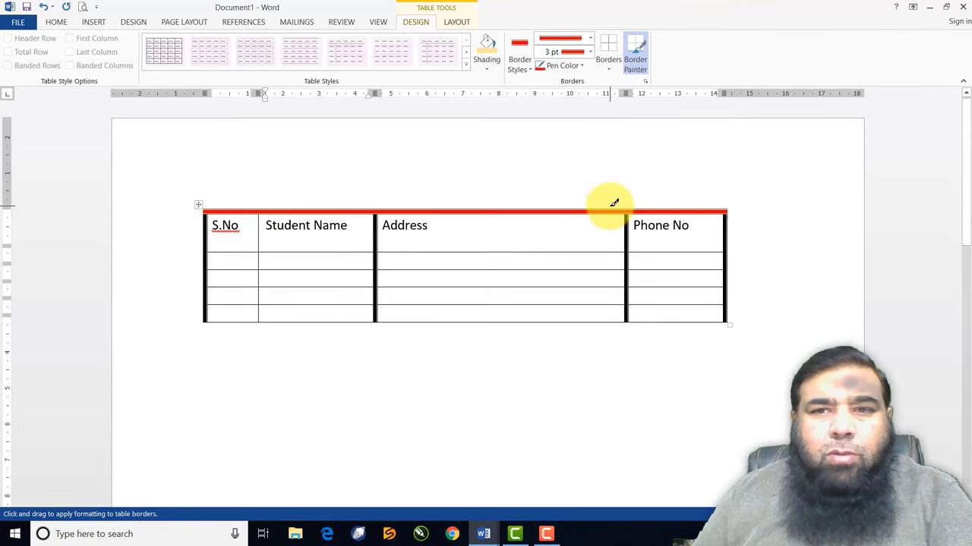
mouse_move(213, 247)
mouse_down()
mouse_move(712, 247)
mouse_move(217, 257)
mouse_up()
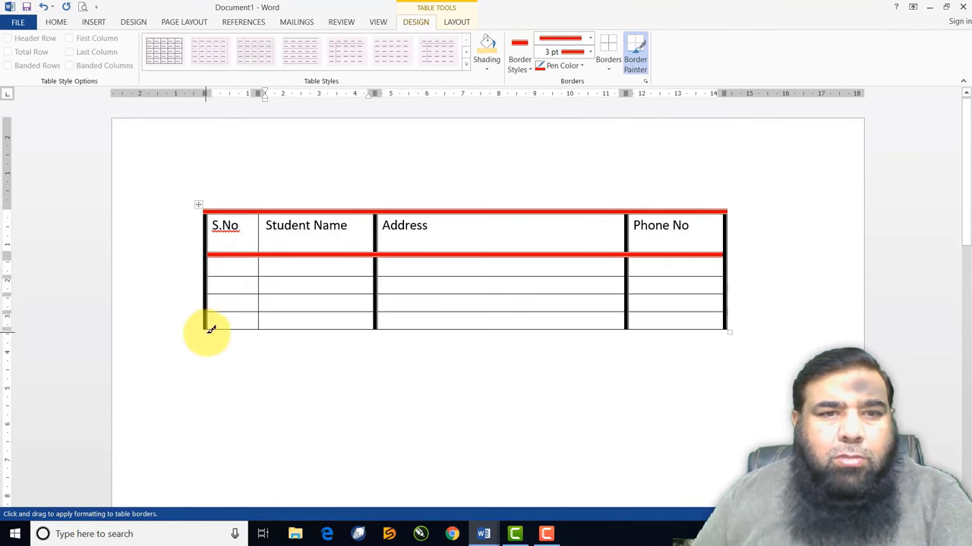
drag(205, 325, 693, 320)
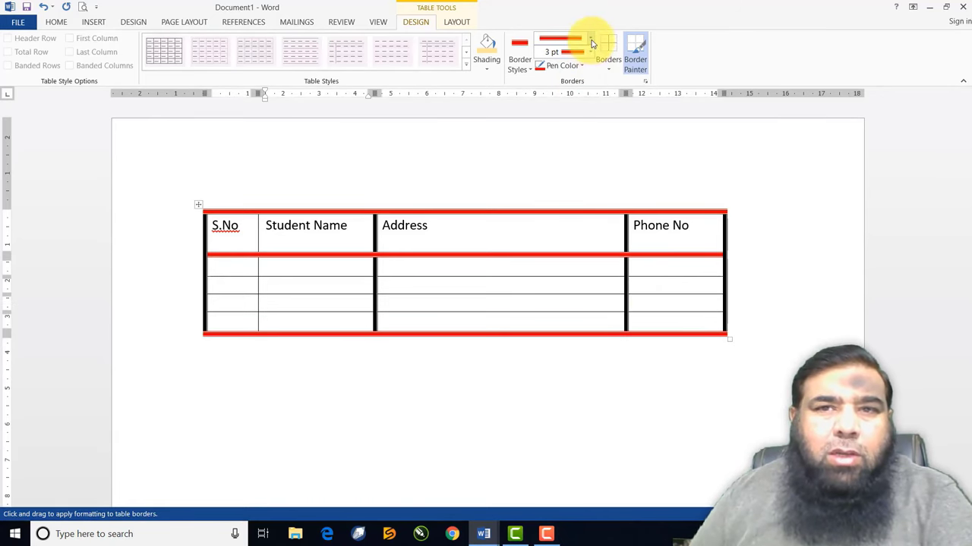
Paint the S.No / Student Name column border blue, then turn Border Painter off
click(582, 66)
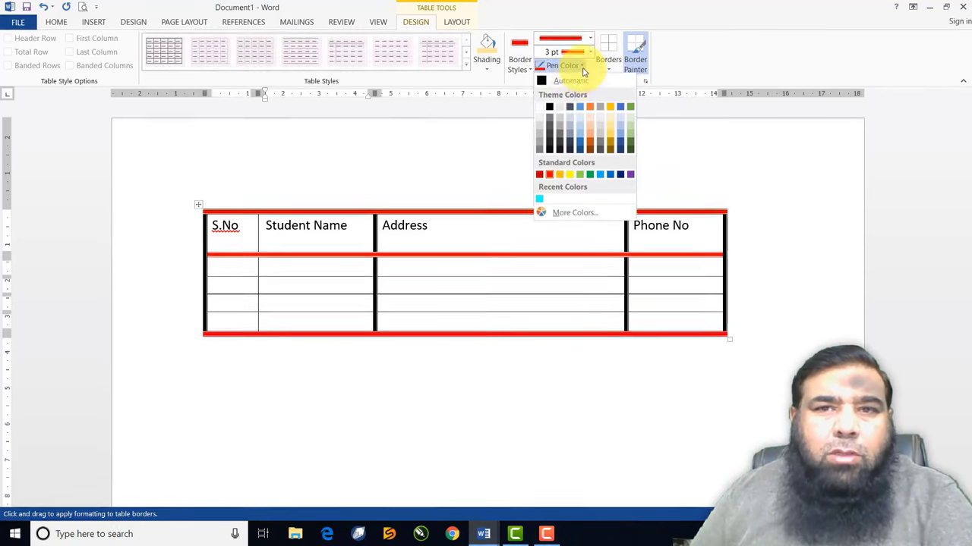
click(609, 176)
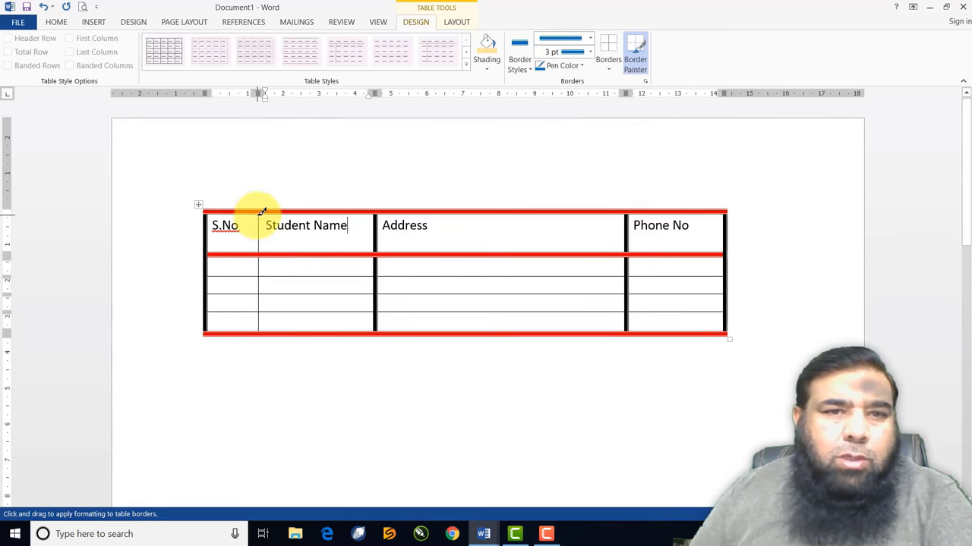
drag(261, 211, 263, 321)
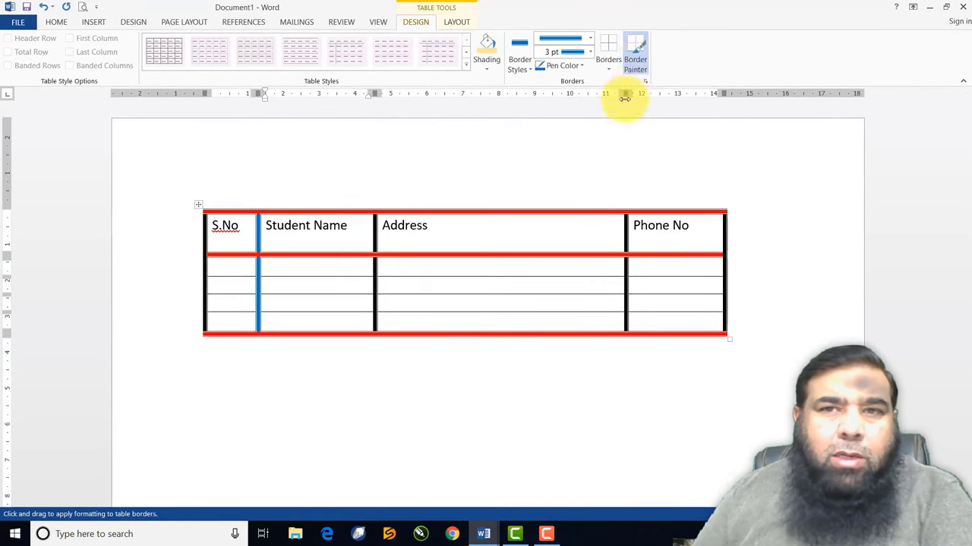
click(629, 71)
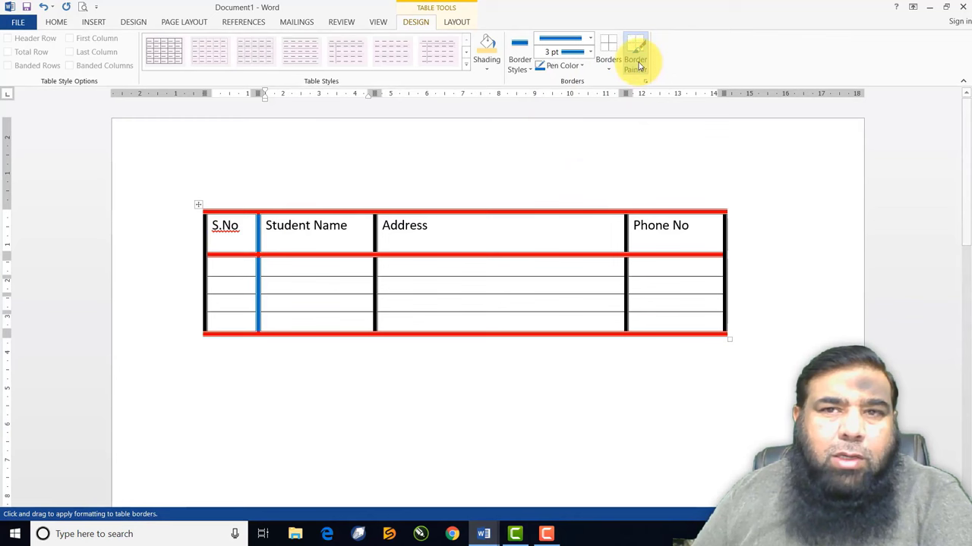
click(637, 60)
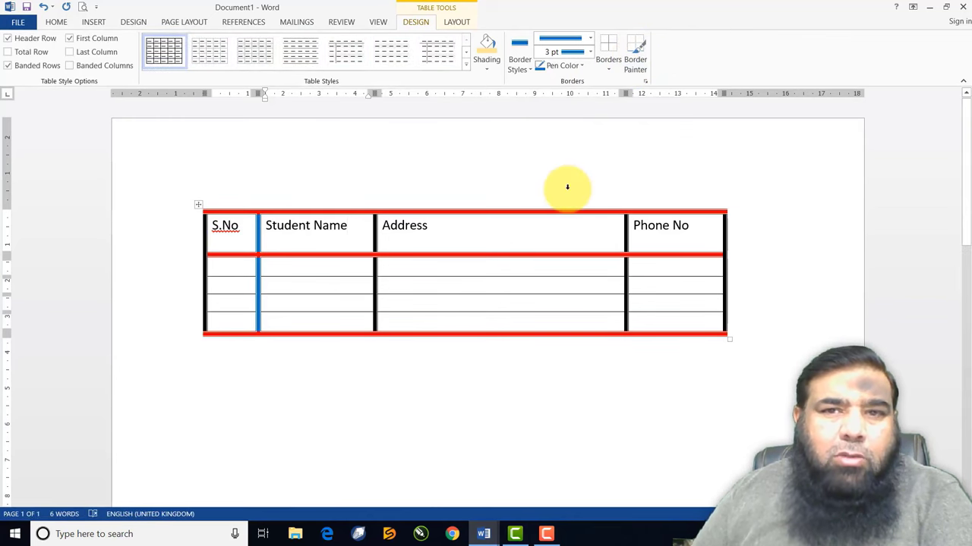
Remove all the table's borders and apply the first Plain Tables grid style
mouse_move(227, 236)
mouse_down()
mouse_move(466, 321)
mouse_move(648, 316)
mouse_up()
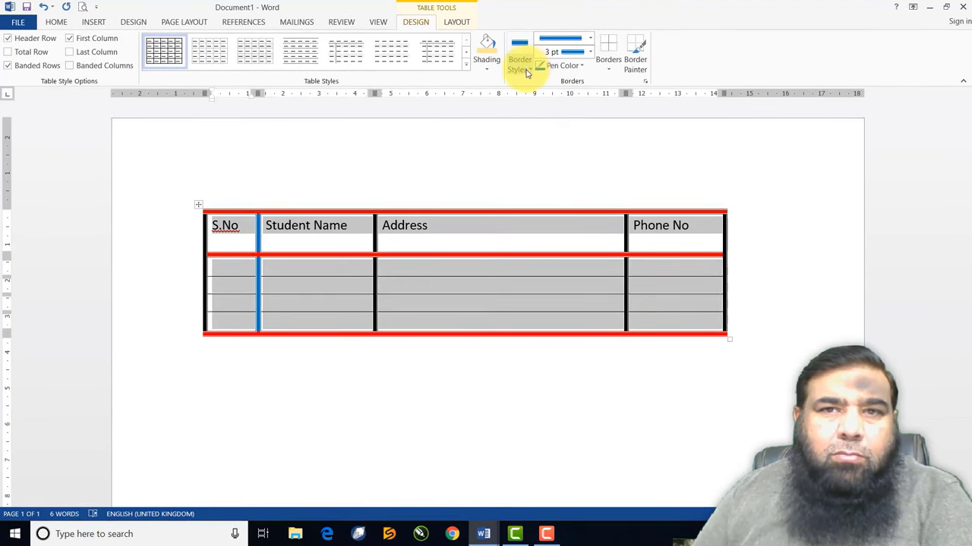
click(612, 72)
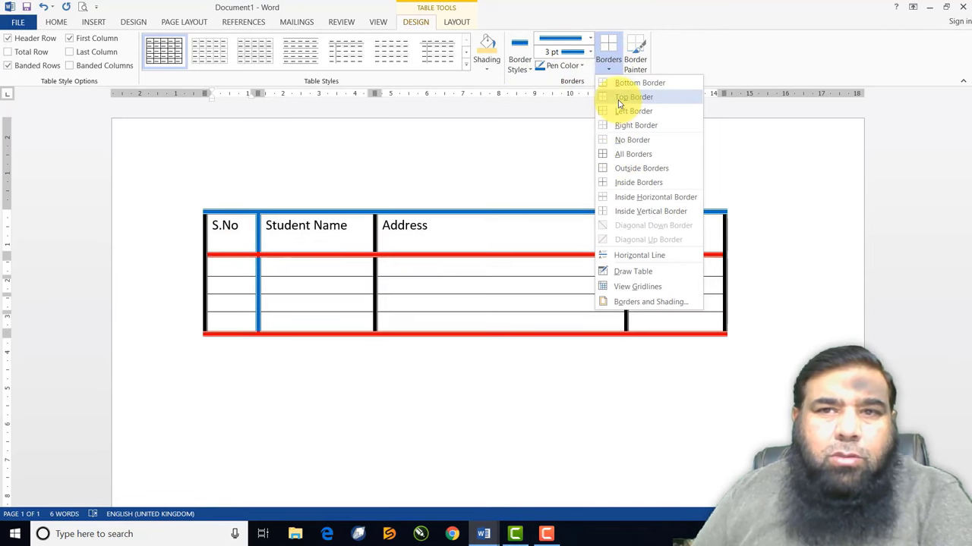
click(663, 142)
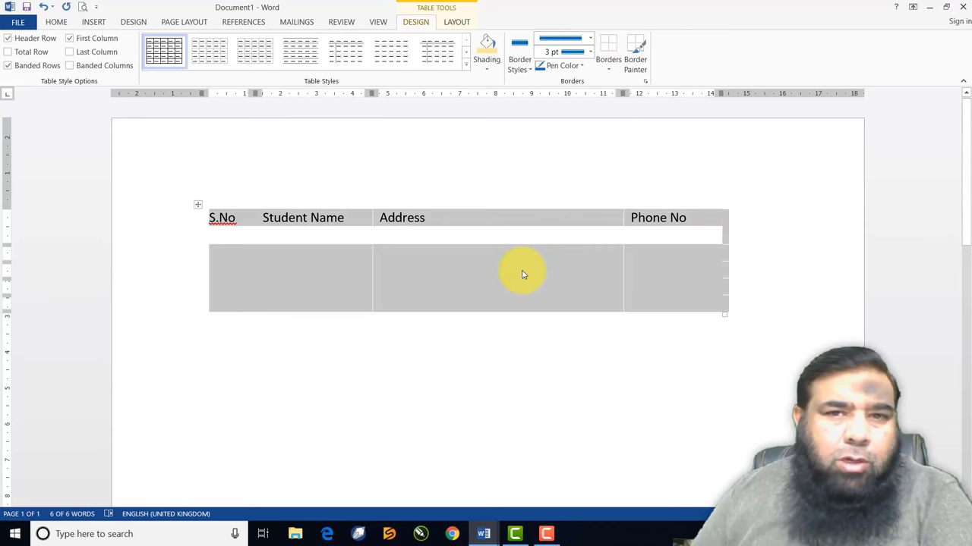
click(158, 53)
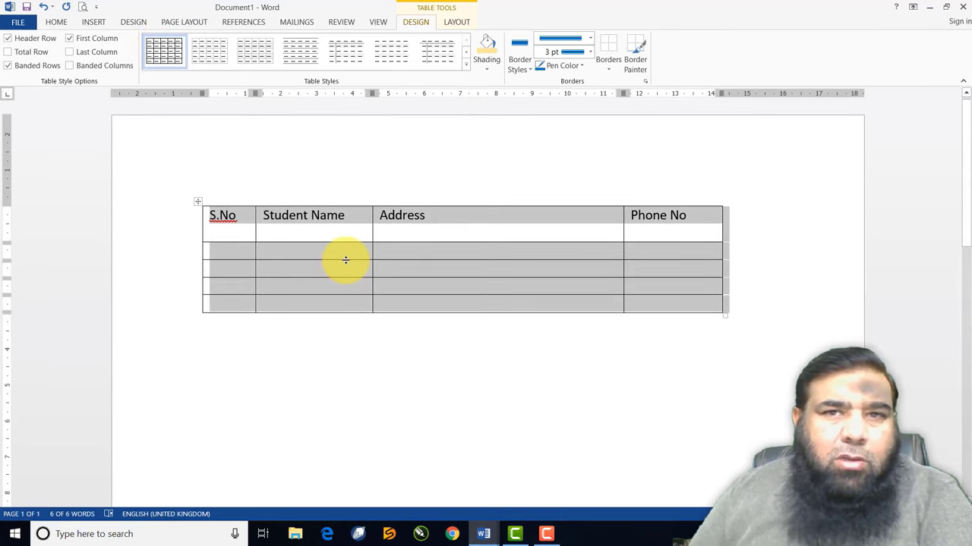
click(427, 275)
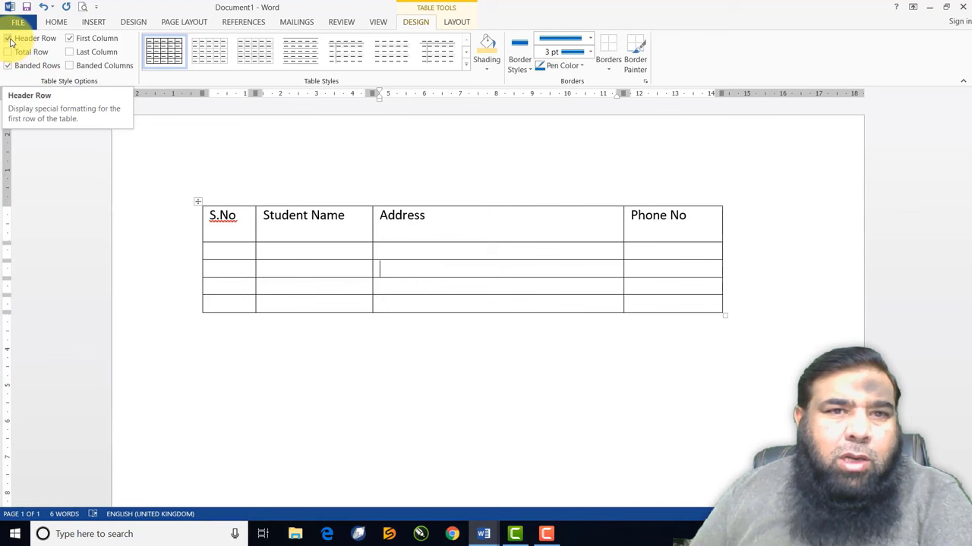
Apply the yellow grid table style from the Table Styles gallery
click(8, 39)
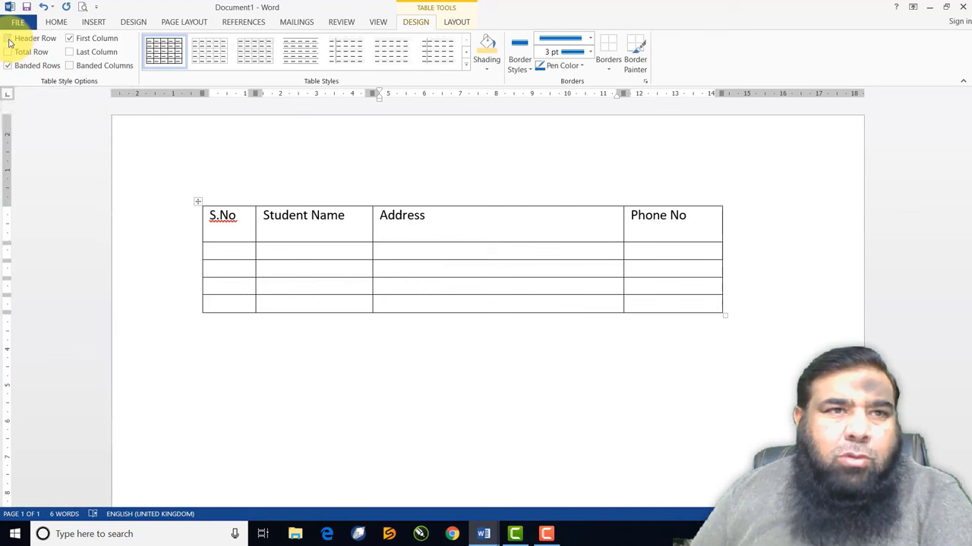
click(8, 39)
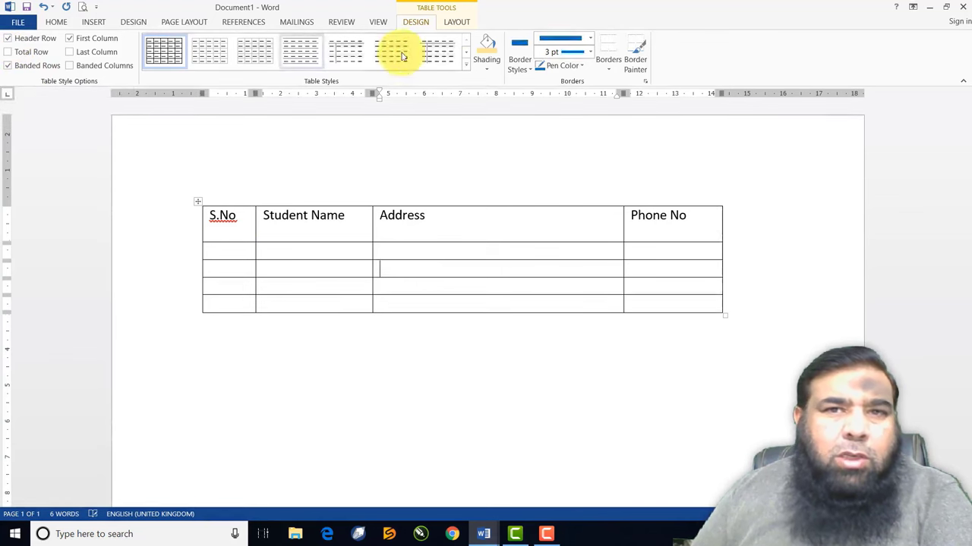
click(466, 69)
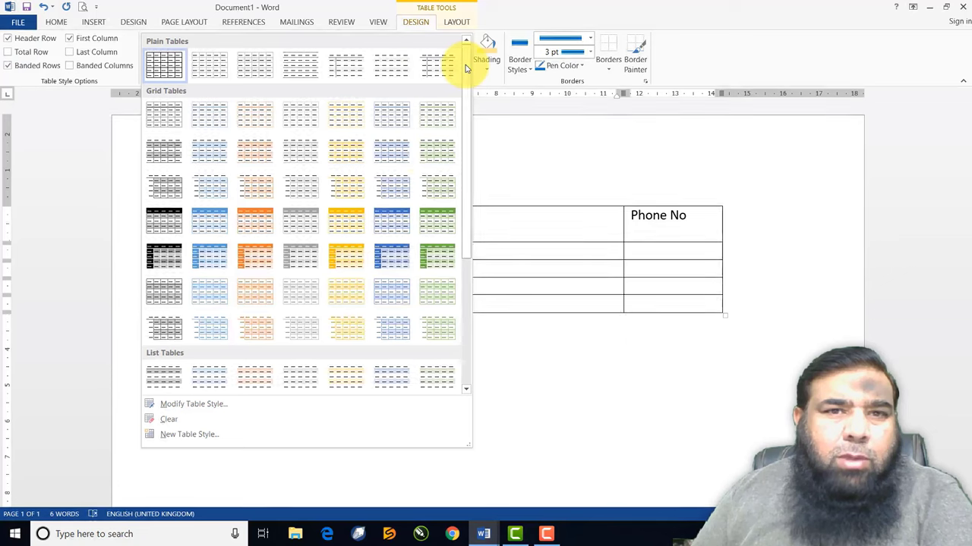
click(352, 254)
Toggle the orange Header Row and Banded Rows off and back on to compare
click(9, 40)
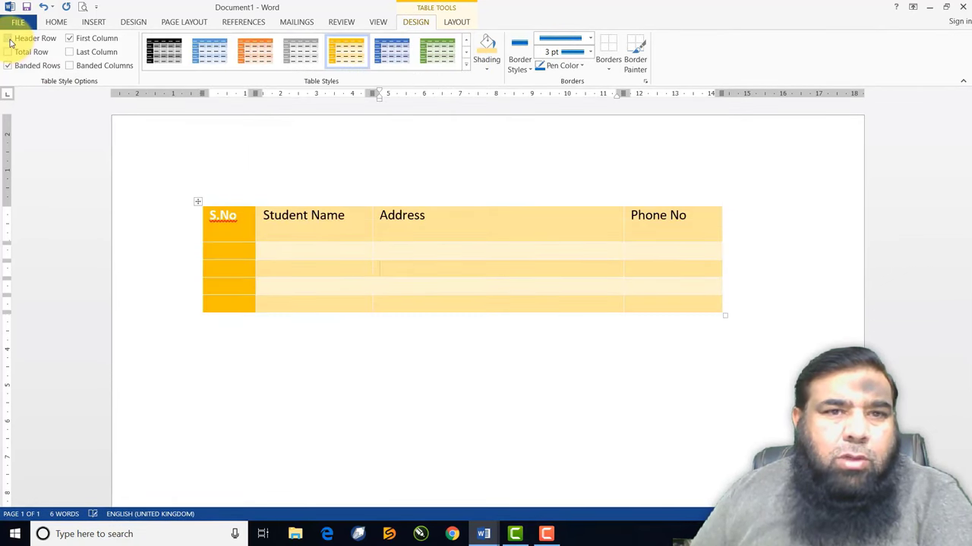
click(9, 39)
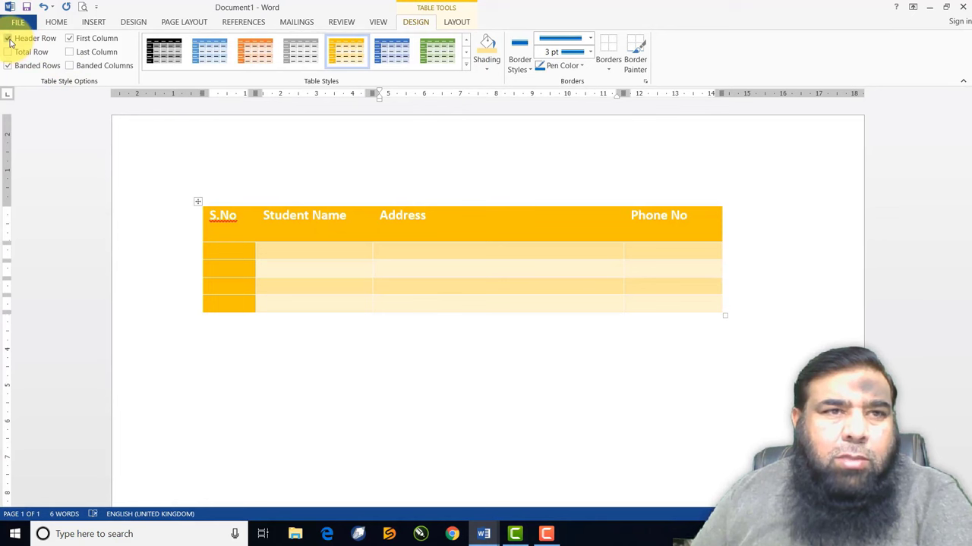
click(9, 40)
click(9, 39)
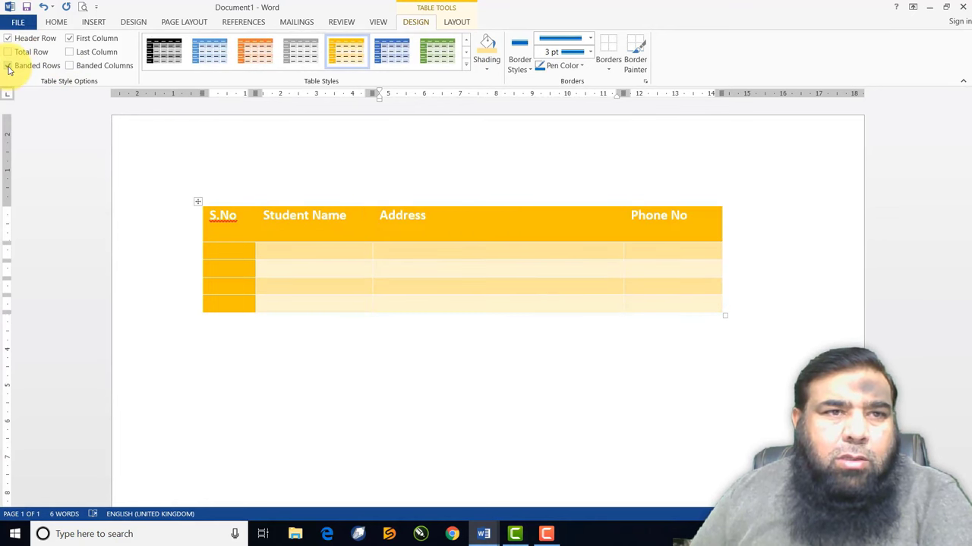
click(9, 66)
click(9, 66)
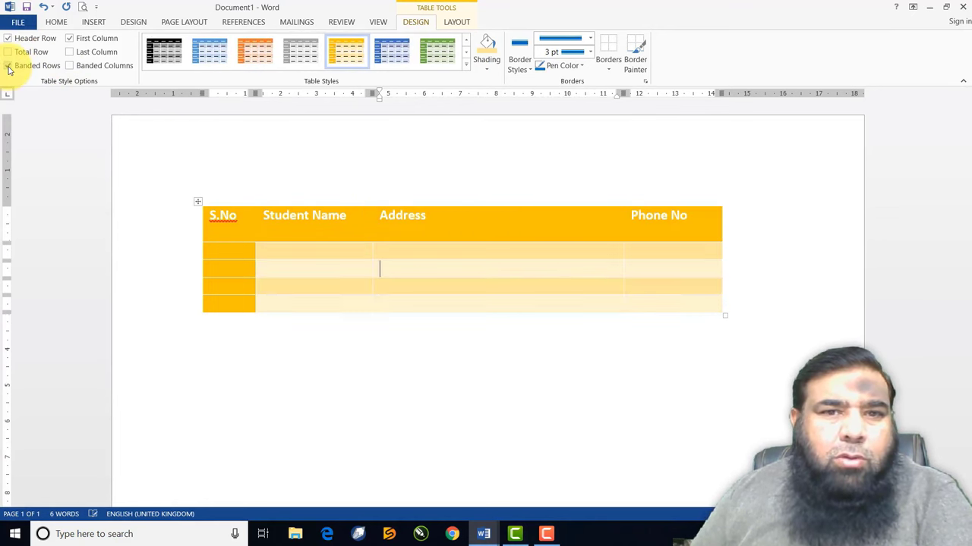
click(8, 66)
click(8, 66)
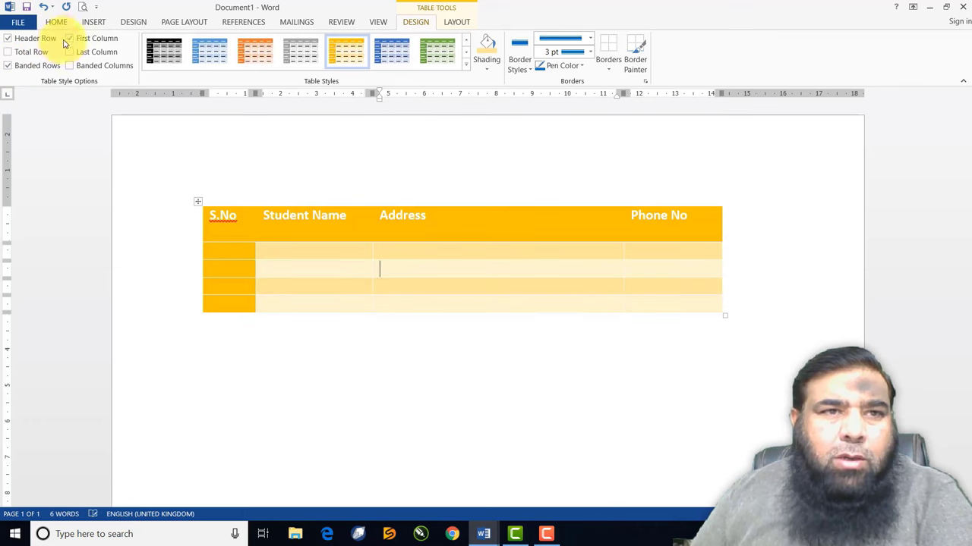
Toggle First Column off and on, then turn on Last Column emphasis
click(69, 38)
click(69, 38)
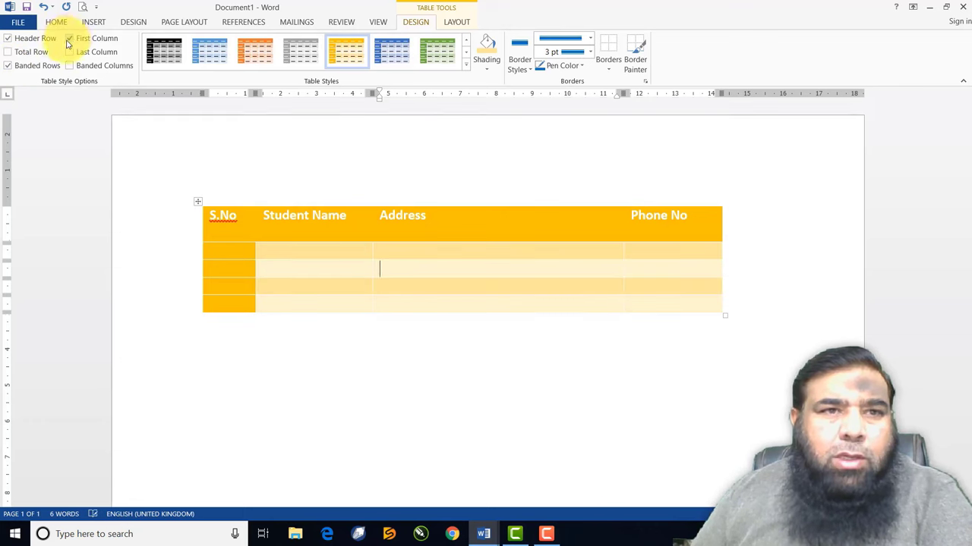
click(69, 51)
Turn off the Last Column emphasis on the table
click(69, 51)
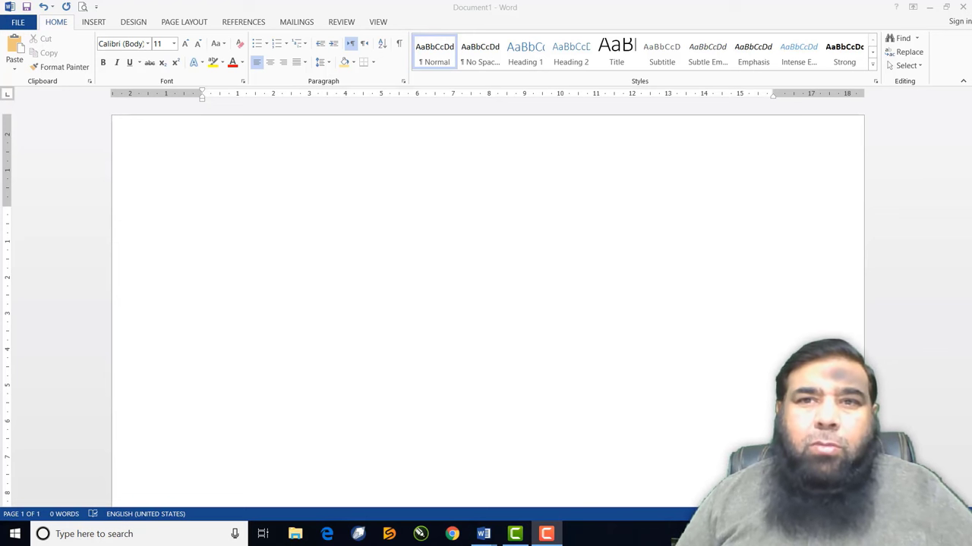
Insert a new table with 4 columns and 6 rows
click(91, 23)
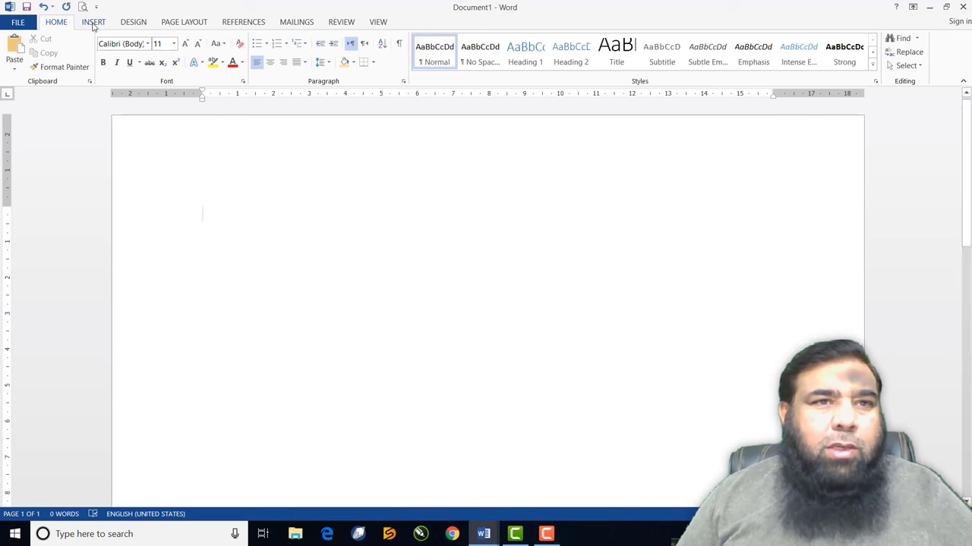
click(93, 23)
click(95, 55)
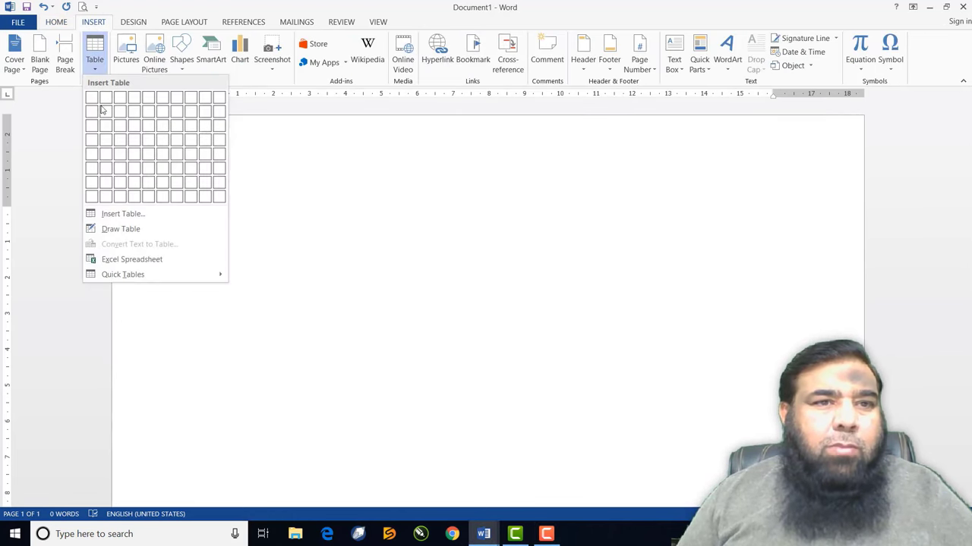
click(120, 215)
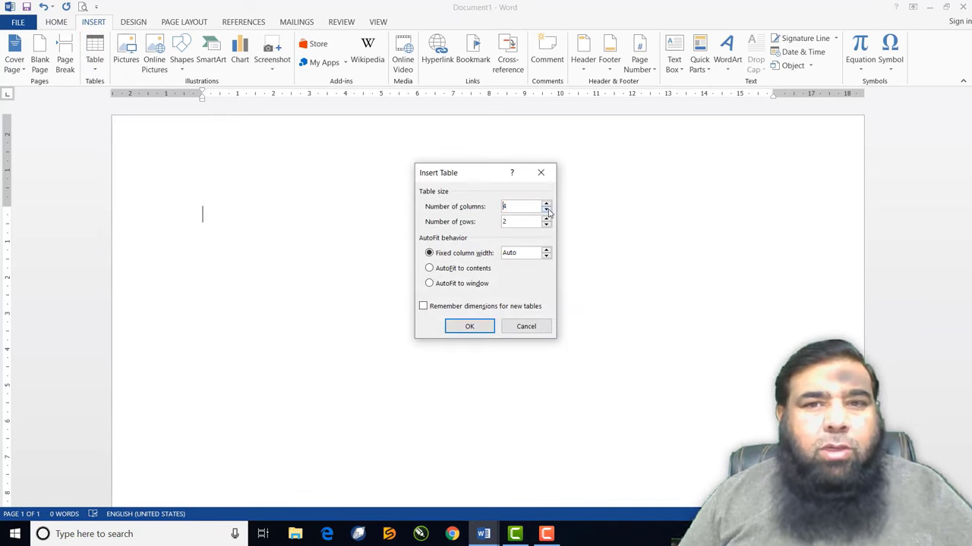
click(546, 219)
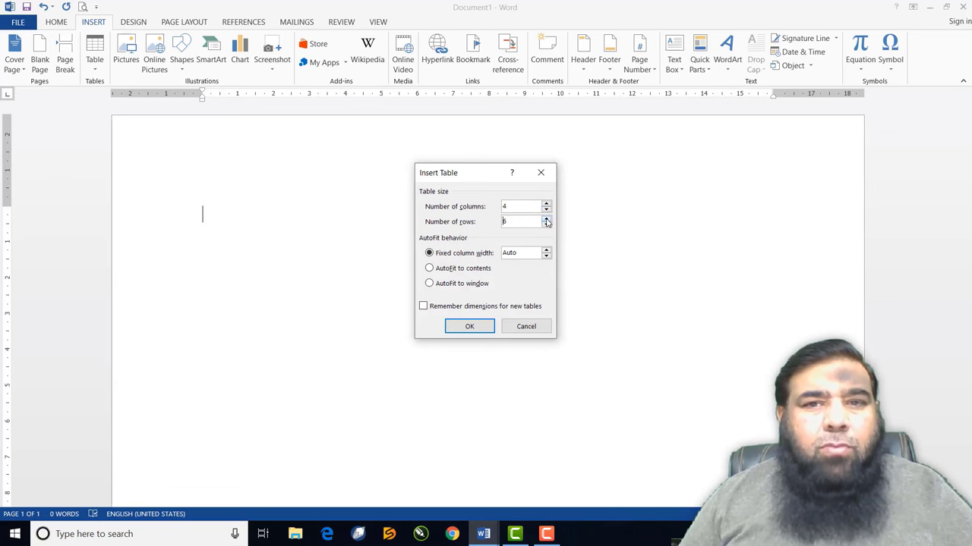
click(476, 331)
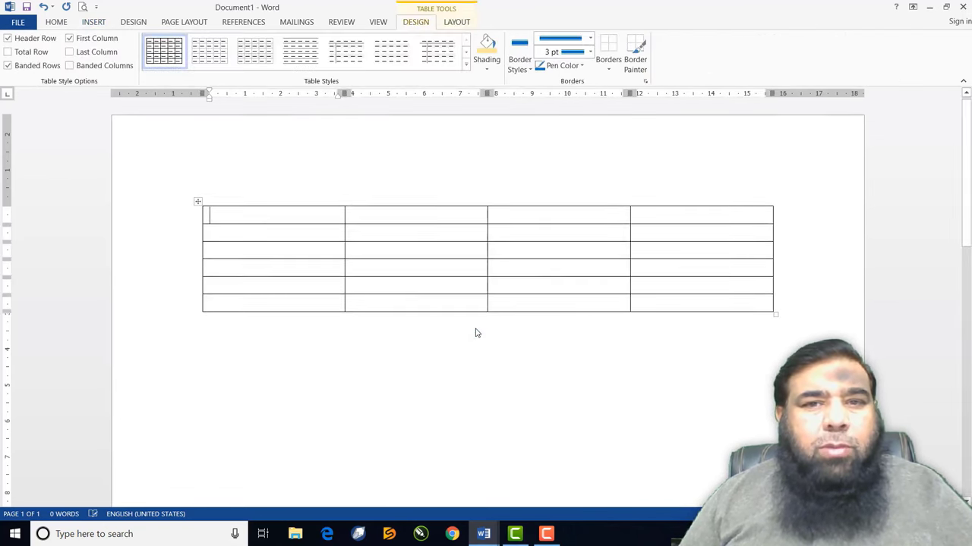
Number the first column 1–6 and the first row 1–4, then show Table Tools Layout
text(1)
click(251, 232)
text(2 )
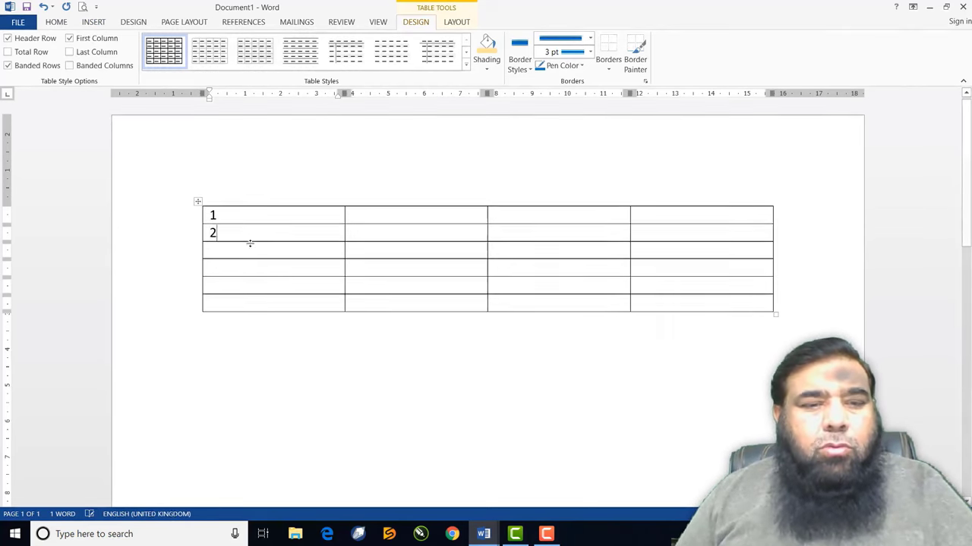
text(3 )
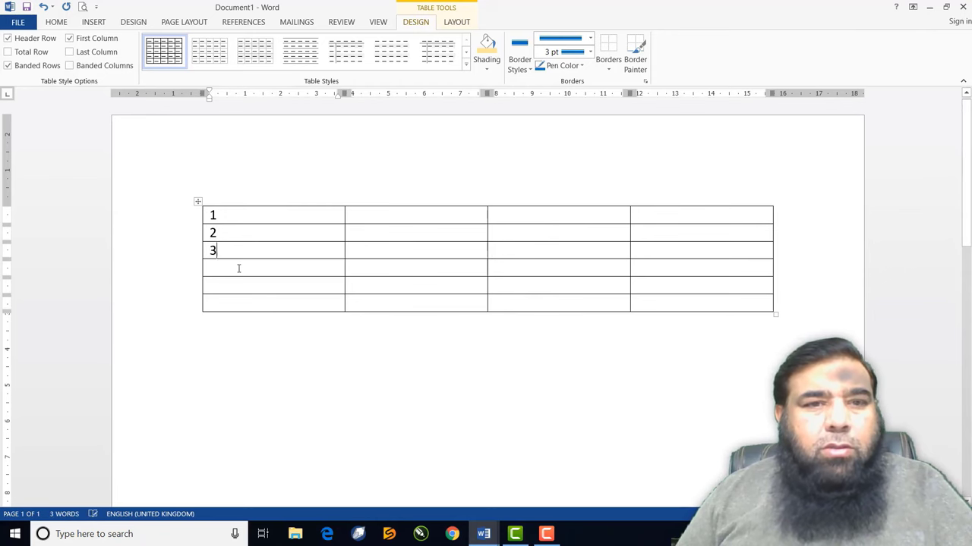
text(4)
click(227, 284)
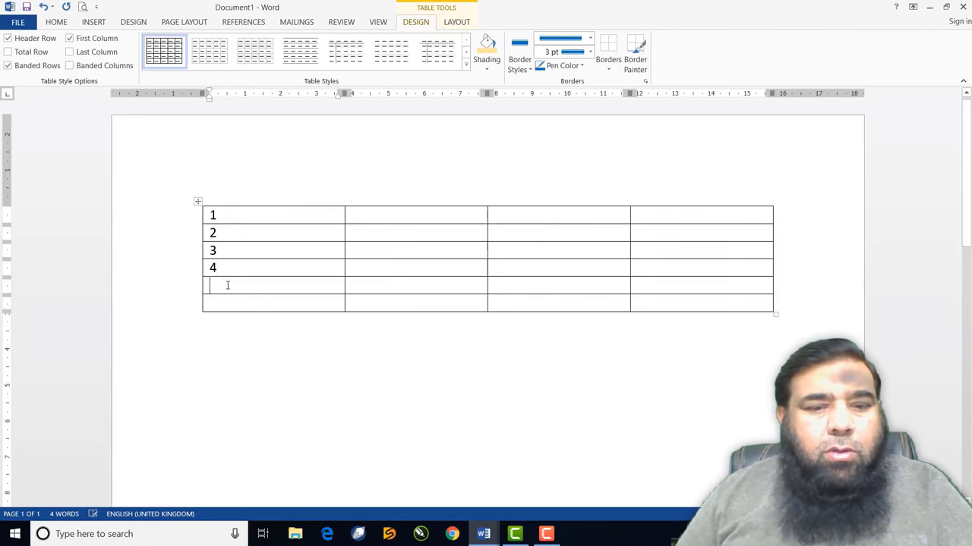
text(5)
click(221, 302)
text(6)
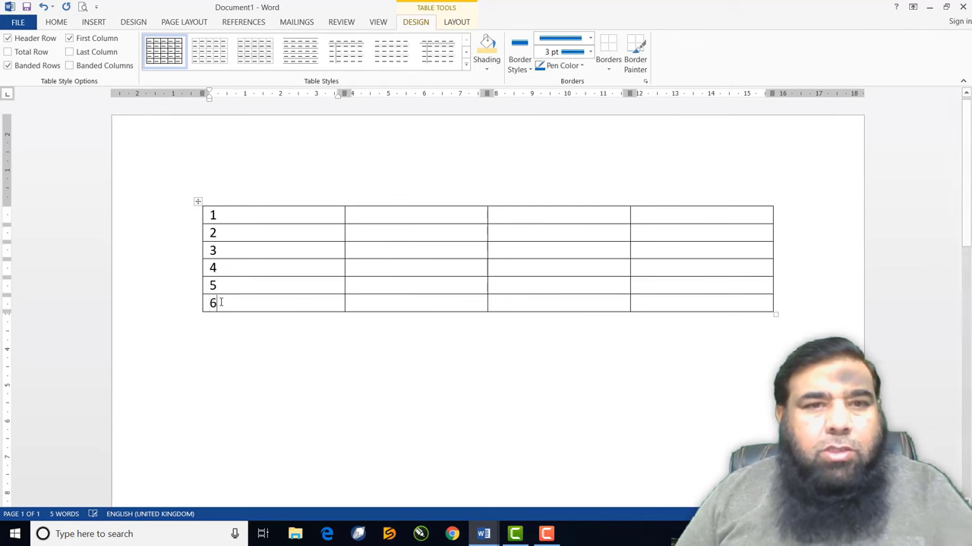
click(394, 218)
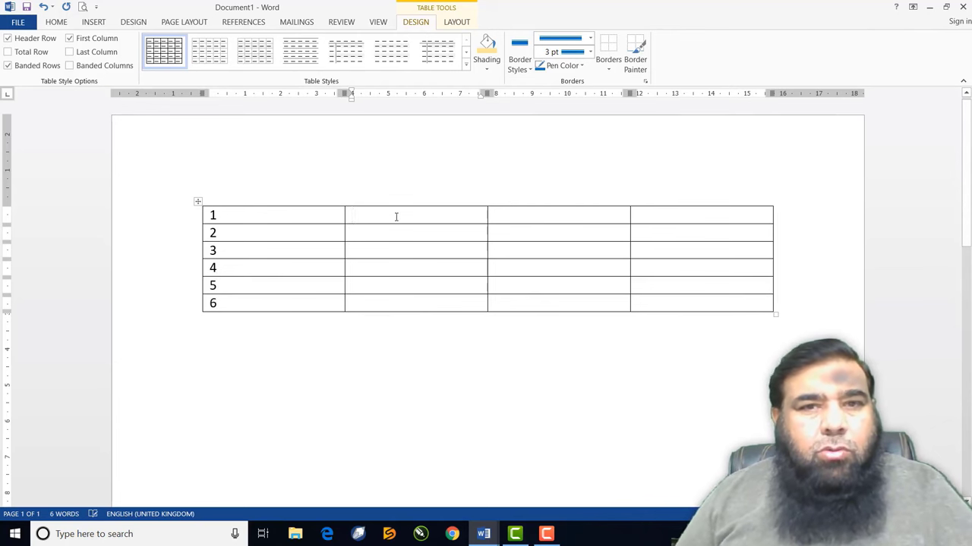
text(2)
click(553, 220)
text(3 )
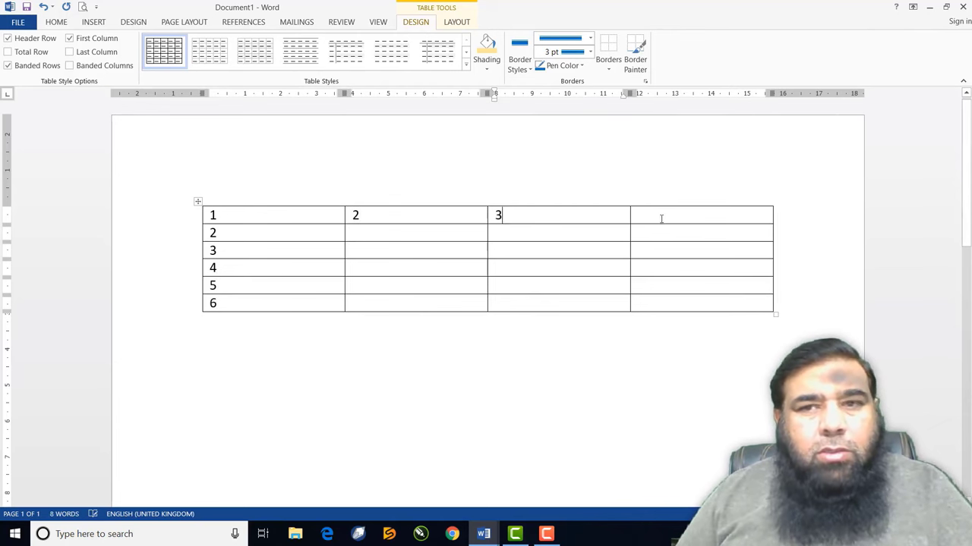
text(4)
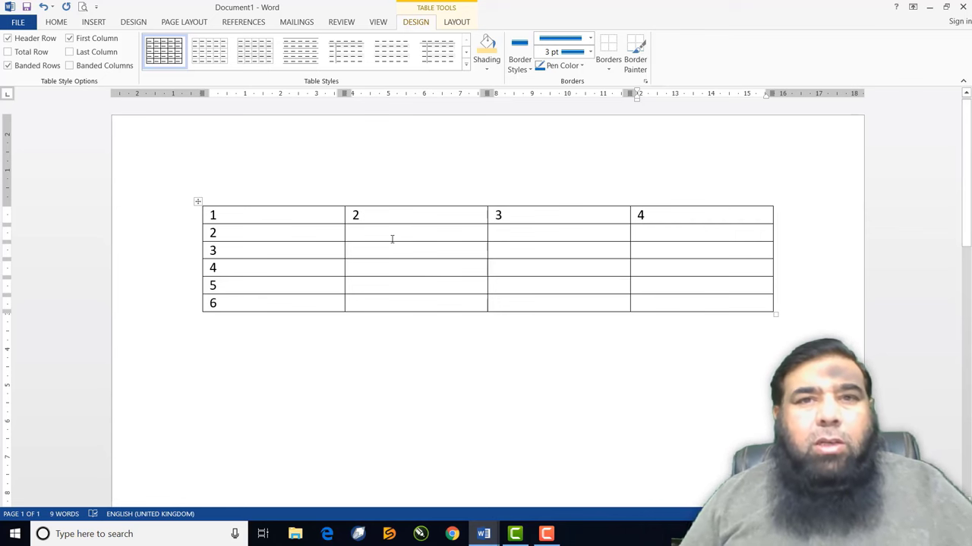
click(456, 23)
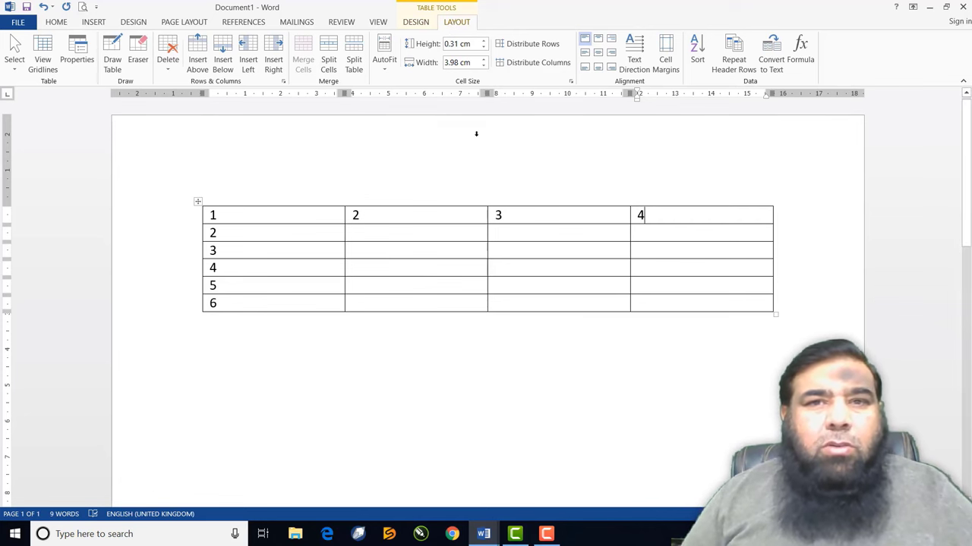
Drag the ruler markers to narrow all columns, column 1 to about 1 cm, then select the table
drag(485, 101, 379, 101)
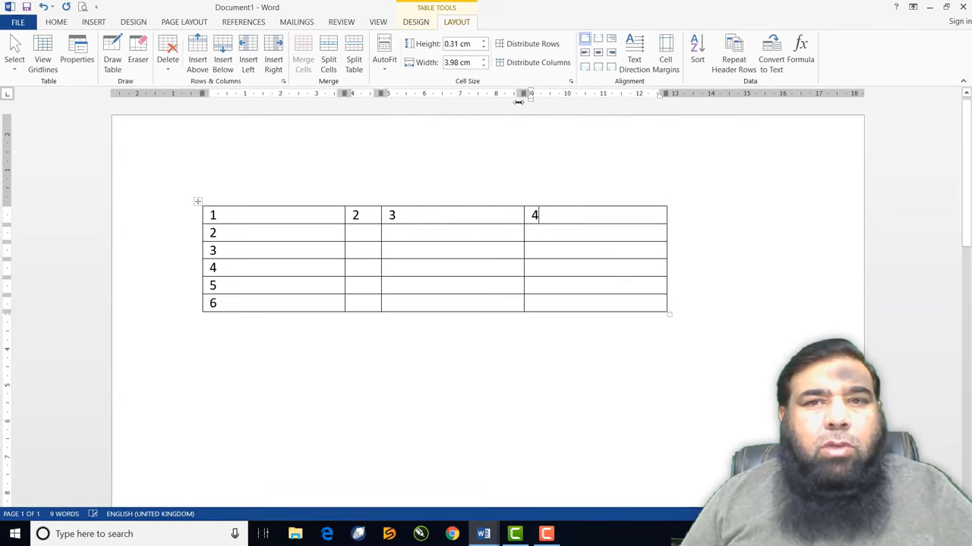
drag(526, 95, 416, 99)
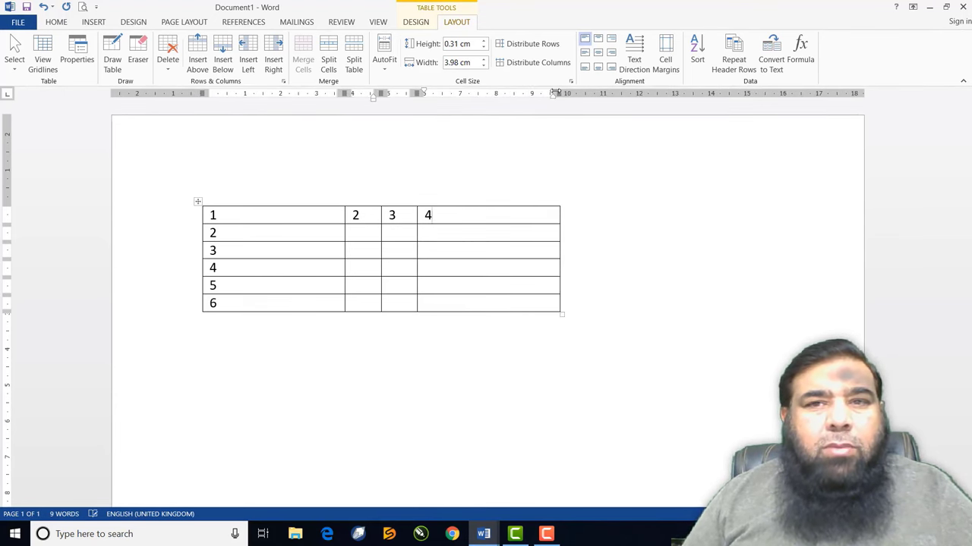
mouse_move(554, 95)
mouse_down()
mouse_move(439, 104)
mouse_move(450, 103)
mouse_up()
drag(341, 97, 237, 95)
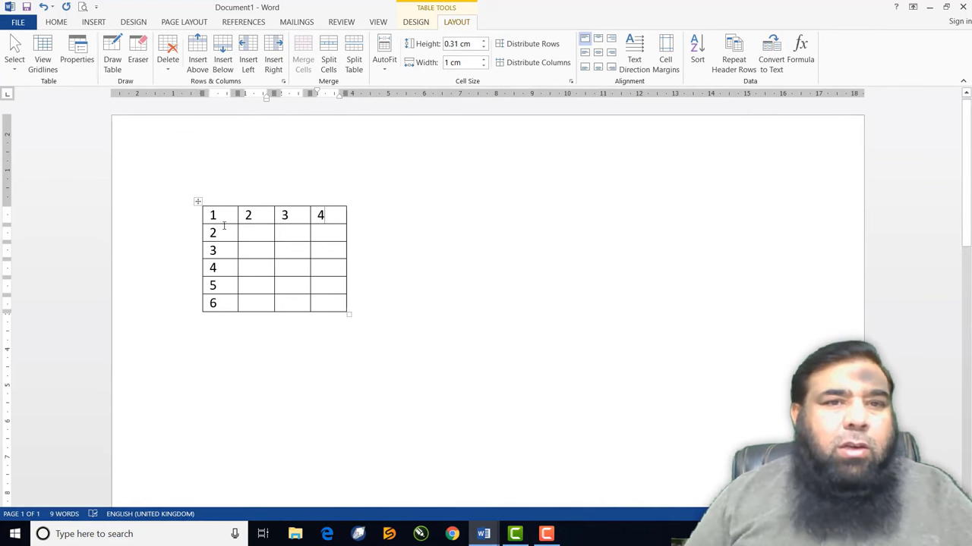
mouse_move(223, 215)
mouse_down()
mouse_move(249, 280)
mouse_move(286, 307)
mouse_move(321, 304)
mouse_up()
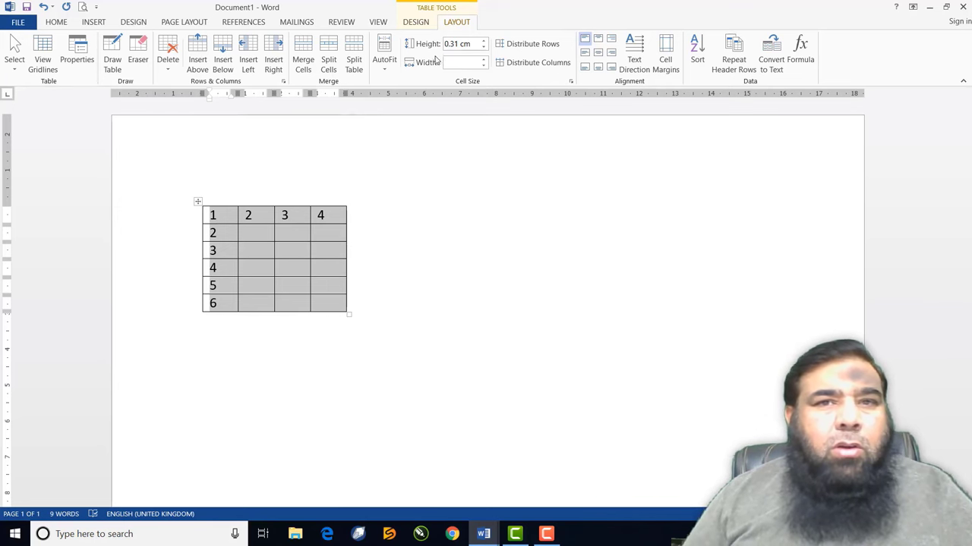
Widen every column step by step to 1.7 cm using the Width spinner
click(483, 64)
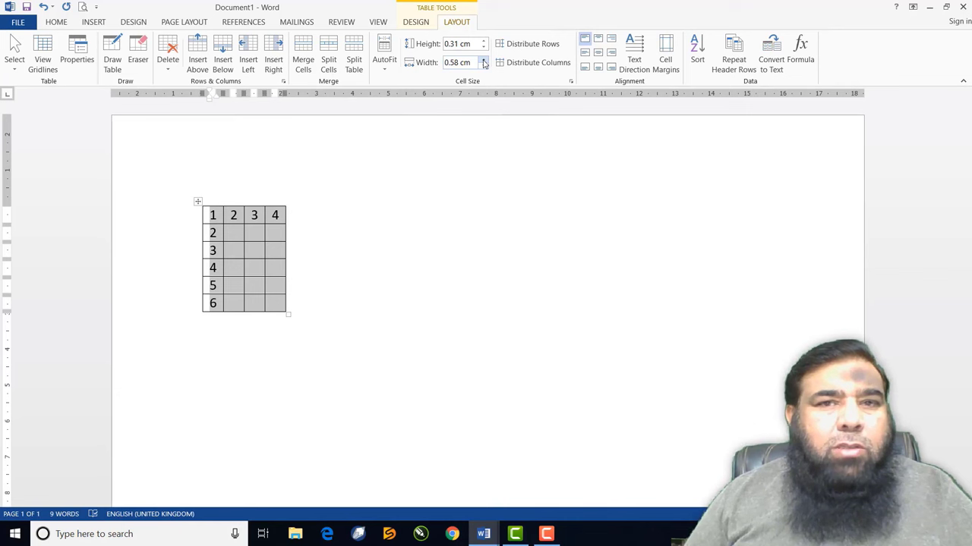
click(484, 61)
click(483, 61)
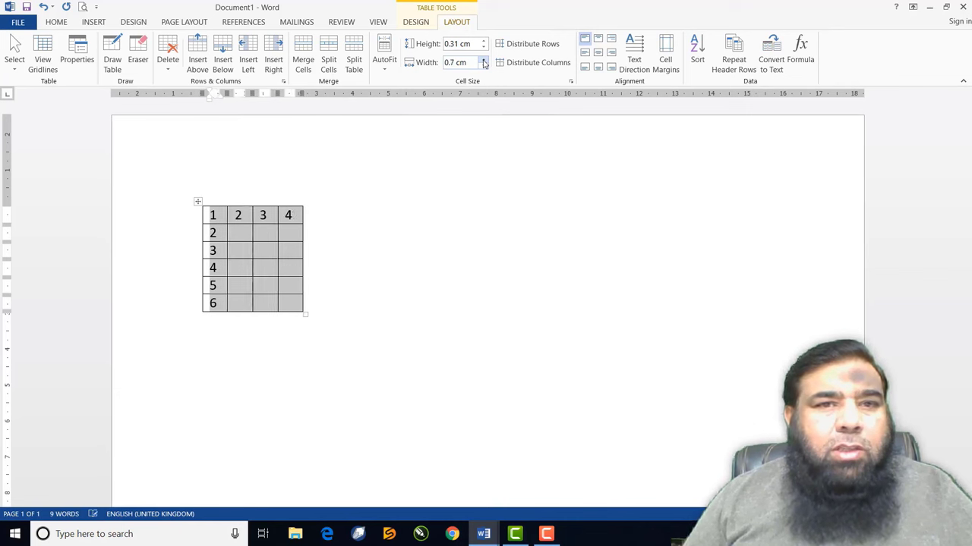
click(483, 60)
click(484, 61)
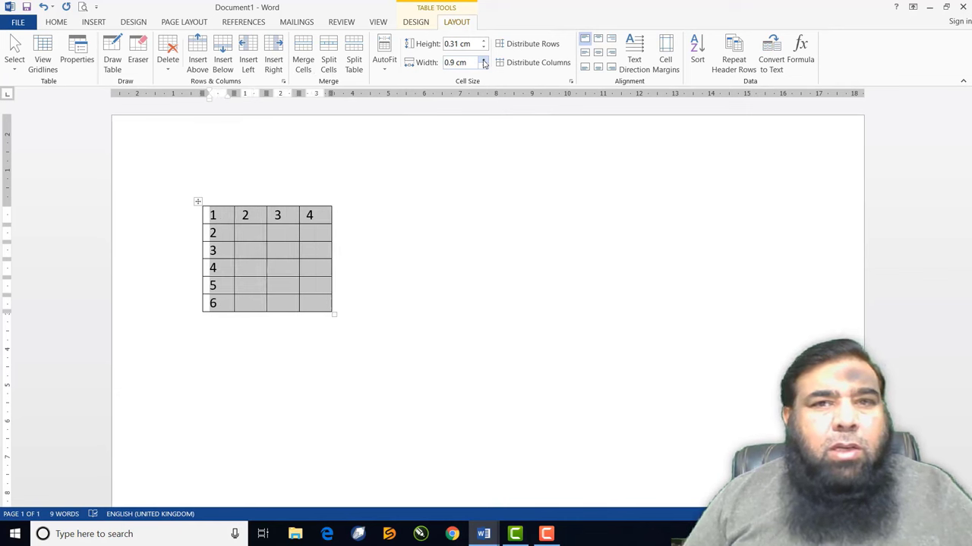
click(484, 61)
click(483, 61)
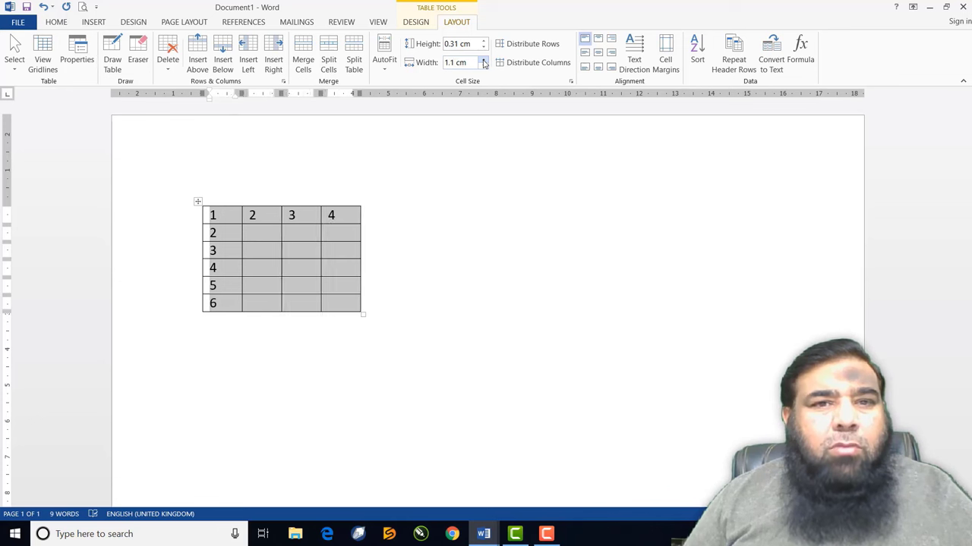
click(484, 61)
click(484, 61)
click(484, 60)
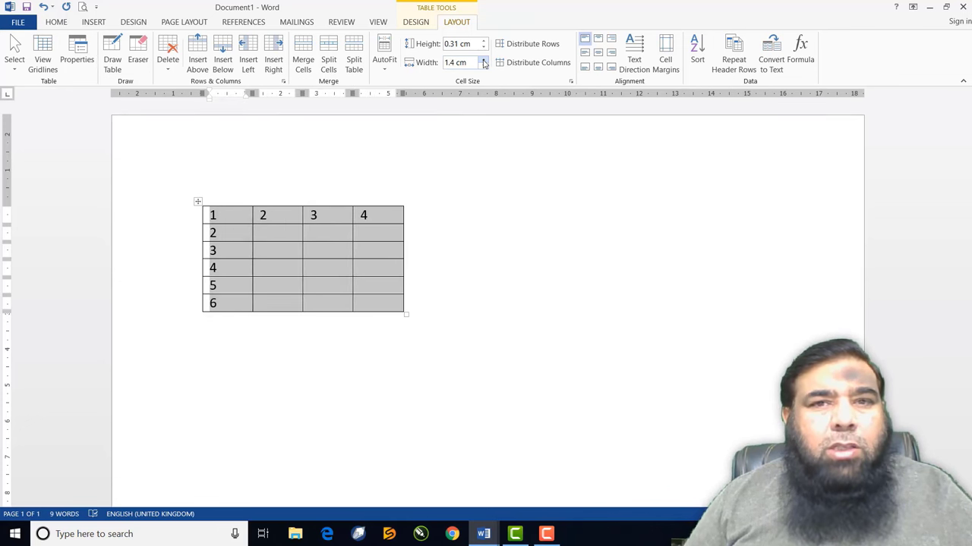
click(483, 60)
click(484, 60)
click(483, 61)
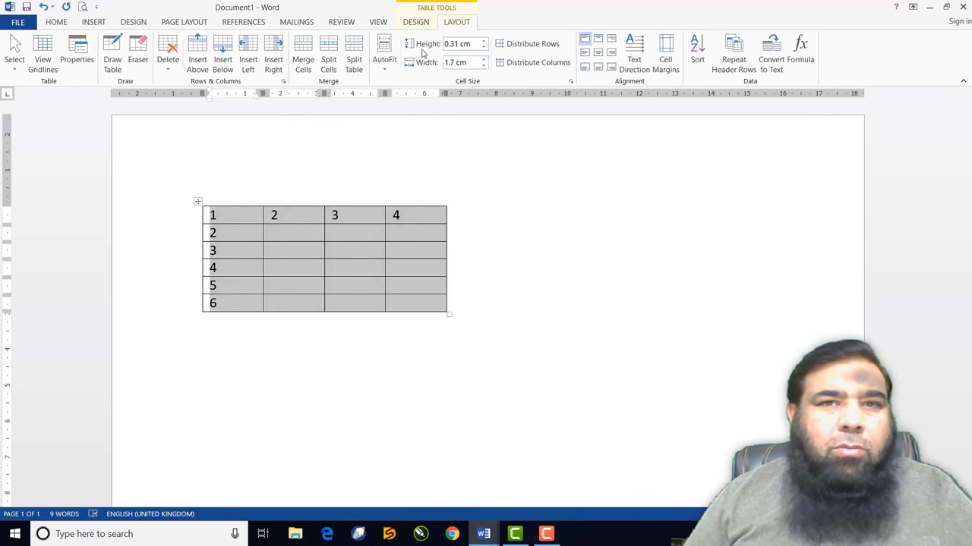
Make every row 1.2 cm tall with the Height spinner
click(485, 41)
click(485, 41)
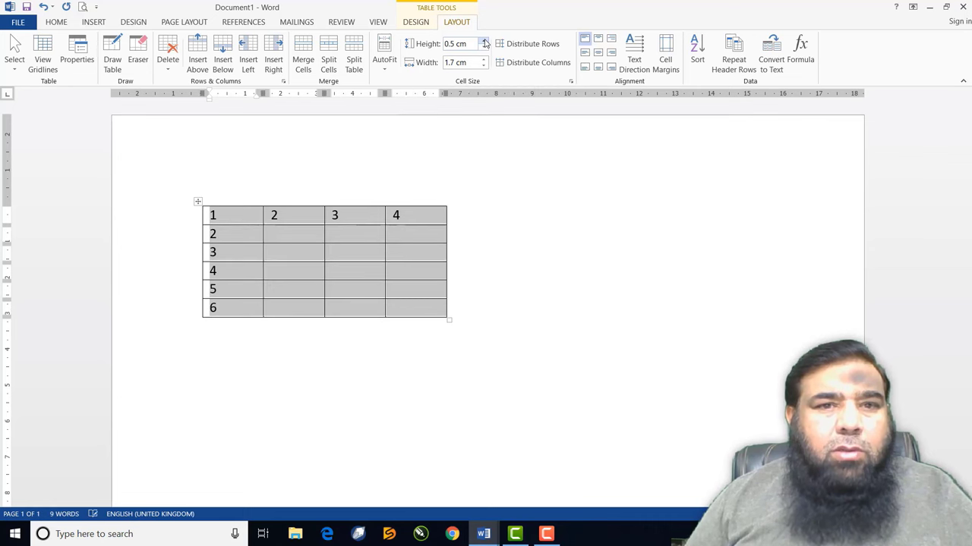
click(485, 41)
click(485, 41)
click(485, 41)
click(485, 40)
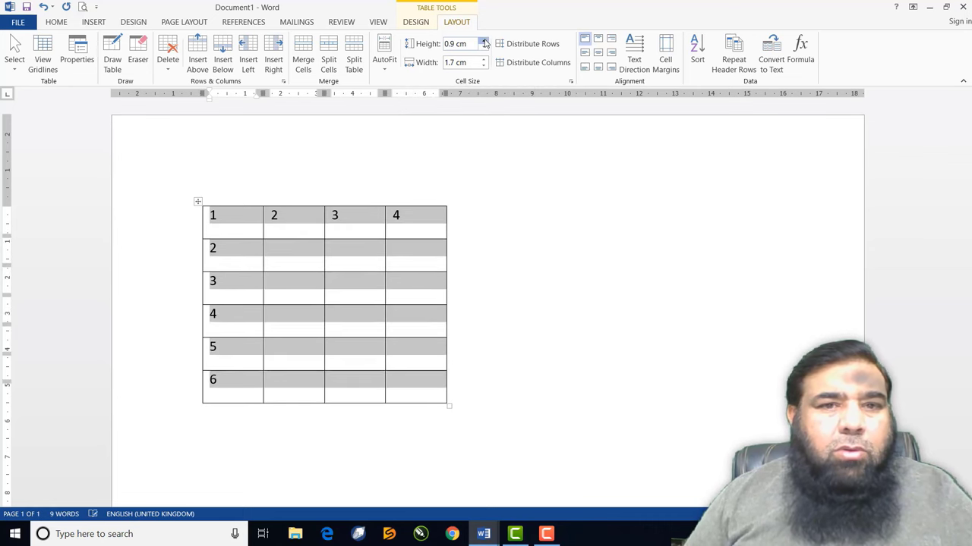
click(485, 41)
click(485, 41)
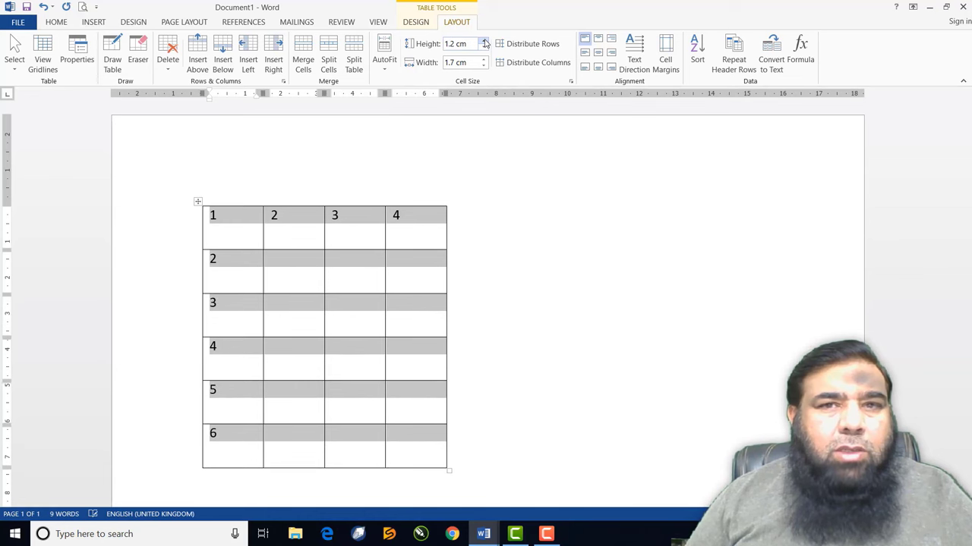
Widen every column further to 2.6 cm
click(484, 60)
click(483, 60)
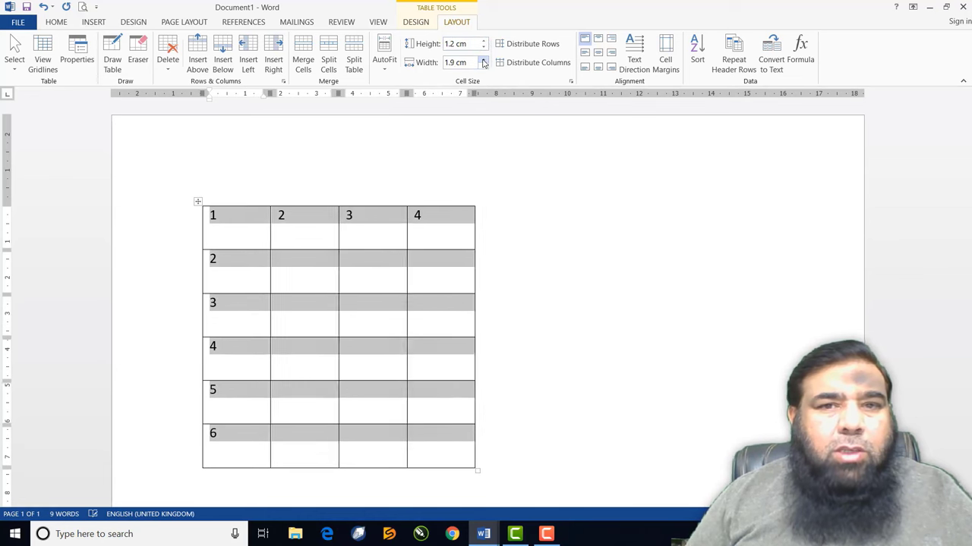
click(484, 60)
click(484, 60)
click(484, 60)
click(483, 60)
click(484, 60)
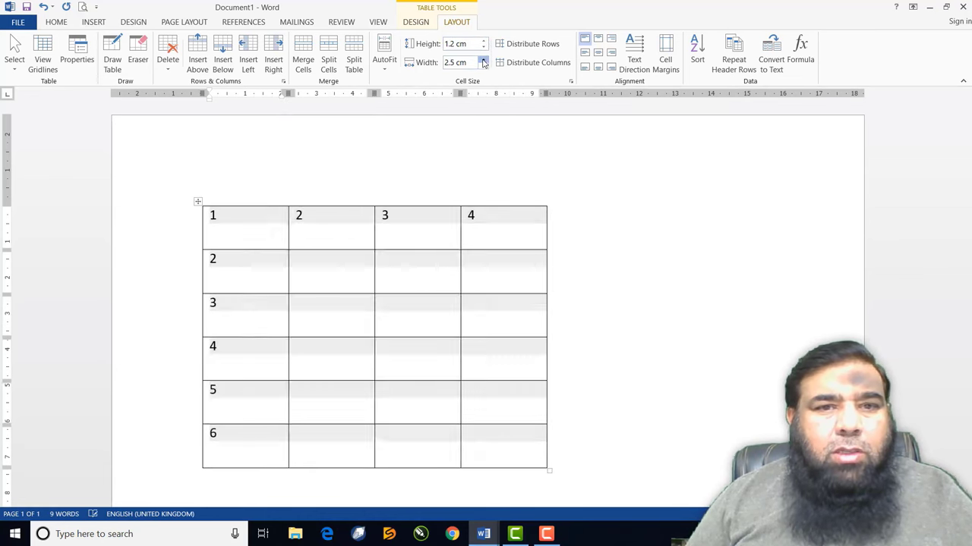
click(483, 60)
click(484, 60)
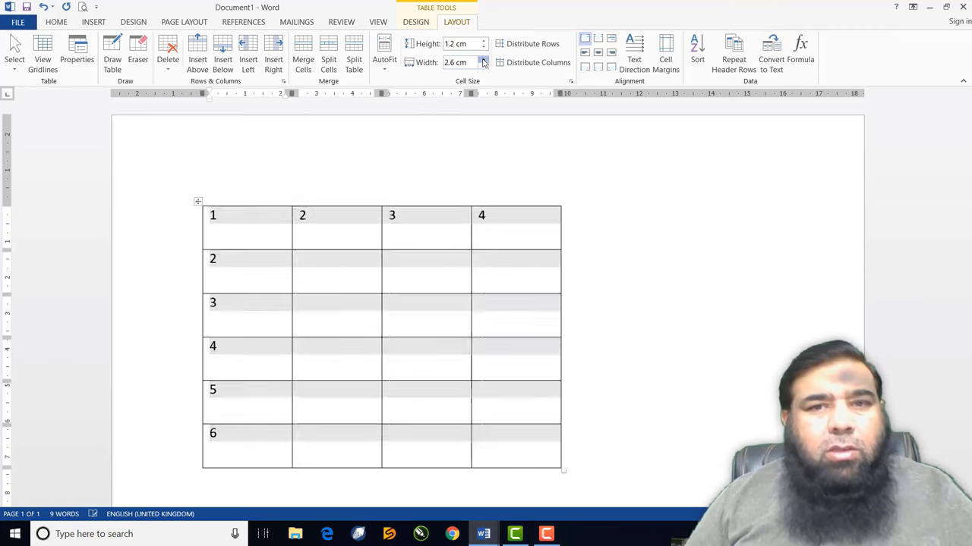
click(484, 60)
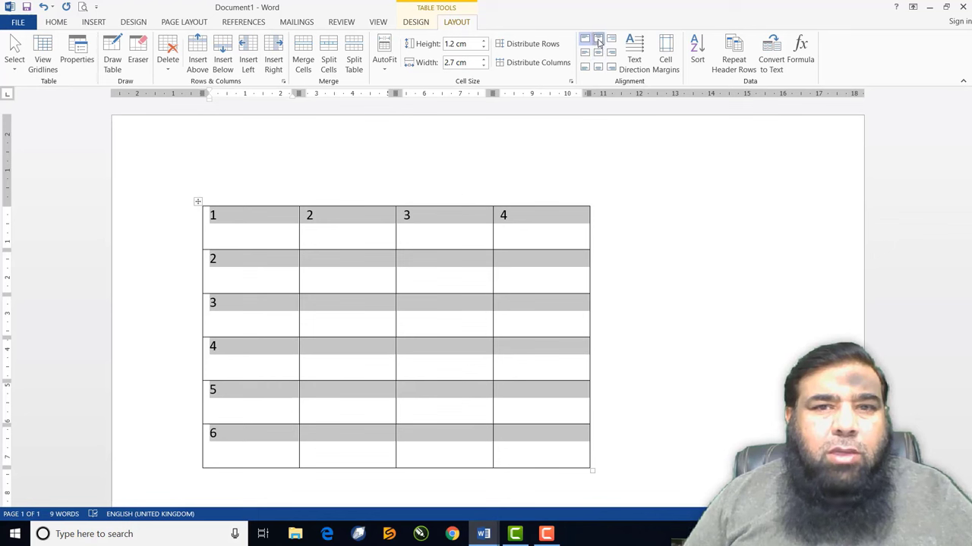
Try each cell alignment option, settle on Align Top Center, then deselect the table
click(598, 42)
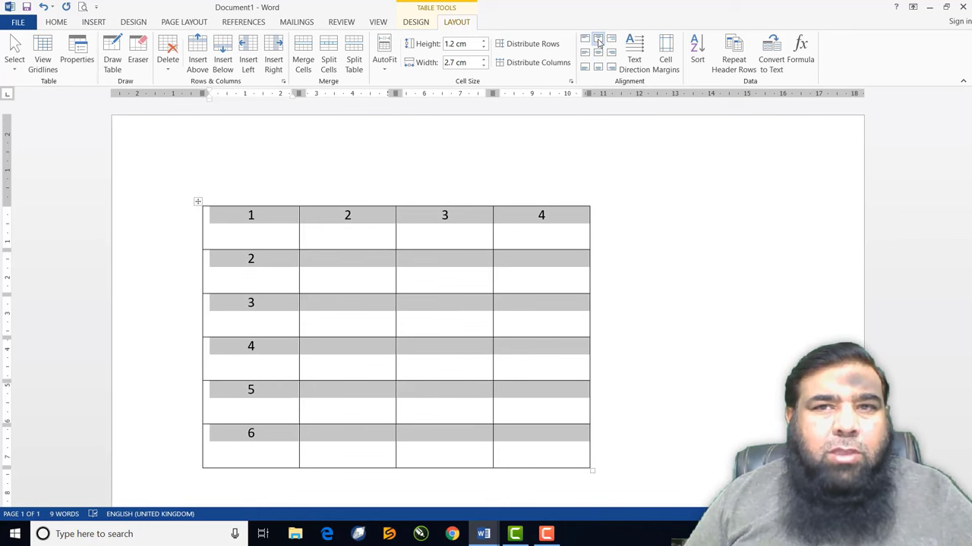
click(612, 41)
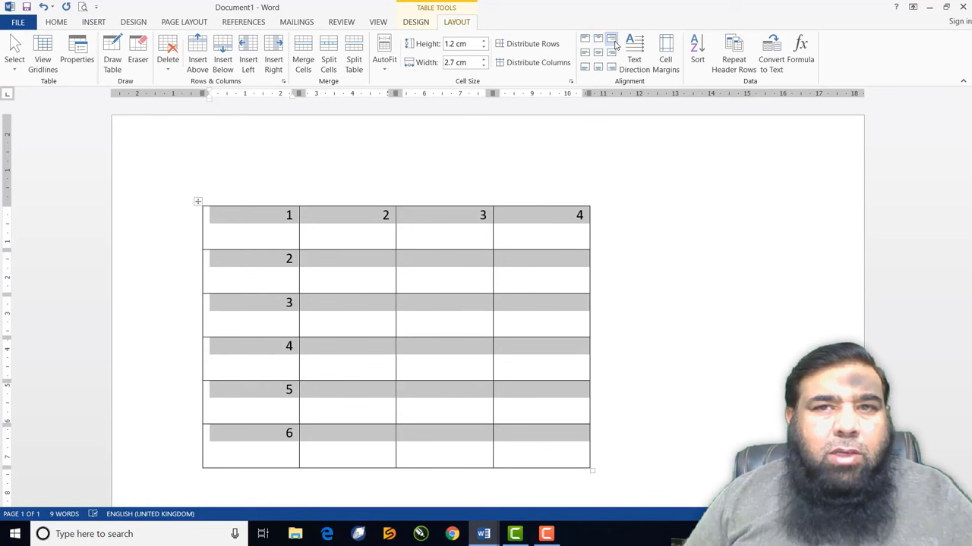
click(612, 54)
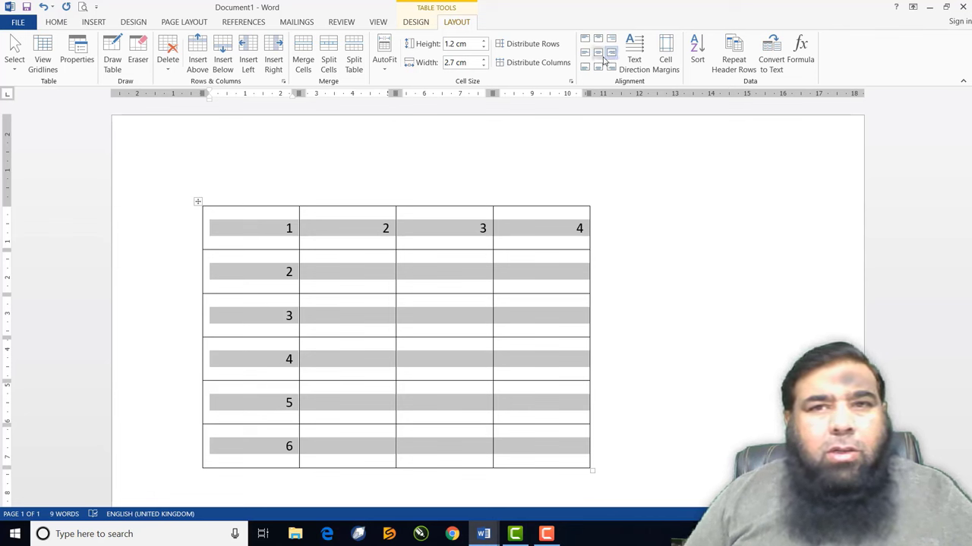
click(599, 55)
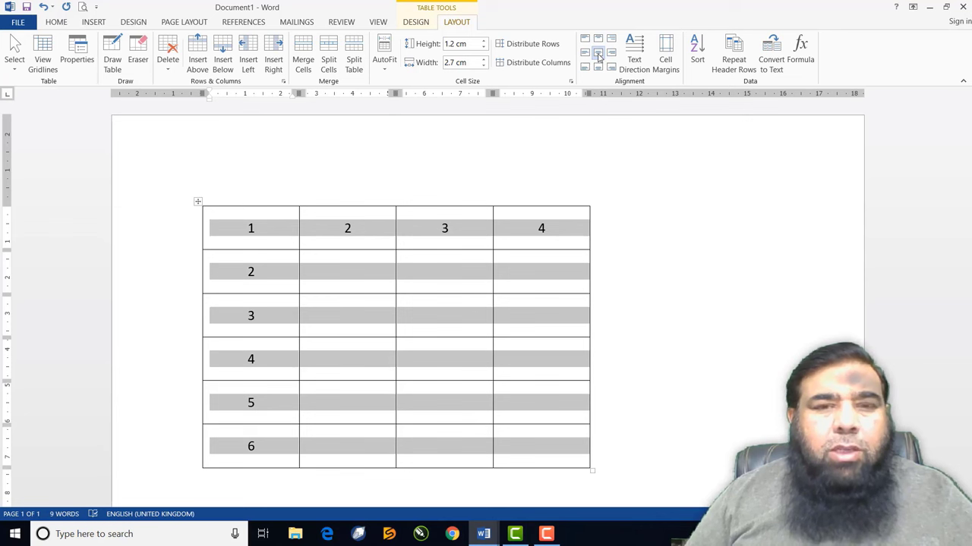
click(586, 55)
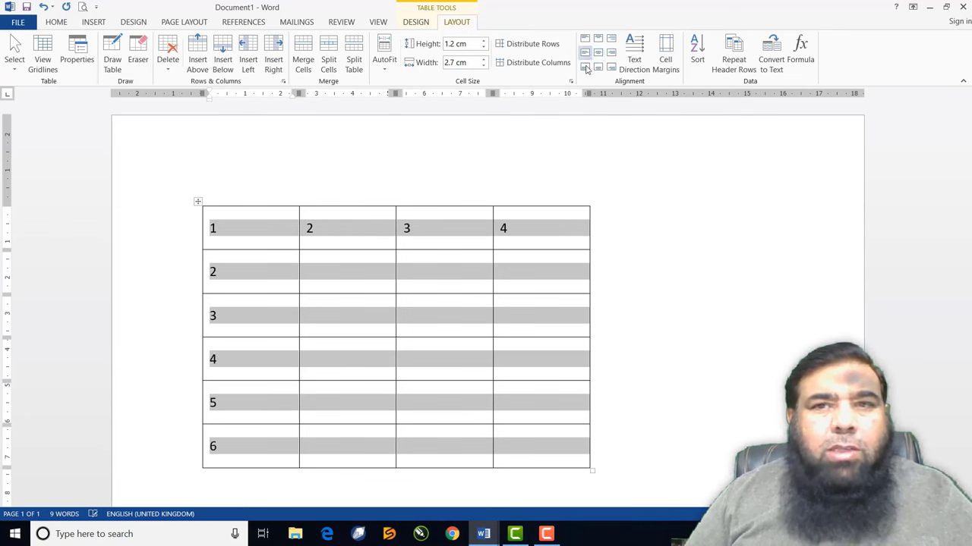
click(585, 67)
click(599, 67)
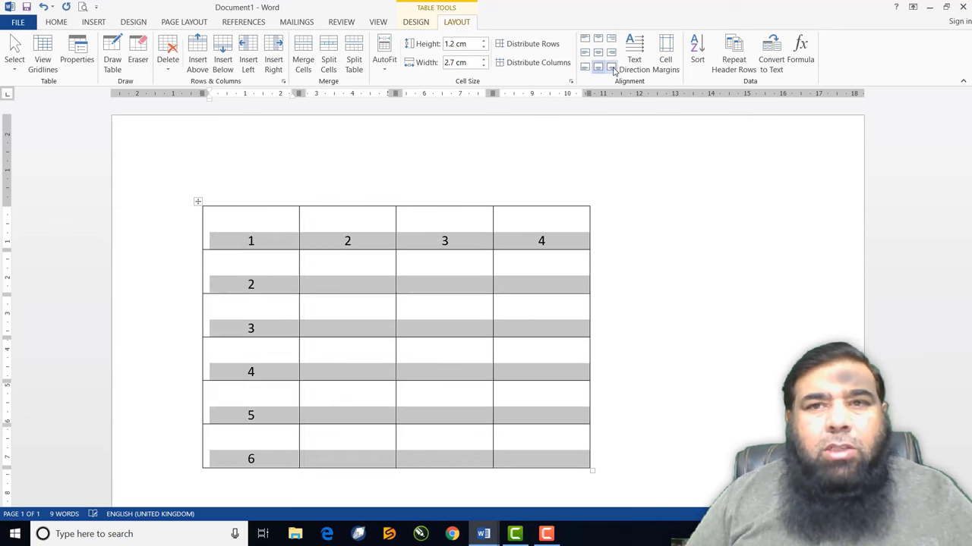
click(611, 68)
click(611, 39)
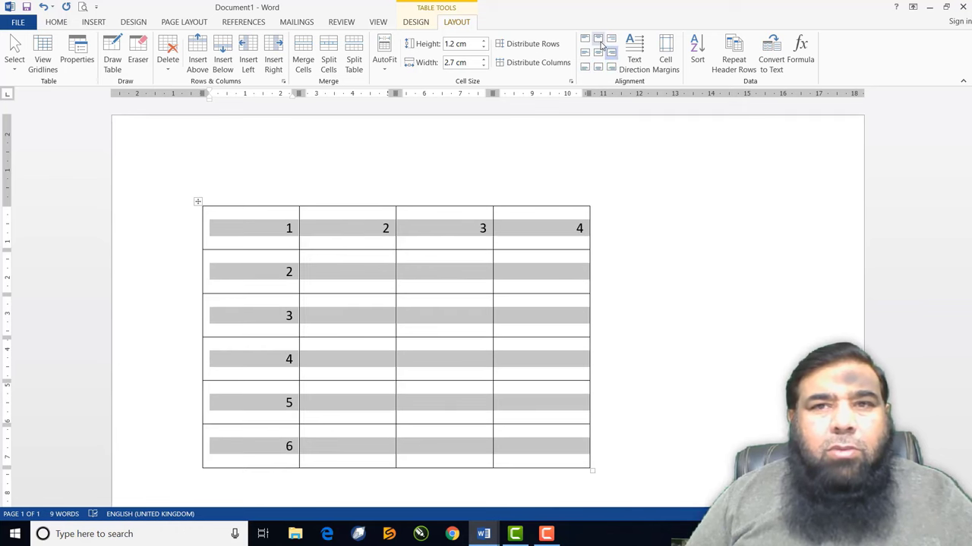
click(598, 40)
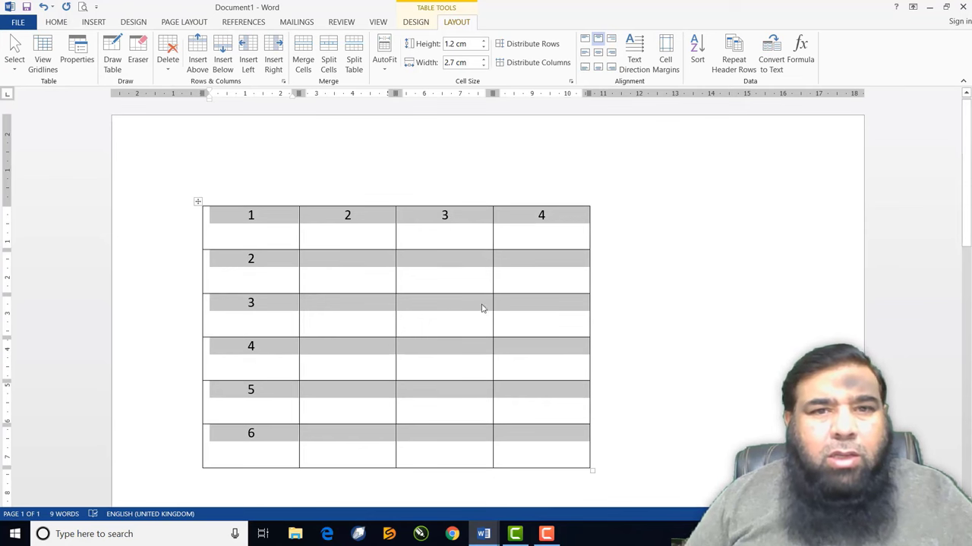
click(437, 293)
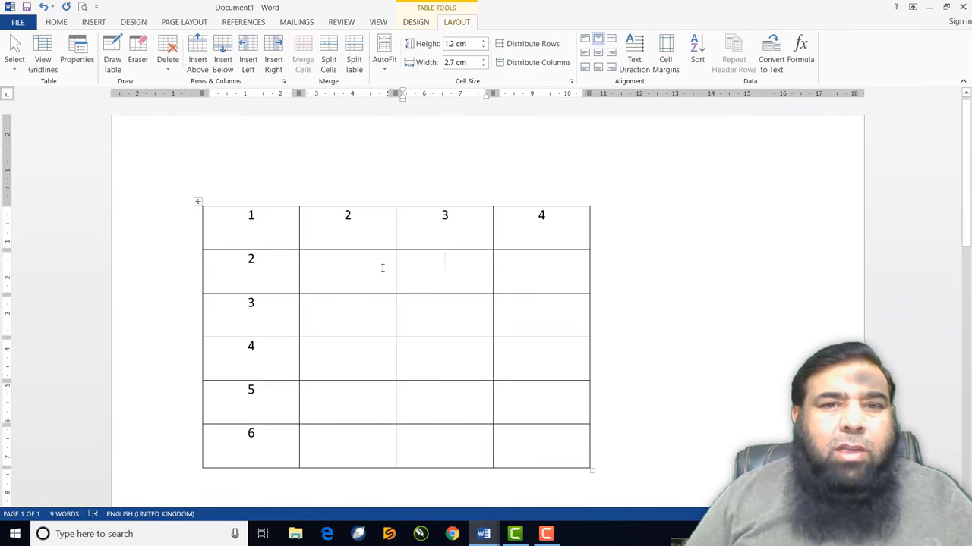
Trial-merge row 2's cells in columns 2–4, undo it, and select the whole table for Design
drag(395, 271, 513, 278)
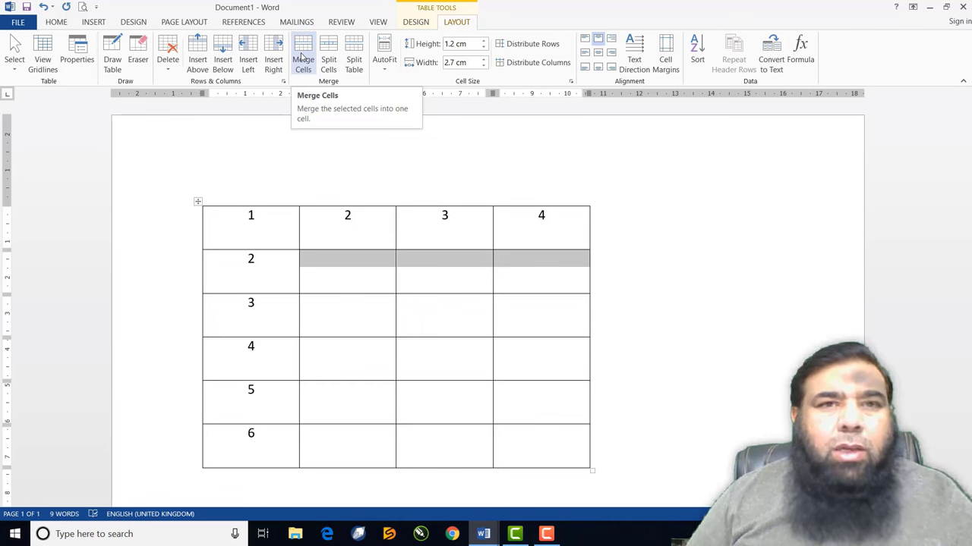
click(303, 59)
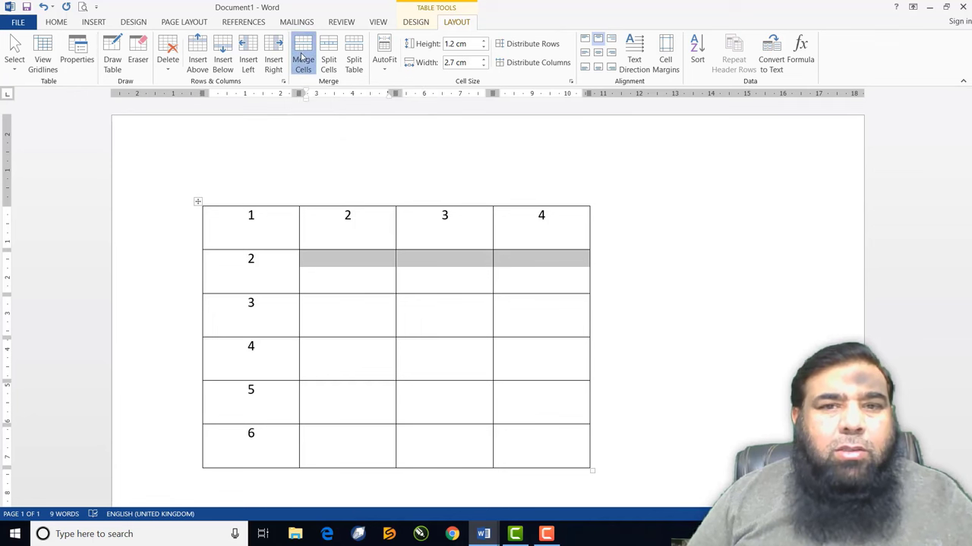
click(404, 349)
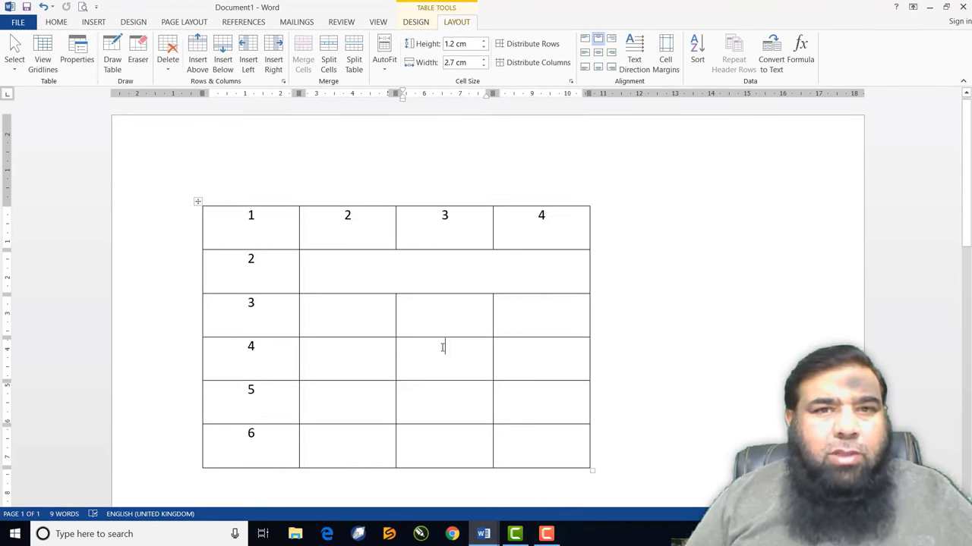
key(ctrl+z)
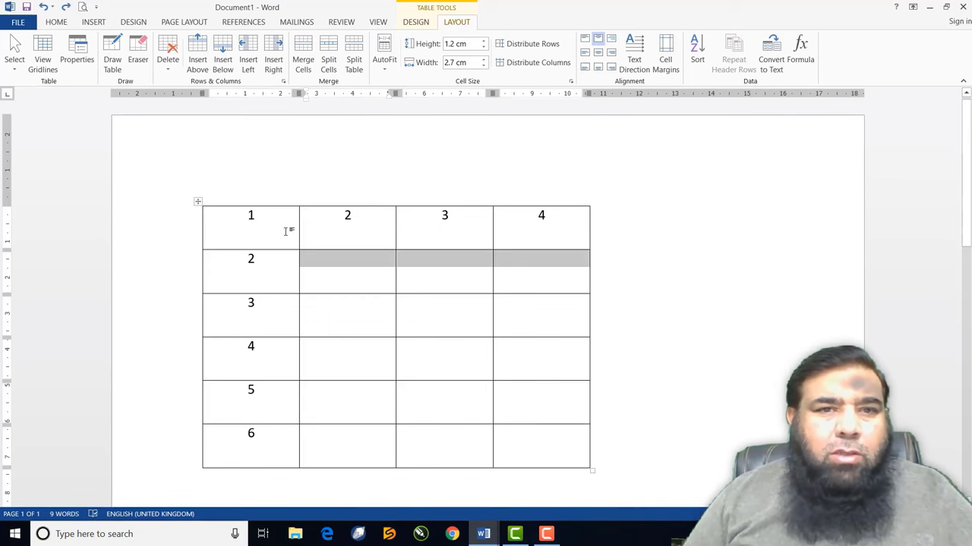
drag(286, 231, 523, 460)
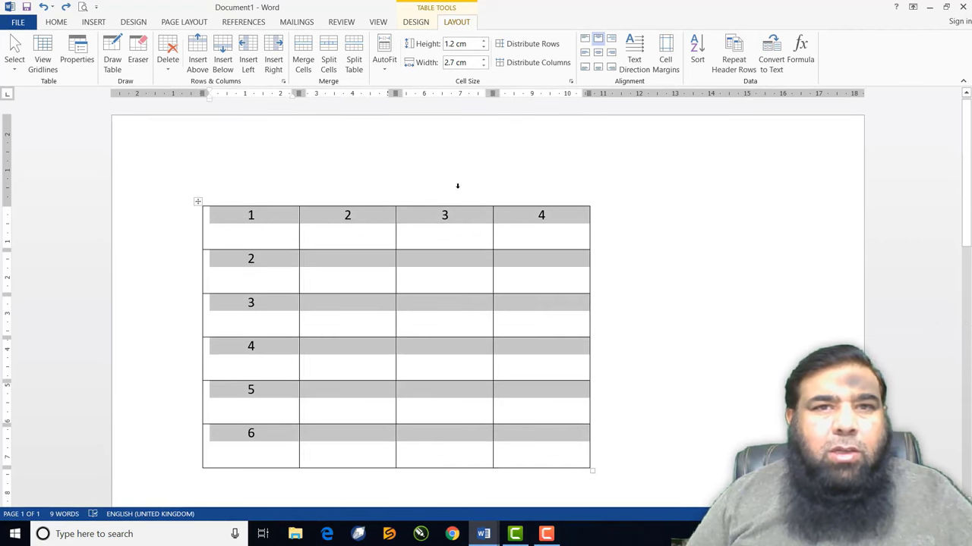
click(416, 23)
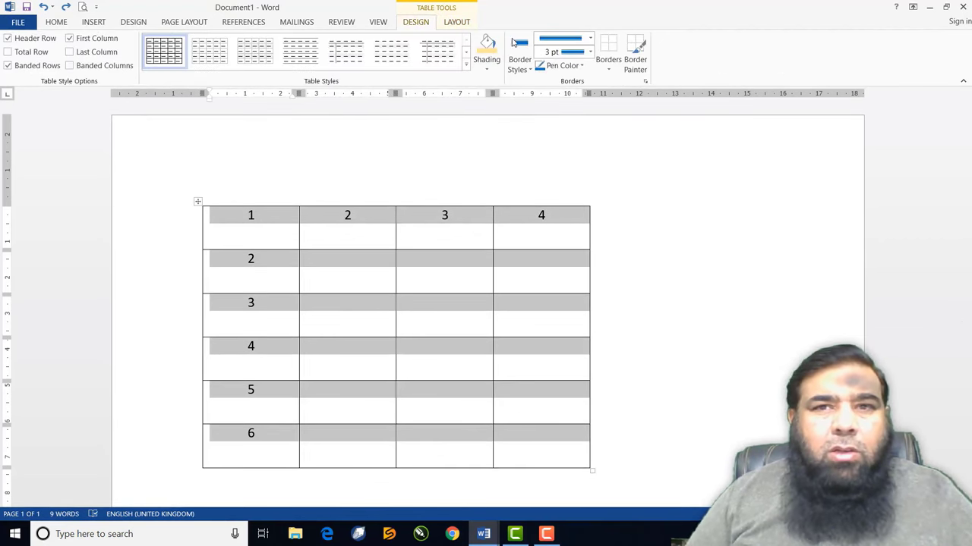
Apply solid, dark, 3 pt All Borders to every cell of the table
click(591, 40)
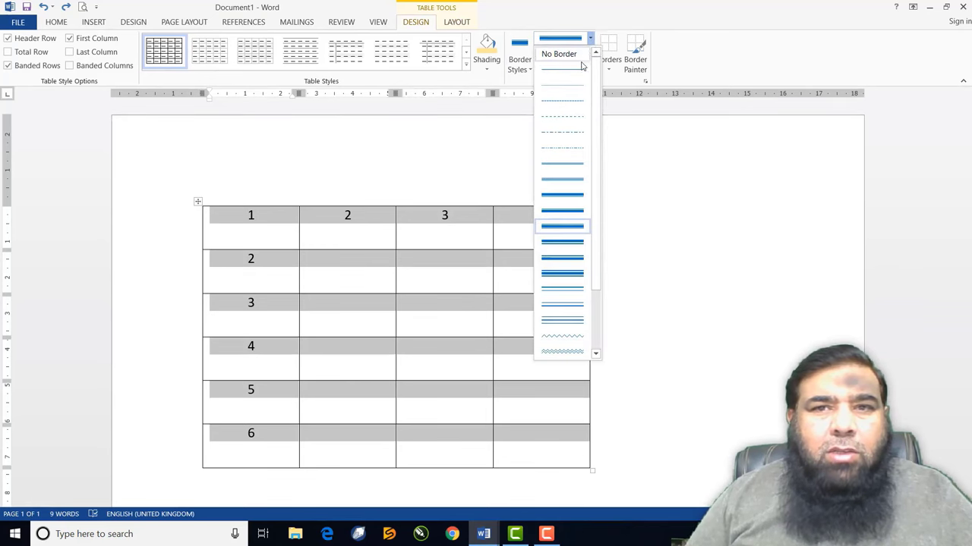
click(582, 67)
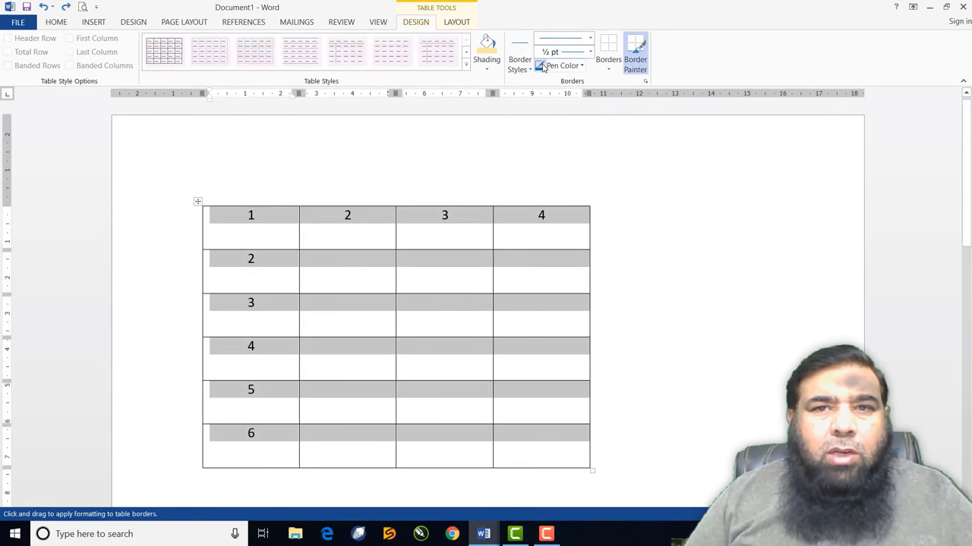
click(582, 67)
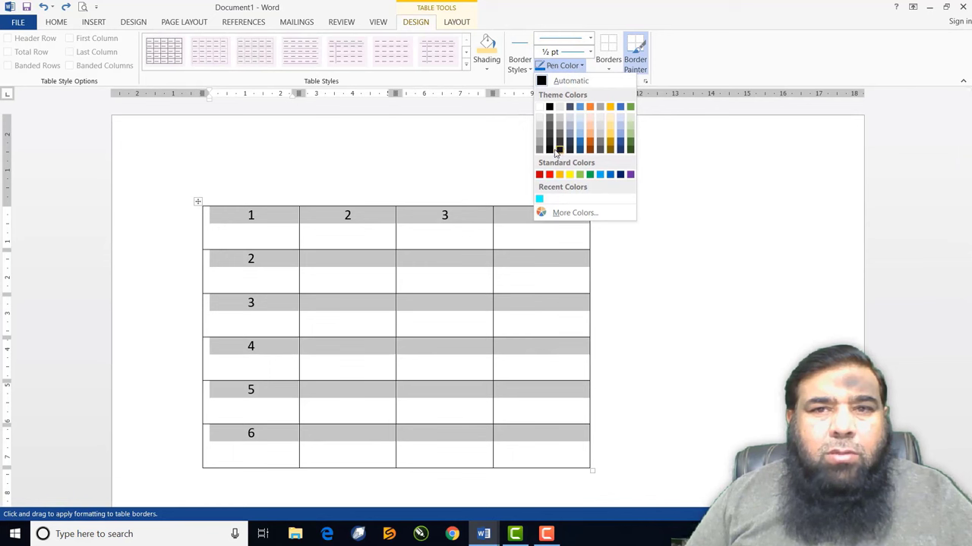
click(551, 149)
click(590, 51)
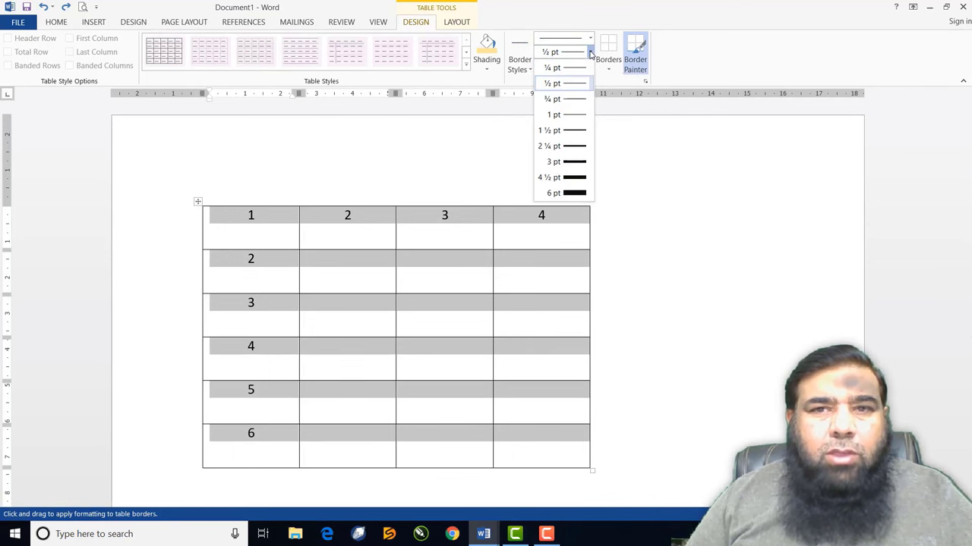
click(575, 161)
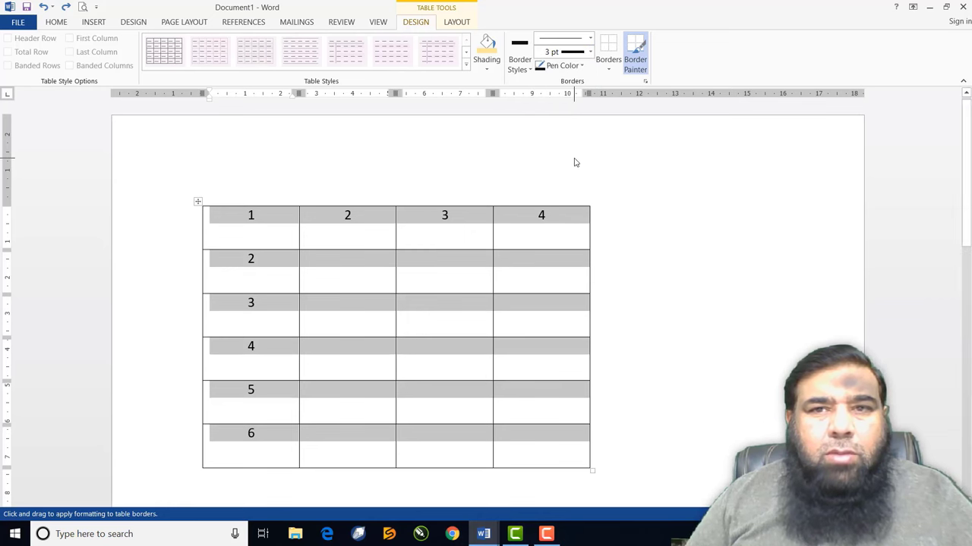
click(609, 67)
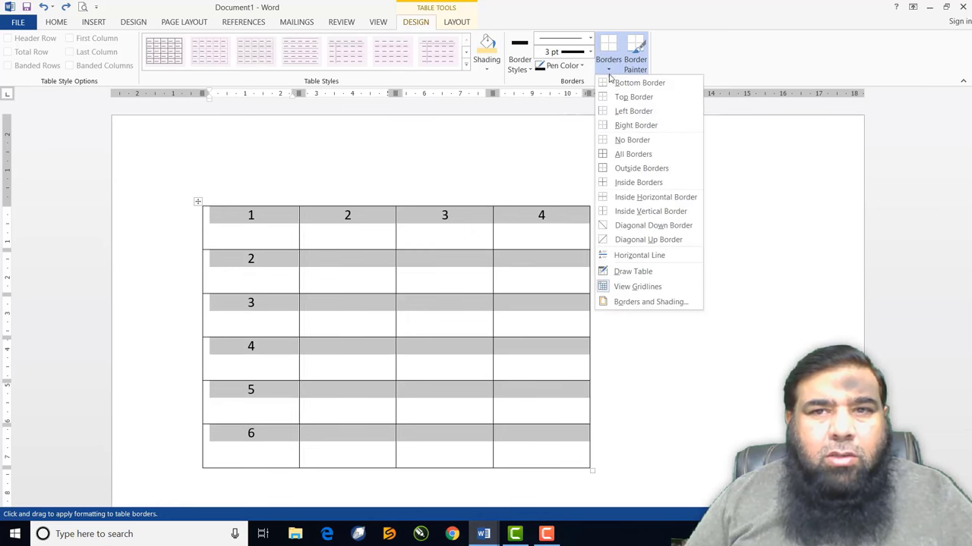
click(626, 154)
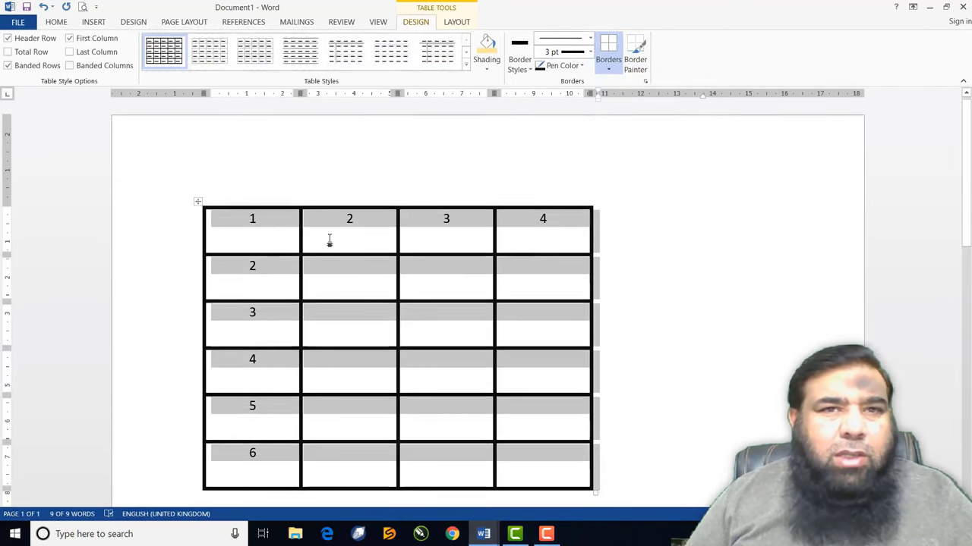
click(456, 22)
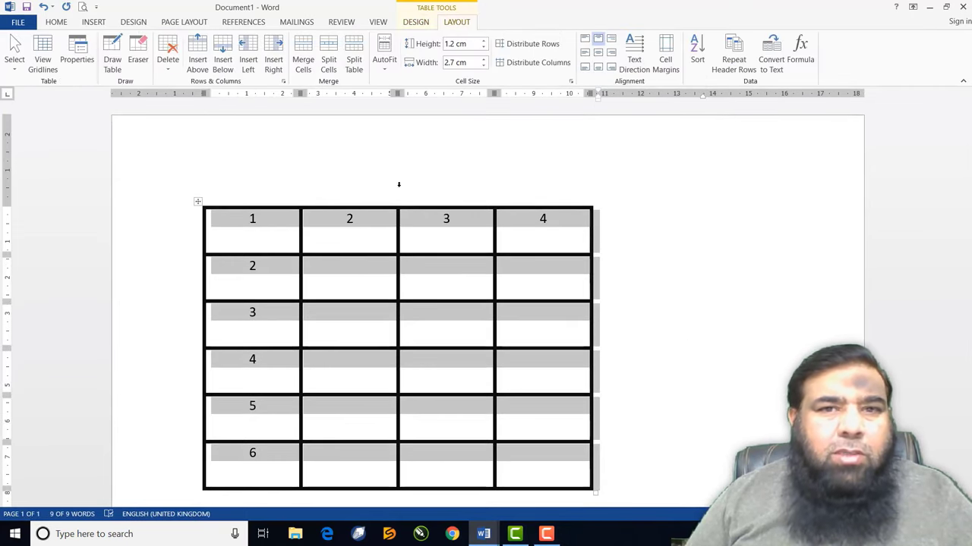
click(354, 340)
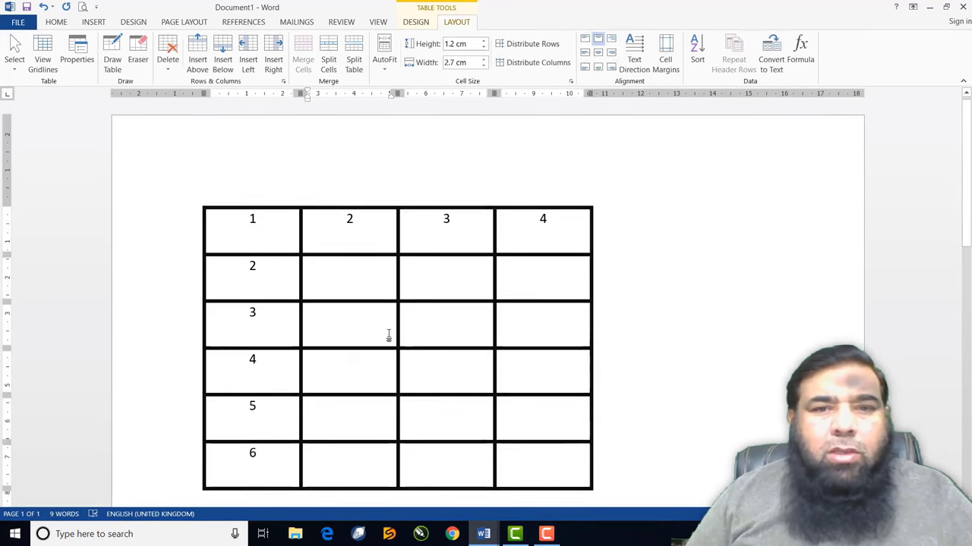
drag(388, 335, 530, 337)
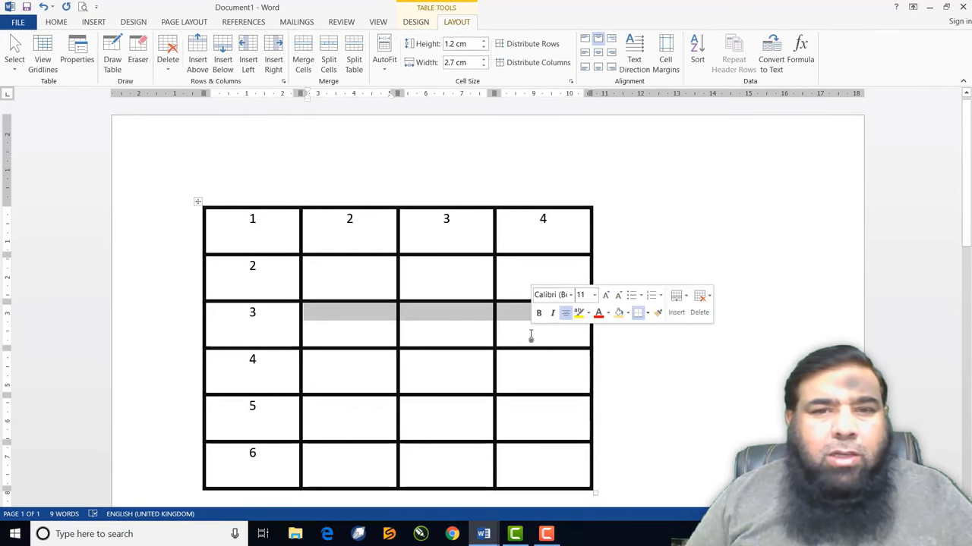
click(305, 59)
click(354, 357)
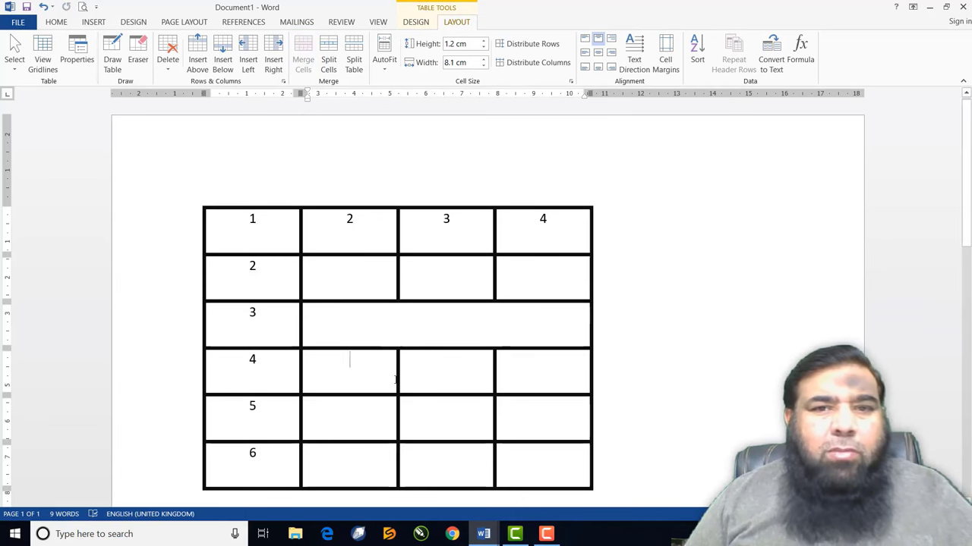
scroll(395, 381, down, 3)
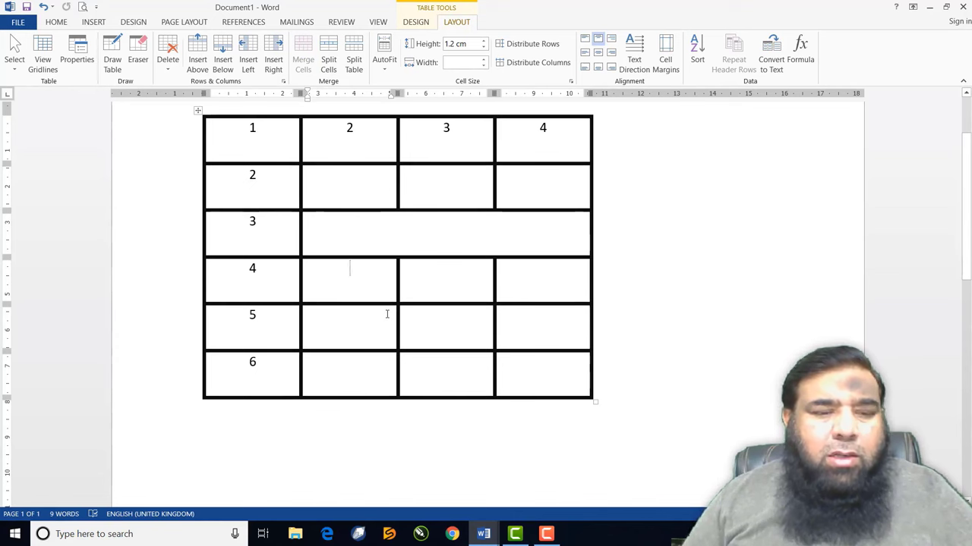
key(ctrl+z)
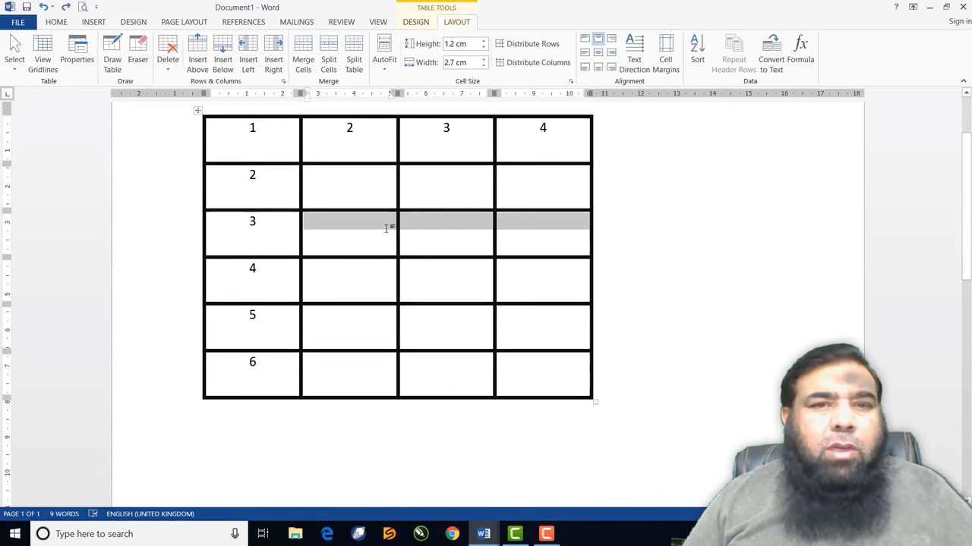
click(360, 186)
drag(359, 199, 358, 311)
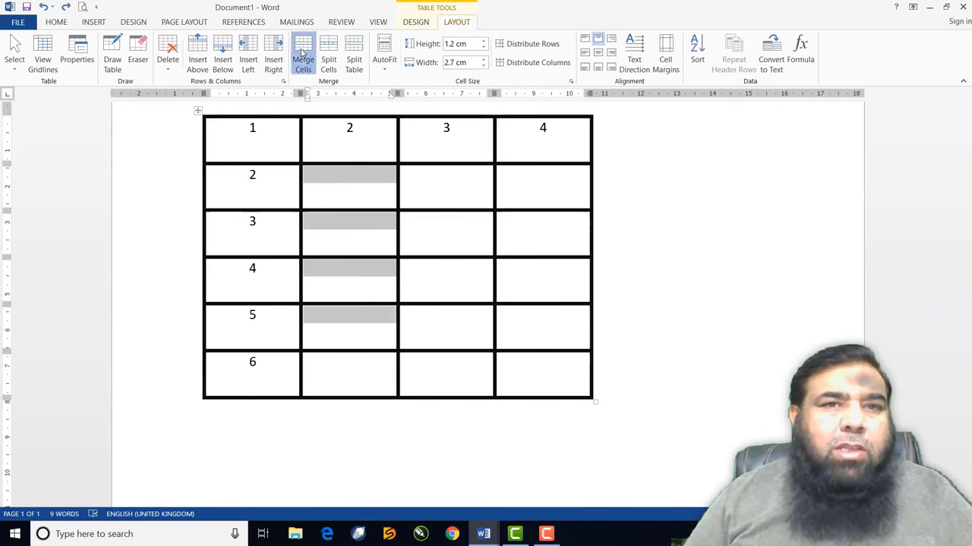
click(303, 58)
click(436, 296)
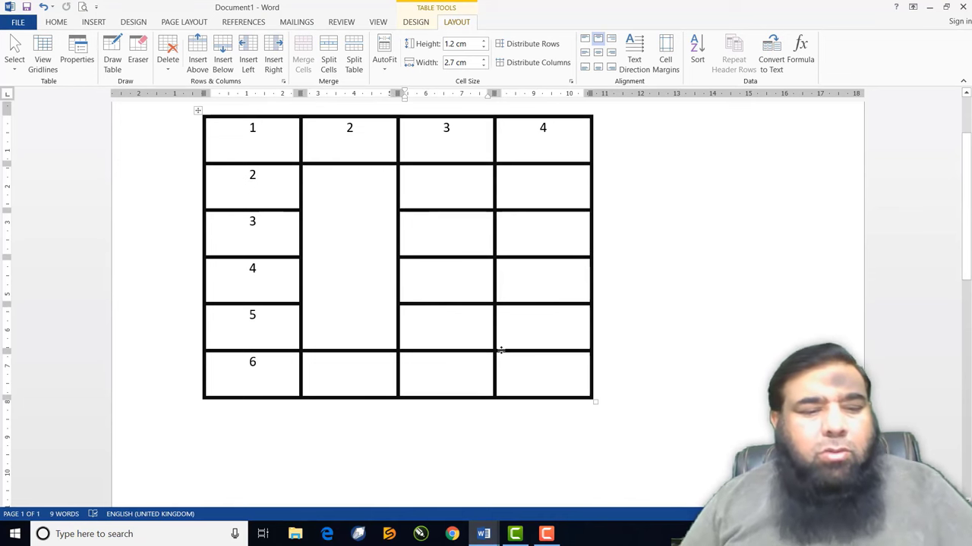
key(ctrl+z)
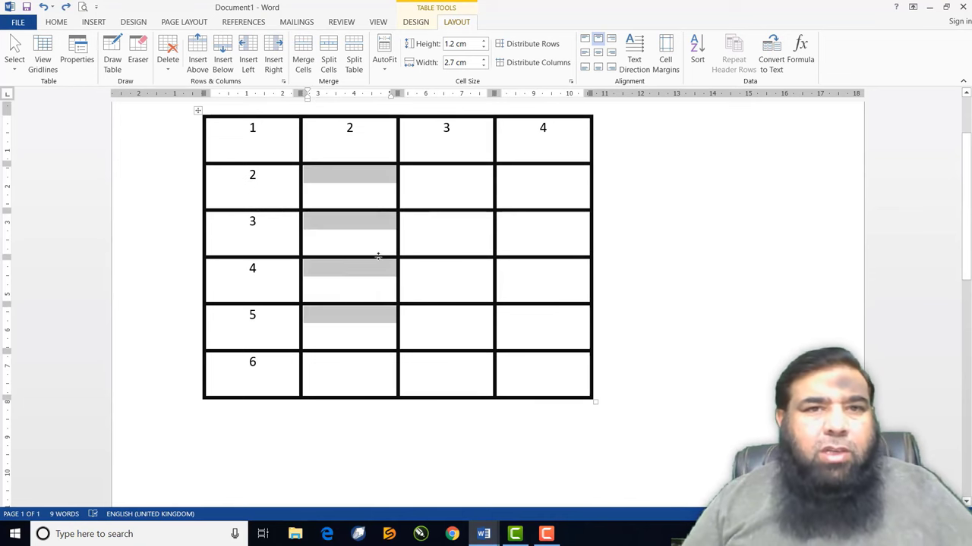
click(375, 265)
mouse_move(398, 110)
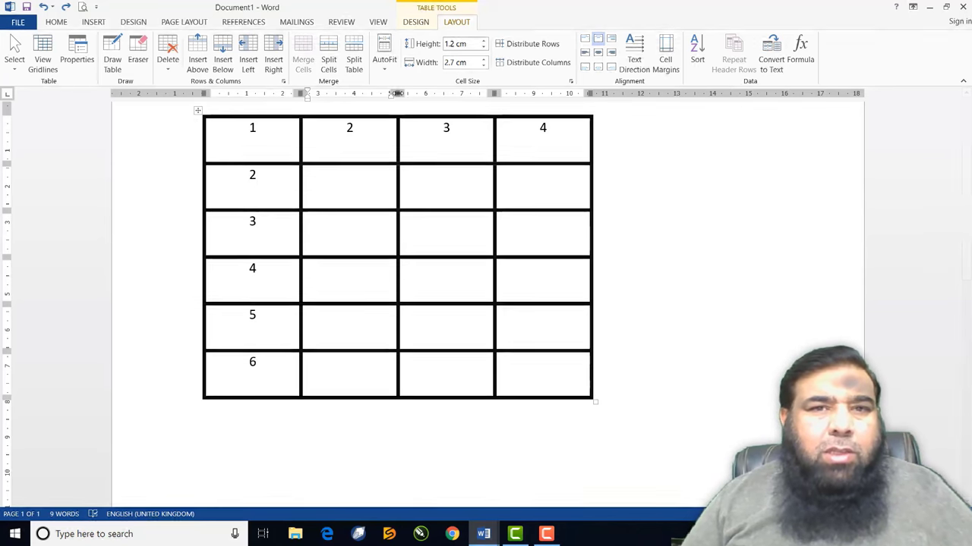
Widen column 2 and split row 2's column-2 cell into three columns
drag(397, 113, 524, 114)
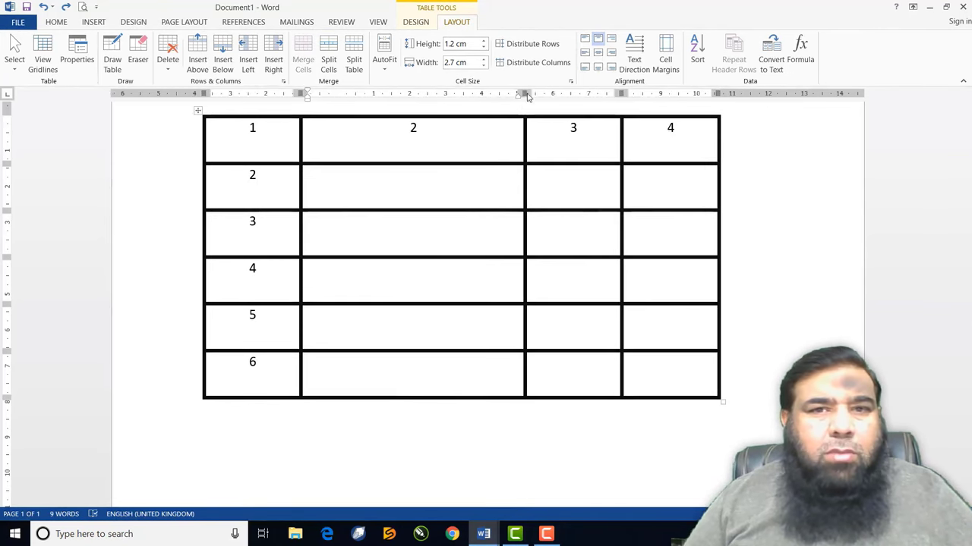
click(419, 181)
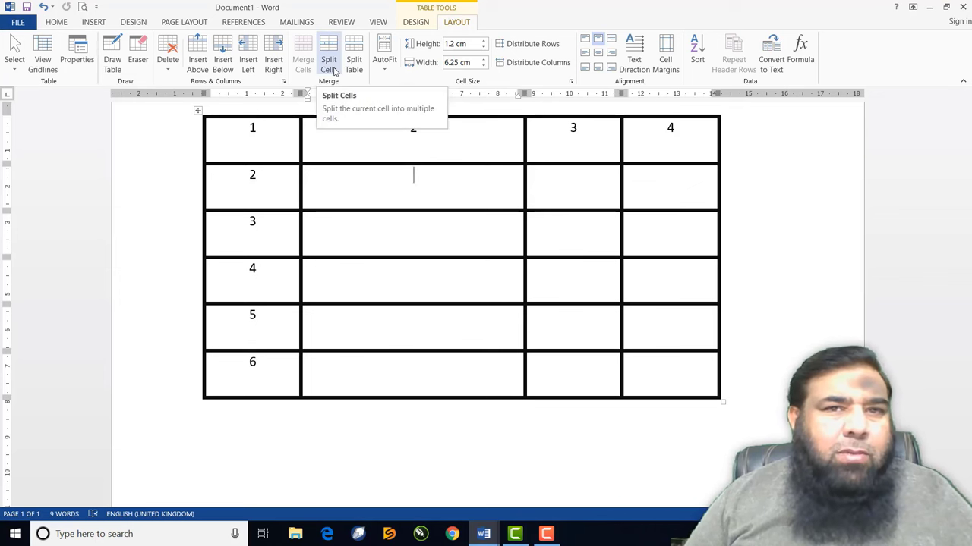
click(319, 69)
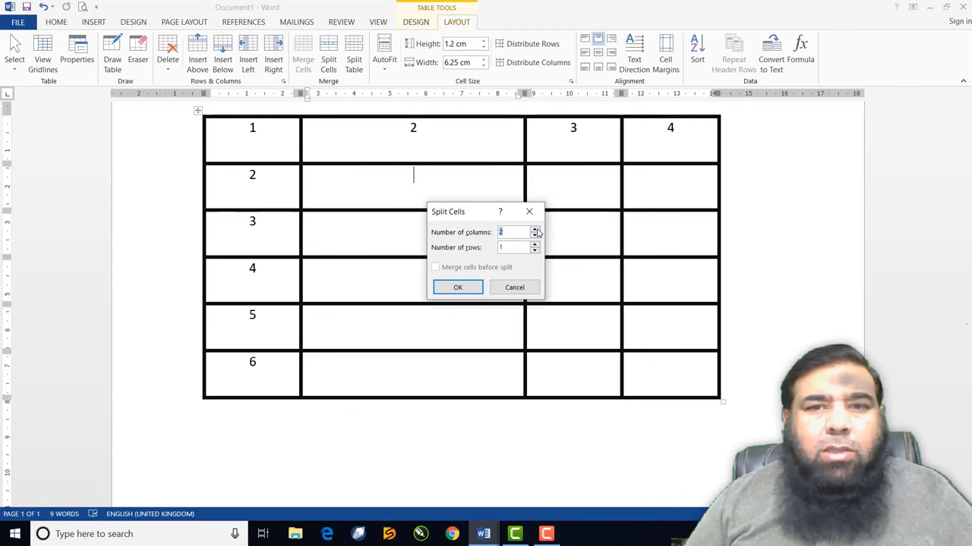
click(457, 287)
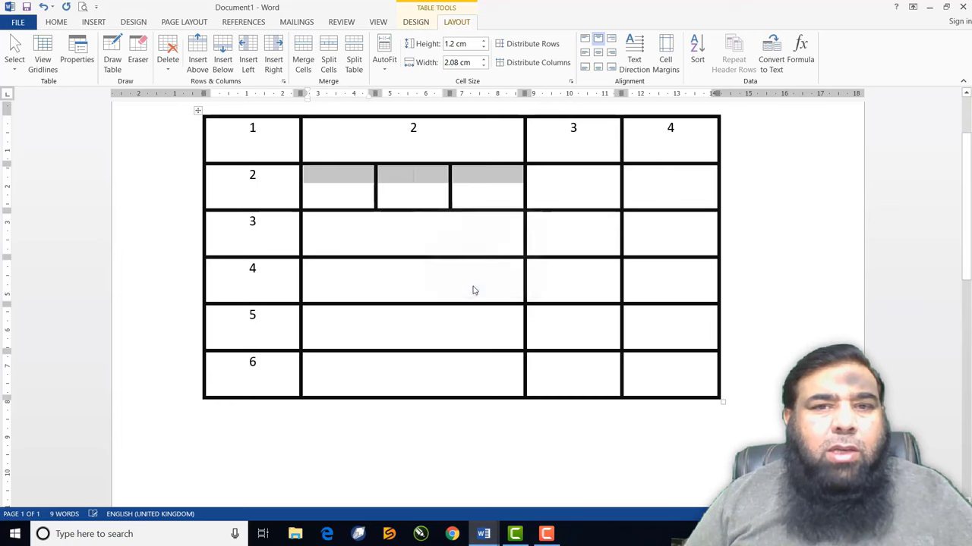
click(360, 200)
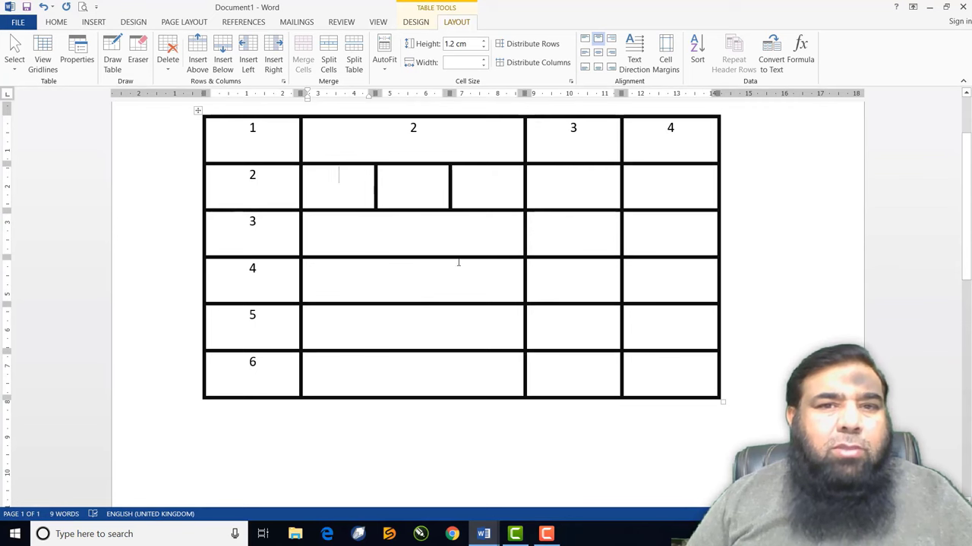
Split row 3's column-2 cell into four columns
click(407, 238)
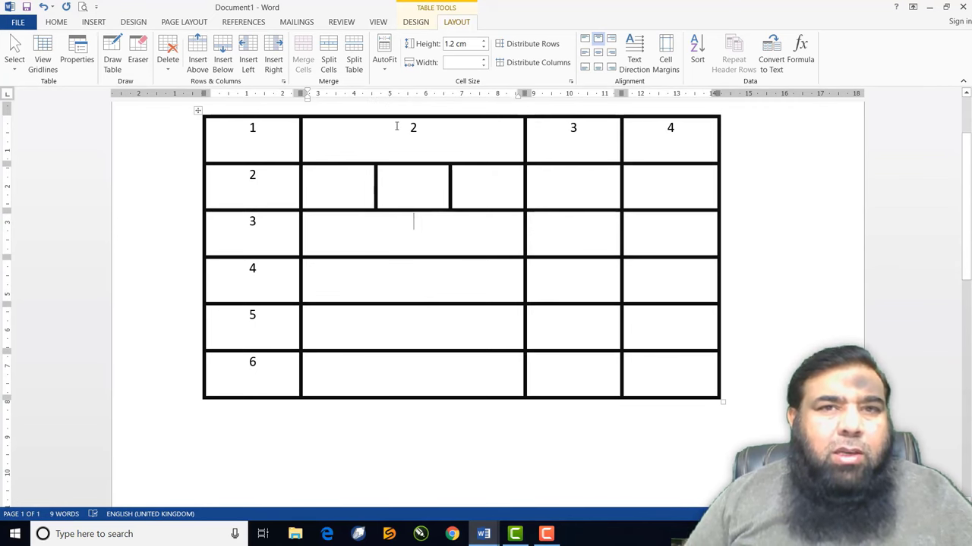
click(330, 65)
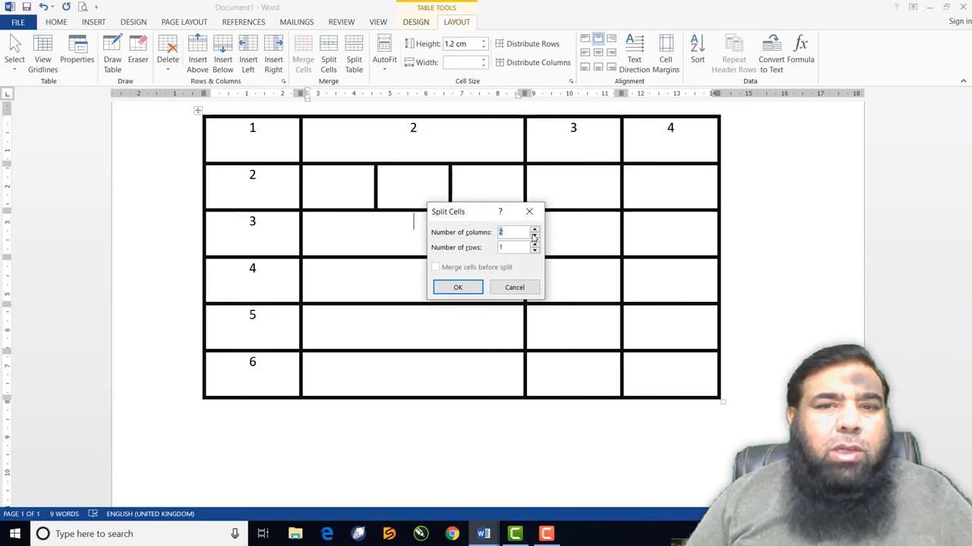
click(461, 289)
click(390, 243)
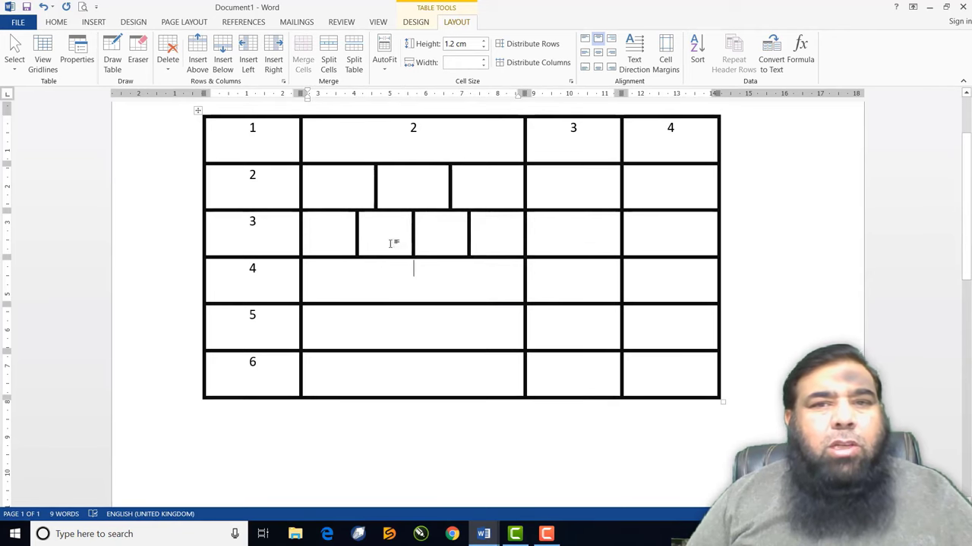
Split row 4's column-2 cell into 5 columns, then undo the split with Ctrl+Z
click(391, 293)
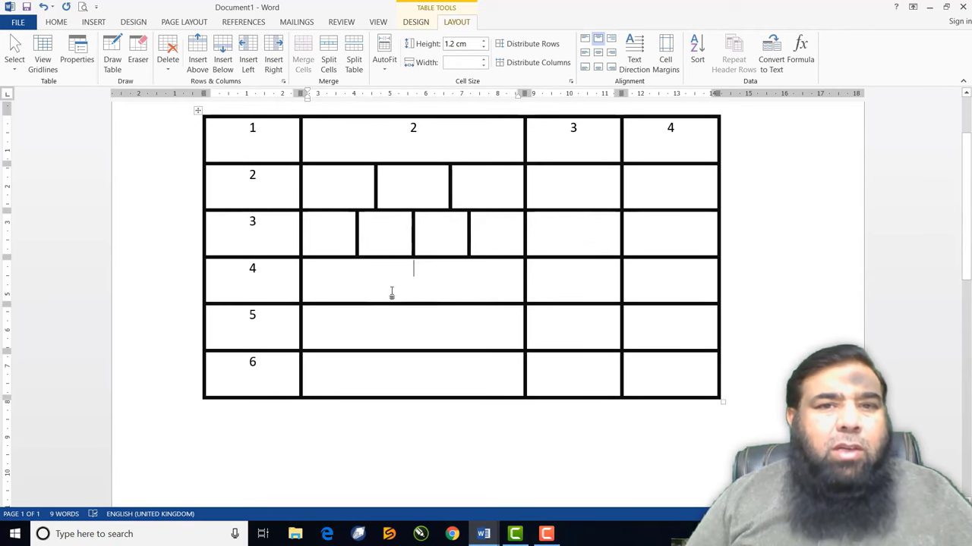
click(328, 59)
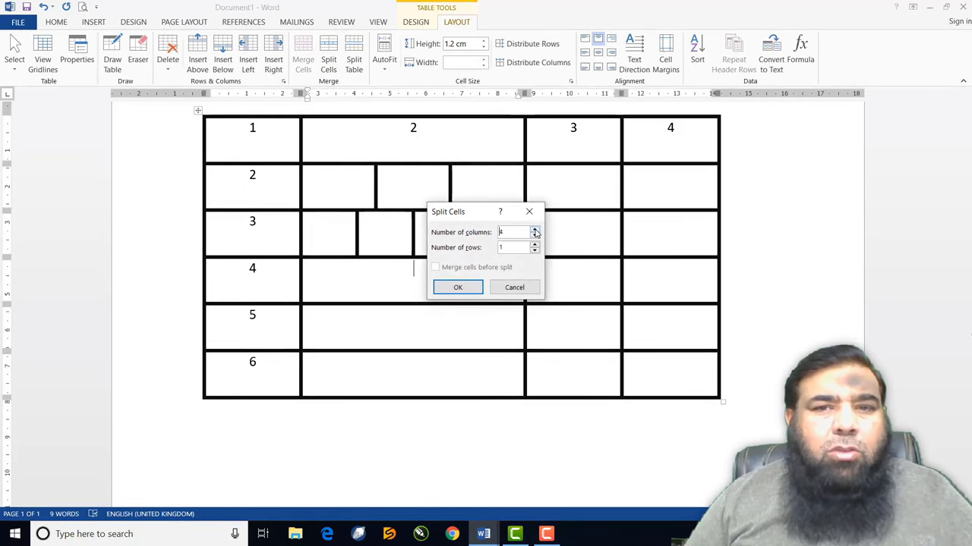
click(457, 287)
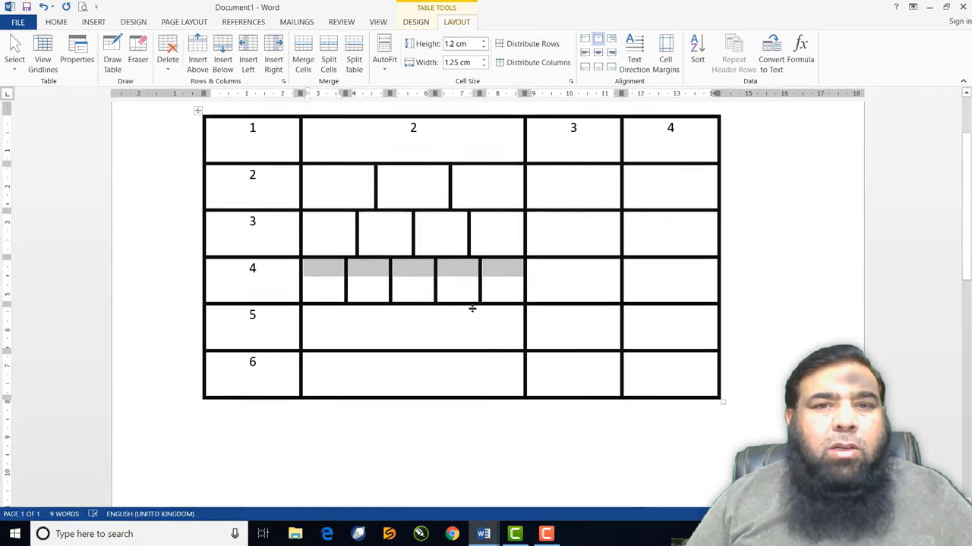
click(476, 334)
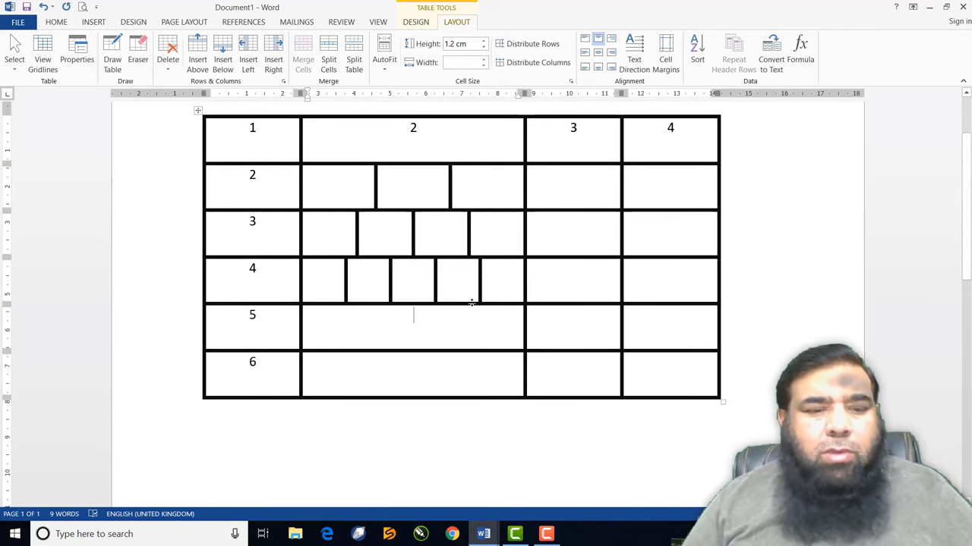
key(ctrl+z)
key(ctrl+z)
key(ctrl+z)
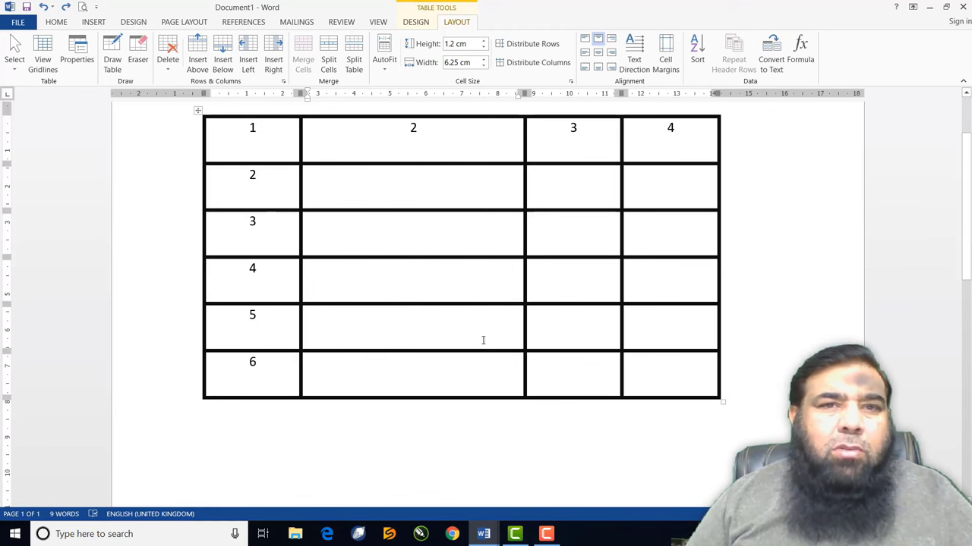
click(412, 220)
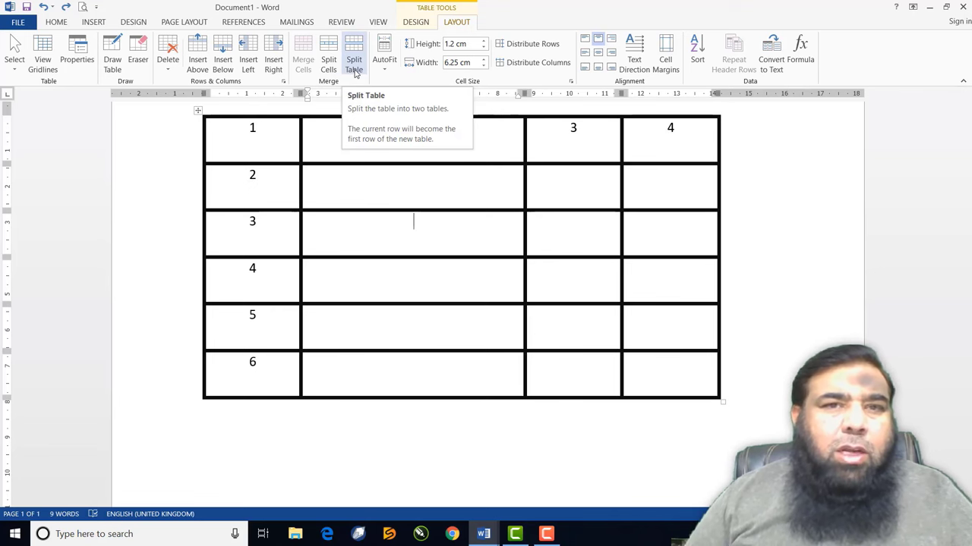
click(353, 67)
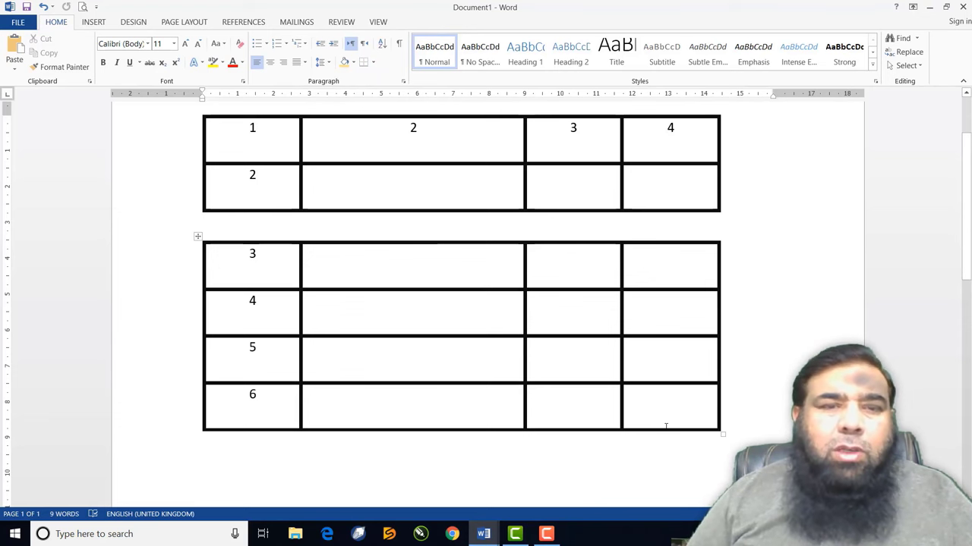
key(Return)
key(Return)
key(Return)
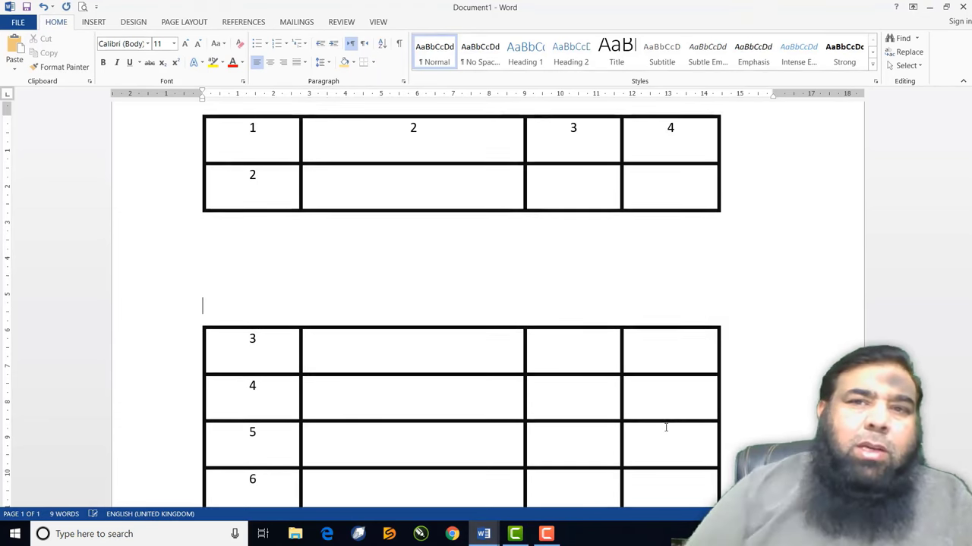
scroll(590, 425, down, 1)
scroll(575, 411, up, 1)
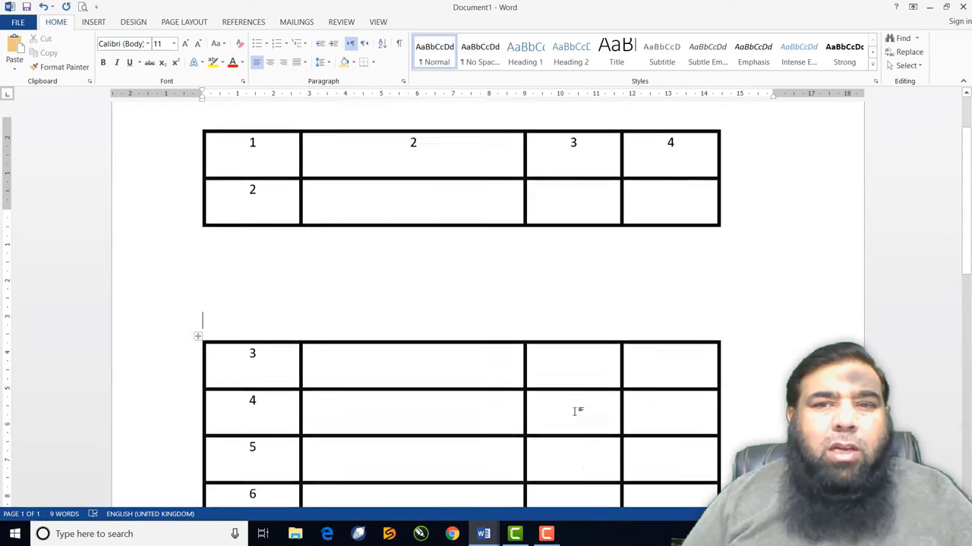
scroll(575, 412, up, 2)
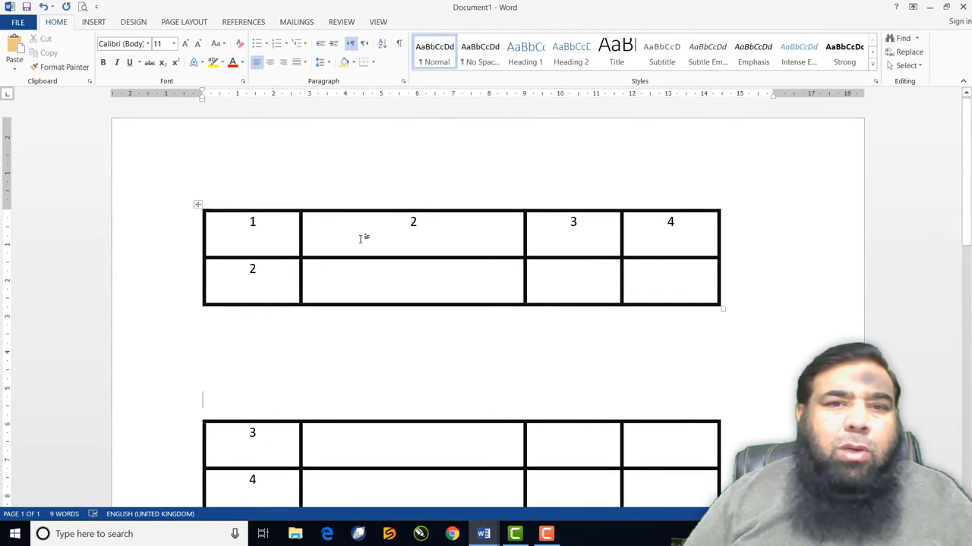
click(414, 431)
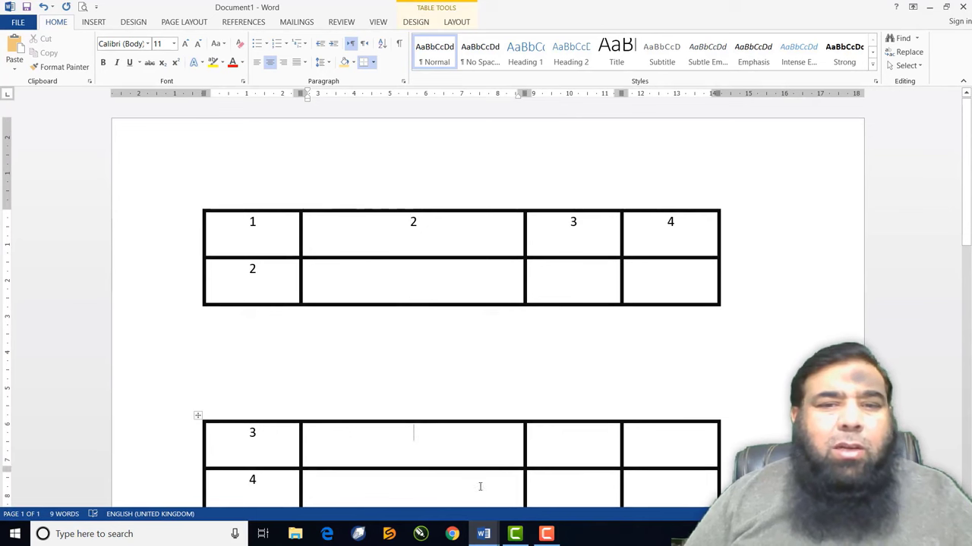
click(322, 372)
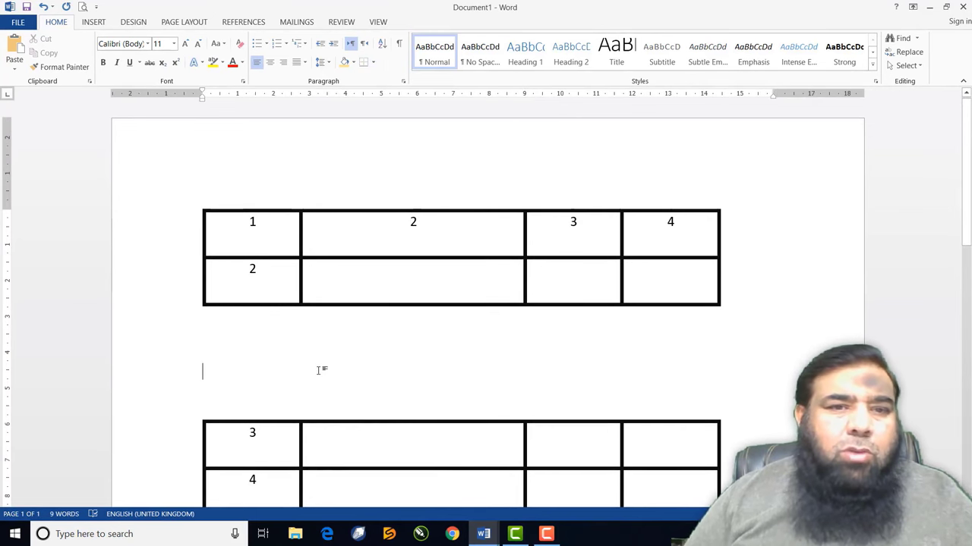
key(Up)
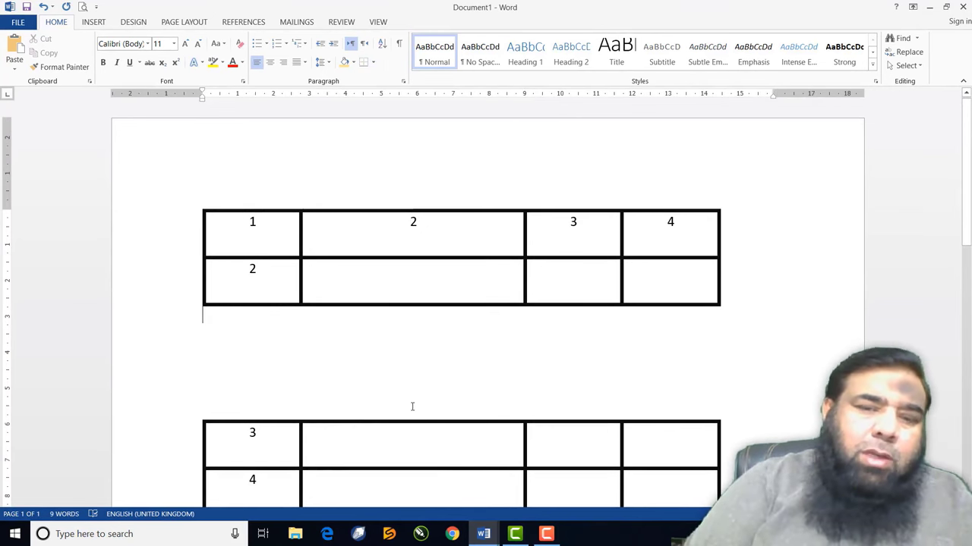
key(Delete)
key(Delete)
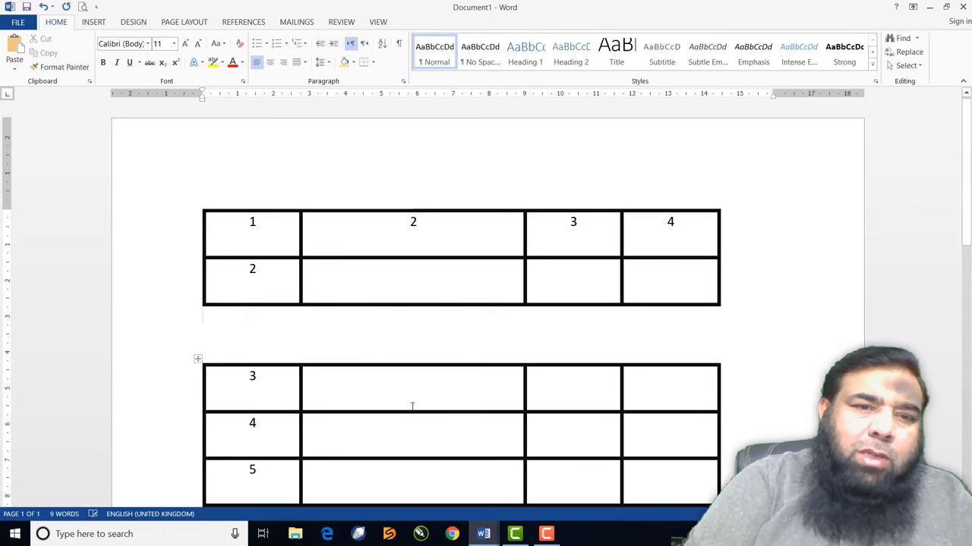
key(Delete)
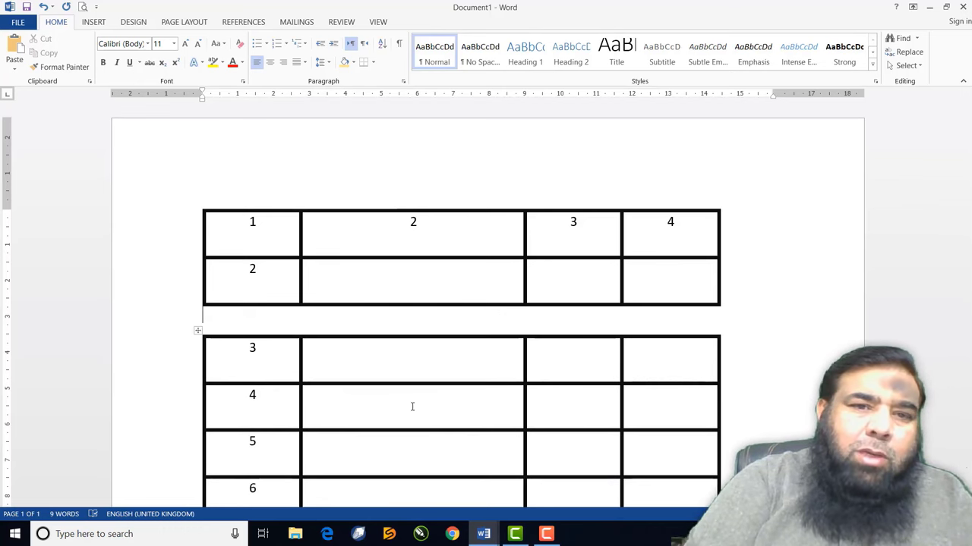
key(Delete)
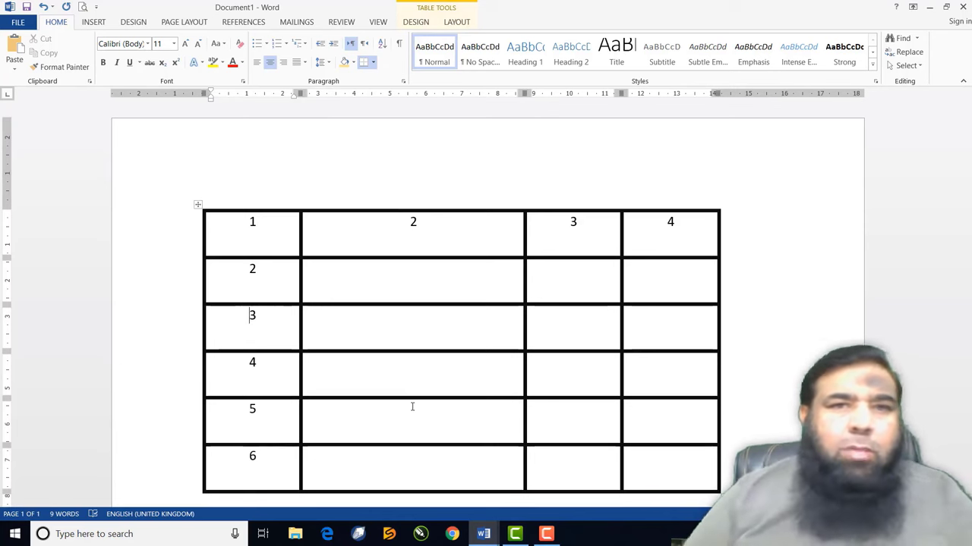
click(373, 340)
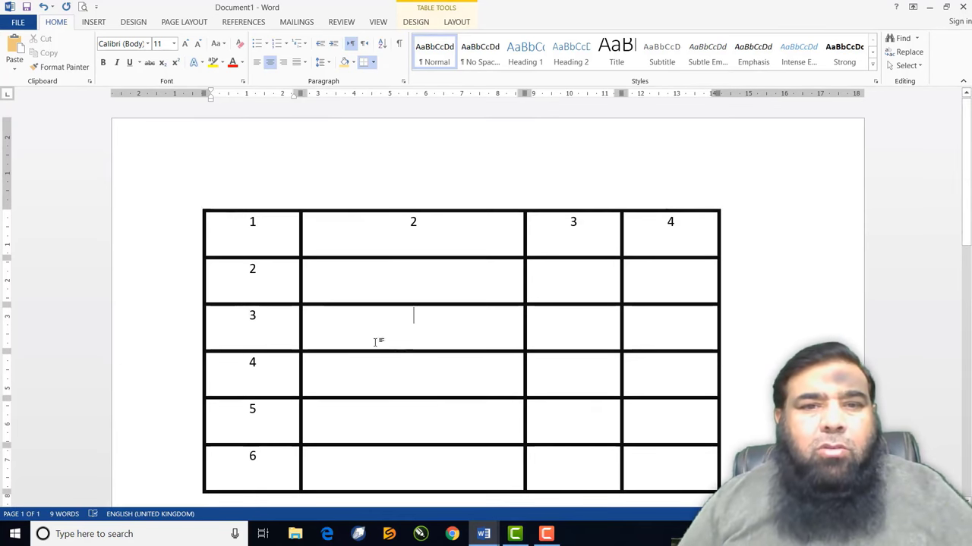
Add a blank column to the right and to the left of the column headed 2
click(456, 22)
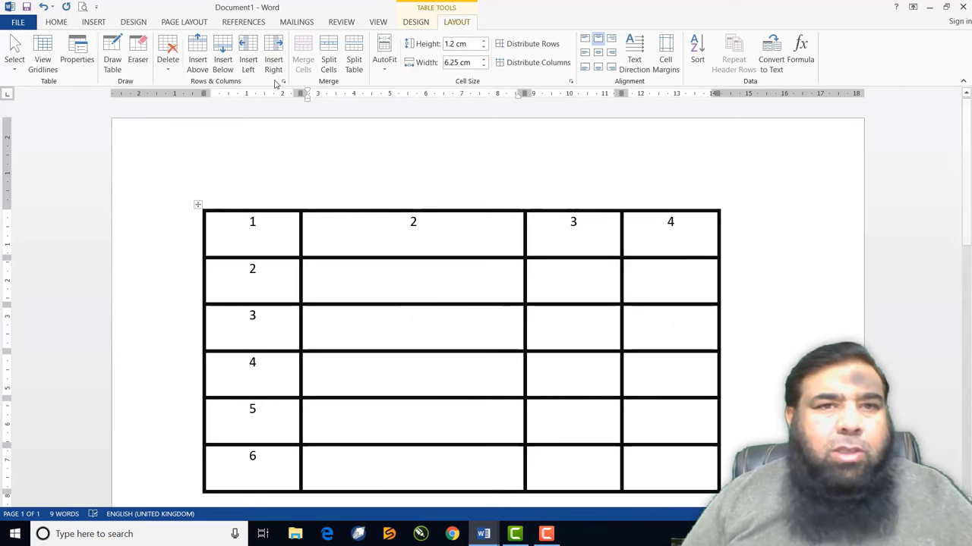
click(274, 47)
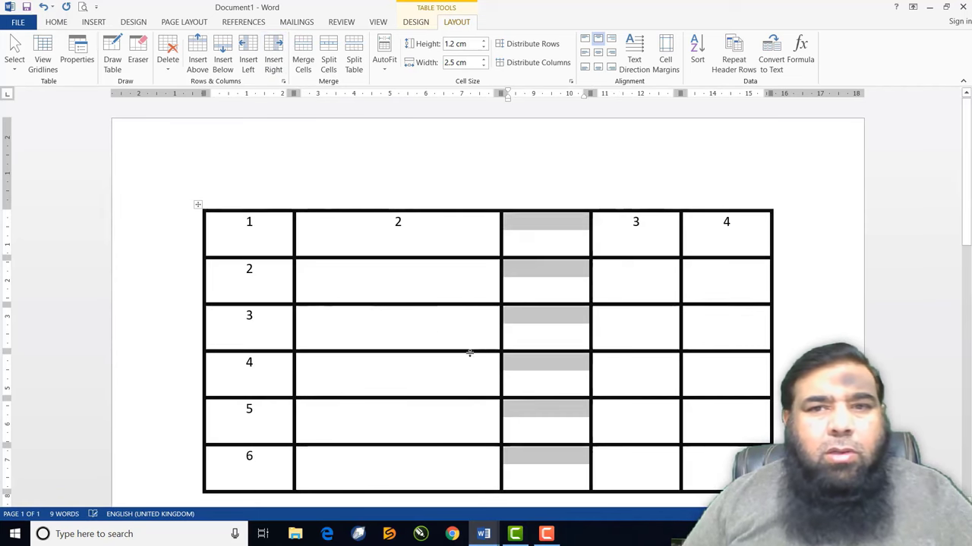
click(505, 316)
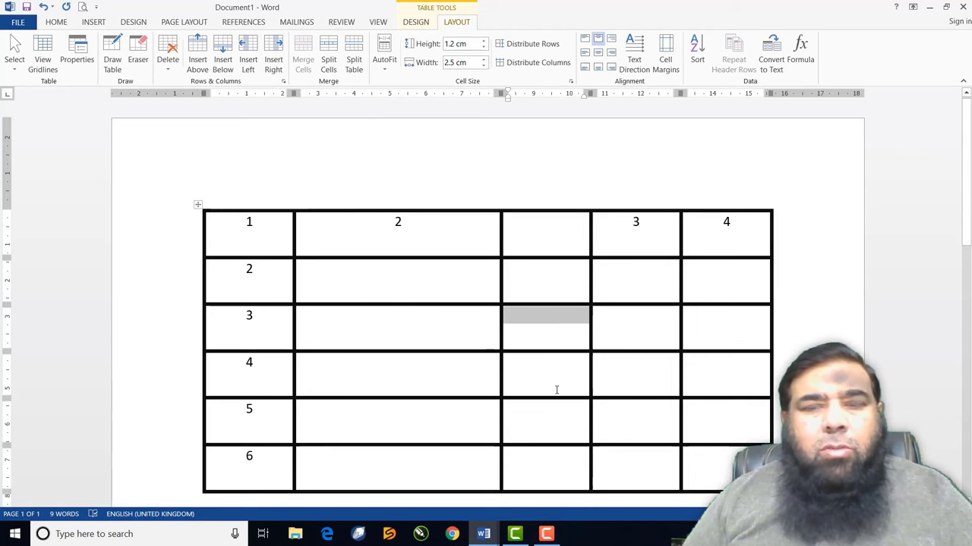
click(405, 282)
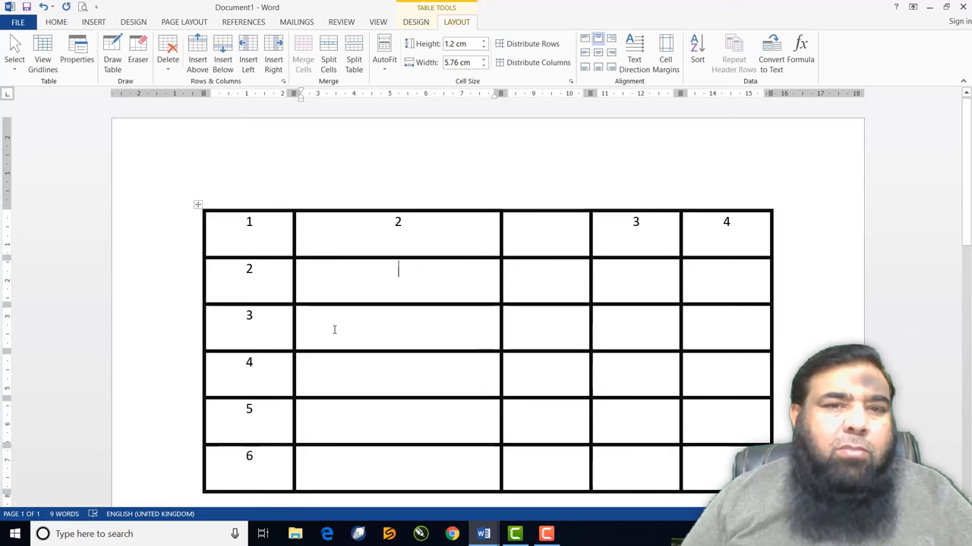
click(252, 61)
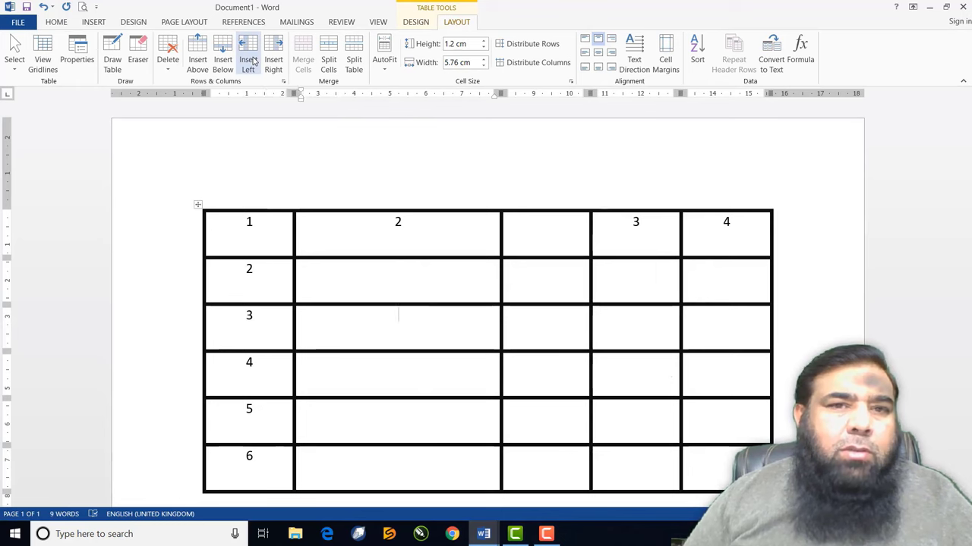
click(349, 302)
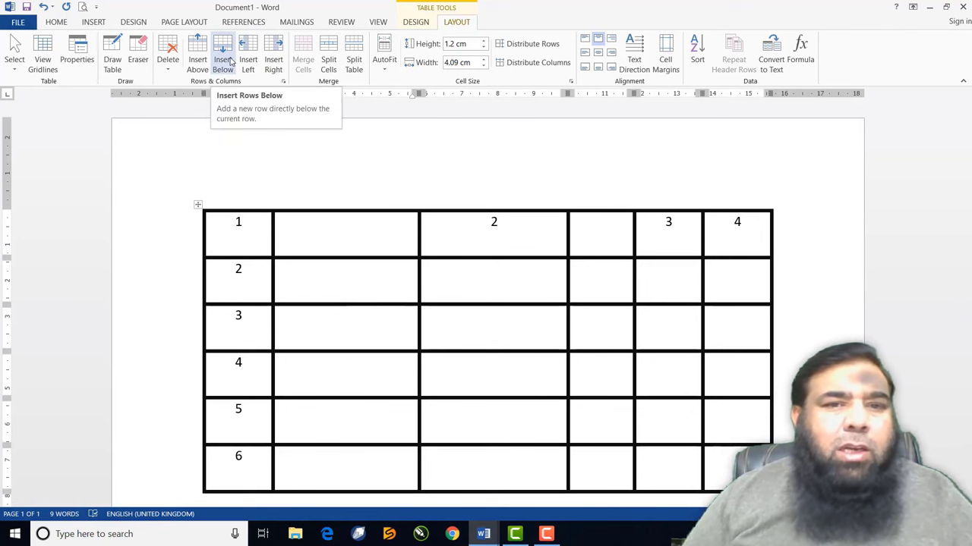
Add a blank row below and a blank row above row 3
click(223, 64)
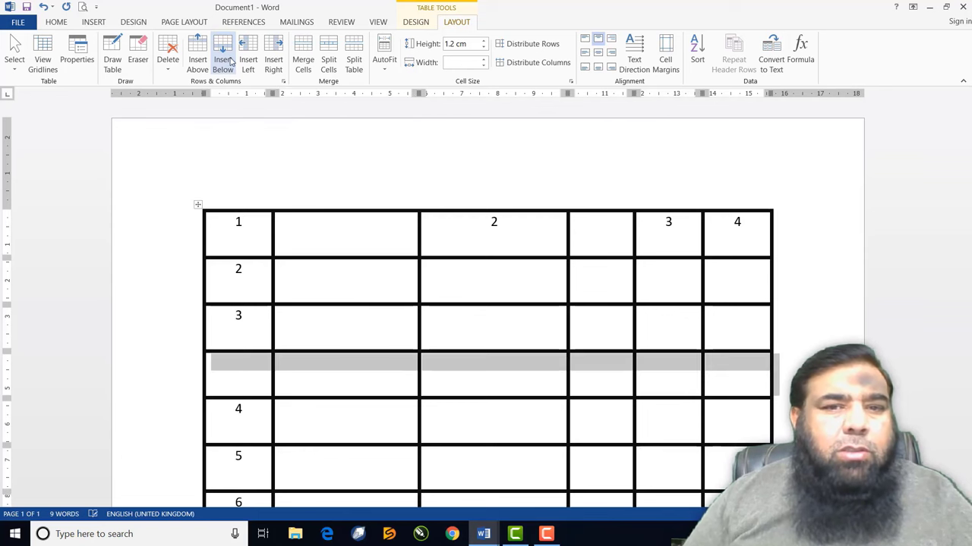
scroll(382, 317, down, 2)
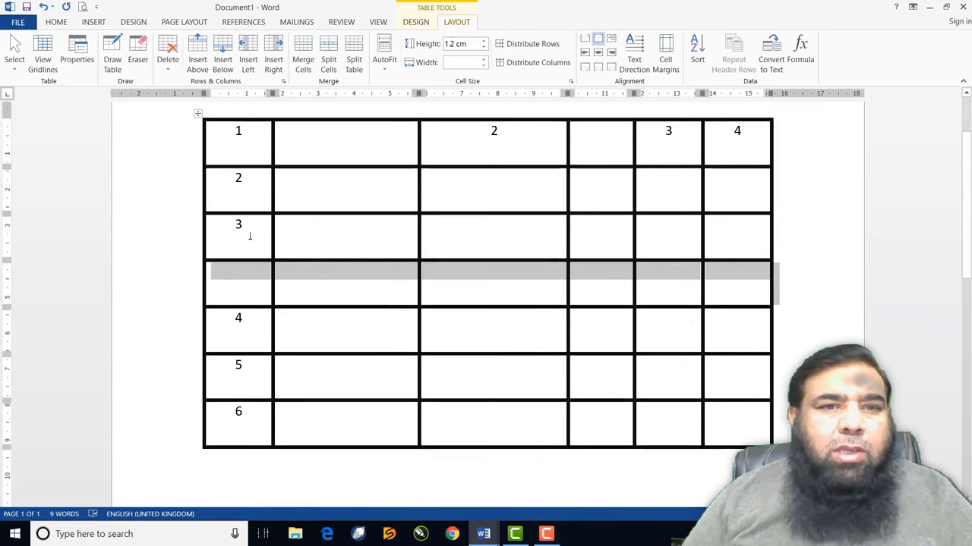
click(334, 289)
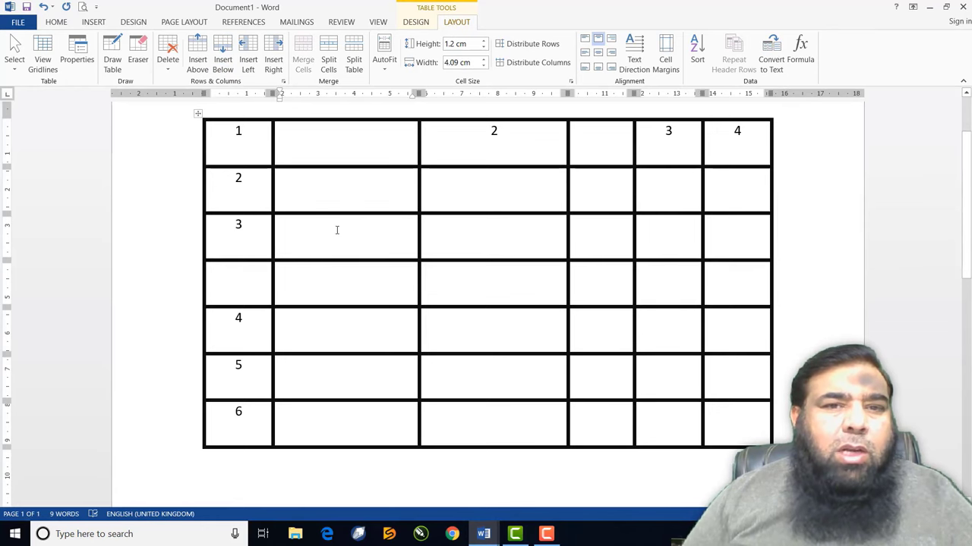
click(197, 61)
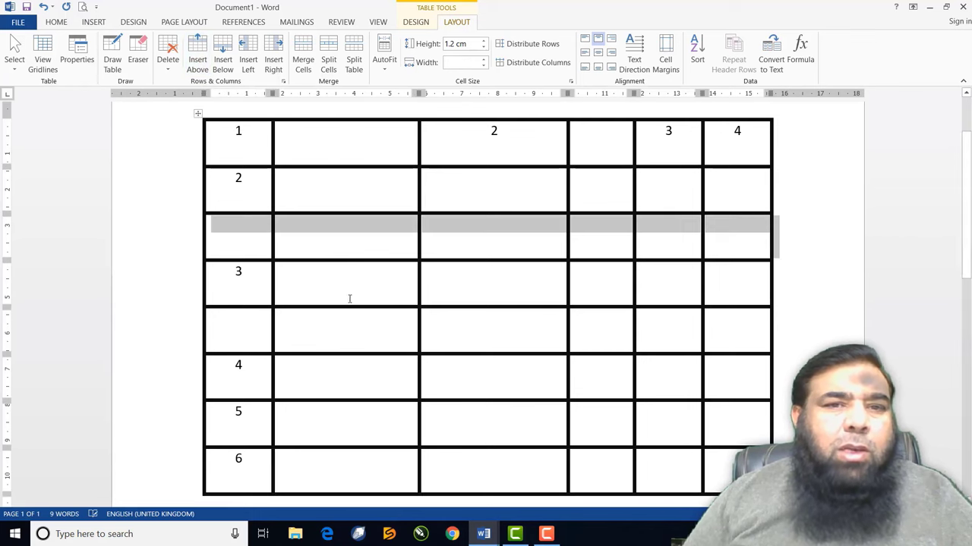
Delete the two blank columns beside column 2 using Delete Columns, leaving columns 1–4
click(332, 249)
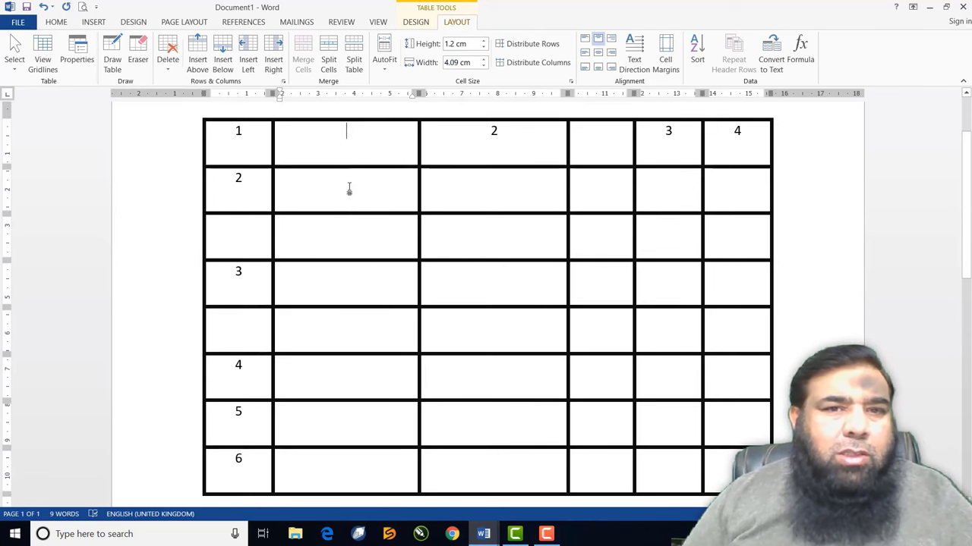
drag(349, 189, 347, 463)
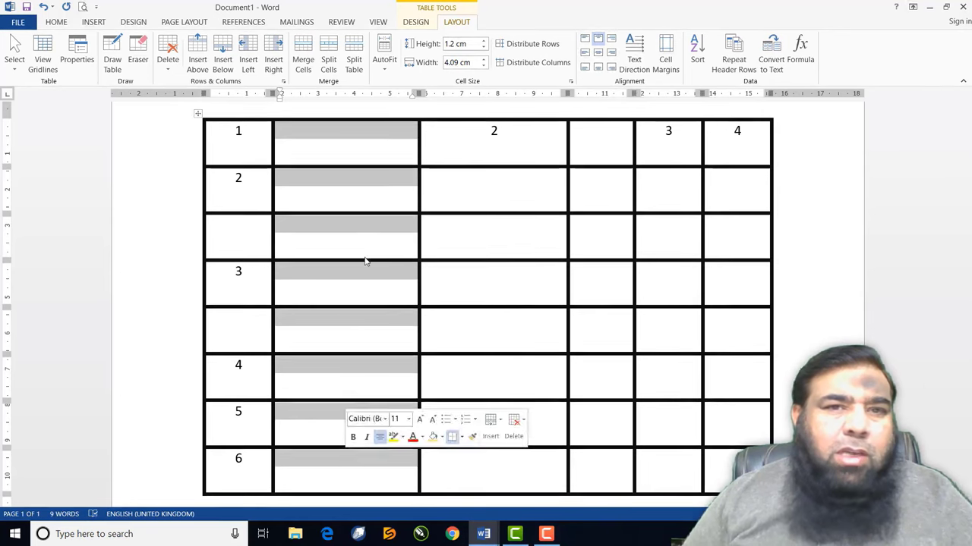
click(349, 149)
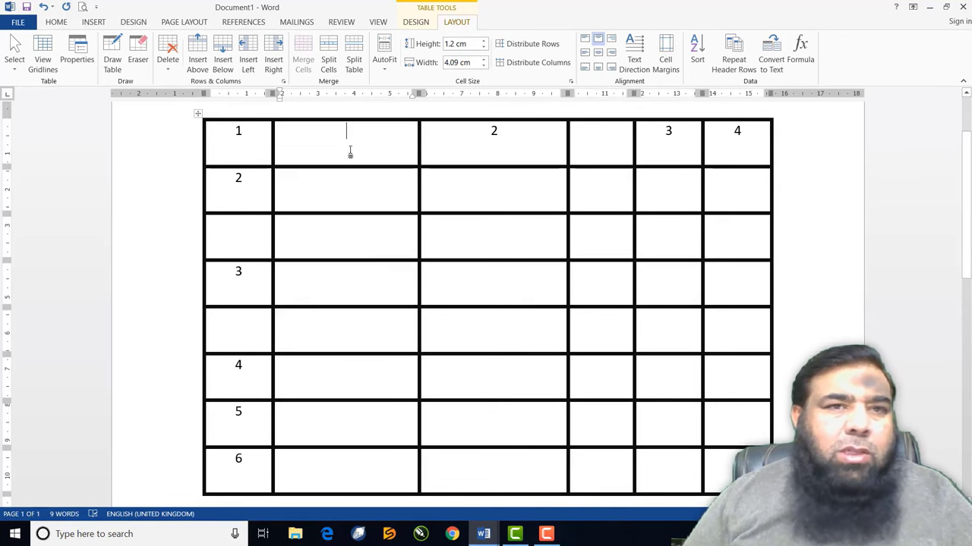
click(163, 71)
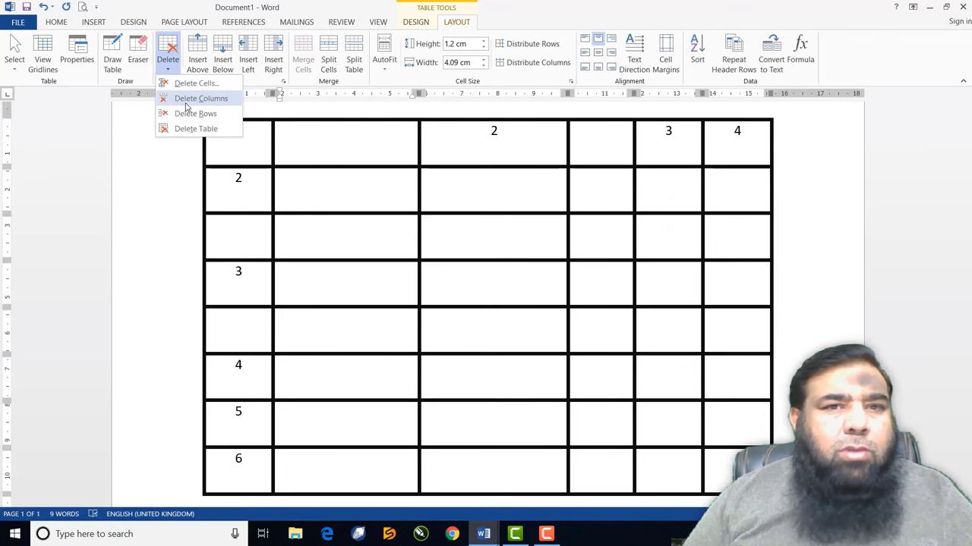
click(186, 100)
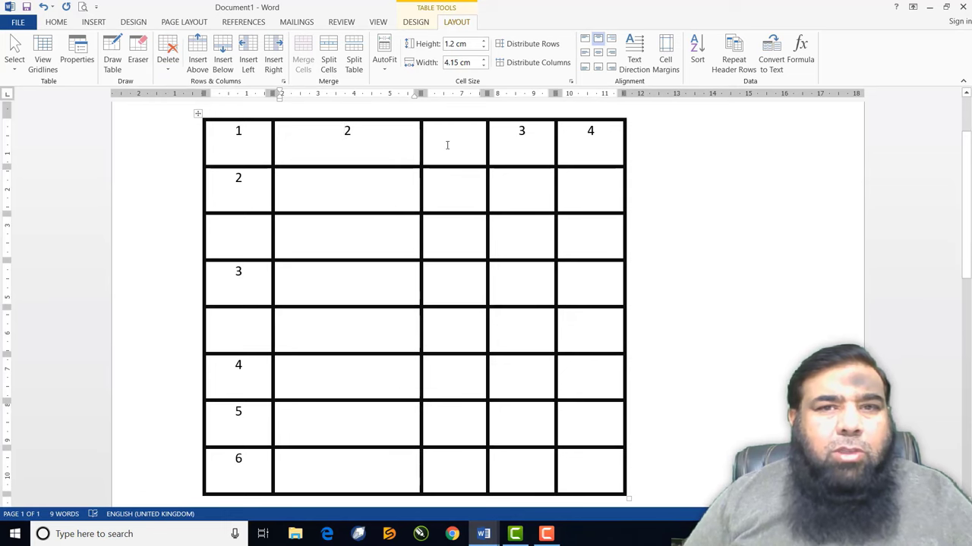
click(168, 54)
click(199, 98)
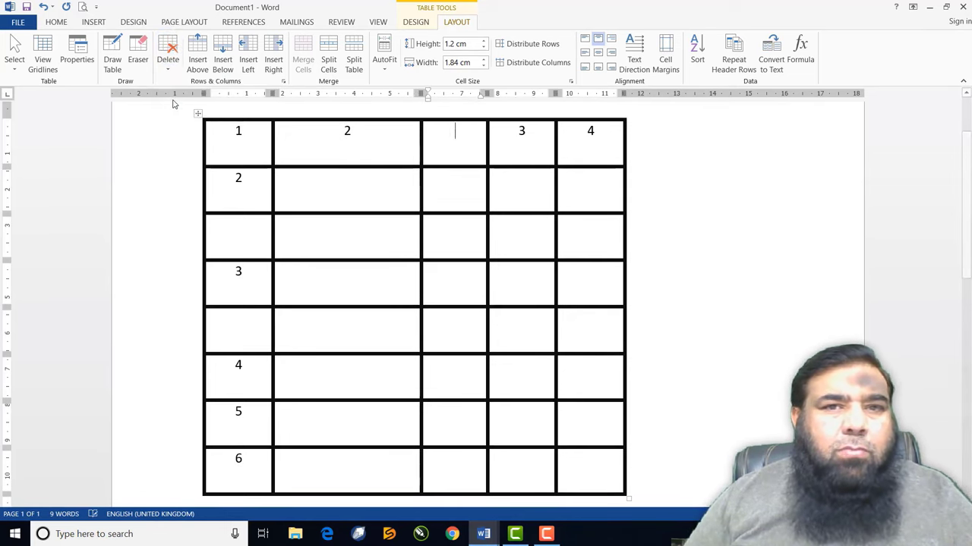
Delete the empty rows between 2 and 3 and between 3 and 4
click(321, 233)
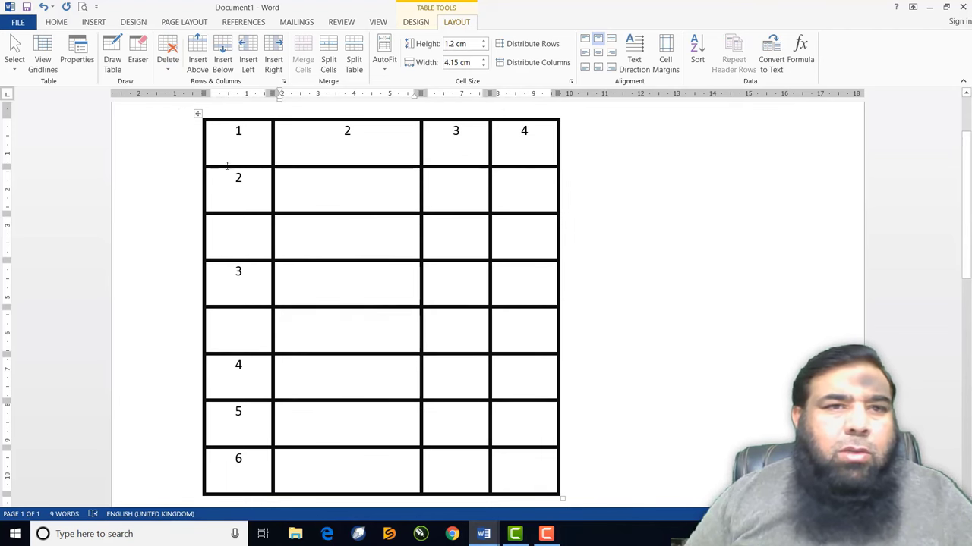
click(168, 66)
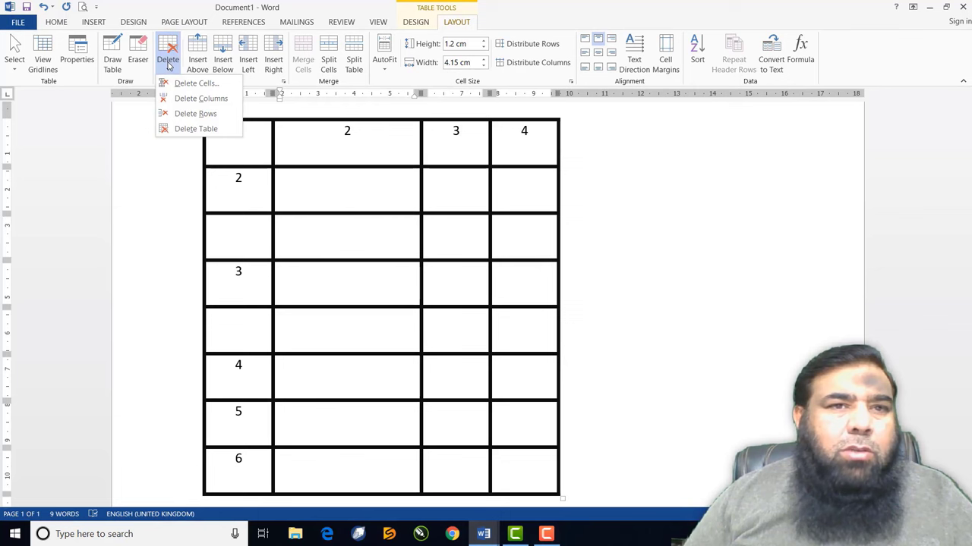
click(195, 114)
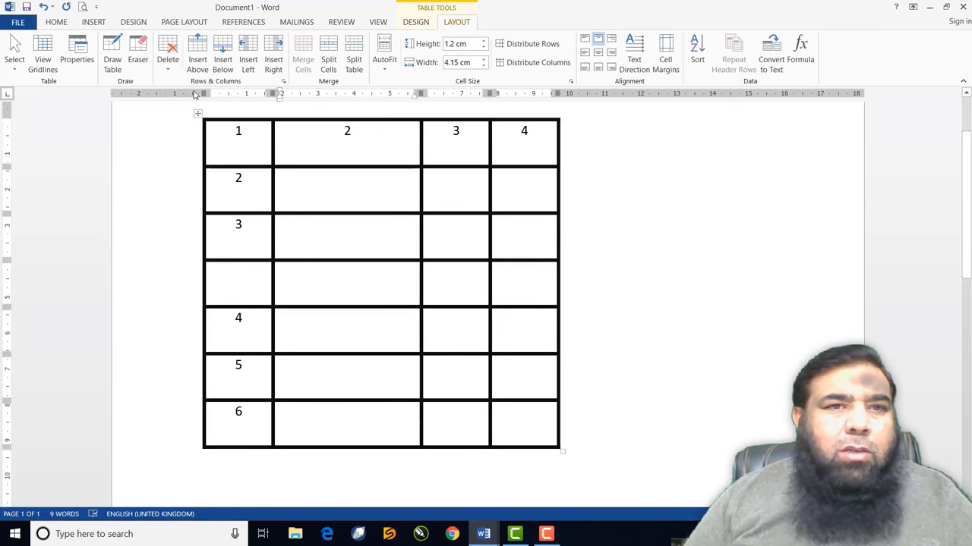
click(170, 64)
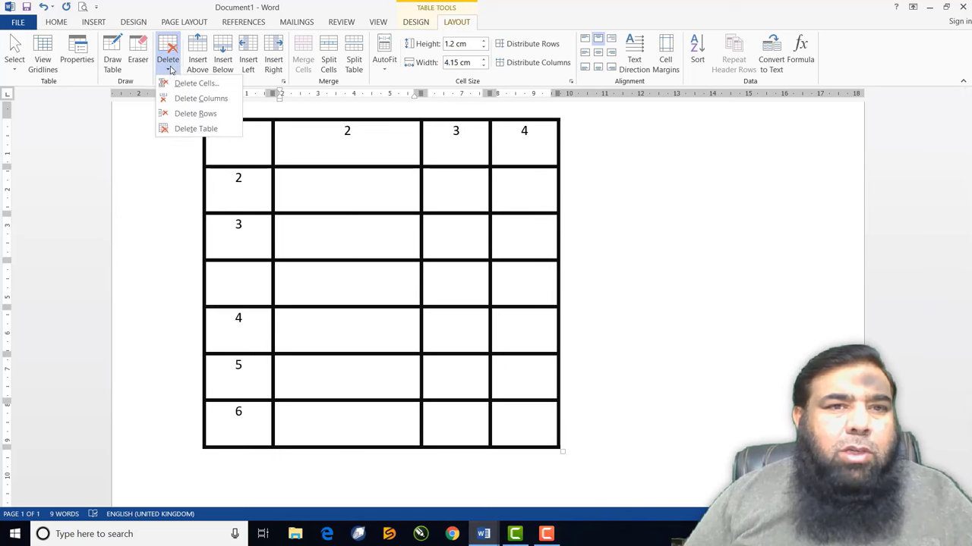
click(178, 114)
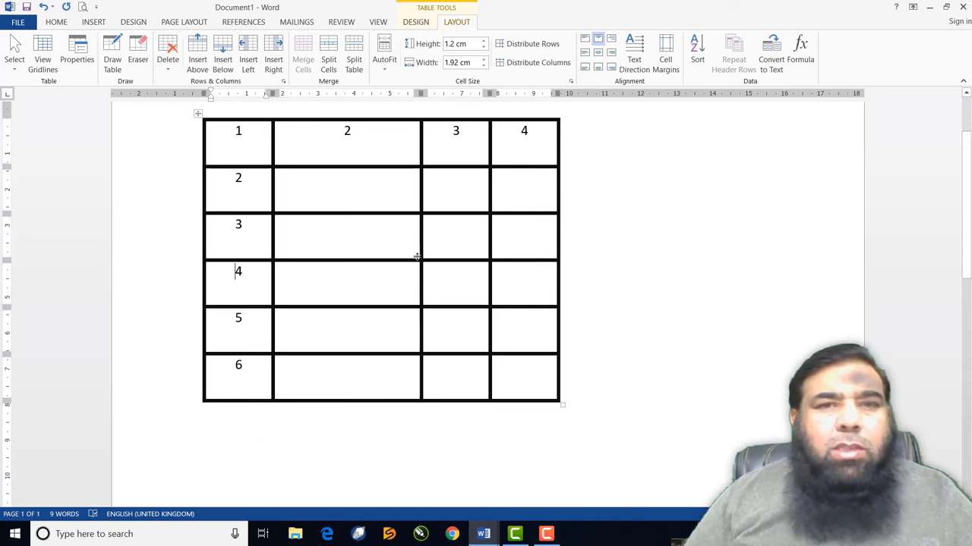
Delete the whole table, restore it with Ctrl+Z, and select the 2 in column one
click(264, 151)
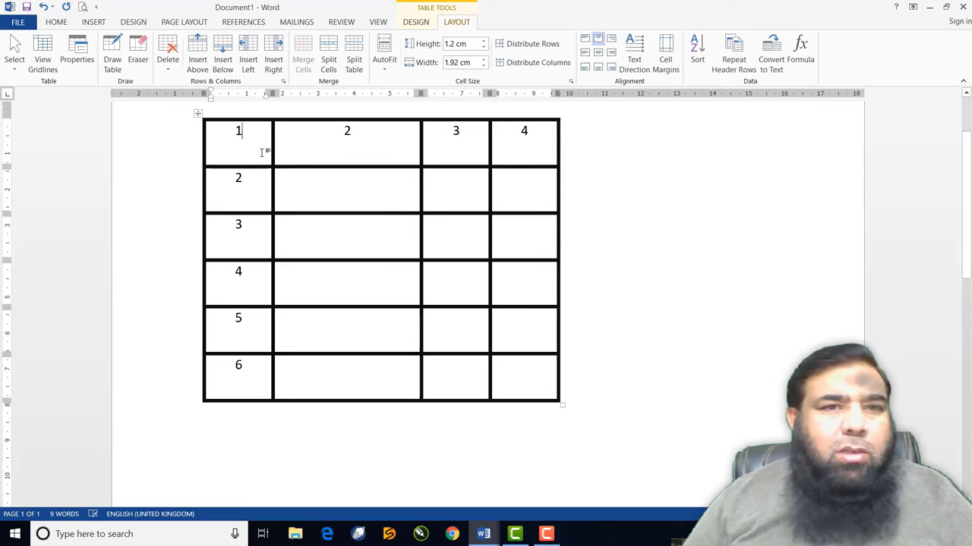
click(168, 55)
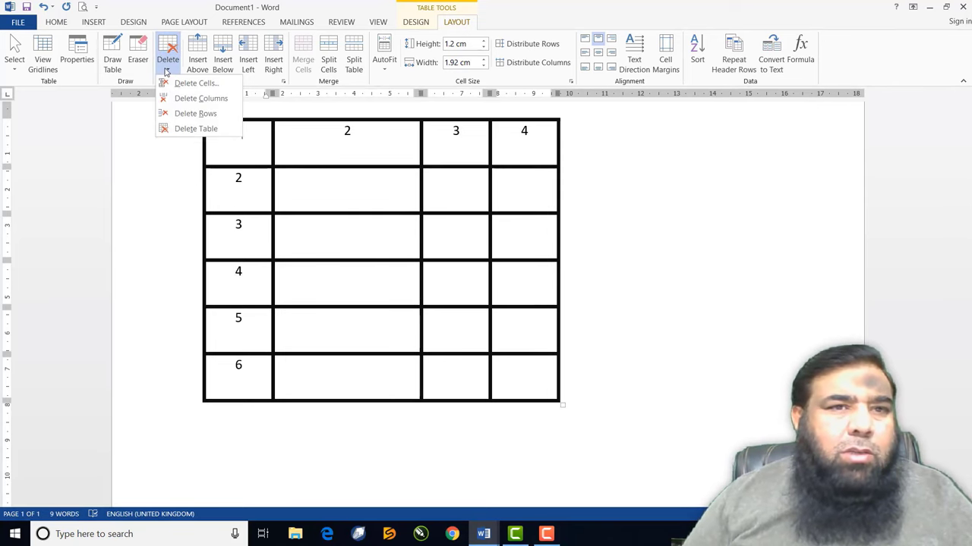
click(182, 130)
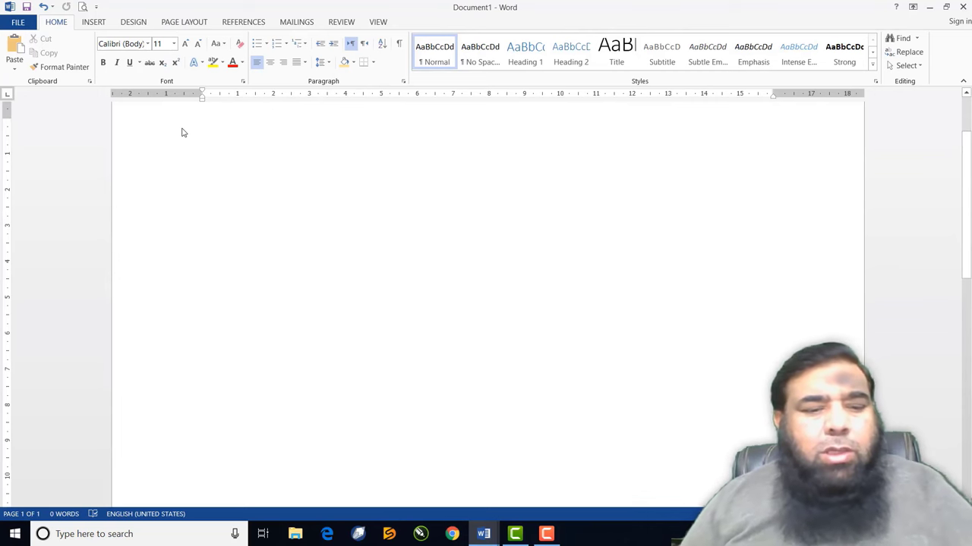
key(ctrl+z)
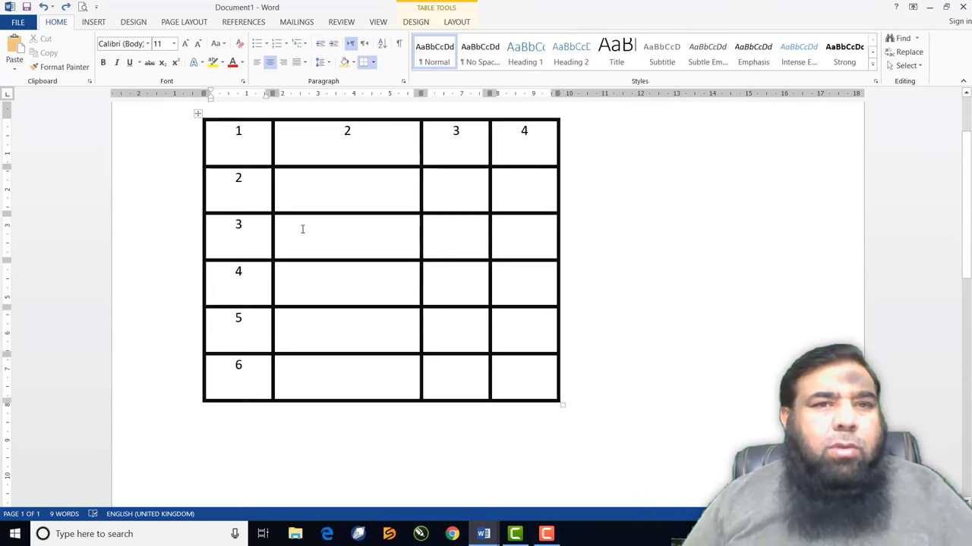
click(306, 191)
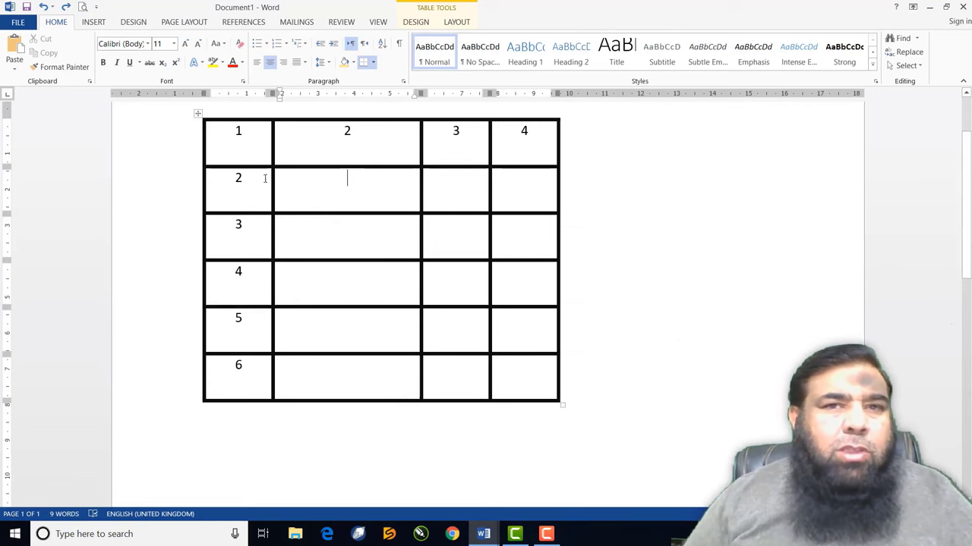
click(456, 23)
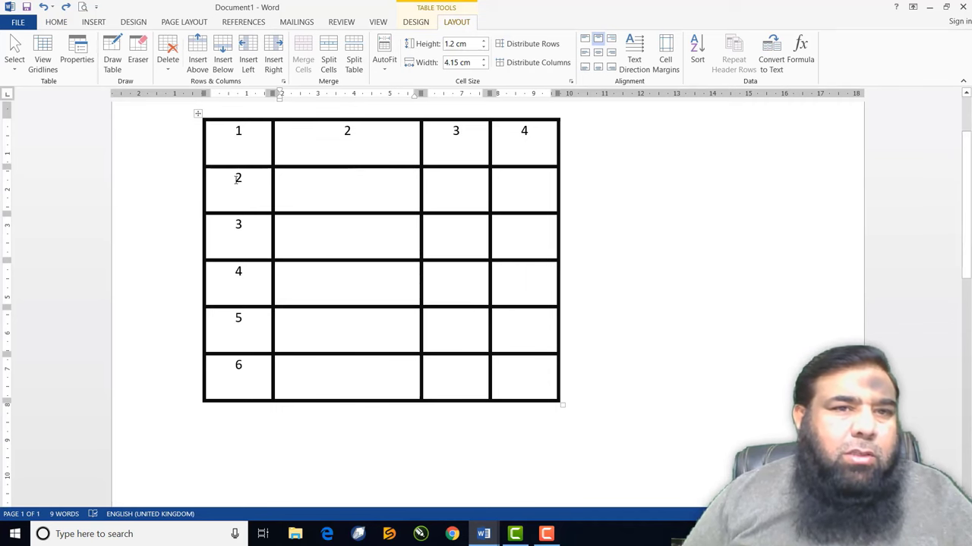
click(237, 178)
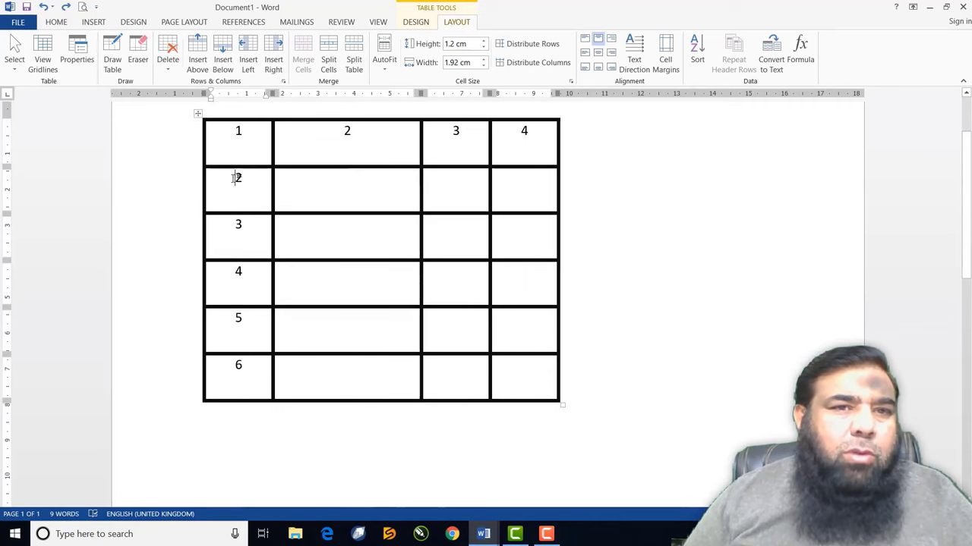
drag(237, 177, 247, 176)
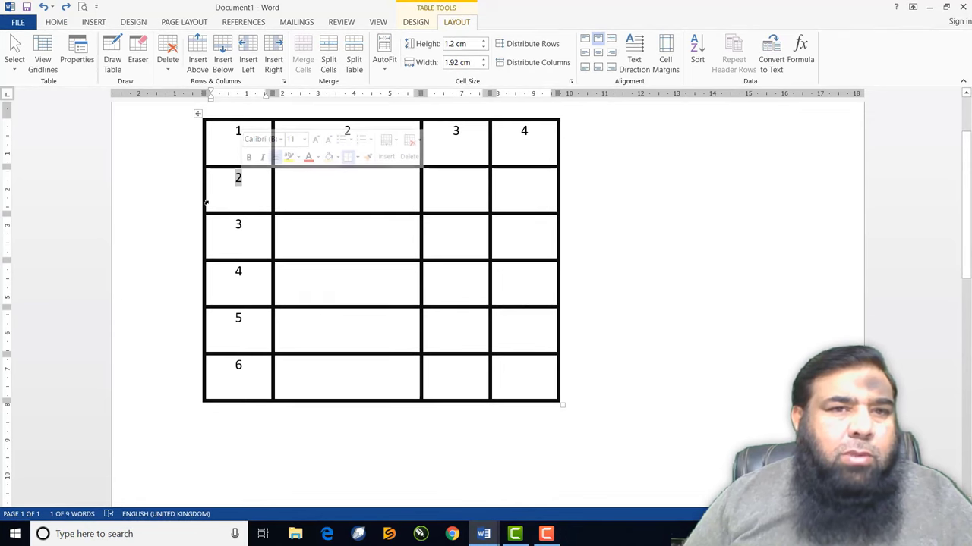
click(222, 199)
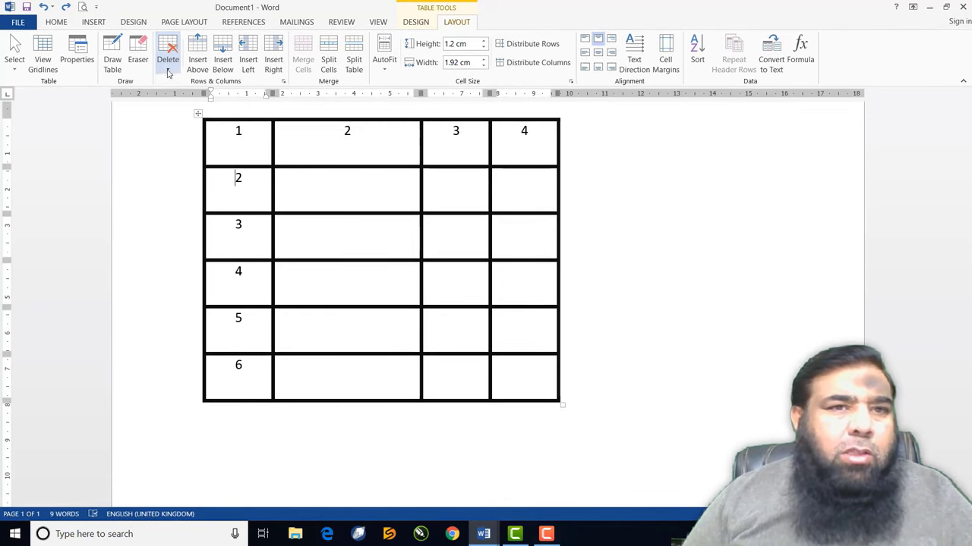
click(167, 64)
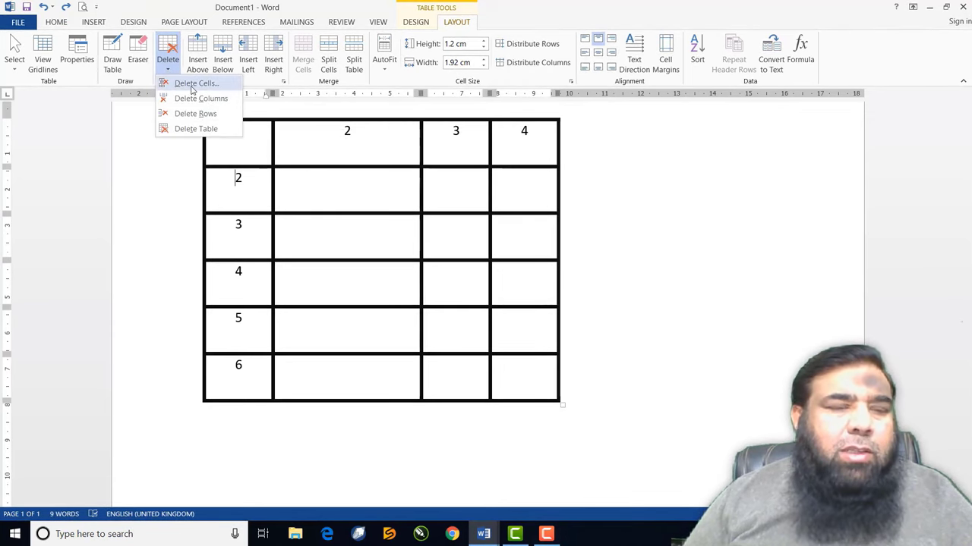
click(194, 84)
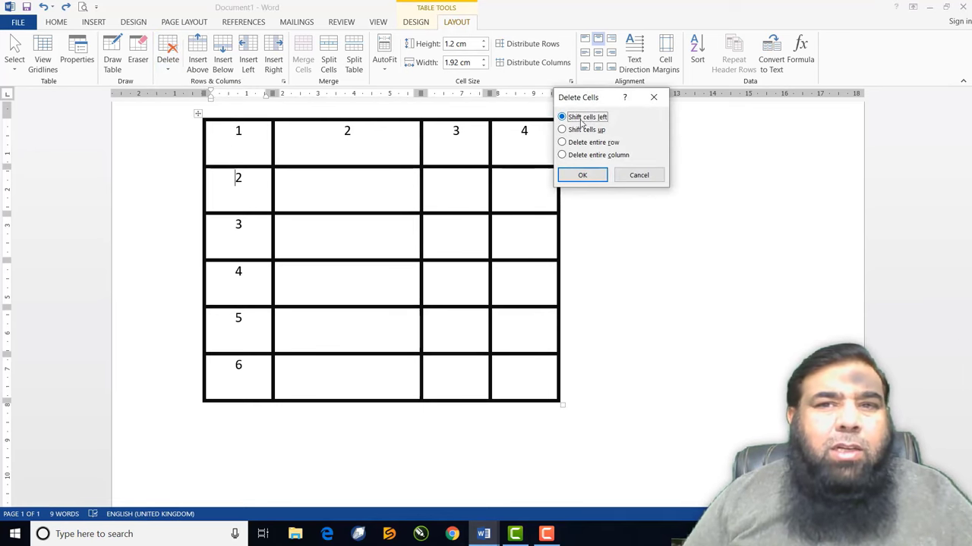
click(562, 130)
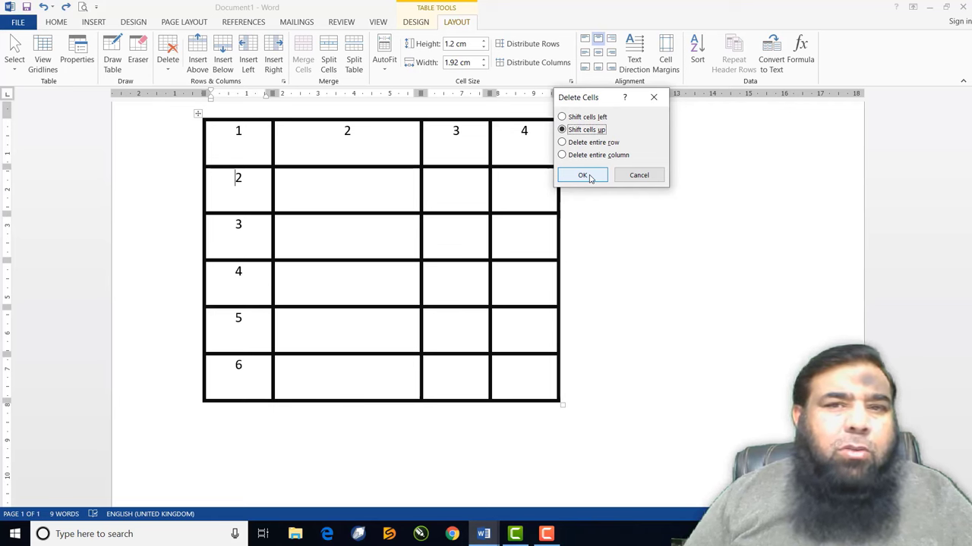
click(582, 176)
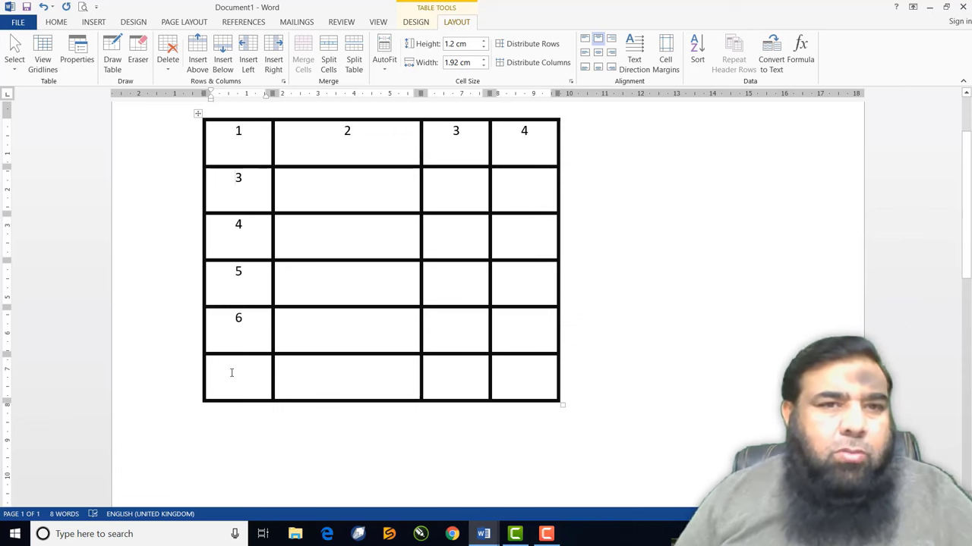
key(ctrl+z)
click(351, 140)
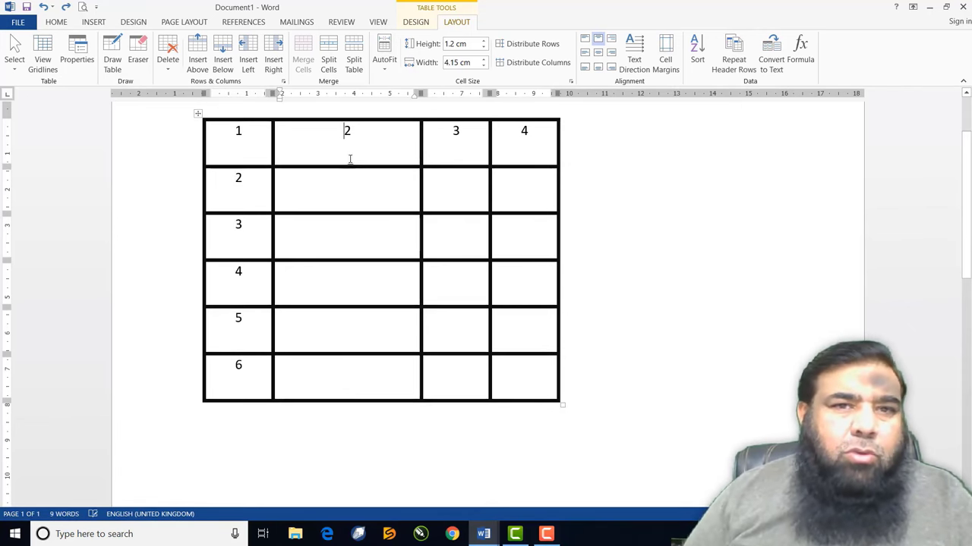
click(168, 54)
click(196, 84)
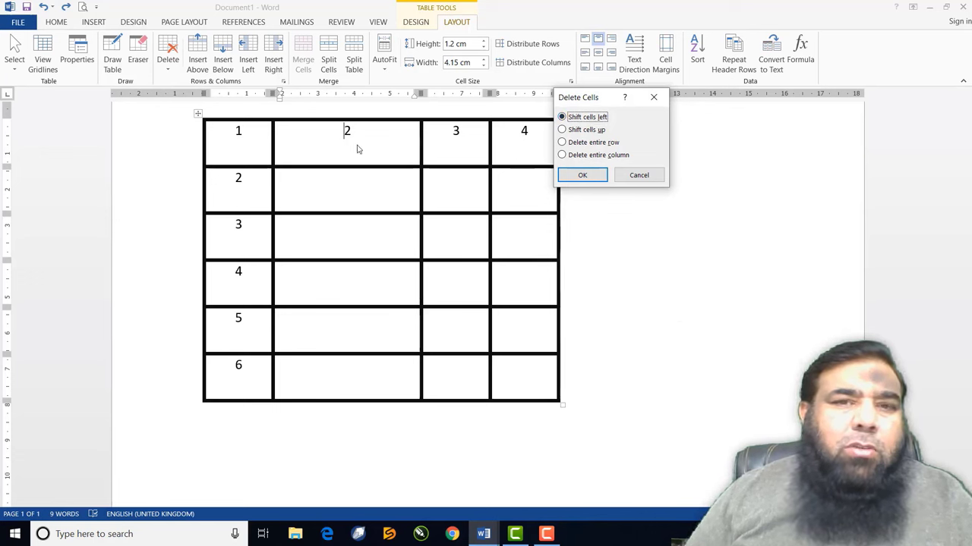
click(582, 174)
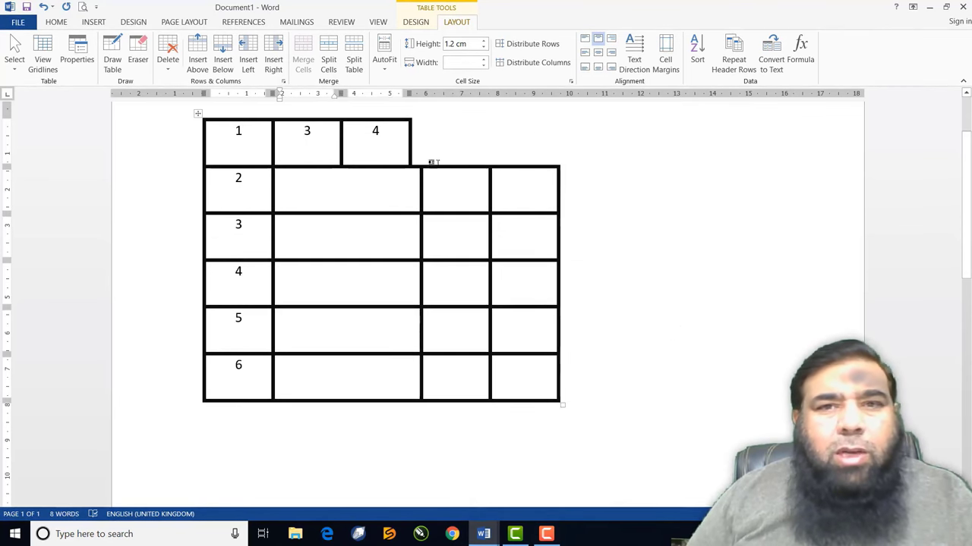
key(ctrl+z)
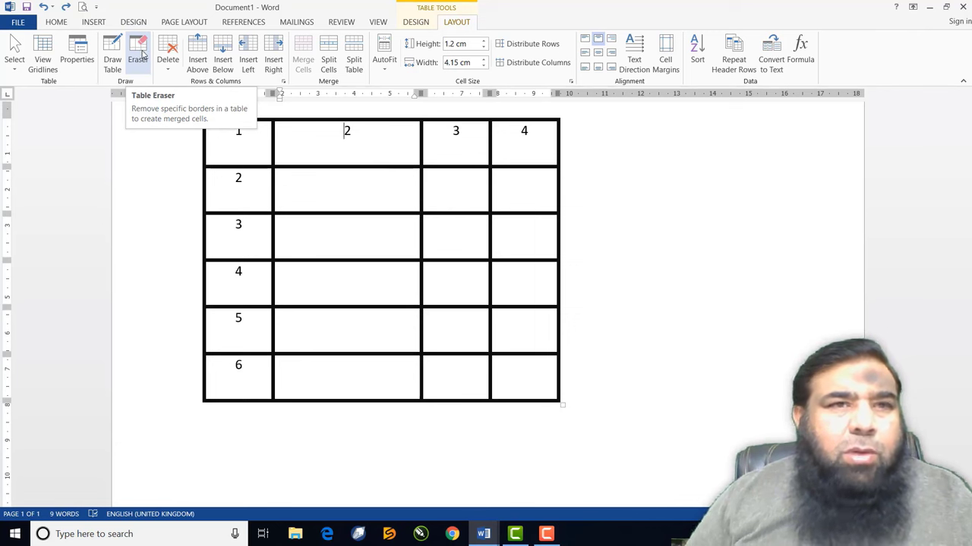
Use the Eraser on the table's top row and right column borders, merging the top-right cells
click(141, 60)
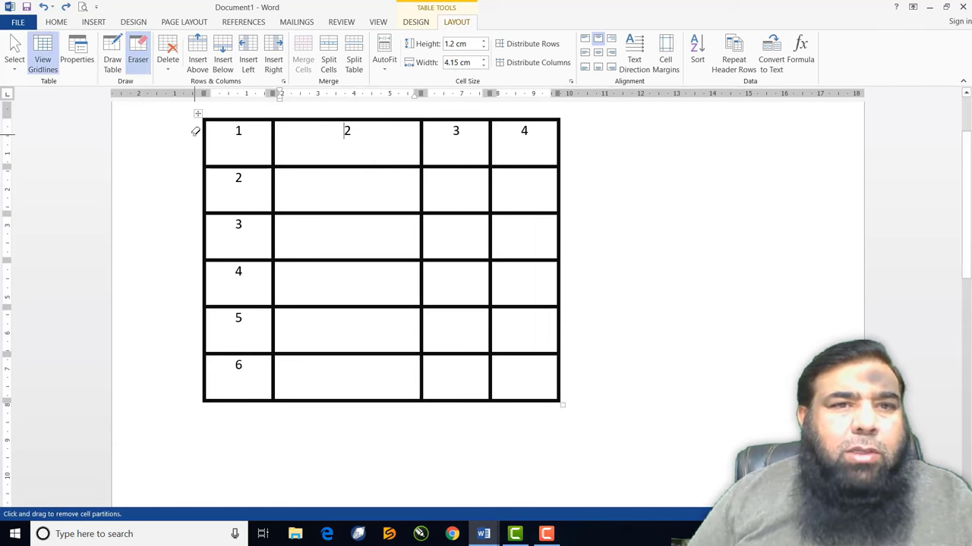
mouse_move(195, 134)
mouse_down()
mouse_move(302, 147)
mouse_move(574, 147)
mouse_up()
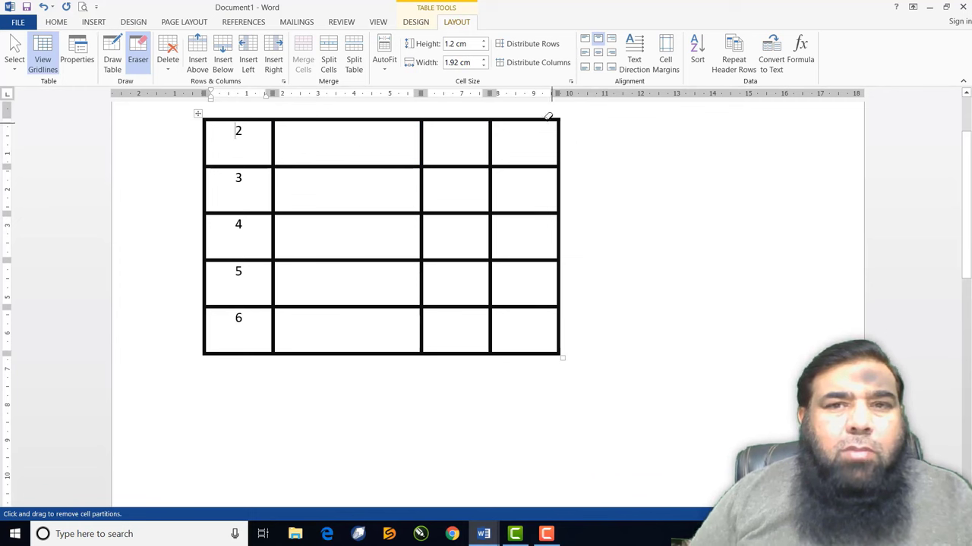
drag(538, 111, 585, 371)
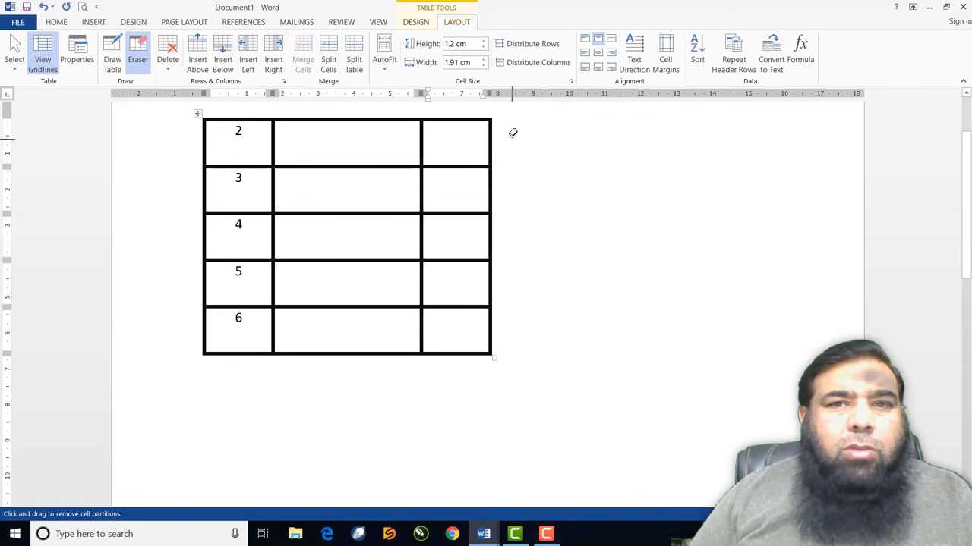
mouse_move(511, 130)
mouse_down()
mouse_move(464, 148)
mouse_move(470, 195)
mouse_up()
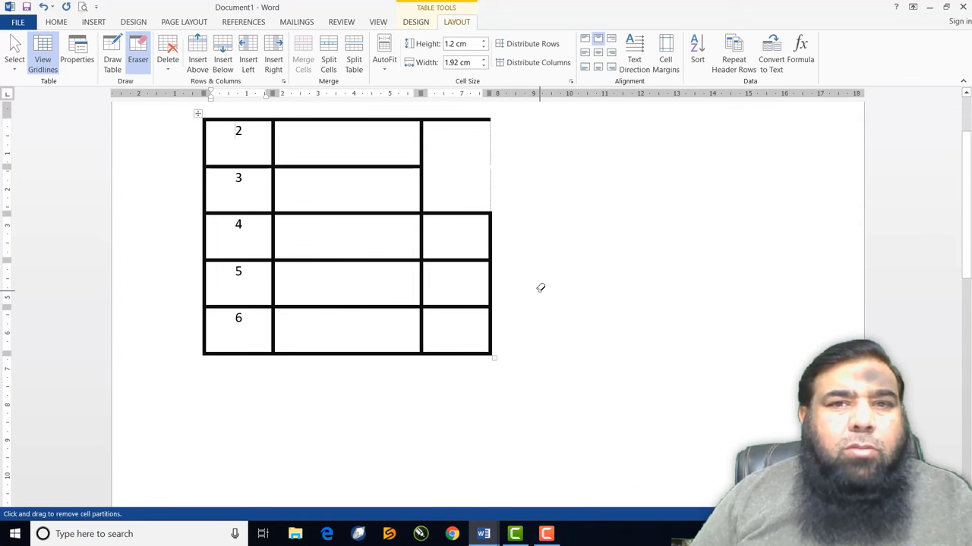
click(456, 120)
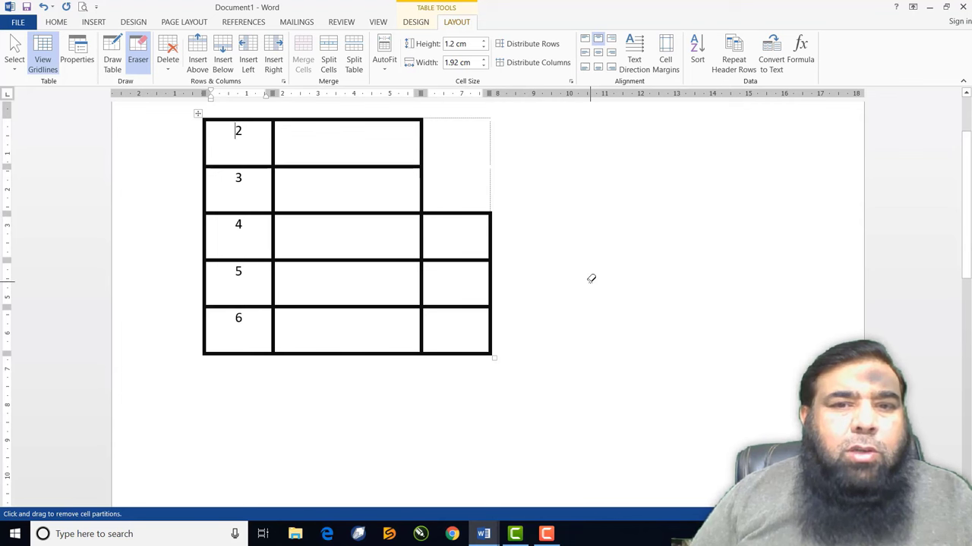
Erase borders to merge middle cells of rows 2–4 and first-column cells from row 3 down
mouse_move(507, 271)
mouse_down()
mouse_move(412, 278)
mouse_move(415, 291)
mouse_up()
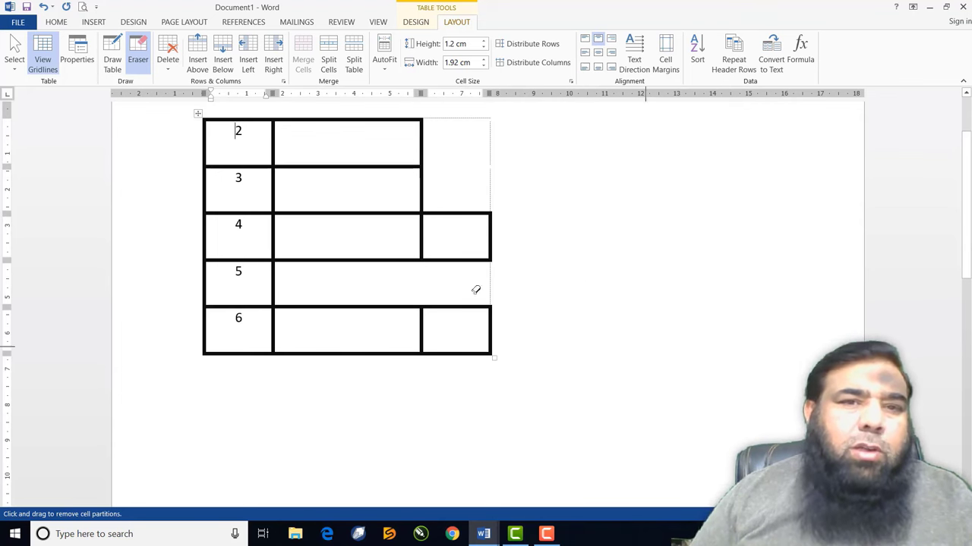
drag(330, 146, 333, 226)
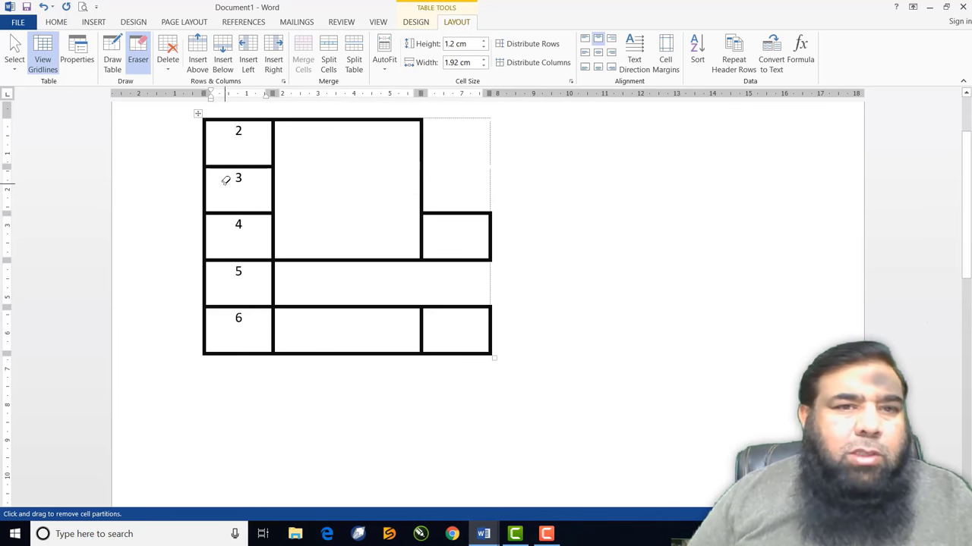
drag(225, 180, 239, 322)
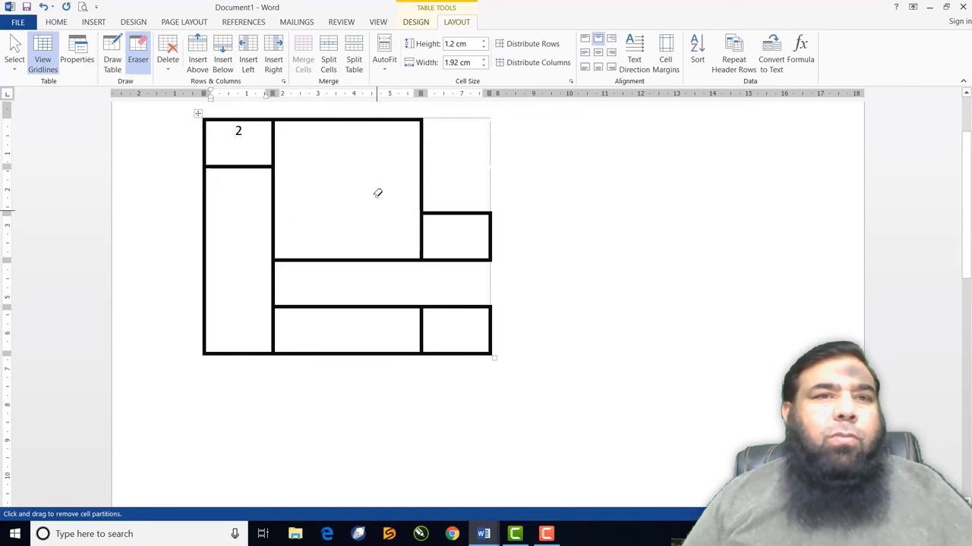
click(138, 53)
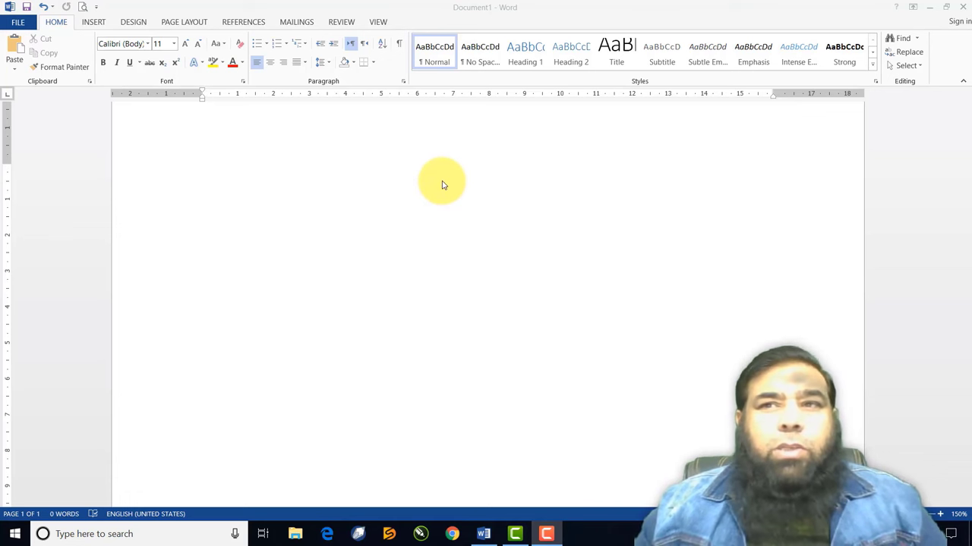
Open the Insert Picture dialog from the INSERT tab's Pictures command
click(97, 25)
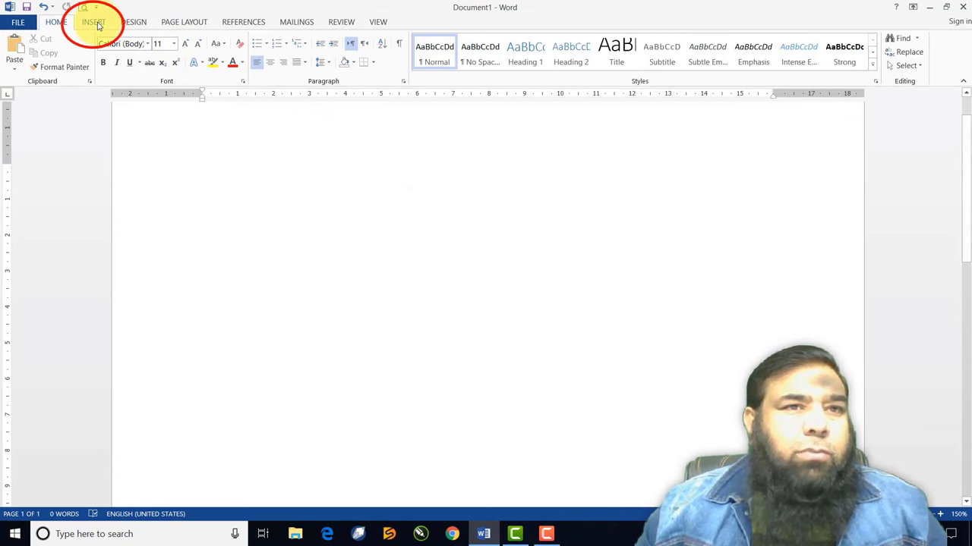
click(97, 25)
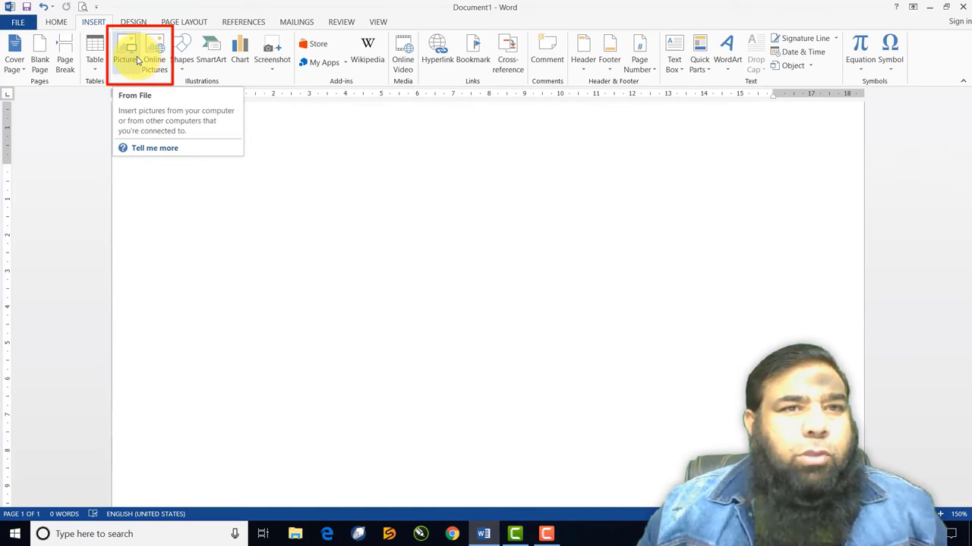
click(138, 60)
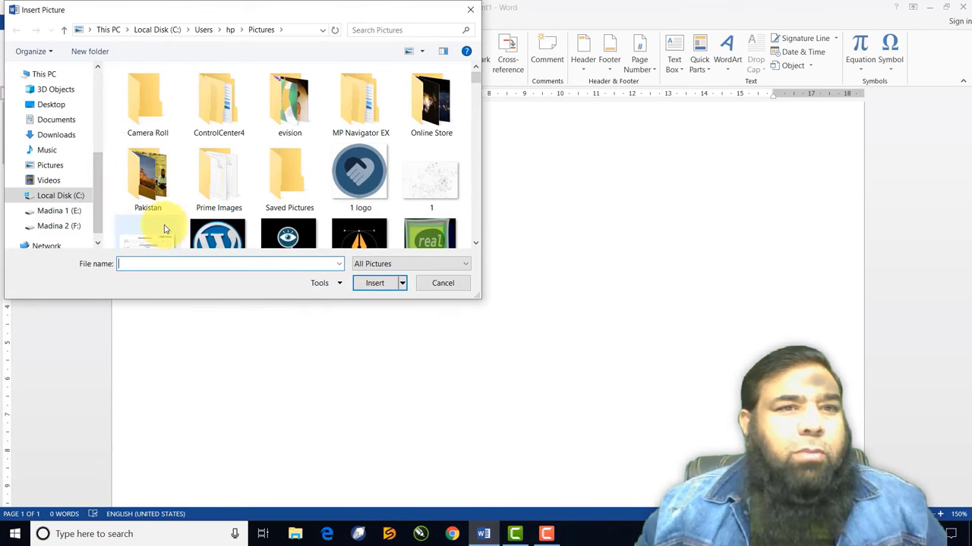
Insert the photo 2013-05-31 13.09.01 from the Pictures folder into the document
click(53, 165)
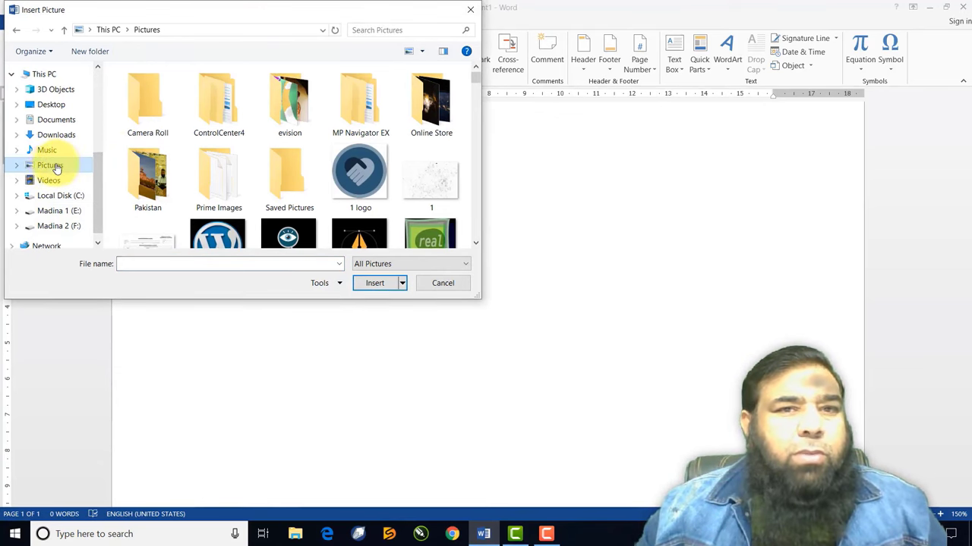
scroll(310, 180, down, 10)
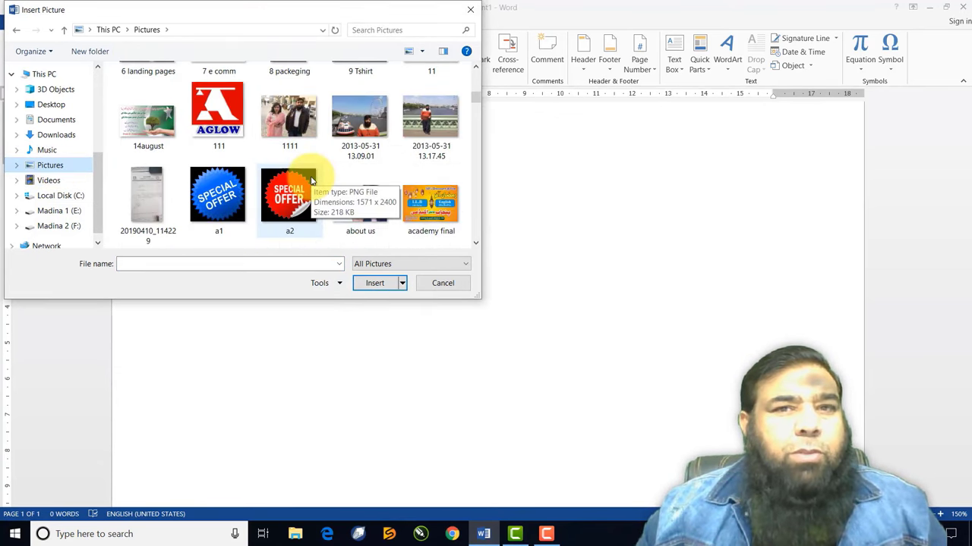
scroll(310, 180, up, 1)
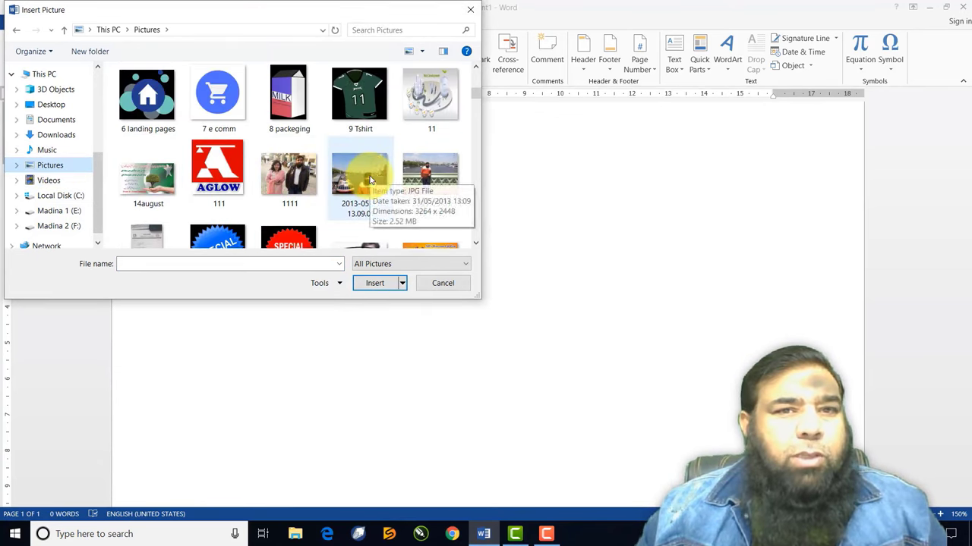
click(370, 179)
click(375, 283)
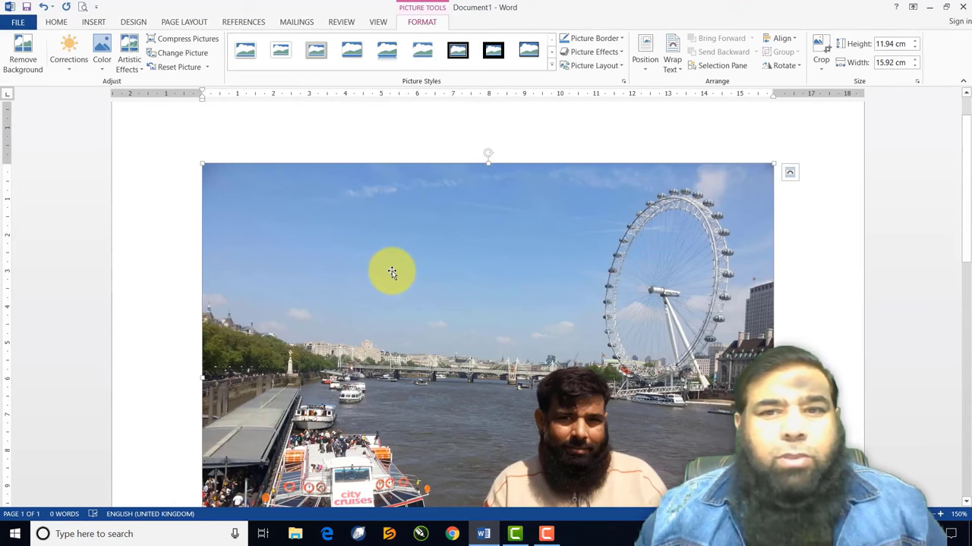
Point out the London Eye photo's corner sizing handle and its top rotation handle
scroll(392, 272, down, 5)
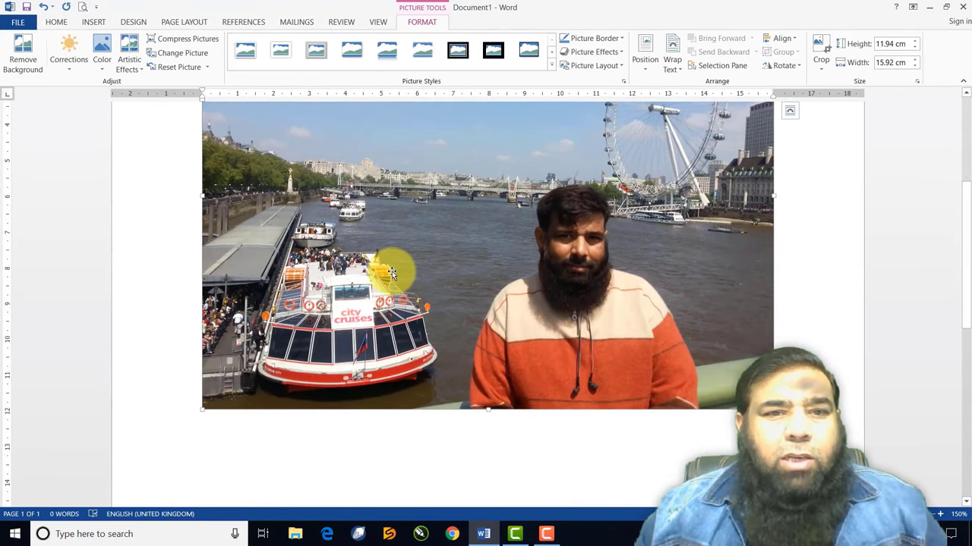
scroll(392, 272, up, 5)
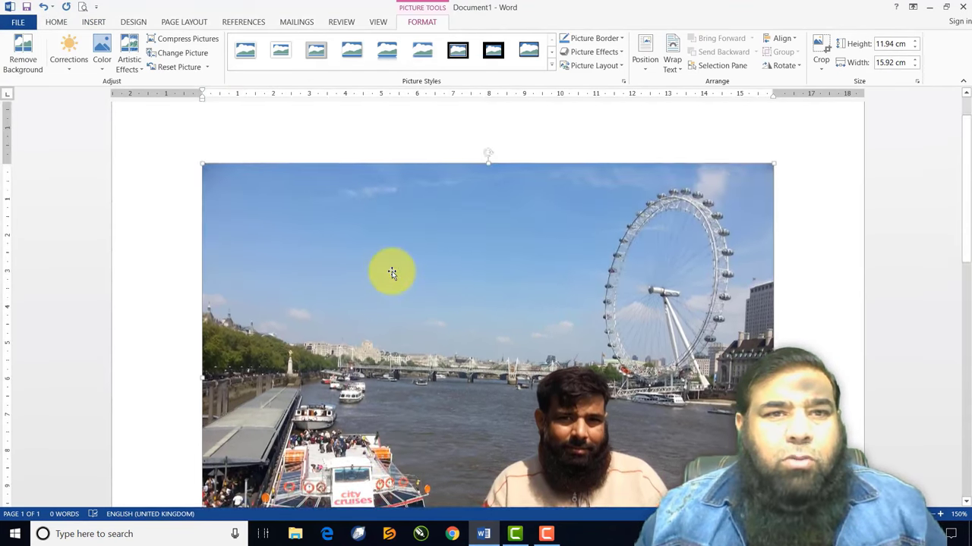
click(204, 168)
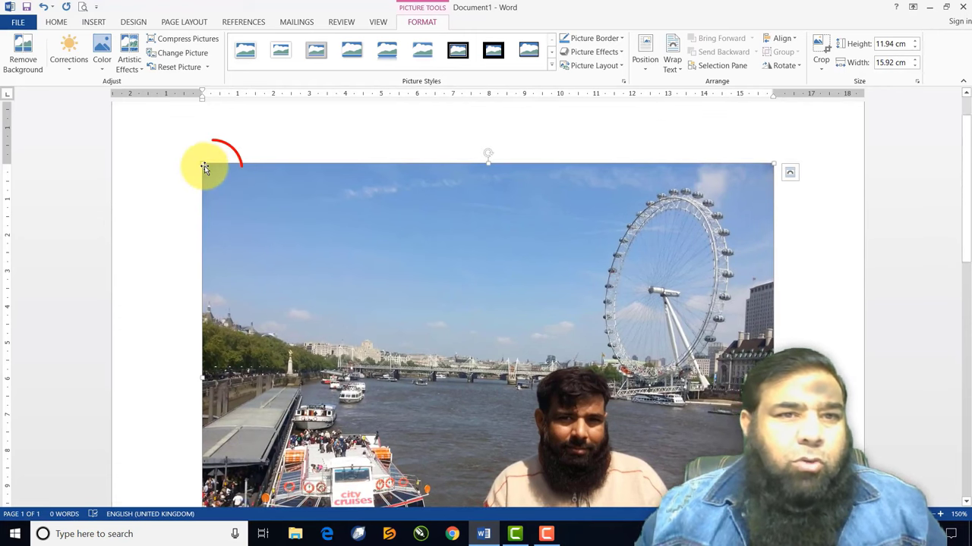
click(485, 166)
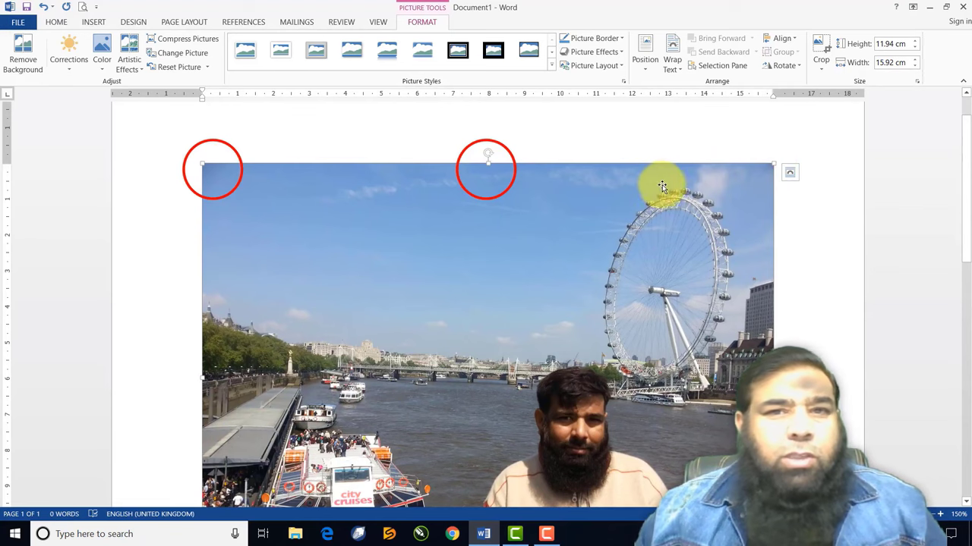
scroll(649, 179, down, 3)
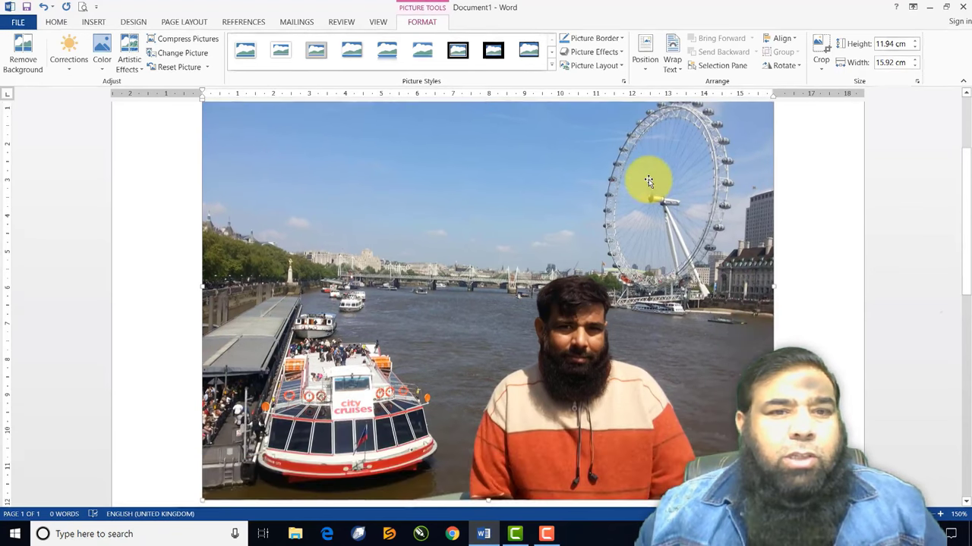
scroll(648, 179, down, 4)
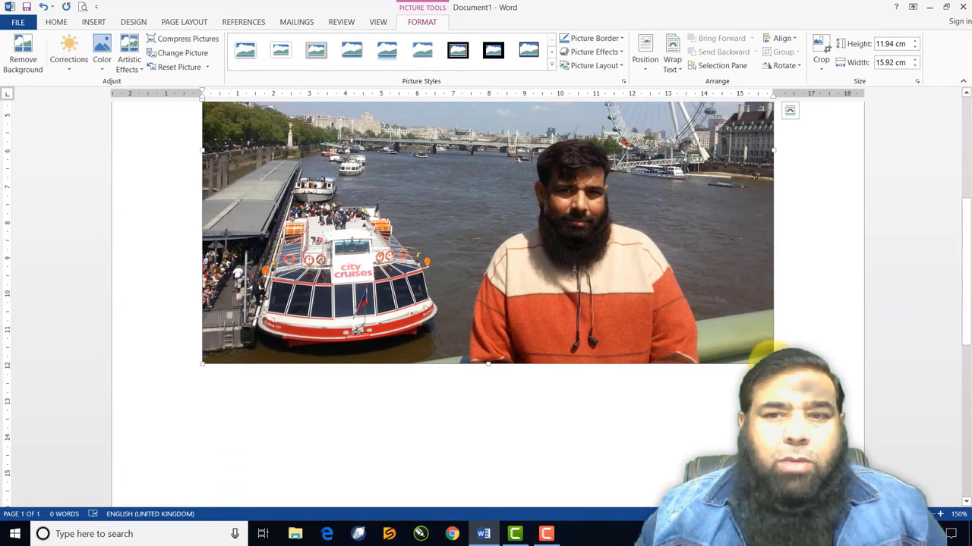
Drag the photo's sizing handles to distort it to 4.18 cm high by 7.11 cm wide
drag(772, 363, 505, 200)
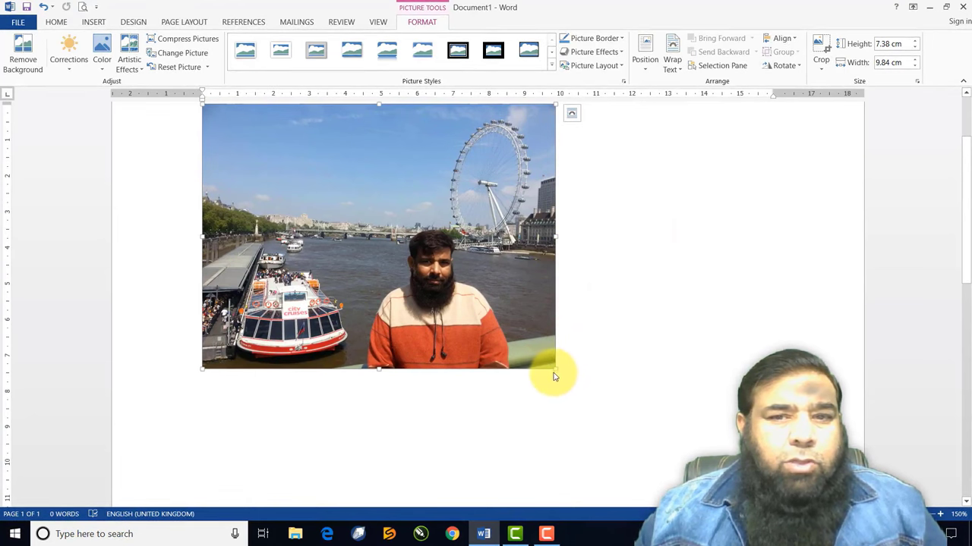
mouse_move(555, 370)
mouse_down()
mouse_move(463, 271)
mouse_move(481, 312)
mouse_move(554, 354)
mouse_up()
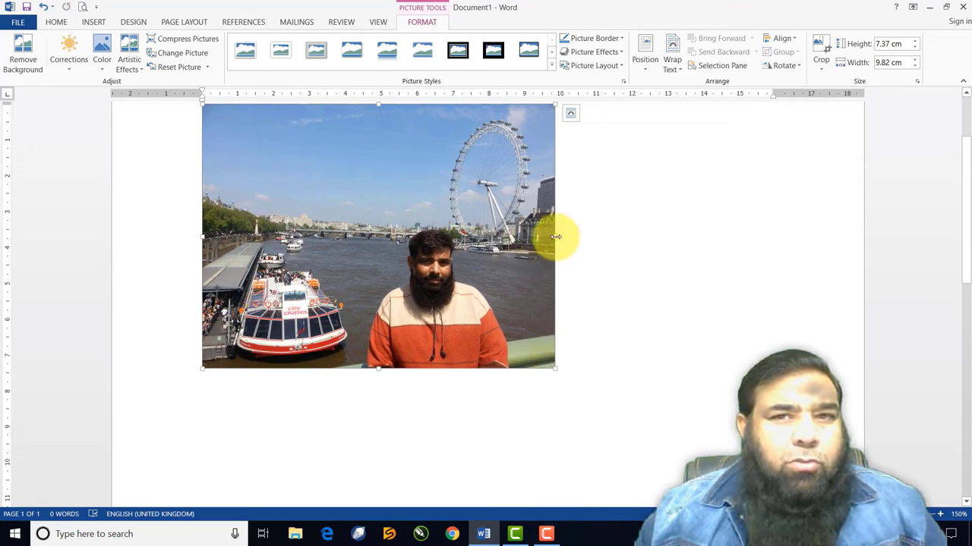
drag(555, 237, 555, 237)
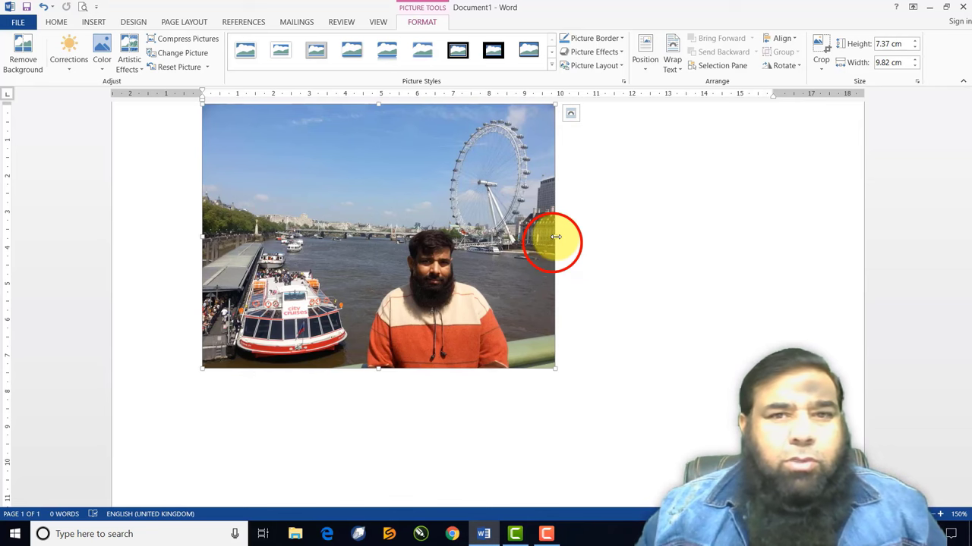
drag(556, 237, 765, 245)
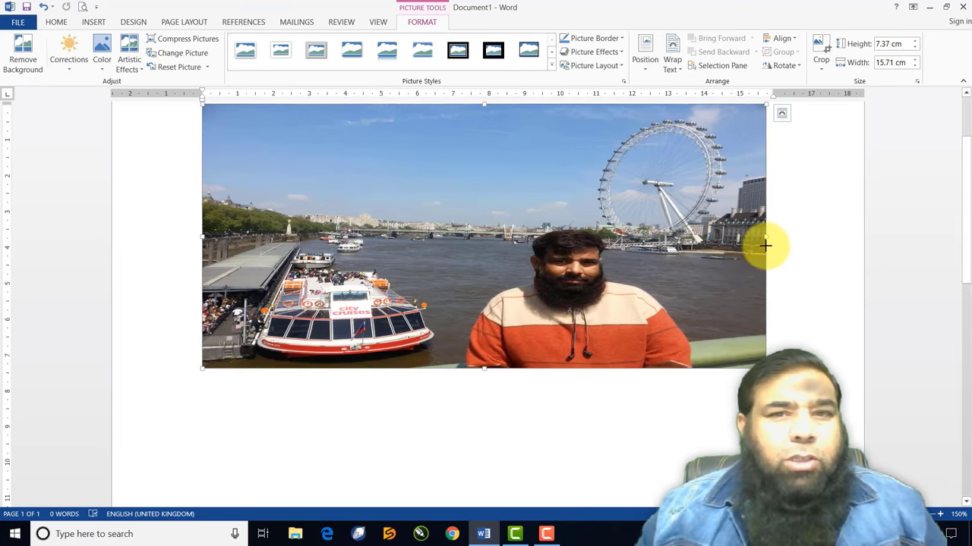
drag(485, 367, 502, 254)
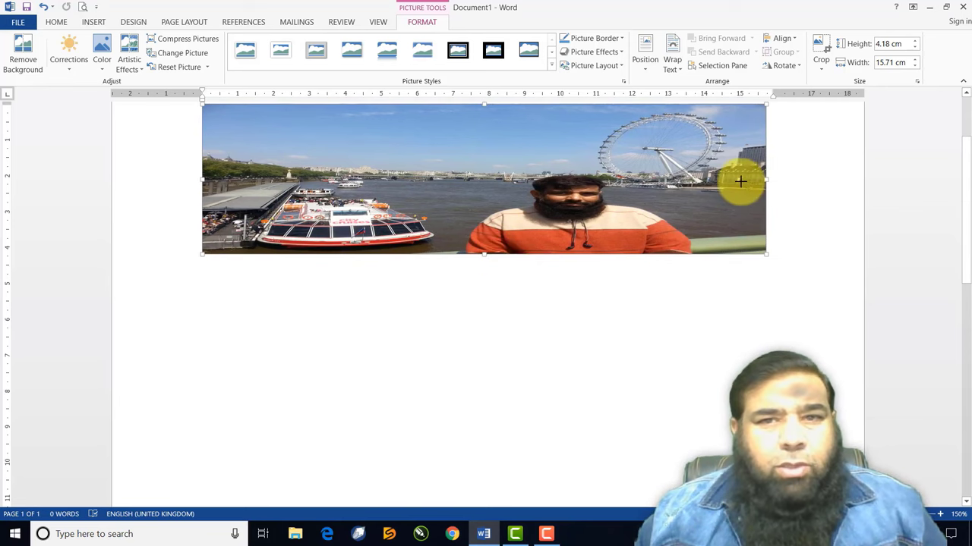
drag(693, 180, 455, 184)
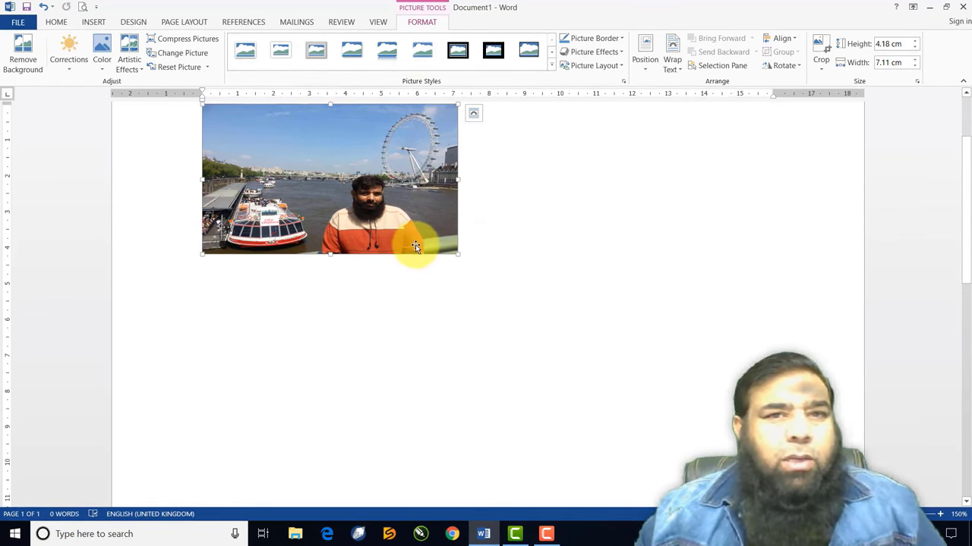
drag(415, 244, 415, 252)
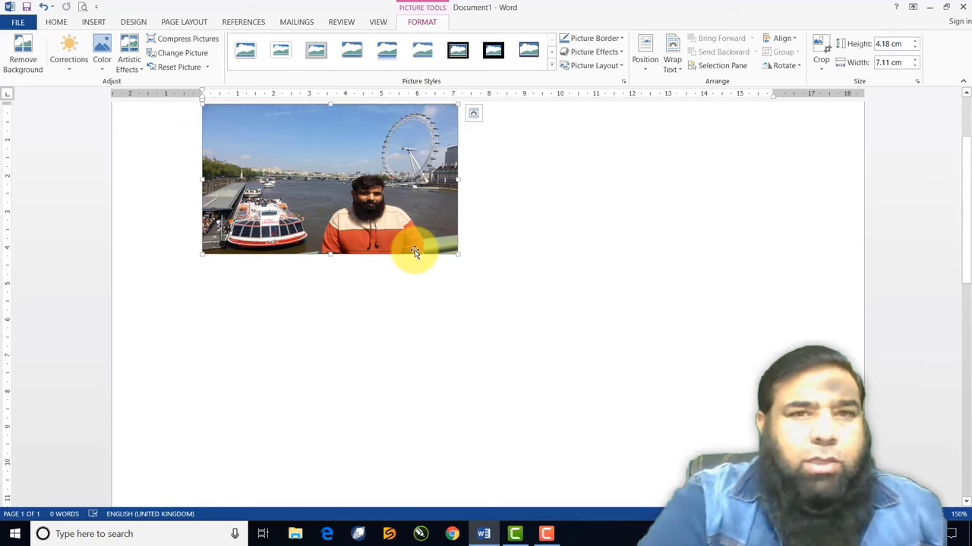
Delete the resized photo and open Online Pictures with 'cars' entered in the Bing search box
key(Delete)
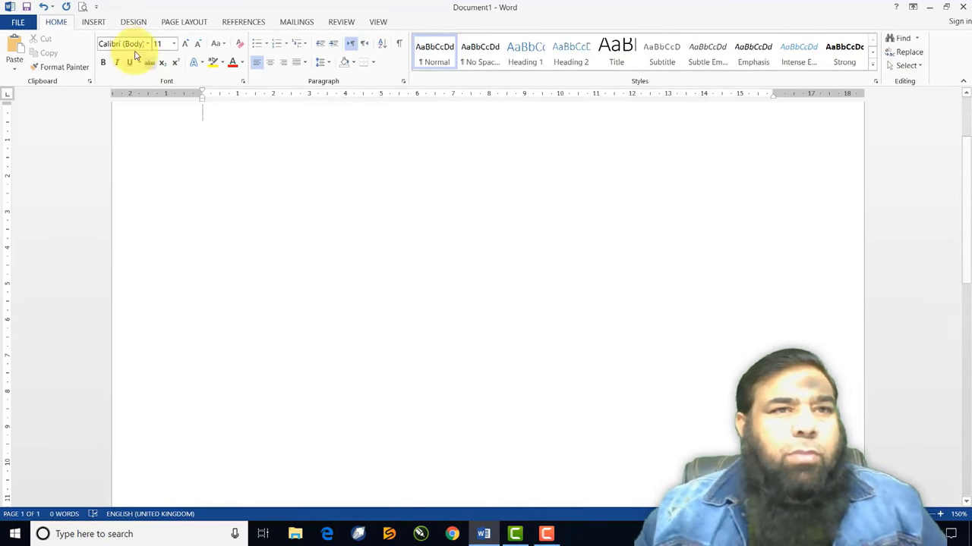
click(98, 23)
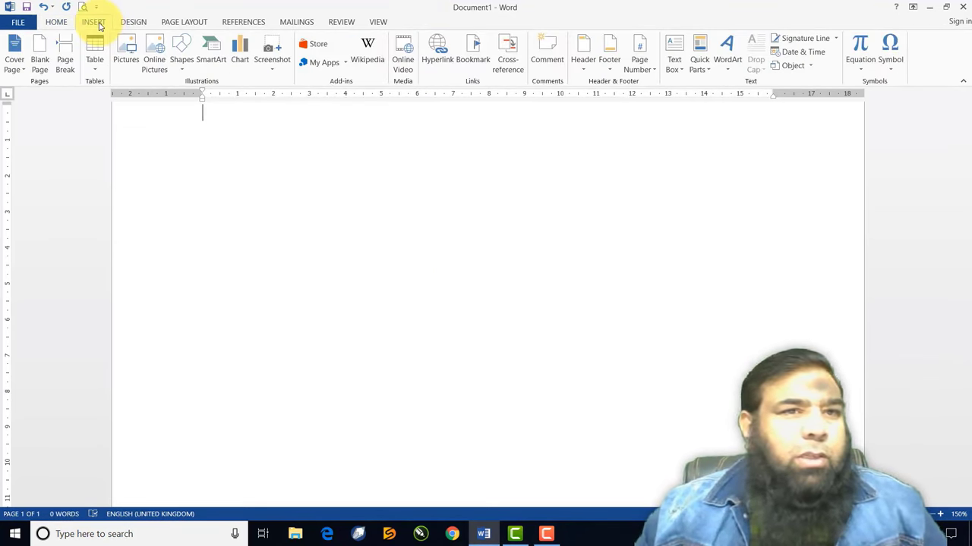
click(155, 68)
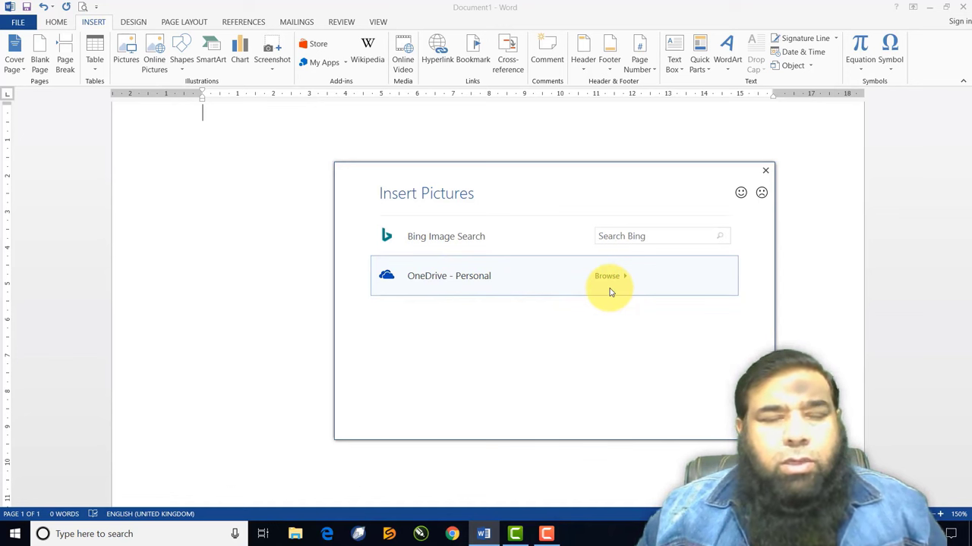
click(614, 236)
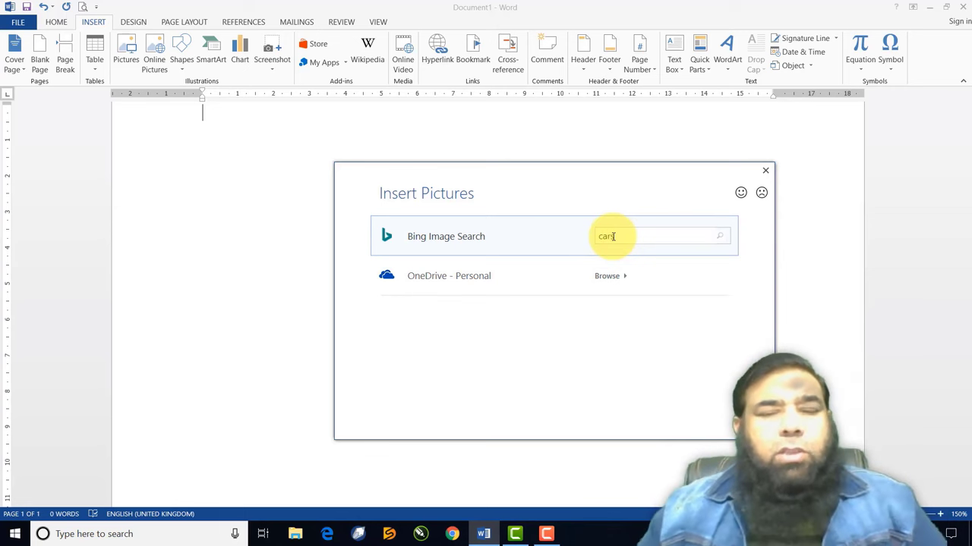
Run the Bing search for cars, browse the results, and select the yellow sports car
key(Return)
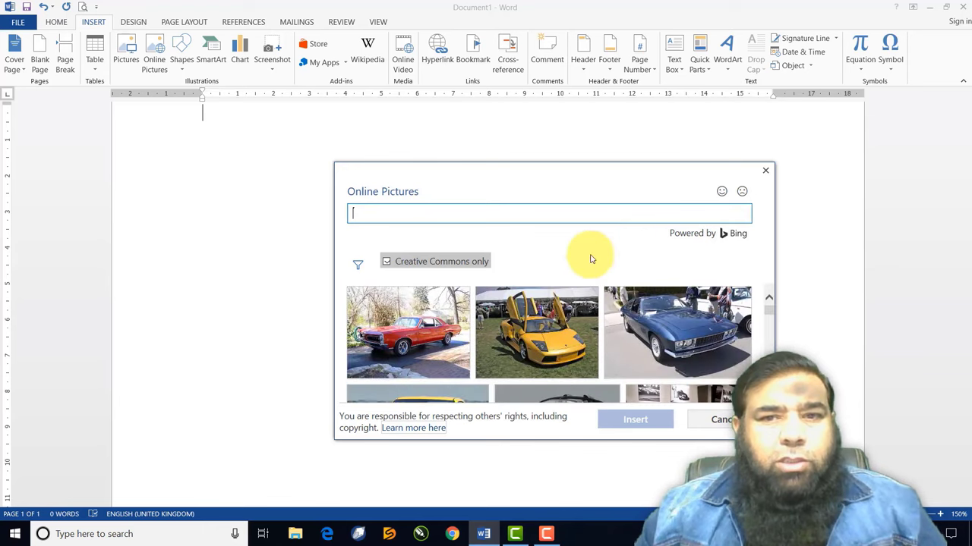
scroll(581, 304, down, 3)
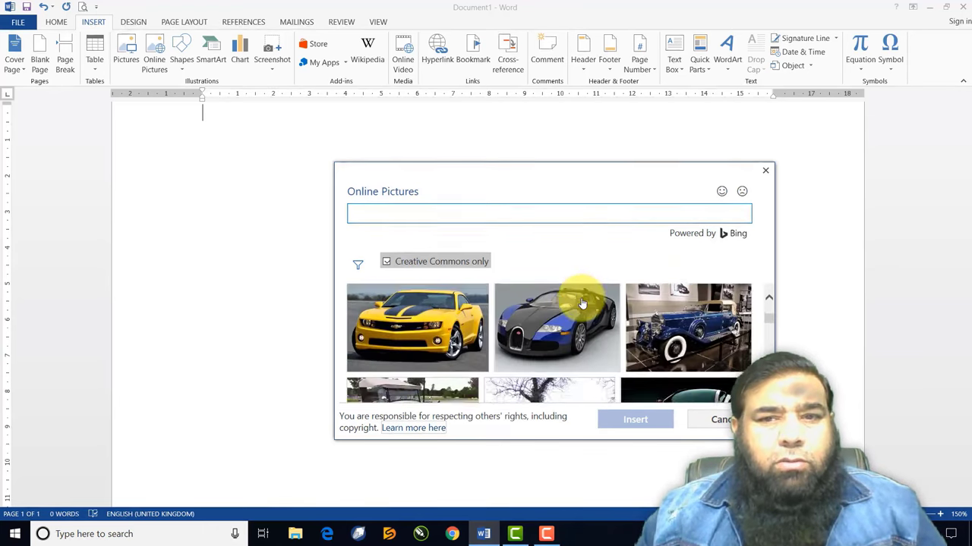
scroll(581, 304, down, 6)
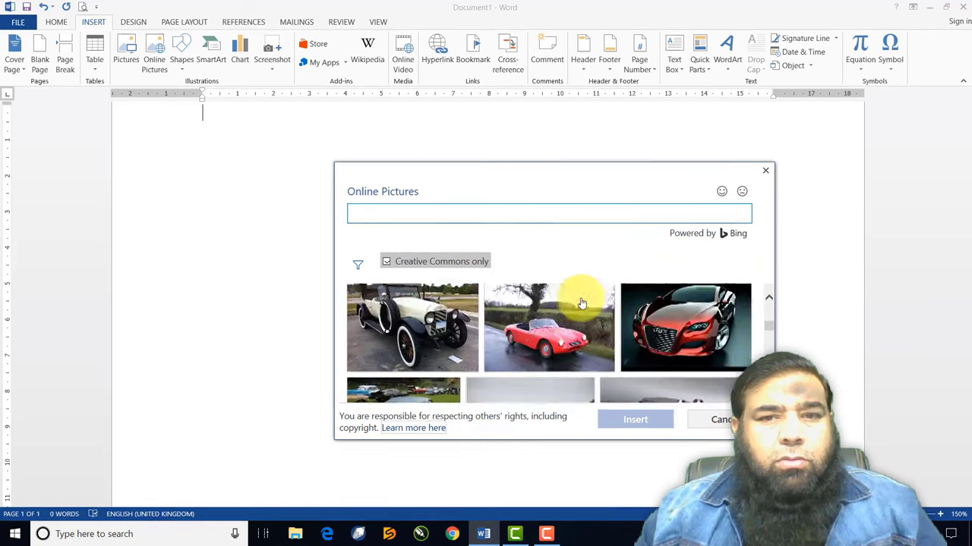
scroll(581, 315, down, 6)
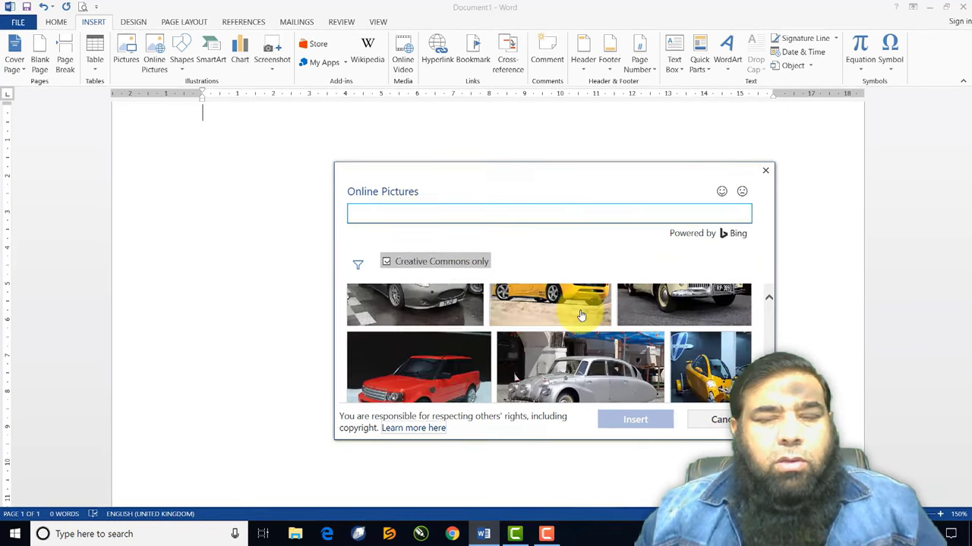
scroll(580, 315, down, 6)
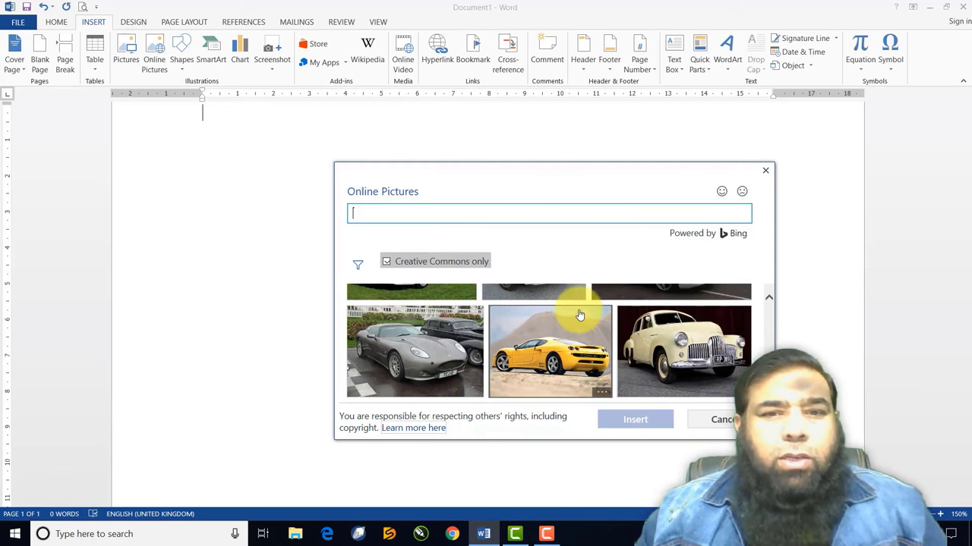
scroll(580, 315, up, 3)
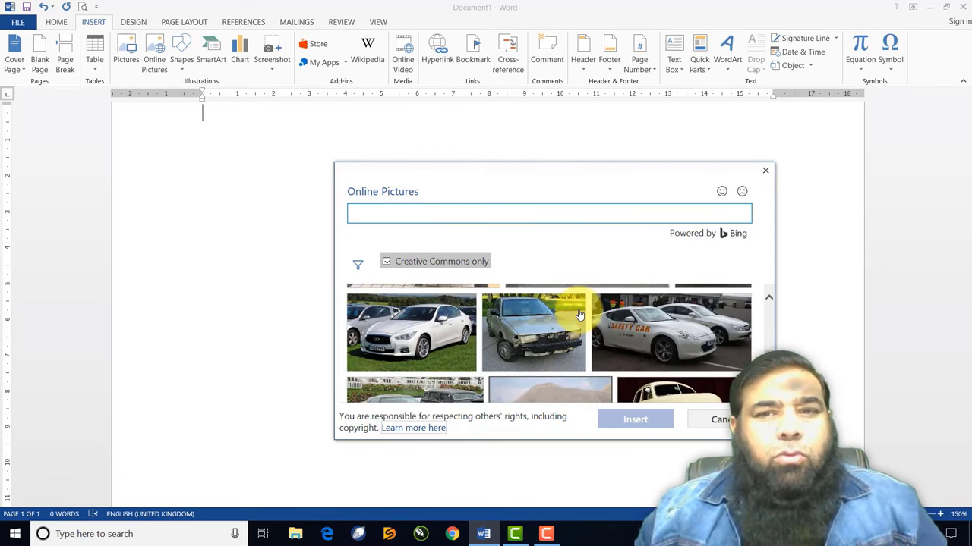
scroll(579, 315, up, 2)
scroll(580, 315, up, 2)
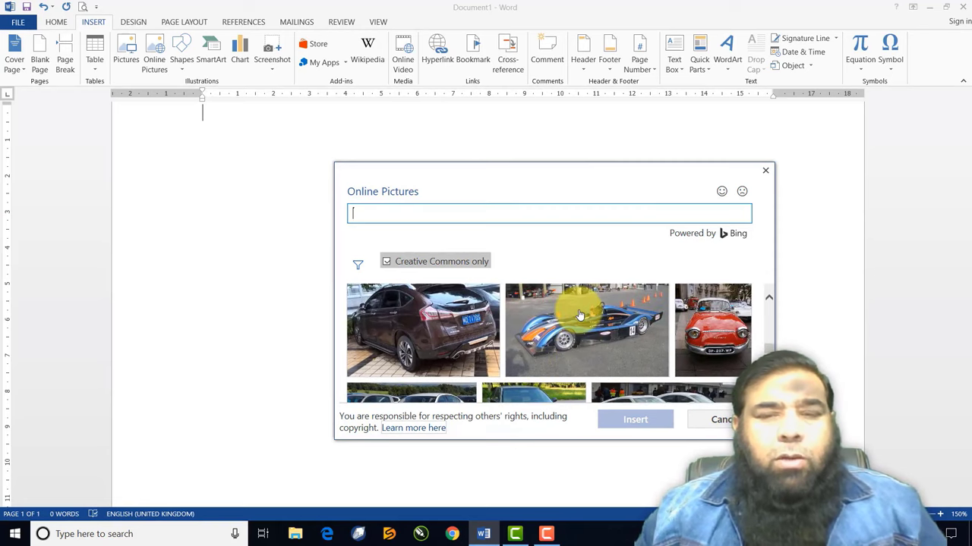
scroll(578, 315, up, 2)
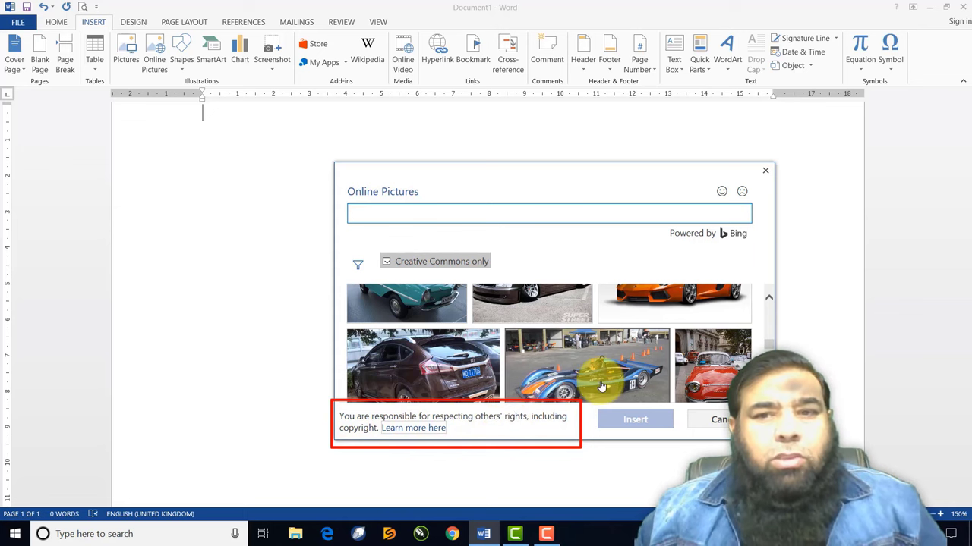
scroll(599, 383, down, 2)
scroll(600, 386, down, 2)
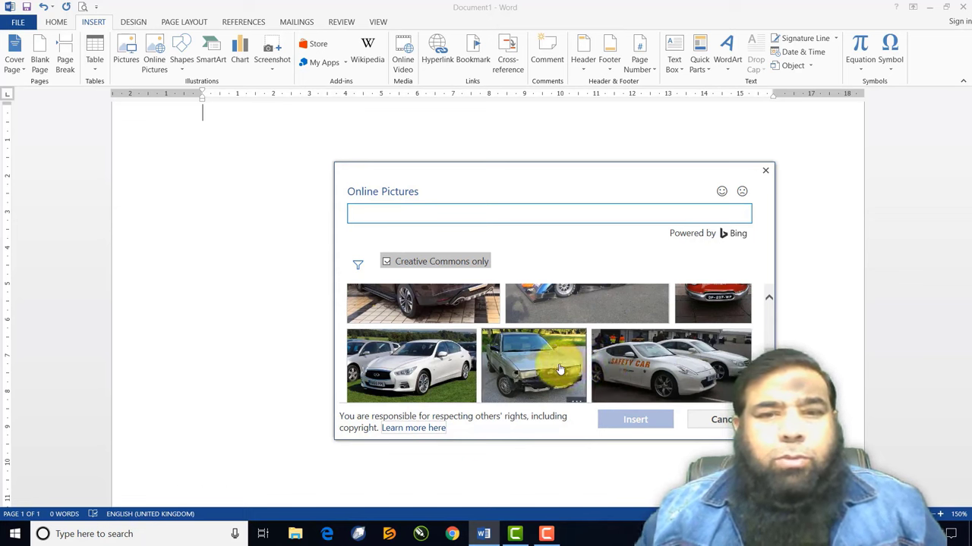
scroll(632, 381, down, 3)
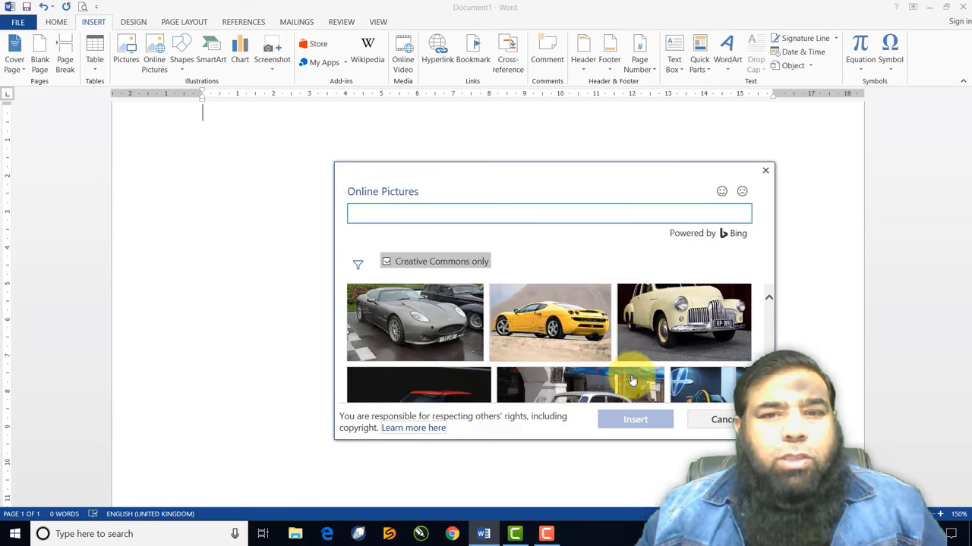
click(548, 331)
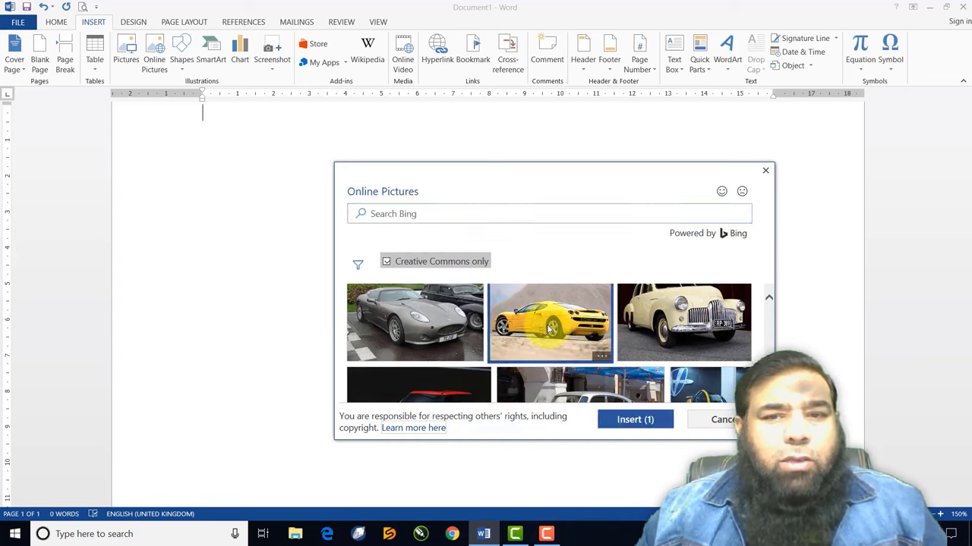
Insert the chosen yellow sports car picture from Bing into the document
click(636, 420)
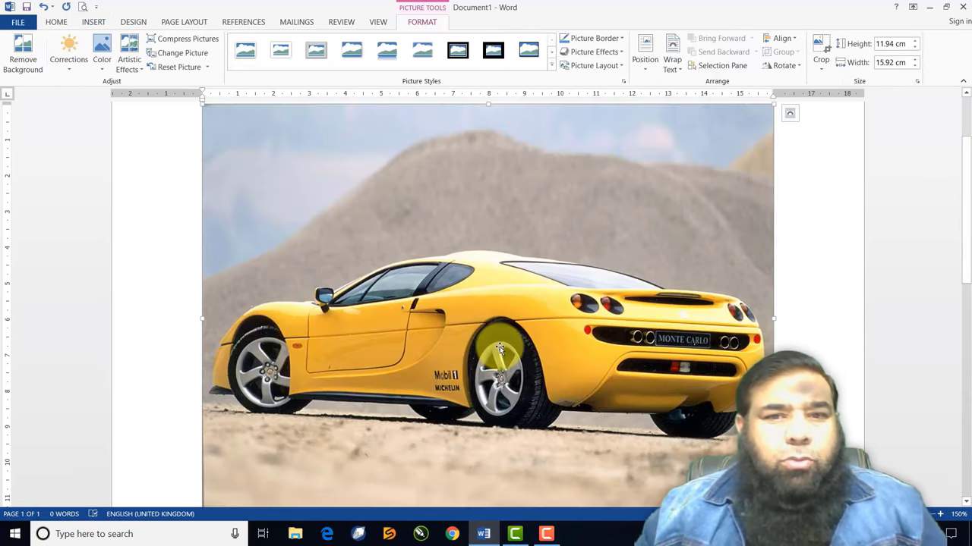
scroll(500, 349, down, 5)
scroll(499, 349, up, 5)
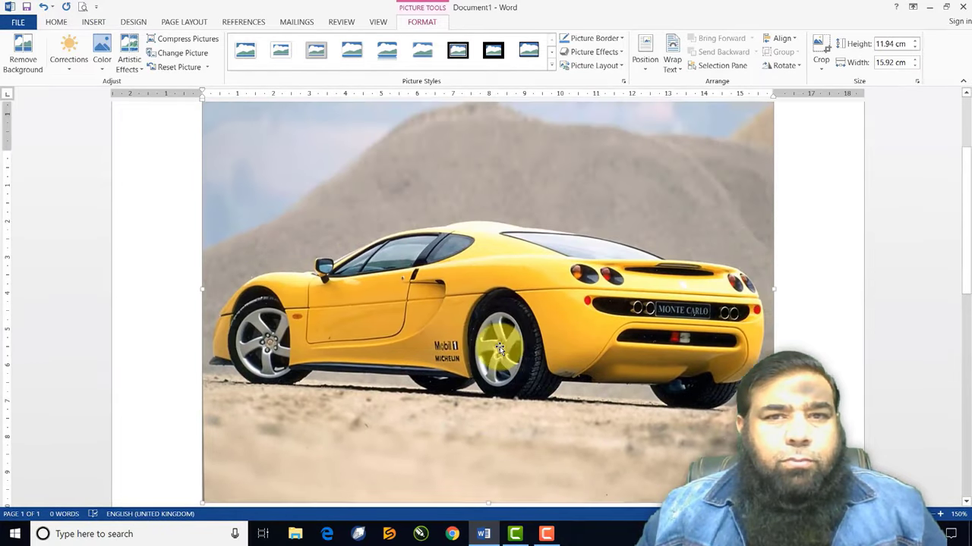
scroll(500, 348, up, 3)
scroll(499, 348, down, 1)
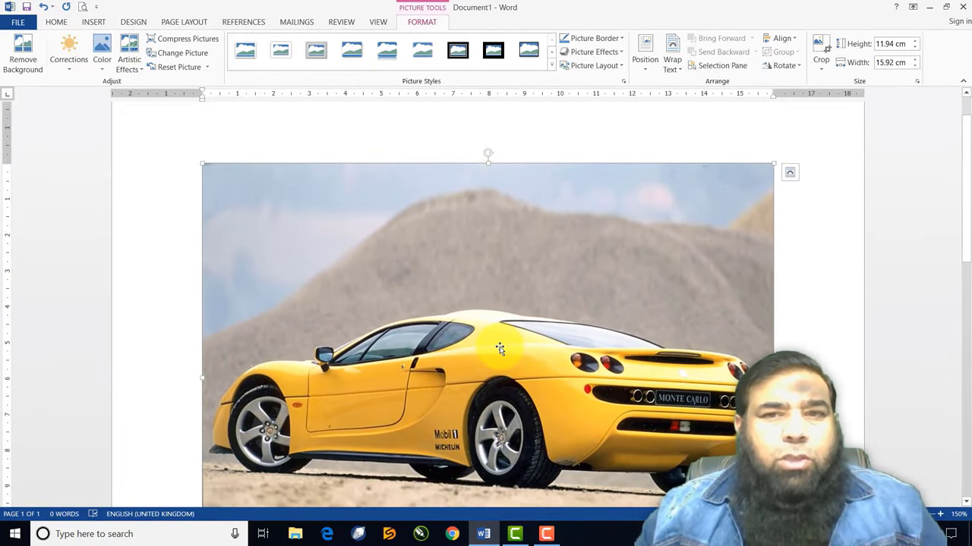
Shrink the car picture to 7.45 cm high by 9.93 cm wide
scroll(689, 449, down, 5)
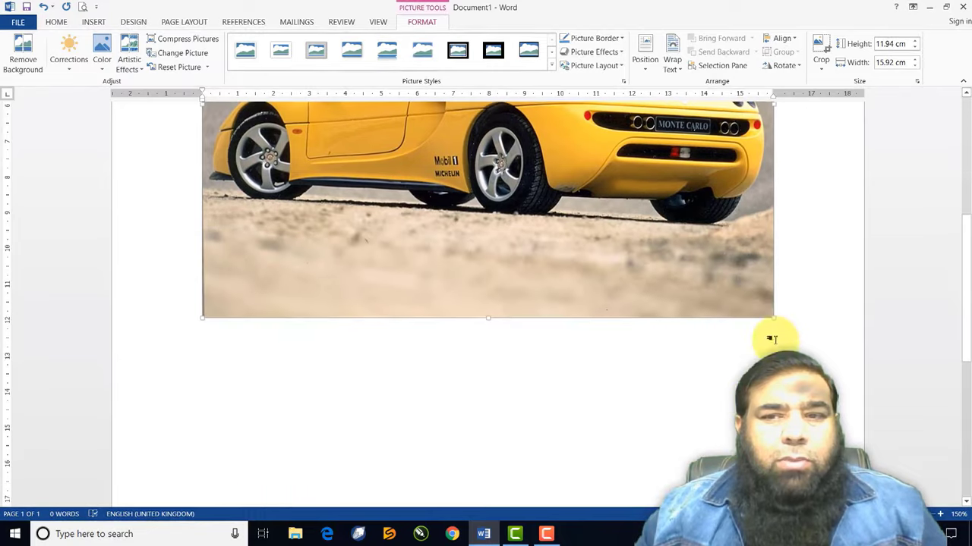
drag(768, 319, 510, 166)
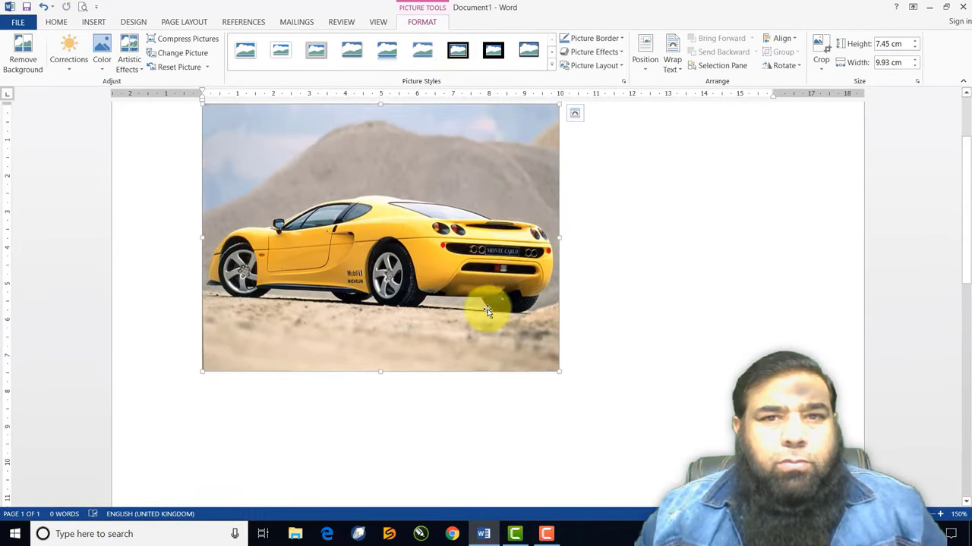
scroll(488, 309, up, 3)
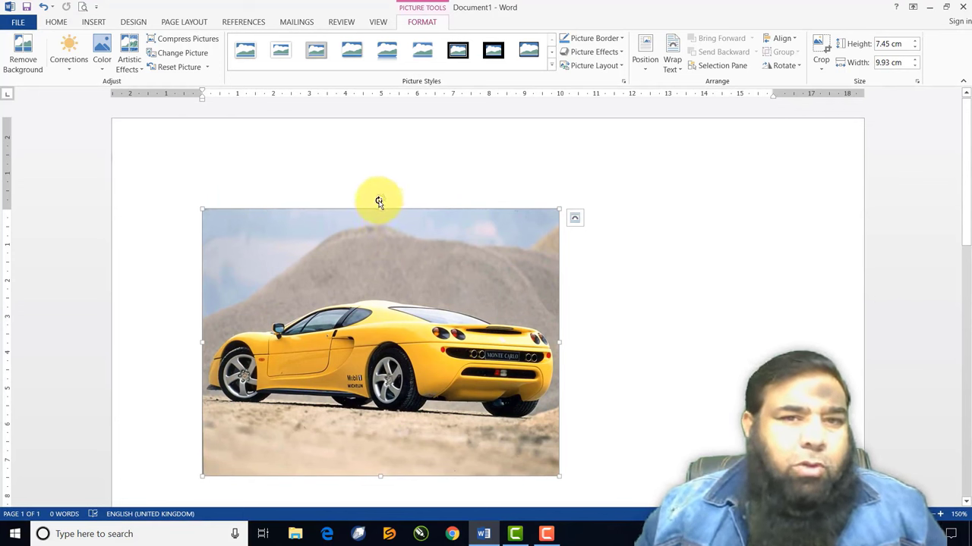
Tilt the yellow sports car picture clockwise using its rotation handle
drag(379, 200, 343, 232)
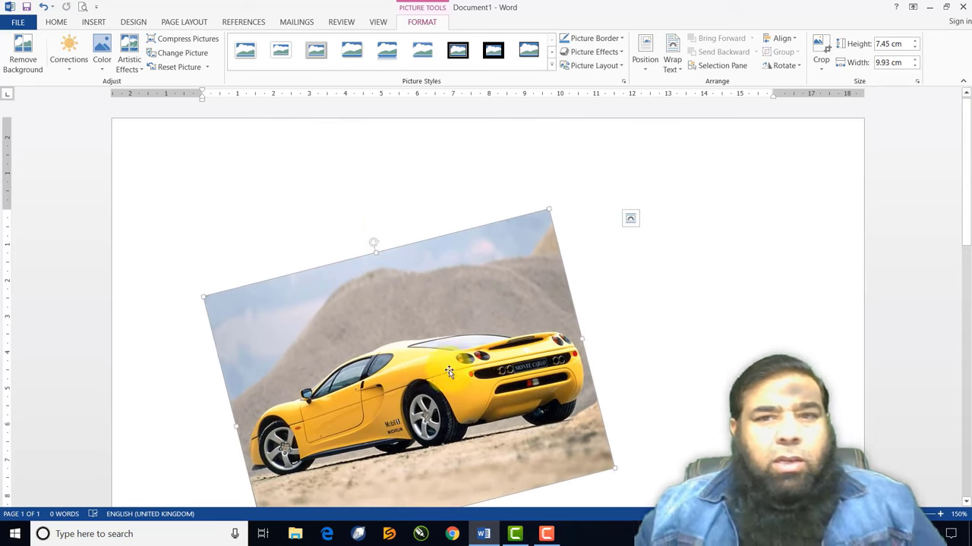
click(467, 302)
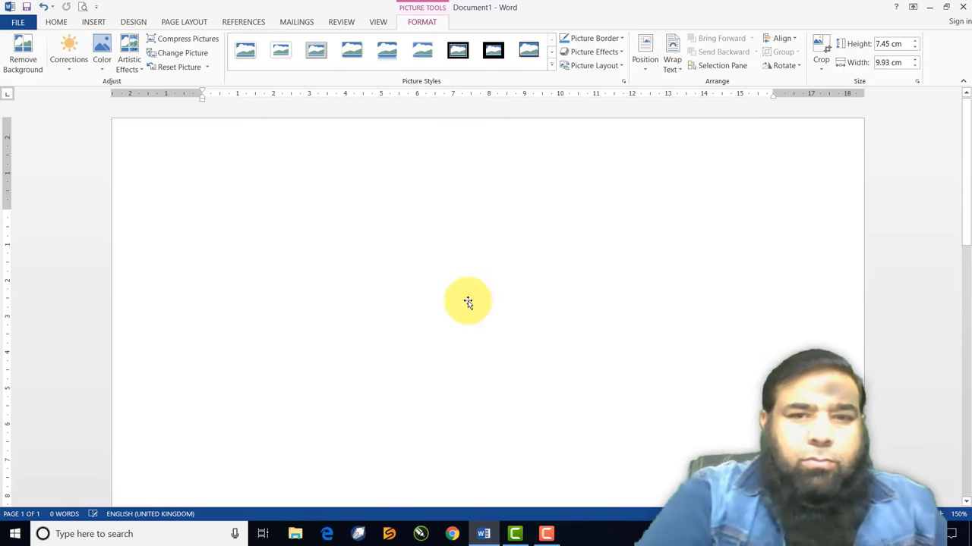
Delete the car picture, search Bing online pictures for 'flowers', and show the result filters
key(Delete)
click(345, 168)
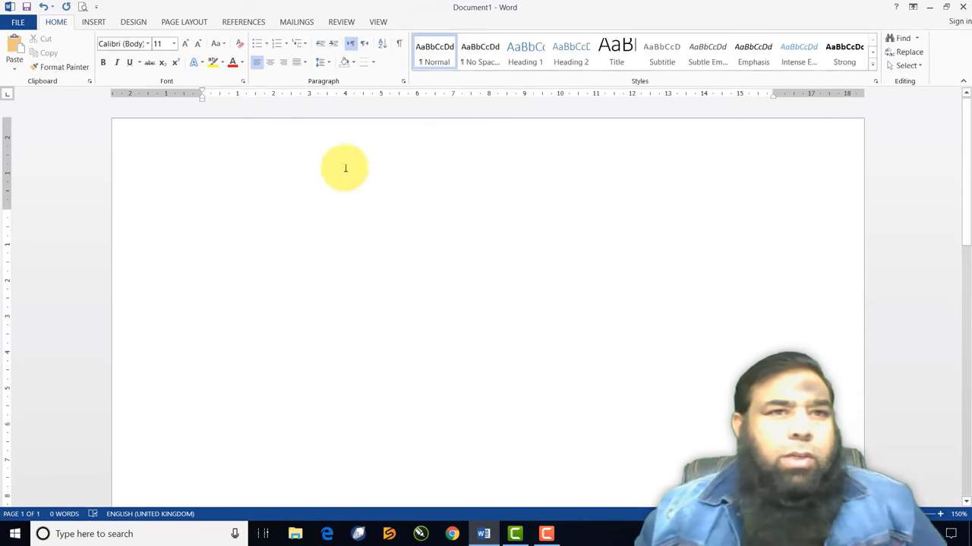
click(94, 21)
click(156, 57)
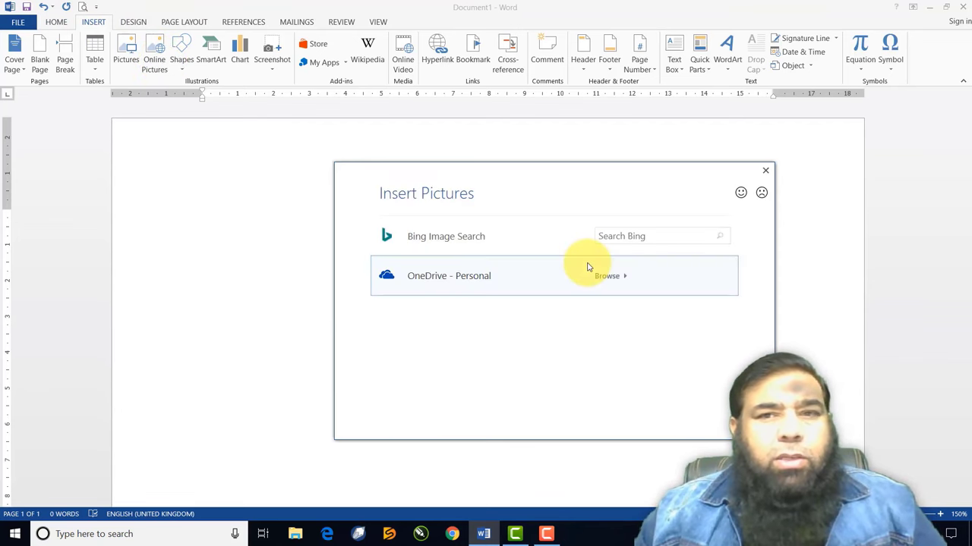
click(624, 236)
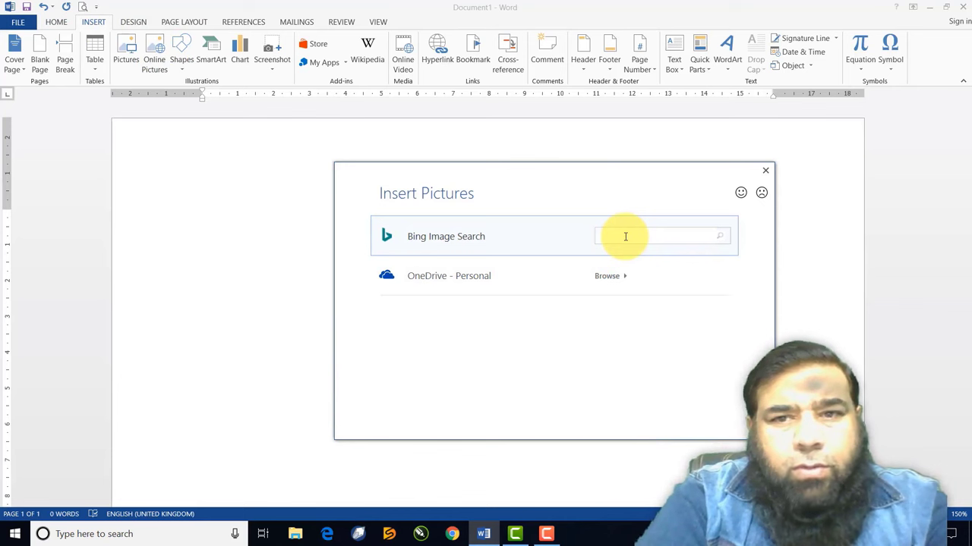
text(flowers)
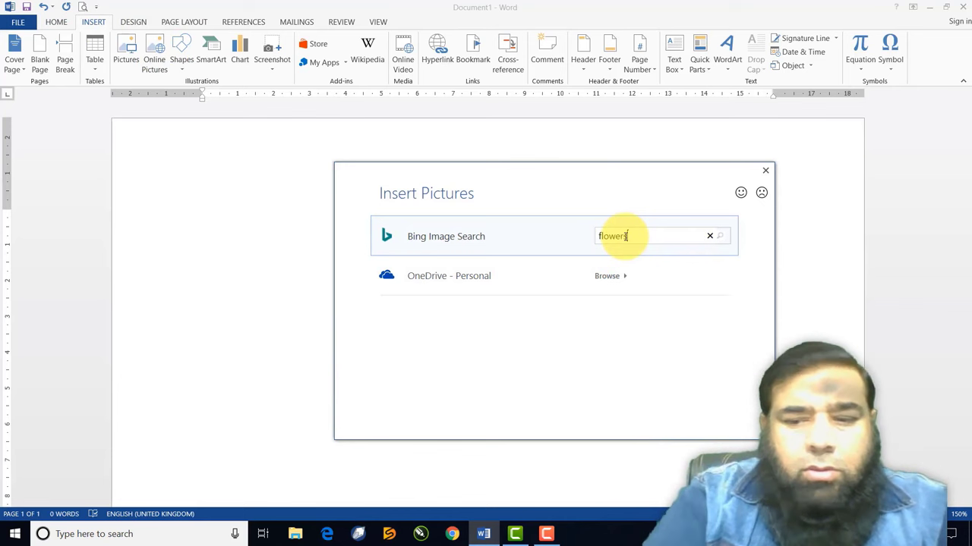
key(Return)
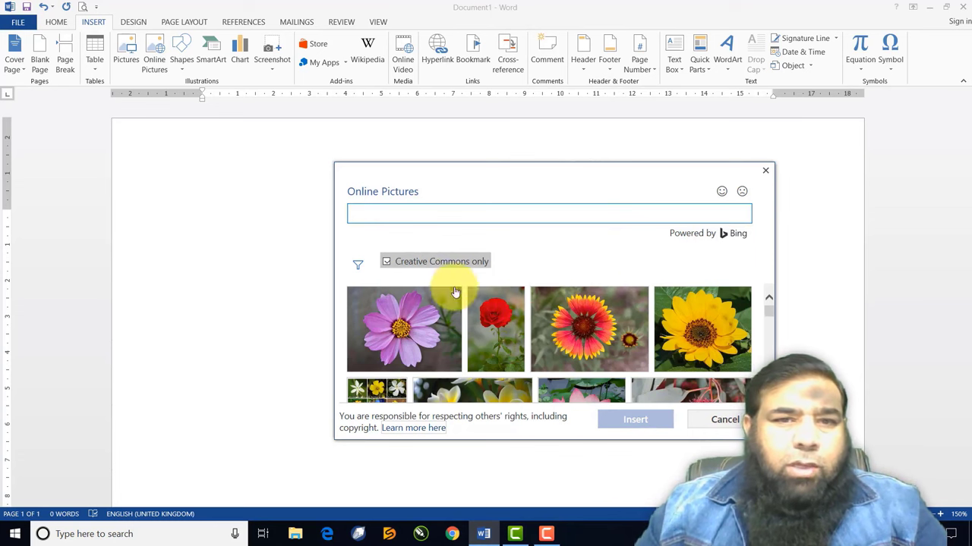
click(359, 270)
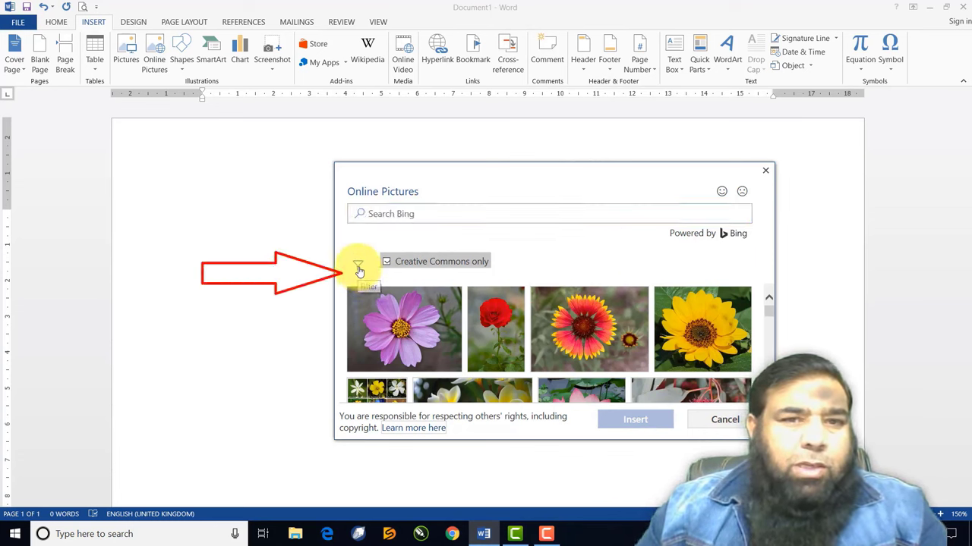
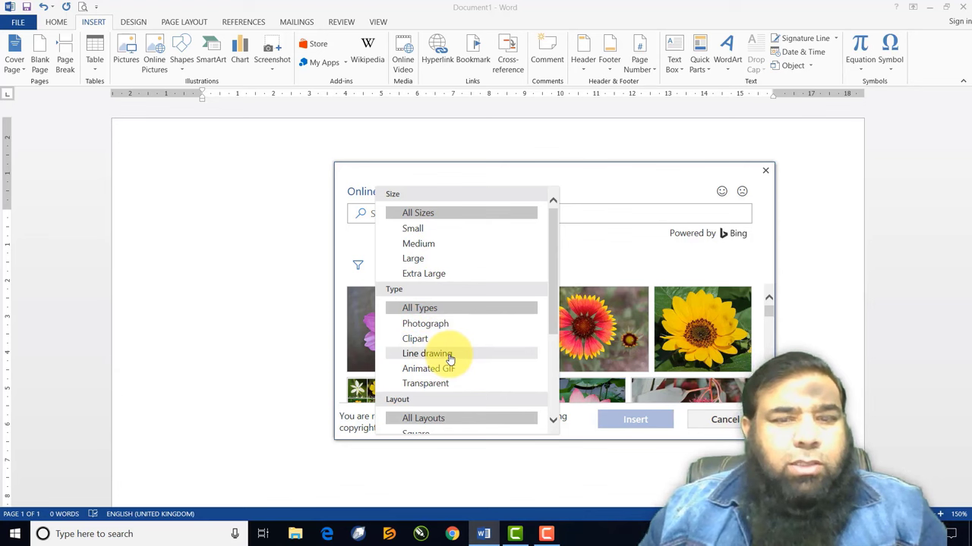
Insert a Small-size online frangipani photo into the page
click(422, 235)
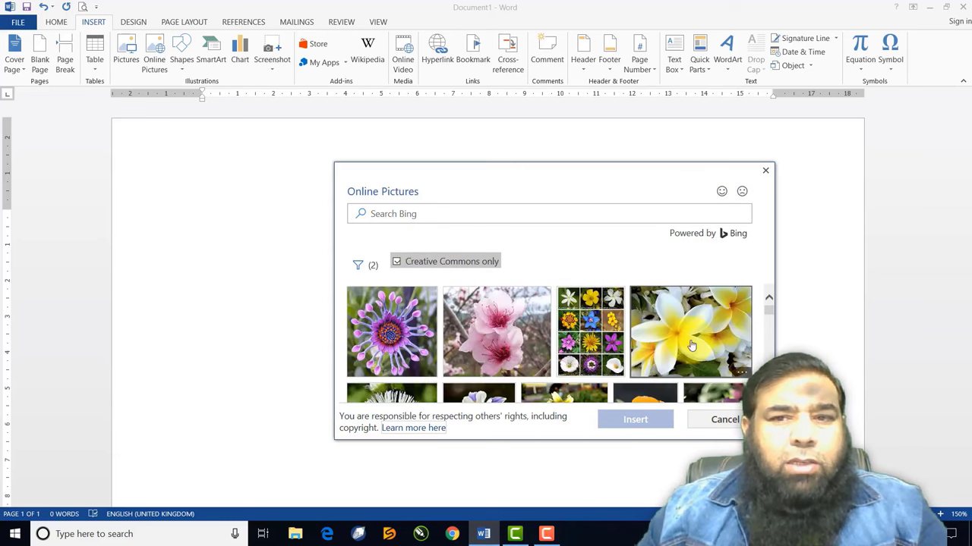
click(696, 341)
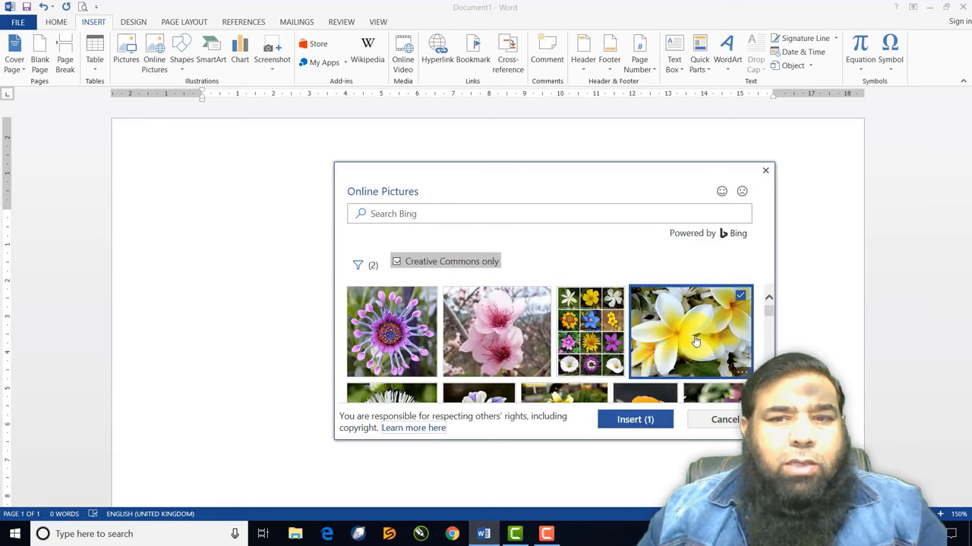
click(635, 422)
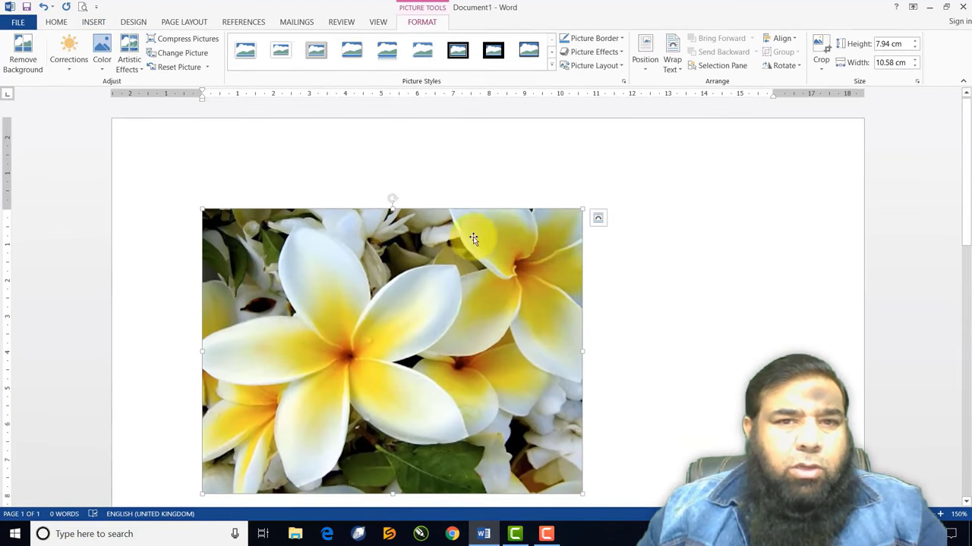
Tilt the frangipani photo slightly clockwise and shrink it to about 2.54 × 3.38 cm
drag(400, 204, 375, 187)
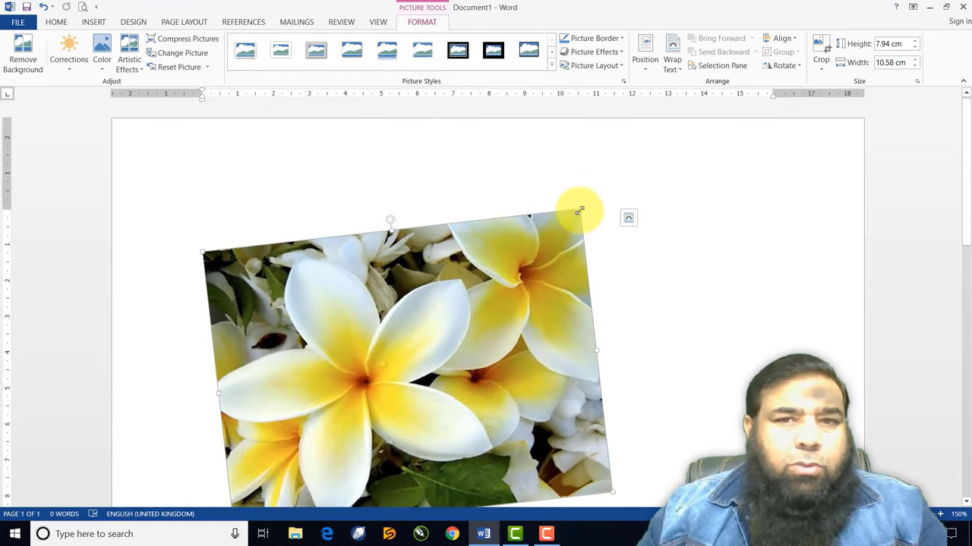
drag(579, 211, 318, 367)
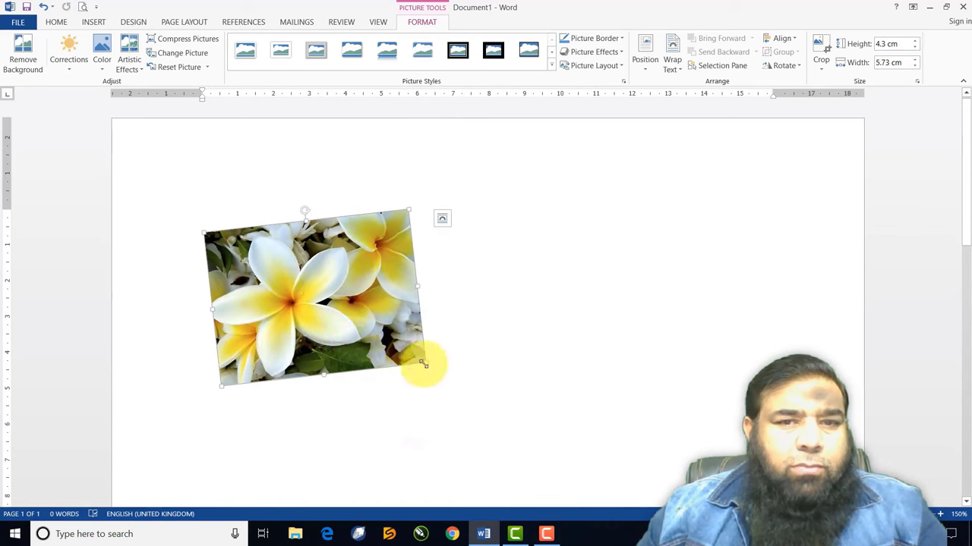
drag(423, 364, 334, 301)
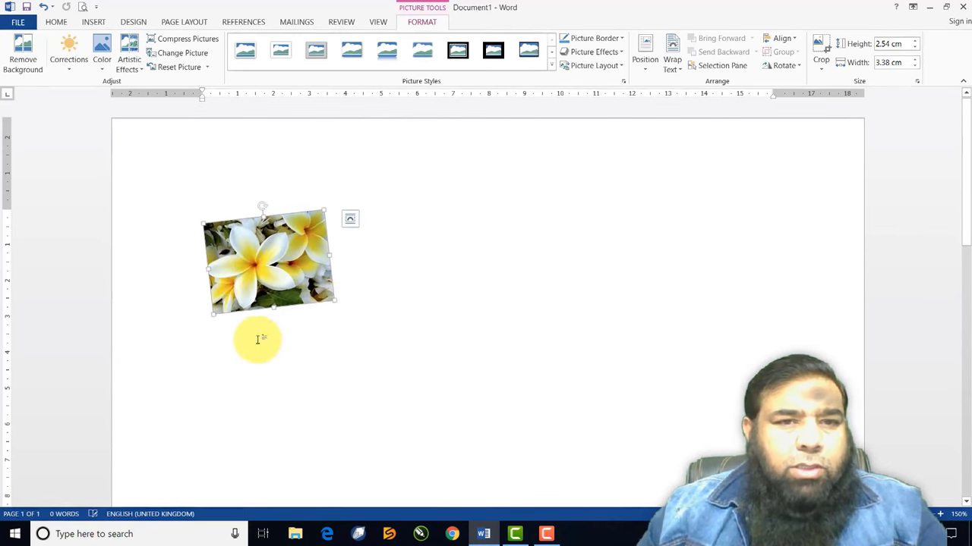
click(219, 353)
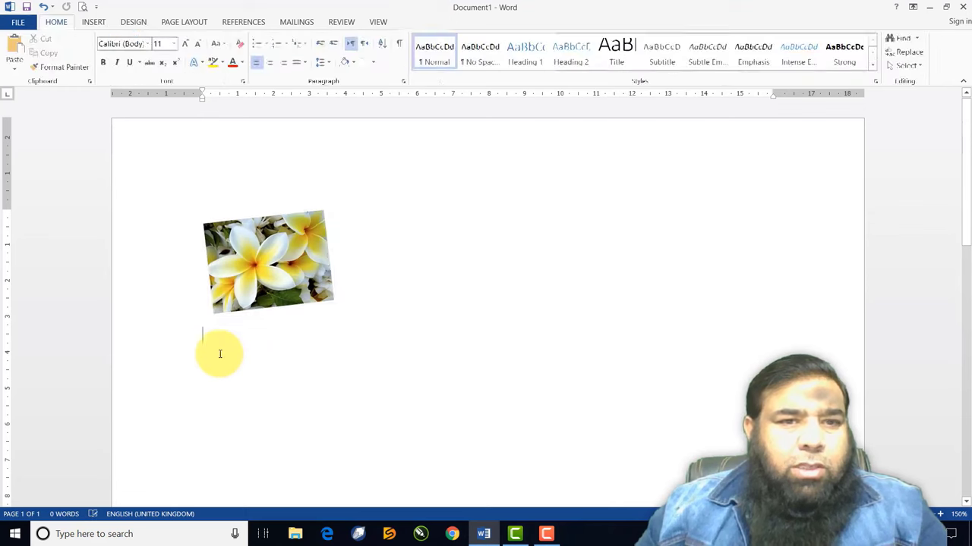
Search Online Pictures for 'ball'
click(94, 23)
click(154, 61)
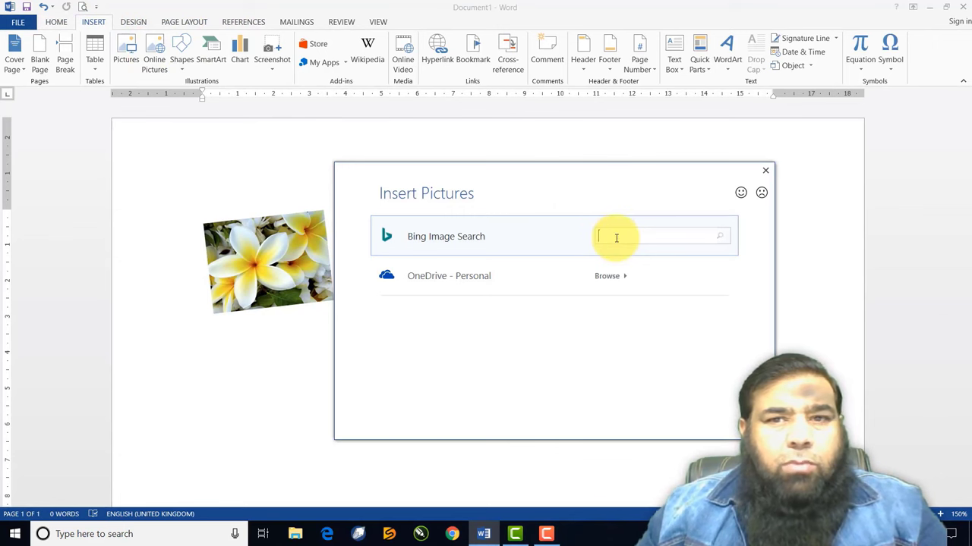
click(617, 237)
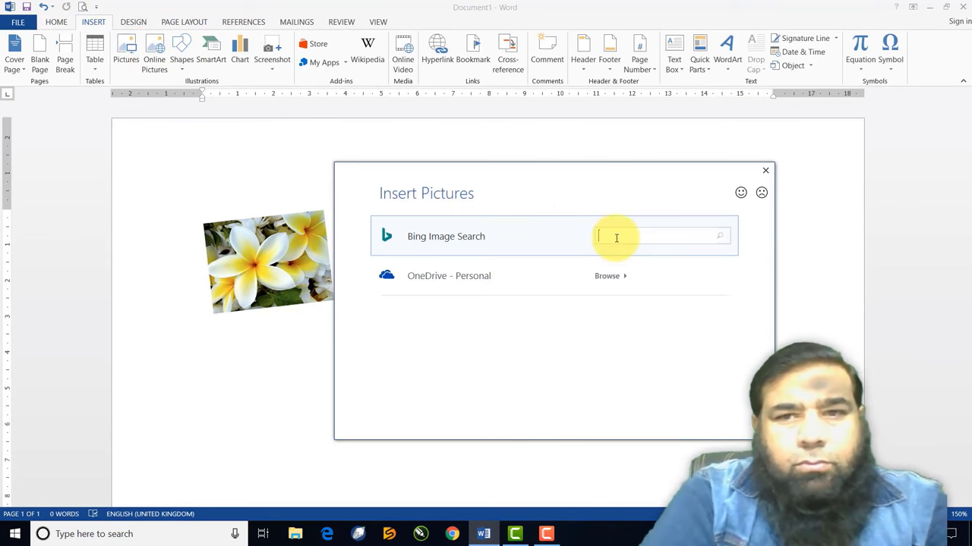
text(ball)
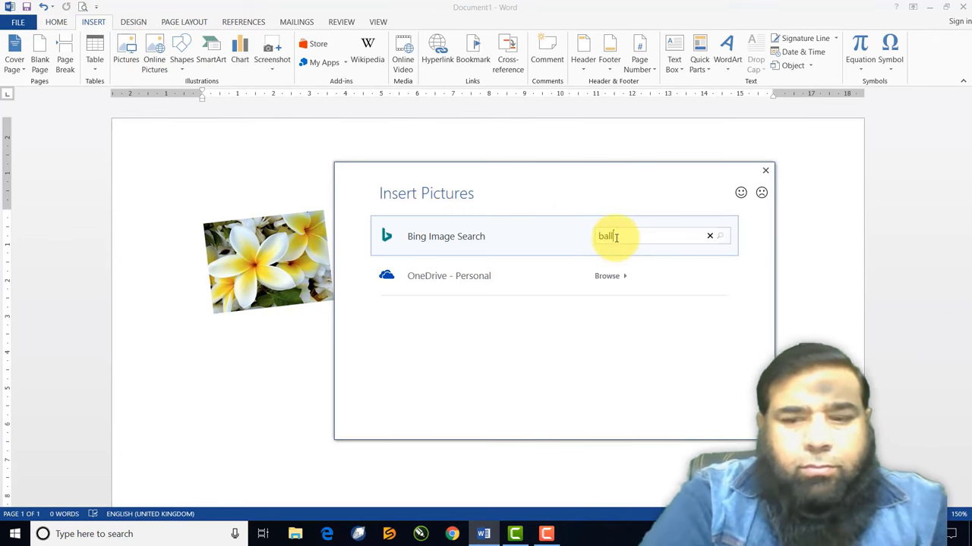
key(Return)
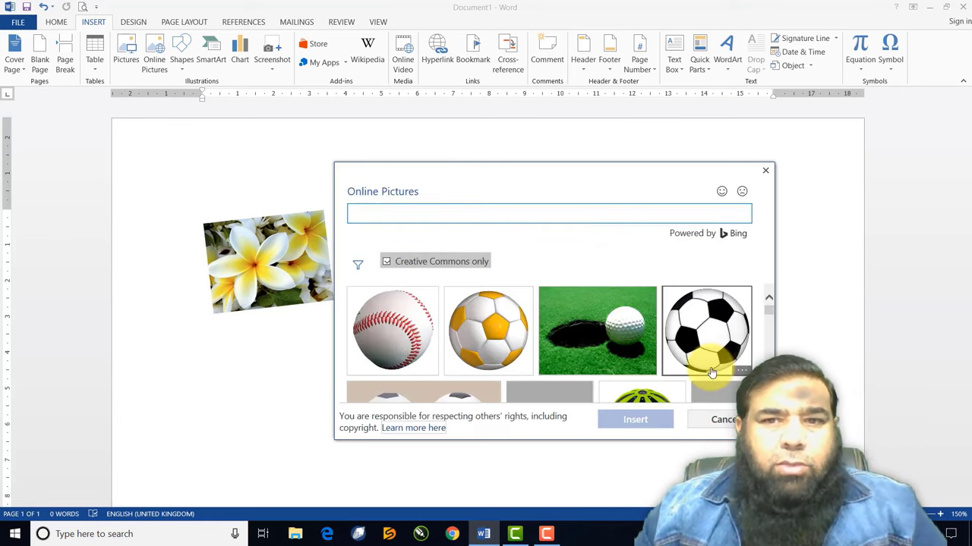
scroll(549, 343, down, 3)
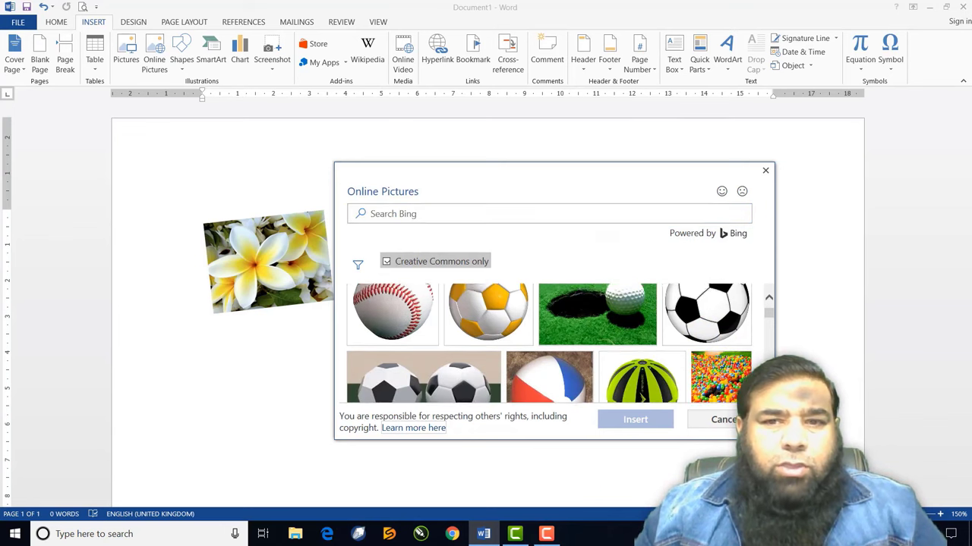
scroll(549, 343, down, 1)
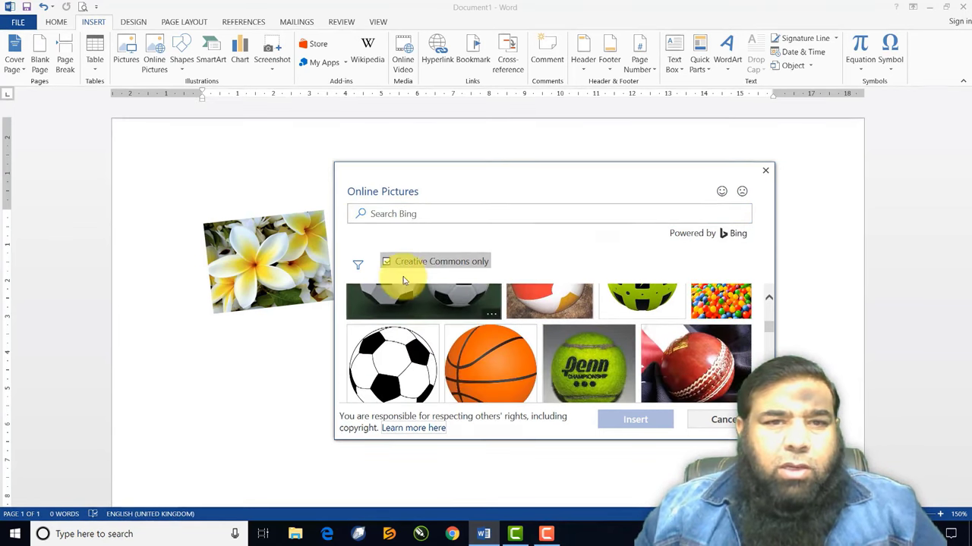
Filter the ball results to line drawings and select the soccer-ball drawing
click(358, 267)
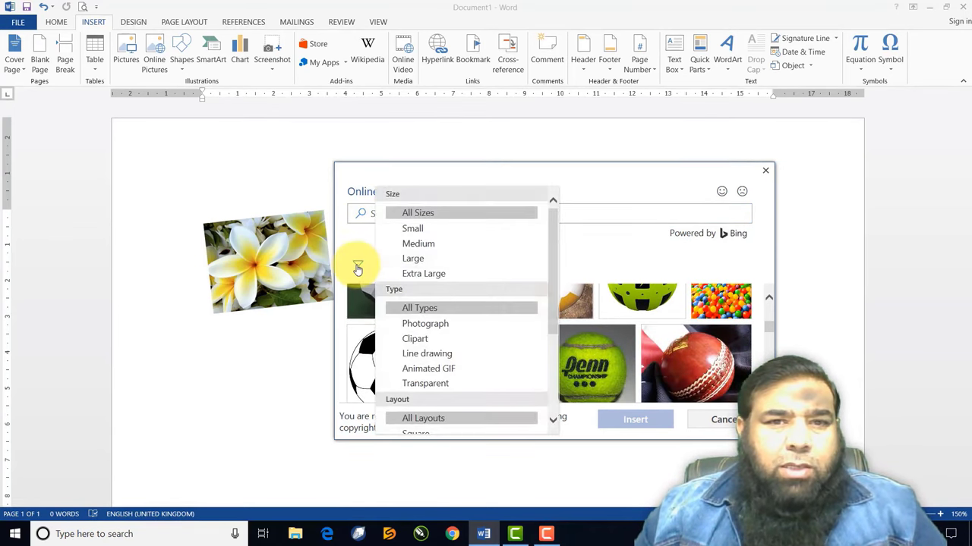
click(408, 326)
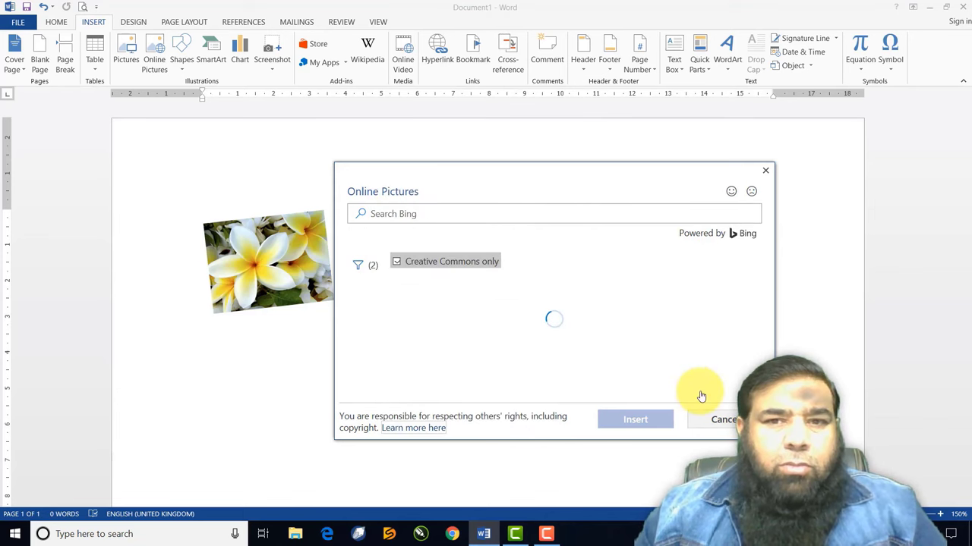
scroll(549, 343, down, 3)
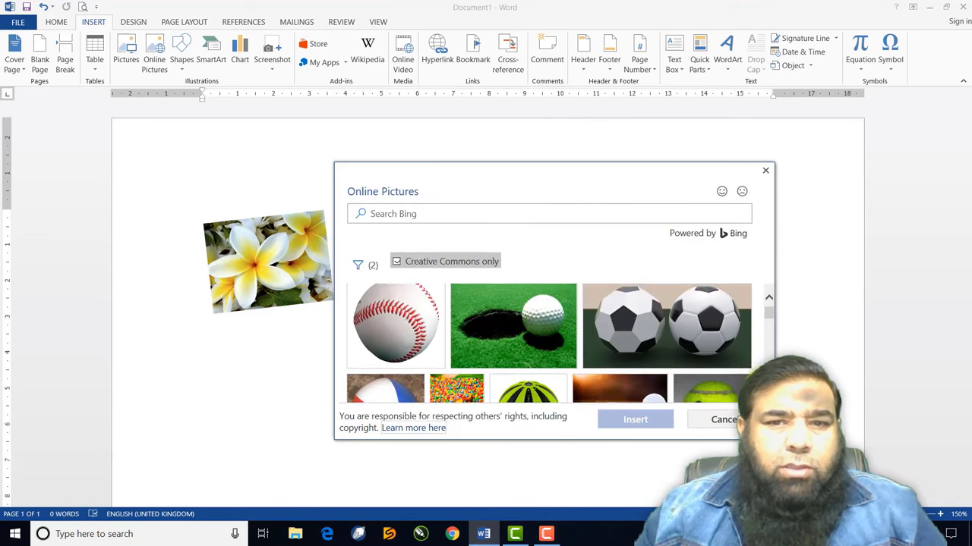
scroll(524, 350, down, 3)
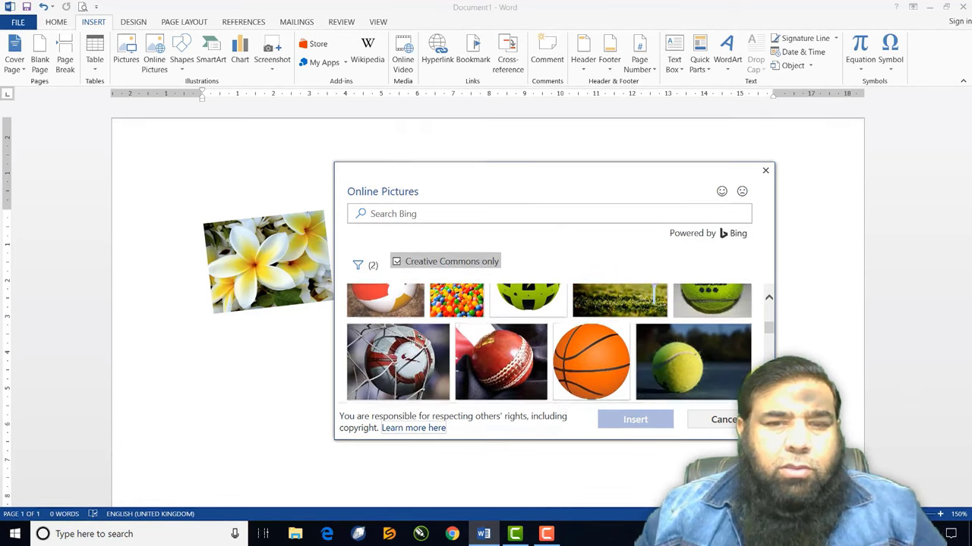
scroll(548, 343, down, 3)
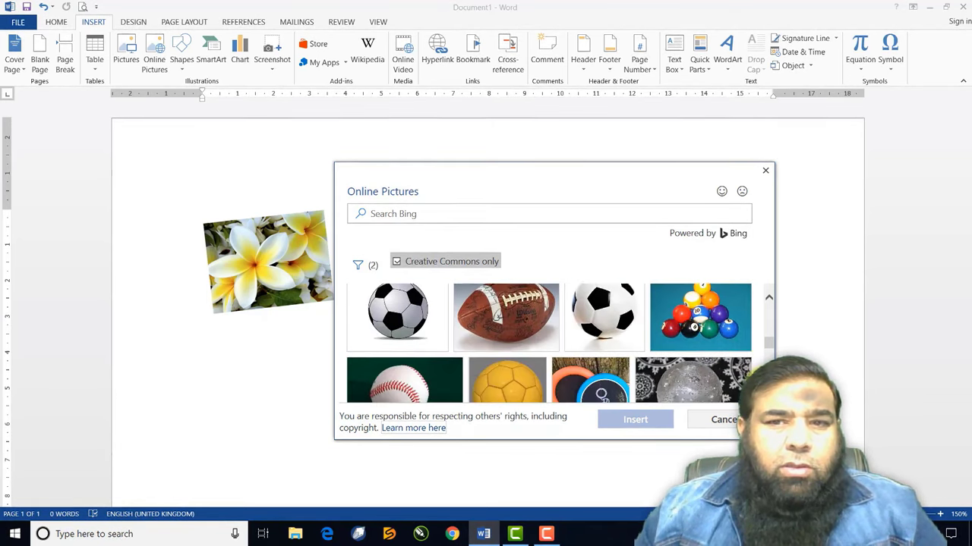
click(358, 267)
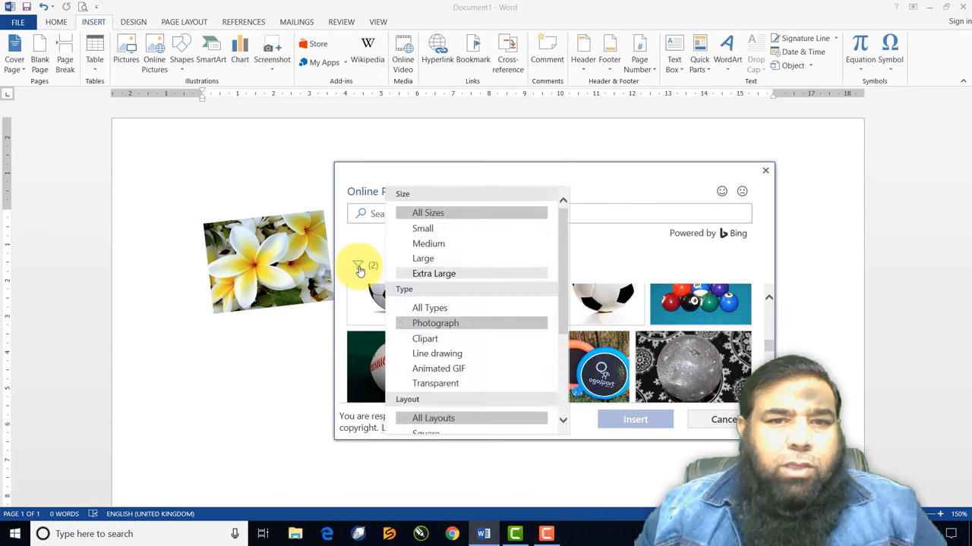
click(428, 354)
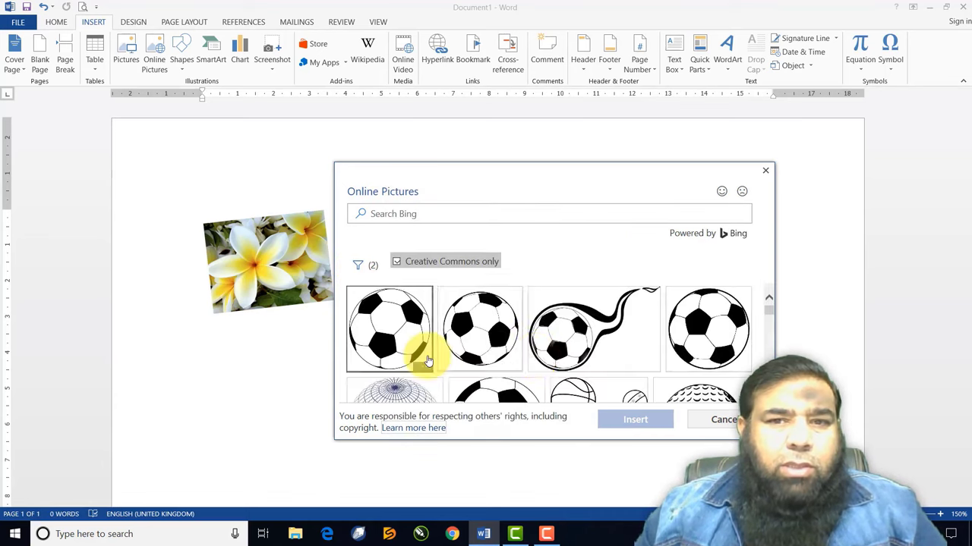
scroll(549, 343, down, 3)
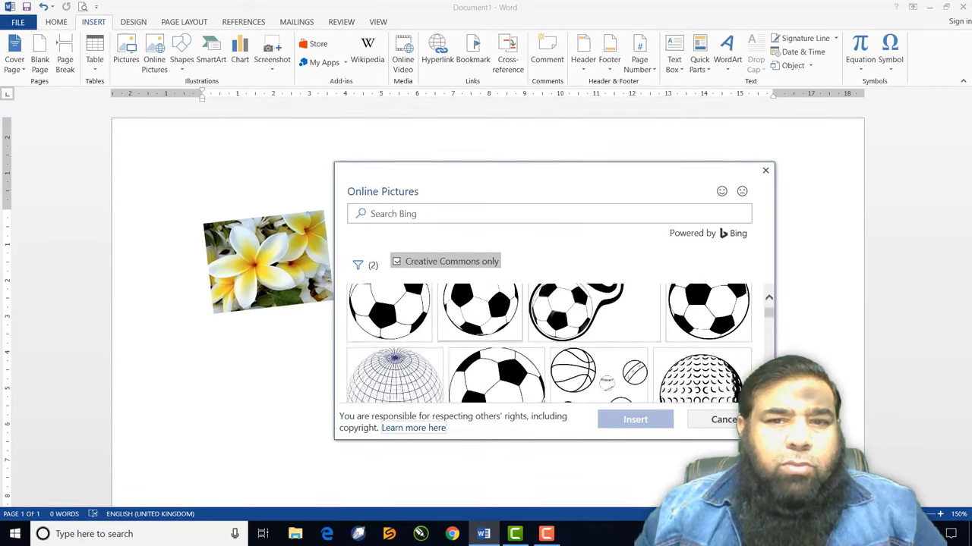
scroll(549, 343, down, 2)
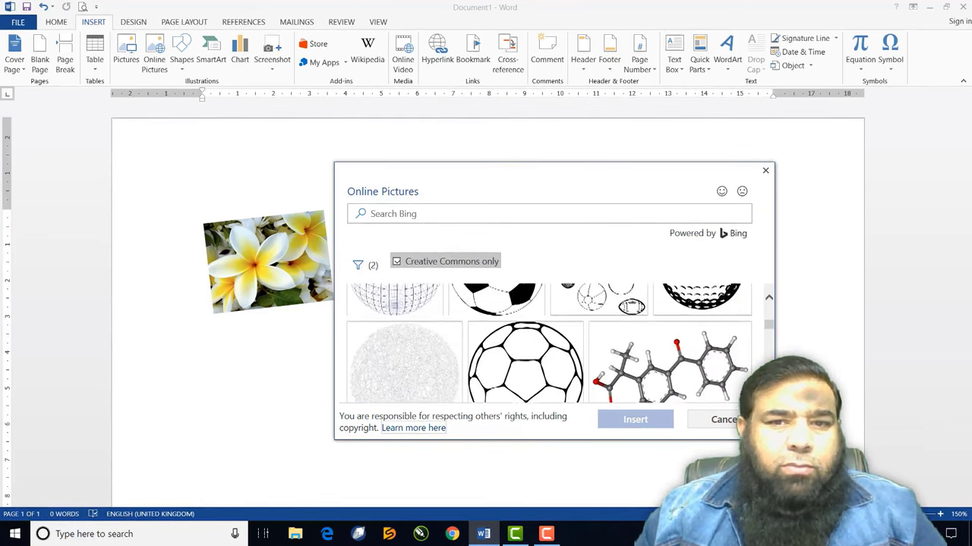
click(539, 339)
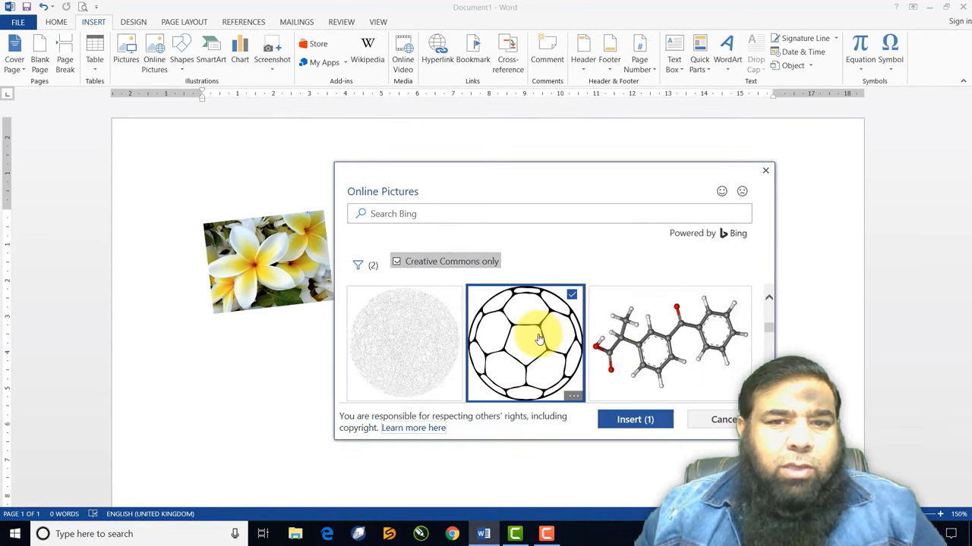
Insert the soccer-ball line drawing and shrink it to about 6.91 × 6.92 cm
click(636, 421)
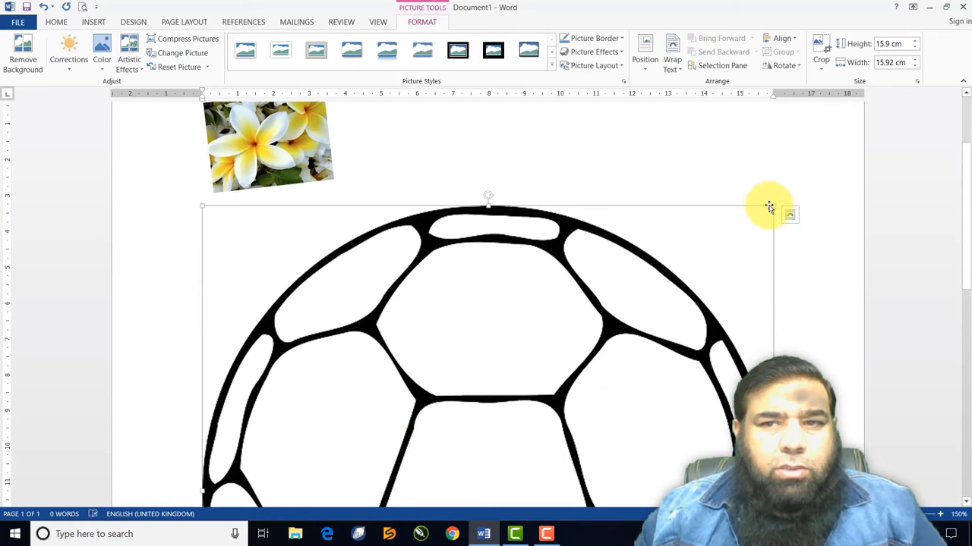
drag(773, 206, 268, 384)
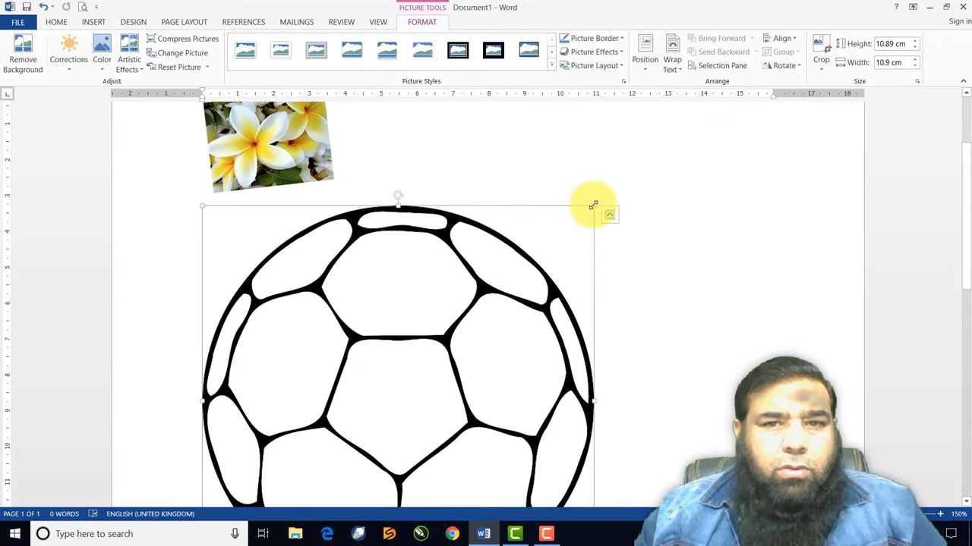
drag(592, 206, 273, 336)
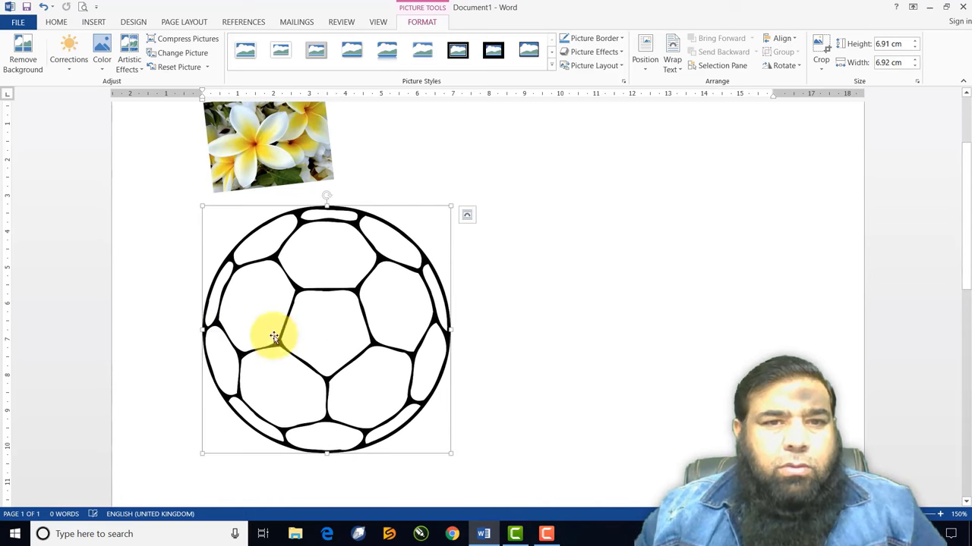
click(561, 335)
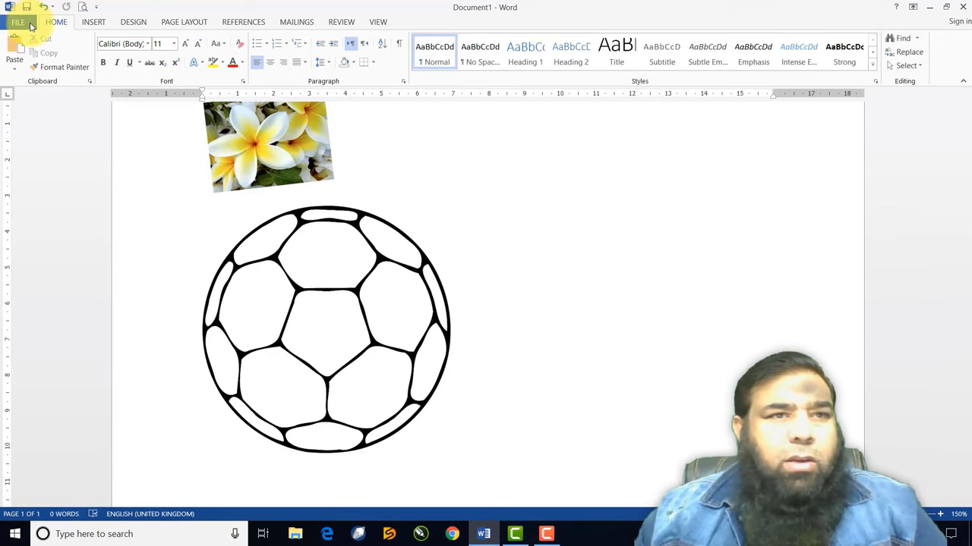
Open 'Practice File' from recent documents and scroll to the Learn Ms-Word text on page 2
click(17, 21)
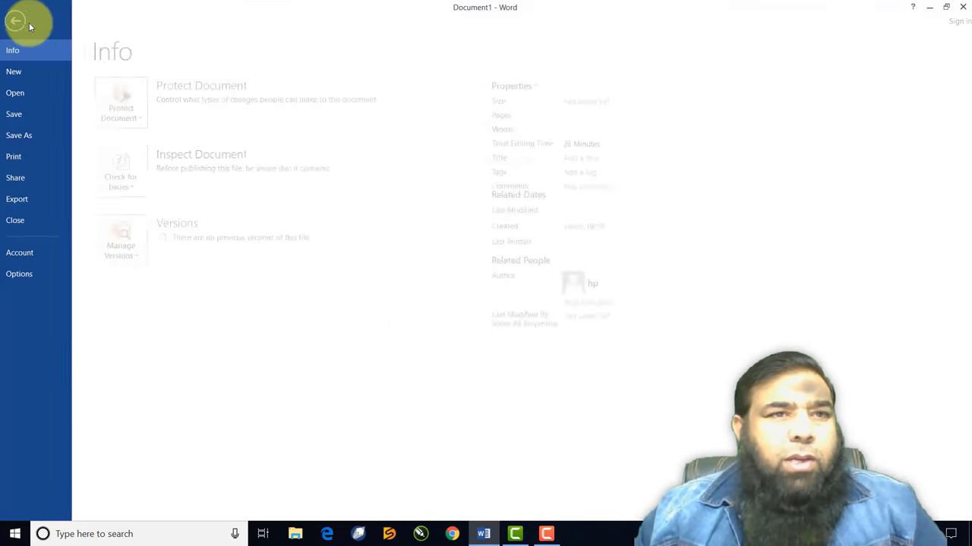
click(28, 97)
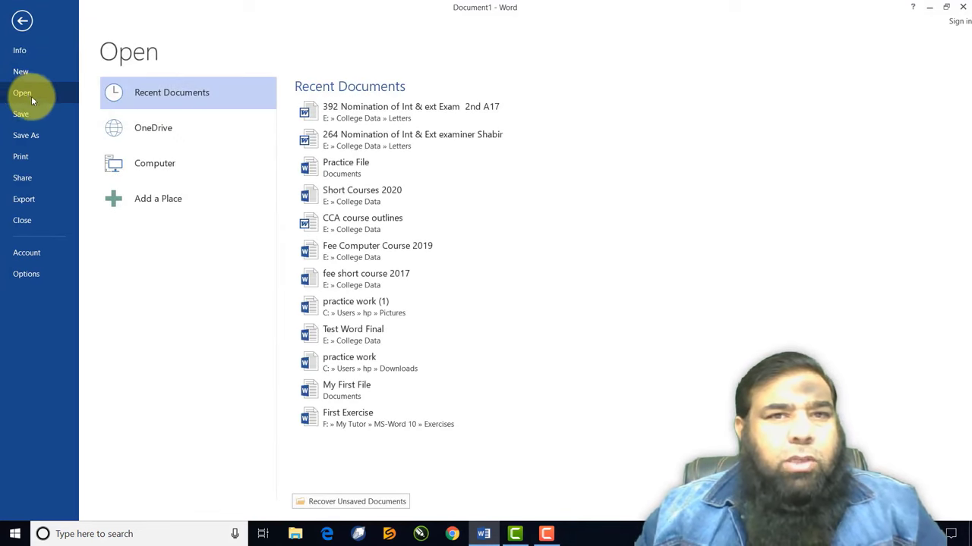
click(372, 170)
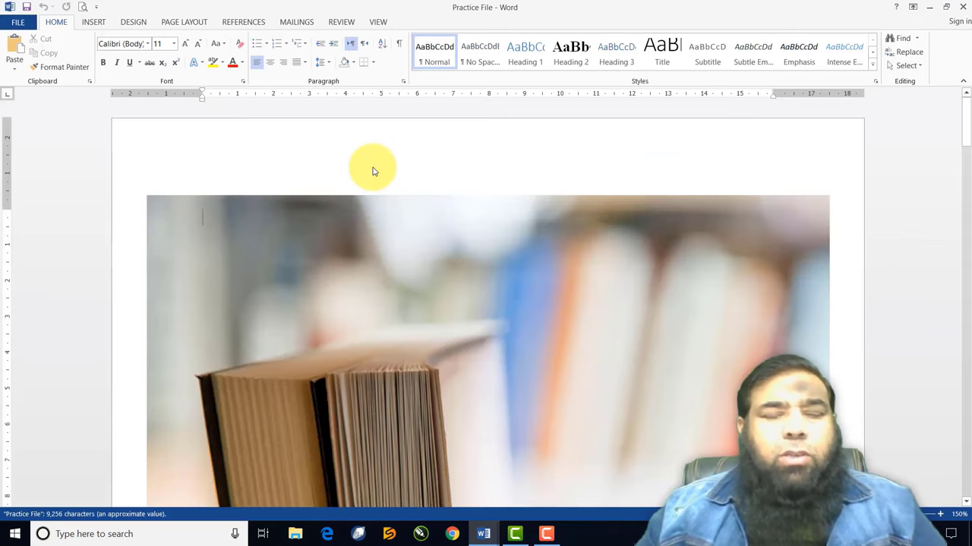
scroll(372, 196, down, 10)
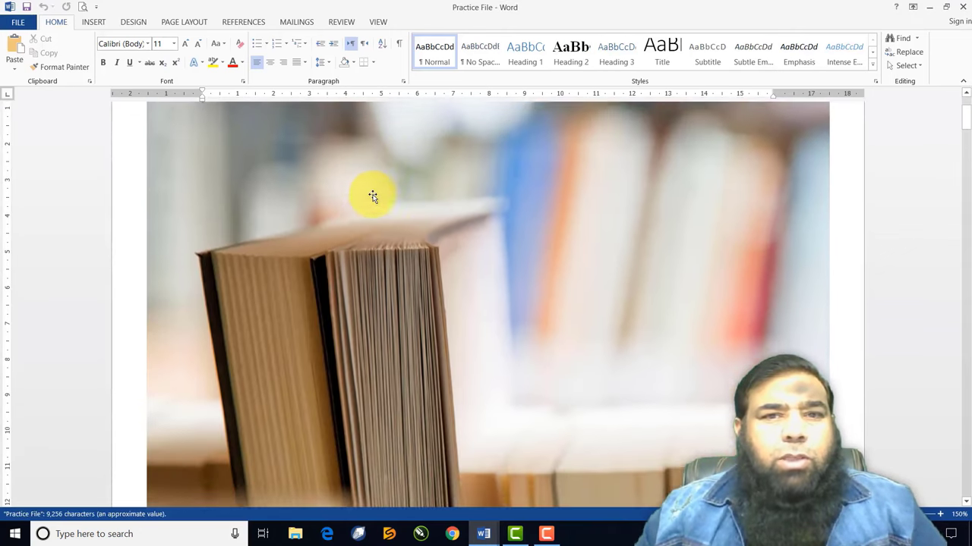
scroll(373, 196, down, 15)
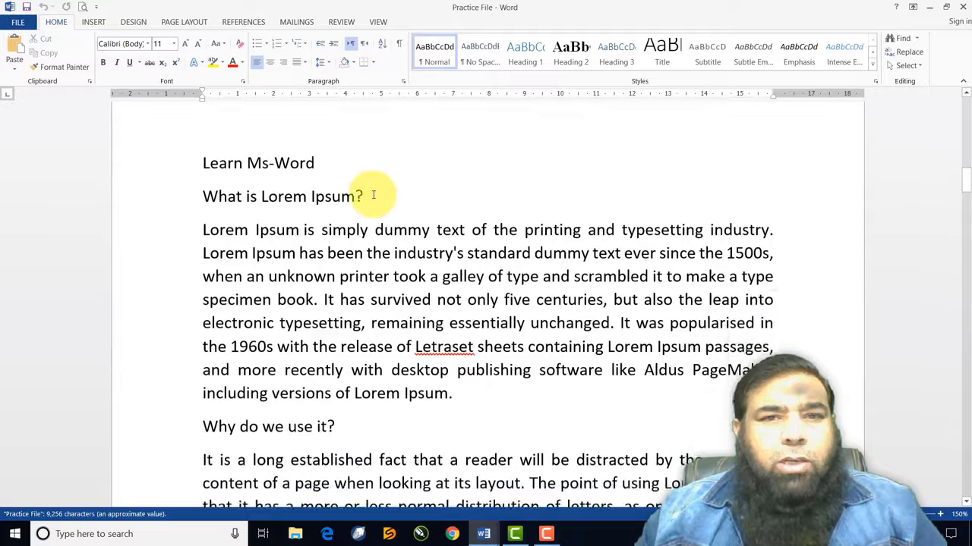
scroll(373, 196, up, 6)
scroll(372, 195, down, 4)
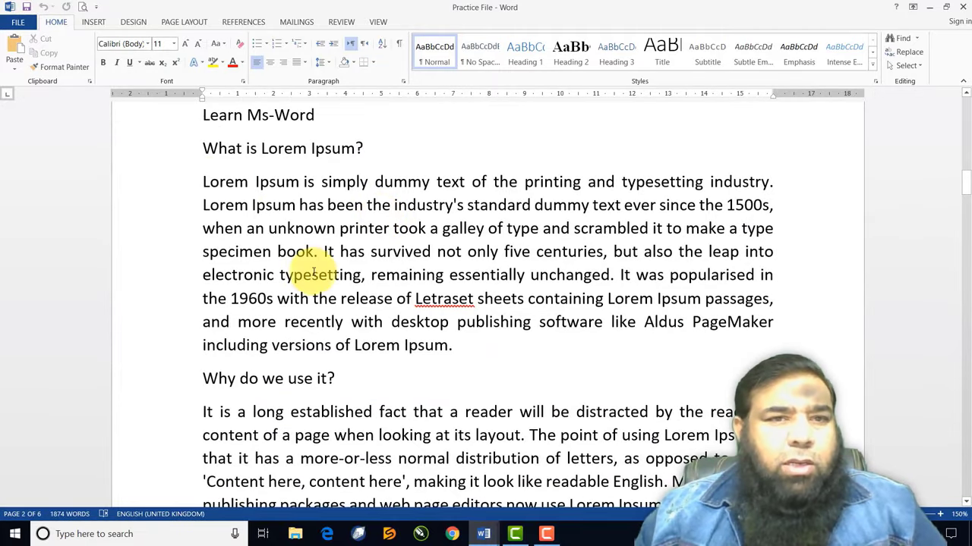
At the paragraph start, insert the Windows desktop computer picture from an online 'computer' search
click(203, 182)
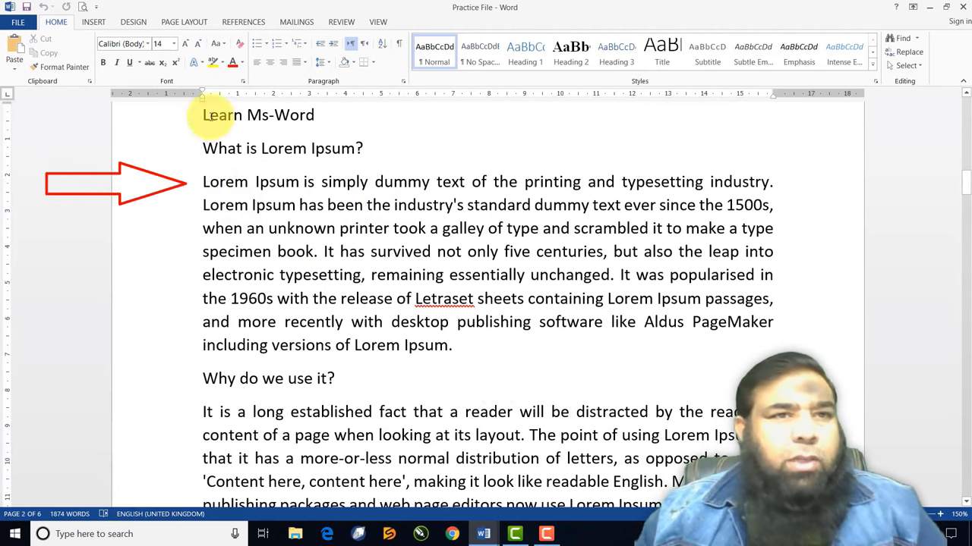
click(93, 22)
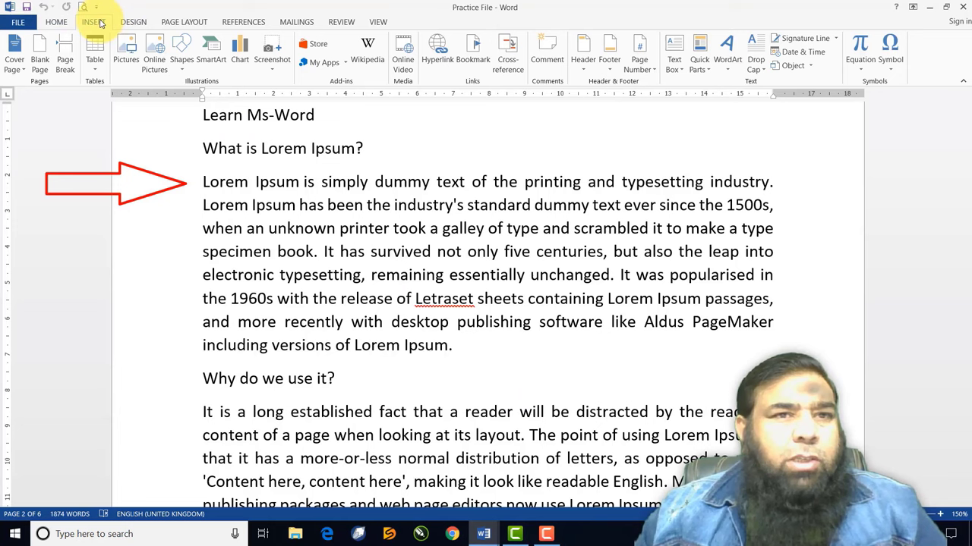
click(154, 63)
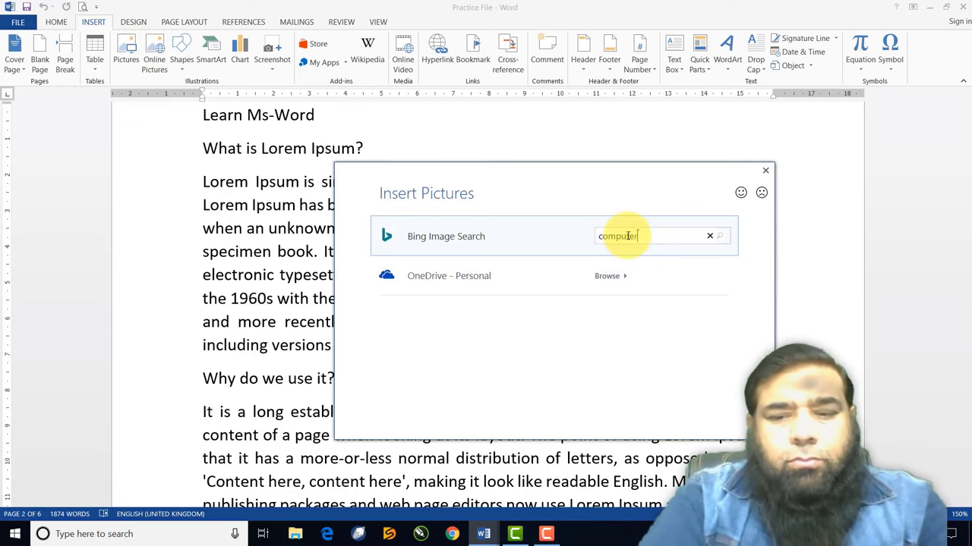
key(Return)
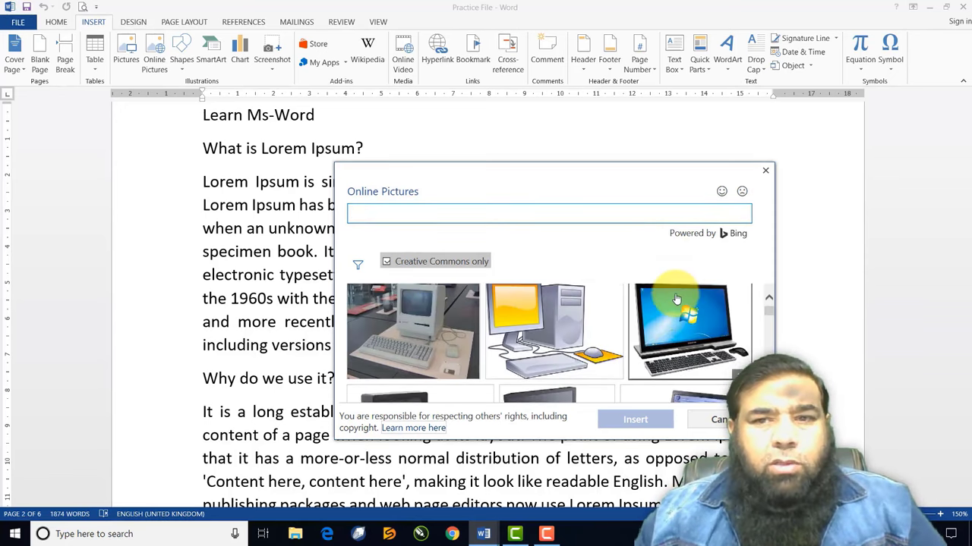
click(675, 317)
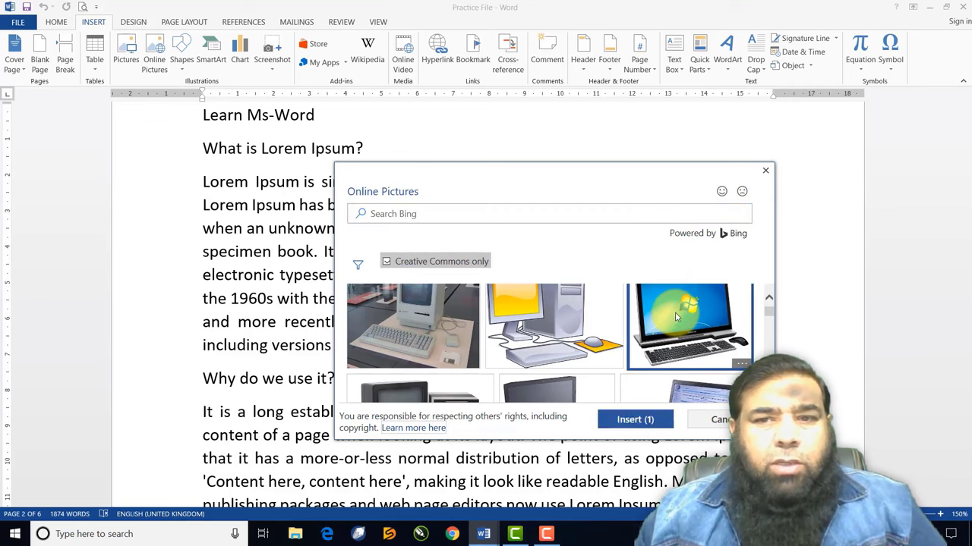
click(630, 424)
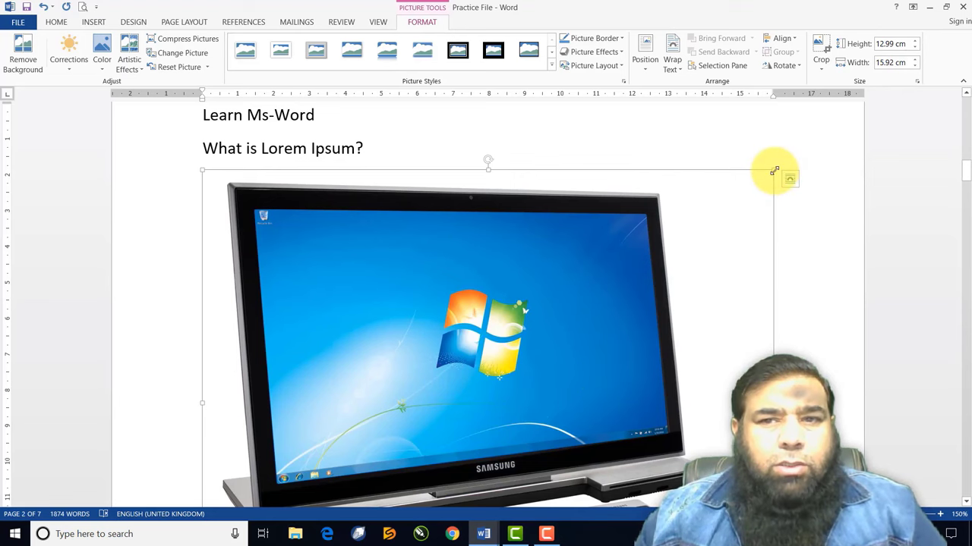
Shrink the computer picture to 6.89 × 5.62 cm and move it into the paragraph's first line
drag(775, 171, 397, 261)
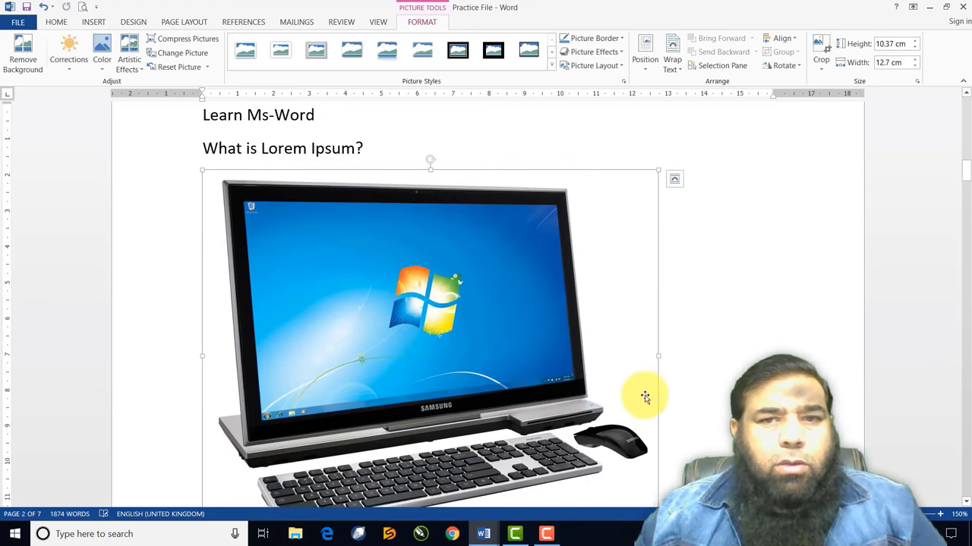
scroll(661, 429, down, 2)
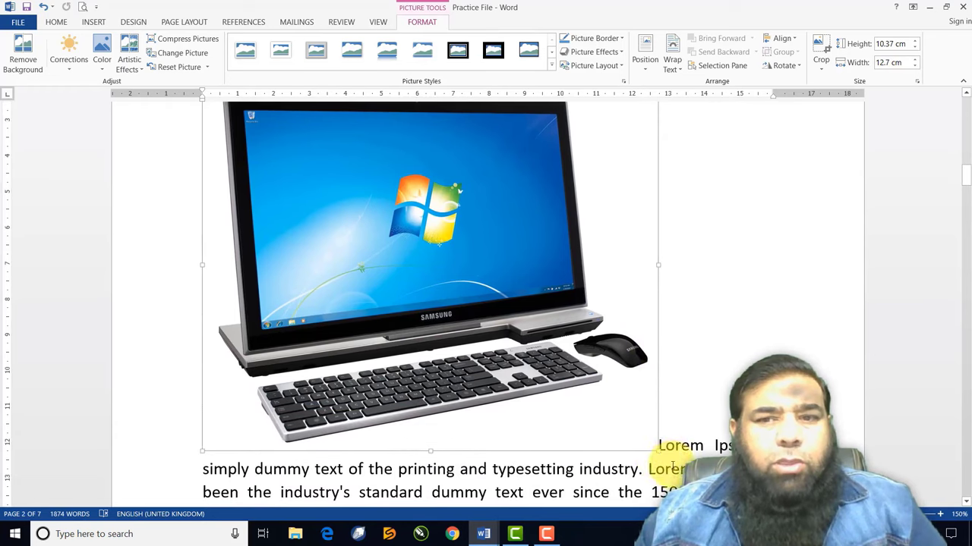
drag(658, 449, 449, 228)
drag(965, 92, 964, 92)
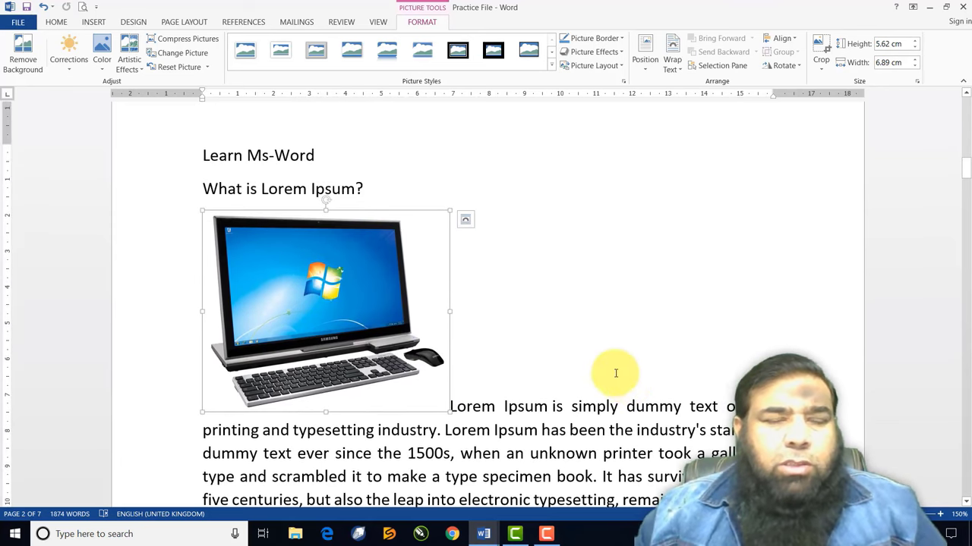
drag(415, 258, 585, 261)
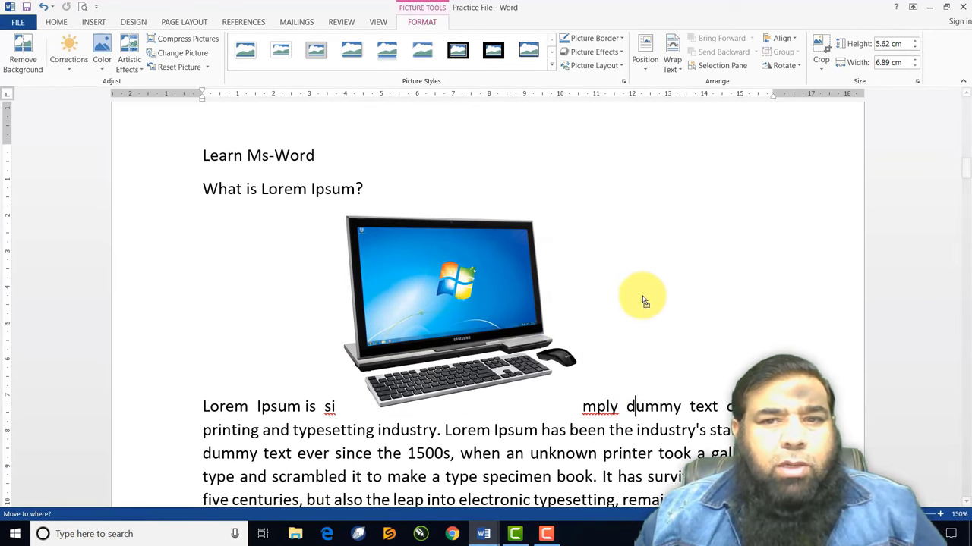
drag(555, 374, 366, 350)
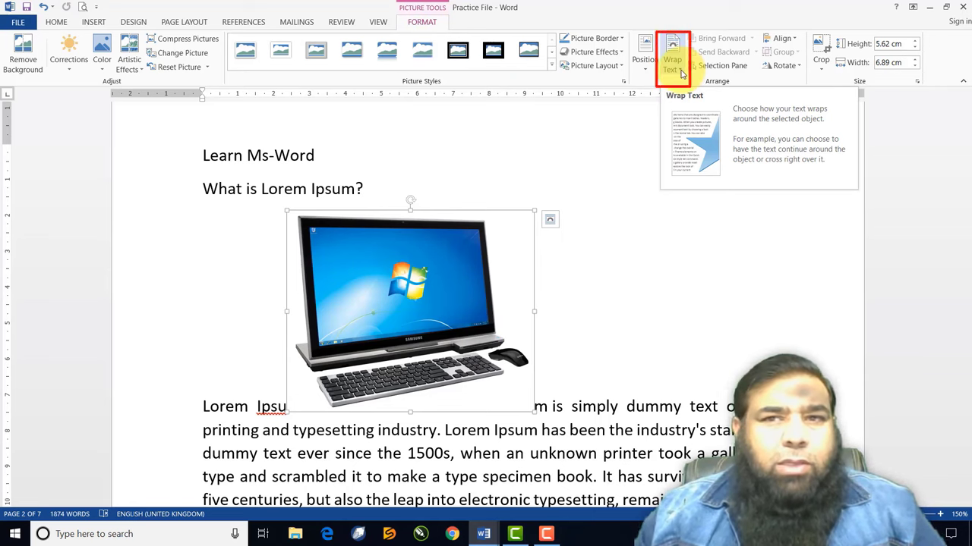
Set the computer picture to Tight wrapping and move it to the paragraph's left edge
click(682, 74)
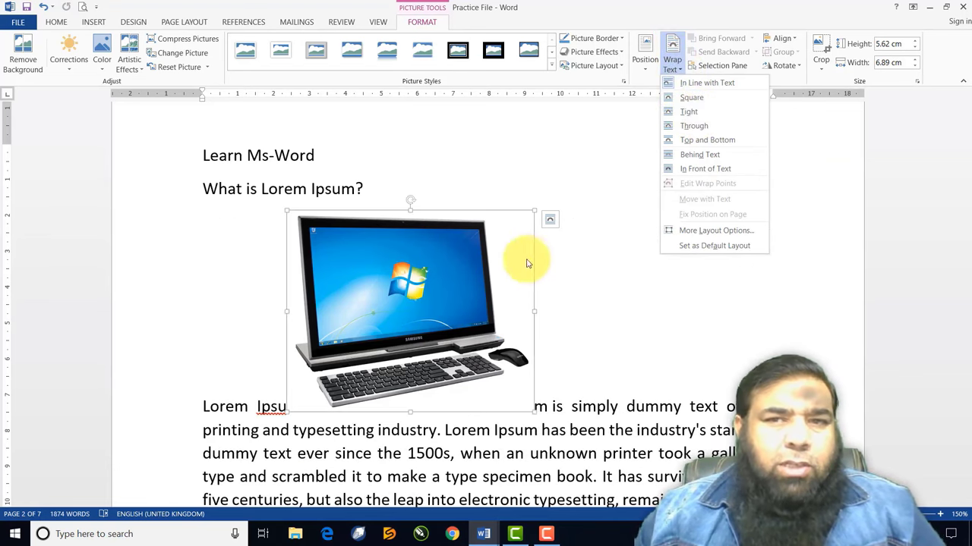
click(693, 113)
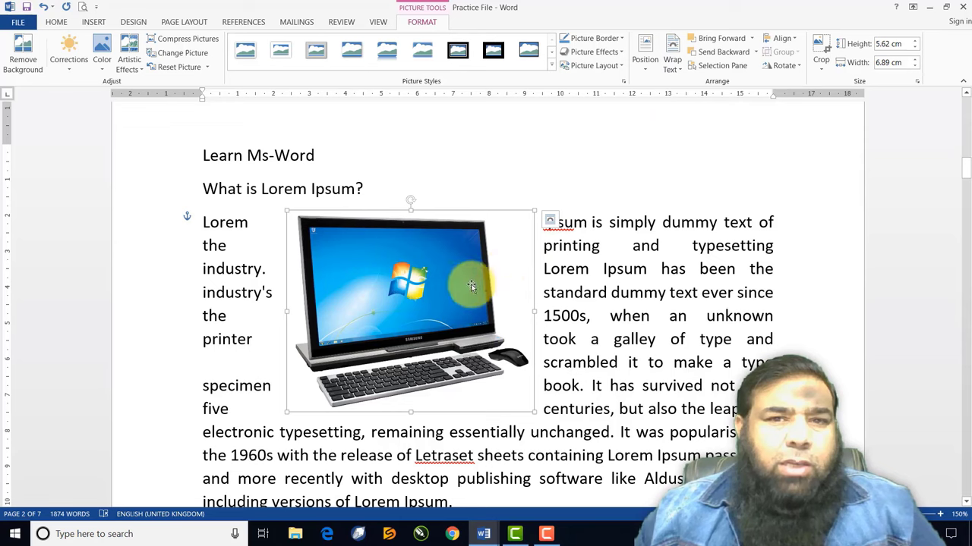
drag(462, 278, 377, 285)
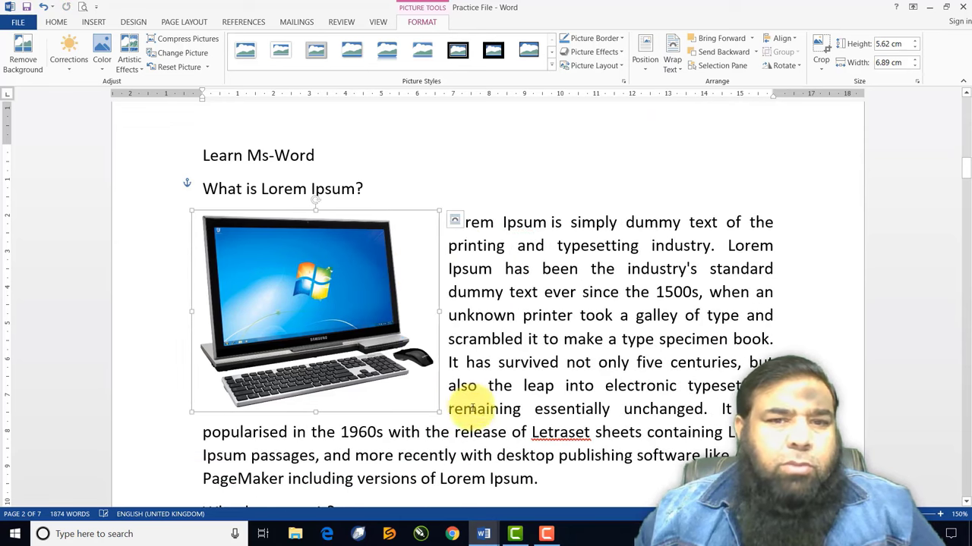
drag(439, 412, 376, 353)
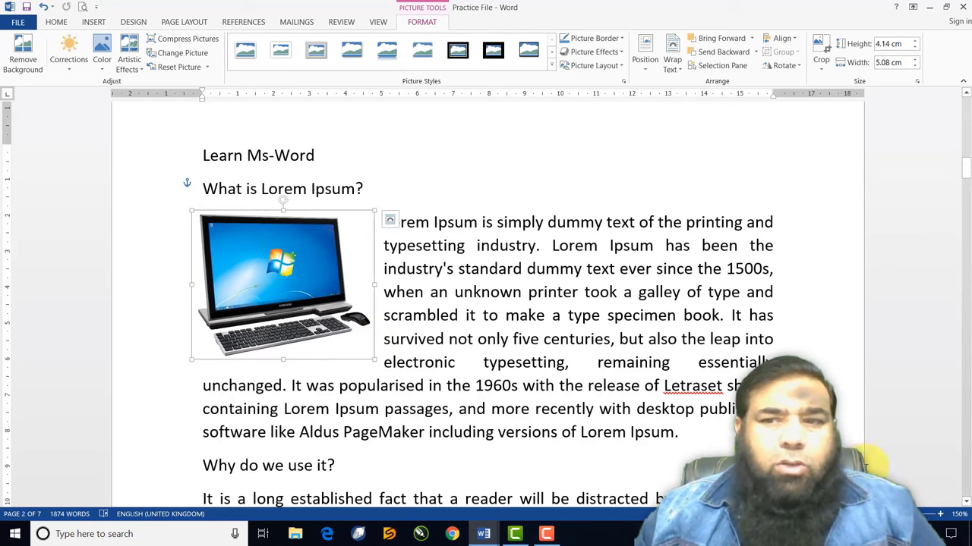
Resize the computer picture to 4.96 × 4.05 cm at the paragraph's left
click(966, 504)
click(966, 504)
click(966, 504)
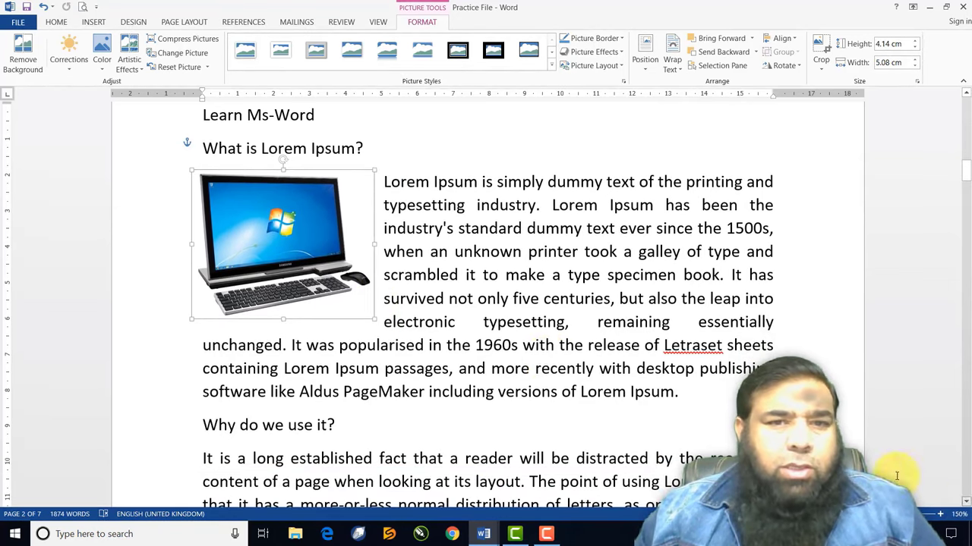
drag(373, 319, 328, 280)
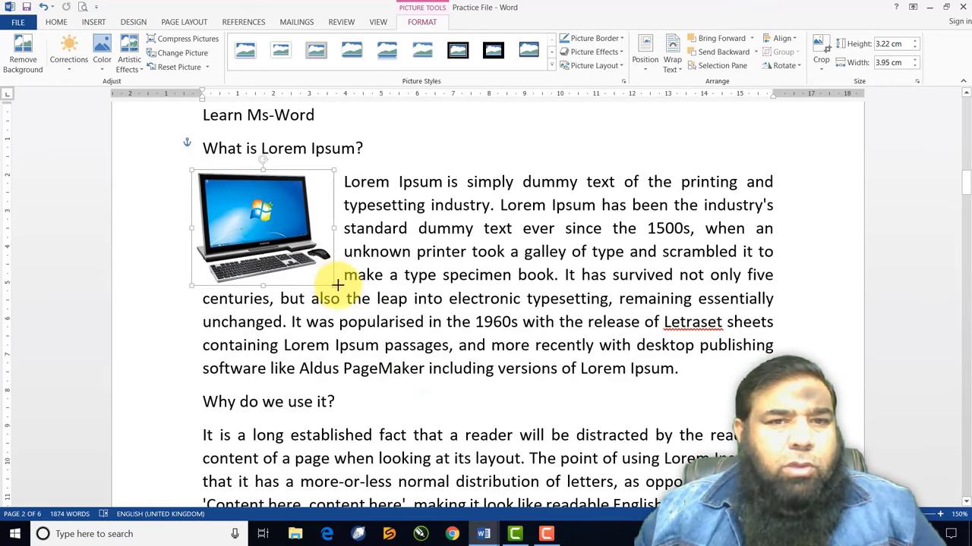
drag(337, 285, 307, 272)
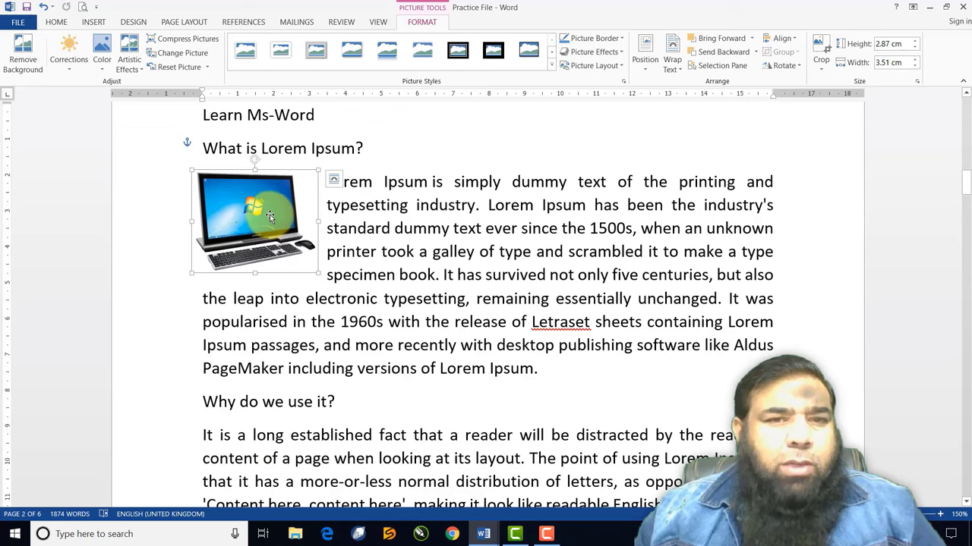
drag(274, 216, 298, 264)
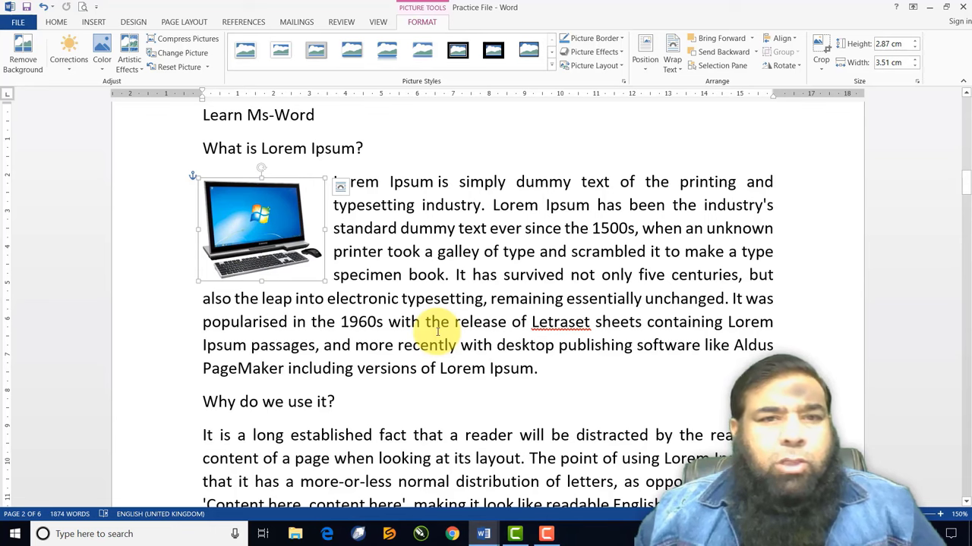
drag(322, 280, 359, 322)
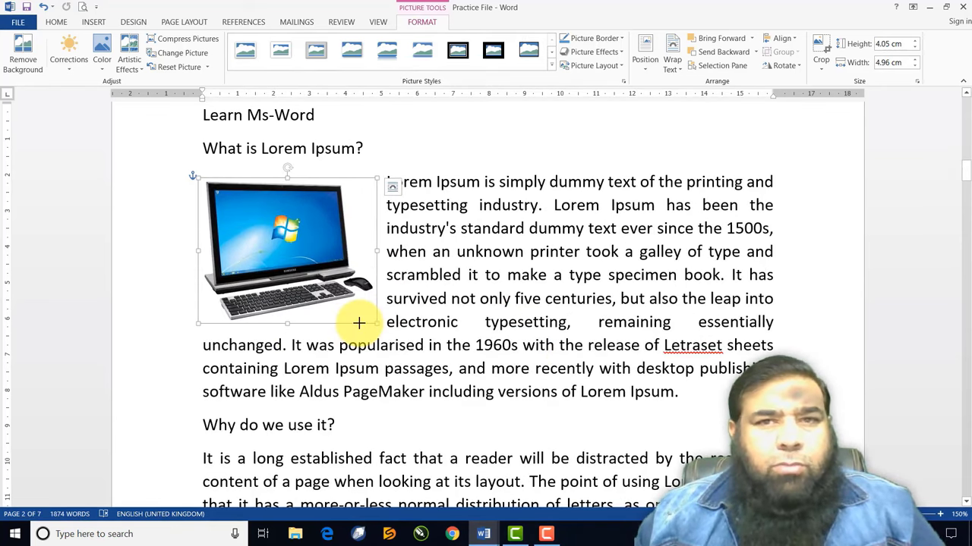
click(674, 70)
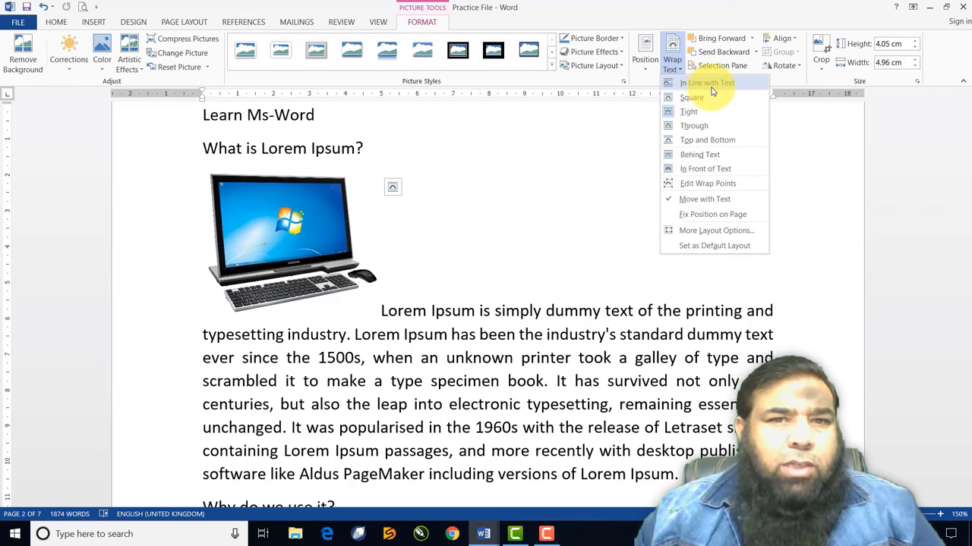
Try In Line with Text, then Square wrapping, moving the picture to the paragraph top
click(712, 91)
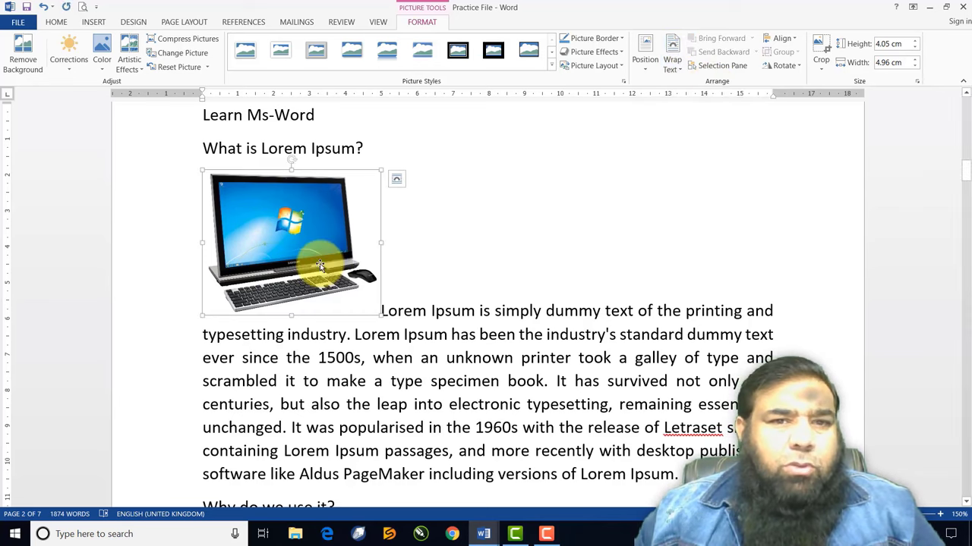
drag(319, 263, 311, 384)
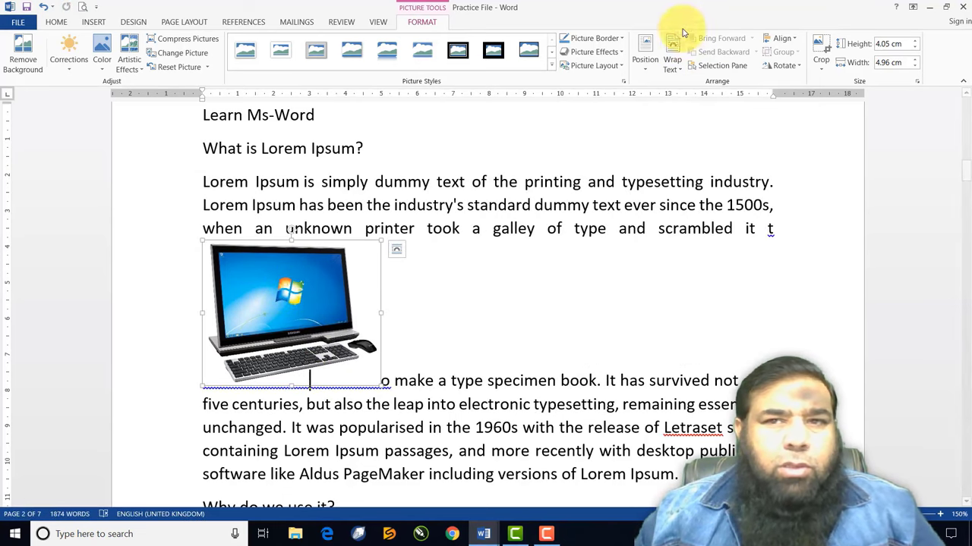
click(678, 68)
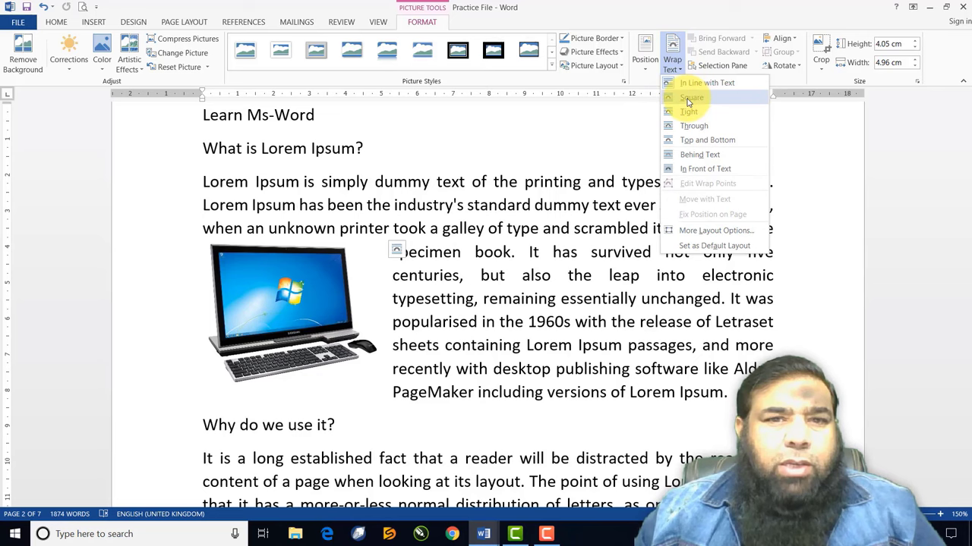
click(690, 97)
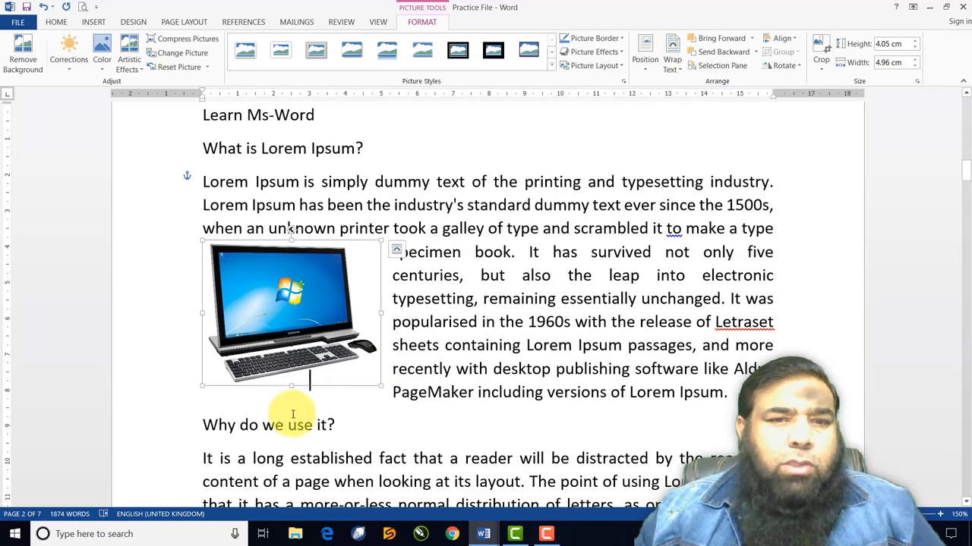
drag(325, 254, 306, 209)
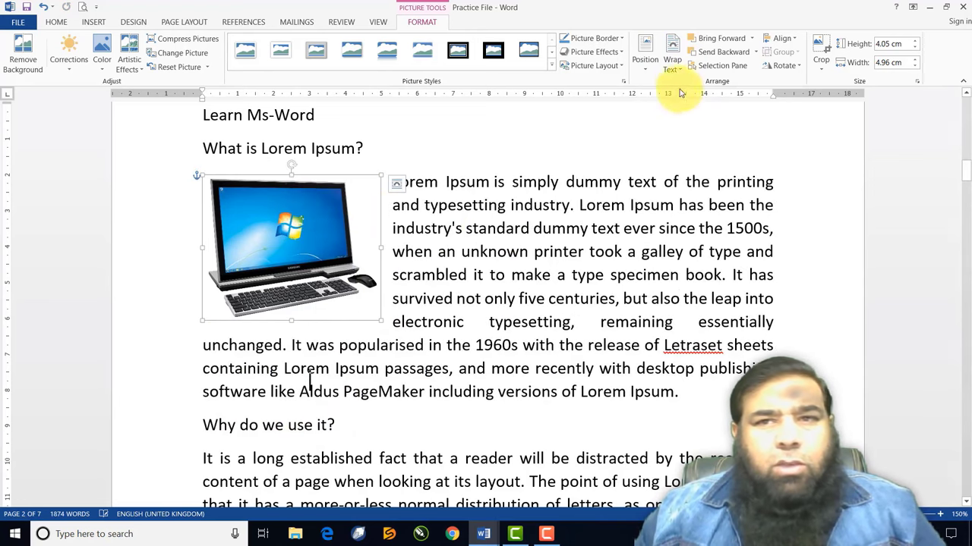
Try Behind Text and In Front of Text wrapping for the computer picture
click(672, 66)
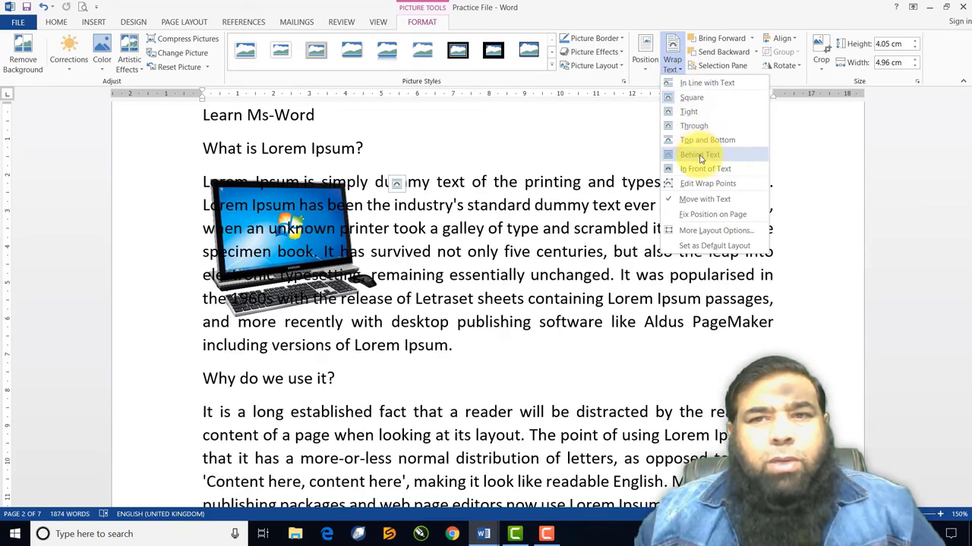
click(700, 156)
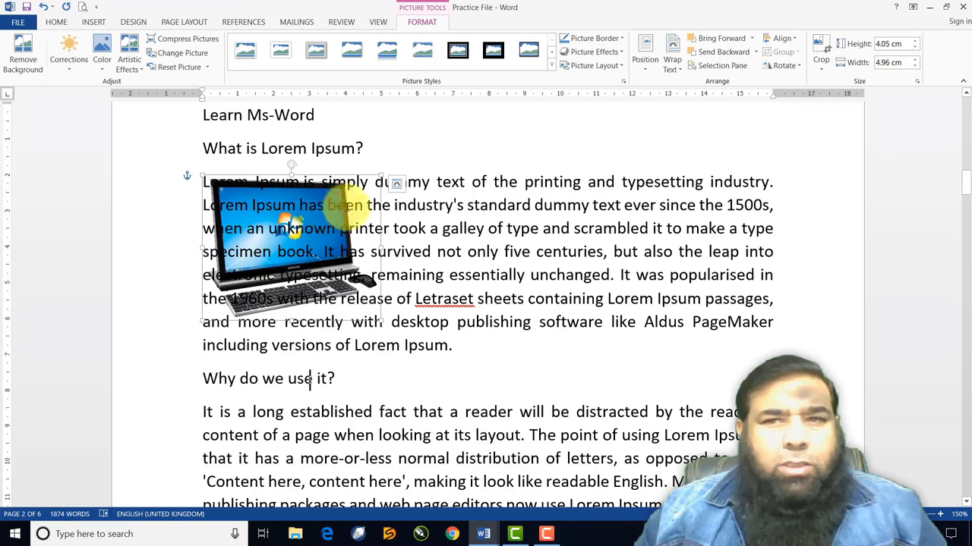
click(672, 65)
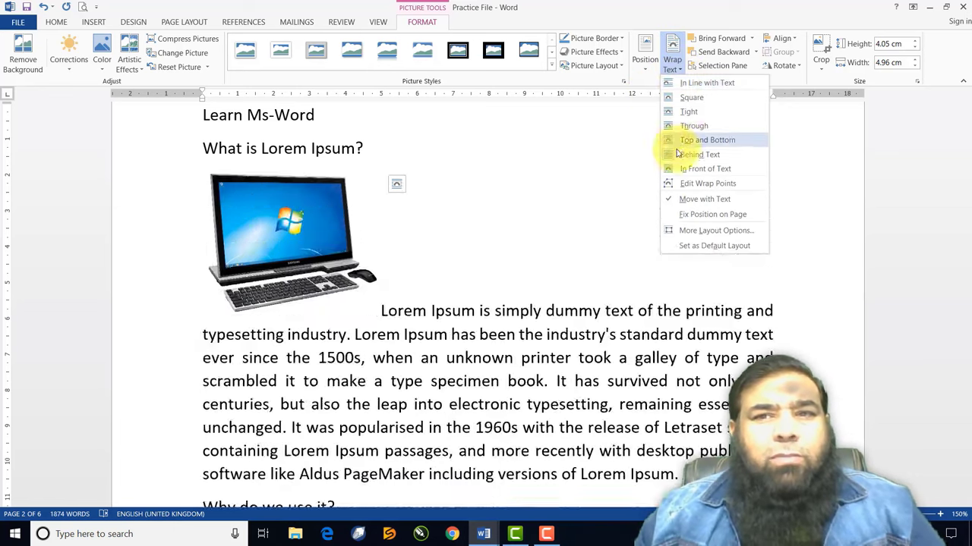
click(687, 168)
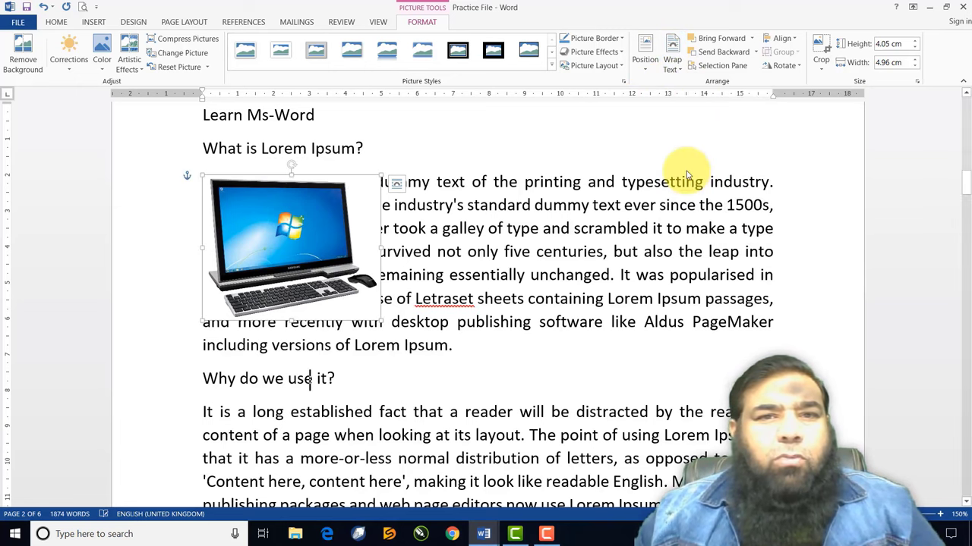
mouse_move(314, 245)
mouse_down()
mouse_move(377, 271)
mouse_move(501, 279)
mouse_move(311, 247)
mouse_up()
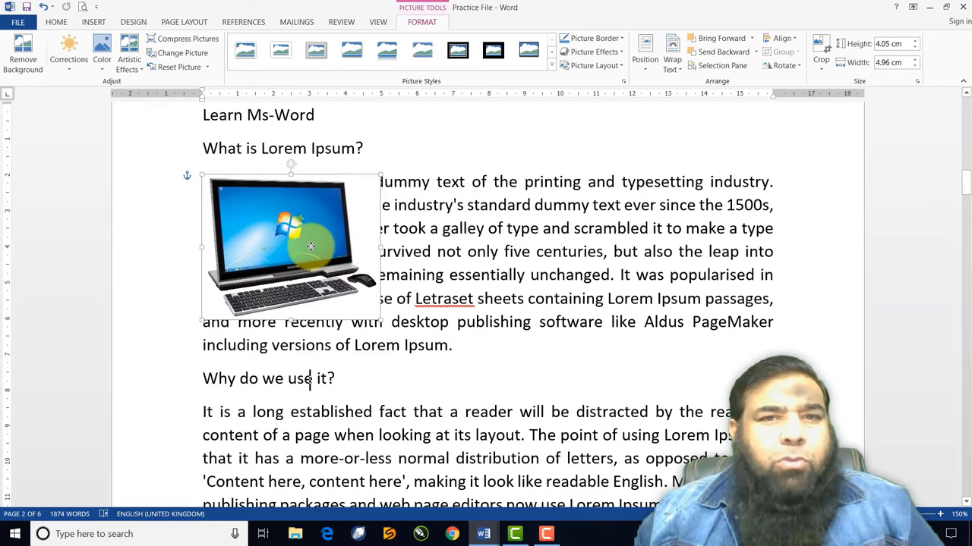
Set the computer picture to Tight wrapping and place the cursor before 'It is a long…'
click(672, 64)
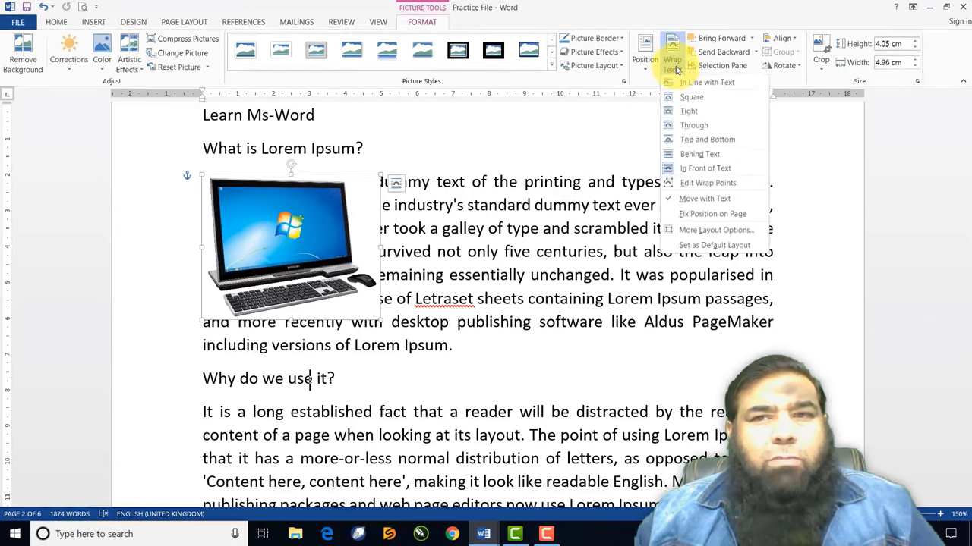
click(689, 114)
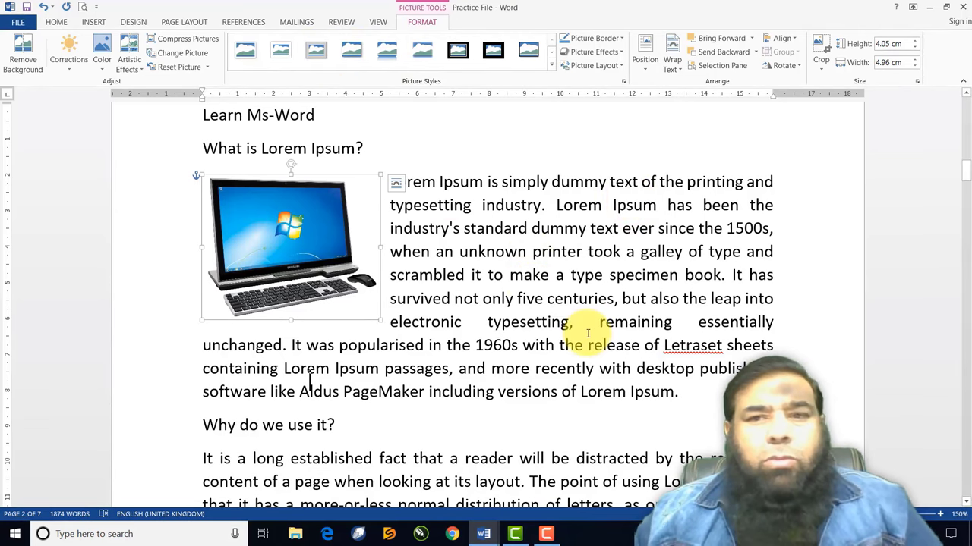
scroll(651, 347, down, 5)
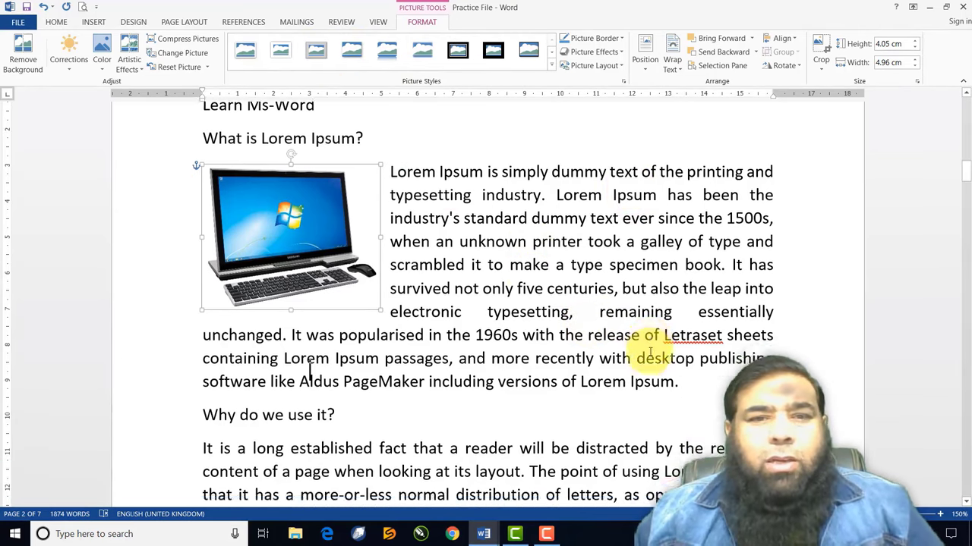
click(201, 231)
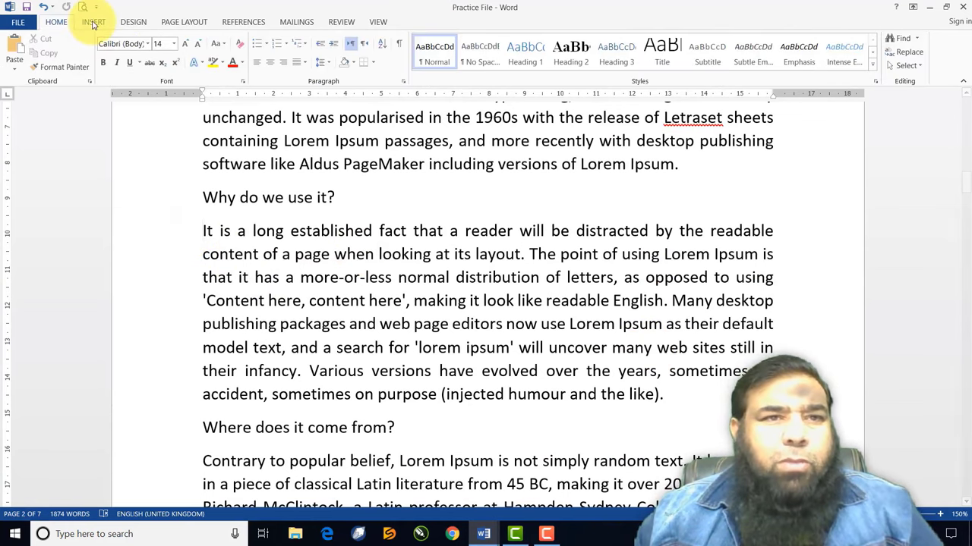
Insert the '2 wp' picture file and shrink it to 8.92 × 8.99 cm
click(94, 23)
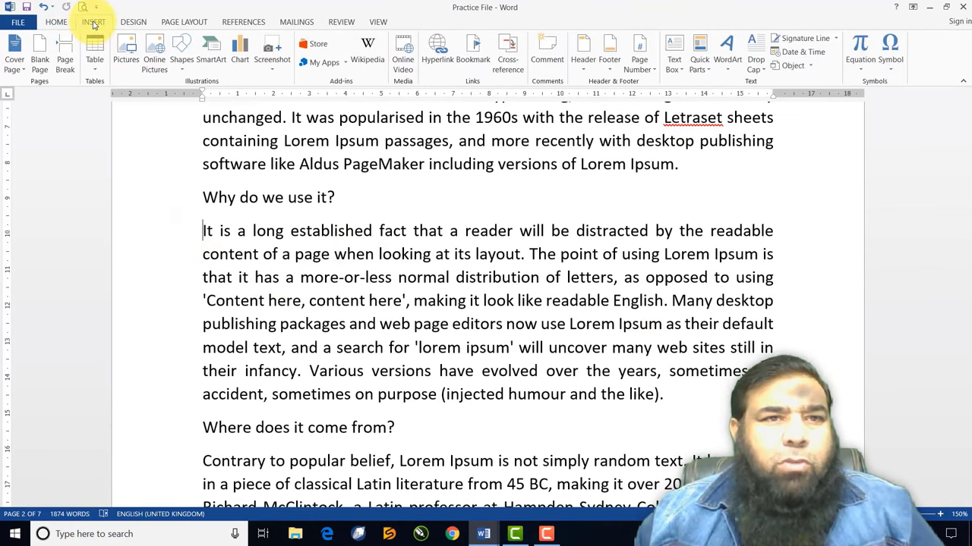
click(126, 59)
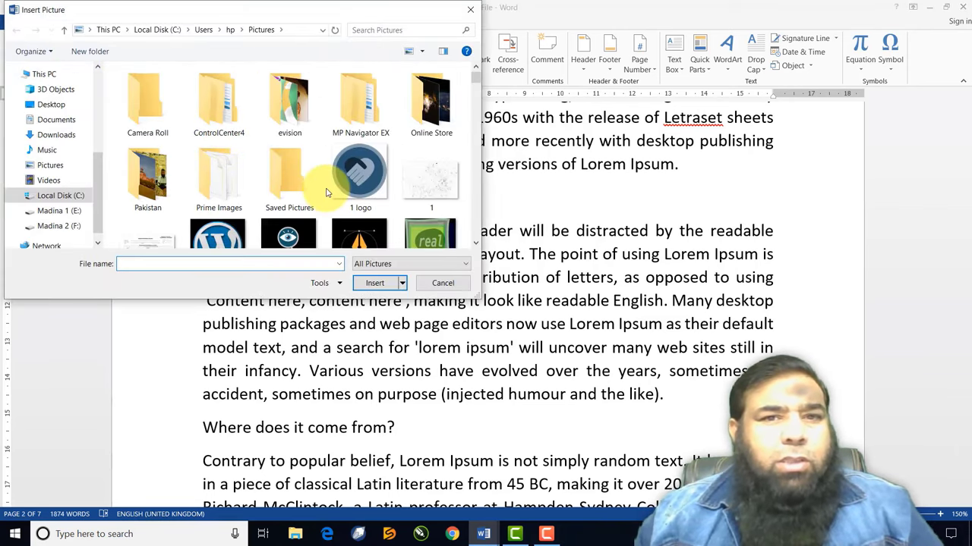
scroll(326, 186, down, 1)
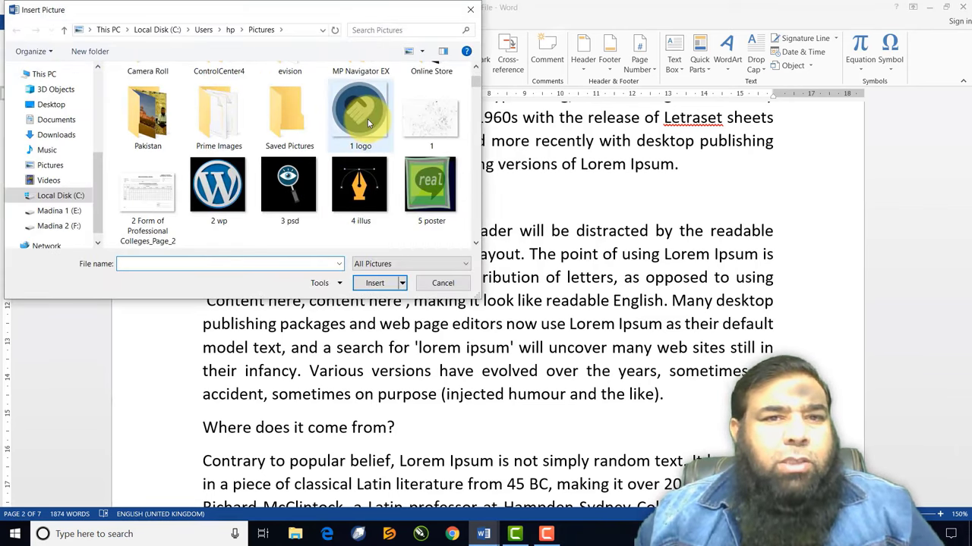
click(218, 185)
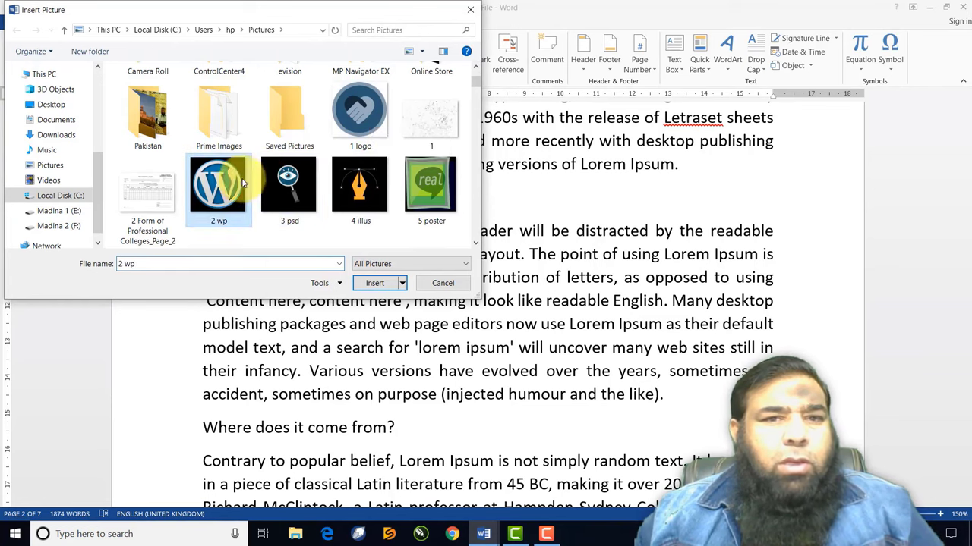
click(376, 283)
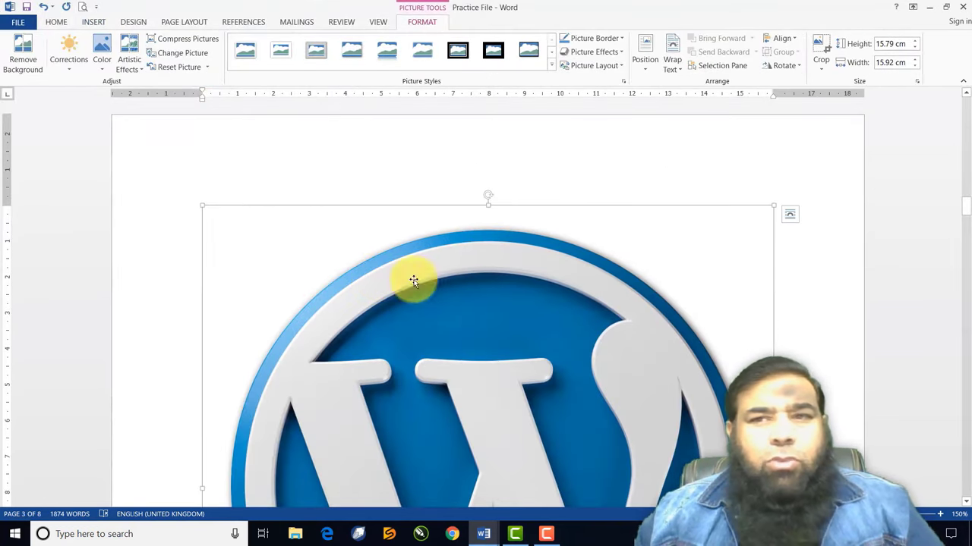
scroll(599, 259, down, 4)
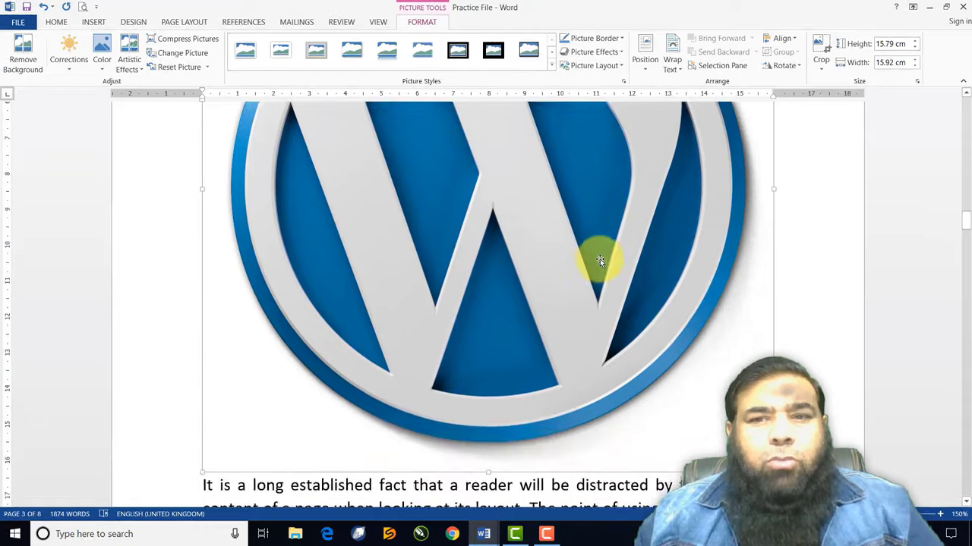
scroll(599, 259, down, 2)
drag(773, 408, 463, 167)
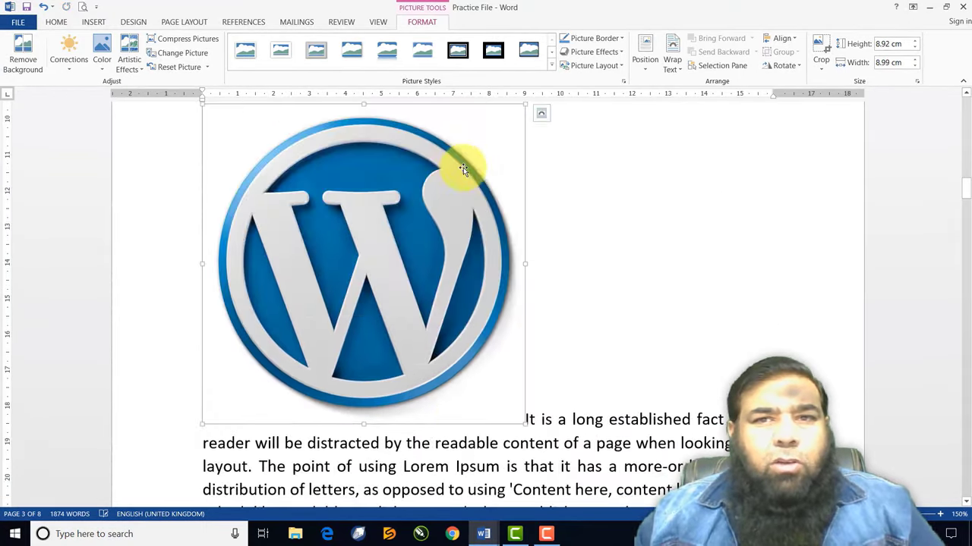
Set the WordPress logo to Tight wrapping and shrink it to 3.13 × 3.16 cm
click(673, 67)
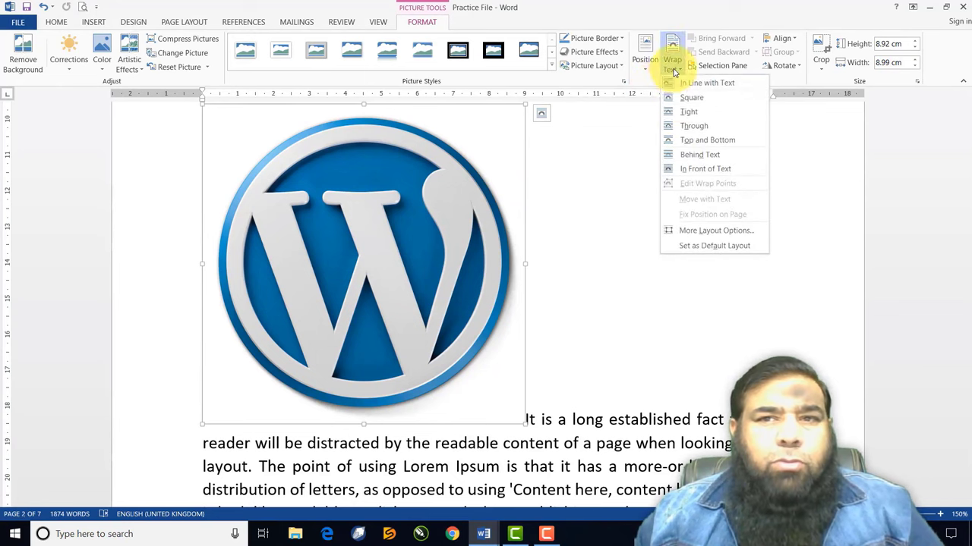
click(686, 112)
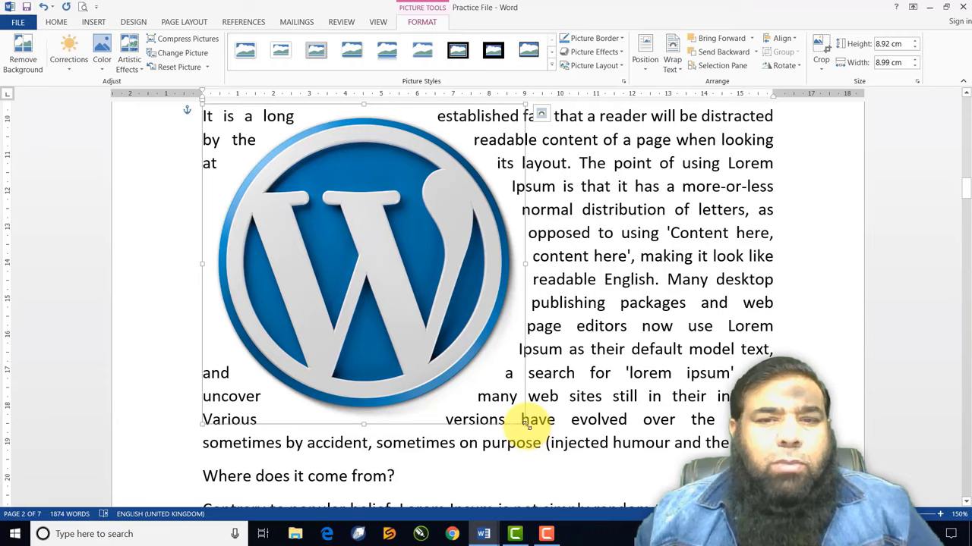
drag(529, 425, 342, 225)
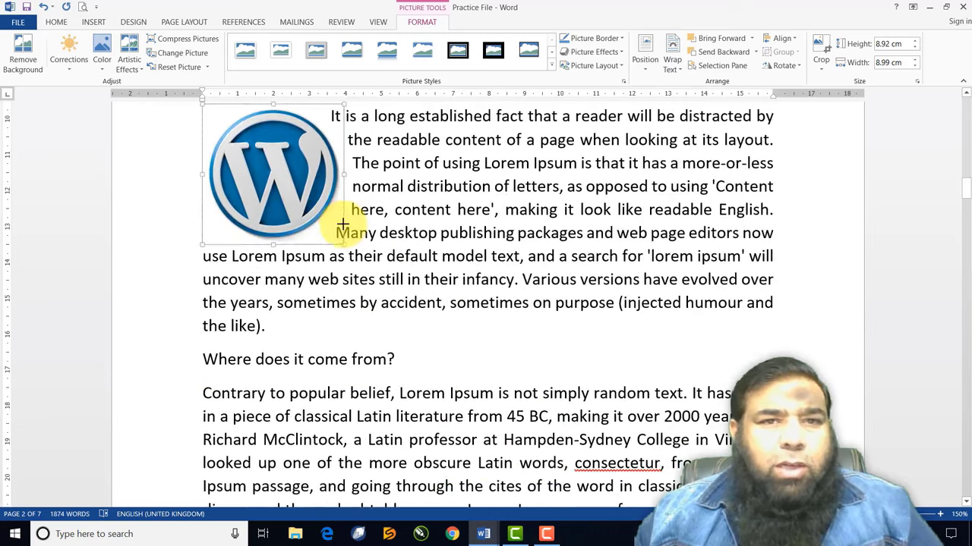
scroll(668, 315, up, 5)
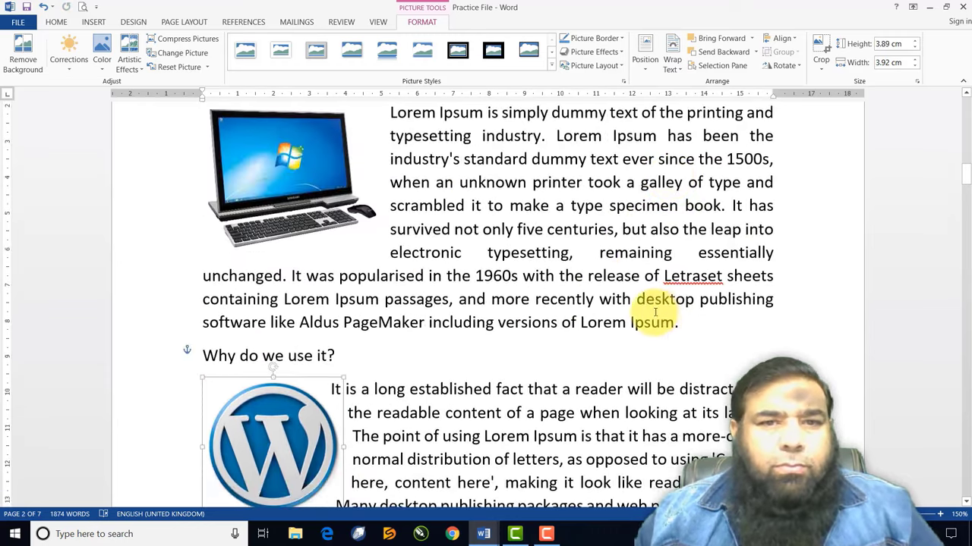
scroll(654, 312, down, 3)
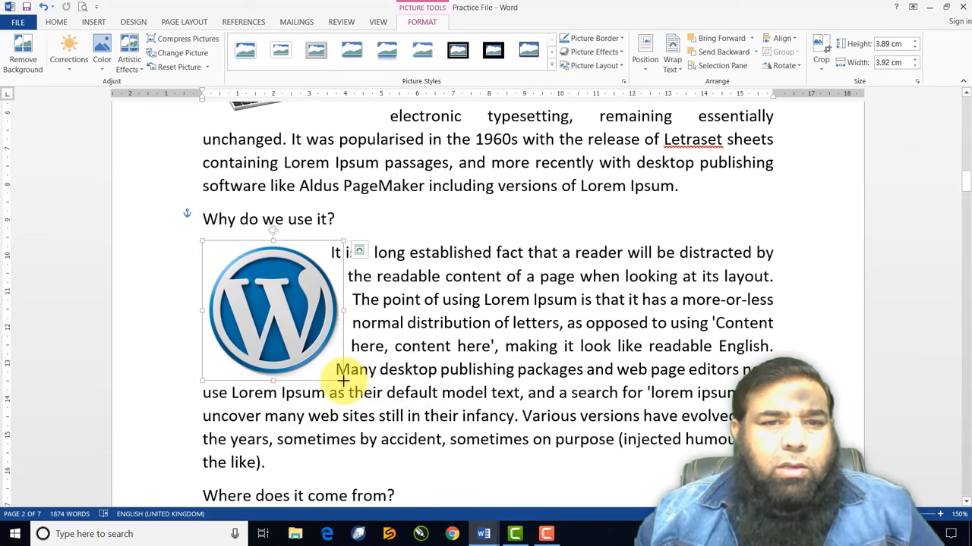
drag(343, 380, 318, 351)
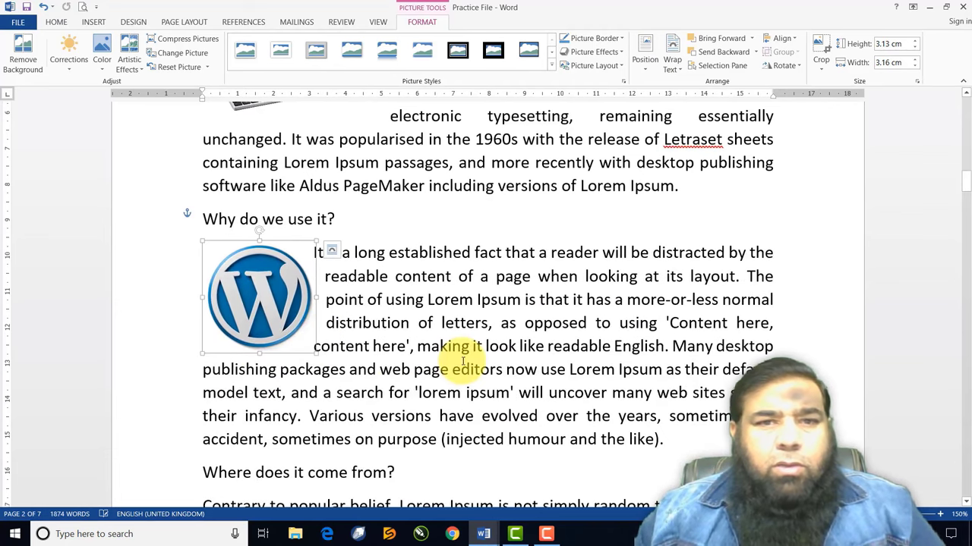
click(463, 361)
mouse_move(254, 274)
mouse_down()
mouse_move(513, 271)
mouse_move(493, 258)
mouse_move(427, 254)
mouse_move(251, 264)
mouse_up()
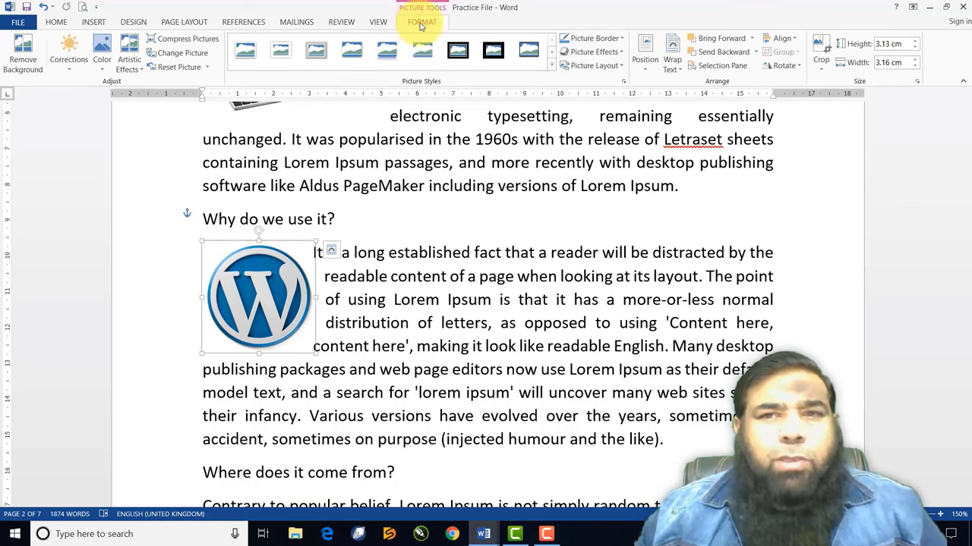
Try Square wrapping on the logo, then switch it back to Tight
click(671, 61)
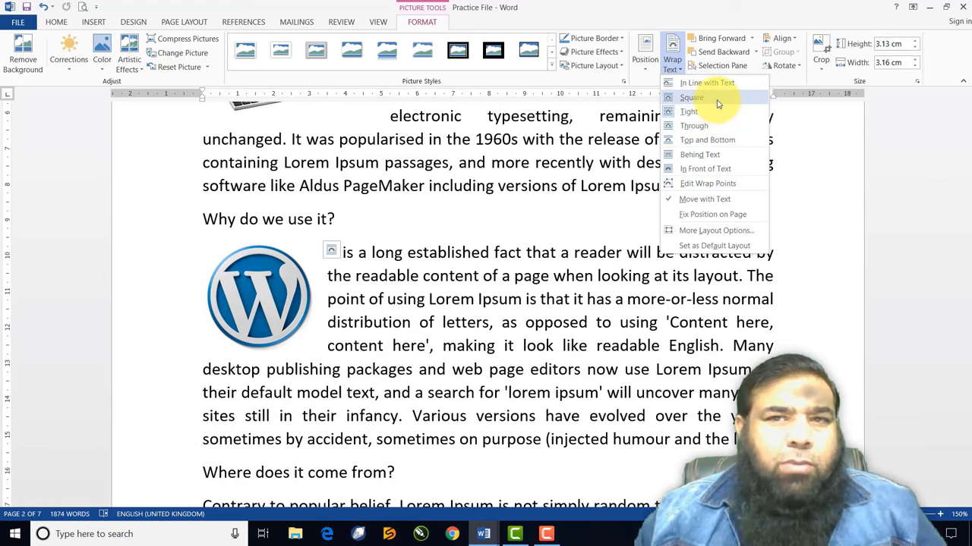
click(717, 99)
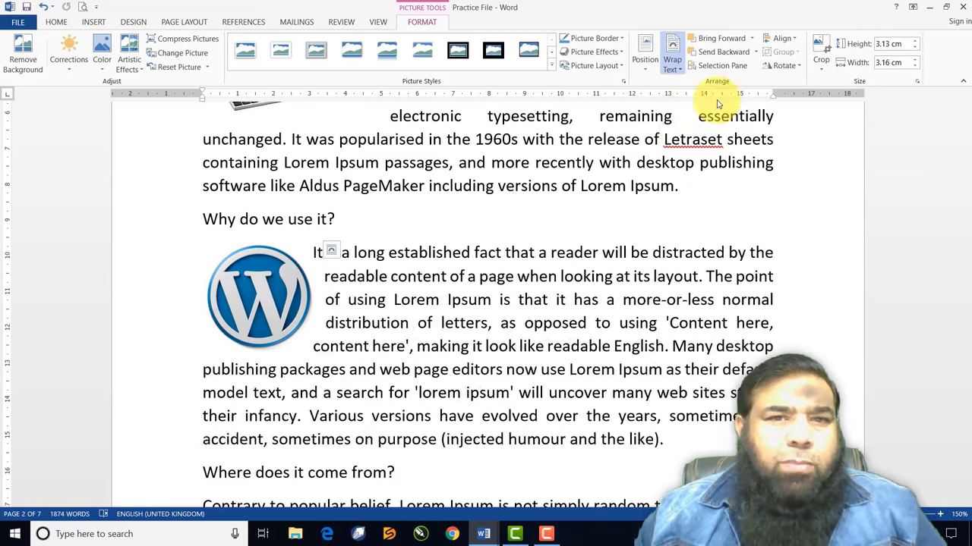
click(363, 322)
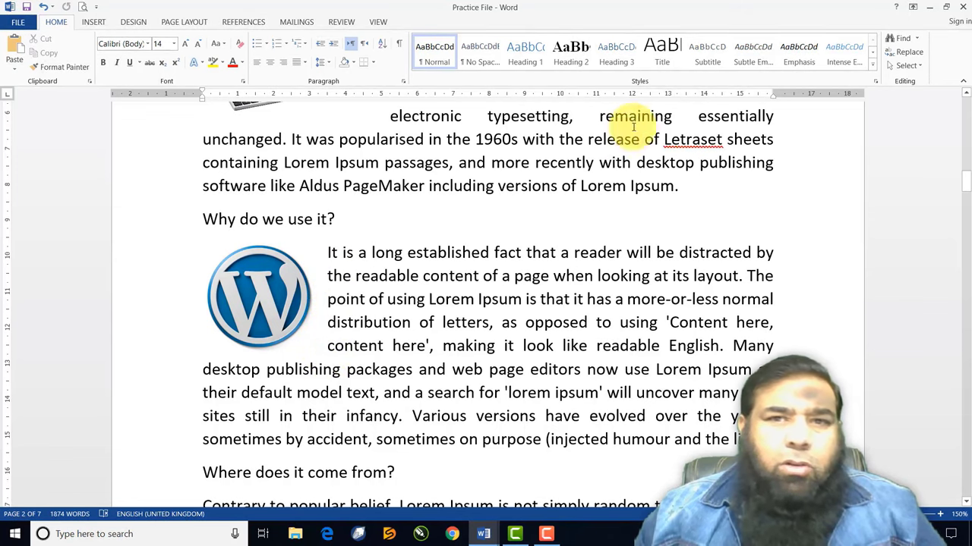
click(252, 311)
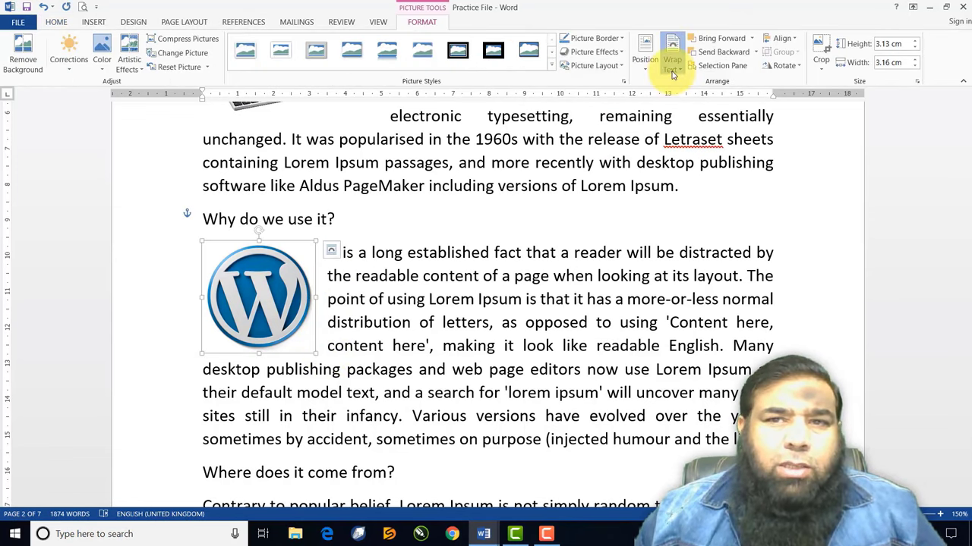
click(671, 70)
click(684, 114)
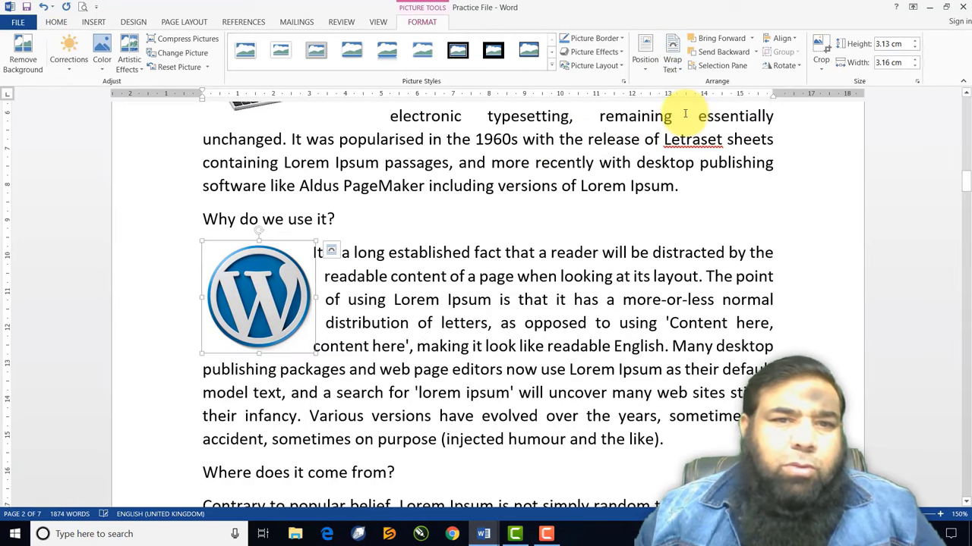
click(380, 305)
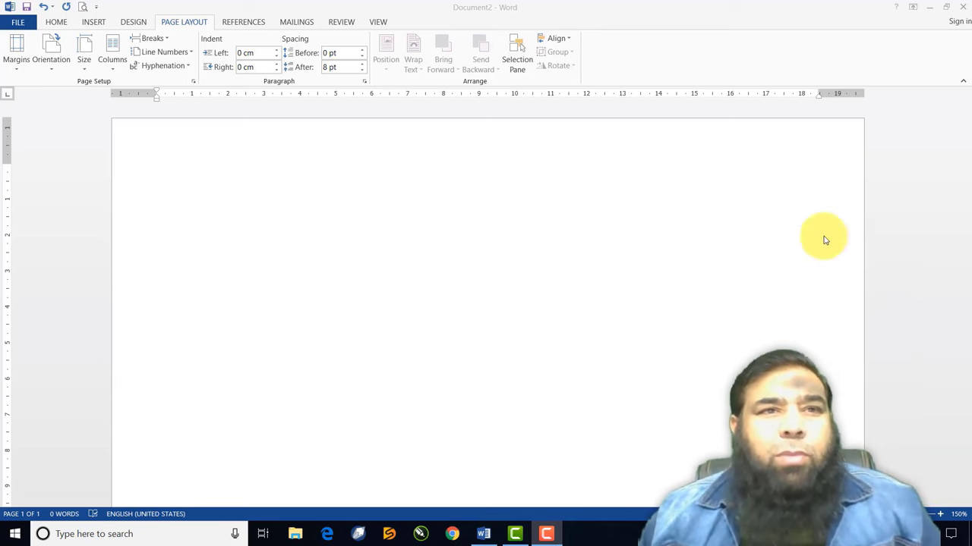
Insert the photo file '2013-05-31 13.17.45' into the blank document
click(101, 23)
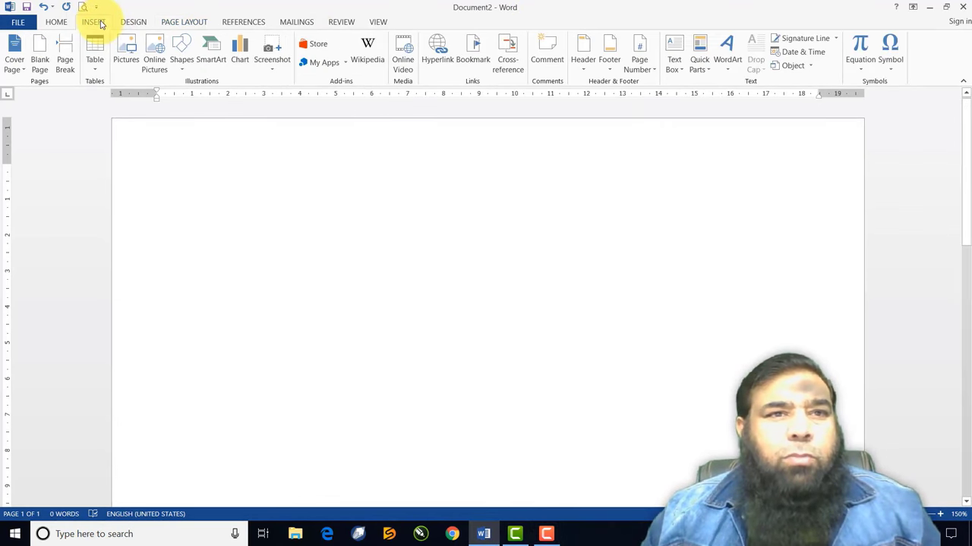
click(126, 56)
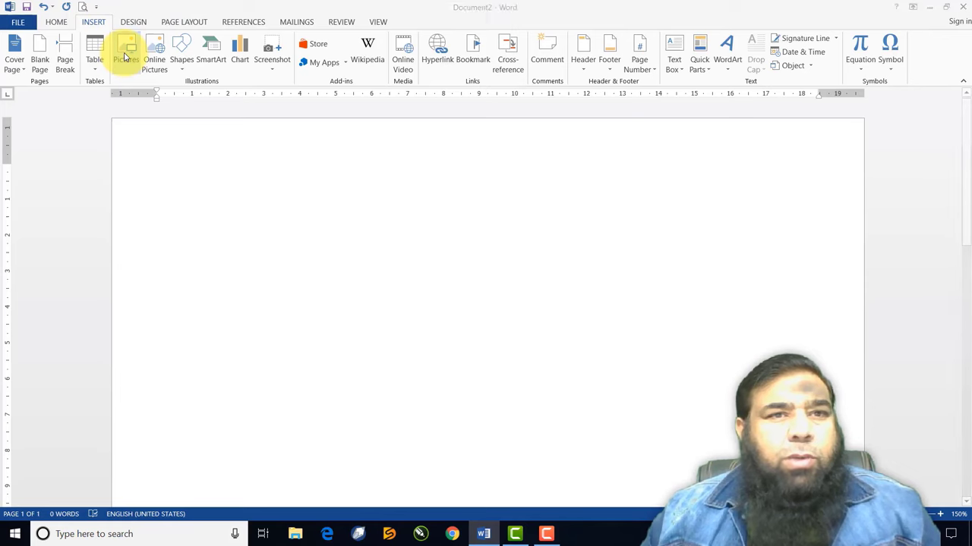
scroll(357, 144, down, 10)
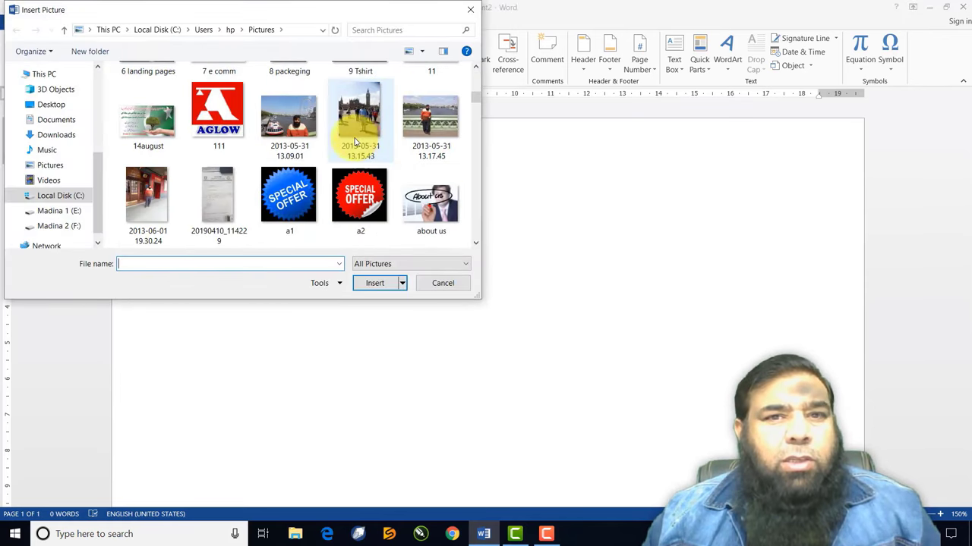
click(429, 136)
click(383, 287)
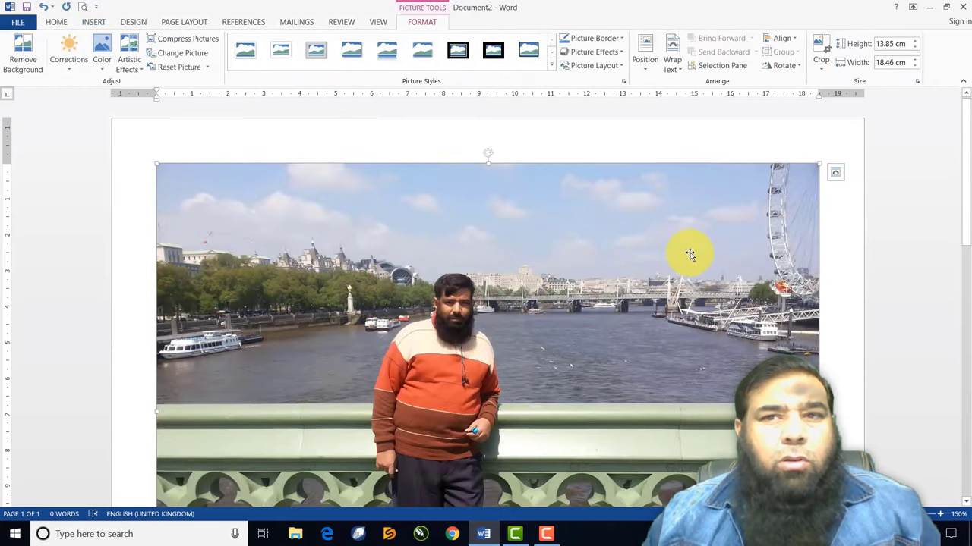
Set the bridge photo to Tight wrapping and shrink it to 6.7 × 8.94 cm
click(672, 64)
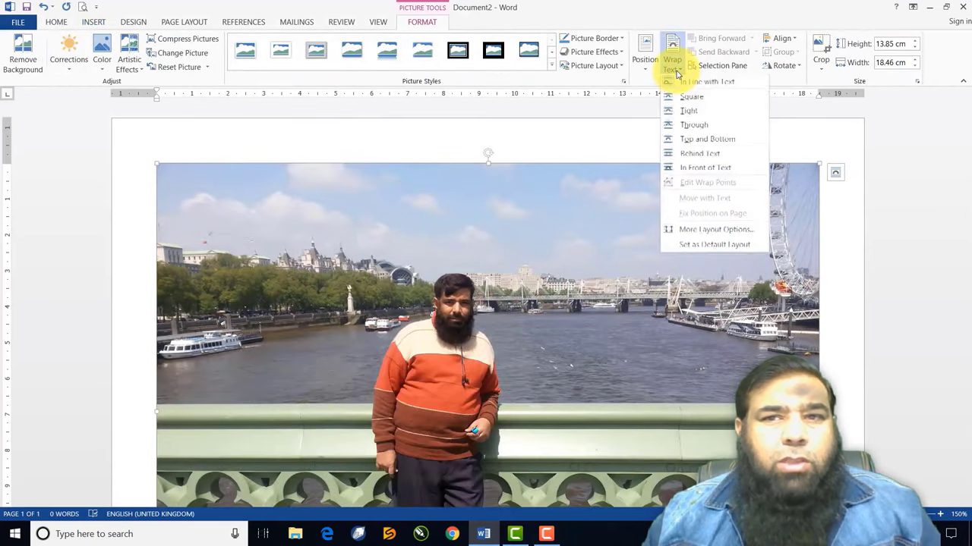
click(682, 114)
scroll(731, 341, down, 5)
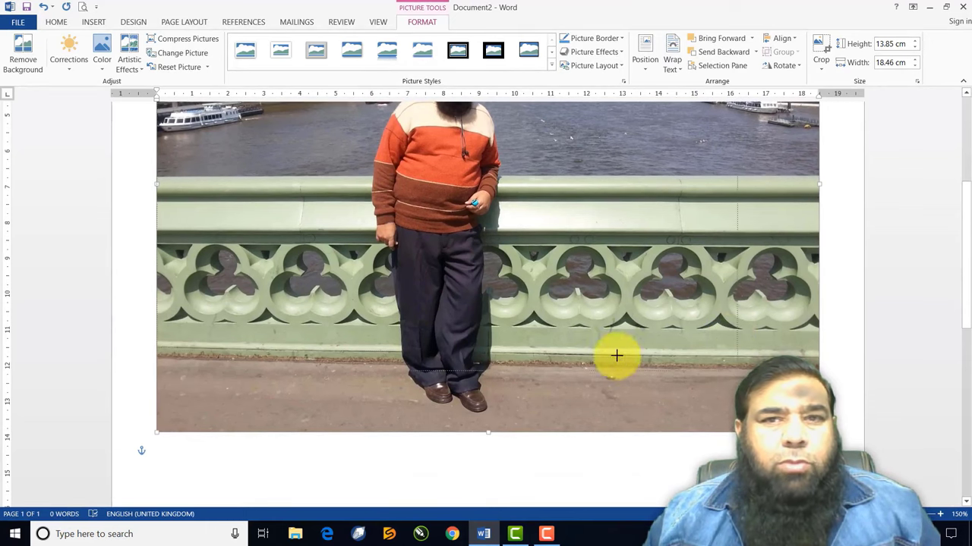
drag(616, 354, 267, 174)
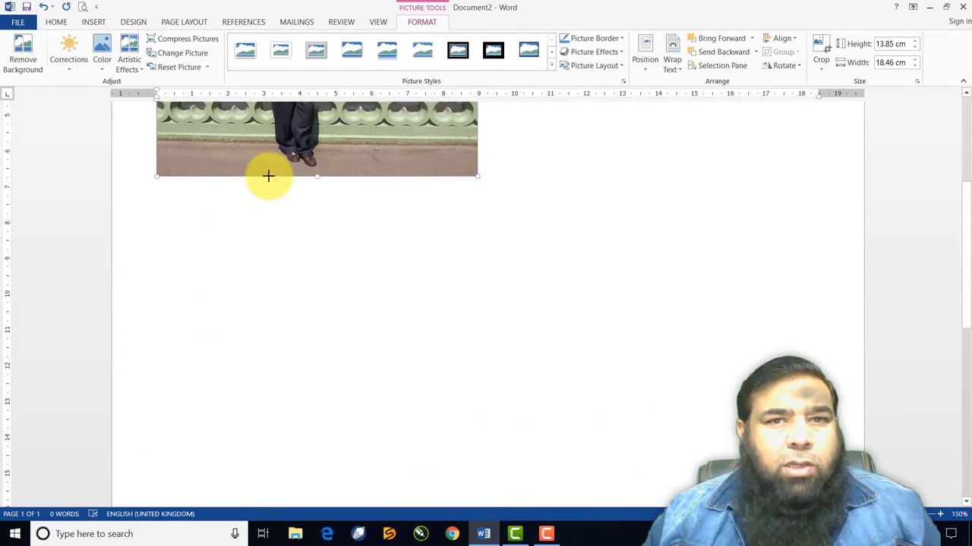
scroll(270, 176, up, 3)
scroll(270, 175, down, 1)
scroll(270, 176, up, 2)
scroll(268, 176, up, 1)
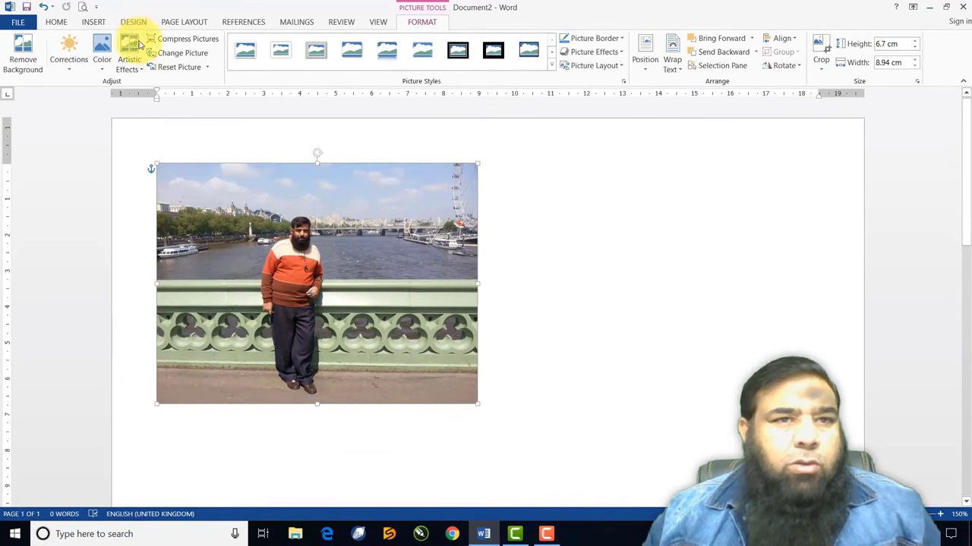
click(89, 23)
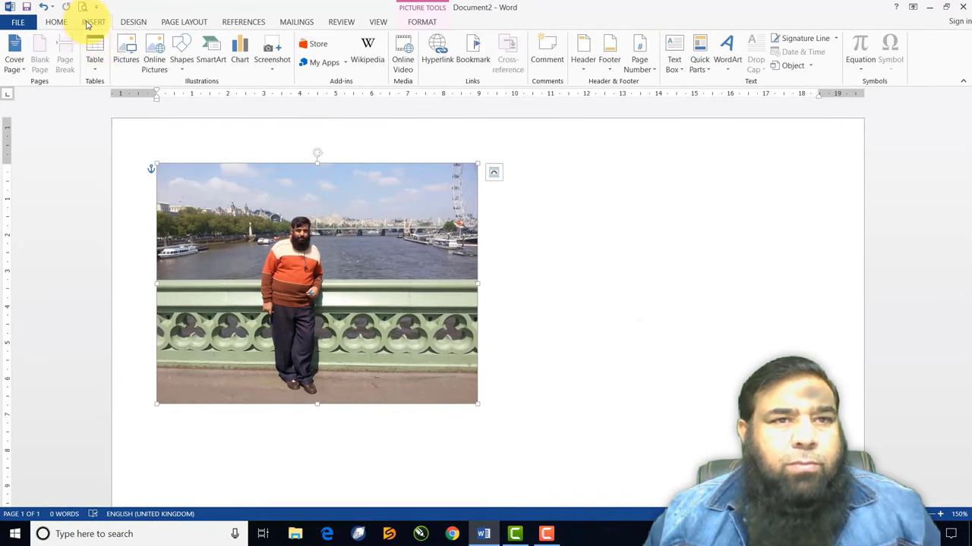
Insert the 2013-05-31 13.15.43 Big Ben street photo into the document
click(127, 61)
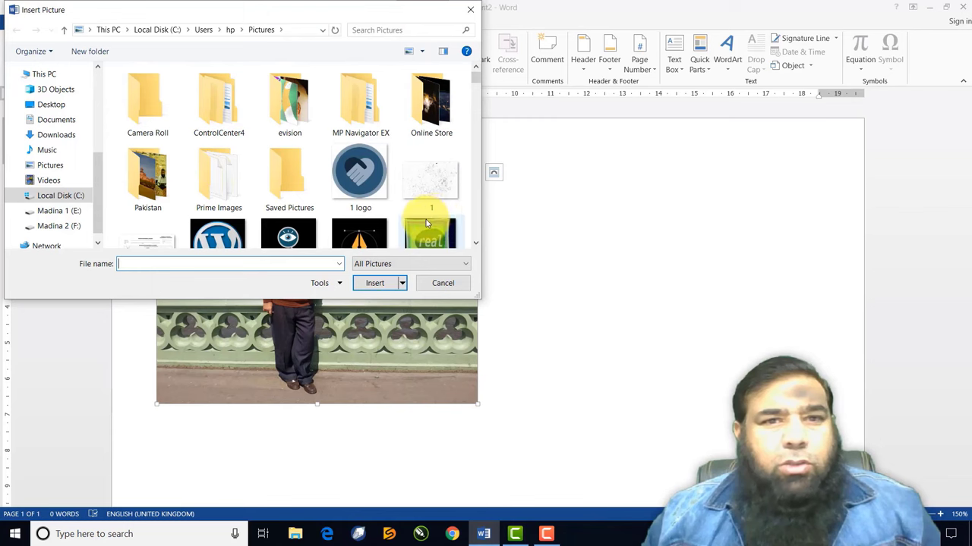
scroll(426, 220, down, 5)
scroll(426, 219, down, 1)
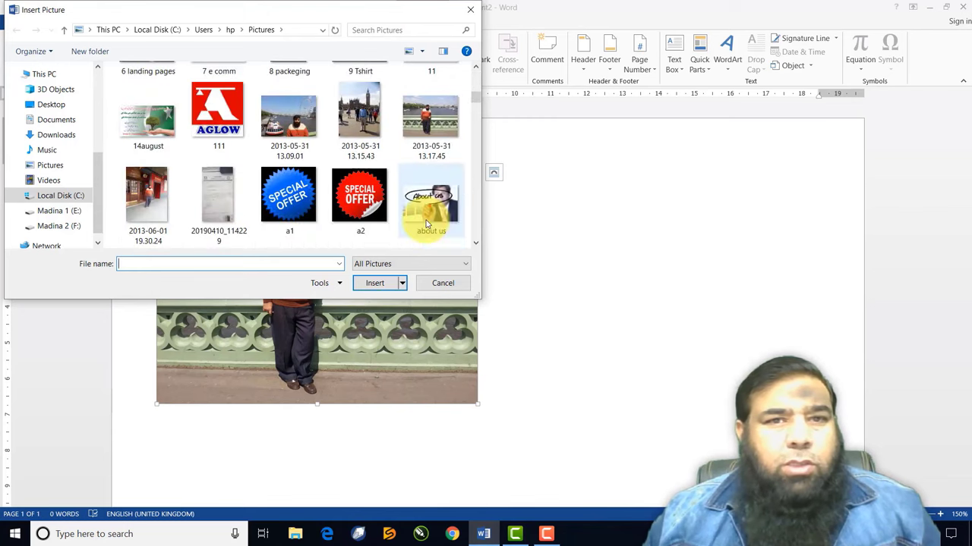
click(359, 125)
click(379, 283)
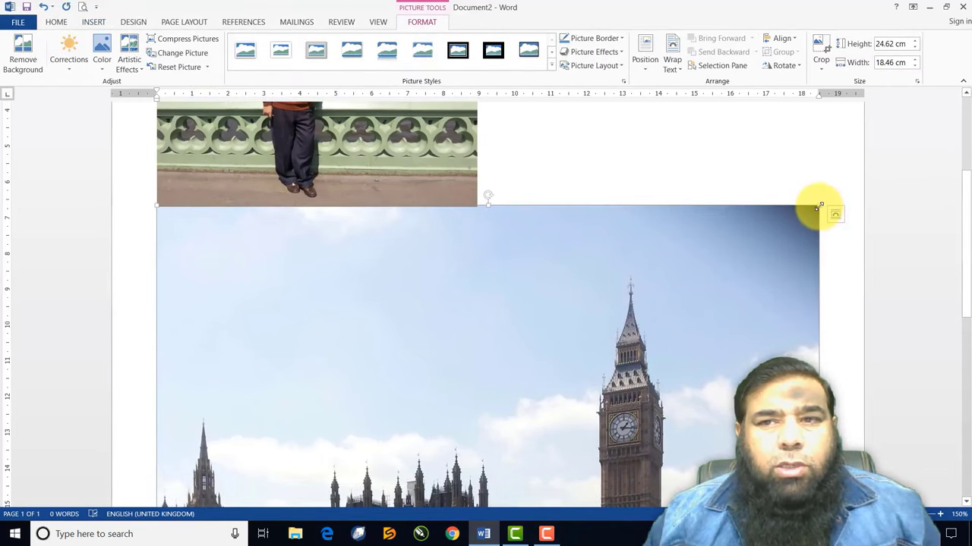
Set the Big Ben photo to Tight wrapping and shrink it to 9.24 × 6.93 cm
drag(819, 205, 655, 284)
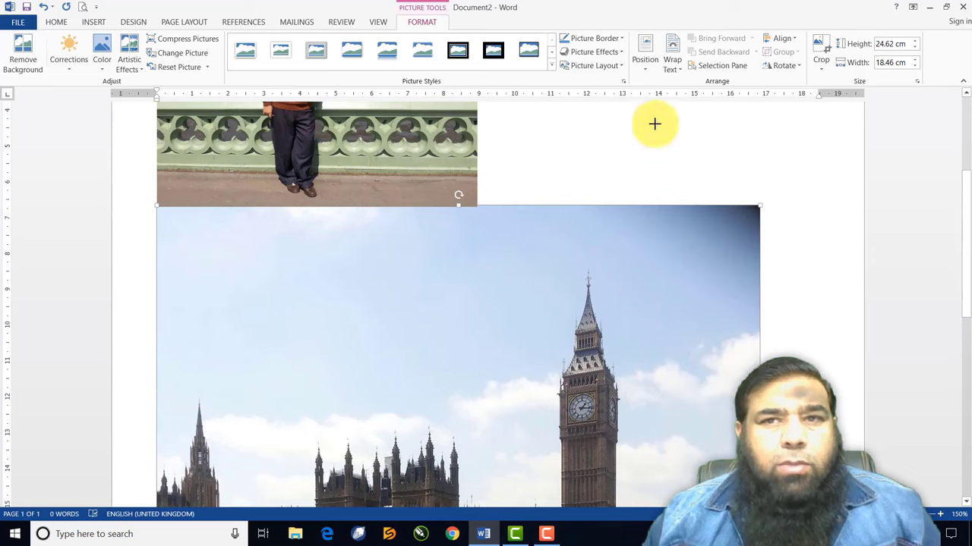
click(672, 57)
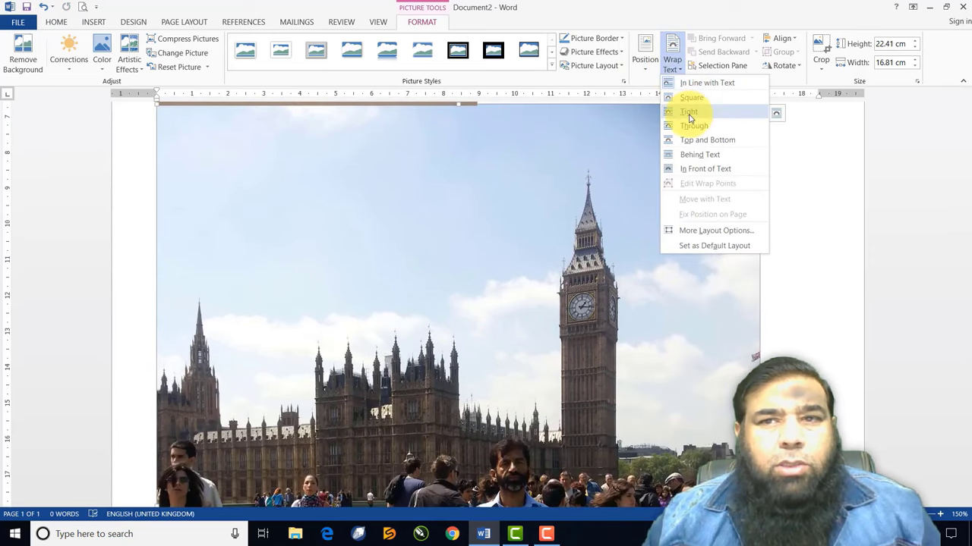
click(689, 112)
scroll(751, 334, down, 6)
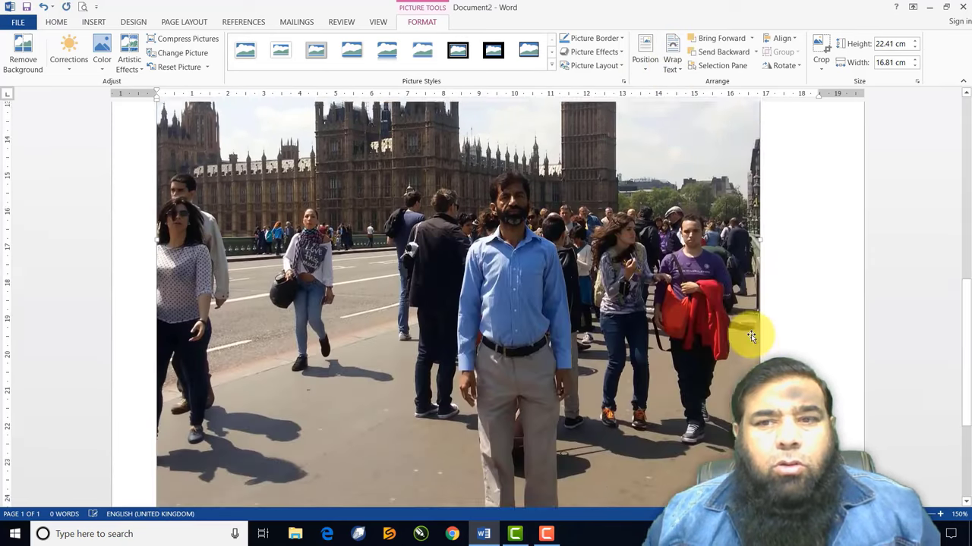
scroll(751, 334, down, 2)
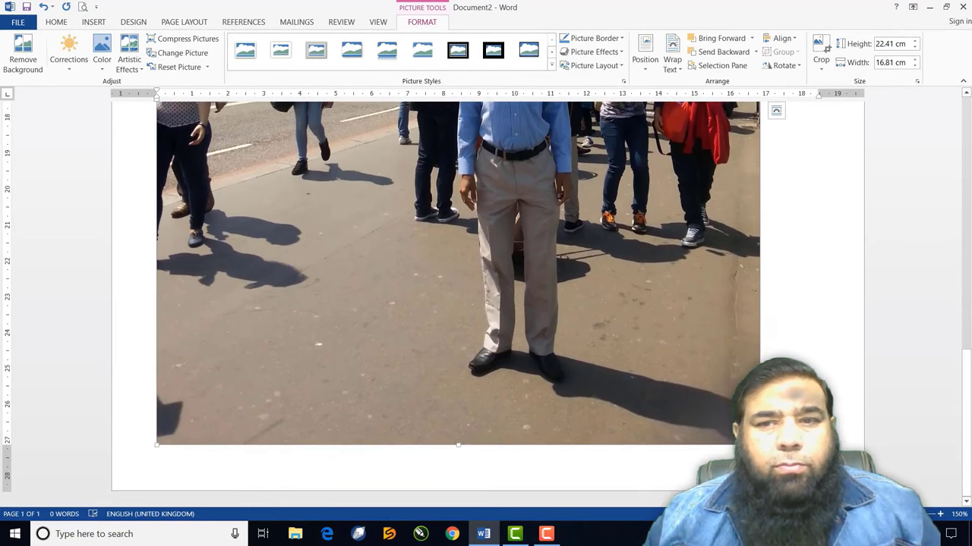
drag(759, 445, 373, 135)
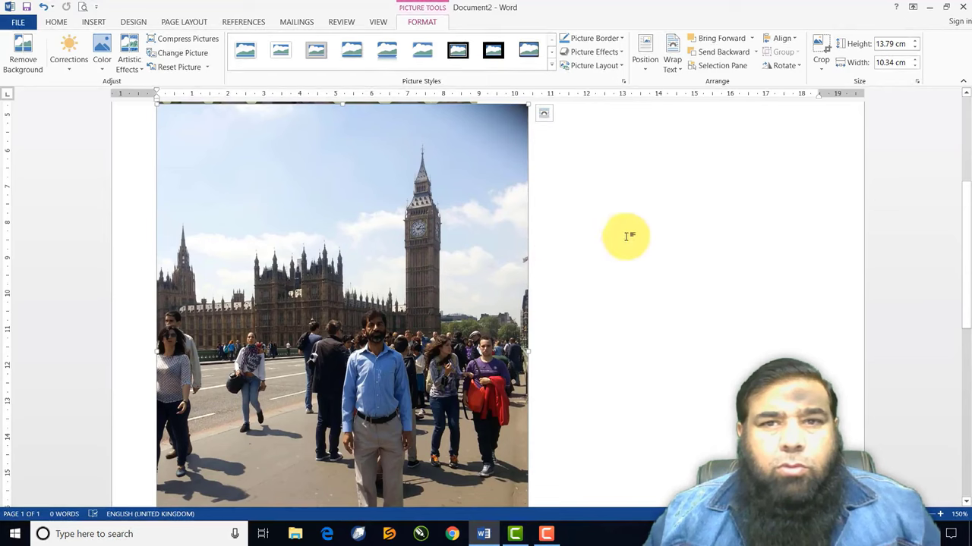
scroll(650, 408, up, 3)
scroll(650, 409, down, 7)
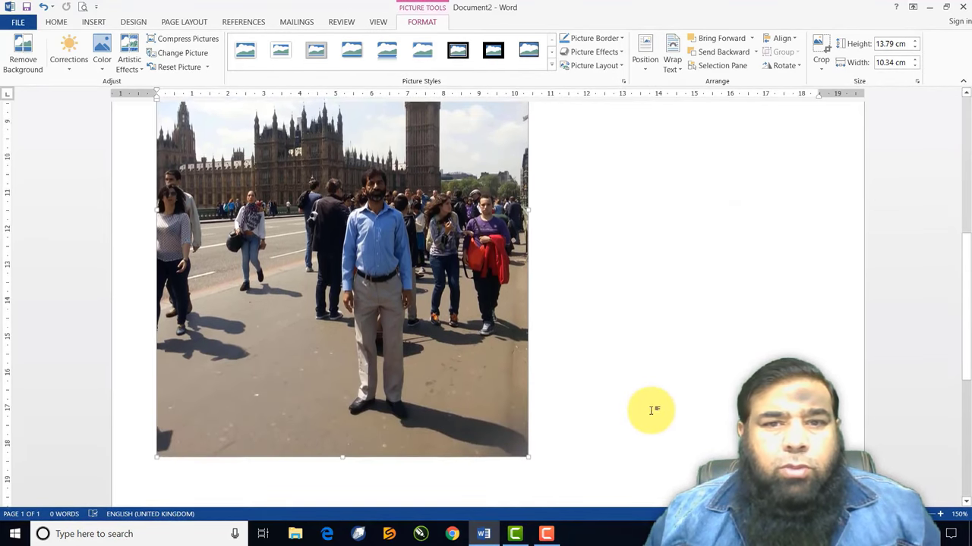
scroll(650, 410, down, 1)
drag(525, 416, 755, 254)
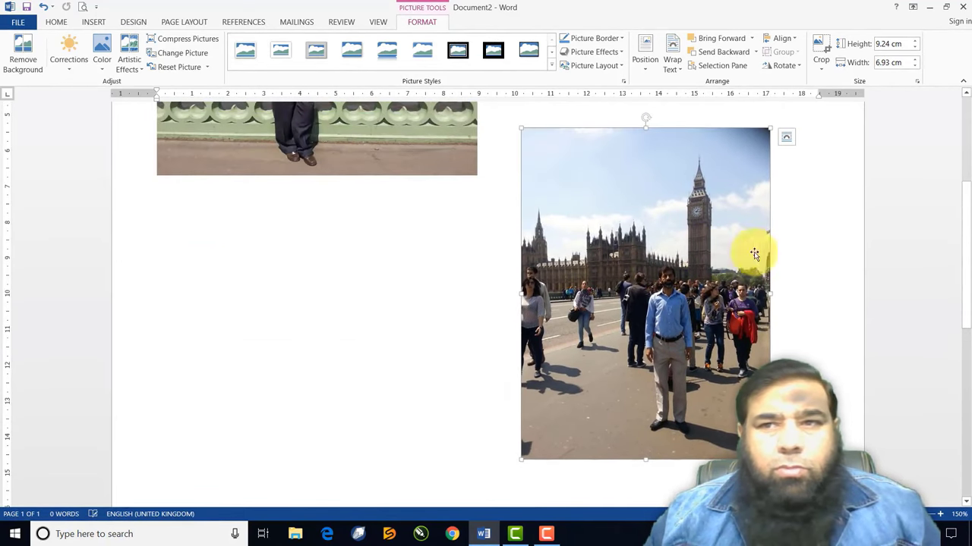
Resize the Big Ben photo to 10.75 × 8.06 cm beside the bridge photo, tops aligned
click(965, 93)
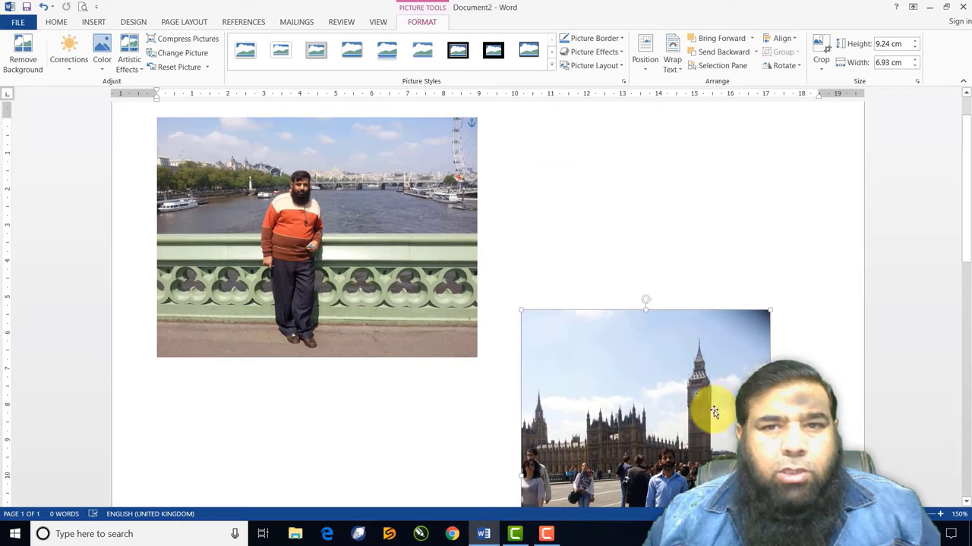
drag(705, 408, 685, 215)
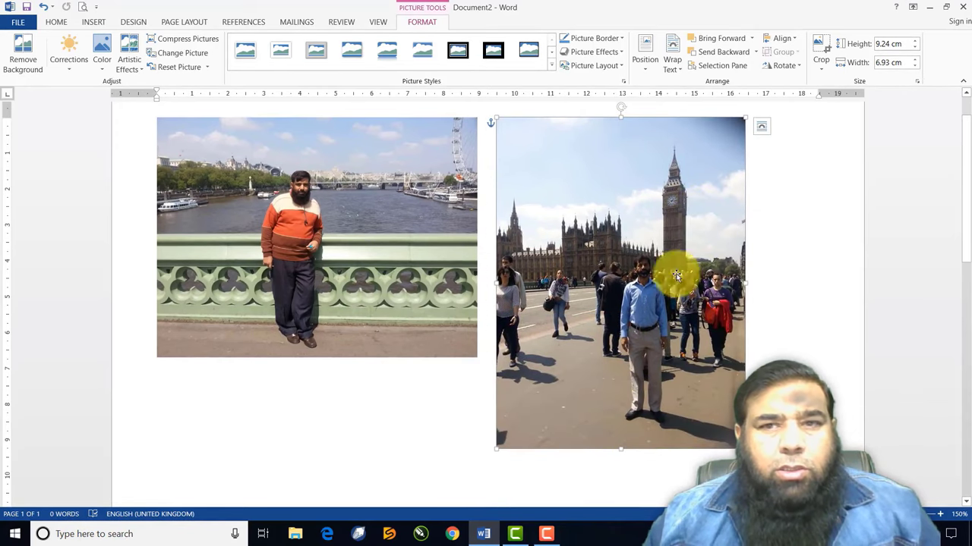
drag(746, 120, 780, 110)
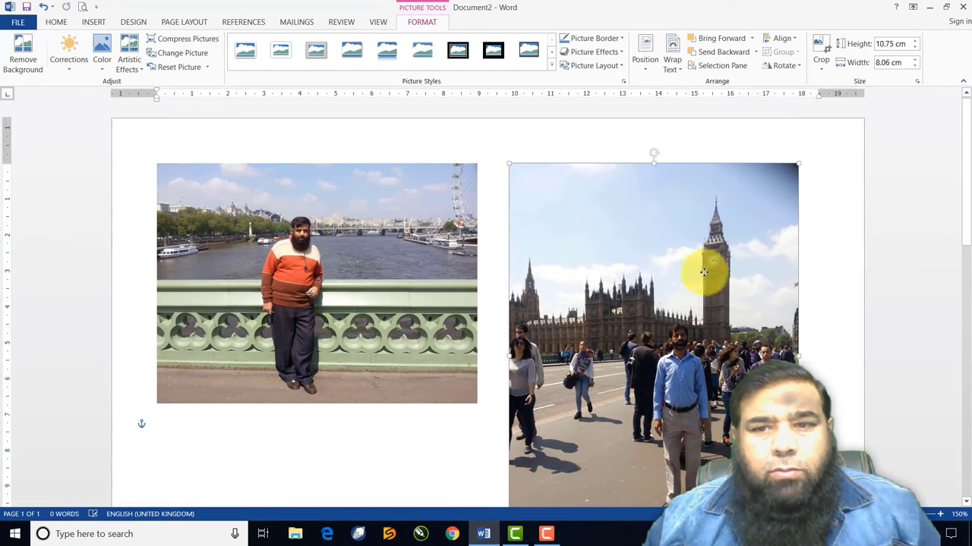
click(966, 501)
click(965, 505)
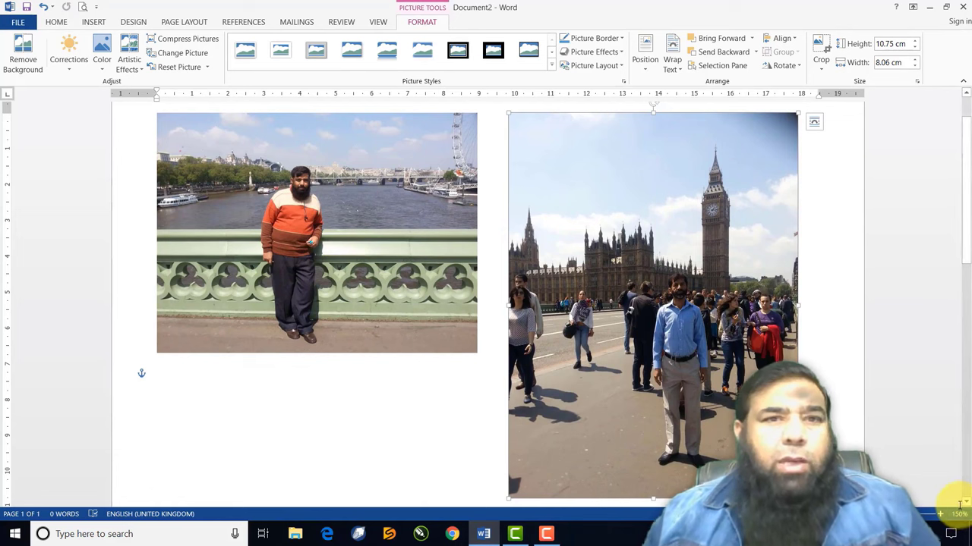
Start Remove Background on the bridge photo and stretch the keep box to its bottom edge
click(419, 252)
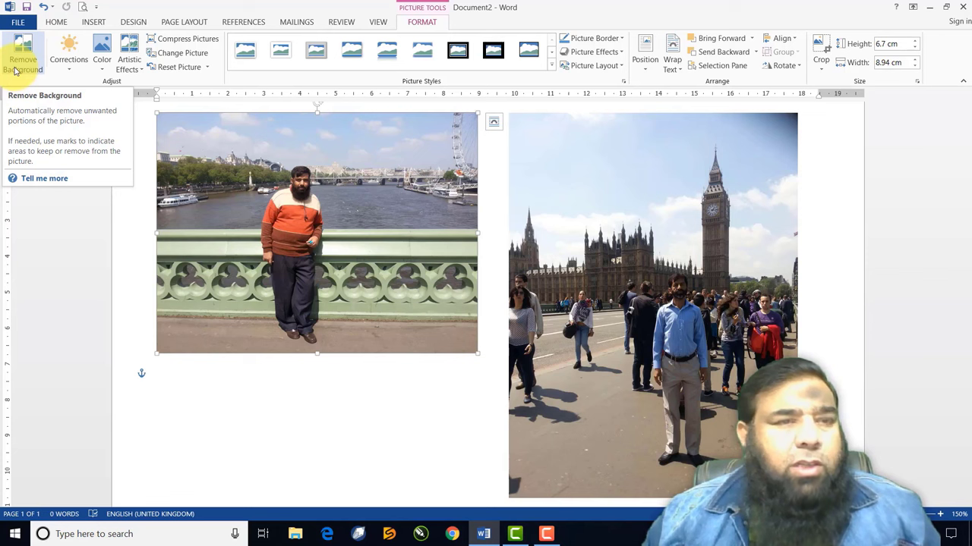
click(25, 57)
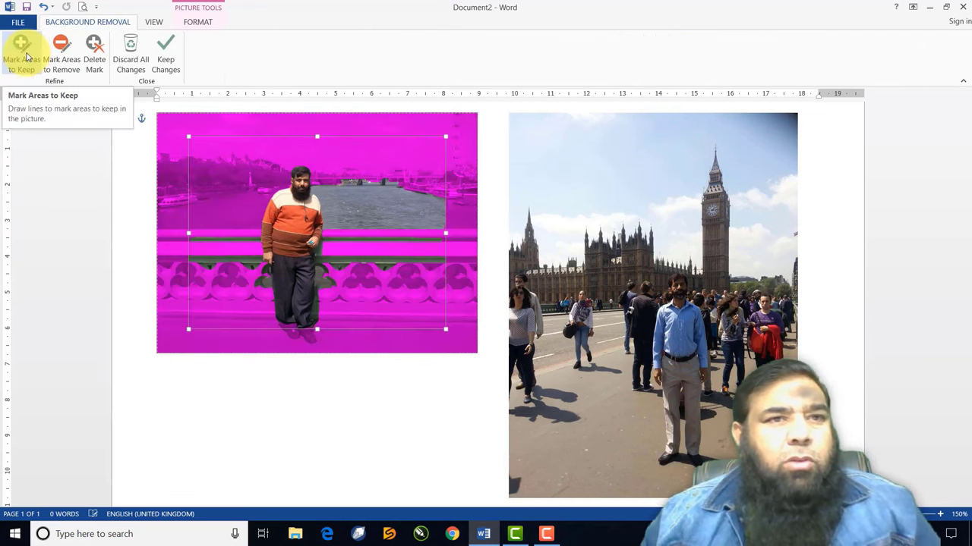
click(25, 62)
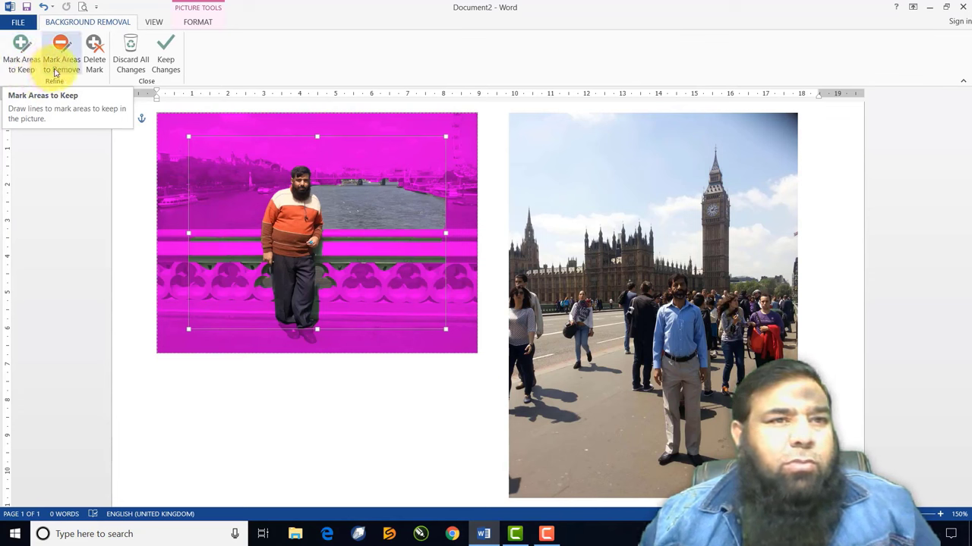
click(59, 67)
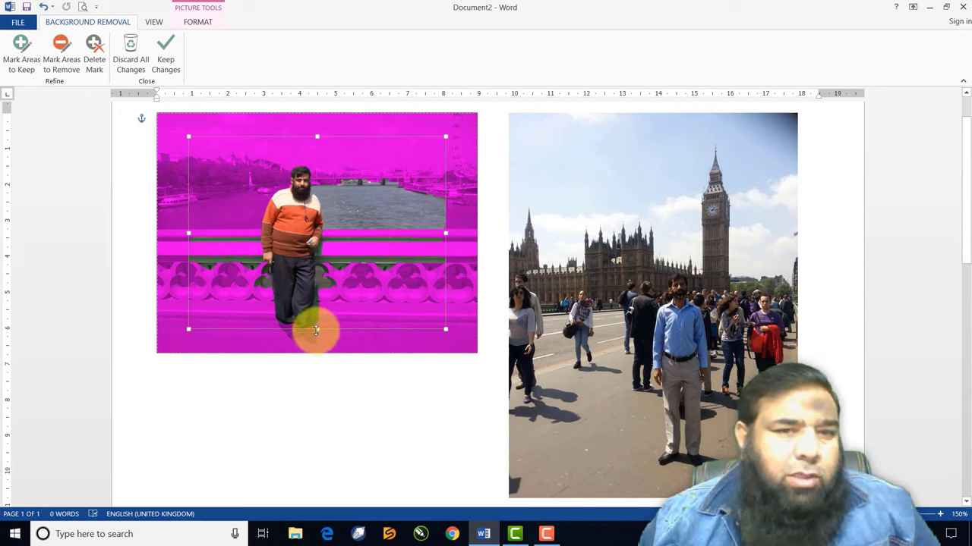
mouse_move(316, 331)
mouse_down()
mouse_move(332, 362)
mouse_move(310, 347)
mouse_up()
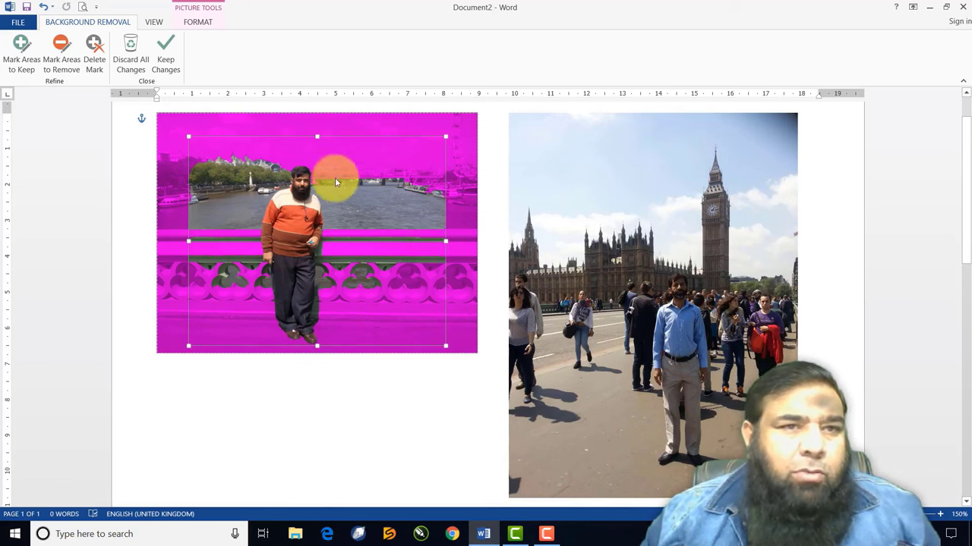
Draw removal marks on the background left and right of the man
click(62, 49)
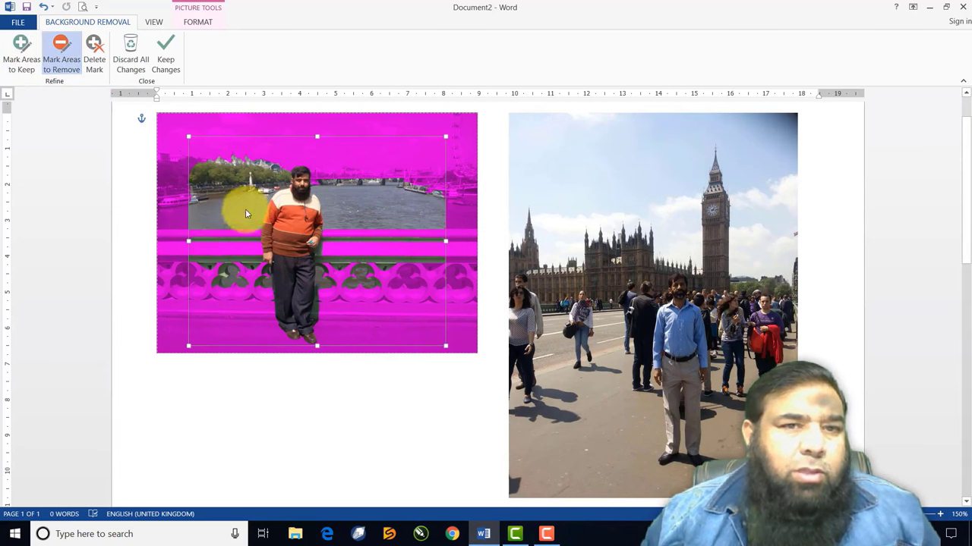
drag(278, 170, 230, 285)
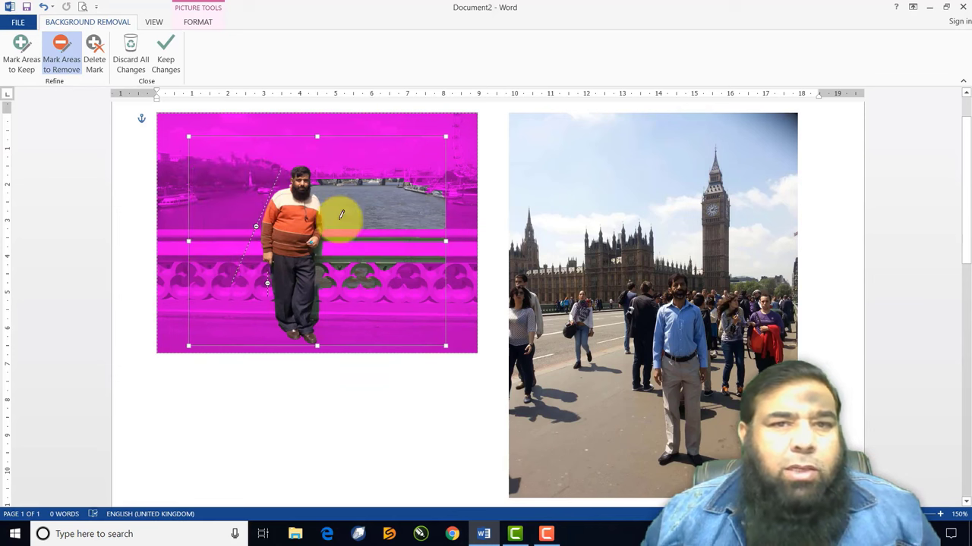
mouse_move(325, 156)
mouse_down()
mouse_move(342, 213)
mouse_move(343, 260)
mouse_move(328, 288)
mouse_up()
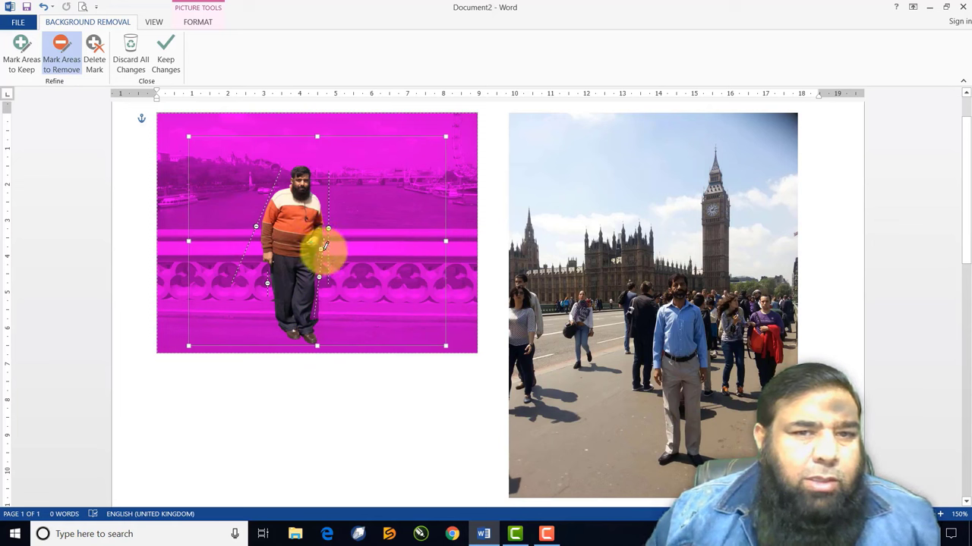
mouse_move(313, 256)
mouse_down()
mouse_move(339, 311)
mouse_move(256, 281)
mouse_move(276, 282)
mouse_up()
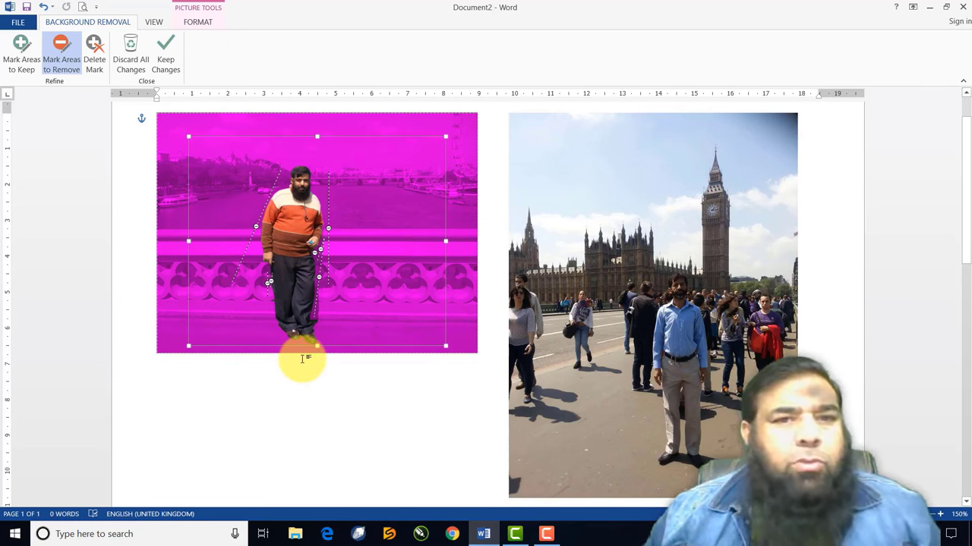
Keep the background removal, move the cut-out man onto the Big Ben photo and bring him forward
click(166, 69)
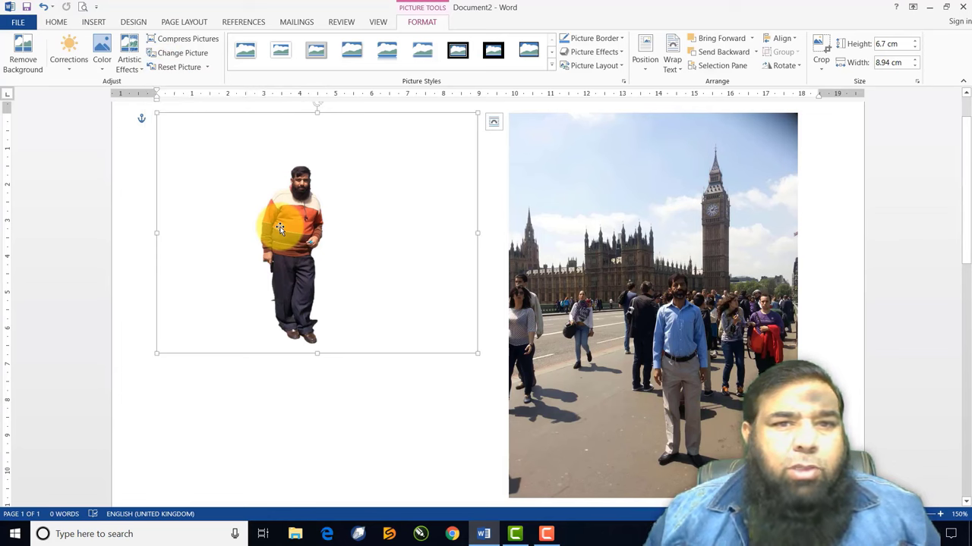
drag(279, 228, 619, 347)
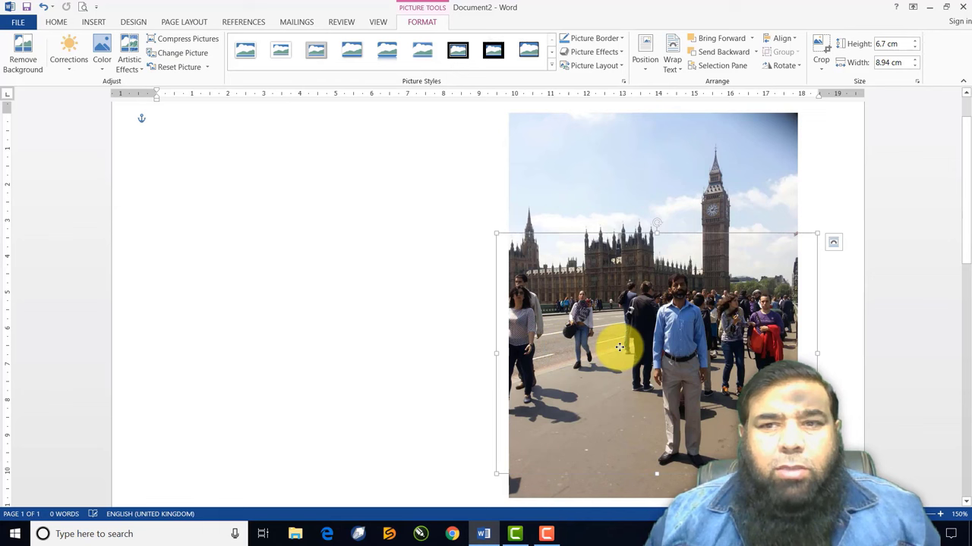
click(721, 46)
Nudge and resize the cut-out man, trying sizes down to 4.71 × 6.28 cm
drag(638, 367, 621, 364)
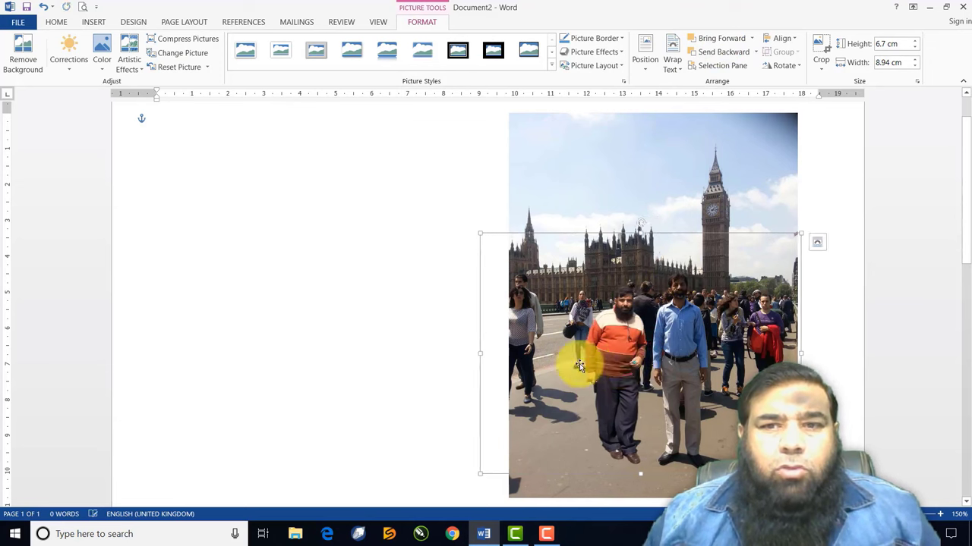
click(458, 285)
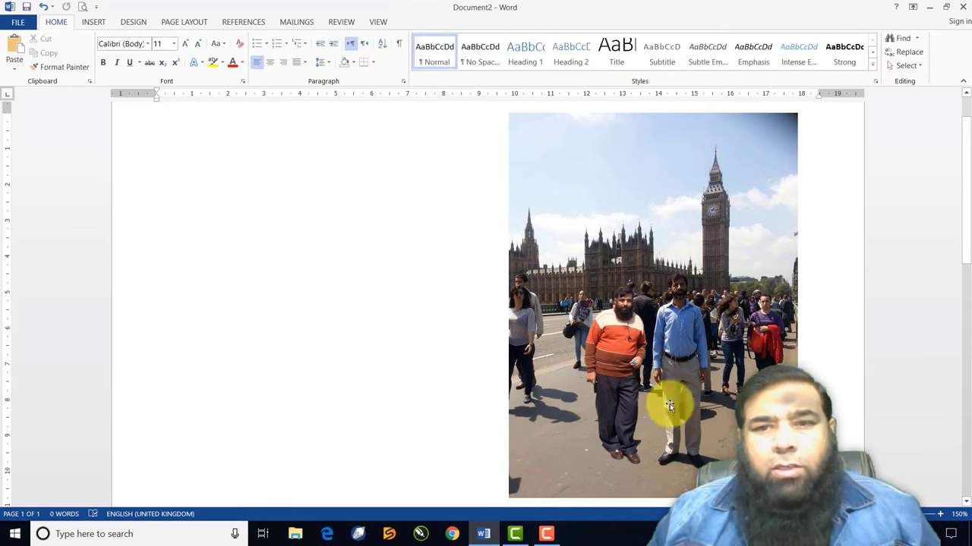
click(622, 369)
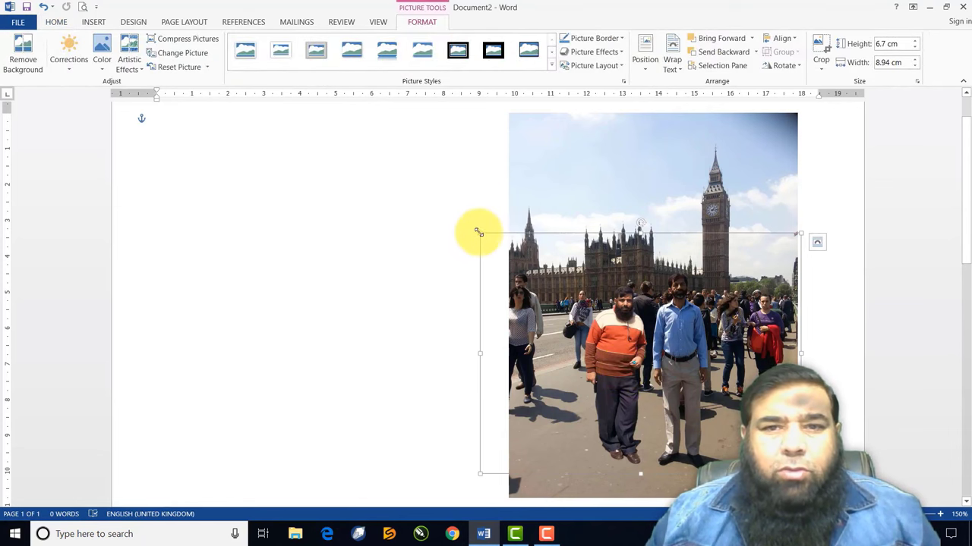
drag(478, 233, 457, 216)
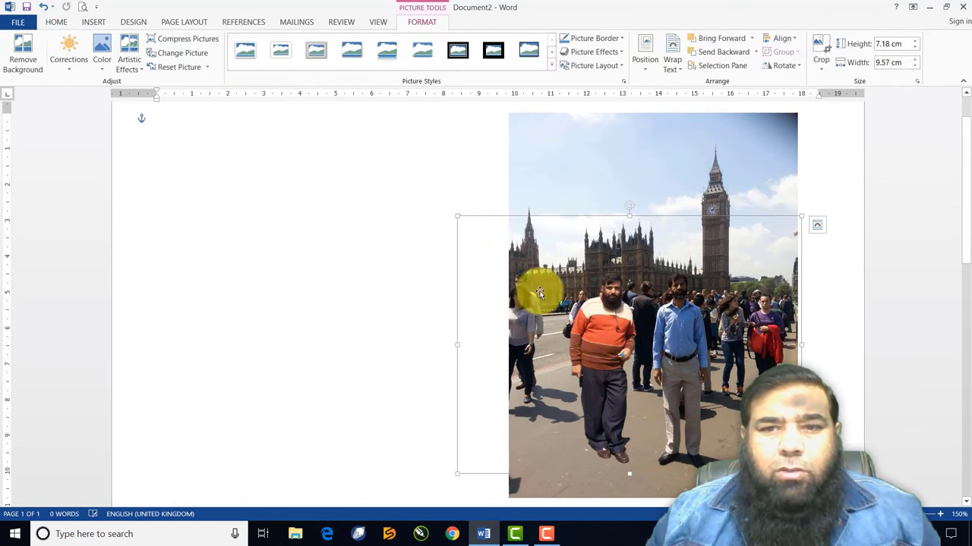
drag(610, 359, 624, 363)
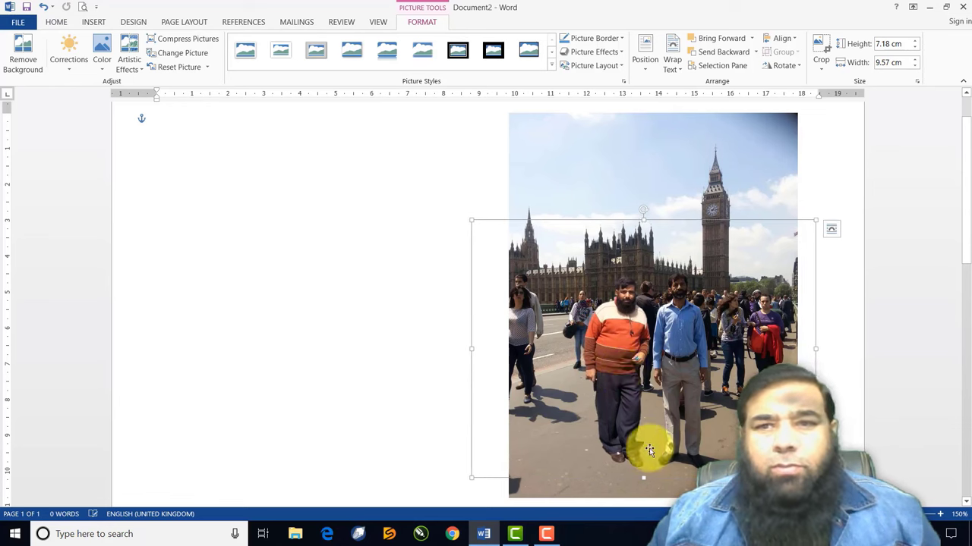
drag(816, 221, 699, 317)
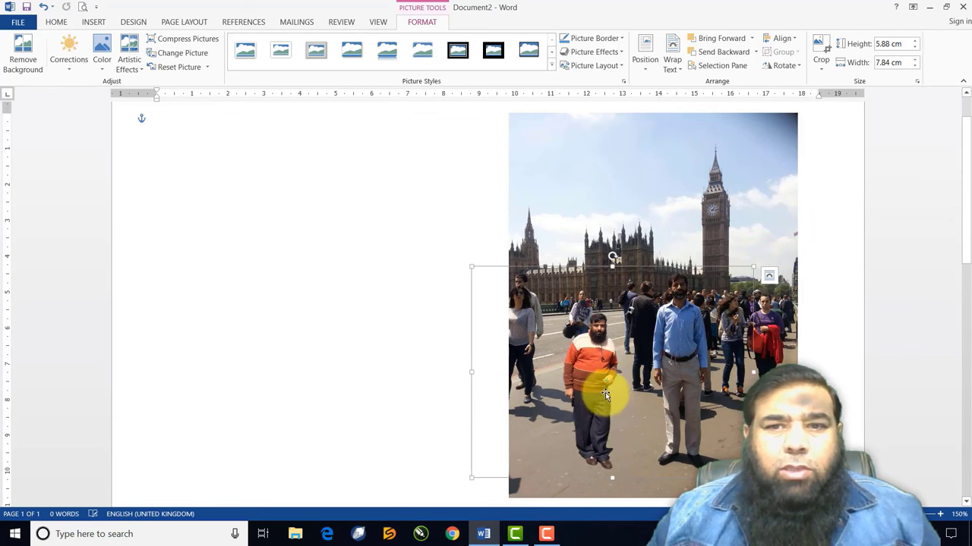
drag(605, 390, 574, 366)
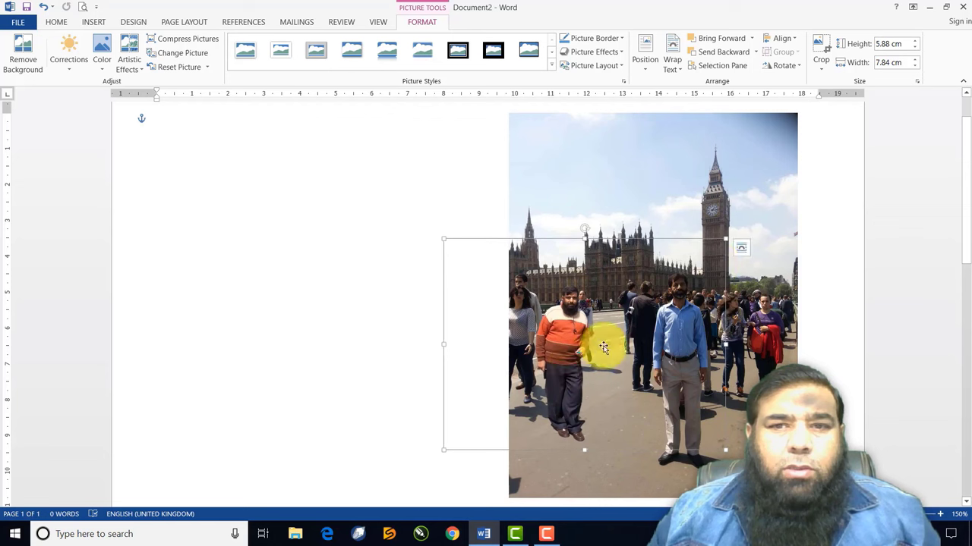
drag(701, 257, 595, 365)
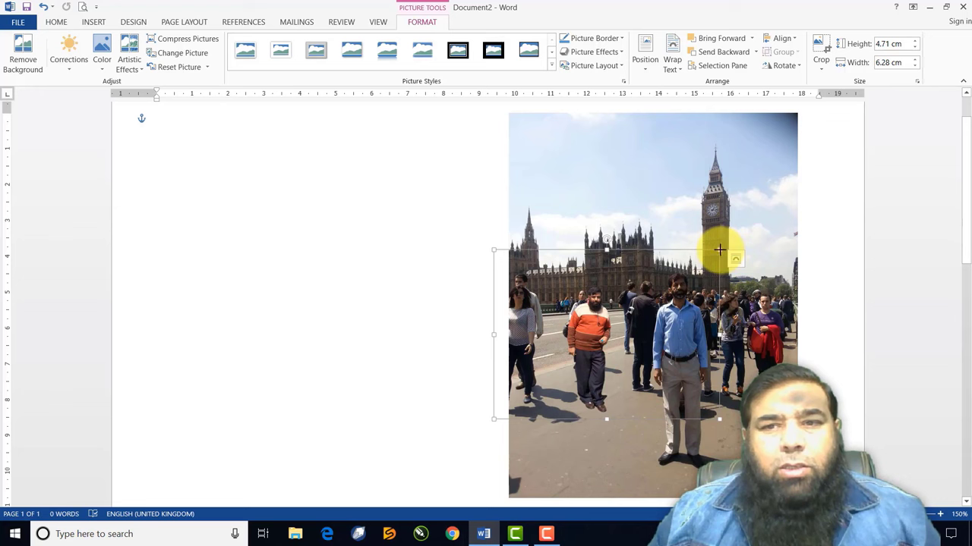
Enlarge the cut-out to 7.21 × 9.61 cm beside the man in blue, then select the background photo
drag(719, 250, 750, 200)
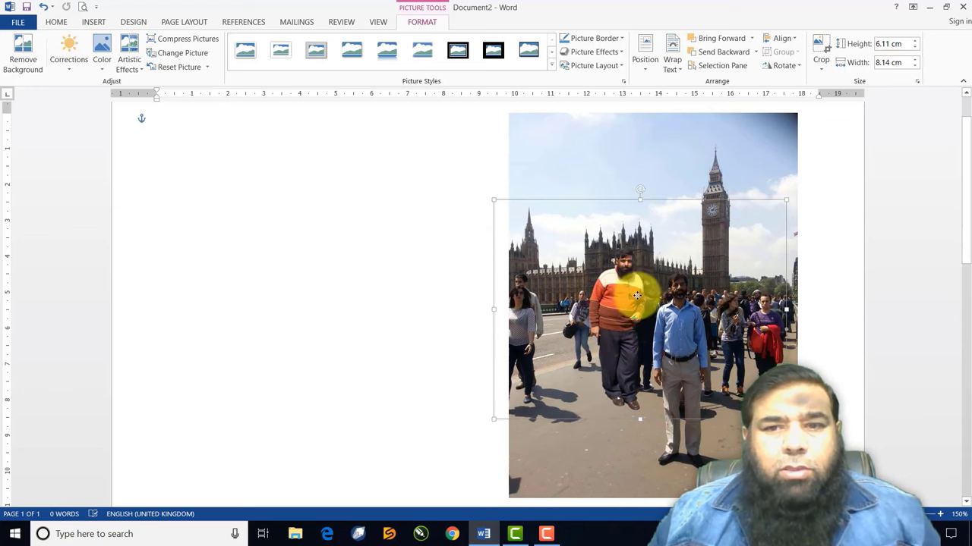
drag(636, 295, 631, 354)
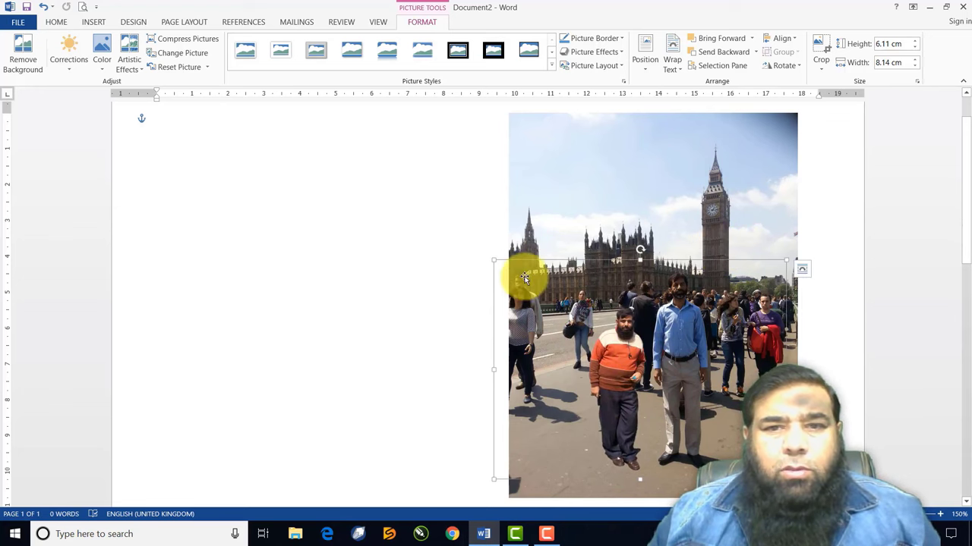
drag(489, 256, 441, 220)
drag(586, 331, 622, 332)
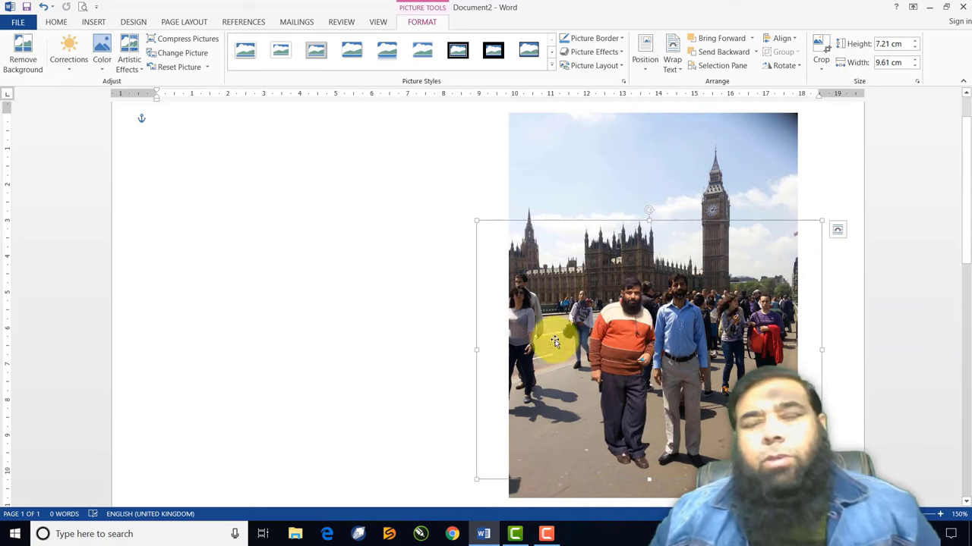
click(577, 204)
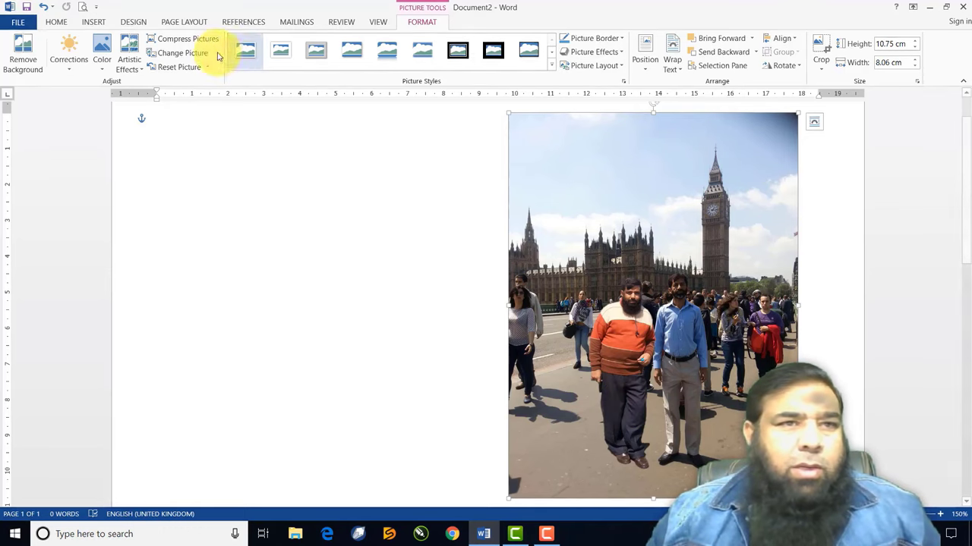
Create a new blank document, Document3, from File > New
click(23, 25)
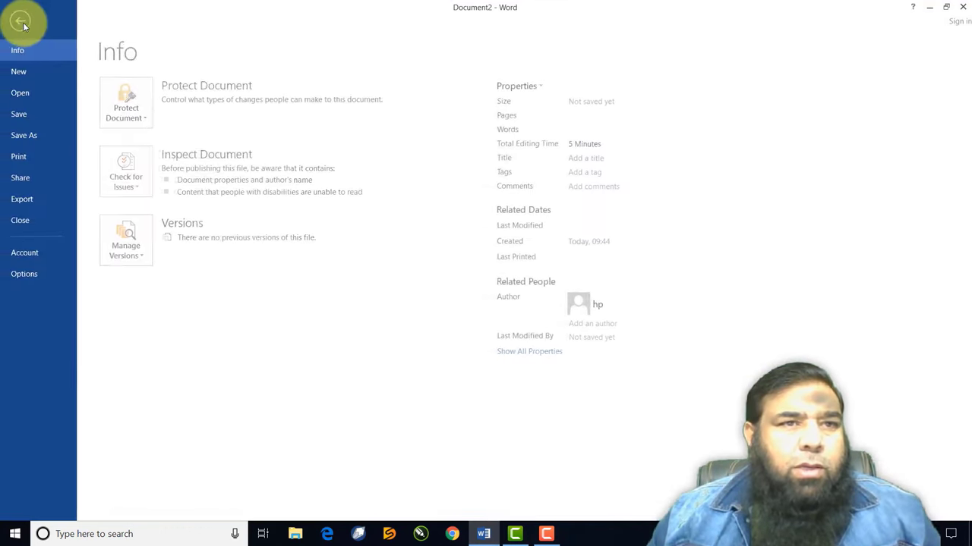
click(19, 71)
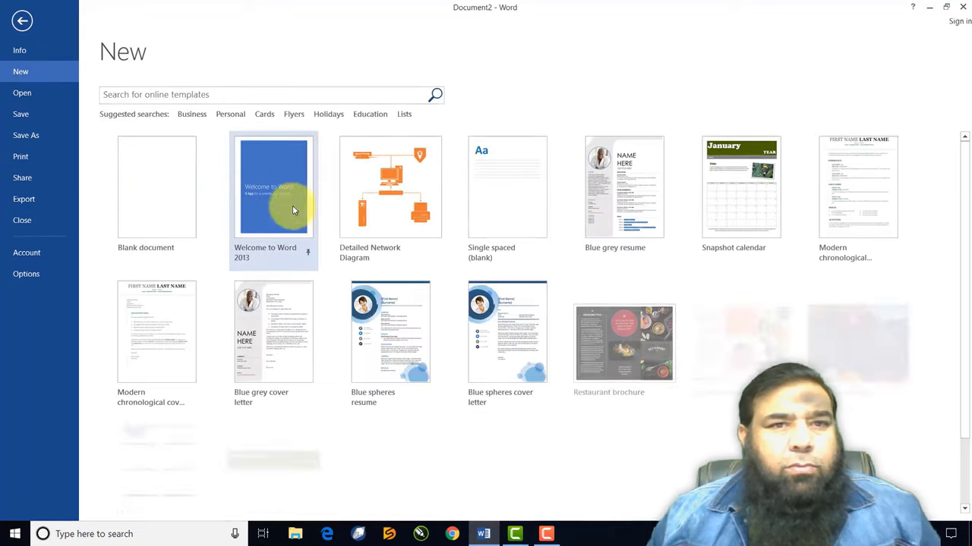
click(159, 177)
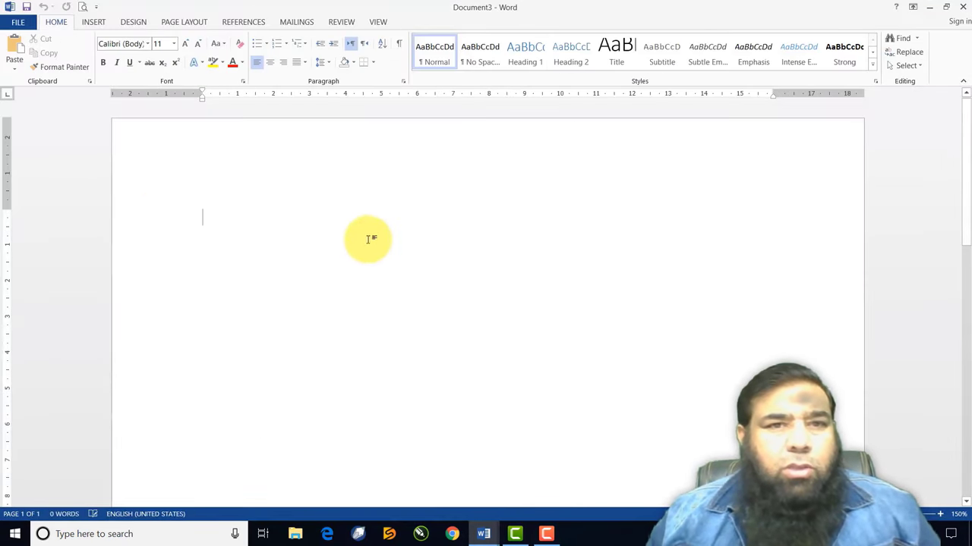
click(94, 22)
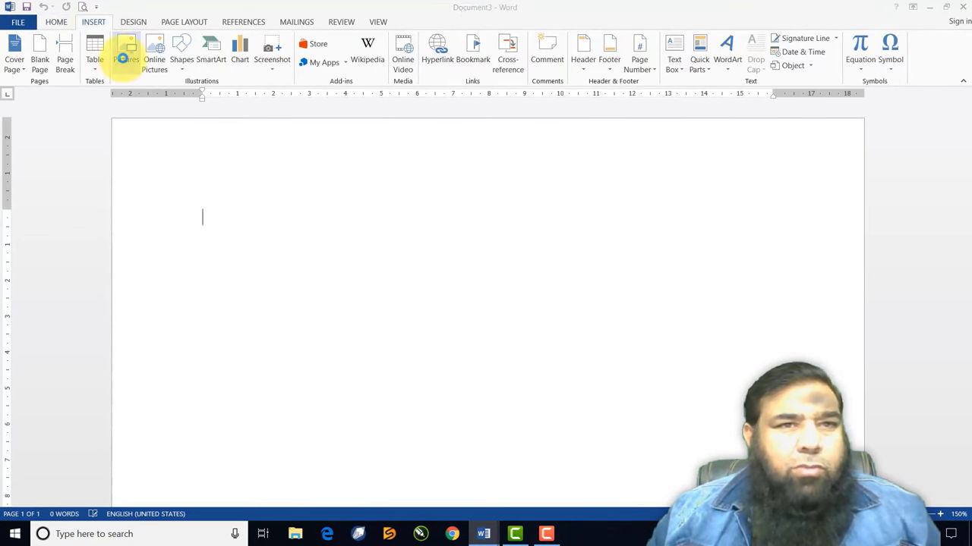
Insert the f1 floral rose frame picture into the new document
scroll(474, 245, down, 5)
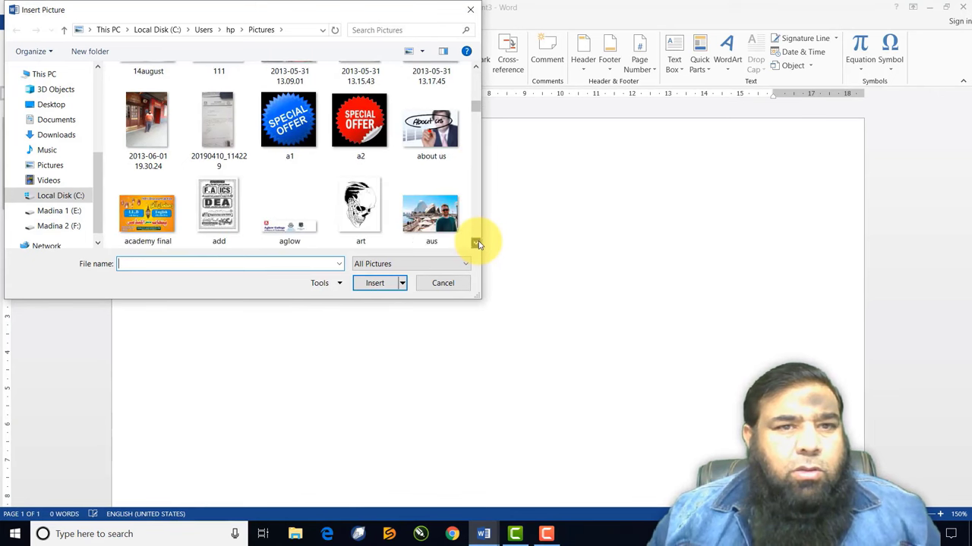
scroll(478, 244, down, 3)
scroll(477, 245, down, 6)
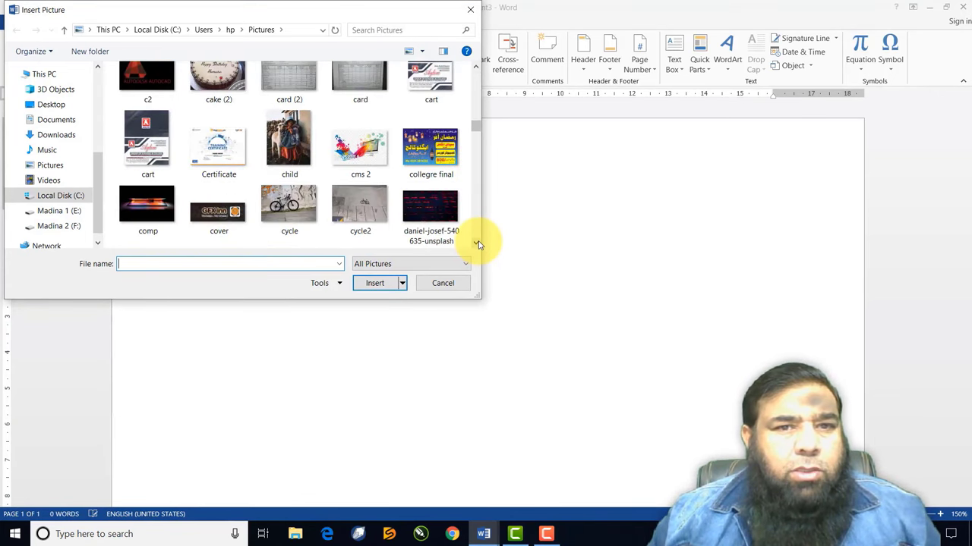
scroll(478, 245, down, 3)
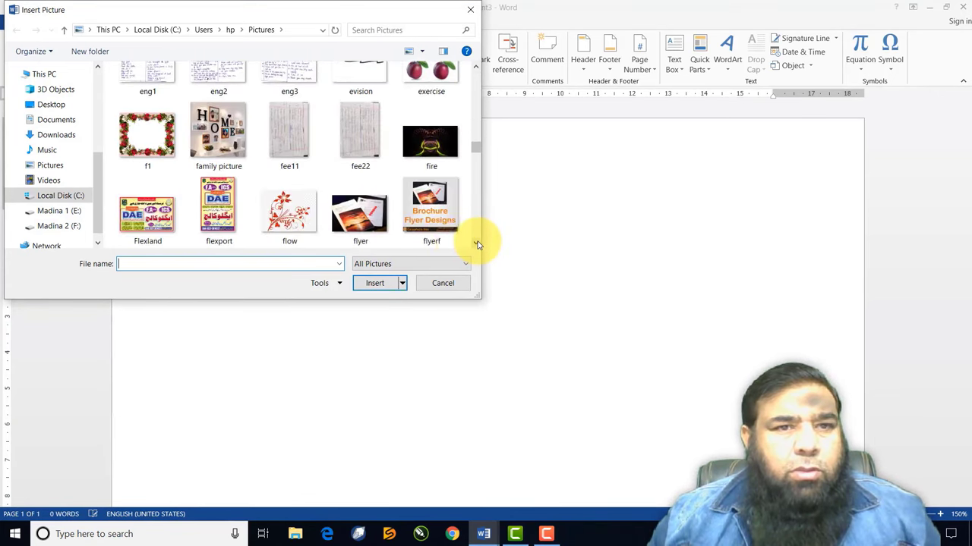
click(161, 136)
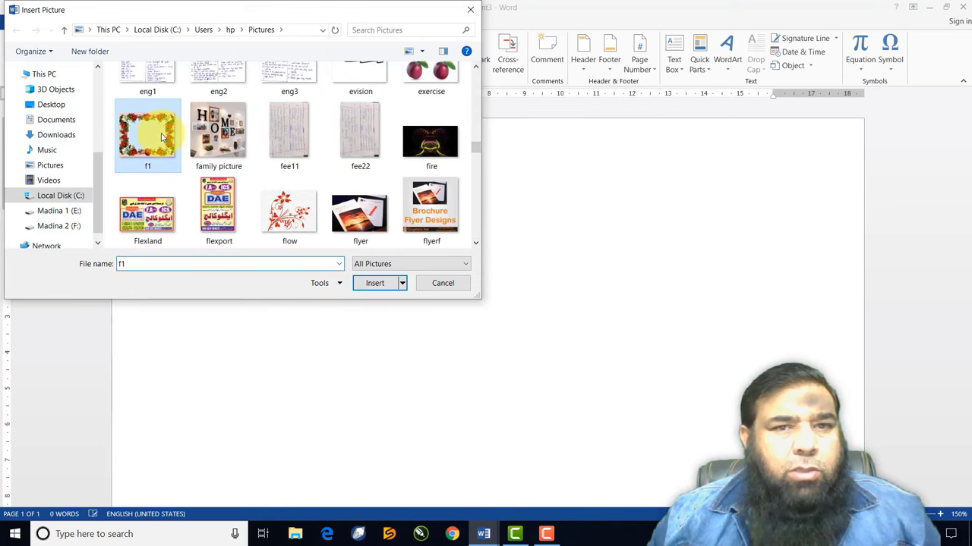
click(374, 283)
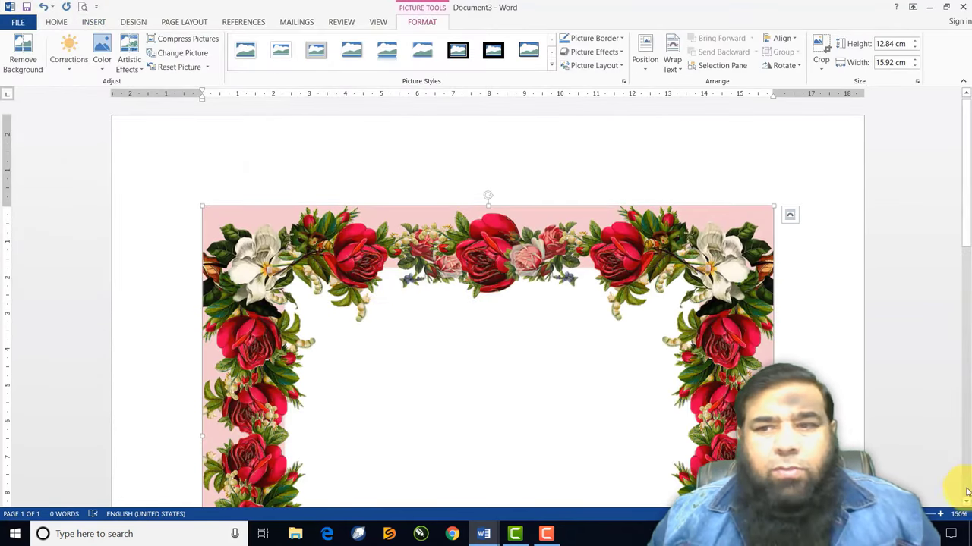
Set the f1 picture to Tight wrapping and shrink it to 10.15 × 12.58 cm
click(672, 61)
click(686, 113)
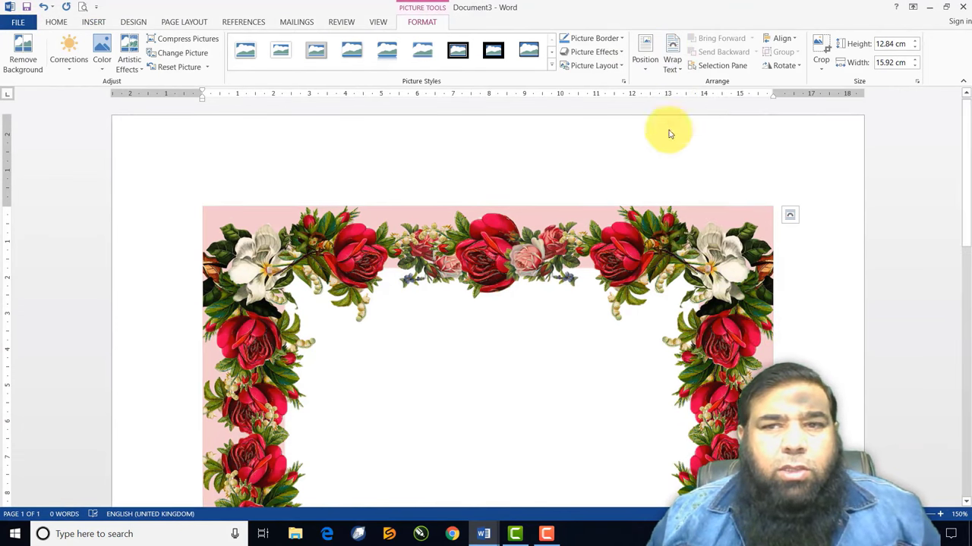
scroll(824, 369, down, 7)
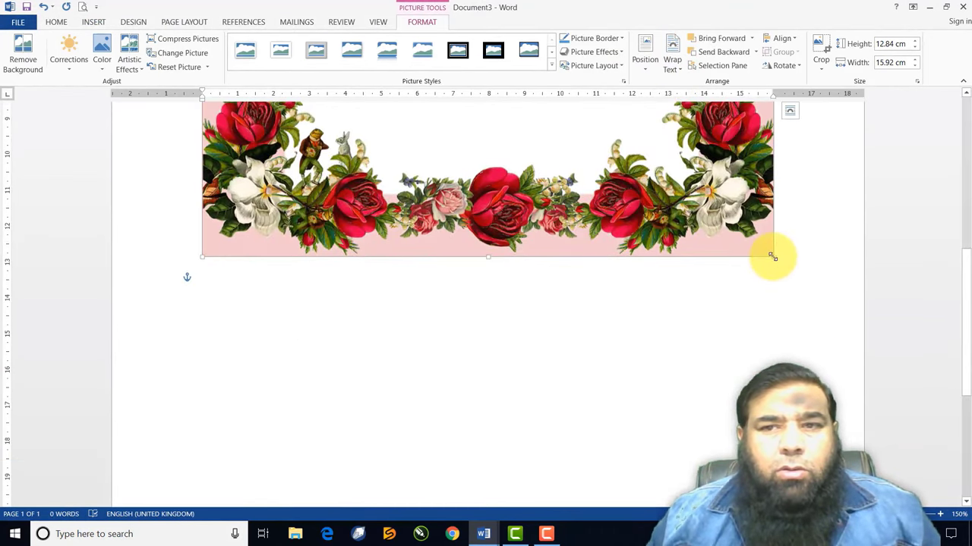
drag(772, 256, 664, 208)
scroll(964, 152, up, 7)
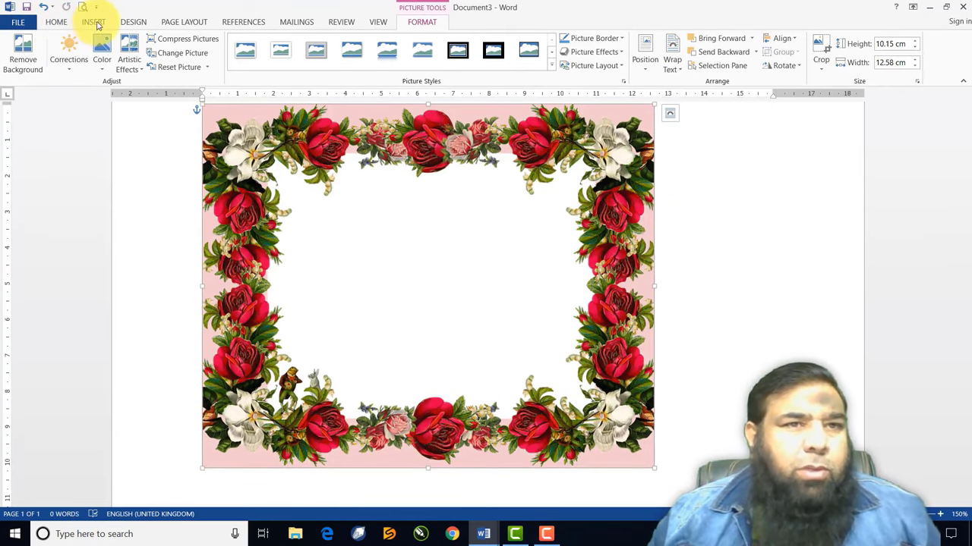
Insert the 'model' photo of the curly-haired woman below the floral frame
click(93, 22)
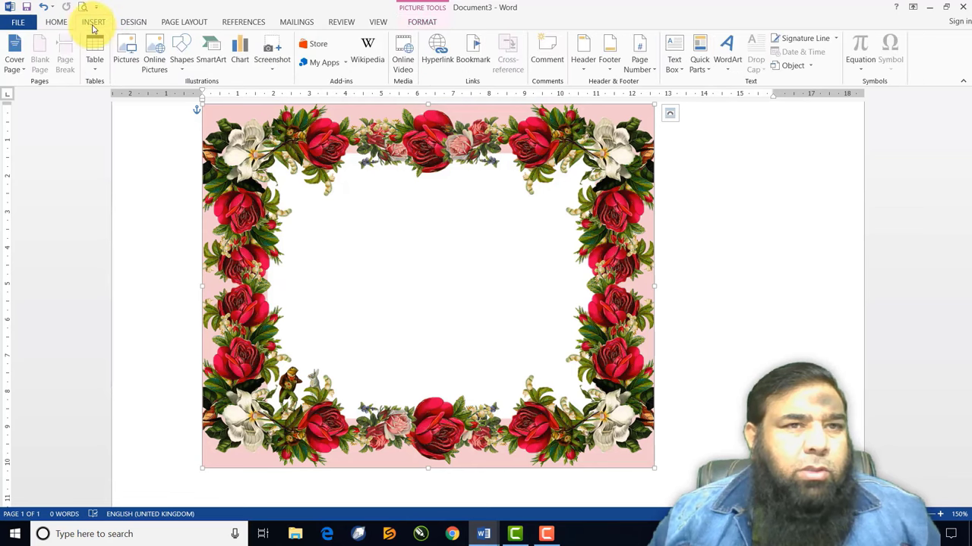
click(126, 59)
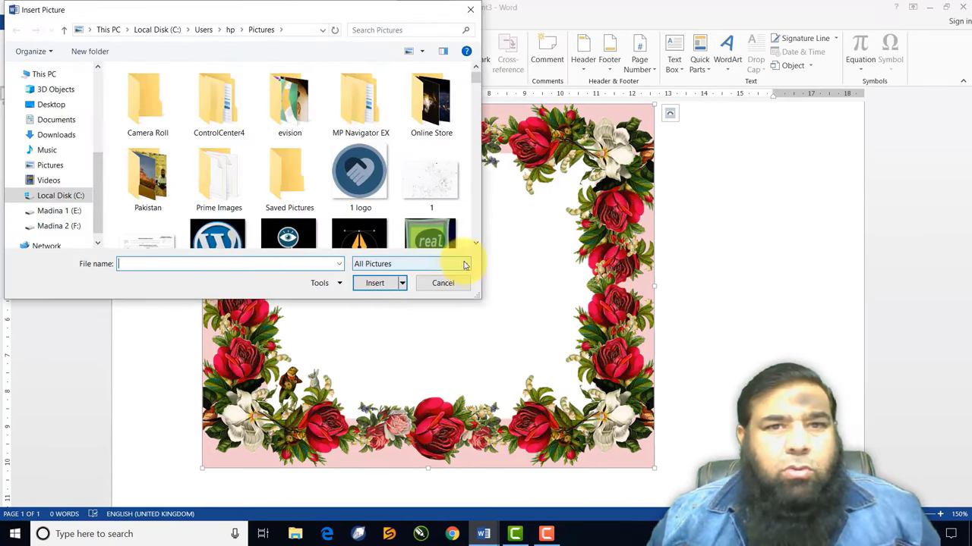
scroll(474, 243, down, 3)
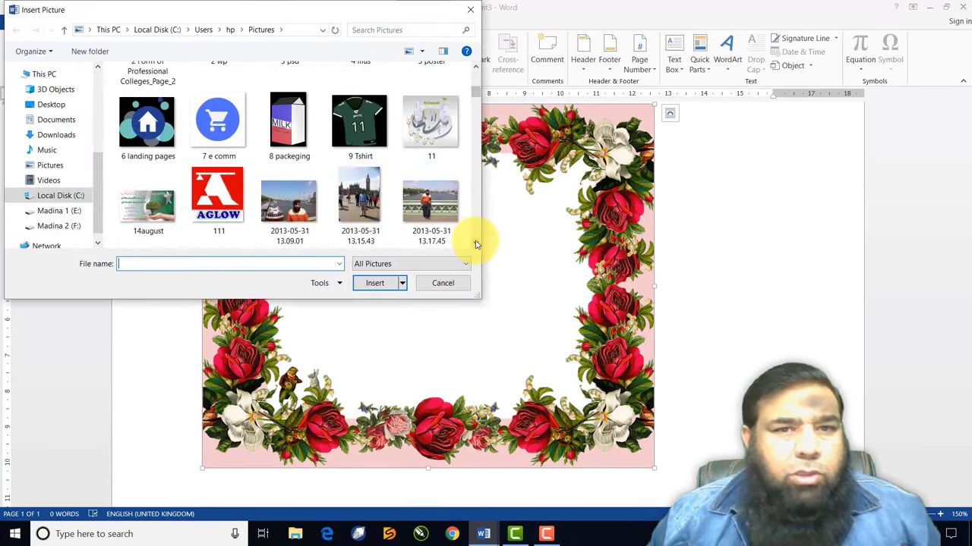
scroll(475, 243, down, 3)
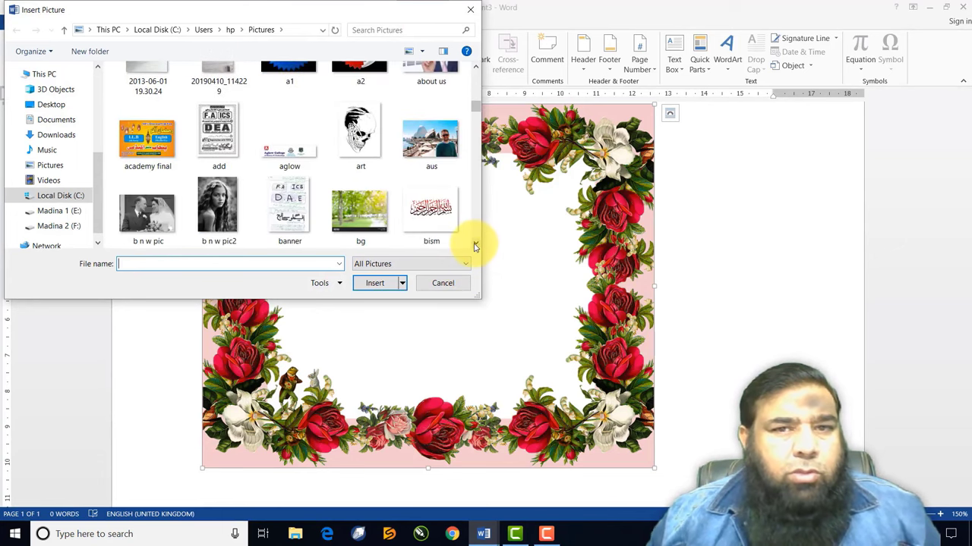
scroll(473, 246, down, 1)
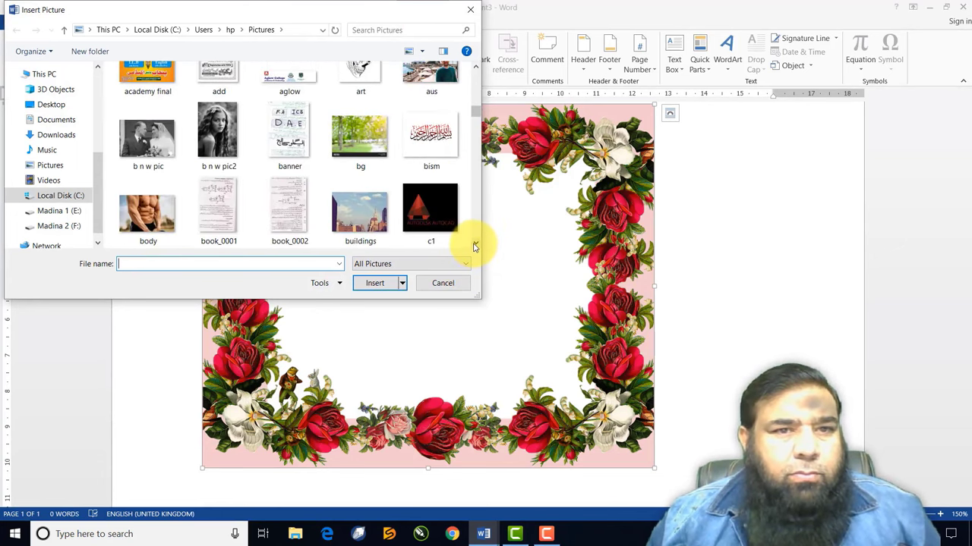
scroll(473, 246, down, 8)
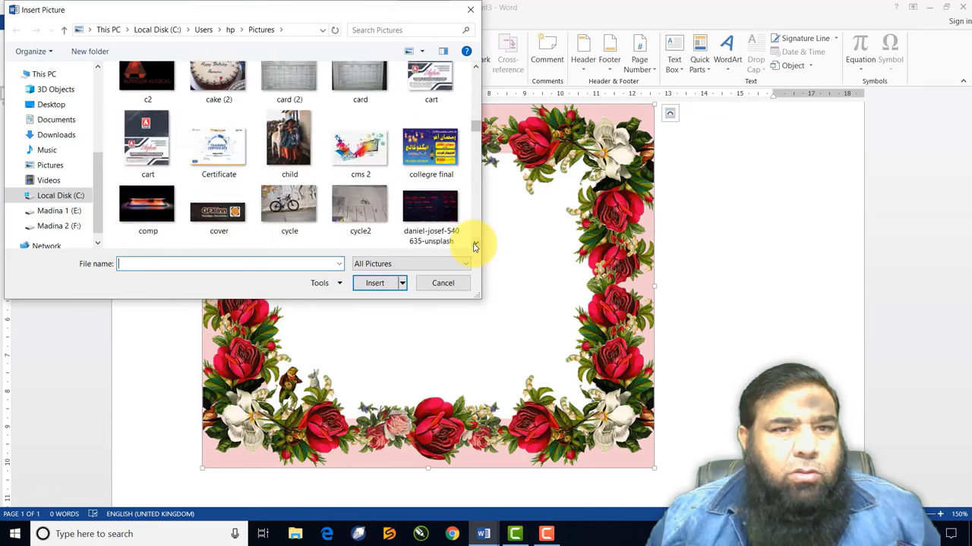
scroll(473, 246, down, 6)
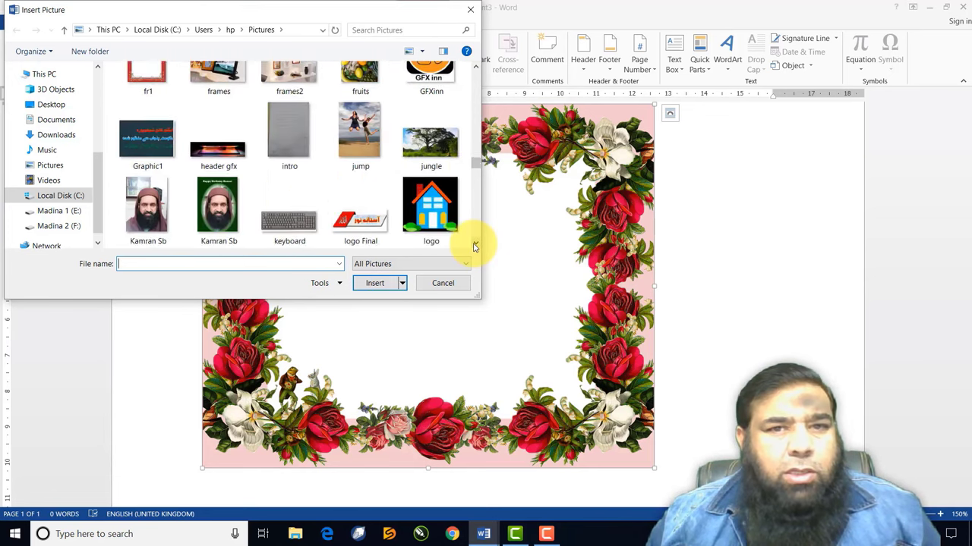
scroll(474, 246, down, 2)
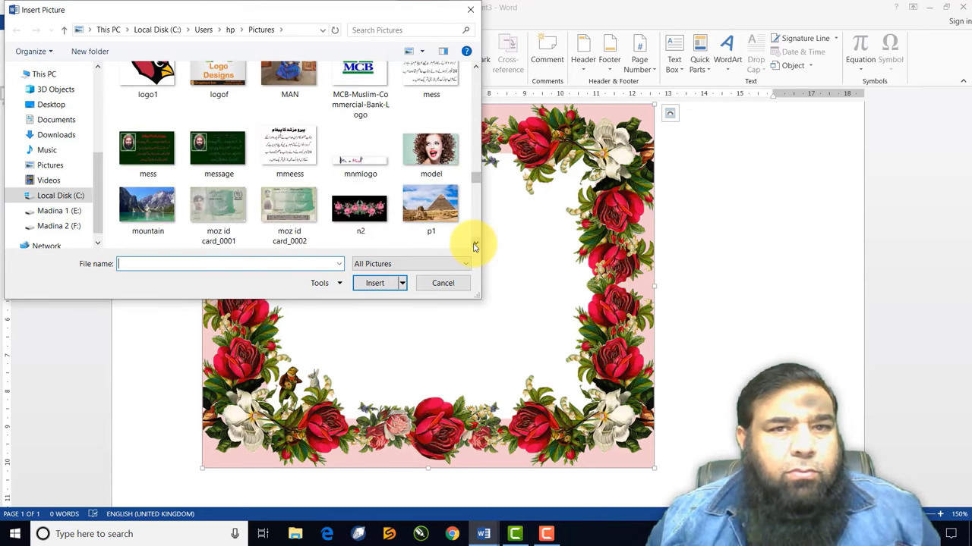
scroll(474, 246, down, 4)
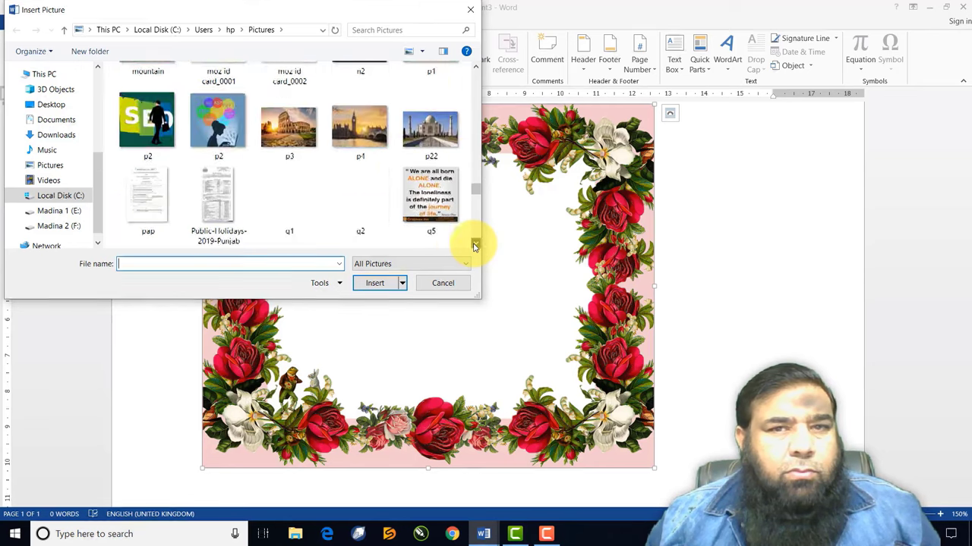
click(476, 67)
scroll(476, 68, up, 4)
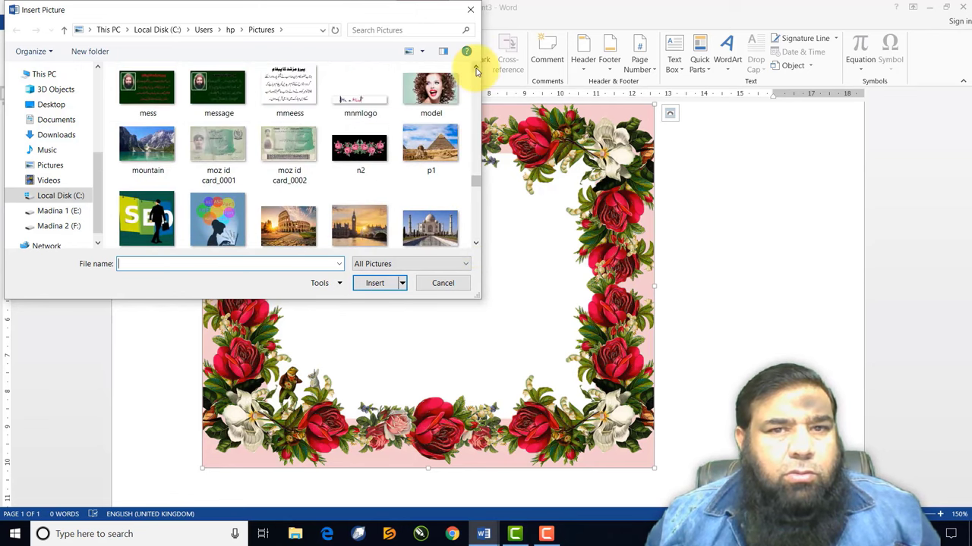
click(434, 182)
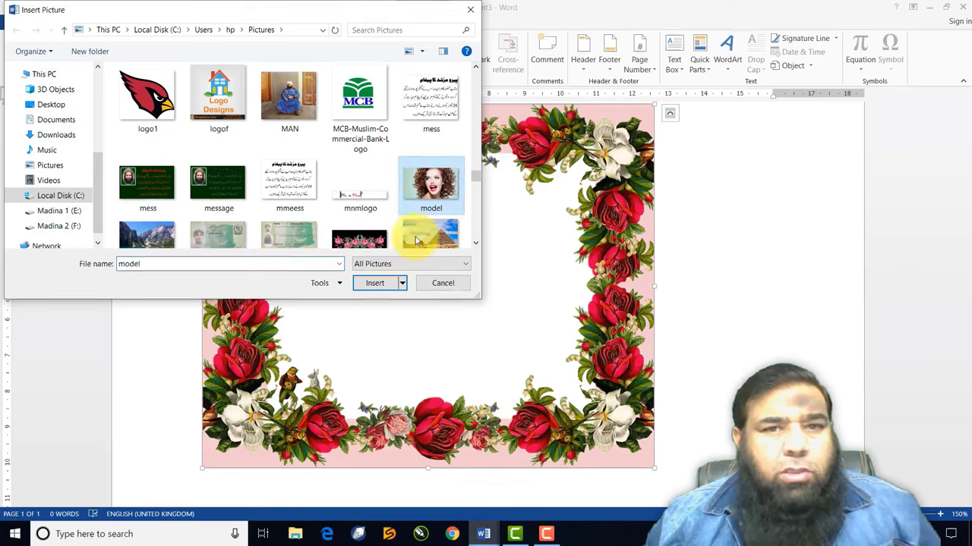
click(382, 284)
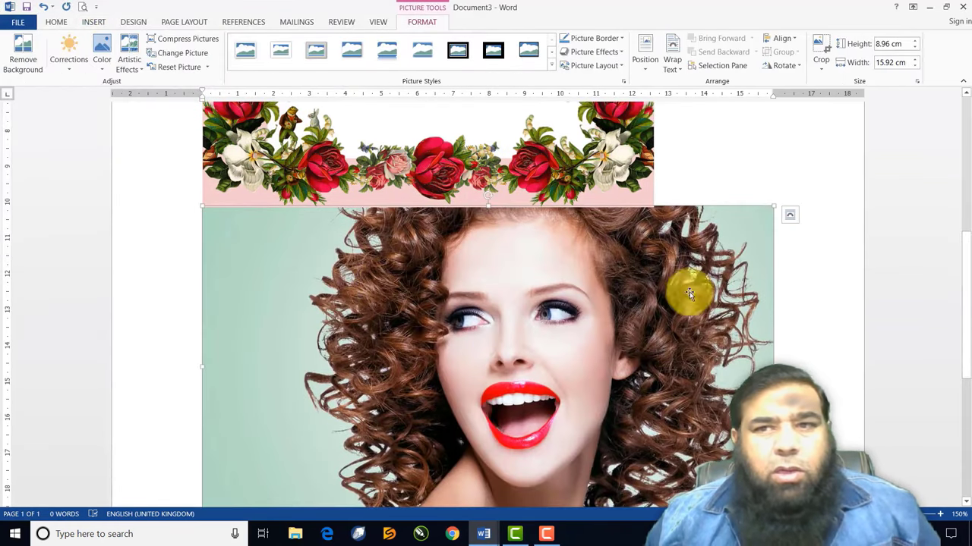
Set the woman photo to Tight wrapping, shrink it to 4.76 × 8.47 cm and move it up
click(672, 65)
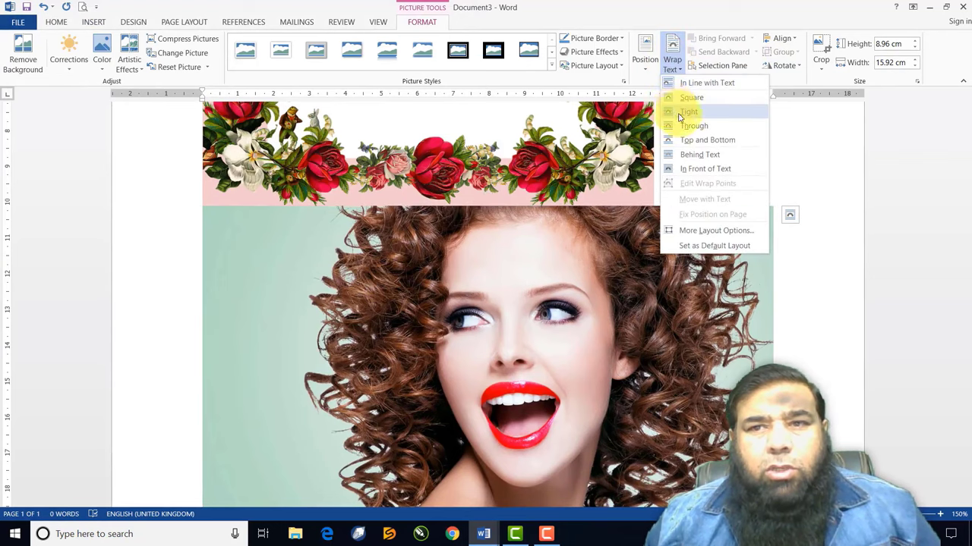
click(687, 112)
drag(773, 206, 527, 162)
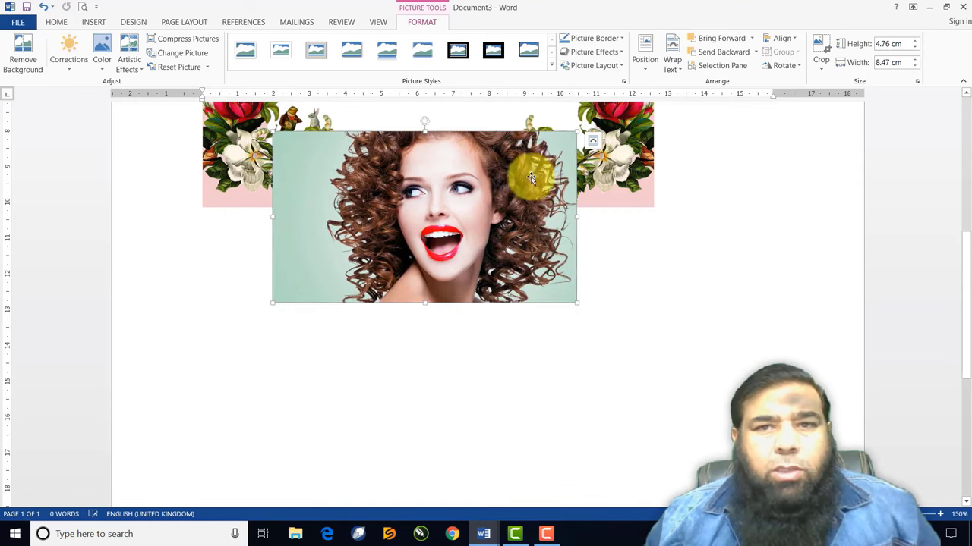
scroll(966, 95, up, 4)
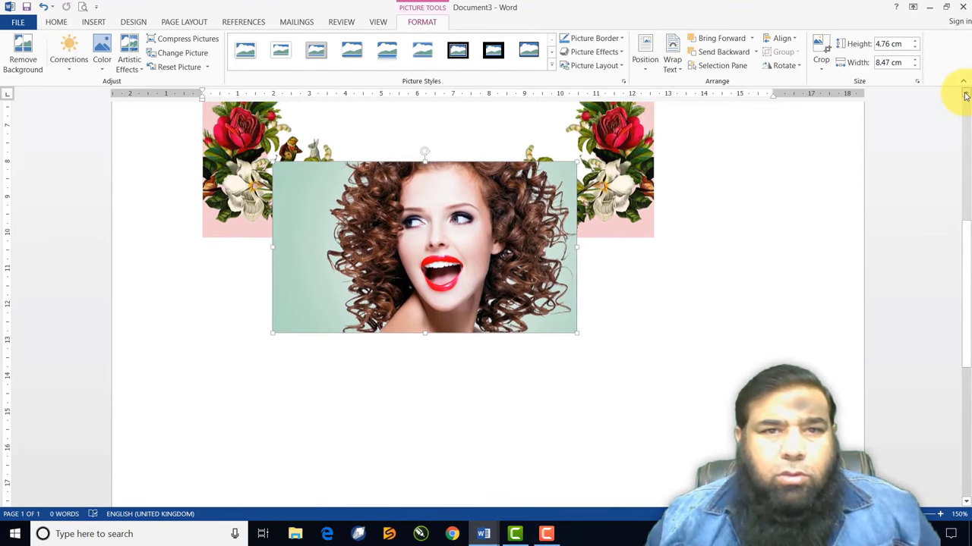
drag(494, 297, 491, 155)
scroll(966, 95, up, 4)
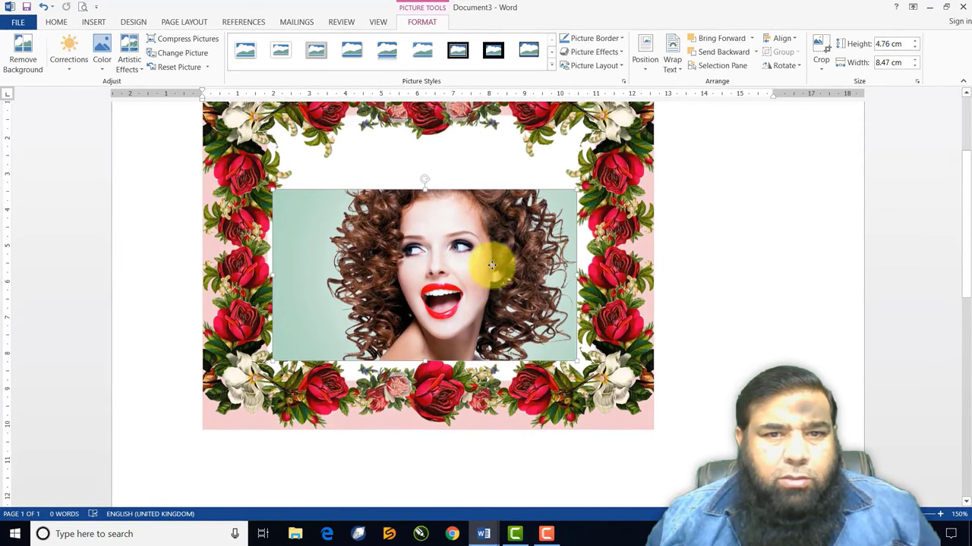
drag(492, 265, 507, 206)
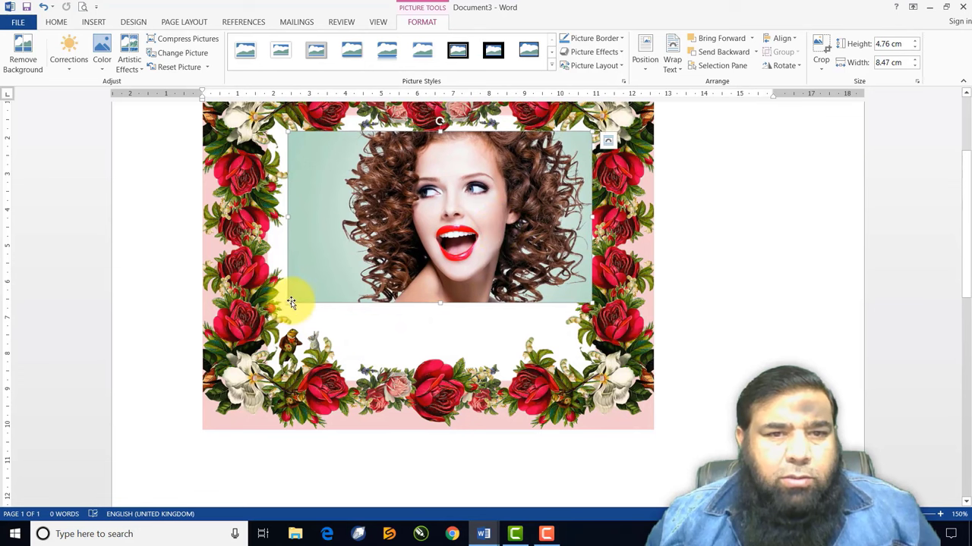
Resize the woman photo to 6.49 × 10.91 cm and place it just below the flower border
drag(288, 302, 200, 354)
drag(386, 278, 400, 287)
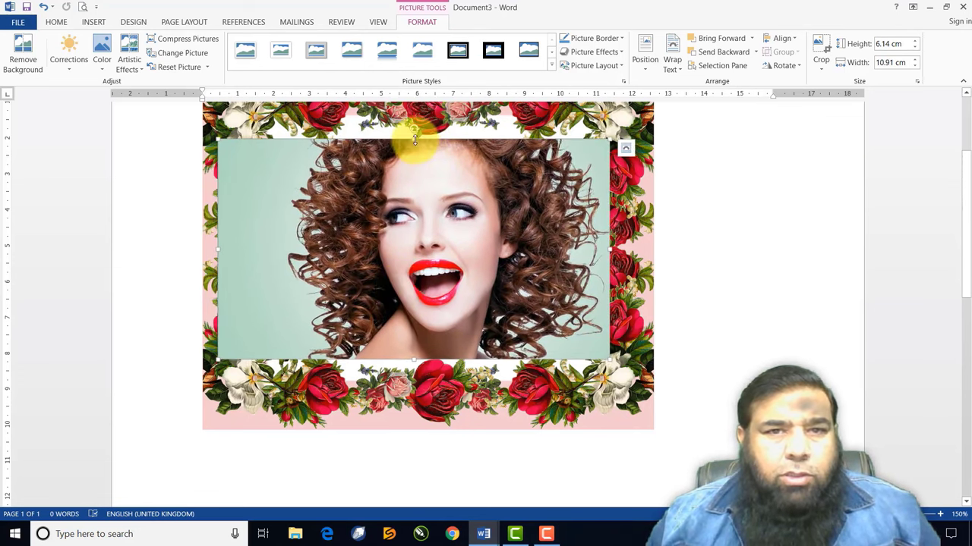
drag(414, 138, 414, 127)
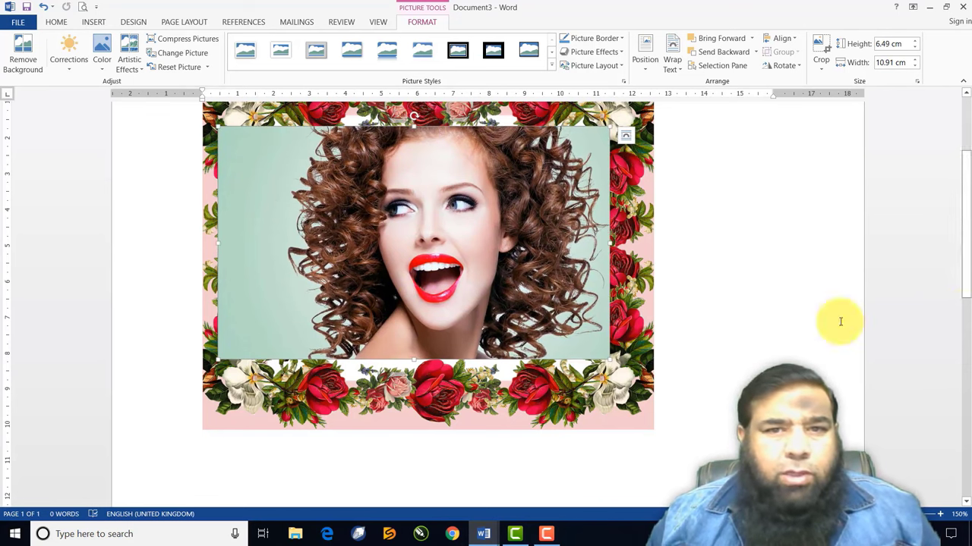
drag(497, 276, 491, 429)
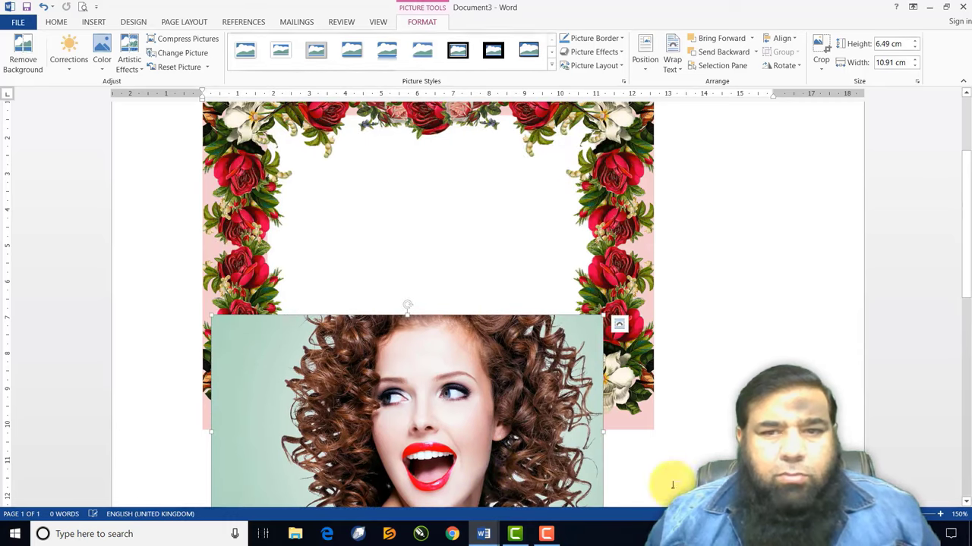
scroll(967, 503, down, 5)
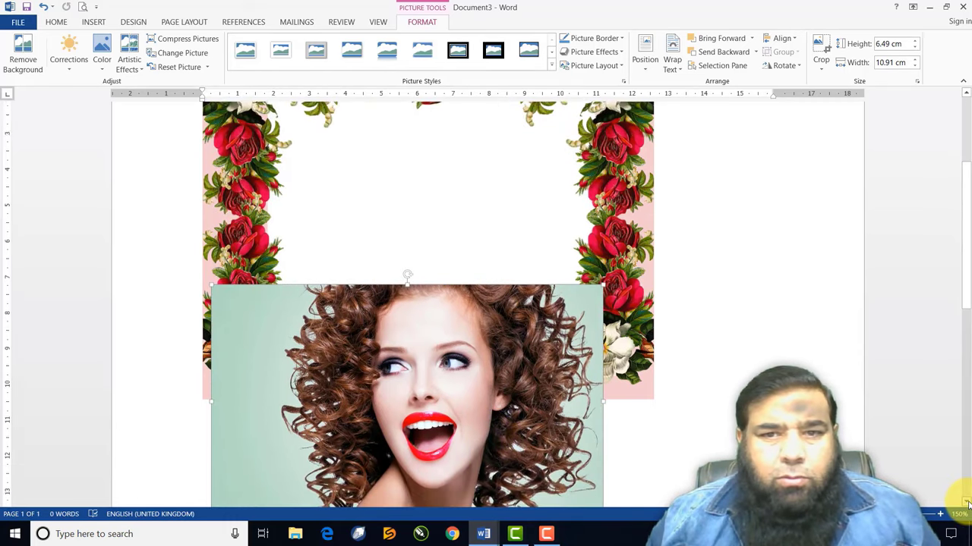
drag(477, 265, 494, 385)
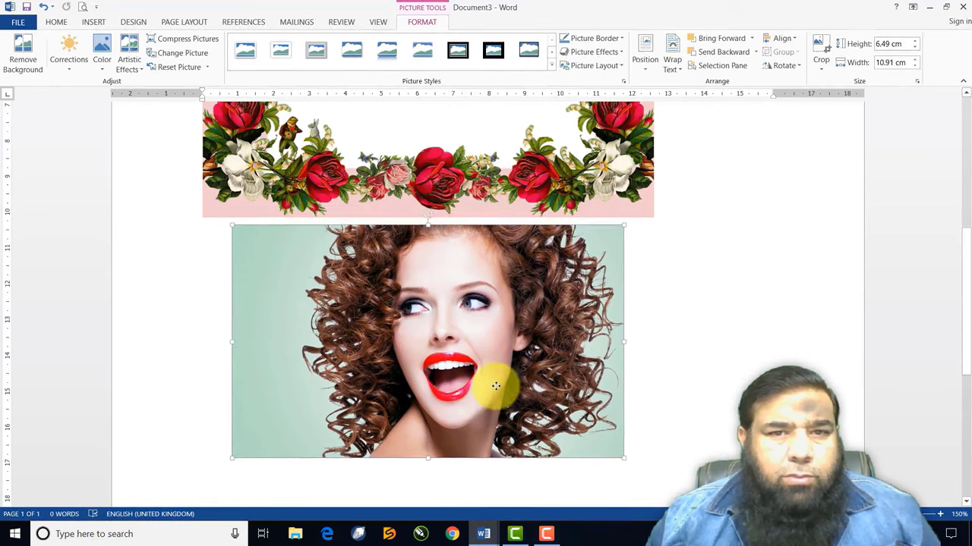
Start Remove Background on the woman photo and mark her left-side hair to keep
click(23, 57)
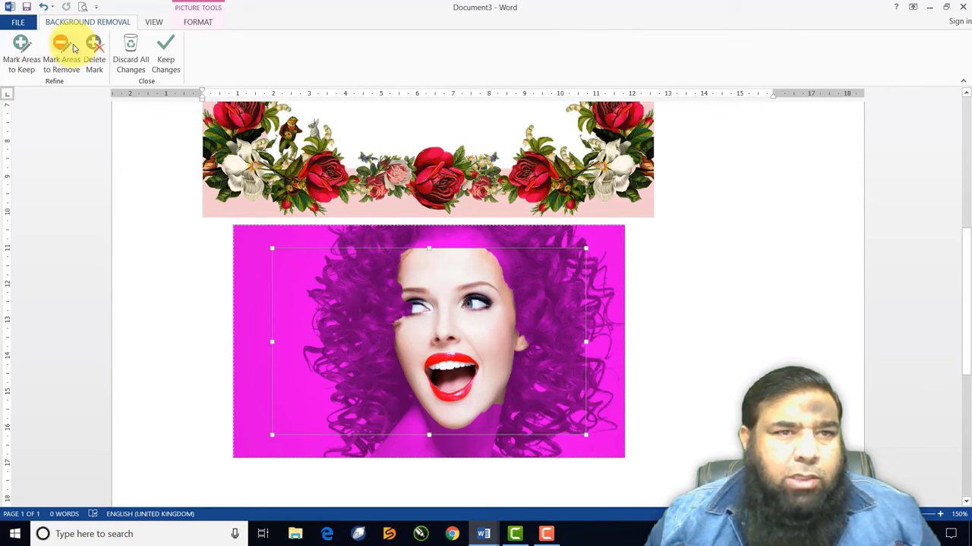
click(26, 53)
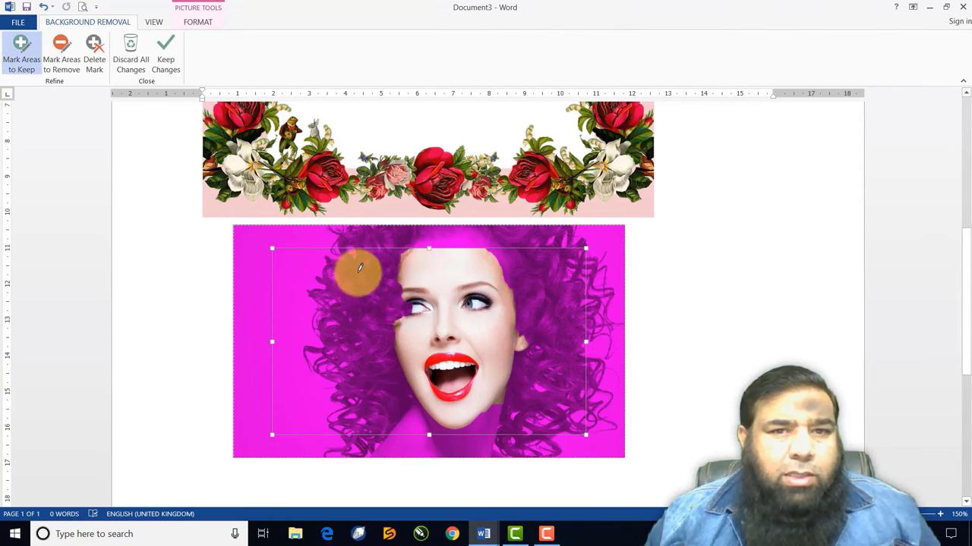
drag(341, 261, 341, 258)
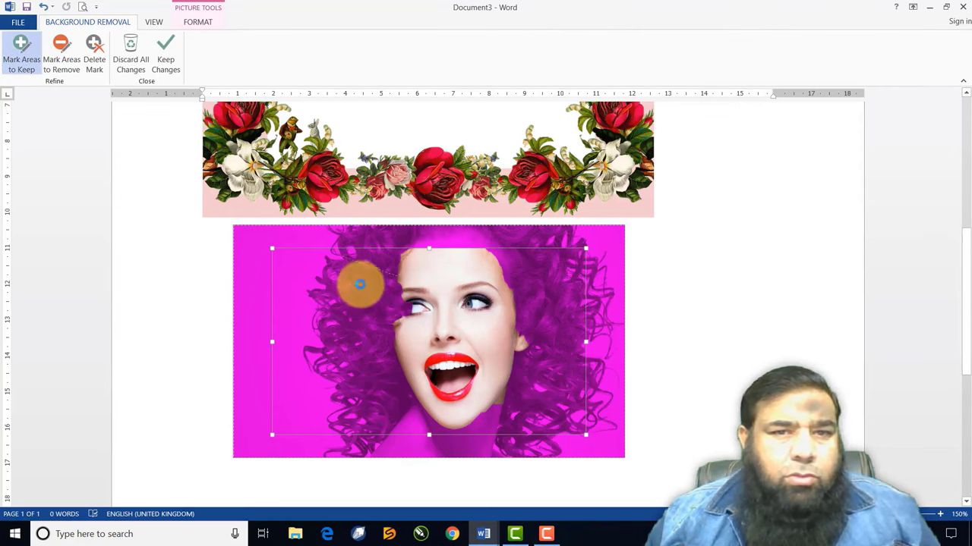
drag(300, 286, 297, 285)
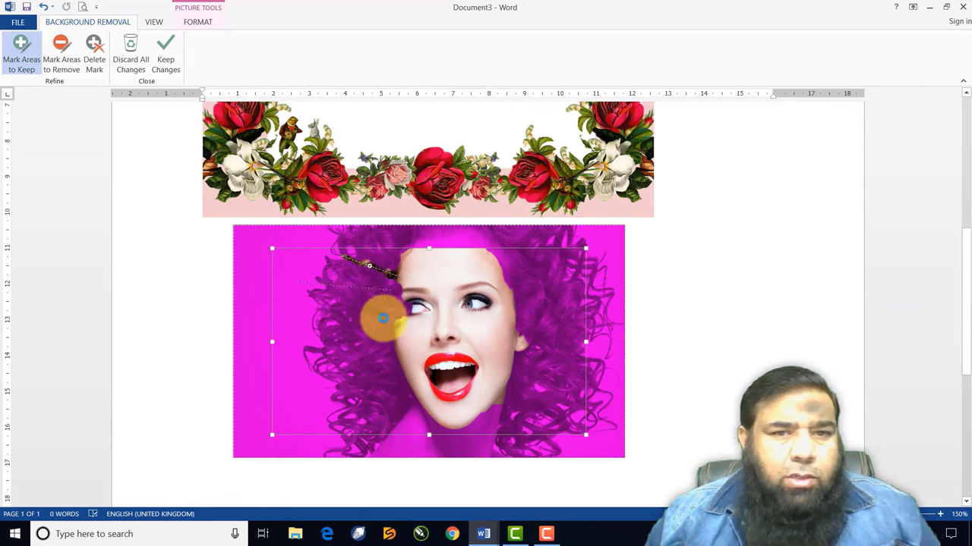
drag(302, 349, 365, 350)
drag(332, 383, 385, 379)
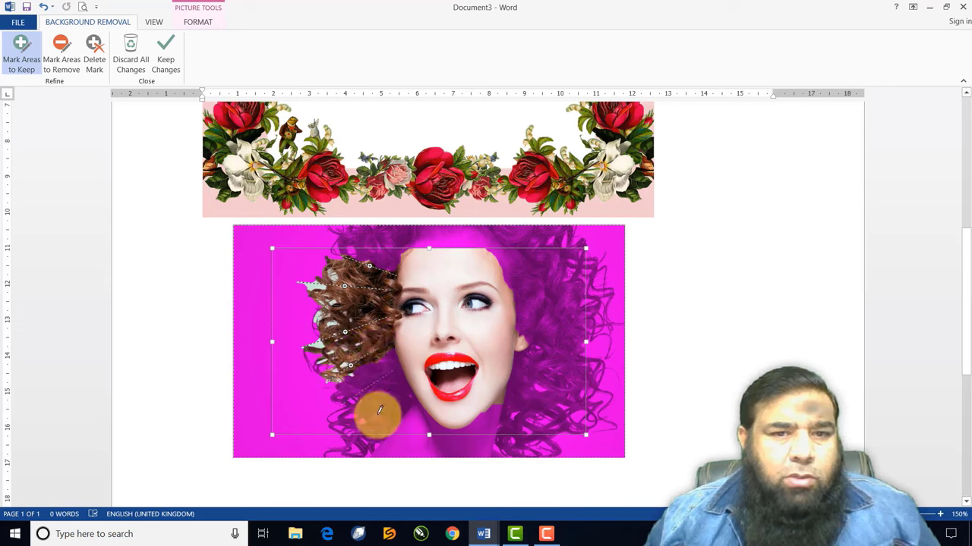
drag(334, 406, 393, 372)
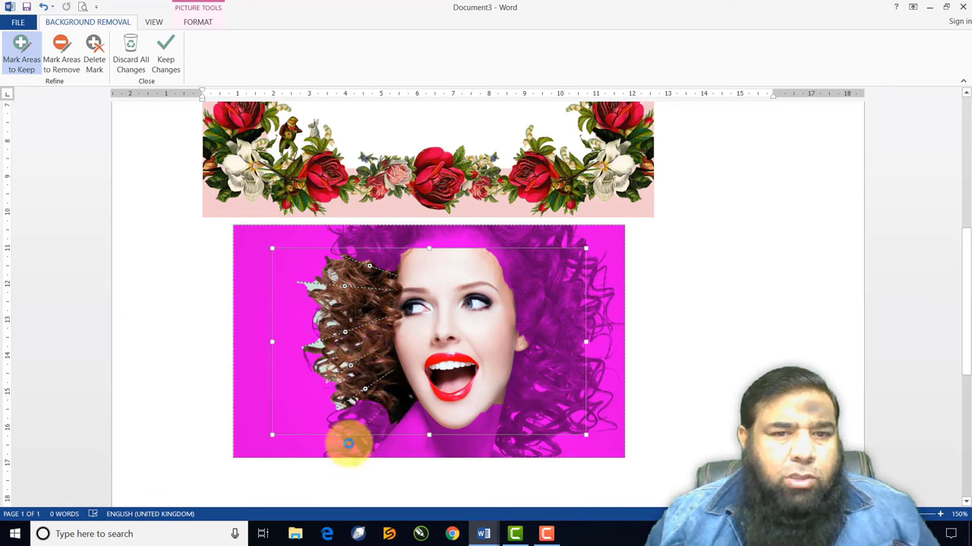
drag(347, 444, 400, 438)
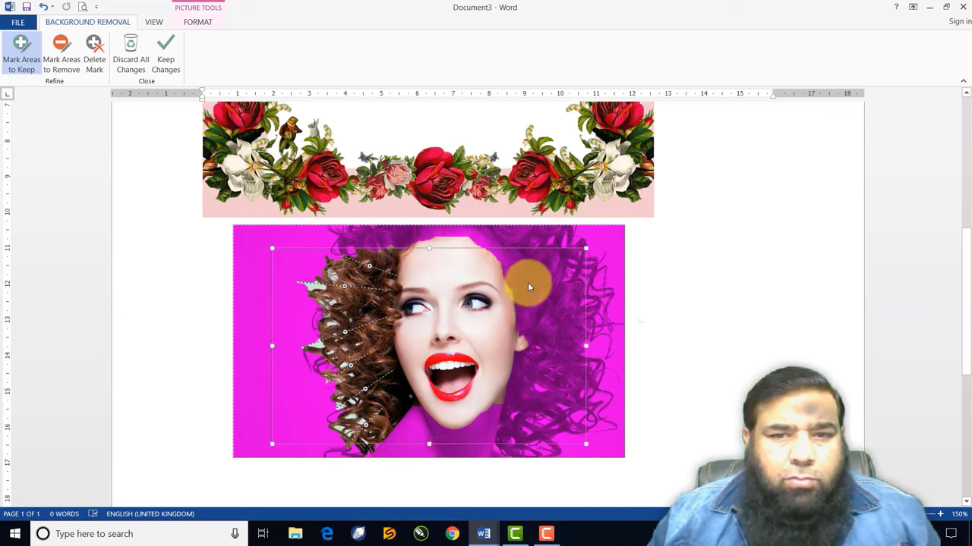
Mark the right-side and top hair to keep and stretch the keep region over the whole head
drag(570, 261, 545, 273)
drag(429, 247, 429, 226)
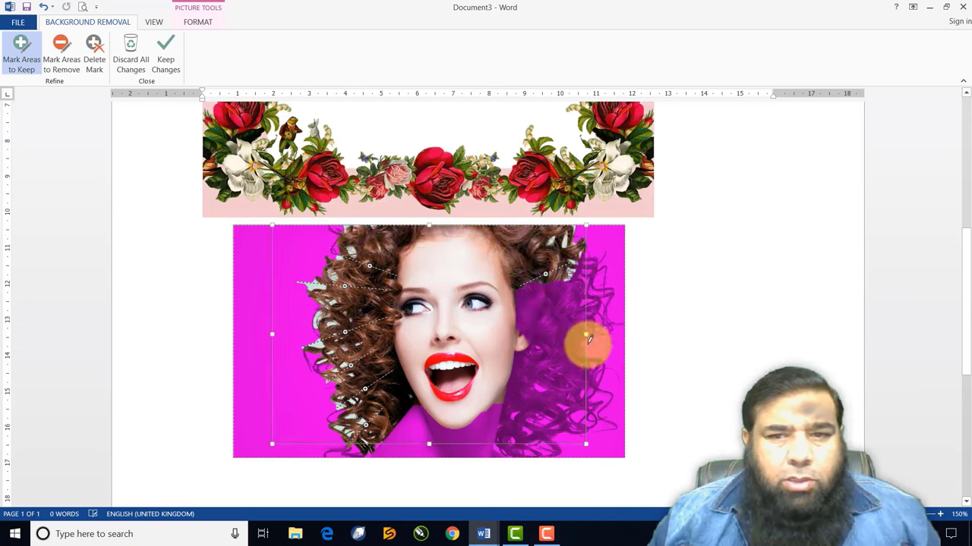
drag(586, 335, 613, 334)
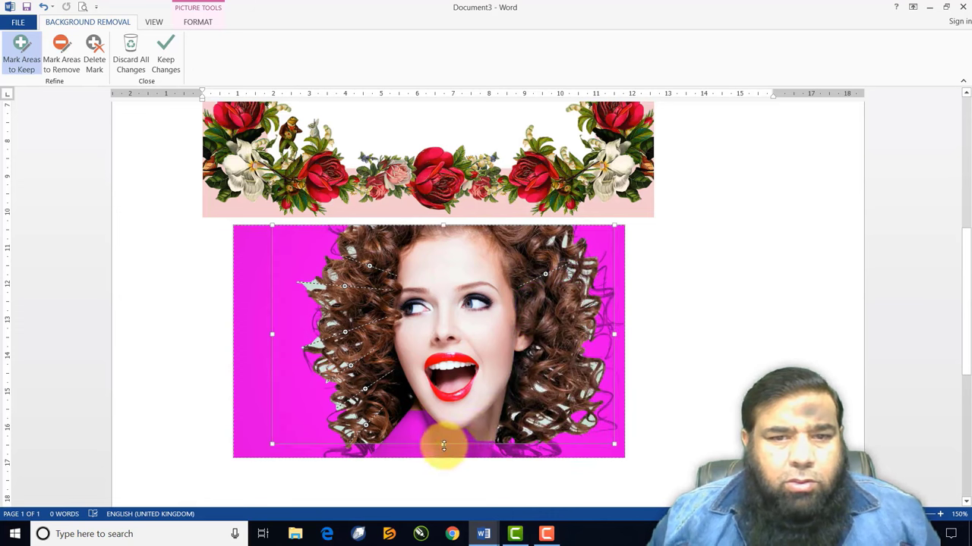
drag(443, 444, 440, 456)
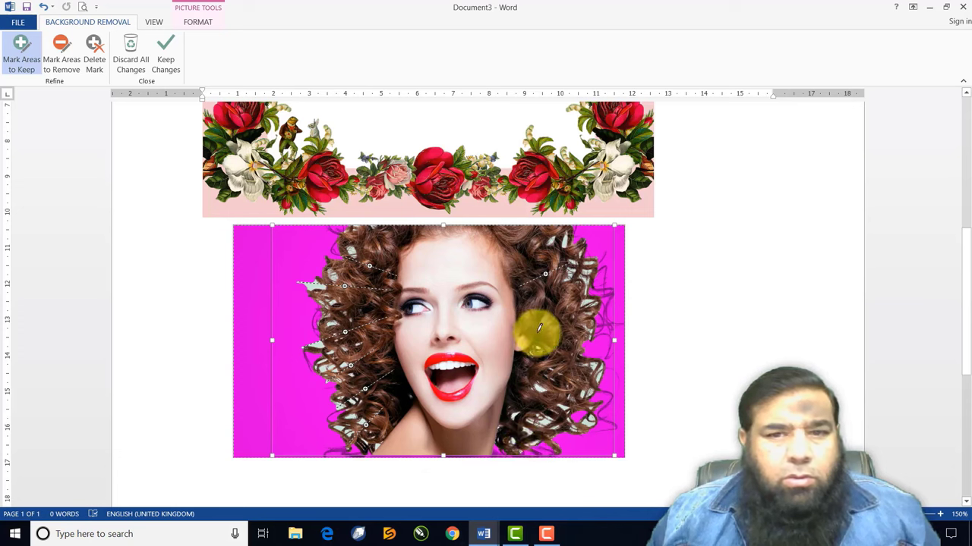
drag(564, 417, 559, 440)
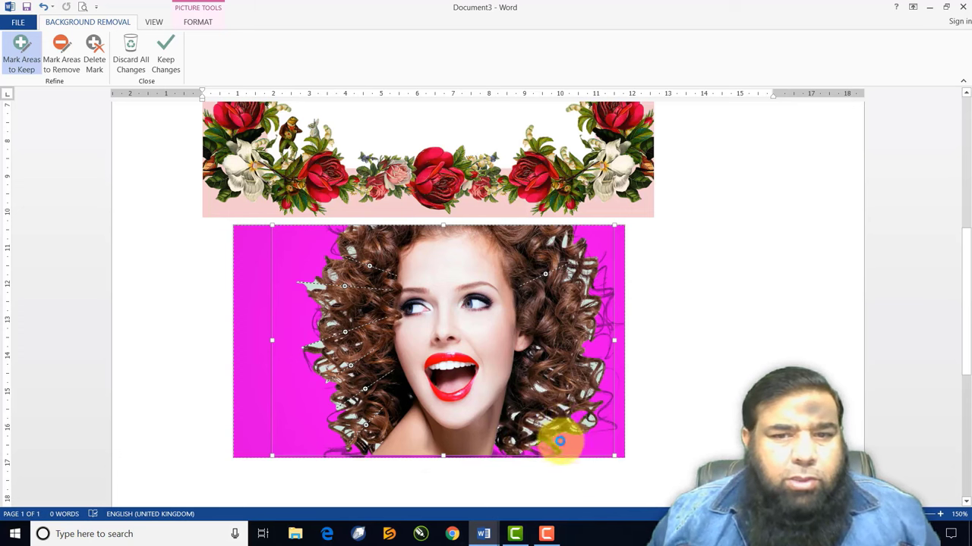
drag(331, 279, 332, 279)
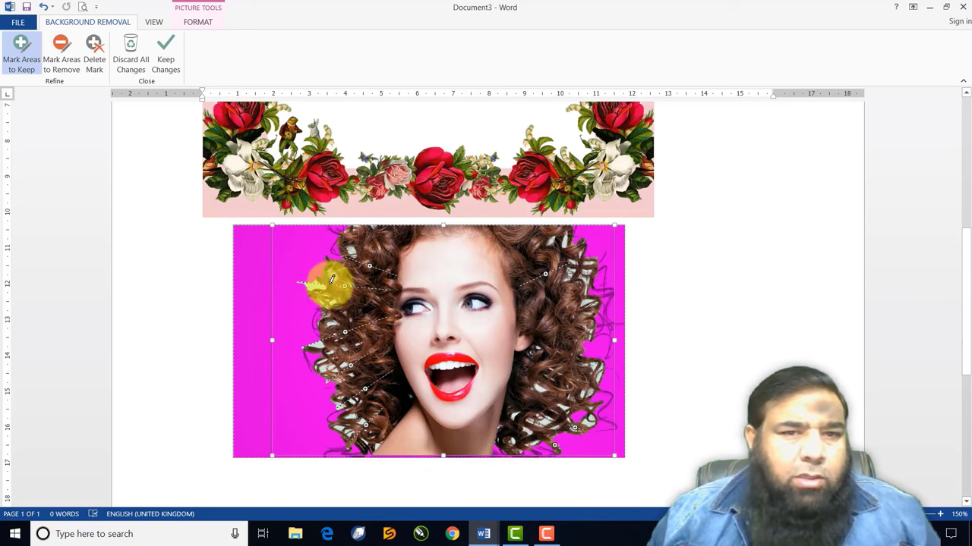
click(342, 235)
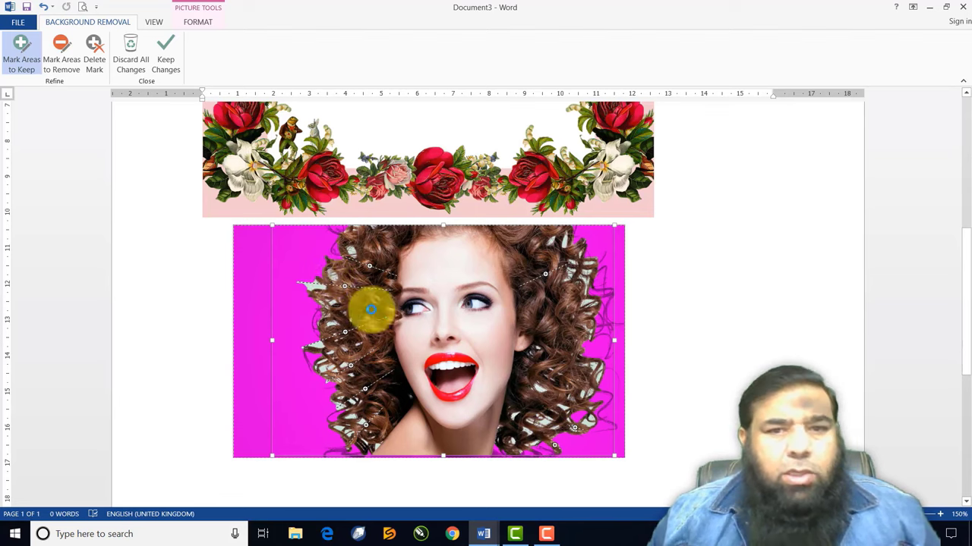
Apply the background removal and enlarge the model's cut-out to 6.82 × 11.46 cm
click(165, 55)
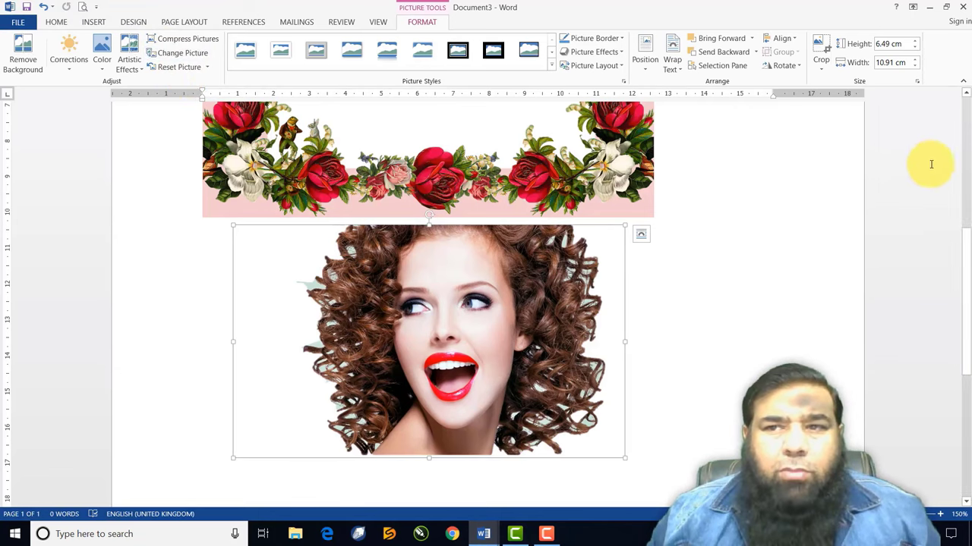
drag(966, 243, 954, 189)
drag(559, 423, 504, 199)
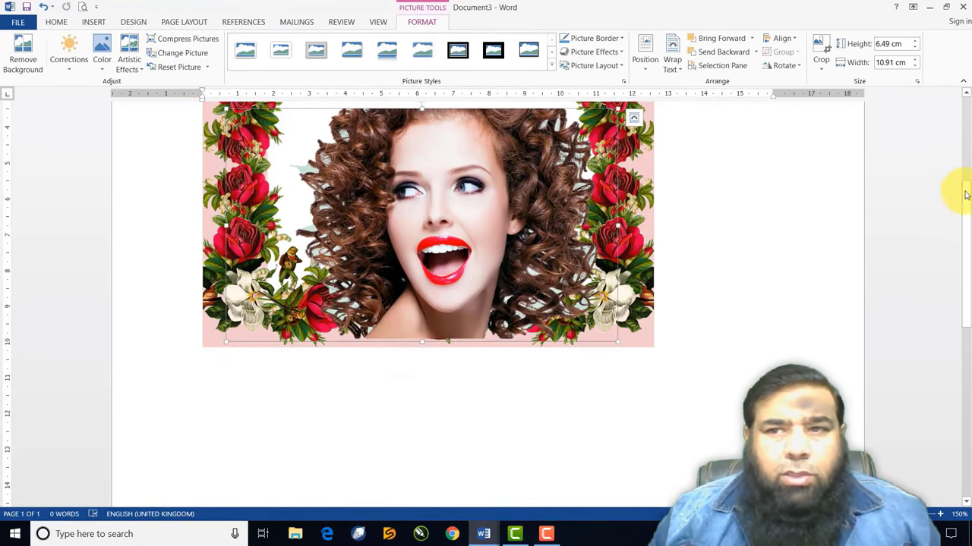
drag(962, 190, 954, 163)
drag(473, 322, 461, 268)
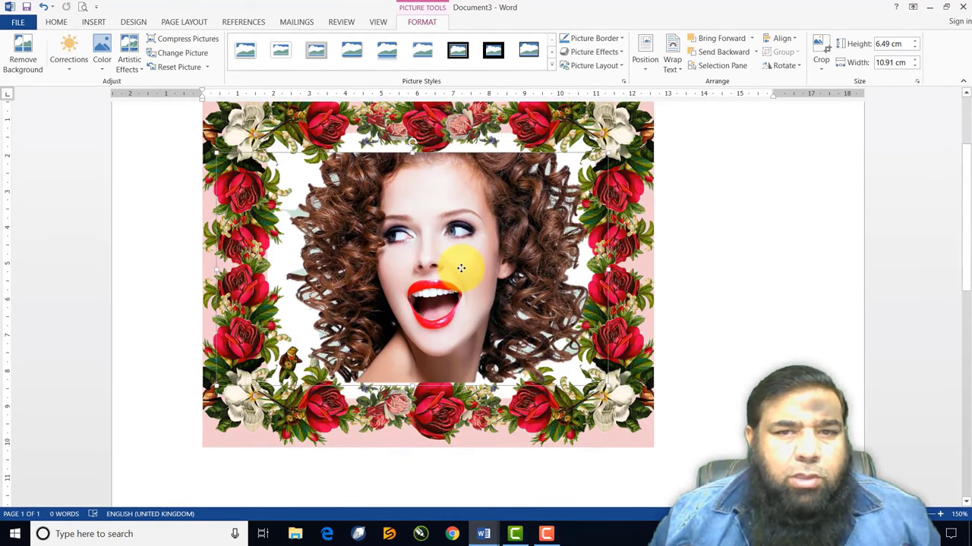
drag(608, 151, 617, 140)
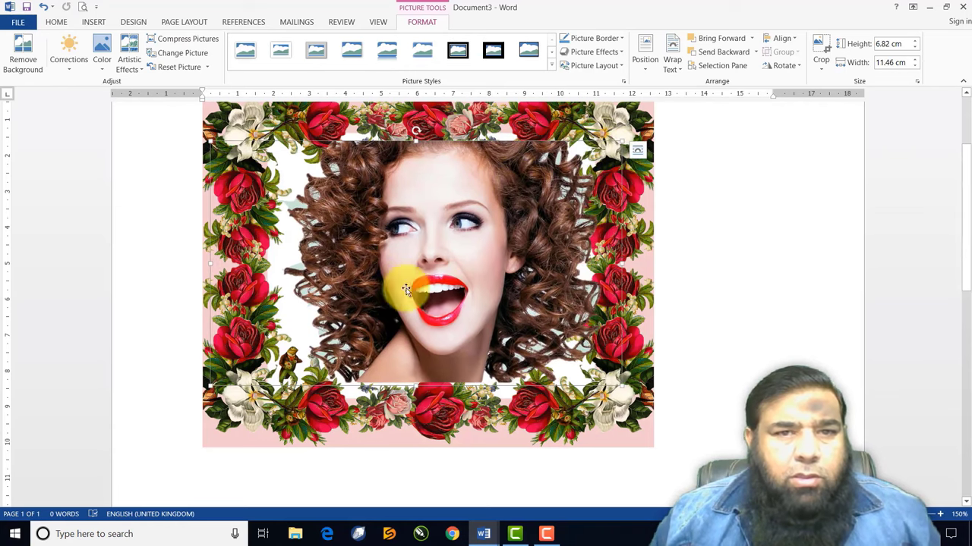
Nudge the curly-haired woman's photo slightly left inside the rose frame
click(743, 351)
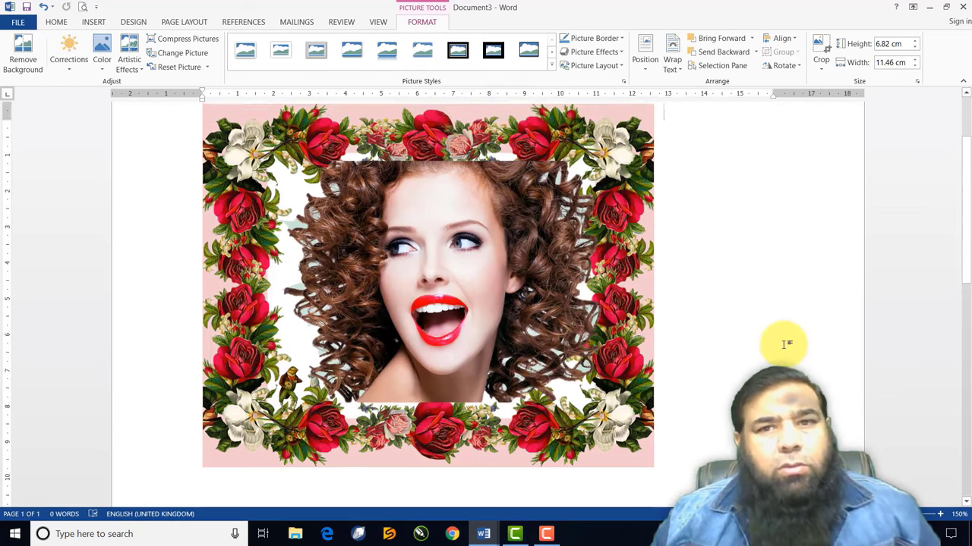
drag(503, 360, 489, 358)
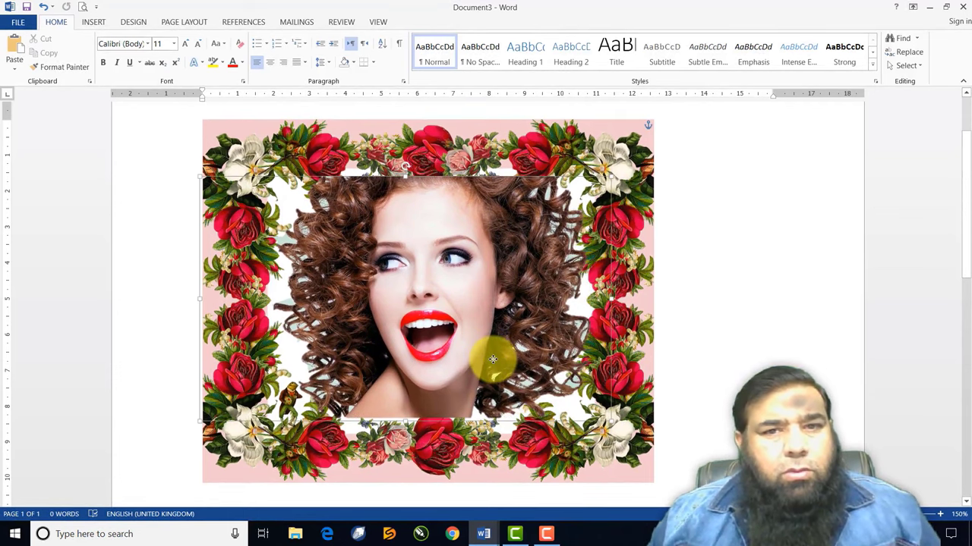
click(725, 447)
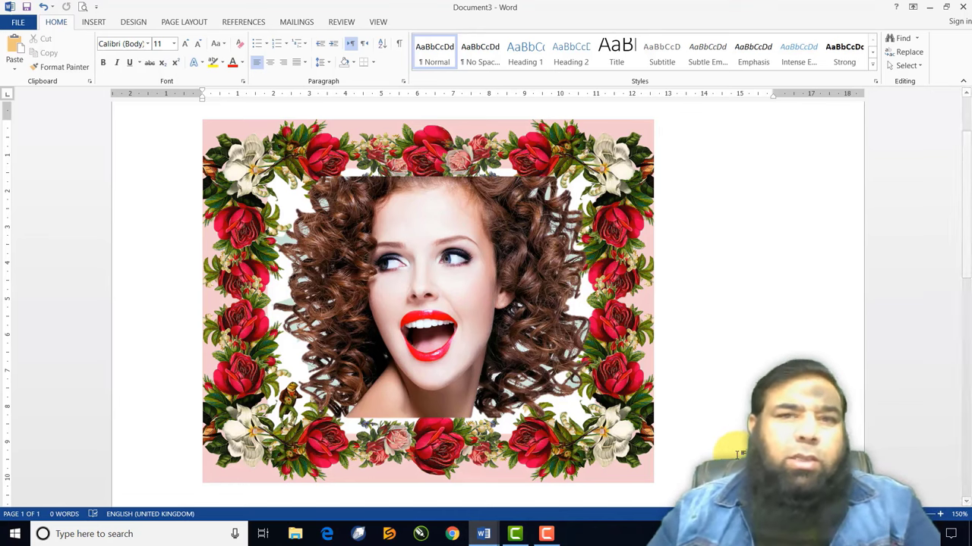
Delete the rose flower frame and the woman's photo, leaving a blank page
click(604, 169)
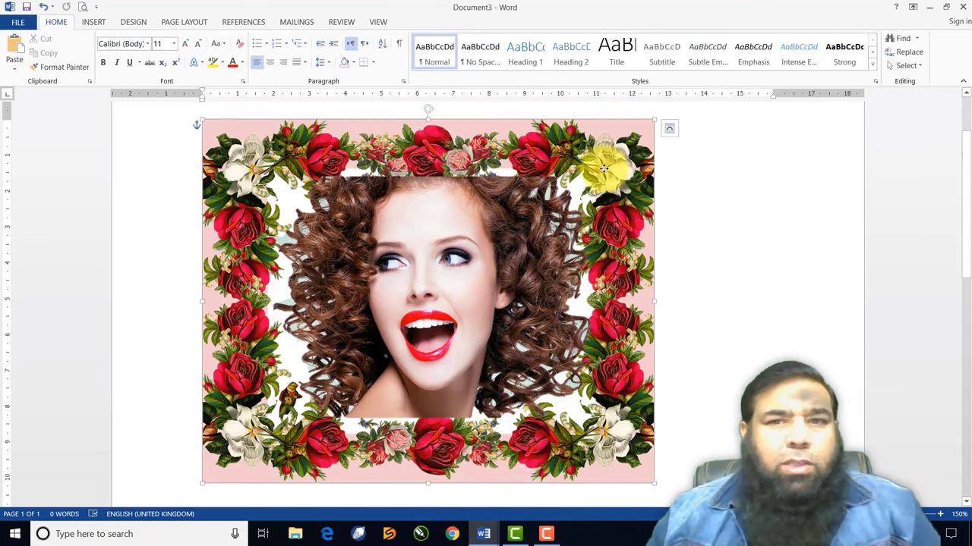
key(Delete)
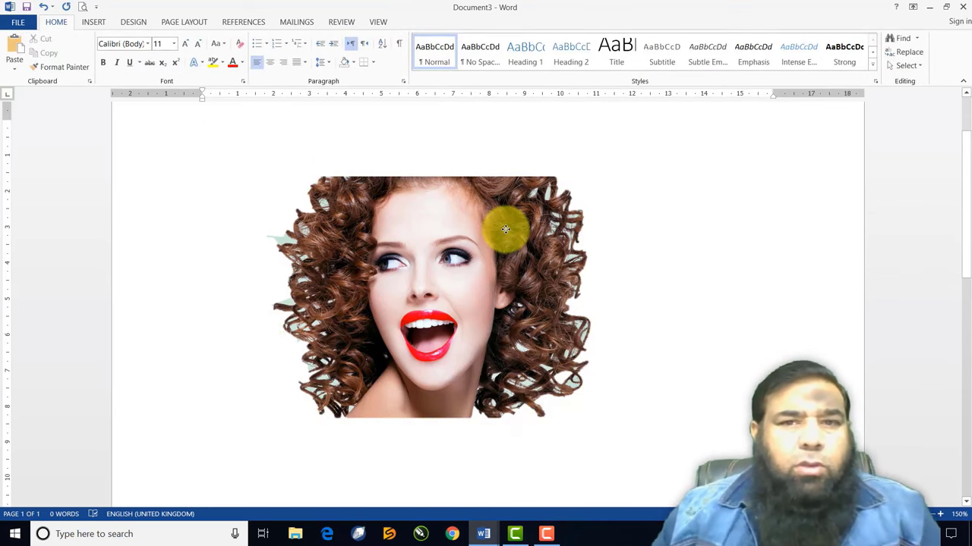
click(505, 229)
key(Delete)
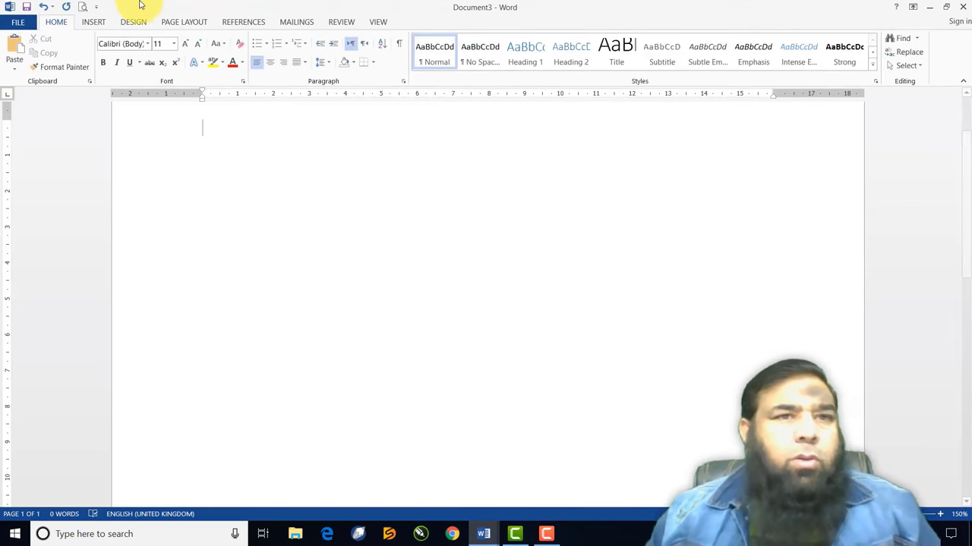
Insert the 'fruits' picture from the Pictures folder
click(92, 21)
click(129, 56)
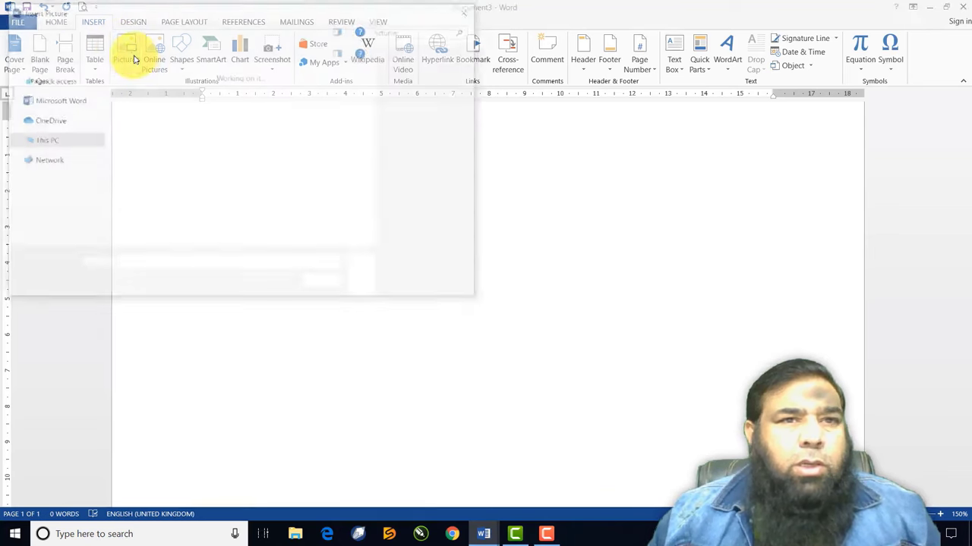
scroll(419, 201, down, 3)
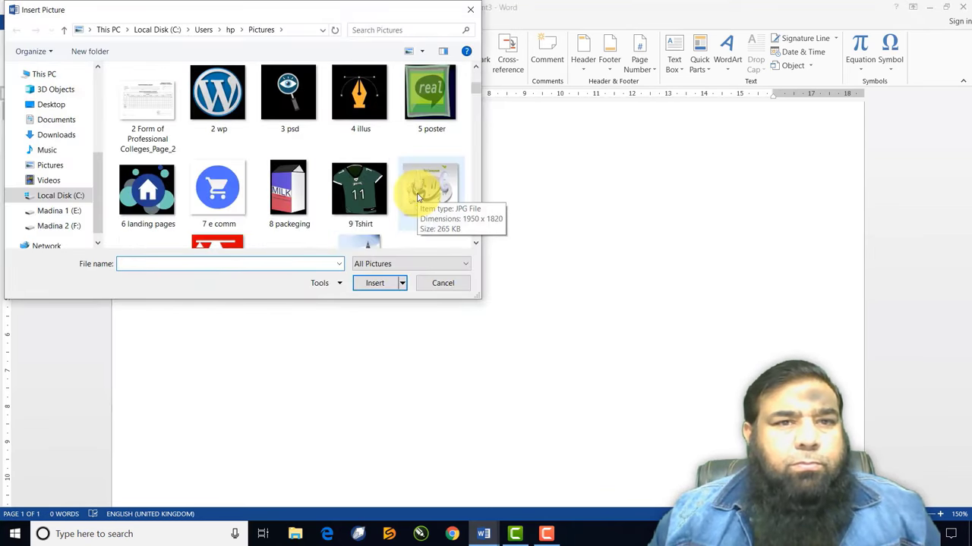
scroll(419, 199, down, 3)
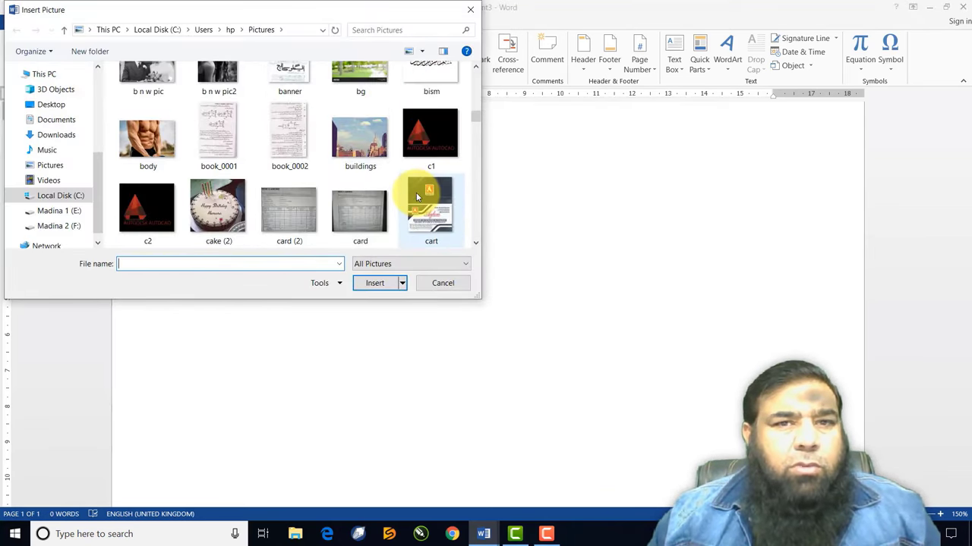
scroll(416, 197, down, 3)
scroll(416, 198, down, 3)
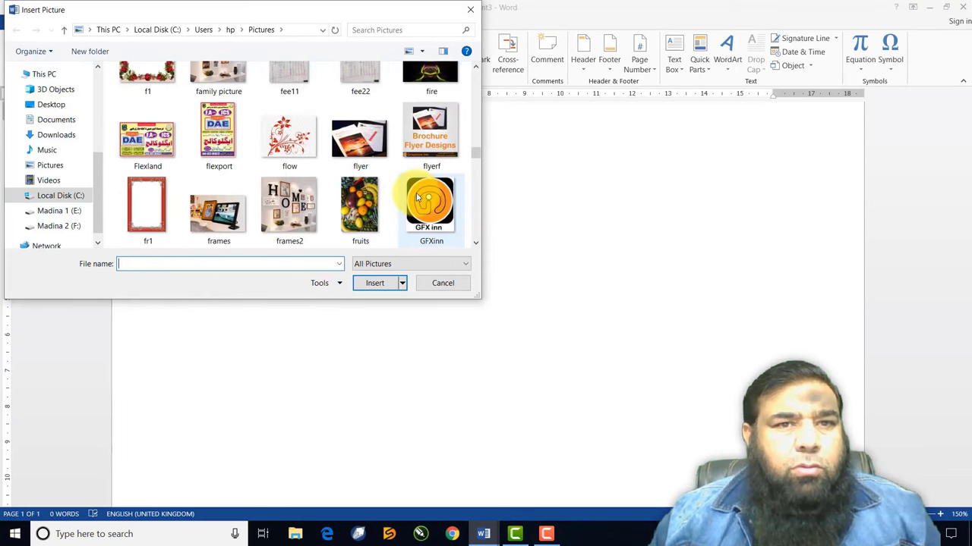
scroll(416, 197, down, 2)
scroll(416, 198, up, 1)
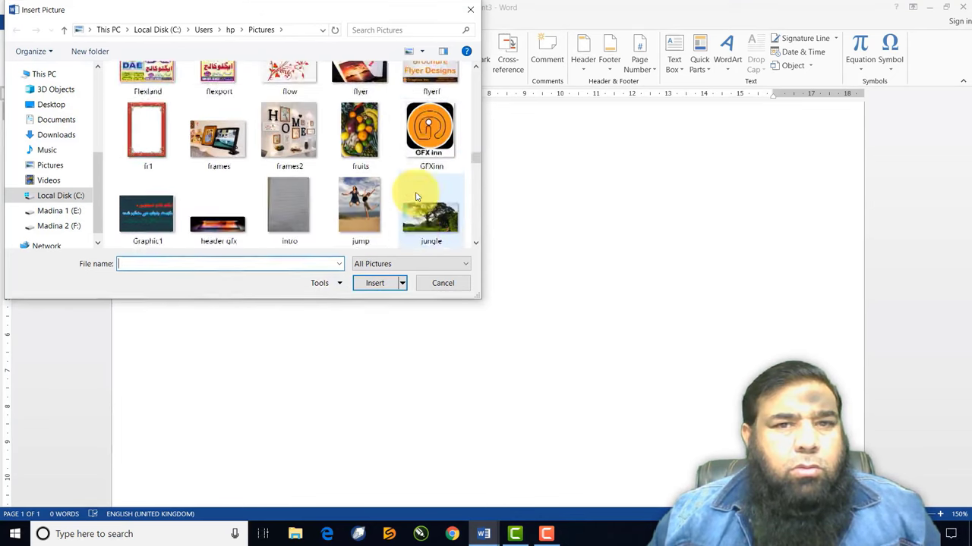
scroll(415, 197, down, 3)
scroll(416, 197, up, 3)
scroll(416, 197, down, 1)
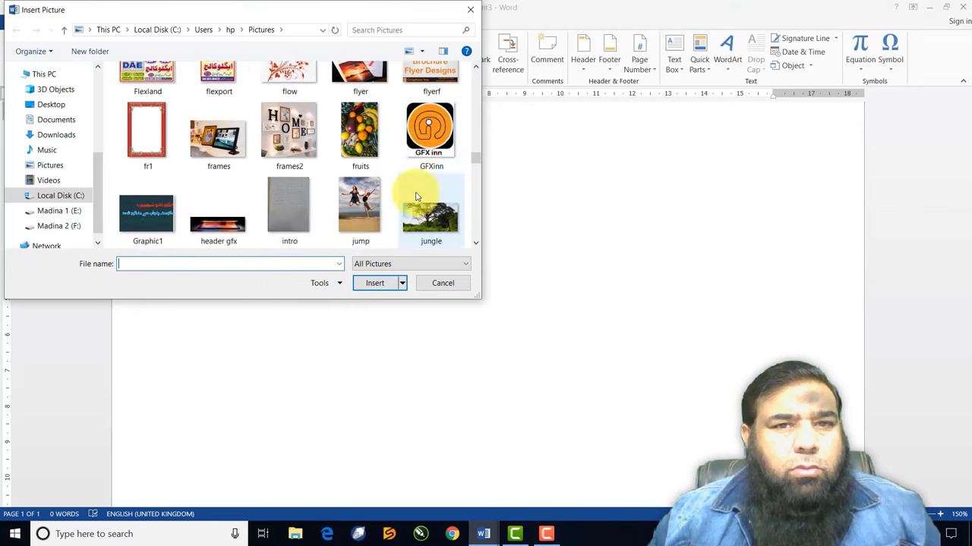
click(364, 129)
click(378, 289)
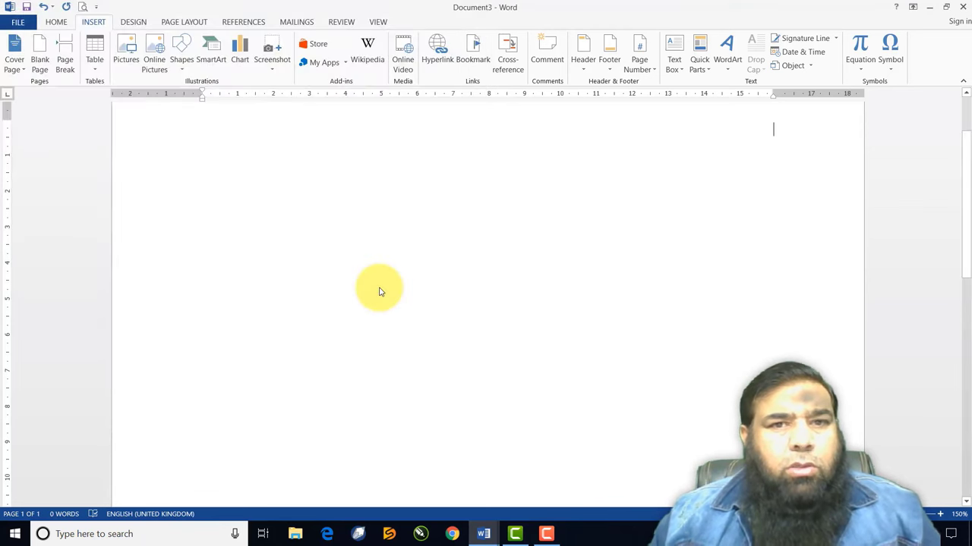
Shrink the inserted fruits picture using its corner handle
scroll(501, 275, down, 5)
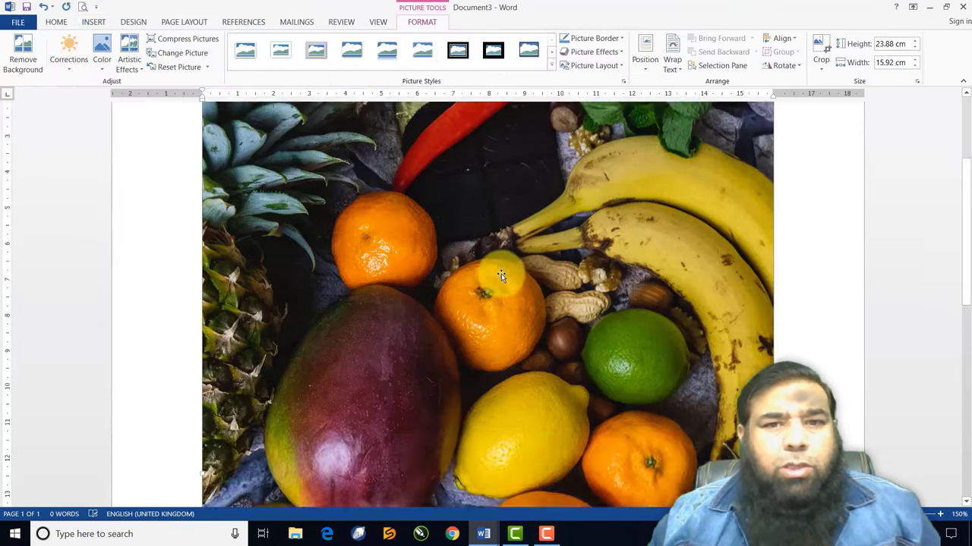
scroll(501, 276, down, 5)
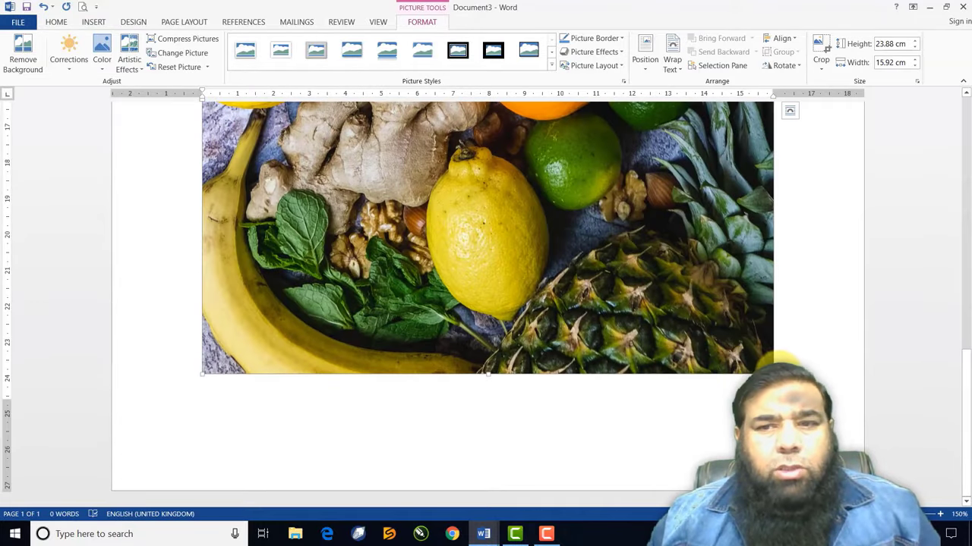
drag(773, 372, 504, 179)
scroll(503, 179, up, 9)
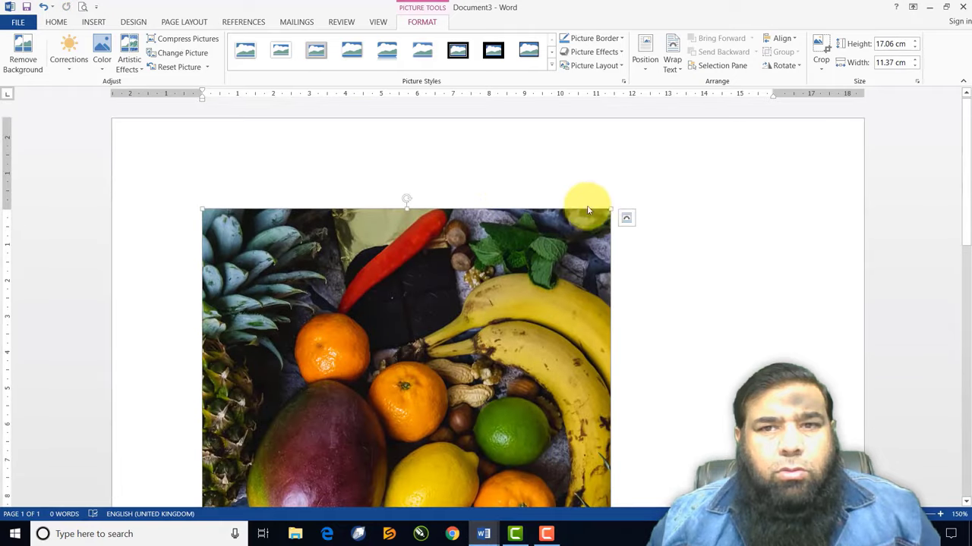
drag(610, 207, 448, 332)
Set the picture to Tight text wrapping and shrink it to 10.35 × 6.9 cm
click(644, 60)
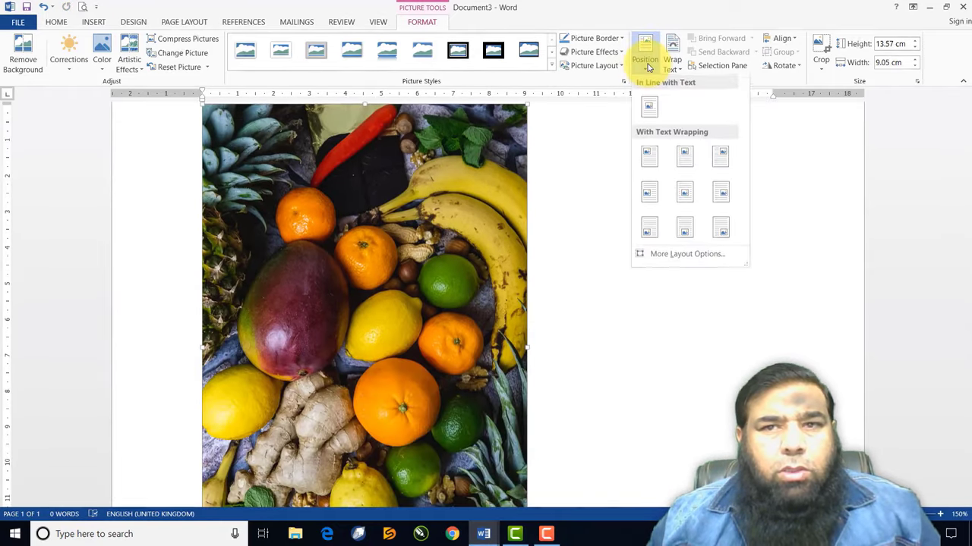
click(672, 60)
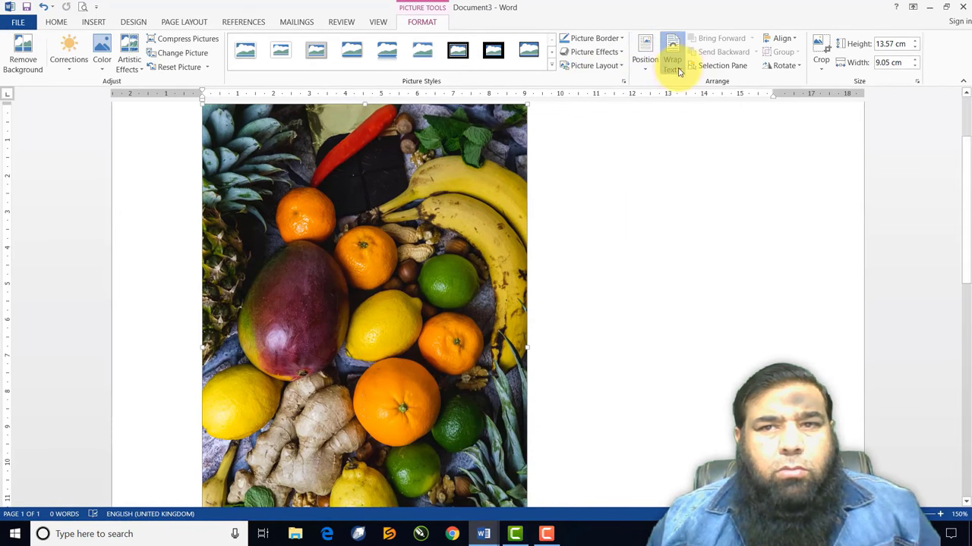
click(687, 112)
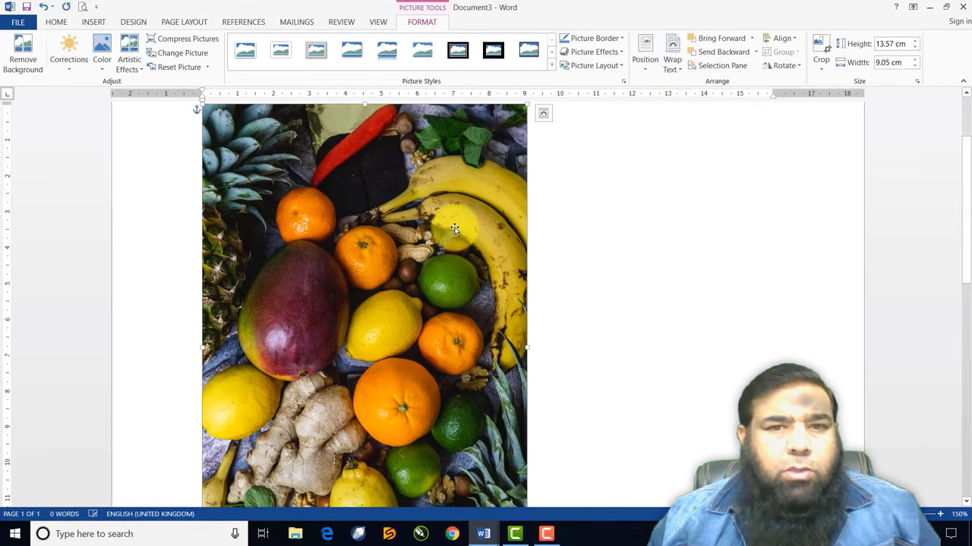
scroll(454, 230, down, 3)
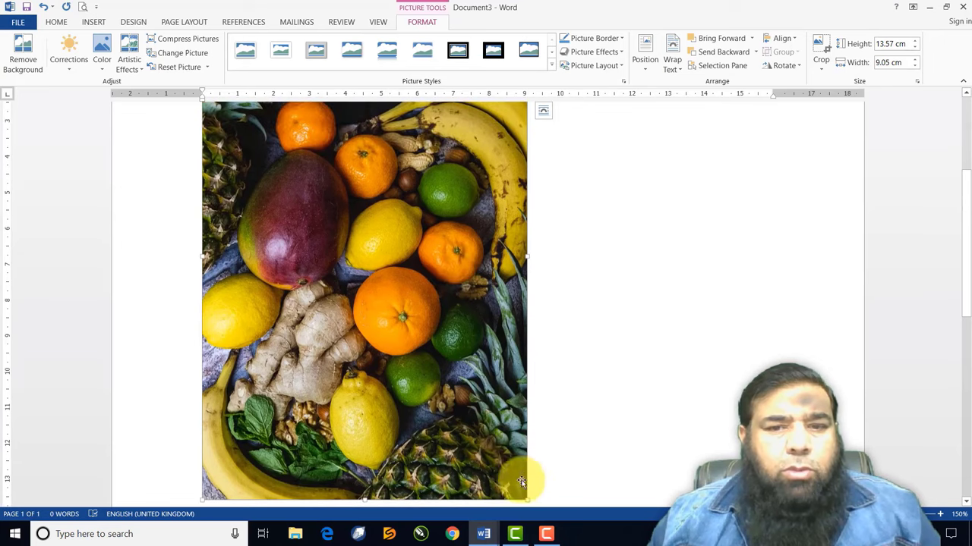
drag(525, 500, 448, 380)
Move the fruits picture to the top left of the page and copy it
drag(408, 247, 582, 260)
click(375, 236)
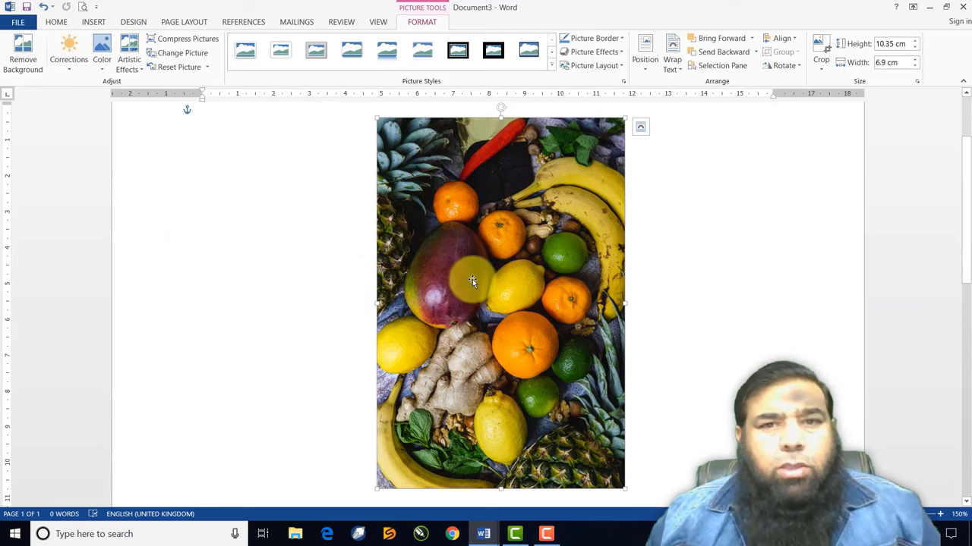
drag(474, 279, 309, 272)
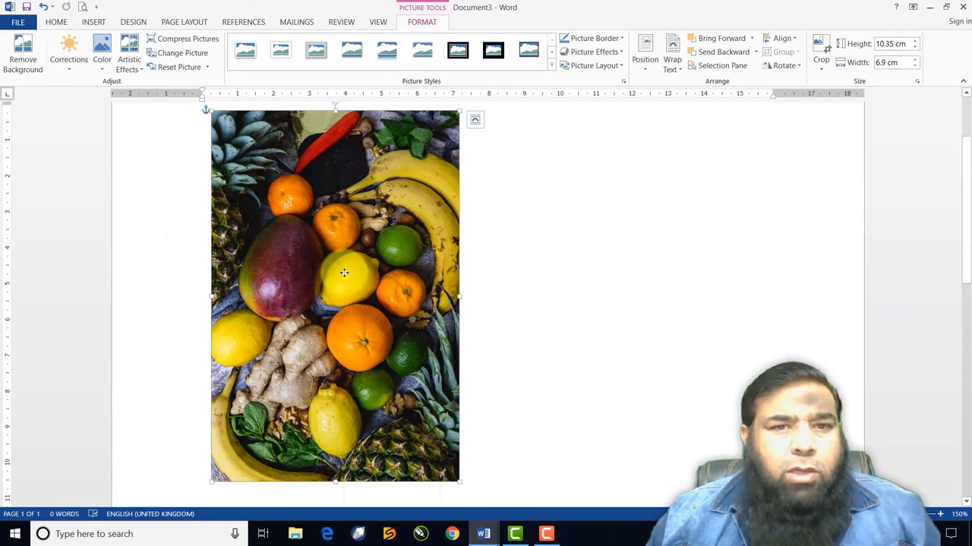
right_click(344, 273)
click(365, 296)
click(535, 142)
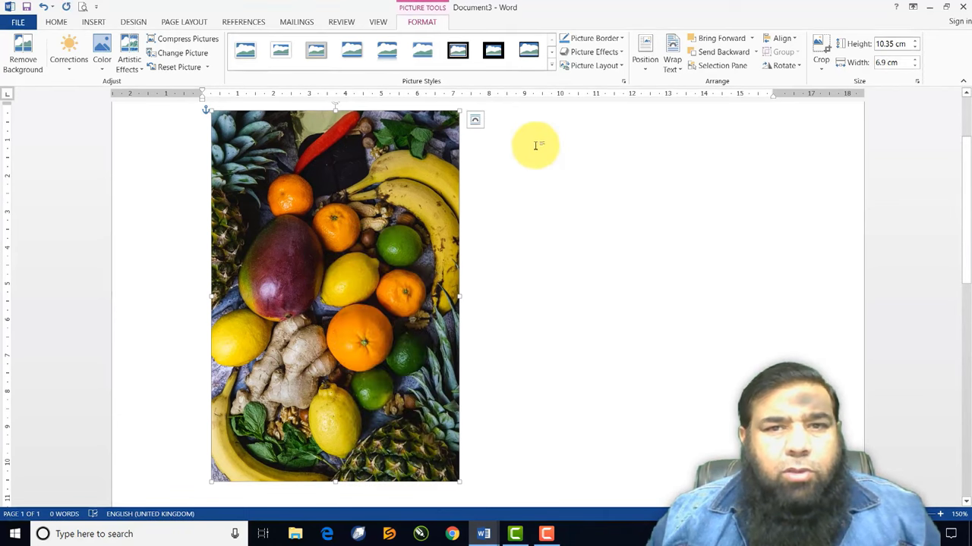
Paste a second fruits photo beside the original, top-aligned with it
right_click(530, 139)
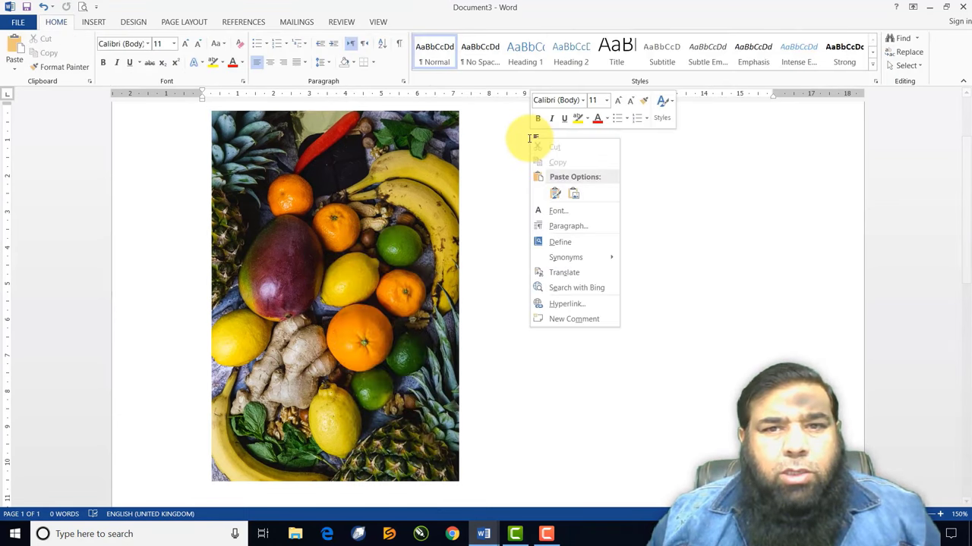
click(556, 193)
drag(557, 203, 561, 185)
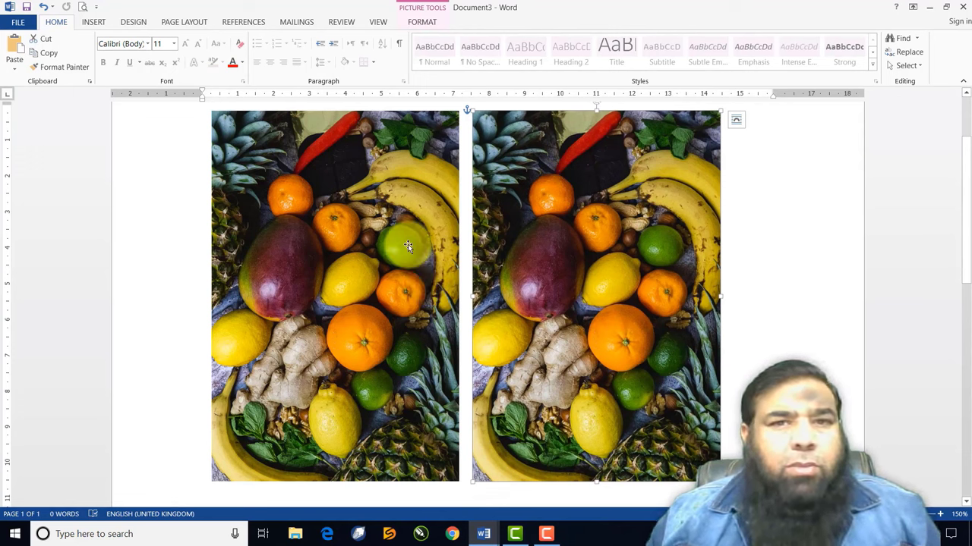
Select the left fruits photo and show its brightness and contrast presets
click(397, 205)
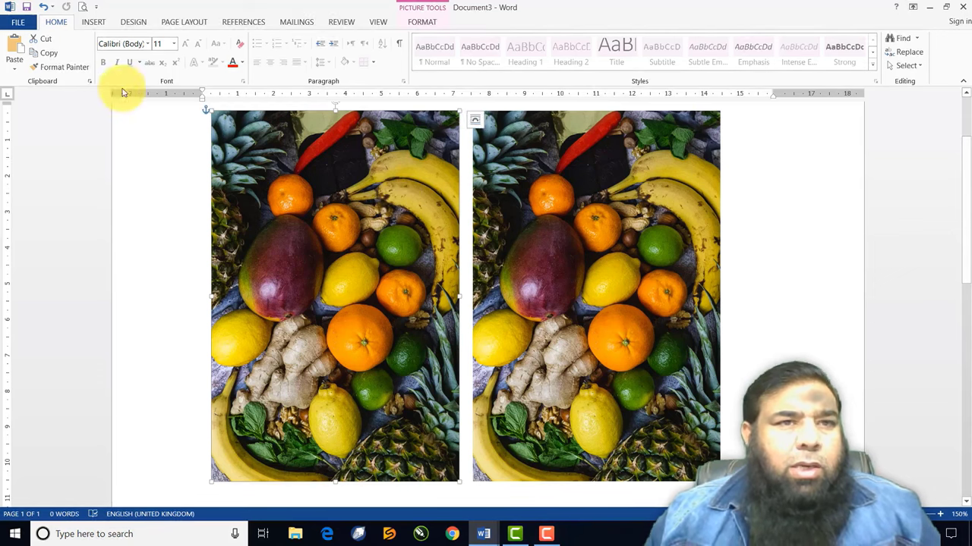
click(416, 23)
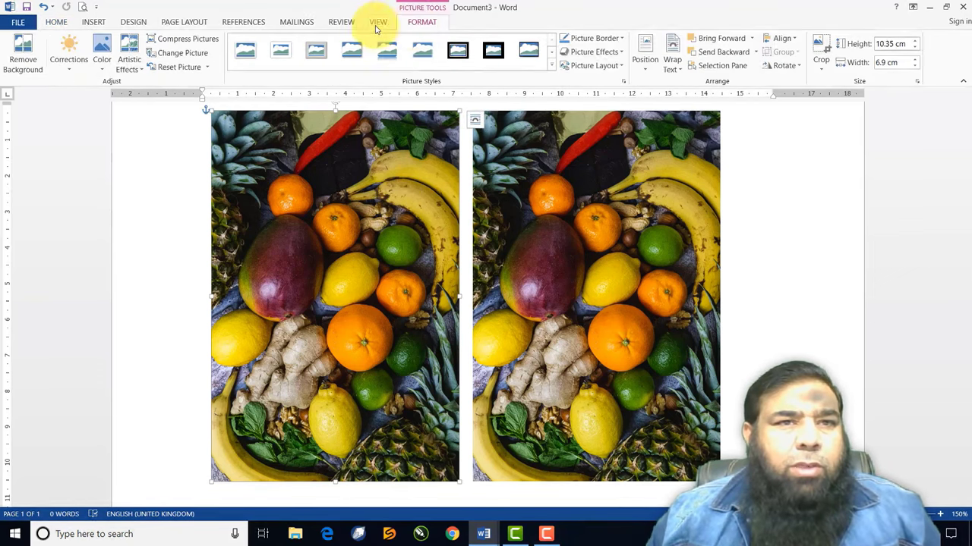
click(69, 61)
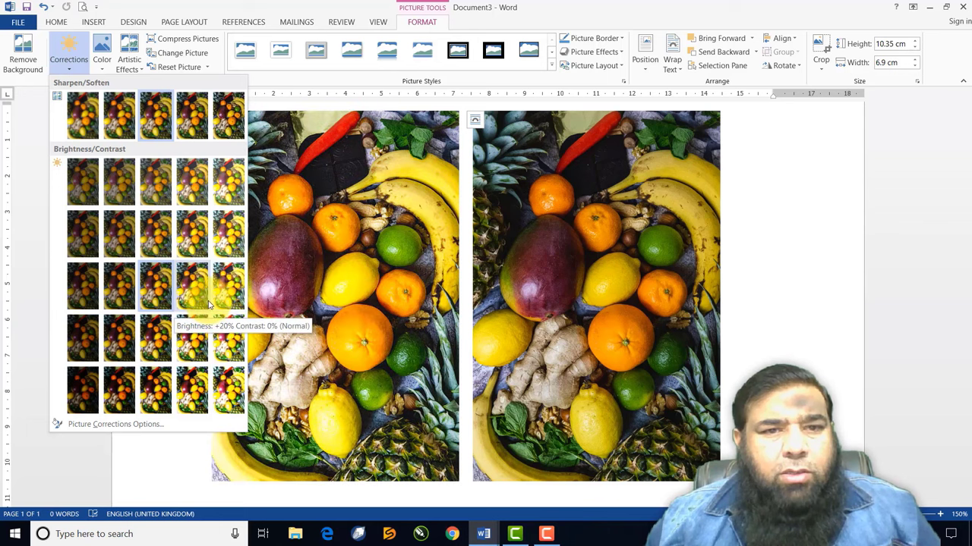
Apply Brightness +20% Contrast +20% to the left fruits photo
click(190, 343)
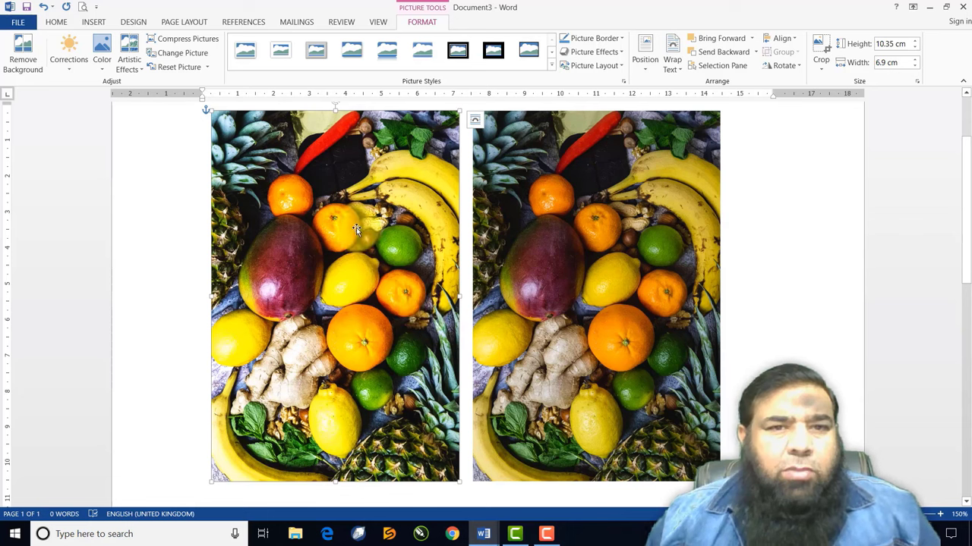
click(101, 60)
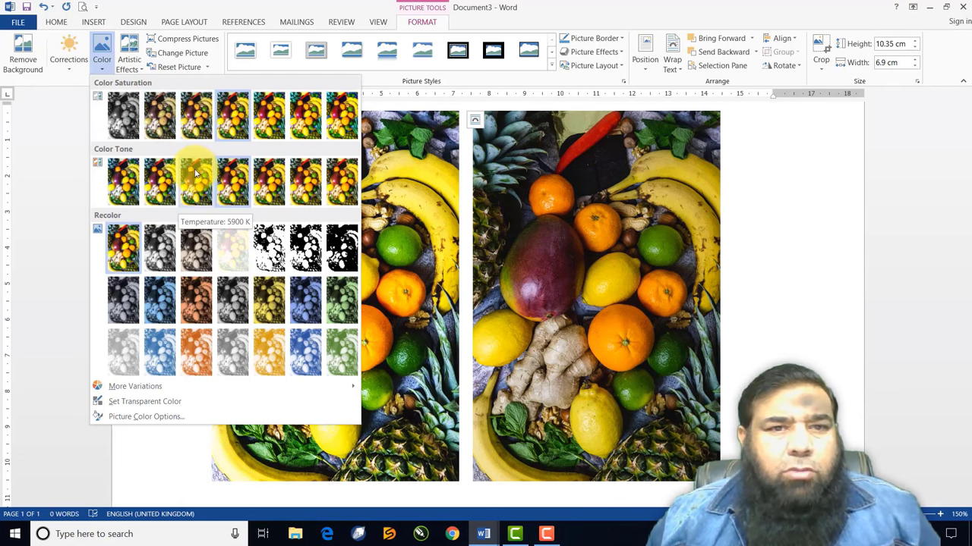
key(Escape)
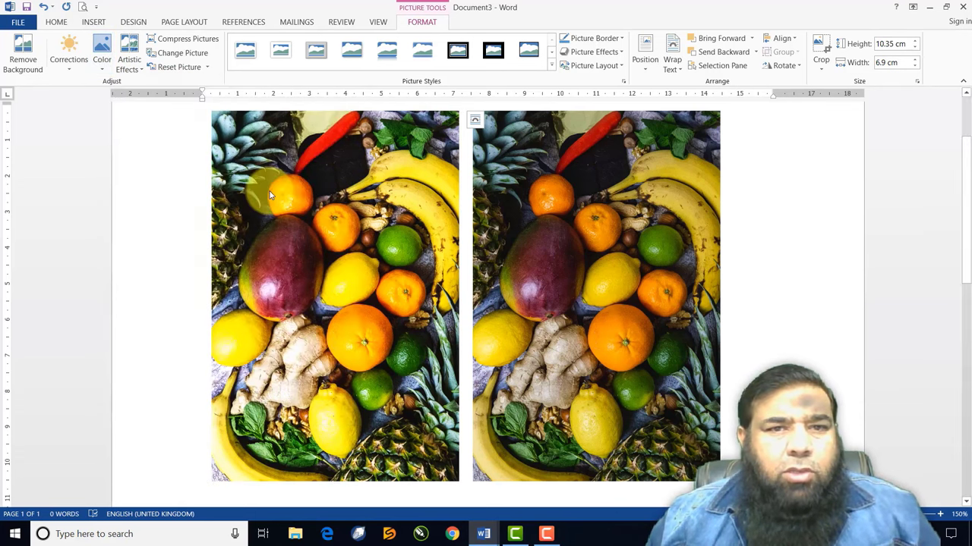
Try a blue recolour on the left photo, then restore it with No Recolor
click(101, 61)
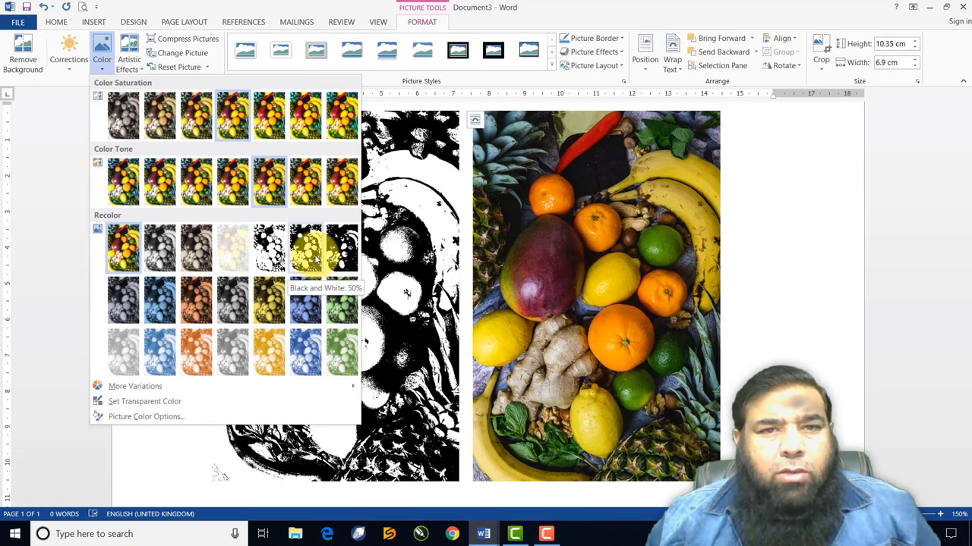
click(301, 307)
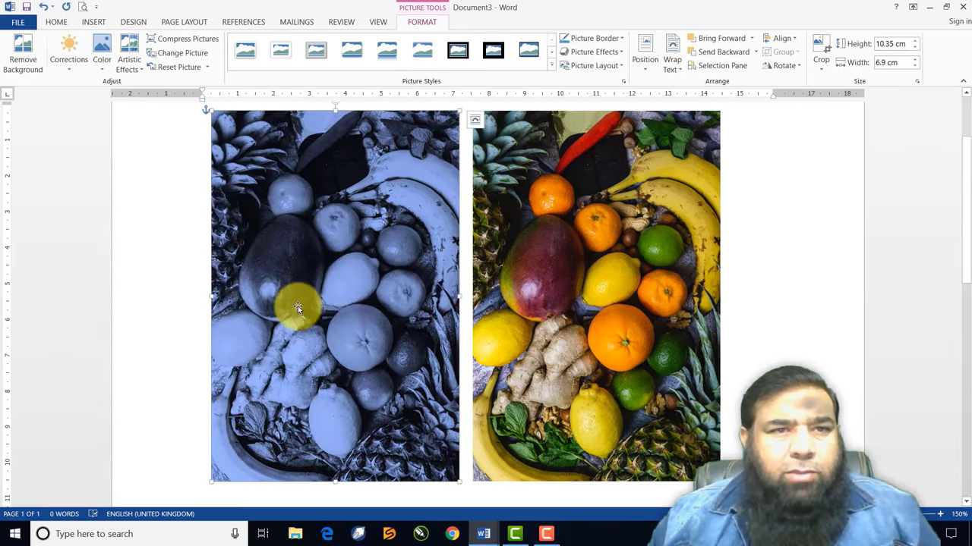
click(105, 72)
click(128, 261)
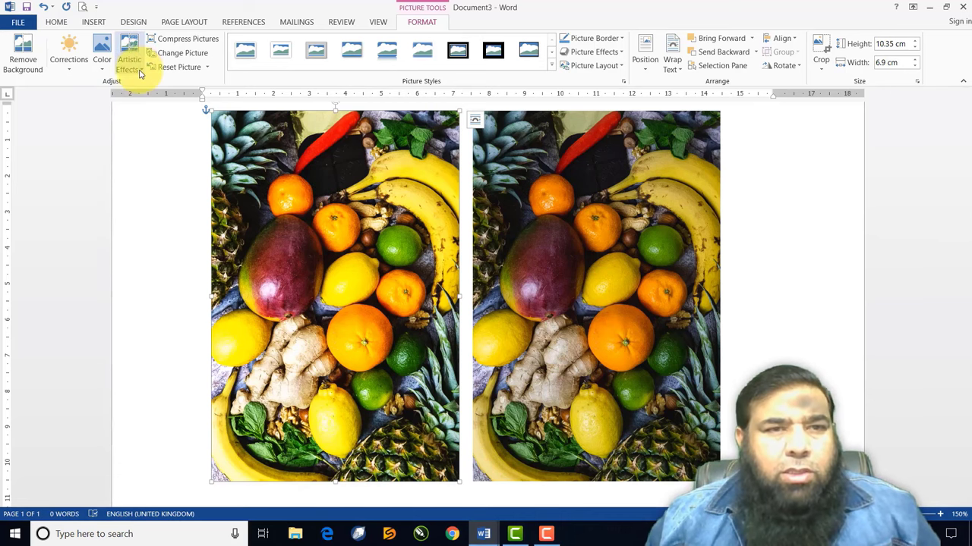
click(129, 64)
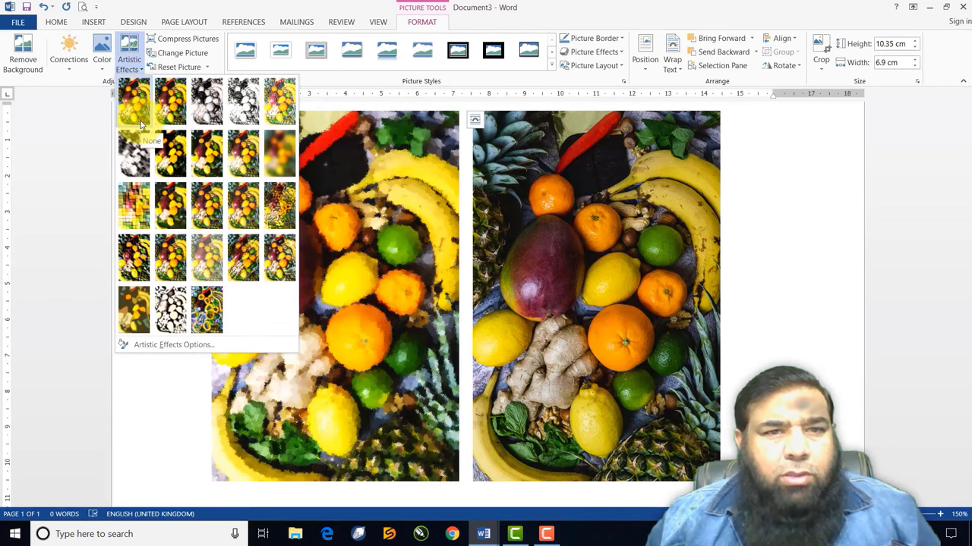
click(141, 123)
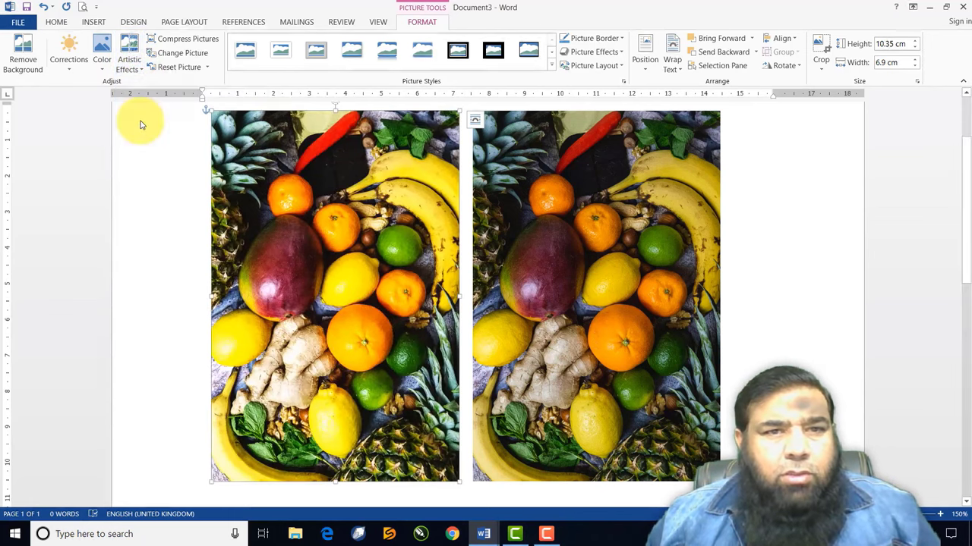
click(130, 66)
click(170, 94)
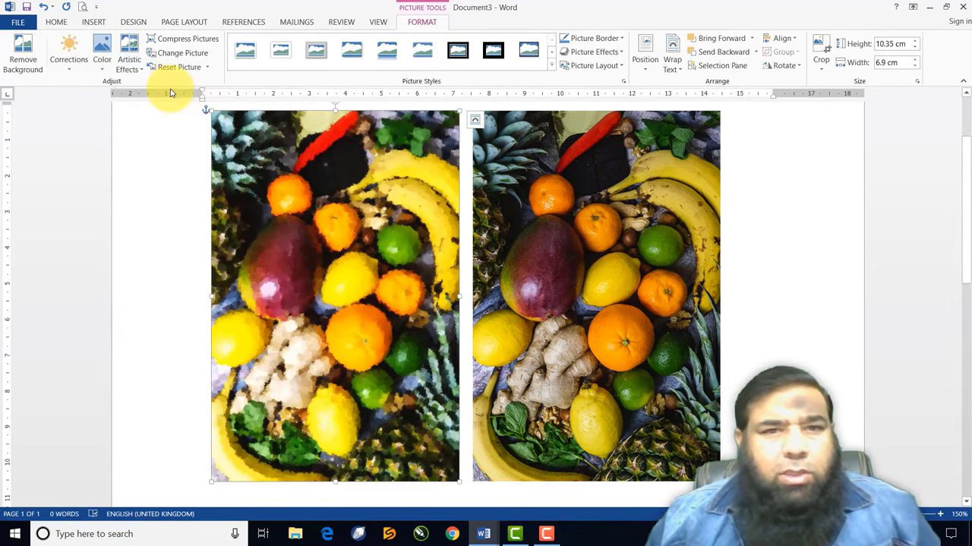
click(130, 65)
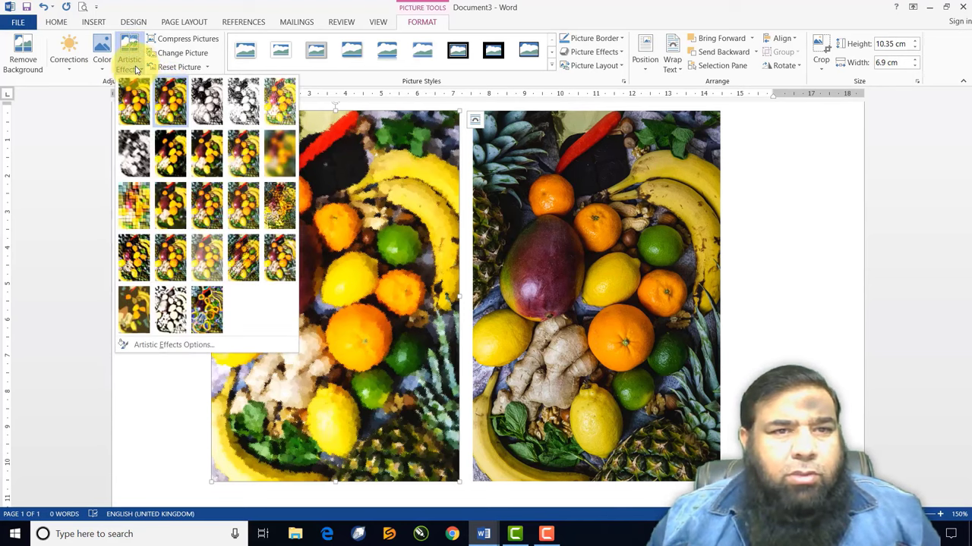
click(170, 161)
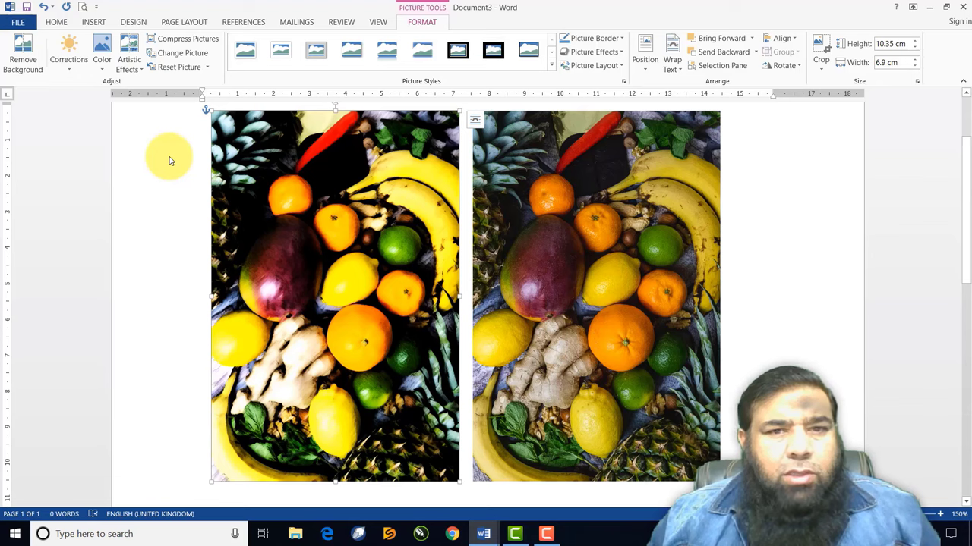
click(131, 66)
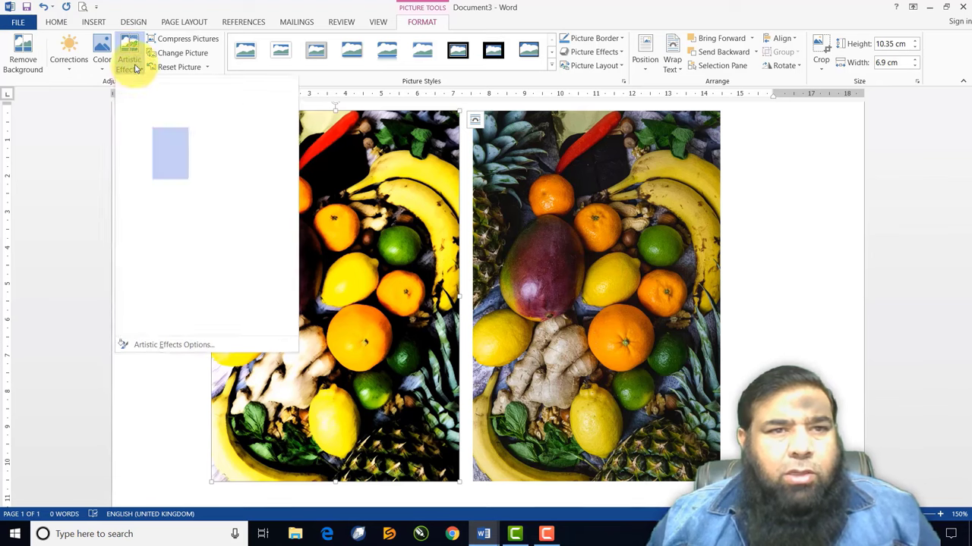
click(144, 205)
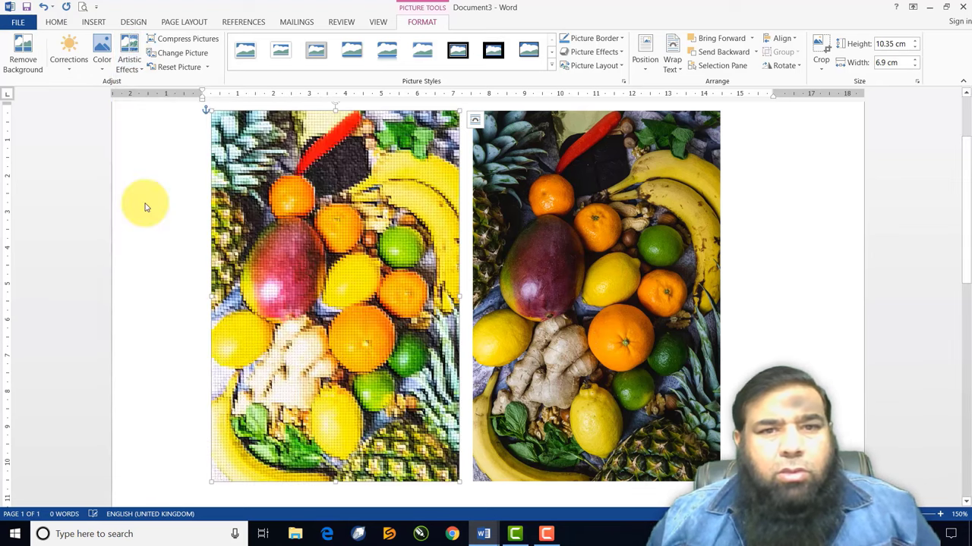
click(129, 64)
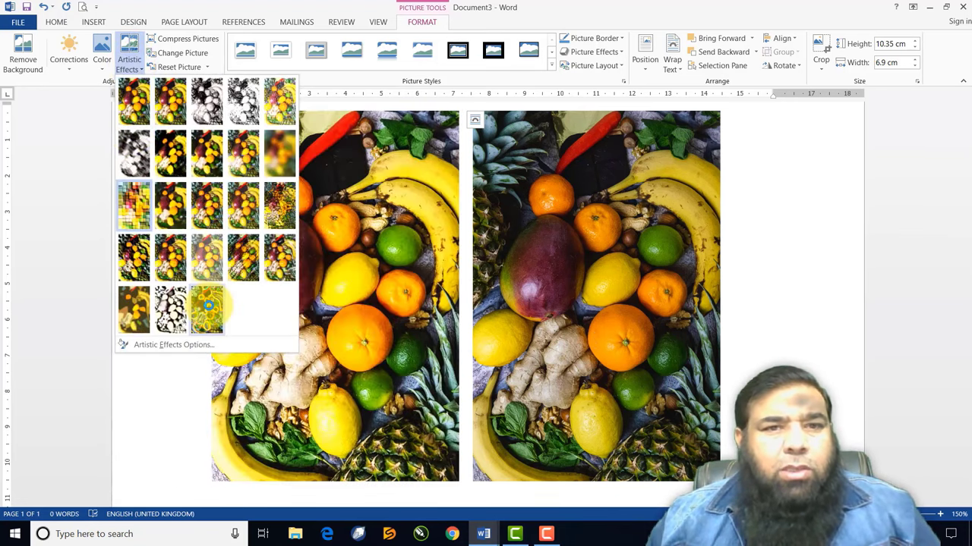
click(209, 309)
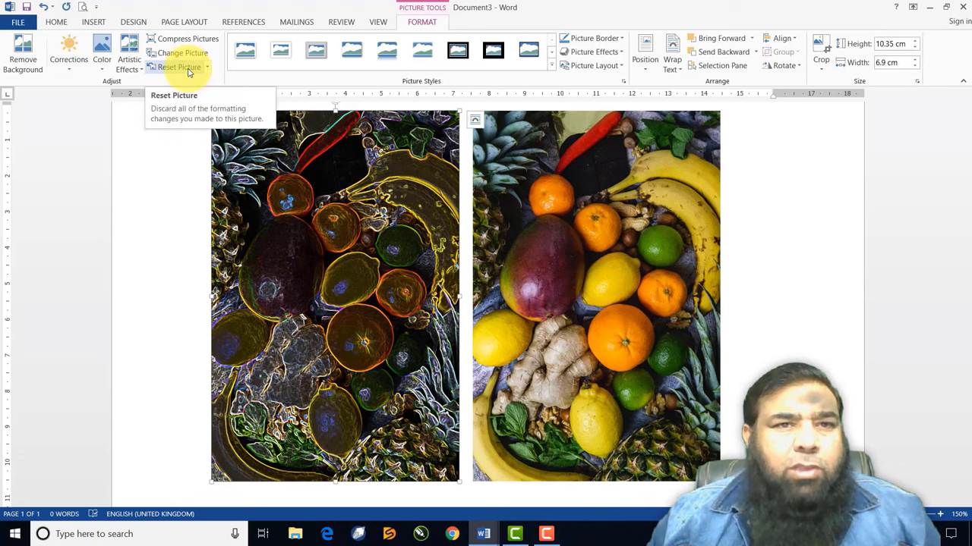
click(189, 71)
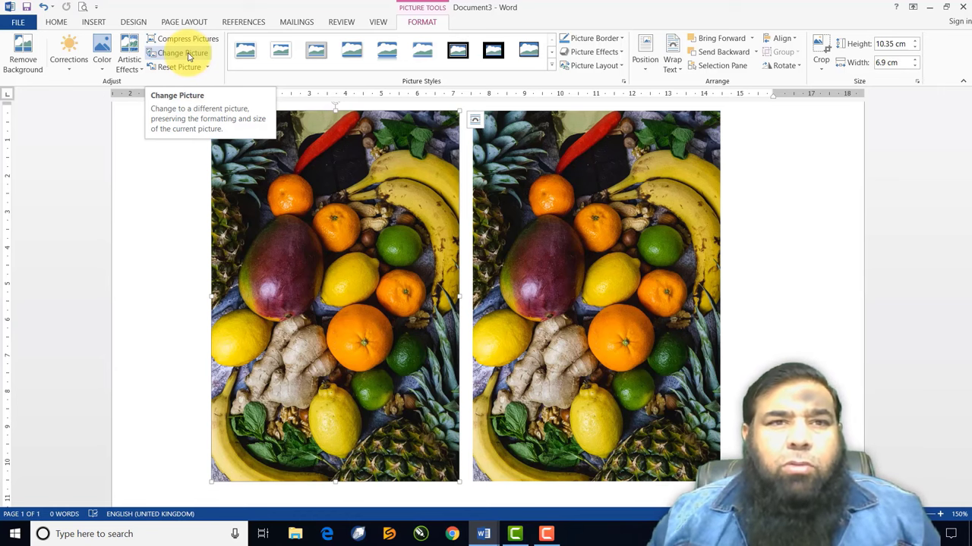
Replace the left photo with '2013-05-31 13.15.43', top-aligned and stretched to 10.35 cm tall
click(187, 54)
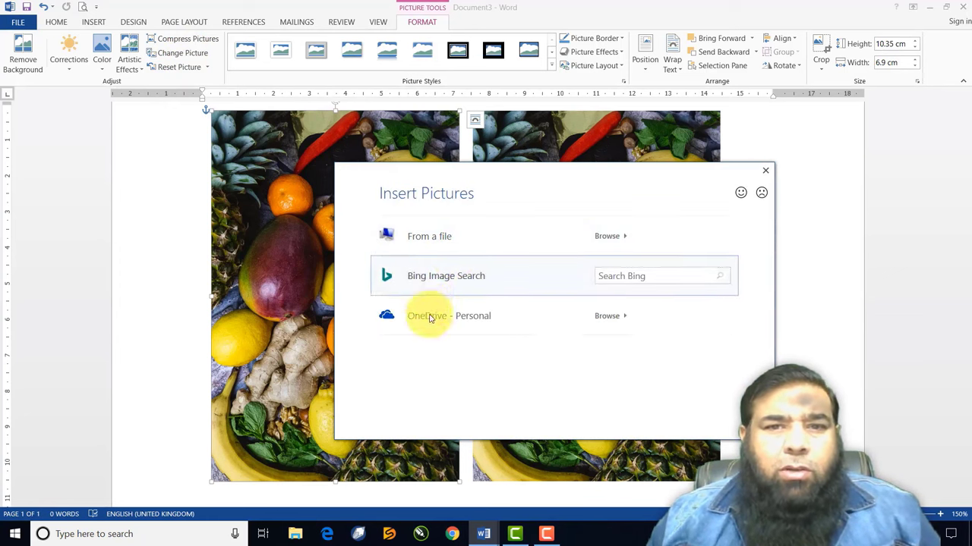
click(436, 240)
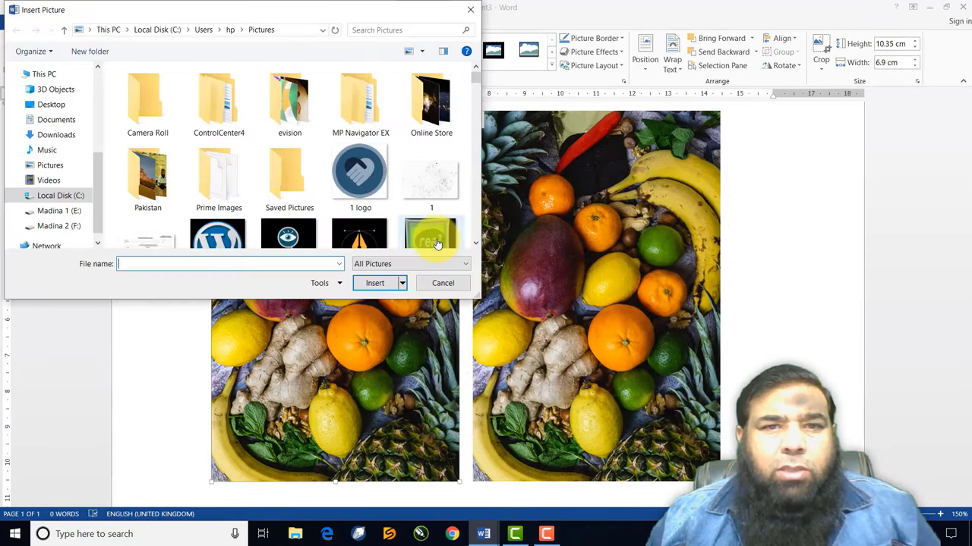
scroll(391, 220, down, 2)
scroll(392, 224, down, 2)
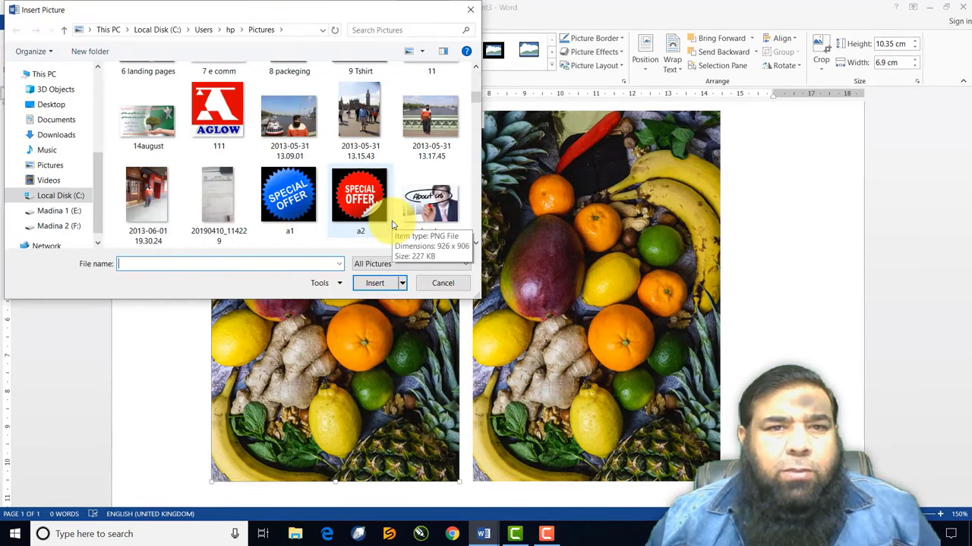
click(377, 120)
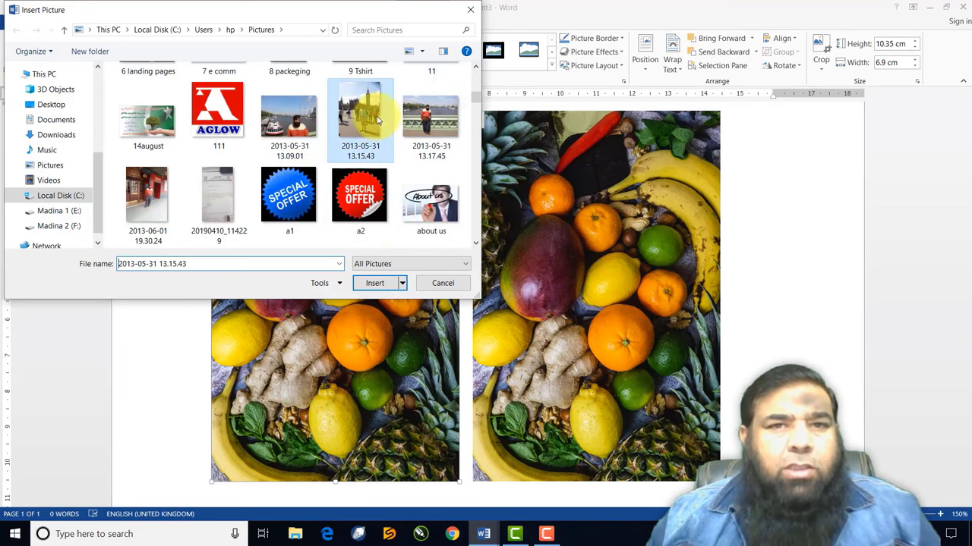
click(374, 283)
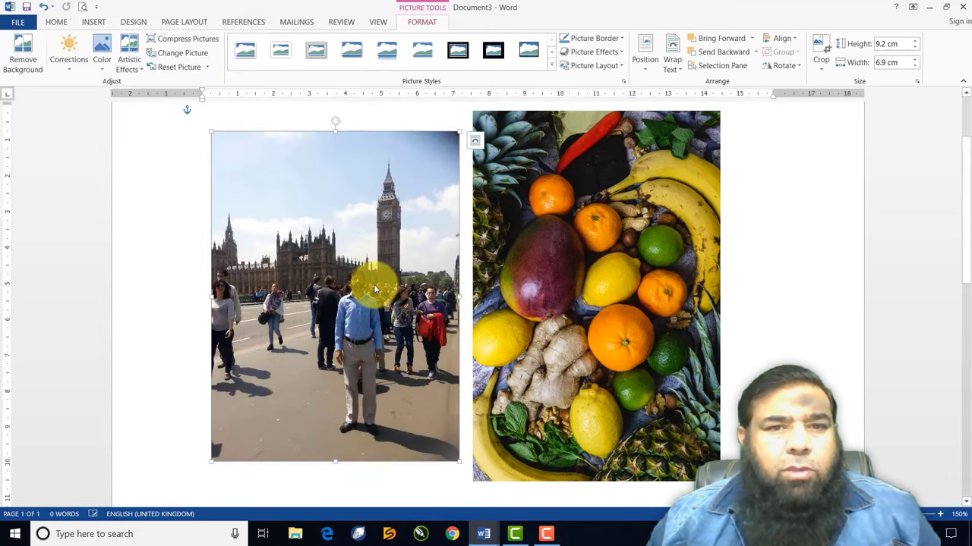
drag(374, 289, 354, 255)
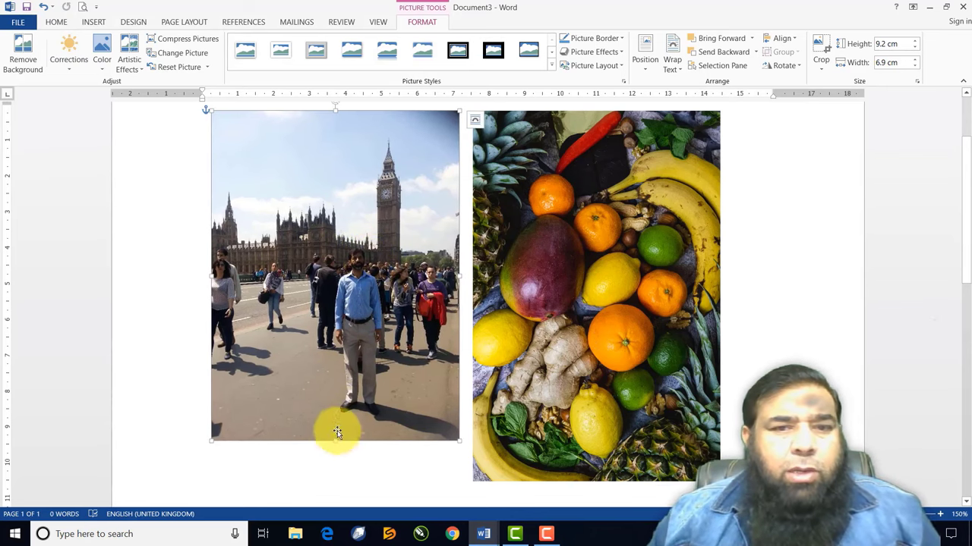
drag(334, 441, 338, 482)
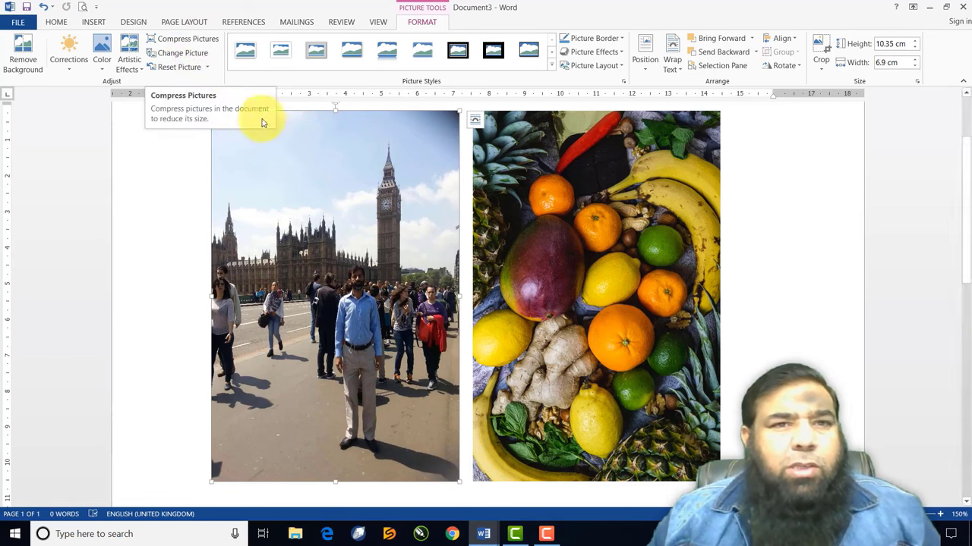
Compress the pictures at document resolution and delete the Big Ben photo
click(195, 38)
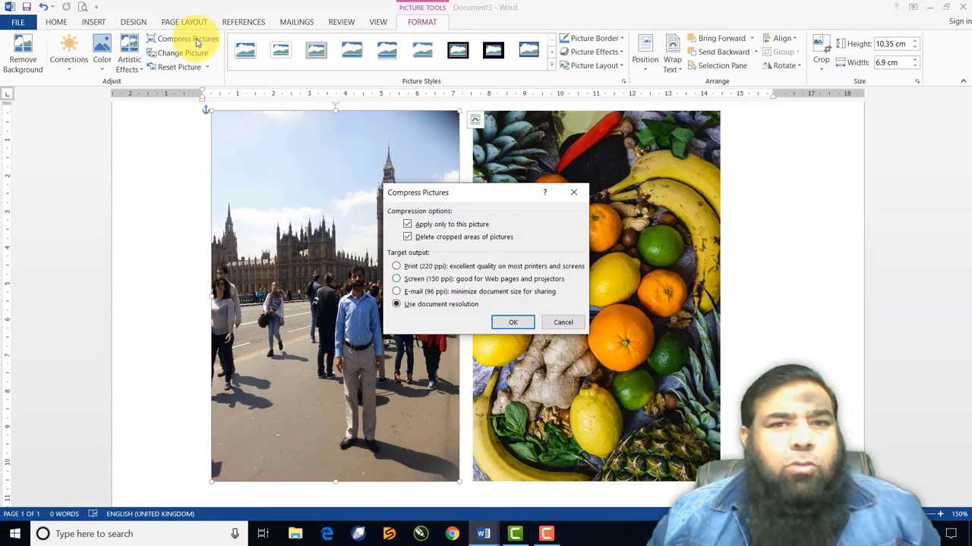
click(512, 322)
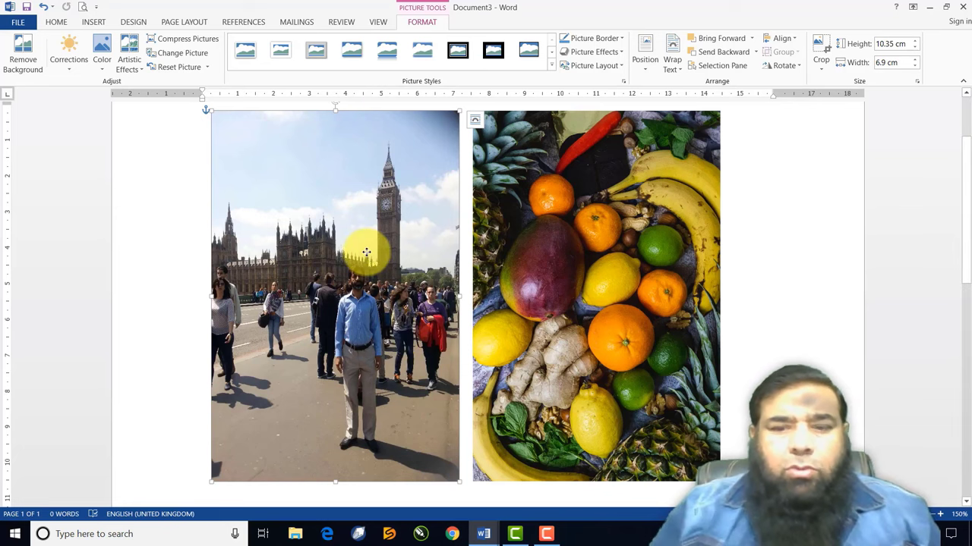
key(Delete)
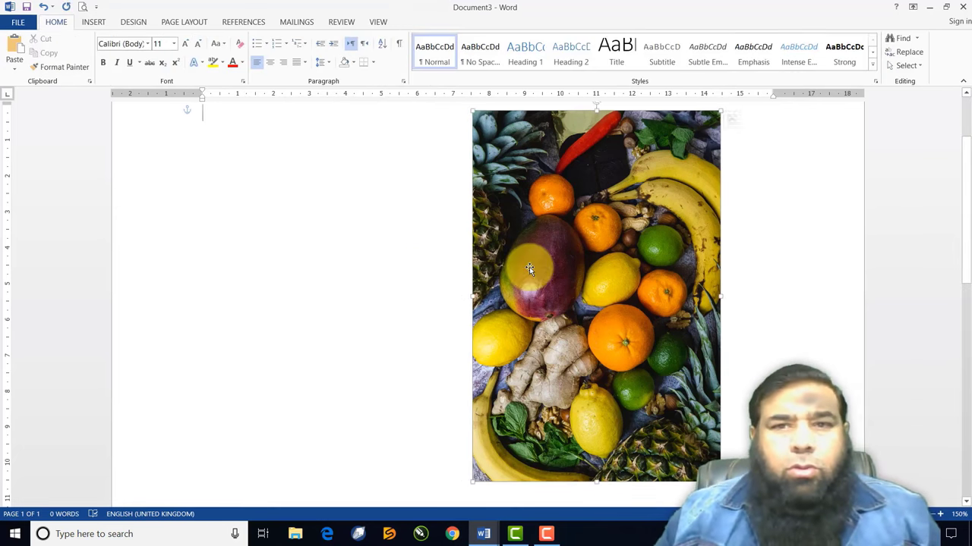
Move the fruits photo left toward the centre and shrink it to 7.75 × 5.17 cm
click(571, 331)
drag(571, 331, 443, 349)
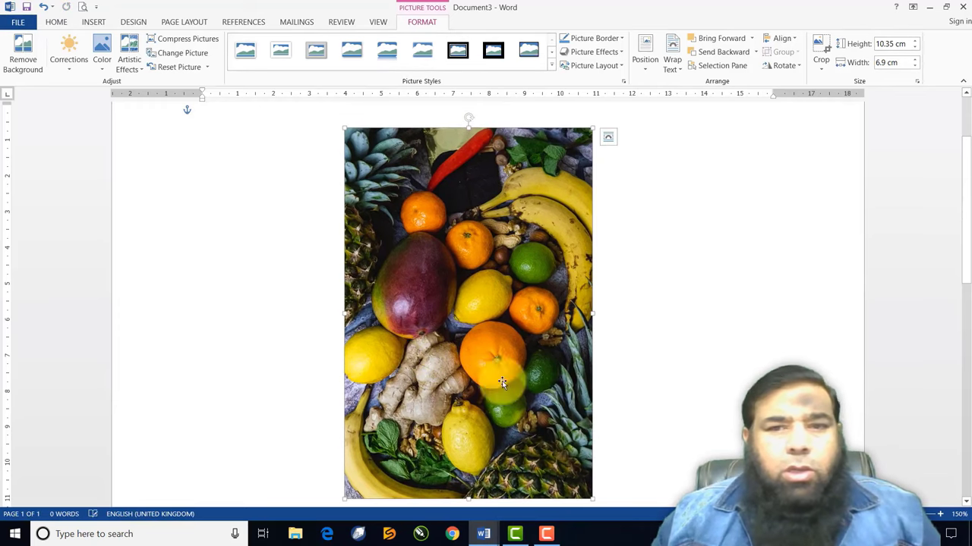
click(966, 502)
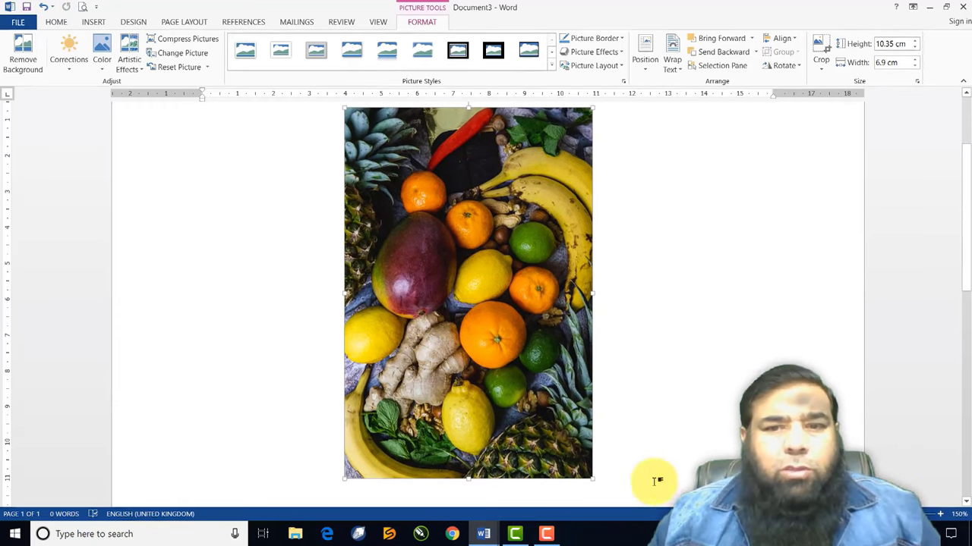
drag(592, 478, 530, 384)
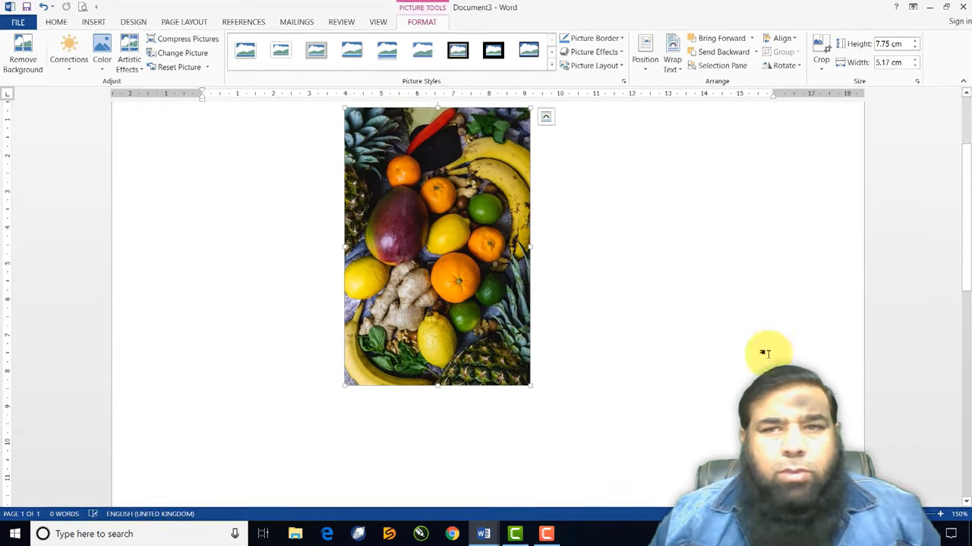
click(965, 92)
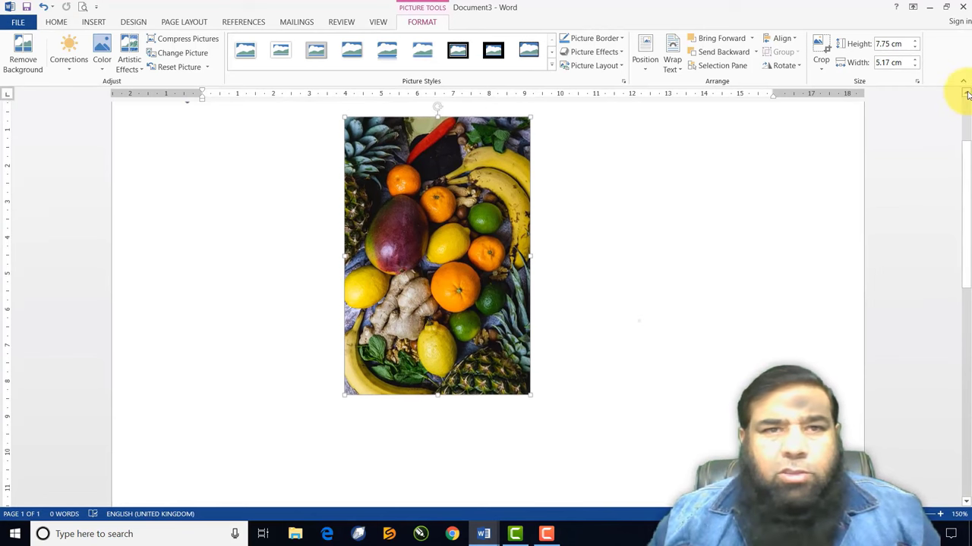
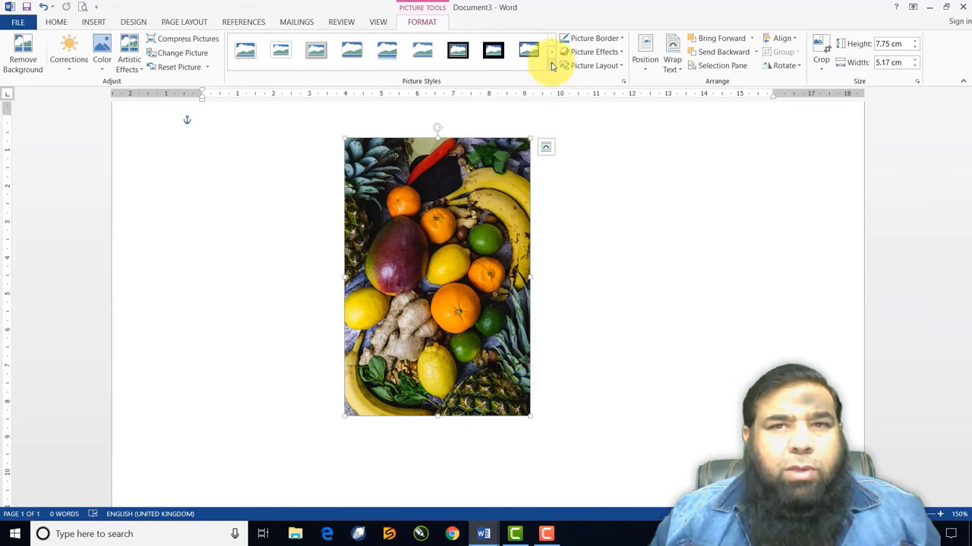
Apply the Snip Diagonal Corner, White picture style to the fruit photo
click(551, 64)
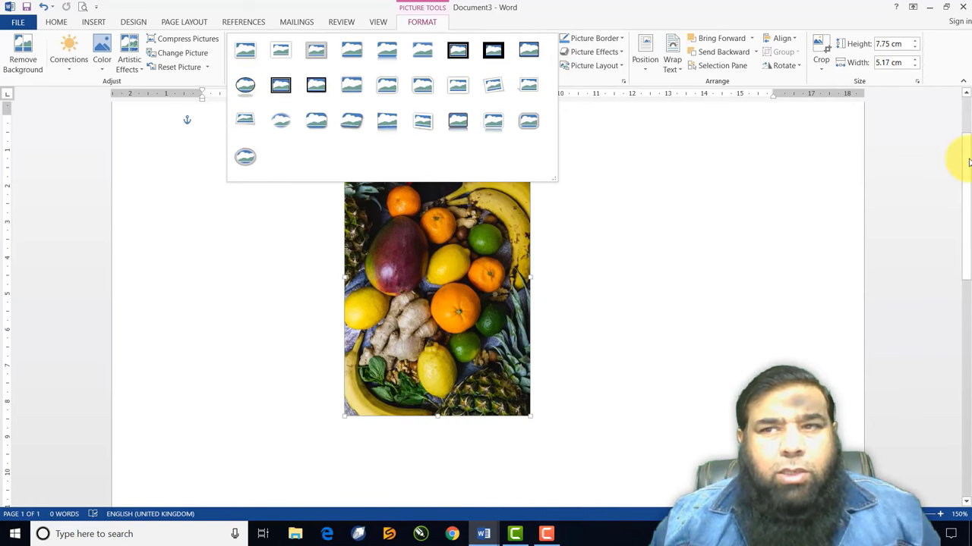
drag(964, 156, 967, 120)
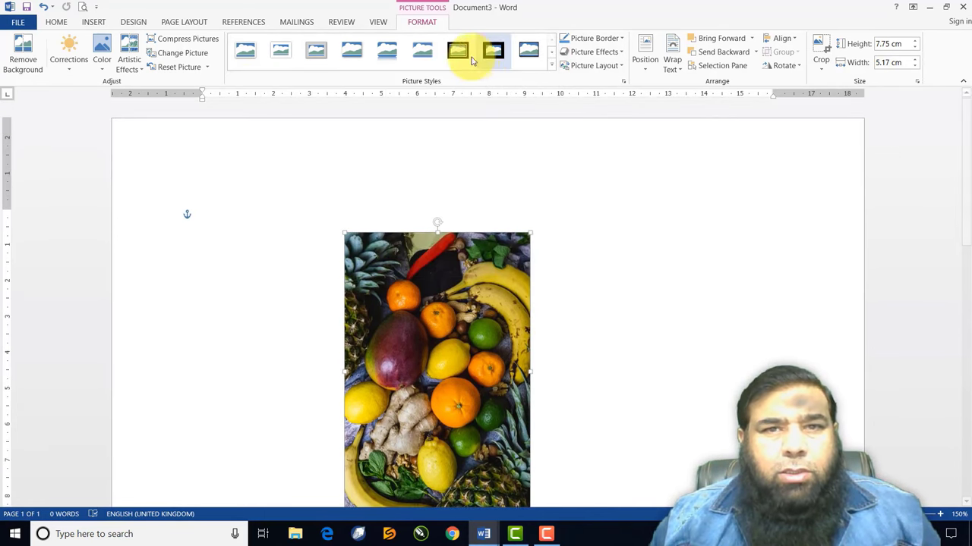
click(552, 65)
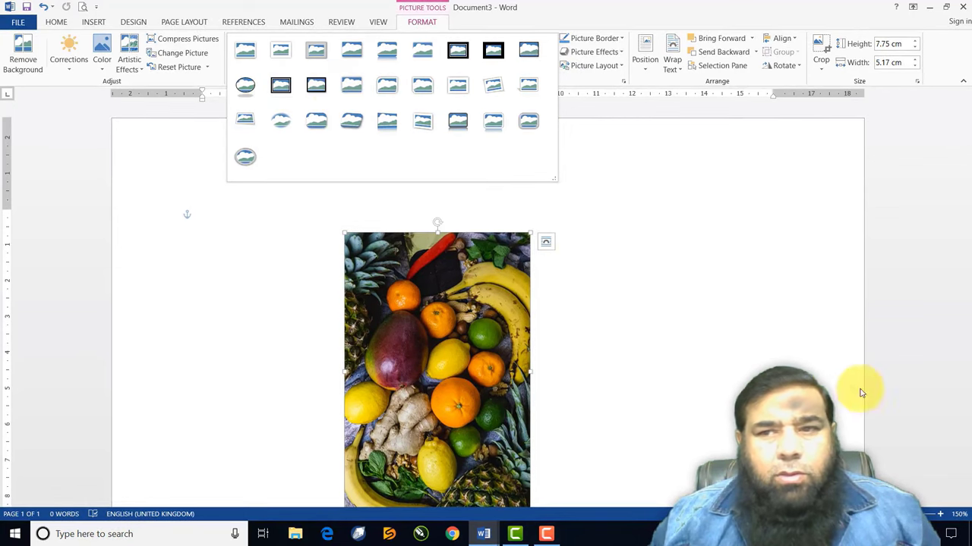
click(960, 479)
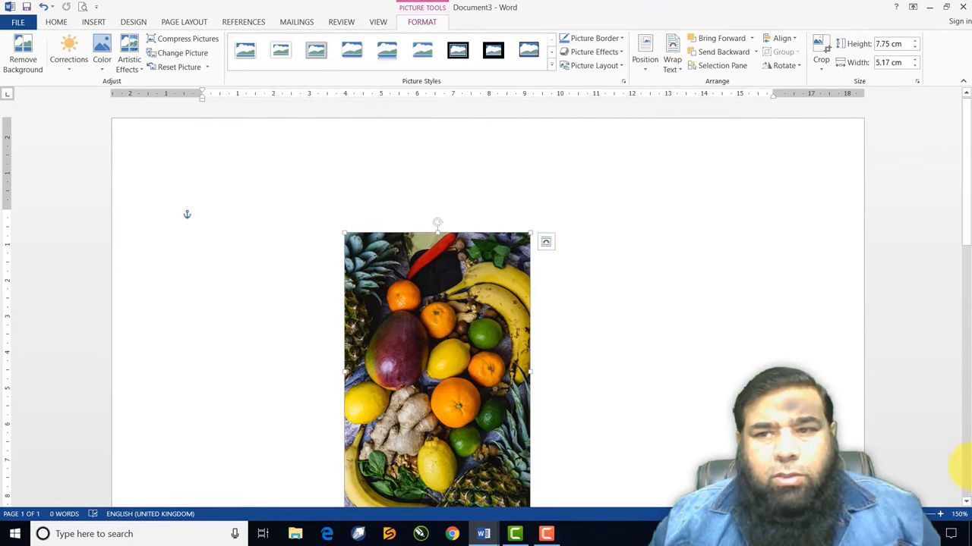
click(967, 502)
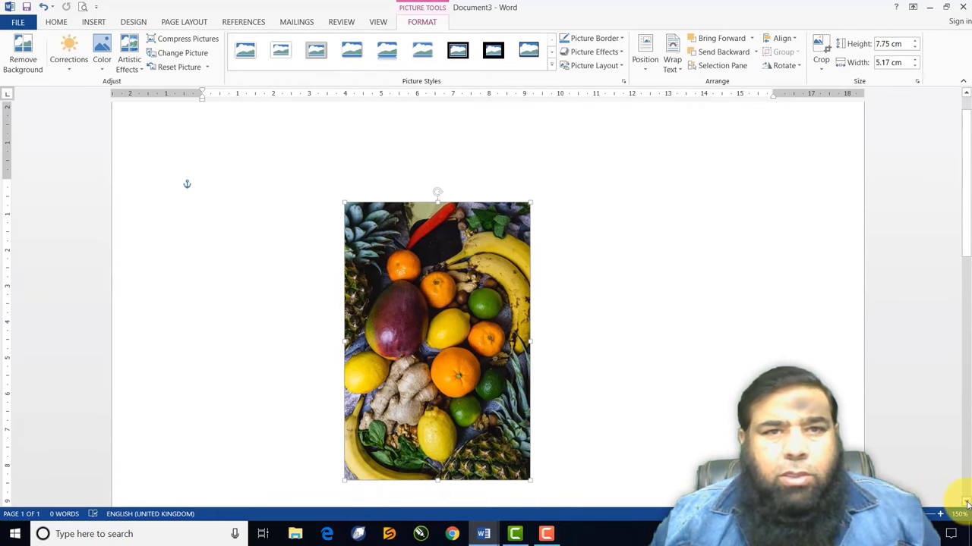
click(552, 67)
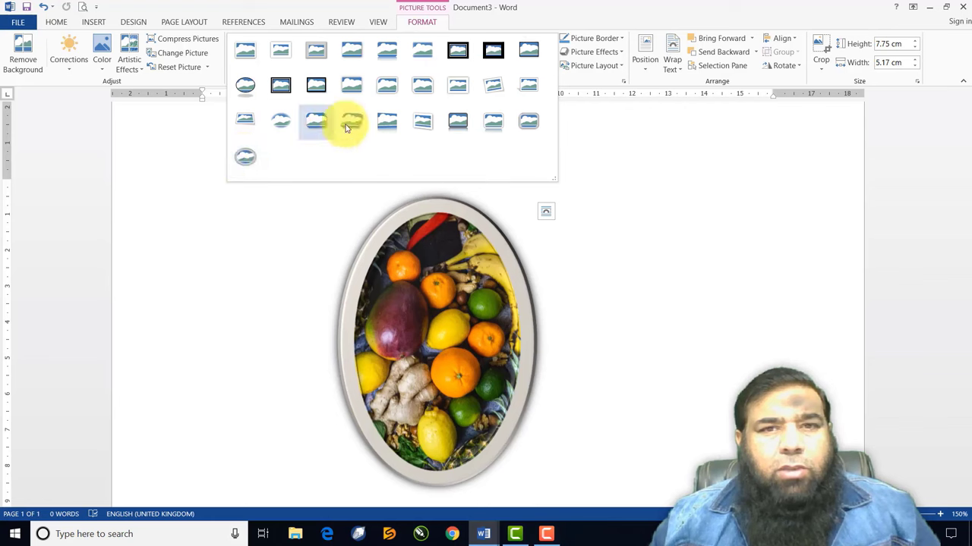
click(422, 95)
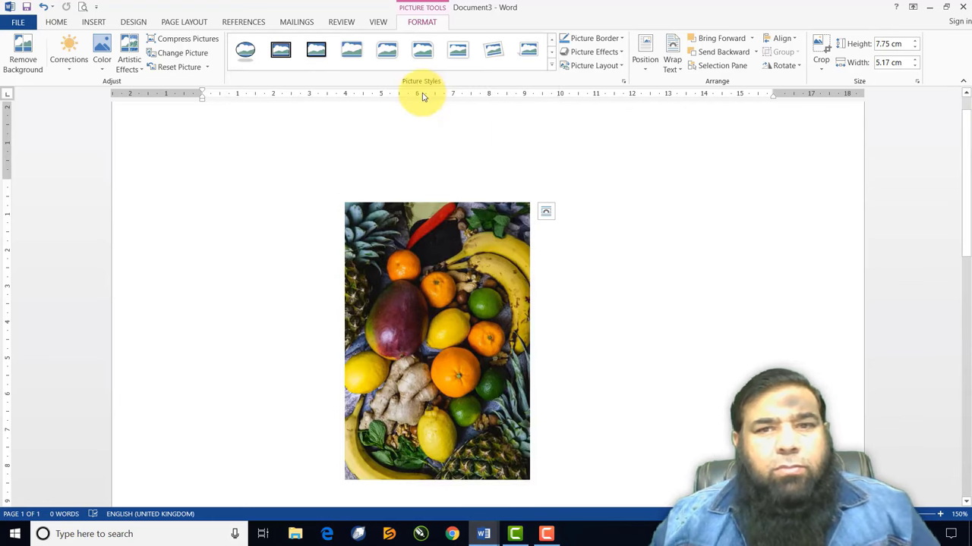
click(967, 502)
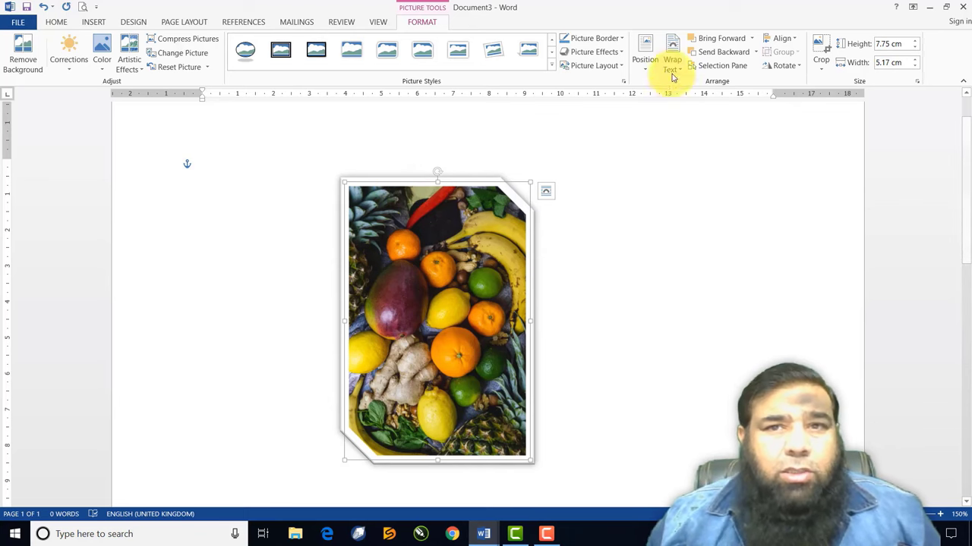
Give the photo a yellow border 6 pt thick
click(622, 40)
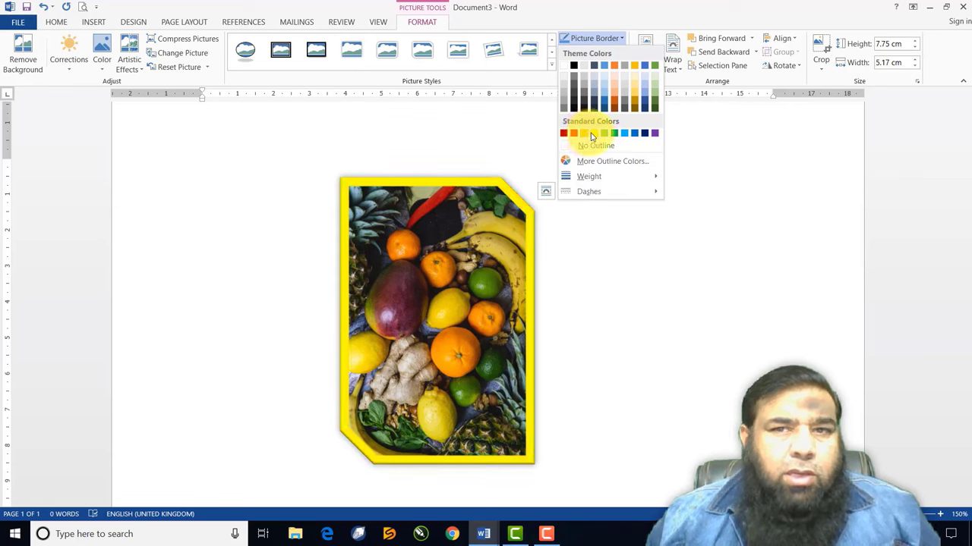
click(592, 135)
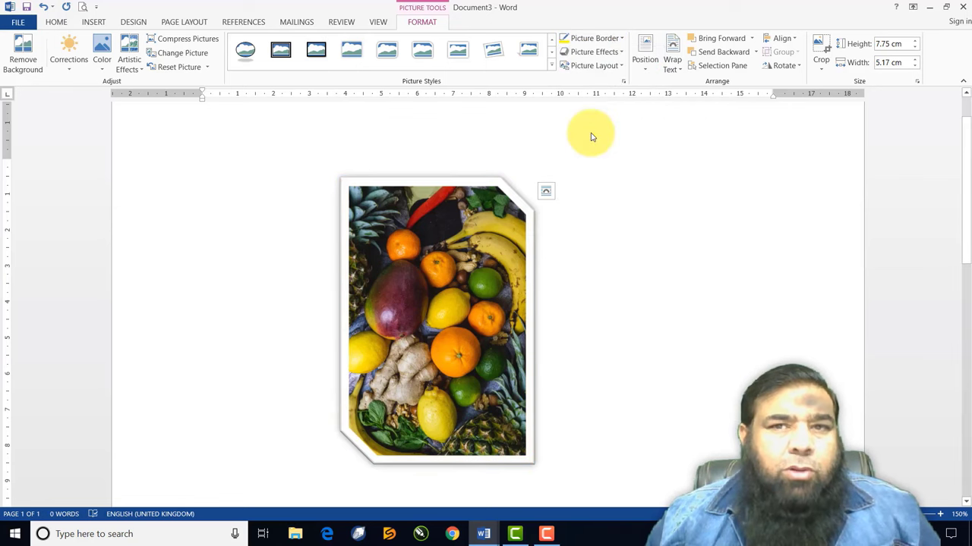
click(621, 39)
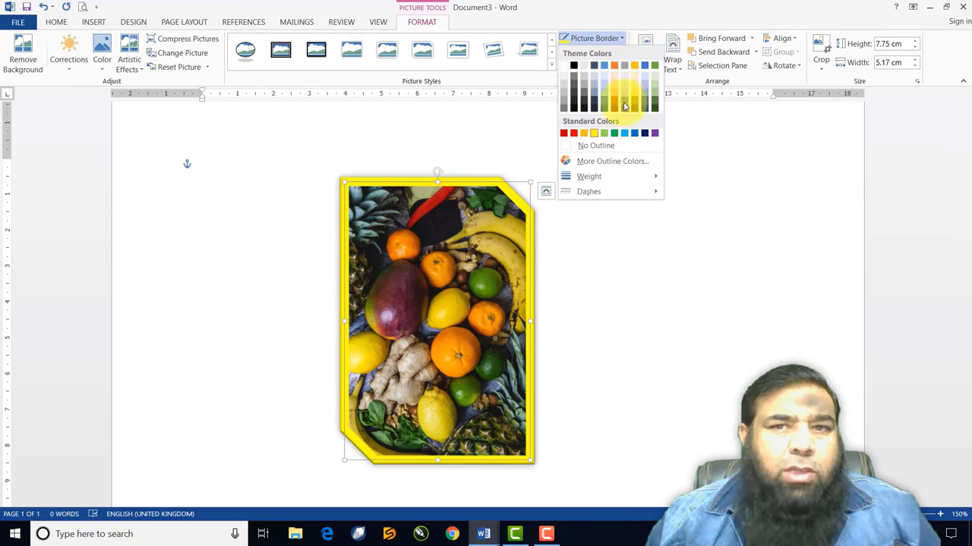
mouse_move(607, 176)
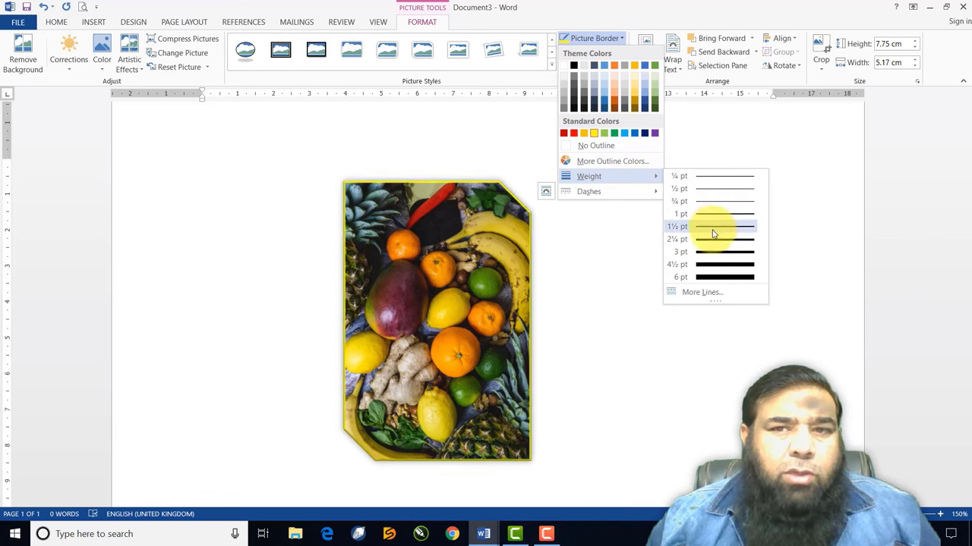
click(706, 278)
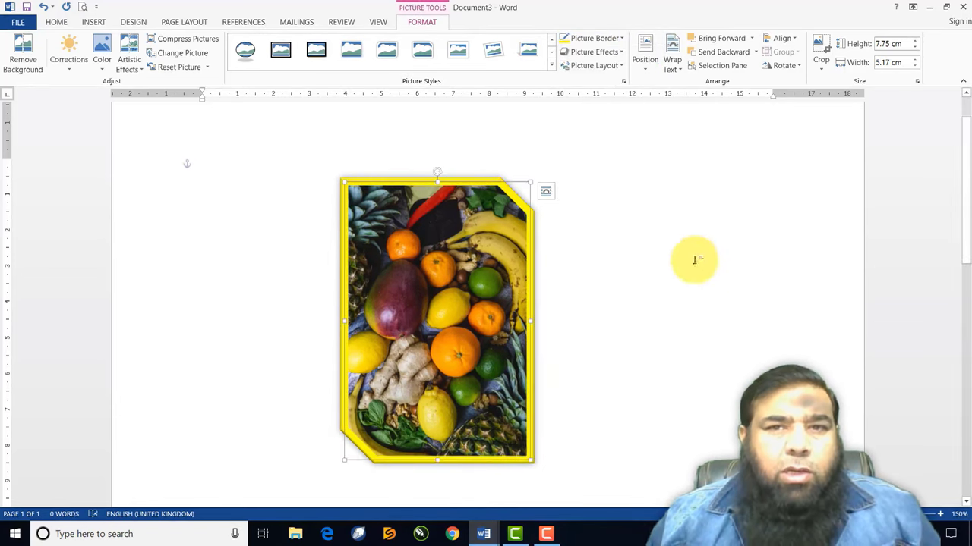
Try a dashed line style on the border, then thin it to 2¼ pt
click(590, 42)
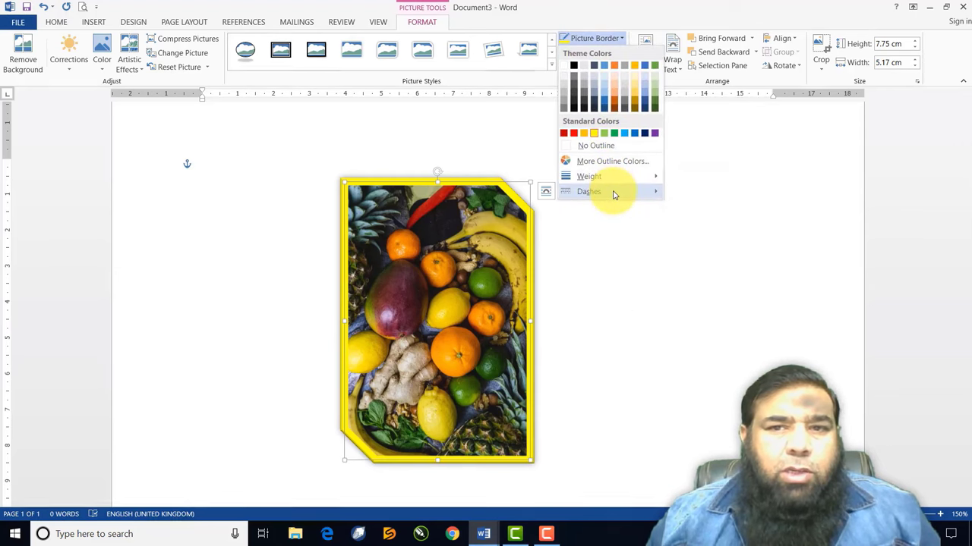
mouse_move(613, 195)
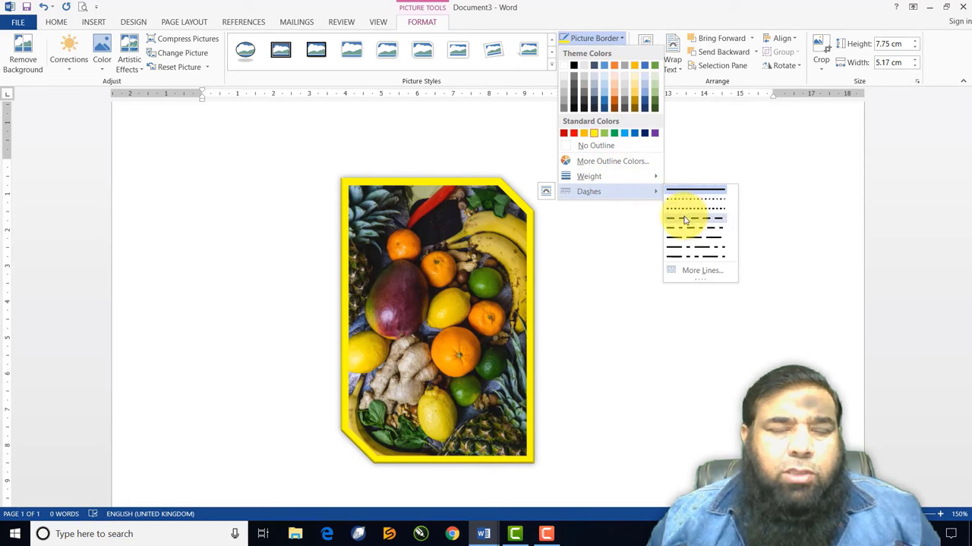
click(684, 220)
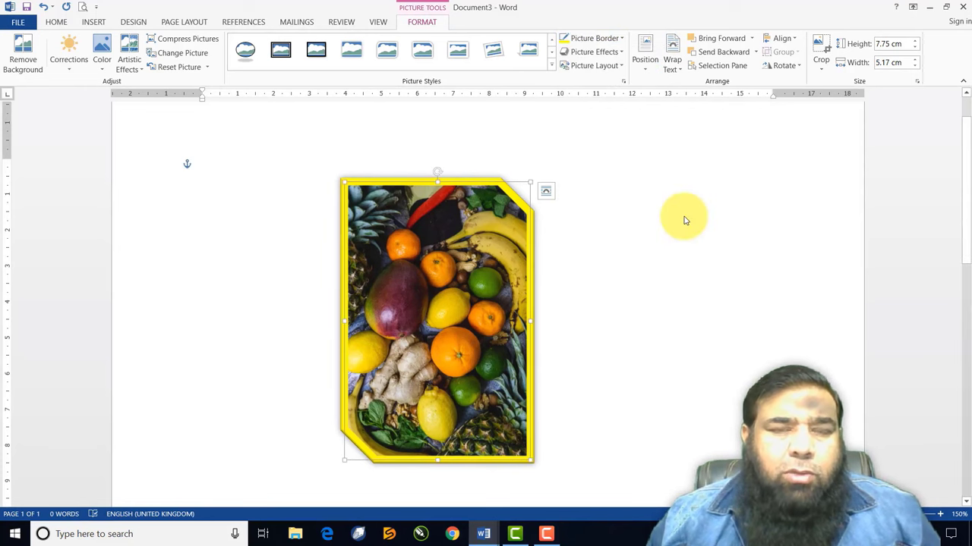
click(607, 38)
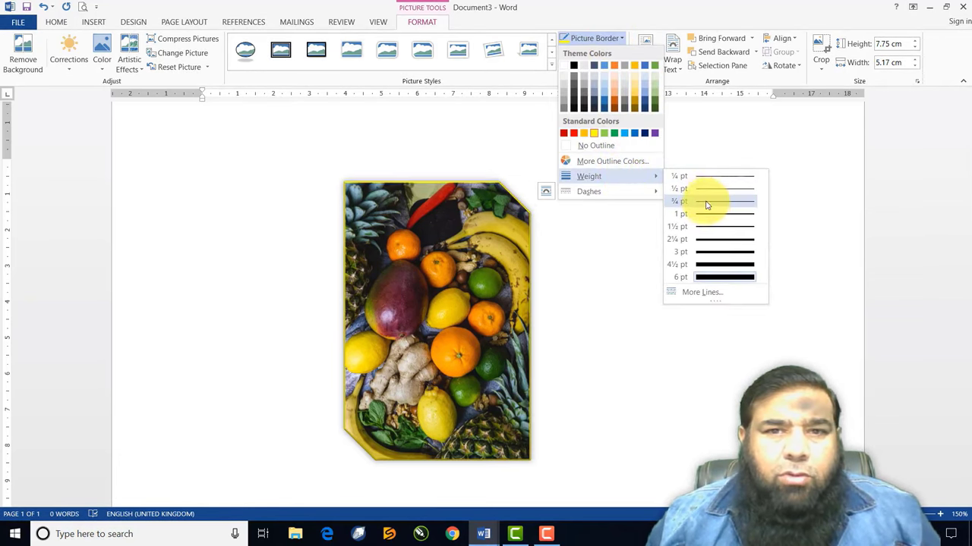
click(711, 241)
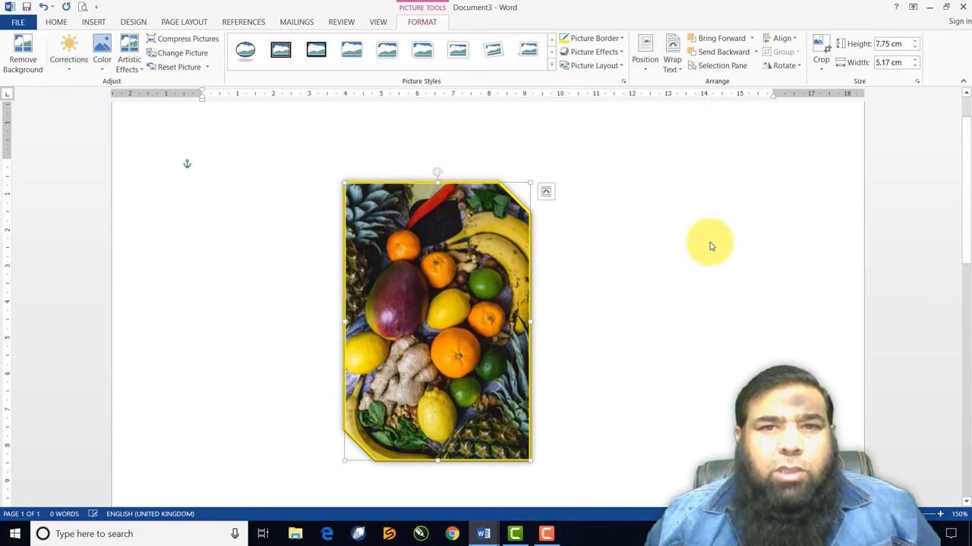
click(618, 53)
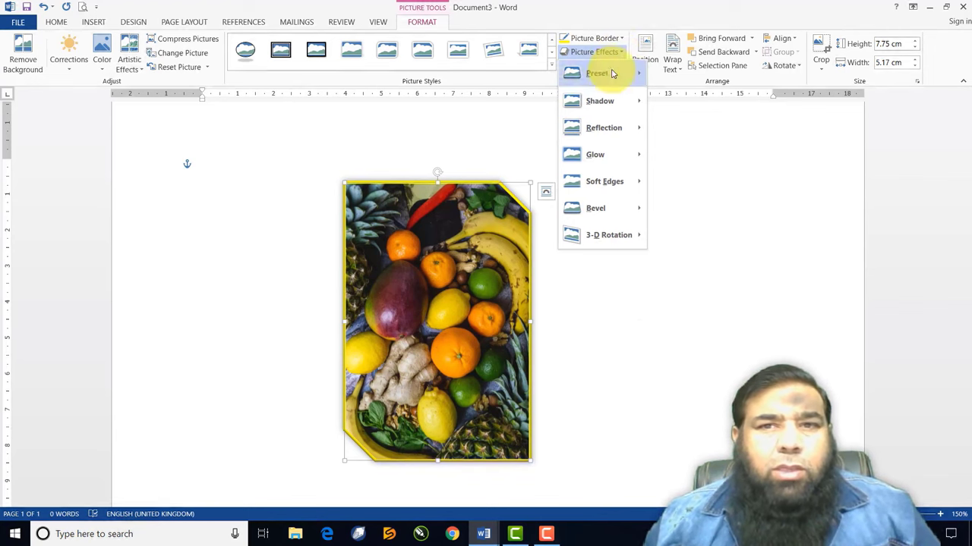
Give the photo the first Outer drop shadow
mouse_move(607, 102)
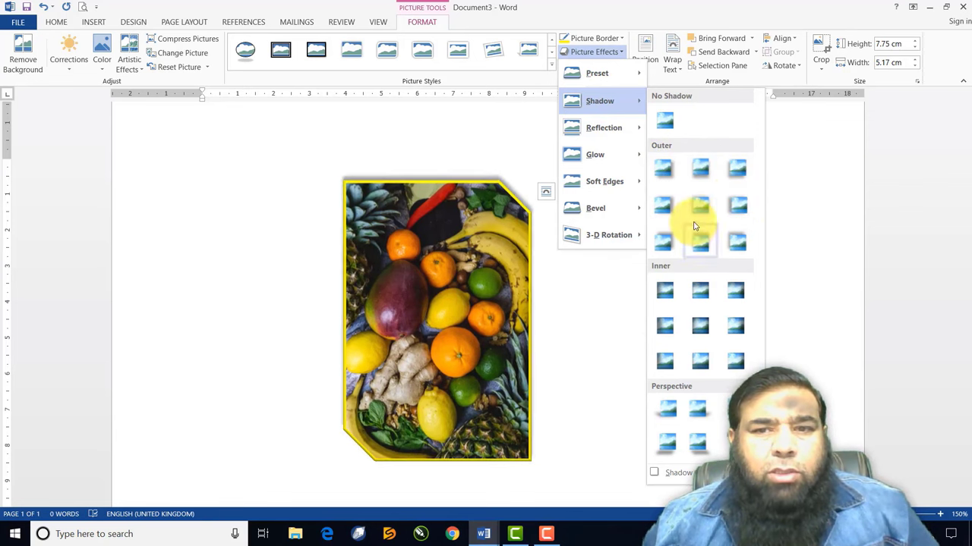
click(664, 180)
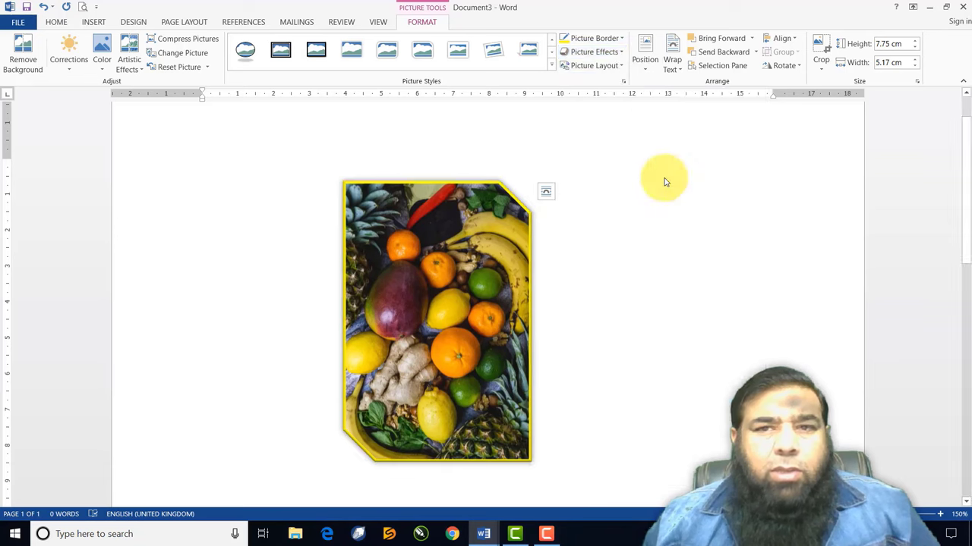
click(610, 68)
Browse the Reflection variations for the photo without applying one yet
click(594, 51)
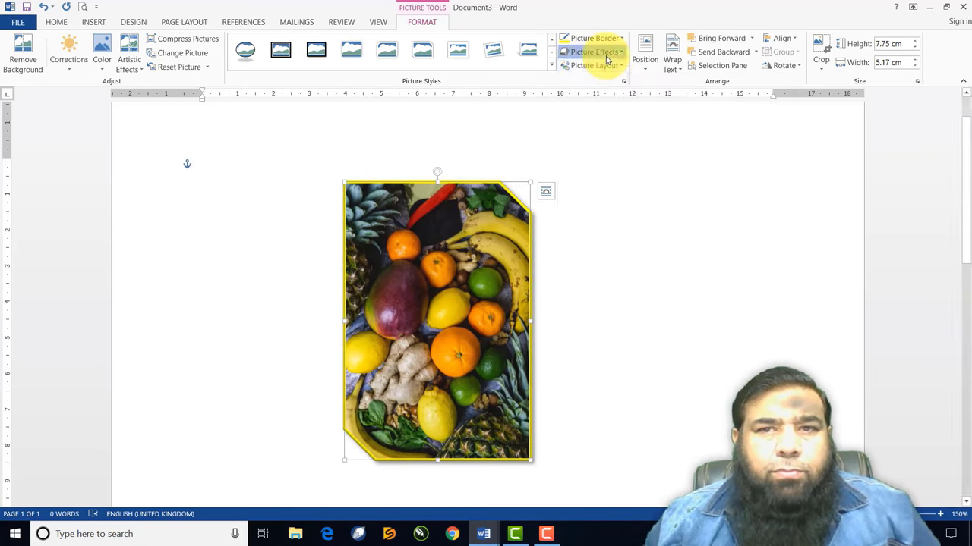
mouse_move(596, 127)
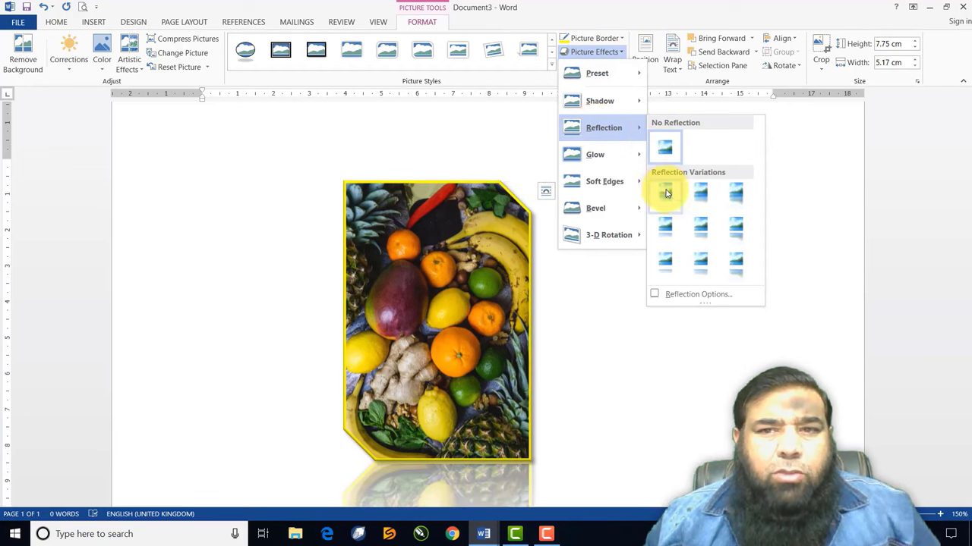
click(908, 444)
scroll(866, 402, down, 1)
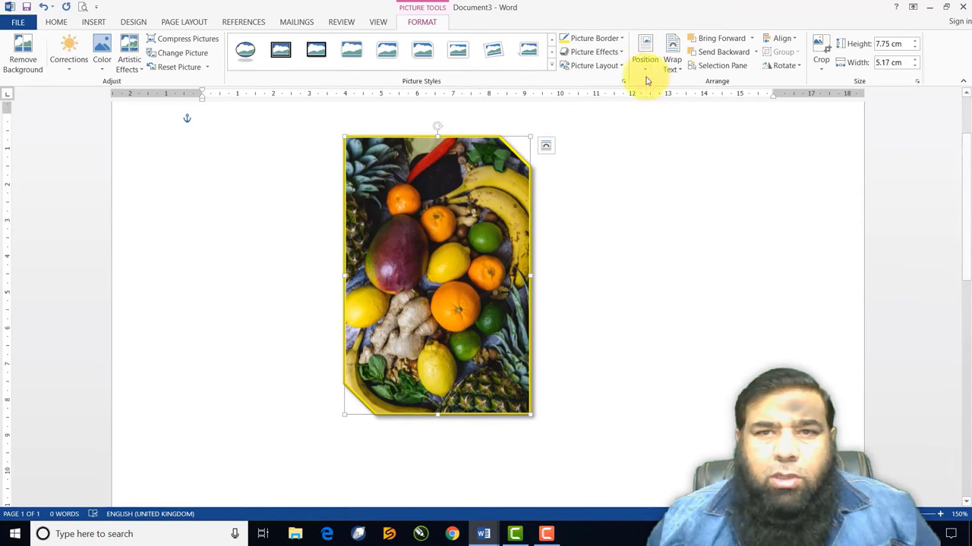
click(599, 53)
mouse_move(612, 126)
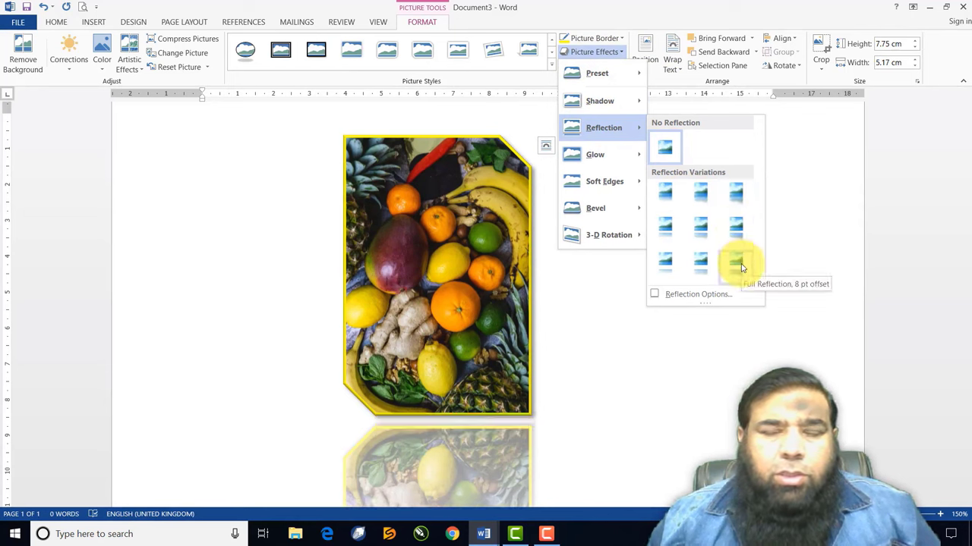
Add a reflection with 33% transparency, 52% size, 11 pt blur and 4 pt distance
click(697, 294)
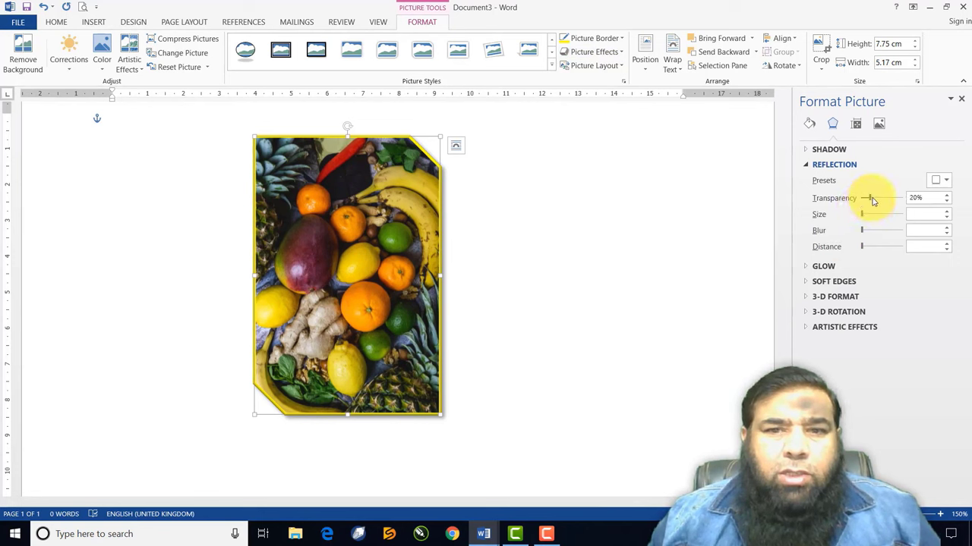
click(873, 199)
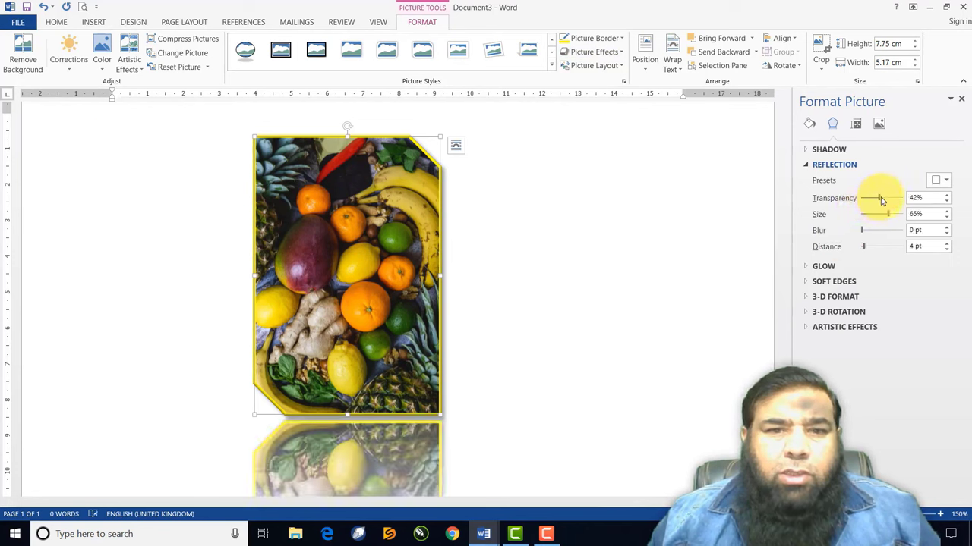
drag(888, 200, 874, 198)
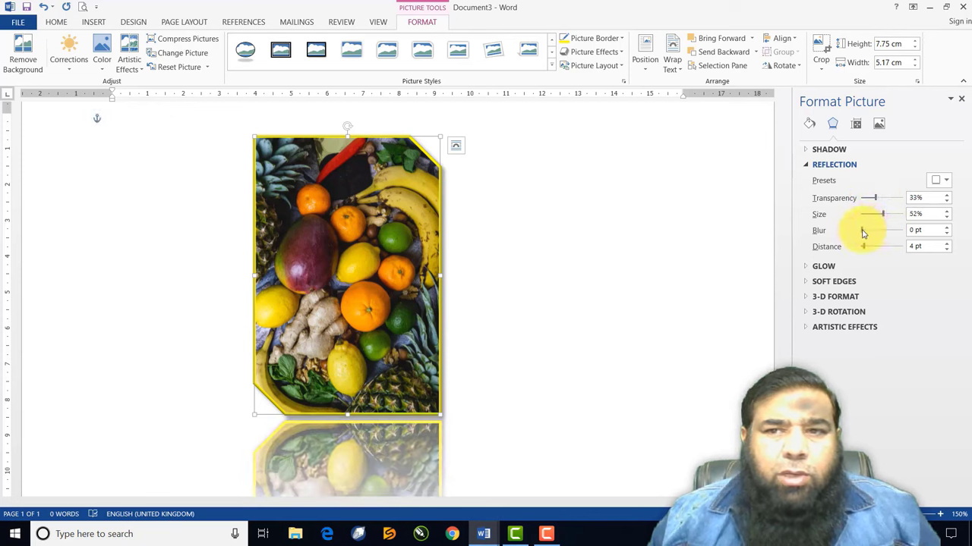
drag(873, 233, 869, 233)
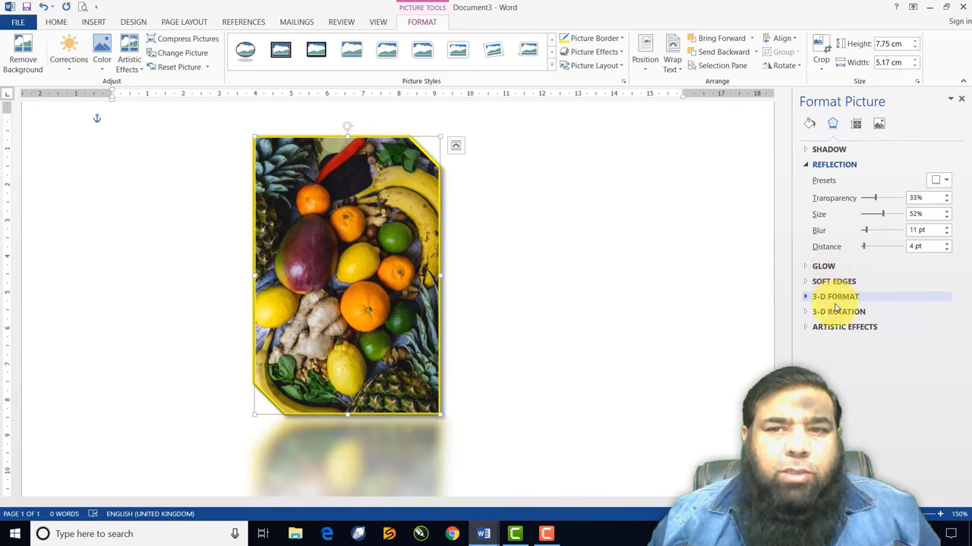
click(961, 102)
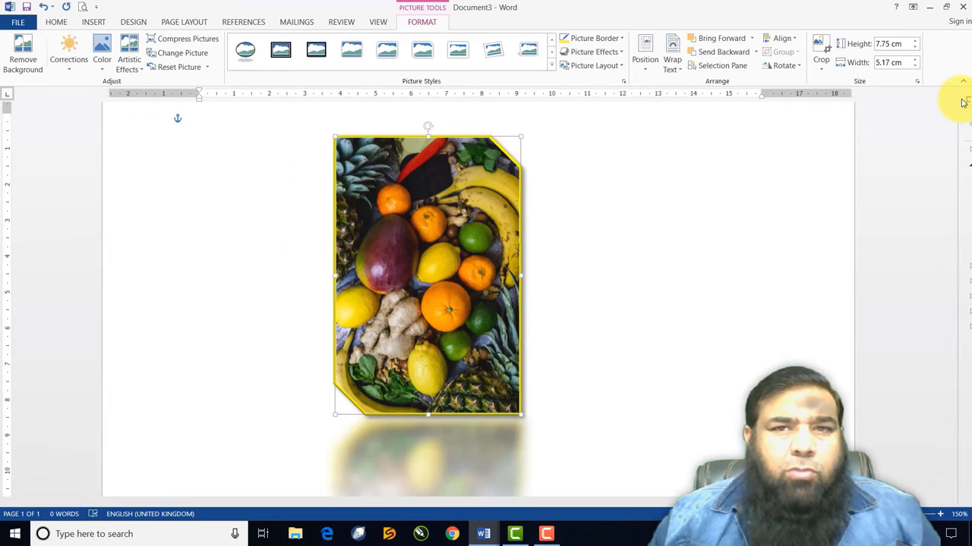
Add an orange glow variation around the fruit picture's edges
click(601, 51)
mouse_move(619, 163)
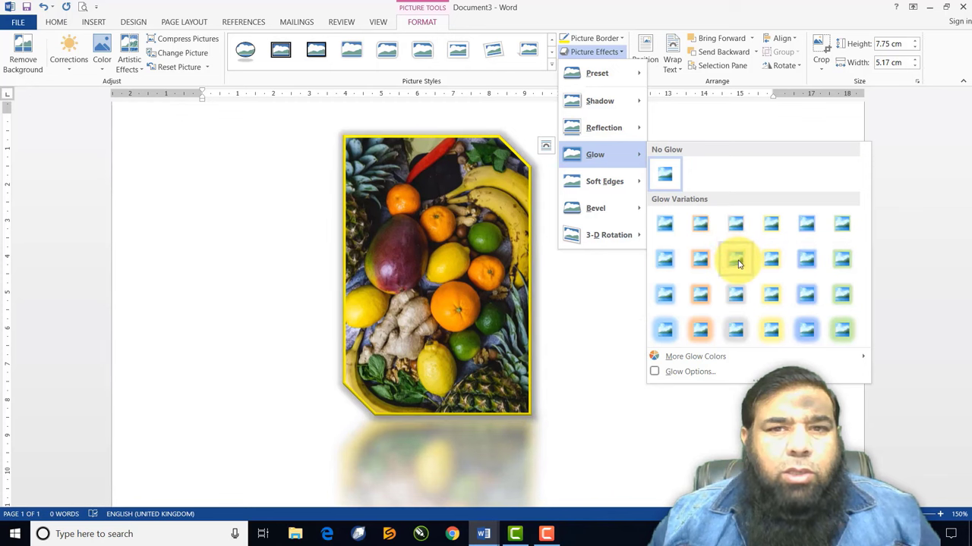
click(697, 296)
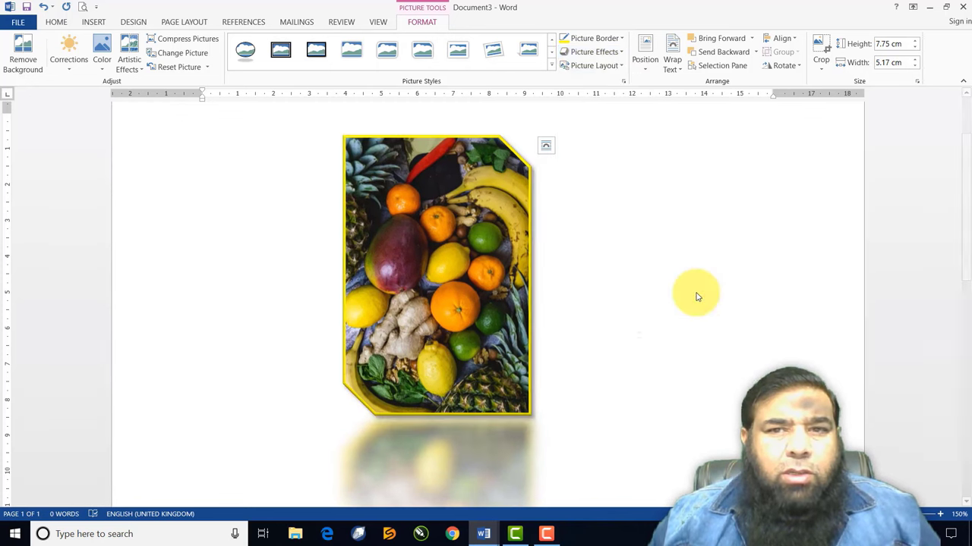
click(612, 66)
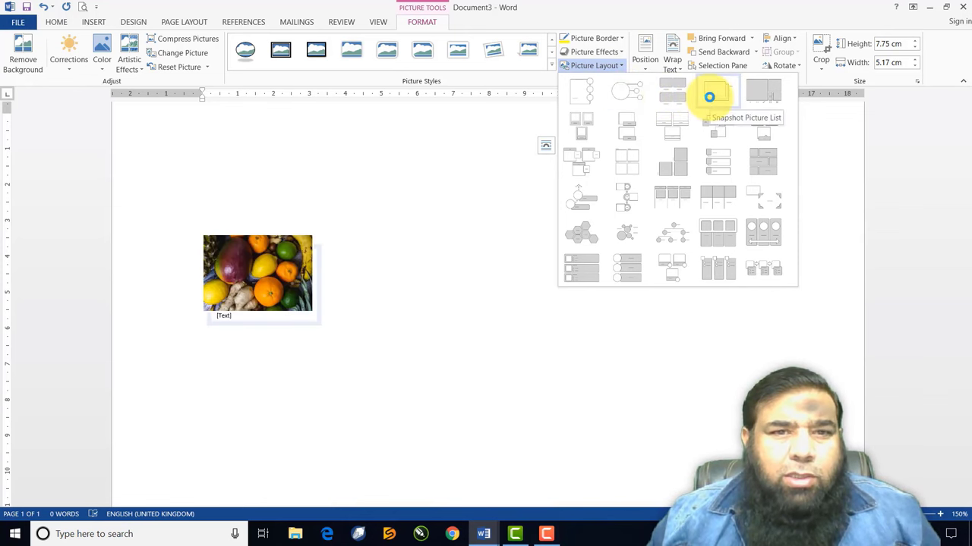
Convert the photo into a Bending Picture Semi-Transparent Text SmartArt captioned 'My Fruits'
click(680, 133)
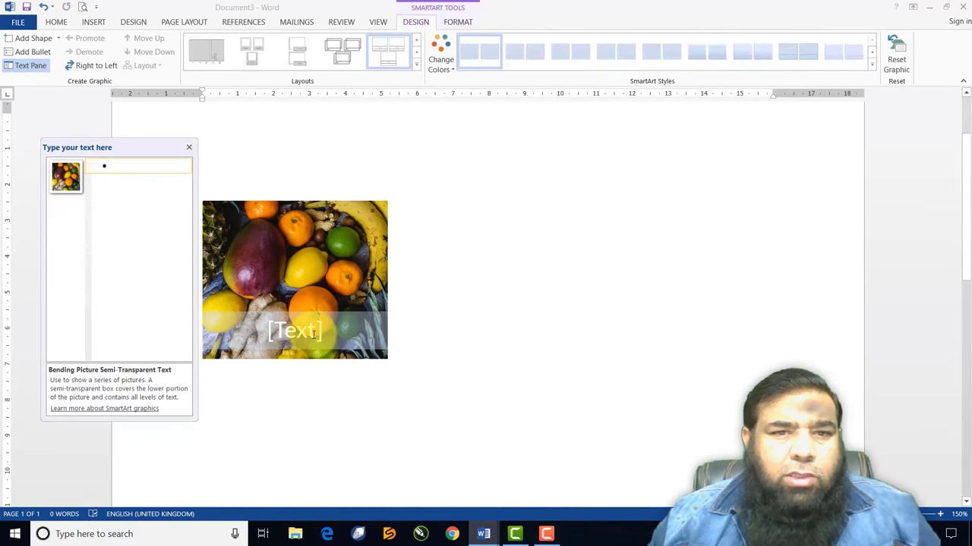
click(369, 341)
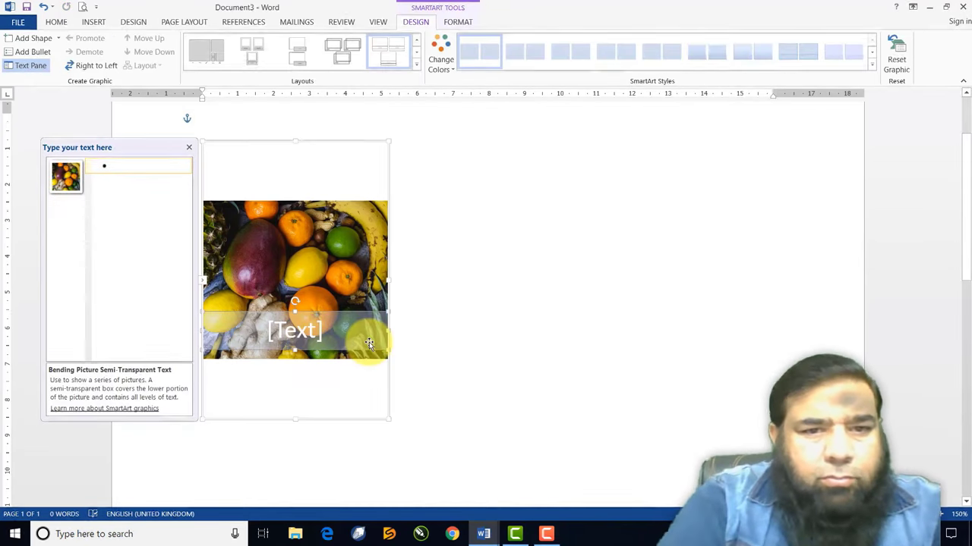
text(my)
key(BackSpace)
key(BackSpace)
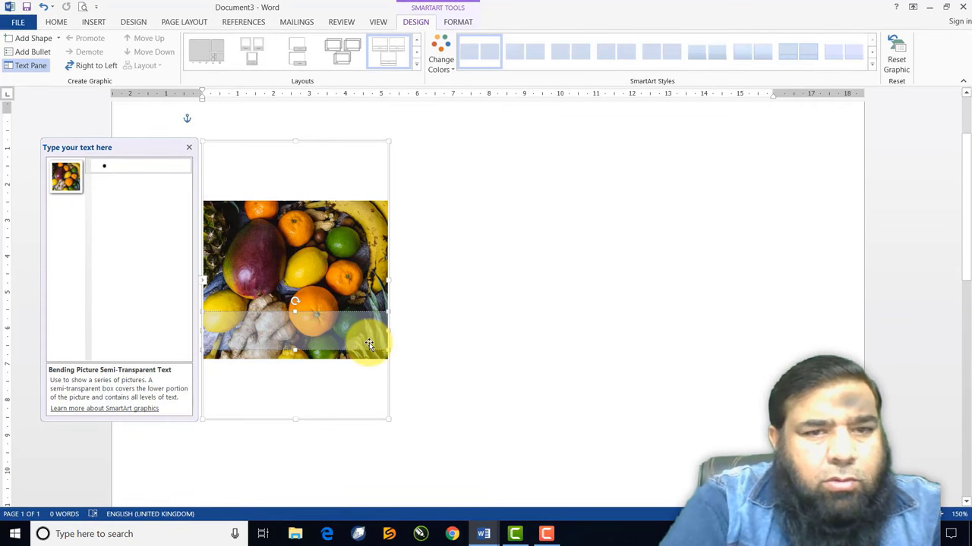
text(My)
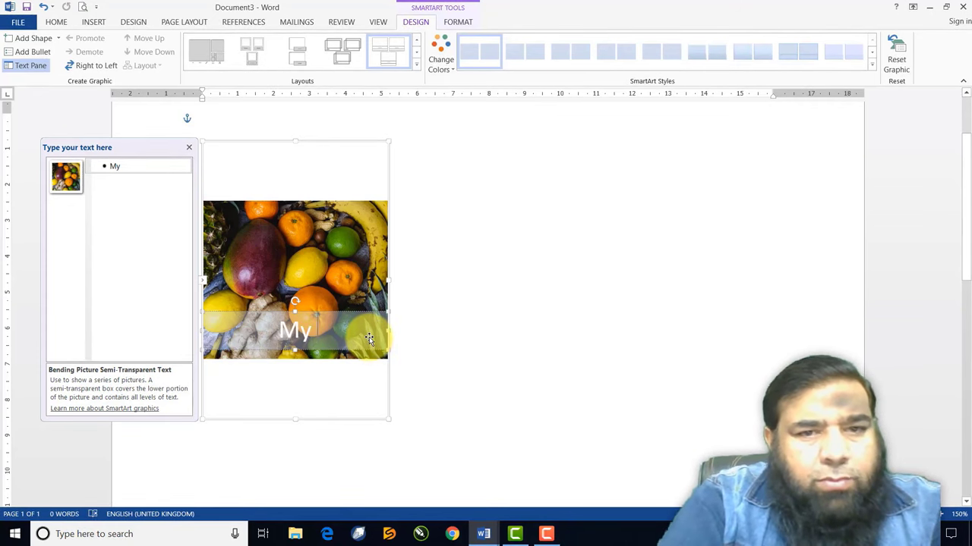
text( Fruits)
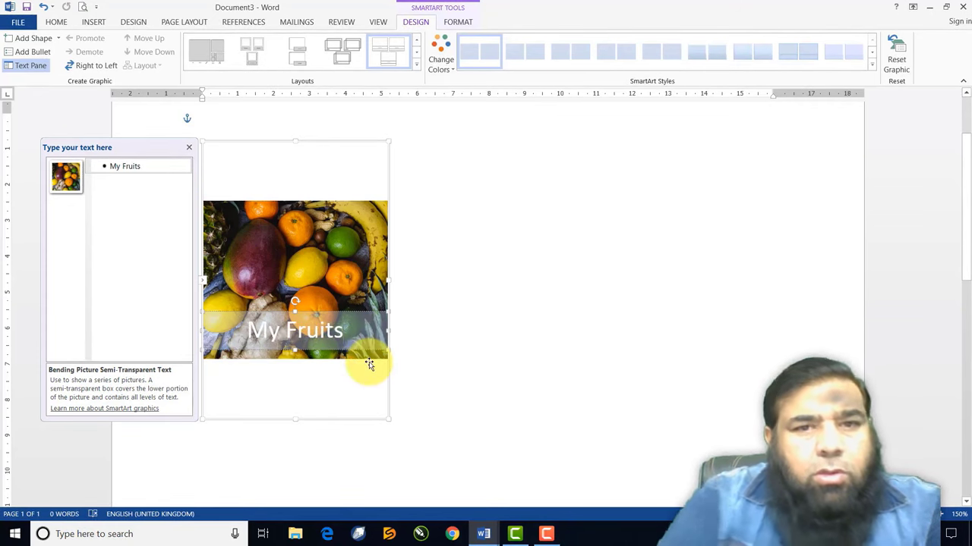
Apply the second SmartArt style to the graphic
click(543, 301)
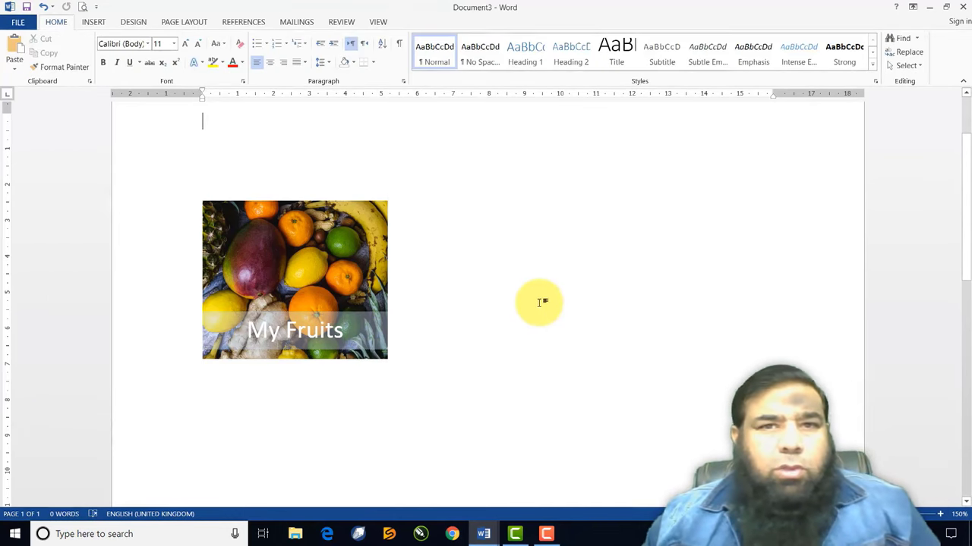
click(372, 252)
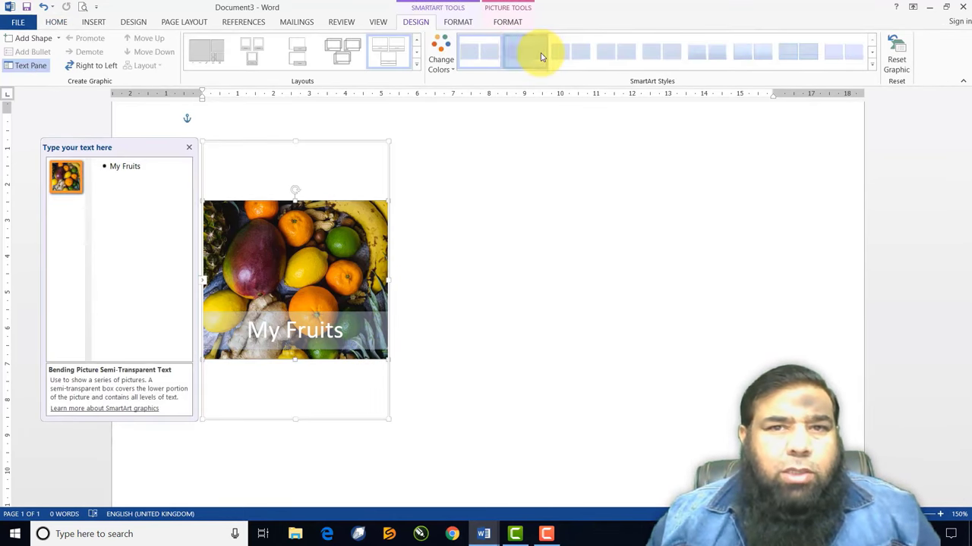
click(539, 54)
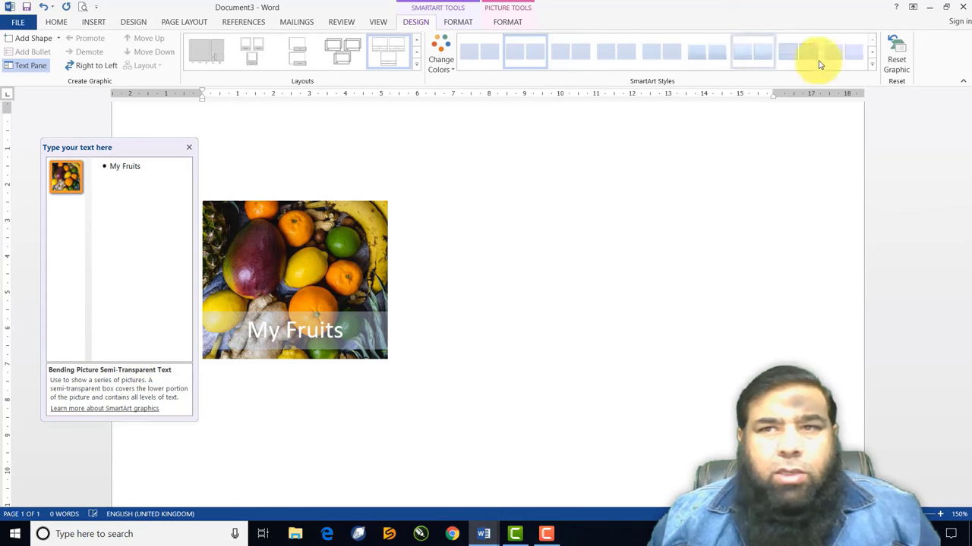
click(441, 60)
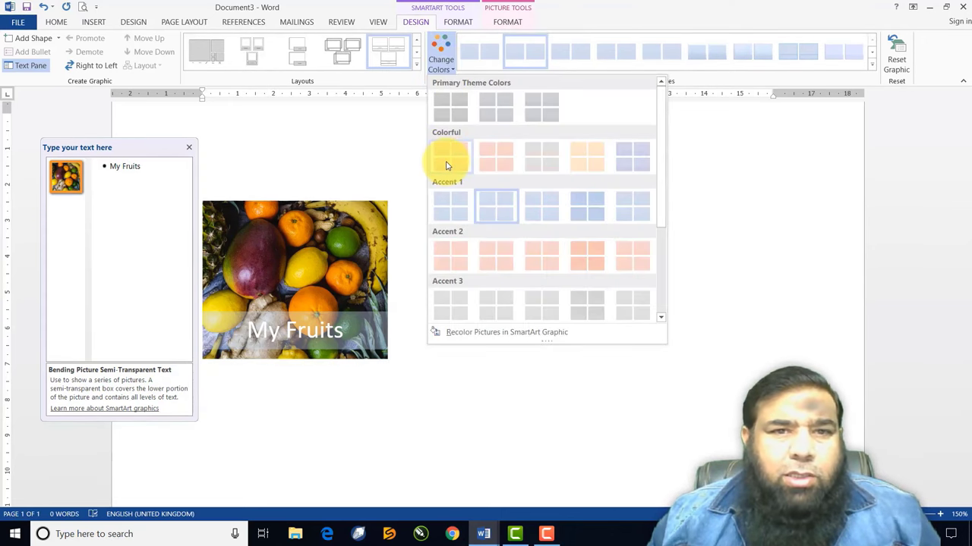
Recolour the SmartArt with the pink Colorful scheme and close its Text Pane
click(494, 161)
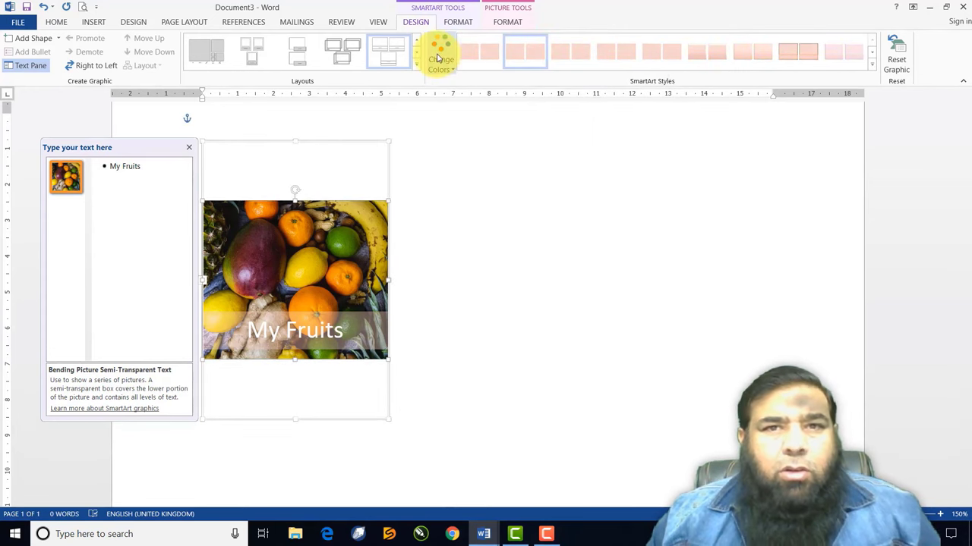
click(445, 212)
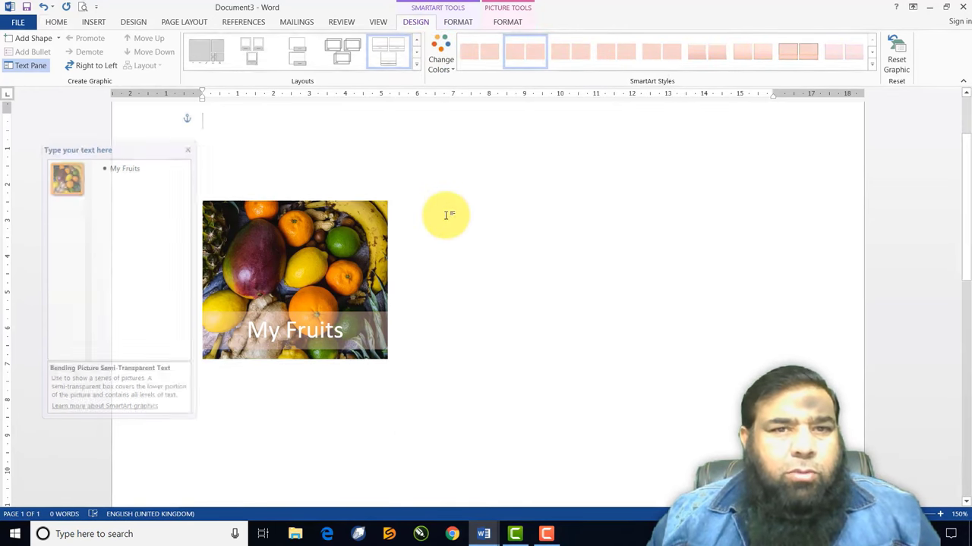
click(383, 232)
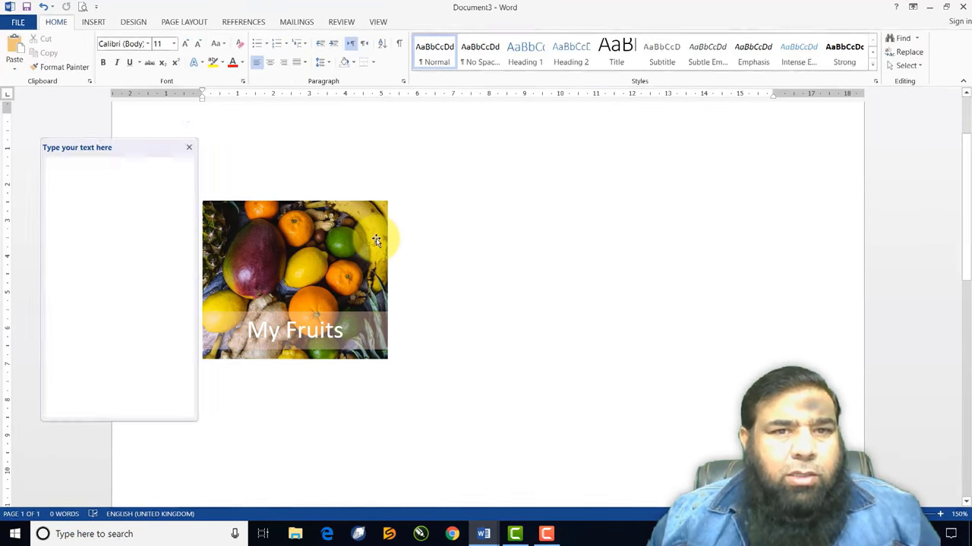
click(189, 147)
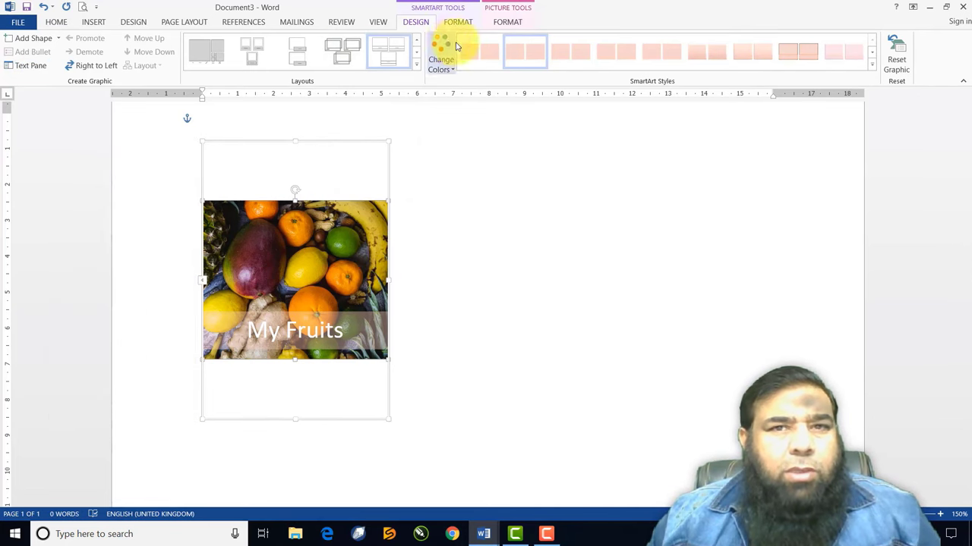
Delete the fruit photo from the SmartArt, leaving an empty picture placeholder
click(503, 24)
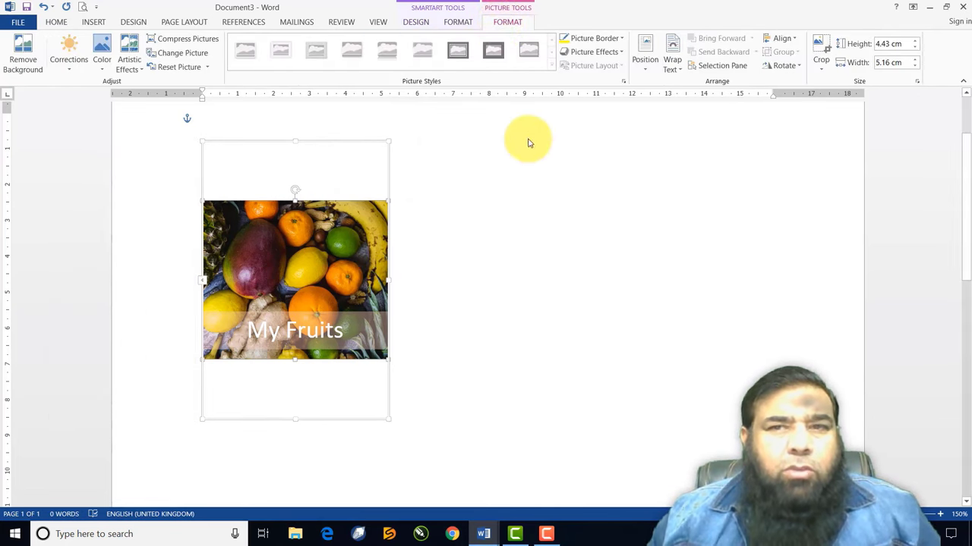
click(649, 72)
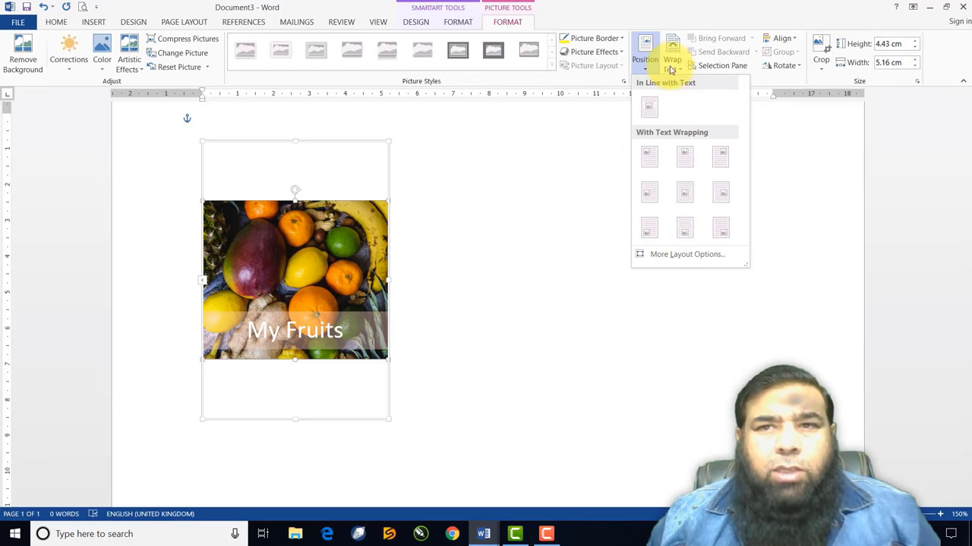
click(536, 264)
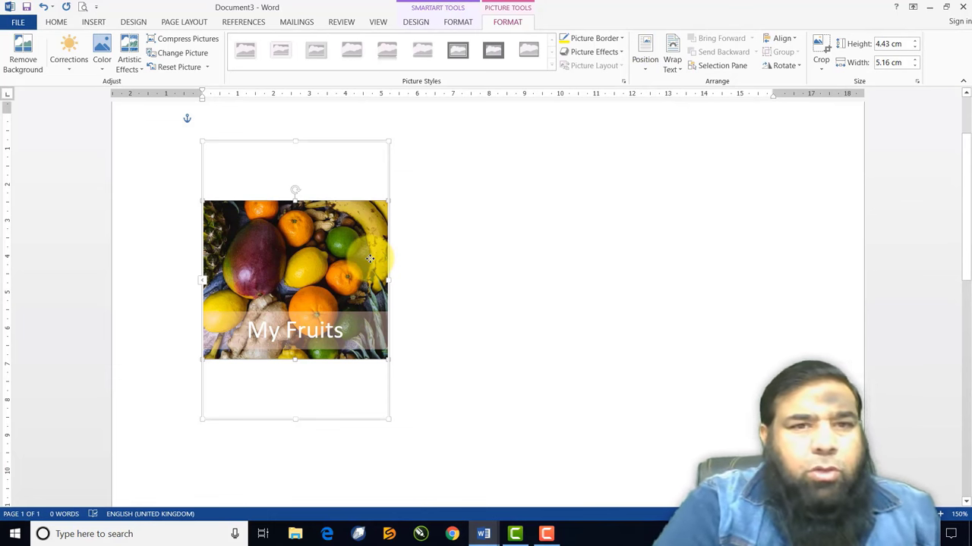
key(Delete)
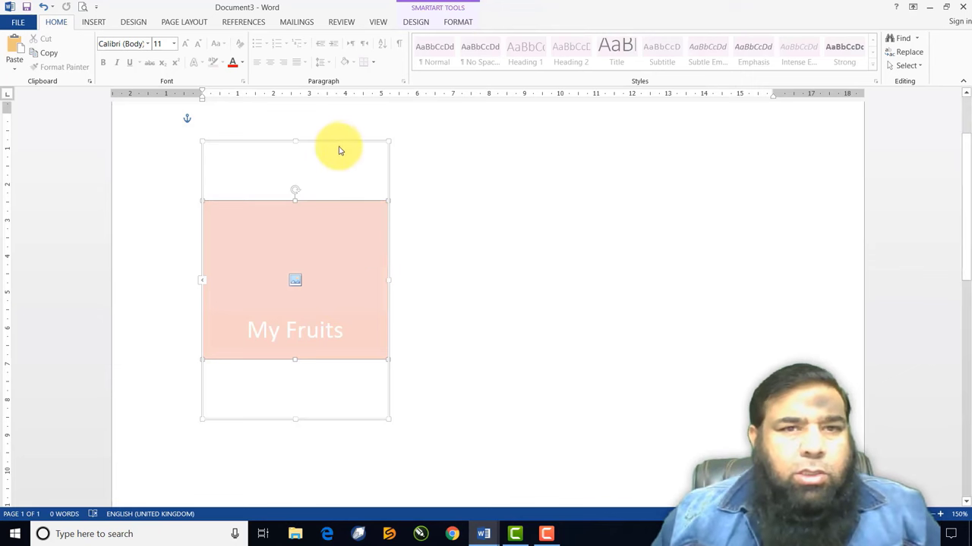
Replace the SmartArt with the photo 2013-05-31 13.09.01 inserted from file
click(338, 140)
key(Delete)
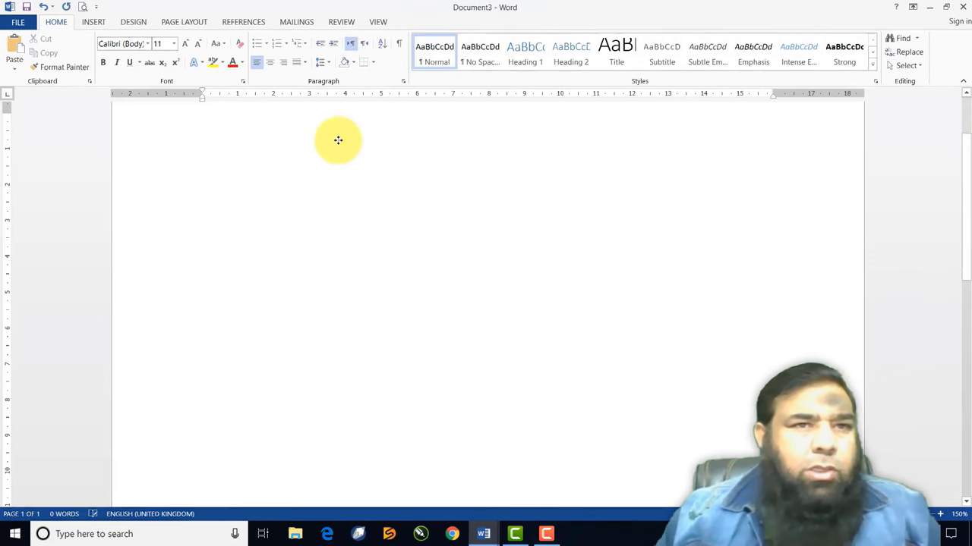
click(94, 22)
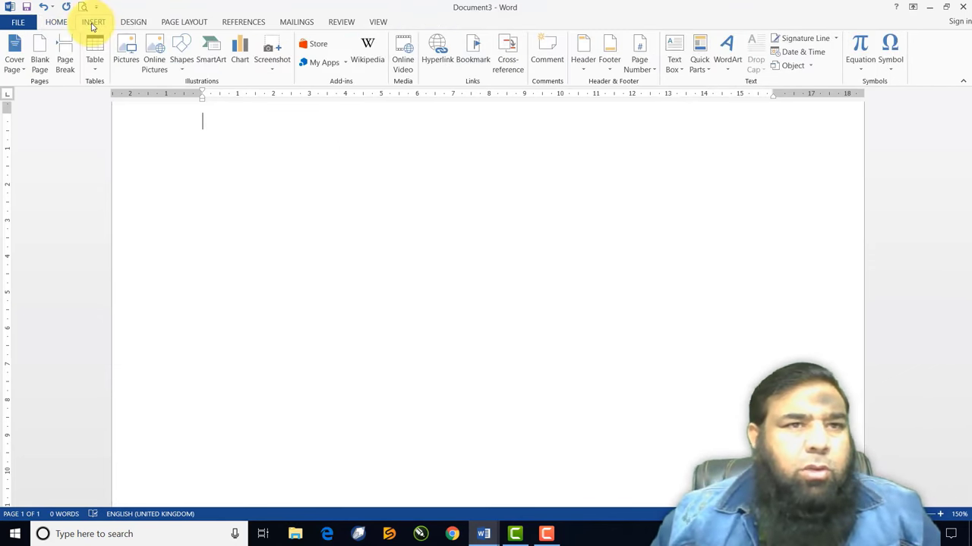
click(135, 61)
scroll(361, 197, down, 5)
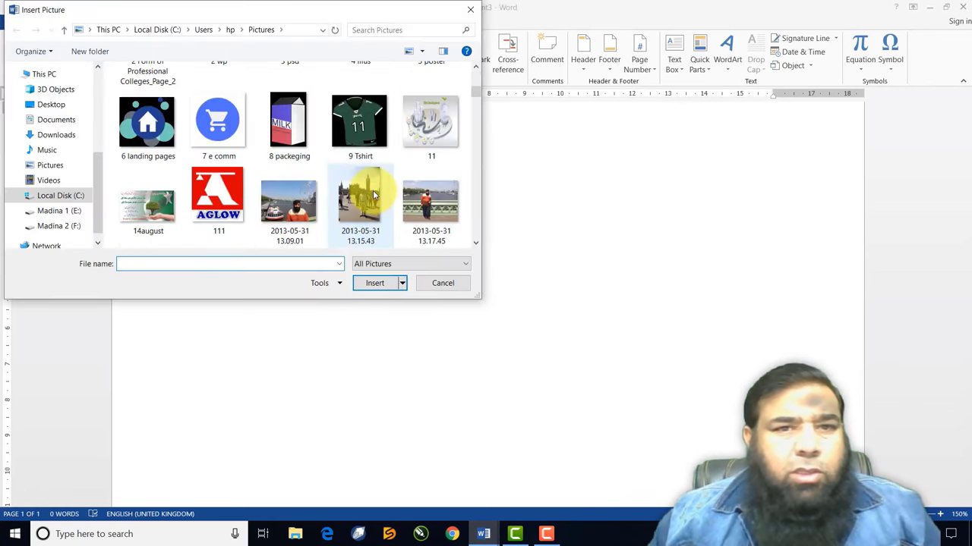
scroll(373, 195, up, 3)
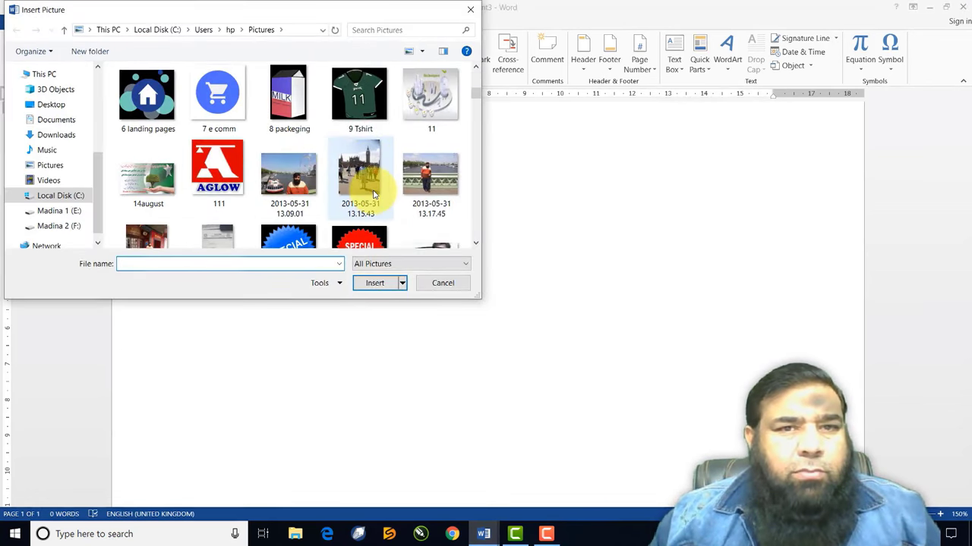
click(279, 186)
click(372, 282)
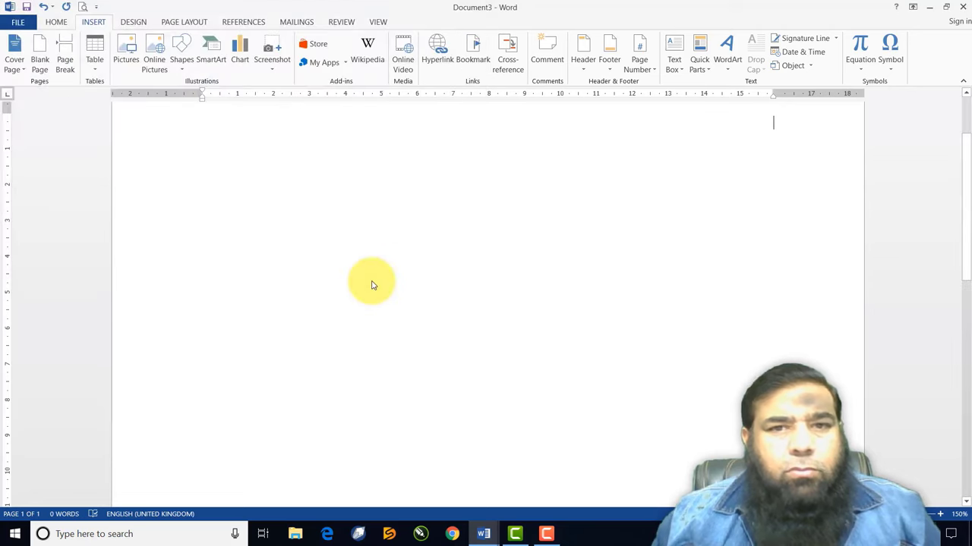
Resize the river photo to 8.16 × 10.87 cm and return to the page top
scroll(645, 343, down, 5)
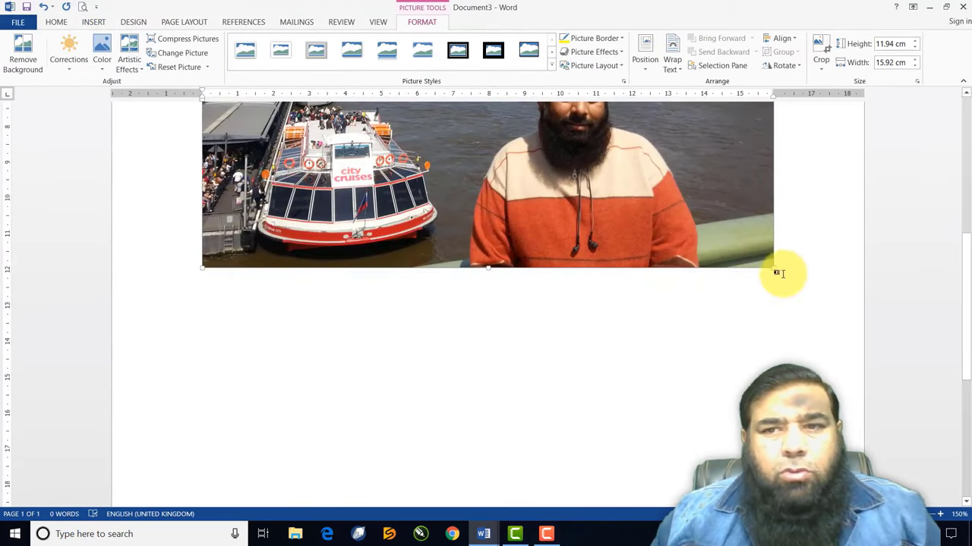
drag(774, 267, 532, 132)
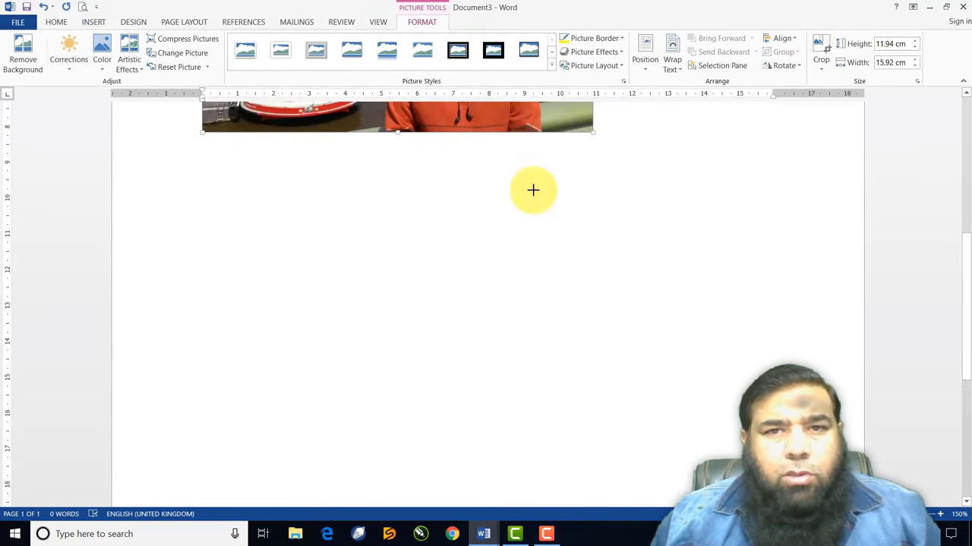
scroll(533, 192, up, 5)
scroll(535, 195, up, 1)
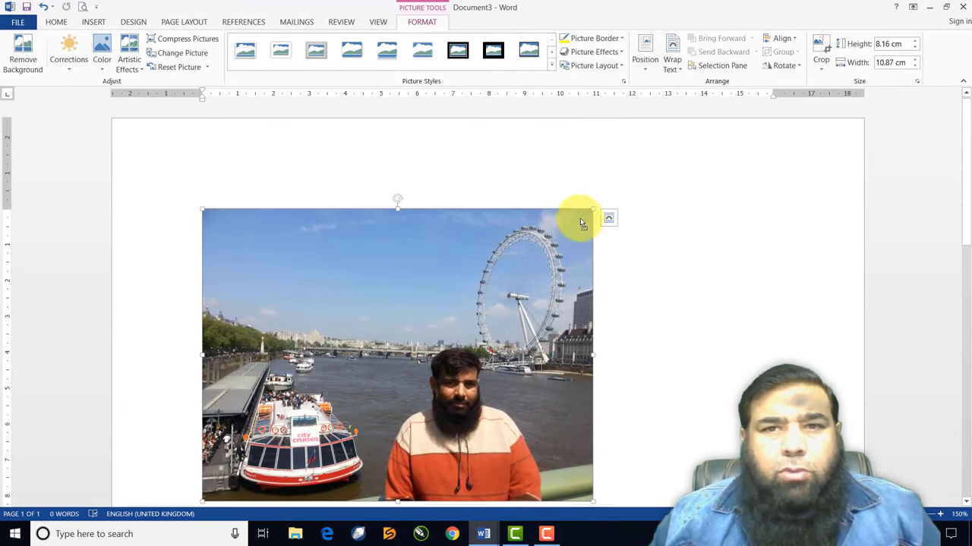
Set Square text wrapping and move the photo right toward the page centre
click(671, 63)
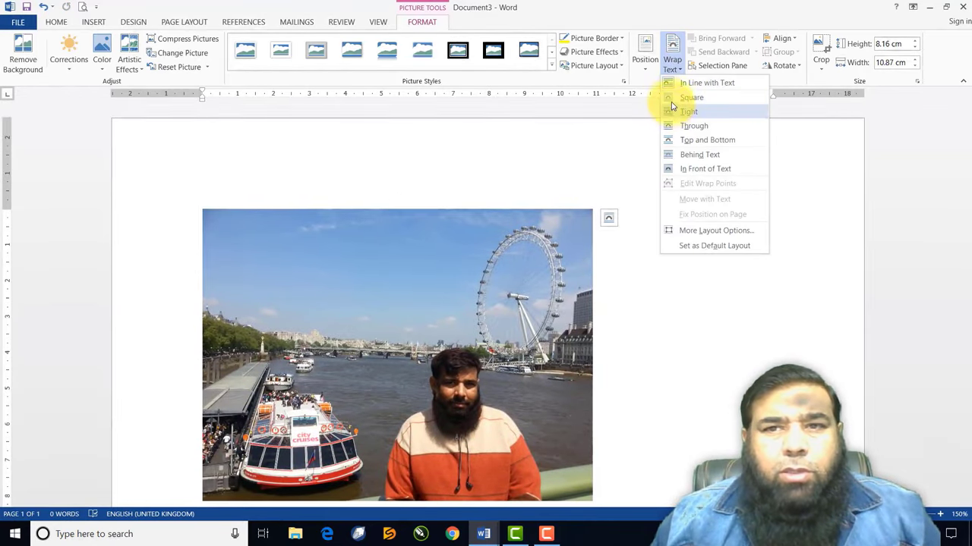
click(671, 99)
drag(519, 243, 627, 241)
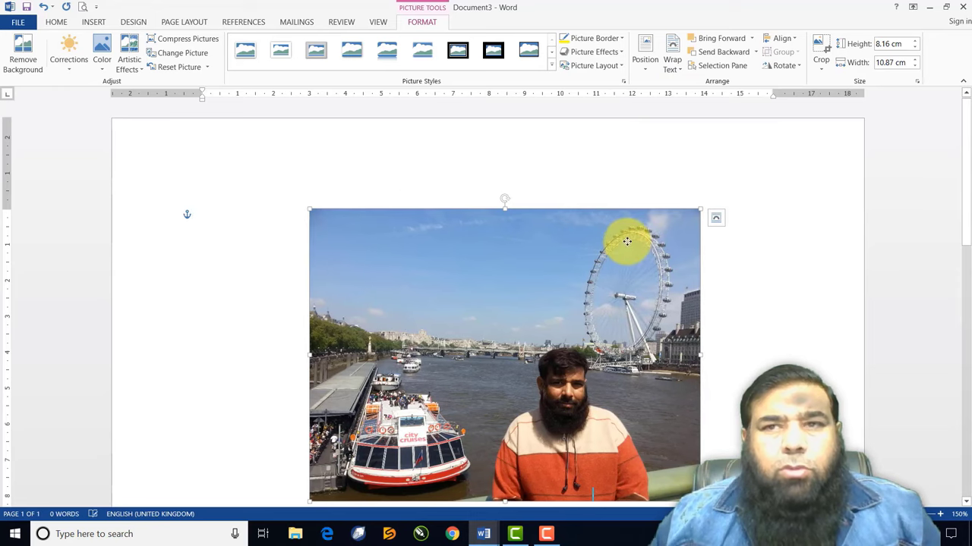
scroll(628, 245, down, 2)
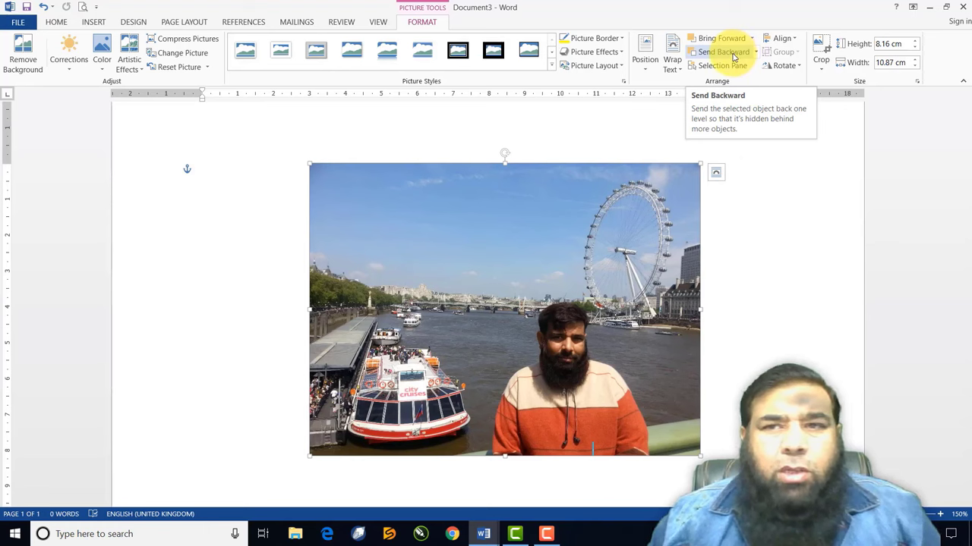
Try the Align and Rotate options on the photo, applying Flip Horizontal
click(794, 41)
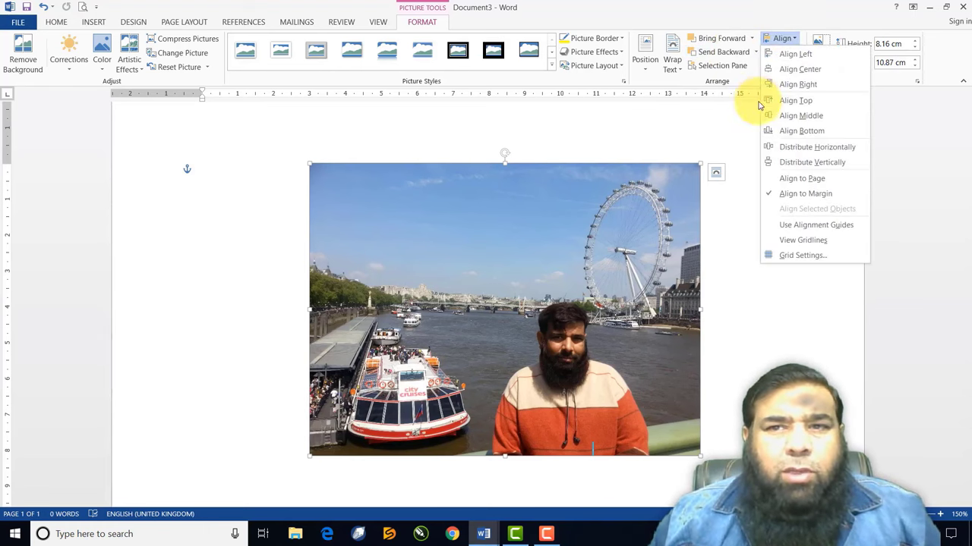
click(736, 137)
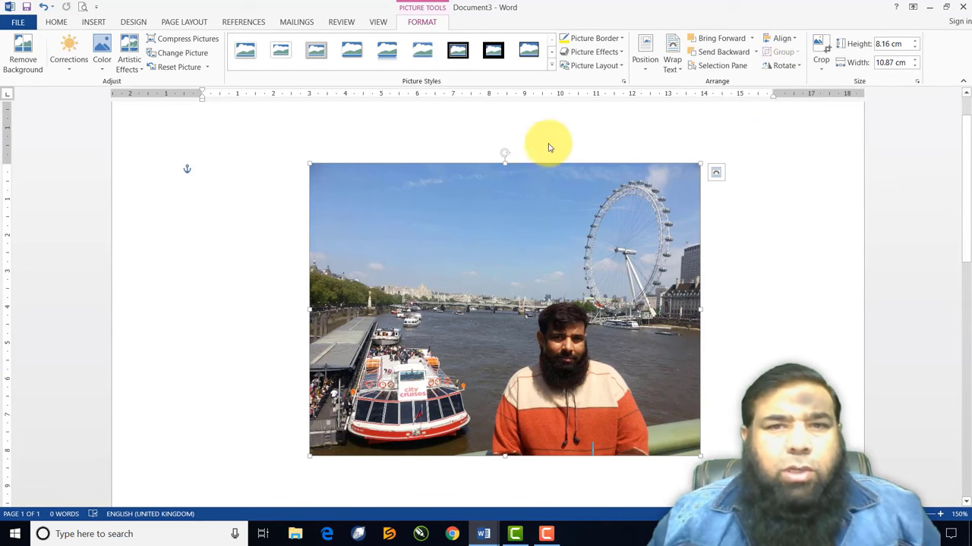
drag(515, 155, 501, 134)
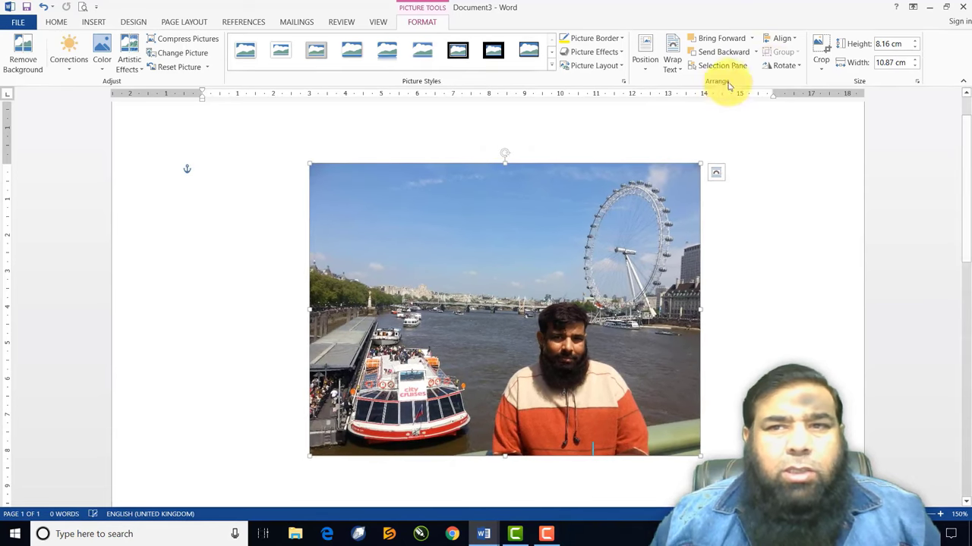
click(777, 67)
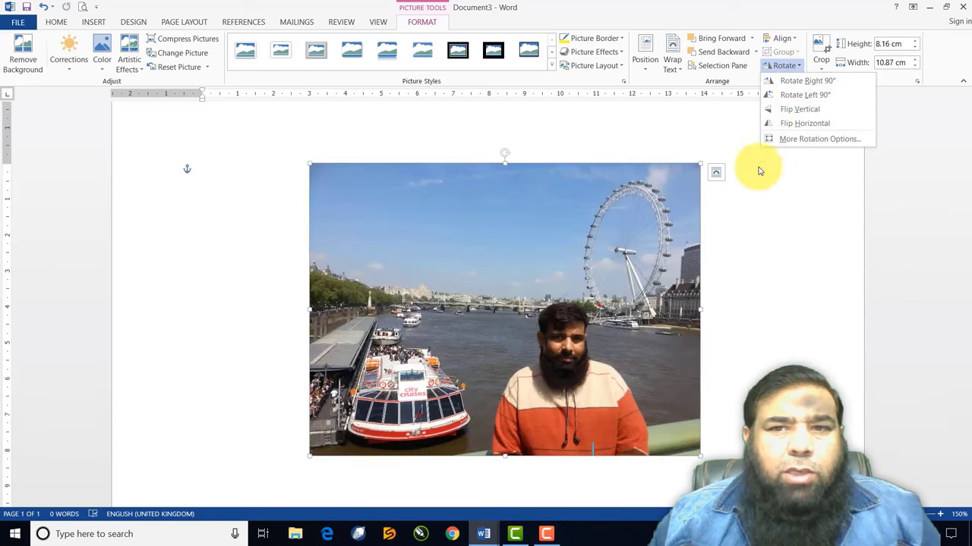
click(770, 199)
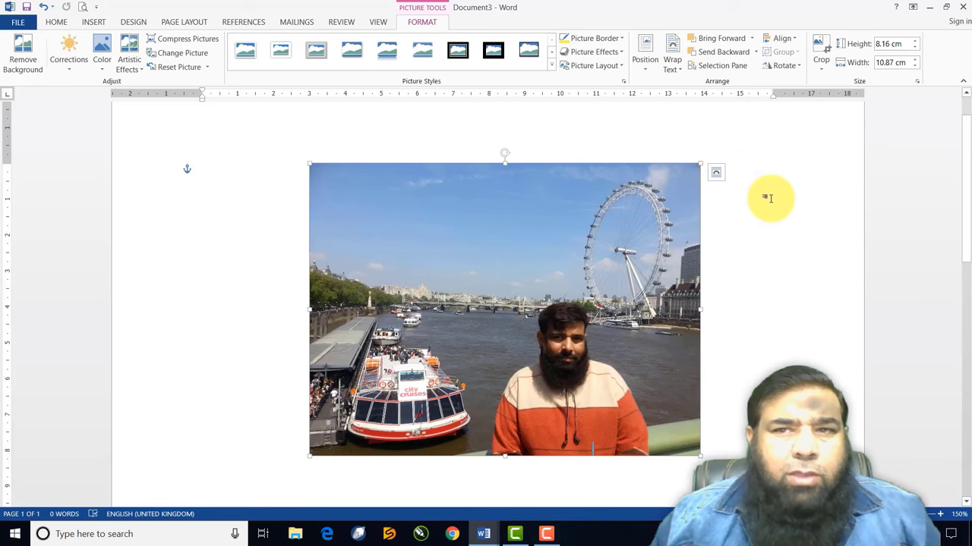
click(778, 66)
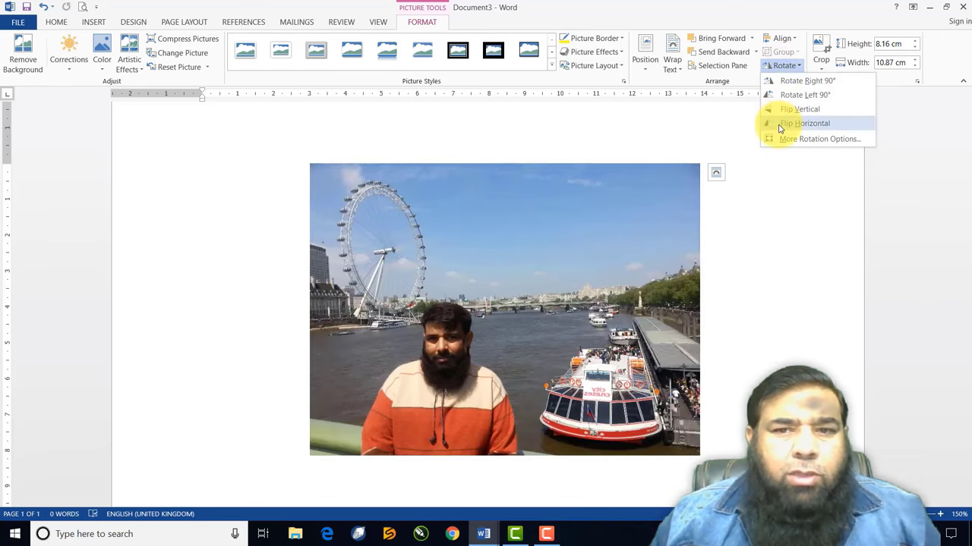
click(780, 126)
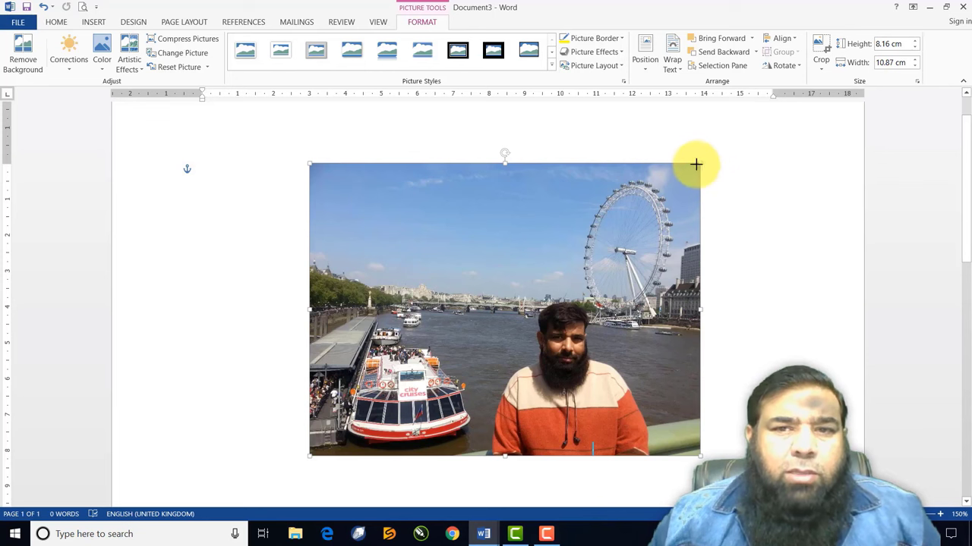
Resize the river photo to 9 cm high by 12 cm wide and nudge it left
drag(696, 164, 666, 188)
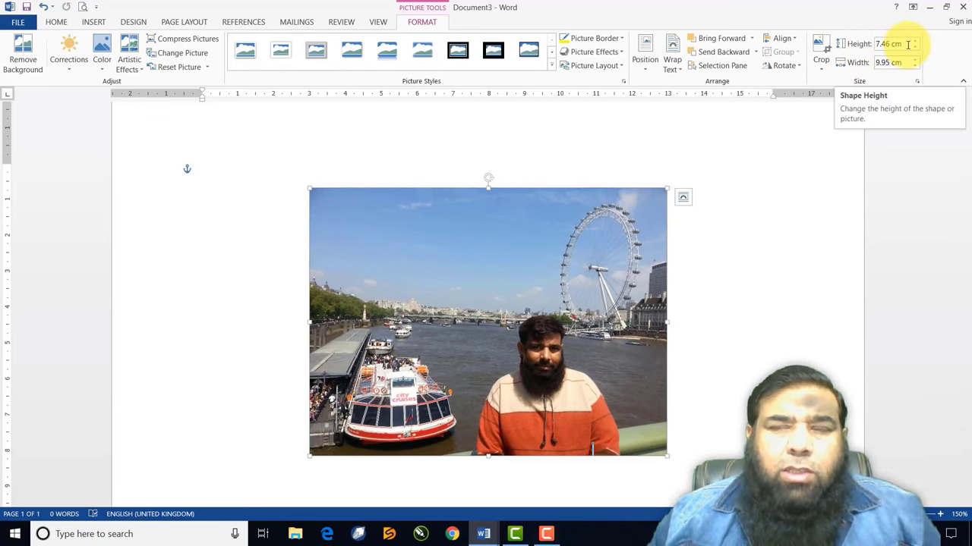
click(907, 44)
click(877, 44)
drag(911, 44, 838, 44)
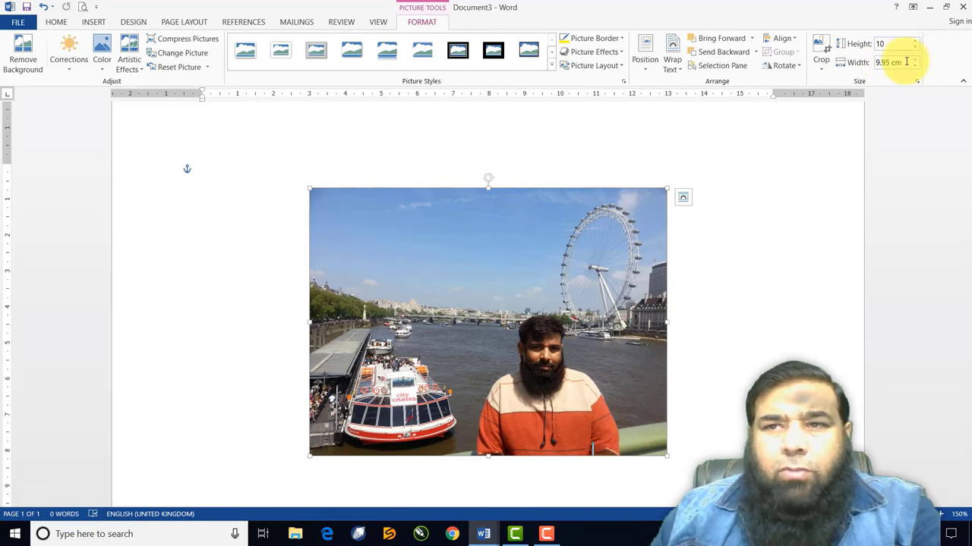
click(877, 62)
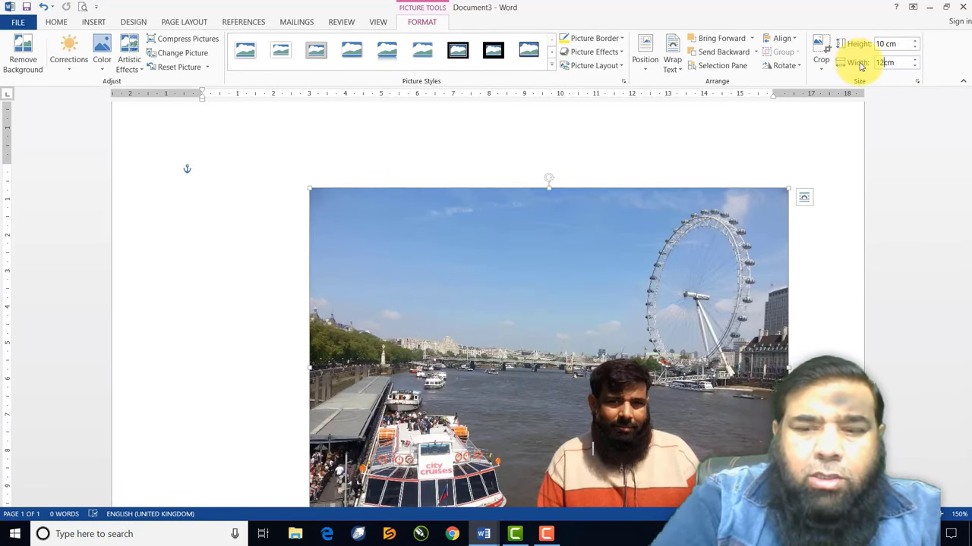
key(Return)
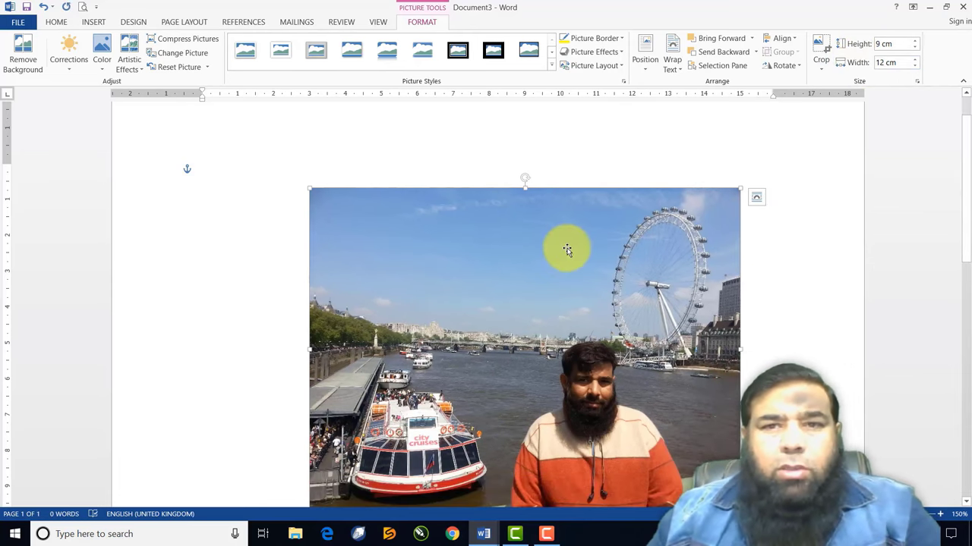
drag(537, 175, 532, 174)
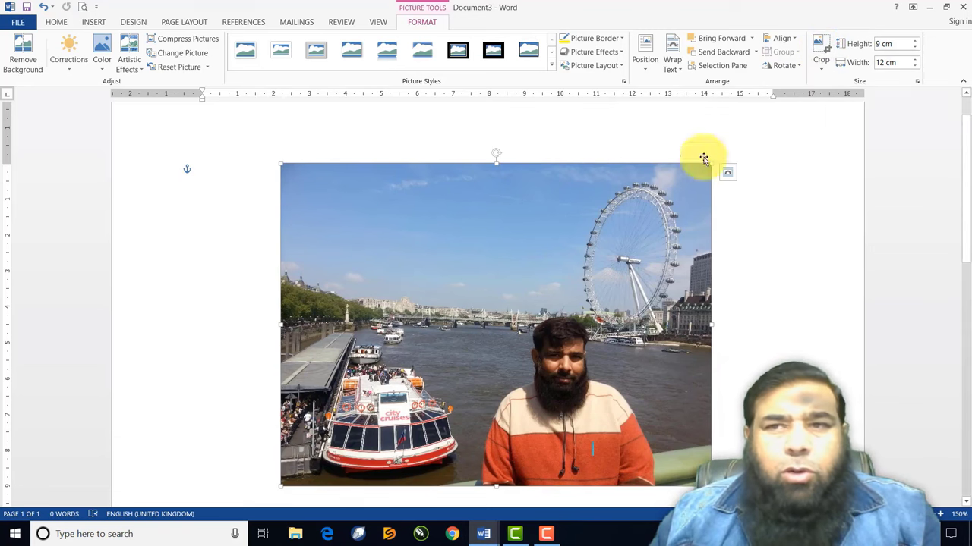
Crop the river photo to the man in the orange jumper (5.03 × 5.36 cm) and move it up-left
click(821, 49)
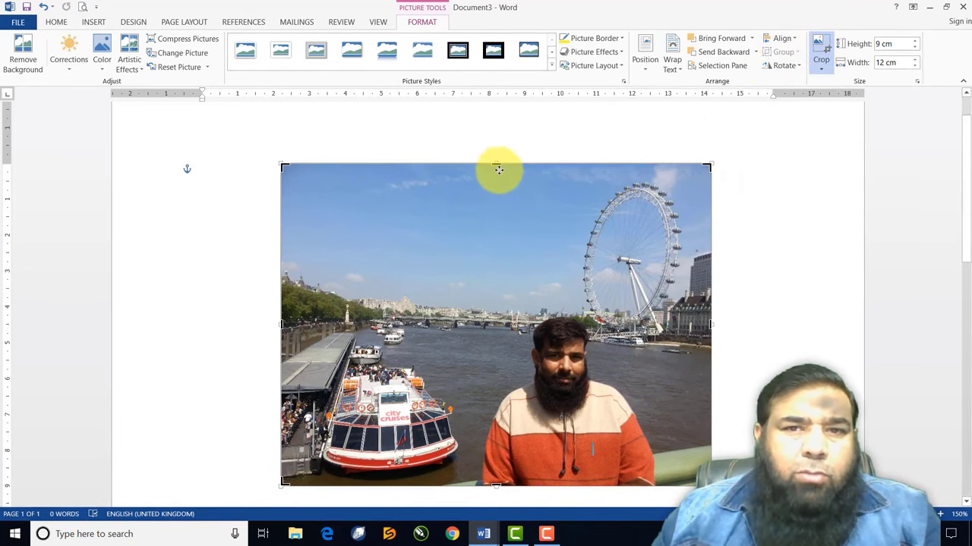
drag(497, 165, 501, 306)
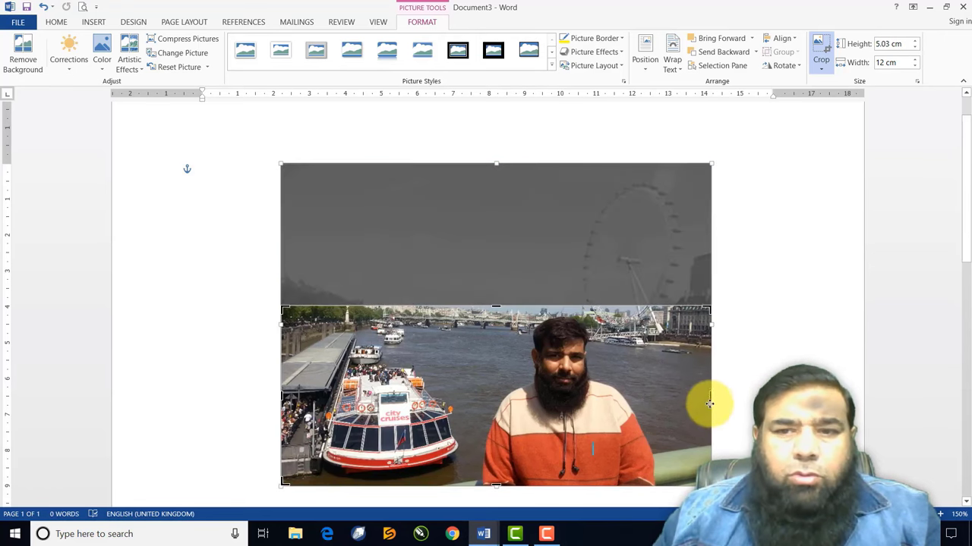
drag(709, 396, 668, 395)
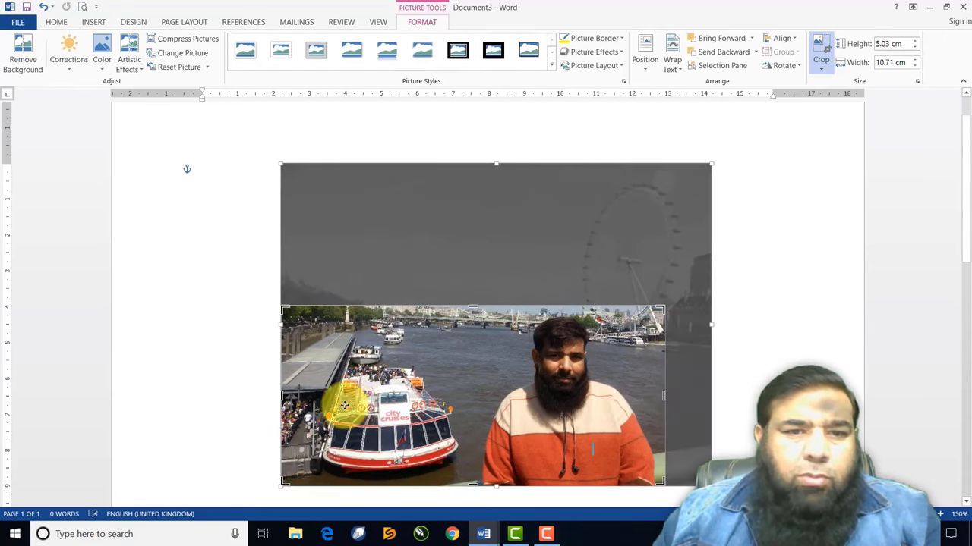
drag(279, 396, 473, 395)
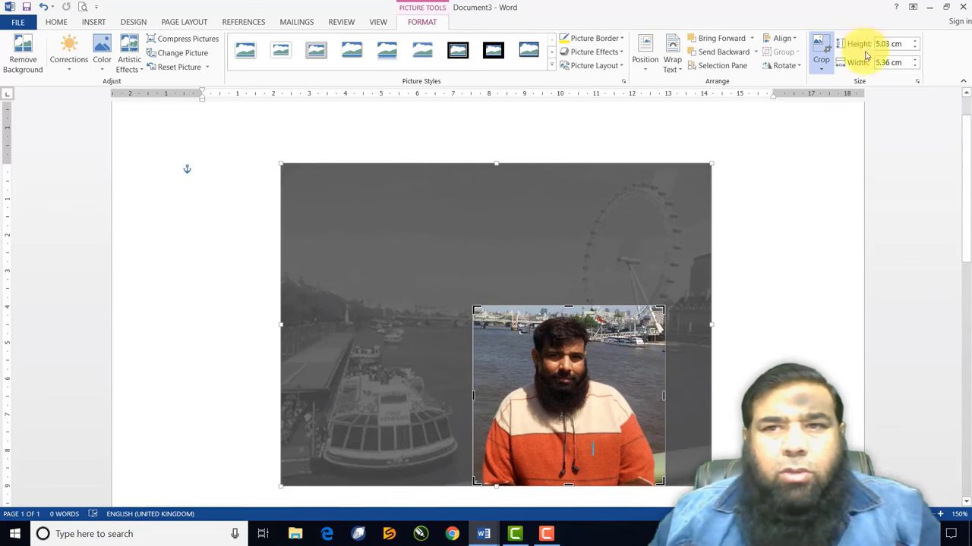
click(818, 53)
drag(564, 390, 402, 143)
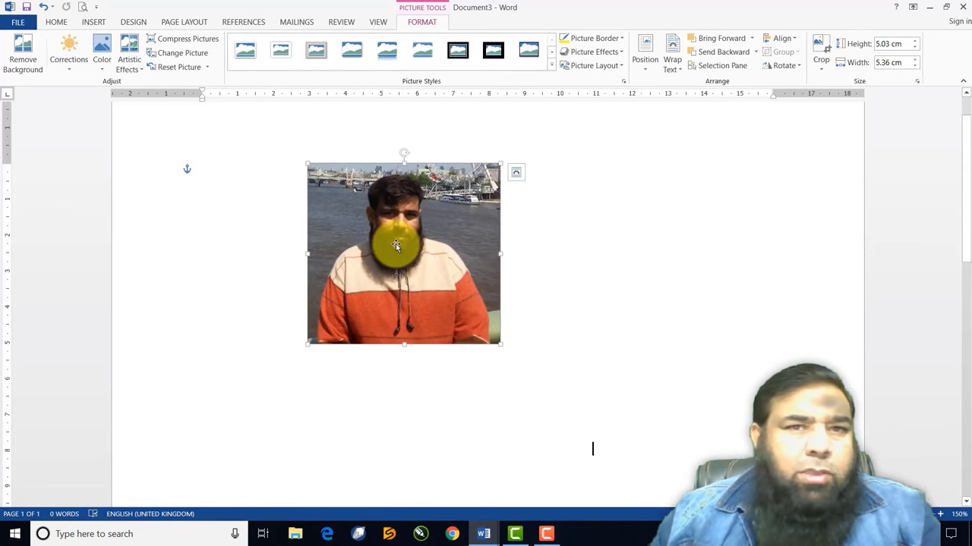
Start background removal, widen the kept area around the man, and mark two spots near his head for removal
click(20, 51)
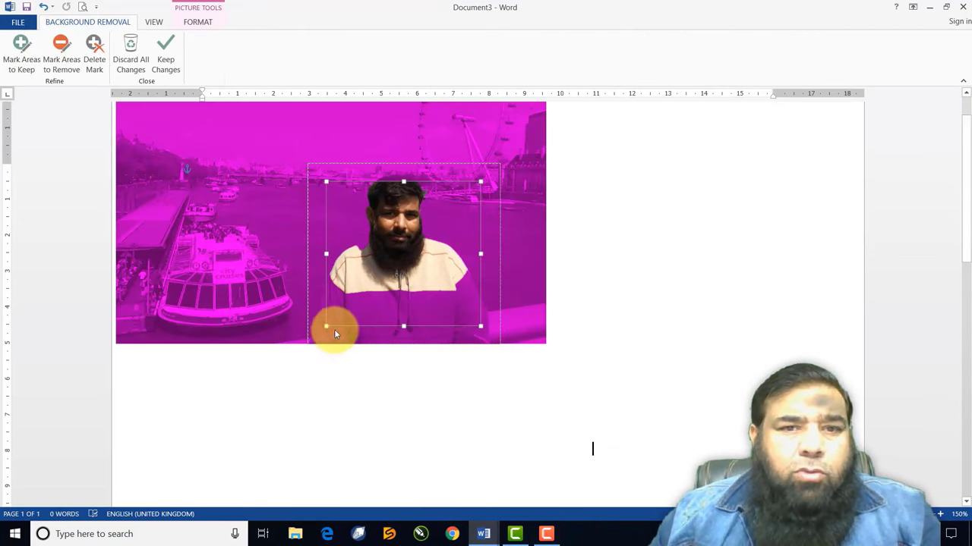
drag(325, 327, 310, 343)
drag(481, 181, 499, 168)
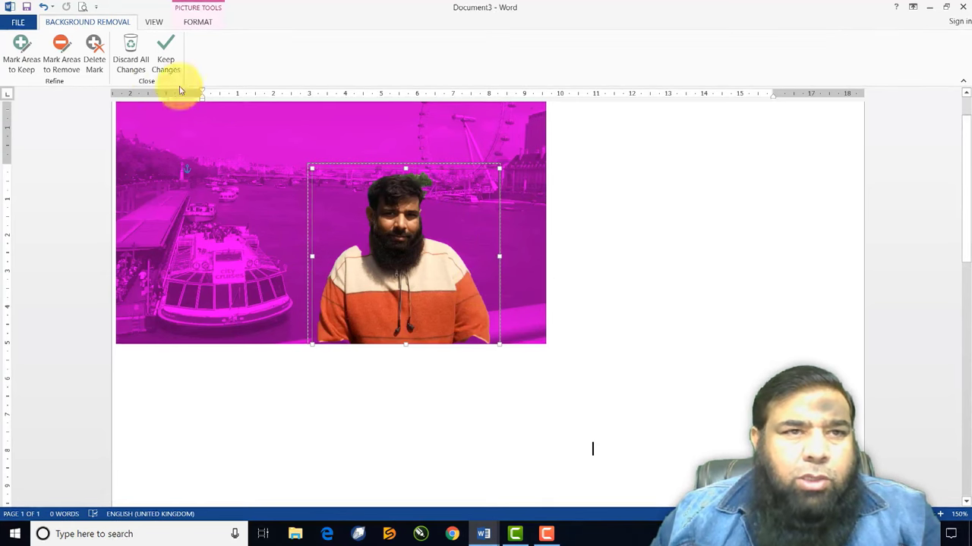
click(61, 52)
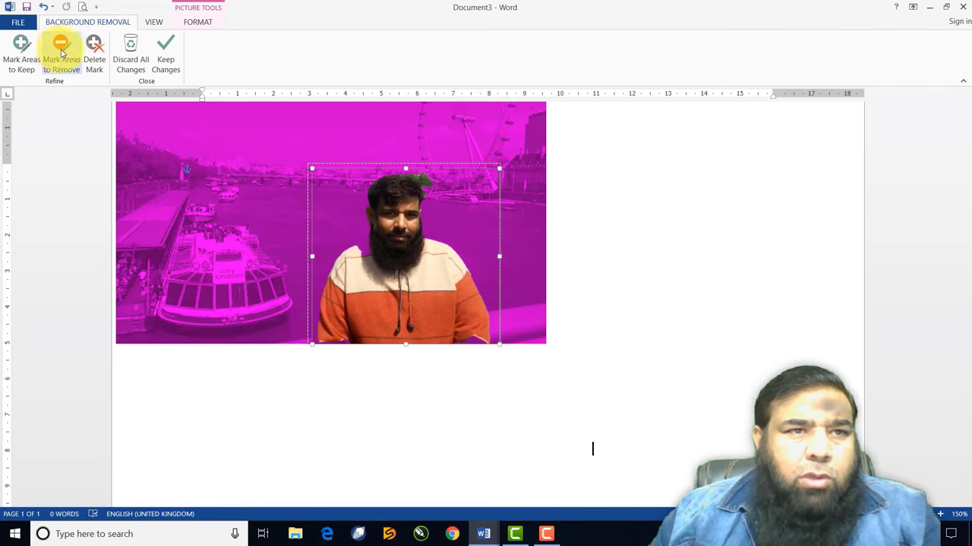
click(419, 177)
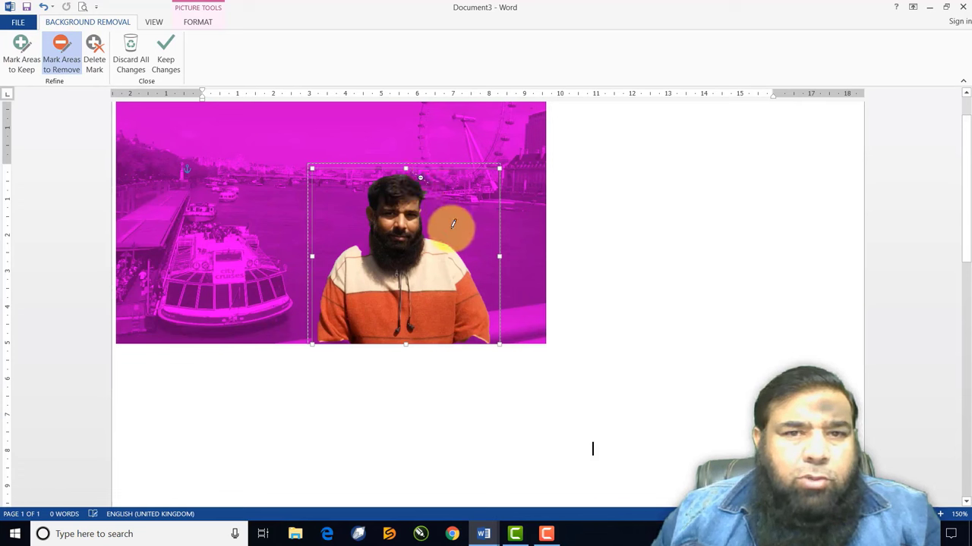
click(425, 192)
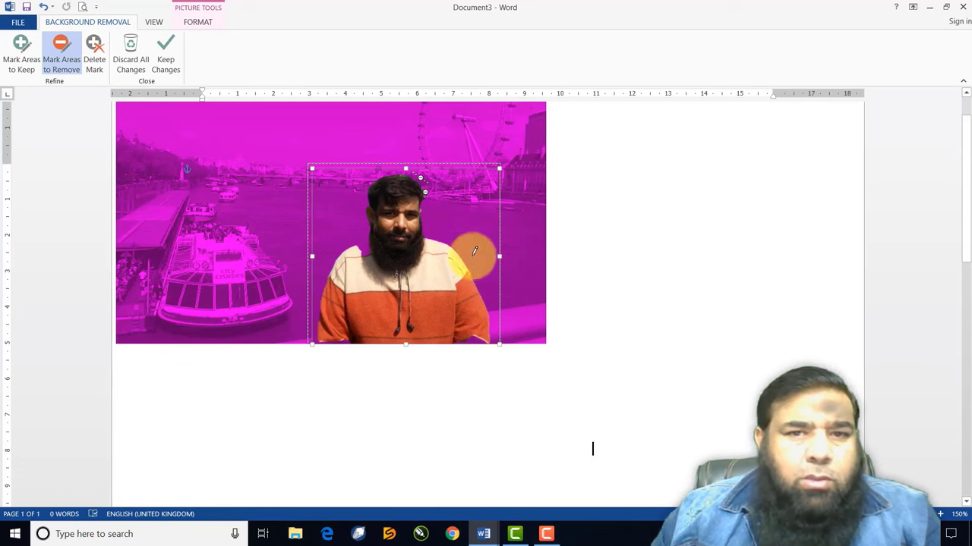
Keep the background removal, then reposition and shrink the cut-out man's photo
click(168, 52)
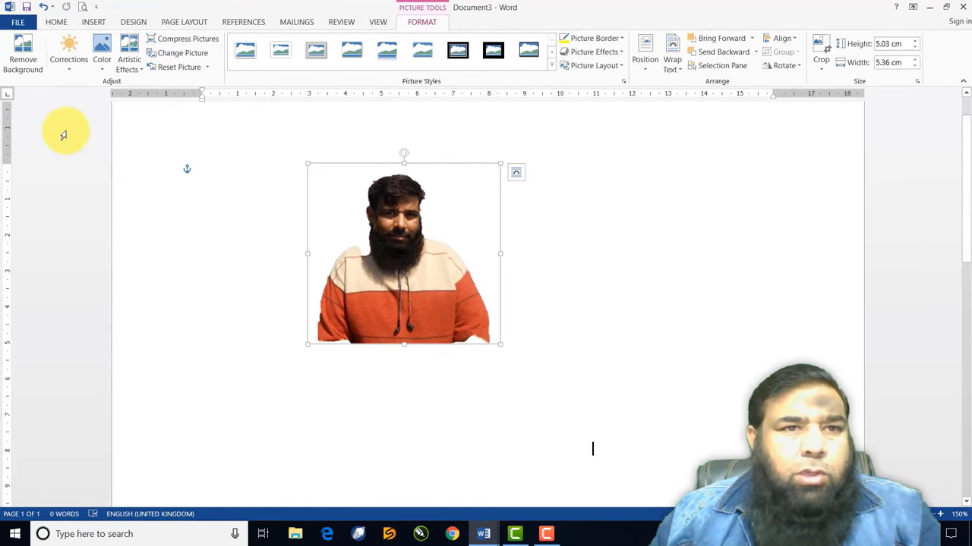
drag(399, 278, 576, 284)
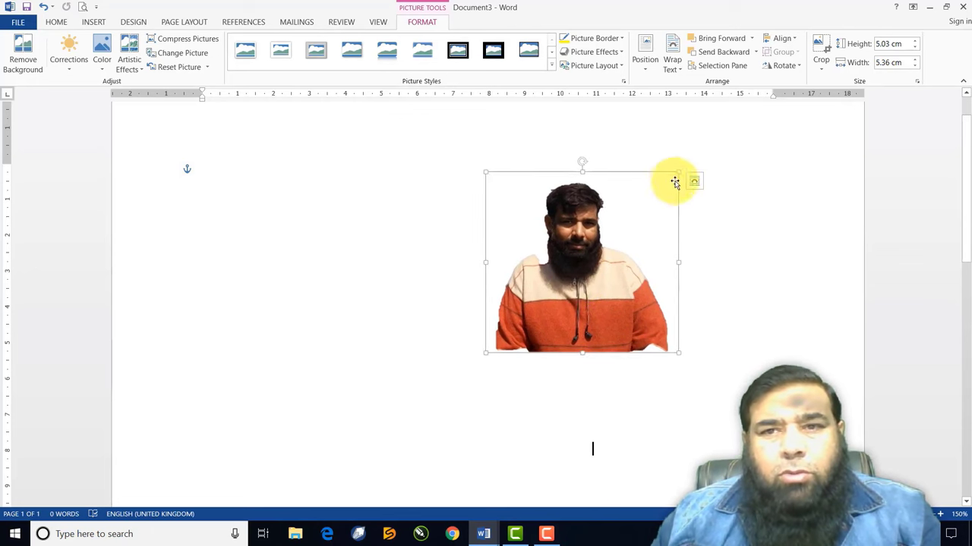
drag(677, 173, 269, 161)
click(657, 413)
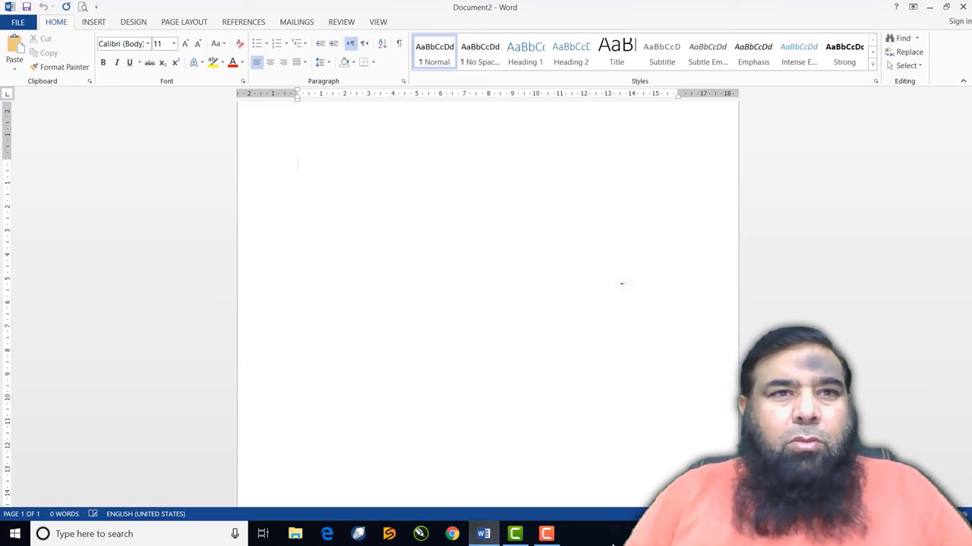
Draw a 5.06 × 4.95 cm Smiley Face from Basic Shapes near the top of the page
click(94, 22)
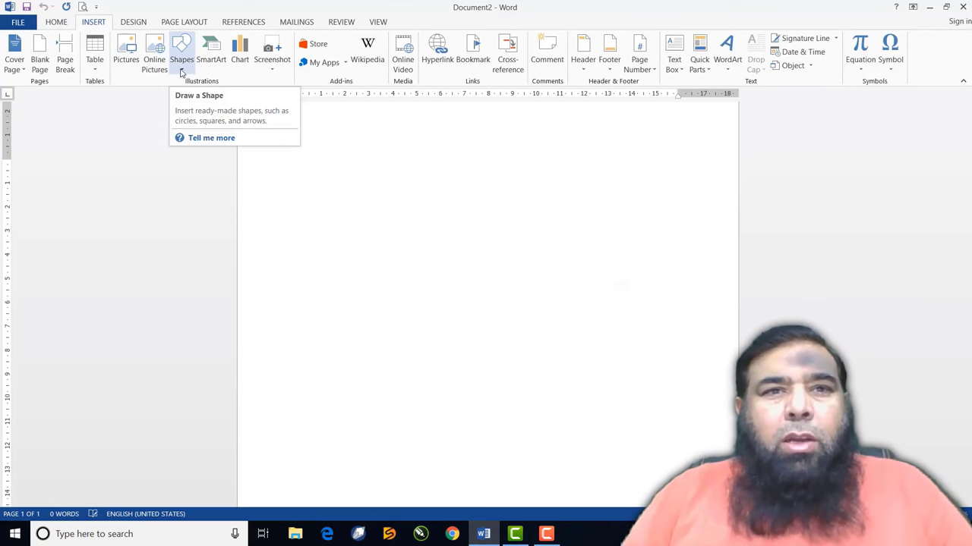
click(182, 69)
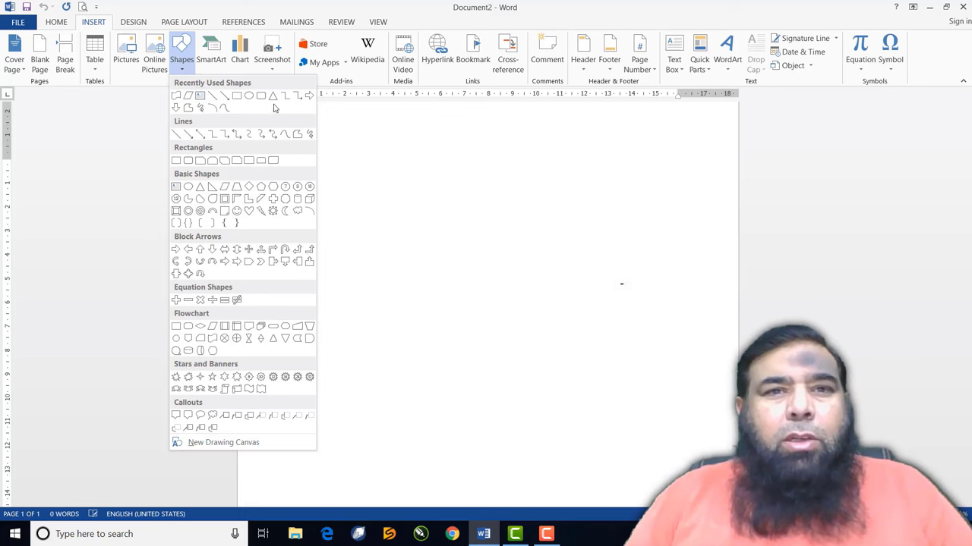
click(238, 214)
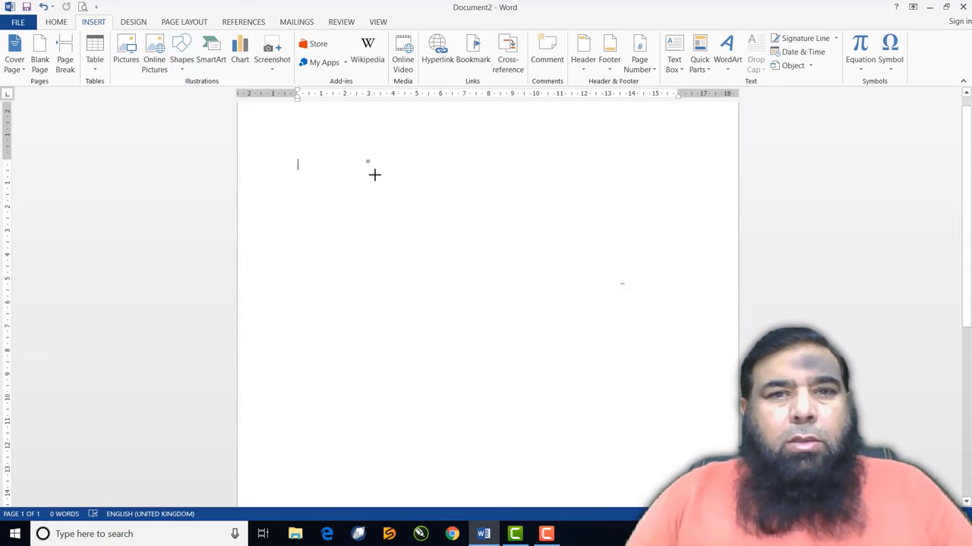
mouse_move(366, 160)
mouse_down()
mouse_move(460, 238)
mouse_move(488, 271)
mouse_move(485, 281)
mouse_up()
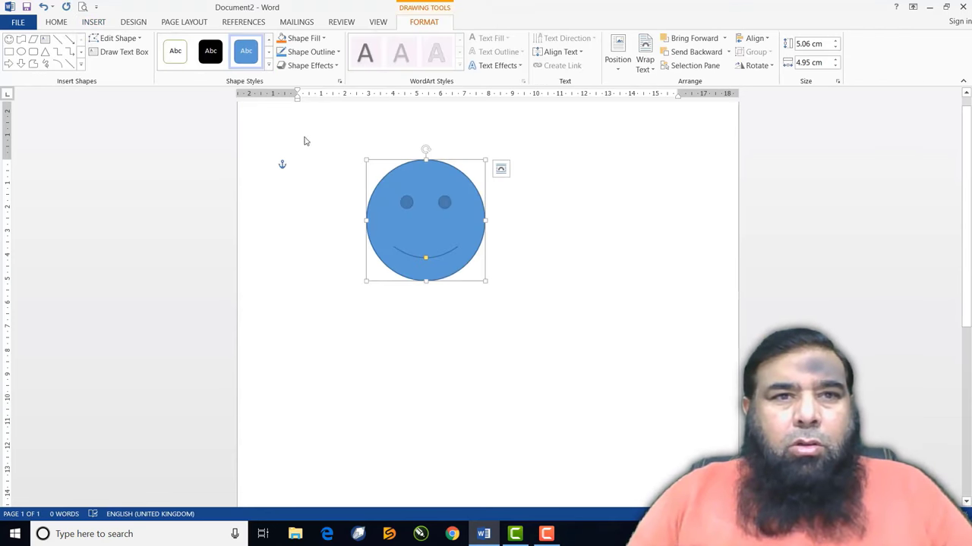
Draw a crescent moon right of the smiley face and a sun below it
click(81, 66)
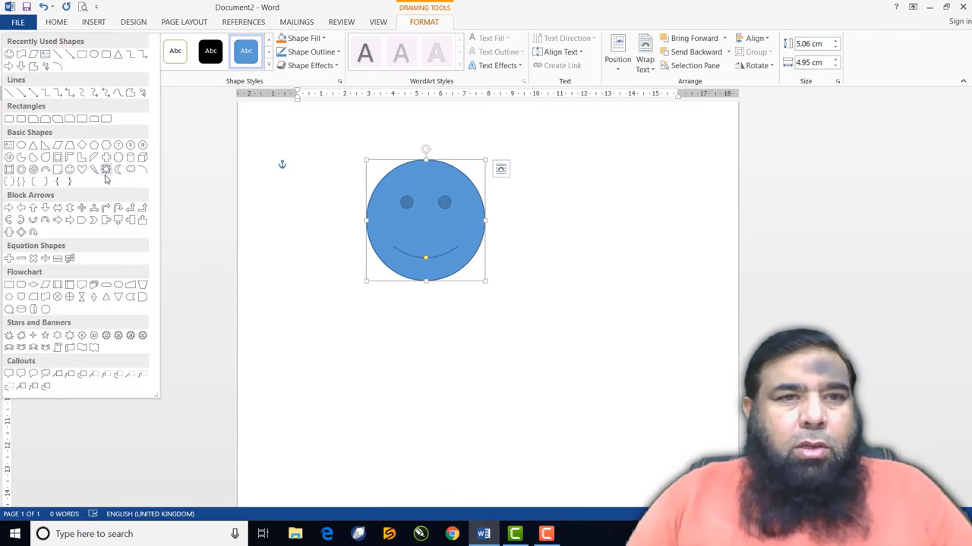
click(118, 169)
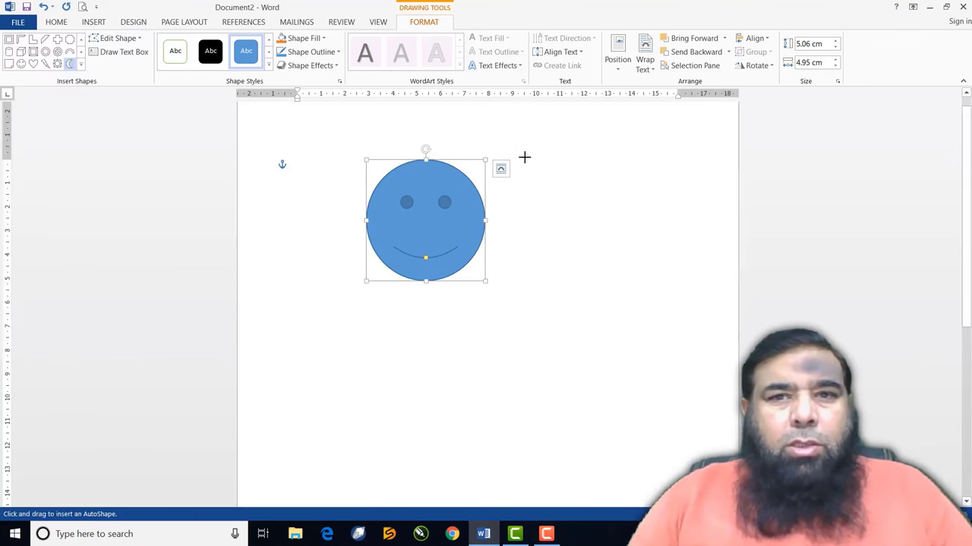
mouse_move(529, 160)
mouse_down()
mouse_move(575, 251)
mouse_move(623, 297)
mouse_move(628, 322)
mouse_up()
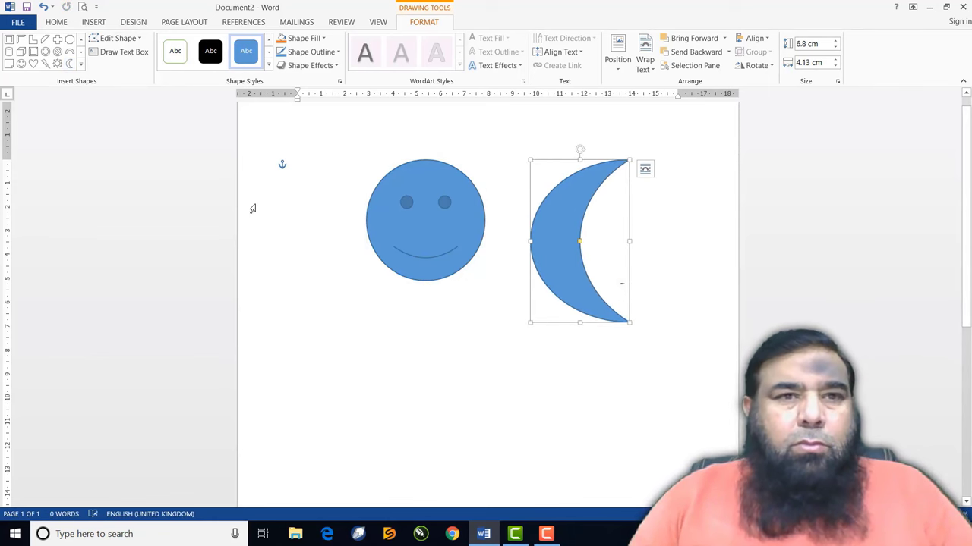
click(58, 65)
drag(348, 318, 479, 440)
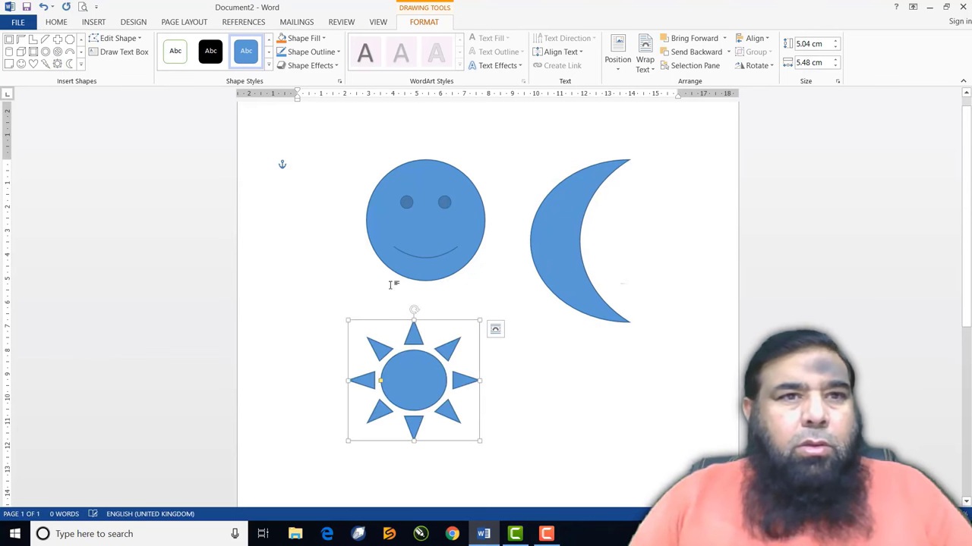
Draw a 2.71 × 5 cm left-pointing block arrow to the right of the sun
click(82, 66)
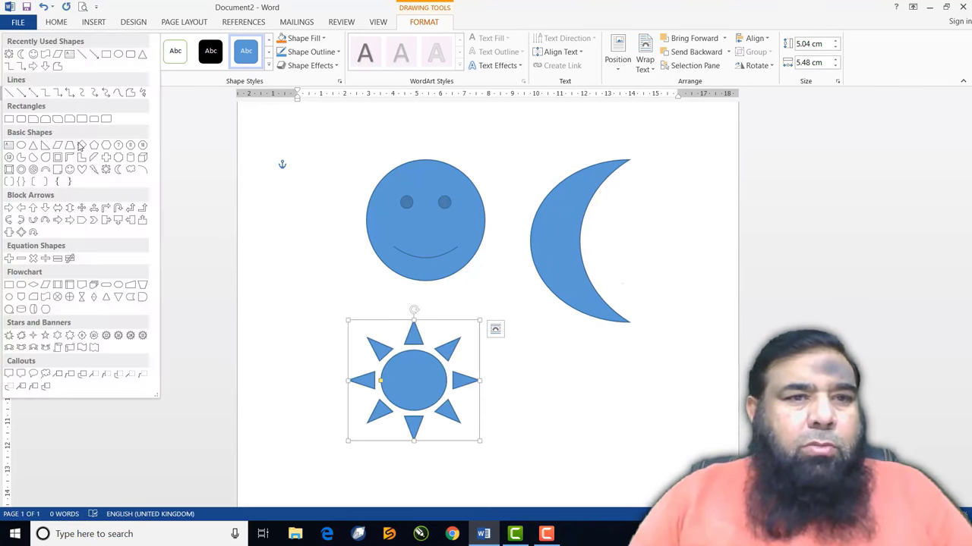
click(22, 209)
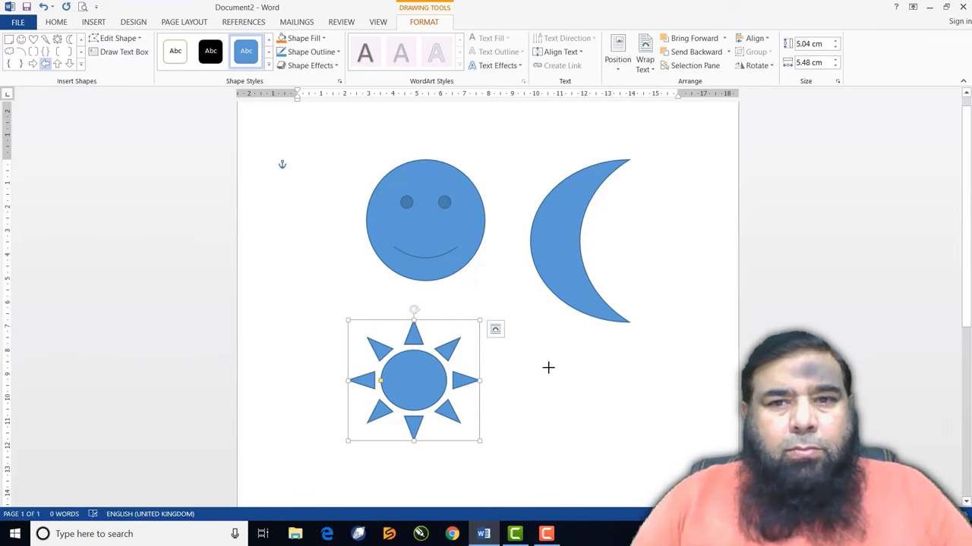
drag(546, 365, 667, 430)
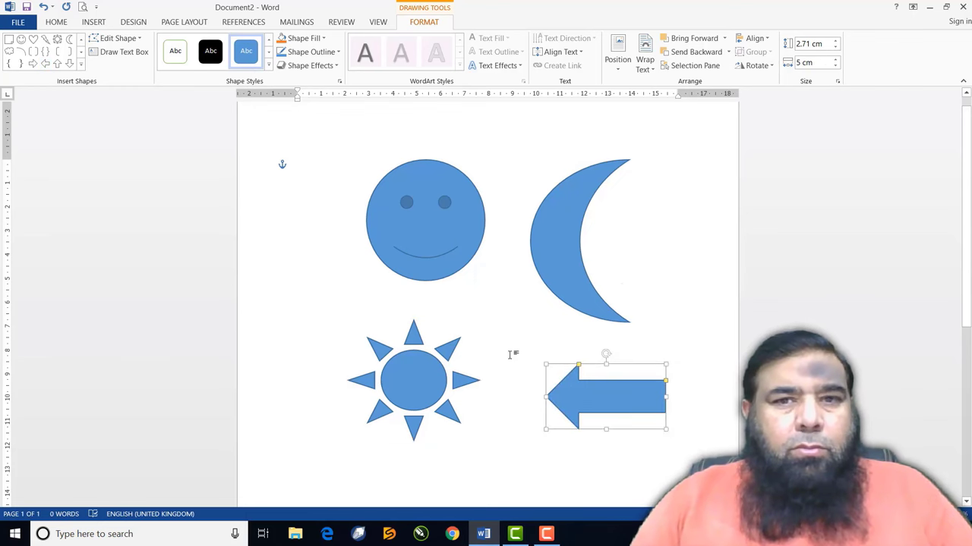
scroll(510, 352, down, 1)
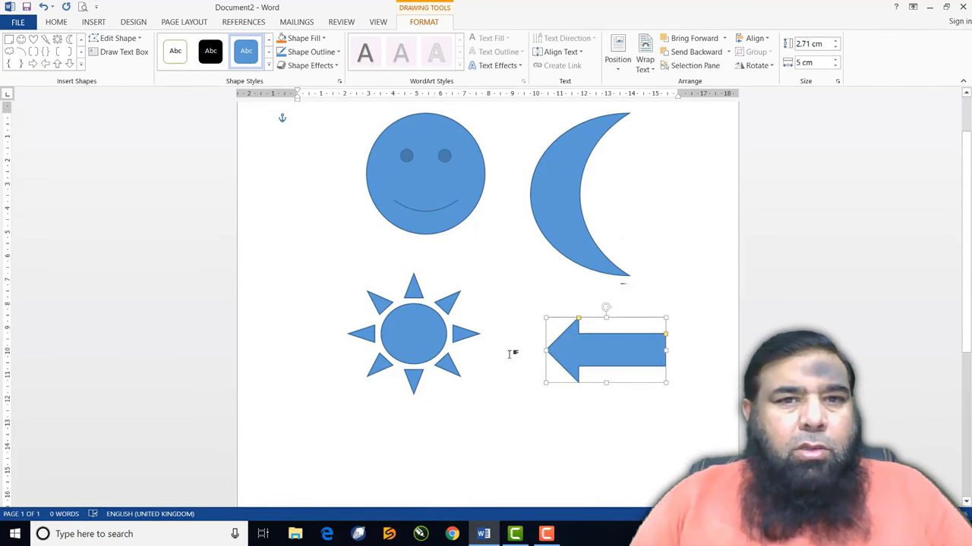
click(80, 66)
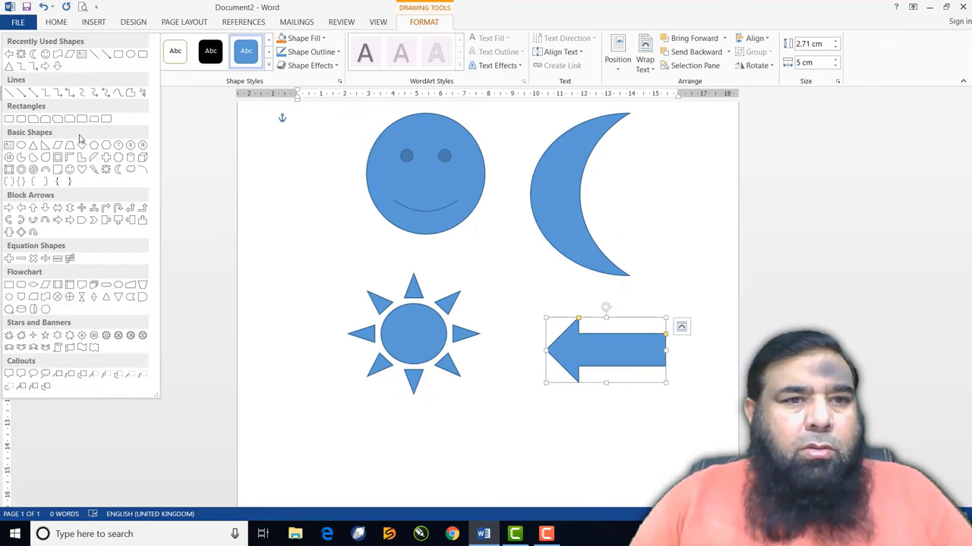
click(58, 336)
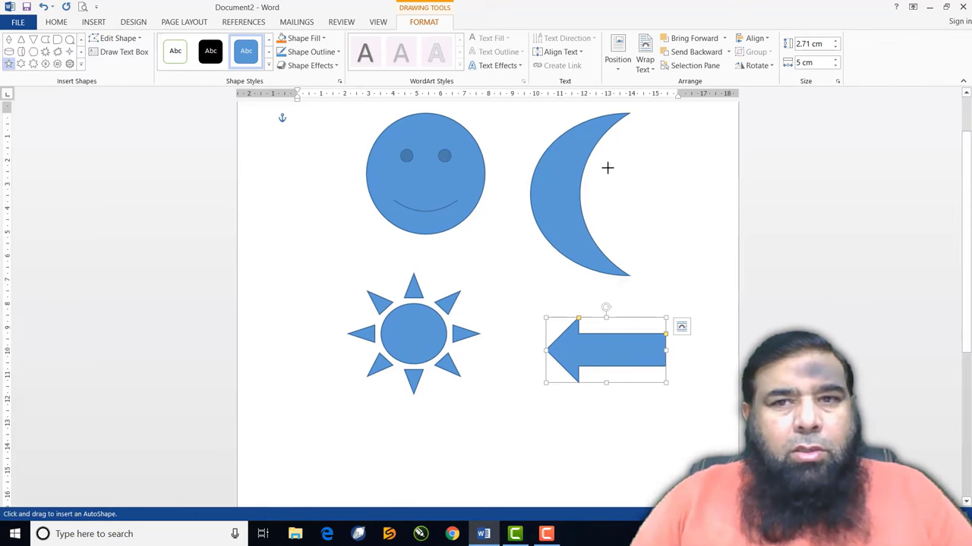
Draw a roughly 3 cm five-pointed star beside the moon and enlarge the smiley to 5.42 × 5.38 cm
mouse_move(622, 159)
mouse_down()
mouse_move(668, 211)
mouse_move(690, 219)
mouse_up()
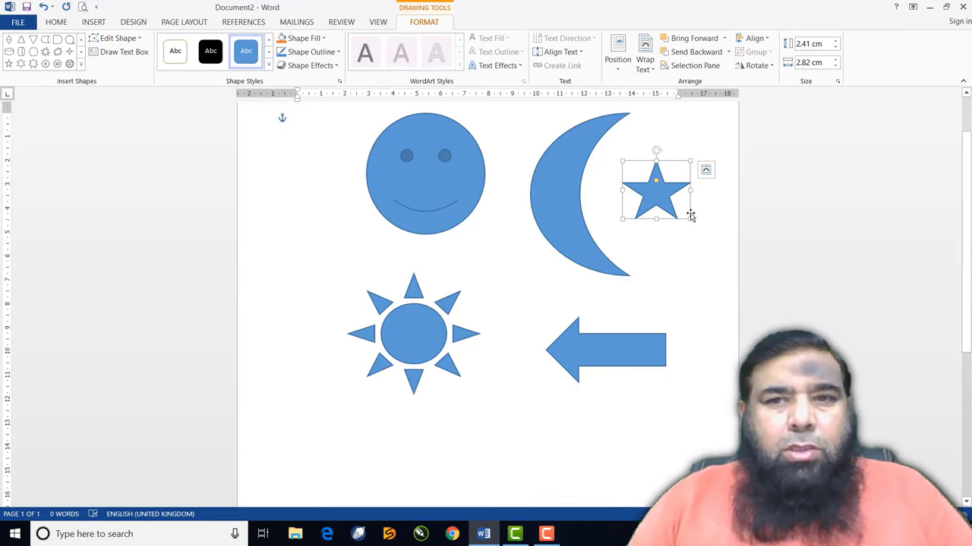
mouse_move(691, 220)
mouse_down()
mouse_move(674, 202)
mouse_move(697, 233)
mouse_up()
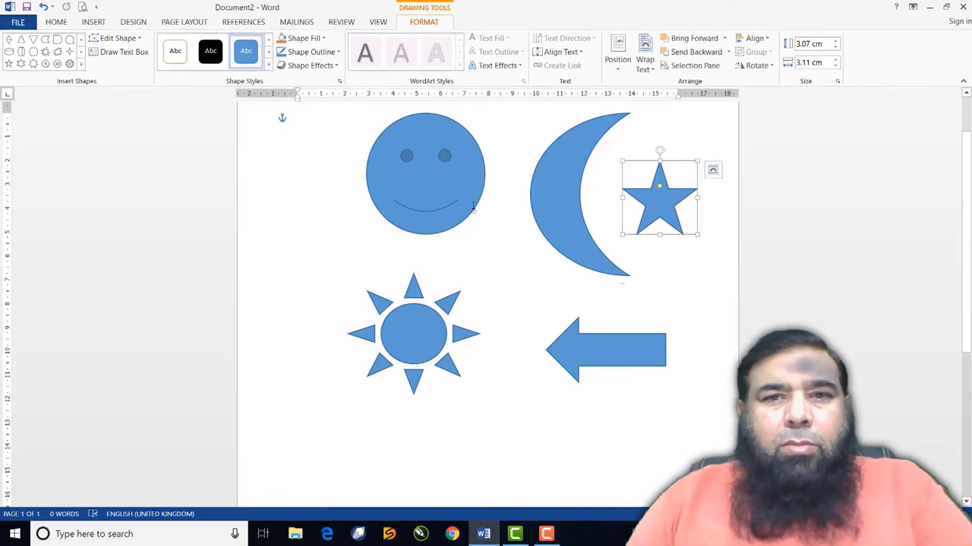
click(435, 214)
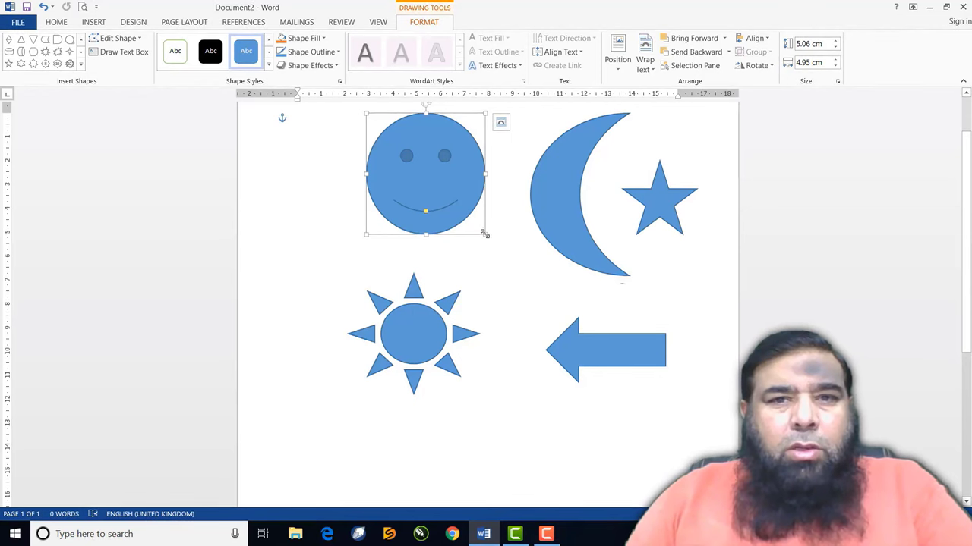
drag(484, 234, 493, 235)
mouse_move(366, 175)
mouse_down()
mouse_move(392, 171)
mouse_move(362, 175)
mouse_up()
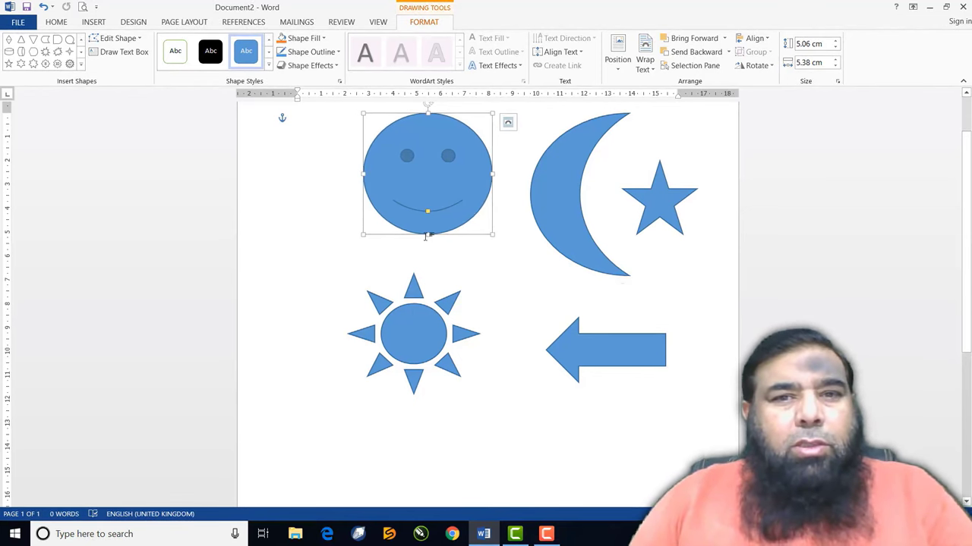
drag(428, 236, 428, 243)
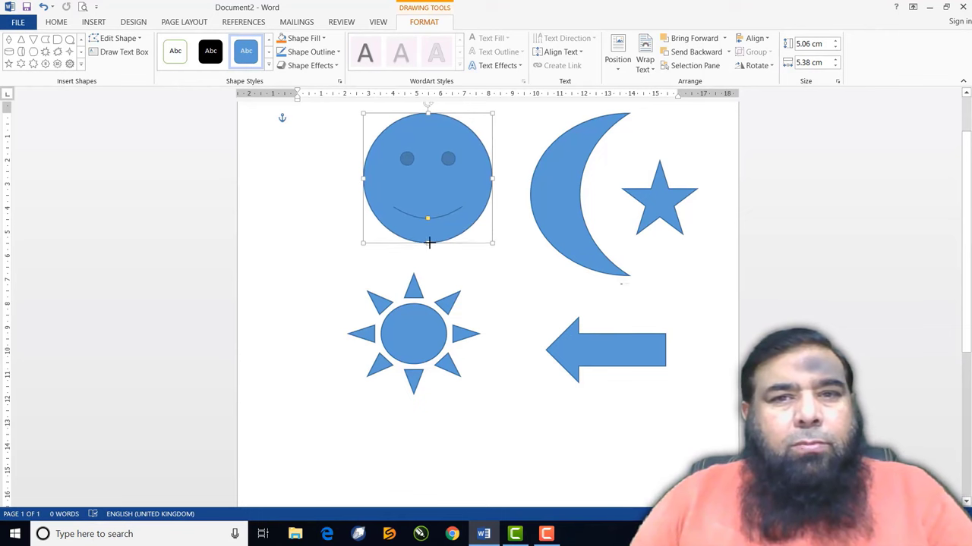
click(437, 330)
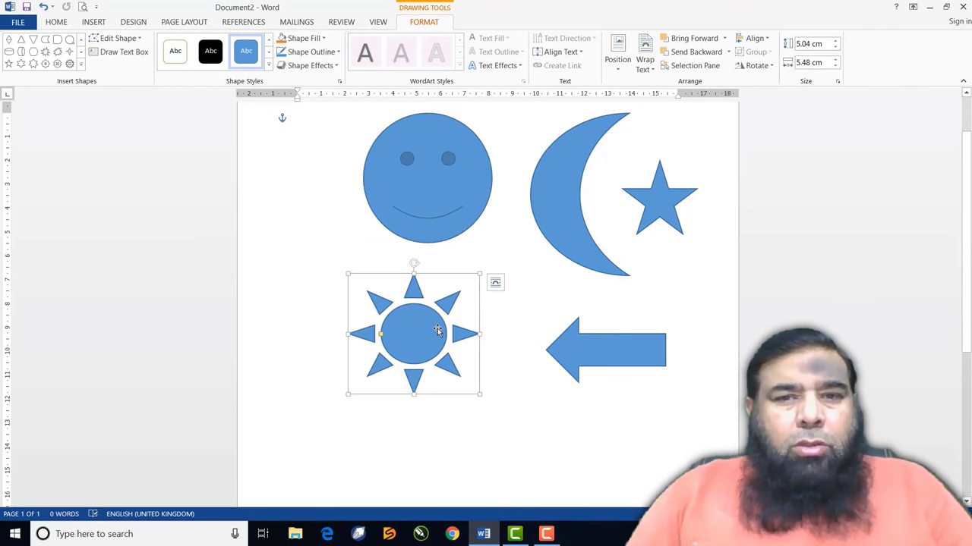
click(440, 199)
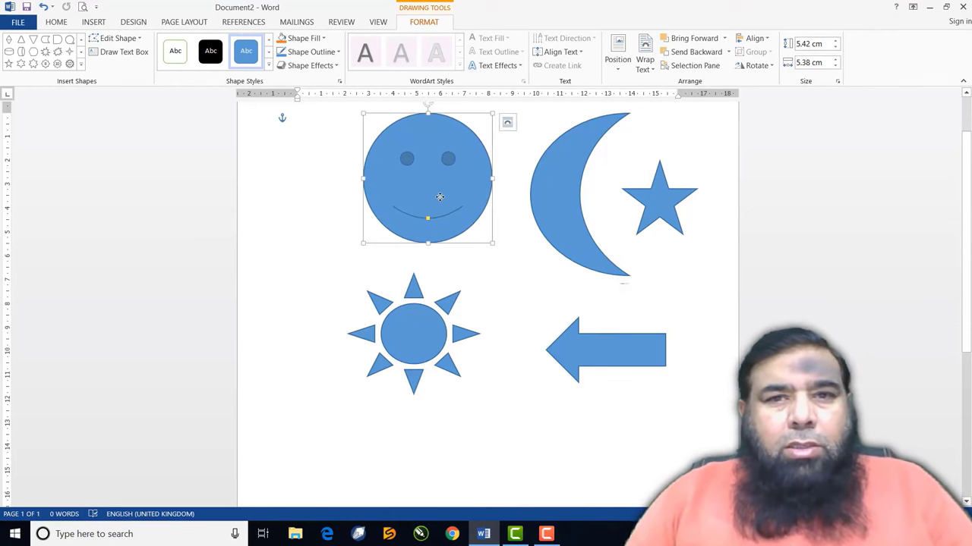
click(569, 220)
Tilt, thin and shrink the crescent moon to 5.85 × 2.87 cm so it curves around the star
drag(588, 138, 563, 164)
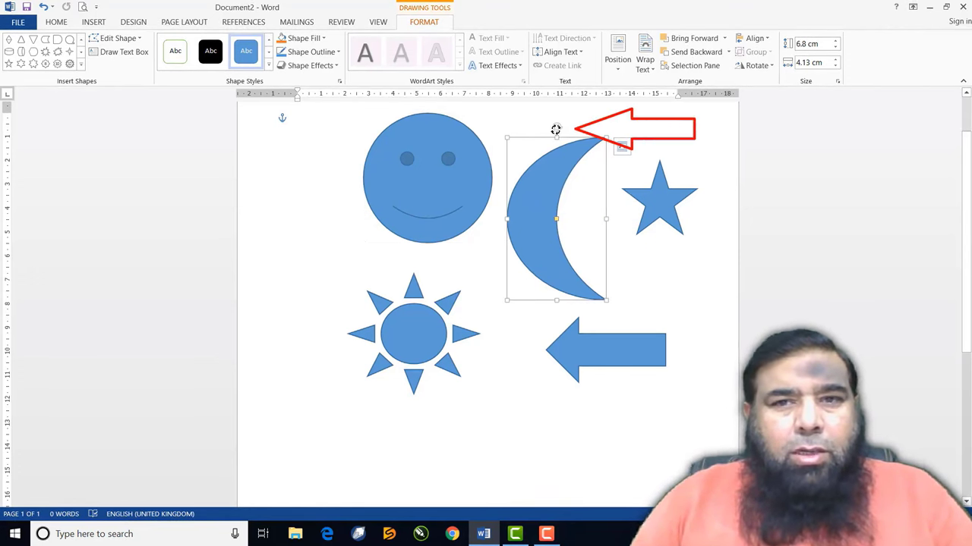
drag(556, 130, 523, 149)
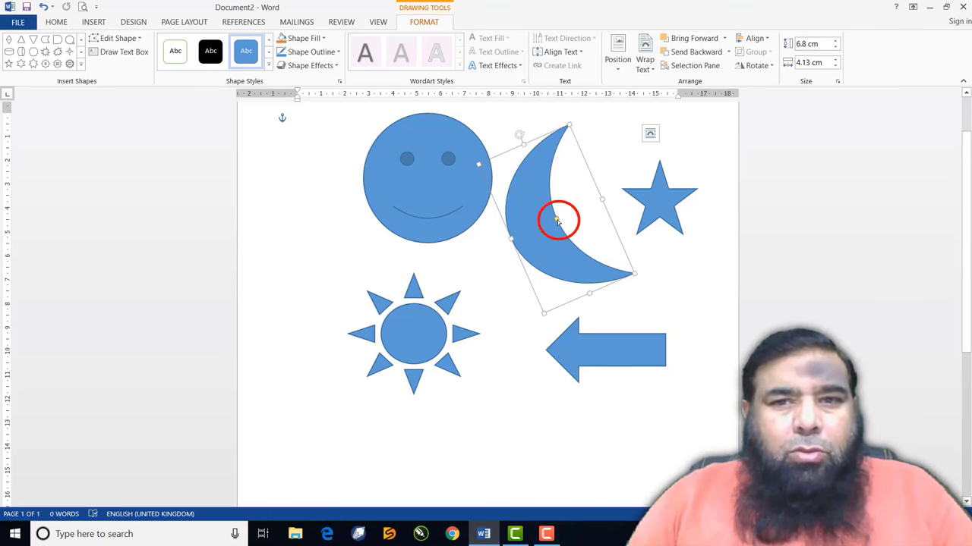
drag(556, 221, 521, 232)
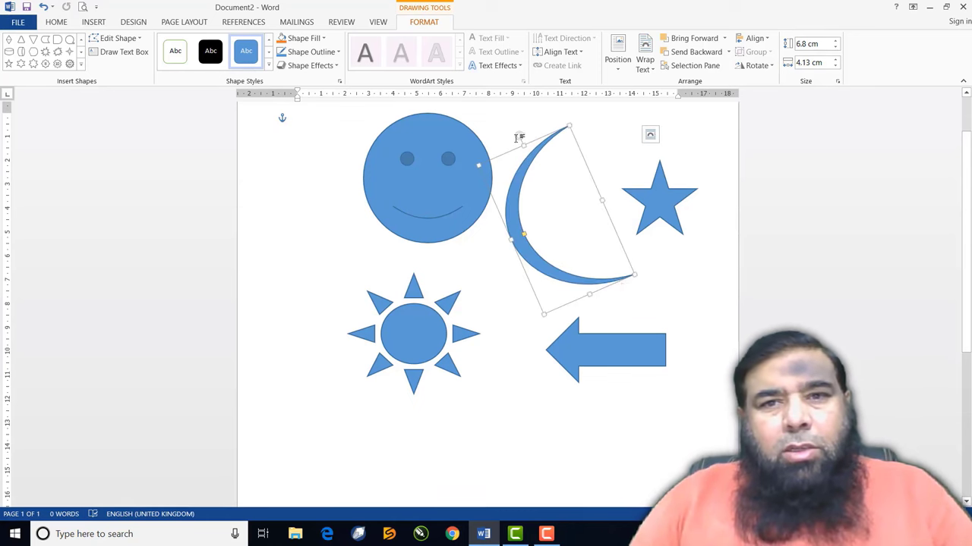
mouse_move(516, 136)
mouse_down()
mouse_move(536, 132)
mouse_move(519, 137)
mouse_up()
drag(635, 273, 601, 265)
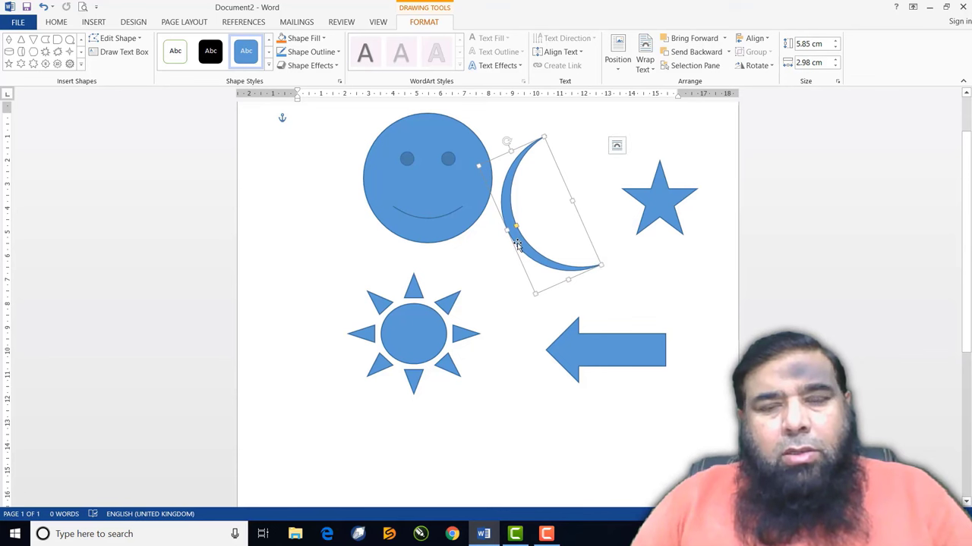
mouse_move(573, 203)
mouse_down()
mouse_move(558, 205)
mouse_move(581, 200)
mouse_move(570, 203)
mouse_up()
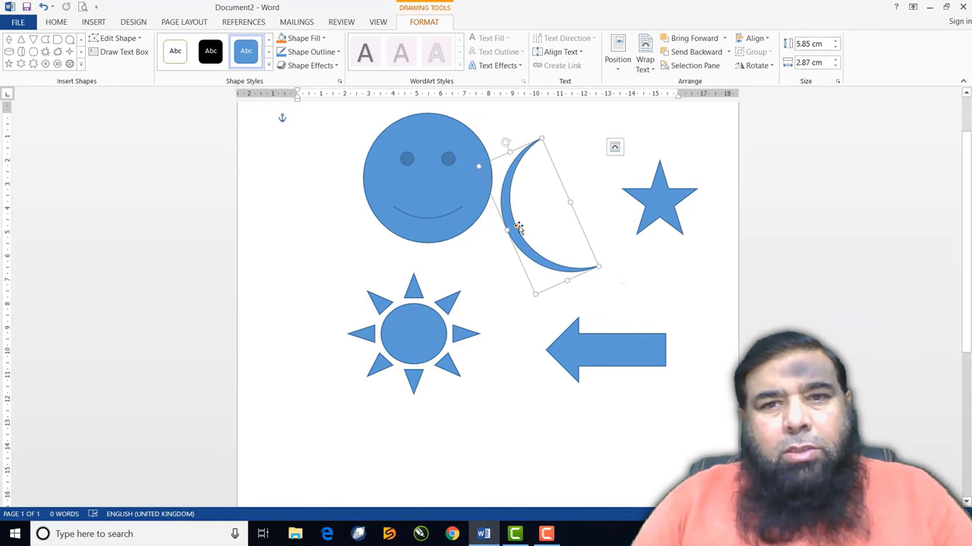
drag(516, 227, 626, 261)
click(454, 213)
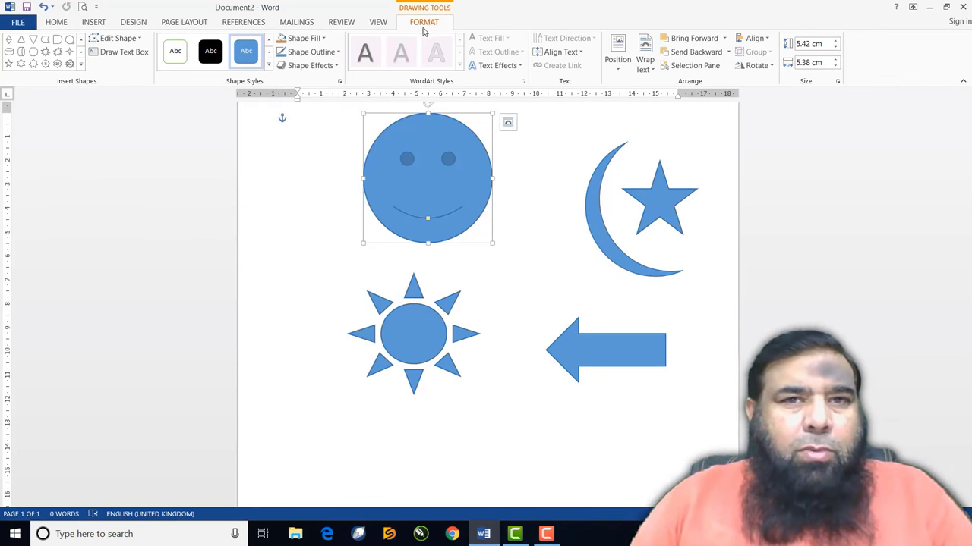
Give the smiley face the orange shape style and turn its smile into a frown
click(269, 65)
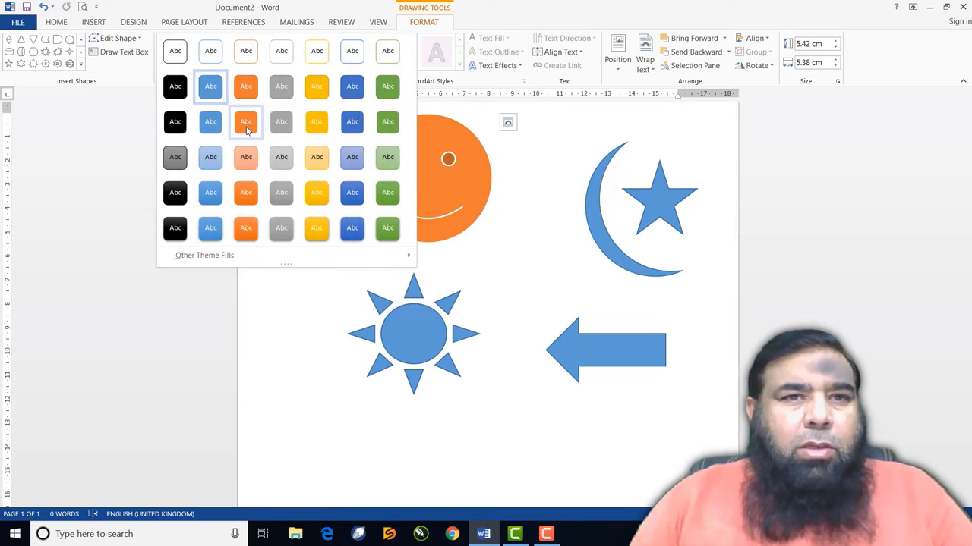
click(246, 128)
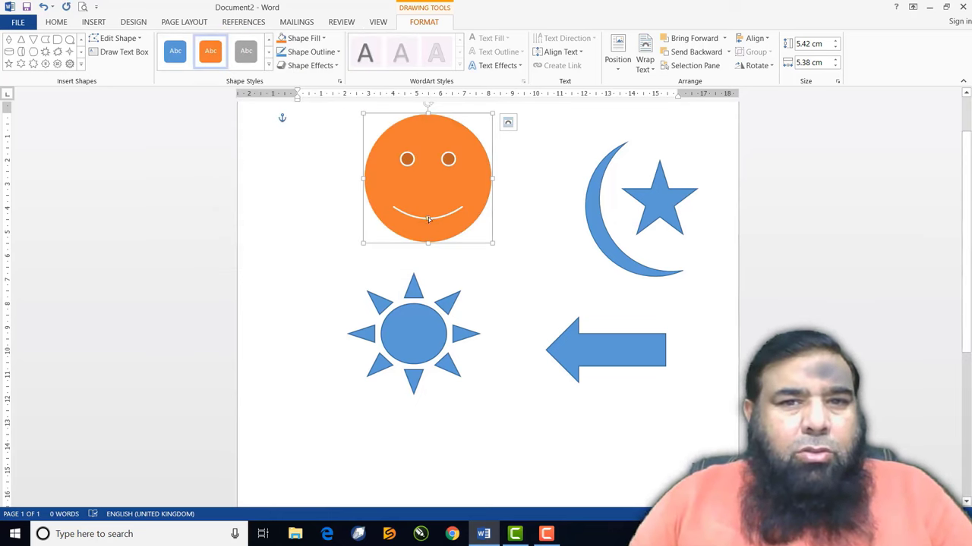
drag(428, 220, 429, 206)
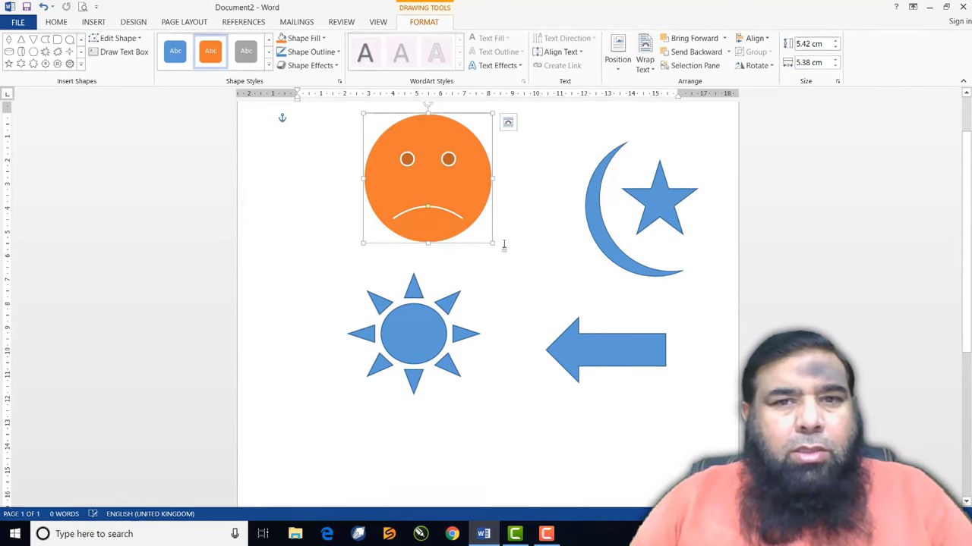
click(429, 321)
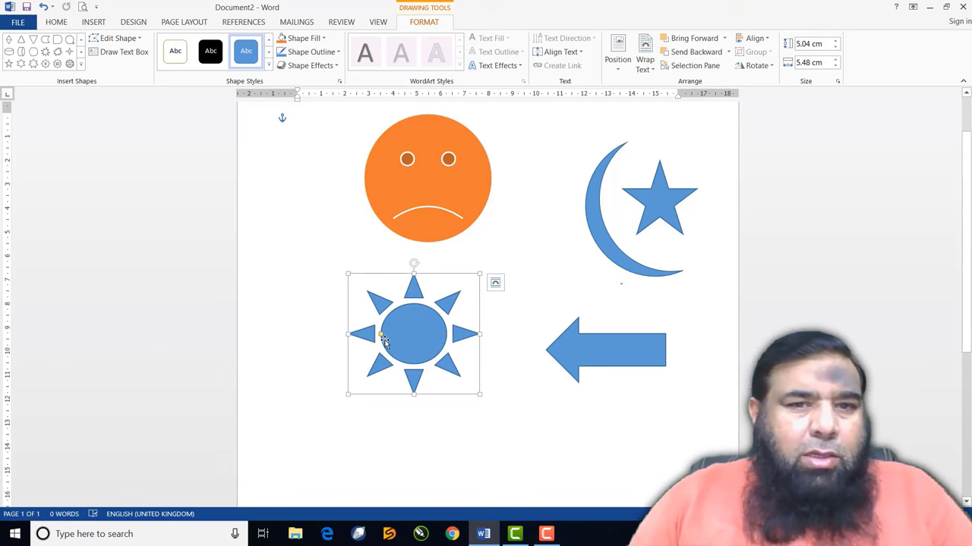
Reshape the sun's central disc and rays with its yellow adjustment handle
drag(381, 336, 392, 337)
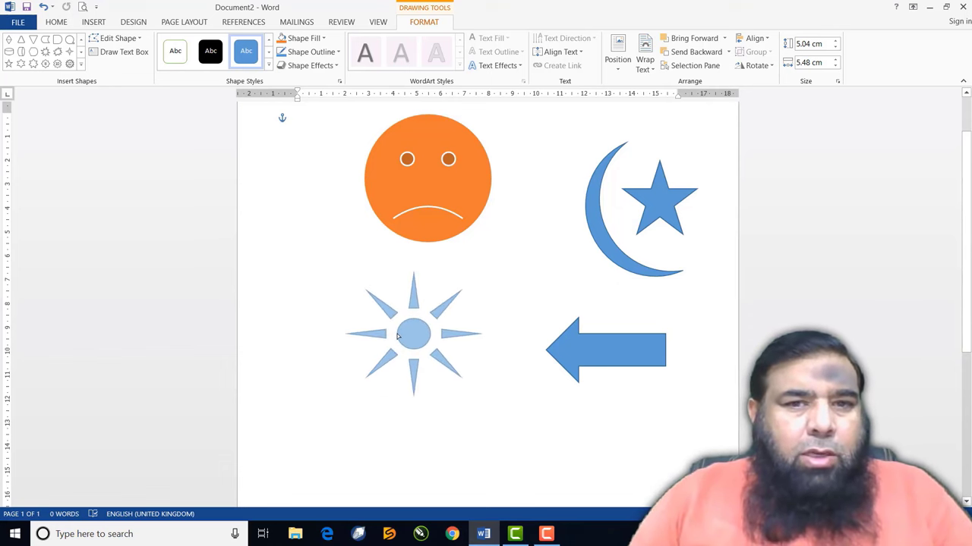
click(395, 336)
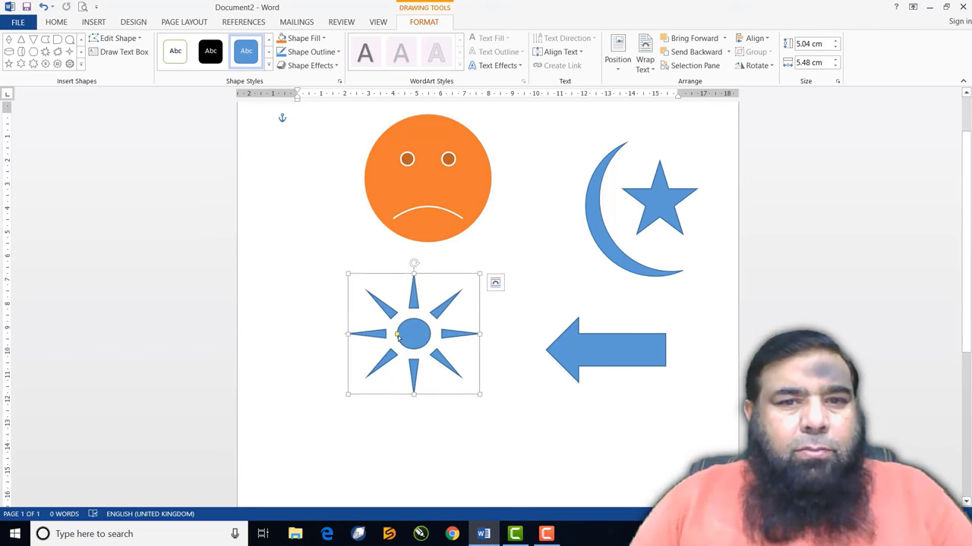
drag(396, 336, 376, 343)
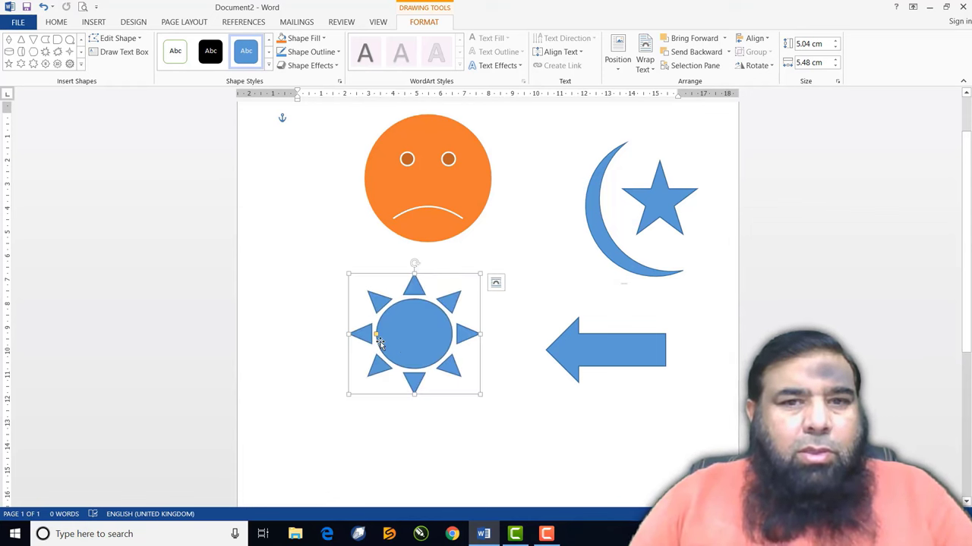
Paste a copy of the sun over the original, rotate it and thin its rays into spikes
right_click(430, 337)
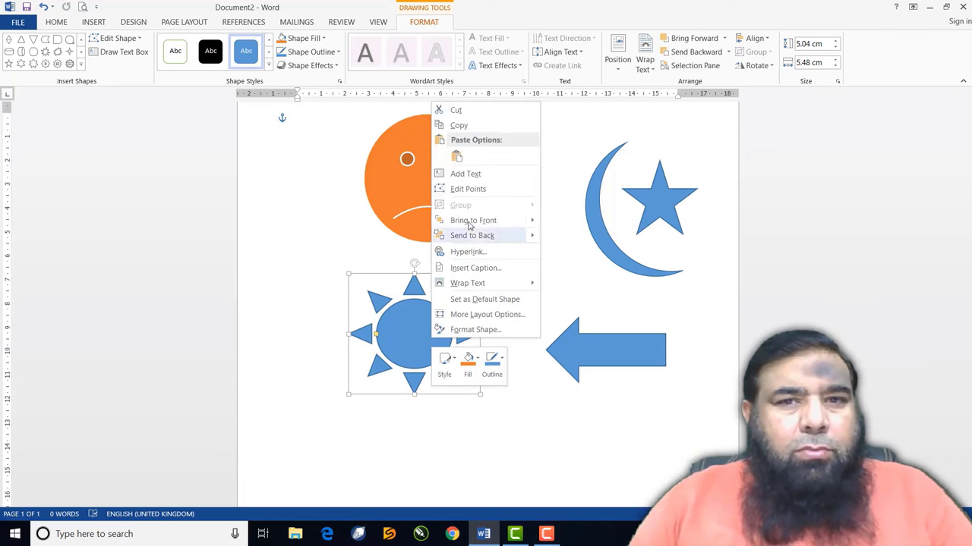
click(460, 126)
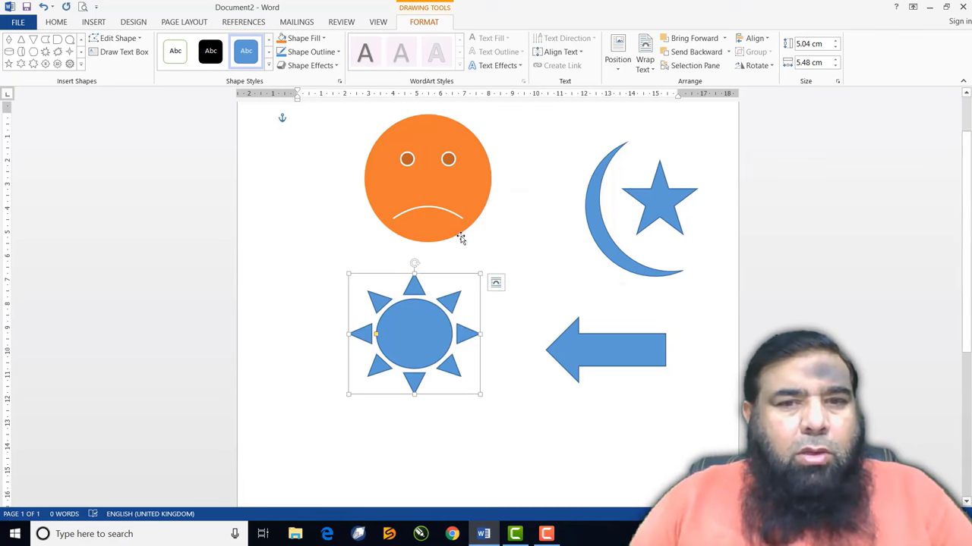
right_click(436, 333)
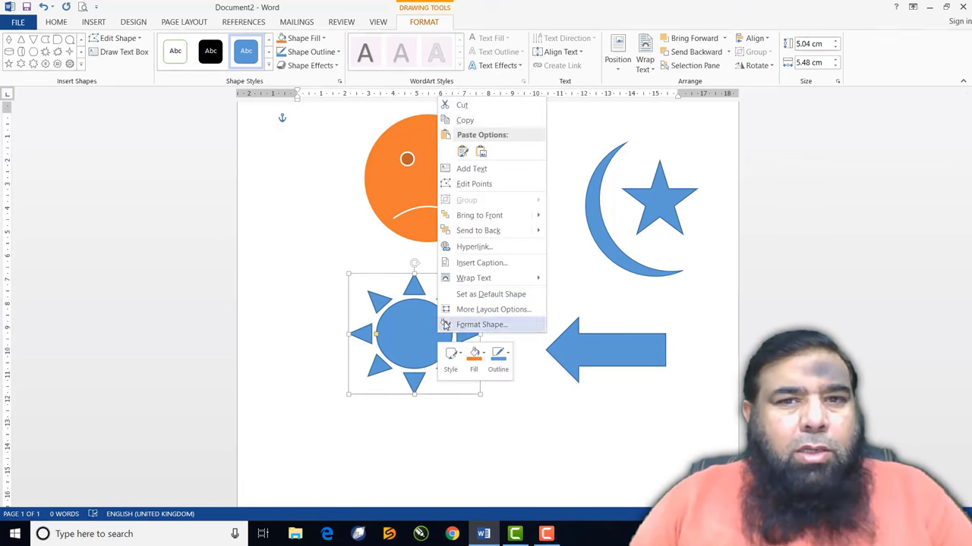
click(462, 154)
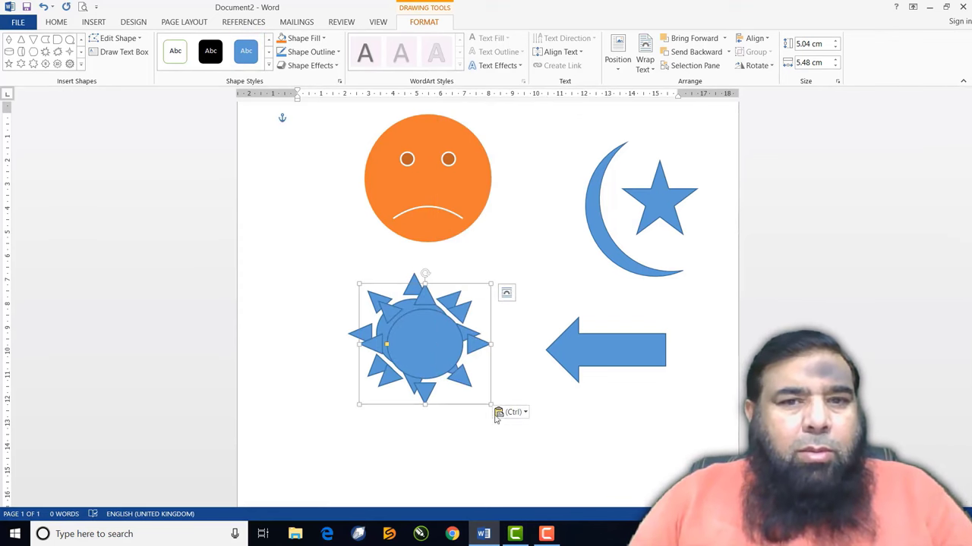
drag(435, 355, 422, 343)
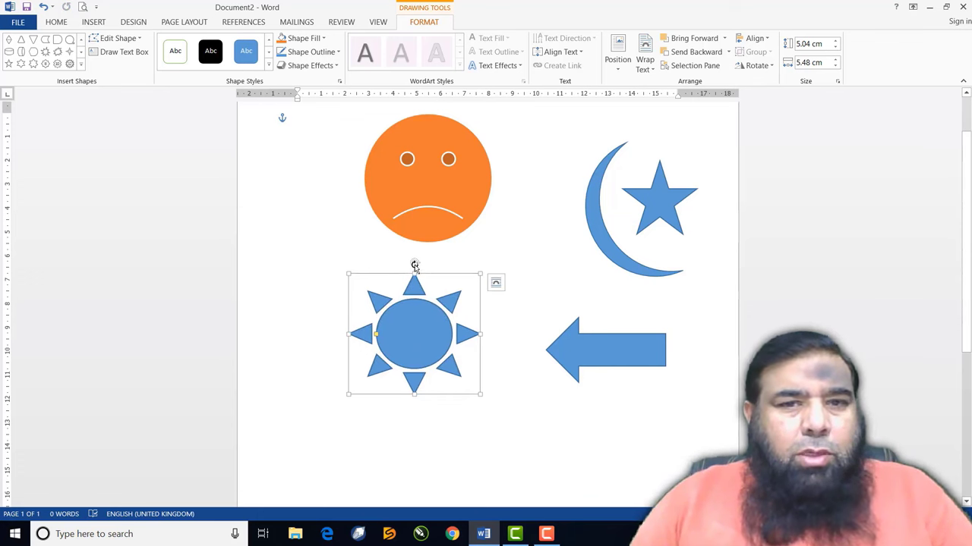
drag(415, 264, 438, 271)
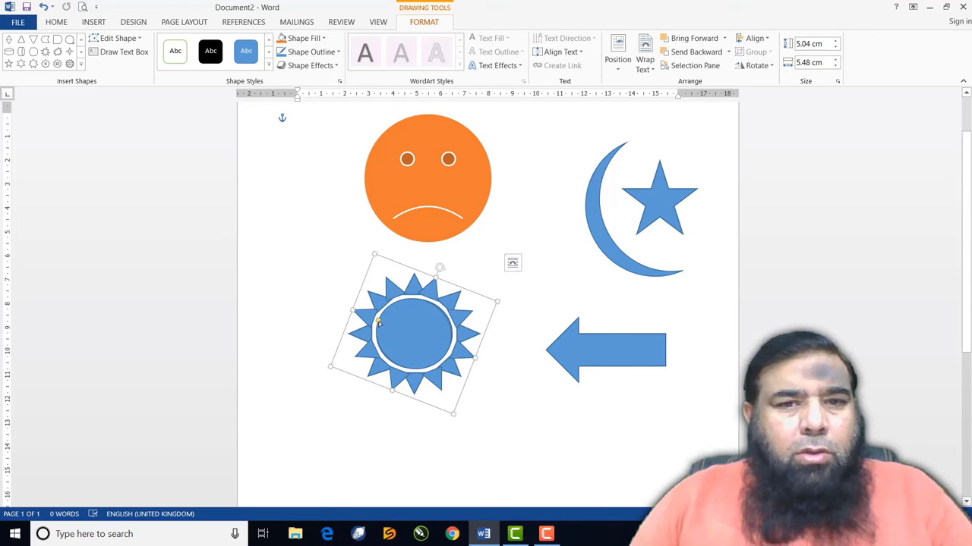
drag(378, 322, 403, 332)
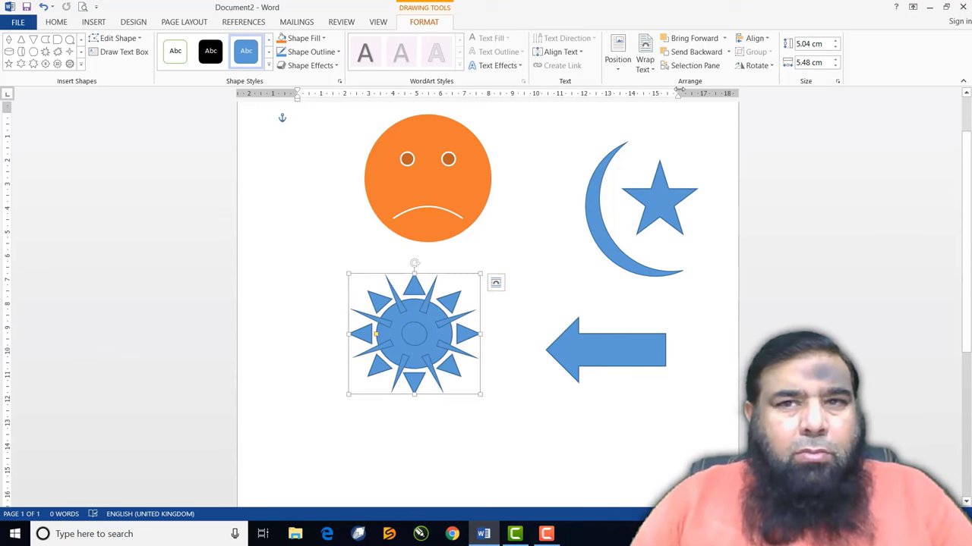
Bring the rotated sun copy to the front of the stacking order
click(723, 39)
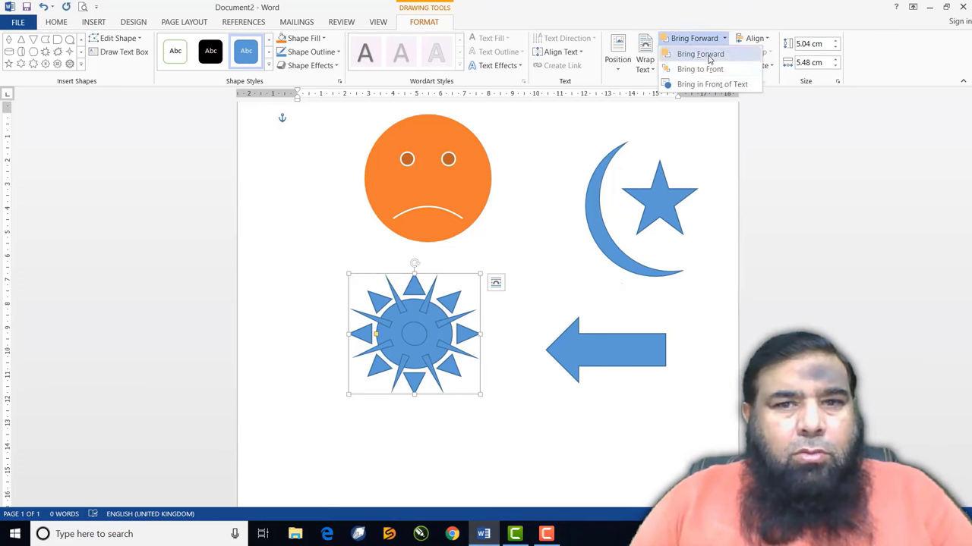
click(702, 54)
click(724, 39)
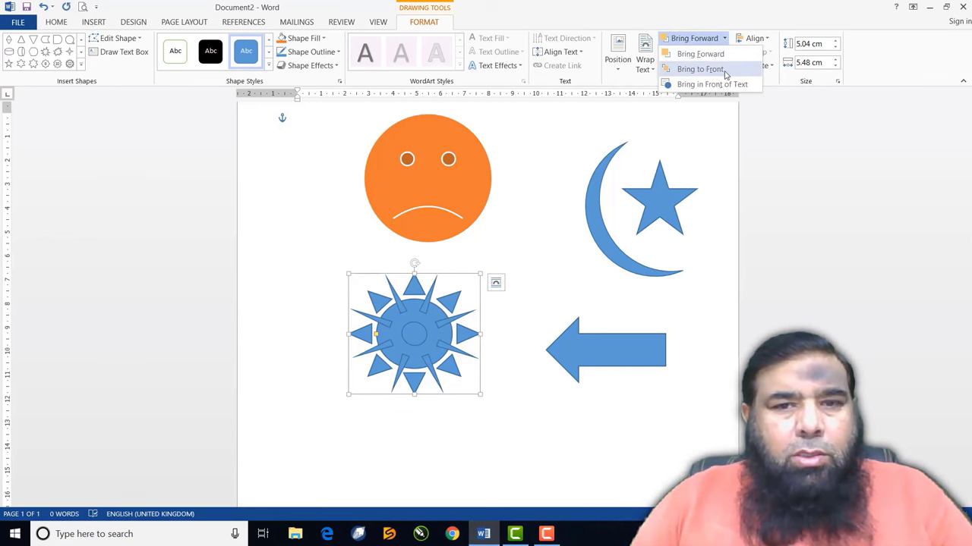
click(700, 68)
click(574, 281)
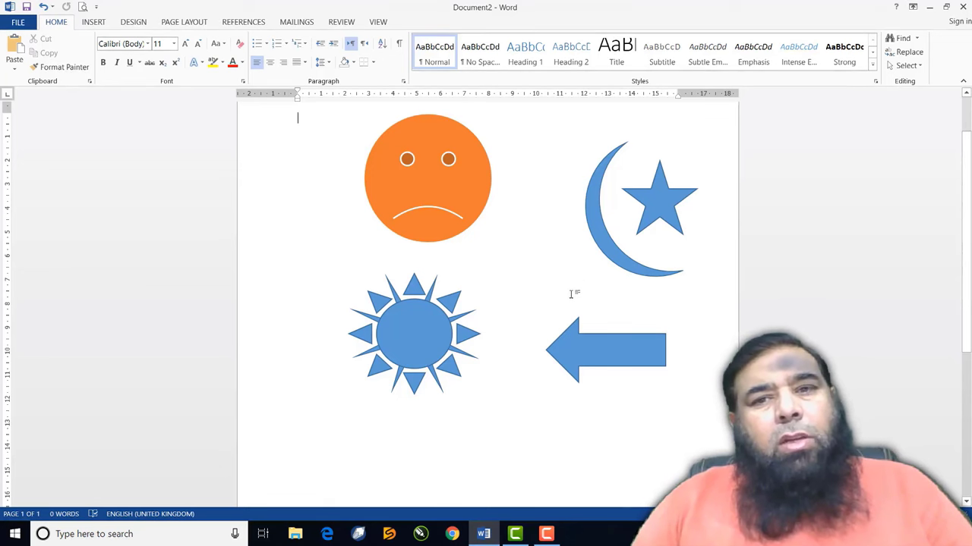
Move the block arrow closer to the sun, lengthen its arrowhead and turn it upward
mouse_move(588, 342)
mouse_down()
mouse_move(570, 310)
mouse_move(554, 307)
mouse_up()
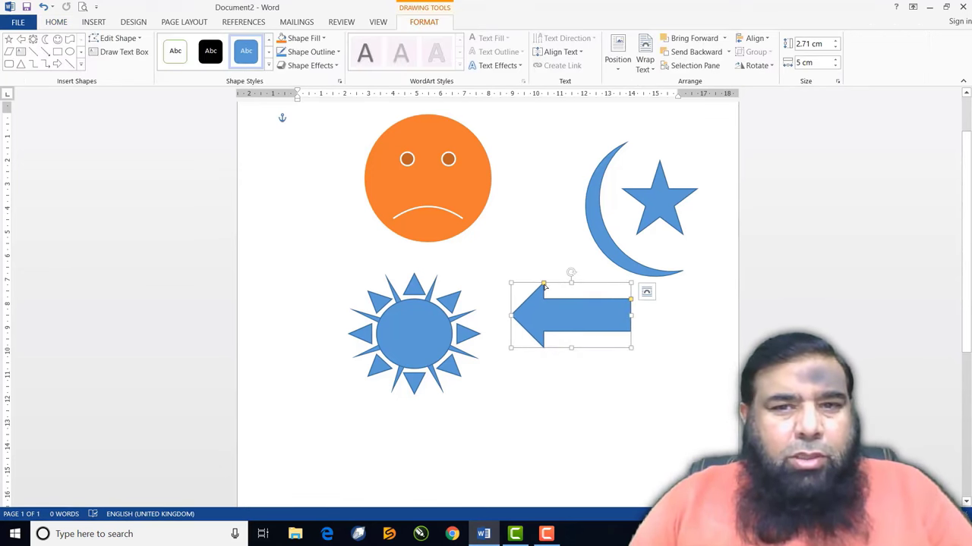
drag(543, 284, 542, 307)
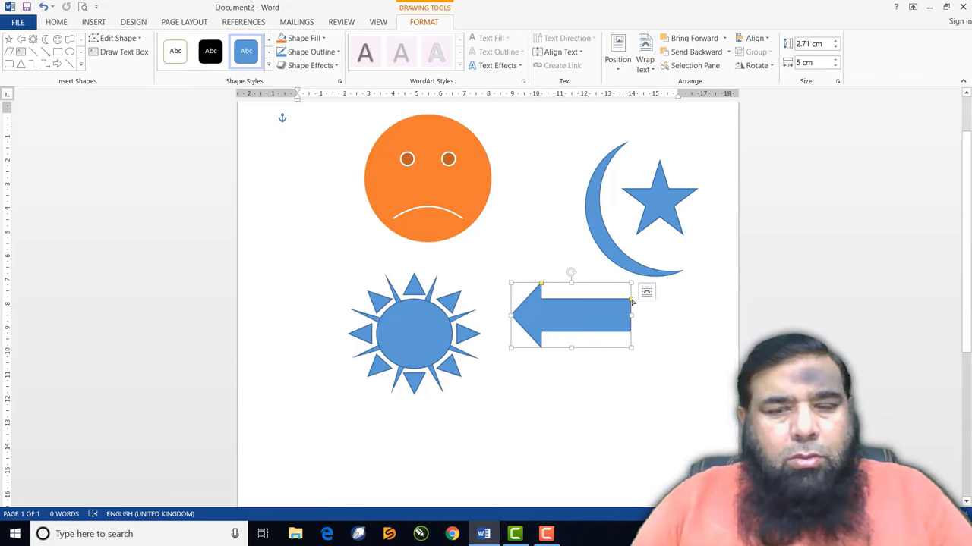
mouse_move(631, 301)
mouse_down()
mouse_move(603, 298)
mouse_move(631, 301)
mouse_move(631, 313)
mouse_move(631, 290)
mouse_up()
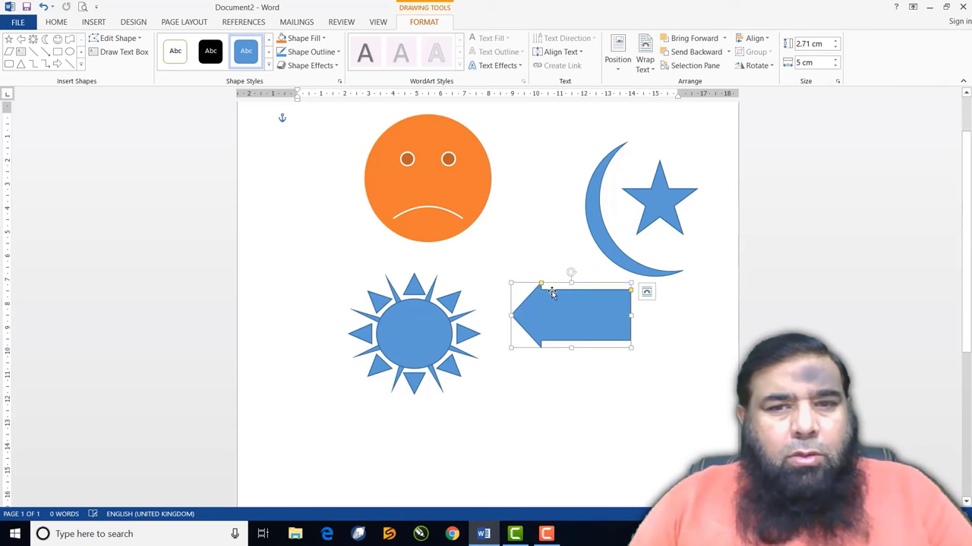
drag(544, 286, 577, 291)
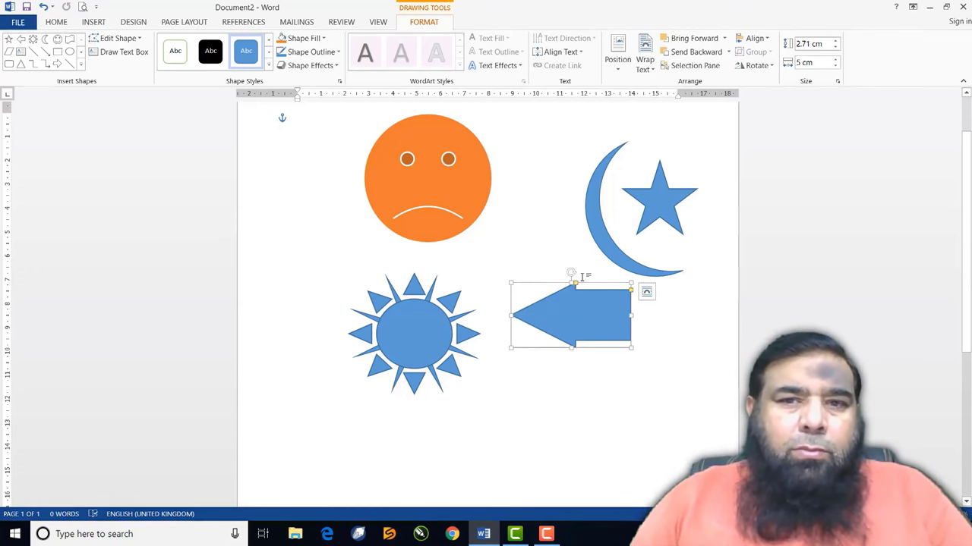
drag(573, 273, 607, 319)
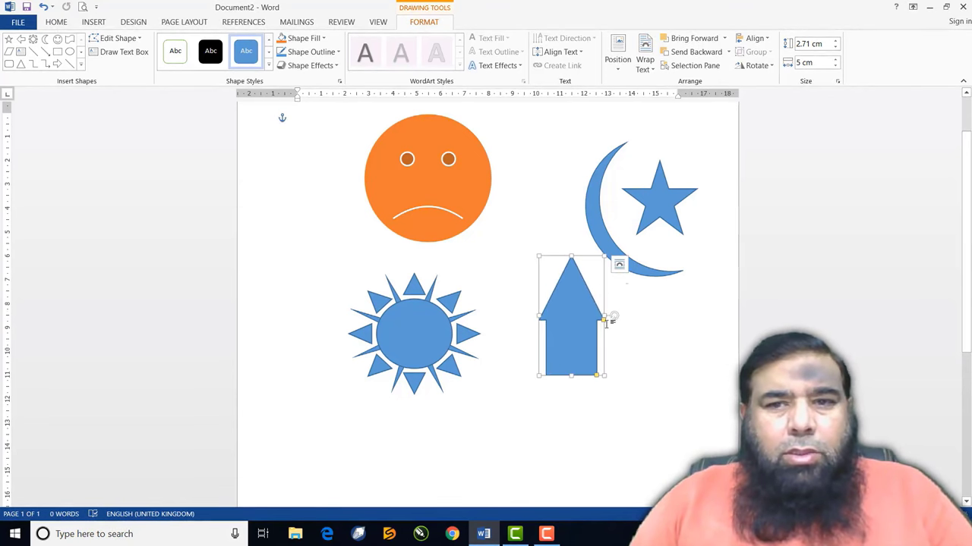
Rotate the arrow to point right and thin its shaft, leaving it 3 × 5 cm
click(615, 315)
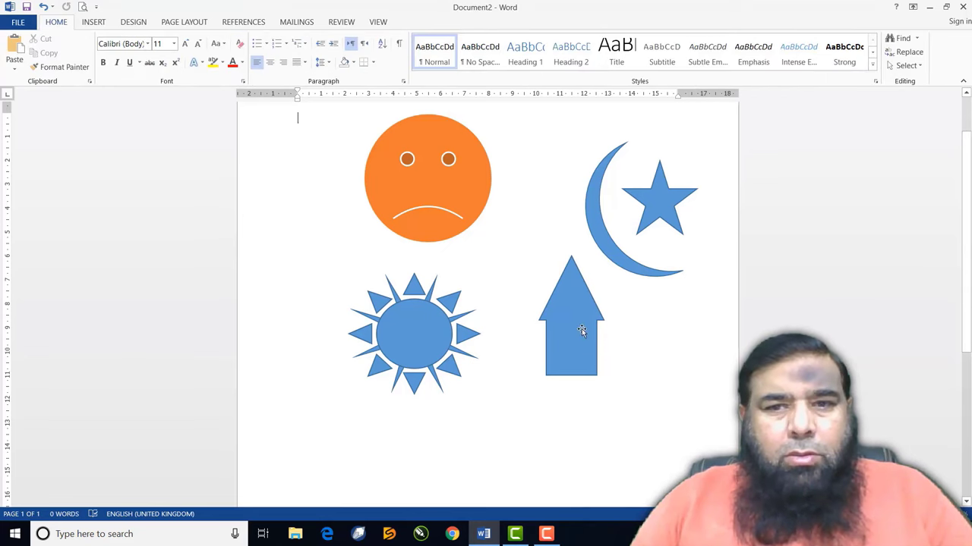
click(581, 325)
mouse_move(537, 313)
mouse_down()
mouse_move(514, 314)
mouse_move(531, 314)
mouse_up()
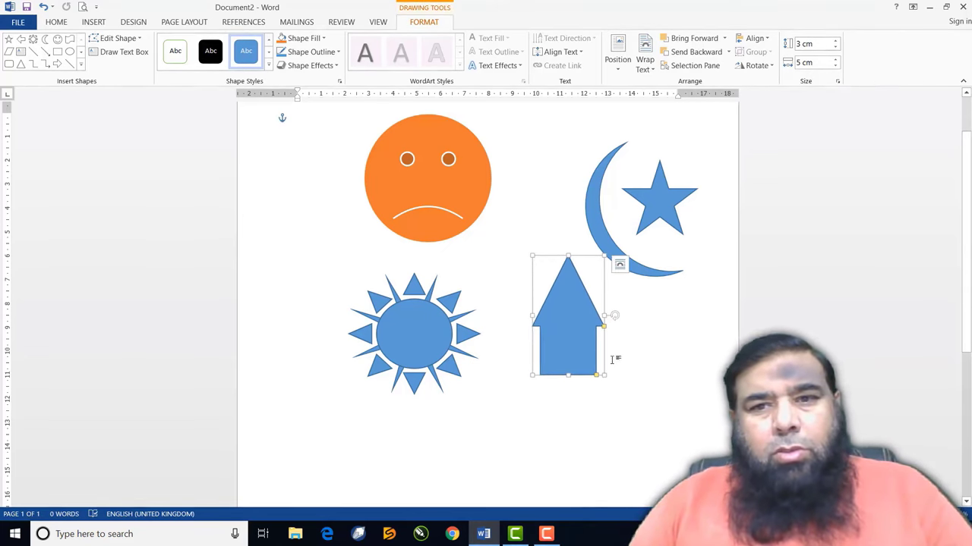
drag(616, 320, 568, 381)
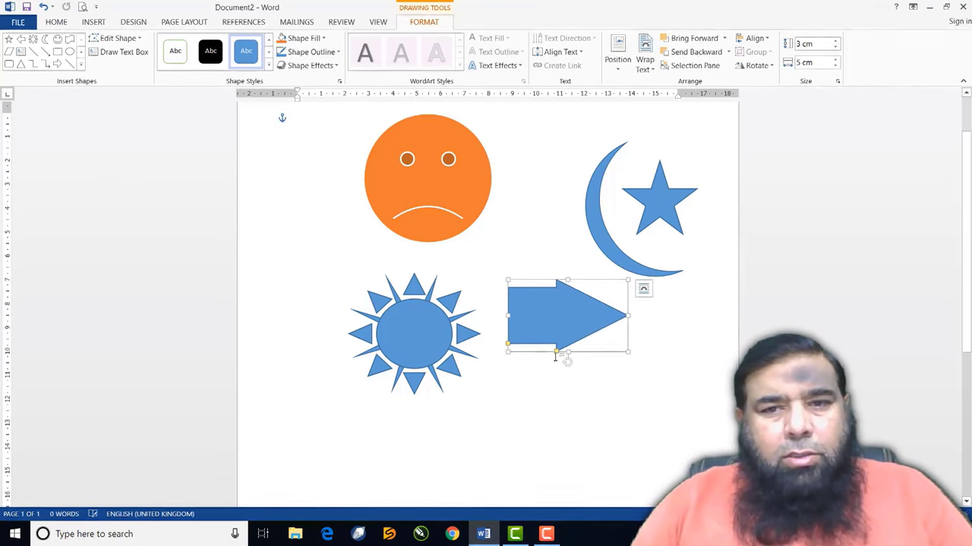
drag(559, 347, 567, 333)
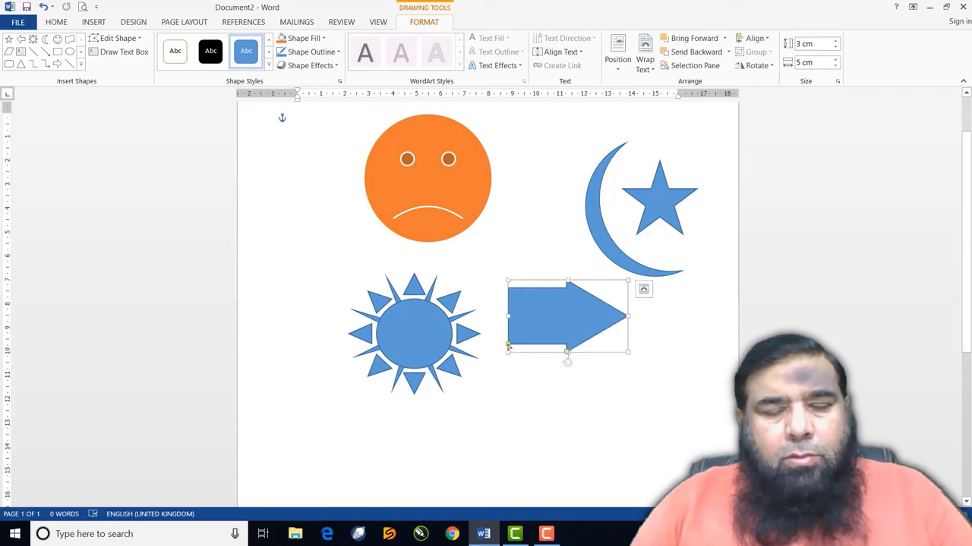
drag(507, 346, 508, 332)
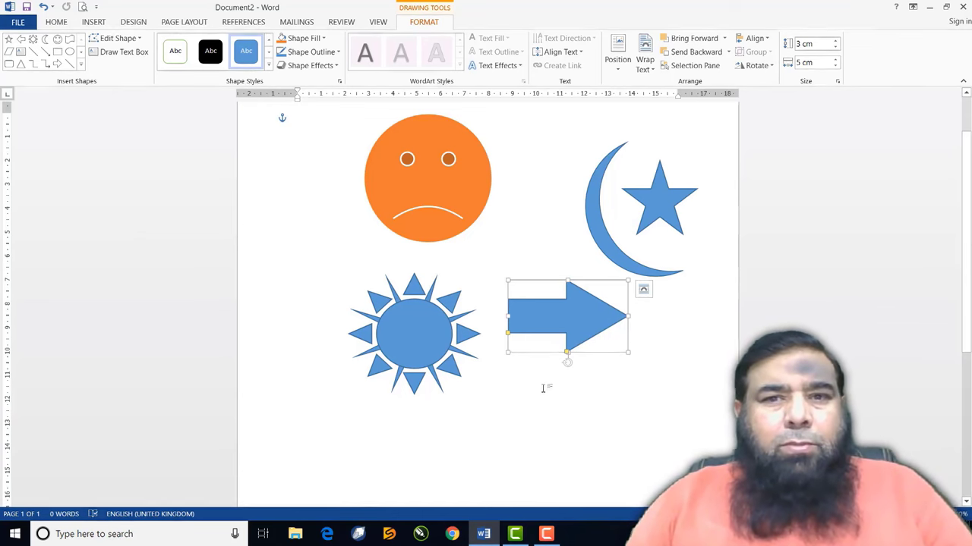
Clear all shapes from the page and draw a triangle near the top
key(ctrl+a)
key(ctrl+a)
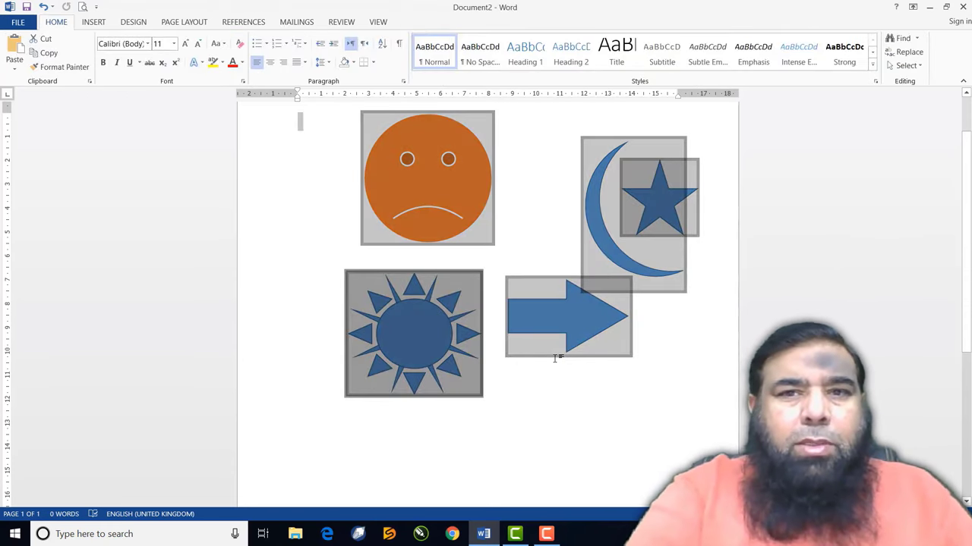
key(Delete)
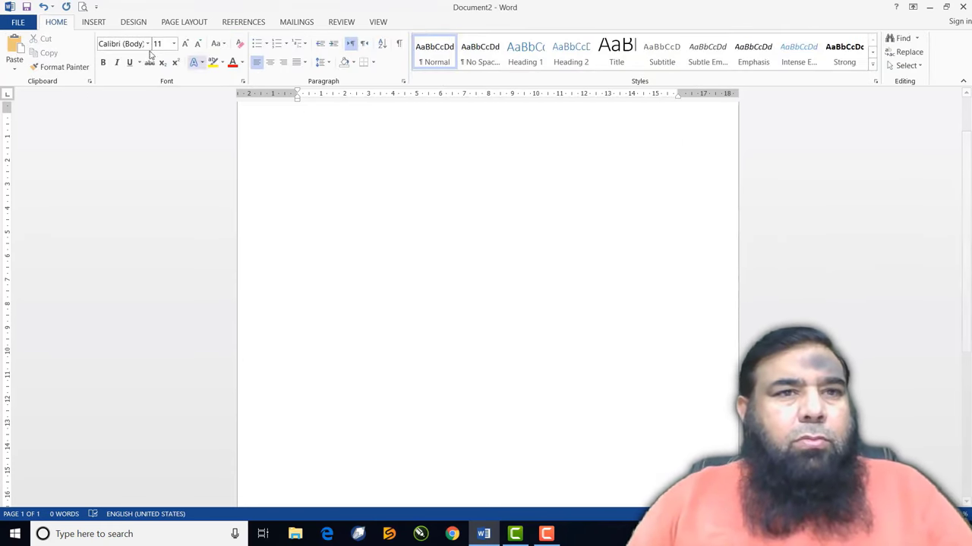
click(98, 22)
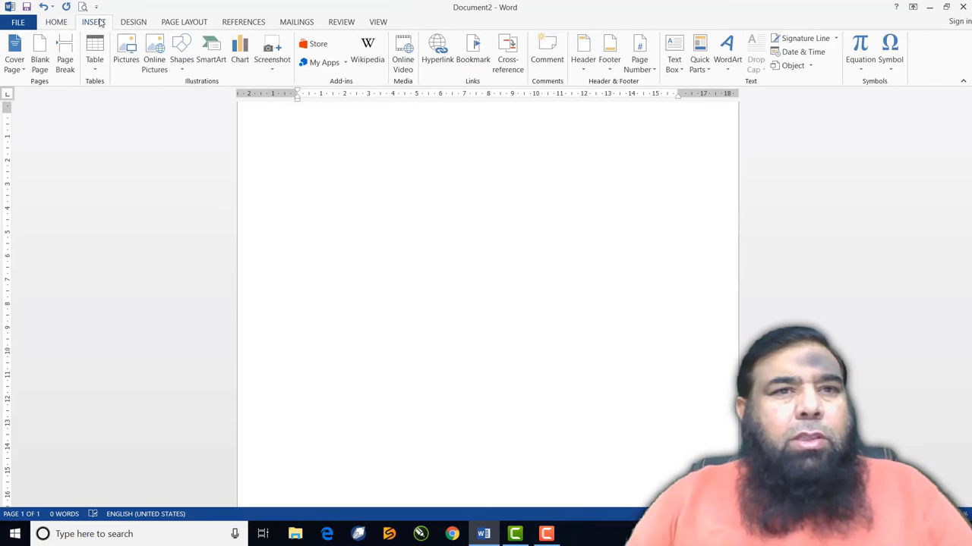
click(182, 63)
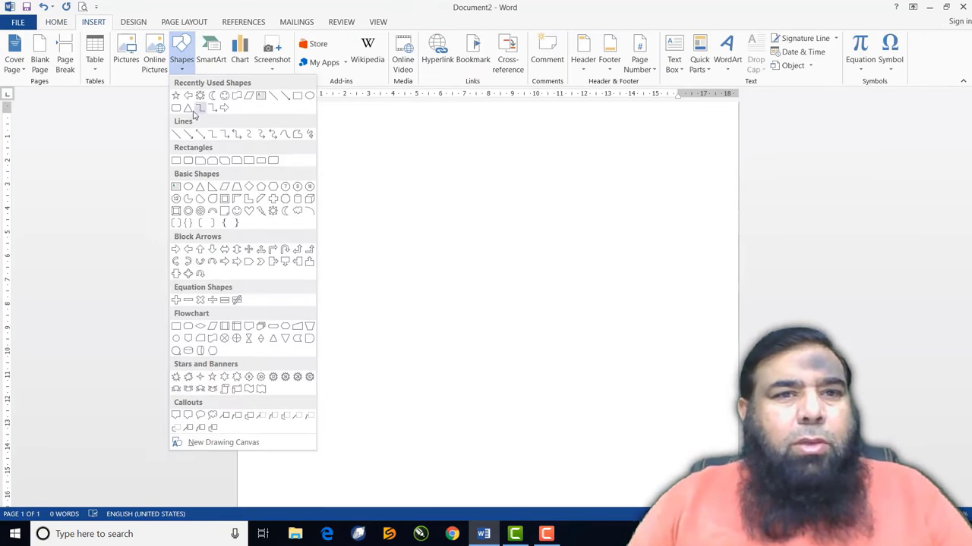
click(188, 108)
mouse_move(431, 185)
mouse_down()
mouse_move(501, 267)
mouse_move(546, 288)
mouse_up()
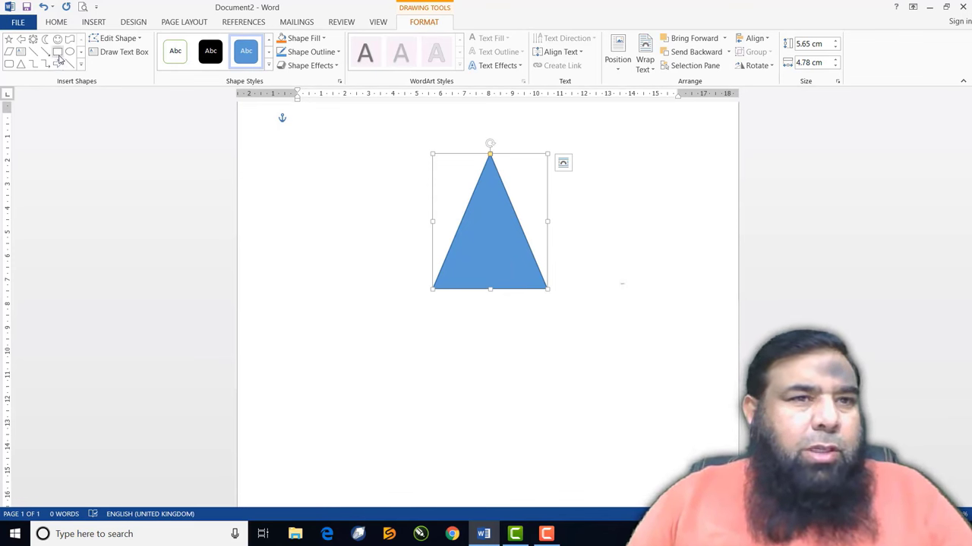
Draw a wide rectangle across the triangle with a small sun at its left end
click(58, 53)
drag(347, 193, 632, 274)
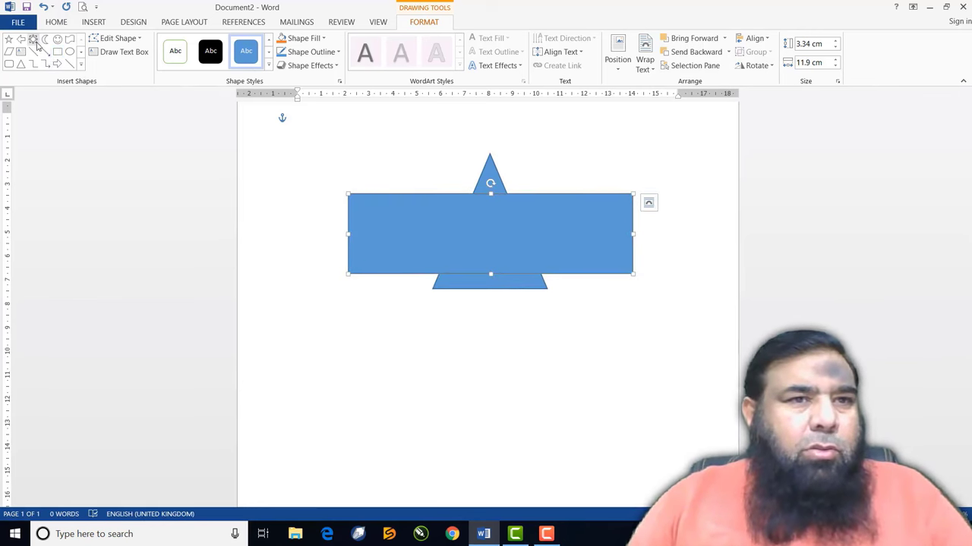
click(32, 41)
drag(360, 205, 387, 239)
click(339, 267)
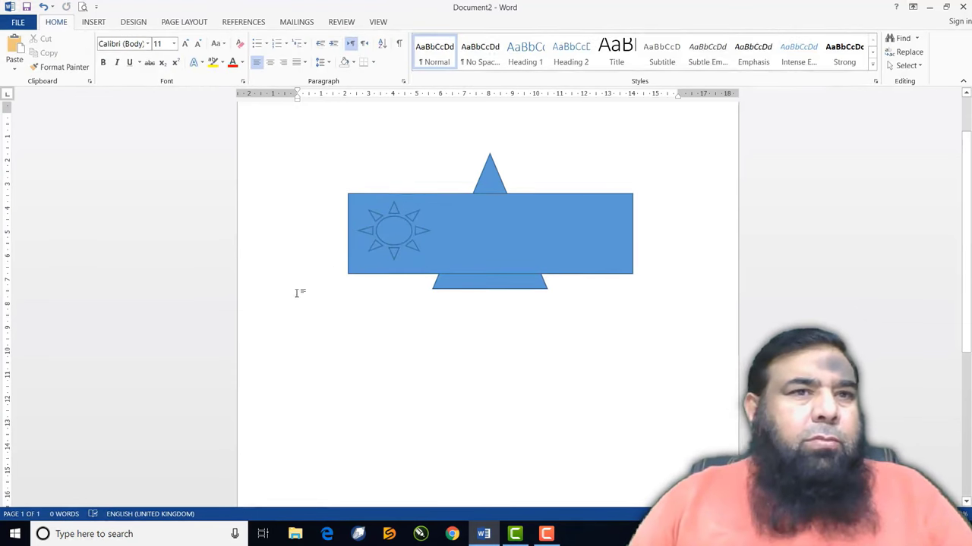
click(483, 180)
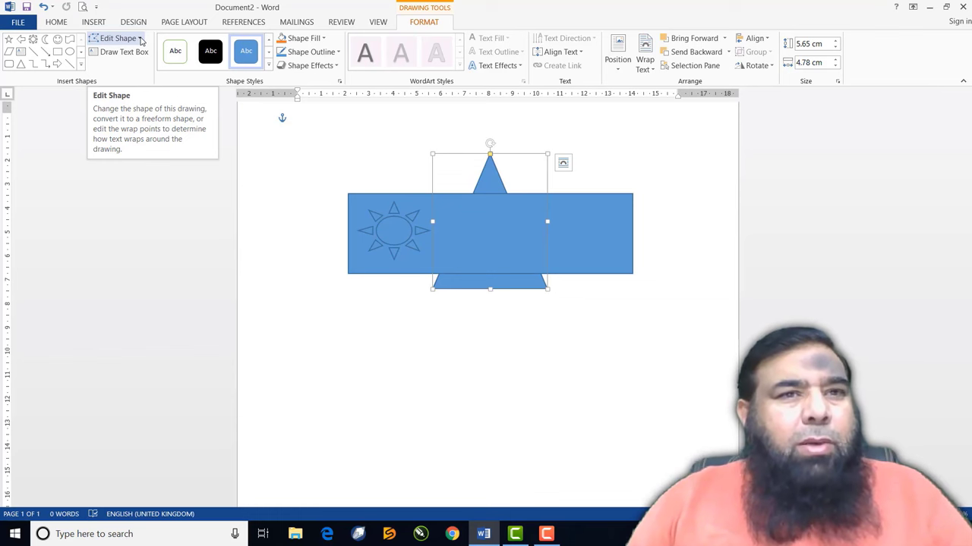
Change the triangle into a parallelogram and move it below the rectangle
click(141, 38)
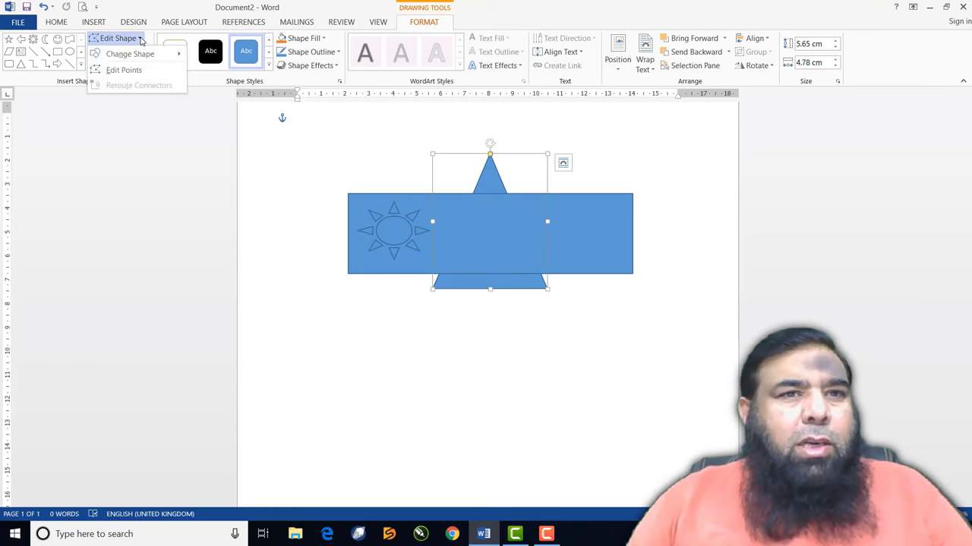
mouse_move(135, 60)
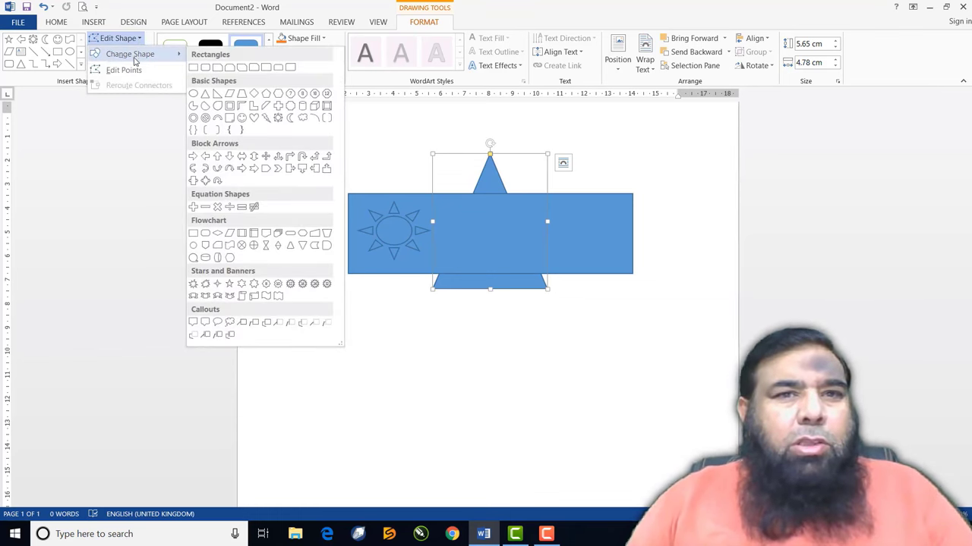
click(230, 95)
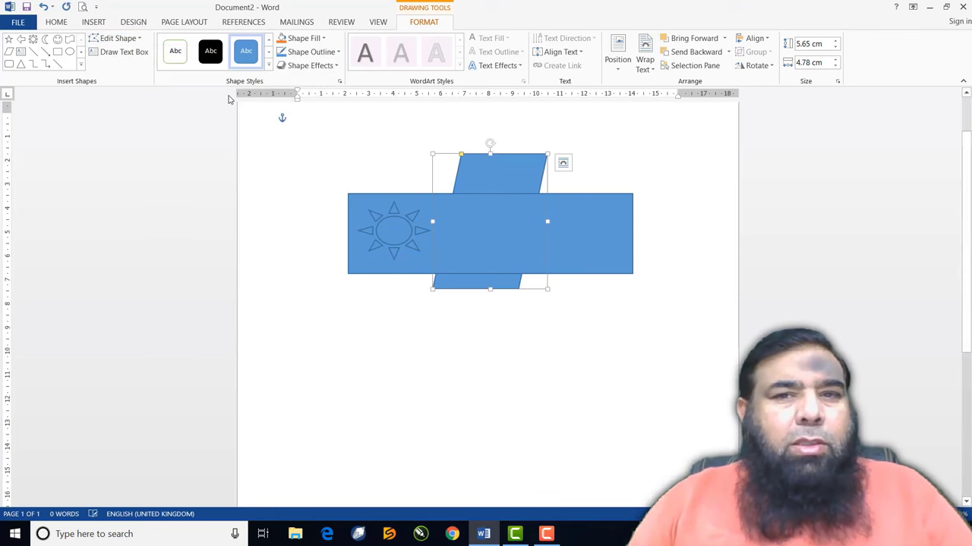
drag(526, 177, 514, 341)
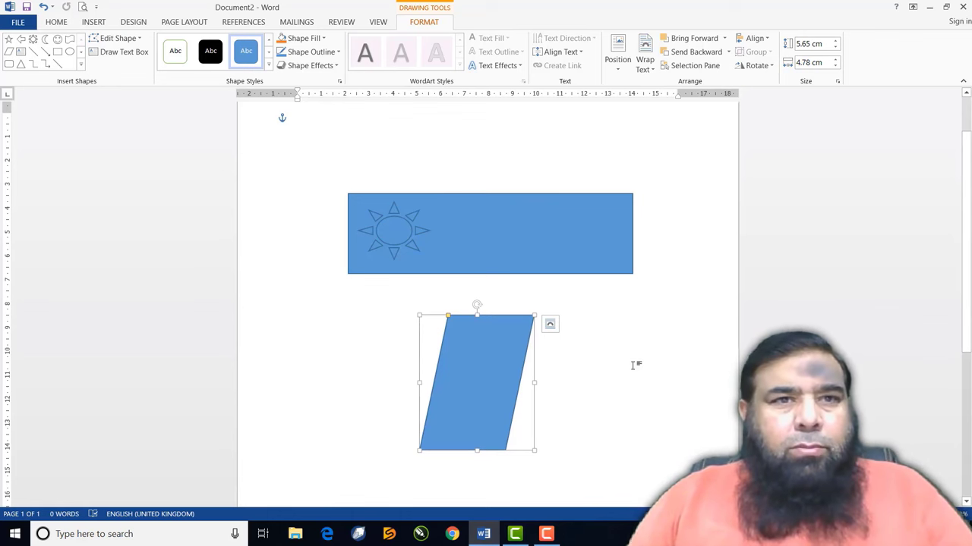
Edit the parallelogram's points to curve its top, left and right edges
click(139, 40)
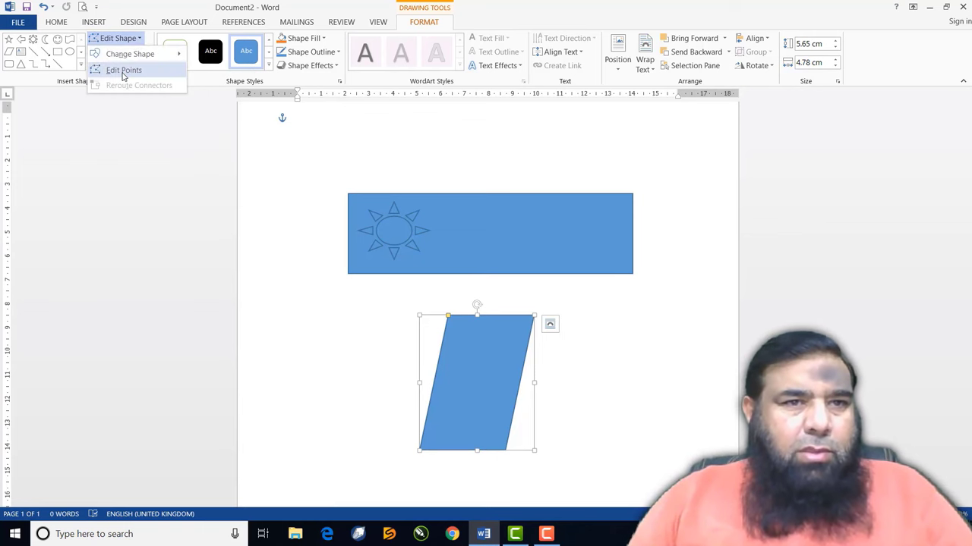
click(124, 70)
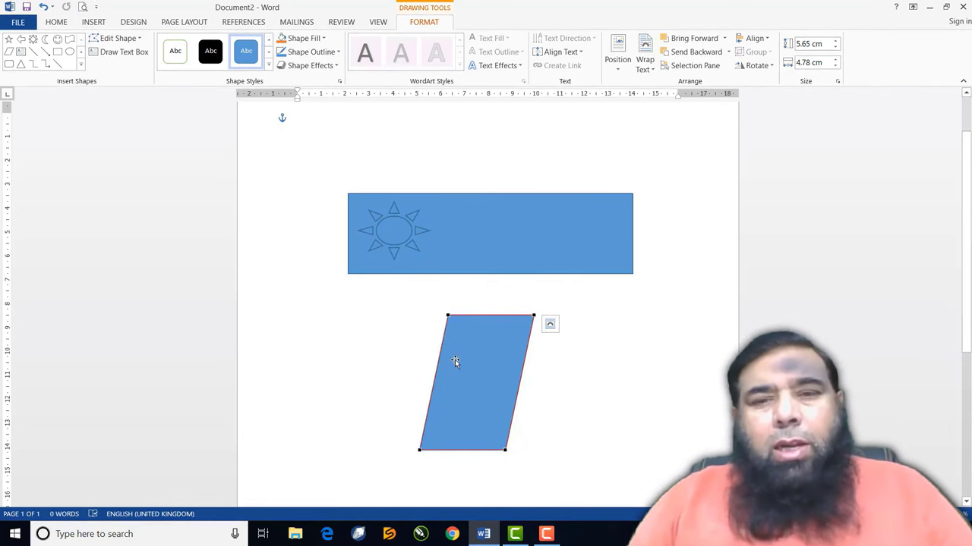
click(533, 315)
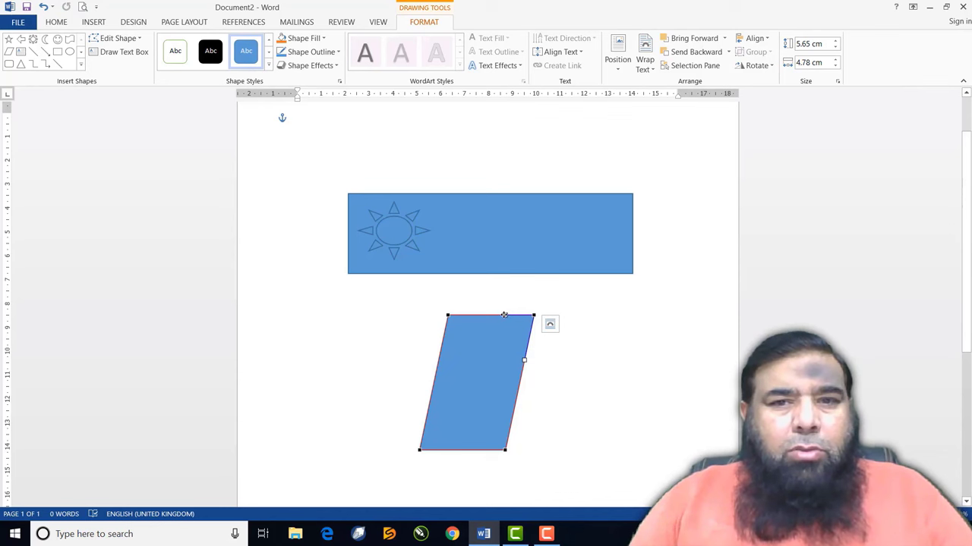
drag(504, 314, 465, 291)
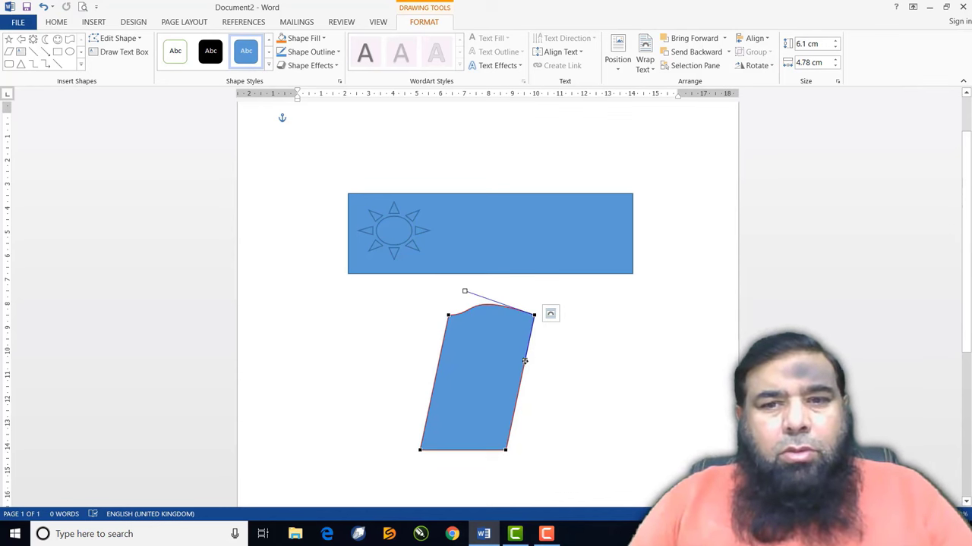
drag(525, 362, 533, 308)
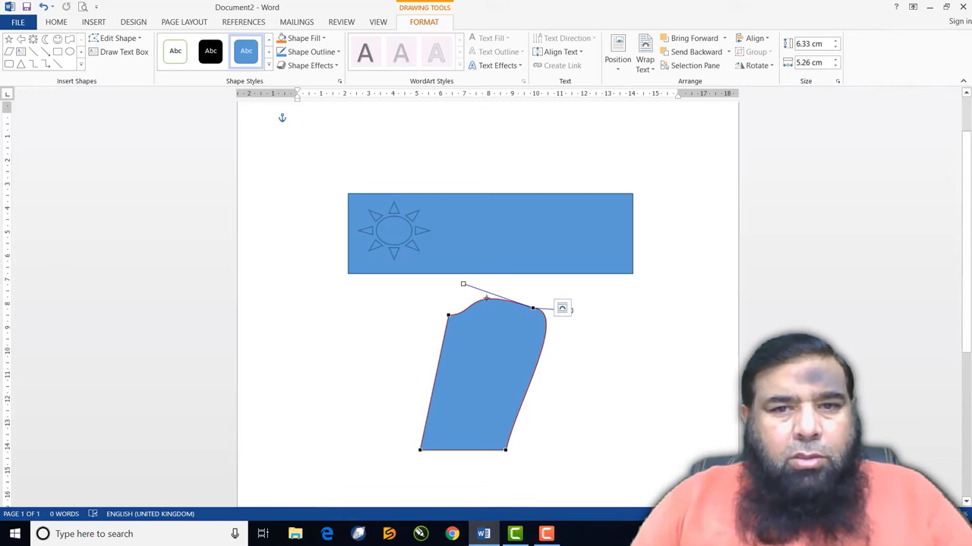
drag(463, 283, 480, 300)
click(449, 315)
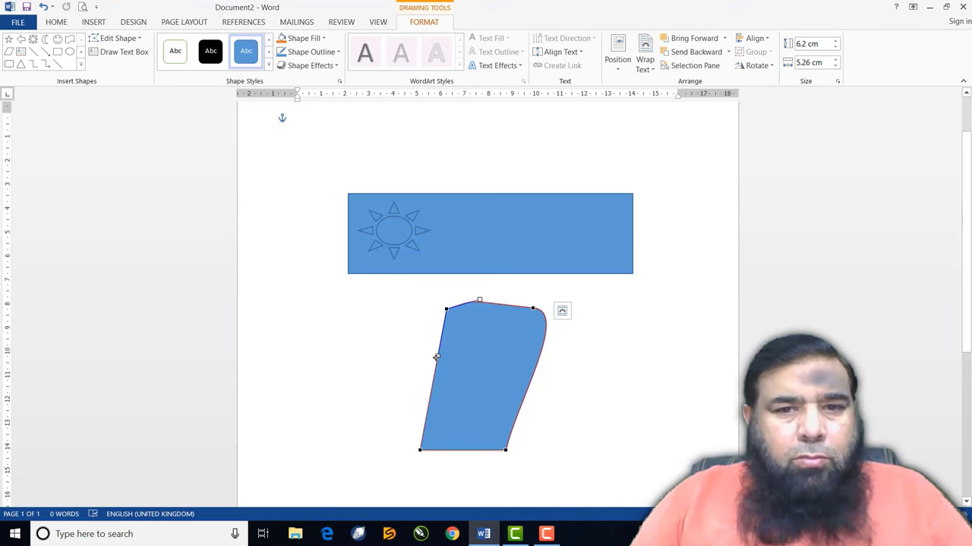
drag(436, 356, 479, 301)
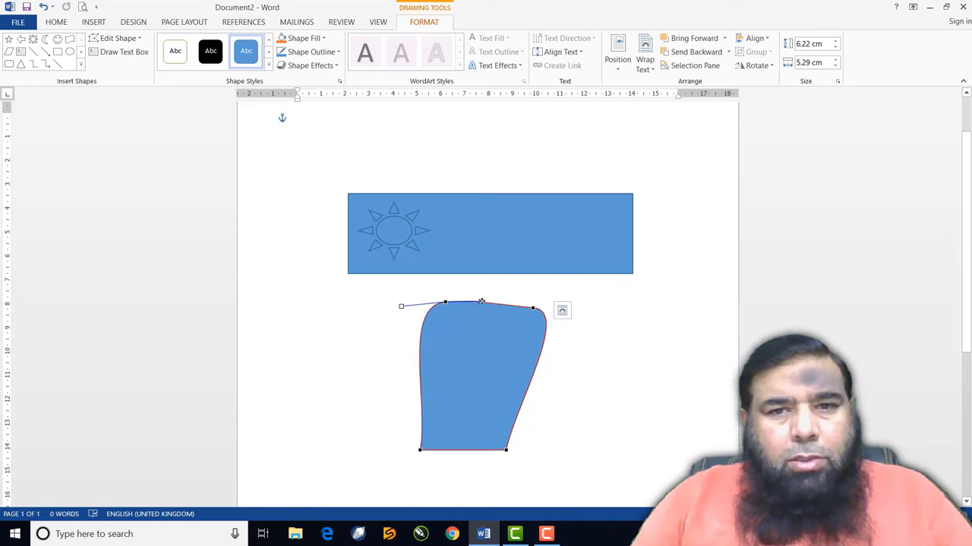
drag(478, 302, 482, 302)
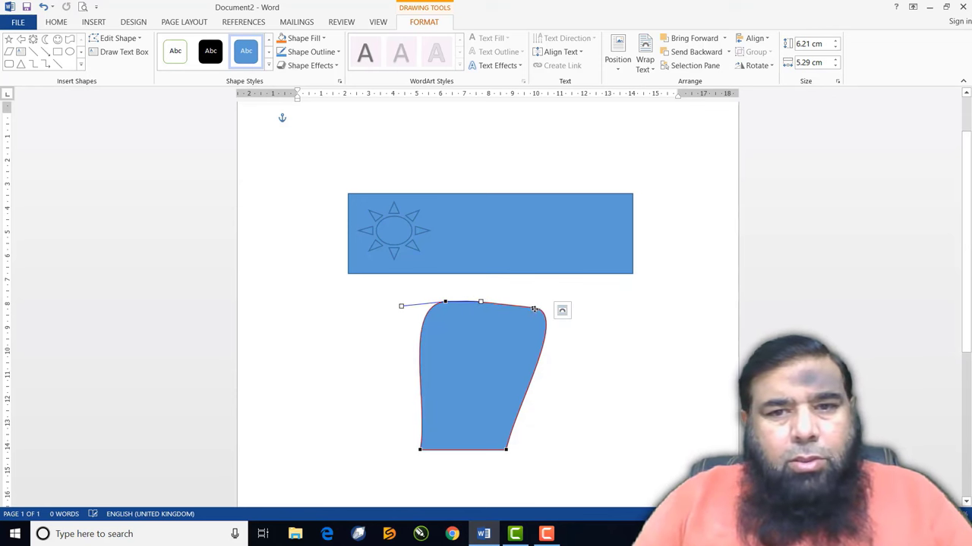
click(533, 309)
drag(557, 309, 564, 306)
click(420, 449)
mouse_move(428, 463)
mouse_down()
mouse_move(412, 460)
mouse_move(460, 460)
mouse_move(444, 464)
mouse_up()
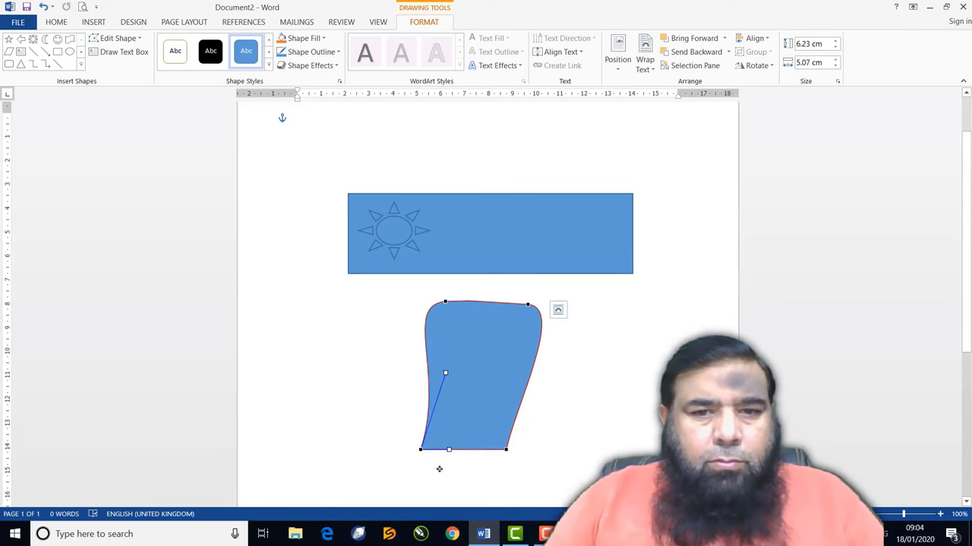
click(439, 469)
Refine the bottom curves and narrow the right side, then flip the shape 180° over the rectangle
click(506, 449)
click(118, 38)
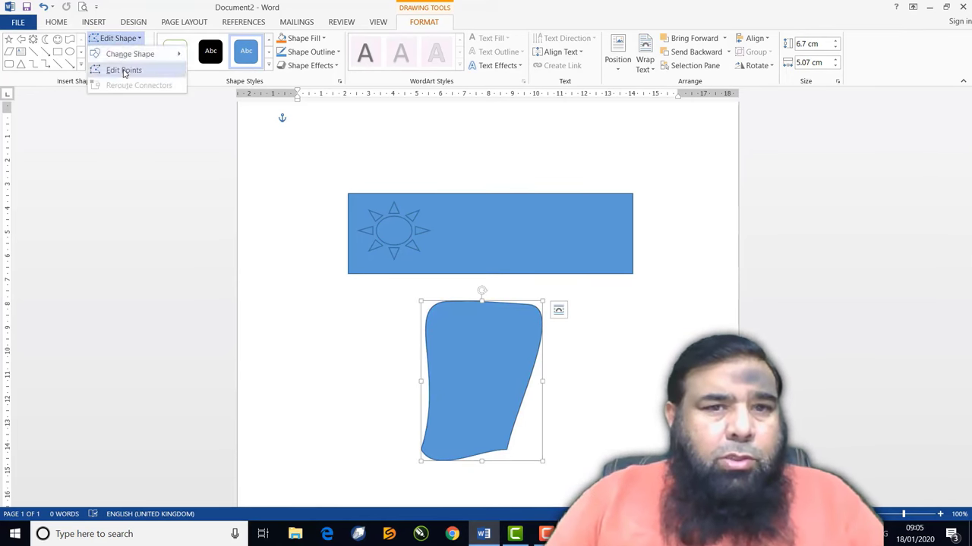
click(123, 70)
click(506, 449)
drag(490, 466, 433, 429)
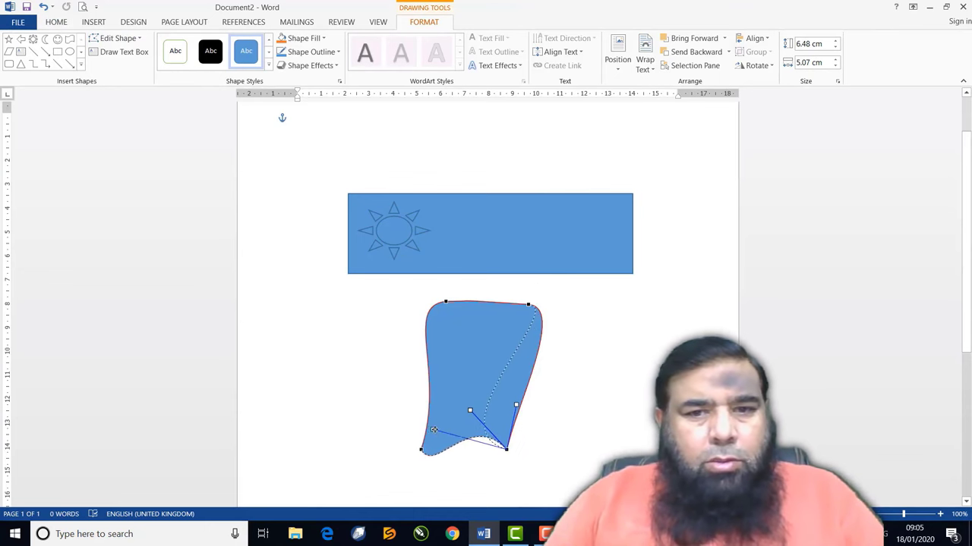
drag(516, 405, 478, 394)
drag(528, 304, 492, 304)
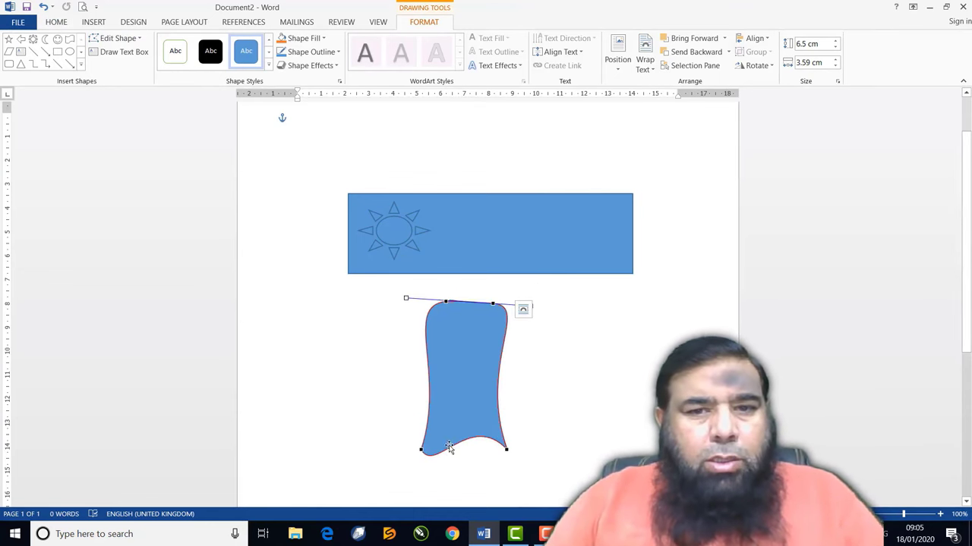
click(420, 450)
mouse_move(440, 466)
mouse_down()
mouse_move(384, 451)
mouse_move(434, 474)
mouse_up()
drag(449, 446, 451, 437)
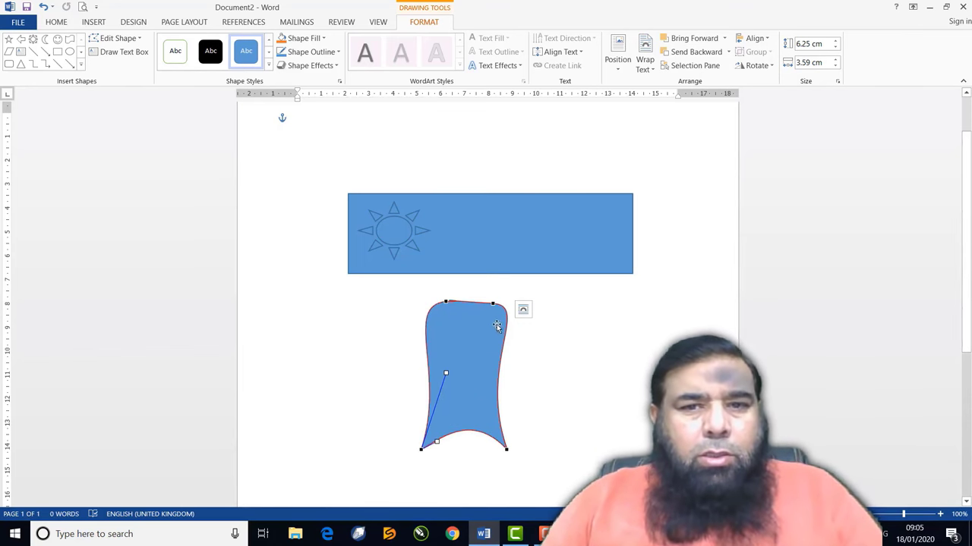
click(490, 360)
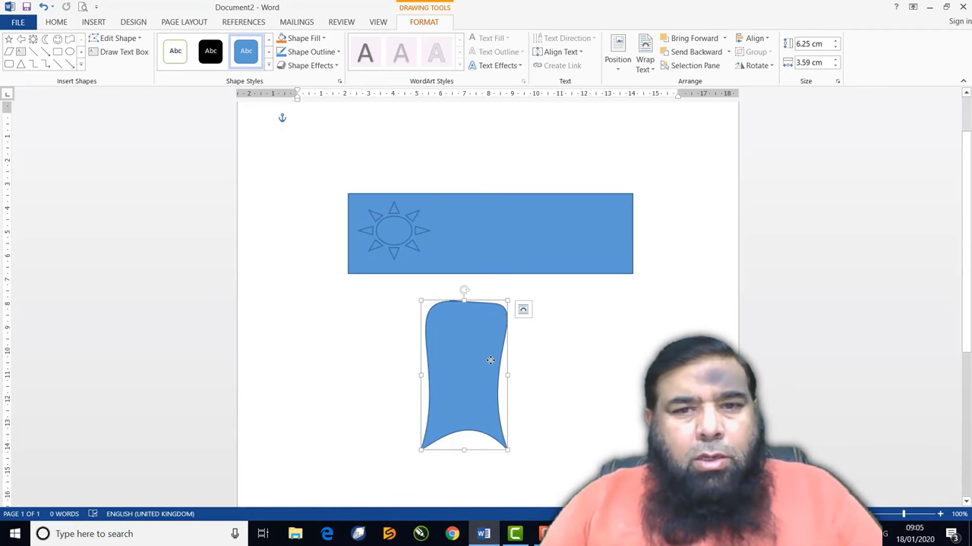
drag(465, 290, 463, 450)
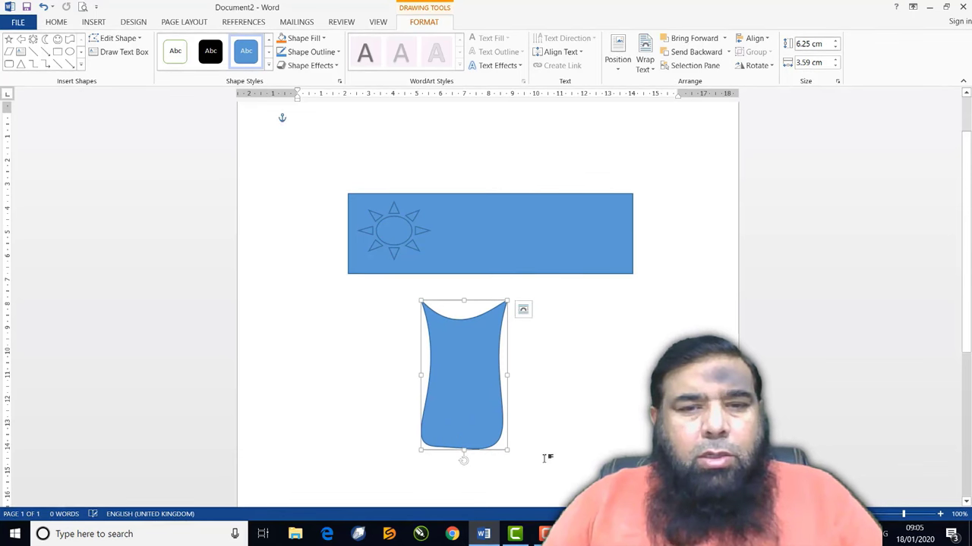
drag(471, 406, 488, 259)
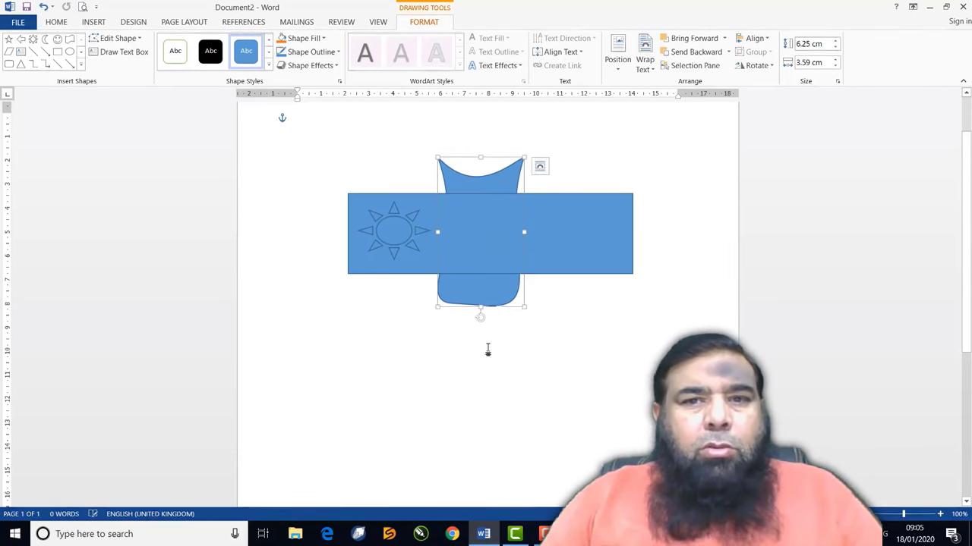
Draw a text box below the shapes and type 'This is a text' into it
click(524, 382)
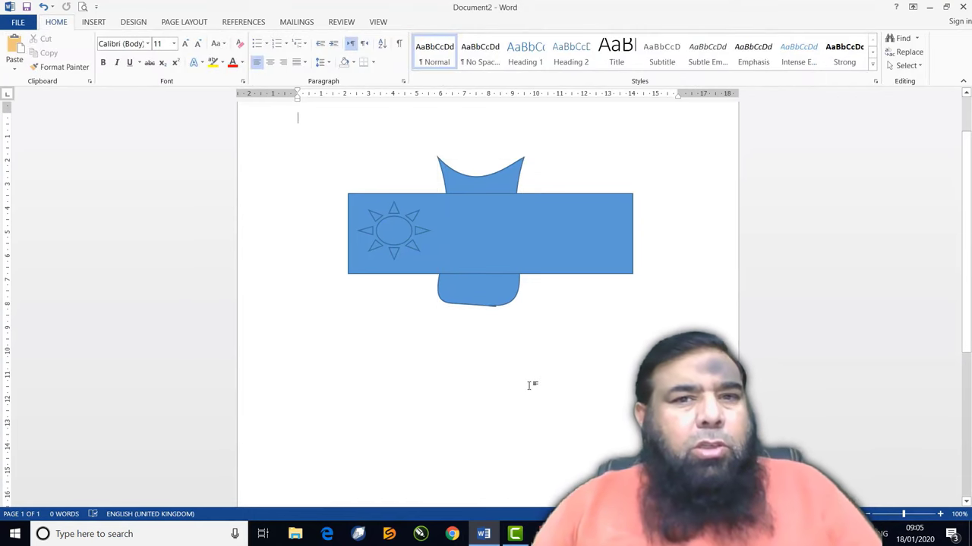
click(552, 254)
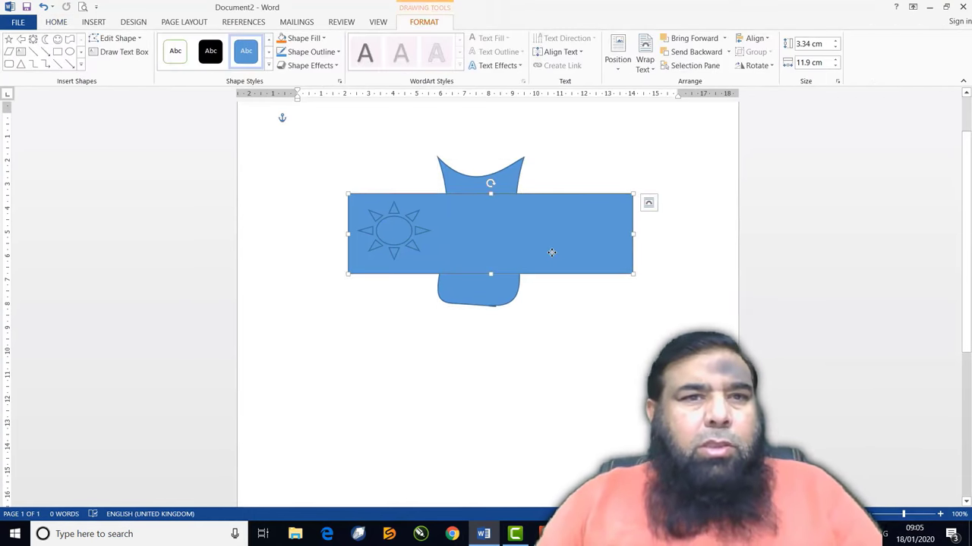
click(95, 22)
click(425, 22)
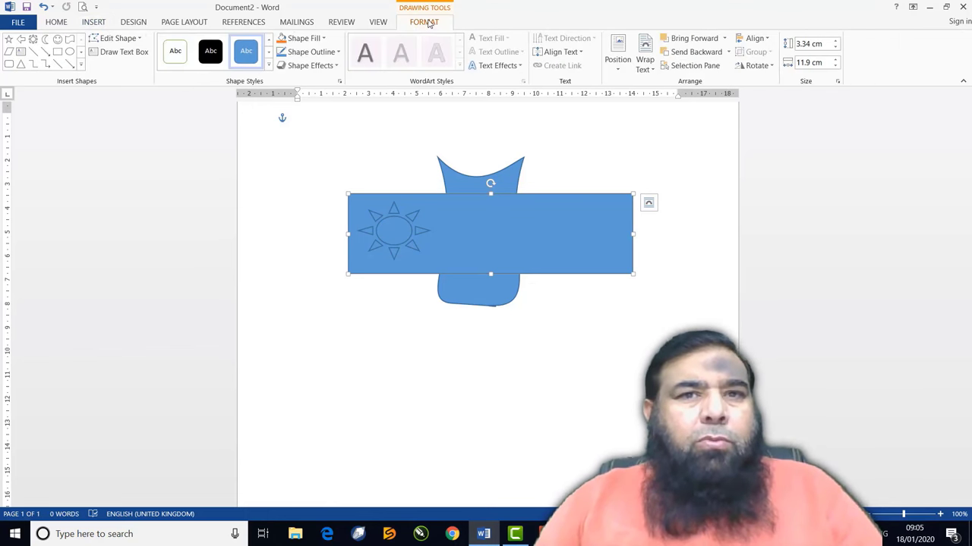
click(121, 53)
mouse_move(352, 319)
mouse_down()
mouse_move(415, 385)
mouse_move(620, 418)
mouse_move(640, 445)
mouse_up()
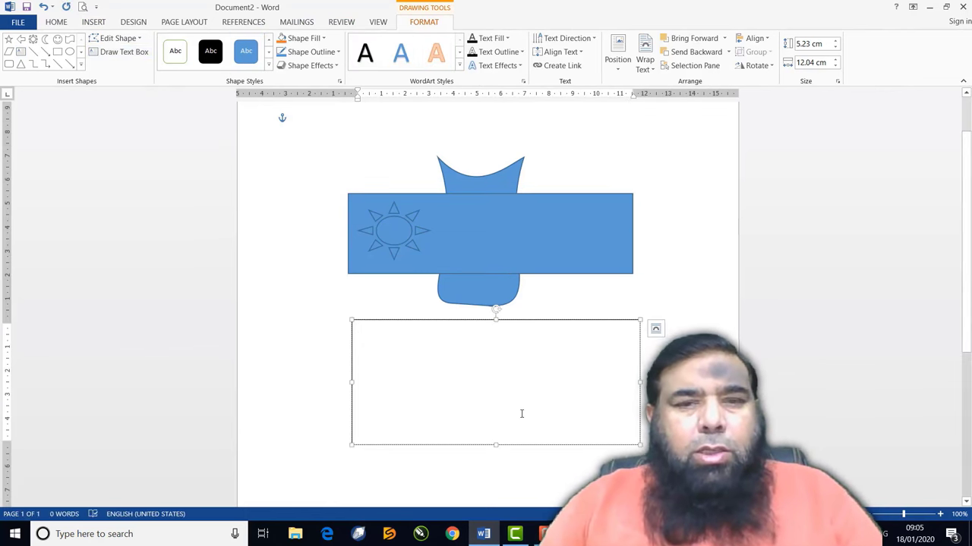
text(T)
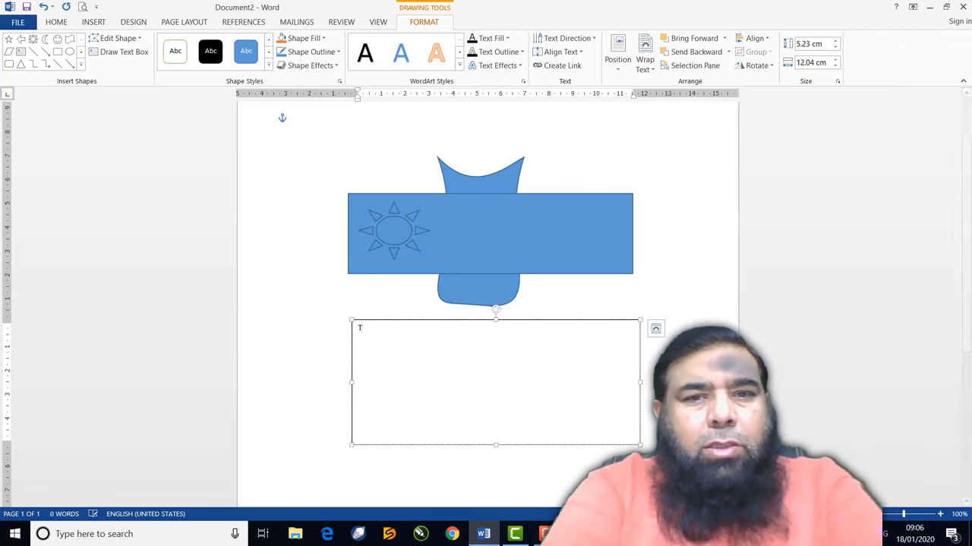
text(his is a text box)
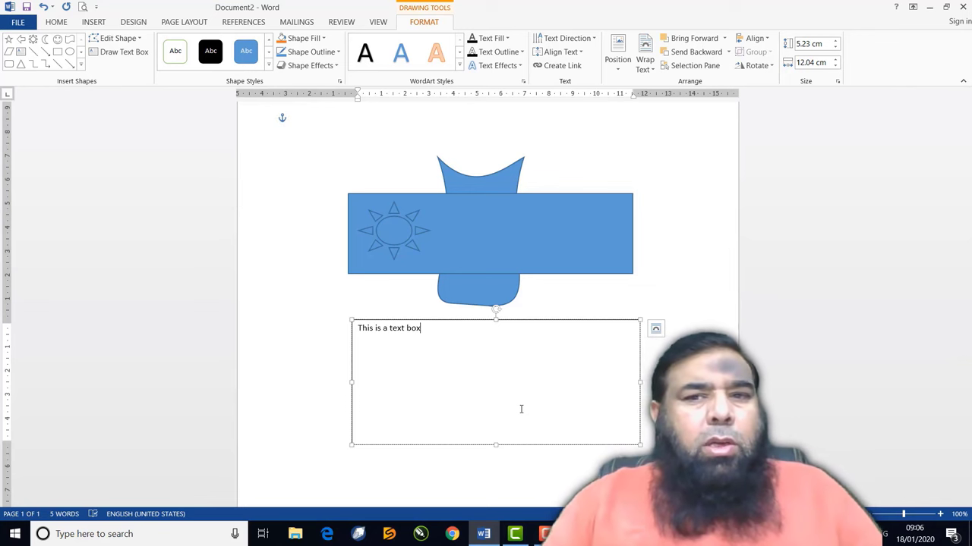
Apply orange shape styles to the rectangle and the cup shape
click(531, 217)
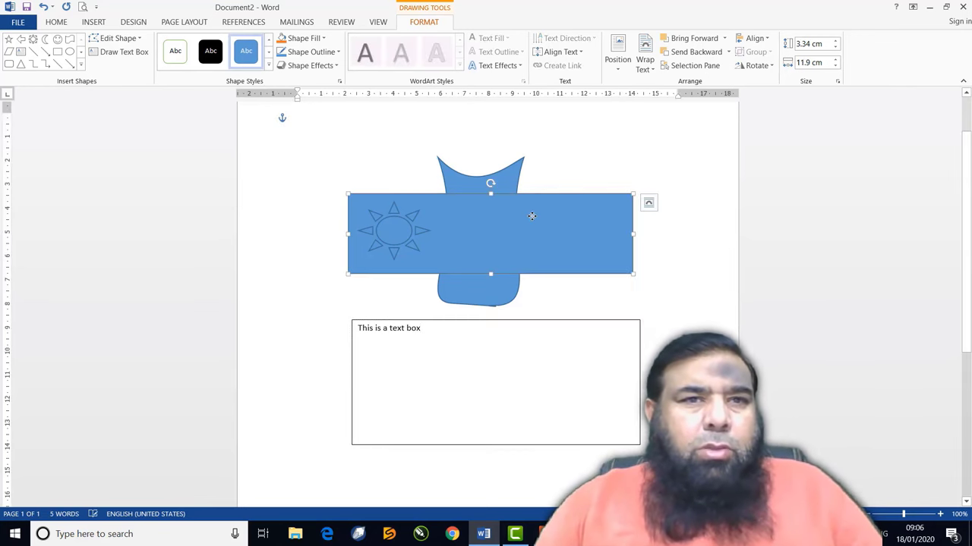
click(268, 65)
click(246, 88)
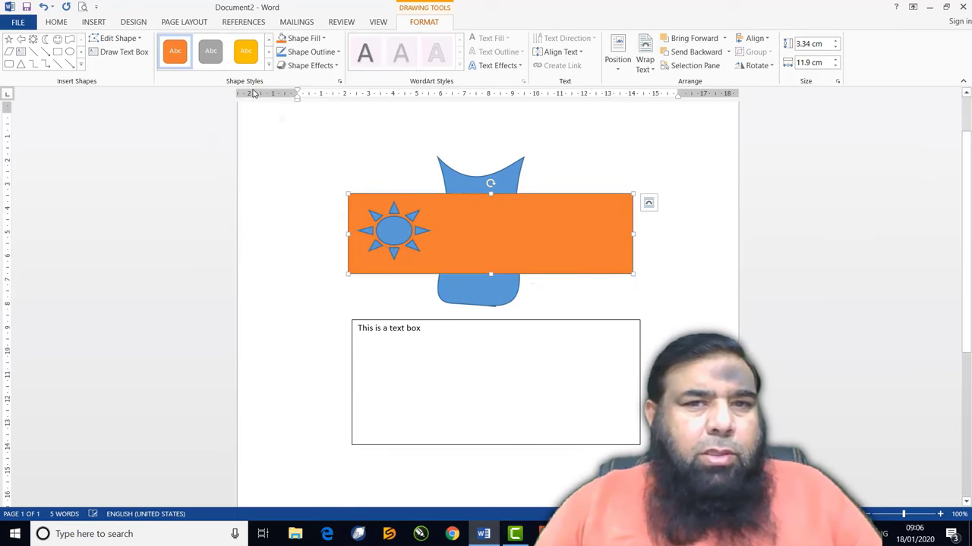
click(475, 186)
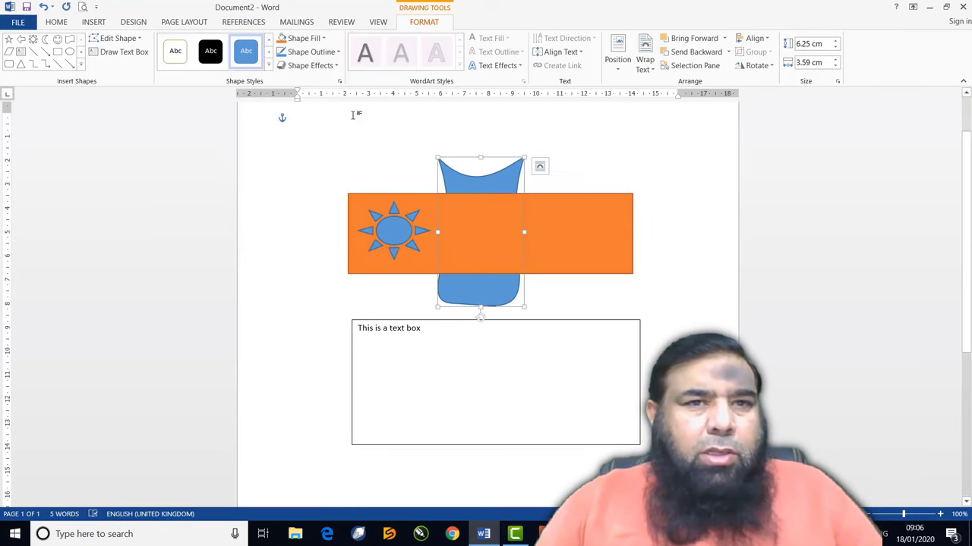
click(268, 65)
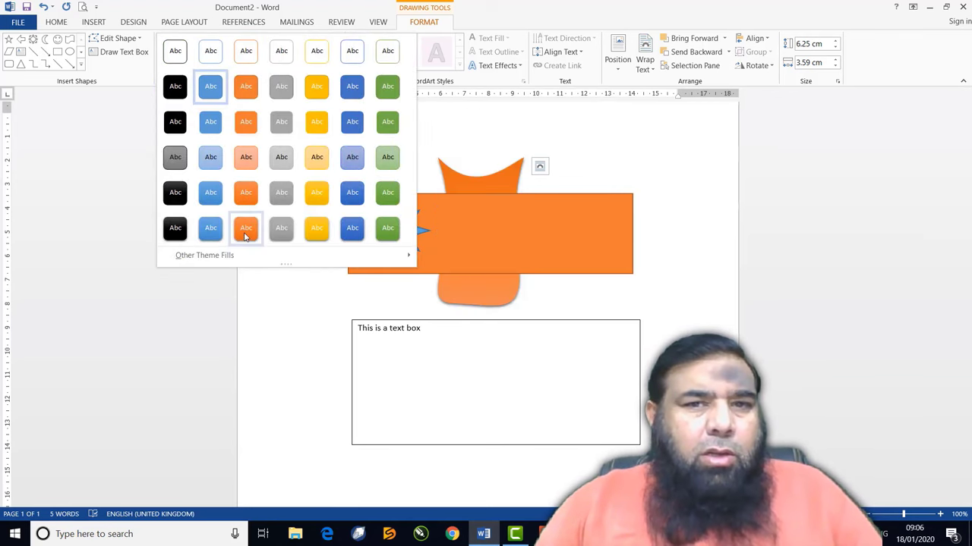
click(245, 227)
Give the sun a blue shape style, then select the text box
click(384, 237)
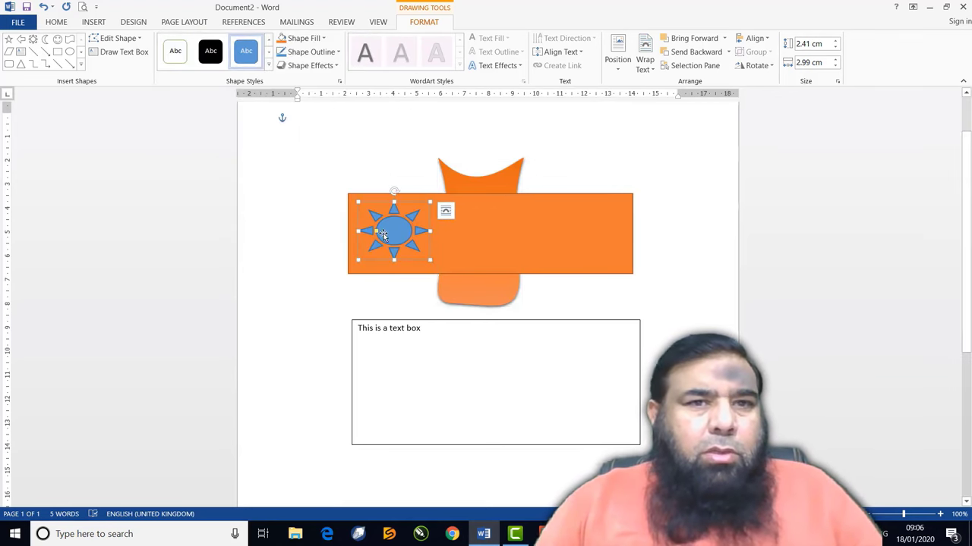
click(268, 66)
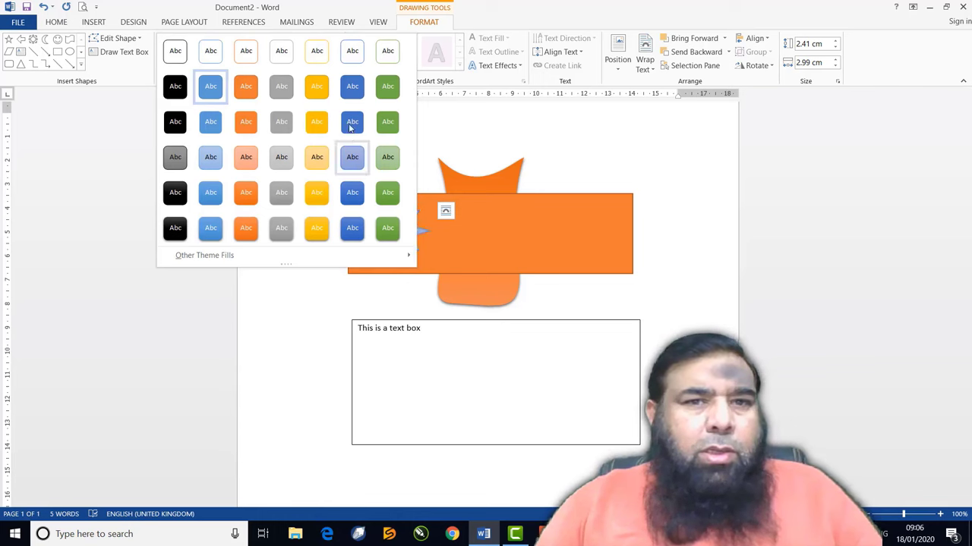
click(352, 123)
click(616, 293)
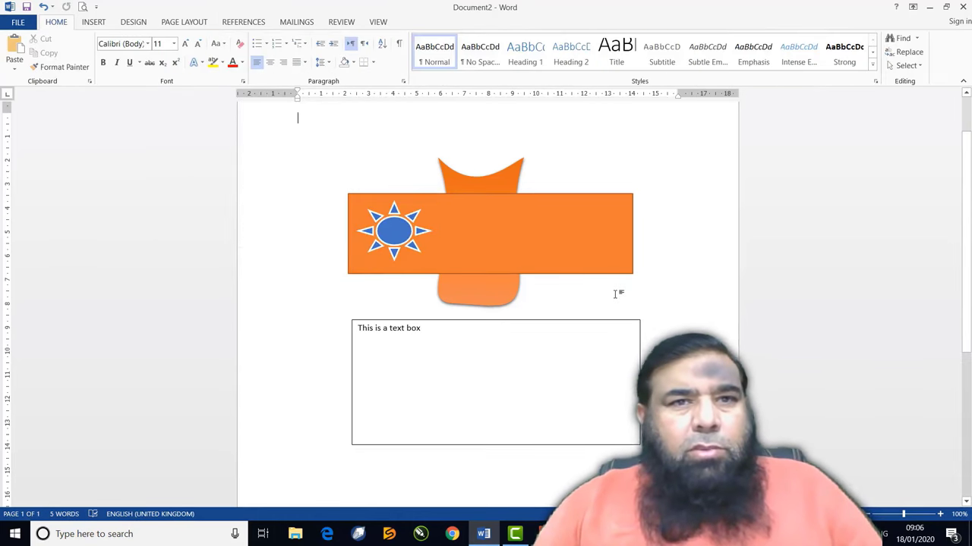
click(499, 208)
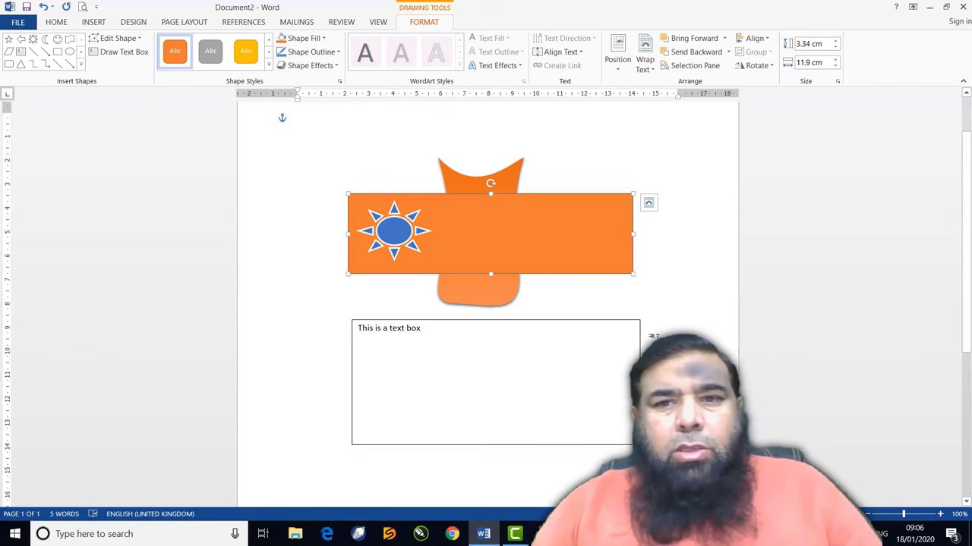
click(609, 321)
Delete the text box, orange rectangle and cup shape, leaving only the sun
key(Delete)
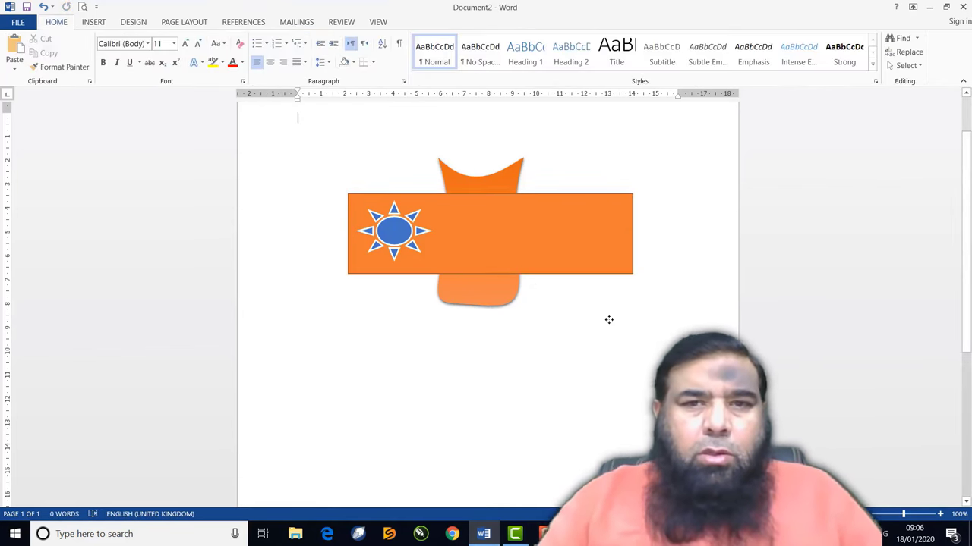
click(611, 229)
key(Delete)
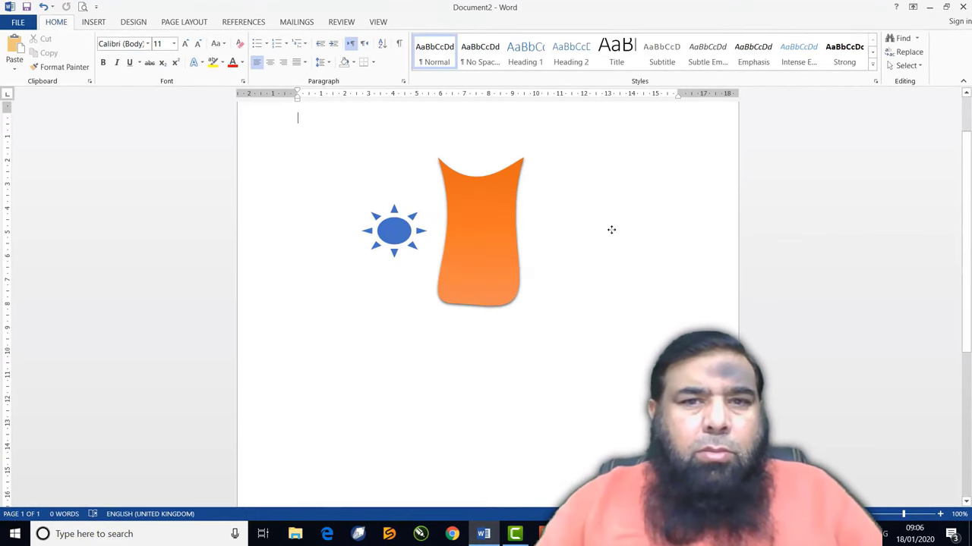
click(501, 222)
key(Delete)
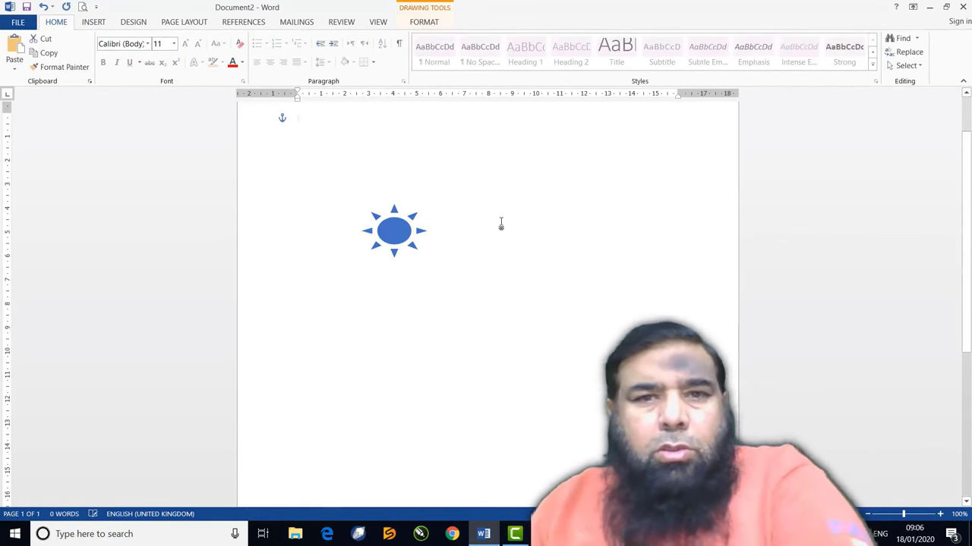
click(94, 22)
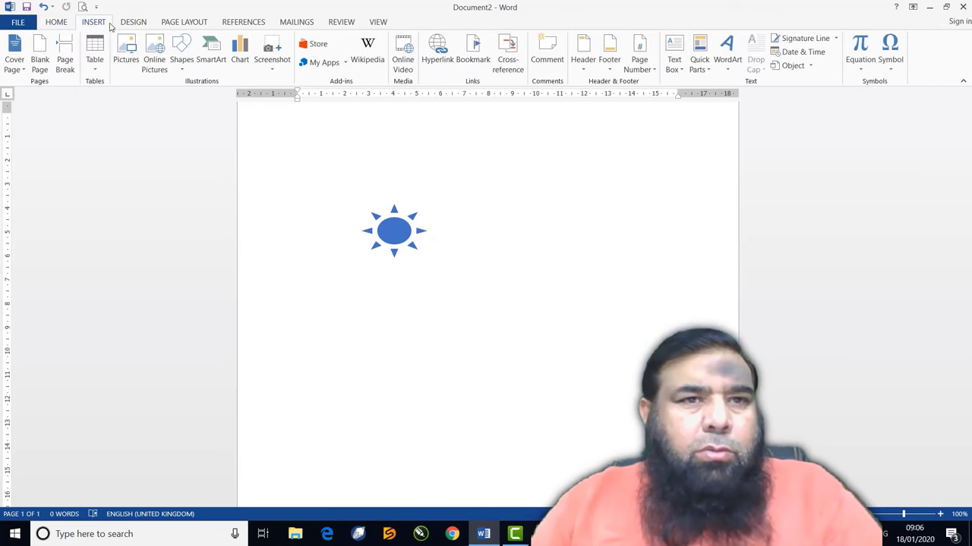
click(181, 50)
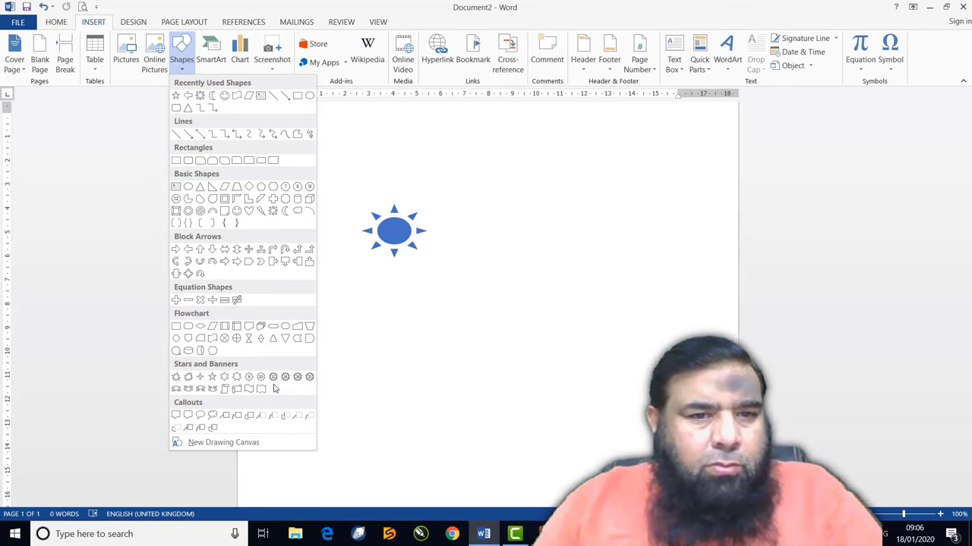
Draw an explosion star right of the sun with light-blue fill and a red outline
click(189, 378)
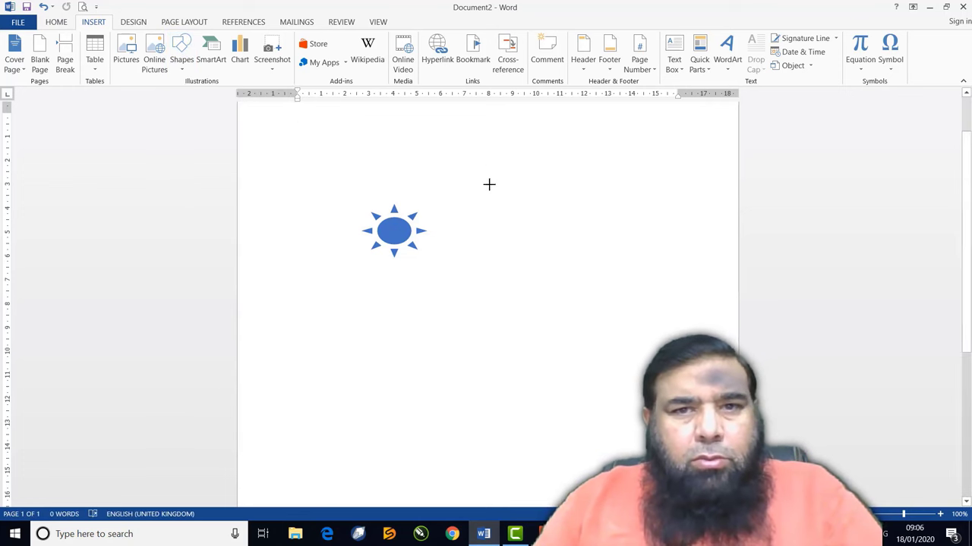
drag(475, 158, 694, 326)
drag(582, 265, 562, 232)
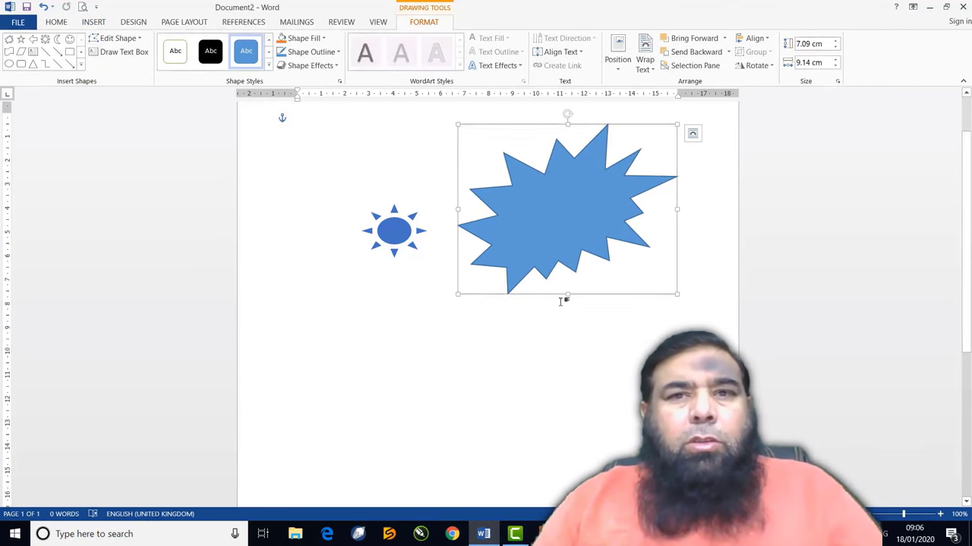
click(324, 39)
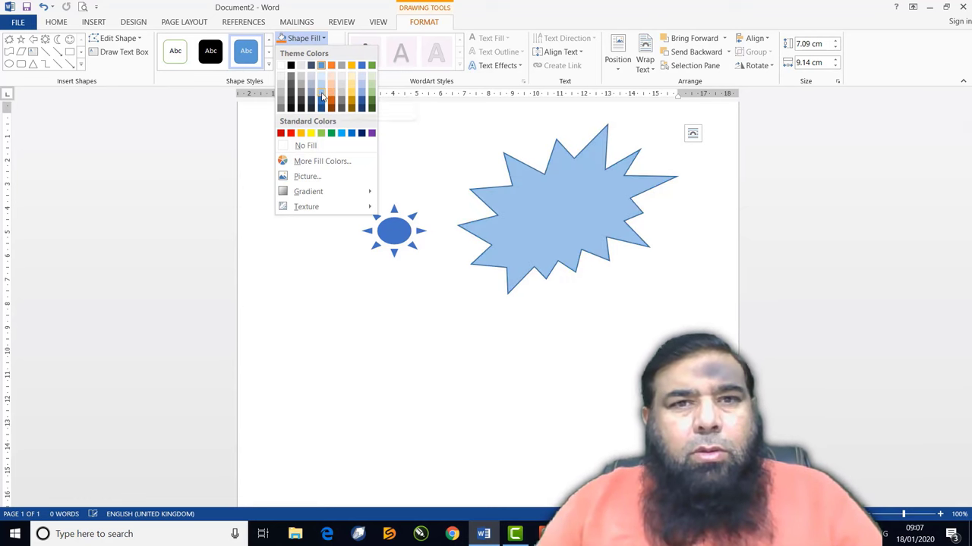
click(322, 96)
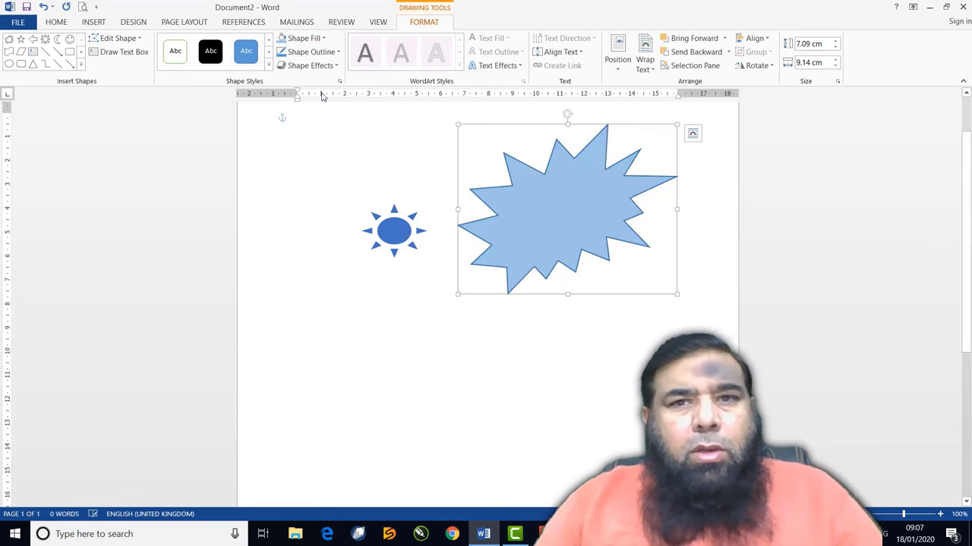
click(331, 55)
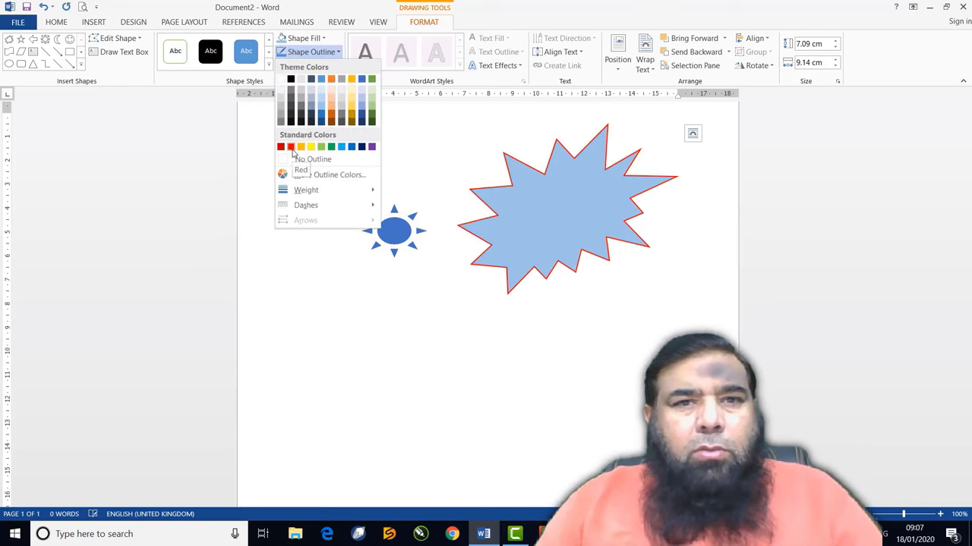
click(291, 147)
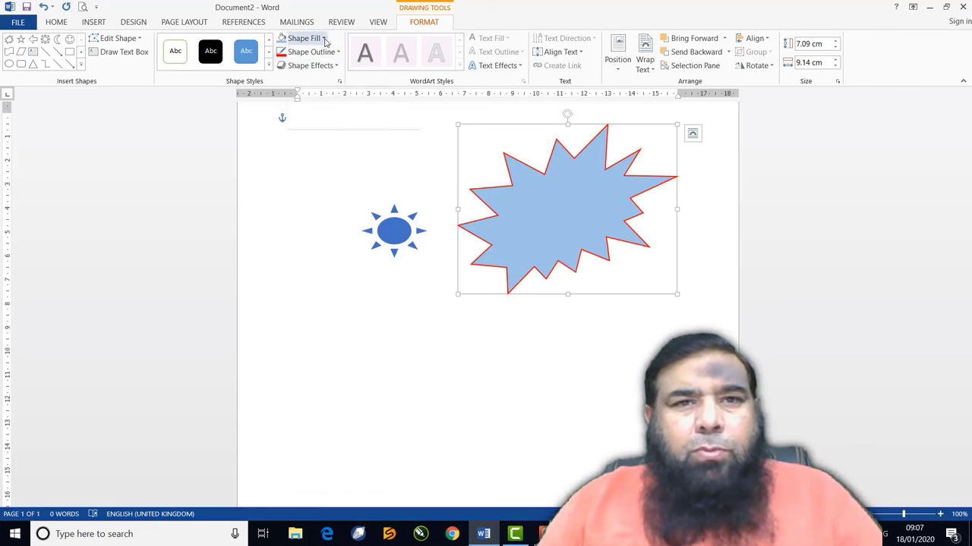
click(324, 39)
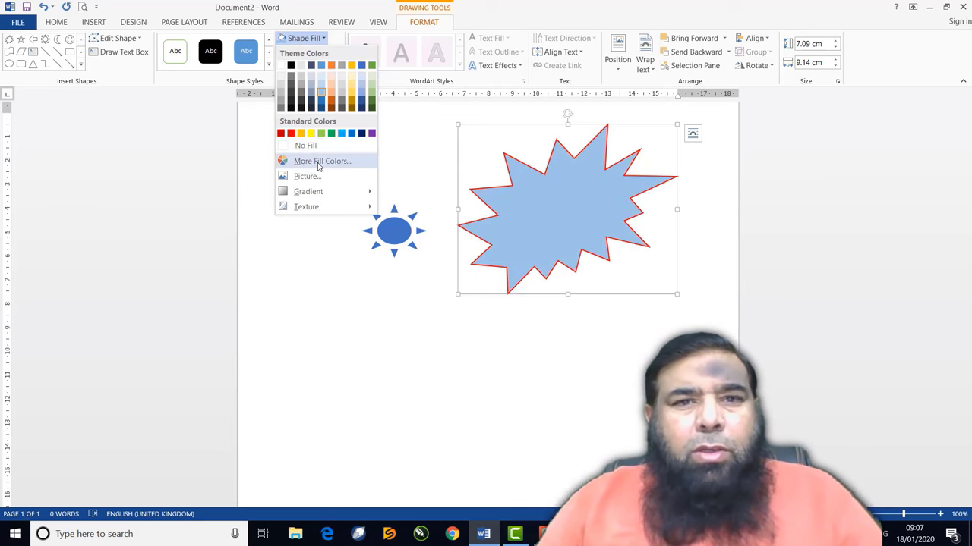
Fill the explosion star with a custom tan colour from the colour spectrum
click(318, 162)
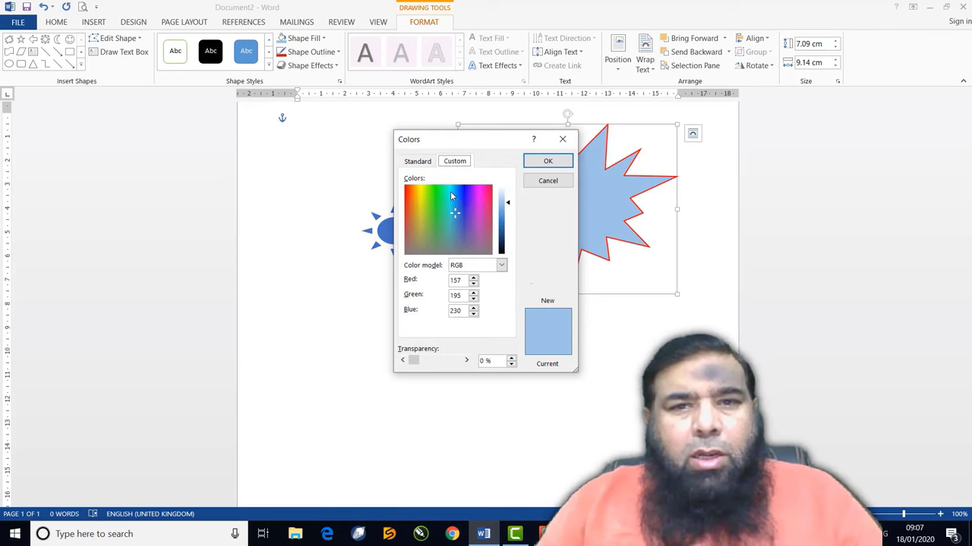
click(451, 194)
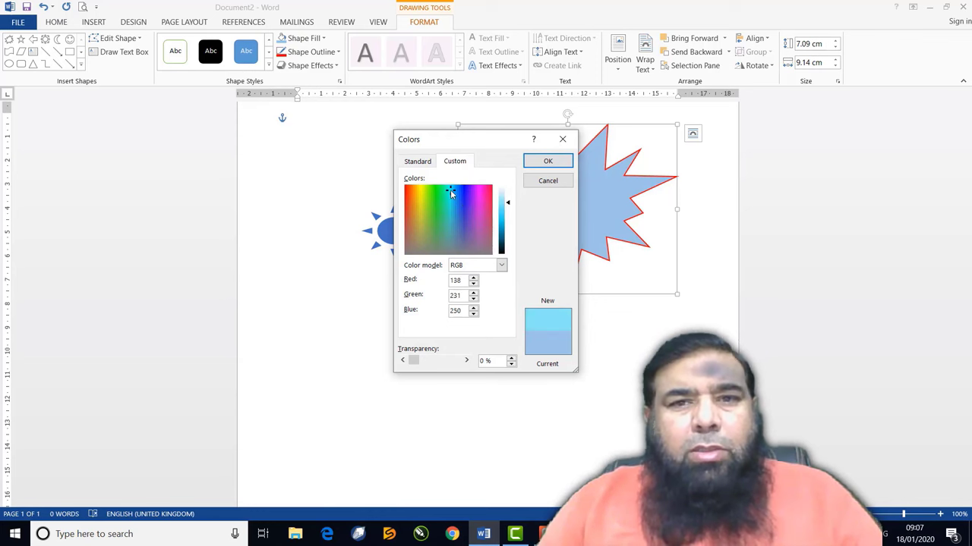
click(420, 223)
click(546, 162)
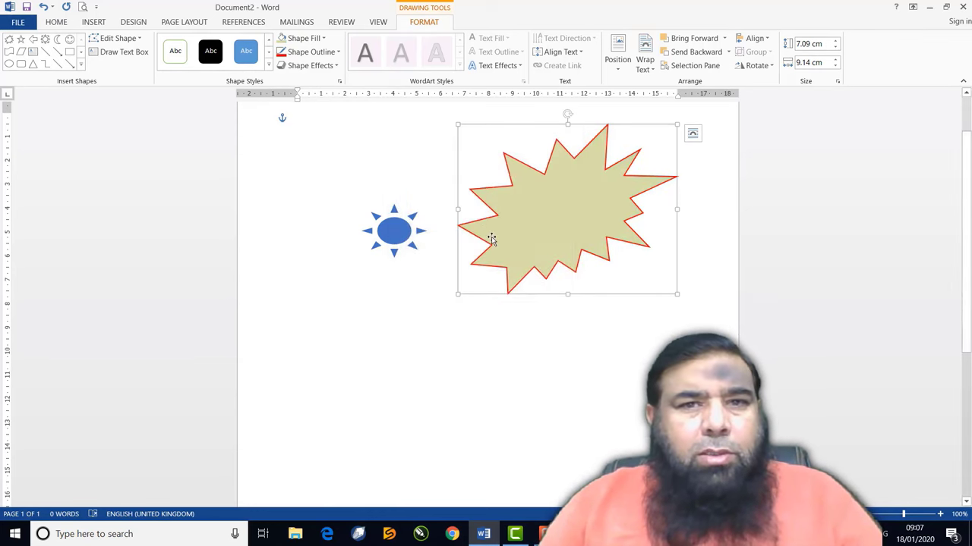
click(304, 38)
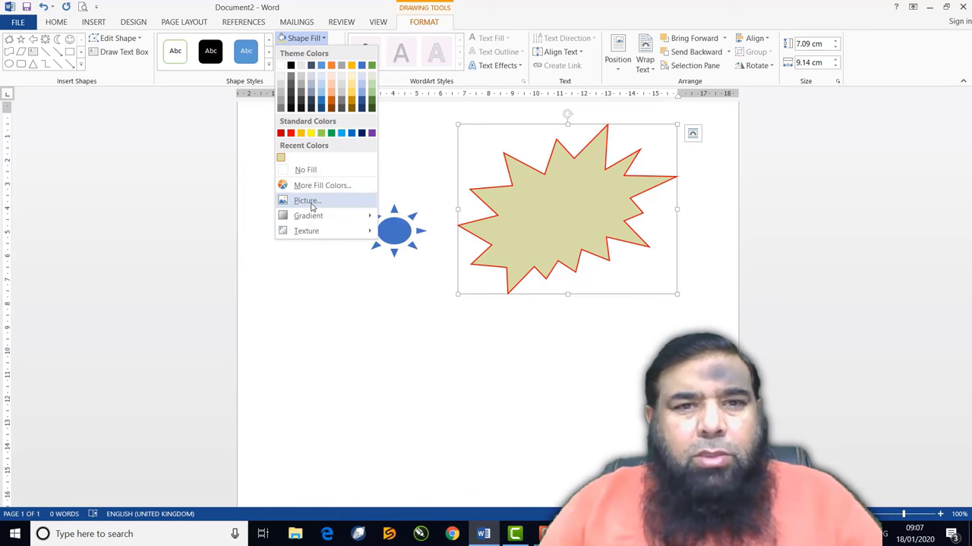
Fill the explosion star with the photo 2013-05-31 13.17.45
click(307, 201)
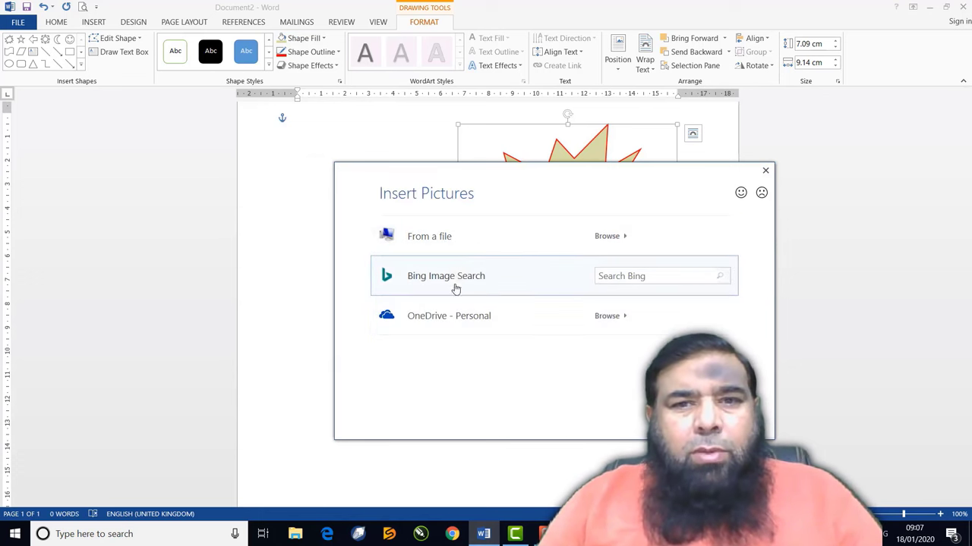
click(464, 244)
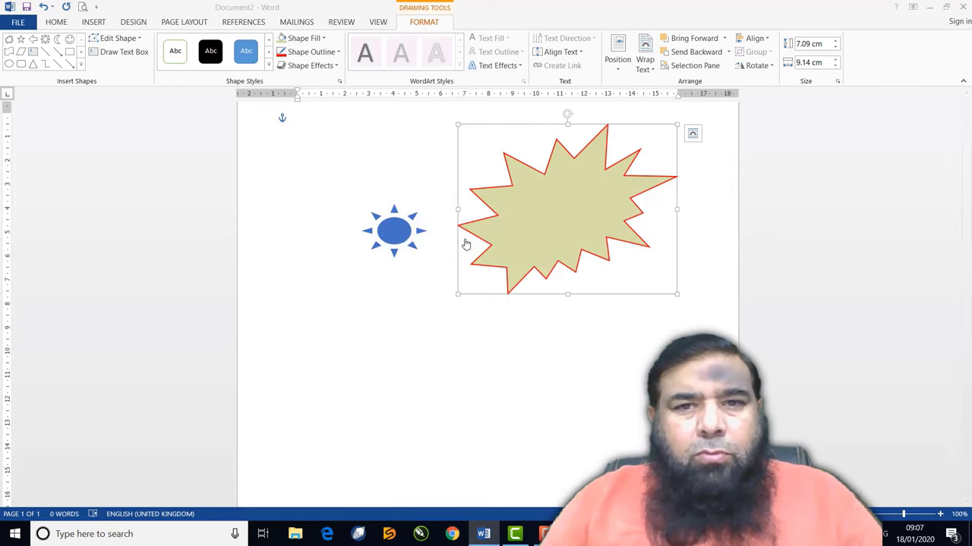
scroll(365, 221, down, 5)
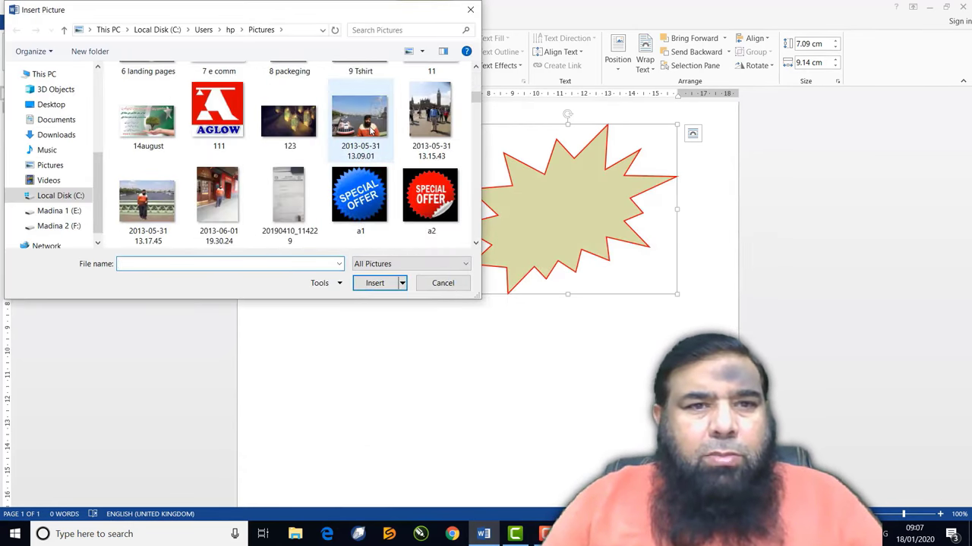
click(147, 201)
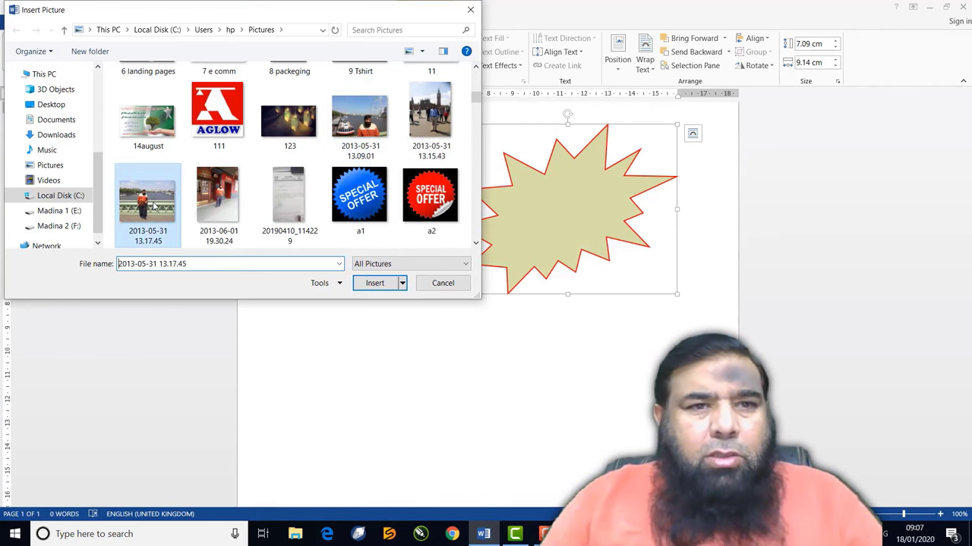
click(379, 284)
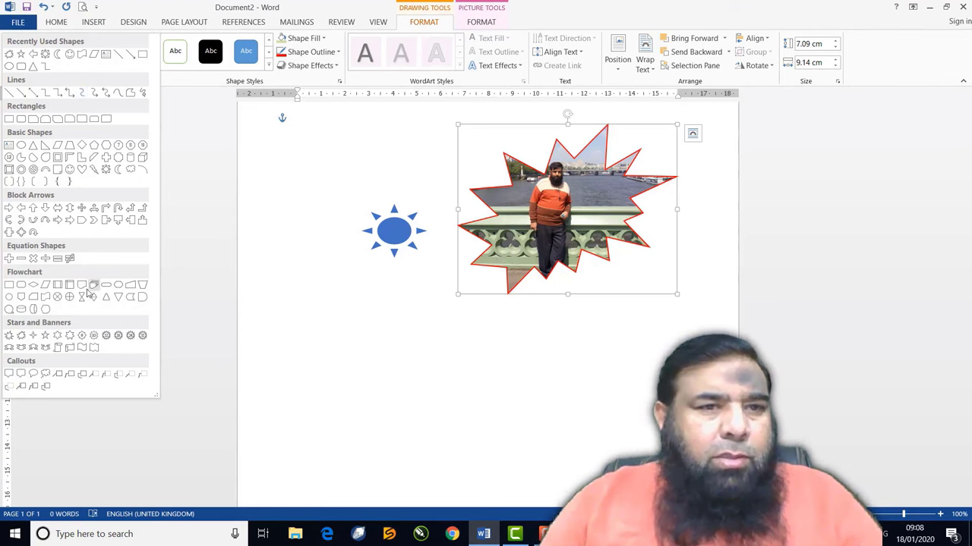
Draw a card shape below the starburst and fill it with the photo 2013-05-31 13.09.01
click(32, 296)
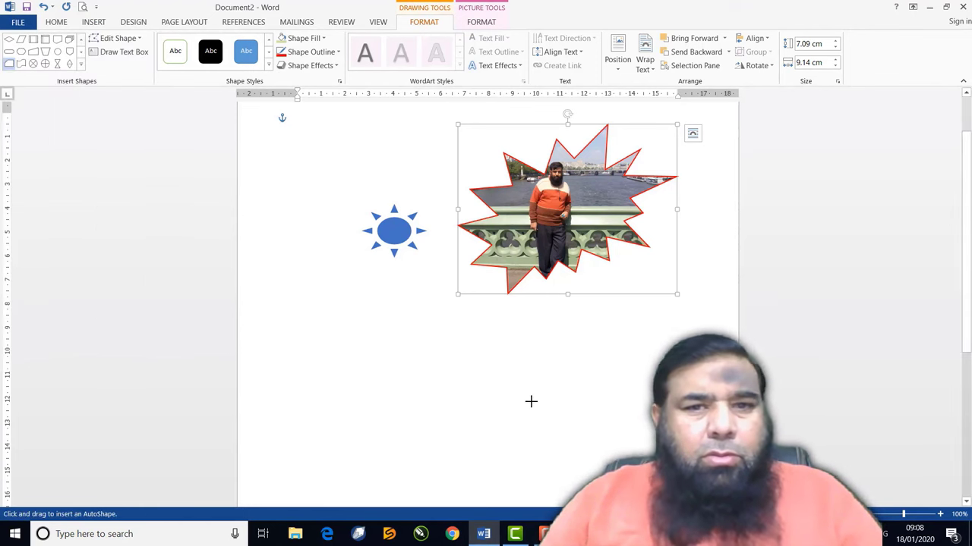
drag(398, 327, 575, 471)
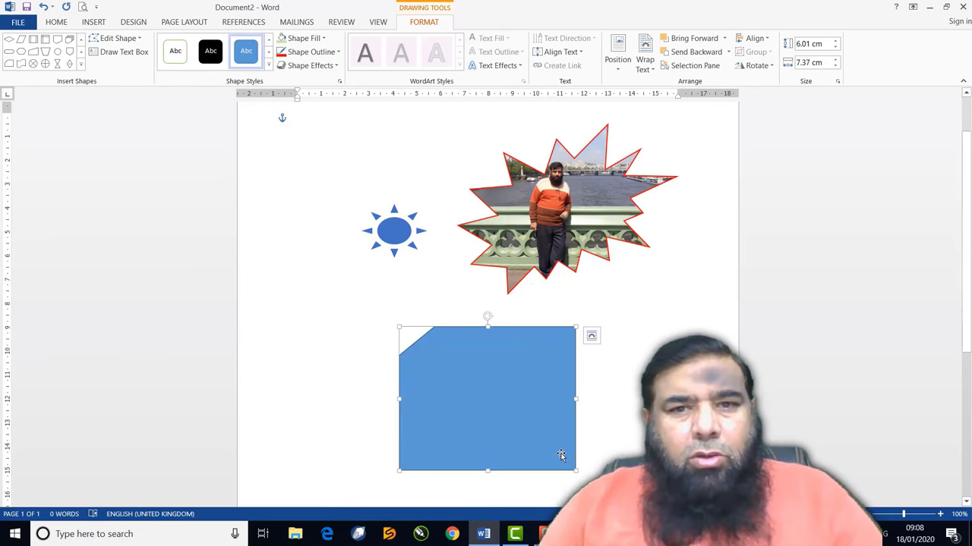
click(302, 38)
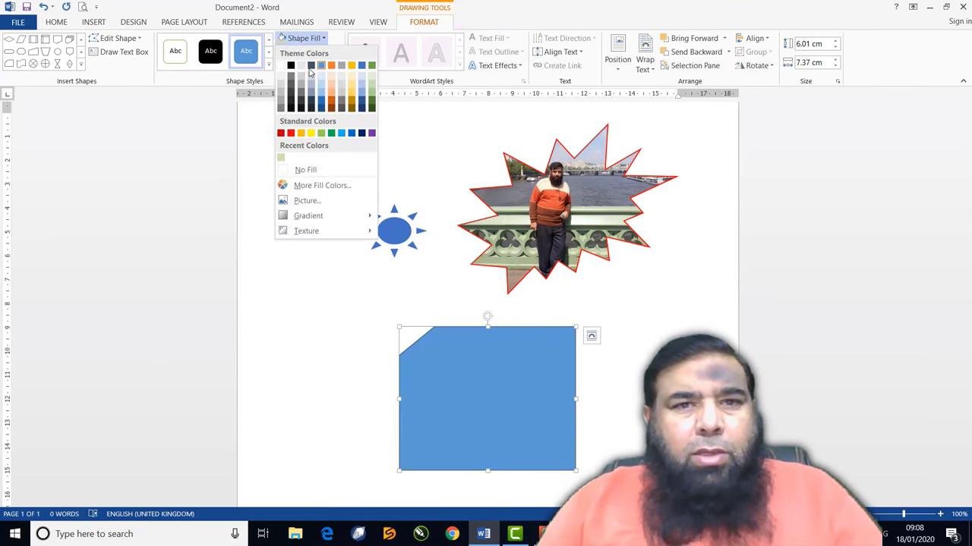
click(306, 200)
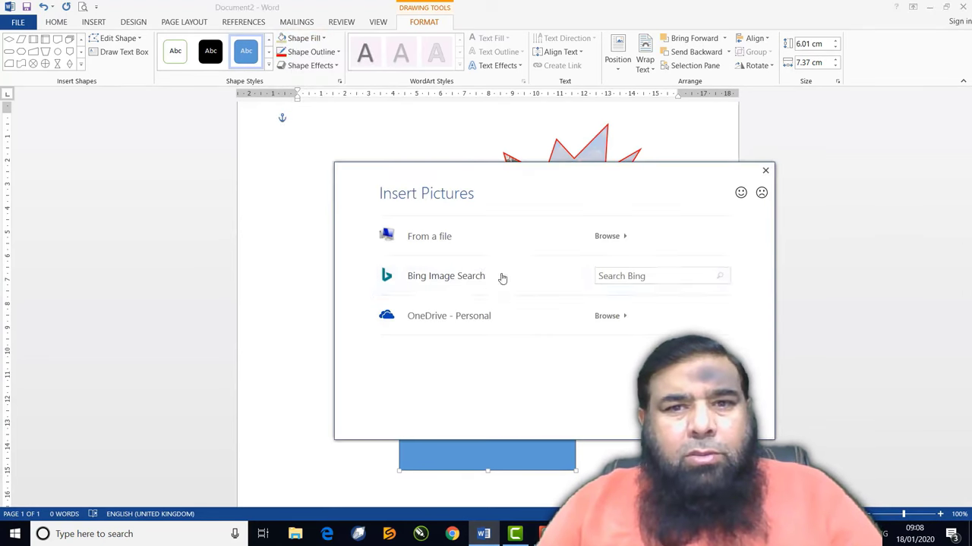
click(450, 237)
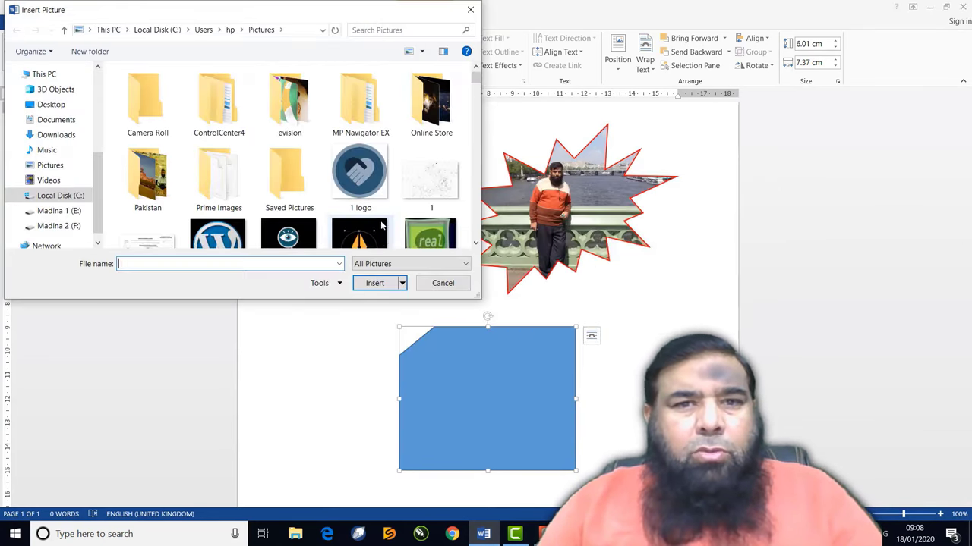
scroll(379, 218, down, 5)
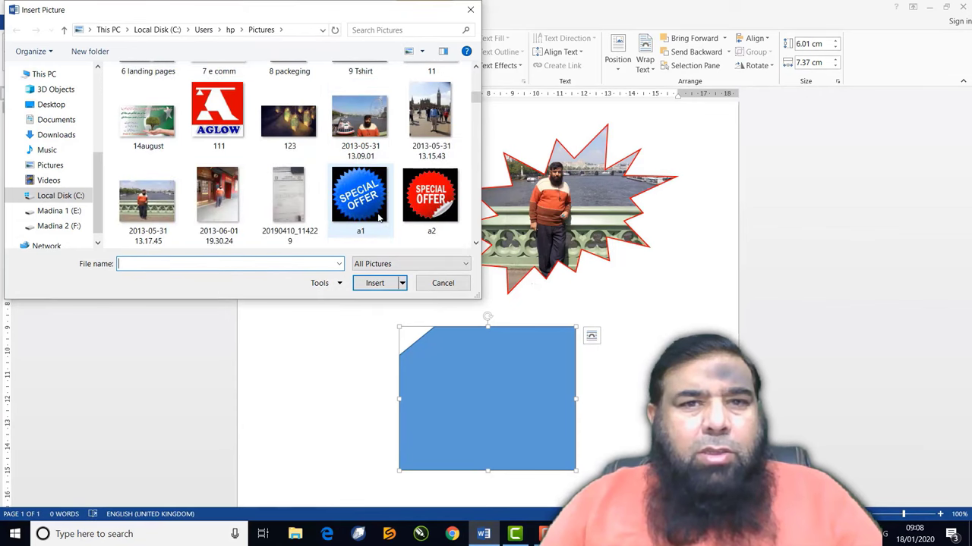
click(377, 135)
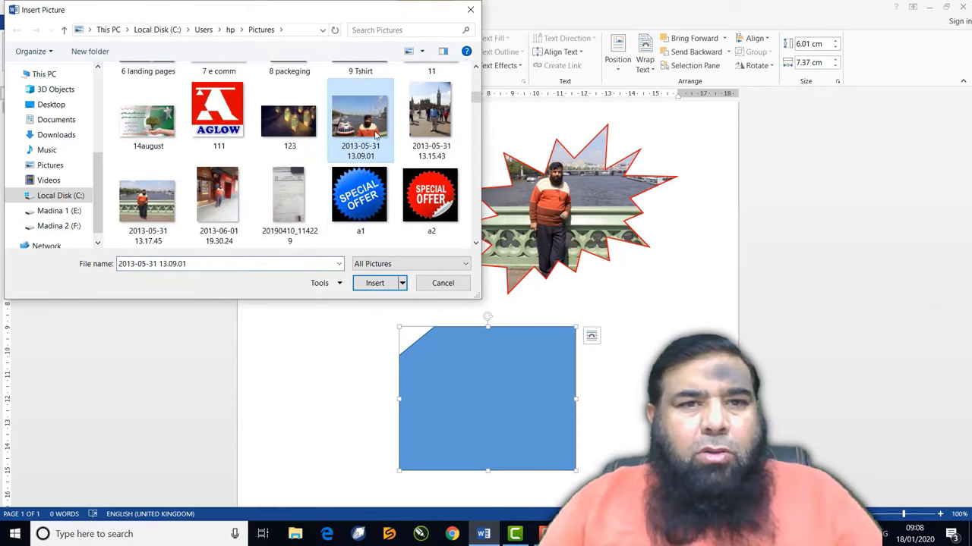
click(378, 285)
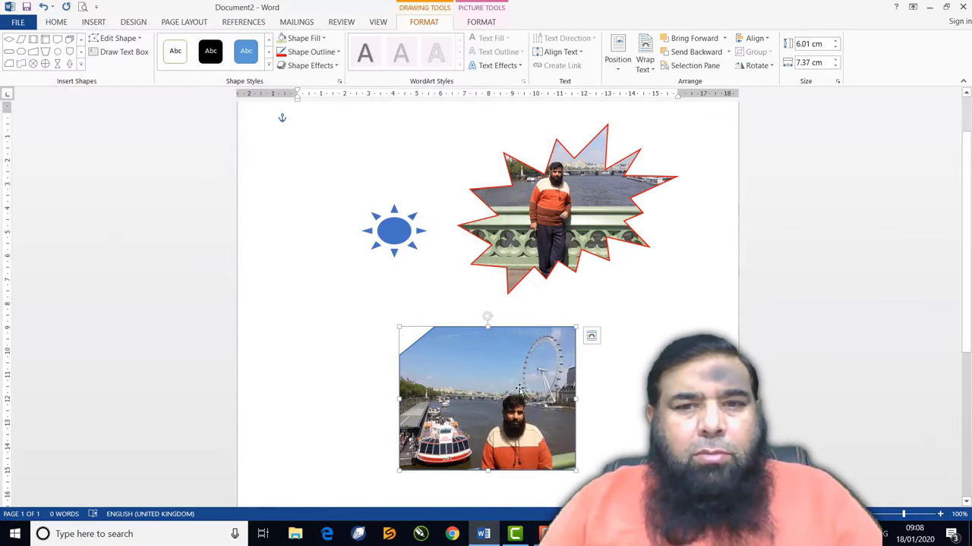
Tilt the London Eye card about 15°, shrink it to 4.6 × 5.19 cm, and move it top-left
drag(516, 391, 512, 375)
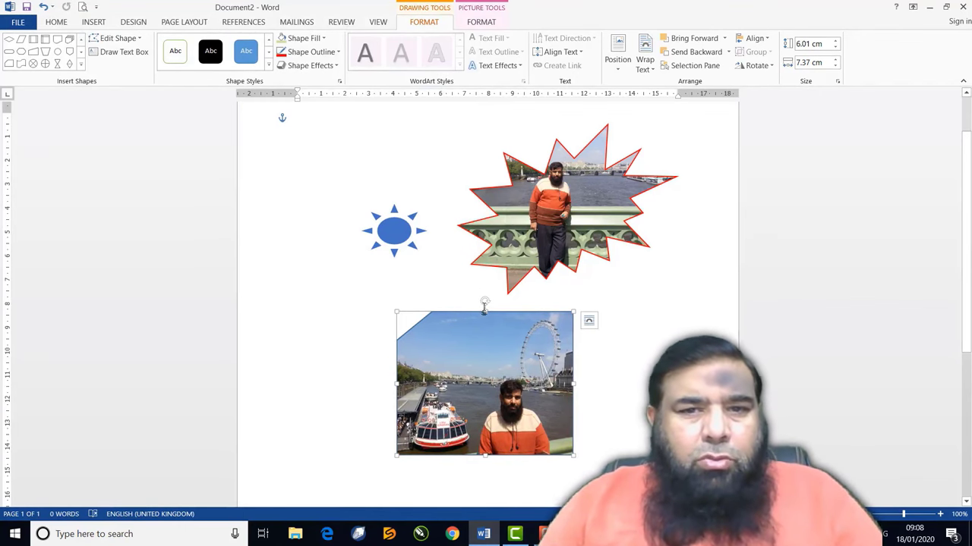
drag(484, 302, 506, 323)
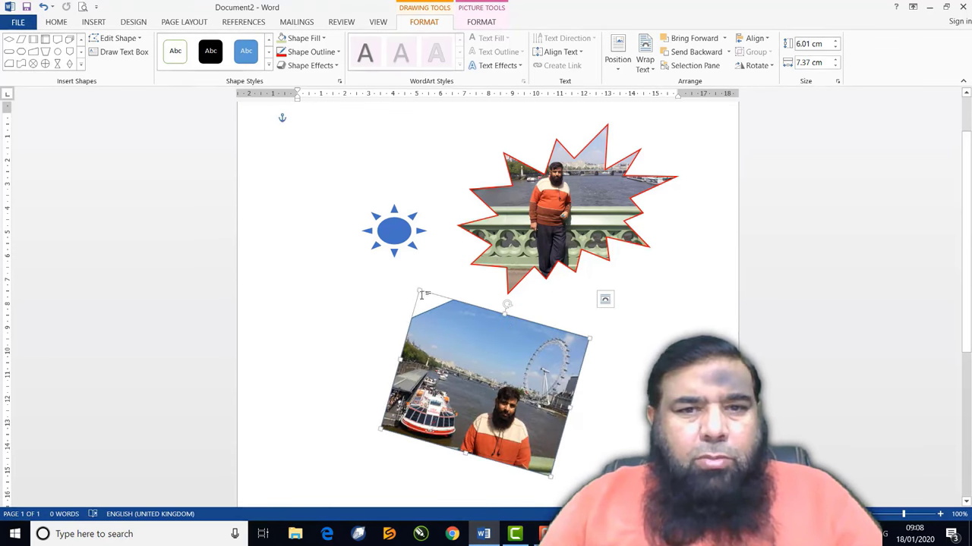
drag(419, 292, 460, 339)
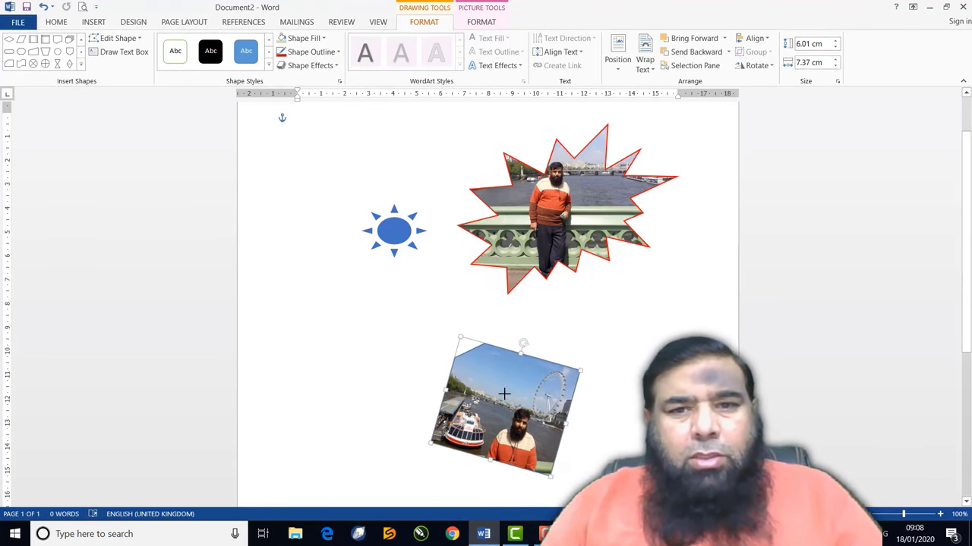
drag(504, 394, 354, 155)
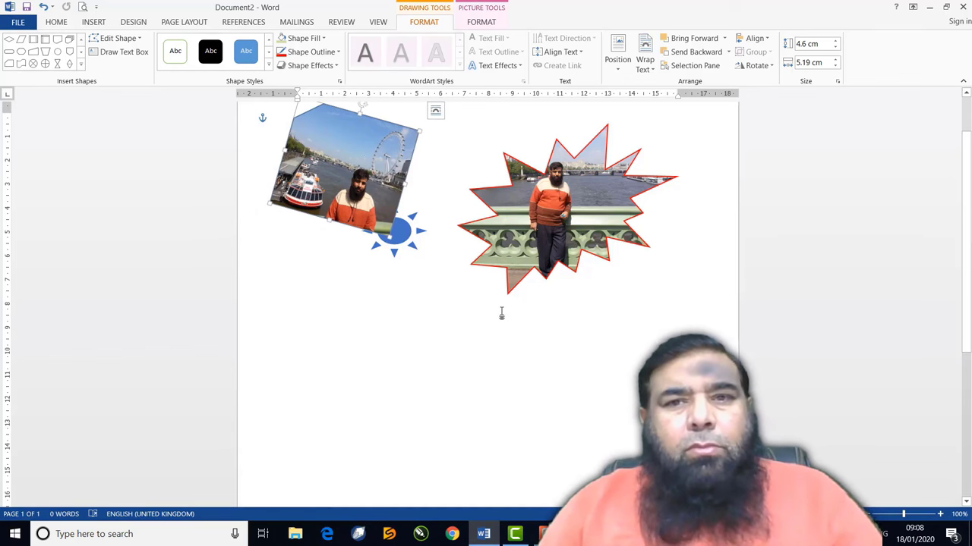
Replace the starburst's photo fill with a light blue Linear Down gradient
click(501, 277)
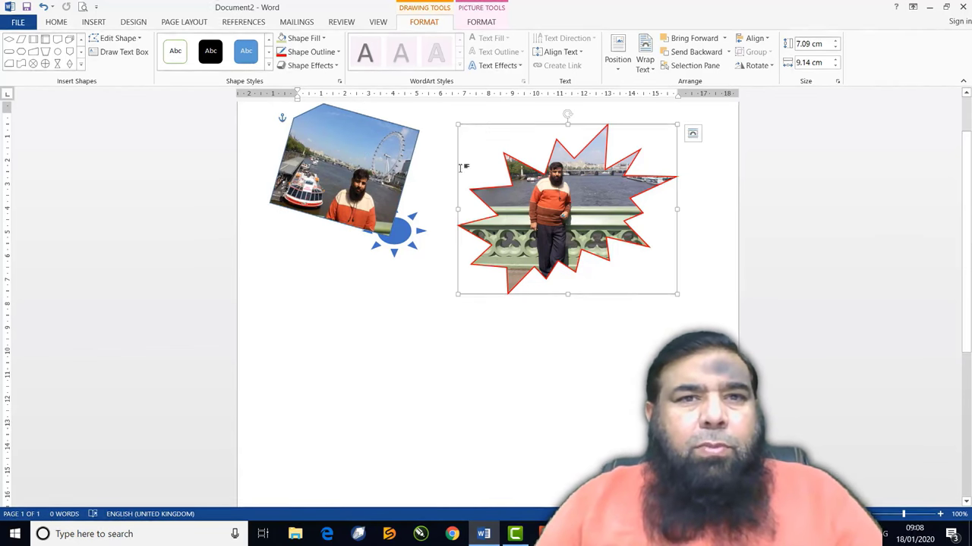
click(324, 38)
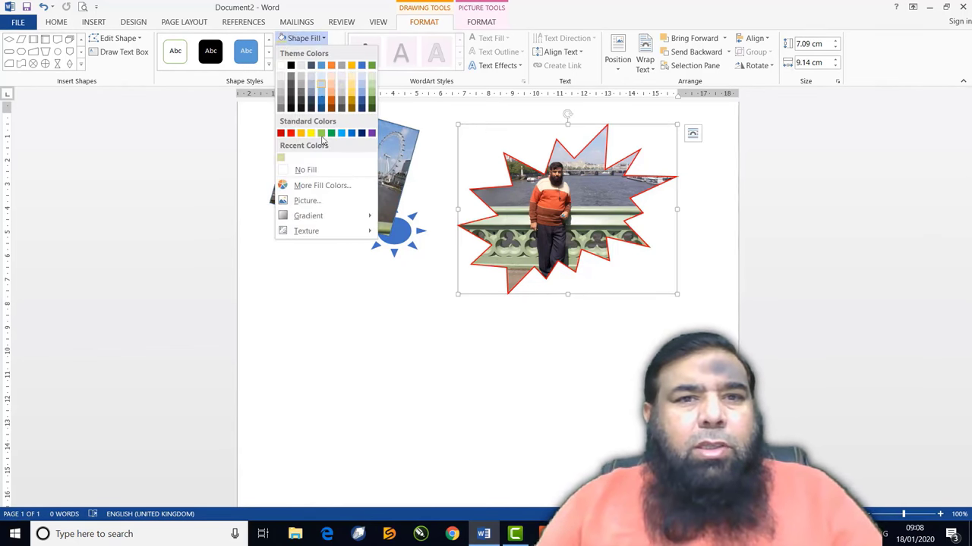
mouse_move(332, 217)
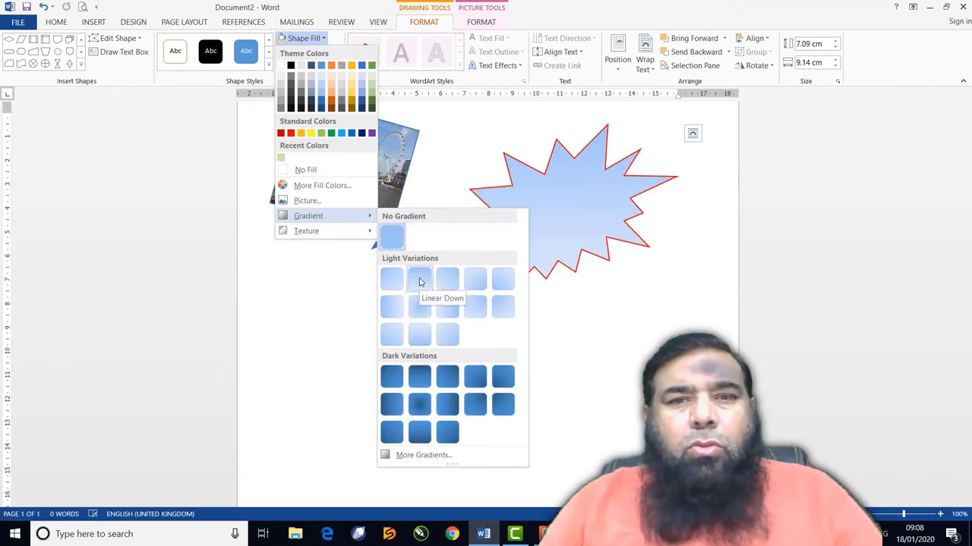
click(420, 282)
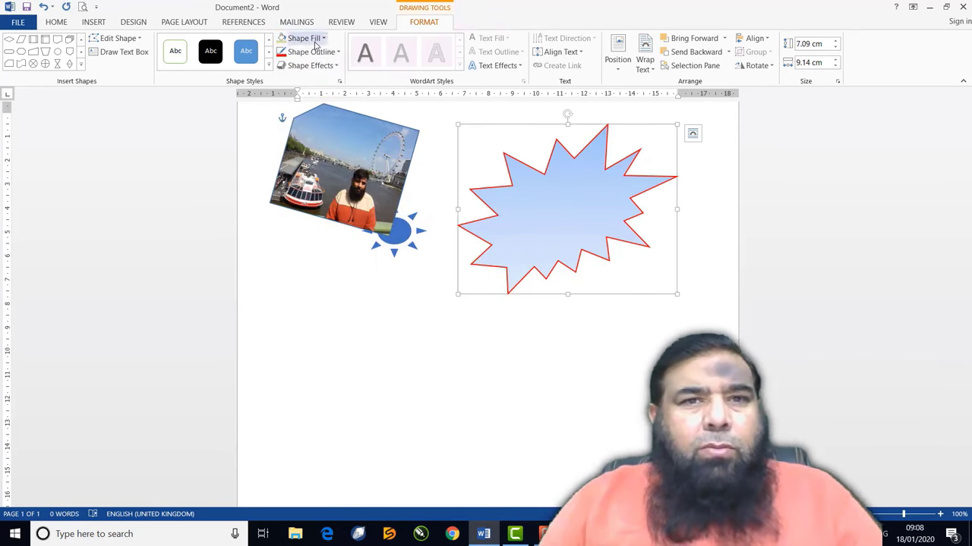
Open the starburst's More Gradients settings in the Format Shape pane
click(311, 44)
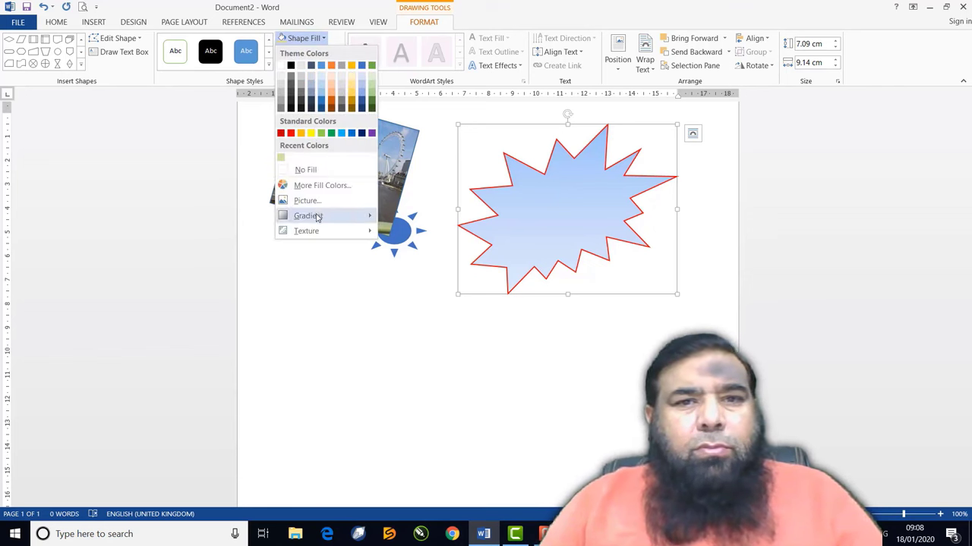
mouse_move(316, 215)
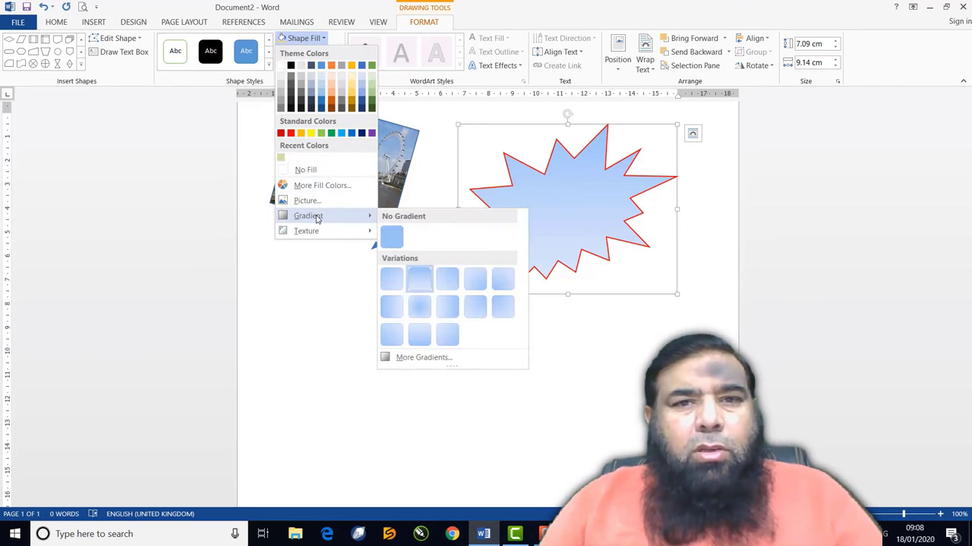
click(423, 358)
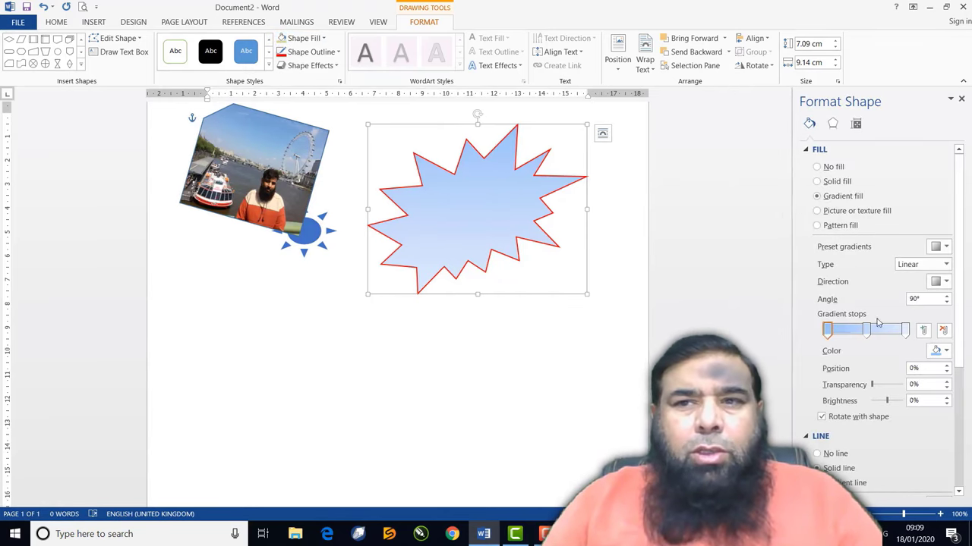
Choose Gradient fill for the starburst and make the first gradient stop red
click(817, 167)
click(818, 182)
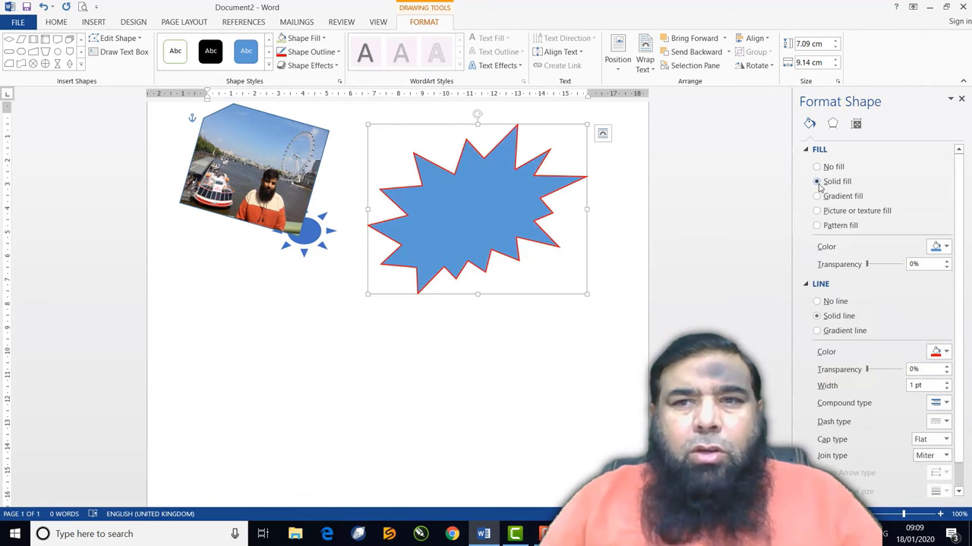
click(817, 196)
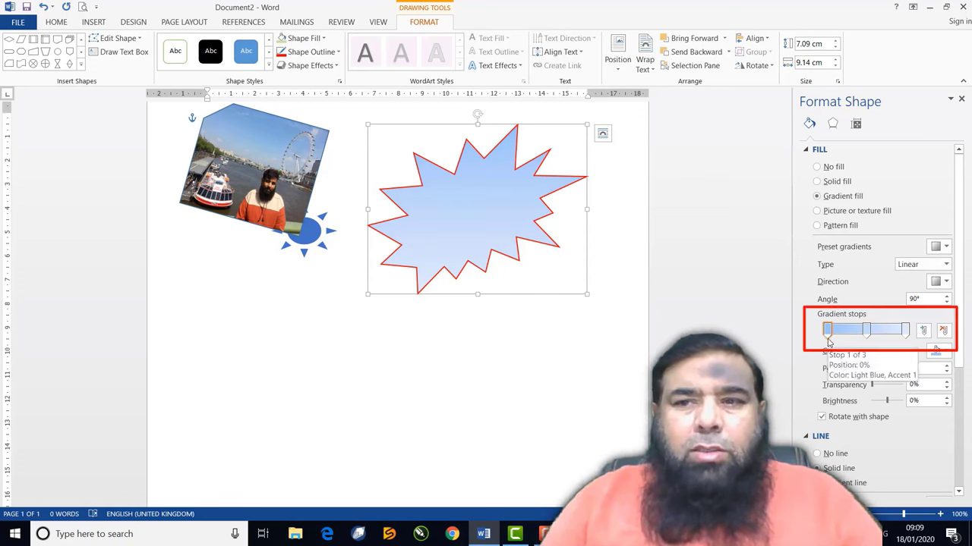
click(940, 351)
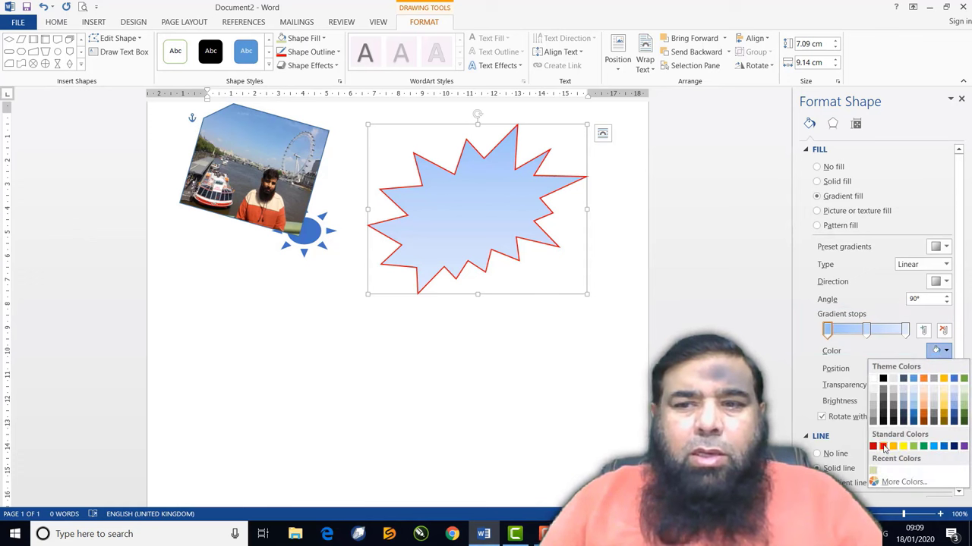
click(883, 447)
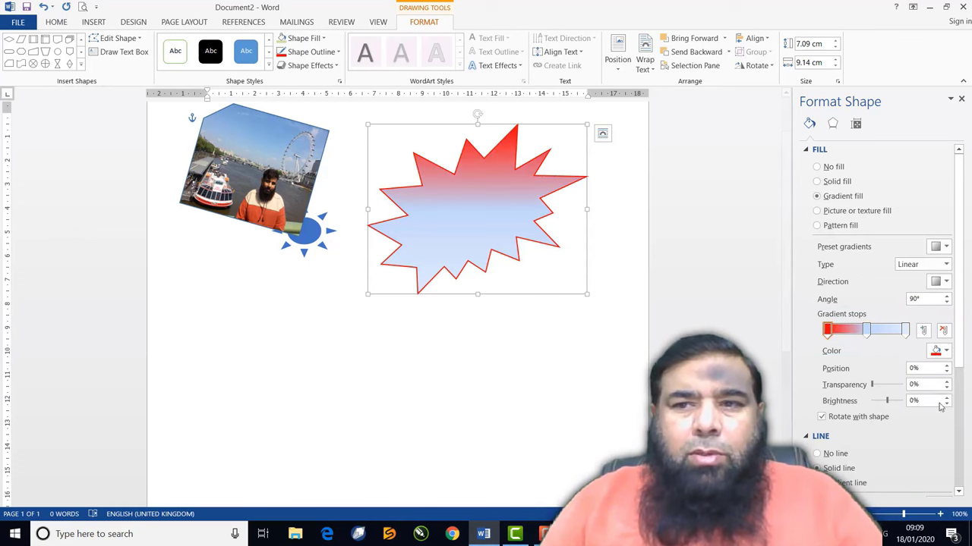
Make the middle stop orange and the last stop yellow, then move the starburst left onto the photo
click(866, 330)
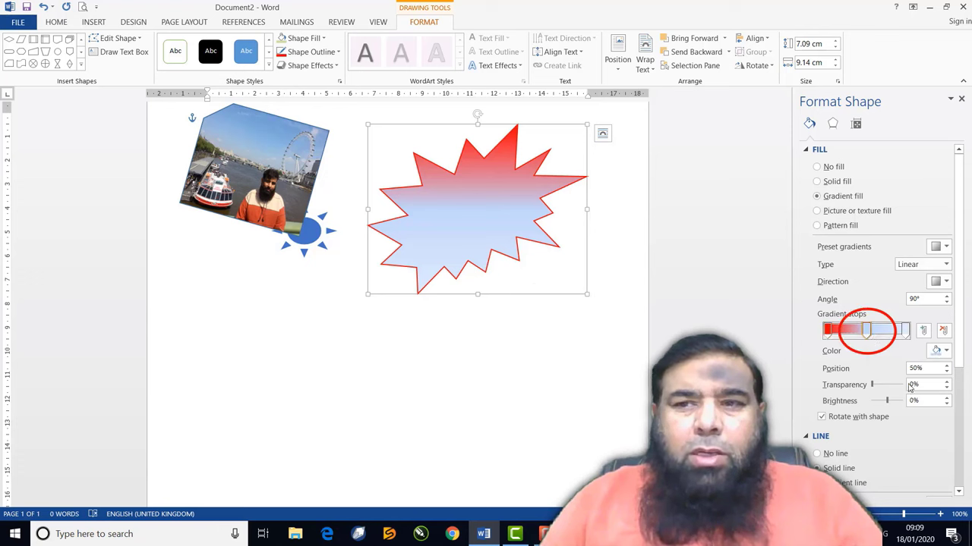
click(945, 351)
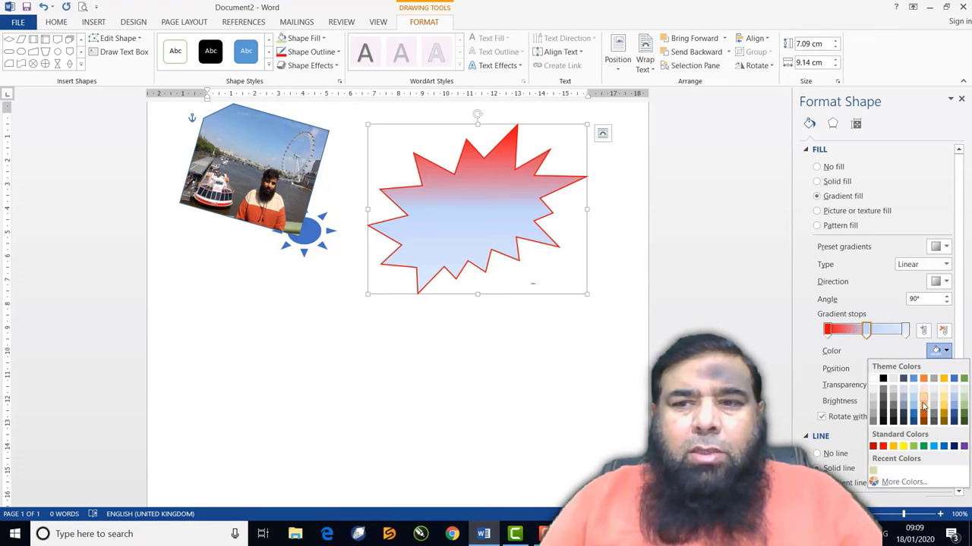
click(894, 446)
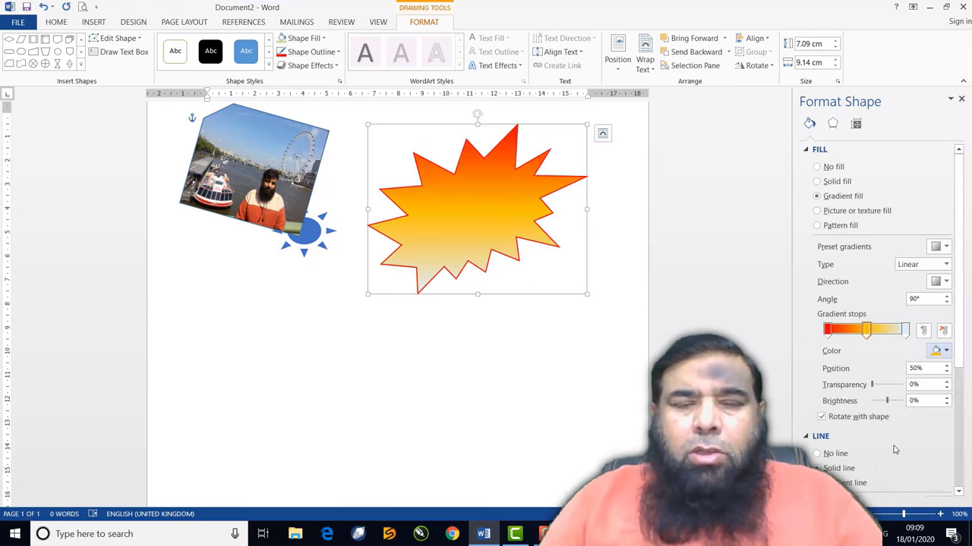
click(905, 334)
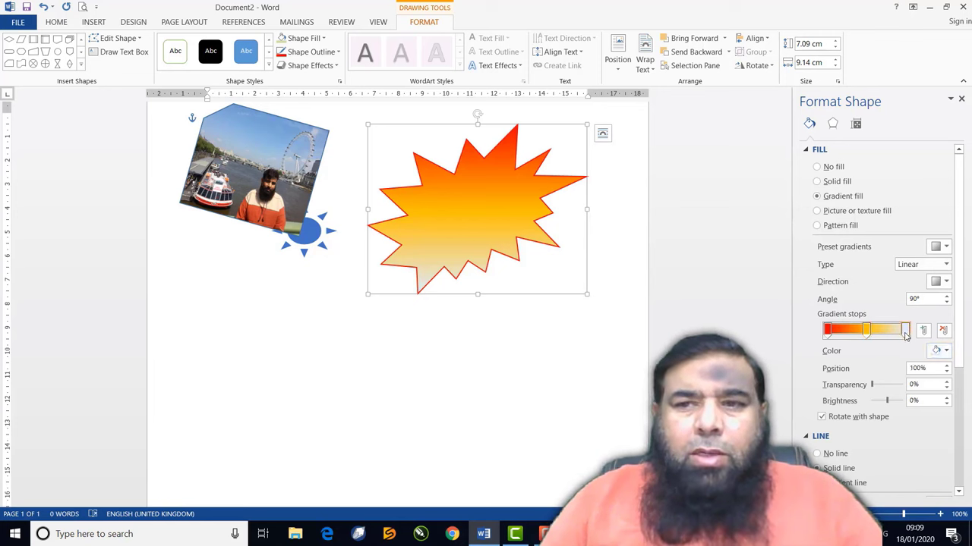
click(942, 351)
click(902, 446)
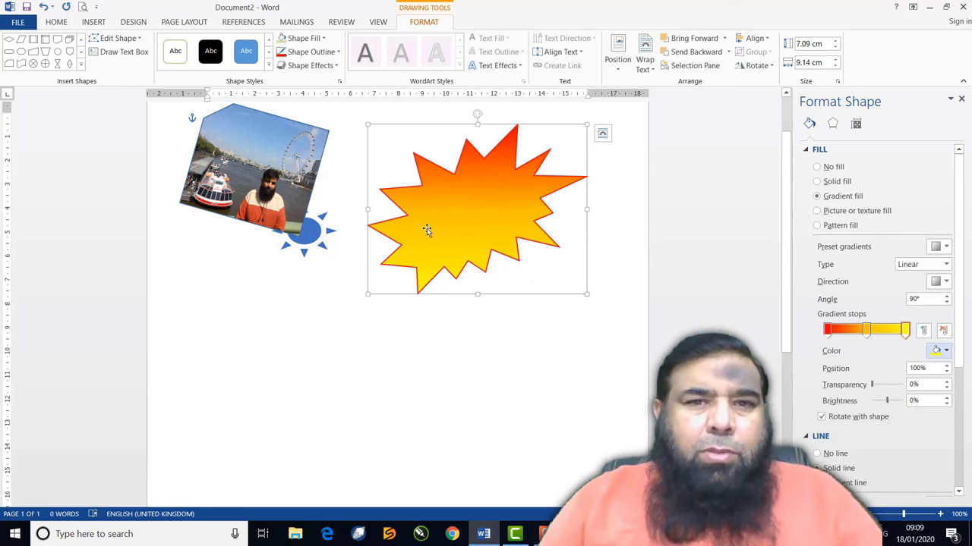
drag(434, 233, 283, 203)
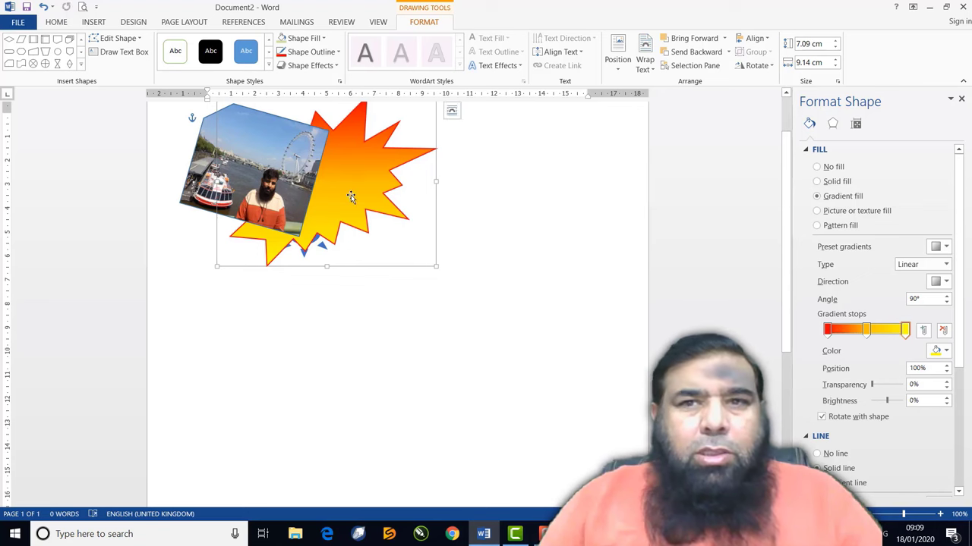
Bring the starburst to front and shift the starburst and photo further left
click(726, 38)
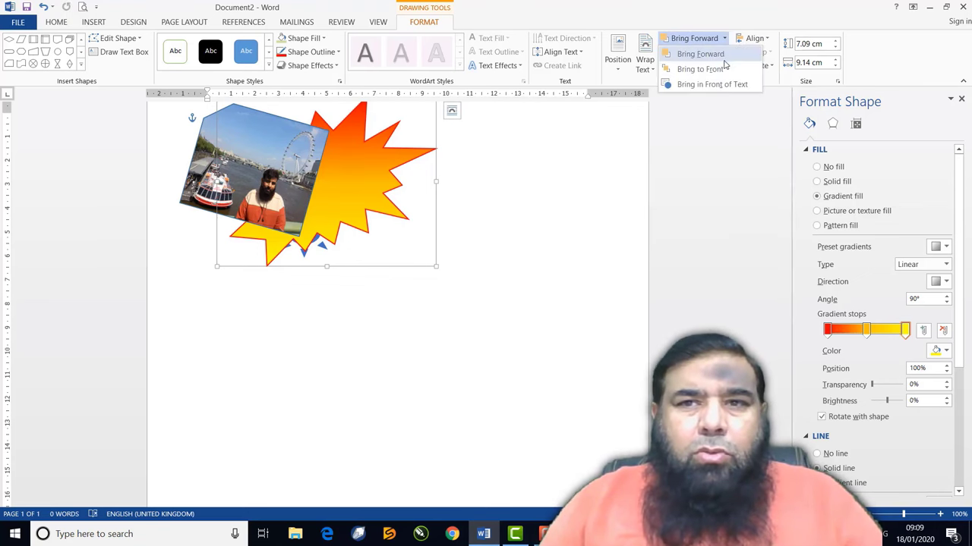
click(683, 67)
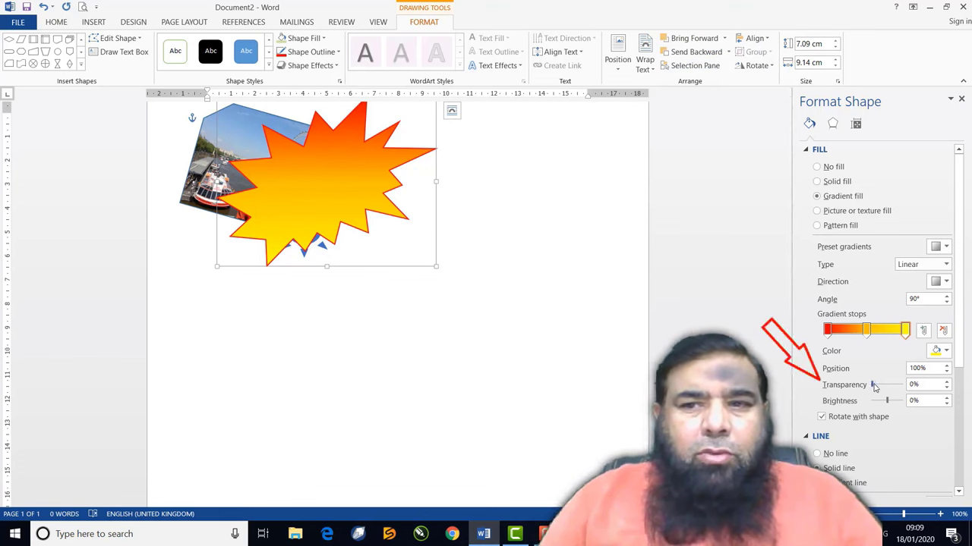
drag(875, 387, 884, 388)
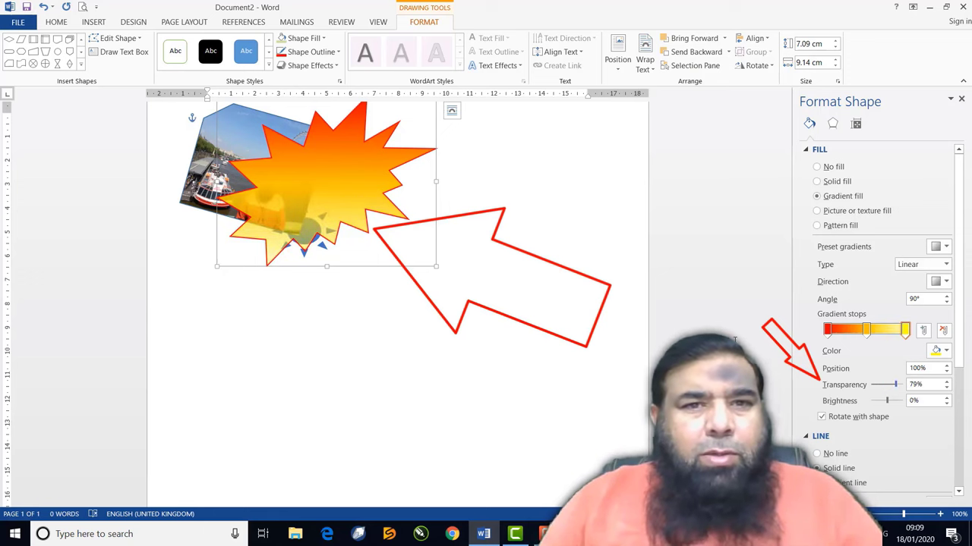
drag(436, 243, 388, 236)
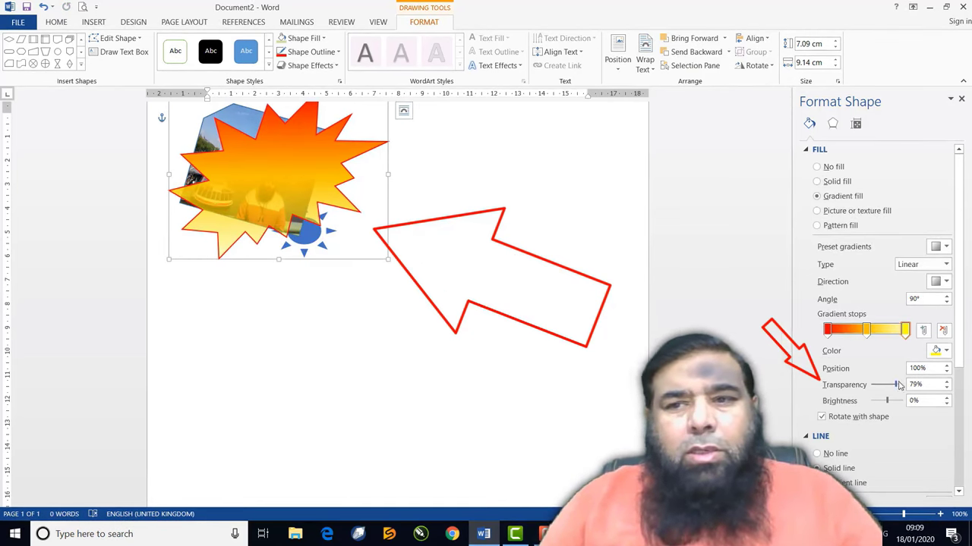
Set the last gradient stop to 84% transparency and remove the starburst's outline
drag(899, 385, 877, 400)
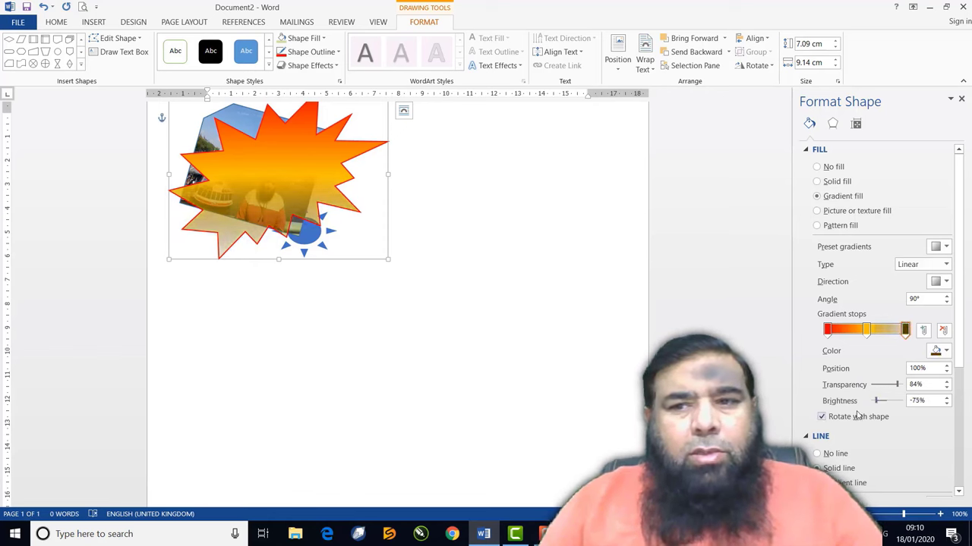
scroll(857, 416, down, 2)
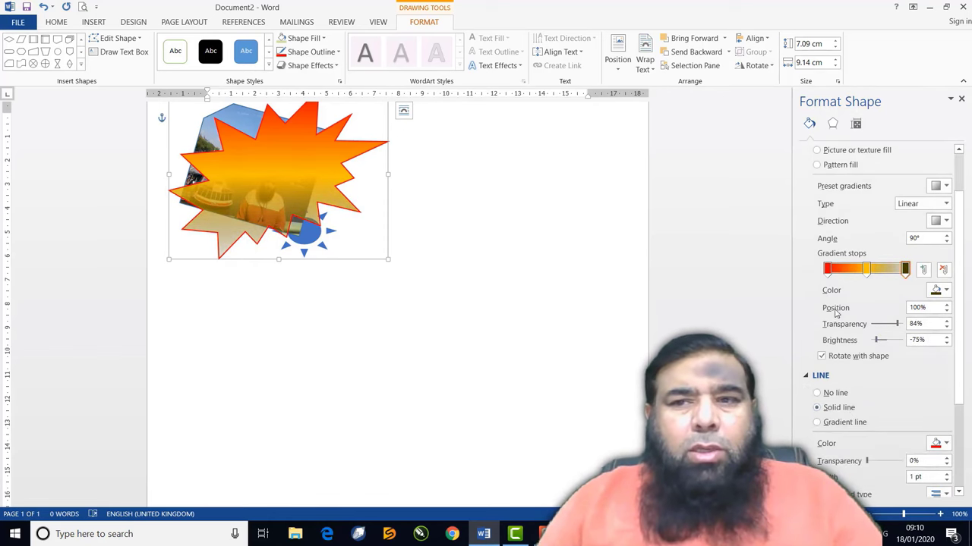
scroll(840, 377, down, 3)
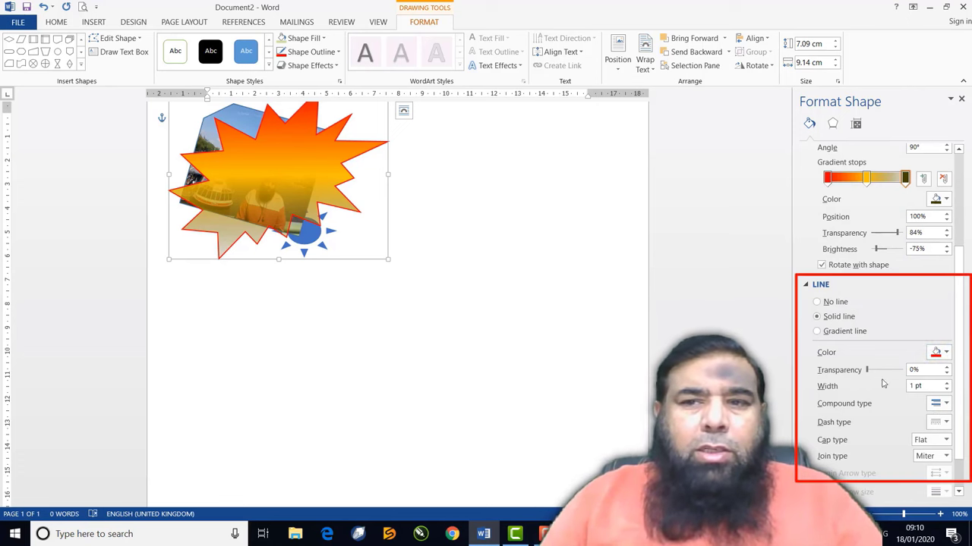
click(817, 302)
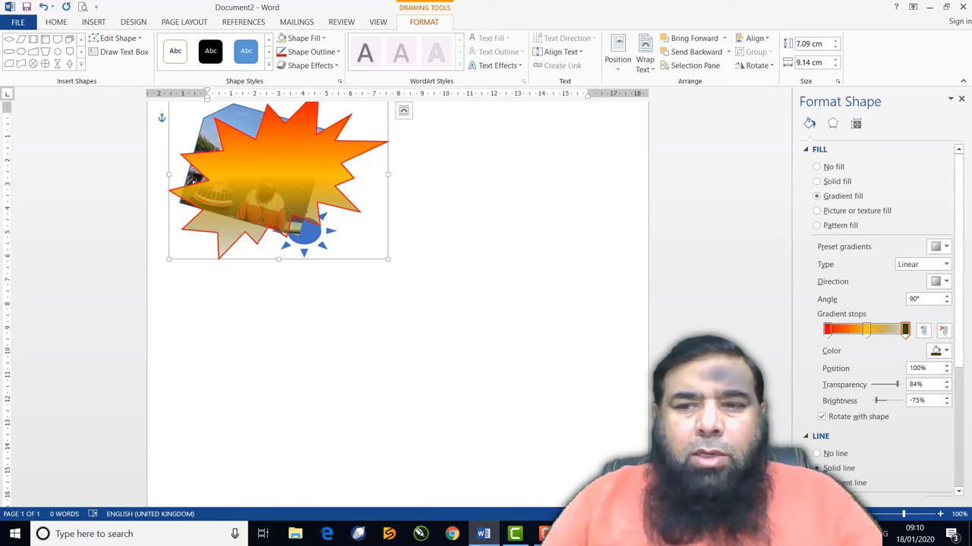
Give the starburst a 2 pt solid red outline and move it right of the photo
click(834, 468)
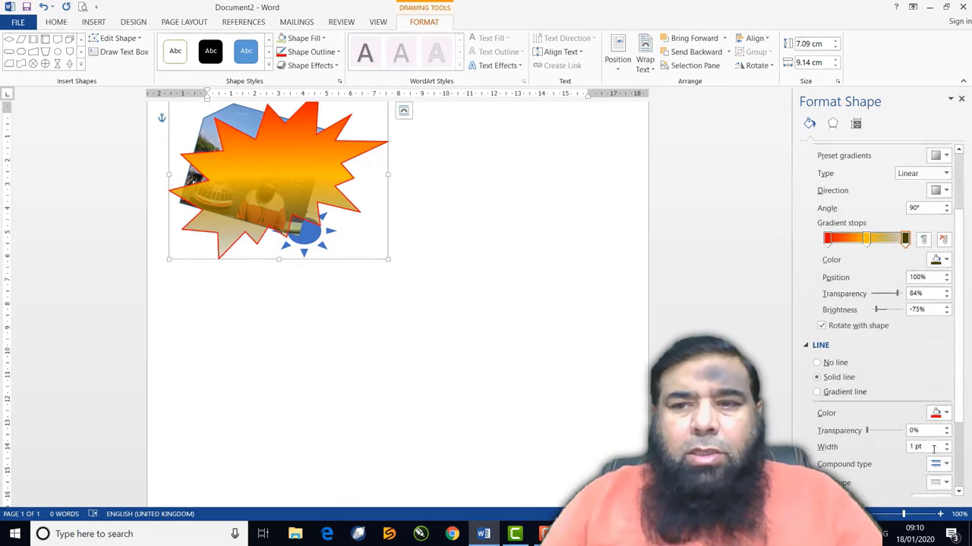
click(947, 444)
click(947, 444)
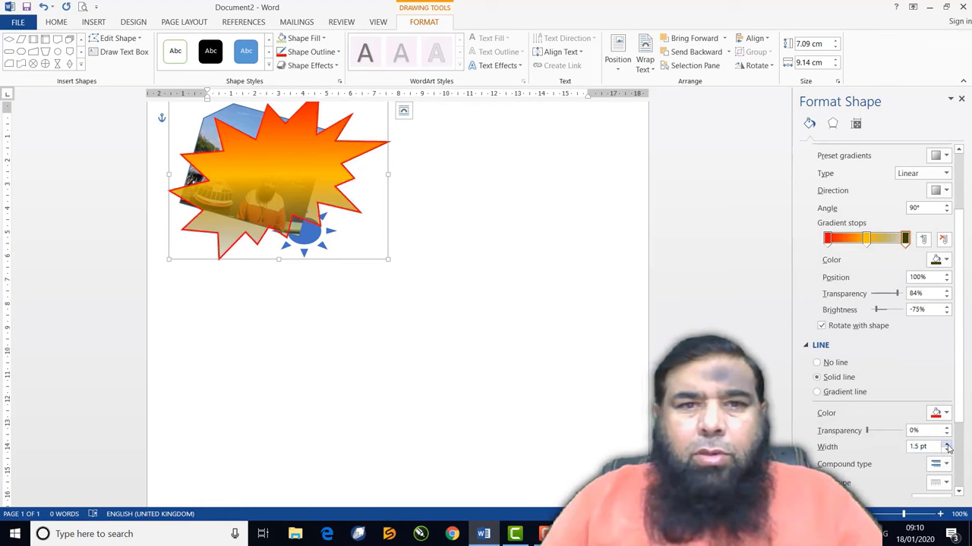
click(947, 445)
click(947, 445)
drag(311, 191, 500, 271)
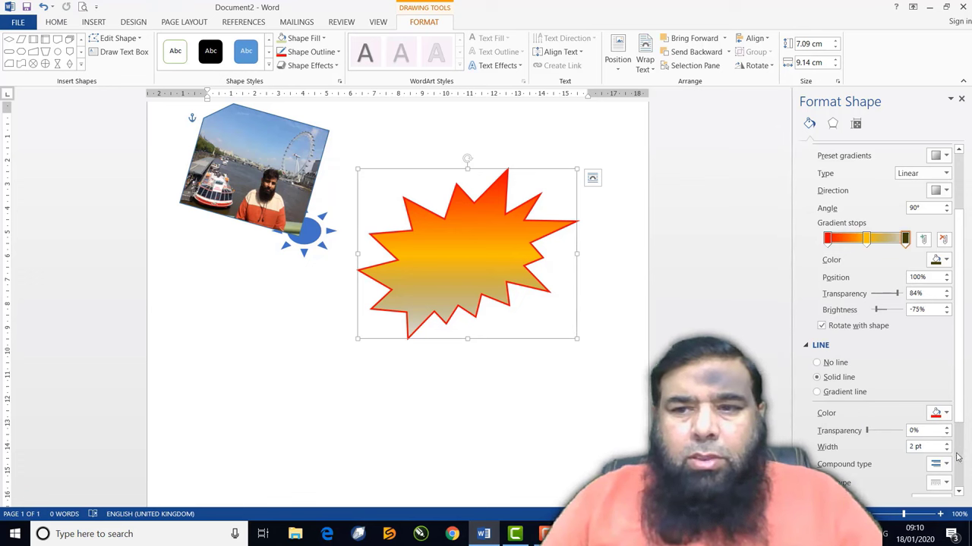
Thicken the starburst's red outline to 8 pt
click(947, 447)
click(948, 447)
click(947, 447)
click(947, 447)
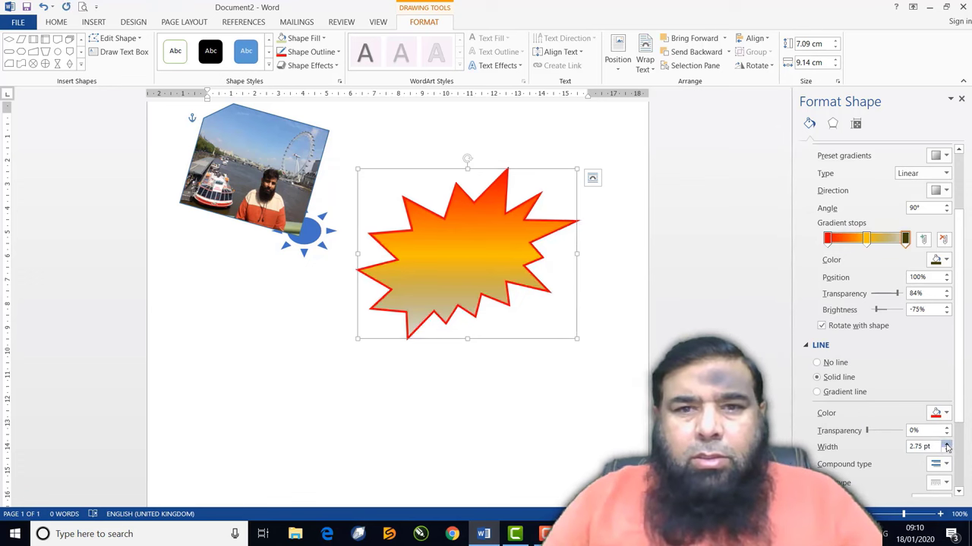
click(947, 447)
click(947, 447)
click(948, 447)
click(947, 444)
click(947, 445)
click(947, 445)
click(947, 445)
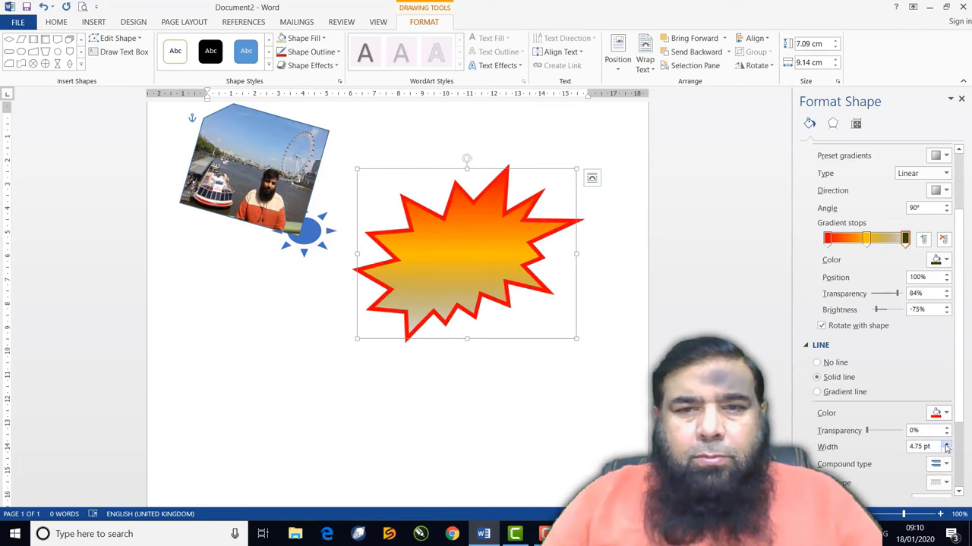
click(947, 444)
click(947, 444)
click(947, 445)
click(947, 444)
click(947, 444)
click(946, 445)
click(947, 445)
click(947, 445)
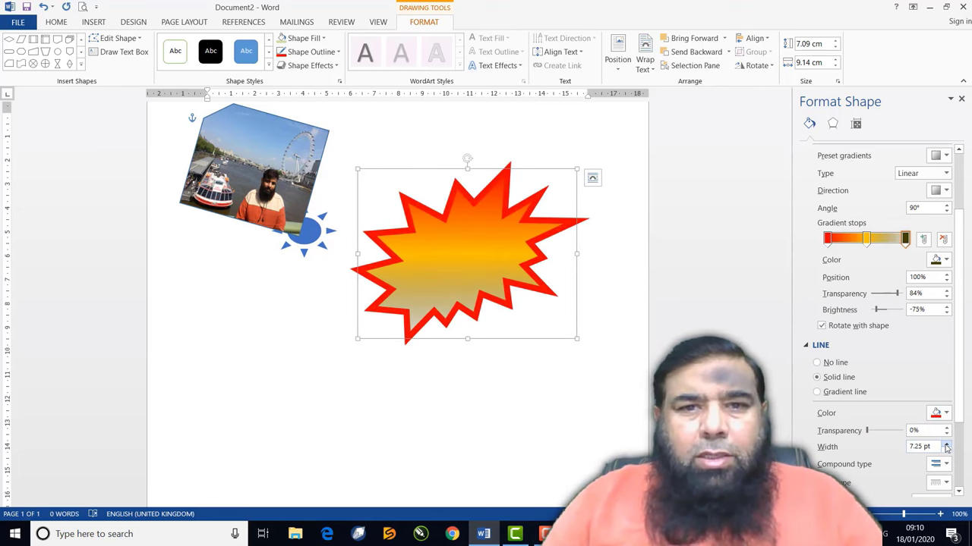
click(947, 445)
click(947, 445)
click(945, 445)
click(946, 445)
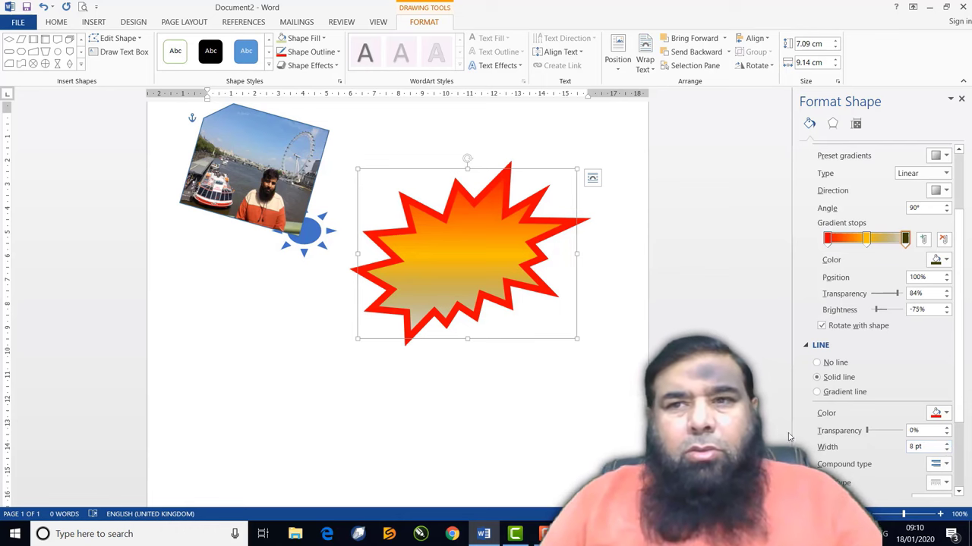
Close the Format Shape pane, leaving the outline unchanged
click(961, 99)
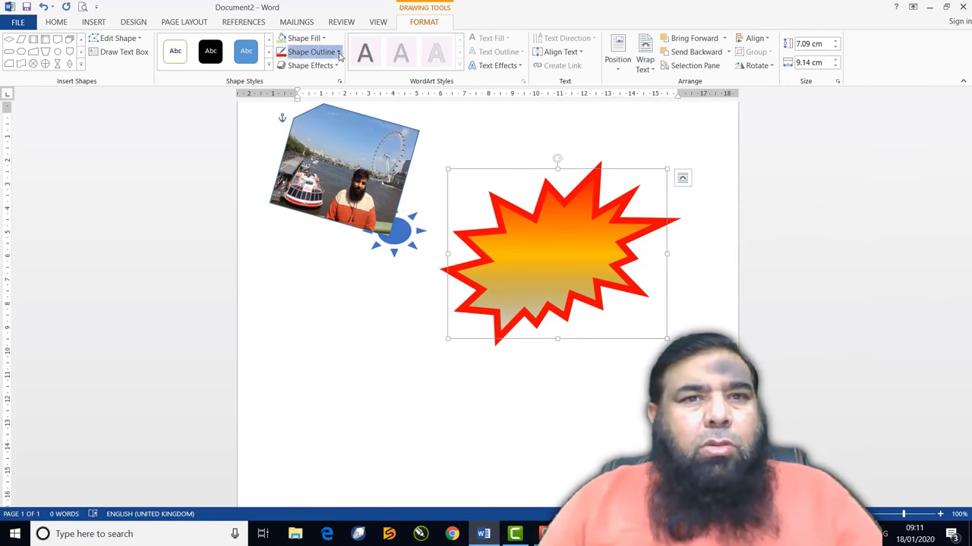
click(334, 51)
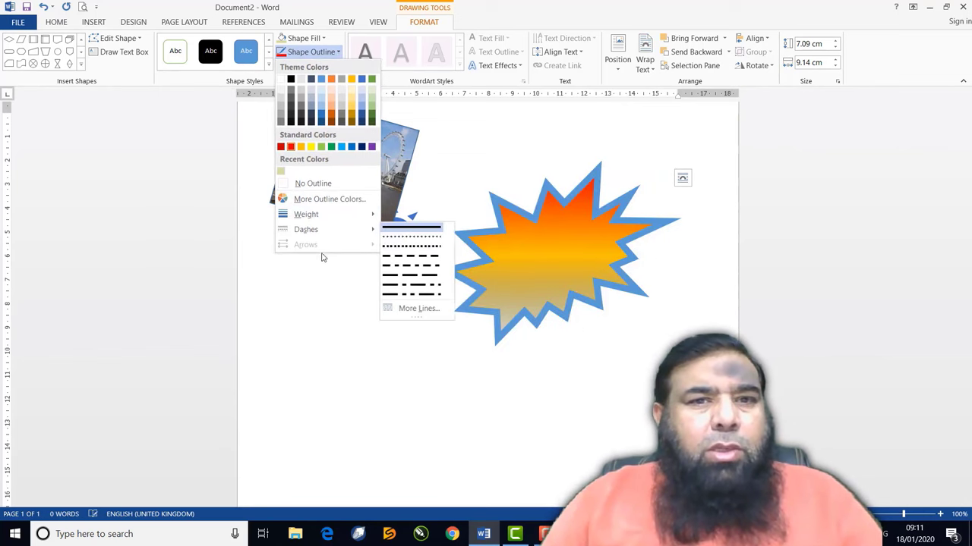
click(468, 120)
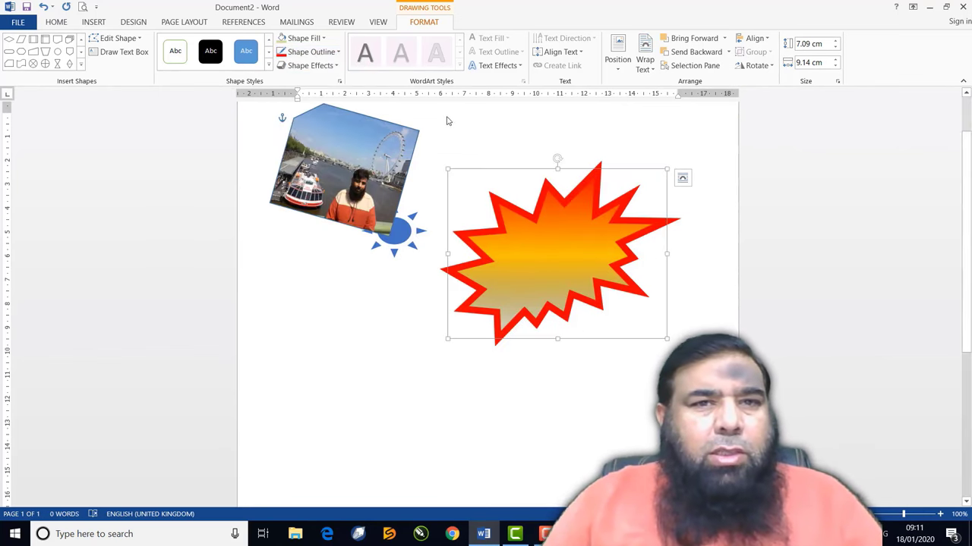
Apply the Preset 9 3-D shape effect to the starburst
click(311, 68)
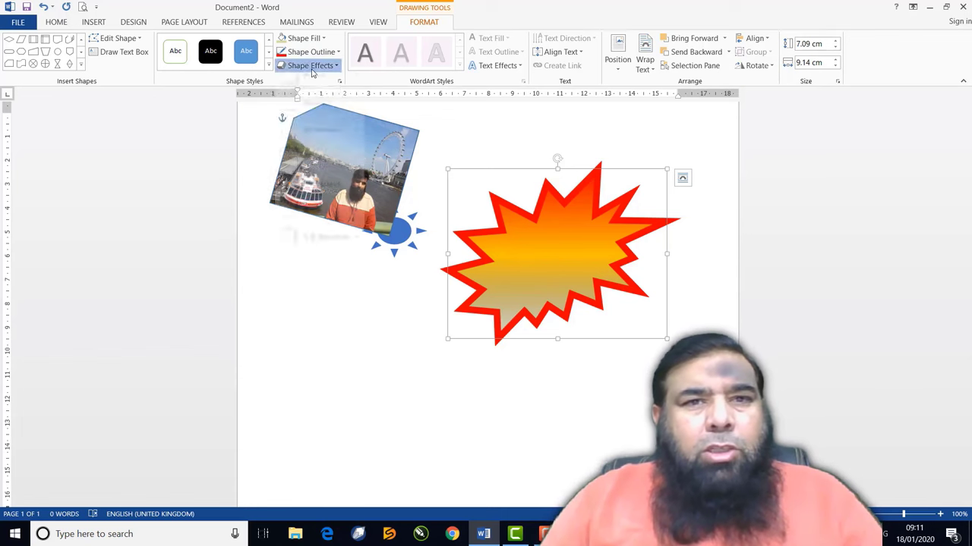
mouse_move(314, 88)
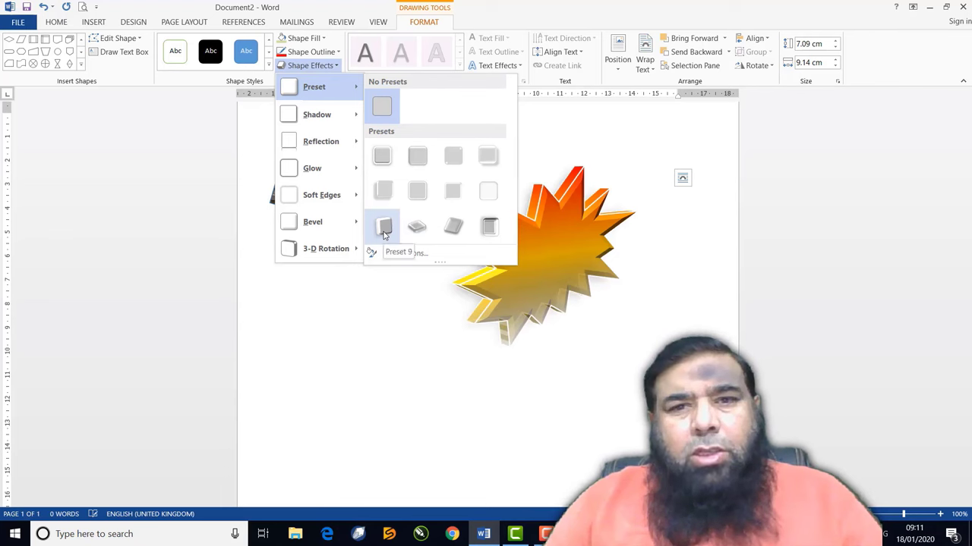
click(489, 238)
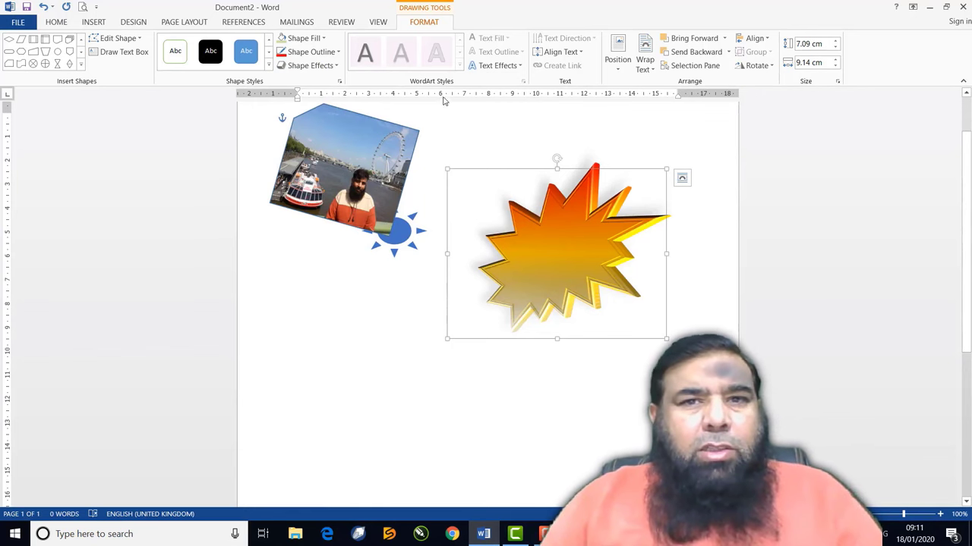
click(499, 65)
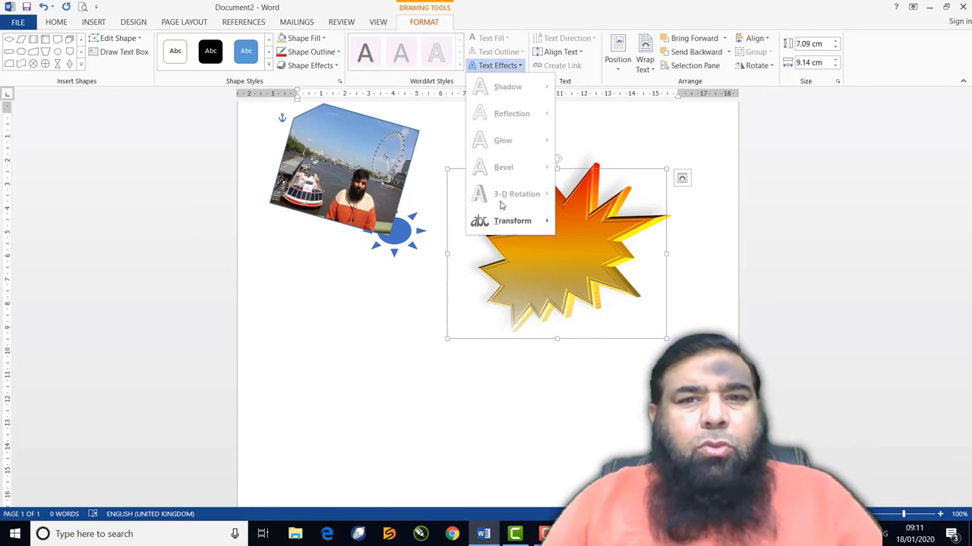
mouse_move(512, 224)
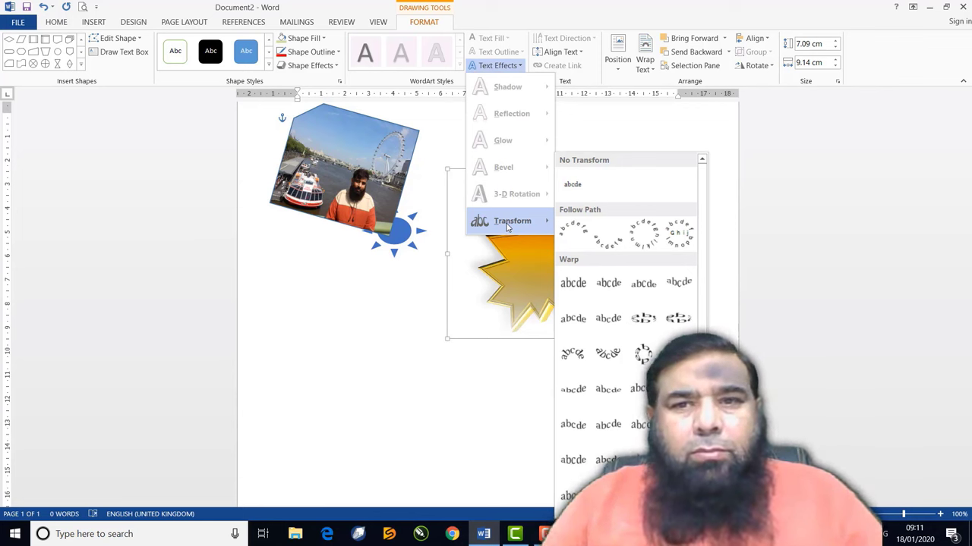
click(462, 311)
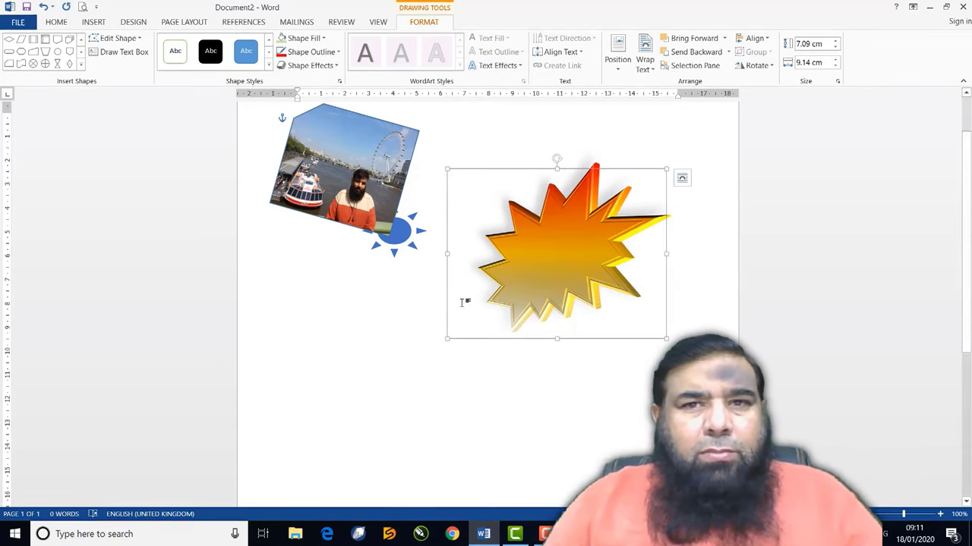
click(579, 52)
click(533, 279)
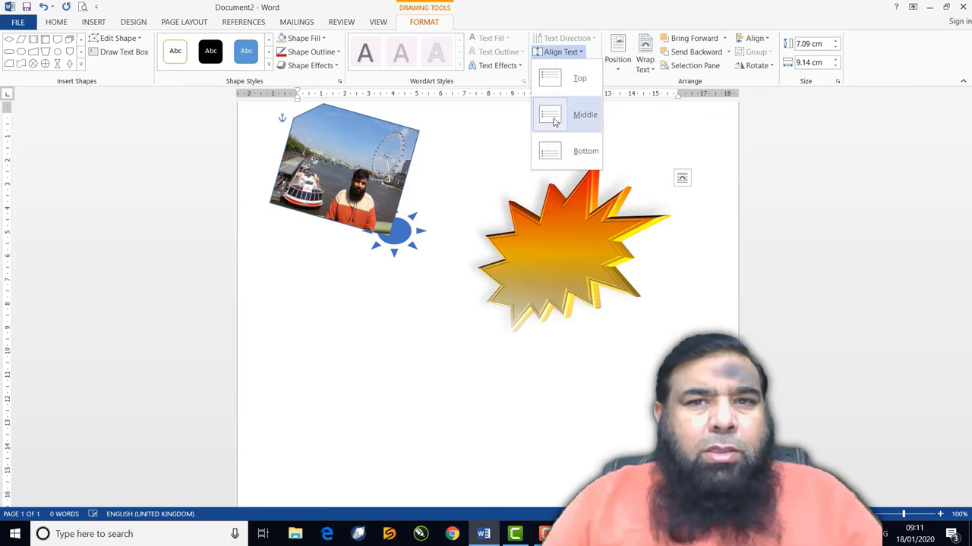
click(535, 275)
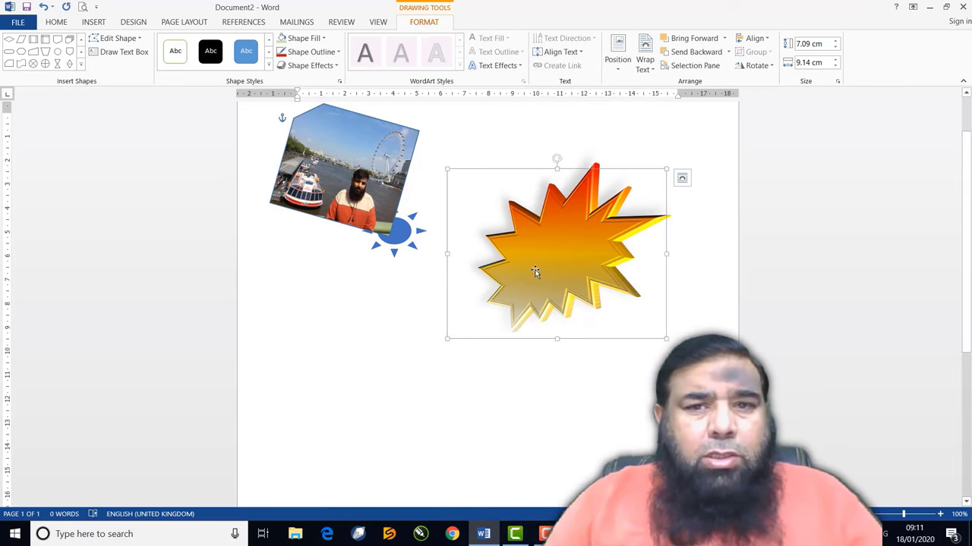
Add the text 'Sale' inside the starburst
right_click(536, 260)
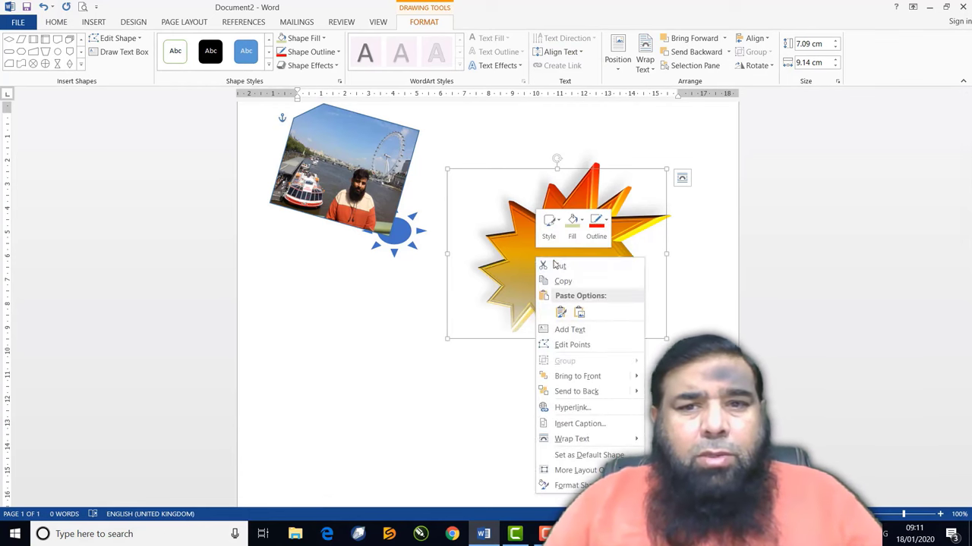
click(571, 329)
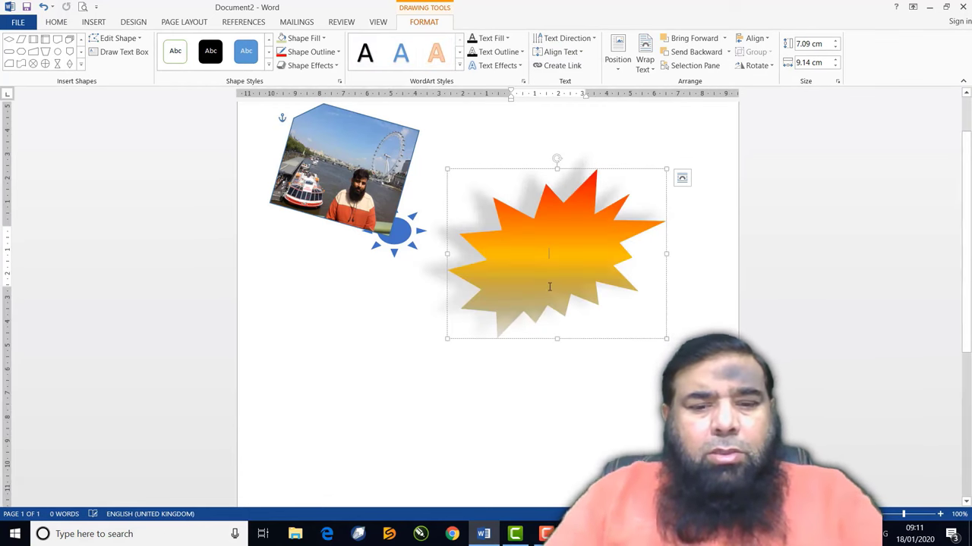
text(Sa)
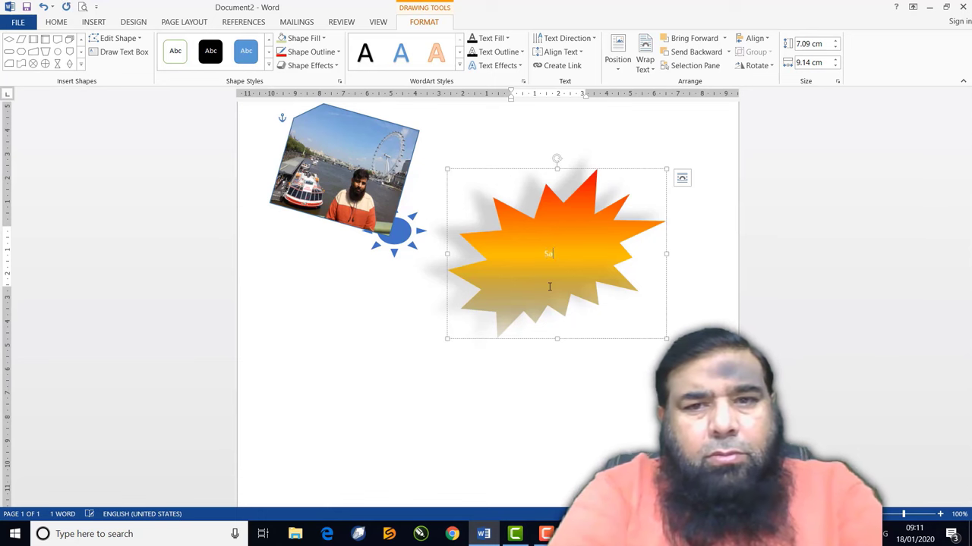
text(le)
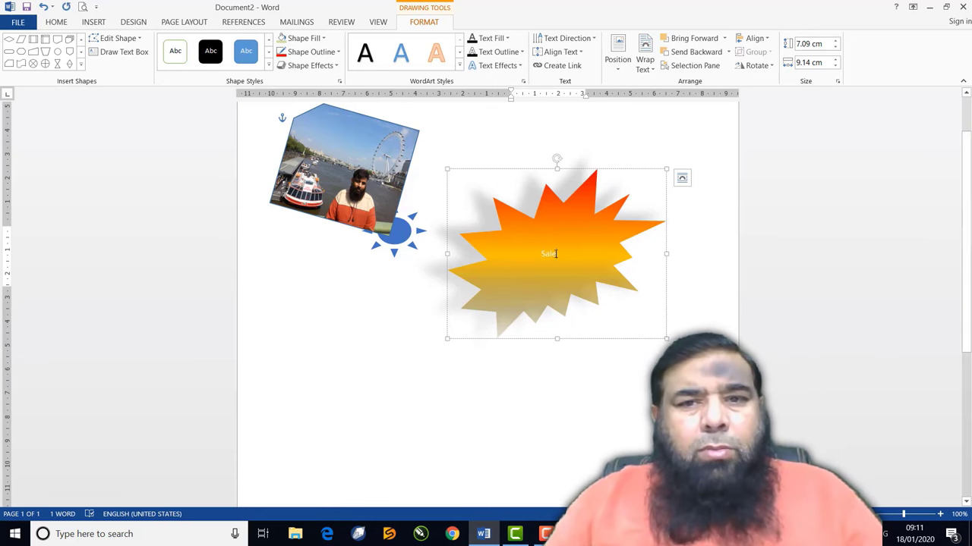
Format 'Sale' as bold 26 pt text
double_click(551, 255)
click(56, 22)
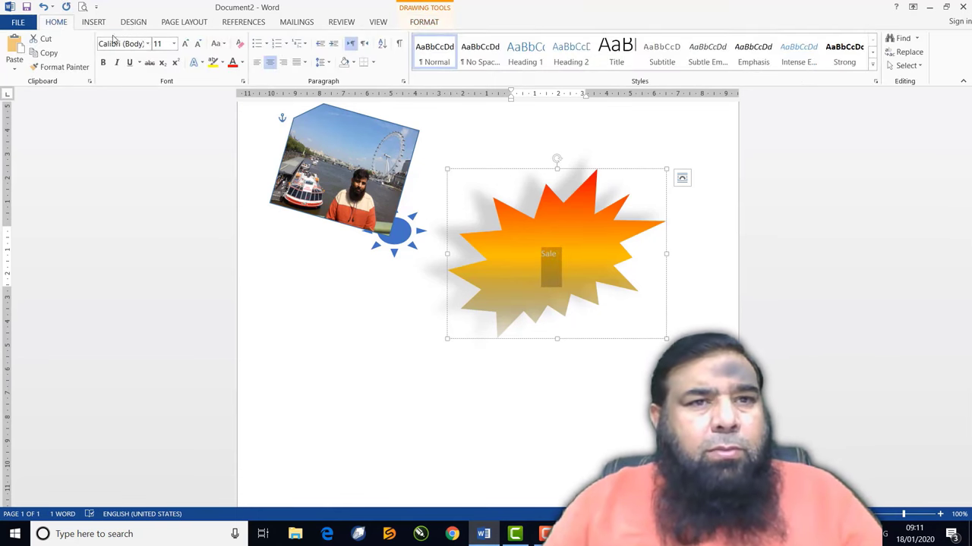
click(184, 43)
click(185, 43)
click(185, 44)
click(185, 43)
click(184, 43)
click(185, 43)
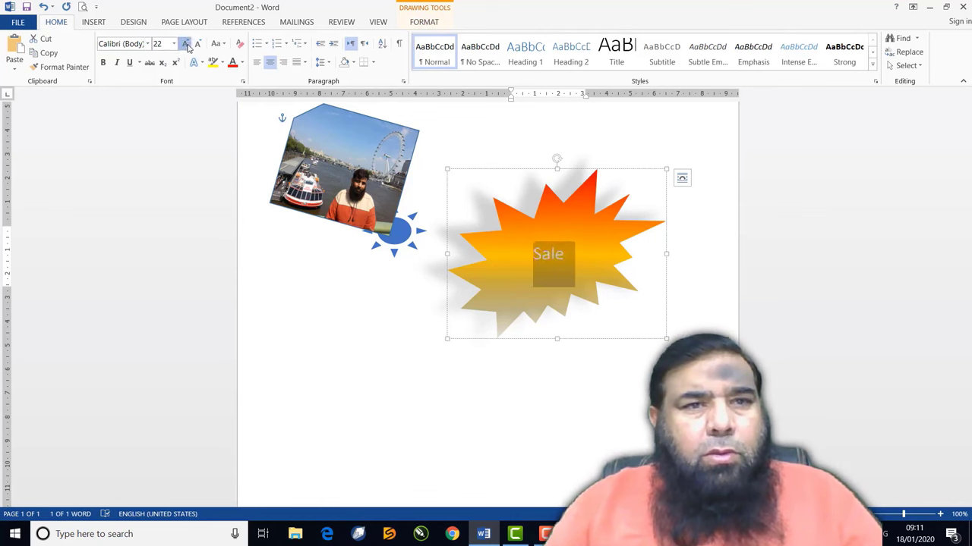
click(185, 44)
click(185, 43)
click(104, 62)
click(499, 326)
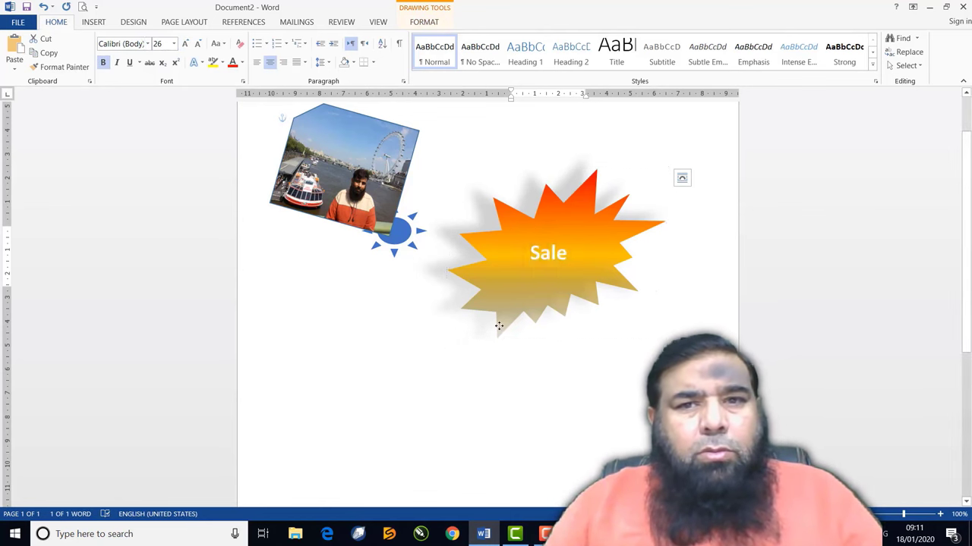
click(423, 22)
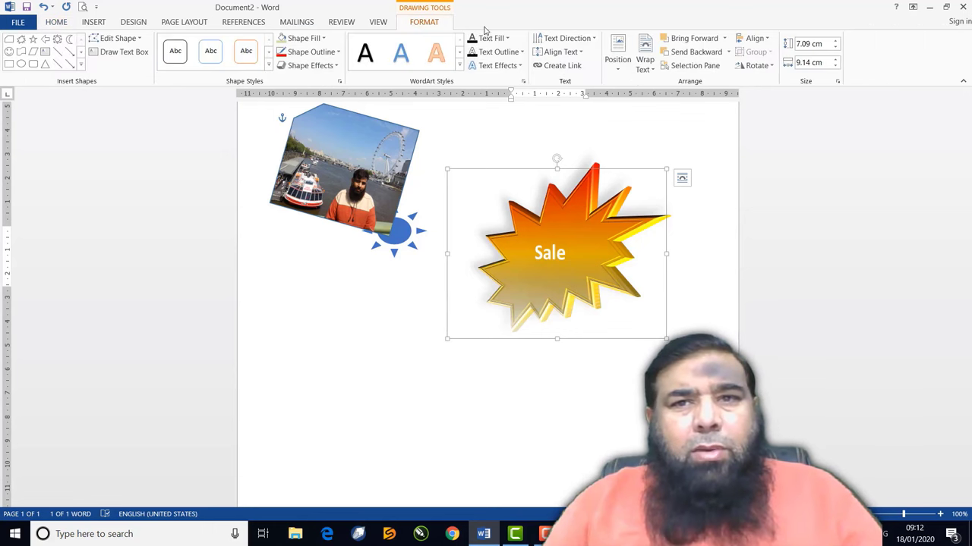
Try Top, Middle and Bottom text alignment, leaving 'Sale' bottom-aligned
click(580, 53)
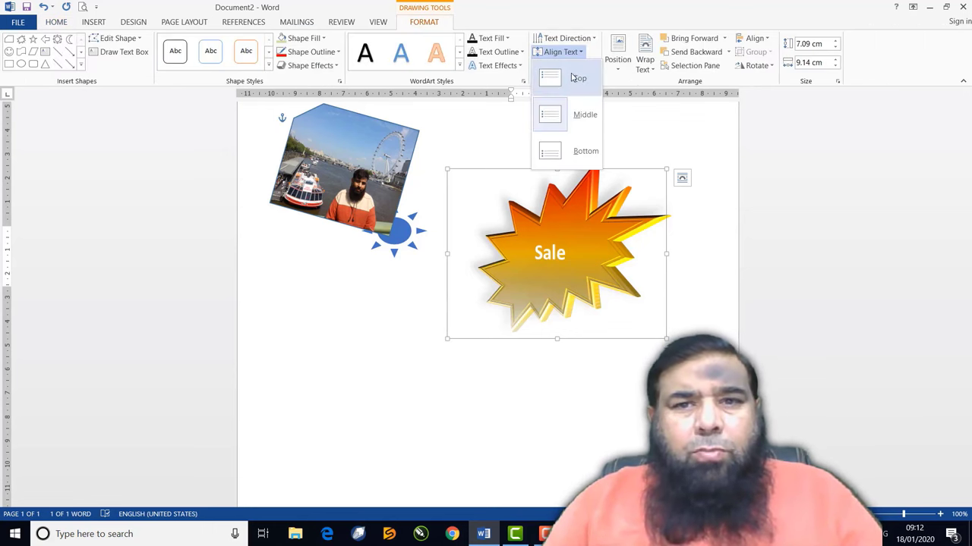
click(577, 78)
click(572, 53)
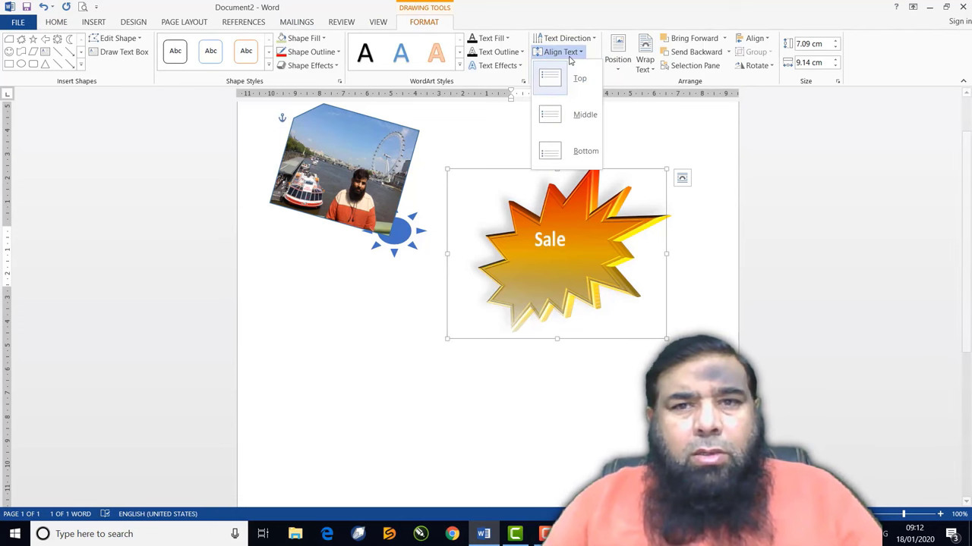
click(560, 116)
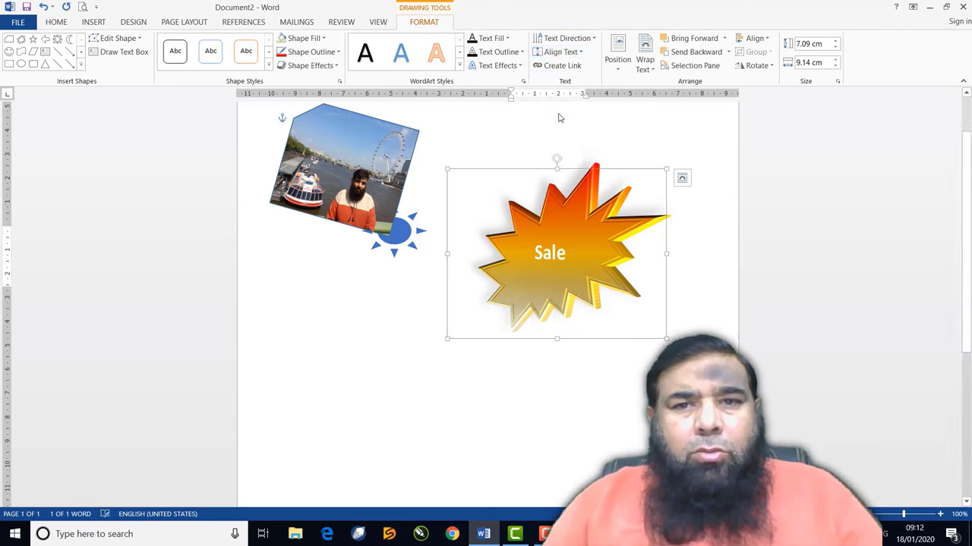
click(560, 52)
click(558, 151)
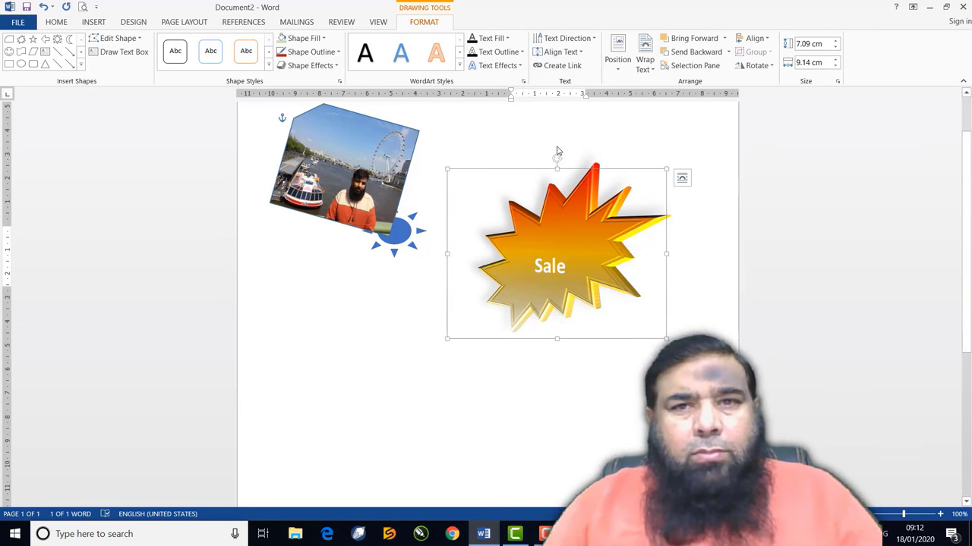
Try 90° and 270° text directions, then set 'Sale' back to horizontal
click(565, 38)
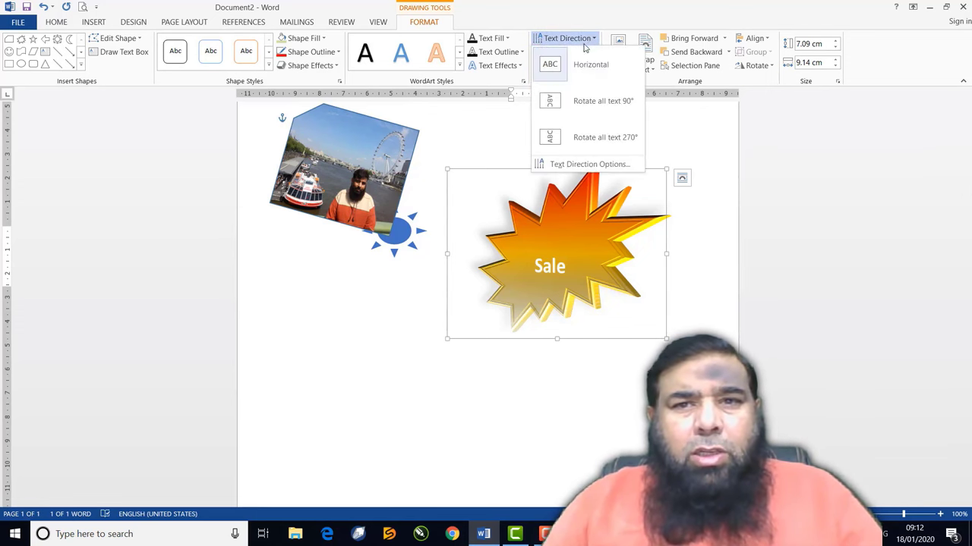
click(556, 107)
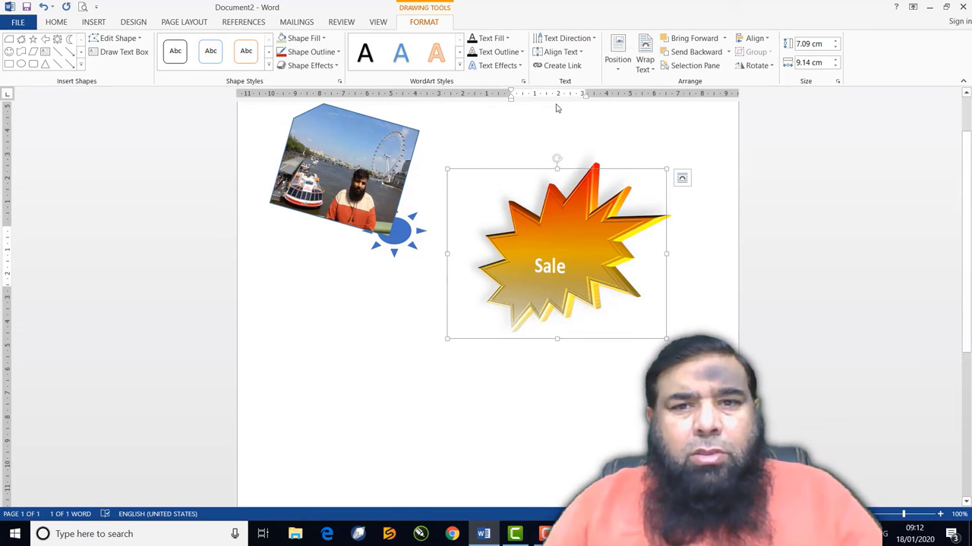
click(557, 38)
click(558, 137)
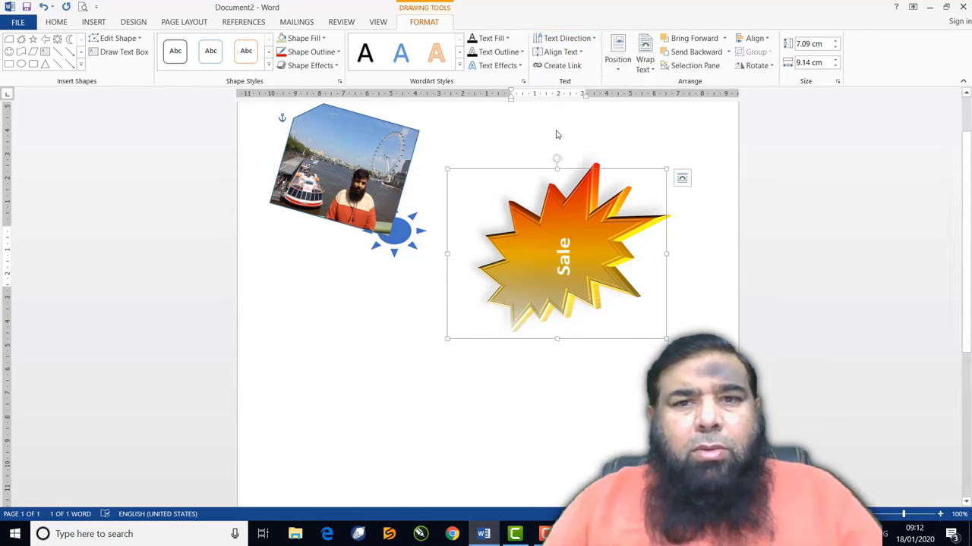
click(562, 37)
click(554, 67)
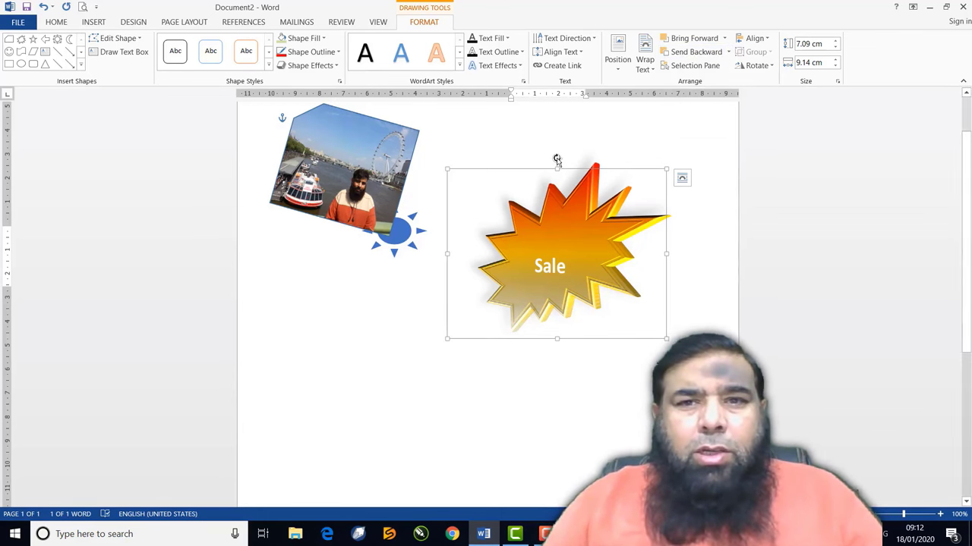
Rotate and flip the starburst, ending flipped horizontally, and shrink it to 6.27 × 8.07 cm
click(753, 66)
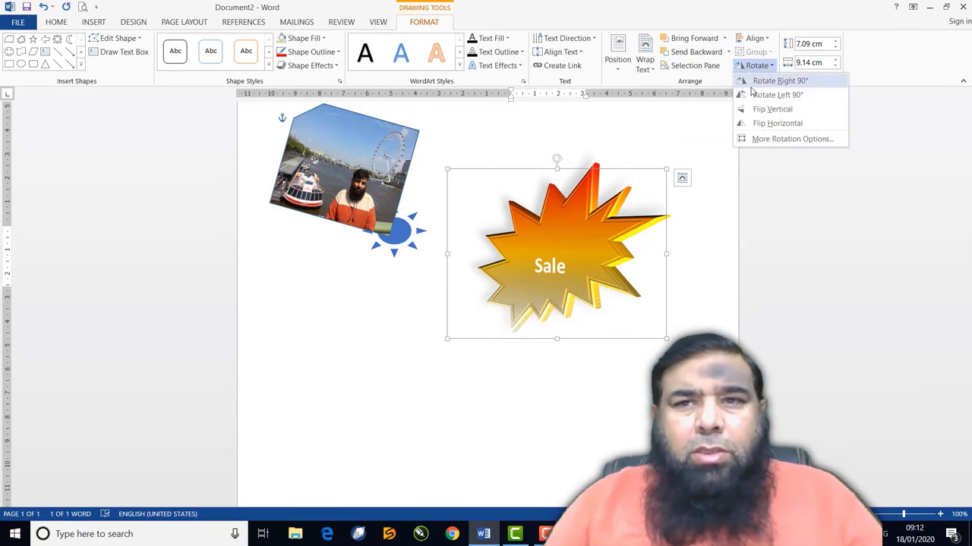
click(776, 95)
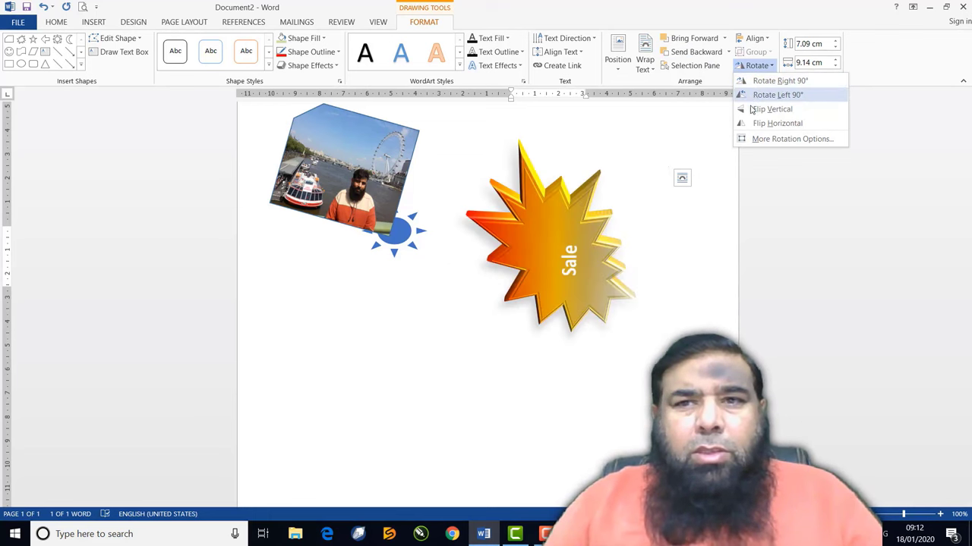
click(752, 110)
click(756, 95)
click(755, 80)
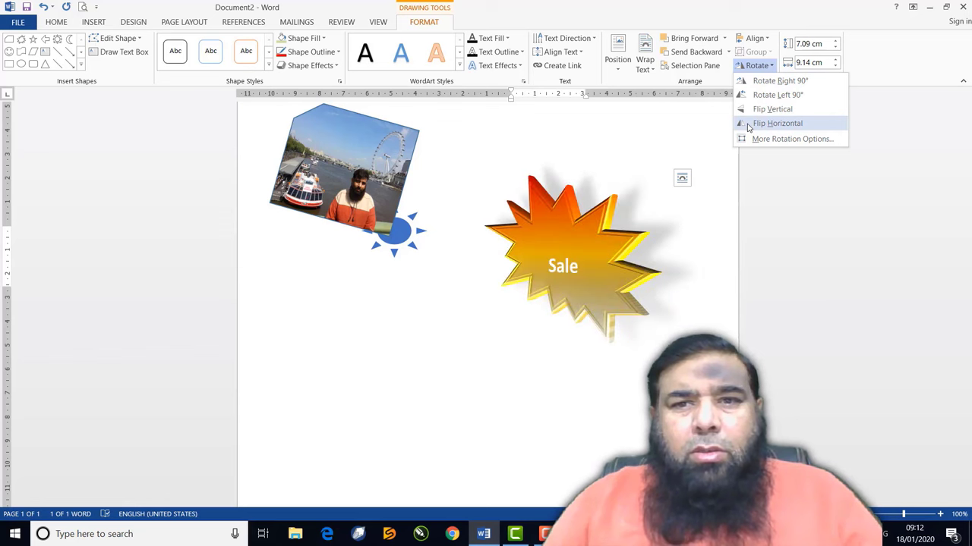
click(775, 124)
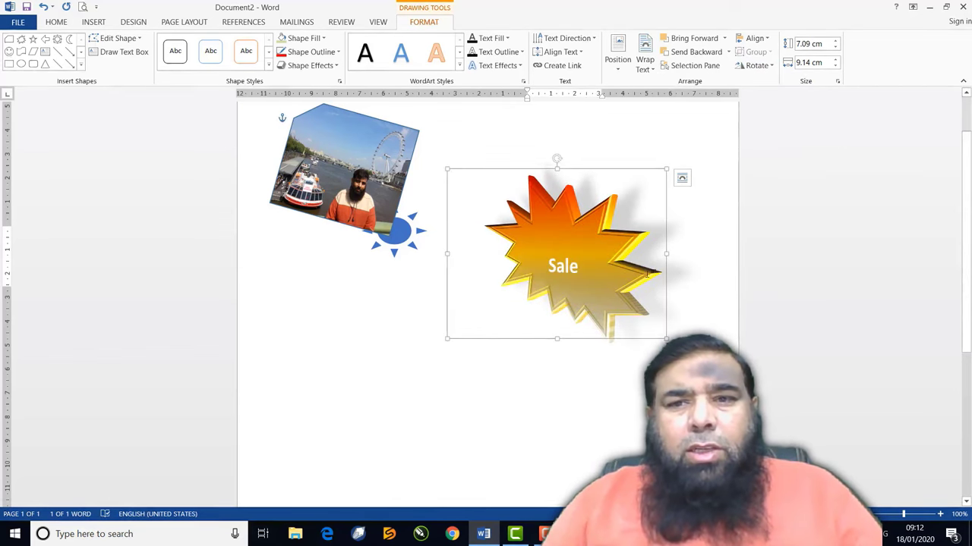
drag(663, 339, 641, 319)
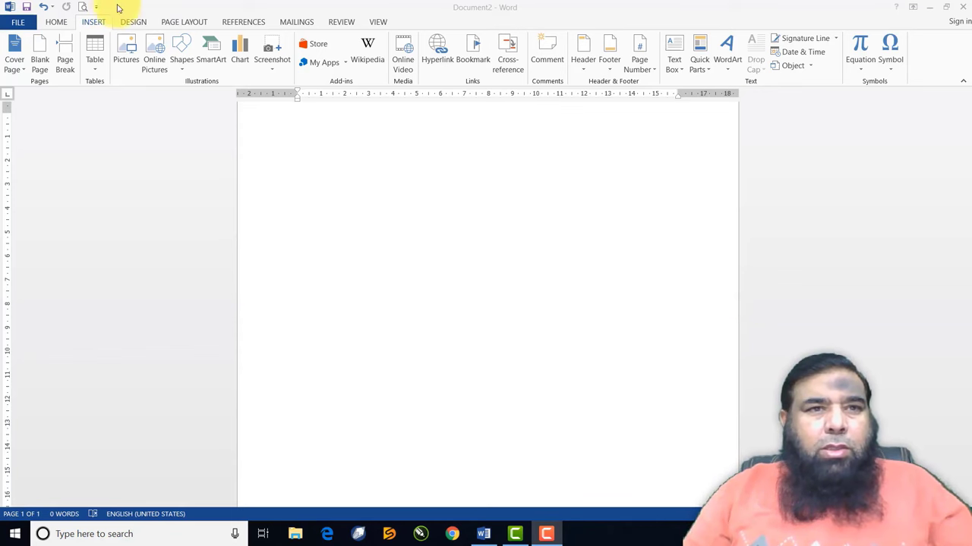
Open the Choose a SmartArt Graphic gallery from the Insert tab
click(101, 23)
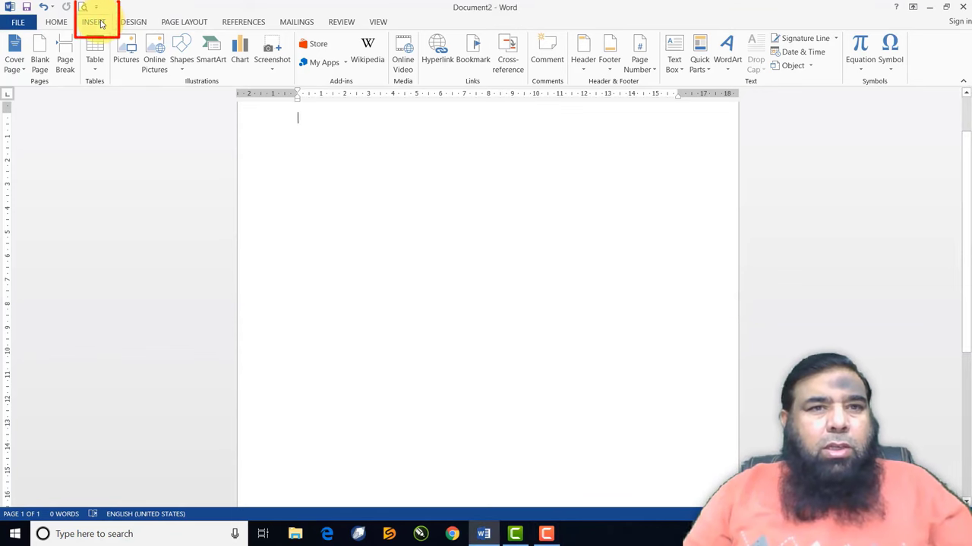
click(186, 53)
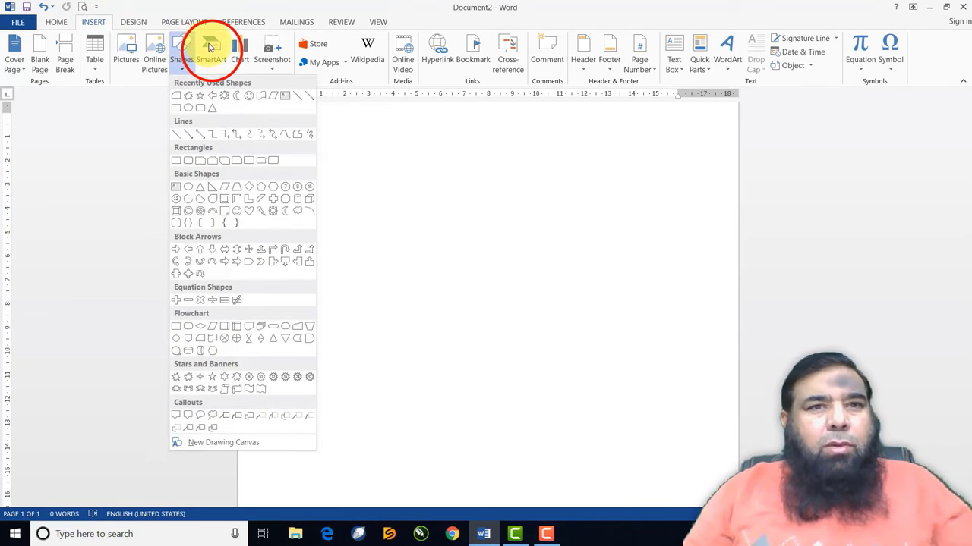
click(210, 50)
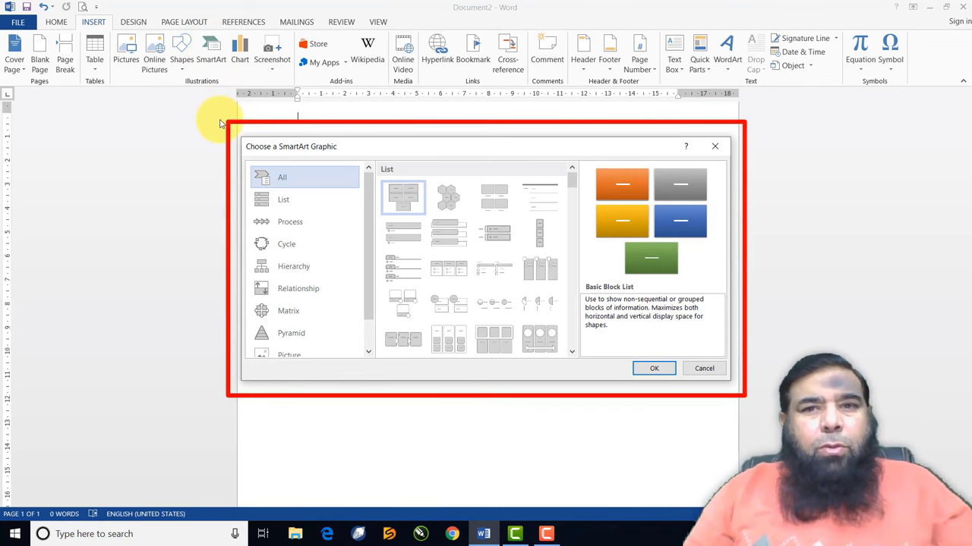
Browse the List, Process, Cycle, Hierarchy and Relationship SmartArt categories, ending on Matrix
click(293, 202)
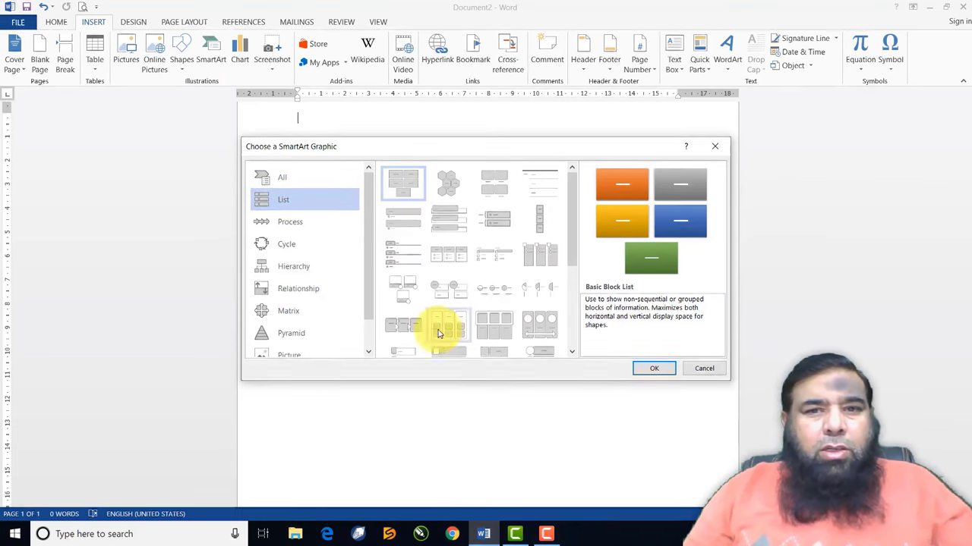
click(314, 230)
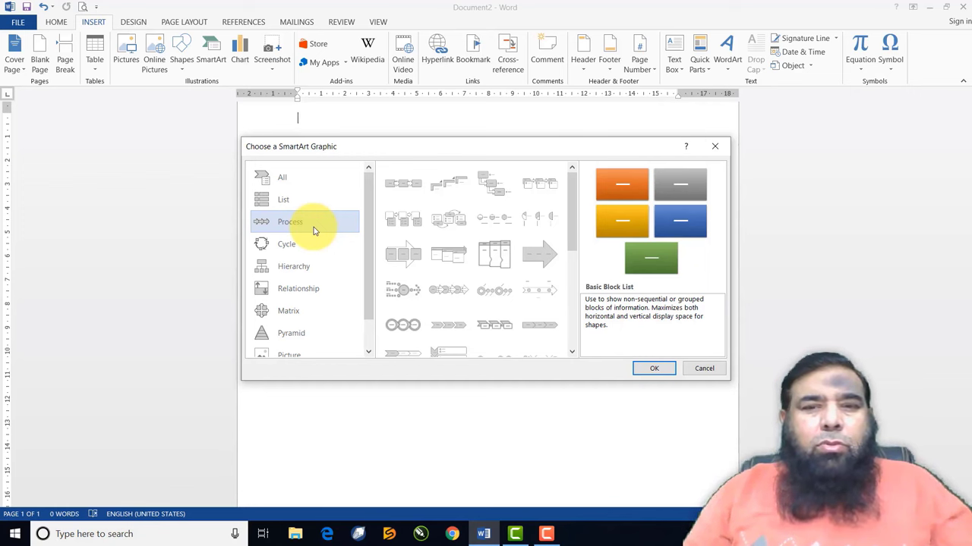
click(302, 245)
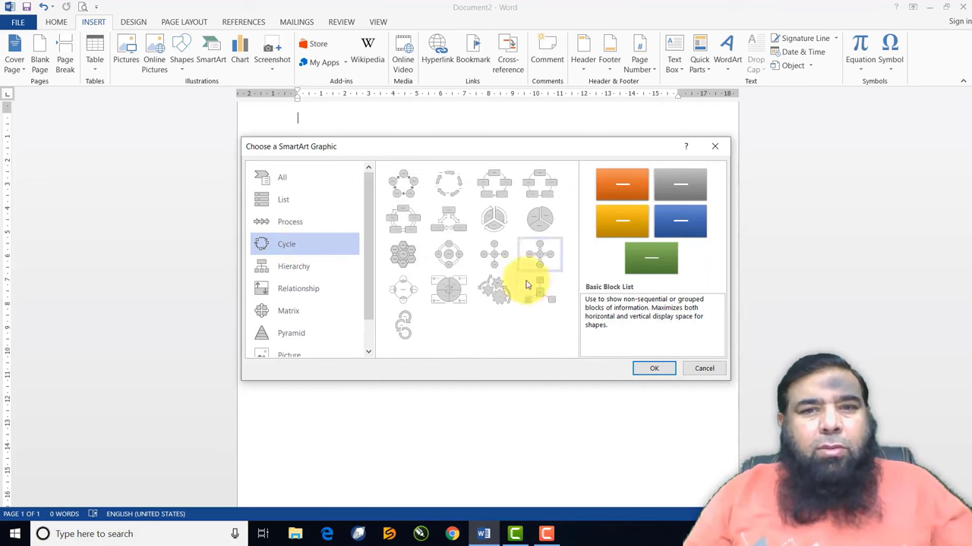
click(317, 271)
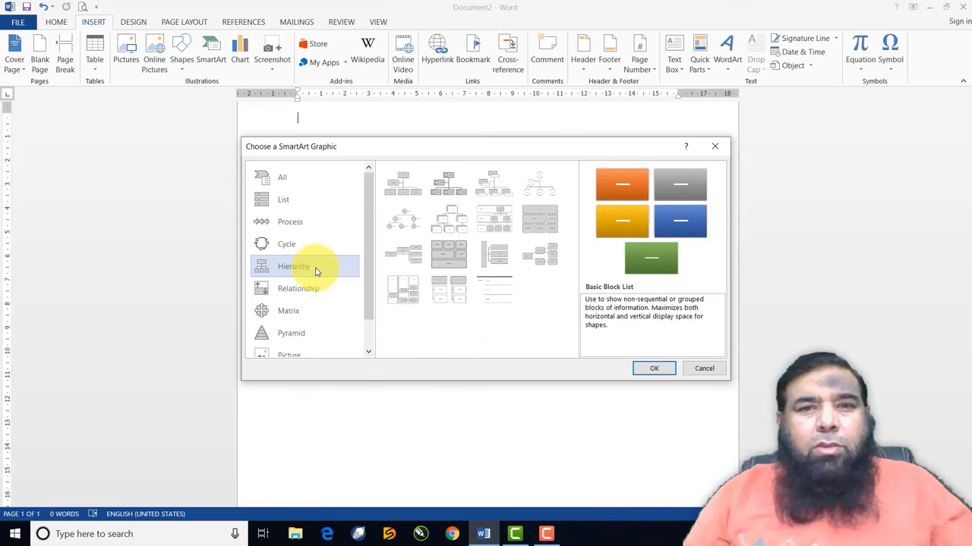
click(317, 289)
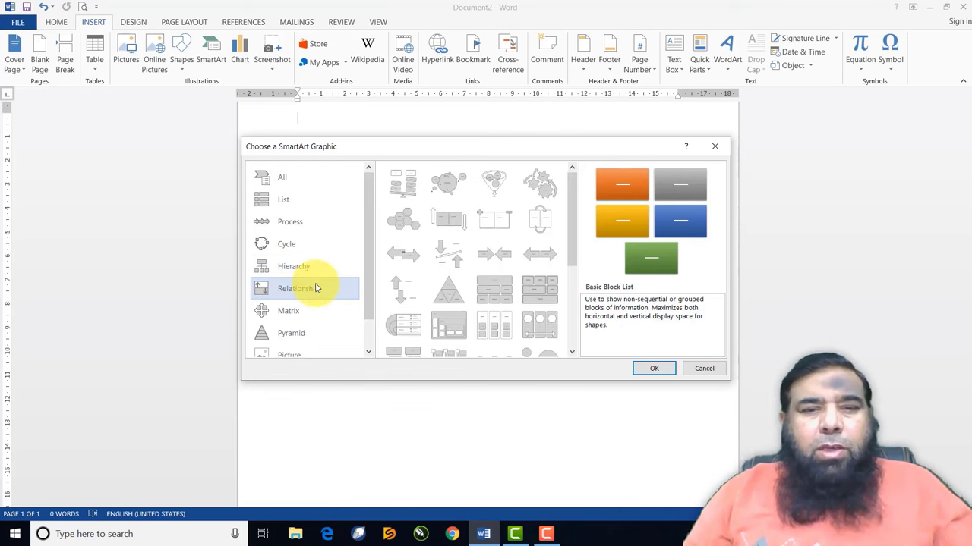
click(306, 316)
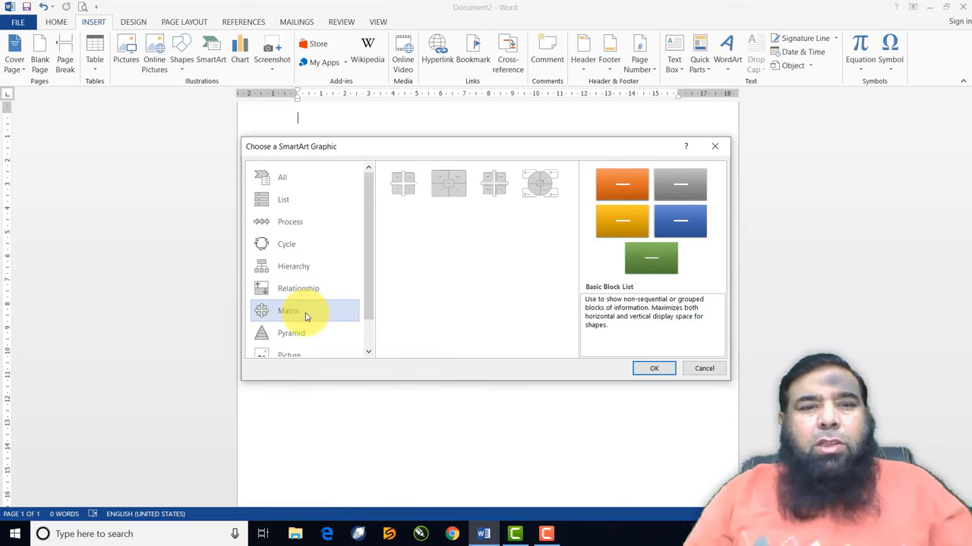
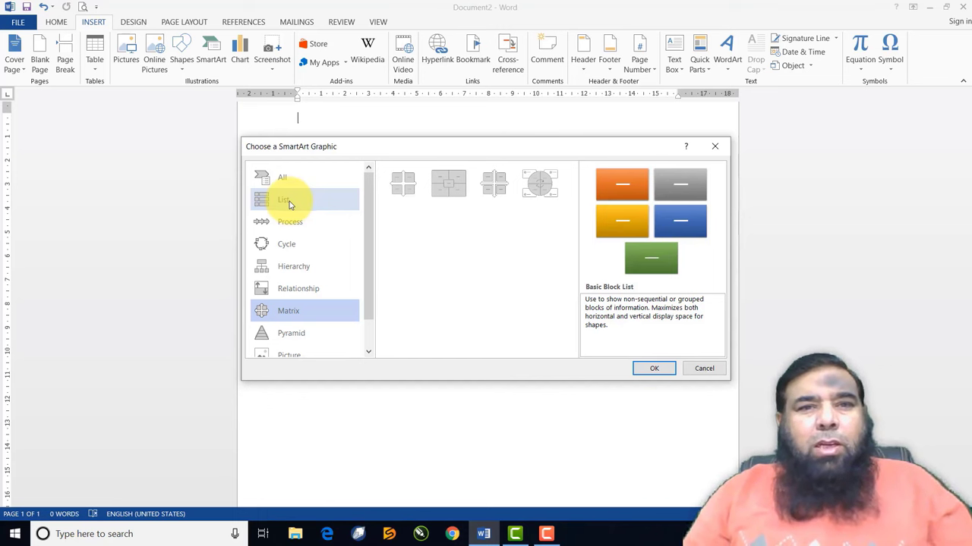
Insert a Horizontal Bullet List SmartArt graphic from the List category
click(288, 201)
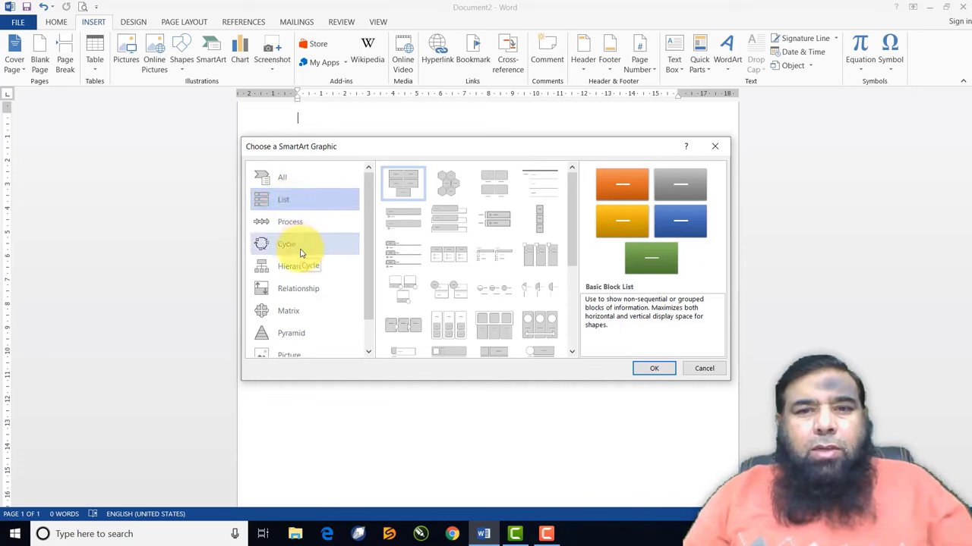
click(459, 258)
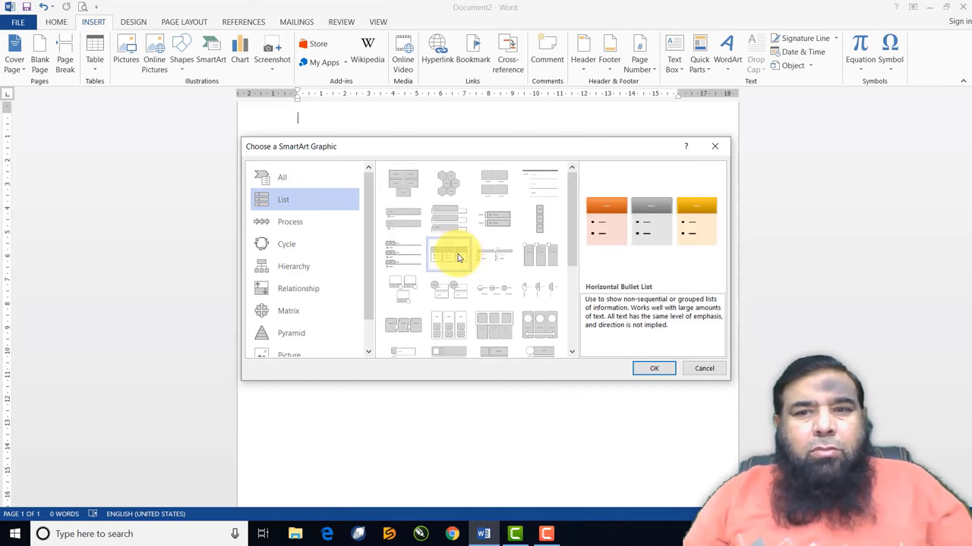
click(650, 370)
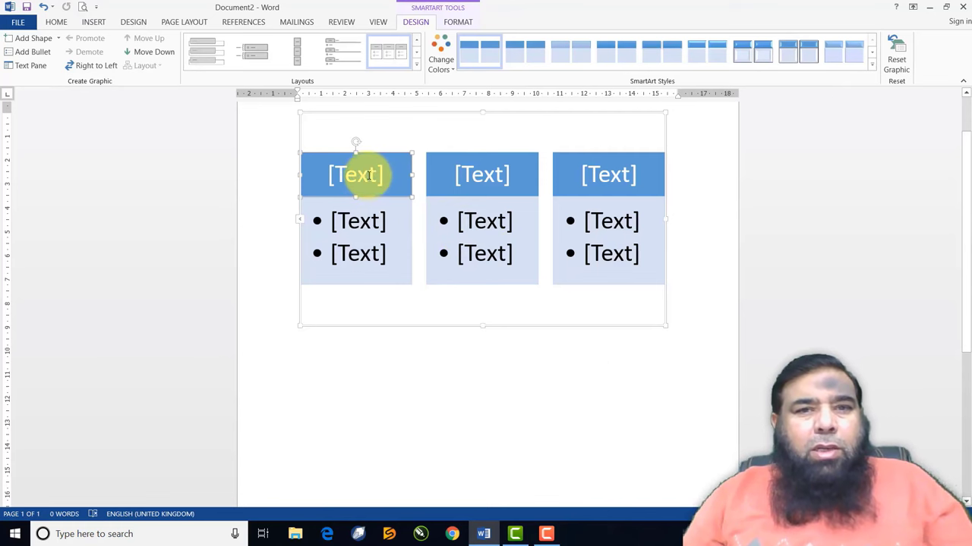
Label the three SmartArt header boxes Accounts, Sales and Purchase
click(367, 171)
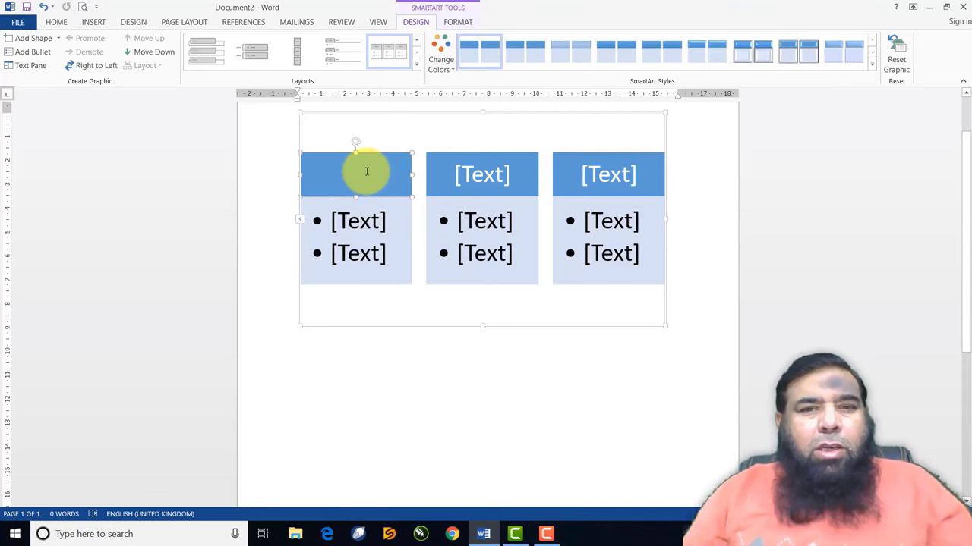
text(Accounts)
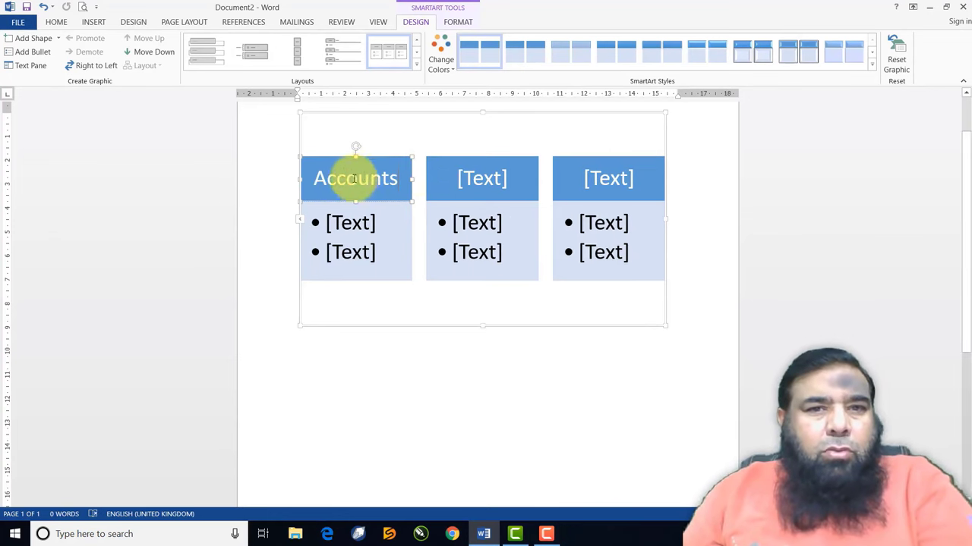
click(484, 182)
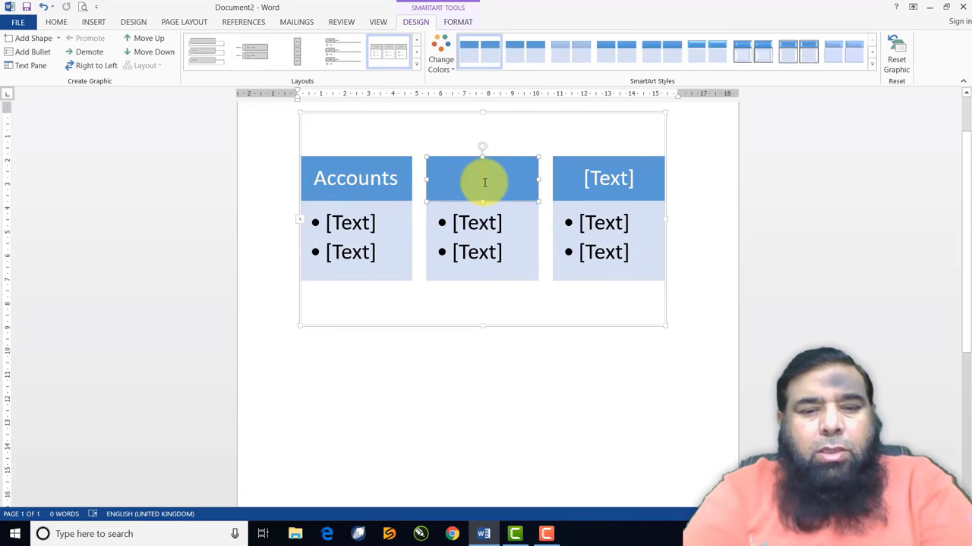
text(Sales)
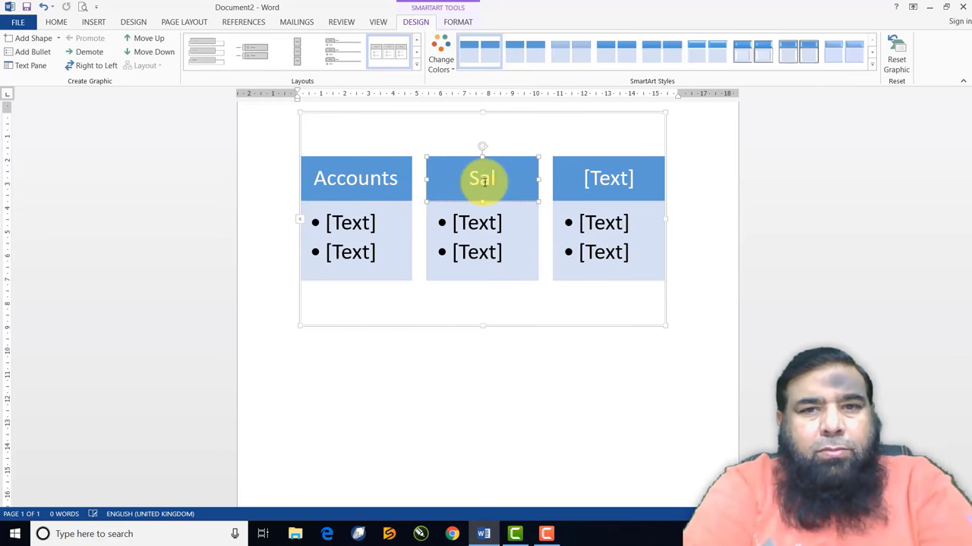
click(602, 182)
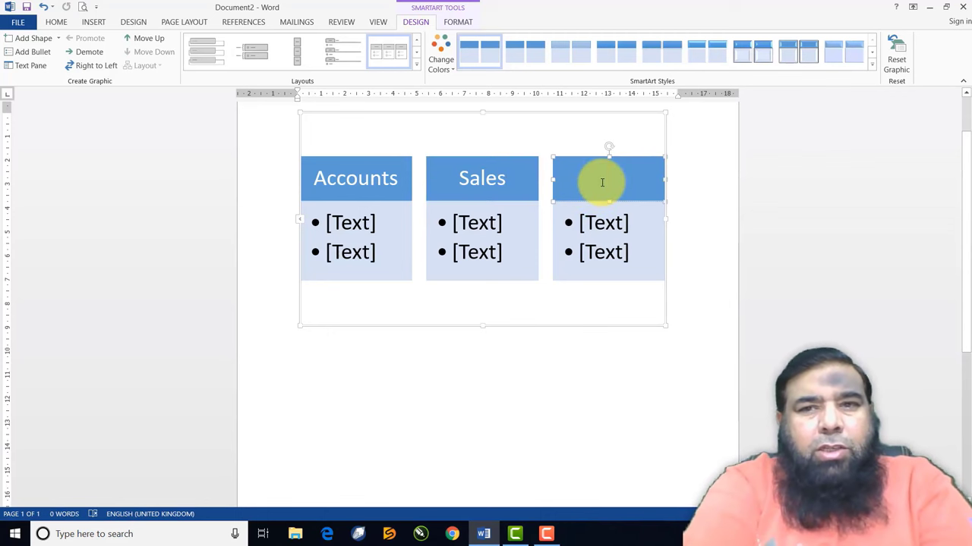
text(Purcha)
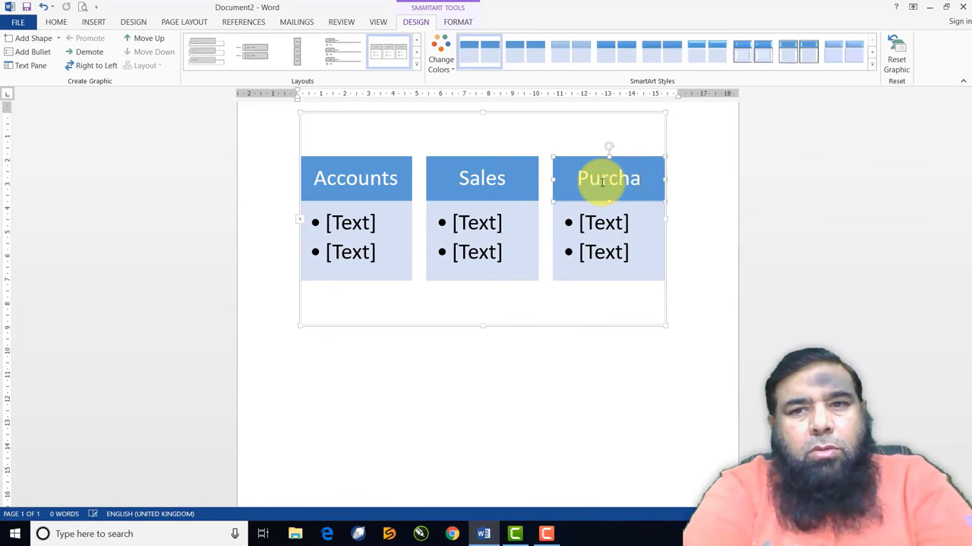
text(se)
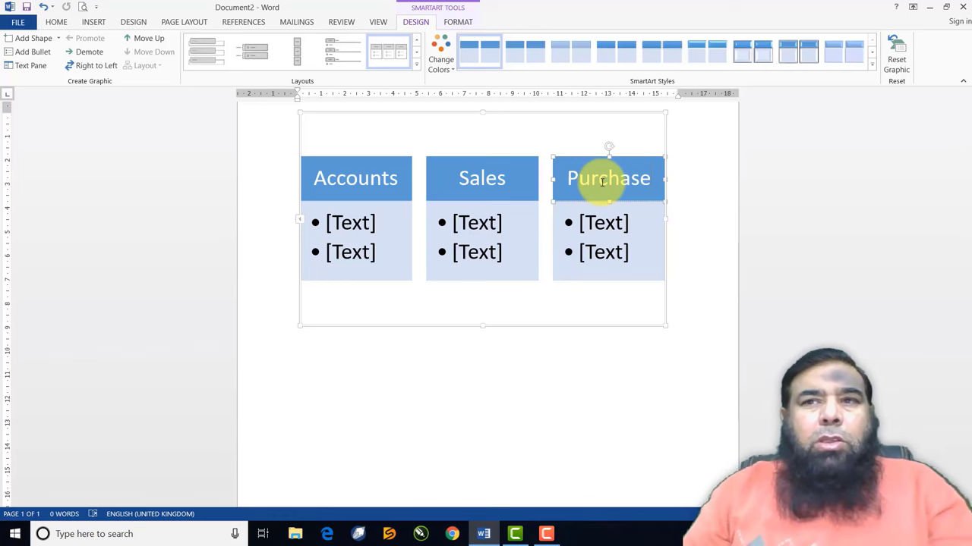
Enter three staff names as bullets under Accounts
click(348, 221)
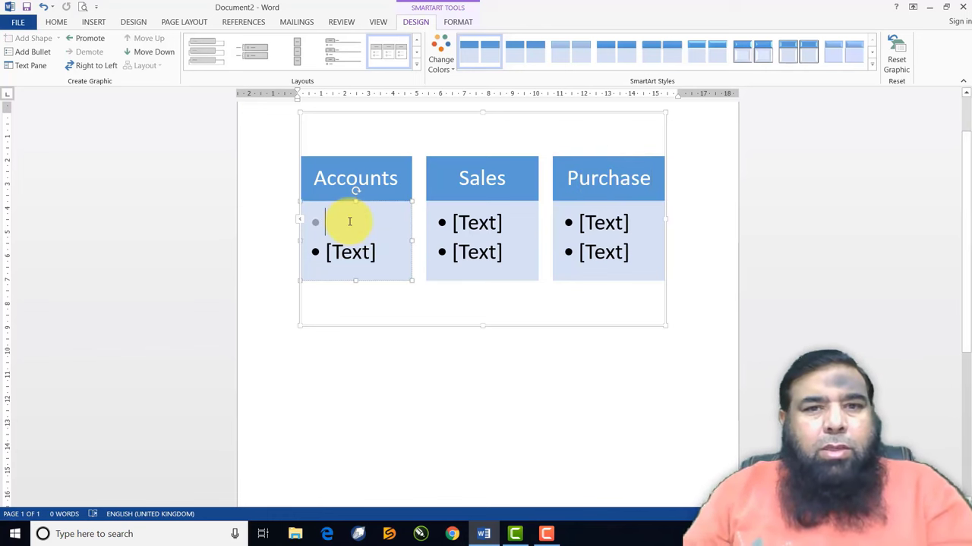
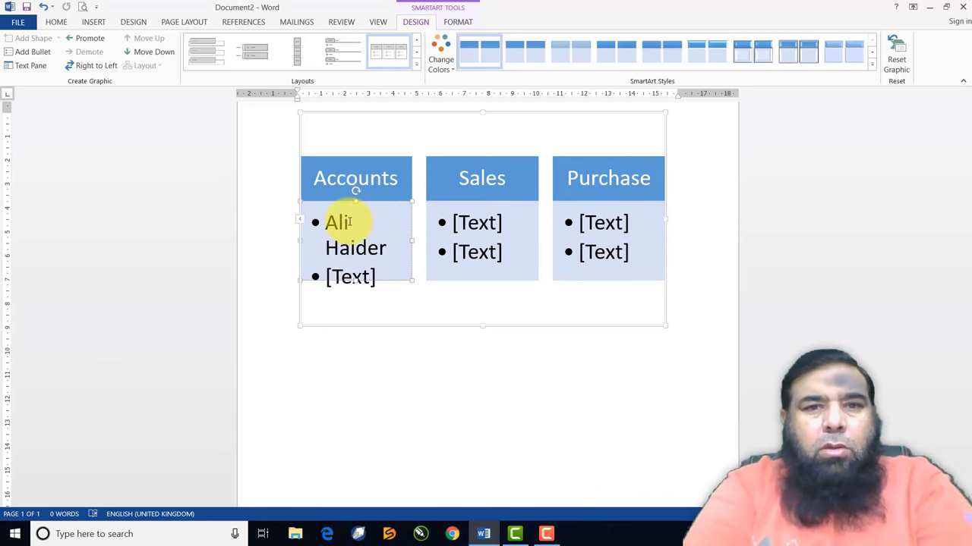
click(359, 271)
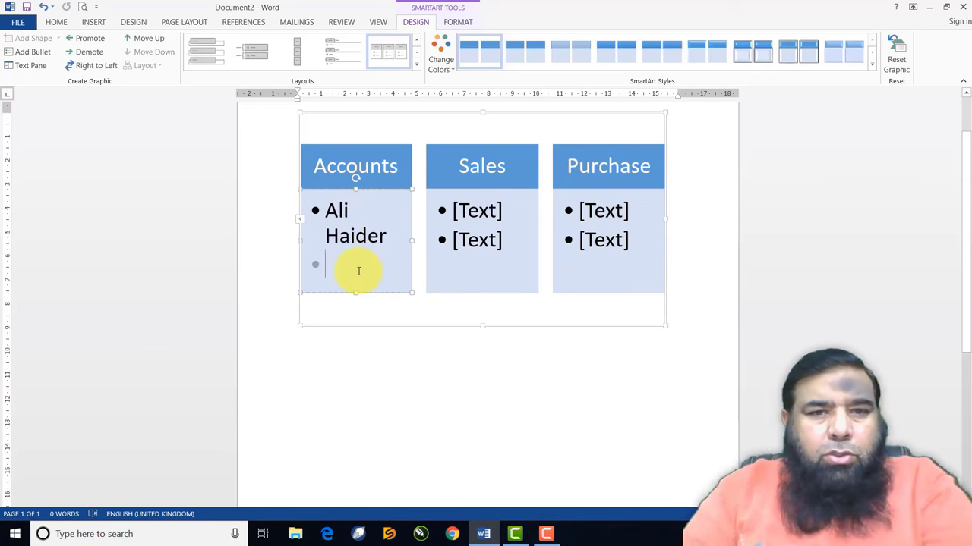
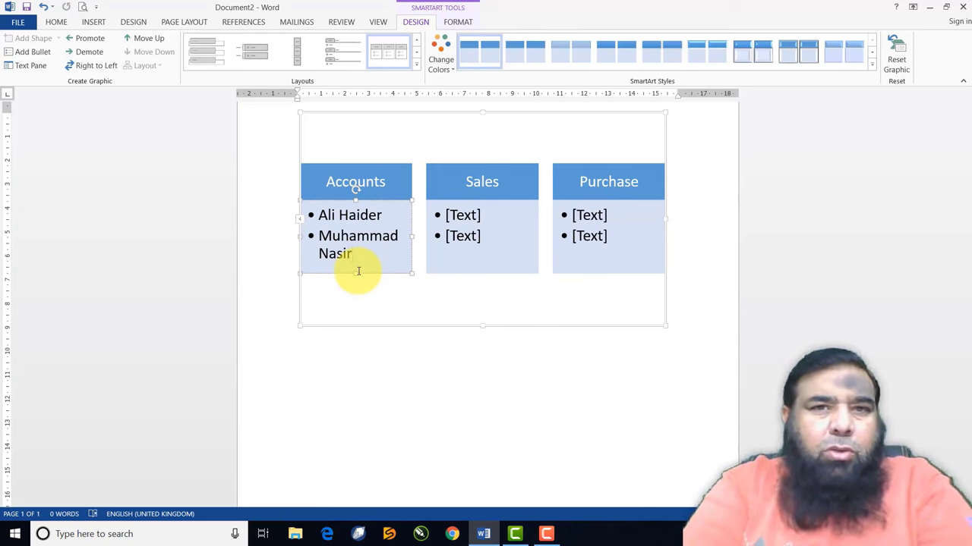
key(Return)
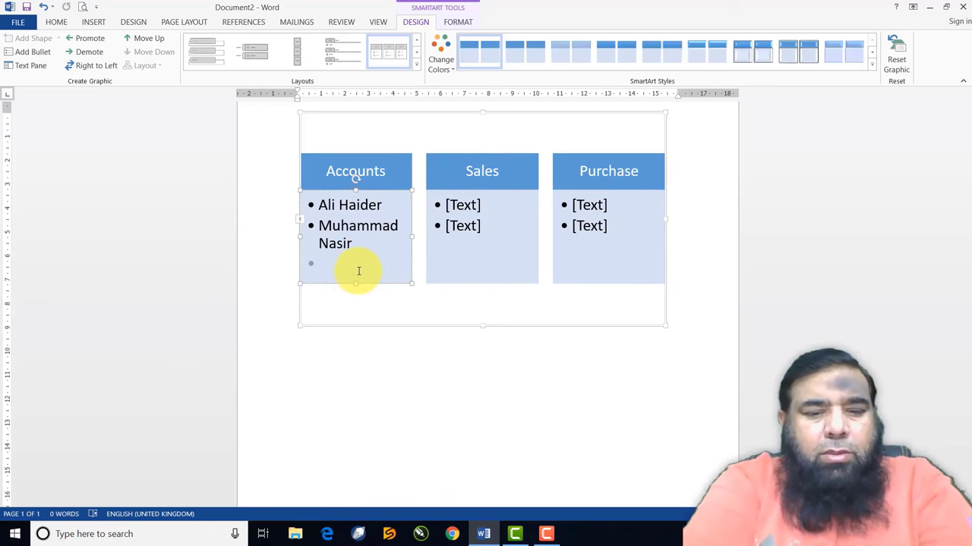
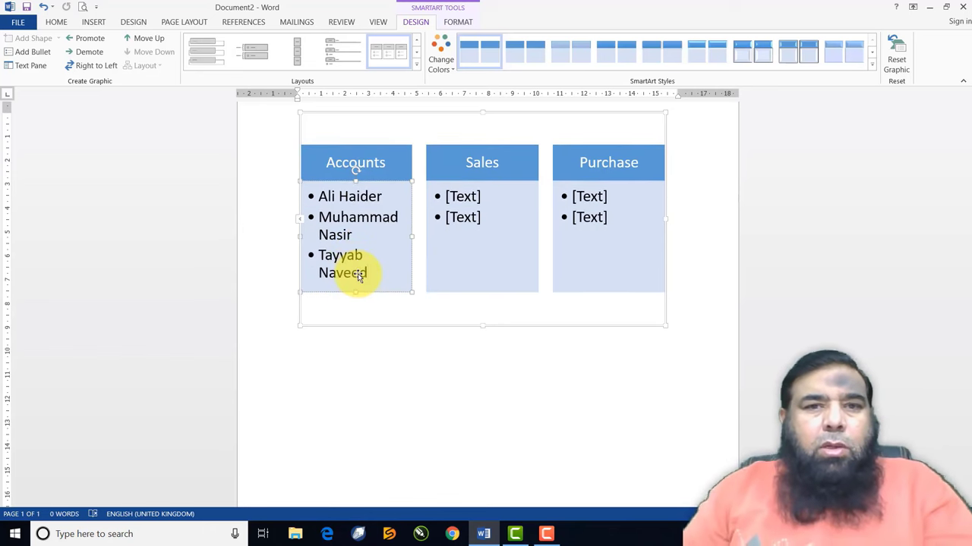
Enter the staff names as bullets under Sales
click(478, 206)
key(Return)
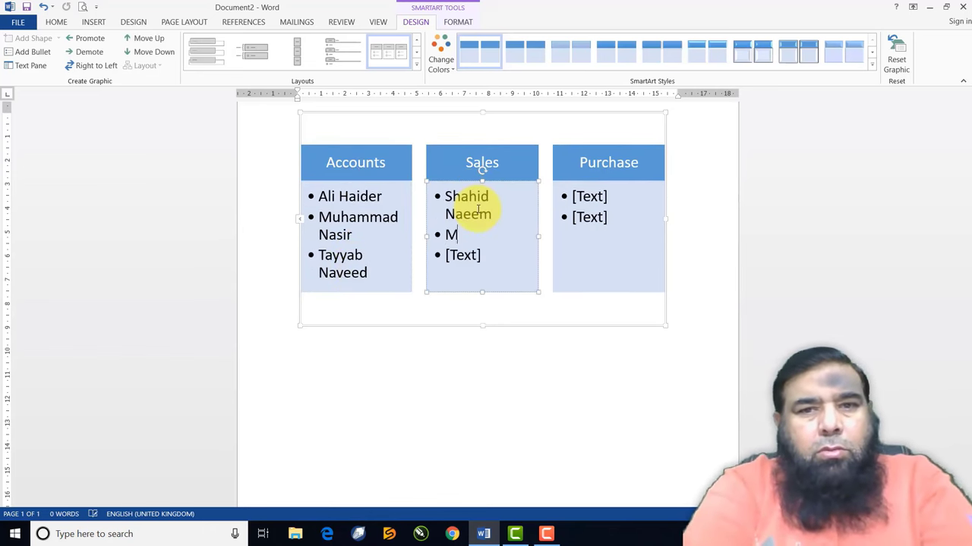
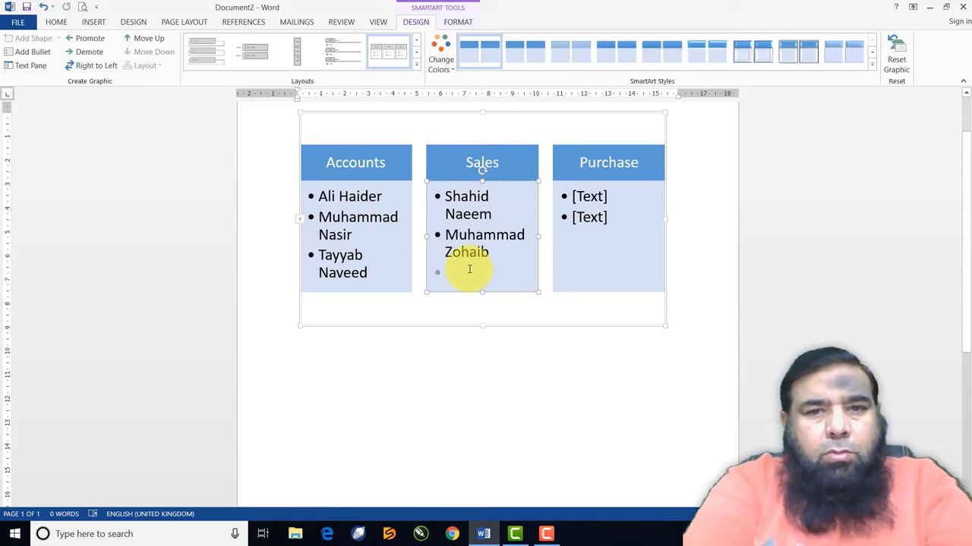
Enter the staff names under Purchase, replacing the remaining placeholders
click(584, 196)
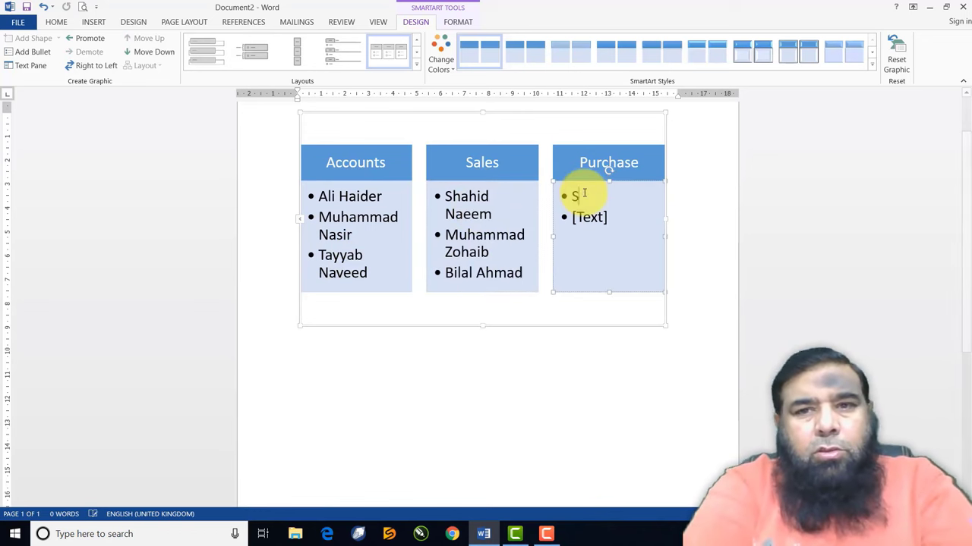
click(583, 217)
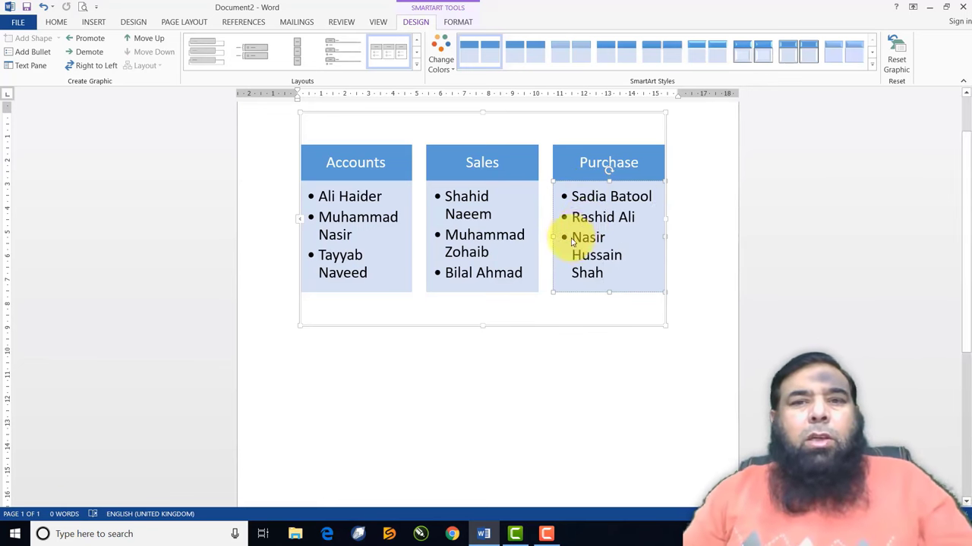
click(503, 320)
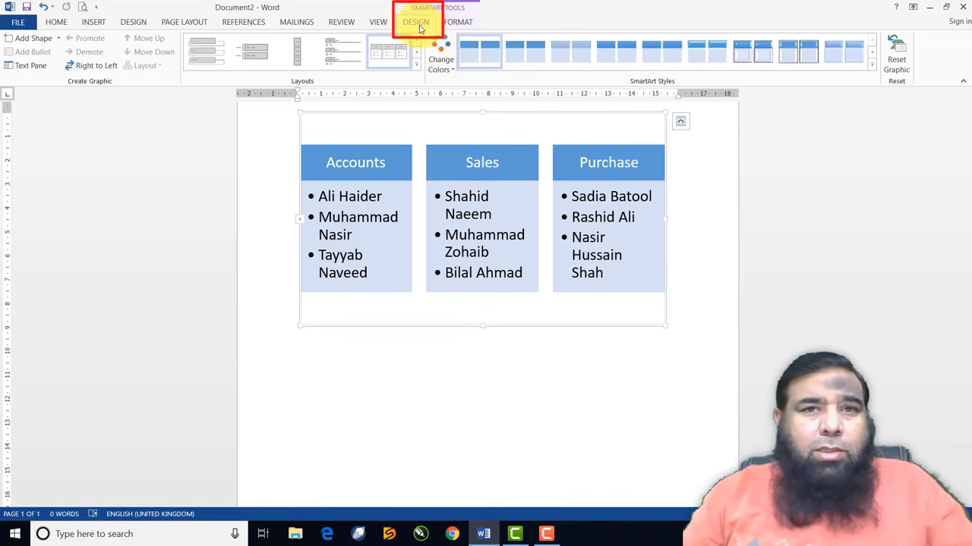
Recolour the SmartArt with a Colorful scheme (yellow, green, blue) and apply the Polished 3-D style
click(418, 67)
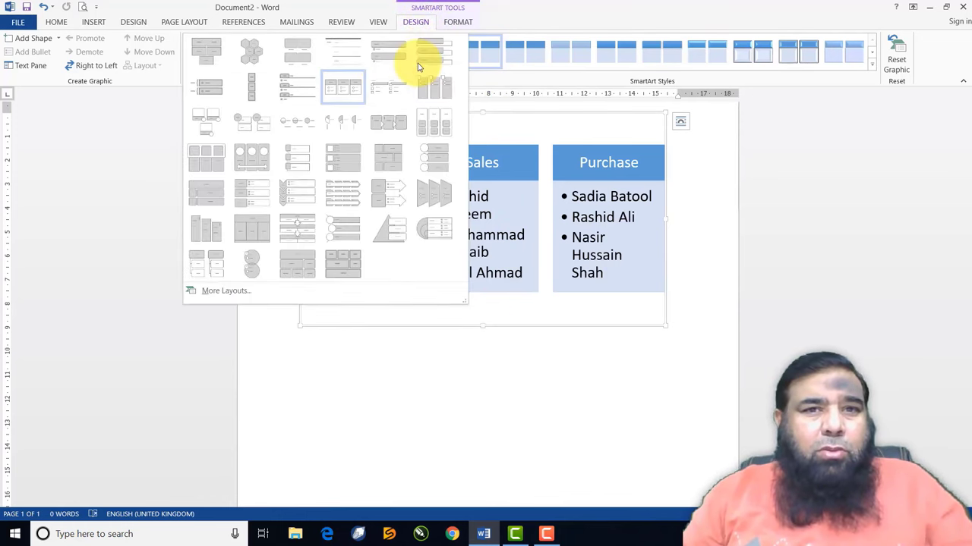
click(410, 22)
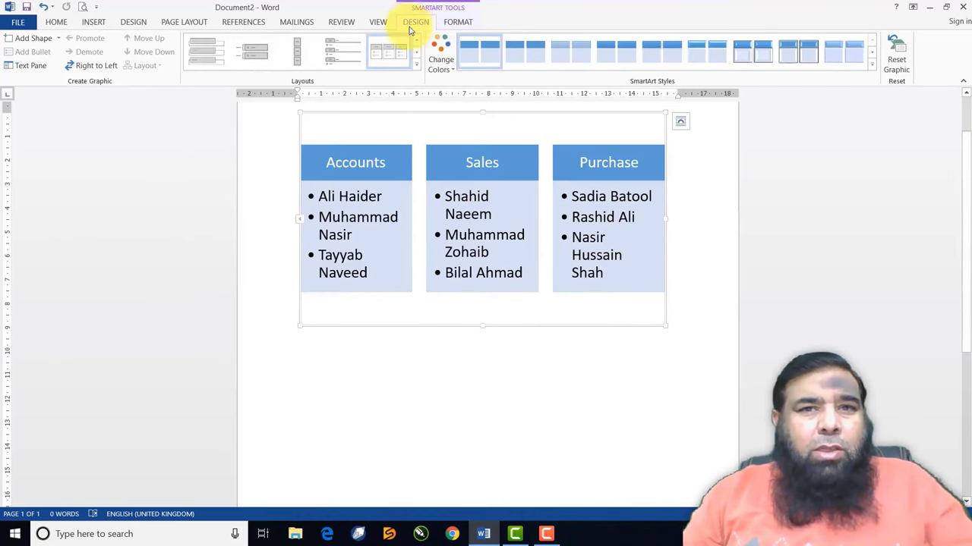
click(454, 70)
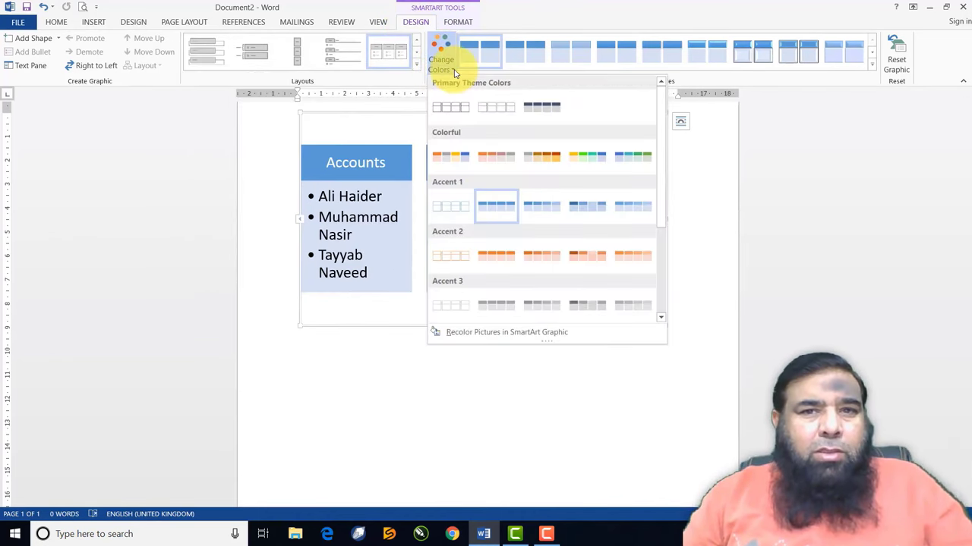
click(499, 258)
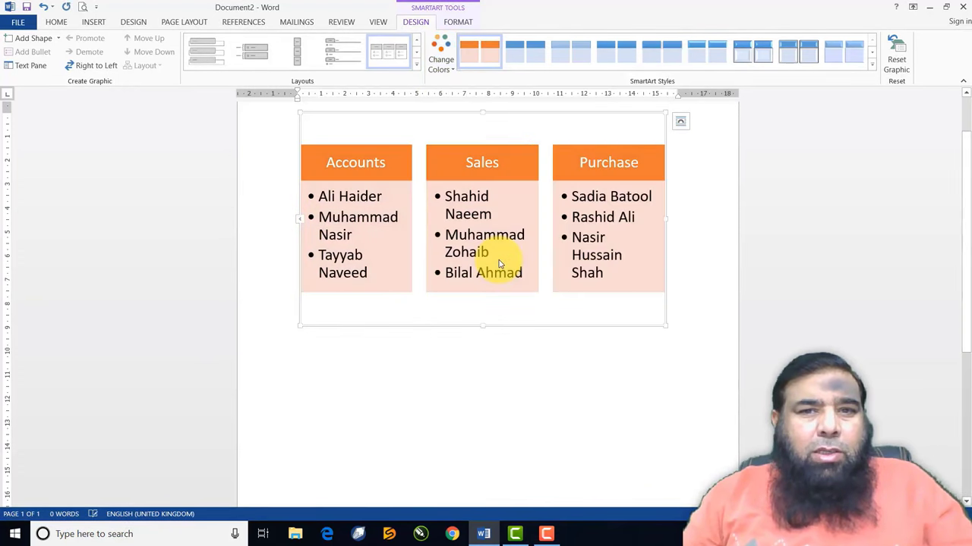
click(451, 70)
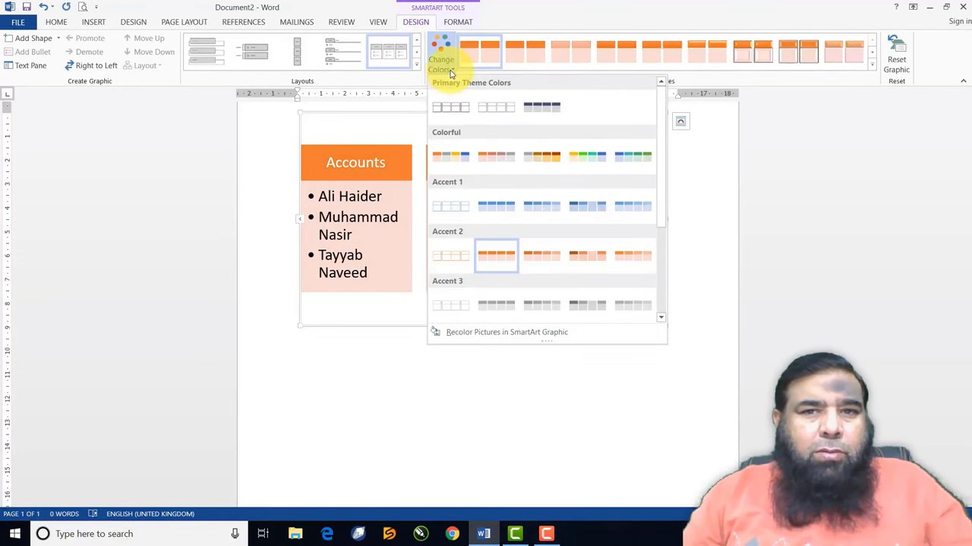
click(586, 261)
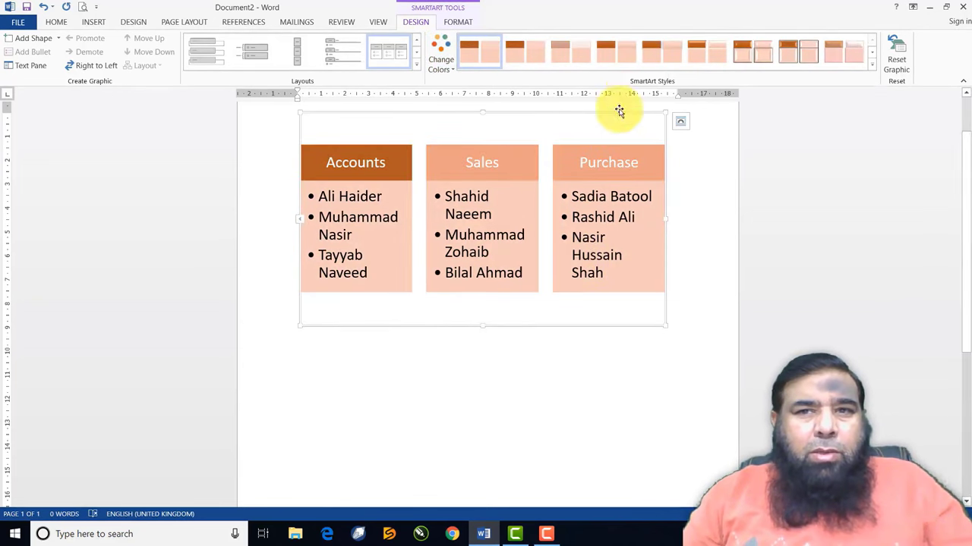
click(443, 64)
click(533, 161)
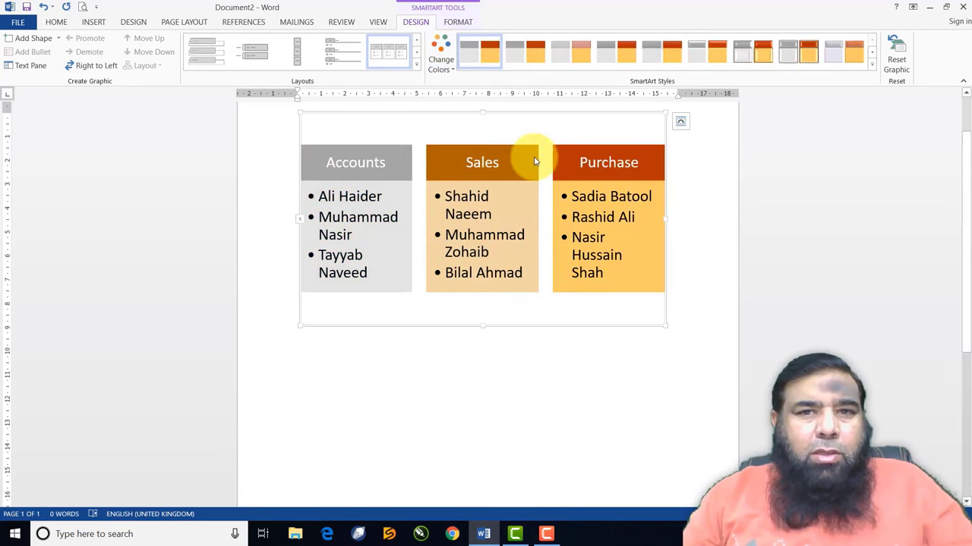
click(444, 63)
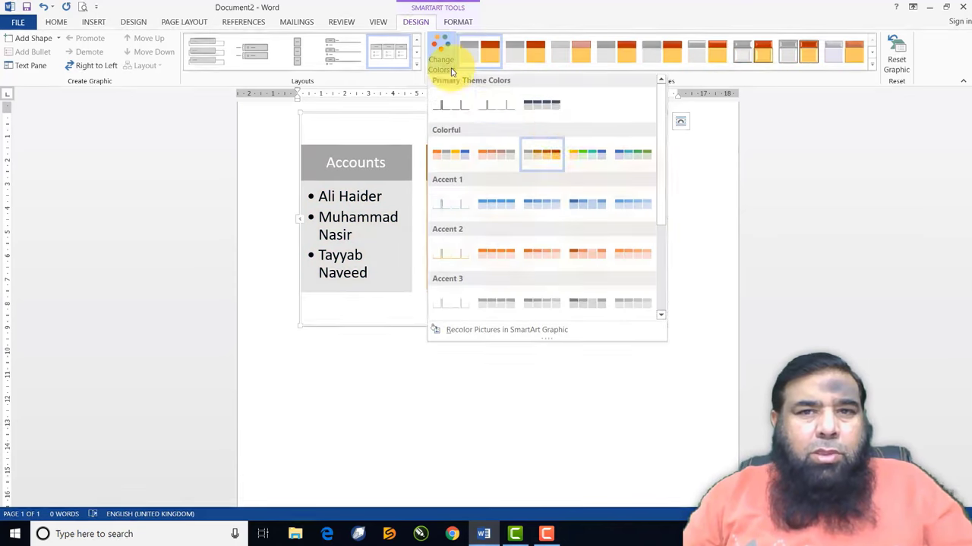
click(588, 157)
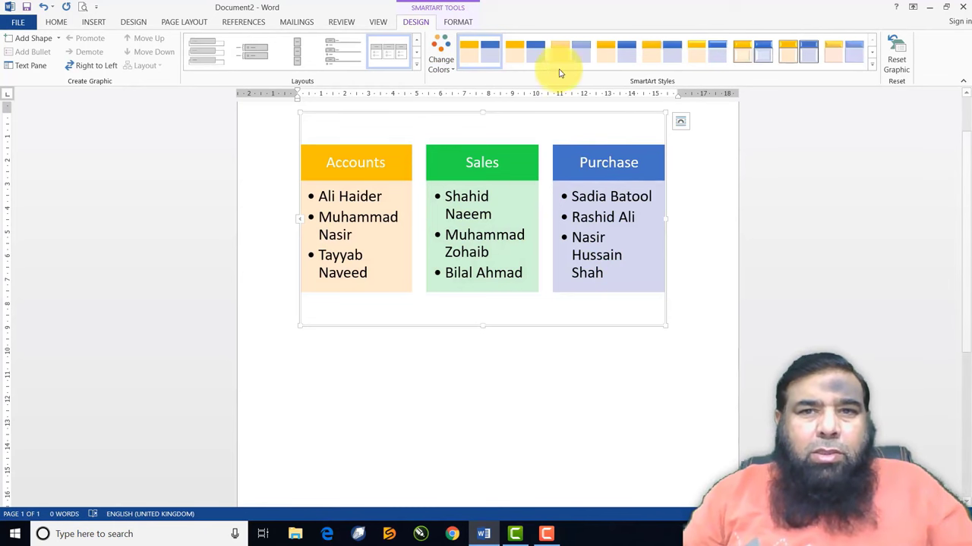
click(703, 62)
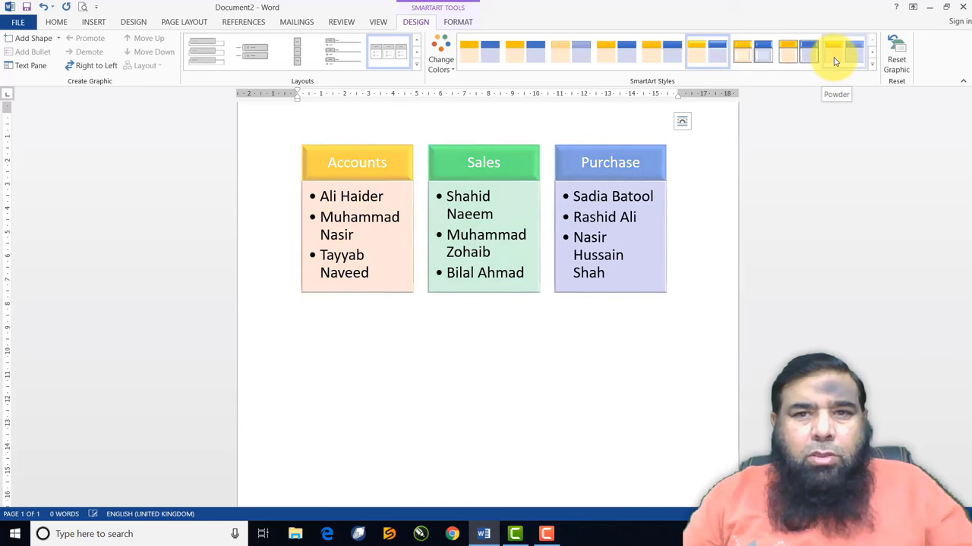
Replace the 3-D look with the flat Intense Effect SmartArt style
click(871, 65)
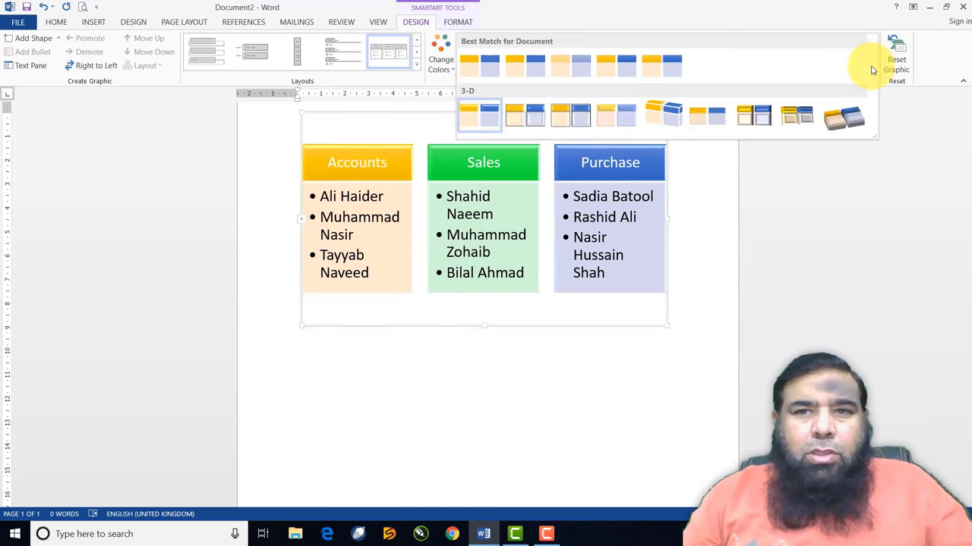
click(672, 119)
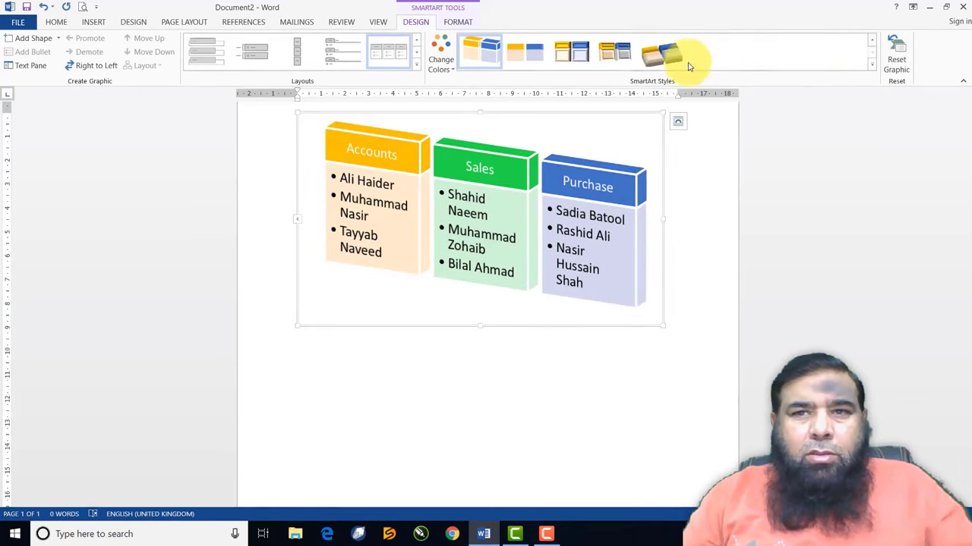
click(663, 61)
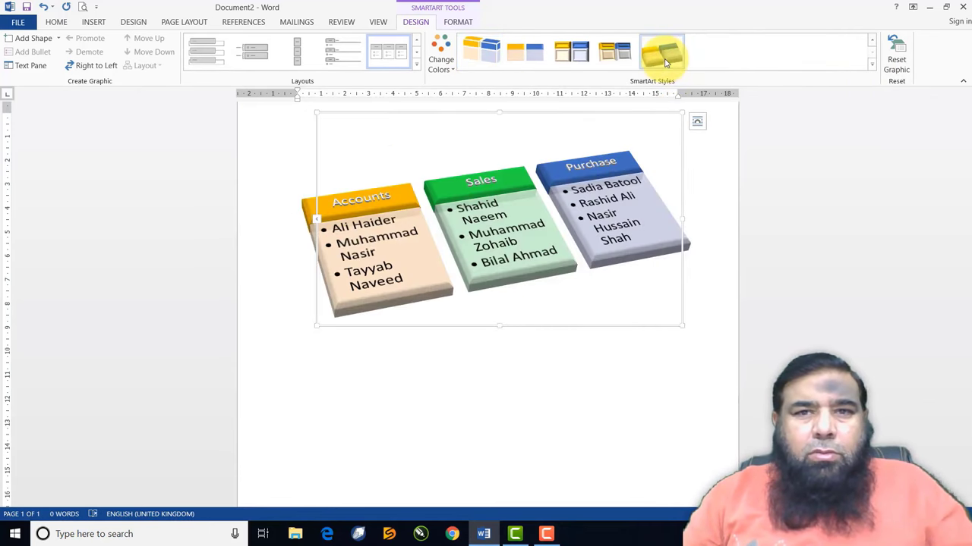
click(617, 51)
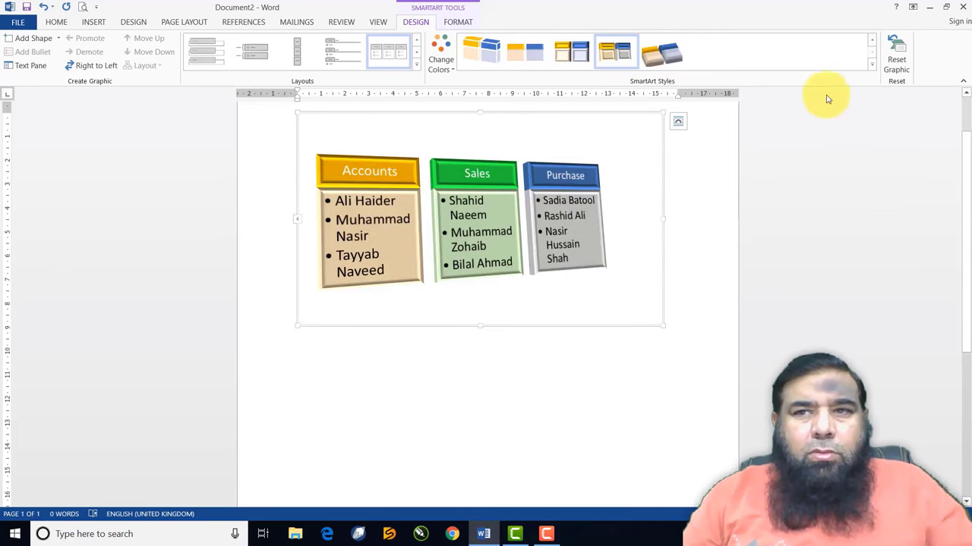
click(871, 65)
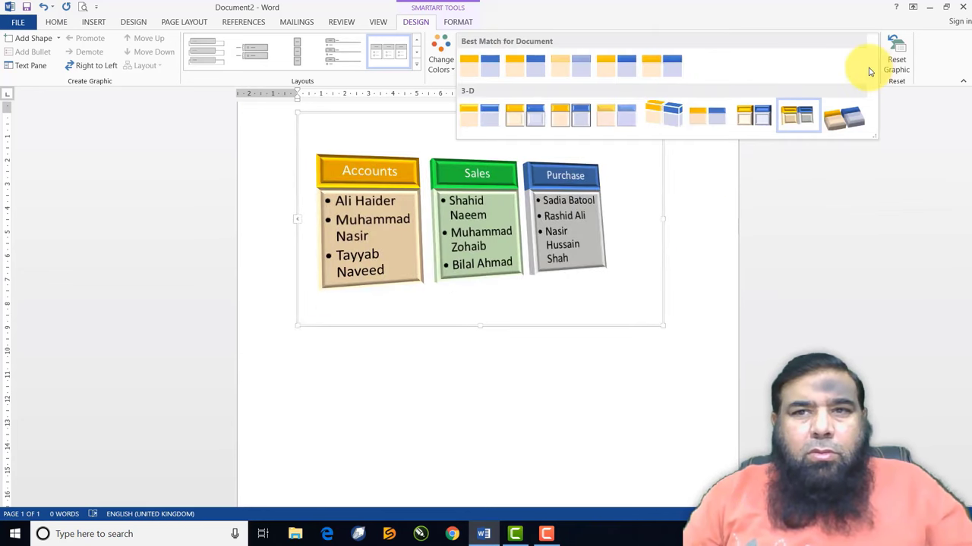
click(657, 68)
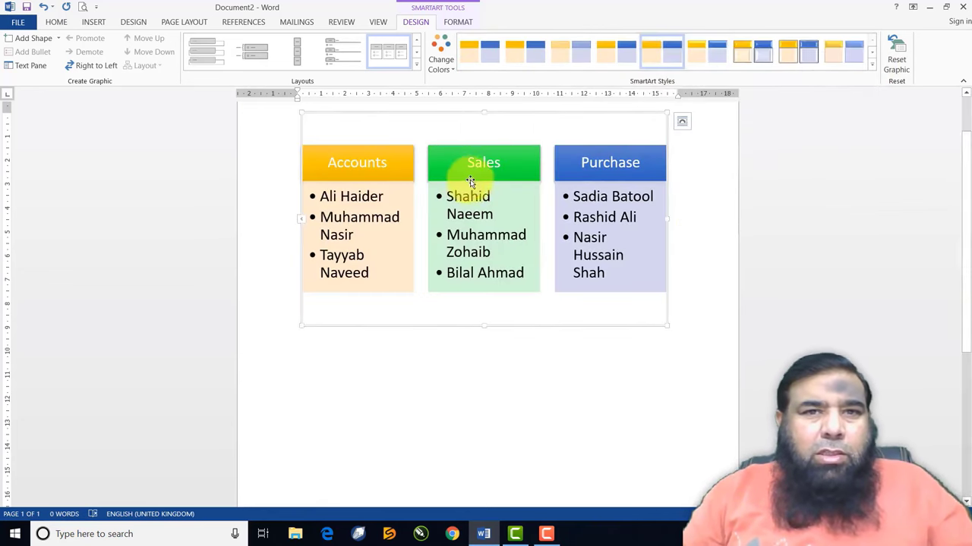
Change the SmartArt to a vertical picture list layout and start adding a picture for Accounts
click(416, 66)
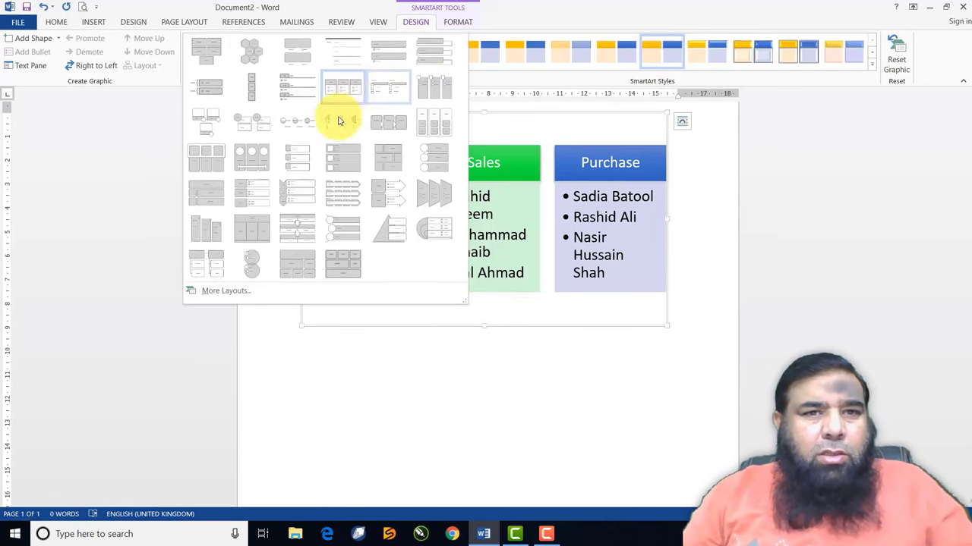
click(297, 157)
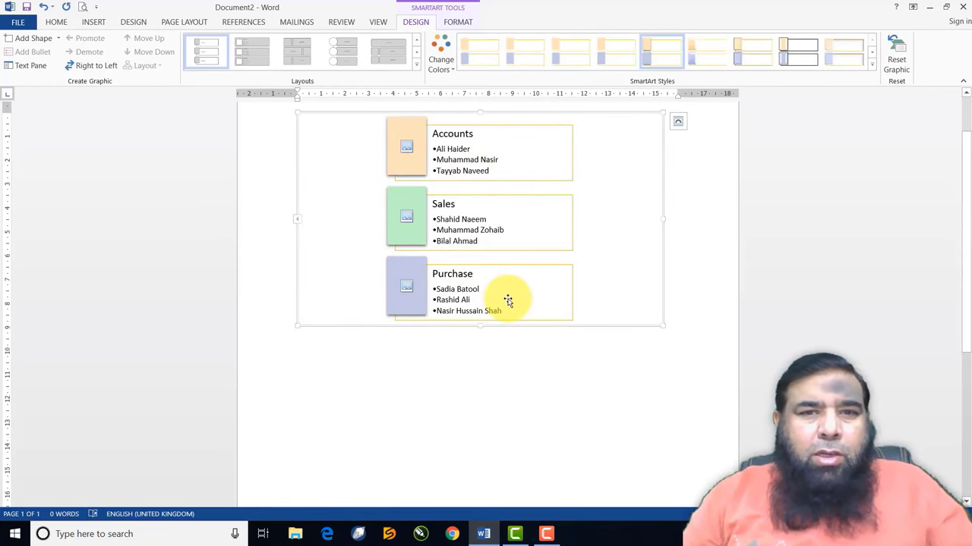
click(406, 147)
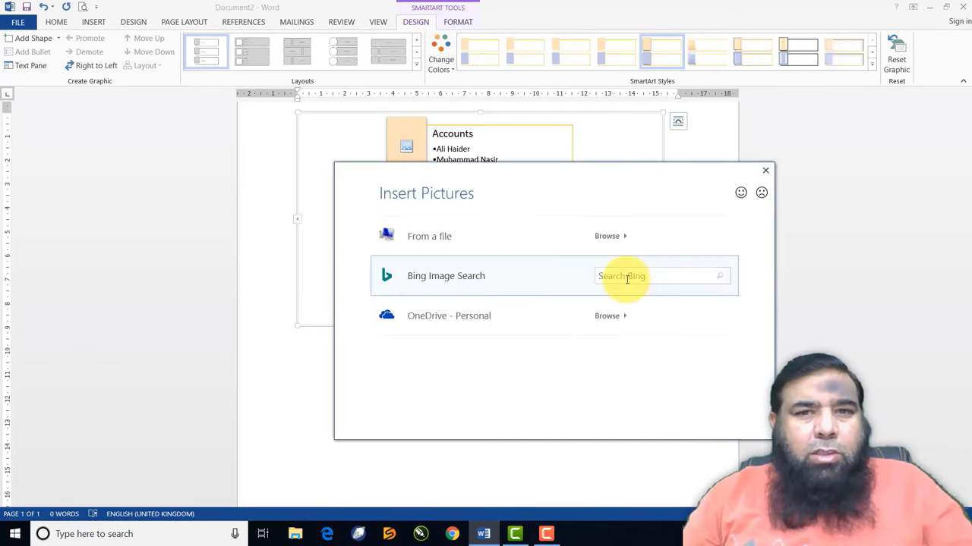
Insert the '1 logo' image from file into the Accounts picture slot
click(469, 250)
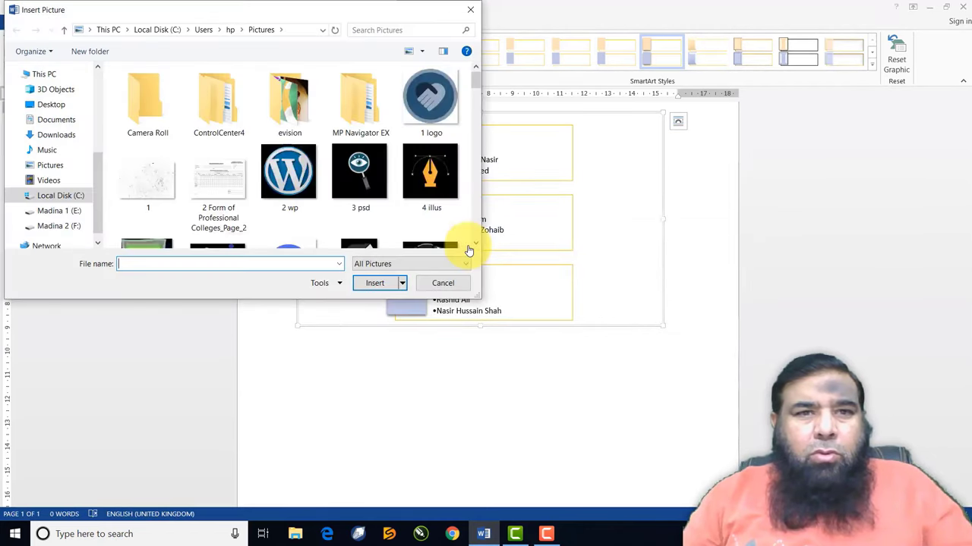
click(373, 162)
click(377, 283)
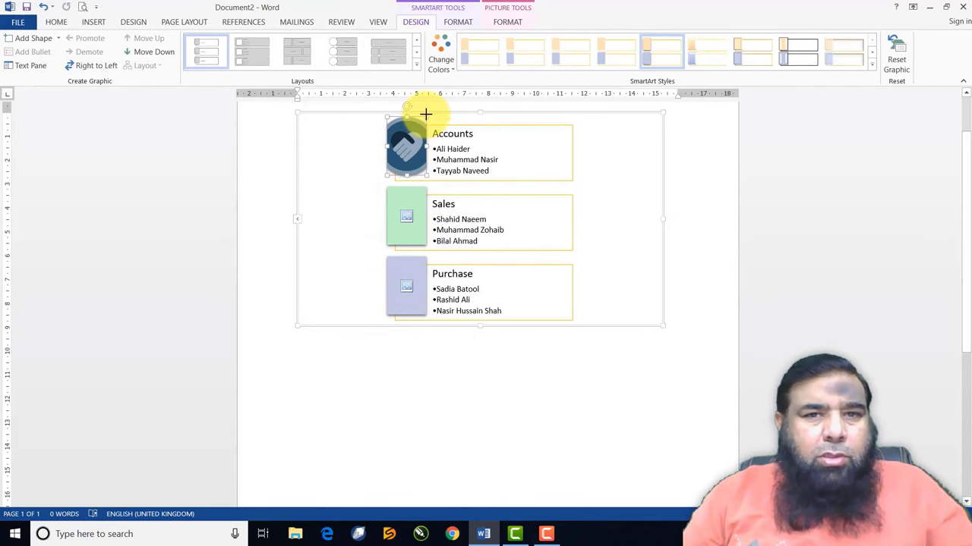
drag(425, 114, 415, 199)
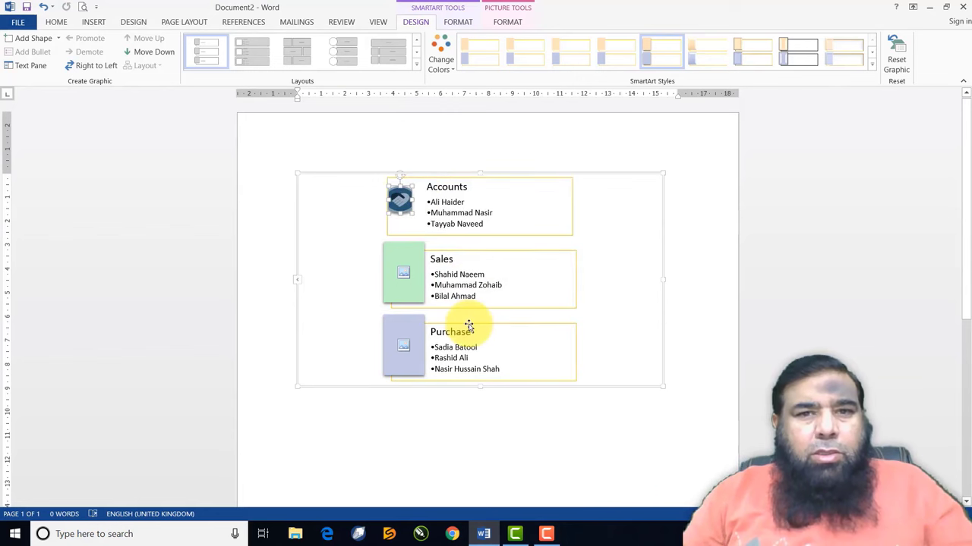
Insert the '2 wp' image from file into the Sales picture slot
click(406, 284)
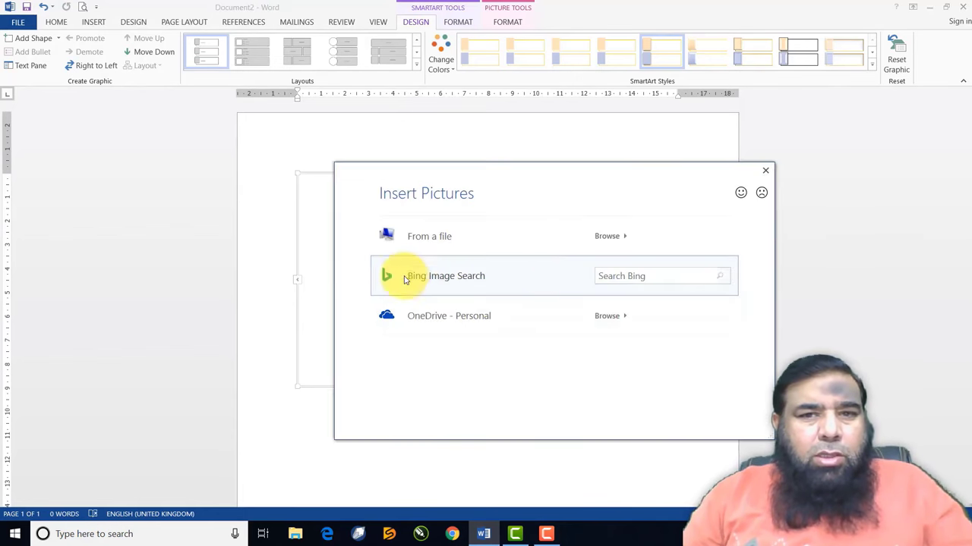
click(551, 244)
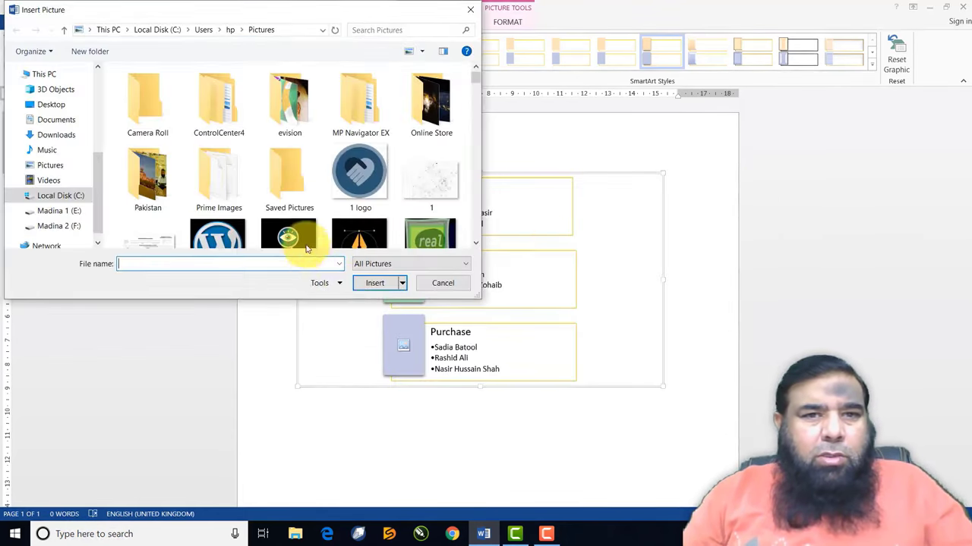
scroll(304, 236, down, 1)
click(234, 190)
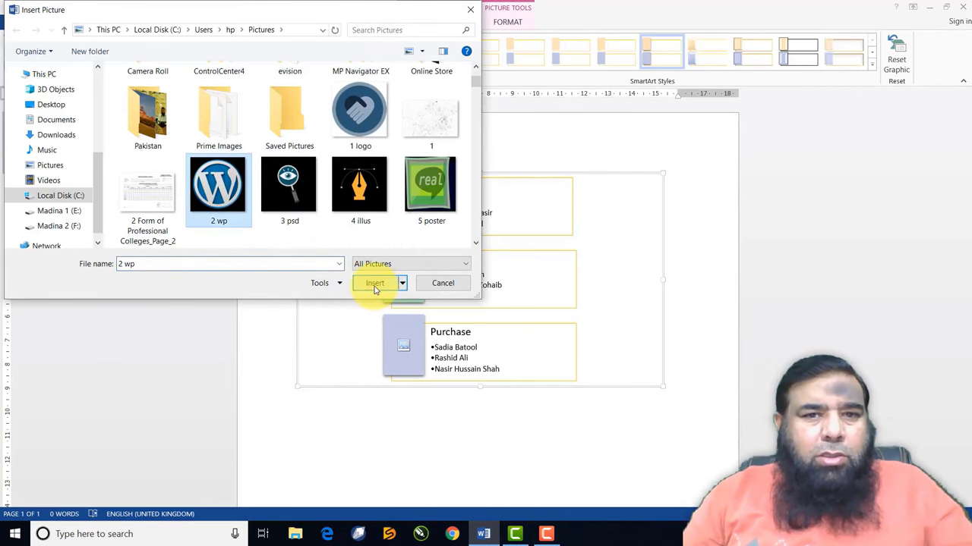
click(375, 283)
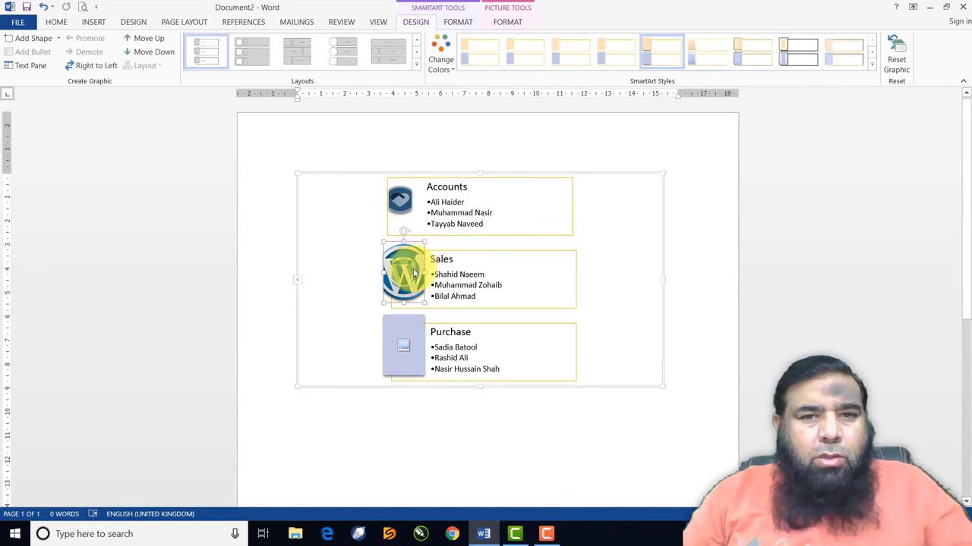
click(347, 304)
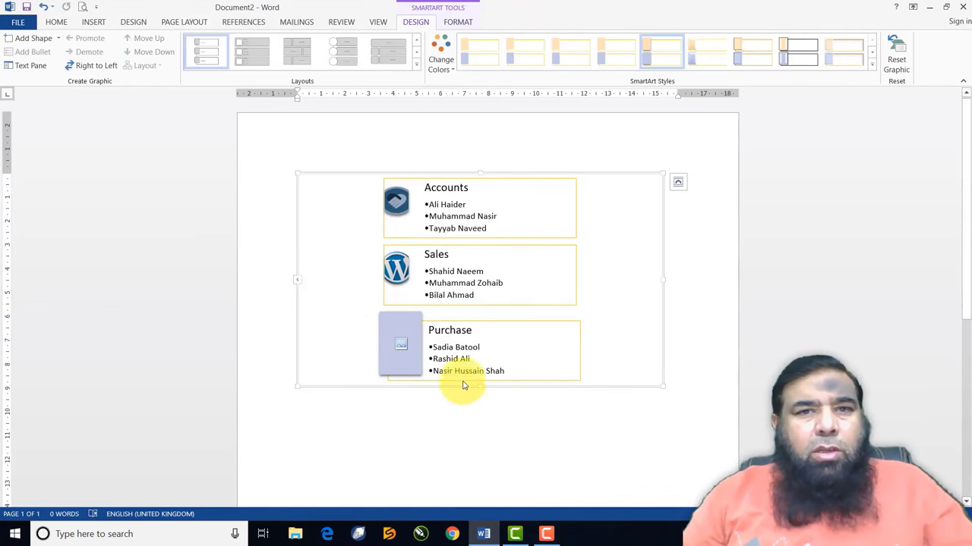
Switch the SmartArt to a stacked vertical list layout with coloured header bars above the names
click(416, 65)
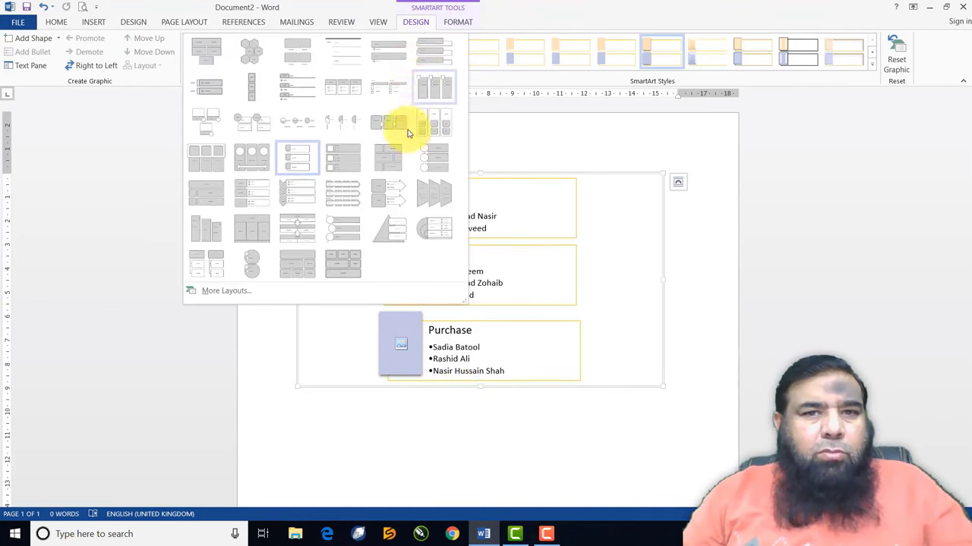
click(433, 191)
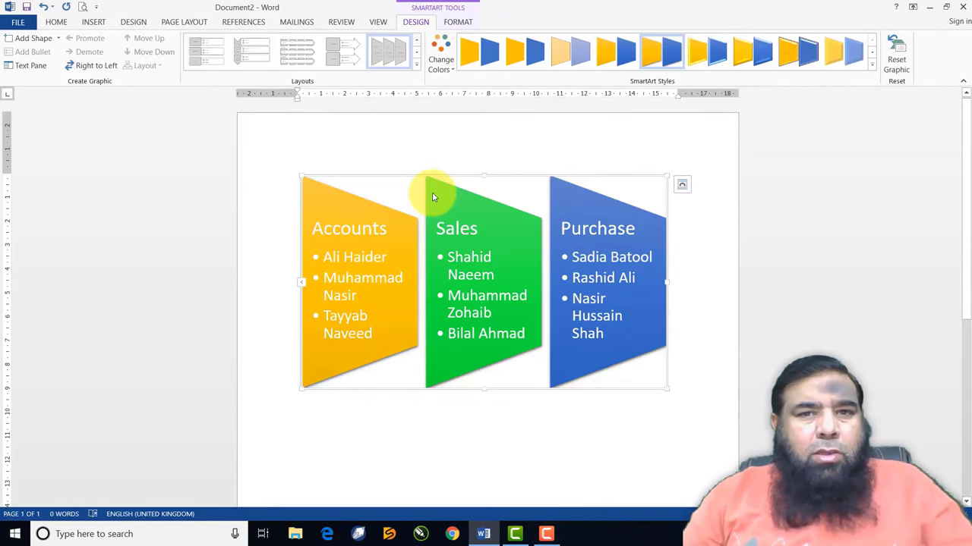
click(416, 65)
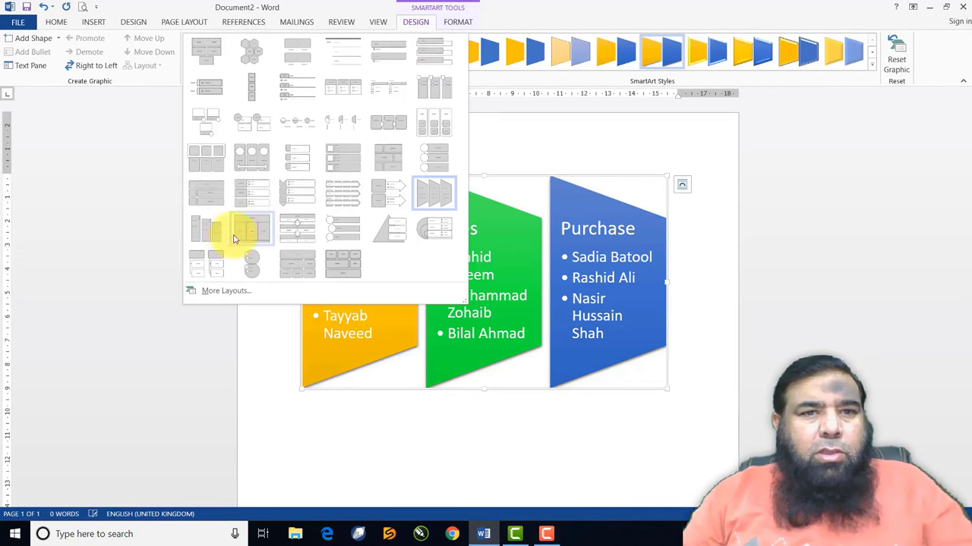
click(215, 155)
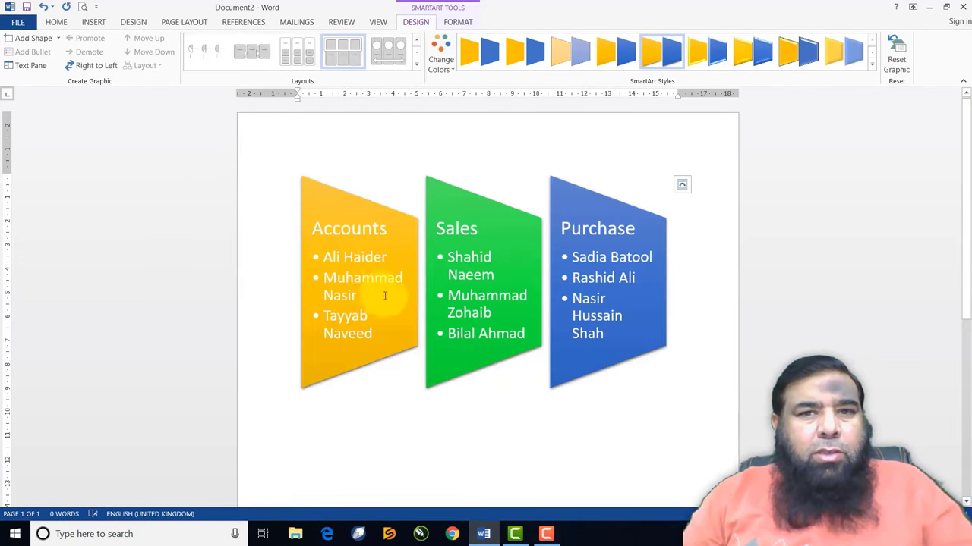
click(416, 65)
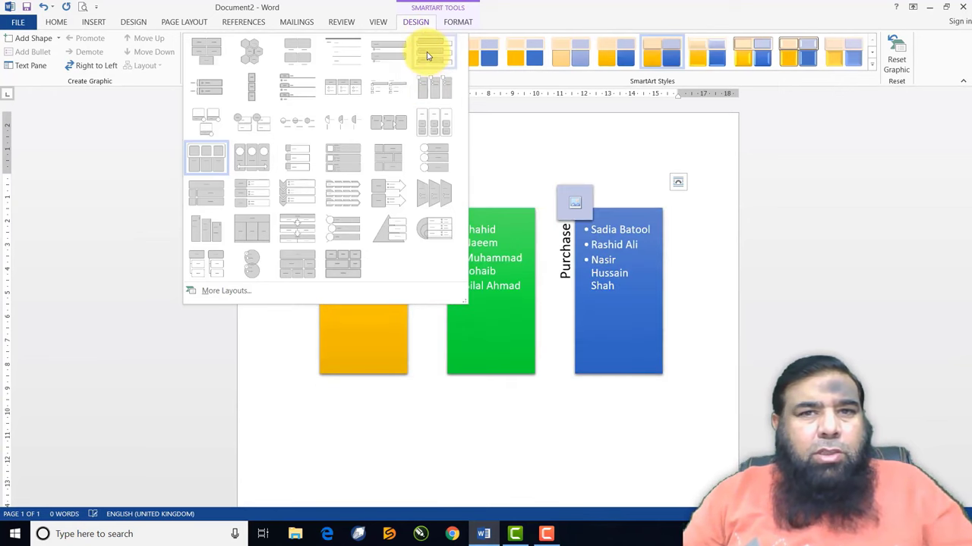
click(429, 50)
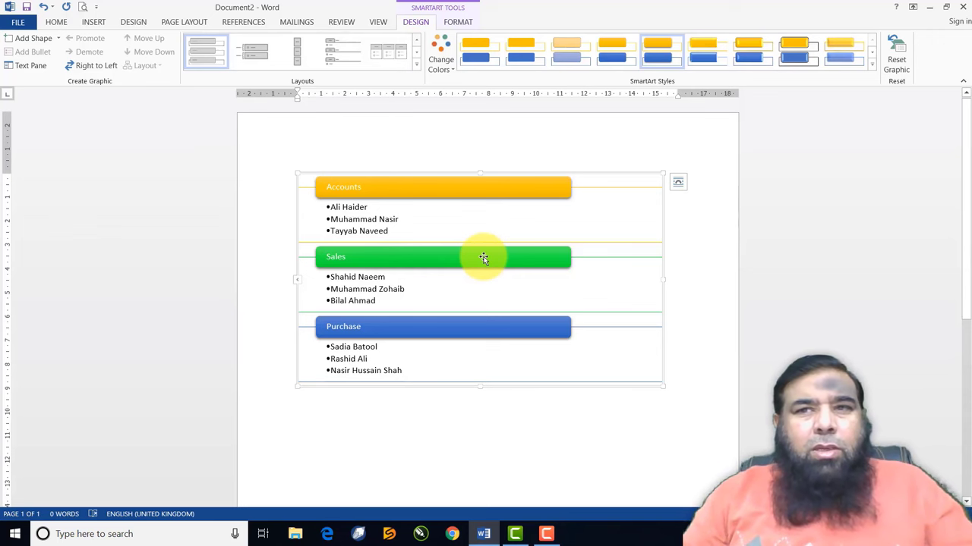
Apply a colourful outlined colour scheme and the slanted first 3-D SmartArt style
click(444, 72)
click(541, 161)
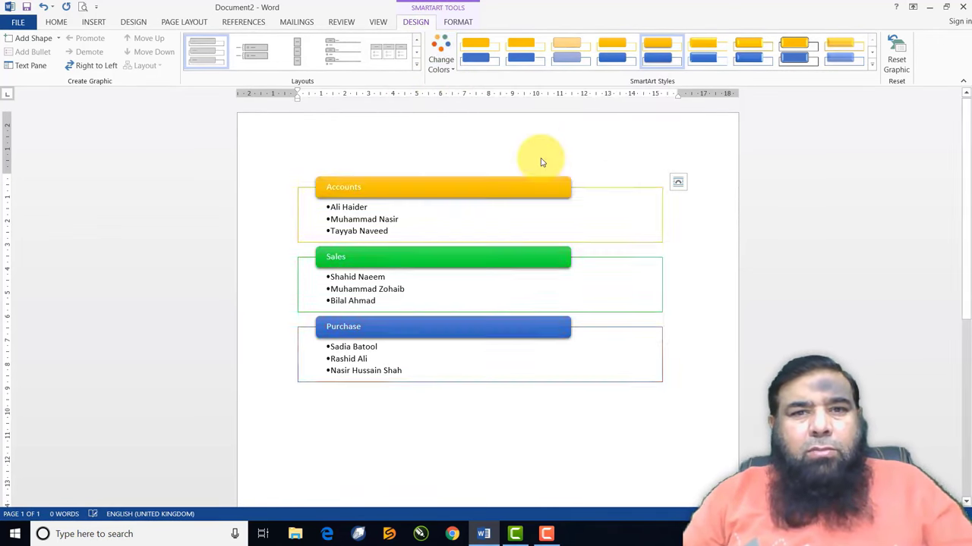
click(872, 65)
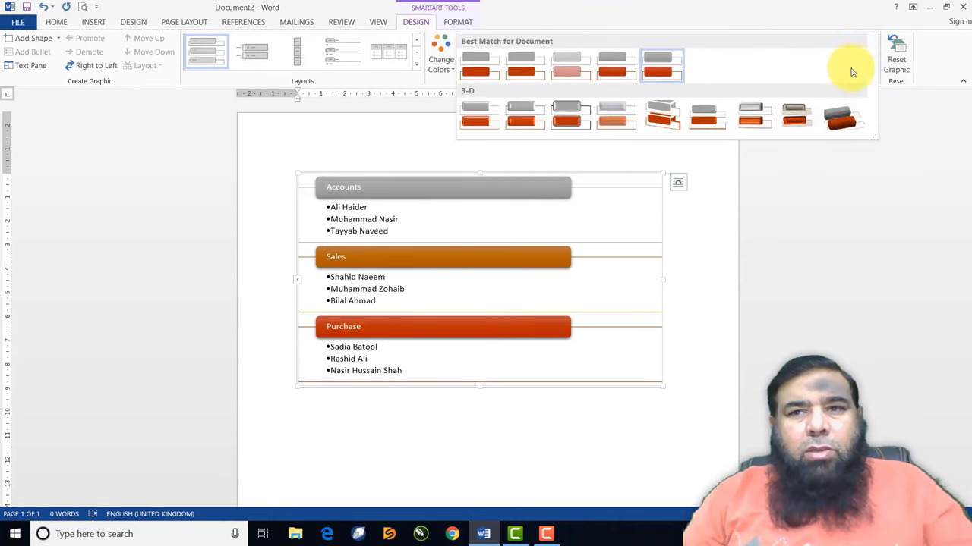
click(793, 114)
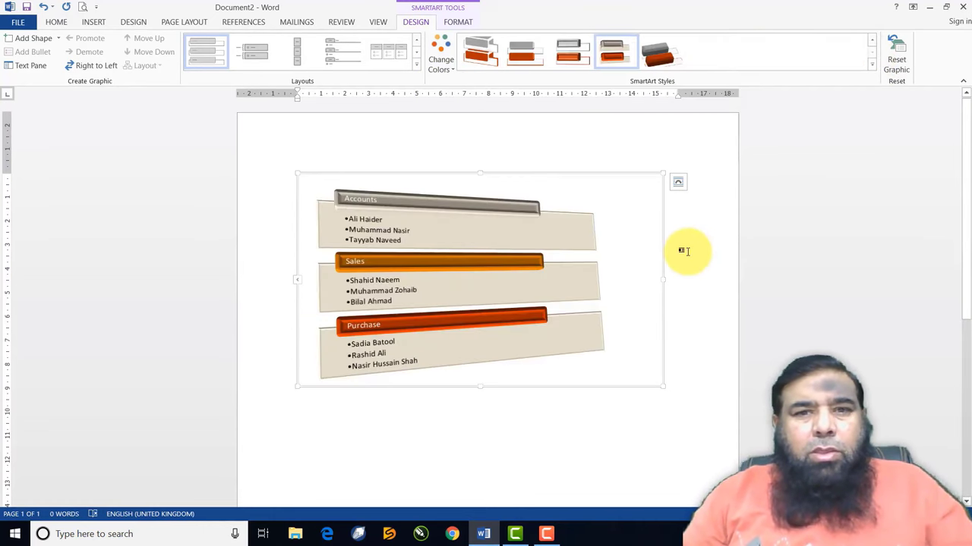
click(657, 50)
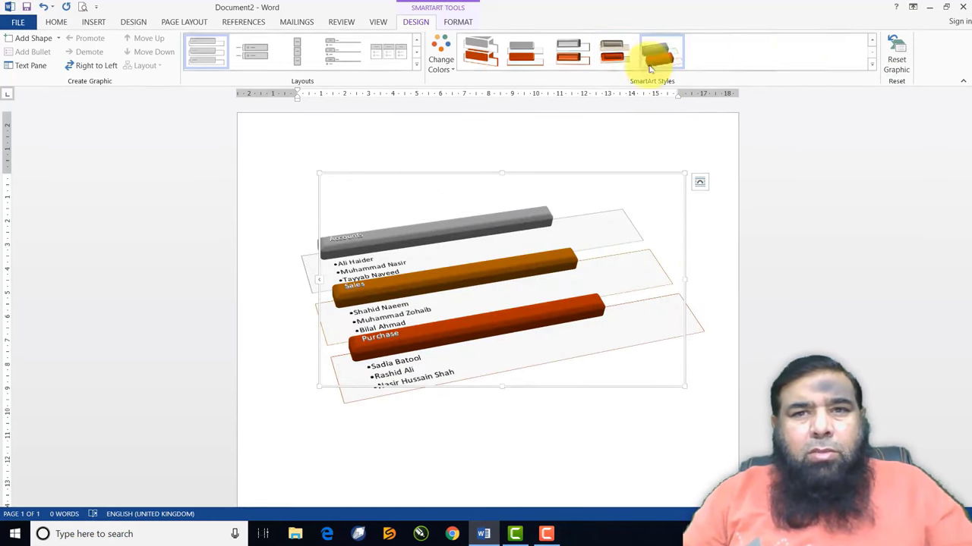
click(478, 52)
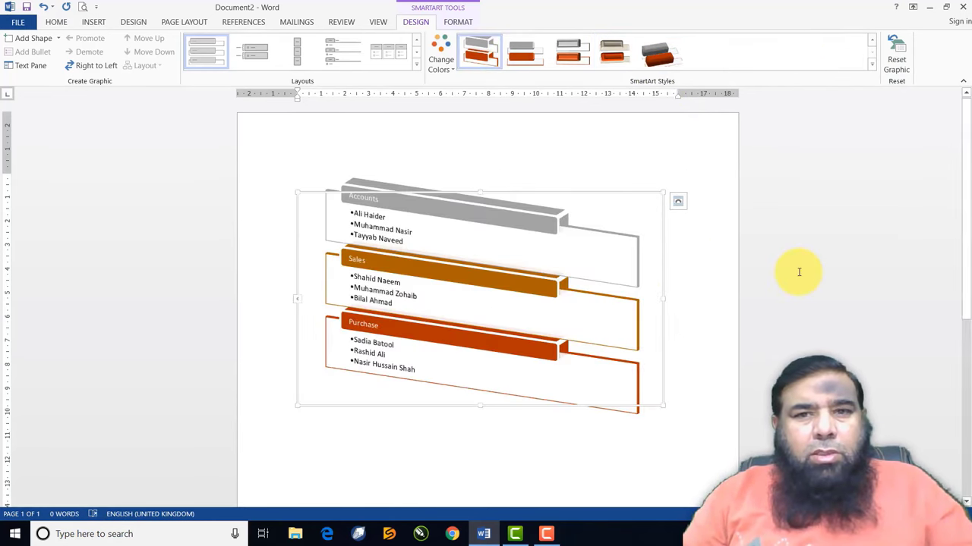
click(690, 261)
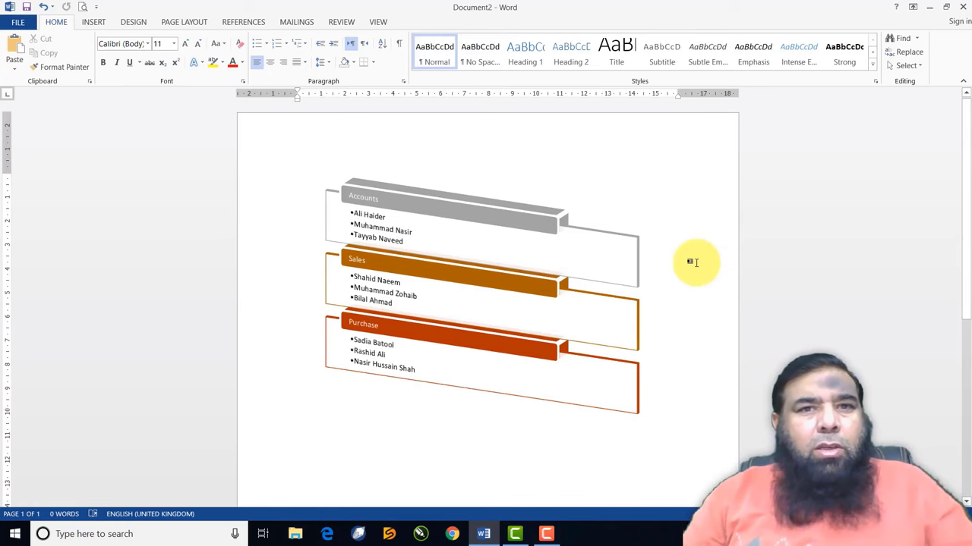
In the Practice File document, add an empty paragraph after 'versions of Lorem Ipsum.'
click(93, 21)
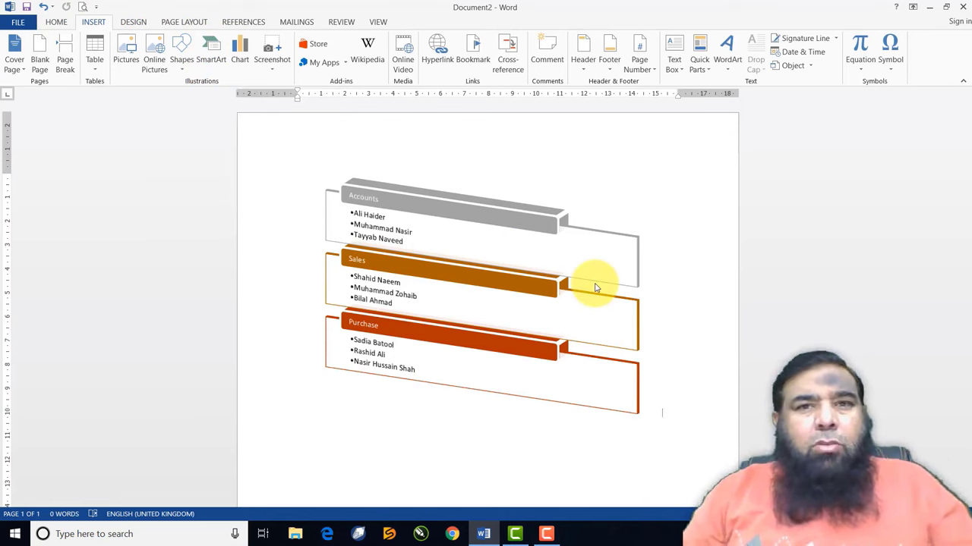
key(alt+Tab)
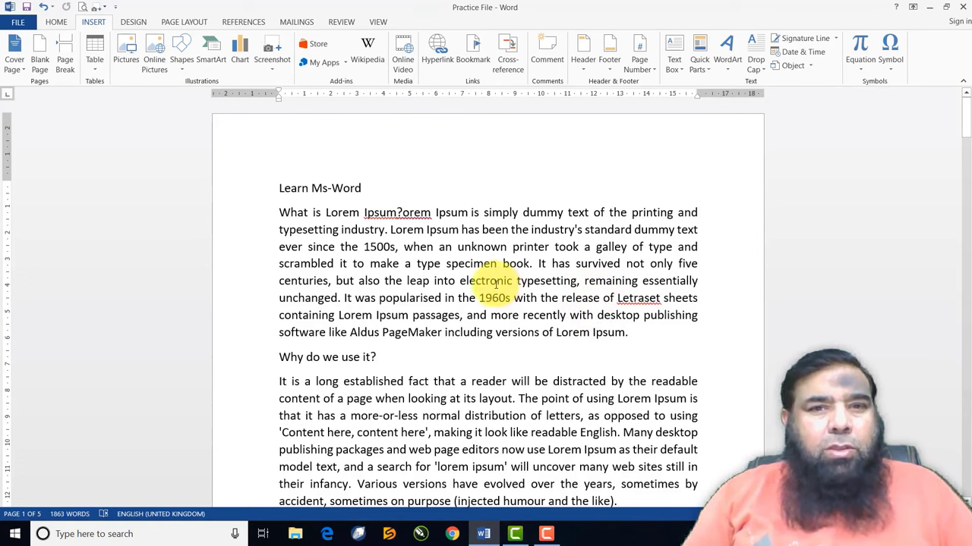
scroll(489, 266, down, 3)
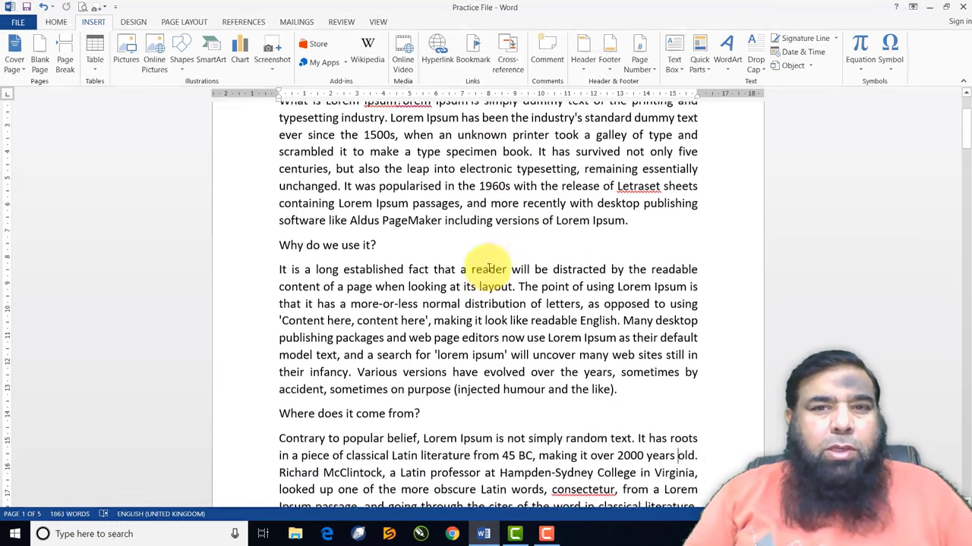
scroll(488, 265, up, 3)
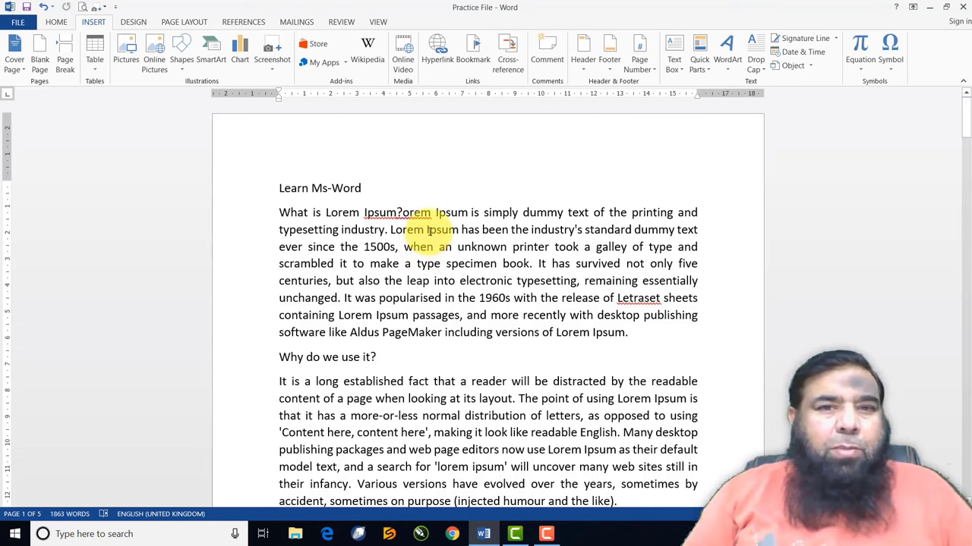
scroll(429, 230, down, 3)
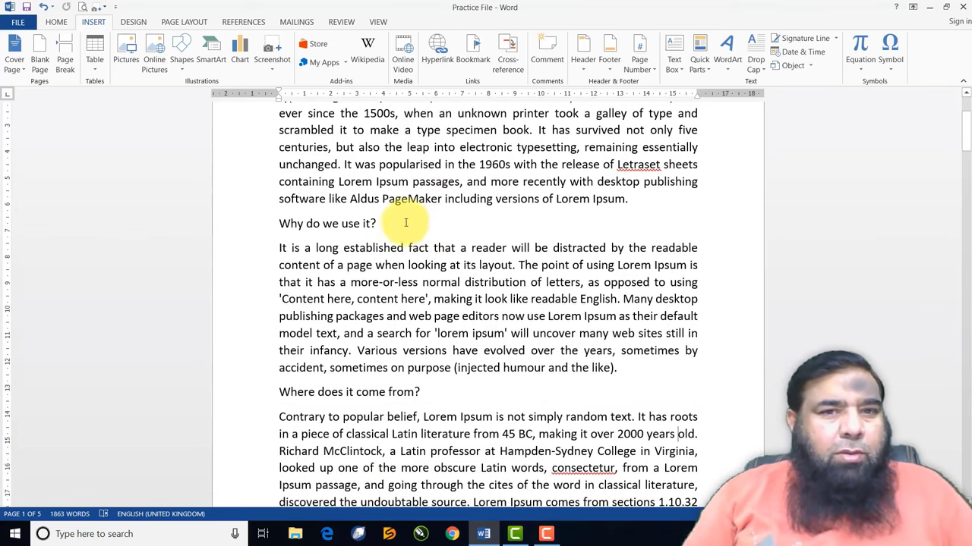
click(642, 199)
key(Return)
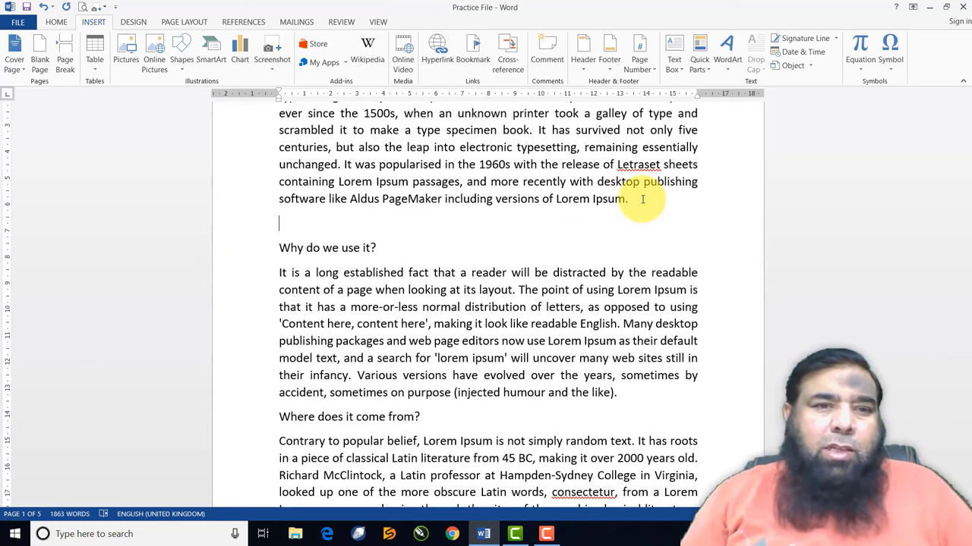
Launch Excel 2013 from the Start menu and create a new blank workbook, Book1
click(13, 541)
scroll(253, 313, down, 5)
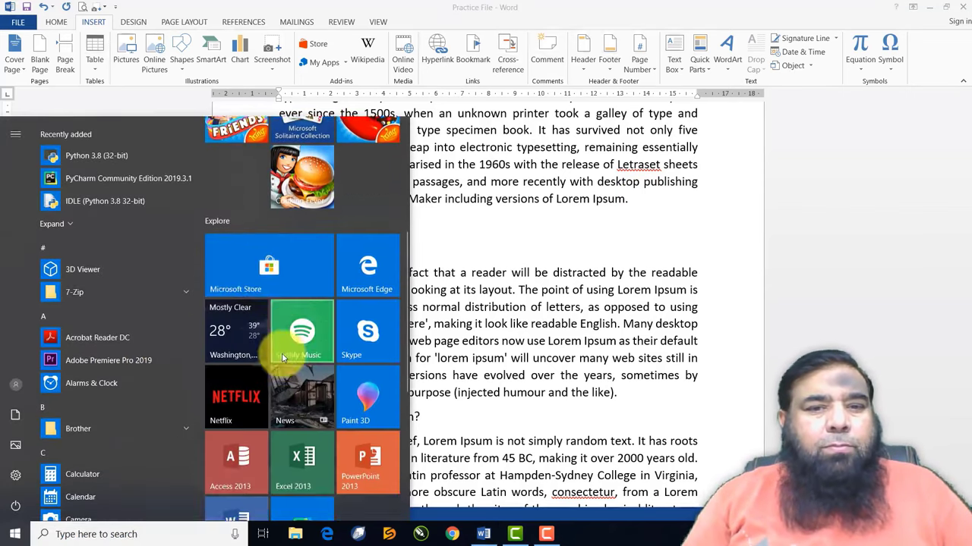
scroll(282, 353, down, 2)
click(299, 340)
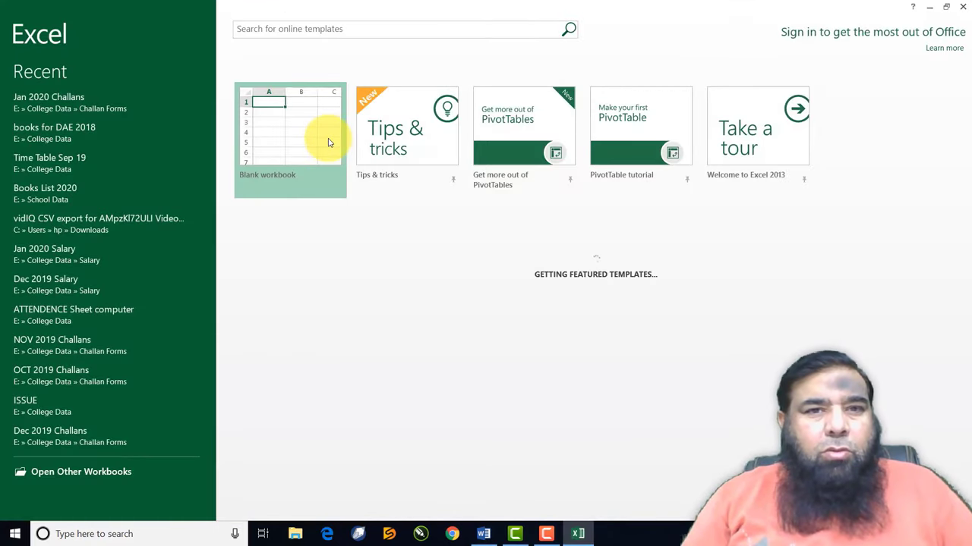
click(329, 143)
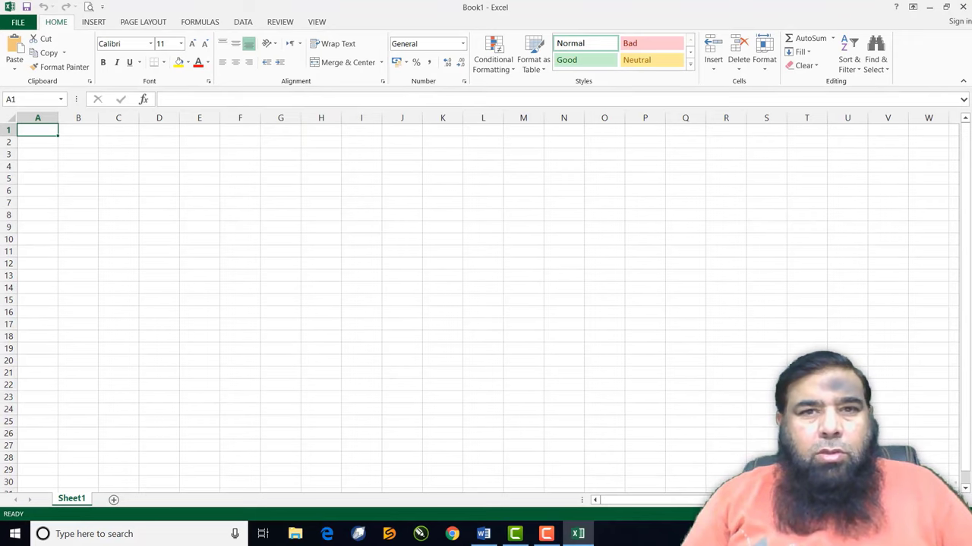
Bring up Task View showing all open windows side by side
scroll(486, 304, up, 8)
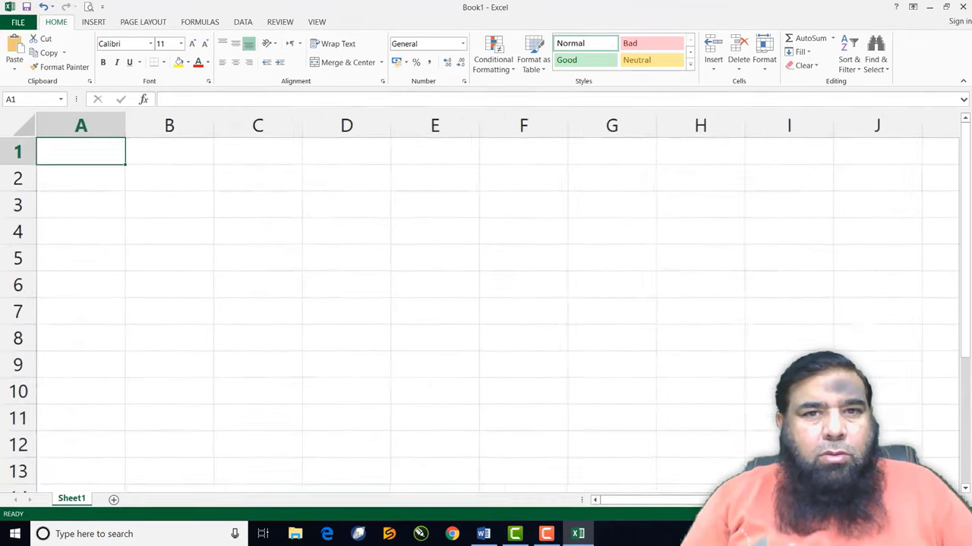
scroll(486, 304, up, 2)
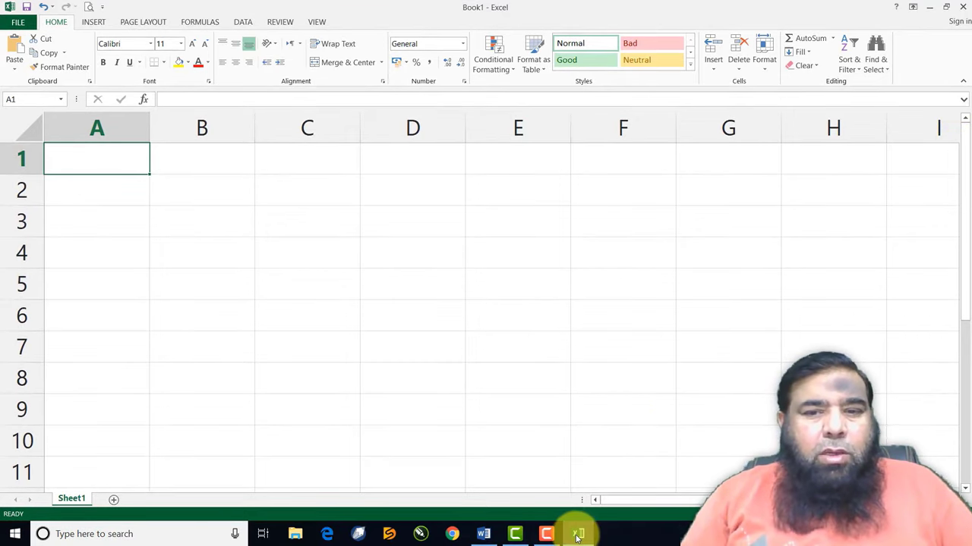
click(262, 534)
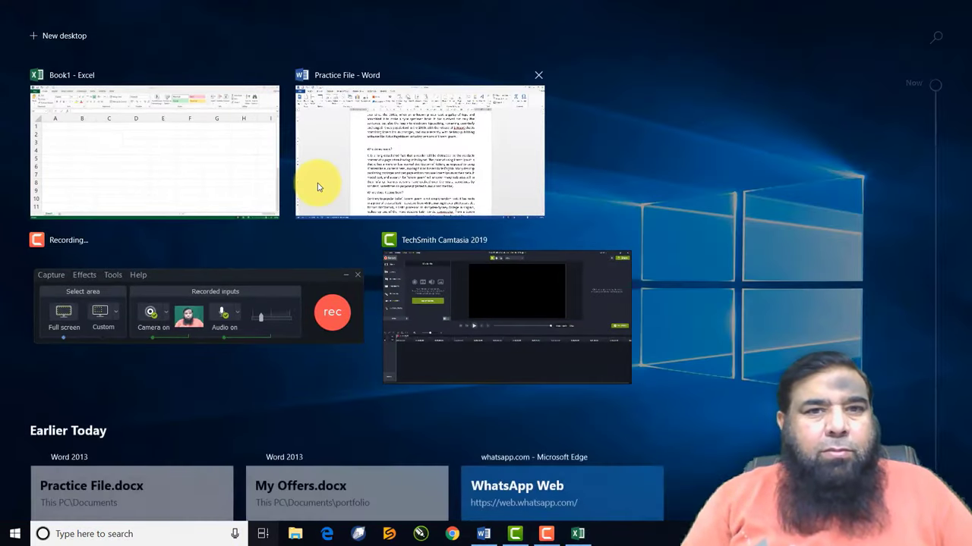
Back in Practice File, insert a screen clipping of the Excel window's top-left area
click(318, 187)
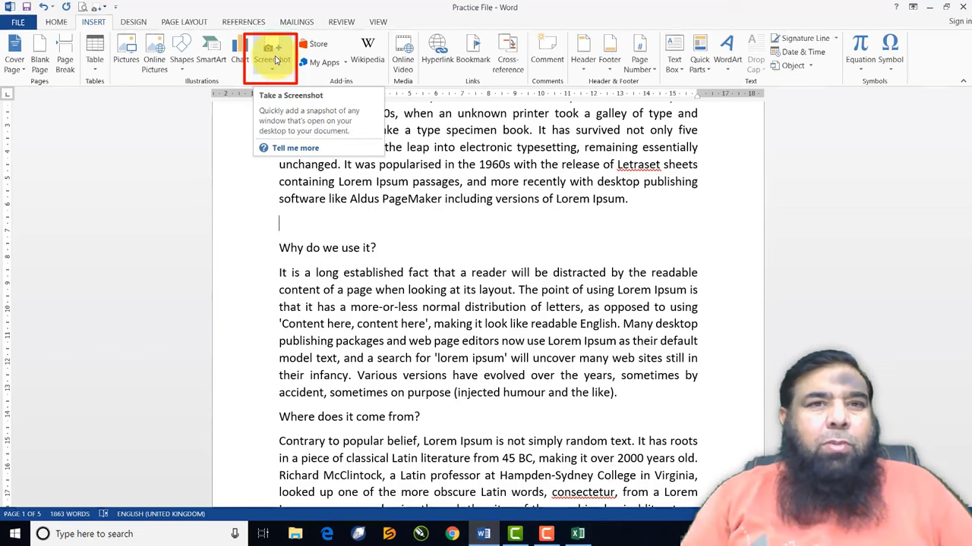
click(275, 65)
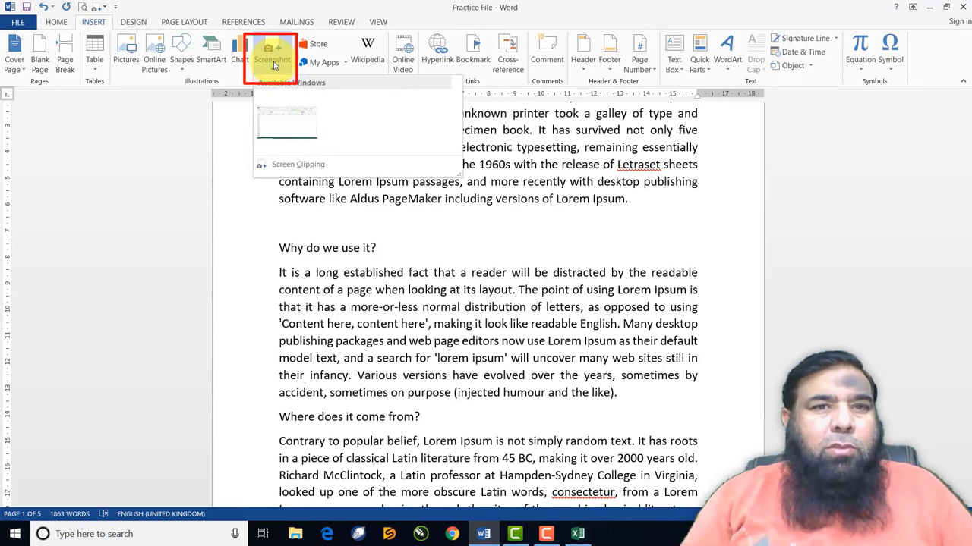
click(288, 165)
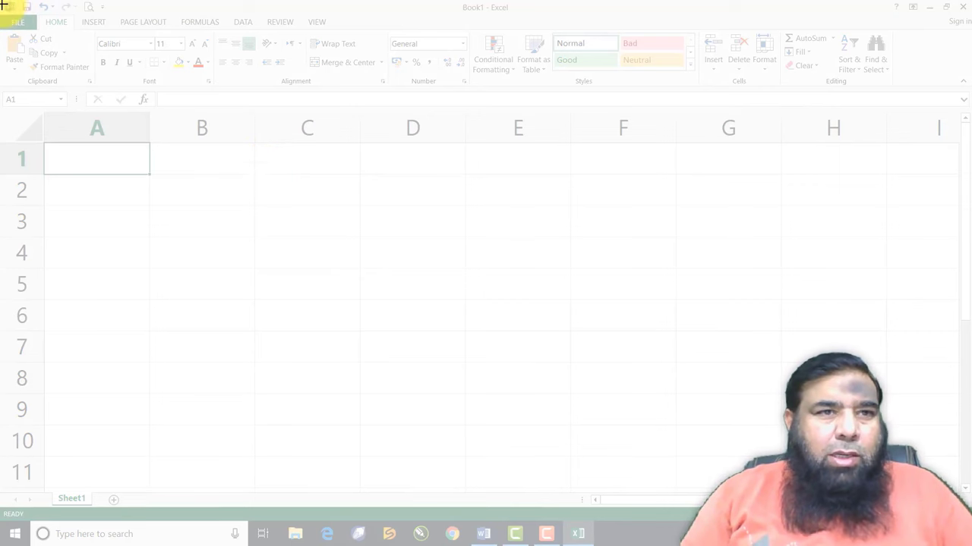
drag(3, 6, 408, 186)
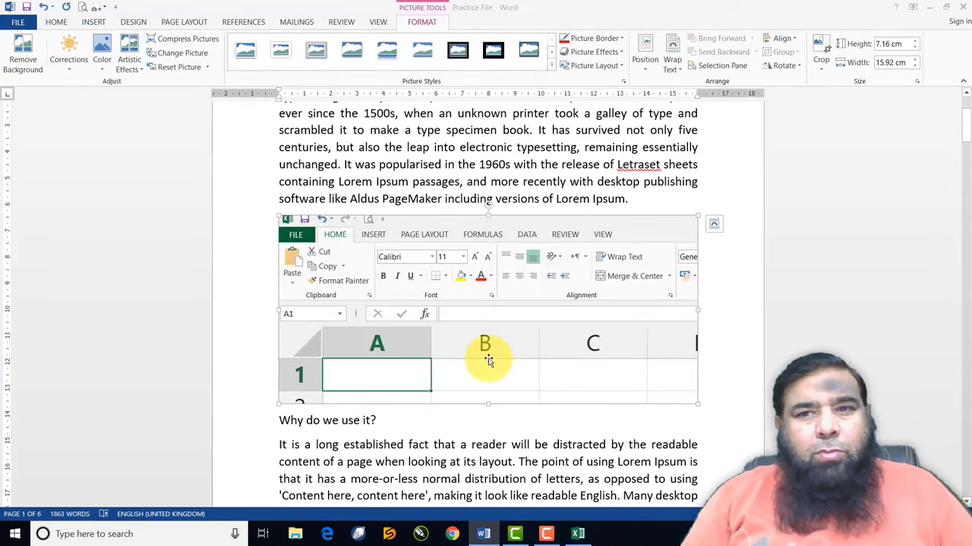
Add a paragraph after 'Why do we use it?' and insert a clipping of Excel's number and styles area
scroll(488, 360, down, 6)
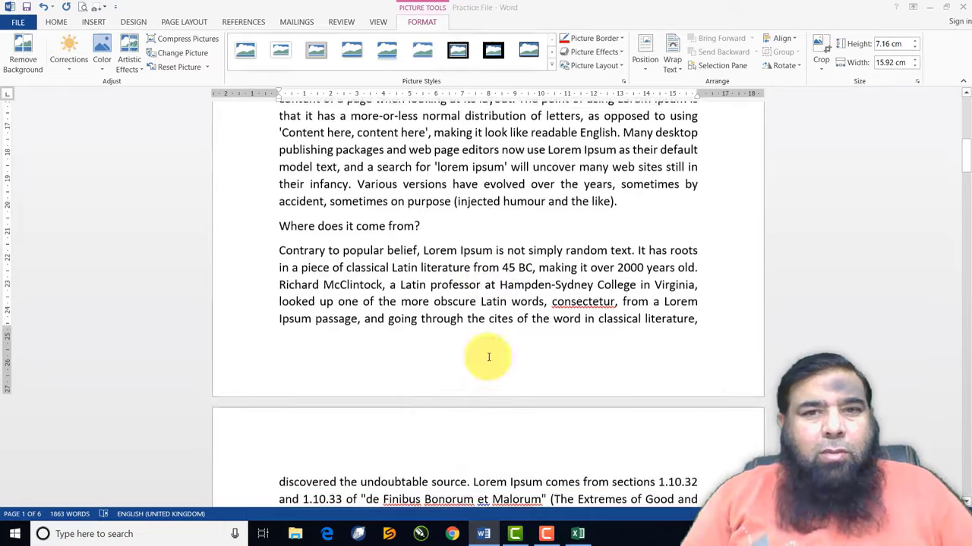
scroll(488, 361, up, 1)
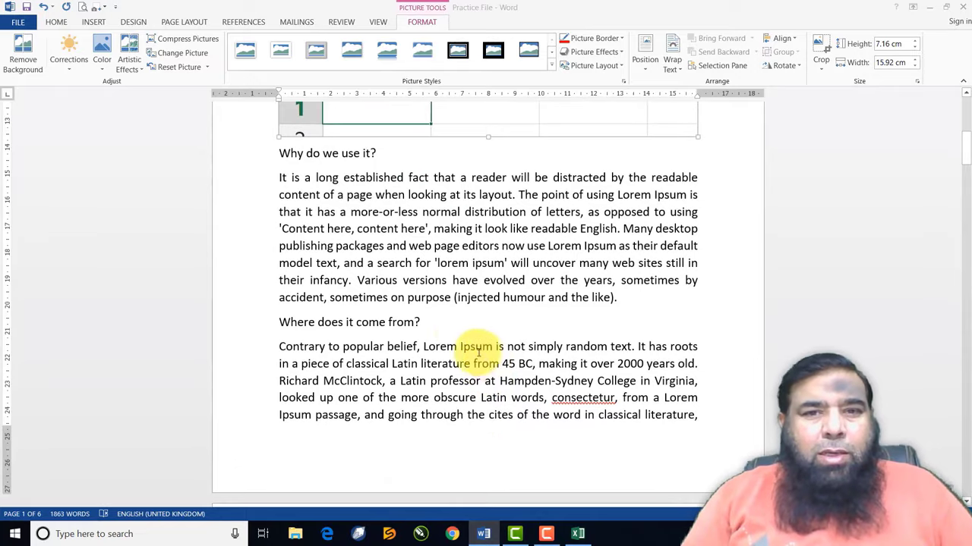
click(627, 298)
key(Return)
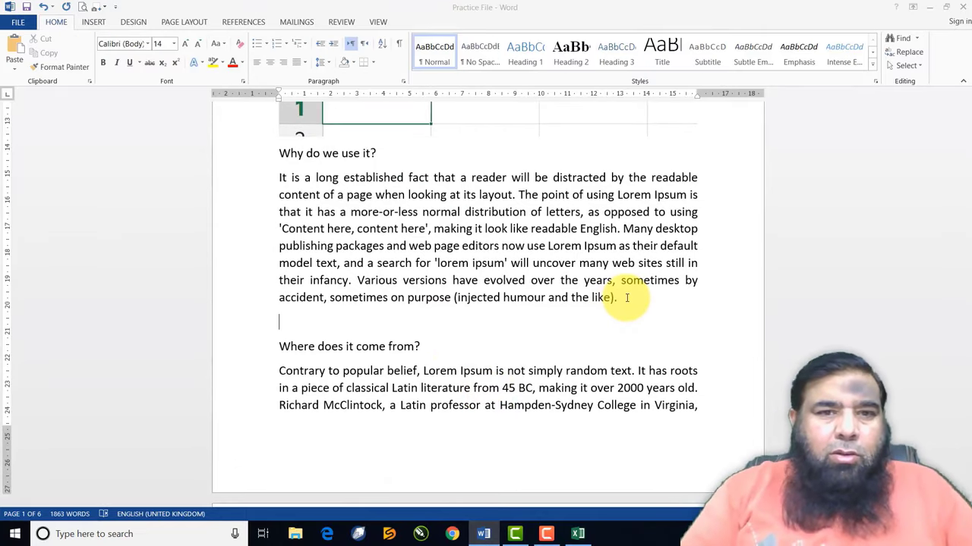
click(99, 24)
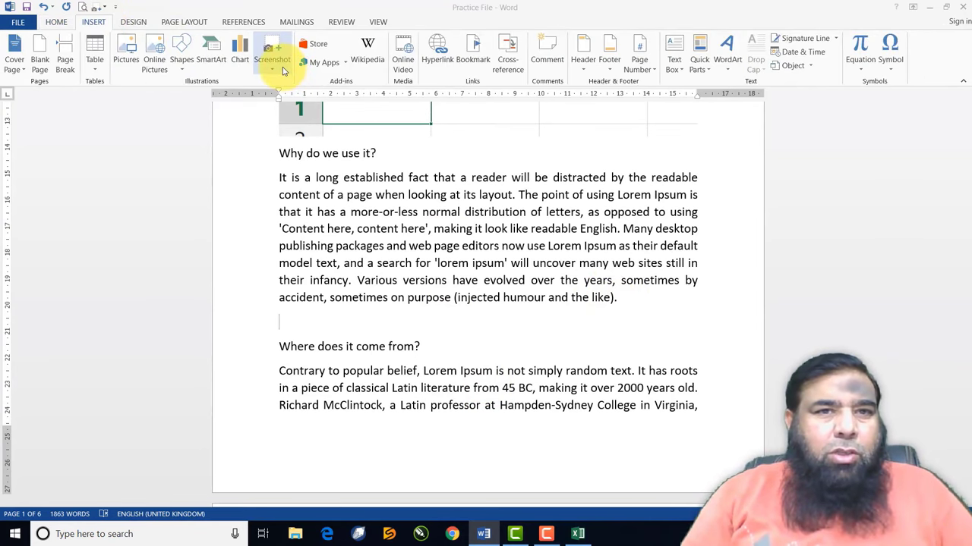
click(269, 51)
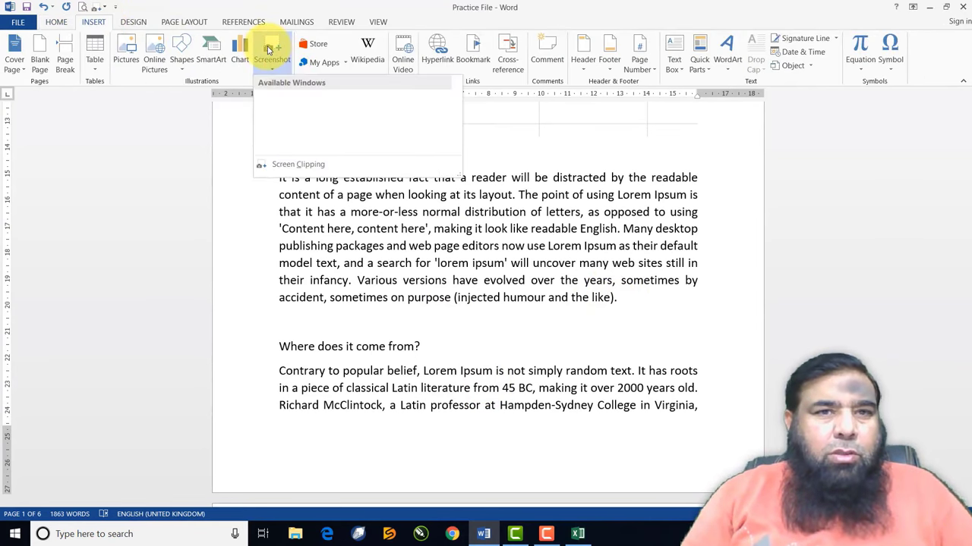
click(298, 166)
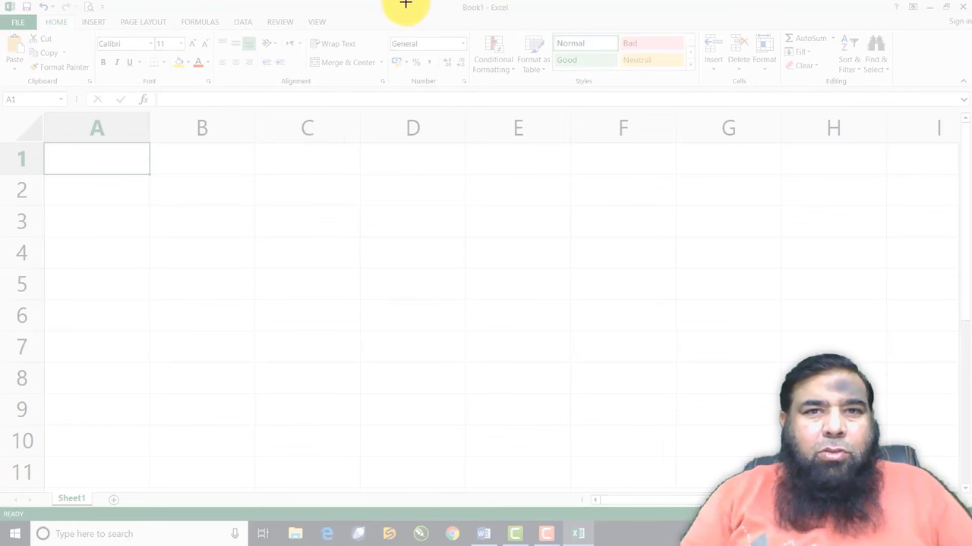
drag(300, 7, 702, 99)
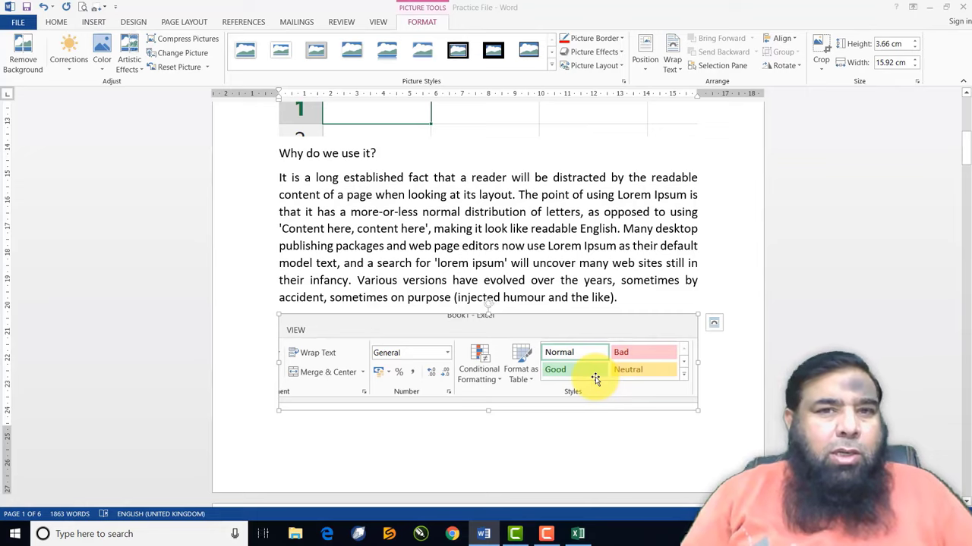
After section 1.10.32, insert a screen clipping of the Excel window's top-left corner
scroll(426, 282, down, 5)
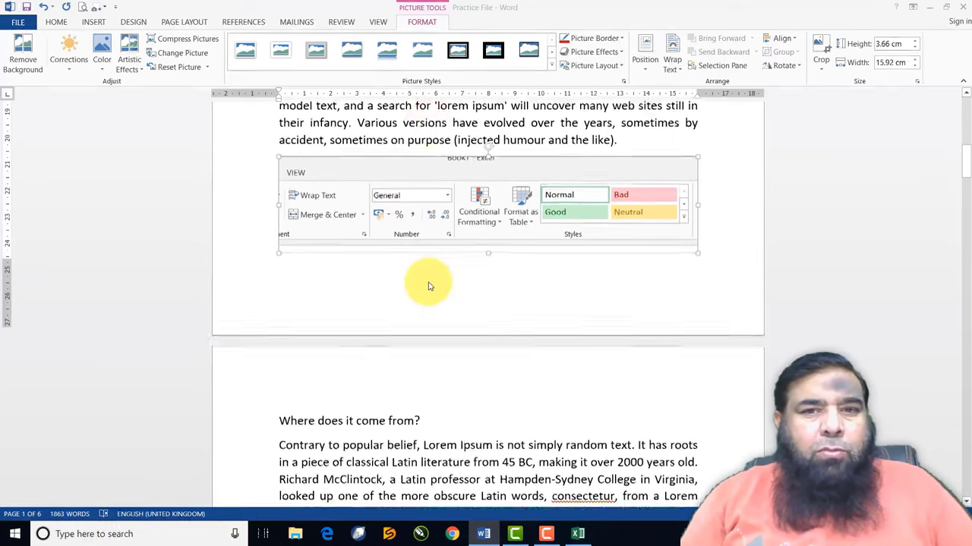
scroll(428, 282, down, 5)
scroll(429, 282, up, 5)
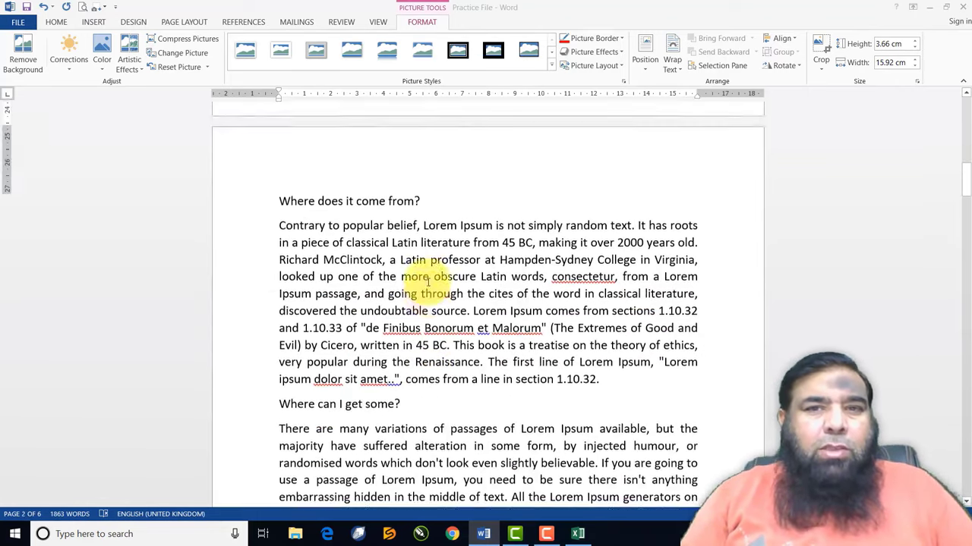
scroll(428, 282, up, 1)
scroll(428, 282, down, 1)
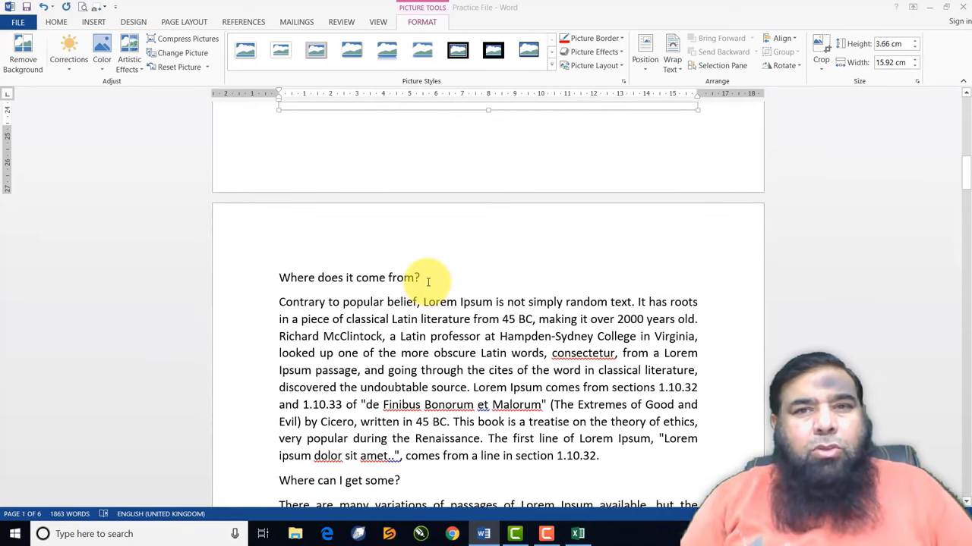
scroll(428, 284, up, 4)
scroll(428, 284, up, 2)
scroll(427, 282, down, 10)
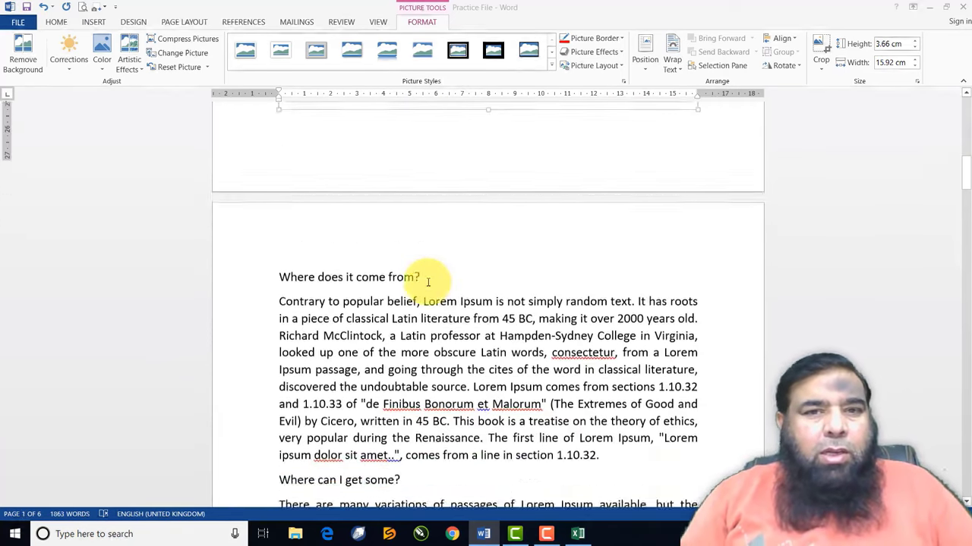
click(617, 286)
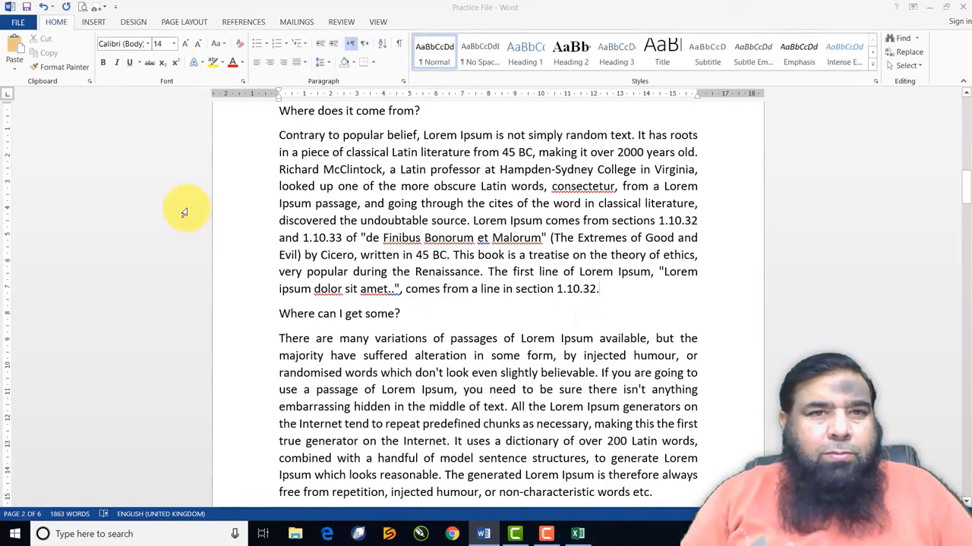
click(95, 23)
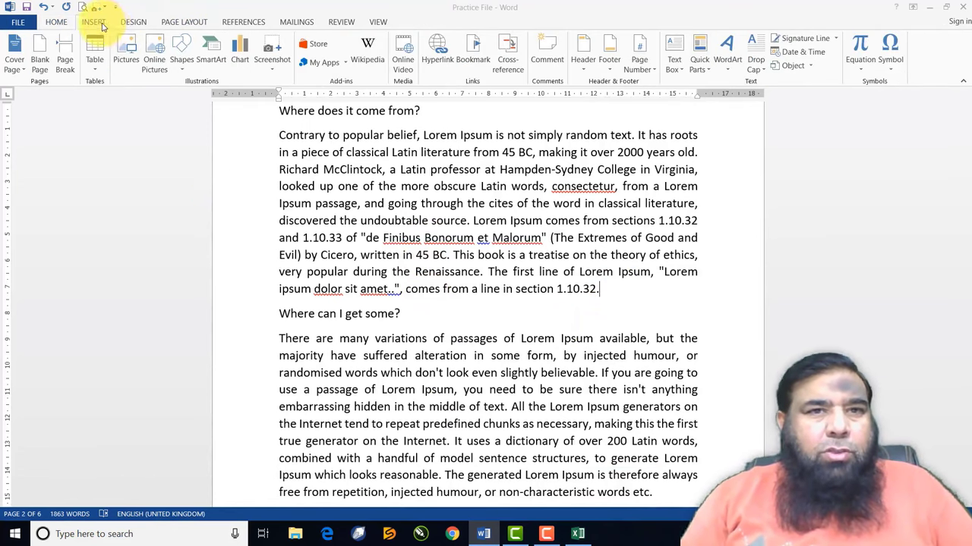
click(275, 60)
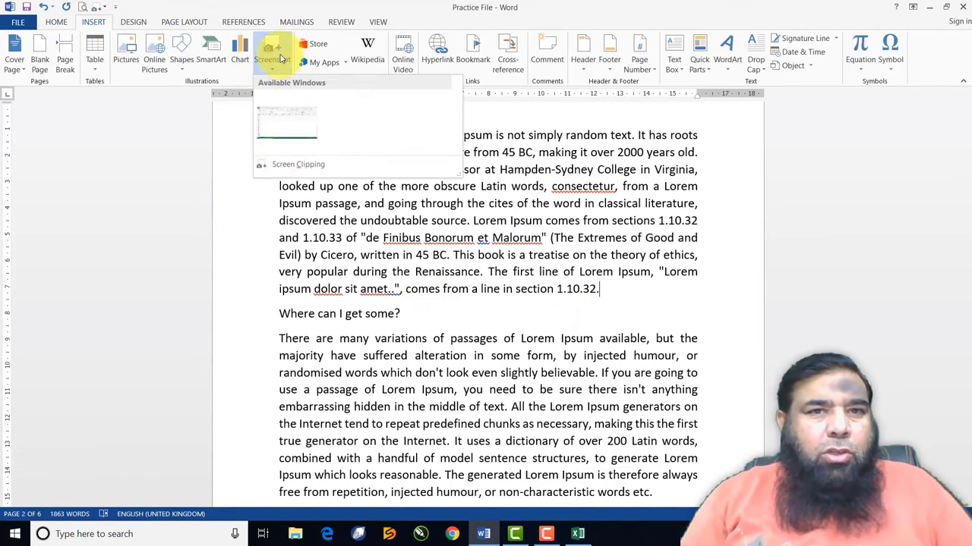
click(287, 165)
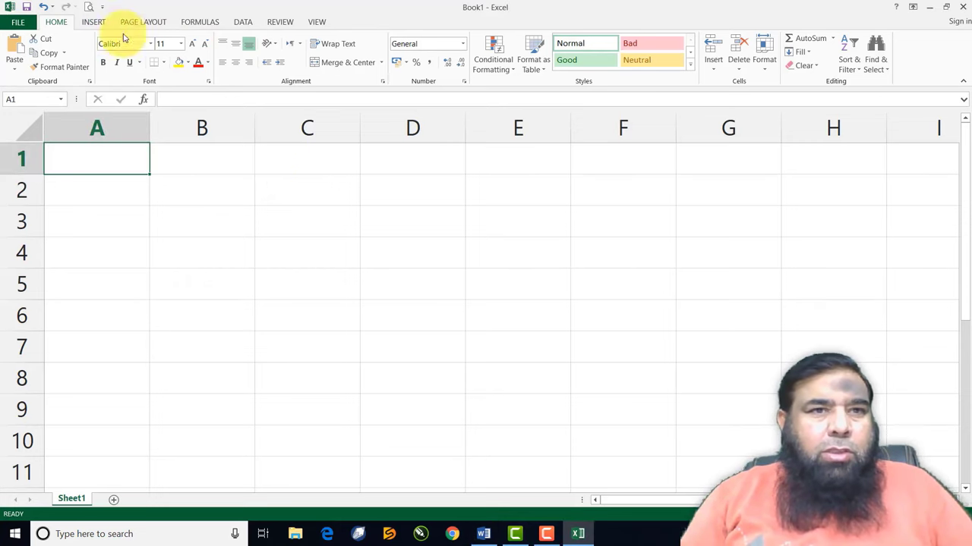
drag(2, 11, 96, 114)
Select the first Excel clipping picture higher up in the document
scroll(403, 307, up, 3)
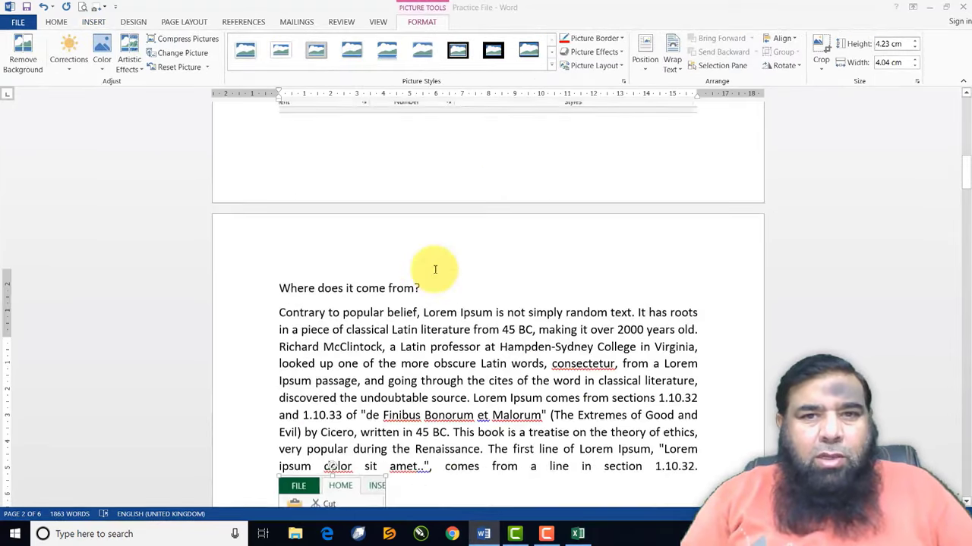
scroll(435, 269, up, 10)
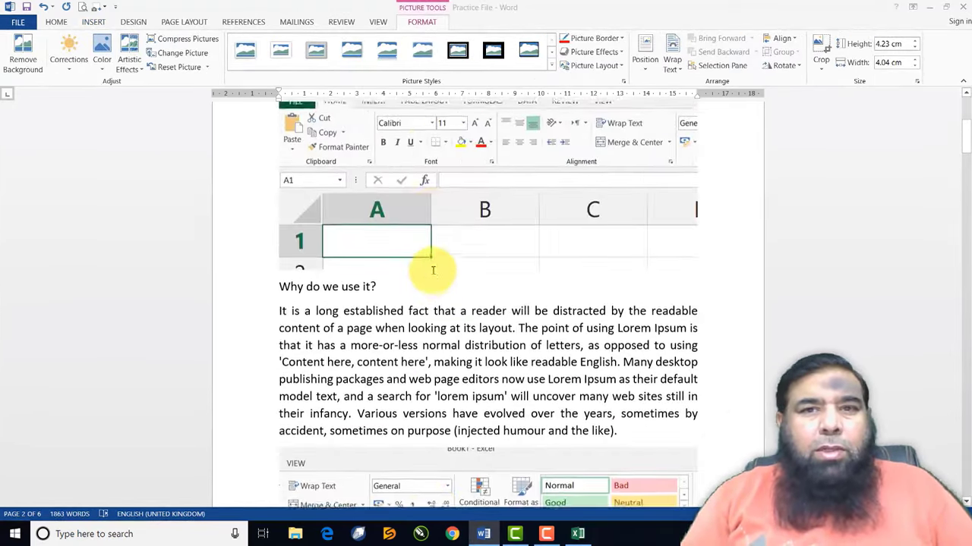
scroll(433, 271, up, 5)
click(481, 315)
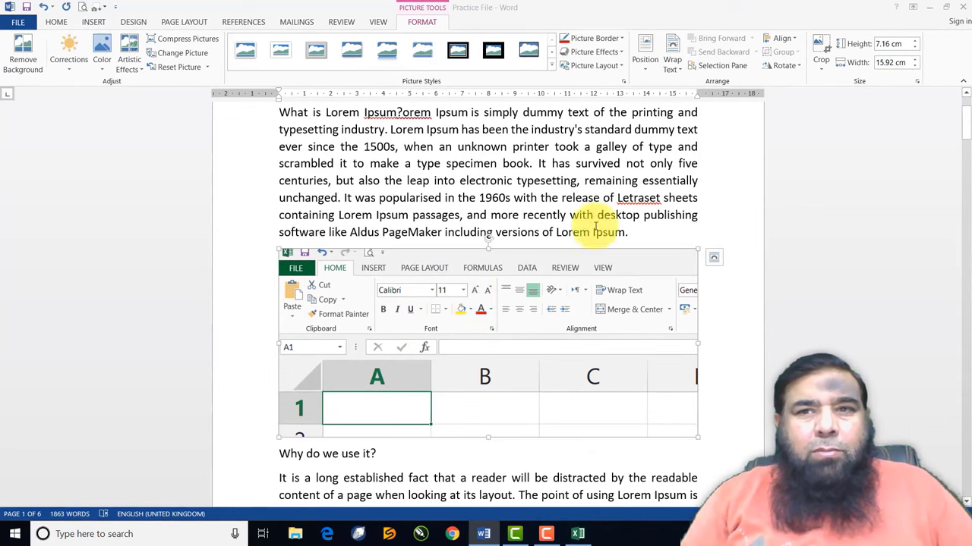
Square-wrap the first Excel clipping, shrink it to about half width, and move it to the paragraph start
click(671, 68)
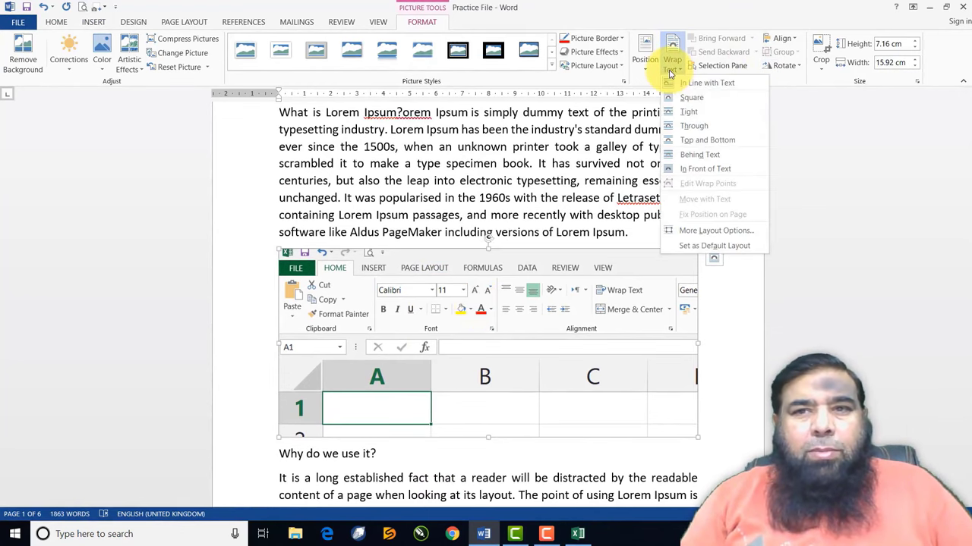
click(688, 112)
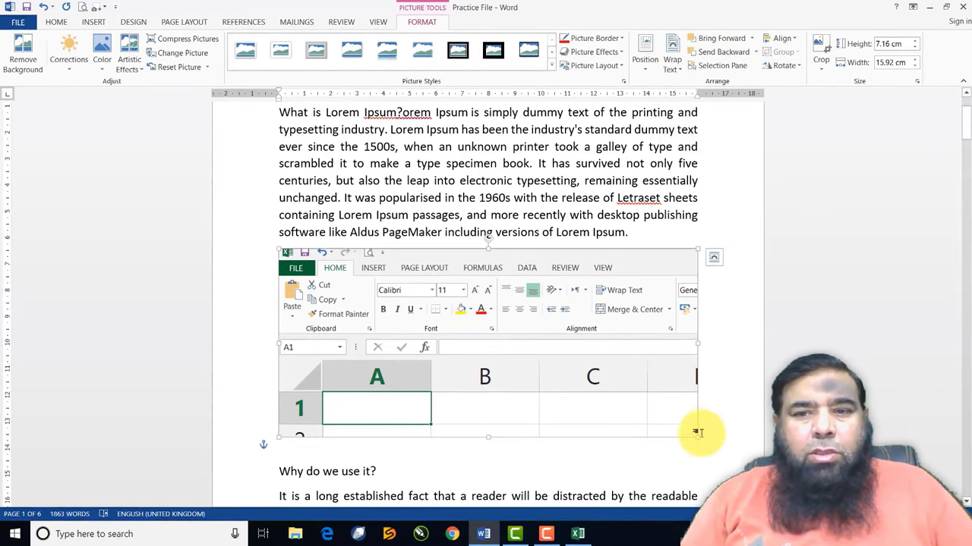
drag(693, 434, 498, 349)
drag(434, 321, 443, 179)
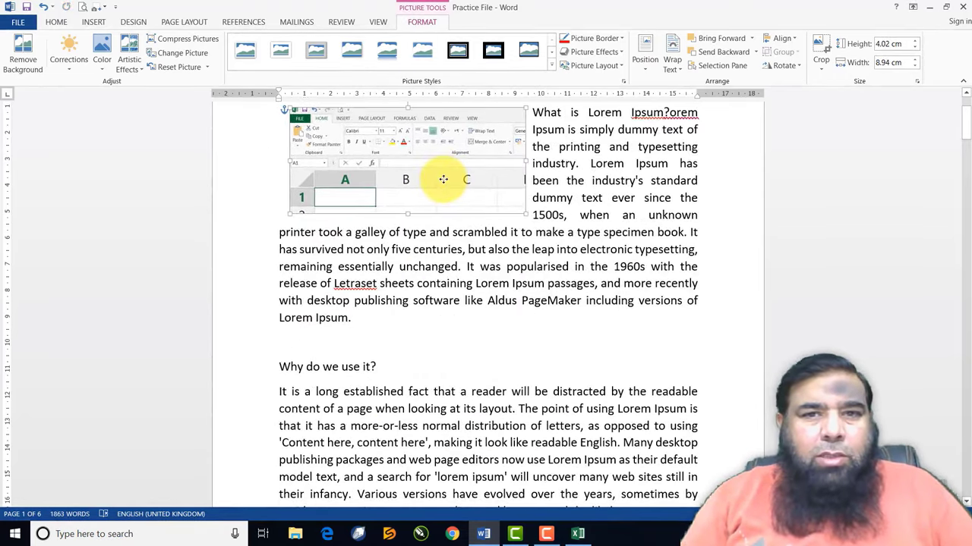
scroll(444, 210, down, 7)
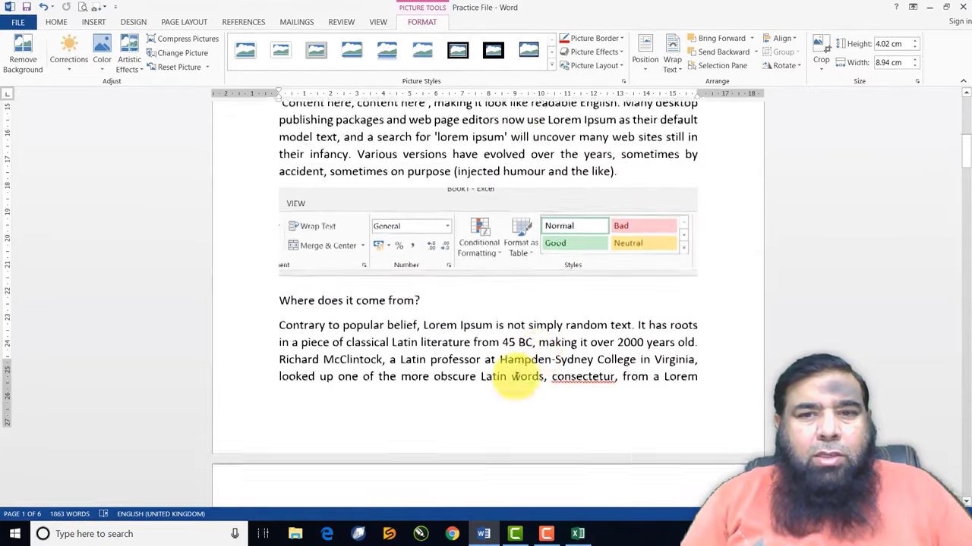
Give the second clipping Top and Bottom wrapping, shrink it to 12.45 cm wide, and move it up
click(499, 217)
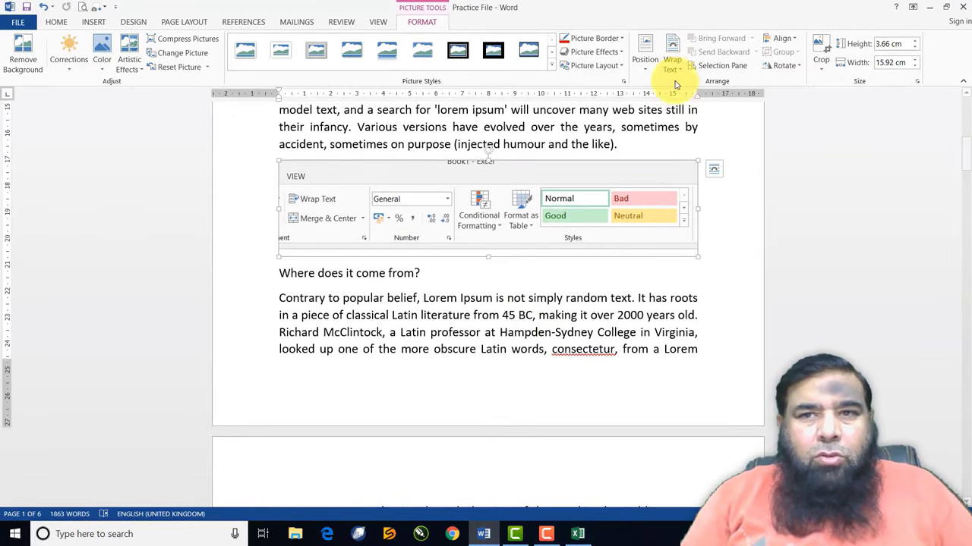
click(673, 70)
click(679, 147)
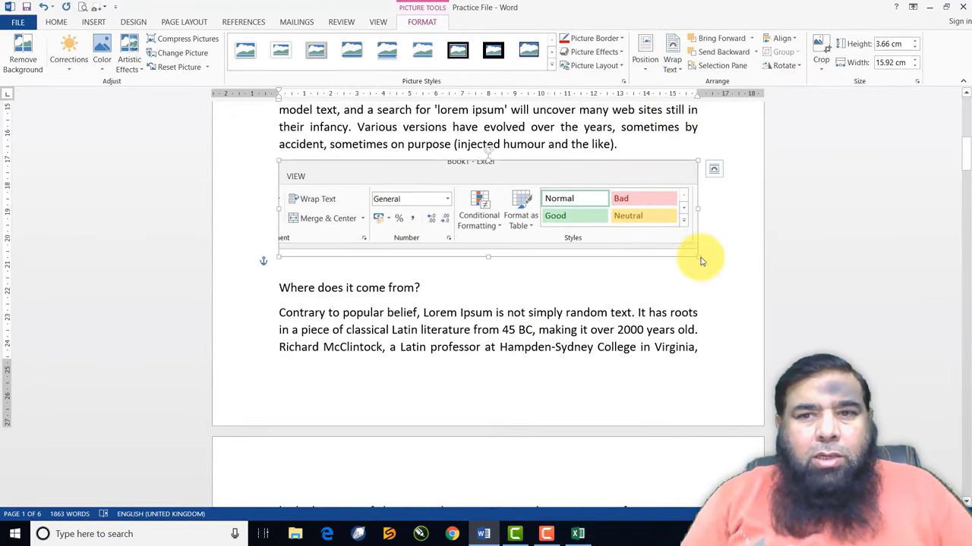
drag(698, 256, 607, 235)
drag(540, 212, 526, 170)
scroll(531, 182, up, 10)
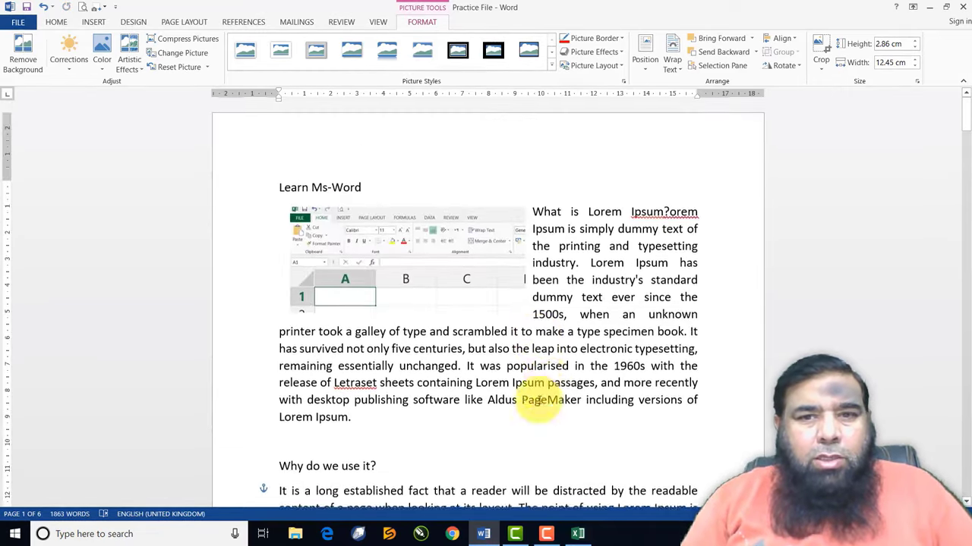
scroll(549, 360, down, 1)
drag(477, 505, 485, 392)
Tight-wrap the small clip, shrink it to 2.5 cm high, and place it at the paragraph's right edge
scroll(554, 372, down, 10)
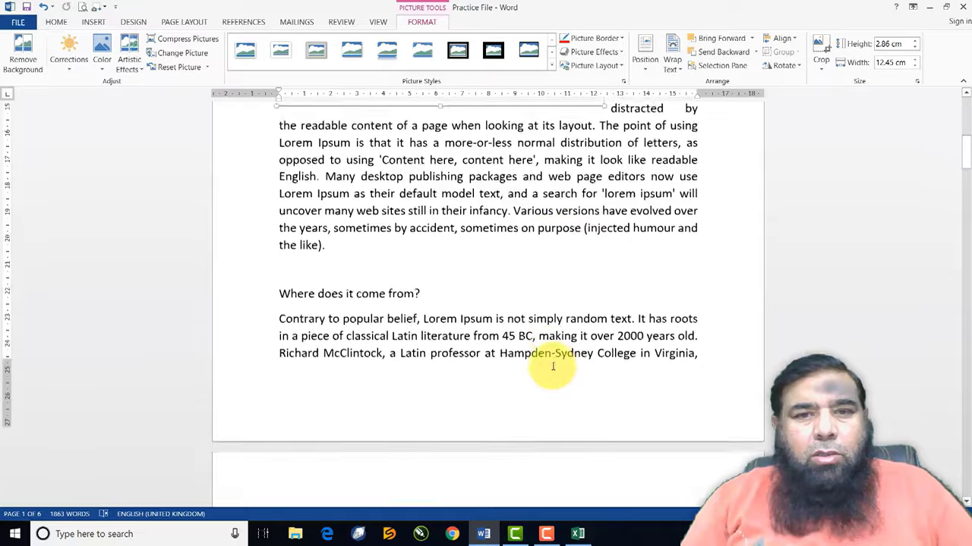
scroll(553, 367, down, 3)
drag(341, 395, 361, 327)
click(672, 61)
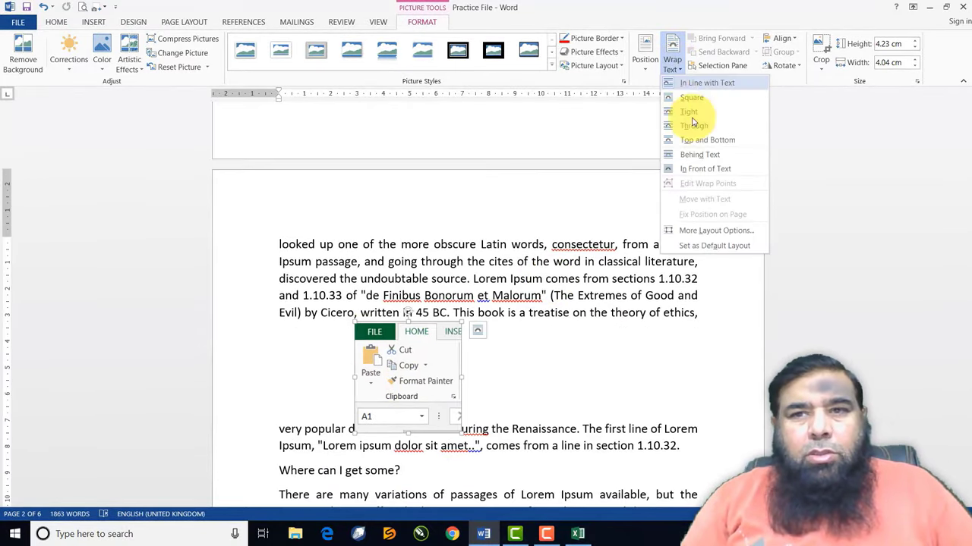
click(689, 114)
drag(425, 354, 350, 226)
drag(387, 183, 351, 220)
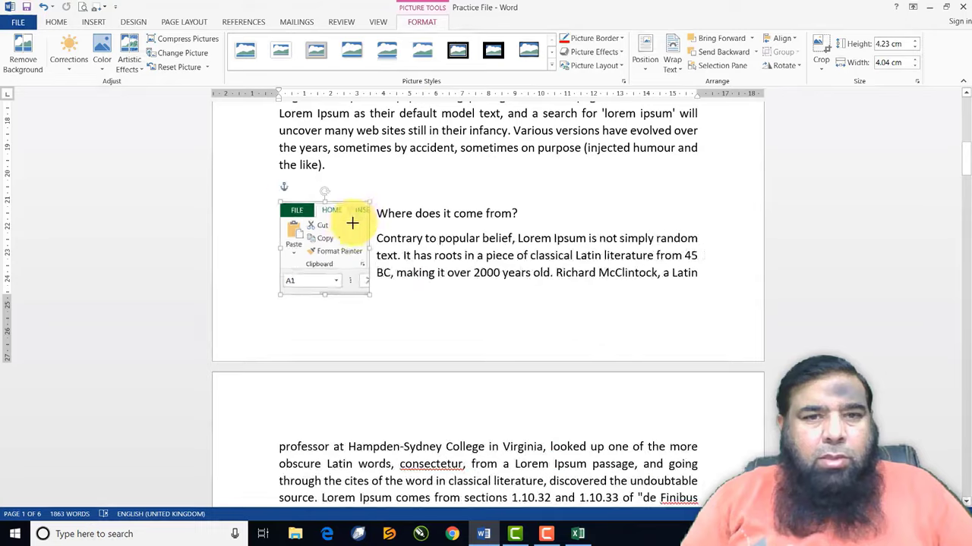
drag(314, 261, 651, 257)
scroll(513, 253, up, 2)
scroll(513, 253, up, 10)
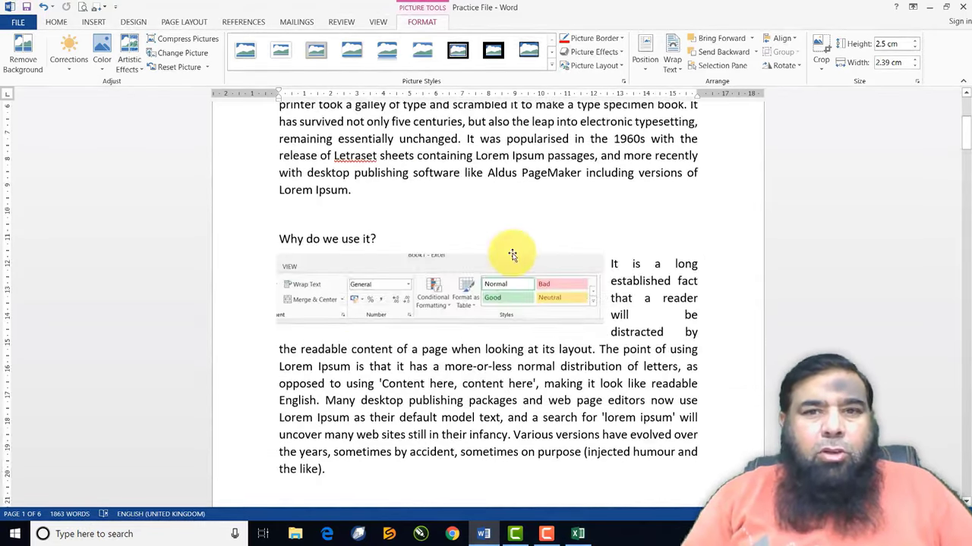
scroll(513, 271, down, 8)
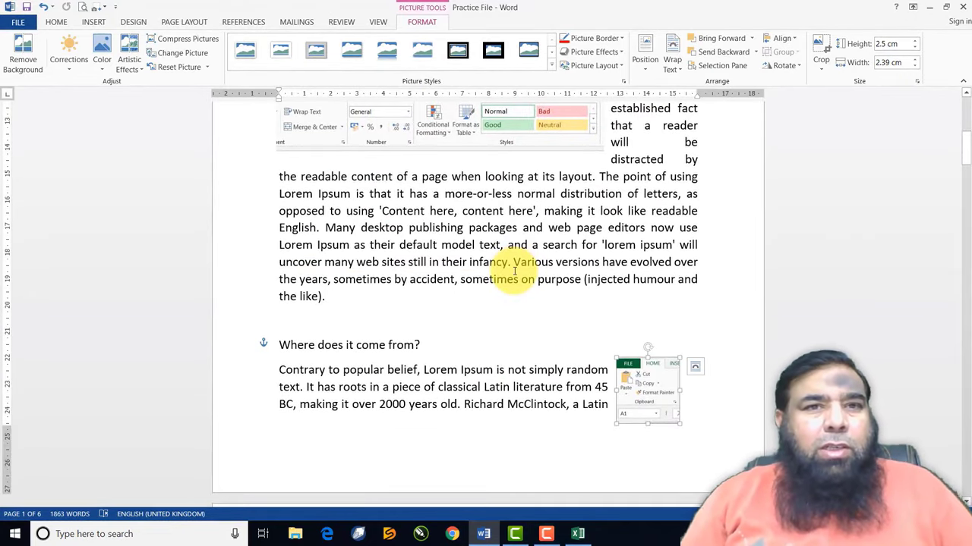
click(94, 22)
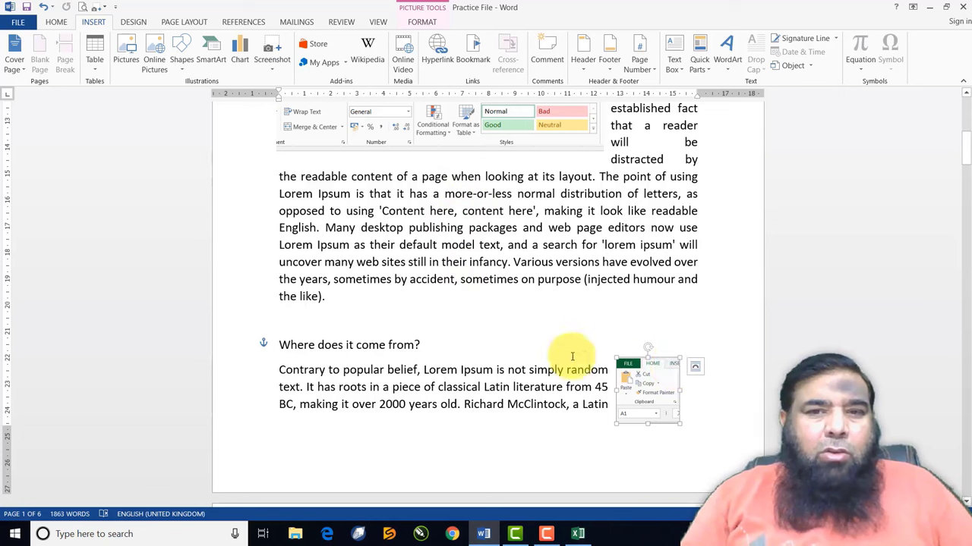
After 'the like).', embed the WordPress course video found by searching YouTube for the creator's name
click(342, 300)
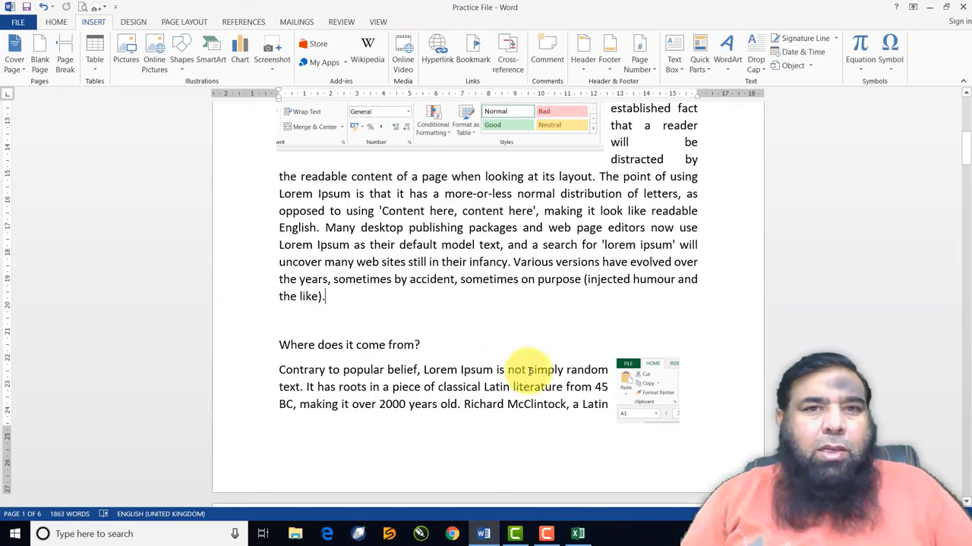
click(56, 21)
click(94, 21)
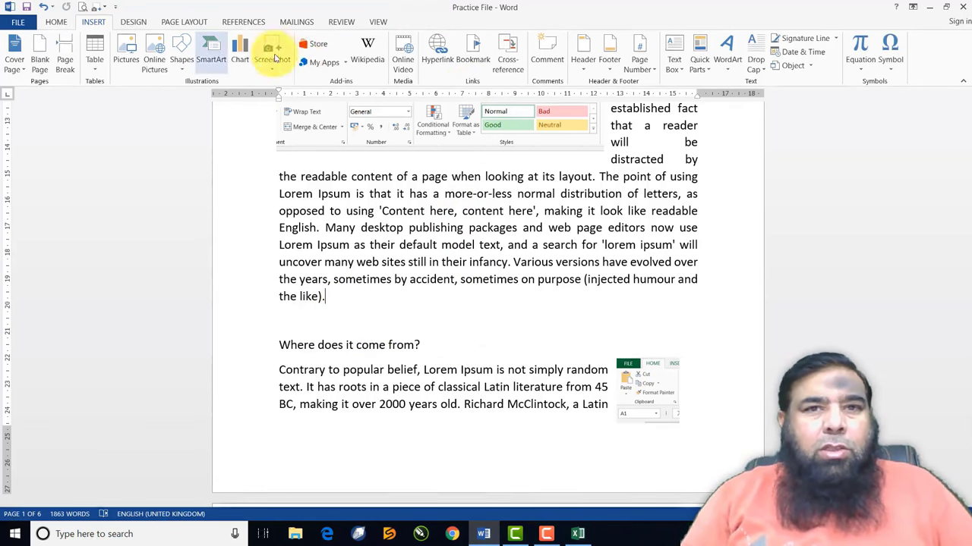
click(406, 75)
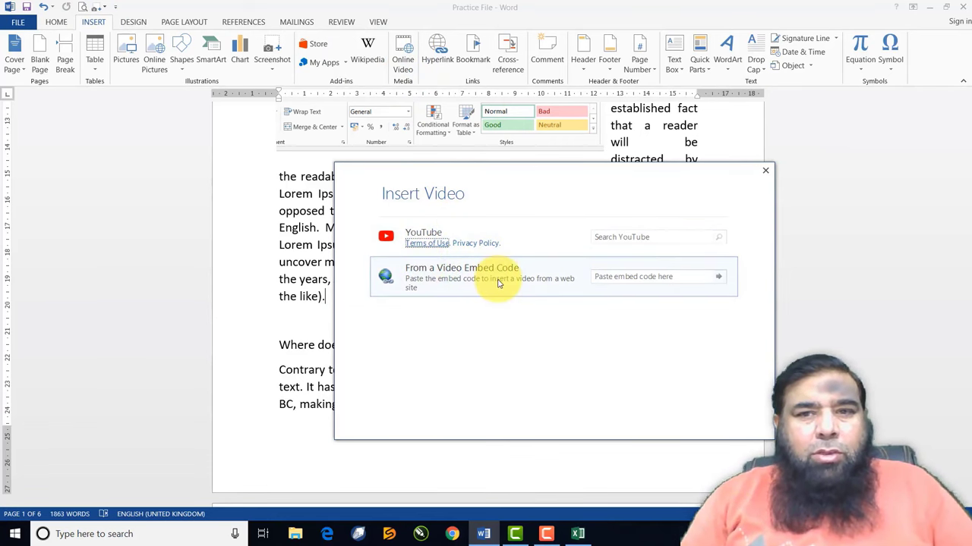
click(628, 238)
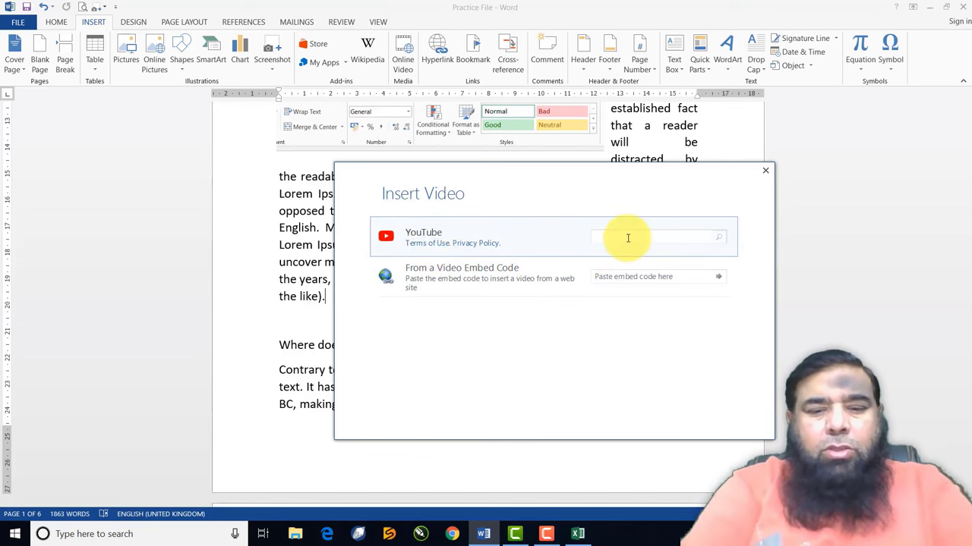
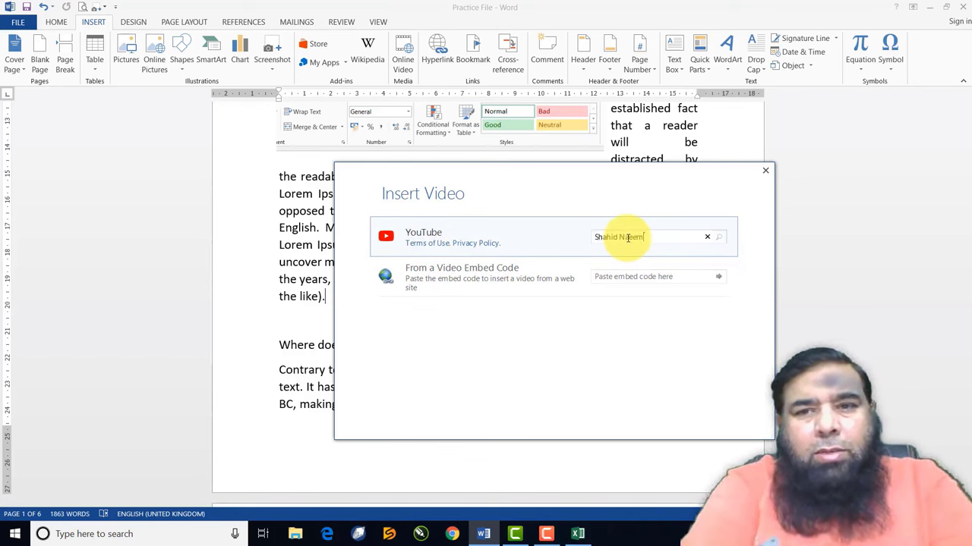
key(Return)
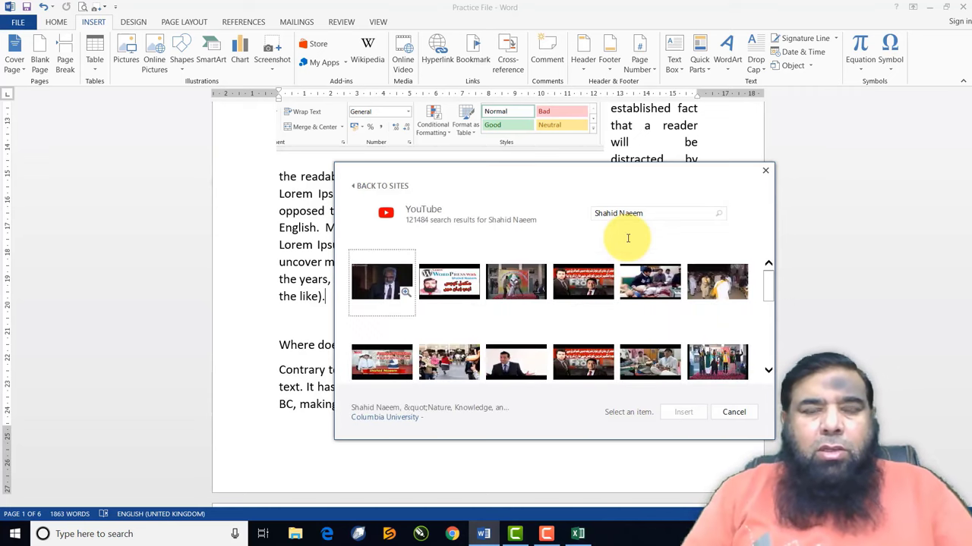
click(456, 280)
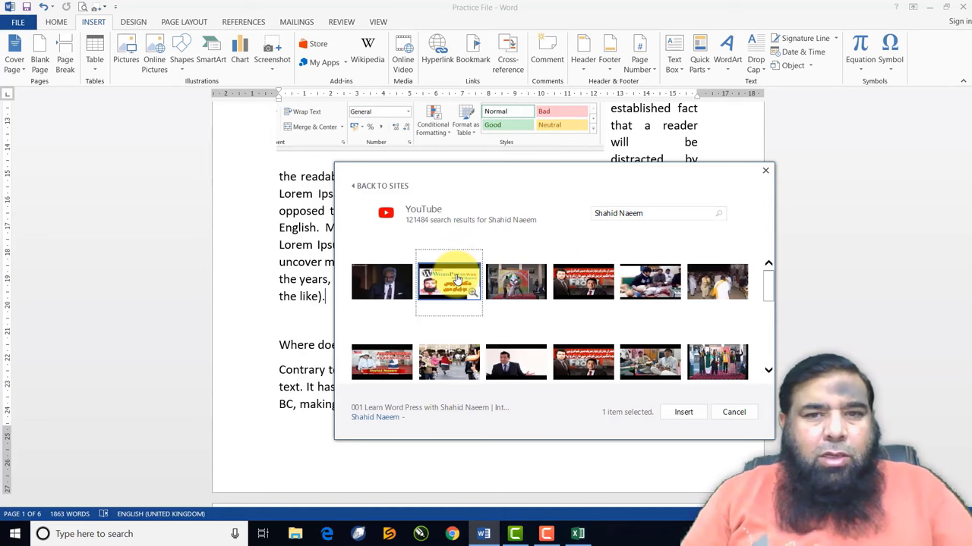
click(683, 412)
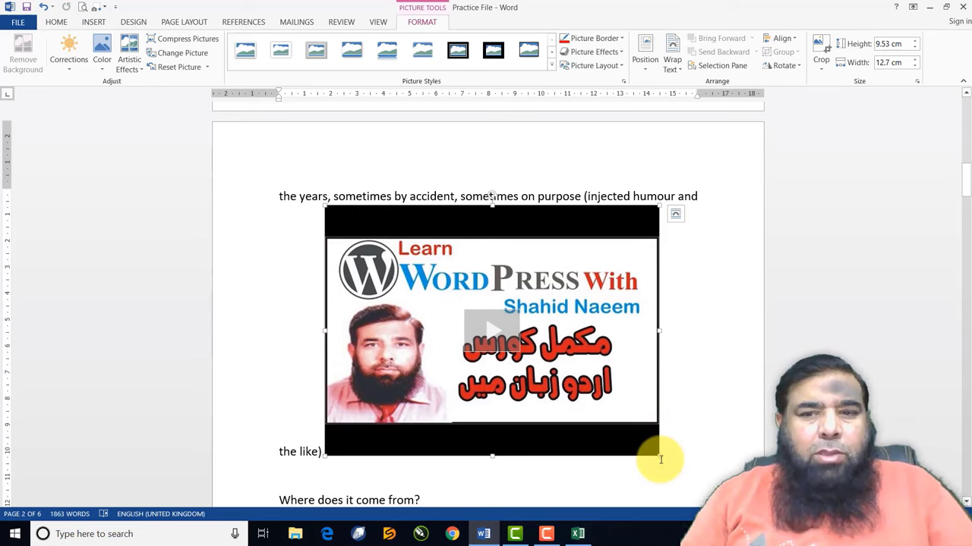
Shrink the video, square-wrap it at the start of the 'Contrary to popular belief' paragraph, and play it
drag(658, 458, 379, 256)
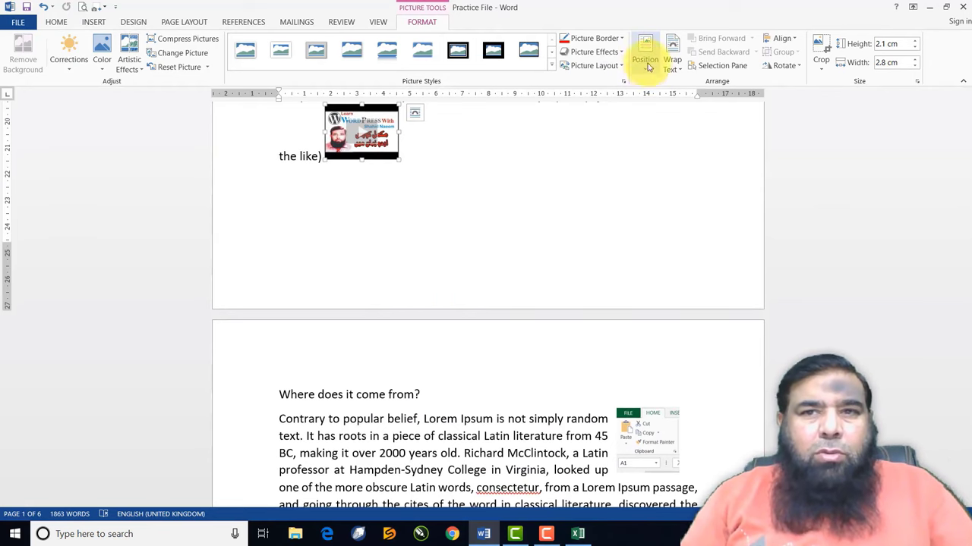
click(668, 75)
click(676, 104)
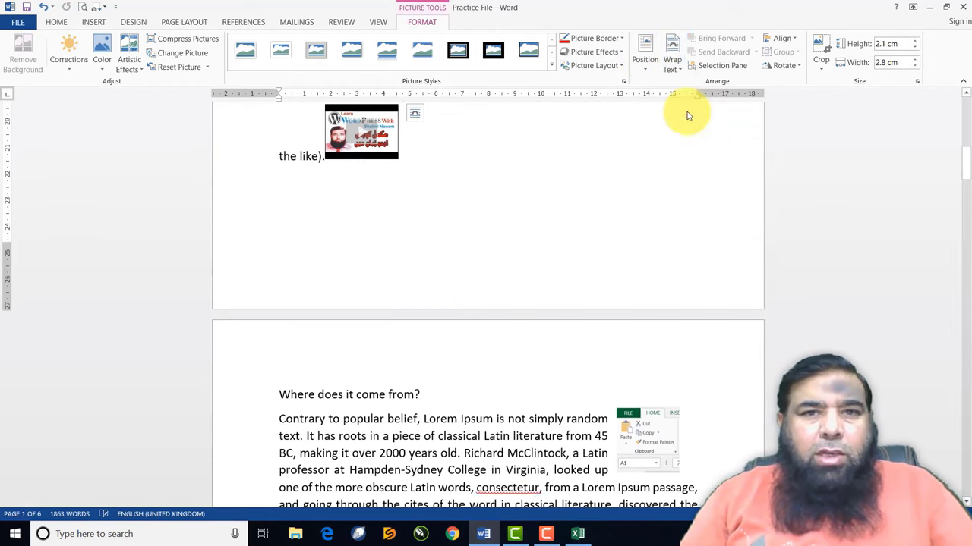
drag(395, 125, 335, 207)
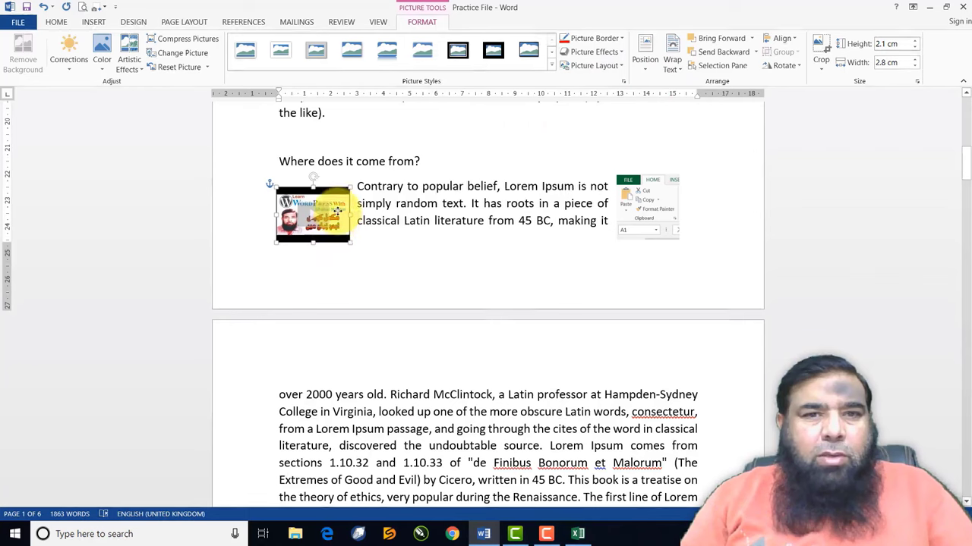
scroll(349, 235, up, 5)
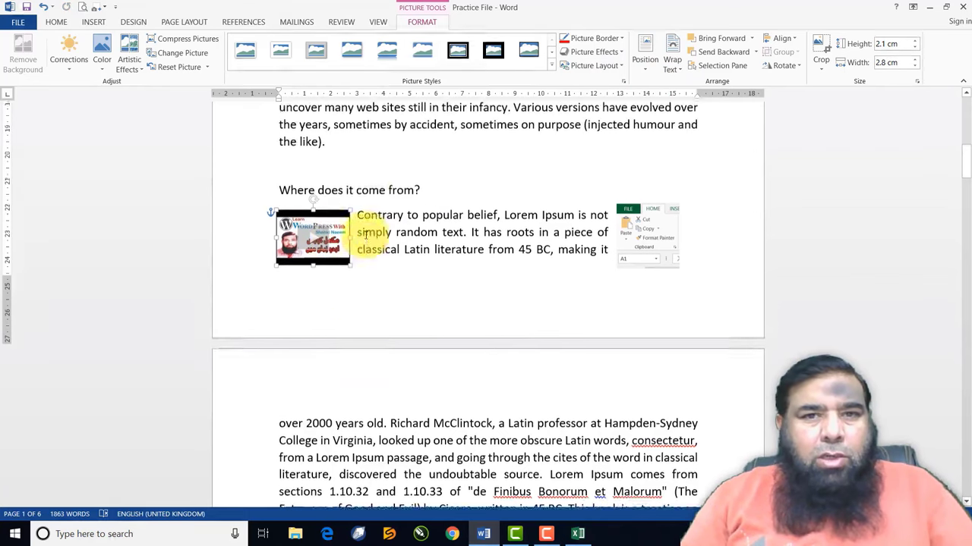
click(310, 390)
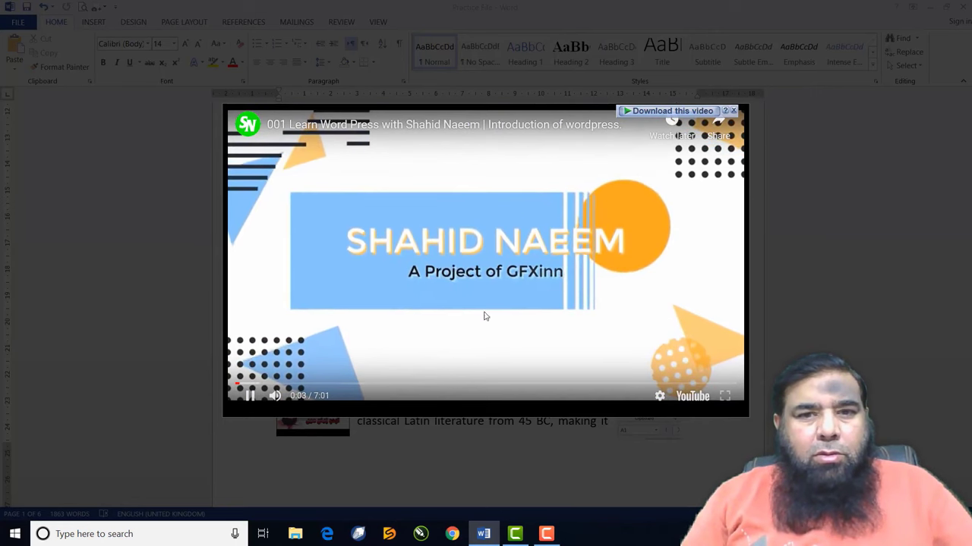
Dismiss the 'Download this video' bar over the playing video
click(734, 112)
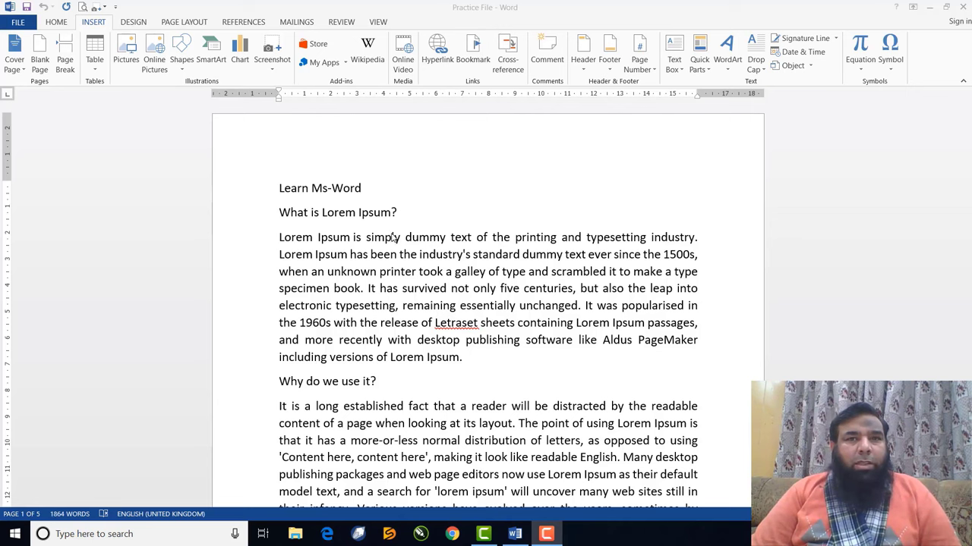
Open the Insert Hyperlink dialog from the INSERT ribbon, showing the Documents folder
click(101, 23)
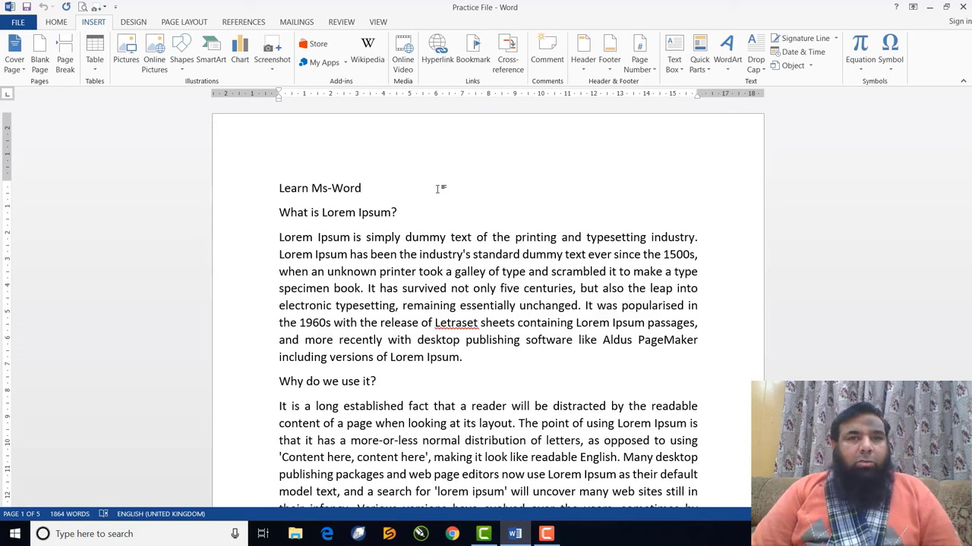
click(439, 66)
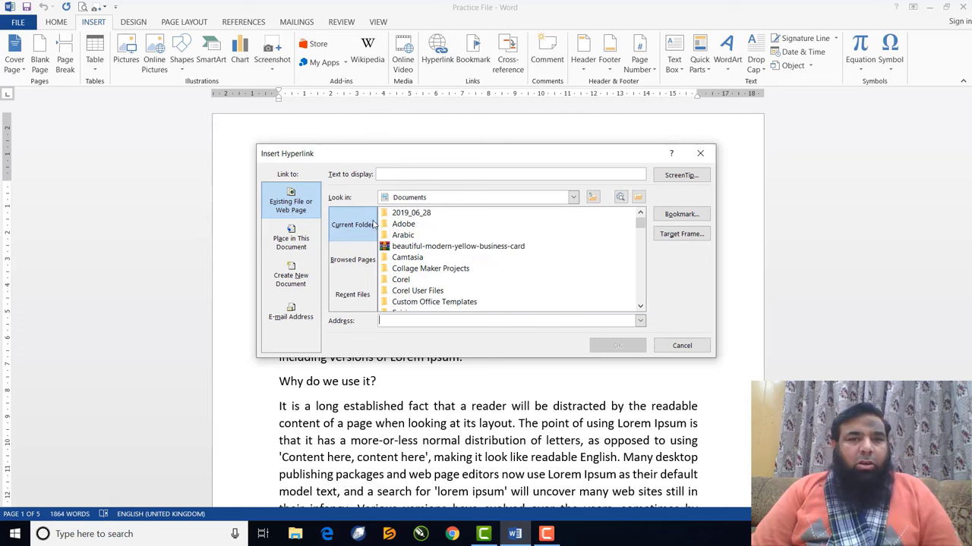
Browse into the portfolio folder and choose My Portfolio.pdf as the link target
click(640, 307)
click(640, 307)
click(639, 307)
click(640, 306)
click(640, 307)
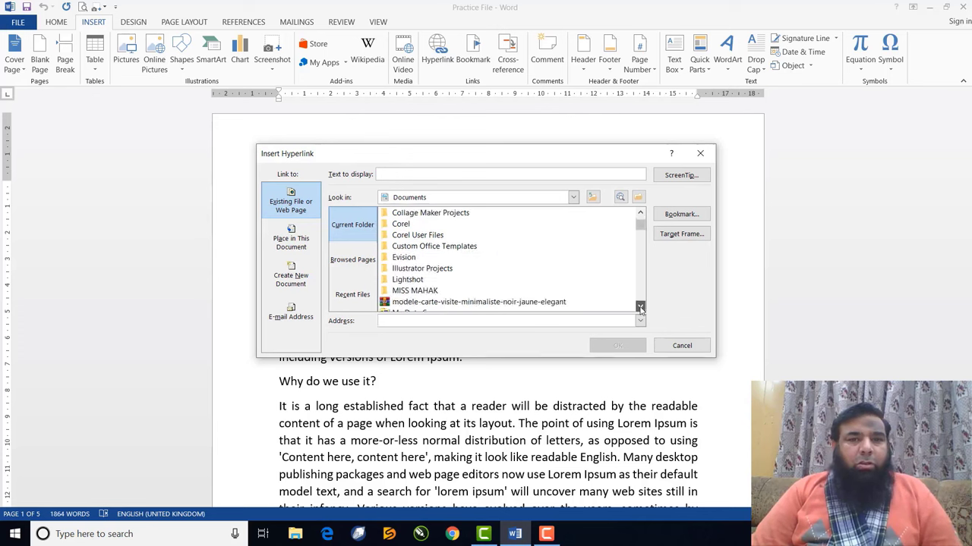
click(639, 307)
click(640, 306)
click(640, 306)
click(640, 307)
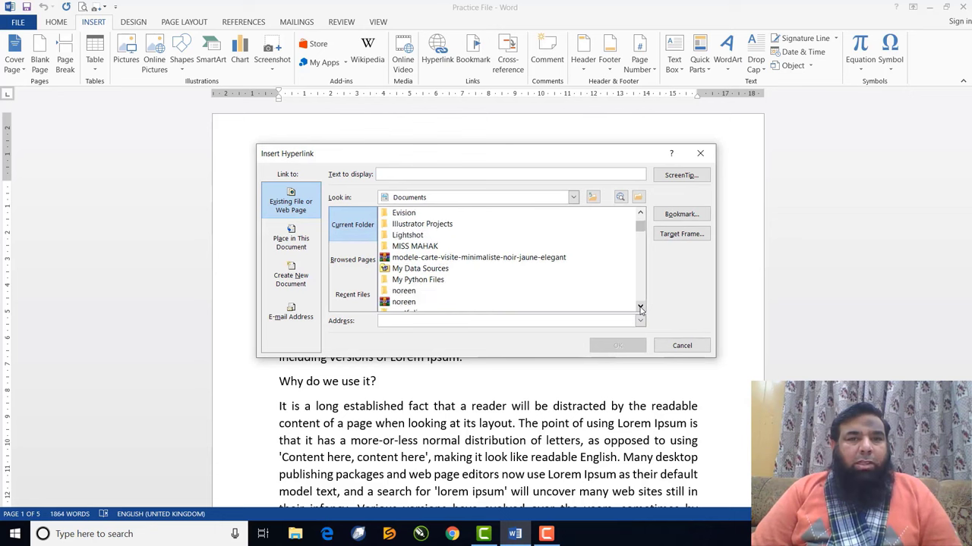
click(640, 307)
click(640, 307)
click(640, 306)
click(640, 306)
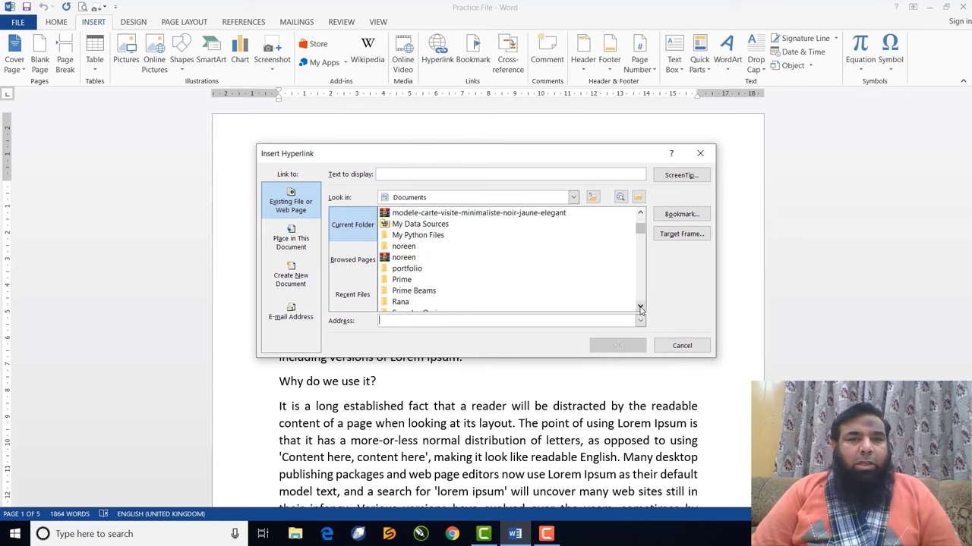
double_click(407, 269)
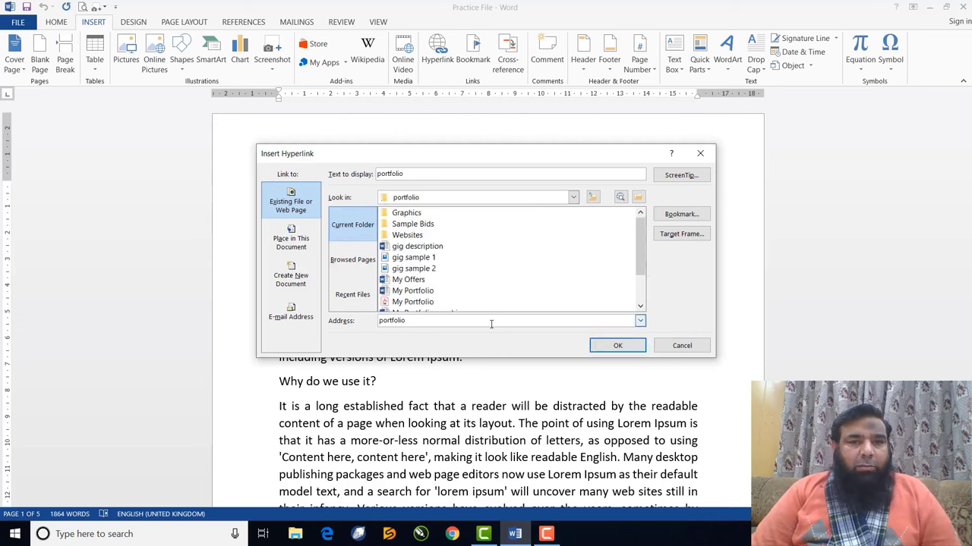
click(422, 302)
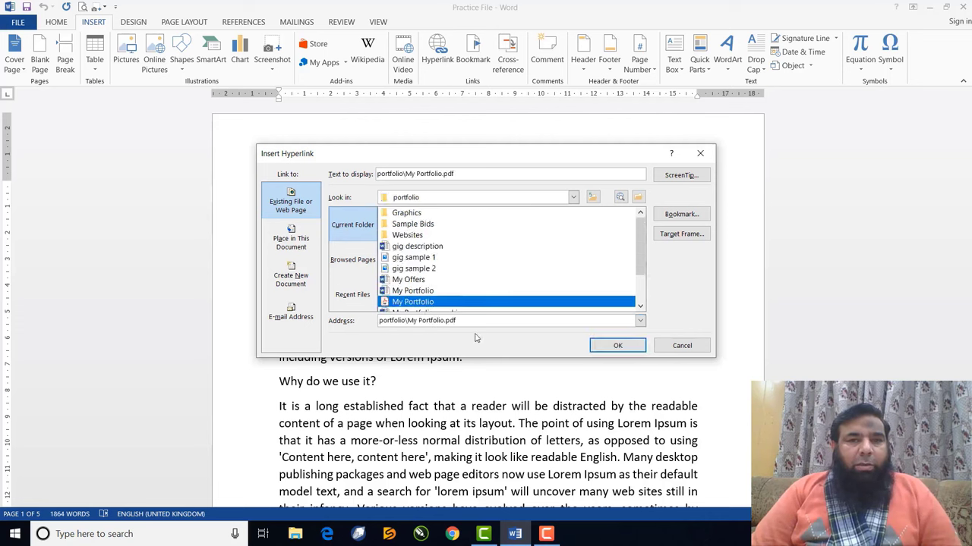
Change the display text to 'MY PORTFOLIO' and insert the hyperlink
click(462, 173)
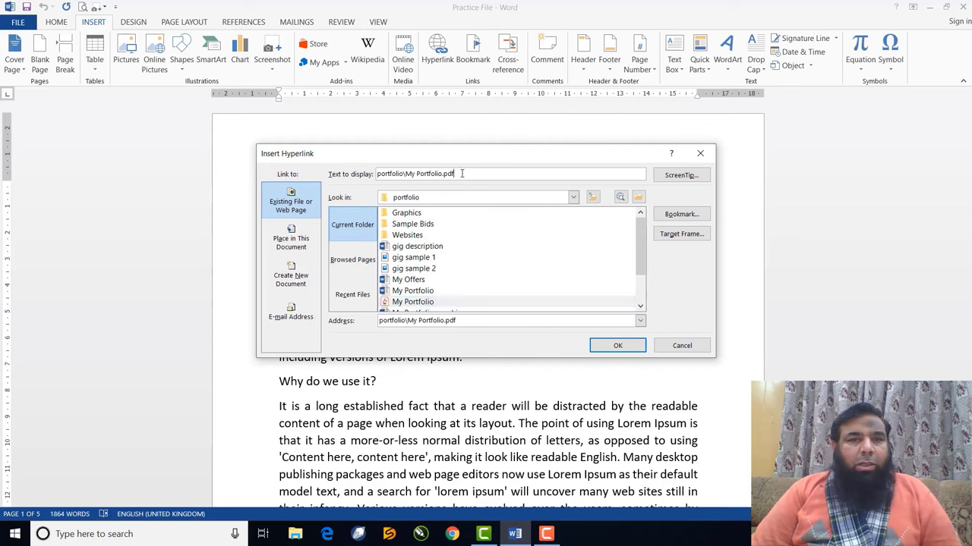
drag(461, 174, 429, 164)
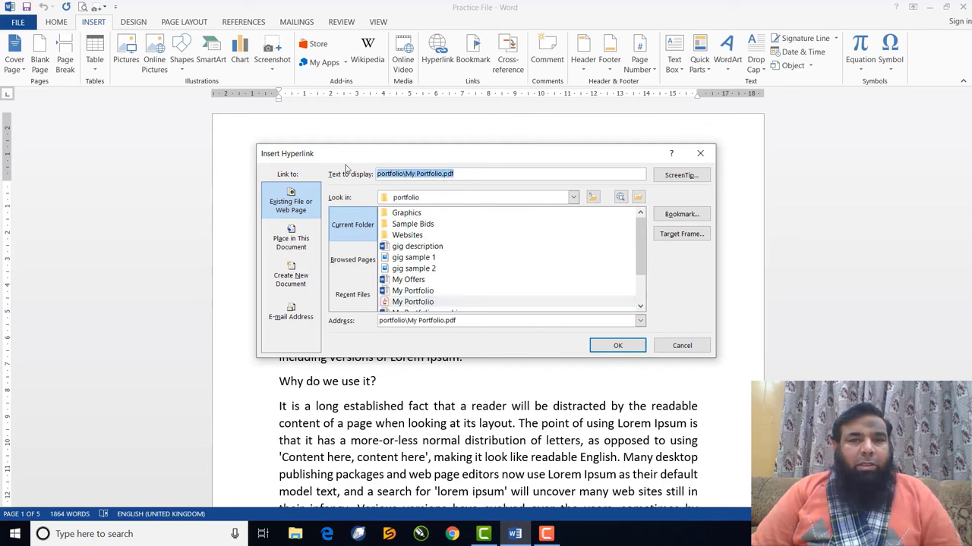
text(M)
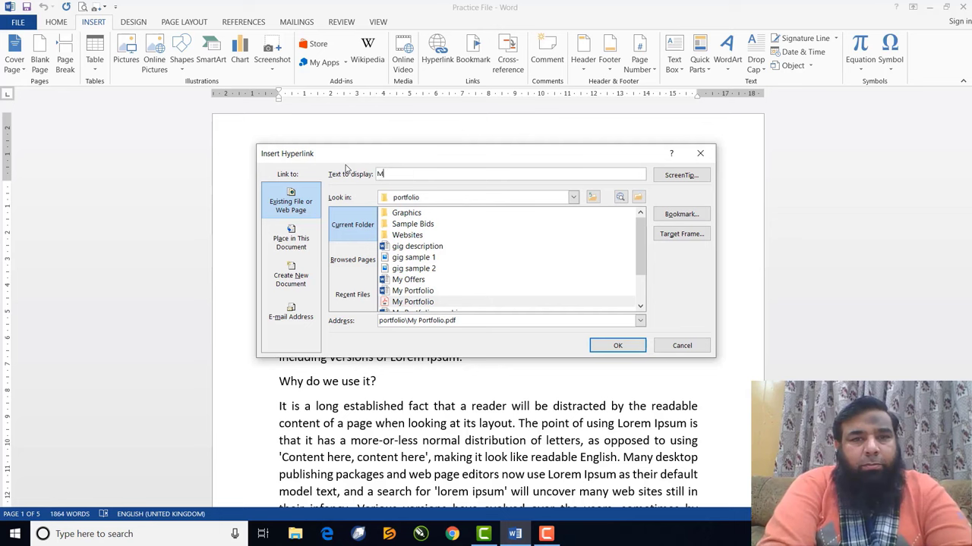
text(Y PORTFOLIO)
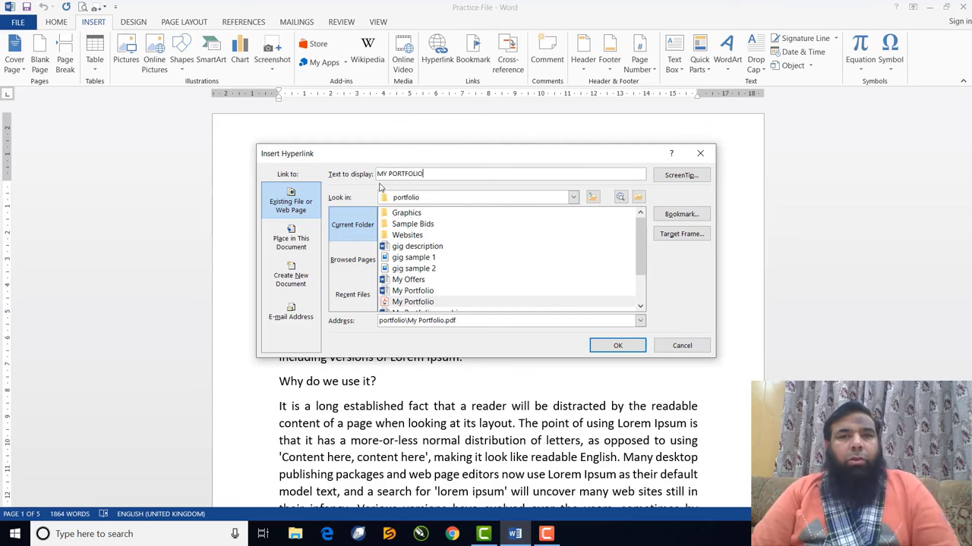
click(616, 346)
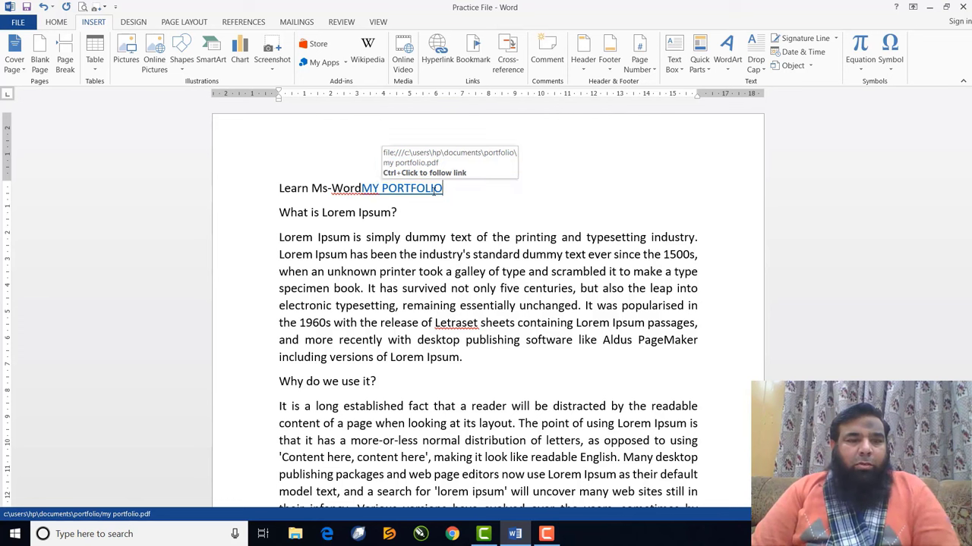
Follow the MY PORTFOLIO link to open My Portfolio.pdf in Acrobat and scroll through its pages
ctrl+click(429, 191)
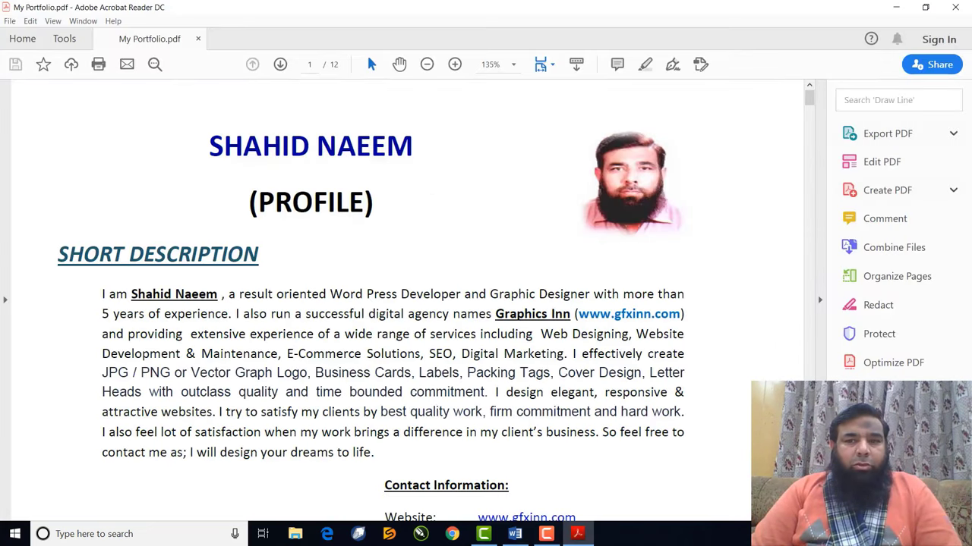
scroll(410, 303, down, 2)
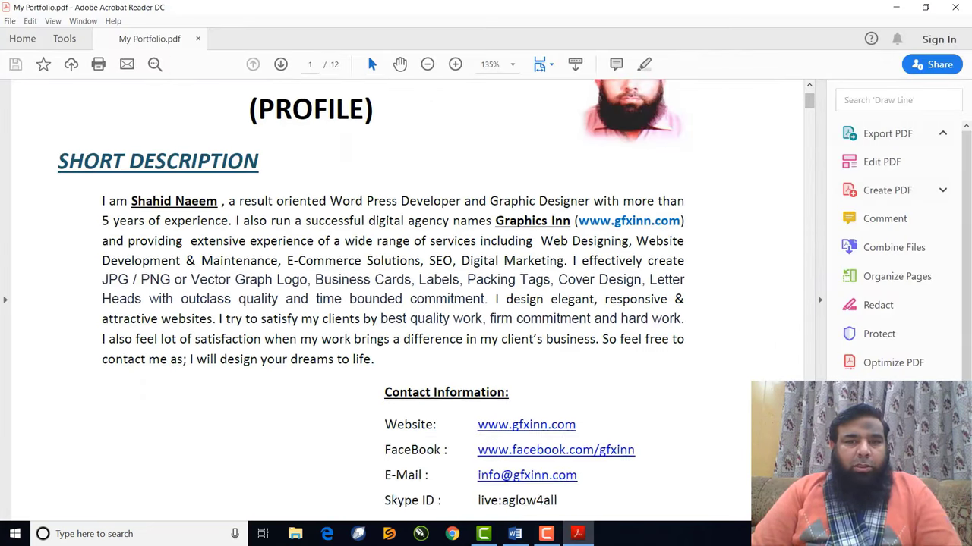
scroll(408, 301, down, 10)
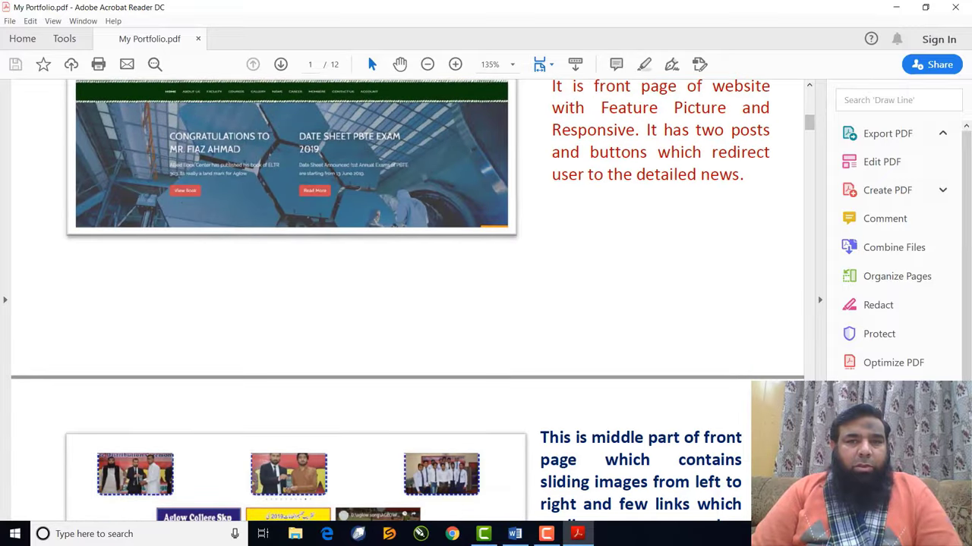
scroll(407, 300, down, 10)
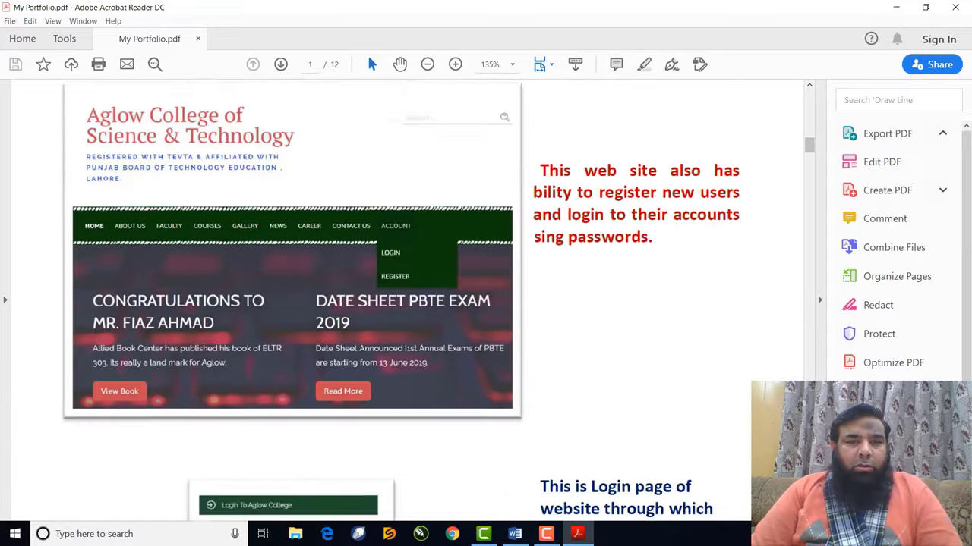
scroll(408, 301, down, 12)
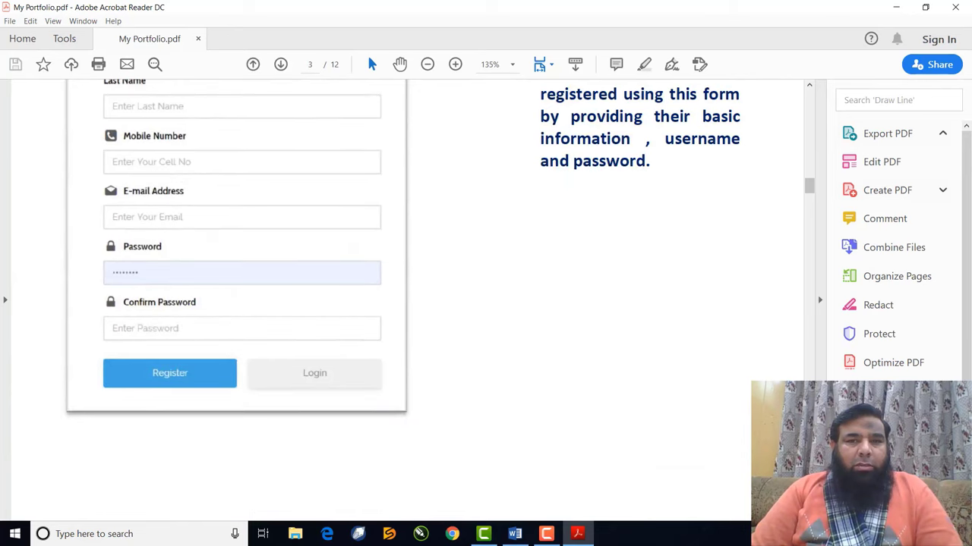
scroll(408, 301, down, 12)
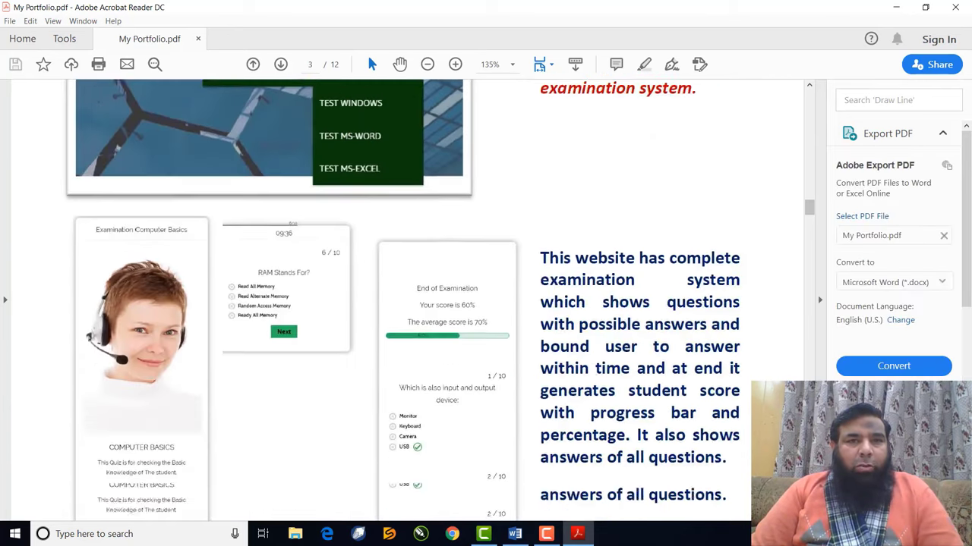
scroll(802, 370, down, 8)
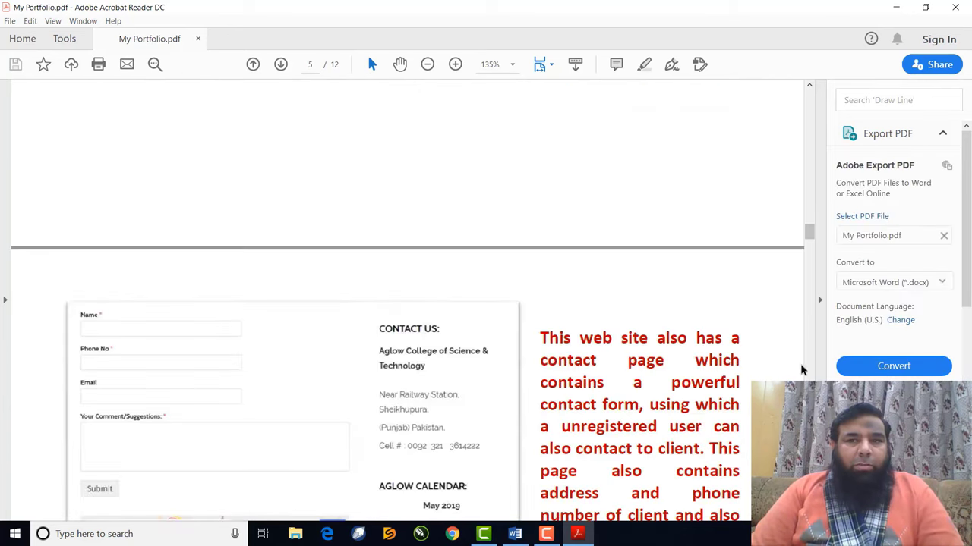
drag(808, 234, 802, 69)
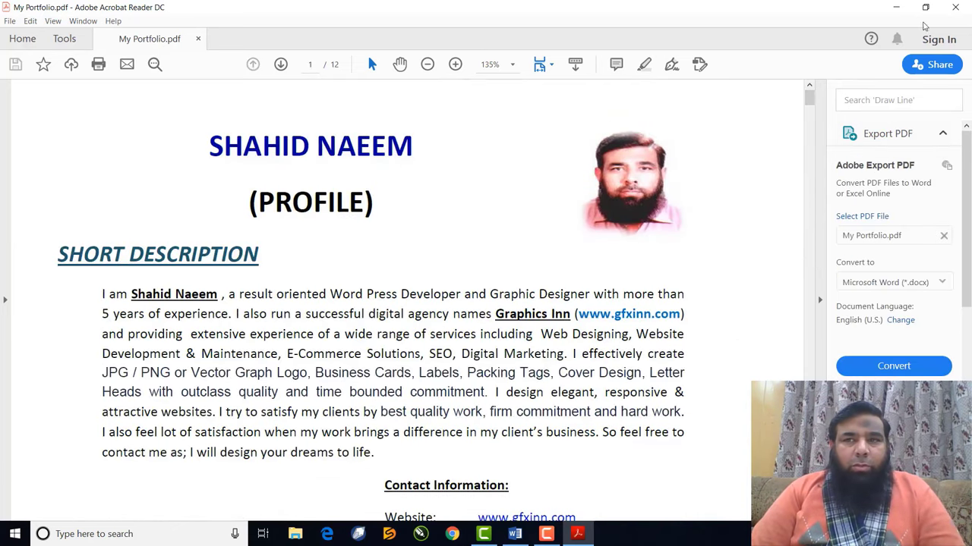
Add the comment 'This is document for xyz company' to the 'What is Lorem Ipsum?' heading
click(956, 9)
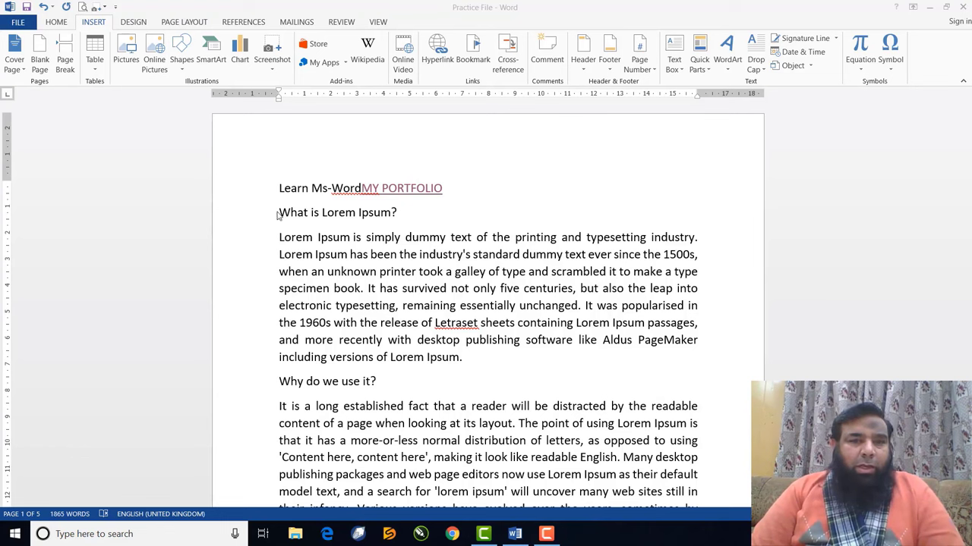
drag(279, 213, 400, 222)
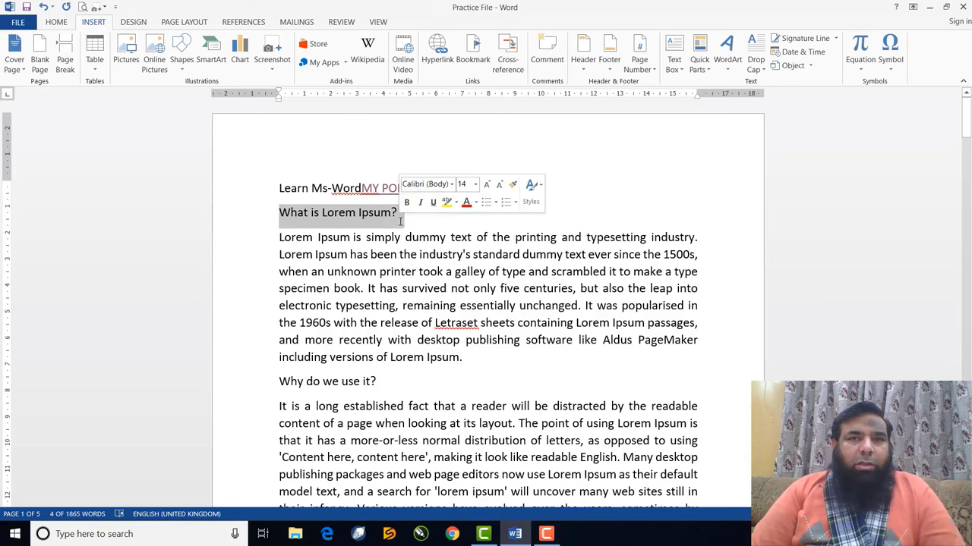
click(551, 48)
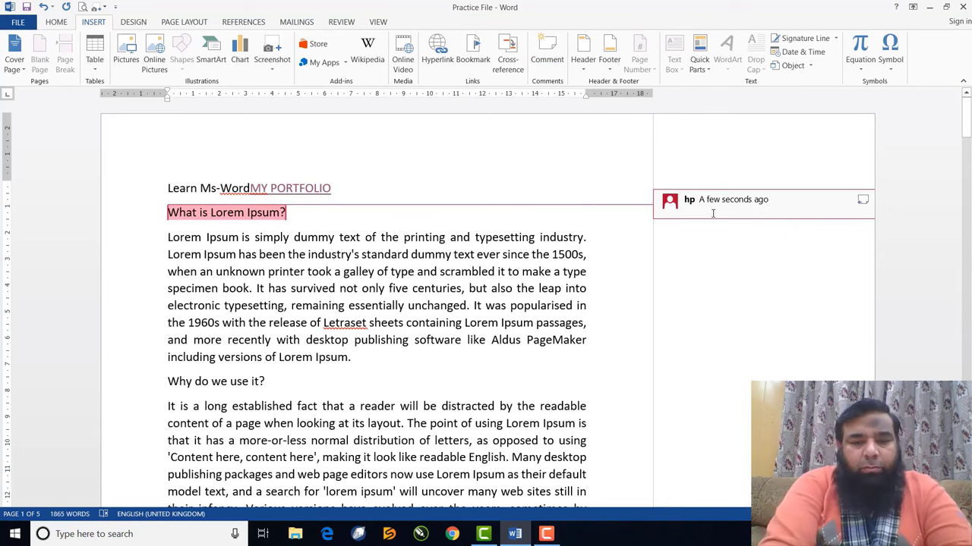
text(tH)
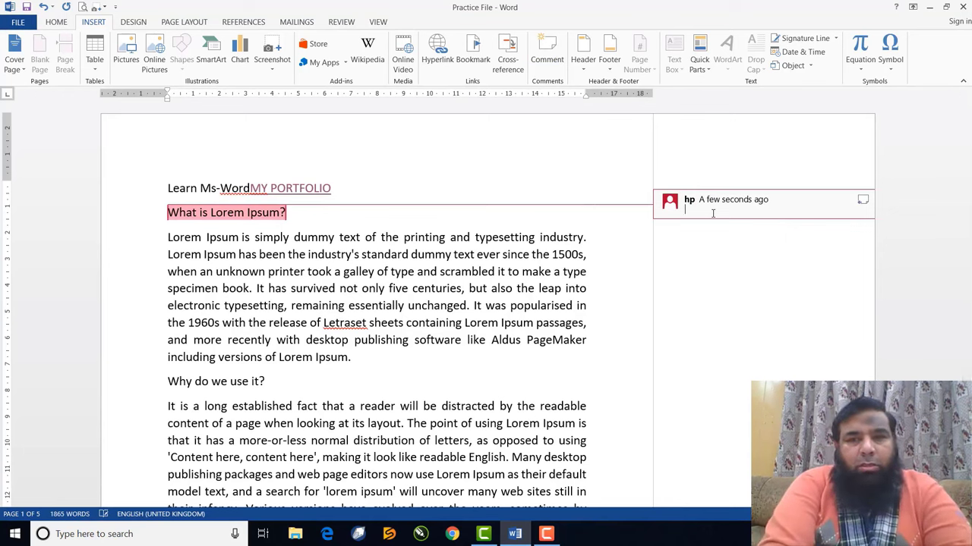
text(This )
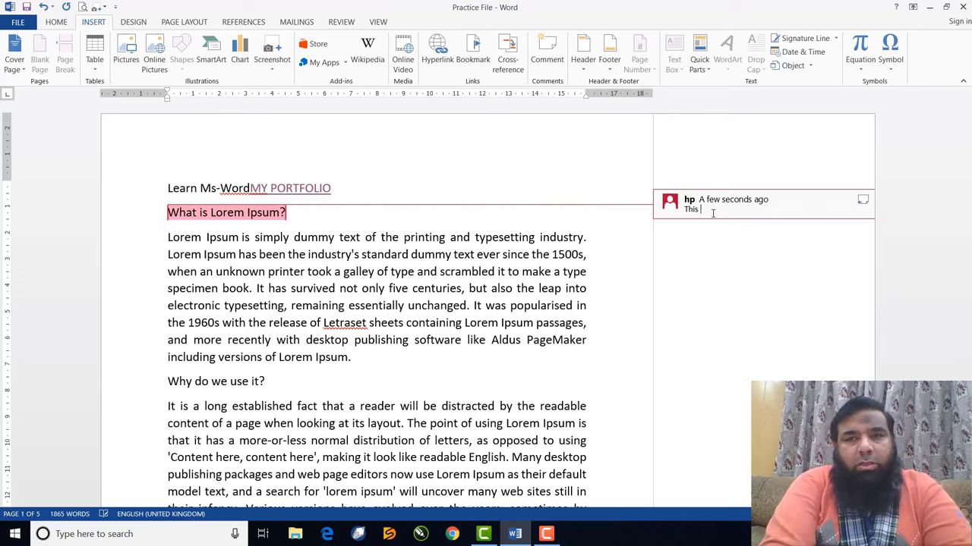
text(is docum)
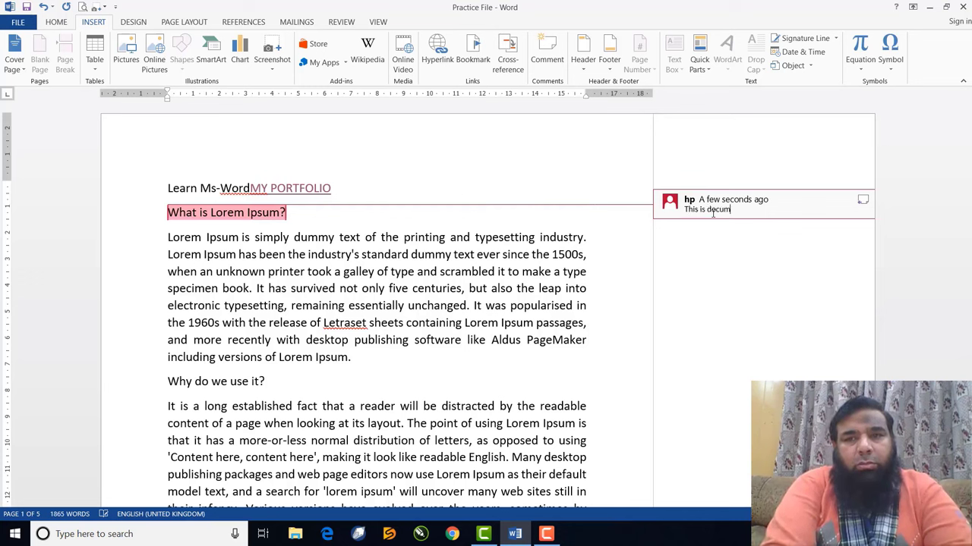
text(ent for)
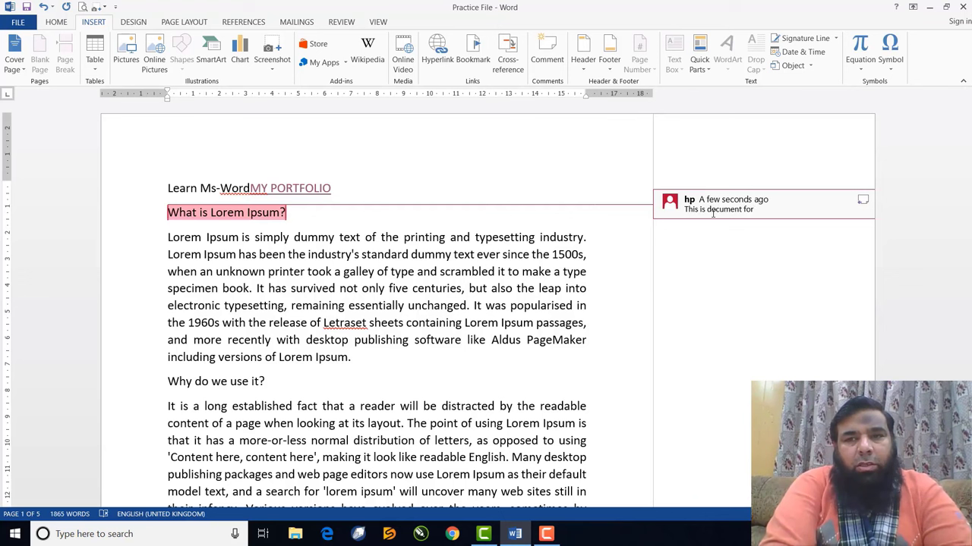
text( xyz )
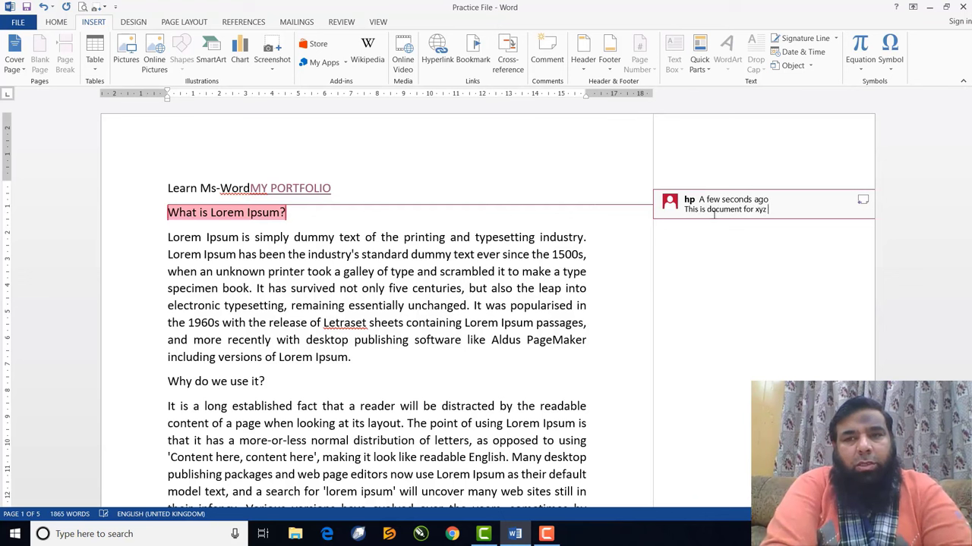
text(company)
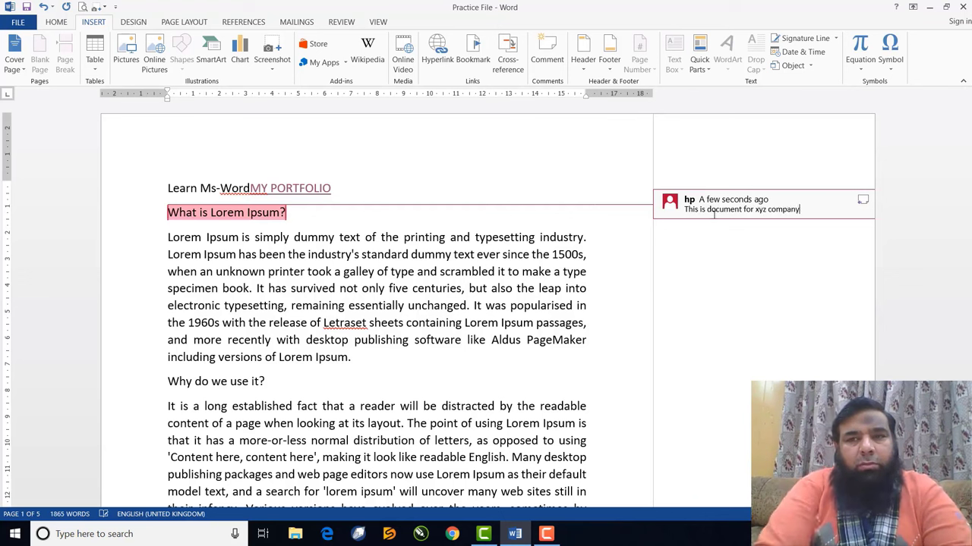
click(458, 338)
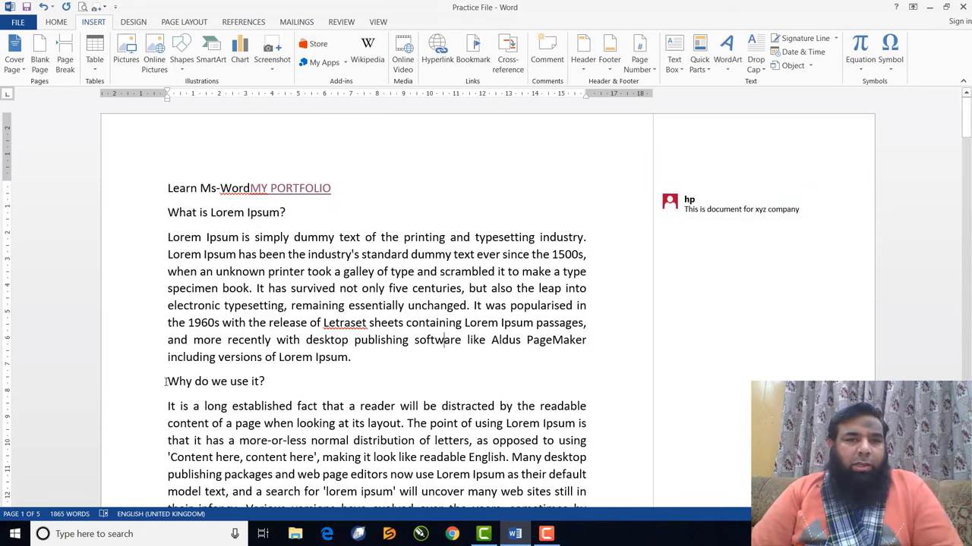
Comment on the 'Why do we use it?' heading naming who added it, then select 'readable English'
drag(166, 382, 274, 384)
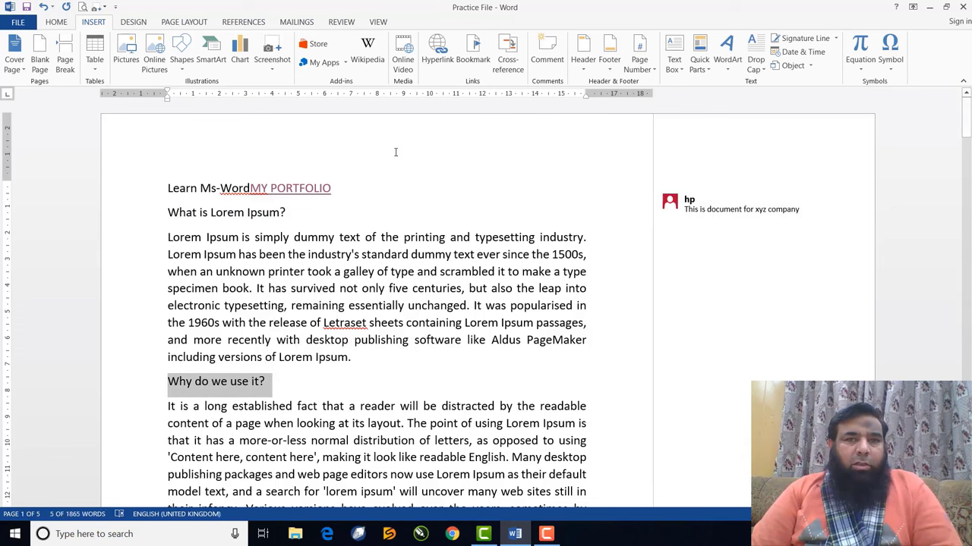
click(545, 52)
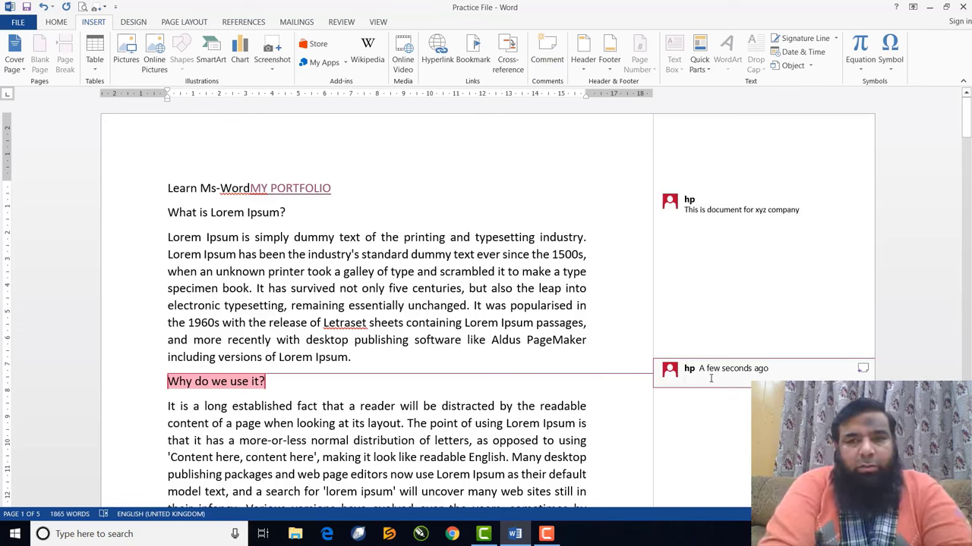
text(This h)
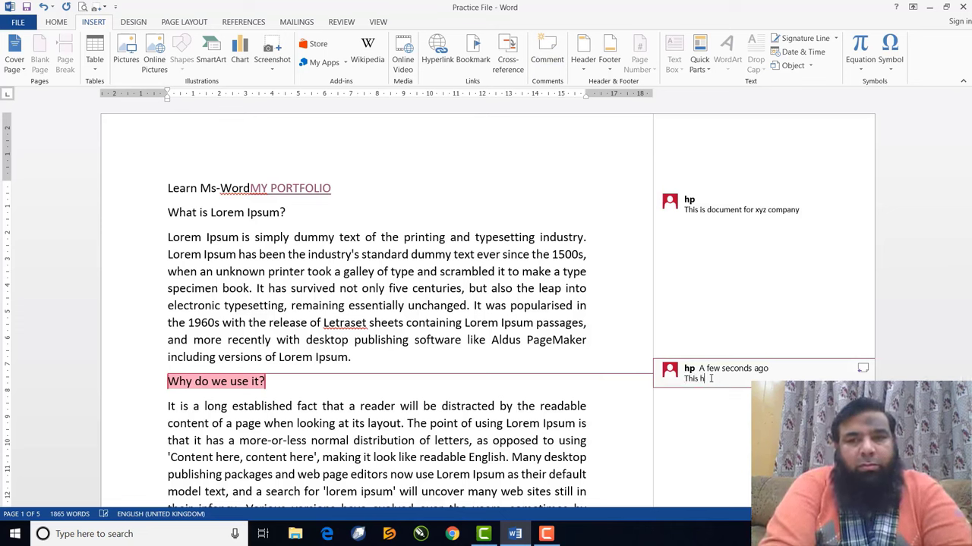
text(eading is ad)
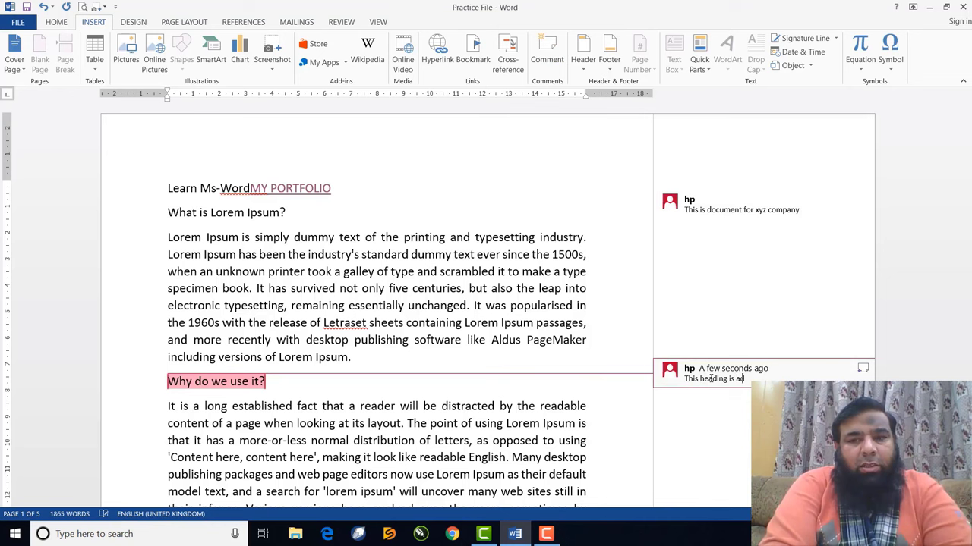
text(ded by)
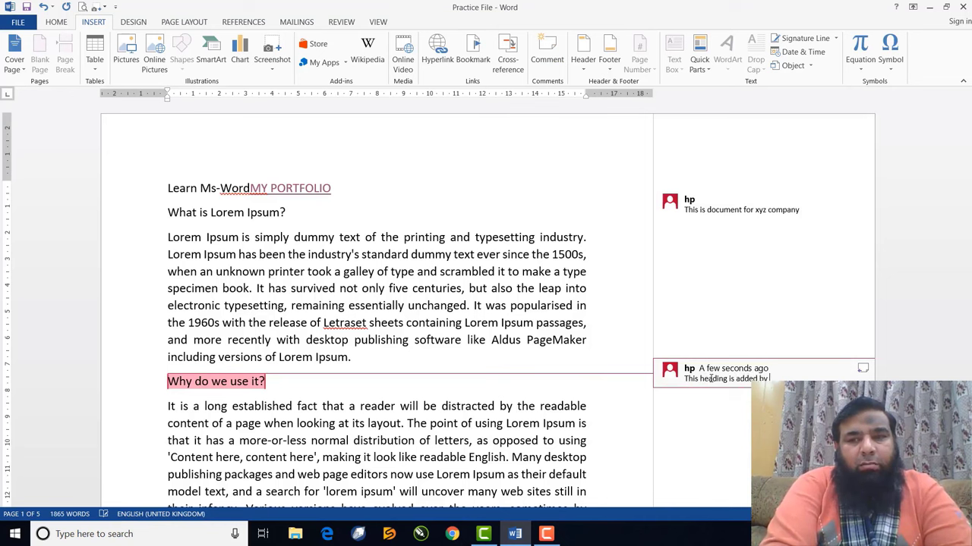
text( Mr. Rashid)
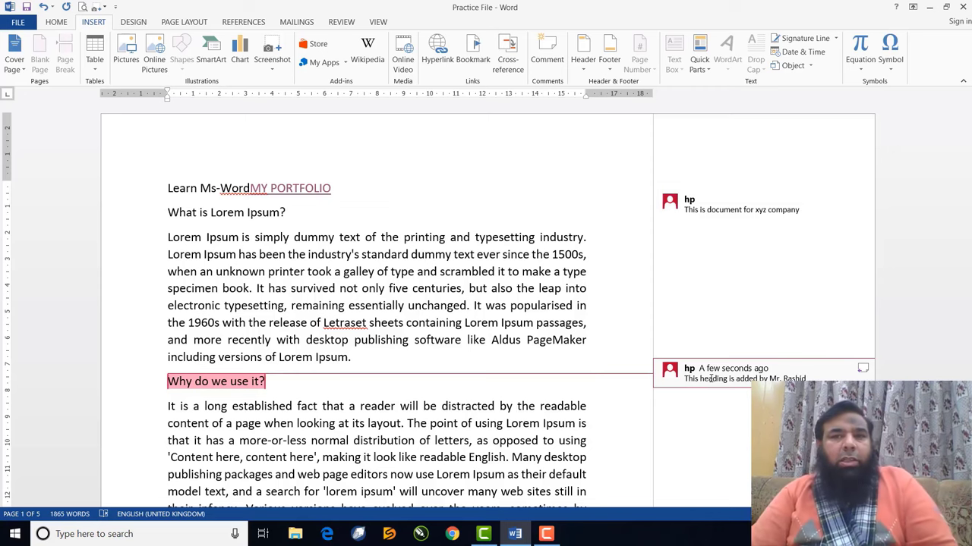
scroll(354, 430, down, 3)
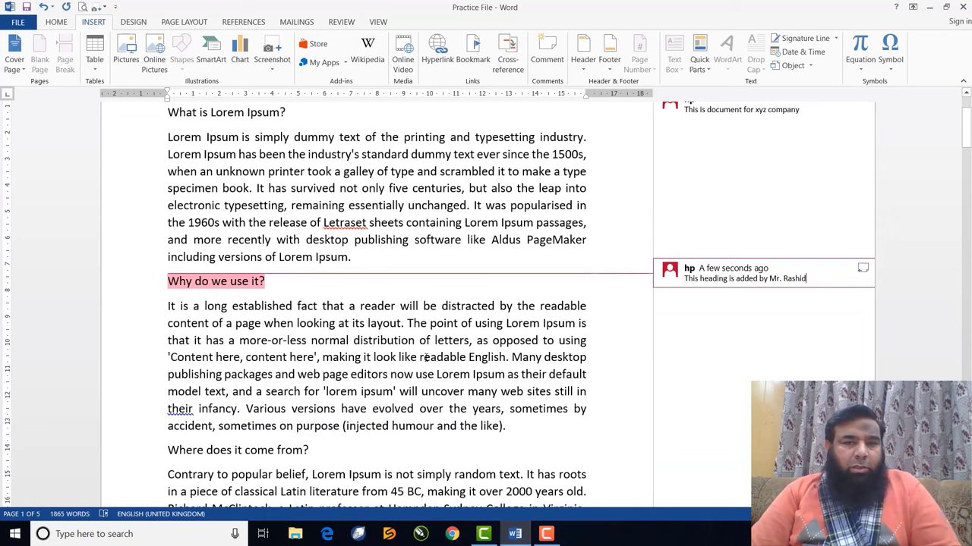
drag(420, 356, 494, 362)
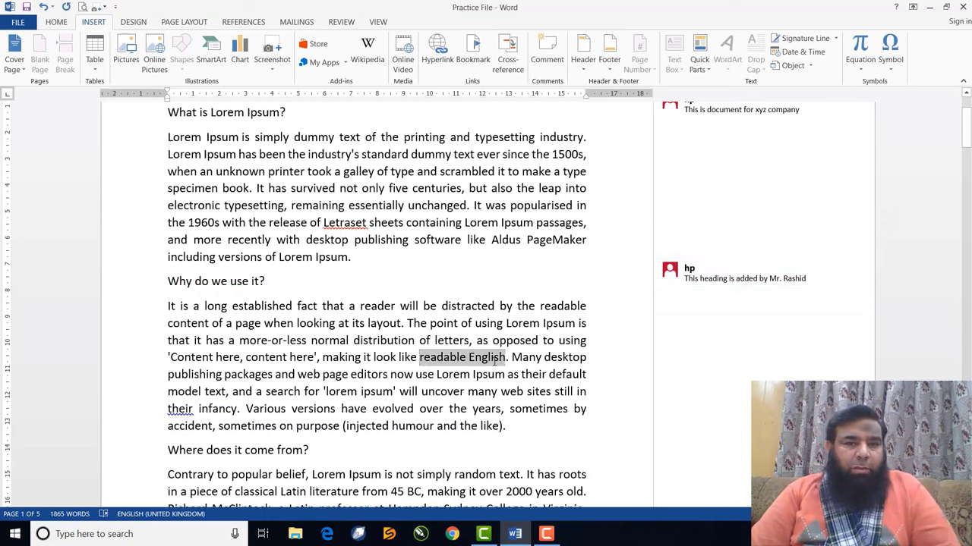
Attach the comment 'This info is gained from xyz book.' to 'readable English'
click(547, 61)
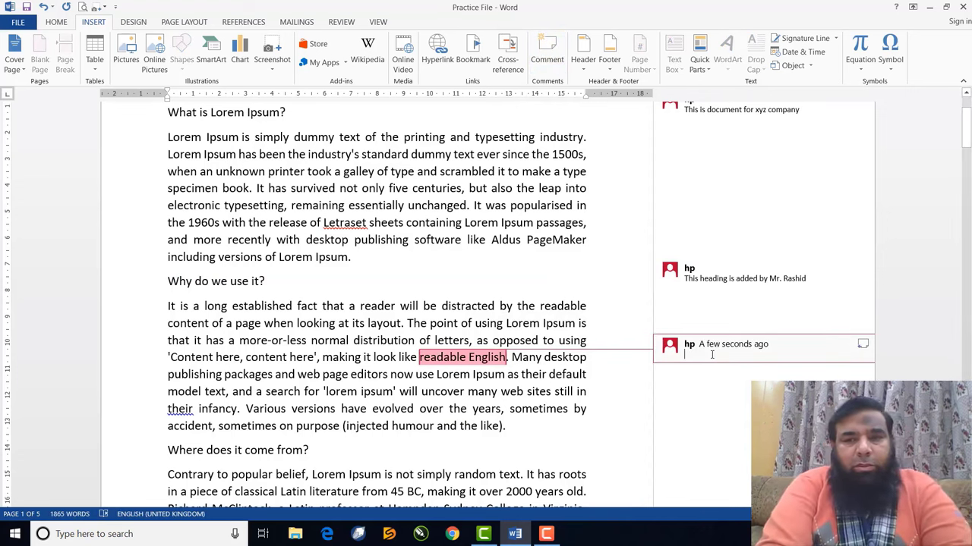
text(This info)
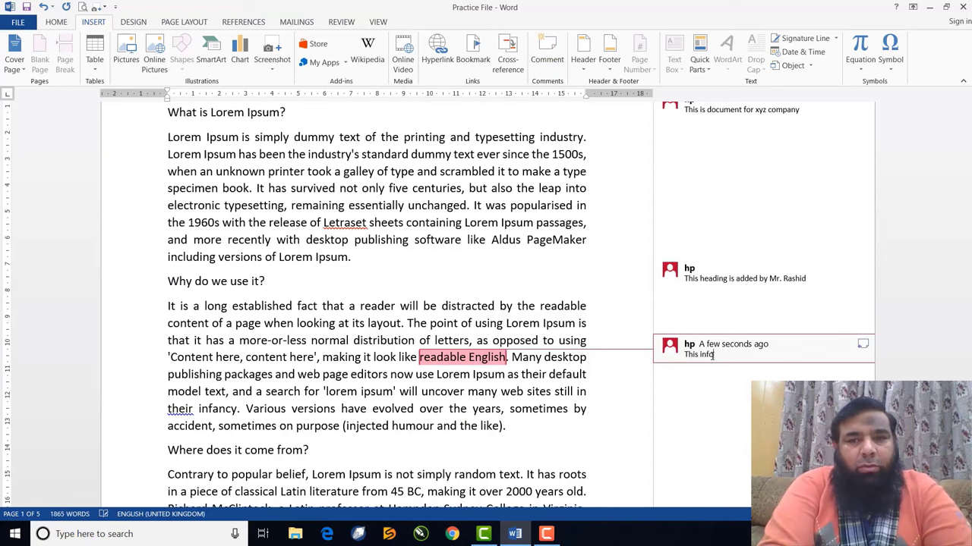
text(r)
text(is ga)
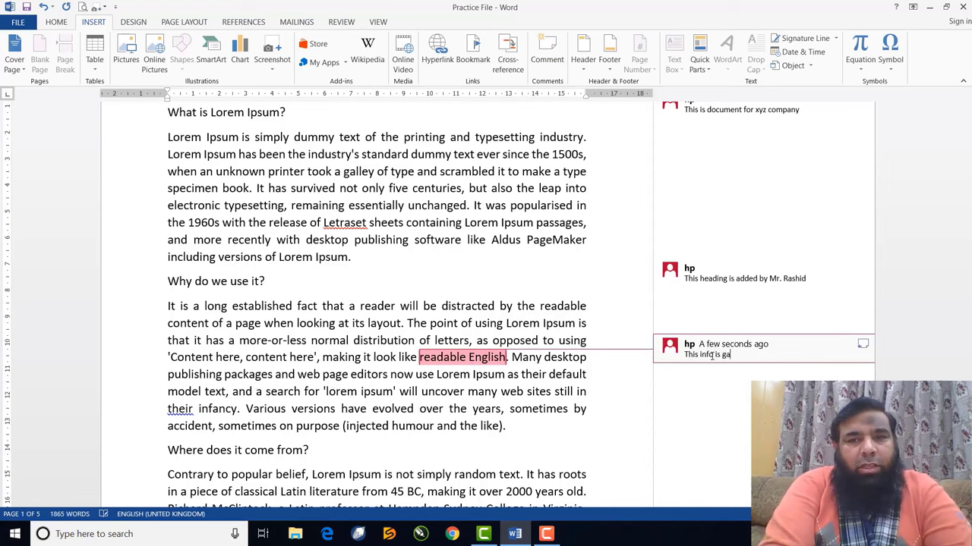
text(ined)
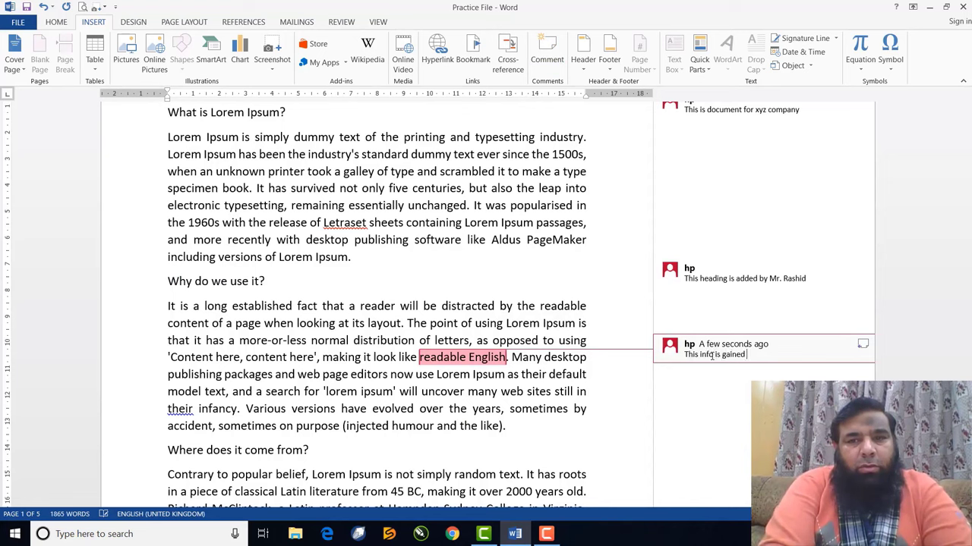
text( from x)
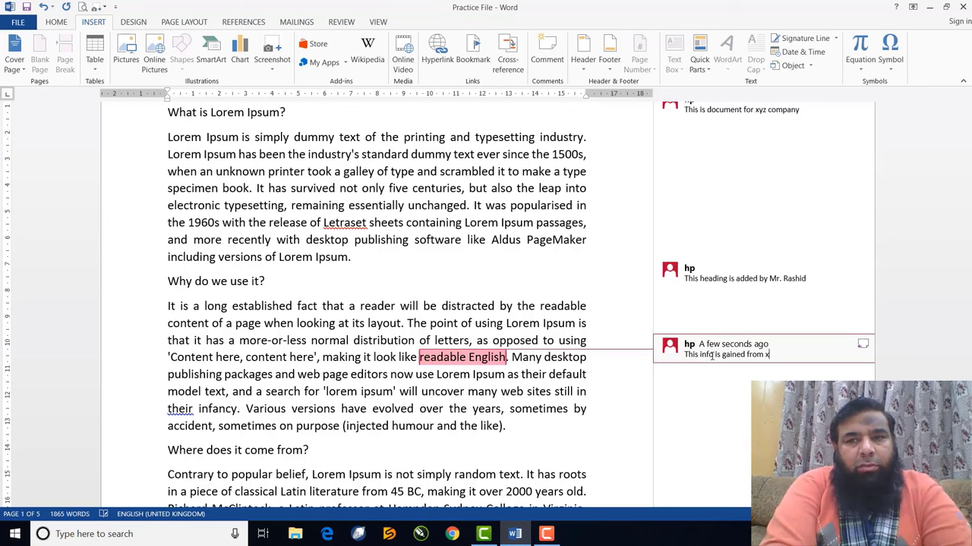
text(yz book.)
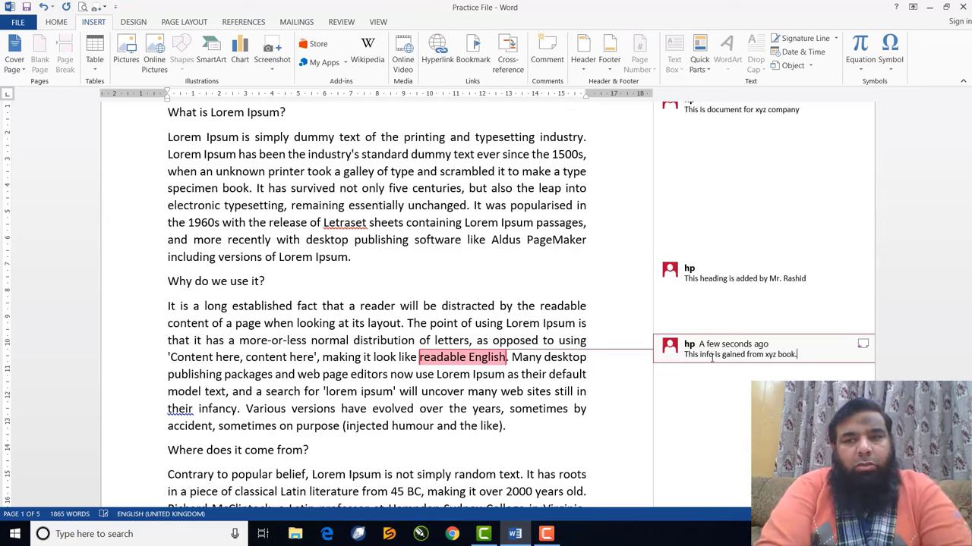
click(529, 188)
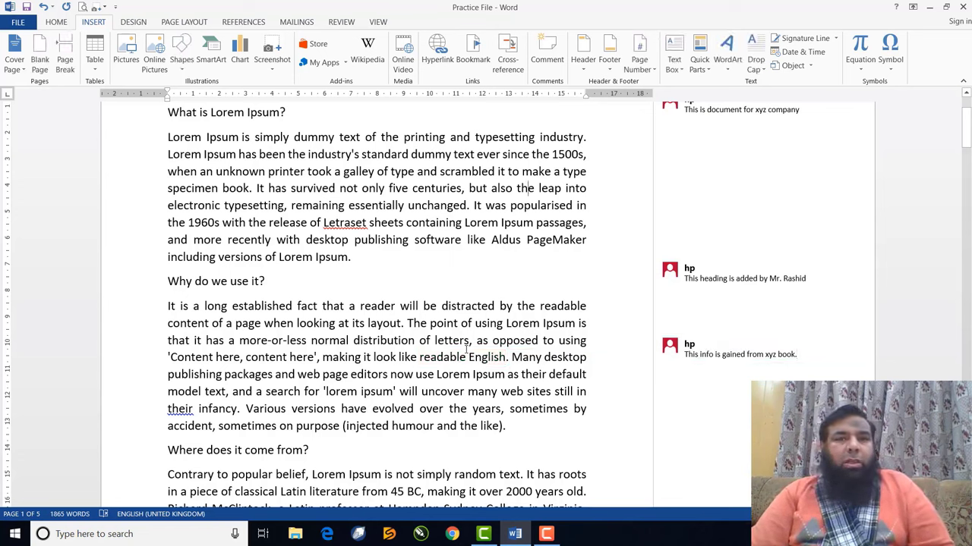
mouse_move(466, 349)
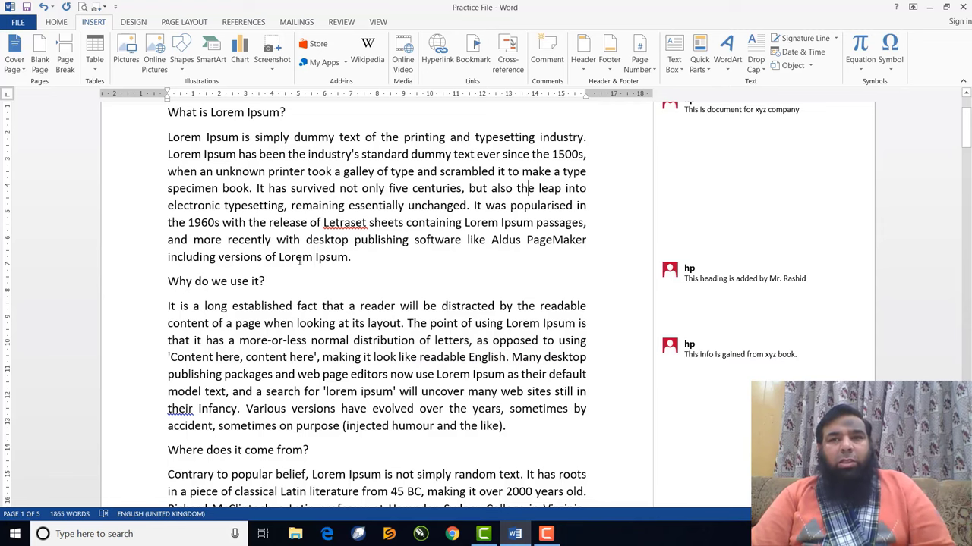
scroll(359, 270, up, 3)
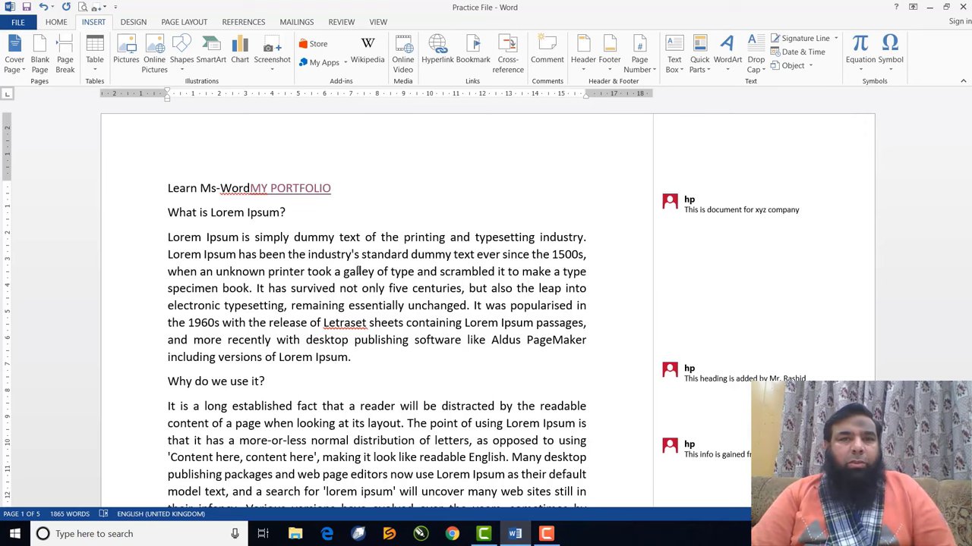
Delete the comment on the 'What is Lorem Ipsum?' heading
scroll(671, 244, down, 4)
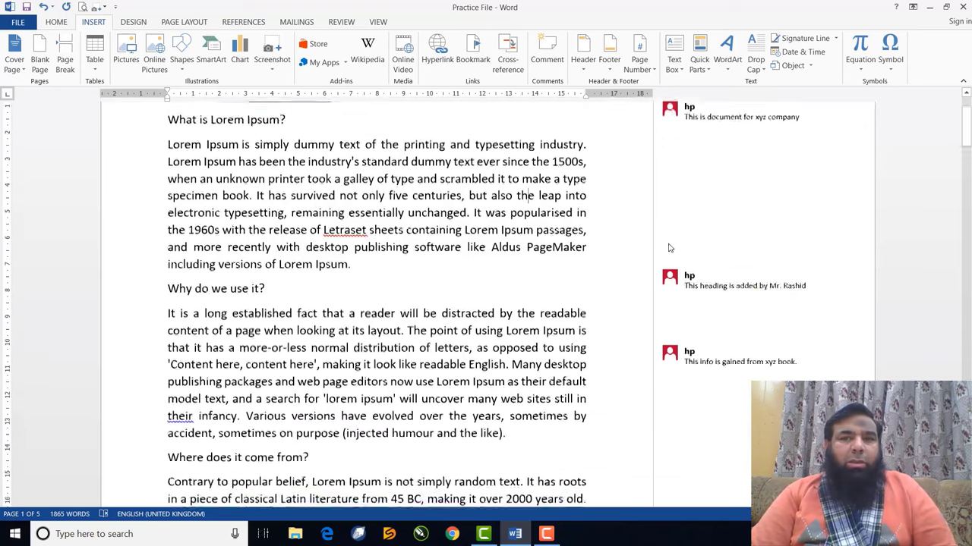
key(ctrl+alt+m)
scroll(370, 248, up, 4)
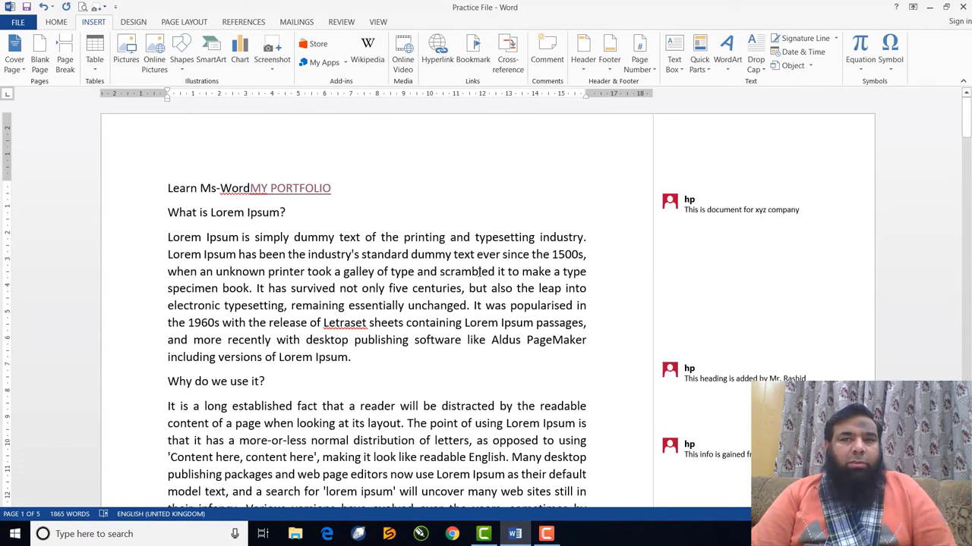
click(706, 209)
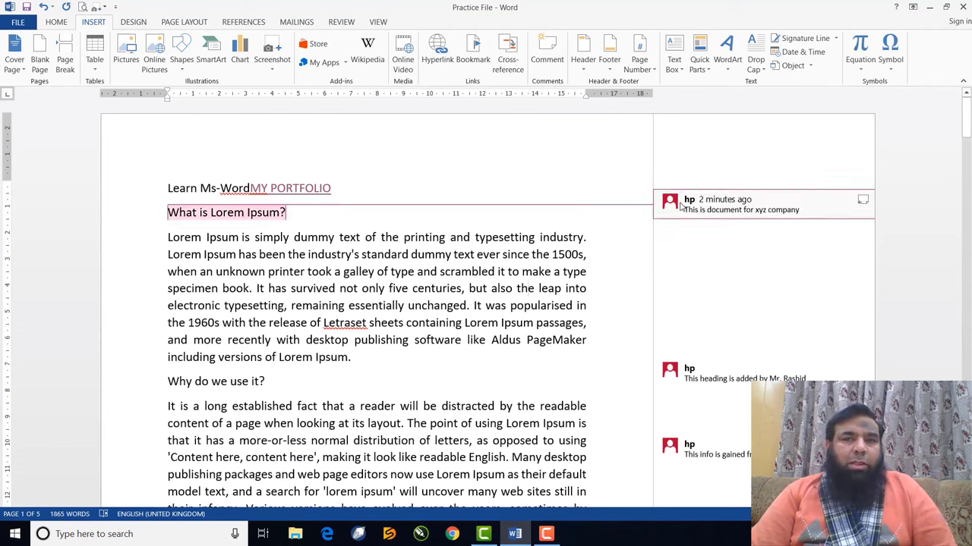
mouse_move(673, 212)
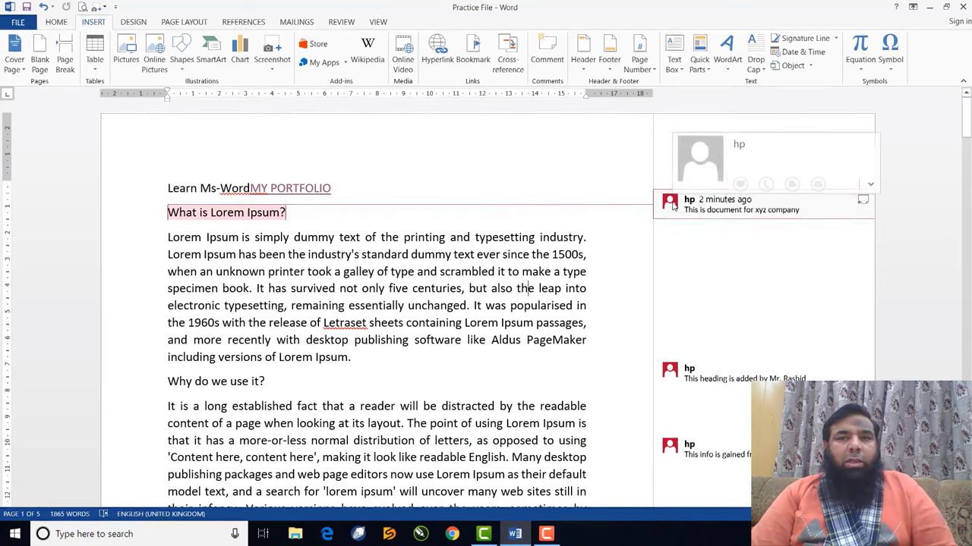
right_click(673, 205)
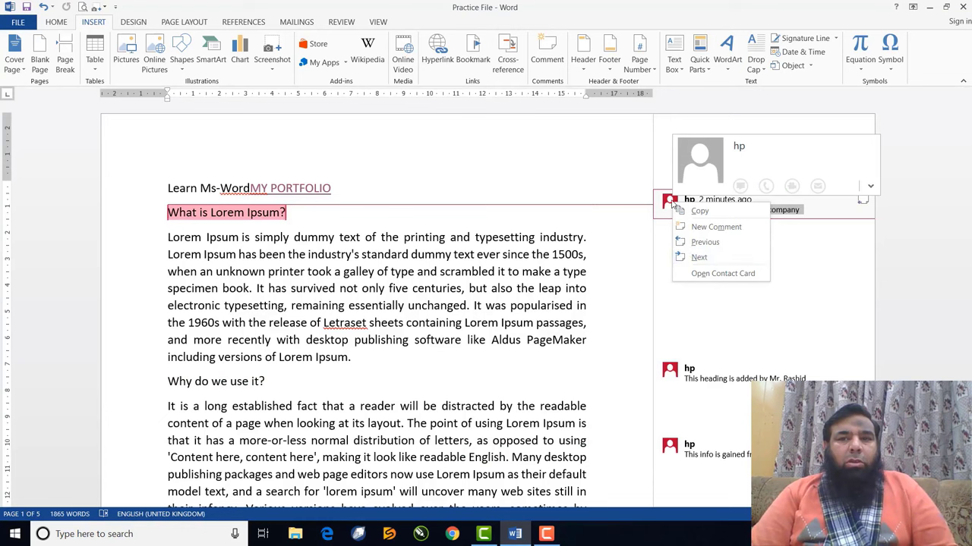
click(671, 203)
right_click(668, 201)
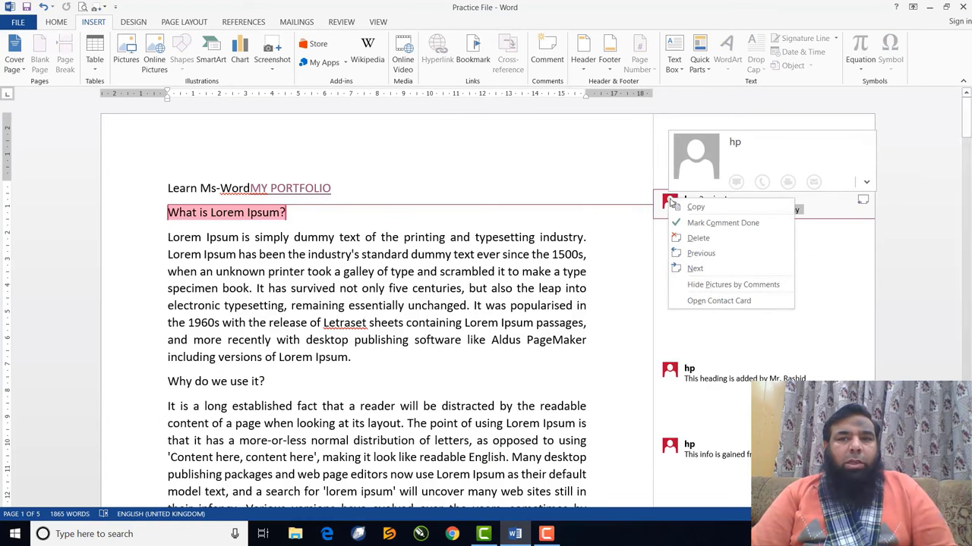
click(681, 240)
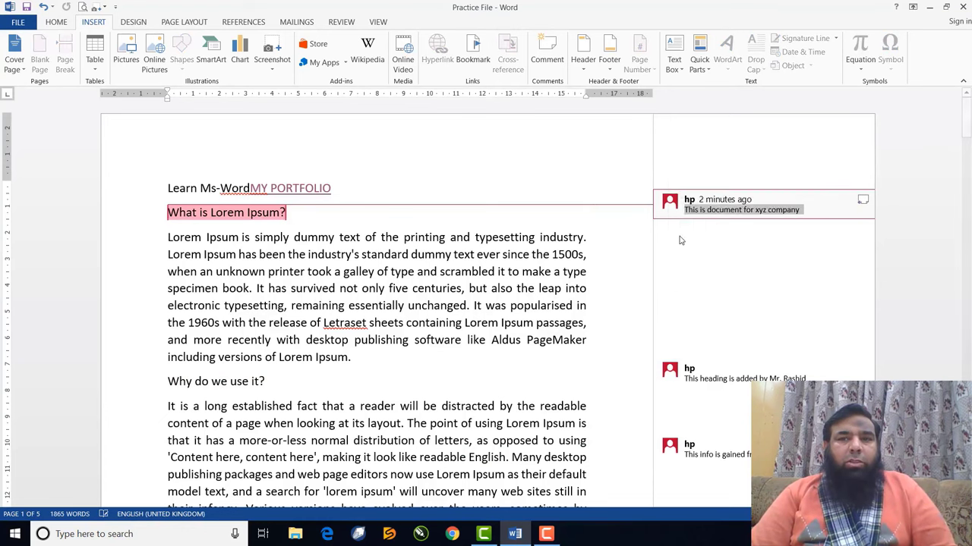
Step through the remaining comments and delete the 'readable English' comment
right_click(669, 373)
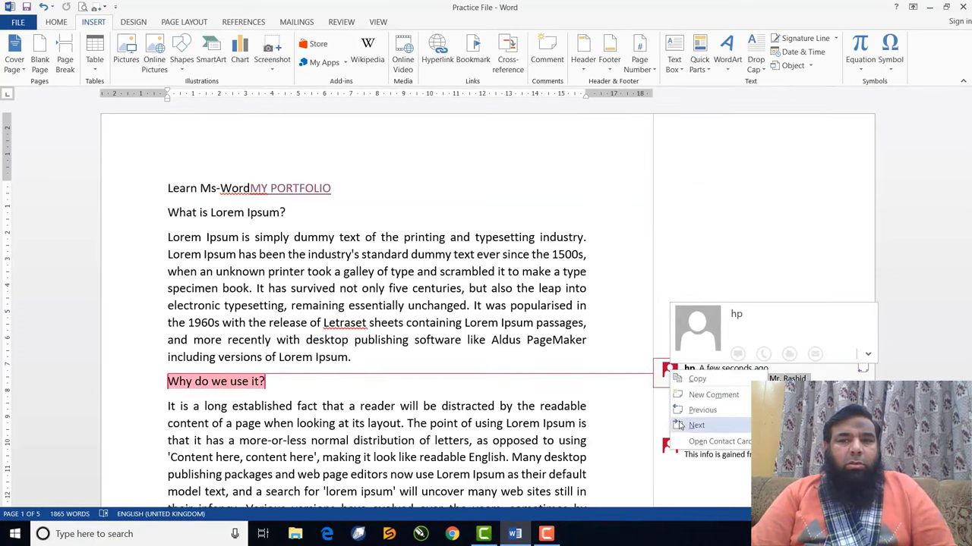
click(671, 372)
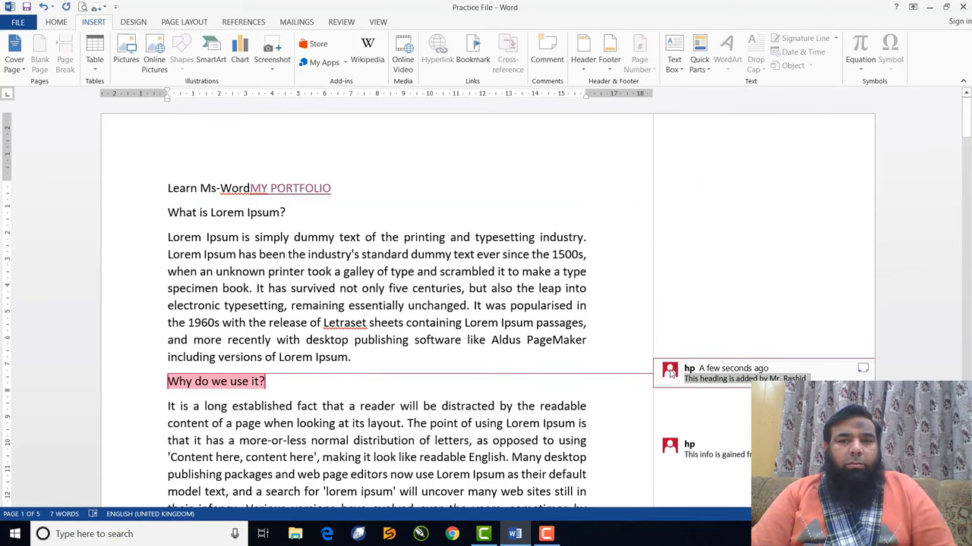
right_click(672, 374)
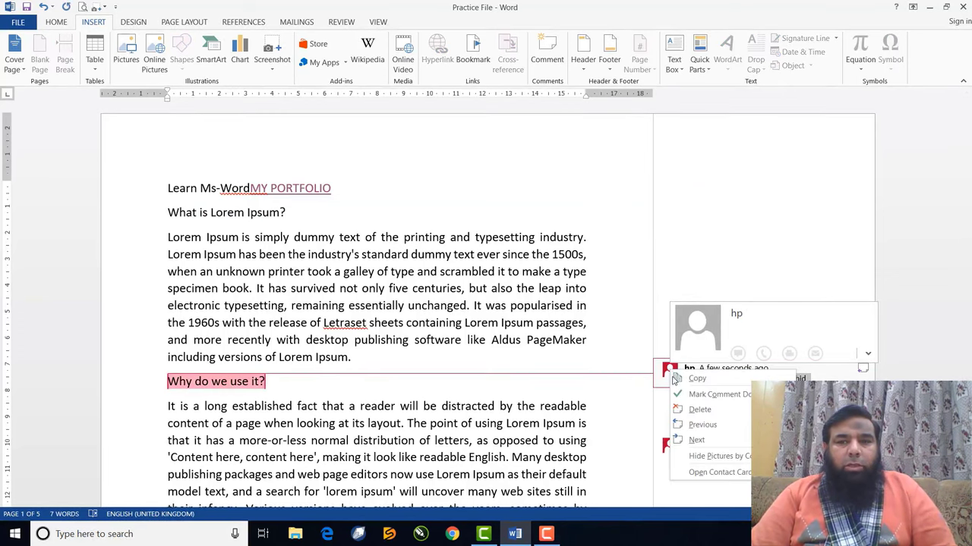
click(682, 424)
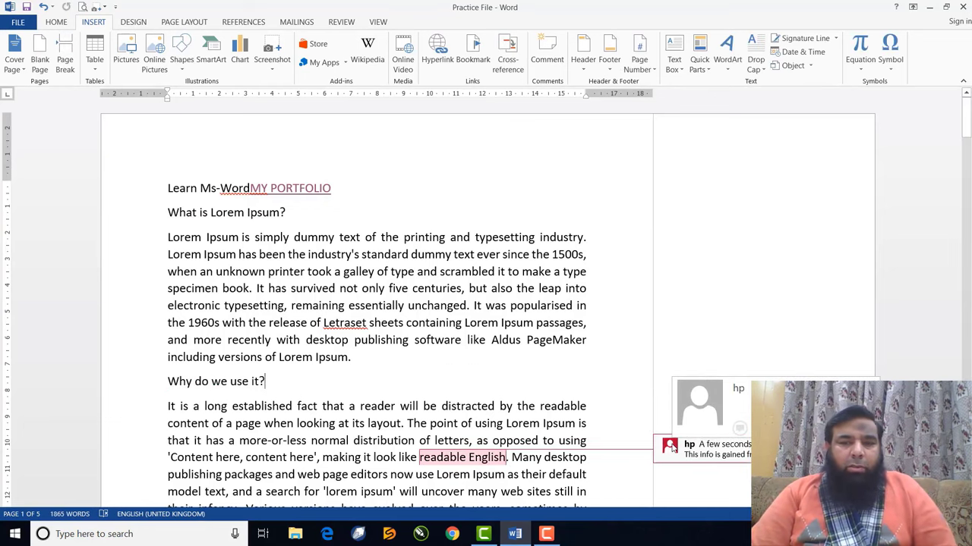
right_click(671, 448)
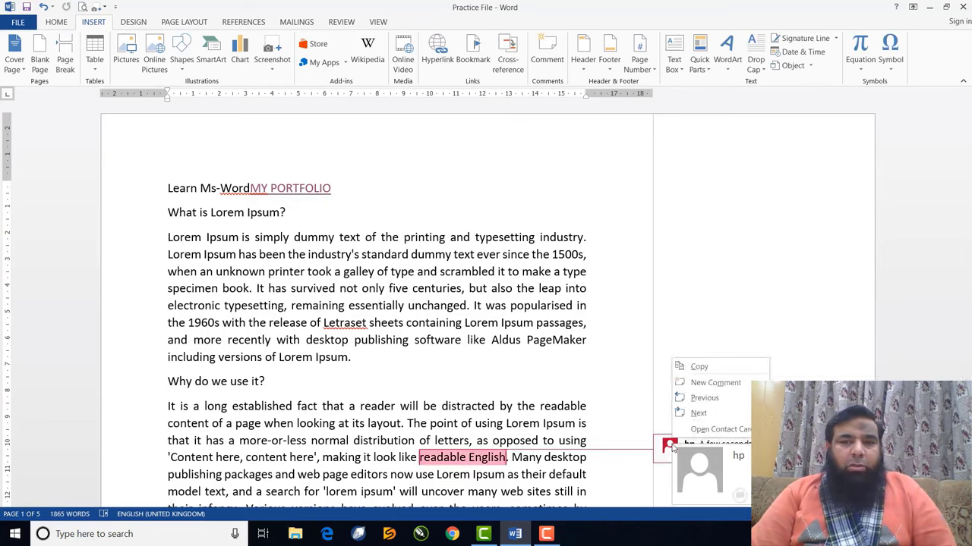
click(669, 445)
right_click(669, 446)
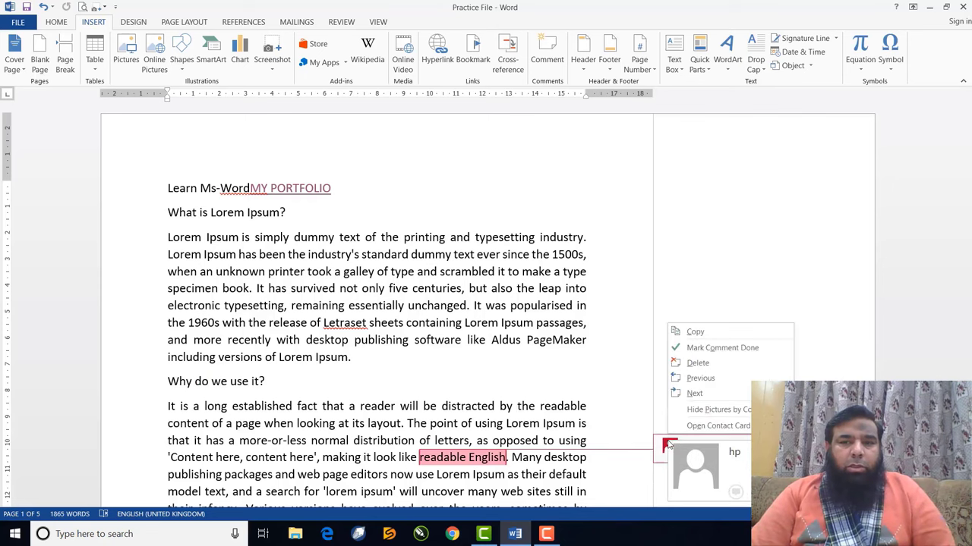
click(697, 363)
click(941, 490)
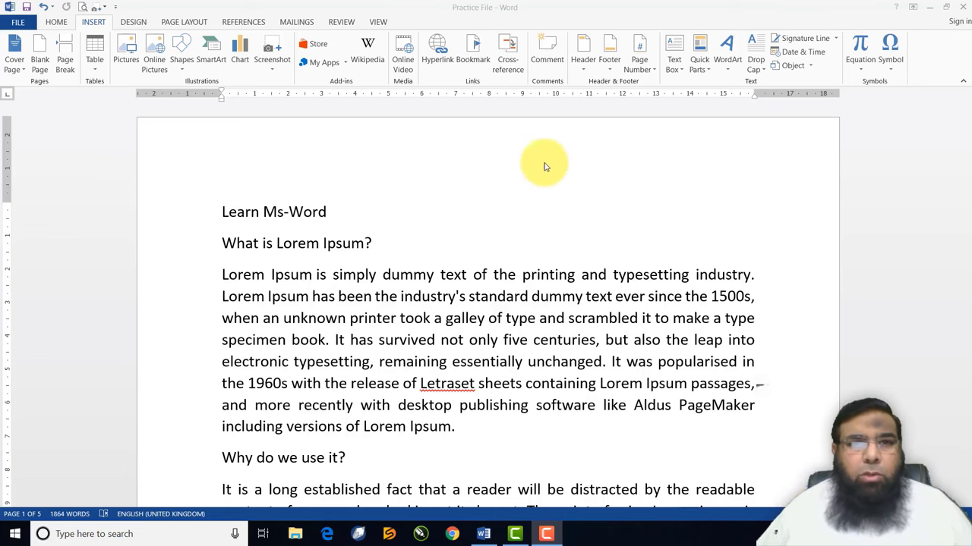
Switch the View to Multiple Pages and scroll through the document's pages
click(380, 22)
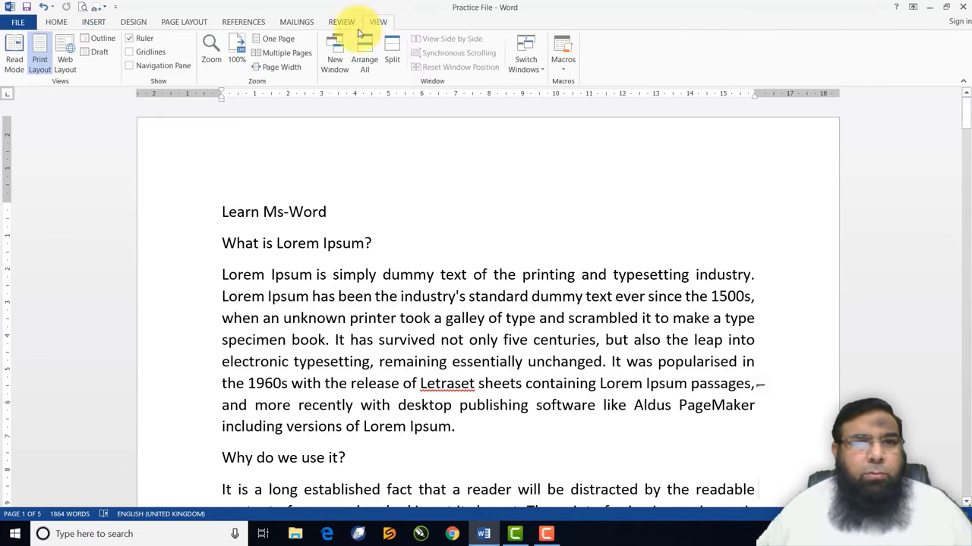
click(285, 52)
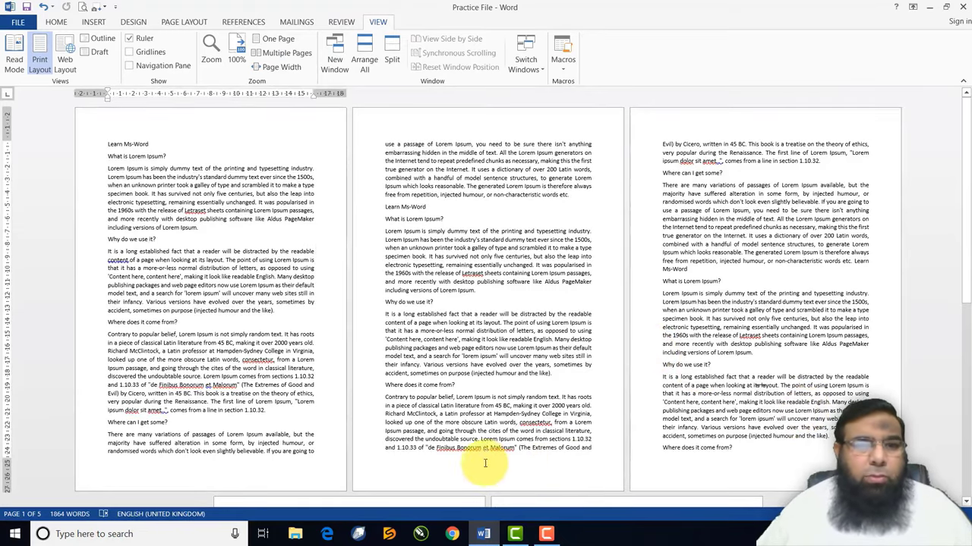
ctrl+scroll(454, 463, down, 1)
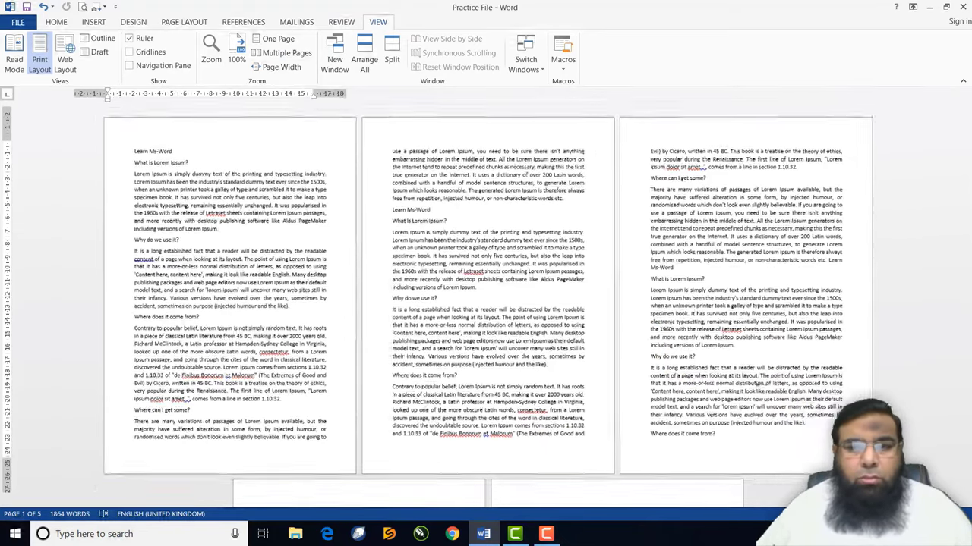
ctrl+scroll(759, 385, down, 1)
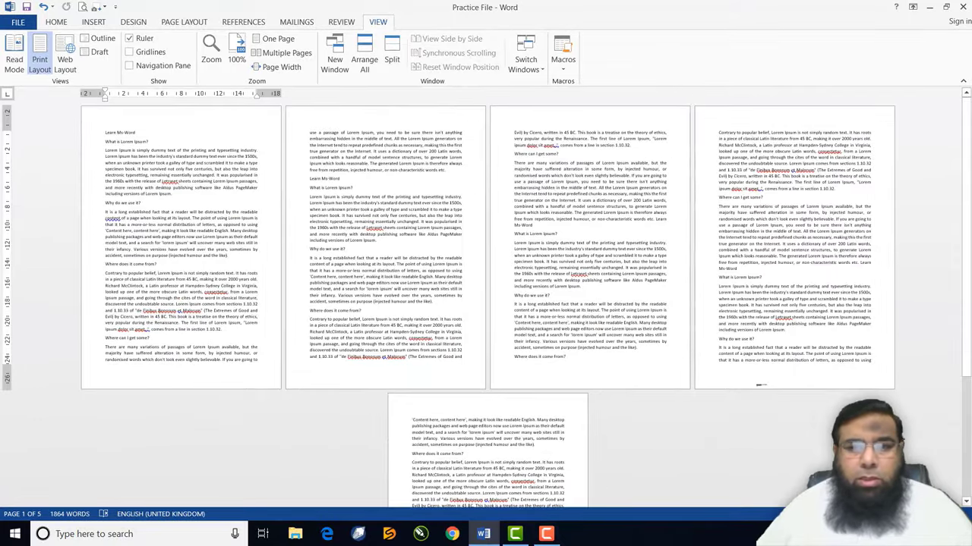
ctrl+scroll(756, 385, up, 2)
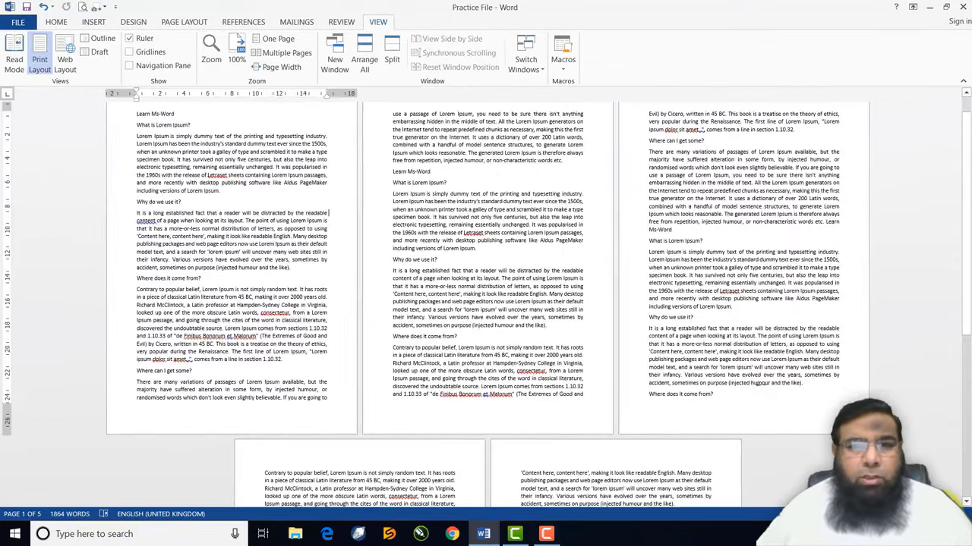
ctrl+scroll(690, 499, up, 1)
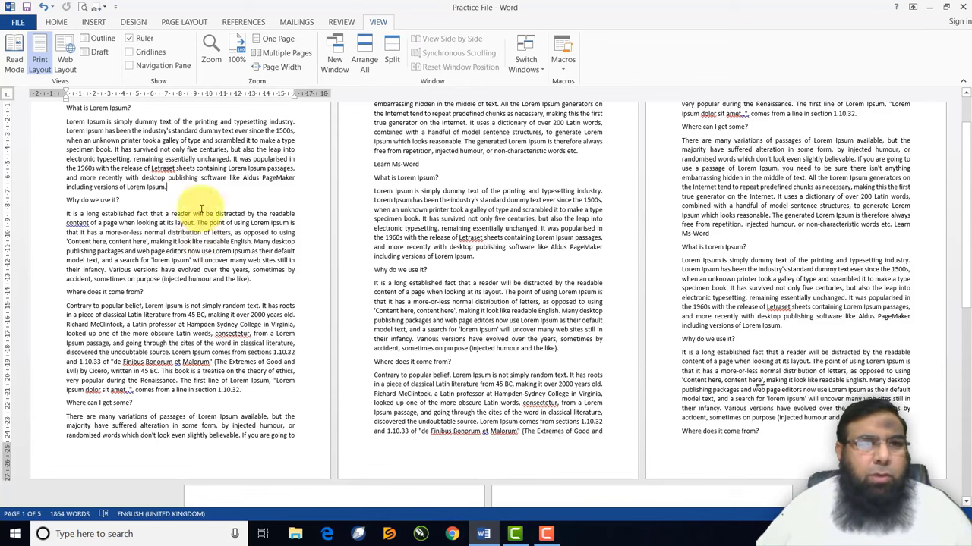
Insert a page break after the first paragraph
click(94, 23)
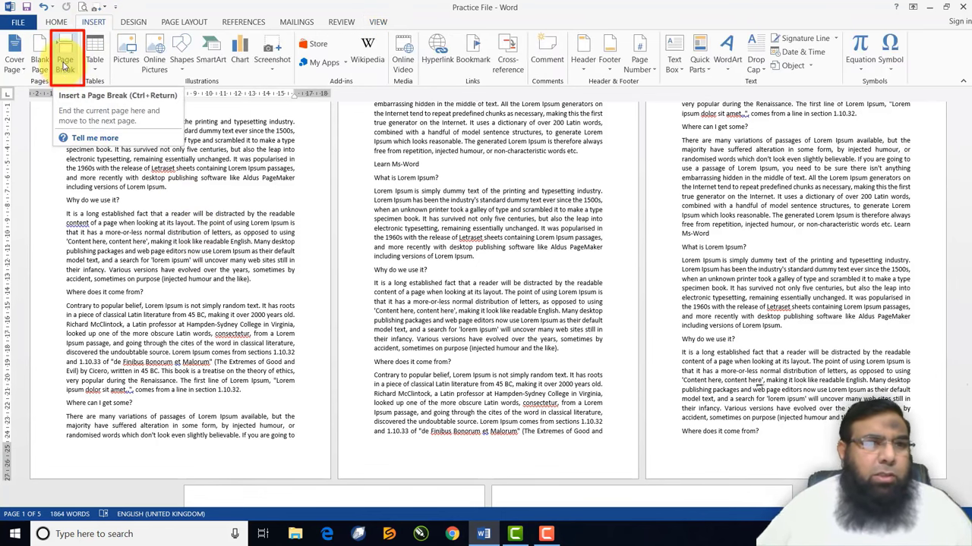
click(66, 64)
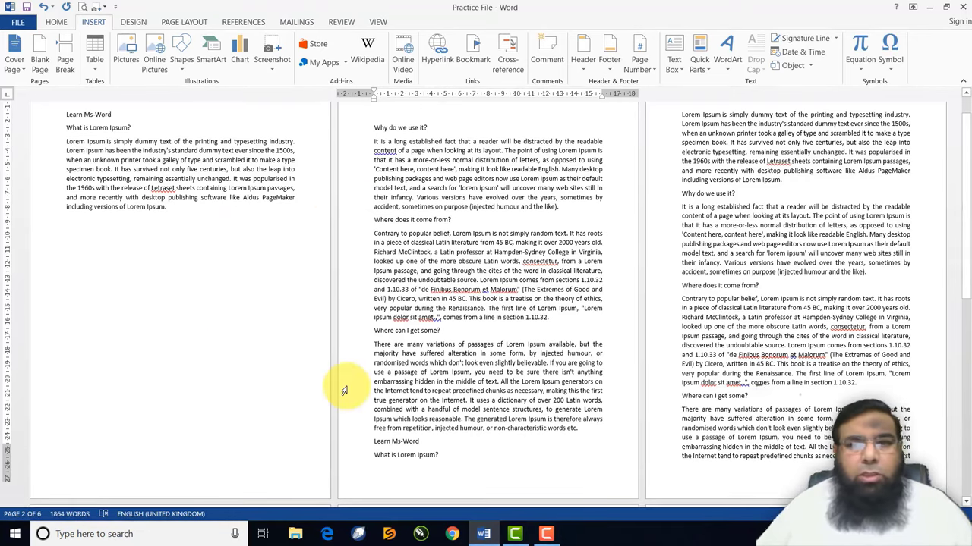
scroll(344, 390, down, 8)
scroll(344, 390, down, 10)
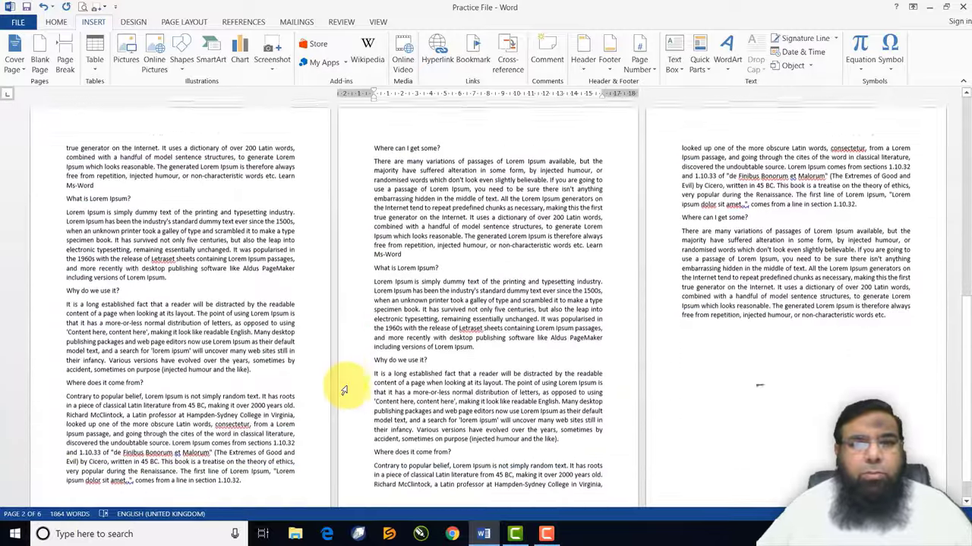
scroll(342, 389, up, 10)
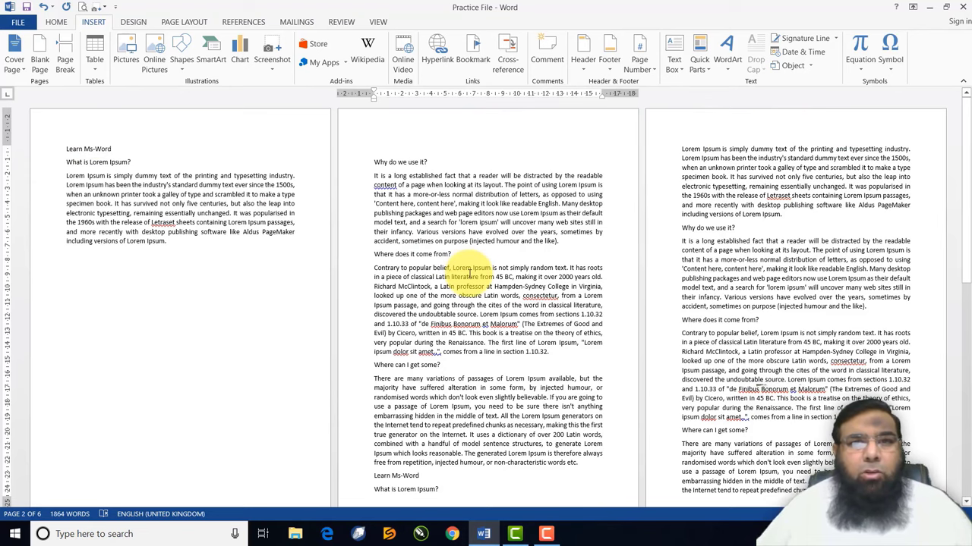
scroll(425, 243, down, 2)
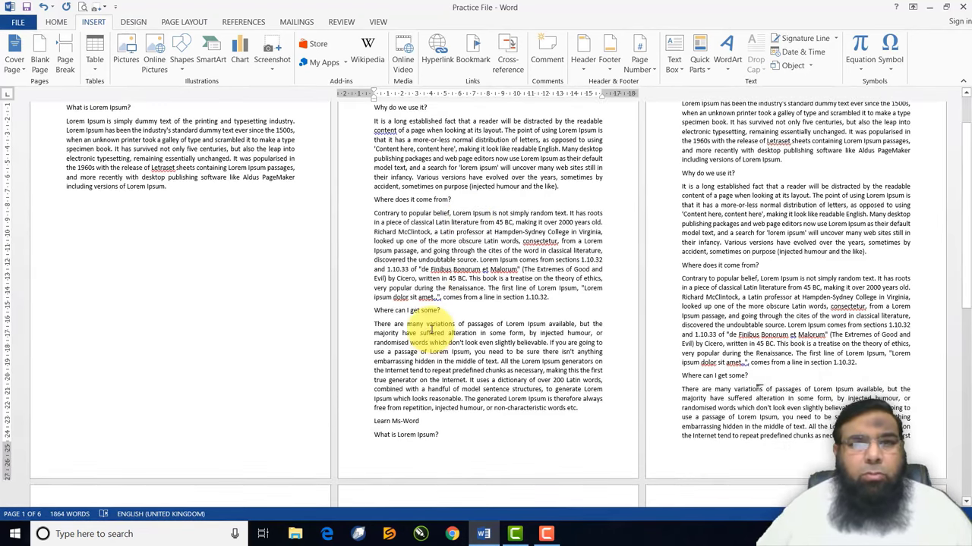
scroll(430, 331, up, 2)
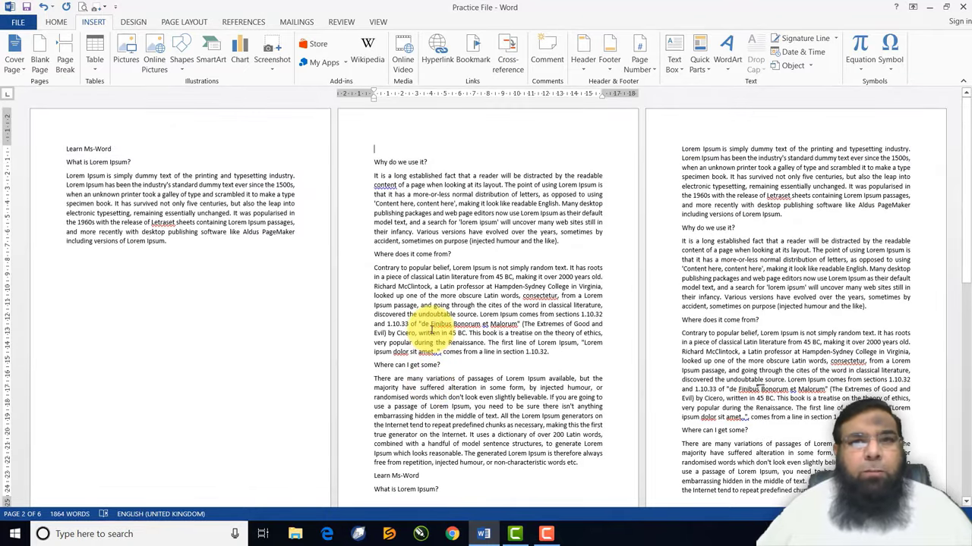
click(374, 149)
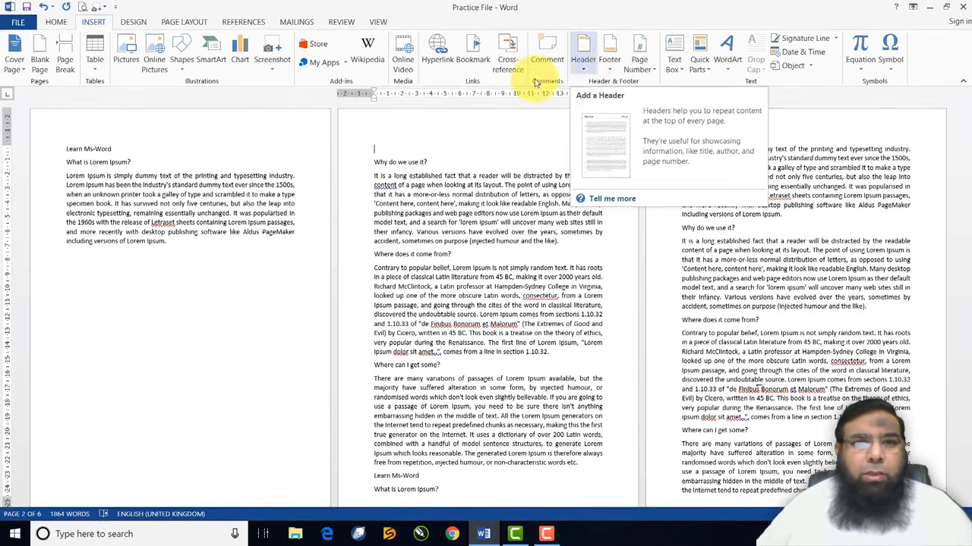
click(382, 137)
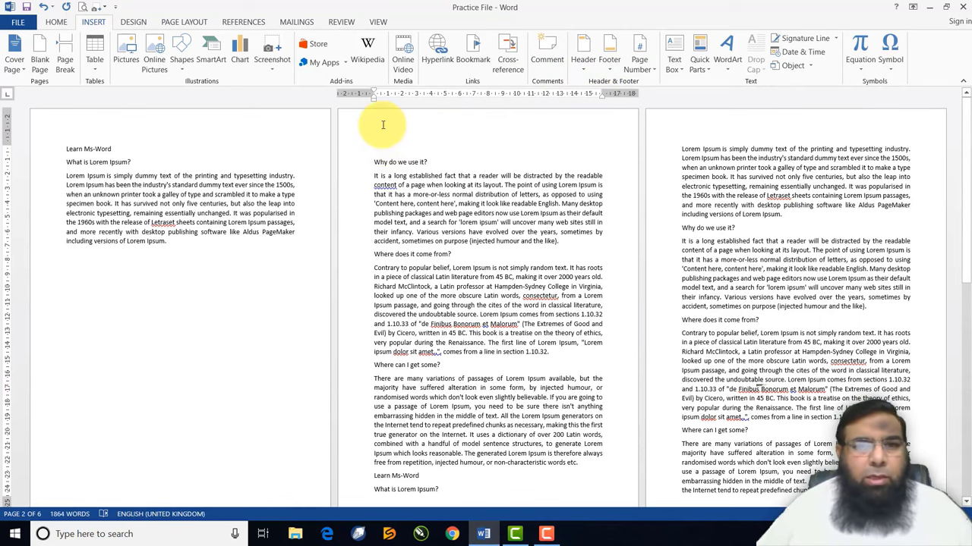
Add the header 'My Ms-Word Notes' from page 2 onward and close header editing
double_click(382, 128)
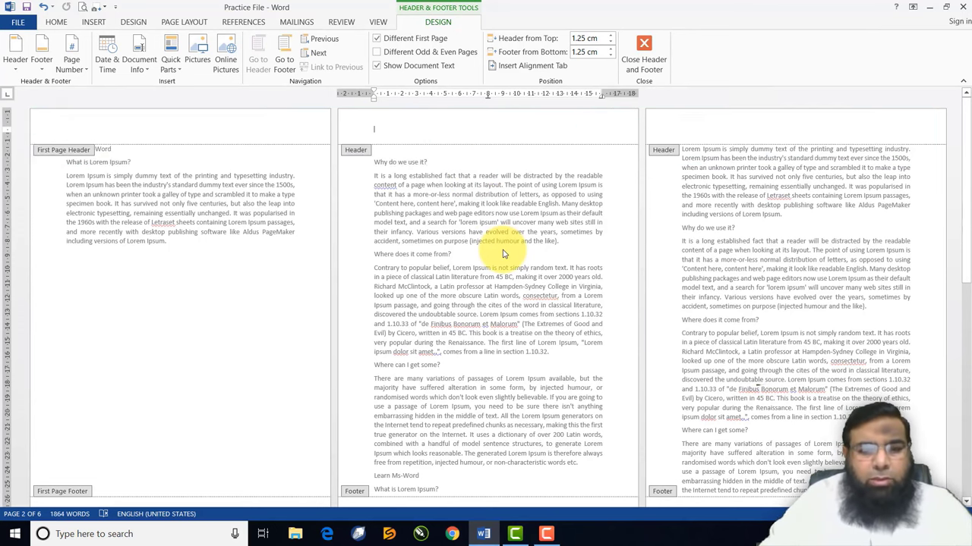
text(My)
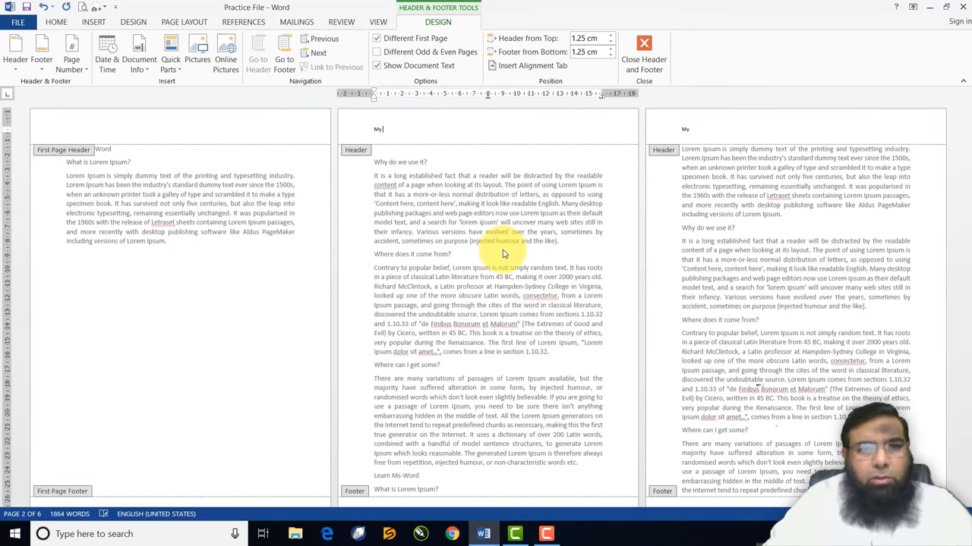
text( Ms)
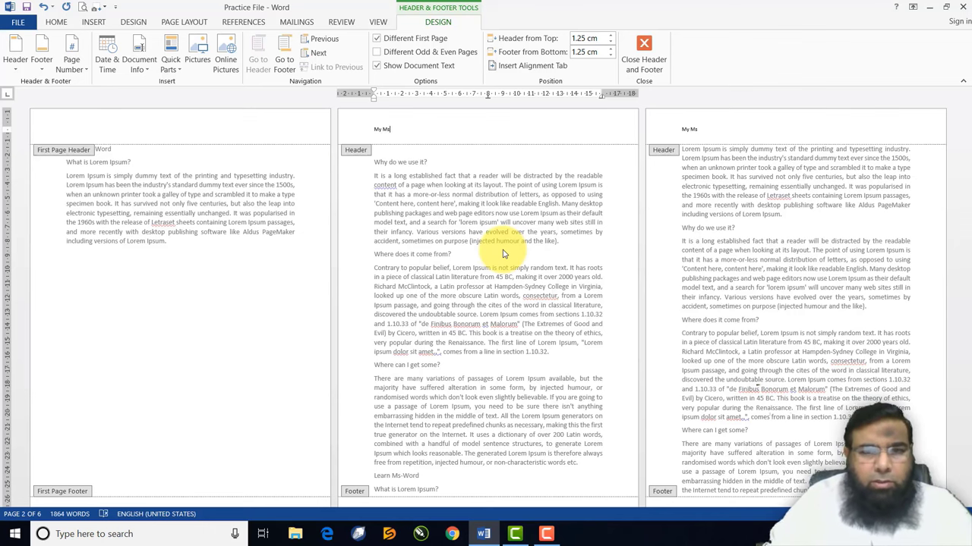
text(-Word)
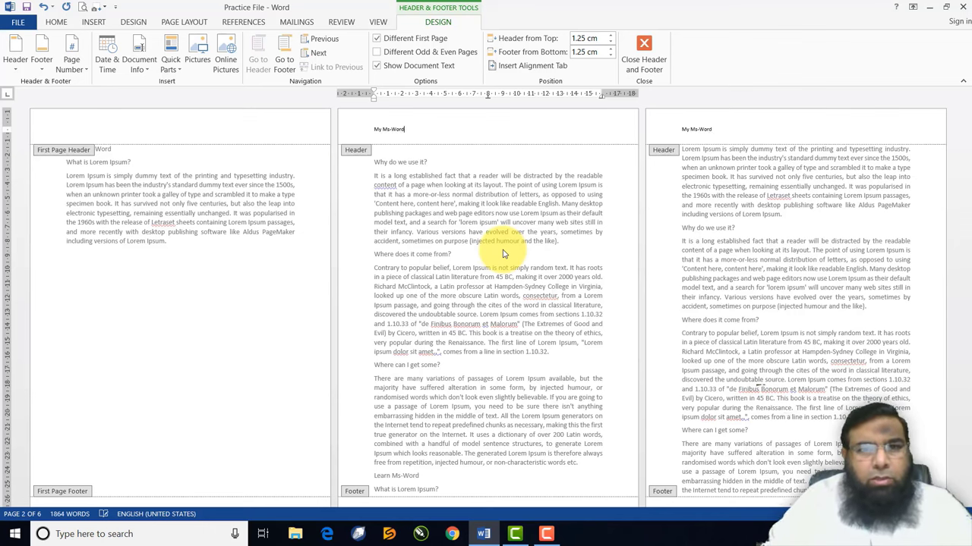
text( Notes)
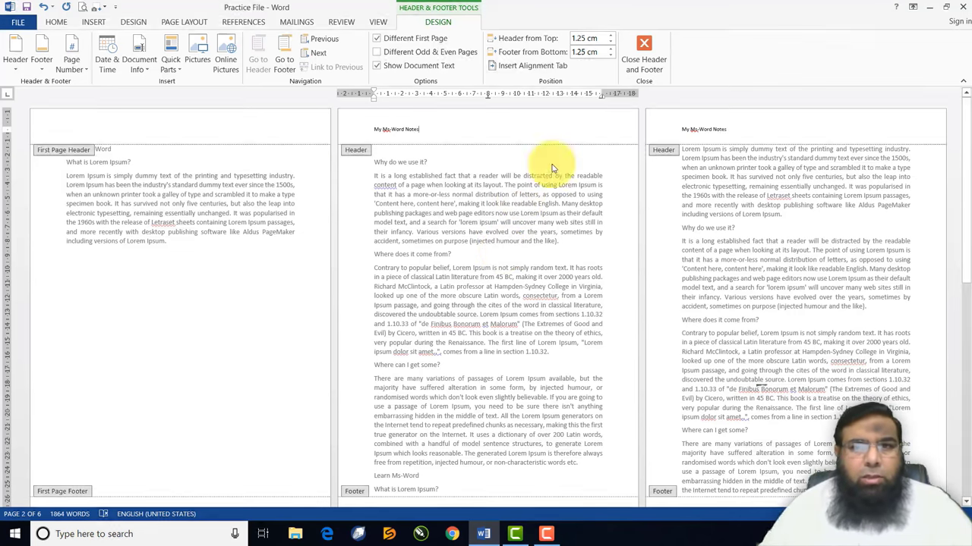
click(644, 55)
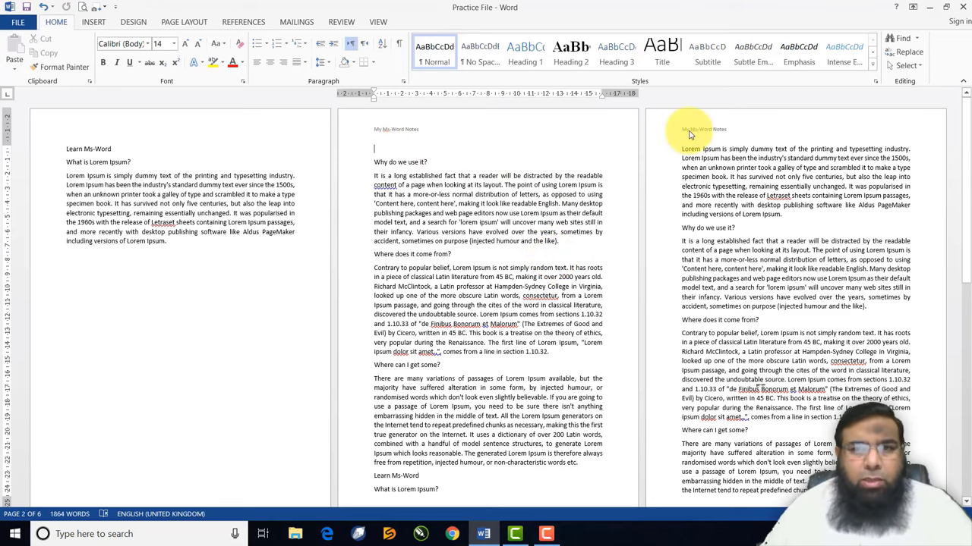
scroll(550, 258, down, 2)
scroll(543, 270, down, 9)
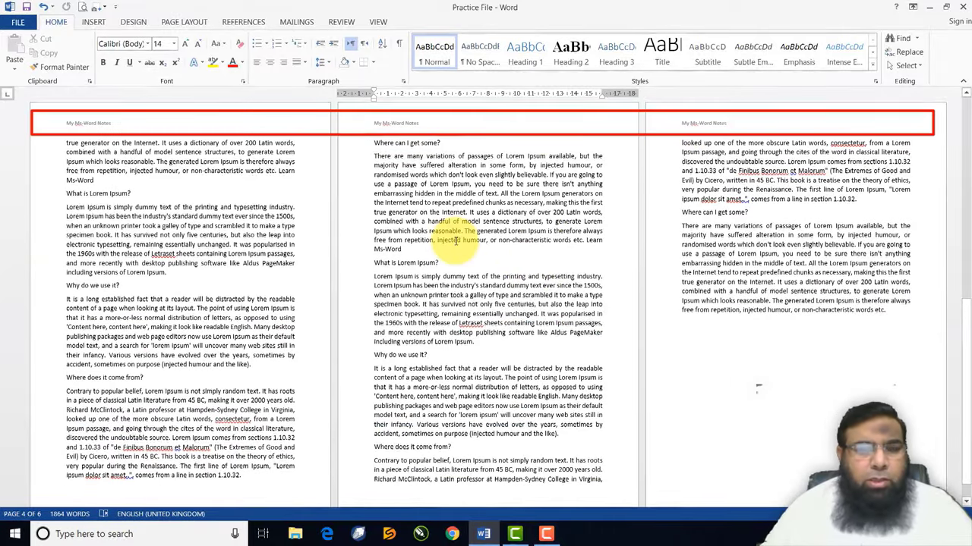
scroll(448, 239, up, 8)
scroll(456, 240, down, 10)
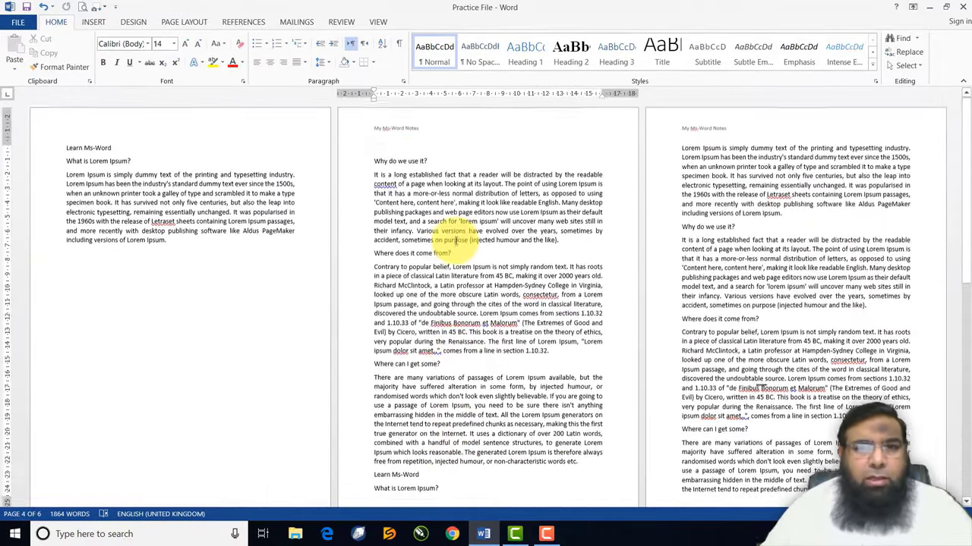
scroll(459, 242, up, 9)
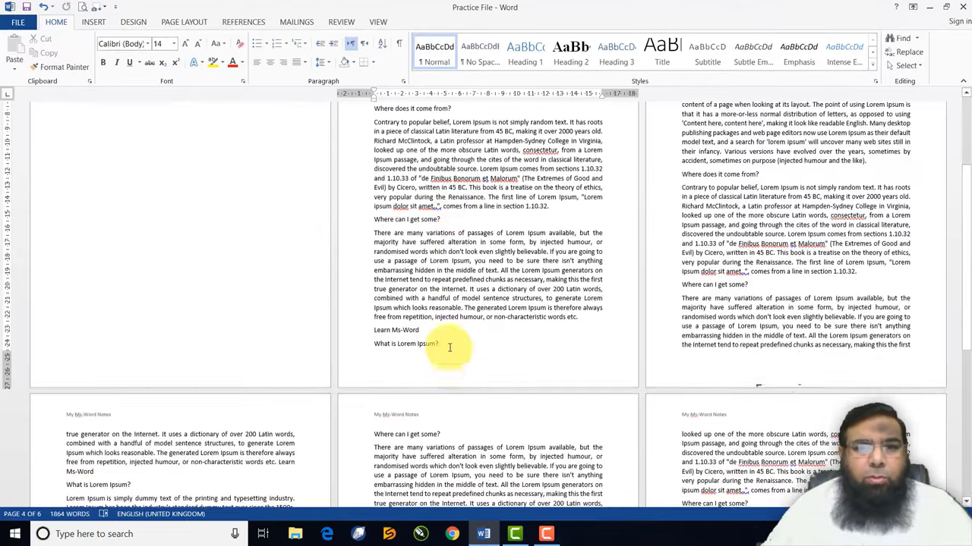
Review the 'Written By' footers across the pages, then return to the body text
double_click(394, 377)
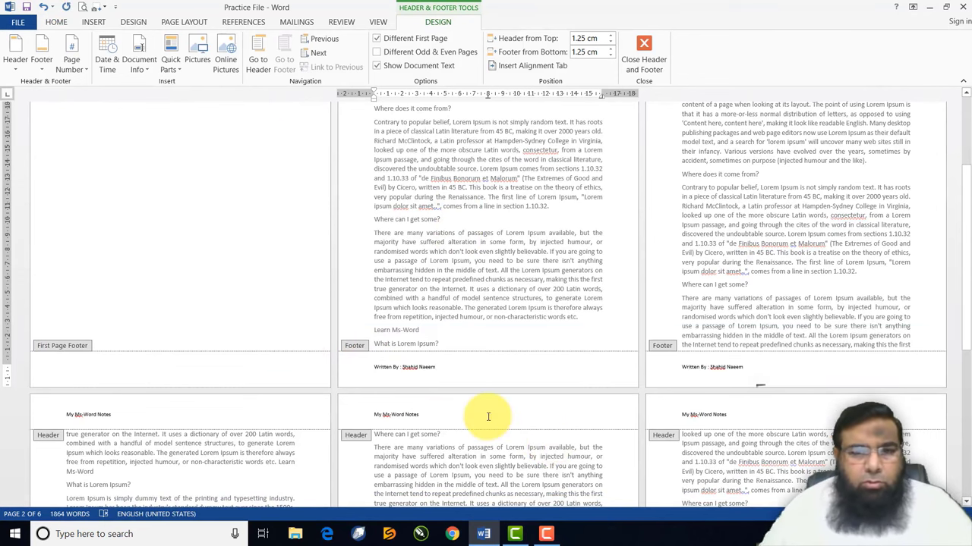
click(488, 417)
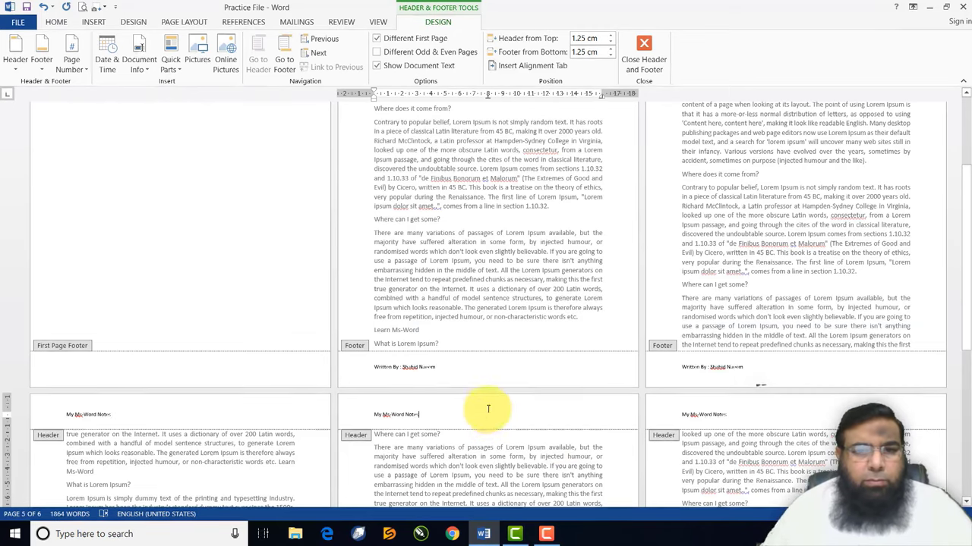
scroll(475, 382, down, 3)
scroll(474, 382, down, 4)
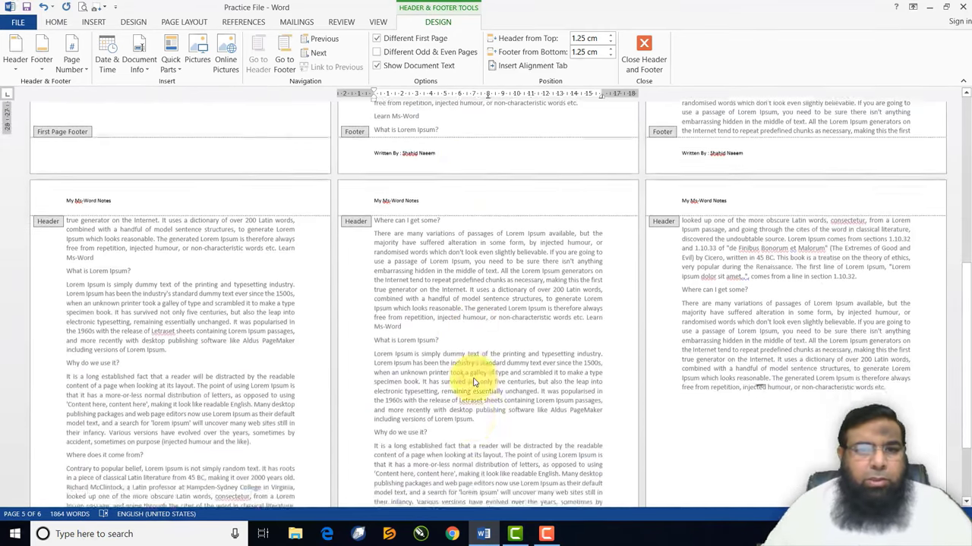
scroll(423, 447, down, 1)
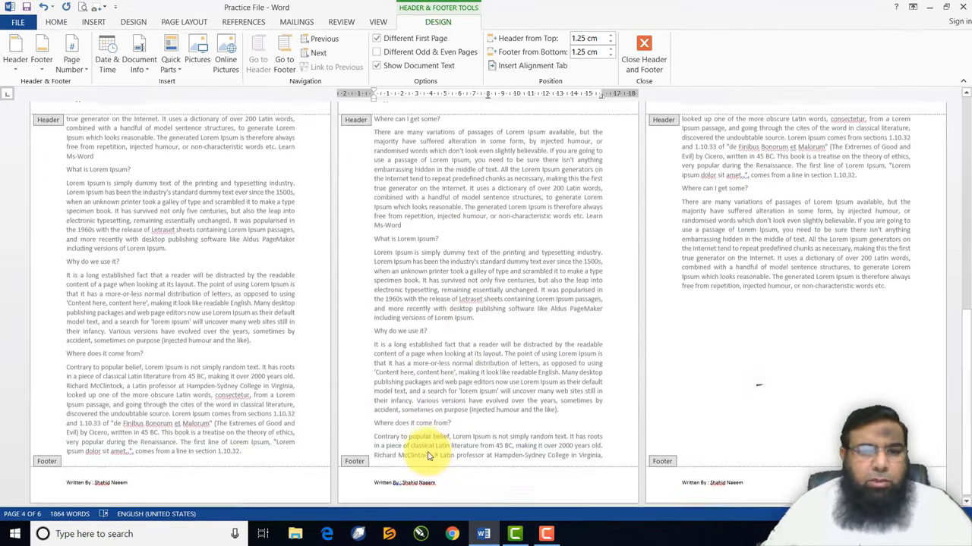
scroll(430, 448, up, 3)
scroll(430, 448, up, 7)
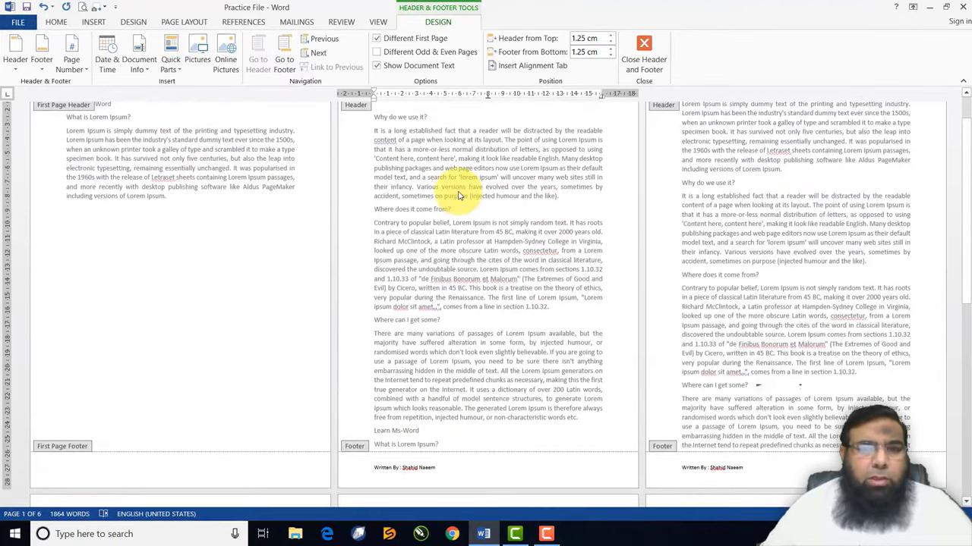
double_click(459, 194)
scroll(459, 191, down, 5)
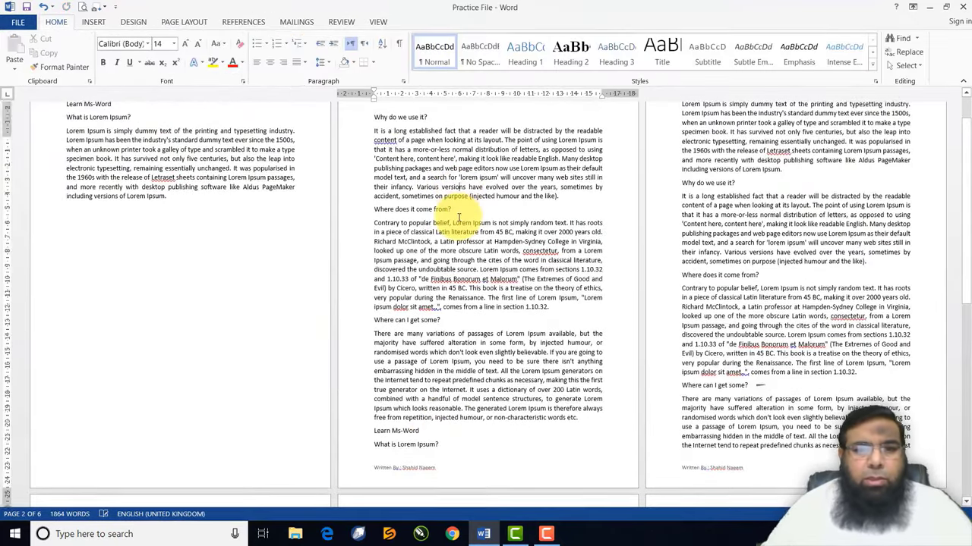
scroll(459, 230, down, 5)
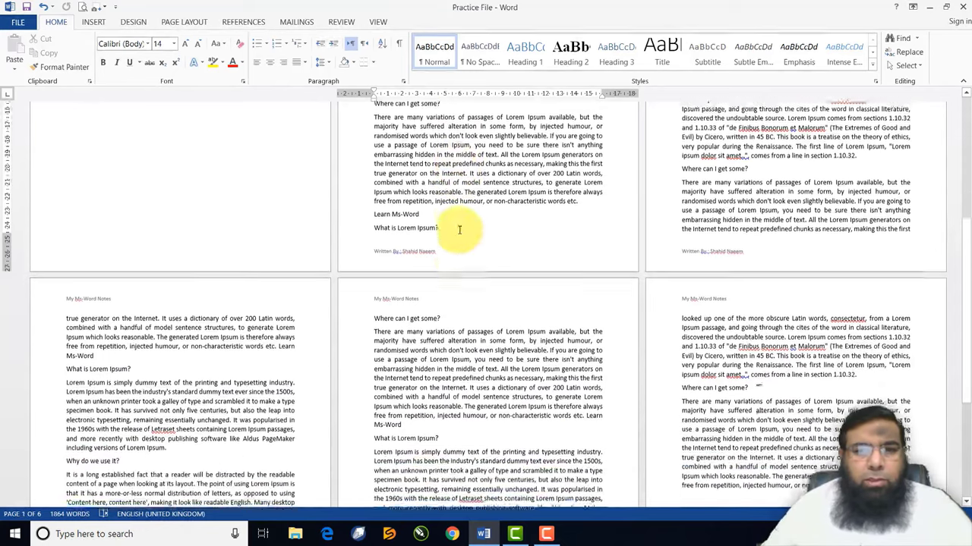
scroll(458, 230, down, 1)
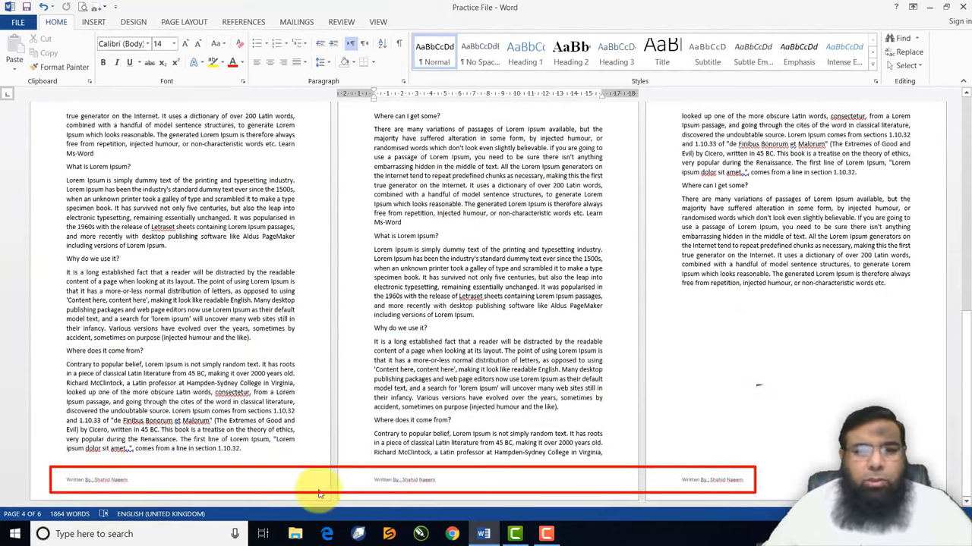
scroll(592, 317, up, 1)
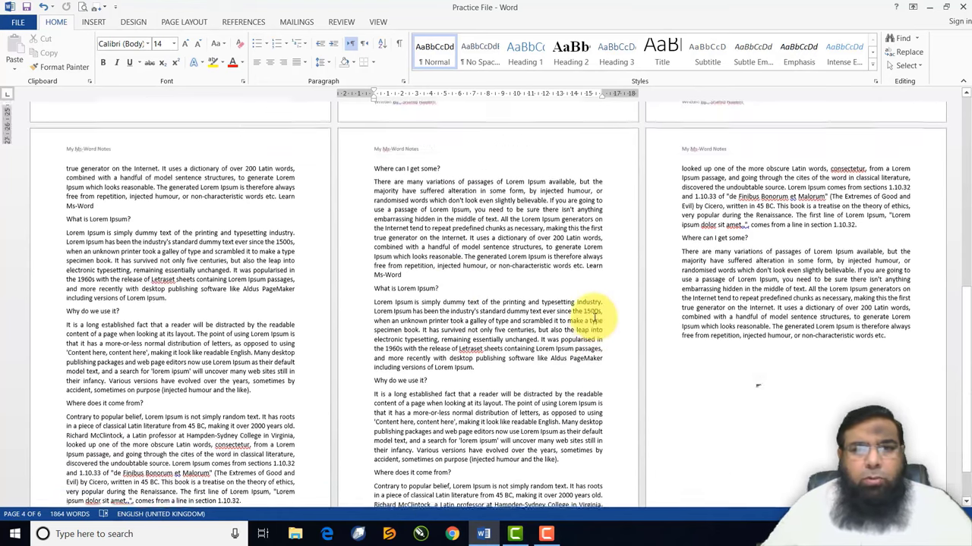
scroll(427, 123, up, 1)
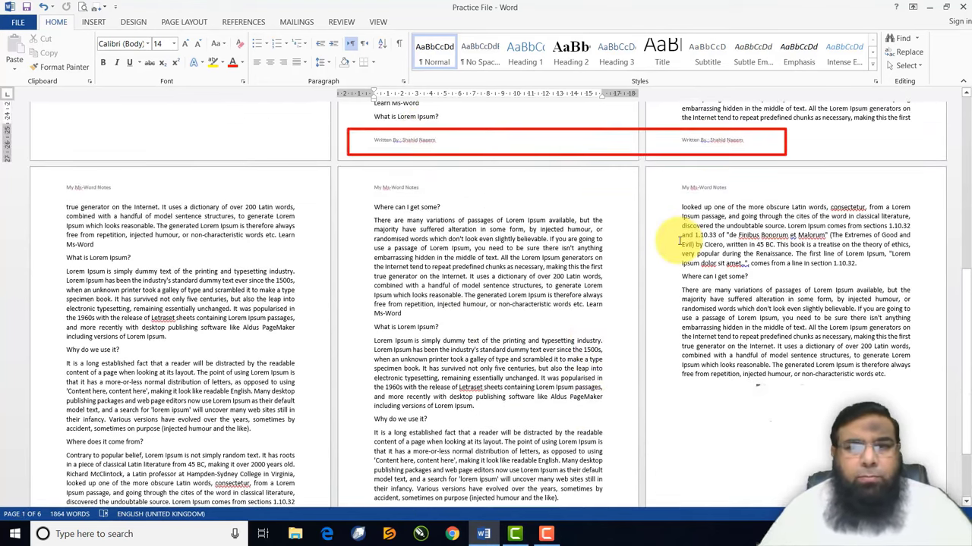
scroll(683, 228, up, 3)
scroll(680, 241, up, 6)
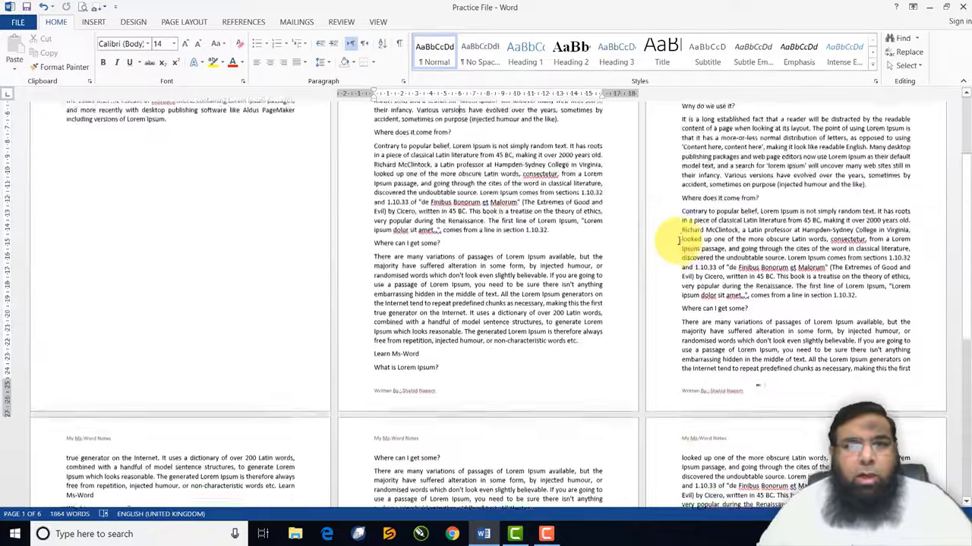
scroll(679, 241, up, 2)
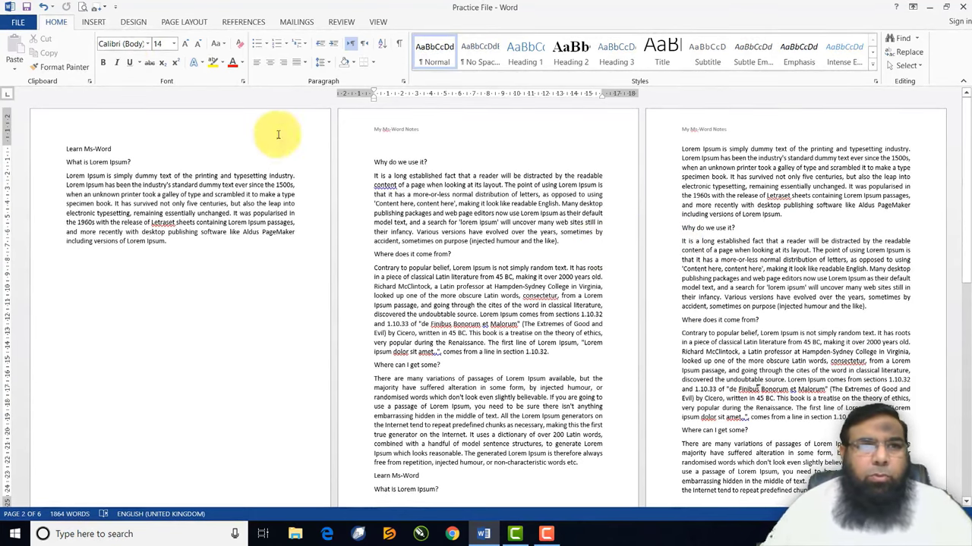
Apply the built-in Banded header design titled 'MS-WORD NOTES'
click(95, 25)
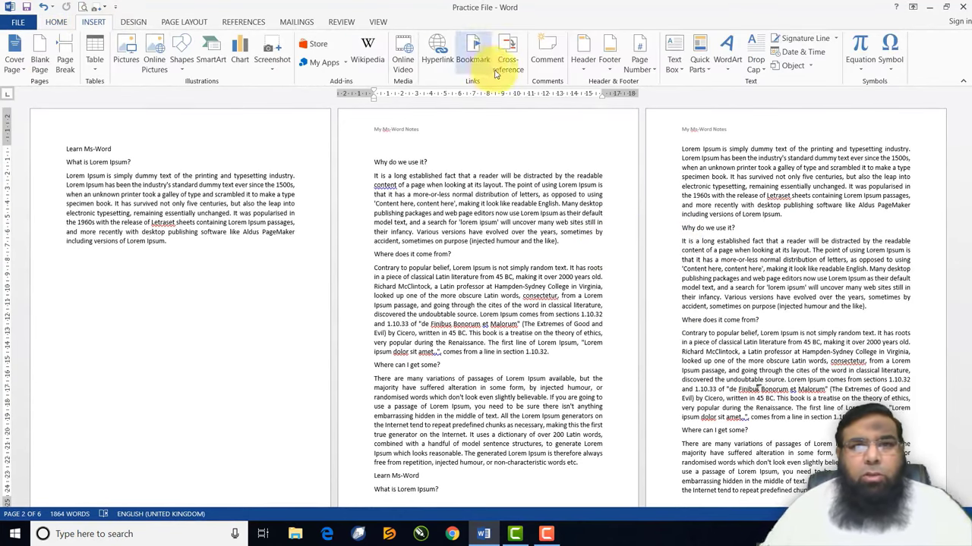
click(582, 67)
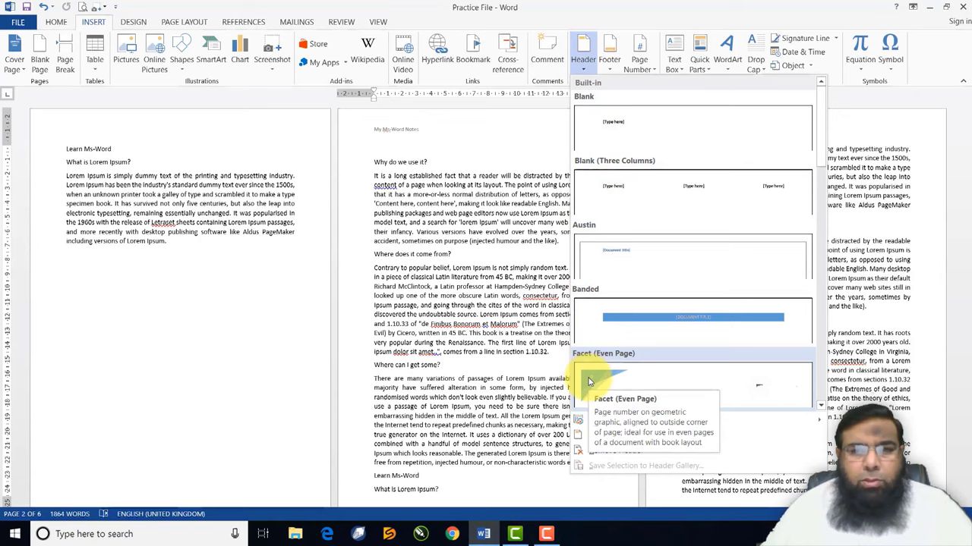
click(616, 319)
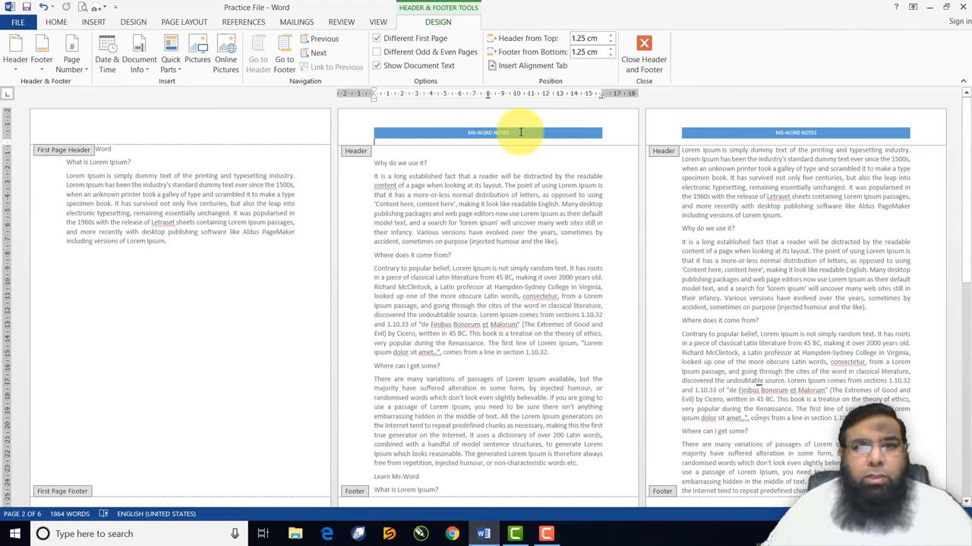
Close header editing, check the Banded headers across pages, and return to Insert
click(643, 49)
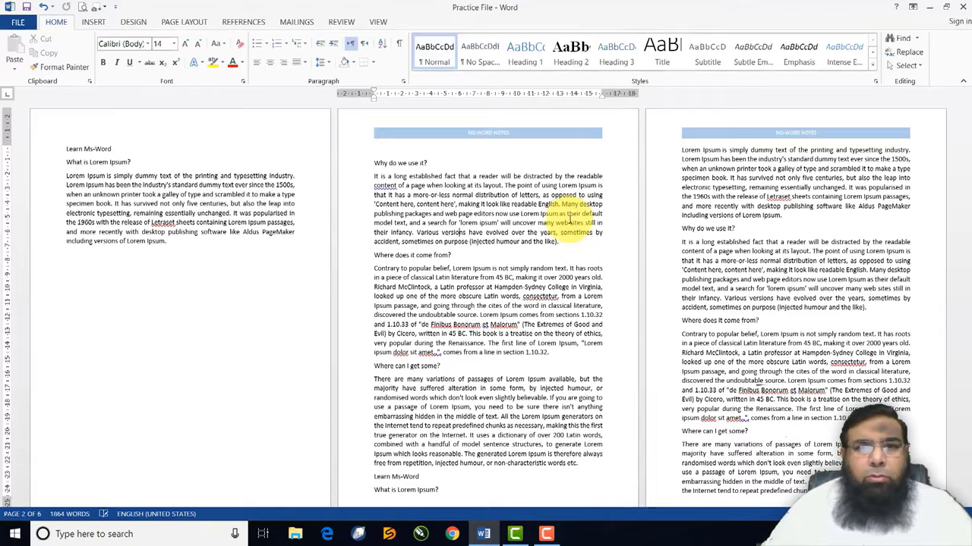
scroll(570, 220, down, 9)
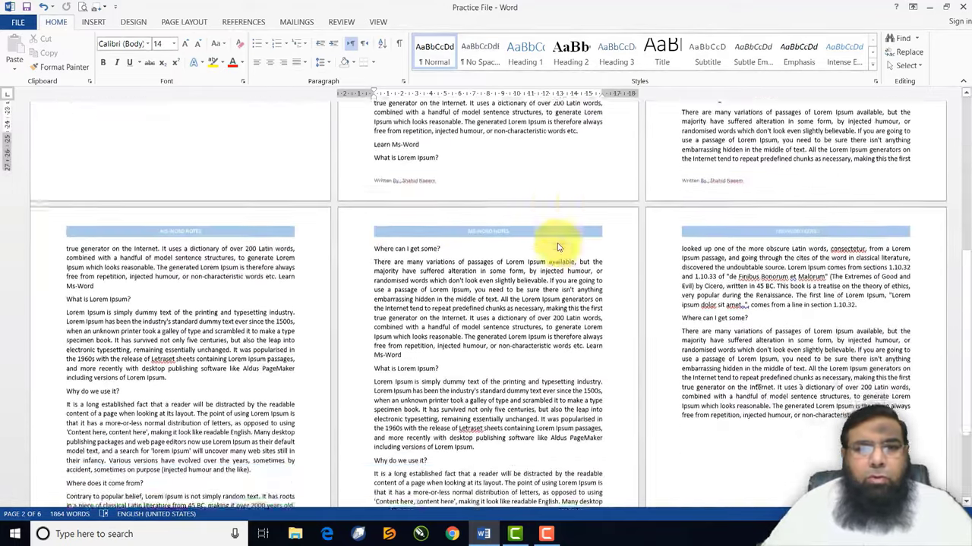
scroll(558, 247, down, 1)
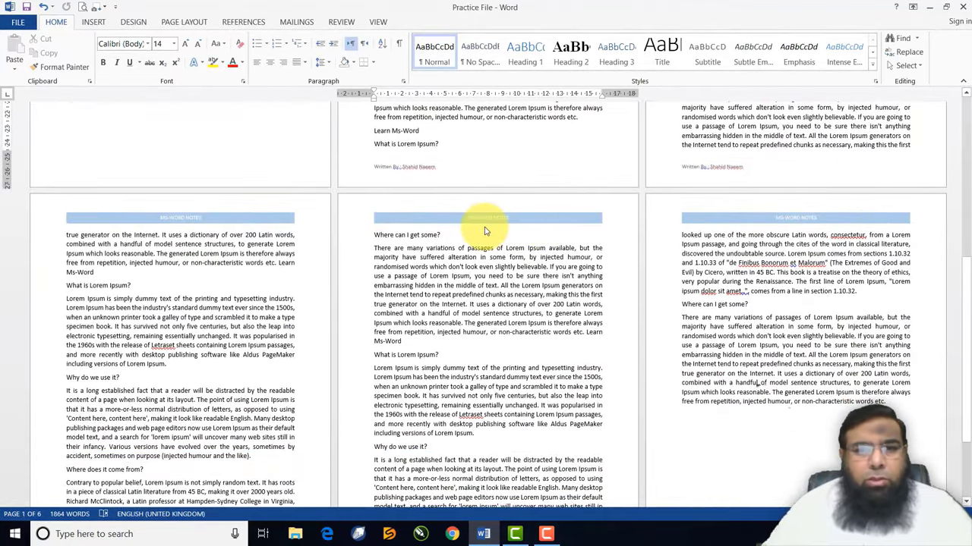
scroll(497, 236, up, 9)
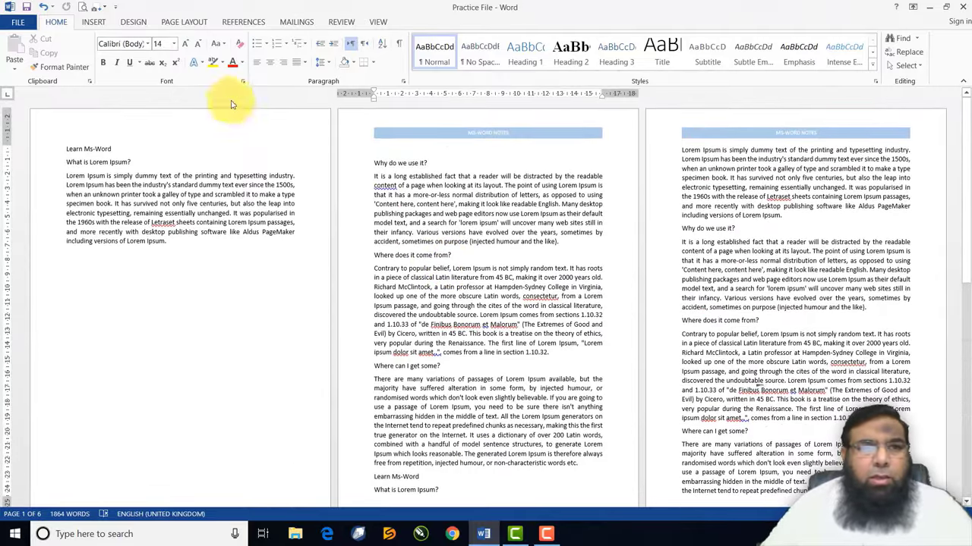
click(92, 21)
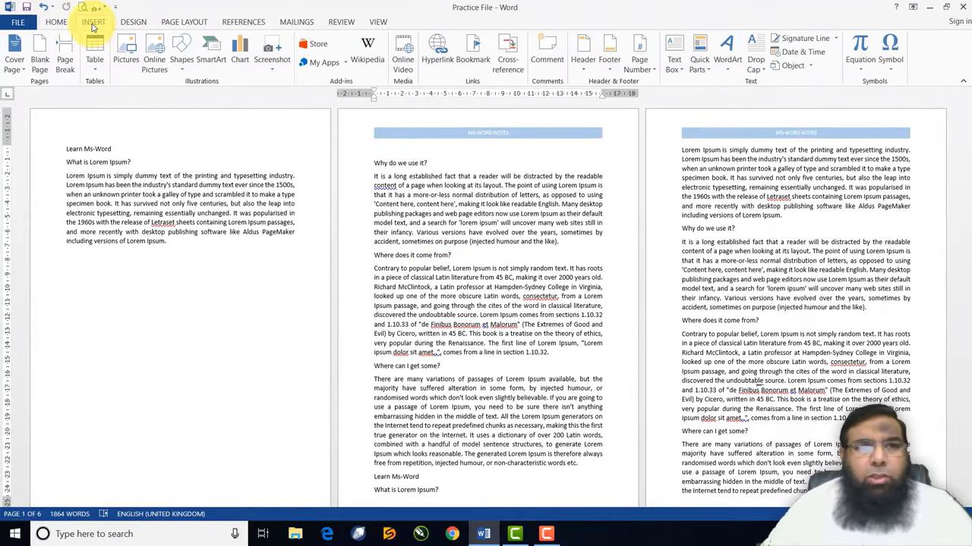
Apply the Blank (Three Columns) footer design, giving three [Type here] placeholders
click(607, 68)
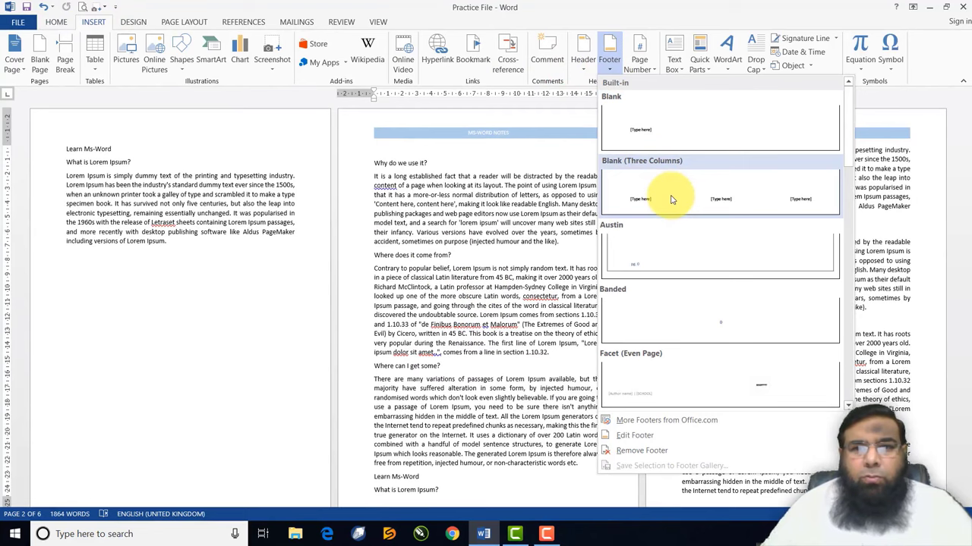
click(647, 204)
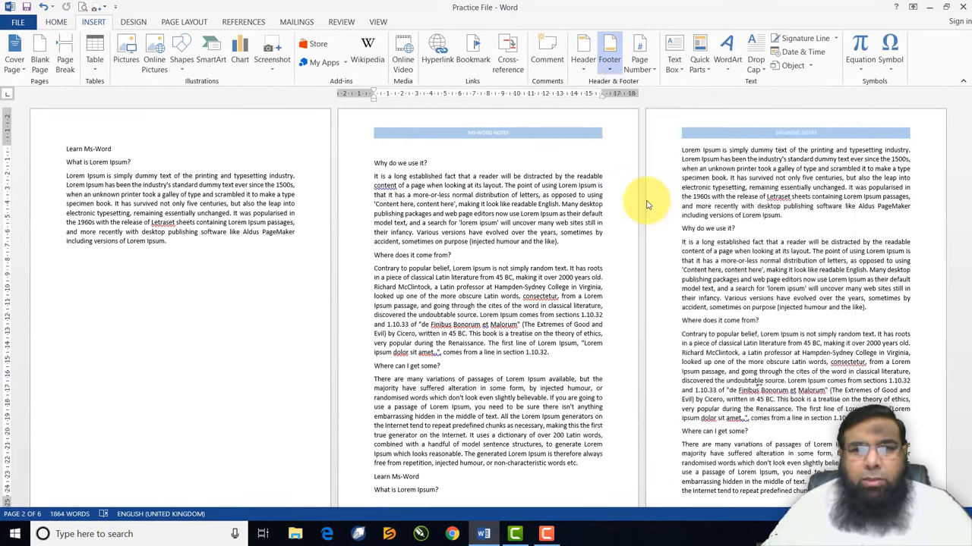
scroll(616, 274, down, 2)
scroll(614, 273, up, 3)
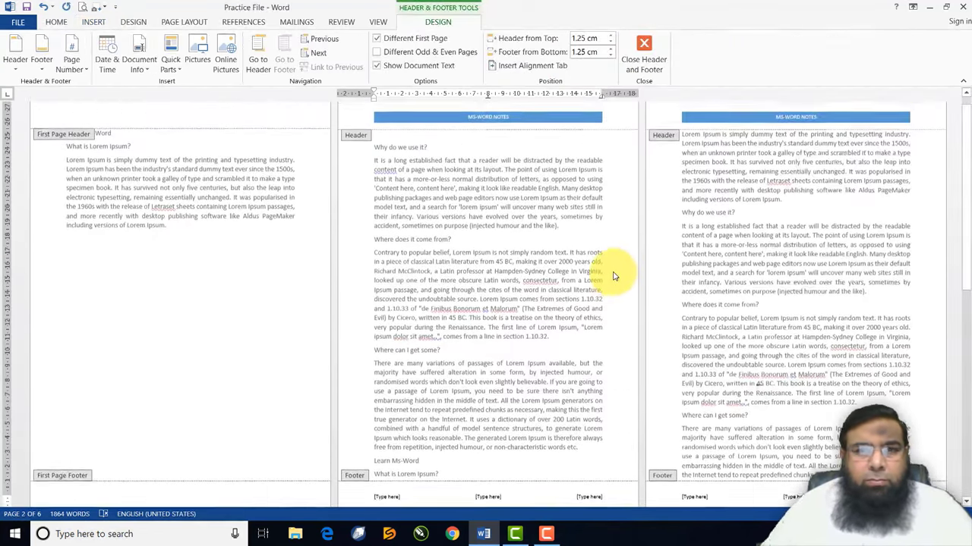
scroll(614, 273, down, 5)
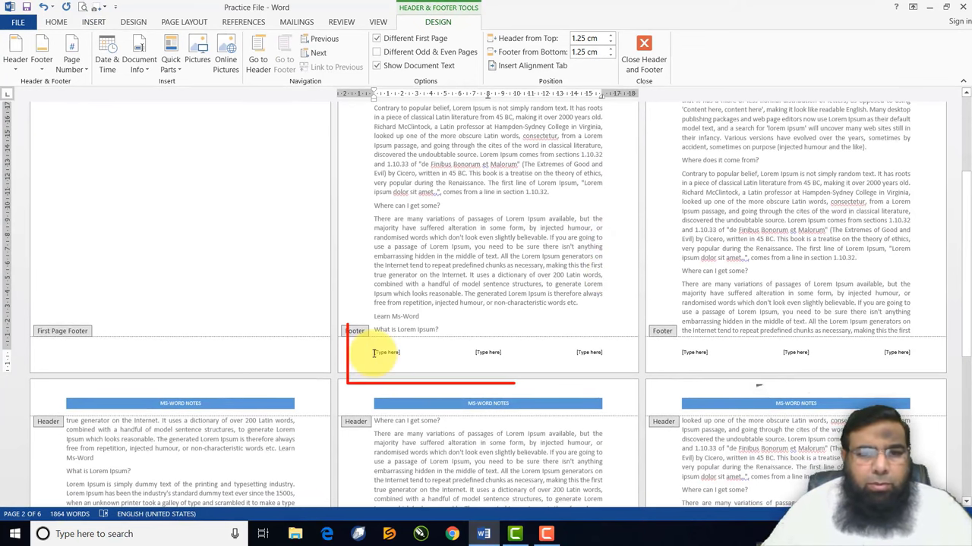
Fill the three footer placeholders with the author's name, 'Microsoft Office' and 'MS Word'
click(375, 352)
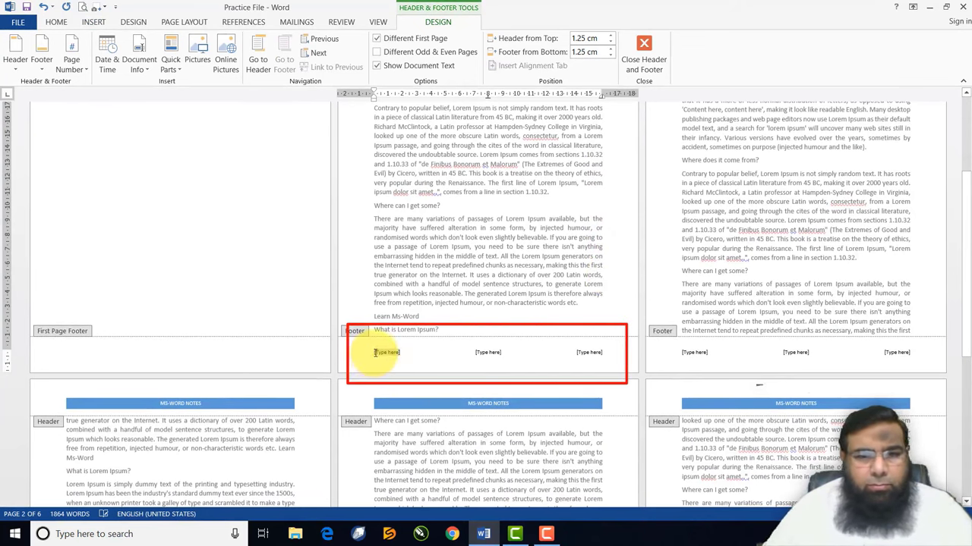
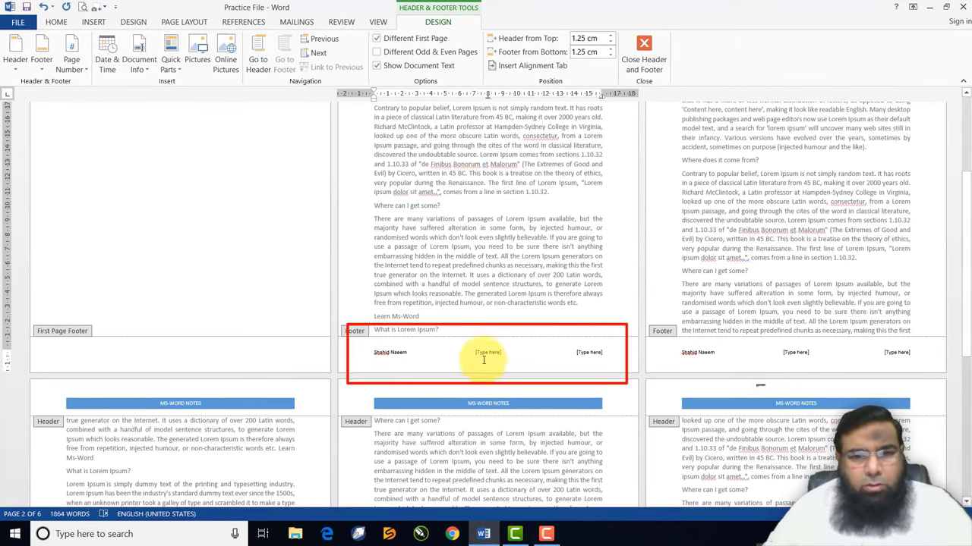
click(487, 353)
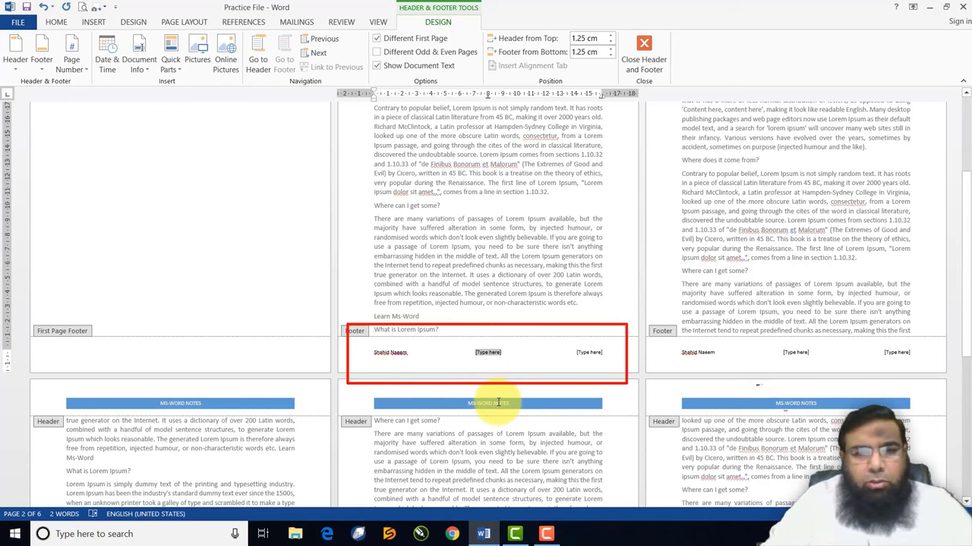
text(Microsoft Office)
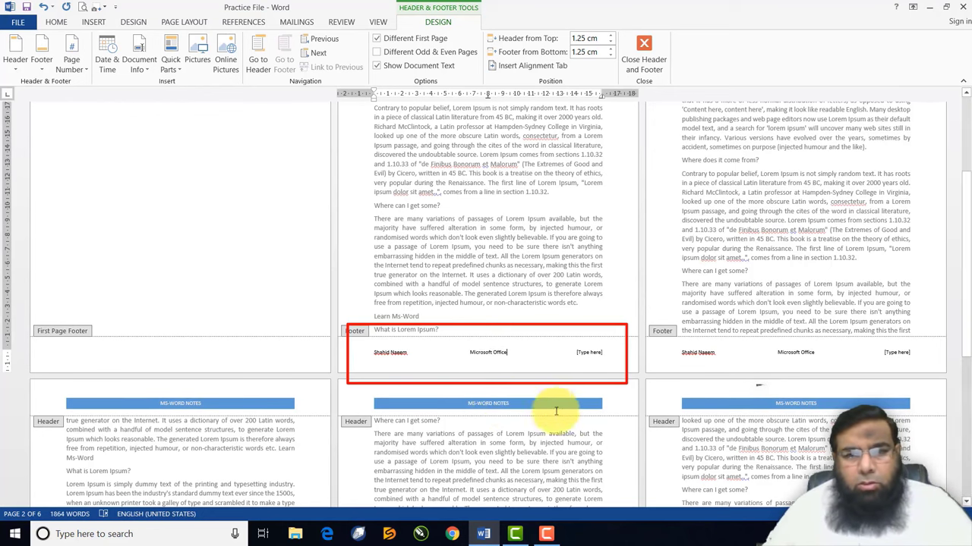
click(590, 357)
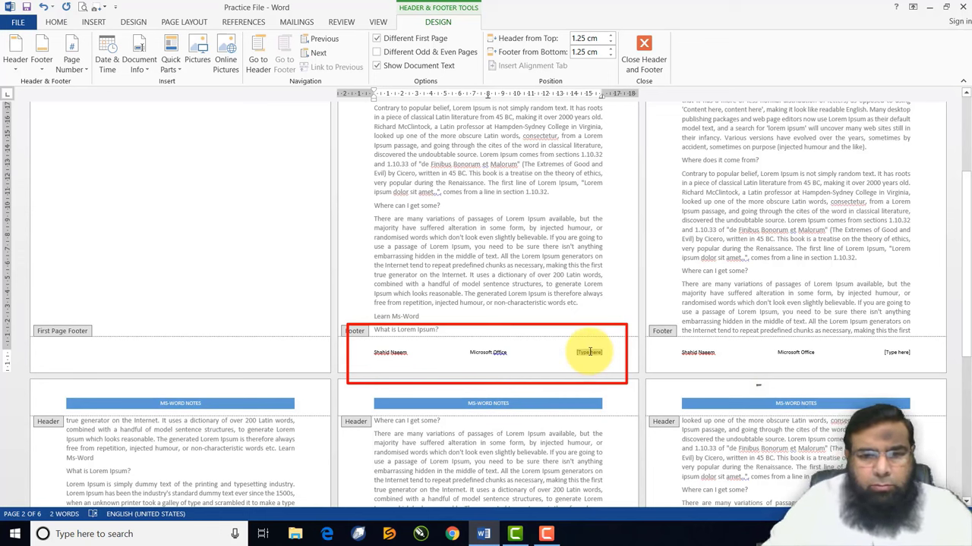
text(MS Word)
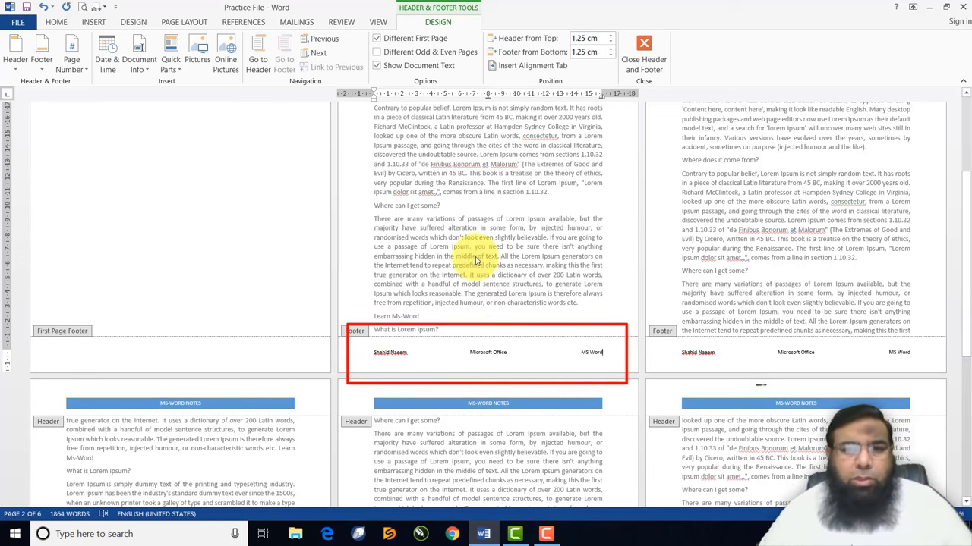
Review the footers and close header and footer editing
scroll(477, 264, down, 1)
scroll(477, 264, down, 5)
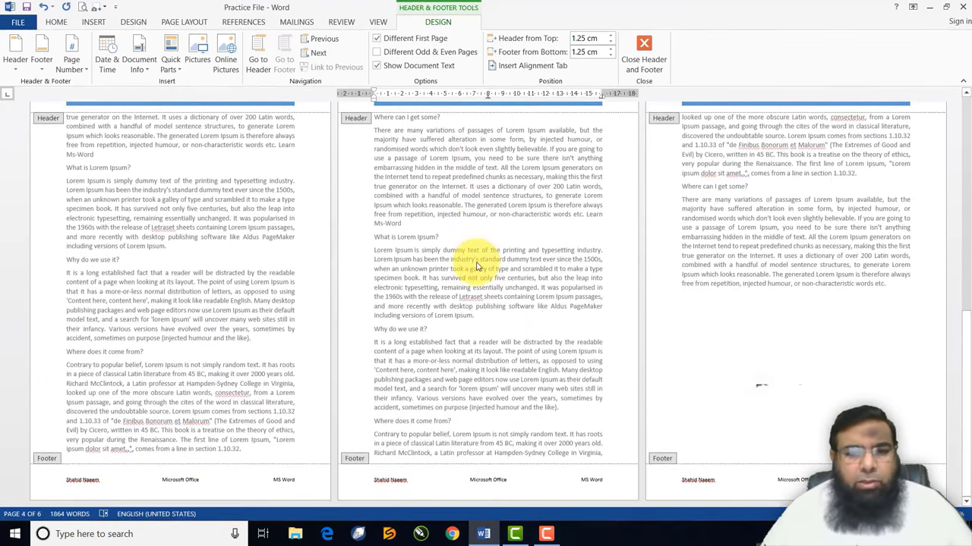
scroll(477, 264, up, 5)
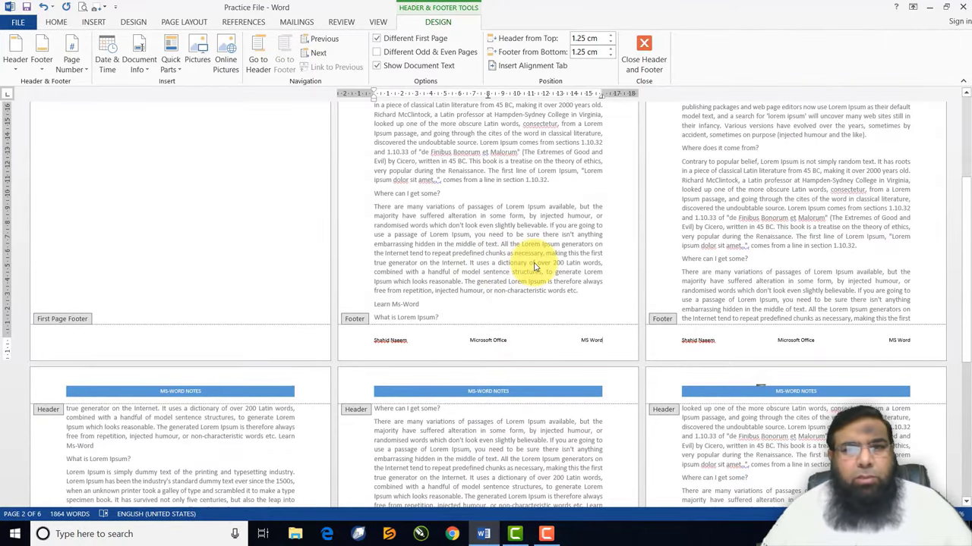
click(644, 47)
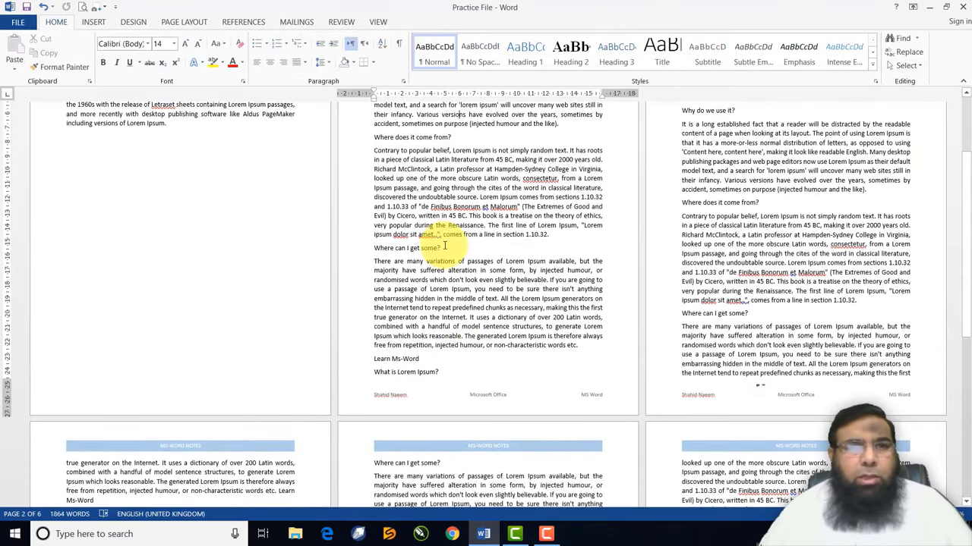
Add Accent Bar 1 page numbers at the bottom of every page
click(93, 21)
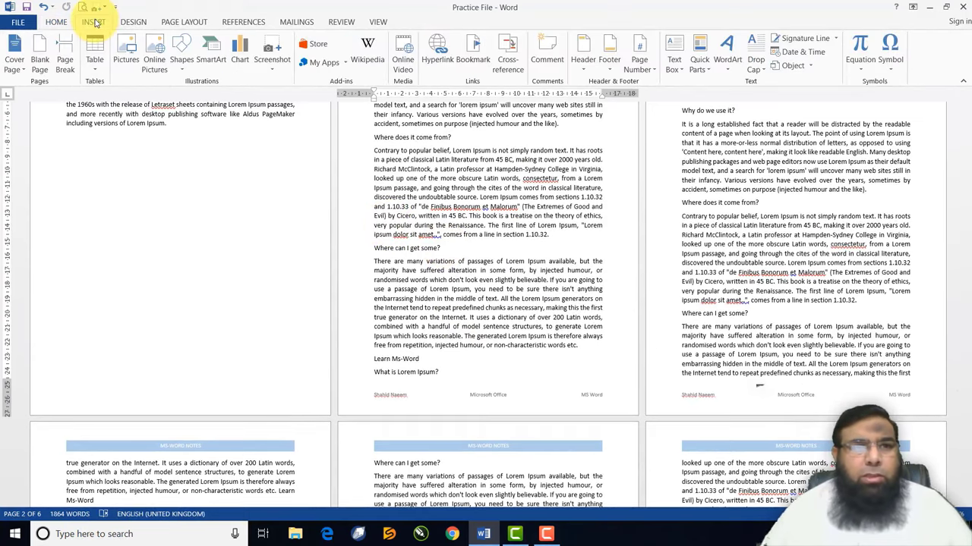
click(650, 70)
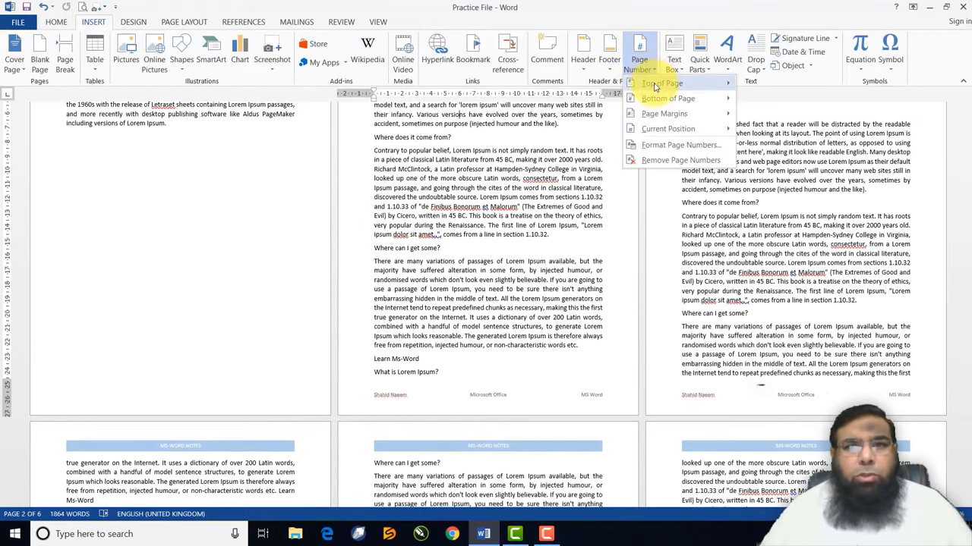
mouse_move(657, 90)
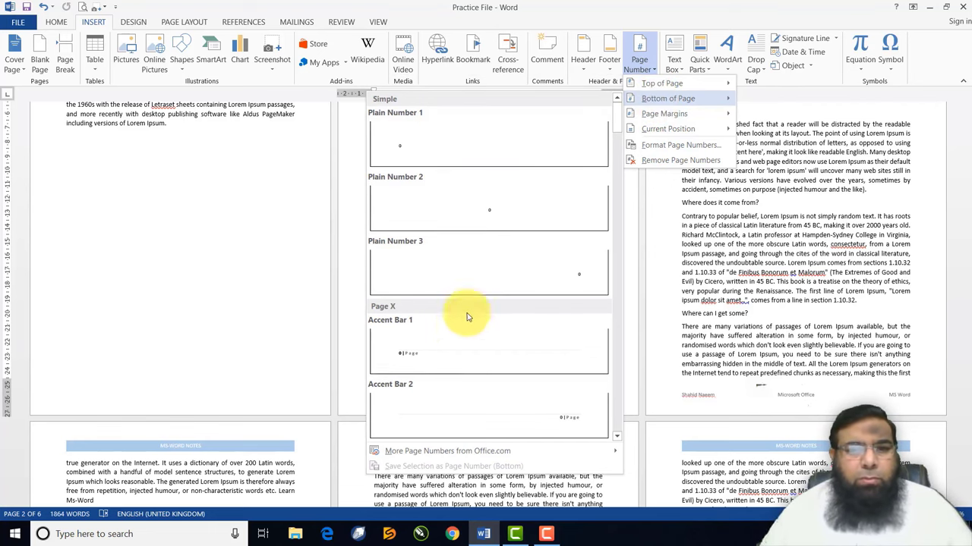
click(414, 355)
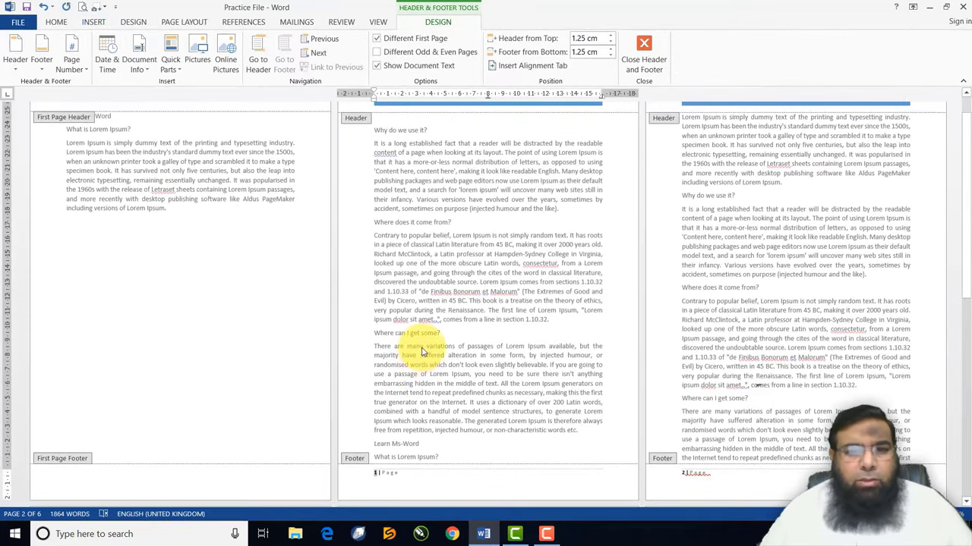
scroll(419, 353, down, 3)
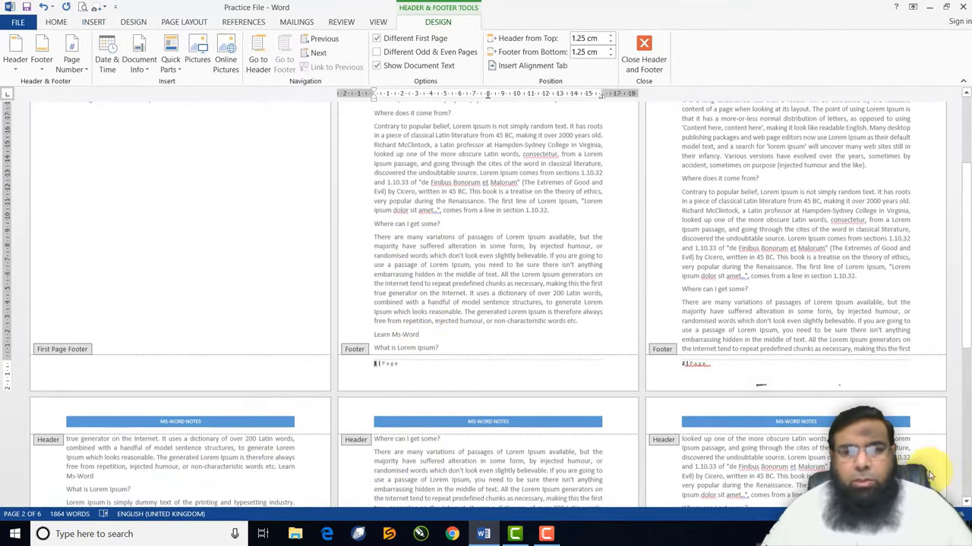
scroll(423, 350, up, 2)
scroll(759, 386, up, 3)
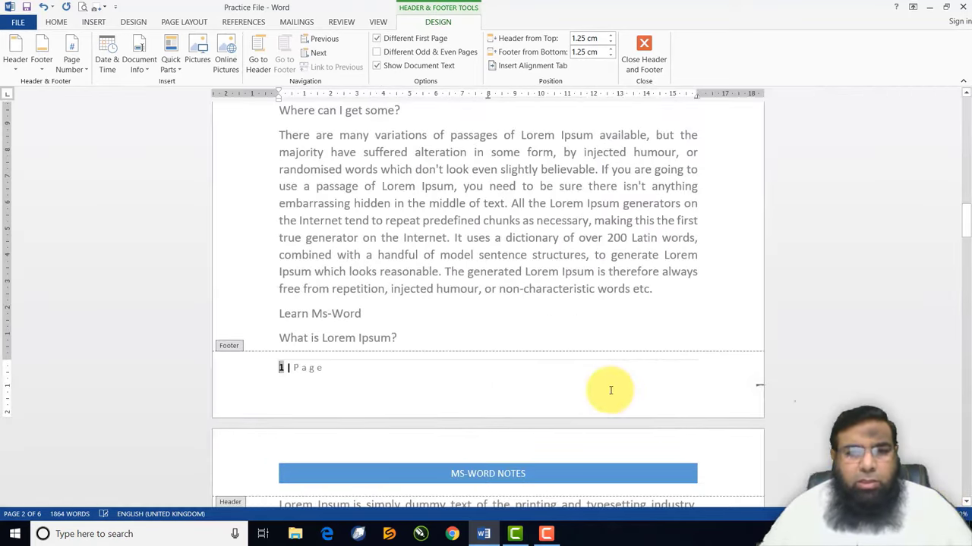
scroll(285, 379, down, 12)
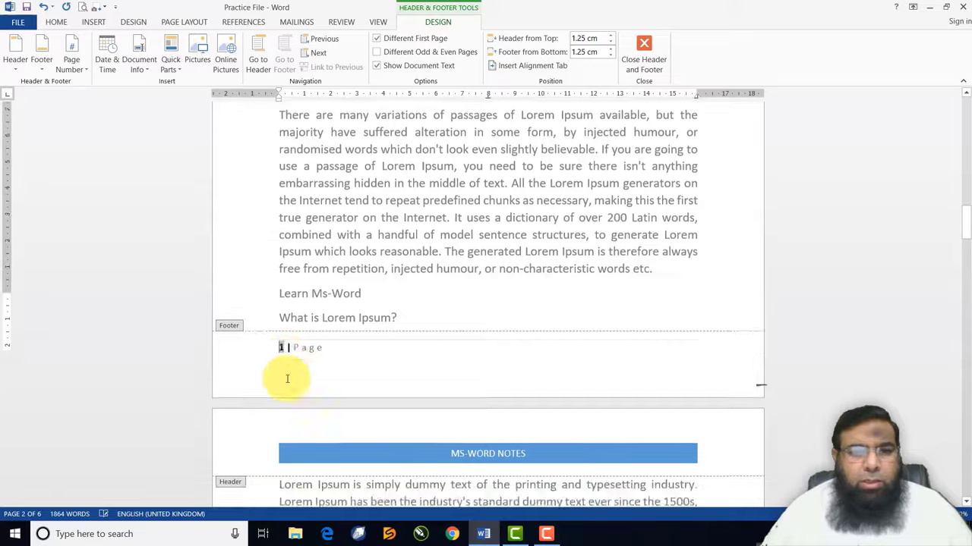
scroll(289, 380, down, 10)
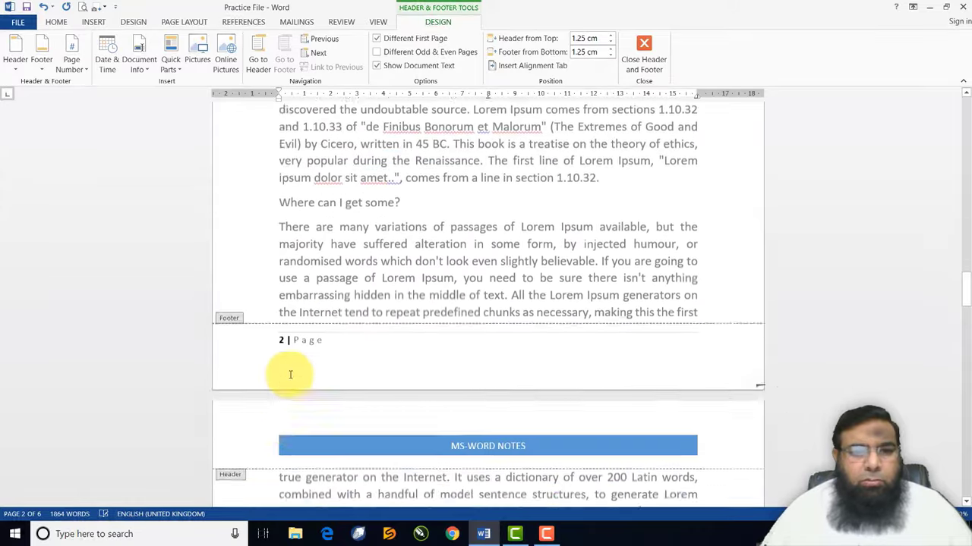
scroll(289, 380, down, 10)
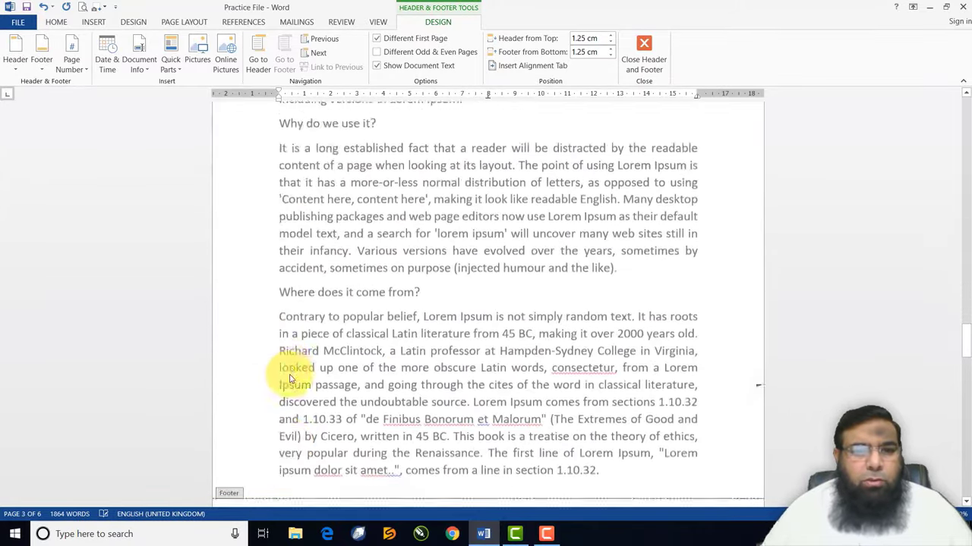
scroll(290, 376, down, 10)
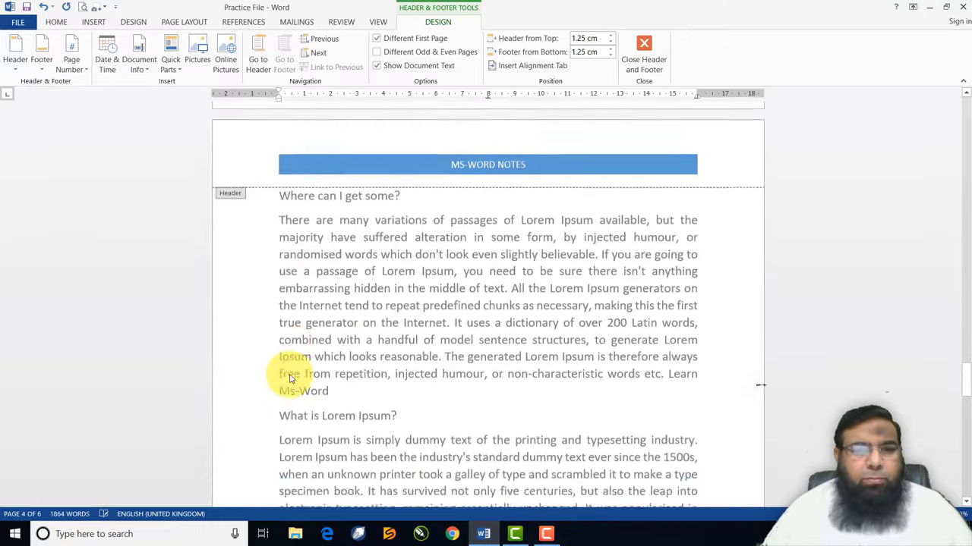
scroll(289, 378, down, 10)
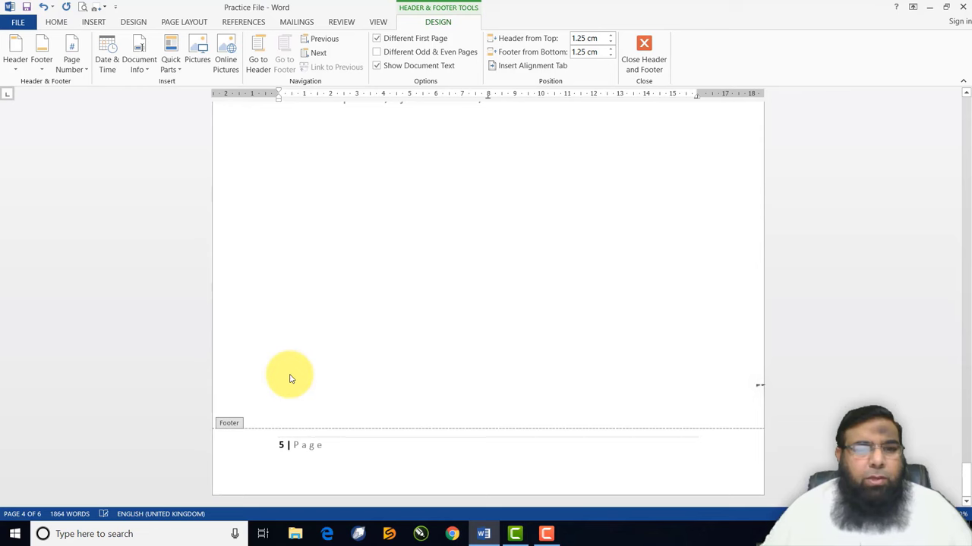
scroll(289, 378, up, 10)
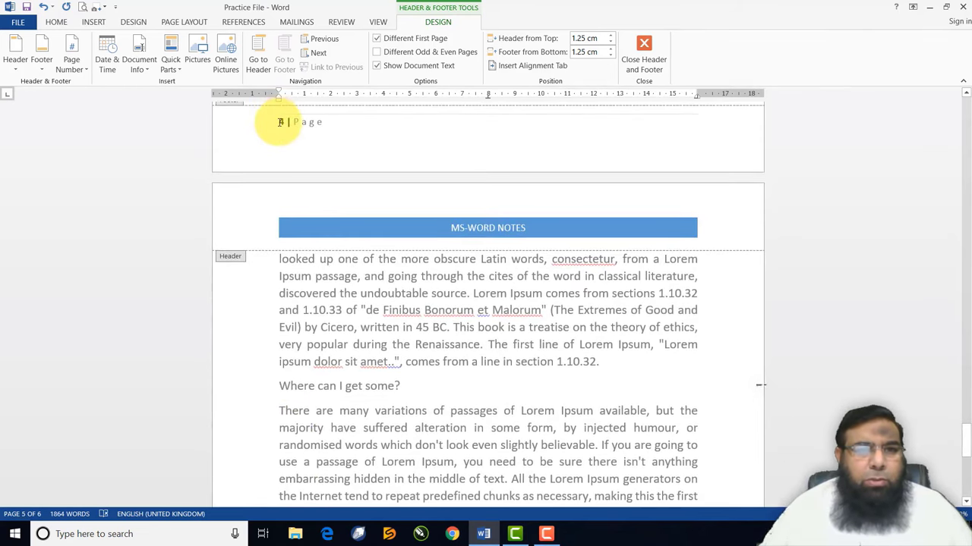
click(282, 119)
Format the footer's 'X | Page' number text bold, italic, red and 16 pt
triple_click(309, 125)
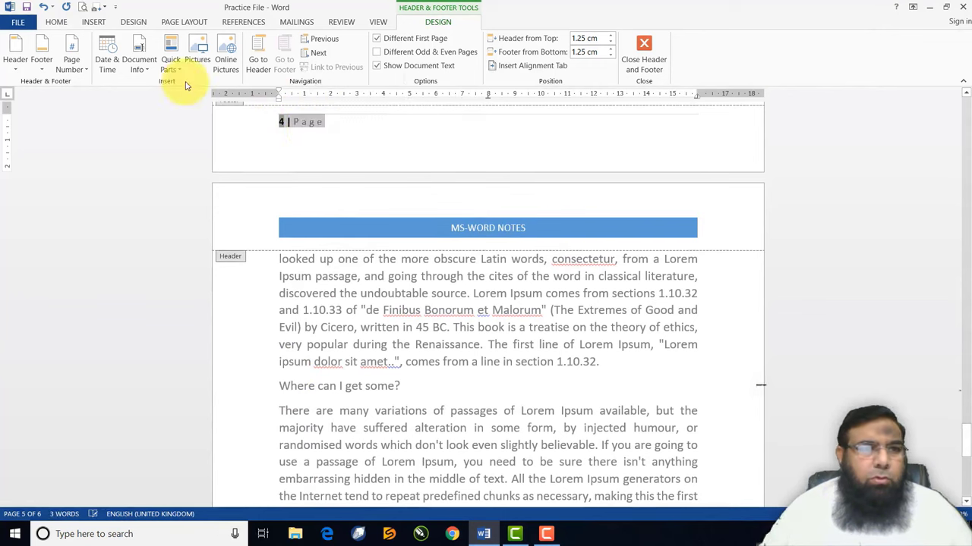
click(56, 21)
click(104, 62)
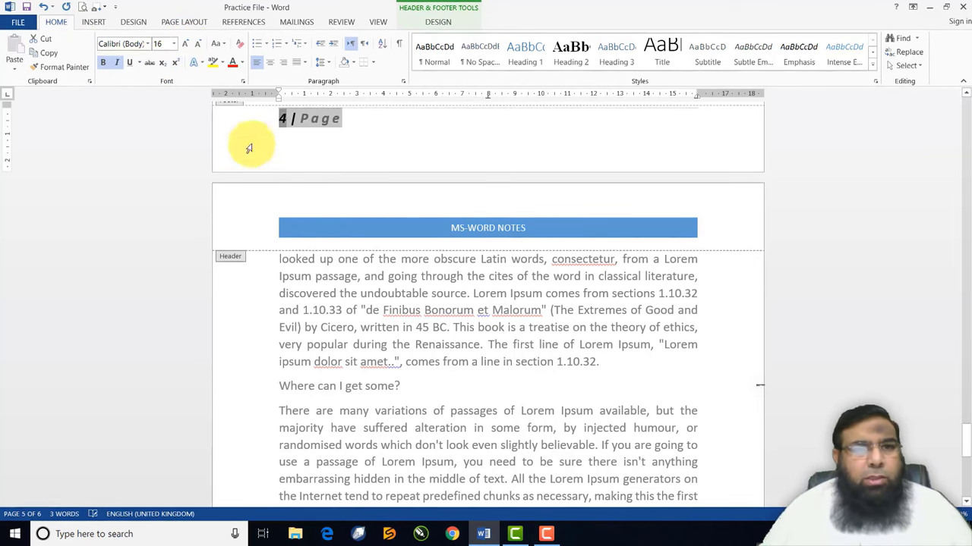
click(233, 64)
click(373, 223)
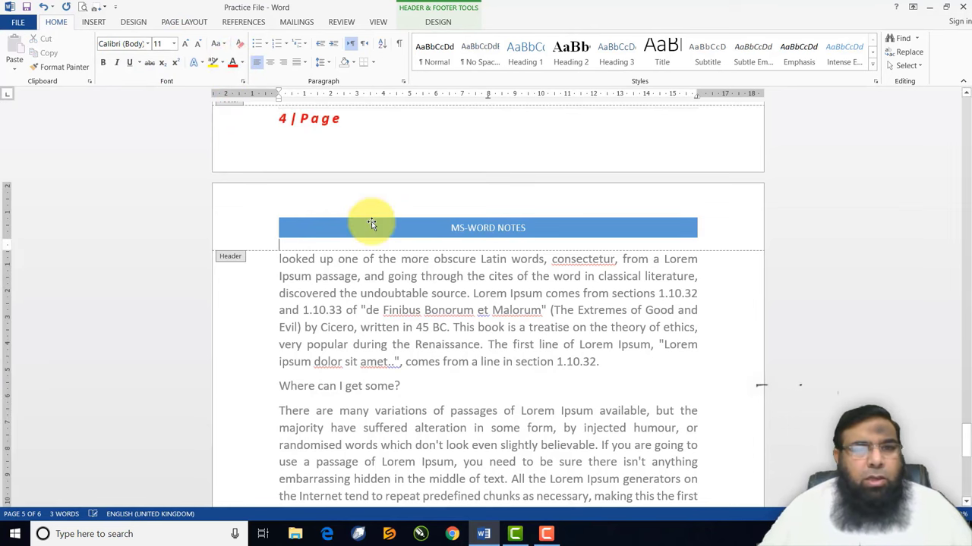
Check that footers '2 | Page' through '5 | Page' all show red bold italic numbers
scroll(373, 273, down, 10)
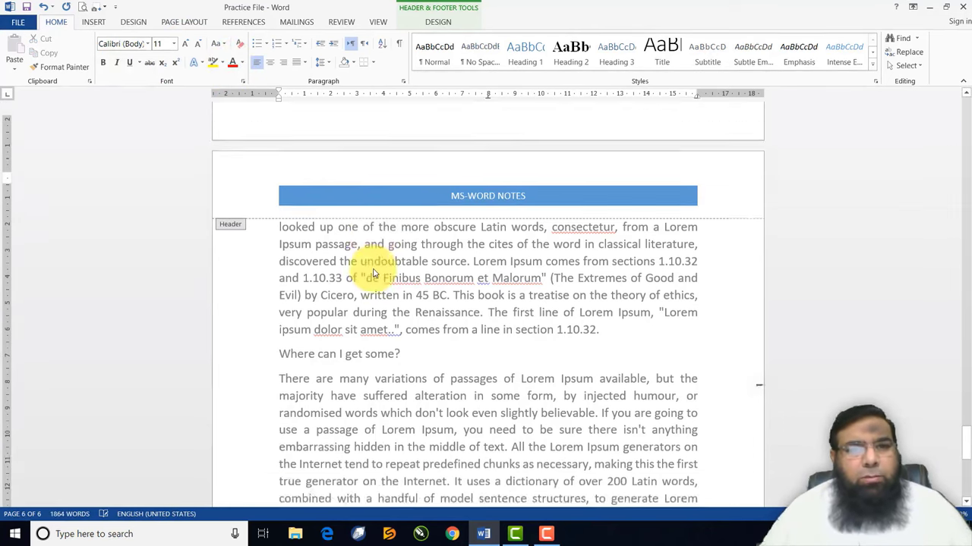
scroll(373, 272, down, 1)
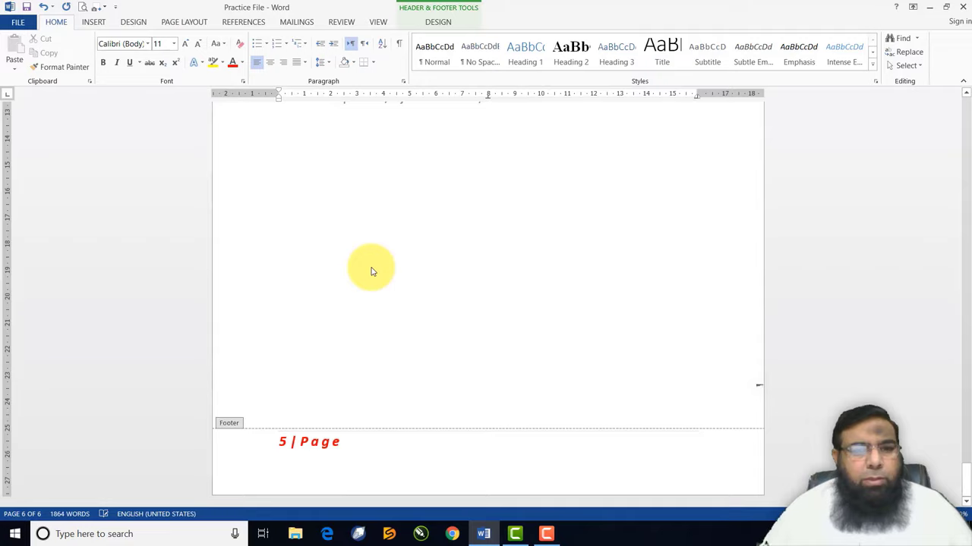
scroll(371, 272, up, 15)
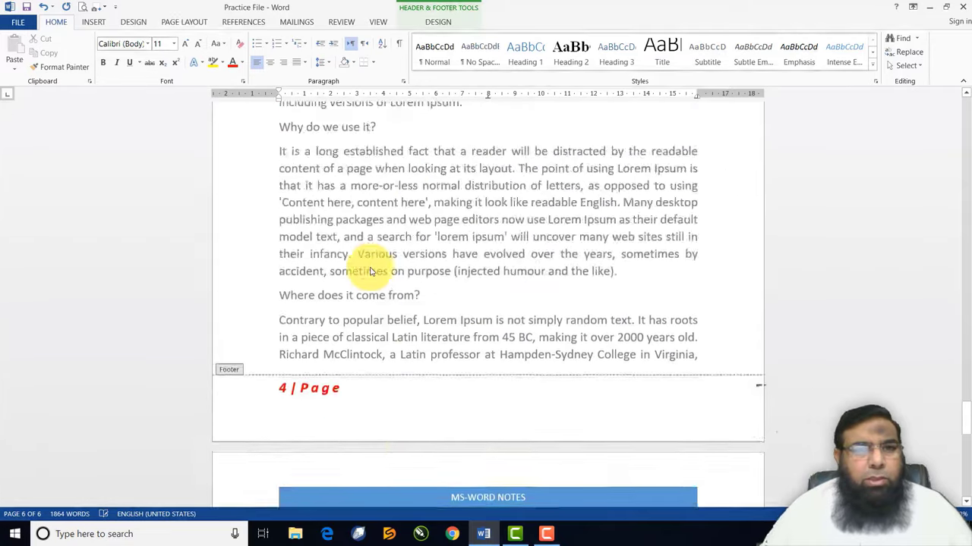
scroll(371, 272, up, 15)
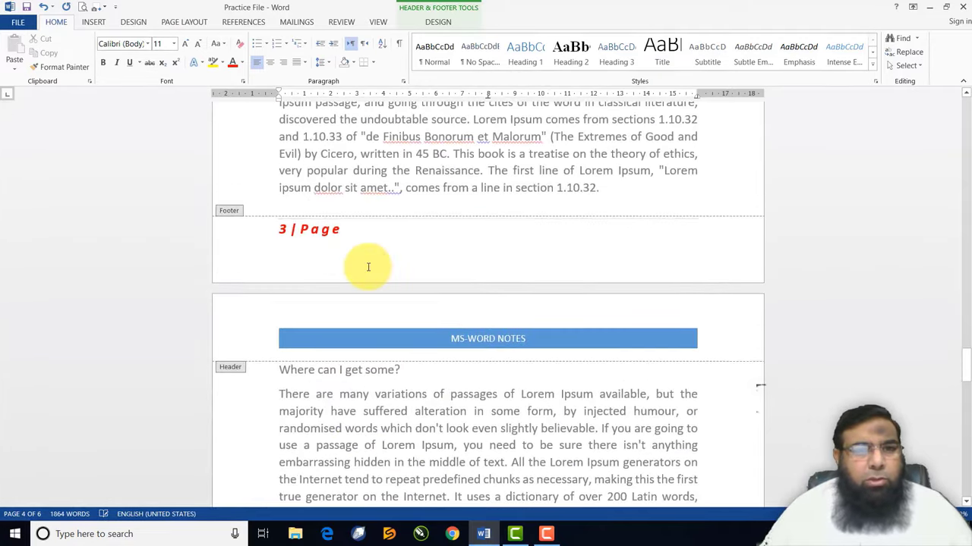
scroll(369, 271, up, 15)
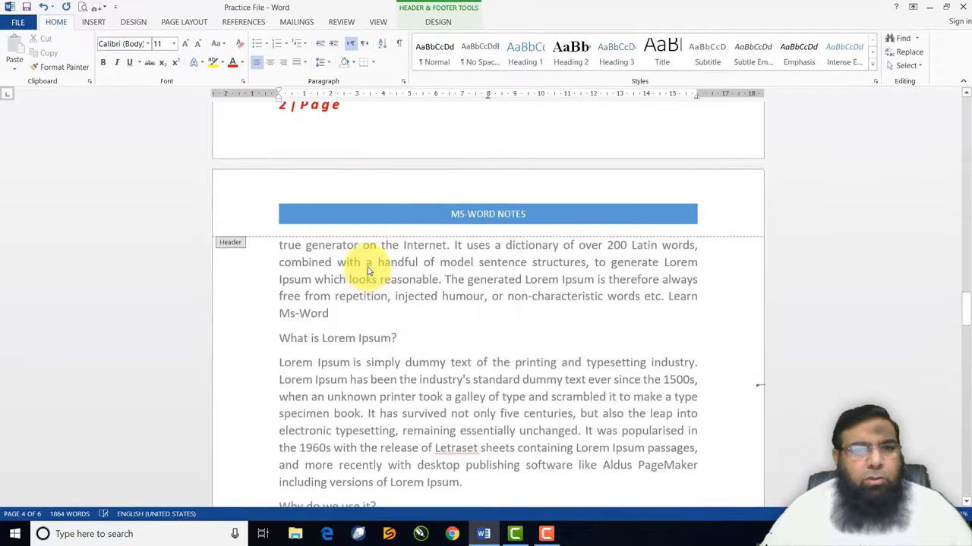
scroll(369, 271, up, 1)
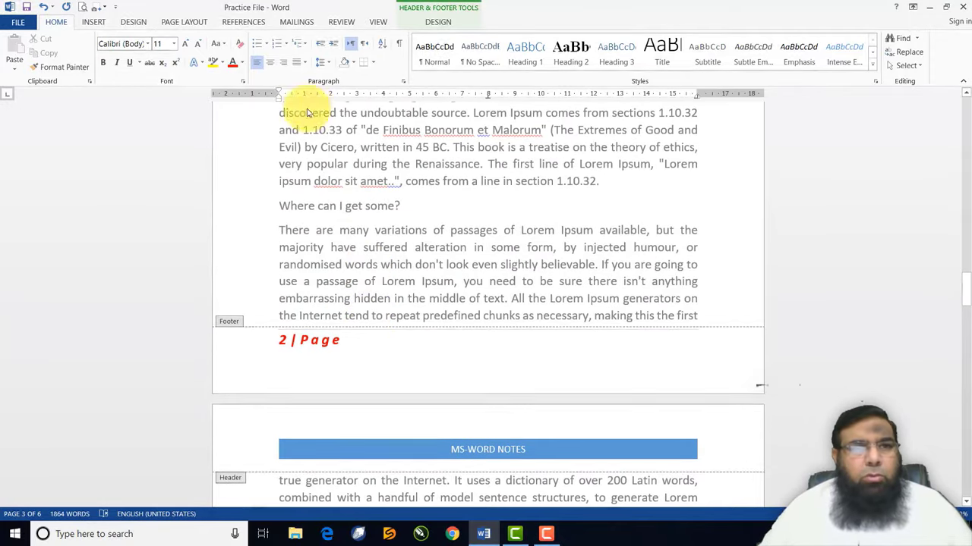
click(94, 23)
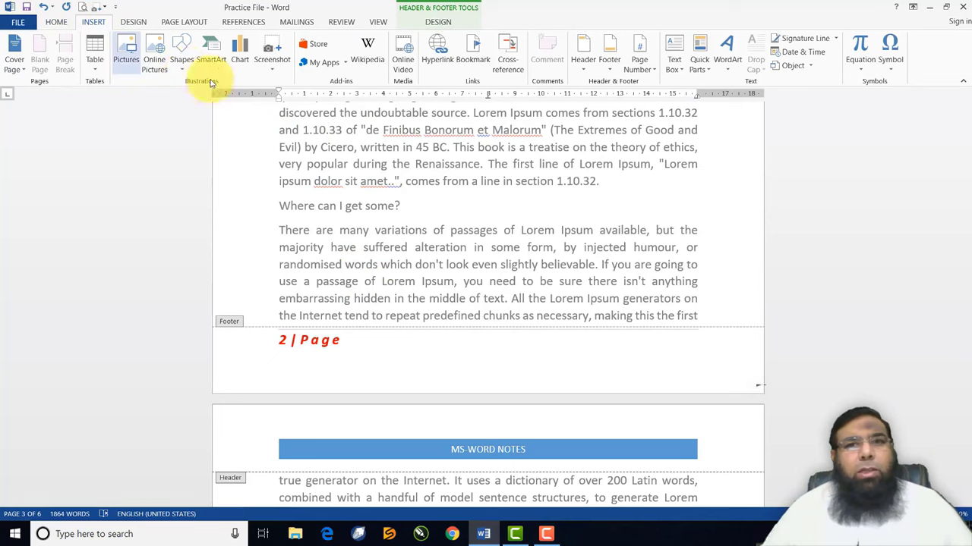
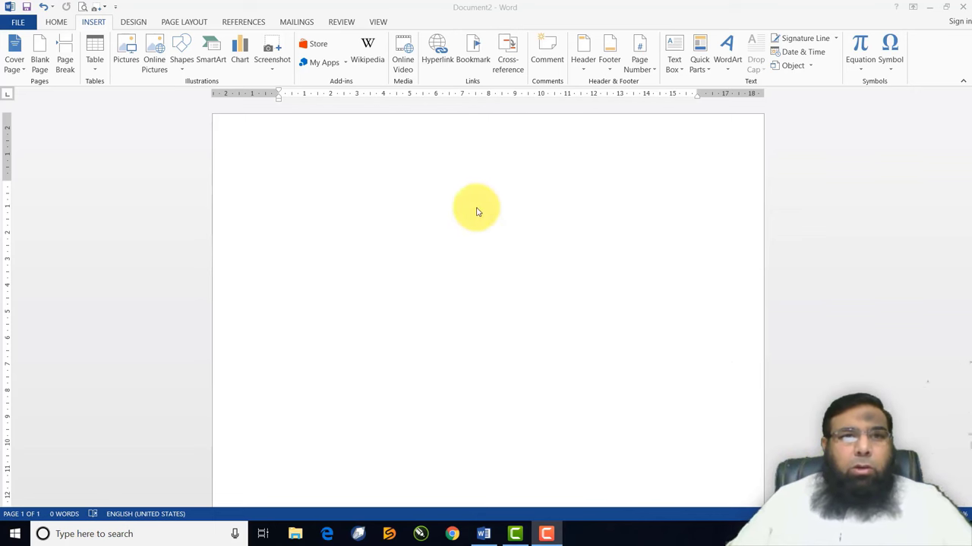
Insert an Austin Quote text box and replace its placeholder with the sample text 'lksdjflj'
click(94, 22)
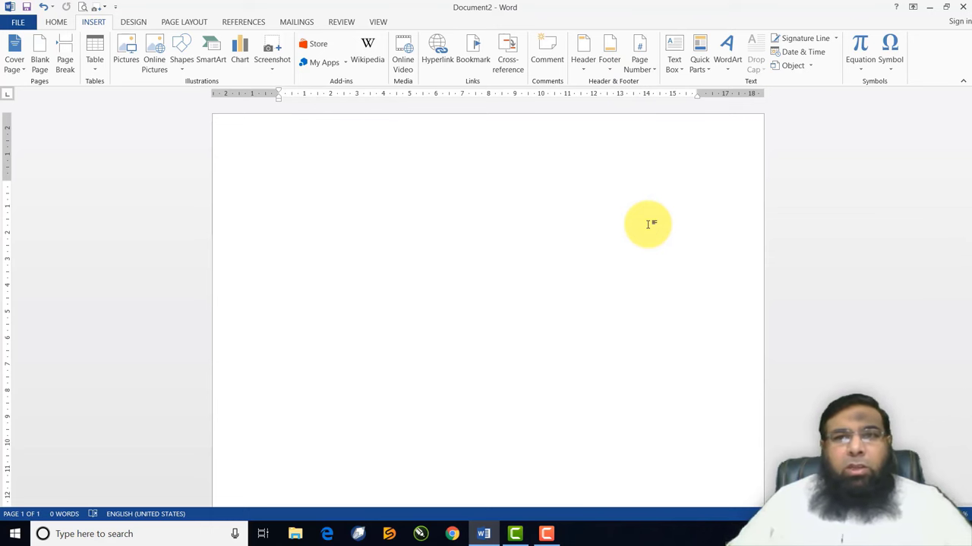
click(678, 69)
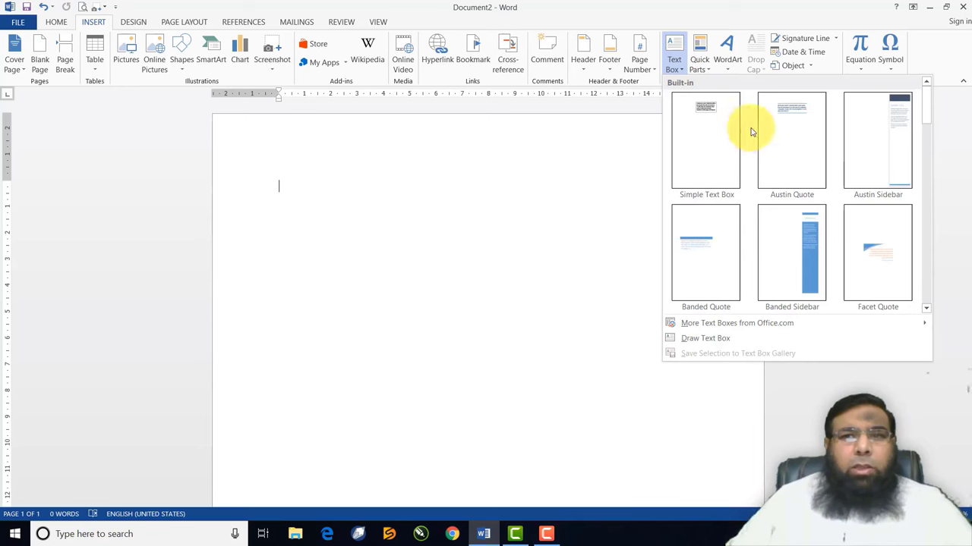
click(796, 117)
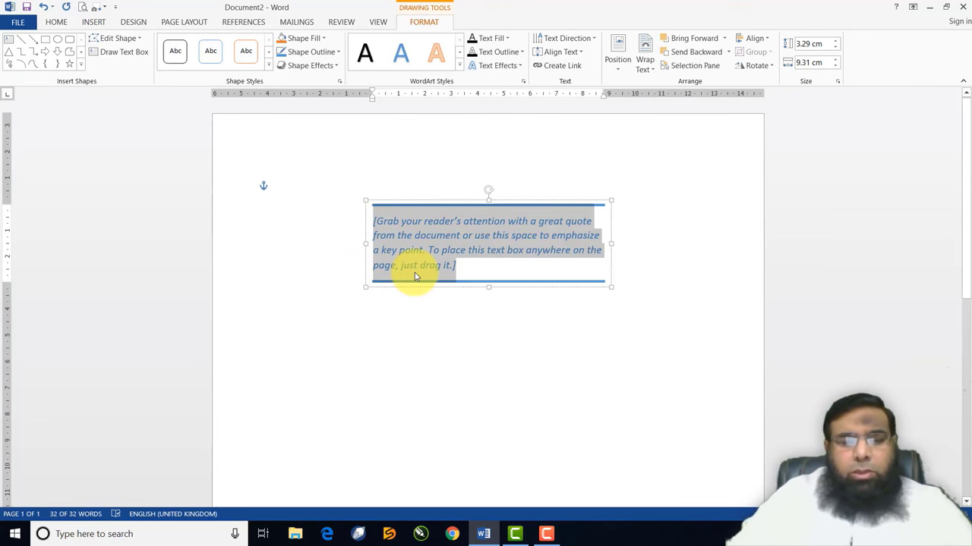
text(lksdjflj)
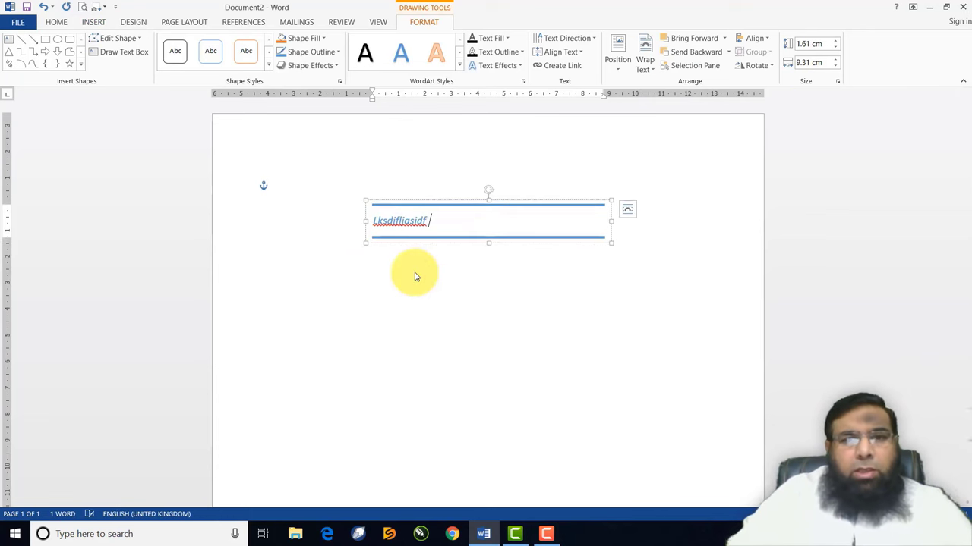
click(262, 332)
double_click(295, 350)
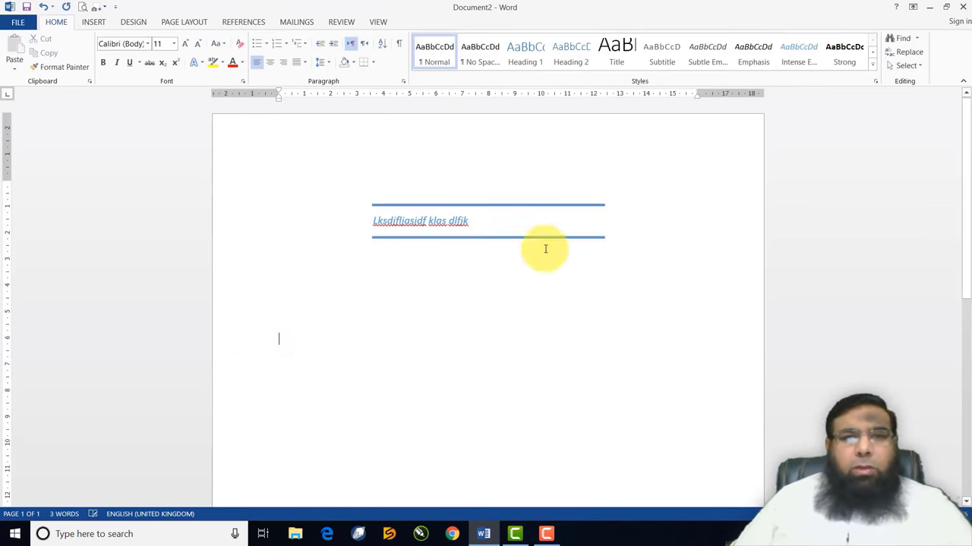
Add a Banded Sidebar text box with placeholder text down the page's right side
click(94, 21)
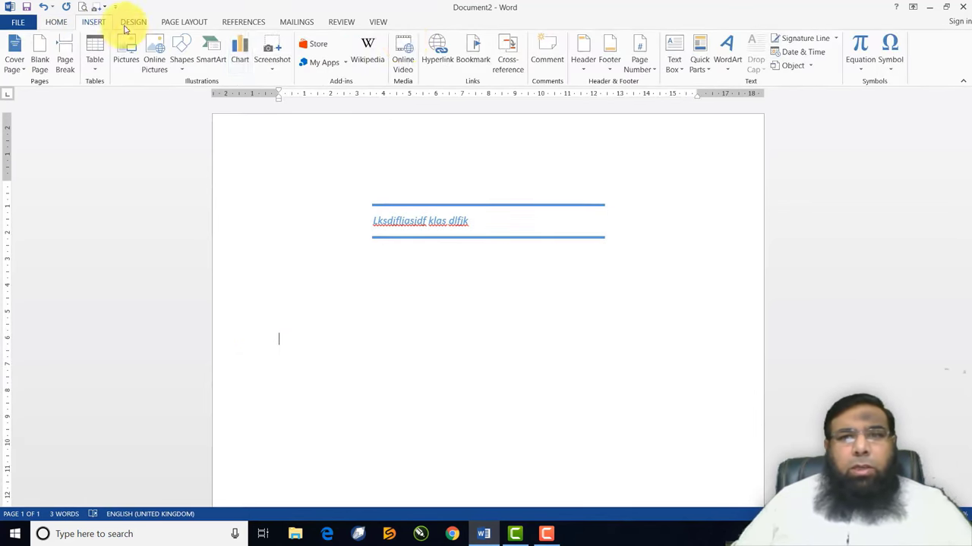
click(673, 64)
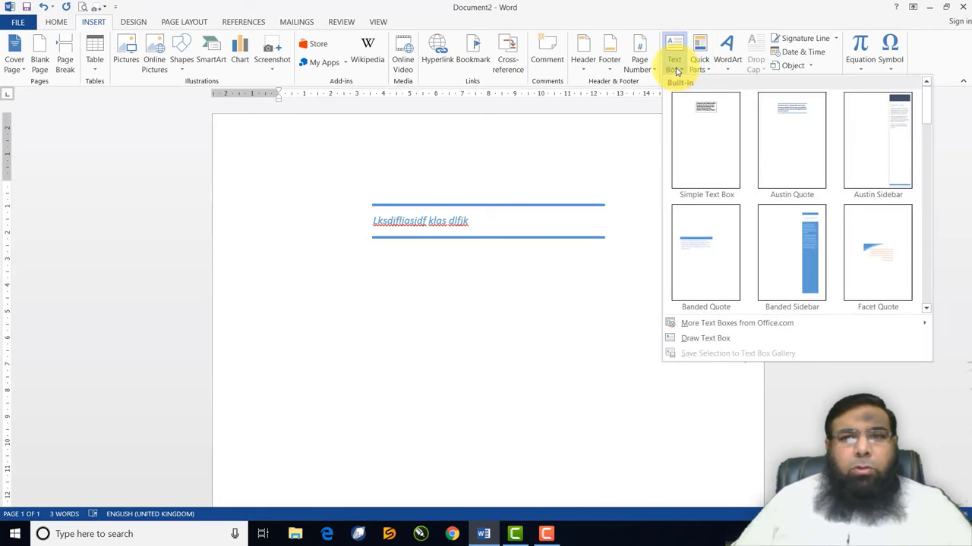
click(799, 261)
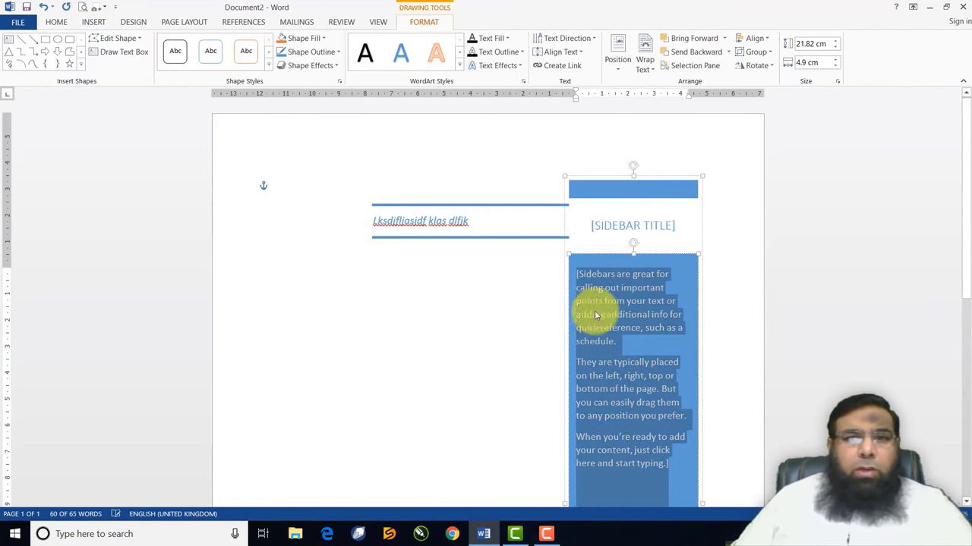
click(559, 316)
scroll(560, 315, down, 5)
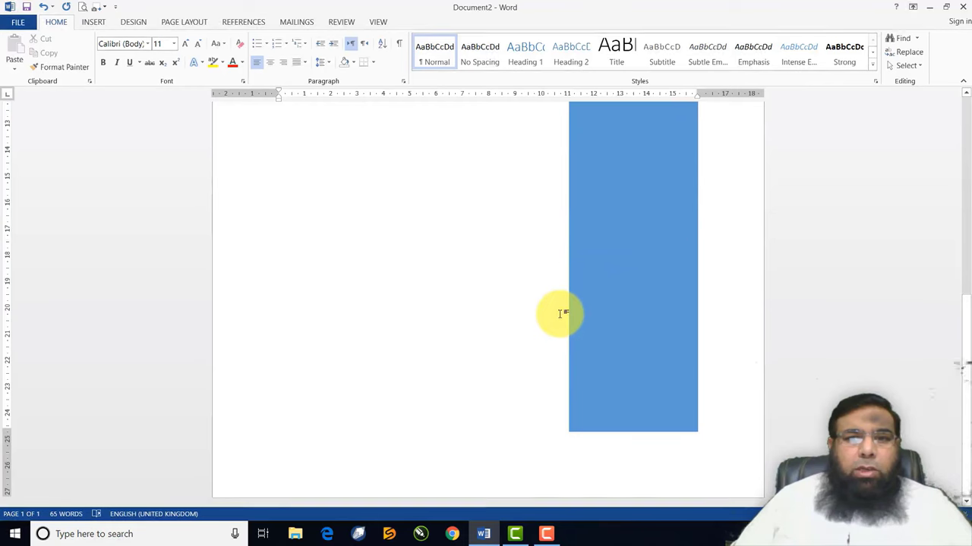
scroll(560, 314, up, 4)
click(629, 252)
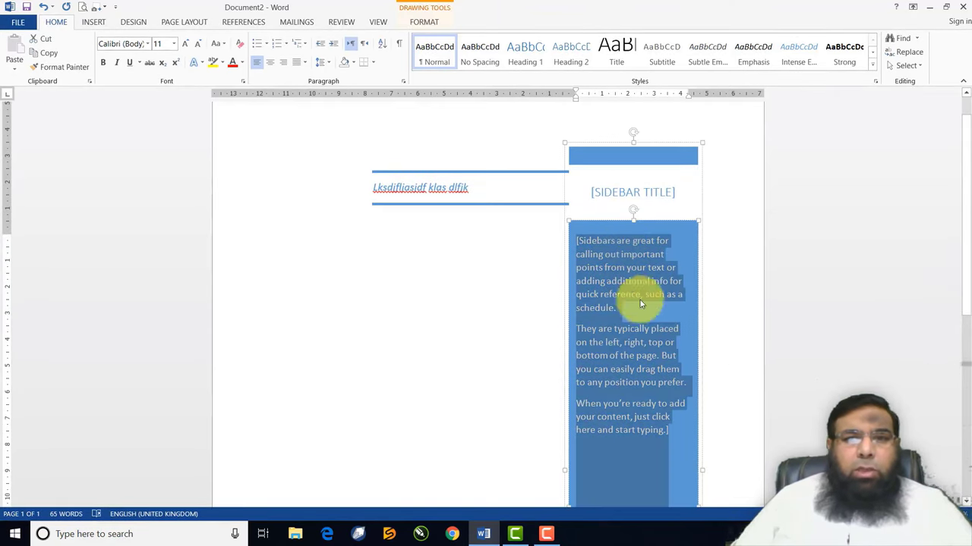
click(494, 292)
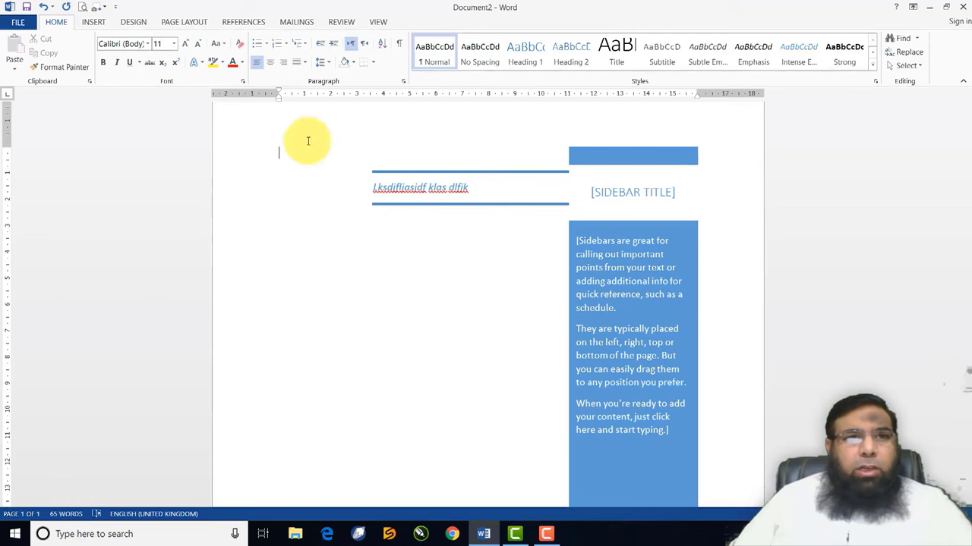
click(94, 22)
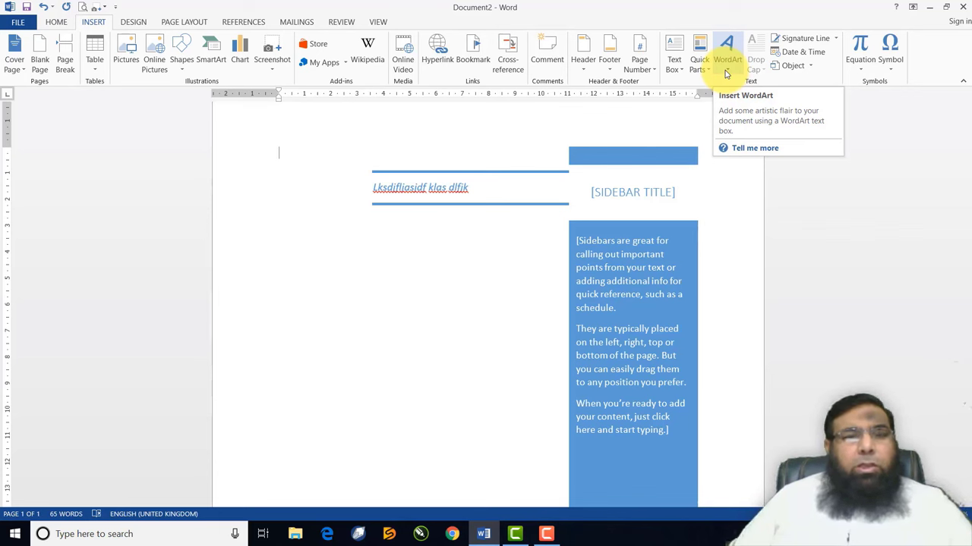
Insert a gold-outline WordArt, replace its placeholder with the author's full name, and place it below the quote
click(726, 68)
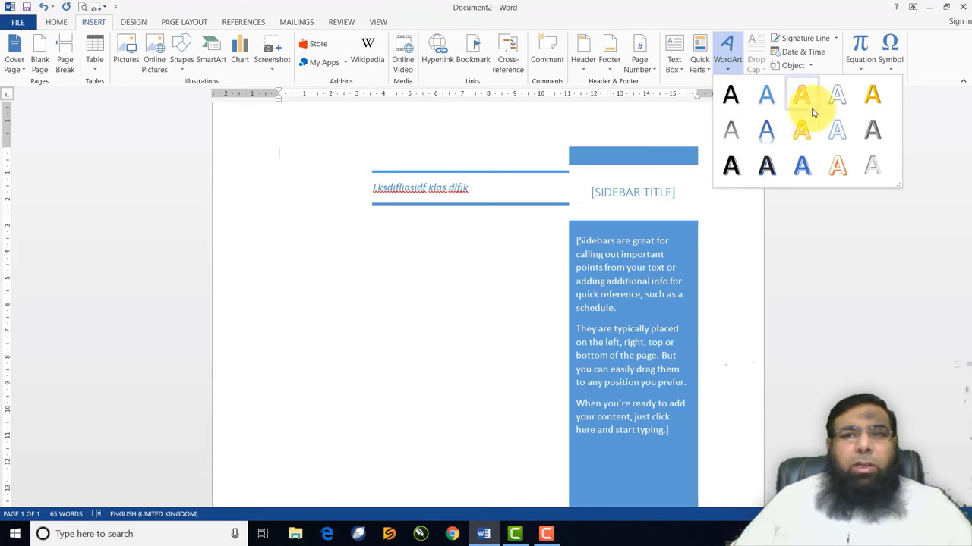
click(835, 169)
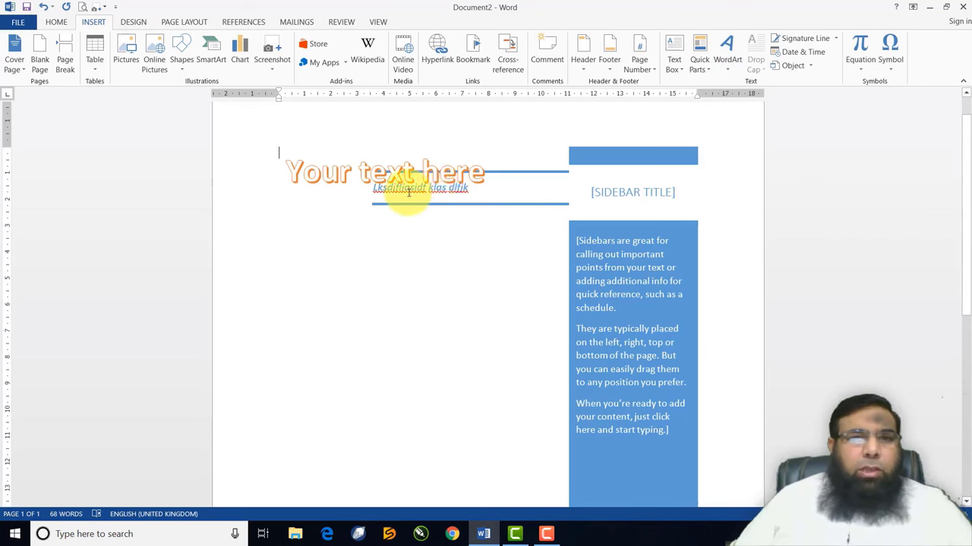
click(480, 173)
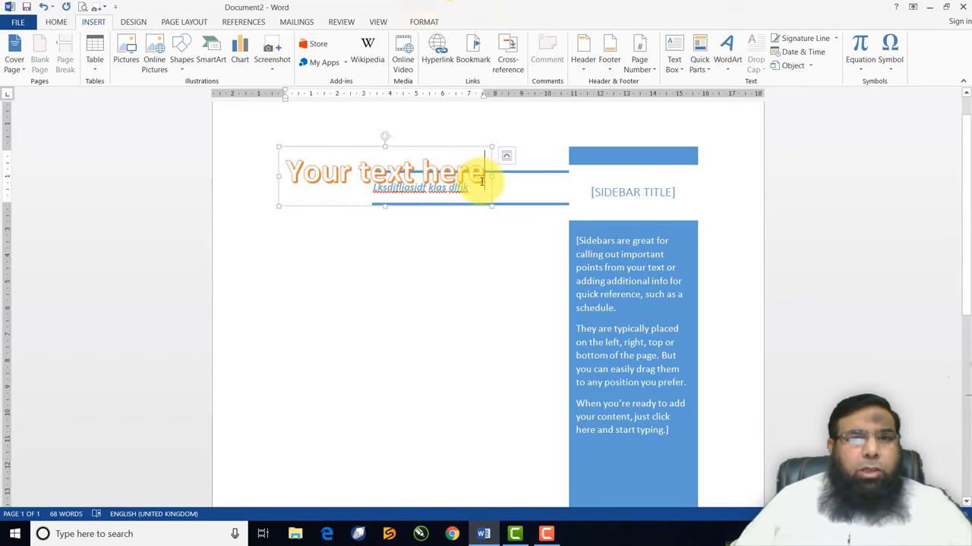
key(BackSpace)
key(BackSpace)
key(BackSpace)
key(BackSpace)
key(BackSpace)
key(BackSpace)
key(BackSpace)
key(BackSpace)
key(BackSpace)
key(BackSpace)
key(BackSpace)
key(BackSpace)
key(BackSpace)
key(BackSpace)
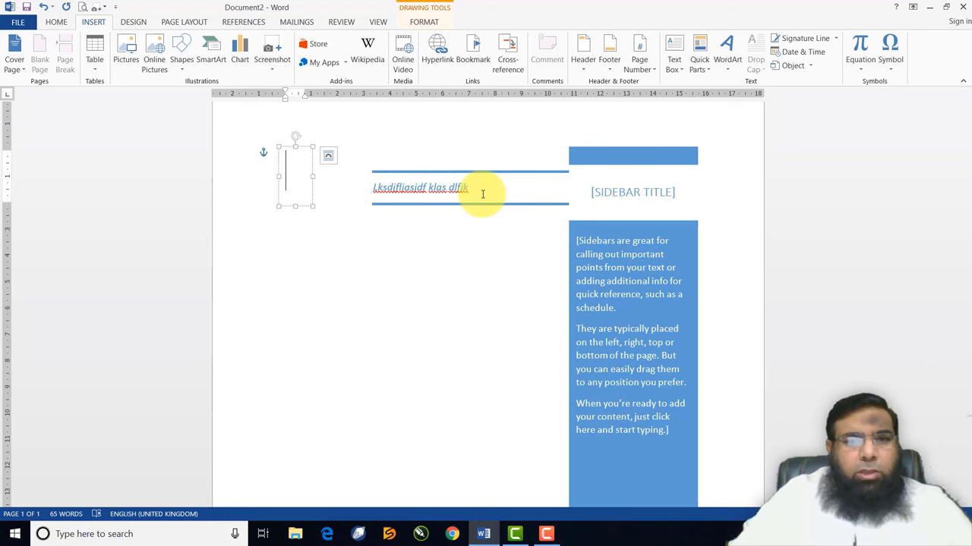
text(SHAHID A)
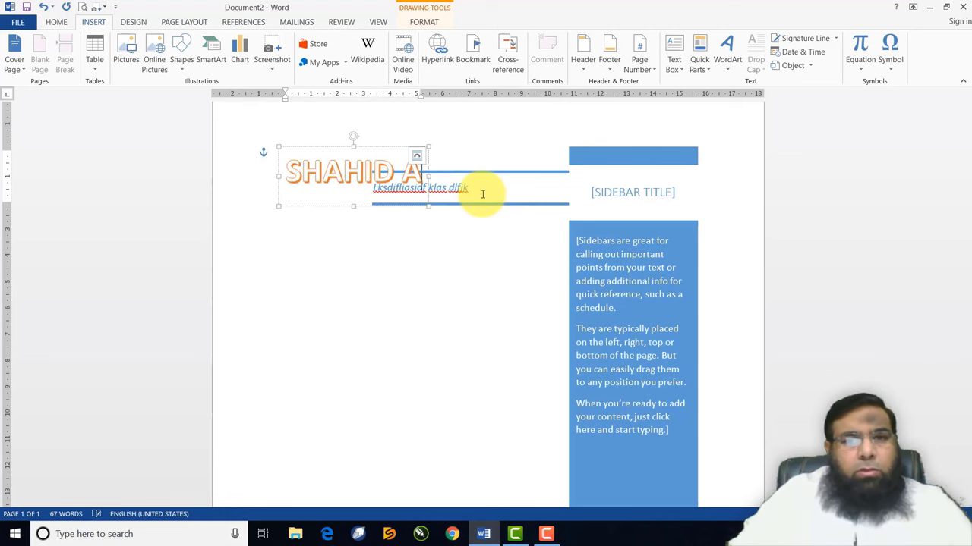
key(BackSpace)
text(NAEEM)
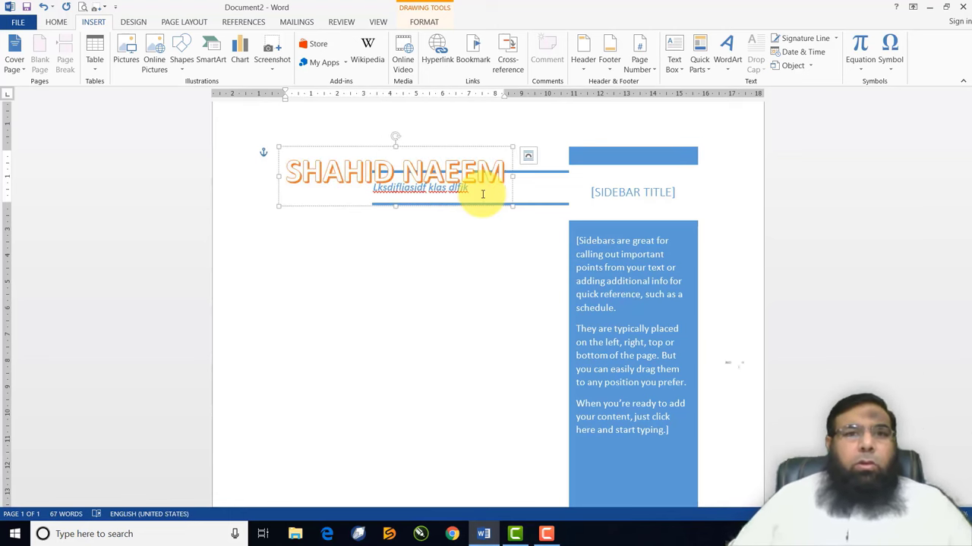
drag(370, 149, 388, 220)
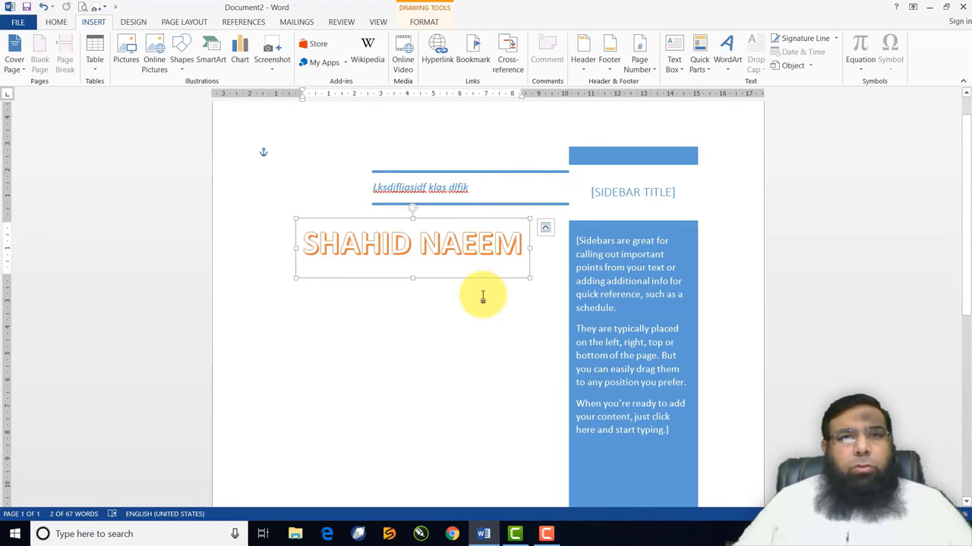
Try gold and blue WordArt styles on the name, settling on the orange fill style
click(429, 25)
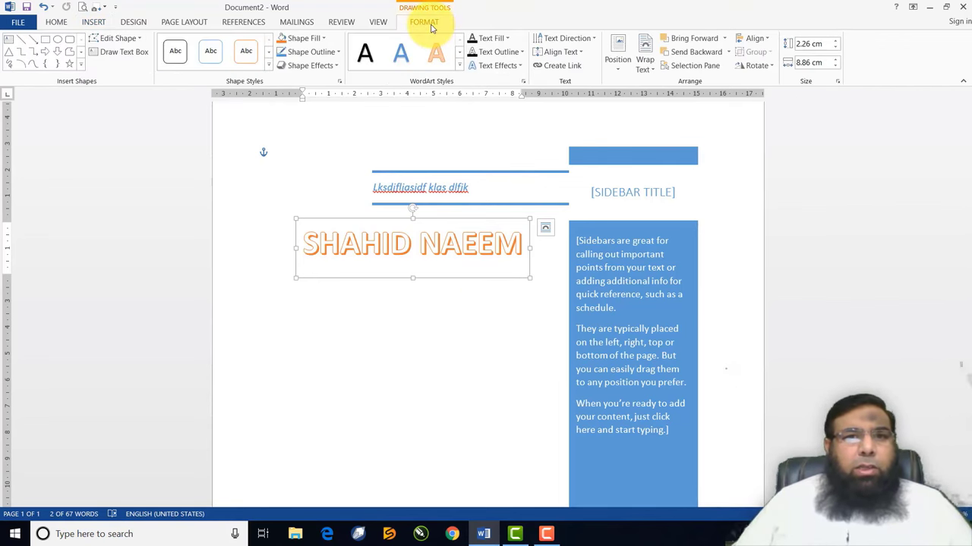
click(459, 65)
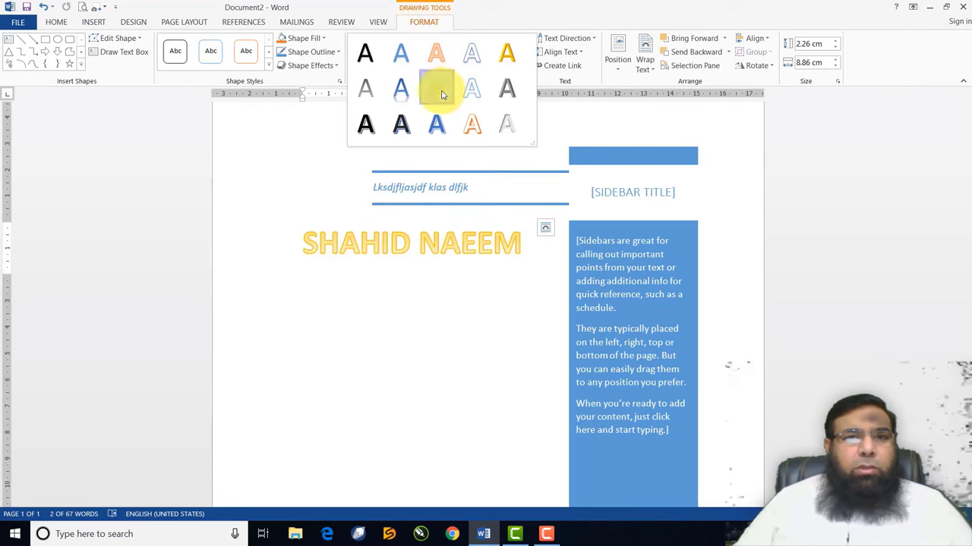
click(443, 94)
click(460, 67)
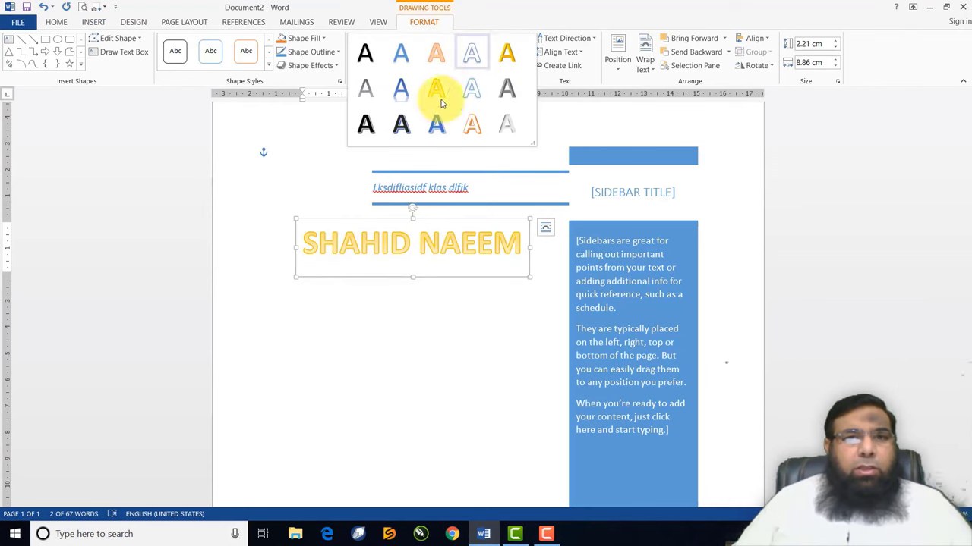
click(437, 124)
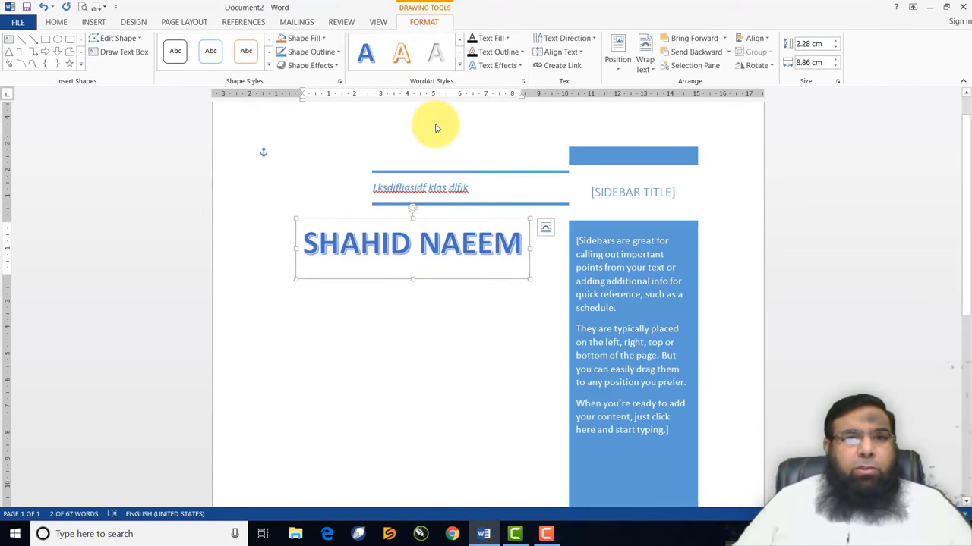
click(459, 65)
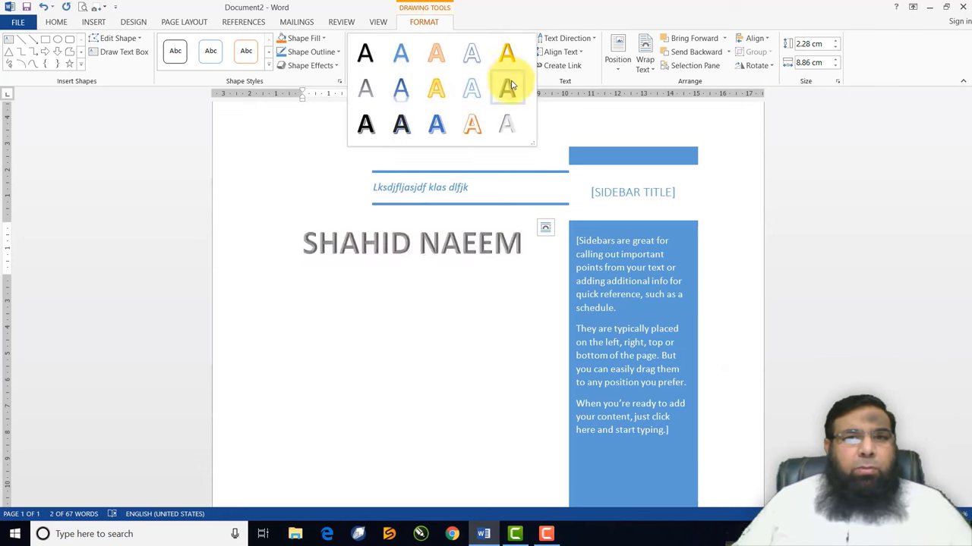
key(Escape)
click(438, 54)
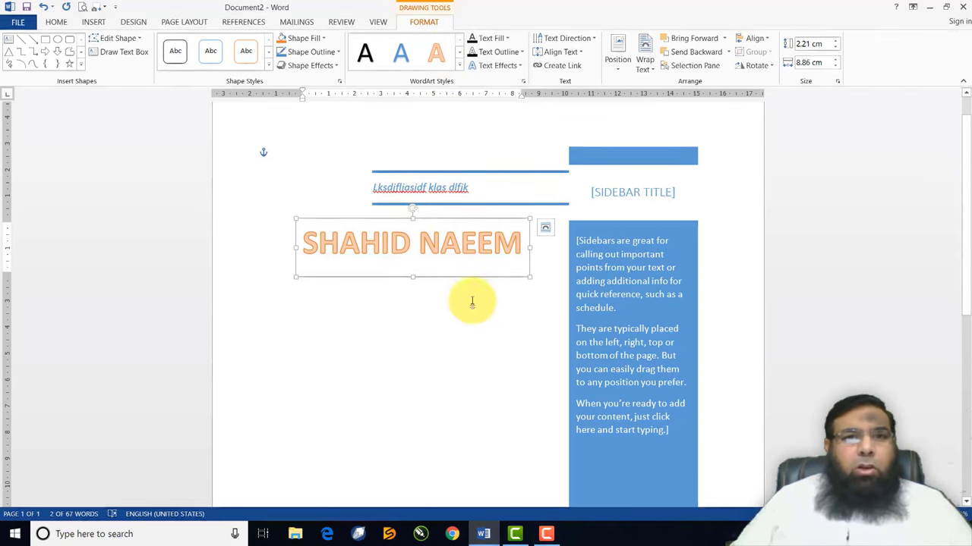
click(459, 66)
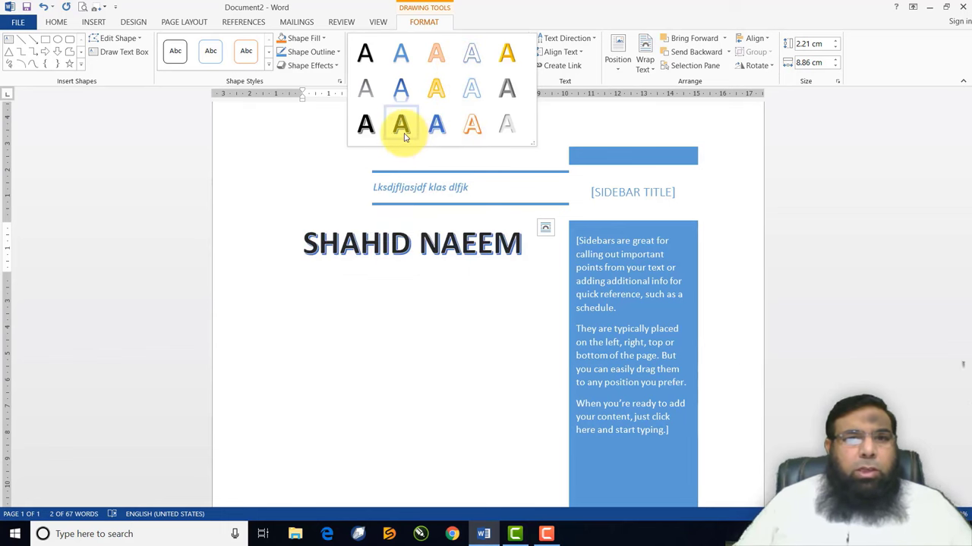
Give the WordArt box a light blue gradient shape fill, then select its text
click(324, 41)
click(324, 40)
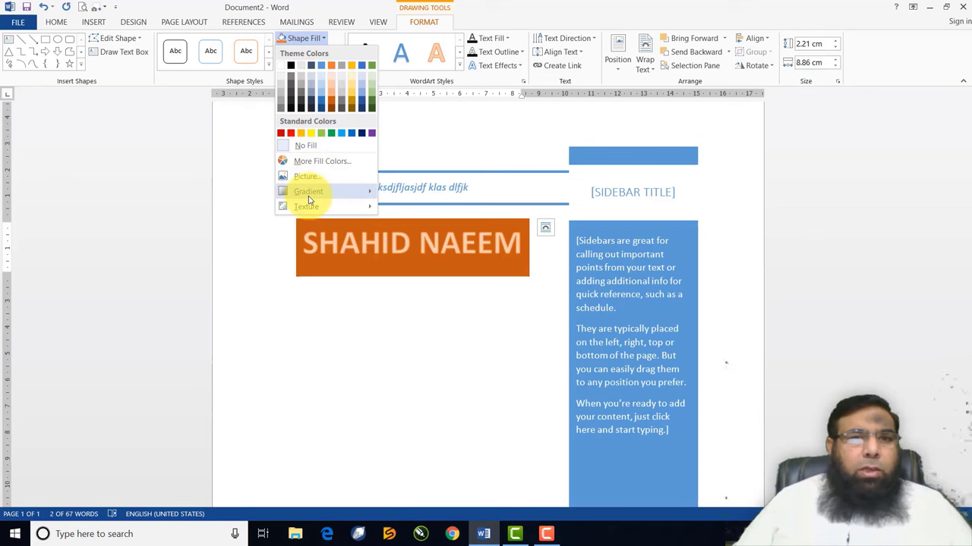
mouse_move(309, 199)
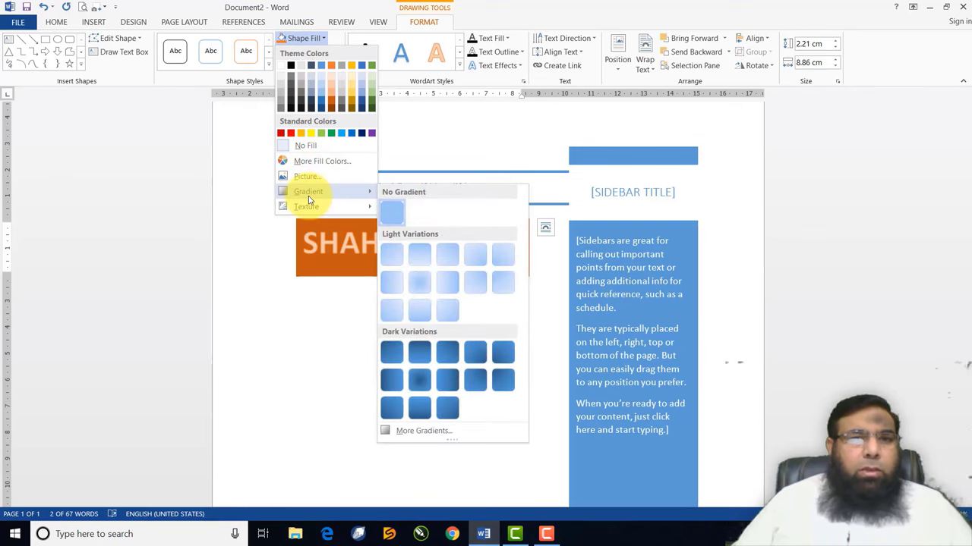
click(429, 267)
click(369, 307)
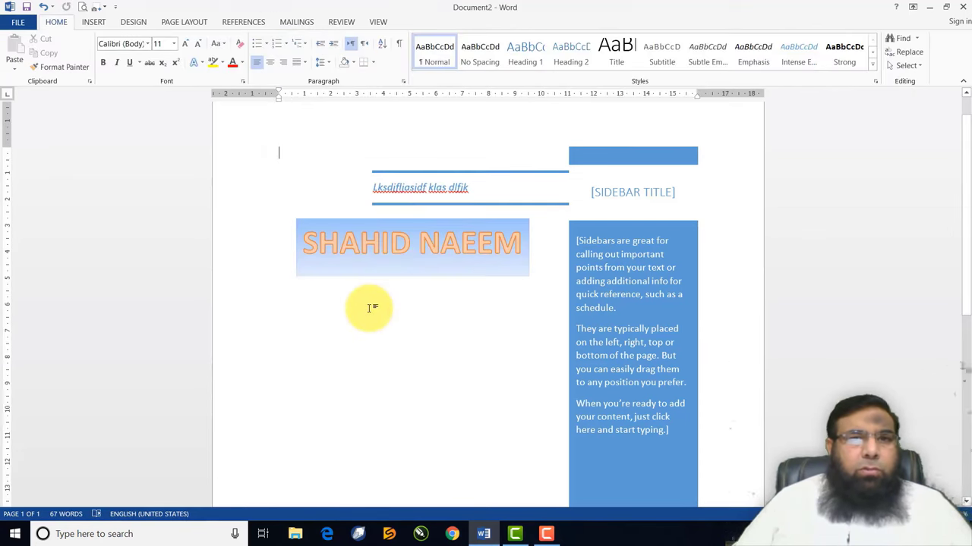
click(366, 251)
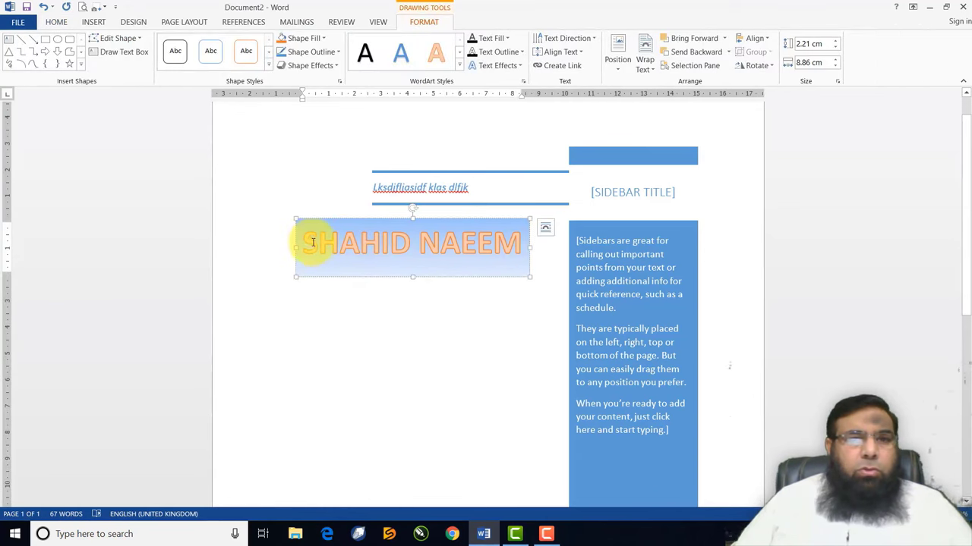
drag(312, 242, 494, 243)
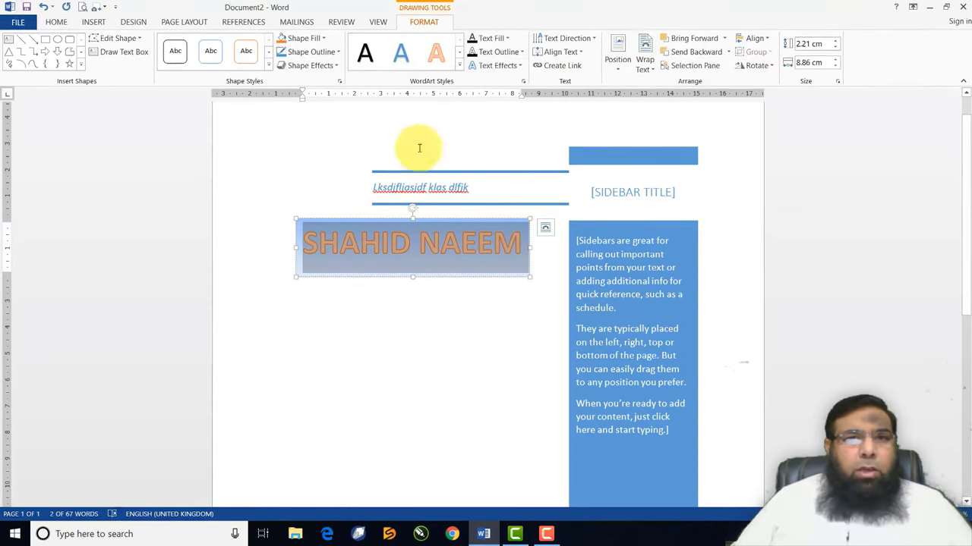
Fill the WordArt letters with orange
click(507, 38)
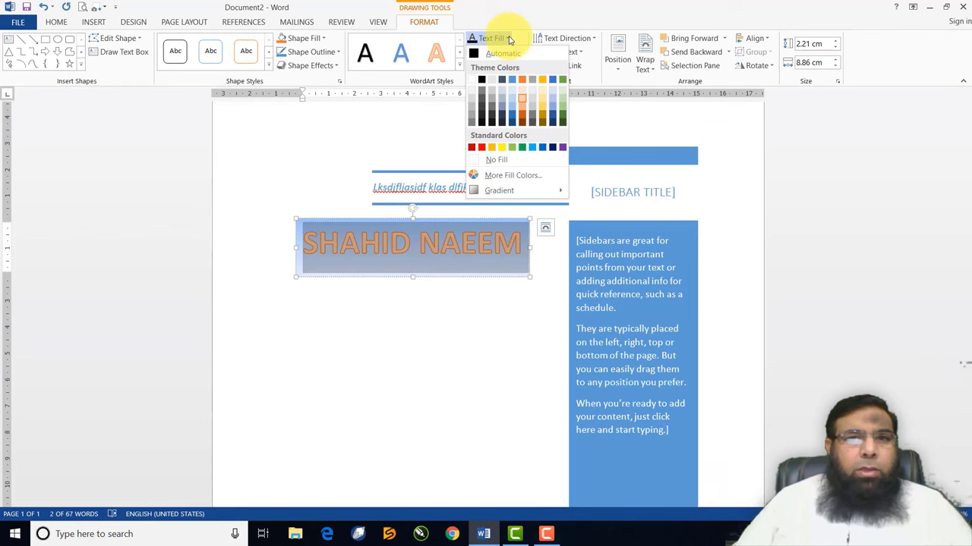
click(492, 149)
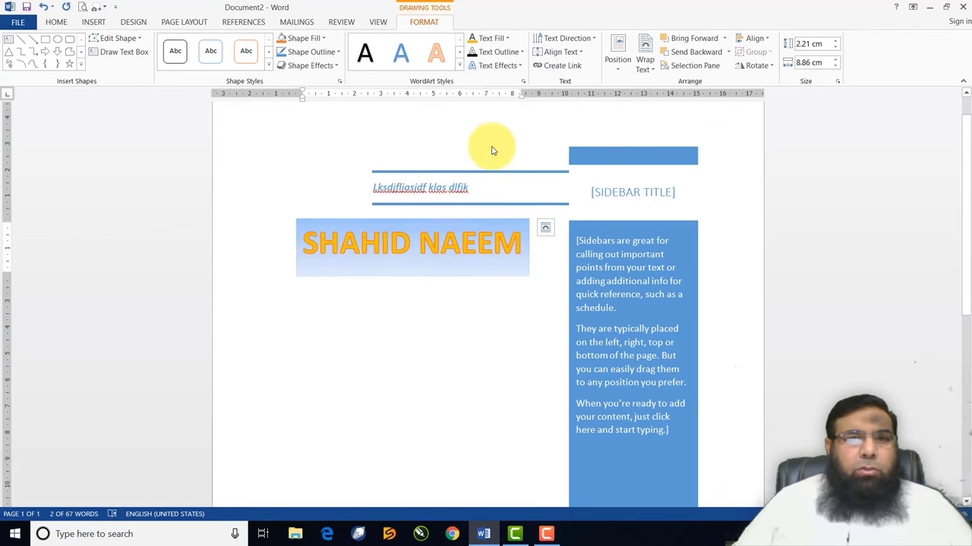
click(425, 332)
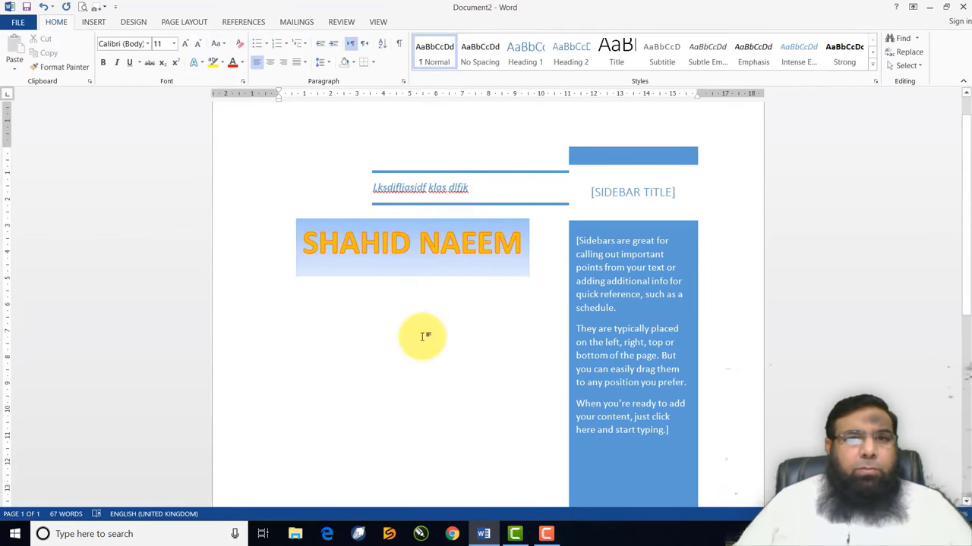
Select all the WordArt text and give its letters an orange outline
click(381, 243)
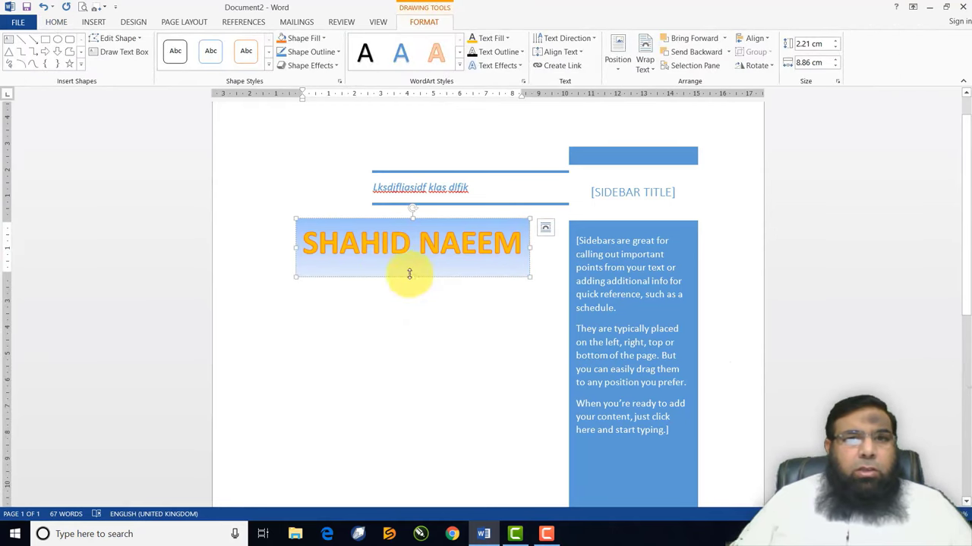
click(308, 242)
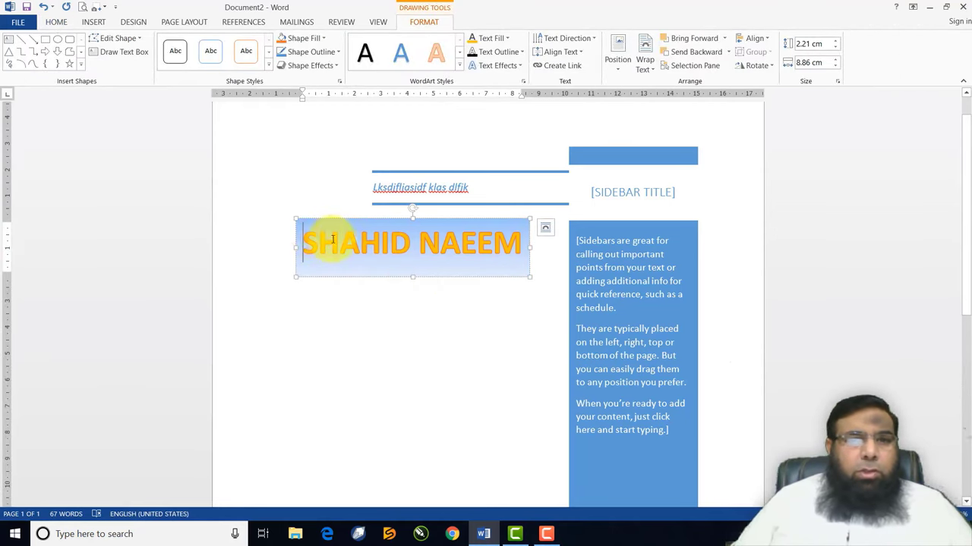
drag(332, 240, 527, 242)
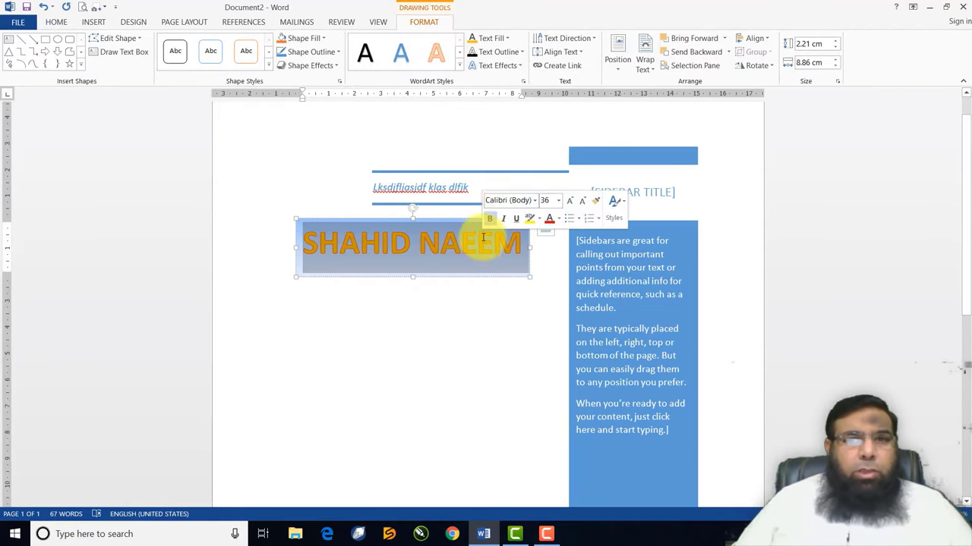
click(522, 53)
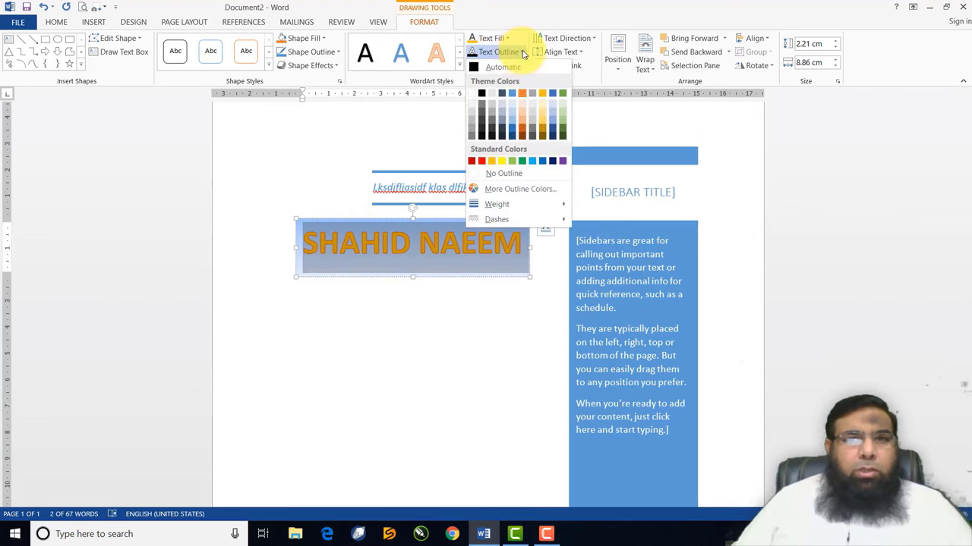
click(481, 162)
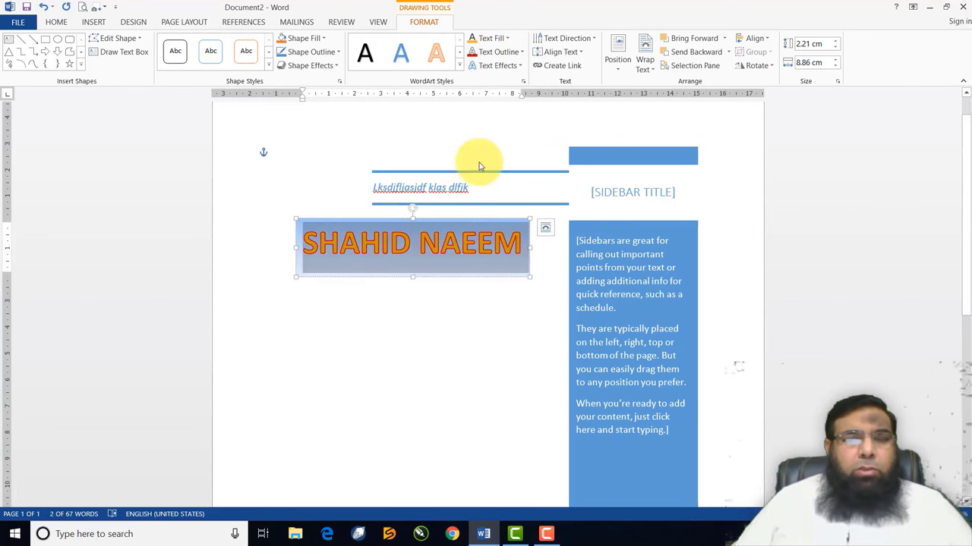
click(520, 67)
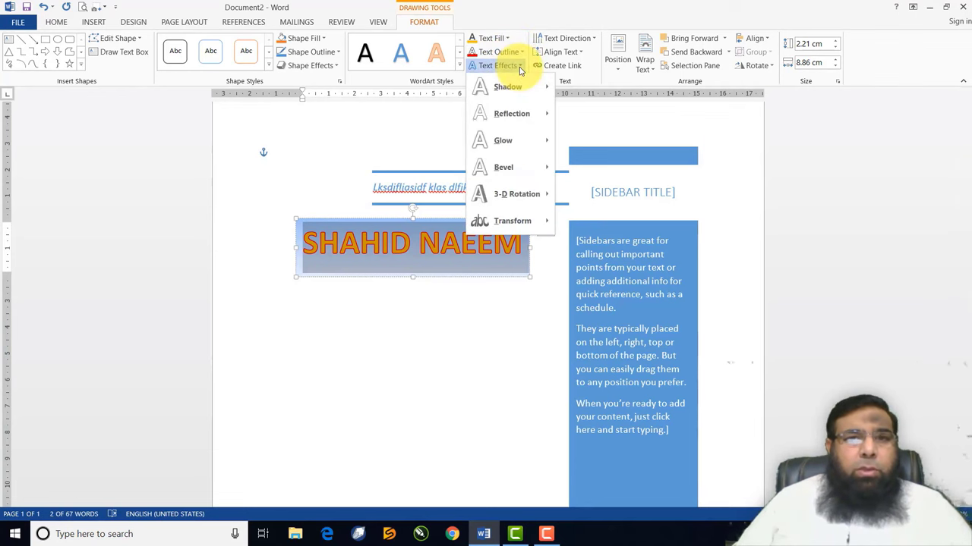
mouse_move(516, 142)
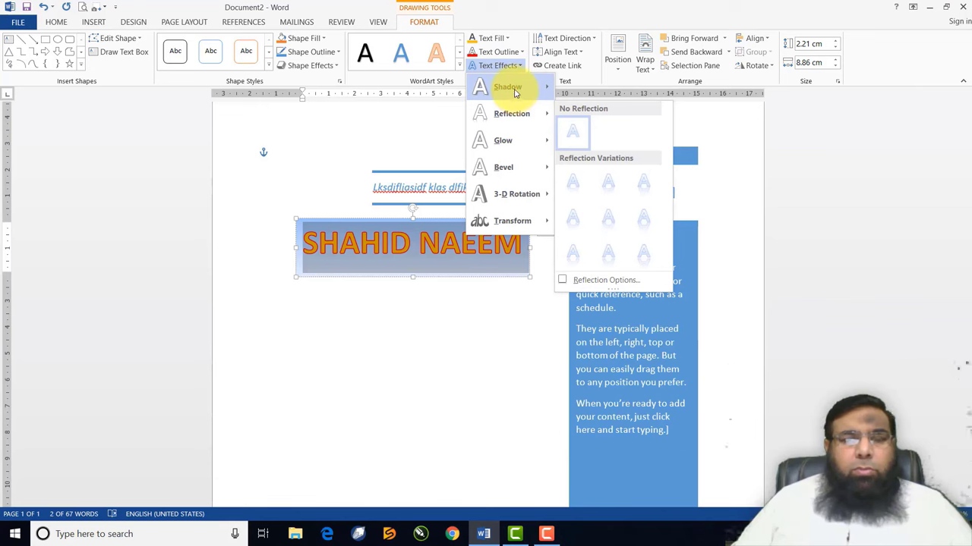
mouse_move(514, 91)
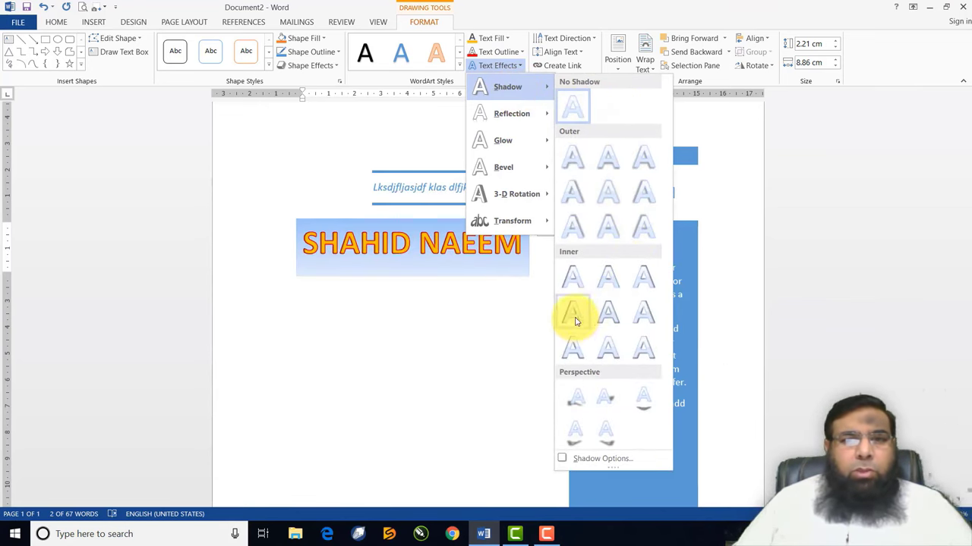
click(572, 223)
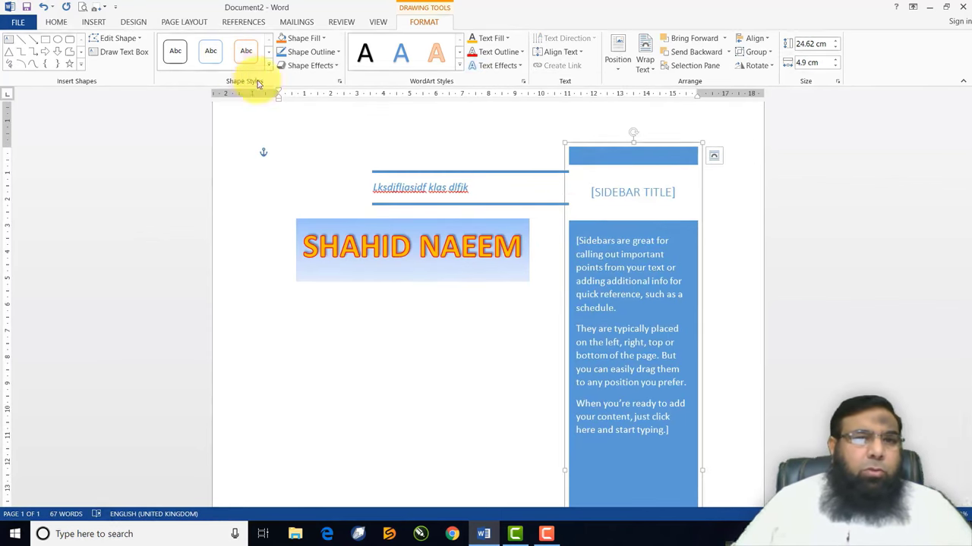
Apply the dark blue gradient shape style to the WordArt box and choose a picture fill
click(325, 231)
click(269, 66)
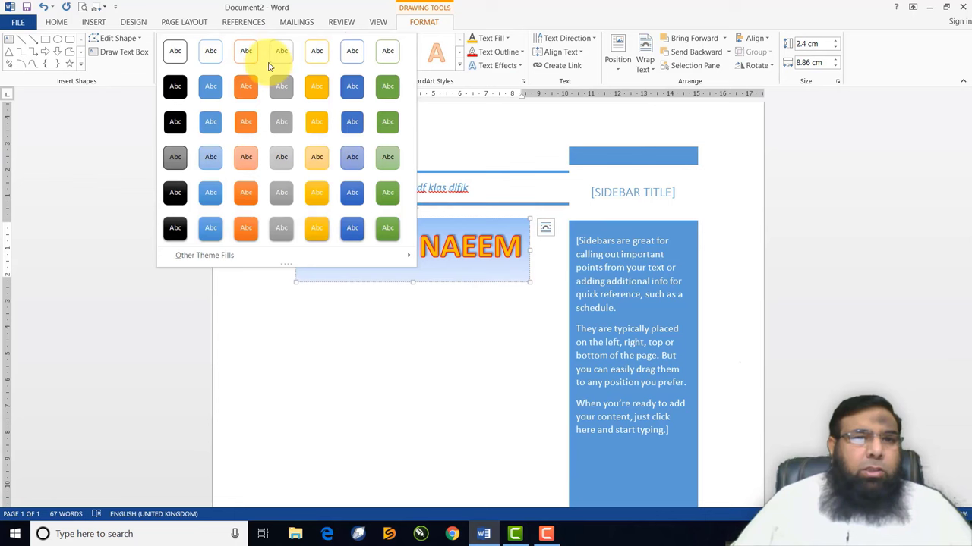
click(207, 123)
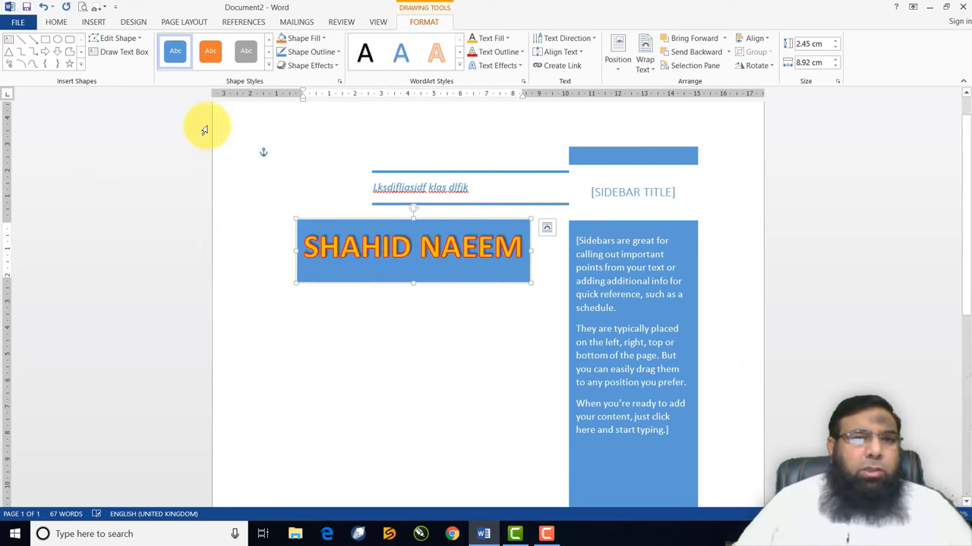
click(268, 65)
click(355, 242)
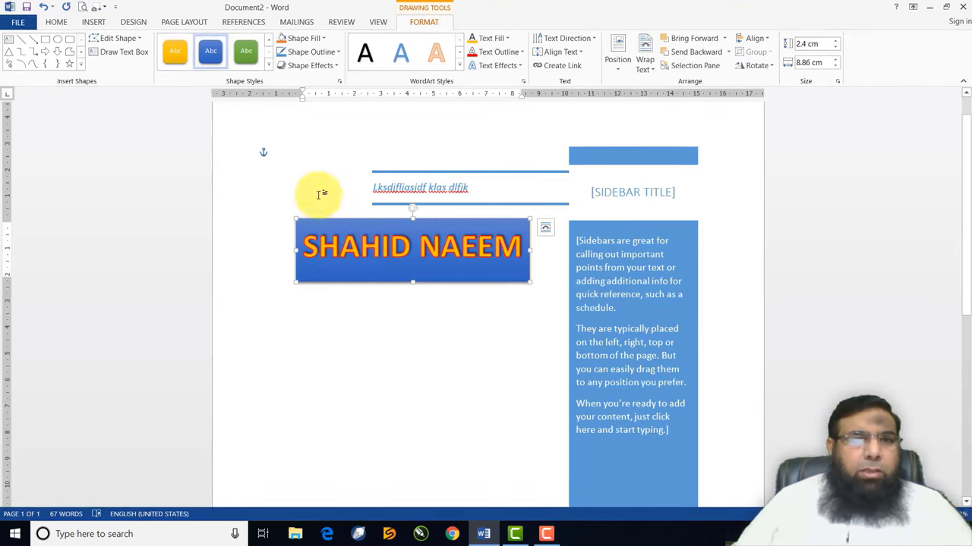
click(307, 38)
click(324, 180)
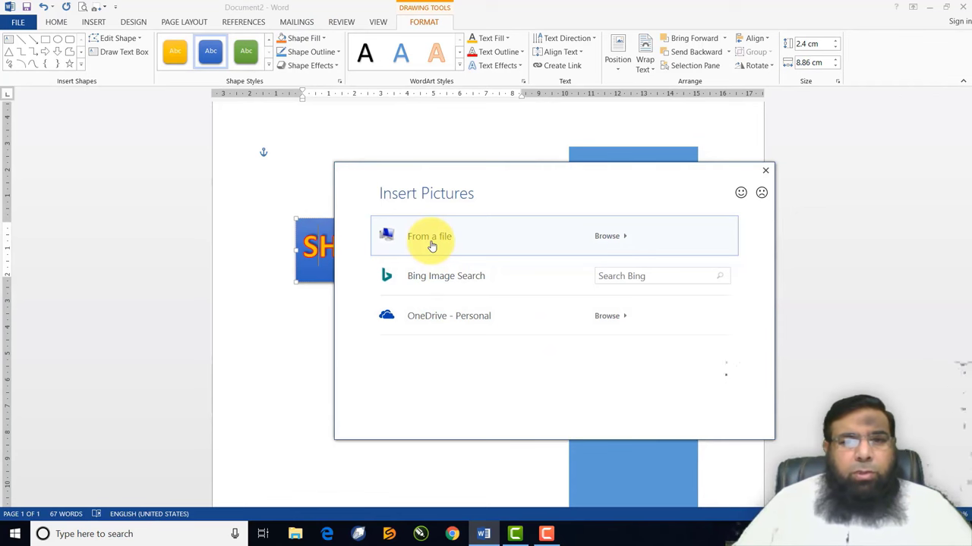
Fill the WordArt box with the picture '123' from the Pictures folder
click(429, 242)
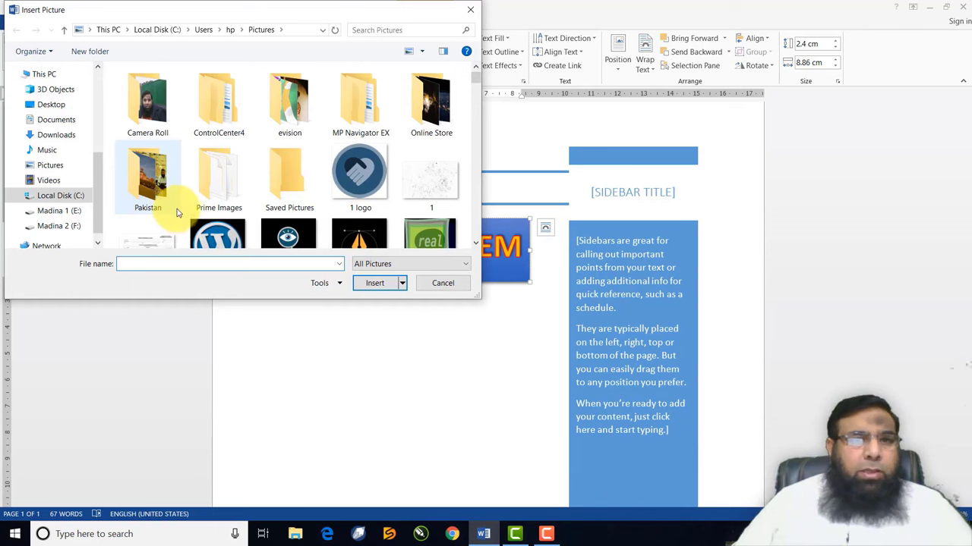
click(47, 164)
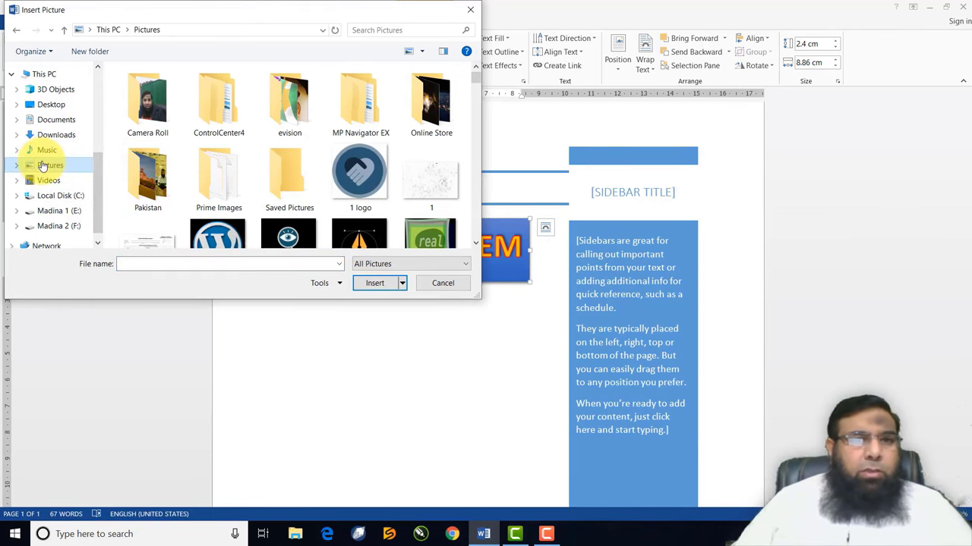
scroll(338, 194, down, 5)
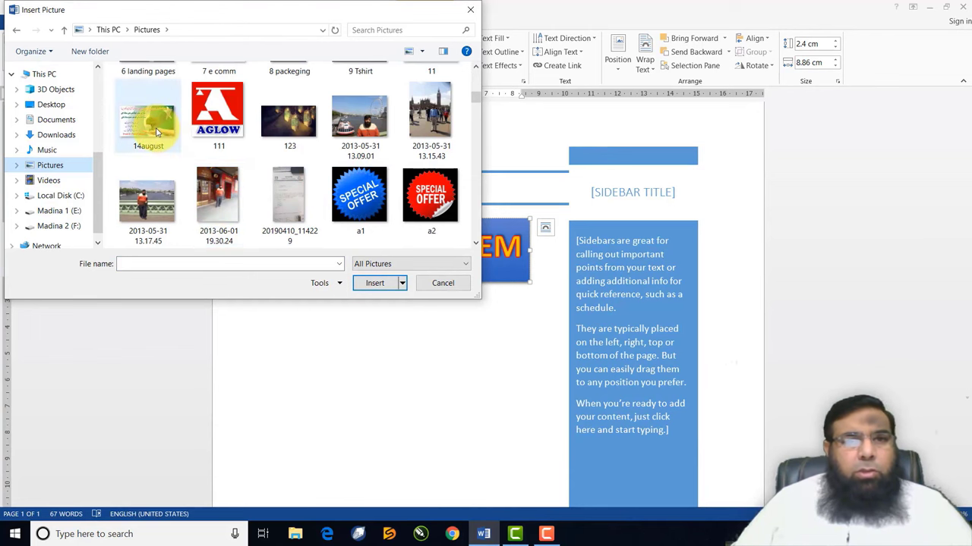
click(284, 119)
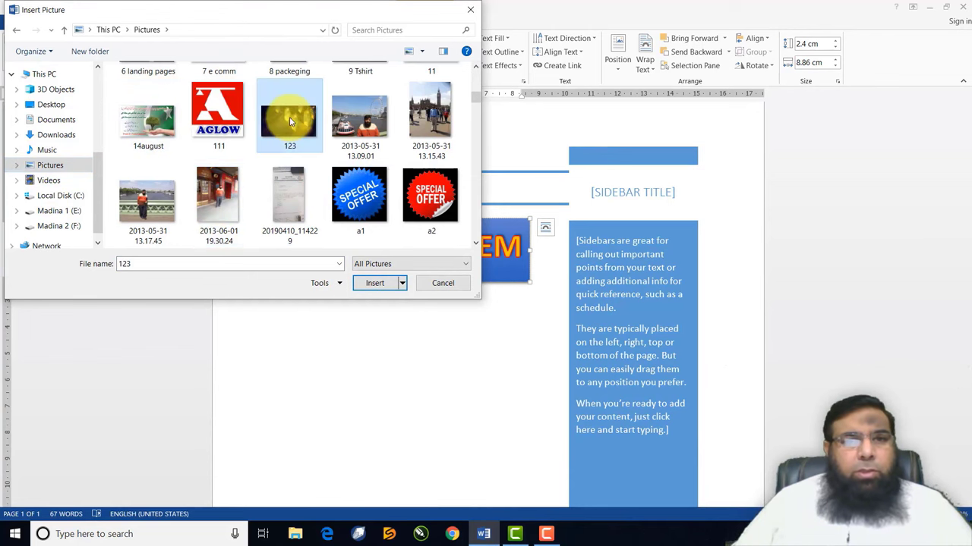
click(375, 283)
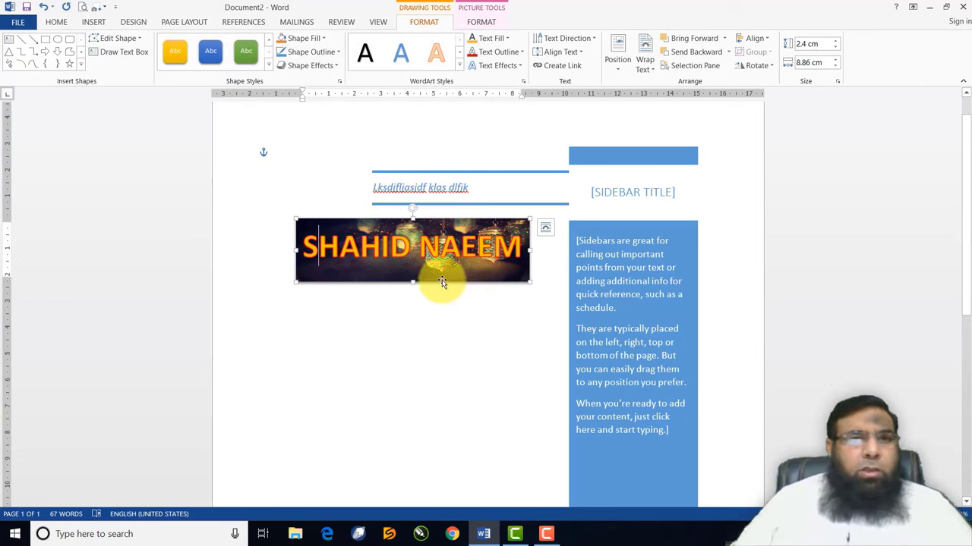
Try a 3-D preset on the WordArt box, then give it an outer shadow
click(337, 66)
mouse_move(330, 87)
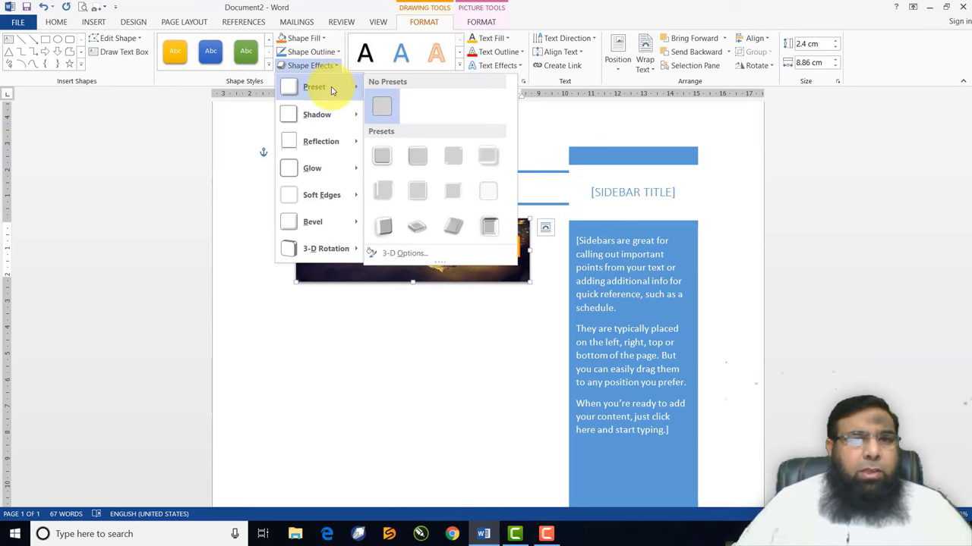
click(385, 155)
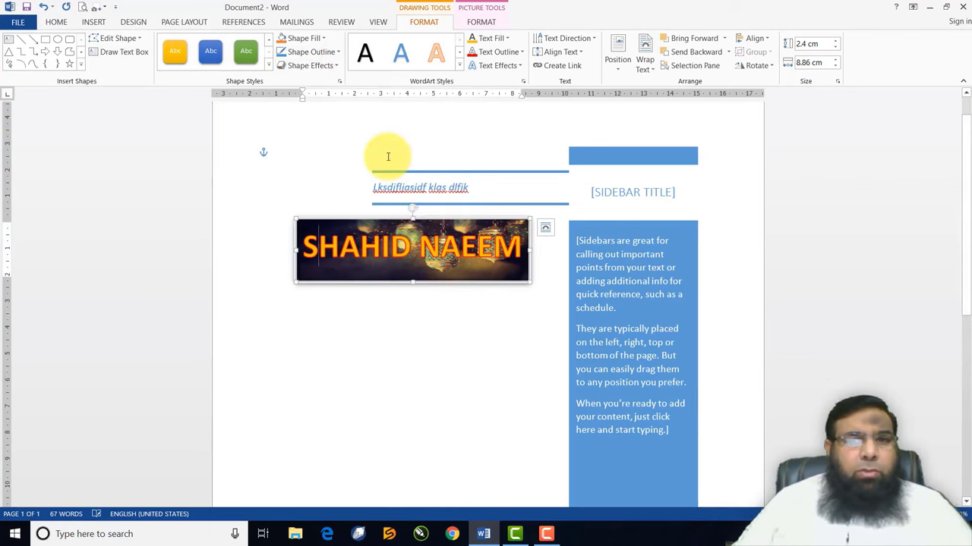
click(334, 65)
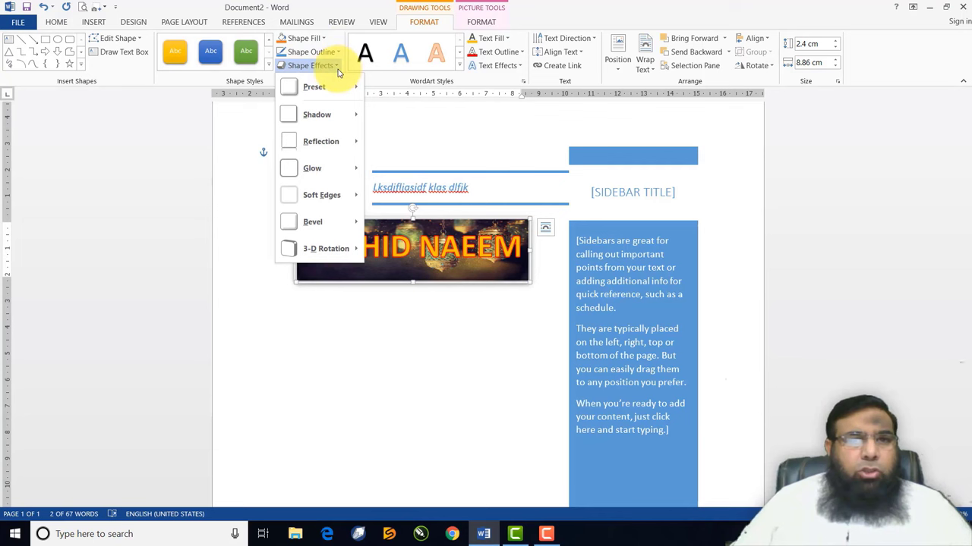
mouse_move(339, 114)
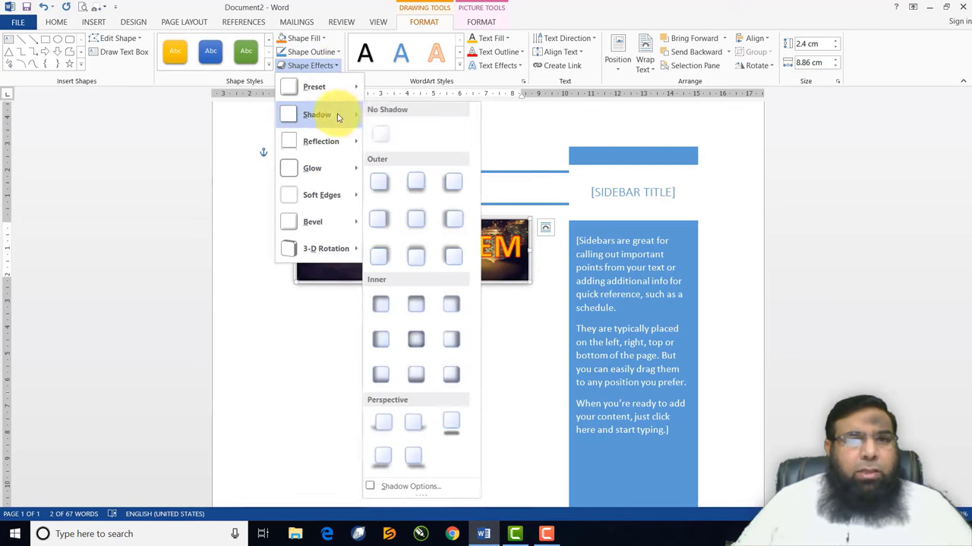
click(455, 217)
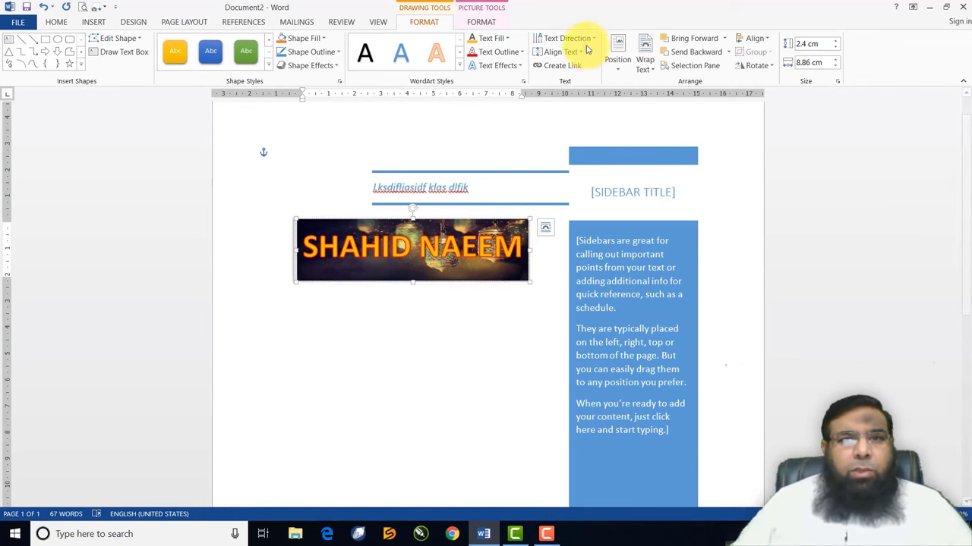
click(576, 38)
click(562, 114)
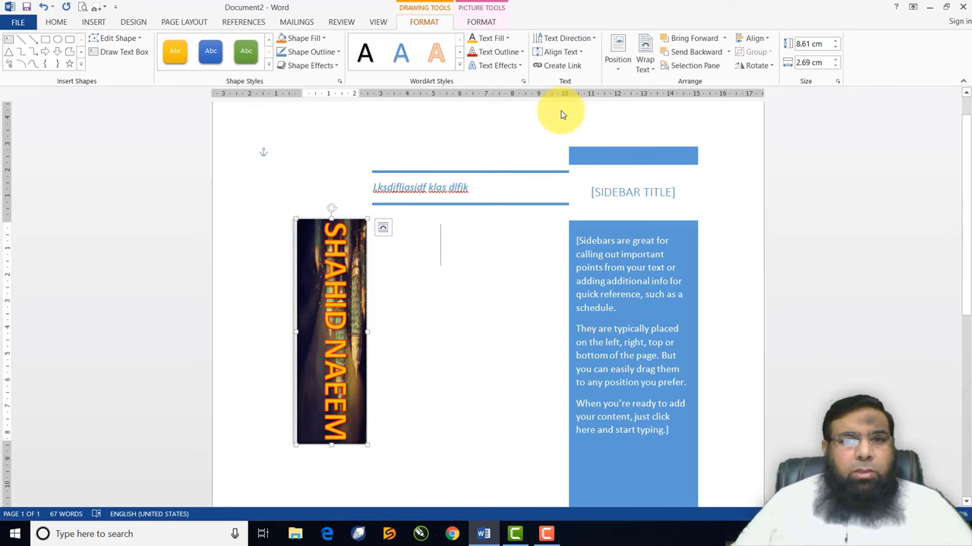
click(567, 38)
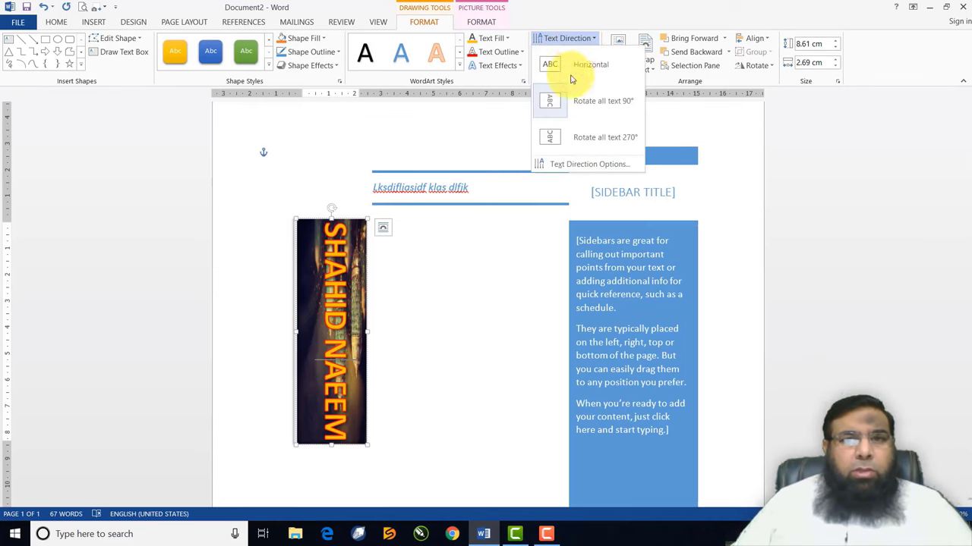
click(567, 137)
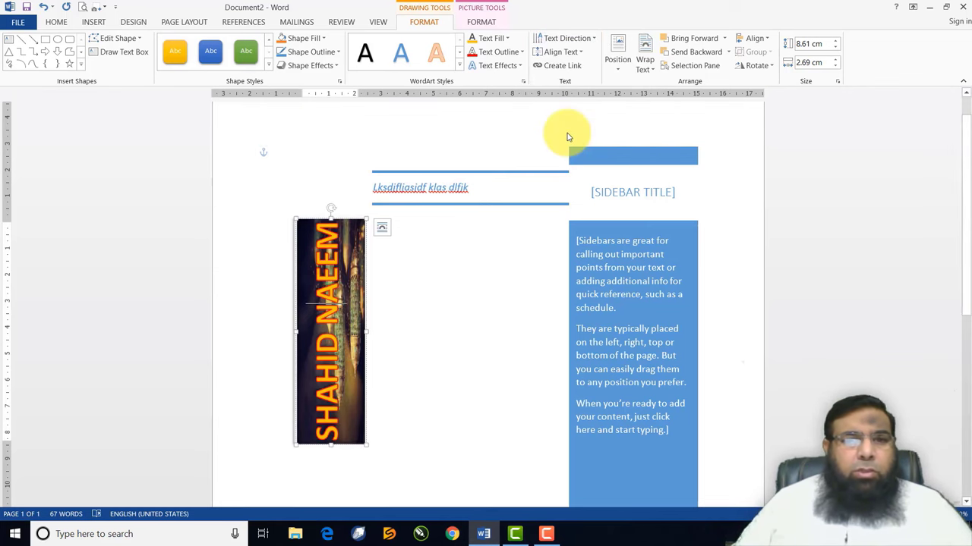
click(565, 37)
click(556, 67)
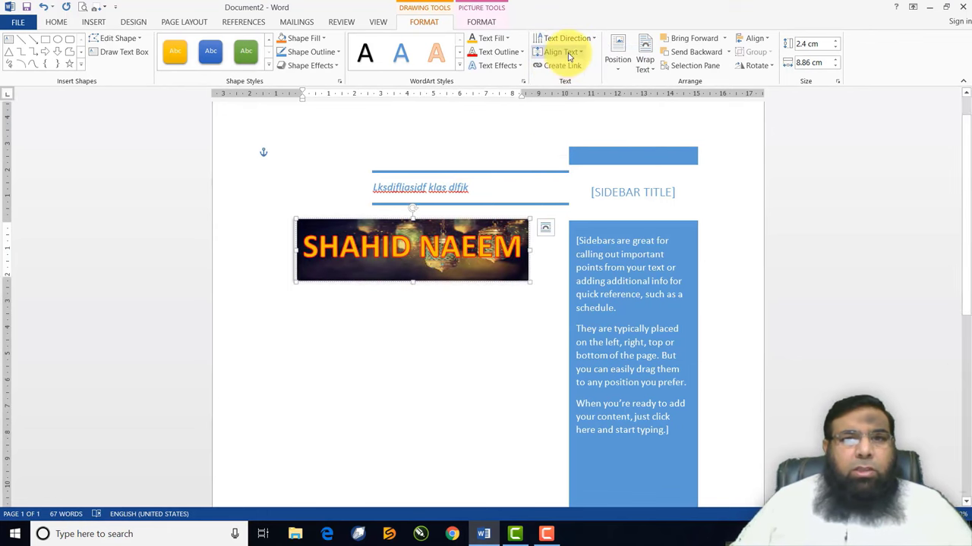
click(568, 51)
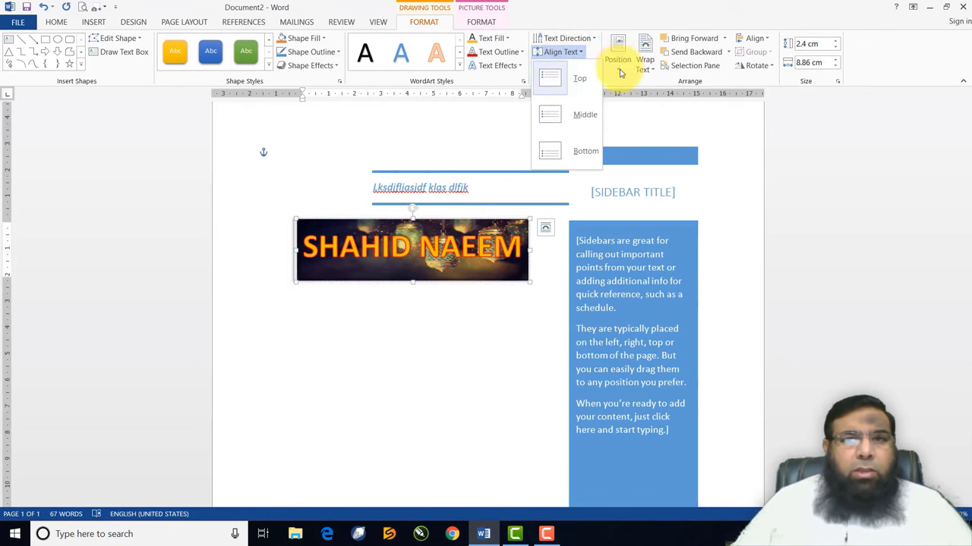
click(620, 67)
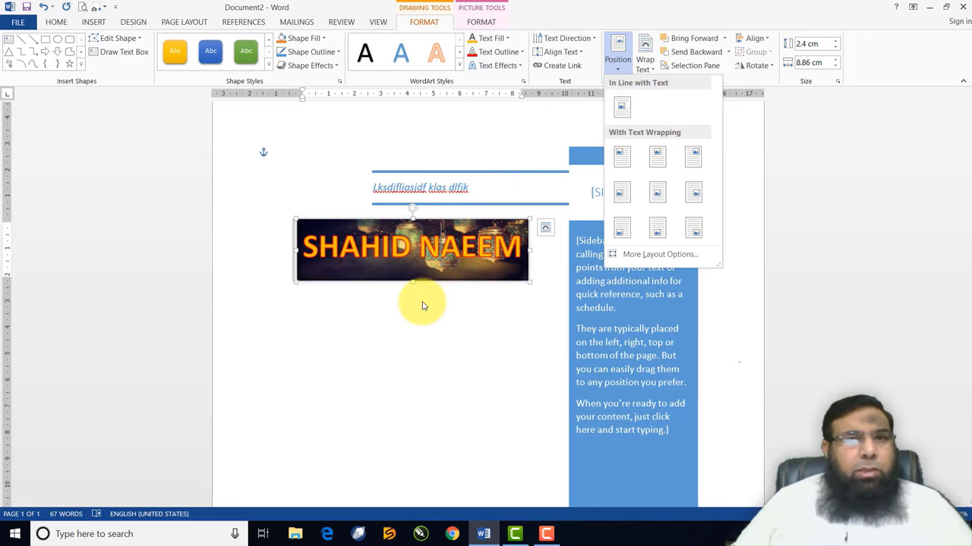
click(94, 23)
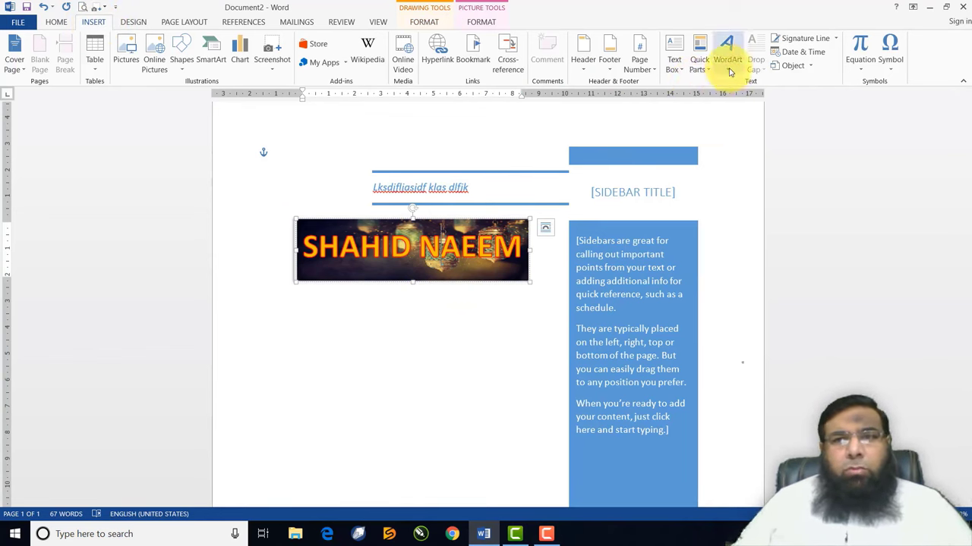
click(482, 305)
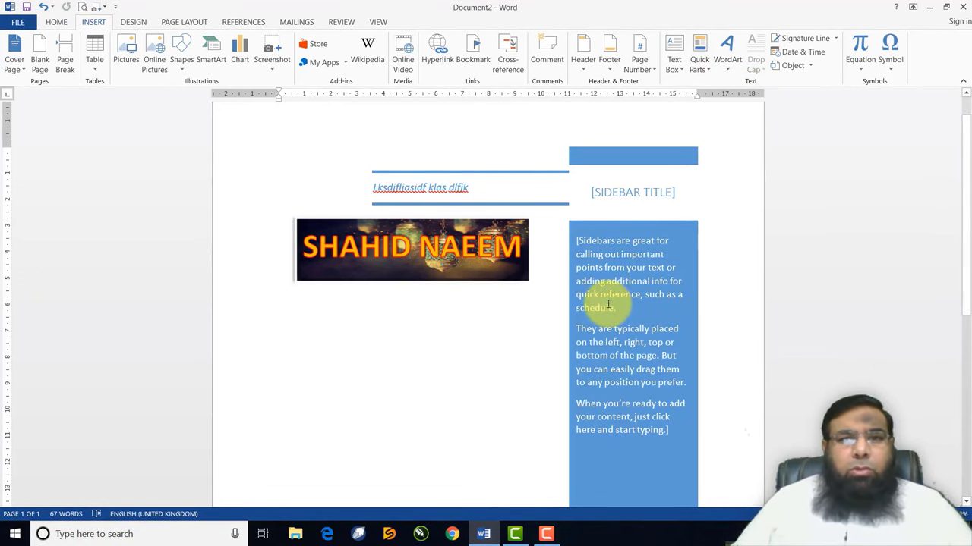
click(579, 331)
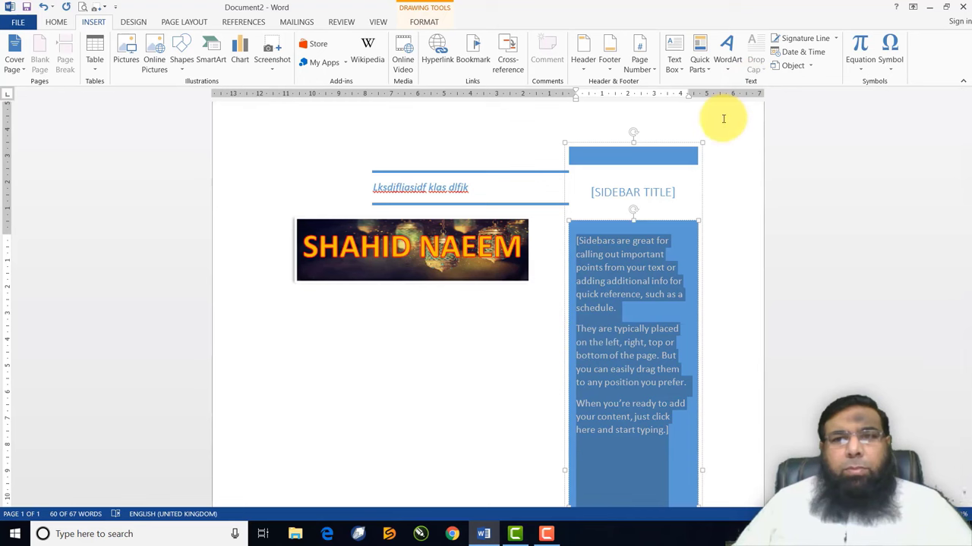
click(449, 353)
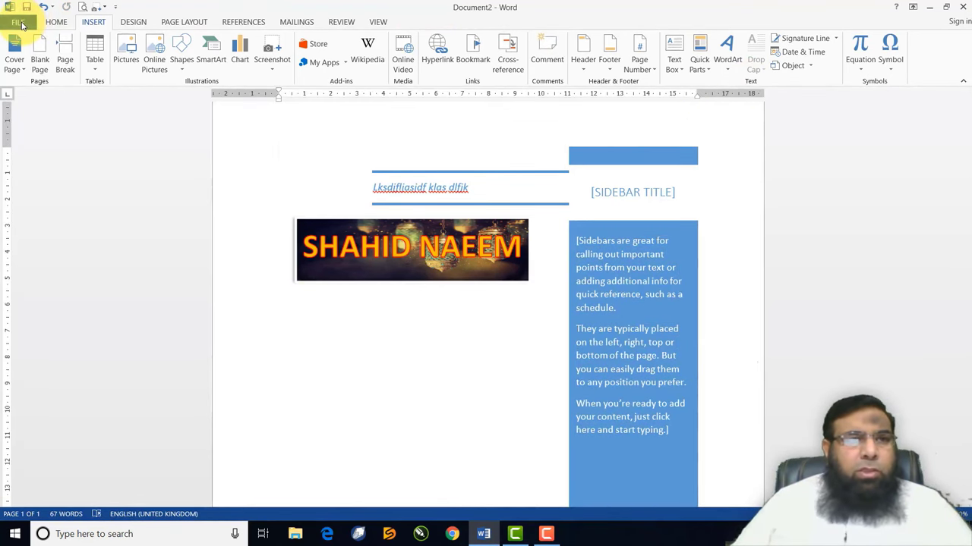
Open 'Practice File' from the recent documents list
click(19, 23)
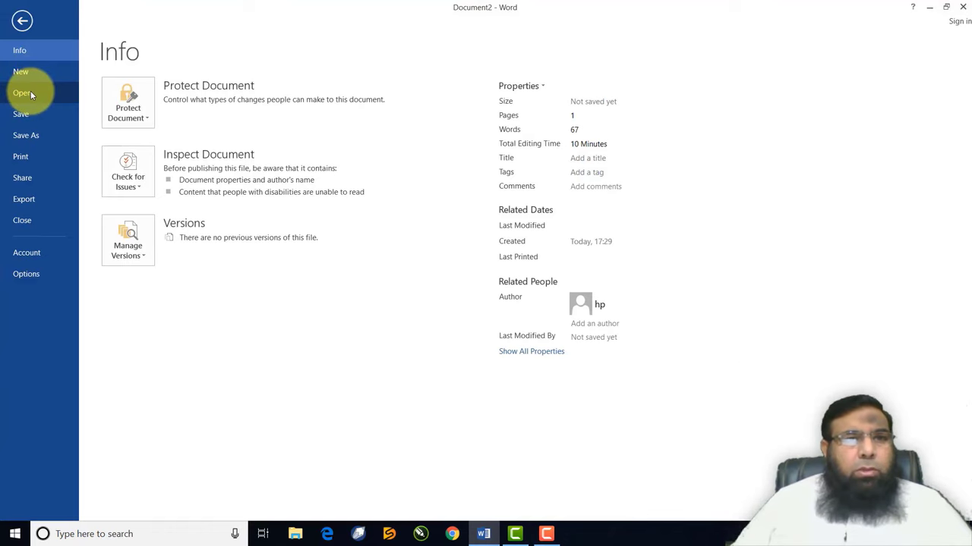
click(30, 95)
click(361, 110)
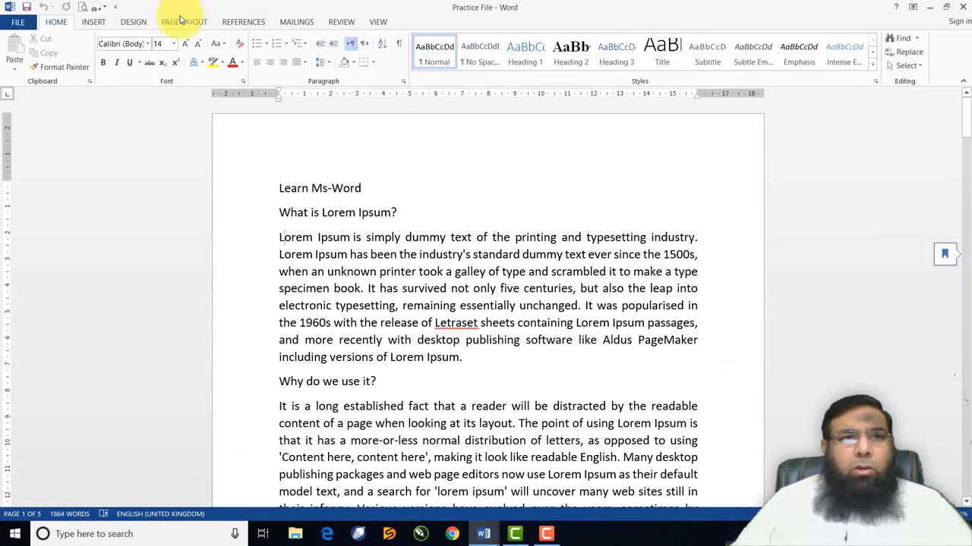
click(94, 23)
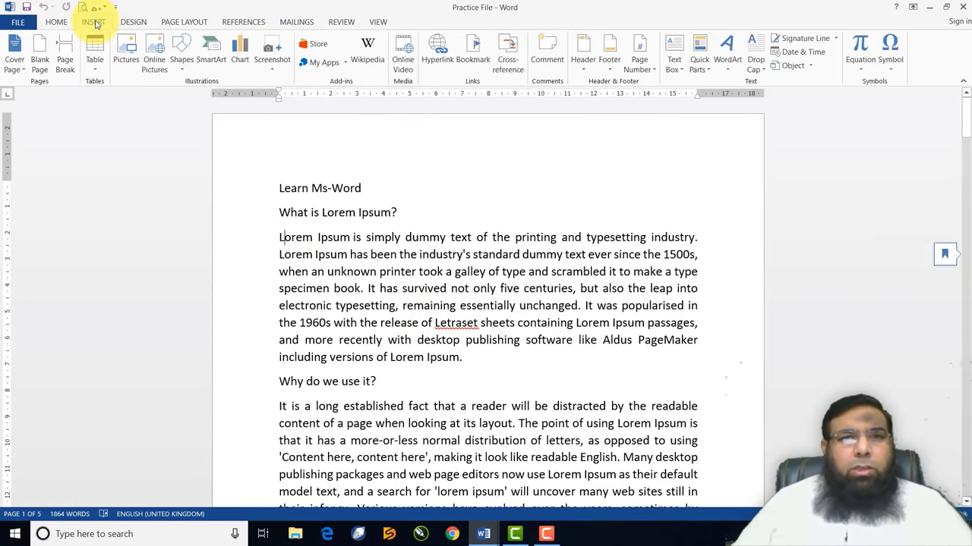
click(760, 73)
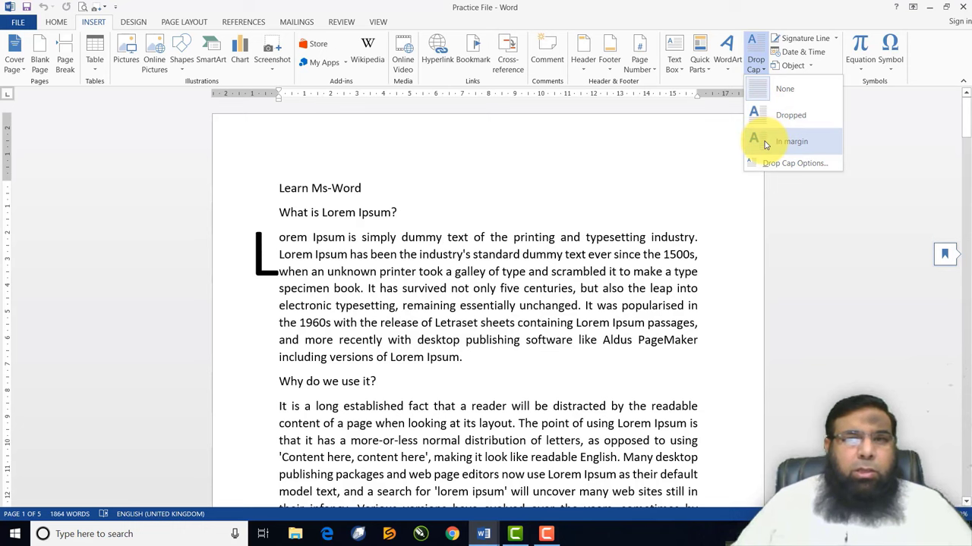
click(765, 120)
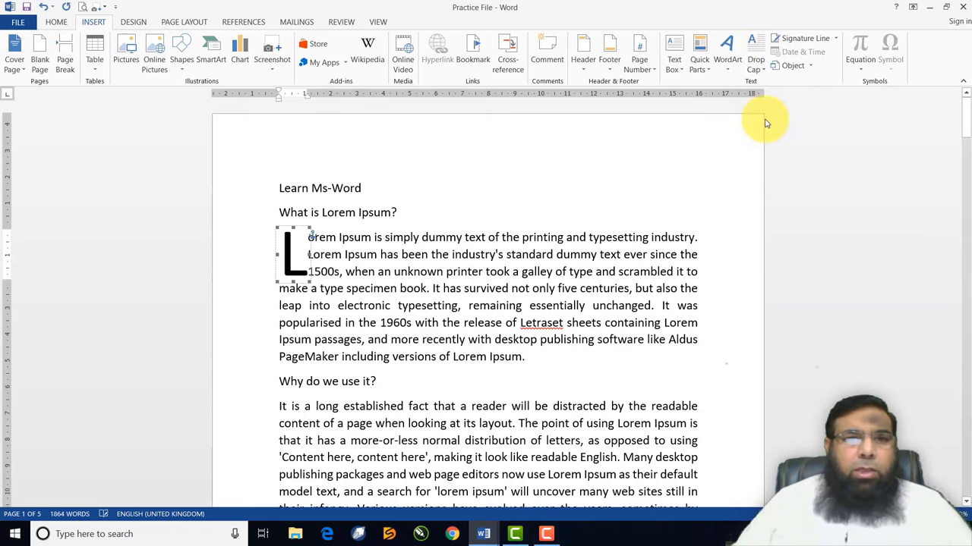
click(757, 70)
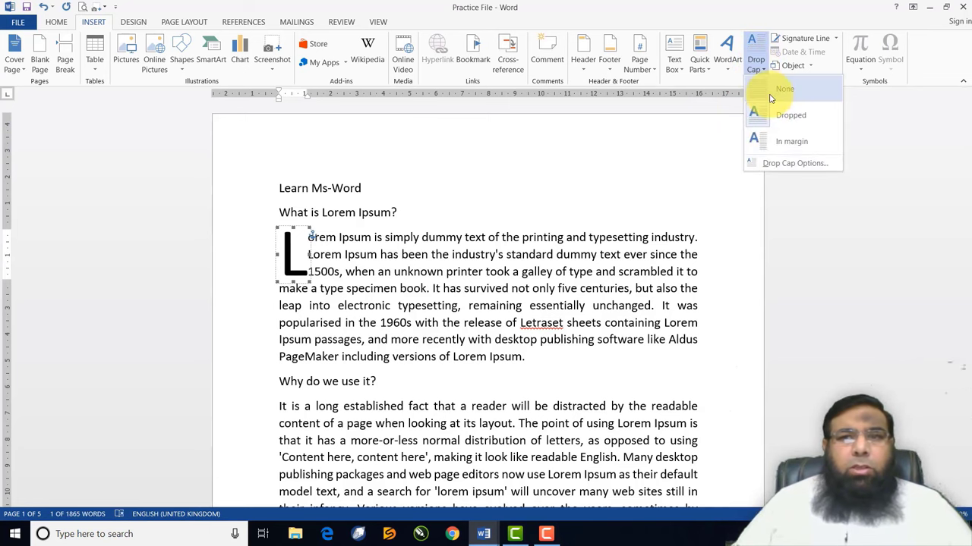
click(786, 83)
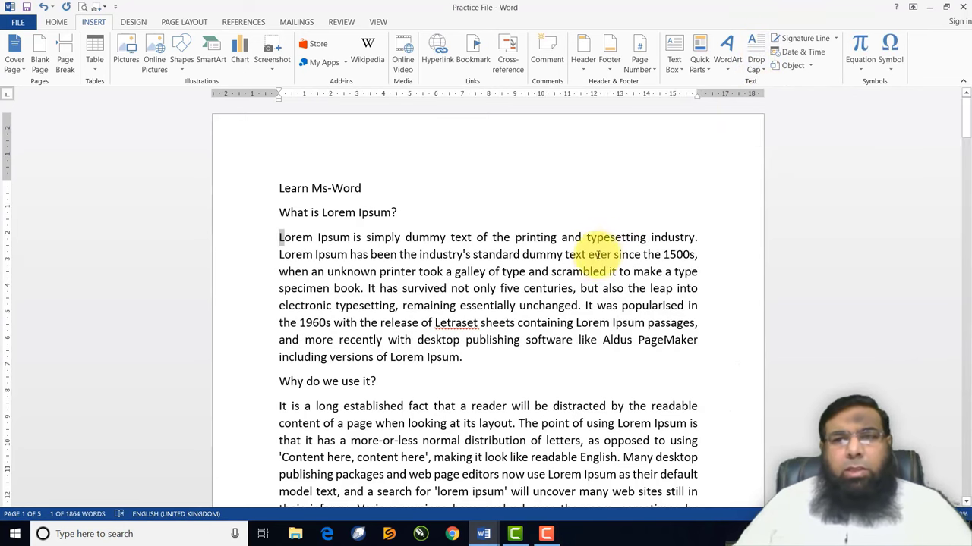
click(830, 41)
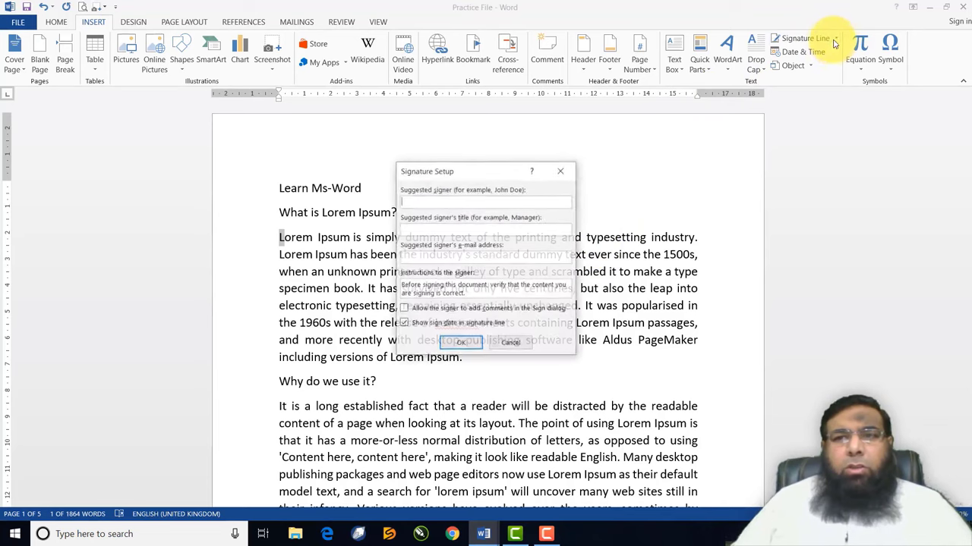
click(510, 345)
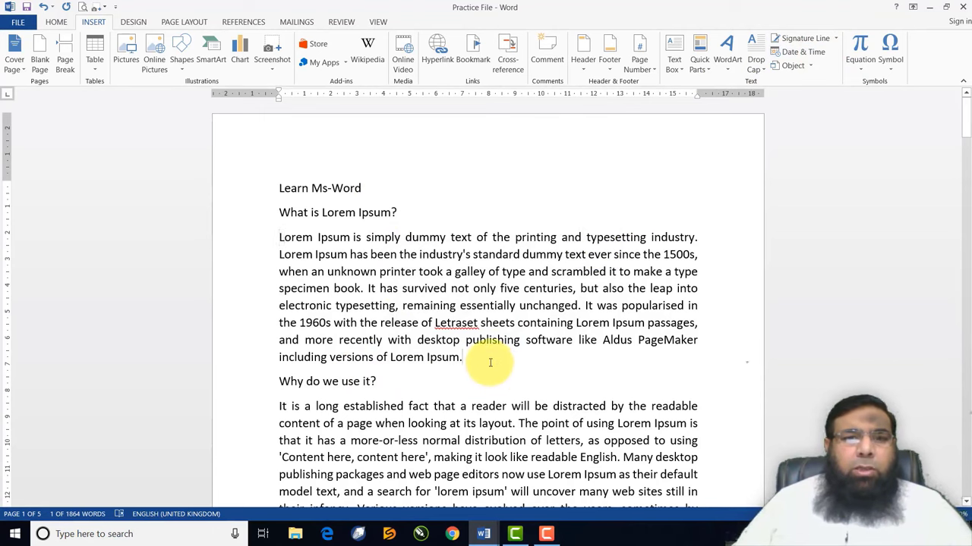
Insert the date in the Friday, 24 January 2020 format twice after 'Ipsum.'
click(805, 52)
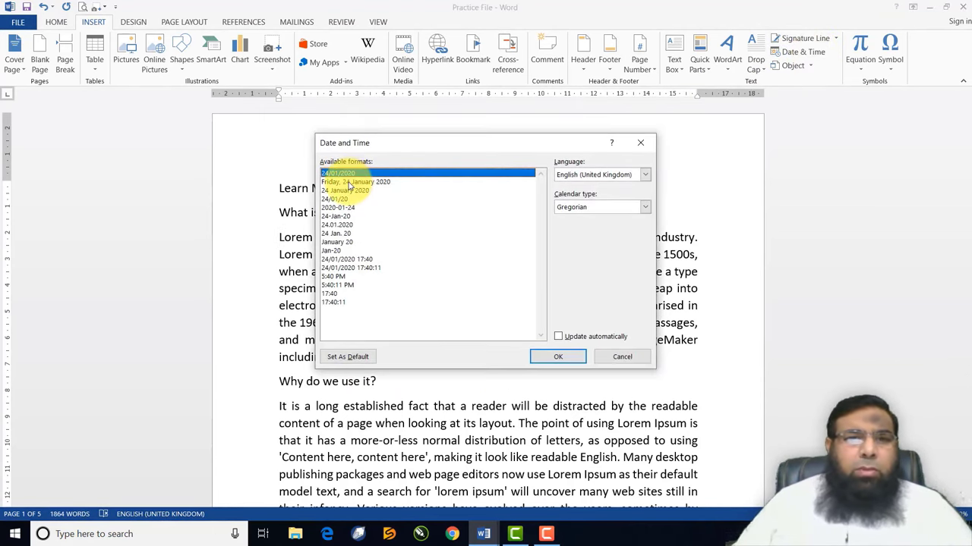
double_click(355, 183)
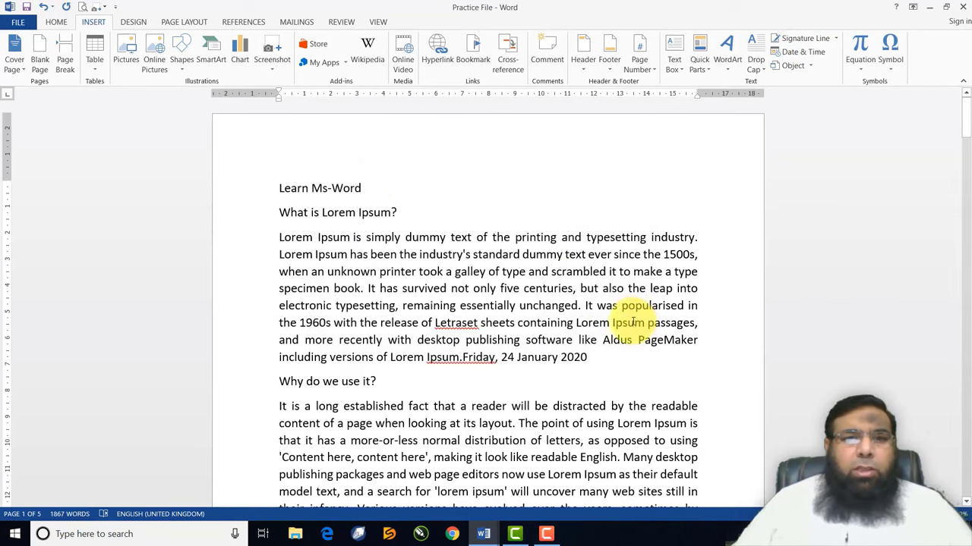
click(805, 54)
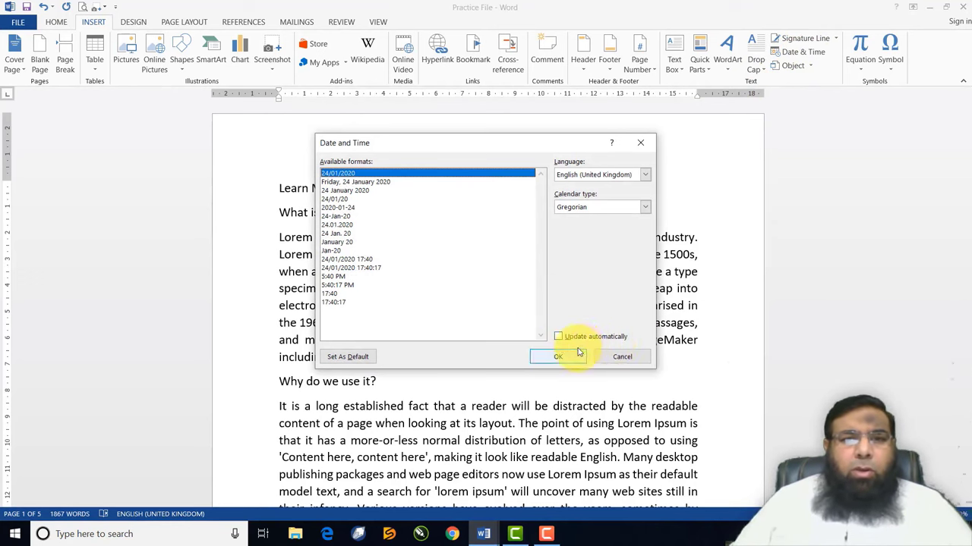
click(362, 183)
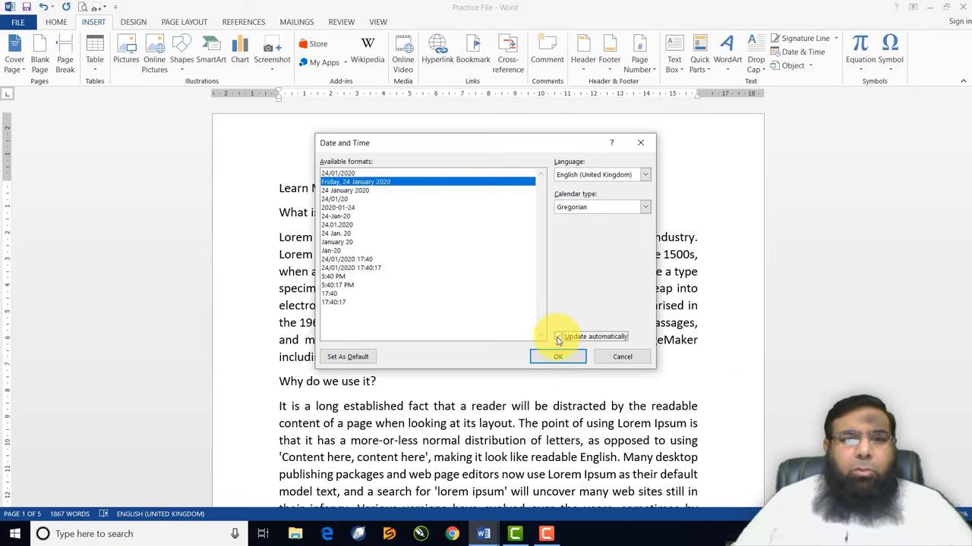
click(558, 357)
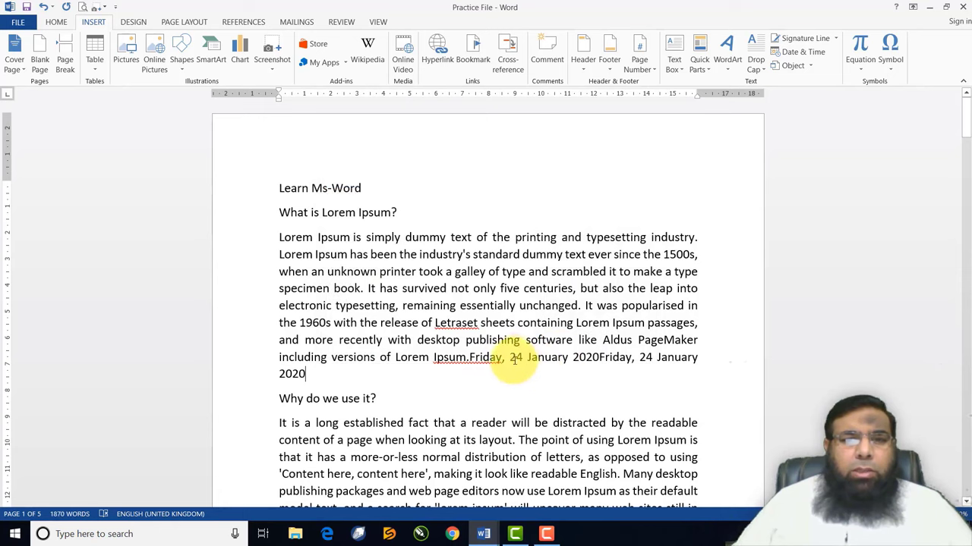
Colour the inserted dates red with the Home font colour
drag(510, 357, 683, 369)
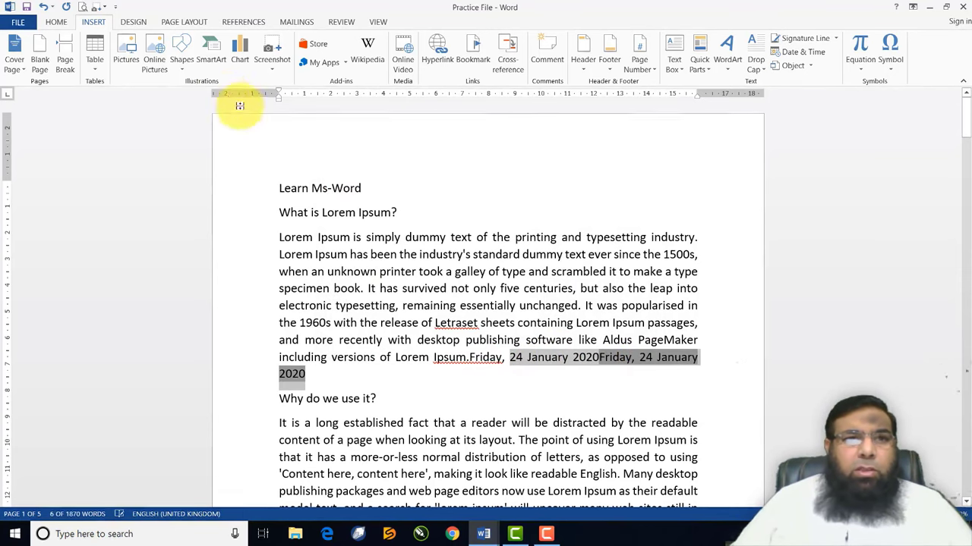
click(61, 27)
click(233, 62)
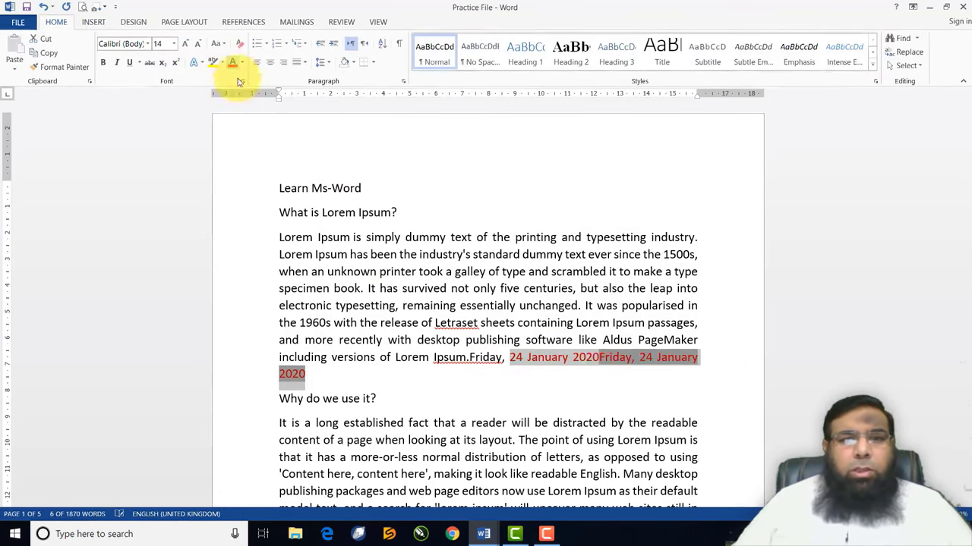
drag(609, 383, 600, 356)
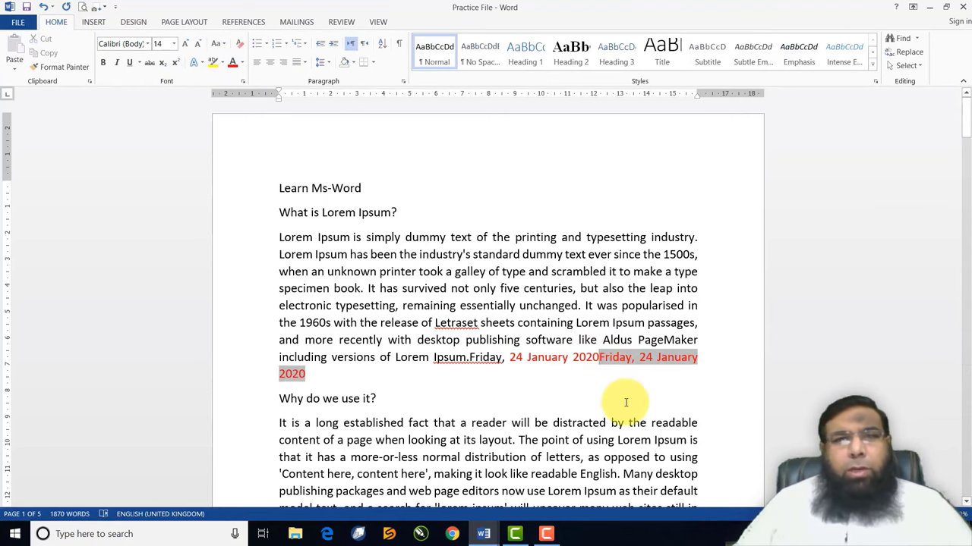
Add a blank line above the Learn Ms-Word title
scroll(527, 357, down, 3)
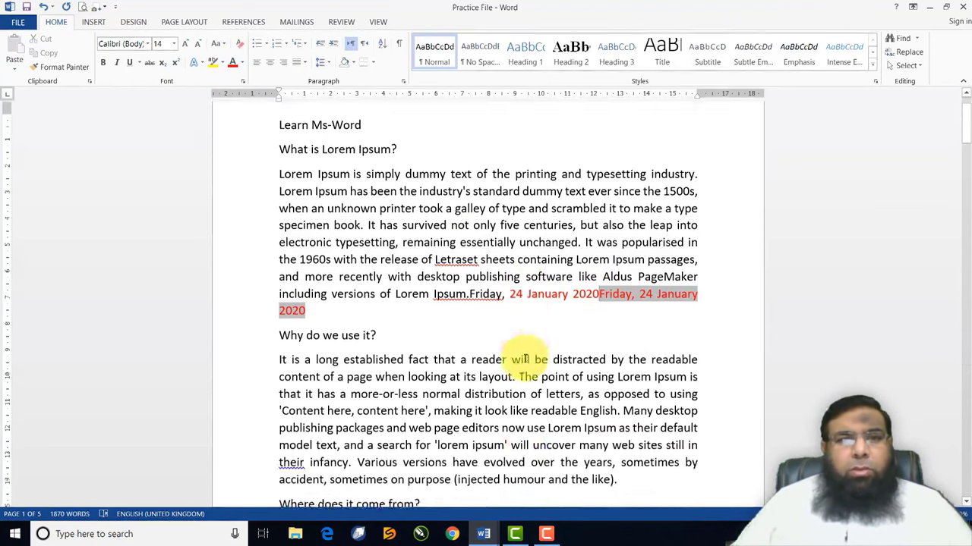
scroll(337, 231, up, 3)
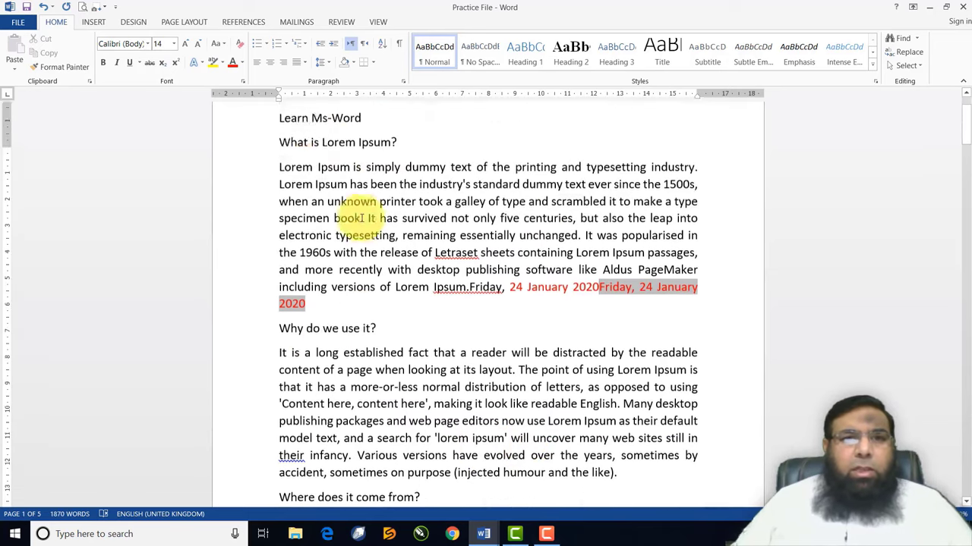
click(282, 192)
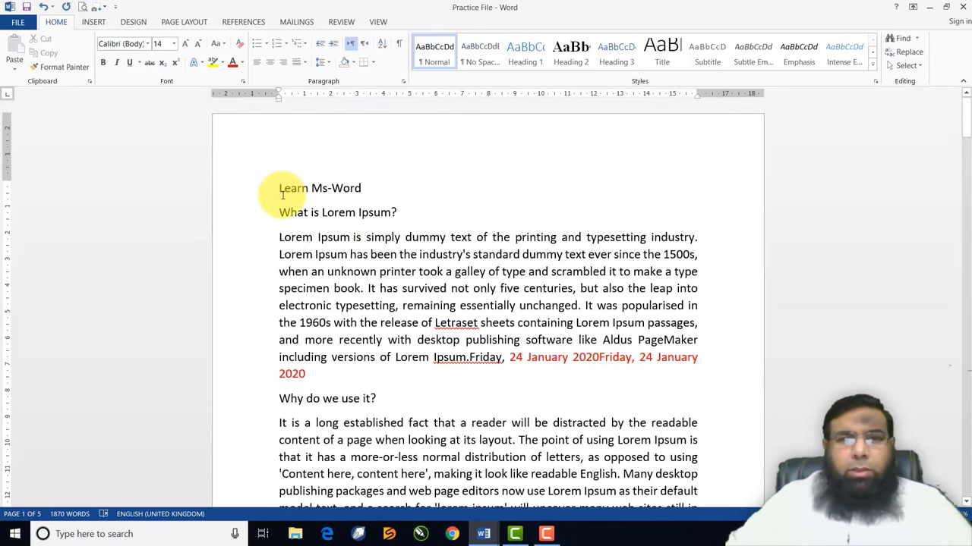
key(Return)
Insert a new empty 'Type equation here.' placeholder before Learn Ms-Word
click(94, 22)
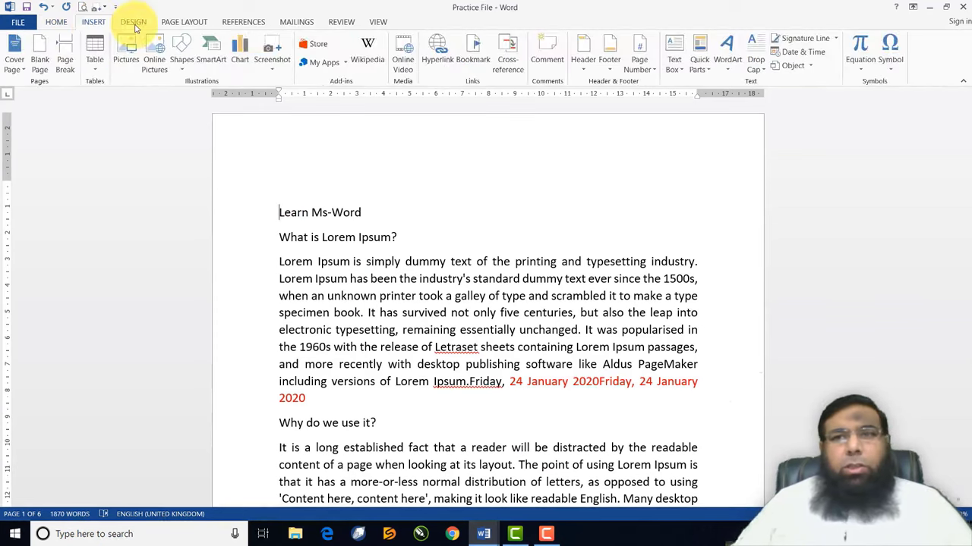
click(861, 69)
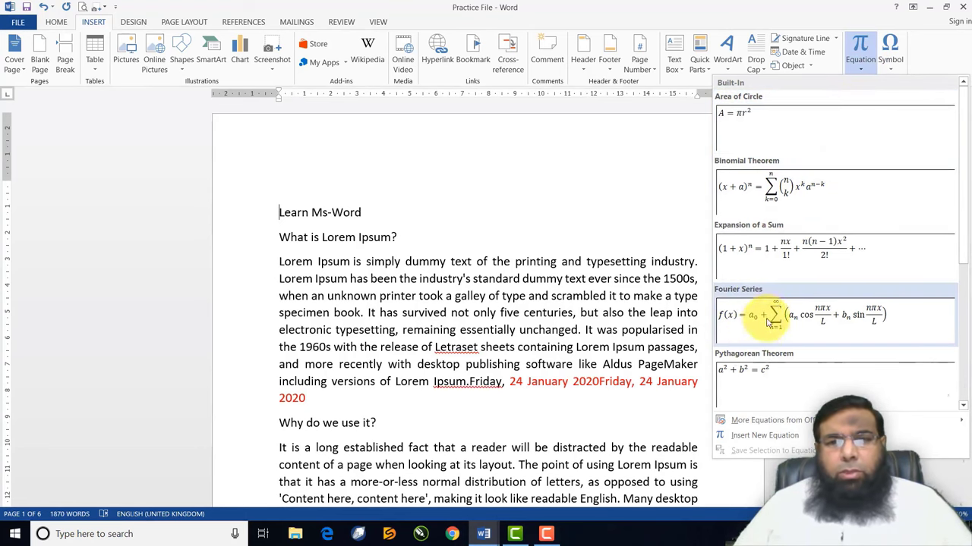
click(788, 436)
click(787, 434)
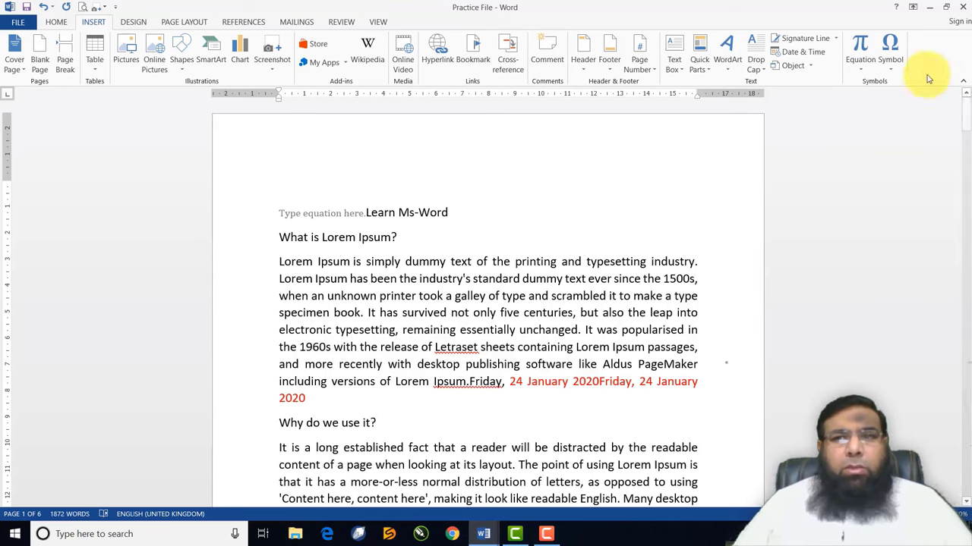
click(864, 71)
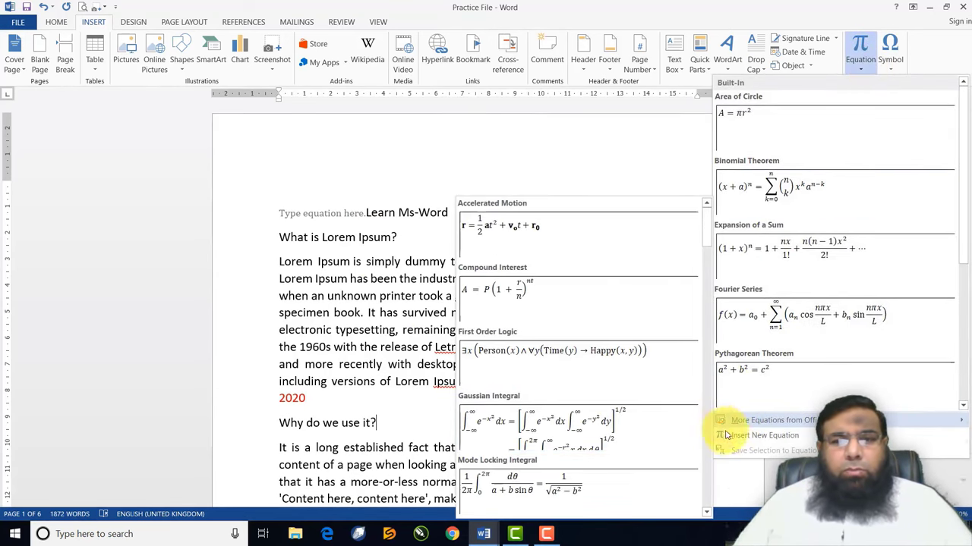
Build an equation after the heading with a skewed fraction, a radical and an integral
click(763, 436)
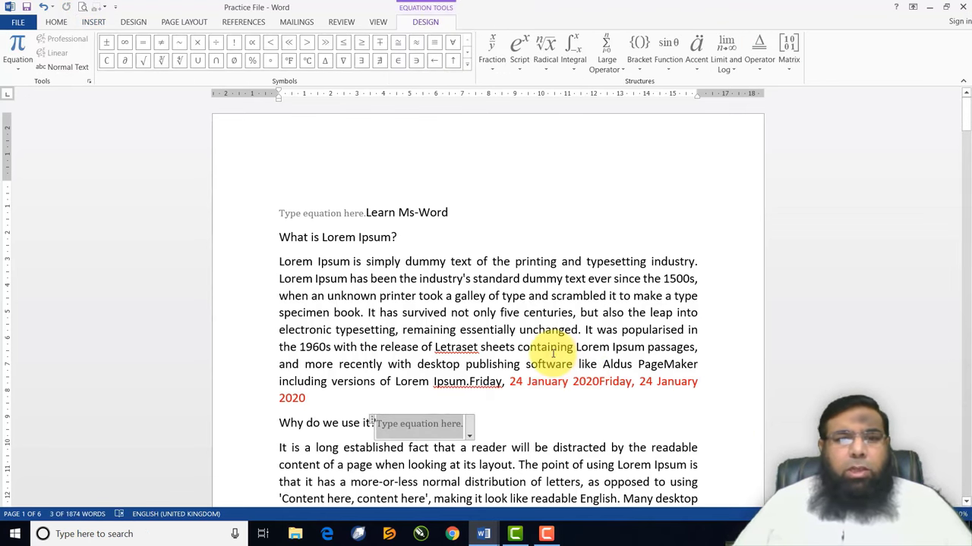
scroll(552, 352, down, 5)
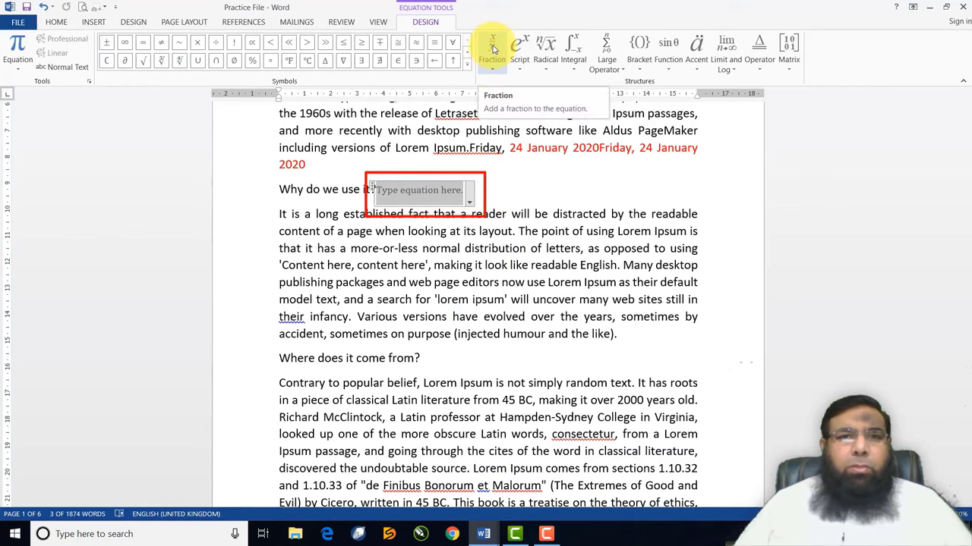
click(492, 67)
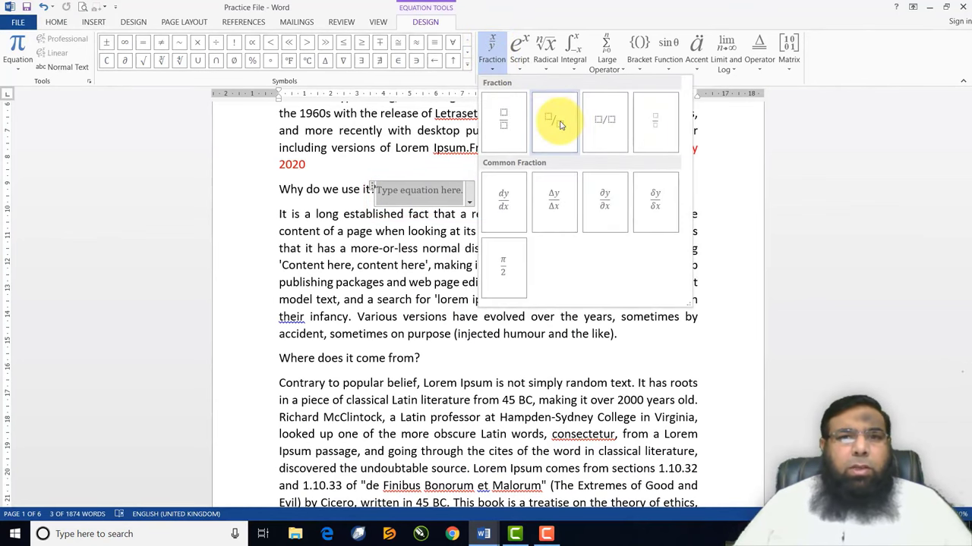
click(560, 125)
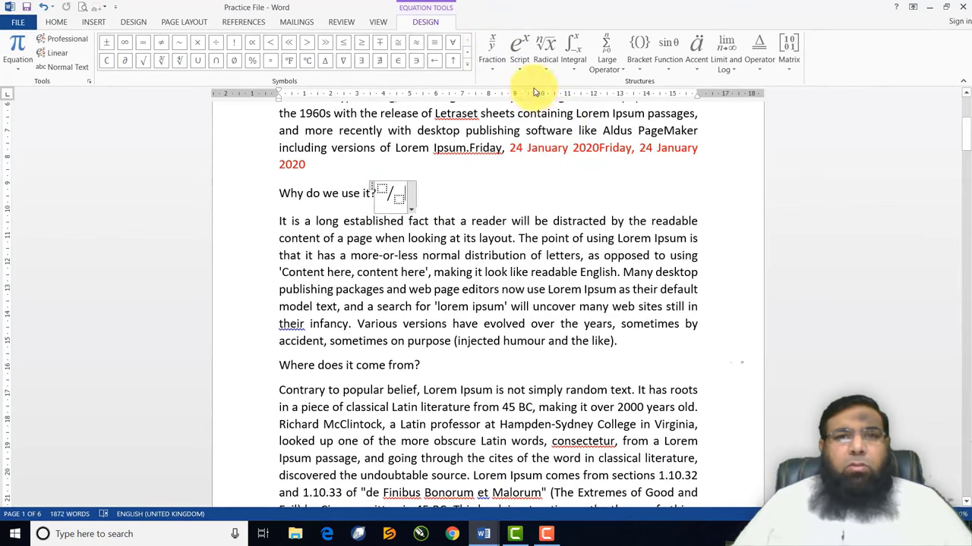
click(544, 61)
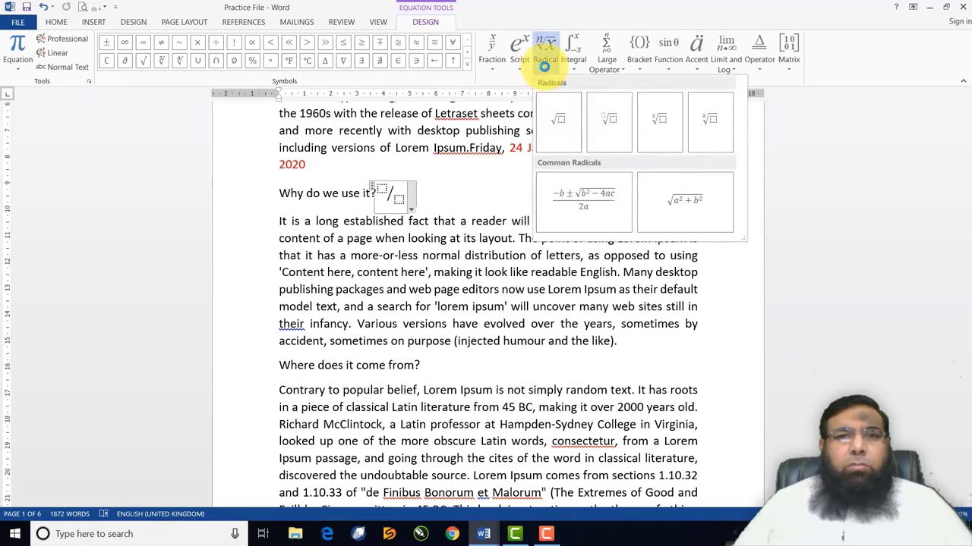
click(607, 125)
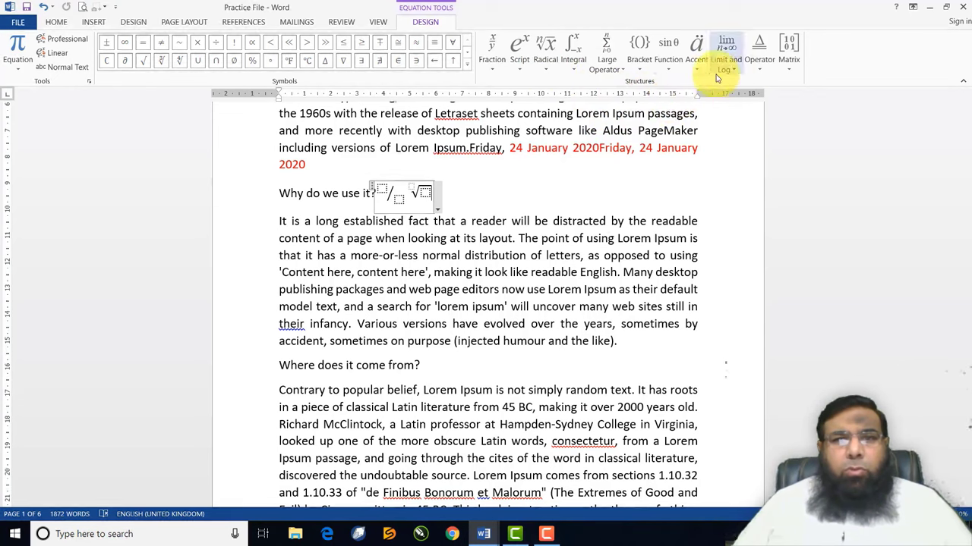
click(572, 60)
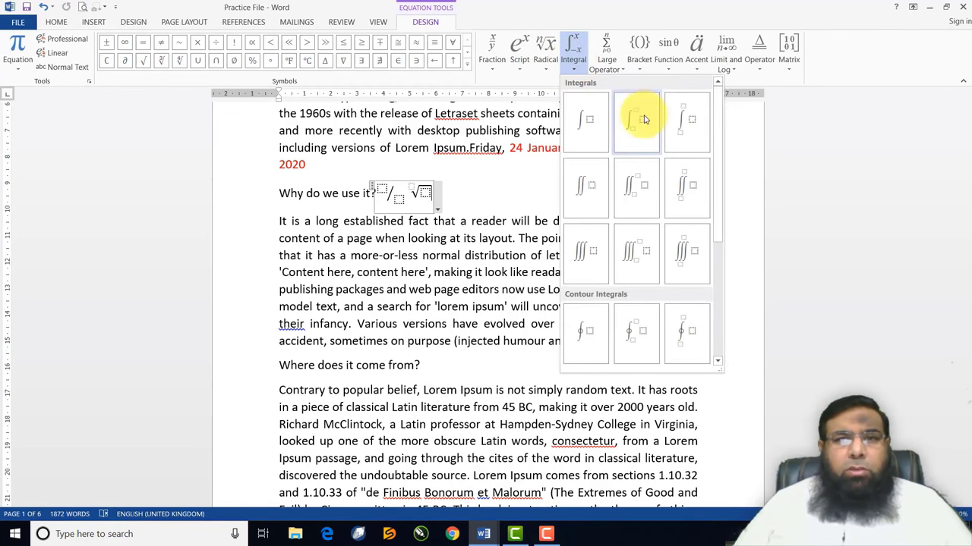
click(590, 124)
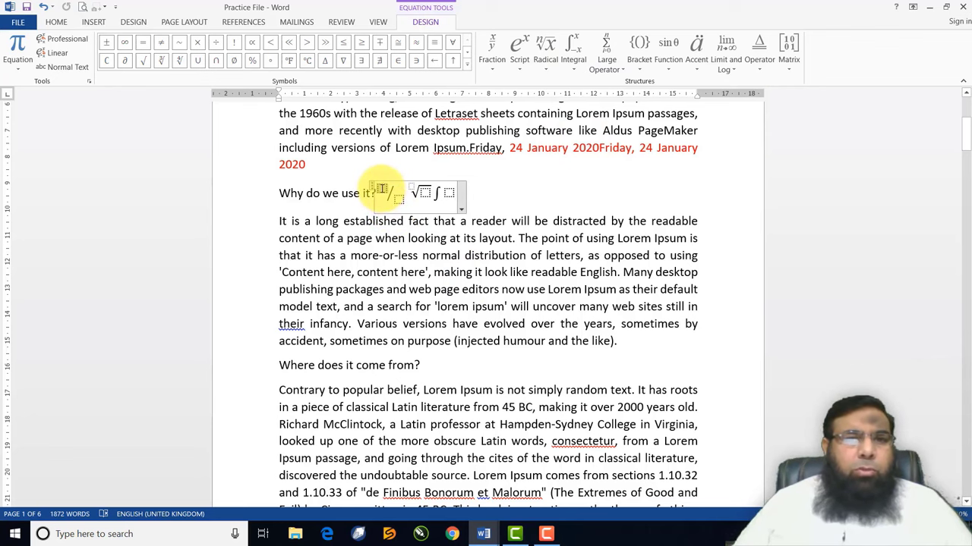
Fill the equation placeholders with x/D, d under the root, and x in the integral
text(x/)
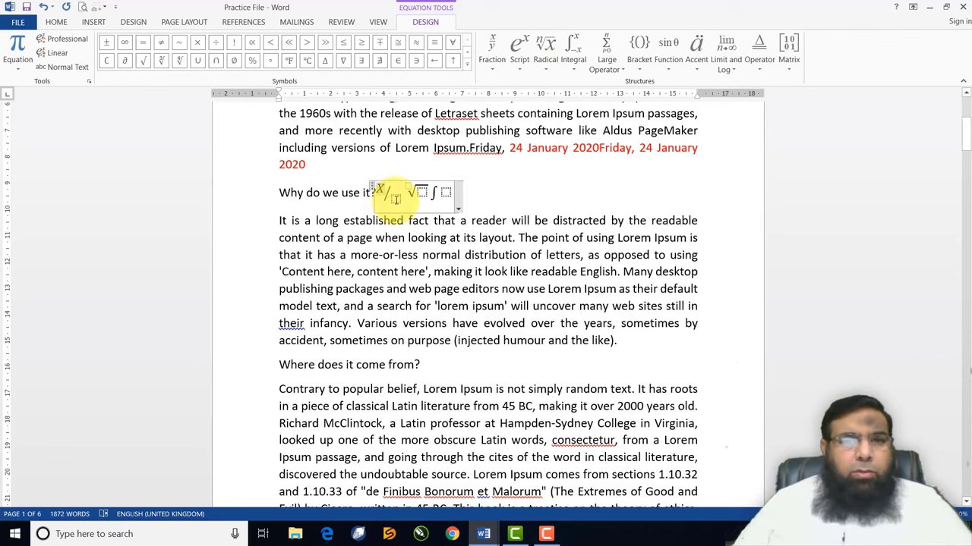
text(D)
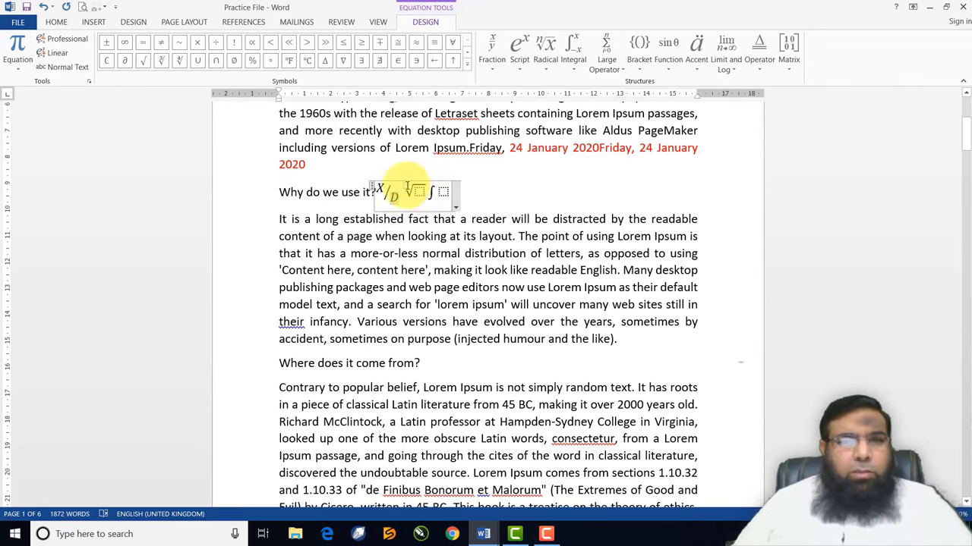
click(417, 192)
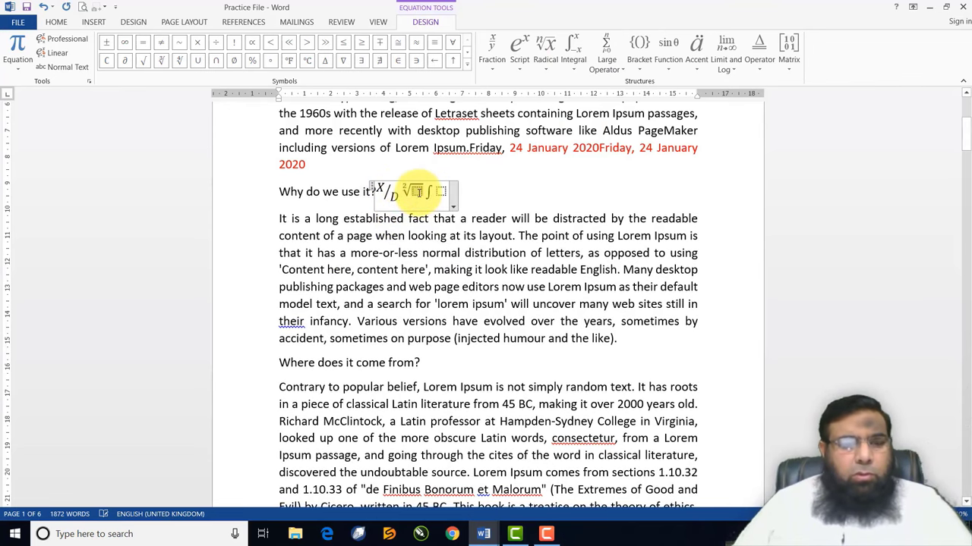
text(d)
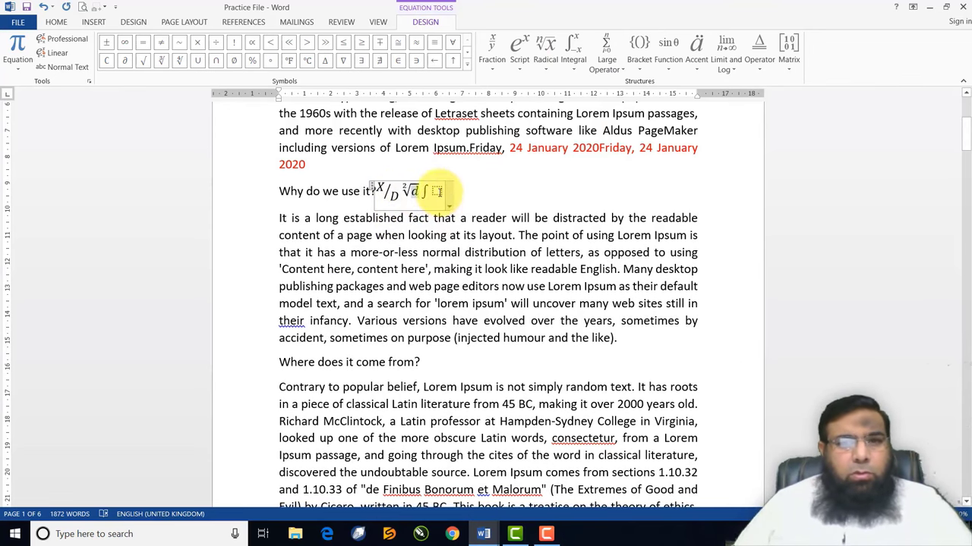
click(438, 192)
text(x)
click(486, 189)
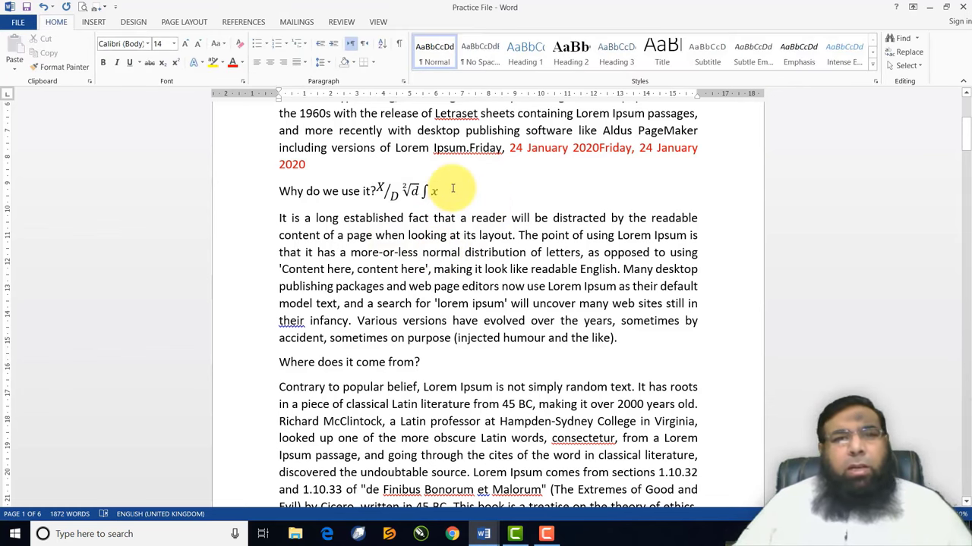
Select the equation and browse the full math symbols panel, then close it
drag(452, 188, 376, 192)
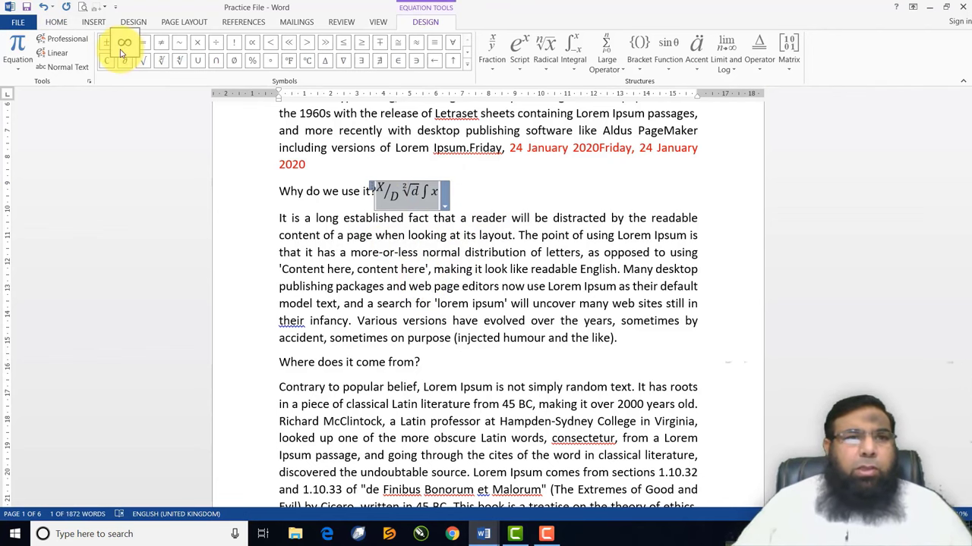
click(468, 70)
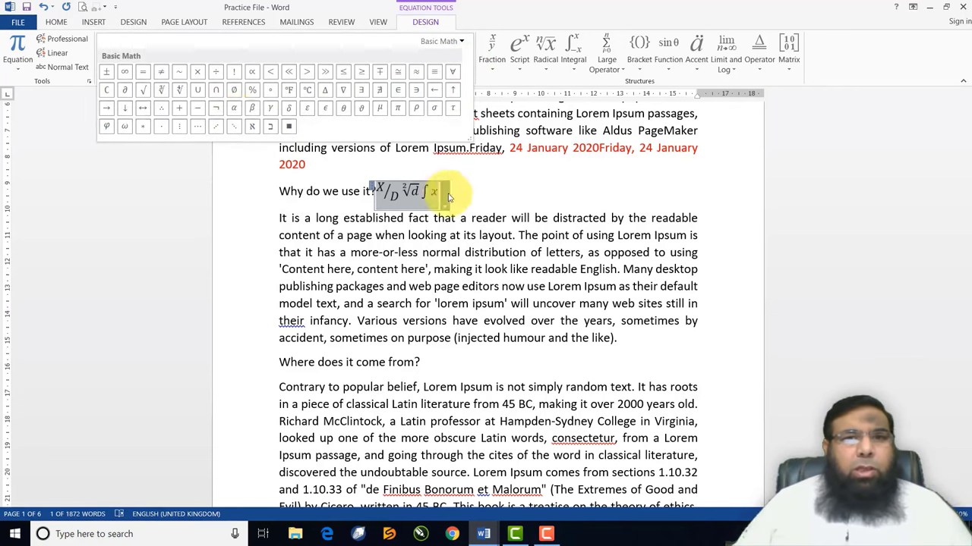
click(488, 202)
click(487, 200)
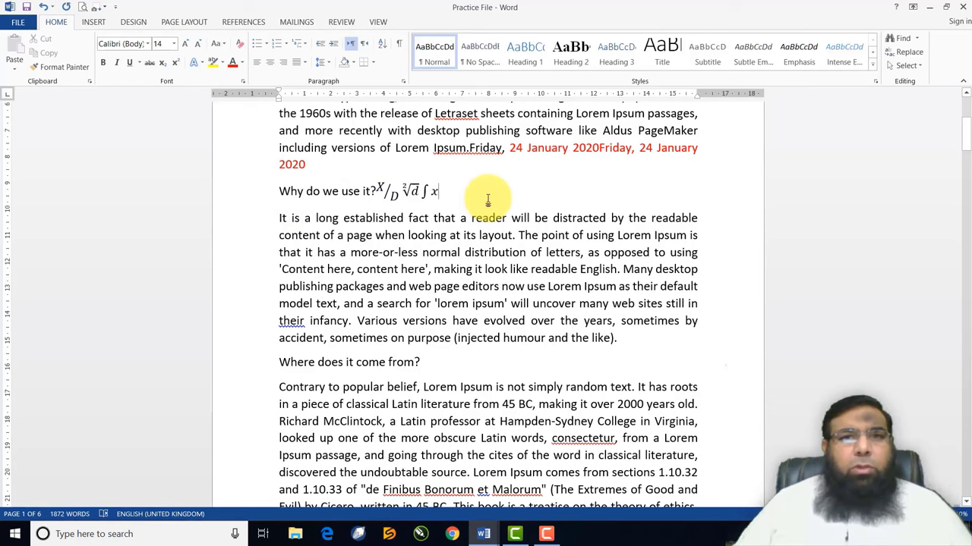
Insert the turned capital M (Ɯ) after 'What is Lorem Ipsum?' via More Symbols
scroll(347, 321, down, 2)
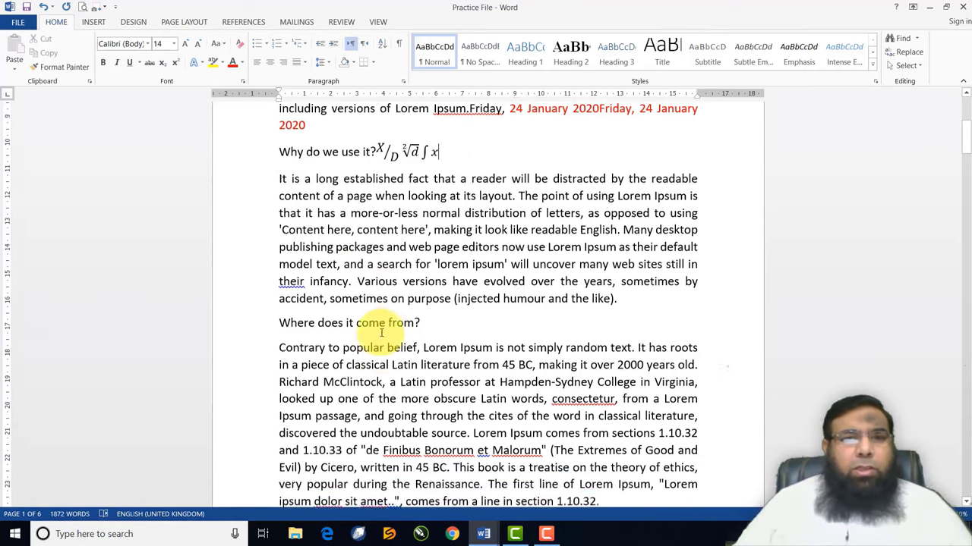
scroll(383, 326, up, 7)
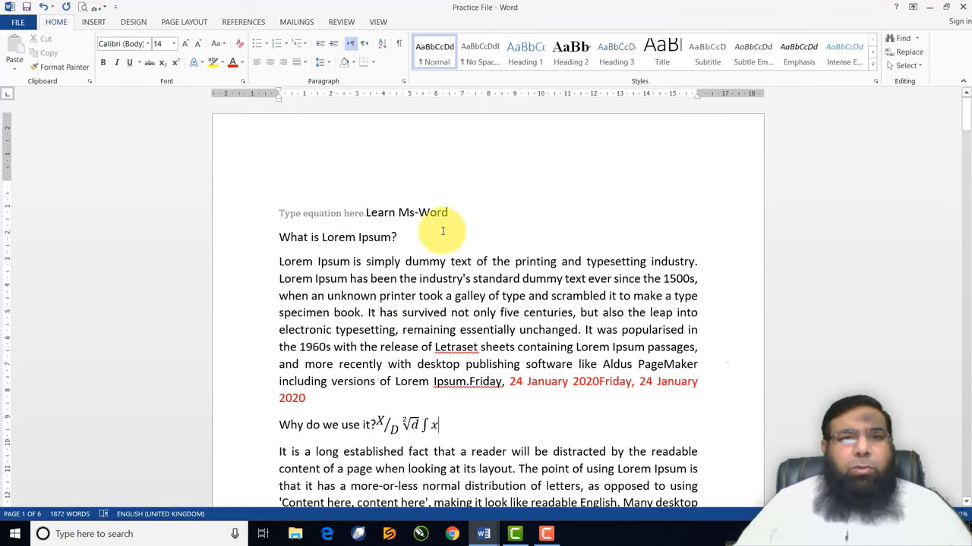
click(93, 21)
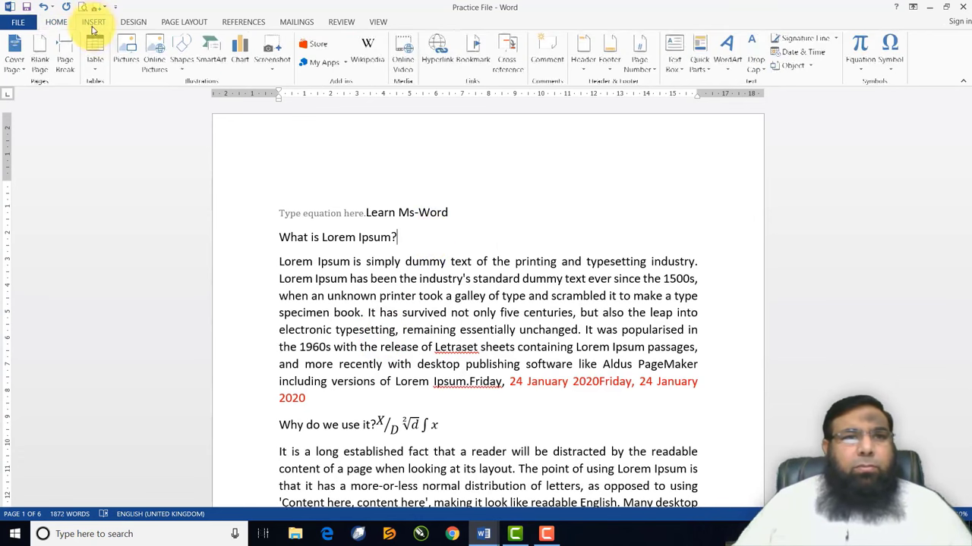
click(889, 67)
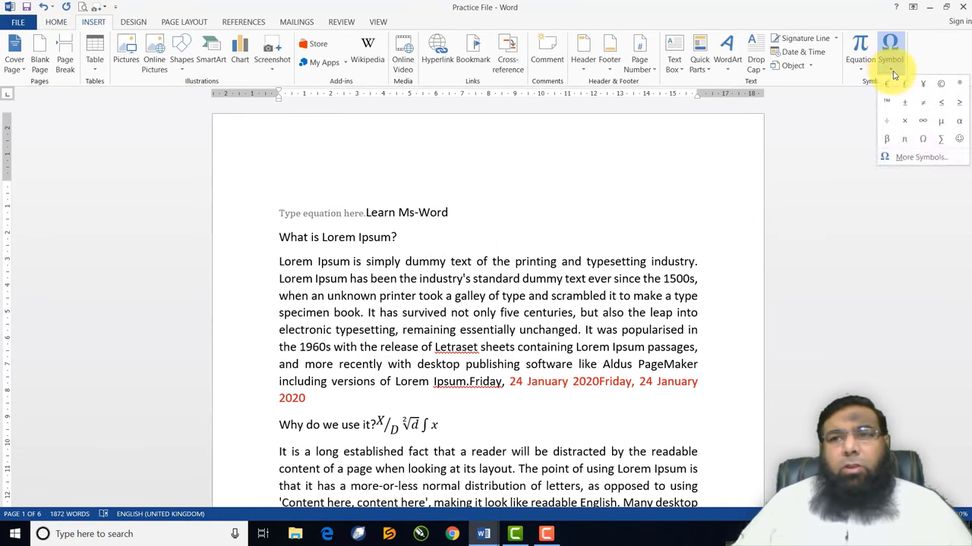
click(919, 159)
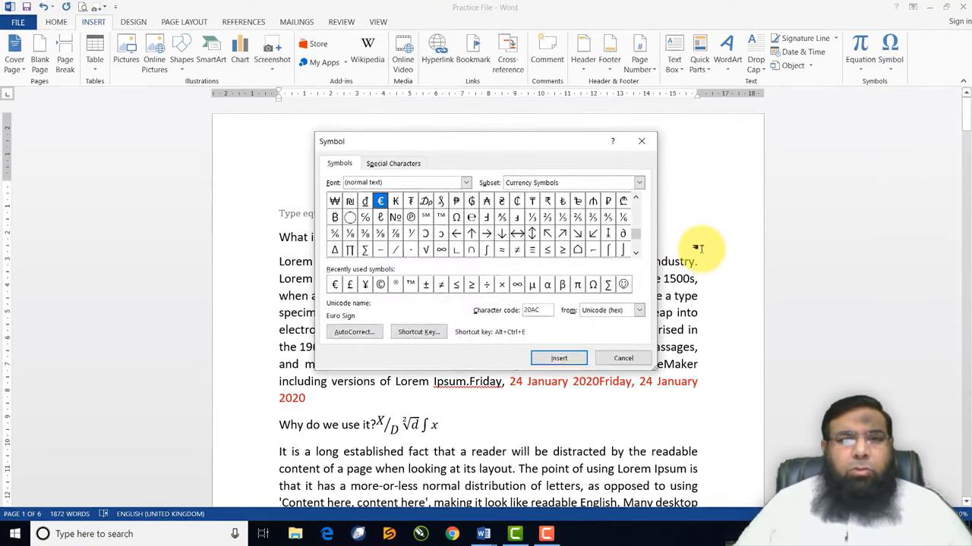
click(634, 256)
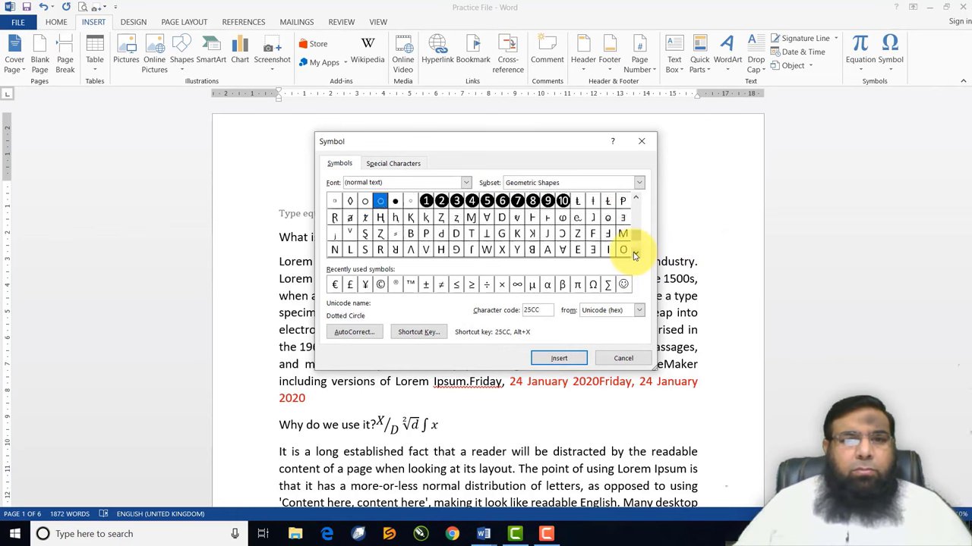
drag(635, 256, 634, 255)
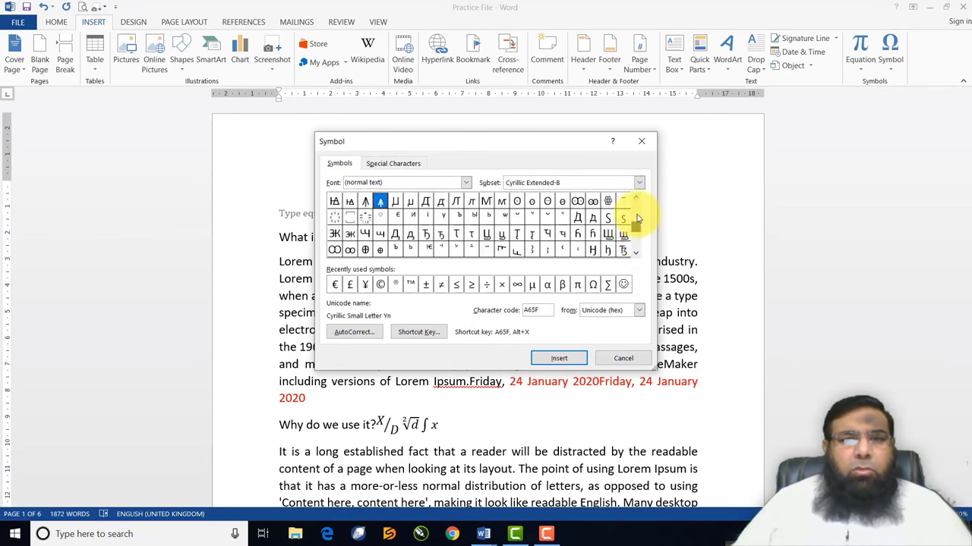
drag(637, 220, 560, 206)
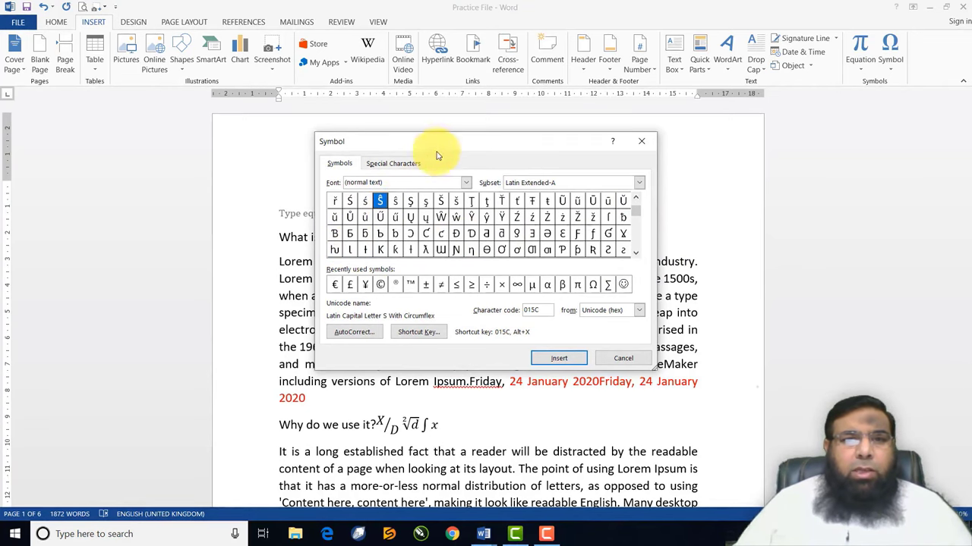
drag(437, 155, 654, 73)
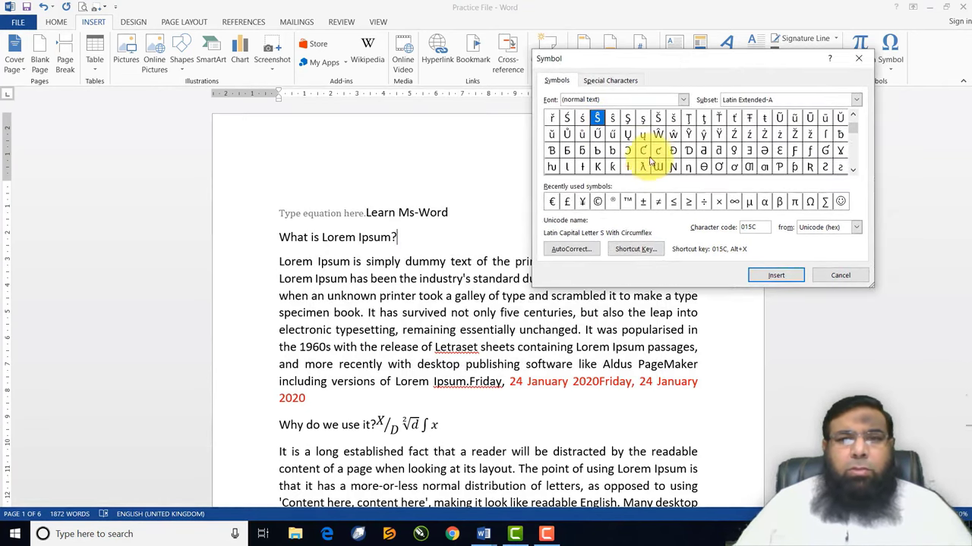
click(657, 167)
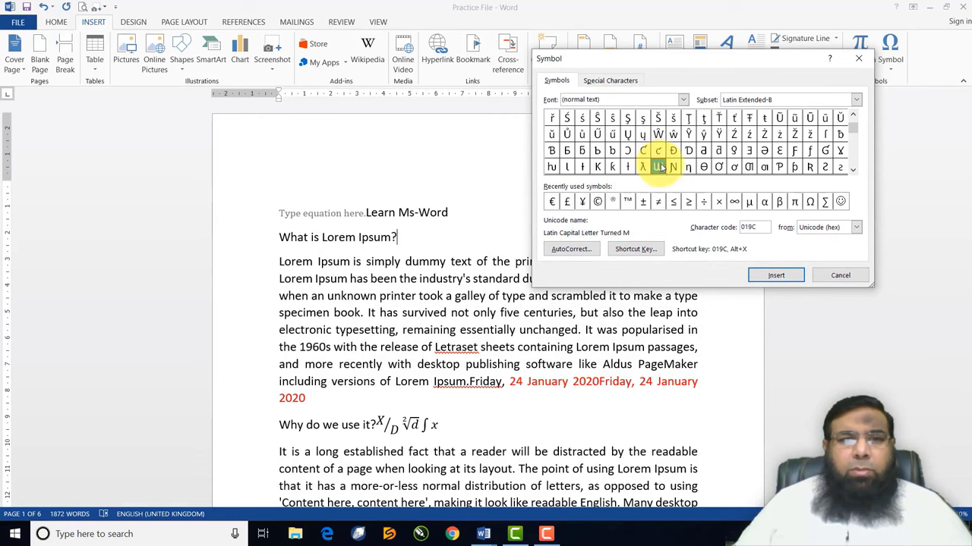
click(778, 276)
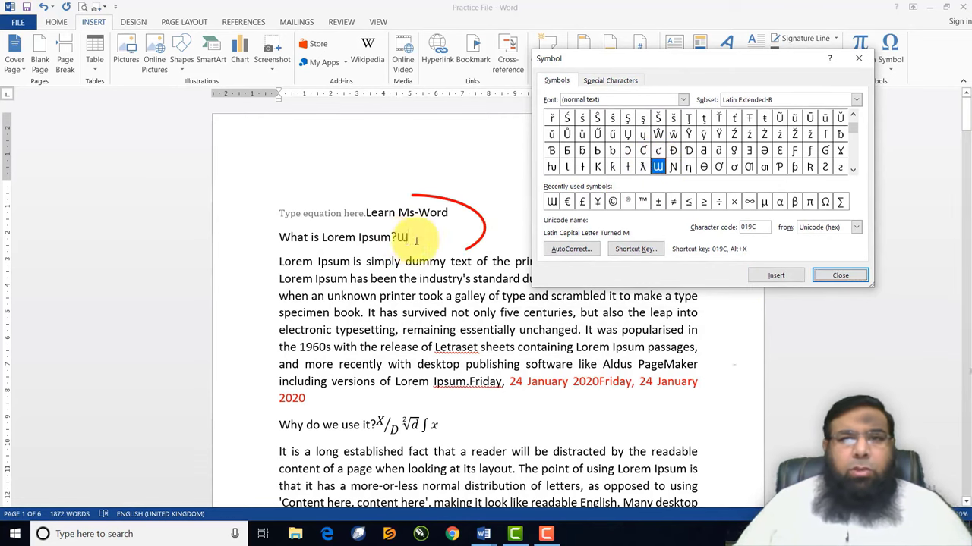
Add the Wingdings telephone and computer symbols after the turned M, then select them
click(683, 99)
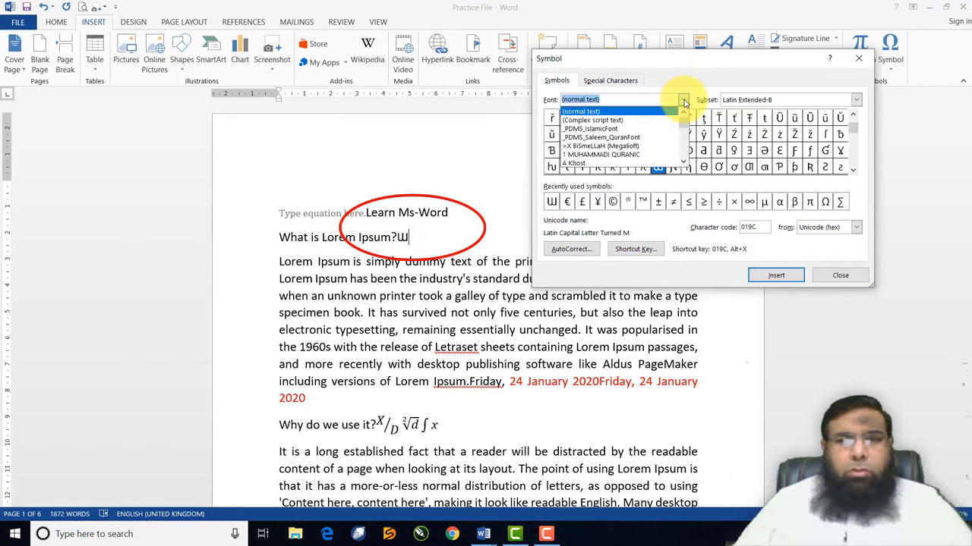
text(w)
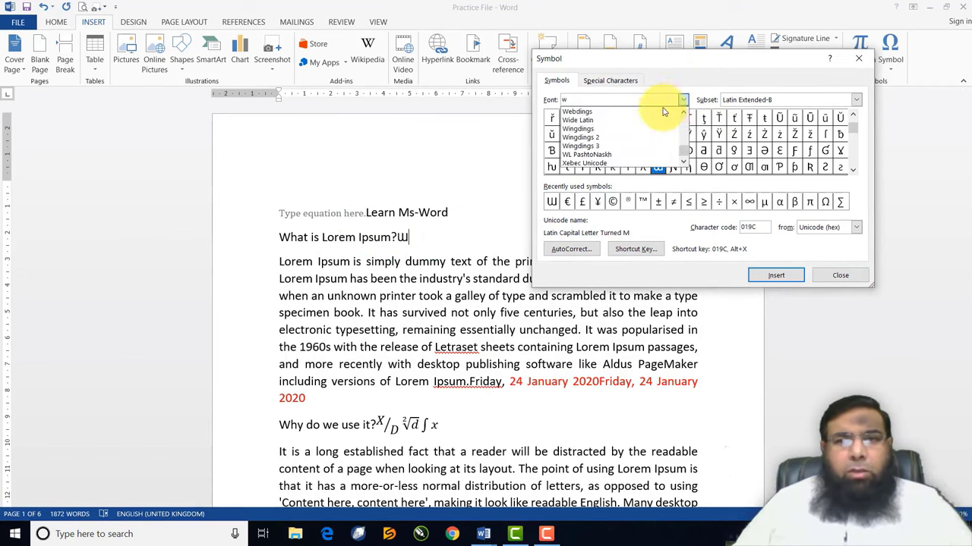
click(594, 130)
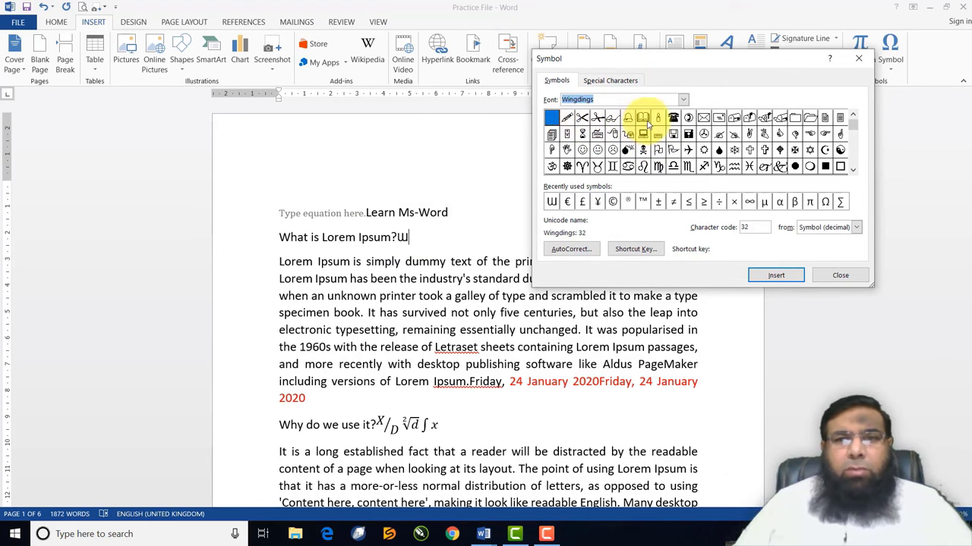
click(674, 118)
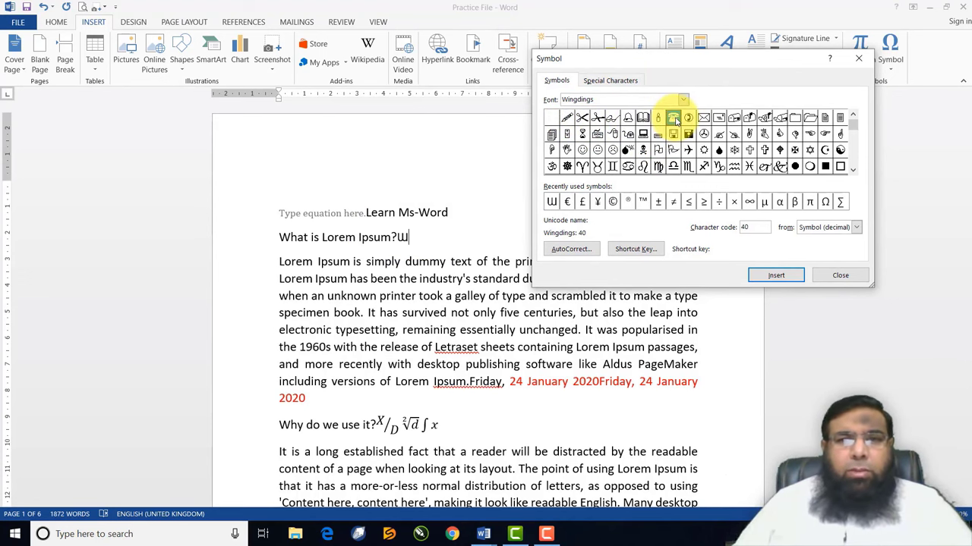
click(774, 276)
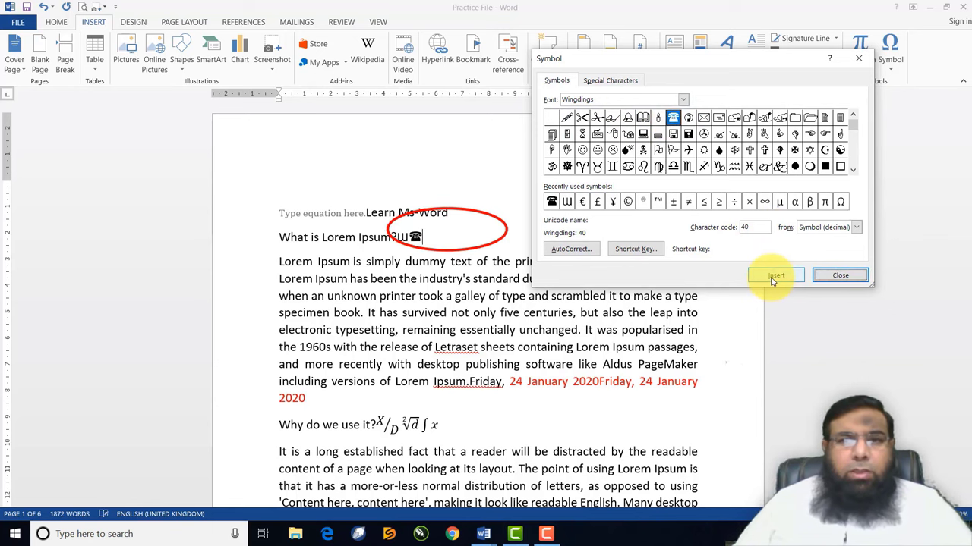
click(644, 135)
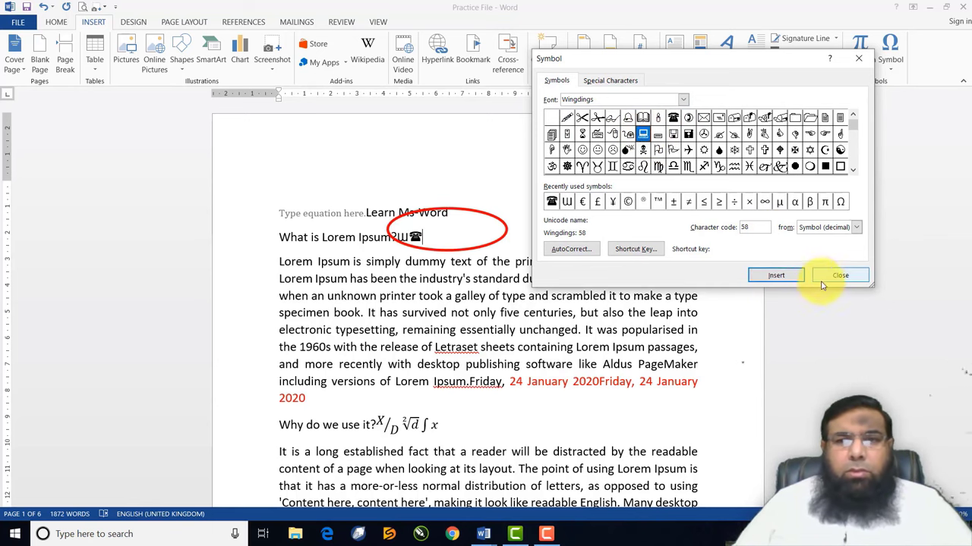
click(774, 276)
click(838, 276)
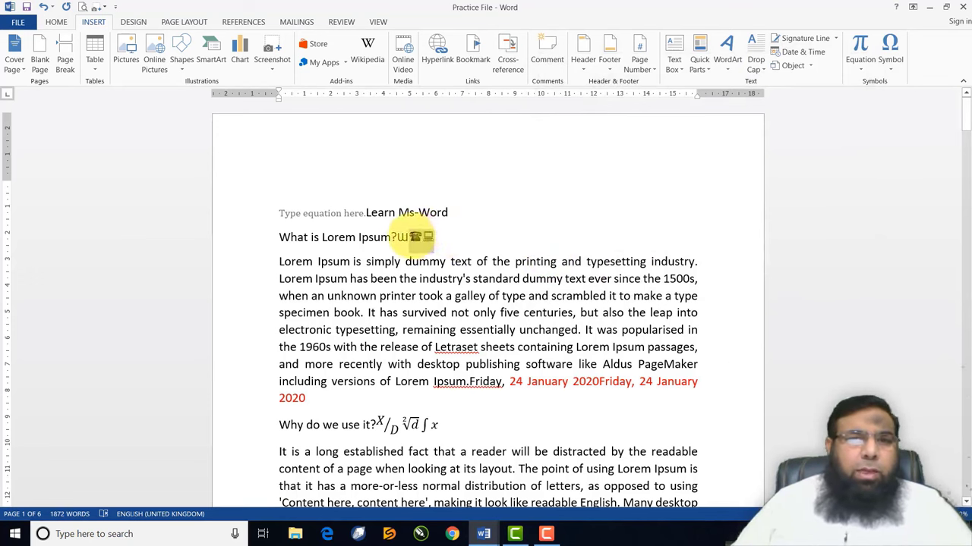
drag(434, 236, 409, 236)
click(57, 22)
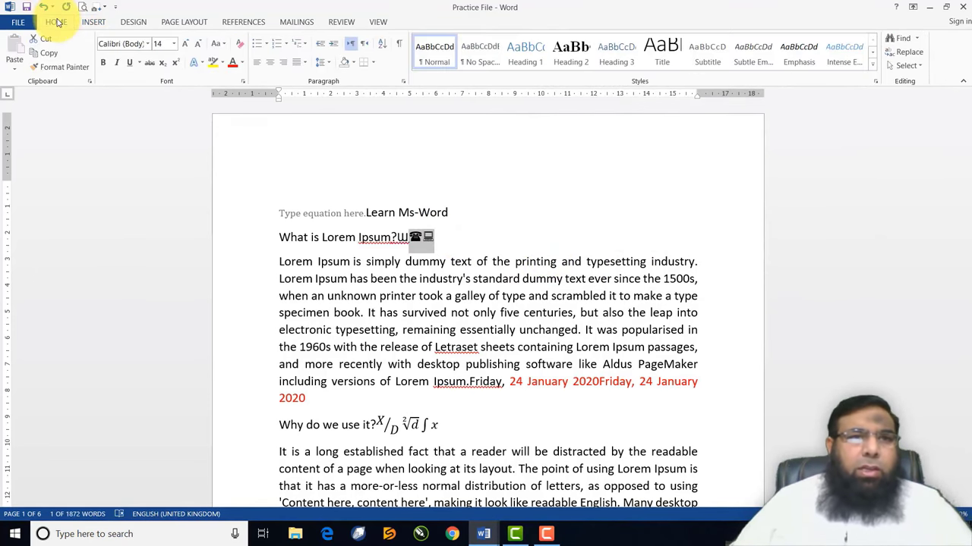
Enlarge the telephone and computer symbols with Grow Font six times
click(184, 47)
click(183, 47)
click(184, 47)
click(184, 47)
click(184, 47)
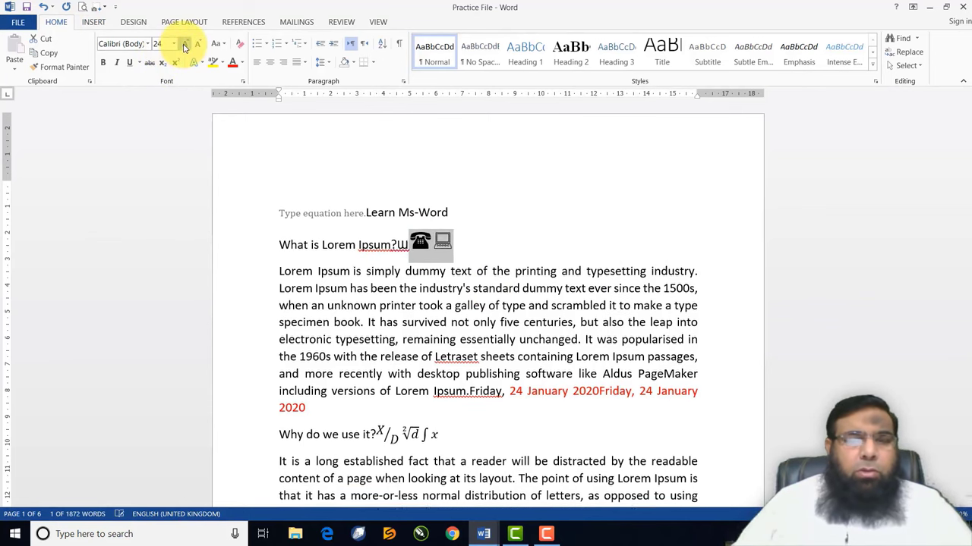
click(183, 47)
click(183, 47)
click(184, 47)
click(184, 47)
click(184, 47)
click(184, 47)
click(183, 47)
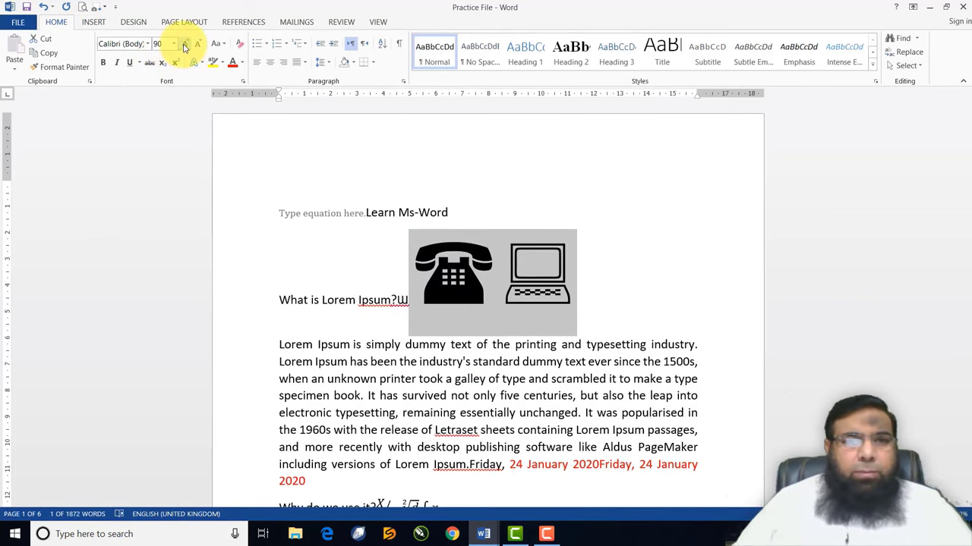
click(454, 275)
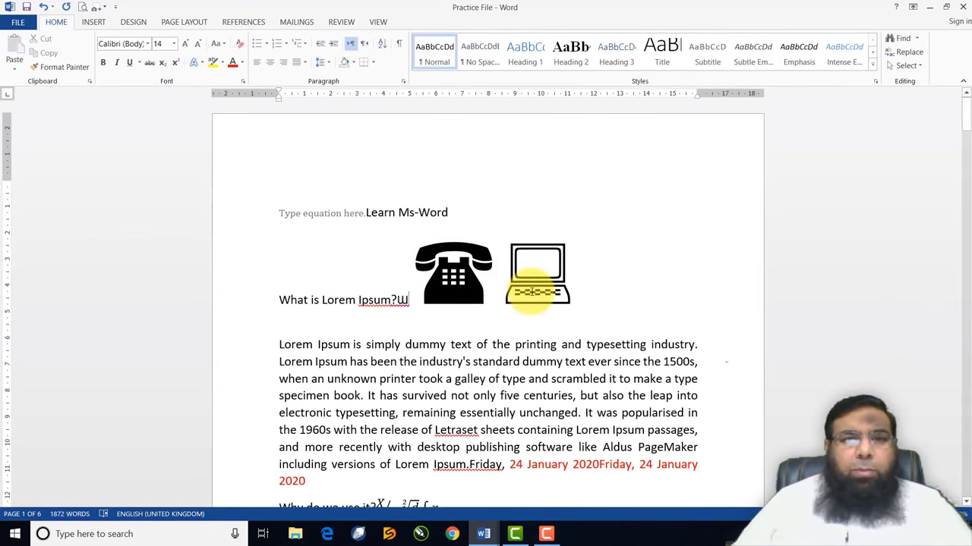
Colour the computer symbol red and the telephone symbol dark olive green
drag(501, 282, 566, 281)
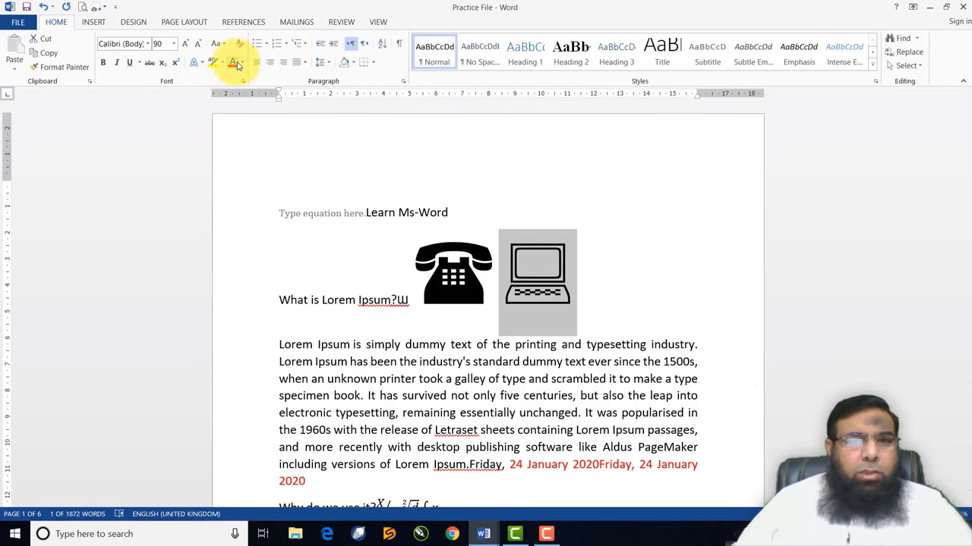
click(232, 63)
click(602, 338)
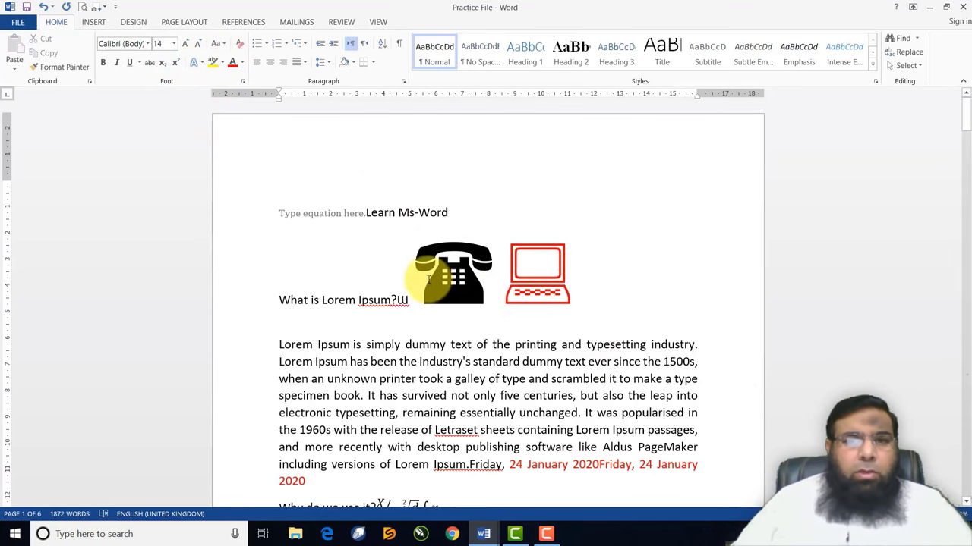
drag(418, 277, 482, 265)
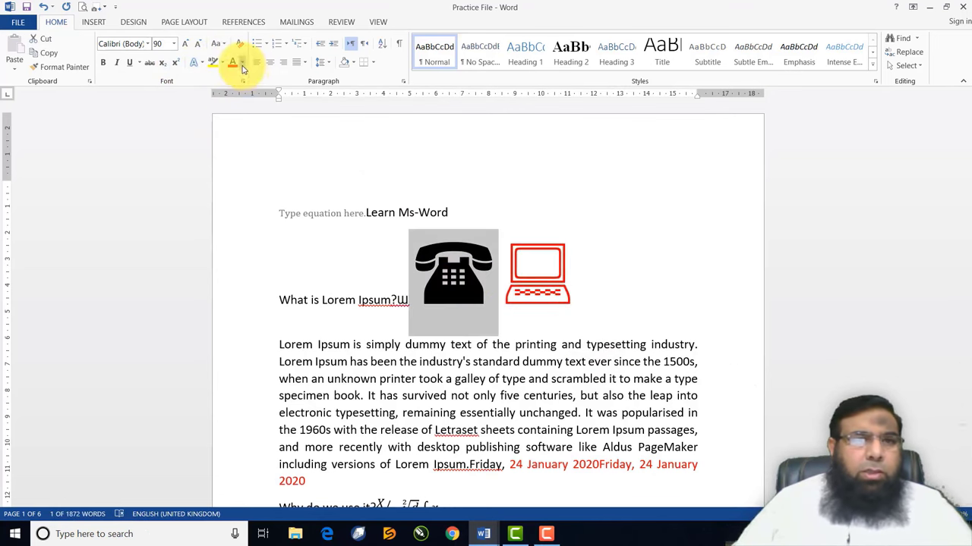
click(242, 66)
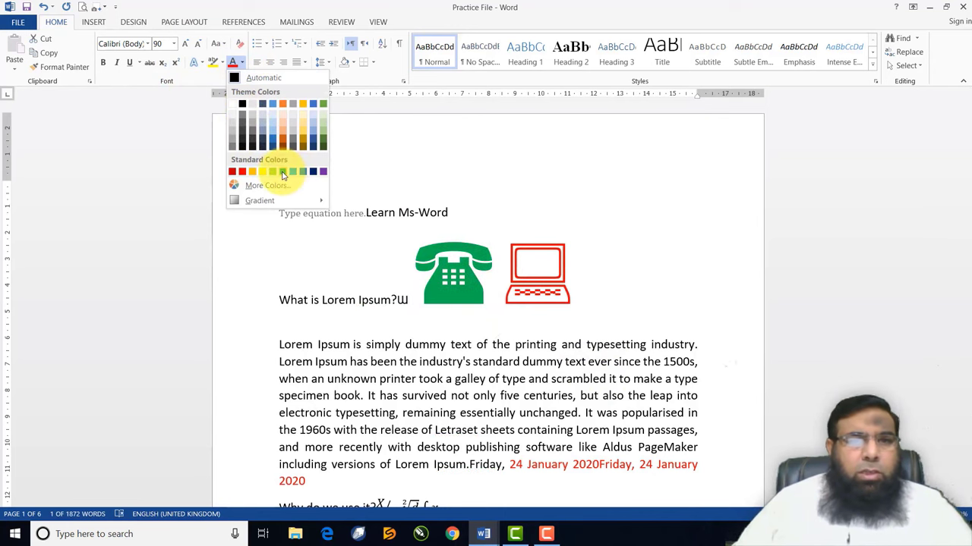
click(321, 150)
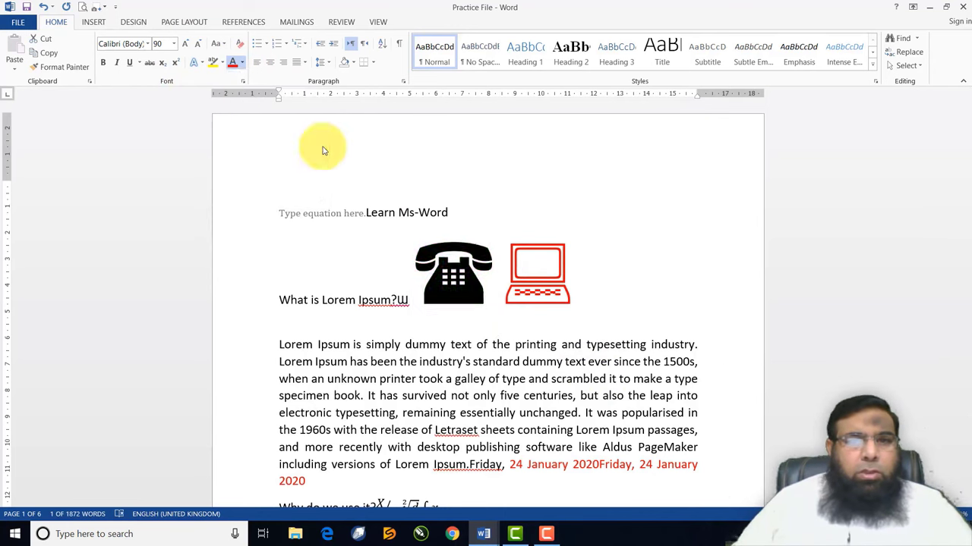
Apply bold, italic and underline to the telephone symbol, then remove them
click(499, 322)
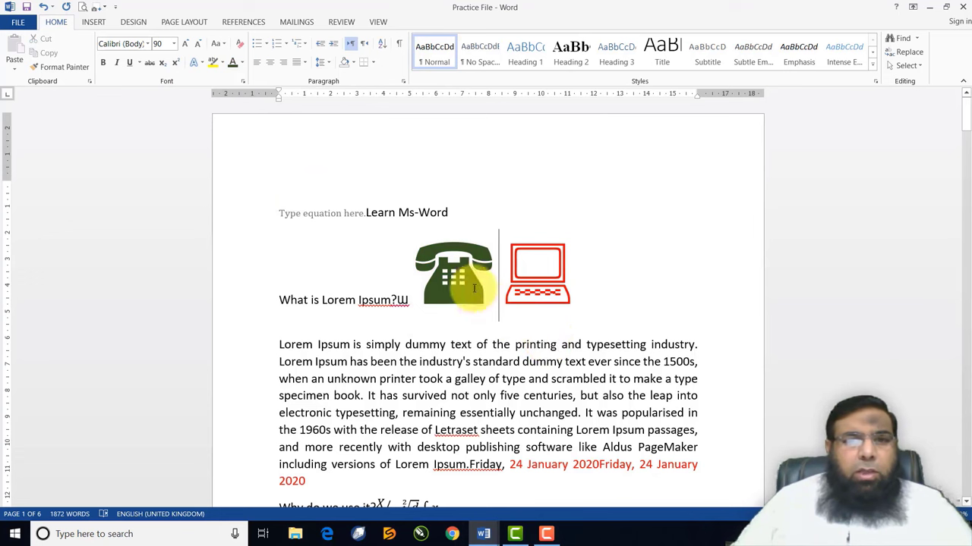
double_click(448, 275)
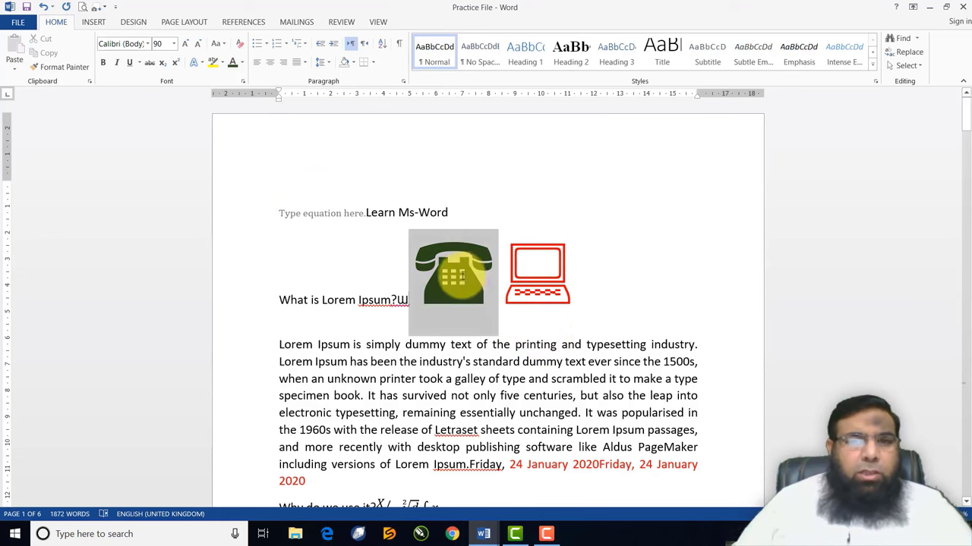
click(104, 64)
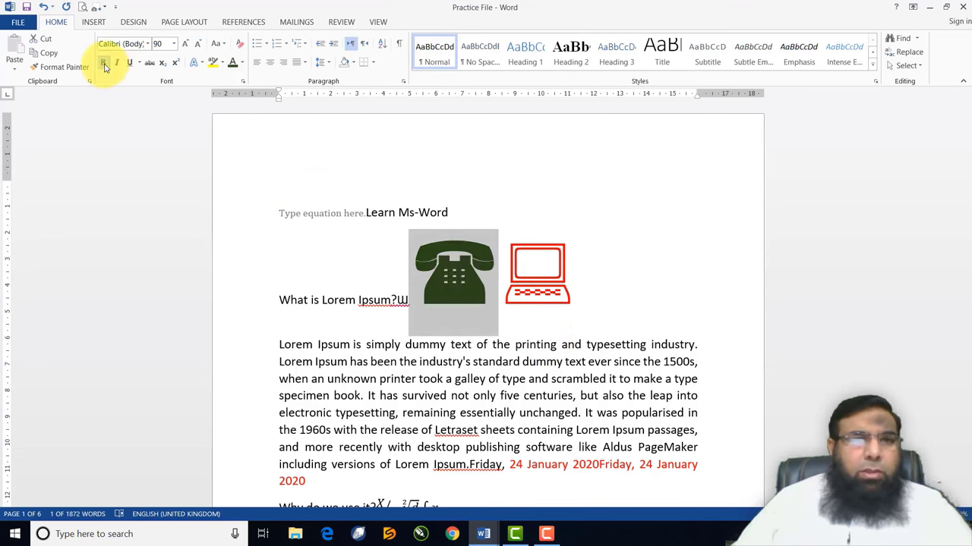
click(117, 63)
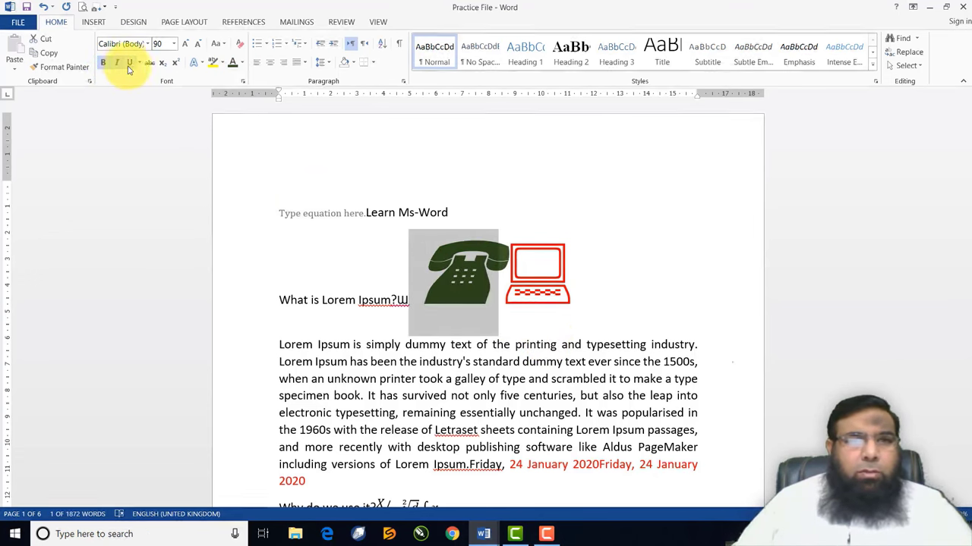
click(130, 64)
click(117, 64)
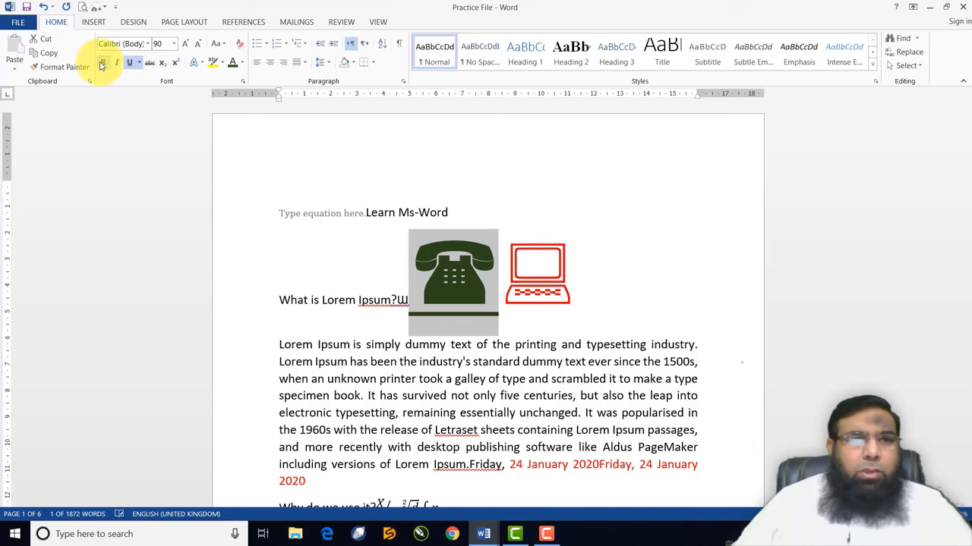
click(104, 64)
click(130, 64)
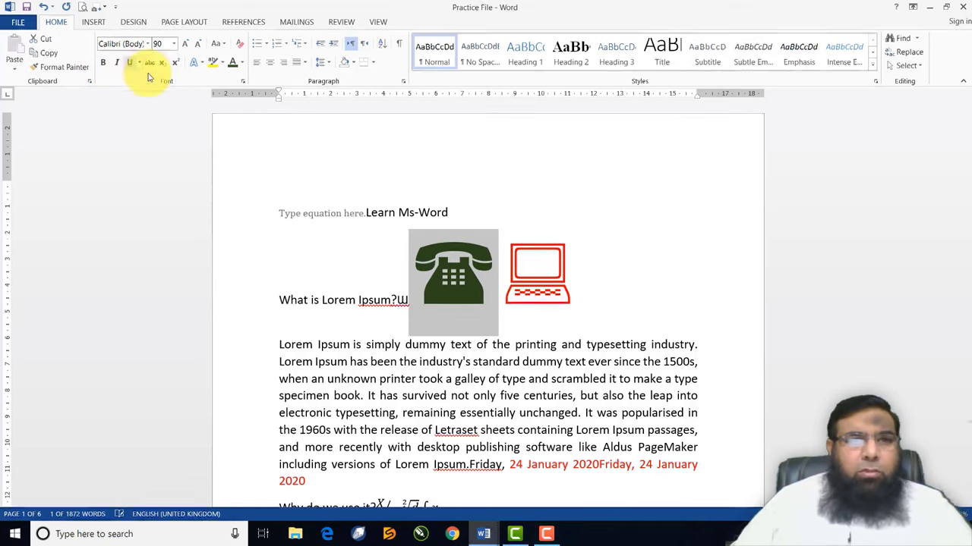
Shrink the telephone symbol to font size 72
click(198, 44)
click(198, 44)
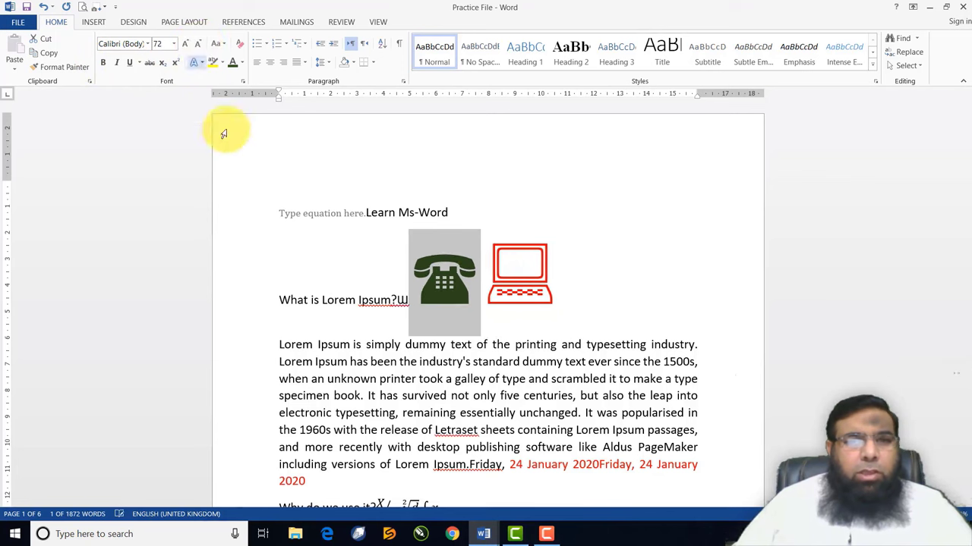
click(372, 322)
click(94, 22)
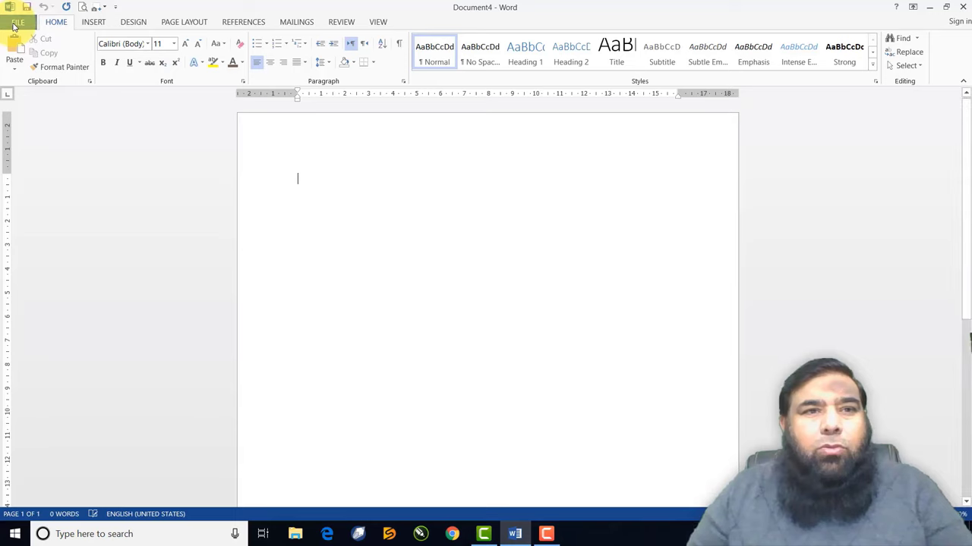
Reopen Practice File from the Recent Documents list
click(14, 25)
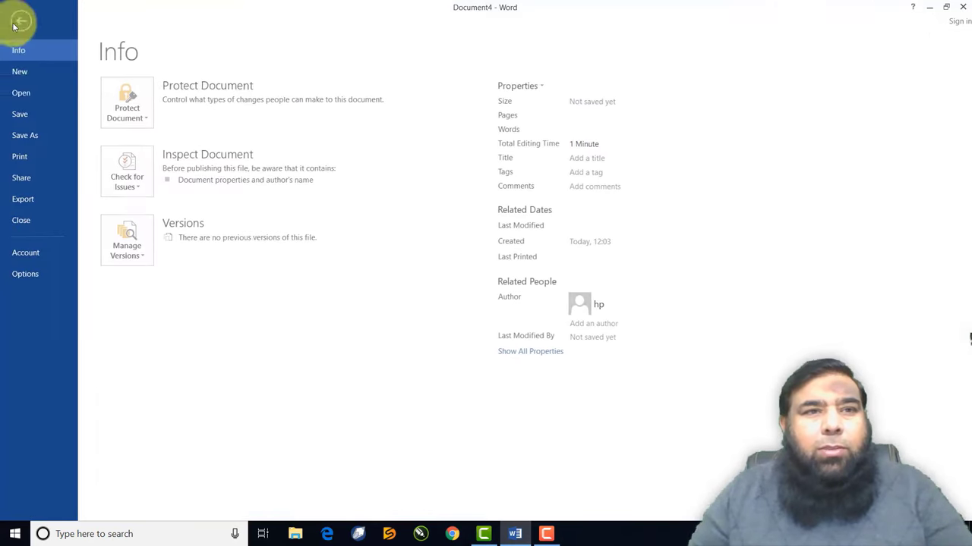
click(20, 95)
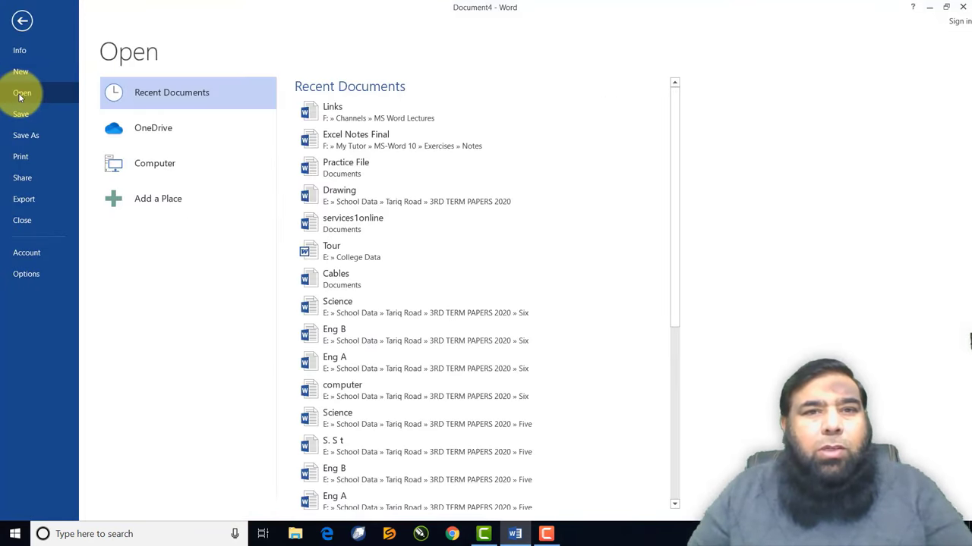
click(339, 172)
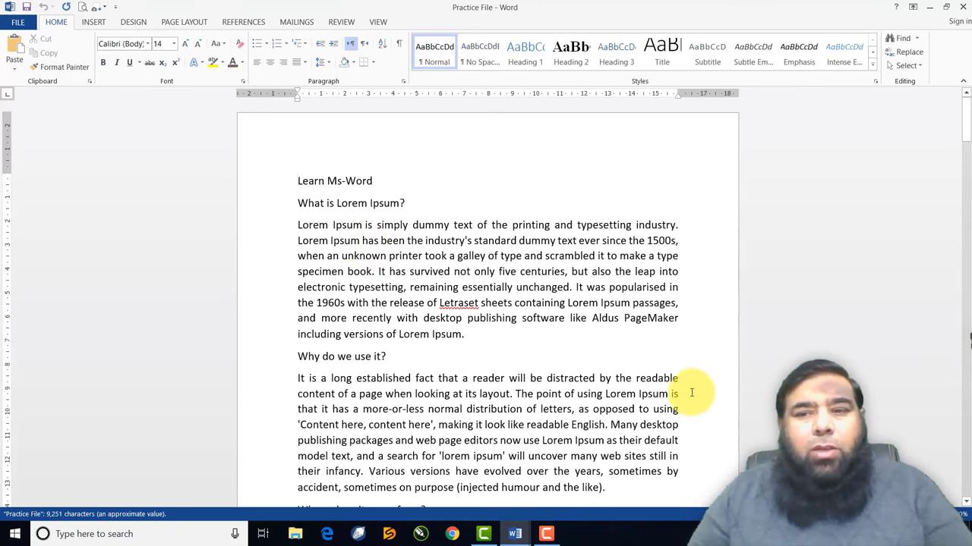
scroll(969, 341, up, 3)
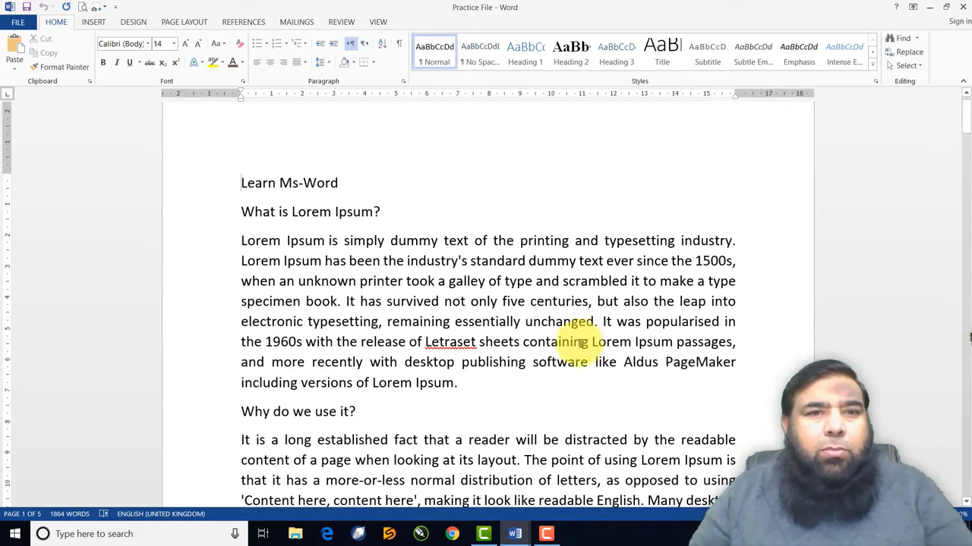
Draw a rectangle above the title and widen it across the text width
click(94, 24)
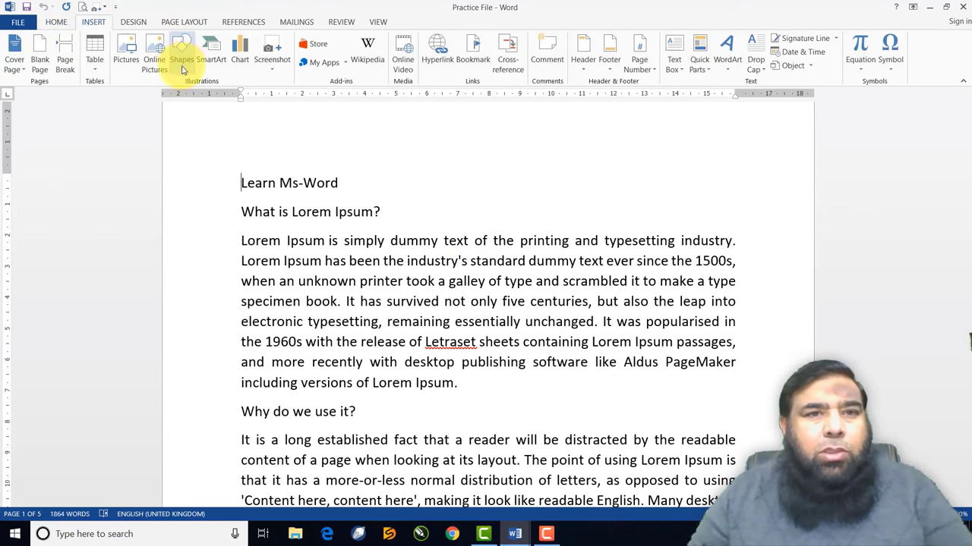
click(182, 69)
click(247, 87)
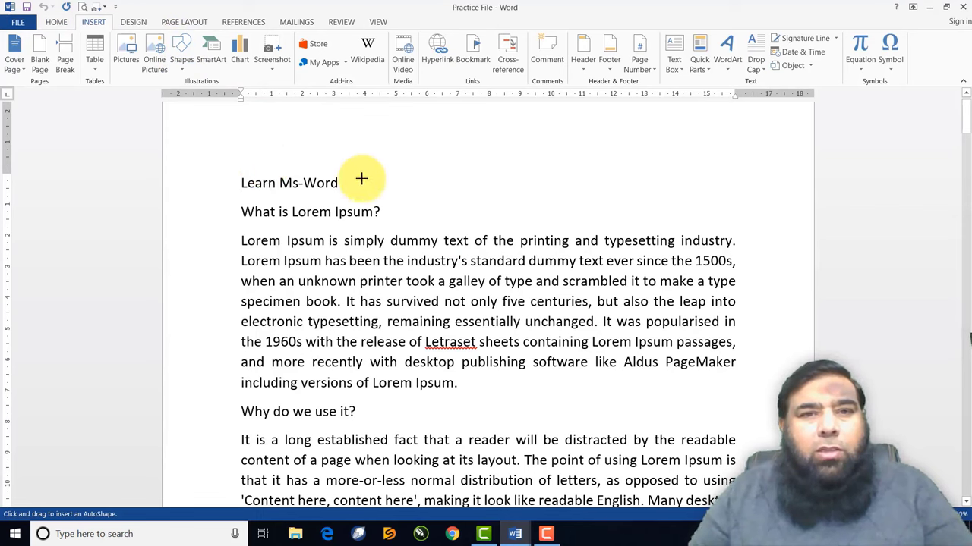
drag(244, 132, 582, 155)
click(296, 152)
click(268, 146)
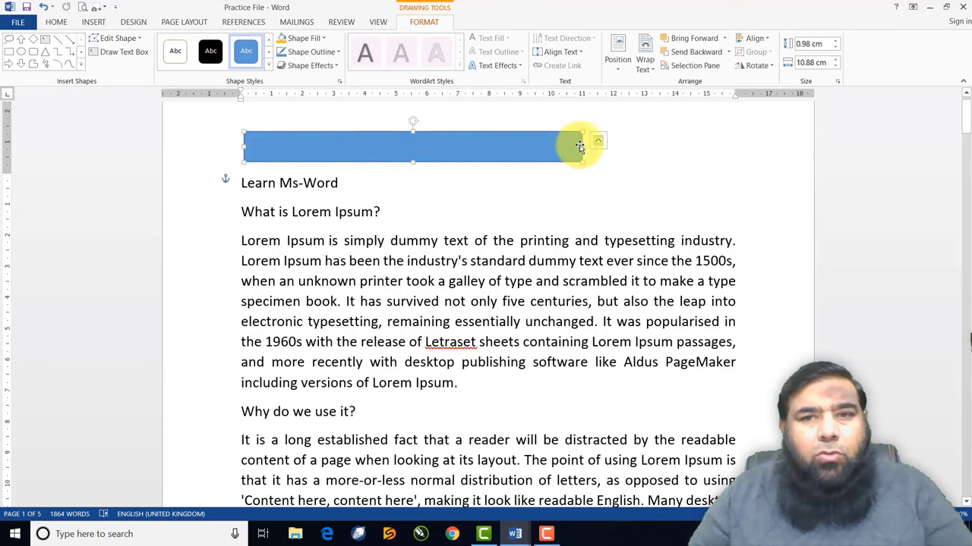
drag(583, 143, 719, 144)
Add the text 'Computer Notes' inside the rectangle
right_click(618, 143)
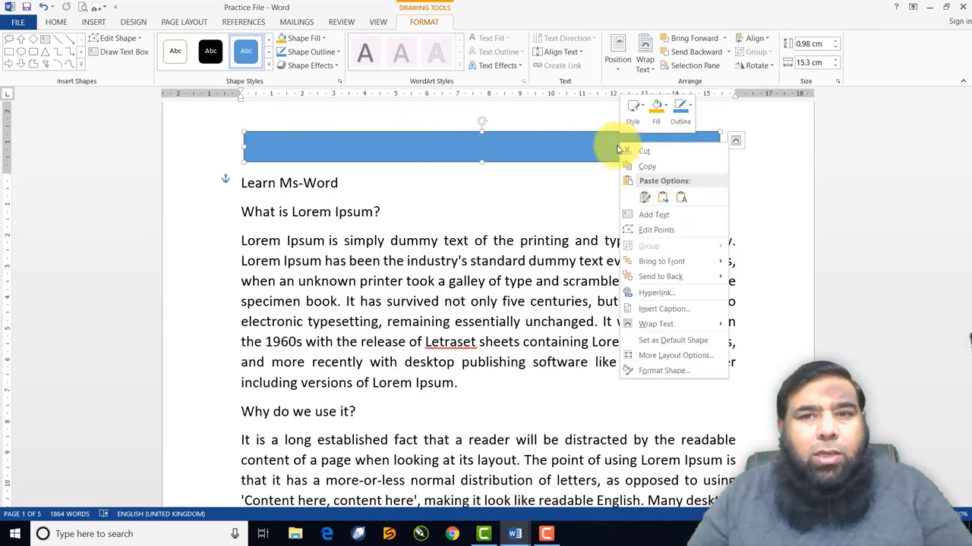
click(652, 216)
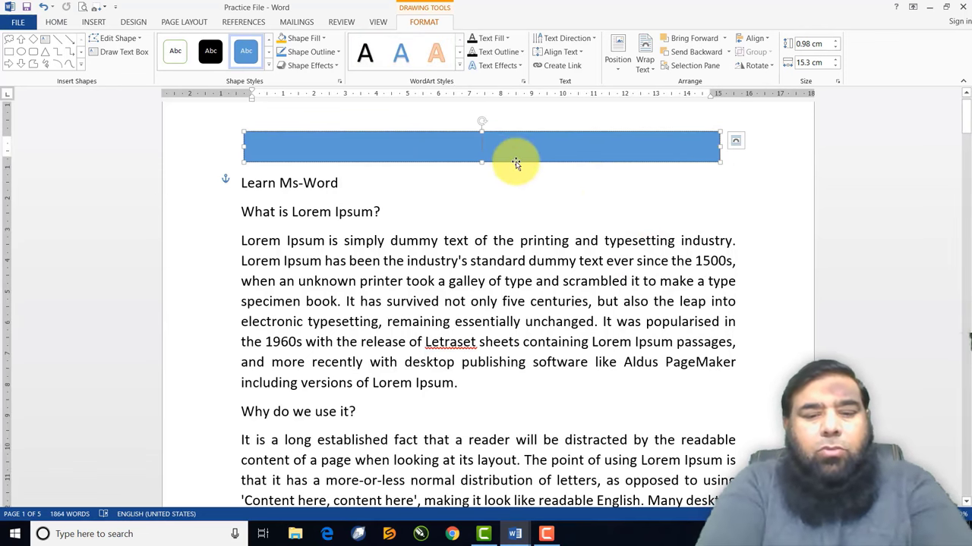
text(Compju)
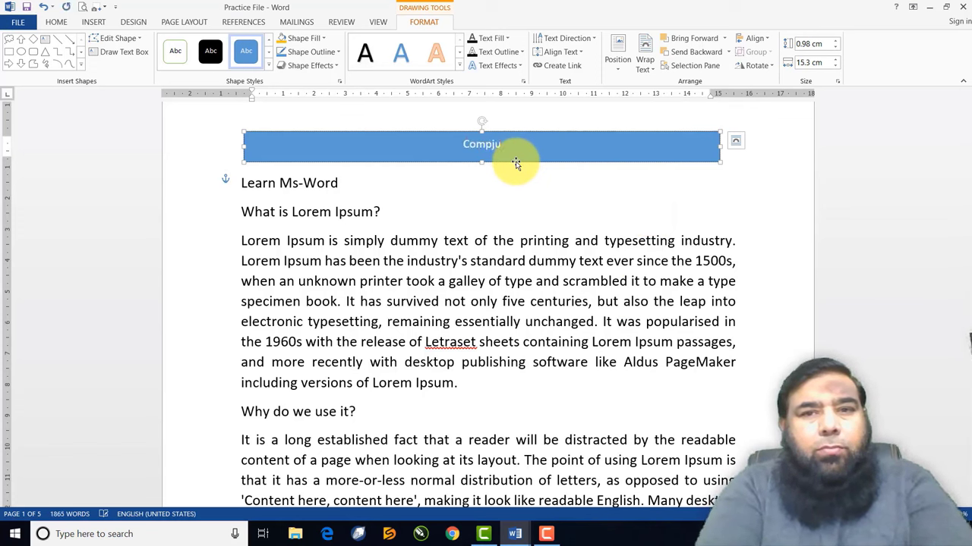
key(BackSpace)
key(BackSpace)
text(uter)
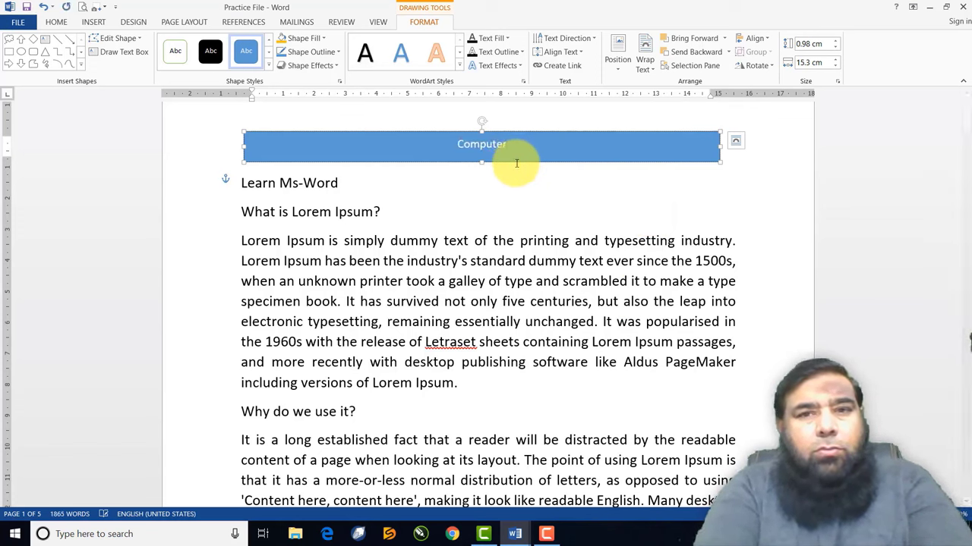
text( Notes)
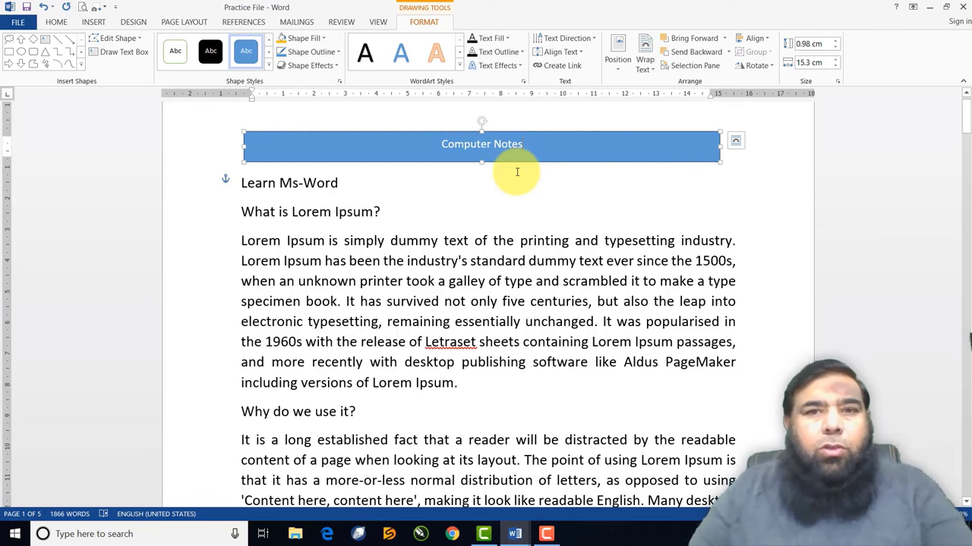
Grow the Computer Notes text to 18 pt, heighten the box, and push the title down
drag(527, 145, 461, 146)
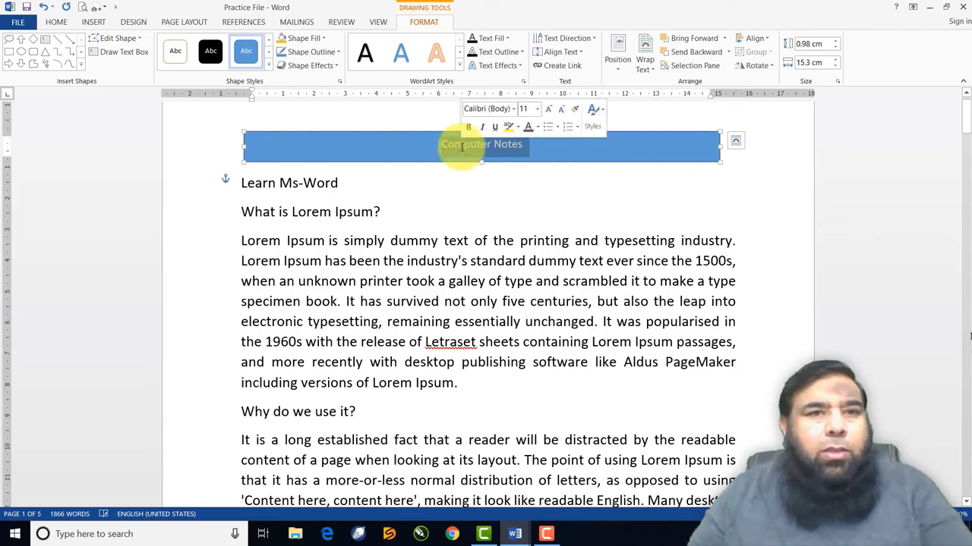
click(58, 22)
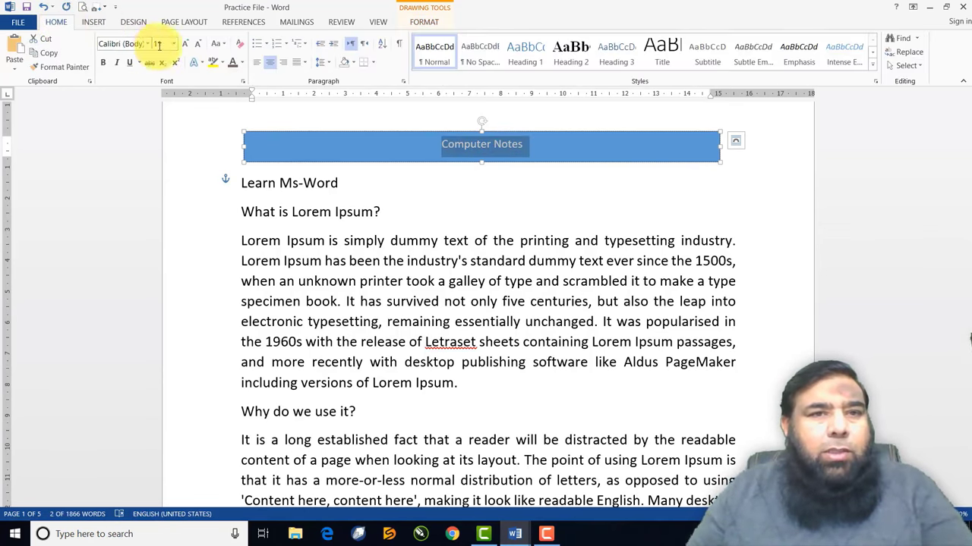
click(184, 43)
click(185, 44)
click(184, 44)
click(184, 43)
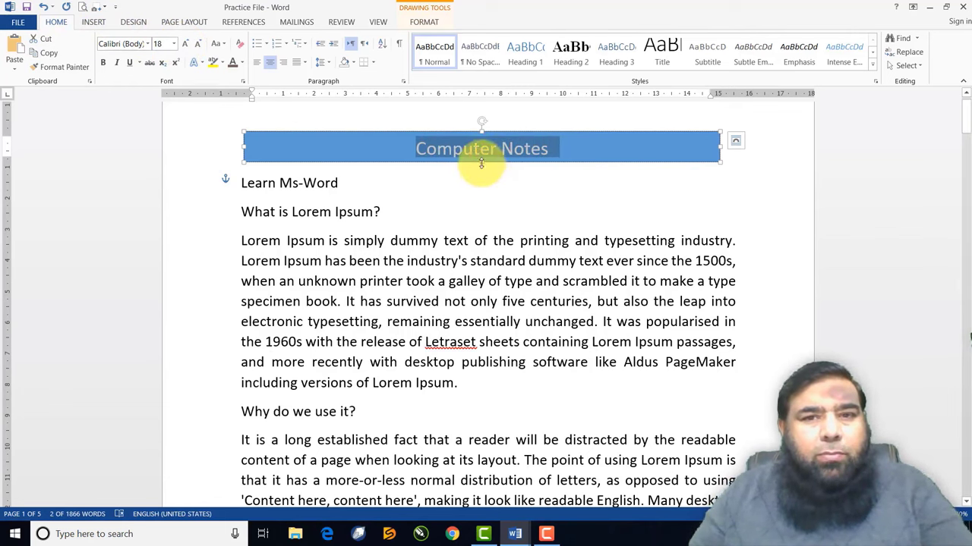
drag(482, 163, 479, 168)
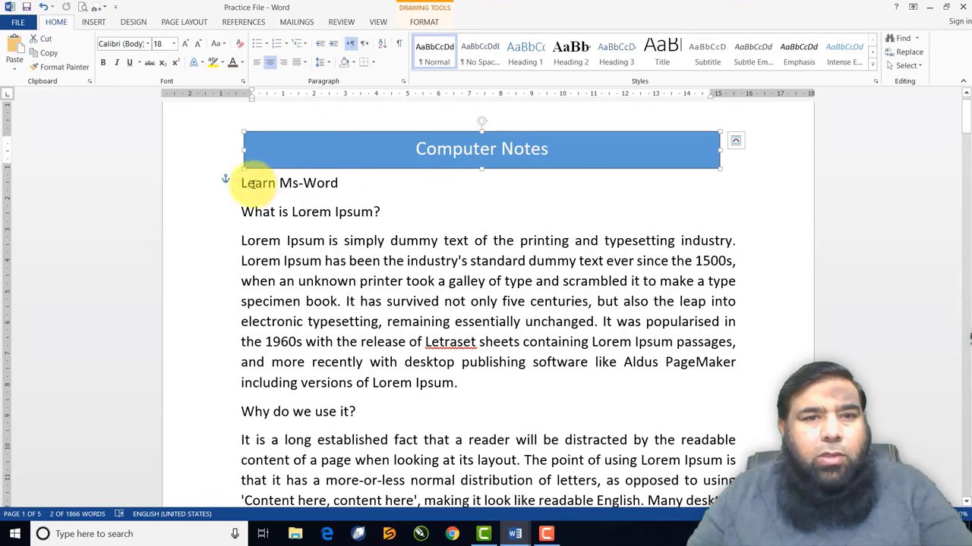
click(241, 183)
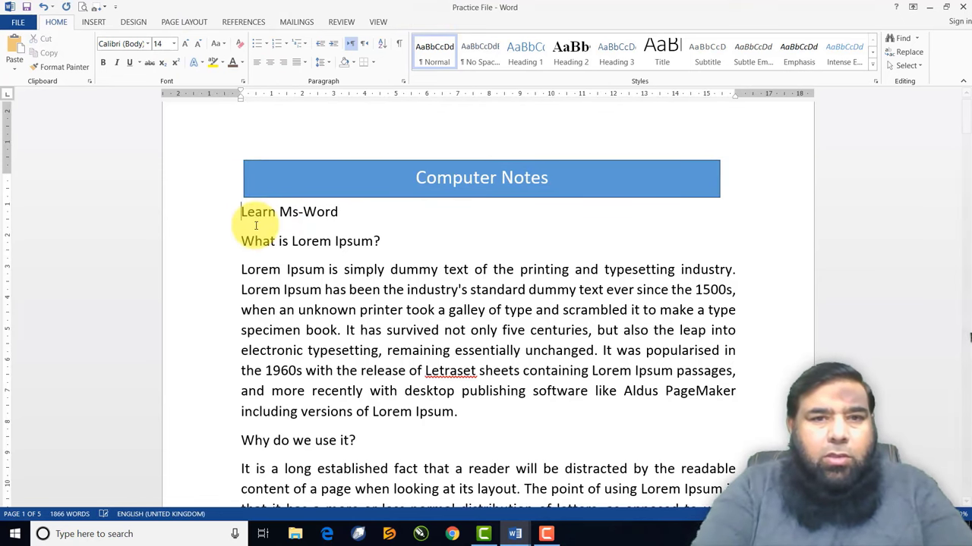
key(Return)
key(Return)
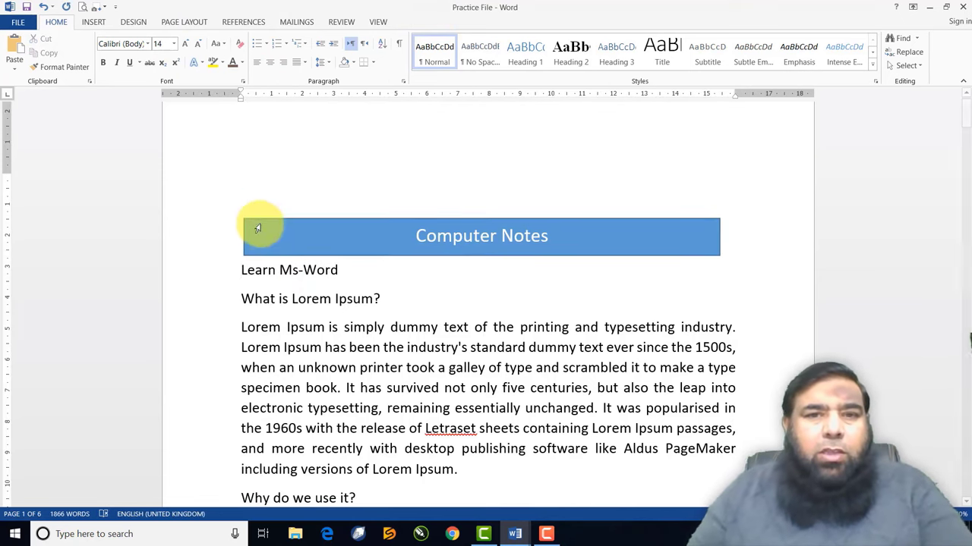
Draw a smiley face above Computer Notes and give it an orange-yellow shape style
click(95, 22)
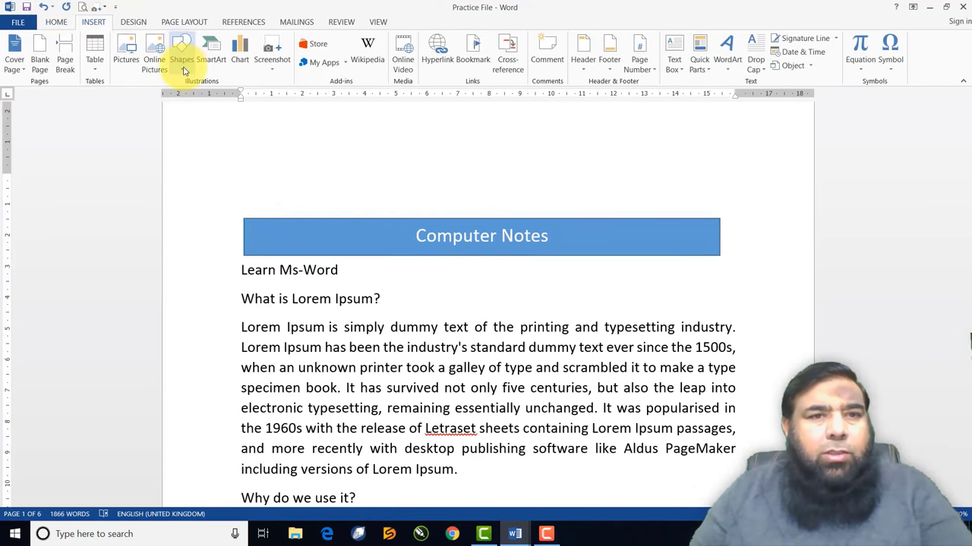
click(183, 57)
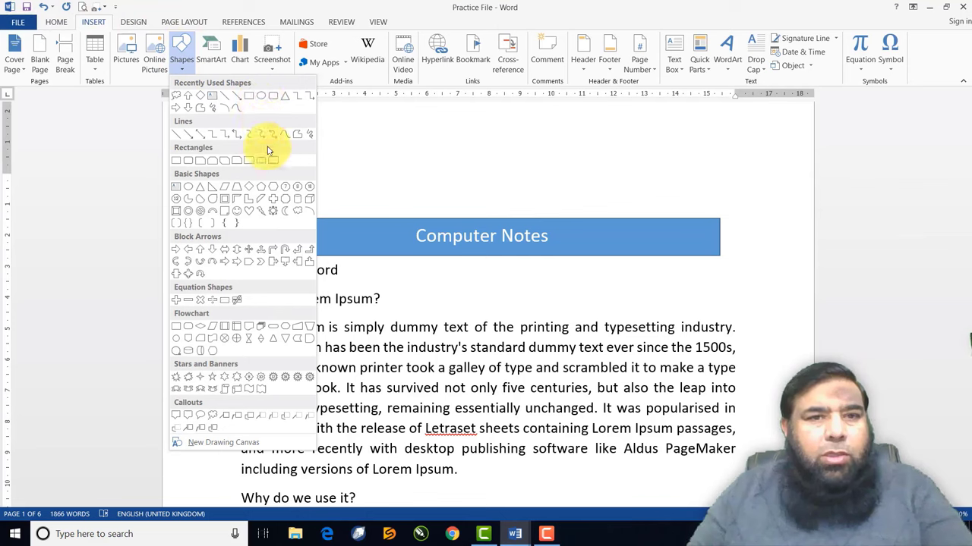
click(240, 214)
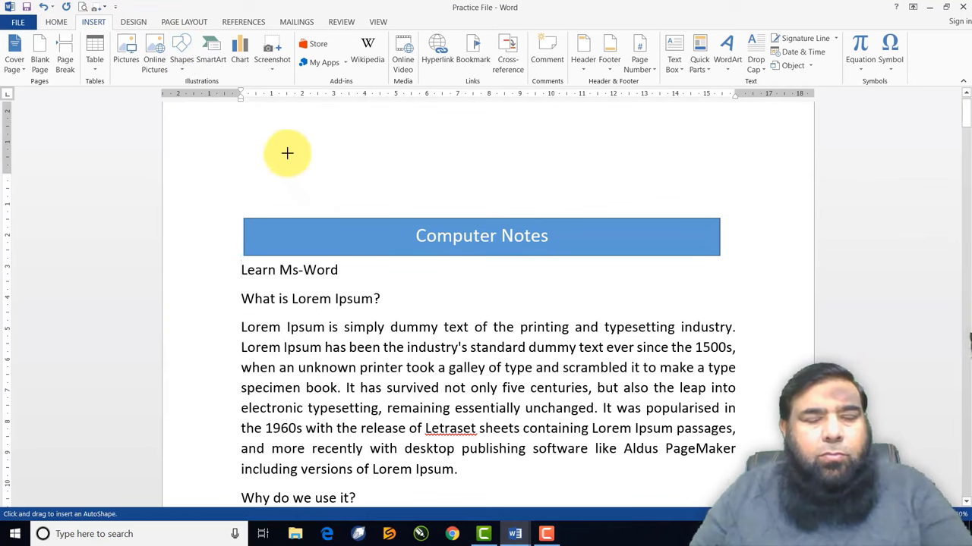
drag(286, 152, 353, 210)
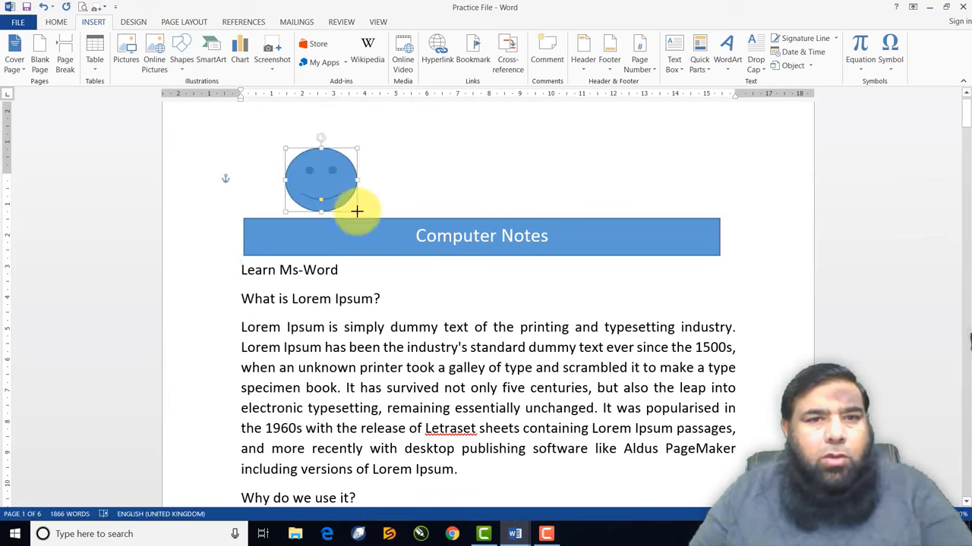
click(269, 67)
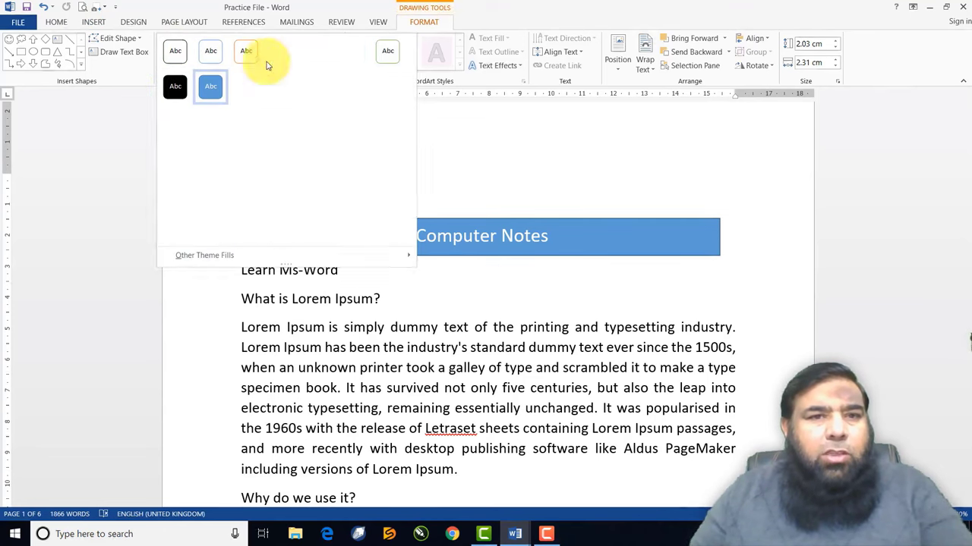
click(311, 122)
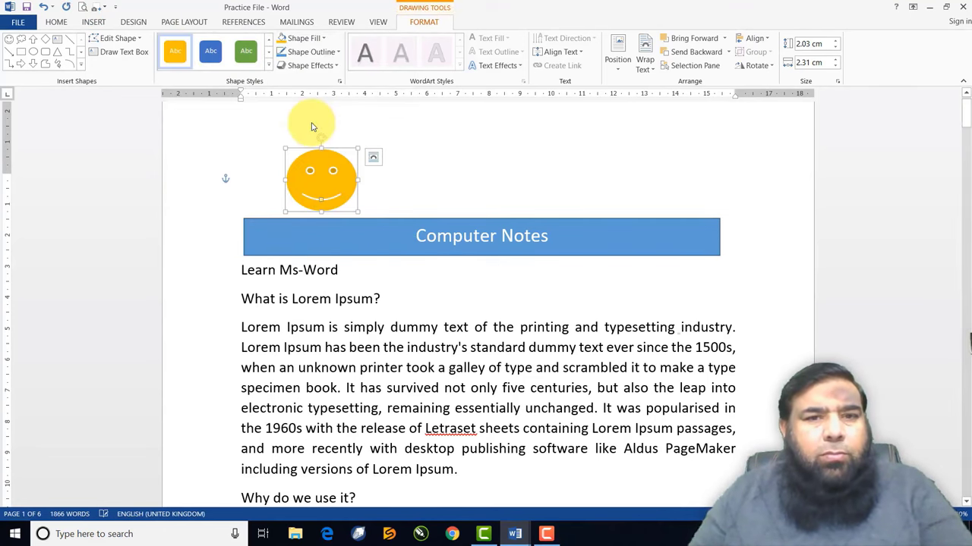
Draw a cloud callout reading 'How are you?' beside the smiley and fill it blue
click(21, 39)
drag(393, 122, 492, 182)
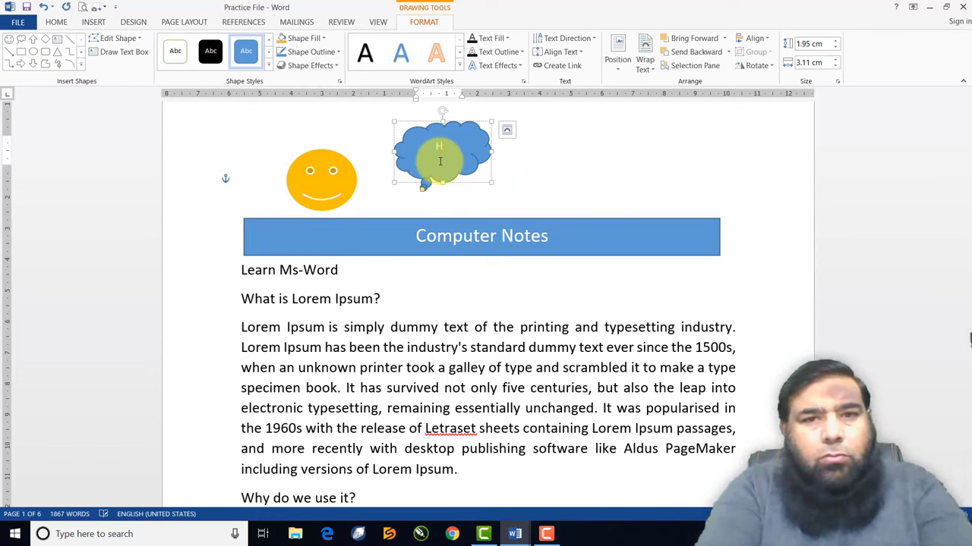
text(How are you)
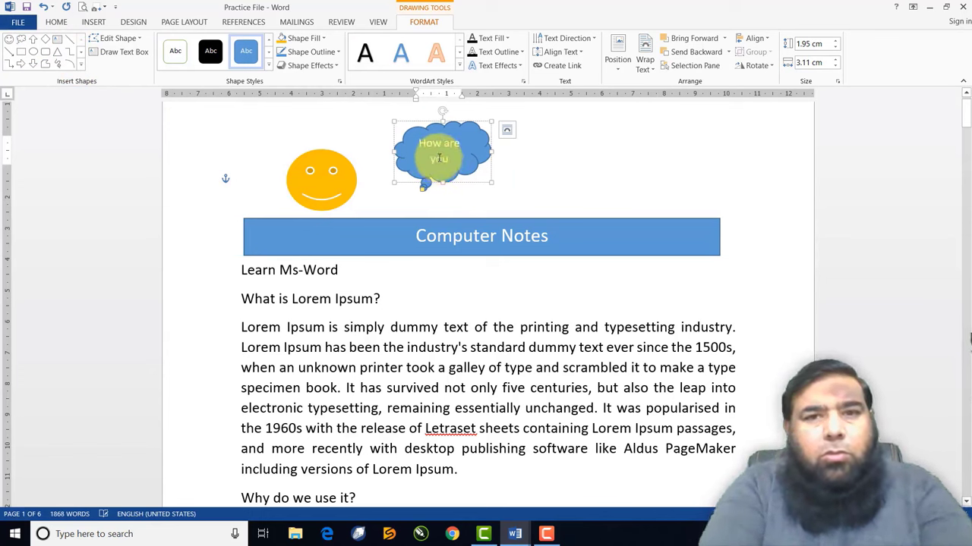
text(?)
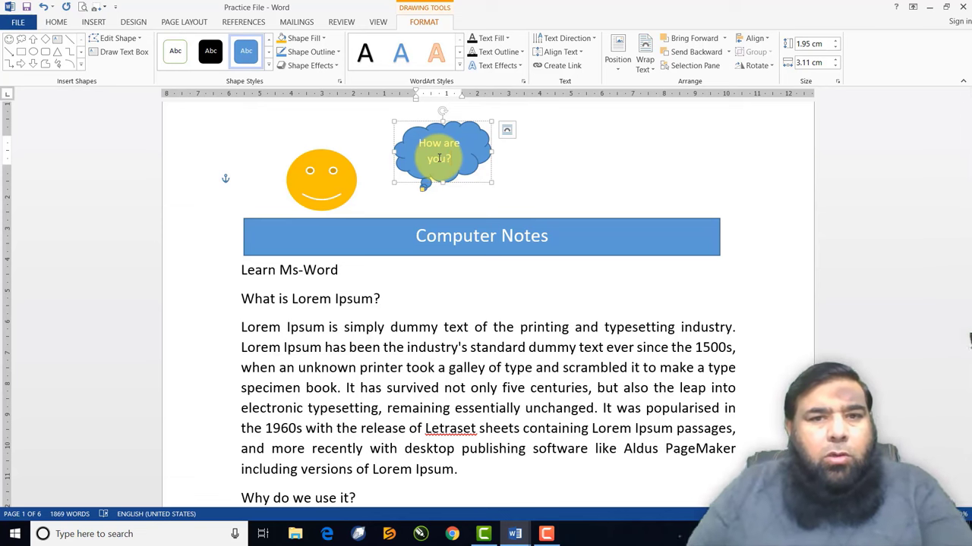
drag(421, 195, 362, 184)
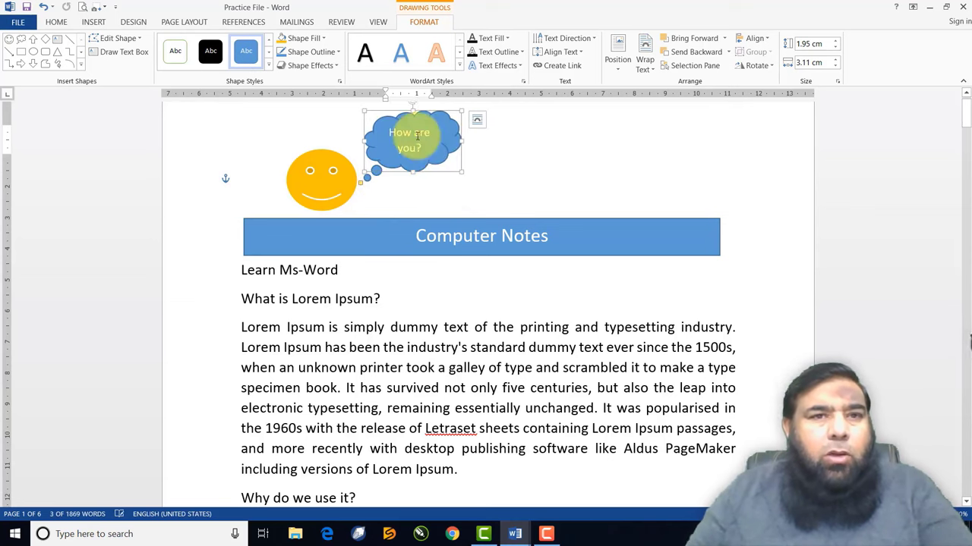
click(277, 65)
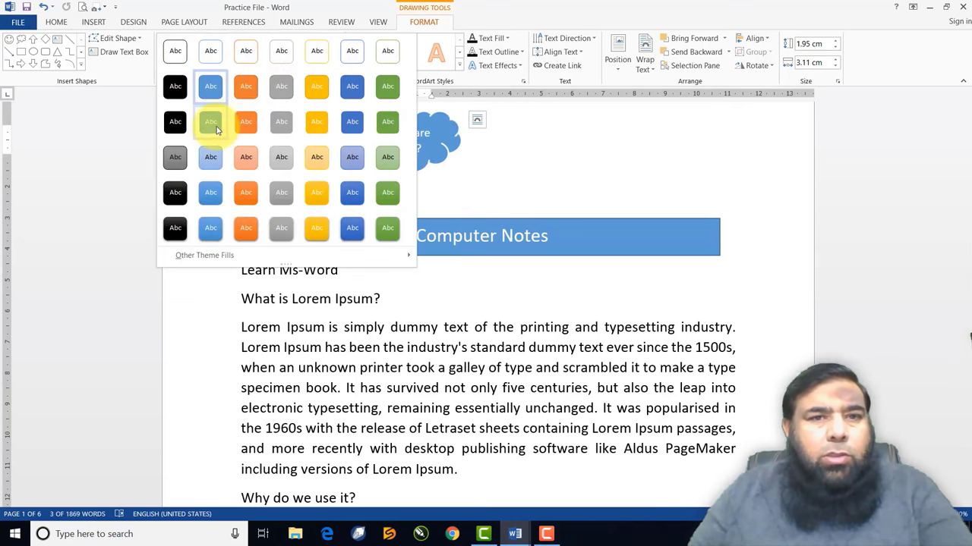
click(359, 157)
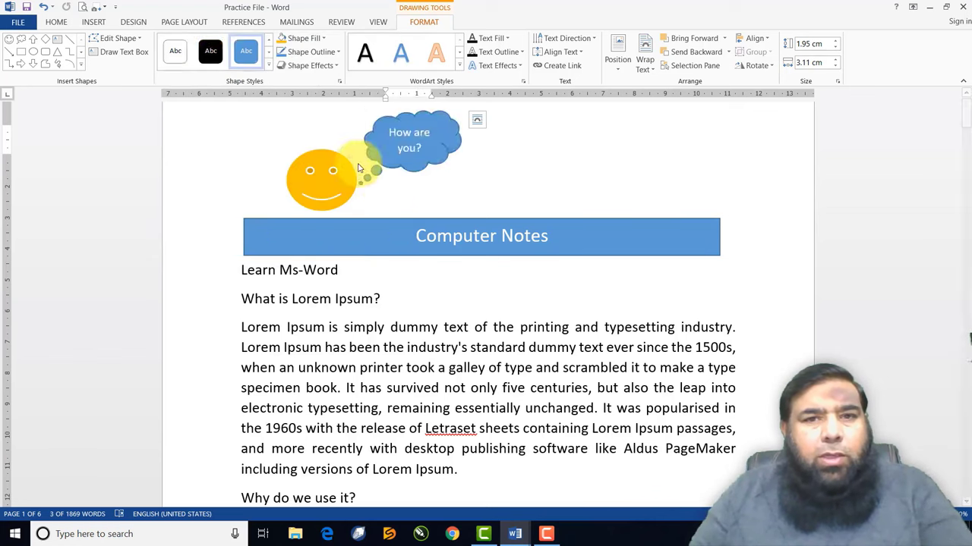
click(269, 65)
click(464, 22)
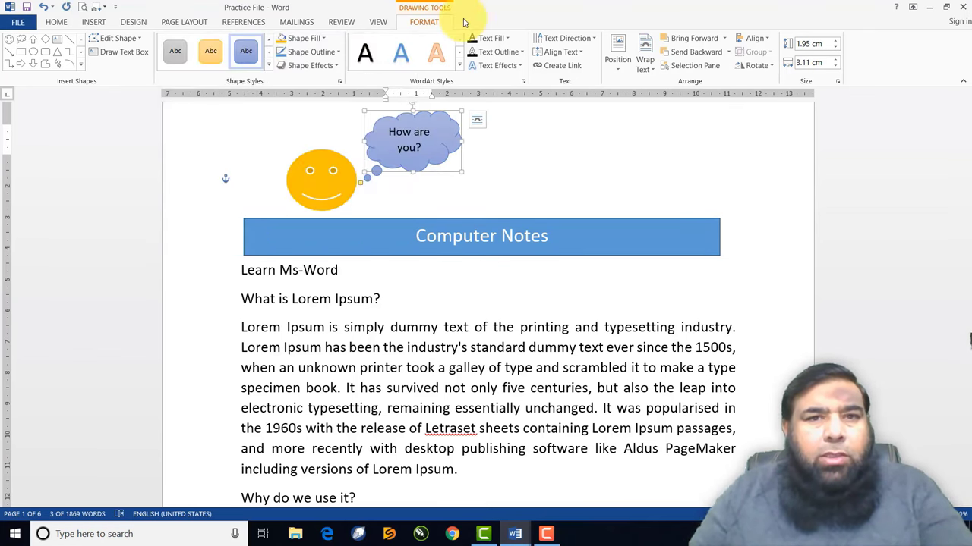
click(325, 38)
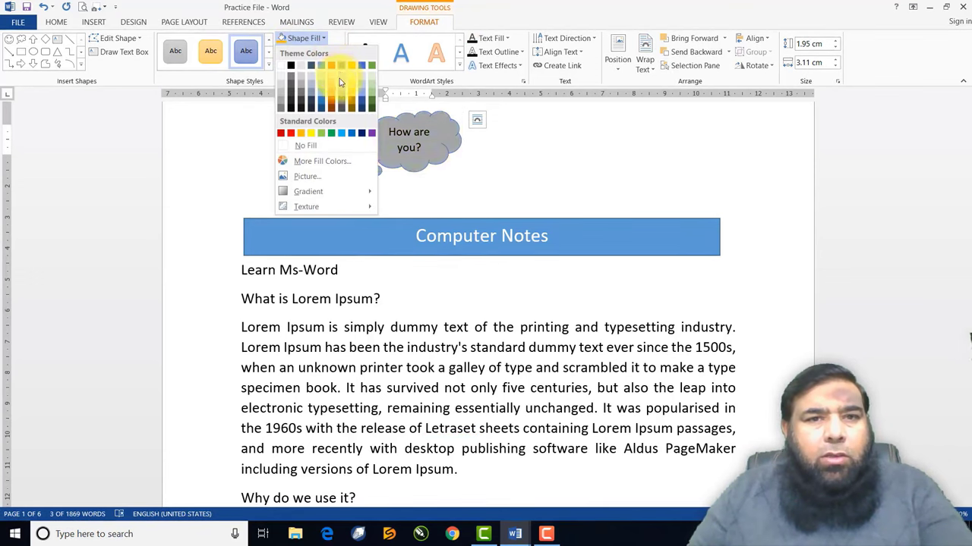
click(340, 135)
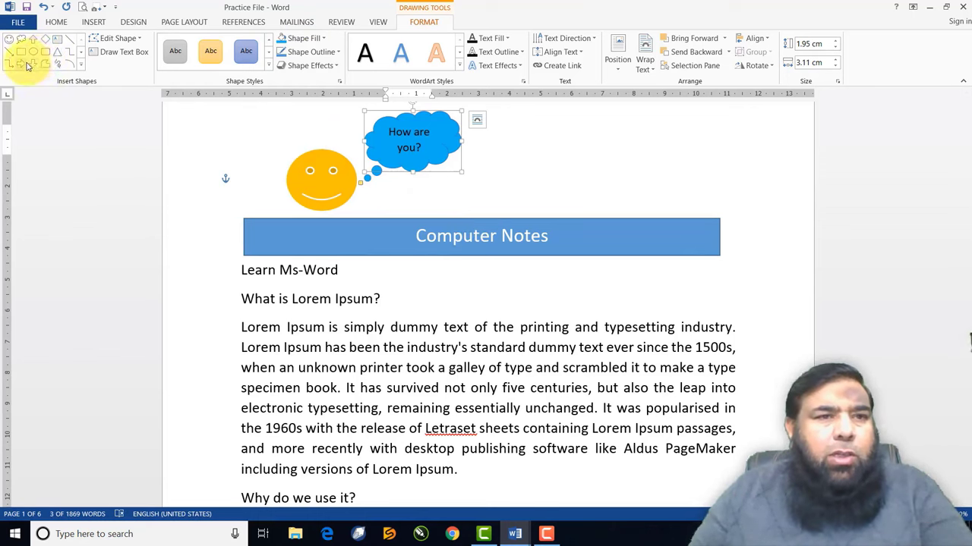
click(22, 64)
Draw a right arrow beside the cloud callout and fill it orange
mouse_move(494, 146)
mouse_down()
mouse_move(581, 195)
mouse_move(646, 208)
mouse_move(630, 215)
mouse_up()
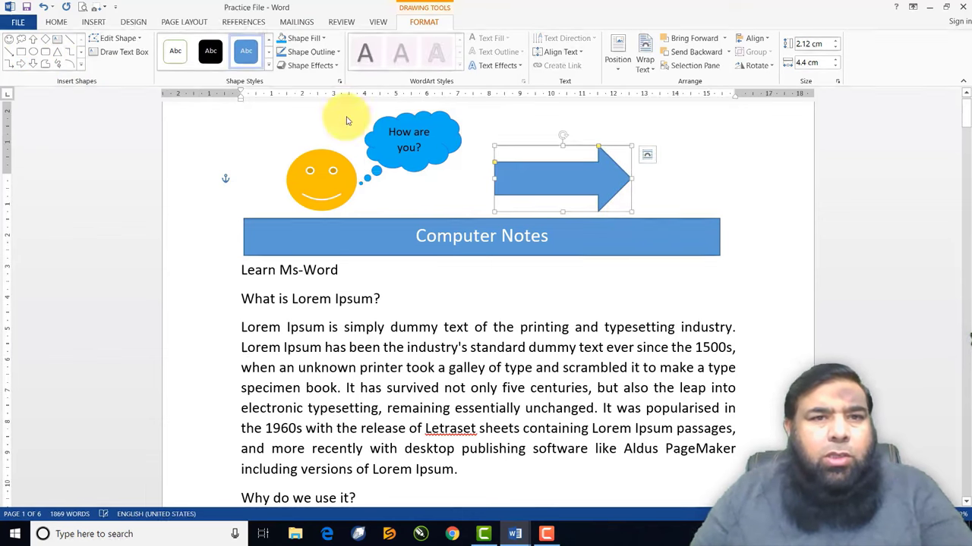
click(324, 41)
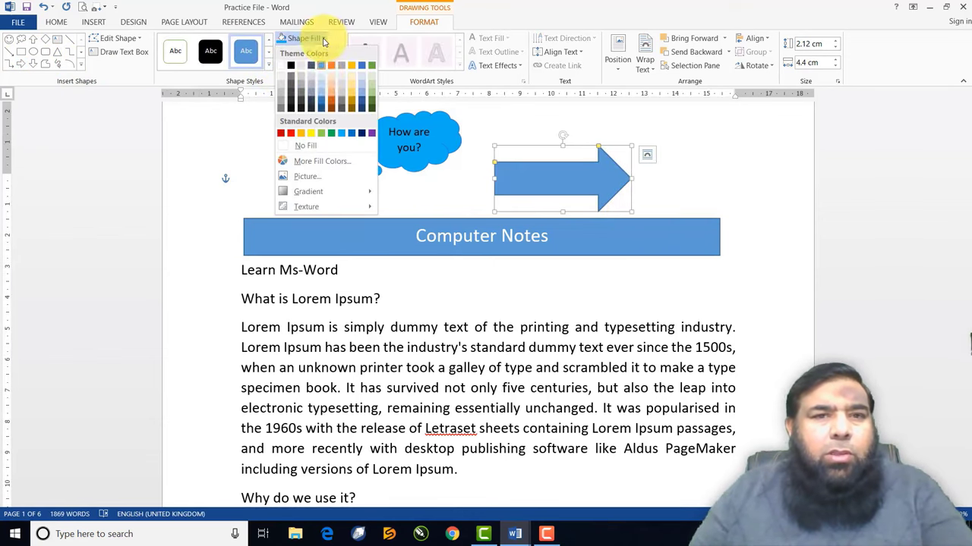
click(332, 104)
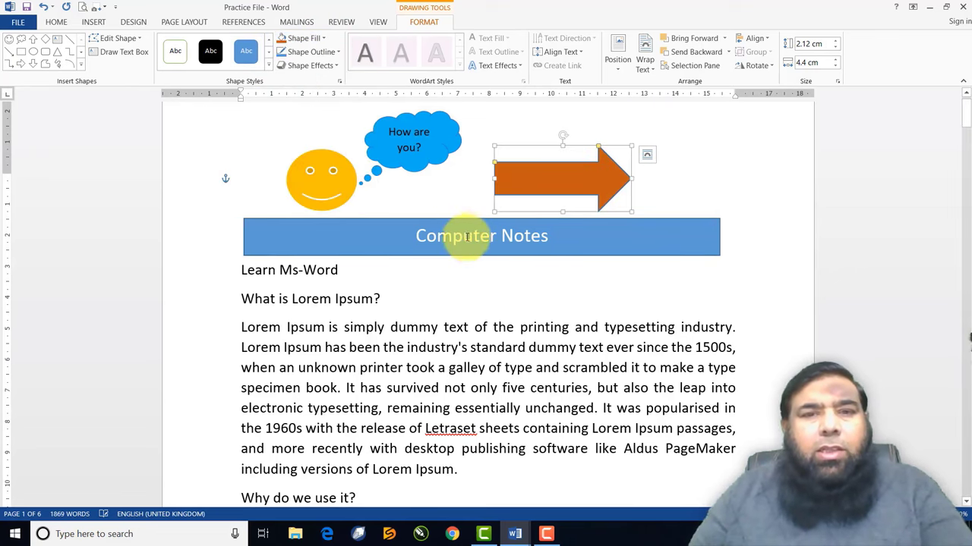
click(440, 314)
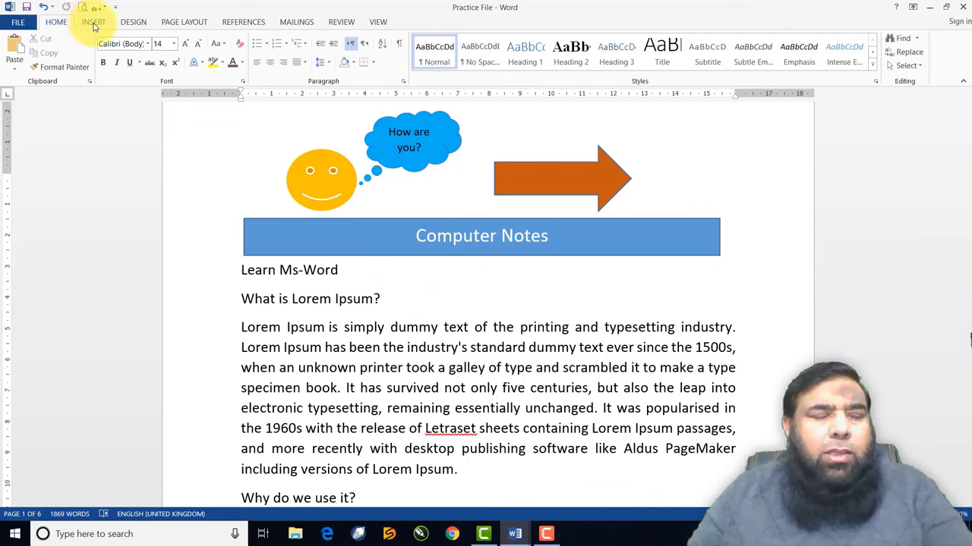
Apply the Slice theme to the Practice File from the Design tab
click(133, 22)
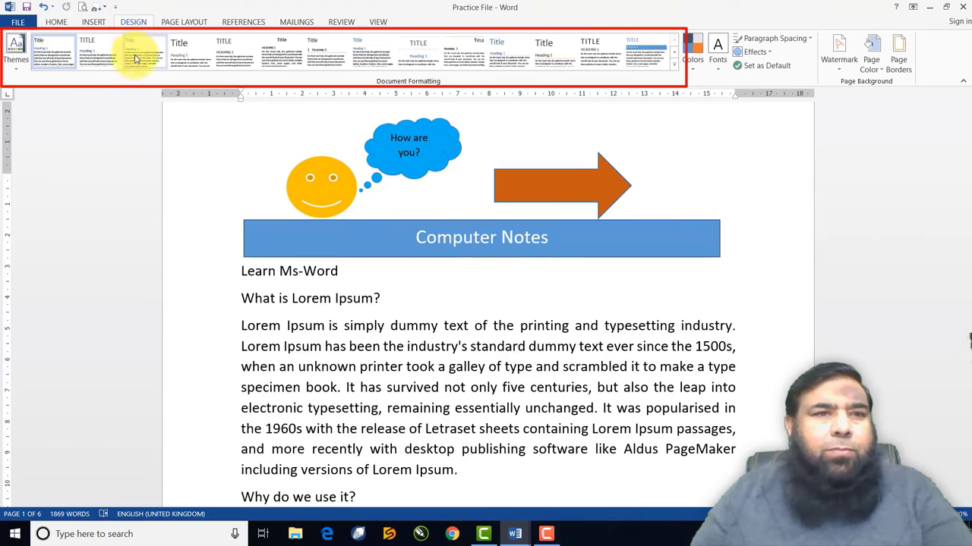
click(17, 71)
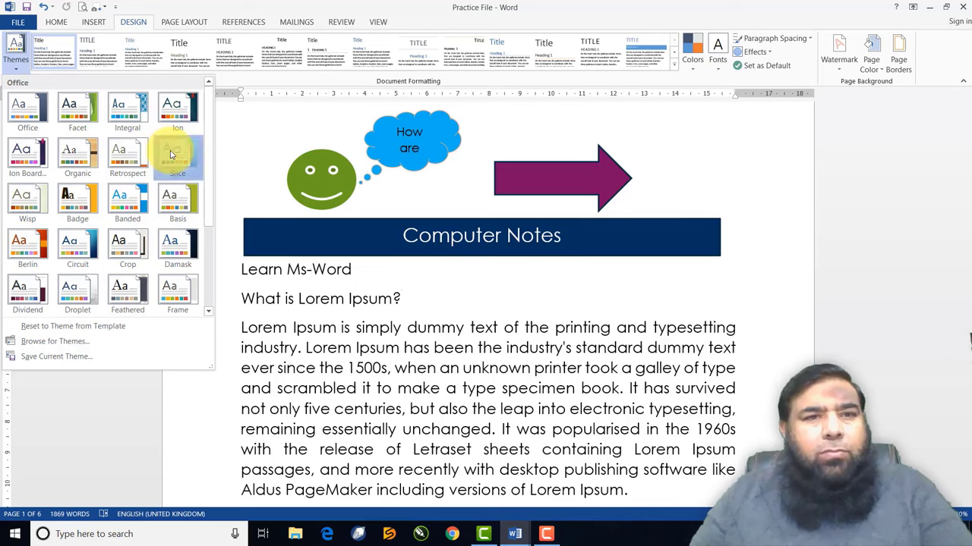
click(171, 154)
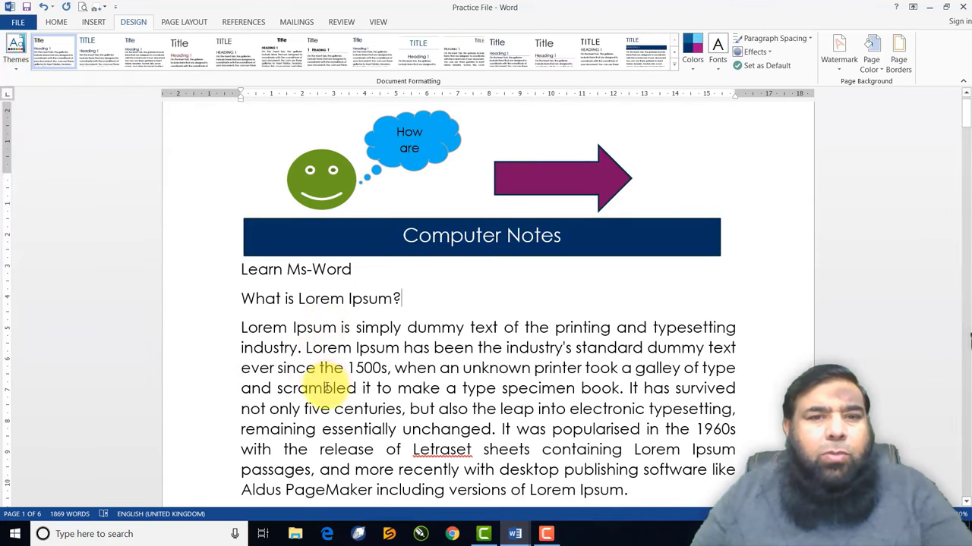
click(271, 327)
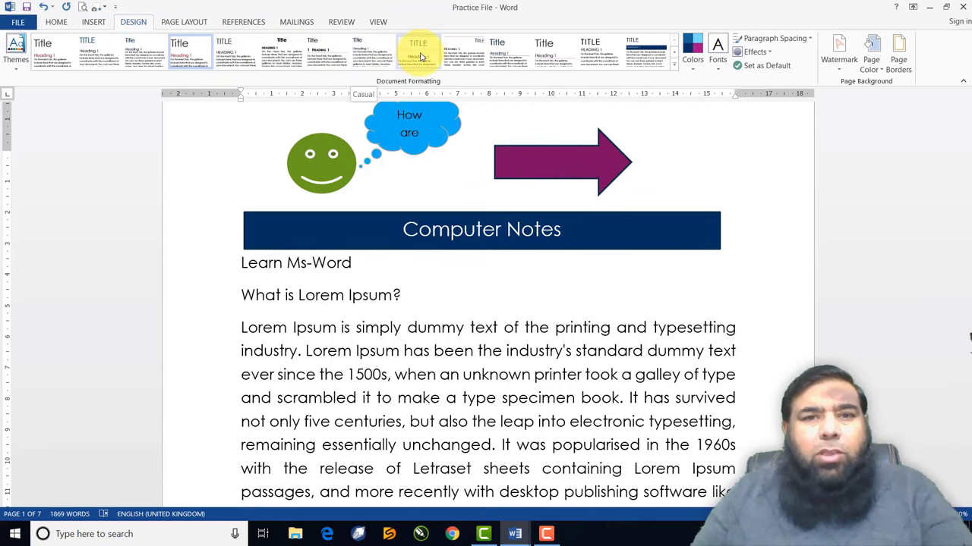
Restyle with the Lines (Simple) style set, Red Orange colours and Times New Roman-Arial fonts
click(501, 57)
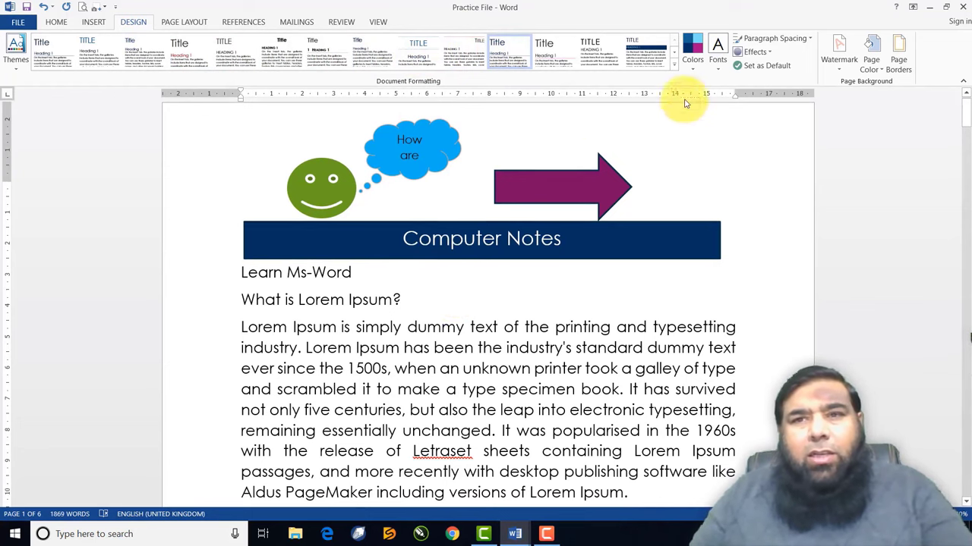
click(691, 71)
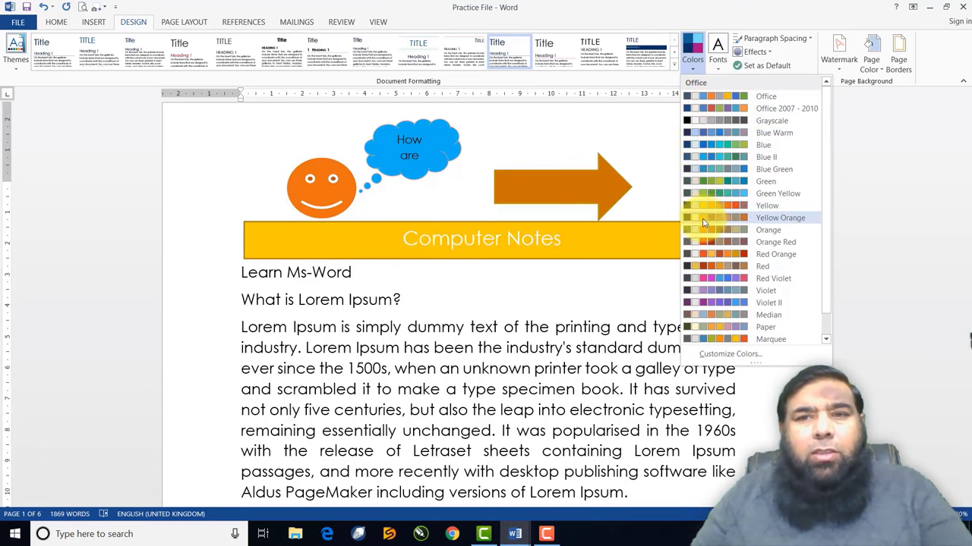
click(714, 256)
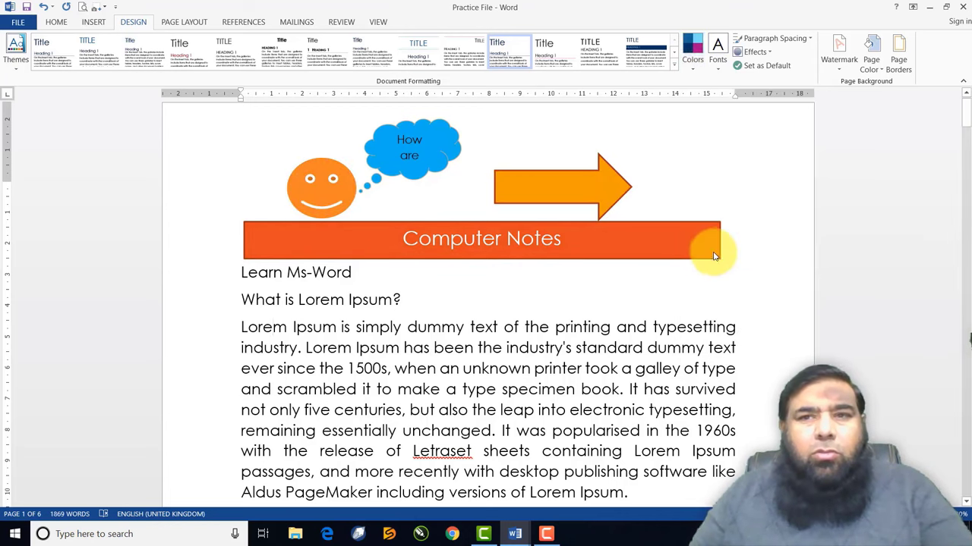
click(718, 65)
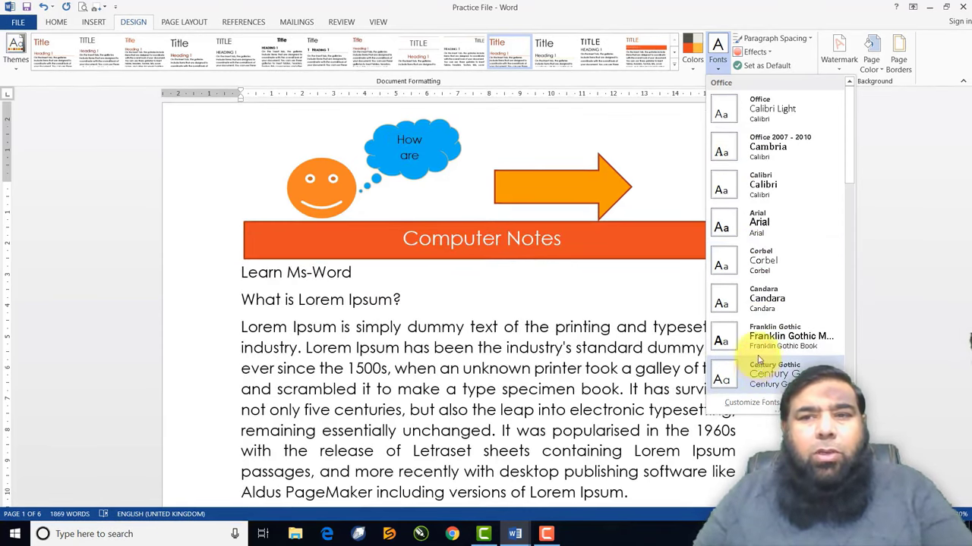
scroll(763, 257, down, 5)
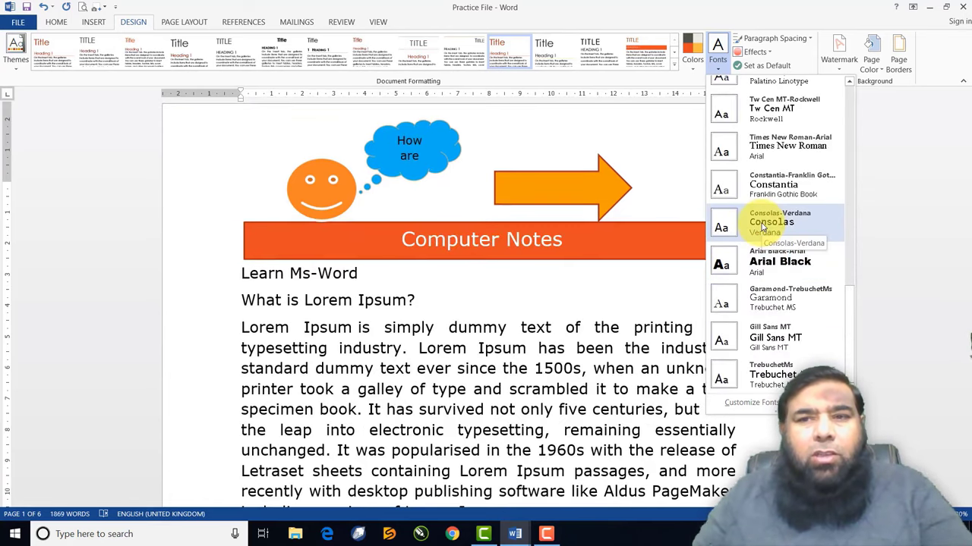
click(763, 154)
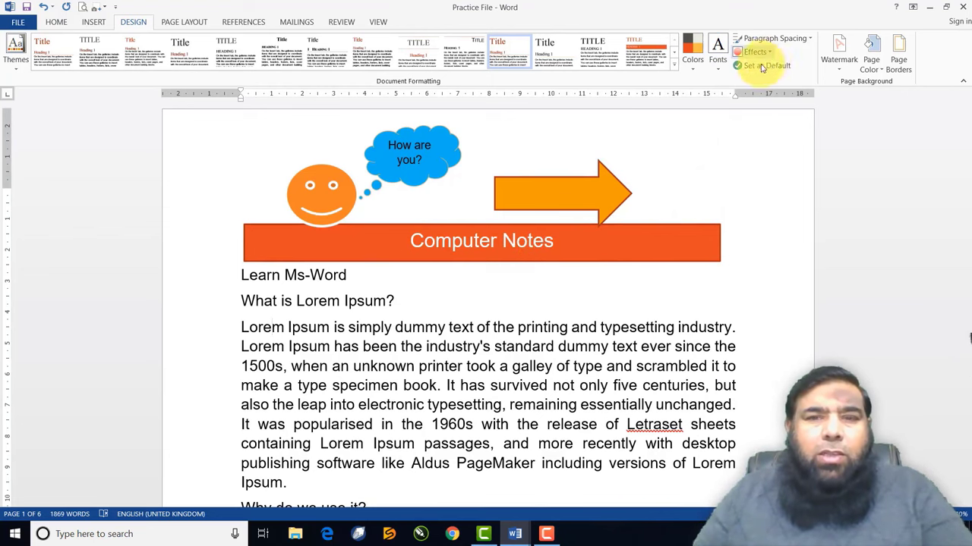
Apply the Top Shadow theme effect to the shapes and save the design as default
click(616, 190)
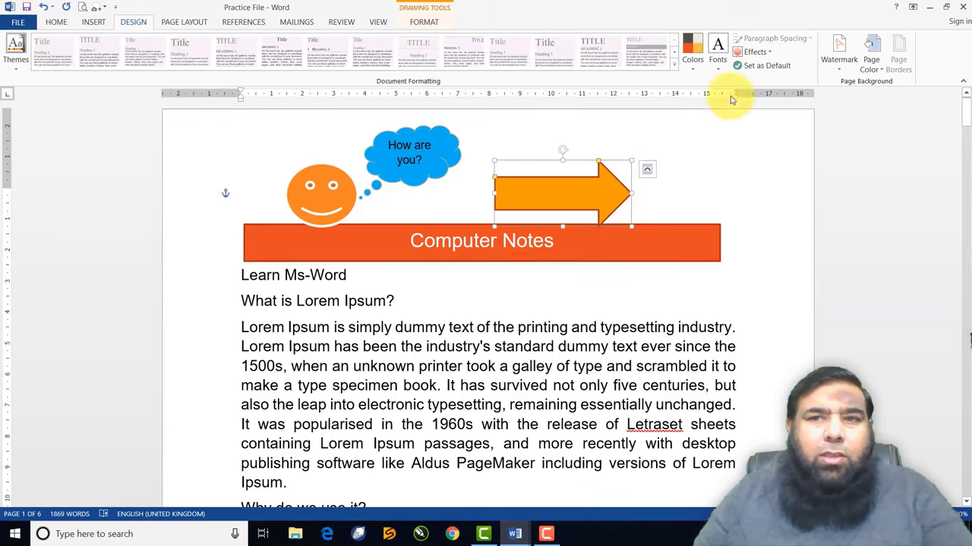
click(763, 55)
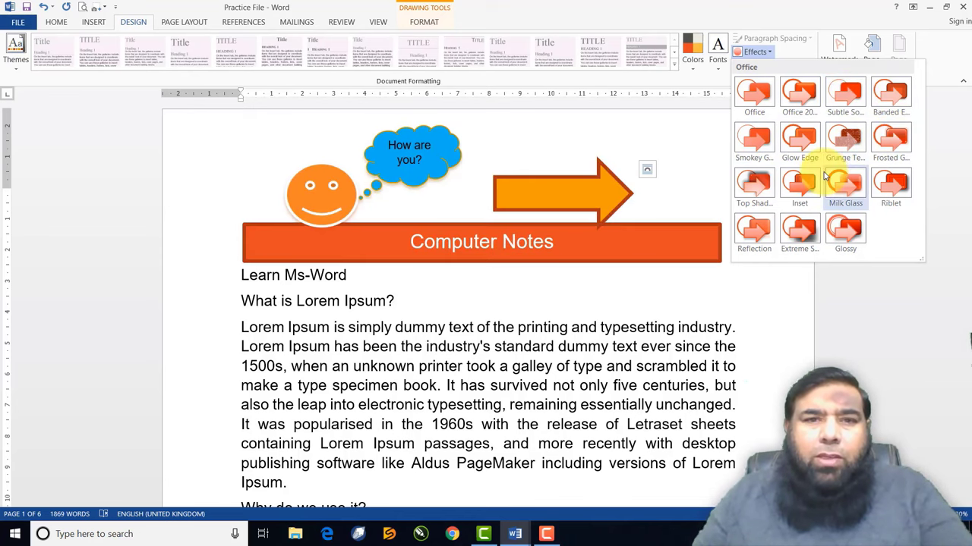
click(769, 186)
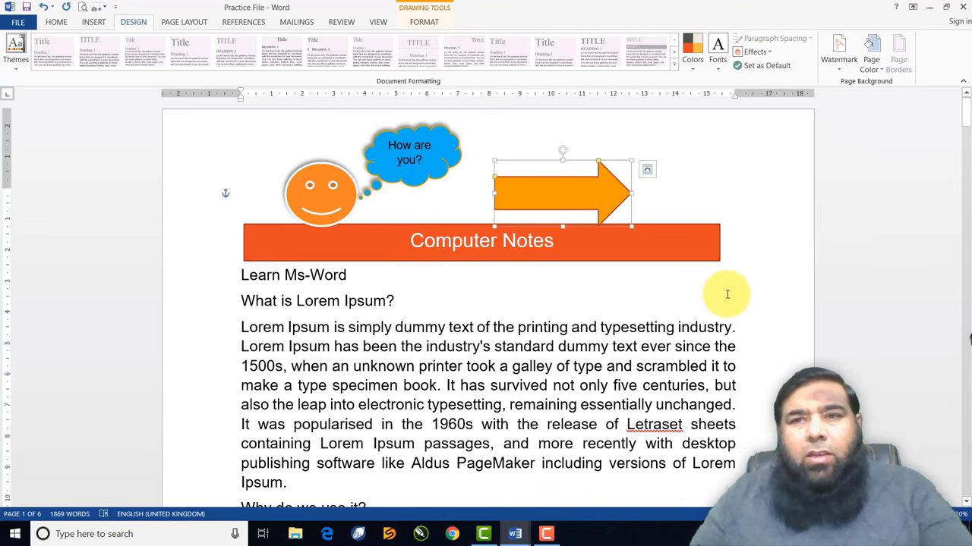
click(748, 67)
click(470, 357)
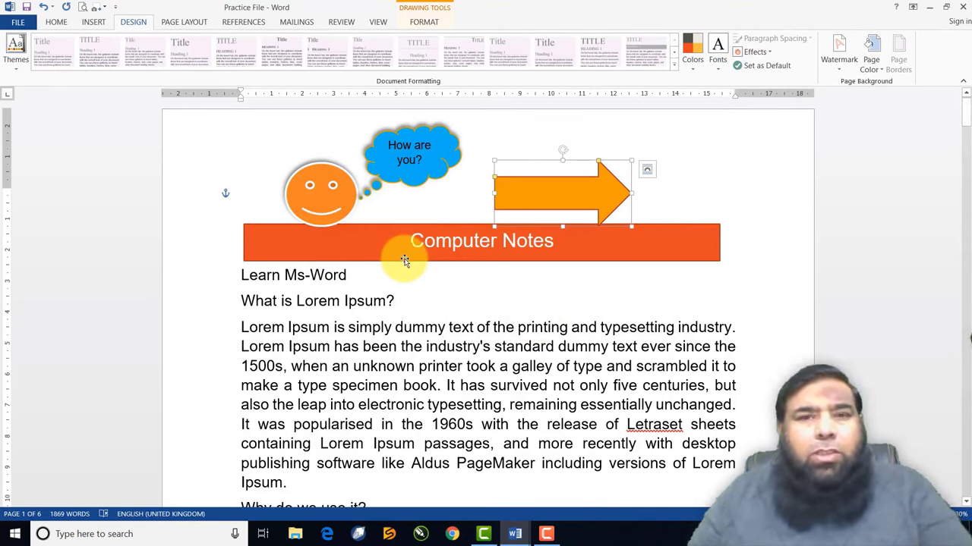
Delete the cloud callout, smiley face, orange arrow and Computer Notes banner shapes
click(406, 172)
key(Delete)
click(323, 189)
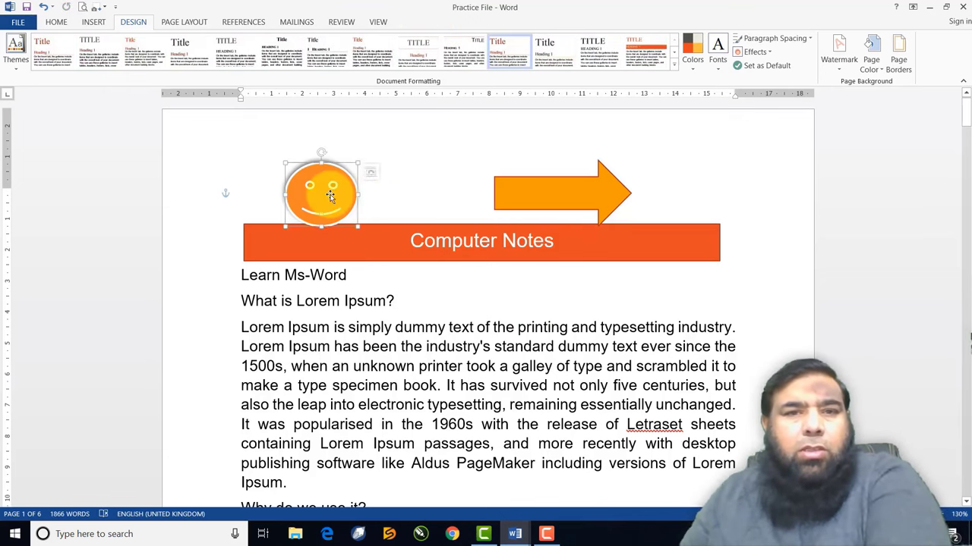
key(Delete)
click(517, 191)
key(Delete)
click(501, 224)
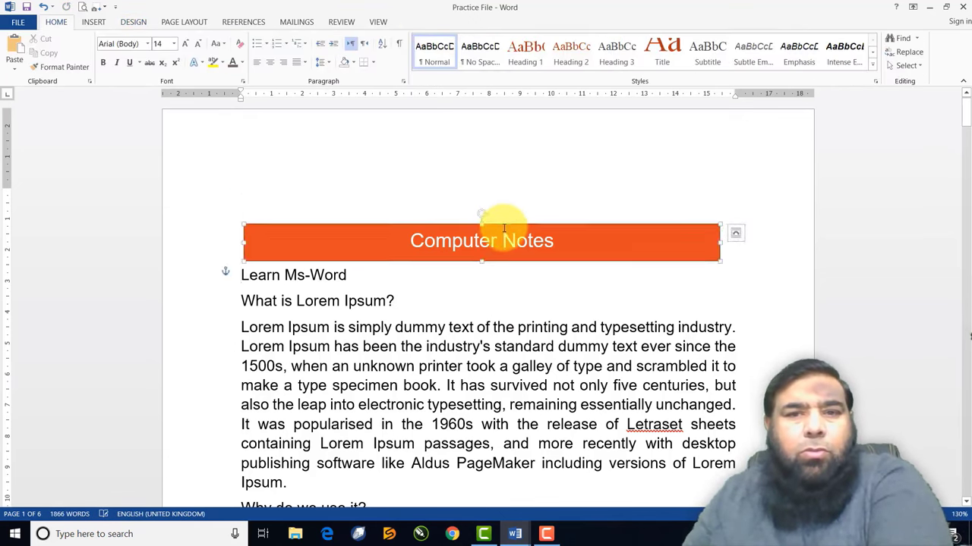
key(Delete)
key(Delete)
key(Delete)
key(Delete)
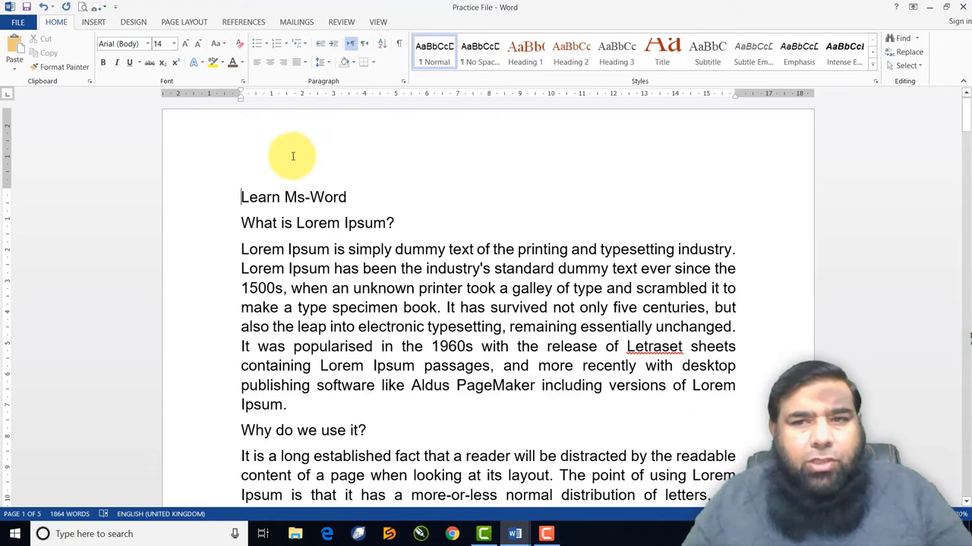
text(-)
click(133, 22)
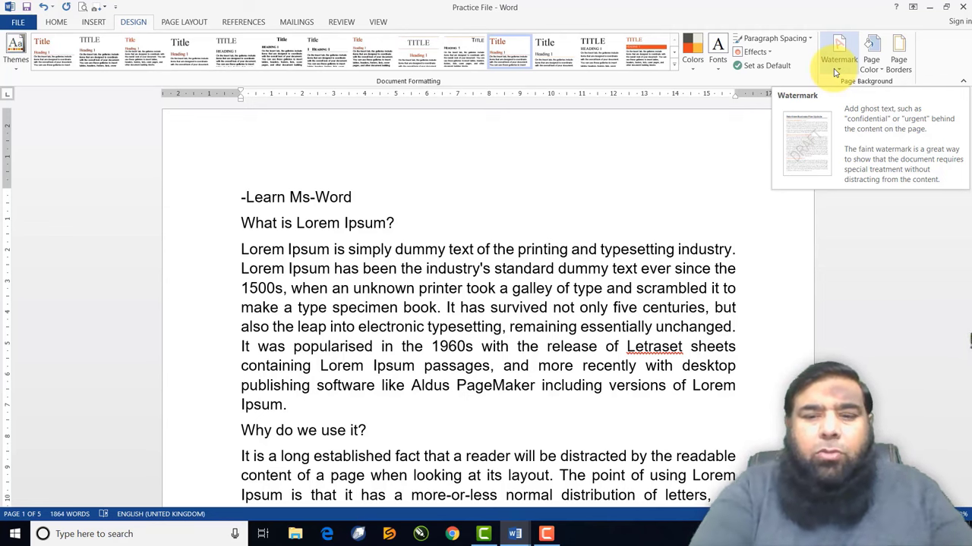
Remove the stray dash before the title and start a custom picture watermark from a file
key(BackSpace)
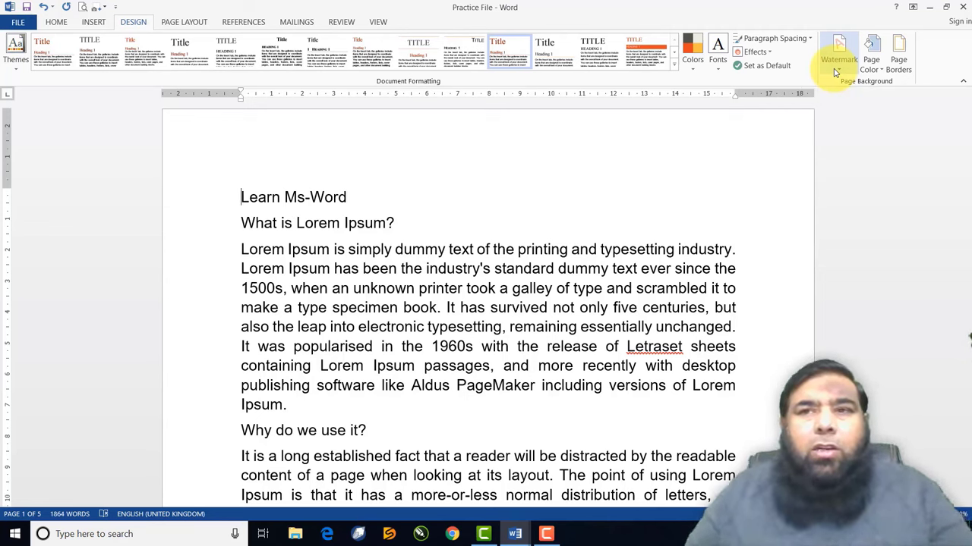
click(838, 61)
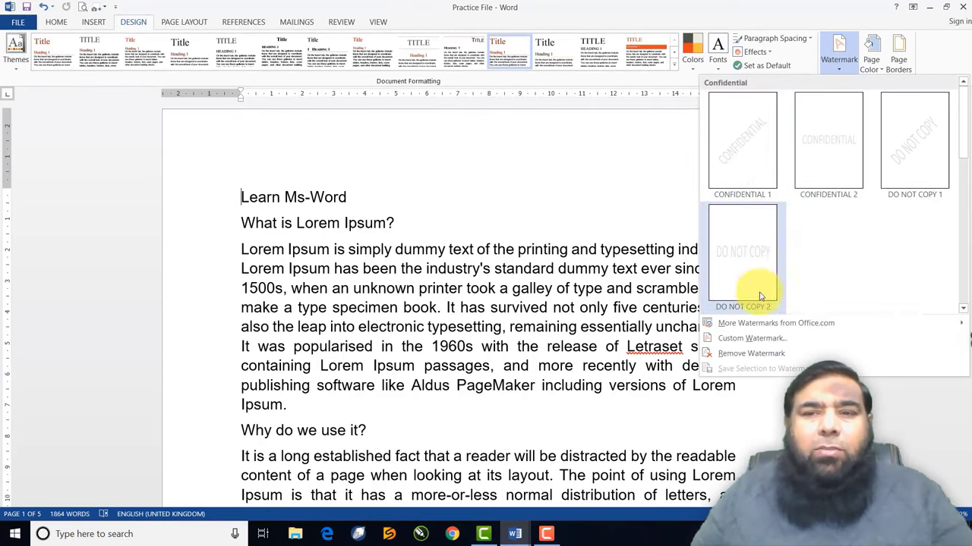
click(743, 339)
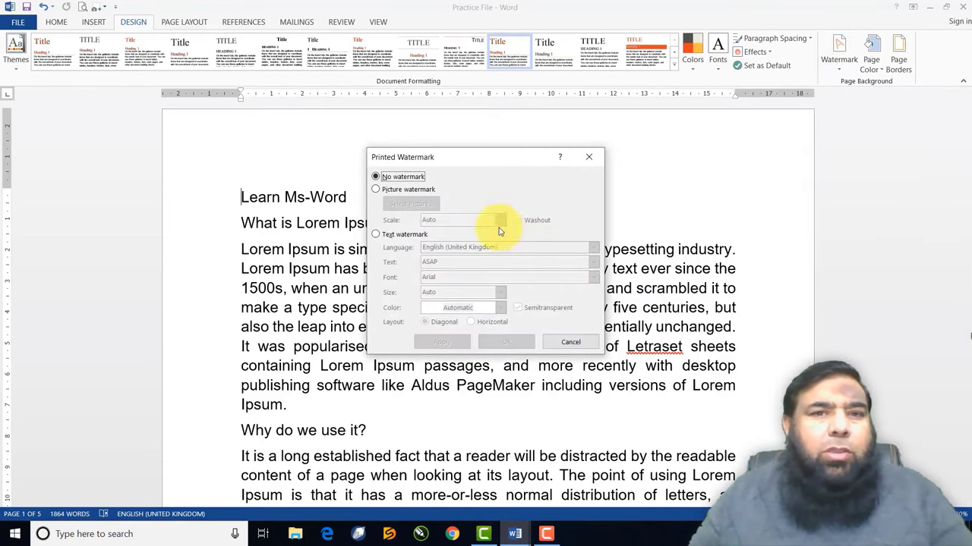
click(376, 189)
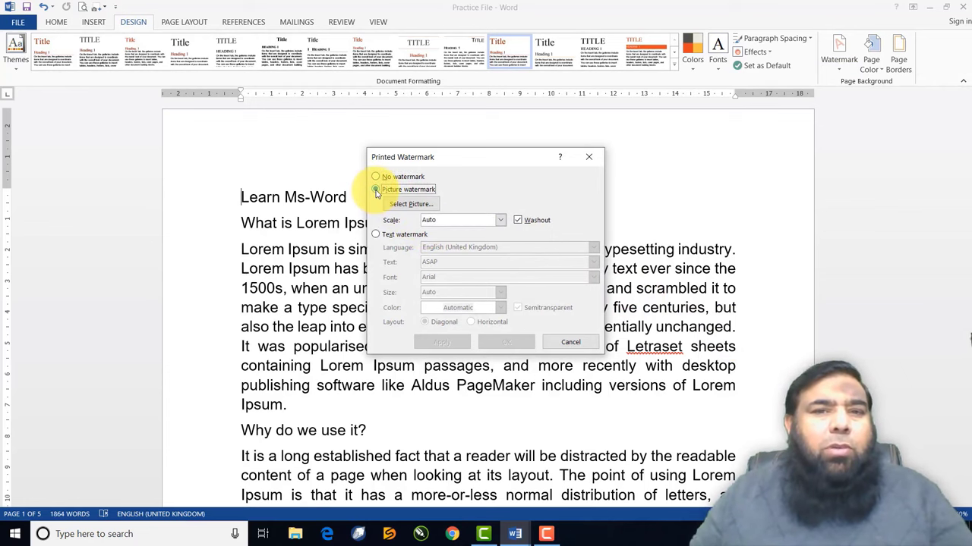
click(417, 204)
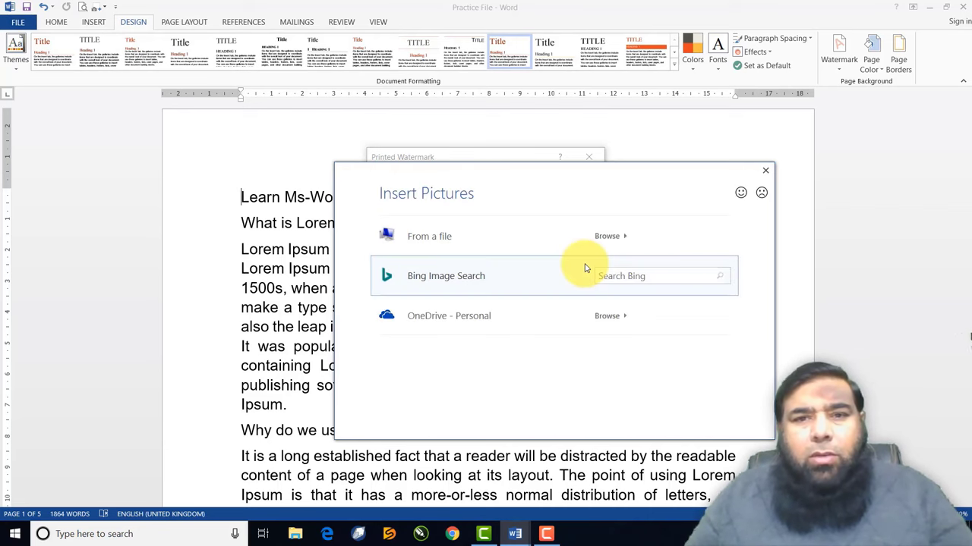
click(458, 241)
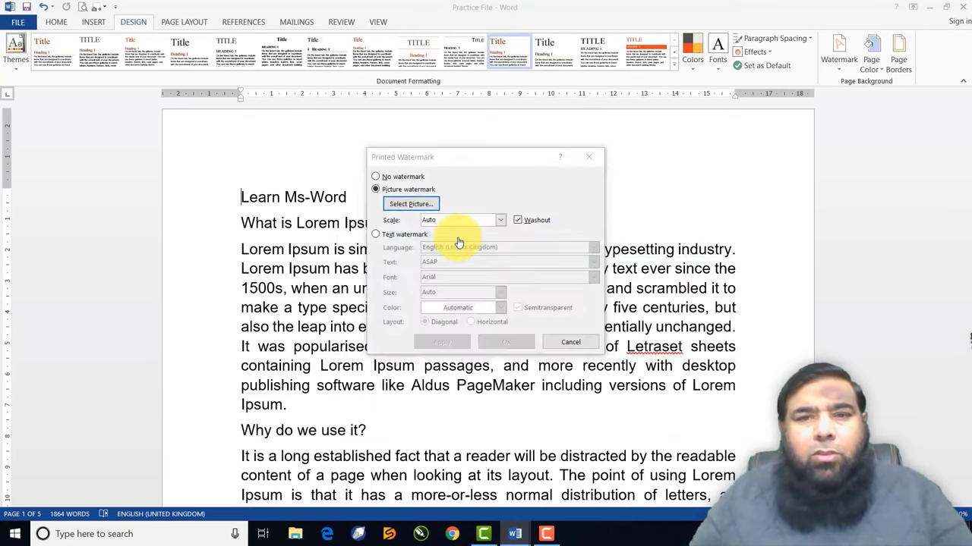
Insert the 111 AGLOW image as a washed-out picture watermark and review the pages
scroll(689, 317, down, 1)
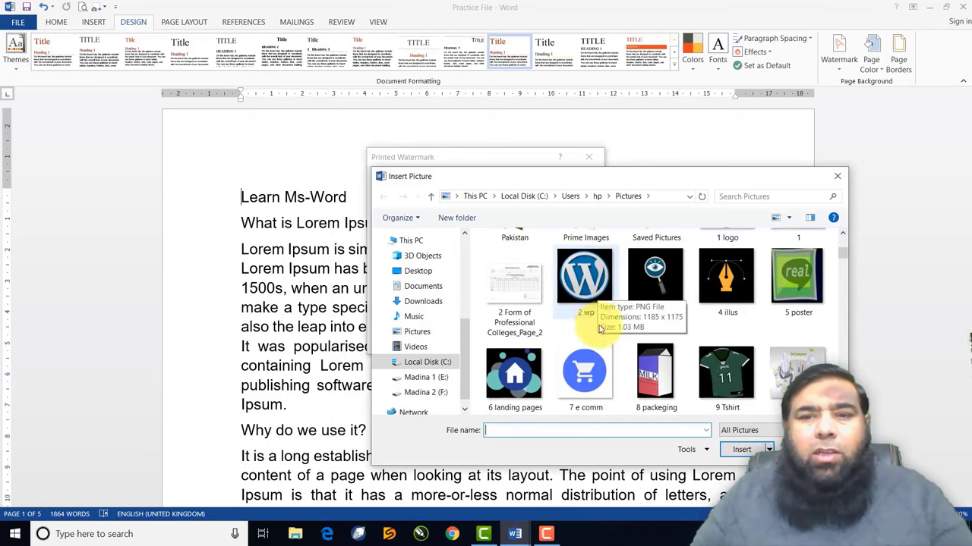
scroll(603, 319, down, 3)
scroll(603, 345, up, 1)
click(585, 266)
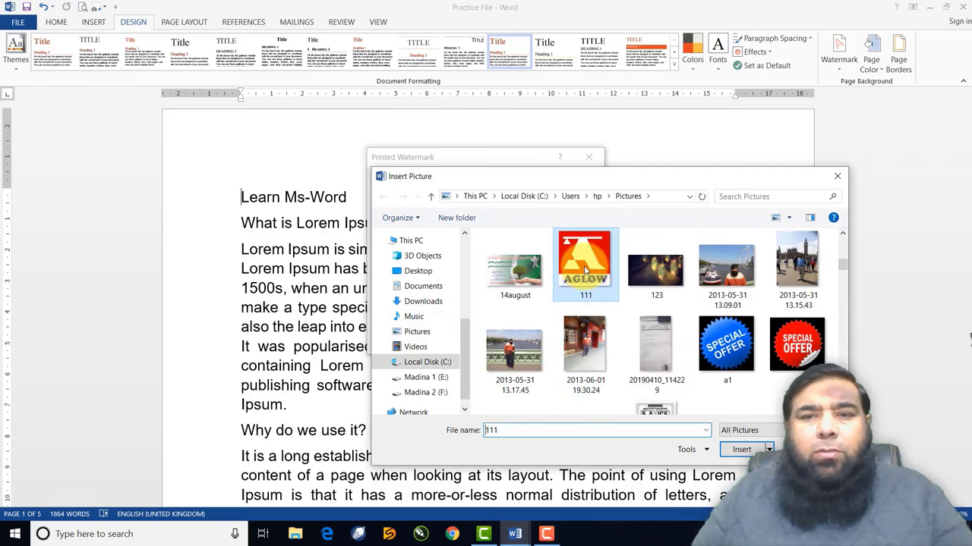
click(740, 450)
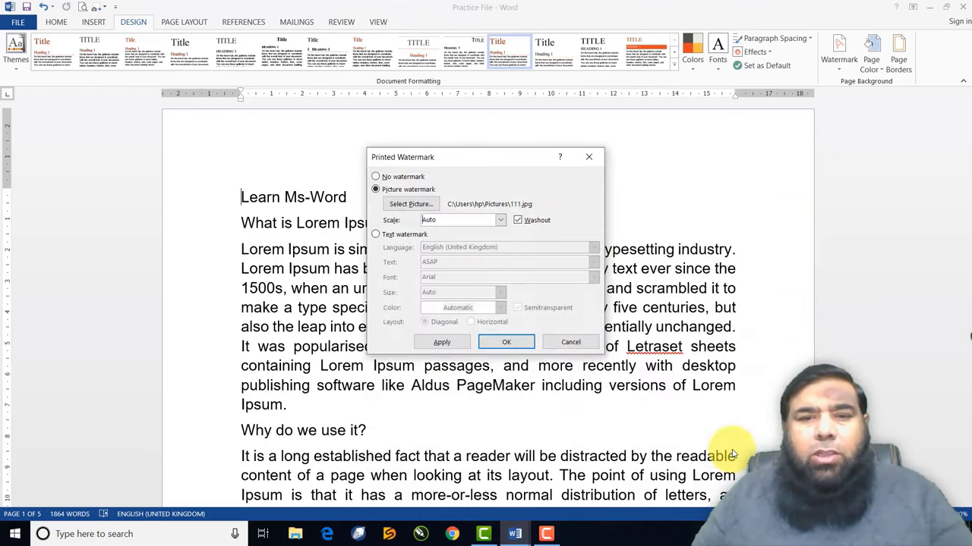
click(518, 346)
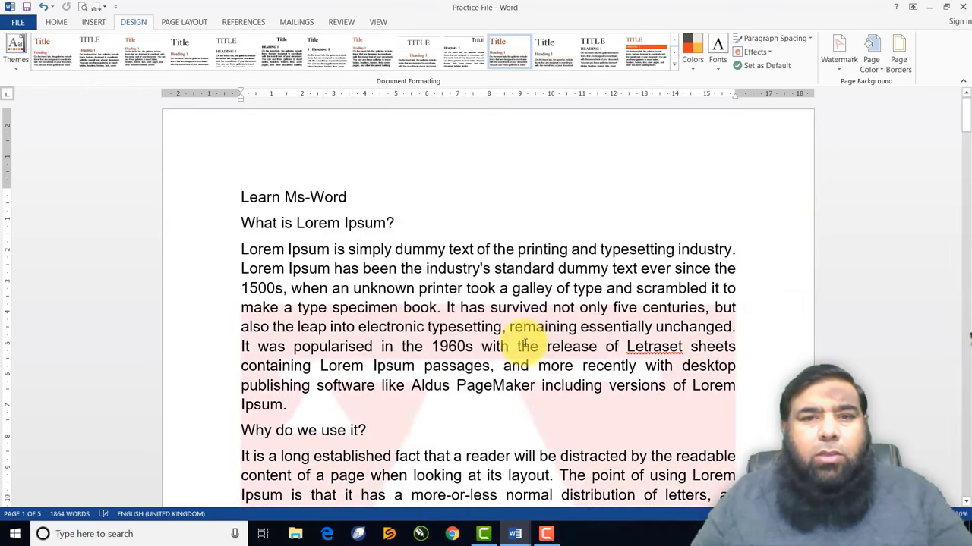
scroll(563, 346, down, 6)
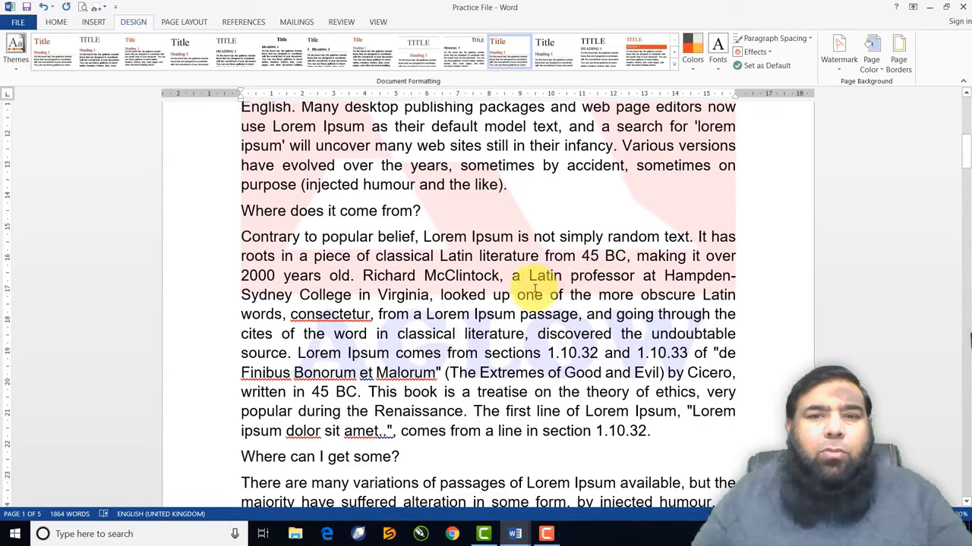
scroll(534, 290, down, 3)
scroll(535, 286, up, 3)
scroll(534, 288, down, 4)
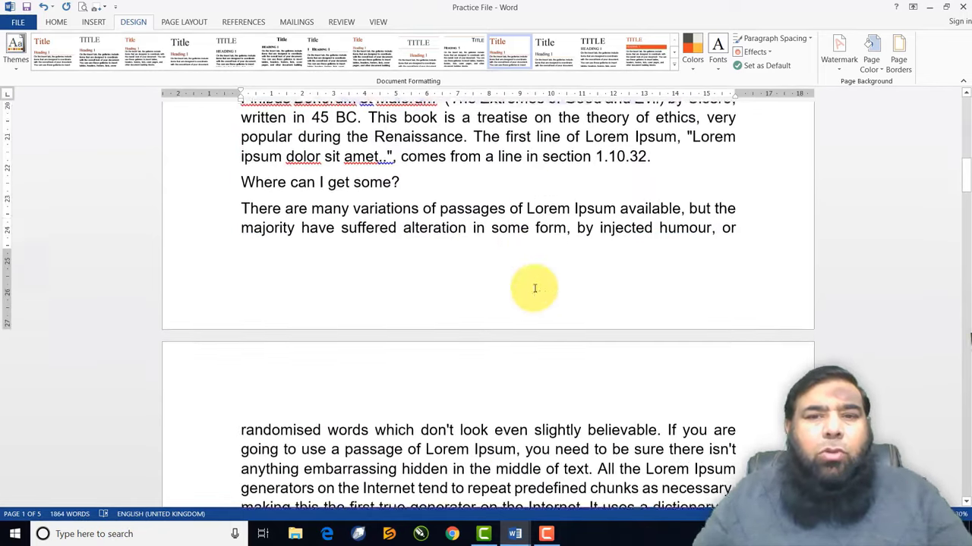
scroll(534, 289, down, 5)
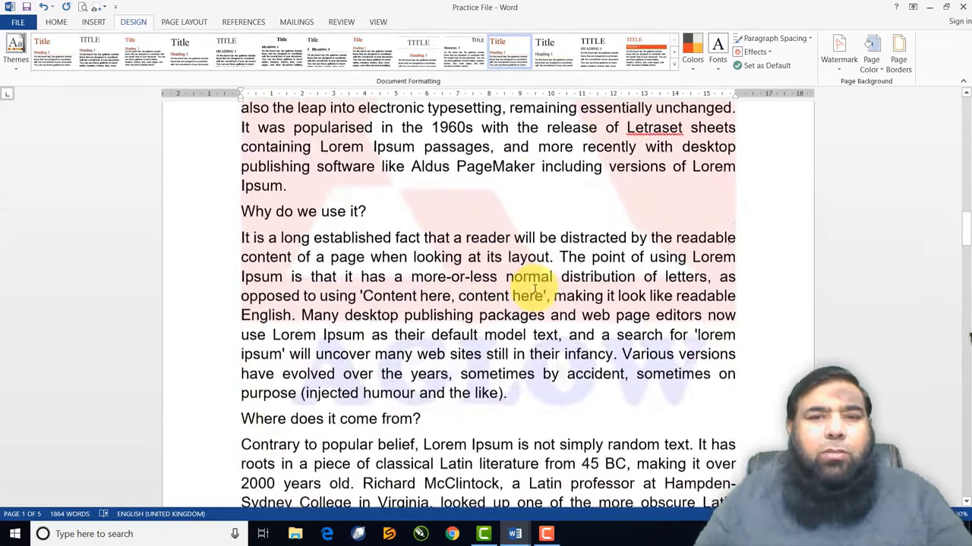
scroll(535, 288, down, 4)
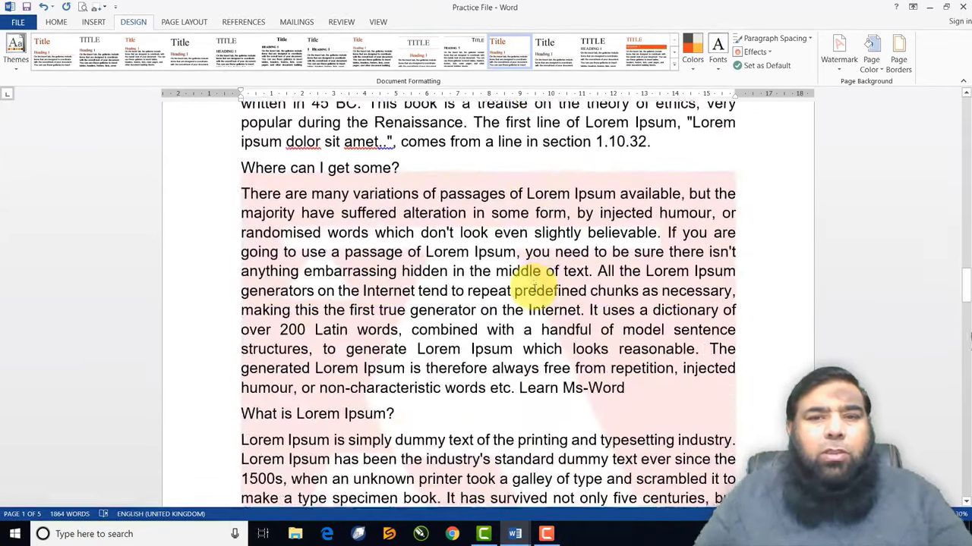
scroll(535, 288, down, 3)
scroll(534, 287, down, 1)
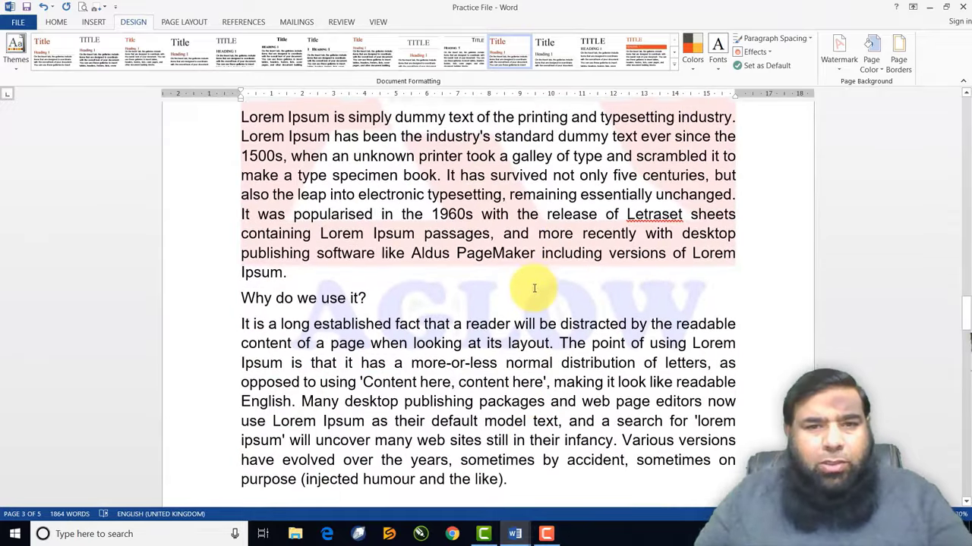
scroll(534, 287, up, 7)
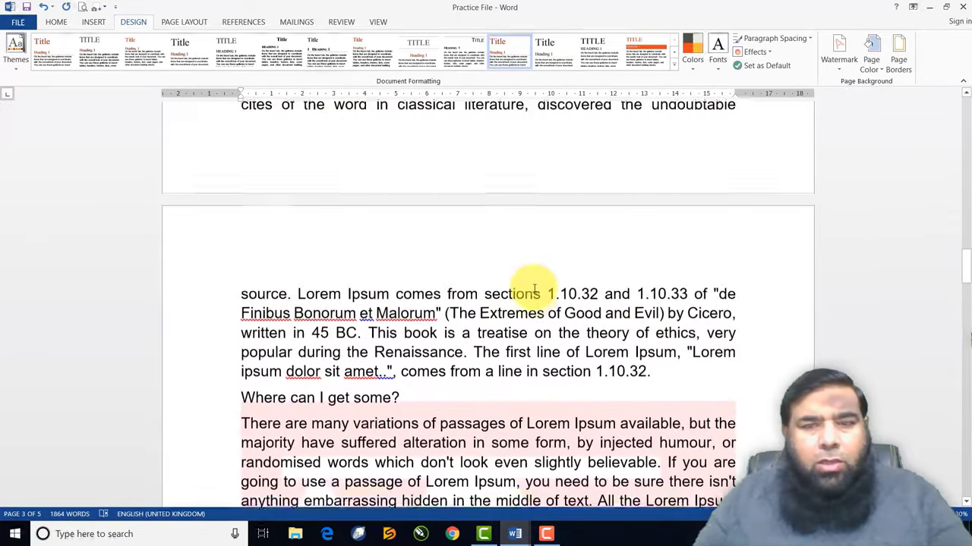
scroll(534, 288, up, 8)
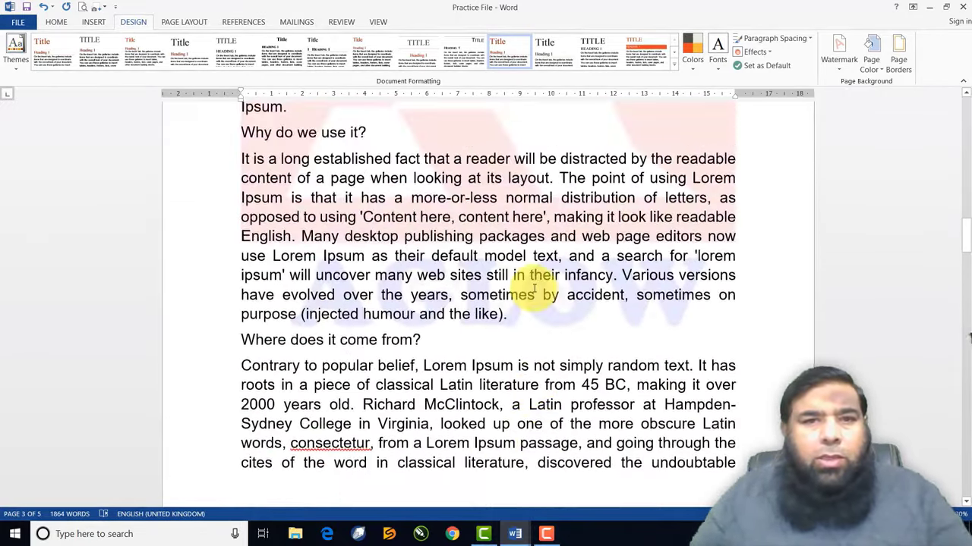
scroll(534, 289, up, 12)
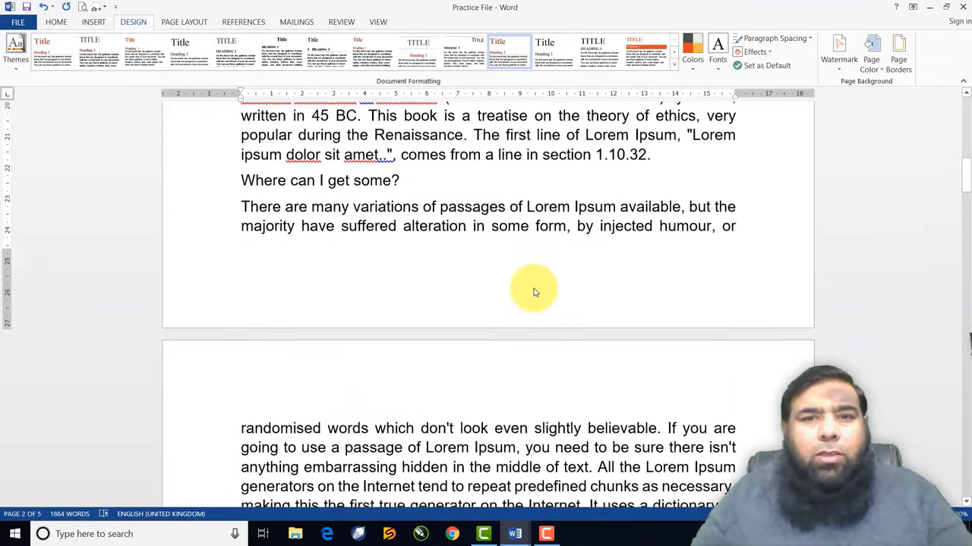
scroll(535, 289, up, 2)
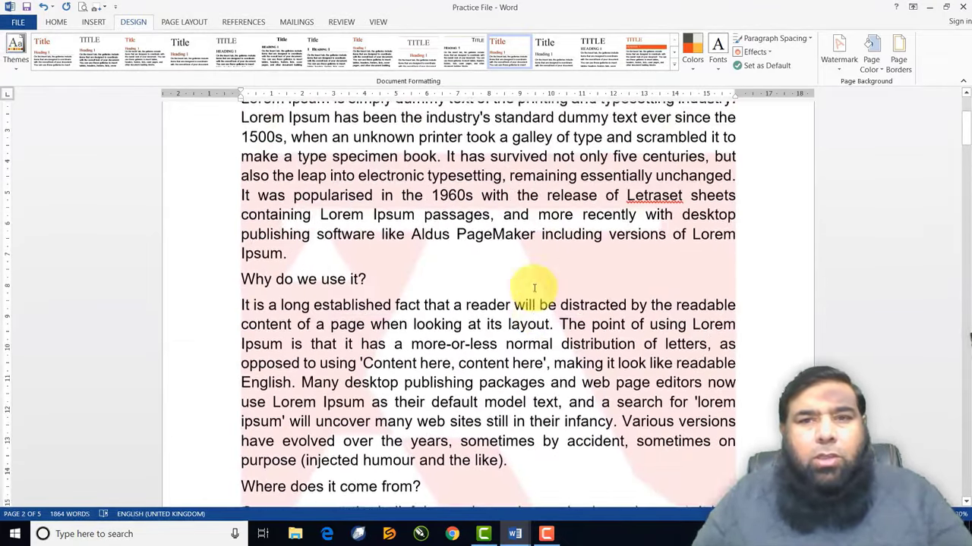
scroll(556, 237, up, 1)
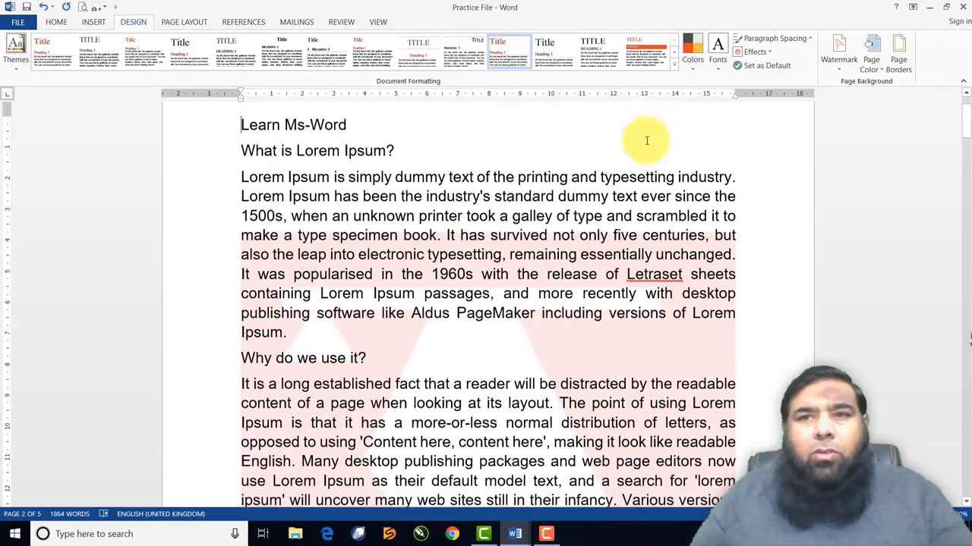
click(837, 67)
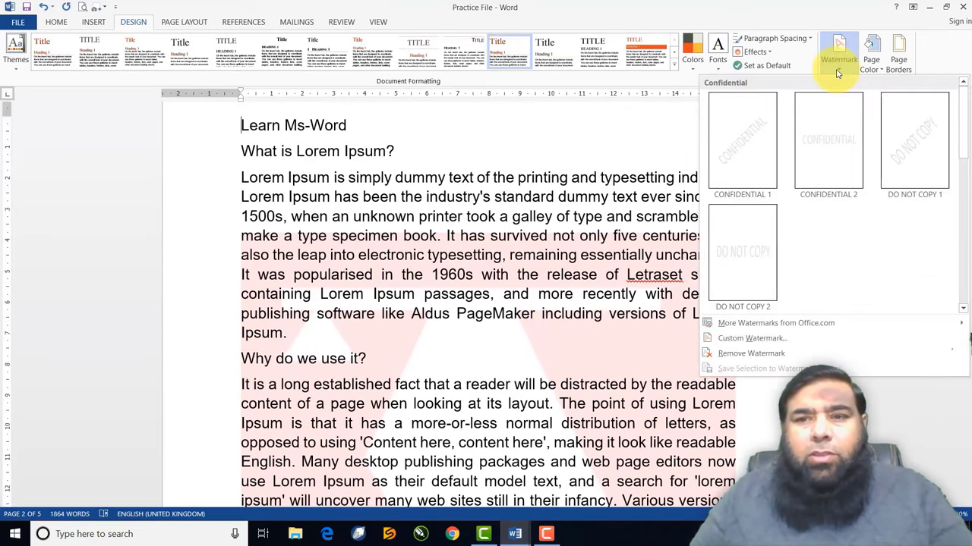
Replace the picture watermark with a semitransparent dark gray diagonal text watermark of the author's name
click(752, 338)
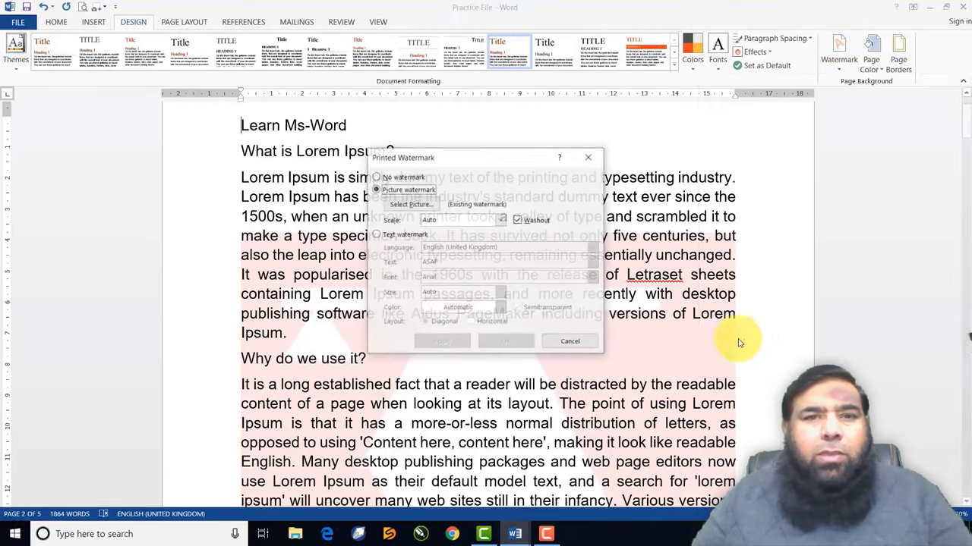
click(375, 236)
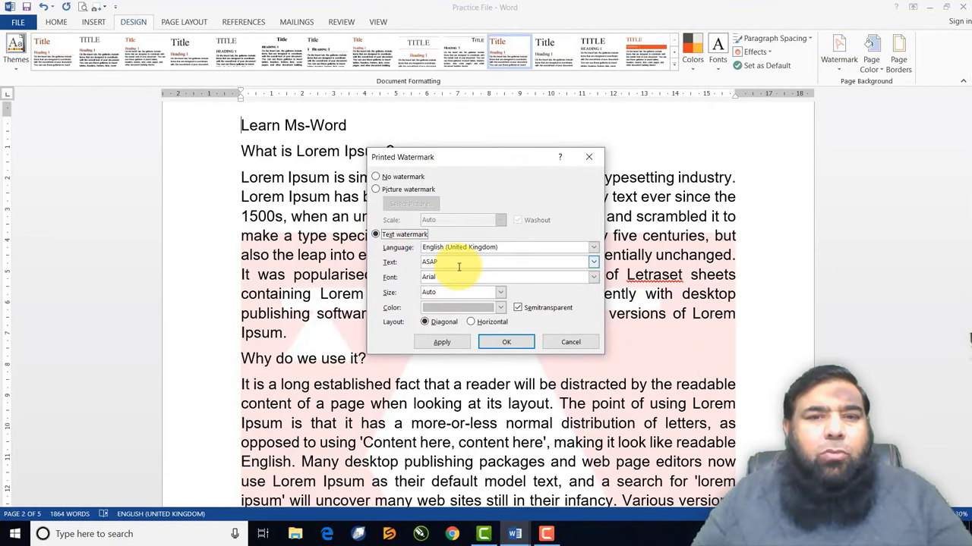
drag(455, 266, 401, 265)
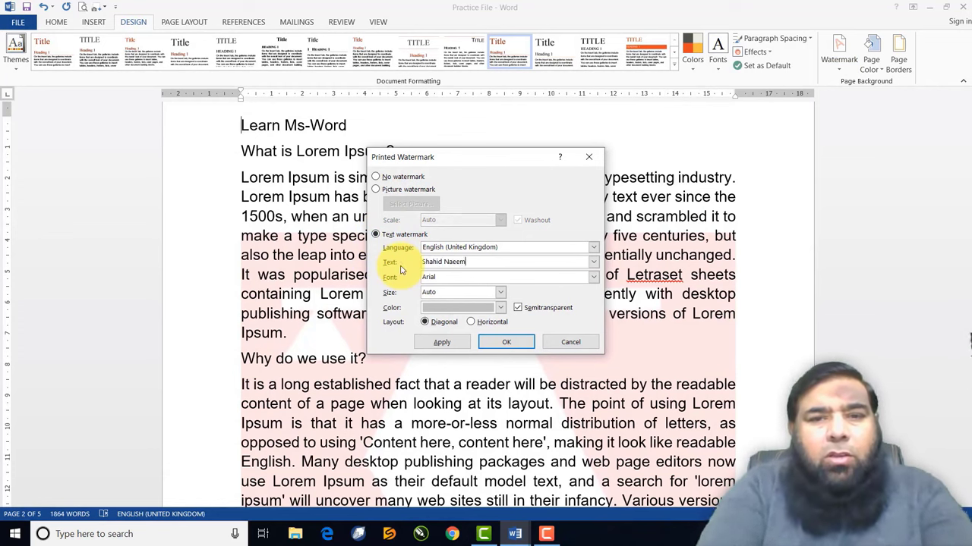
click(500, 307)
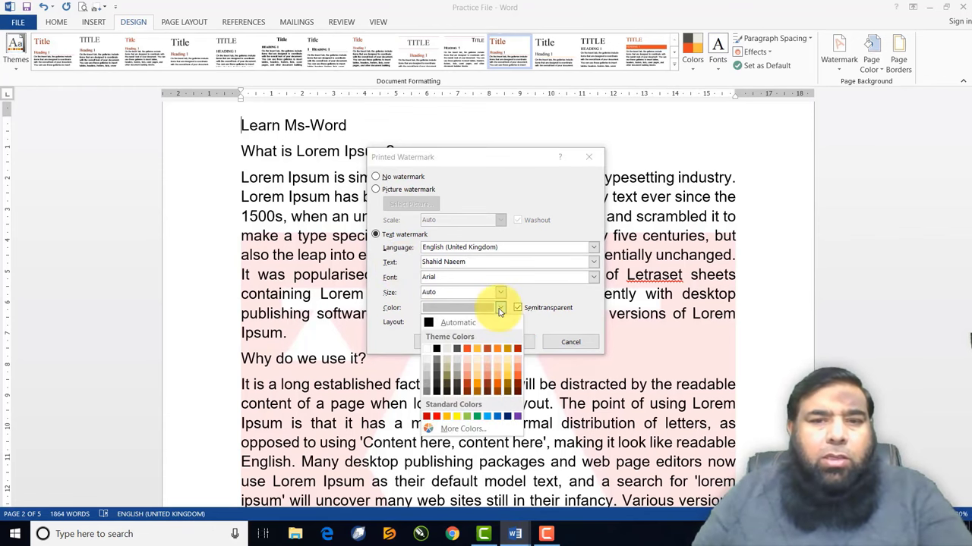
click(434, 373)
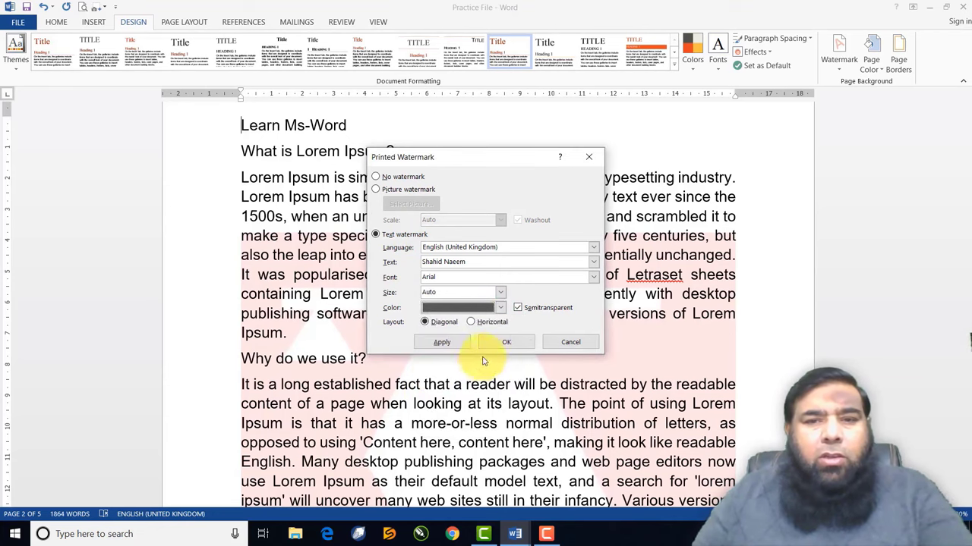
click(445, 342)
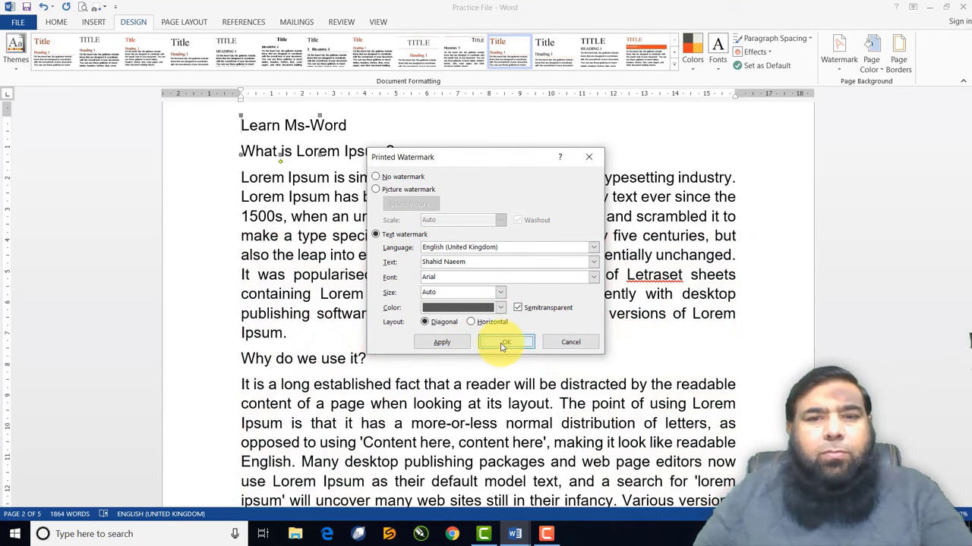
click(500, 343)
Scroll to the end of the document and add an empty line after the last paragraph
scroll(501, 348, down, 4)
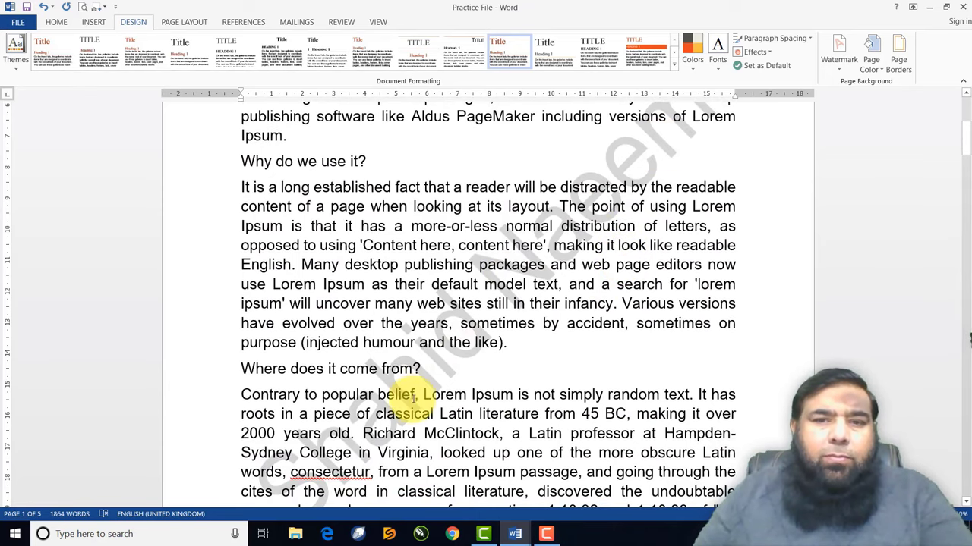
scroll(592, 205, down, 14)
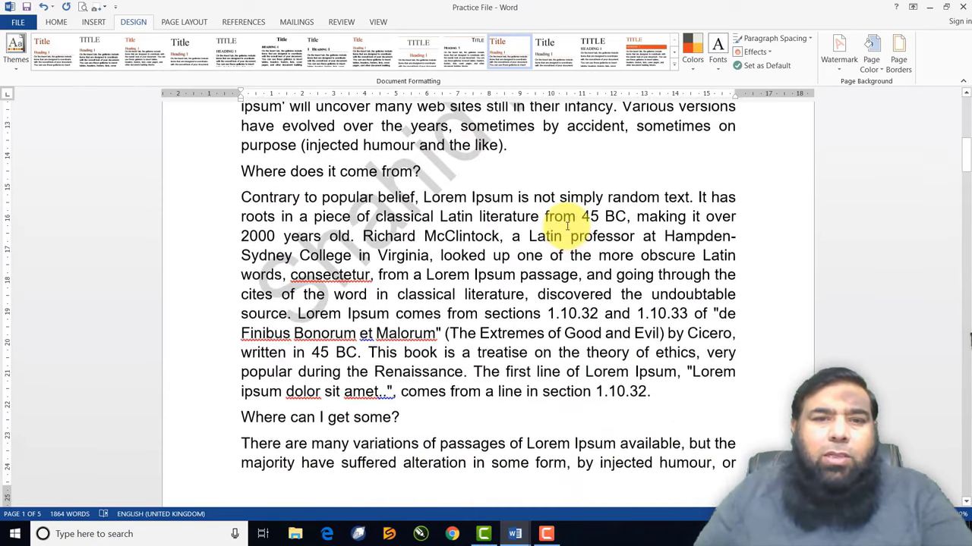
scroll(565, 227, down, 6)
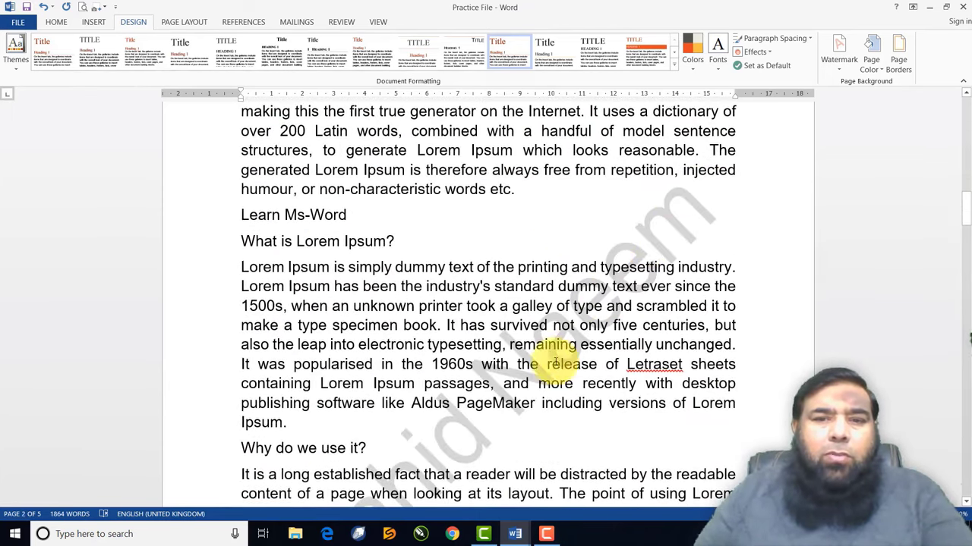
scroll(473, 284, down, 19)
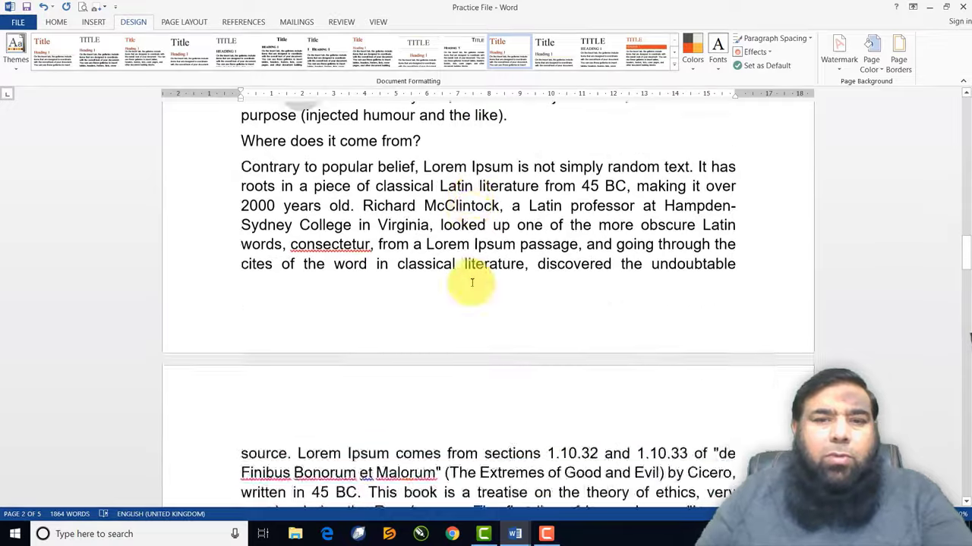
scroll(472, 282, down, 20)
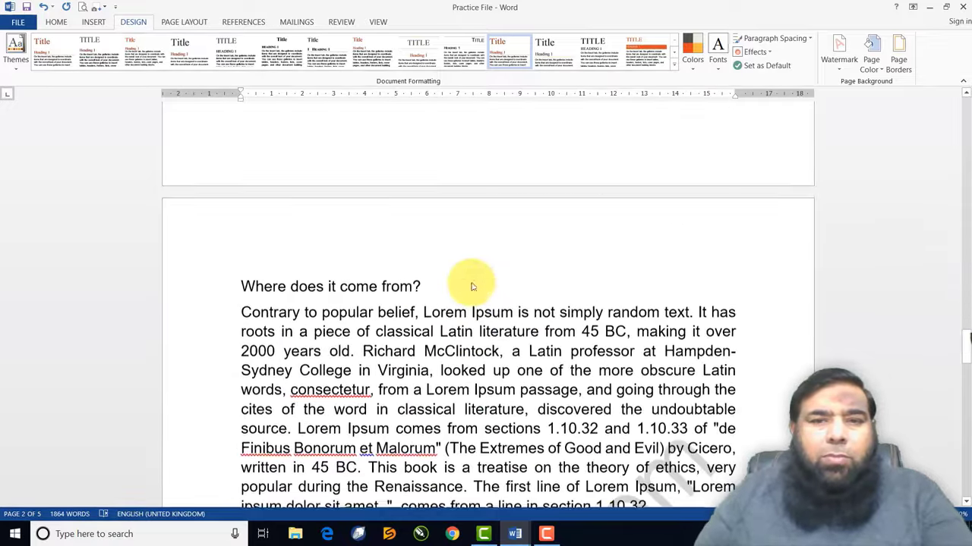
scroll(472, 282, down, 20)
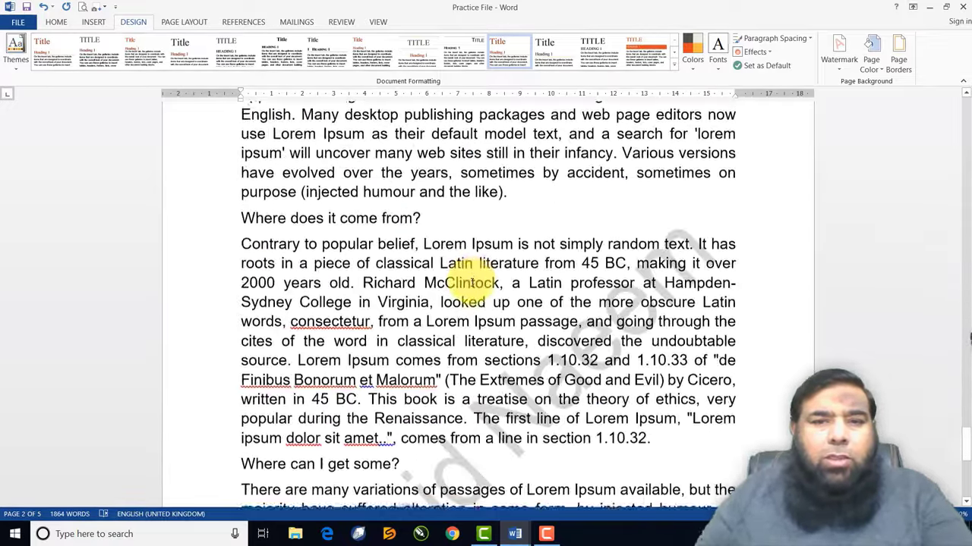
scroll(472, 281, down, 3)
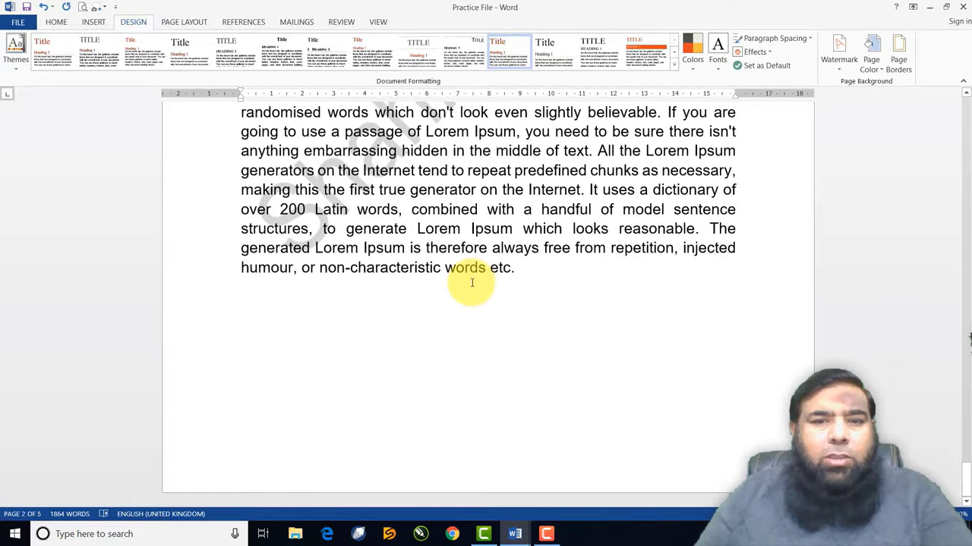
click(539, 279)
key(Return)
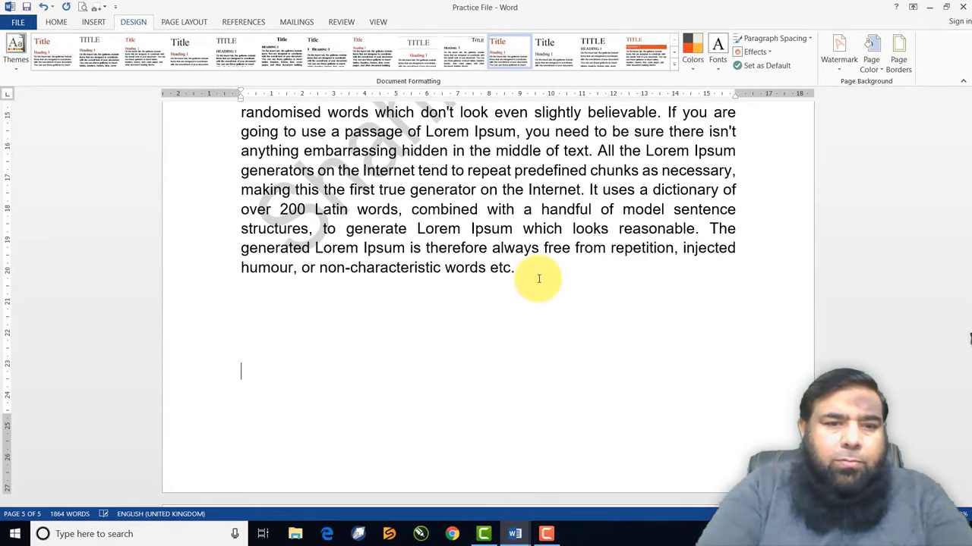
Insert a page break to create a blank sixth page and scroll to it
key(ctrl+Return)
scroll(581, 289, down, 5)
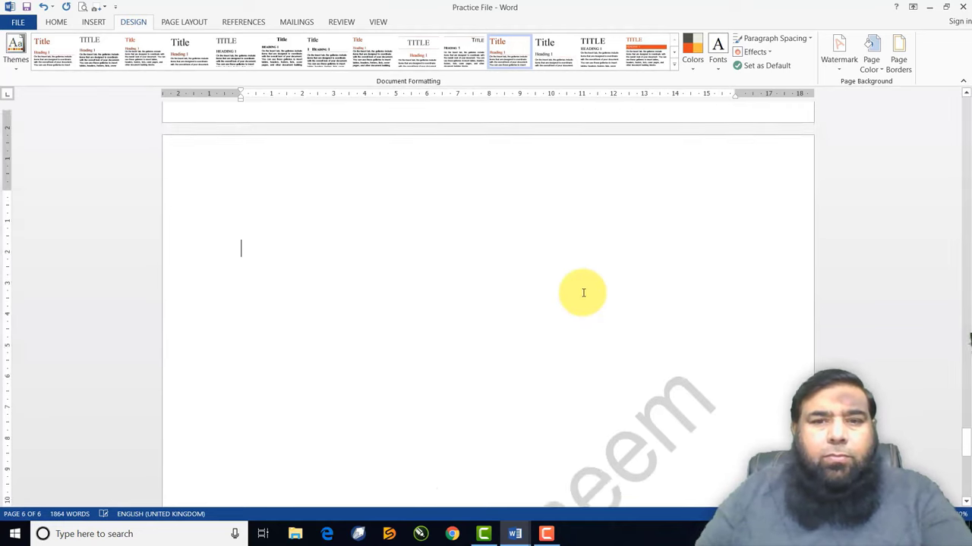
scroll(581, 293, down, 5)
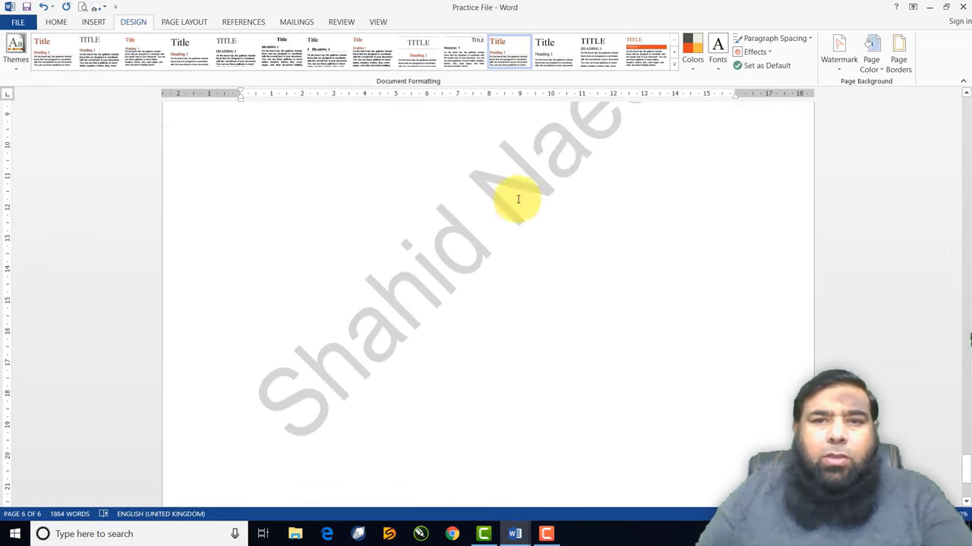
scroll(505, 341, up, 3)
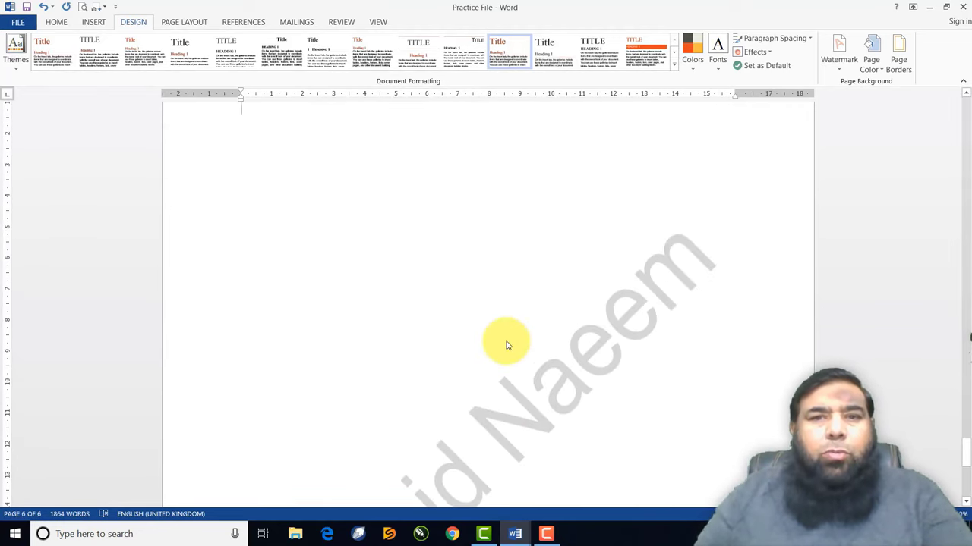
scroll(506, 346, up, 10)
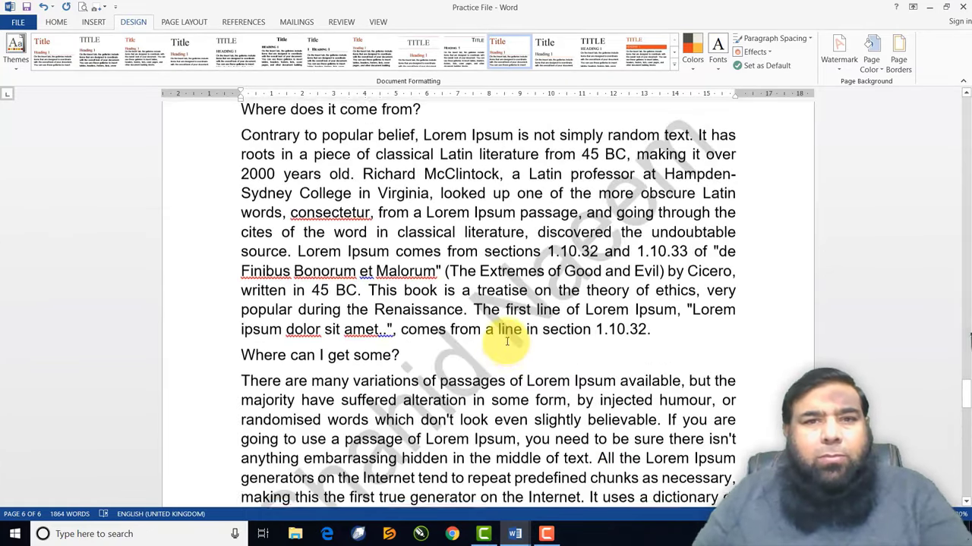
scroll(506, 342, down, 10)
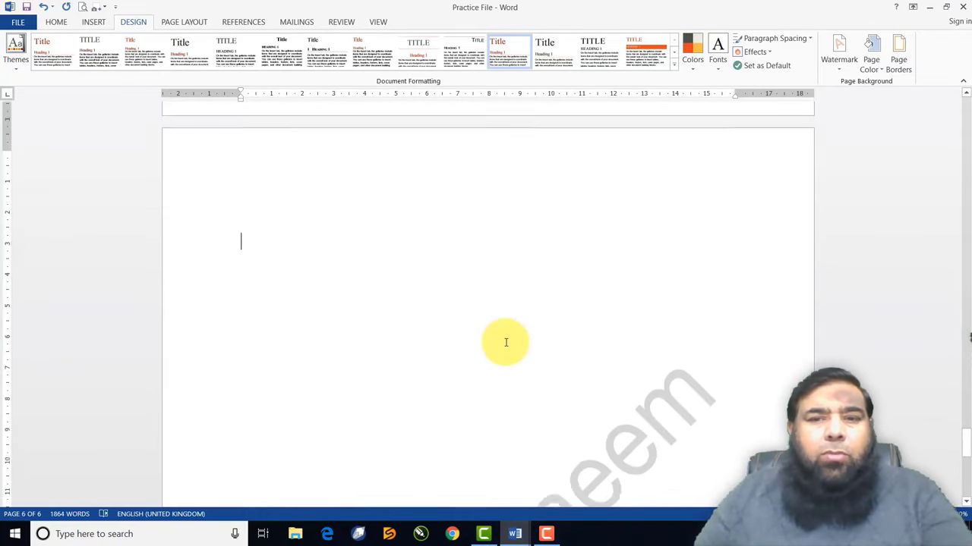
scroll(505, 342, down, 3)
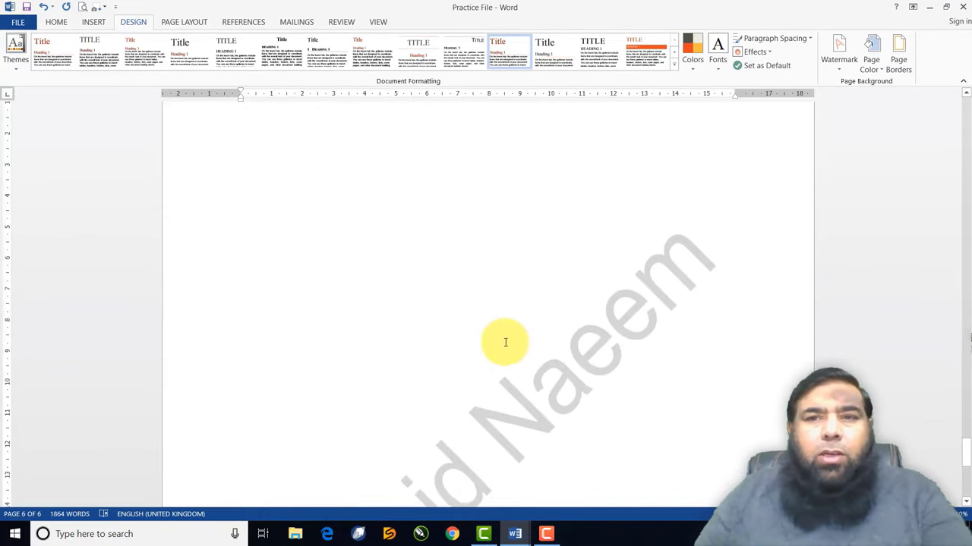
Remove the diagonal name watermark from all pages
click(840, 67)
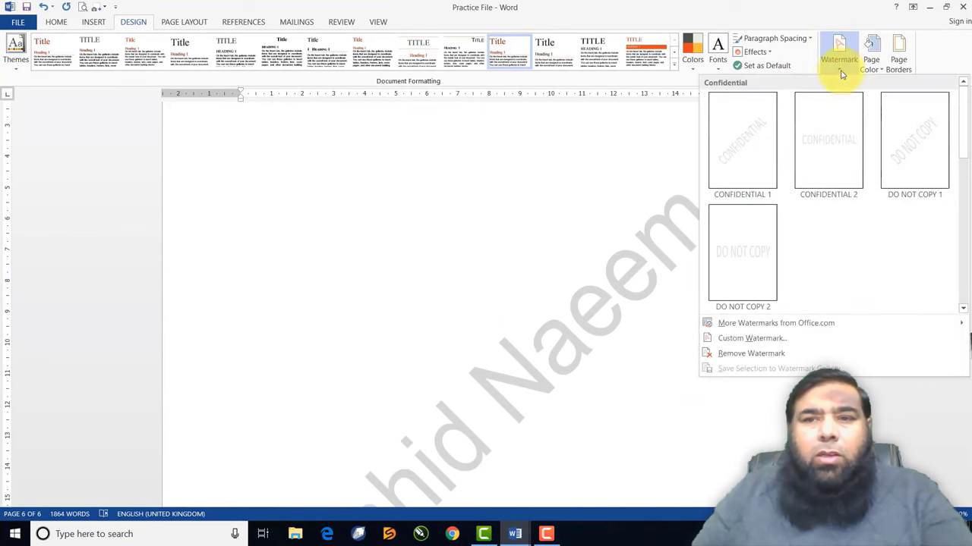
click(729, 355)
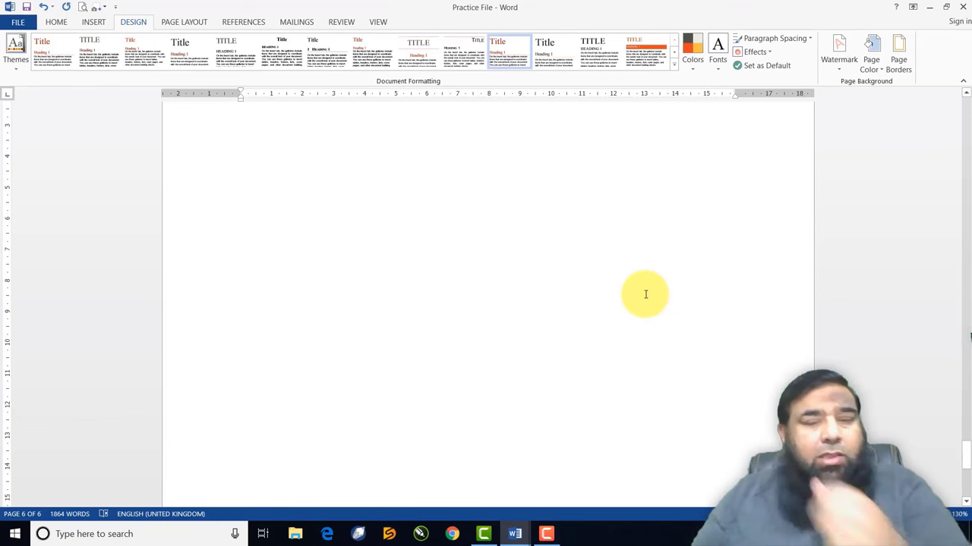
scroll(645, 294, down, 1)
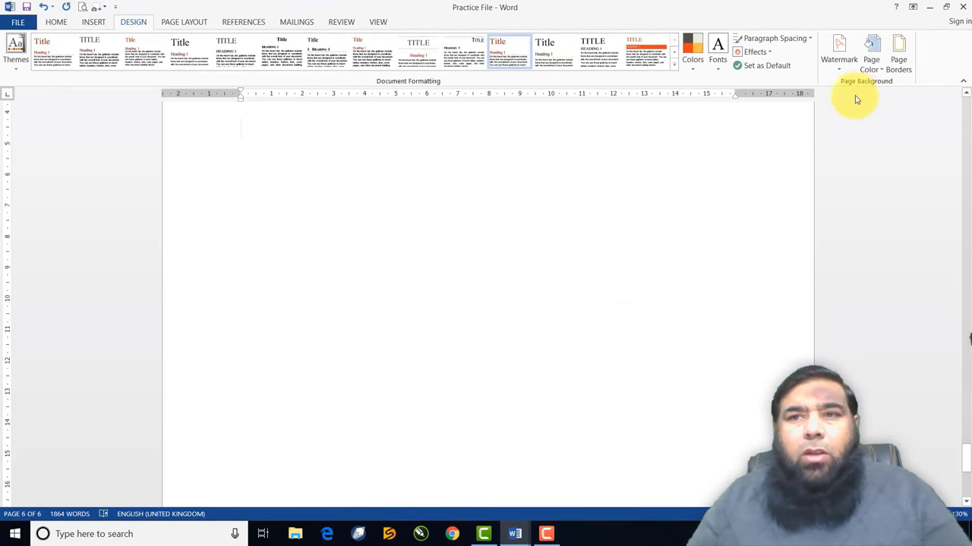
Give the pages a green page colour and scroll through them
click(872, 72)
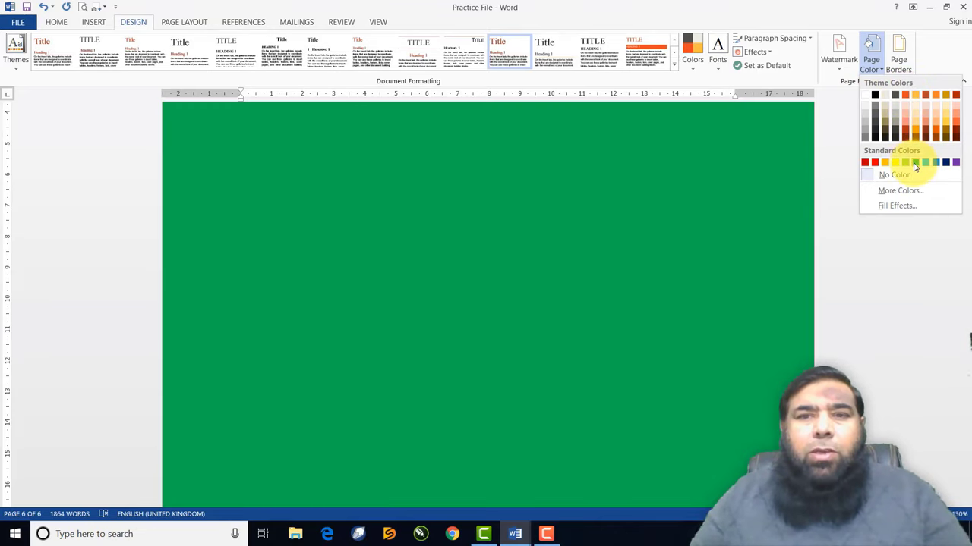
click(915, 162)
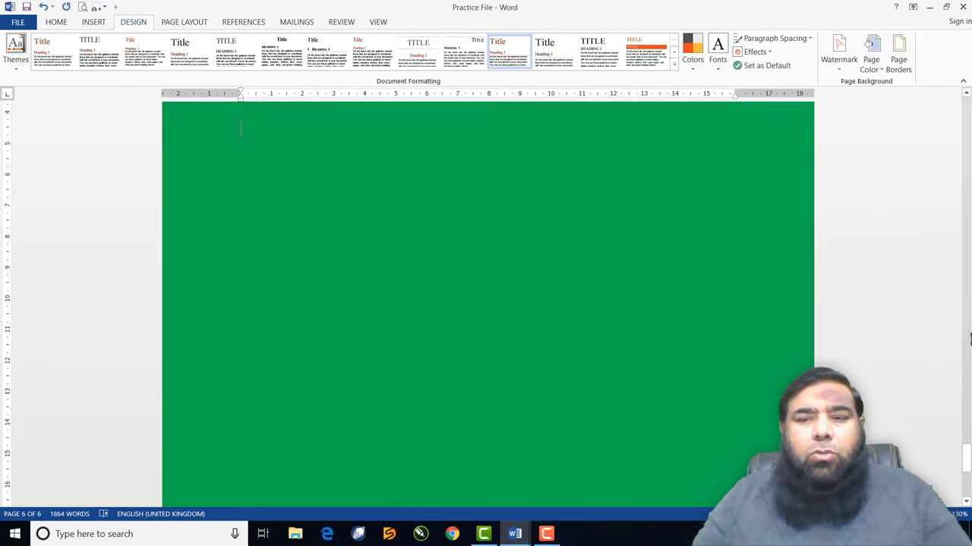
scroll(969, 339, down, 4)
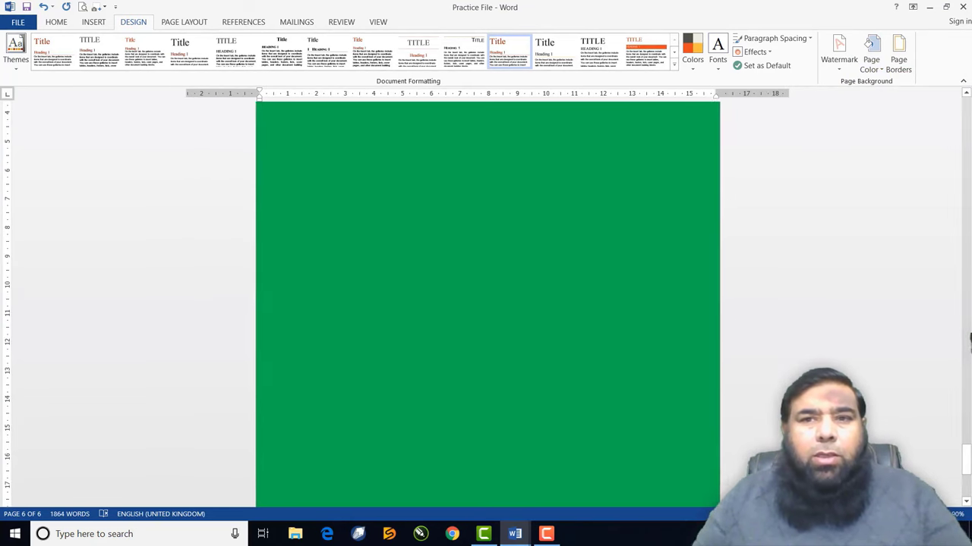
scroll(969, 338, down, 2)
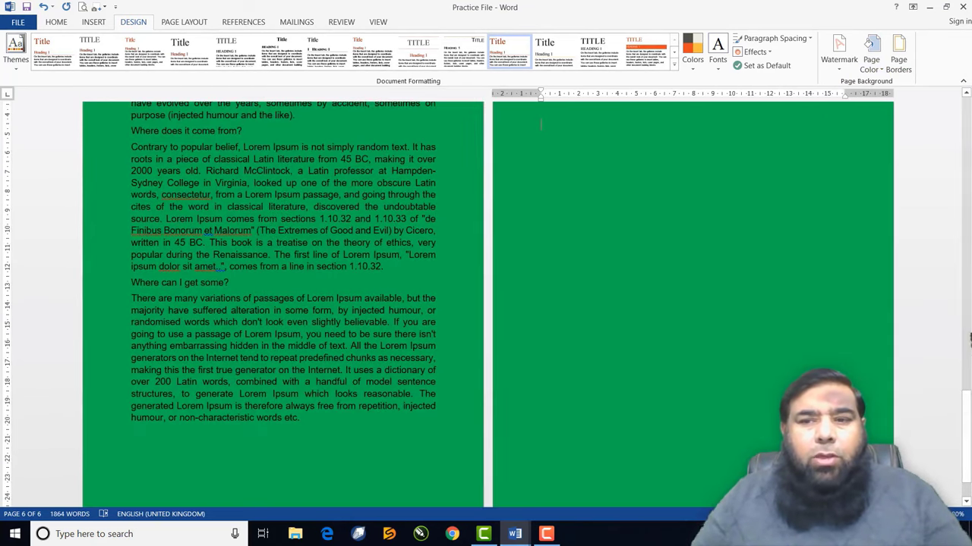
scroll(969, 339, down, 3)
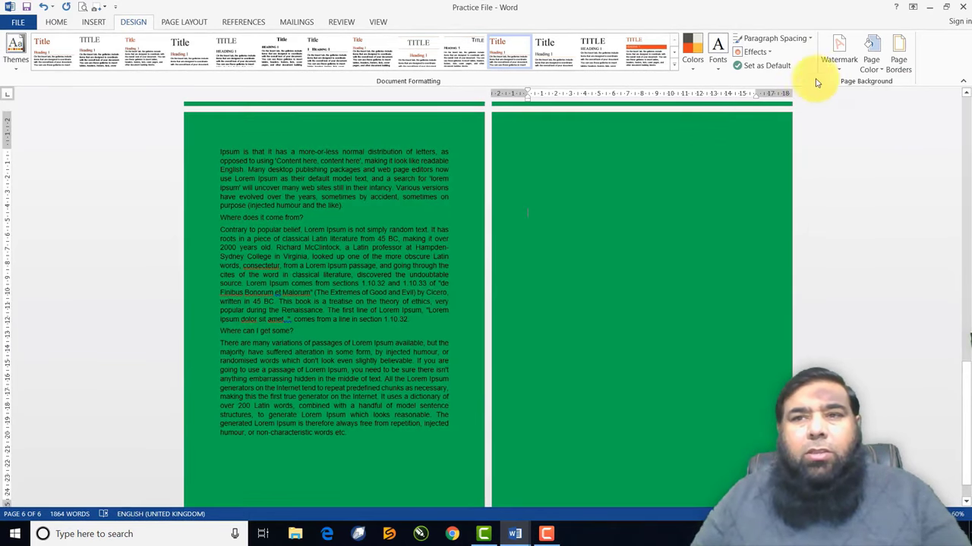
scroll(970, 339, down, 2)
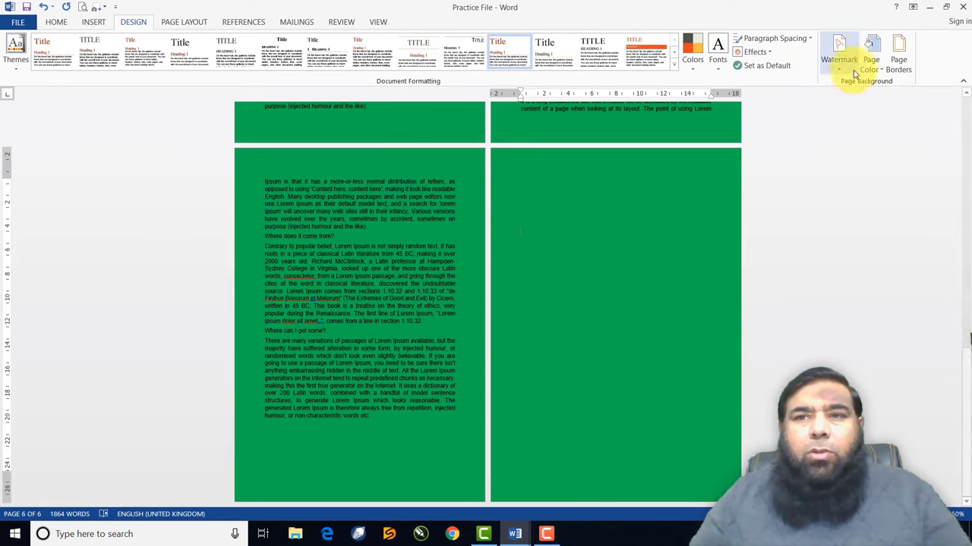
Change the page colour to dark red
click(875, 70)
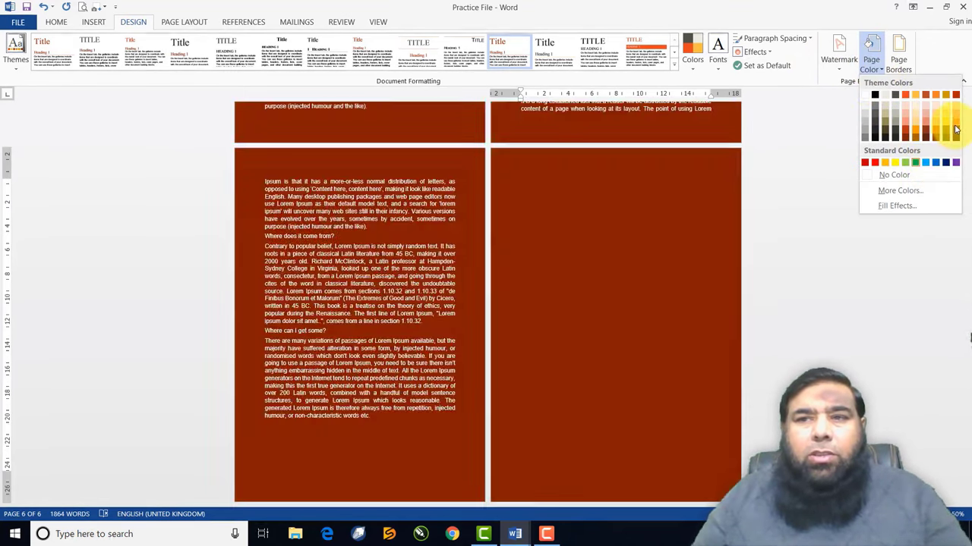
click(956, 133)
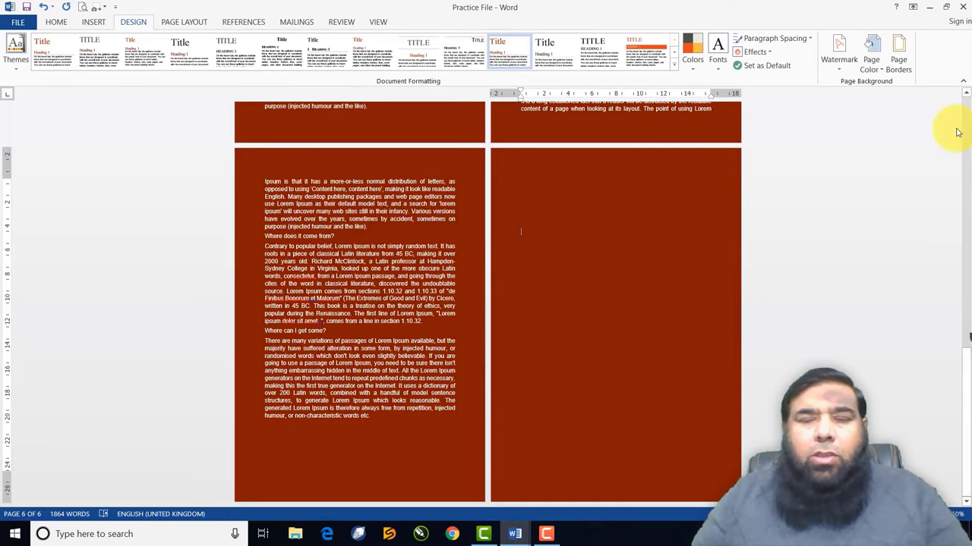
click(879, 71)
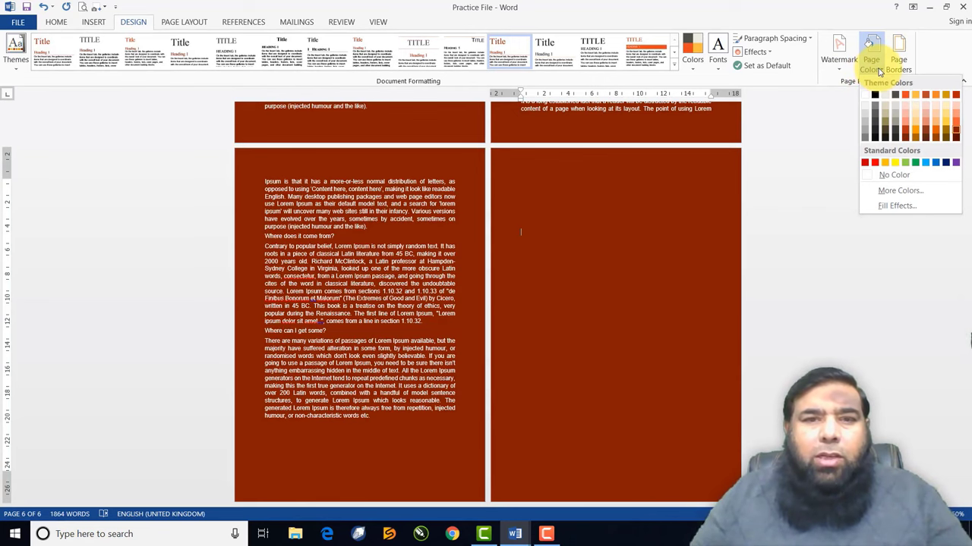
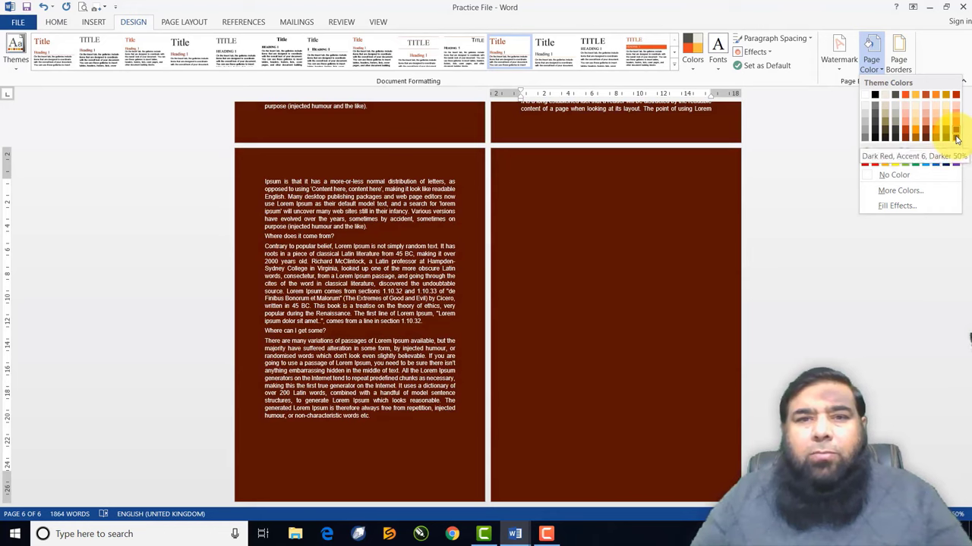
Set the page colour to dark red
click(956, 138)
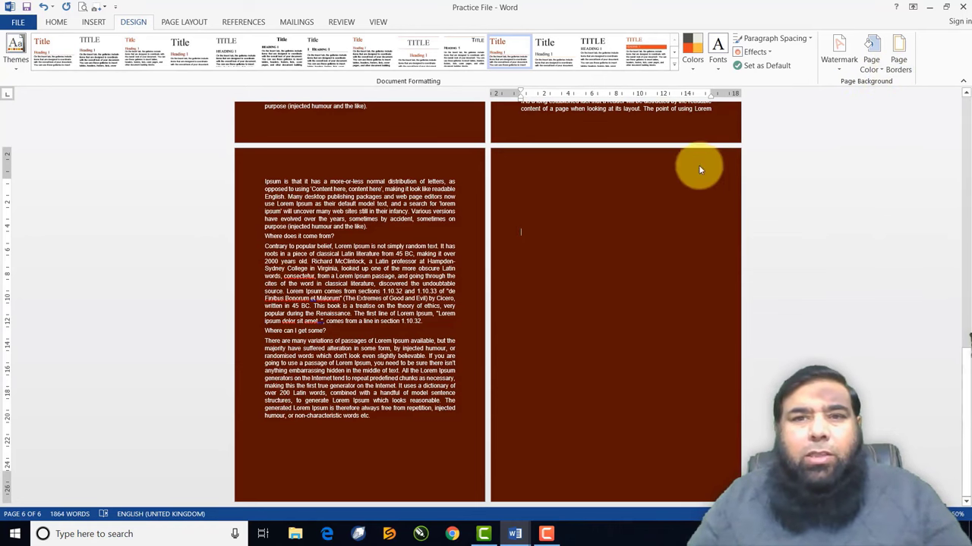
Apply a box border around each page
click(899, 55)
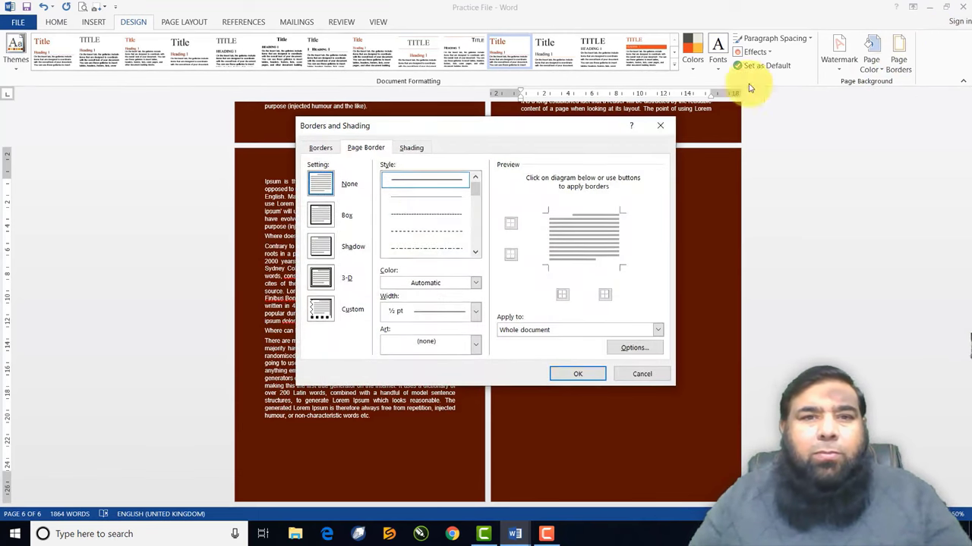
click(320, 217)
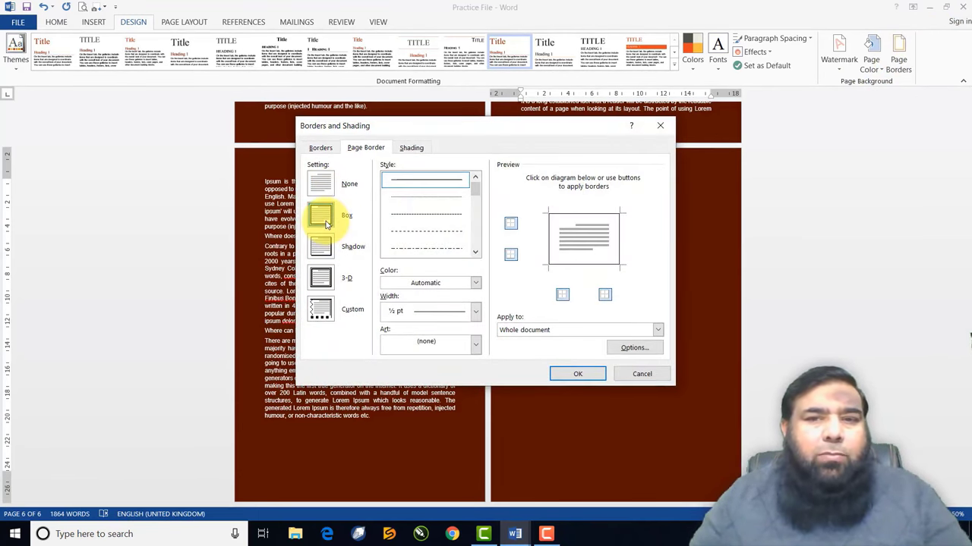
click(562, 372)
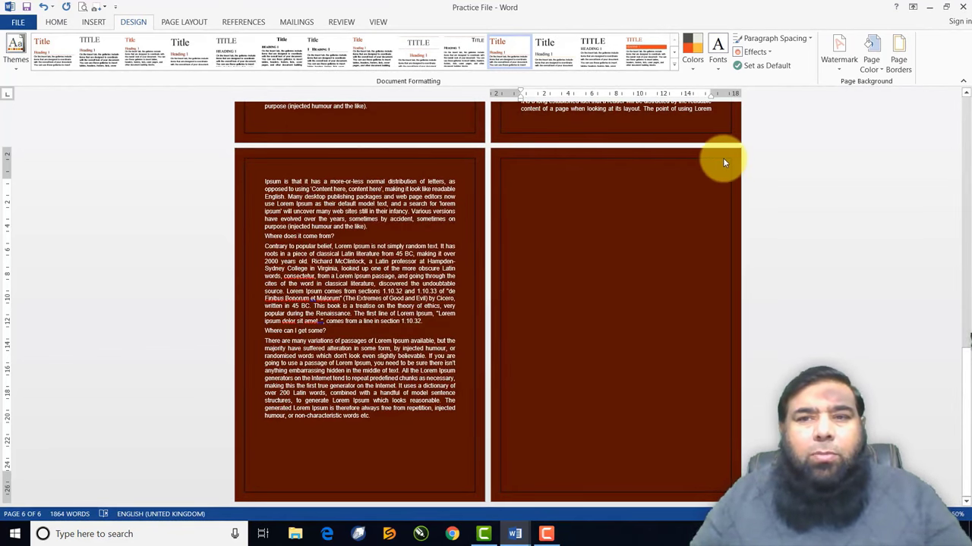
Make the page border 6 pt thick and yellow
click(896, 65)
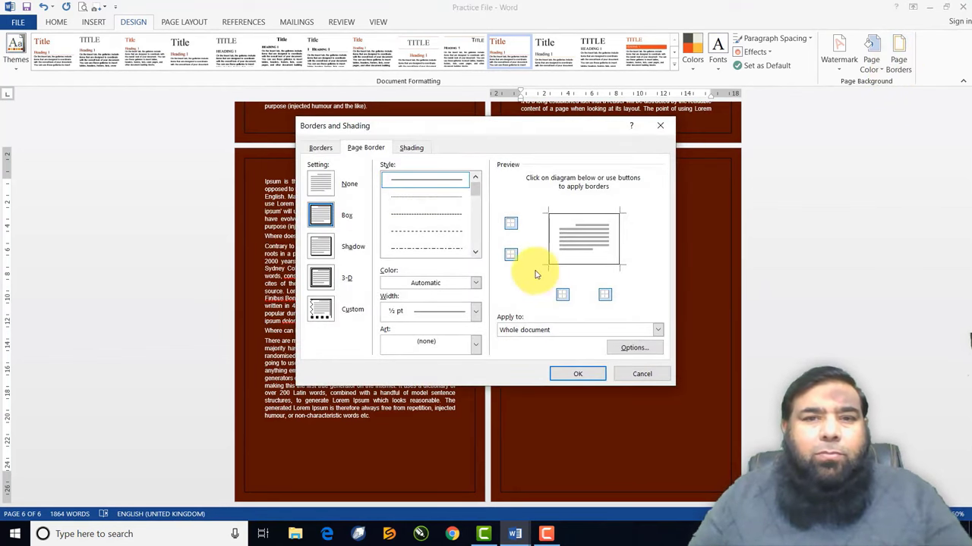
click(476, 313)
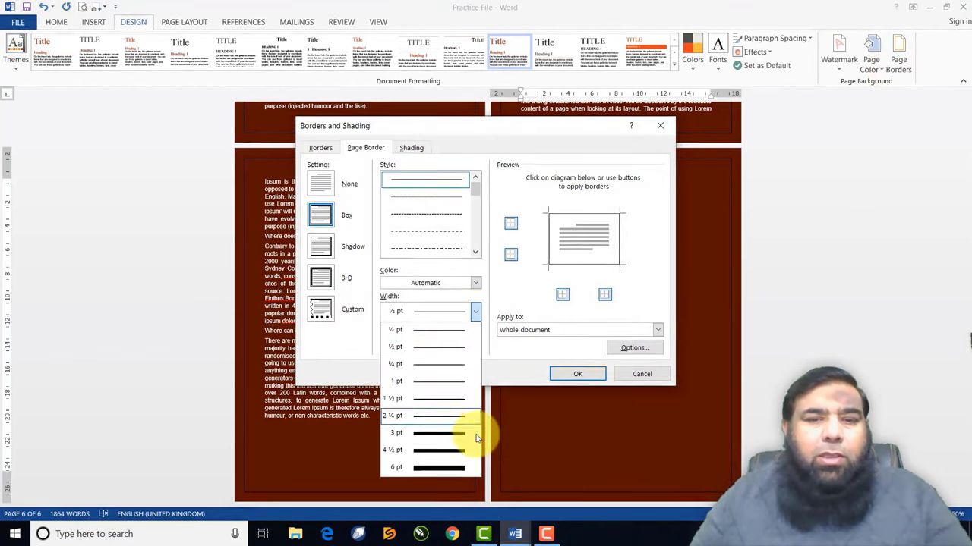
click(459, 469)
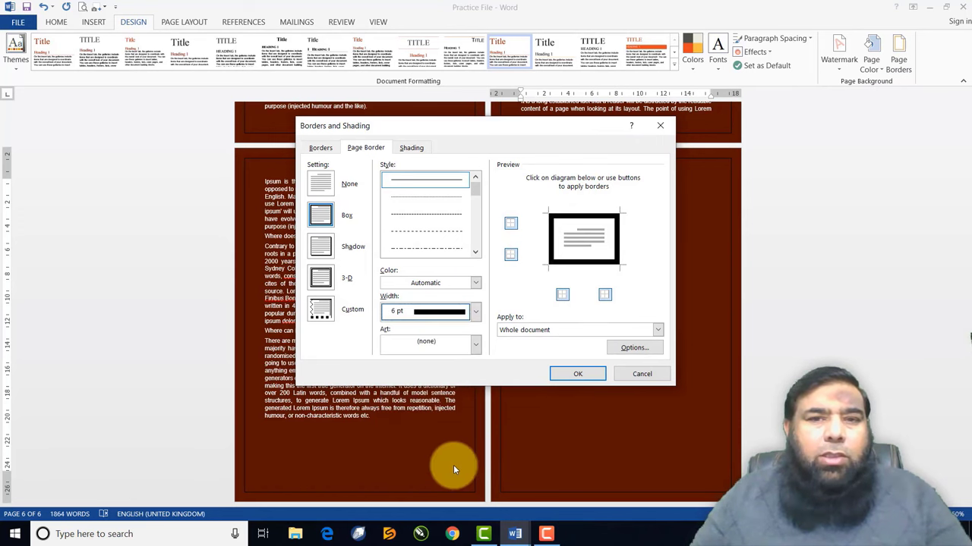
click(476, 283)
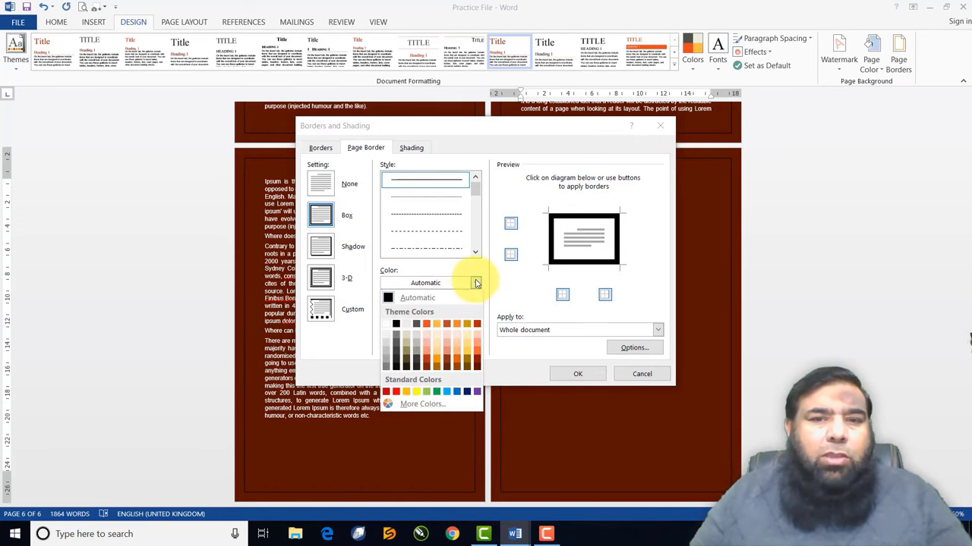
click(414, 394)
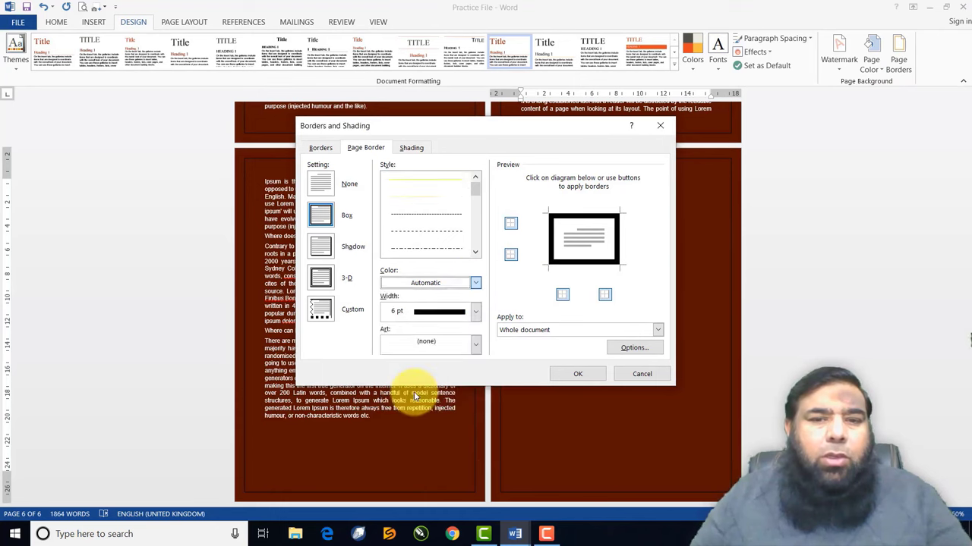
click(574, 375)
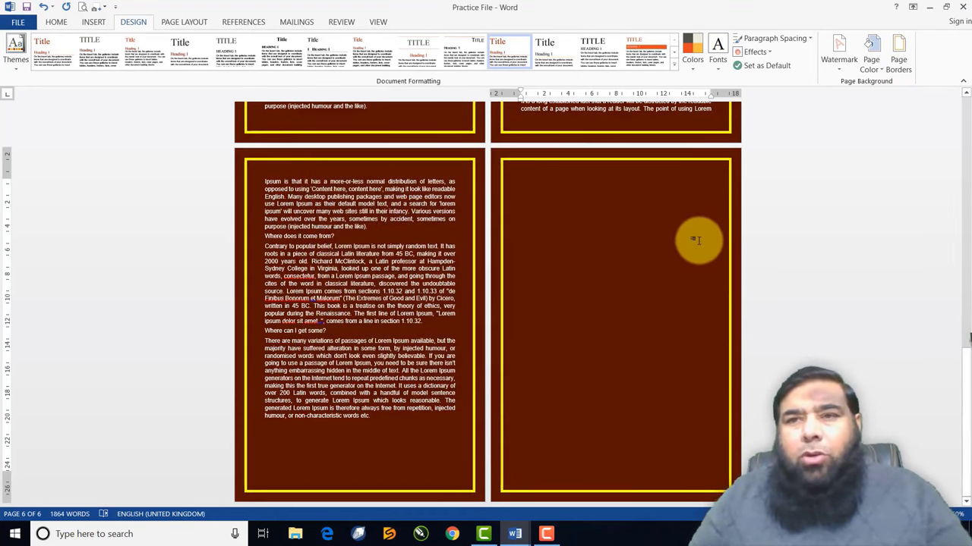
Change the page border colour to light blue
click(898, 65)
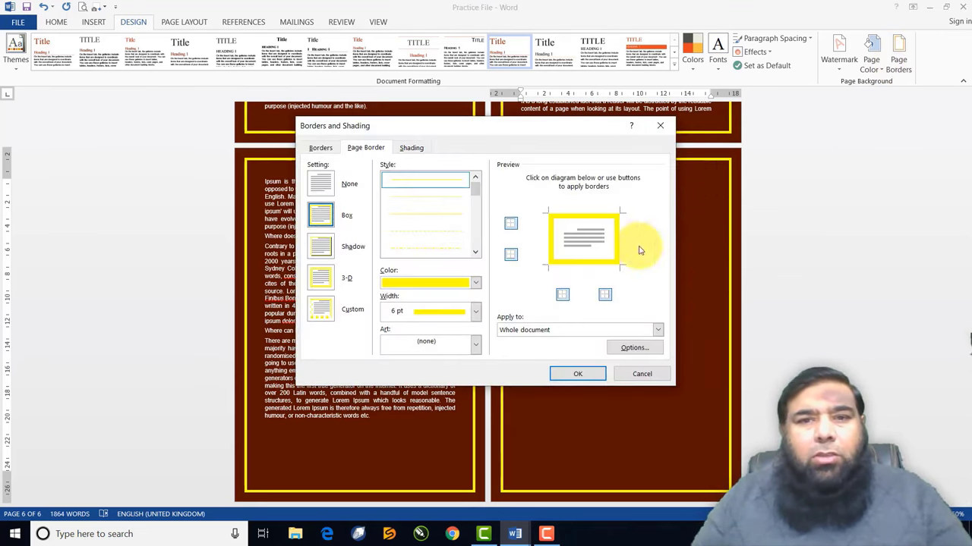
click(476, 284)
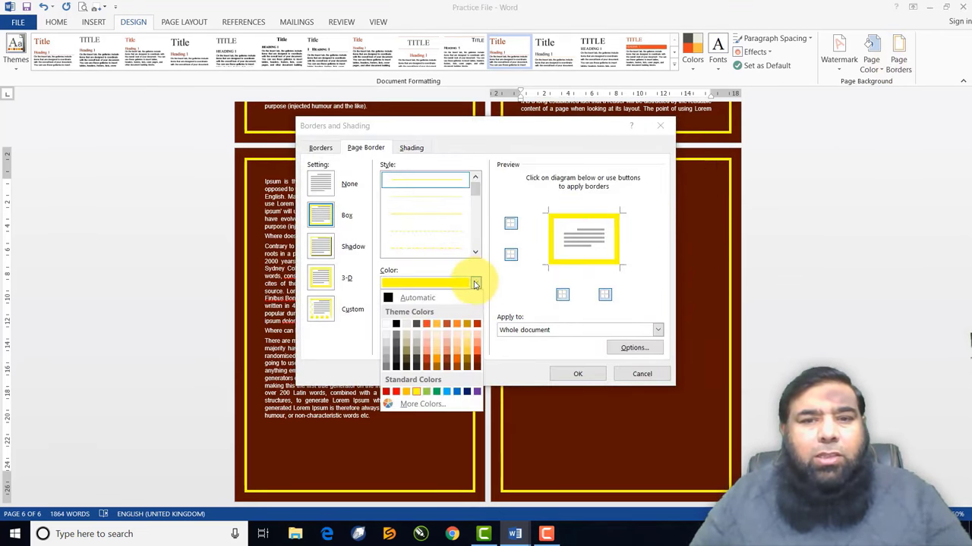
click(447, 392)
click(575, 375)
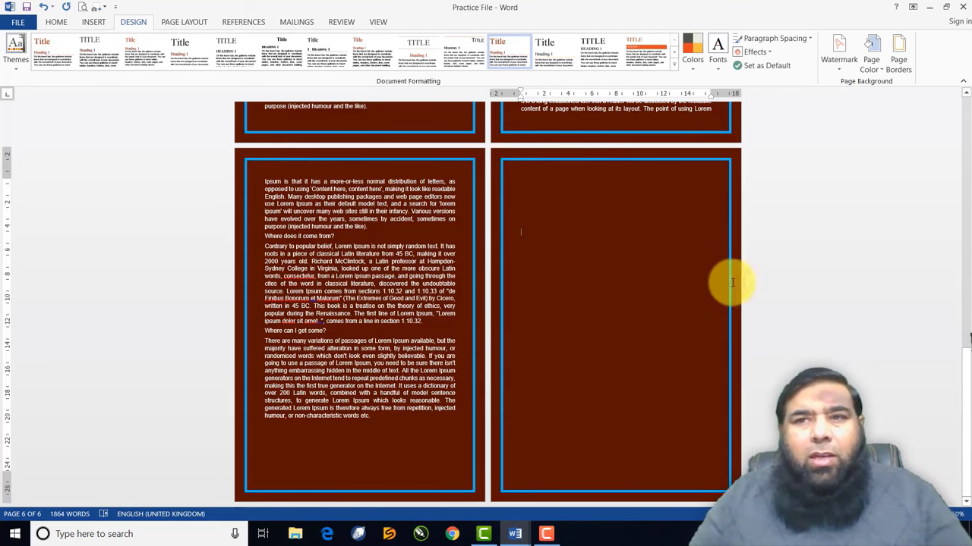
Remove the top and bottom borders, leaving only left and right sides
click(900, 69)
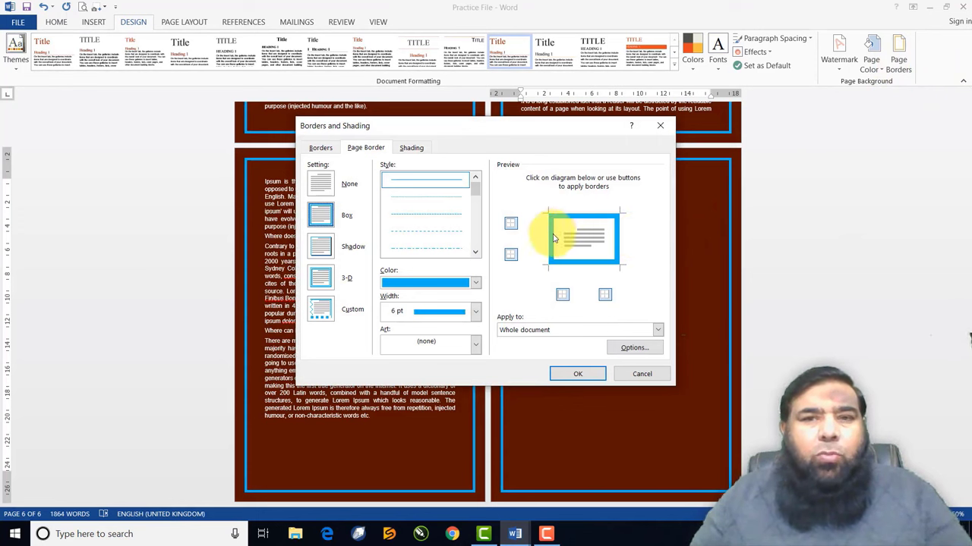
click(512, 223)
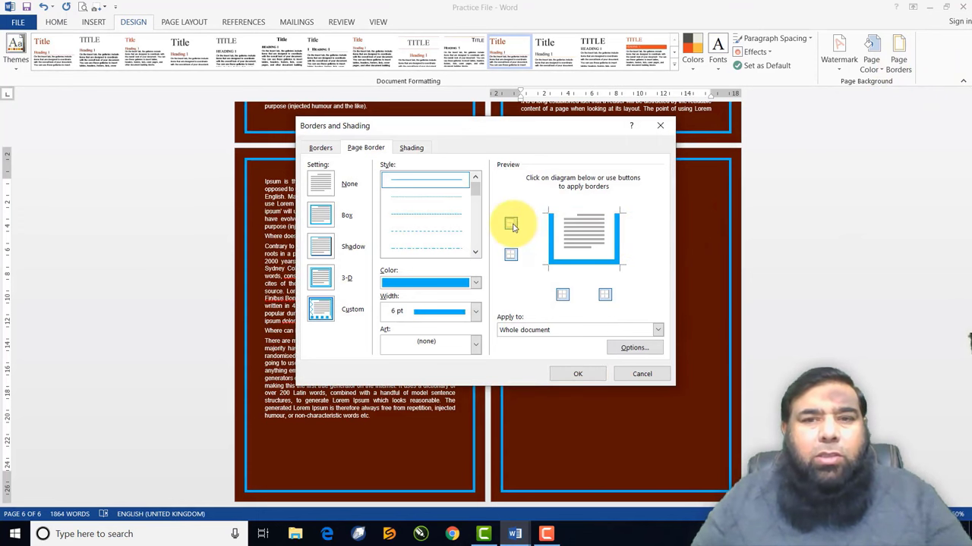
click(510, 258)
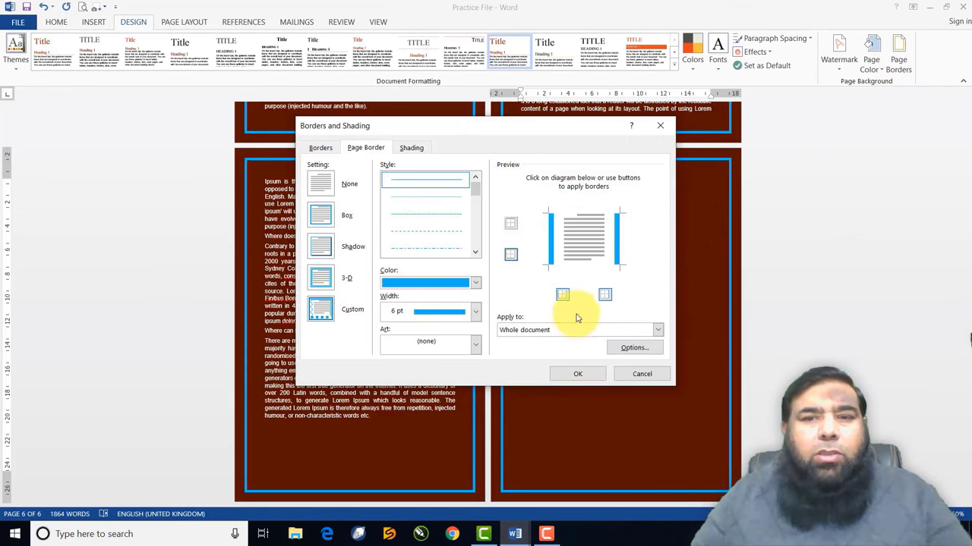
click(579, 374)
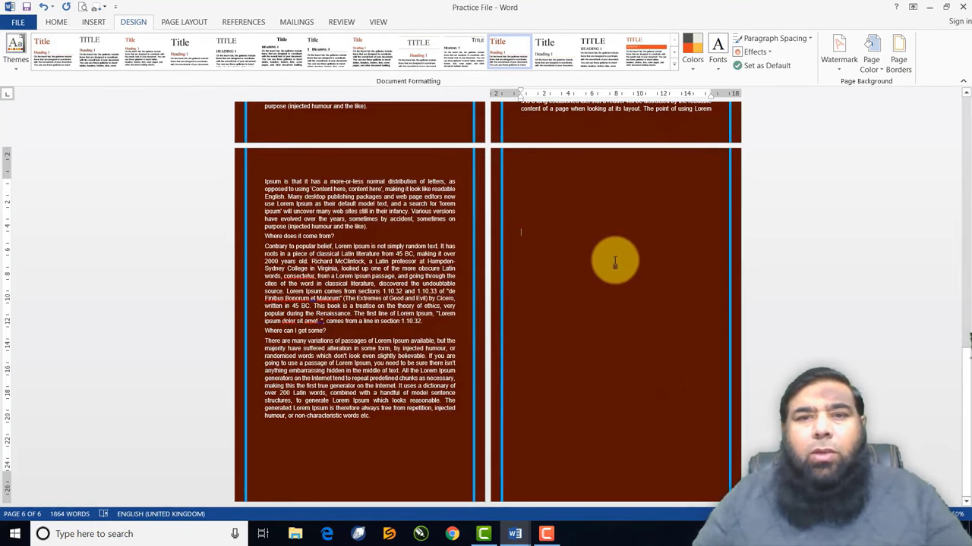
Restore the top and bottom page borders and remove the left one
scroll(607, 252, up, 1)
scroll(608, 250, up, 1)
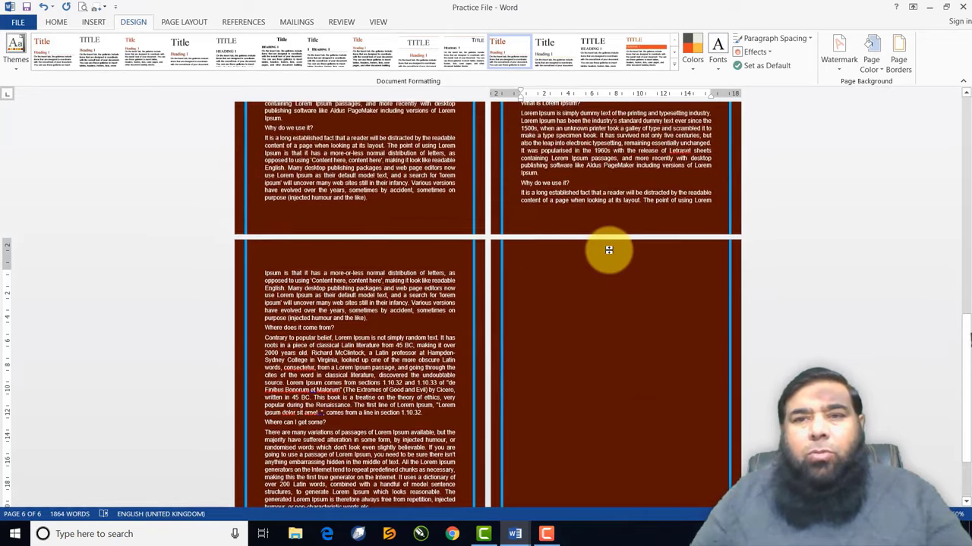
scroll(607, 252, down, 2)
click(896, 53)
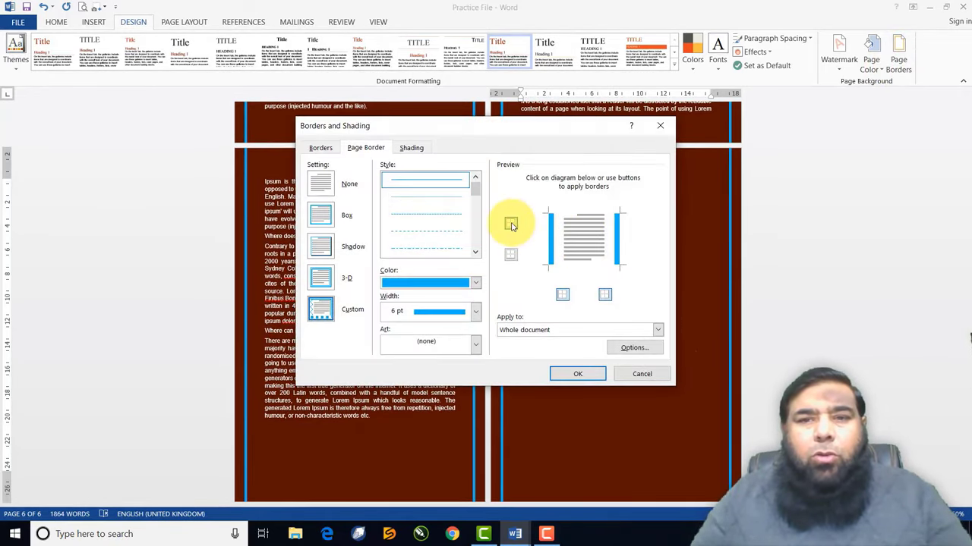
click(510, 256)
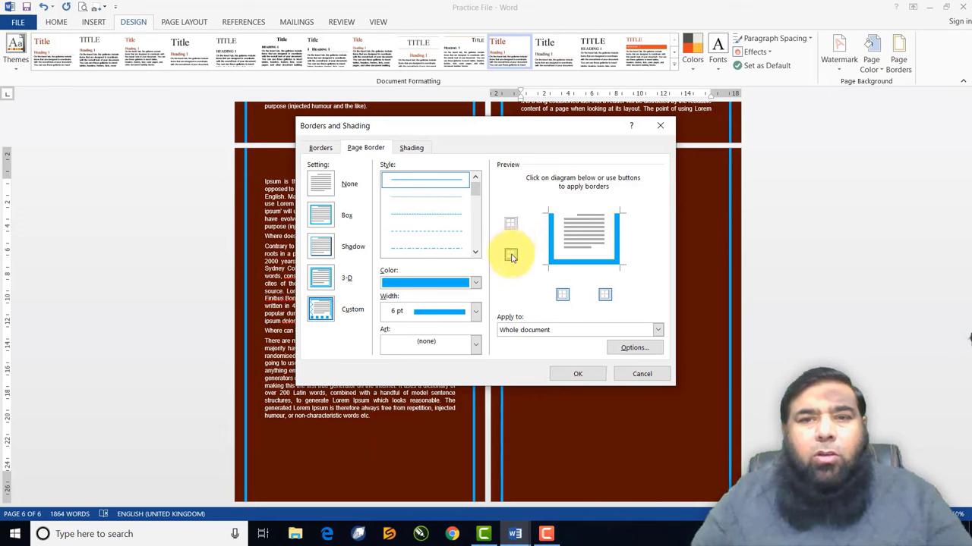
click(512, 223)
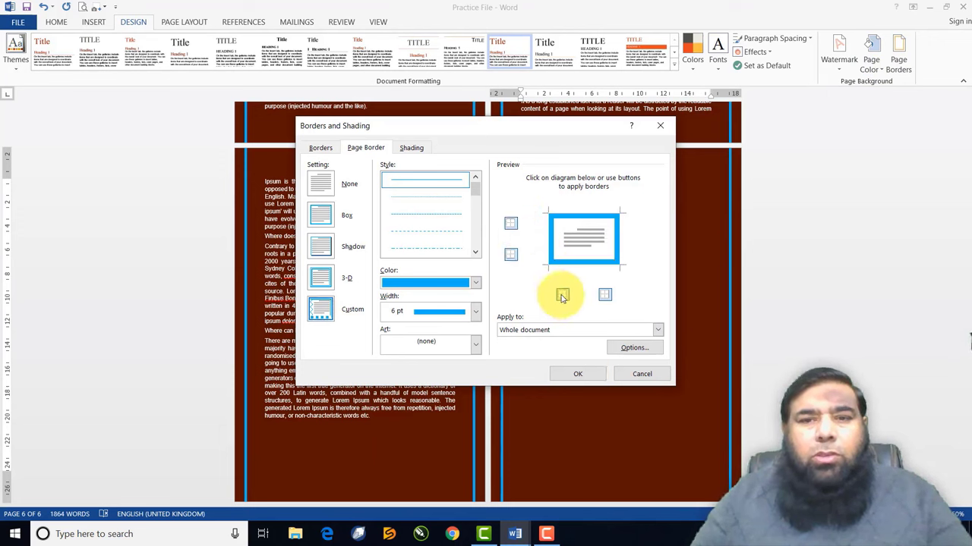
click(562, 296)
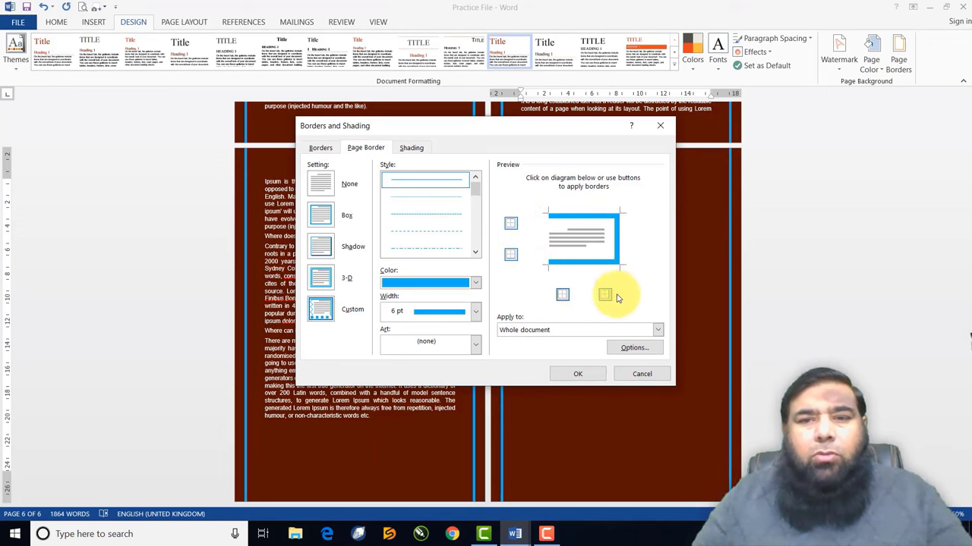
click(579, 373)
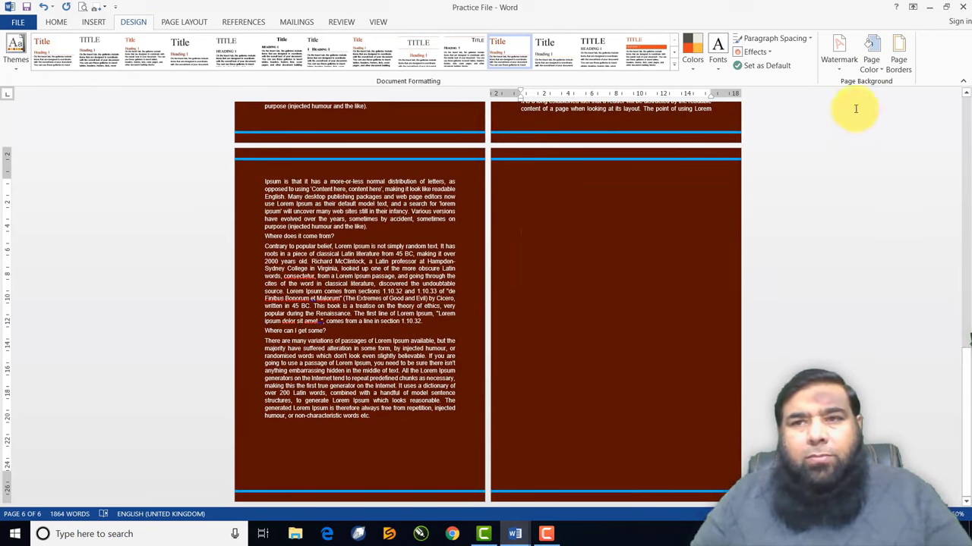
Restore the left border and try an orange border colour
click(896, 61)
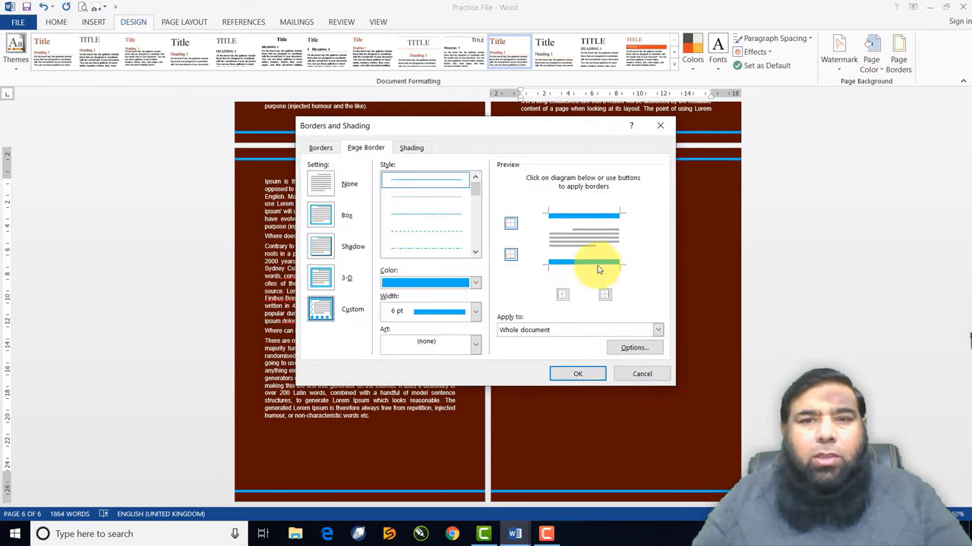
click(560, 295)
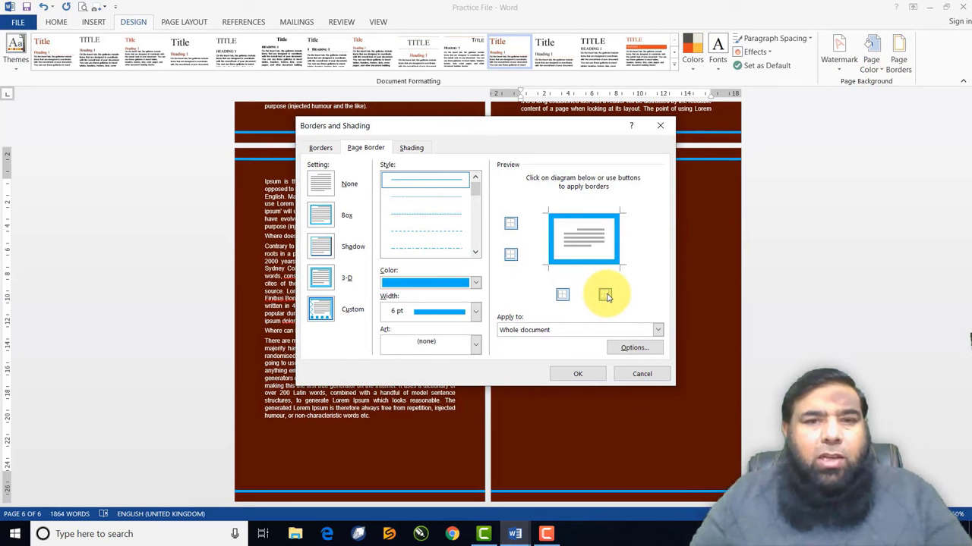
click(475, 311)
click(476, 311)
click(477, 282)
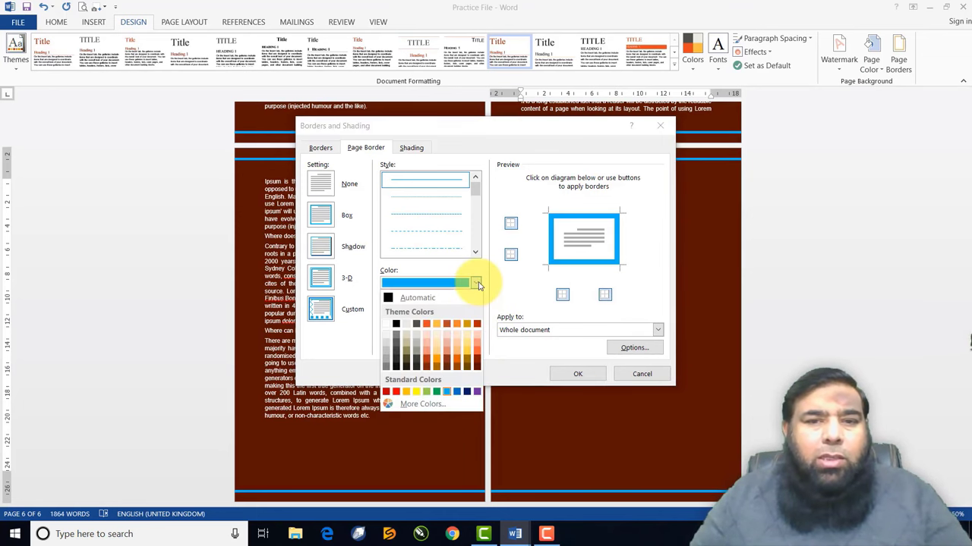
click(436, 363)
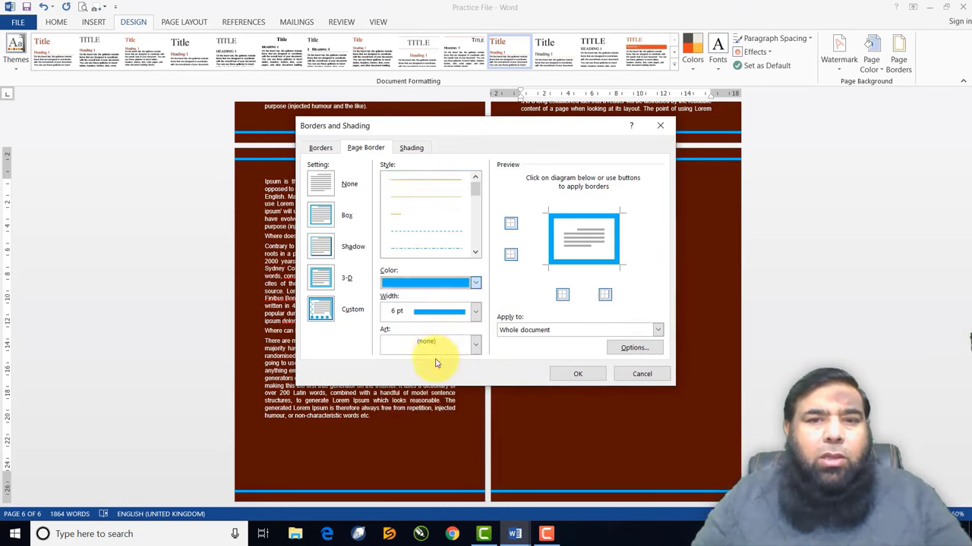
Try a dotted line, then apply a thick line style to all pages
click(475, 253)
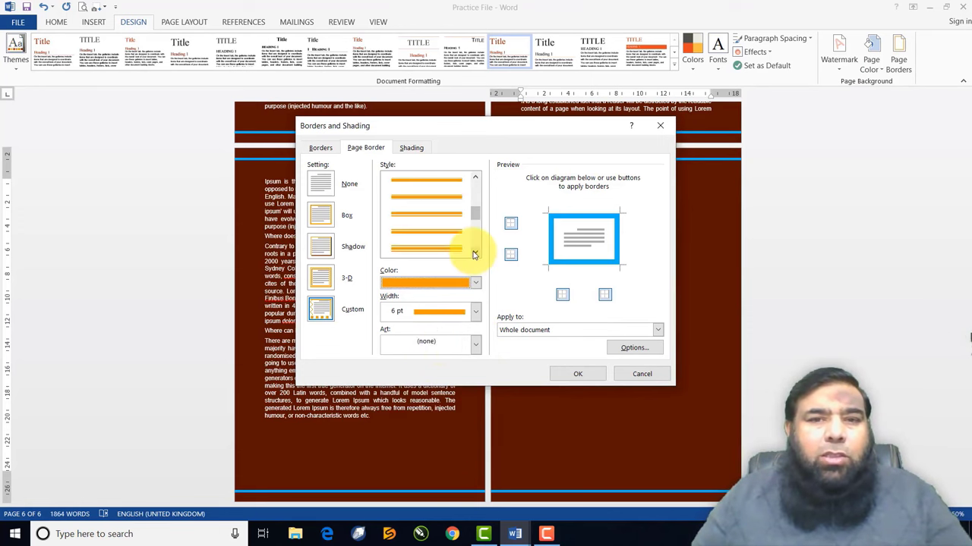
click(474, 254)
scroll(455, 189, up, 5)
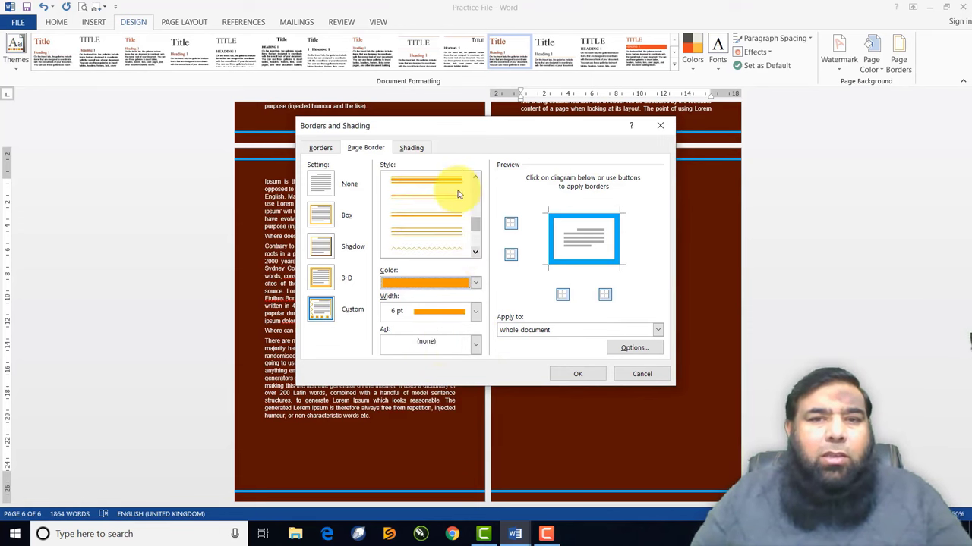
click(456, 185)
click(474, 254)
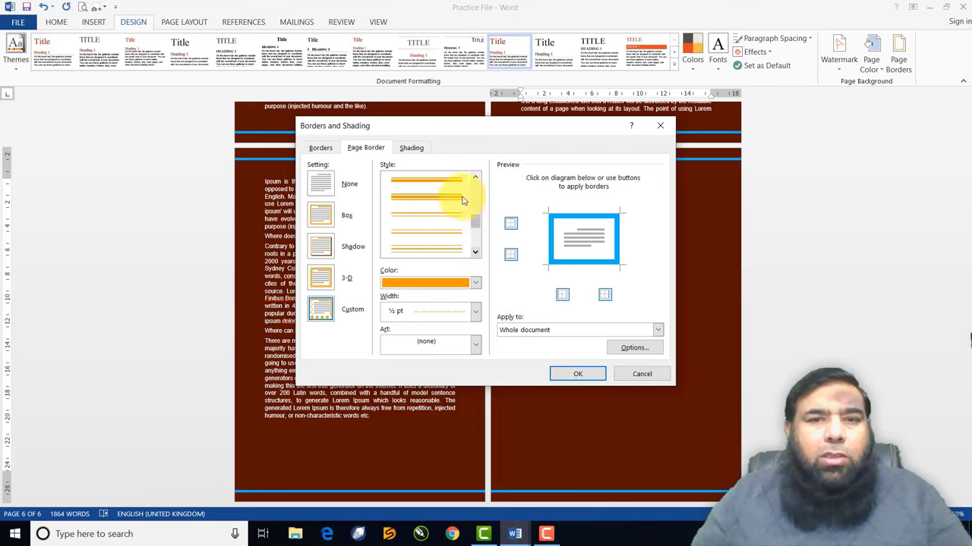
scroll(460, 199, up, 1)
click(455, 248)
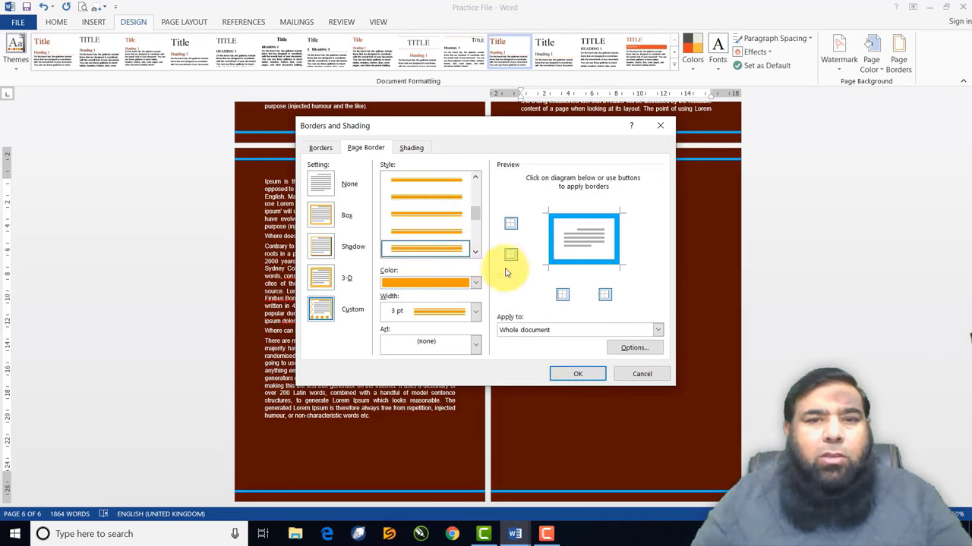
click(556, 372)
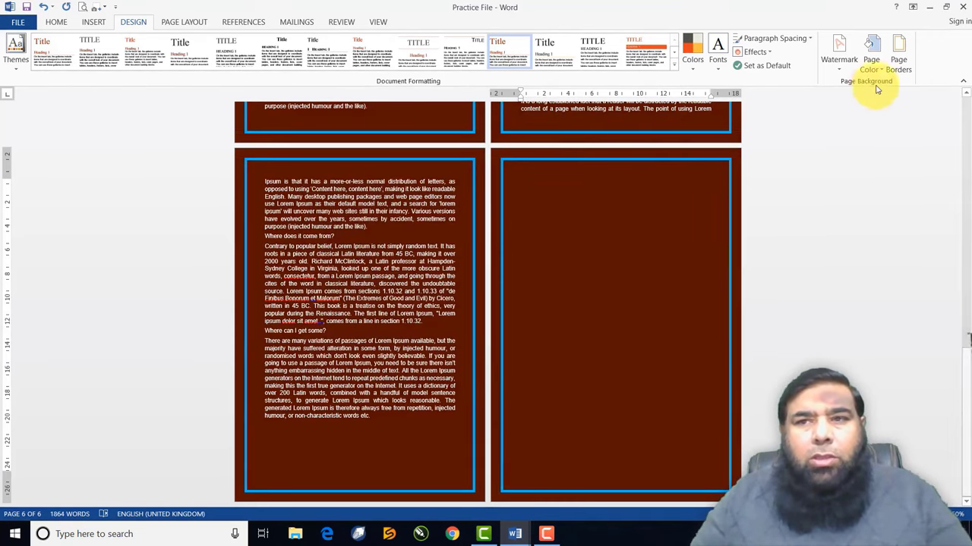
Apply a double-line page border
click(898, 59)
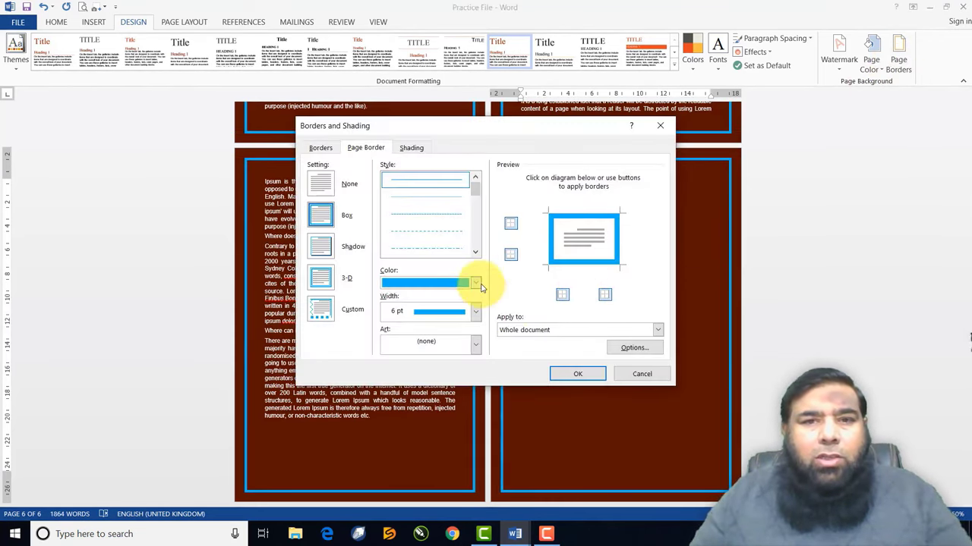
scroll(476, 236, down, 2)
scroll(476, 238, down, 3)
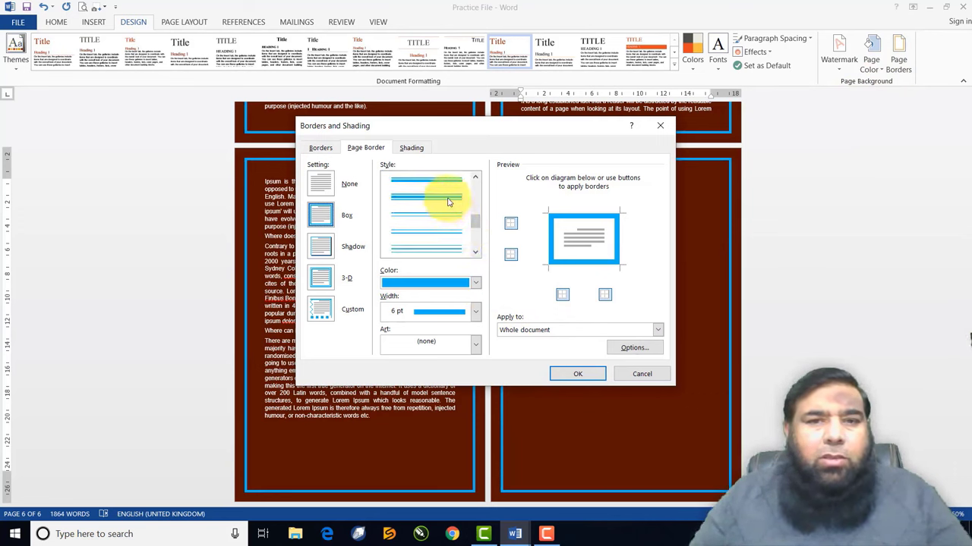
click(444, 200)
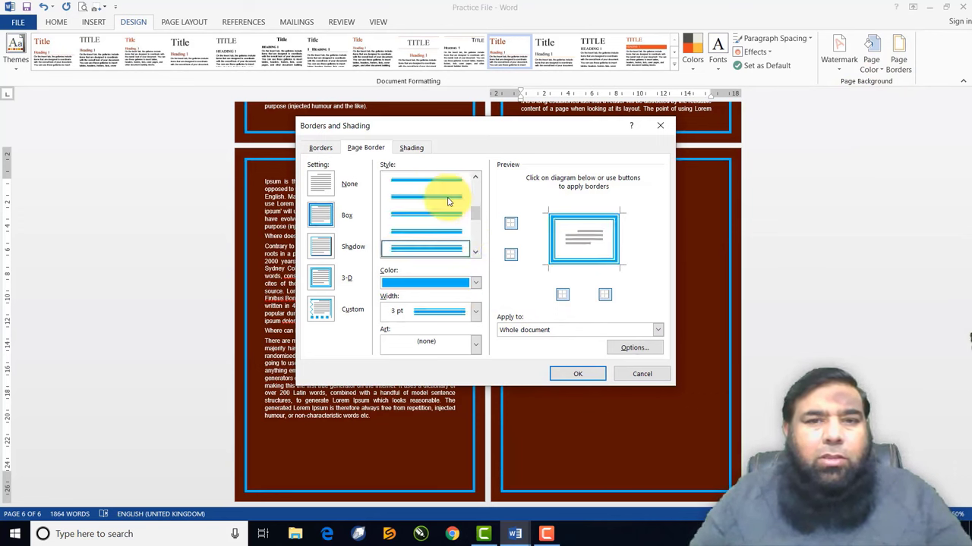
click(575, 374)
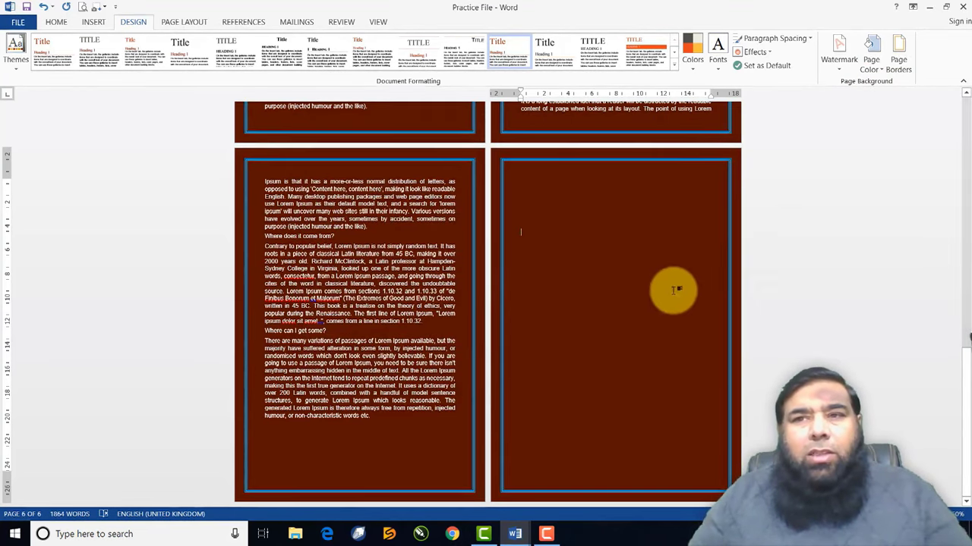
Apply the second (cupcake) art page border
click(903, 70)
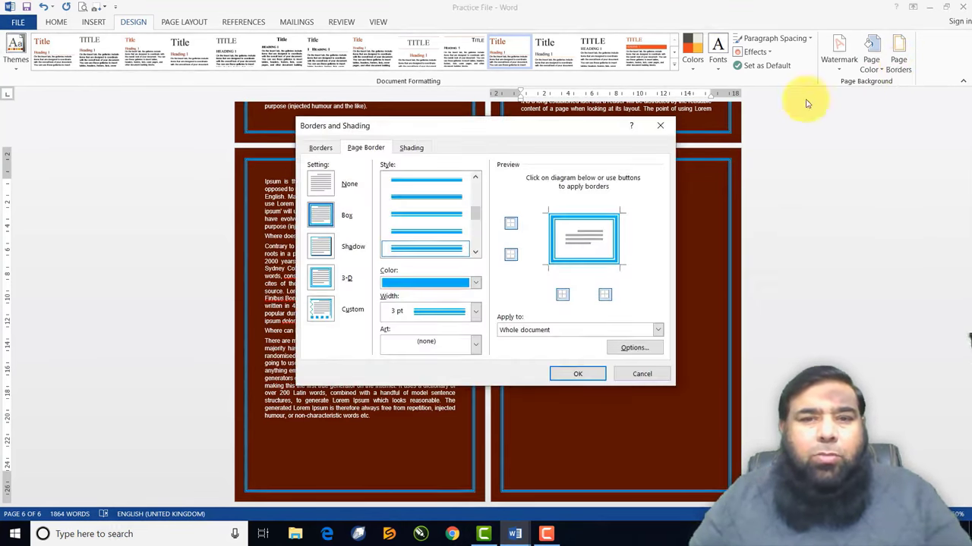
click(475, 345)
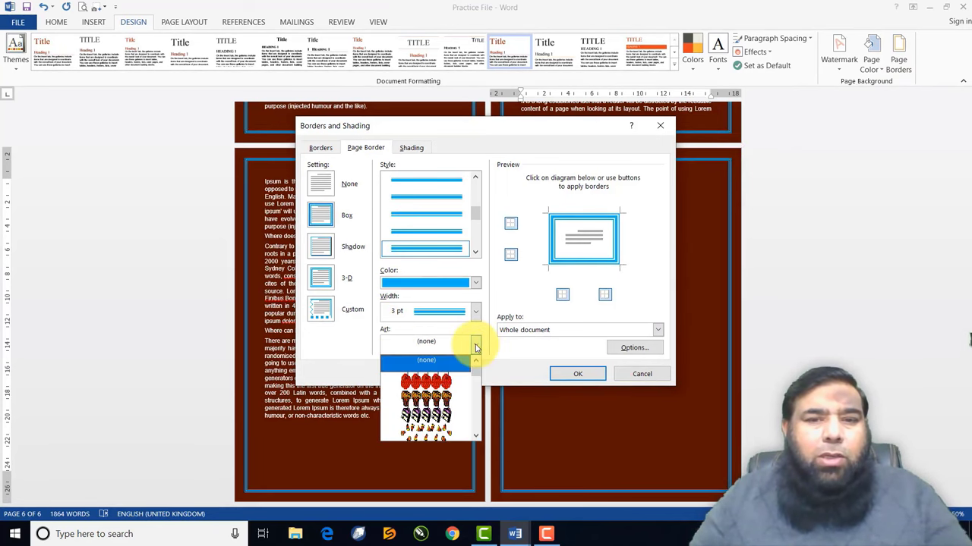
click(445, 394)
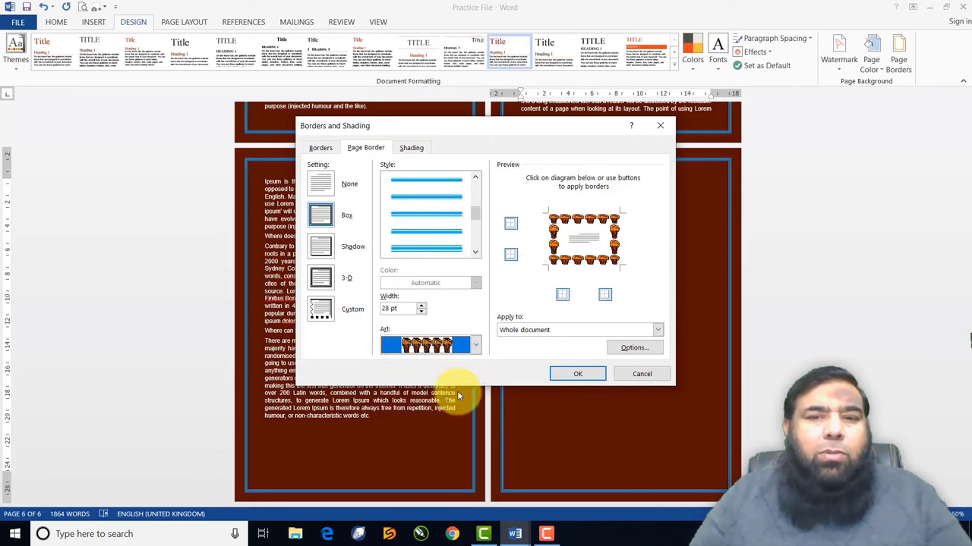
click(578, 374)
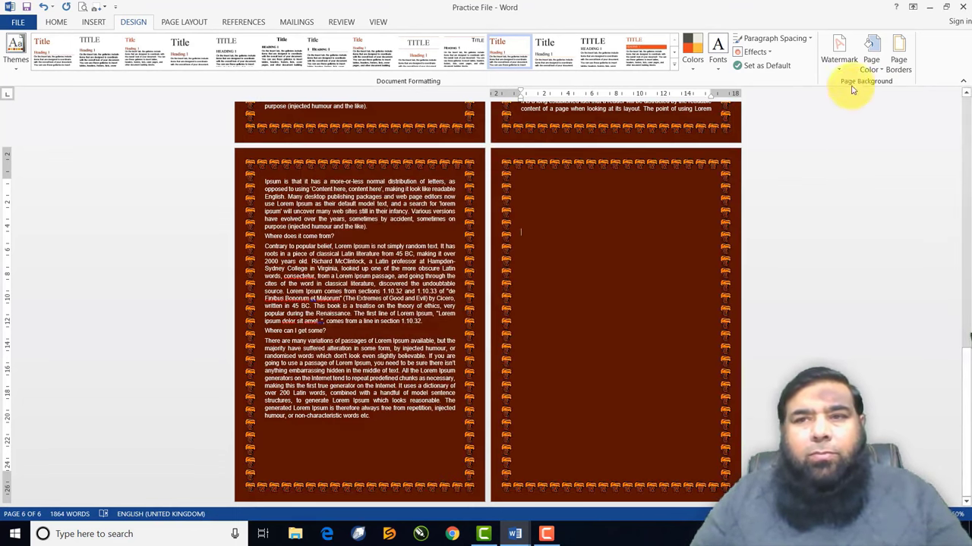
Switch to the tree art page border
click(898, 71)
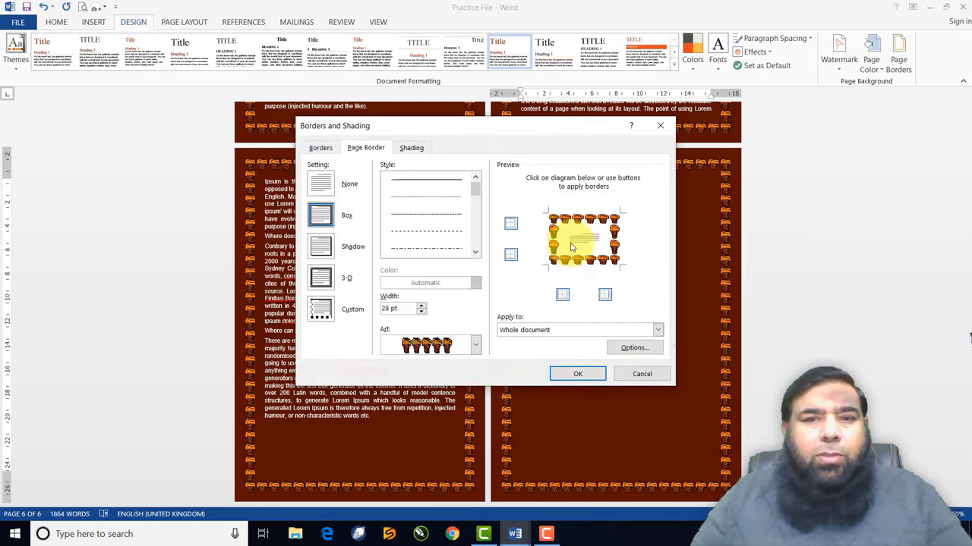
click(475, 346)
scroll(464, 386, down, 3)
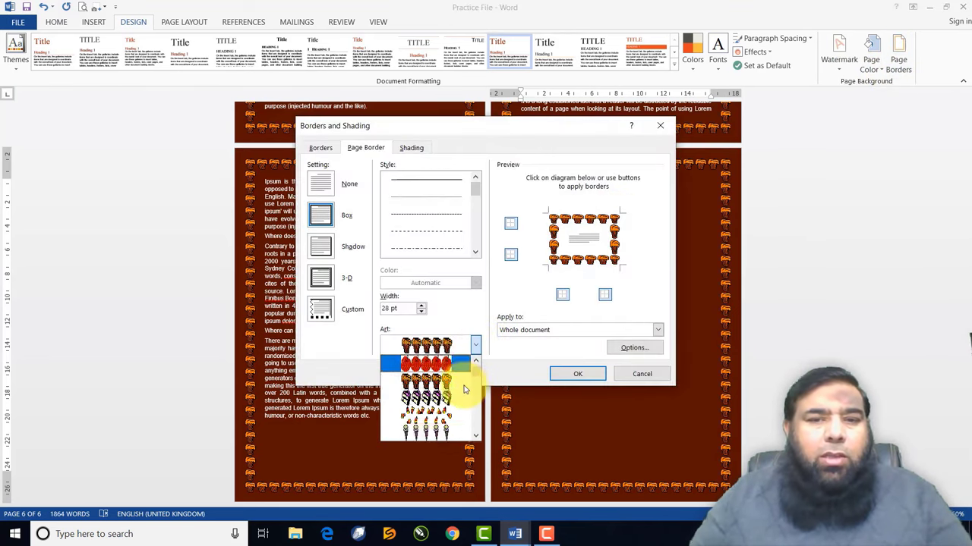
click(452, 383)
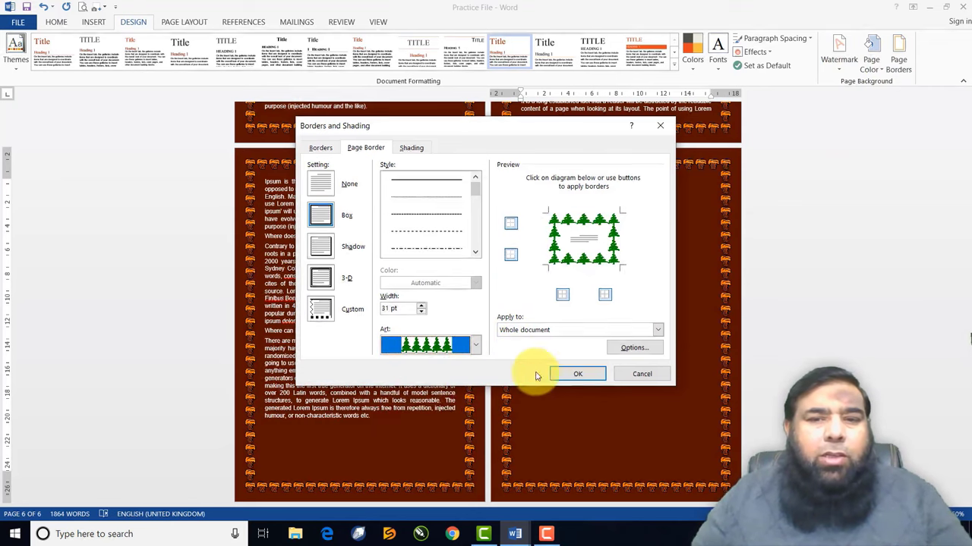
click(590, 374)
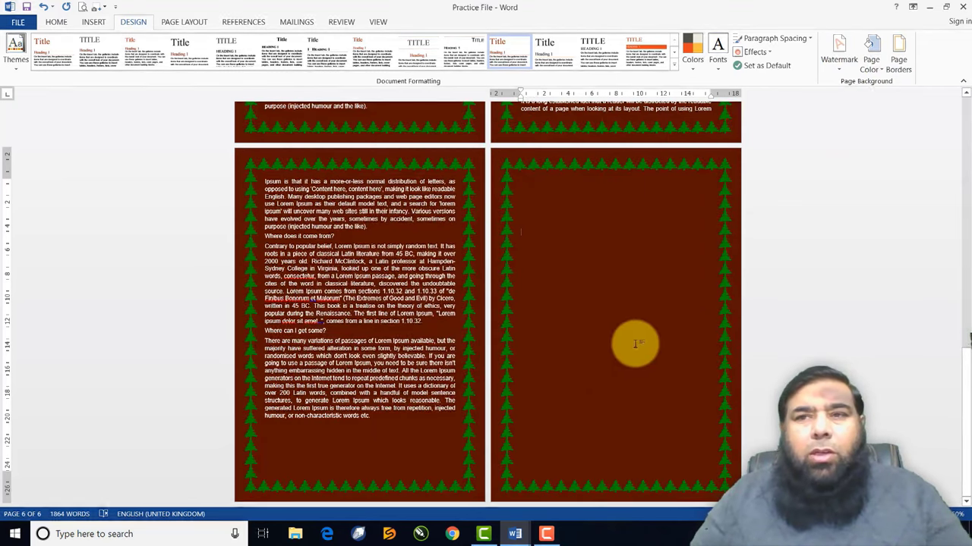
Switch to the gold patterned art page border
click(903, 59)
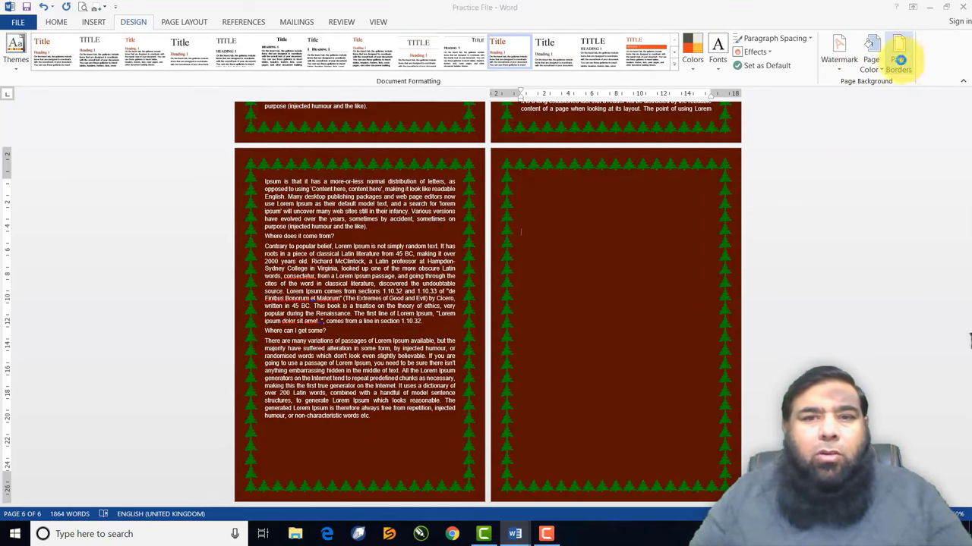
click(476, 347)
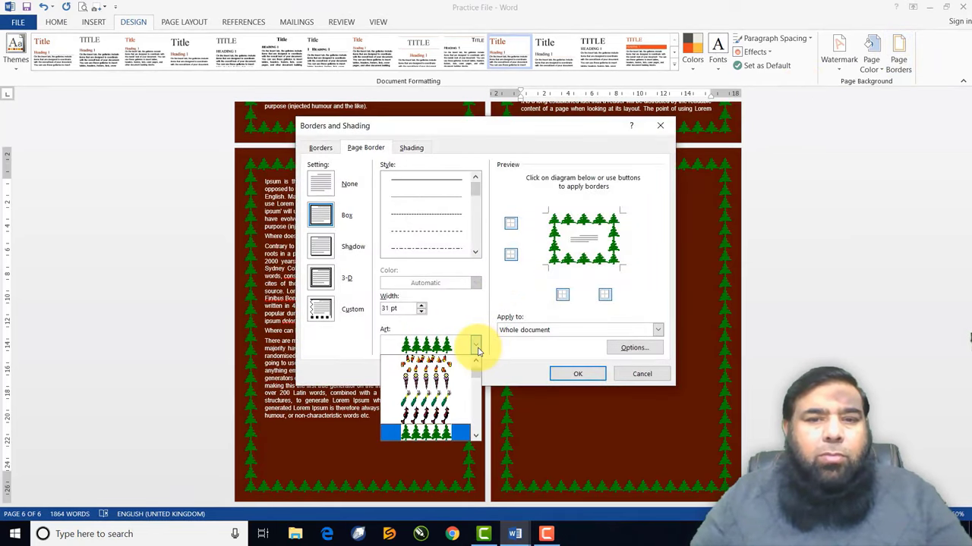
click(475, 437)
click(475, 437)
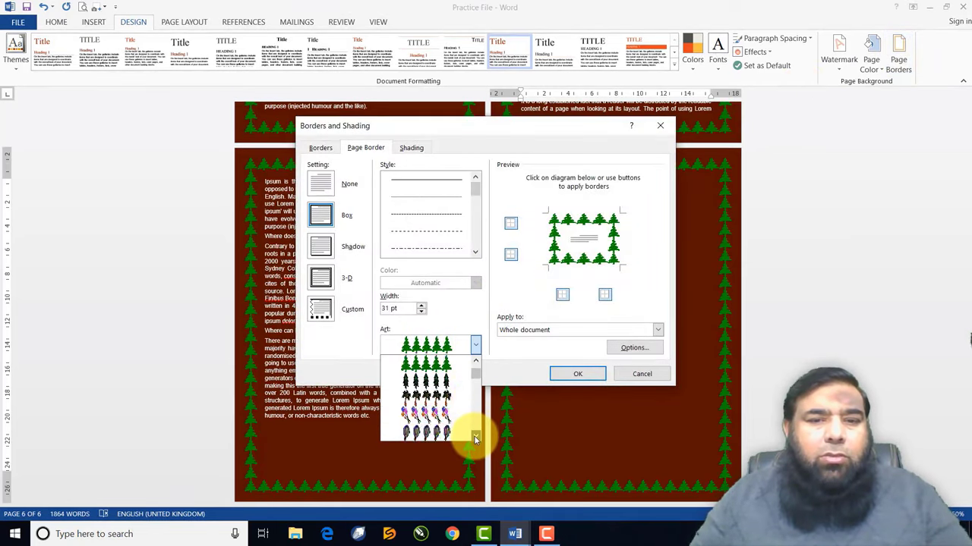
click(475, 437)
click(475, 437)
click(476, 362)
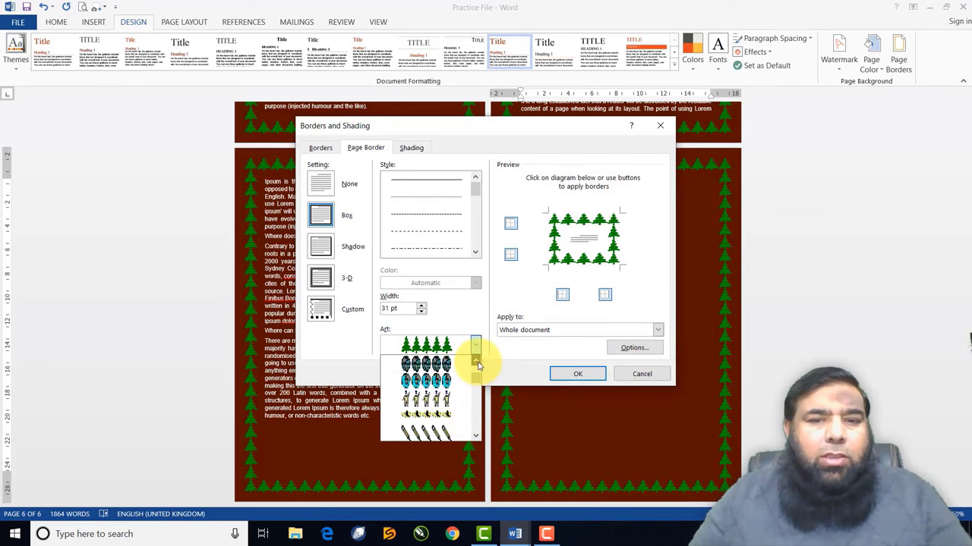
click(476, 362)
click(475, 362)
click(440, 382)
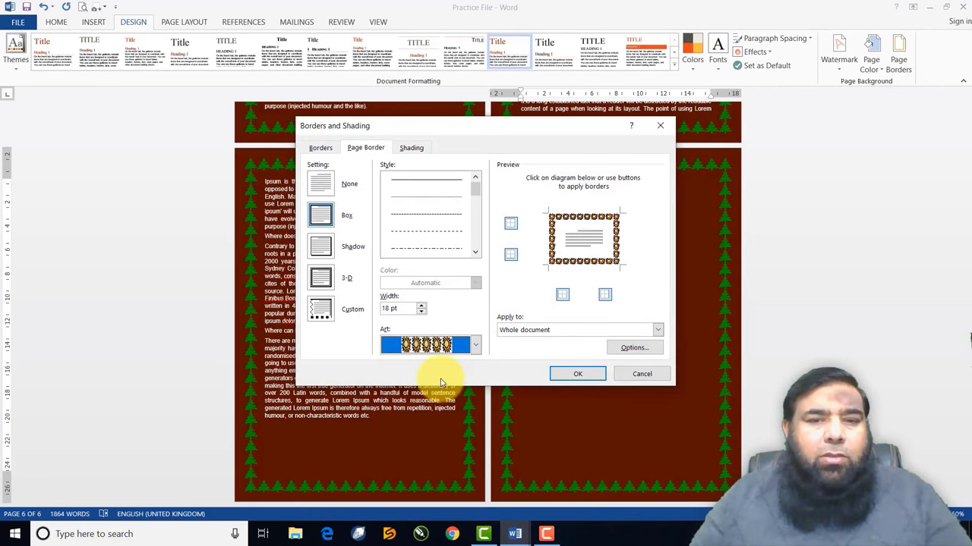
click(578, 374)
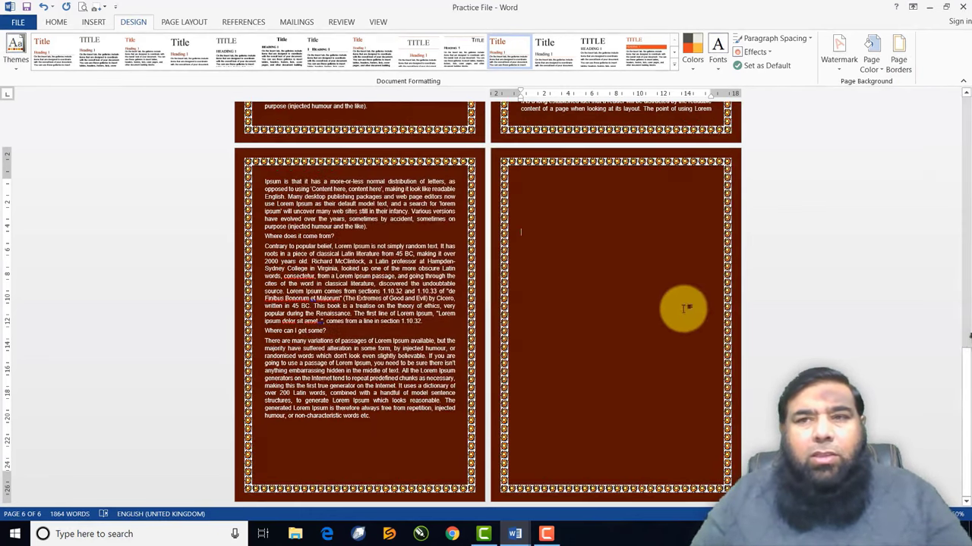
Widen the art page border to 30 pt
click(899, 64)
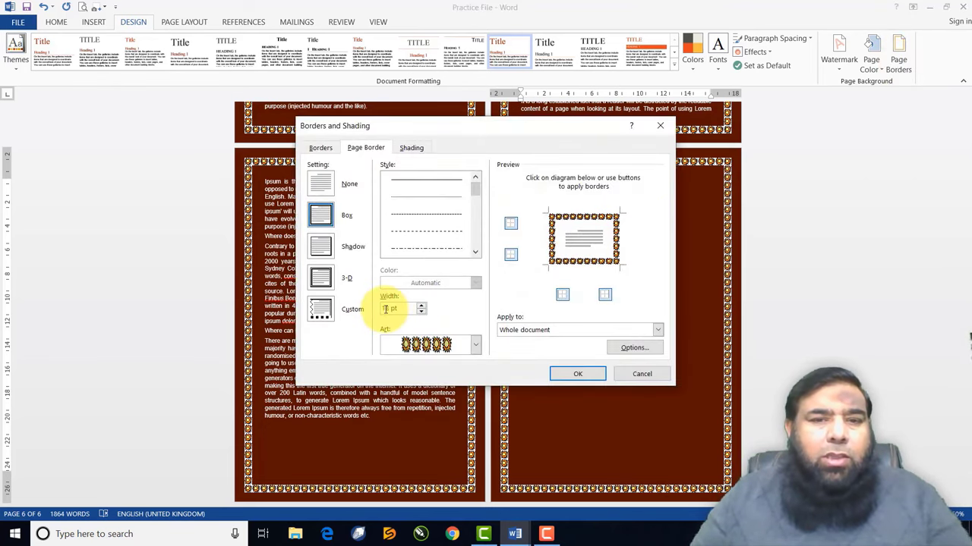
click(423, 306)
click(423, 306)
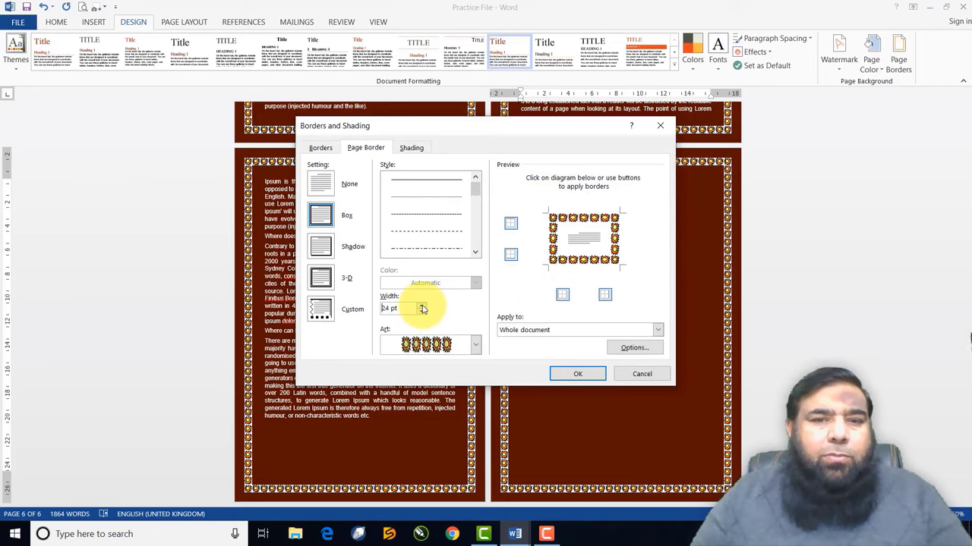
click(423, 306)
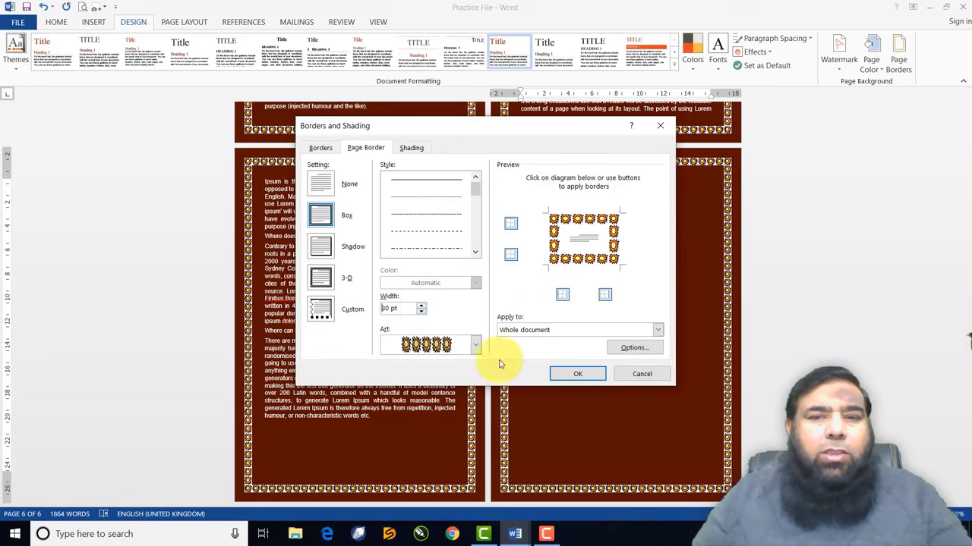
click(574, 374)
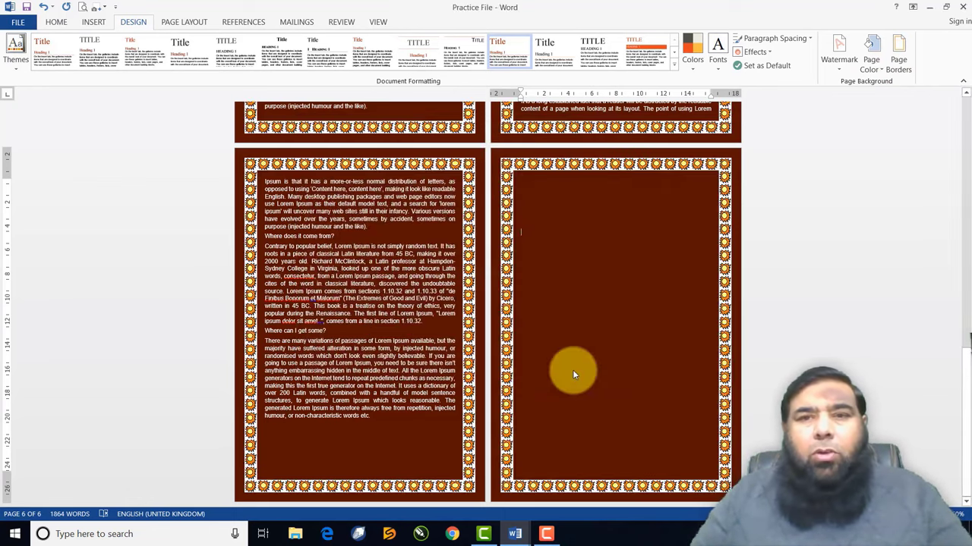
Switch to the green art page border
click(898, 58)
click(476, 345)
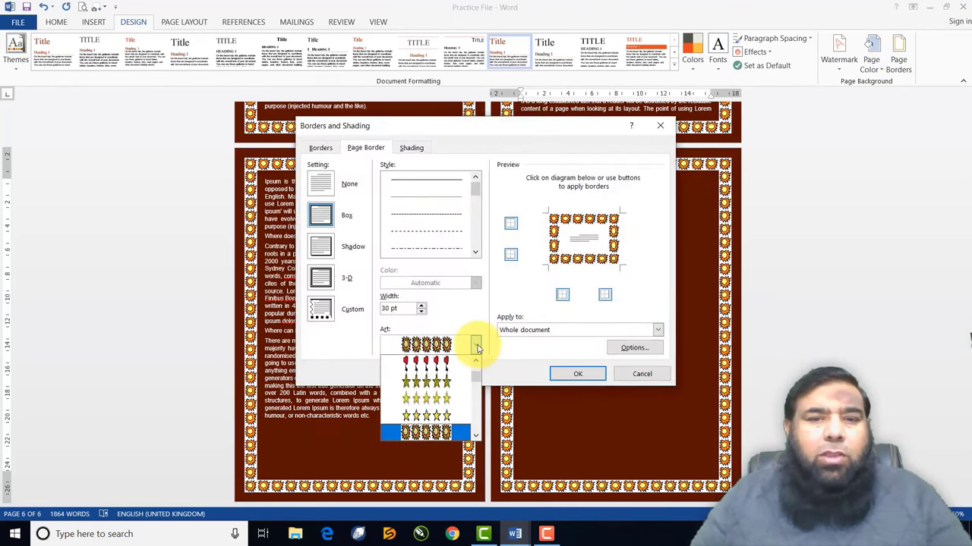
scroll(477, 406, down, 5)
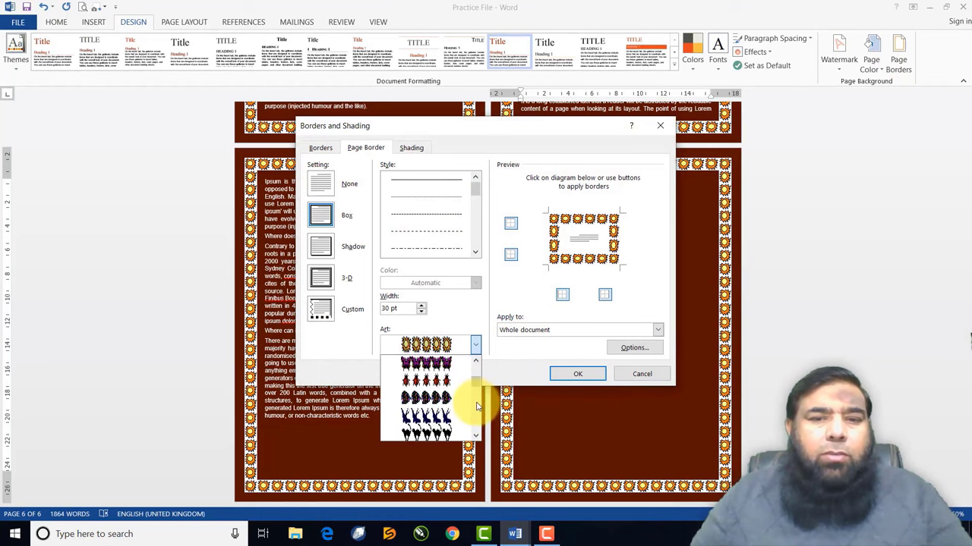
scroll(477, 406, down, 8)
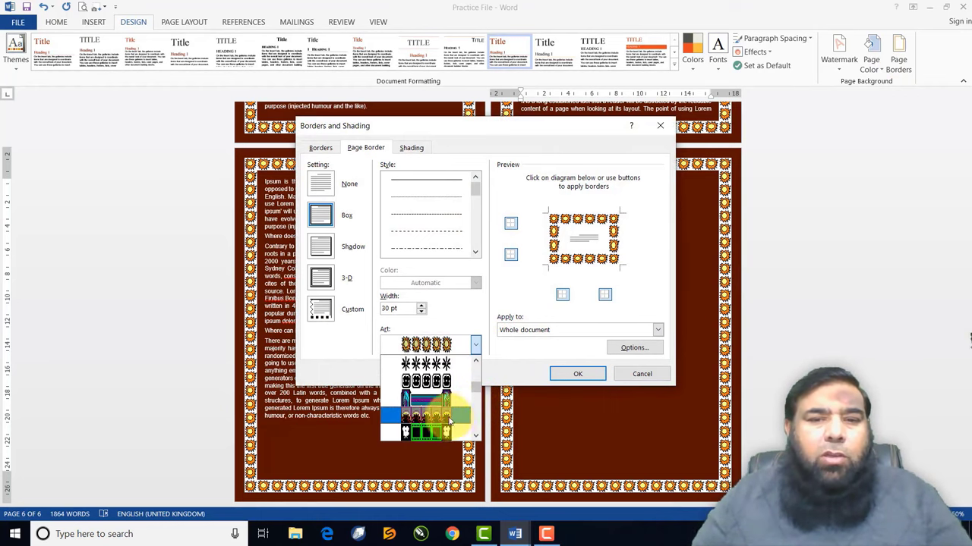
click(429, 431)
click(578, 374)
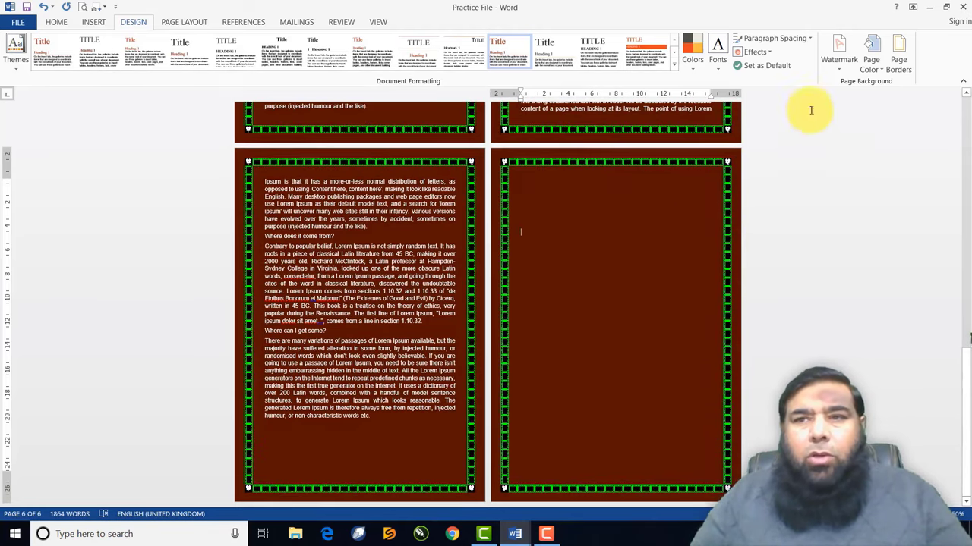
Widen the green art border to 30 pt
click(898, 55)
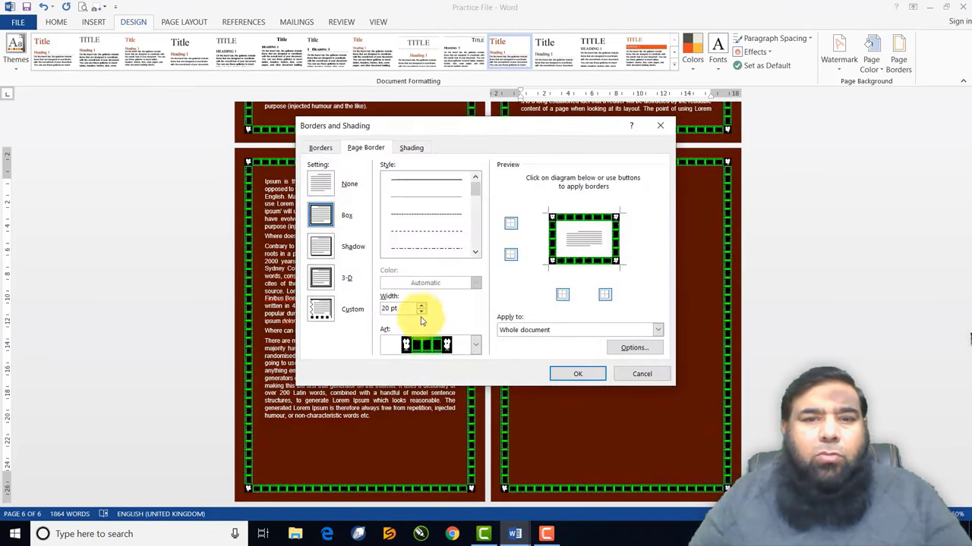
click(422, 307)
click(422, 307)
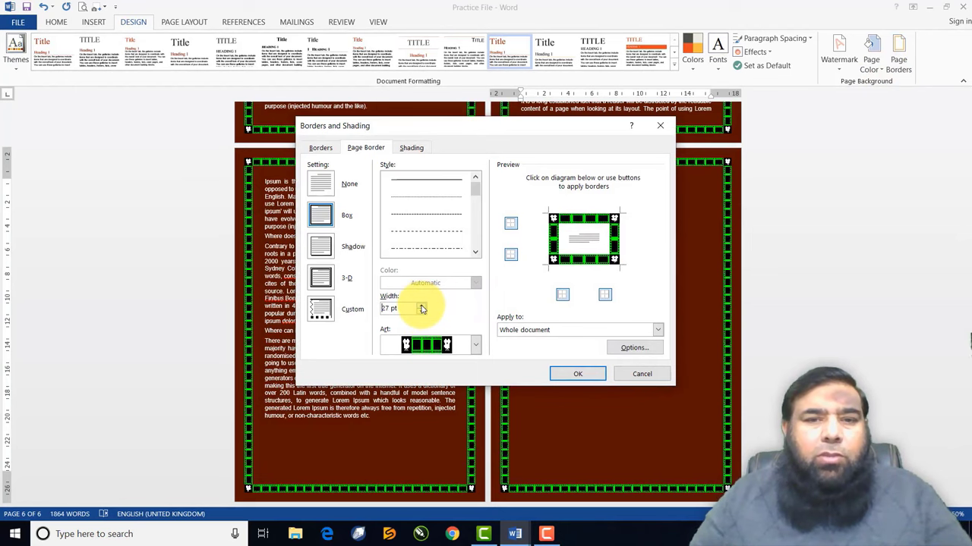
click(422, 307)
click(559, 373)
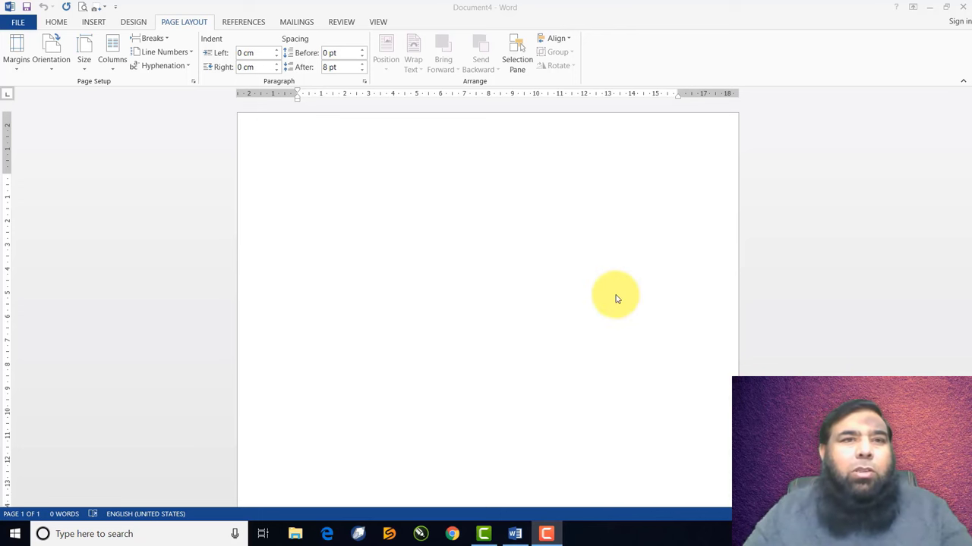
Reopen Practice File from the Recent Documents list
click(182, 27)
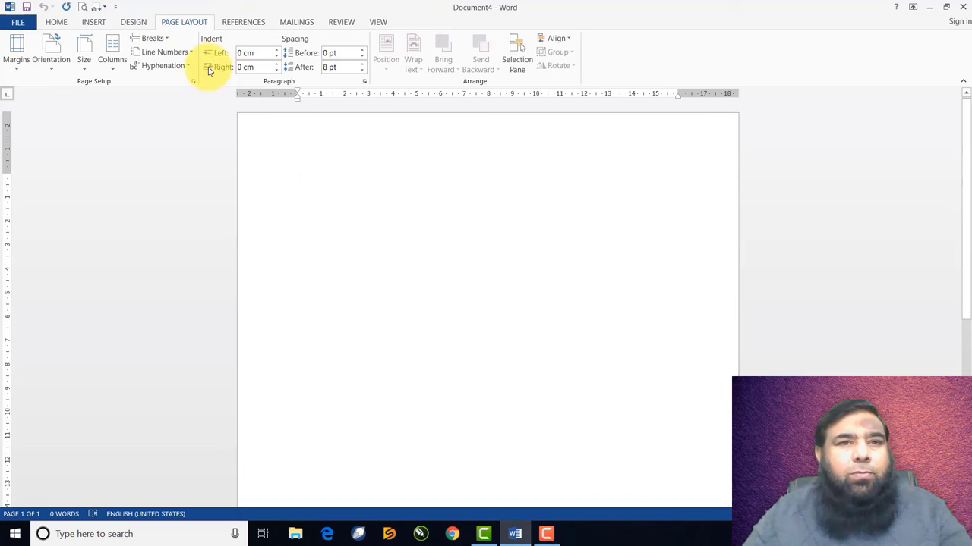
click(23, 22)
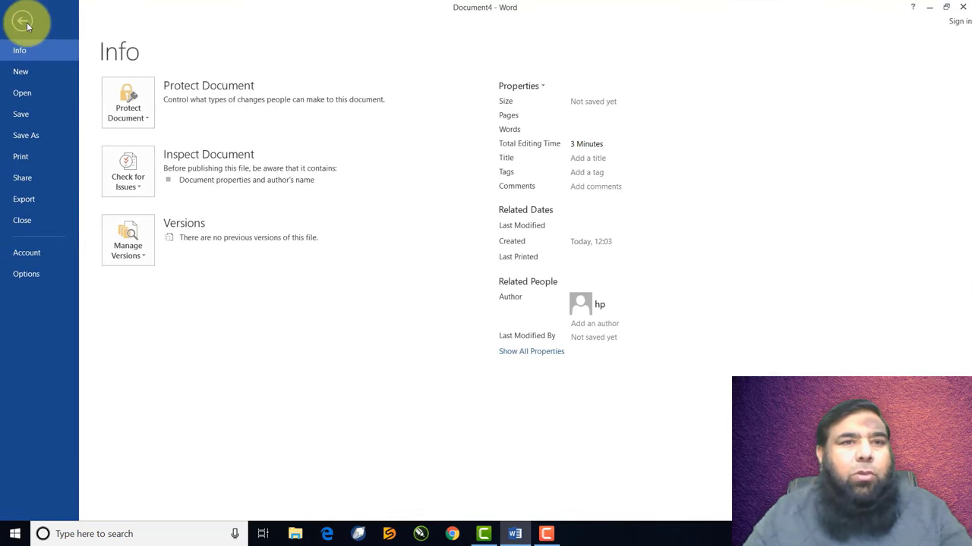
click(25, 92)
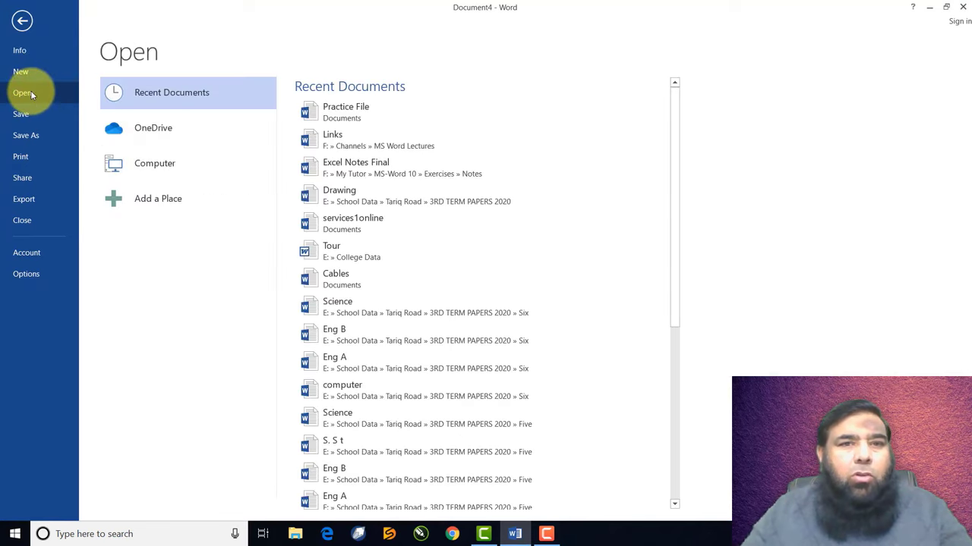
click(355, 112)
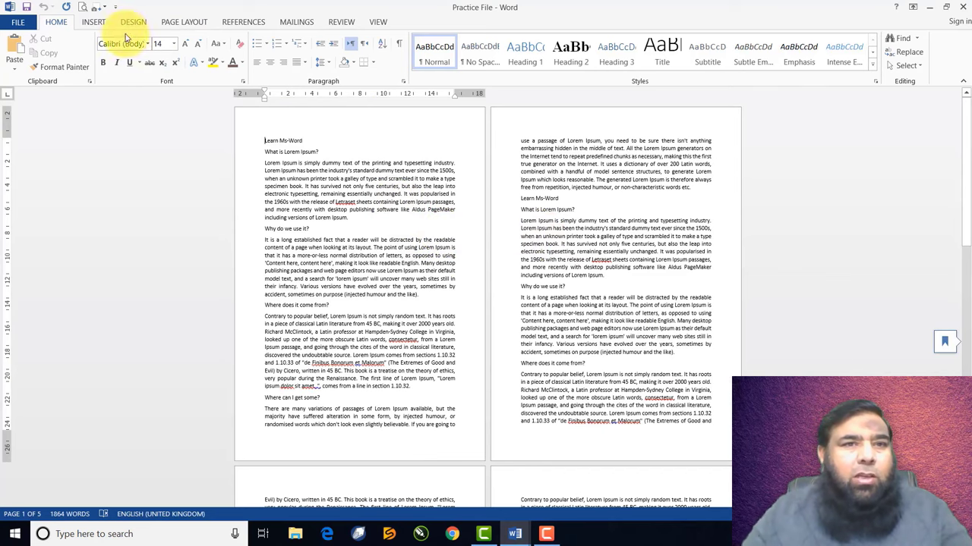
Bring up the Margins preset gallery under Page Layout
click(175, 24)
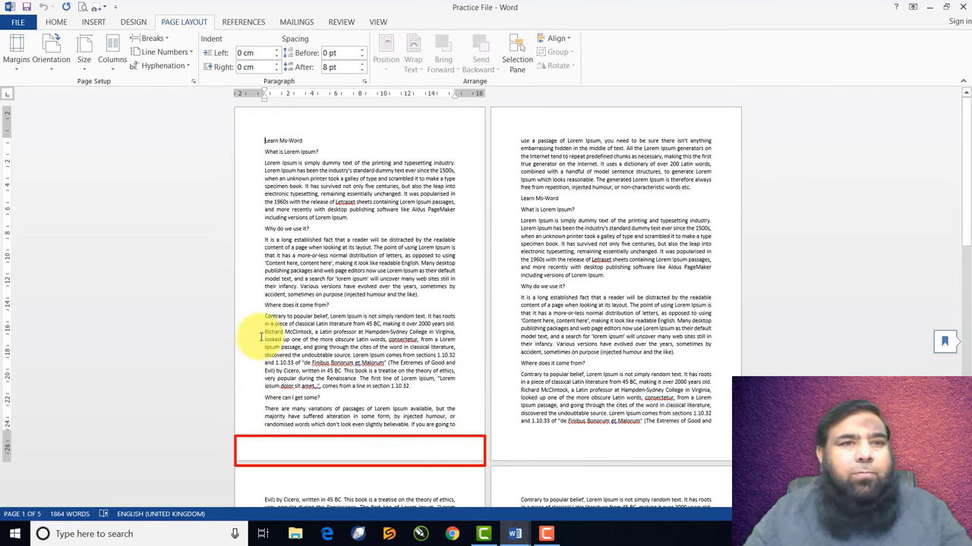
click(19, 68)
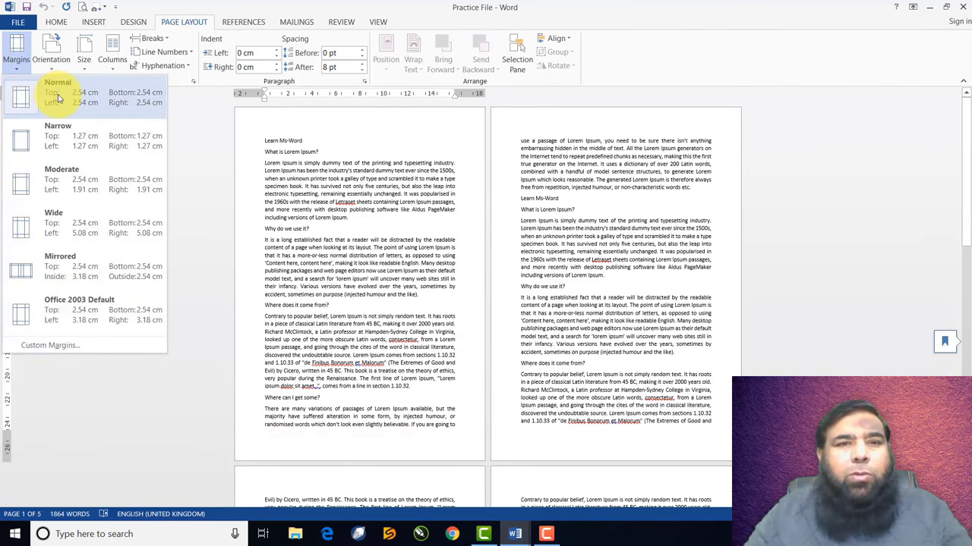
Apply Narrow 1.27 cm margins and scroll through the pages to check
click(57, 143)
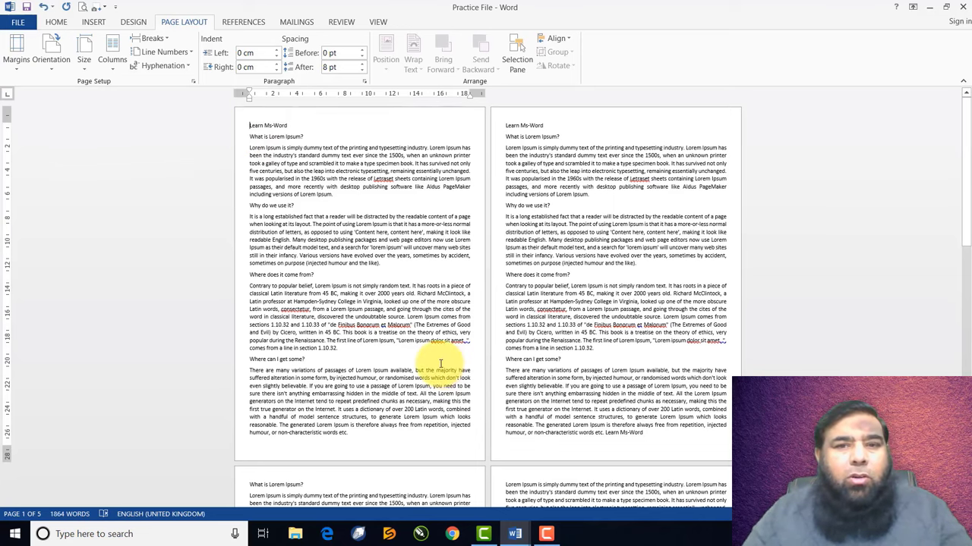
scroll(439, 363, down, 1)
scroll(439, 363, down, 1)
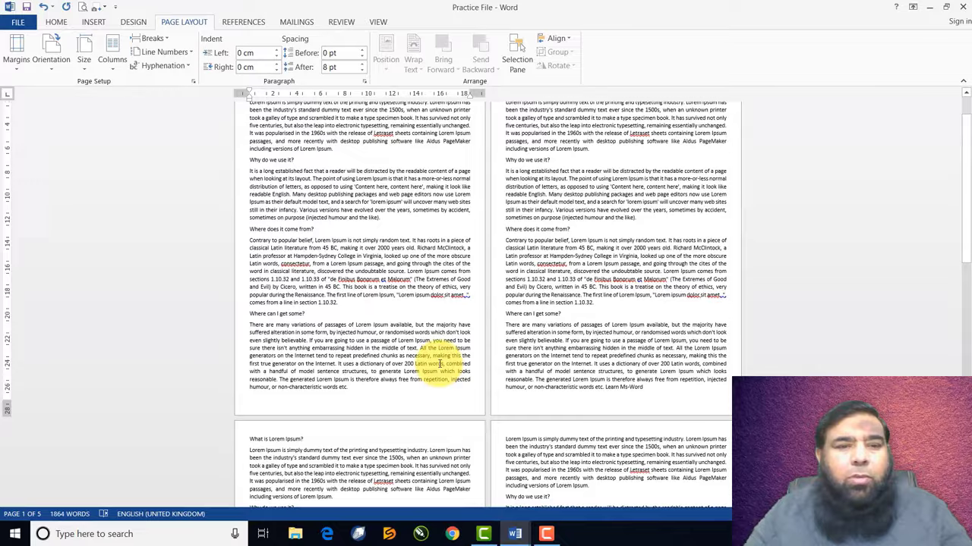
scroll(439, 363, down, 1)
scroll(438, 363, down, 8)
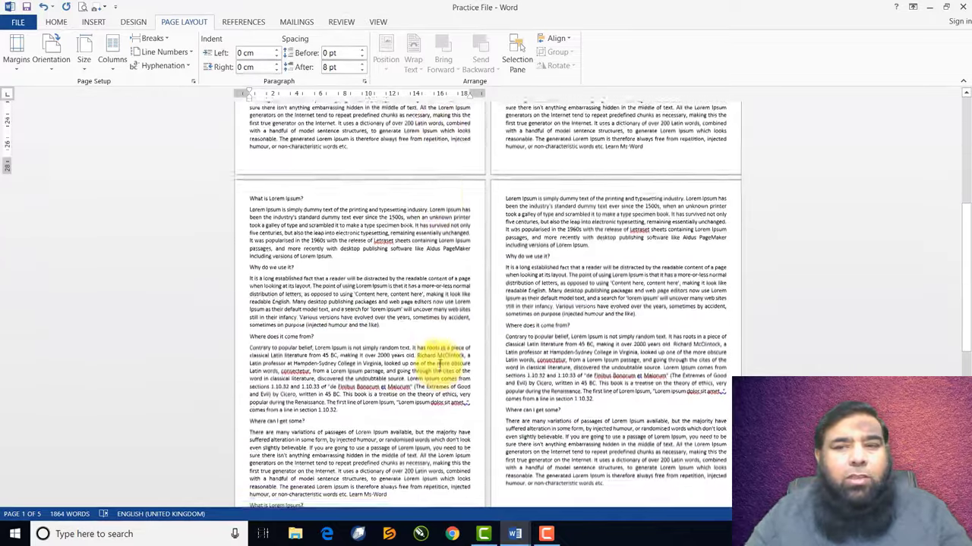
scroll(438, 362, down, 7)
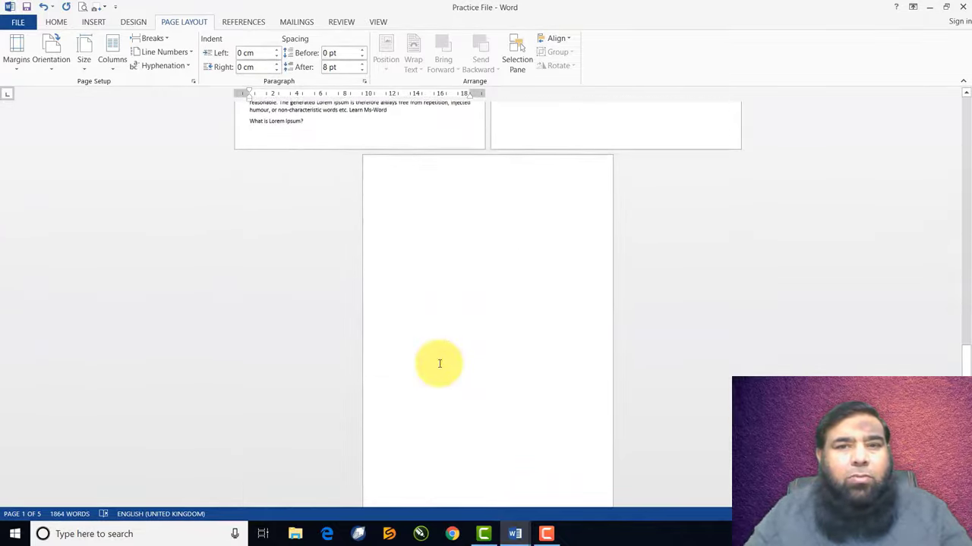
scroll(439, 363, up, 5)
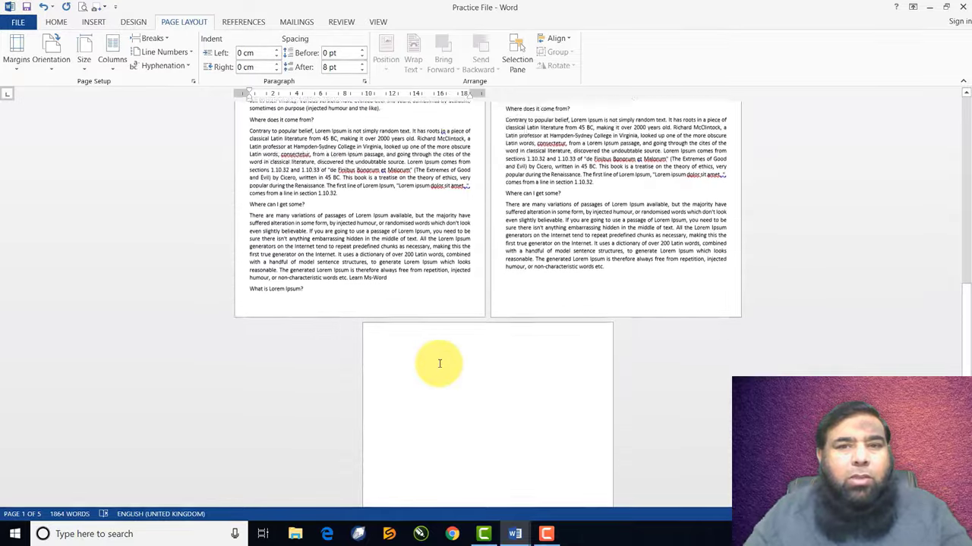
scroll(438, 363, up, 10)
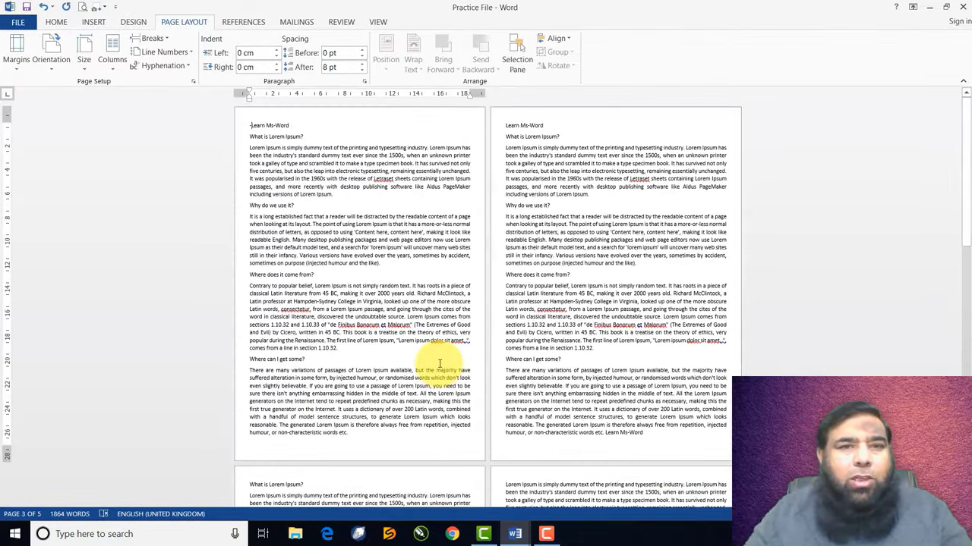
Switch back to Normal margins and scroll through the pages
click(20, 67)
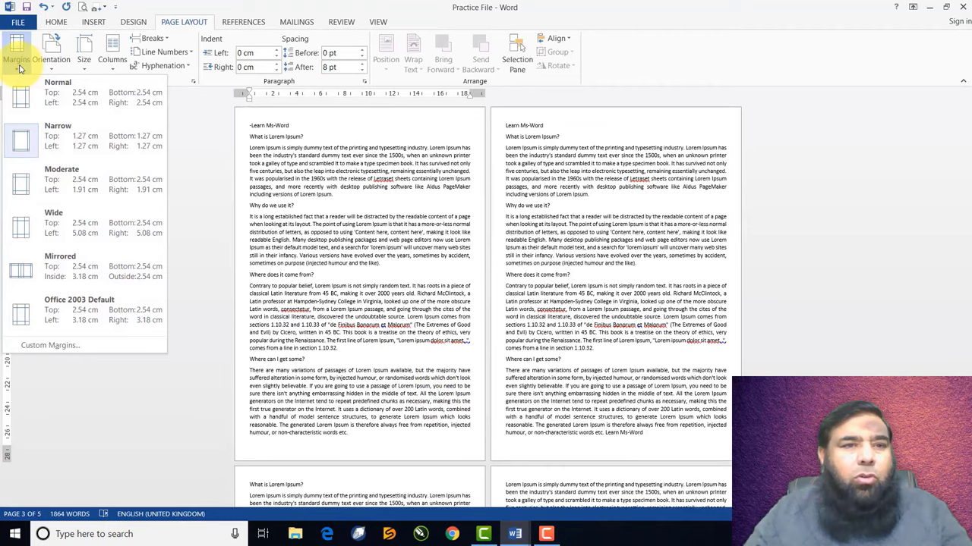
click(20, 95)
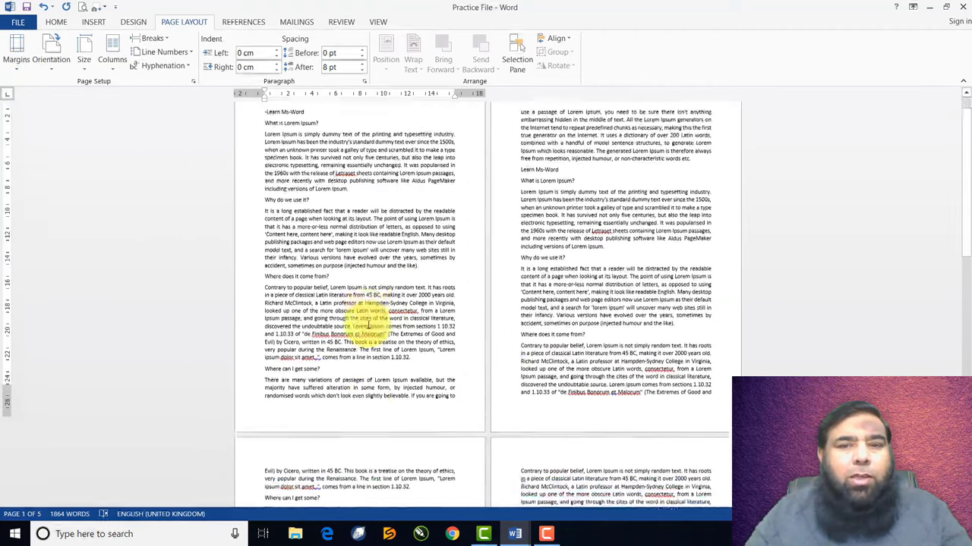
scroll(368, 325, down, 6)
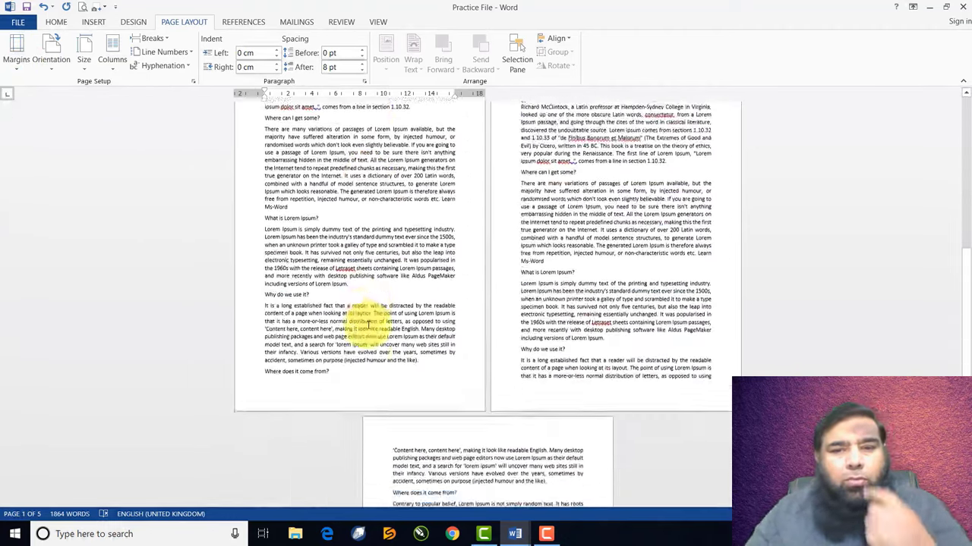
scroll(368, 325, down, 6)
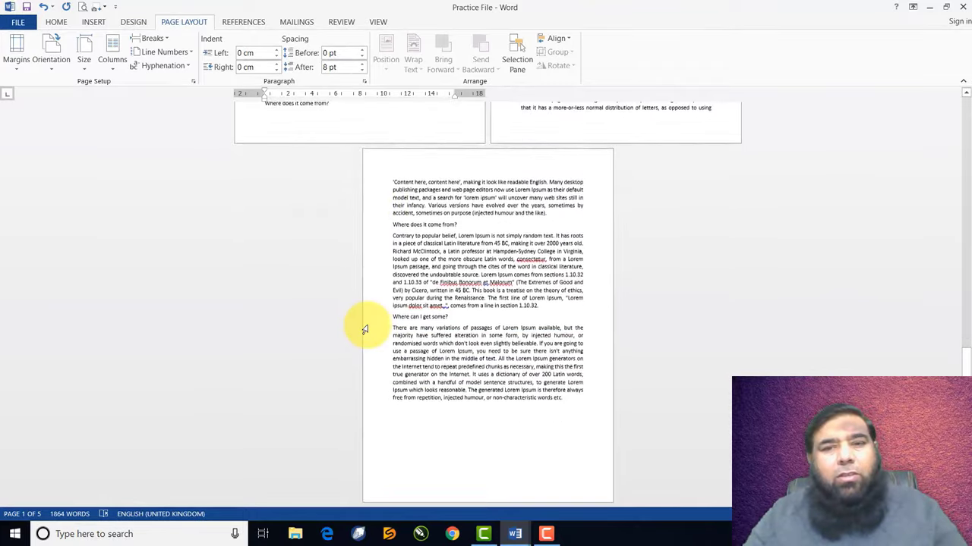
scroll(365, 329, up, 4)
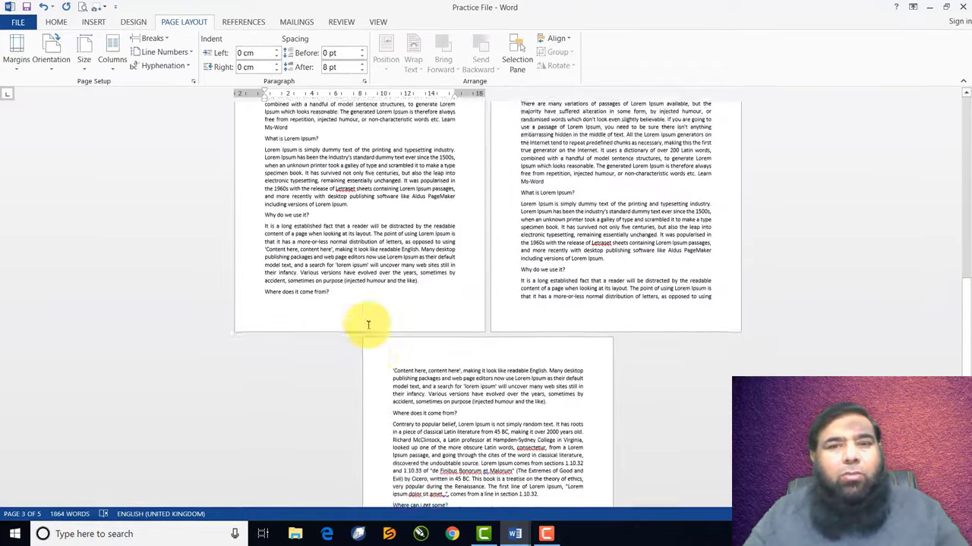
scroll(365, 330, down, 4)
scroll(366, 328, up, 1)
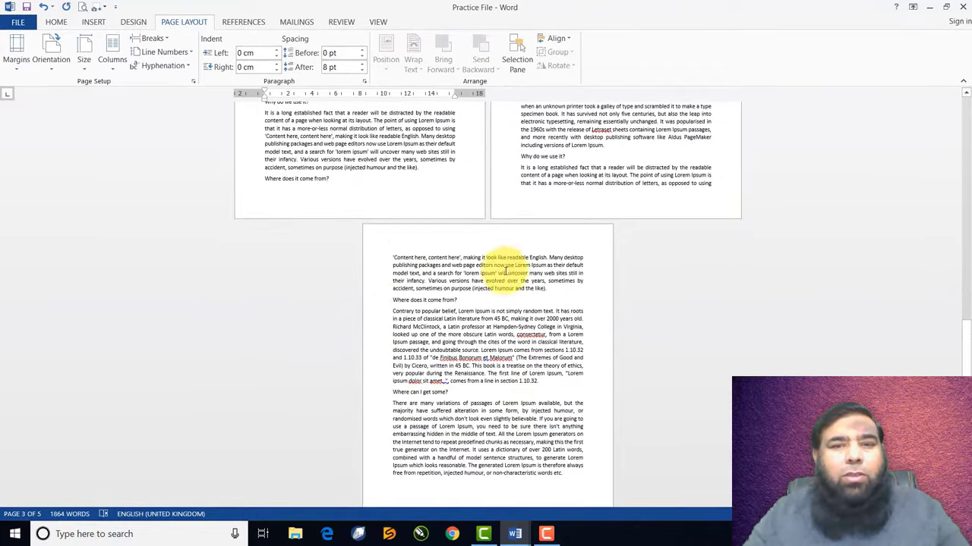
Reapply Narrow 1.27 cm margins and scroll to compare
click(17, 55)
click(49, 130)
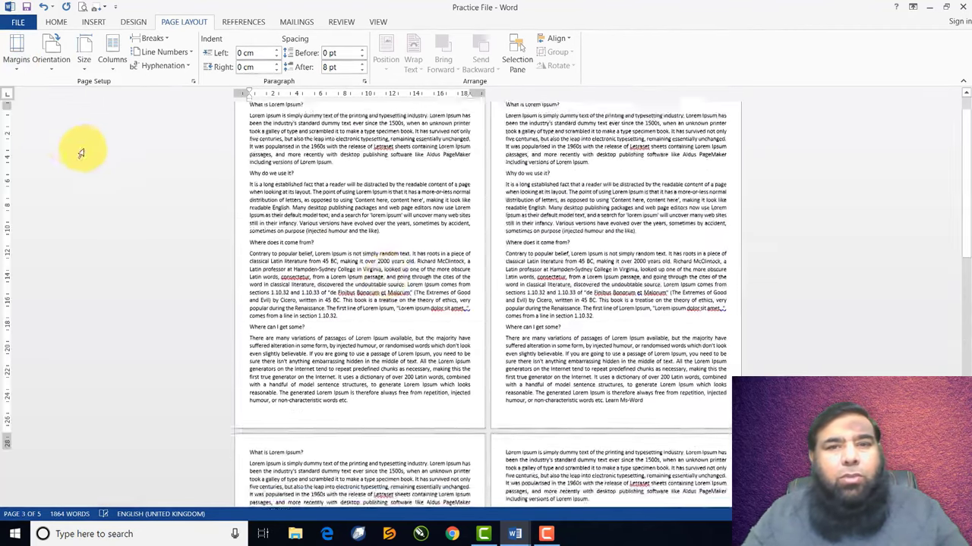
scroll(389, 295, down, 6)
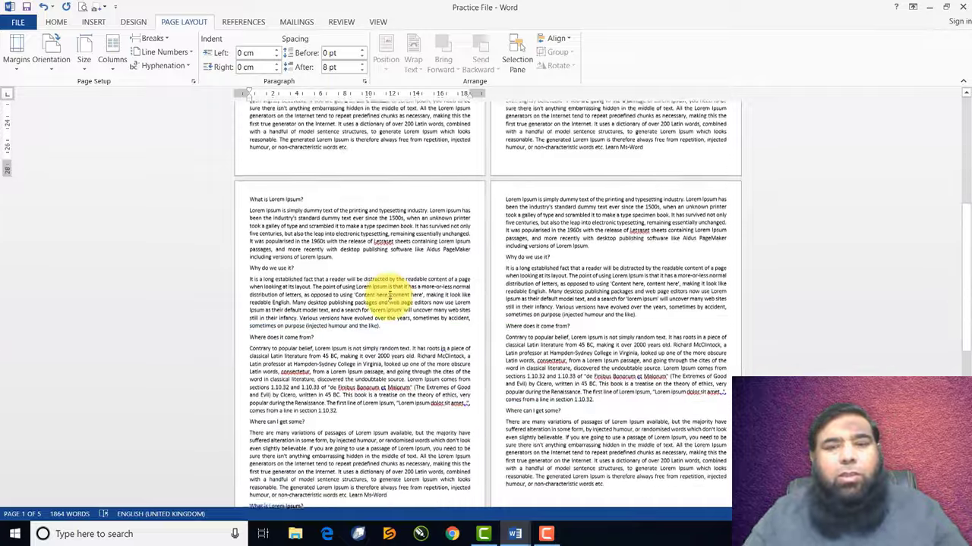
scroll(389, 295, down, 3)
scroll(389, 294, up, 6)
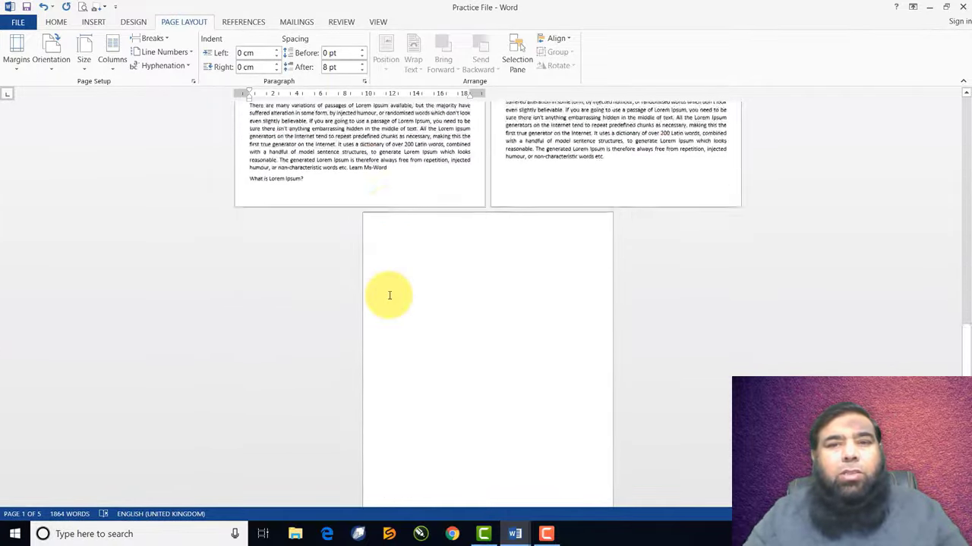
scroll(389, 295, up, 10)
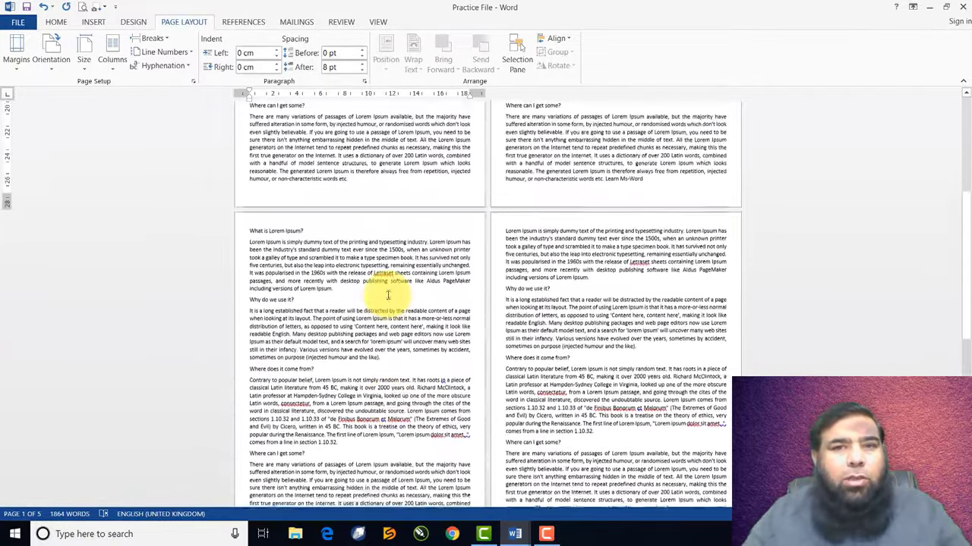
scroll(388, 295, up, 2)
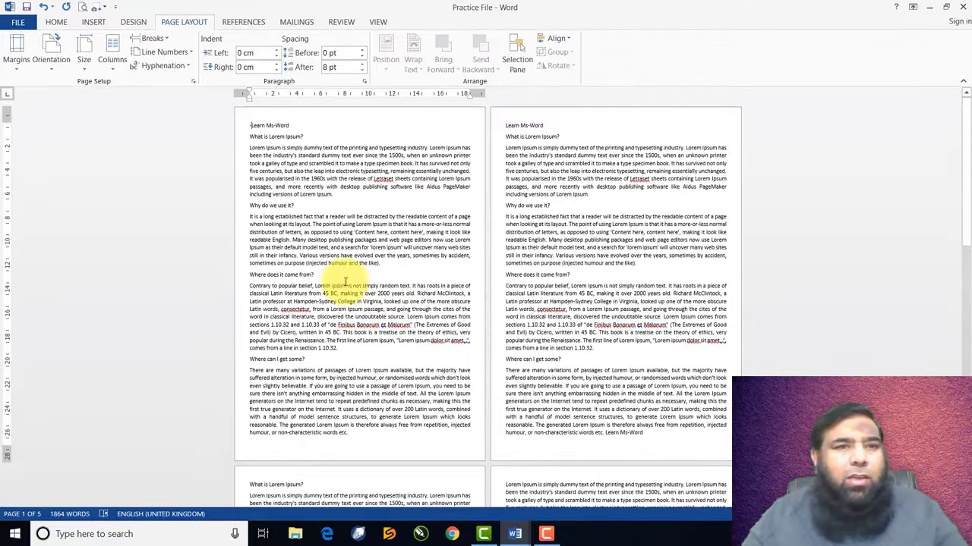
click(22, 69)
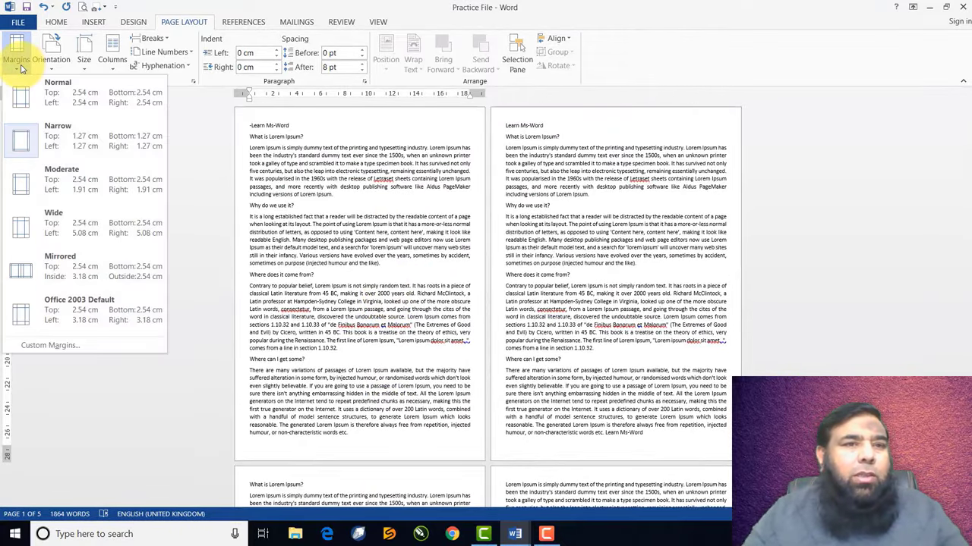
Restore Normal 2.54 cm margins on all sides
click(41, 94)
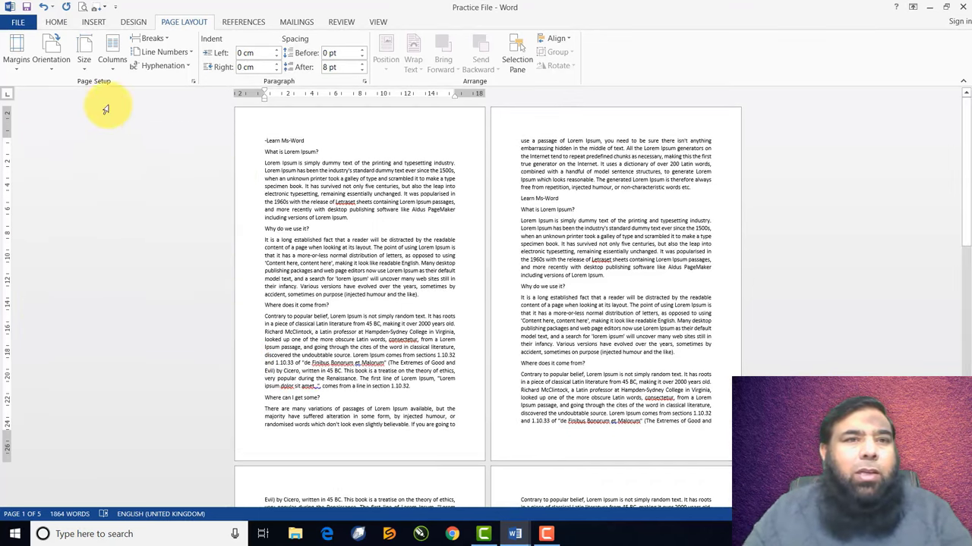
click(15, 63)
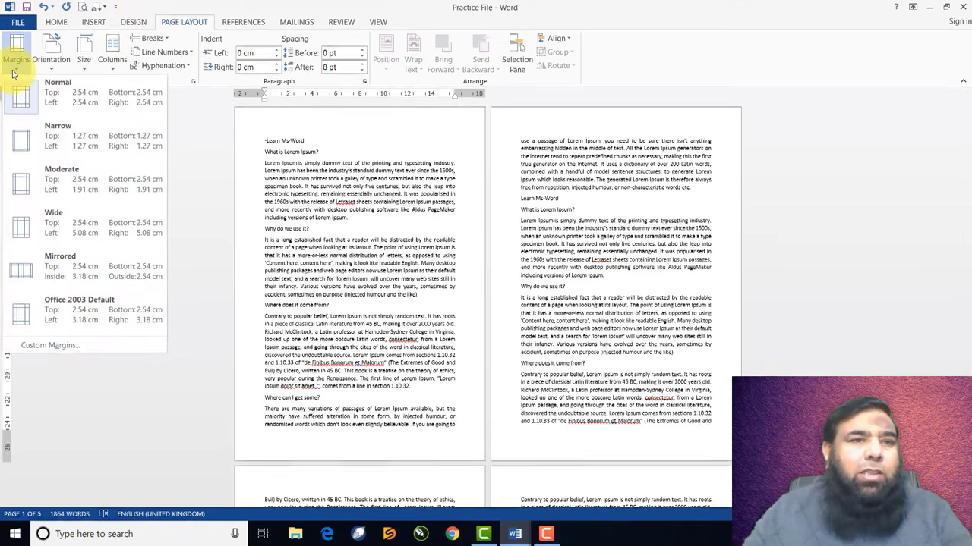
click(47, 347)
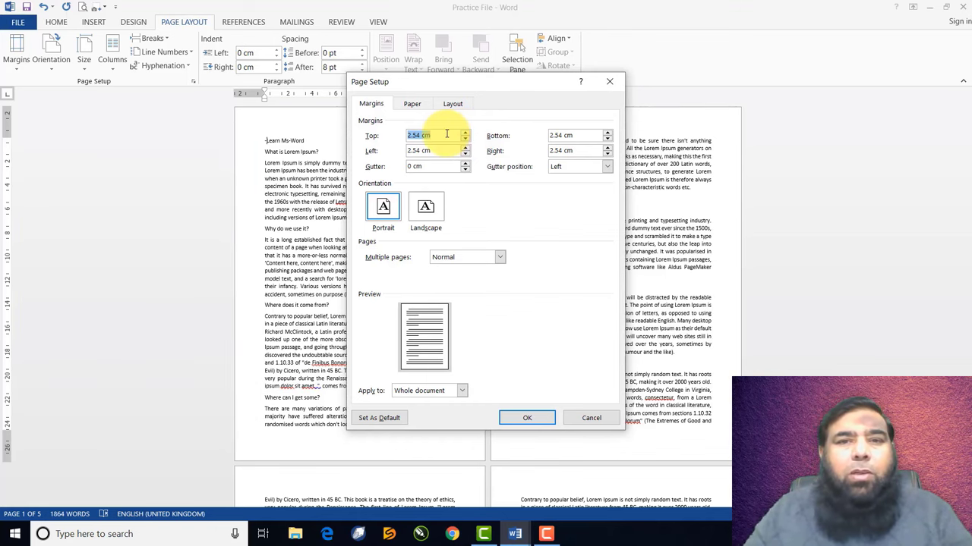
text(8)
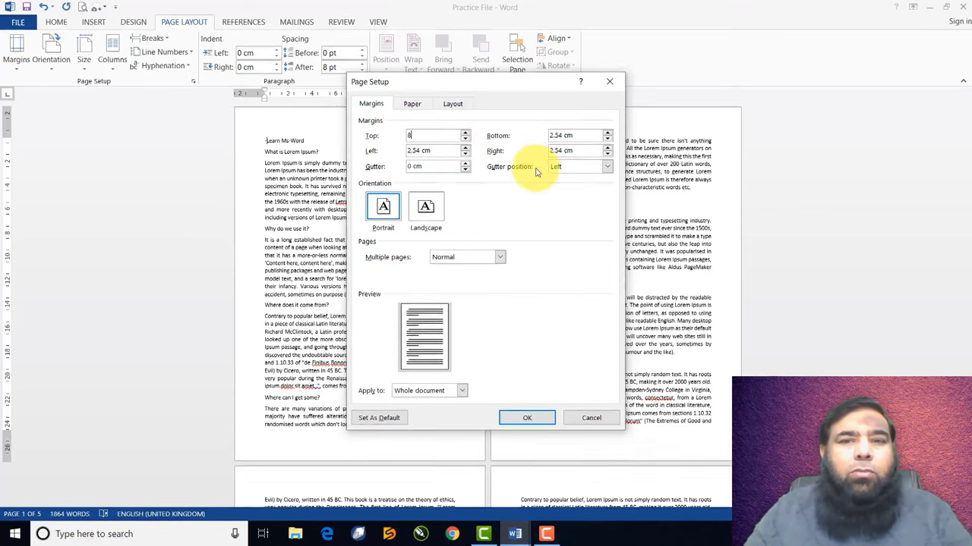
click(526, 416)
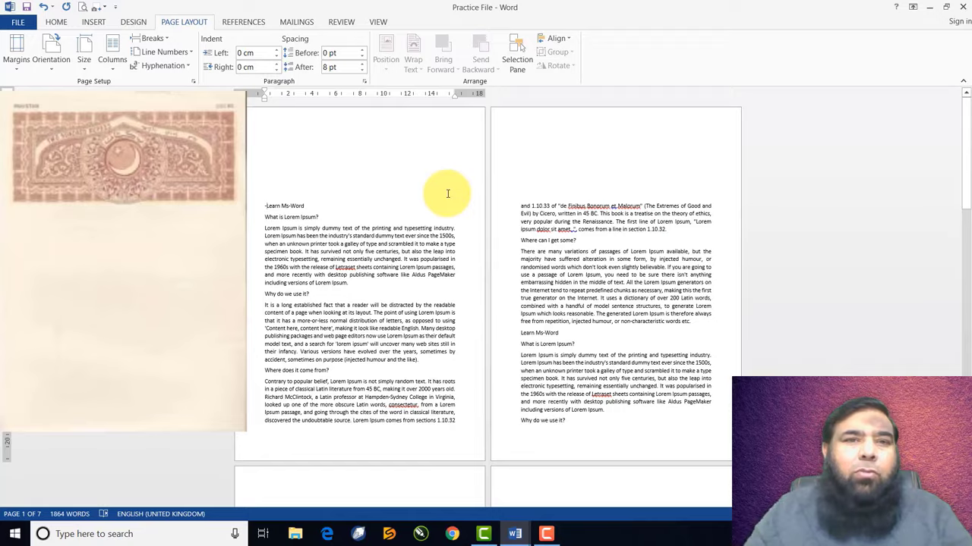
scroll(447, 193, down, 10)
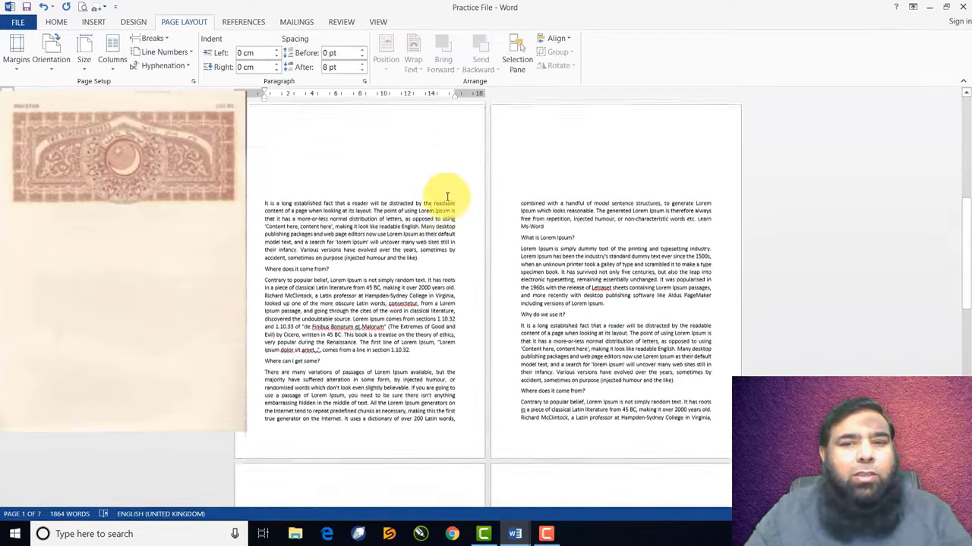
scroll(447, 196, down, 15)
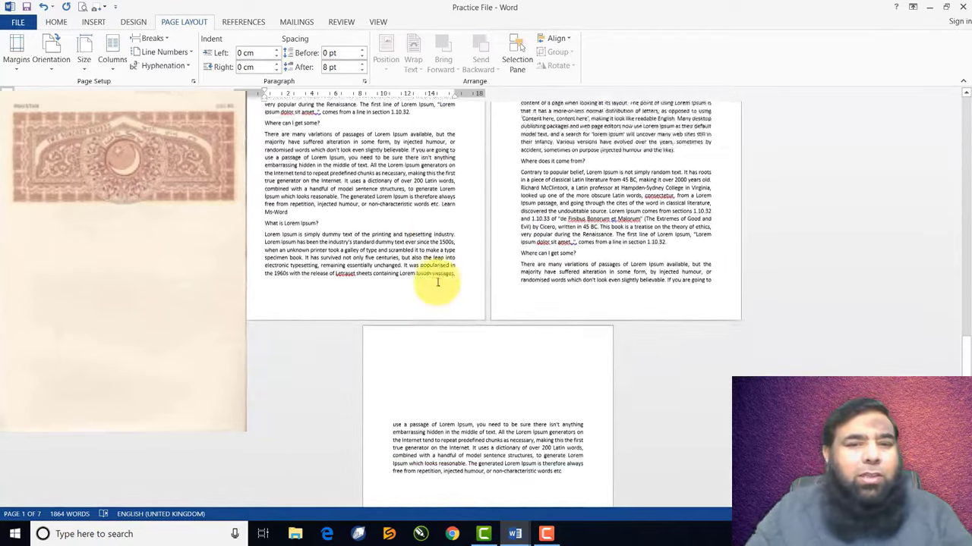
scroll(437, 283, down, 3)
scroll(436, 281, up, 7)
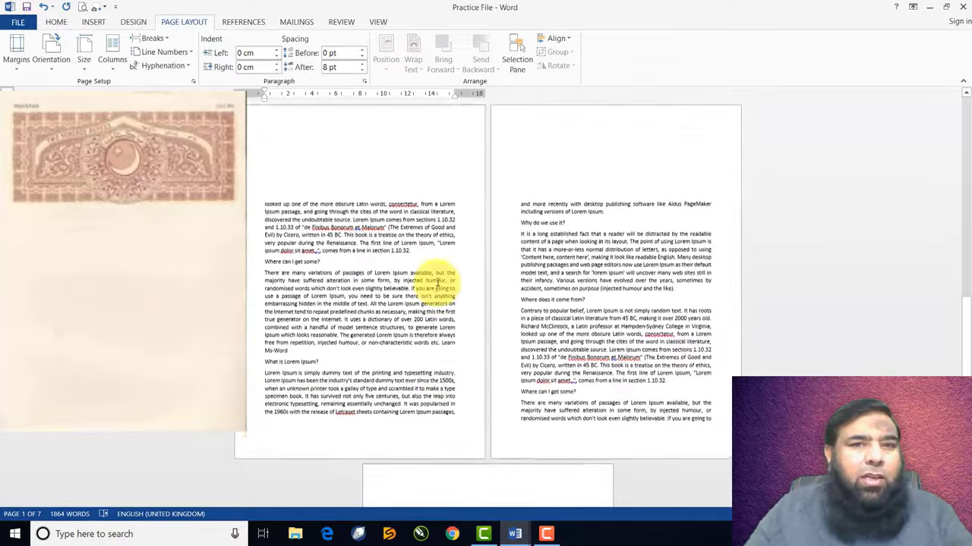
scroll(437, 282, up, 10)
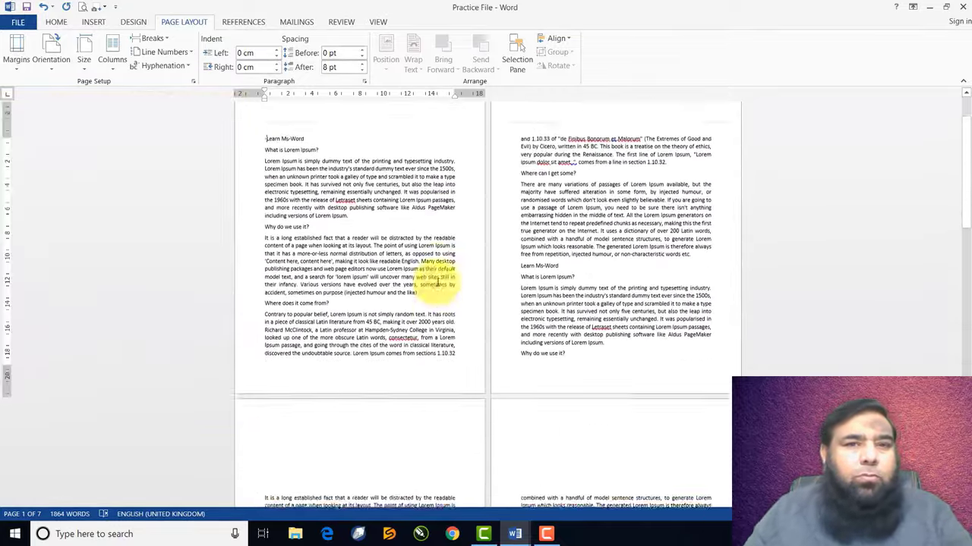
scroll(437, 282, up, 2)
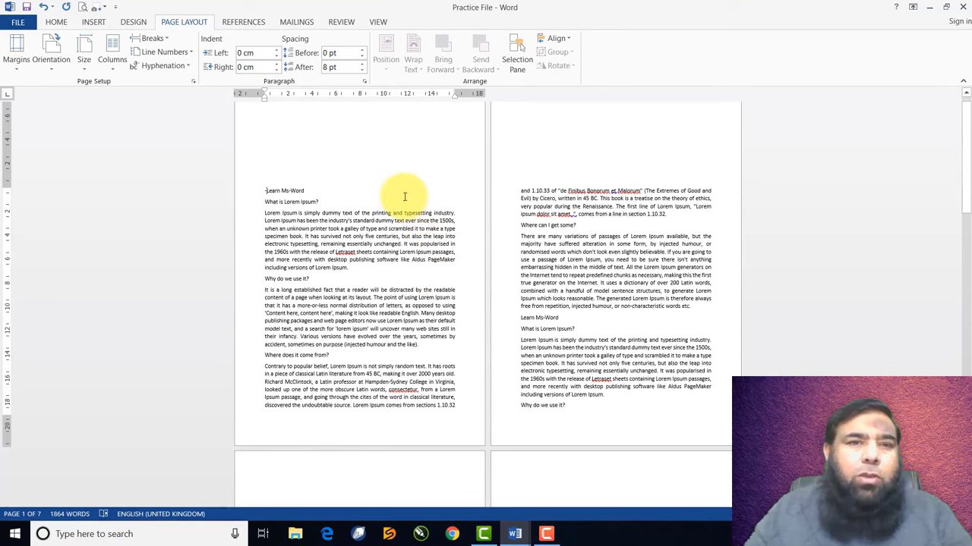
Set custom margins of 3 cm top and 5 cm left for the whole document
click(16, 61)
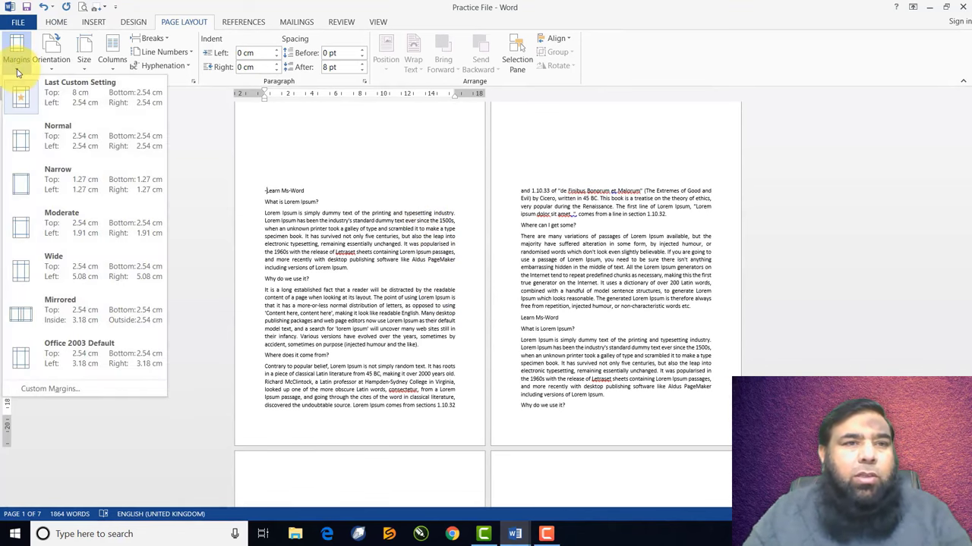
click(50, 388)
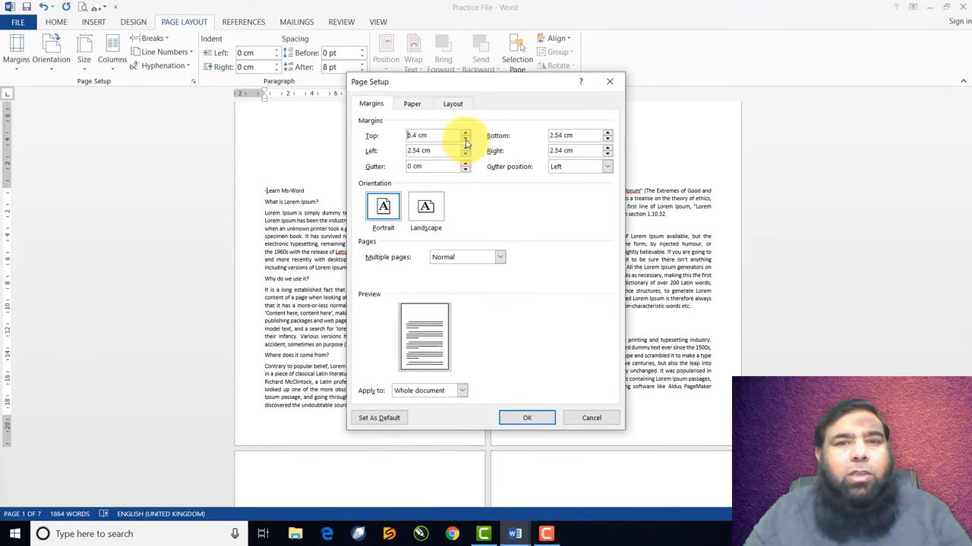
click(466, 140)
click(465, 140)
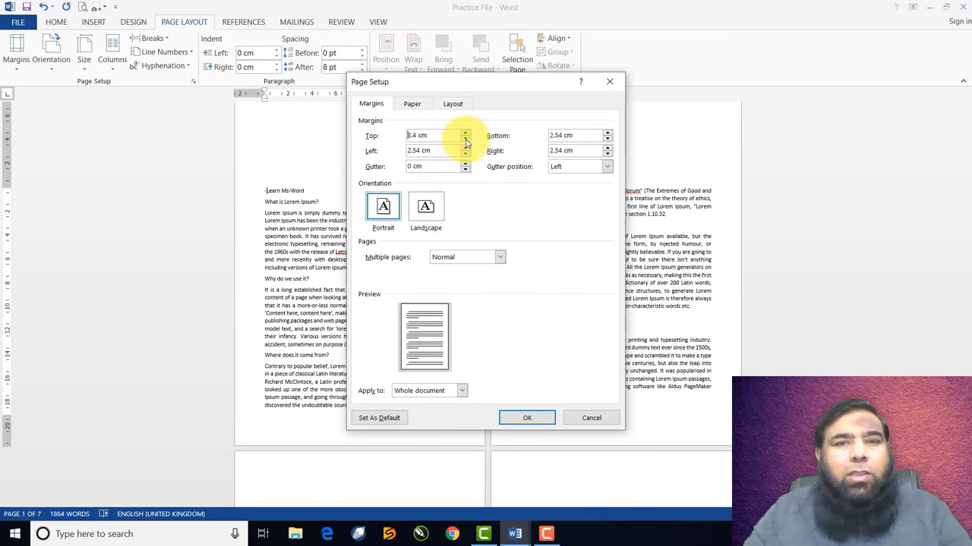
click(465, 141)
click(465, 141)
click(465, 140)
click(466, 141)
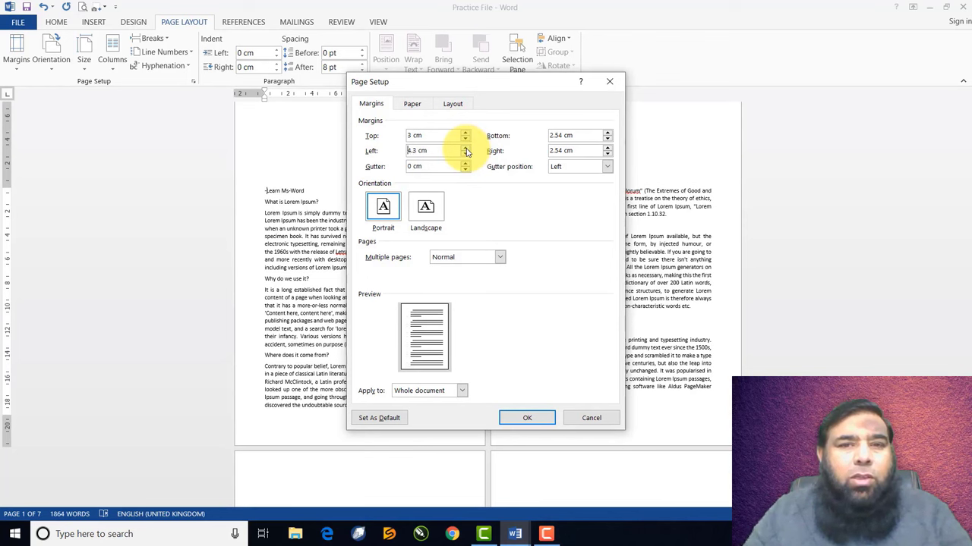
click(466, 148)
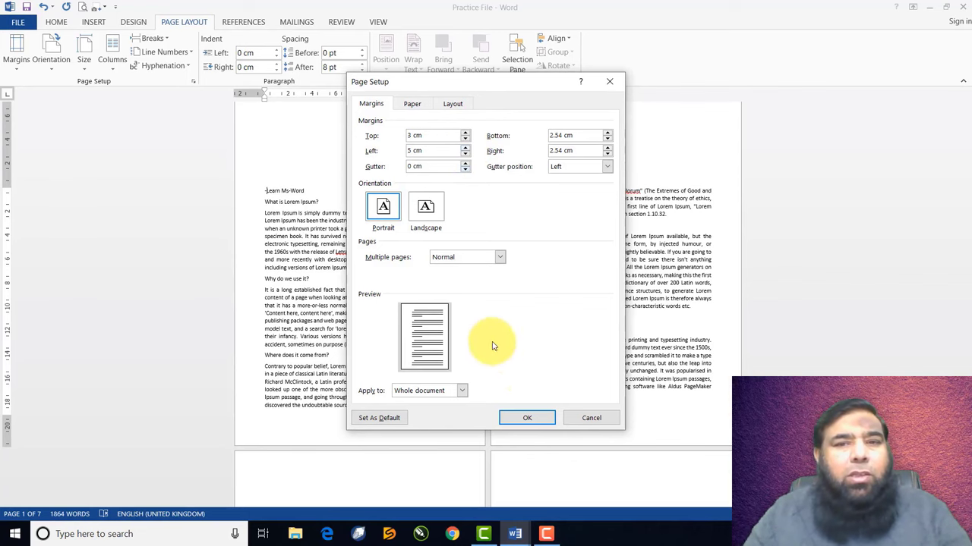
click(530, 417)
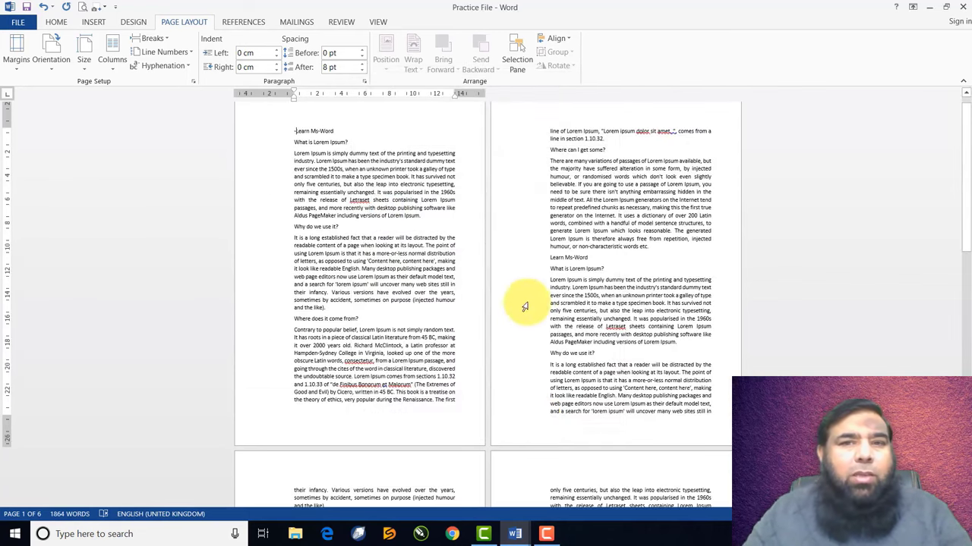
Scroll through the document to confirm it now runs to six pages
scroll(349, 281, down, 5)
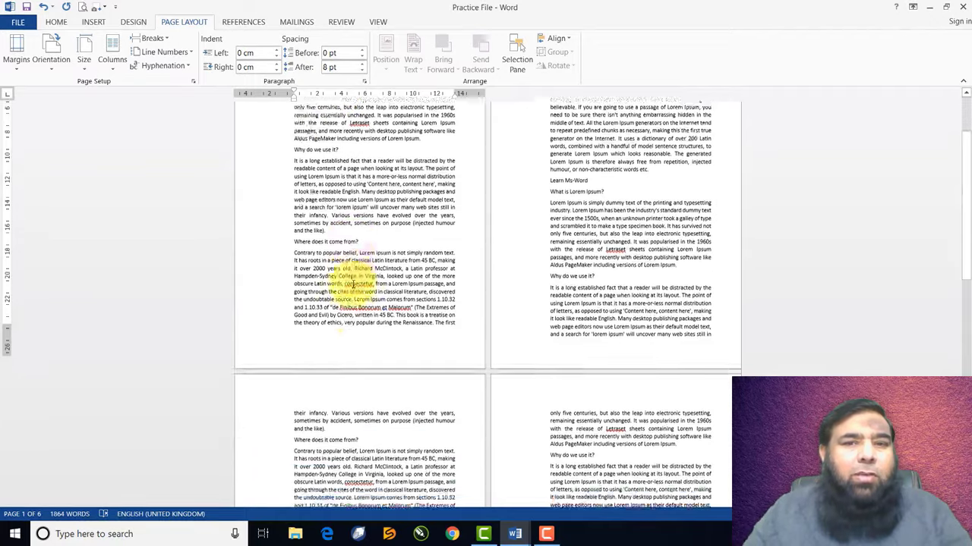
scroll(352, 287, down, 12)
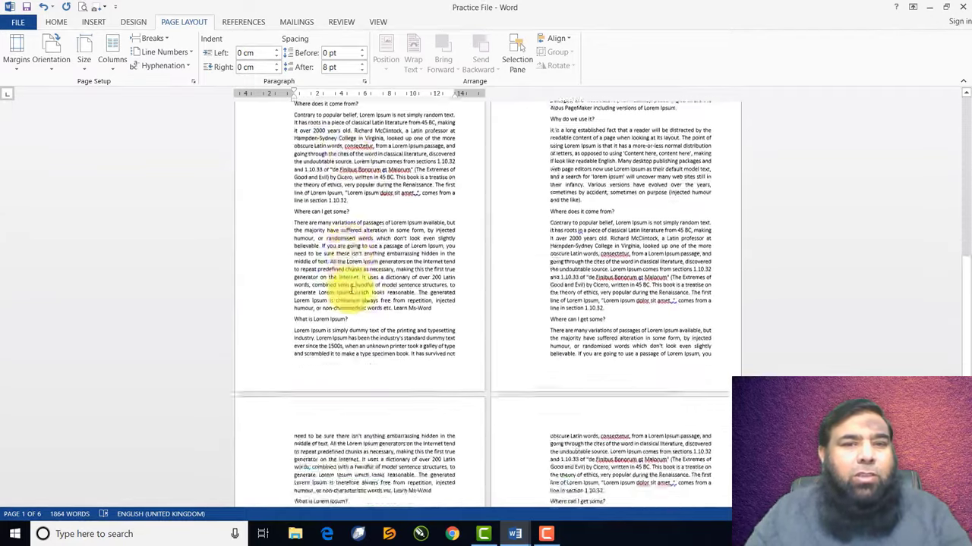
scroll(351, 293, up, 2)
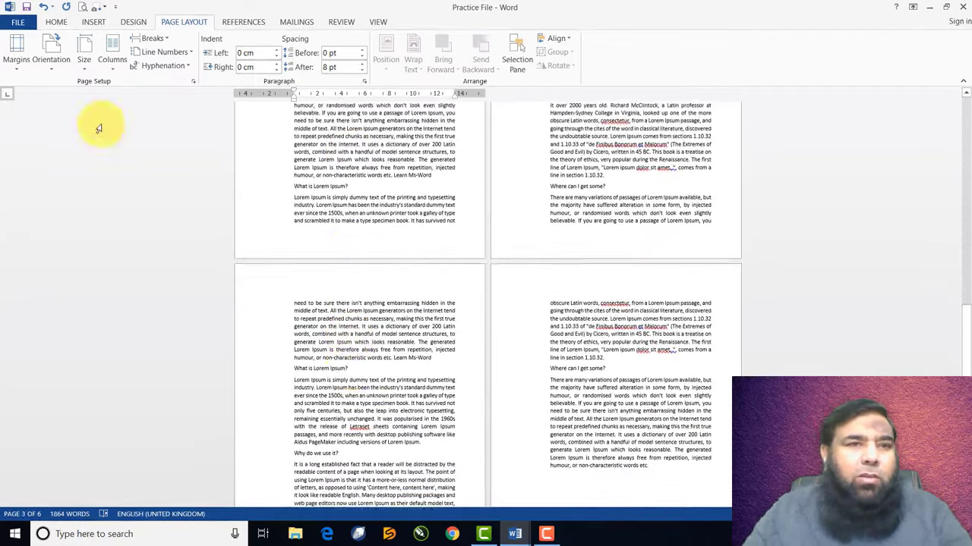
click(22, 70)
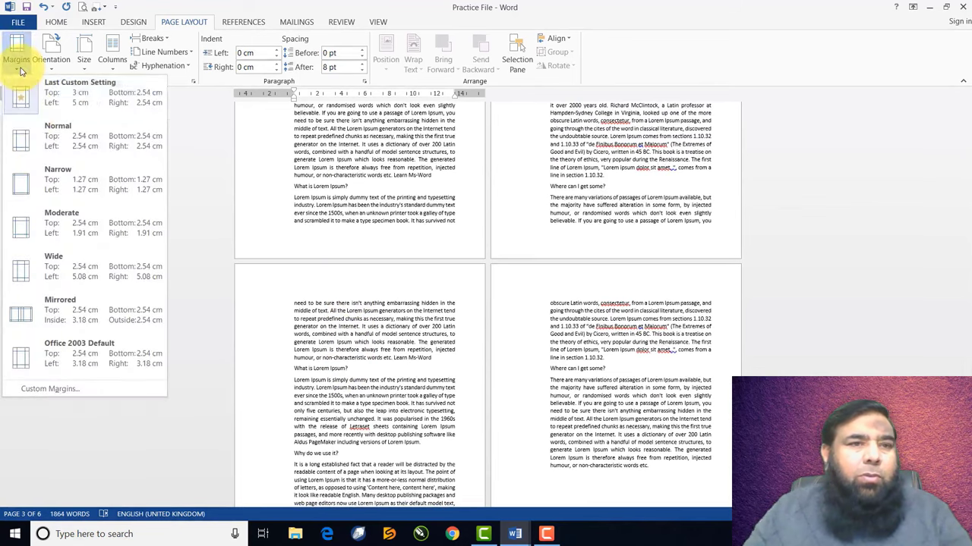
Switch the margins back to the Normal preset, 2.54 cm on all sides
click(50, 135)
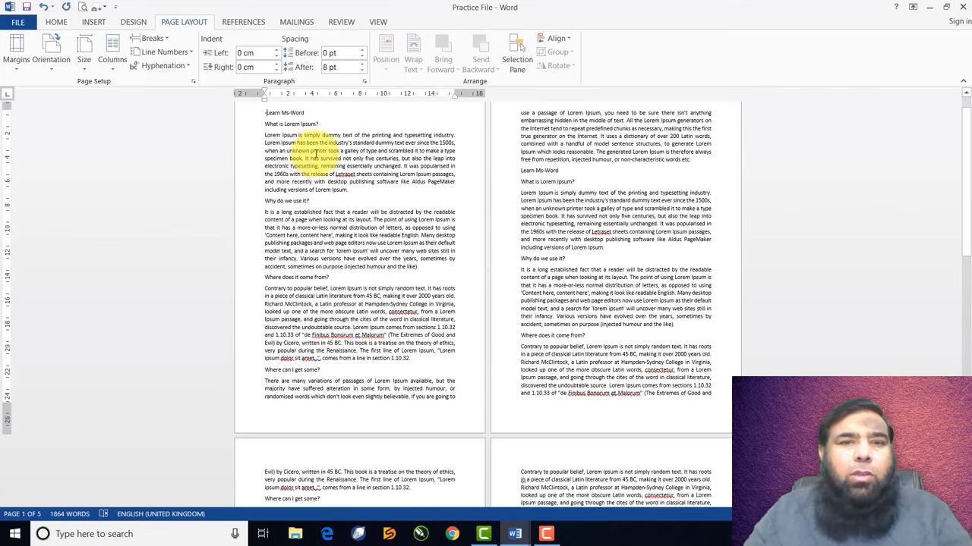
click(52, 53)
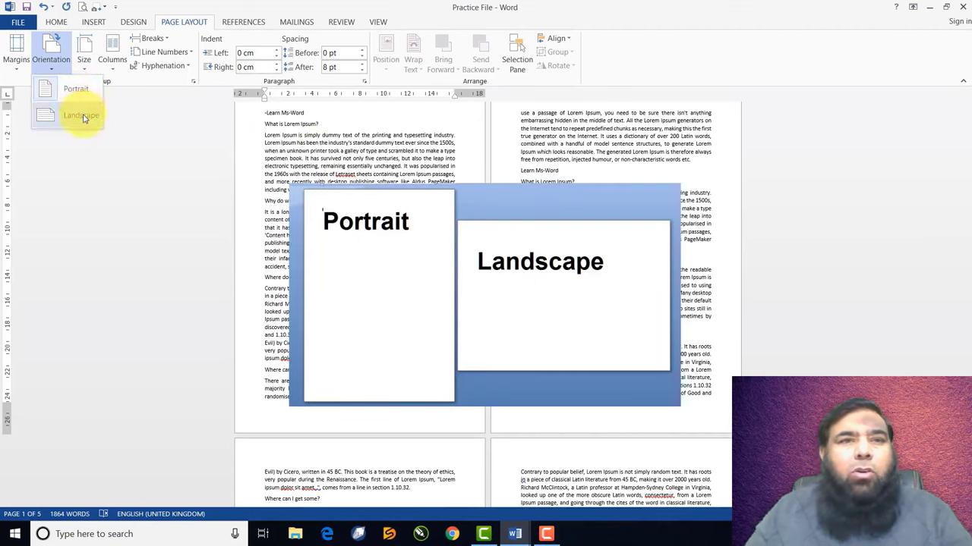
click(83, 117)
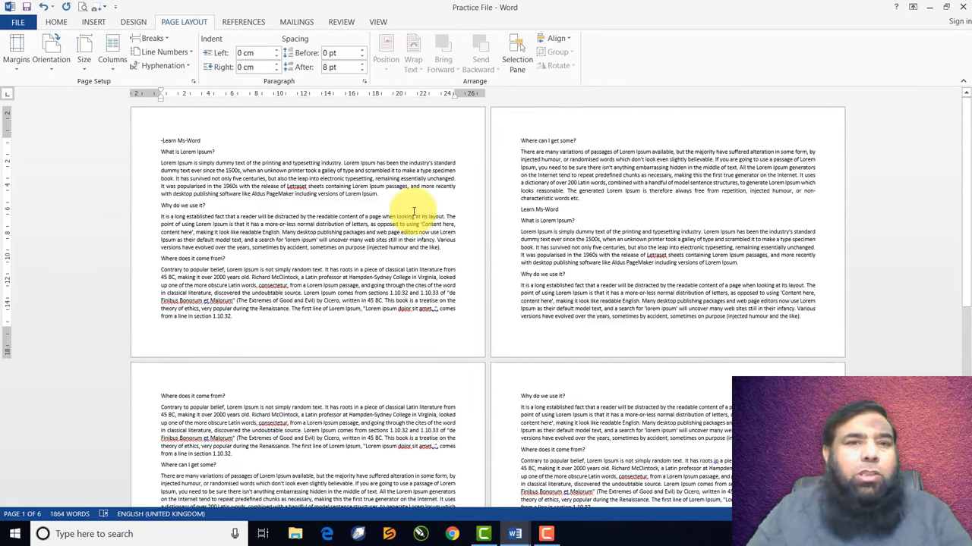
click(51, 57)
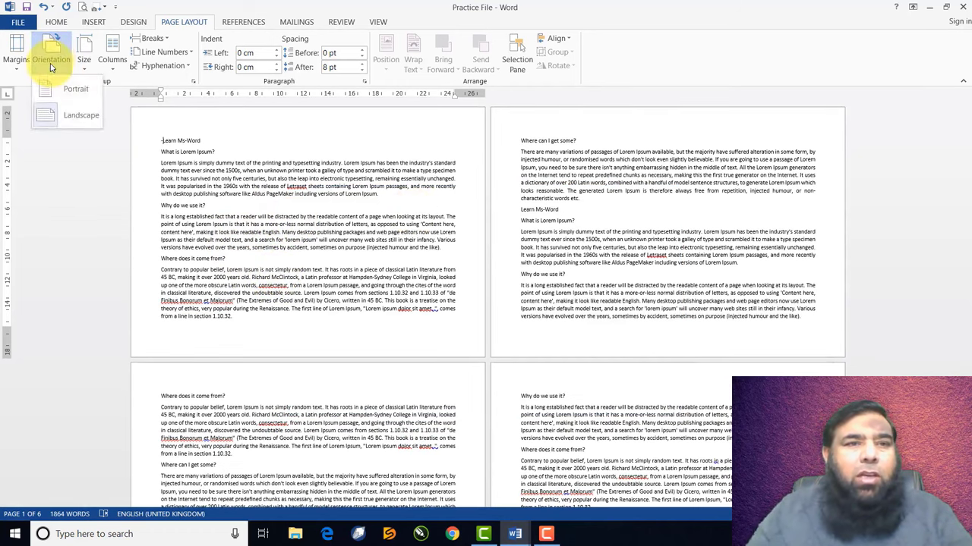
click(57, 94)
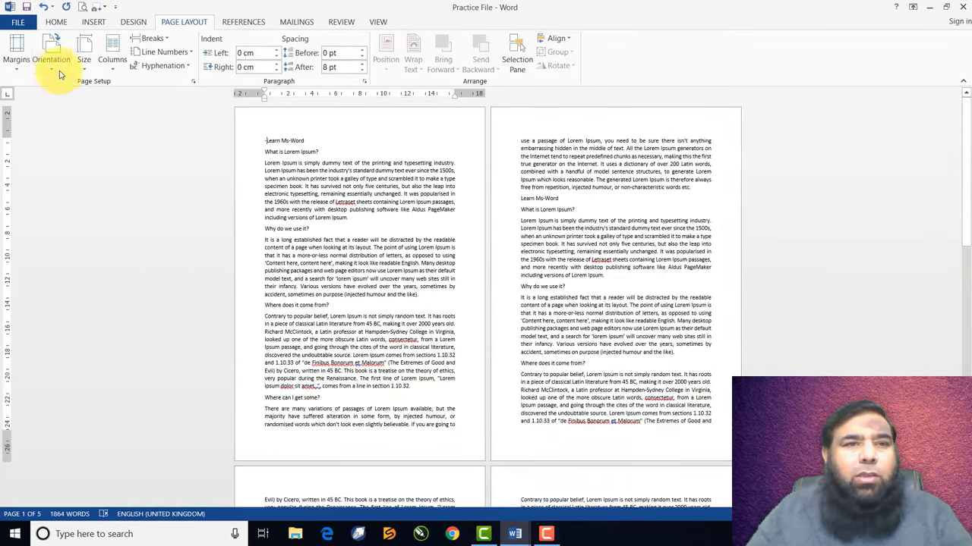
click(56, 68)
click(72, 120)
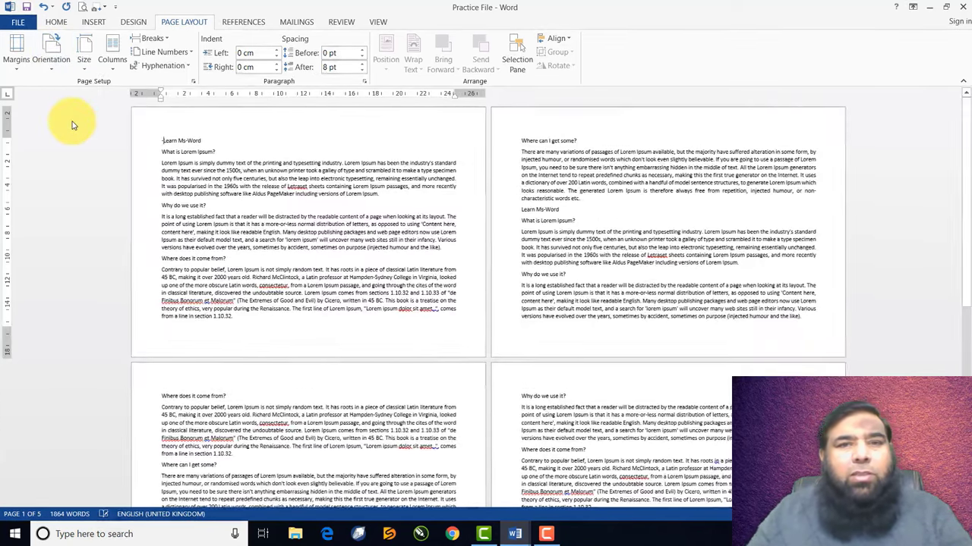
click(50, 64)
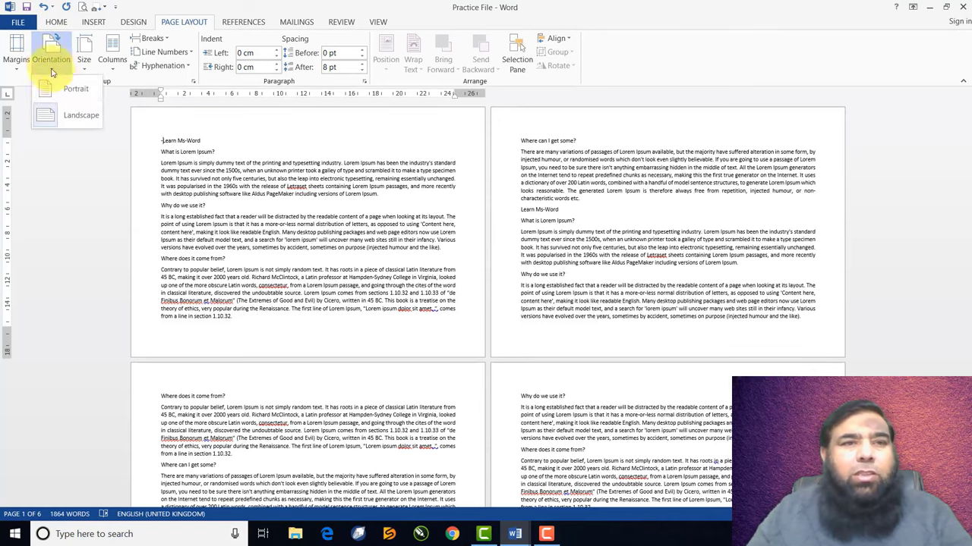
click(63, 92)
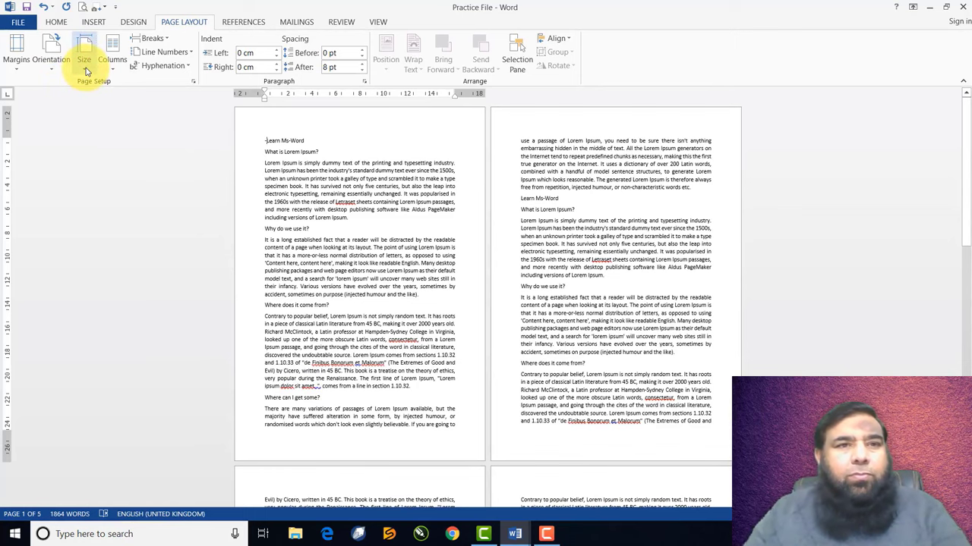
Set the paper size to A4 and scroll to check the pages
click(86, 71)
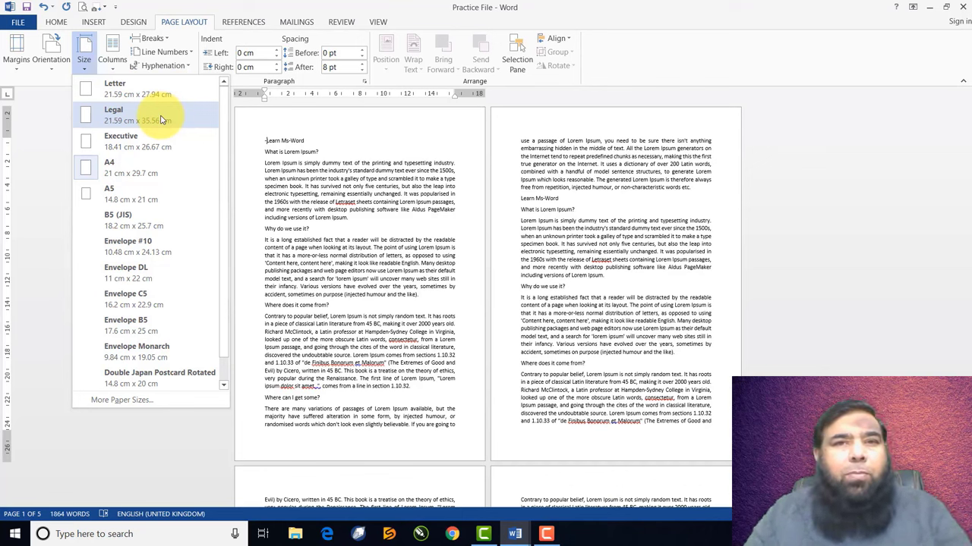
click(139, 167)
scroll(287, 218, down, 5)
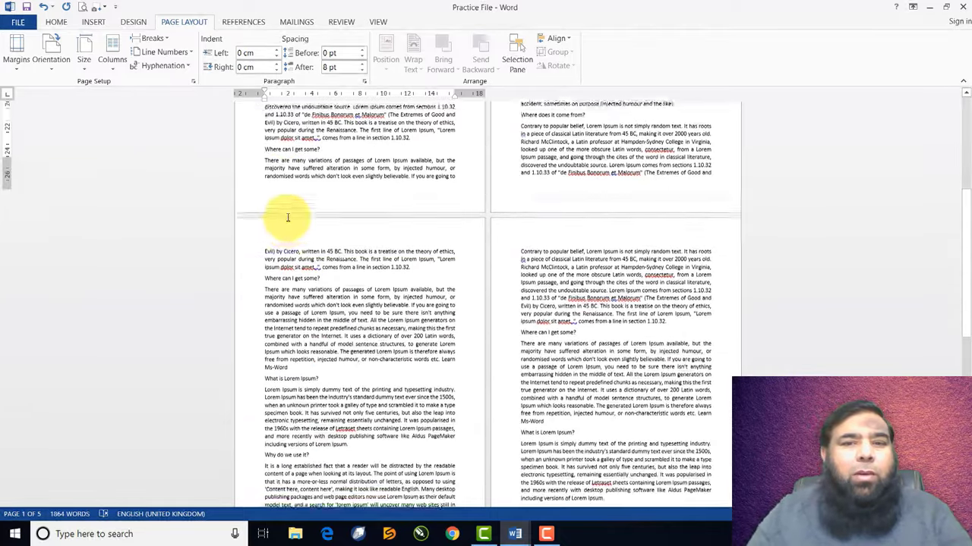
scroll(287, 218, down, 5)
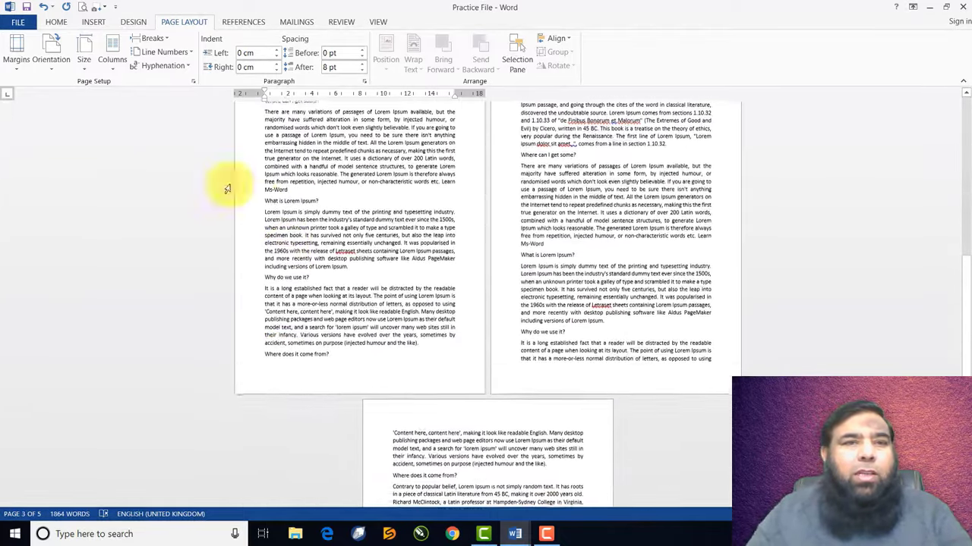
Change the paper size to Legal and review the result
click(82, 51)
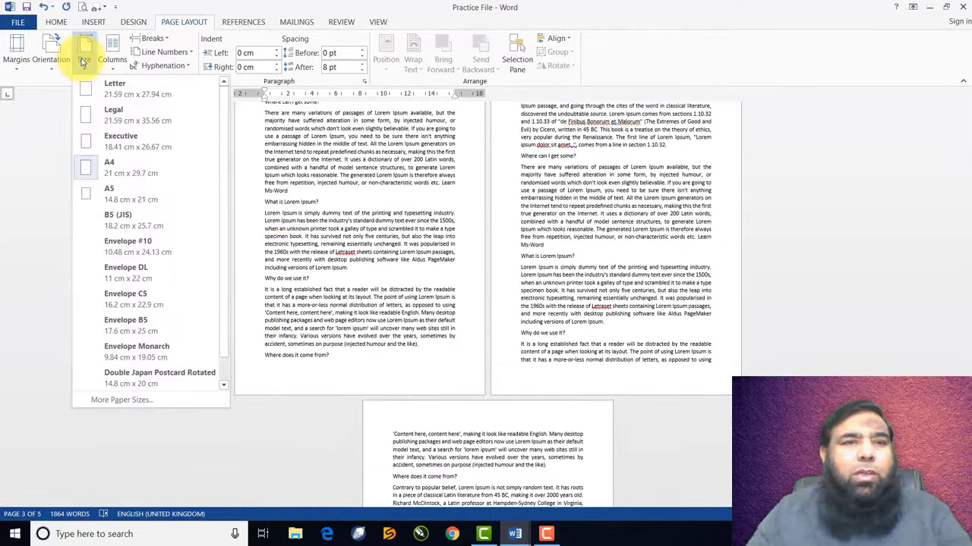
click(99, 118)
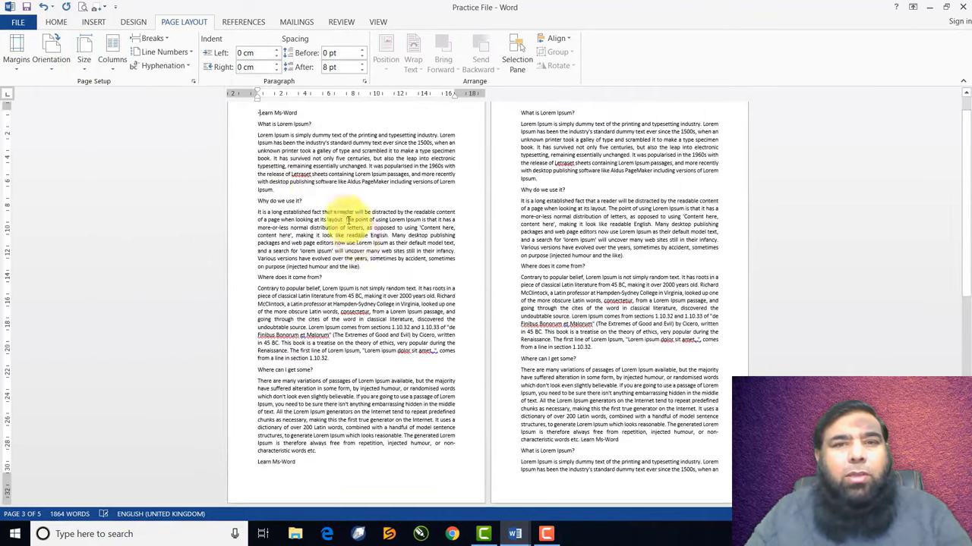
scroll(358, 241, down, 10)
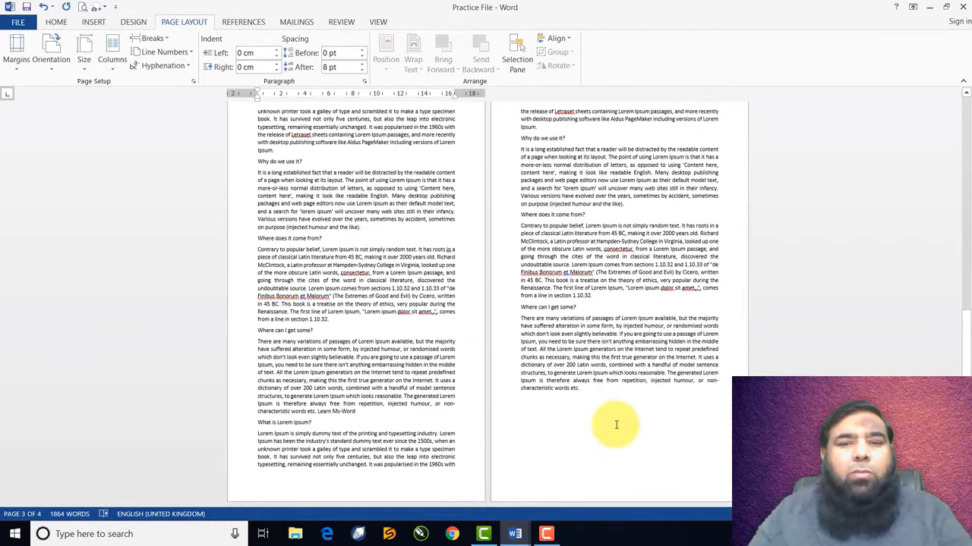
scroll(554, 416, down, 10)
scroll(471, 327, up, 7)
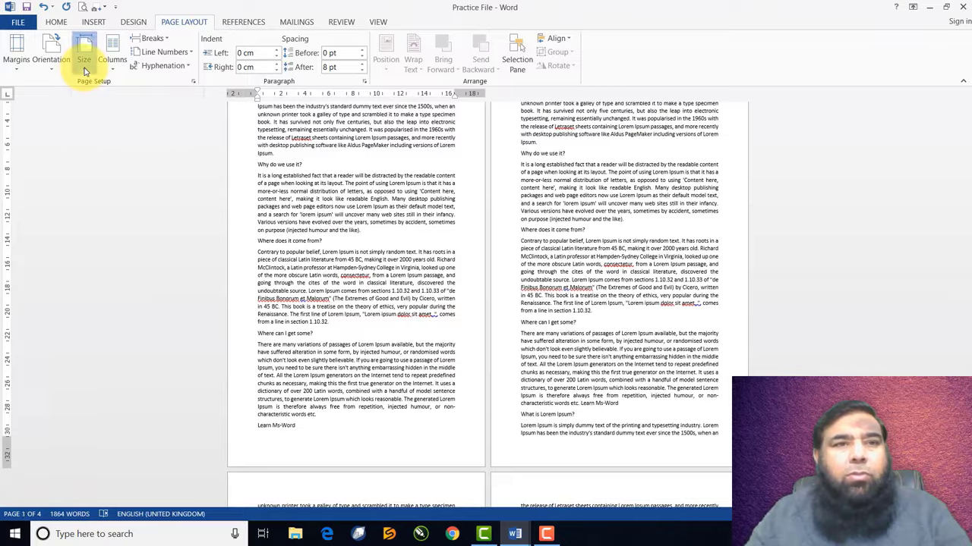
Change the paper size to Letter and scroll through the shorter pages
click(84, 61)
click(93, 91)
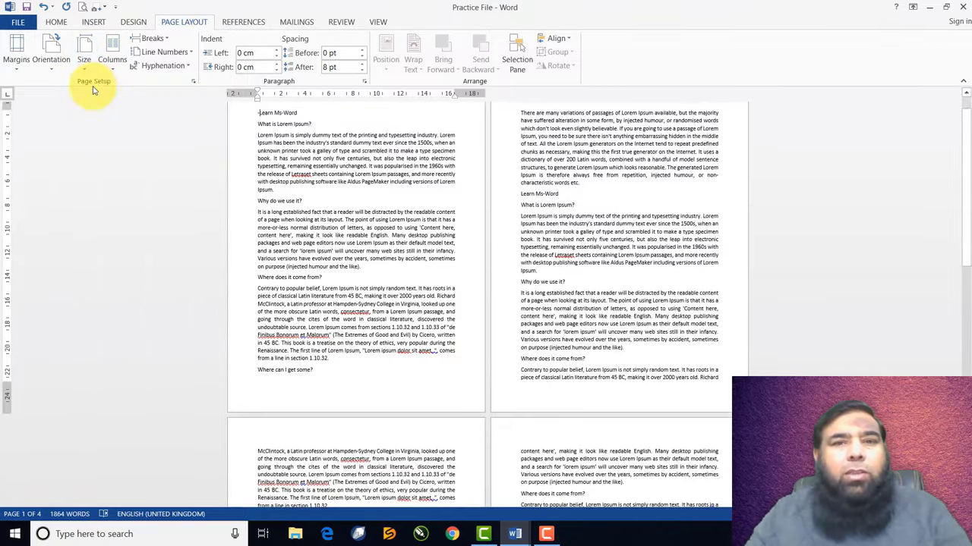
scroll(372, 262, down, 2)
scroll(372, 268, down, 14)
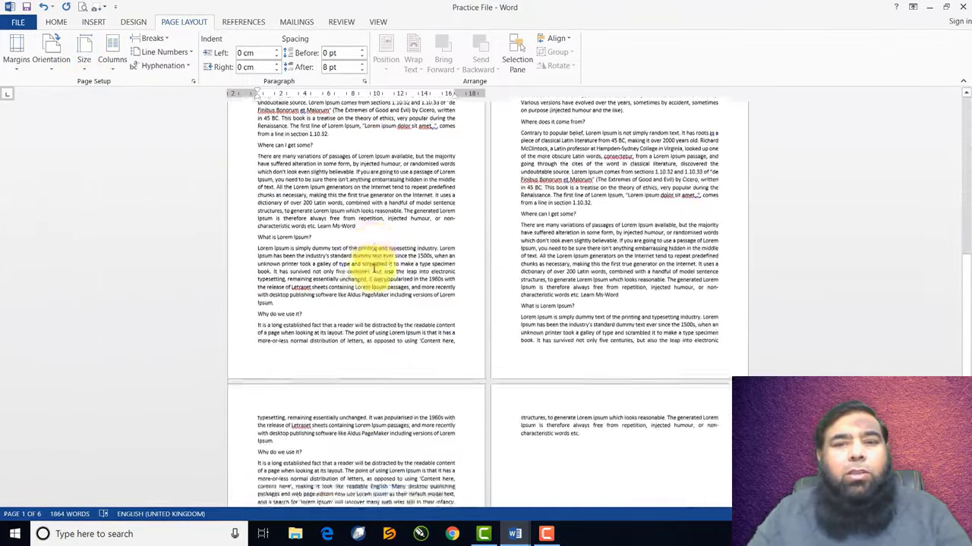
scroll(373, 267, up, 5)
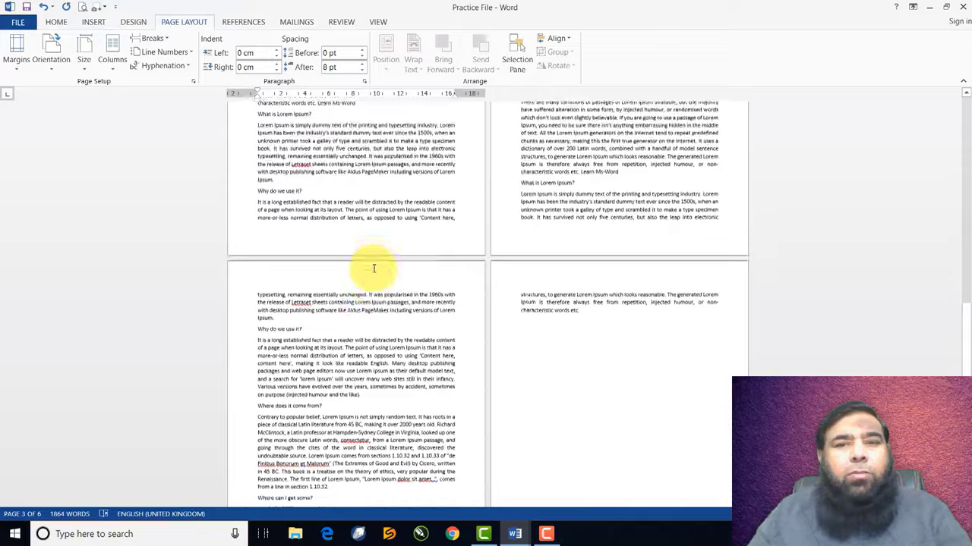
scroll(373, 267, up, 11)
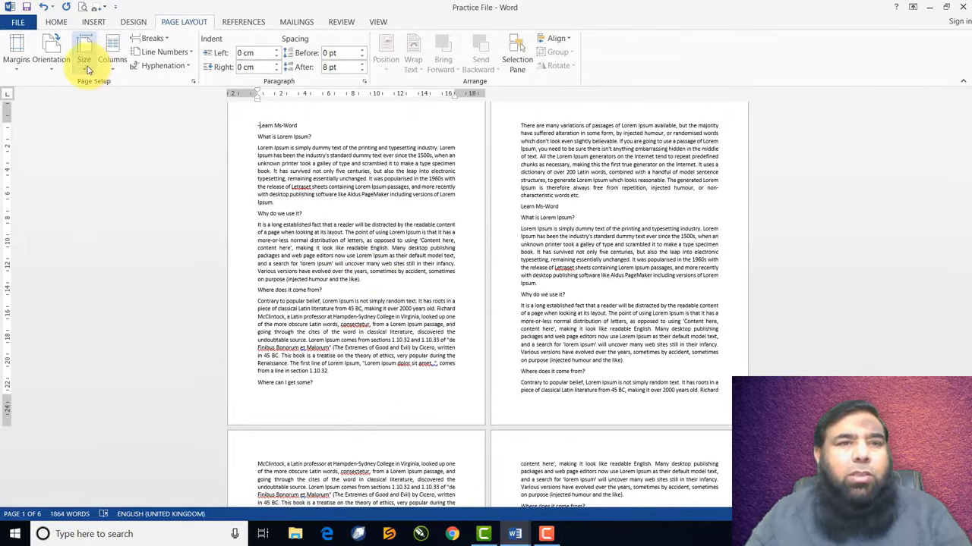
click(88, 67)
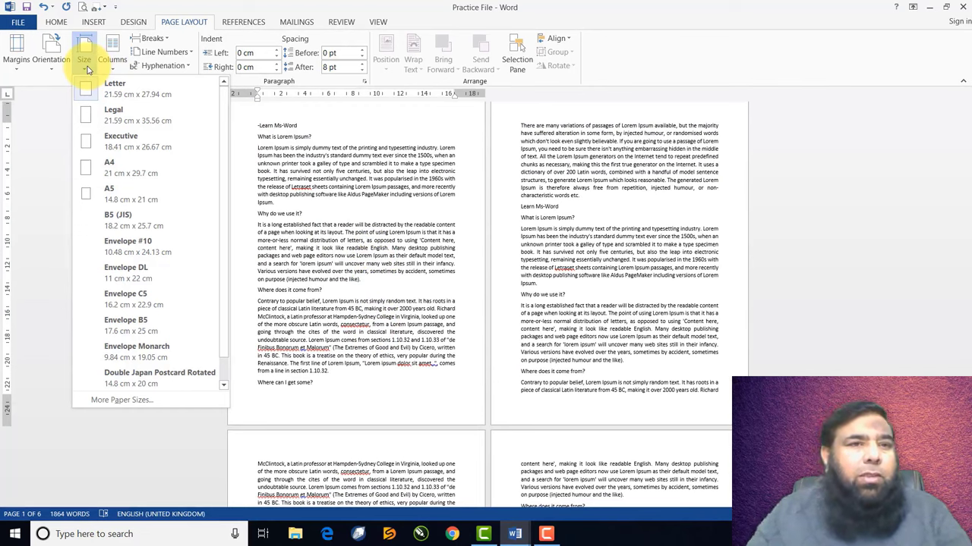
Accept the More Paper Sizes settings unchanged, then set the paper size to A4
click(121, 400)
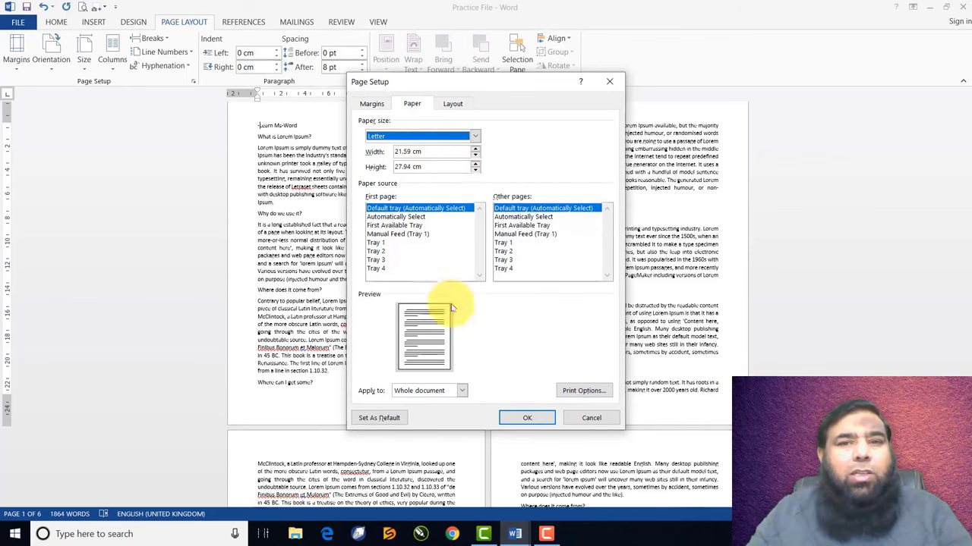
click(527, 418)
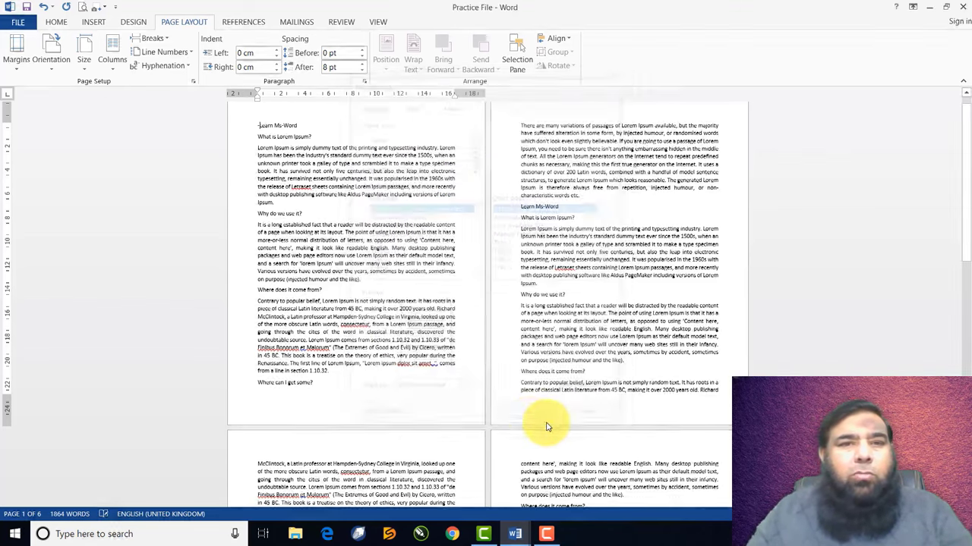
click(85, 57)
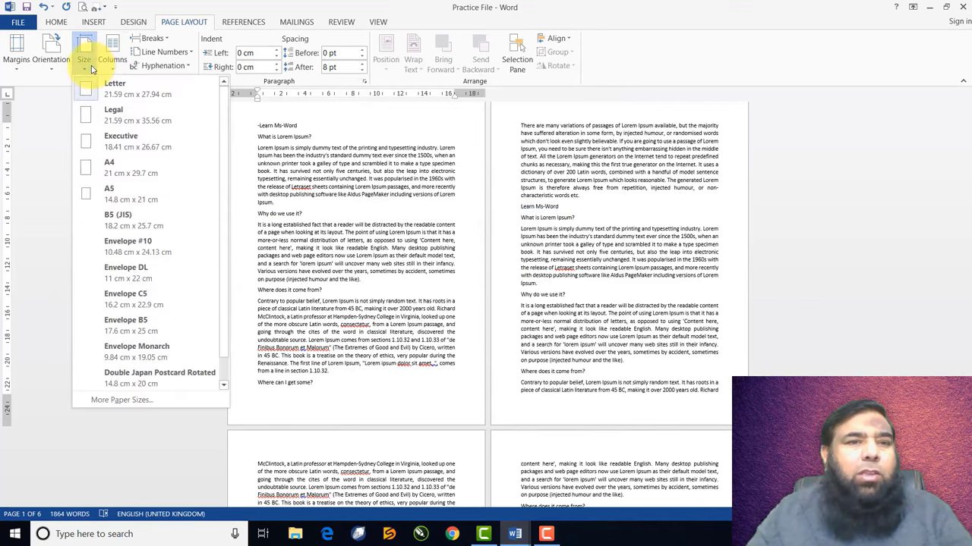
click(111, 169)
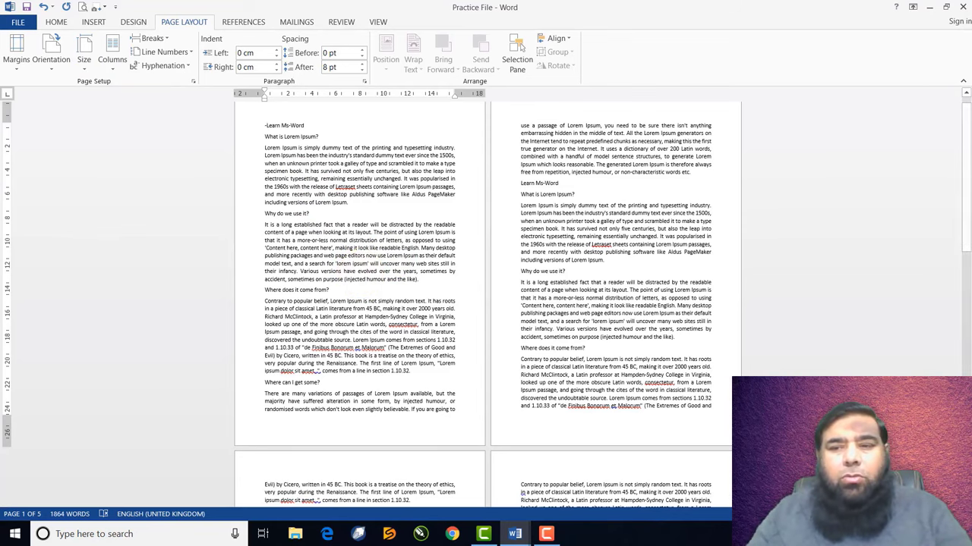
Delete the stray dash before 'Learn Ms-Word' and hyphenate 'dummy' as 'dum-my'
scroll(485, 304, up, 5)
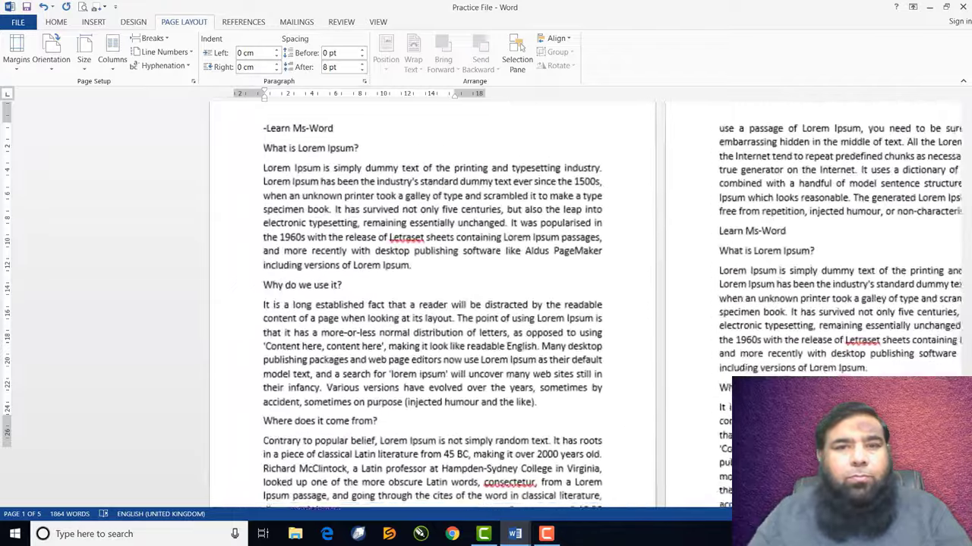
scroll(486, 303, up, 3)
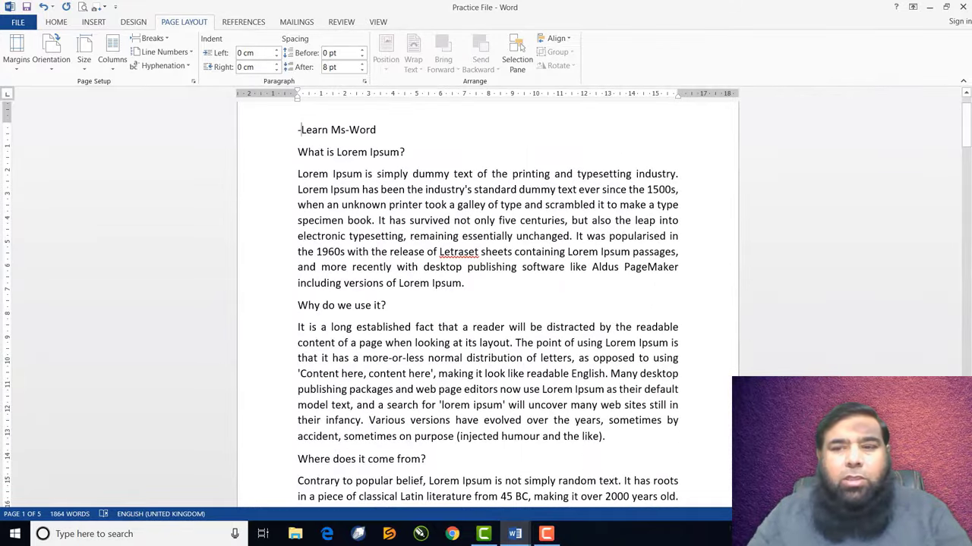
scroll(486, 304, up, 4)
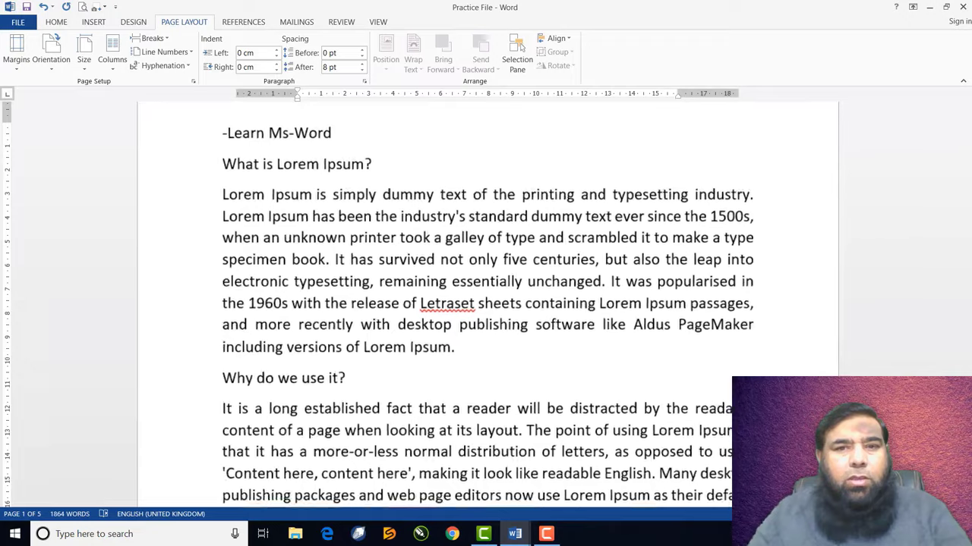
scroll(486, 303, up, 2)
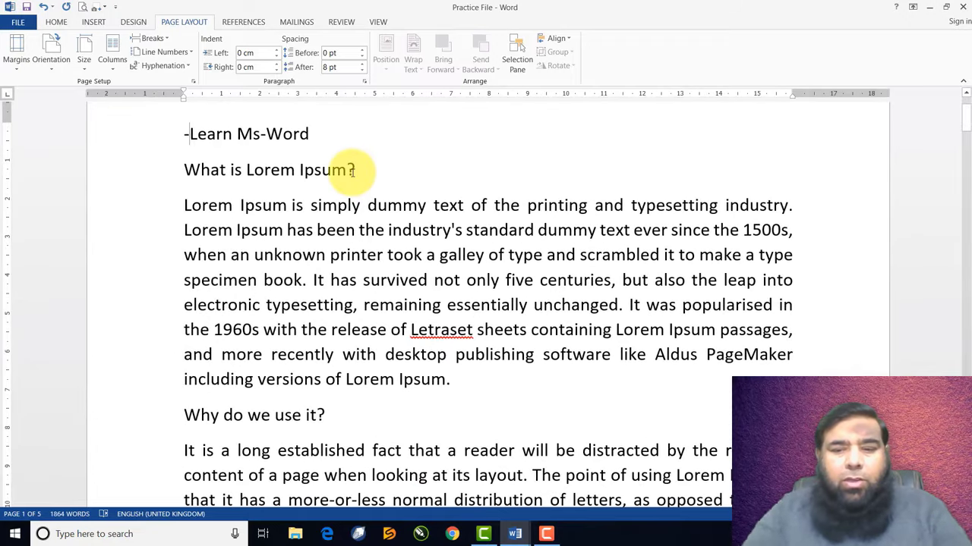
key(BackSpace)
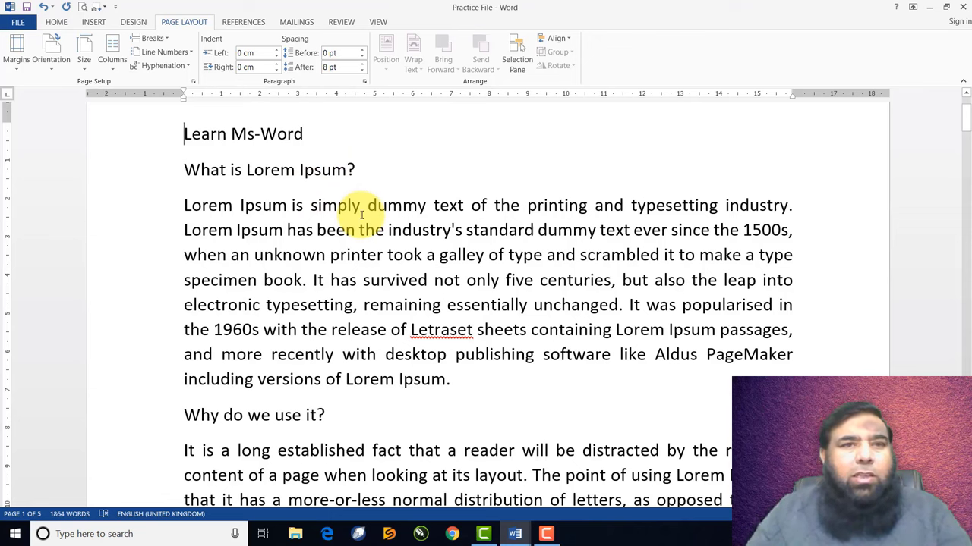
click(400, 218)
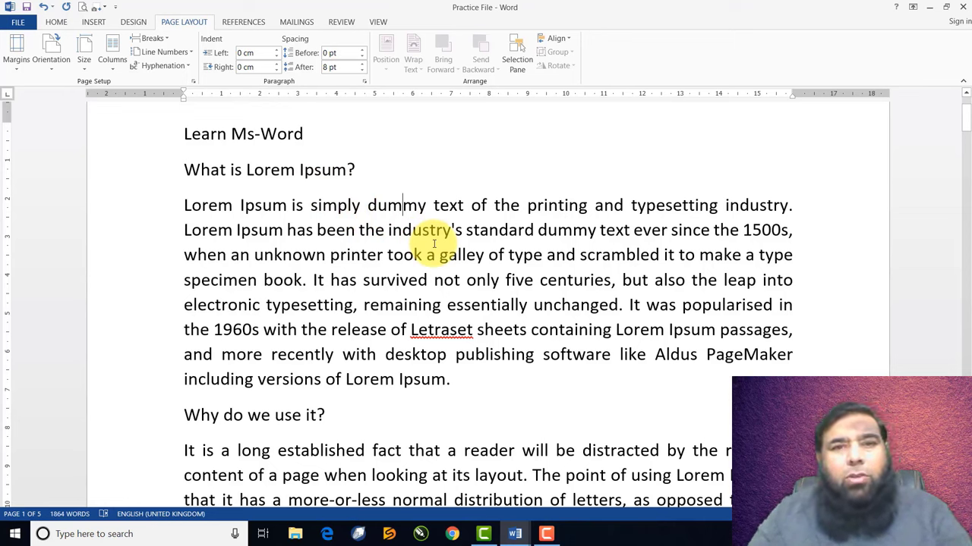
text(-)
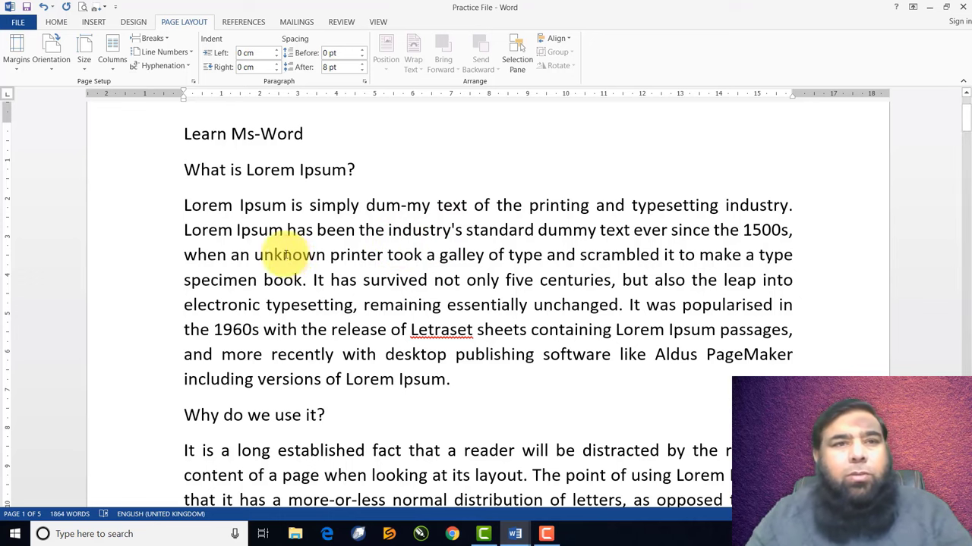
Split the text into two columns and scroll to review the layout
click(111, 62)
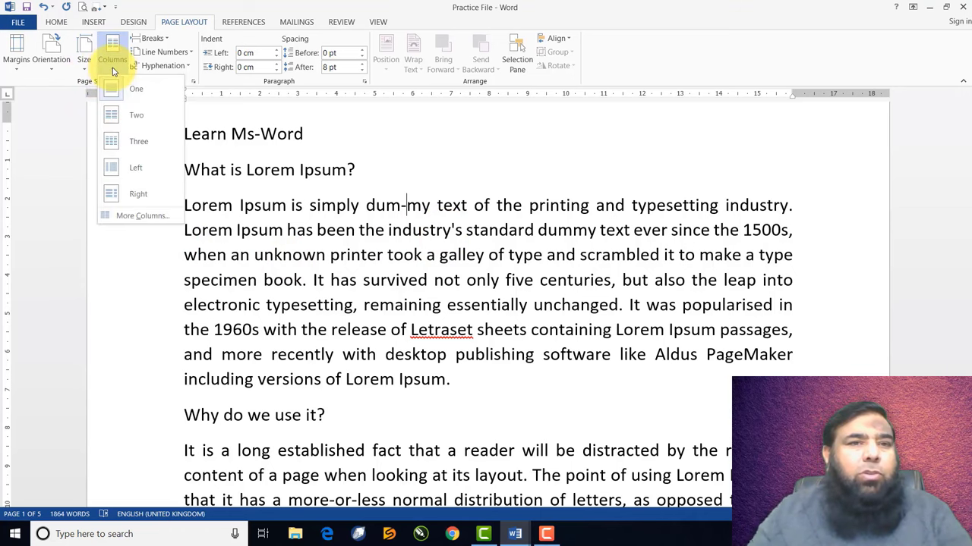
click(129, 117)
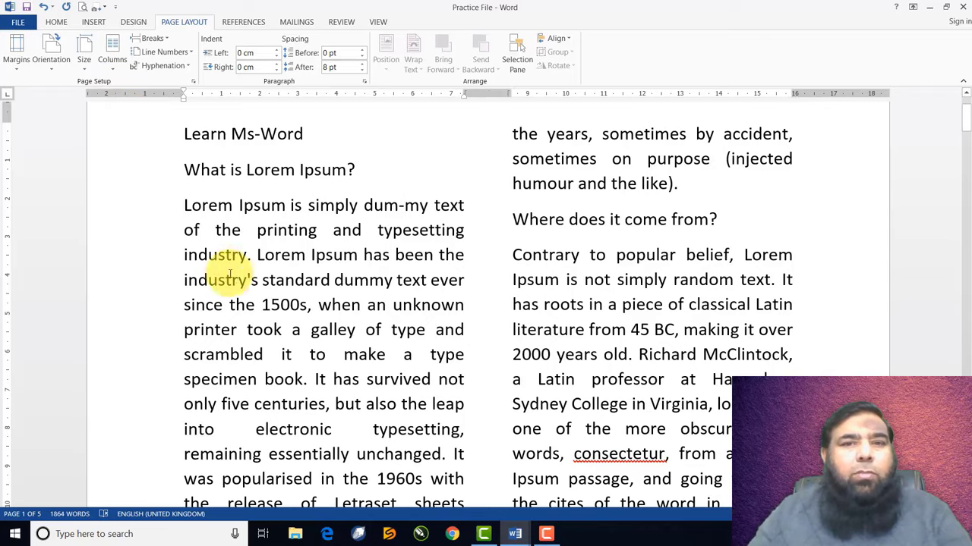
scroll(270, 278, down, 3)
scroll(270, 279, down, 15)
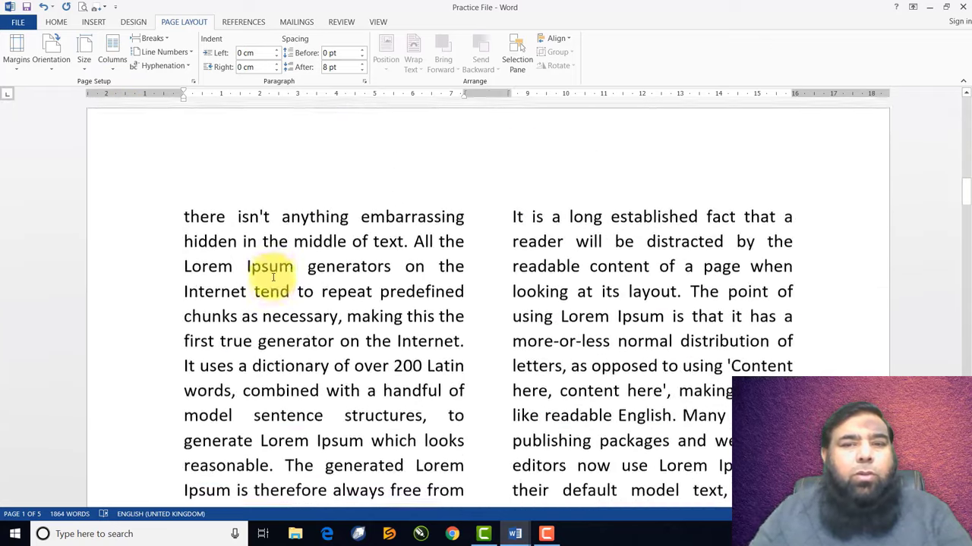
scroll(266, 281, up, 15)
scroll(266, 250, down, 9)
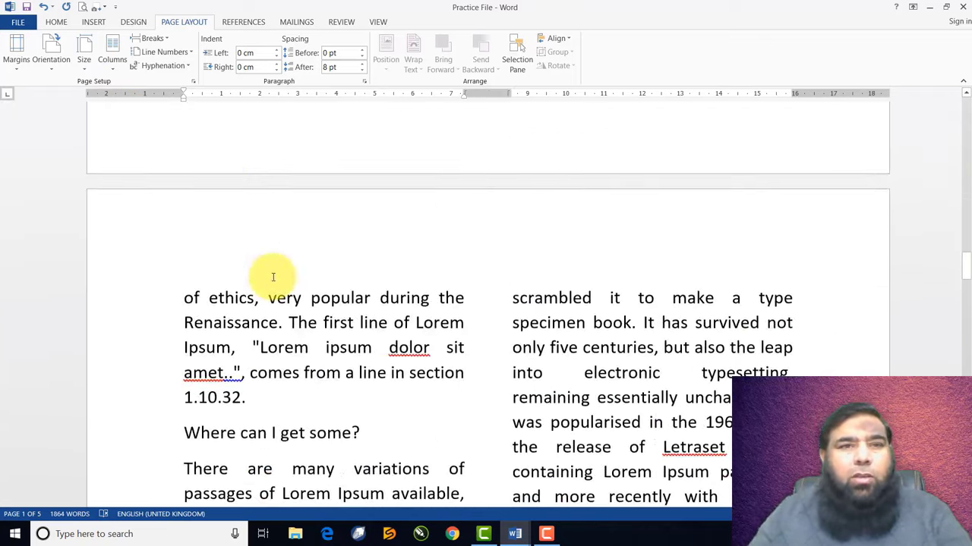
scroll(251, 220, up, 5)
Reflow the text into three columns and review it
click(112, 54)
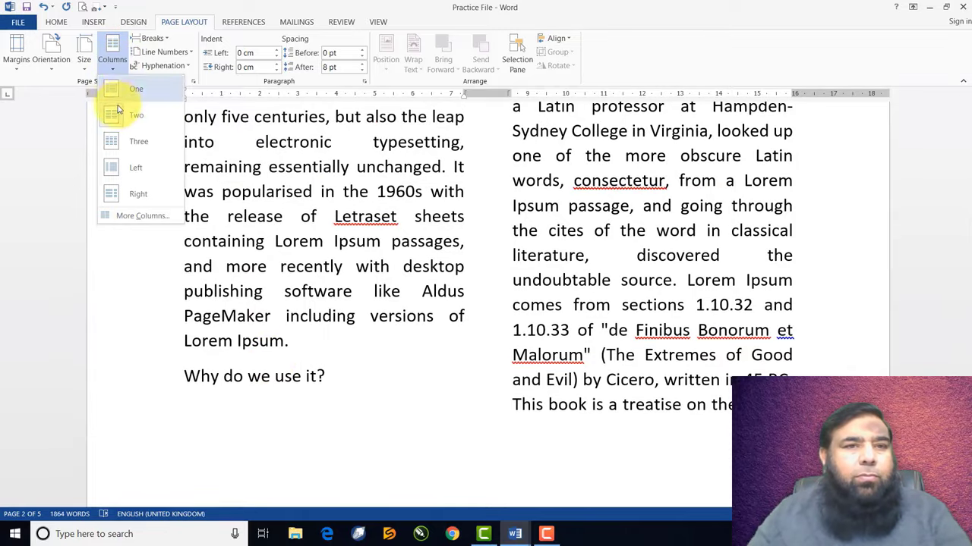
click(119, 143)
scroll(382, 275, down, 15)
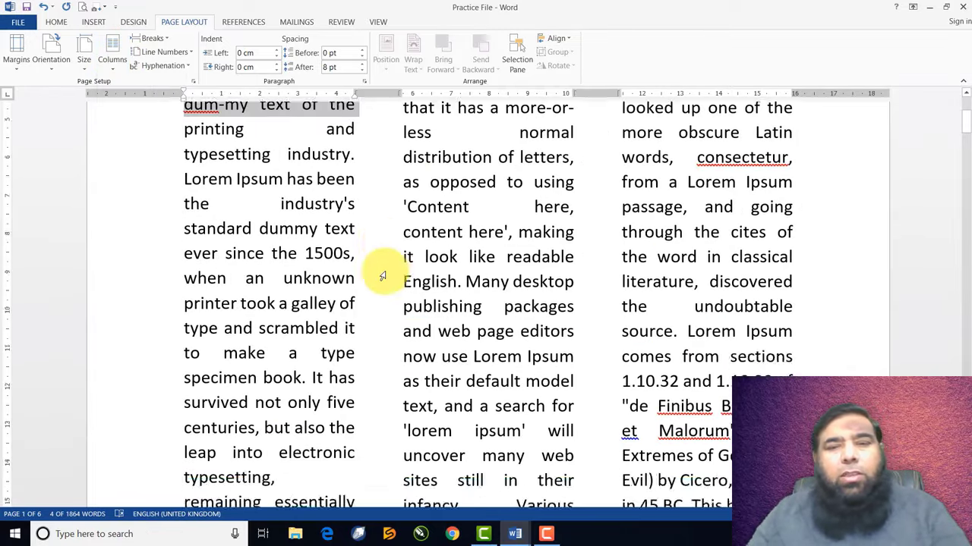
scroll(382, 275, down, 15)
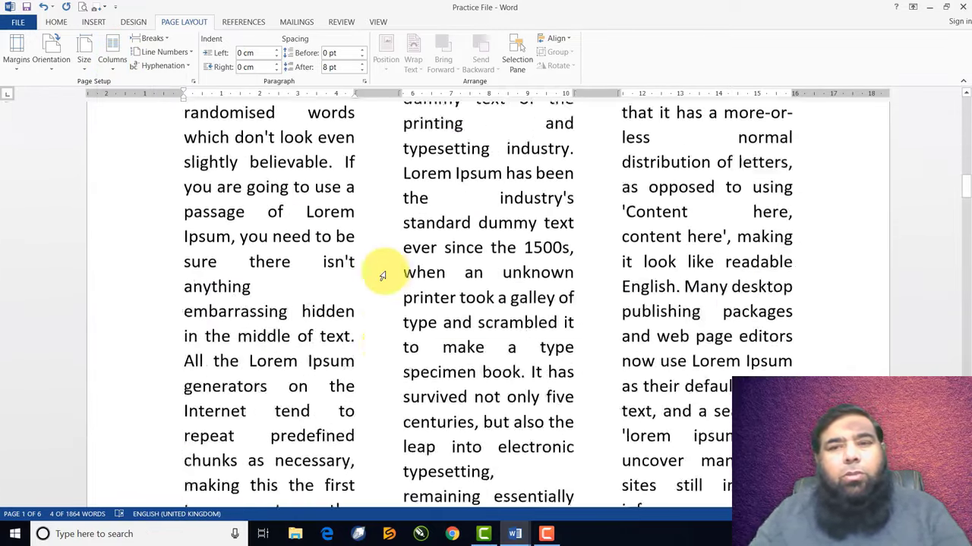
scroll(381, 275, down, 15)
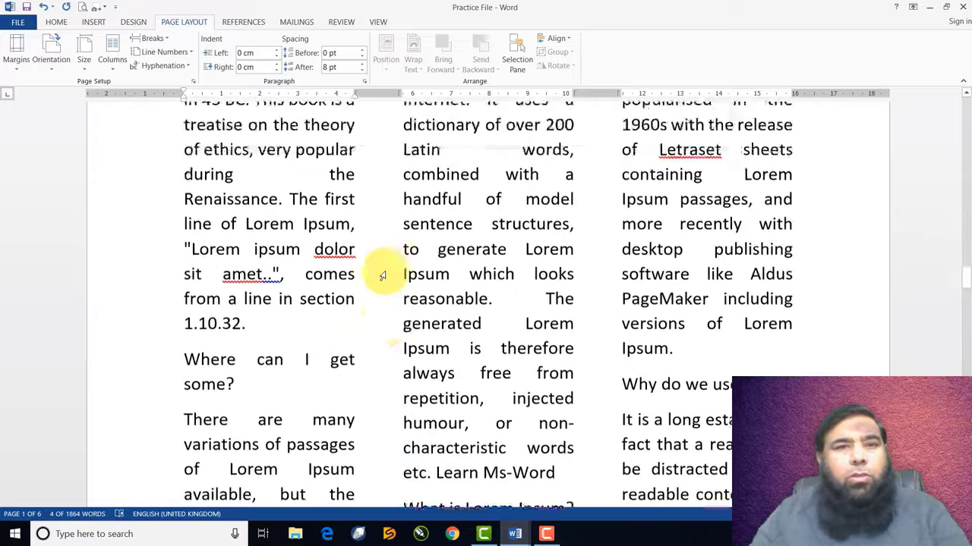
scroll(381, 276, up, 10)
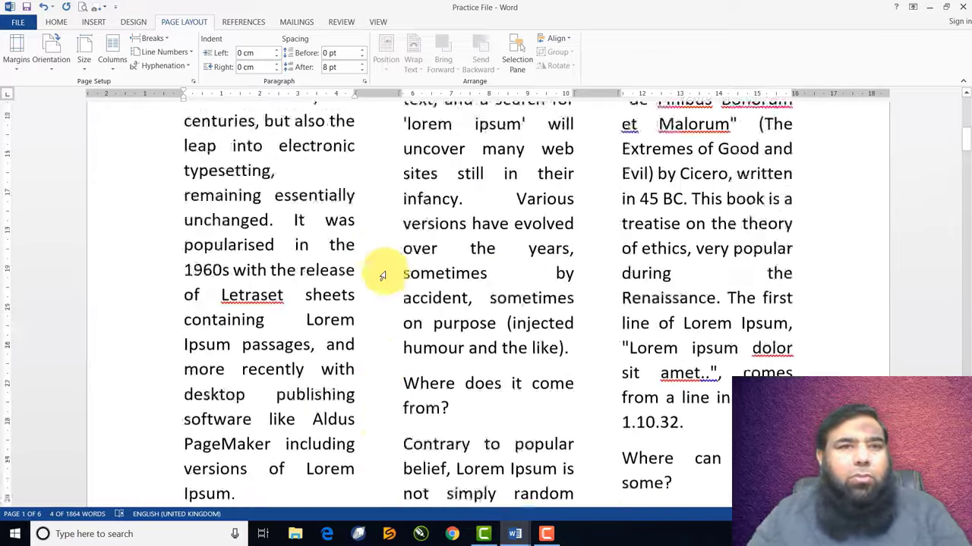
Set one column for the selected line, then from the second column onward
click(112, 68)
click(118, 89)
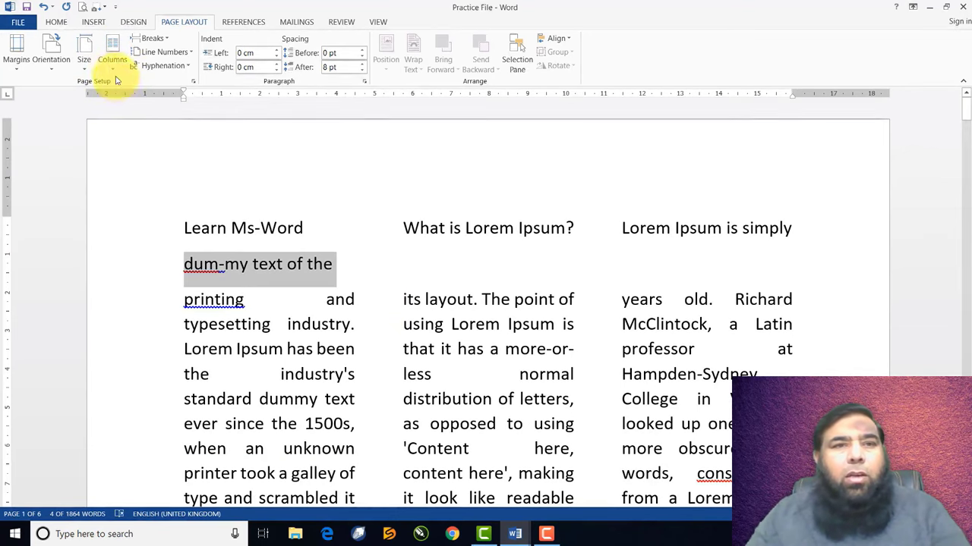
click(110, 61)
click(384, 260)
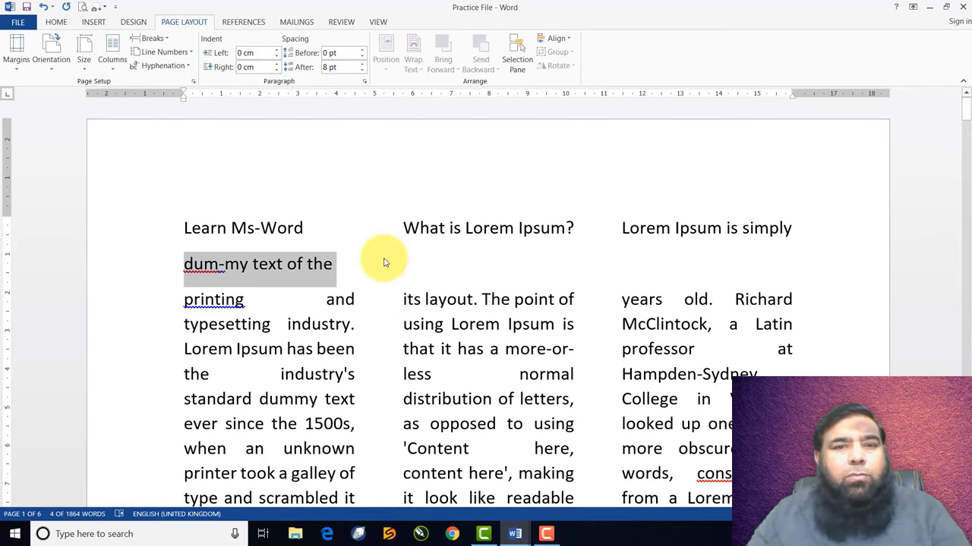
click(427, 299)
click(112, 65)
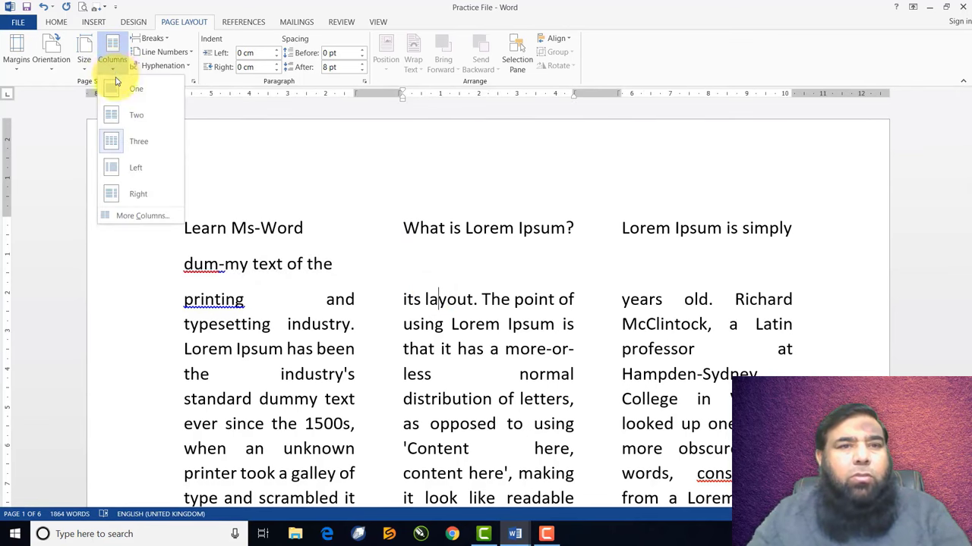
click(119, 94)
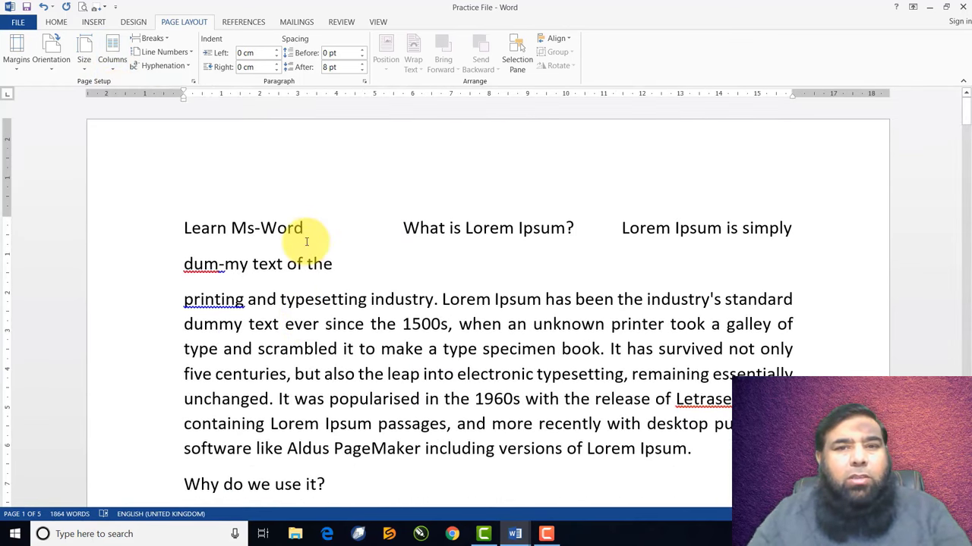
Select the entire document and set it to a single column
key(ctrl+a)
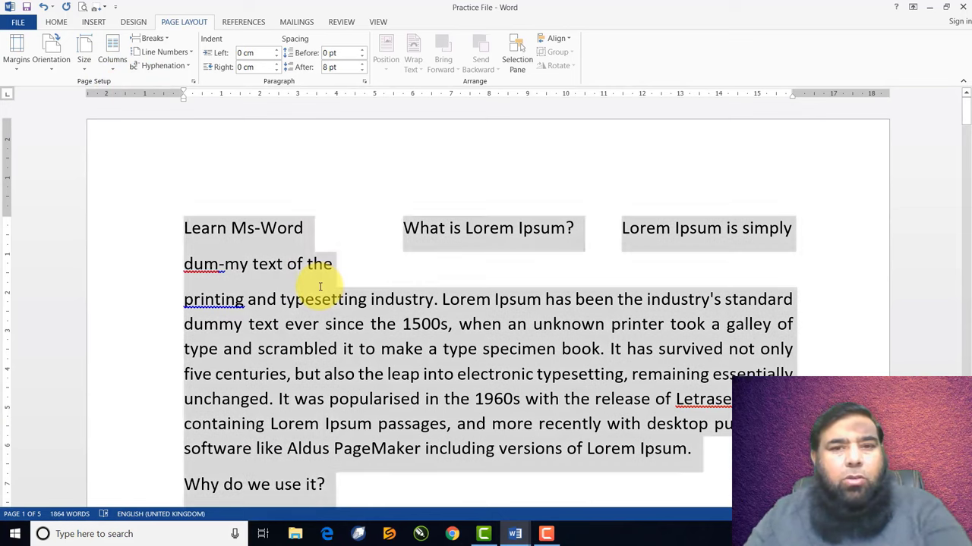
click(114, 67)
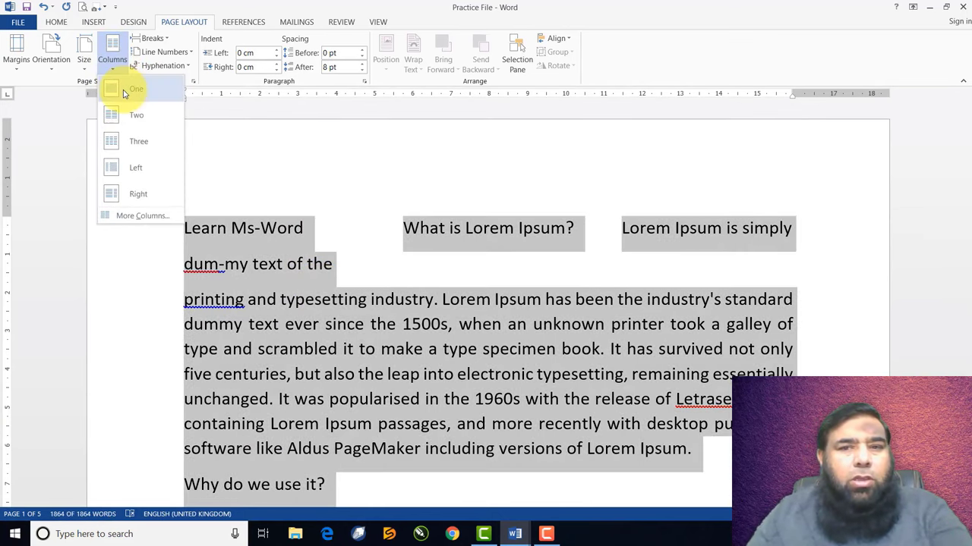
click(125, 93)
click(319, 275)
scroll(373, 314, down, 5)
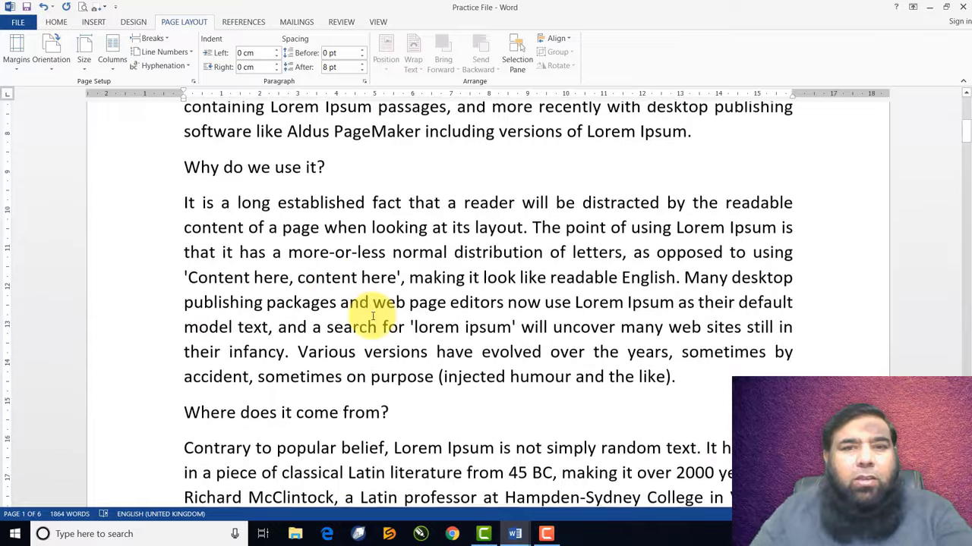
scroll(372, 316, up, 5)
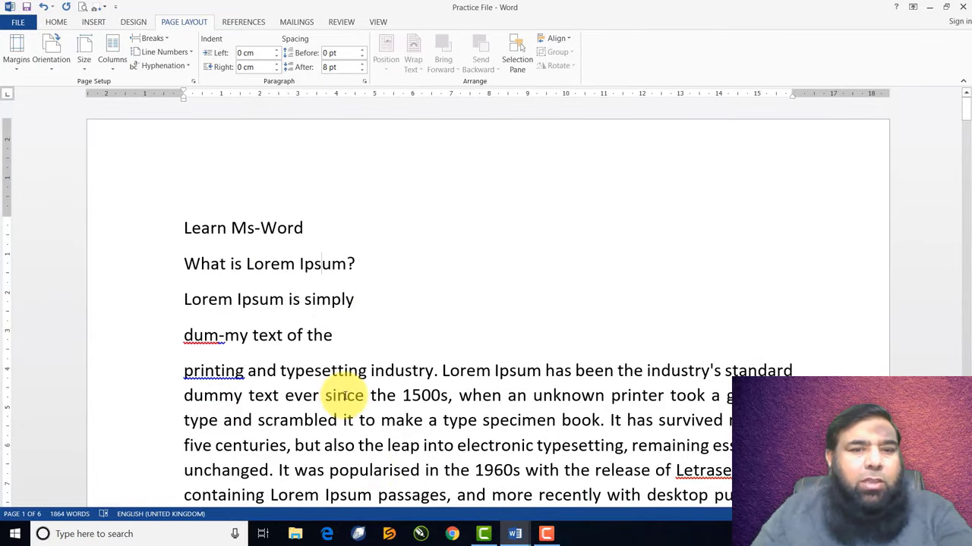
Apply a five-column layout through More Columns and review it
click(113, 68)
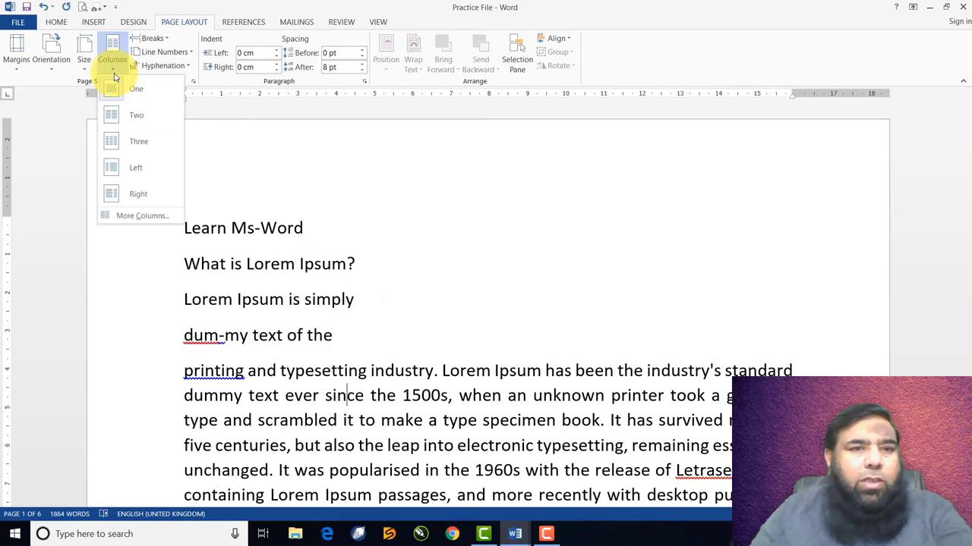
click(127, 219)
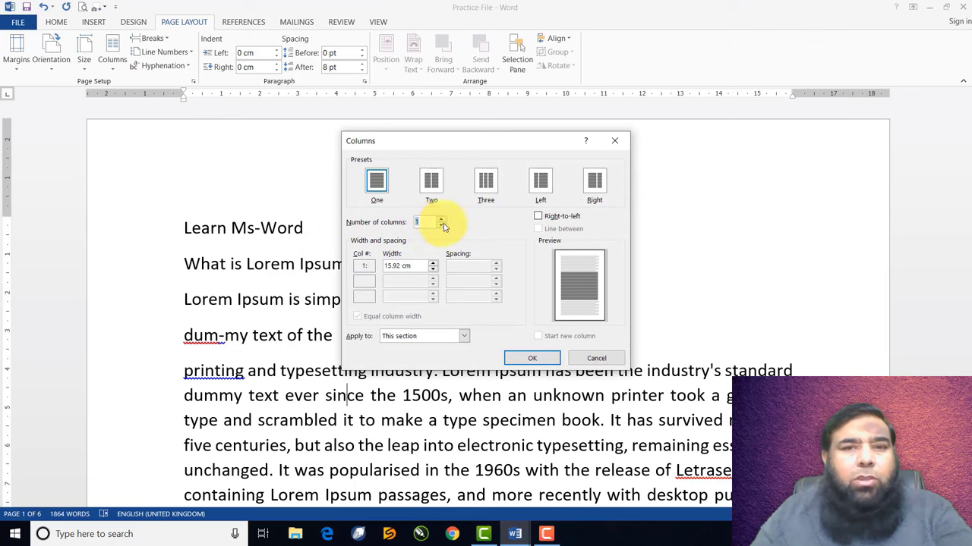
click(523, 361)
scroll(486, 338, down, 10)
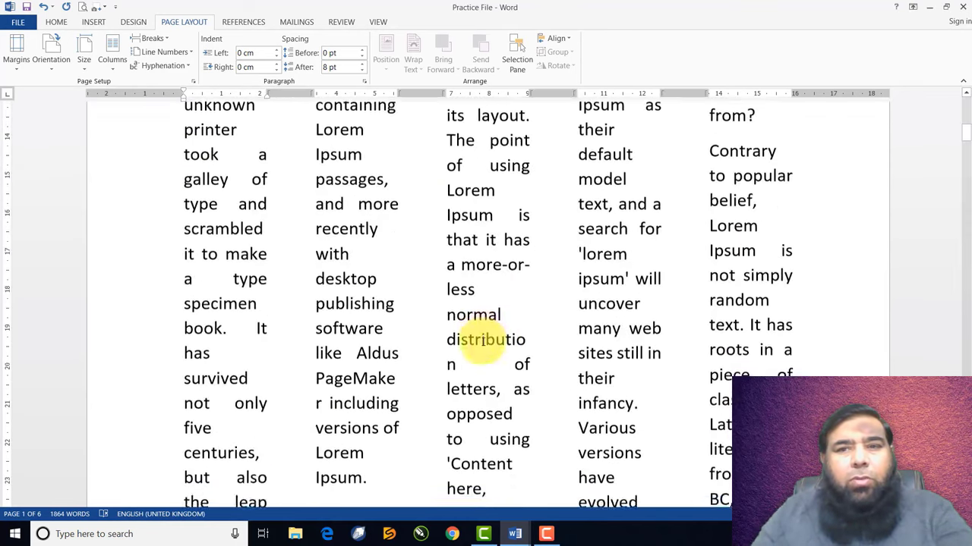
scroll(482, 341, down, 3)
scroll(470, 341, up, 10)
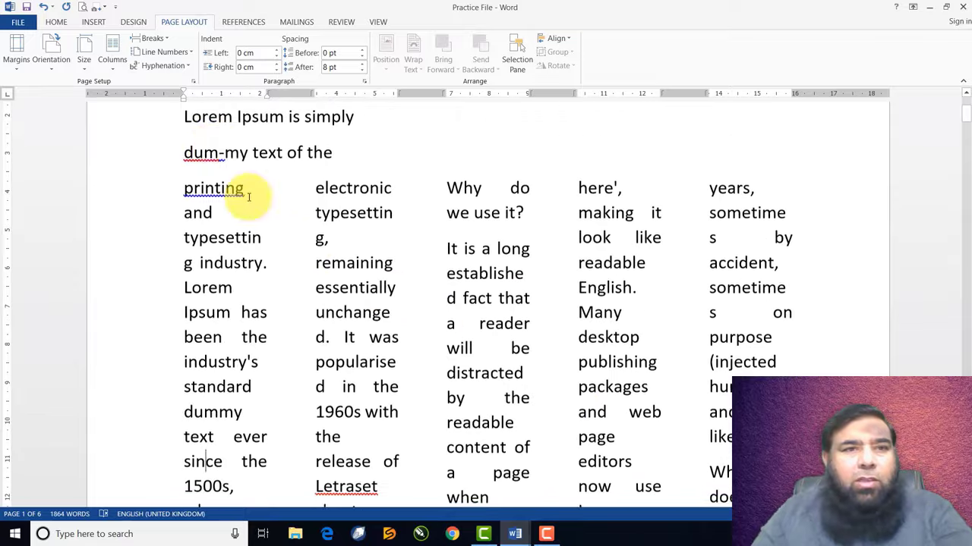
Try the two-column Left layout, then undo back to one column
click(114, 65)
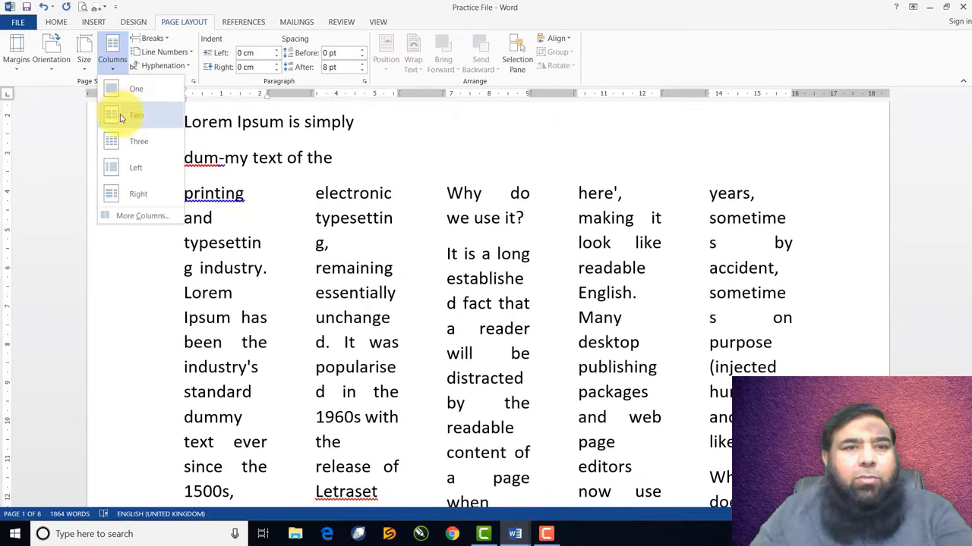
click(126, 176)
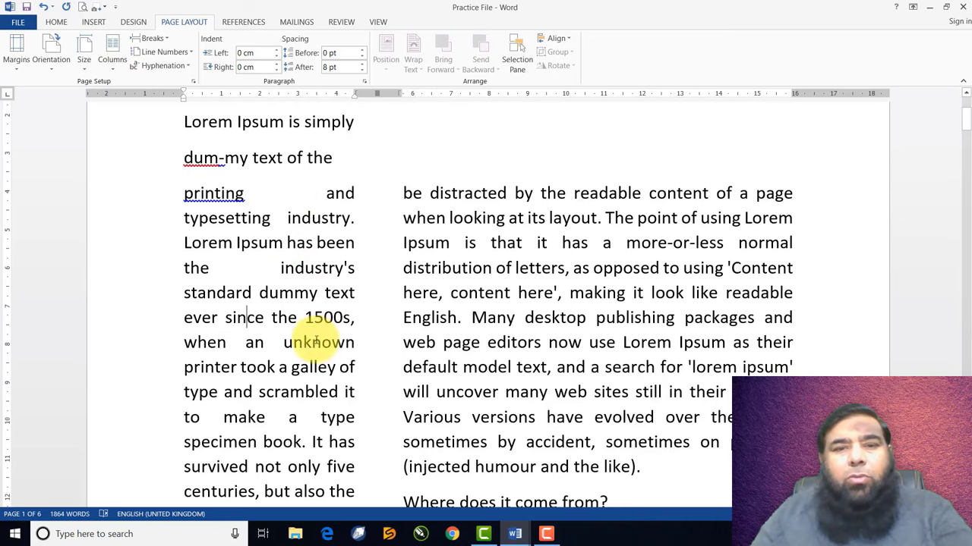
scroll(501, 289, down, 8)
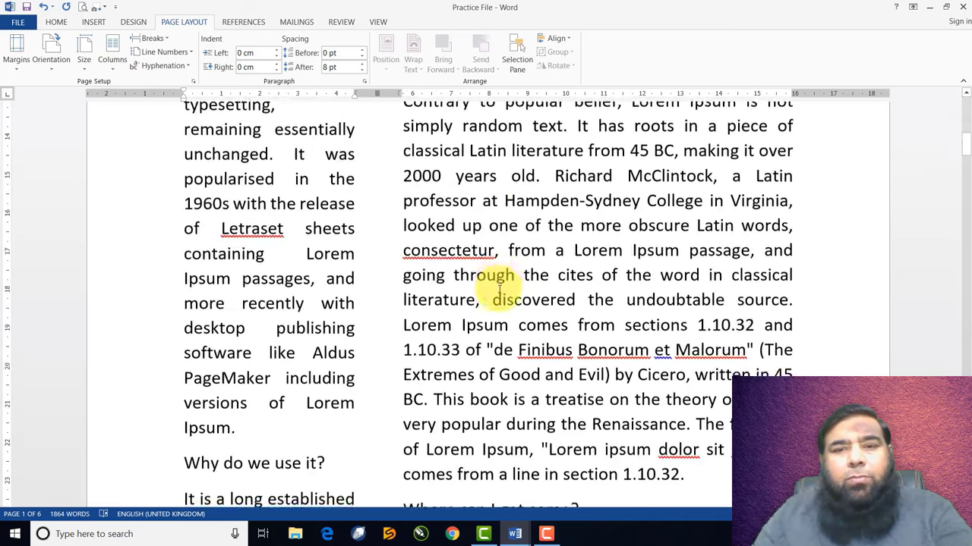
scroll(152, 173, up, 4)
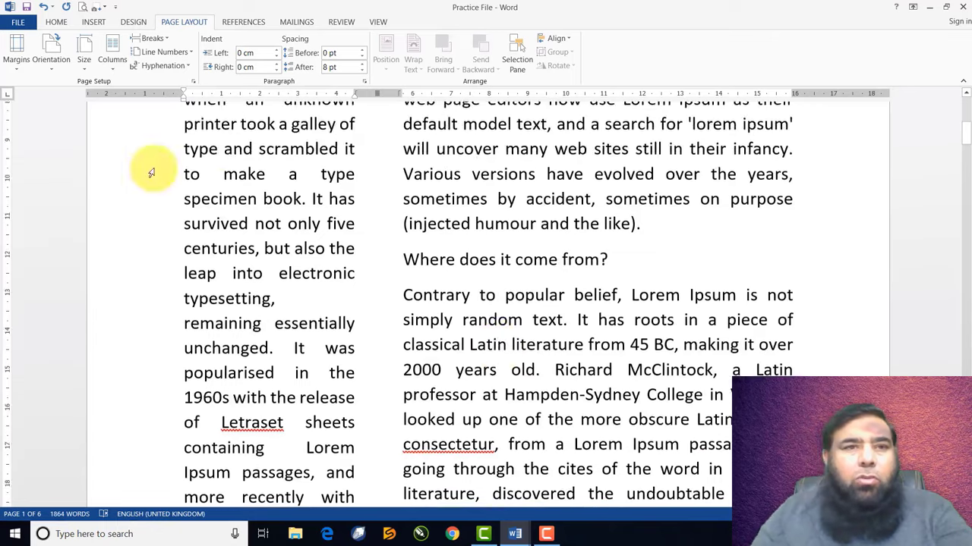
click(113, 59)
key(Escape)
key(ctrl+z)
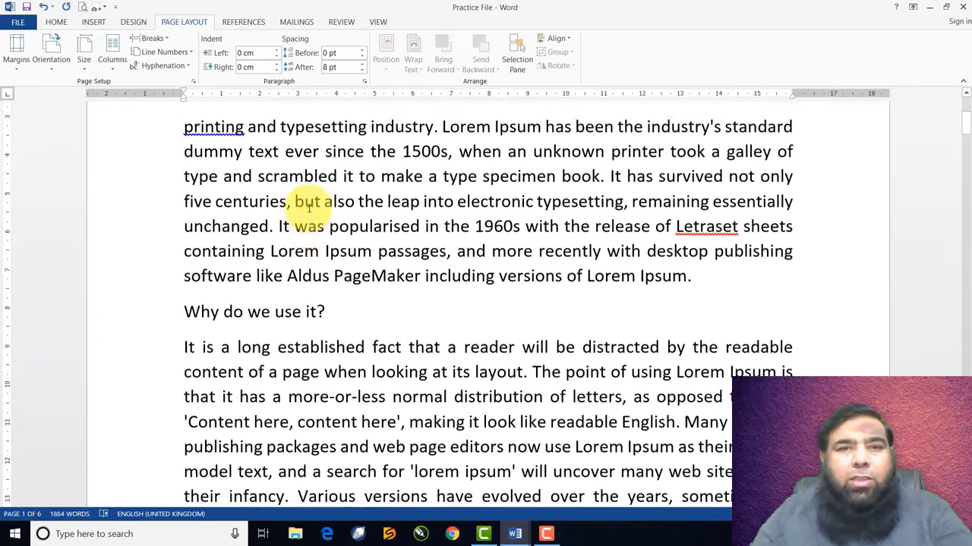
scroll(309, 208, up, 4)
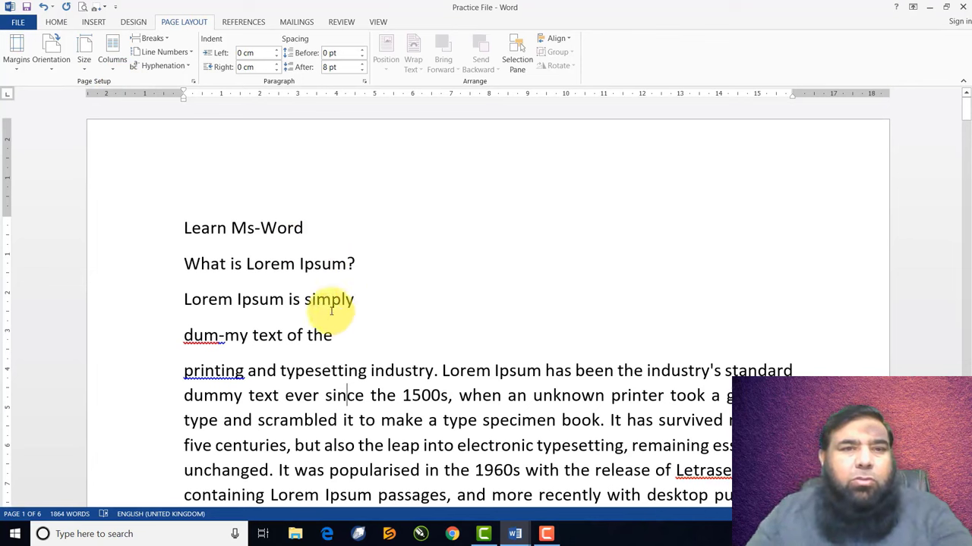
click(164, 40)
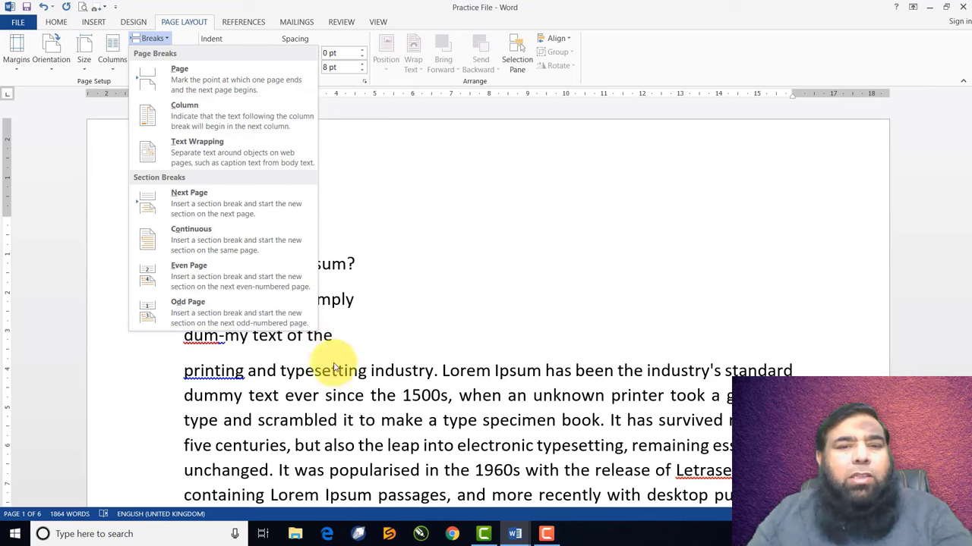
click(336, 372)
scroll(357, 357, down, 5)
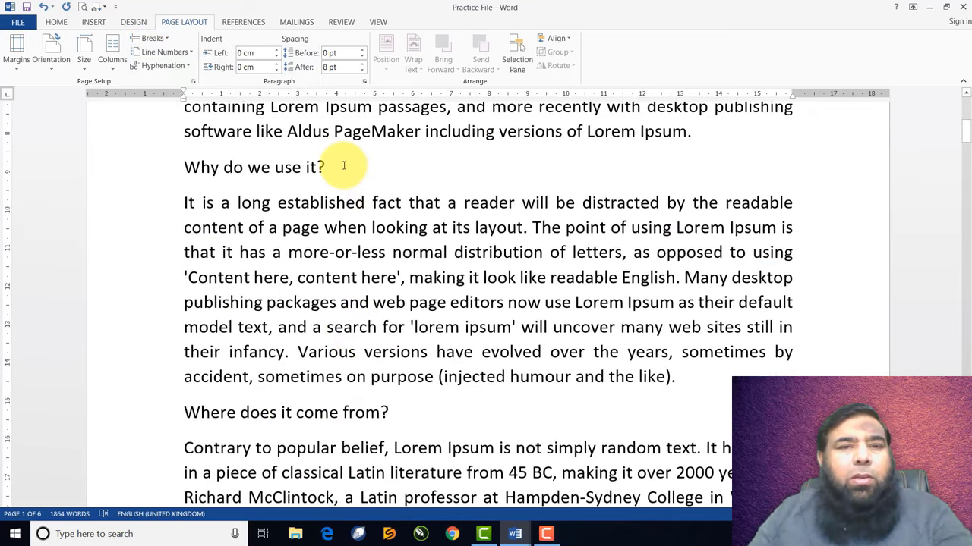
click(344, 166)
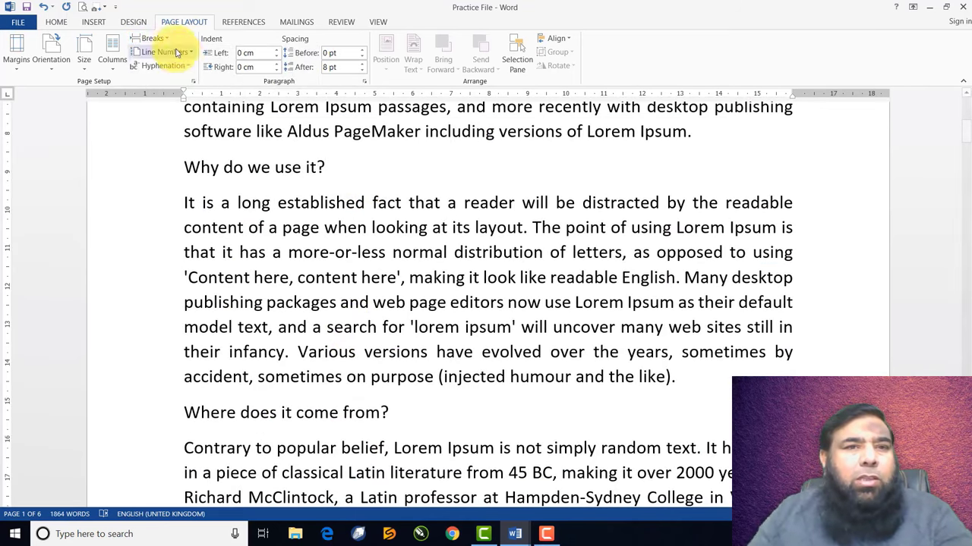
click(152, 38)
click(181, 77)
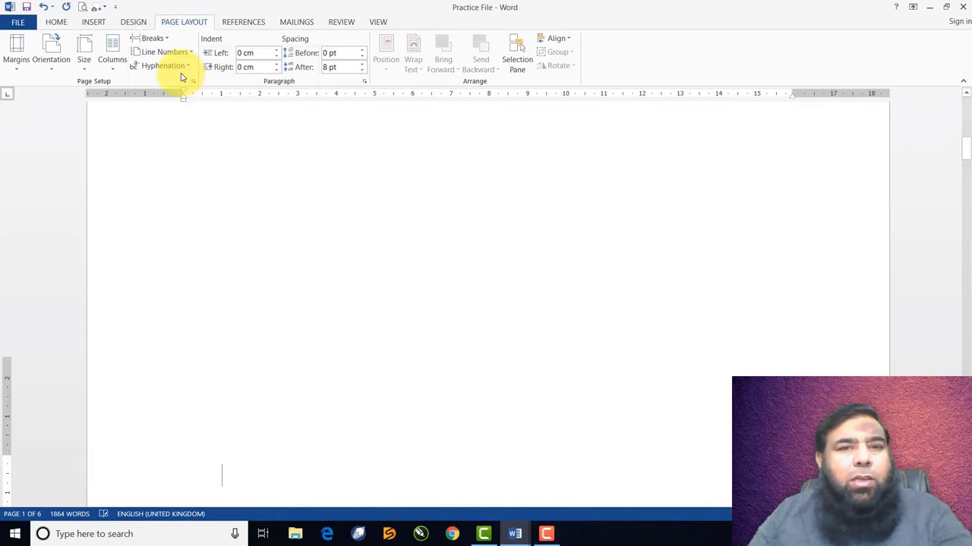
scroll(314, 222, down, 10)
scroll(315, 227, down, 4)
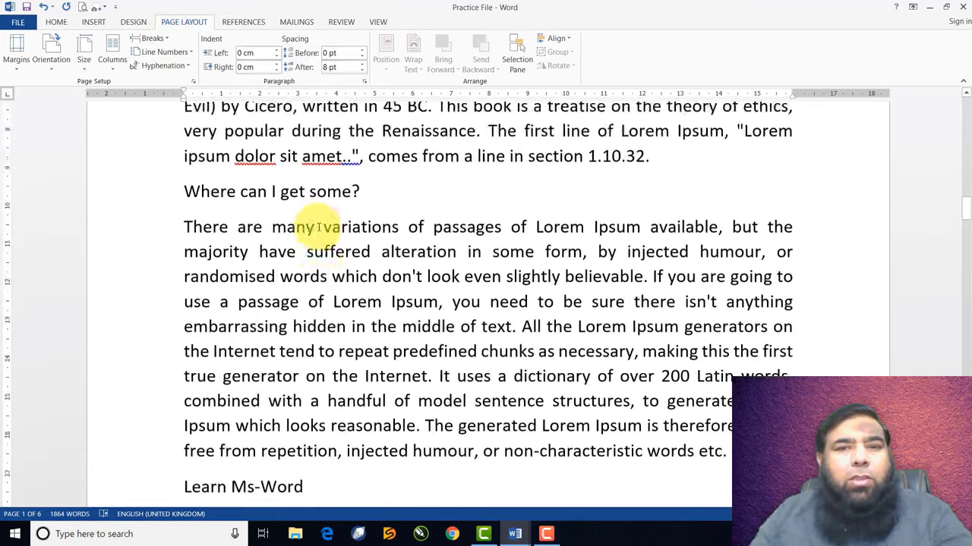
scroll(318, 226, up, 10)
scroll(318, 226, up, 4)
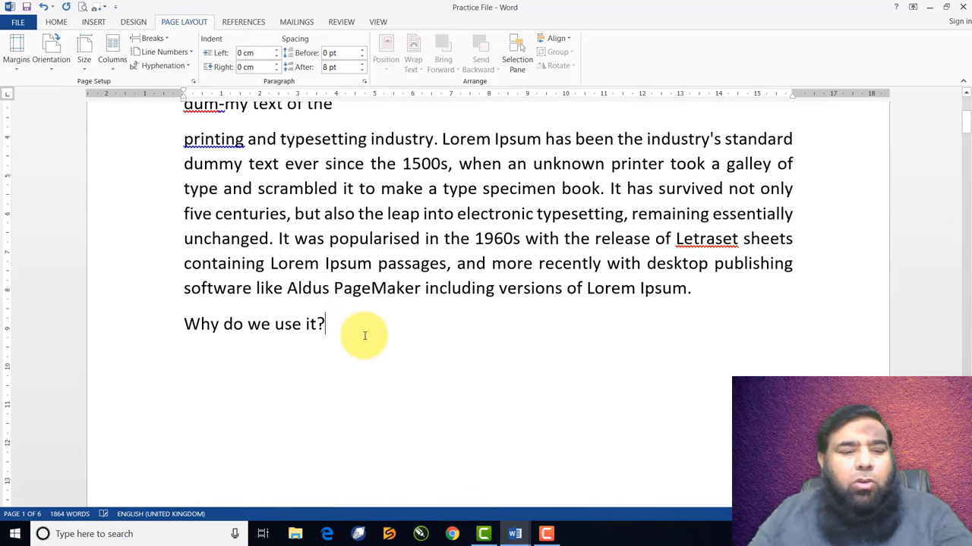
key(Delete)
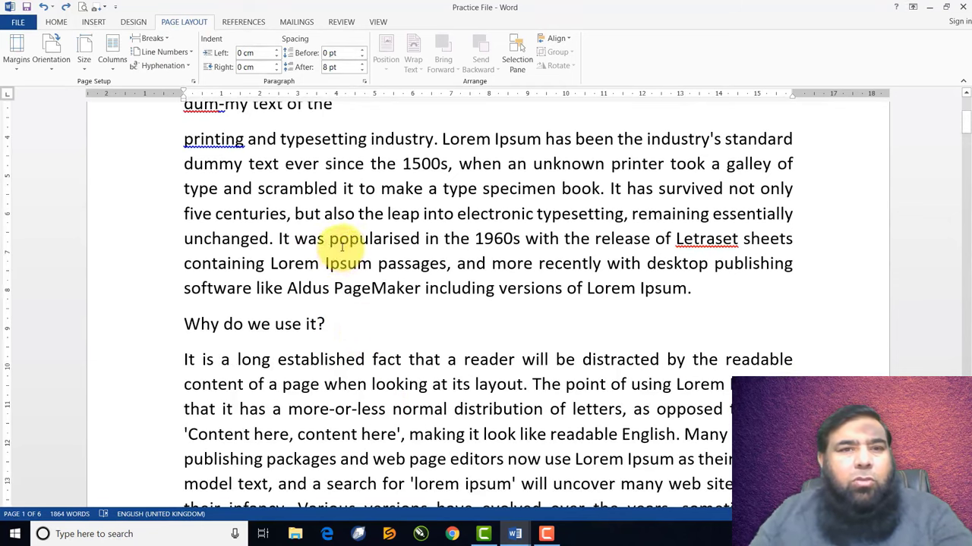
scroll(347, 238, up, 3)
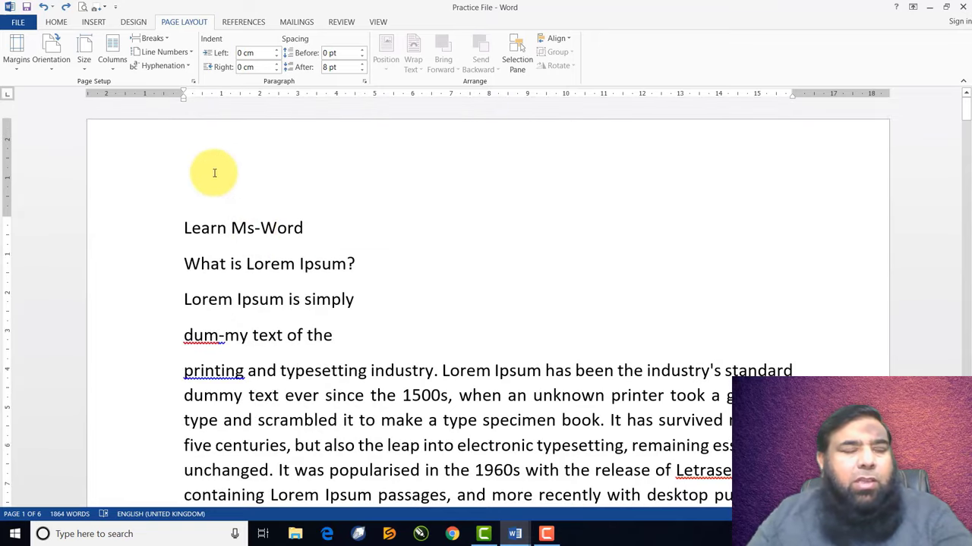
Try continuous line numbering, check it, then set line numbers to None
click(177, 53)
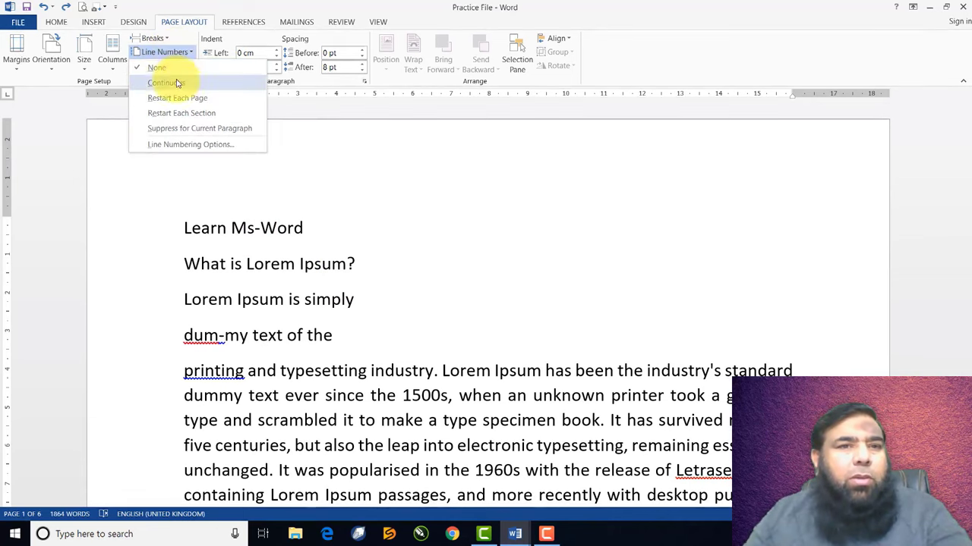
click(177, 89)
scroll(220, 228, down, 10)
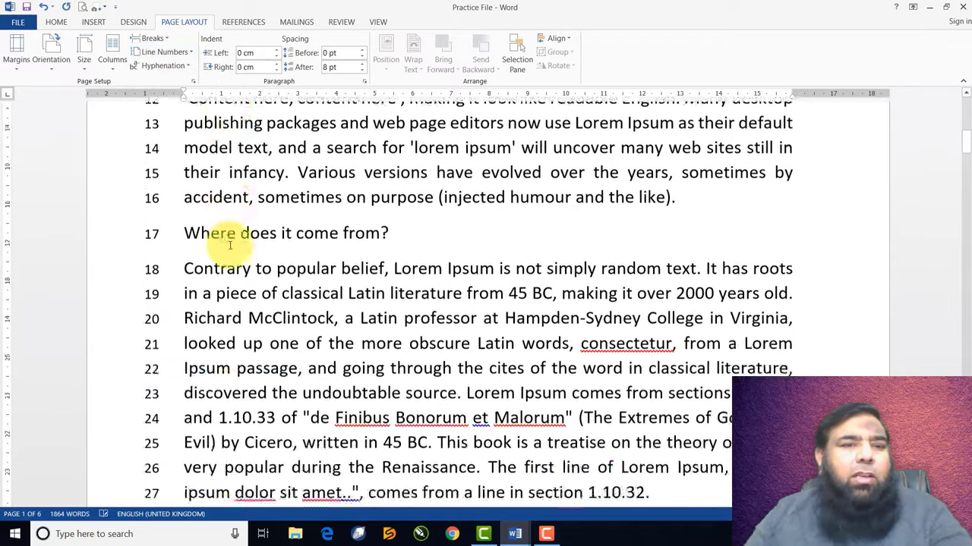
scroll(229, 245, down, 13)
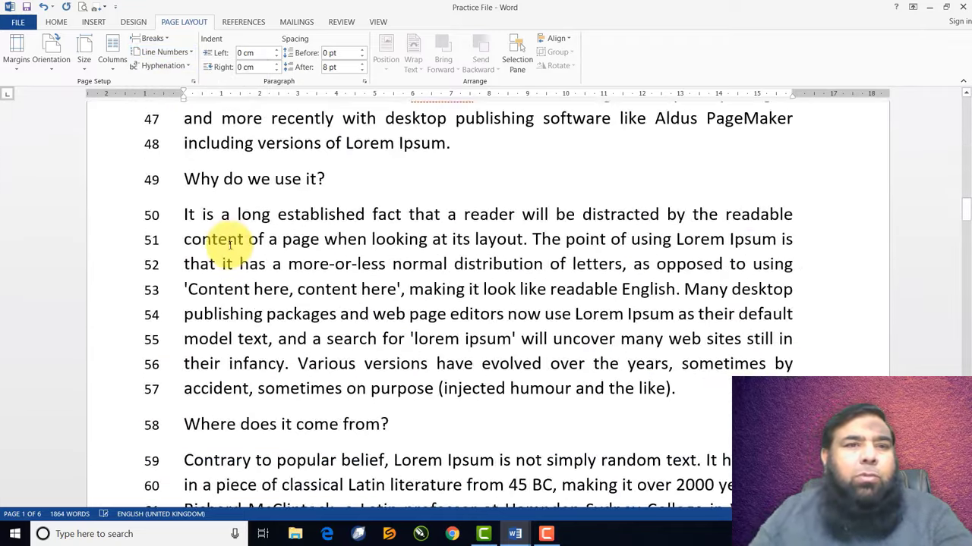
scroll(230, 245, down, 12)
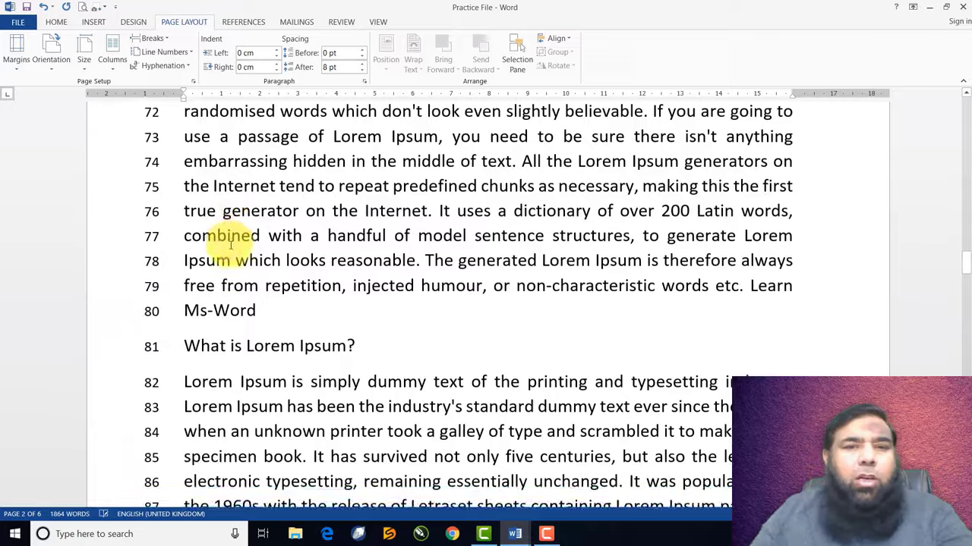
scroll(220, 198, up, 8)
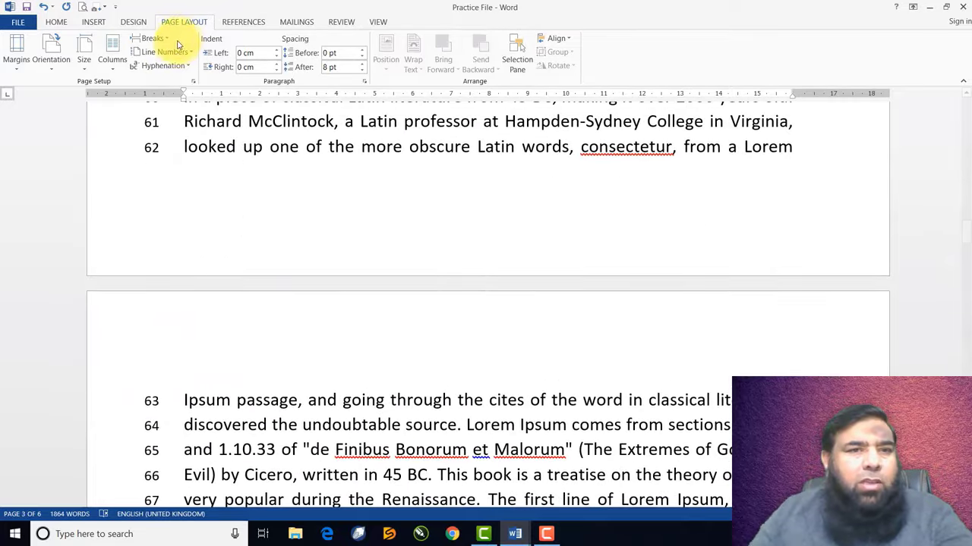
click(176, 51)
click(162, 68)
scroll(293, 164, up, 5)
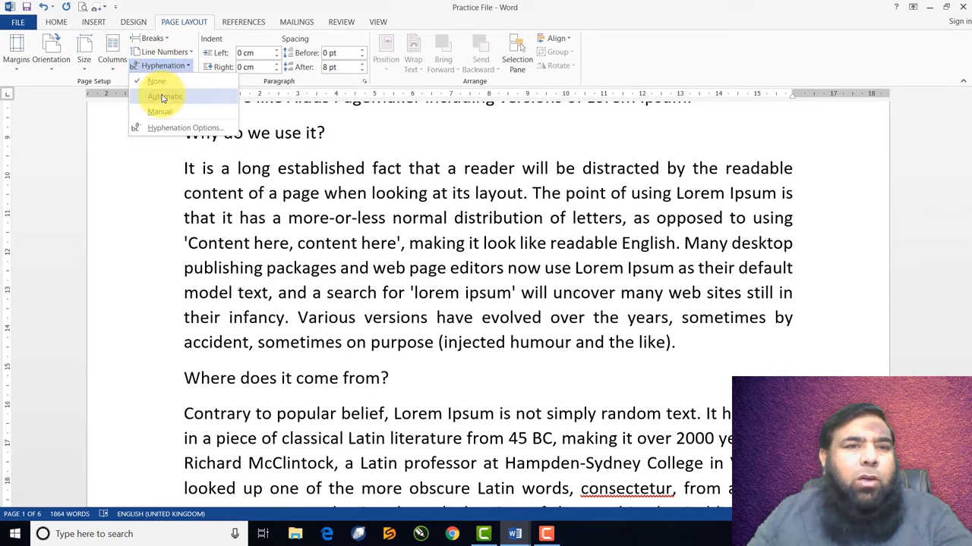
Try automatic hyphenation, inspect the split 'publishing', then set hyphenation to None
click(161, 97)
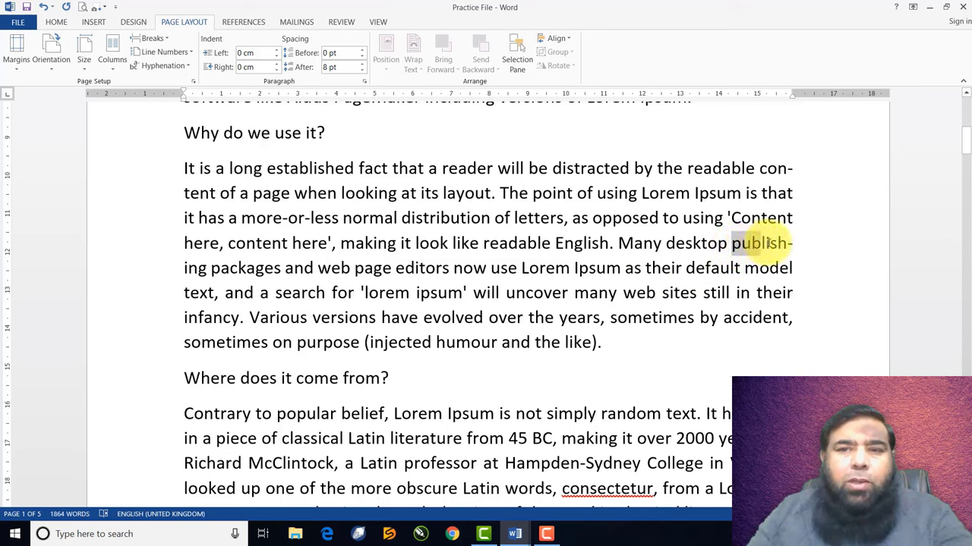
drag(787, 243, 790, 245)
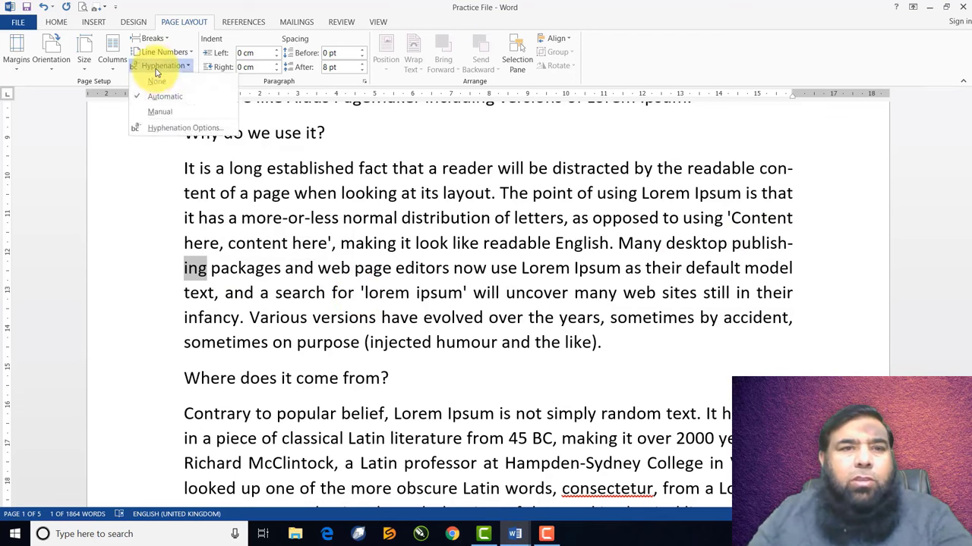
click(155, 83)
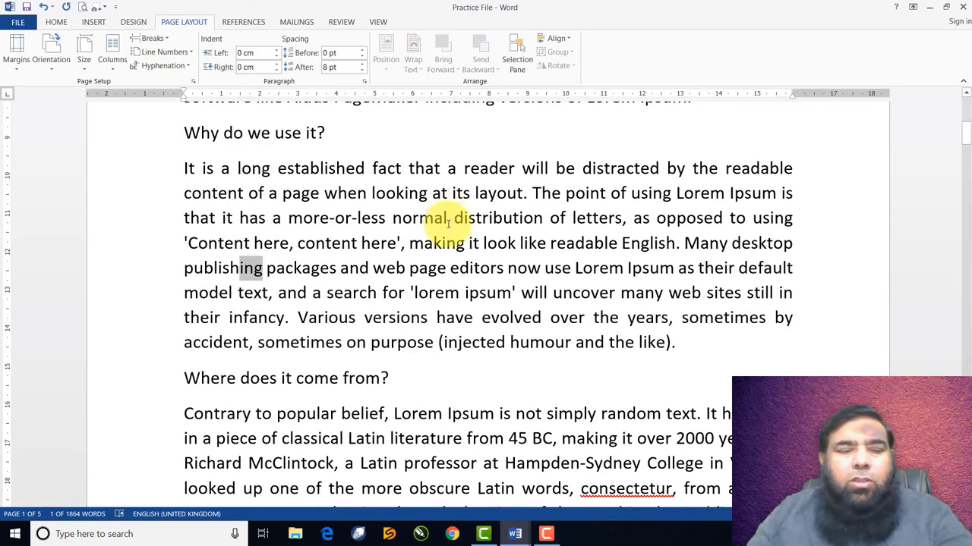
click(407, 252)
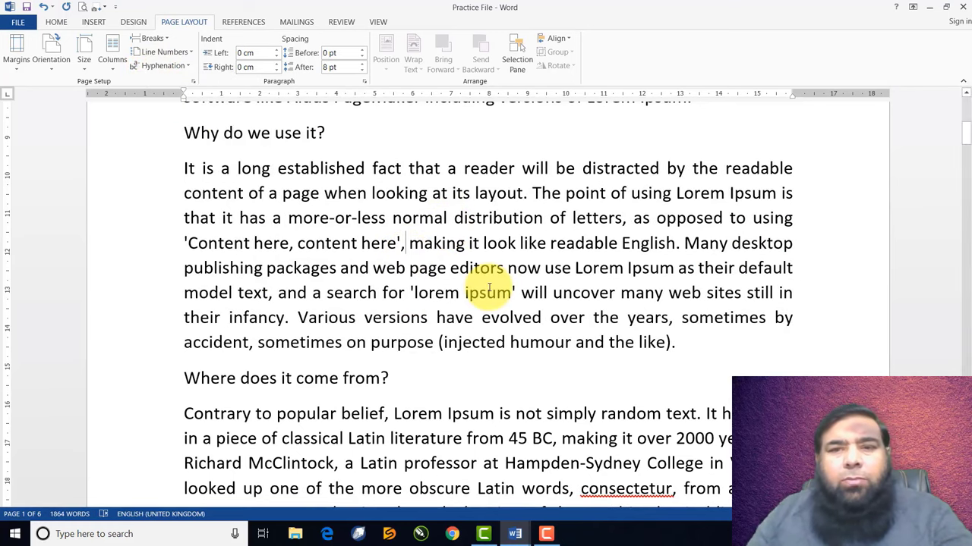
Place the insertion point in the 'It is a long' paragraph
scroll(488, 287, down, 3)
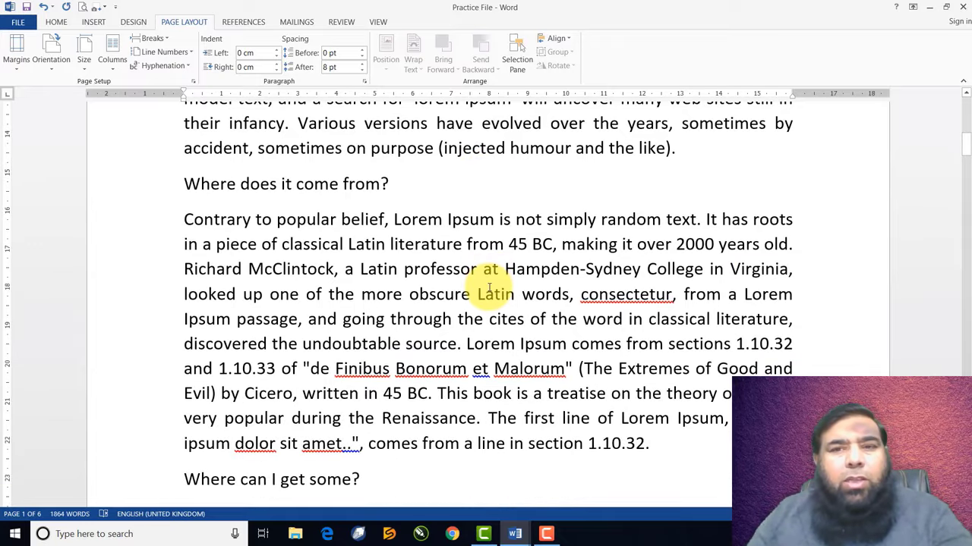
scroll(488, 287, up, 10)
scroll(488, 287, down, 4)
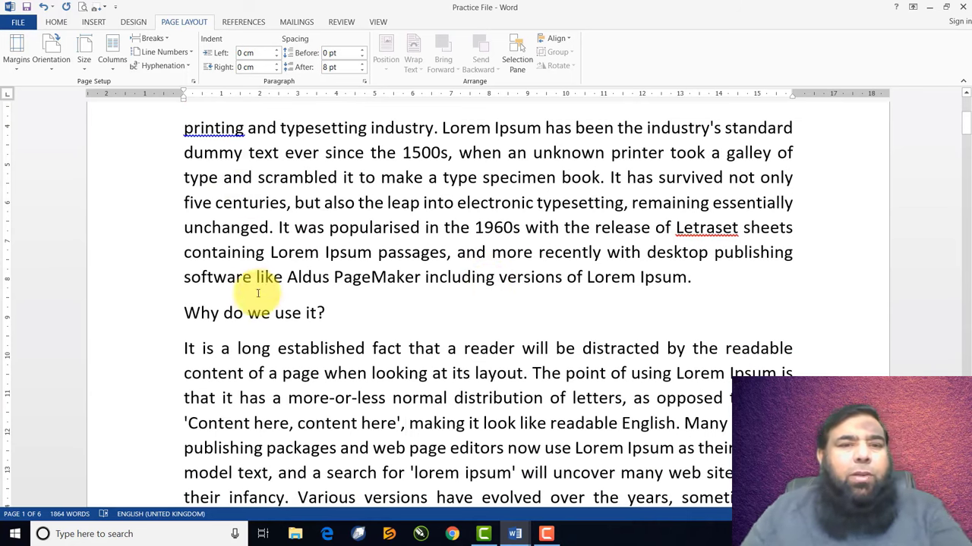
scroll(260, 353, down, 3)
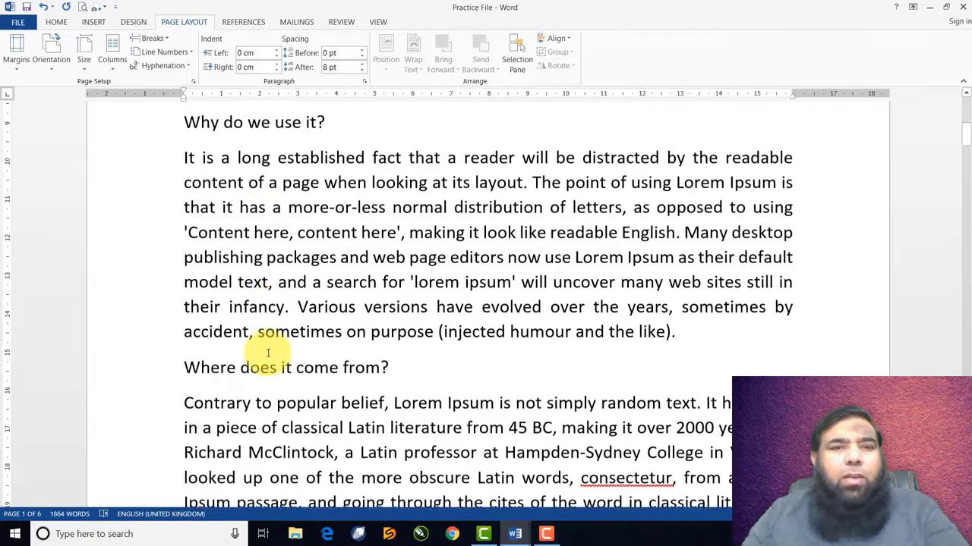
click(240, 149)
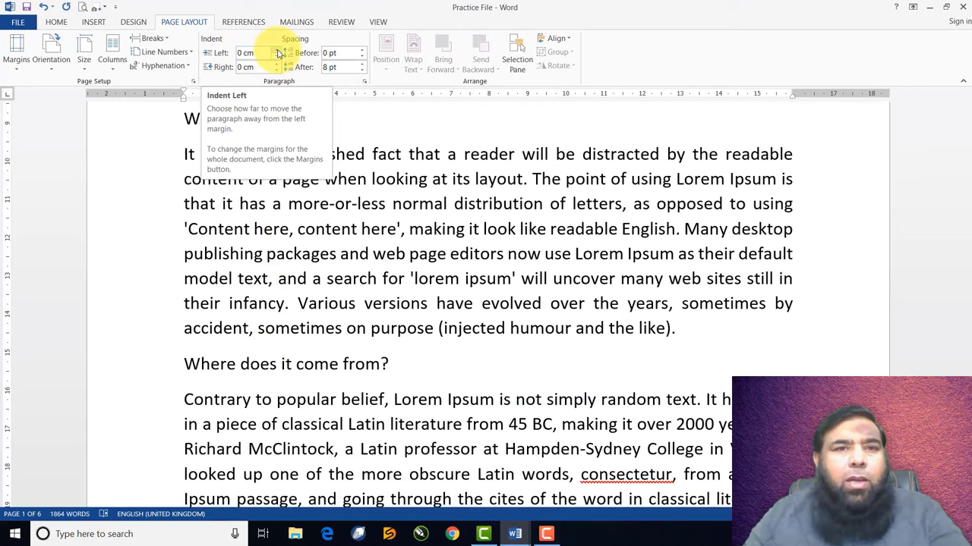
Indent the 'Why do we use it?' paragraph 2 cm from the left
click(278, 50)
click(278, 50)
click(278, 50)
click(278, 50)
click(277, 49)
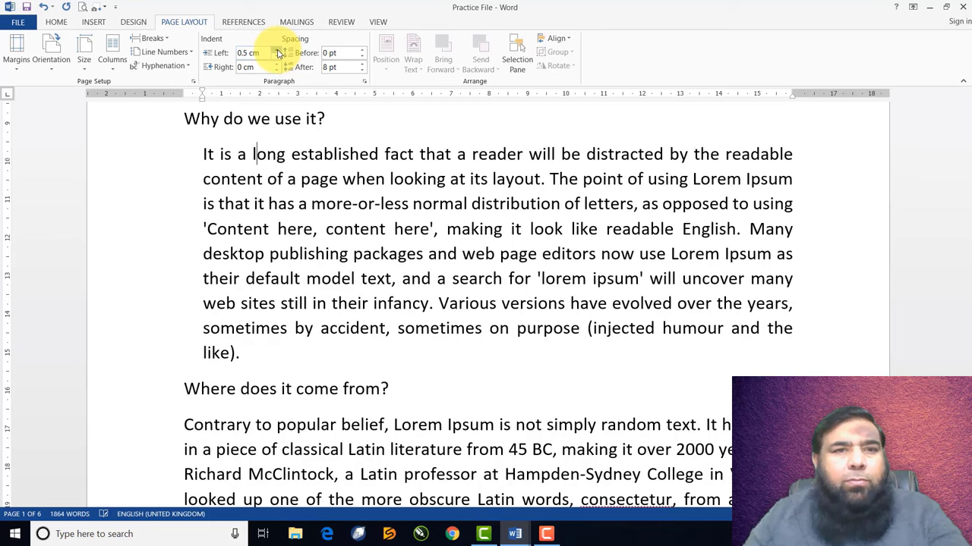
click(278, 49)
click(278, 50)
click(278, 50)
click(278, 50)
click(278, 49)
click(278, 49)
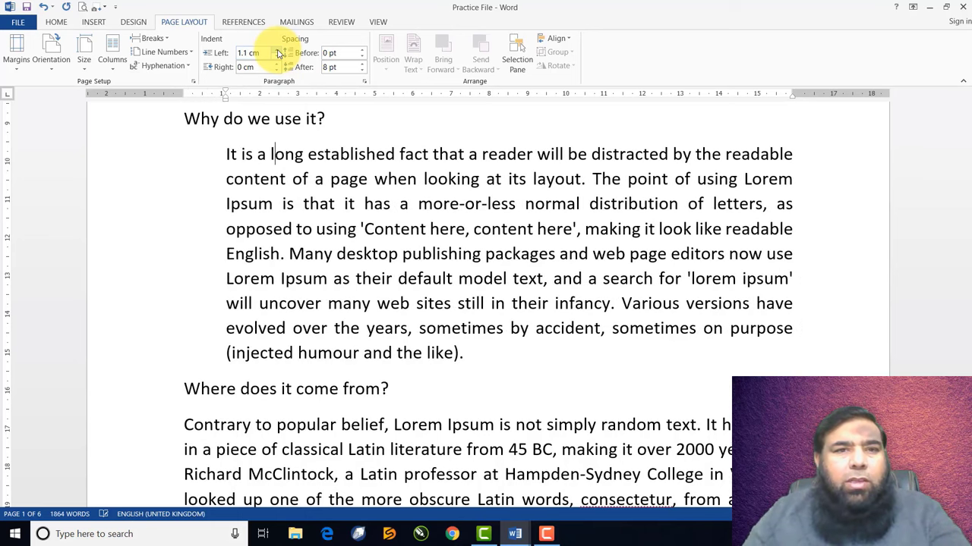
click(278, 51)
click(278, 50)
click(278, 51)
click(278, 50)
click(278, 50)
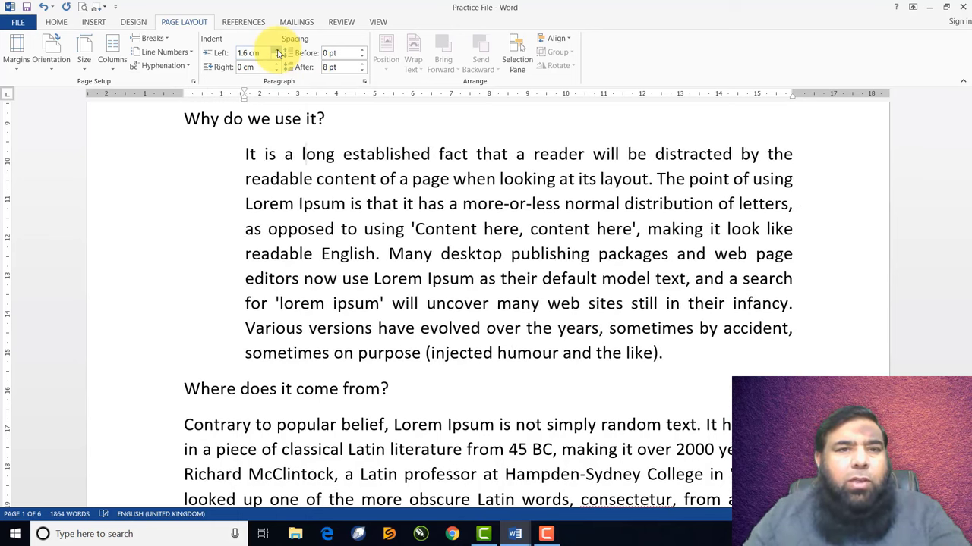
click(278, 49)
click(278, 49)
click(277, 49)
click(277, 49)
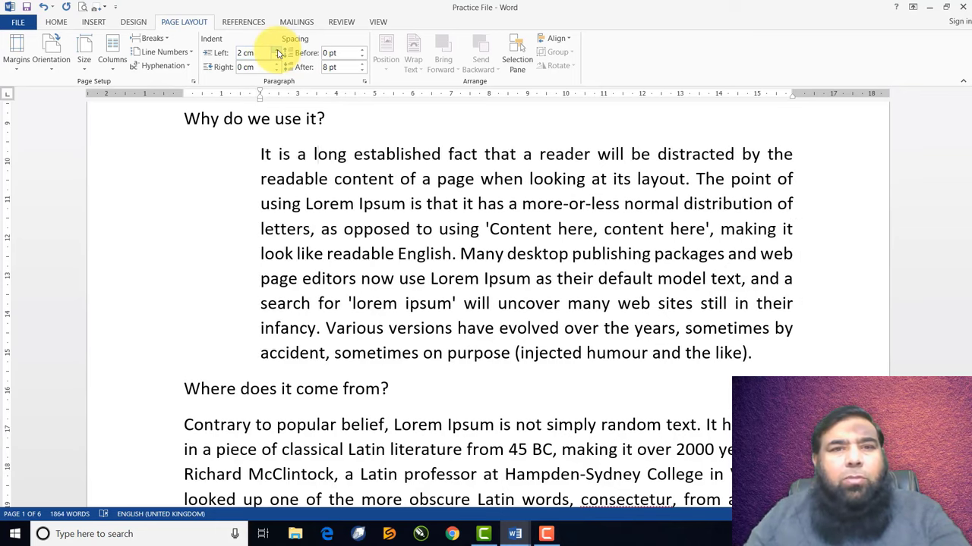
Give the 'Contrary to popular belief' paragraph a 2 cm left indent
scroll(314, 345, down, 3)
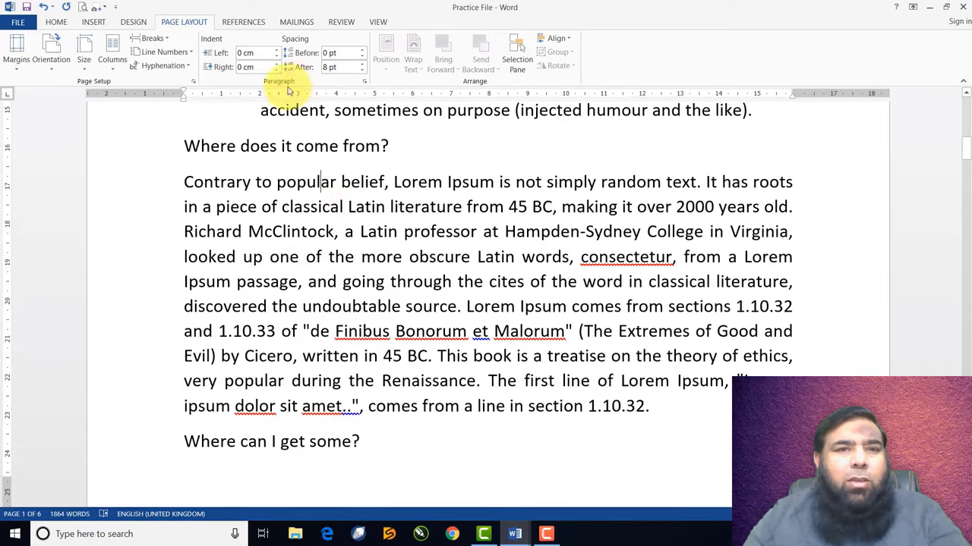
click(278, 50)
click(278, 50)
click(277, 50)
click(278, 50)
click(278, 49)
click(278, 49)
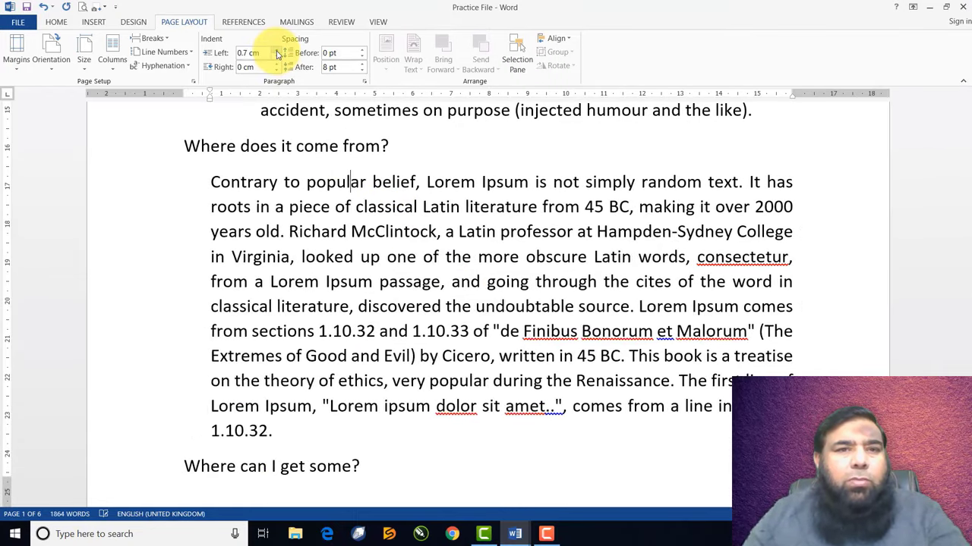
click(278, 49)
click(278, 49)
click(278, 49)
click(277, 49)
click(278, 50)
click(278, 50)
click(278, 49)
click(277, 49)
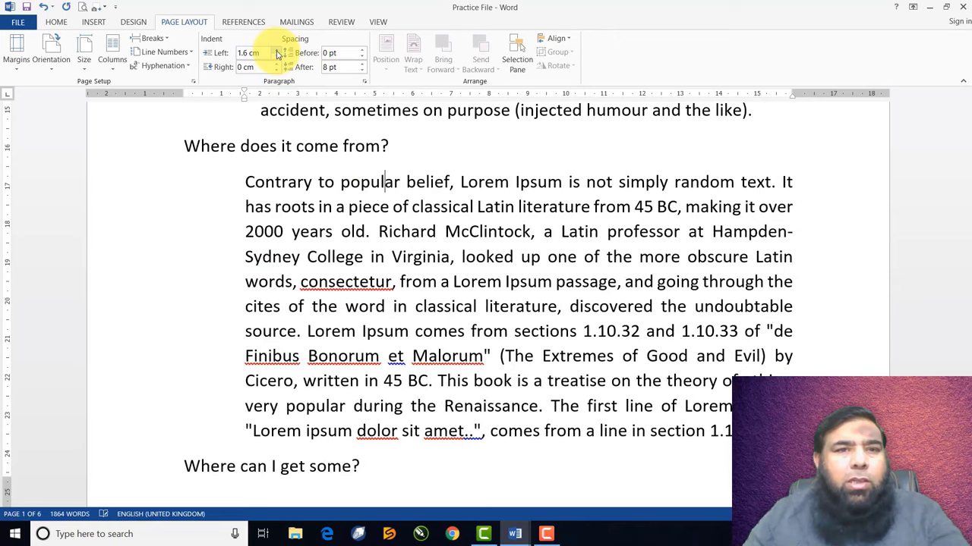
click(278, 50)
click(278, 49)
click(278, 49)
click(277, 50)
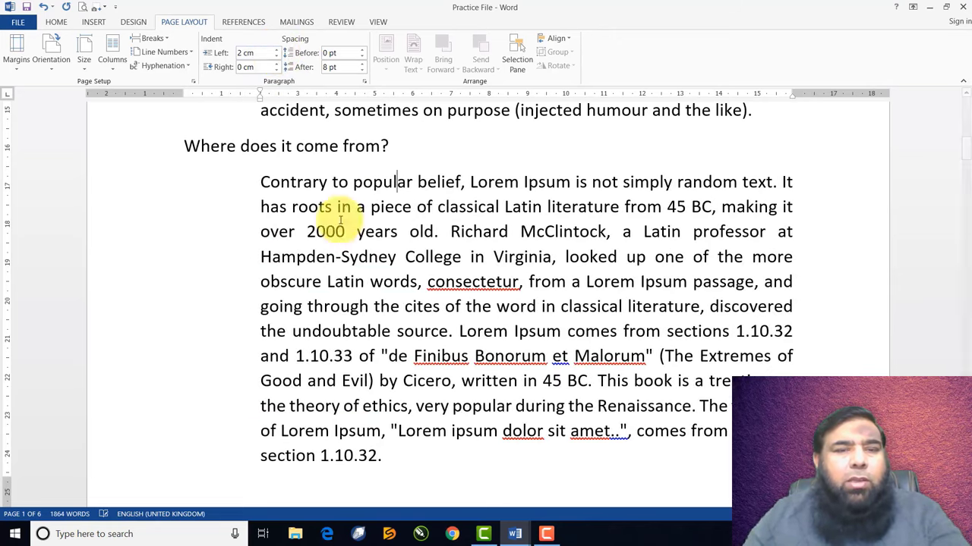
scroll(347, 250, up, 4)
scroll(353, 254, down, 2)
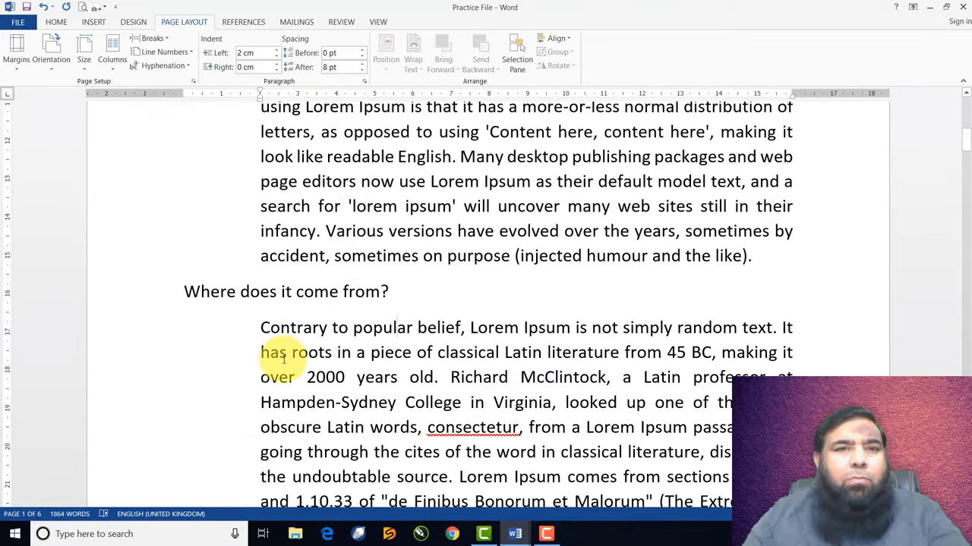
scroll(280, 357, down, 1)
scroll(280, 349, up, 4)
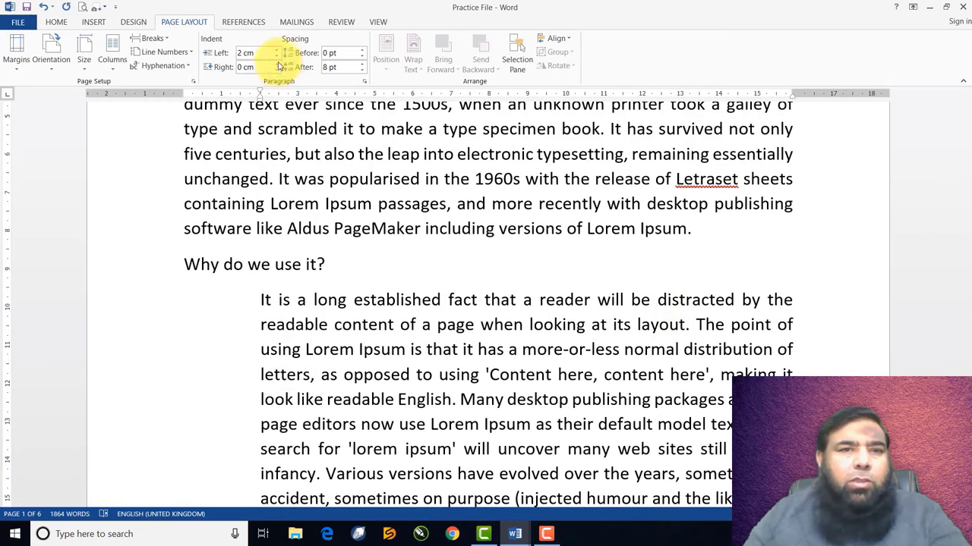
Increase the right indent of the 'Contrary' paragraph
click(277, 64)
click(276, 65)
click(276, 64)
click(277, 64)
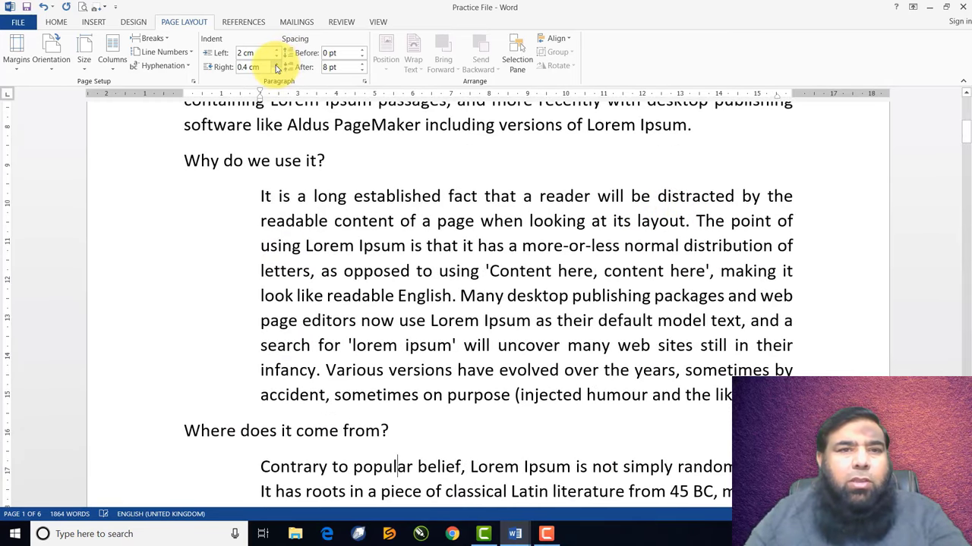
click(276, 65)
click(277, 65)
click(277, 65)
click(277, 65)
click(276, 66)
scroll(371, 281, up, 3)
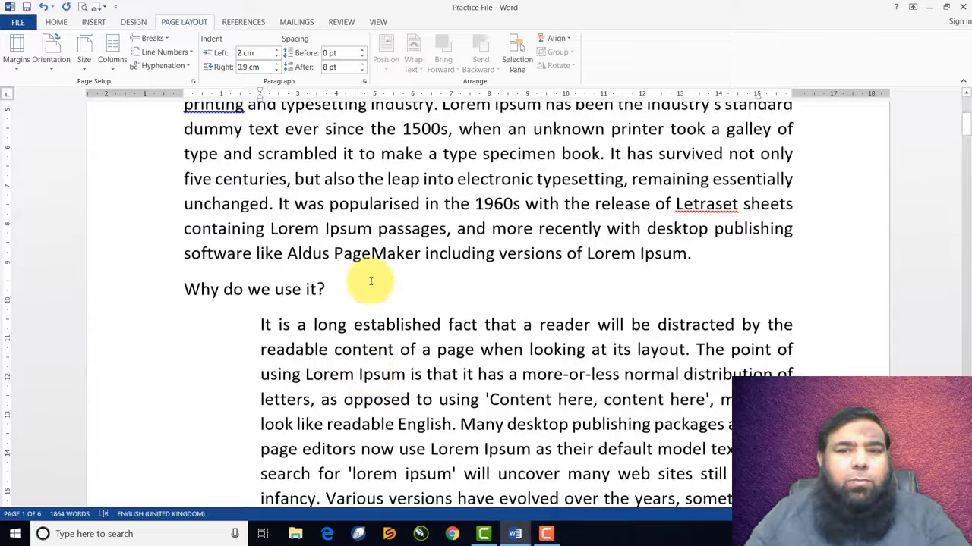
scroll(371, 281, down, 3)
scroll(371, 281, down, 2)
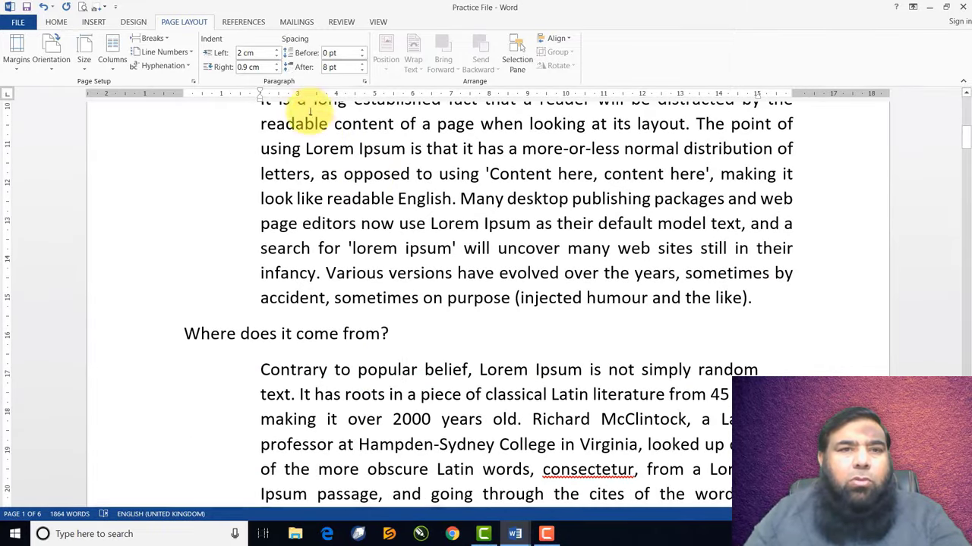
click(276, 65)
click(276, 66)
click(276, 65)
click(276, 65)
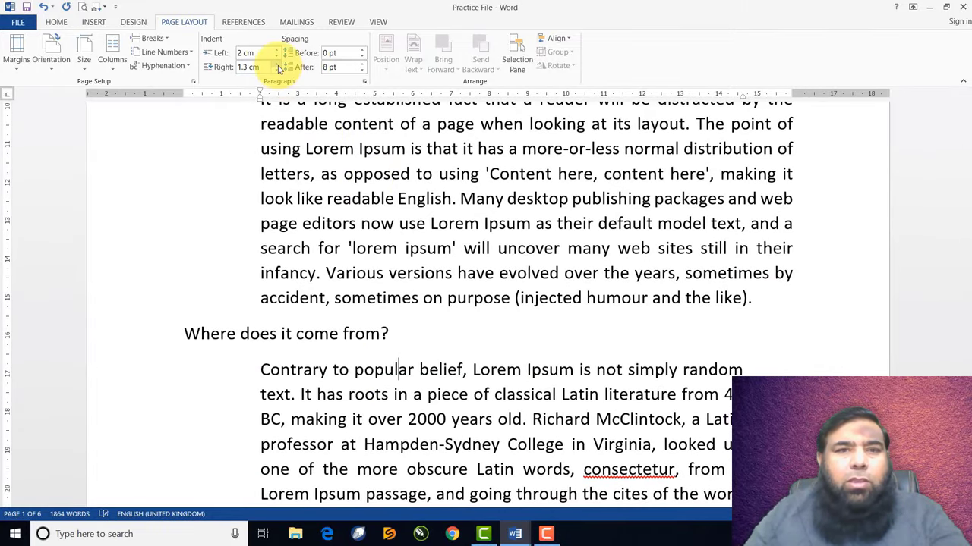
click(277, 70)
Set the 'Why do we use it?' paragraph's indents to 2.2 cm left and 1.4 cm right
click(462, 149)
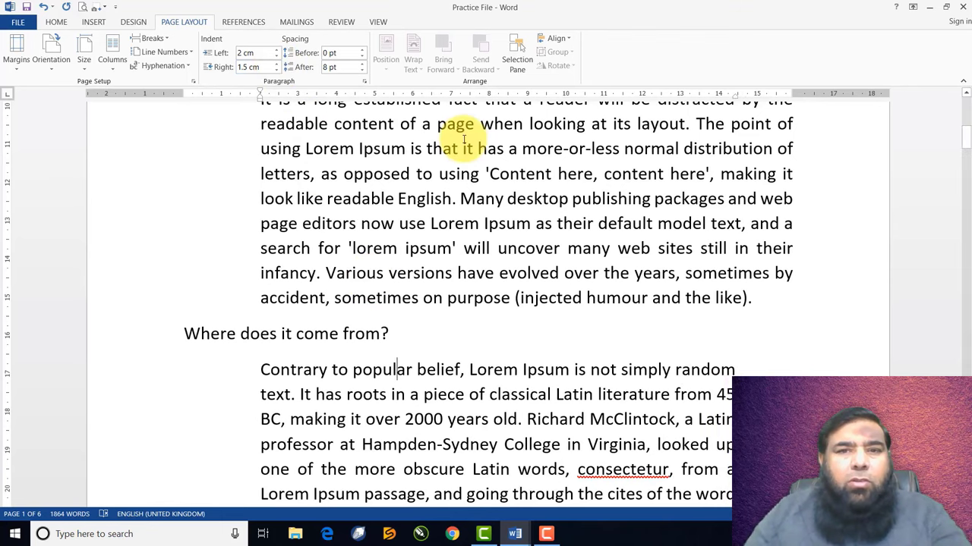
click(277, 50)
click(277, 50)
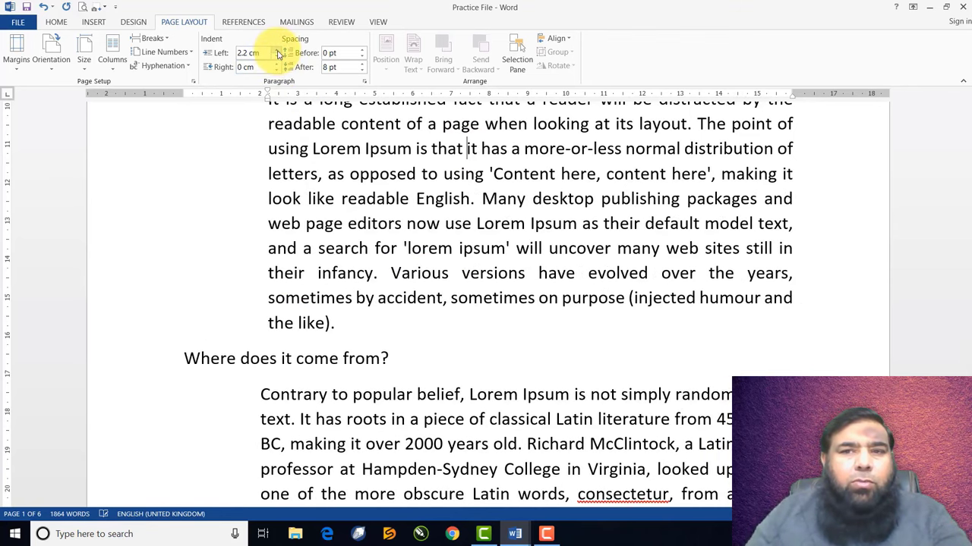
click(277, 65)
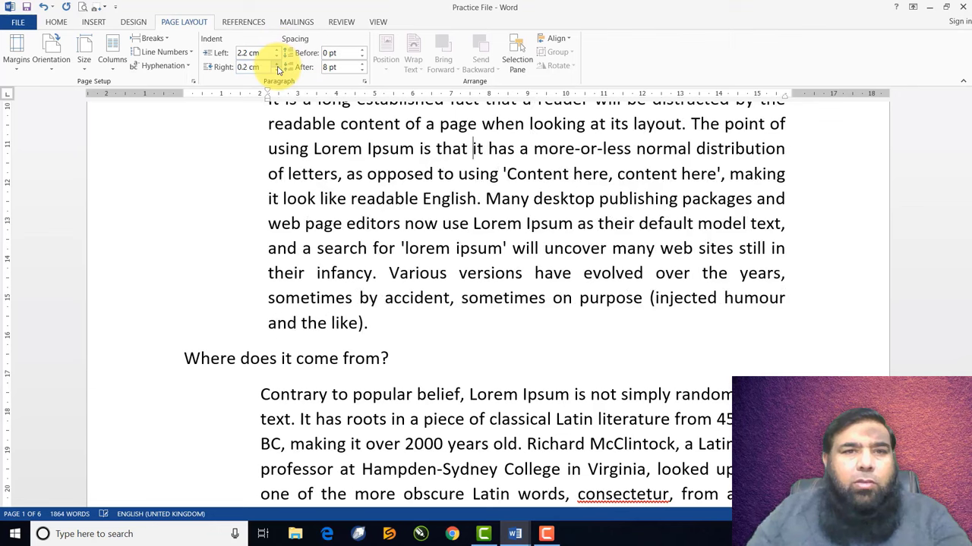
click(277, 65)
click(277, 65)
click(277, 65)
click(277, 65)
click(277, 66)
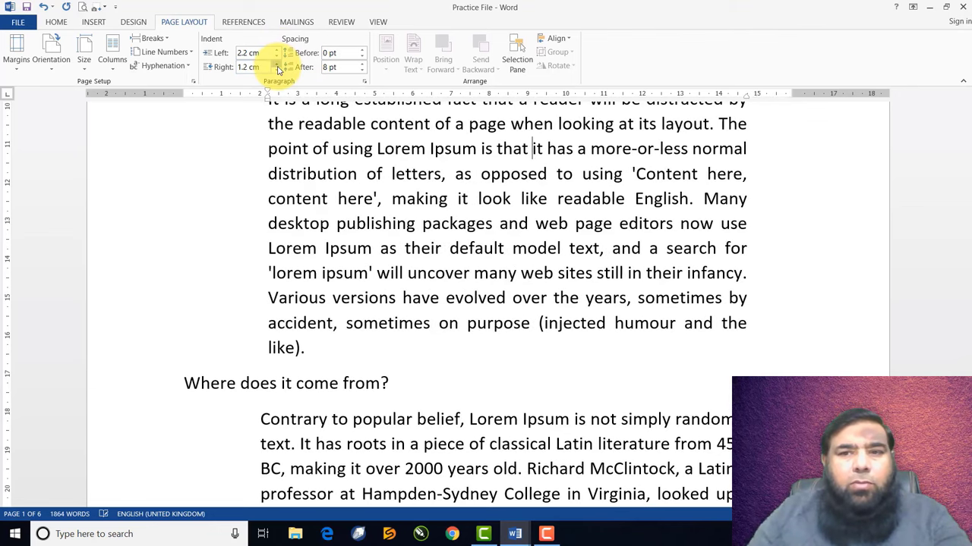
click(277, 65)
click(277, 66)
scroll(377, 254, down, 5)
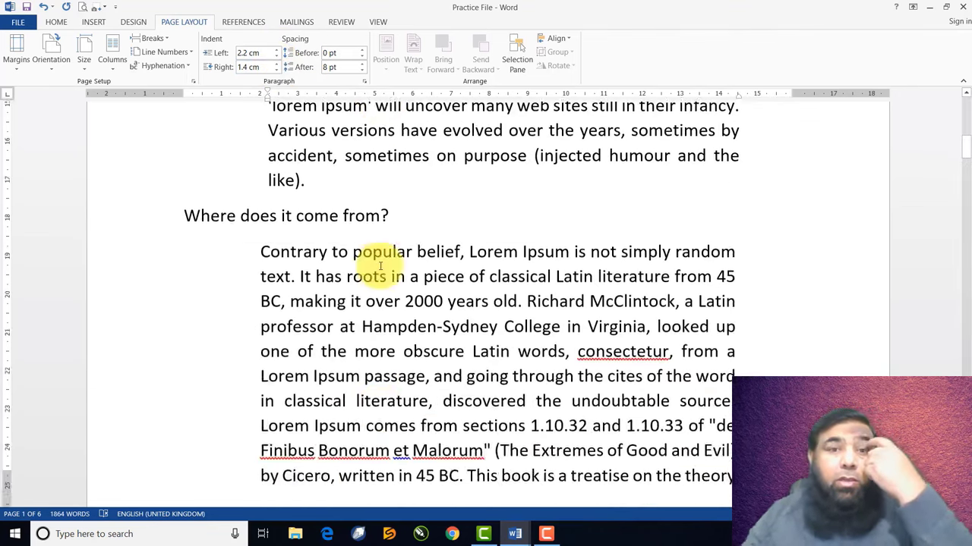
scroll(382, 265, up, 2)
scroll(380, 267, up, 6)
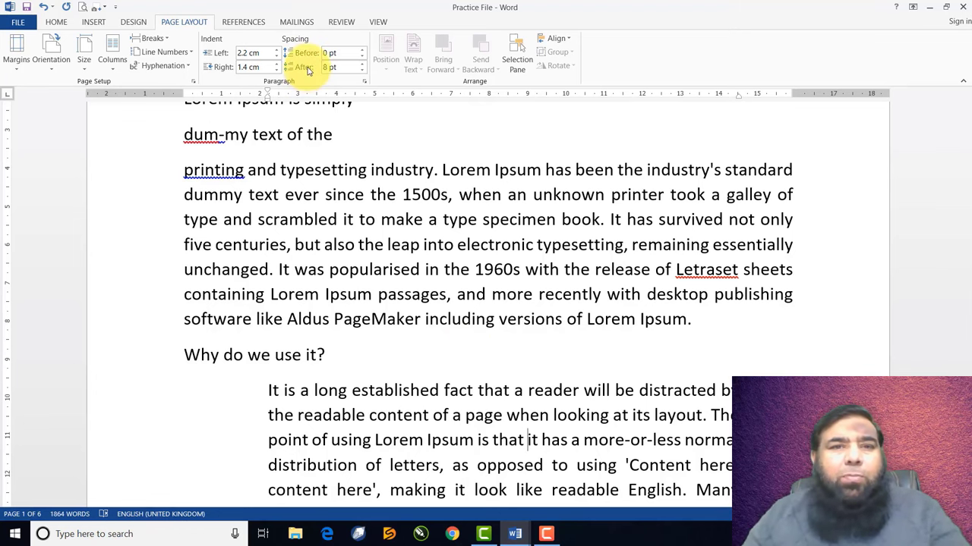
scroll(335, 252, down, 1)
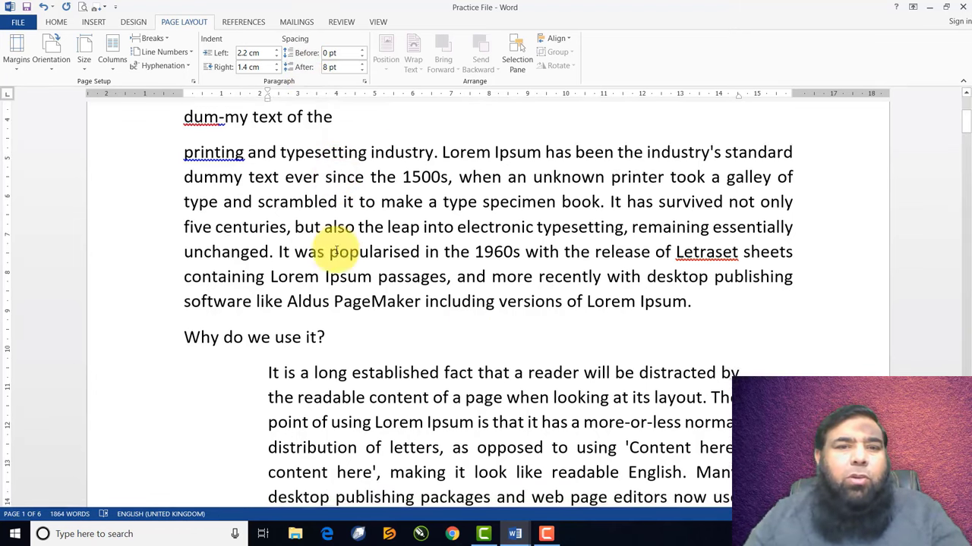
scroll(335, 252, down, 2)
scroll(326, 228, up, 4)
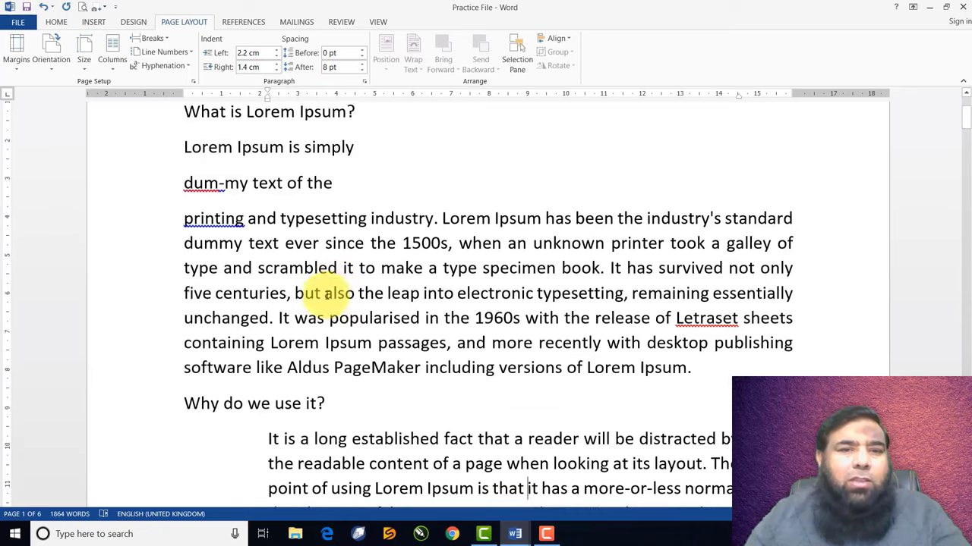
Set 12 pt spacing before the 'printing and typesetting industry' paragraph
double_click(319, 343)
click(388, 293)
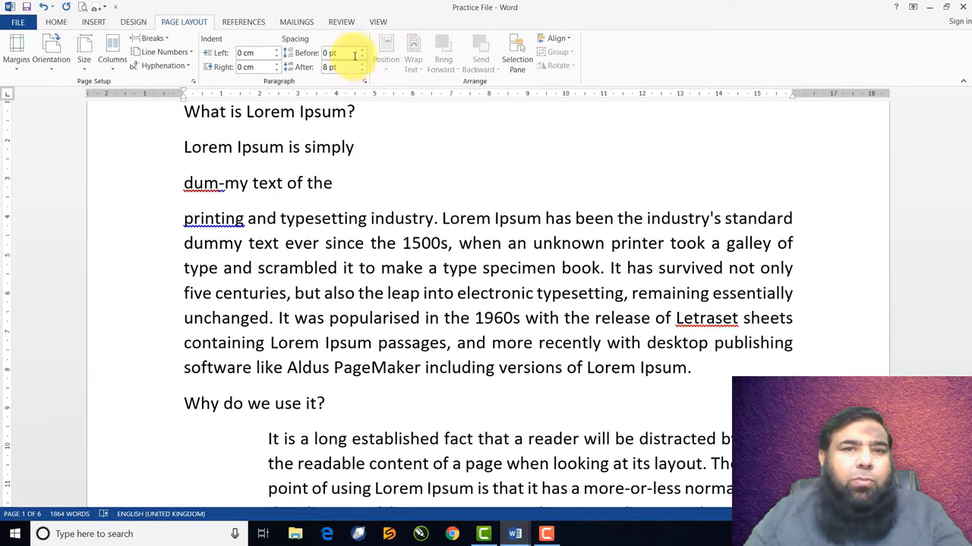
click(362, 50)
click(362, 50)
click(362, 51)
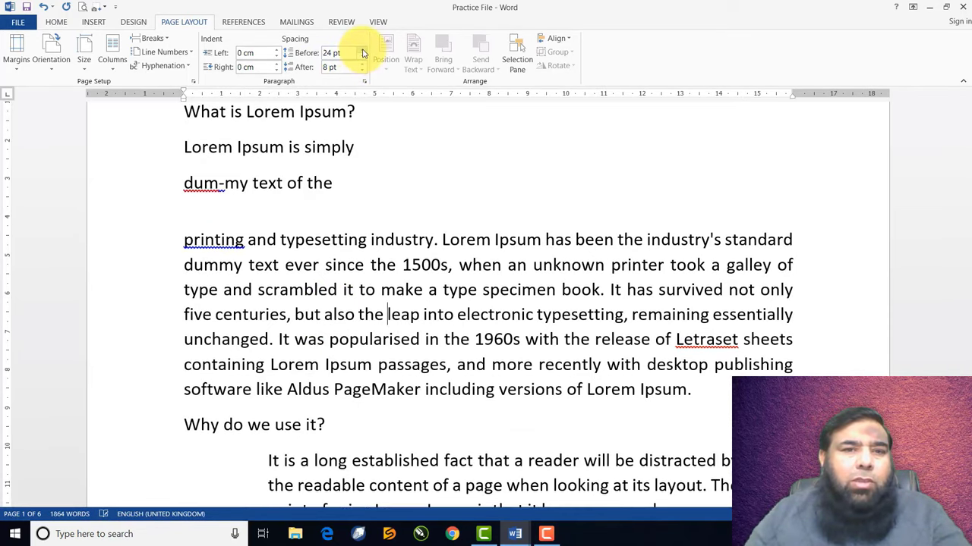
click(362, 50)
click(362, 50)
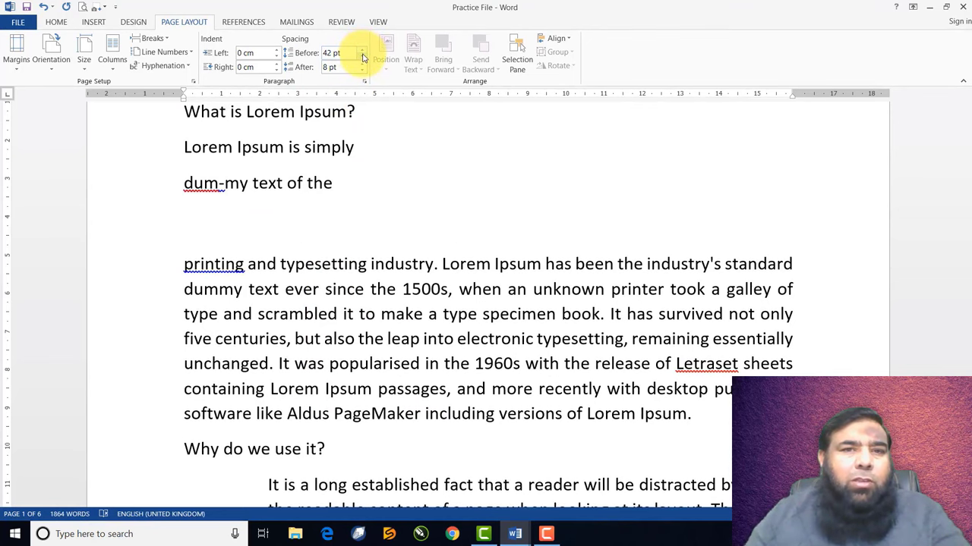
click(362, 59)
click(362, 59)
click(362, 59)
click(362, 59)
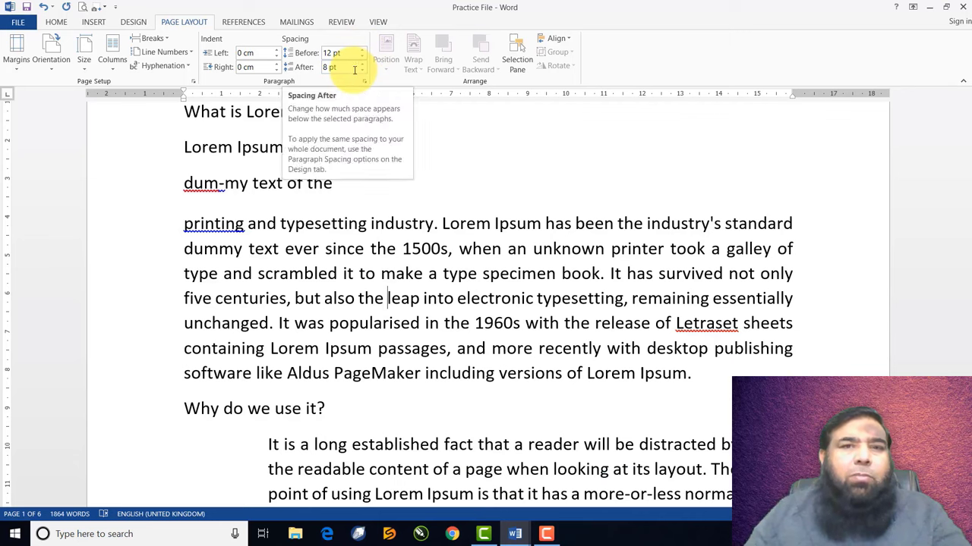
Set the paragraph's spacing after to 12 pt
click(362, 63)
click(363, 63)
click(362, 63)
click(363, 63)
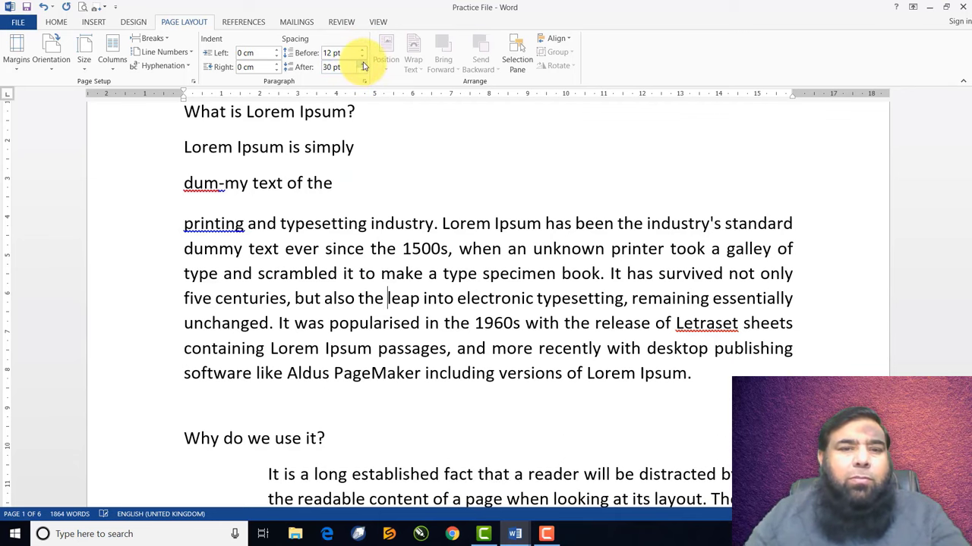
click(362, 63)
click(362, 63)
click(362, 70)
click(362, 71)
click(362, 71)
click(362, 70)
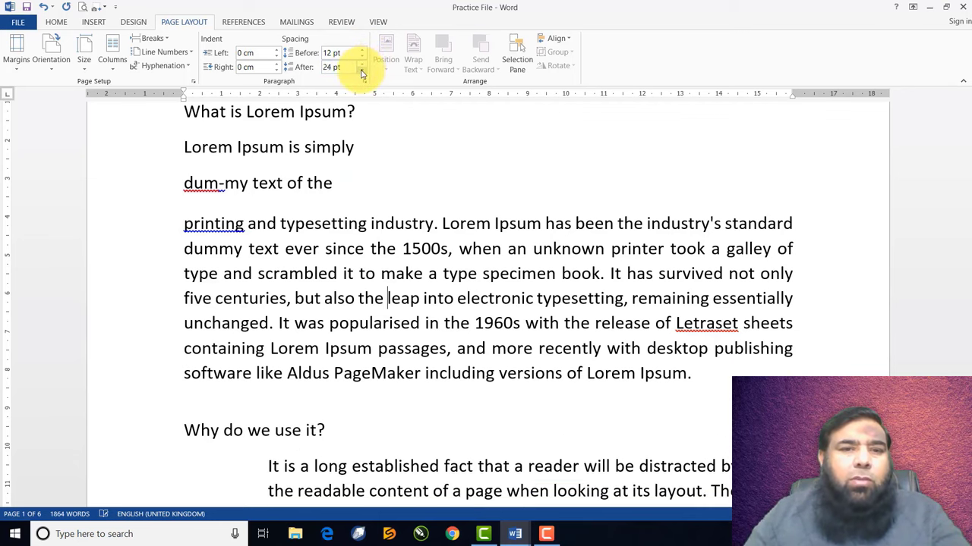
click(362, 71)
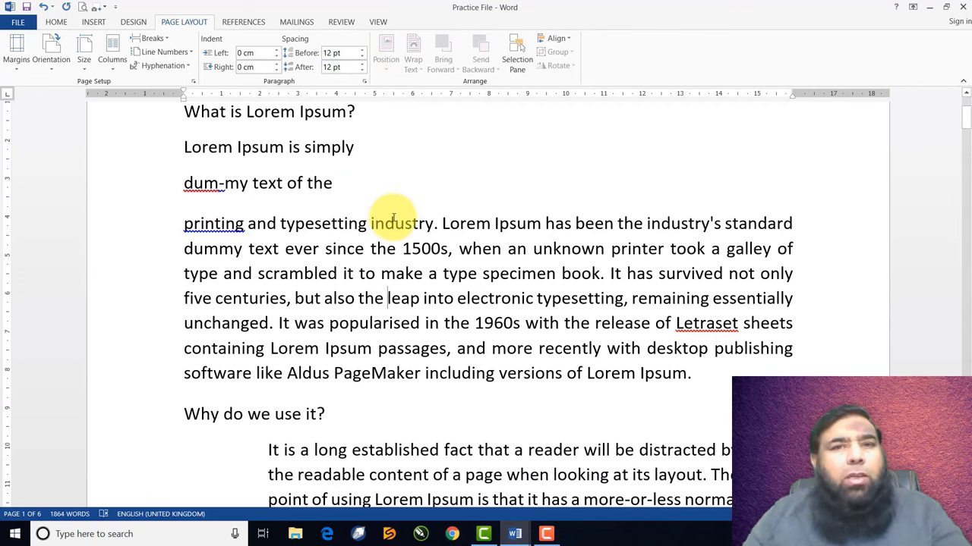